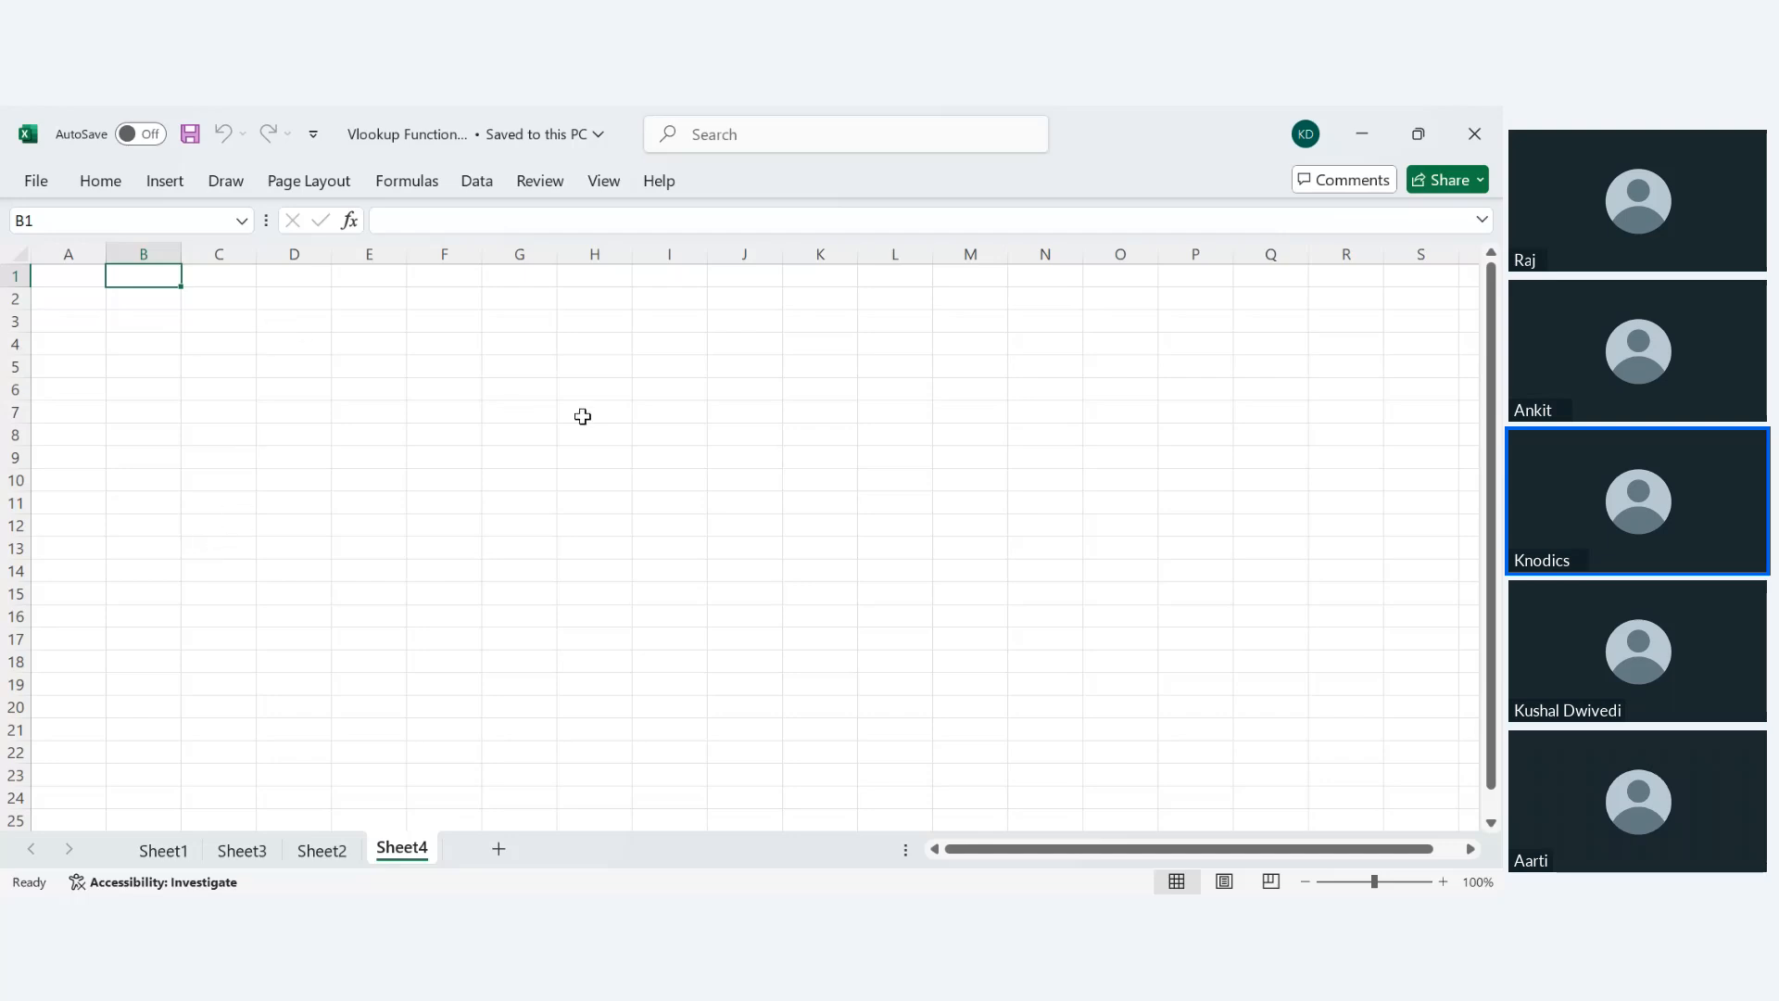
- Enter the headings Lookup in cell B1 and xlookup in cell C1 of Sheet4
{"action": "type", "text": "Lookup"}
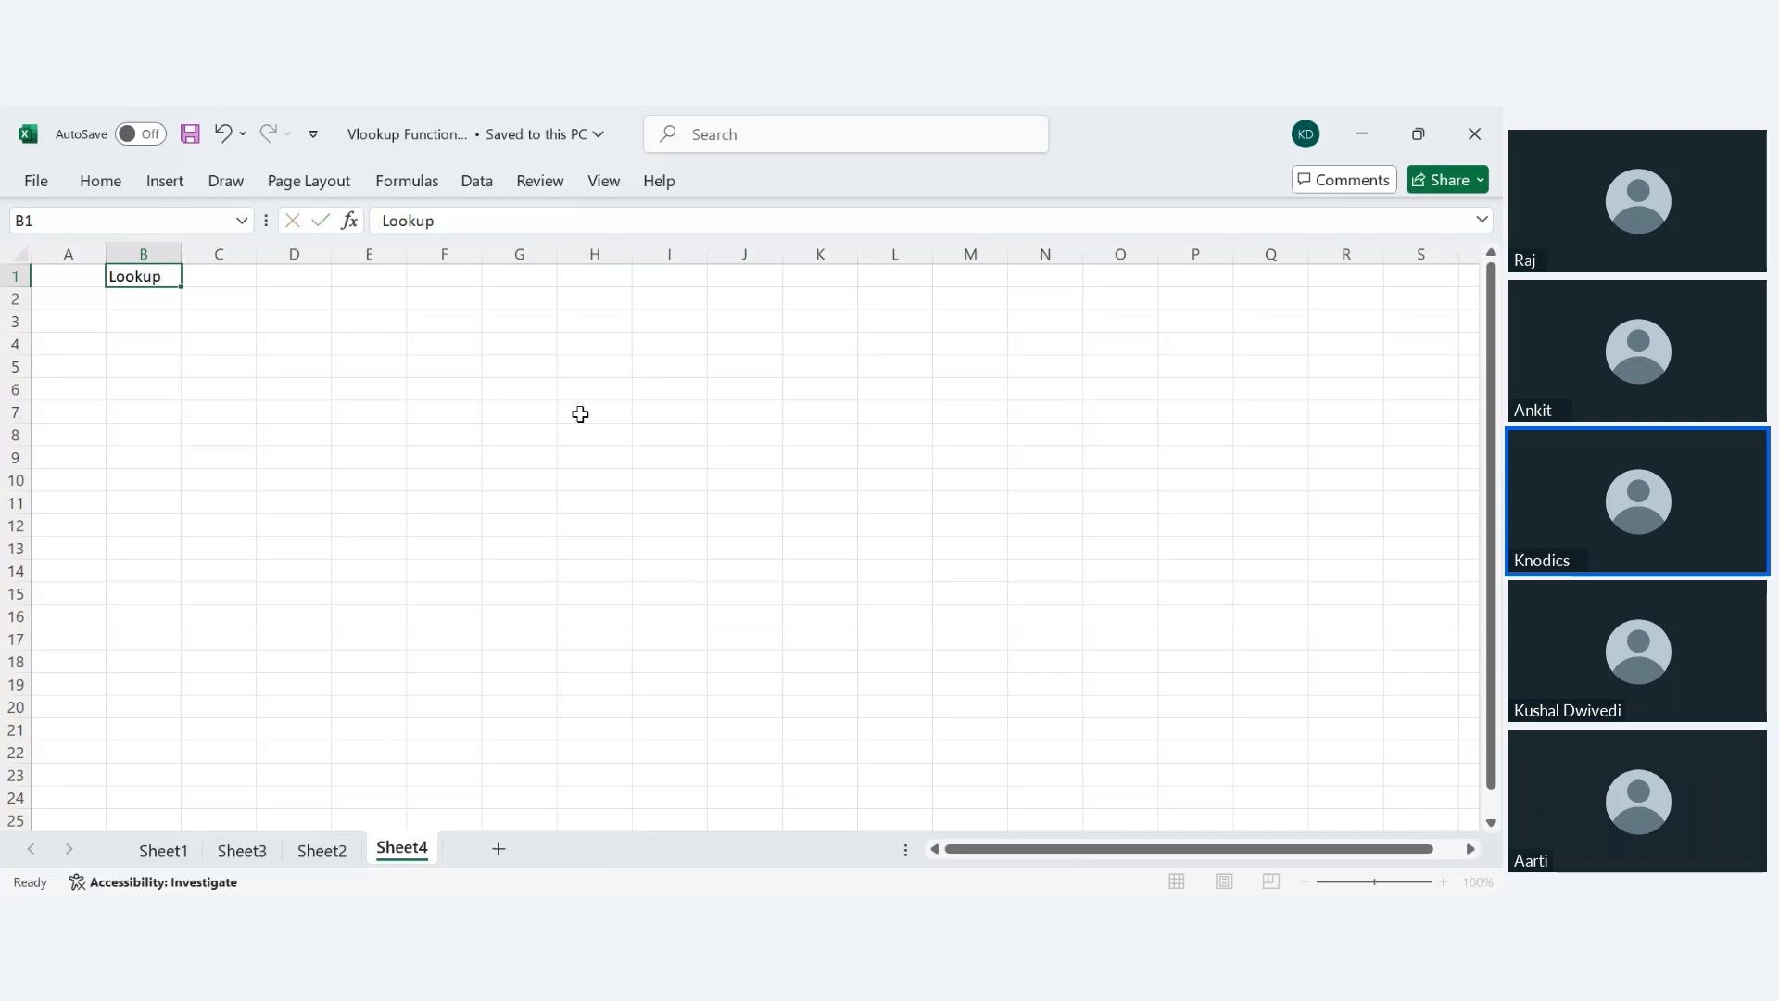
{"action": "key", "text": "Tab"}
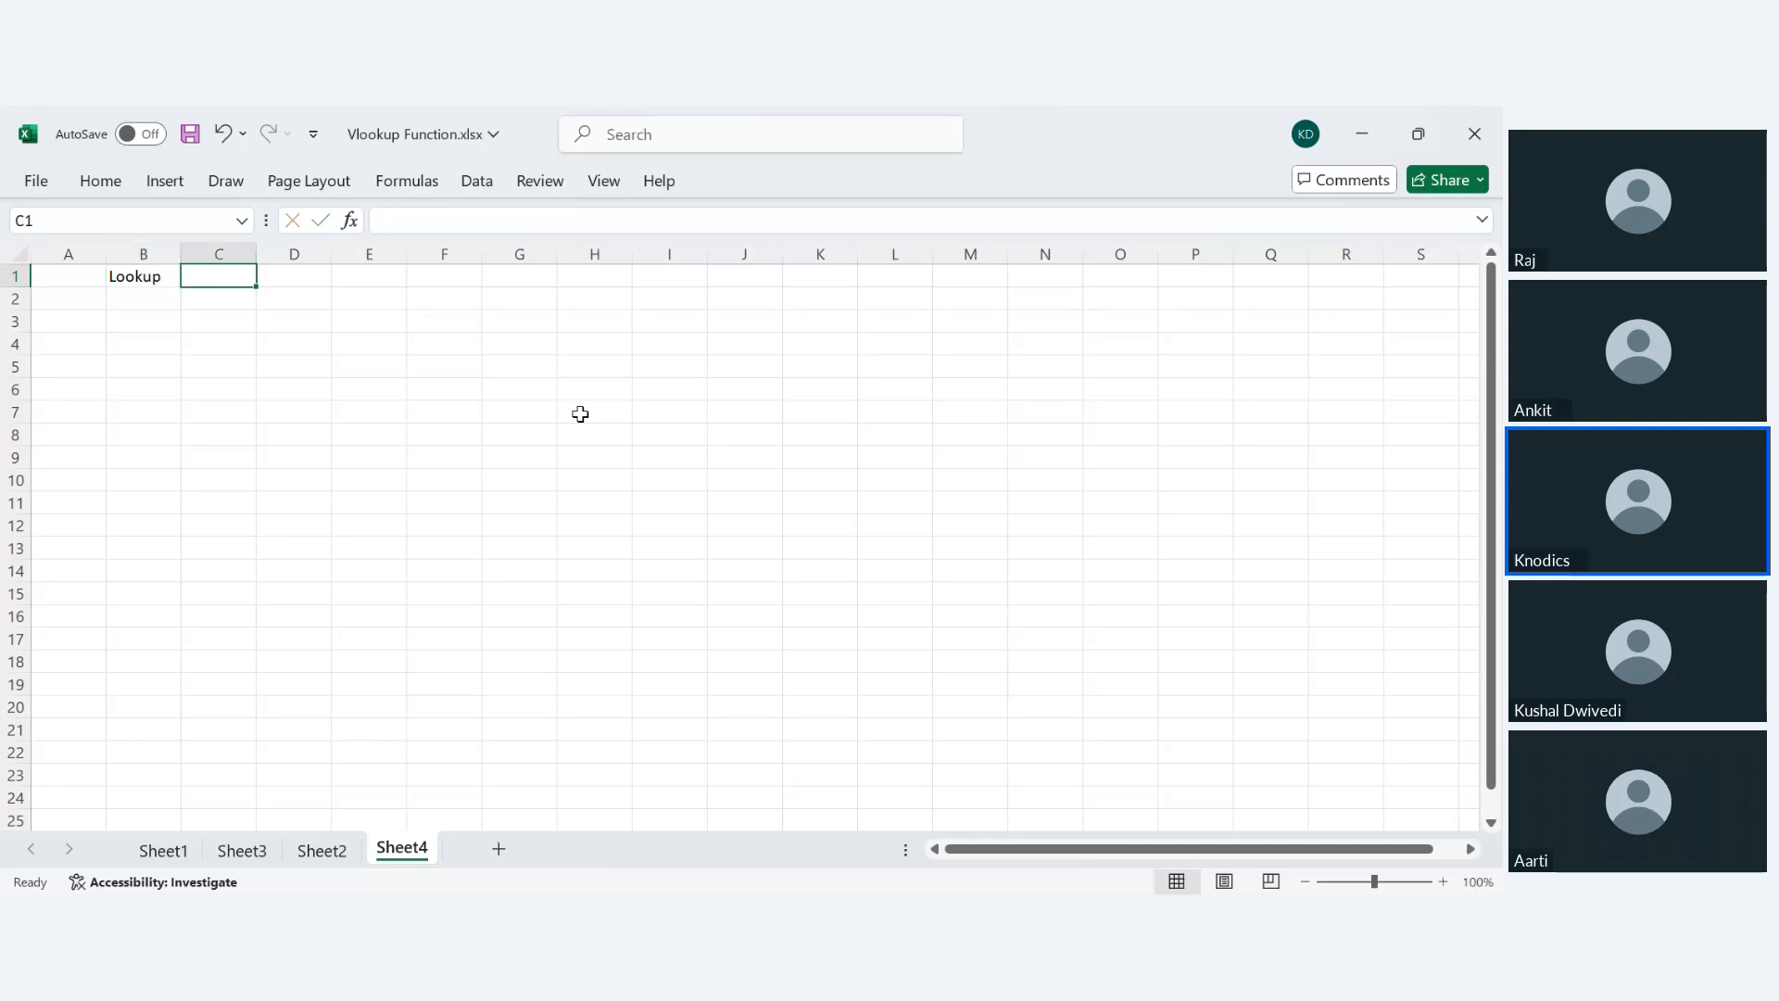
{"action": "type", "text": "xlookup"}
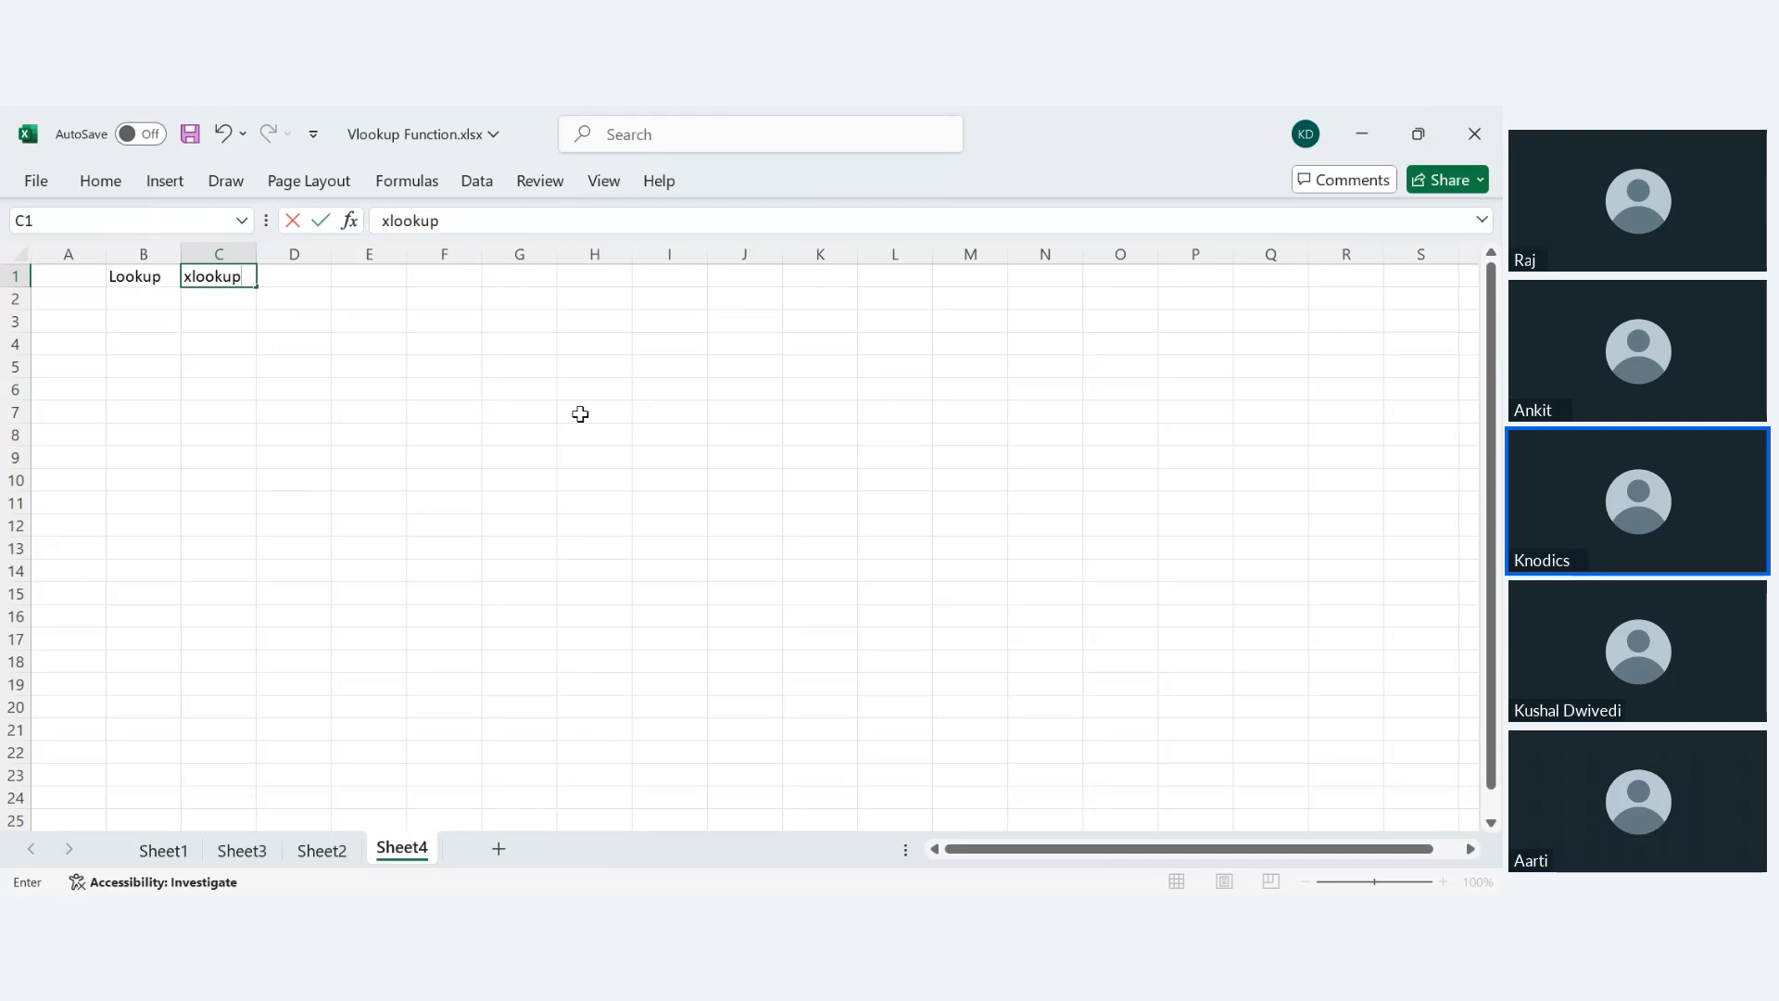
{"action": "key", "text": "Return"}
{"action": "key", "text": "Return"}
{"action": "key", "text": "Left"}
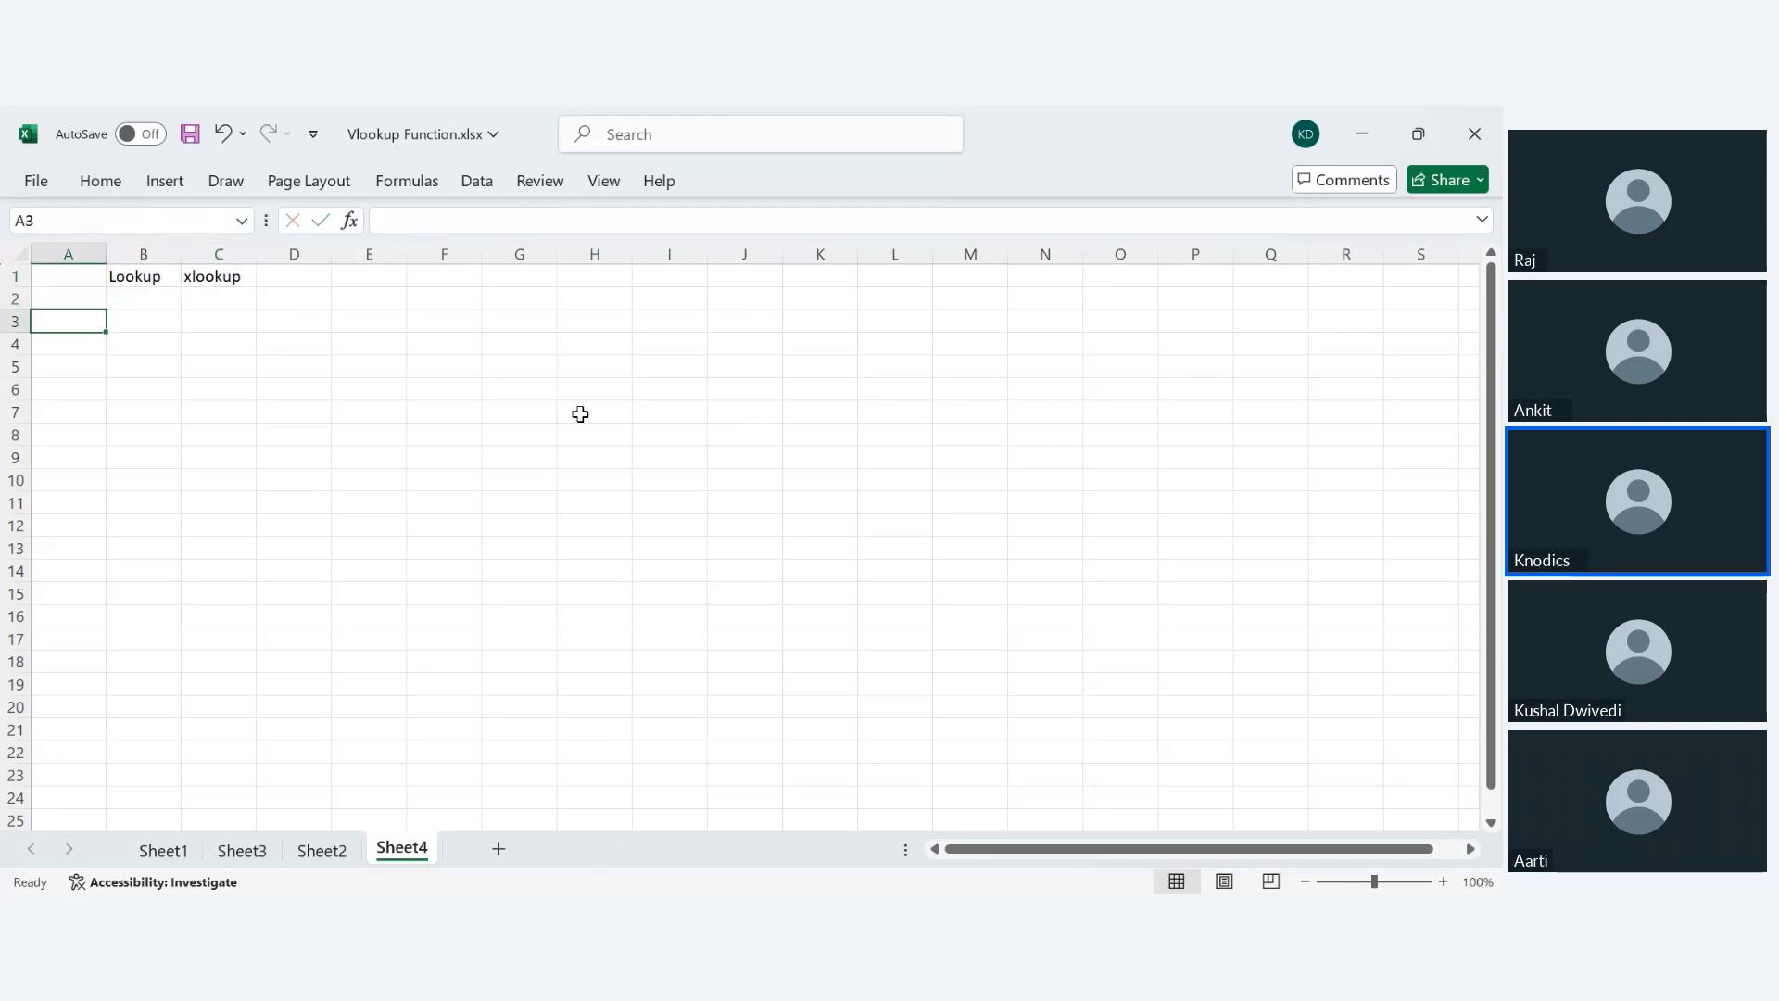
{"action": "left_click", "coordinate": [158, 277]}
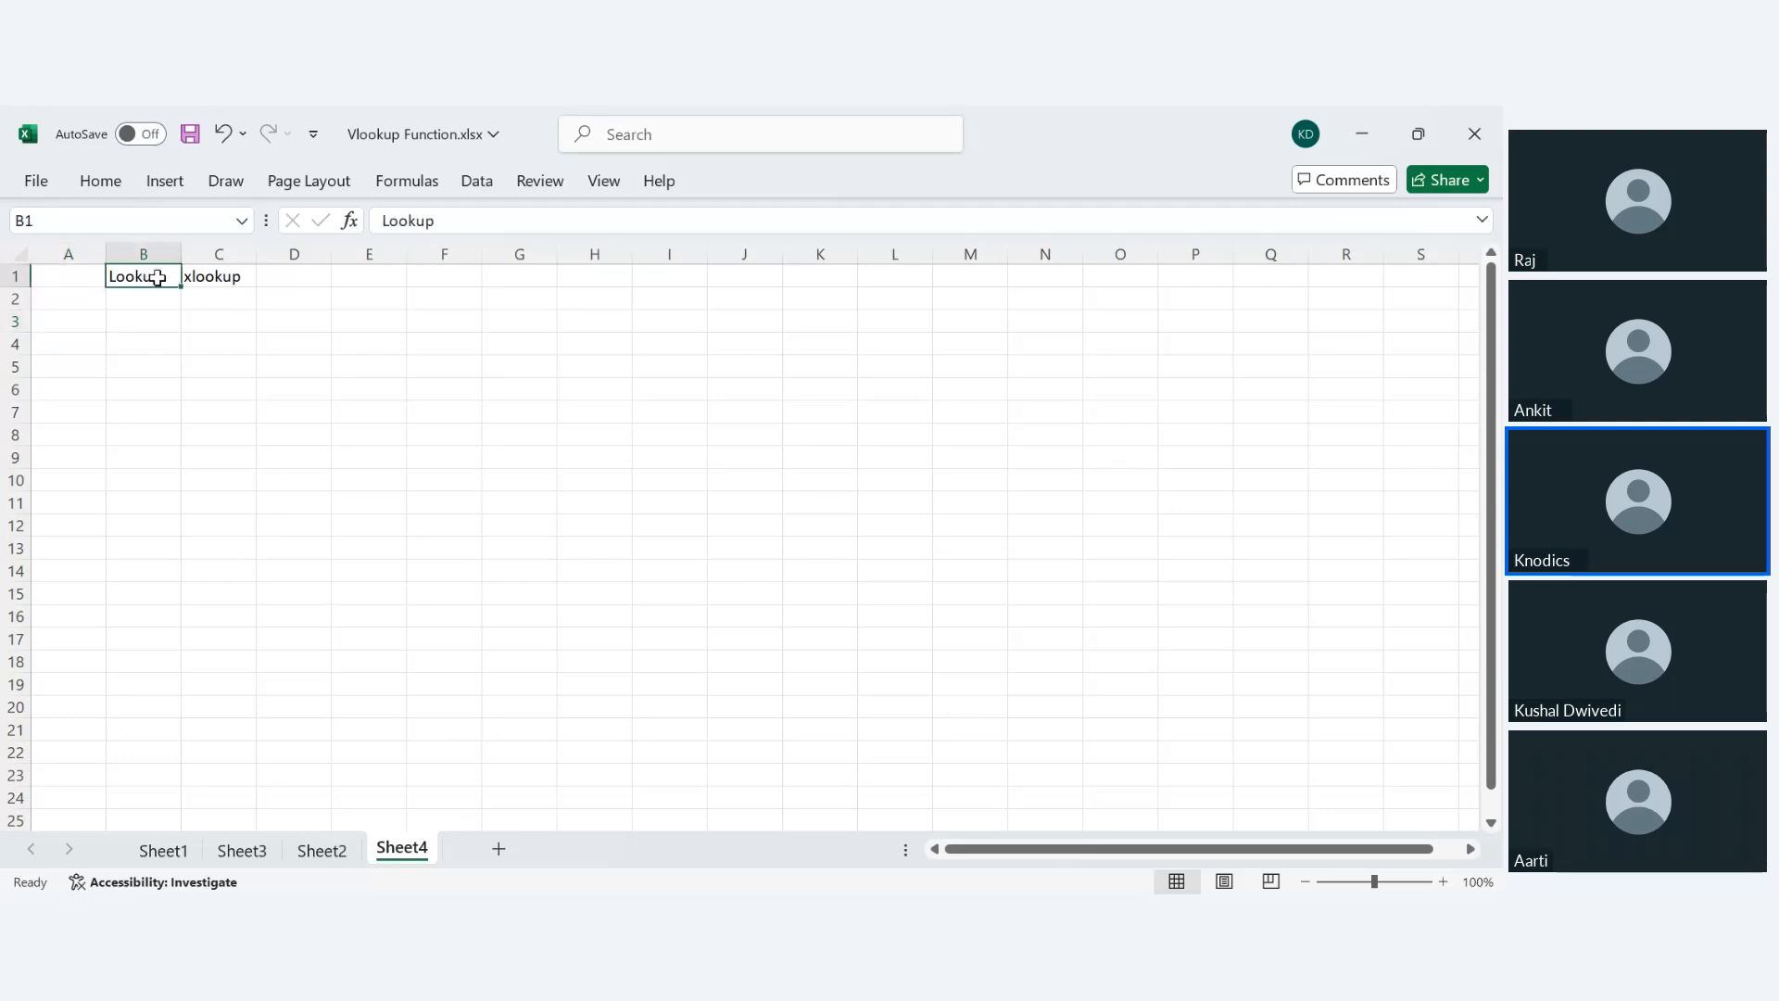
{"action": "left_click_drag", "start_coordinate": [158, 277], "coordinate": [212, 276]}
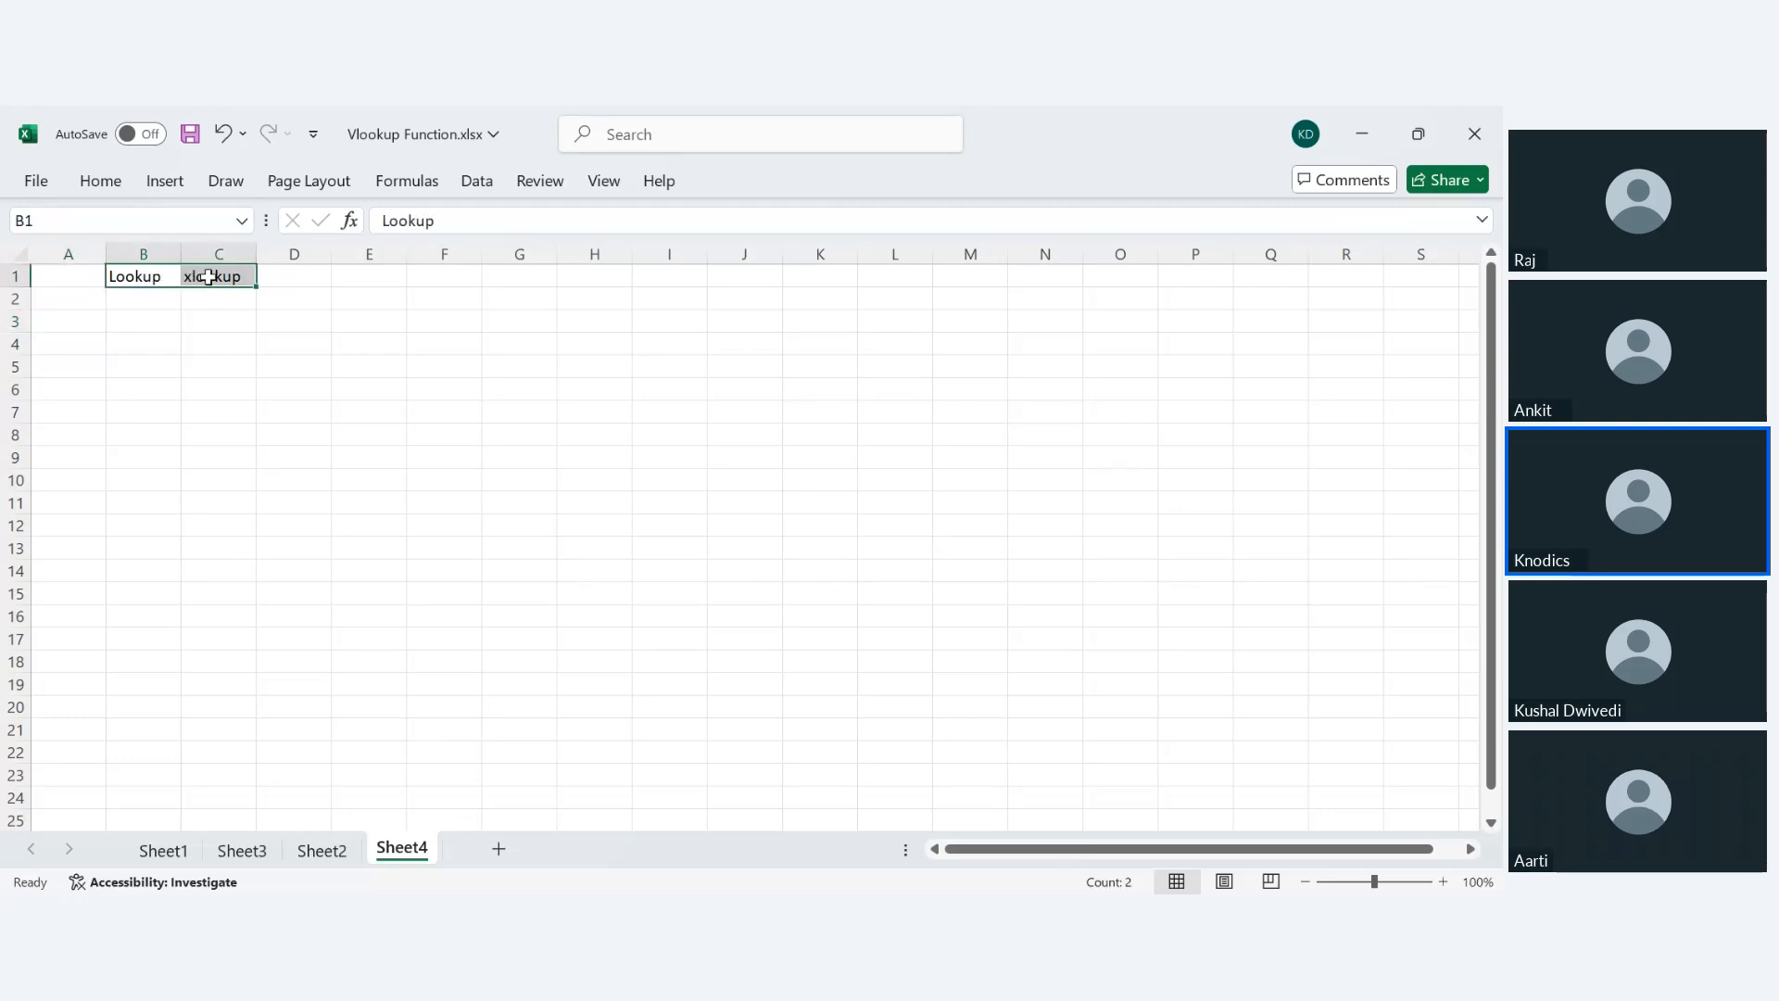
{"action": "left_click", "coordinate": [322, 851]}
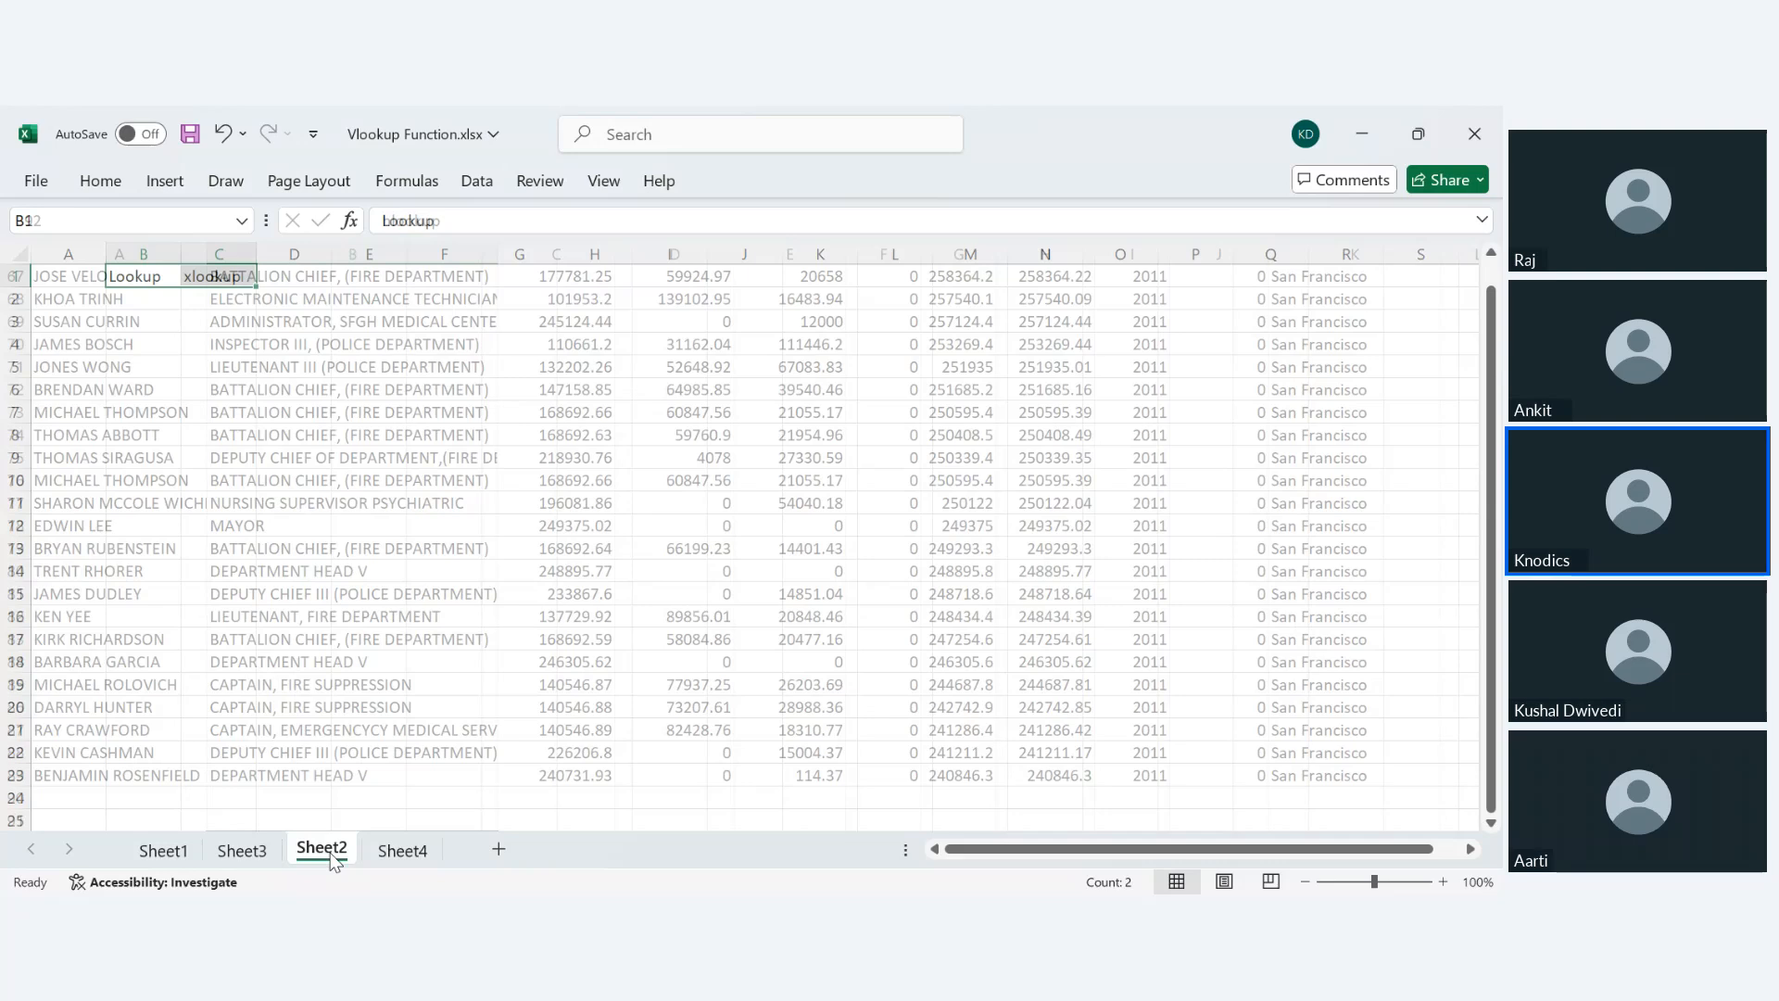
{"action": "left_click", "coordinate": [415, 854]}
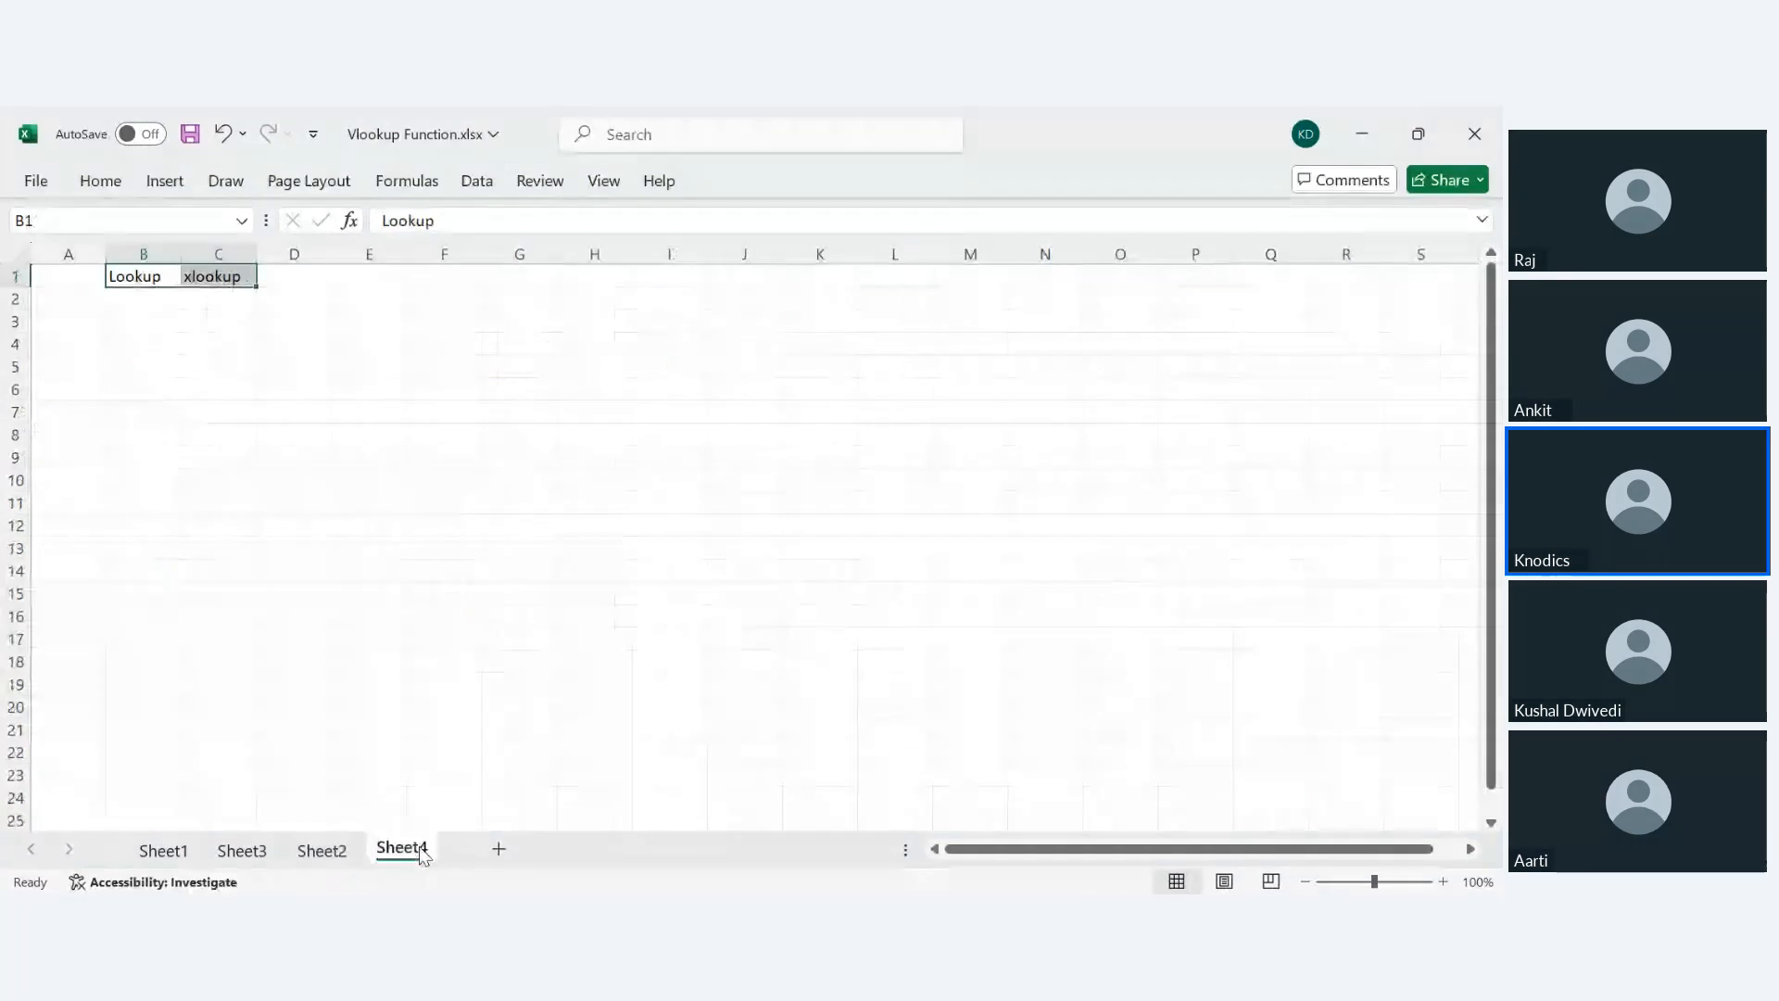
- Enter the column headers ID, Name, Age and Sale in cells A3 to D3
{"action": "left_click", "coordinate": [67, 323]}
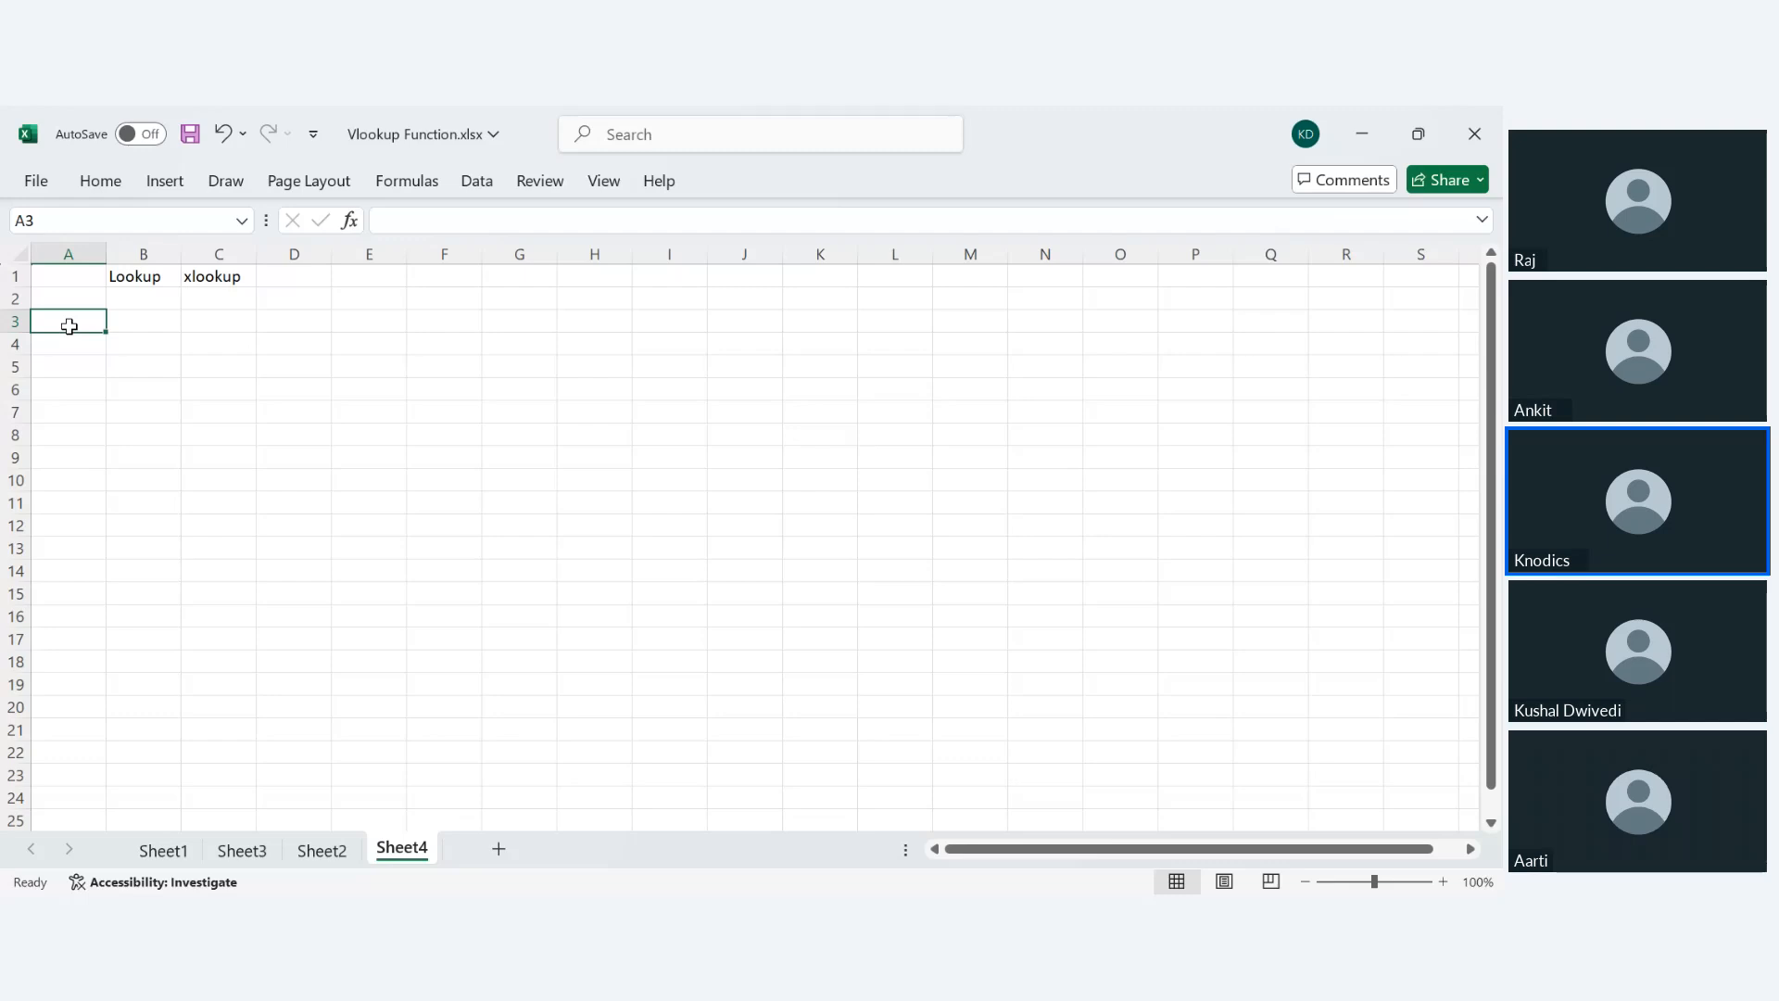
{"action": "type", "text": "ID"}
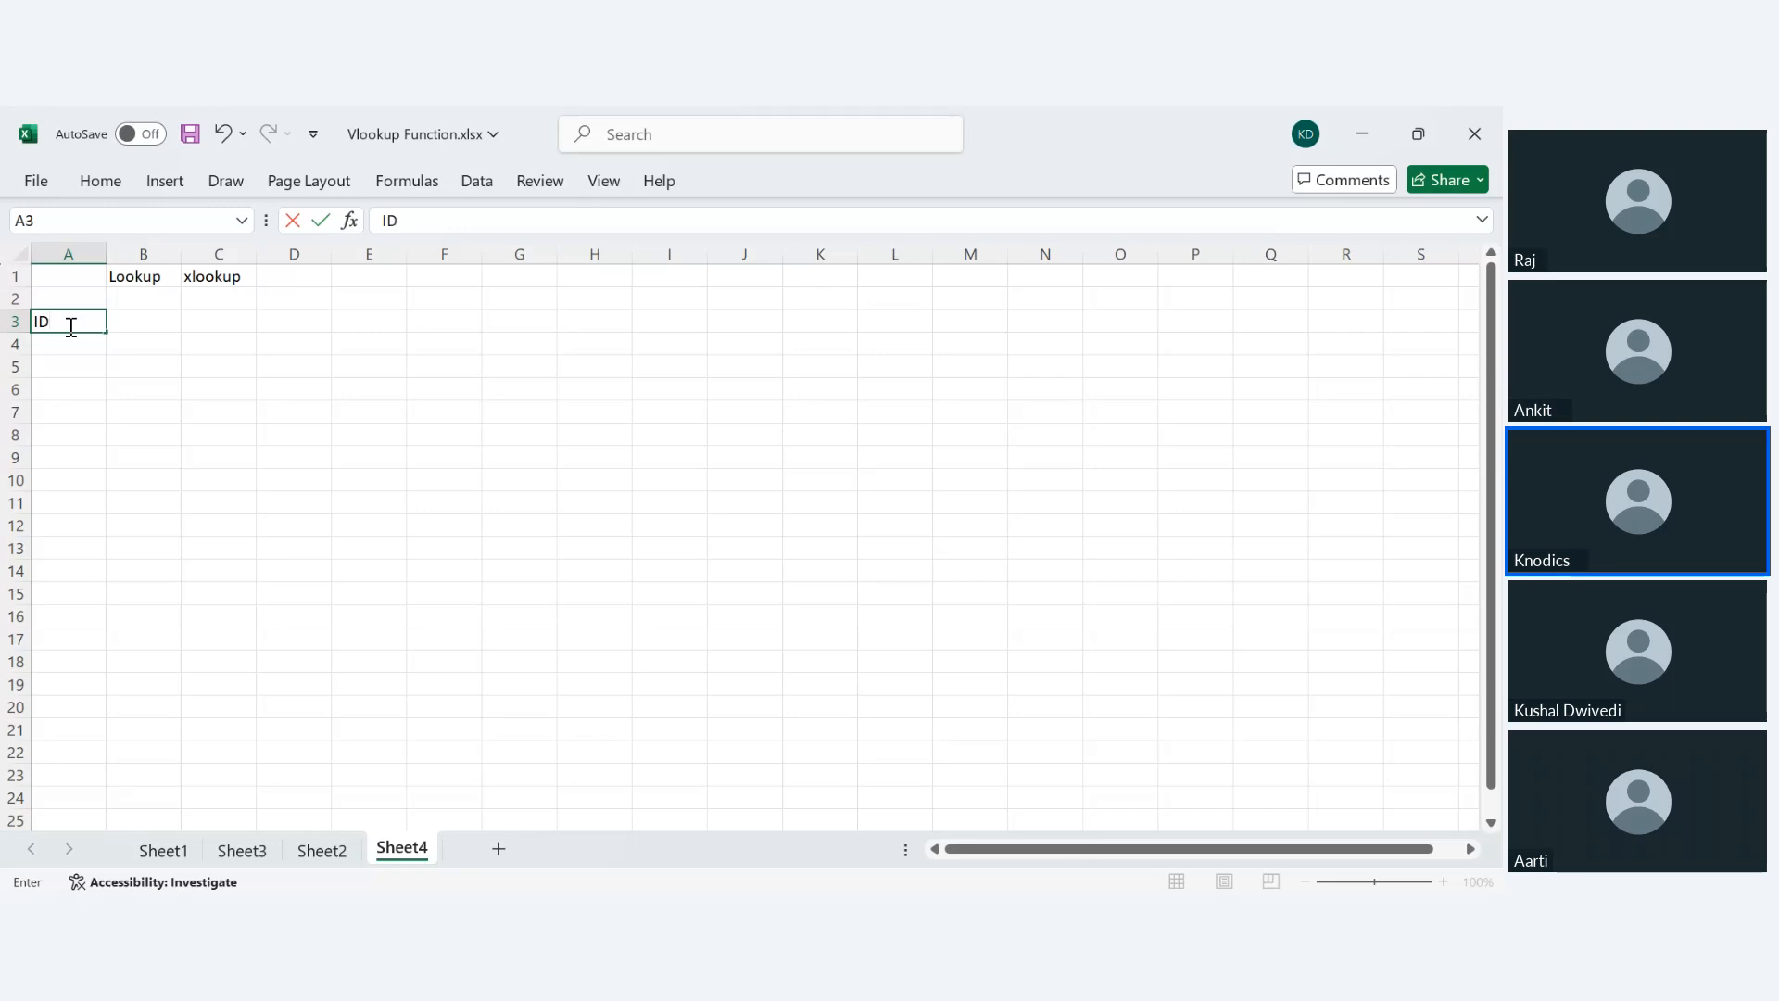
{"action": "key", "text": "Tab"}
{"action": "type", "text": "NAme"}
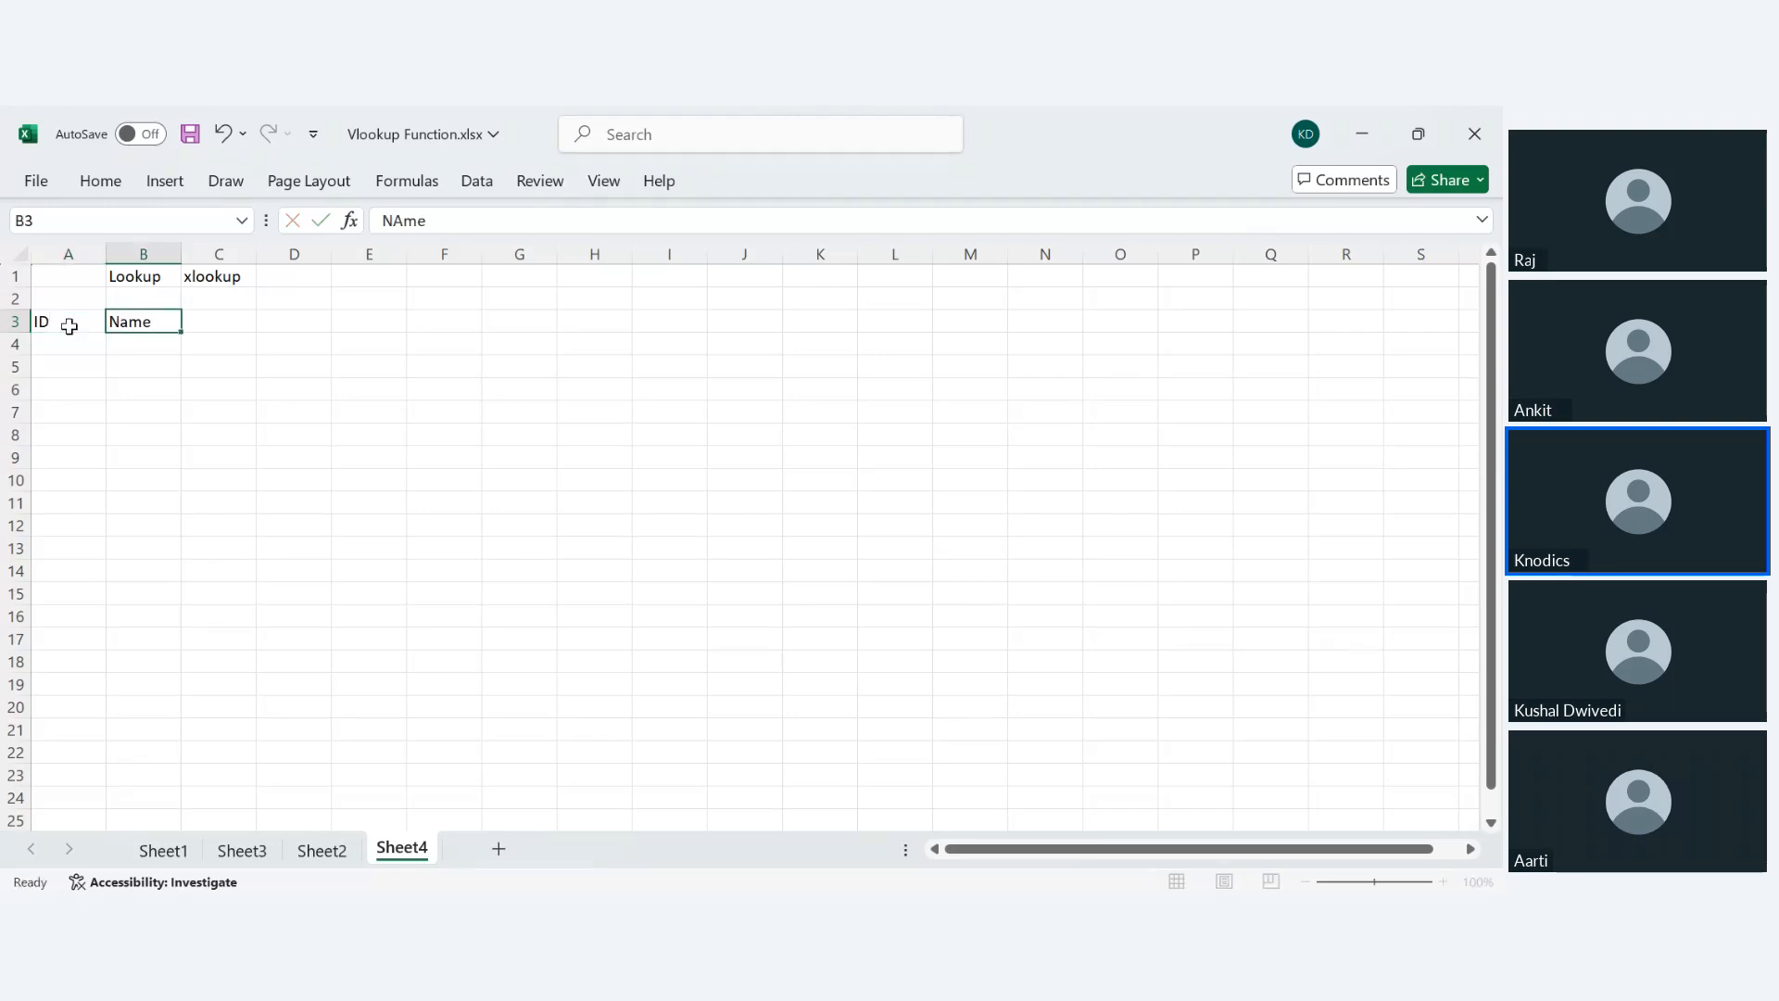
{"action": "key", "text": "Tab"}
{"action": "type", "text": "Sale"}
{"action": "key", "text": "Tab"}
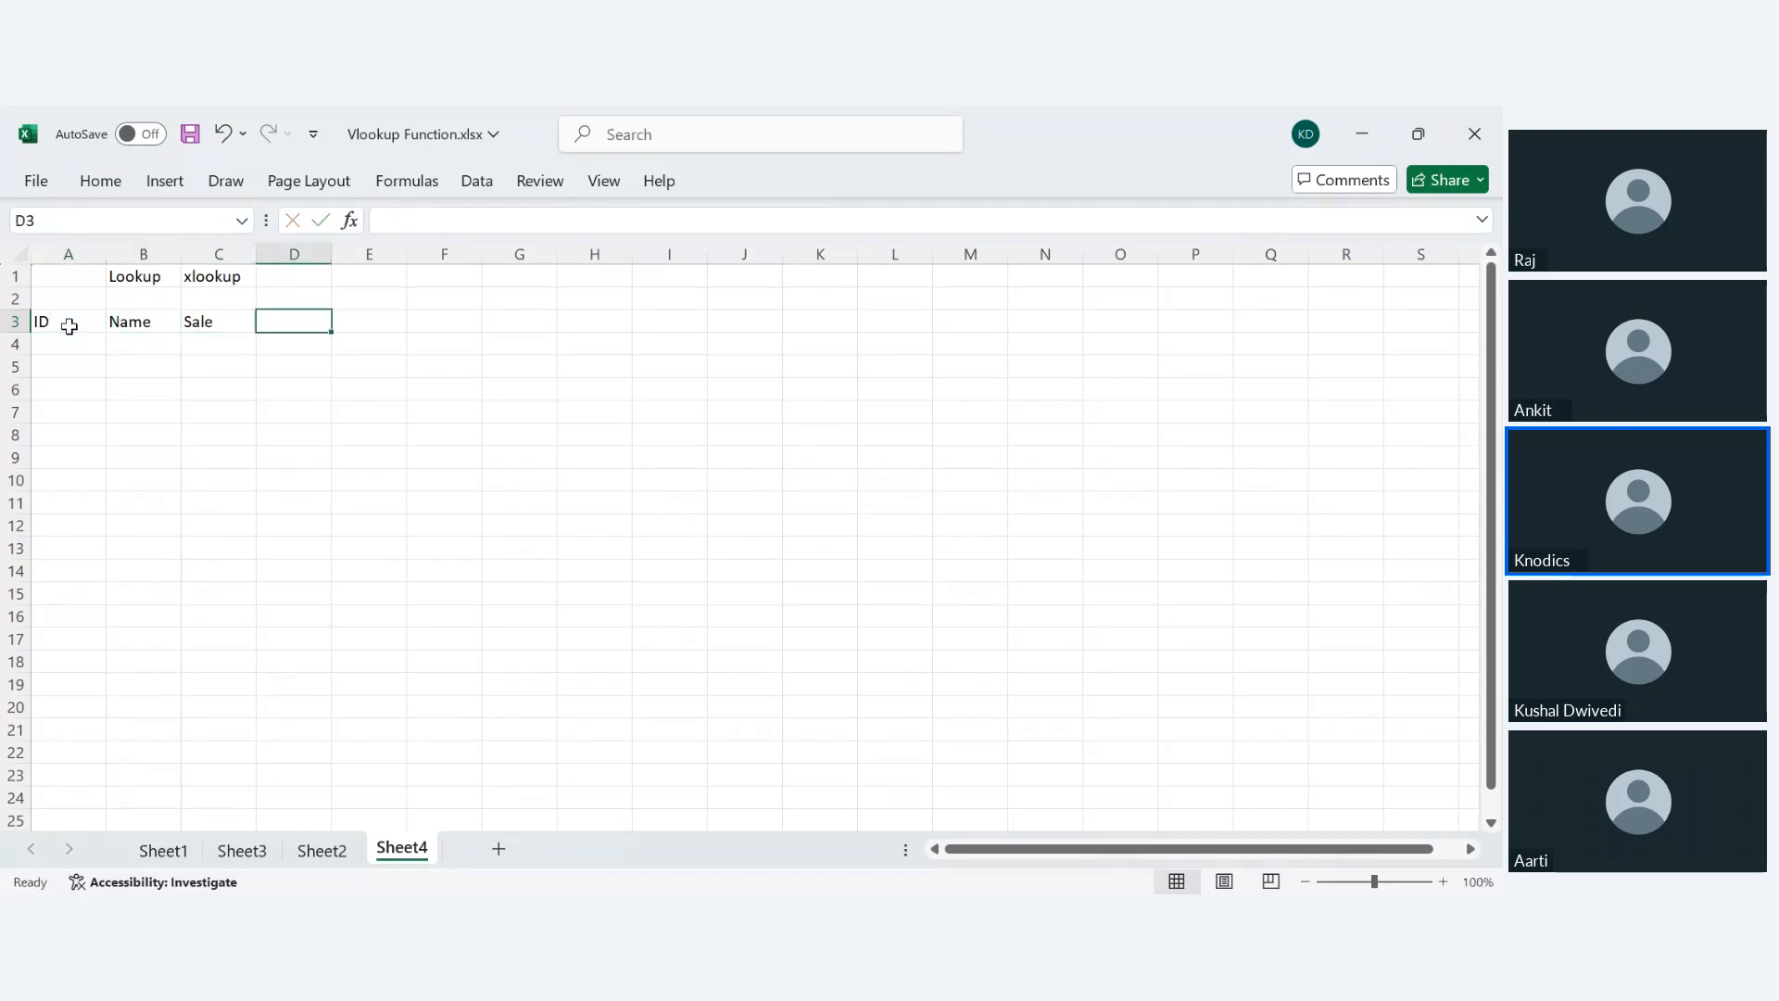
{"action": "key", "text": "Left"}
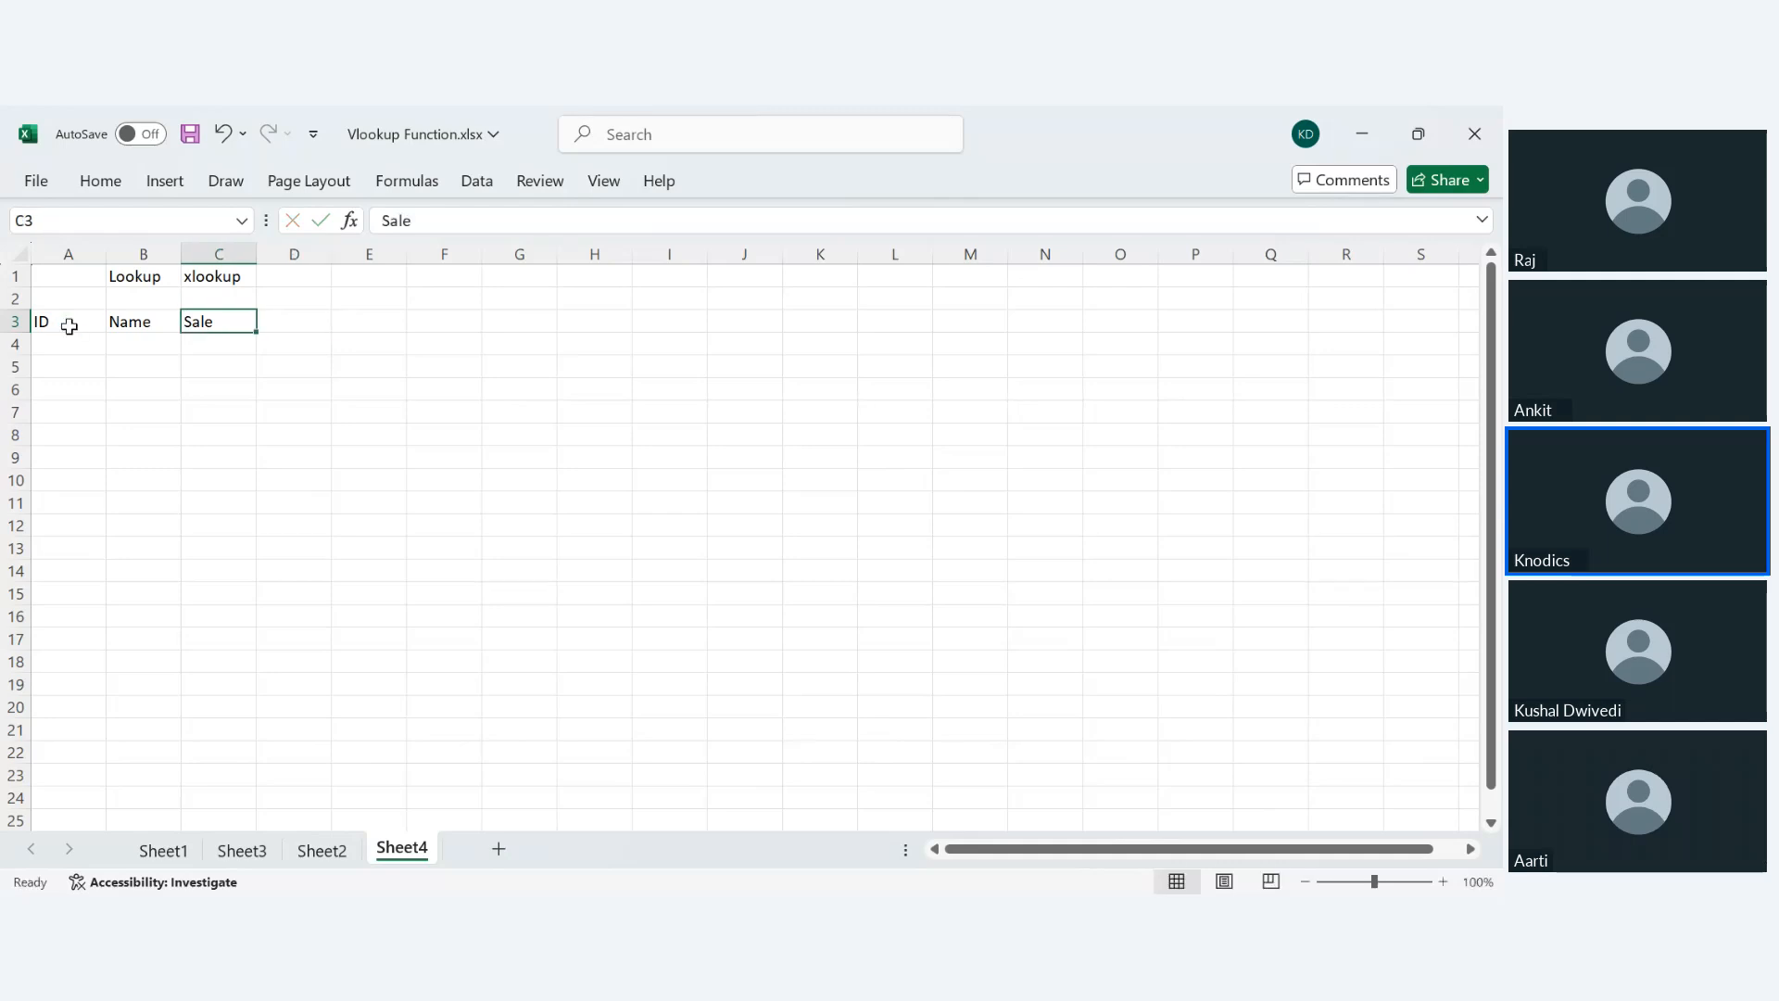
{"action": "type", "text": "Age"}
{"action": "key", "text": "Tab"}
{"action": "type", "text": "Sale"}
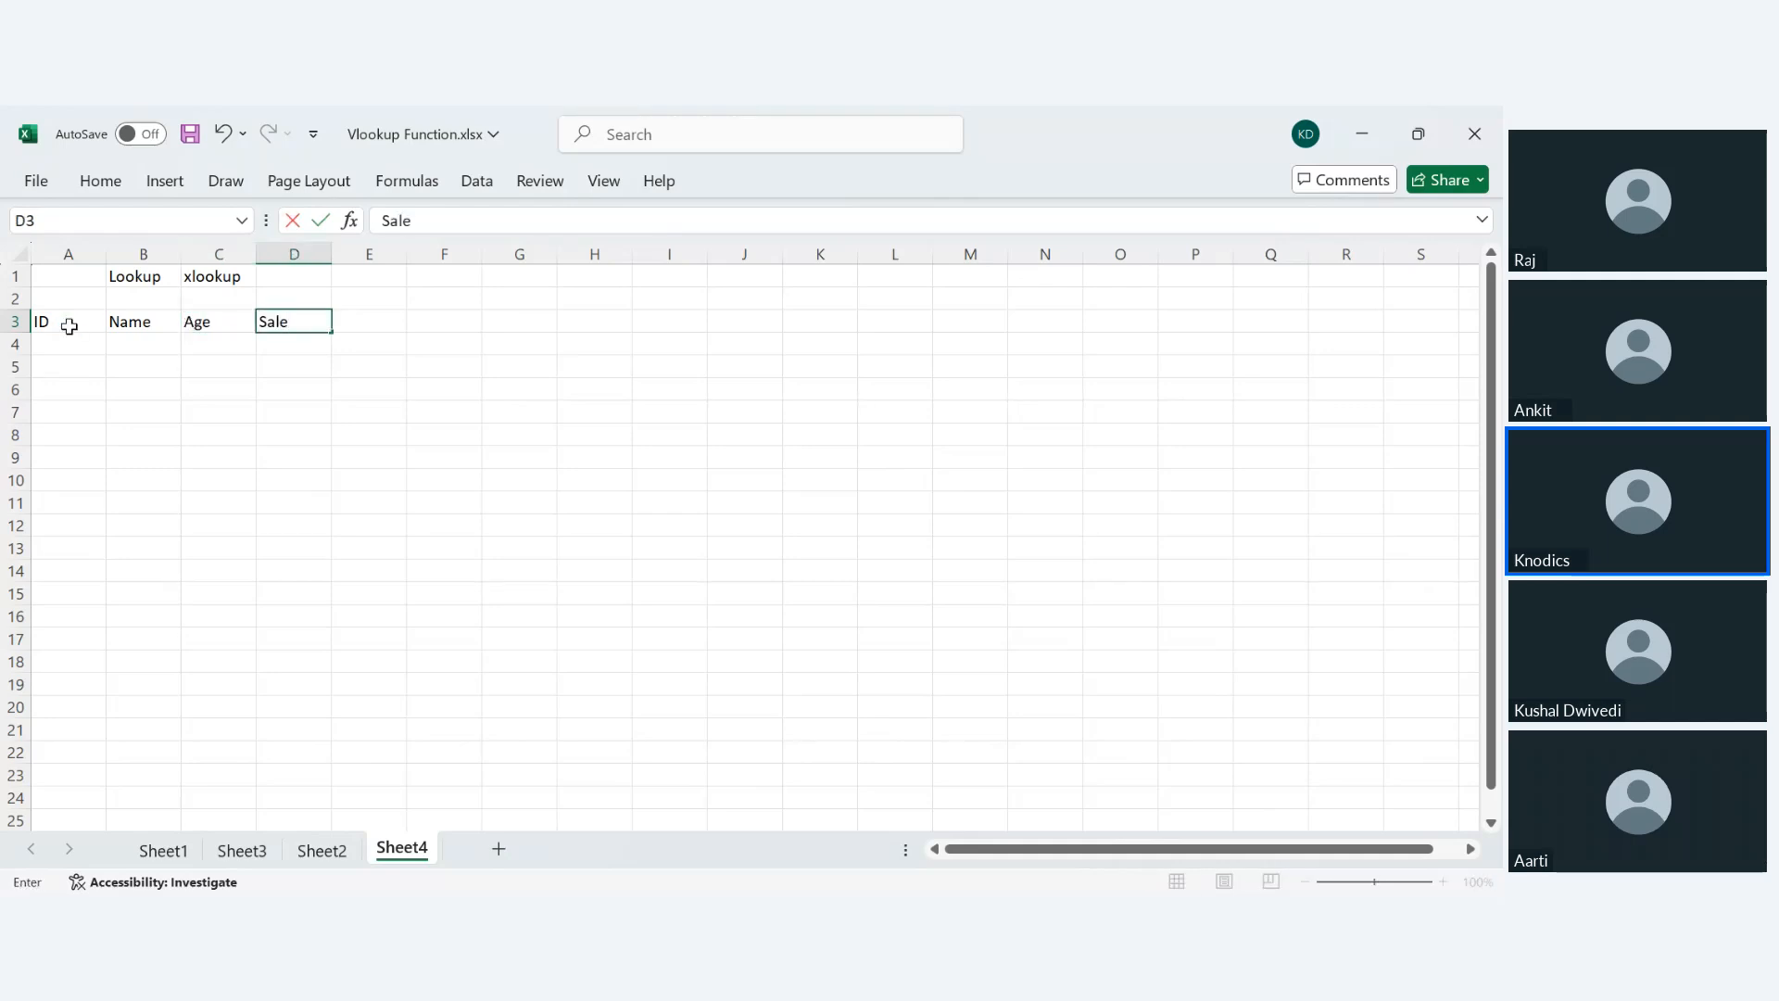
{"action": "key", "text": "Return"}
{"action": "key", "text": "Left"}
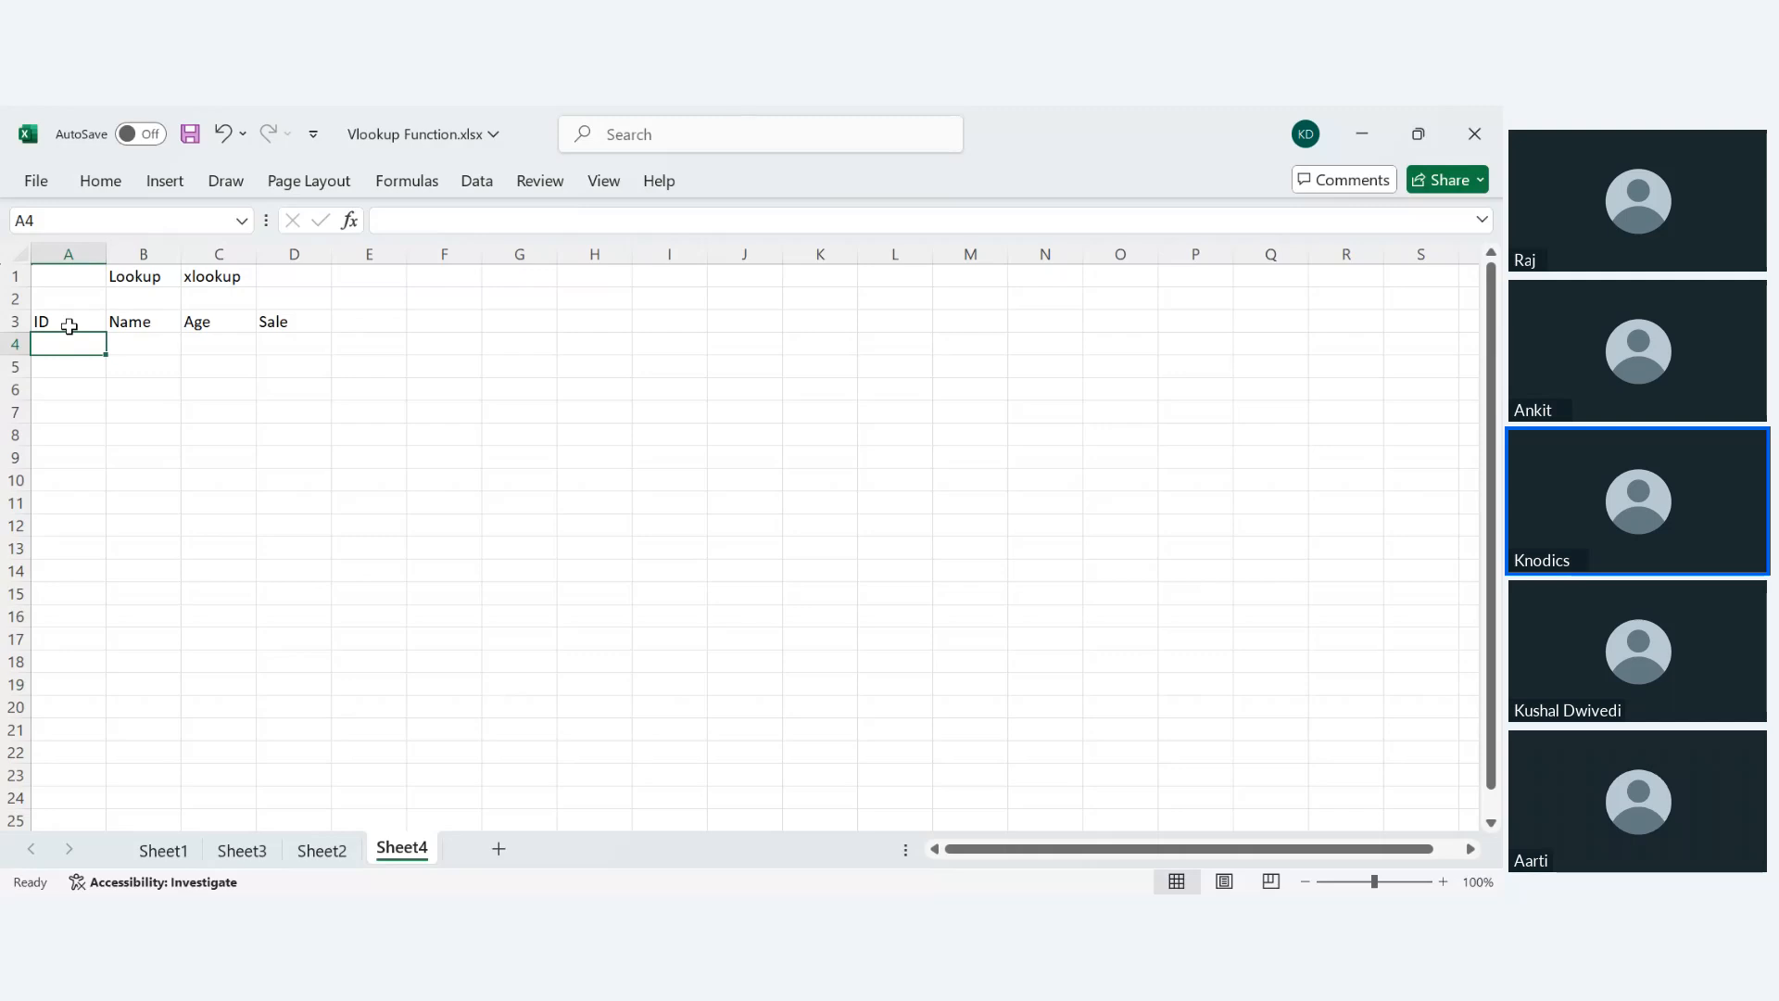
- Fill the ID column from A4 to A23 with the series E001 to E020
{"action": "type", "text": "E001"}
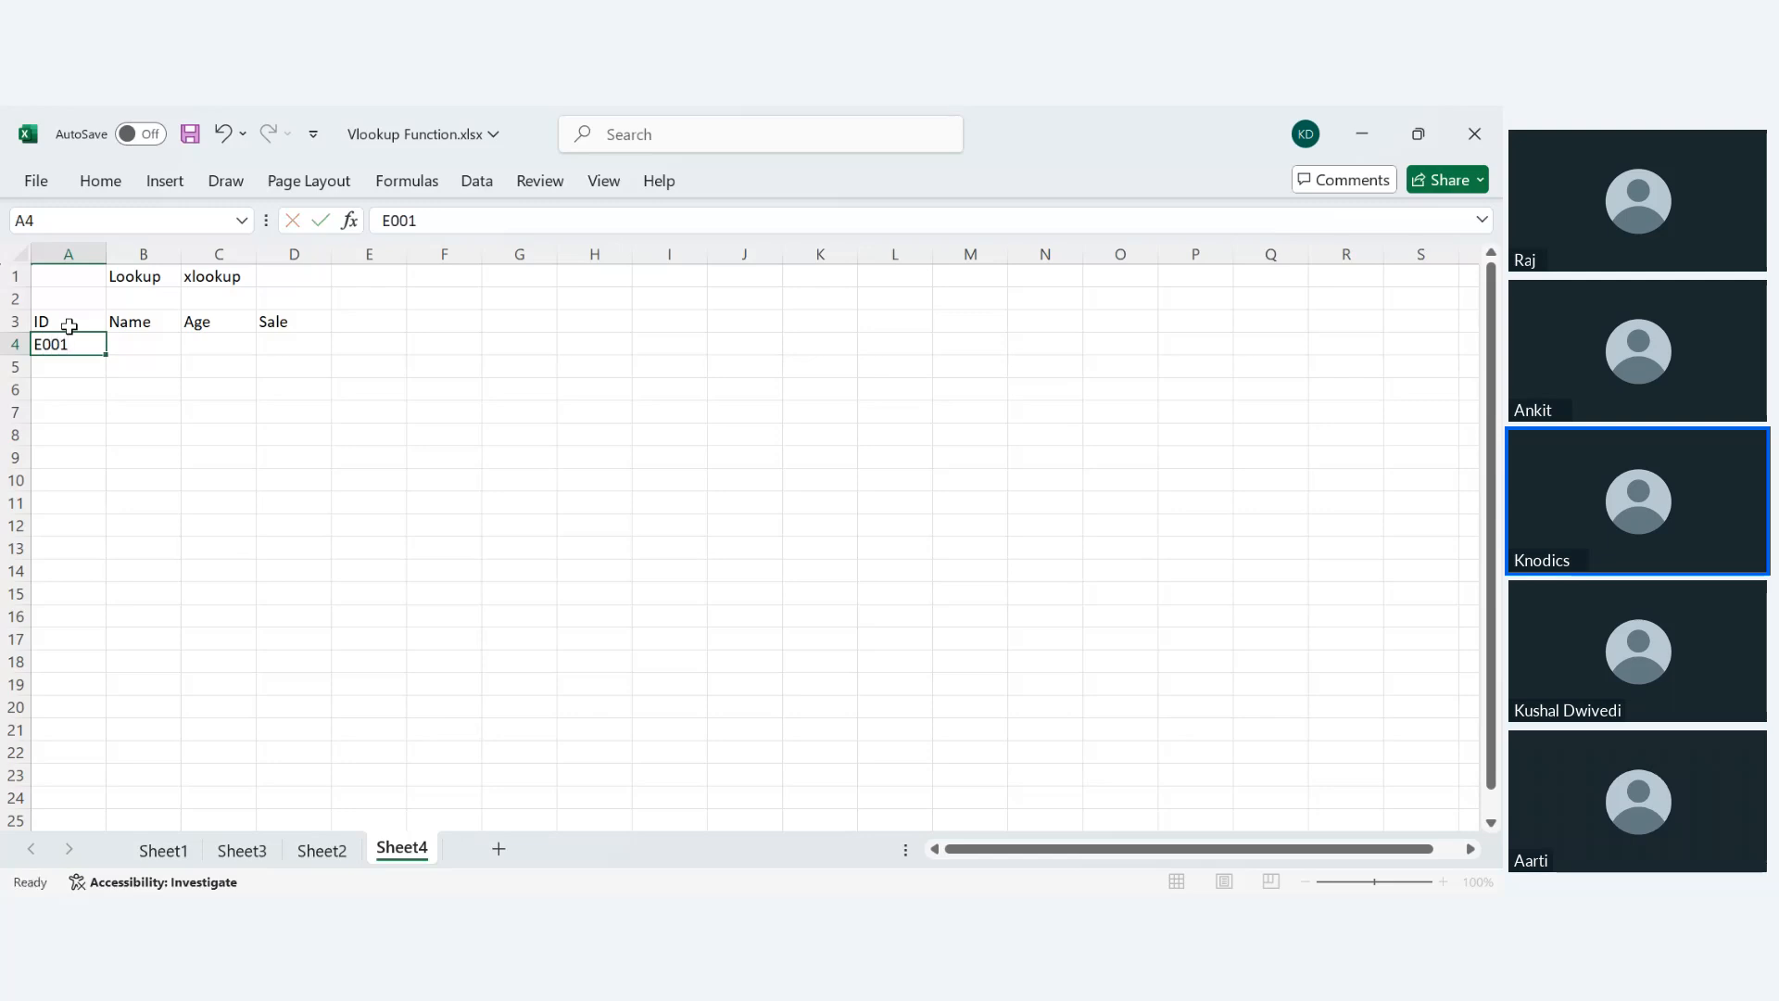
{"action": "key", "text": "Return"}
{"action": "type", "text": "E002"}
{"action": "key", "text": "Return"}
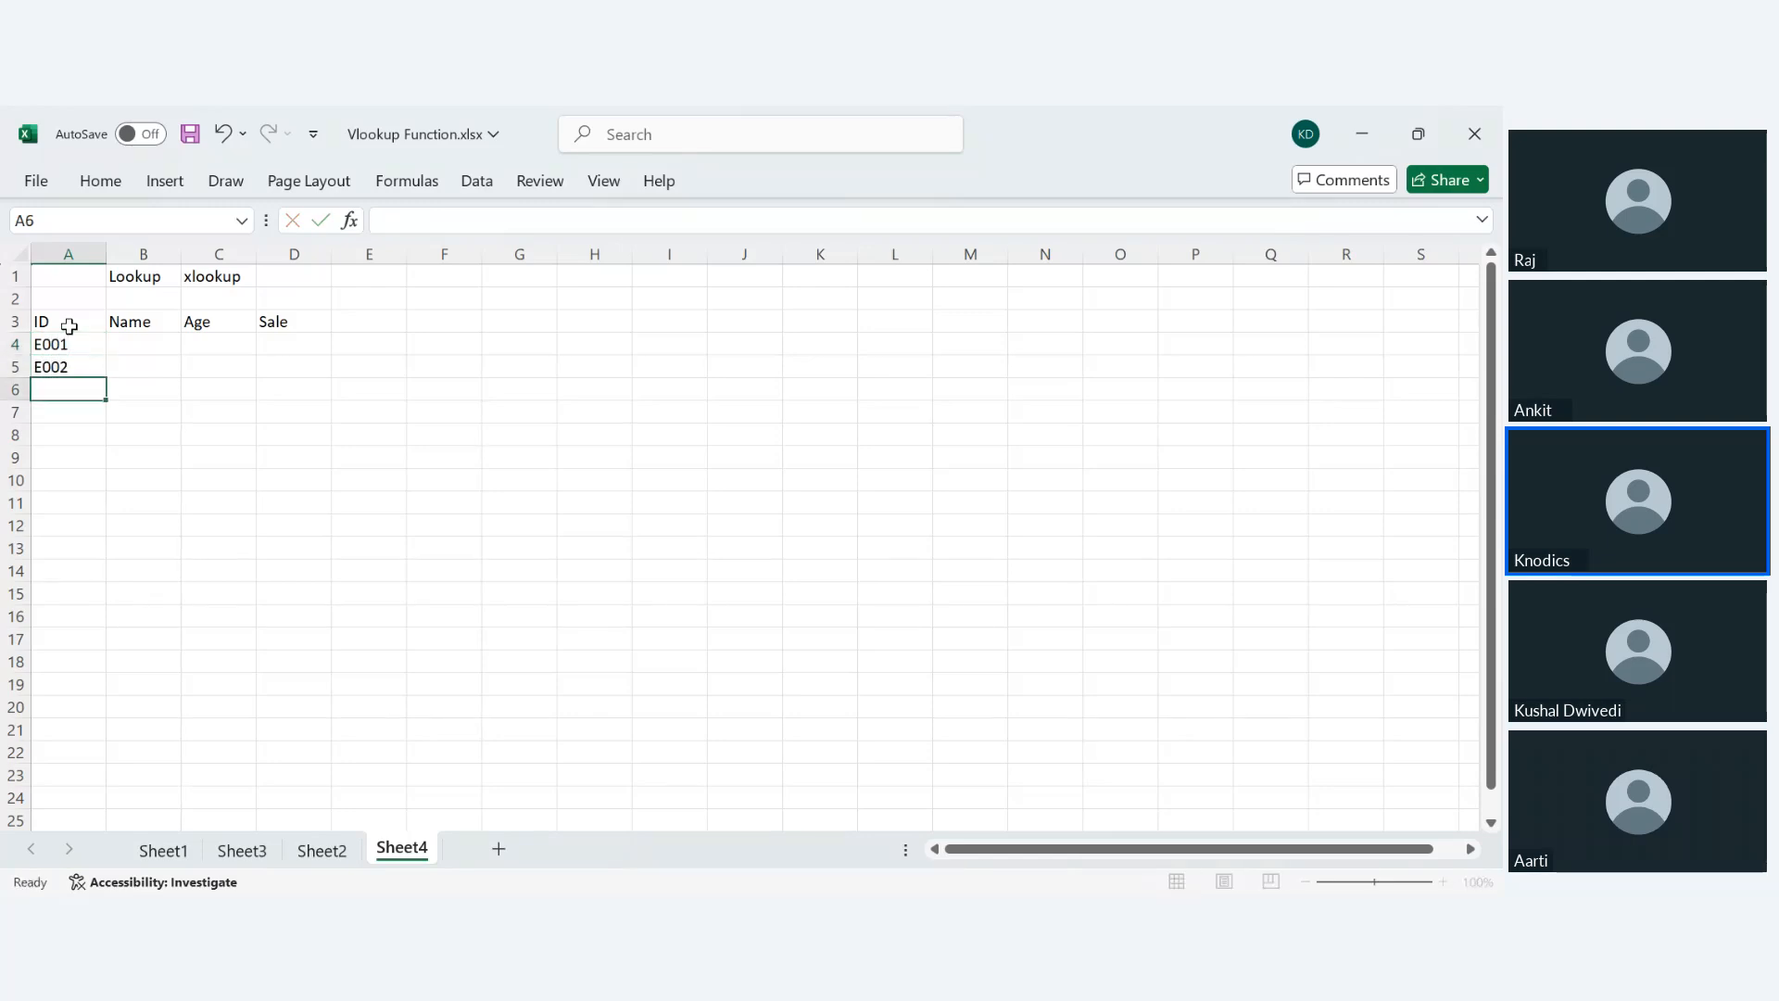
{"action": "type", "text": "E003"}
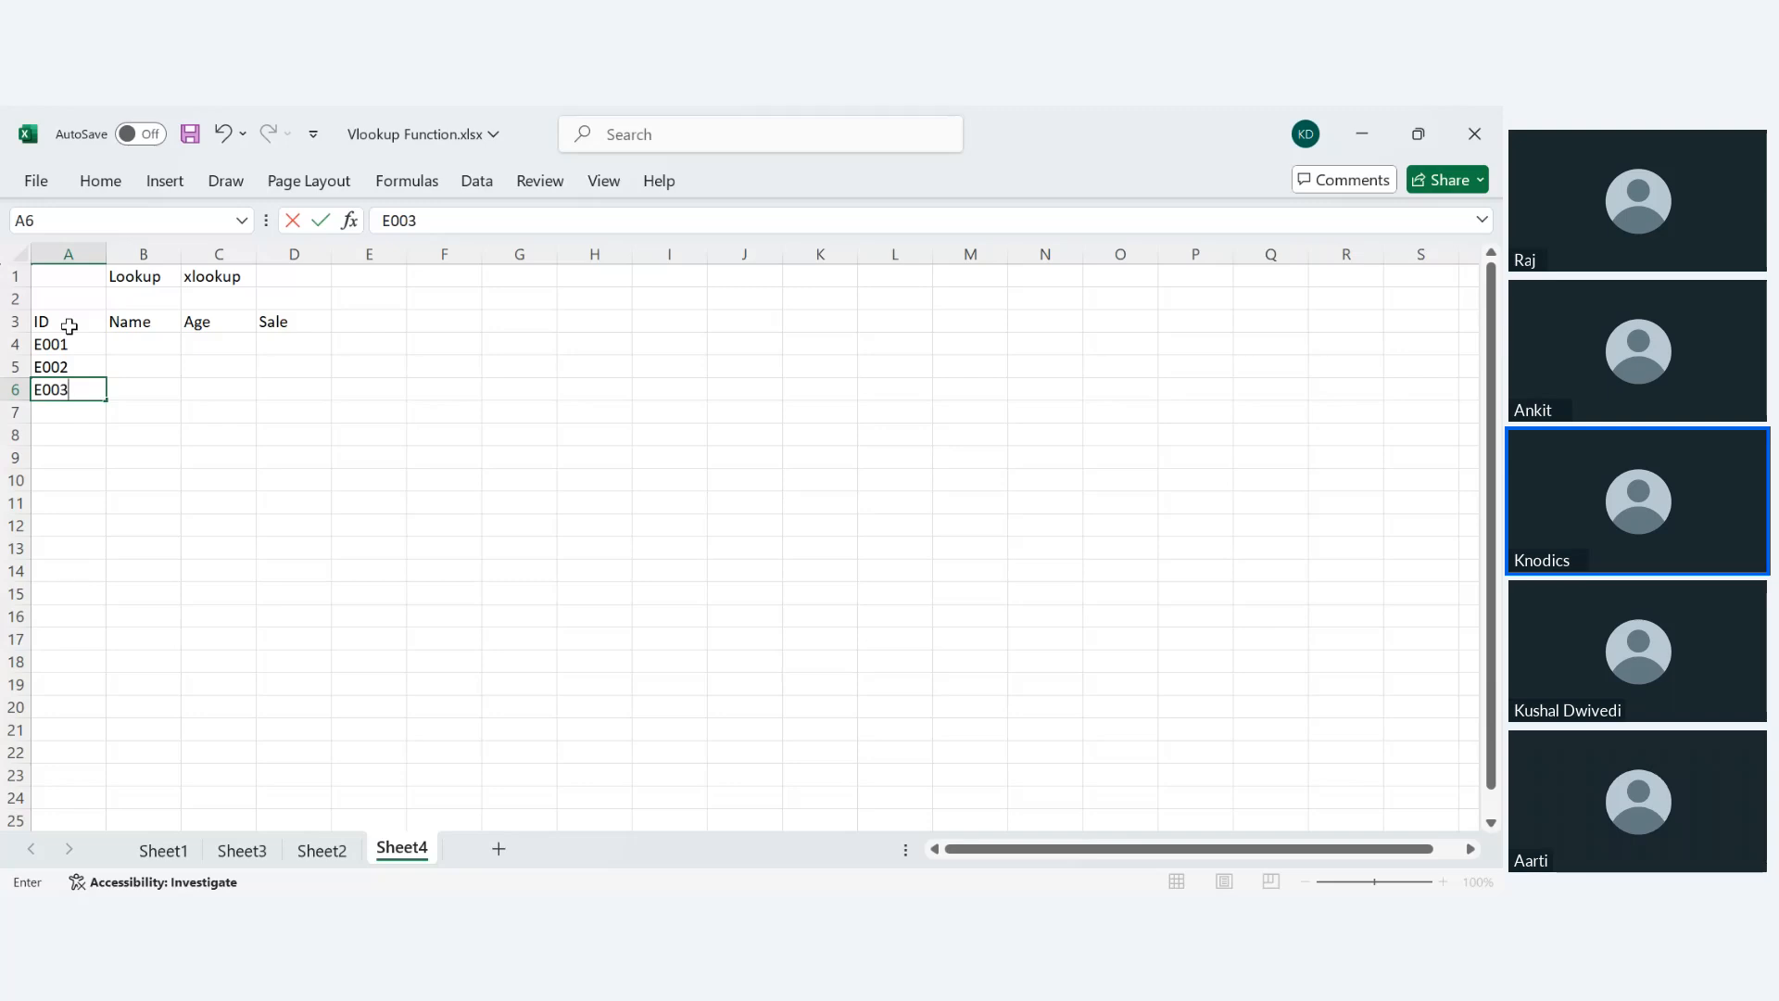
{"action": "left_click", "coordinate": [80, 342]}
{"action": "left_click_drag", "start_coordinate": [75, 345], "coordinate": [92, 777]}
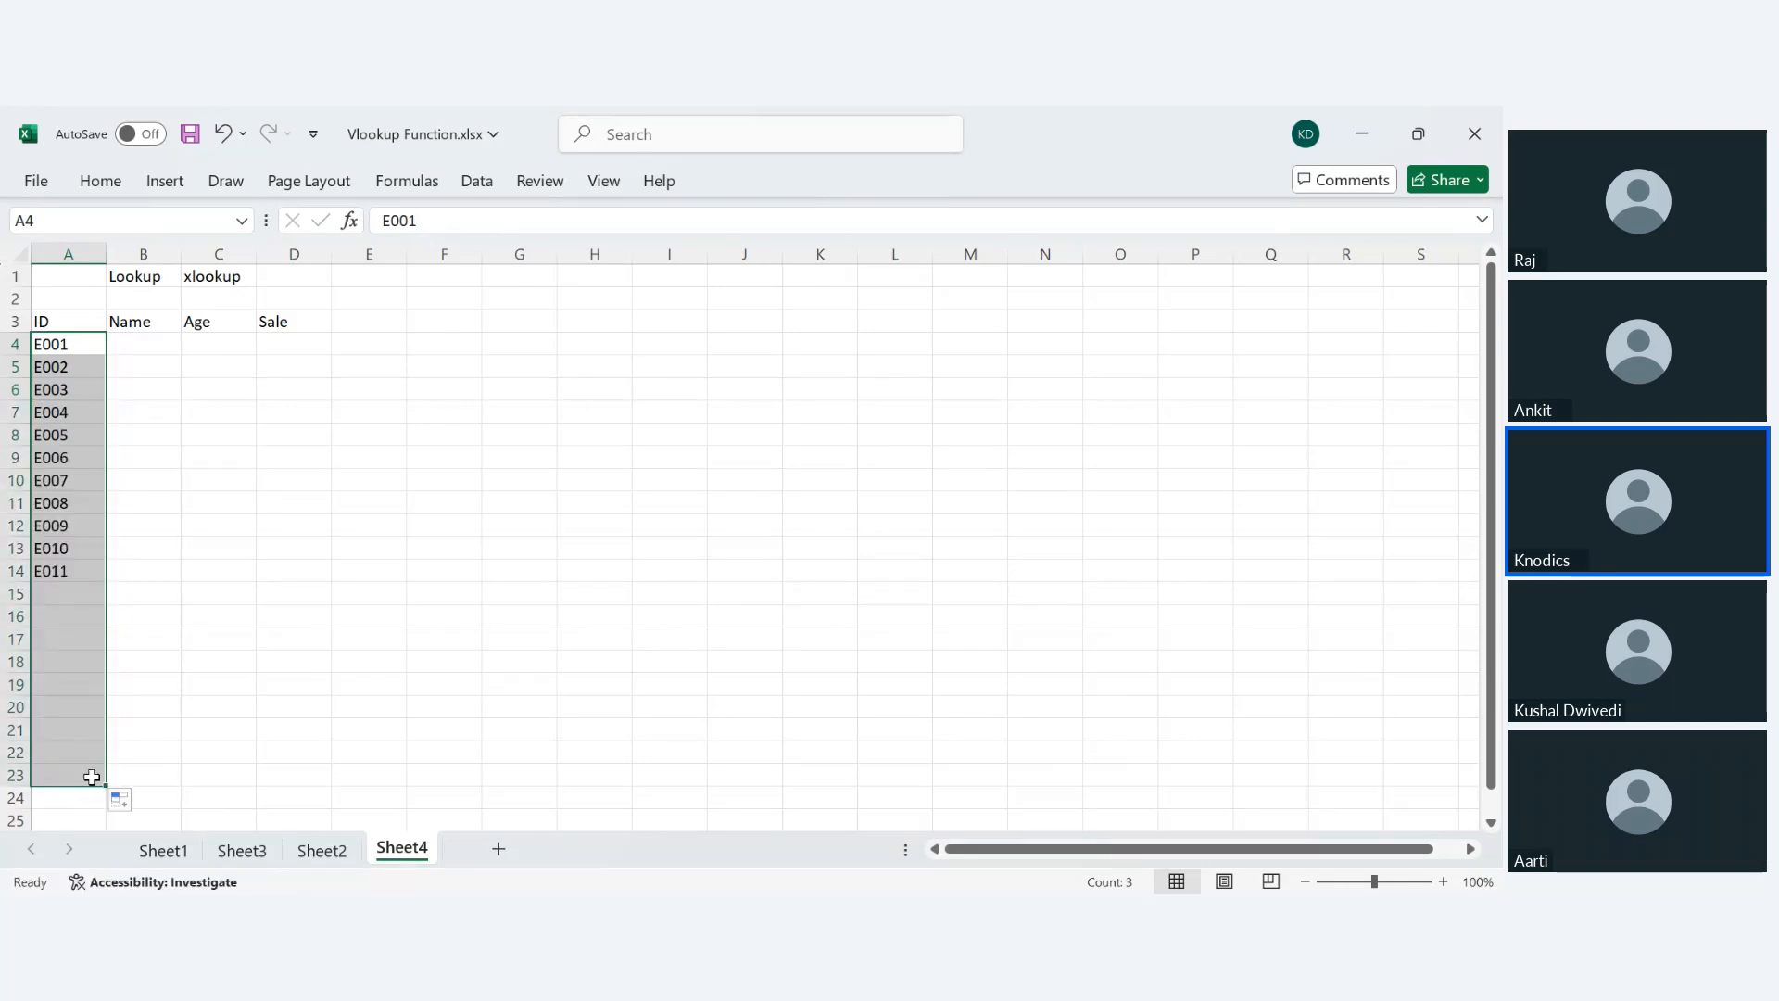
- Enter a sample name for each of the IDs E001 to E004 in cells B4 to B7
{"action": "left_click", "coordinate": [147, 350]}
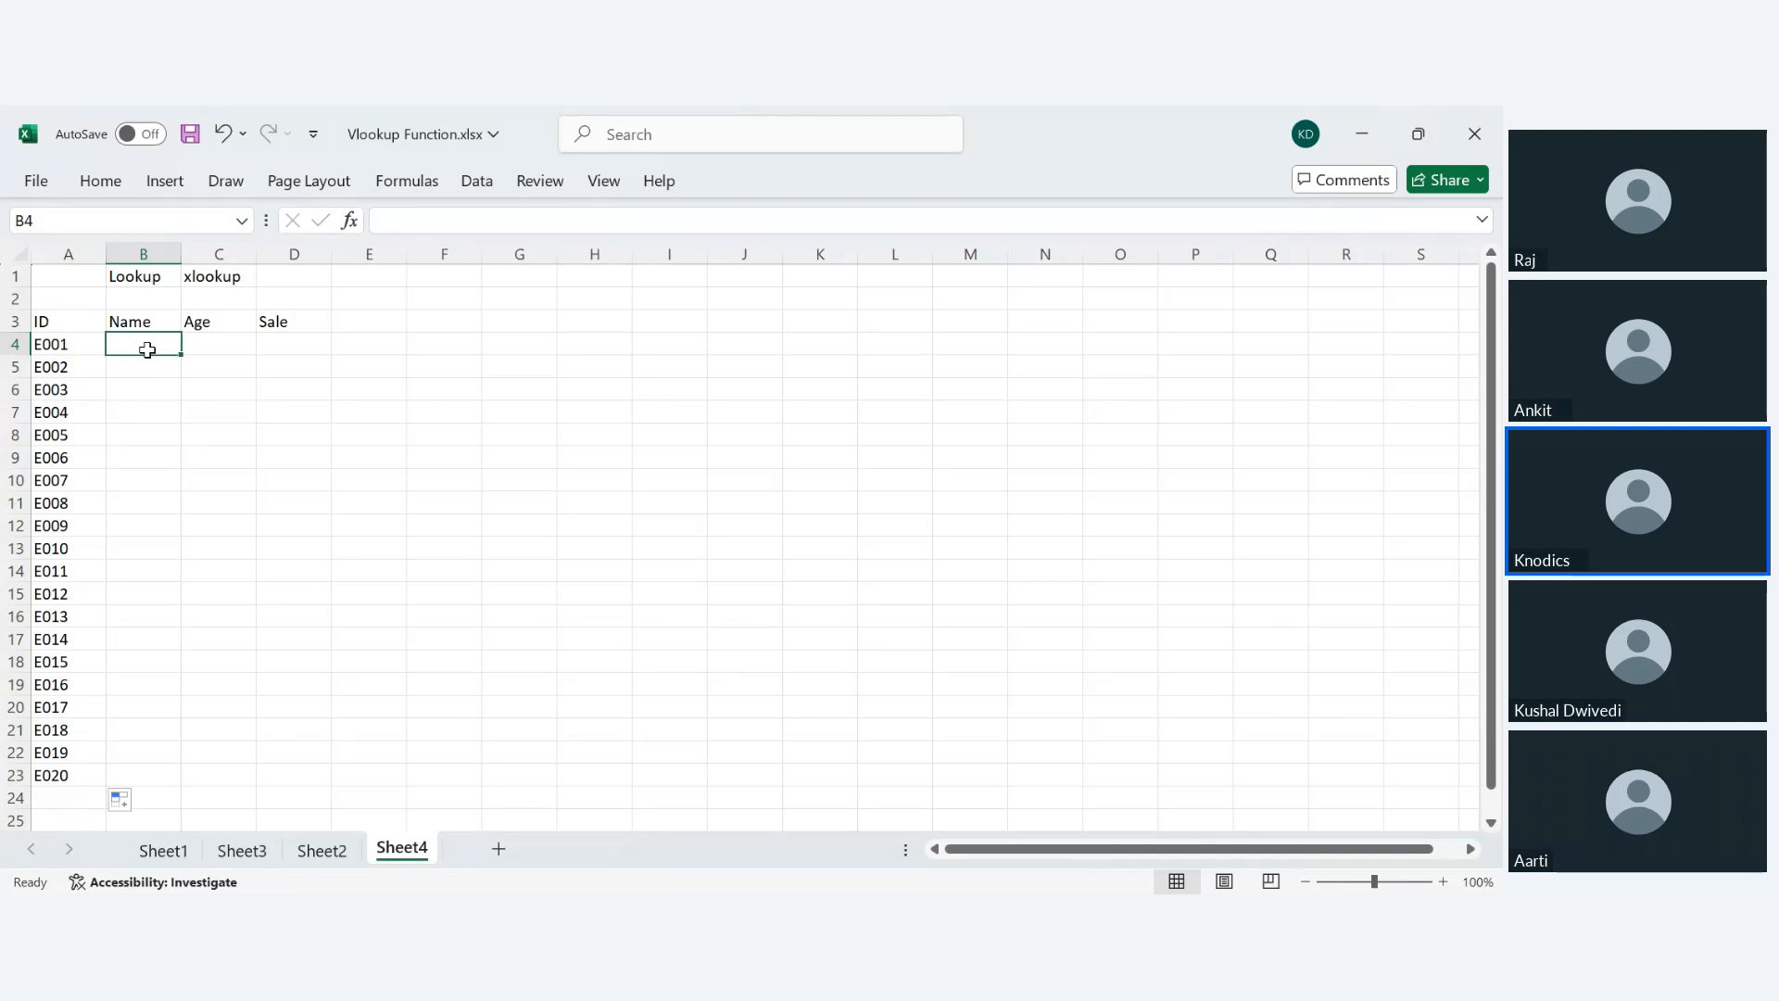
{"action": "type", "text": "kd"}
{"action": "key", "text": "Return"}
{"action": "type", "text": "abc"}
{"action": "key", "text": "Return"}
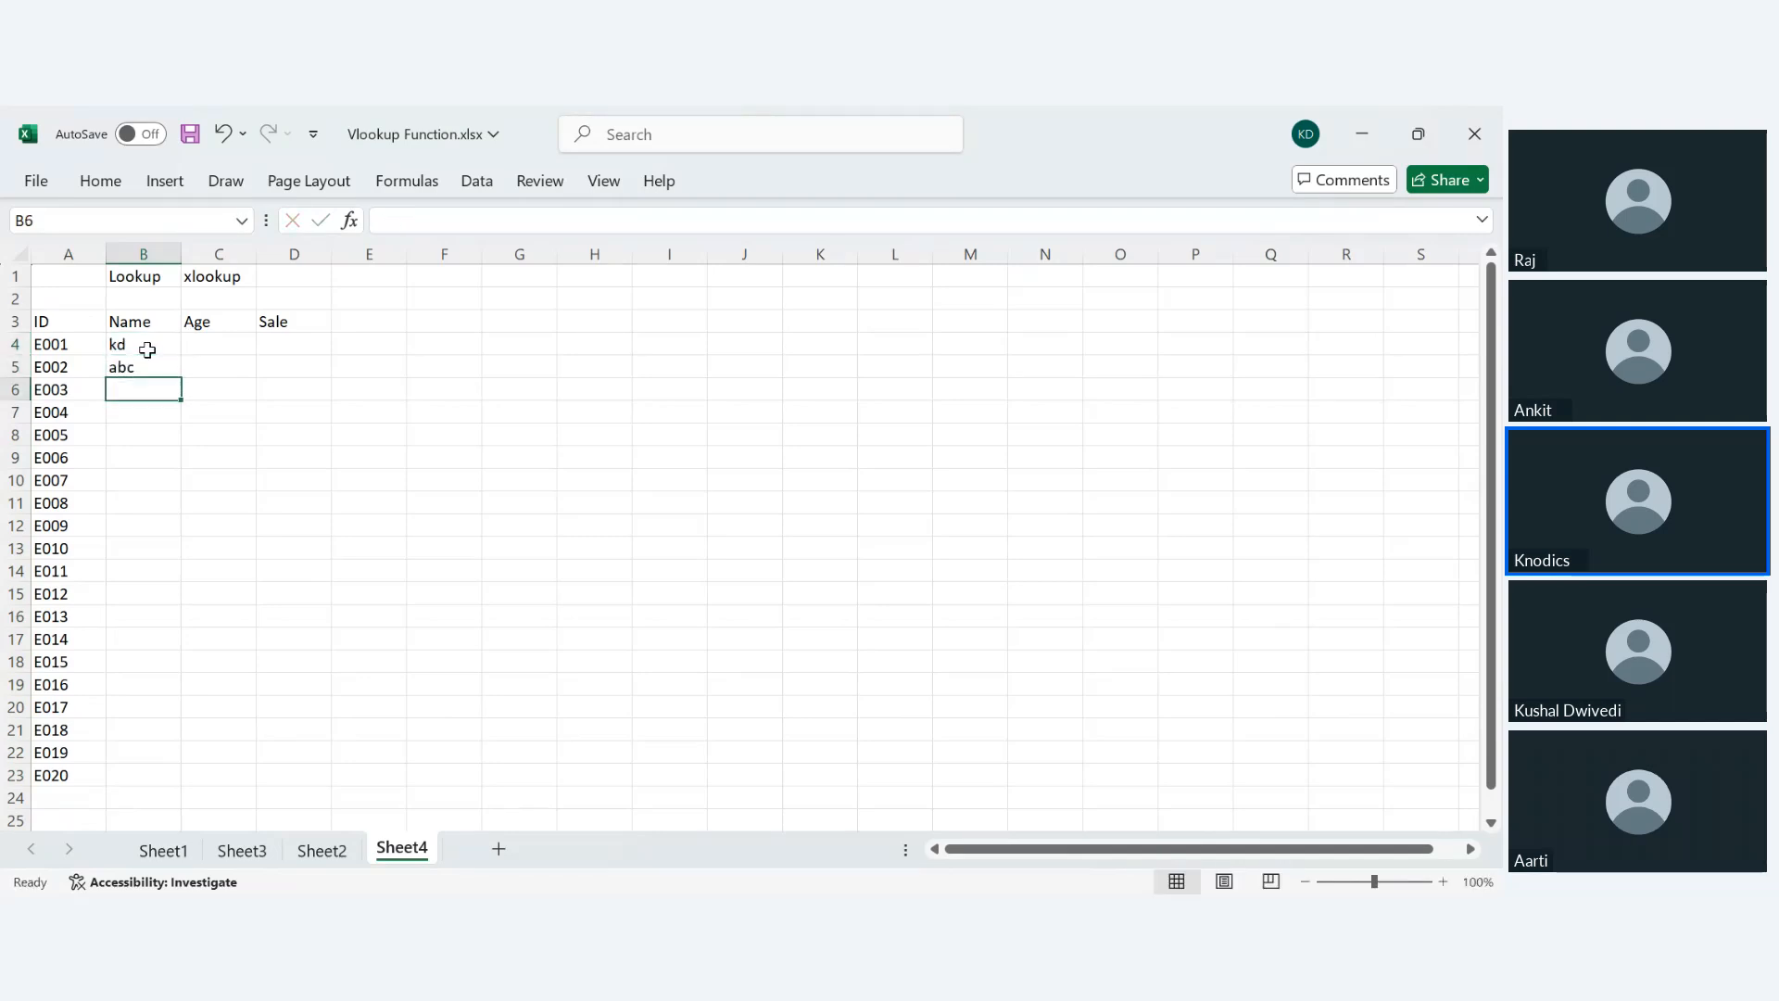
{"action": "type", "text": "ratan"}
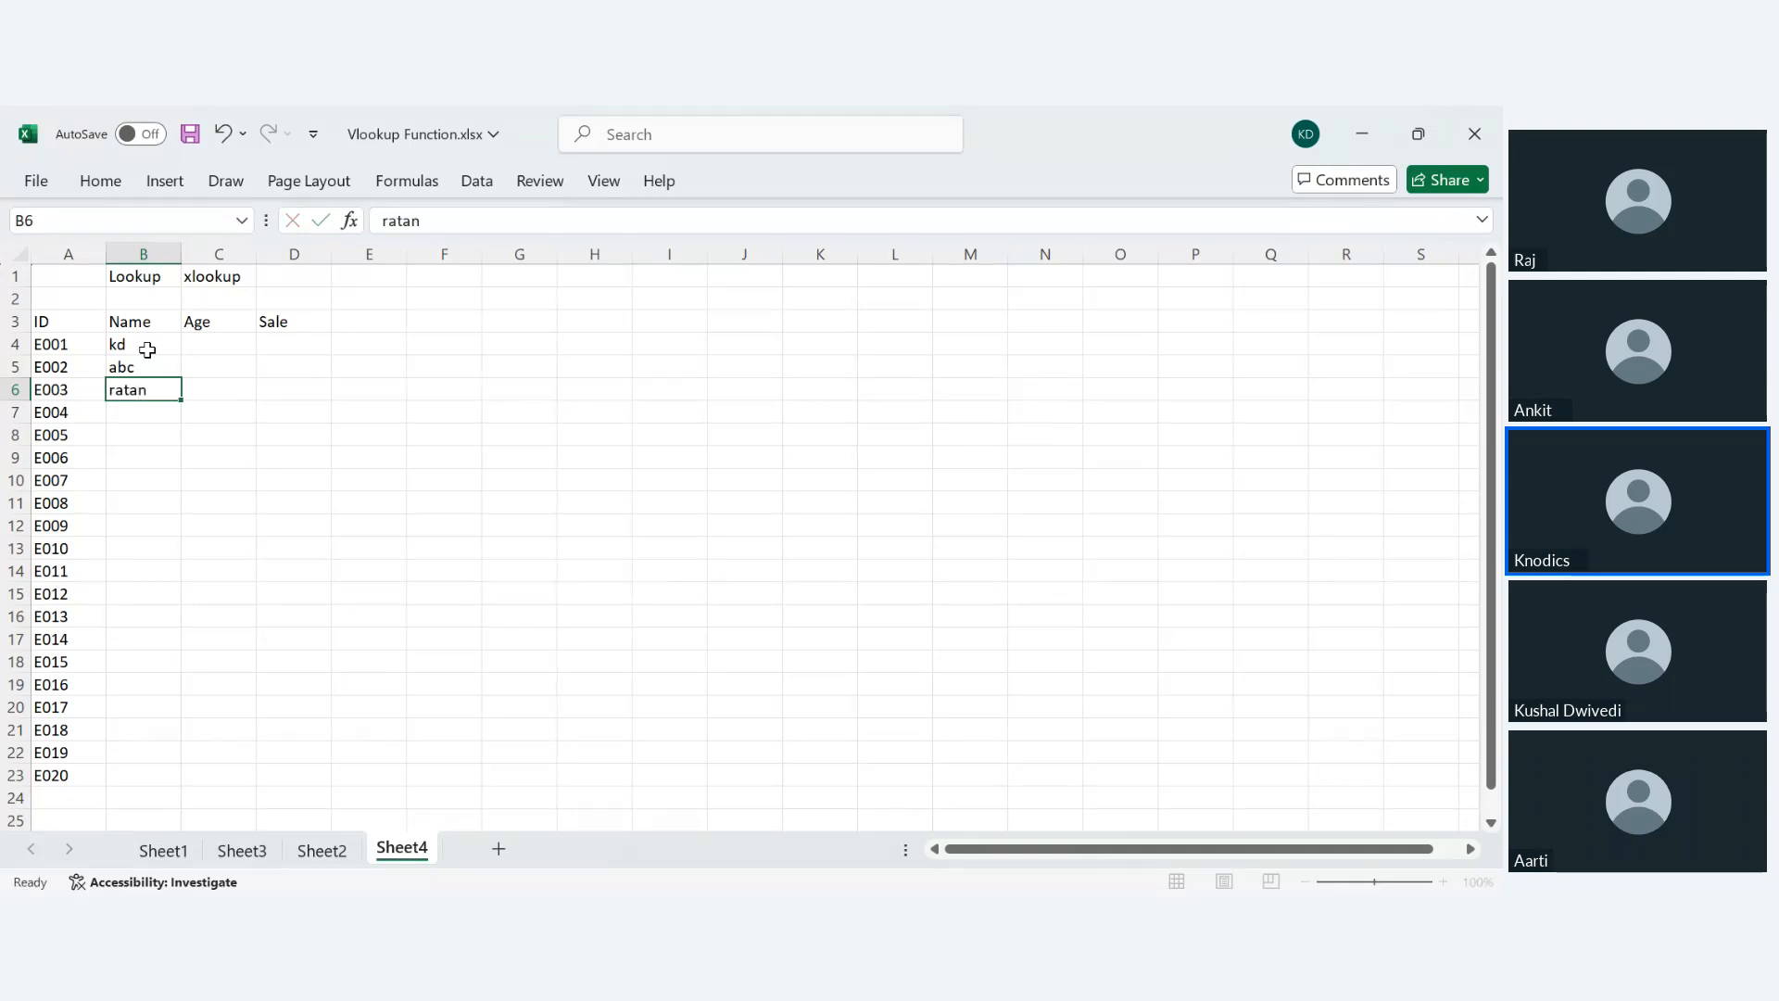
{"action": "key", "text": "Return"}
{"action": "type", "text": "aarti"}
{"action": "key", "text": "Return"}
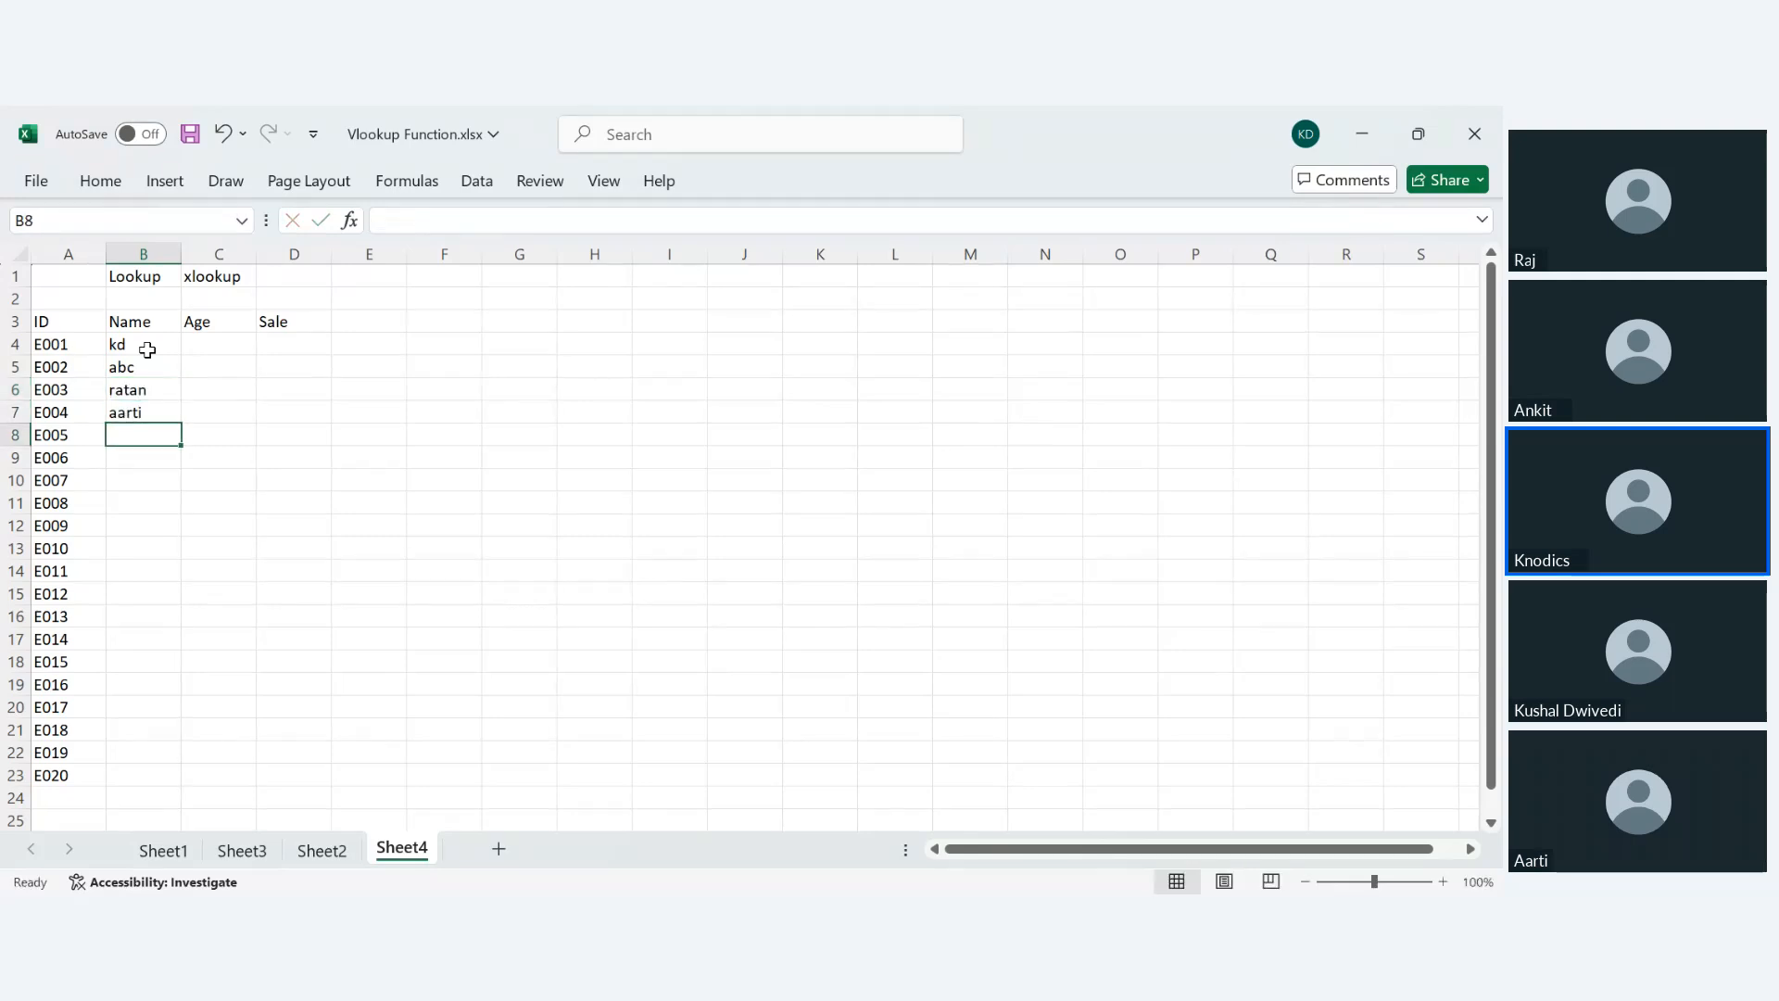
- Fill in sample first names for IDs E005 to E007 in cells B8 to B10
{"action": "type", "text": "ram"}
{"action": "key", "text": "Return"}
{"action": "type", "text": "madhu"}
{"action": "key", "text": "Return"}
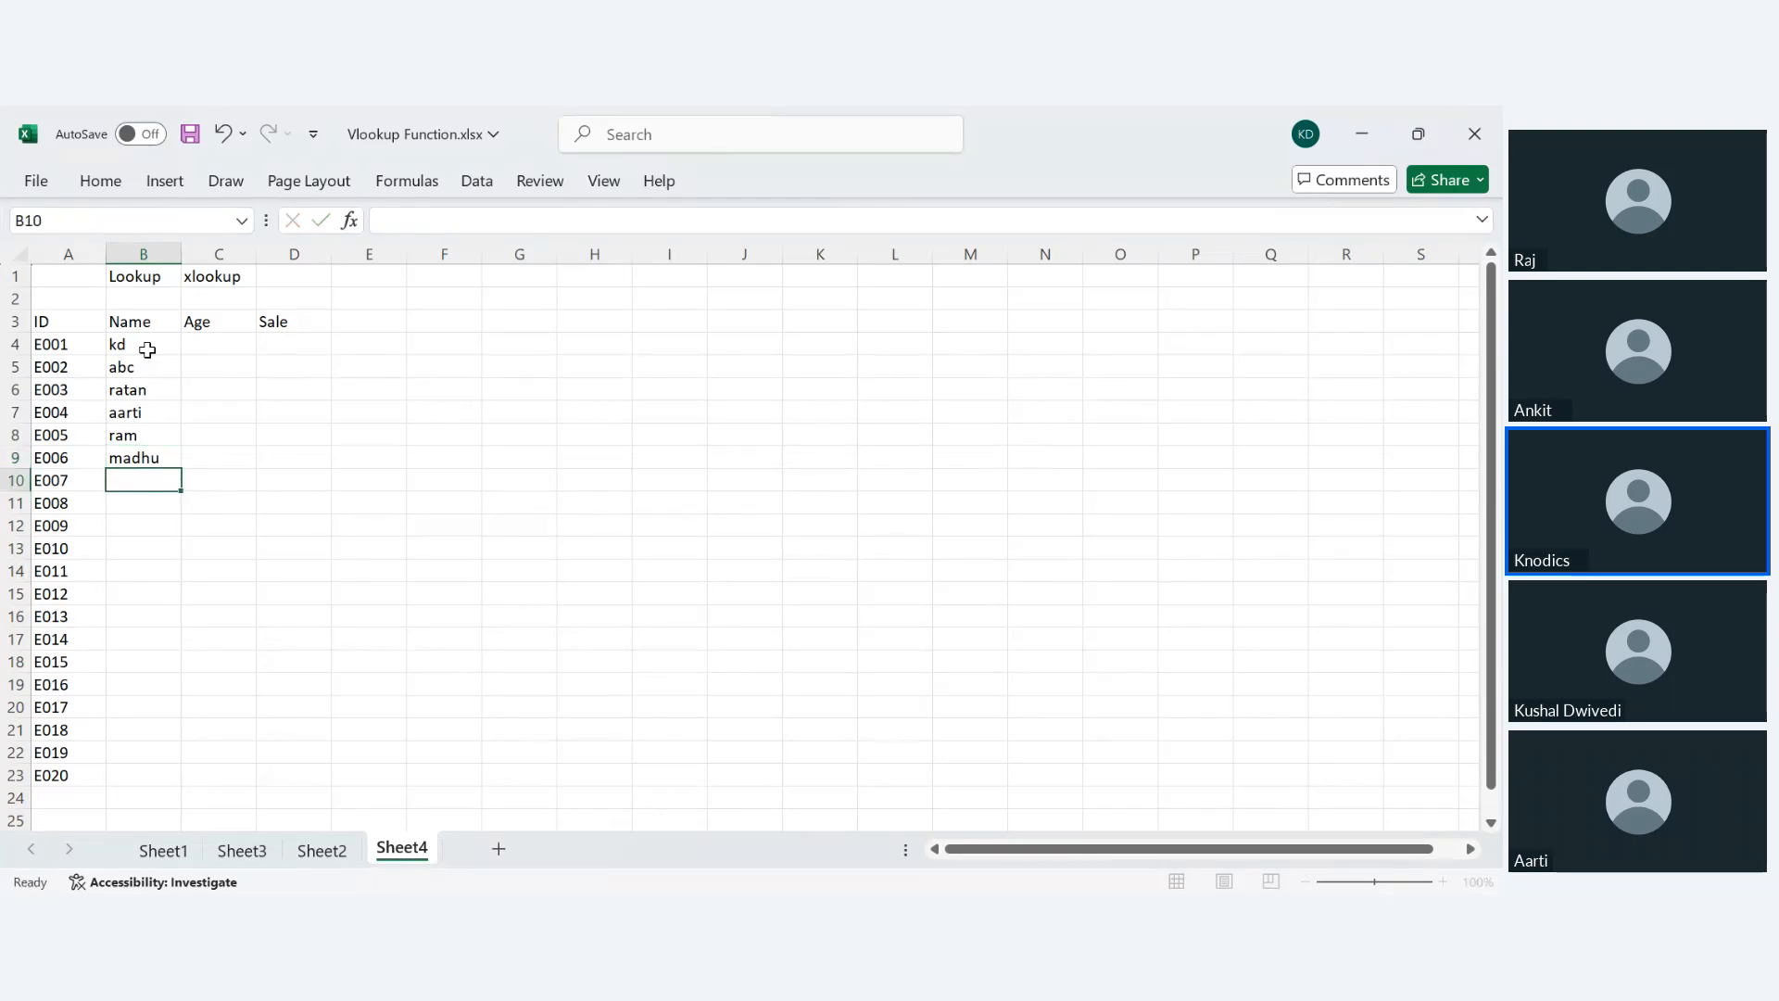
{"action": "type", "text": "m"}
{"action": "key", "text": "BackSpace"}
{"action": "key", "text": "BackSpace"}
{"action": "type", "text": "vini"}
{"action": "key", "text": "Return"}
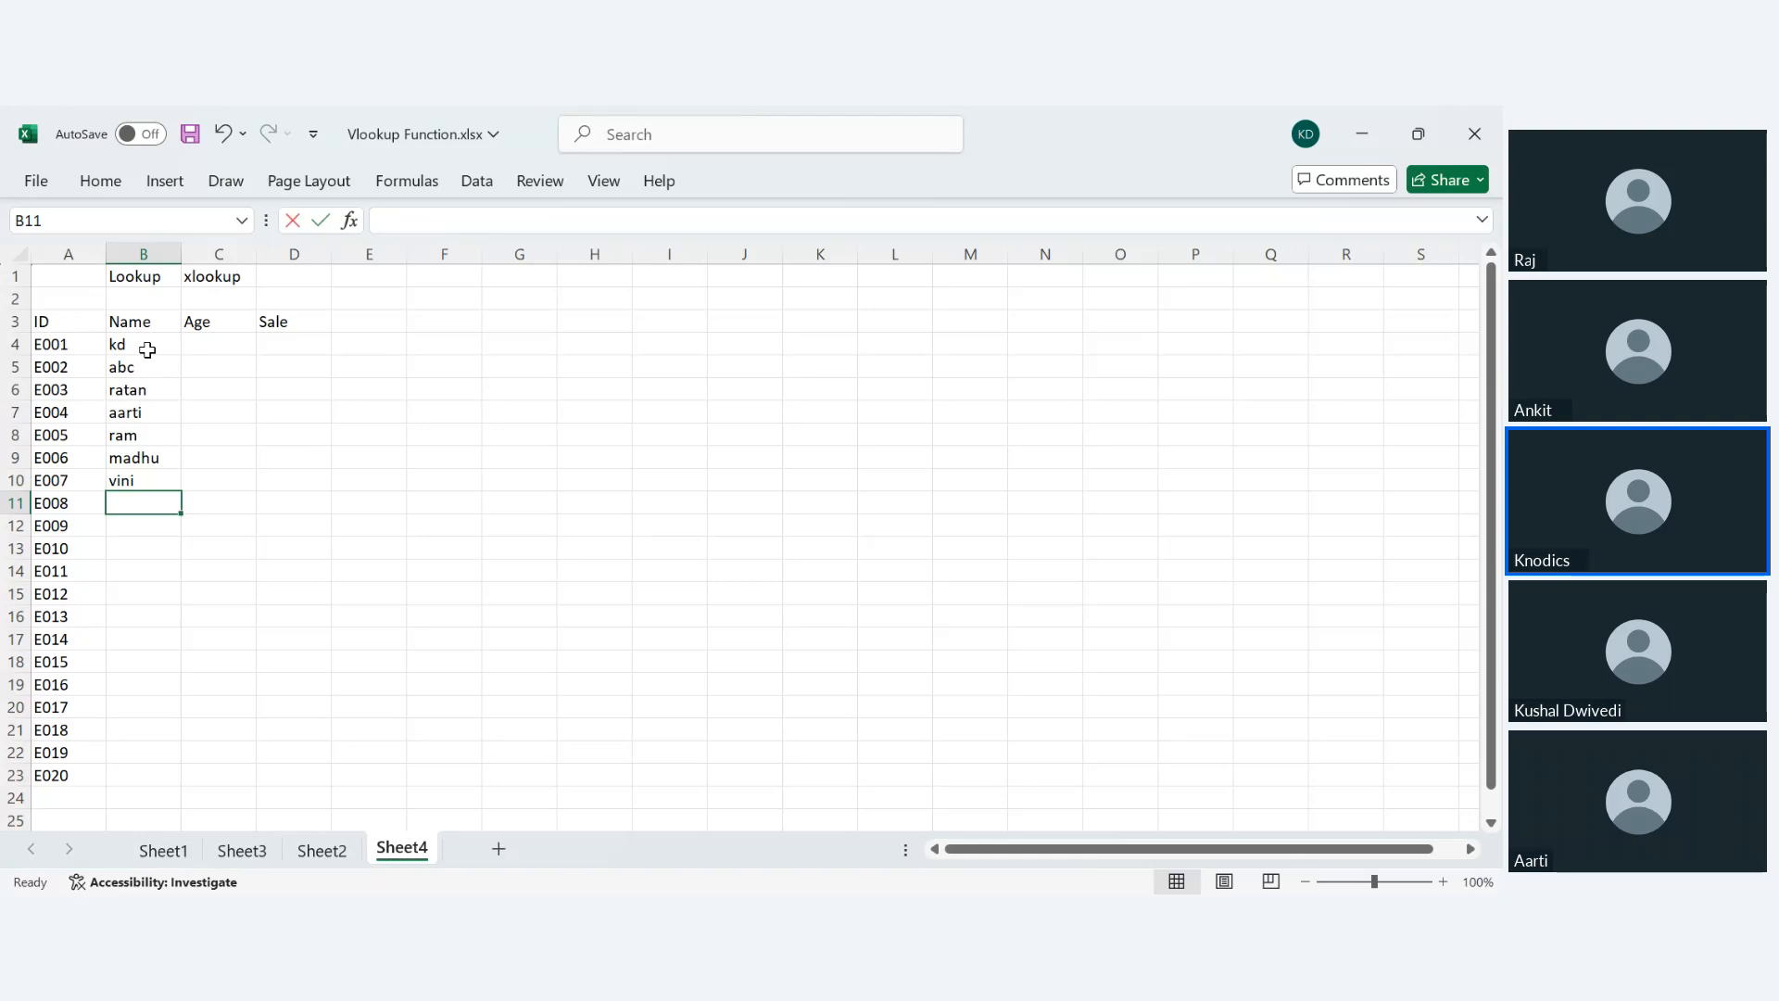
- Fill in sample first names for IDs E008 to E010 in cells B11 to B13
{"action": "type", "text": "twinkle"}
{"action": "key", "text": "Return"}
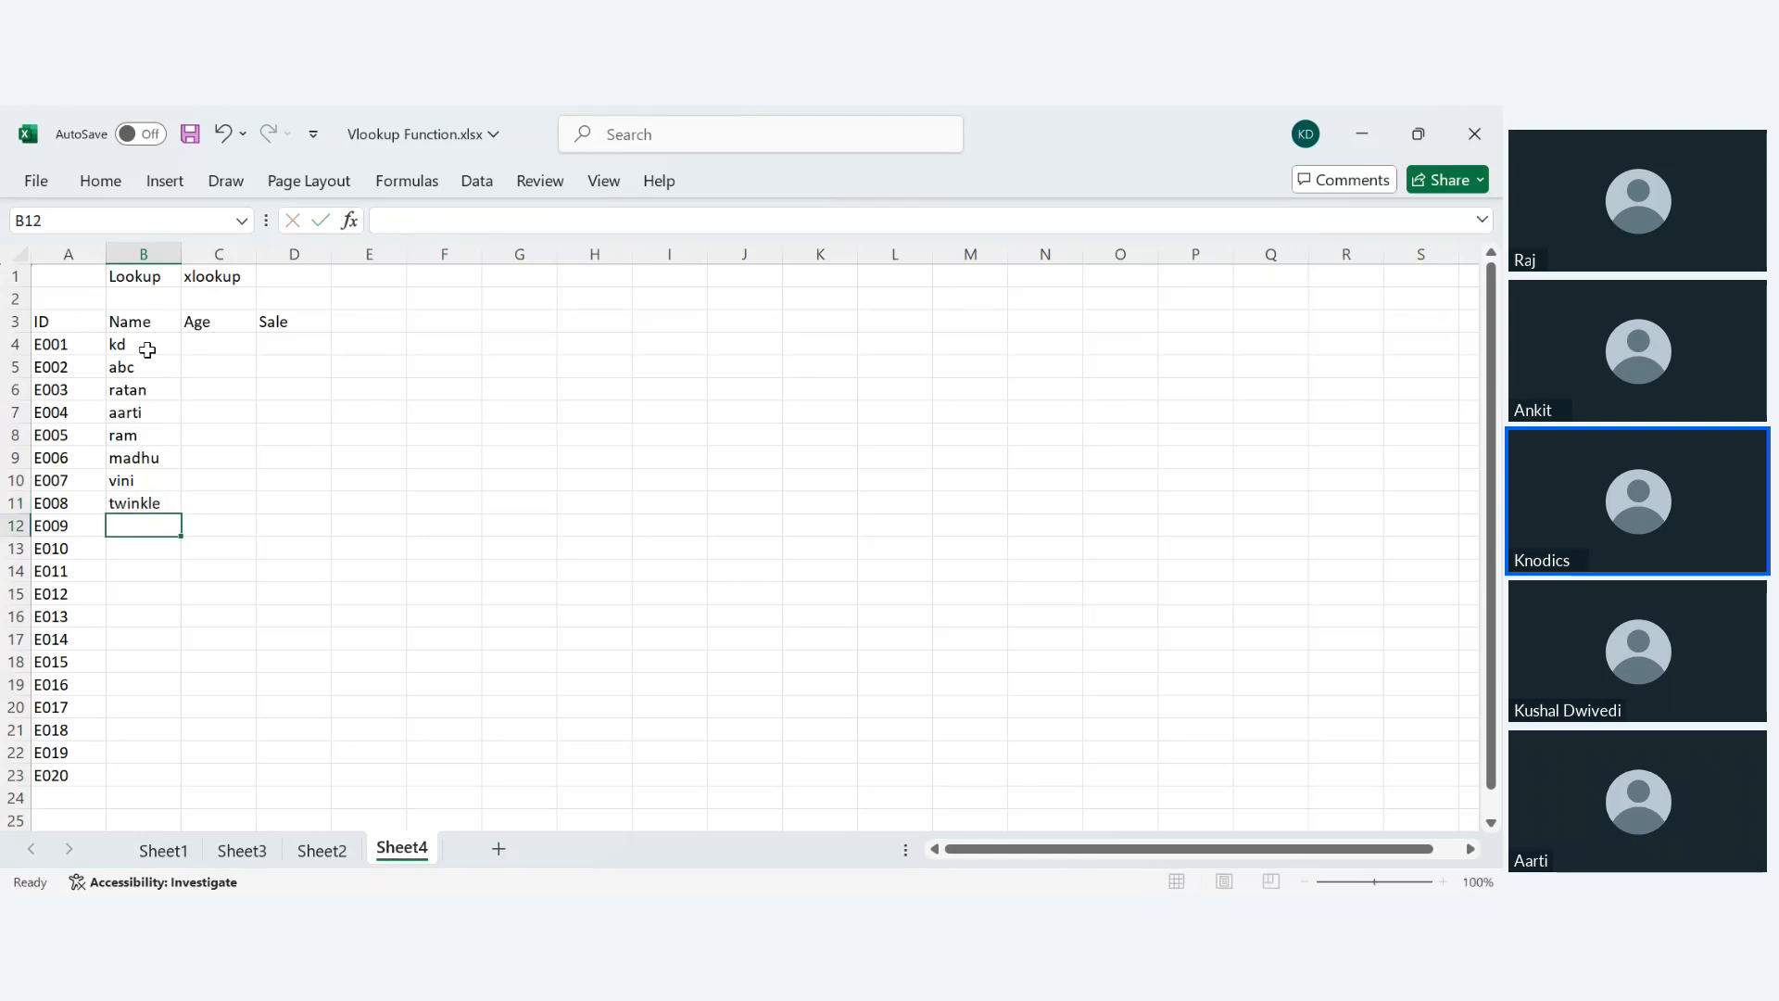
{"action": "type", "text": "baburao"}
{"action": "key", "text": "Return"}
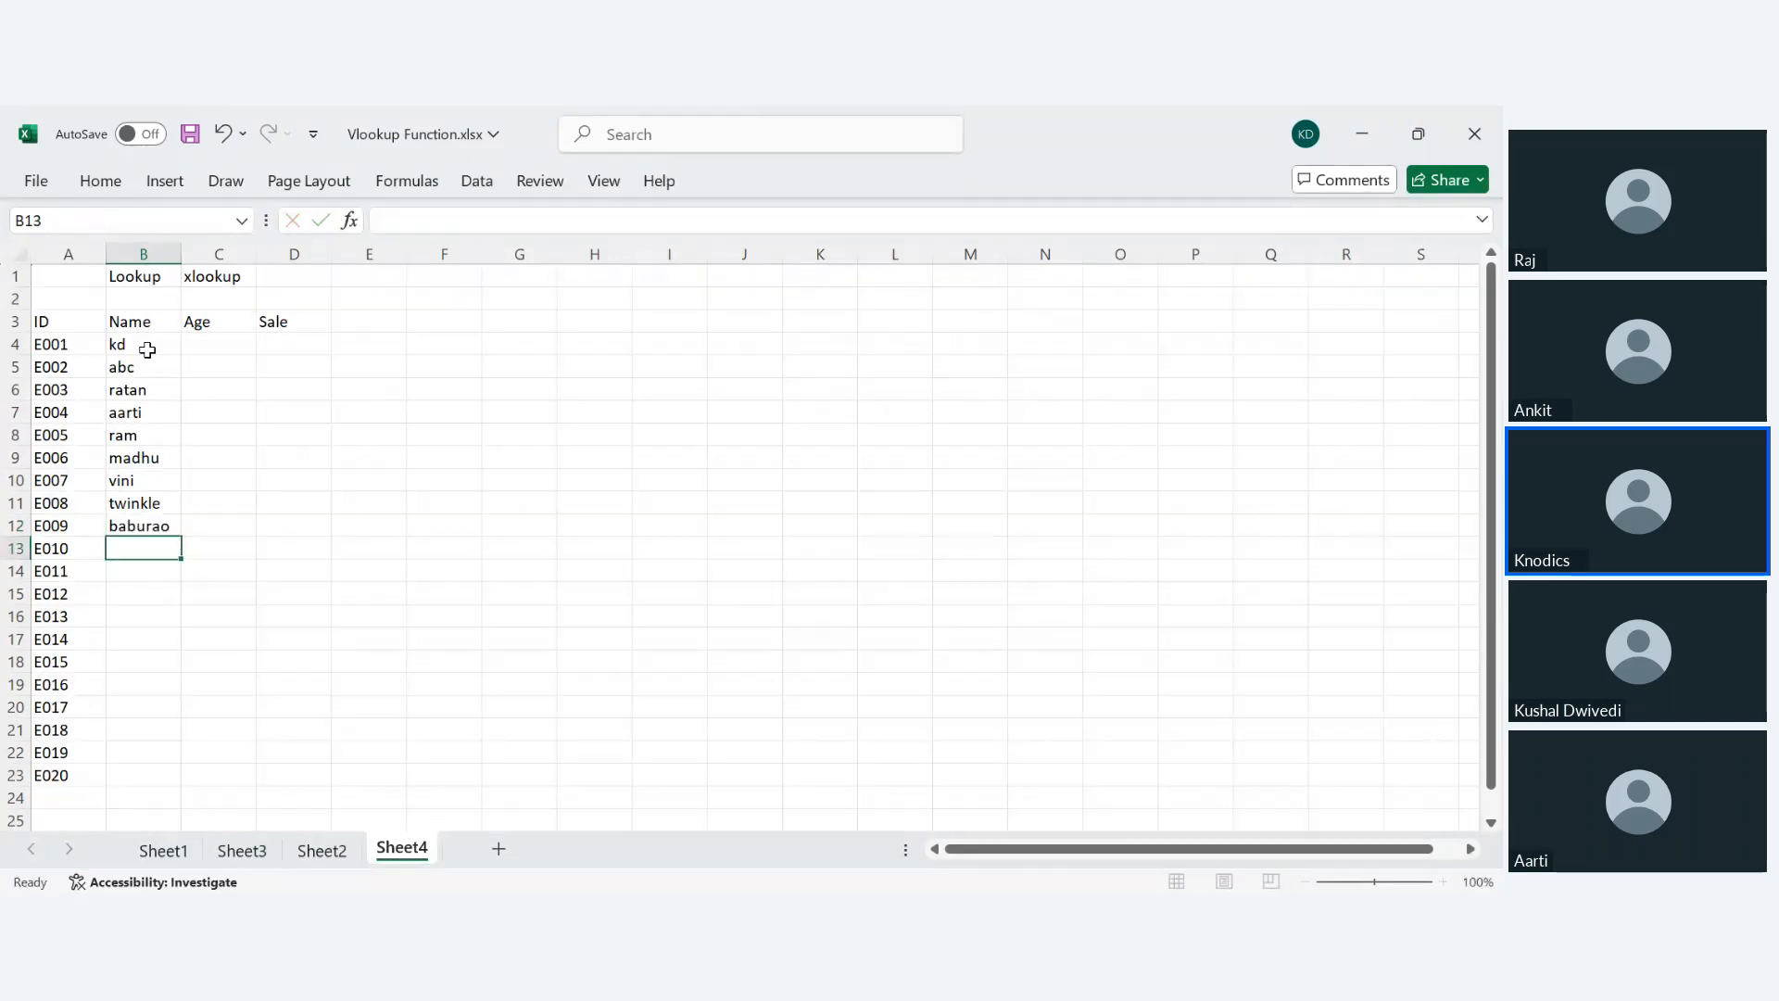
{"action": "type", "text": "ganesh"}
{"action": "key", "text": "Return"}
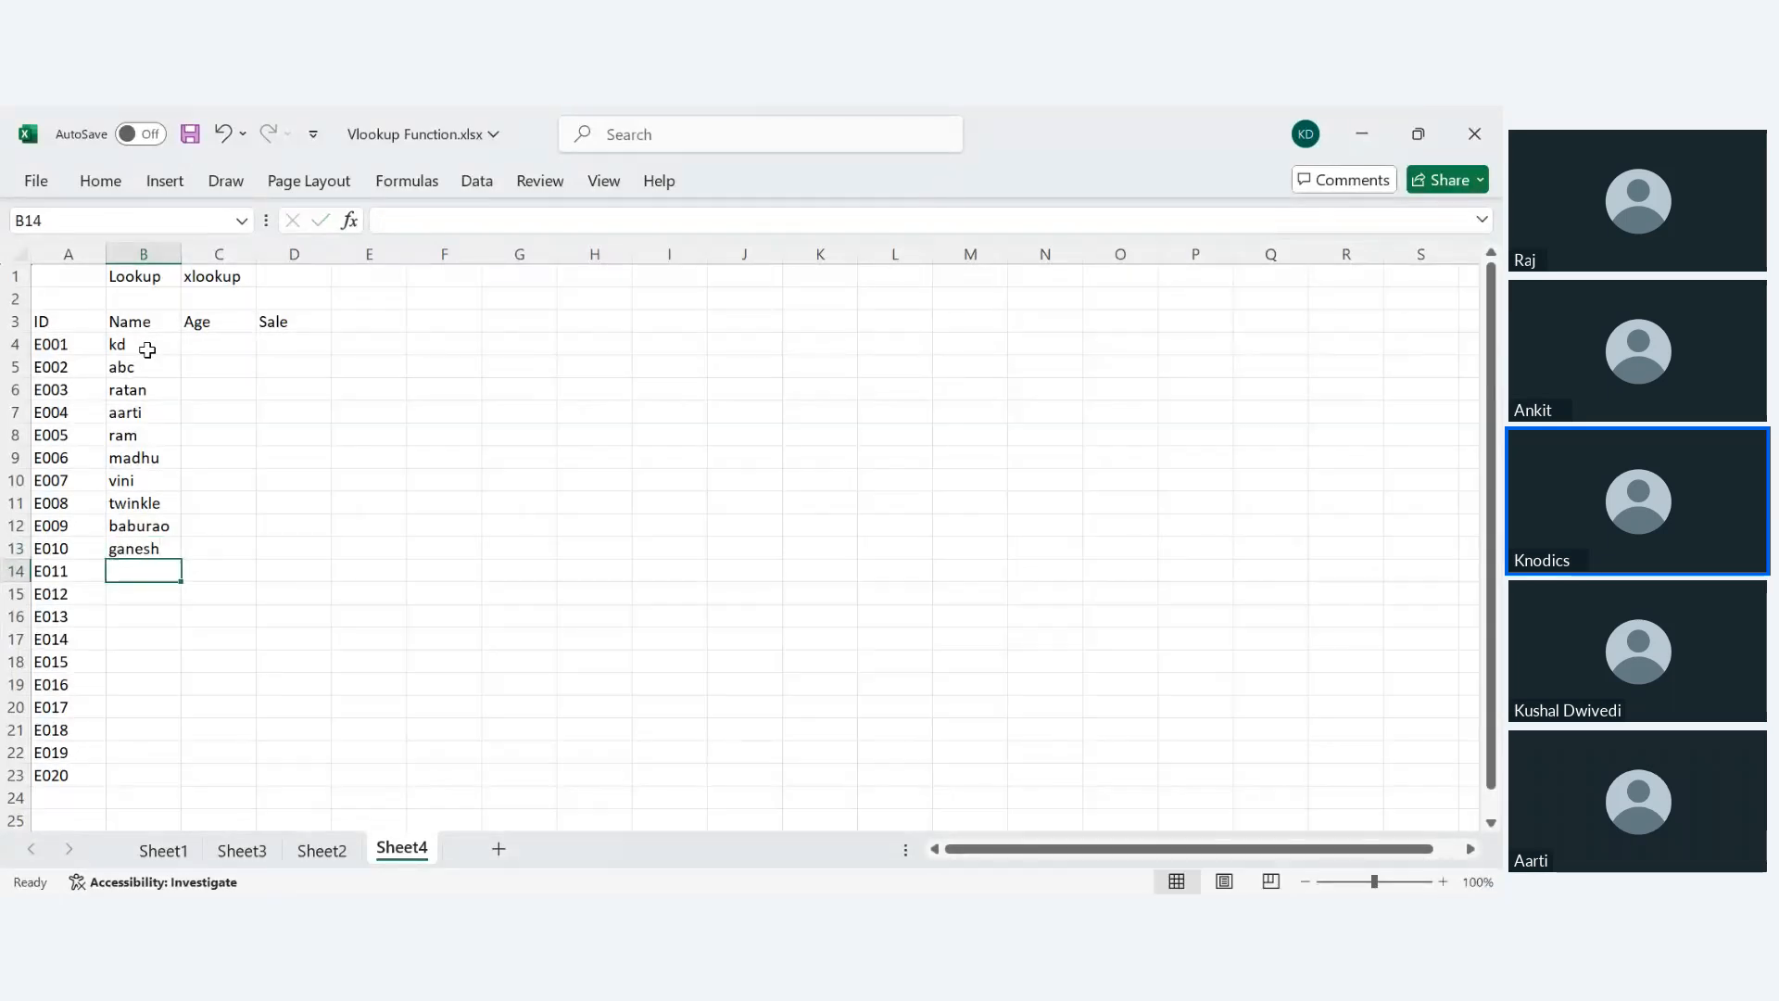
- Fill in sample first names for IDs E011 to E013 in cells B14 to B16, repeating the E005 name for E012
{"action": "type", "text": "kr"}
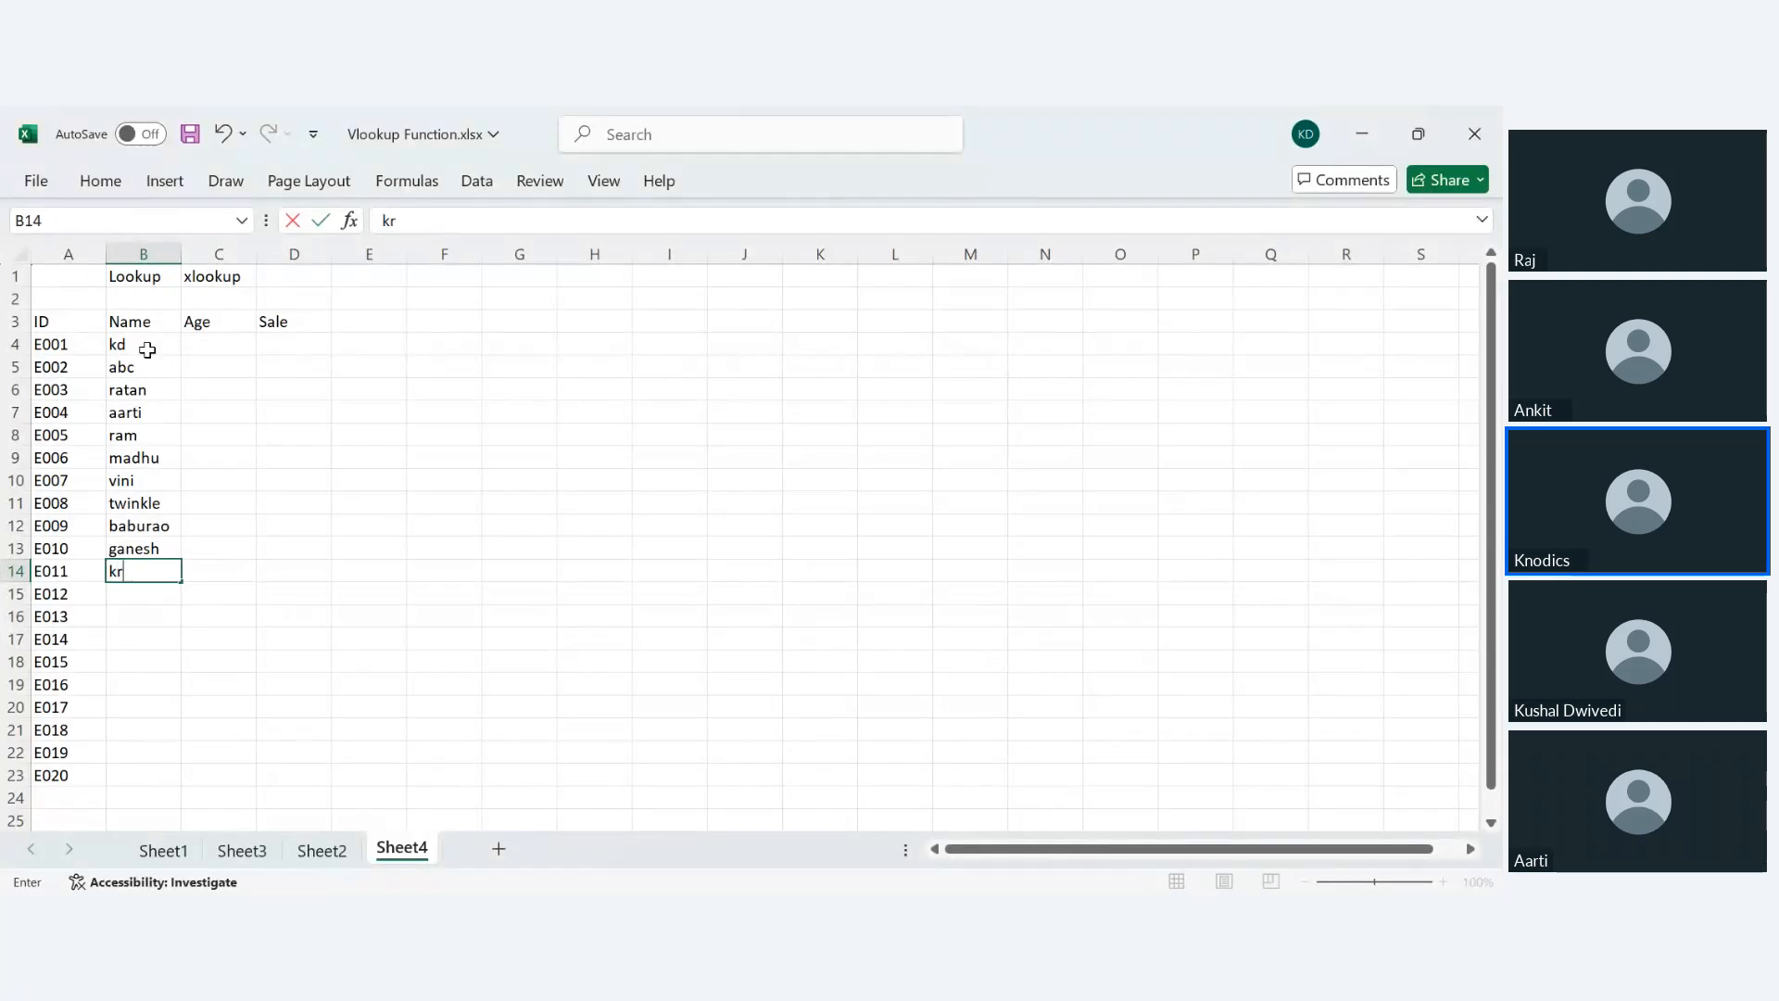
{"action": "type", "text": "ish"}
{"action": "key", "text": "Return"}
{"action": "type", "text": "ram"}
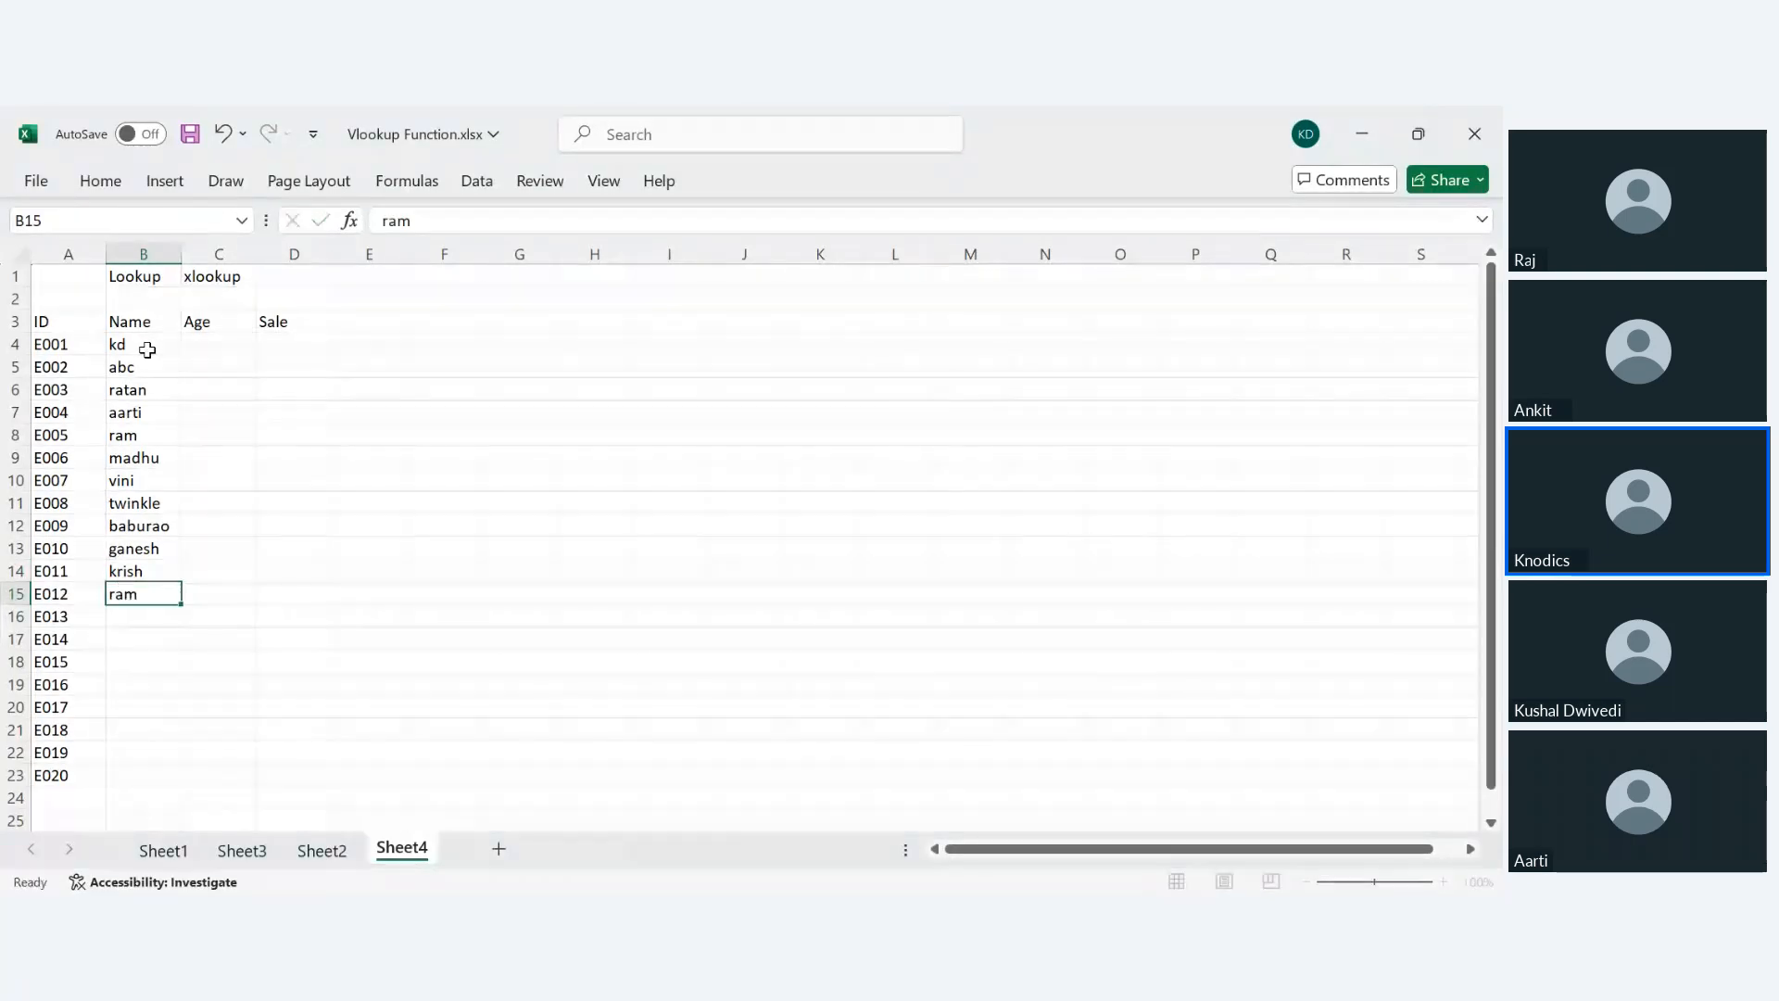
{"action": "key", "text": "Return"}
{"action": "type", "text": "suresh"}
{"action": "key", "text": "Return"}
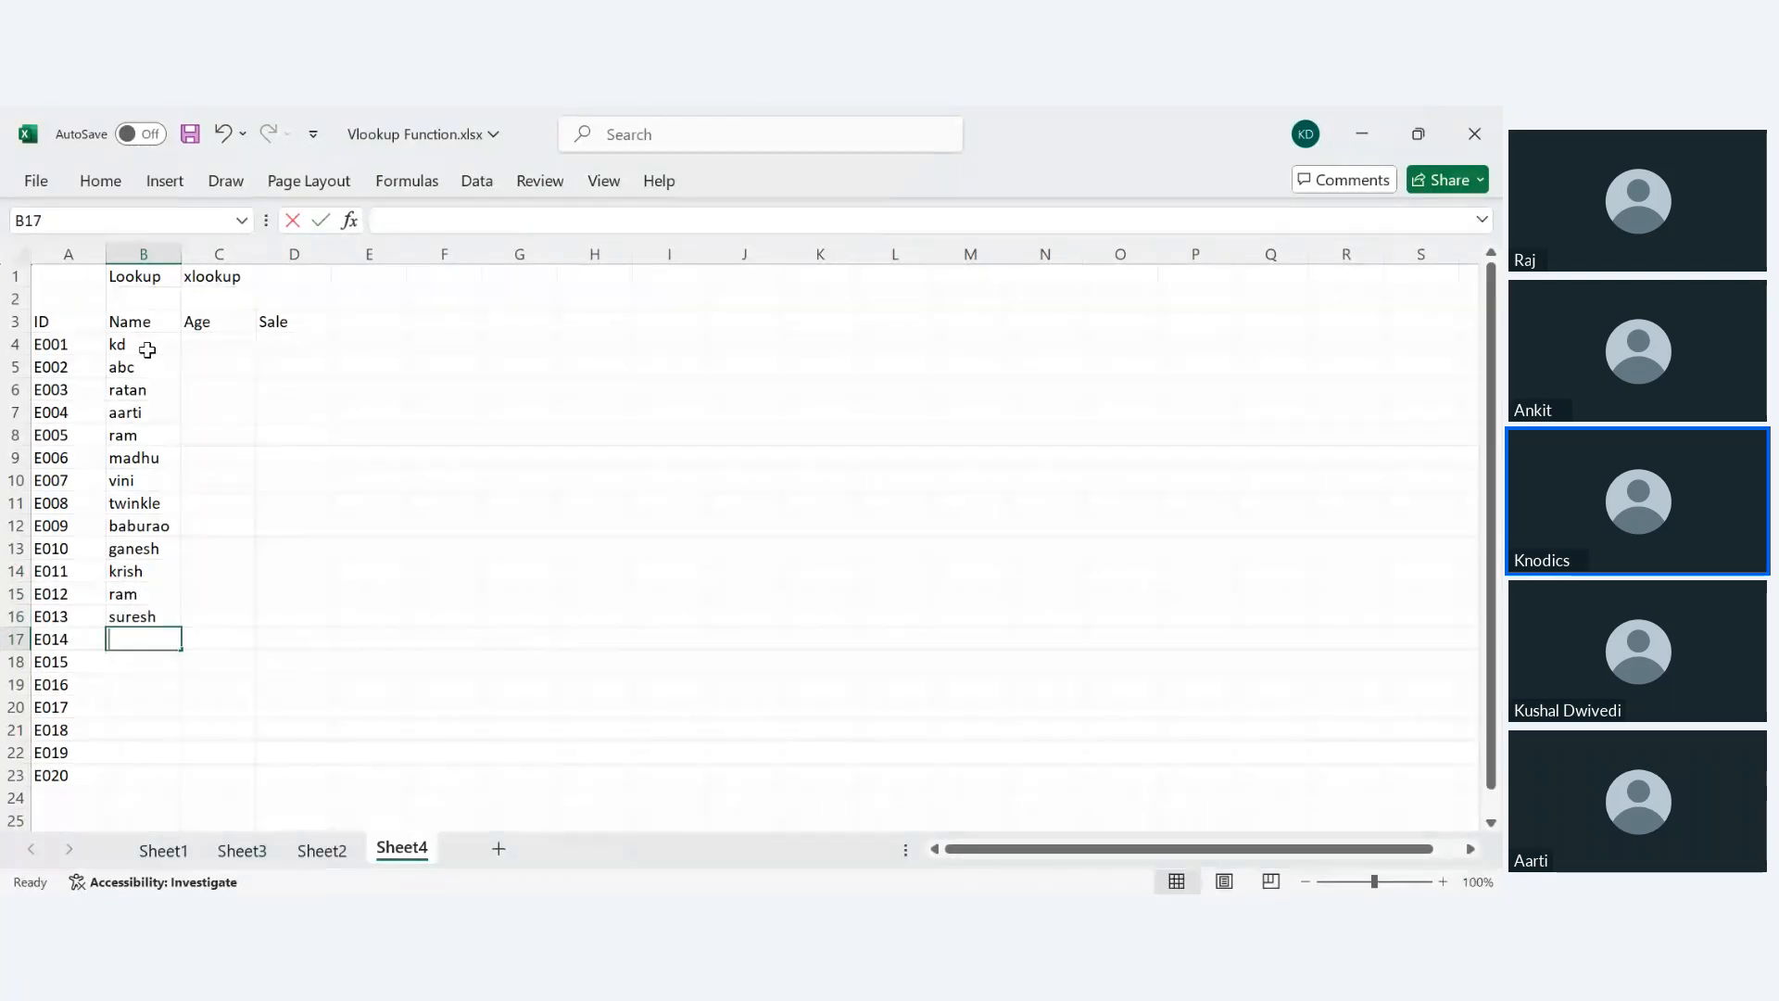
- Fill in B17 with the same name as E006 and B18 with a new sample first name
{"action": "type", "text": "mad"}
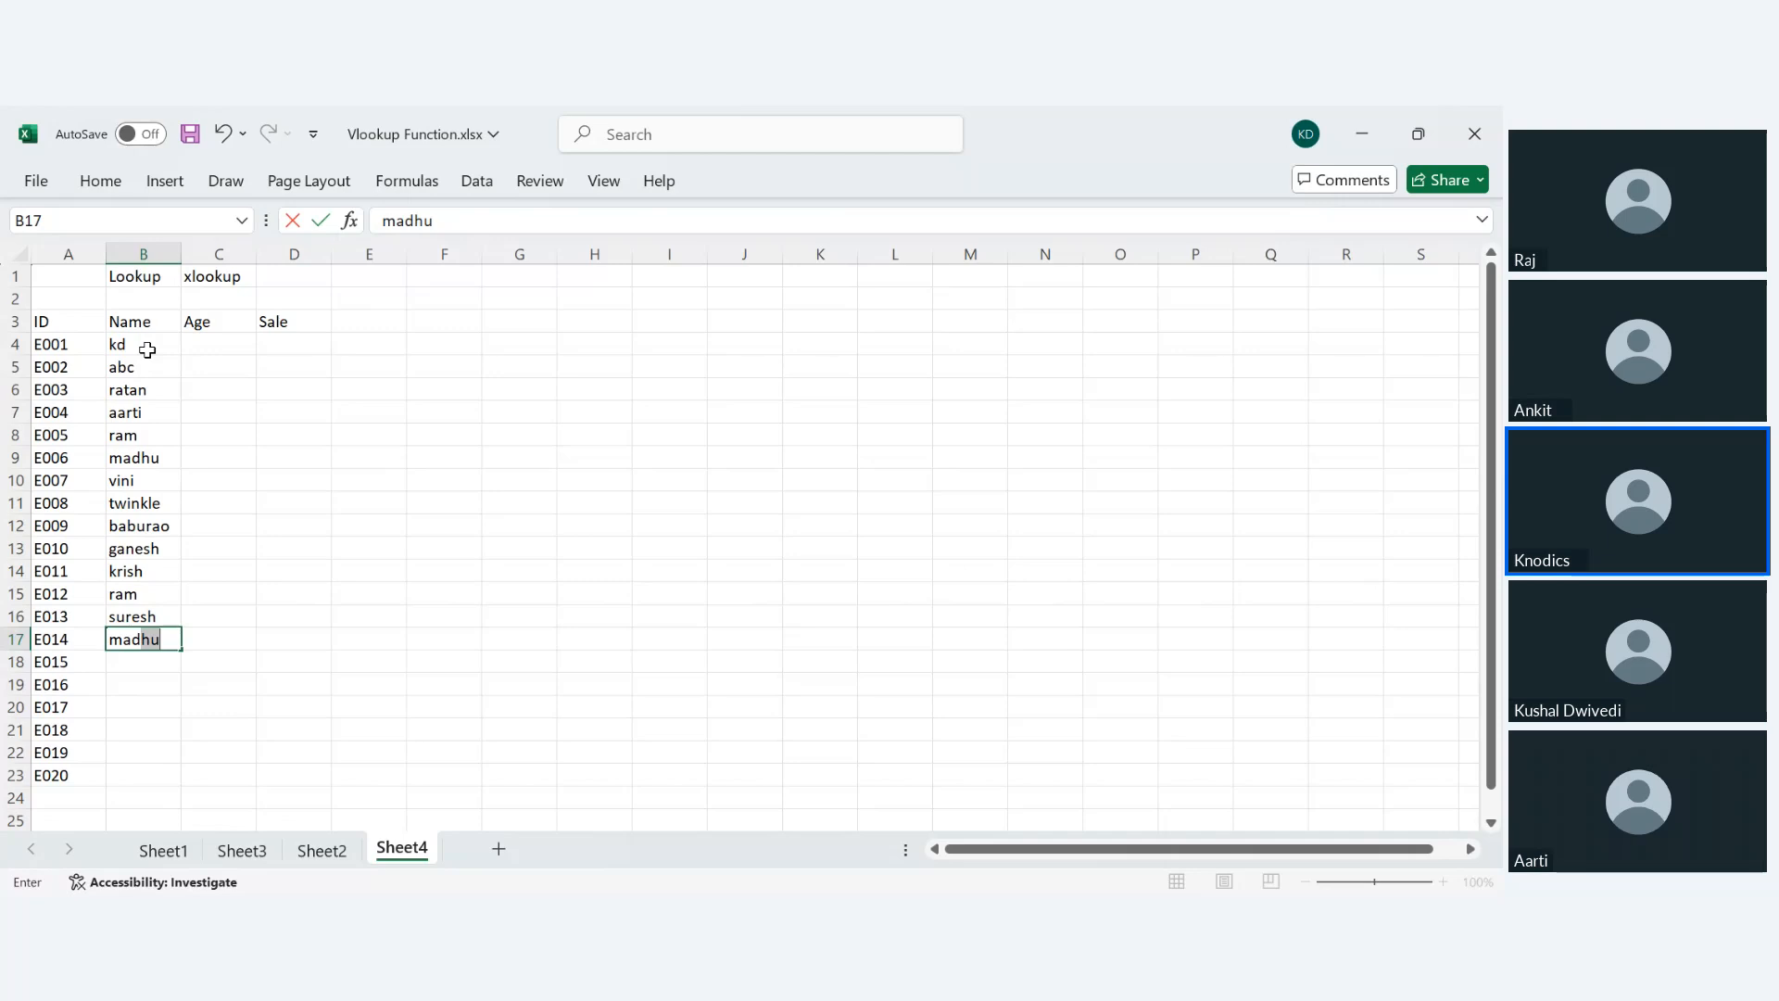
{"action": "key", "text": "Return"}
{"action": "type", "text": "ve"}
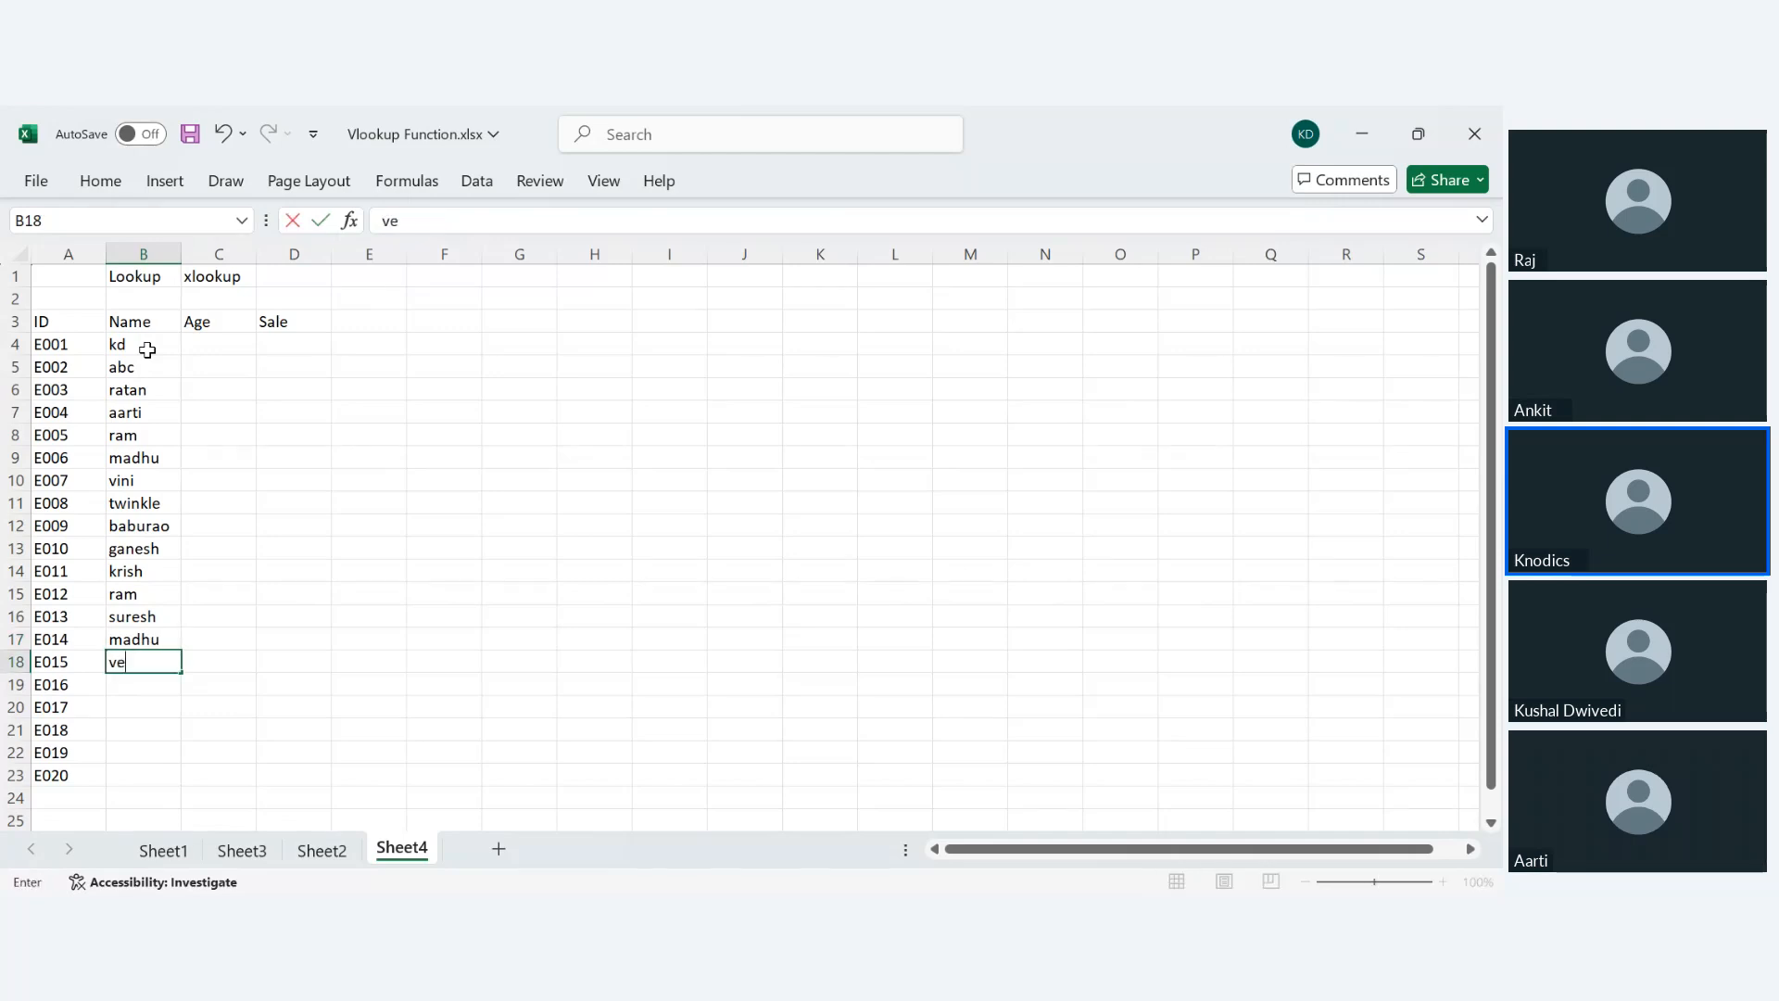
{"action": "key", "text": "BackSpace"}
{"action": "key", "text": "BackSpace"}
{"action": "type", "text": "b"}
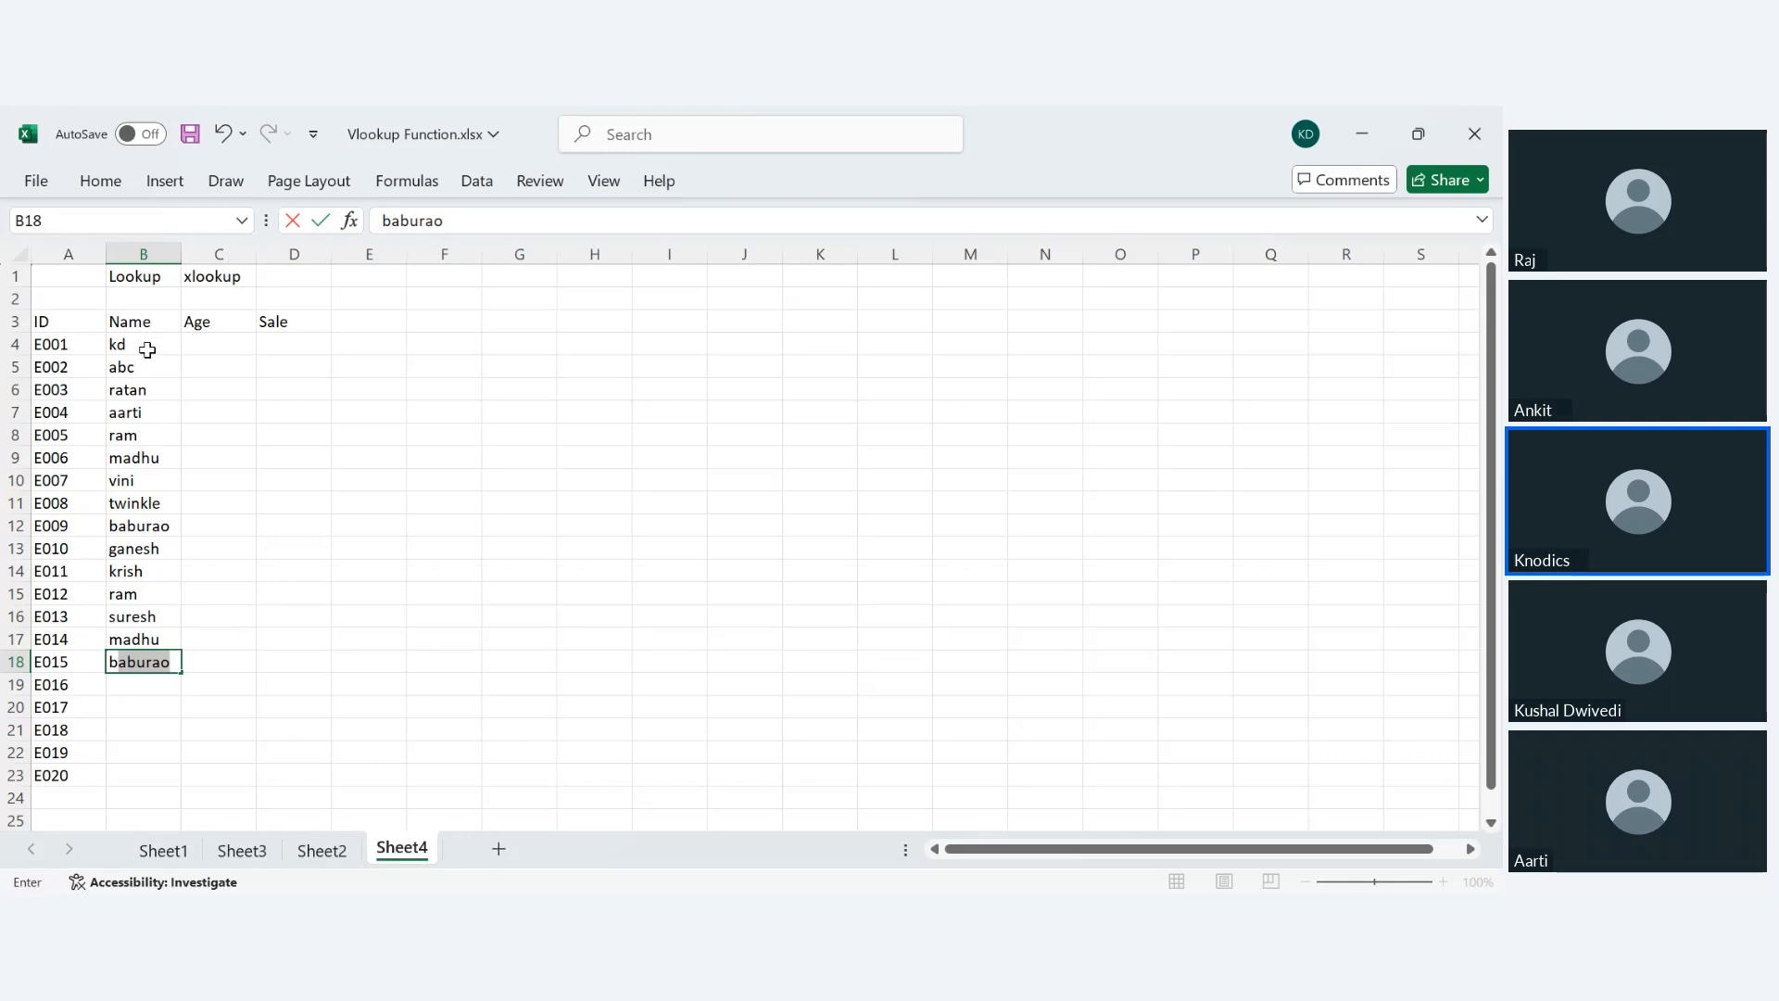
{"action": "type", "text": "abuji"}
{"action": "key", "text": "Return"}
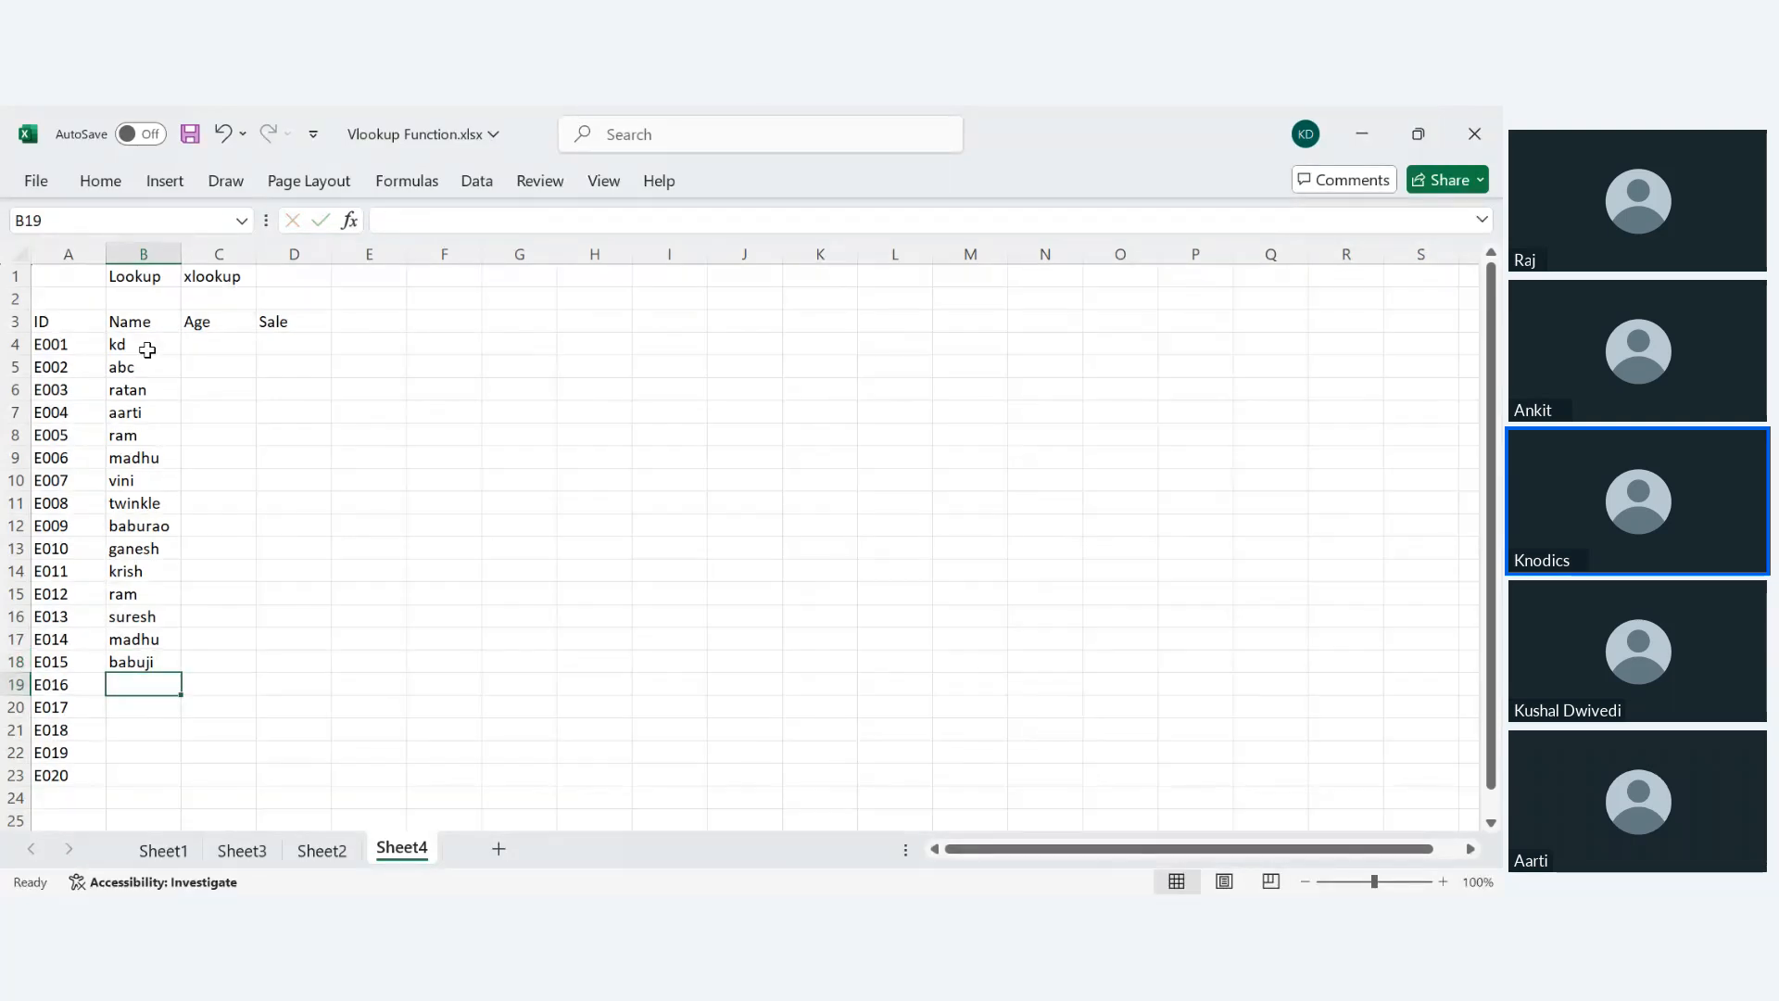
- Fill in sample first names for IDs E016 and E017 in cells B19 and B20, correcting the misspelled E016 entry
{"action": "type", "text": "rah"}
{"action": "key", "text": "Return"}
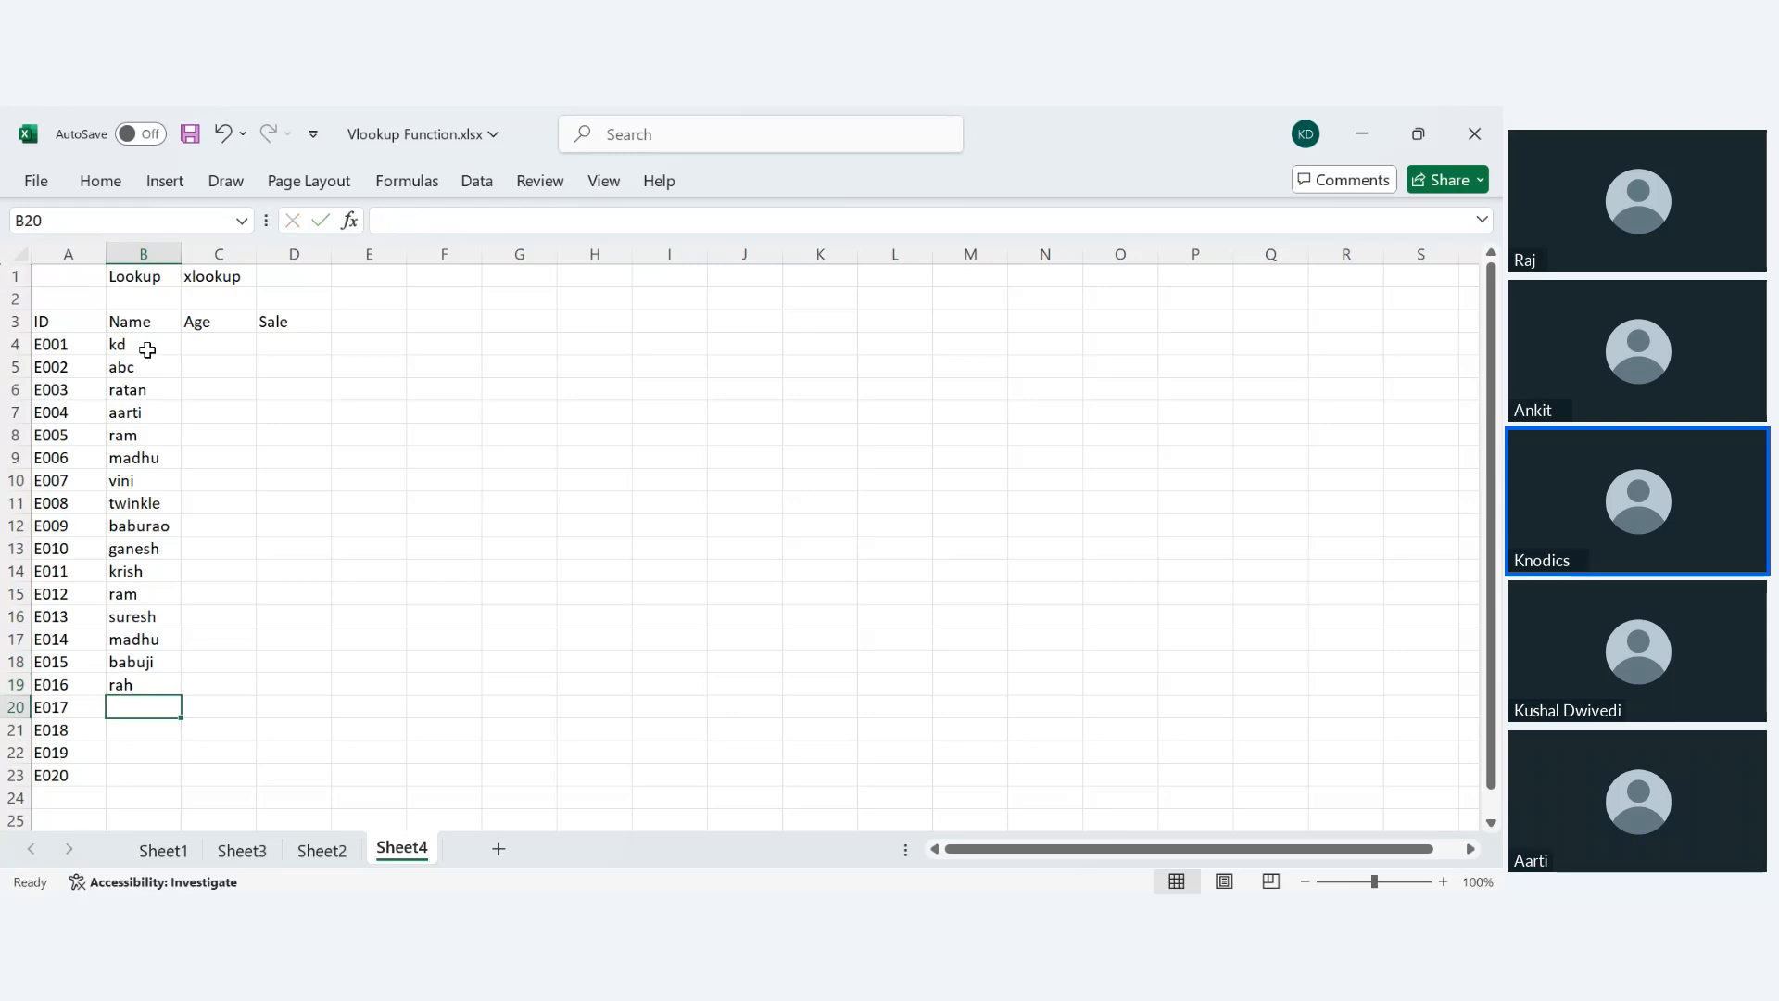
{"action": "key", "text": "Up"}
{"action": "type", "text": "raj"}
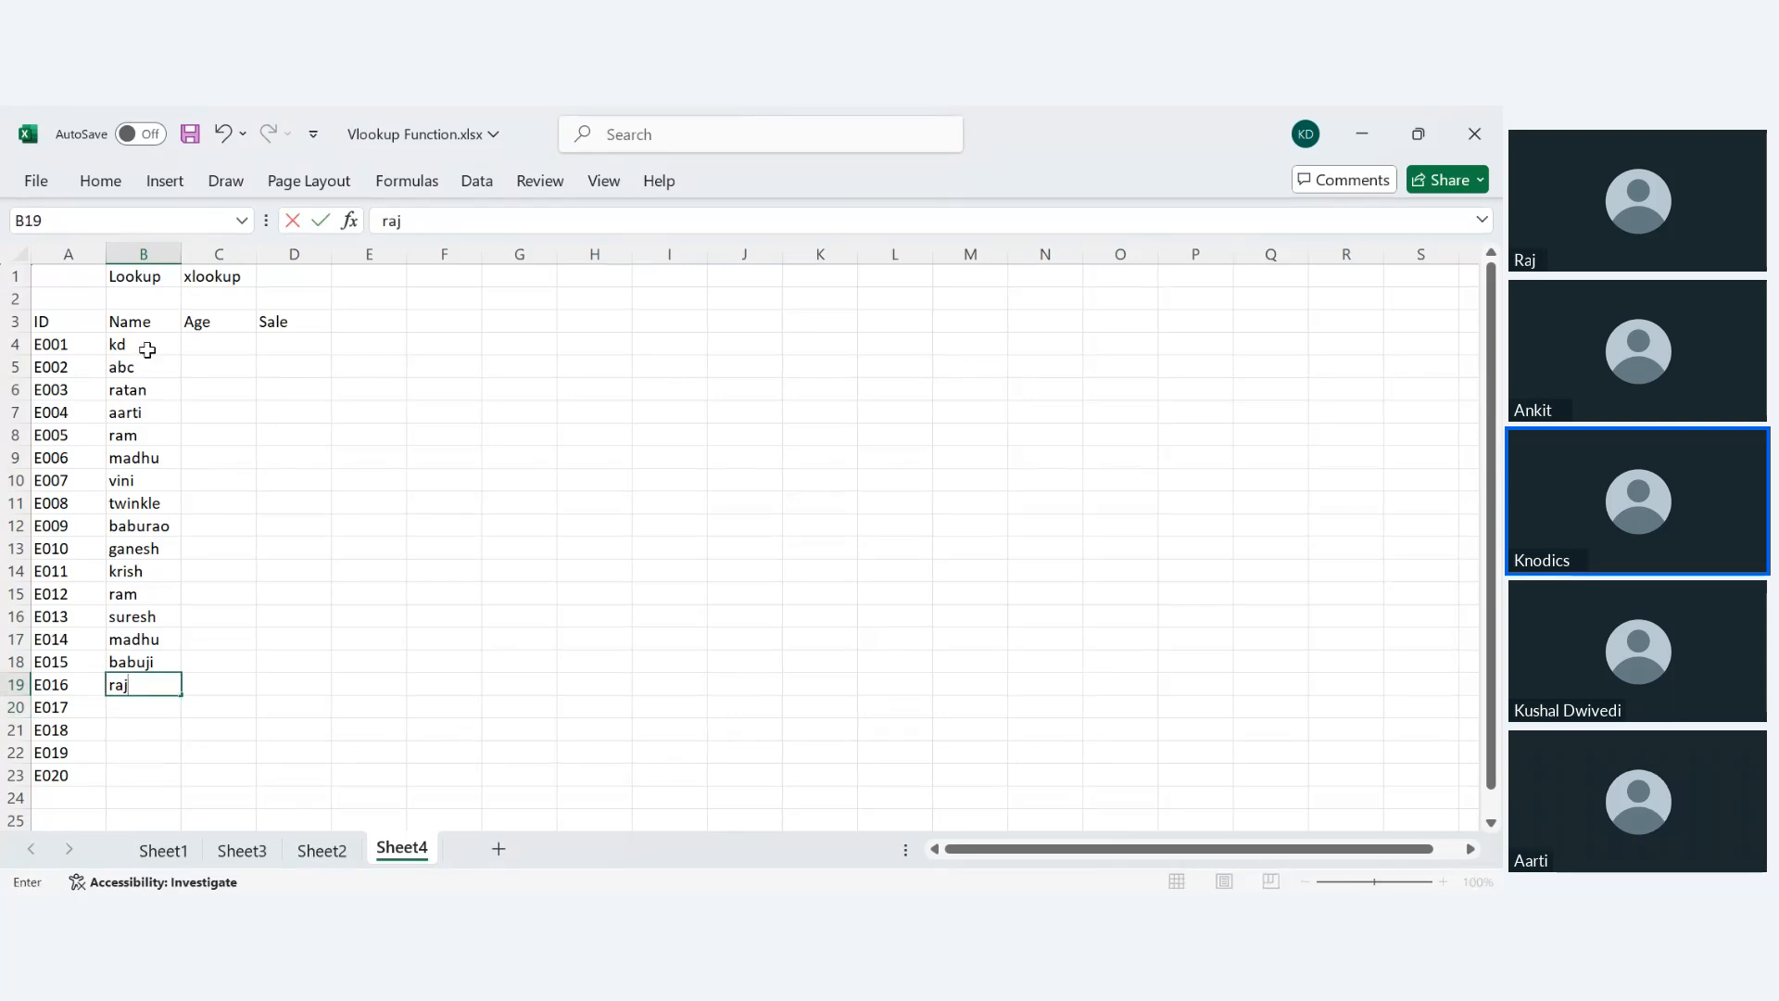
{"action": "key", "text": "Return"}
{"action": "type", "text": "ankit"}
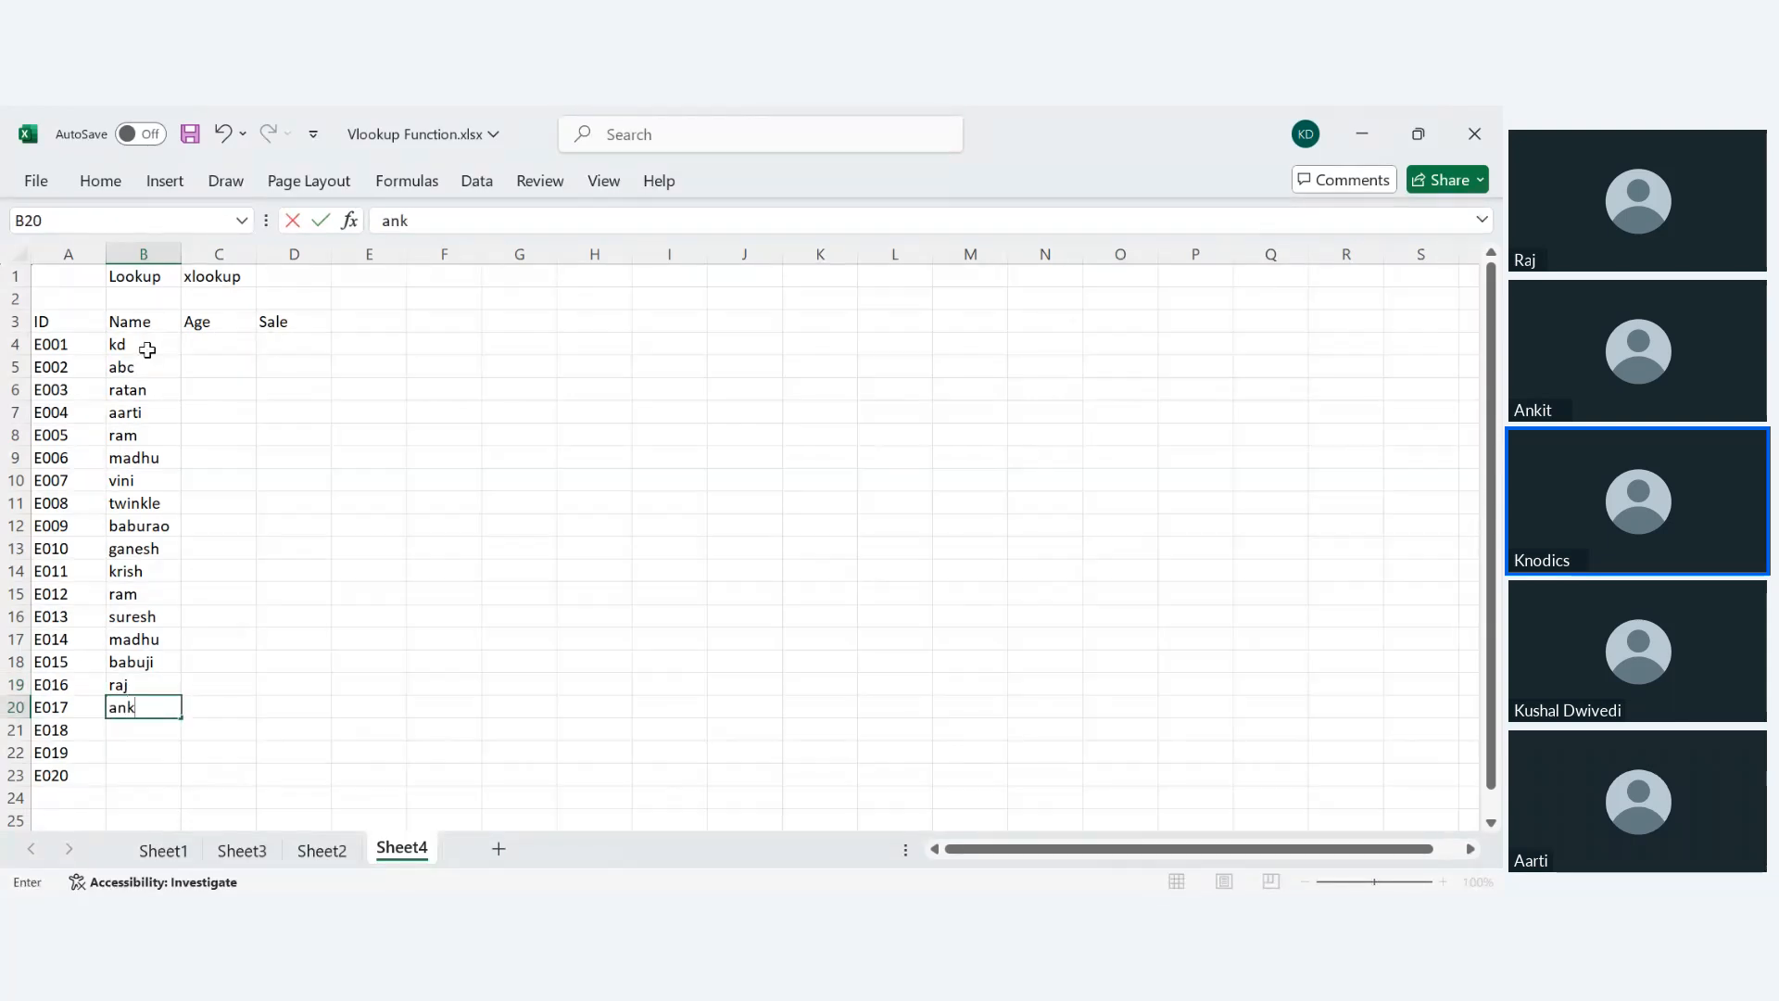
{"action": "key", "text": "Return"}
- Fill in sample first names for IDs E018 to E020 in cells B21 to B23, repeating the E004 name for E019
{"action": "type", "text": "aki"}
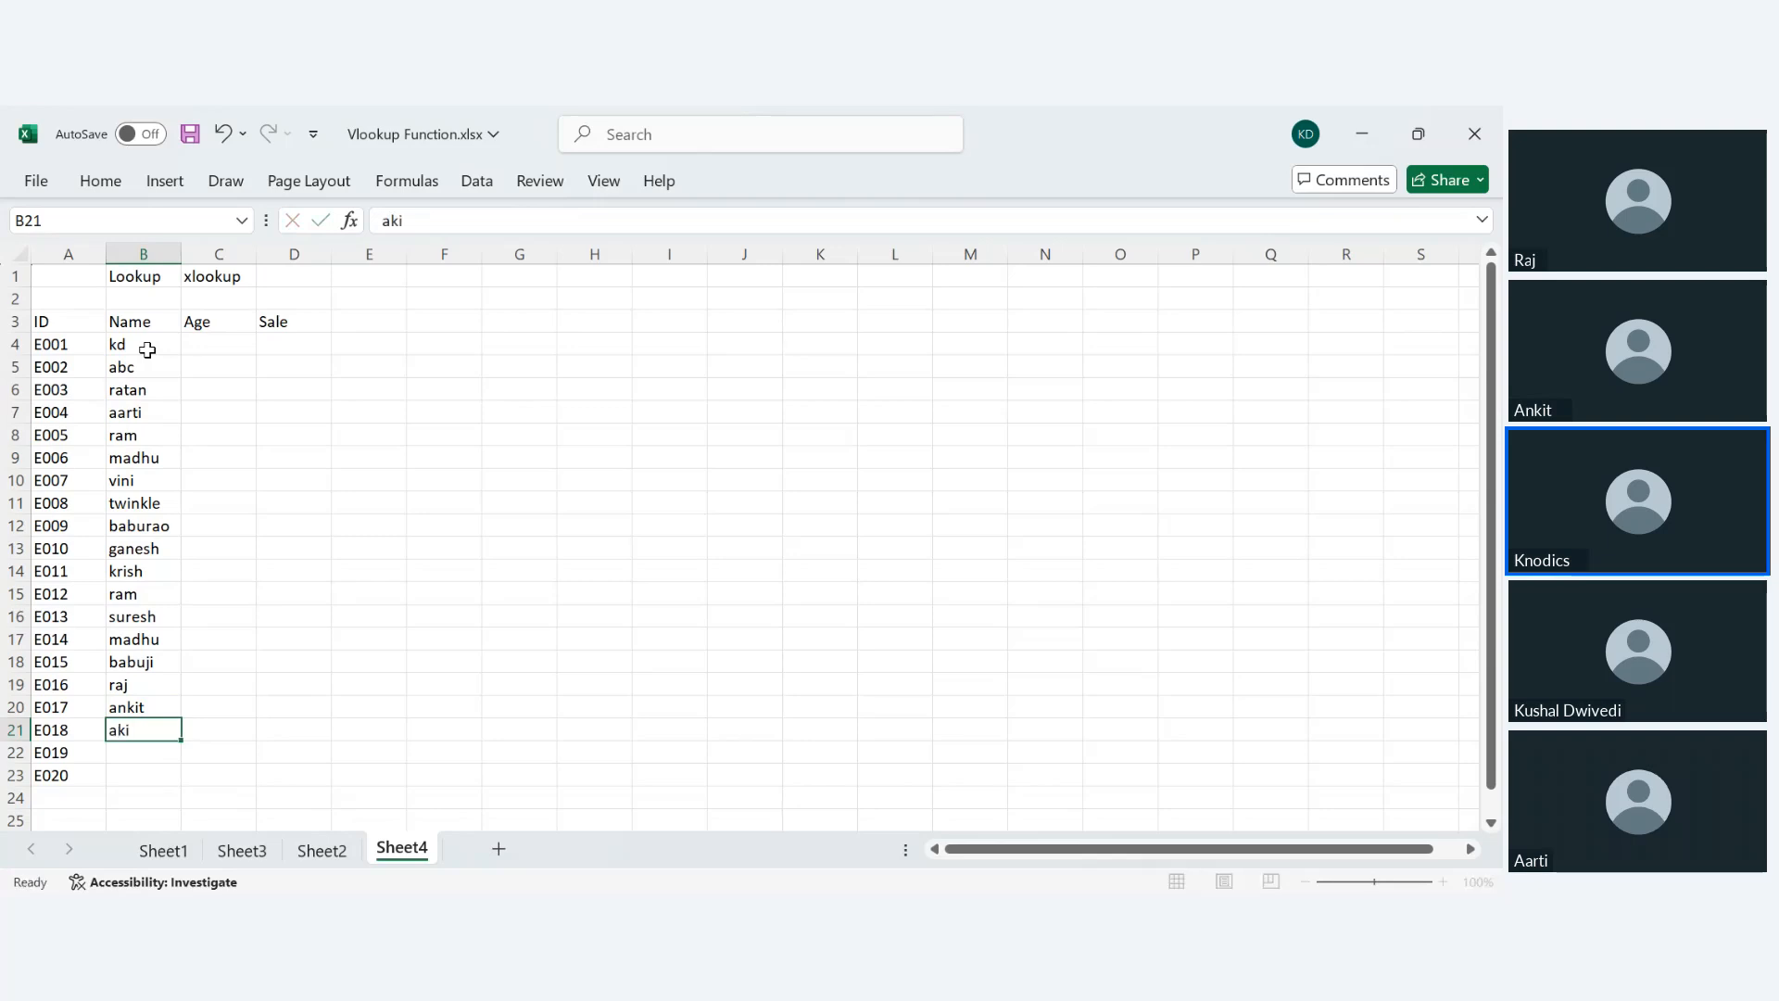
{"action": "key", "text": "Return"}
{"action": "type", "text": "aarti"}
{"action": "key", "text": "Return"}
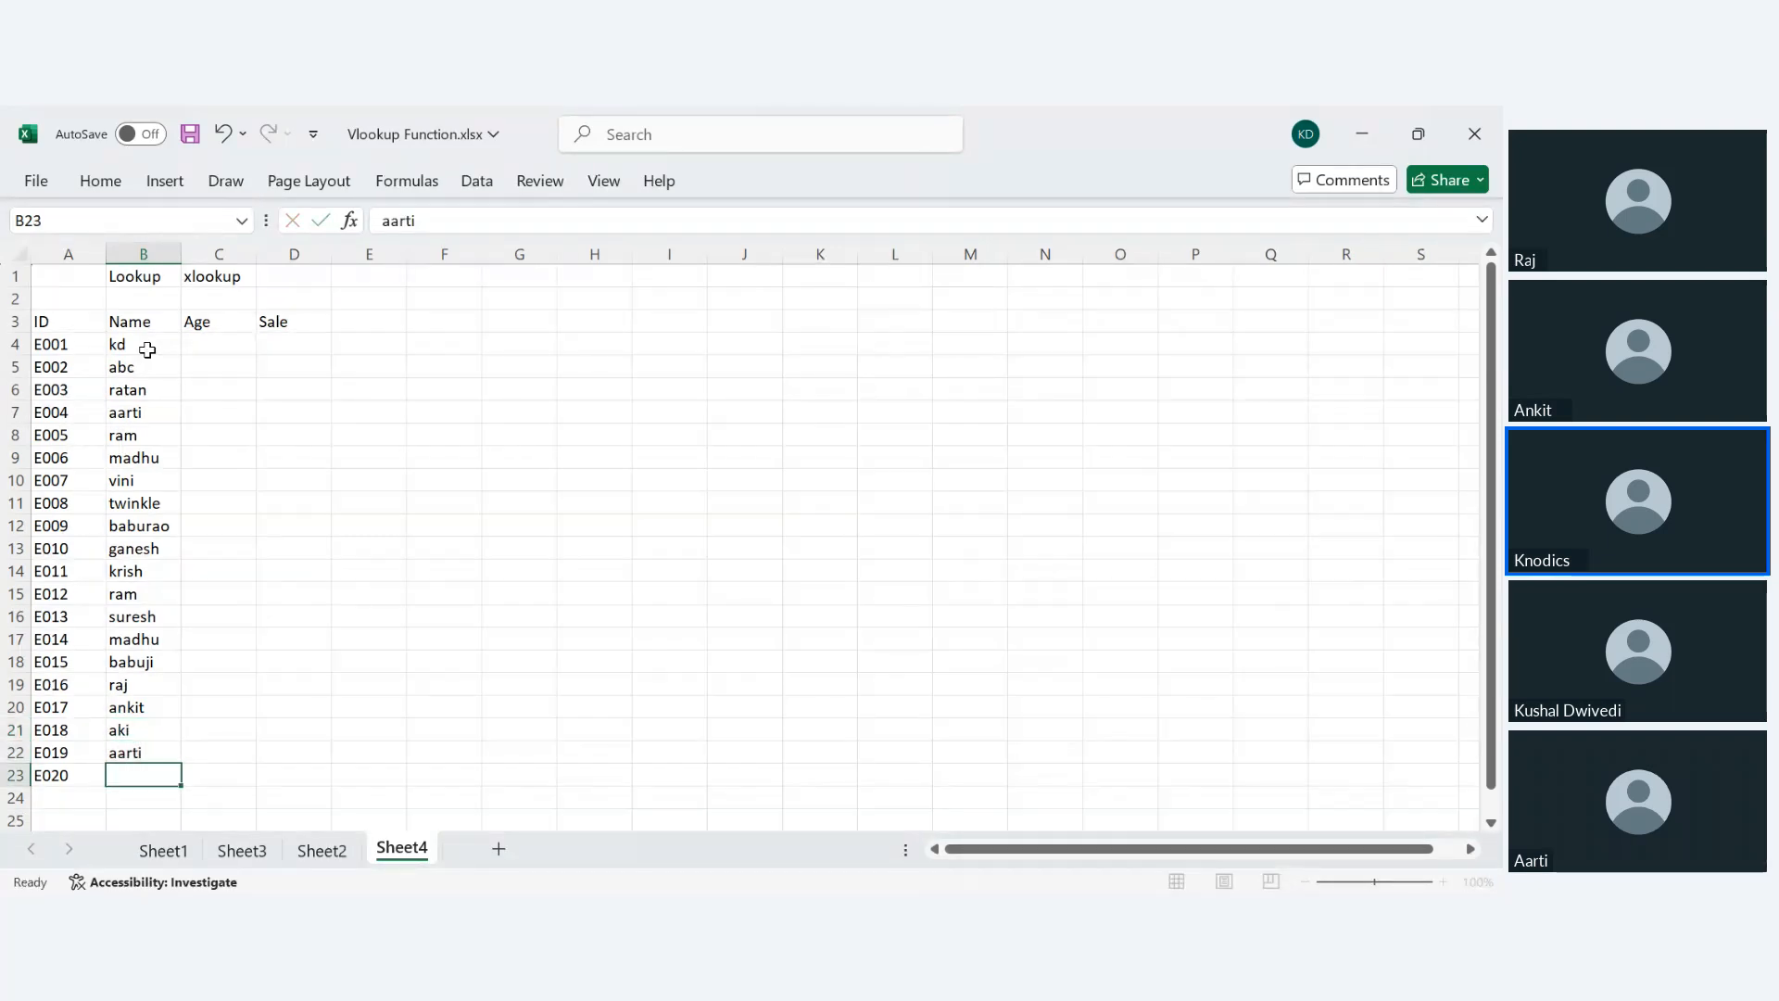
{"action": "type", "text": "tiger"}
{"action": "key", "text": "Return"}
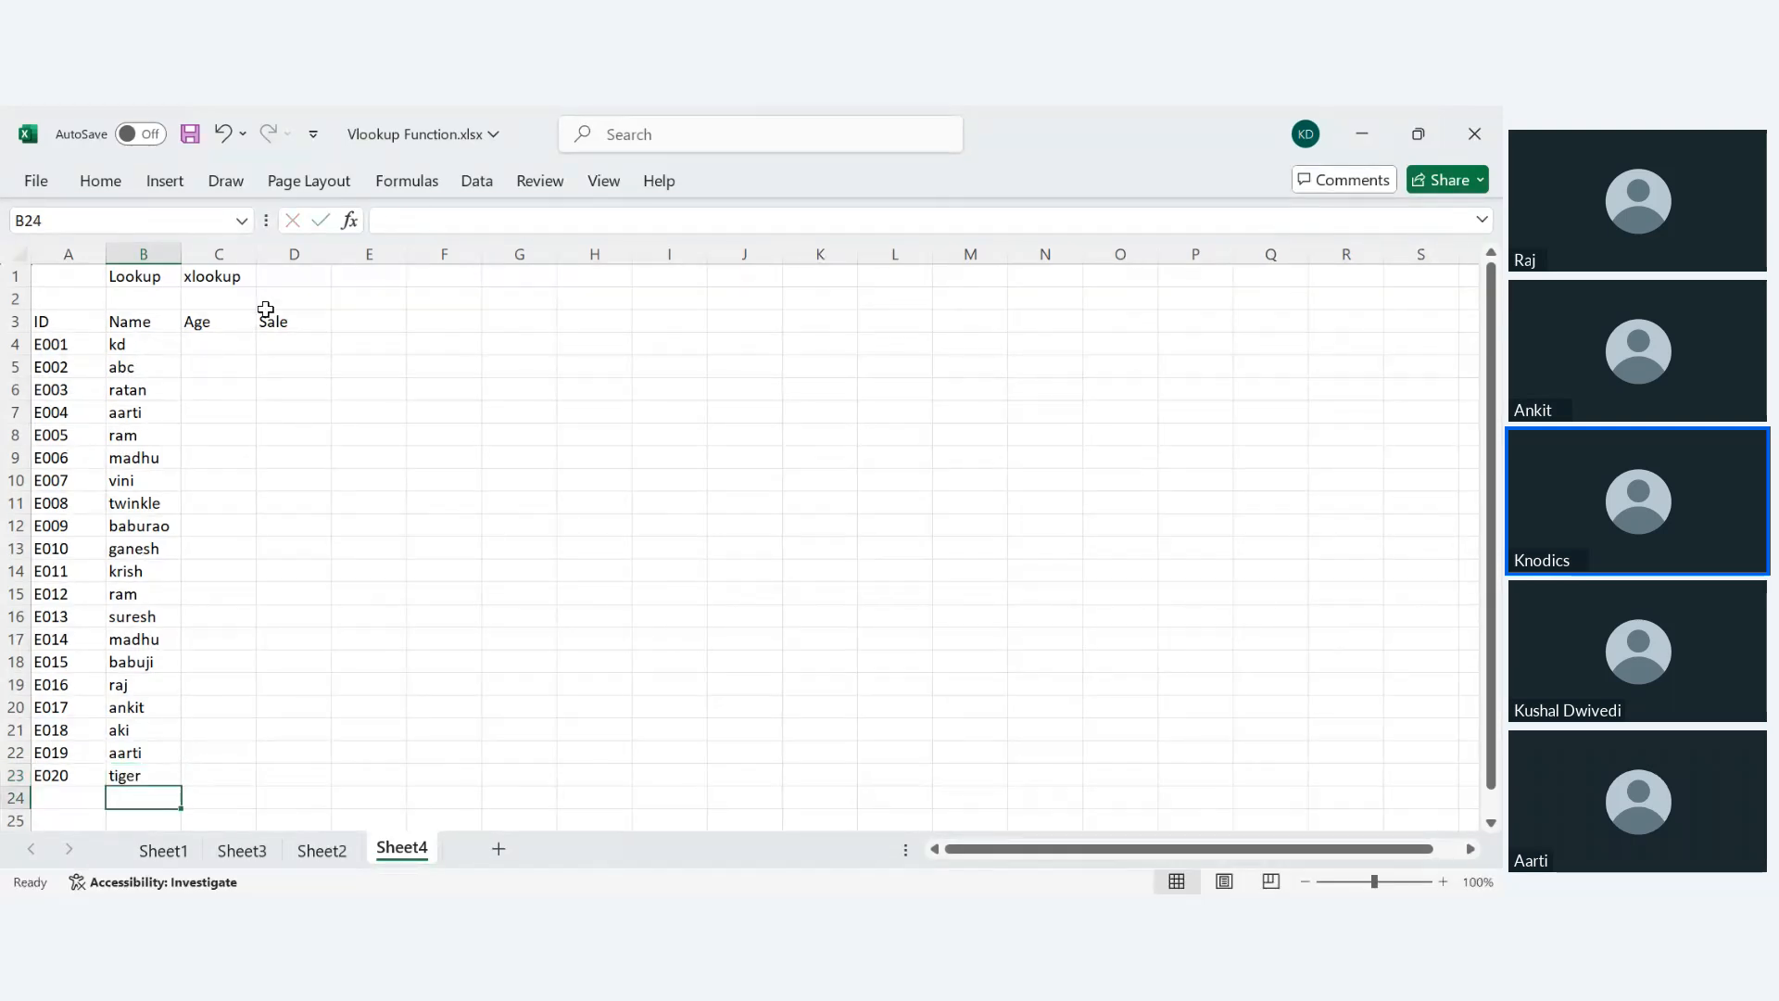
- Enter the formula =RANDBETWEEN(21,45) in cell C4 to generate a random age for E001
{"action": "left_click", "coordinate": [225, 349]}
{"action": "type", "text": "=randbw"}
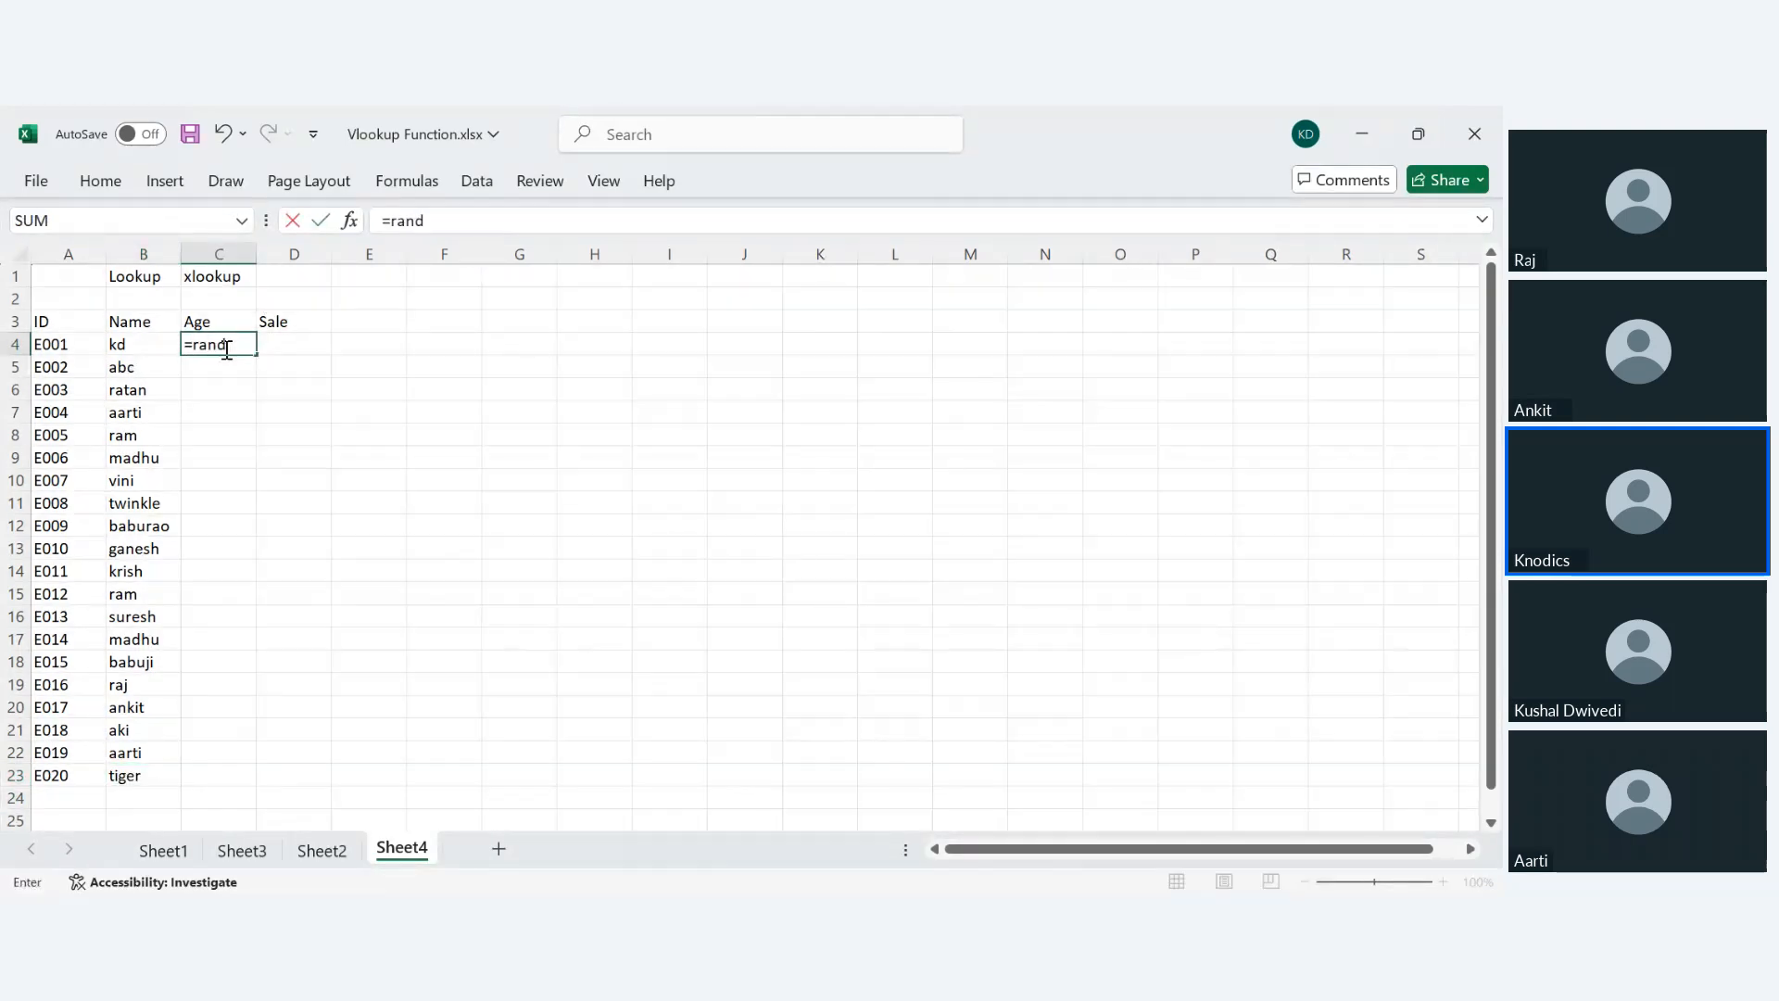
{"action": "key", "text": "BackSpace"}
{"action": "key", "text": "BackSpace"}
{"action": "type", "text": "between(21,45)"}
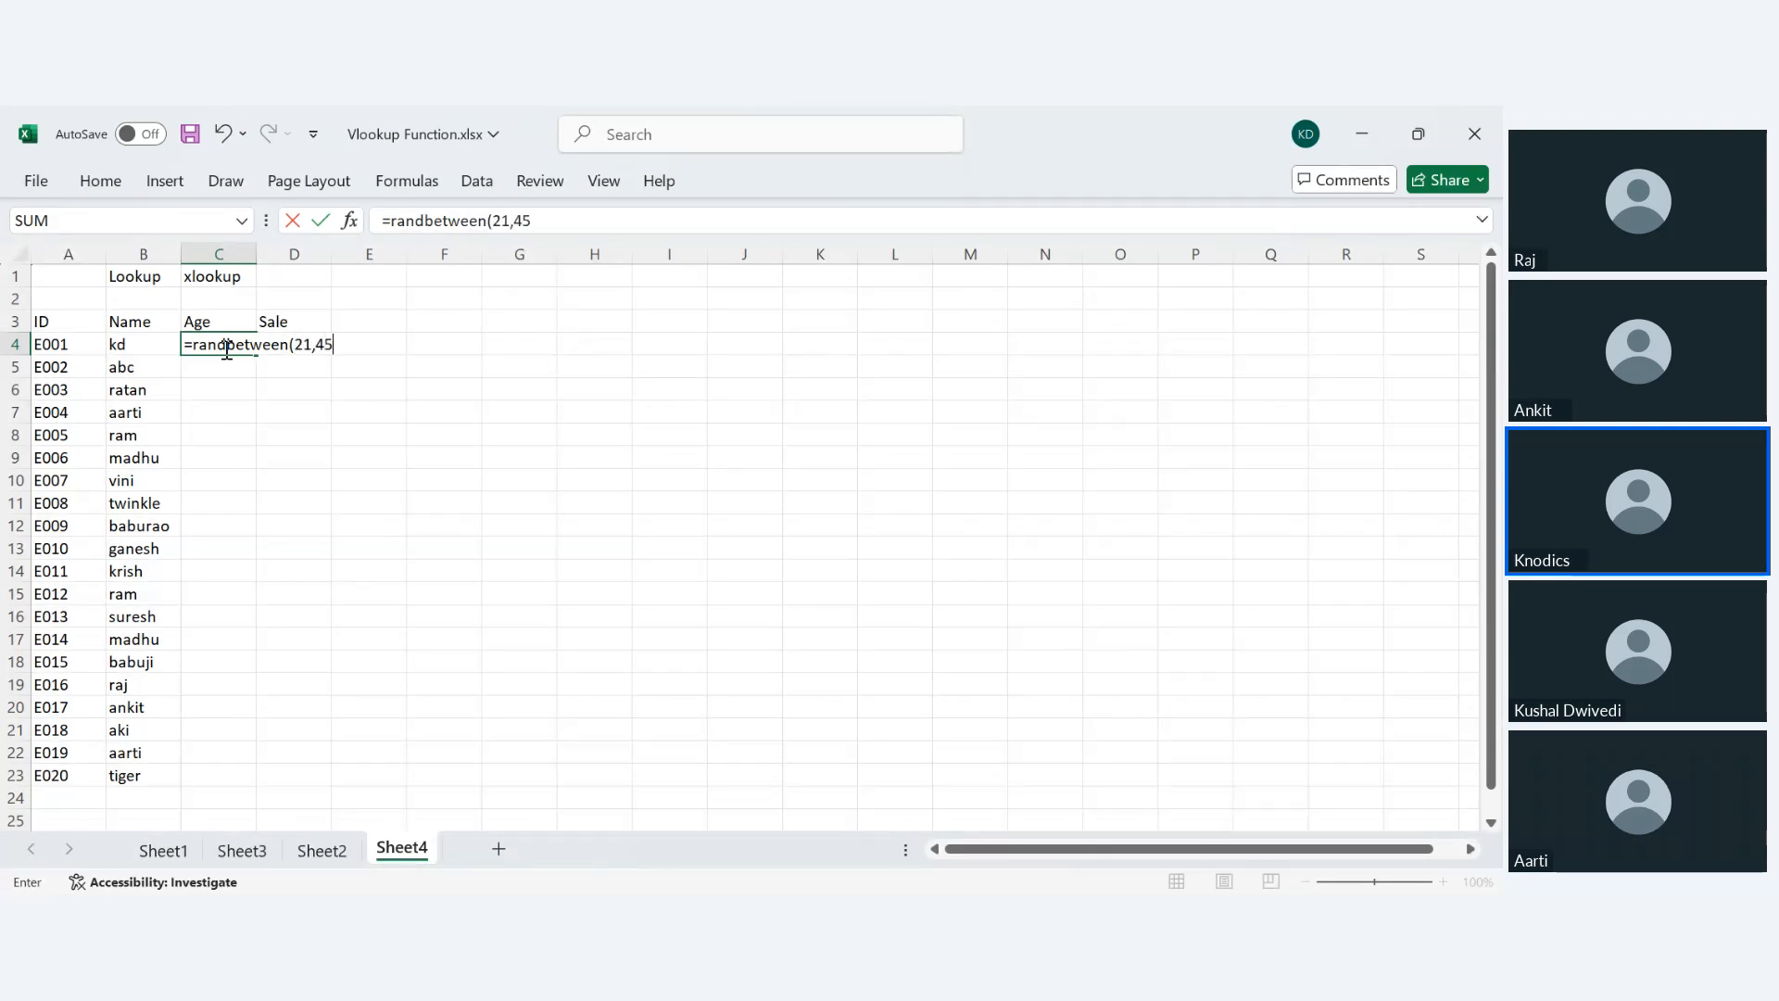
{"action": "key", "text": "Return"}
- Enter the formula =RANDBETWEEN(3698,12000) in cell D4 to generate a random sale amount for E001
{"action": "left_click", "coordinate": [225, 349]}
{"action": "key", "text": "Right"}
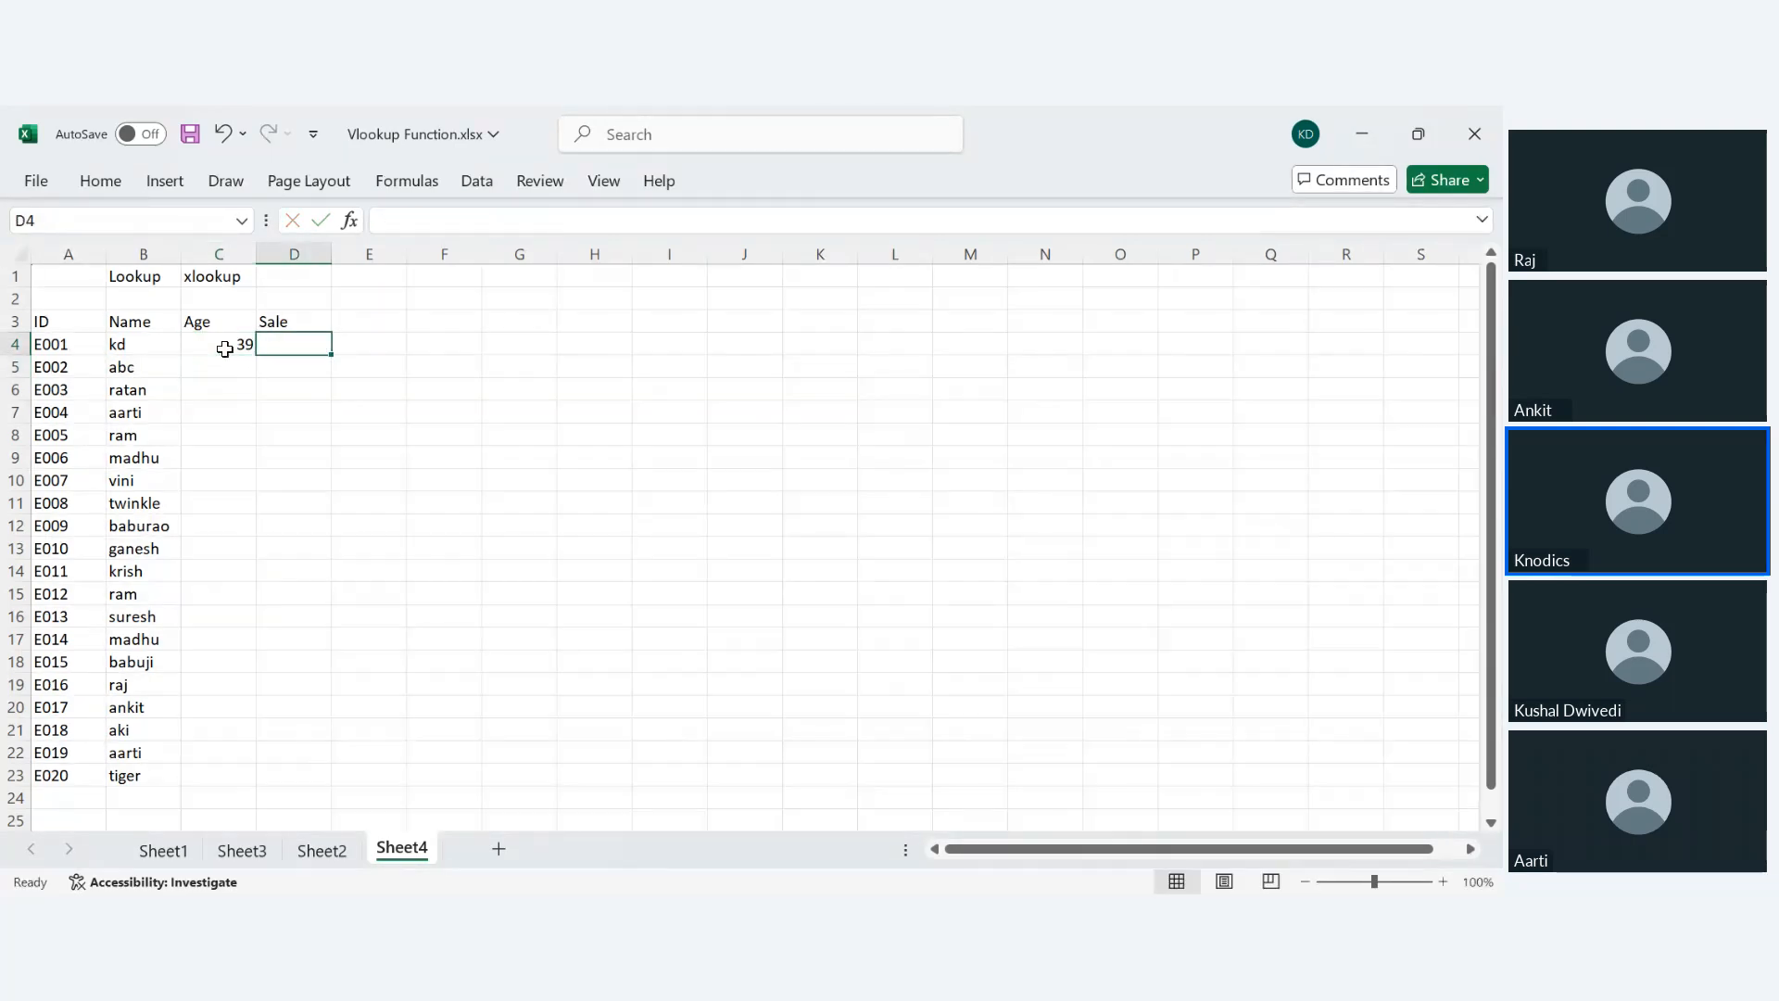
{"action": "type", "text": "=ra"}
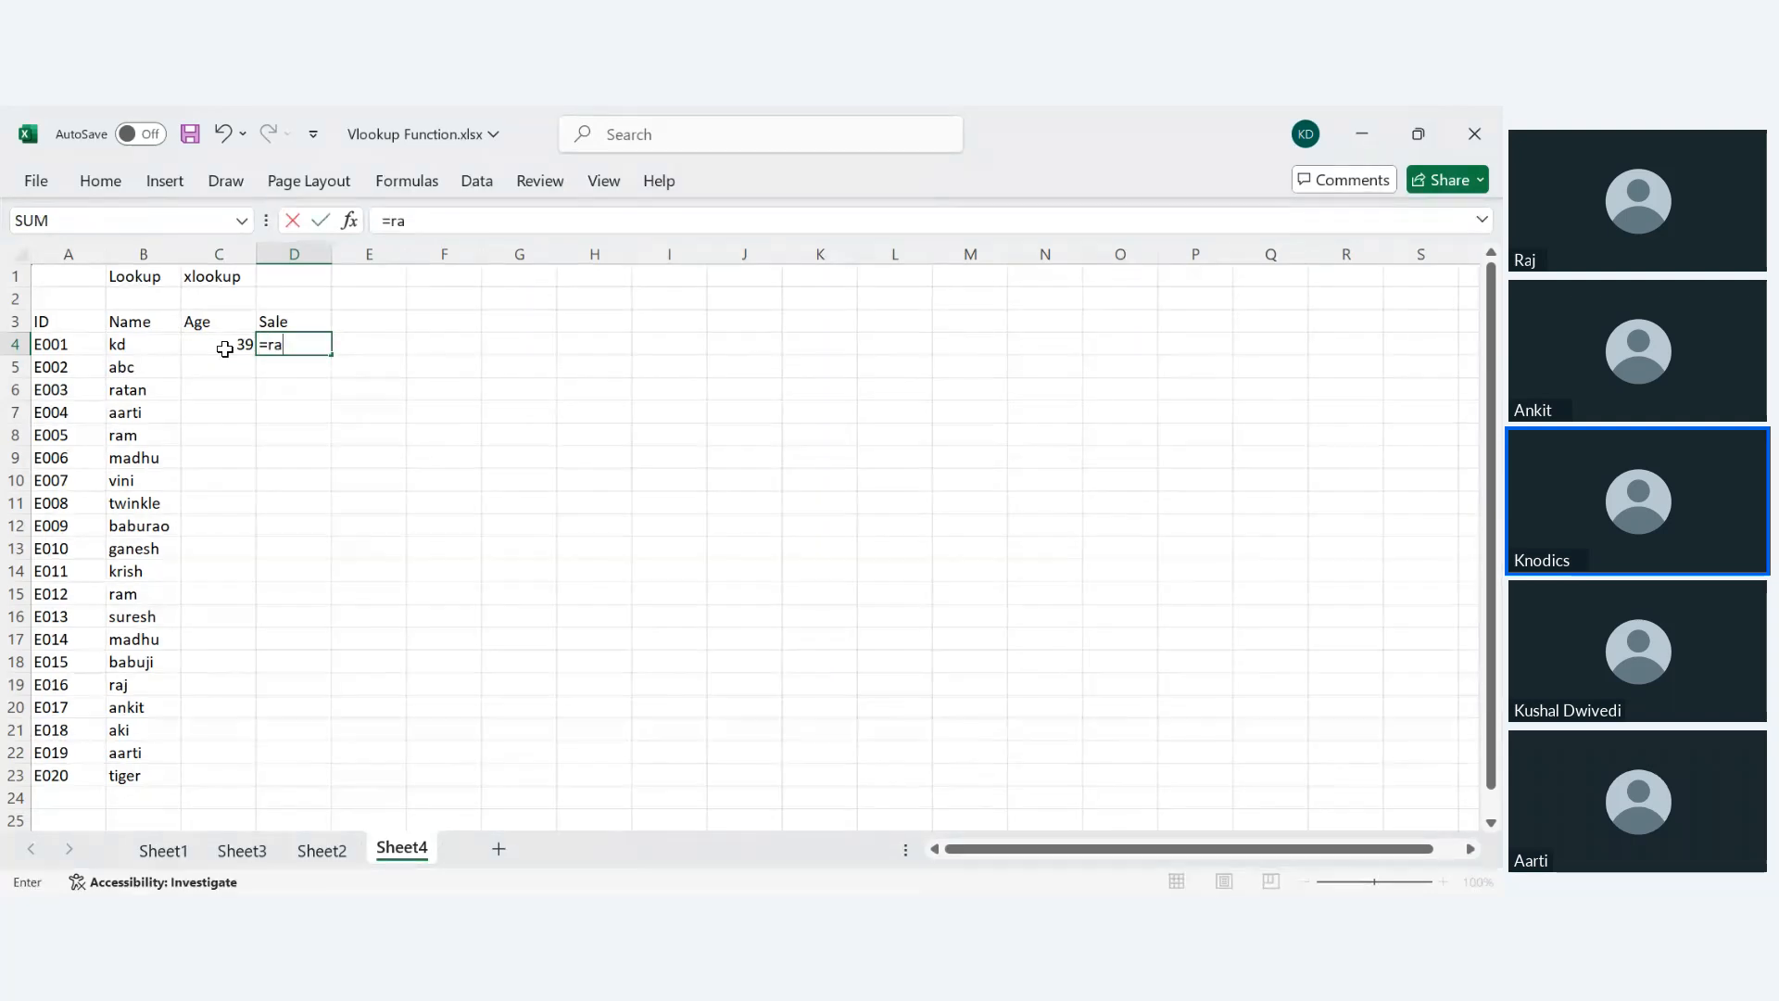
{"action": "type", "text": "ndbetween("}
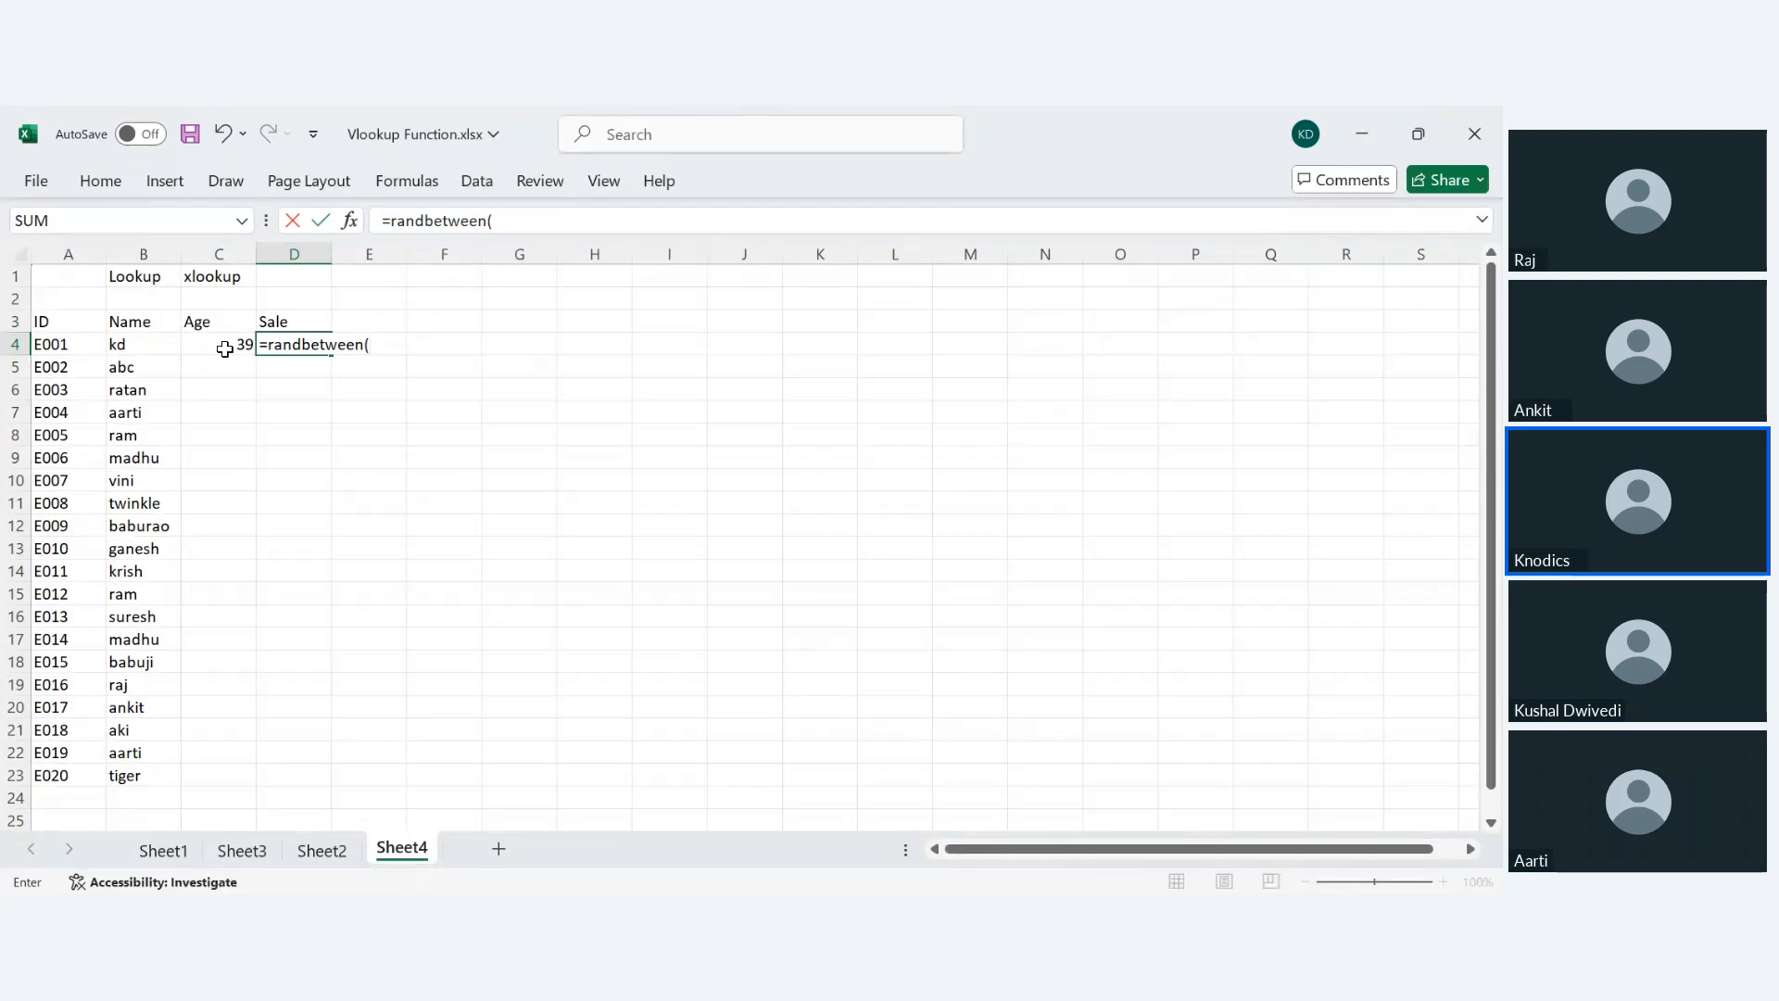
{"action": "type", "text": "3698, 120000"}
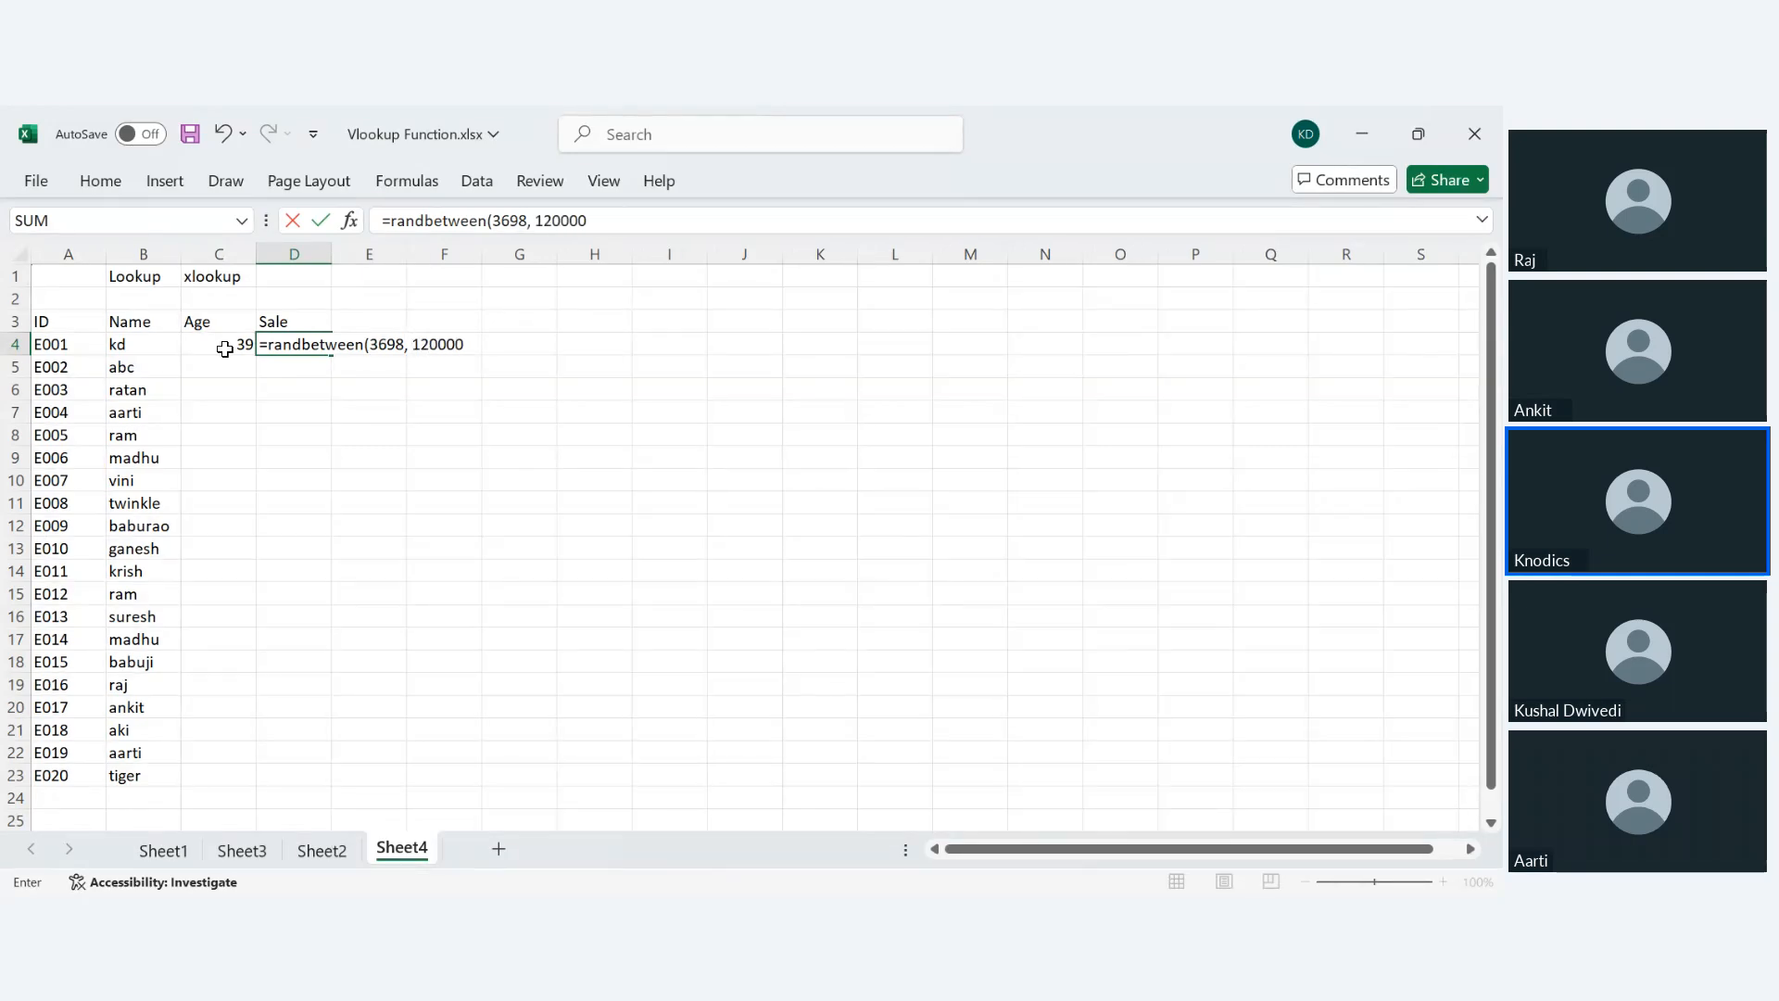
{"action": "key", "text": "BackSpace"}
{"action": "key", "text": "Return"}
- Fill the Age and Sale formulas down to row 23 and replace the formulas in C4:D23 with static values
{"action": "left_click", "coordinate": [225, 349]}
{"action": "left_click_drag", "start_coordinate": [224, 348], "coordinate": [277, 788]}
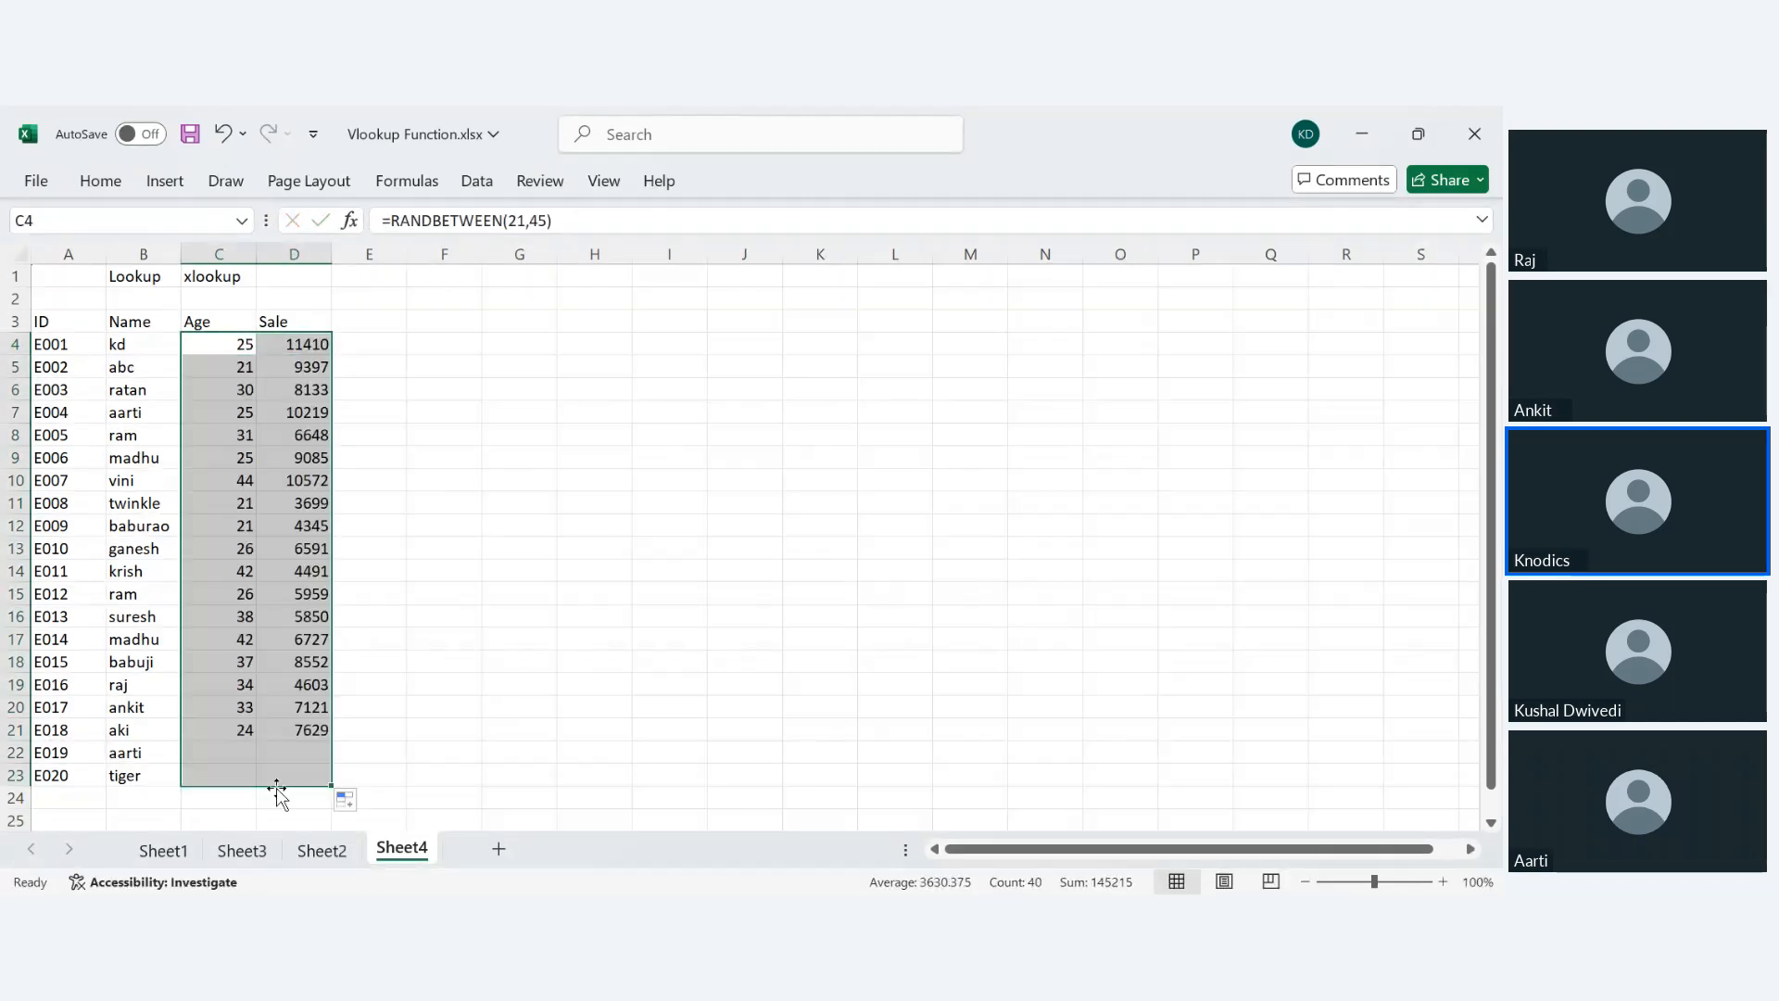
{"action": "key", "text": "ctrl+c"}
{"action": "key", "text": "alt+h"}
{"action": "key", "text": "v"}
{"action": "key", "text": "v"}
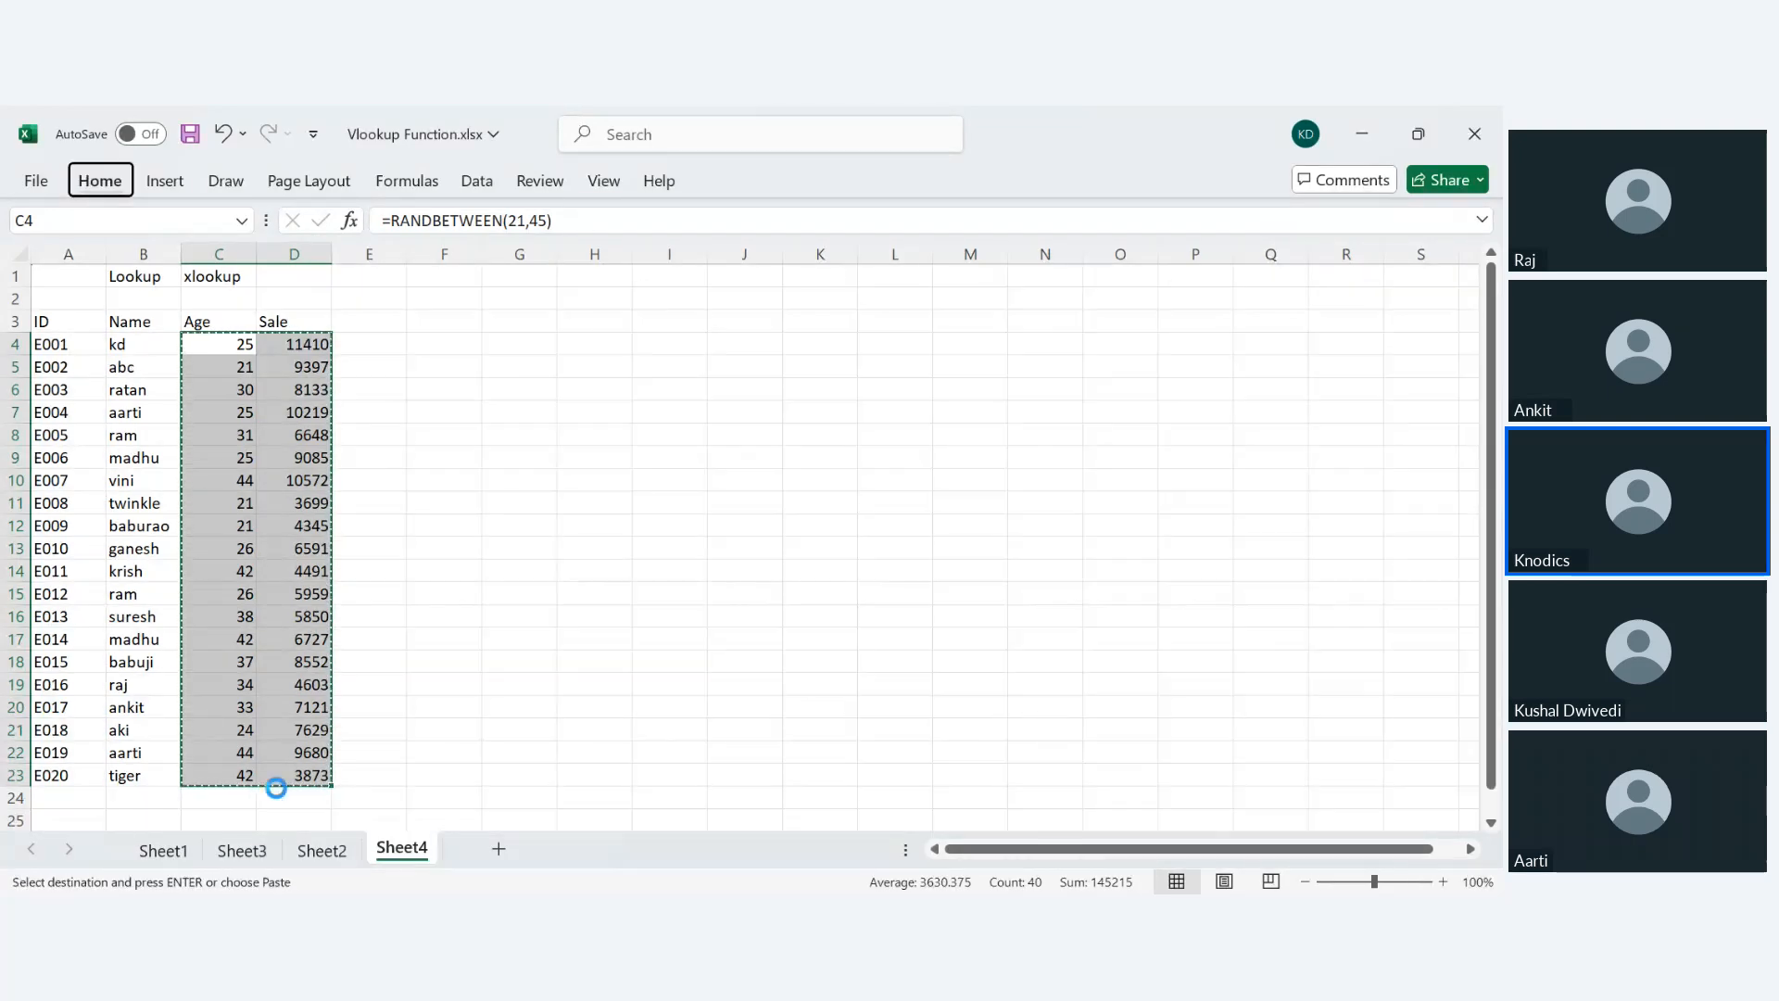
{"action": "left_click", "coordinate": [679, 553]}
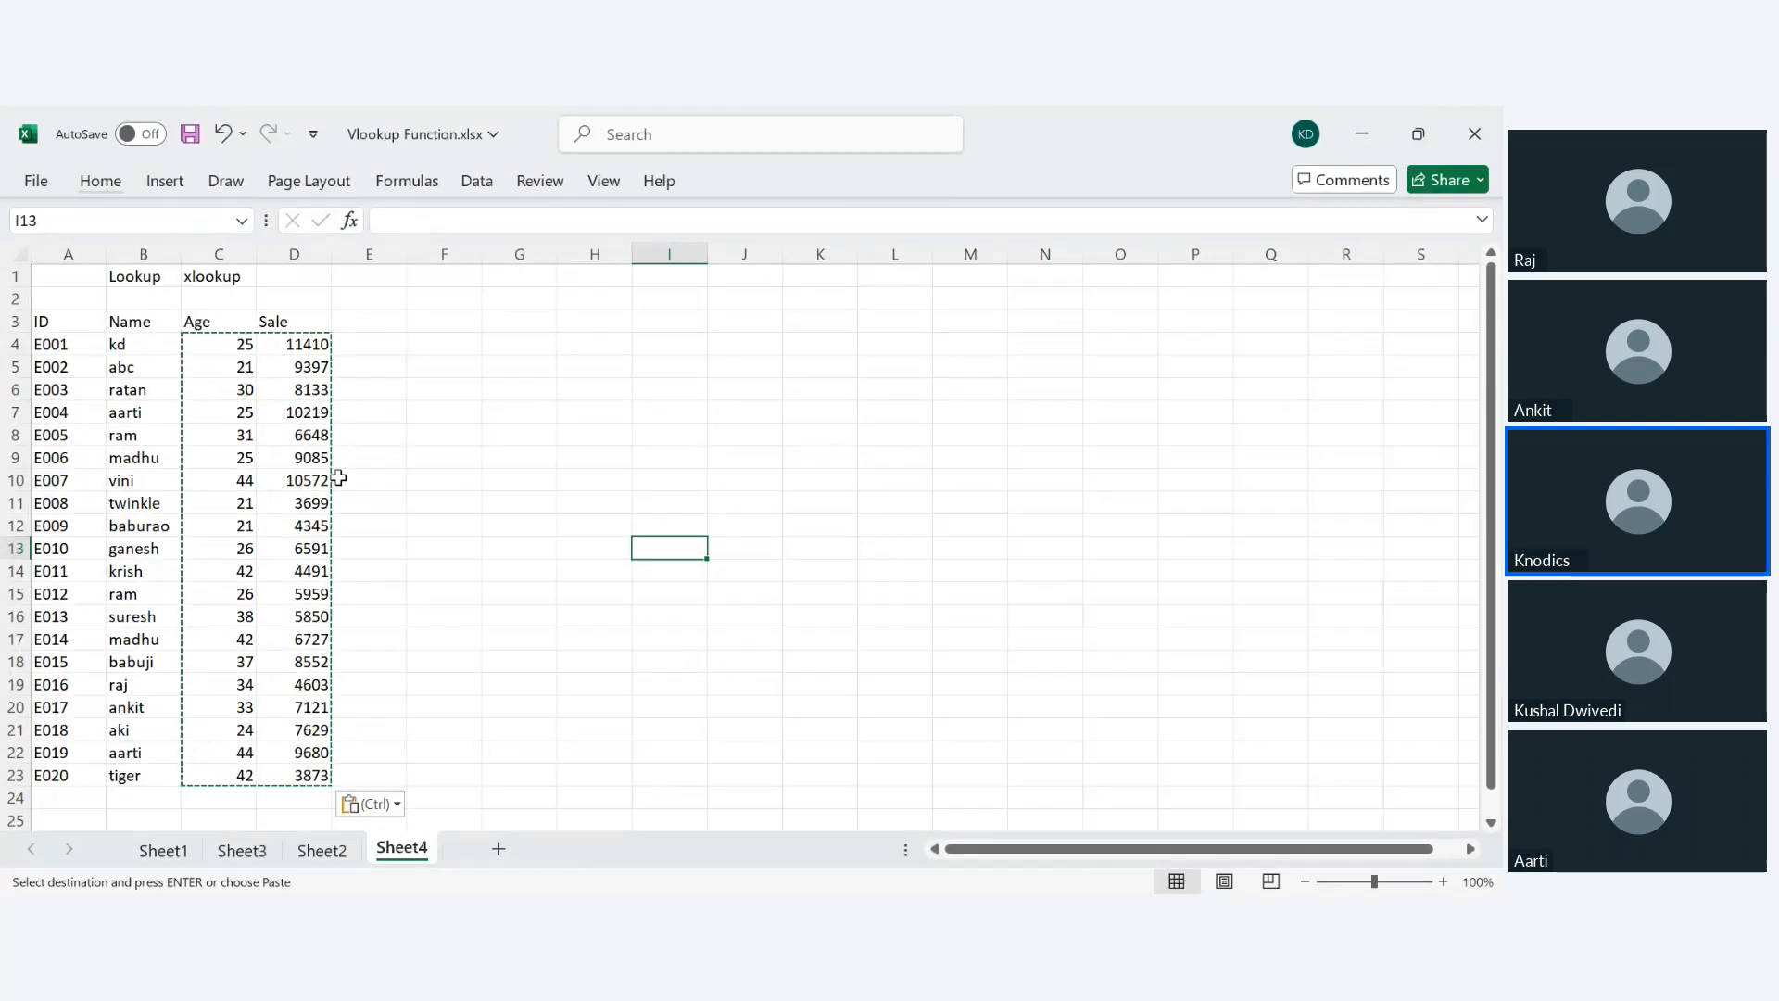
- Save the workbook and select the ID and name cells of the E005 row in turn
{"action": "key", "text": "ctrl+s"}
{"action": "left_click", "coordinate": [463, 419]}
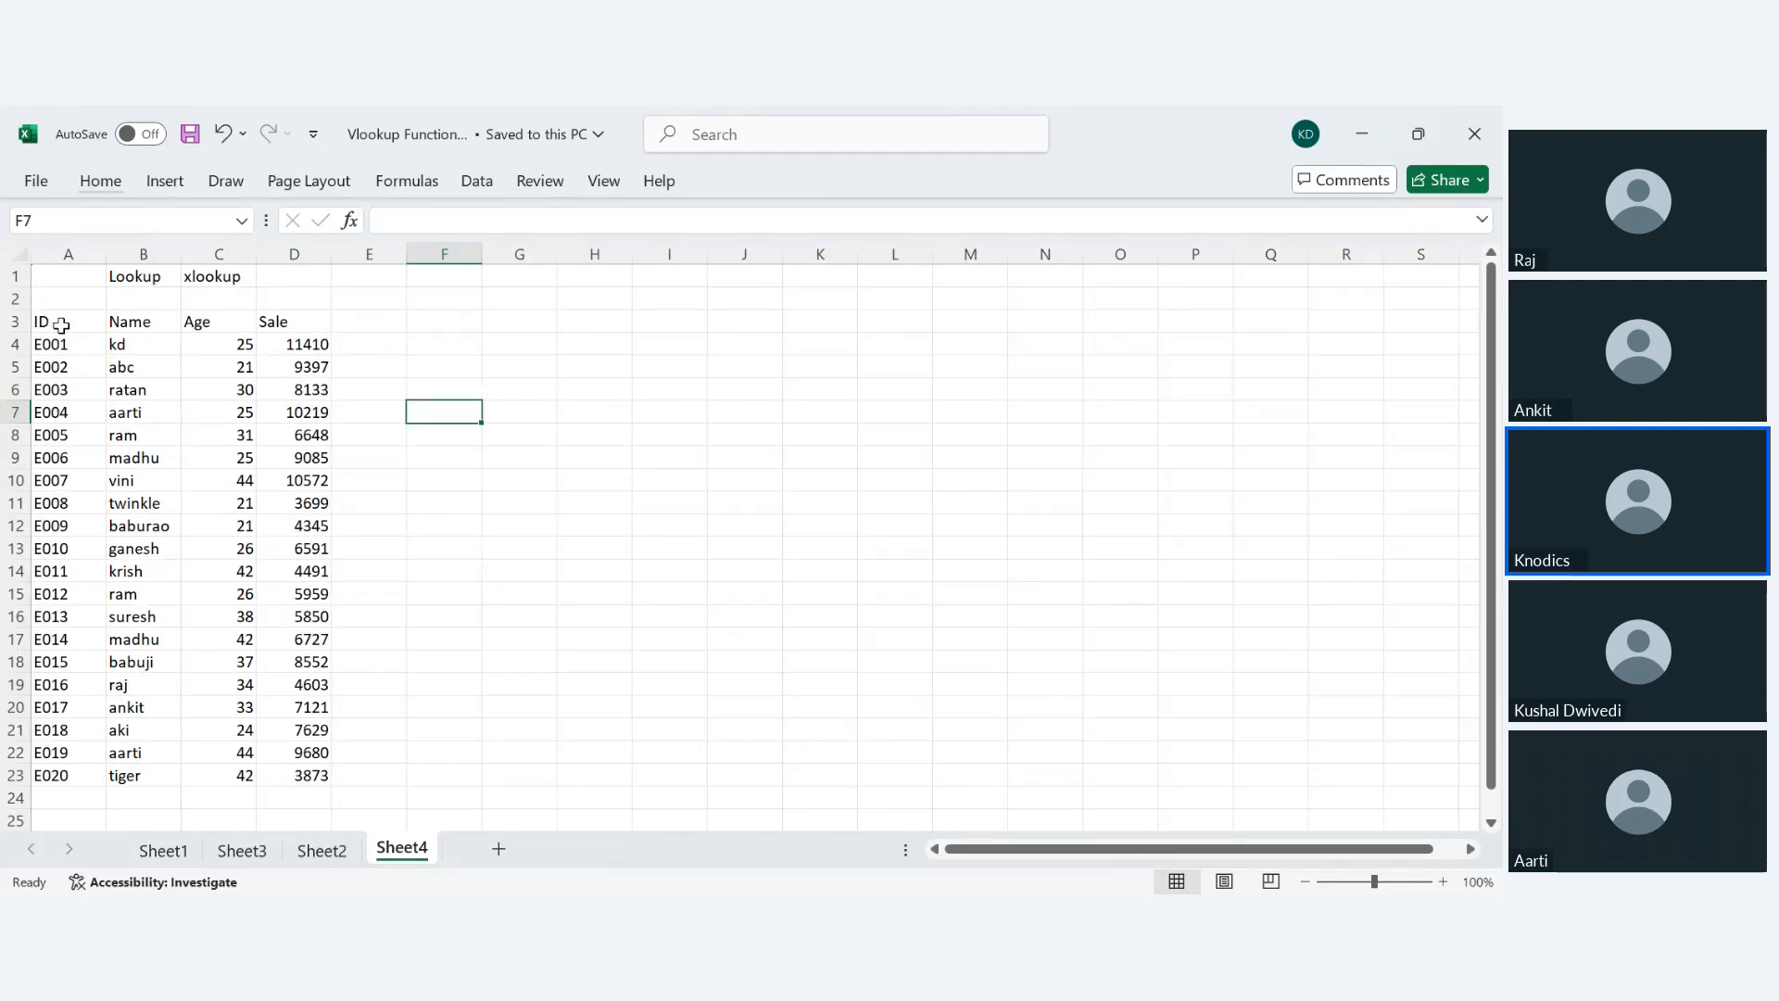
{"action": "left_click", "coordinate": [65, 435]}
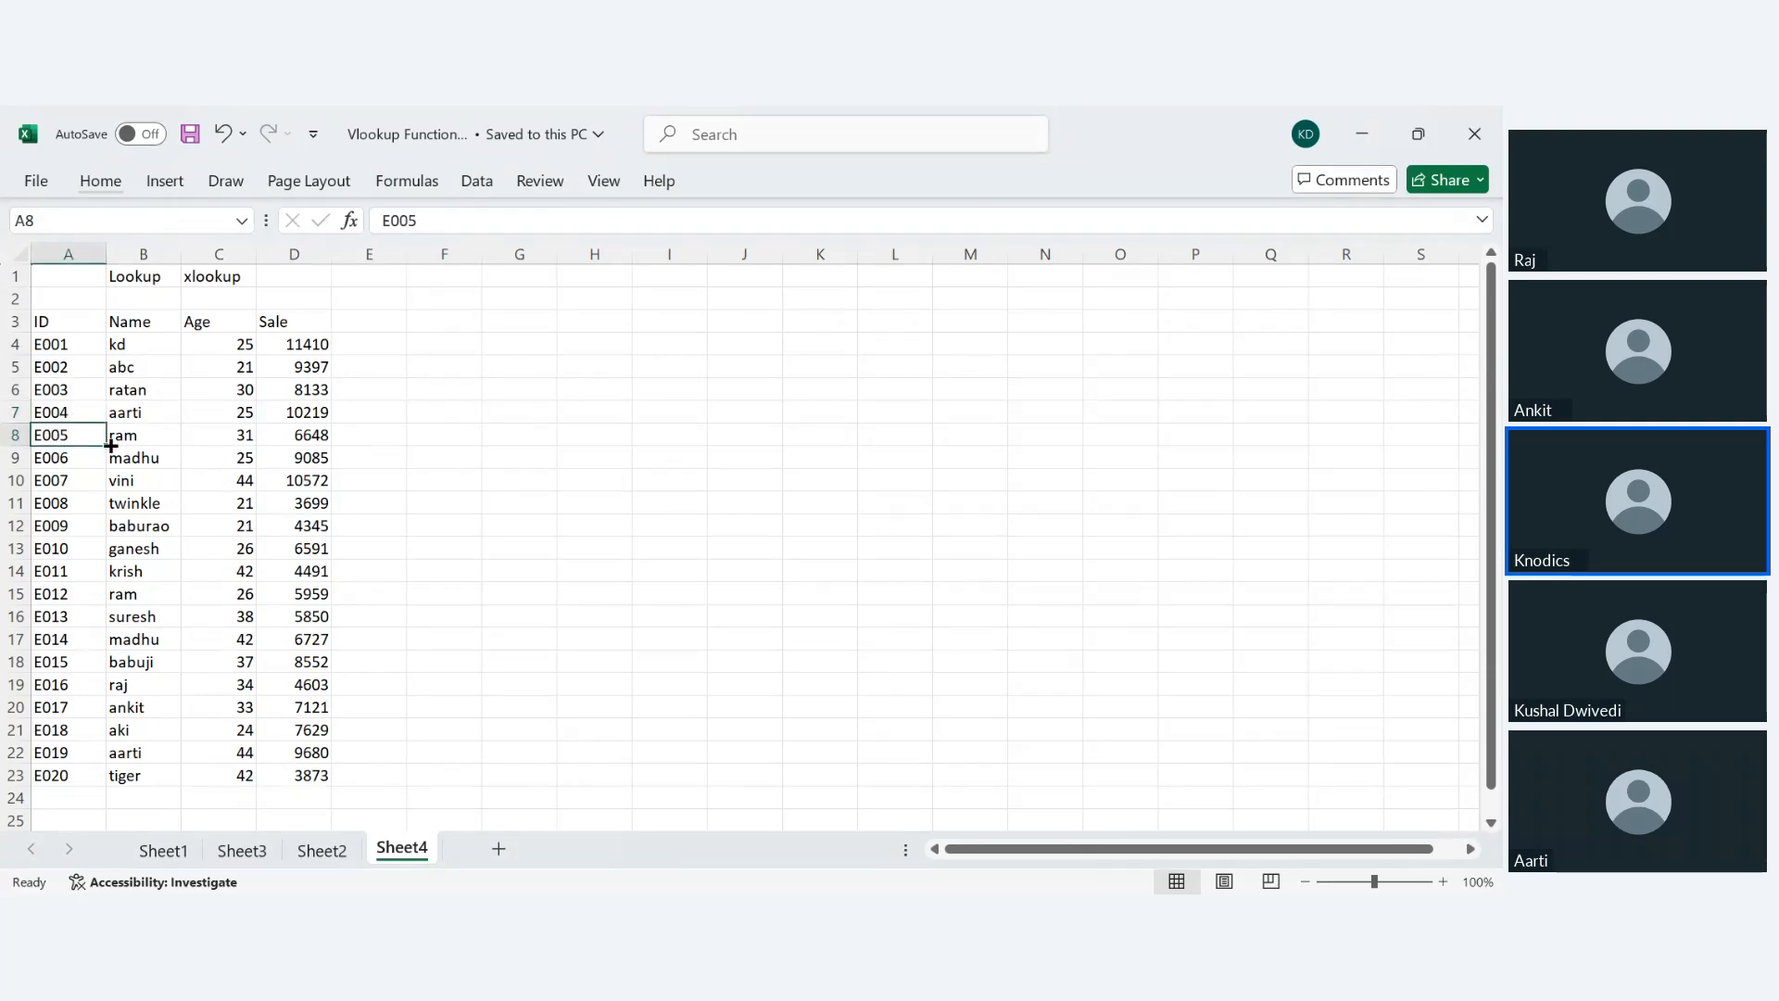
{"action": "left_click", "coordinate": [123, 435]}
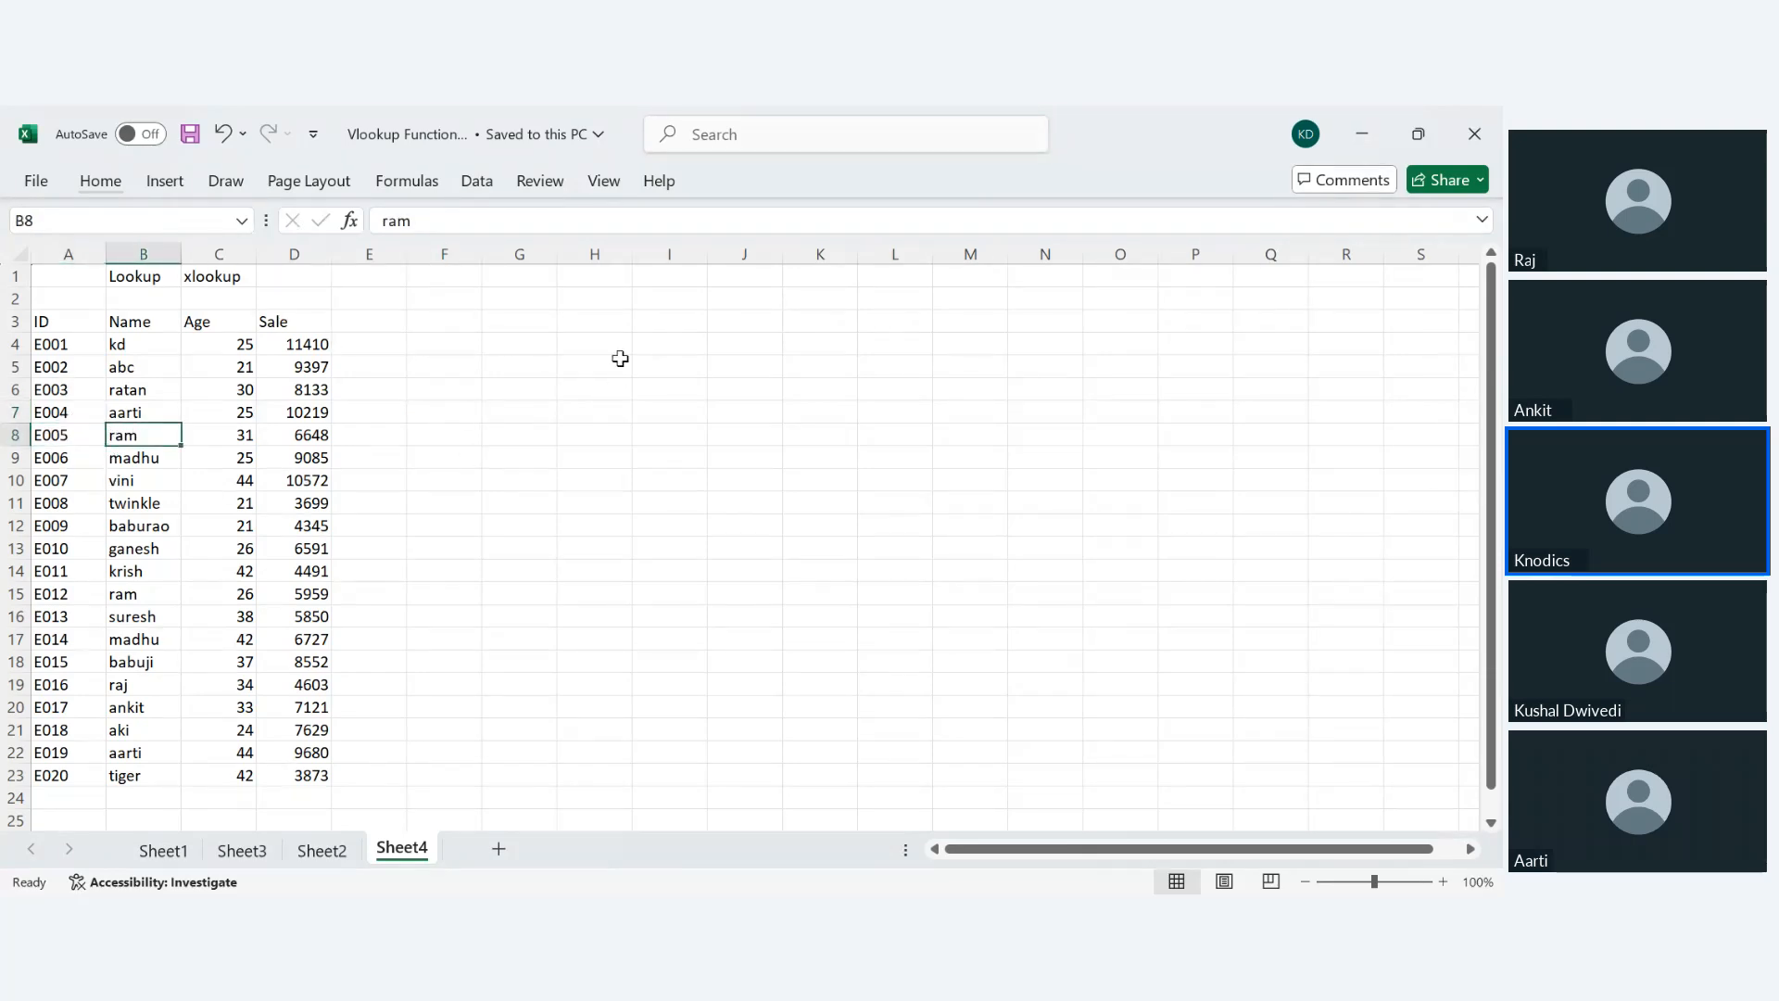
- Enter the title "Lookup formula" in cell G3 beside the data table
{"action": "double_click", "coordinate": [542, 323]}
{"action": "type", "text": "Lookup"}
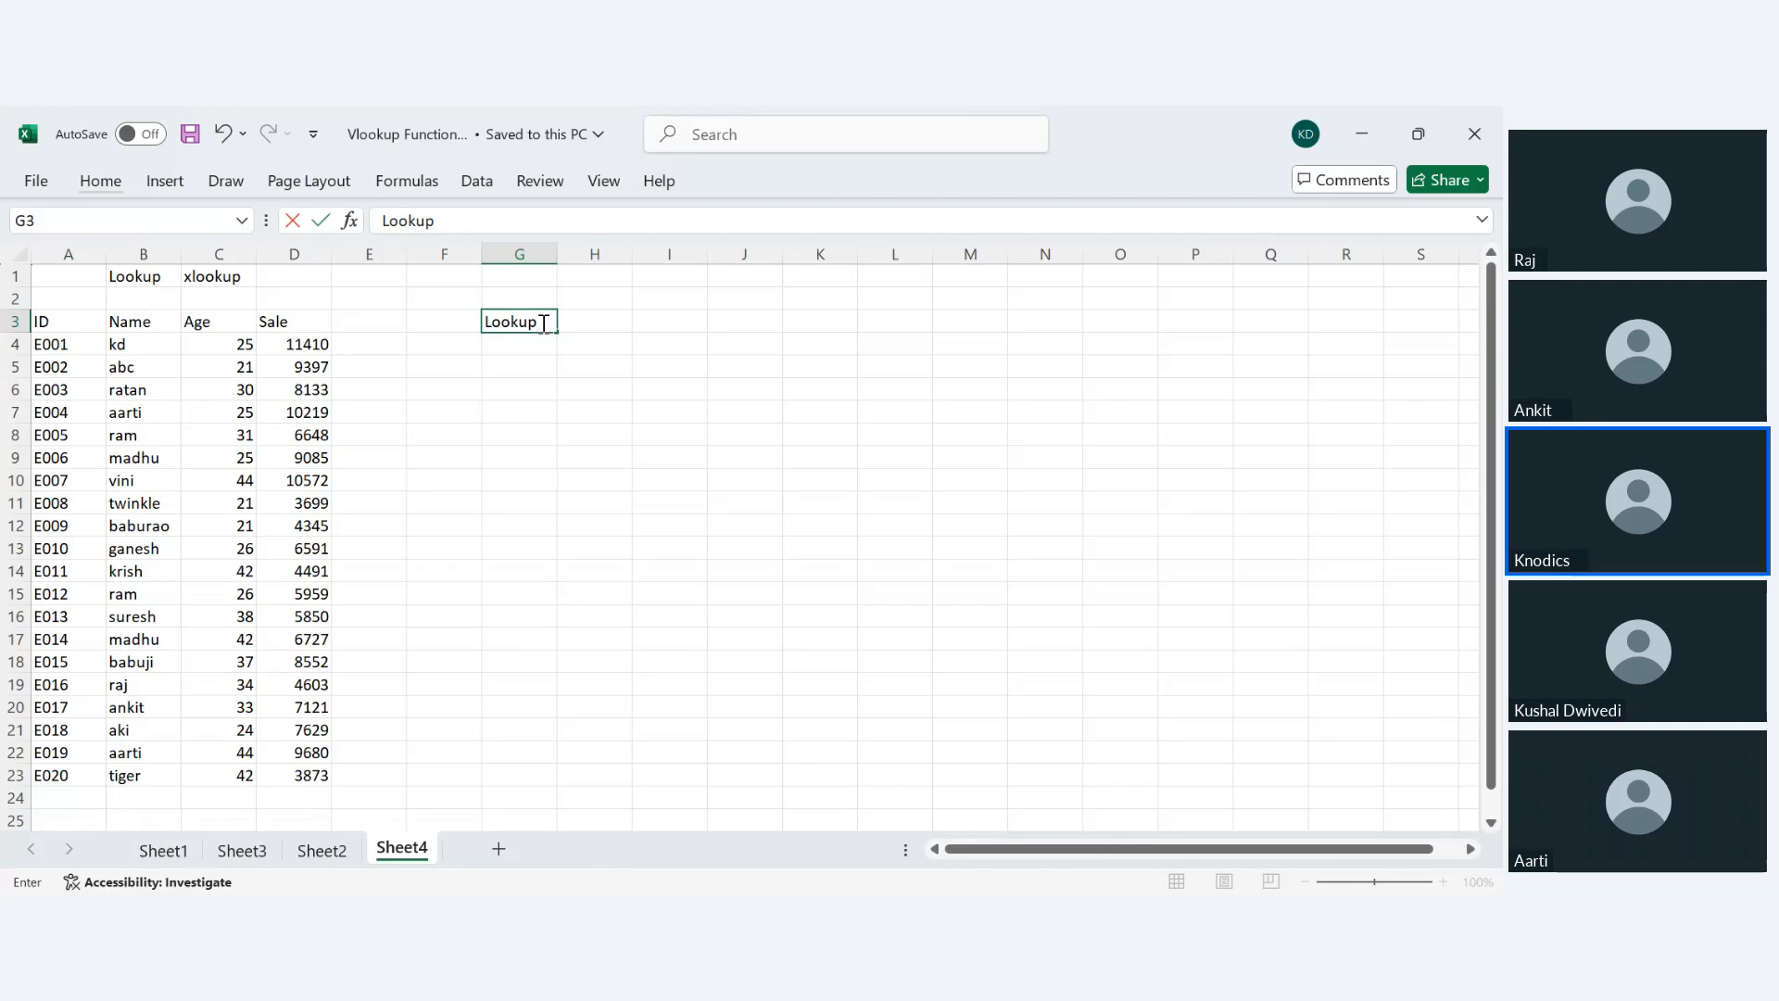
{"action": "type", "text": "formula"}
{"action": "key", "text": "Return"}
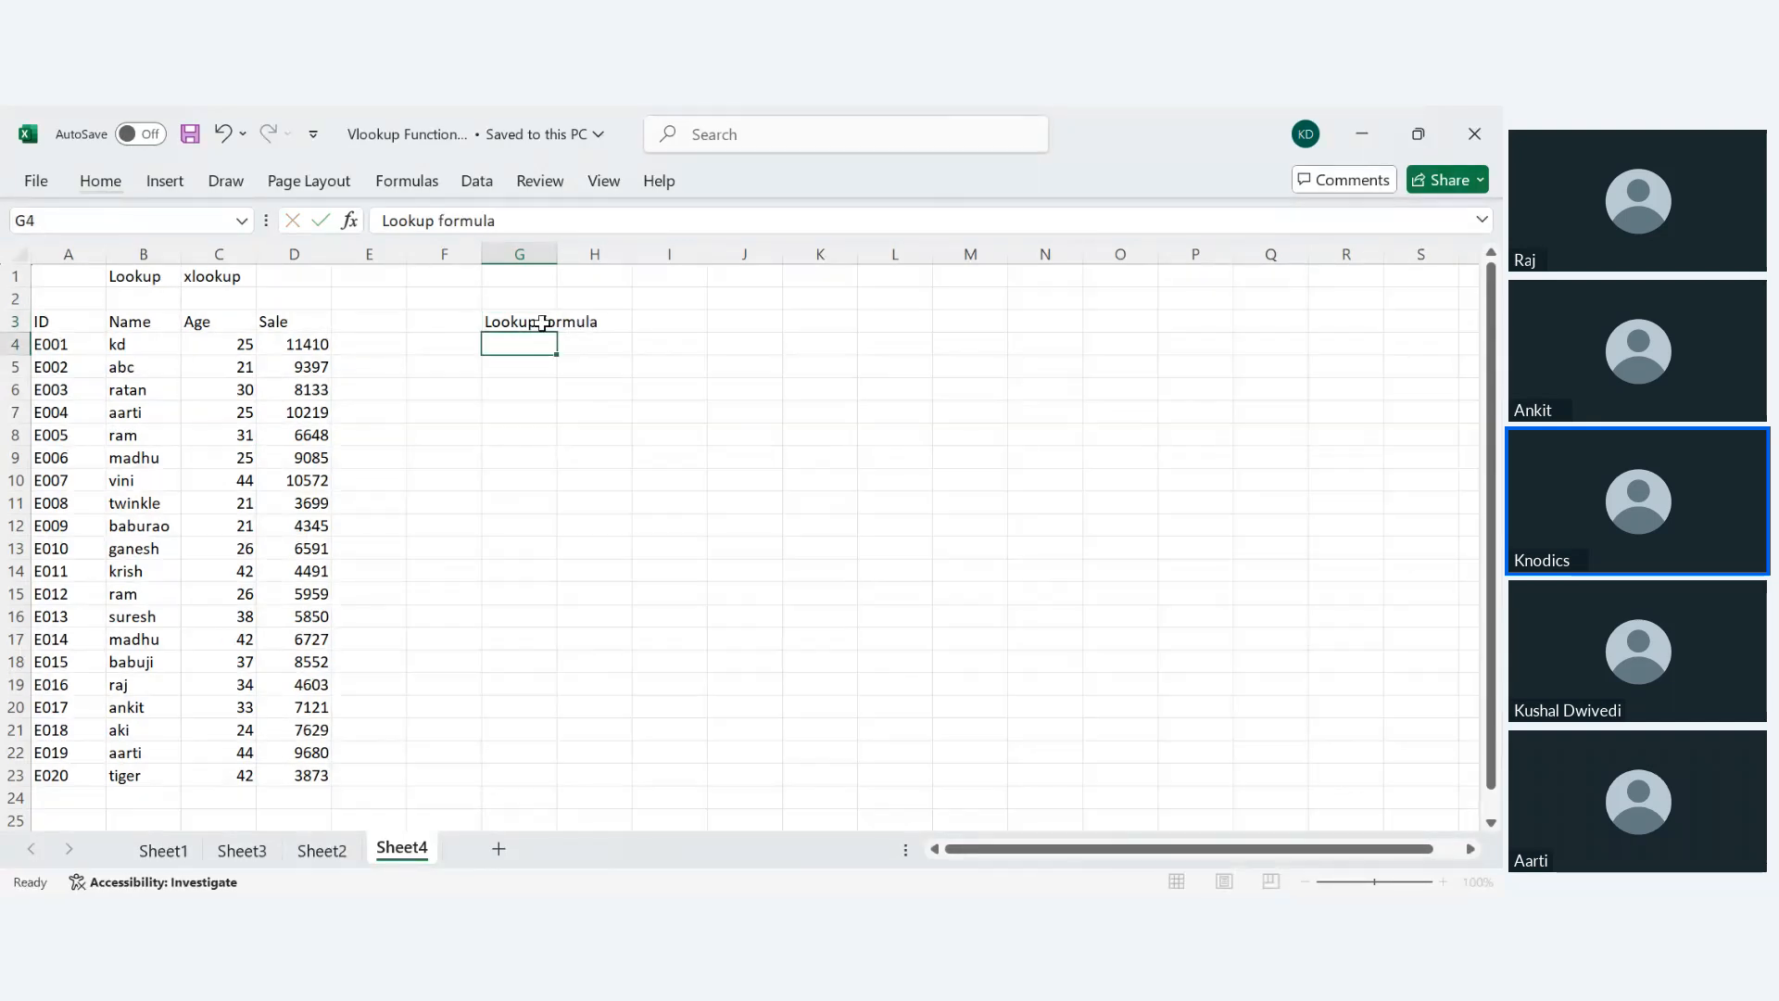
- Add the column headers ID in G5 and Name in H5 for the lookup area
{"action": "key", "text": "Down"}
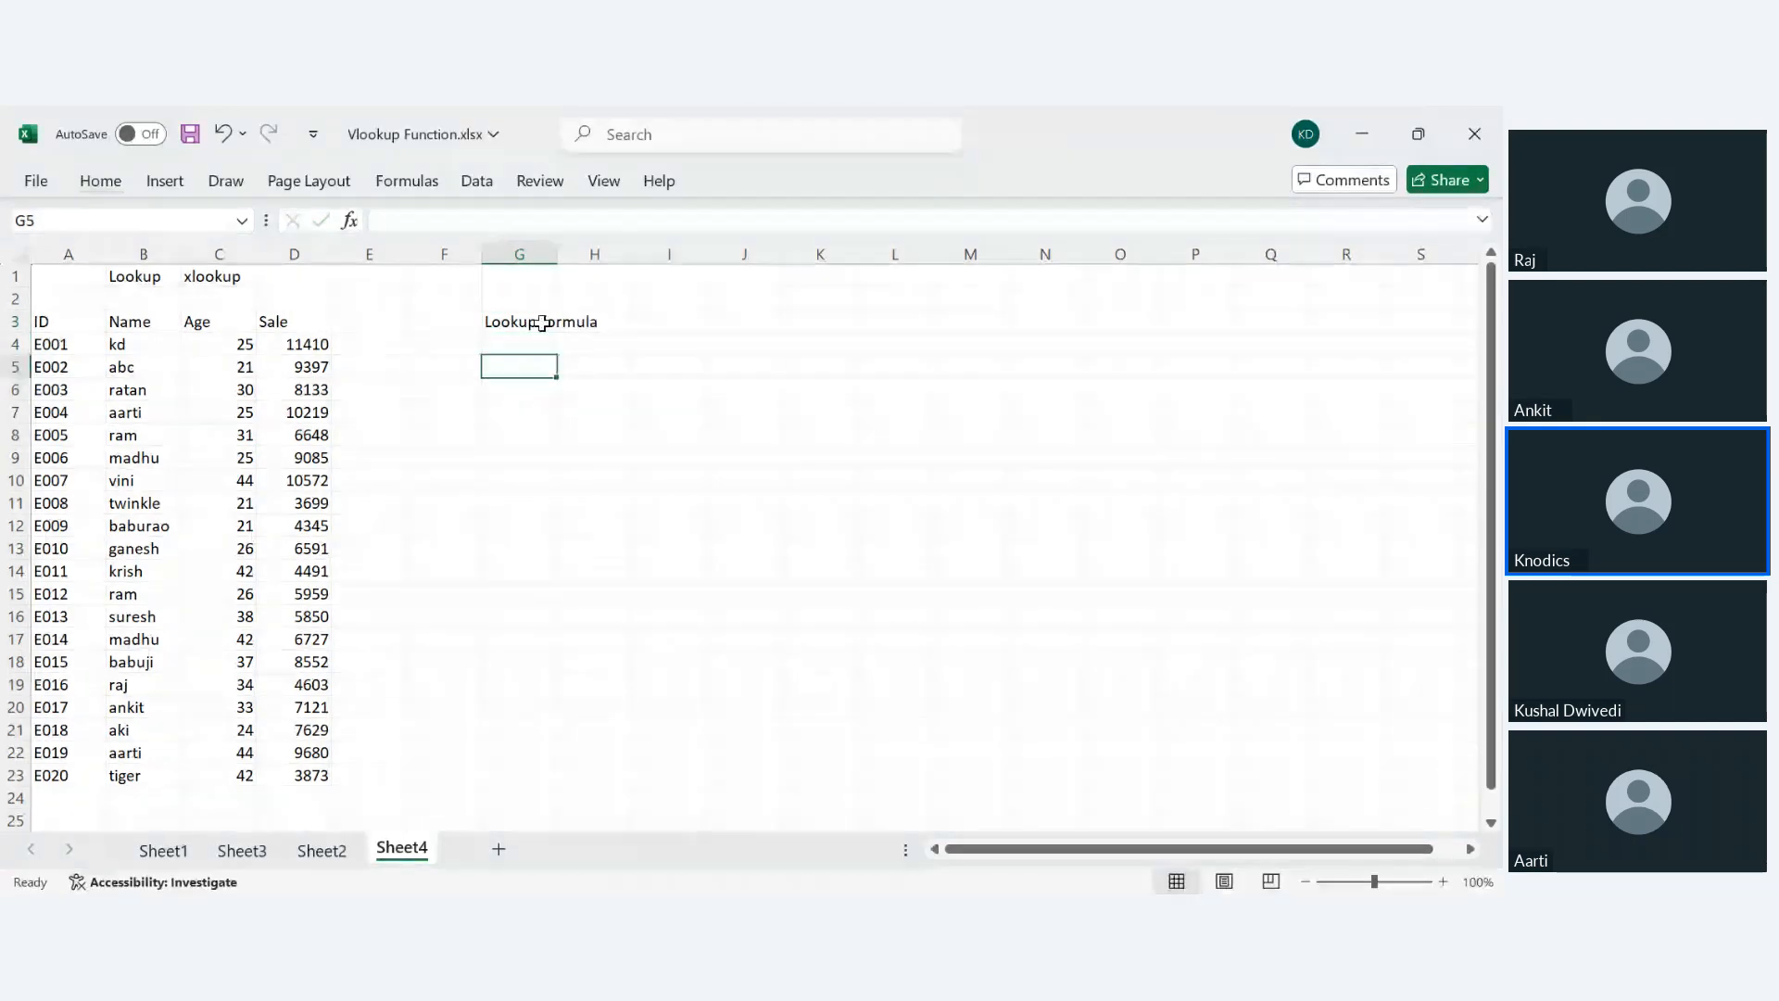
{"action": "type", "text": "ID"}
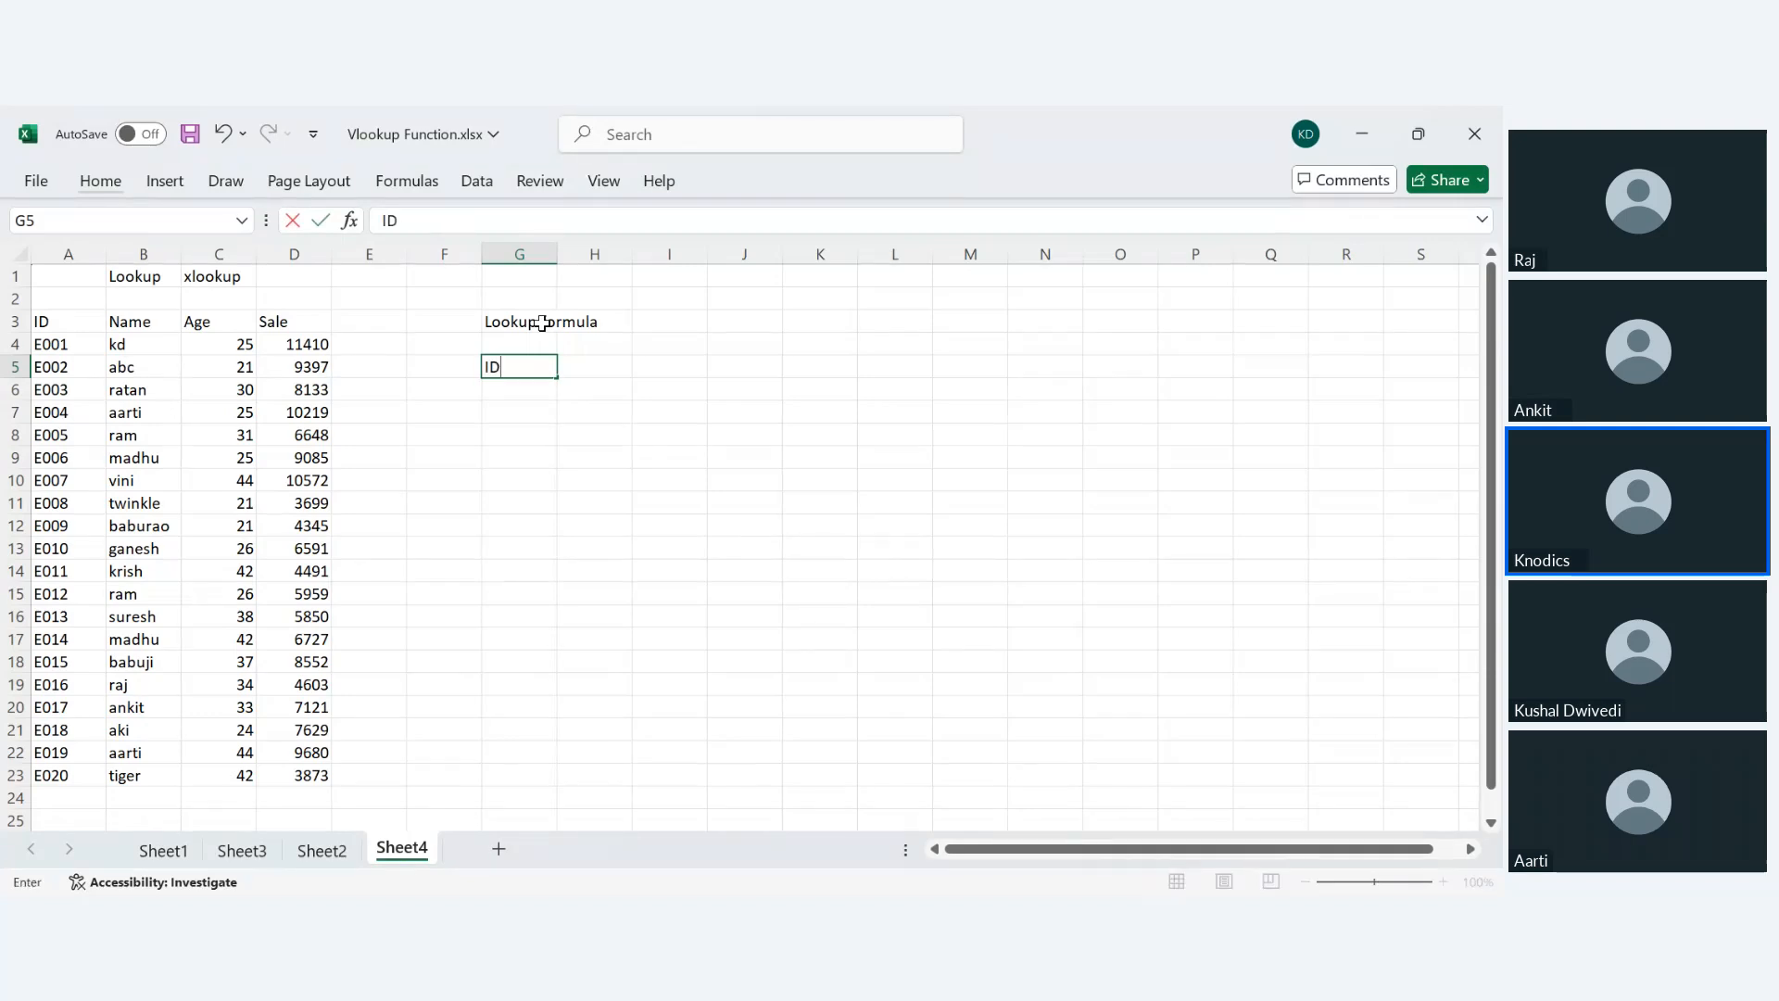
{"action": "key", "text": "Tab"}
{"action": "type", "text": "Name"}
{"action": "key", "text": "Return"}
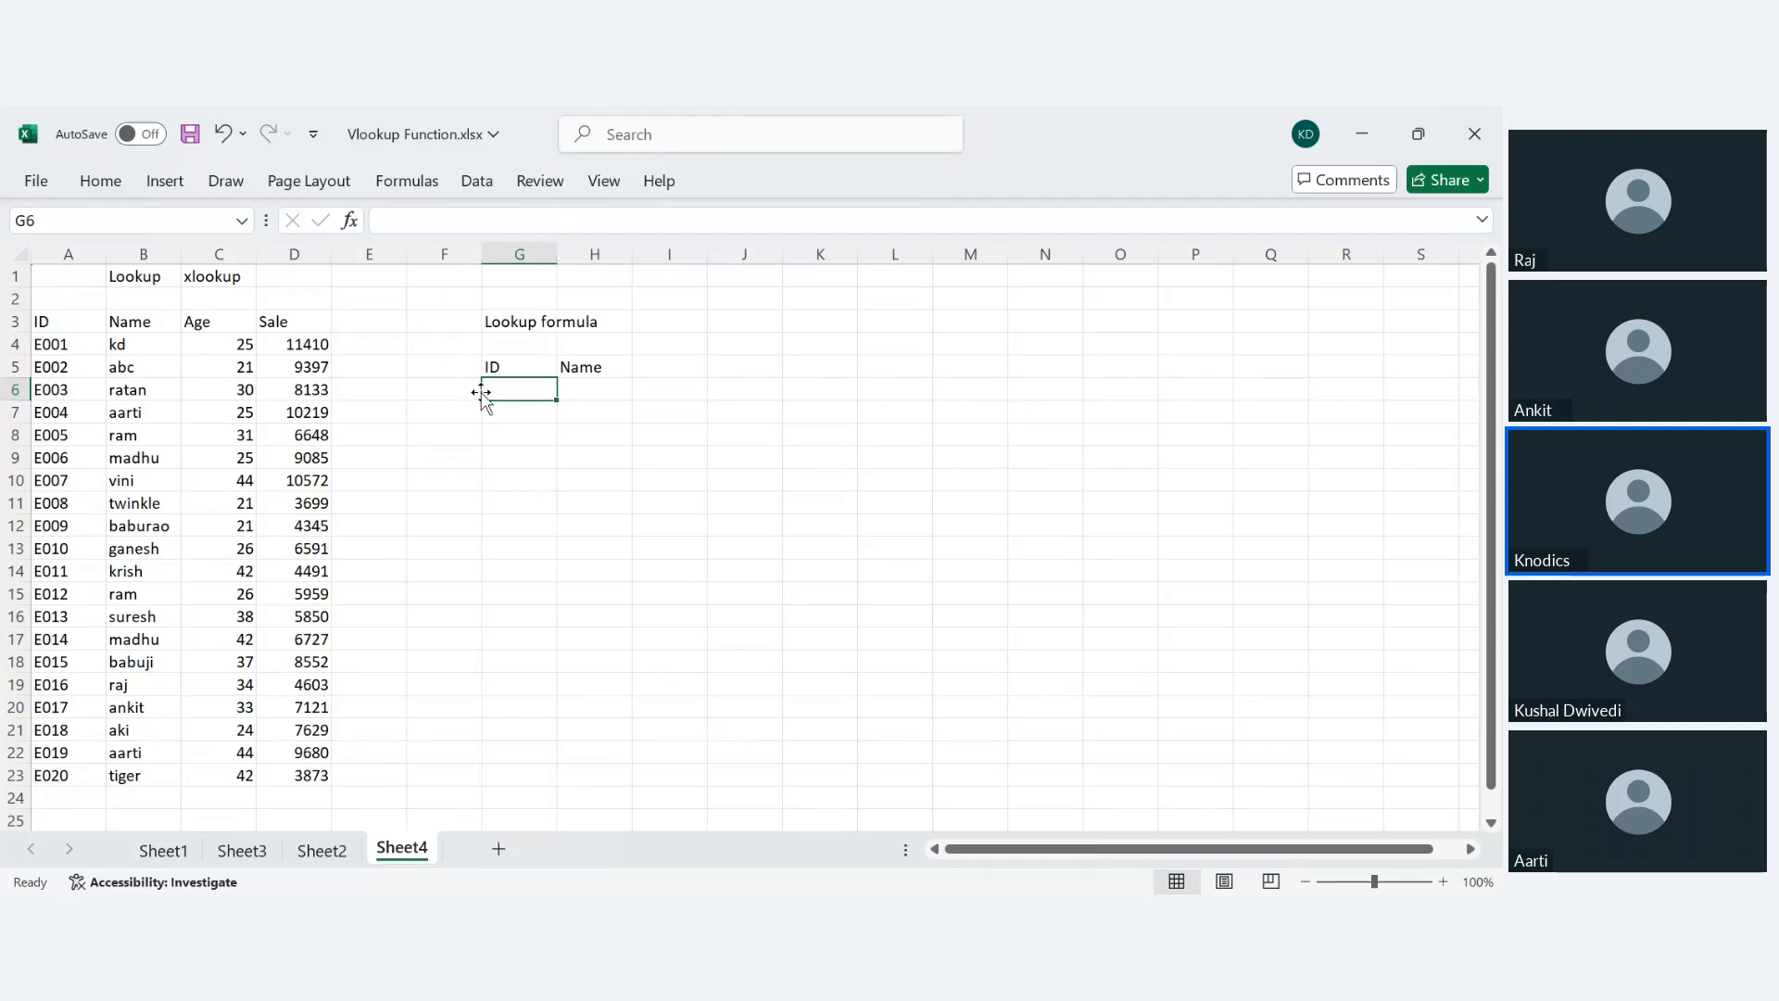
- Apply list data validation to cell G6, using the IDs in A4:A23 as the source
{"action": "left_click", "coordinate": [487, 181]}
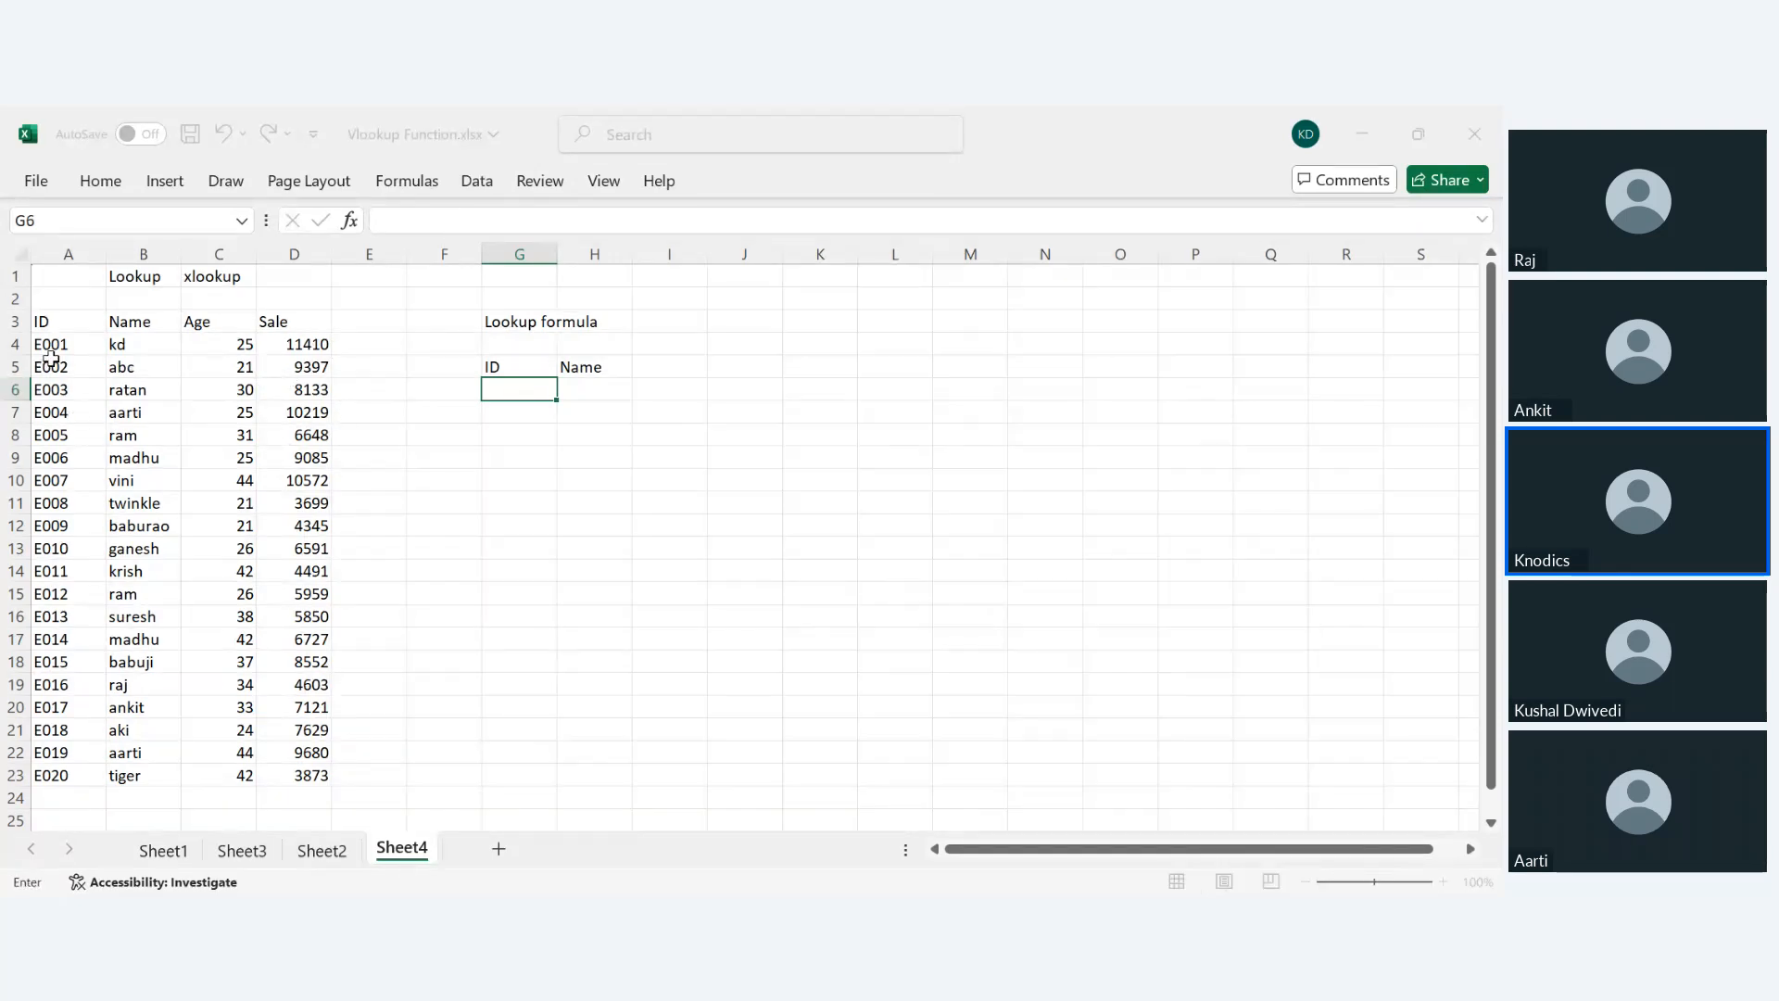
{"action": "left_click_drag", "start_coordinate": [42, 345], "coordinate": [48, 775]}
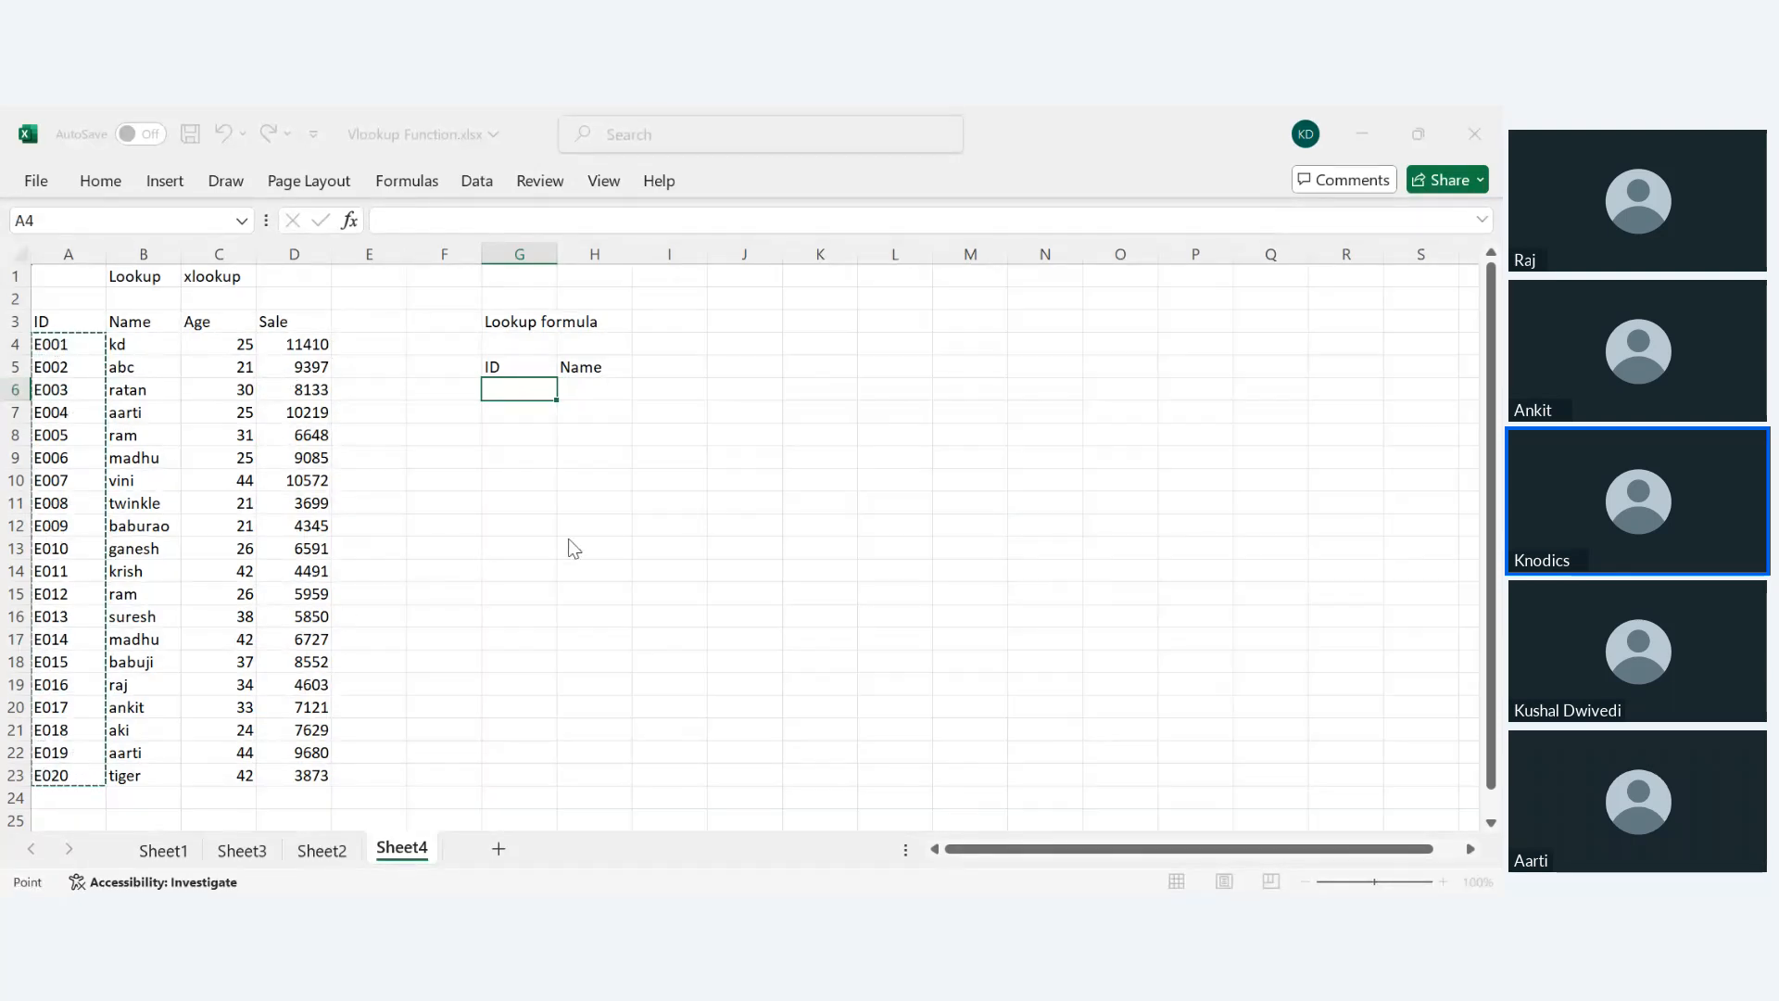
{"action": "key", "text": "Escape"}
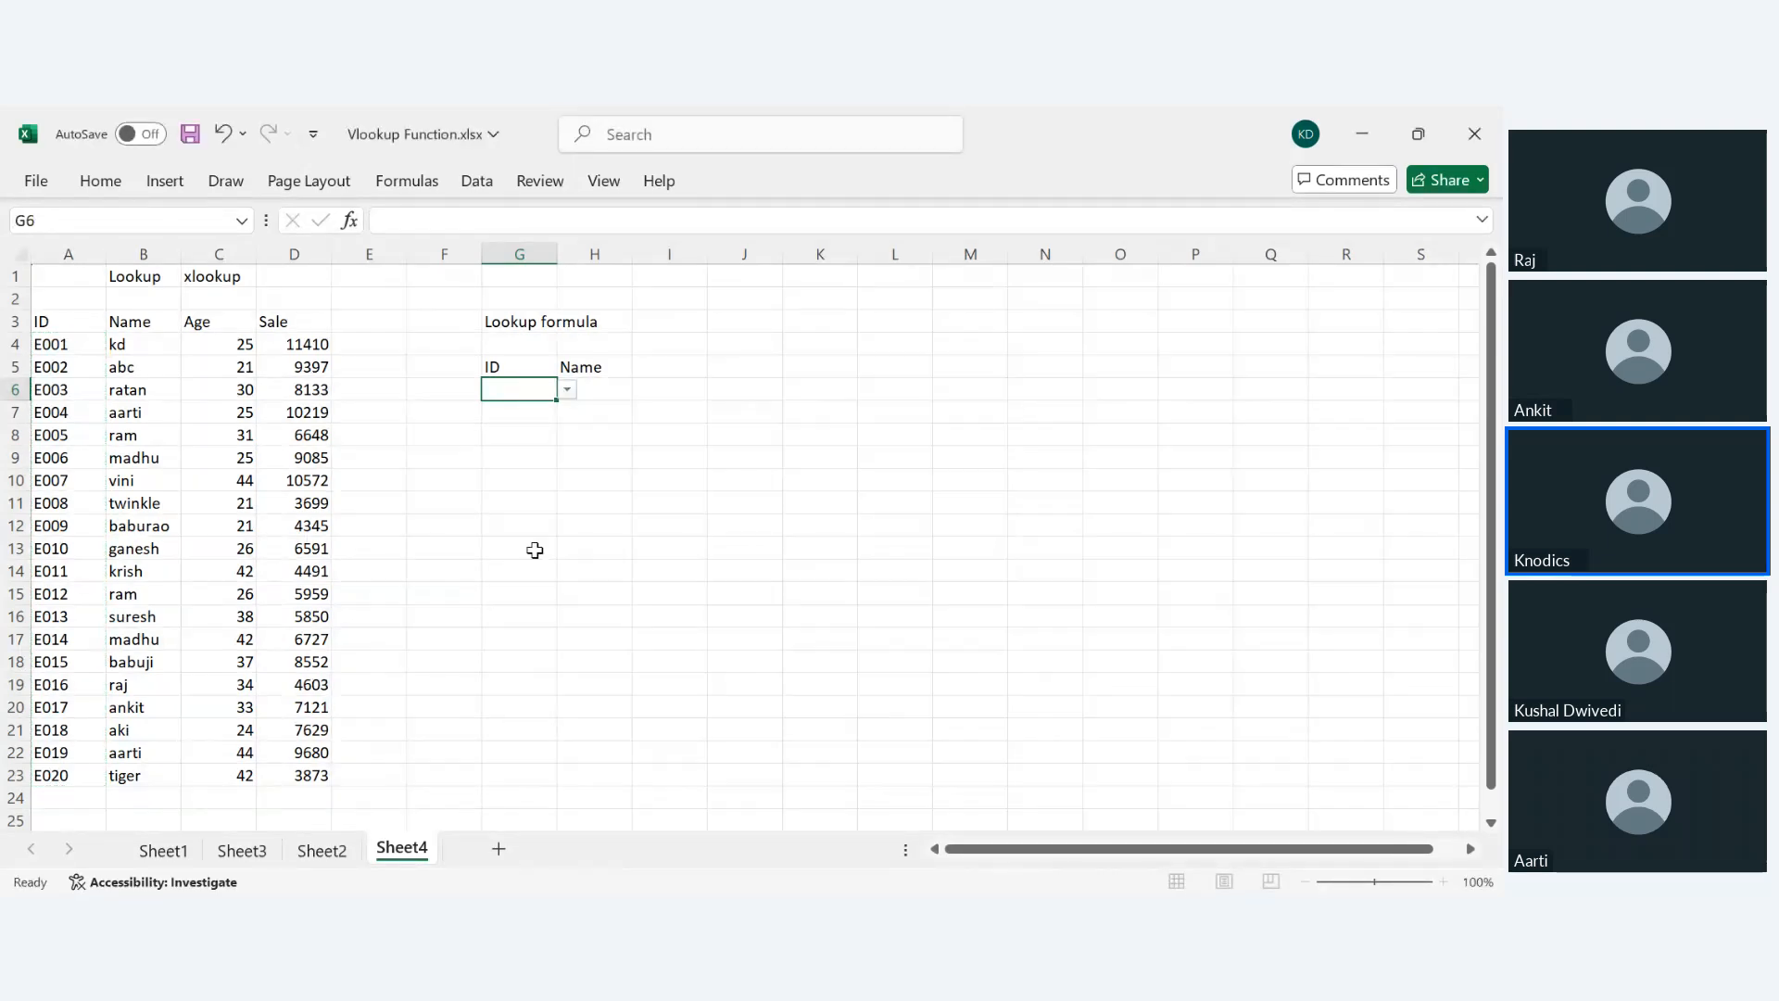
{"action": "left_click", "coordinate": [848, 520]}
- Choose E005 from the list of IDs in cell G6
{"action": "left_click", "coordinate": [537, 388]}
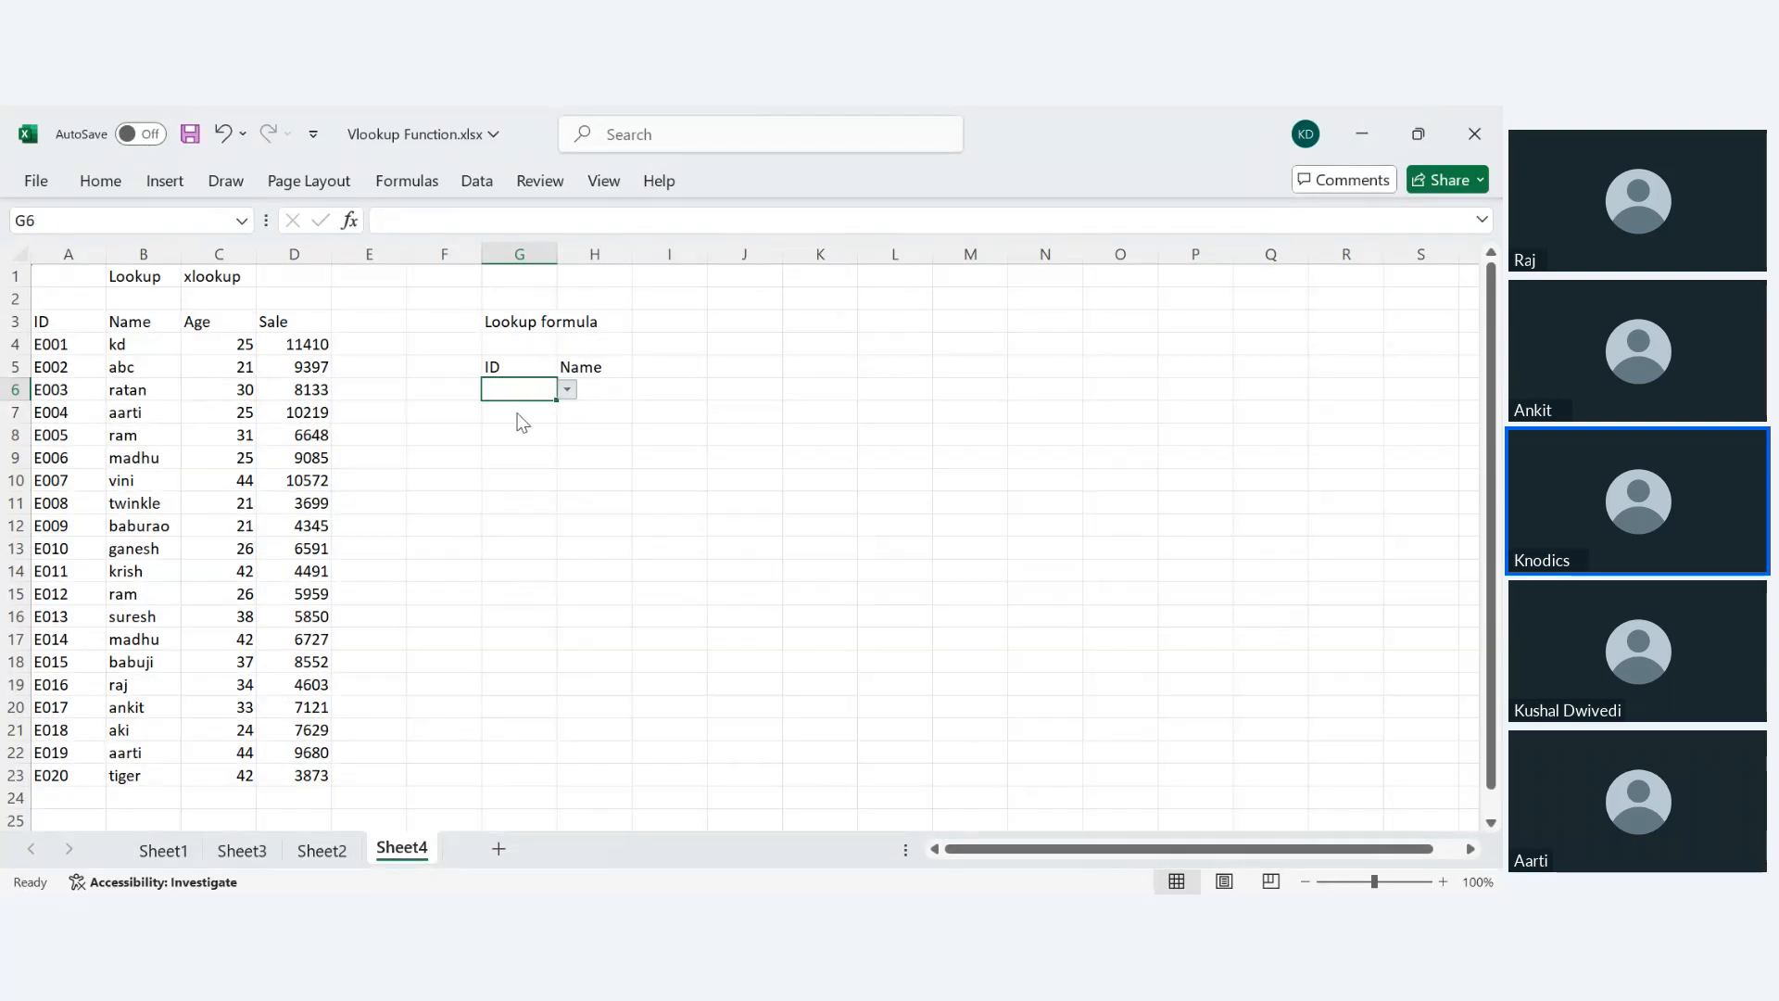
{"action": "left_click", "coordinate": [511, 482]}
{"action": "left_click_drag", "start_coordinate": [51, 344], "coordinate": [61, 769]}
{"action": "left_click", "coordinate": [576, 555]}
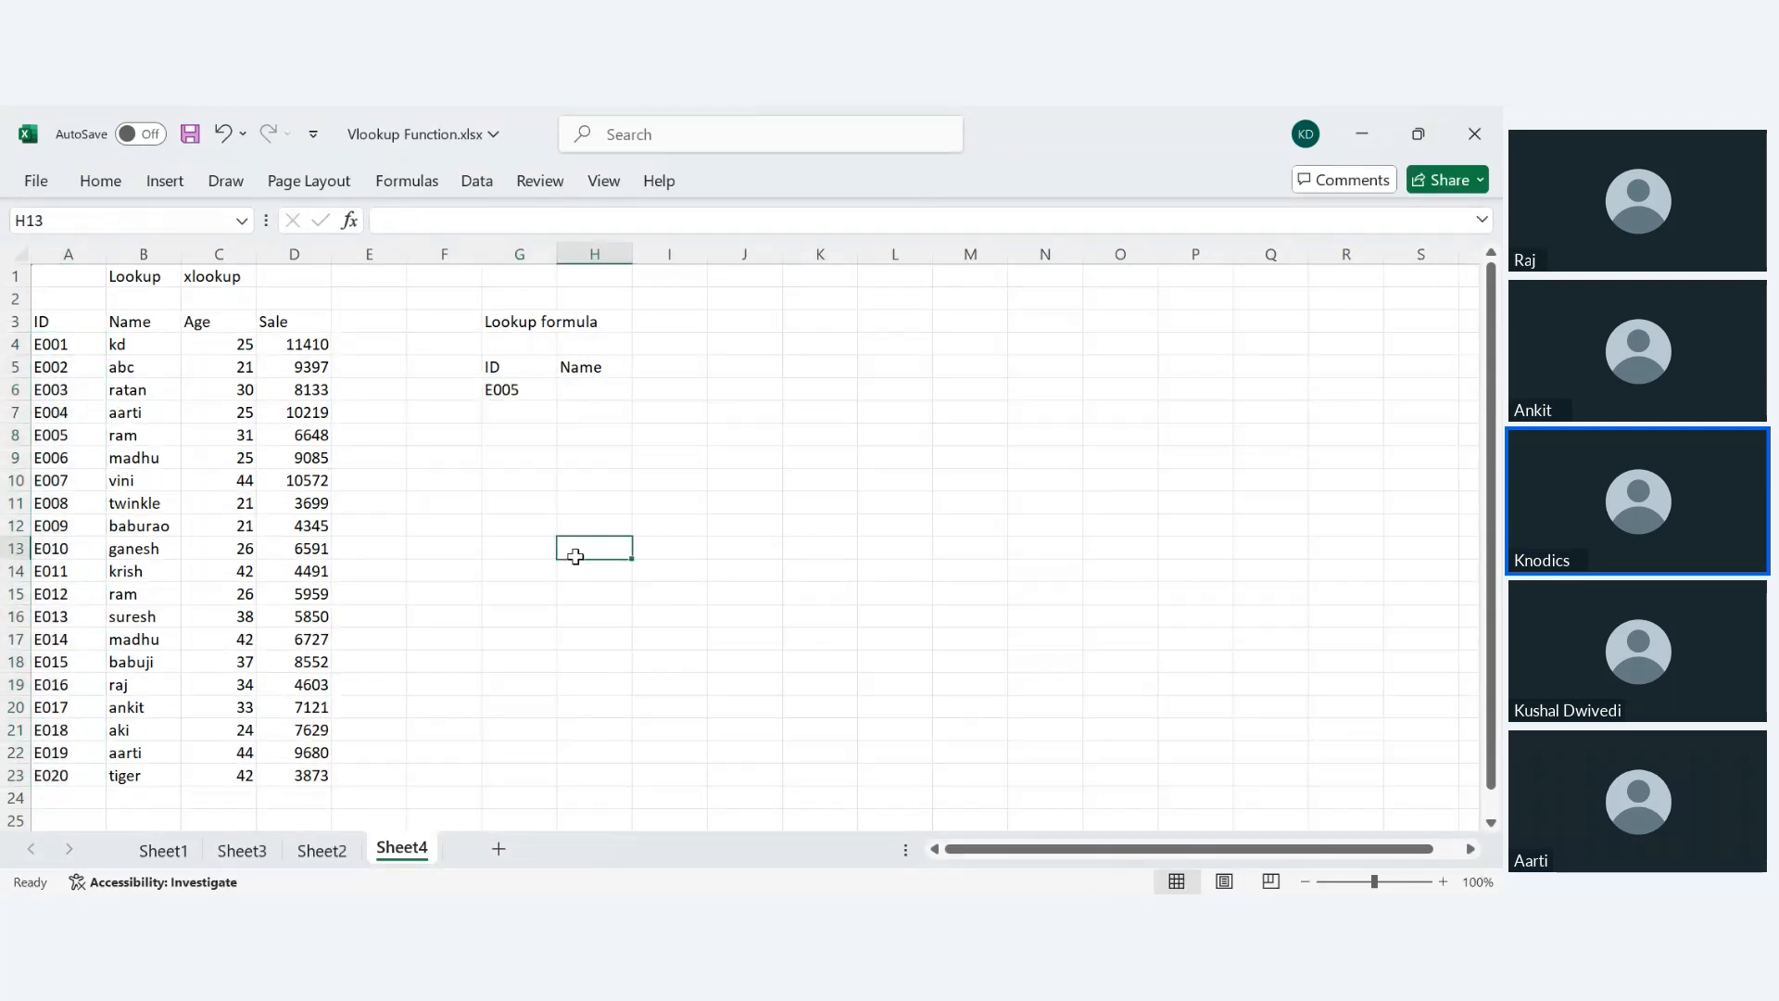
- Test the validation of cell G6 by trying to enter E025, an ID outside the list
{"action": "left_click", "coordinate": [538, 400]}
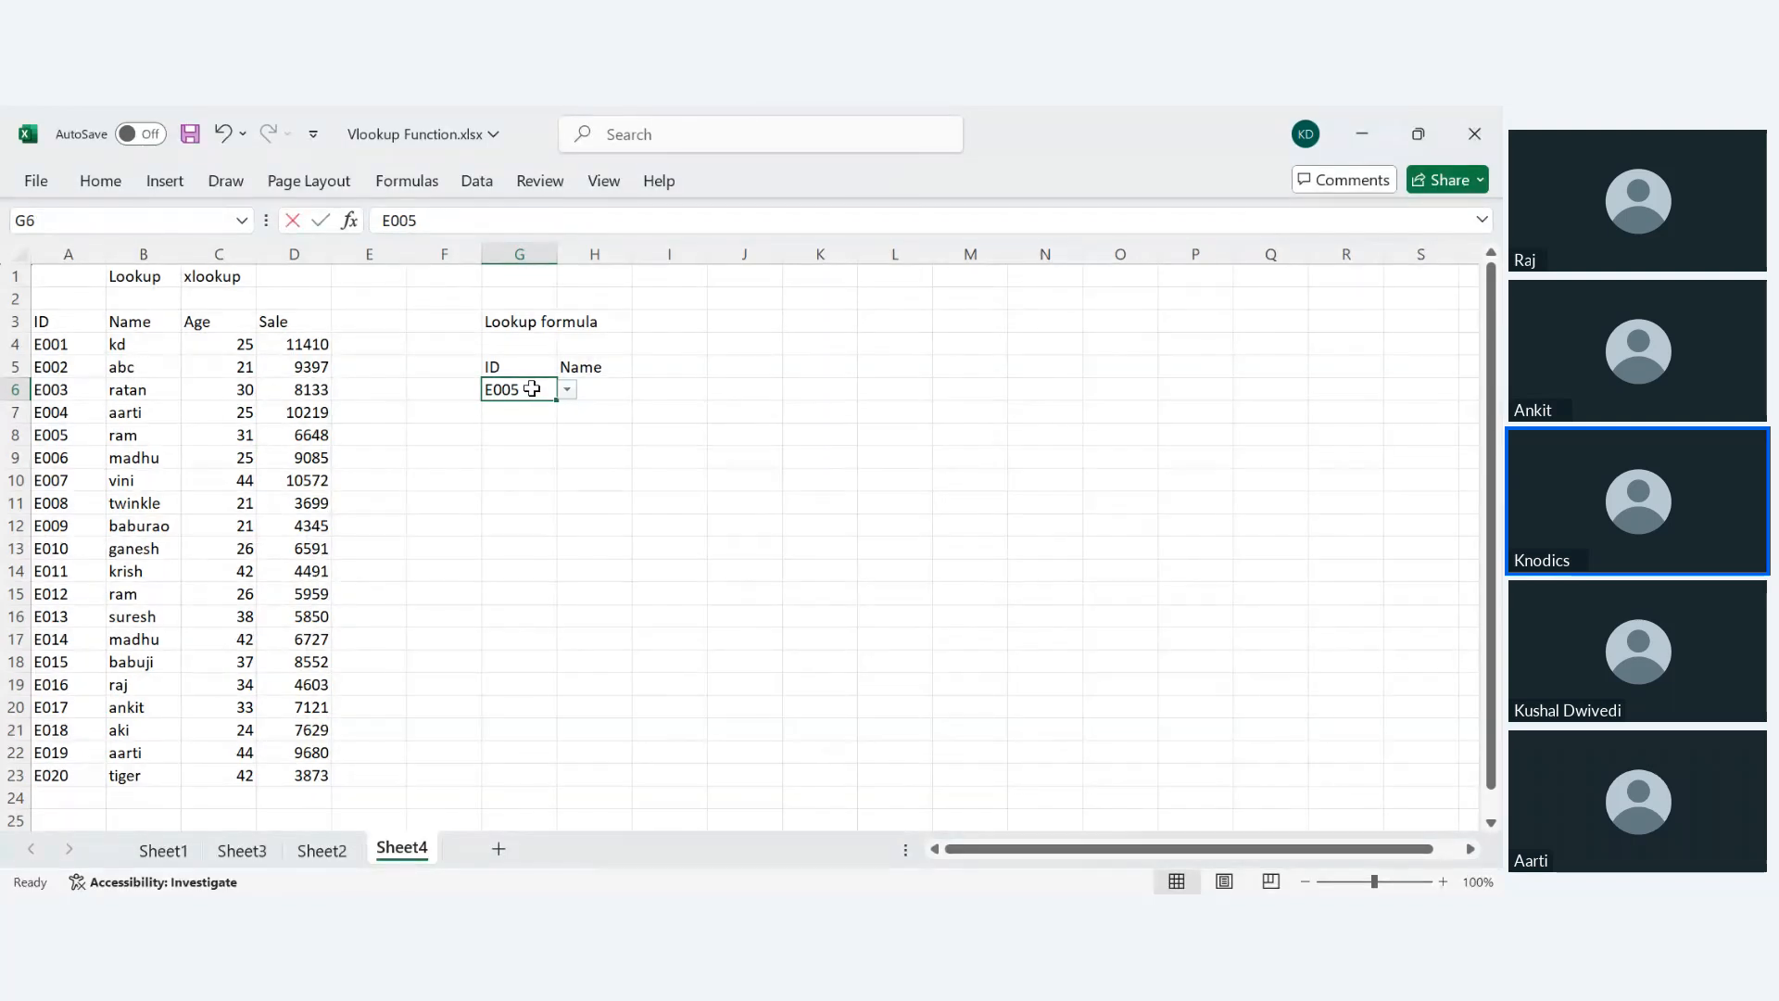
{"action": "type", "text": "E02"}
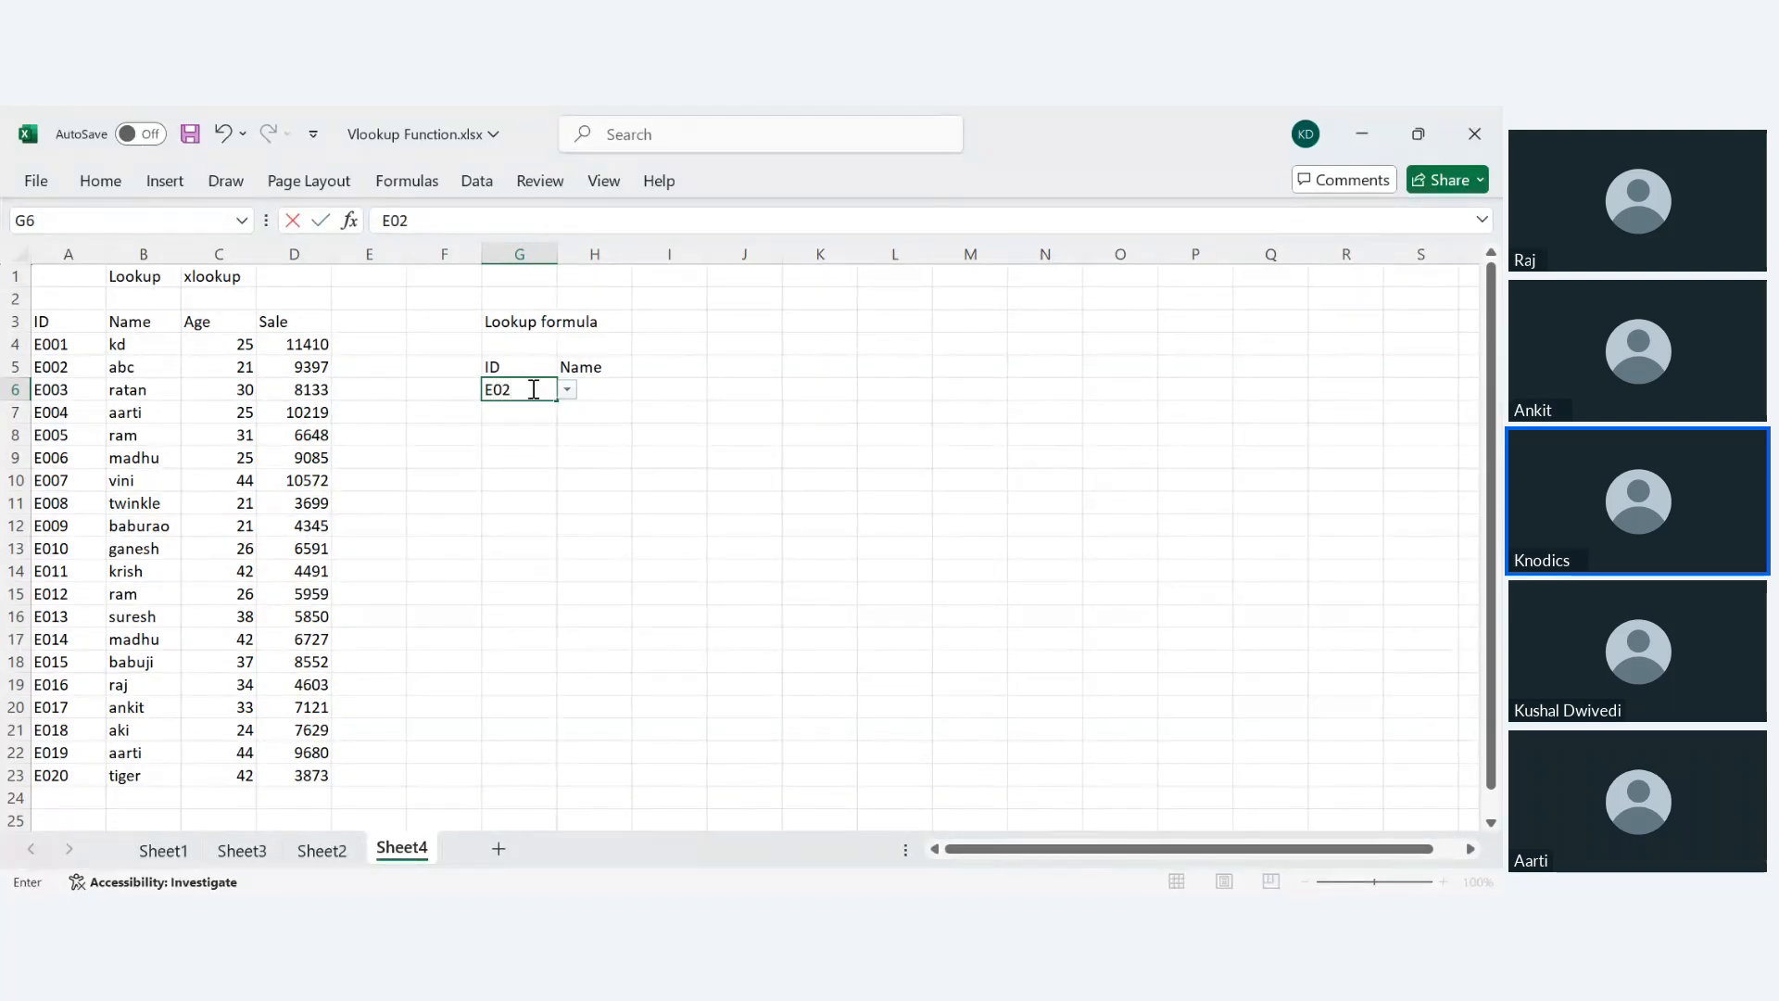
{"action": "type", "text": "5"}
{"action": "key", "text": "Return"}
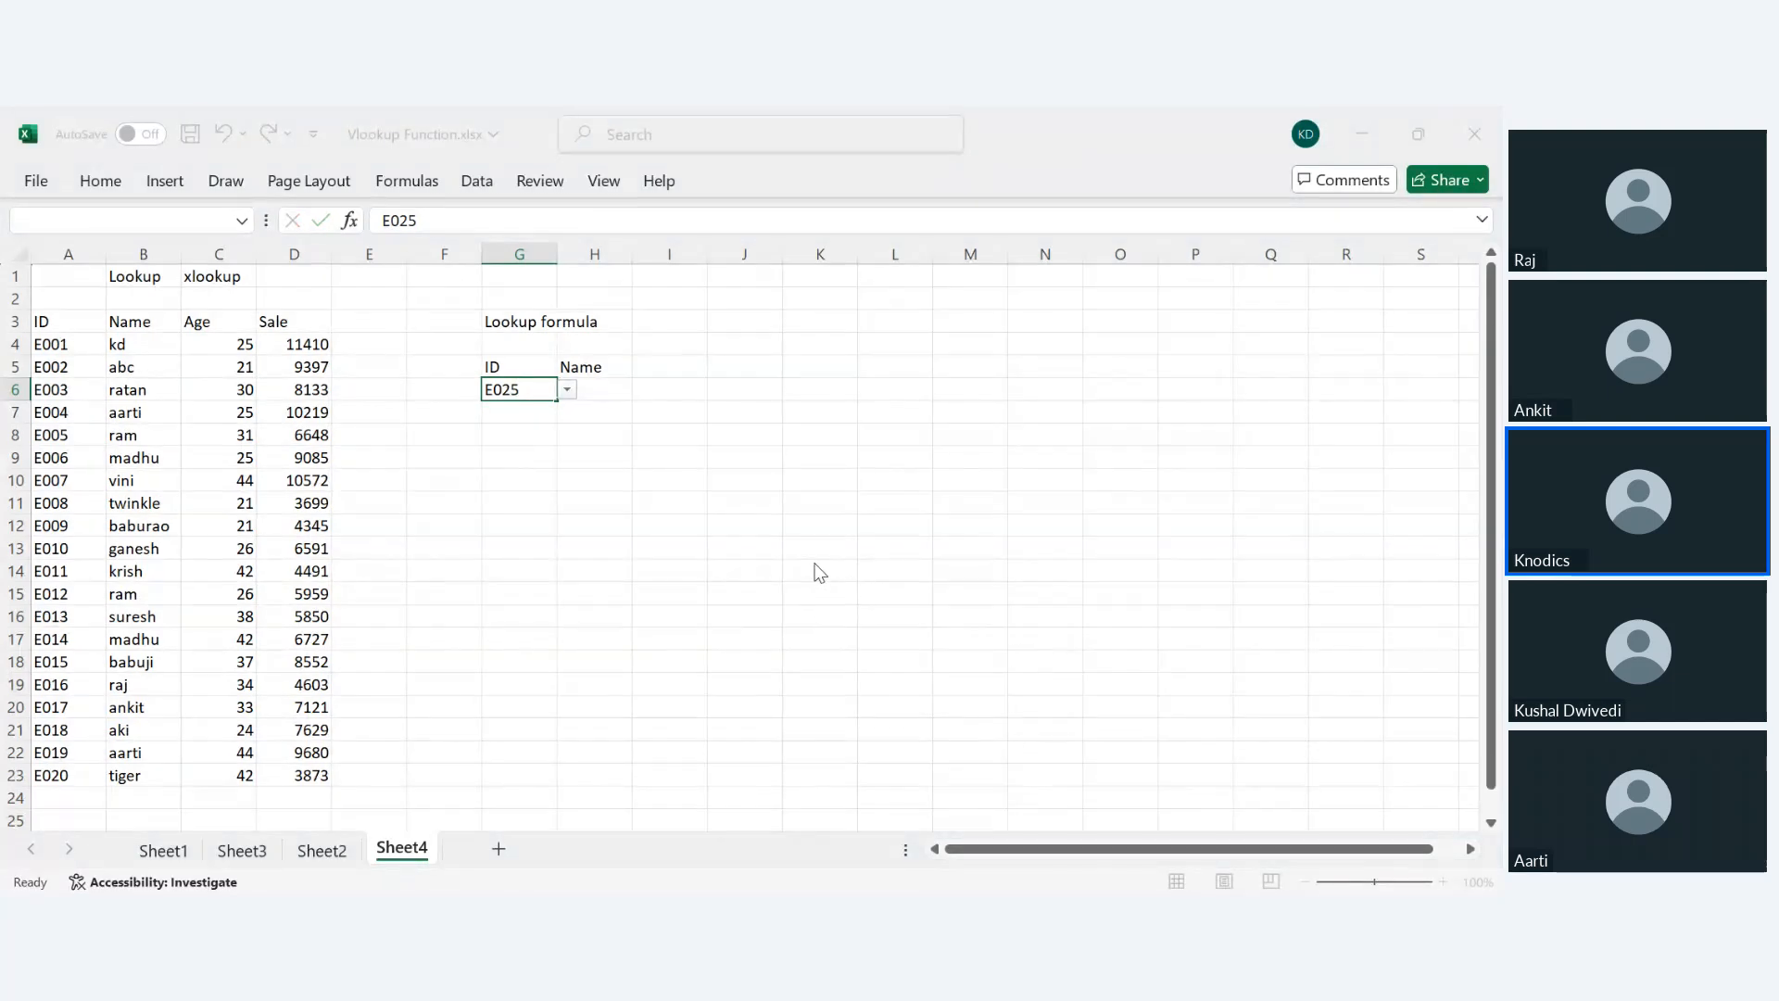
{"action": "left_click", "coordinate": [814, 563]}
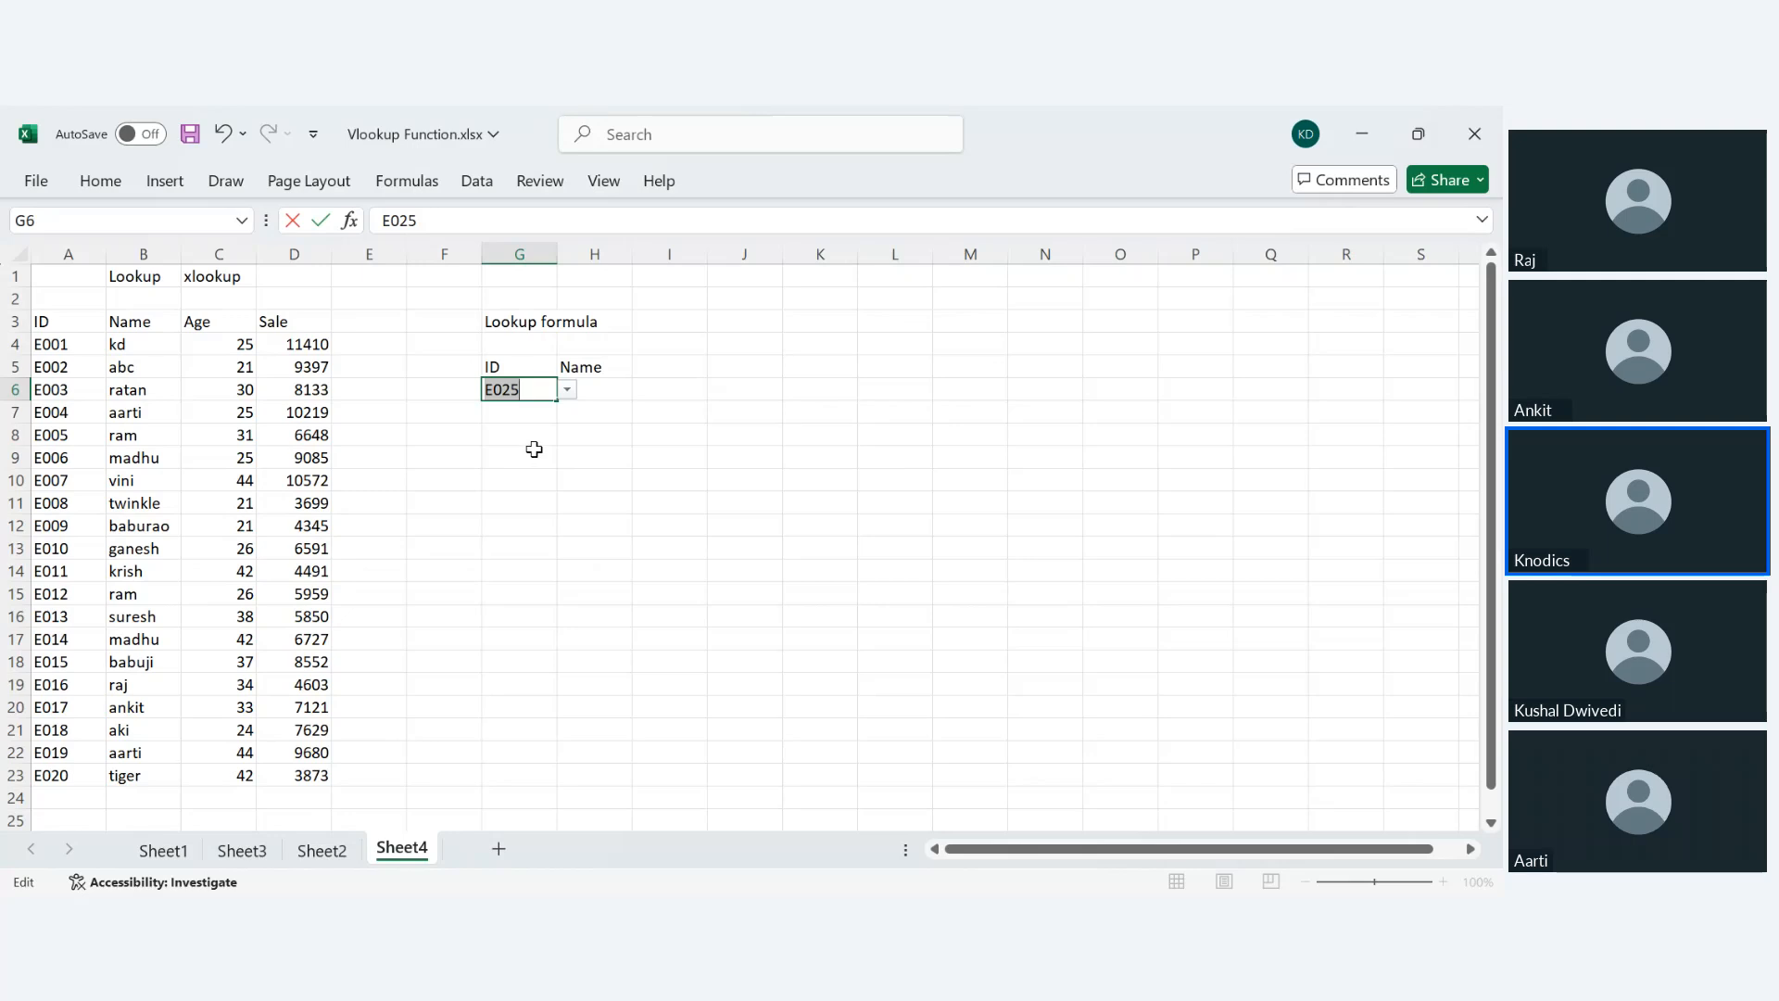
{"action": "left_click", "coordinate": [681, 390]}
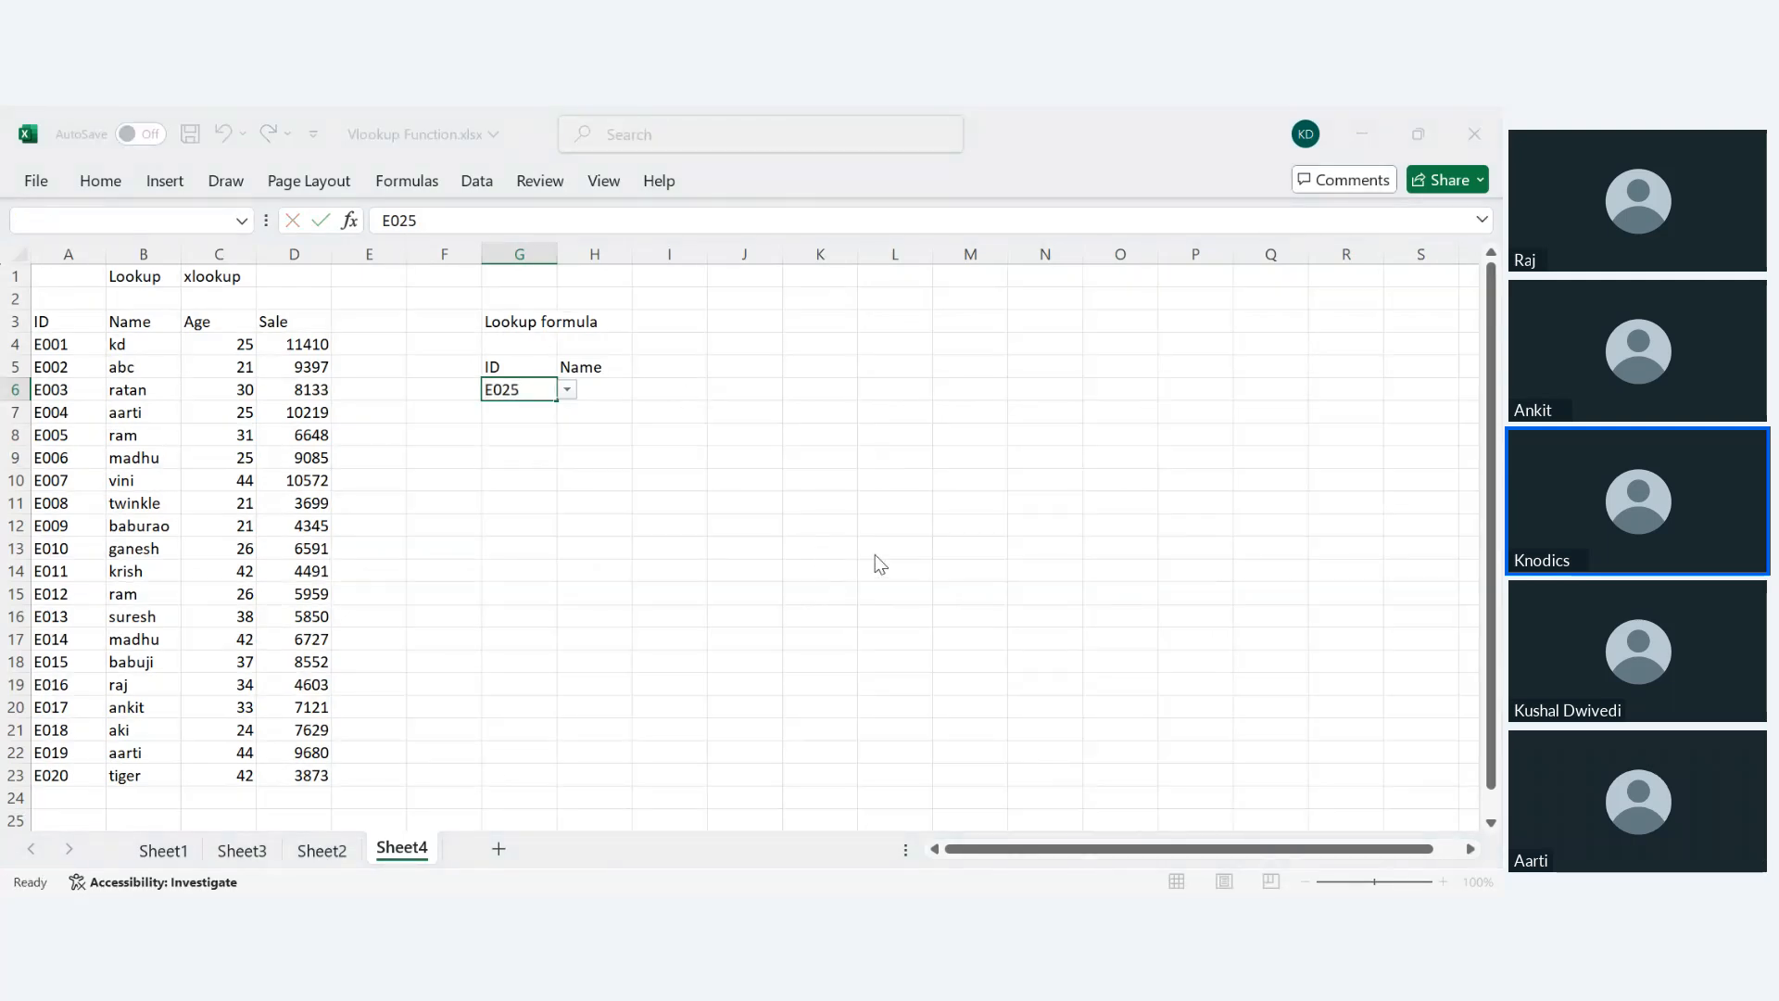
{"action": "left_click", "coordinate": [925, 567]}
{"action": "left_click", "coordinate": [910, 554]}
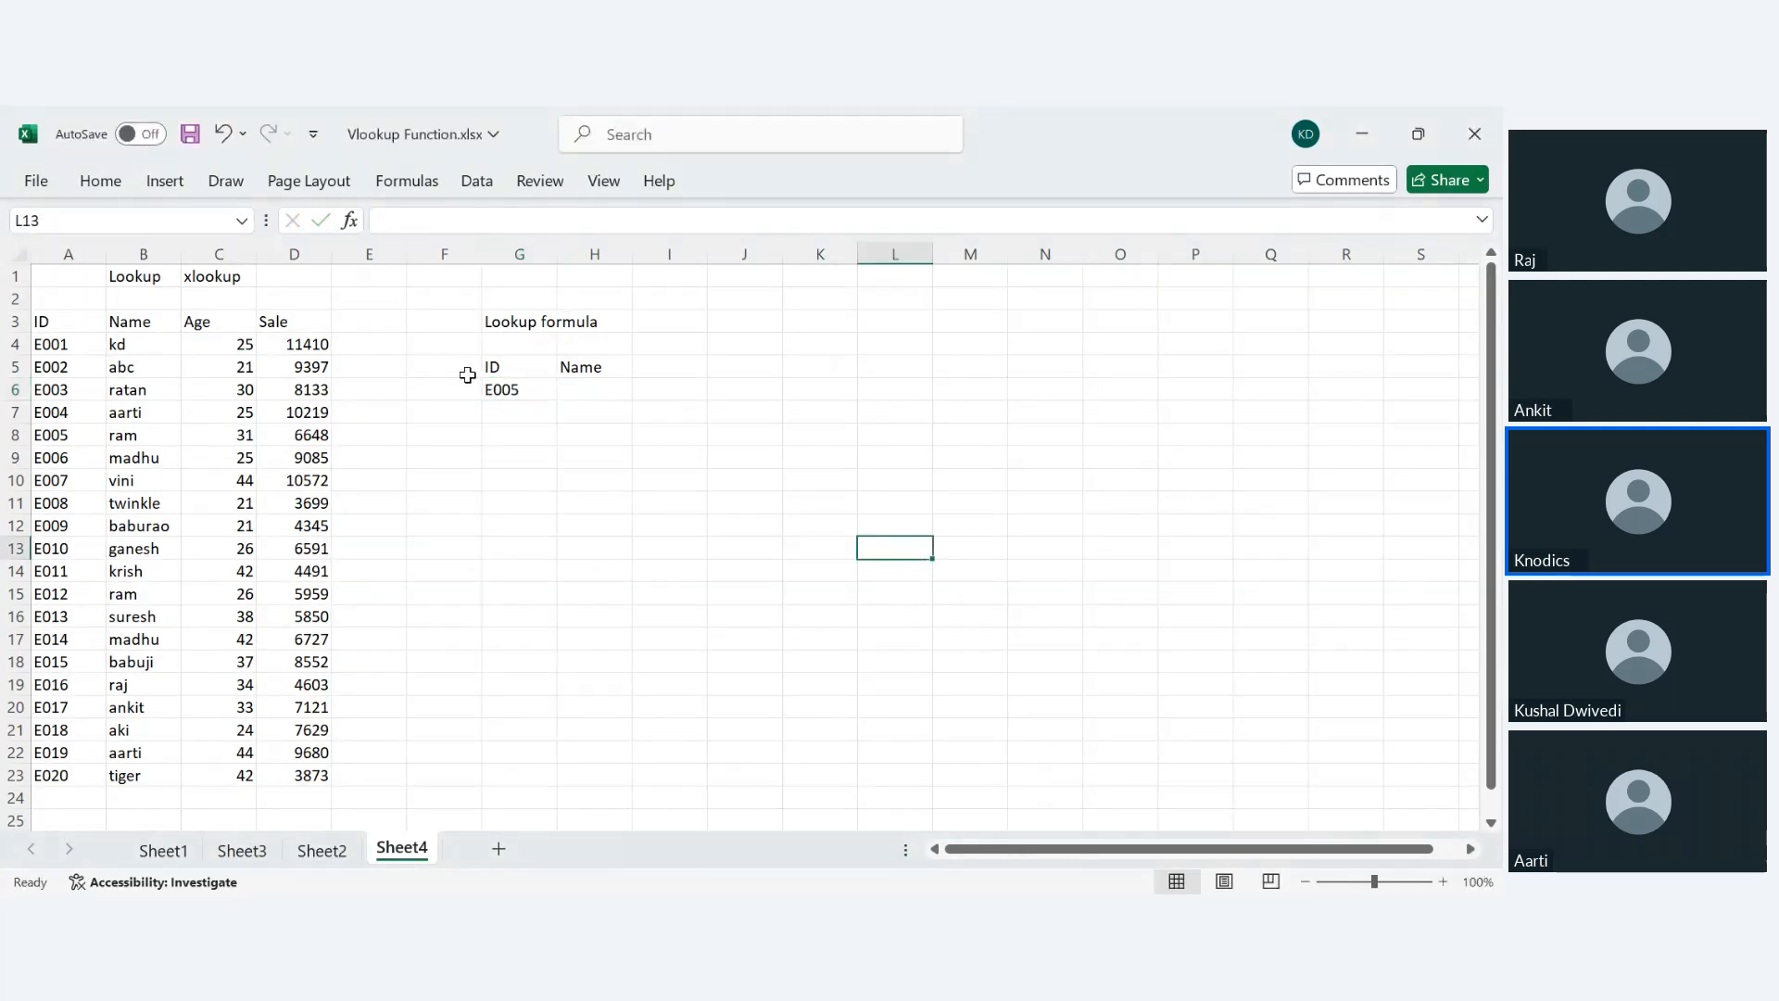
- Choose E006 from the list of IDs in cell G6
{"action": "left_click", "coordinate": [515, 383]}
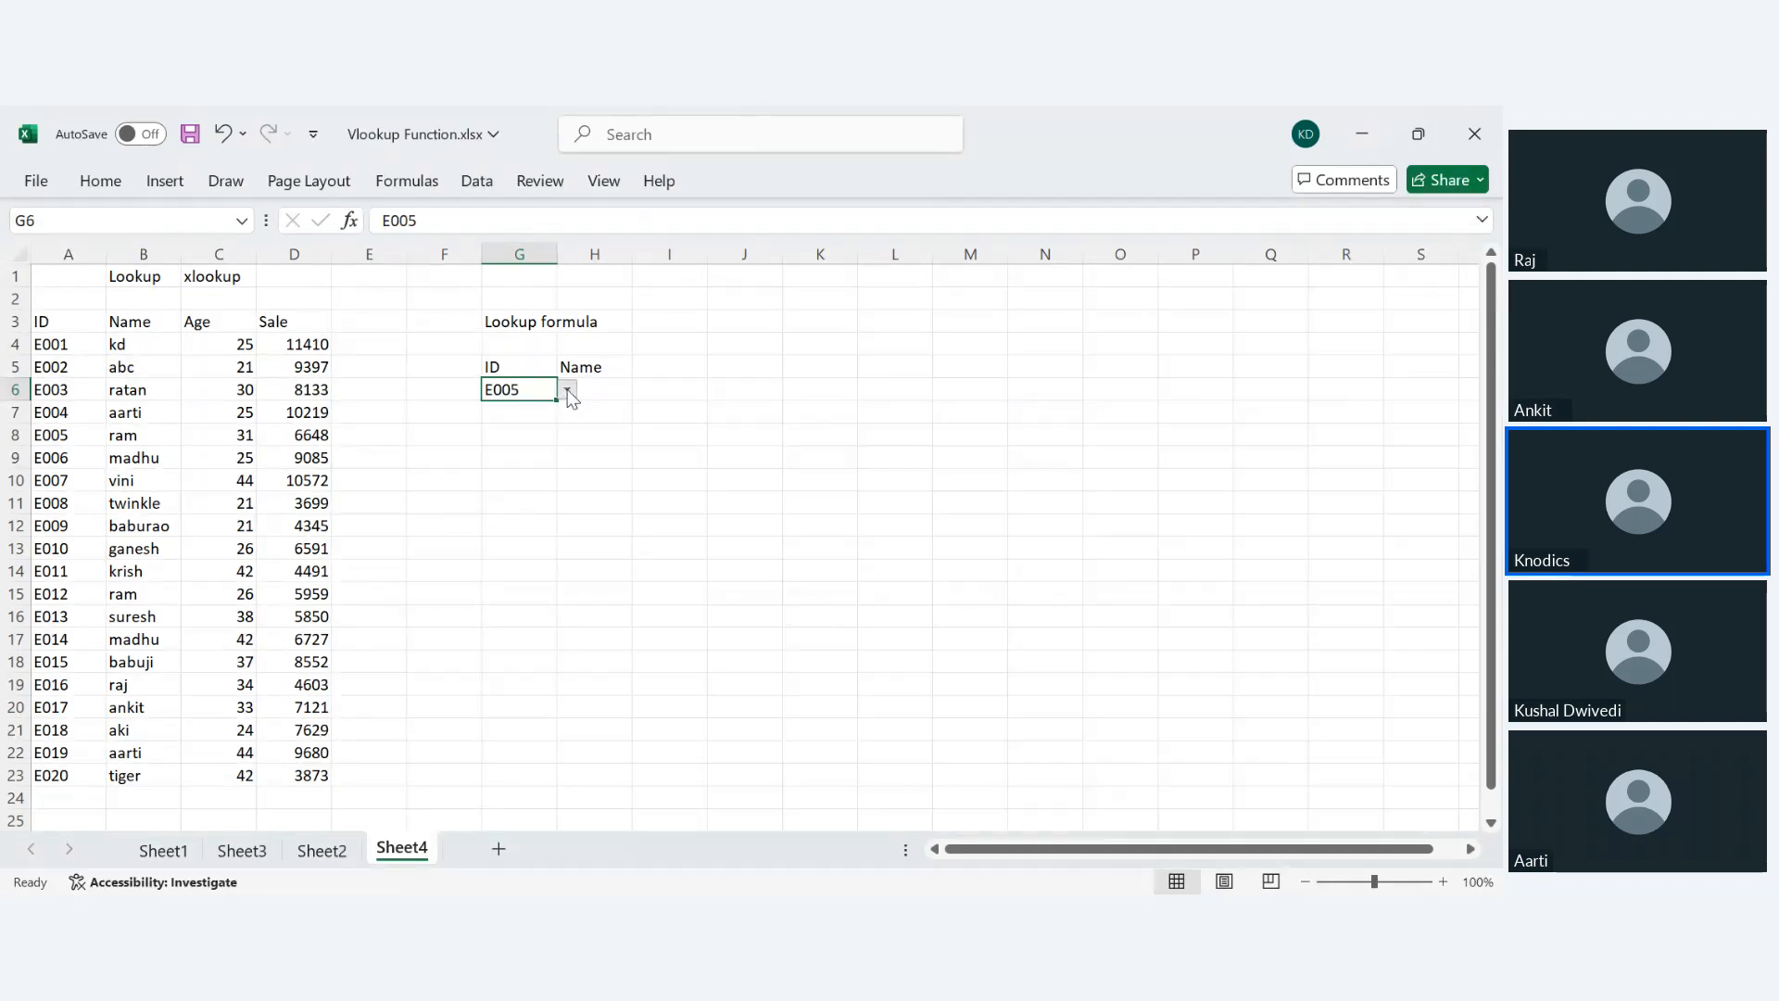
{"action": "left_click", "coordinate": [568, 392]}
{"action": "left_click", "coordinate": [530, 462]}
{"action": "left_click", "coordinate": [860, 462]}
{"action": "left_click", "coordinate": [585, 390]}
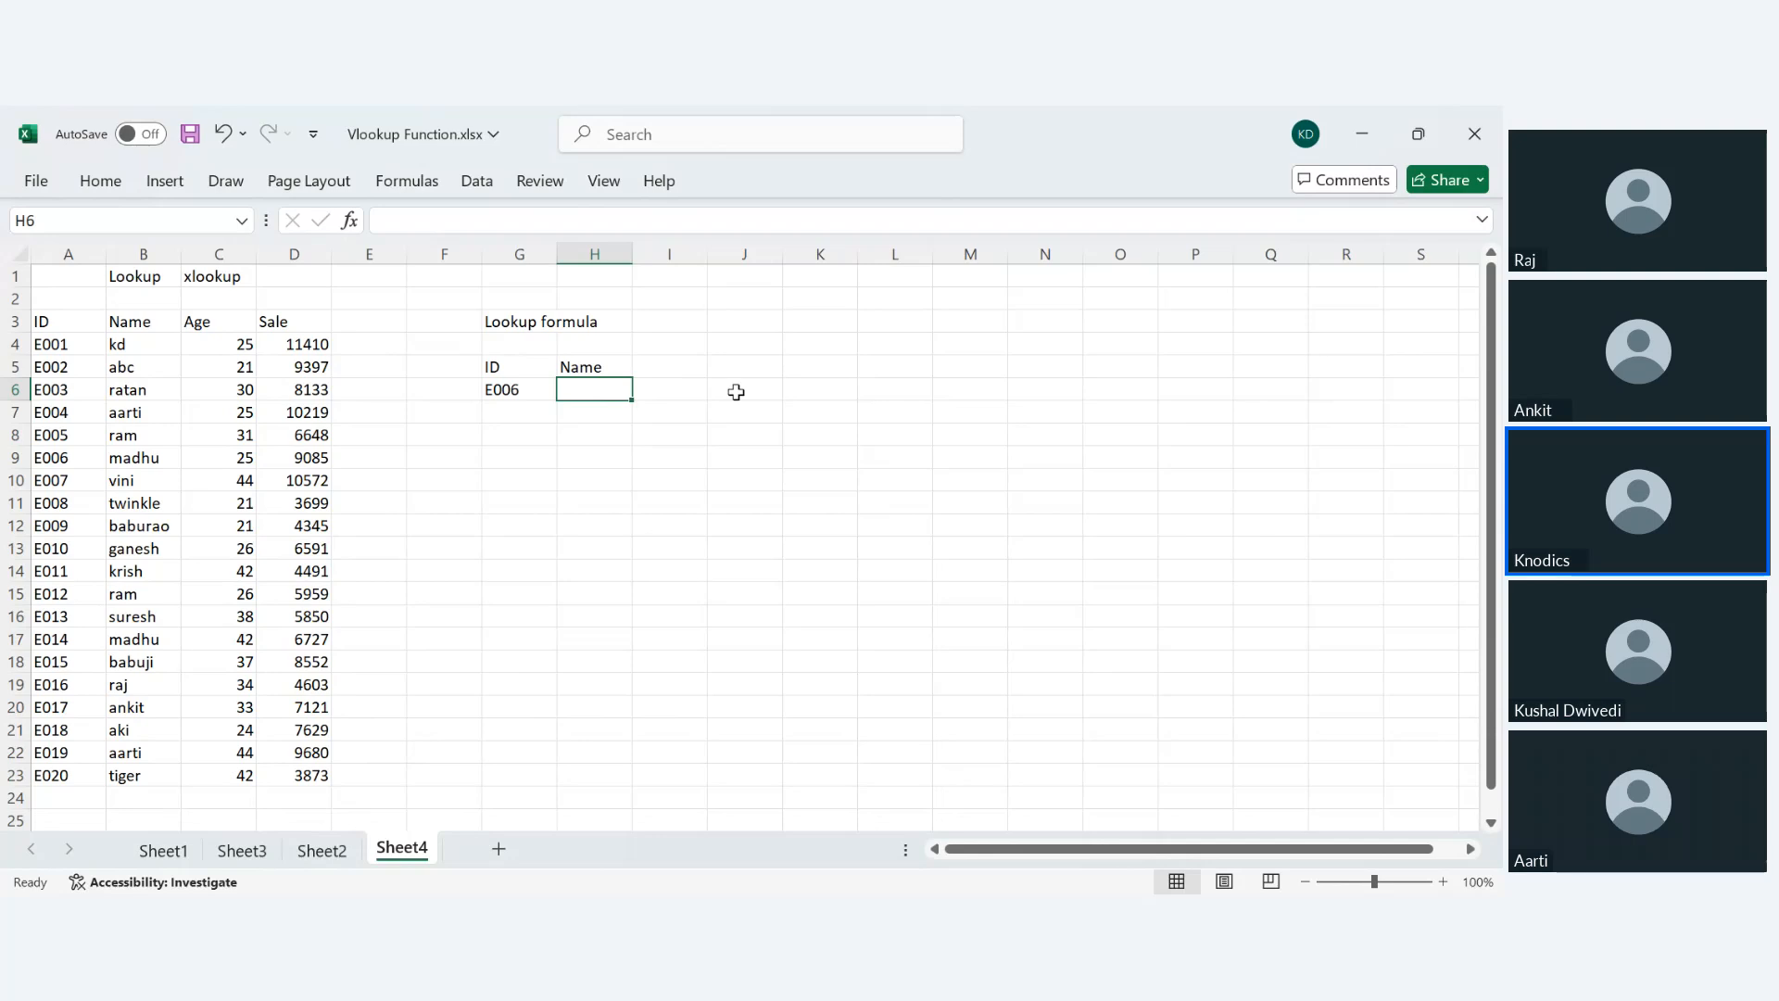
{"action": "type", "text": "=looup"}
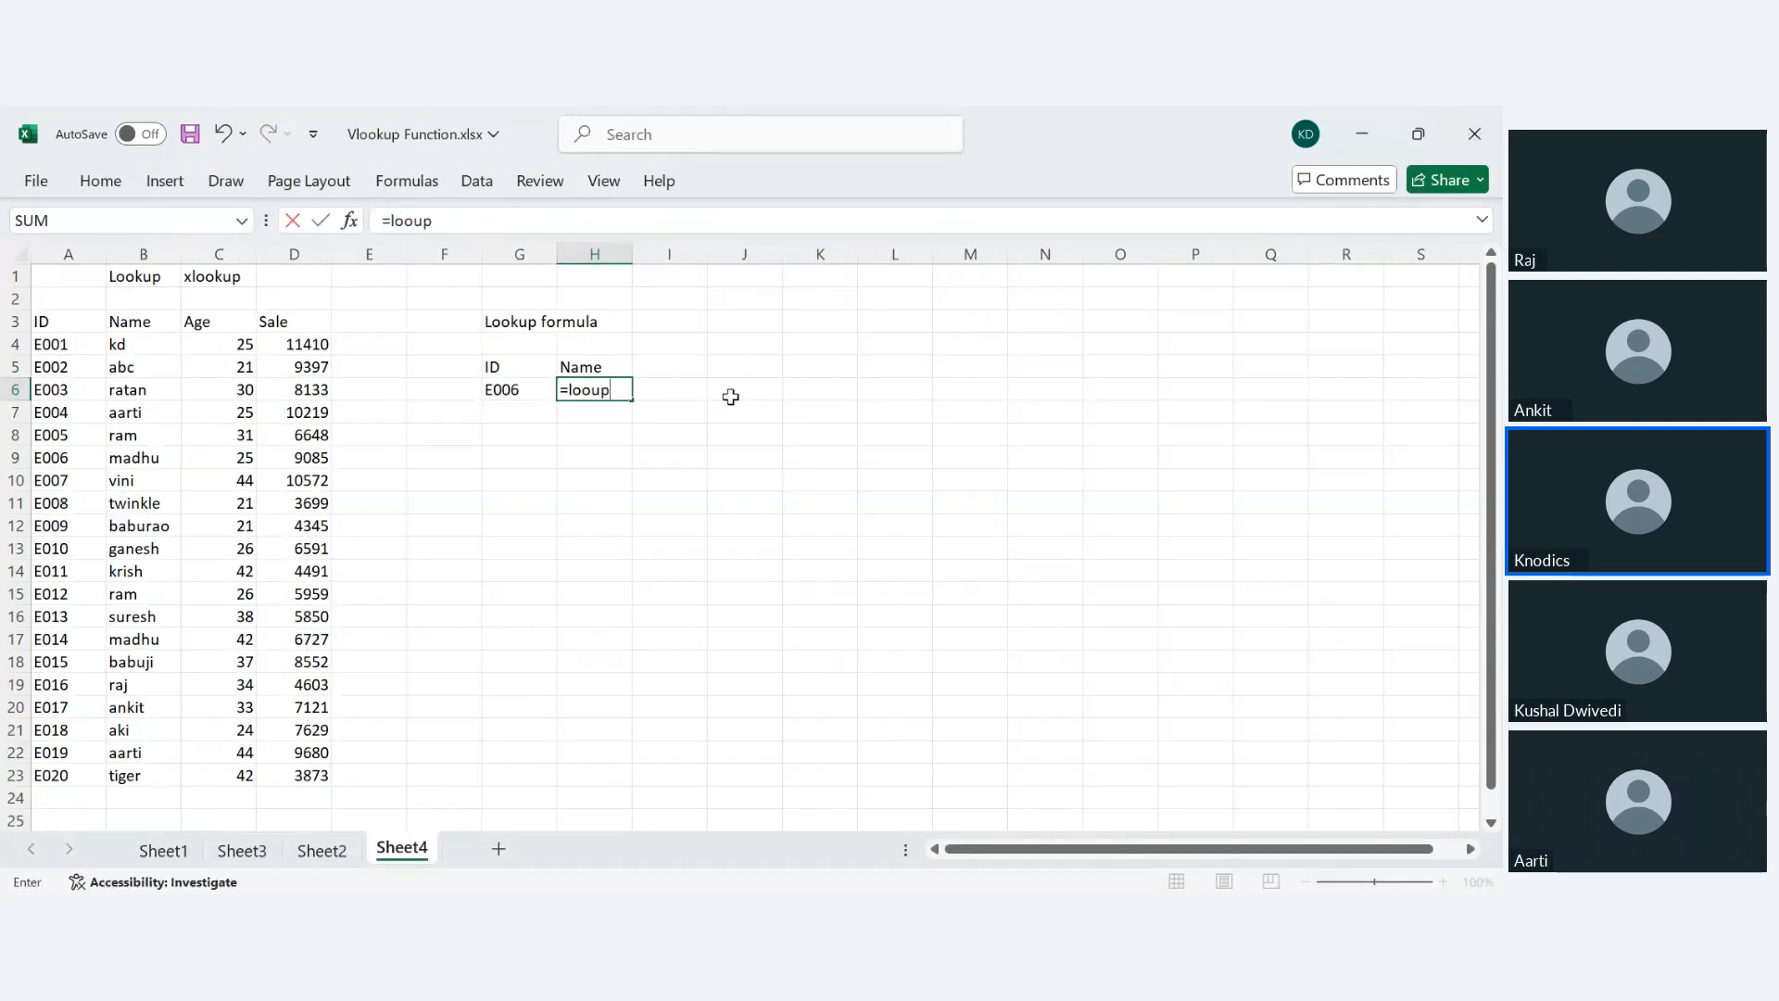
{"action": "key", "text": "BackSpace"}
{"action": "key", "text": "BackSpace"}
{"action": "type", "text": "okup"}
{"action": "type", "text": "("}
{"action": "key", "text": "Escape"}
- Enter the notes heading "In lookup formula:" in cell J1
{"action": "left_click", "coordinate": [769, 277]}
{"action": "type", "text": "In lo"}
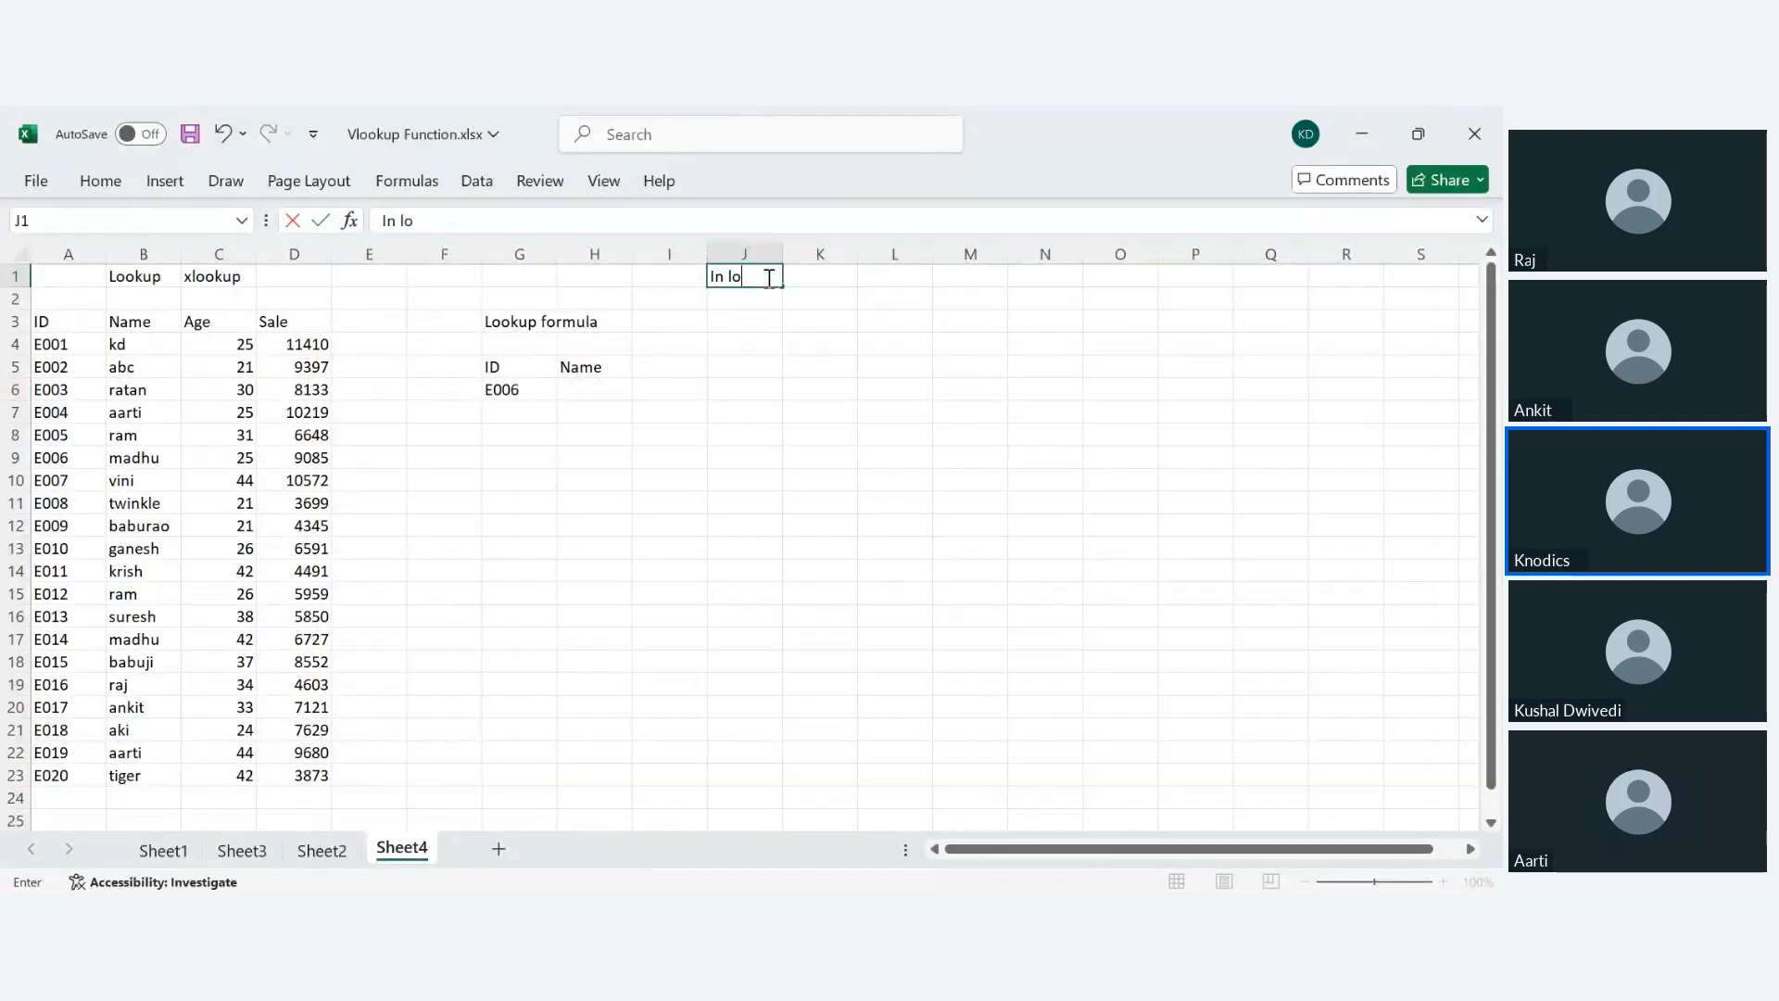
{"action": "type", "text": "okup formul"}
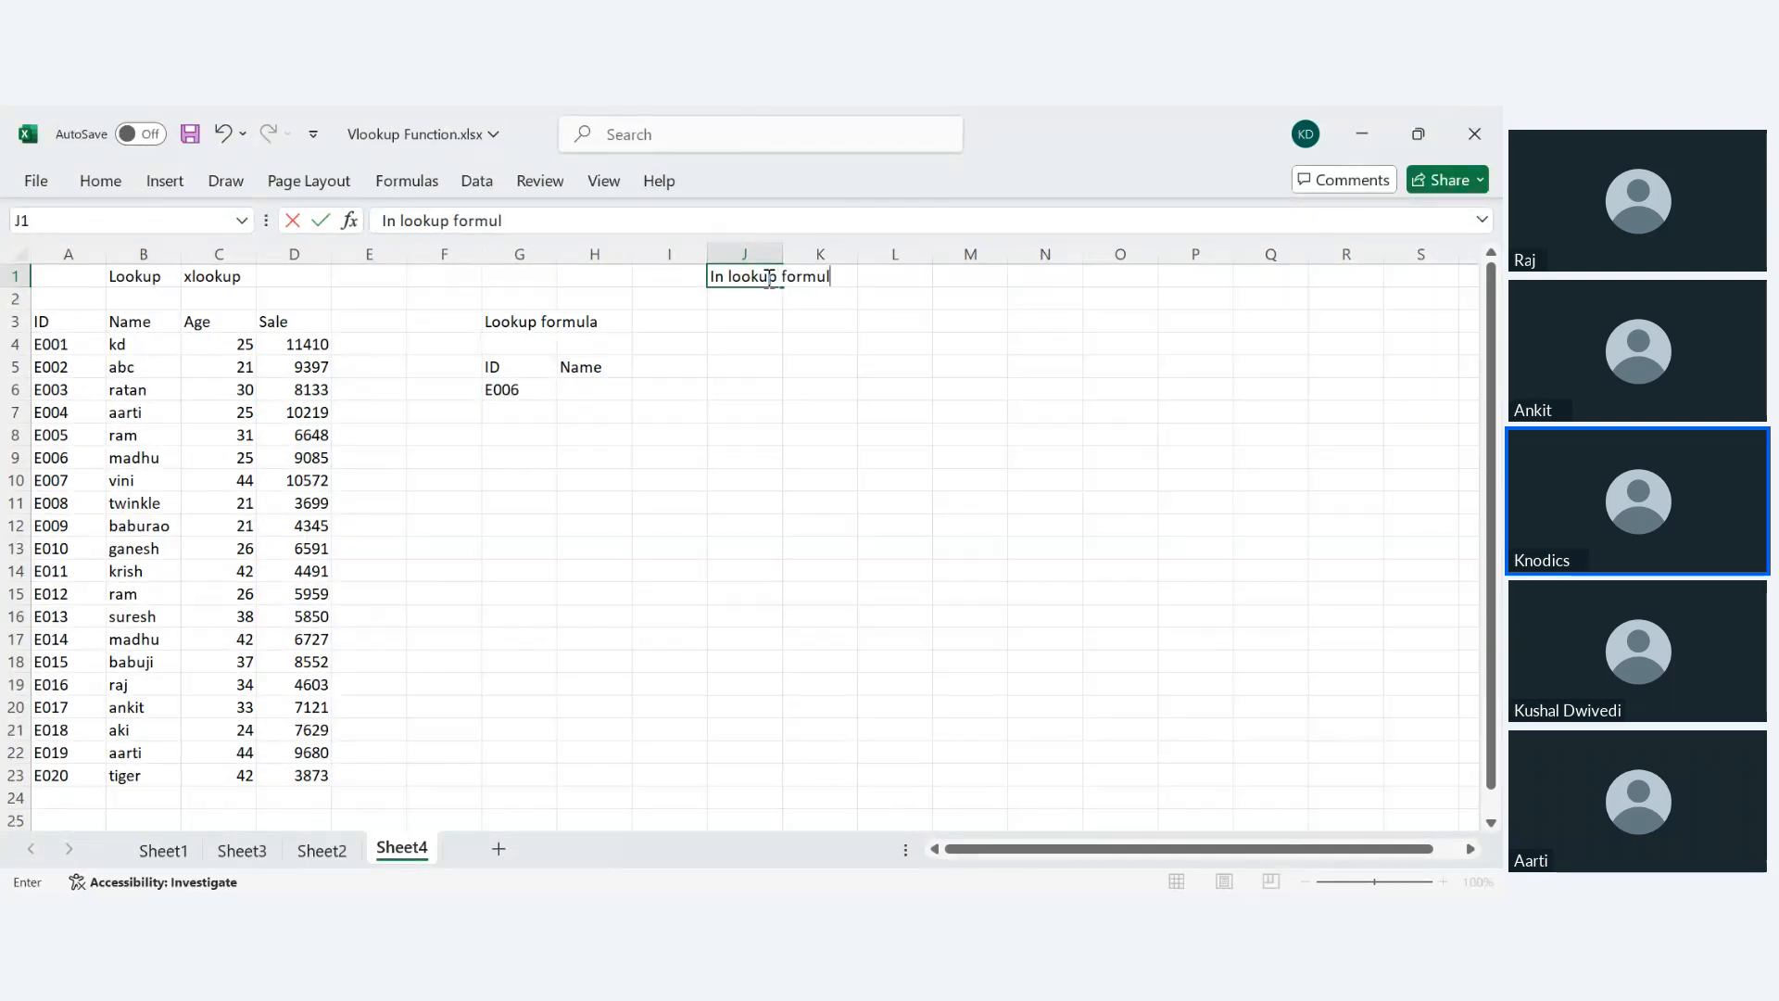
{"action": "type", "text": "a:"}
{"action": "key", "text": "ctrl+Return"}
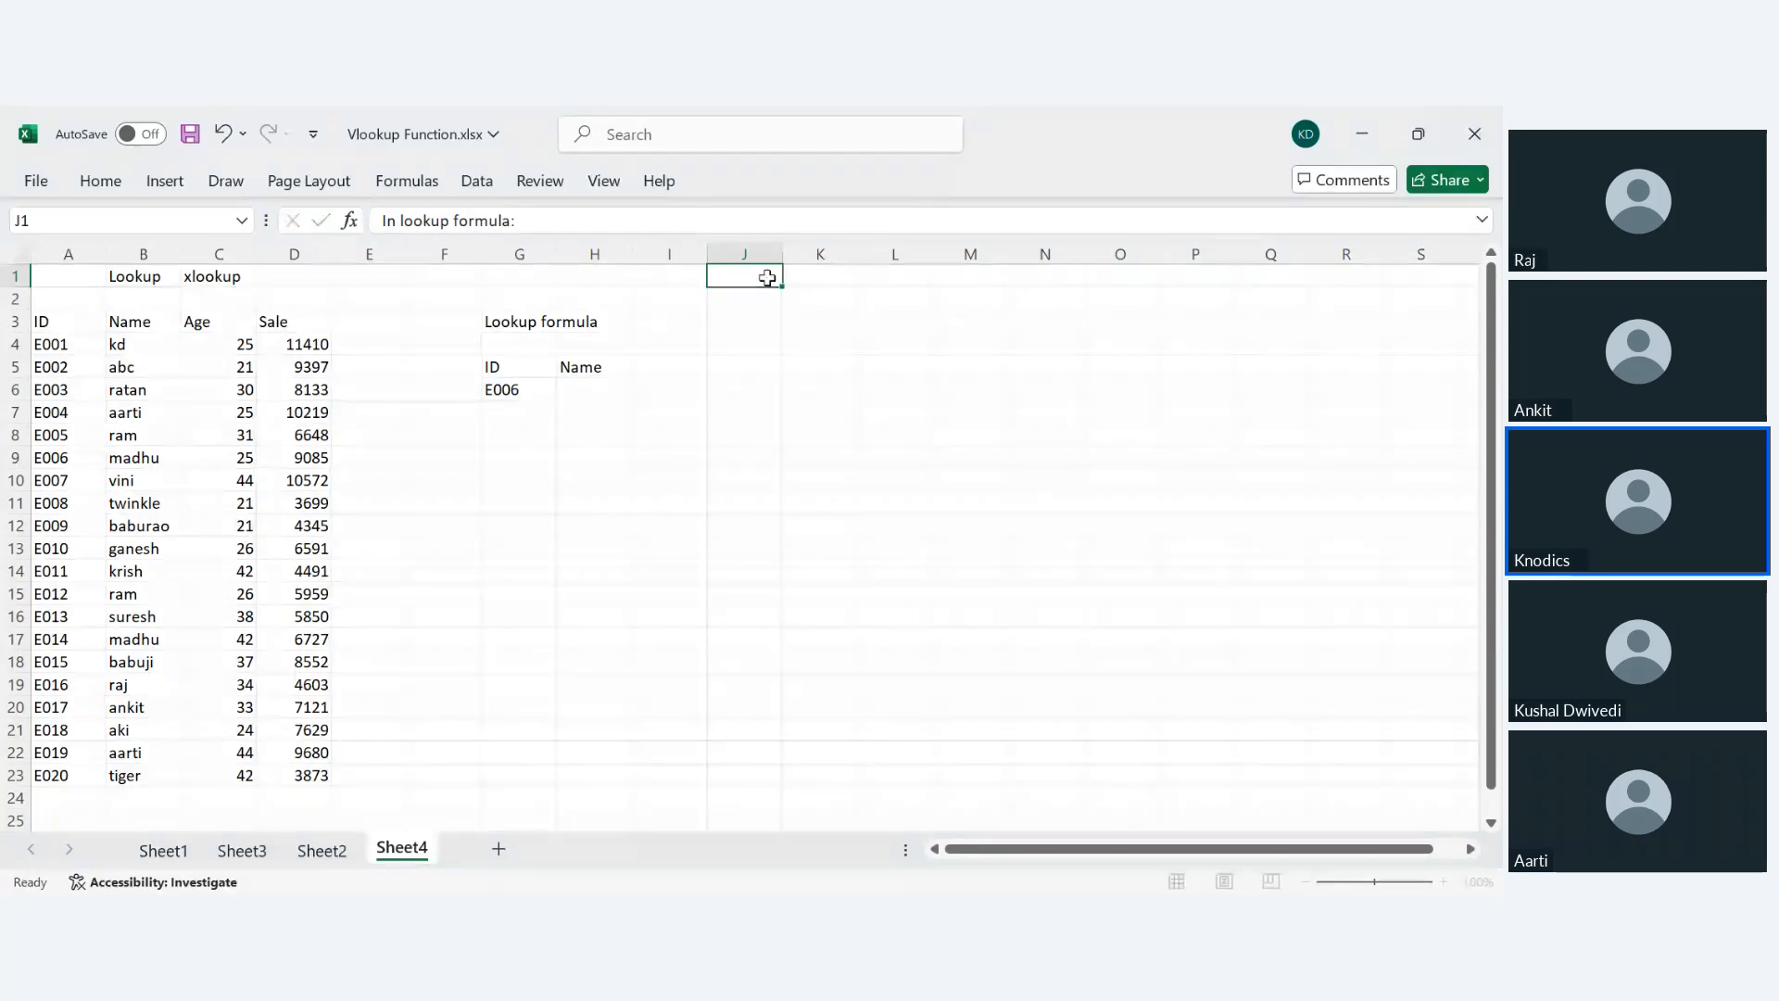
- Enter the label "Lookup value" in cell J2 and fit column J's width to its contents
{"action": "key", "text": "Down"}
{"action": "type", "text": "Lookup"}
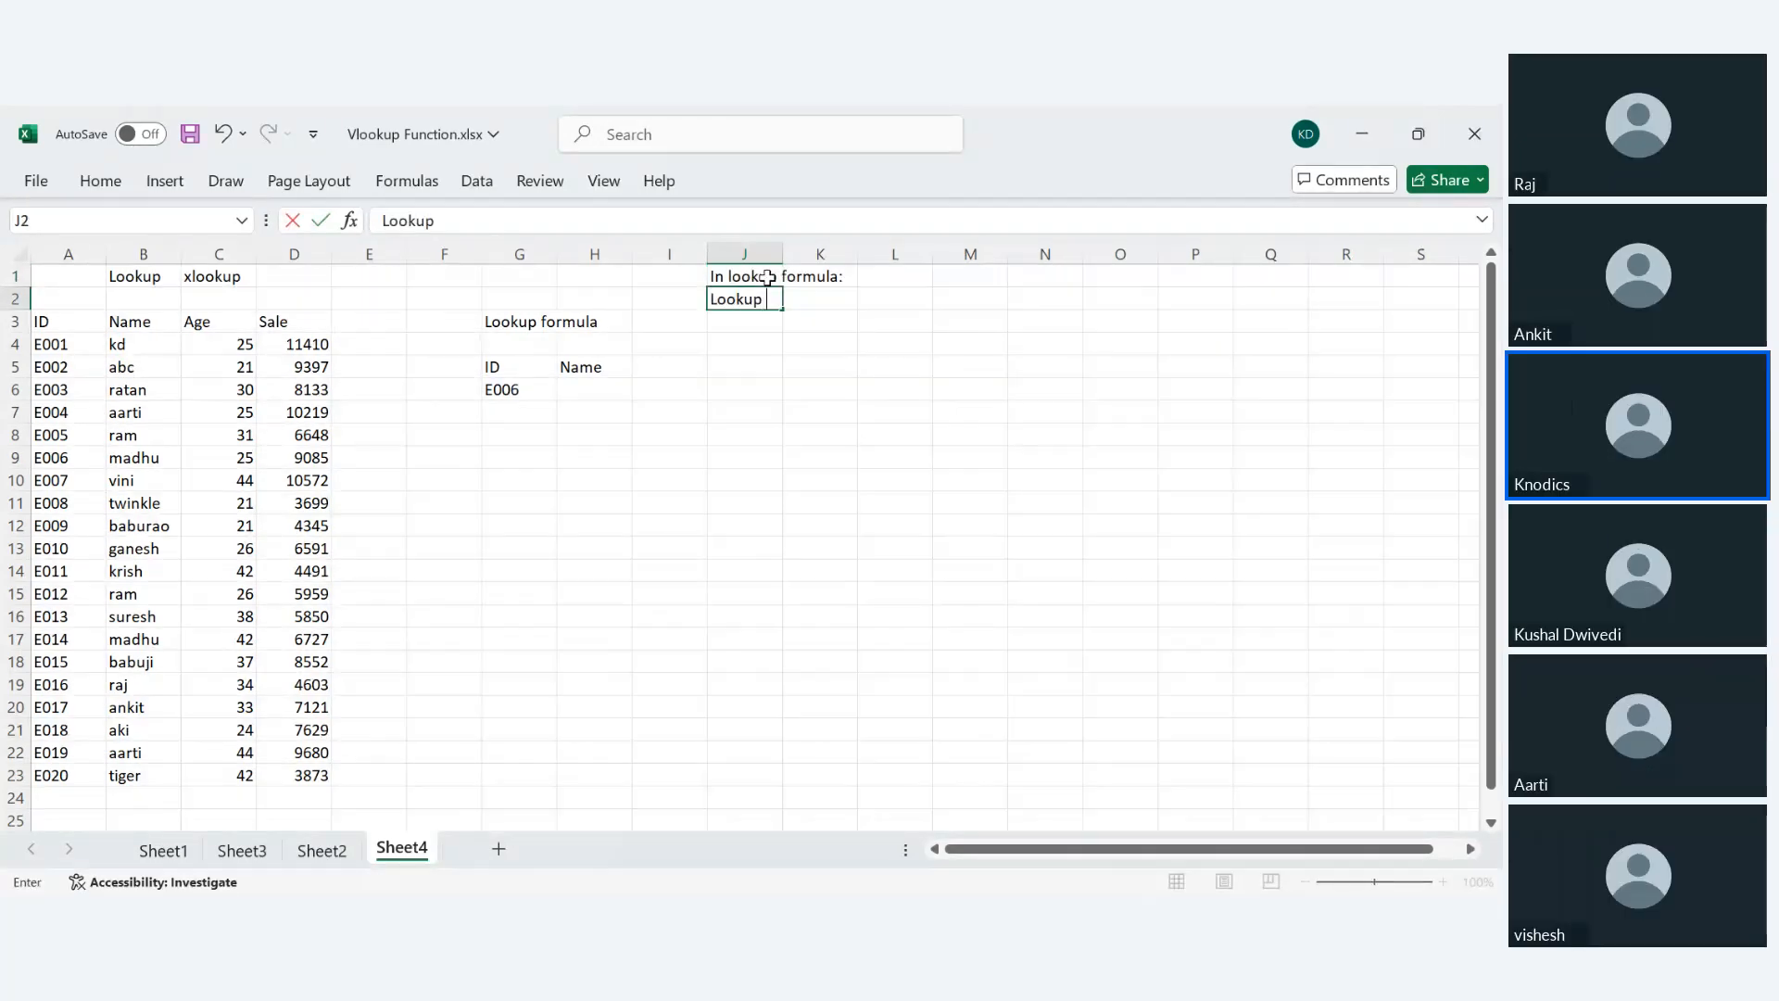
{"action": "type", "text": " value"}
{"action": "key", "text": "Tab"}
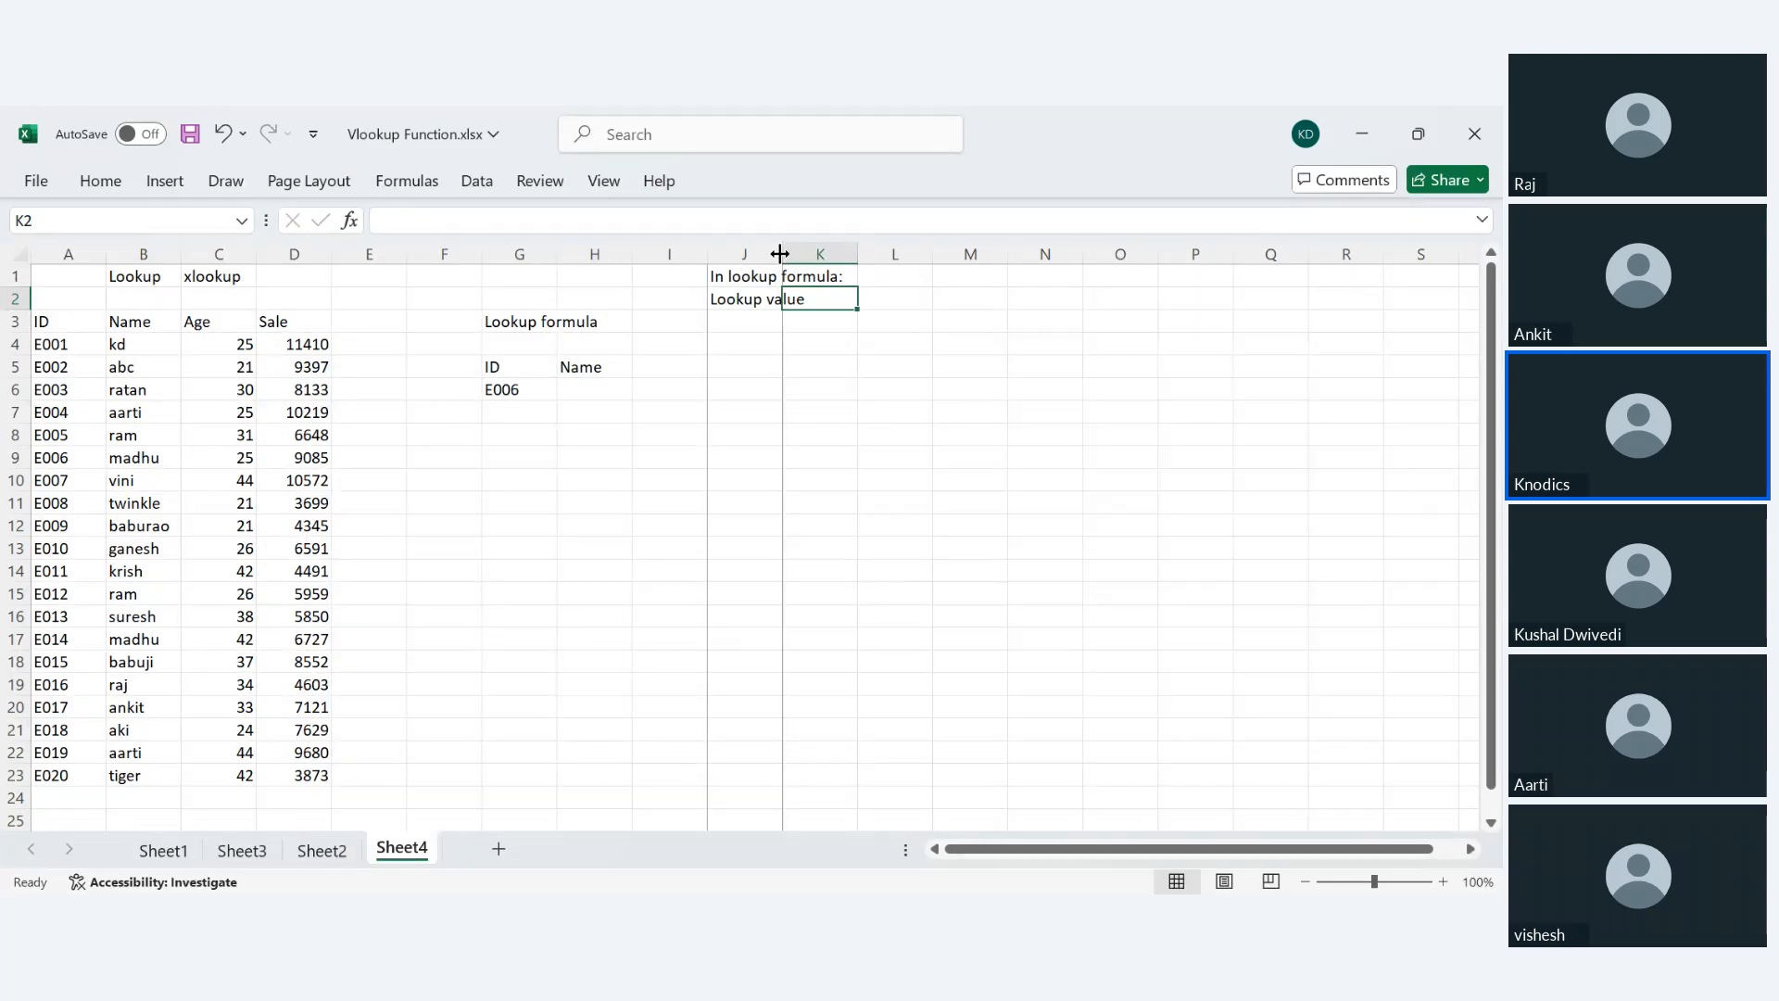
{"action": "double_click", "coordinate": [782, 253]}
- Describe the lookup value in cell K2 as "Value that needs to be searched"
{"action": "type", "text": "Value that"}
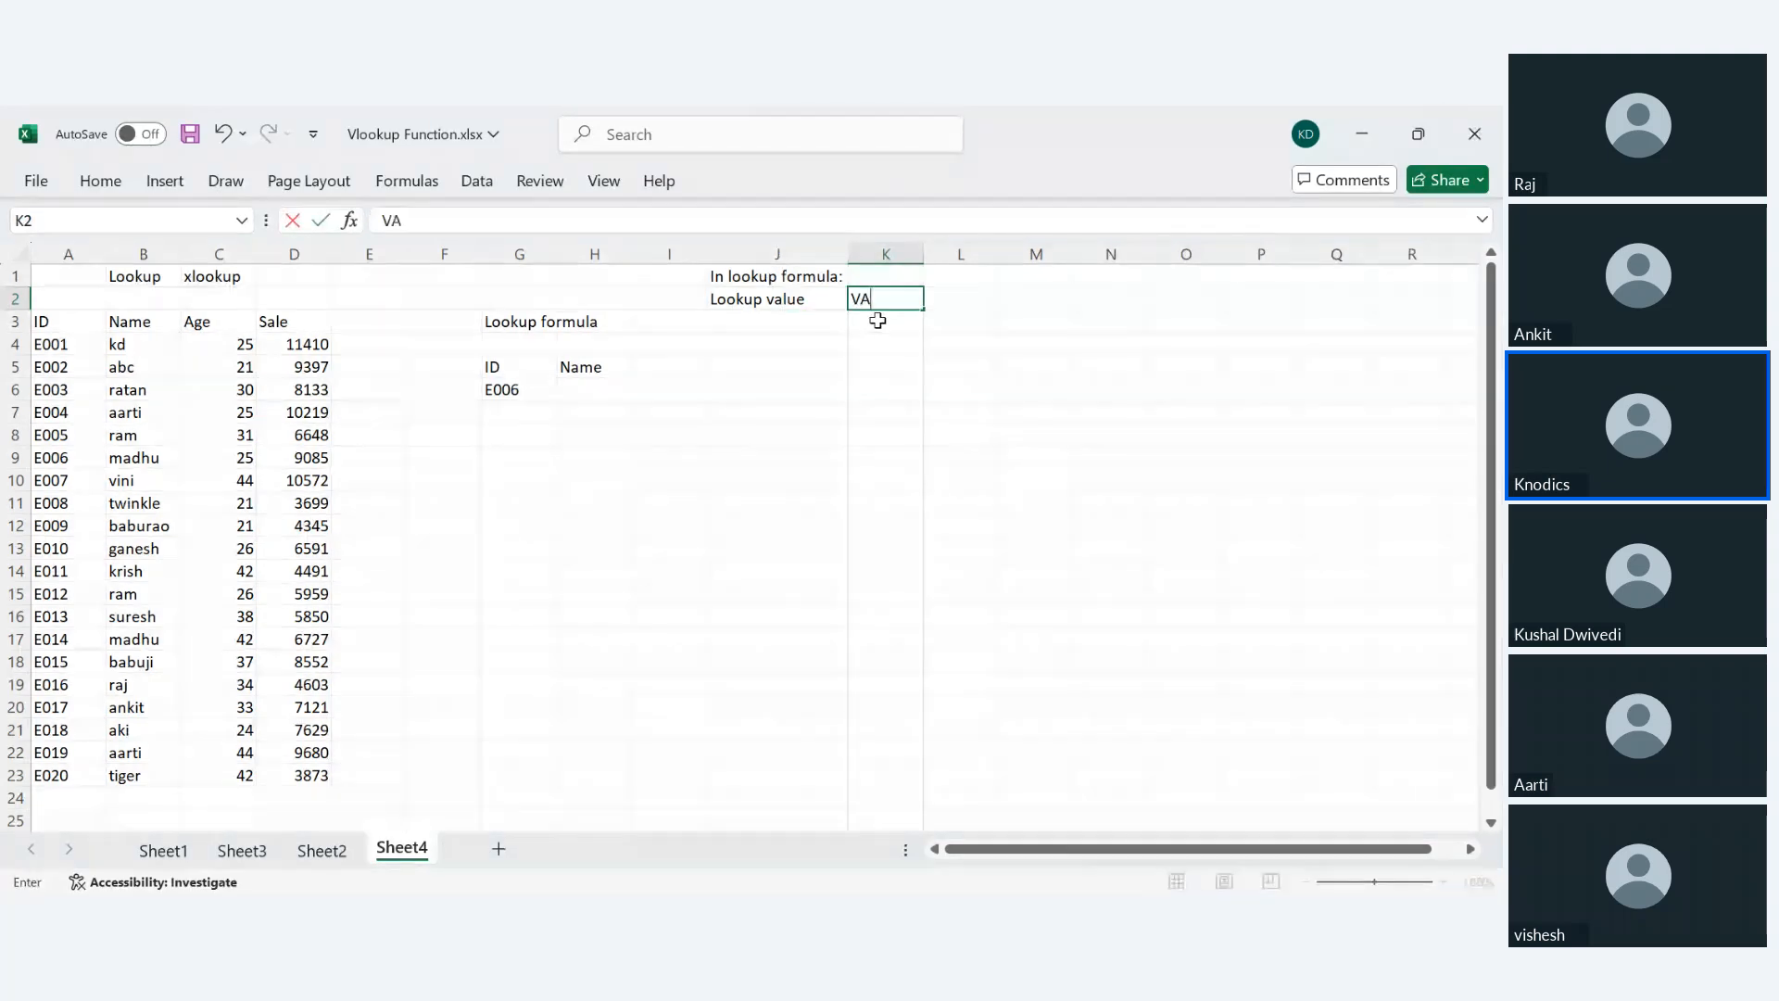
{"action": "type", "text": " n"}
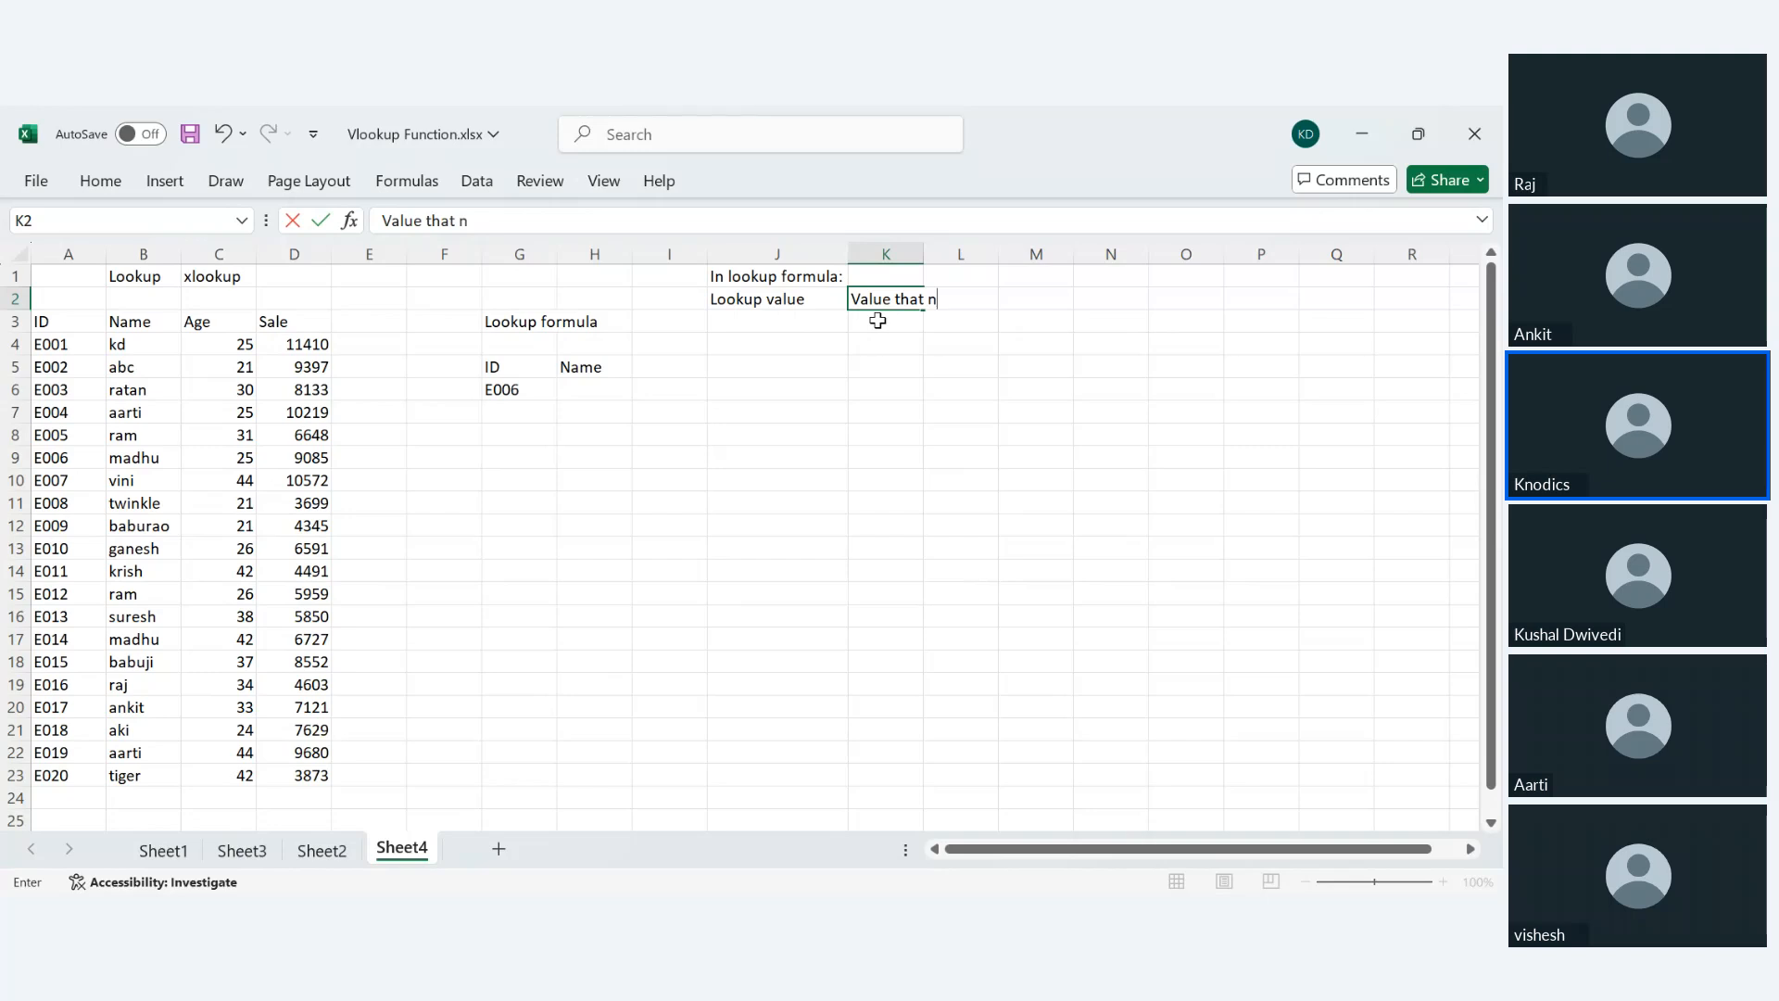
{"action": "type", "text": "eeds to be sea"}
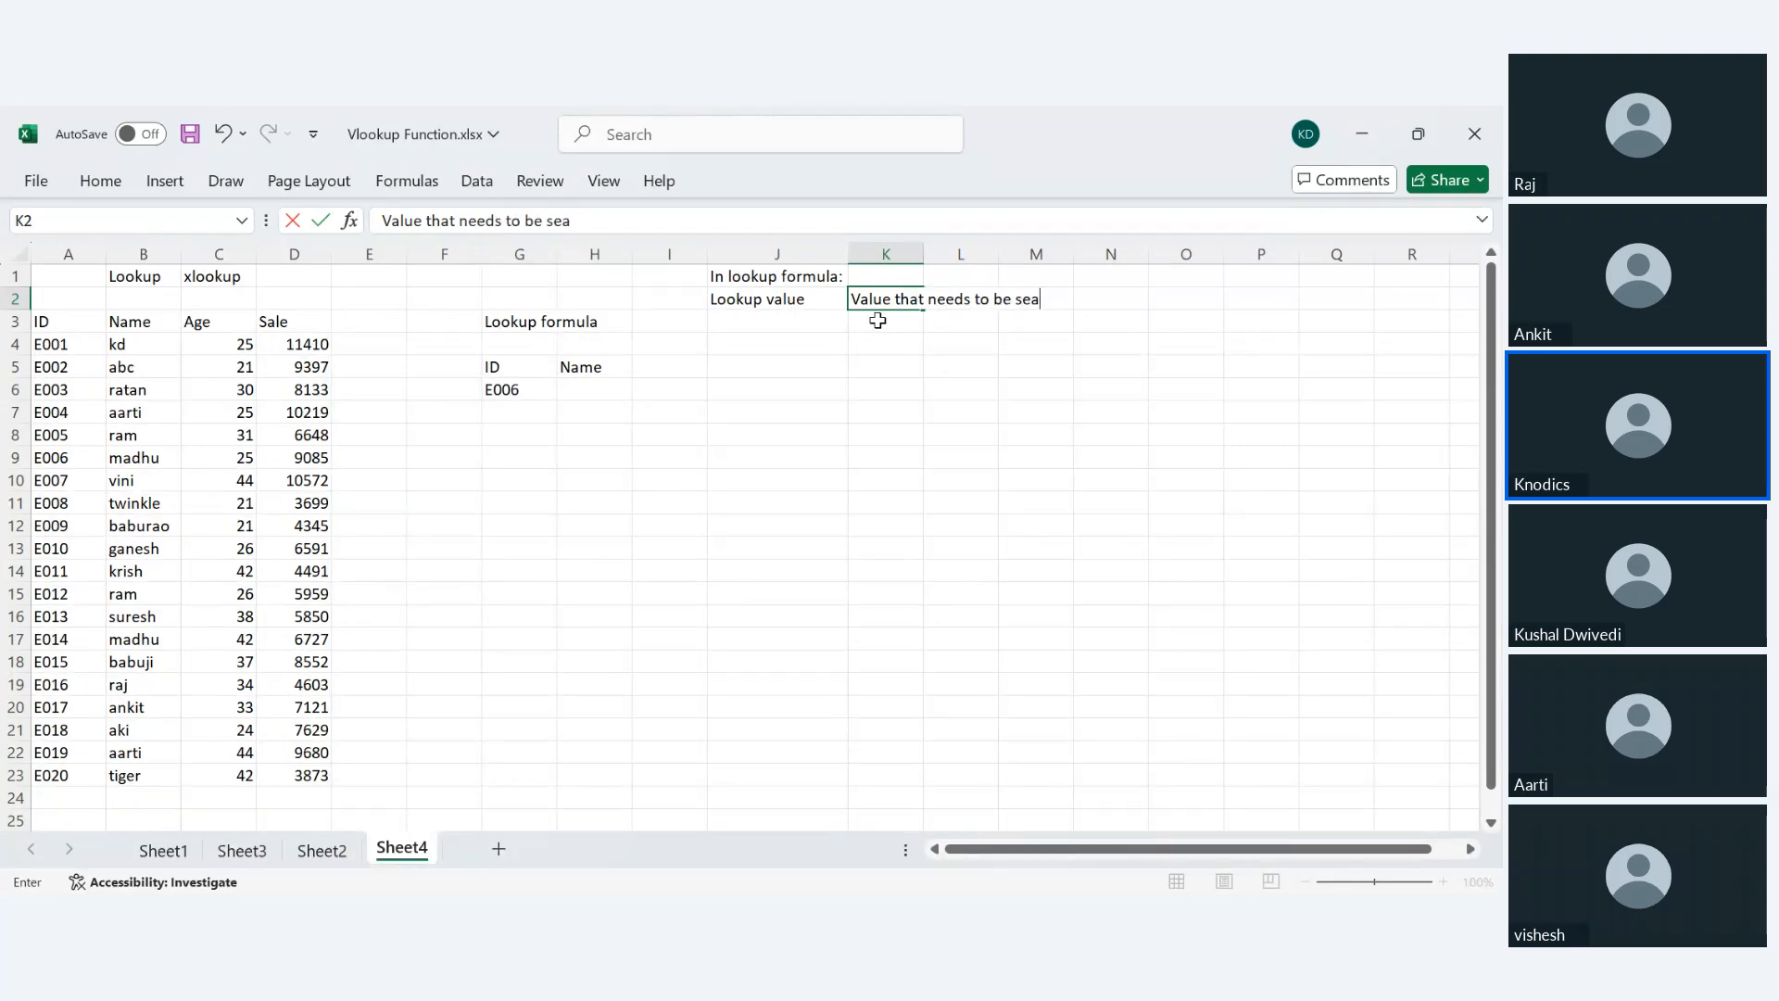
{"action": "type", "text": "rched"}
{"action": "key", "text": "Return"}
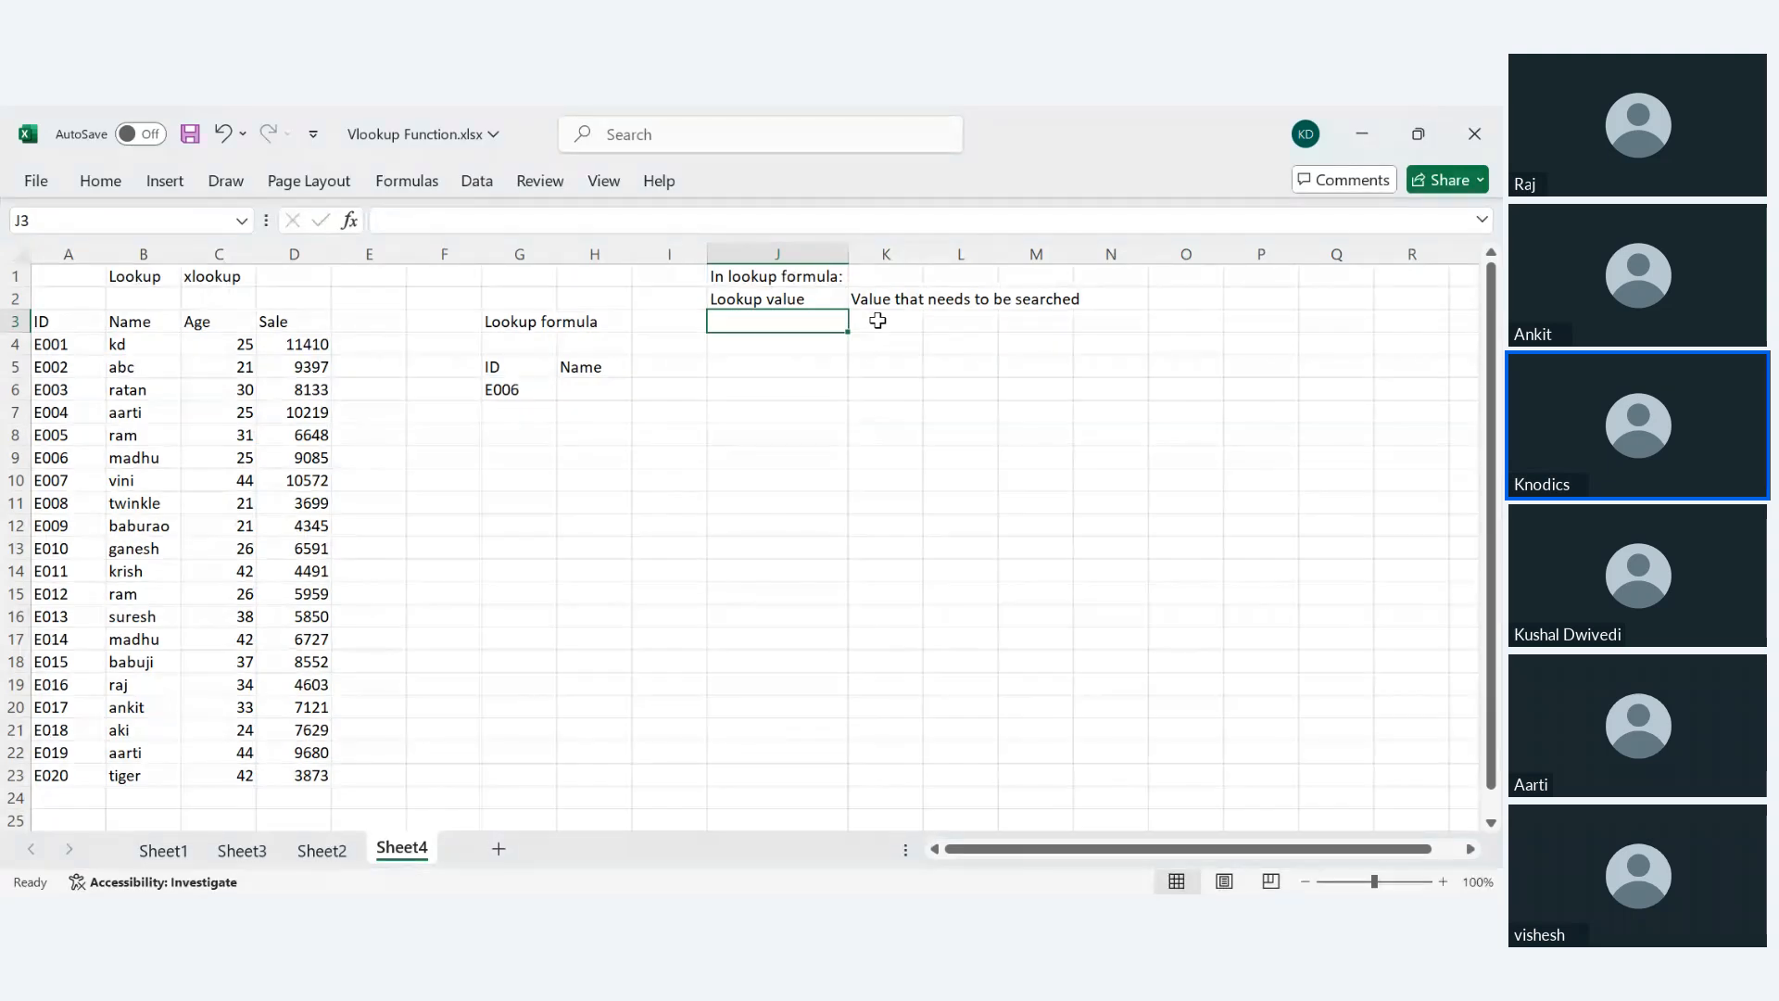
{"action": "left_click", "coordinate": [585, 391]}
{"action": "type", "text": "=look"}
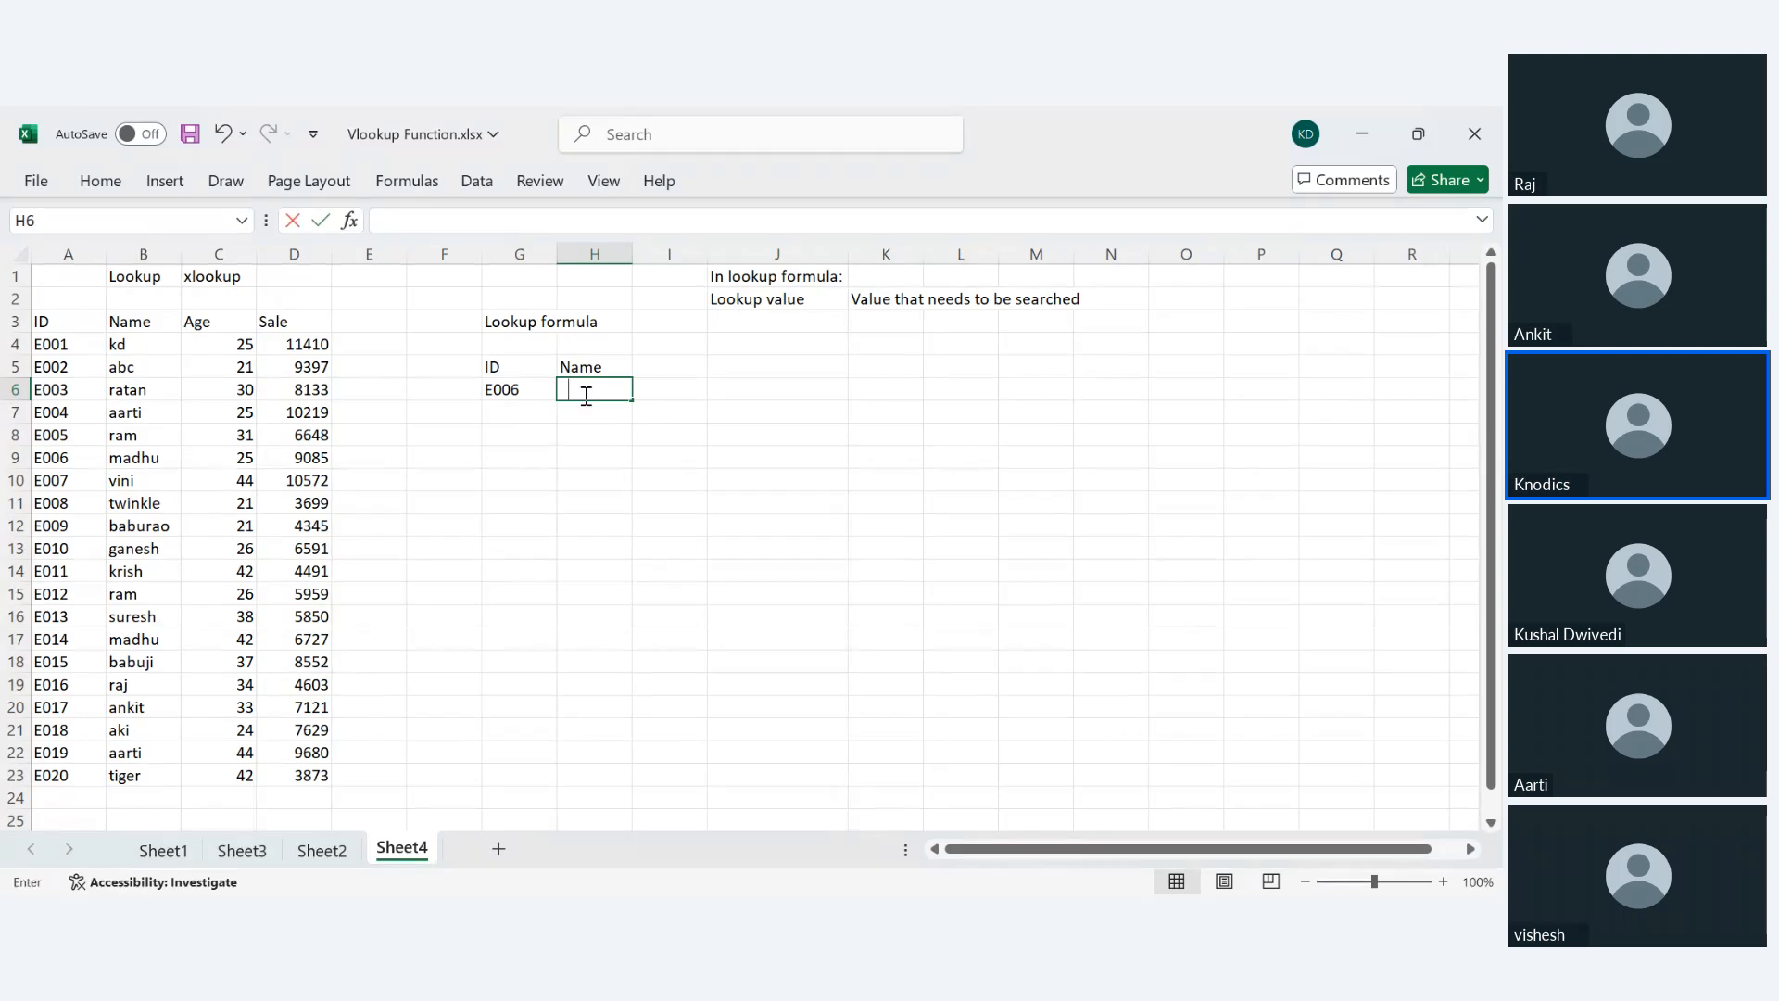
{"action": "type", "text": "up("}
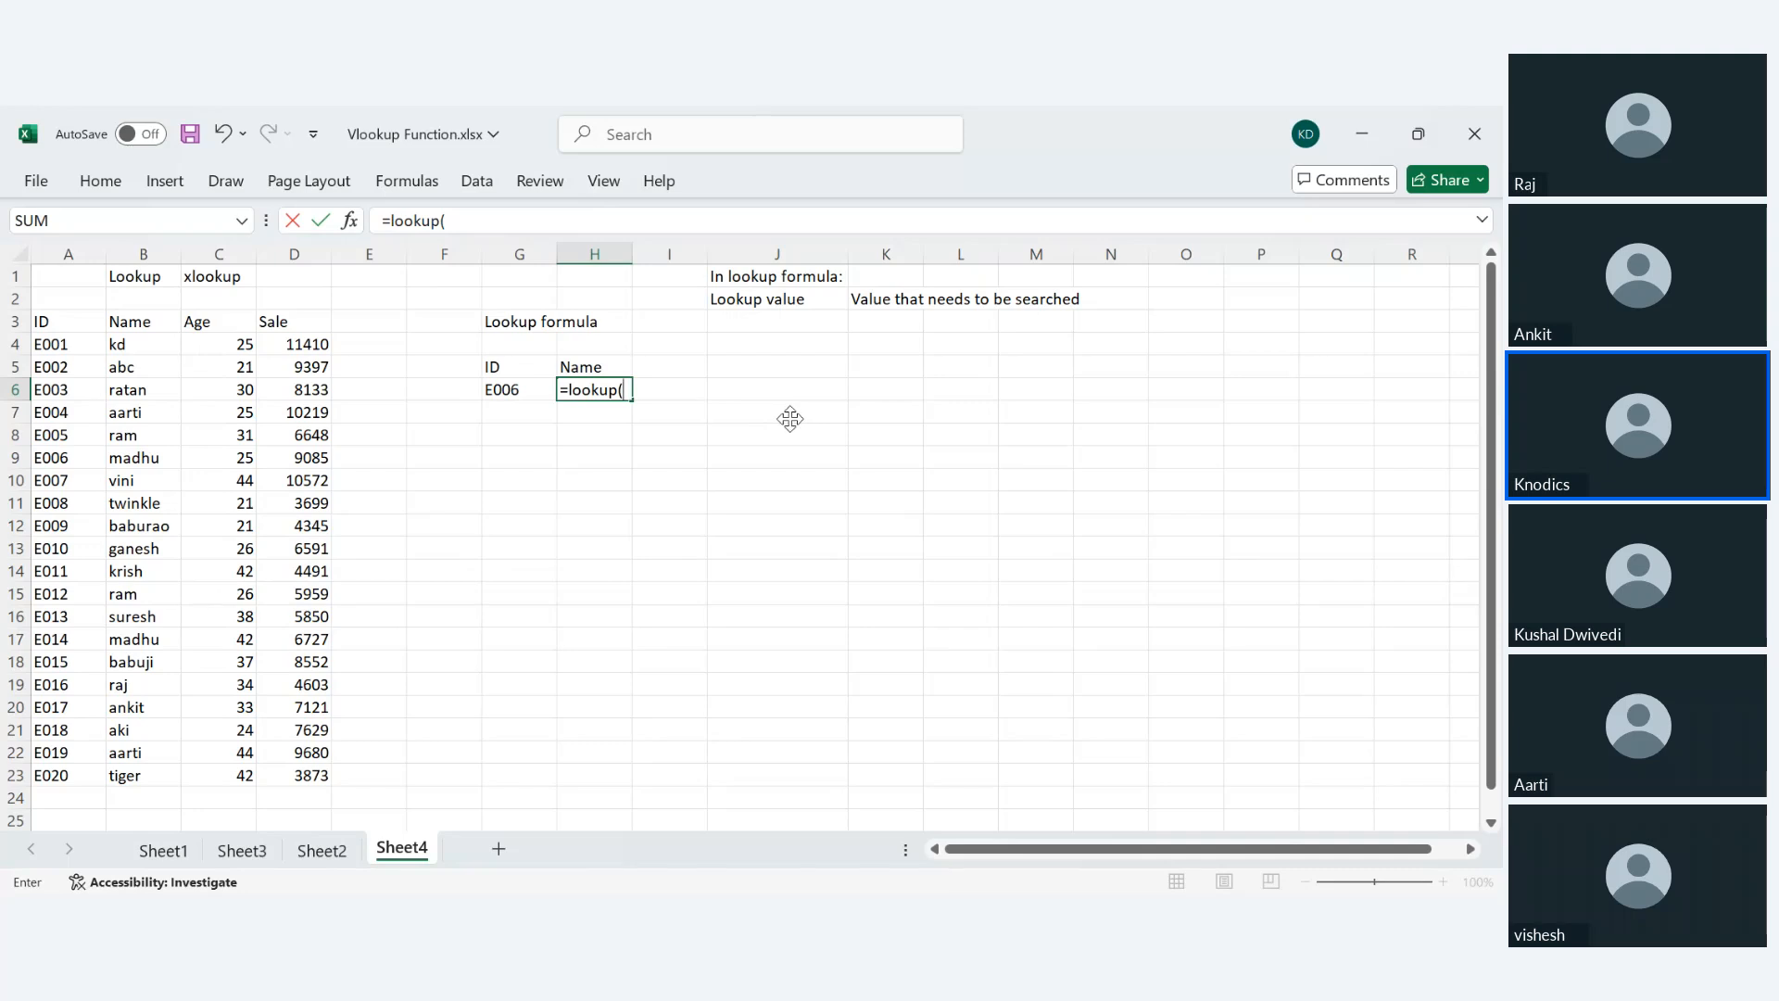
{"action": "key", "text": "Escape"}
- Enter the label "lookup vector" in cell J3, below the lookup value label
{"action": "left_click", "coordinate": [775, 320]}
{"action": "type", "text": "l"}
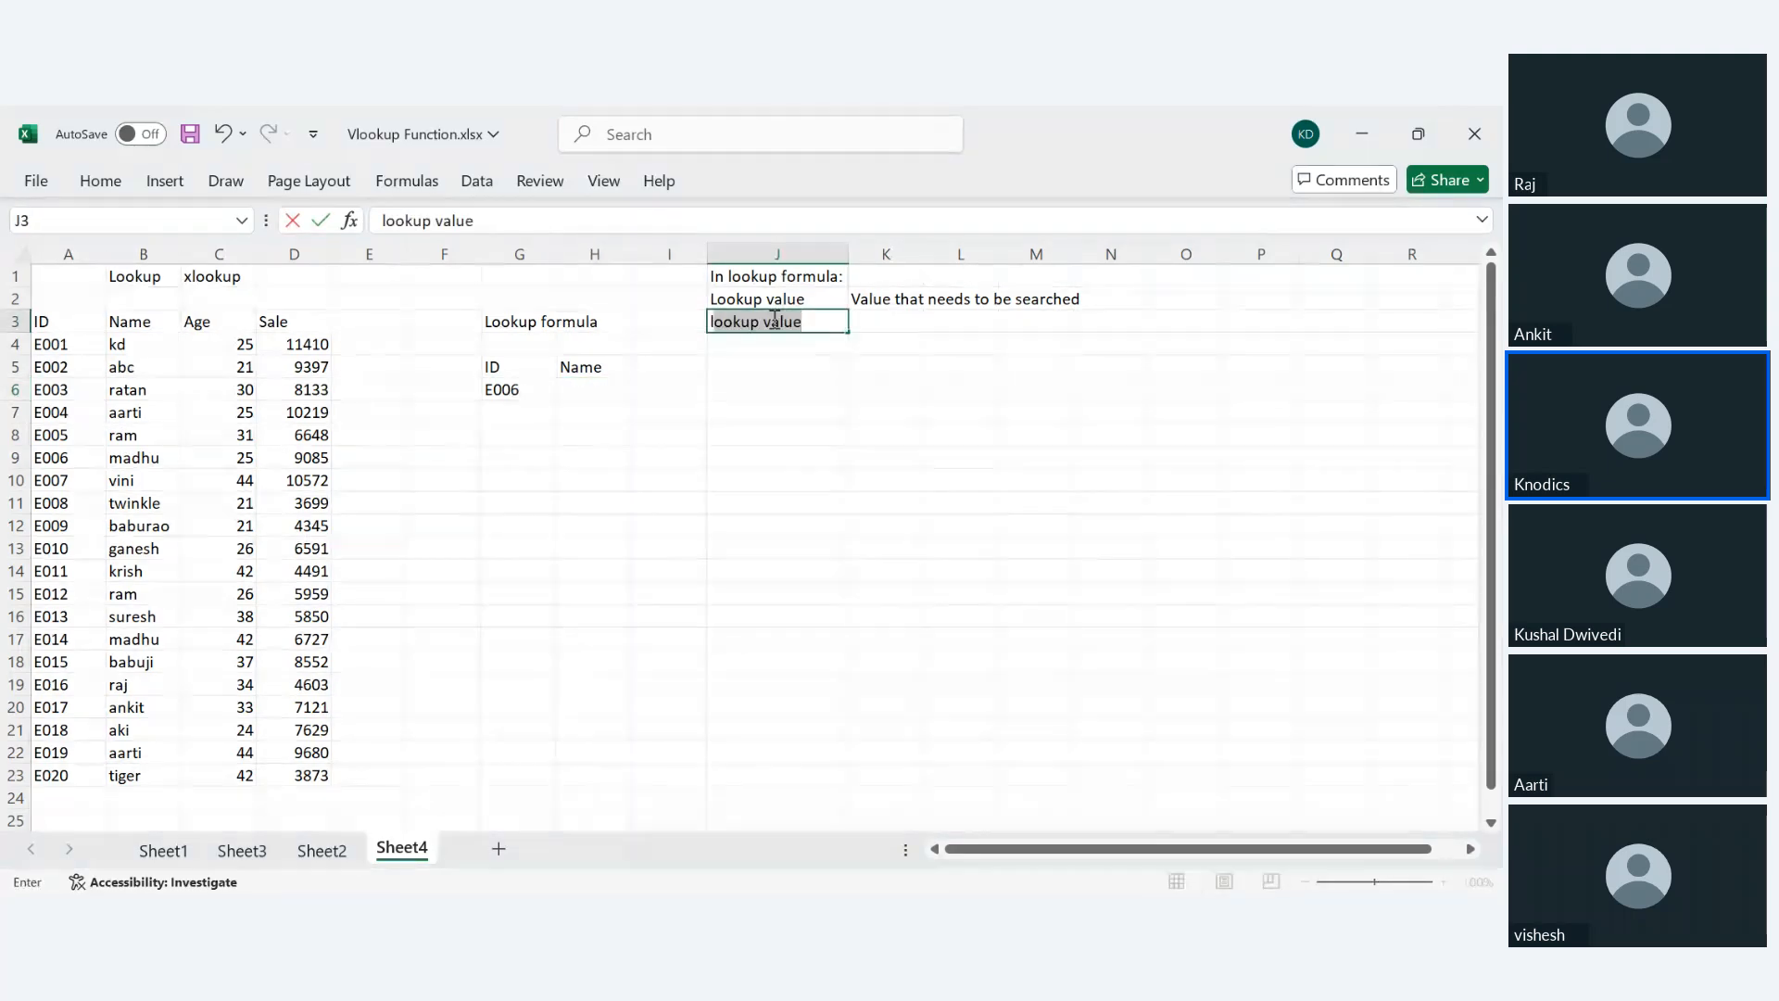
{"action": "type", "text": "ookup "}
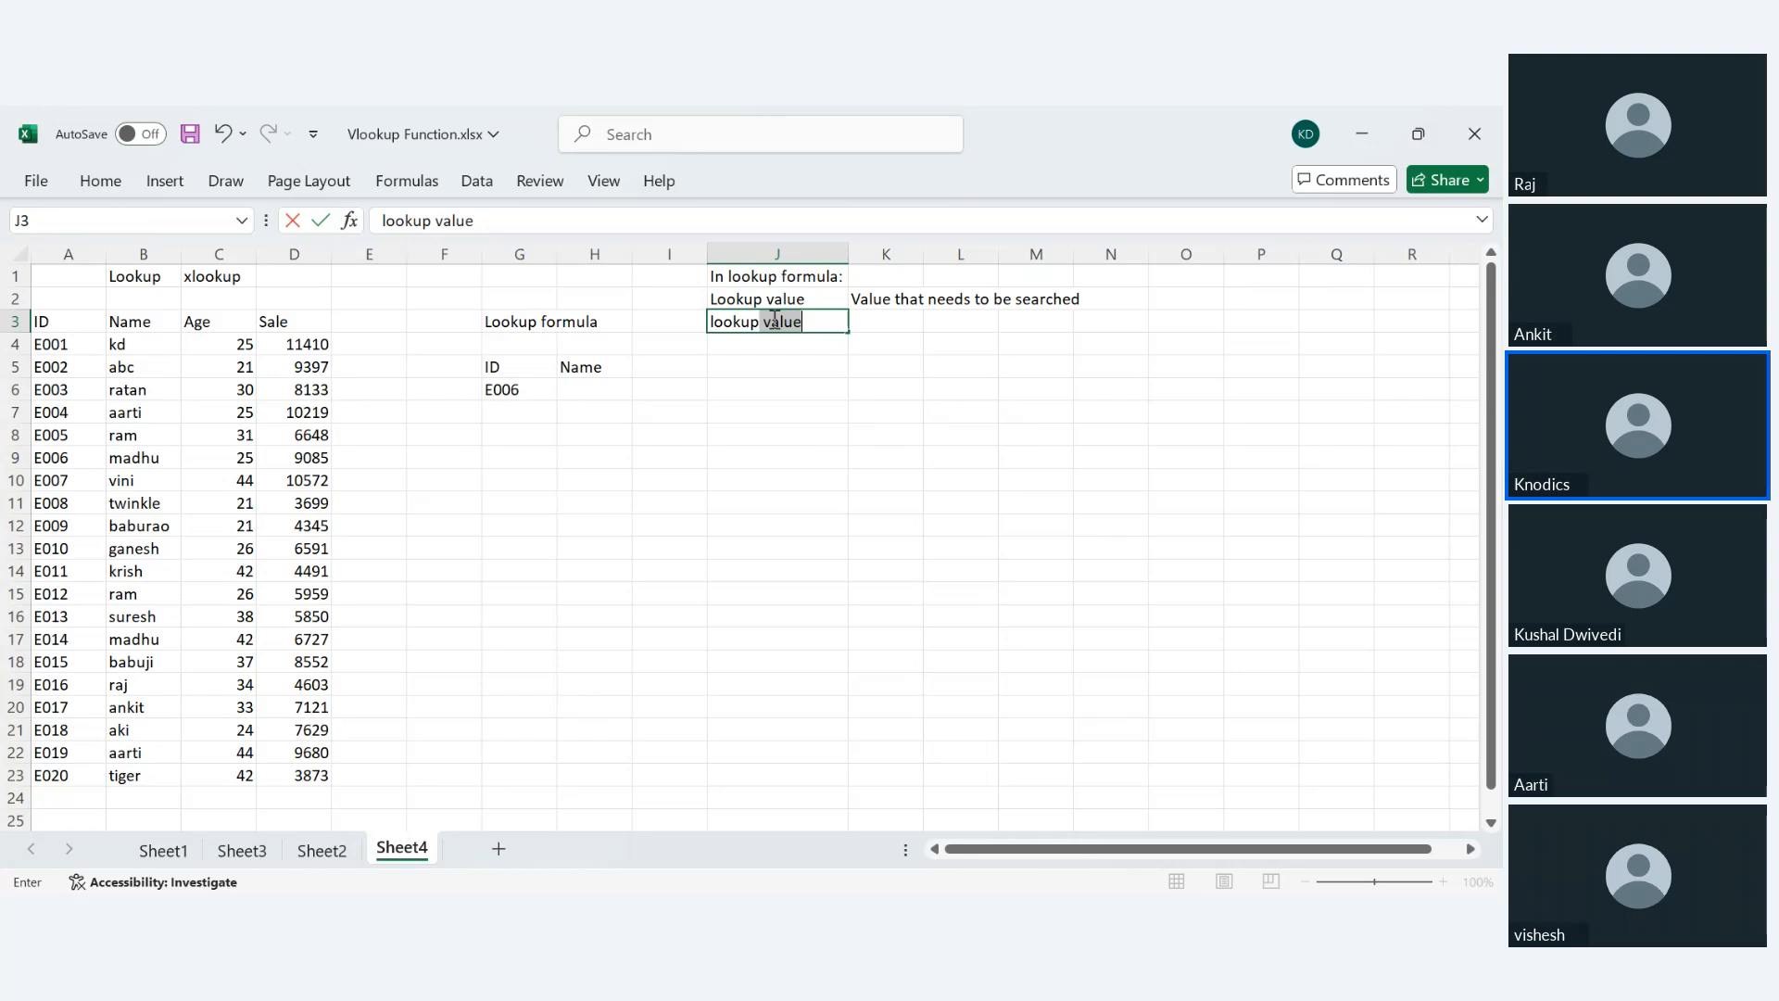
{"action": "type", "text": "vector"}
{"action": "key", "text": "Tab"}
- Describe the lookup vector in cell K3 as "the set of values that needs to be searched"
{"action": "type", "text": "the val"}
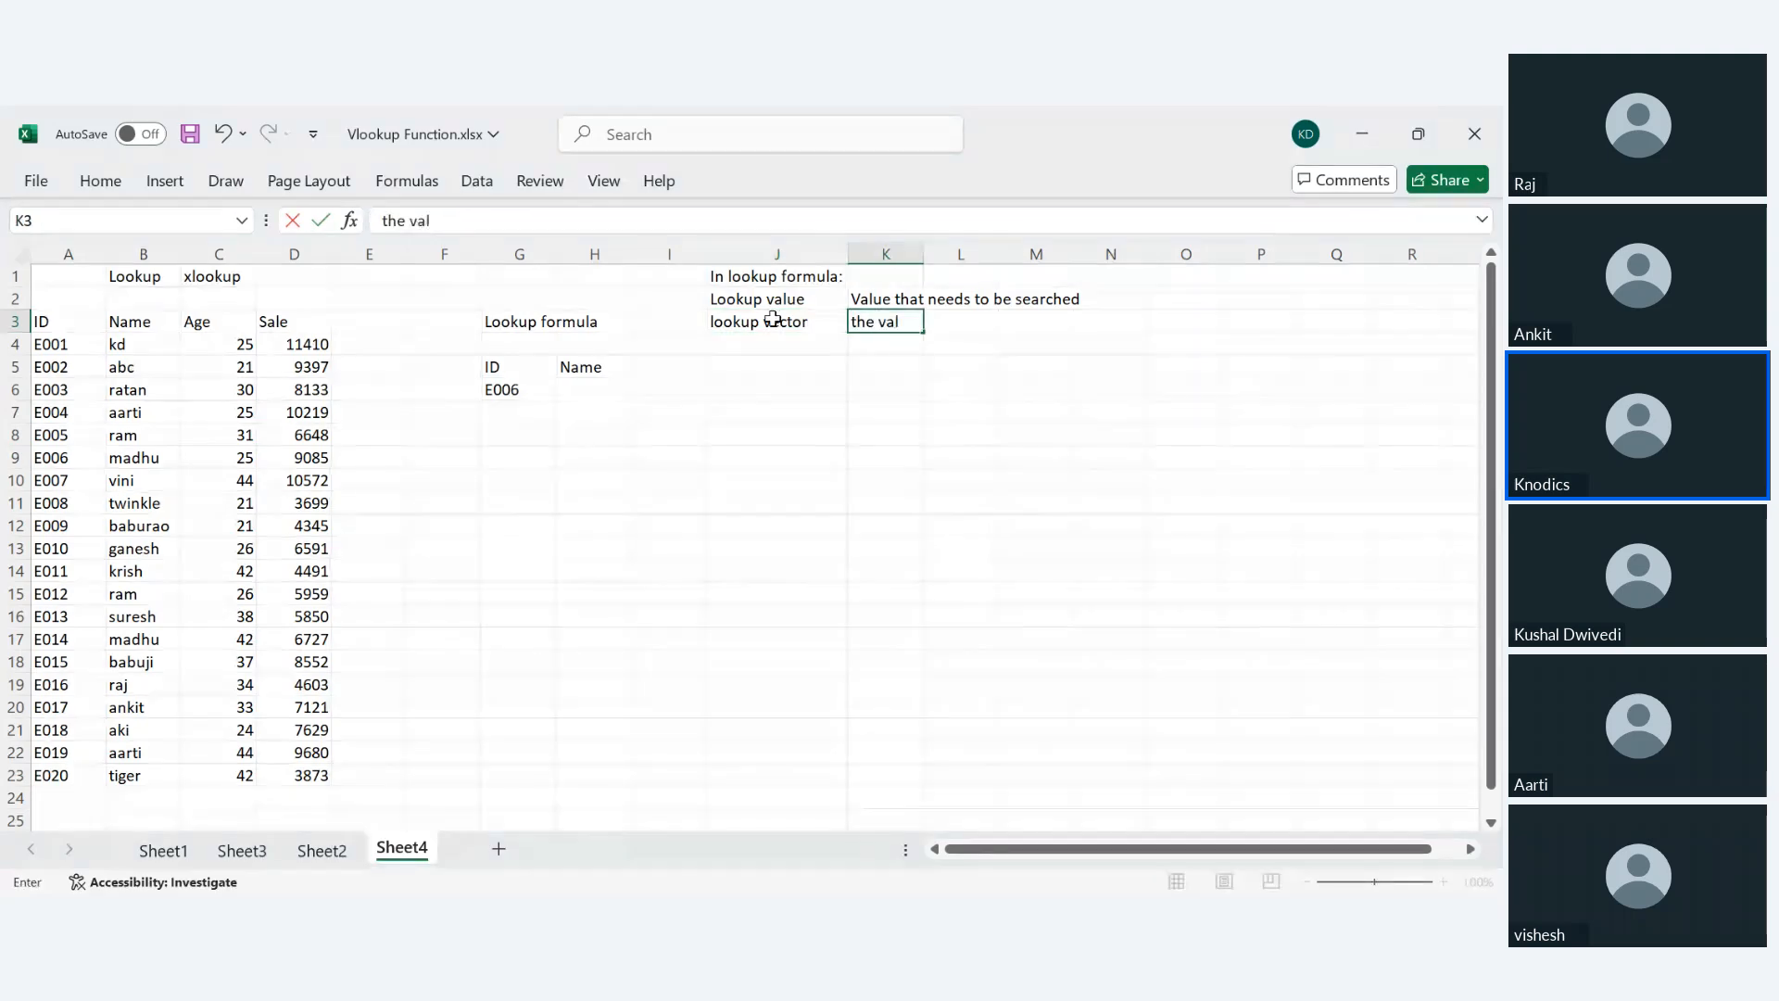
{"action": "type", "text": "ue"}
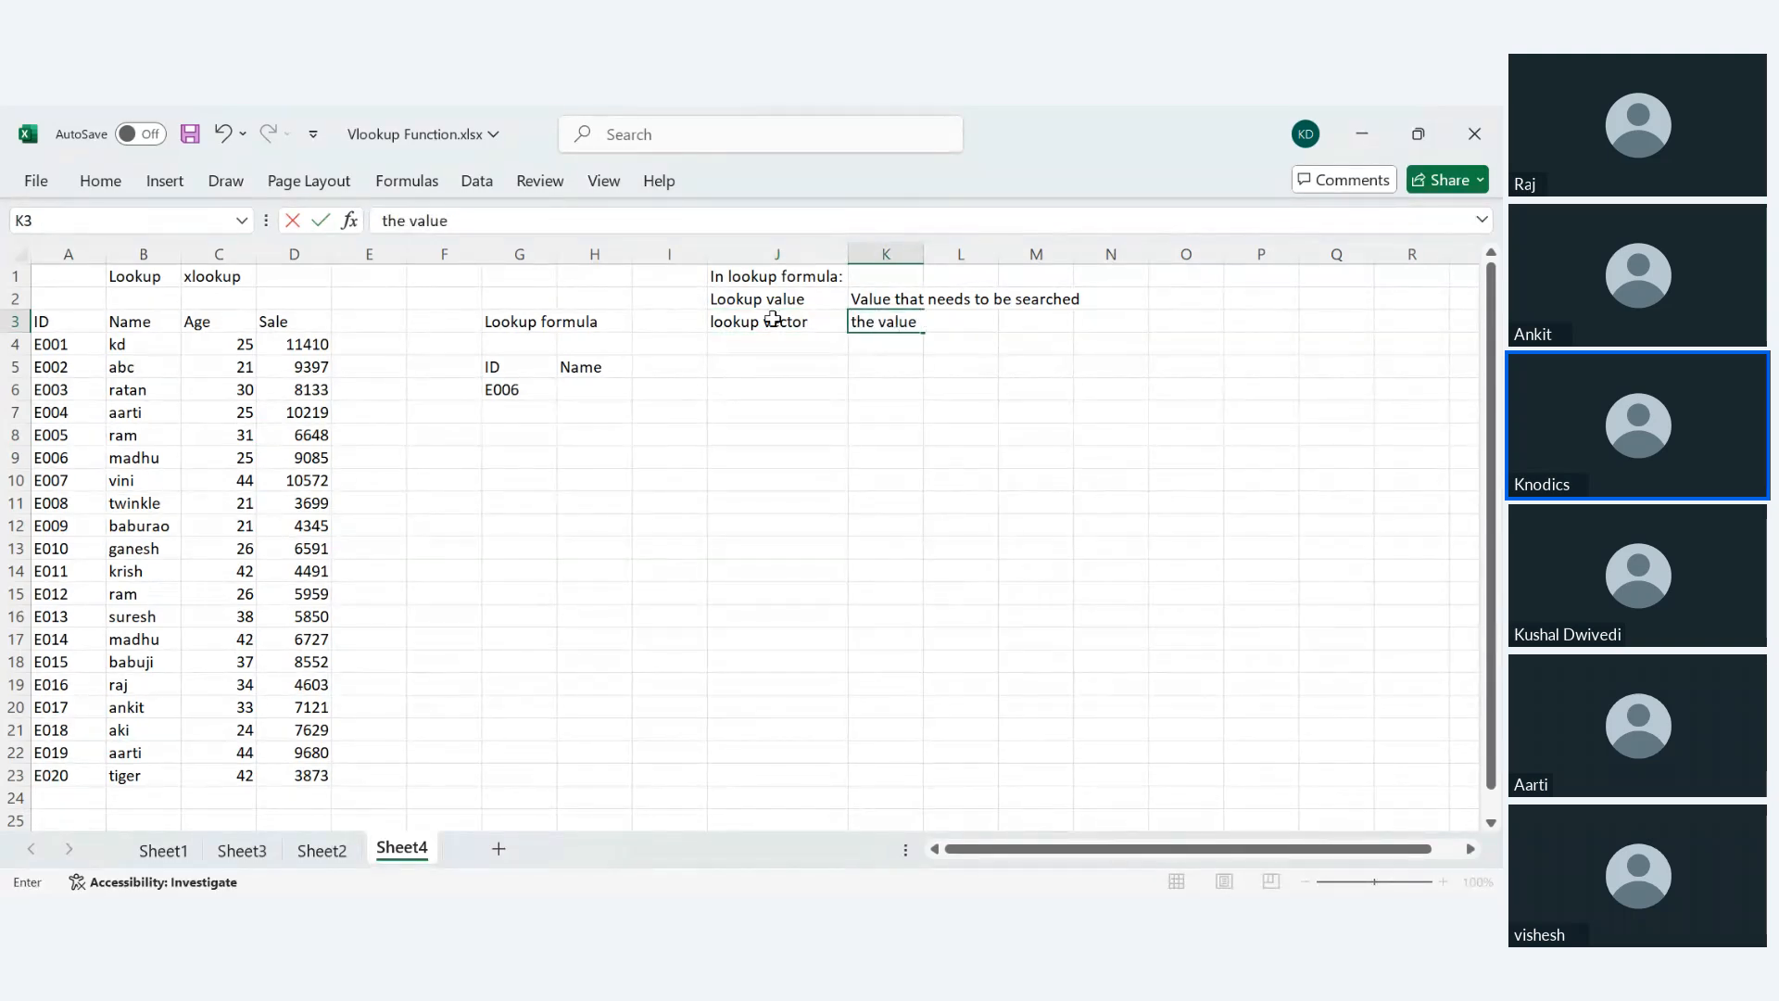
{"action": "key", "text": "BackSpace"}
{"action": "key", "text": "BackSpace"}
{"action": "key", "text": "BackSpace"}
{"action": "key", "text": "BackSpace"}
{"action": "key", "text": "BackSpace"}
{"action": "type", "text": "set of values that"}
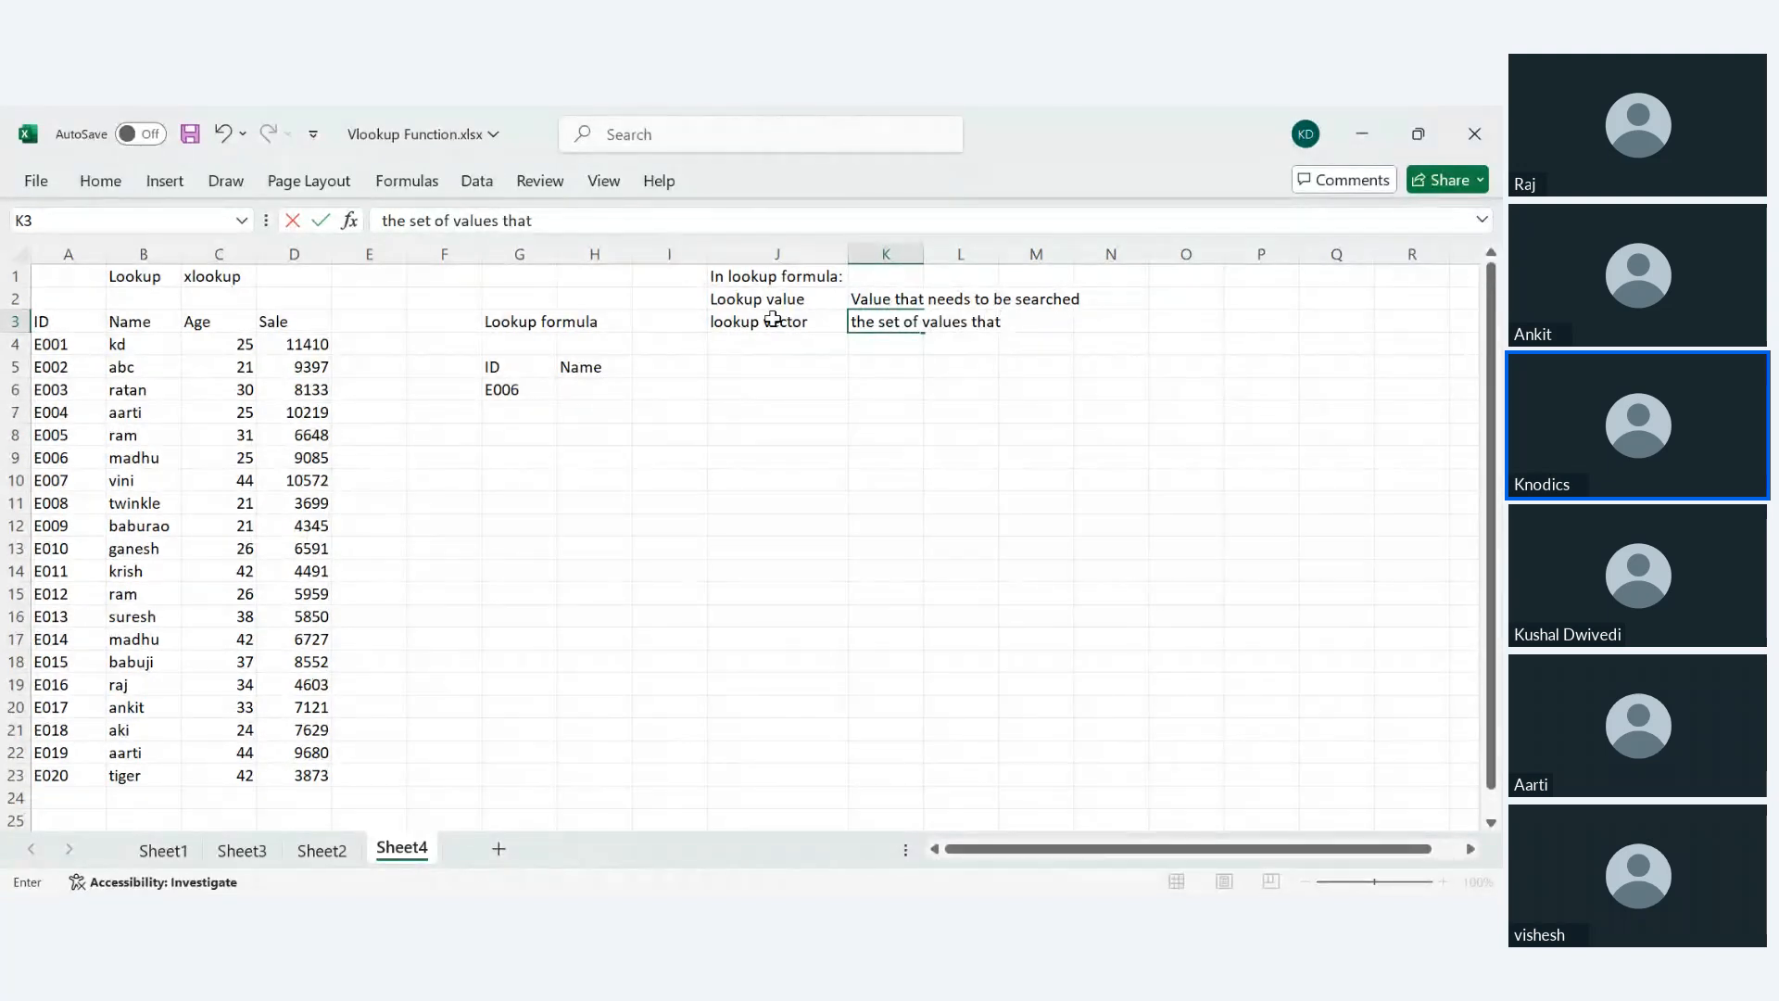
{"action": "type", "text": " needs to be sea"}
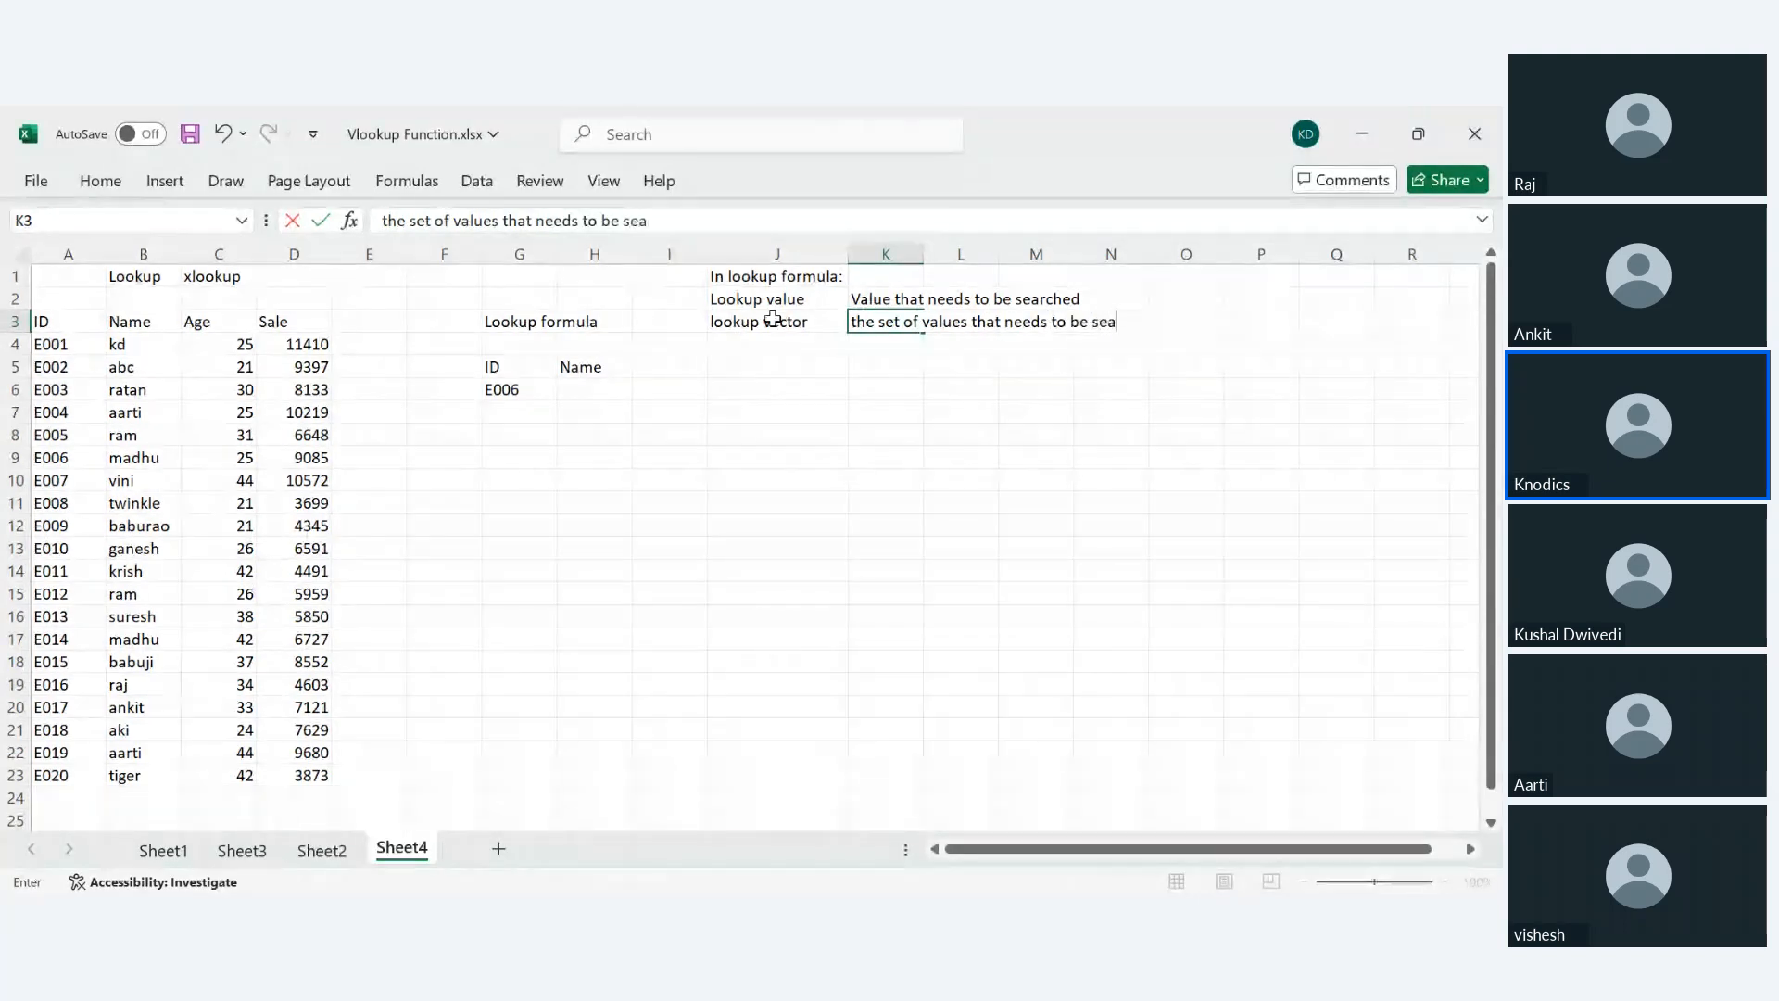
{"action": "type", "text": "rched"}
{"action": "key", "text": "Return"}
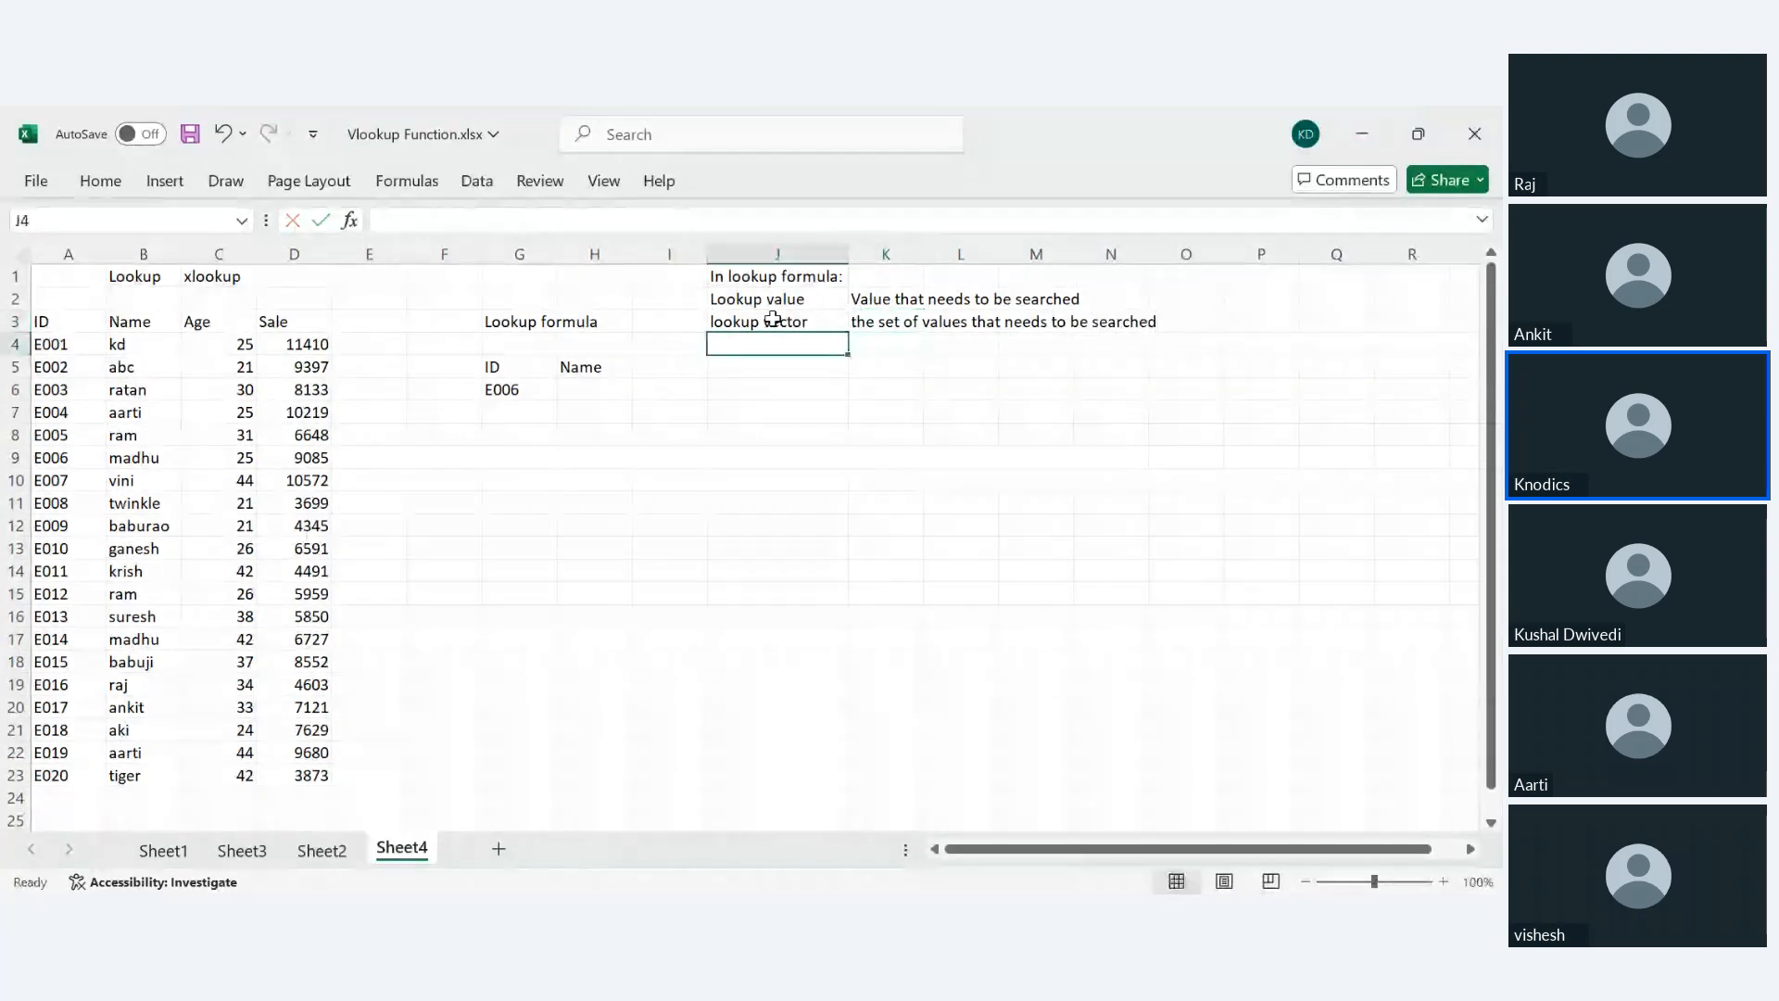
- Reword the description in K3 as "the set of values where the lookup value needs to be searched"
{"action": "left_click", "coordinate": [773, 319]}
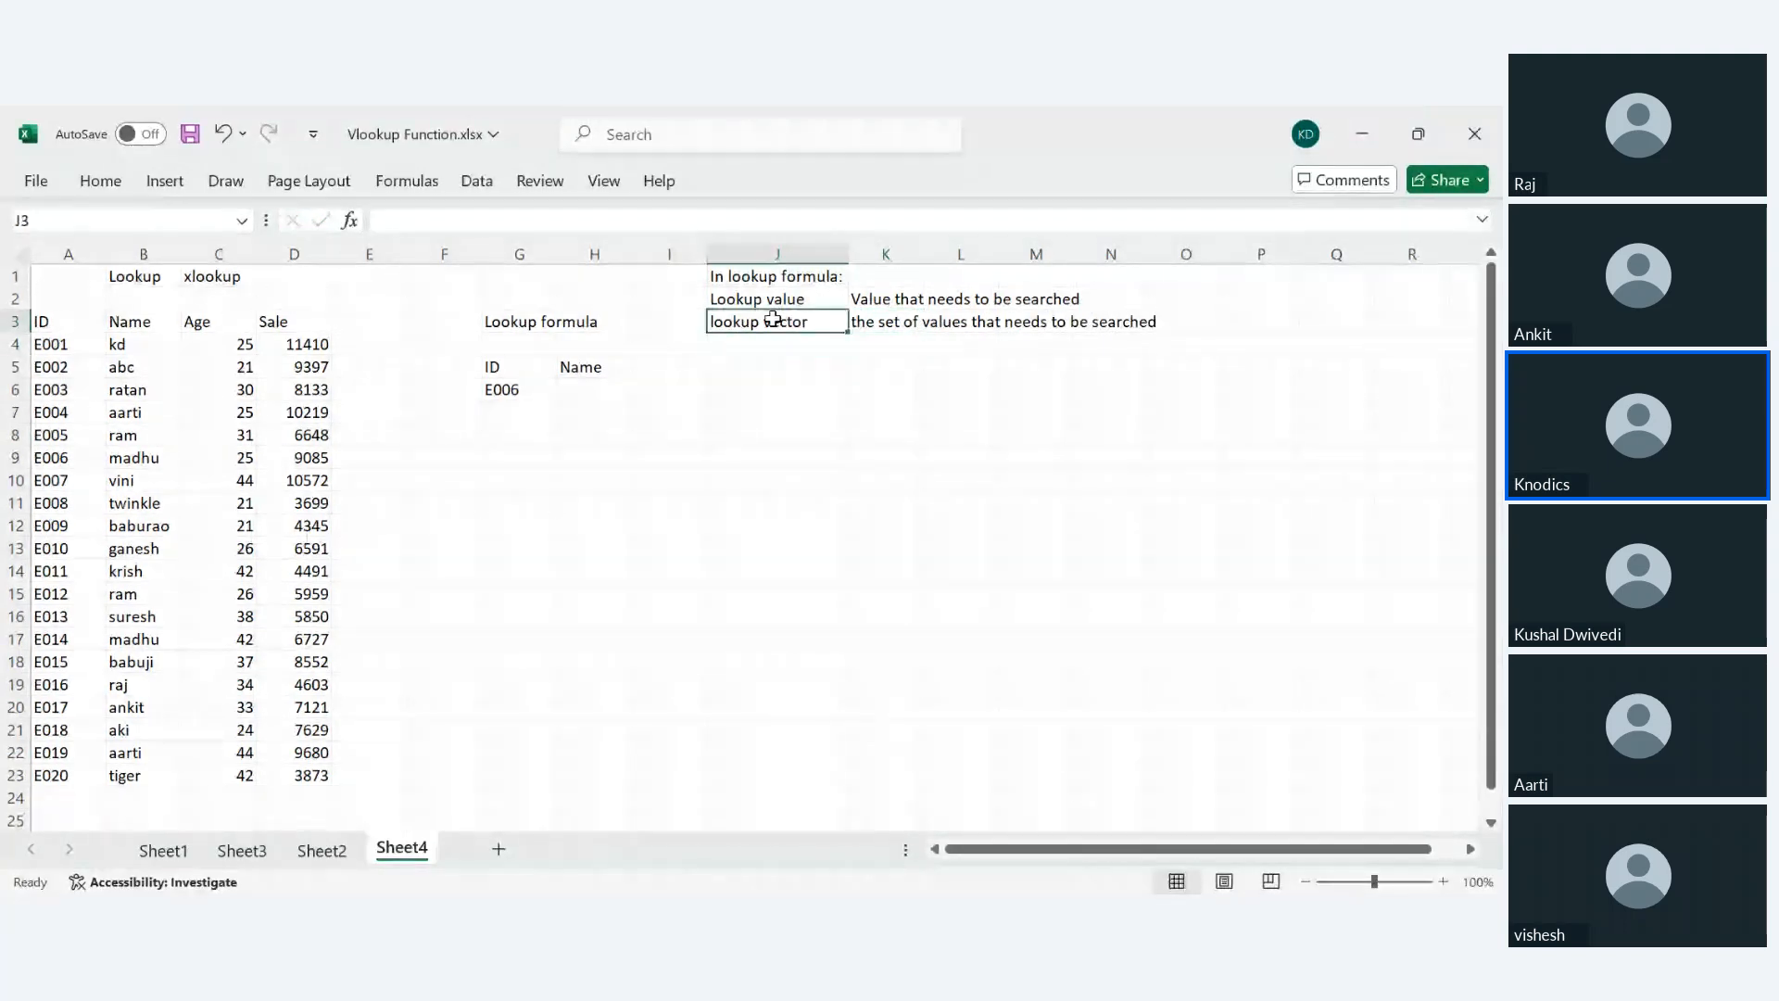
{"action": "left_click", "coordinate": [880, 319]}
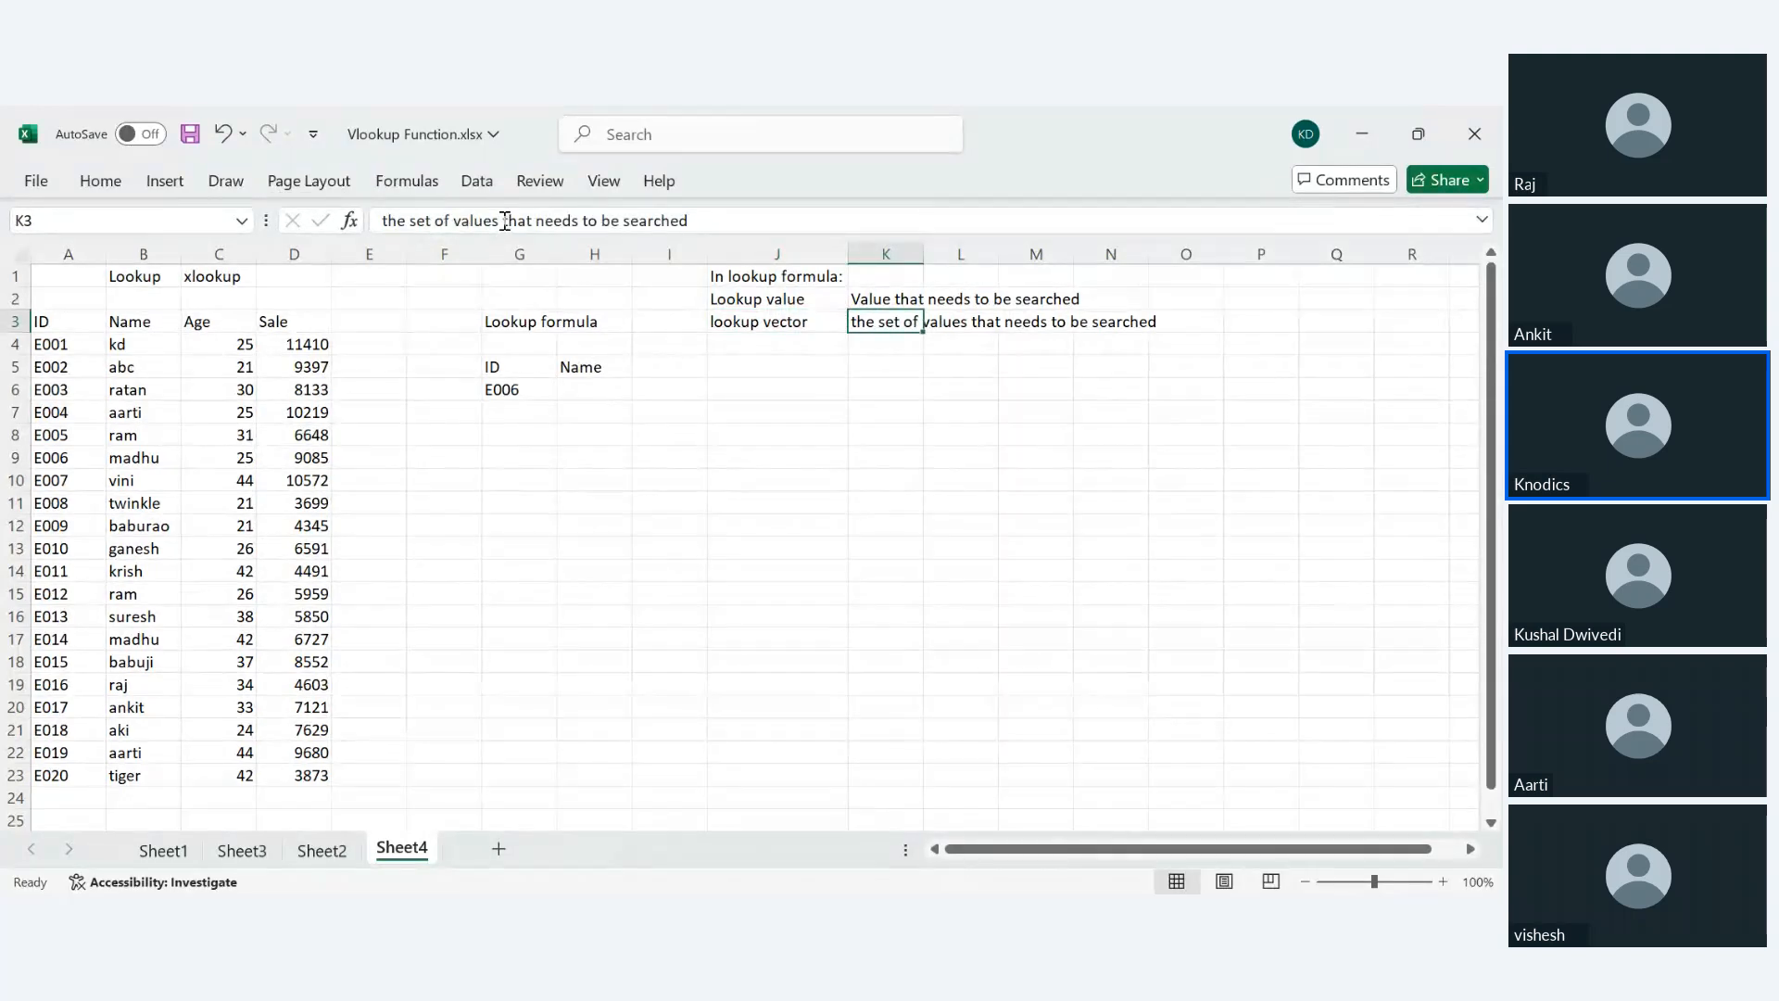
{"action": "left_click_drag", "start_coordinate": [501, 220], "coordinate": [739, 219]}
{"action": "type", "text": "where th"}
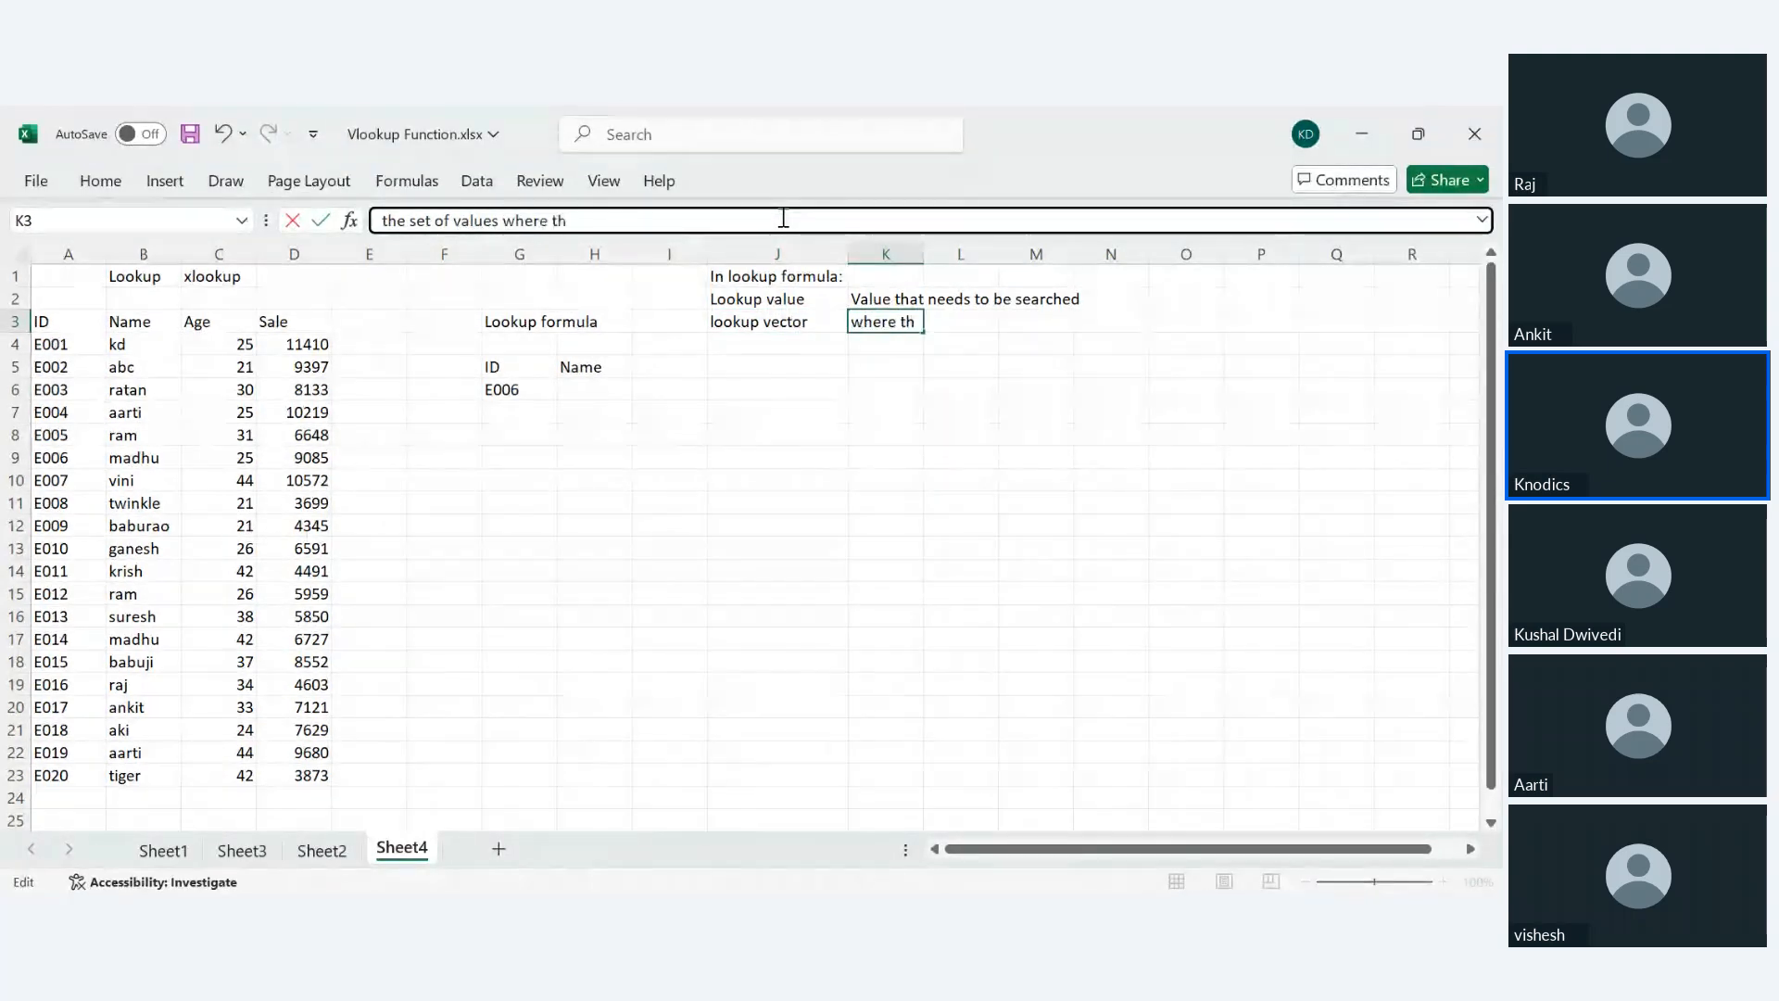
{"action": "type", "text": "e lookup"}
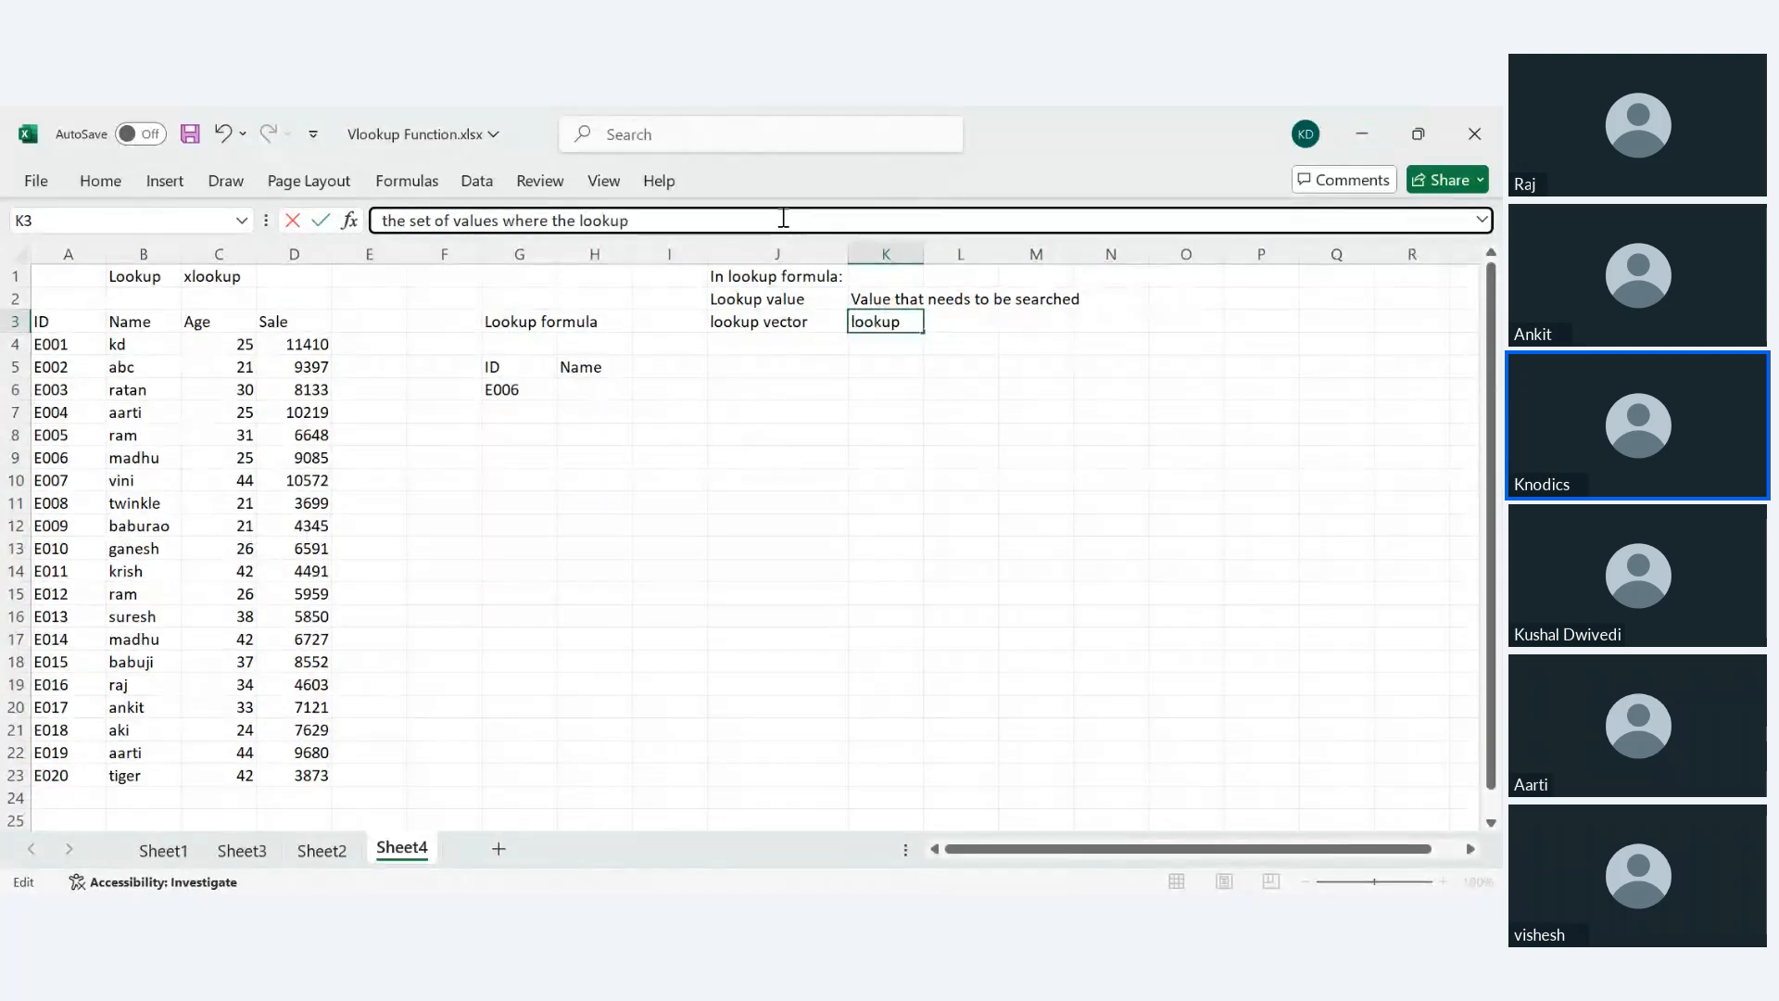
{"action": "type", "text": " value needs"}
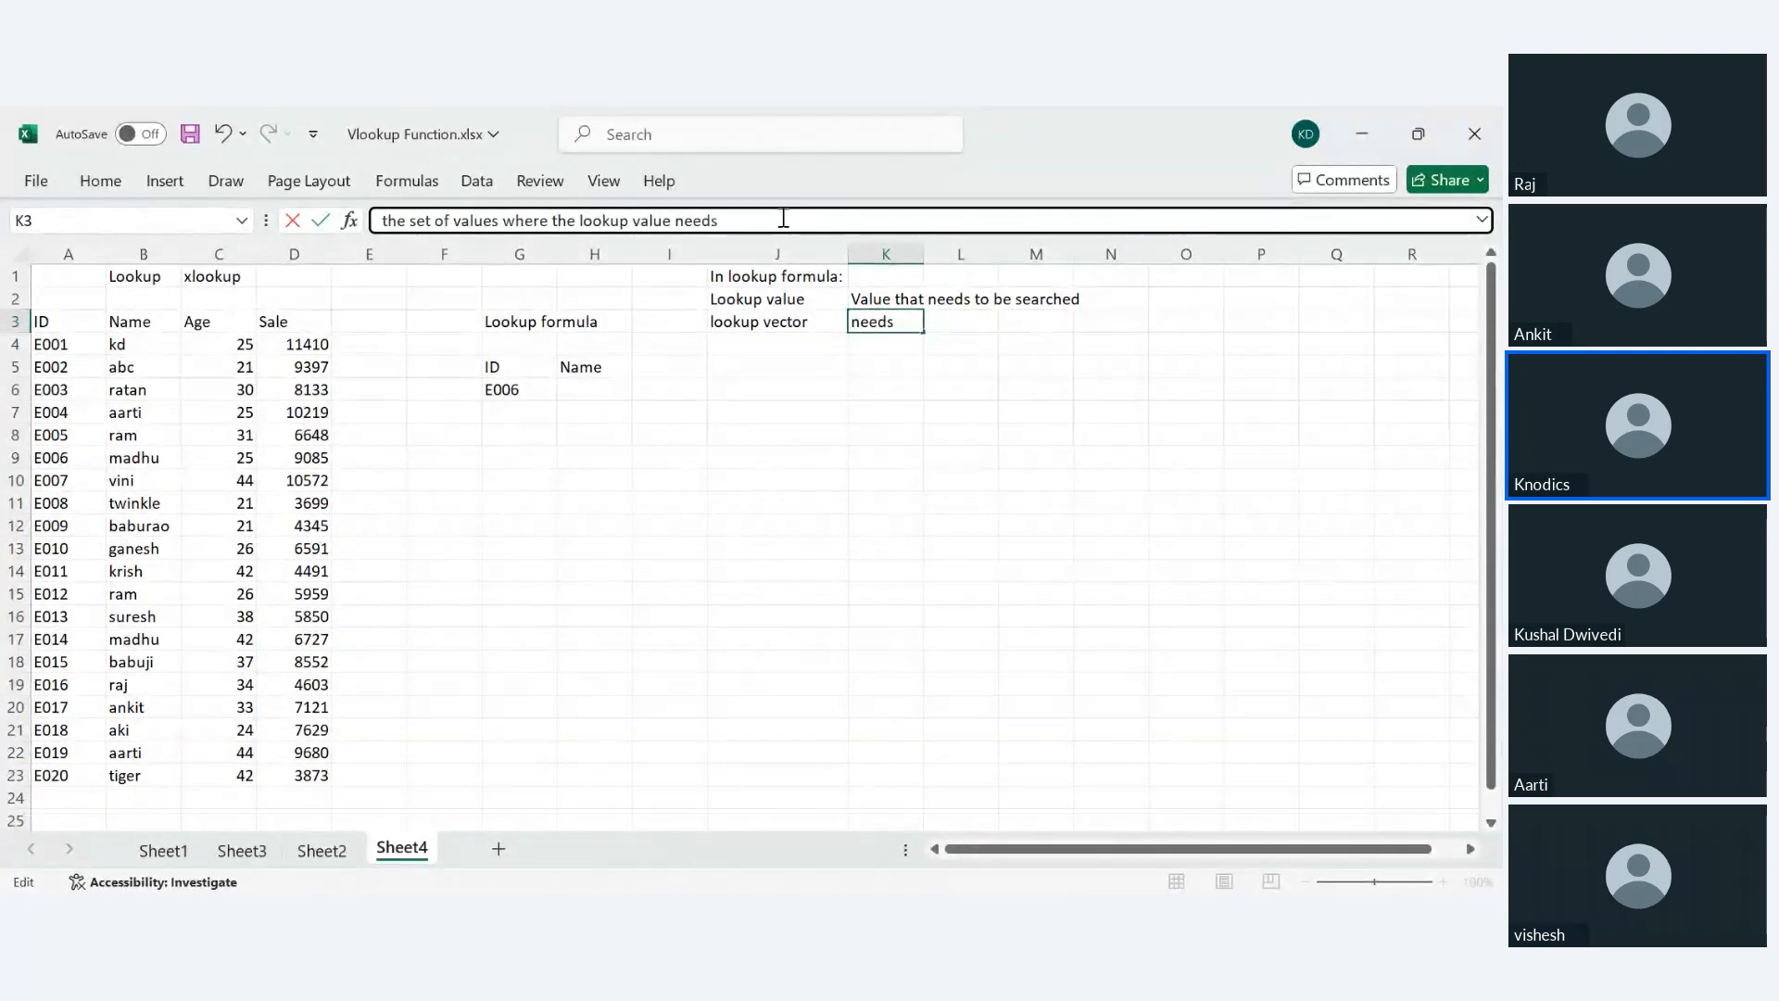
{"action": "type", "text": " to be searched"}
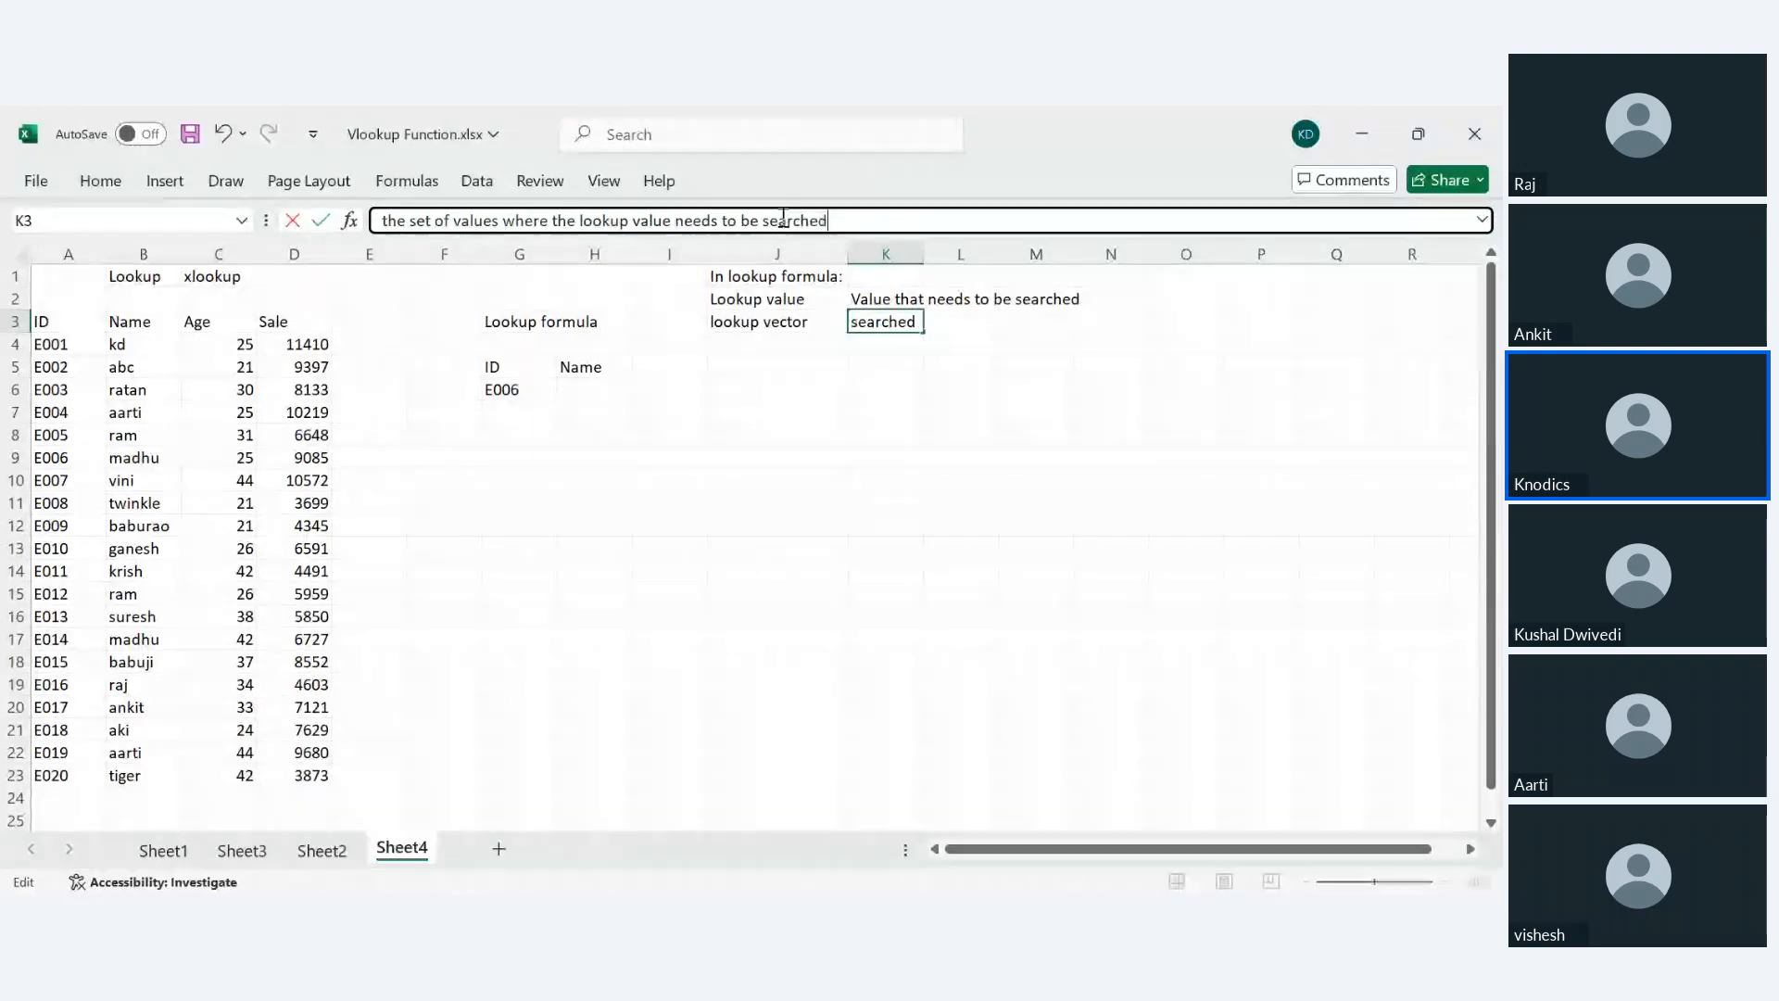
{"action": "key", "text": "Return"}
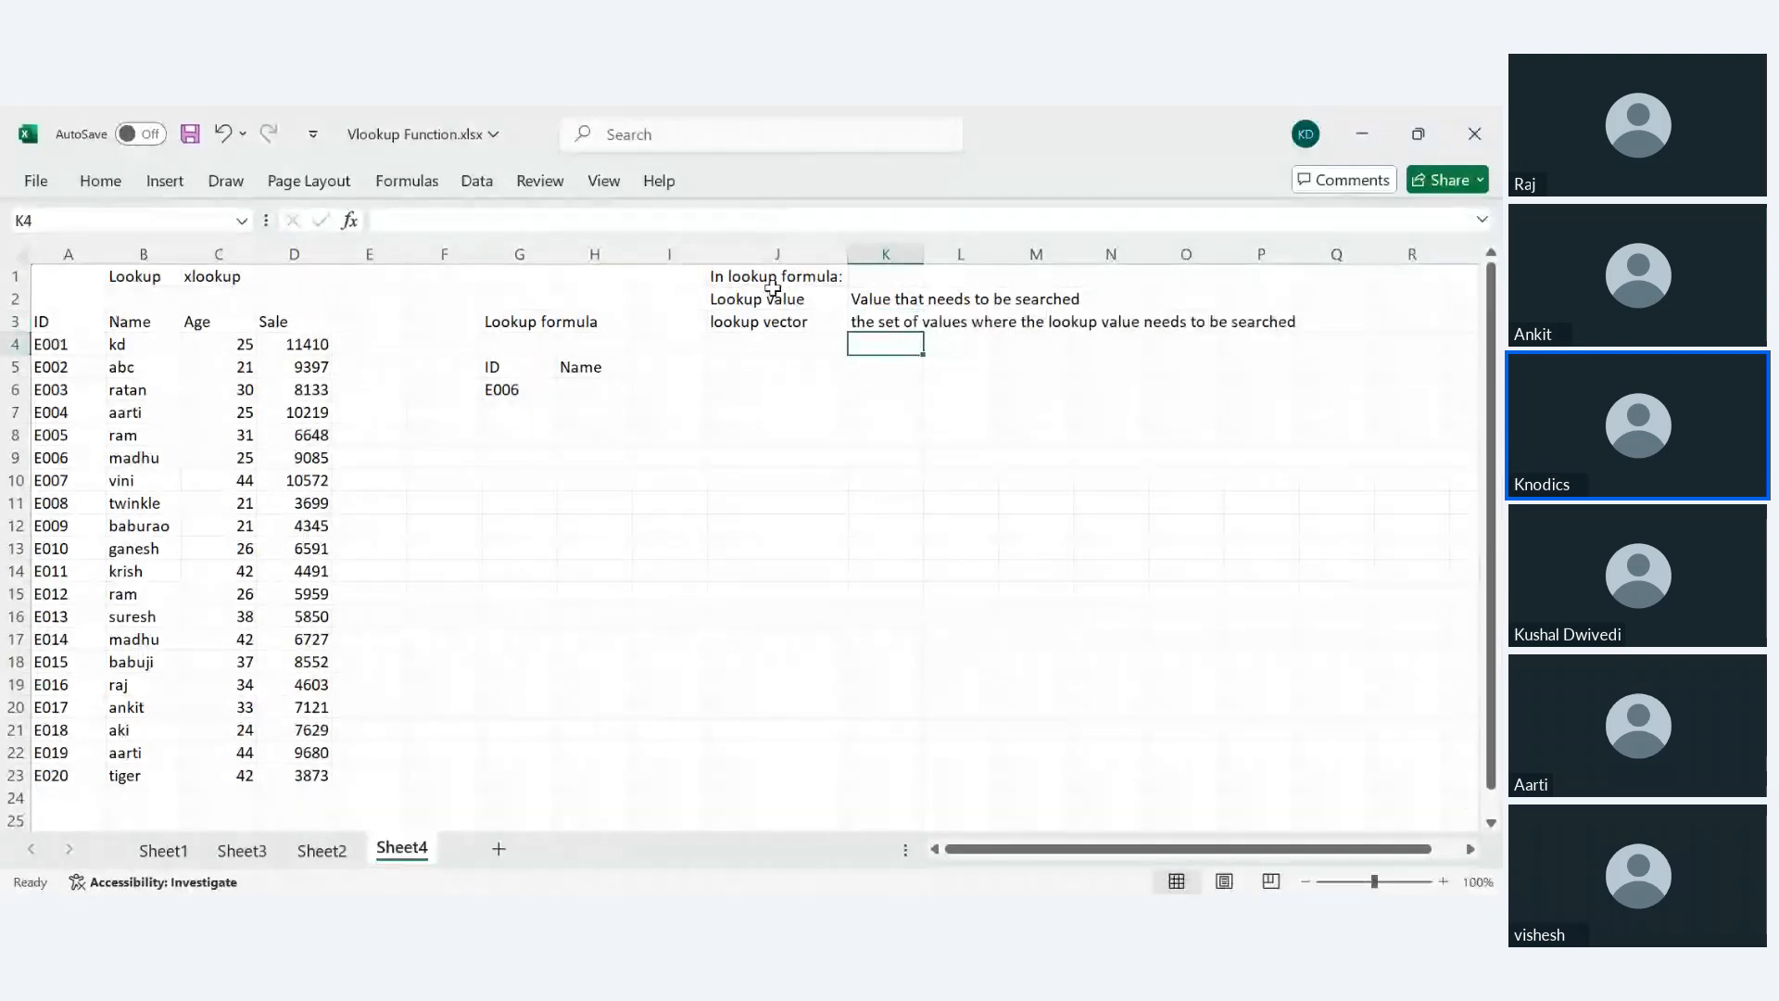
{"action": "left_click", "coordinate": [773, 293]}
{"action": "left_click", "coordinate": [795, 323]}
{"action": "left_click", "coordinate": [895, 324]}
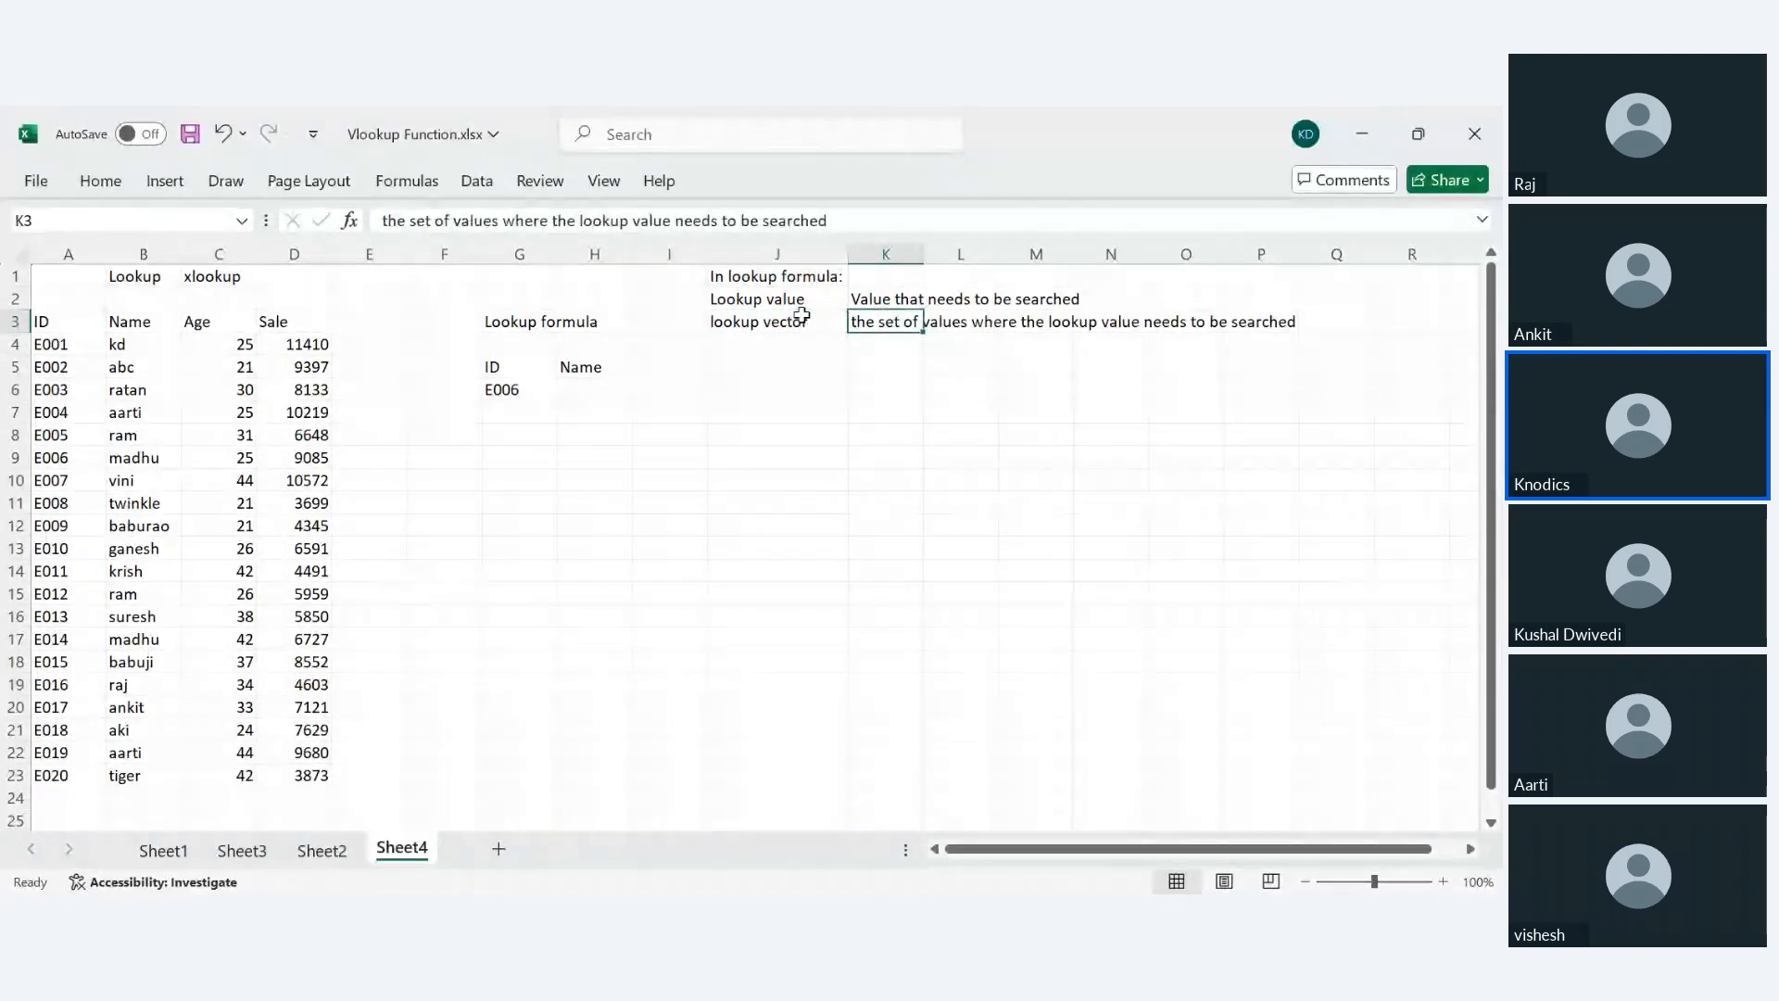
{"action": "left_click", "coordinate": [790, 315]}
{"action": "left_click", "coordinate": [783, 298]}
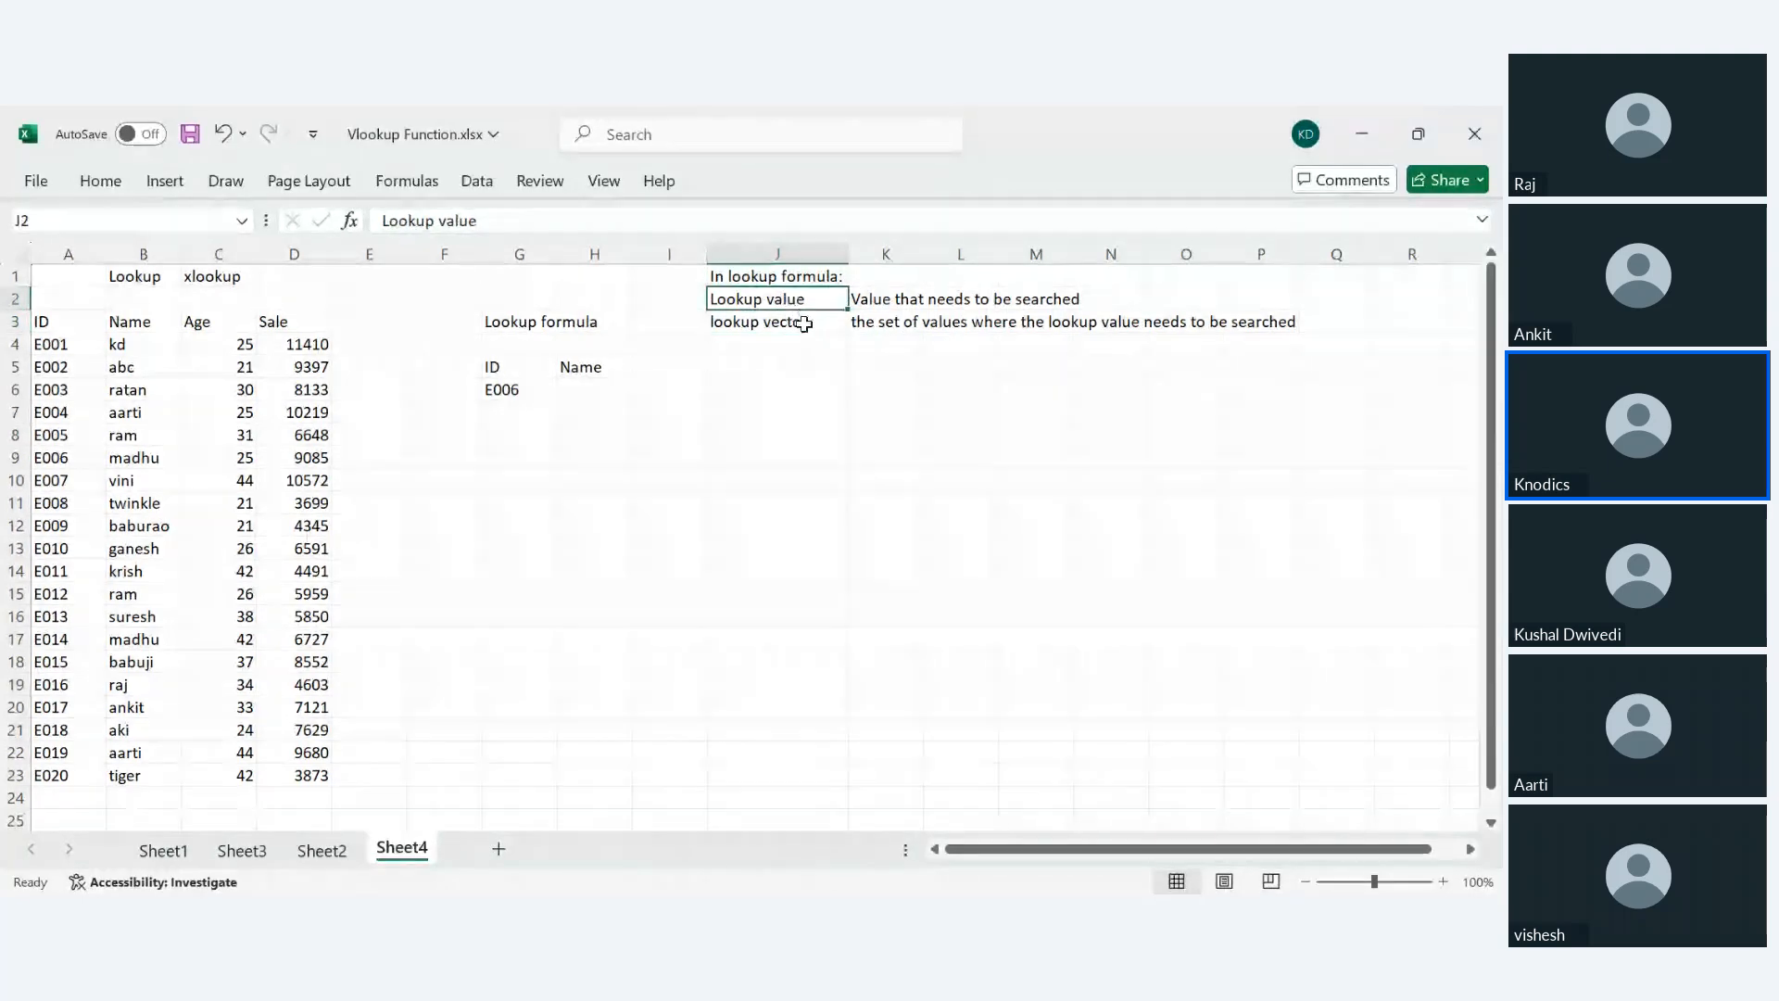
{"action": "left_click", "coordinate": [806, 324]}
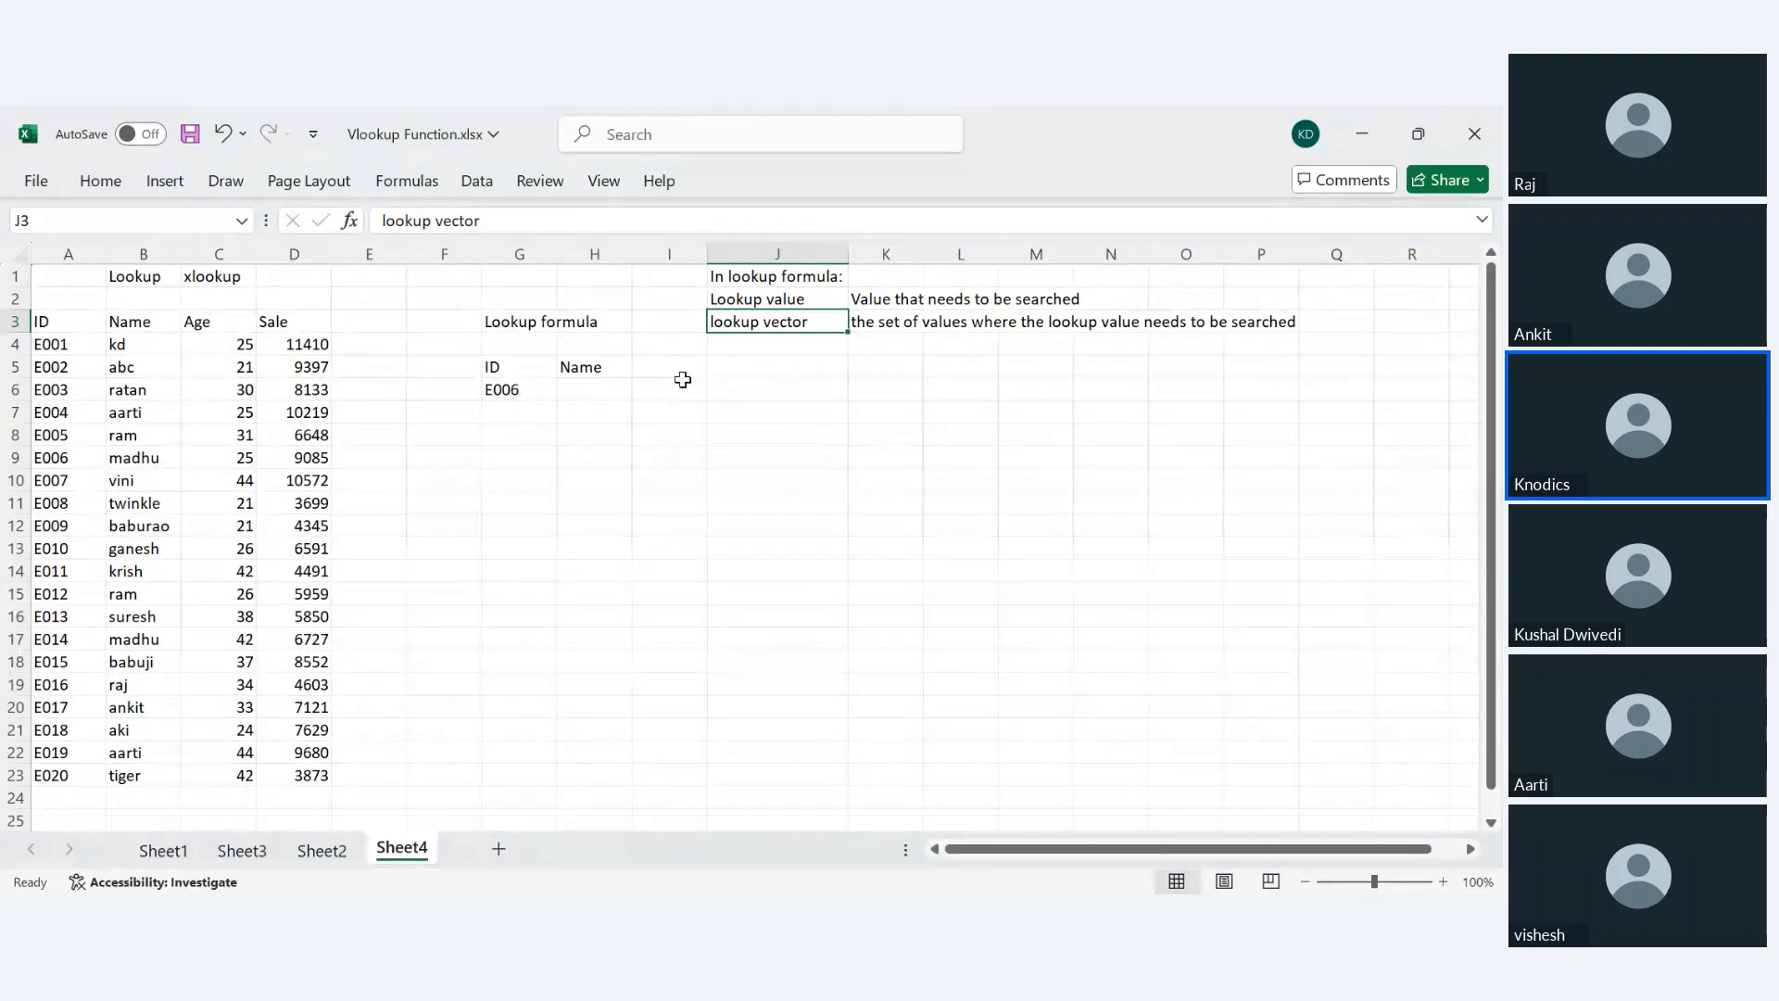
- Enter the label "result vector" in cell J4, below the lookup vector label
{"action": "left_click", "coordinate": [800, 346]}
{"action": "type", "text": "res"}
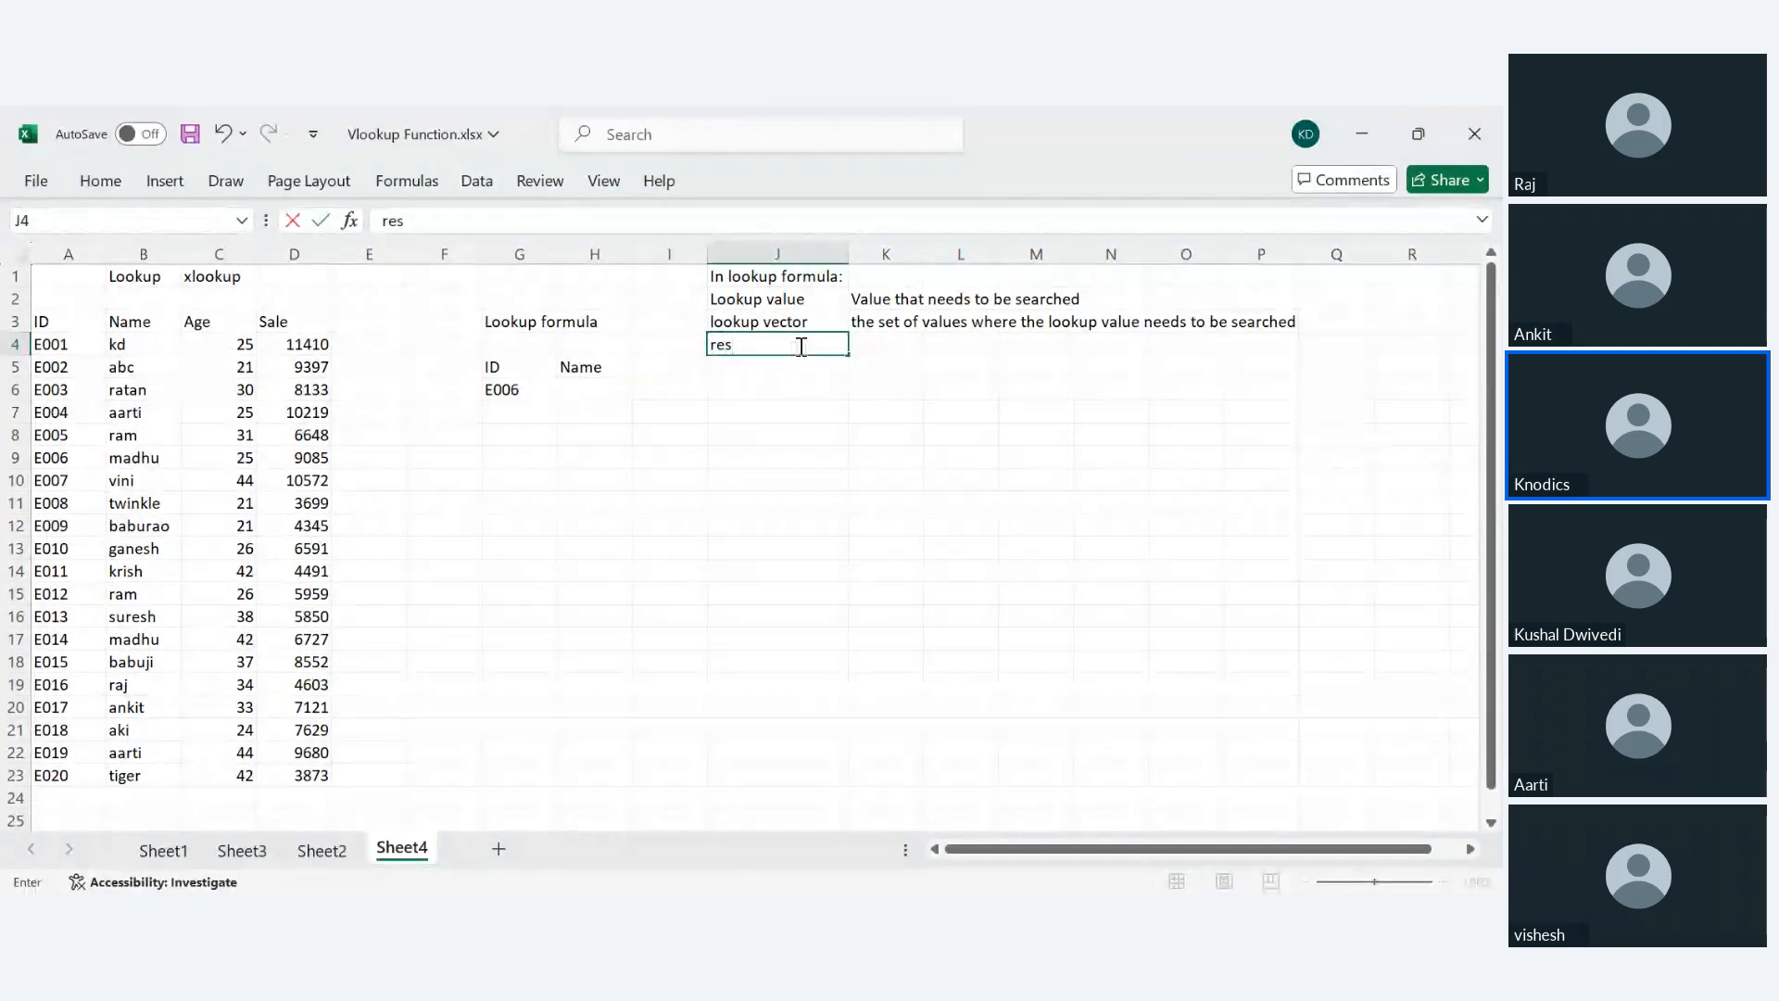
{"action": "type", "text": "ult vector"}
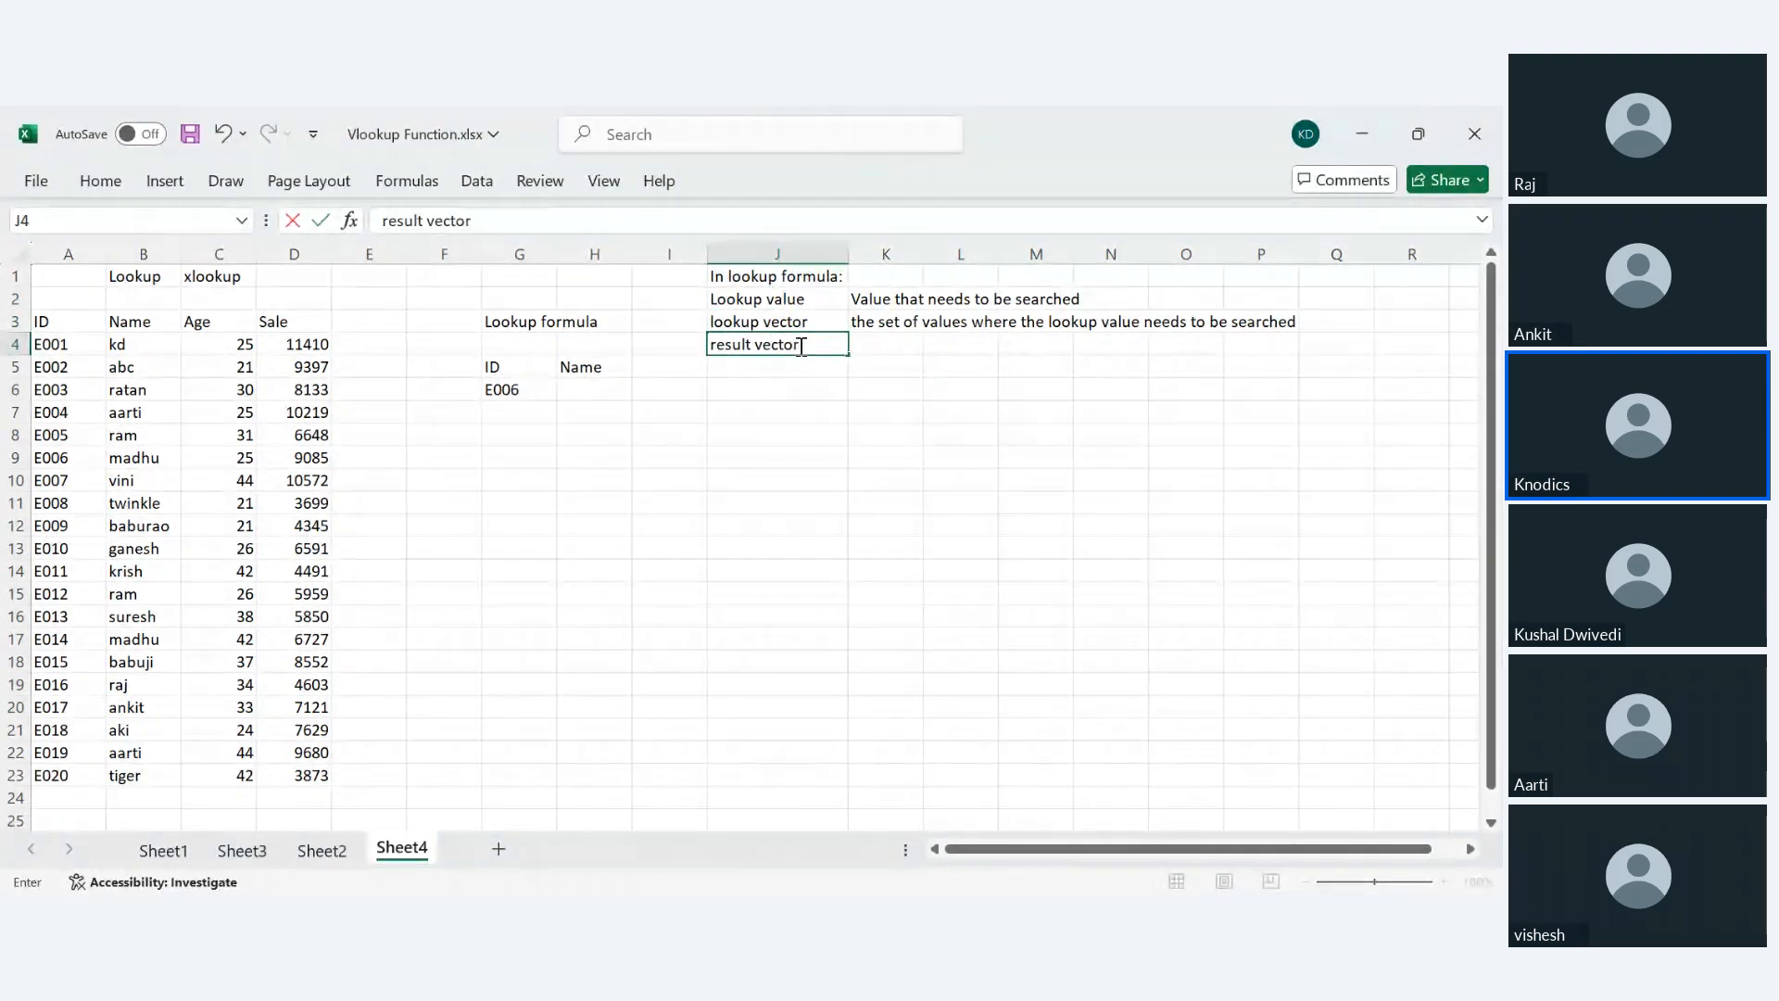
{"action": "key", "text": "ctrl+Return"}
- Describe the result vector in cell K4 as "Corresponding value in the list"
{"action": "key", "text": "Tab"}
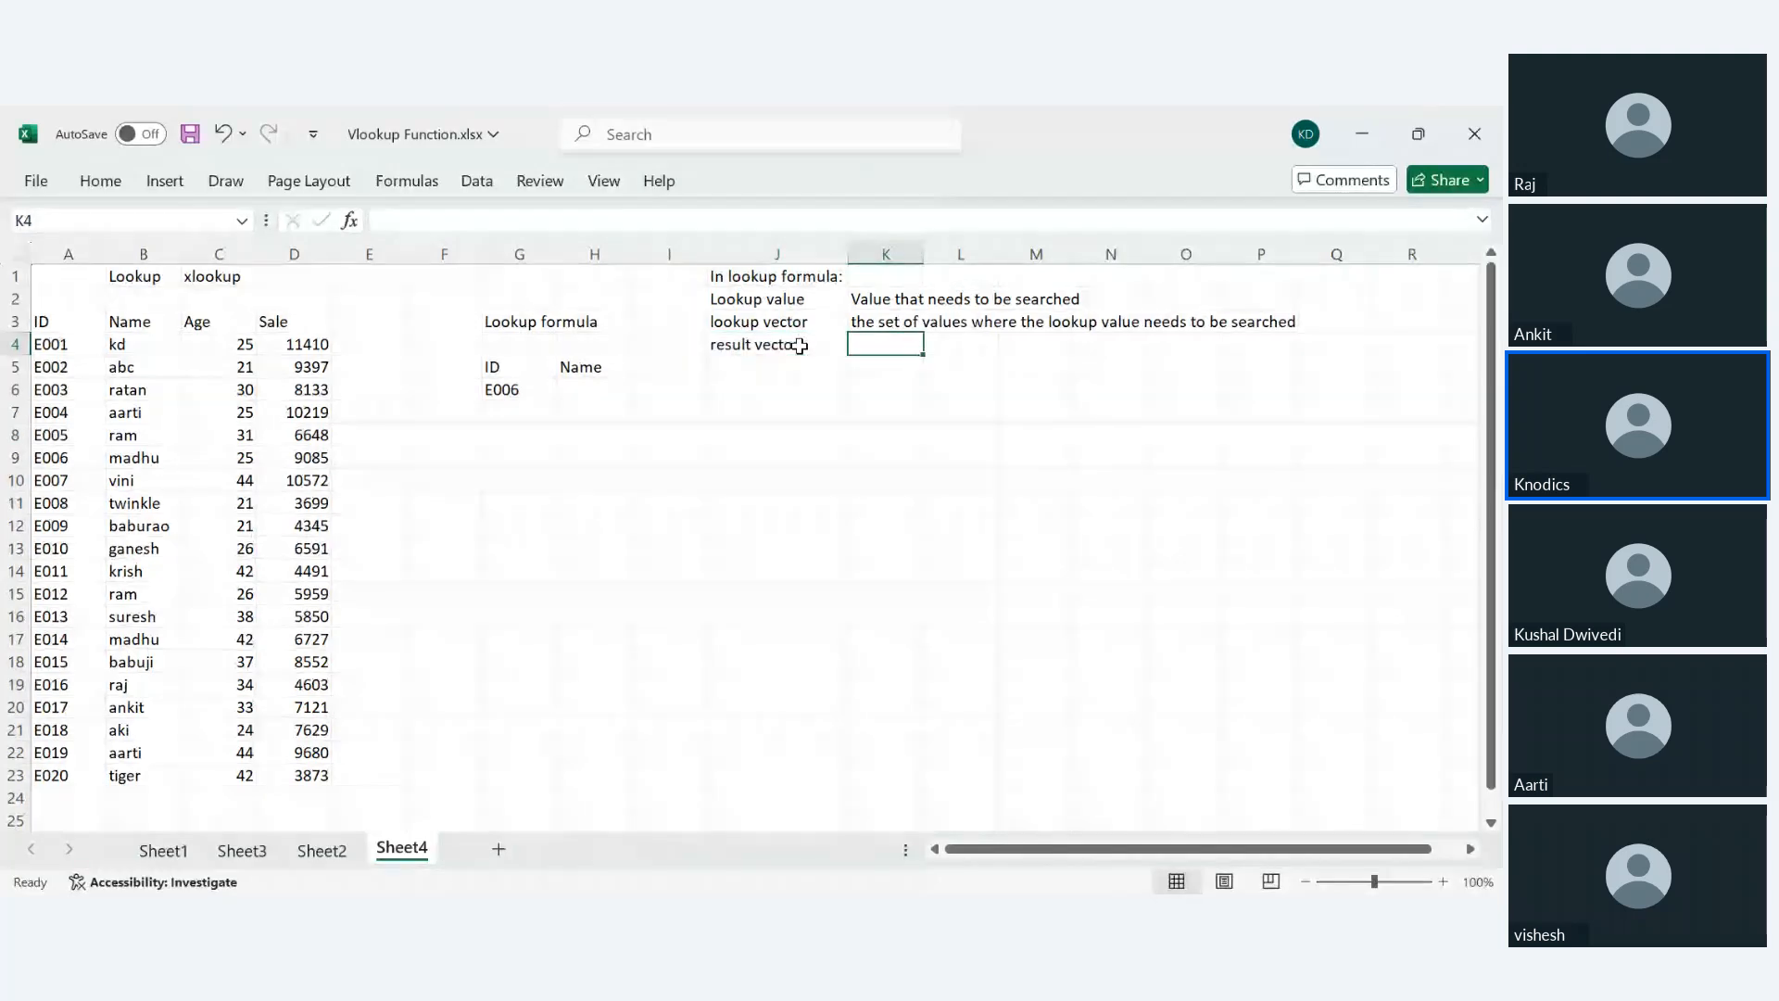
{"action": "type", "text": "Corresp"}
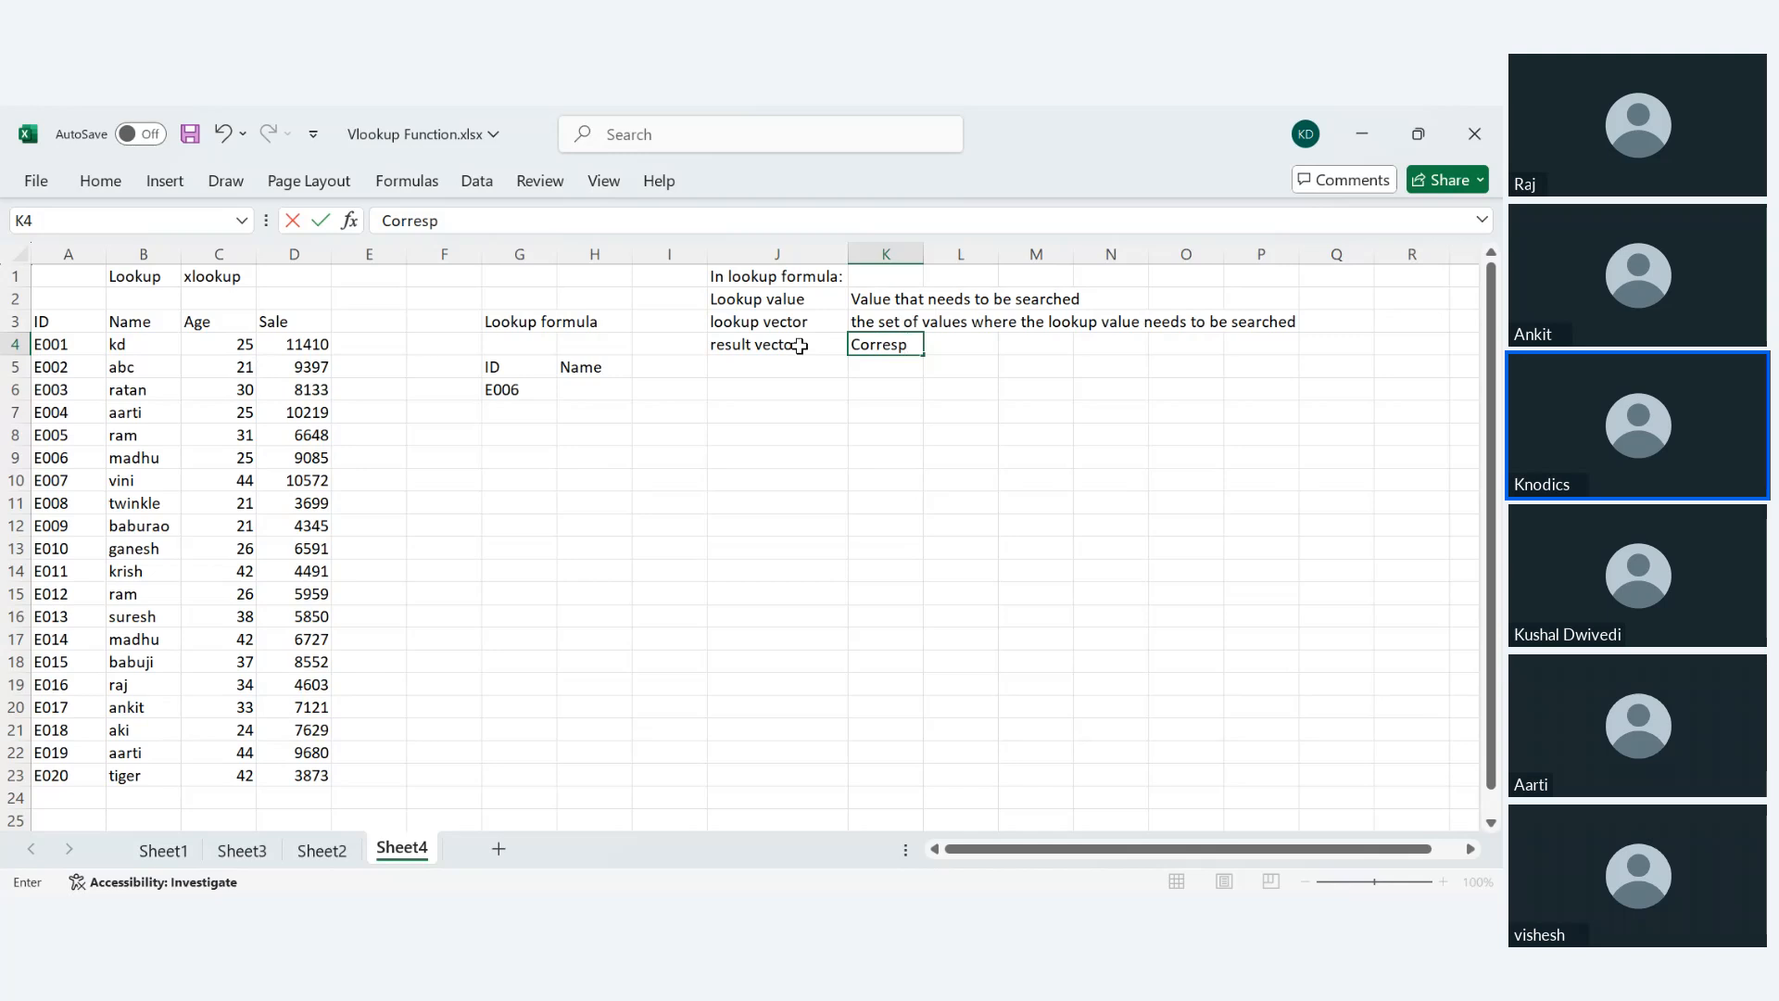
{"action": "type", "text": "onding "}
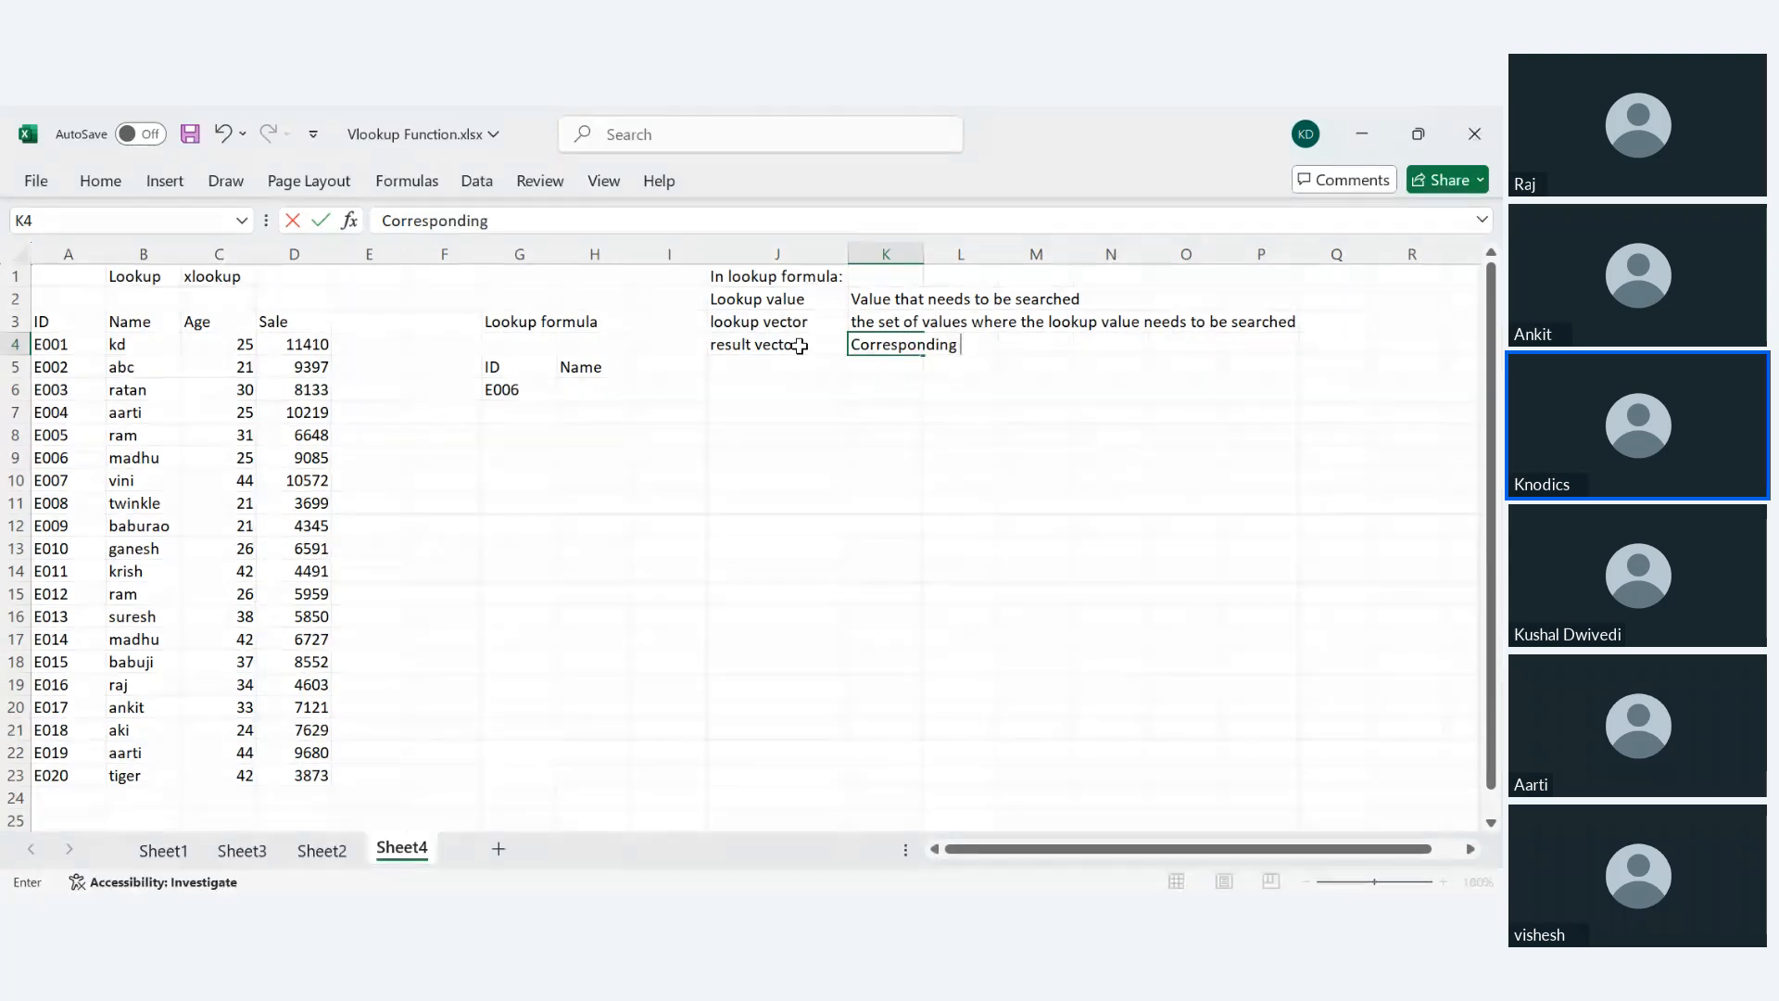
{"action": "type", "text": "value in th"}
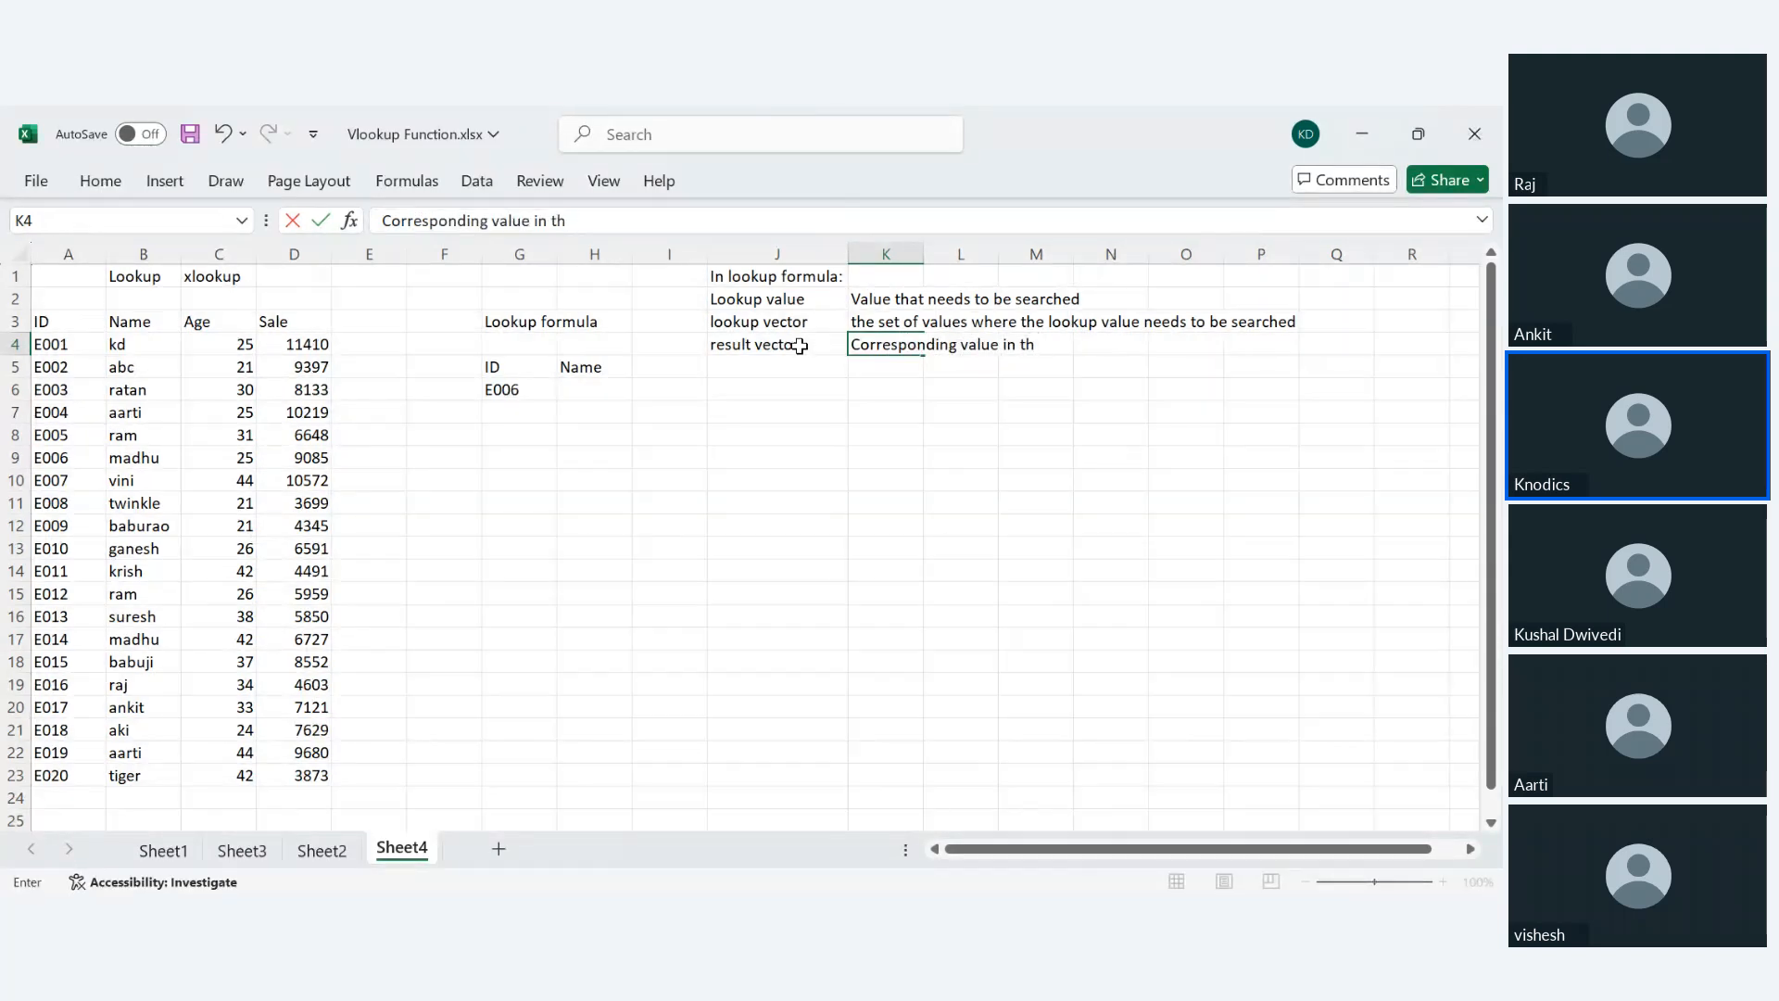
{"action": "type", "text": "e ksit"}
{"action": "key", "text": "Return"}
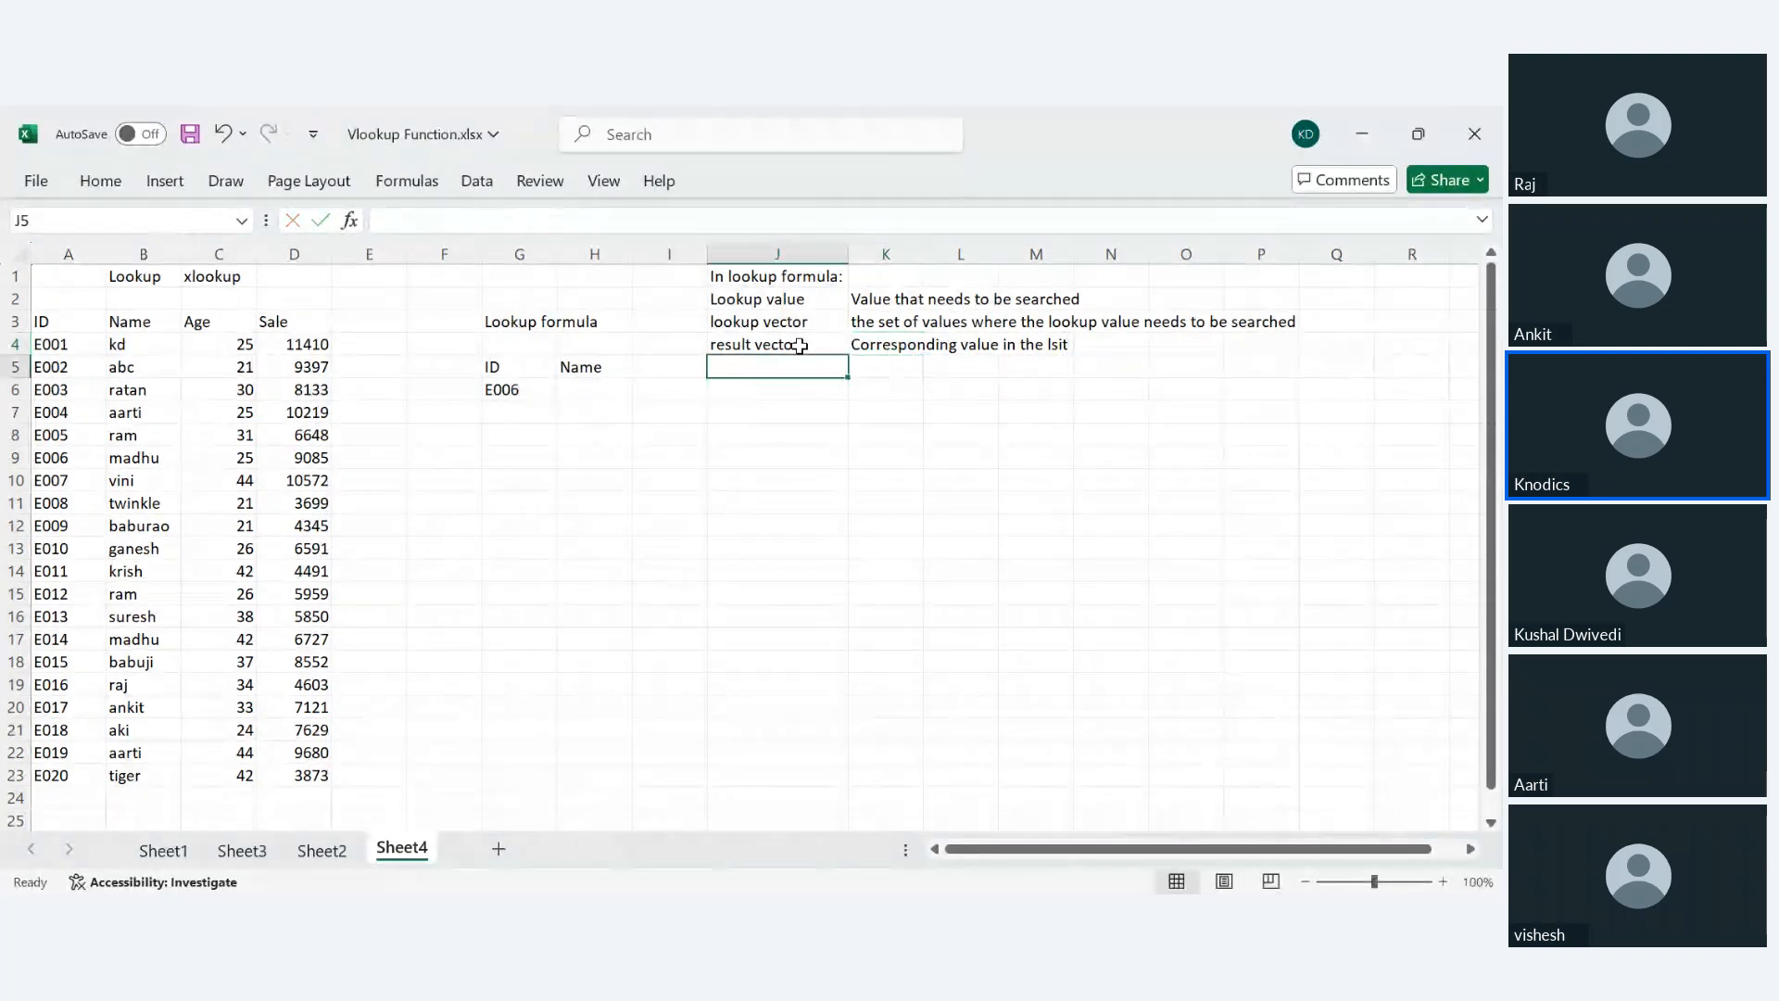
{"action": "double_click", "coordinate": [799, 345]}
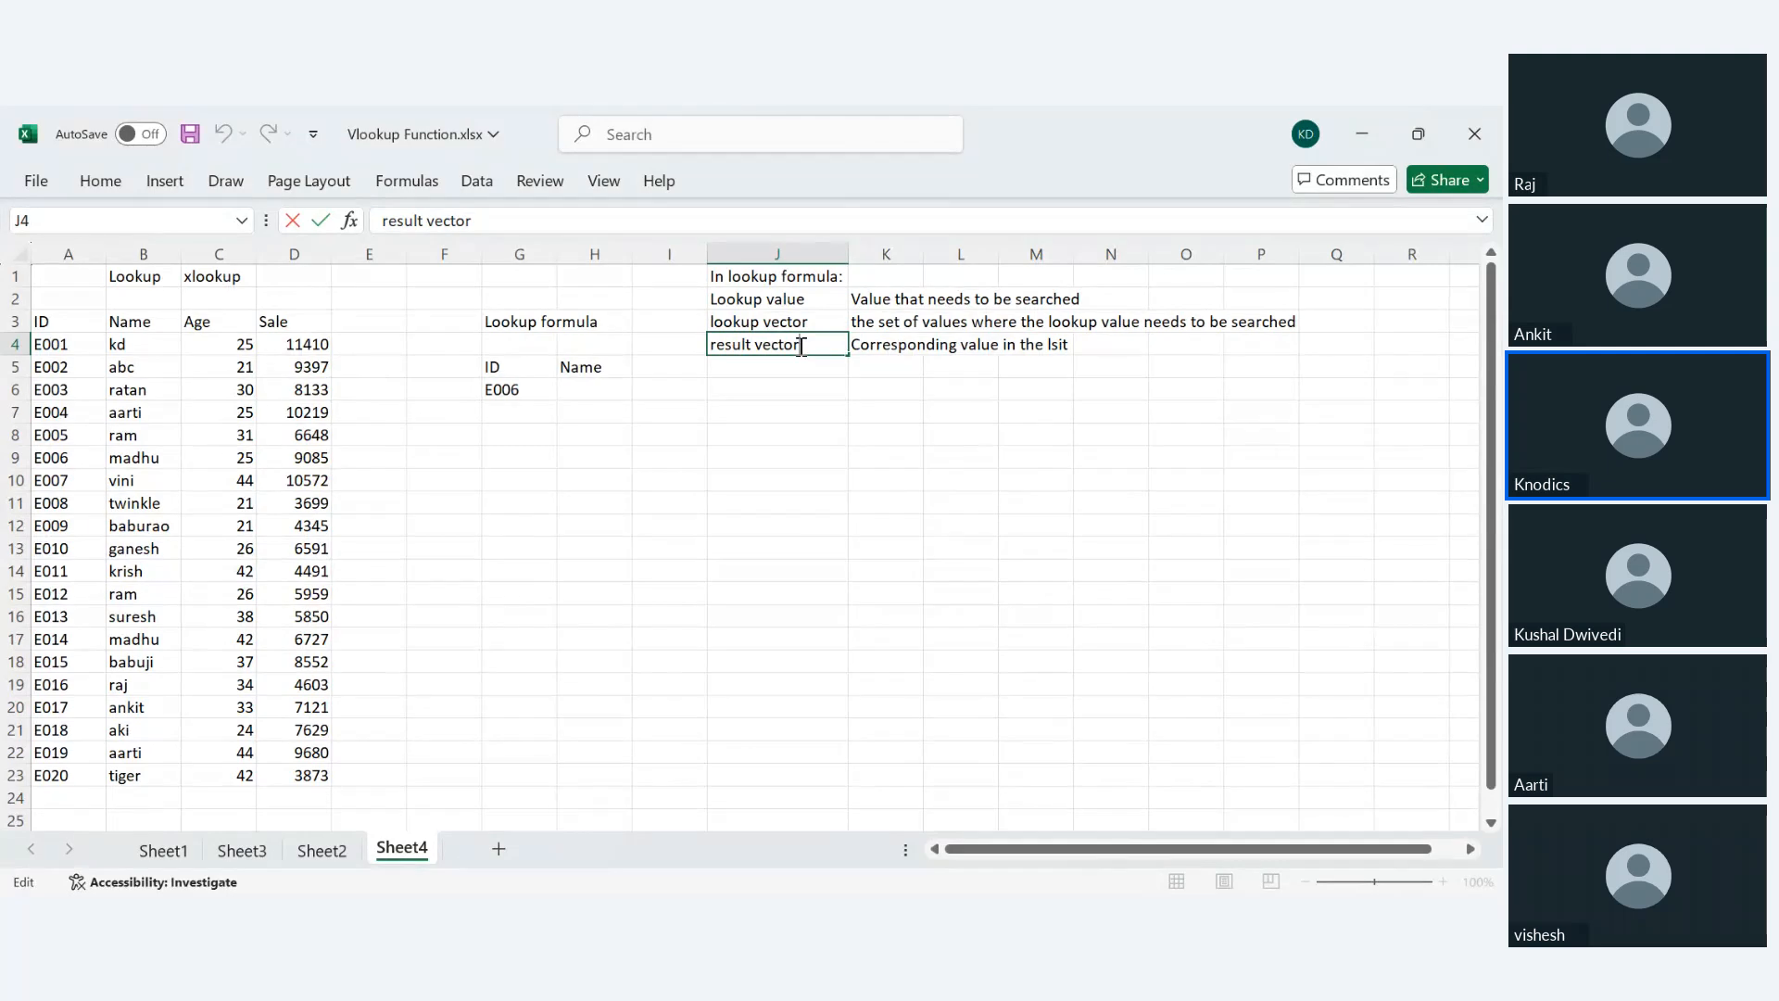
{"action": "double_click", "coordinate": [904, 344]}
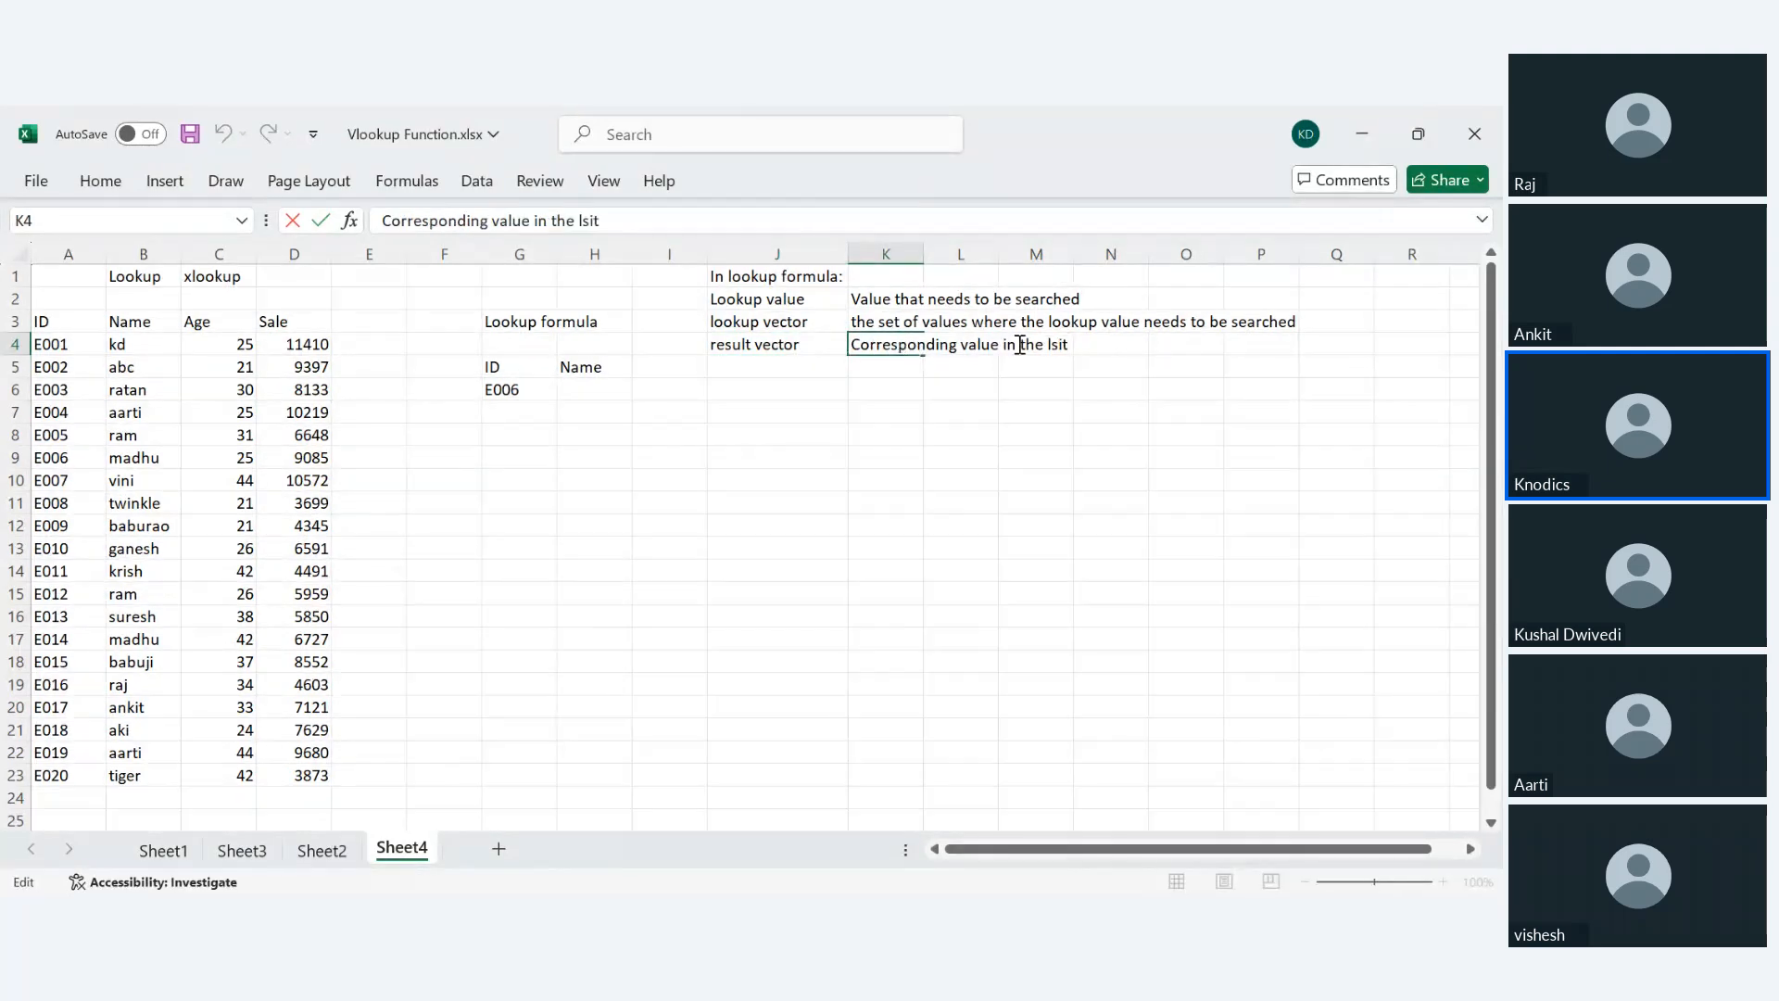
{"action": "key", "text": "Return"}
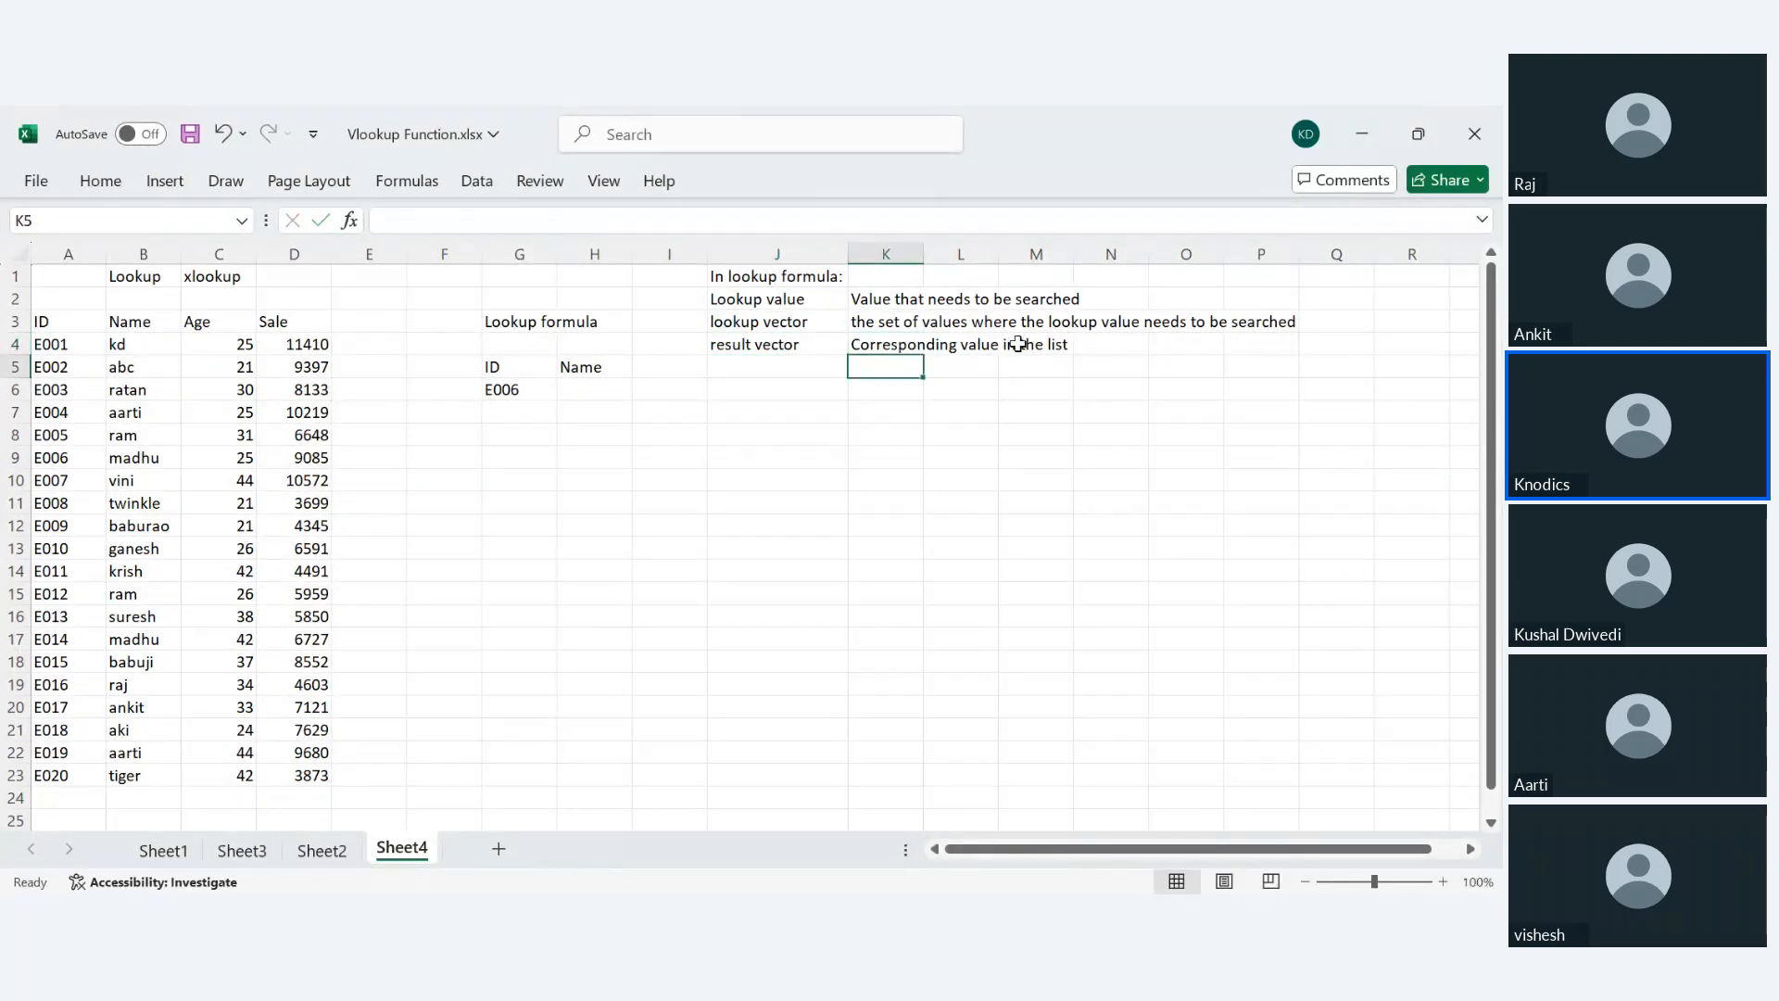
{"action": "left_click_drag", "start_coordinate": [799, 298], "coordinate": [808, 349]}
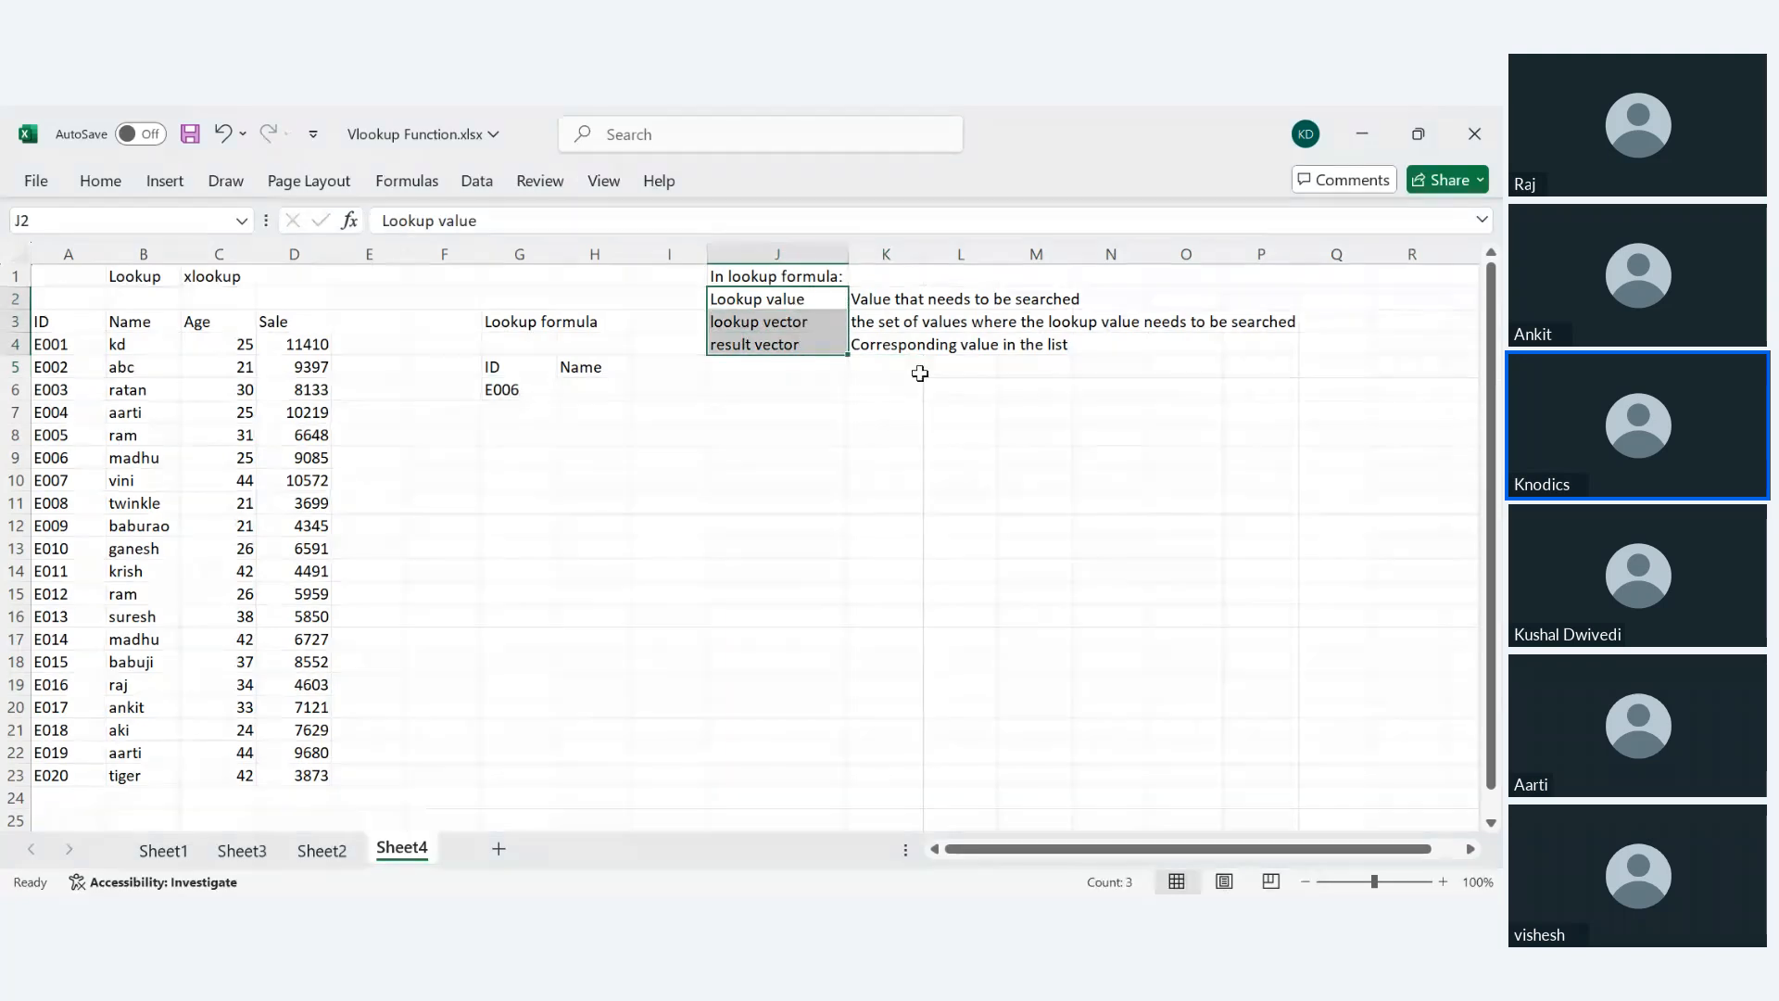
{"action": "left_click", "coordinate": [1014, 374]}
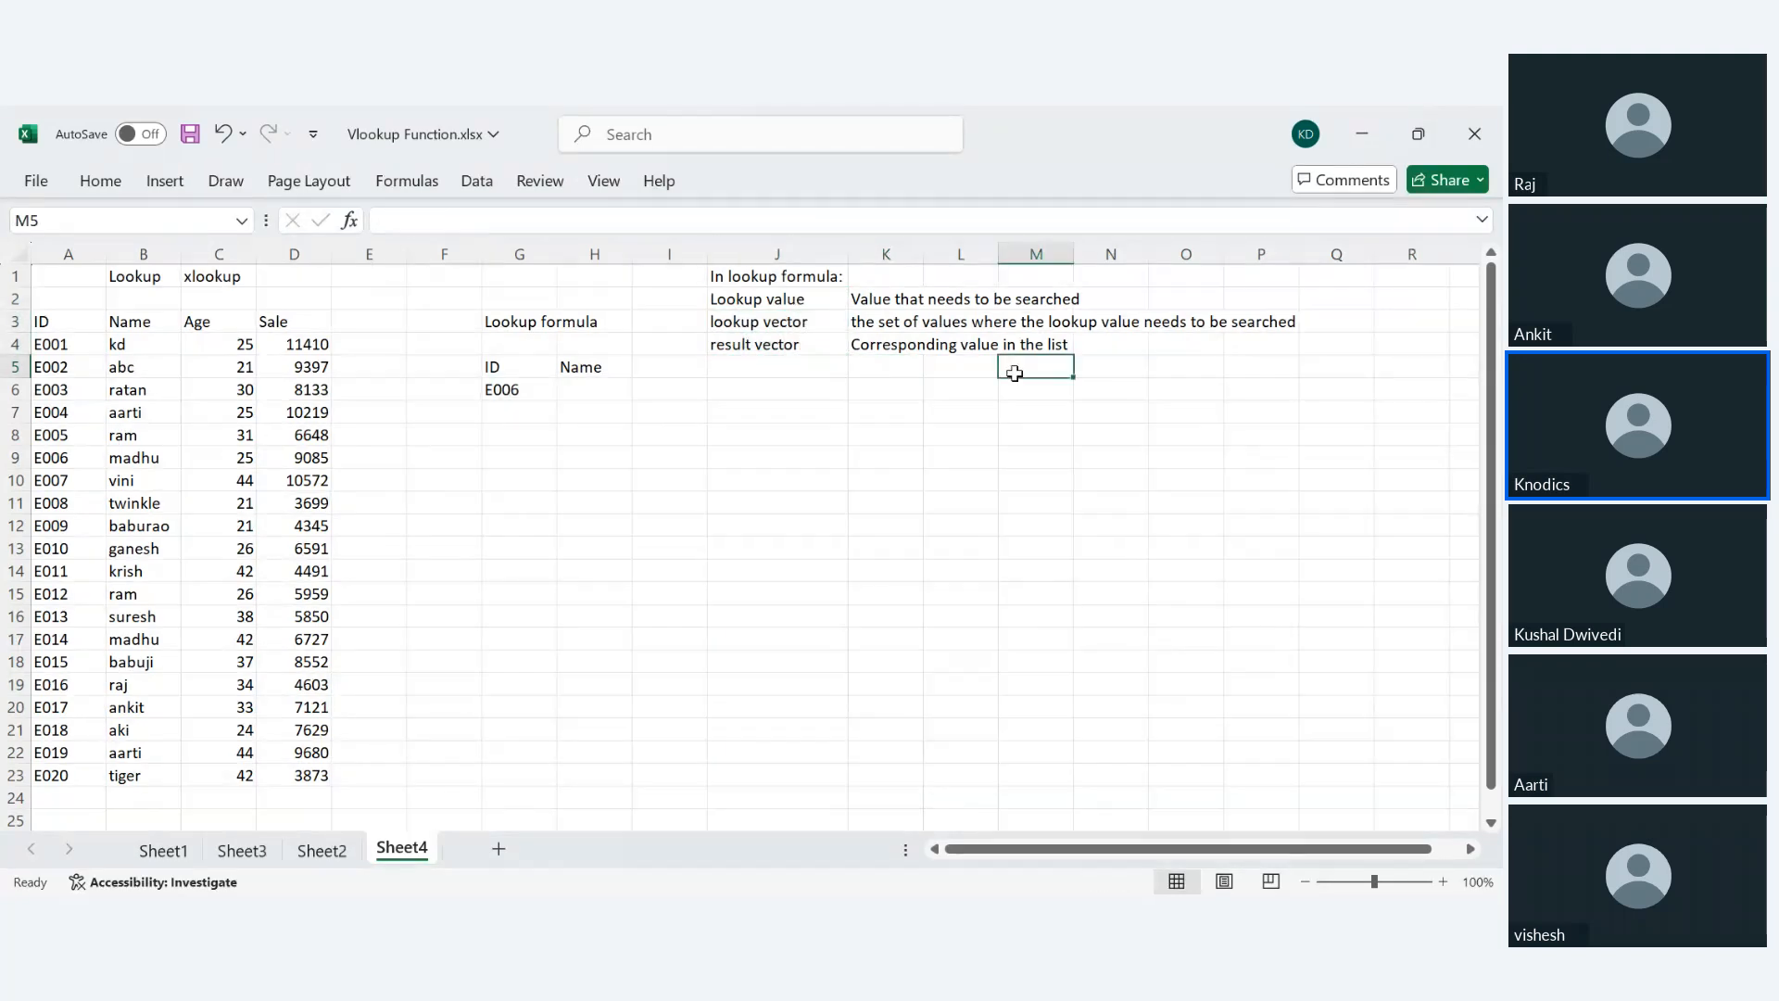
{"action": "left_click", "coordinate": [589, 389]}
{"action": "type", "text": "="}
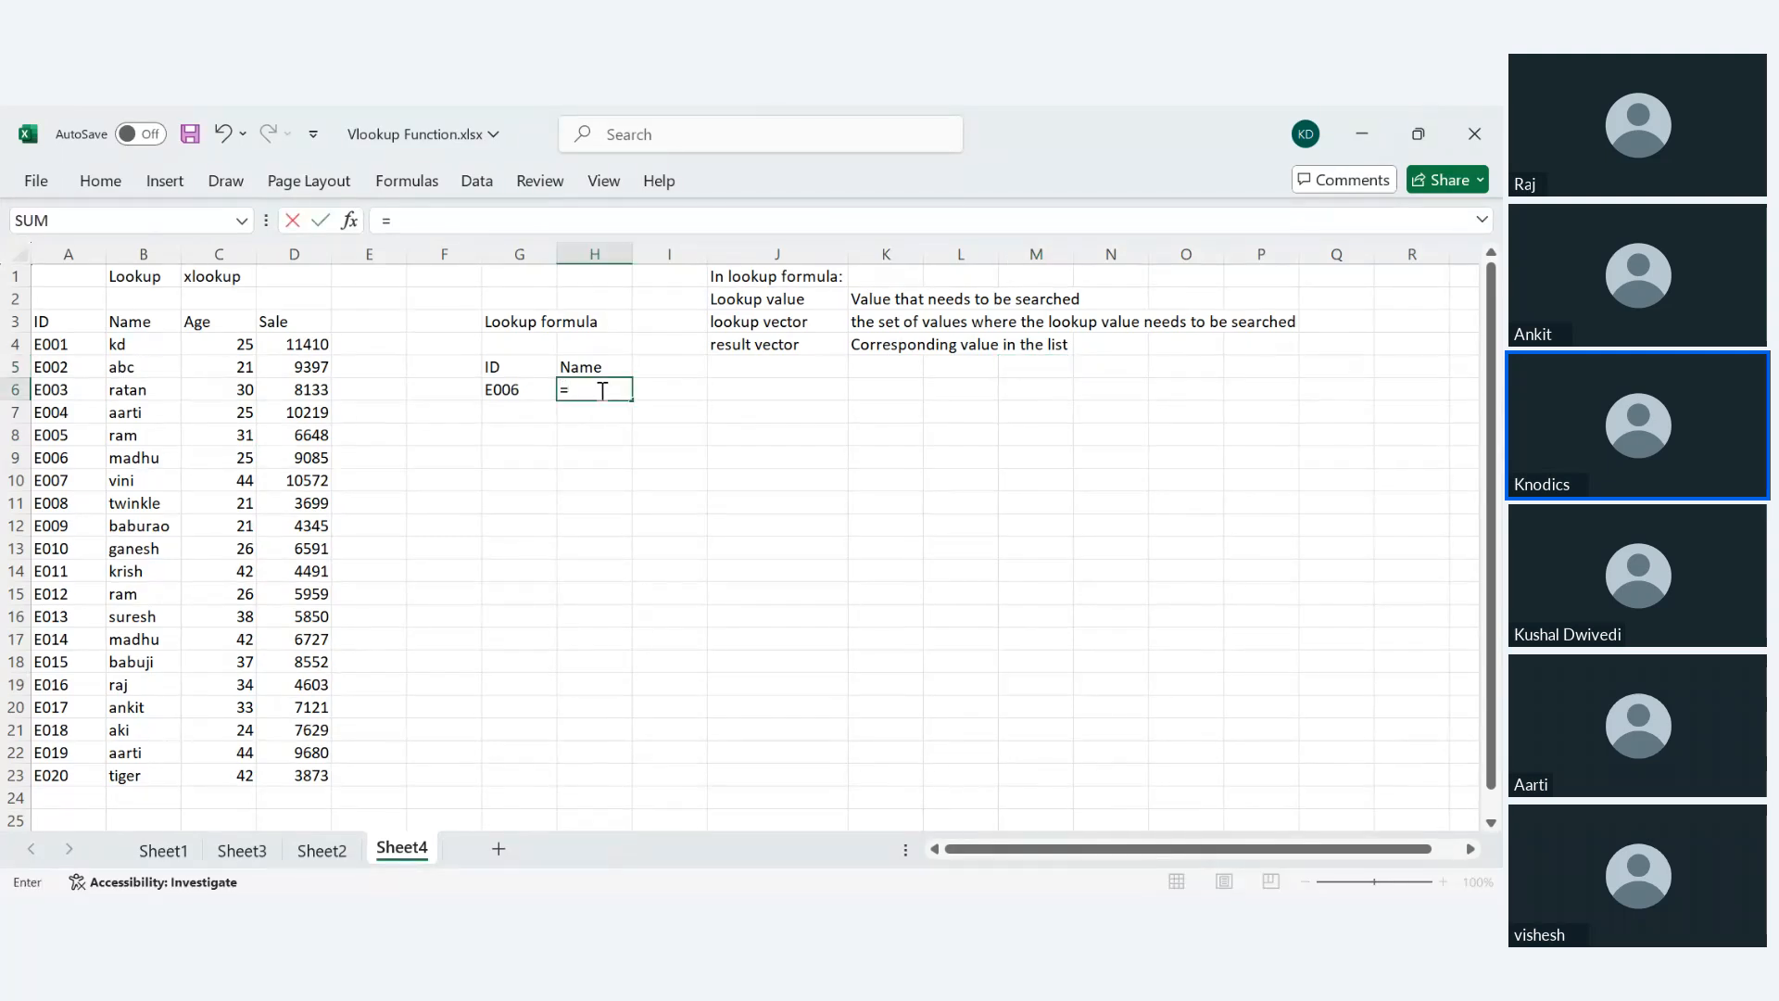
{"action": "type", "text": "lookup("}
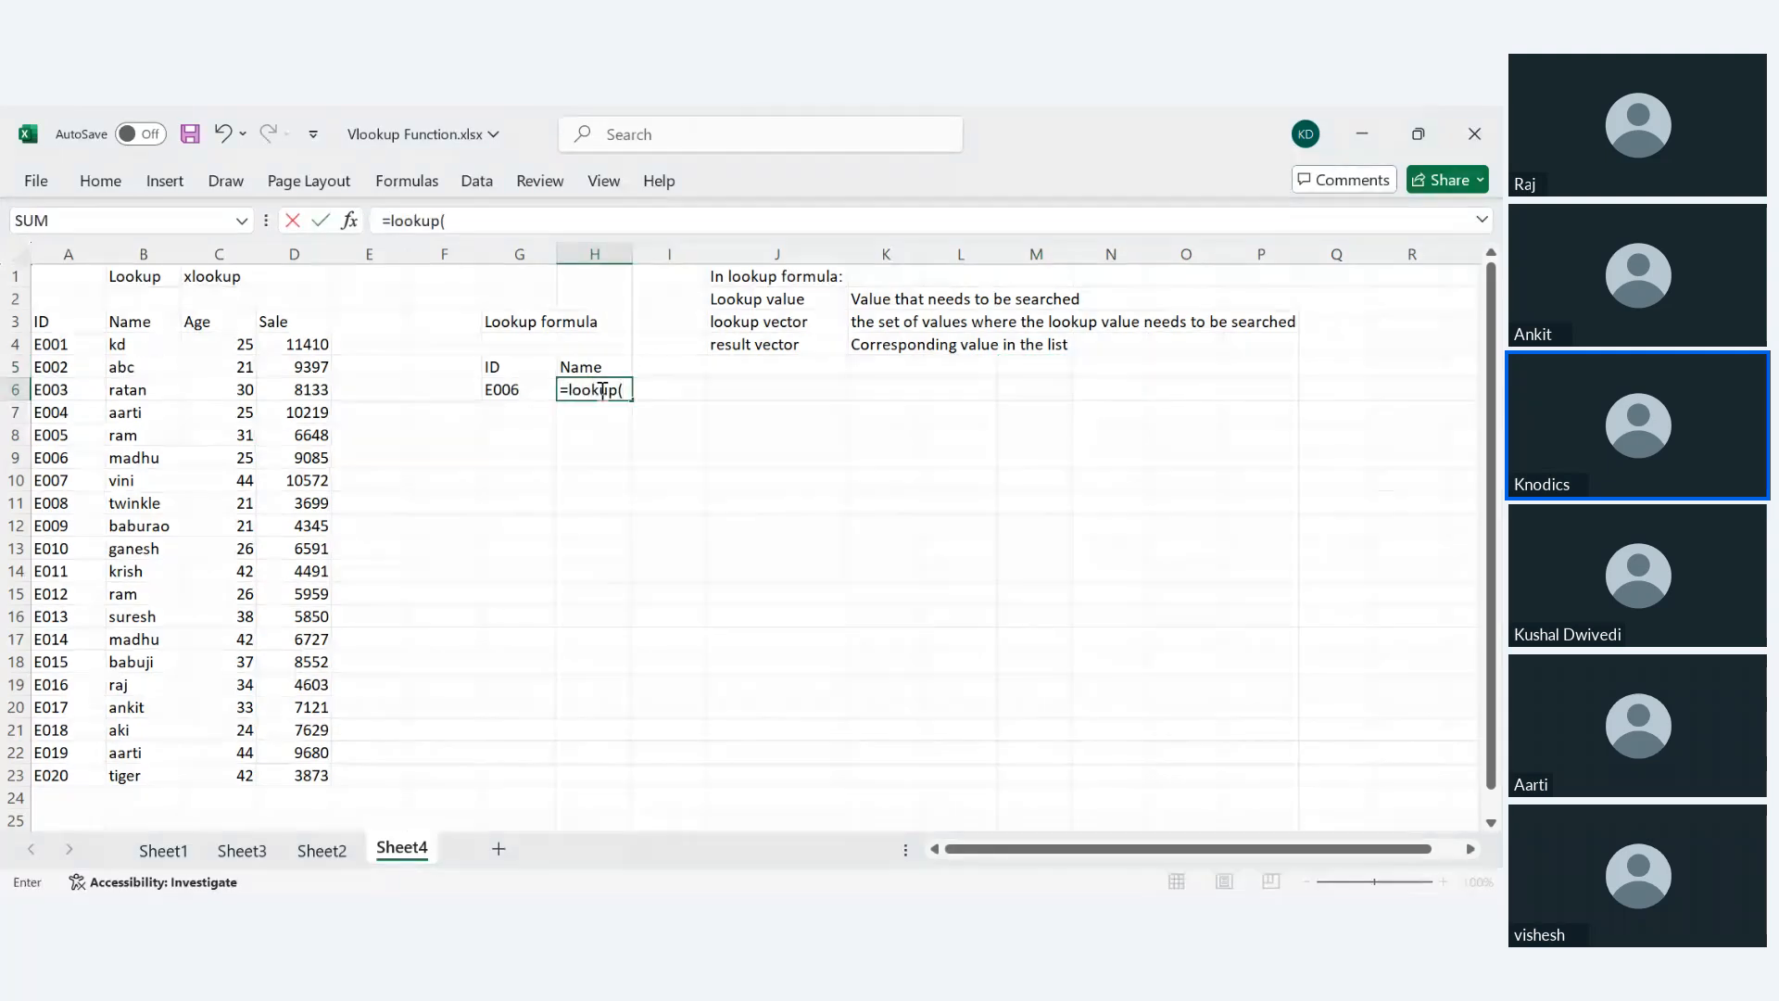
{"action": "left_click", "coordinate": [510, 389]}
{"action": "type", "text": ","}
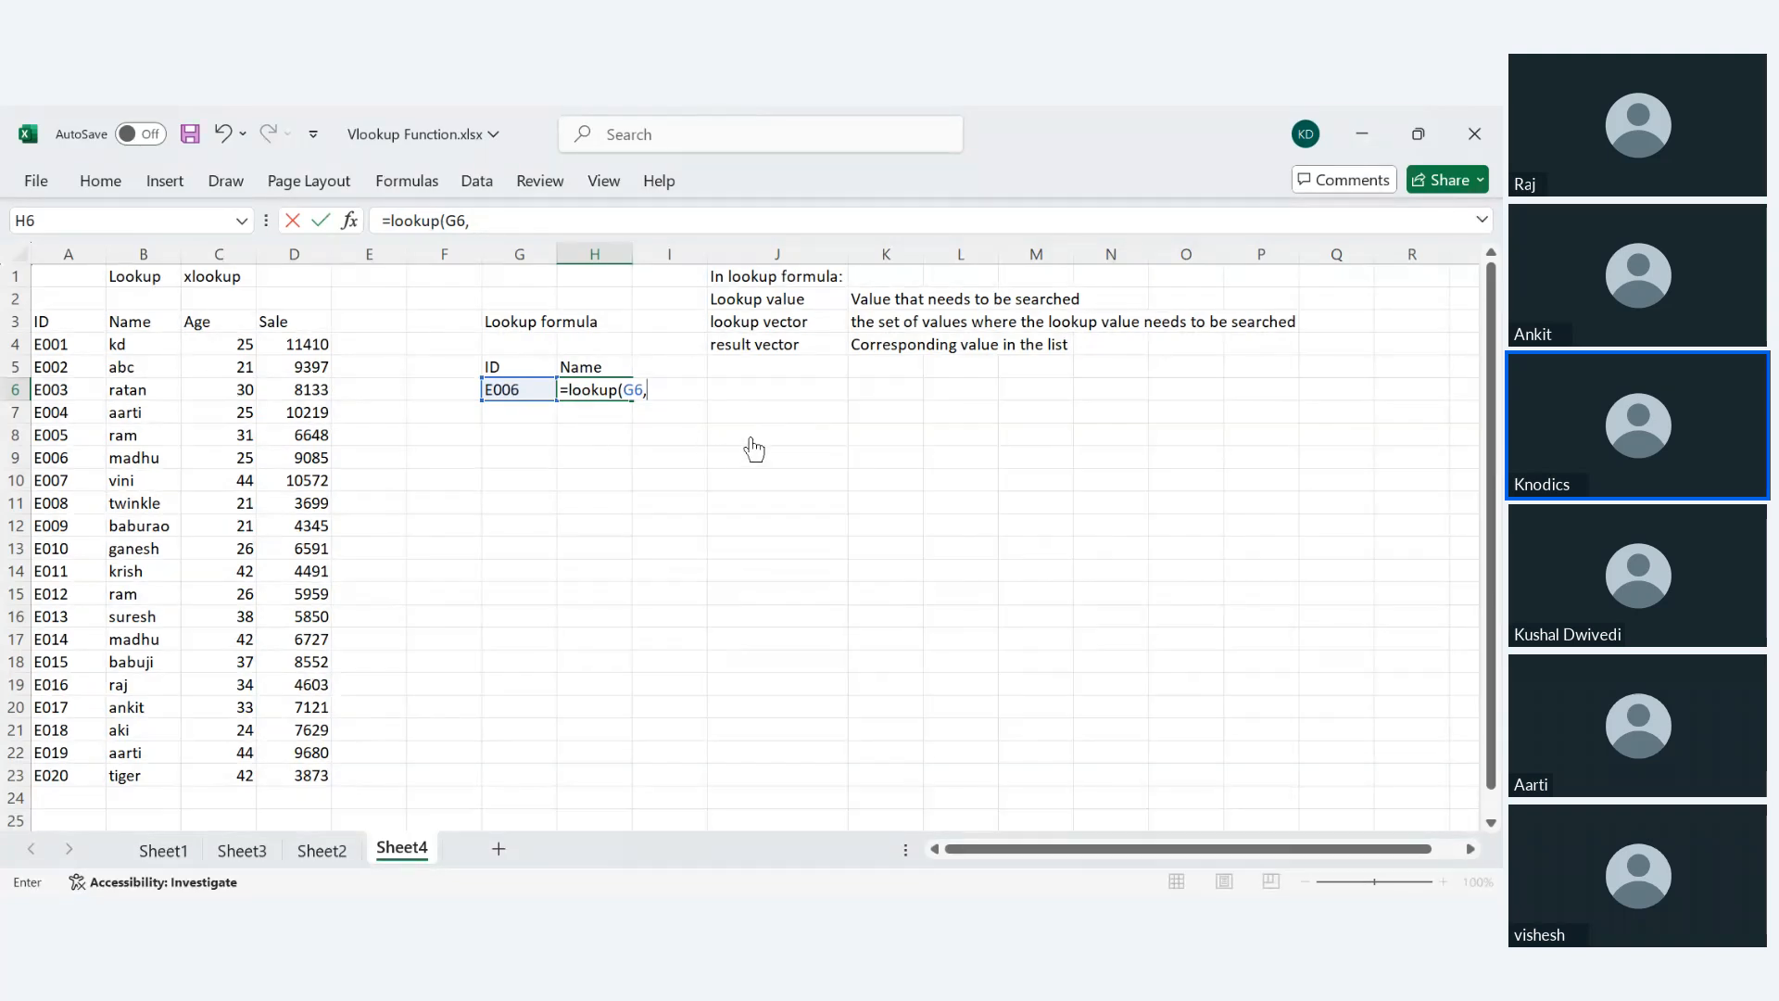
{"action": "key", "text": "Escape"}
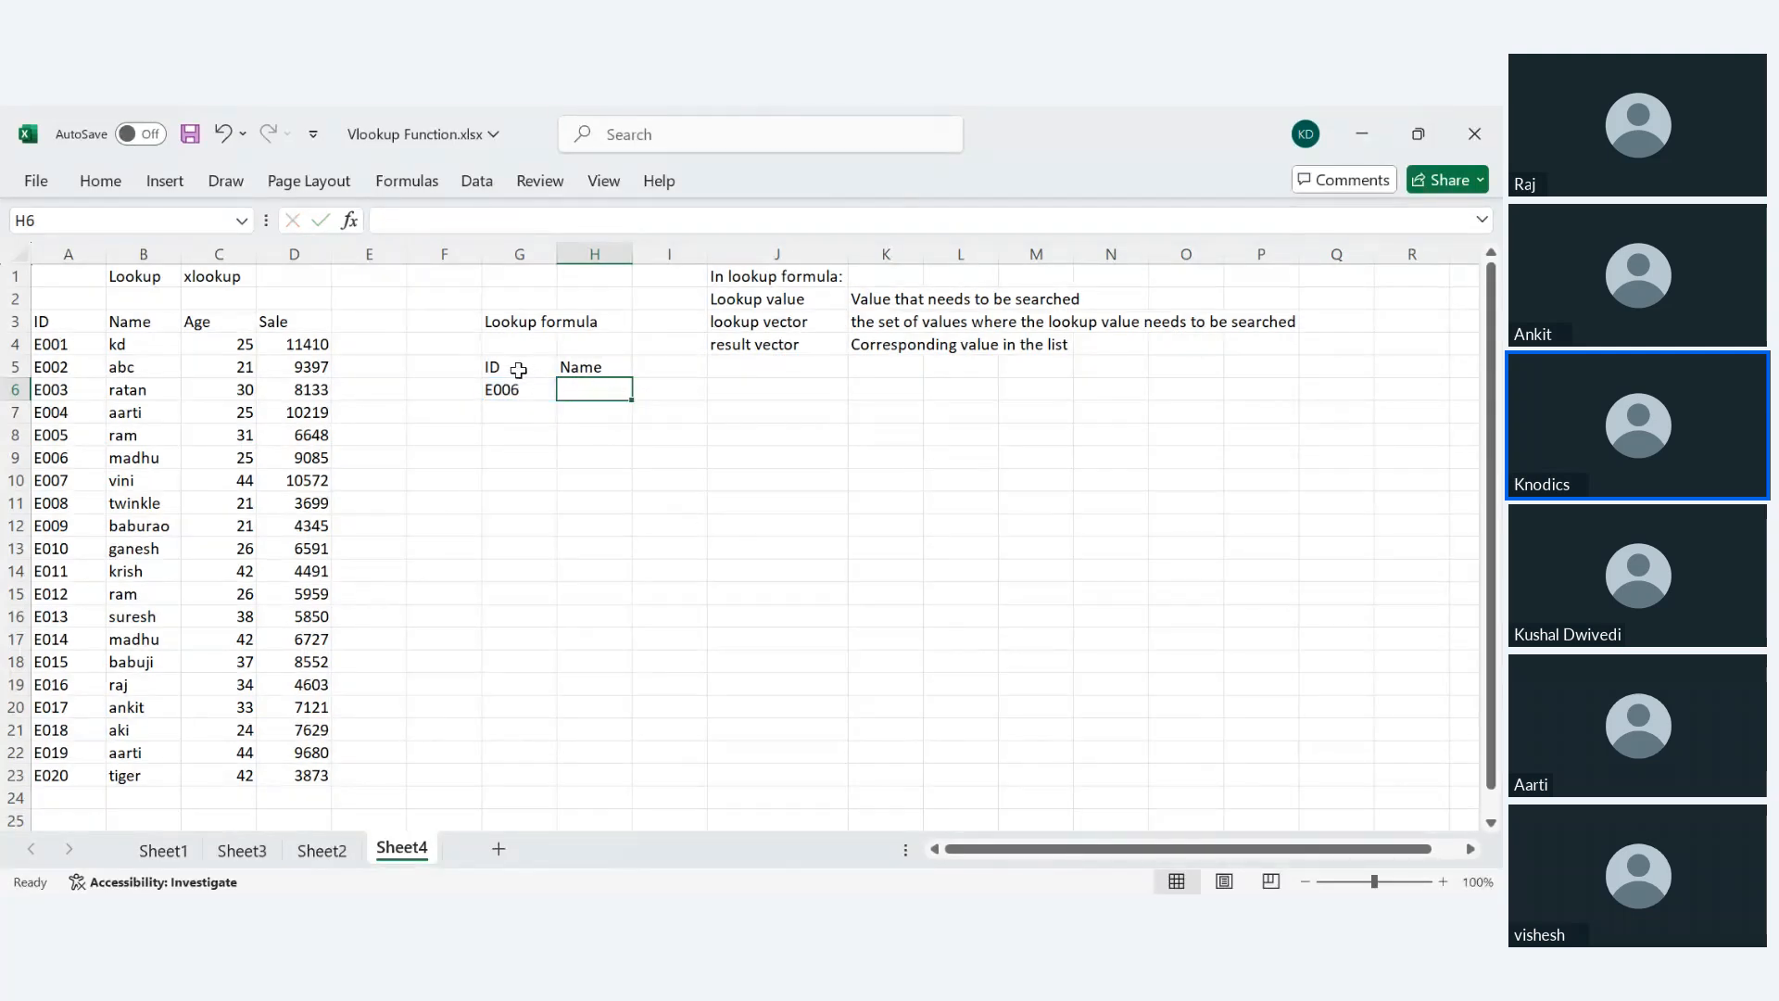
- Move the ID and Name lookup block from G5:H6 down to G10:H11
{"action": "left_click_drag", "start_coordinate": [505, 363], "coordinate": [589, 395]}
{"action": "key", "text": "ctrl+c"}
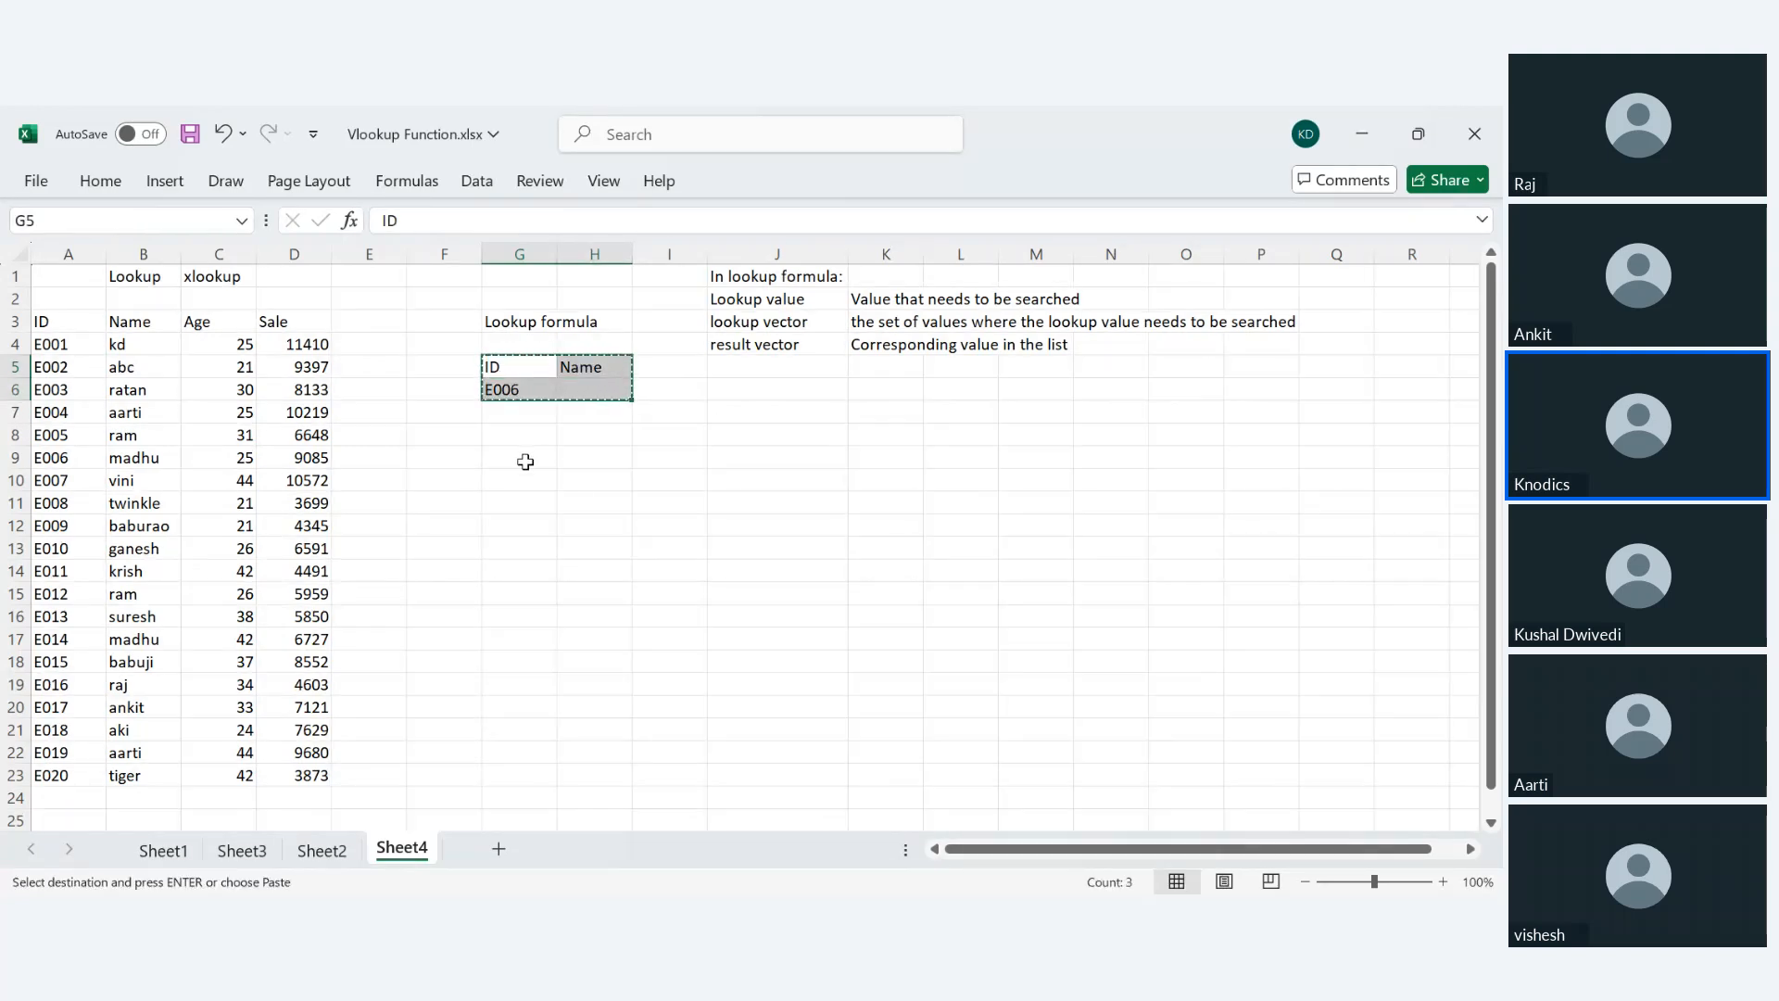
{"action": "left_click", "coordinate": [525, 480]}
{"action": "key", "text": "ctrl+v"}
{"action": "left_click", "coordinate": [765, 456]}
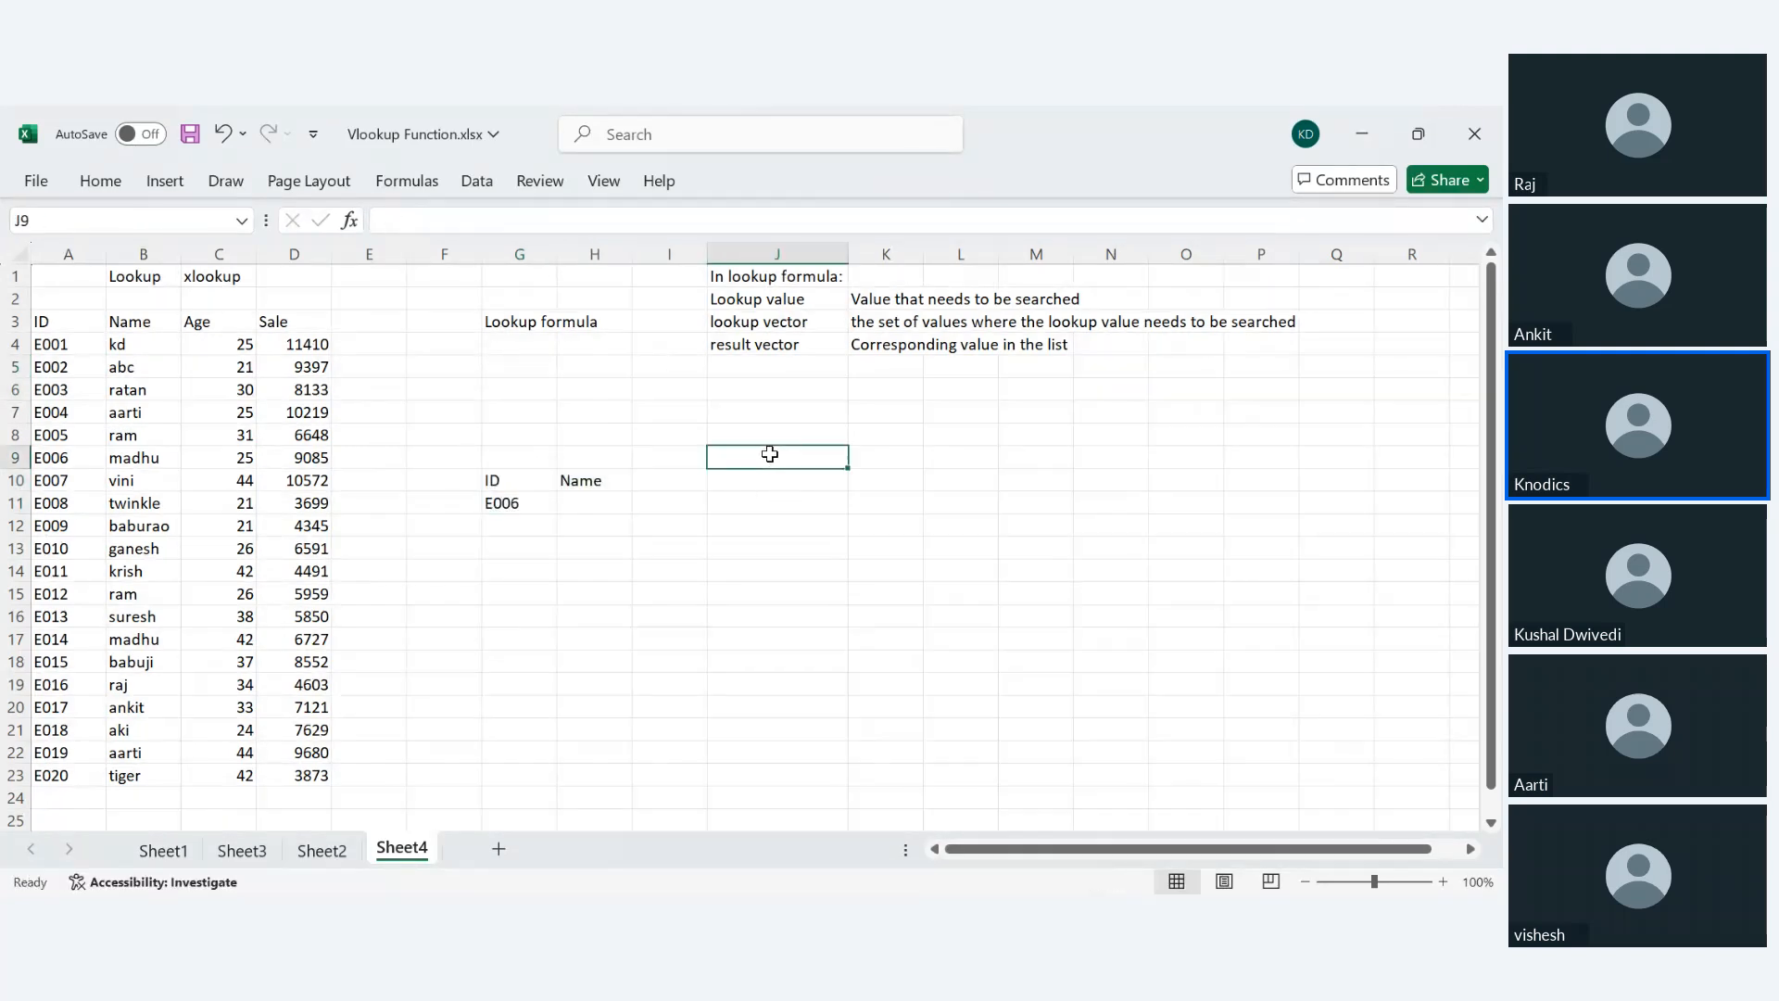
- Enter the heading "Type2" in cell J6, below the Lookup argument notes
{"action": "left_click", "coordinate": [758, 391]}
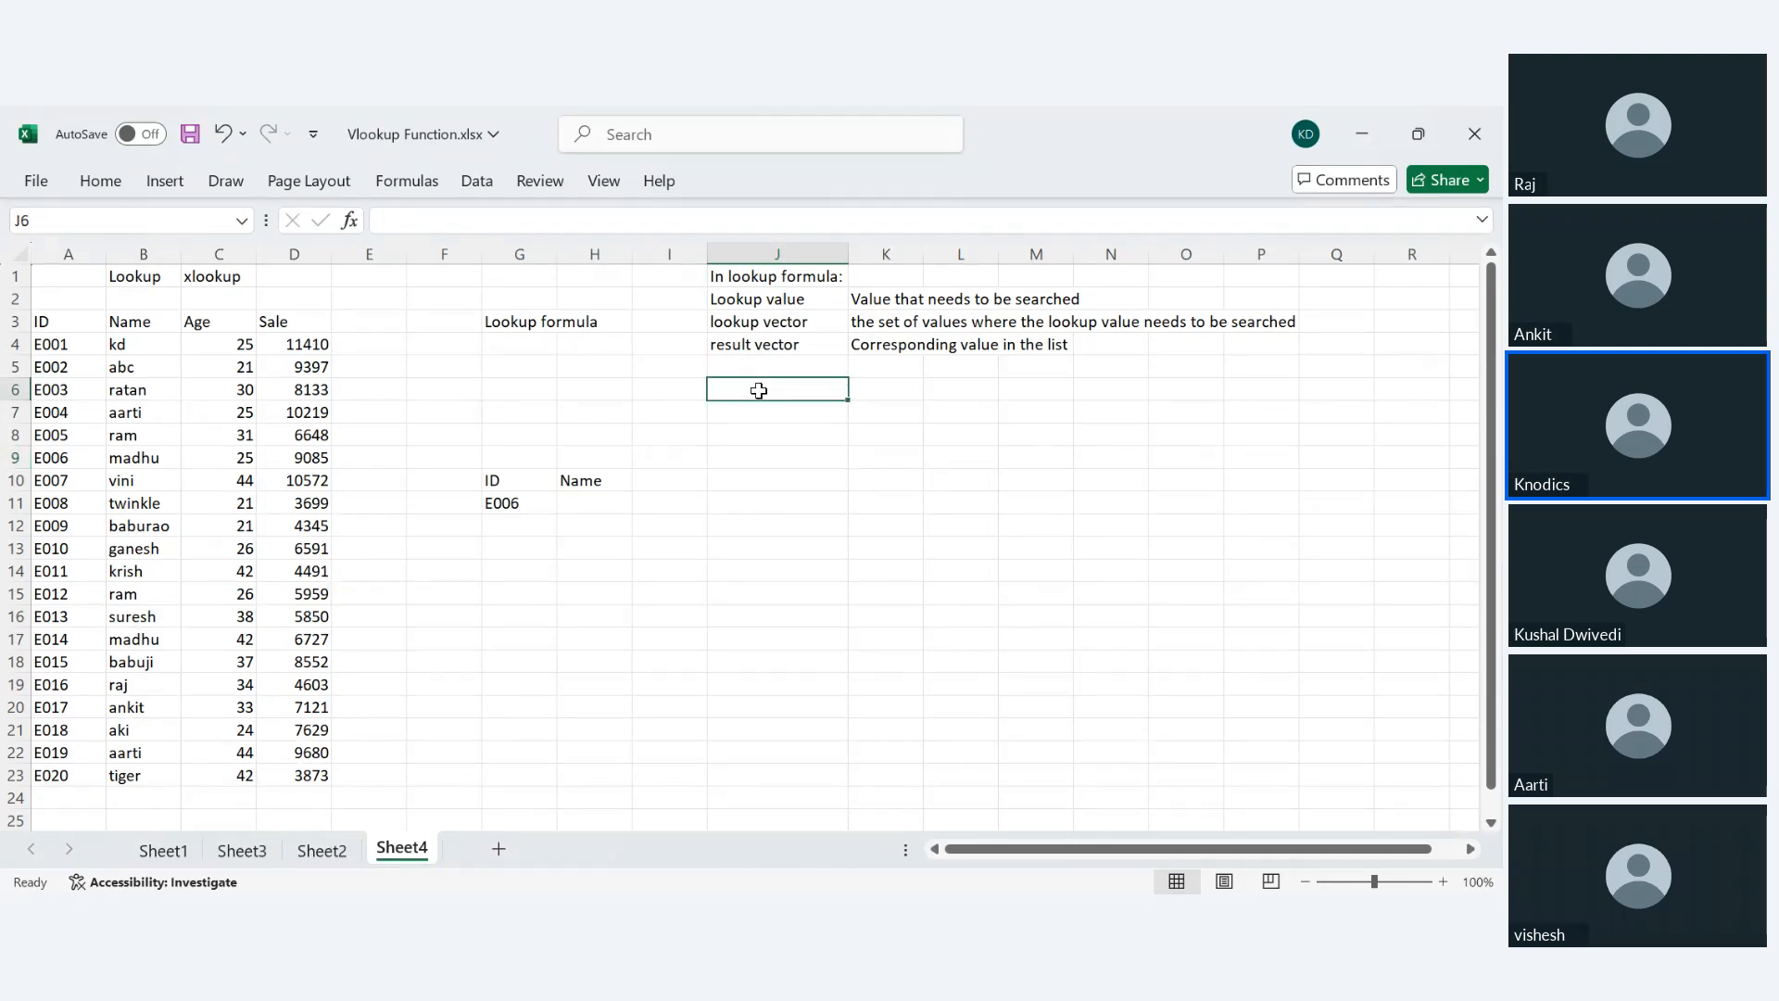
{"action": "type", "text": "Type2"}
{"action": "key", "text": "Tab"}
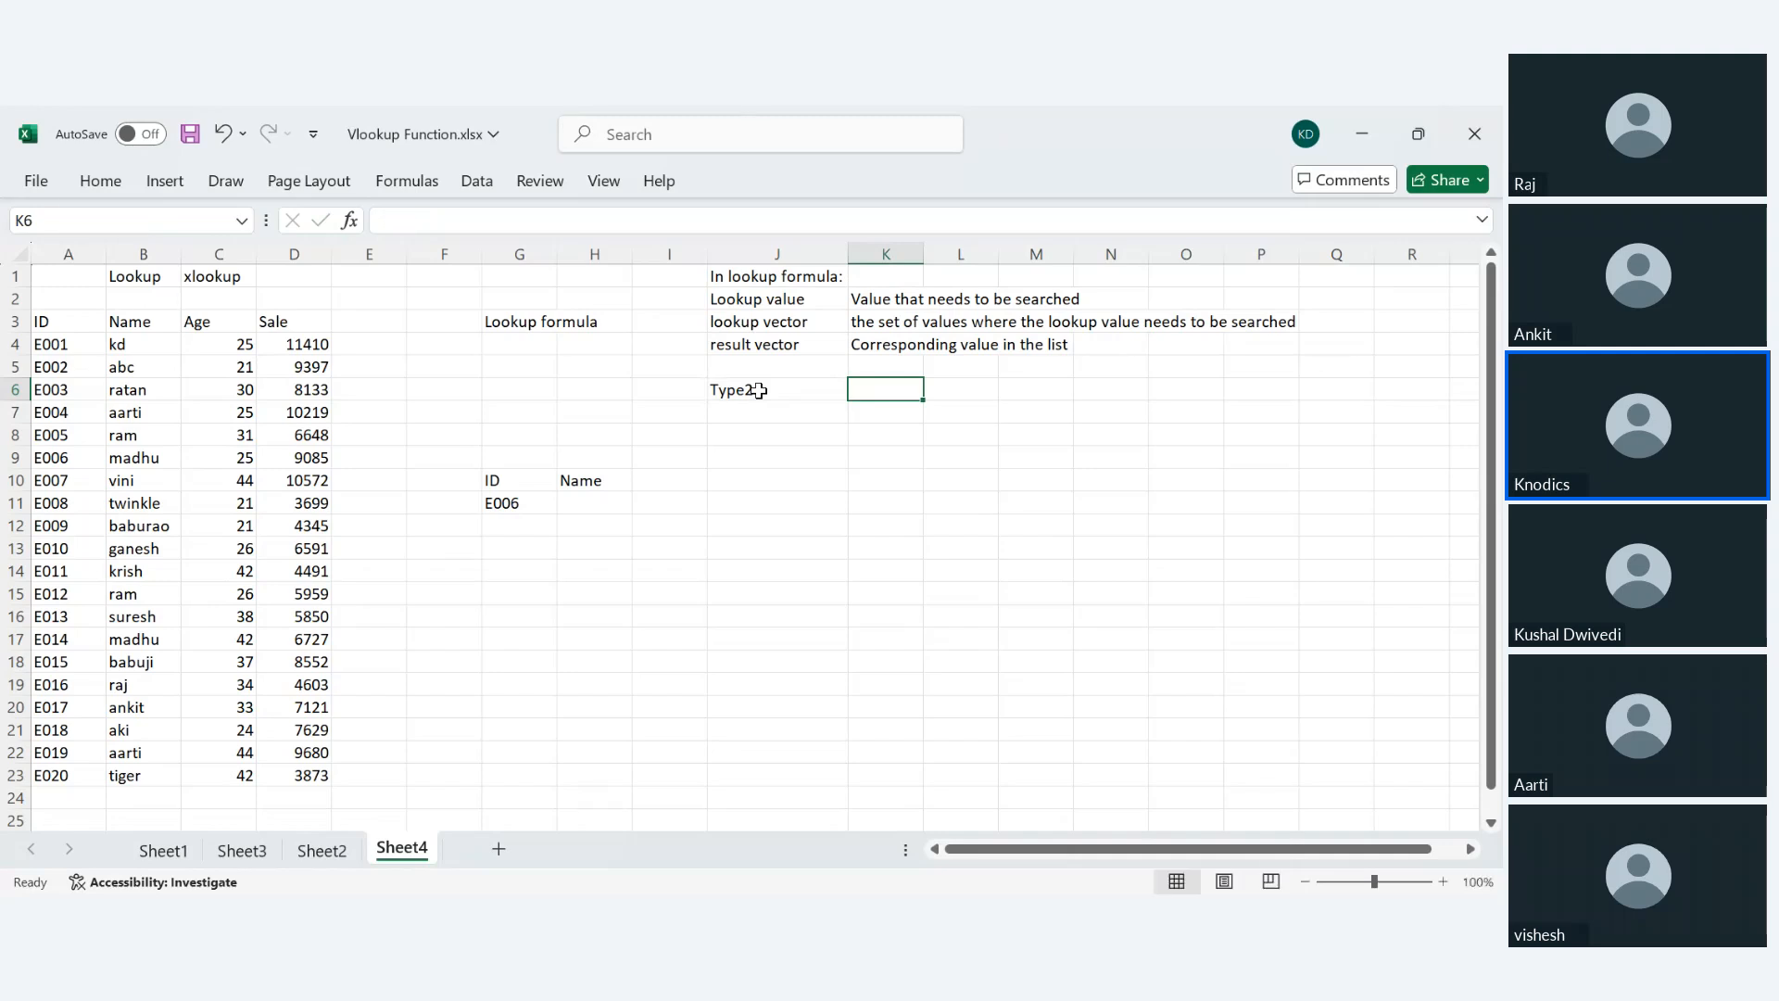
{"action": "left_click", "coordinate": [582, 505]}
{"action": "type", "text": "=loo"}
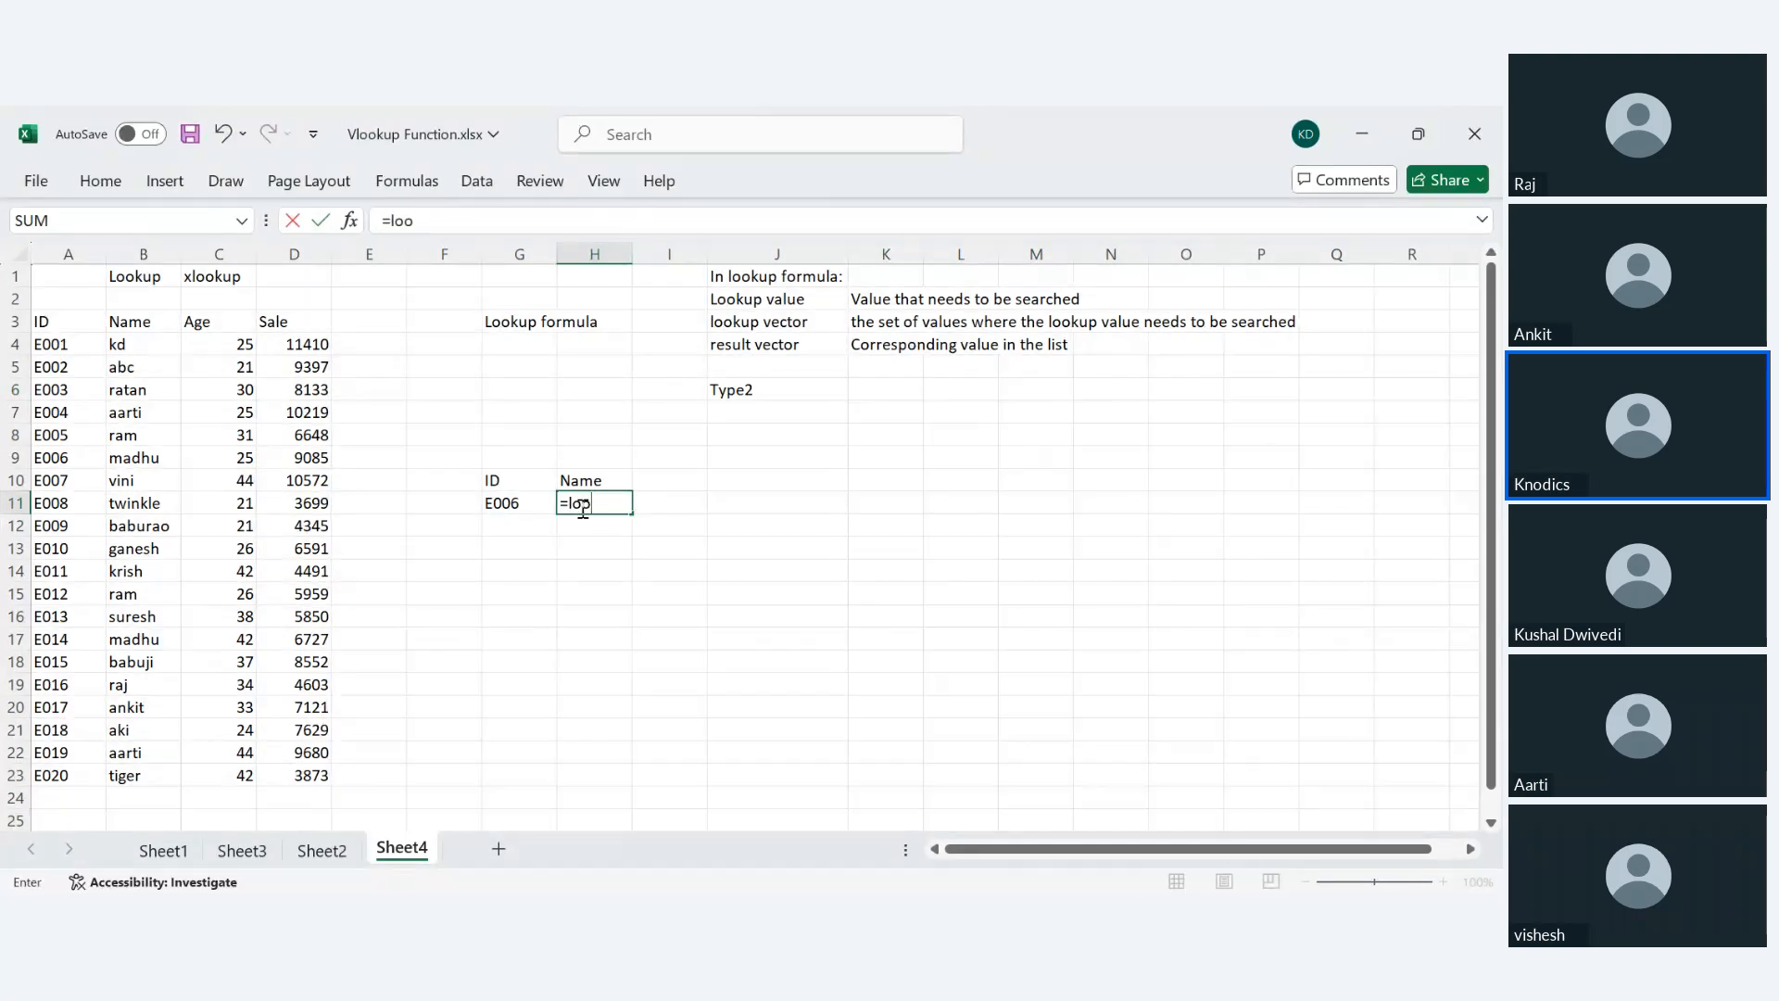
{"action": "type", "text": "kup("}
{"action": "key", "text": "Escape"}
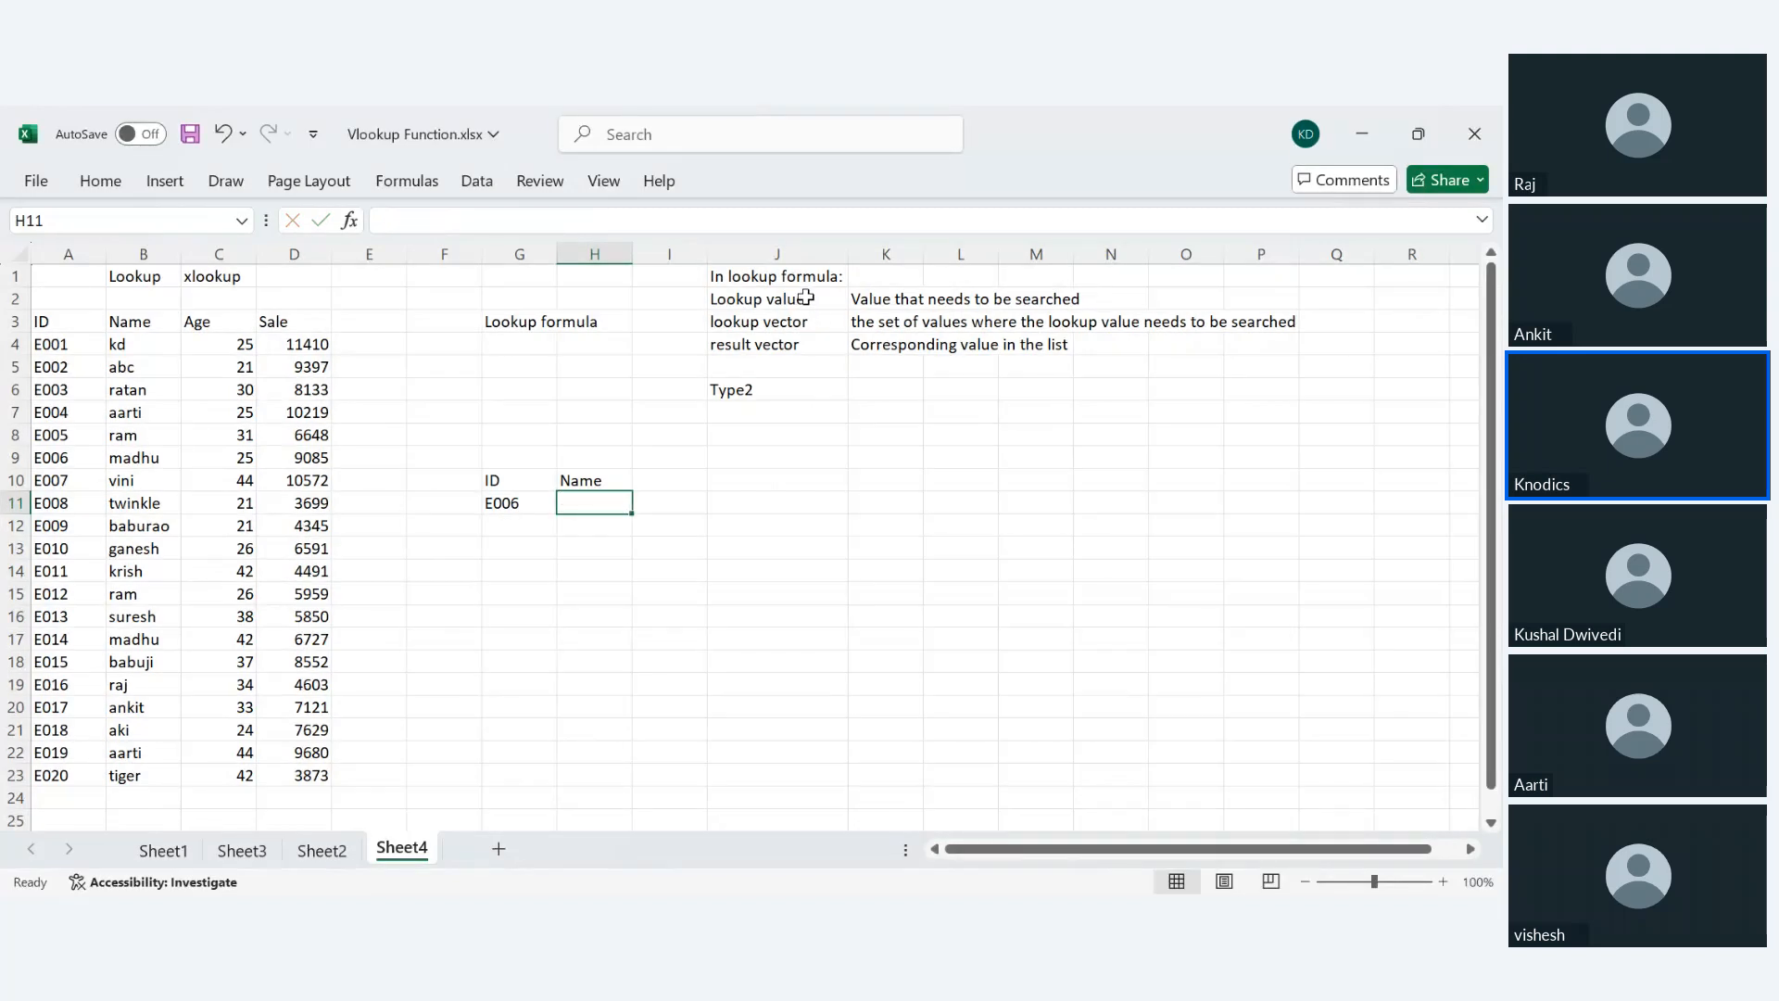
- Copy the lookup value label and its description from J2:K2 to J7, under the Type2 heading
{"action": "left_click_drag", "start_coordinate": [806, 297], "coordinate": [871, 300]}
{"action": "key", "text": "ctrl+c"}
{"action": "left_click", "coordinate": [781, 415]}
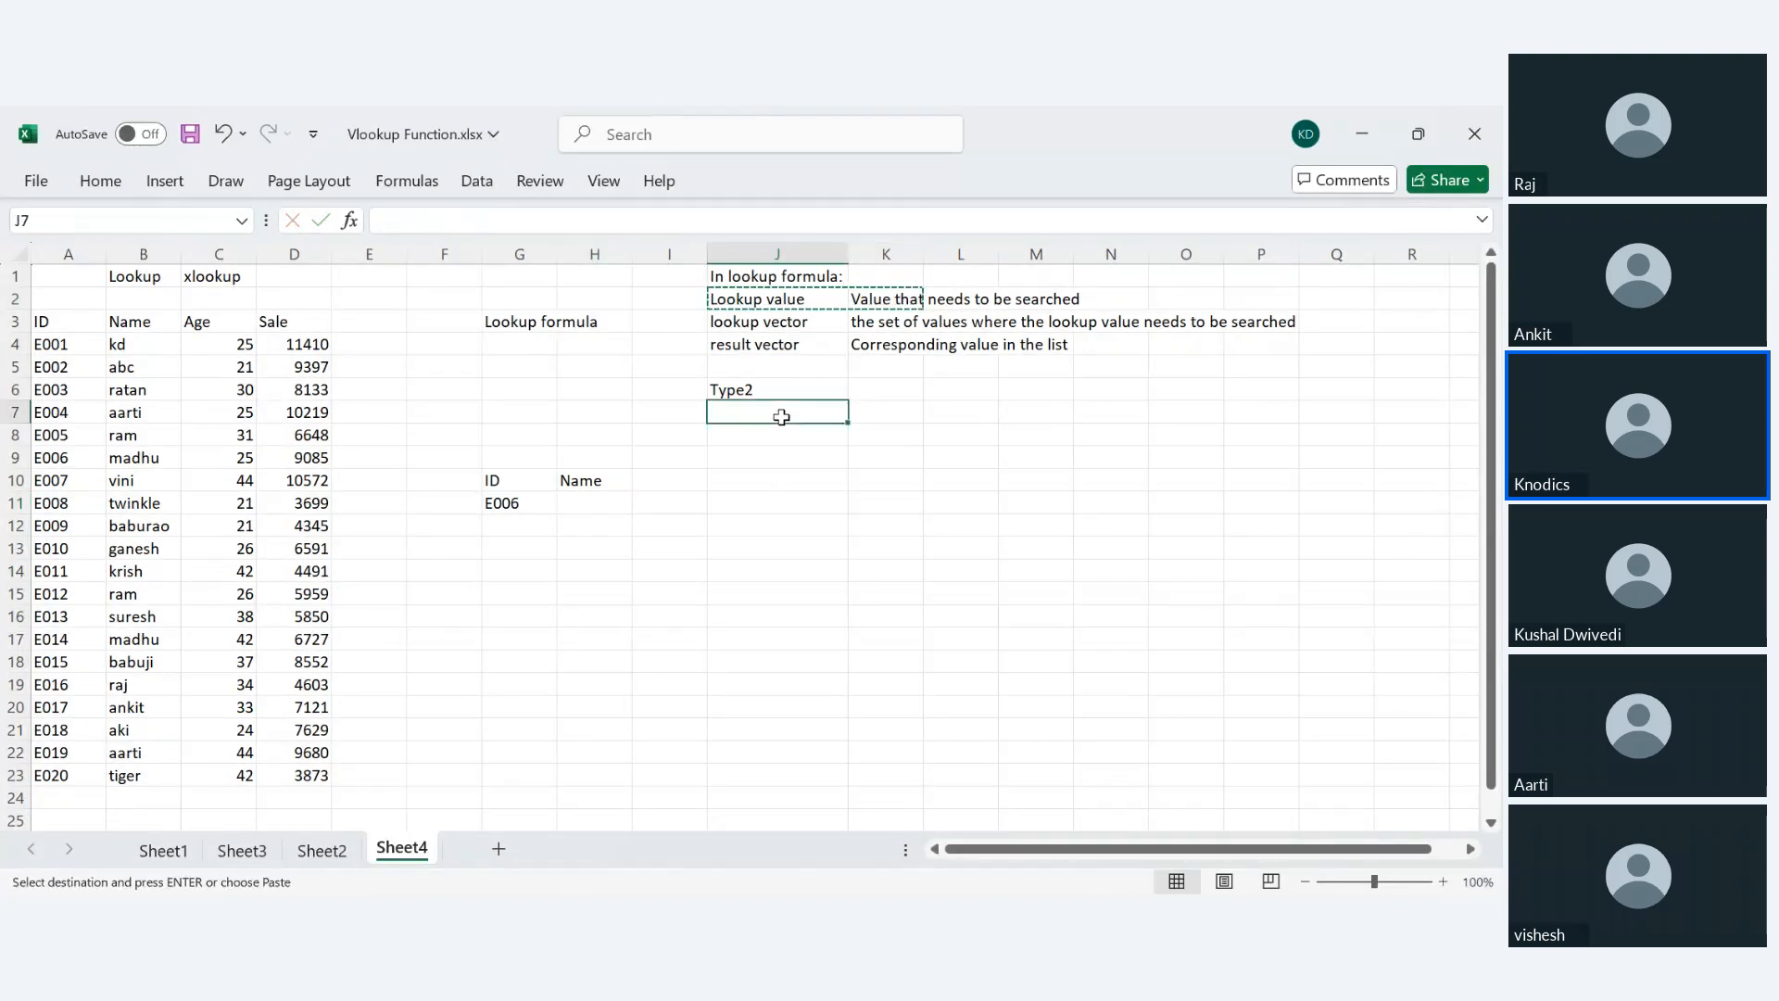
{"action": "key", "text": "ctrl+v"}
- Enter the label "array" in cell J8, below the copied lookup value label
{"action": "left_click", "coordinate": [782, 438]}
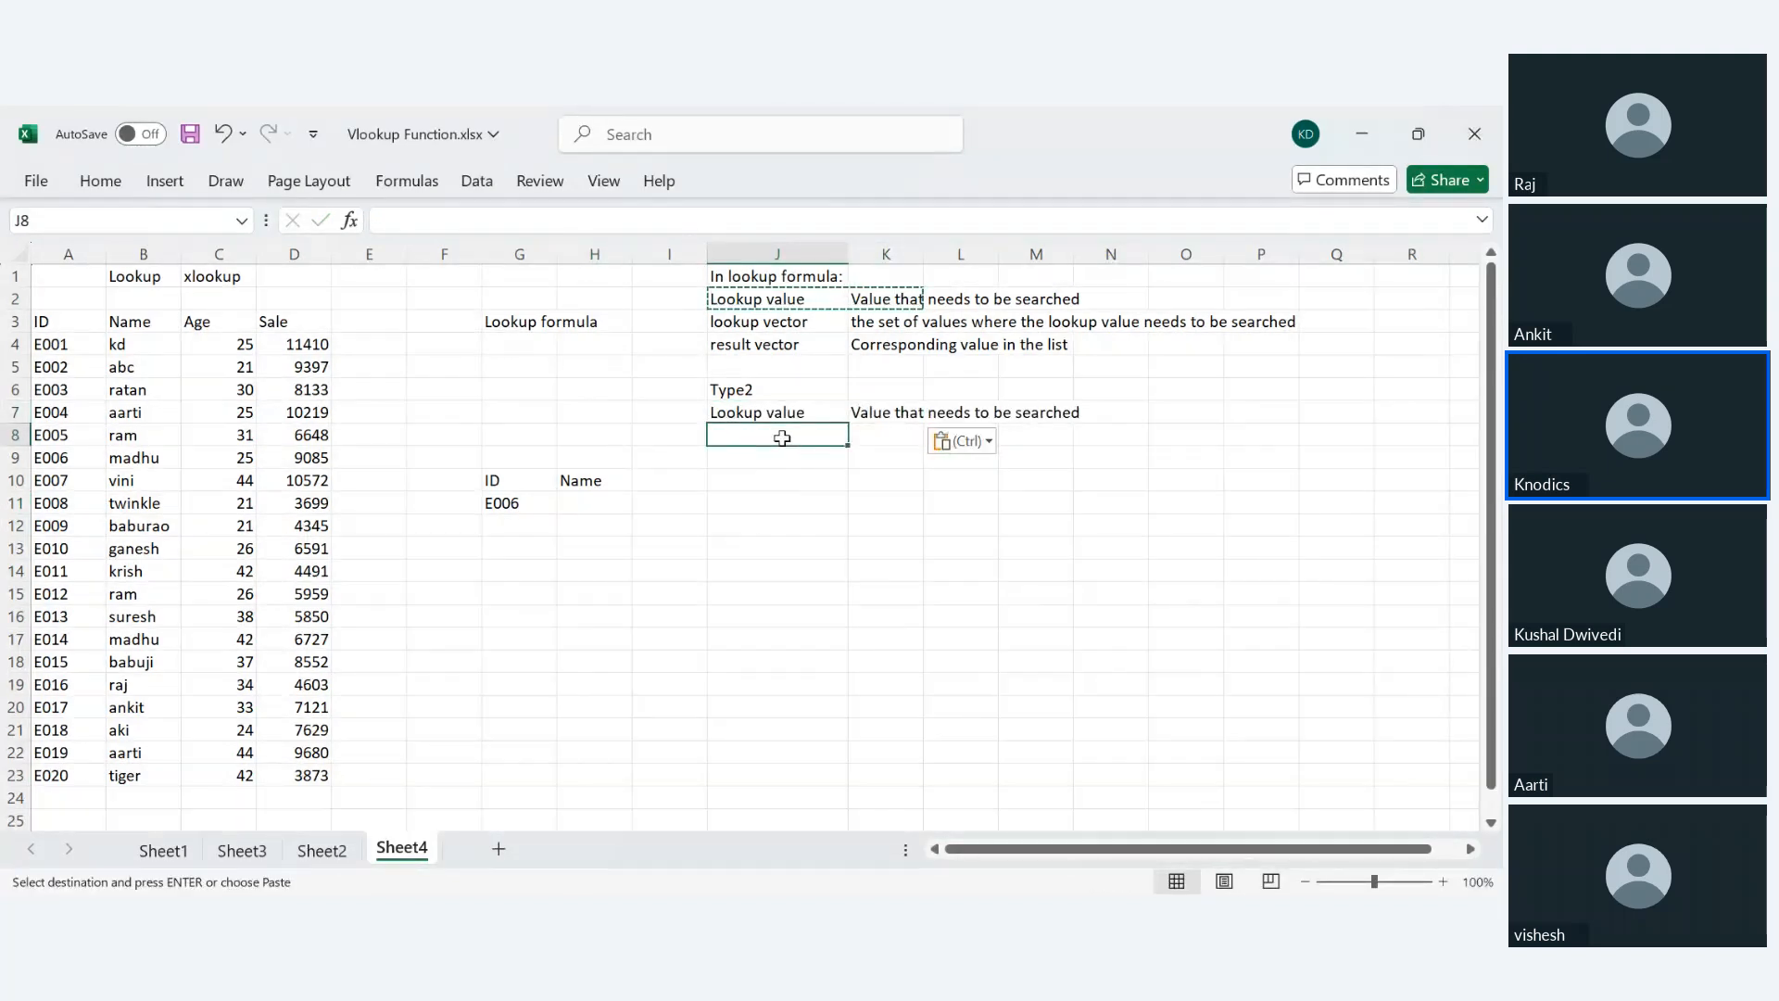
{"action": "type", "text": "array"}
{"action": "key", "text": "Tab"}
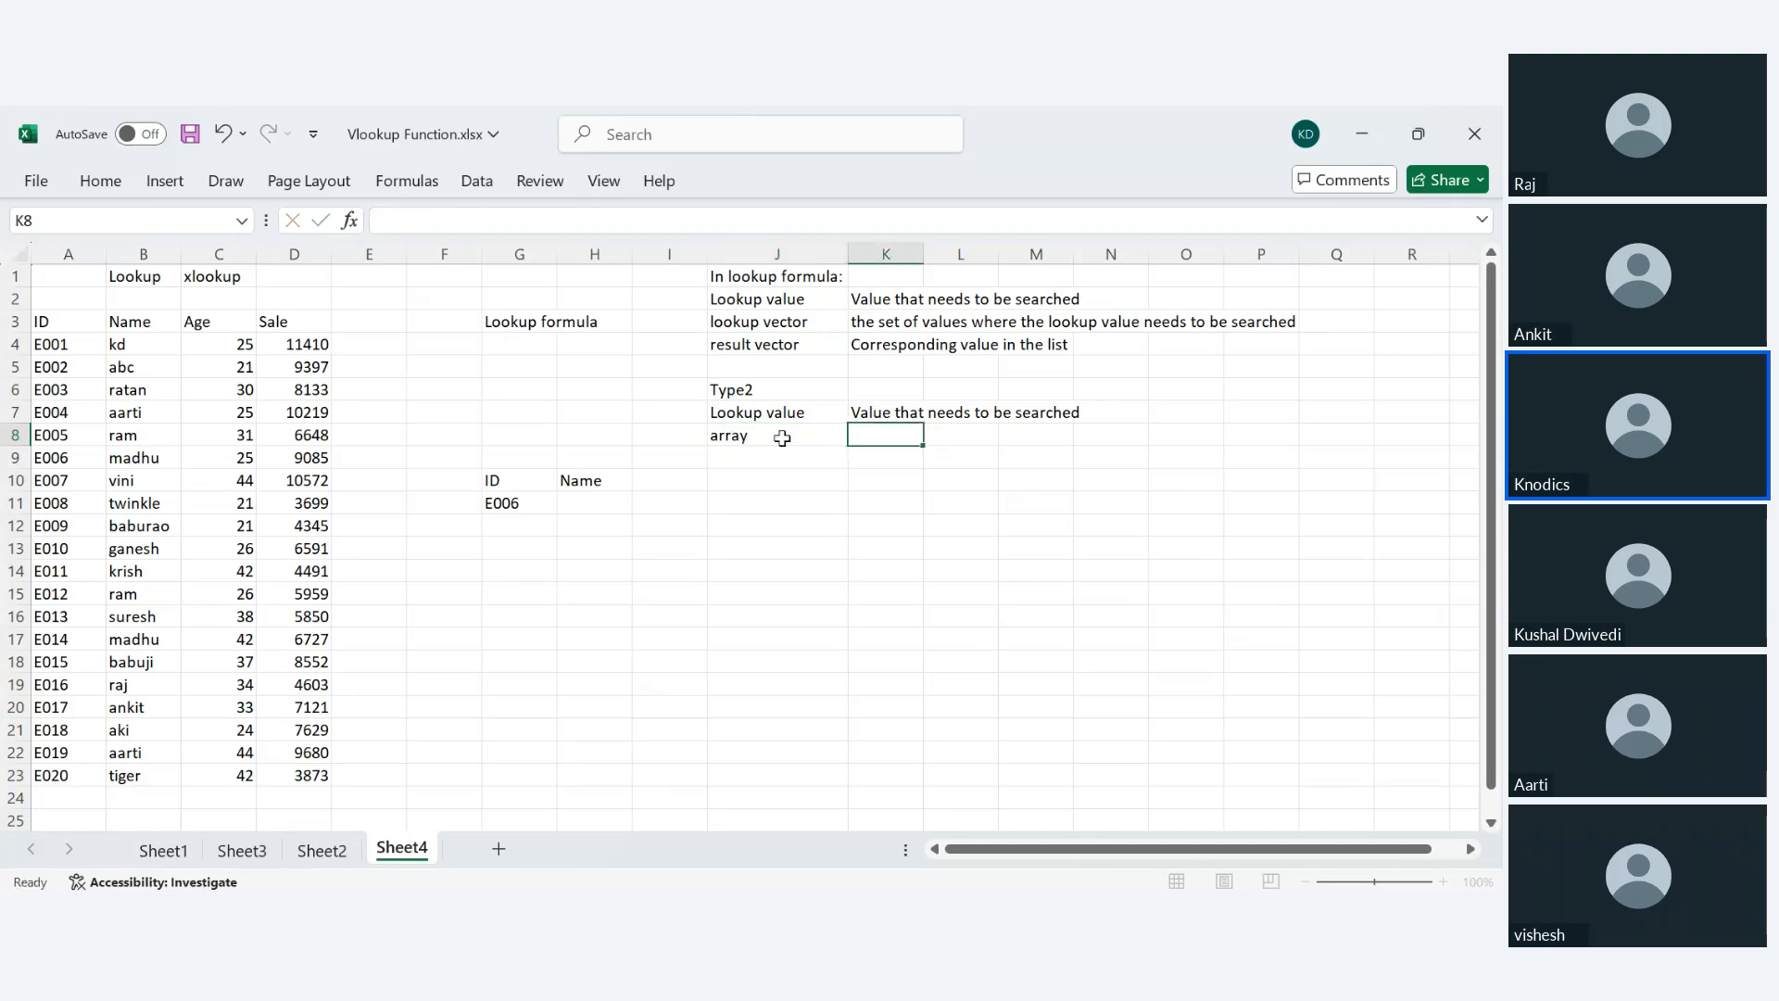
- Label the first set of Lookup arguments "type1" in cell I2
{"action": "left_click", "coordinate": [694, 300]}
{"action": "type", "text": "tt"}
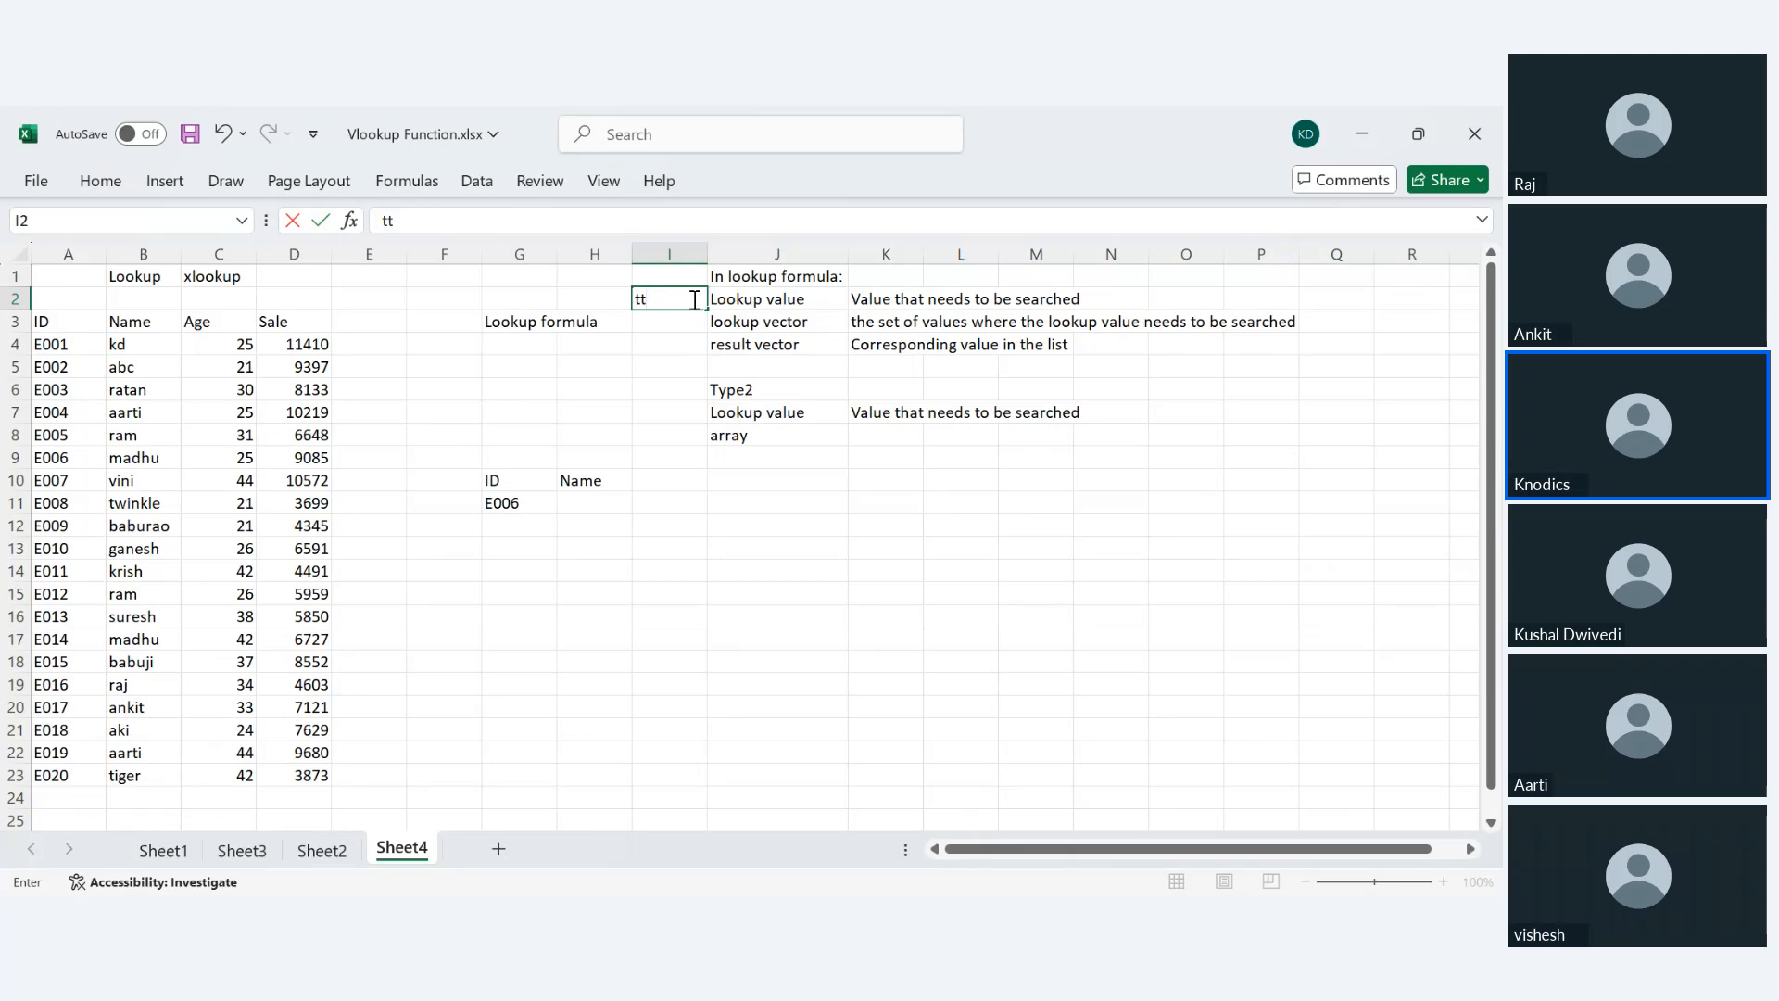
{"action": "type", "text": "pe1"}
{"action": "left_click", "coordinate": [766, 454]}
- Describe the array in cell K8 as "set of columns that needs to be correspond"
{"action": "left_click", "coordinate": [825, 435]}
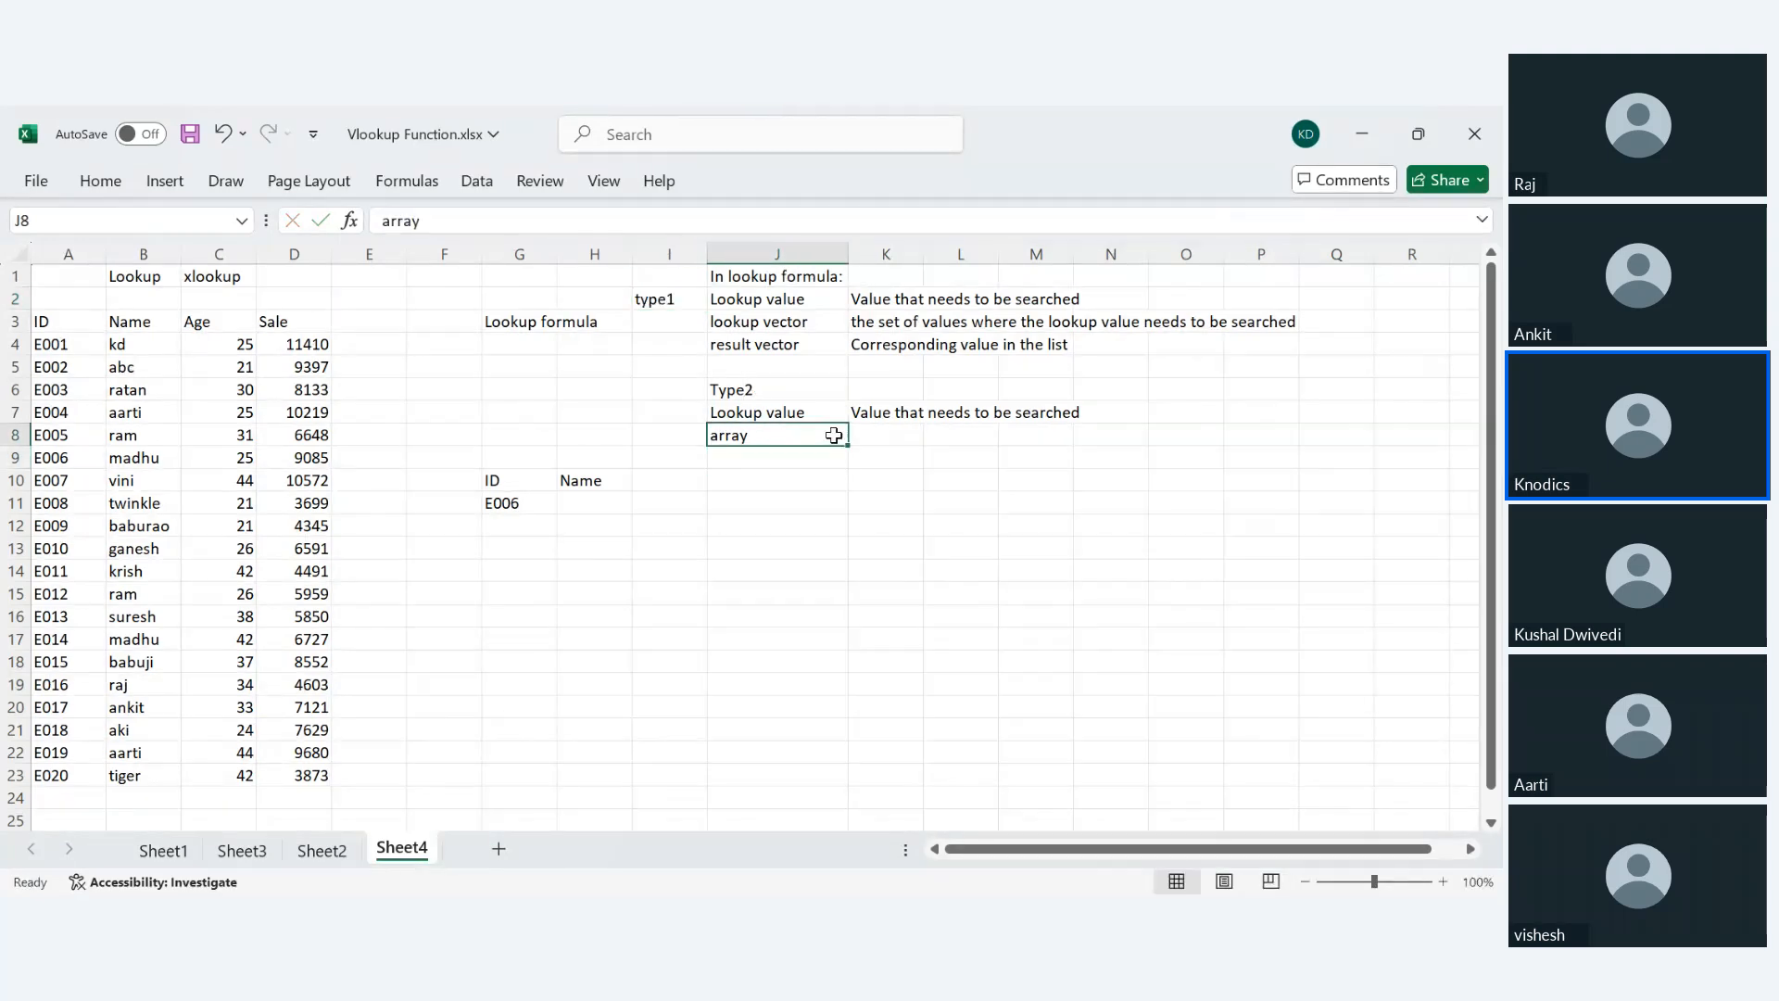
{"action": "left_click", "coordinate": [882, 435]}
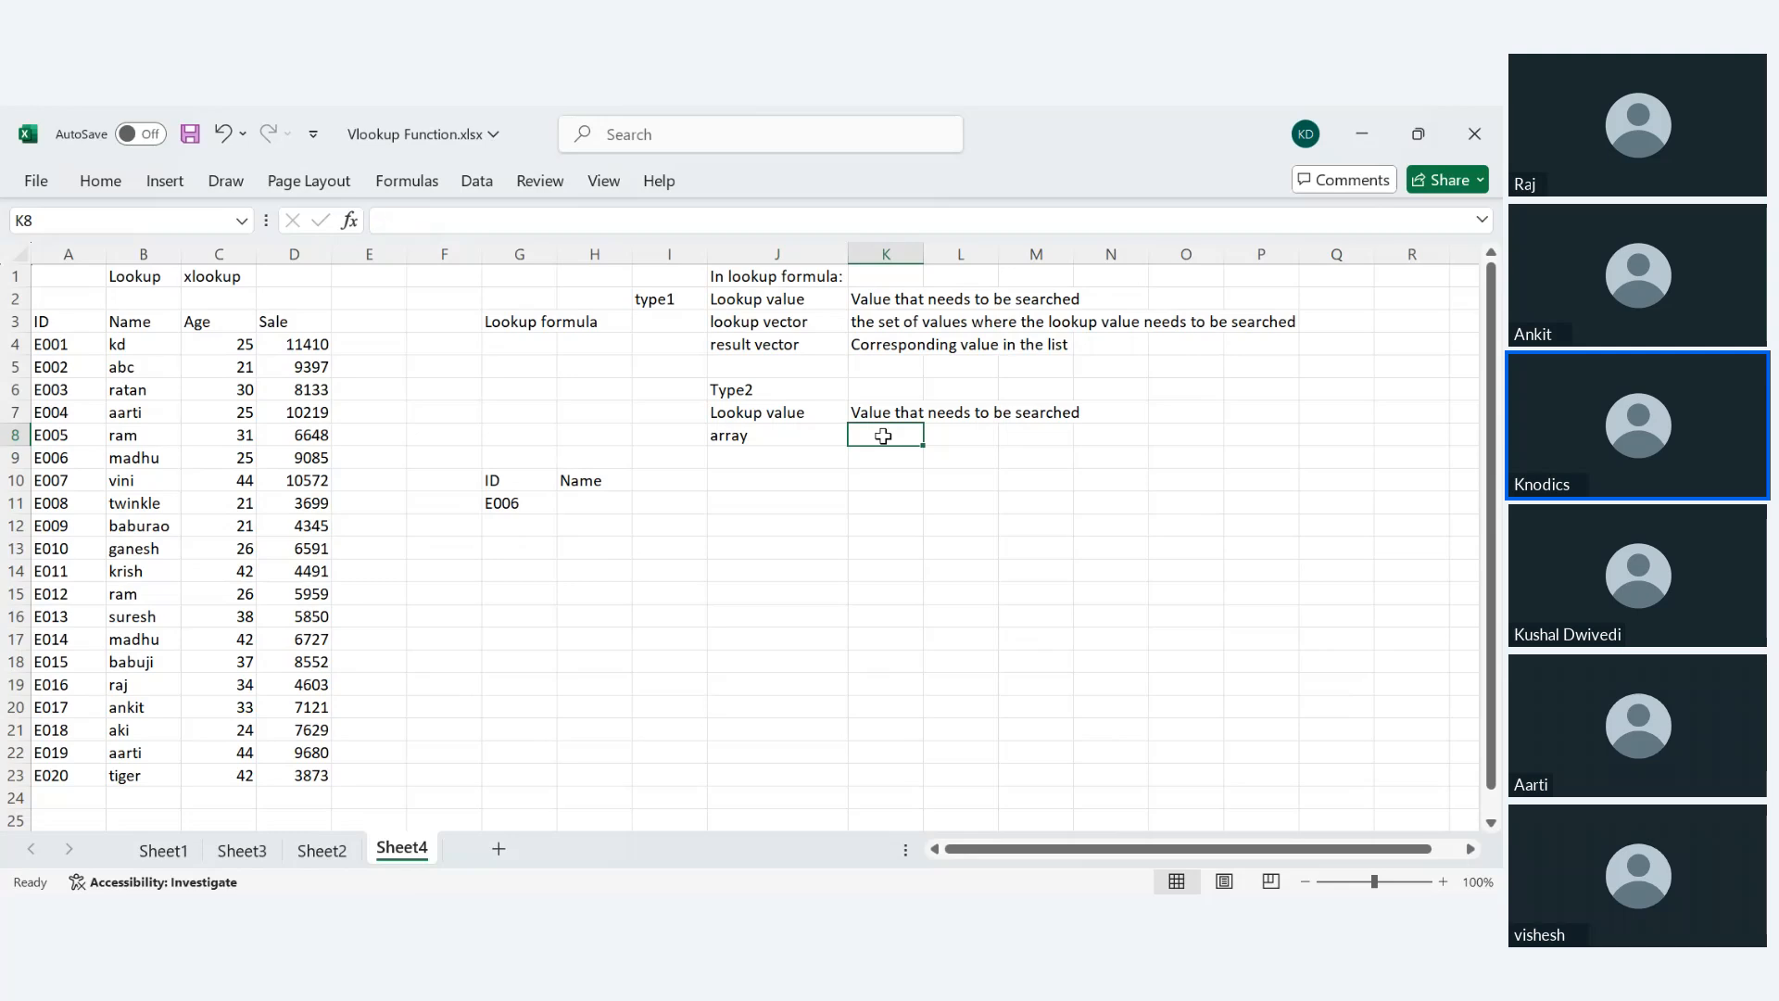
{"action": "type", "text": "se"}
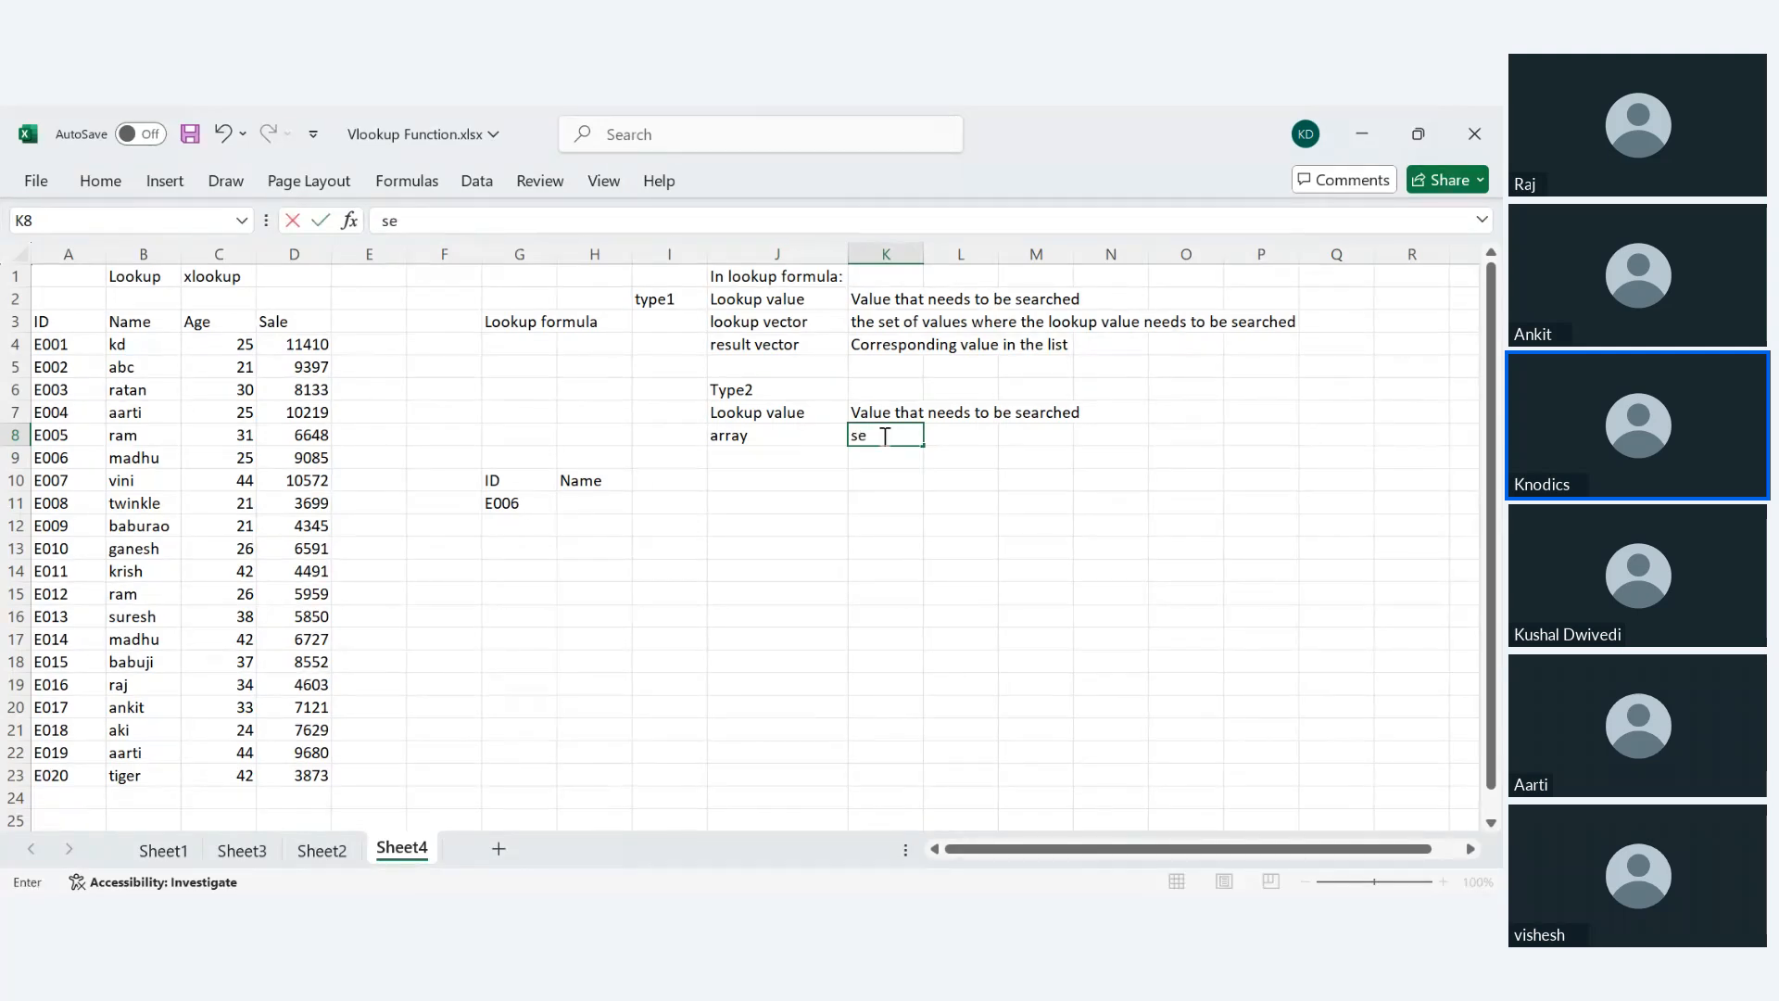
{"action": "type", "text": "t of columns"}
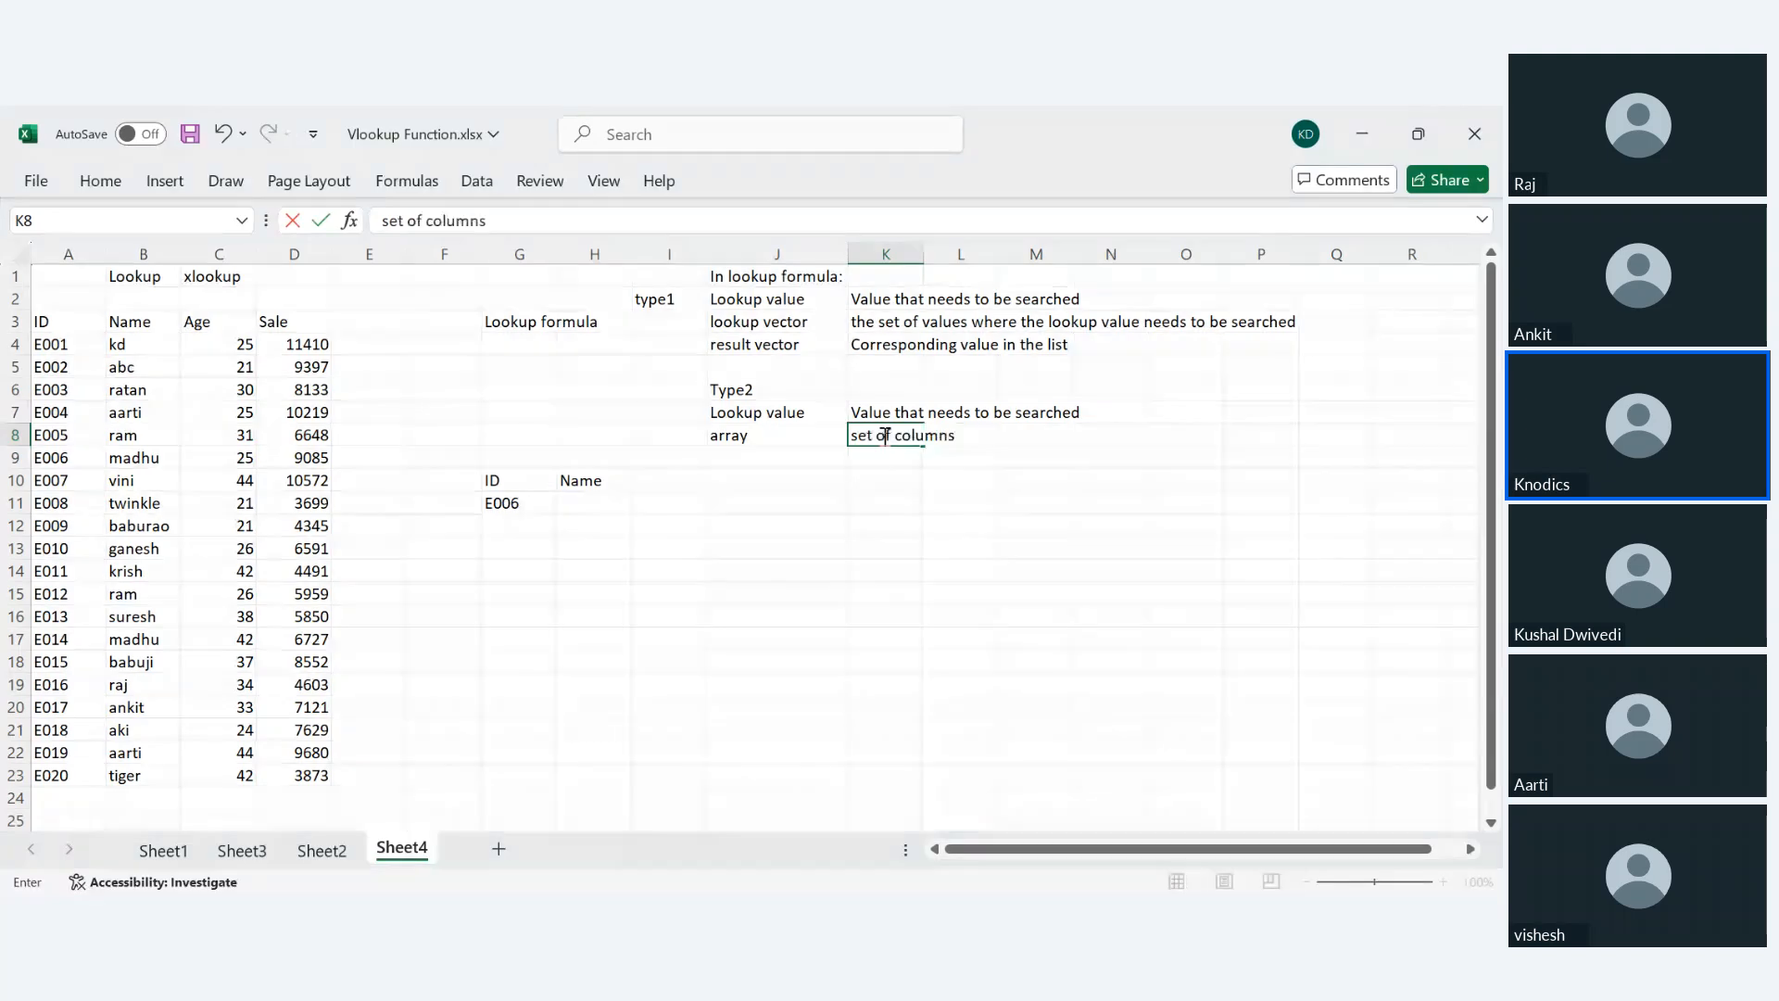
{"action": "type", "text": " that needs to be"}
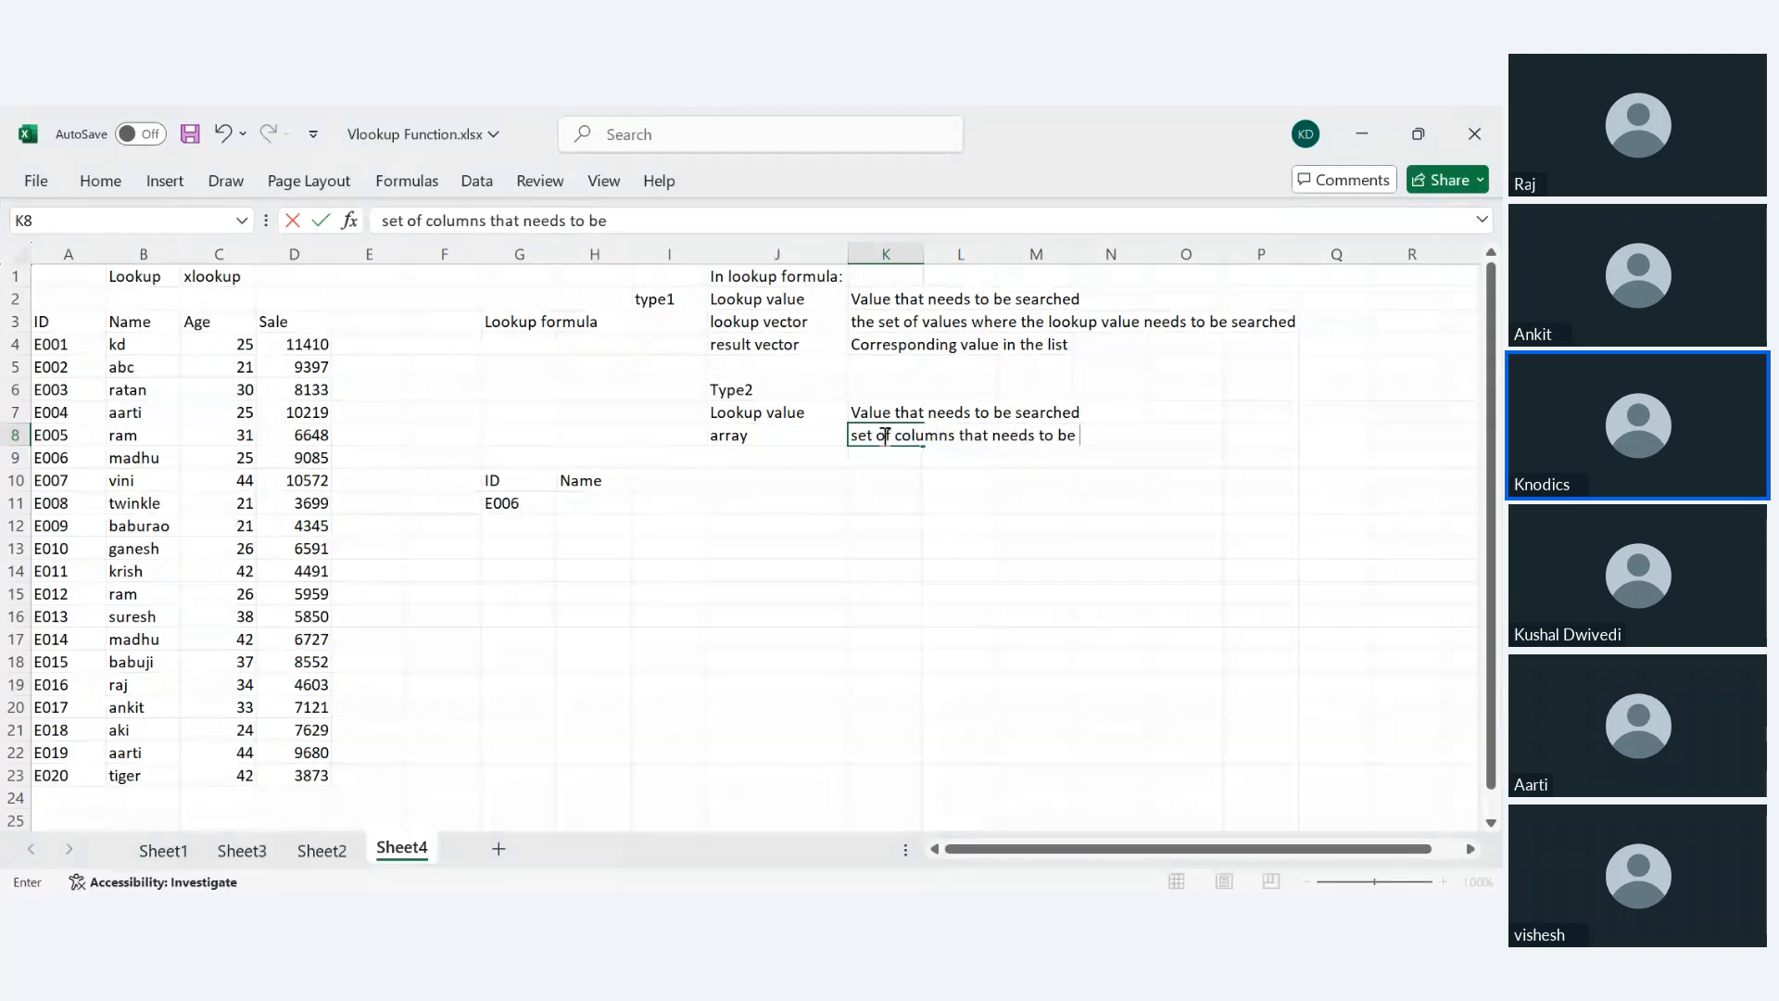
{"action": "type", "text": " correspond"}
{"action": "key", "text": "ctrl+Return"}
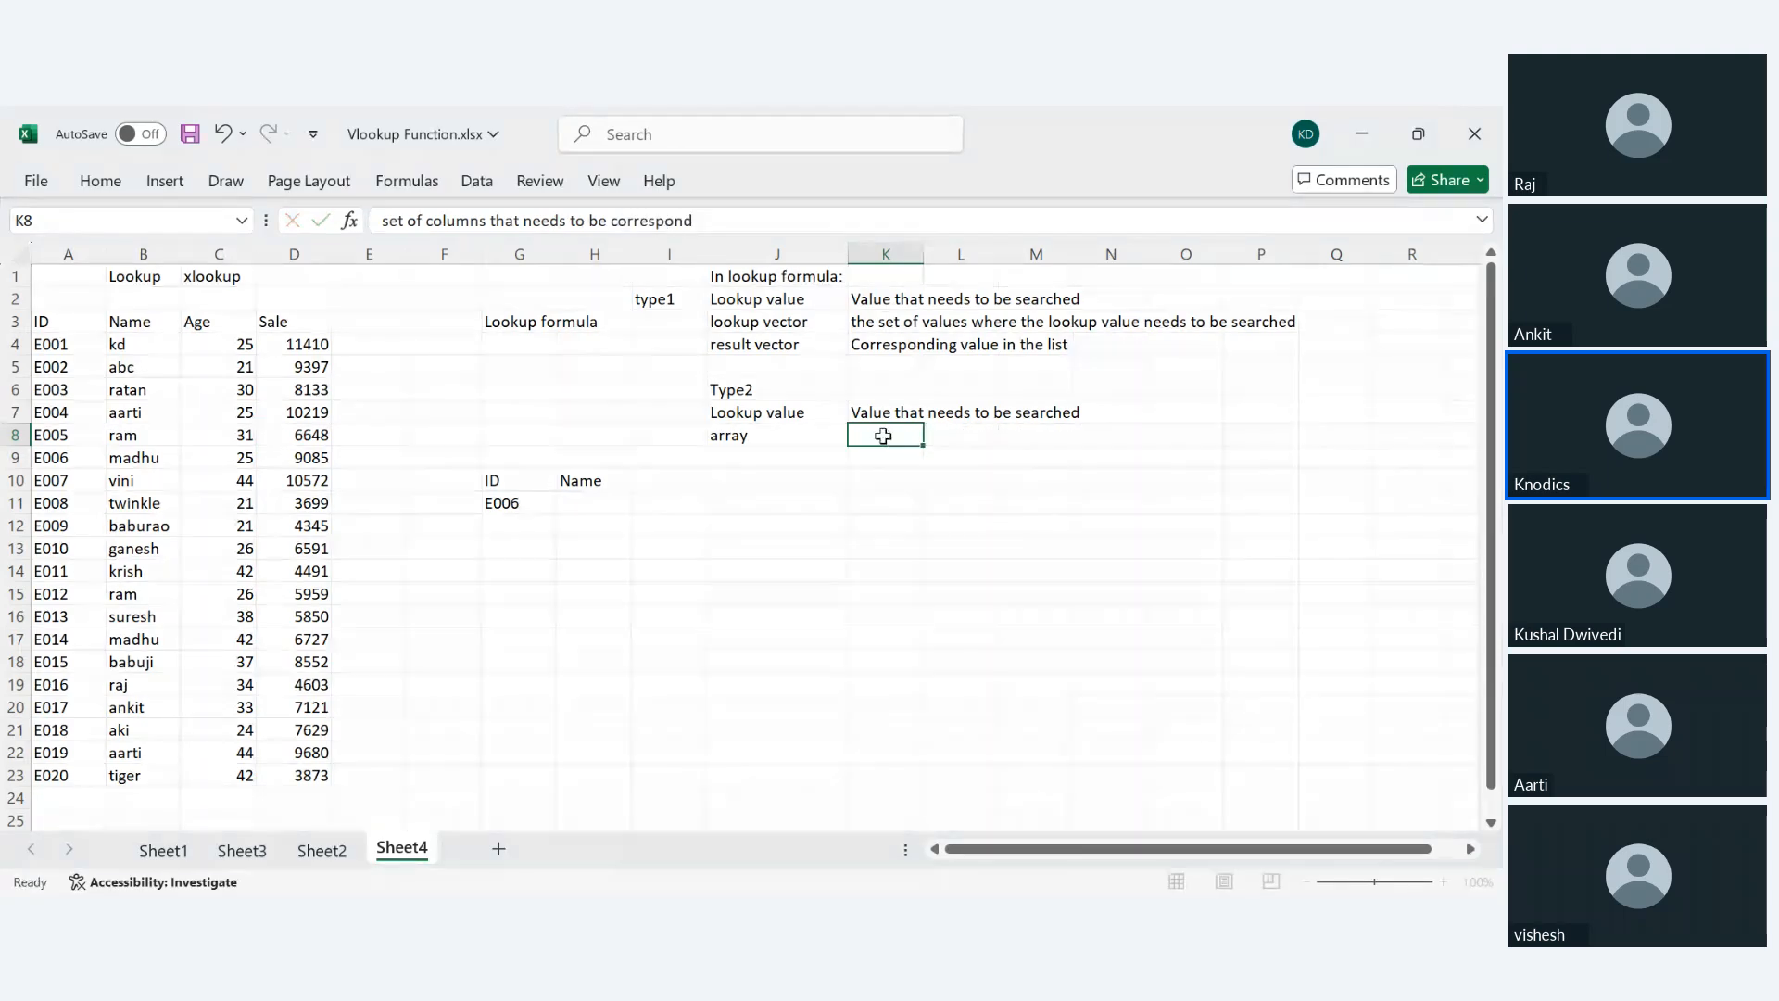
{"action": "key", "text": "Return"}
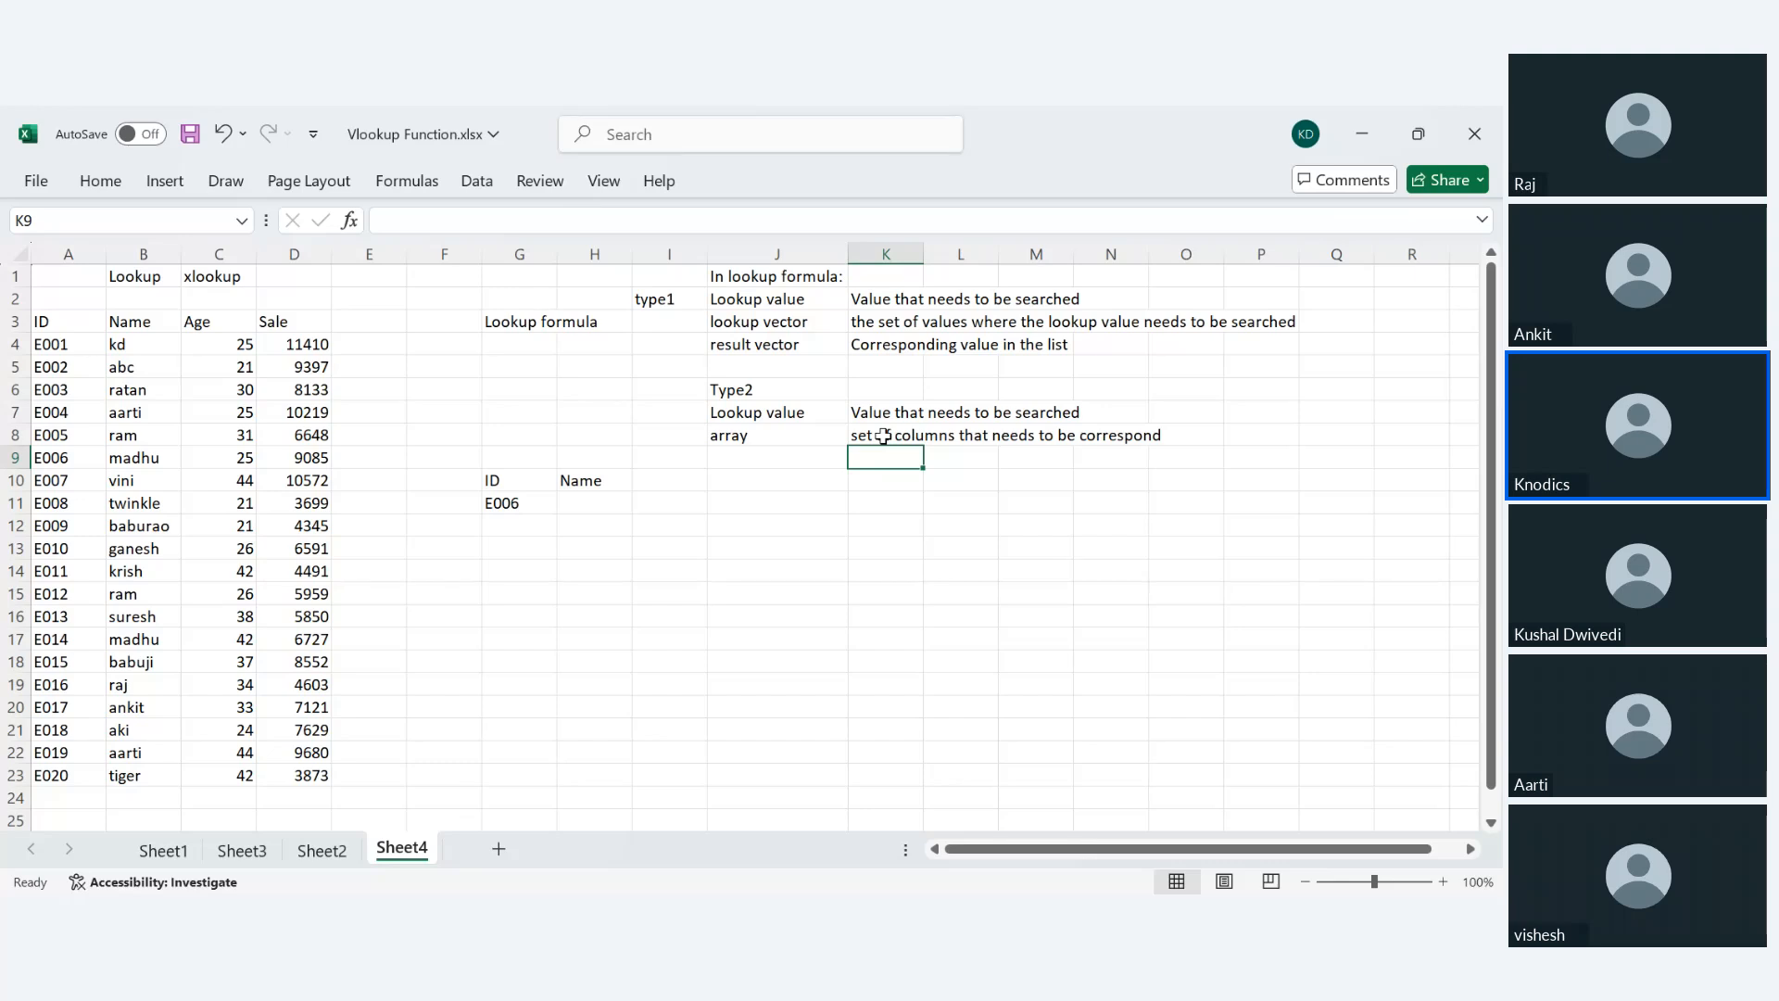
- Enter the heading "Type2" in cell G9, above the moved ID and Name lookup block
{"action": "left_click", "coordinate": [510, 454]}
{"action": "type", "text": "Type2"}
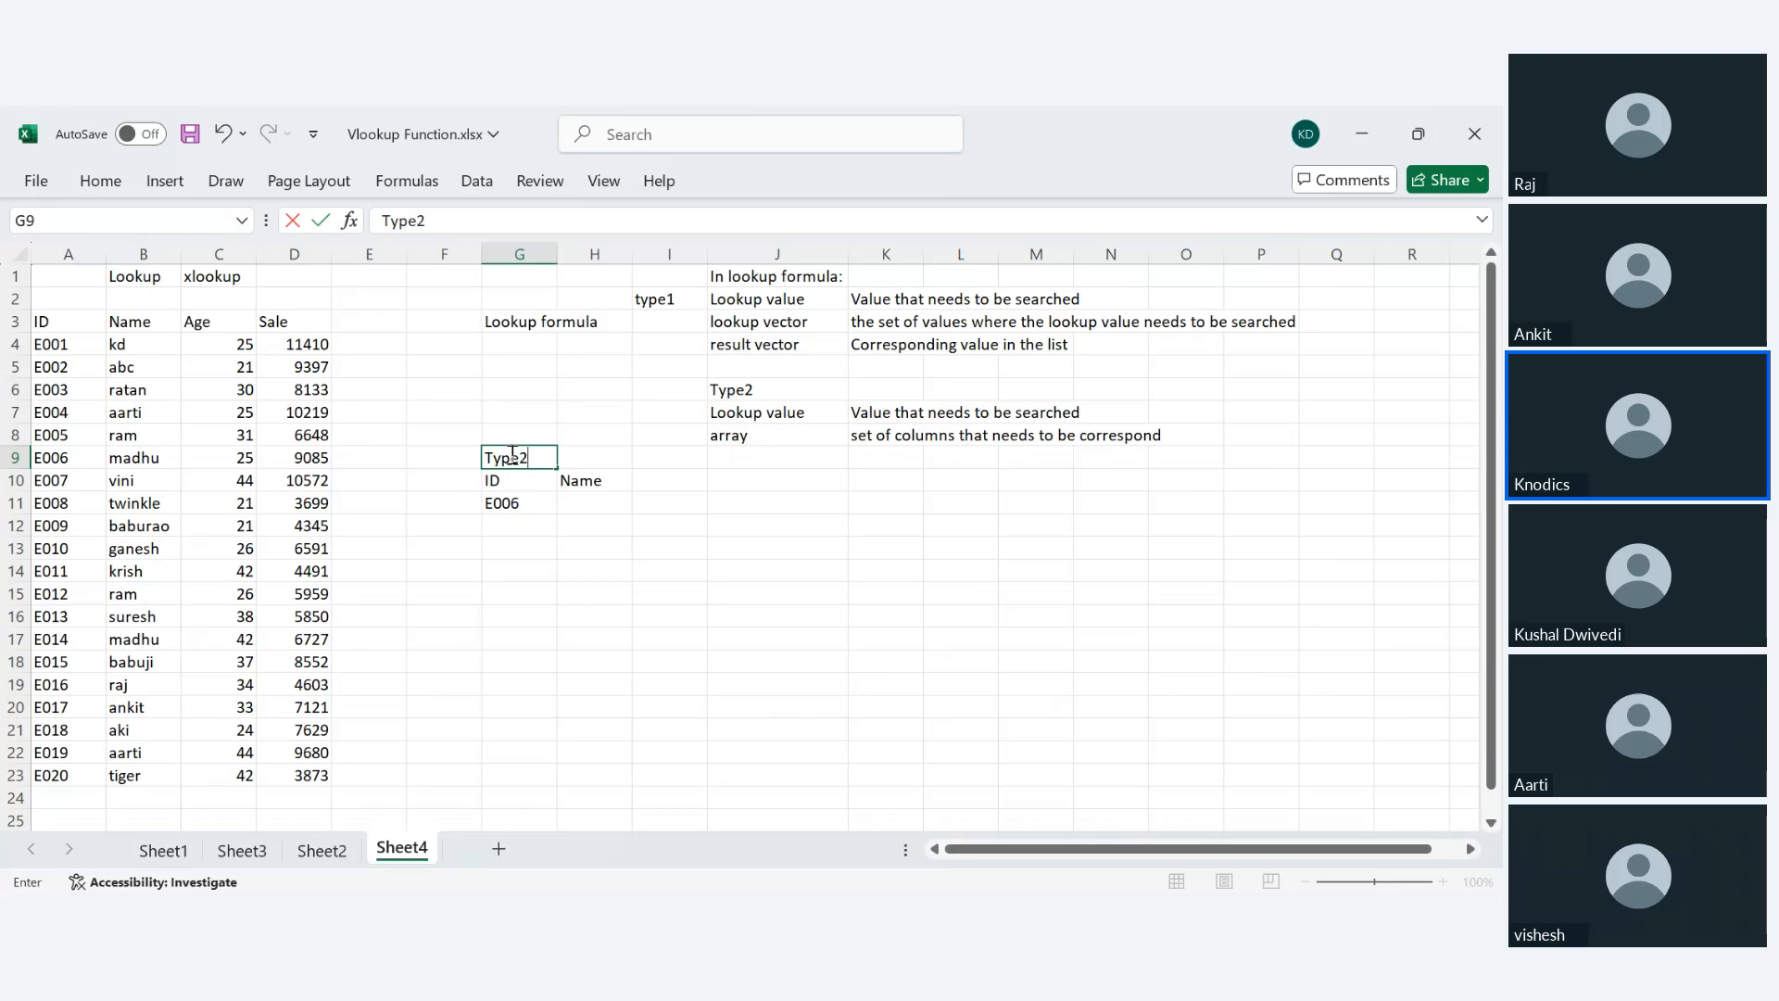
{"action": "key", "text": "Return"}
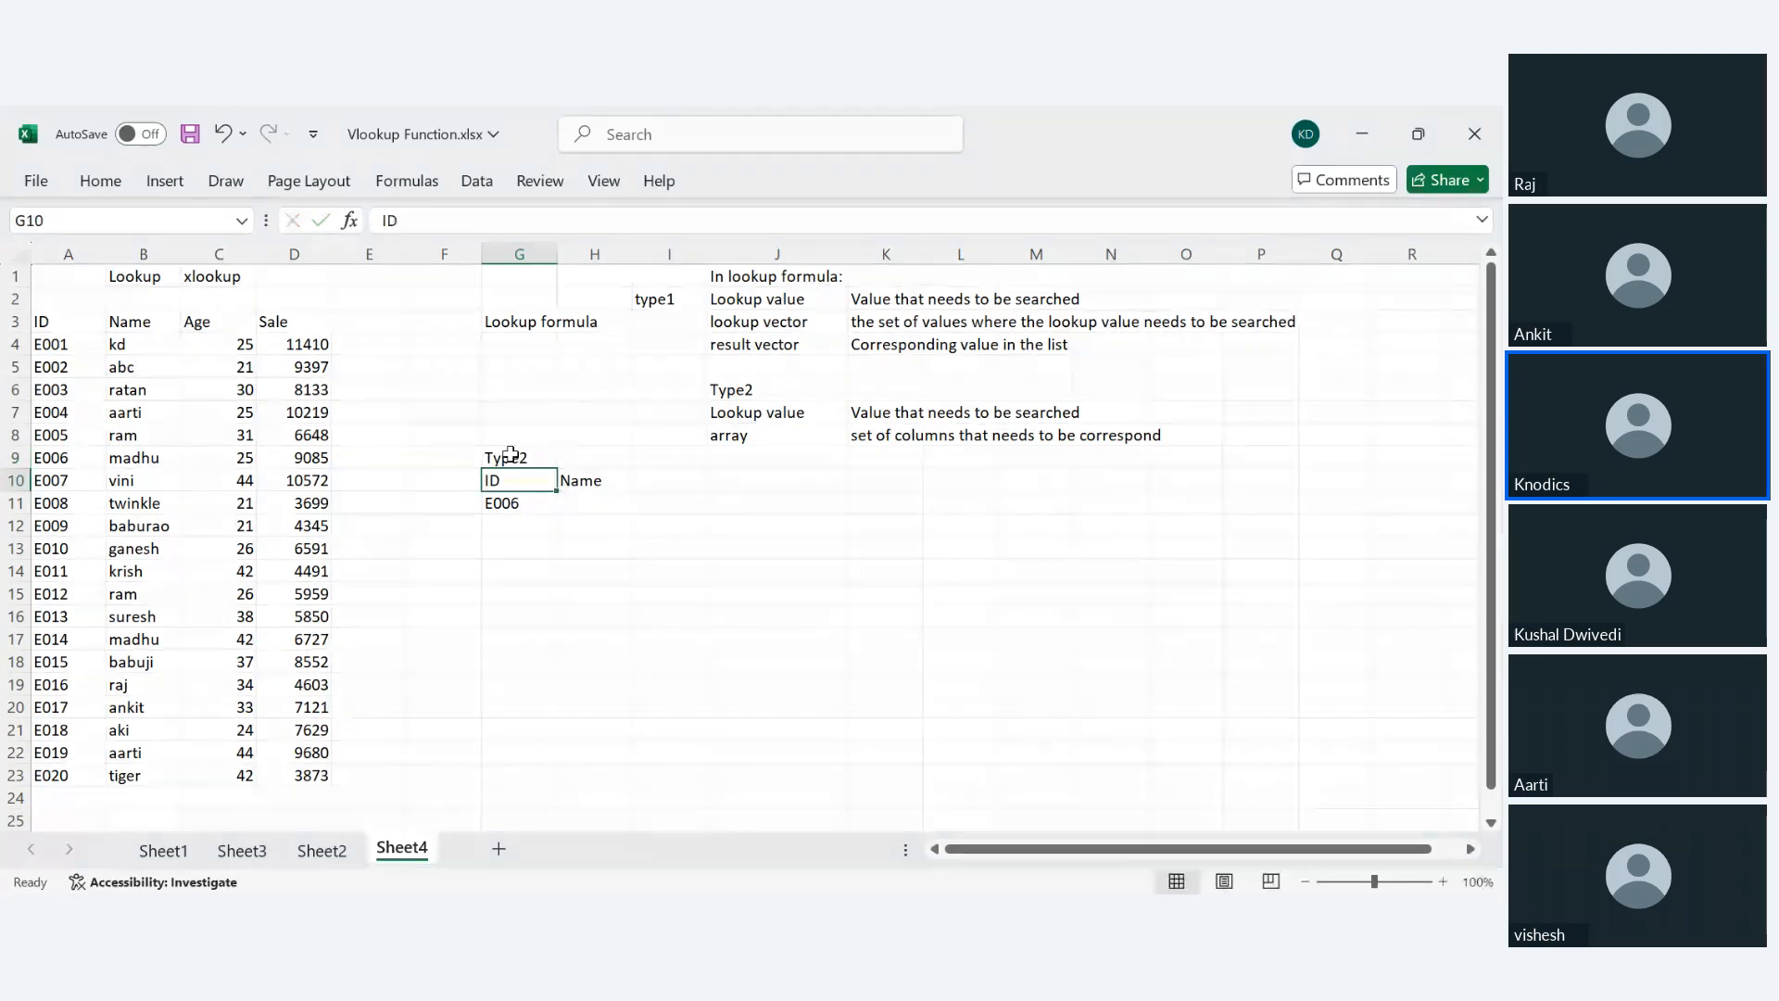
- Enter the array-form formula =LOOKUP(G11,A3:B23) in cell H11 to return the name for the Type2 ID
{"action": "left_click", "coordinate": [589, 502]}
{"action": "type", "text": "=lookup("}
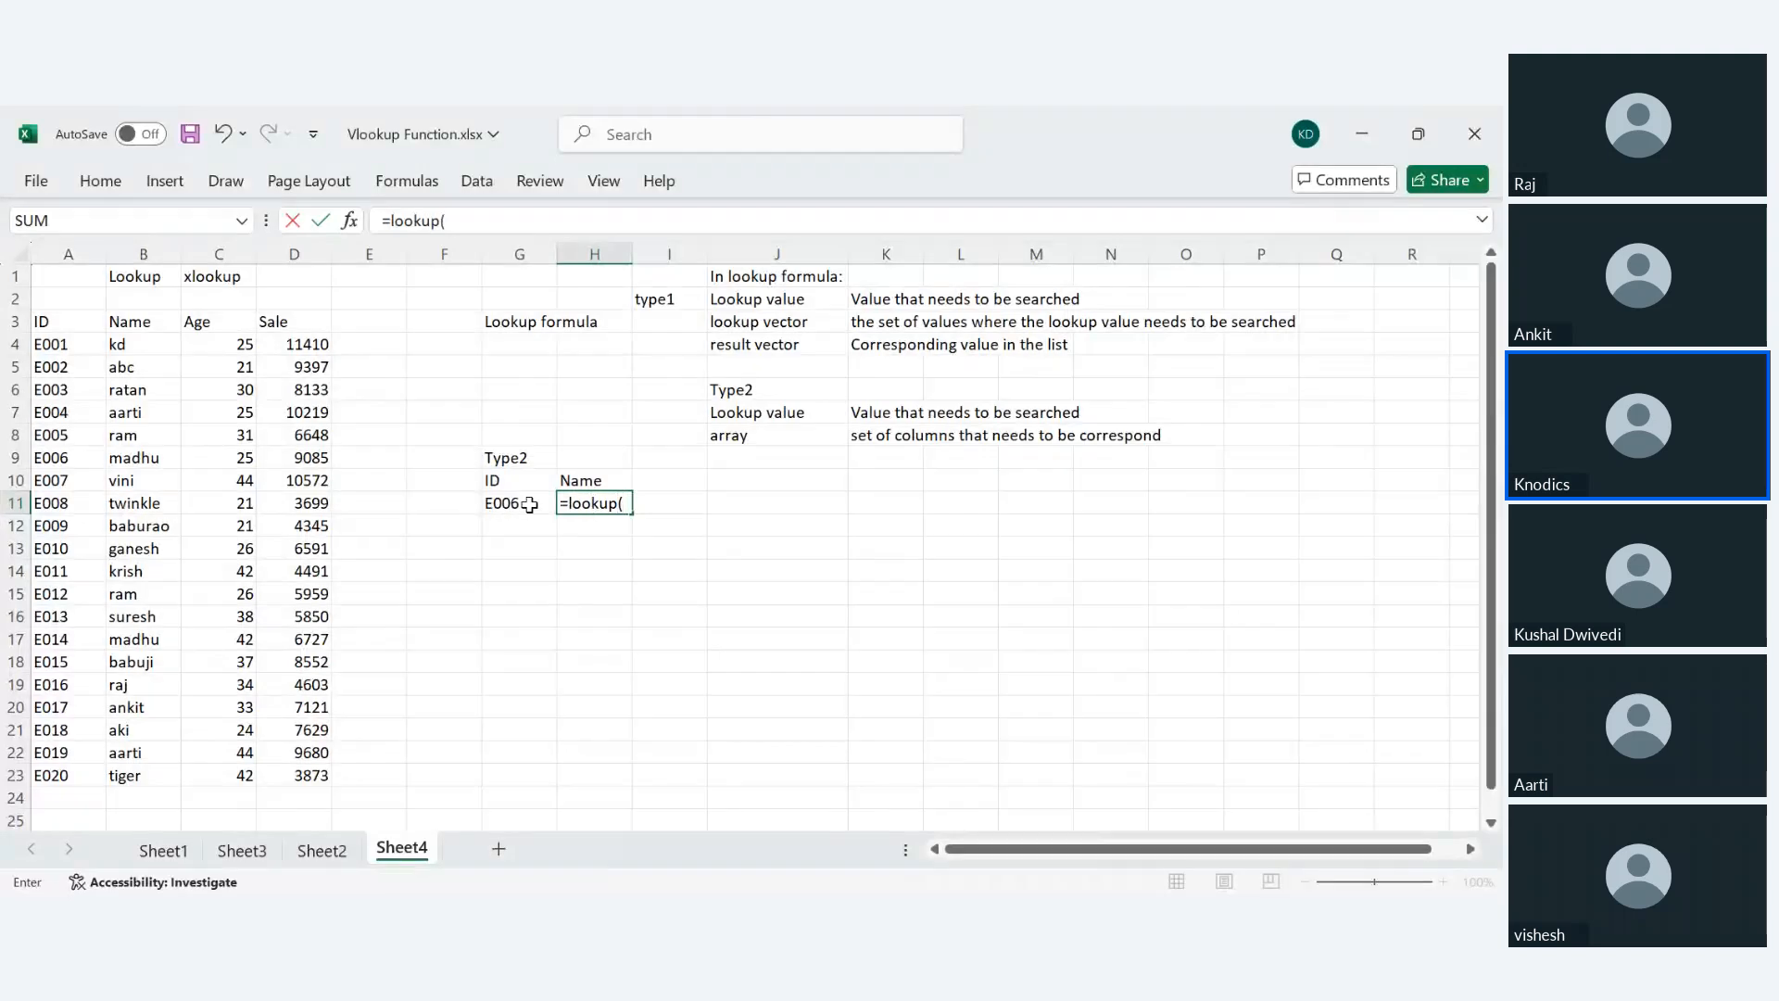
{"action": "left_click", "coordinate": [520, 504]}
{"action": "type", "text": ","}
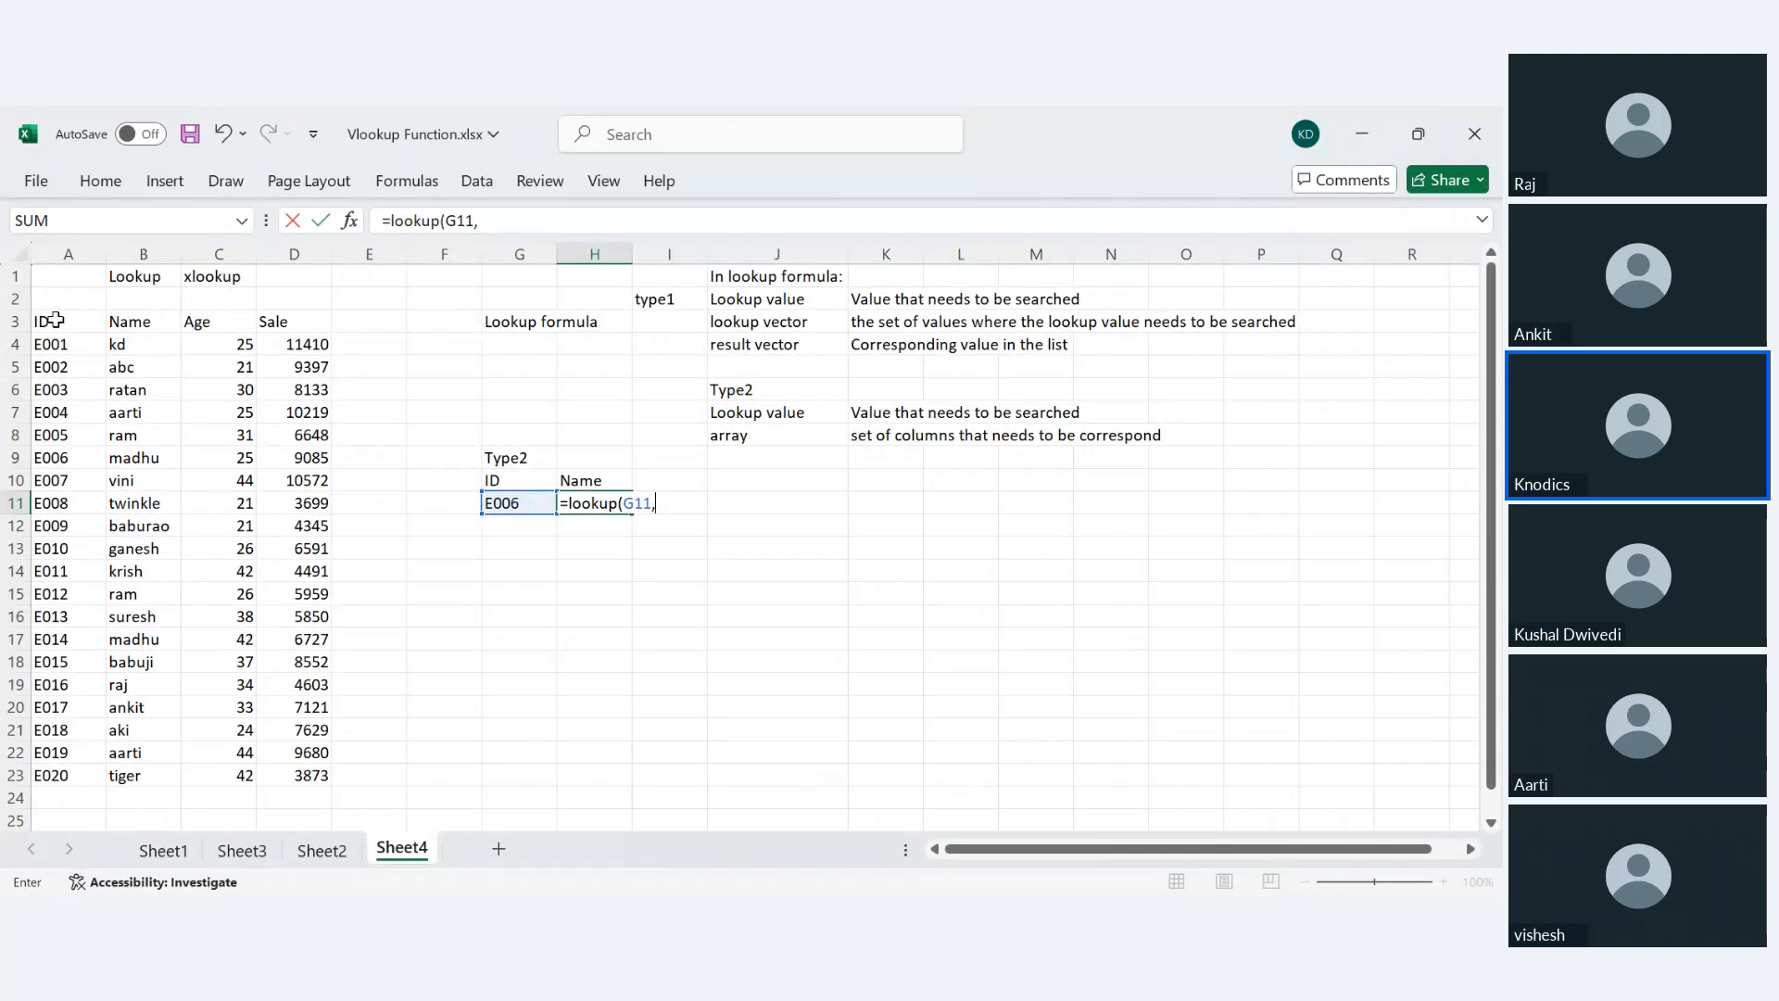
{"action": "left_click", "coordinate": [56, 319]}
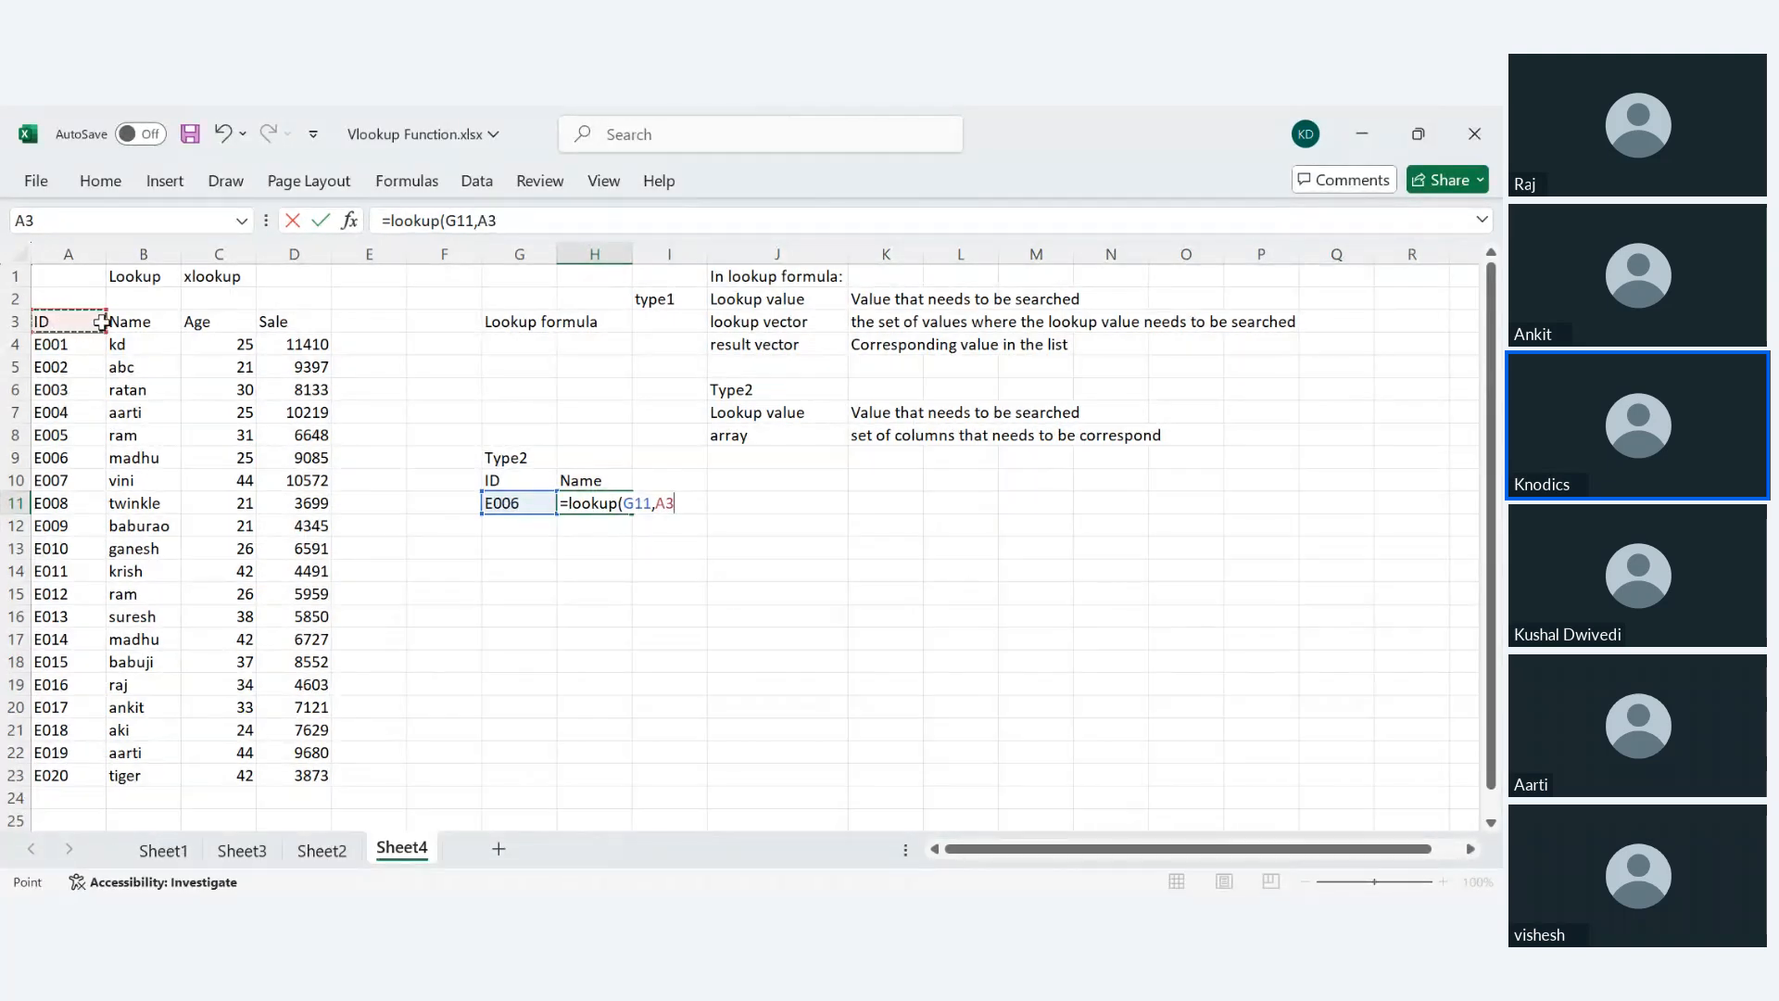
{"action": "left_click_drag", "start_coordinate": [102, 321], "coordinate": [128, 323]}
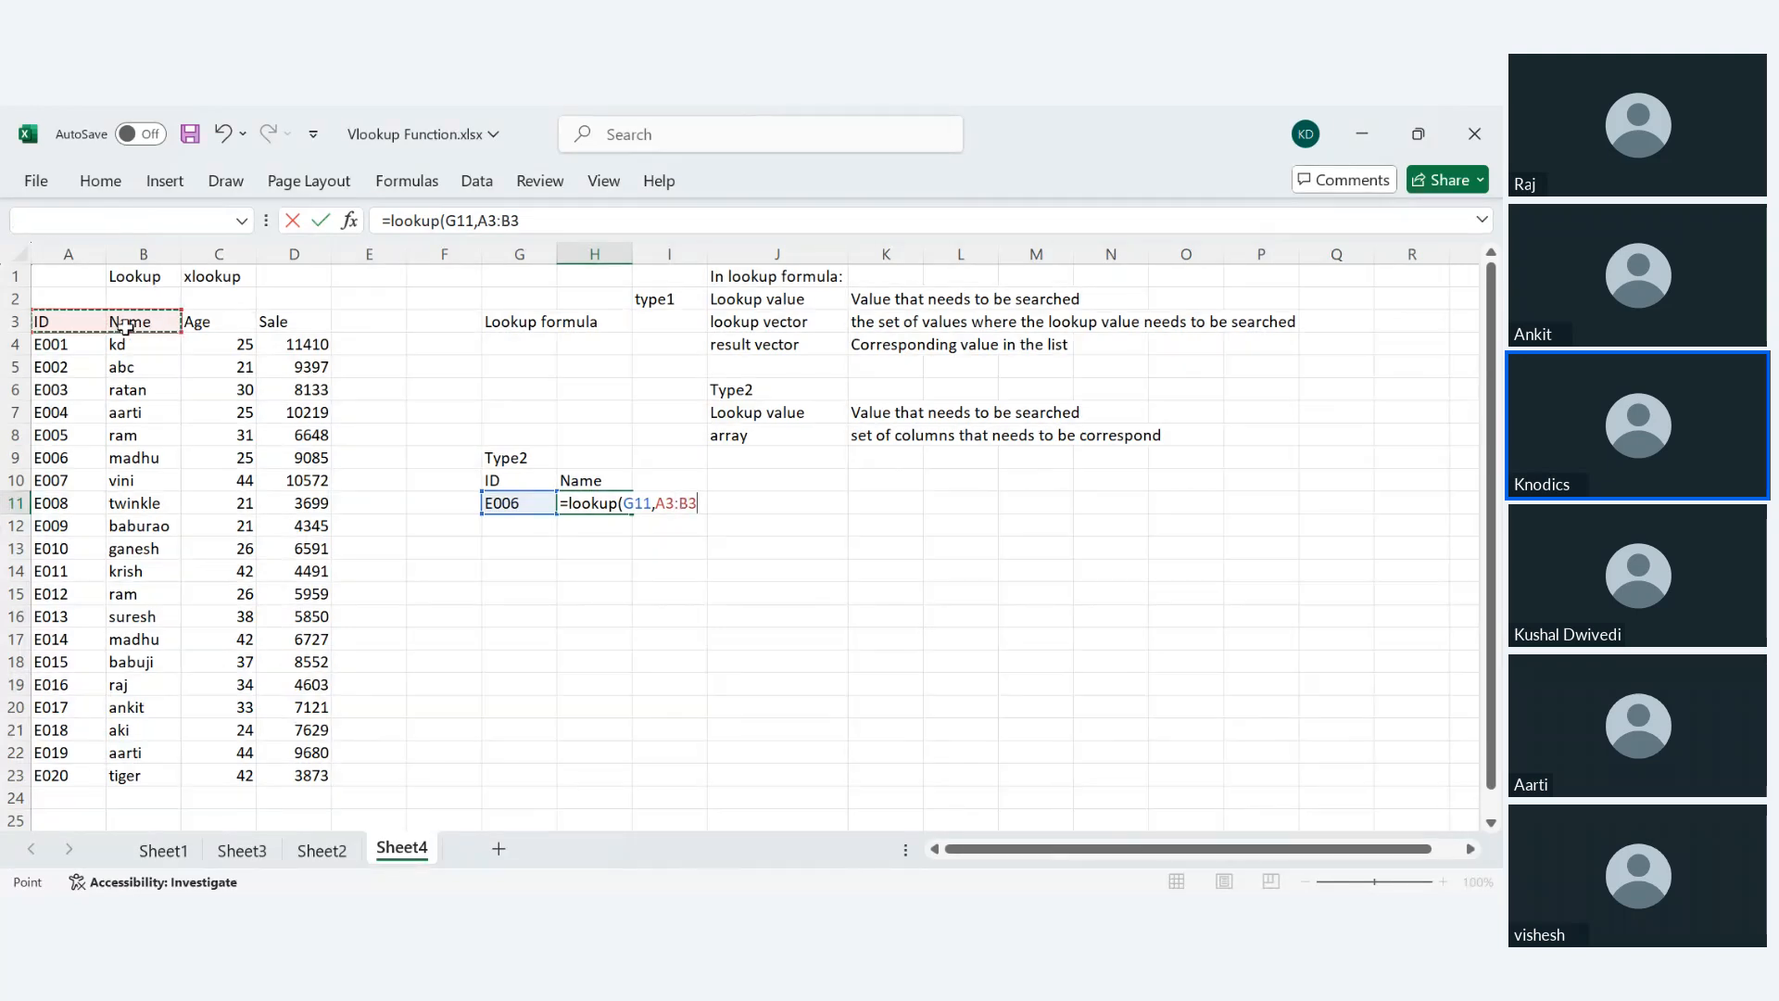
{"action": "left_click_drag", "start_coordinate": [130, 332], "coordinate": [110, 772]}
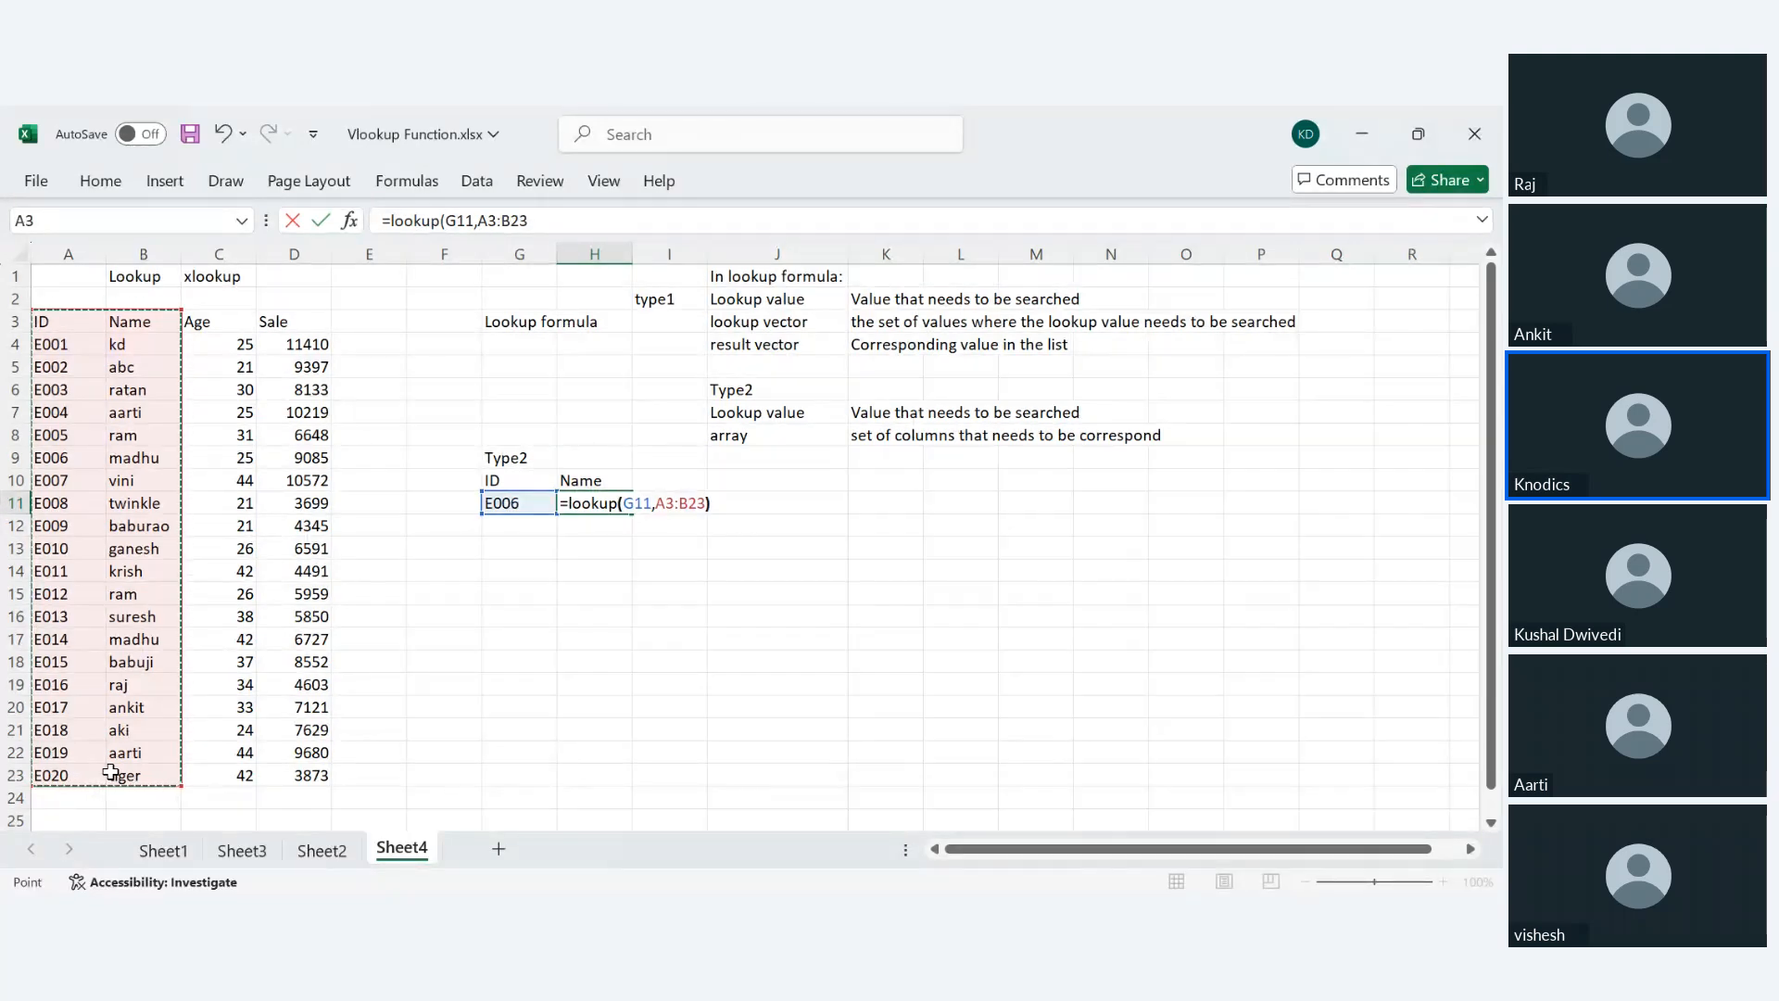
{"action": "type", "text": ")"}
{"action": "key", "text": "Return"}
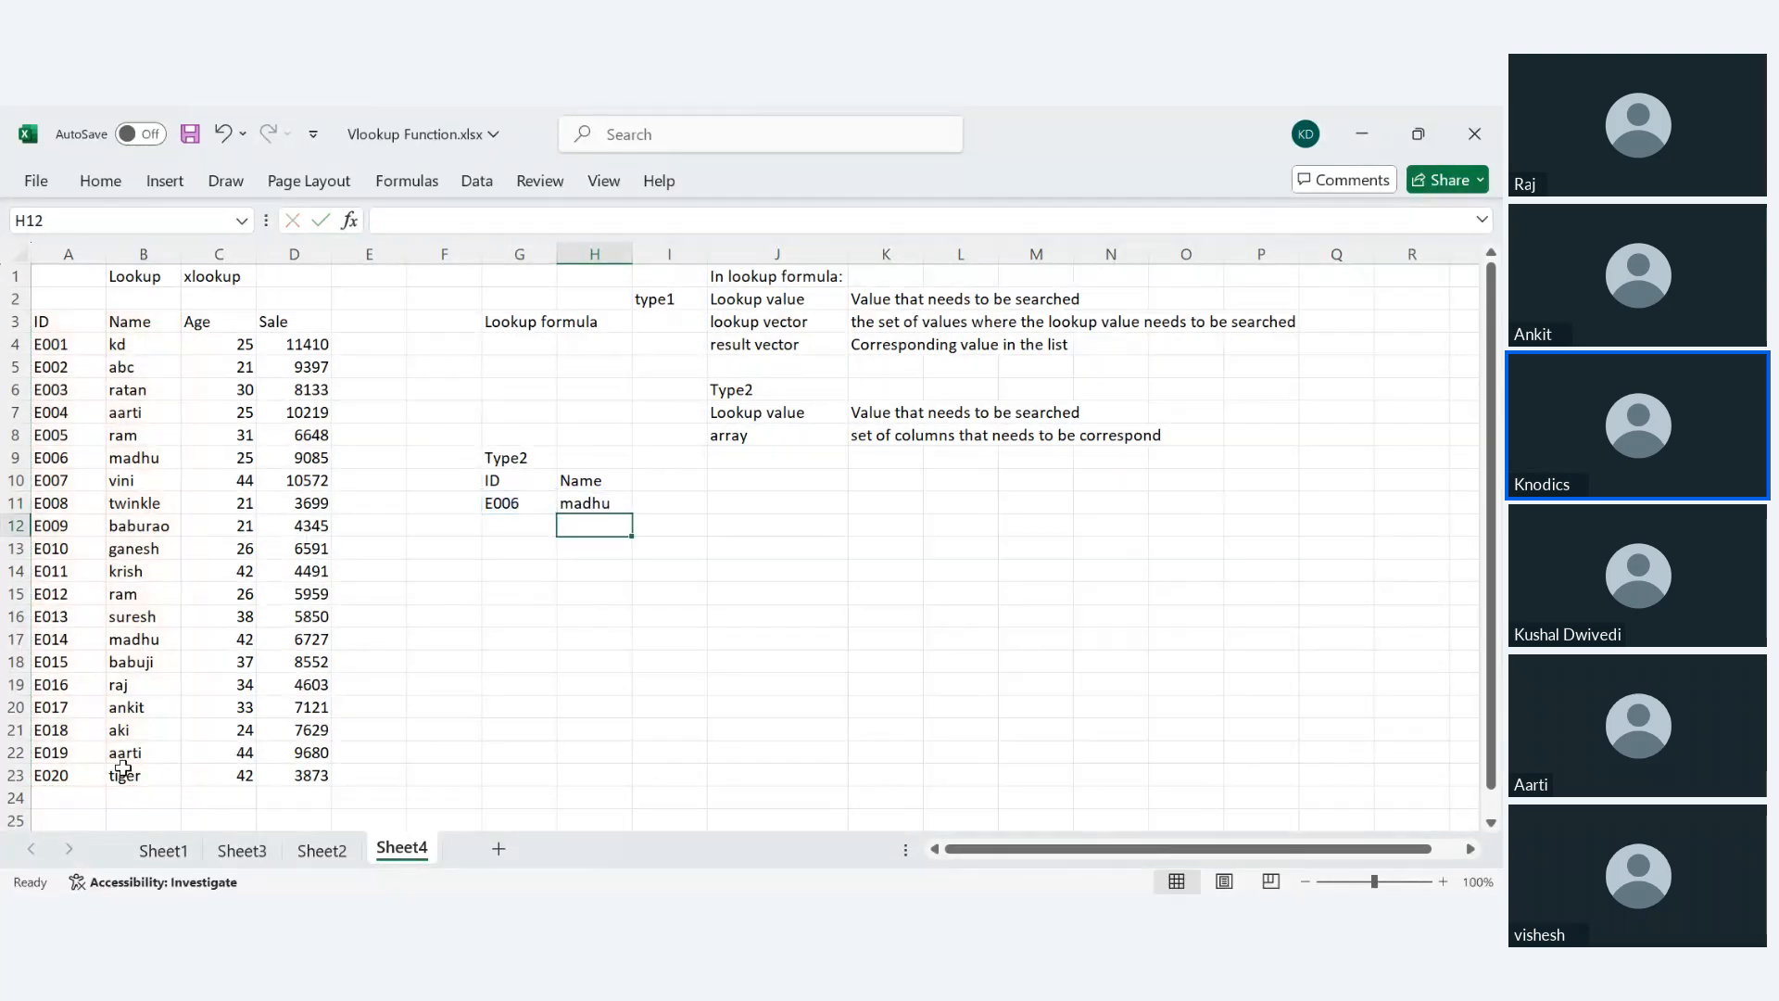
- Check the name result against the E006 row of the table, and try the IDs E011 and E018 in cell G11
{"action": "left_click", "coordinate": [538, 505]}
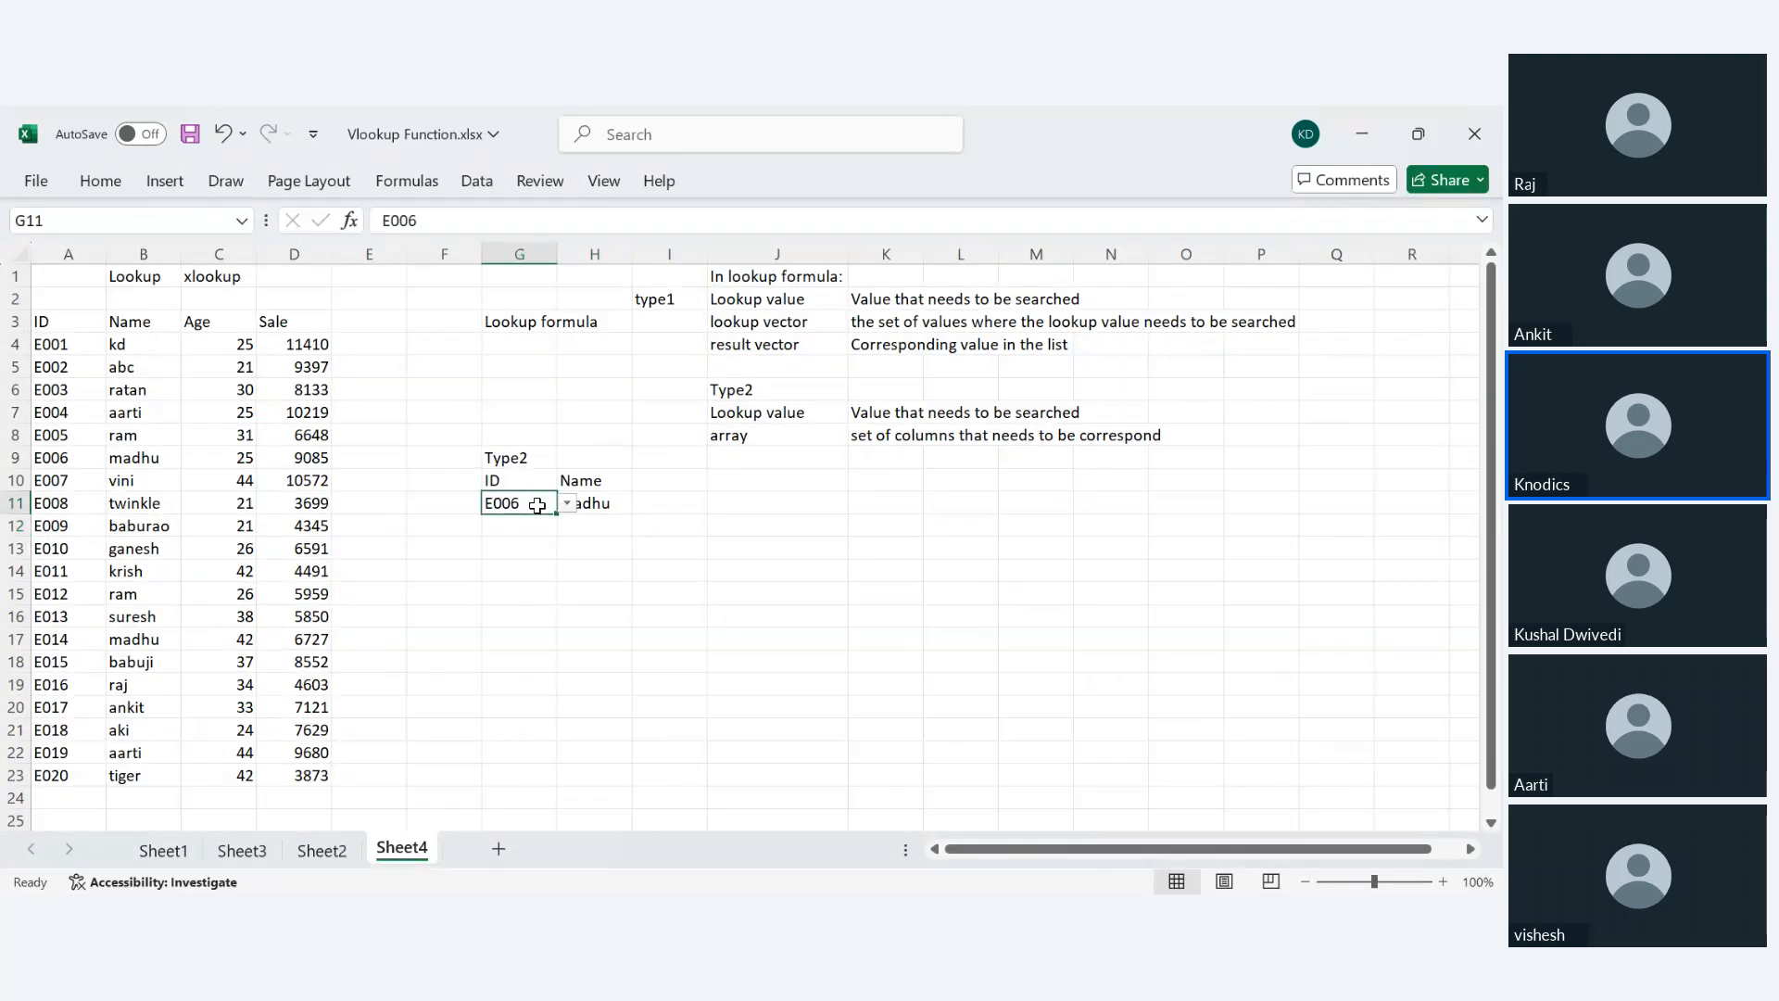
{"action": "left_click", "coordinate": [70, 463]}
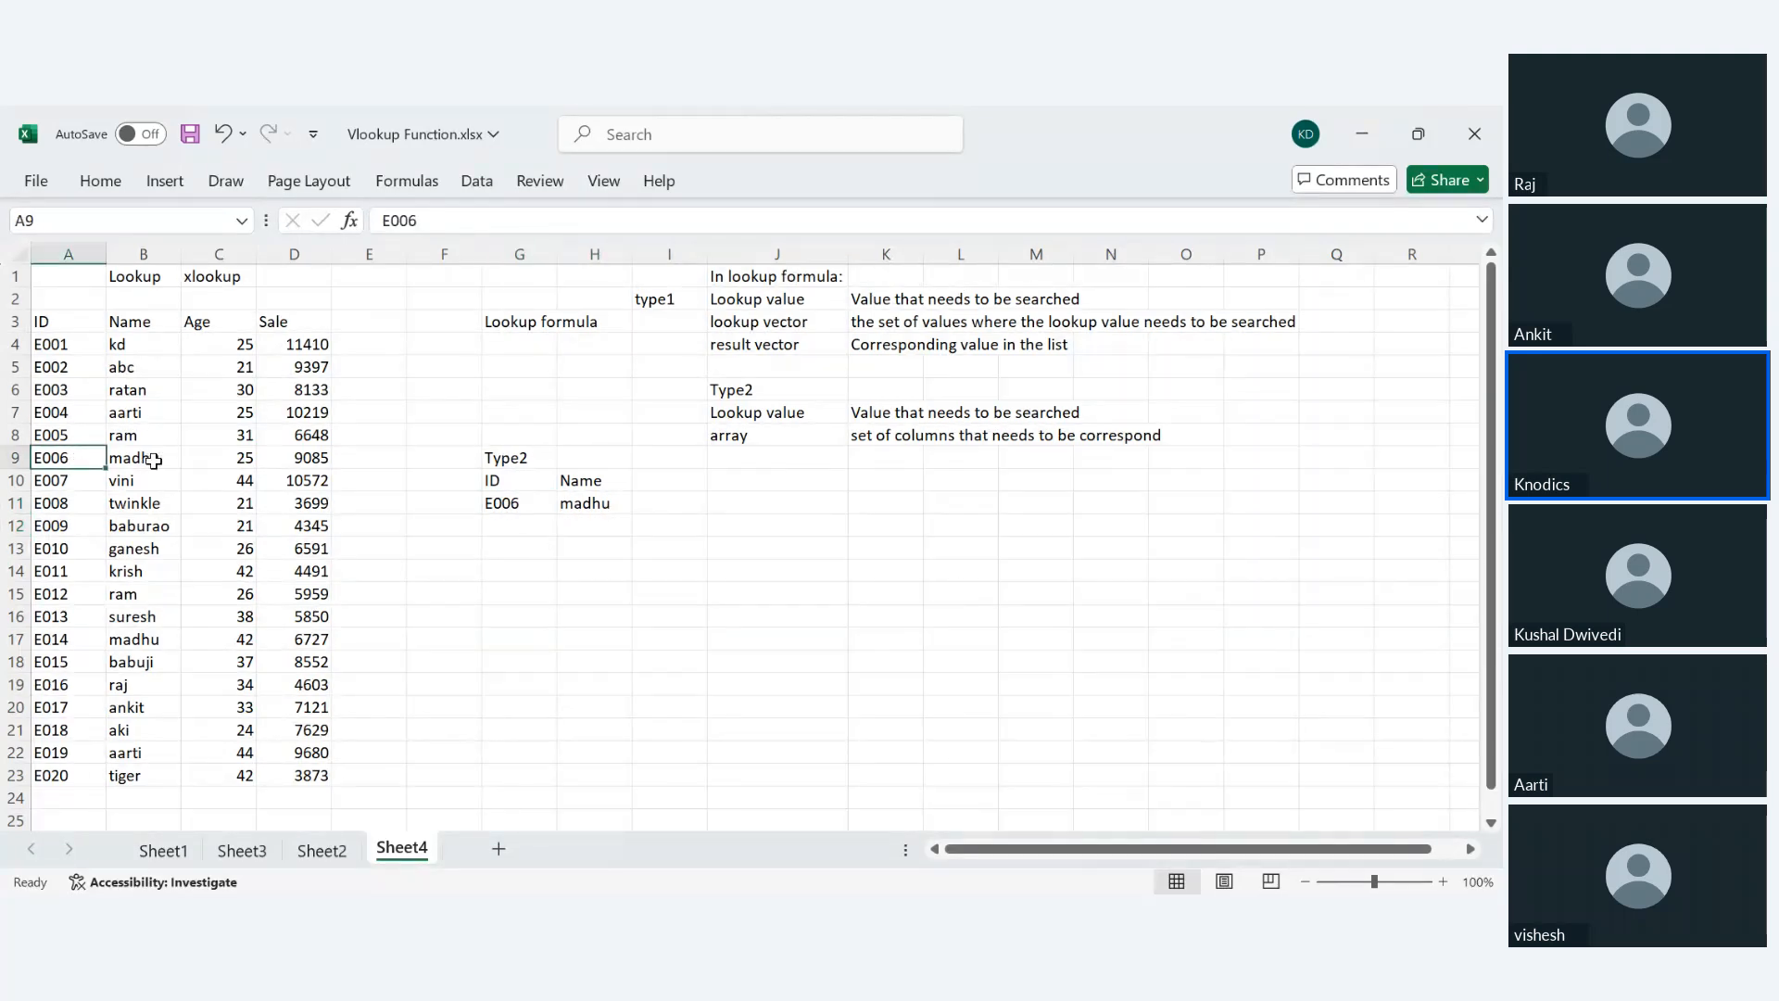
{"action": "left_click", "coordinate": [154, 461]}
{"action": "left_click", "coordinate": [496, 506]}
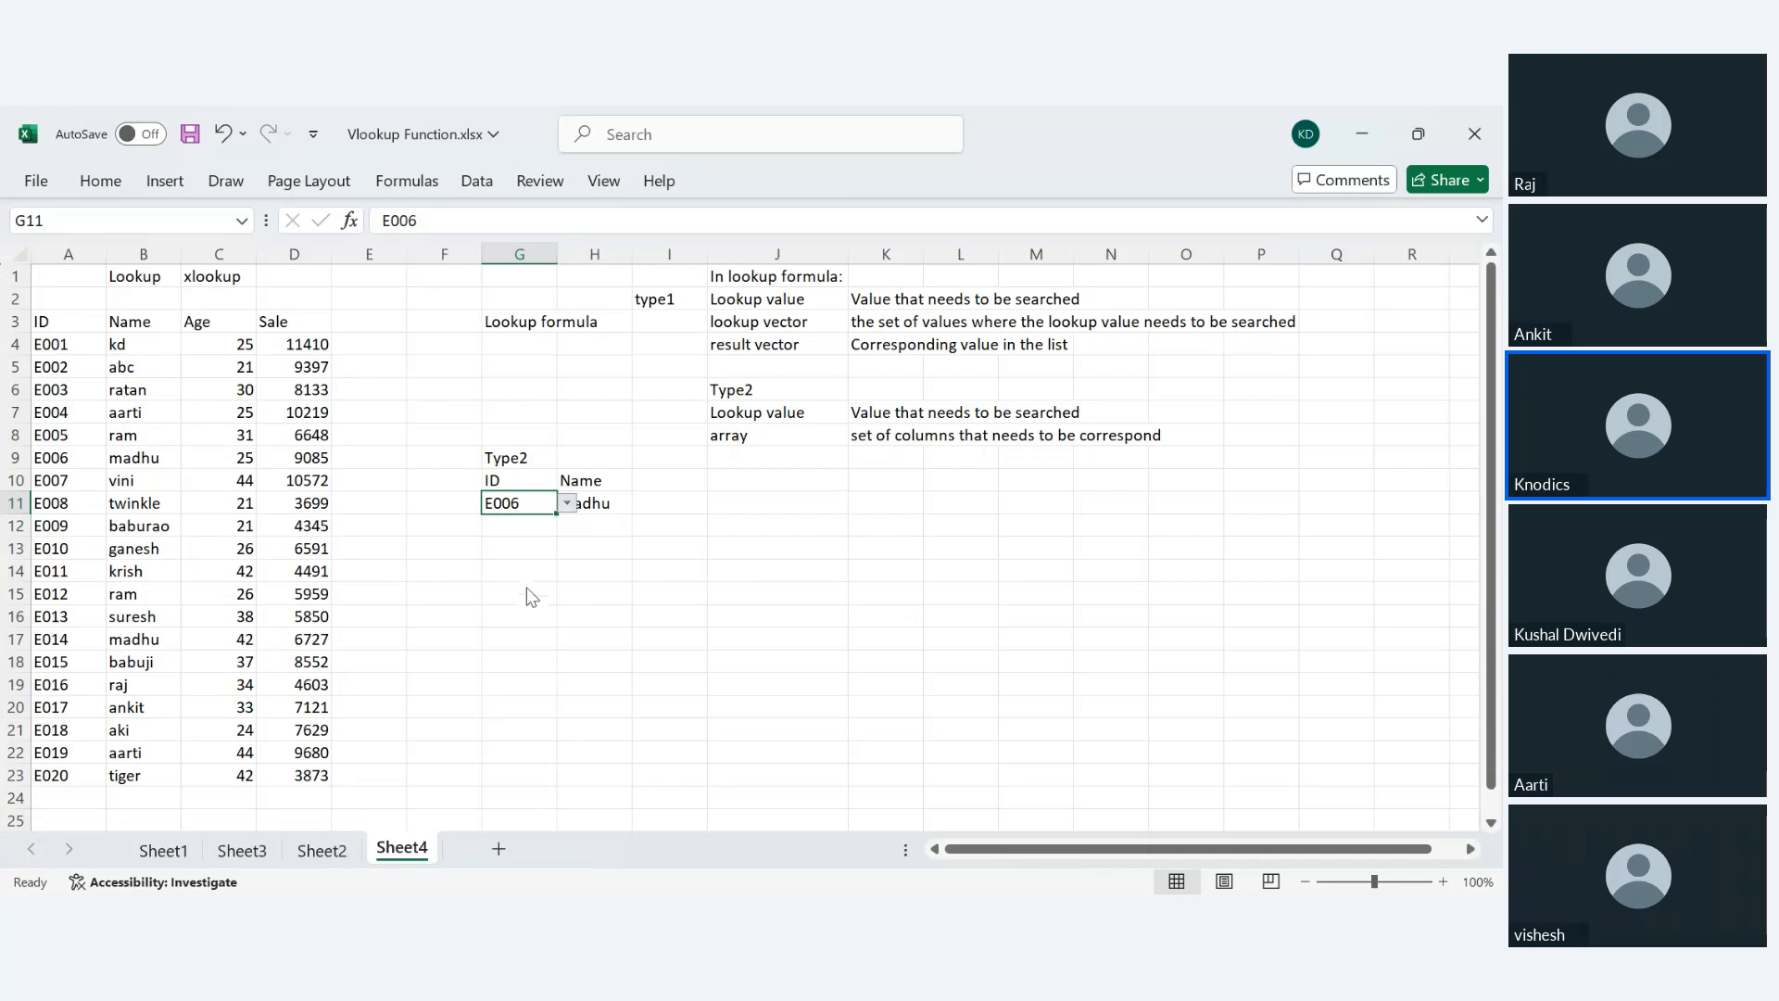
{"action": "type", "text": "E011"}
{"action": "left_click", "coordinate": [685, 570]}
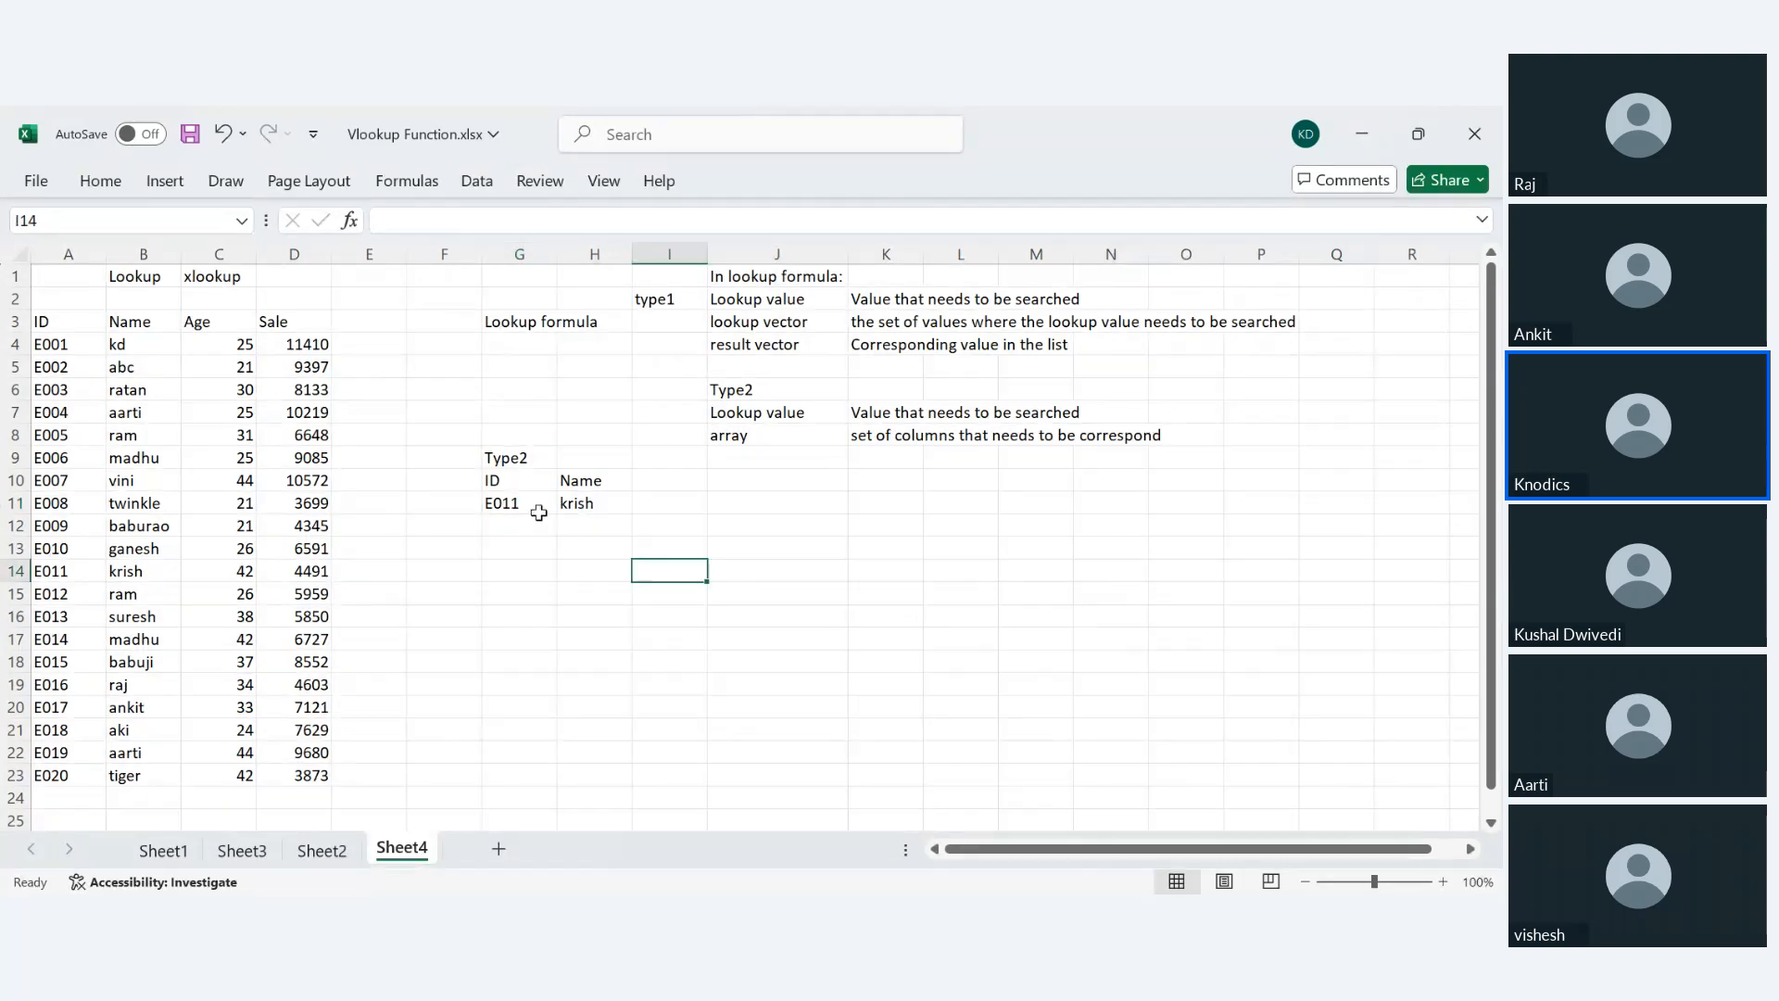
{"action": "left_click", "coordinate": [538, 512]}
{"action": "left_click", "coordinate": [566, 502]}
{"action": "left_click", "coordinate": [528, 634]}
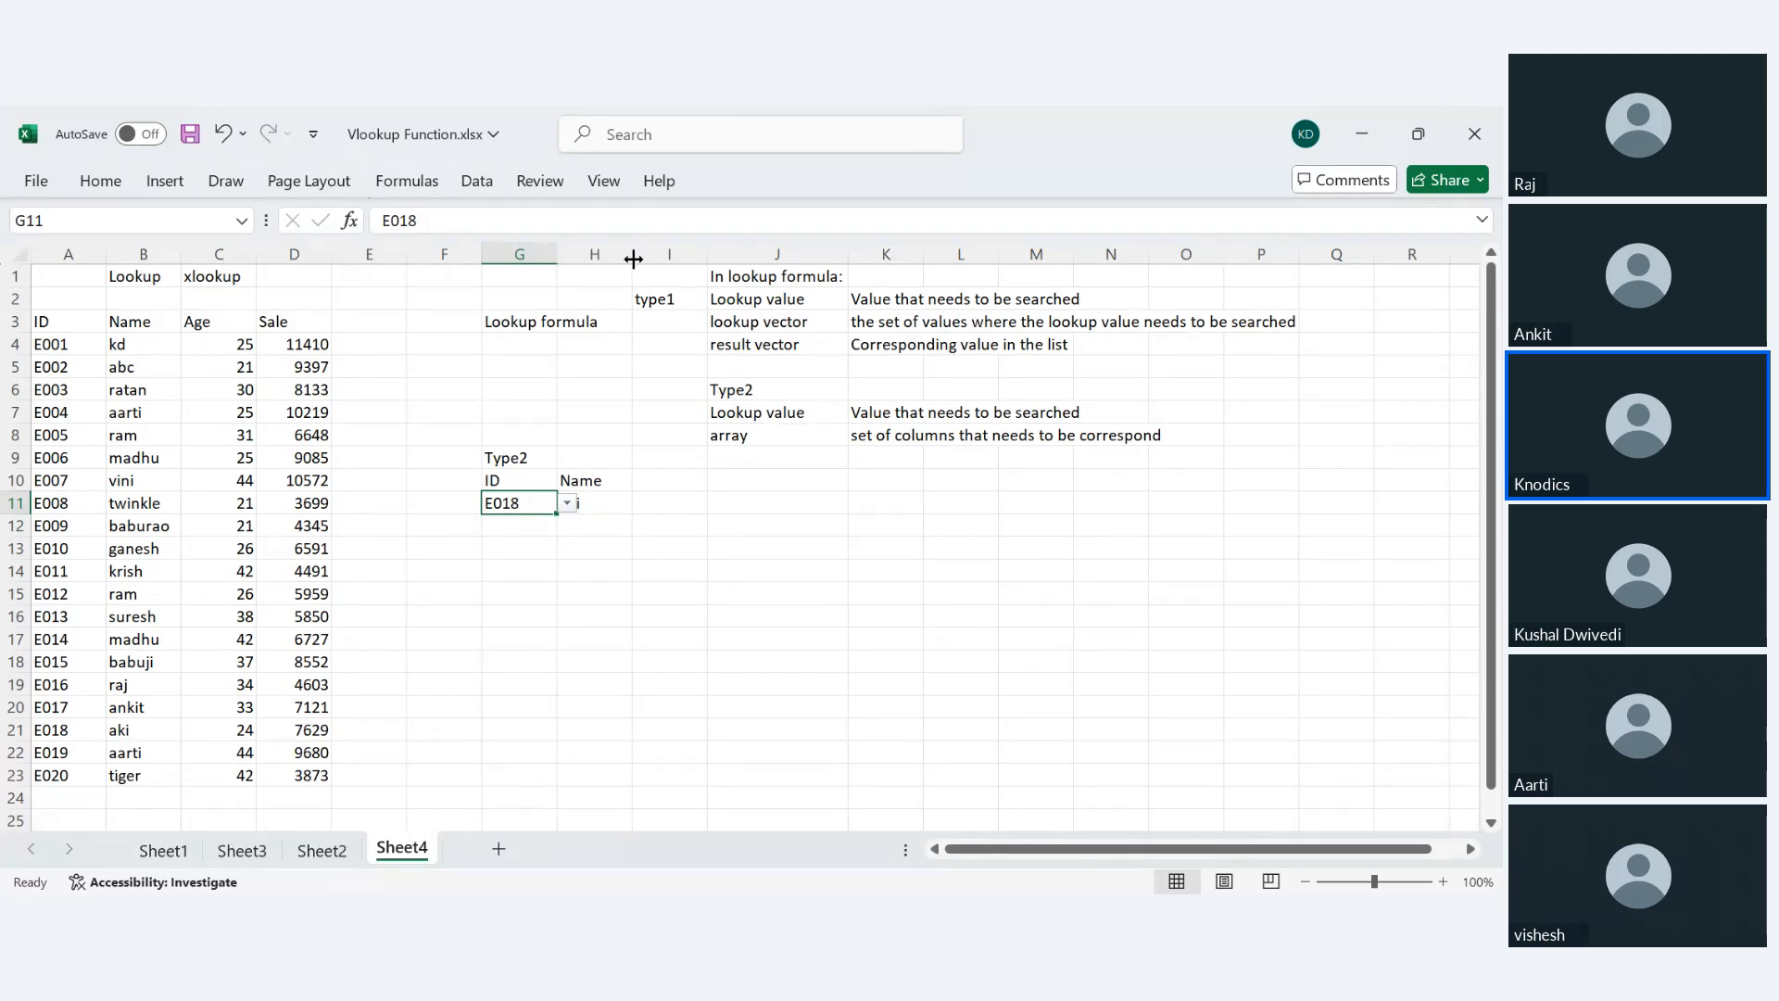
- Widen columns G and H, and set the lookup ID in cell G11 to E020
{"action": "left_click_drag", "start_coordinate": [633, 259], "coordinate": [588, 257]}
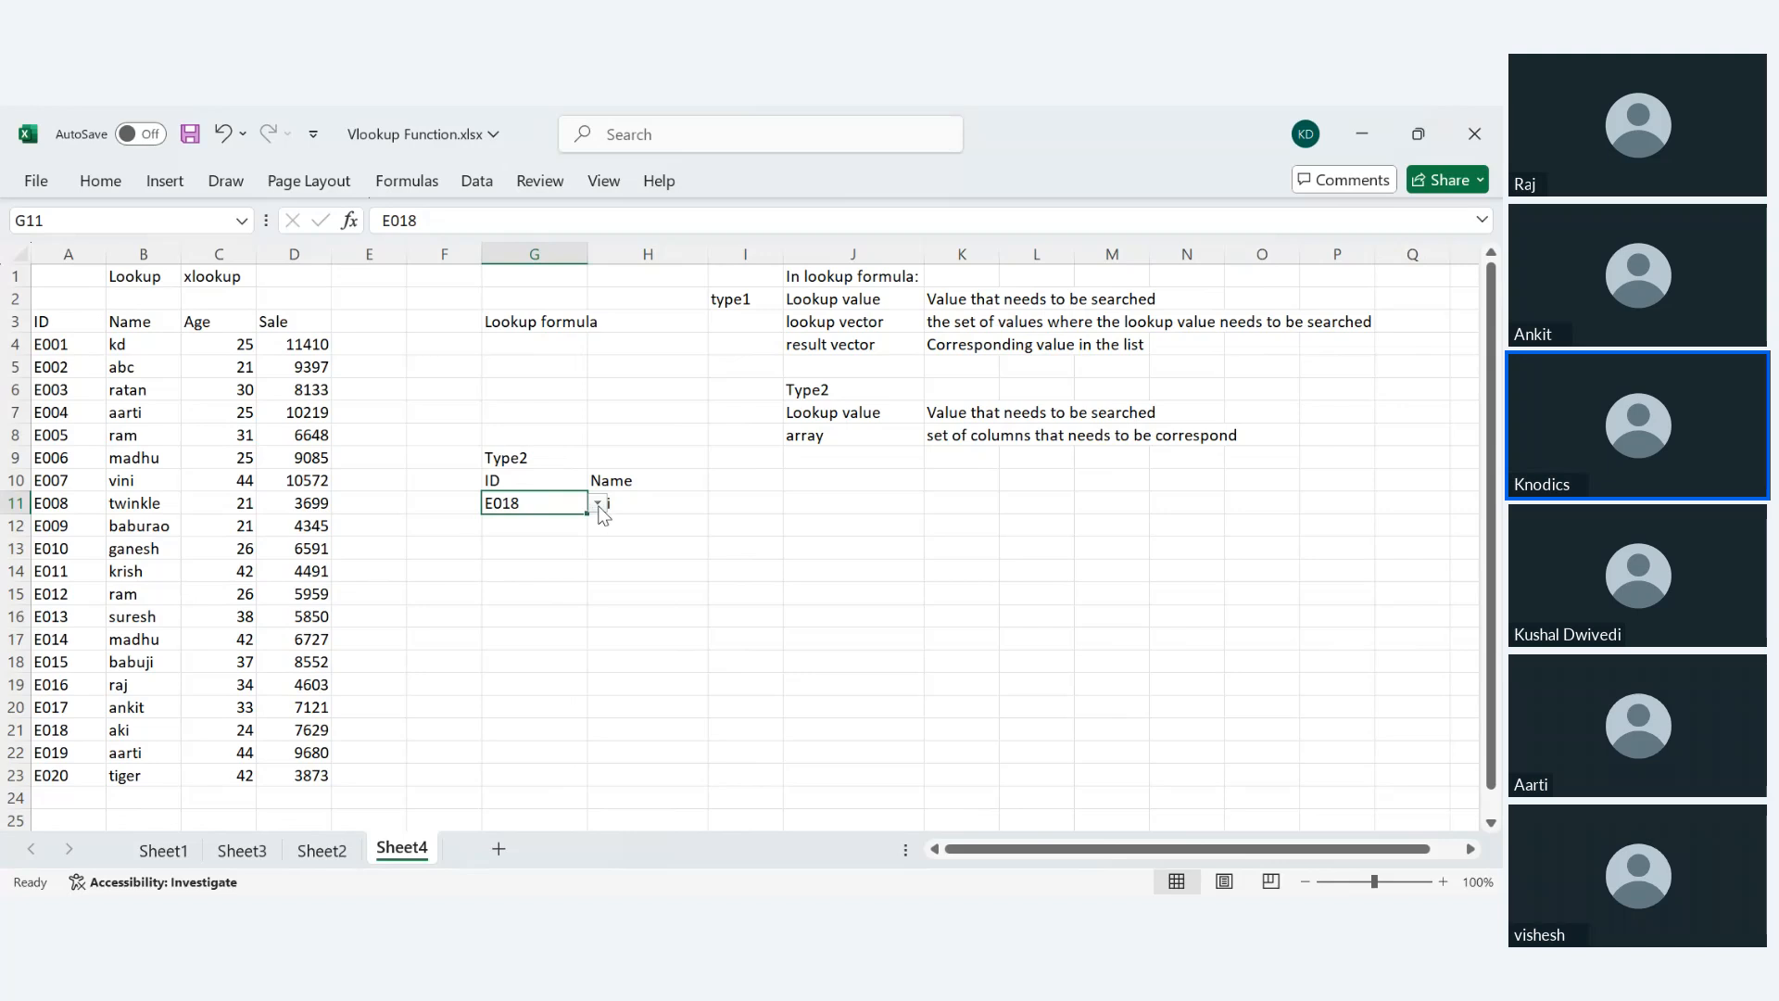
{"action": "type", "text": "E020"}
{"action": "key", "text": "ctrl+Return"}
{"action": "left_click", "coordinate": [821, 547]}
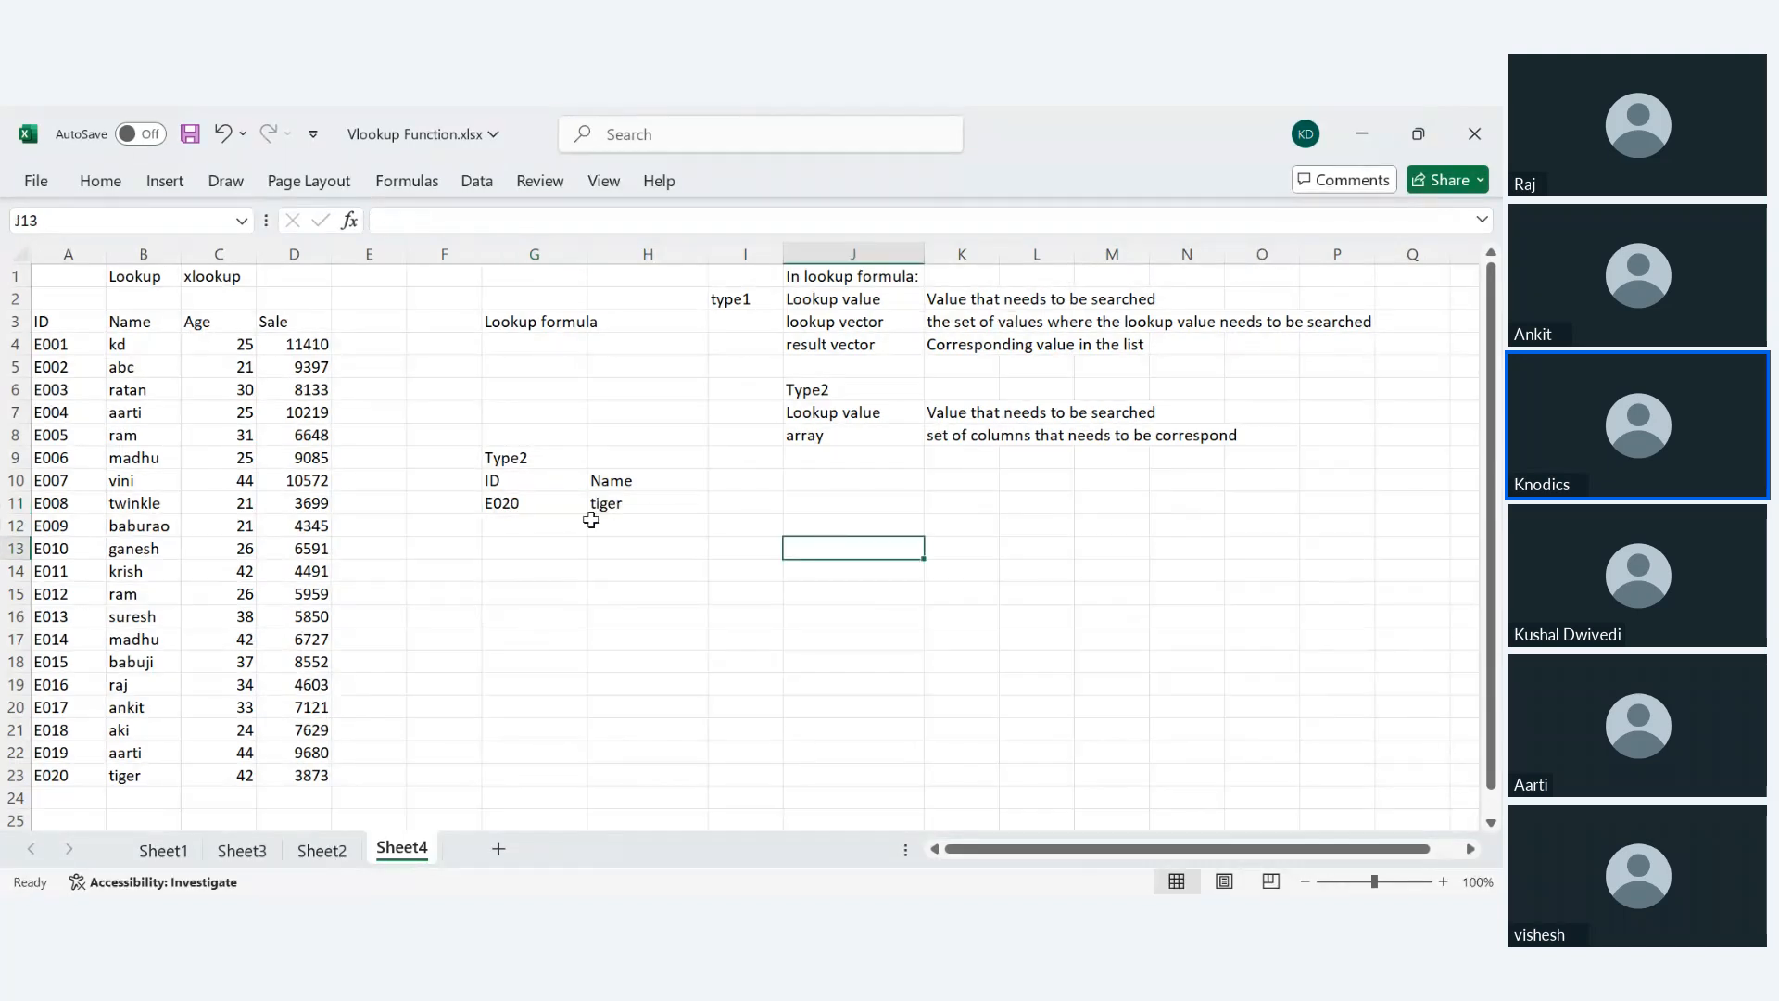
{"action": "left_click", "coordinate": [526, 520]}
{"action": "left_click", "coordinate": [553, 506]}
{"action": "left_click", "coordinate": [634, 505]}
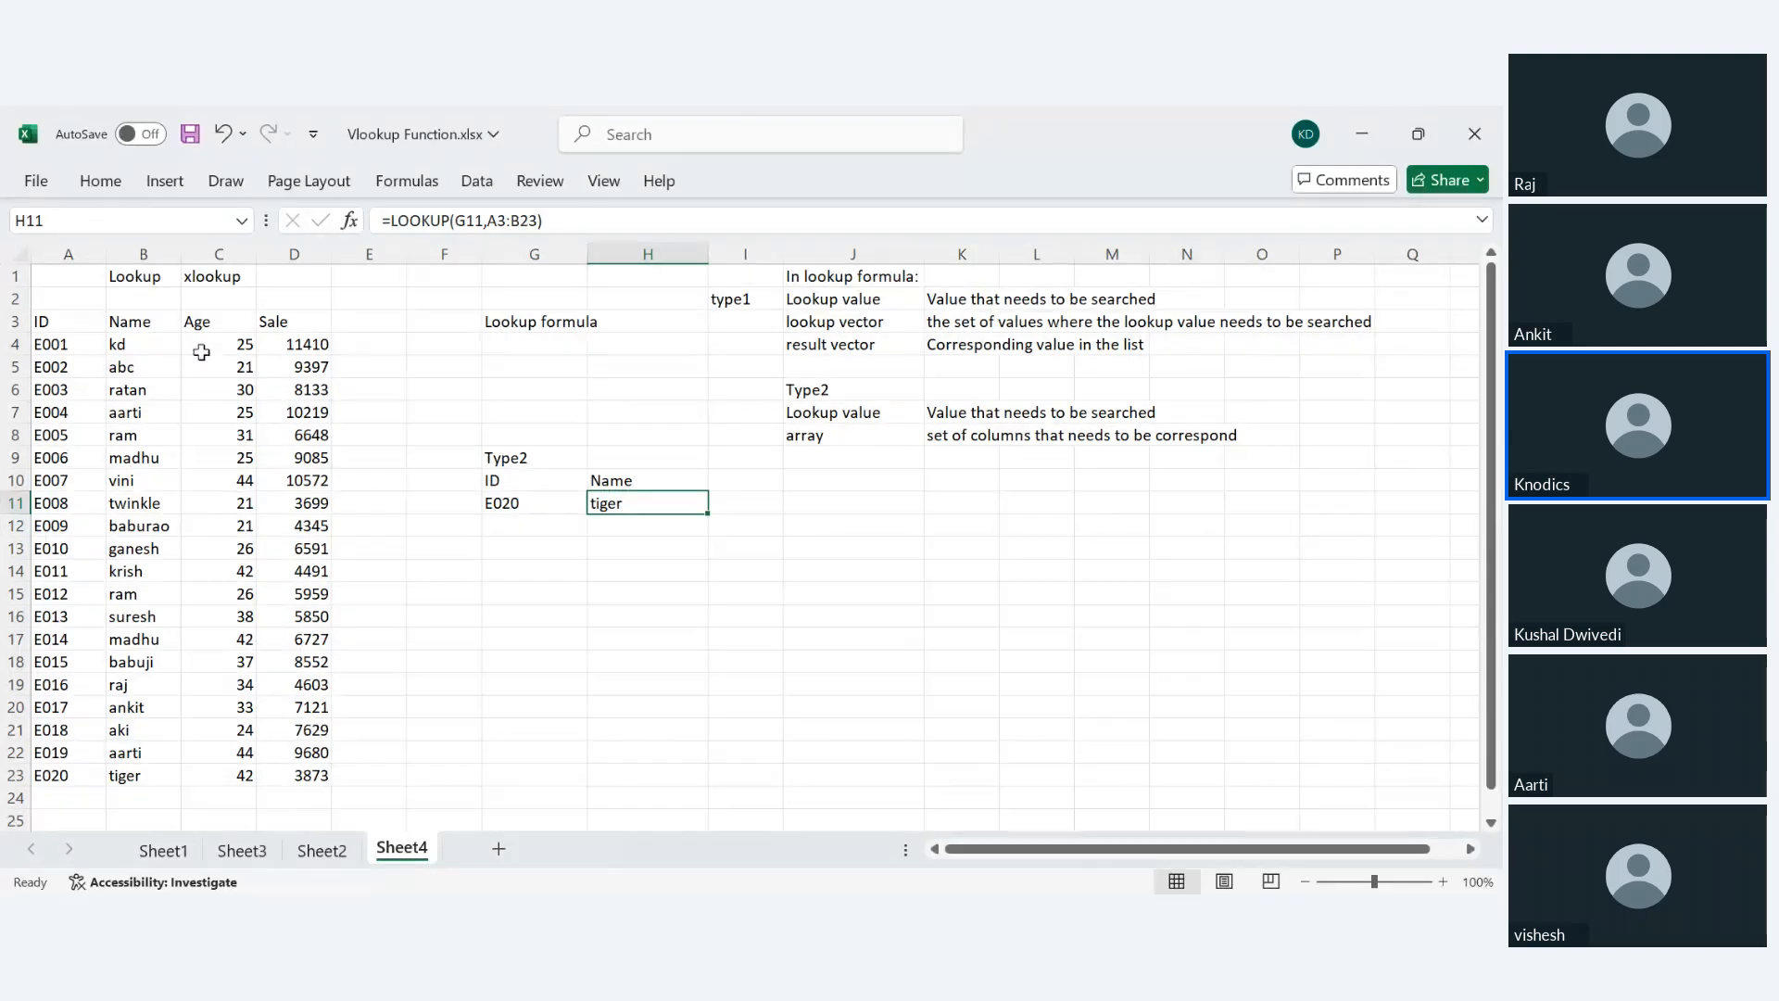
- Enter the note "(keep in mind, to select till the column which needs to be displayed" in cell J9, below the array label
{"action": "left_click", "coordinate": [840, 453]}
{"action": "type", "text": "(keep in "}
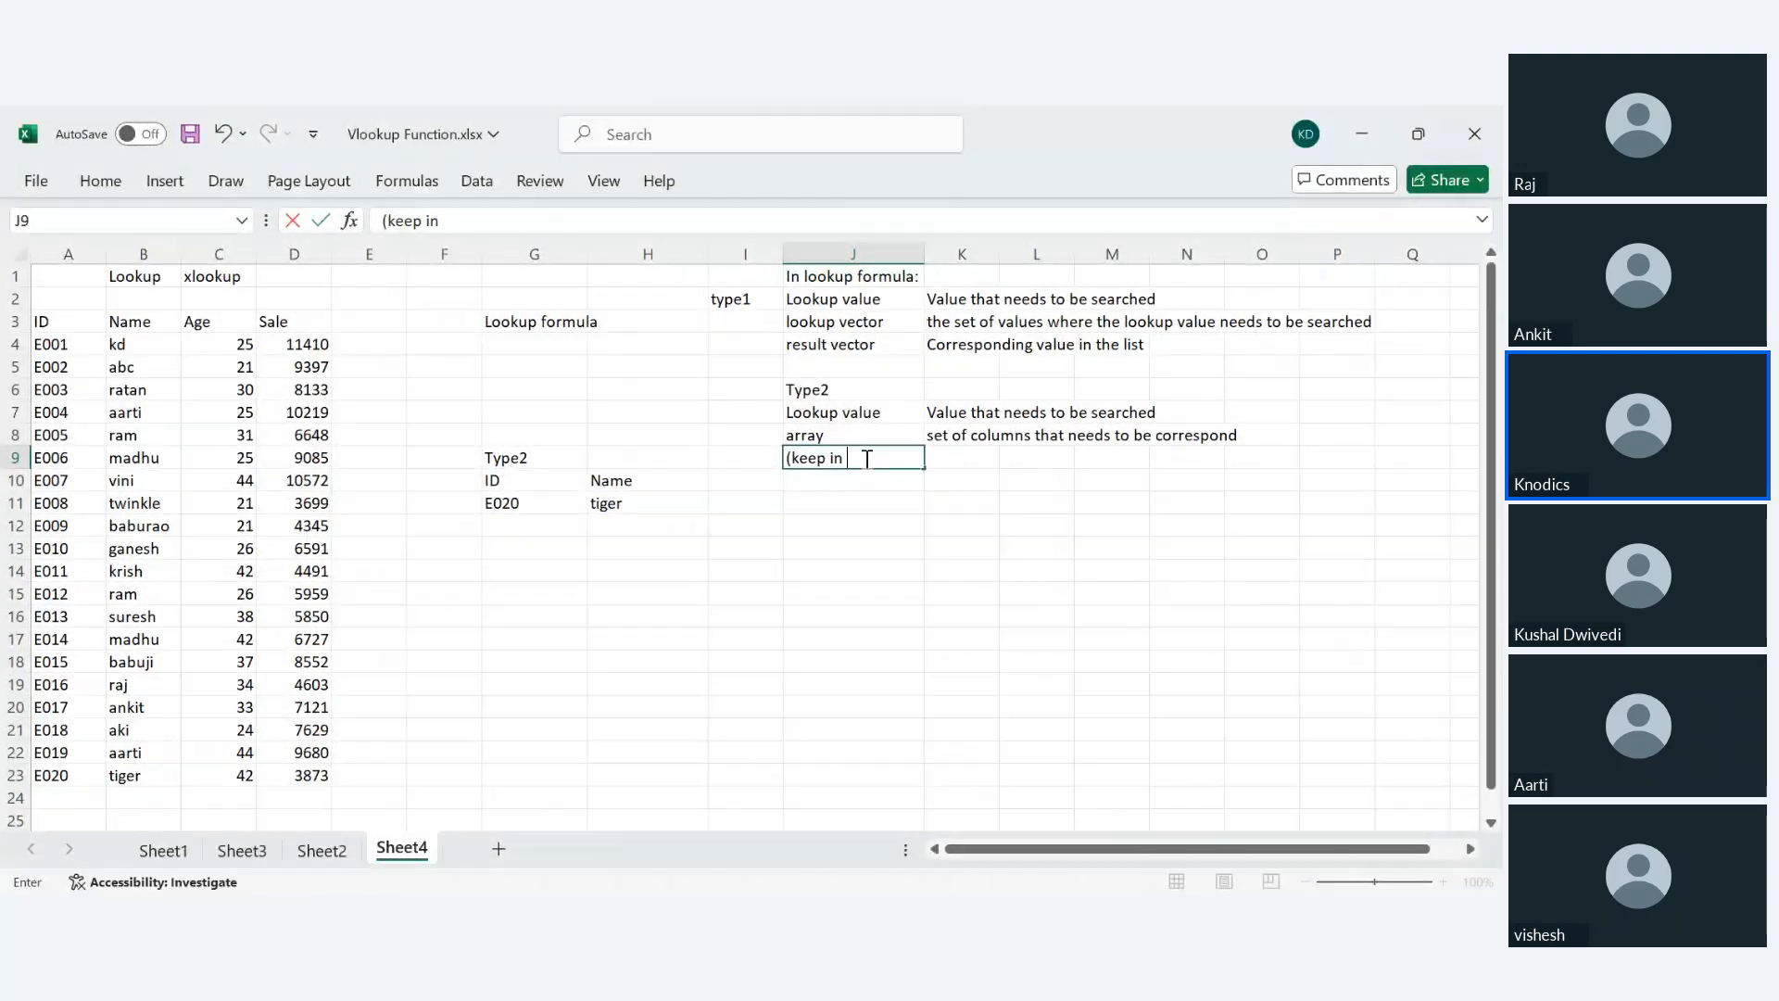
{"action": "type", "text": "mind, to select t"}
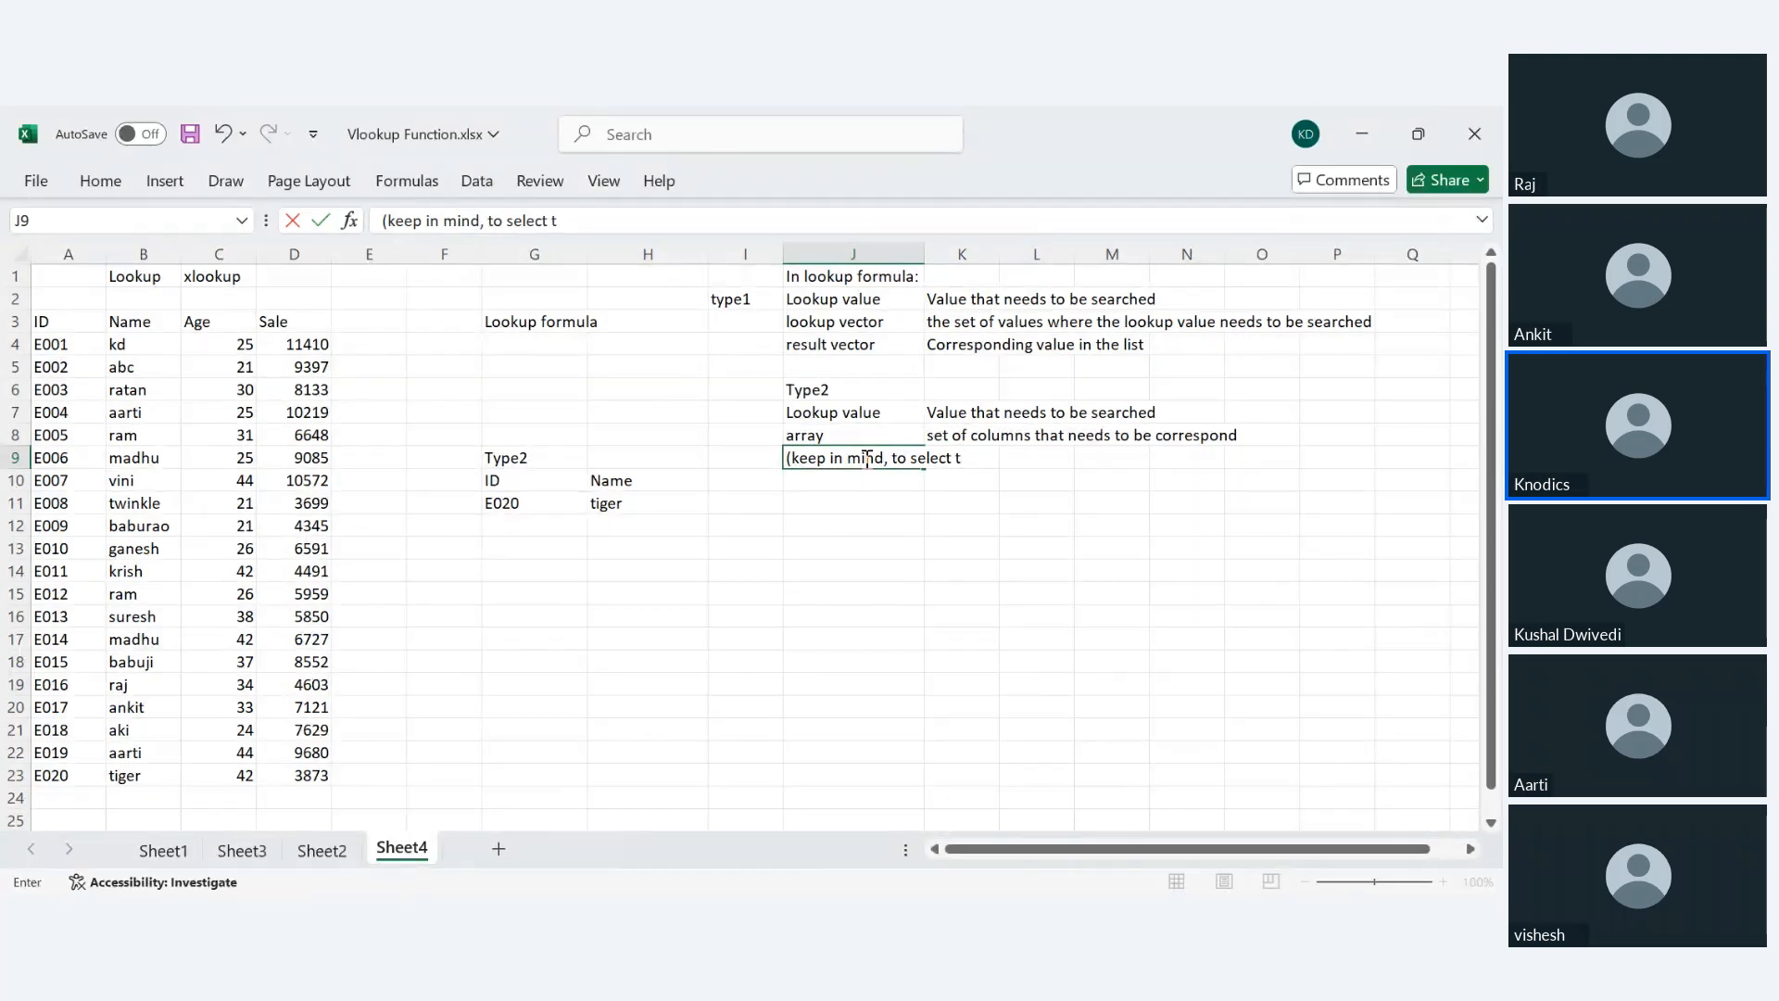
{"action": "type", "text": "ill the column w"}
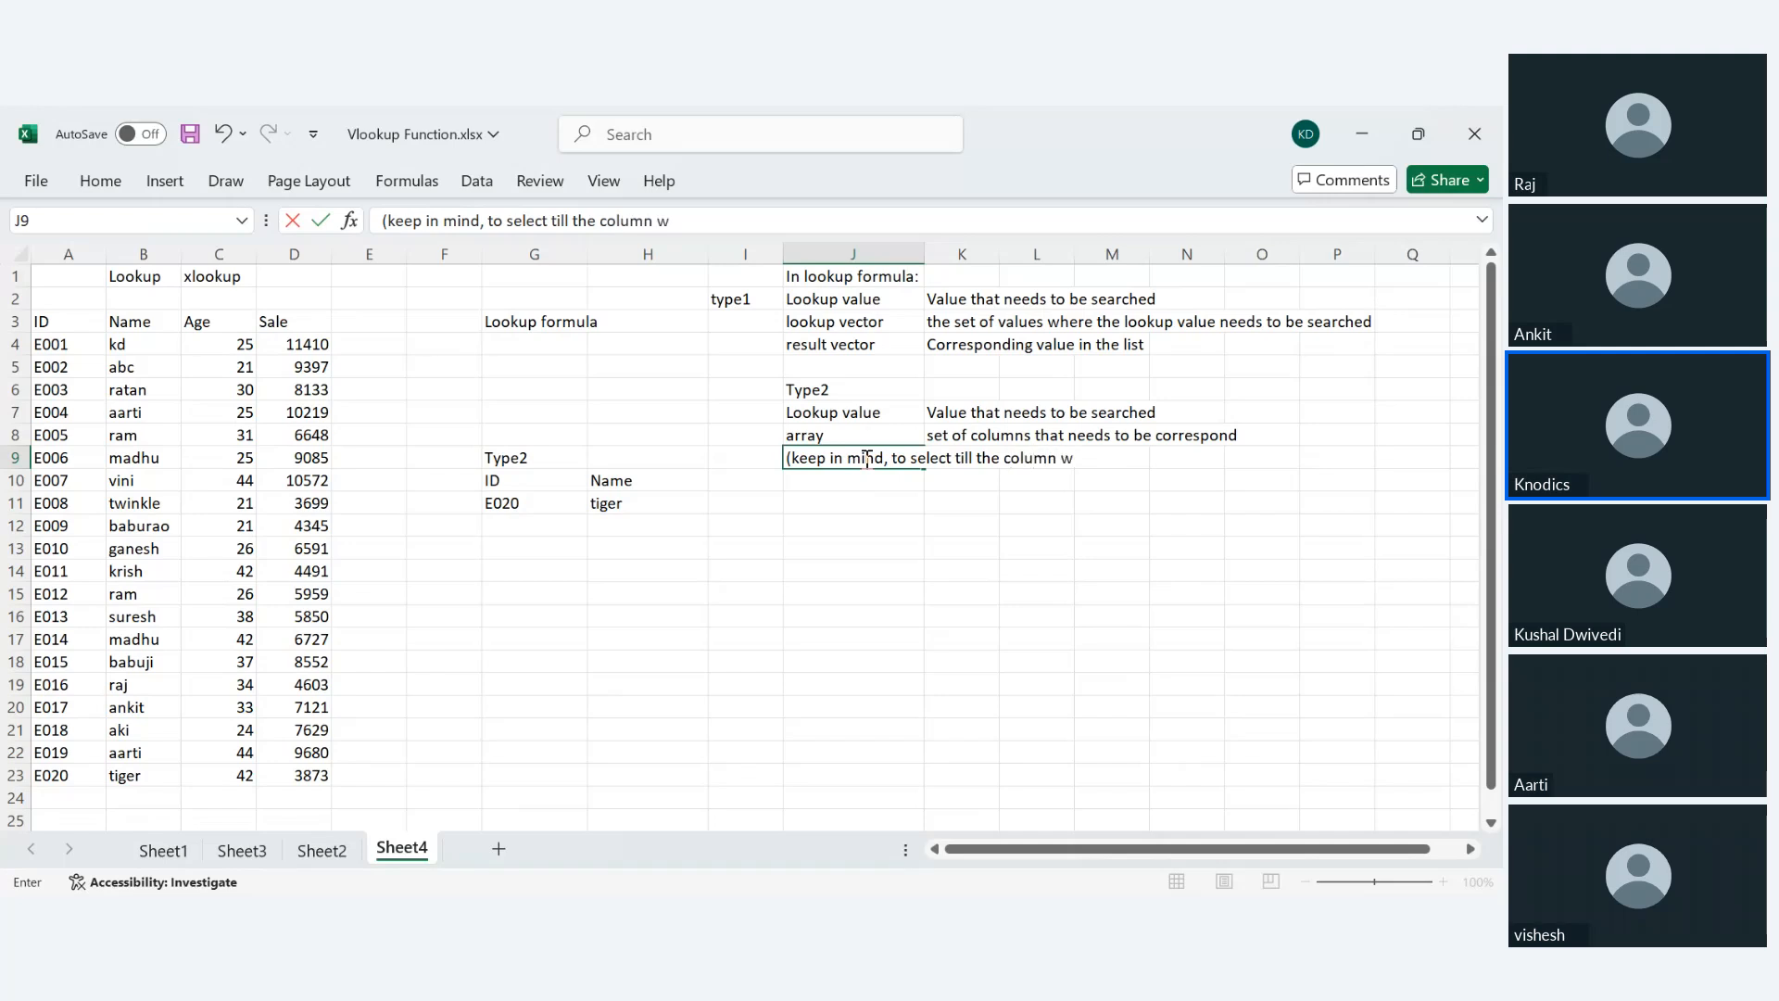
{"action": "type", "text": "hich needs to be"}
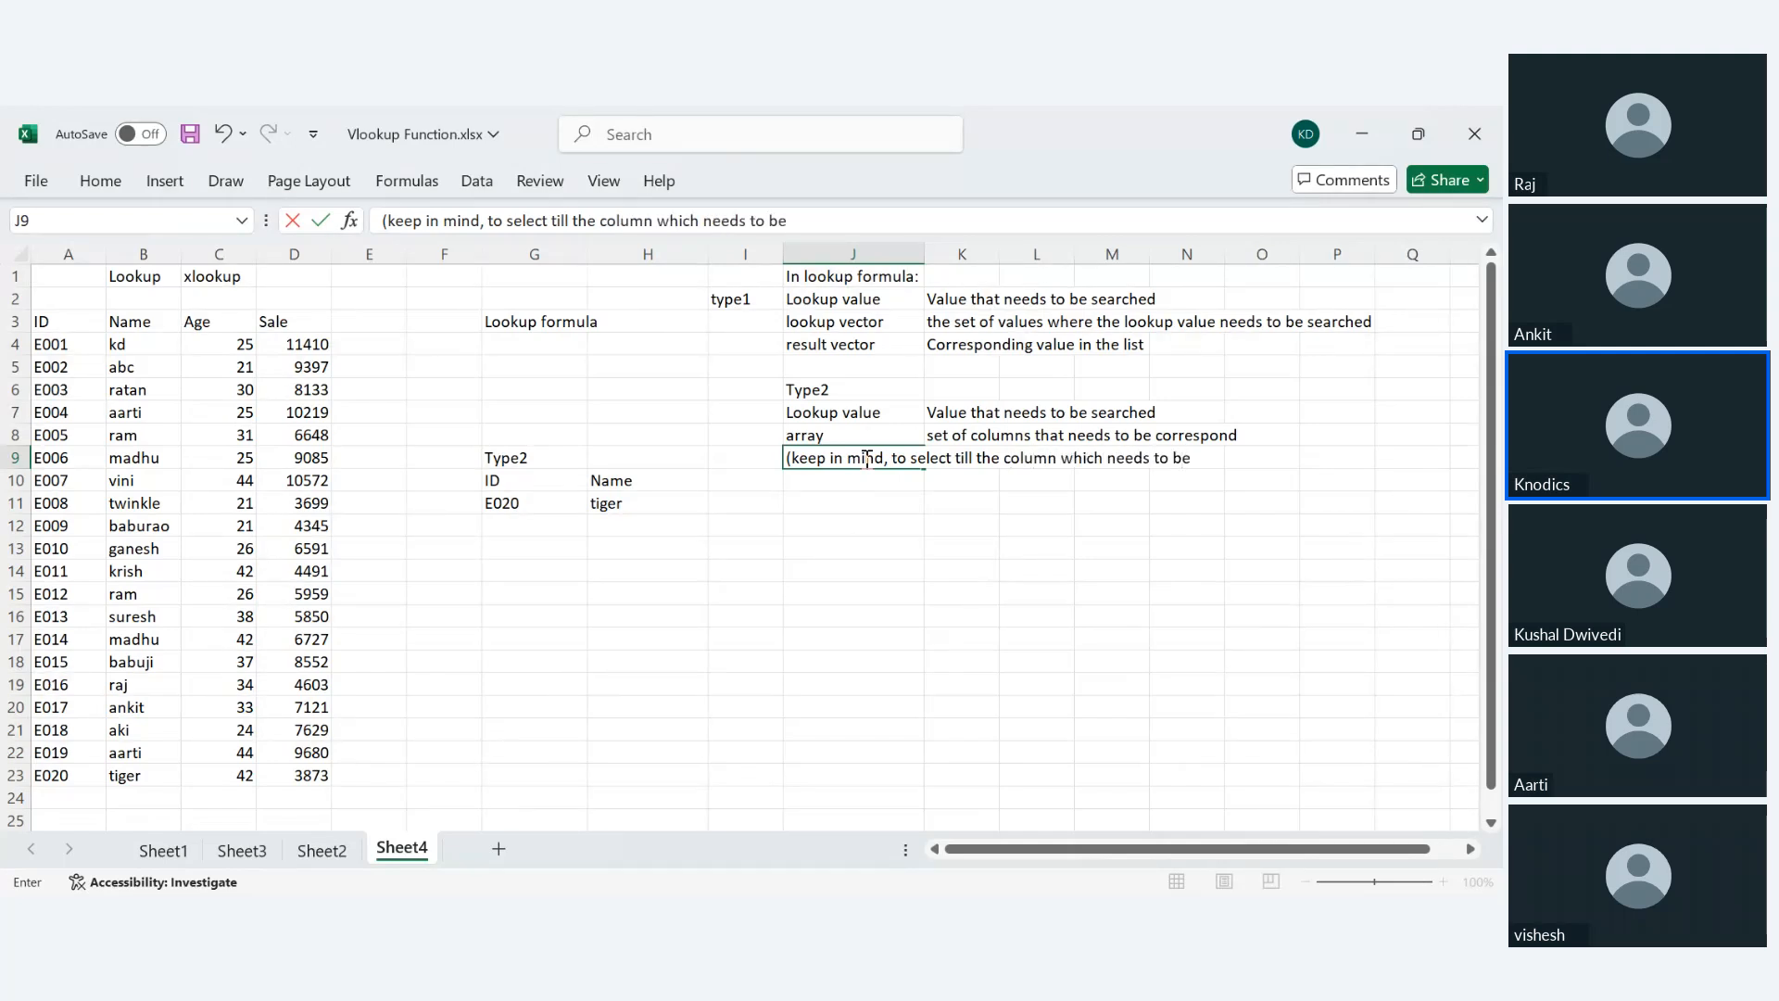
{"action": "type", "text": " disp"}
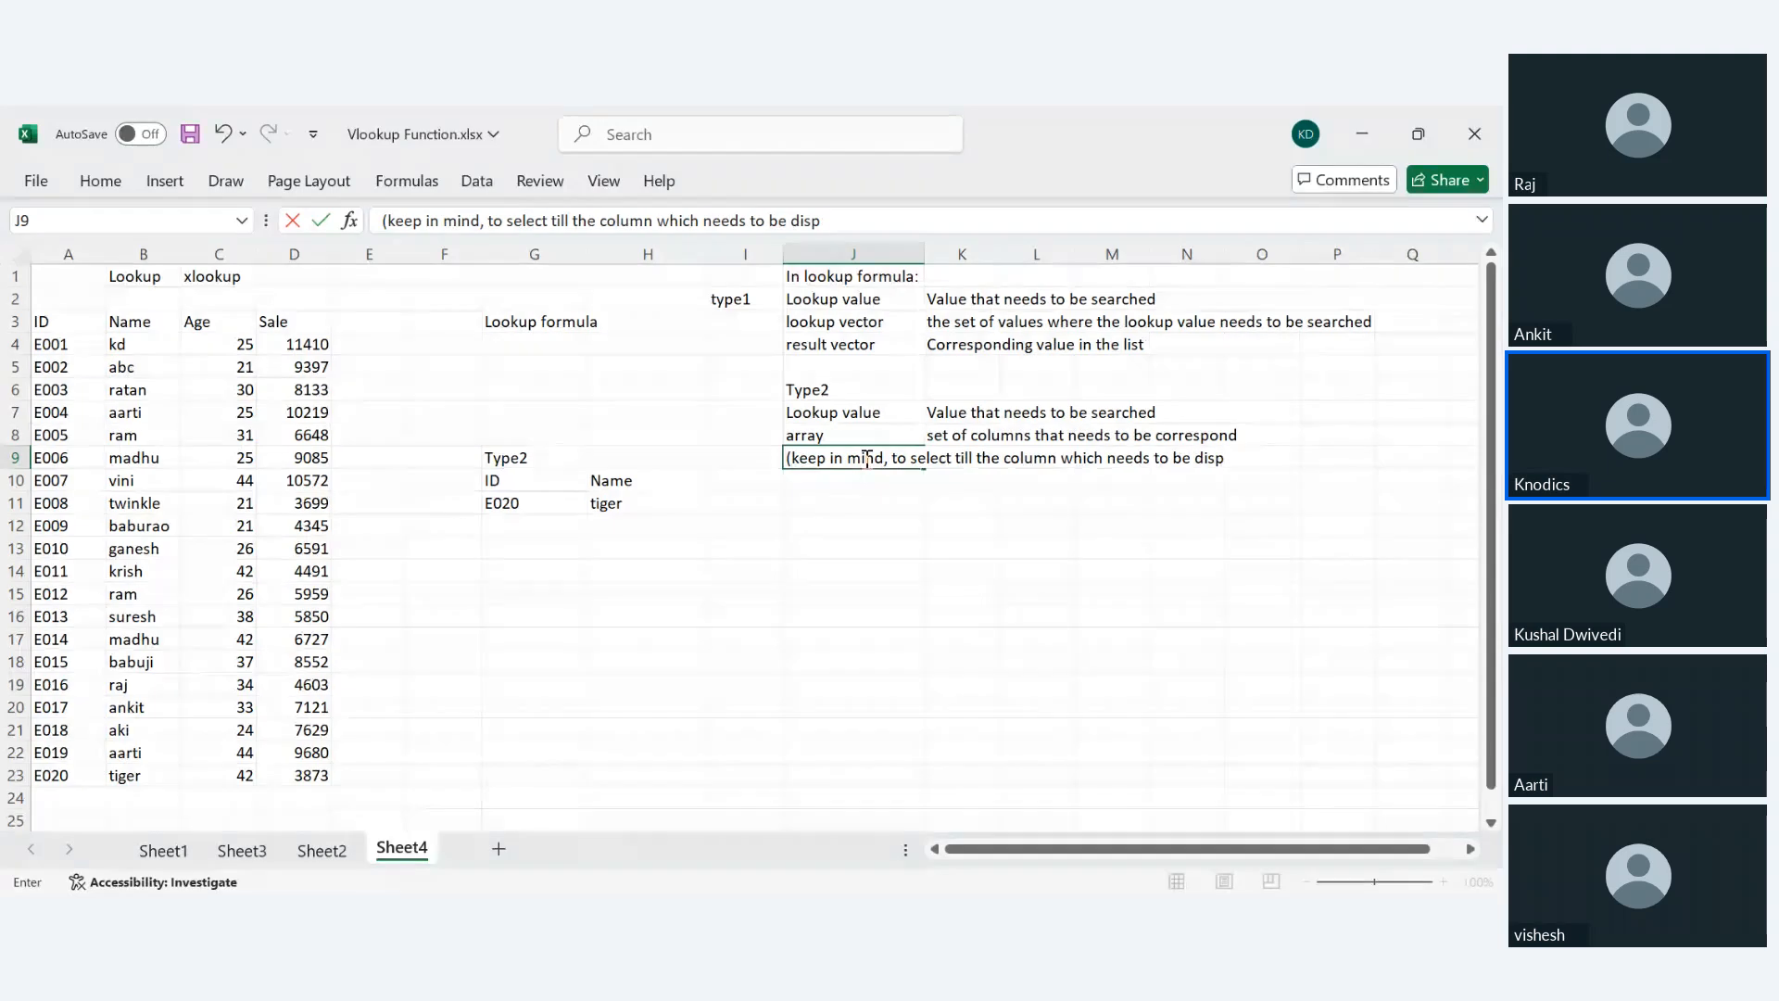
{"action": "type", "text": "layed"}
{"action": "key", "text": "Return"}
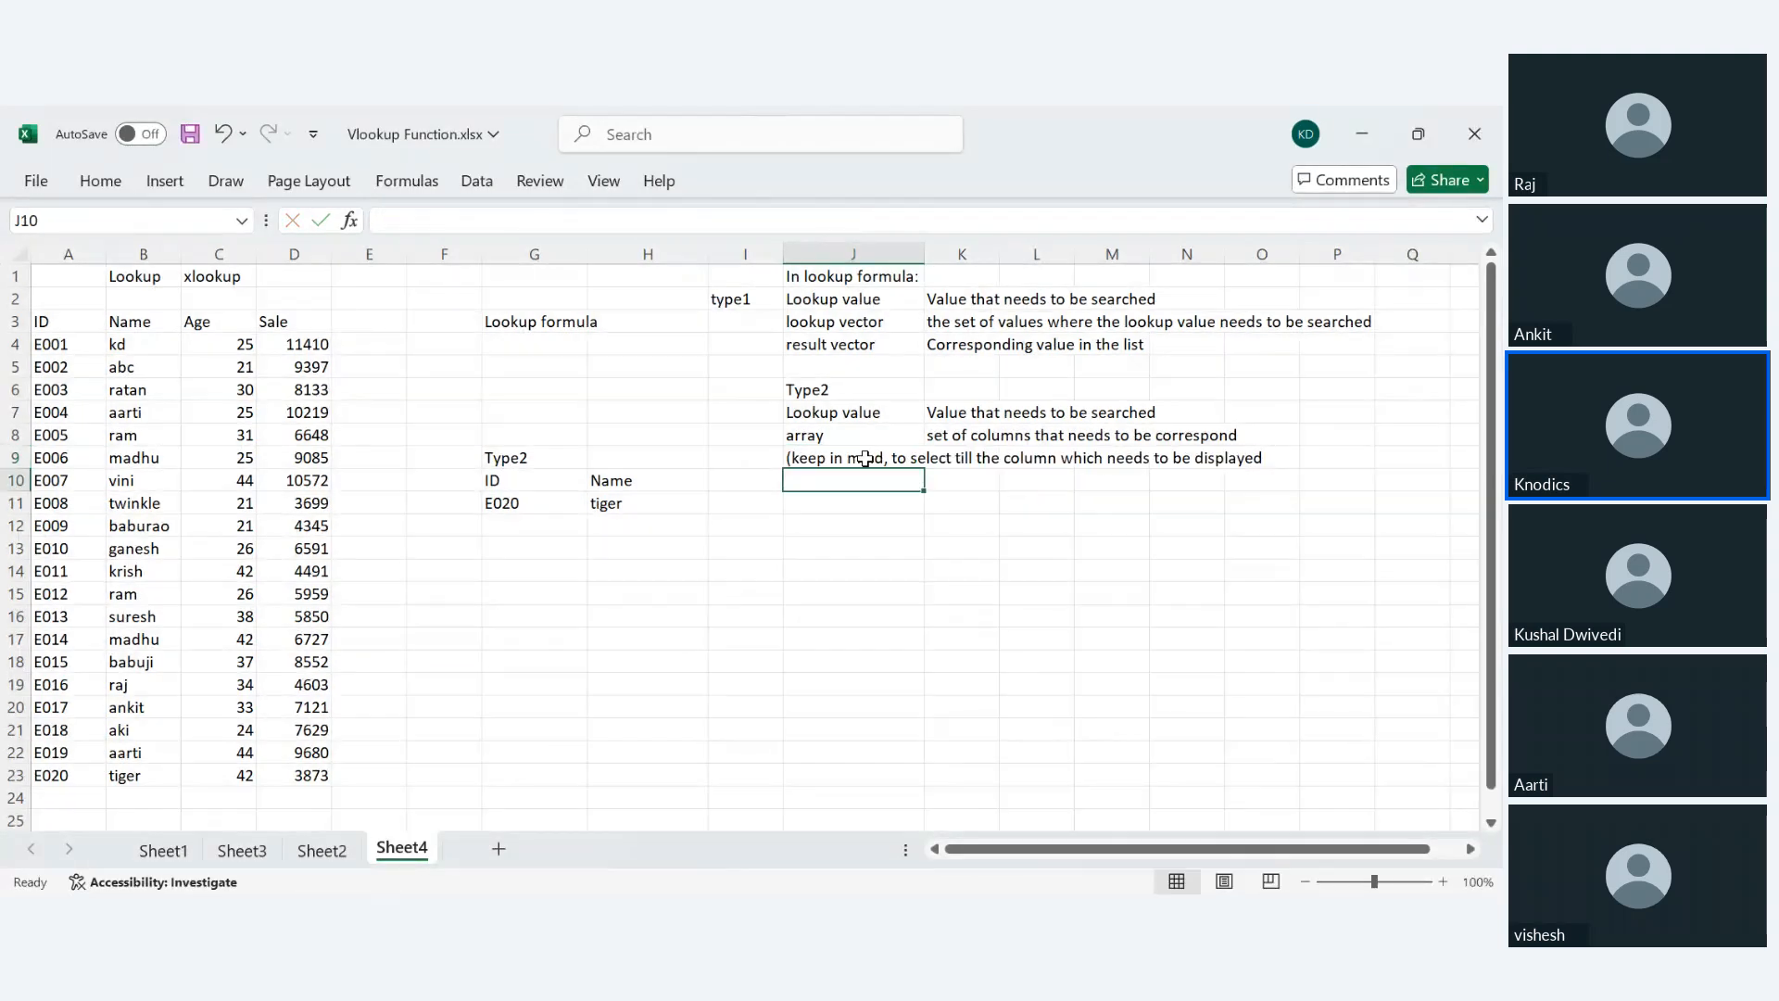
- Add the missing closing parenthesis to the end of the note in cell J9
{"action": "left_click", "coordinate": [865, 458]}
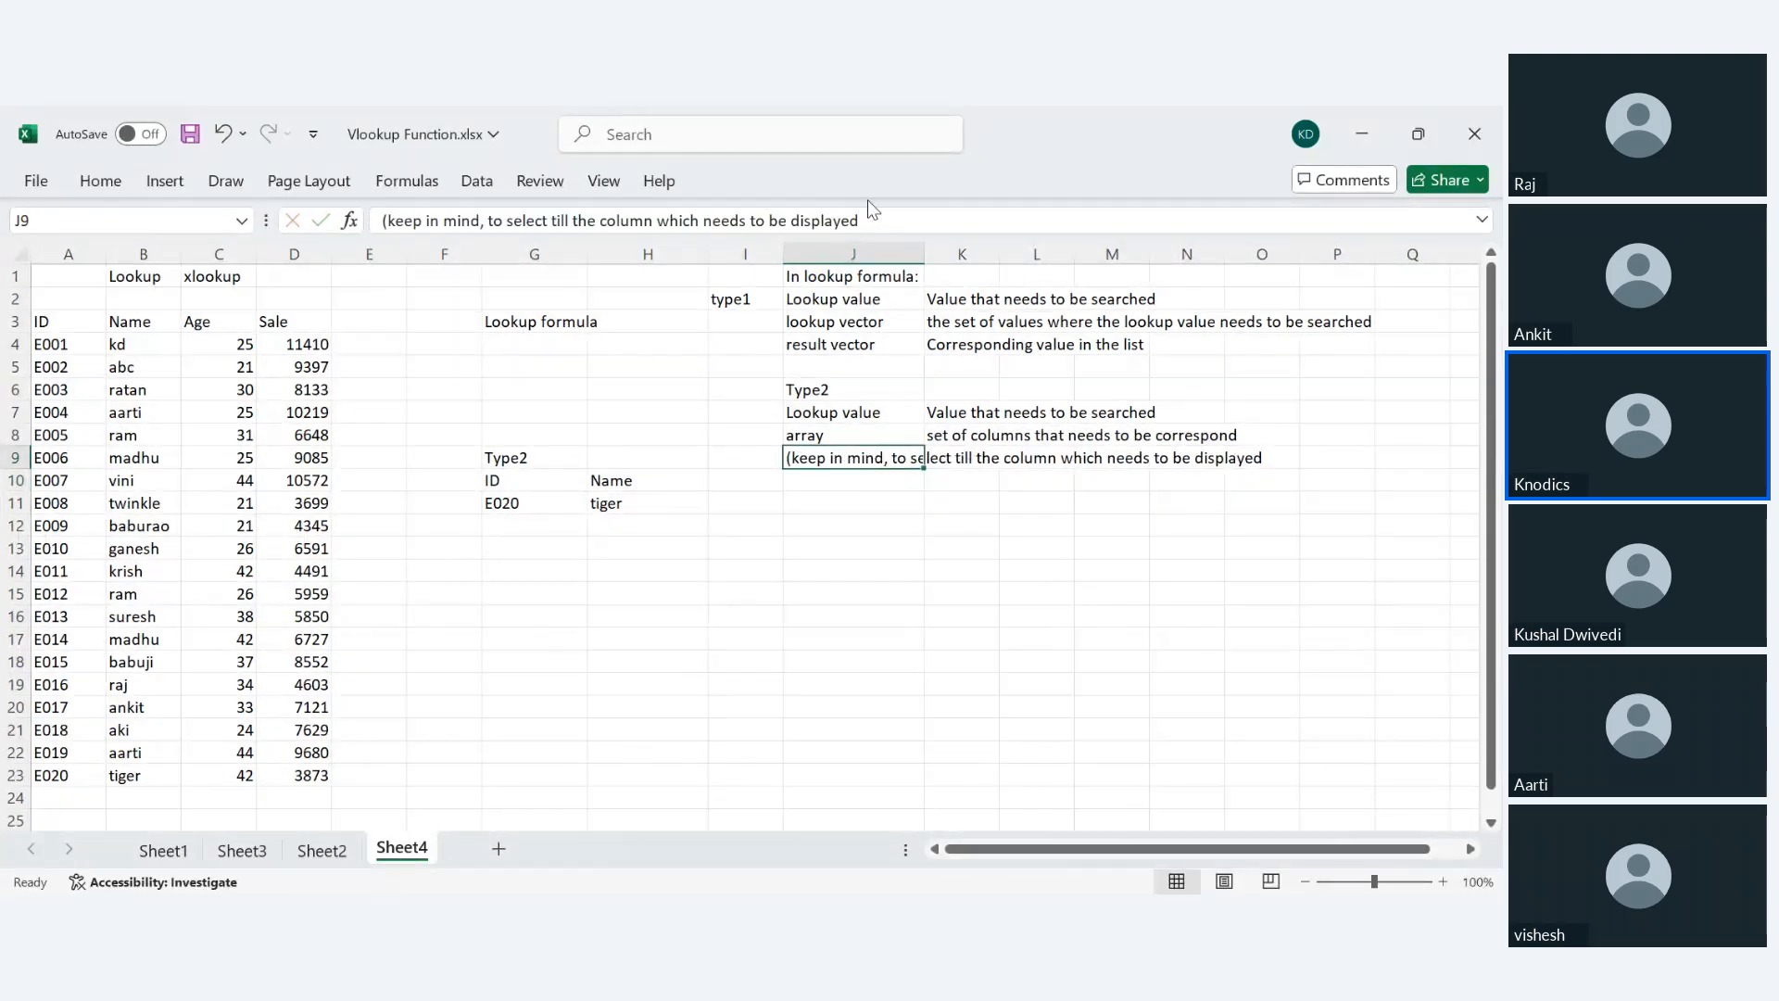
{"action": "left_click", "coordinate": [887, 221]}
{"action": "type", "text": ")"}
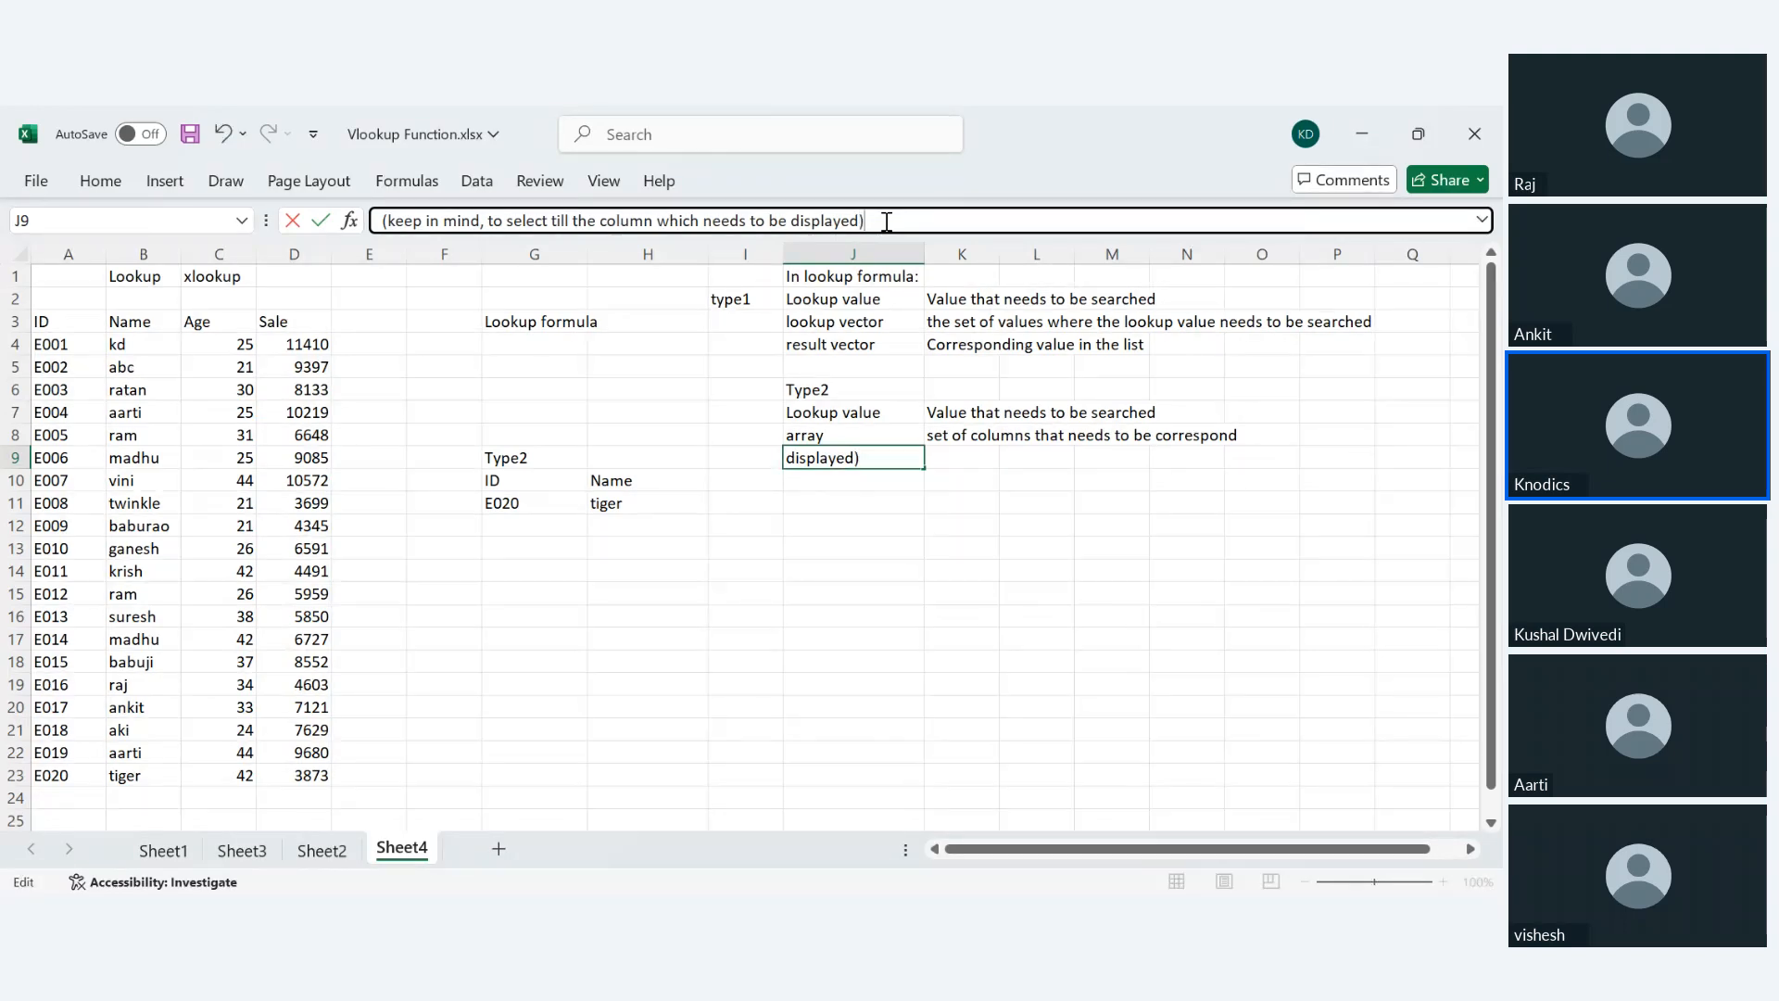
{"action": "key", "text": "ctrl+Return"}
{"action": "key", "text": "Return"}
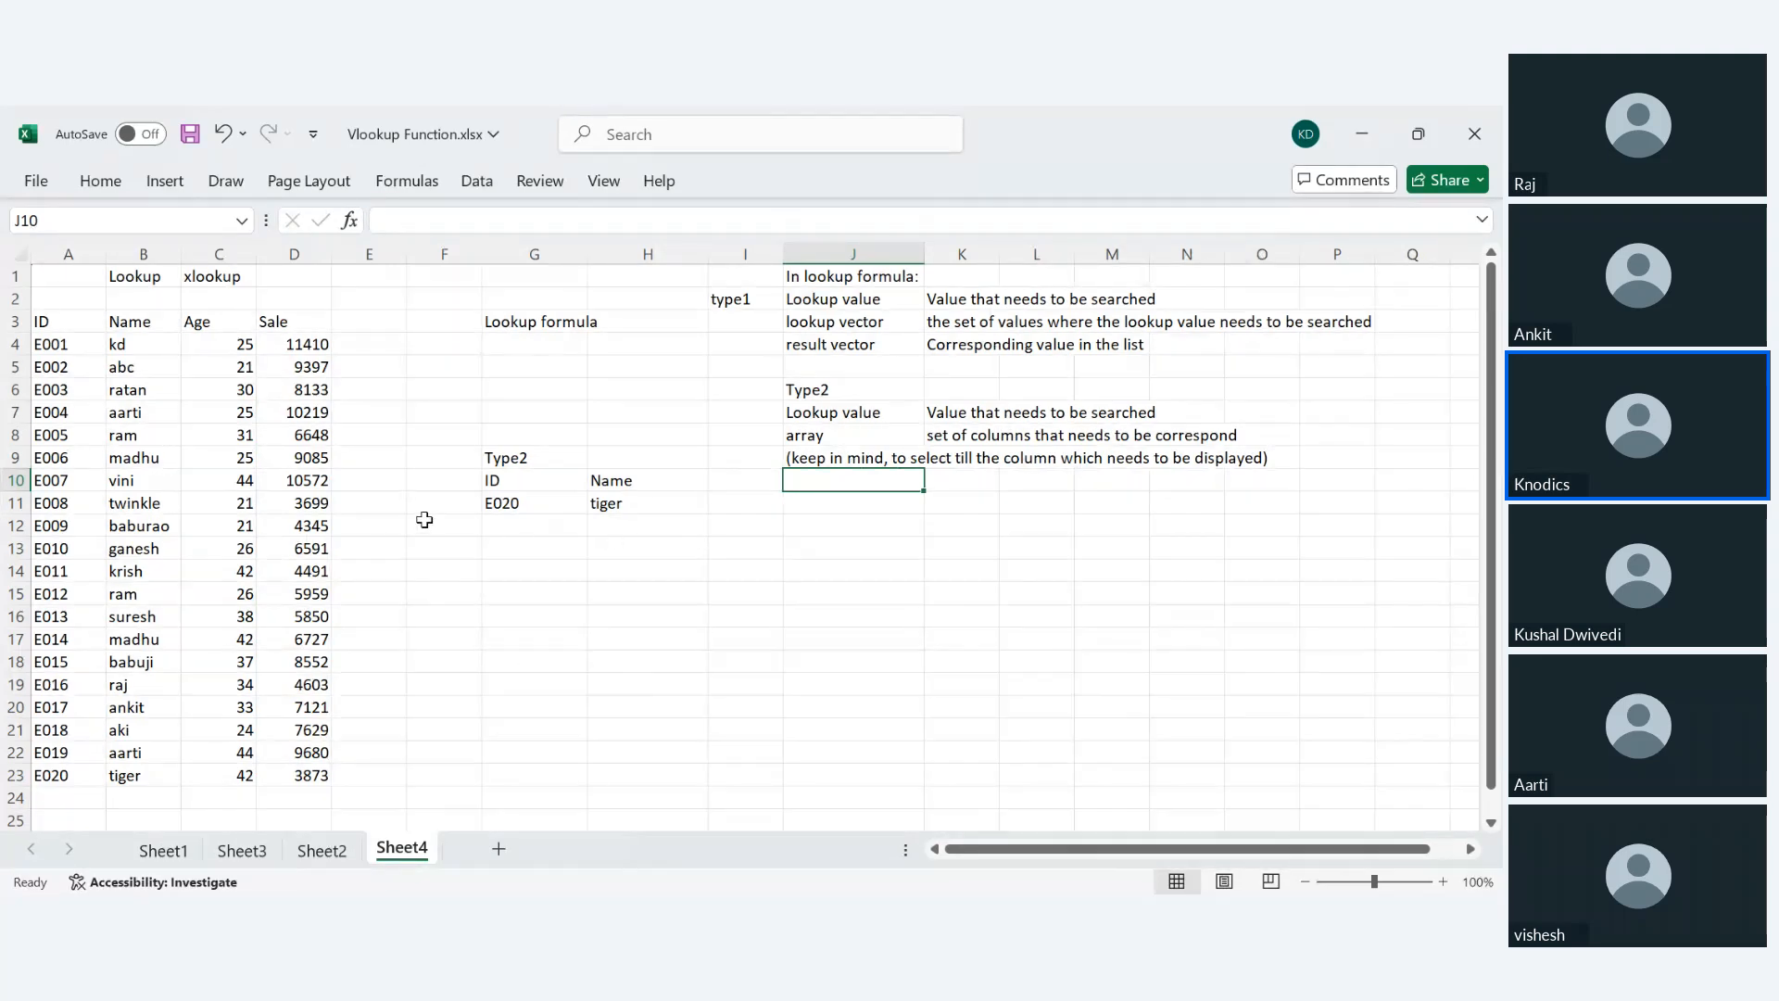
- Add the headings "Sale" in cell I10 and "Age" in cell J10 beside the Type2 Name heading
{"action": "left_click", "coordinate": [618, 506]}
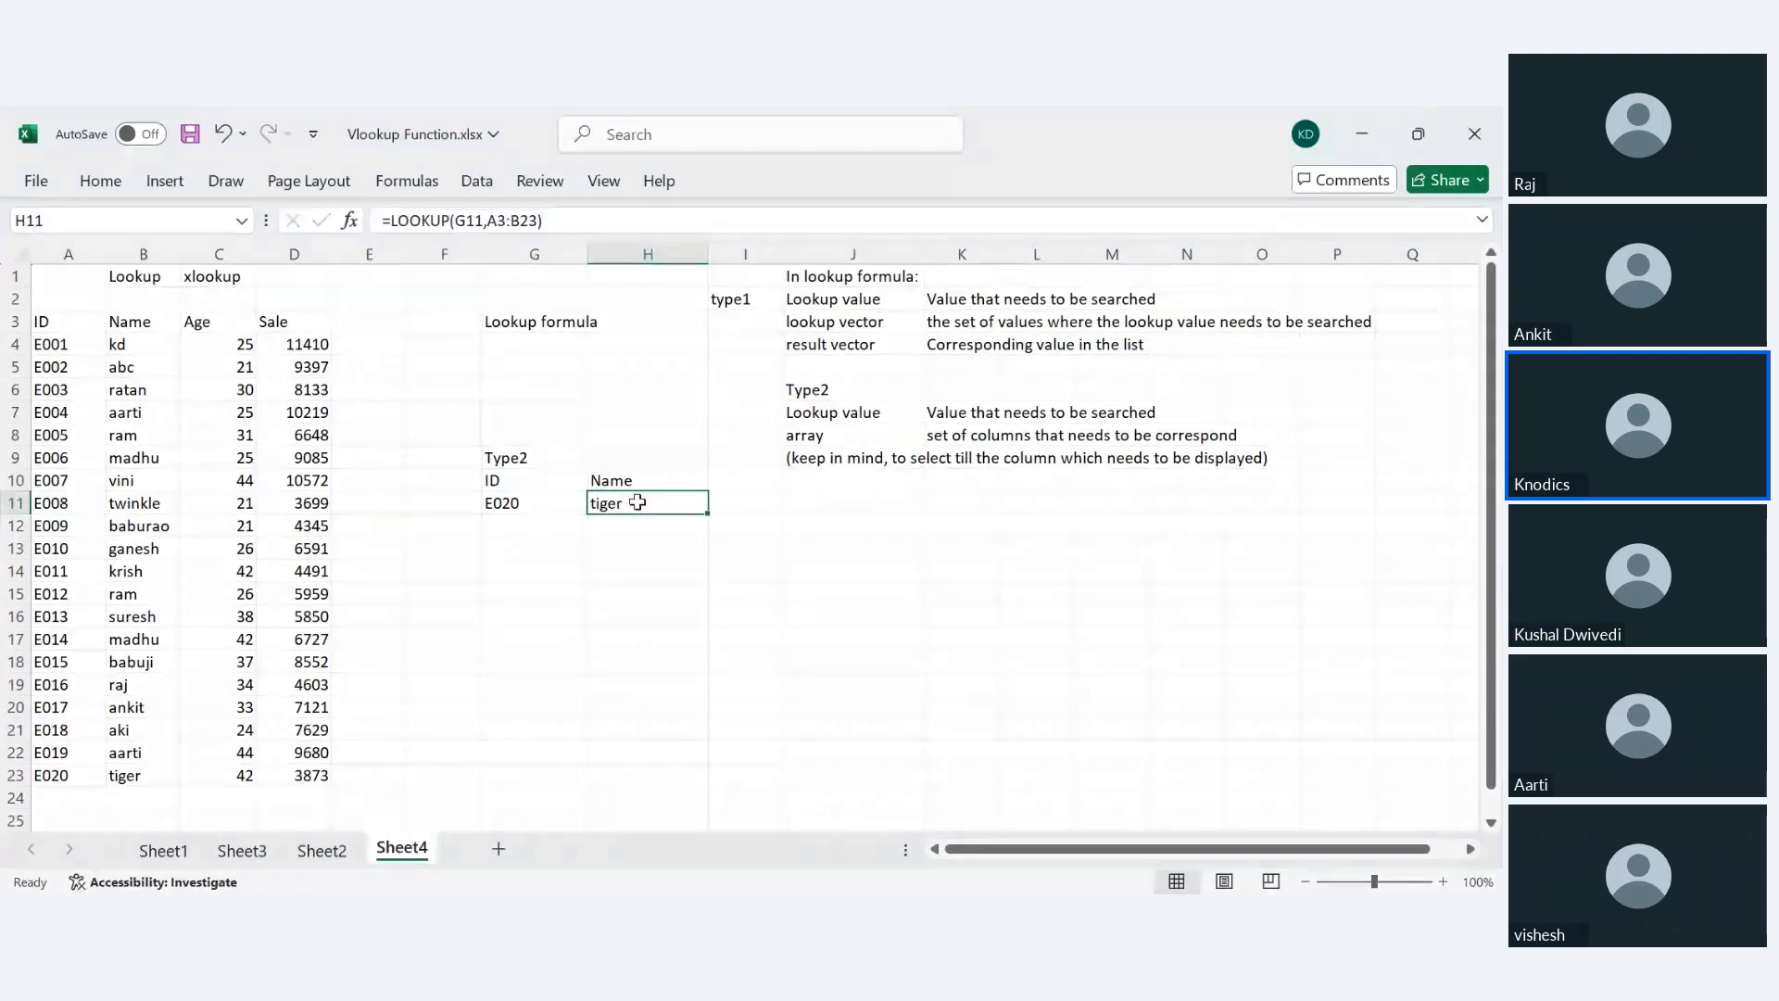
{"action": "left_click", "coordinate": [760, 483]}
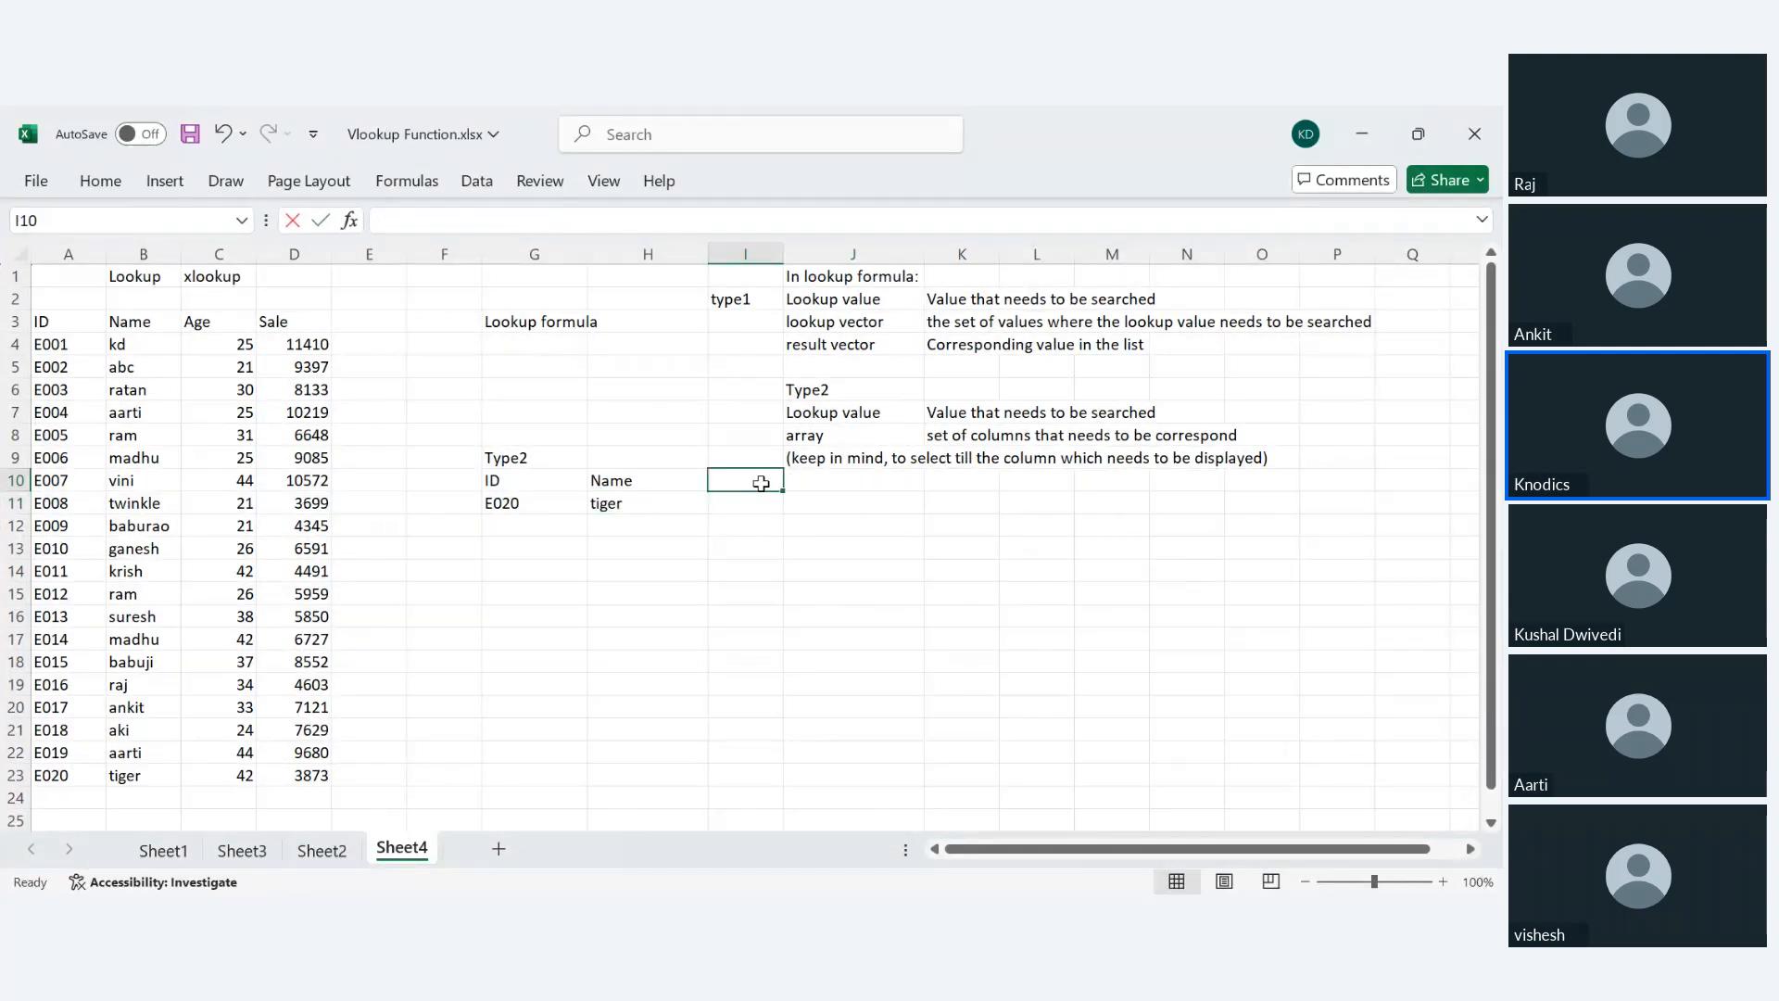
{"action": "type", "text": "Sale"}
{"action": "key", "text": "Tab"}
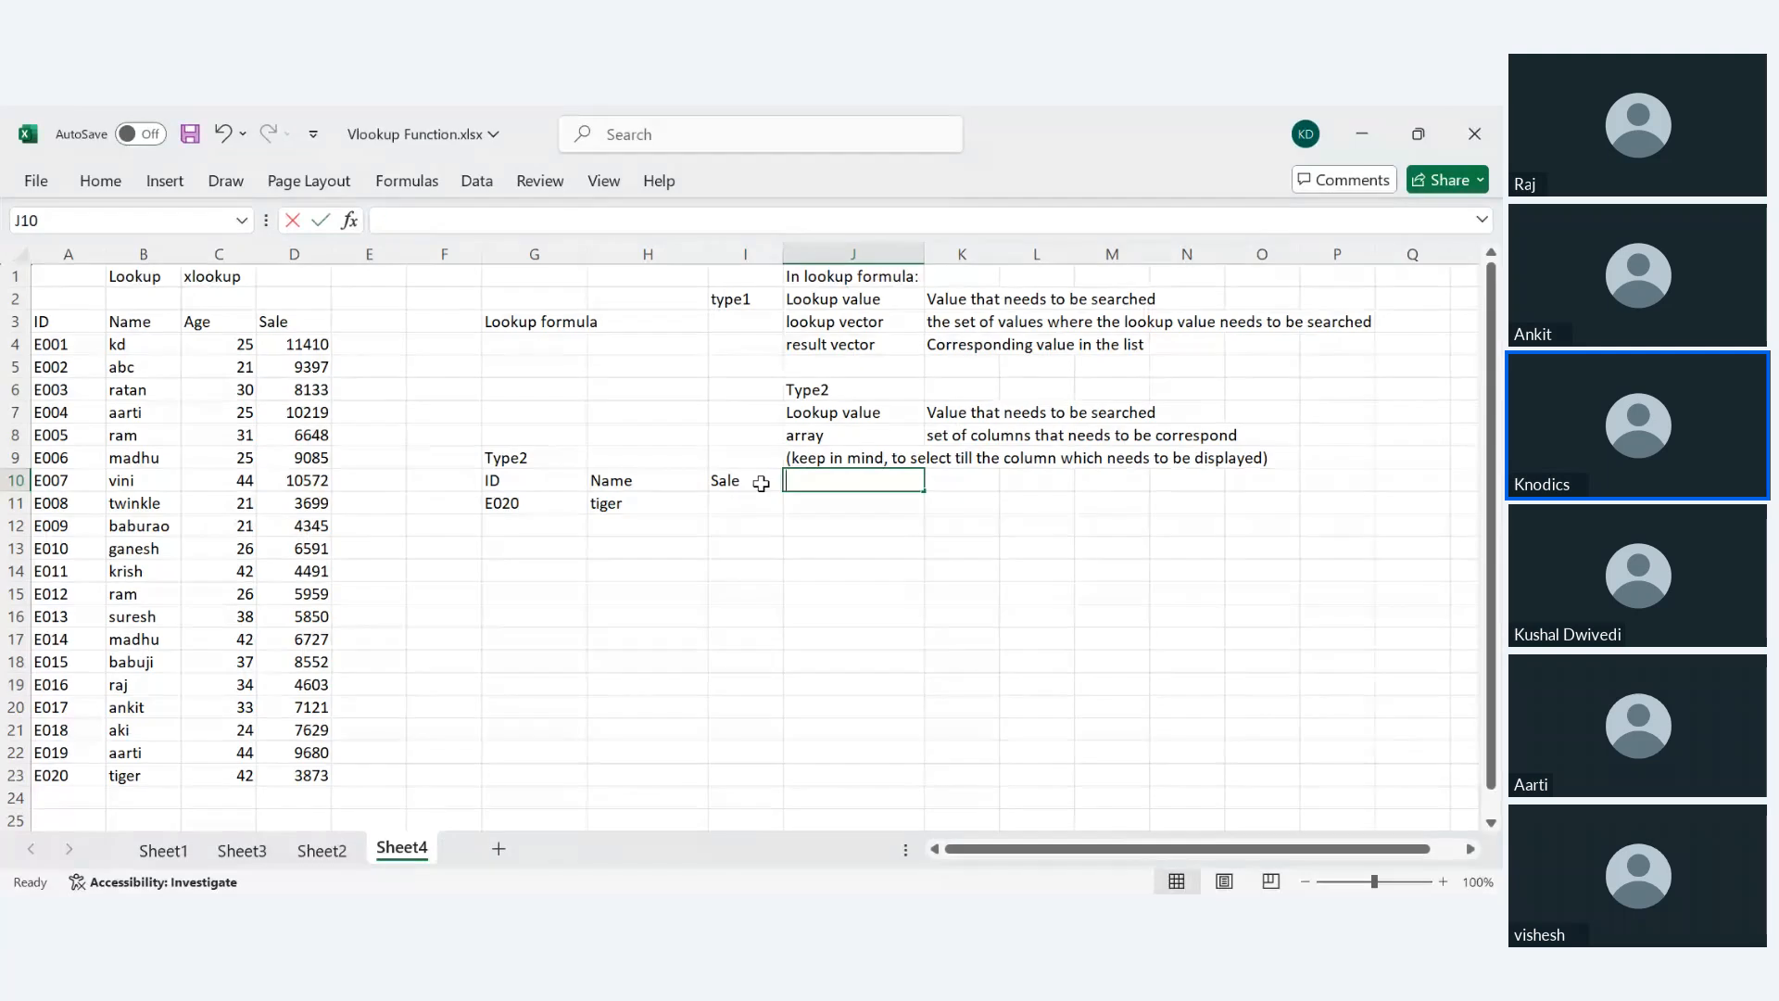
{"action": "type", "text": "Age"}
{"action": "key", "text": "Return"}
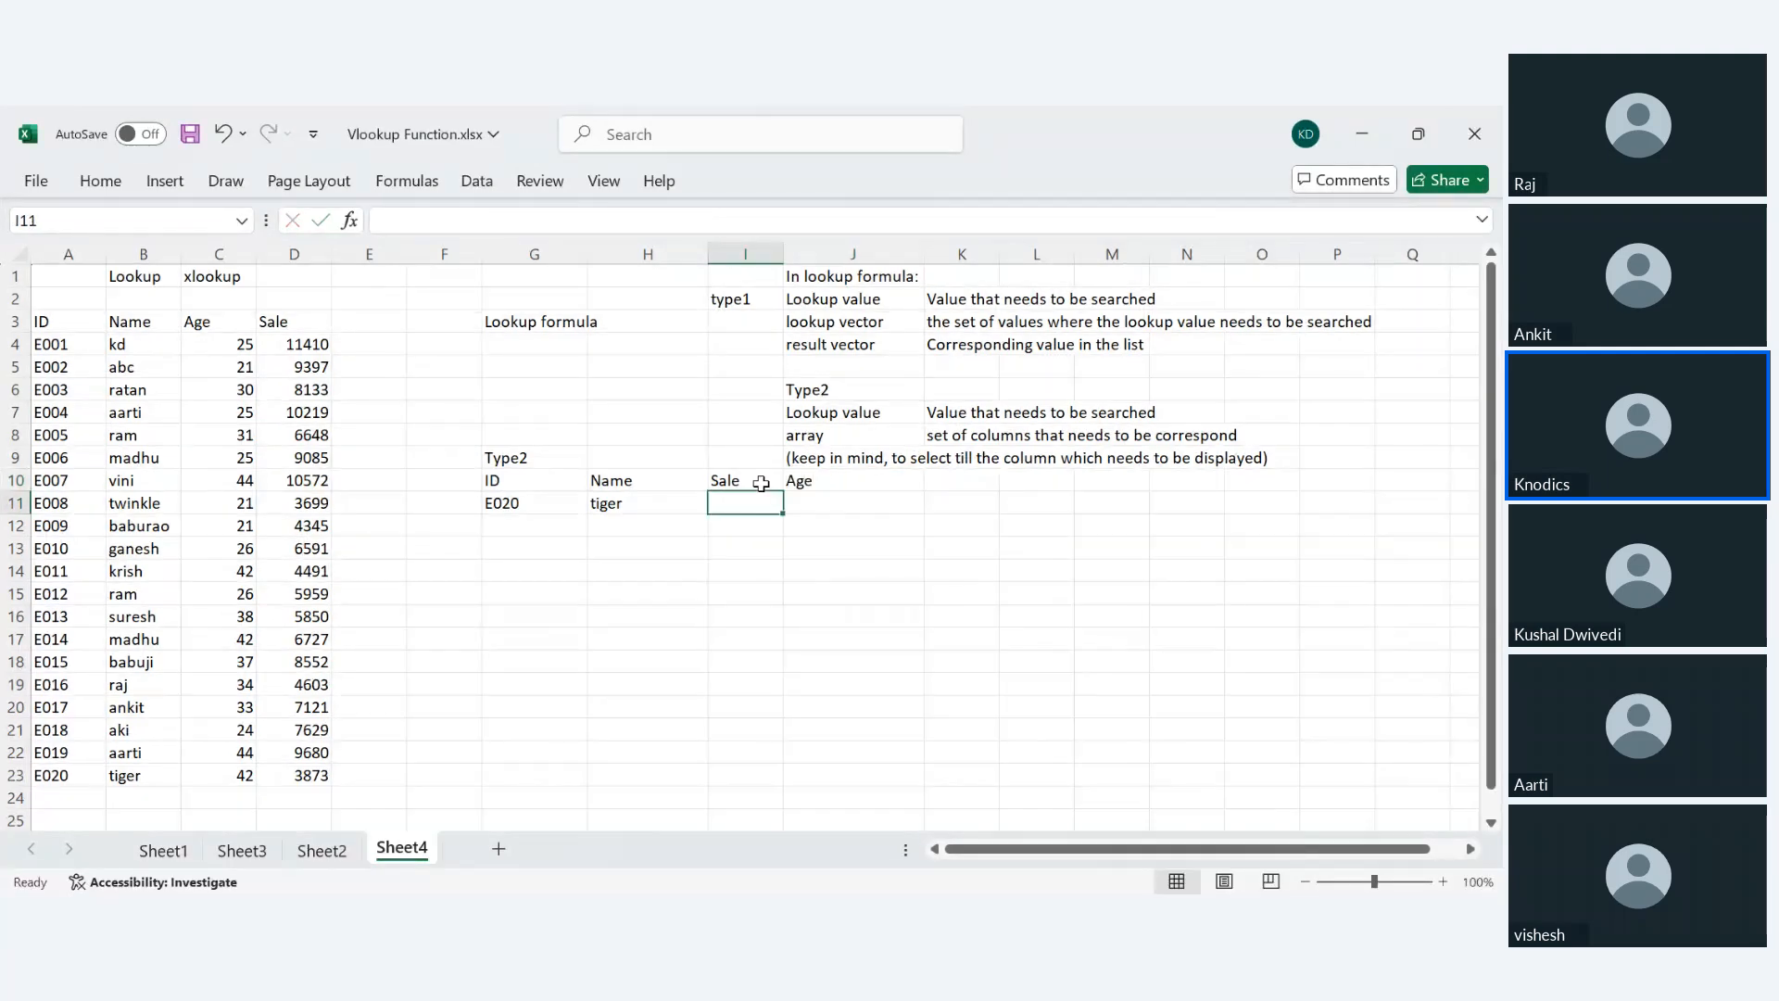
- Enter the formula =LOOKUP(G11,A3:D23) in cell I11 to return the sale for the chosen ID
{"action": "type", "text": "=looku"}
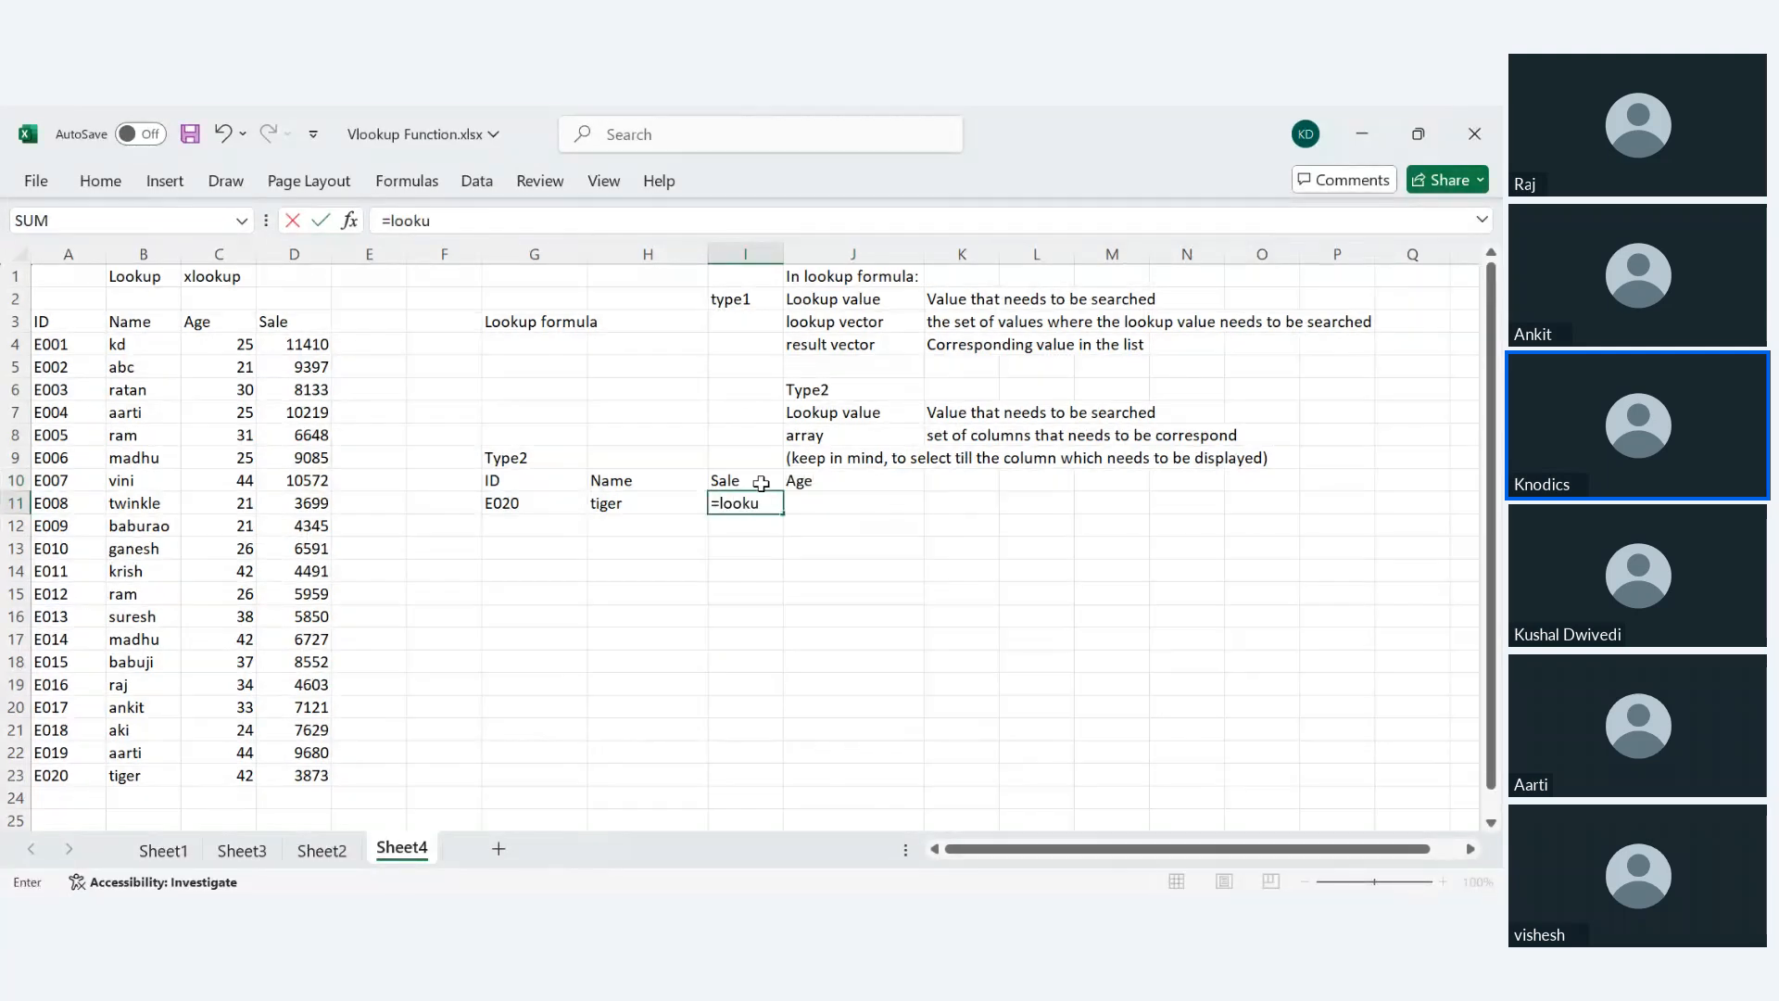
{"action": "type", "text": "p("}
{"action": "left_click", "coordinate": [511, 501]}
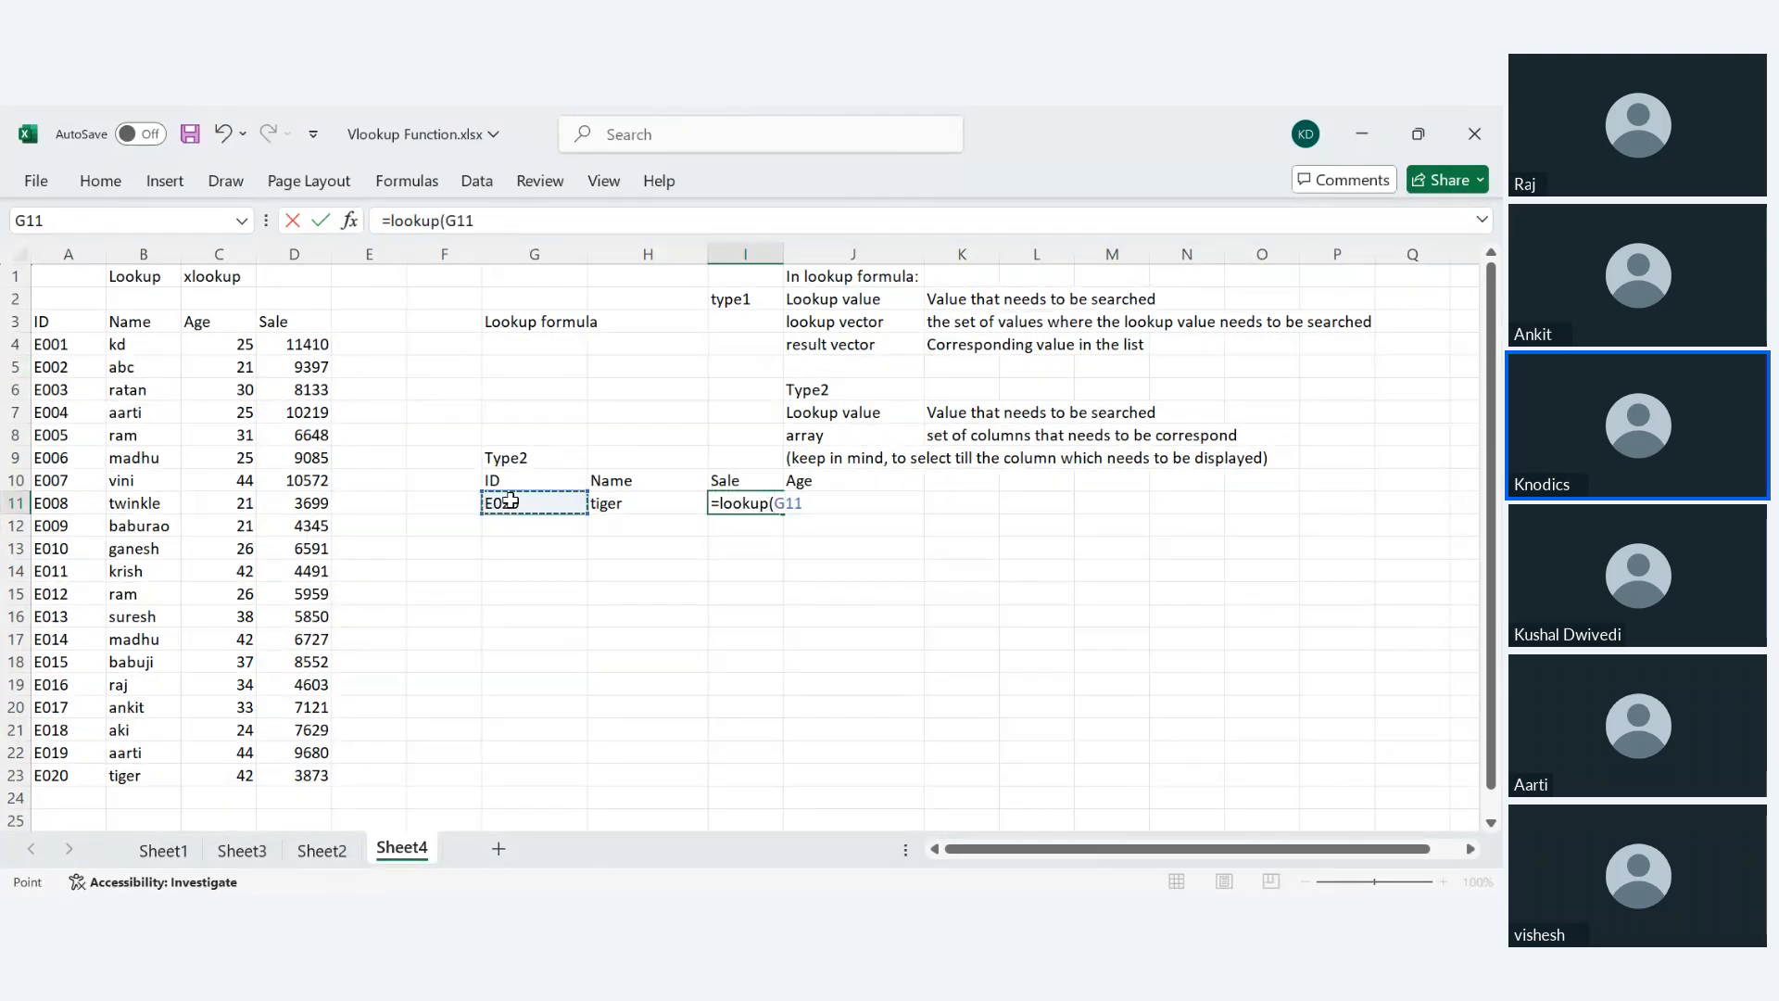
{"action": "type", "text": ","}
{"action": "left_click_drag", "start_coordinate": [59, 319], "coordinate": [266, 775]}
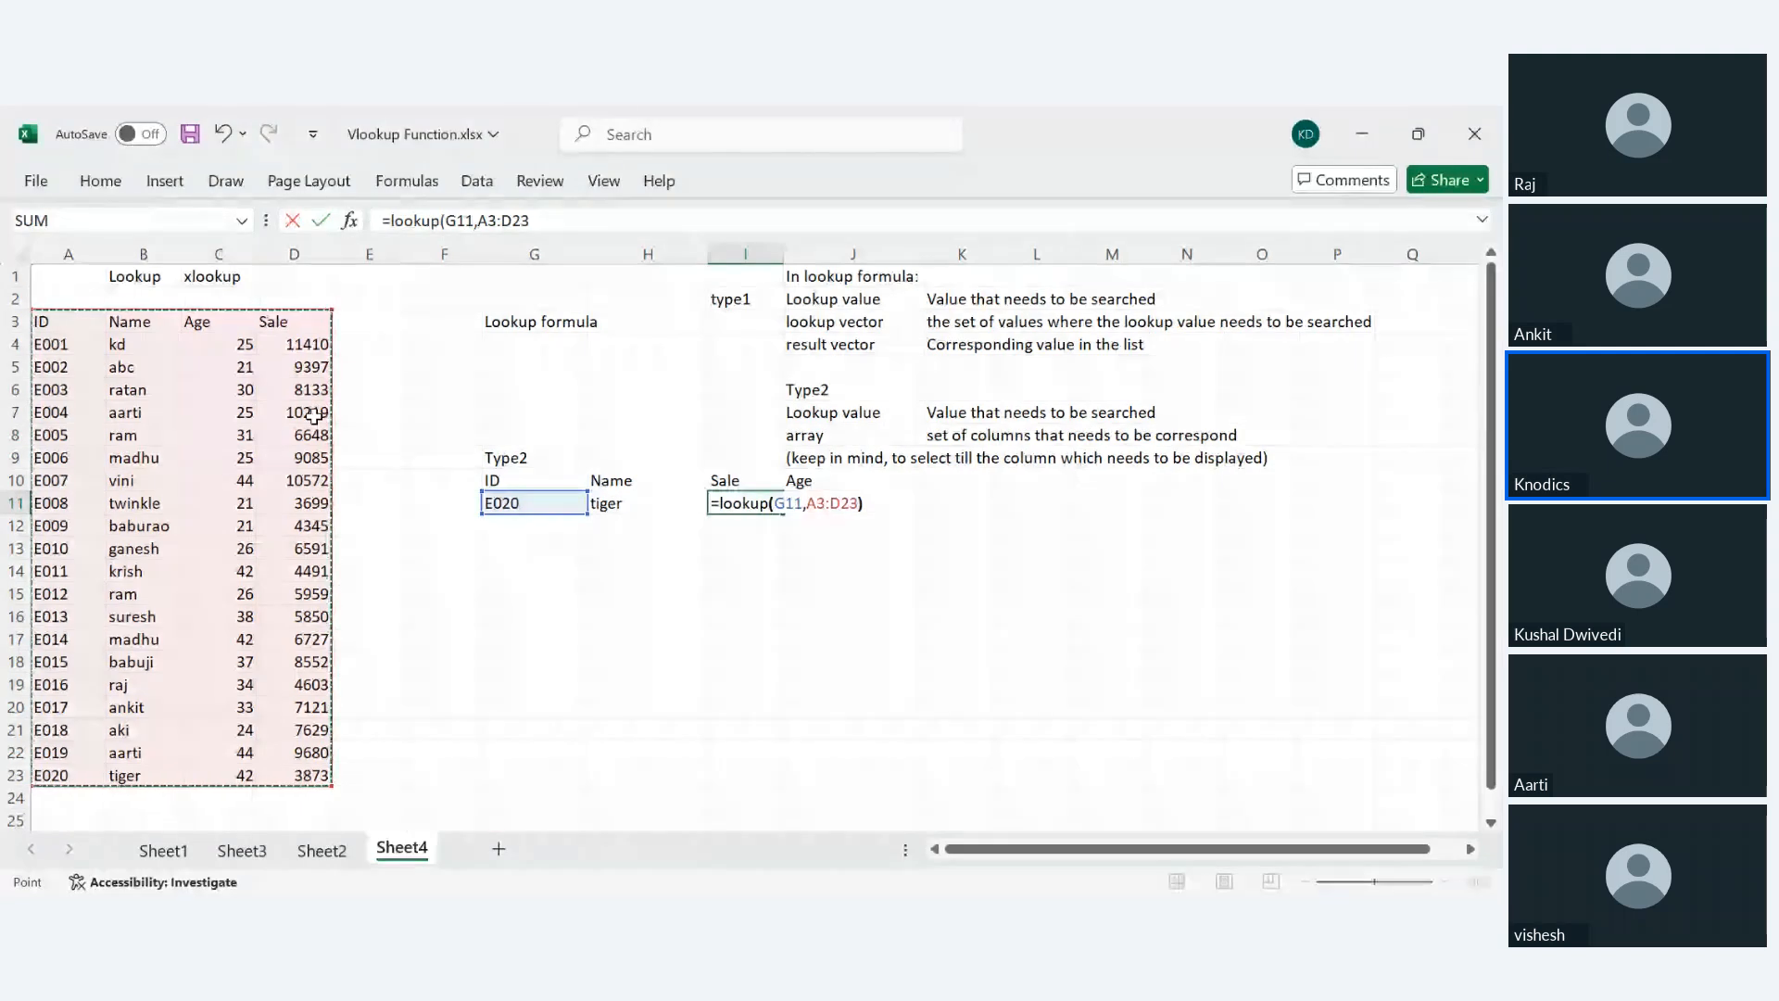
{"action": "key", "text": "Return"}
- Enter the formula =LOOKUP(G11,A3:C23) in cell J11 to return the age for the chosen ID
{"action": "left_click", "coordinate": [811, 503]}
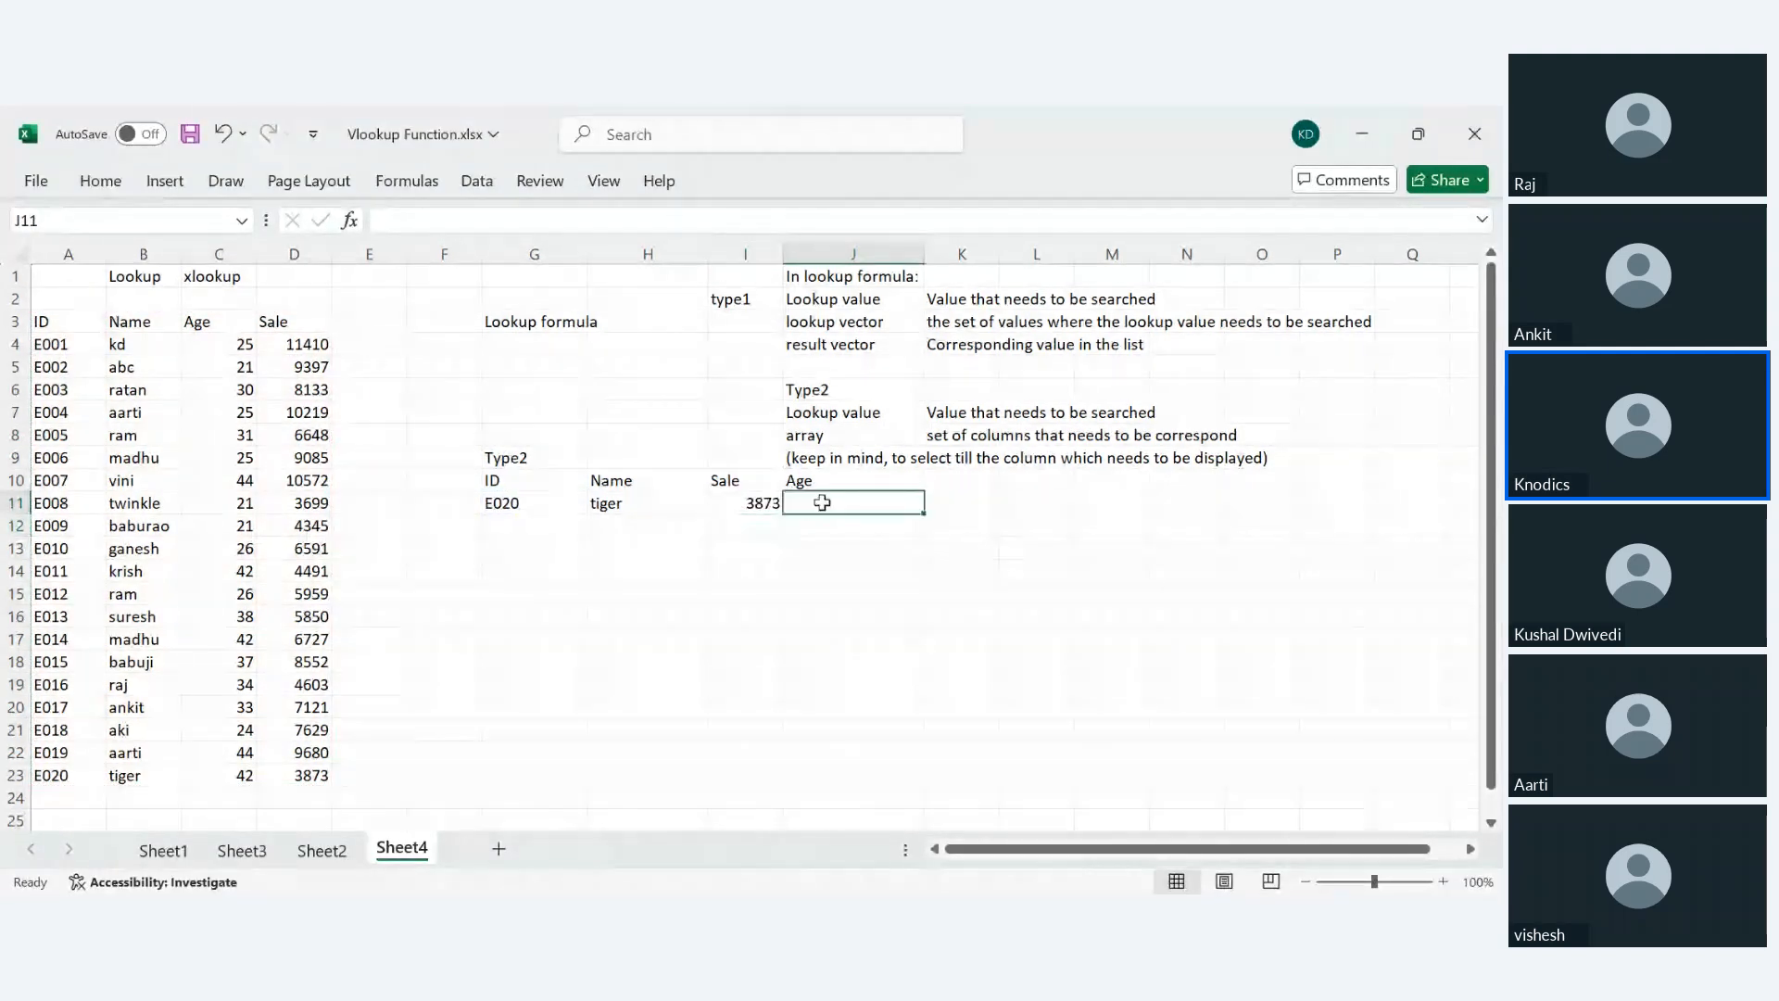
{"action": "type", "text": "="}
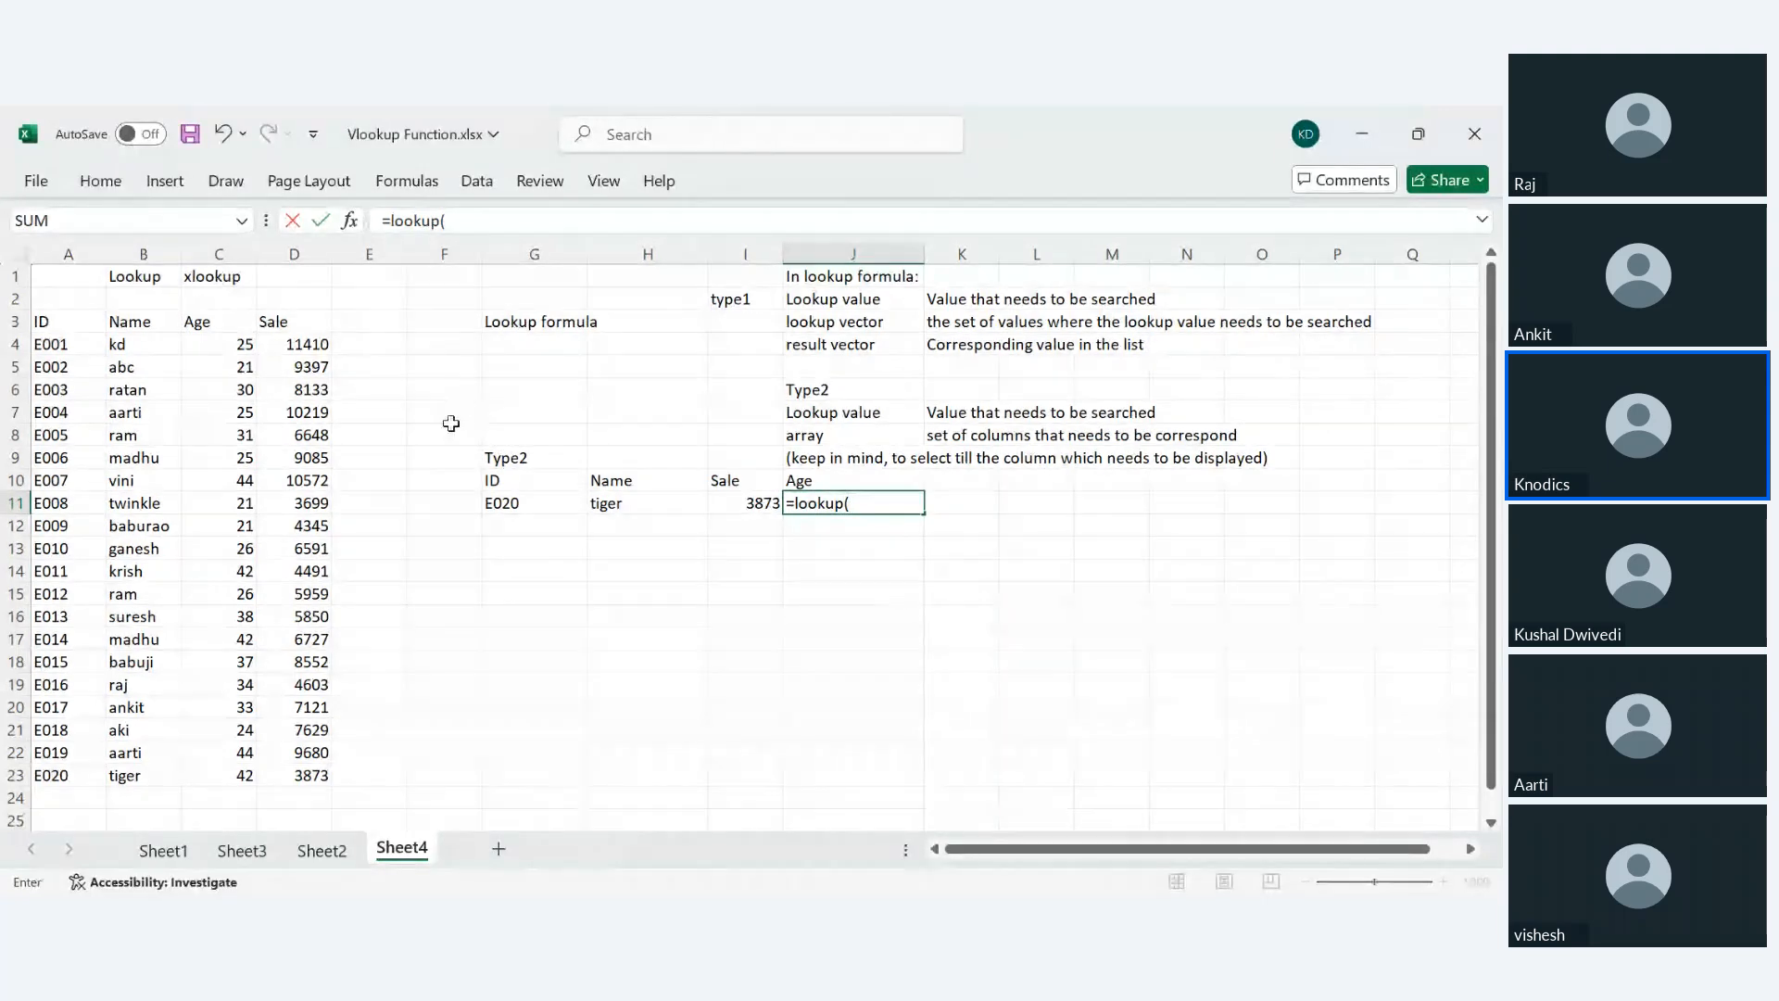
{"action": "type", "text": "lookup("}
{"action": "left_click", "coordinate": [540, 513]}
{"action": "type", "text": ","}
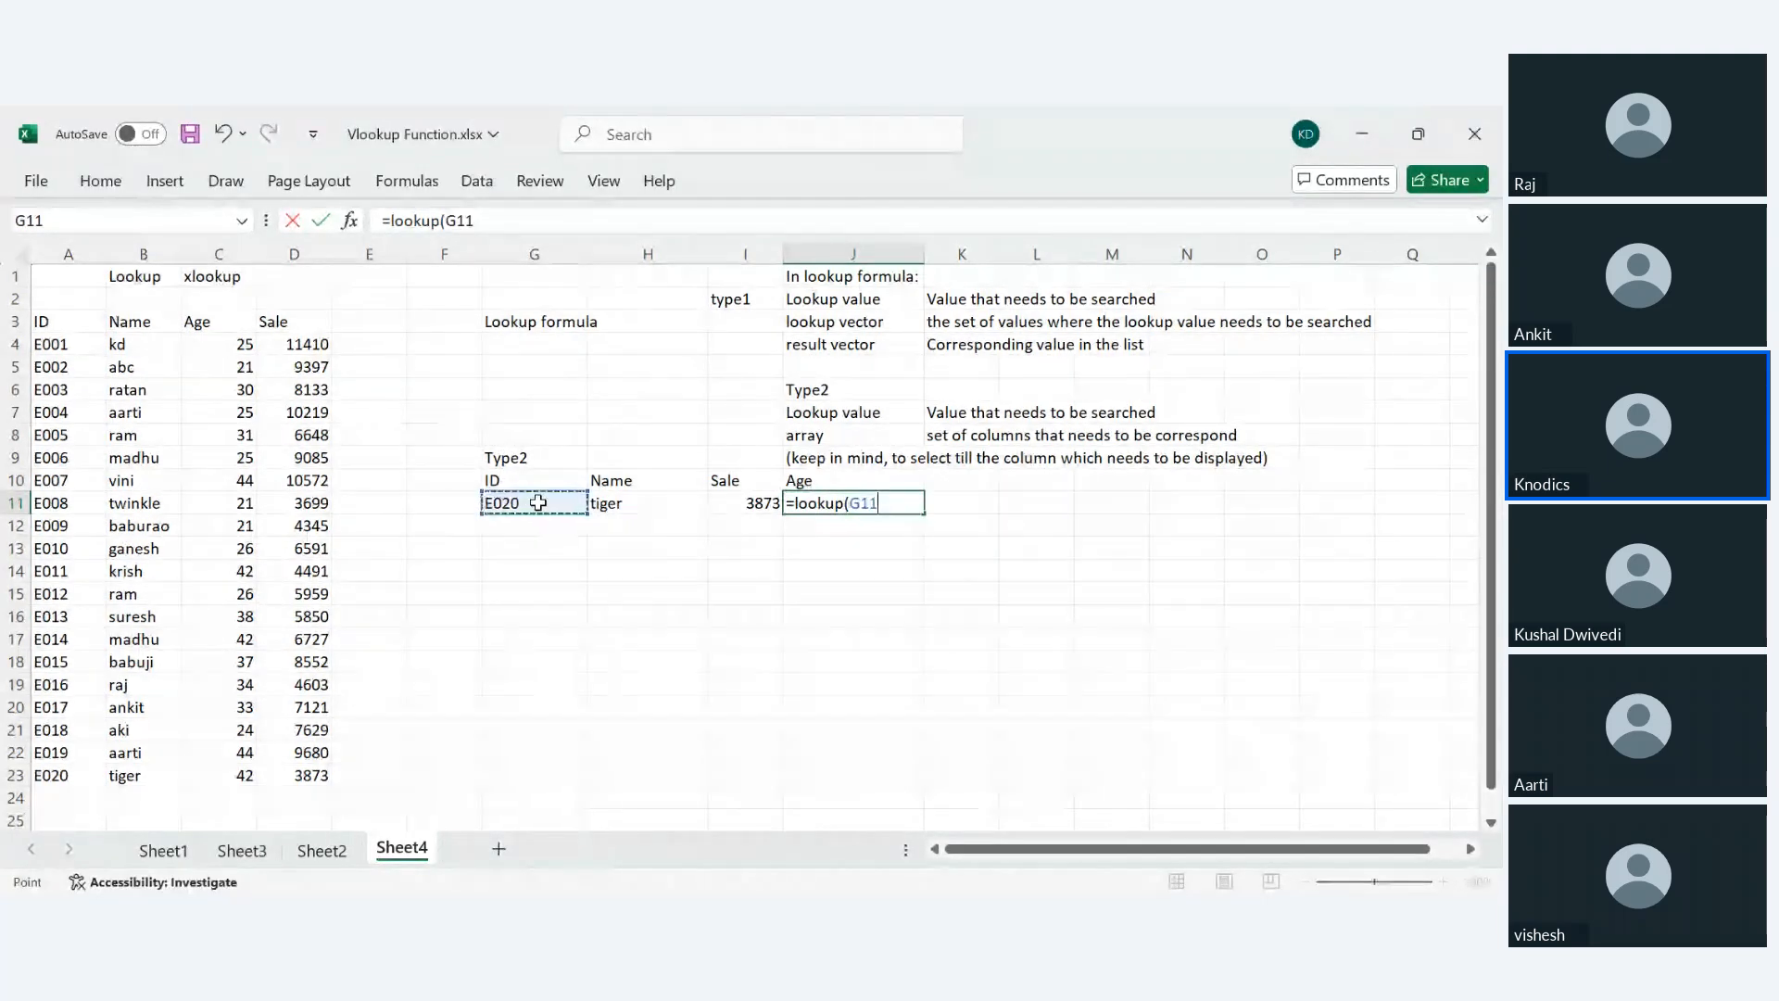
{"action": "left_click_drag", "start_coordinate": [48, 330], "coordinate": [204, 763]}
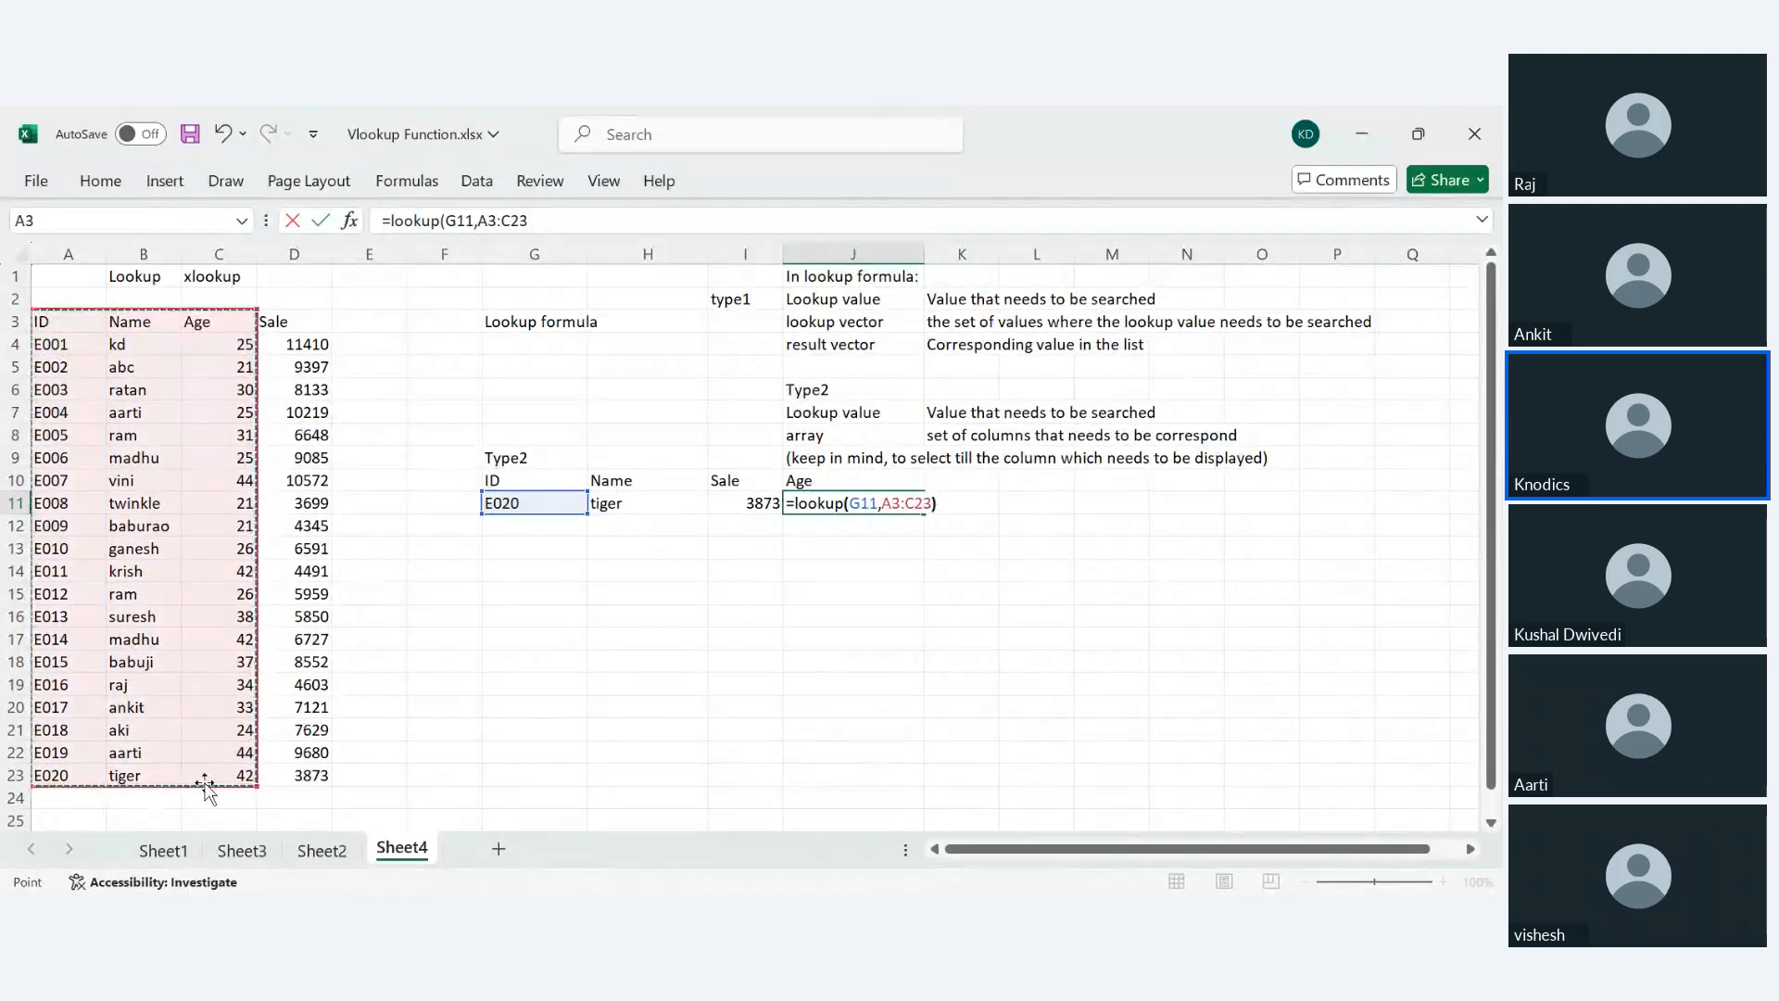
{"action": "type", "text": ")"}
{"action": "key", "text": "Return"}
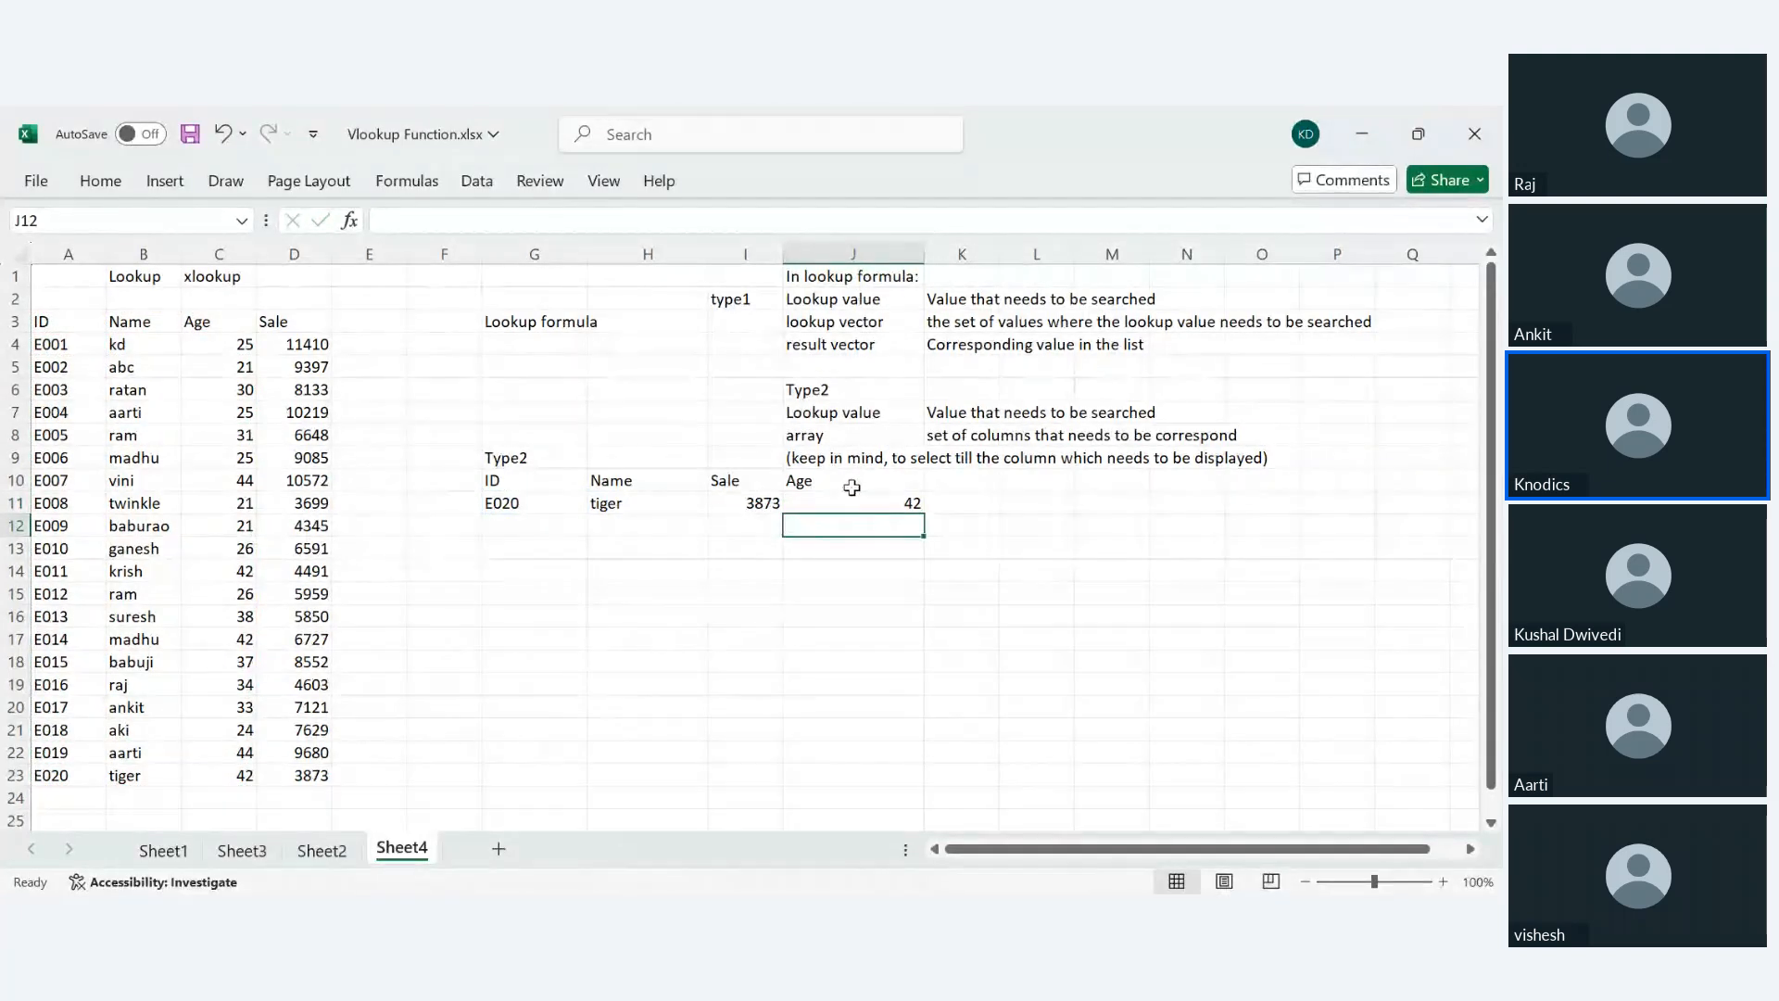
- Review the age formula in cell J11 and the VLOOKUP formula for the job title in cell B47 on Sheet2
{"action": "left_click", "coordinate": [849, 508]}
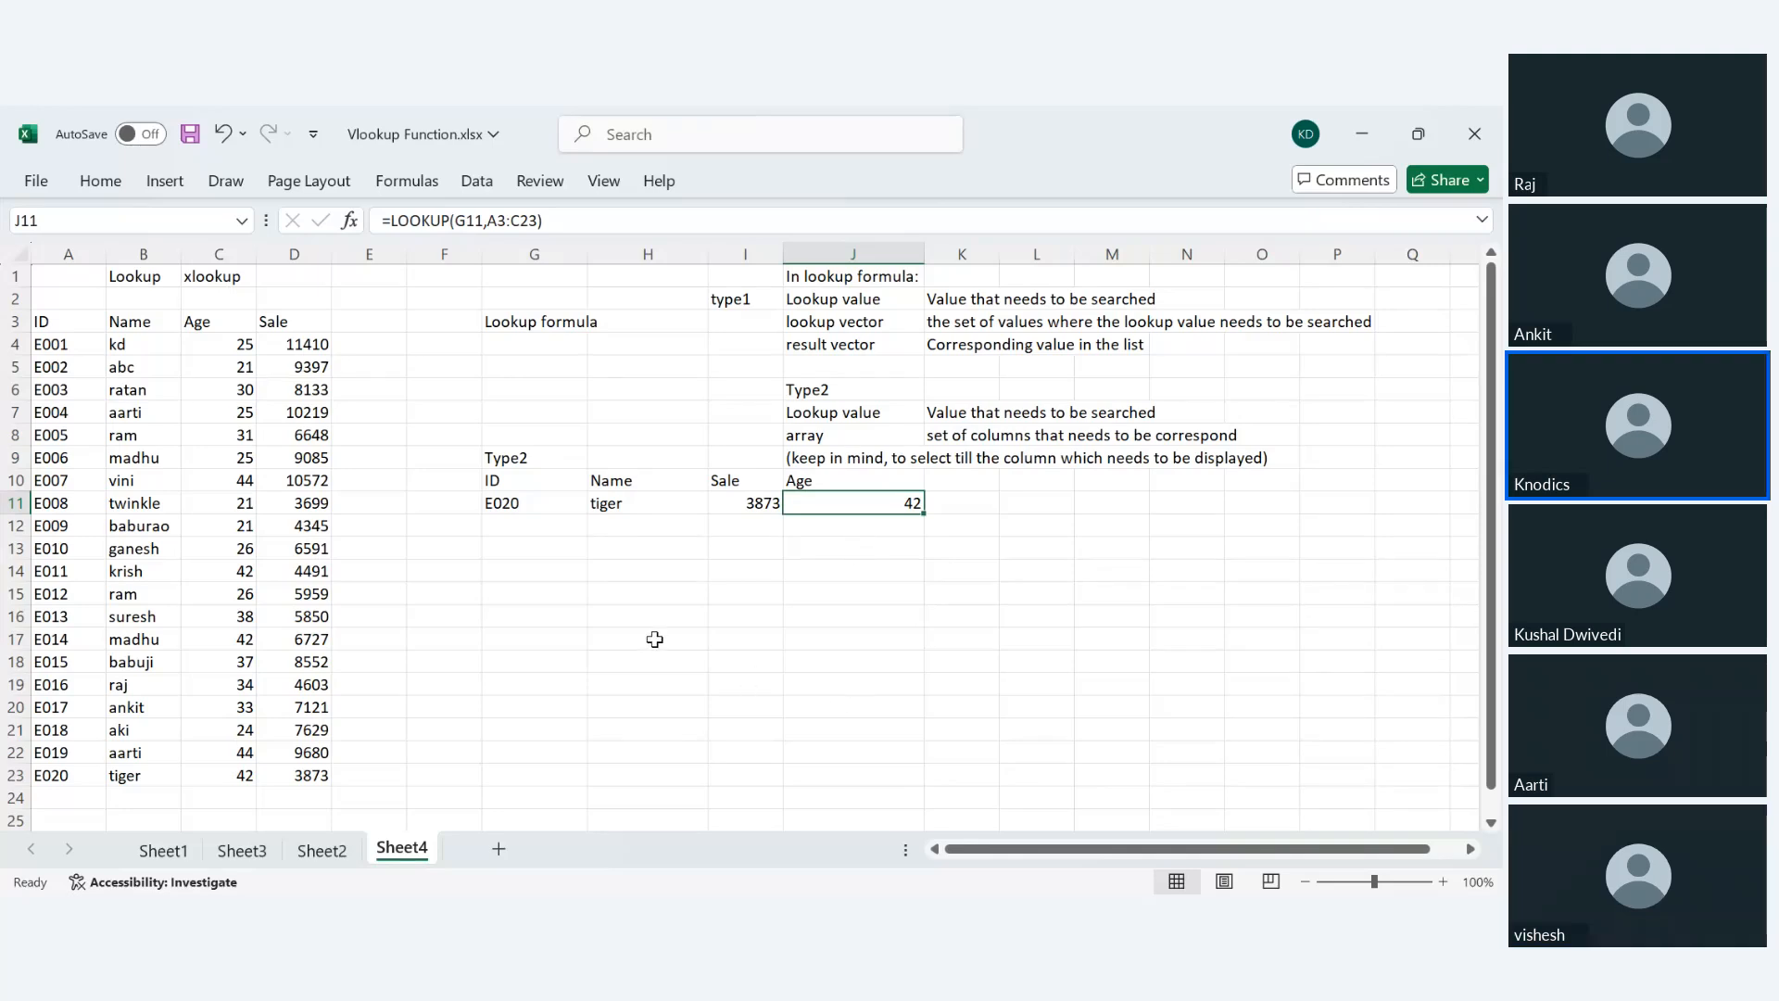
{"action": "left_click", "coordinate": [538, 550]}
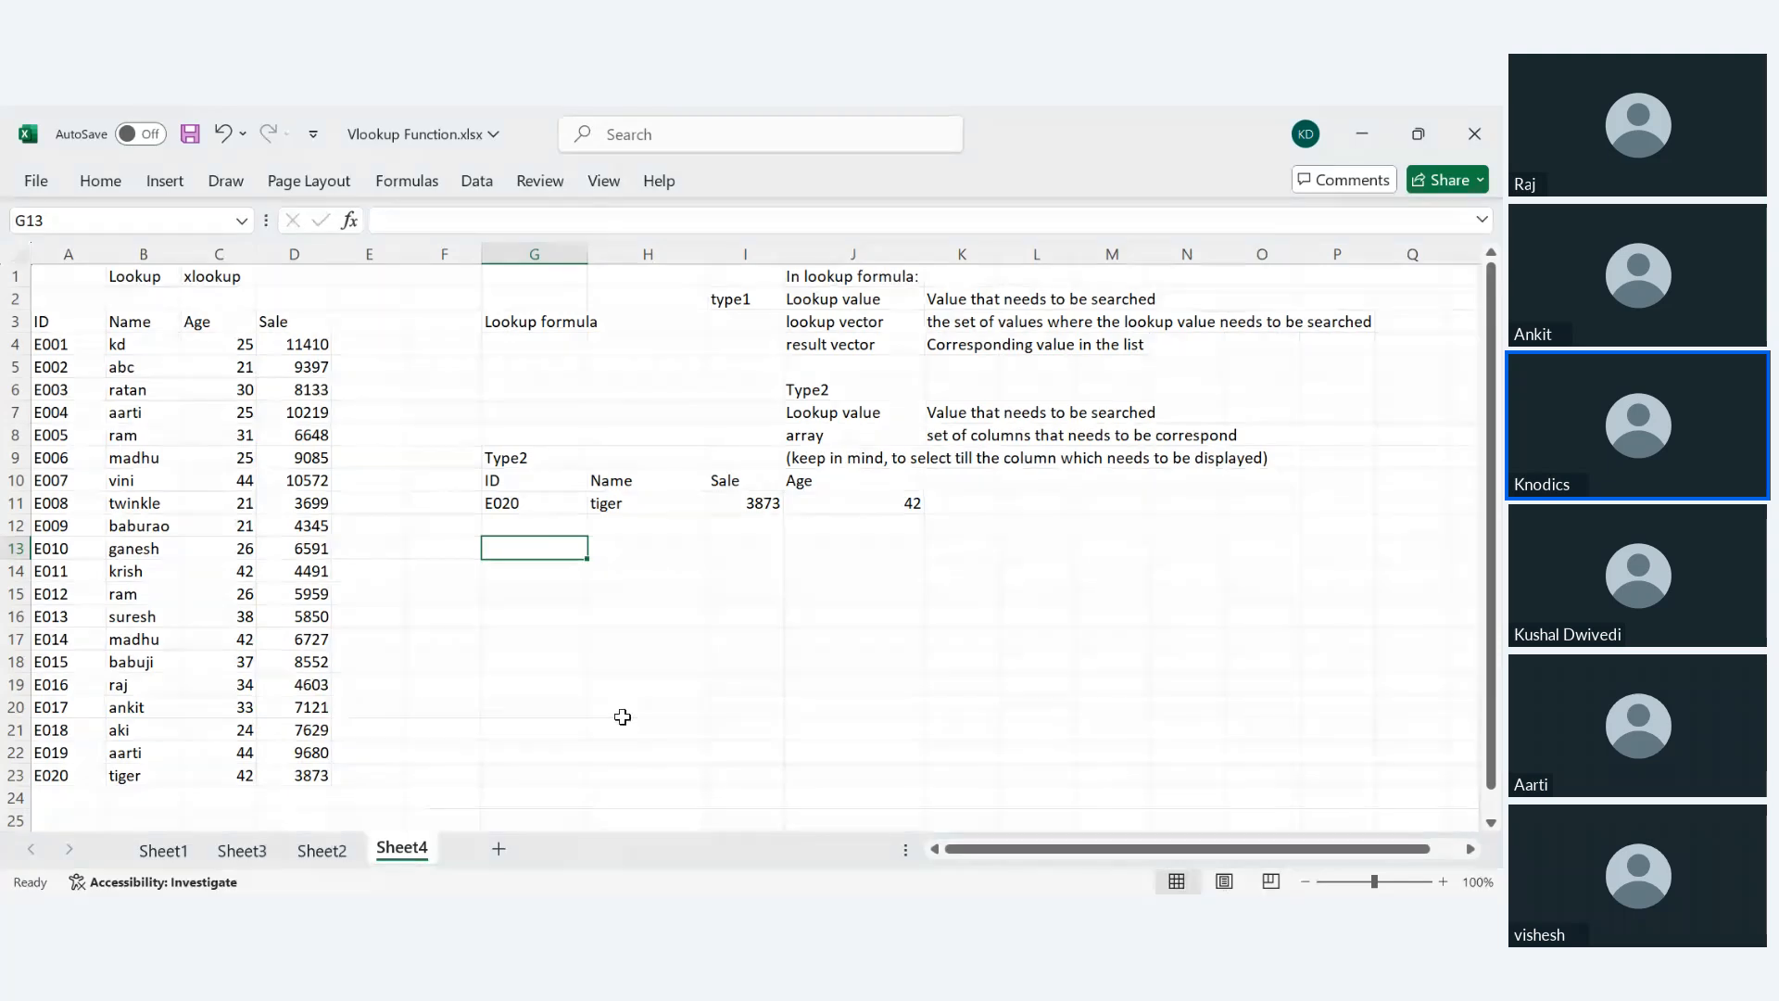
{"action": "left_click", "coordinate": [545, 568]}
{"action": "left_click", "coordinate": [544, 548]}
{"action": "left_click", "coordinate": [324, 862]}
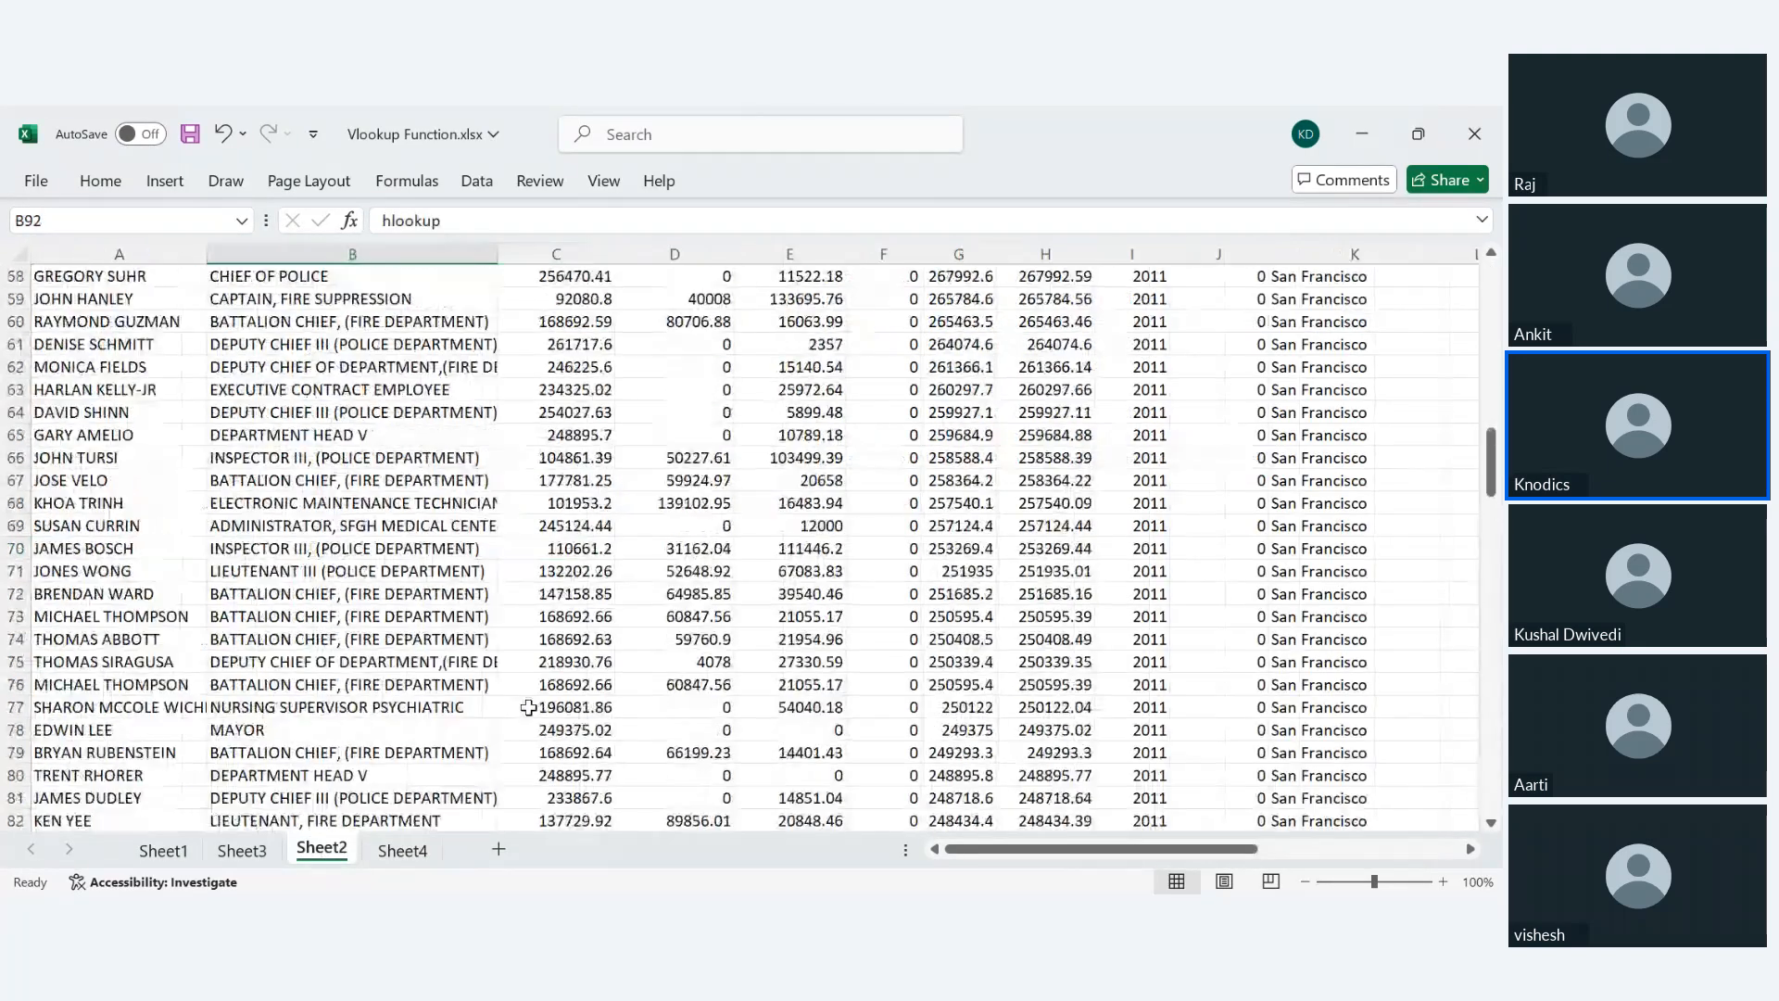
{"action": "scroll", "coordinate": [144, 434], "scroll_direction": "up", "scroll_amount": 8}
{"action": "left_click_drag", "start_coordinate": [144, 434], "coordinate": [1398, 438]}
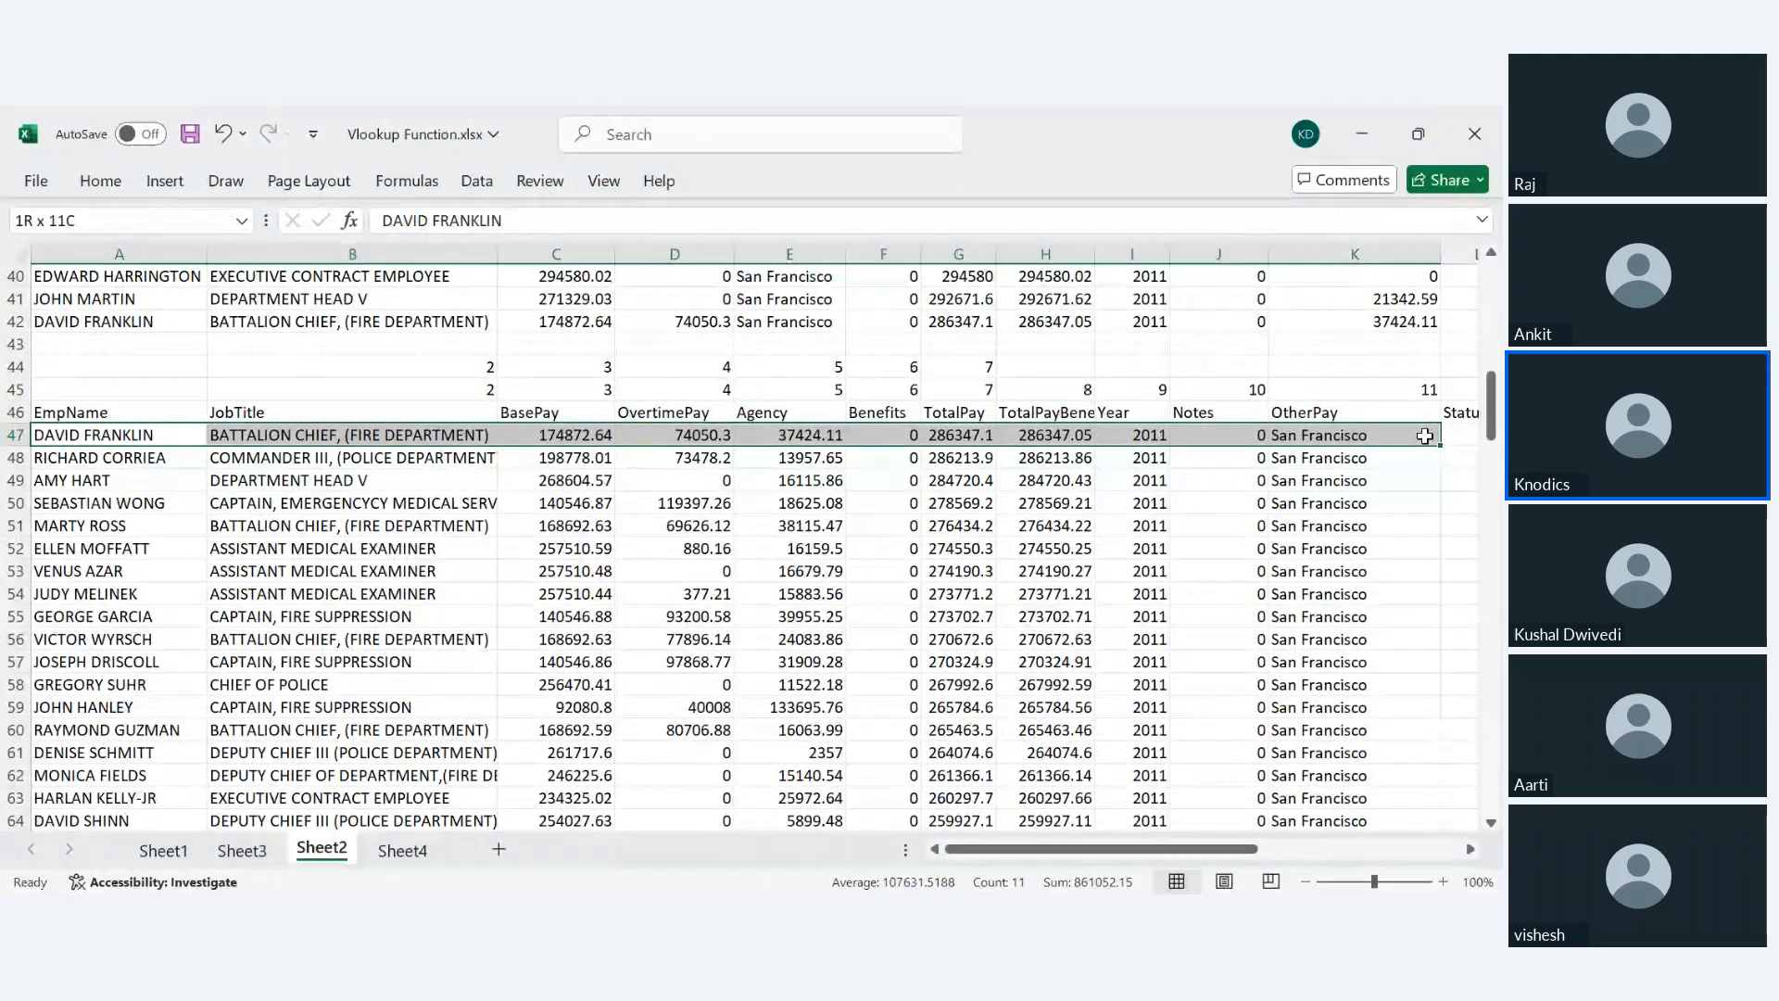
{"action": "left_click", "coordinate": [451, 389]}
{"action": "key", "text": "Down"}
{"action": "key", "text": "Down"}
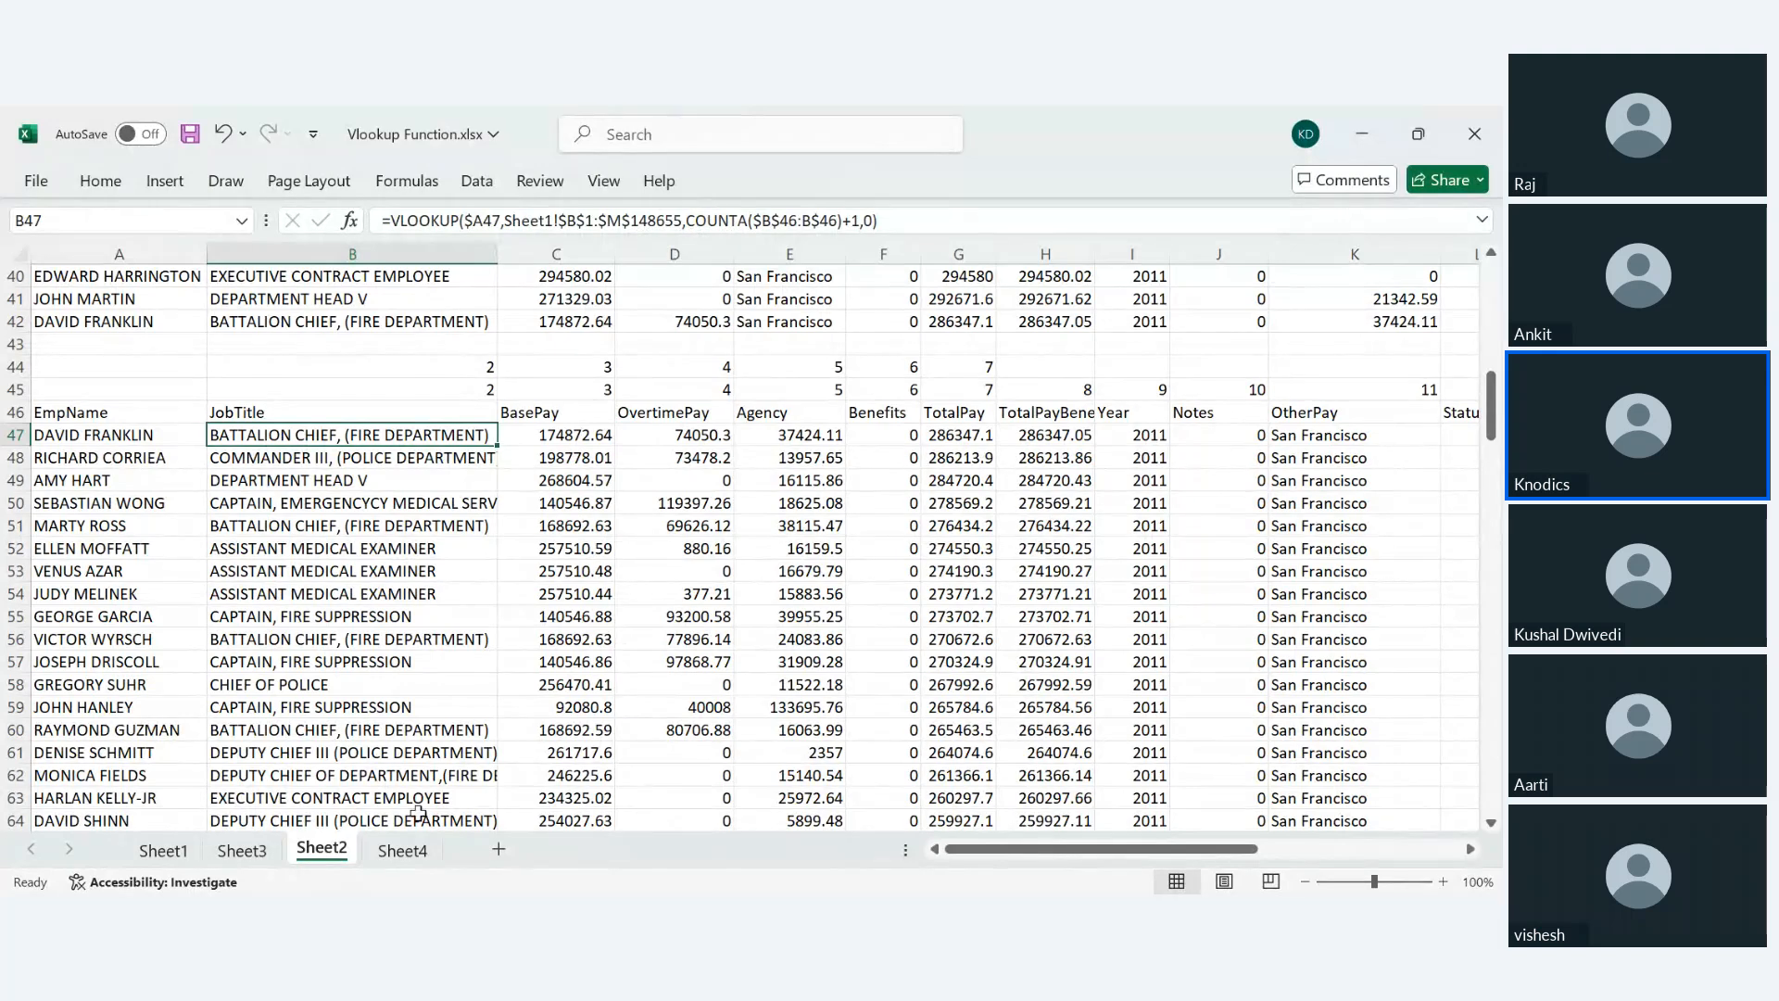
- Copy the ID, Name, Age and Sale headings from A3:D3 on Sheet4 to row 13, starting at cell G13
{"action": "left_click", "coordinate": [403, 849]}
{"action": "left_click", "coordinate": [735, 640]}
{"action": "left_click", "coordinate": [550, 554]}
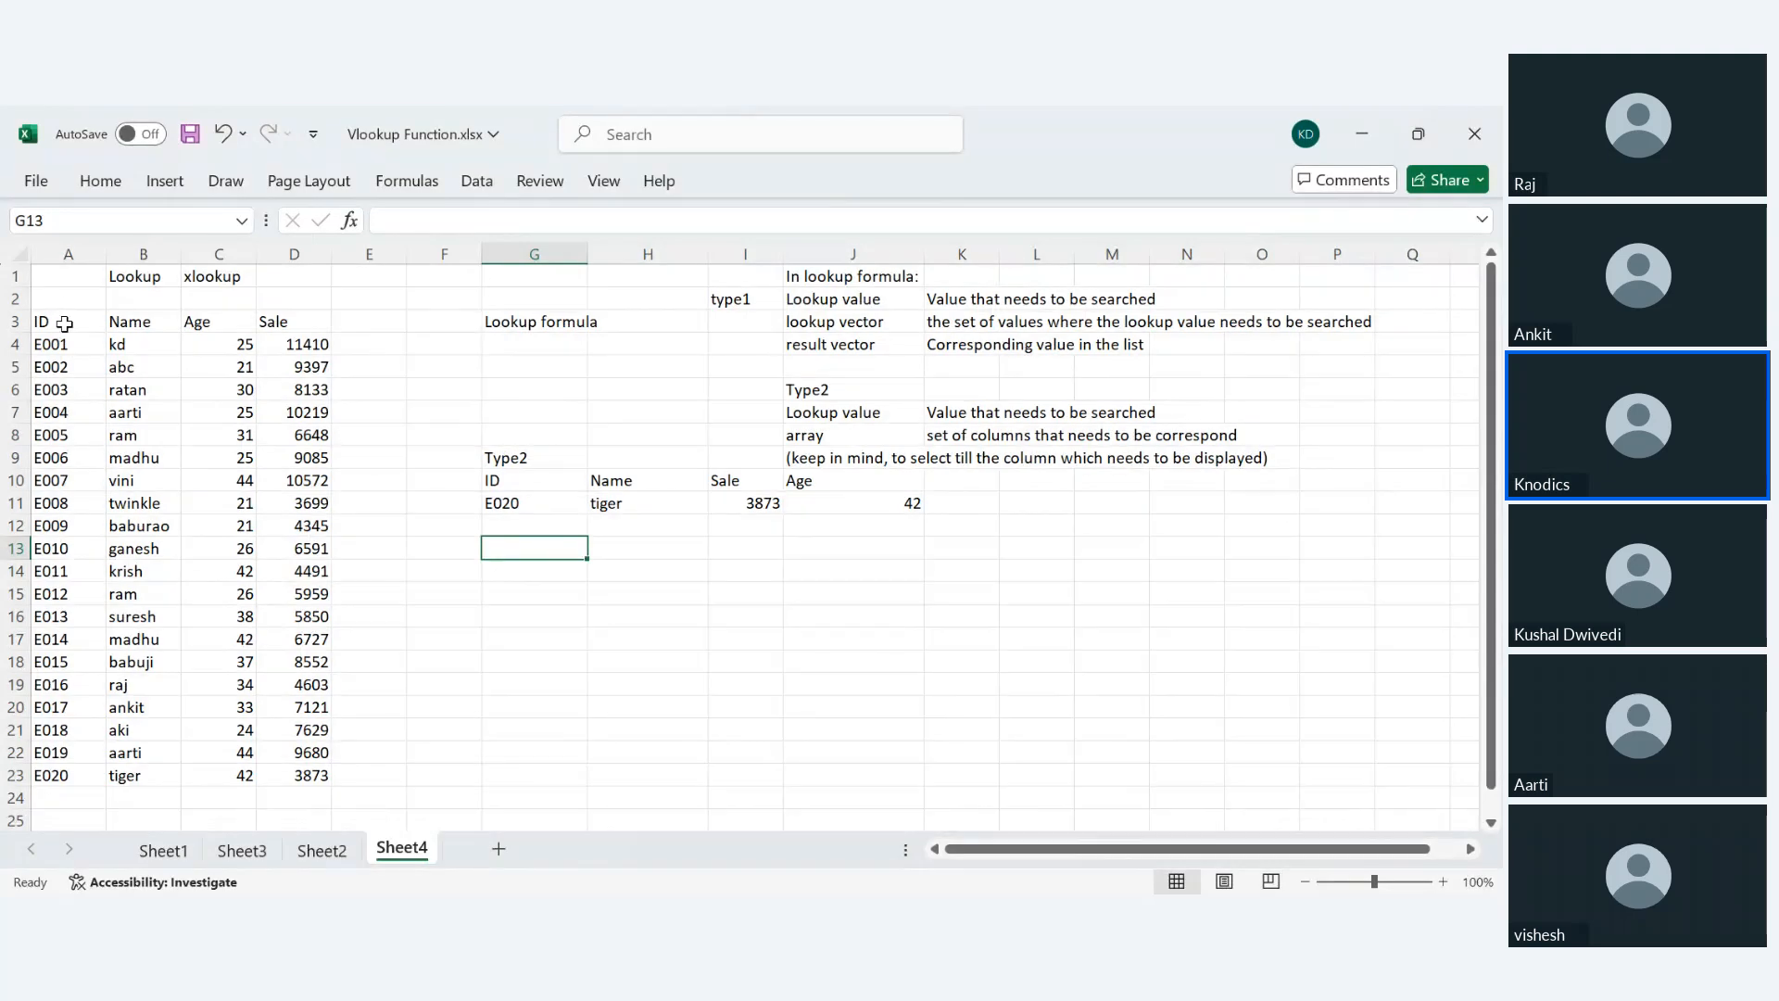
{"action": "left_click_drag", "start_coordinate": [68, 323], "coordinate": [182, 329]}
{"action": "key", "text": "ctrl+c"}
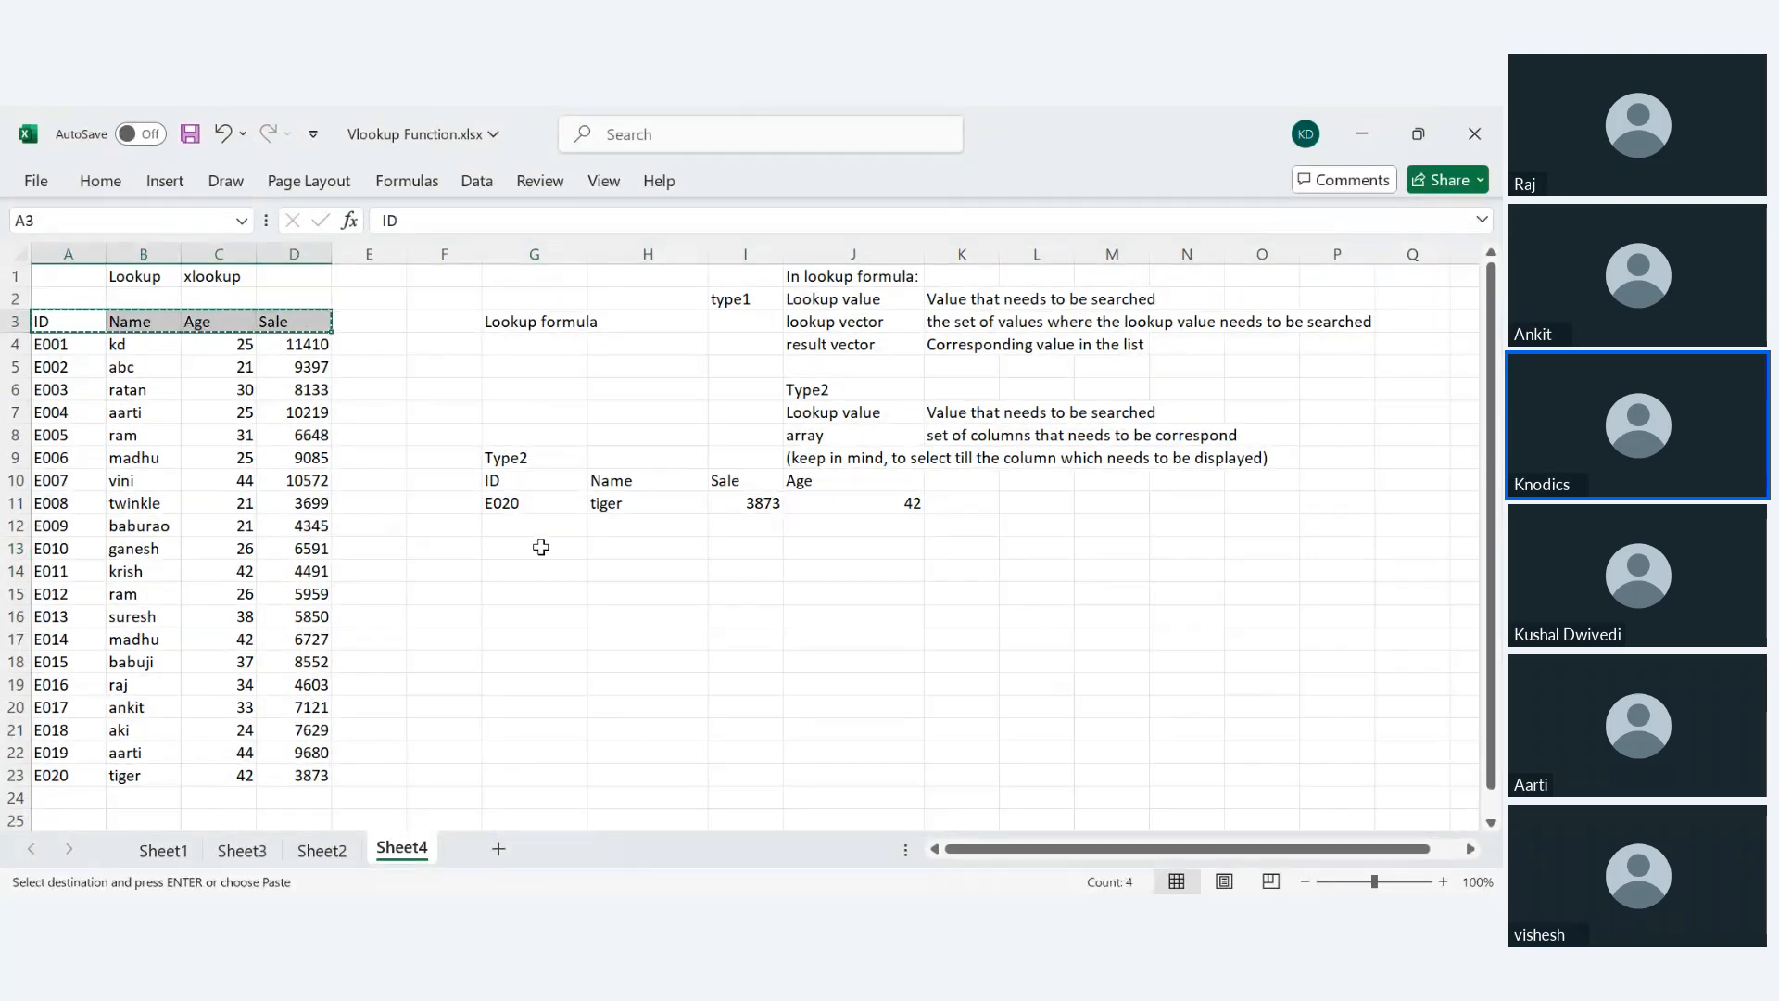
{"action": "left_click", "coordinate": [546, 548]}
{"action": "key", "text": "ctrl+v"}
{"action": "left_click", "coordinate": [1026, 647]}
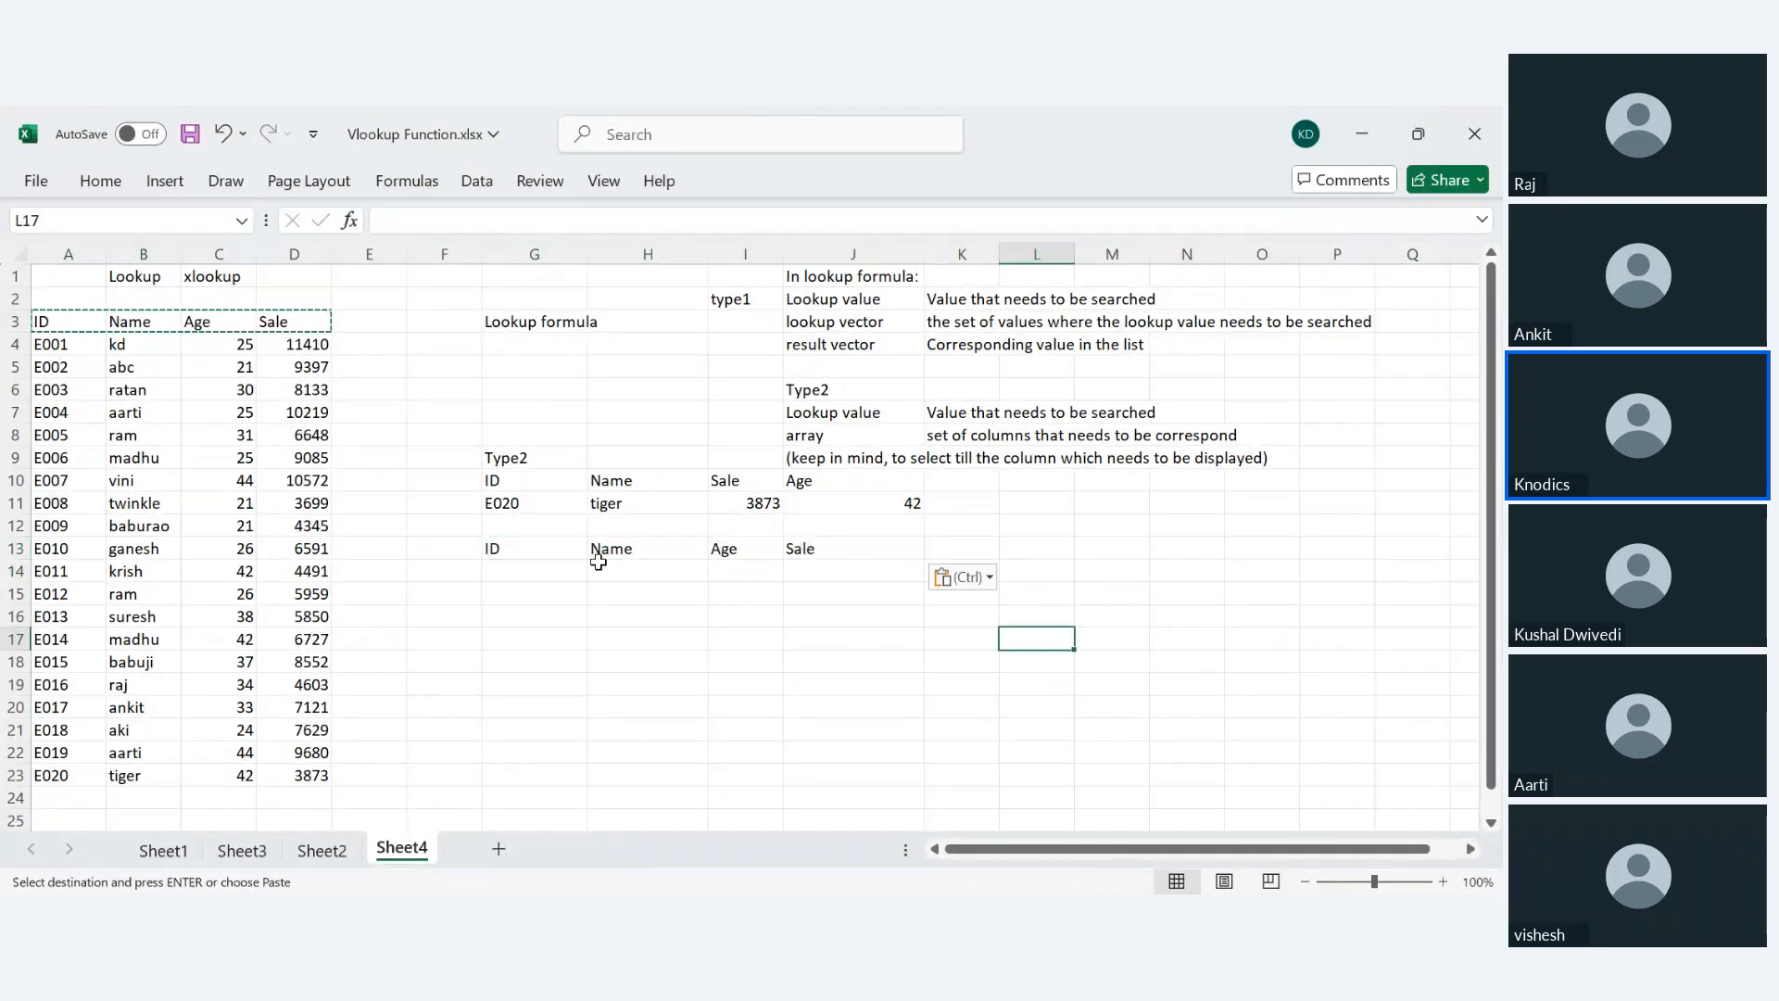
{"action": "left_click_drag", "start_coordinate": [56, 322], "coordinate": [178, 326]}
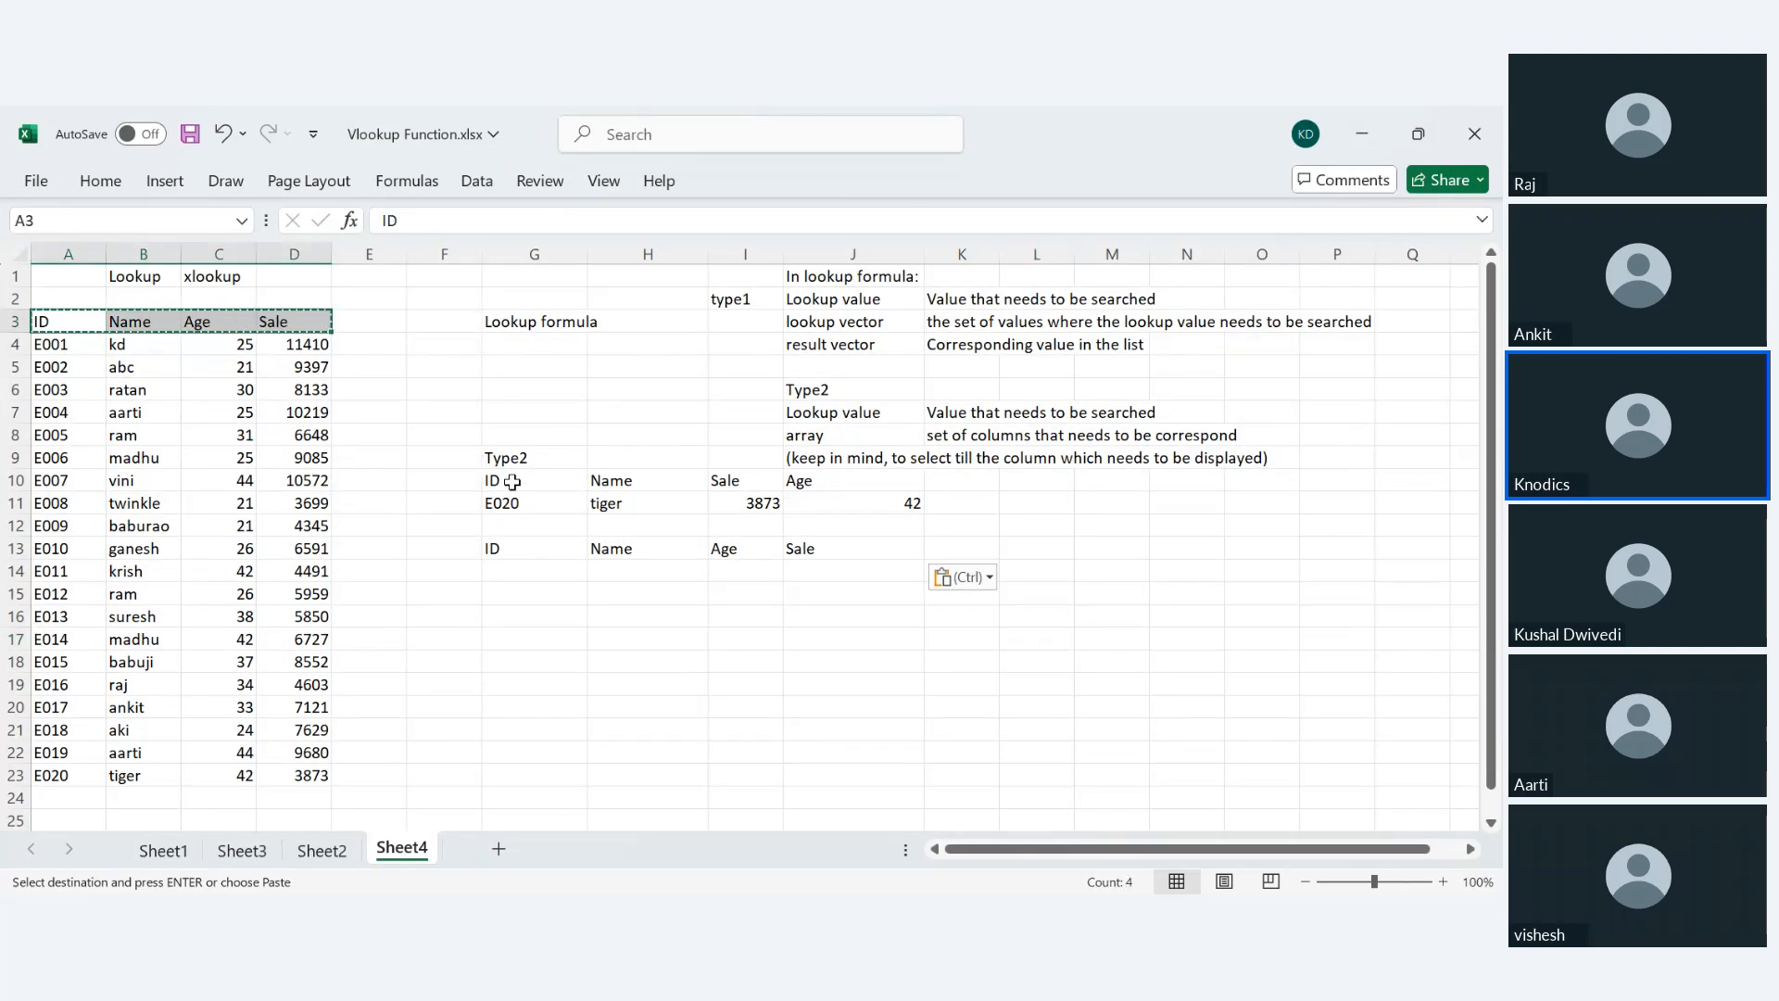
{"action": "left_click_drag", "start_coordinate": [517, 546], "coordinate": [866, 552]}
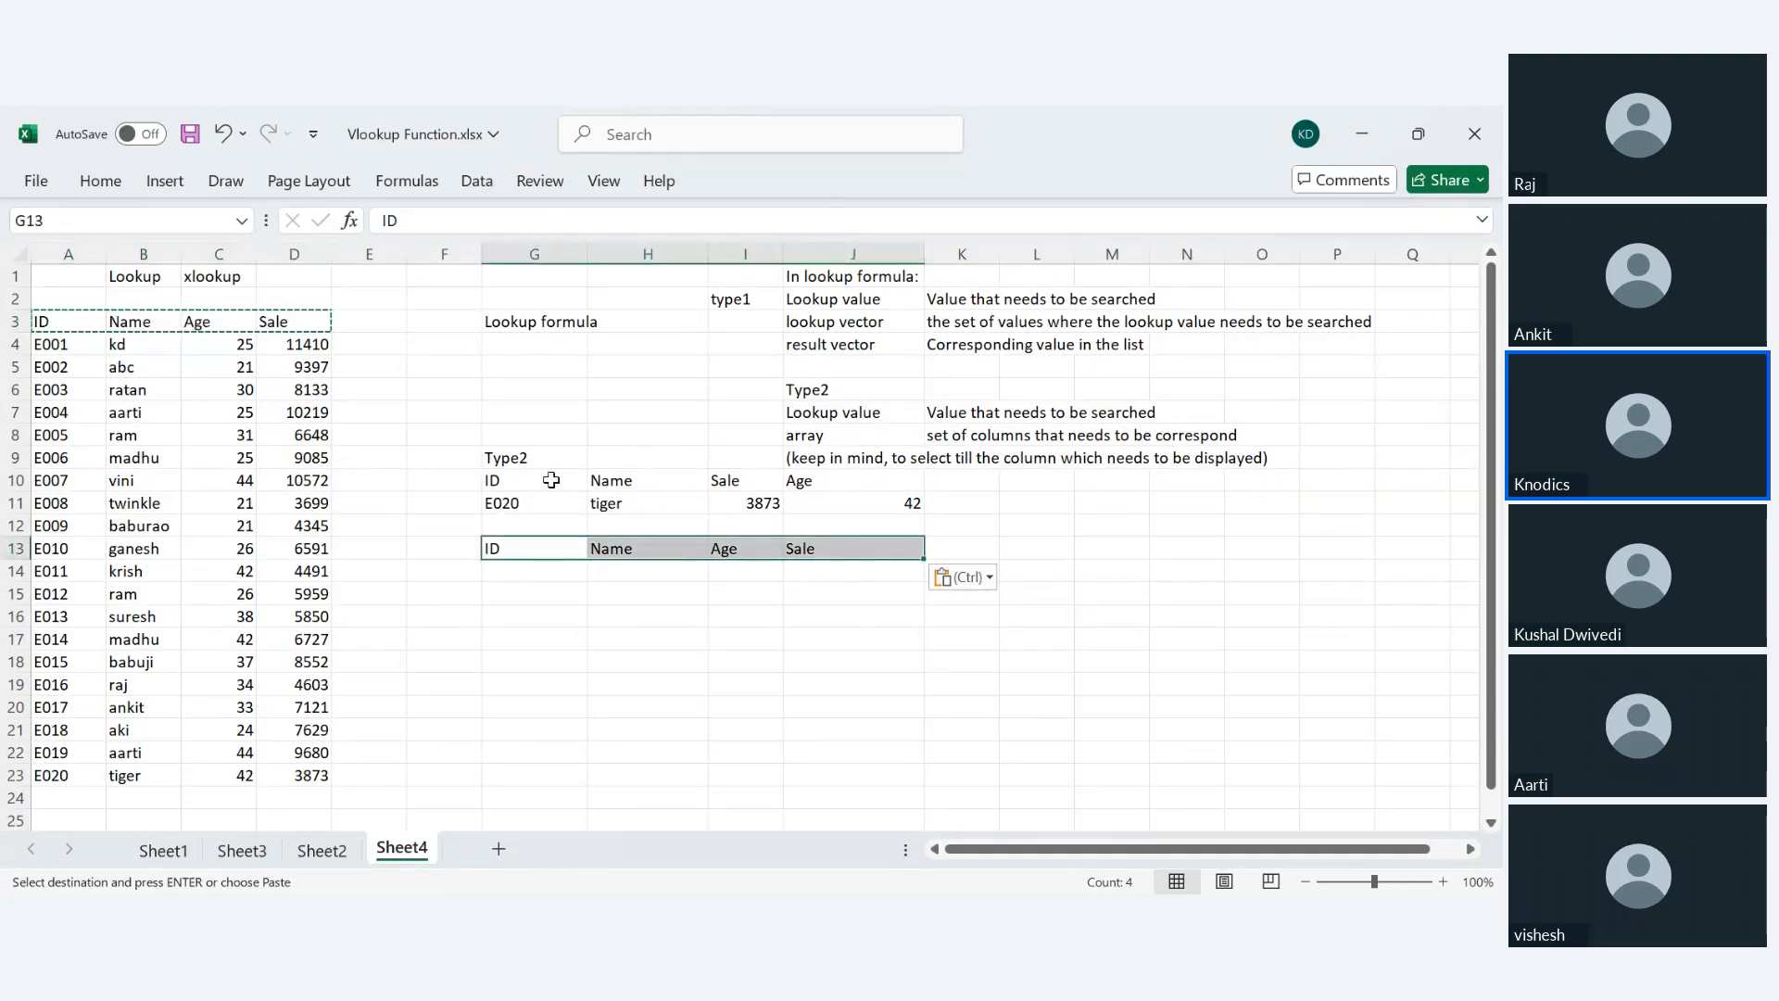
{"action": "left_click_drag", "start_coordinate": [552, 480], "coordinate": [857, 482]}
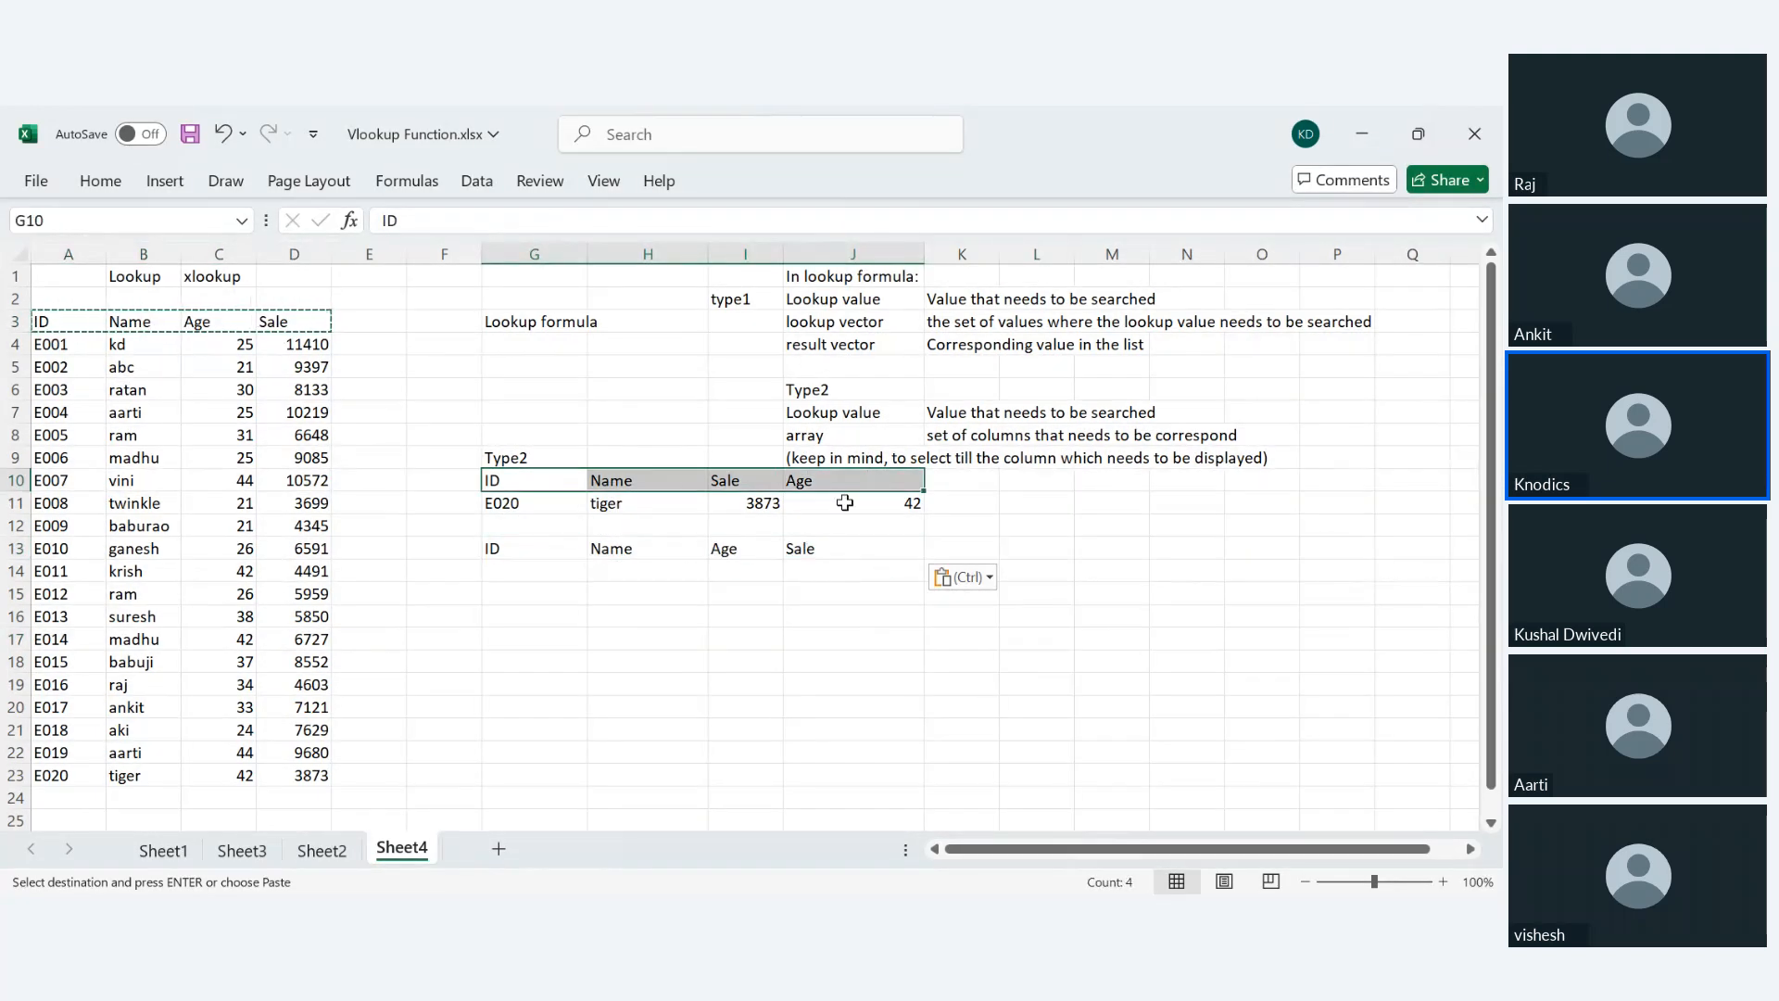
- Add a list data validation to cell G14 using the IDs in A4:A23 as its source
{"action": "left_click", "coordinate": [530, 566]}
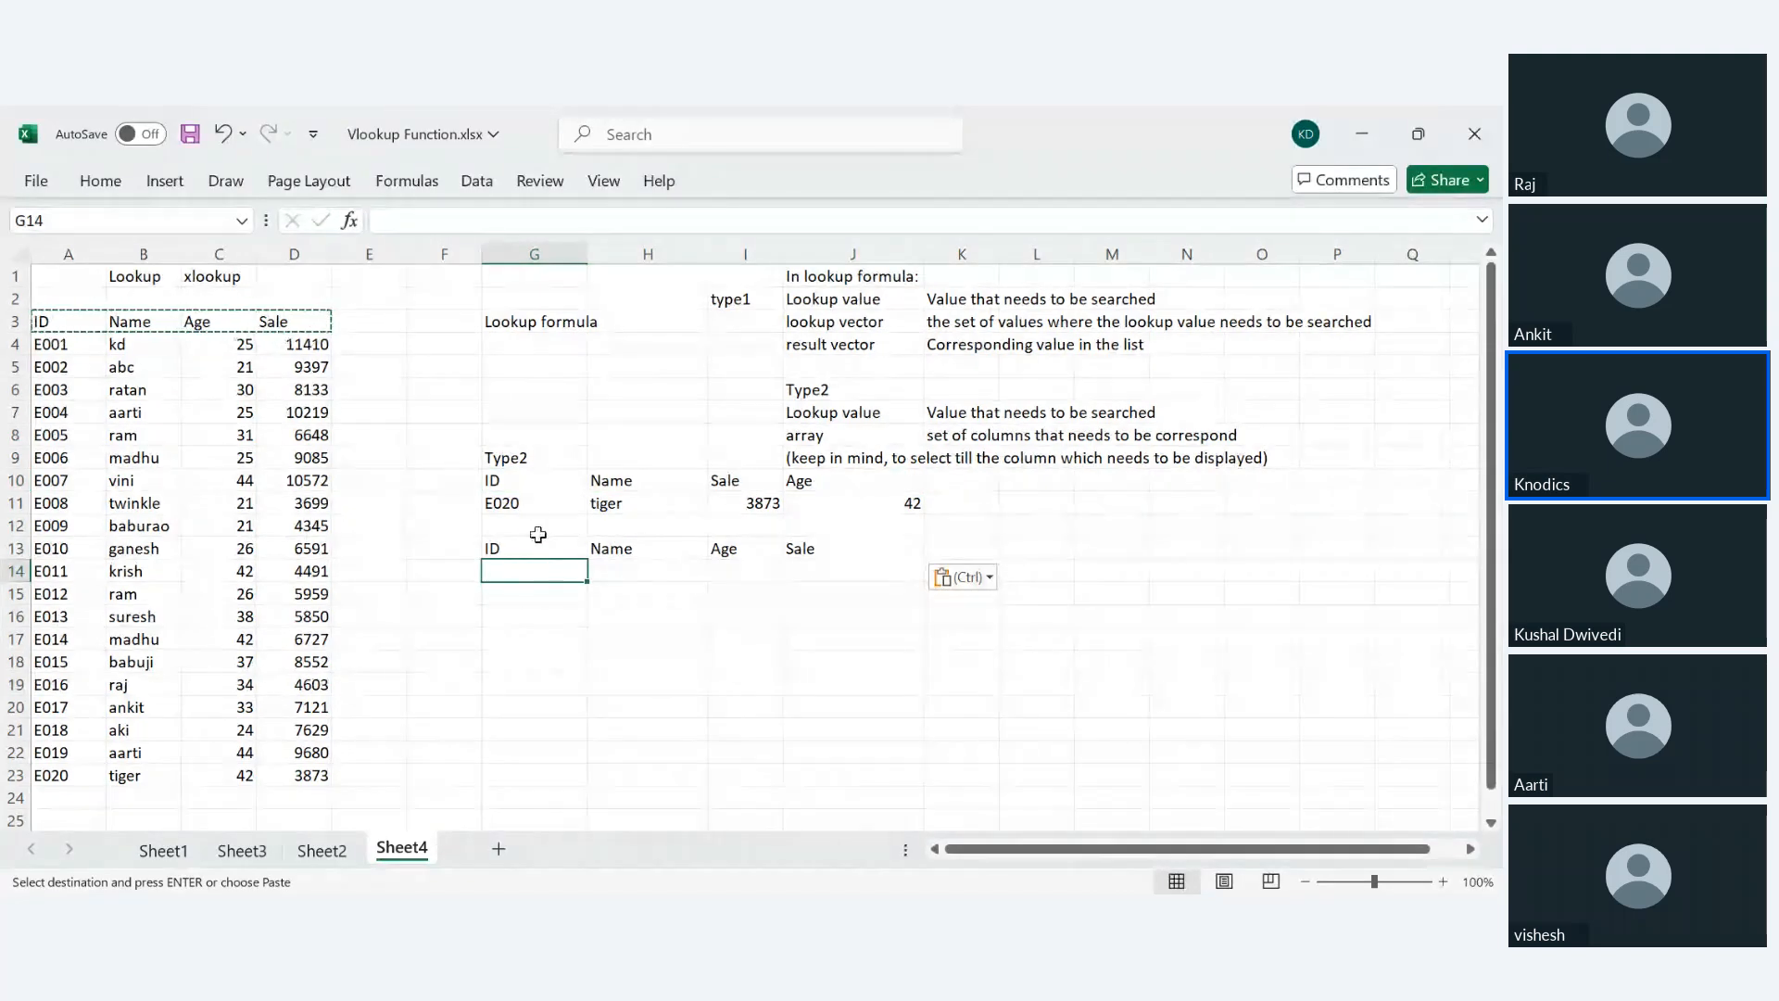
{"action": "left_click", "coordinate": [538, 503]}
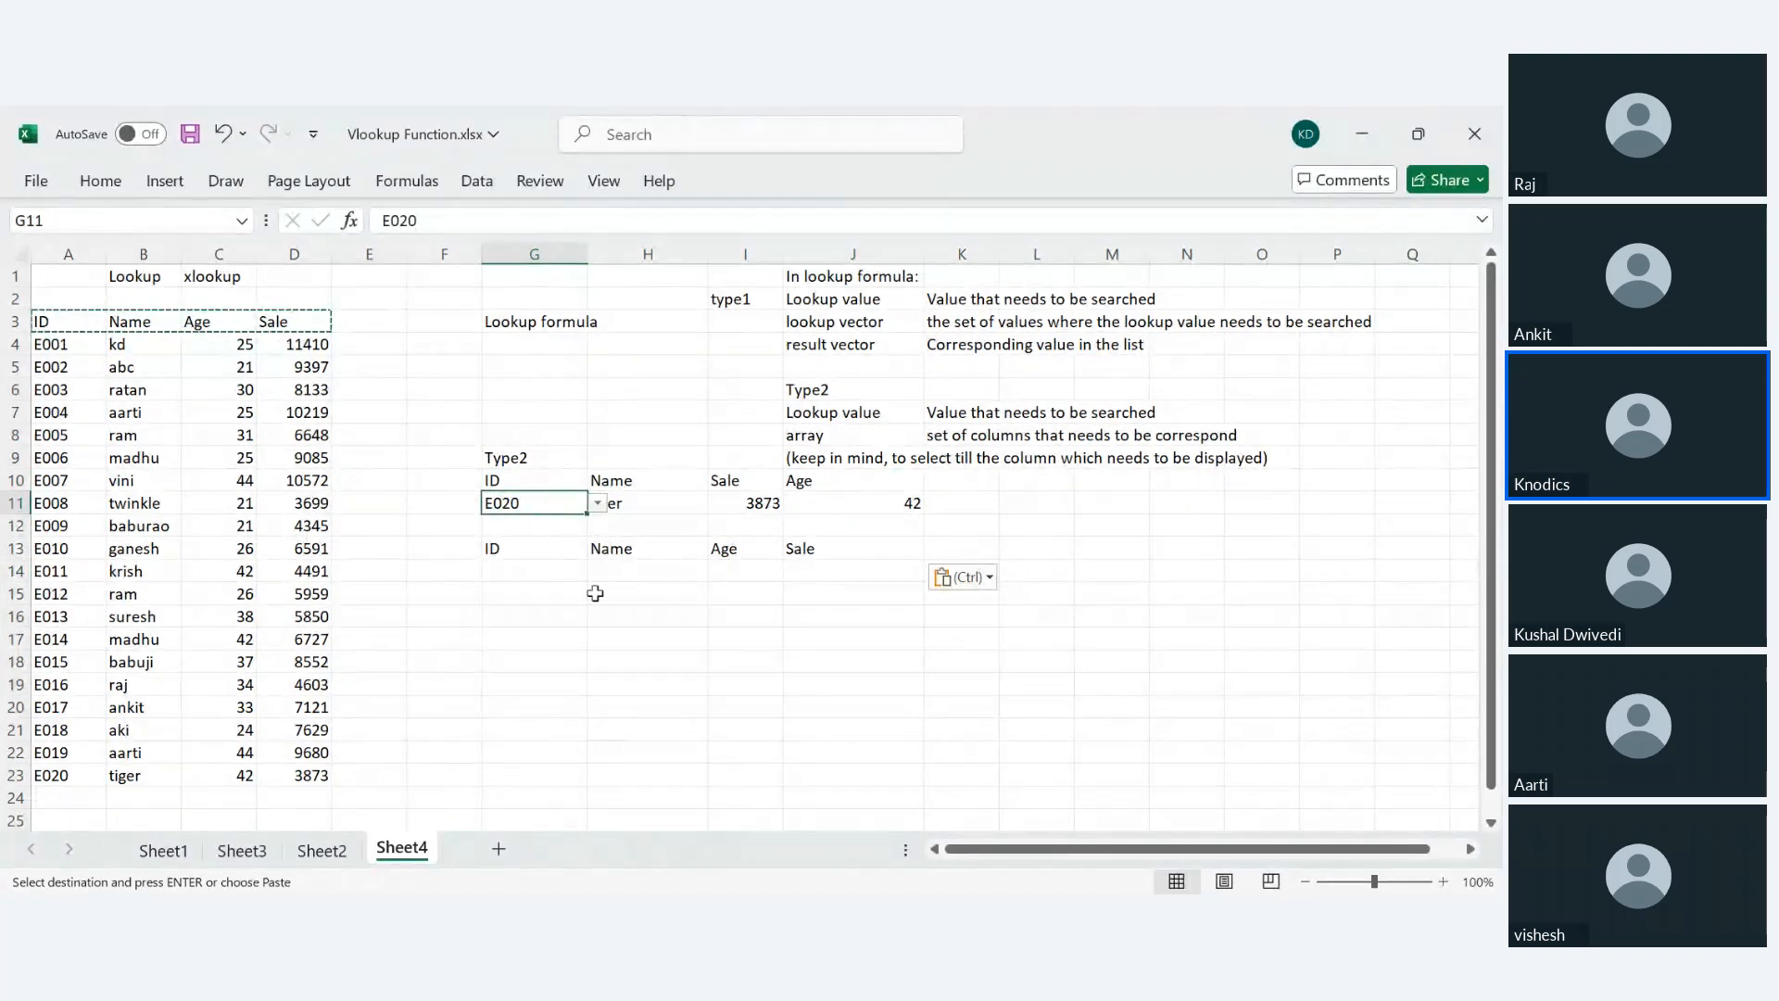
{"action": "left_click", "coordinate": [559, 571]}
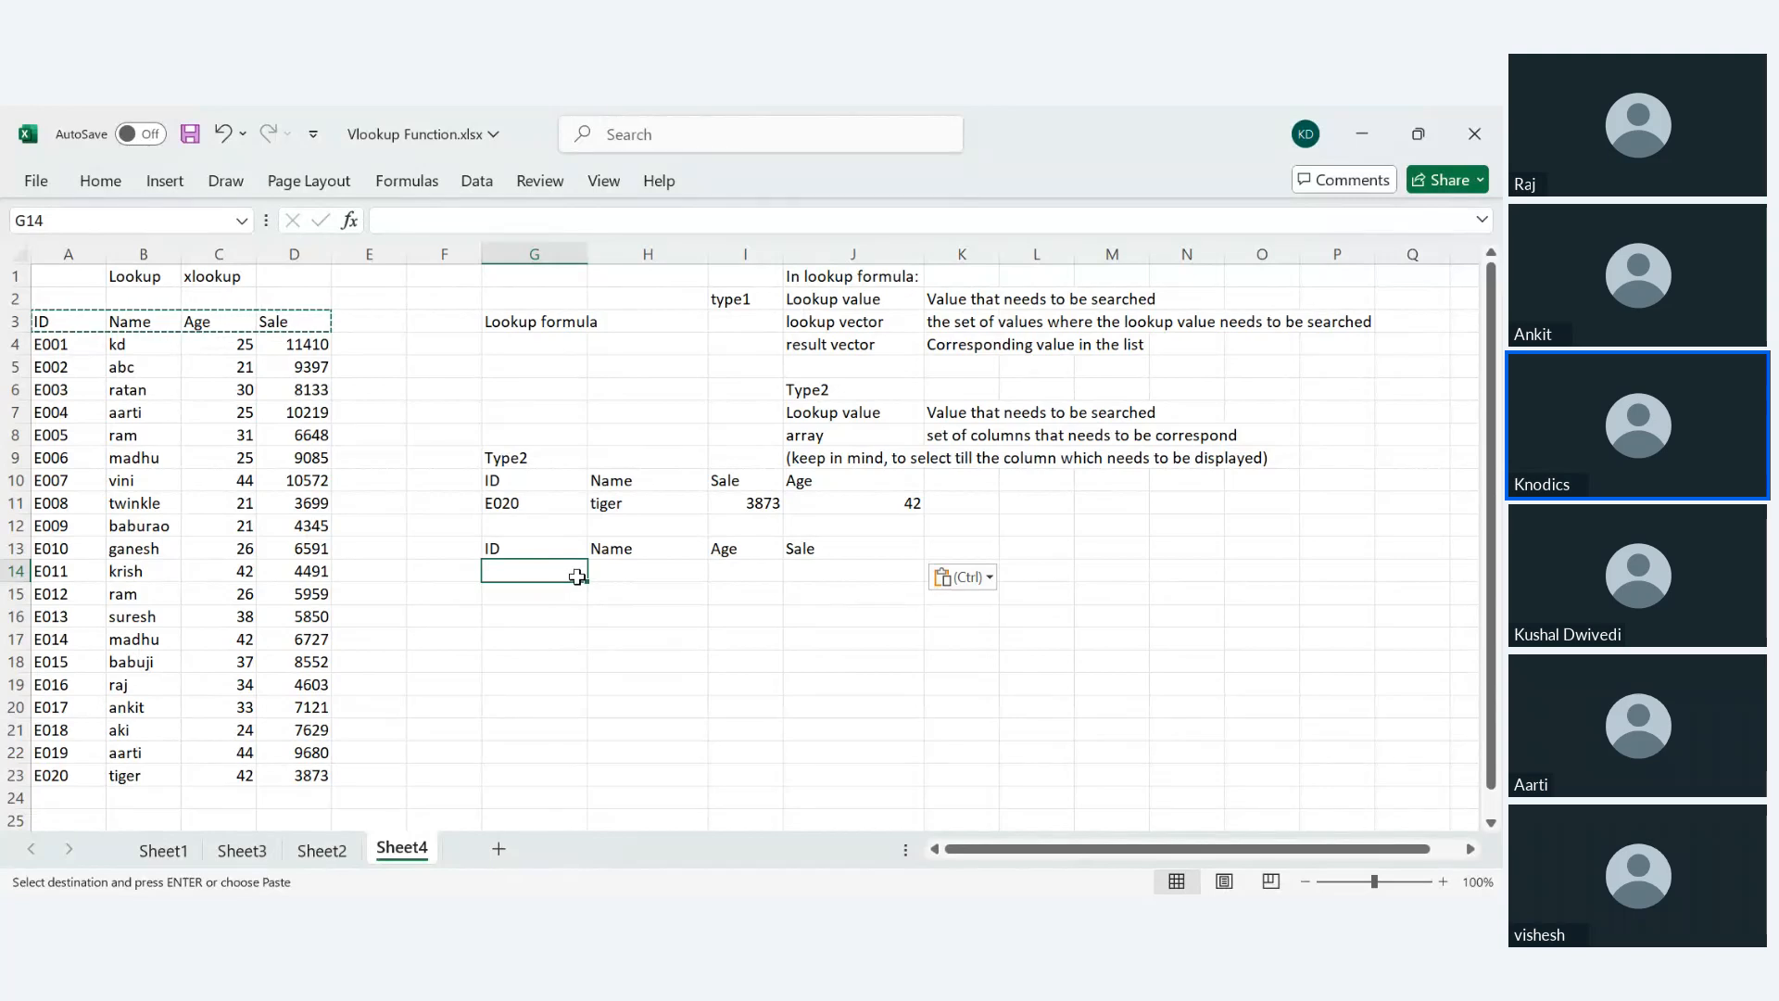
{"action": "left_click", "coordinate": [476, 181]}
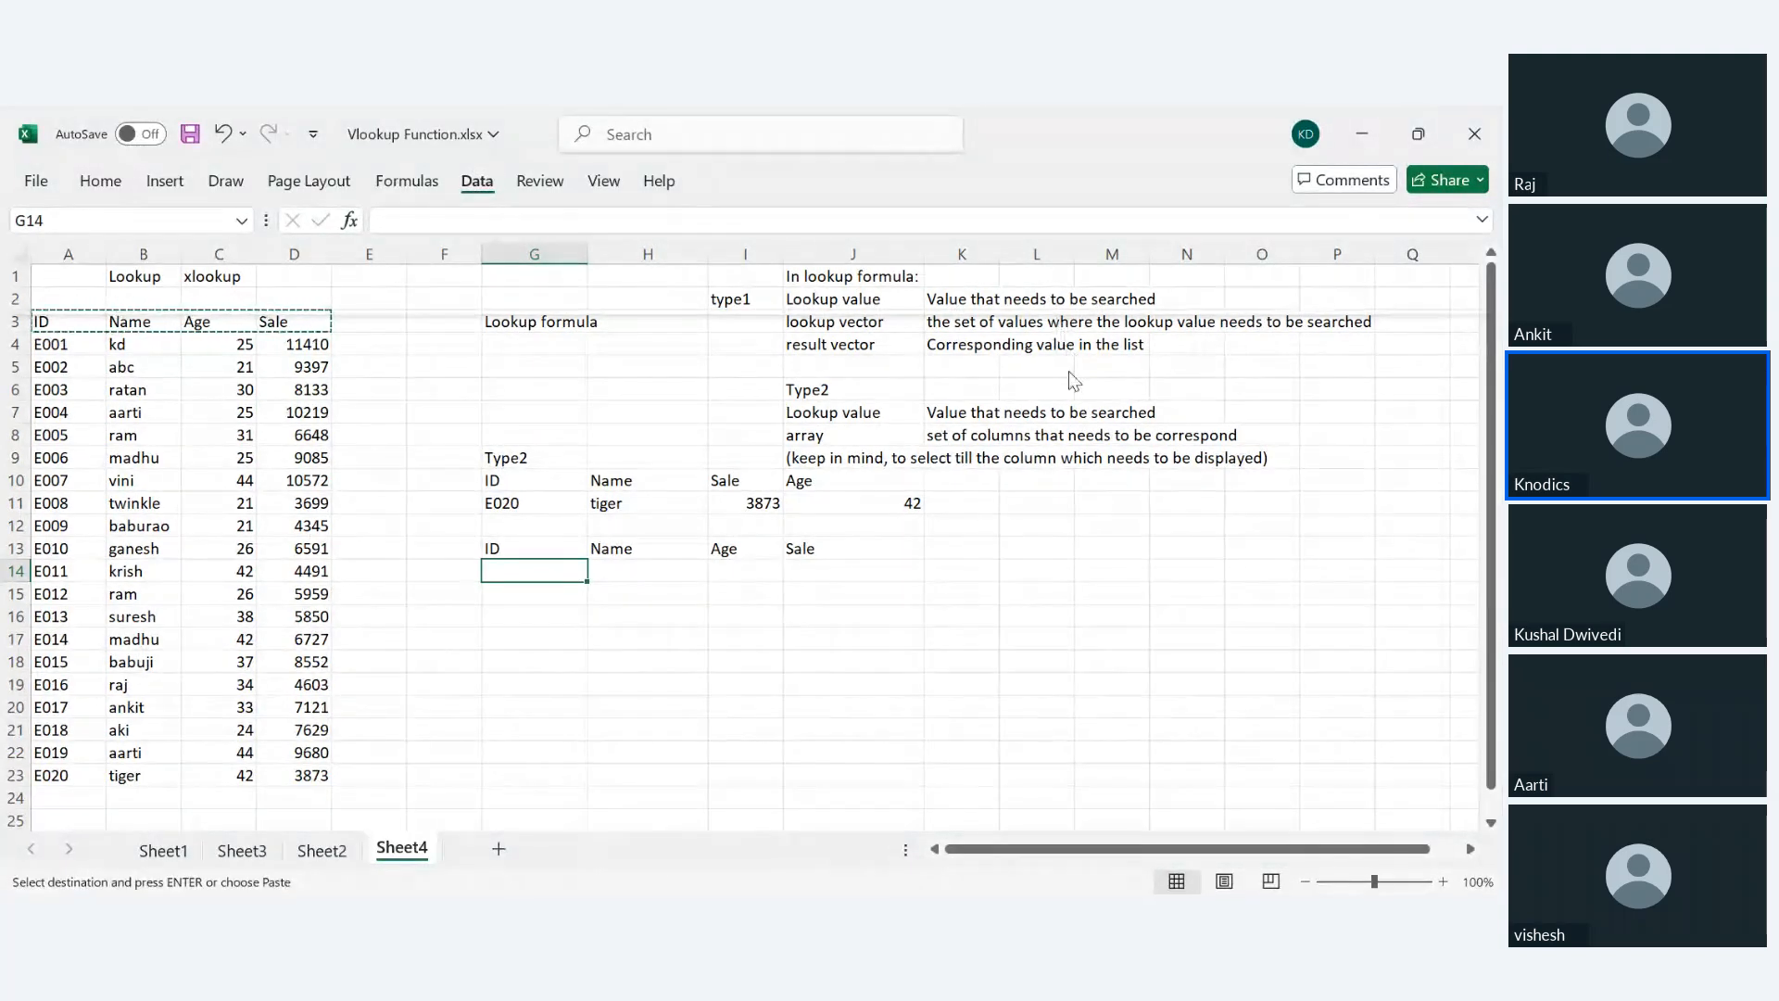
{"action": "key", "text": "Escape"}
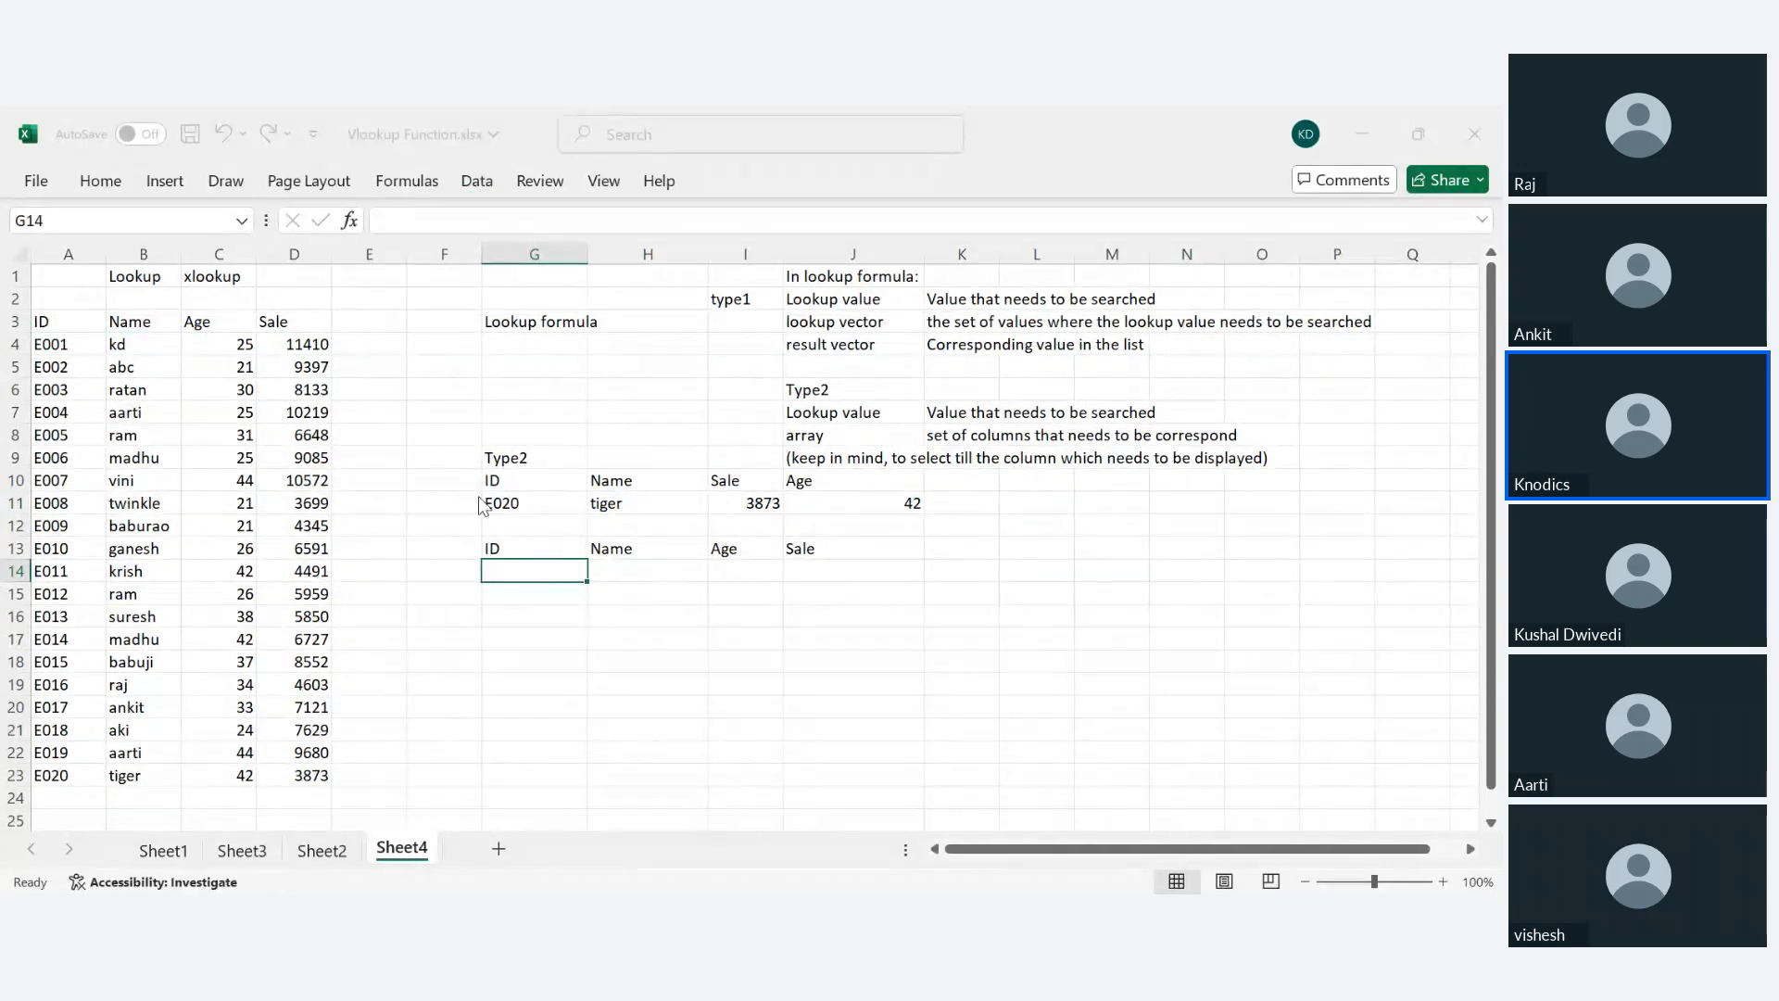
{"action": "type", "text": "="}
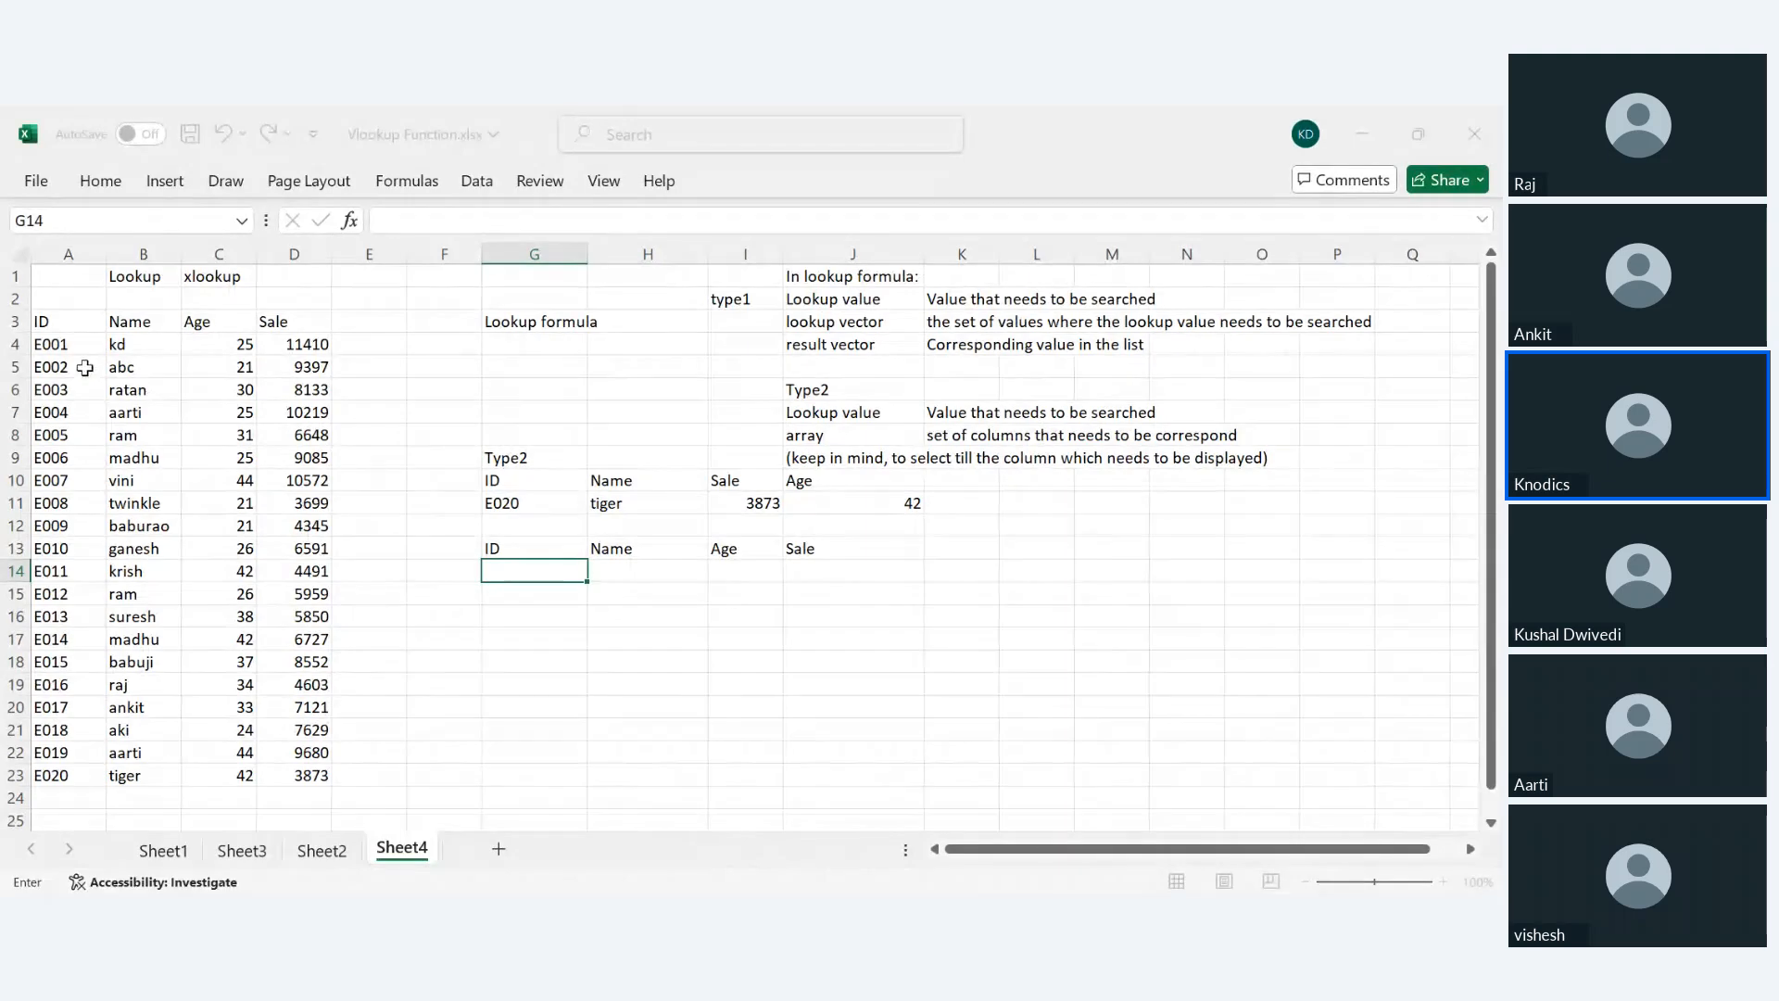
{"action": "left_click", "coordinate": [82, 347]}
{"action": "left_click_drag", "start_coordinate": [82, 348], "coordinate": [57, 776]}
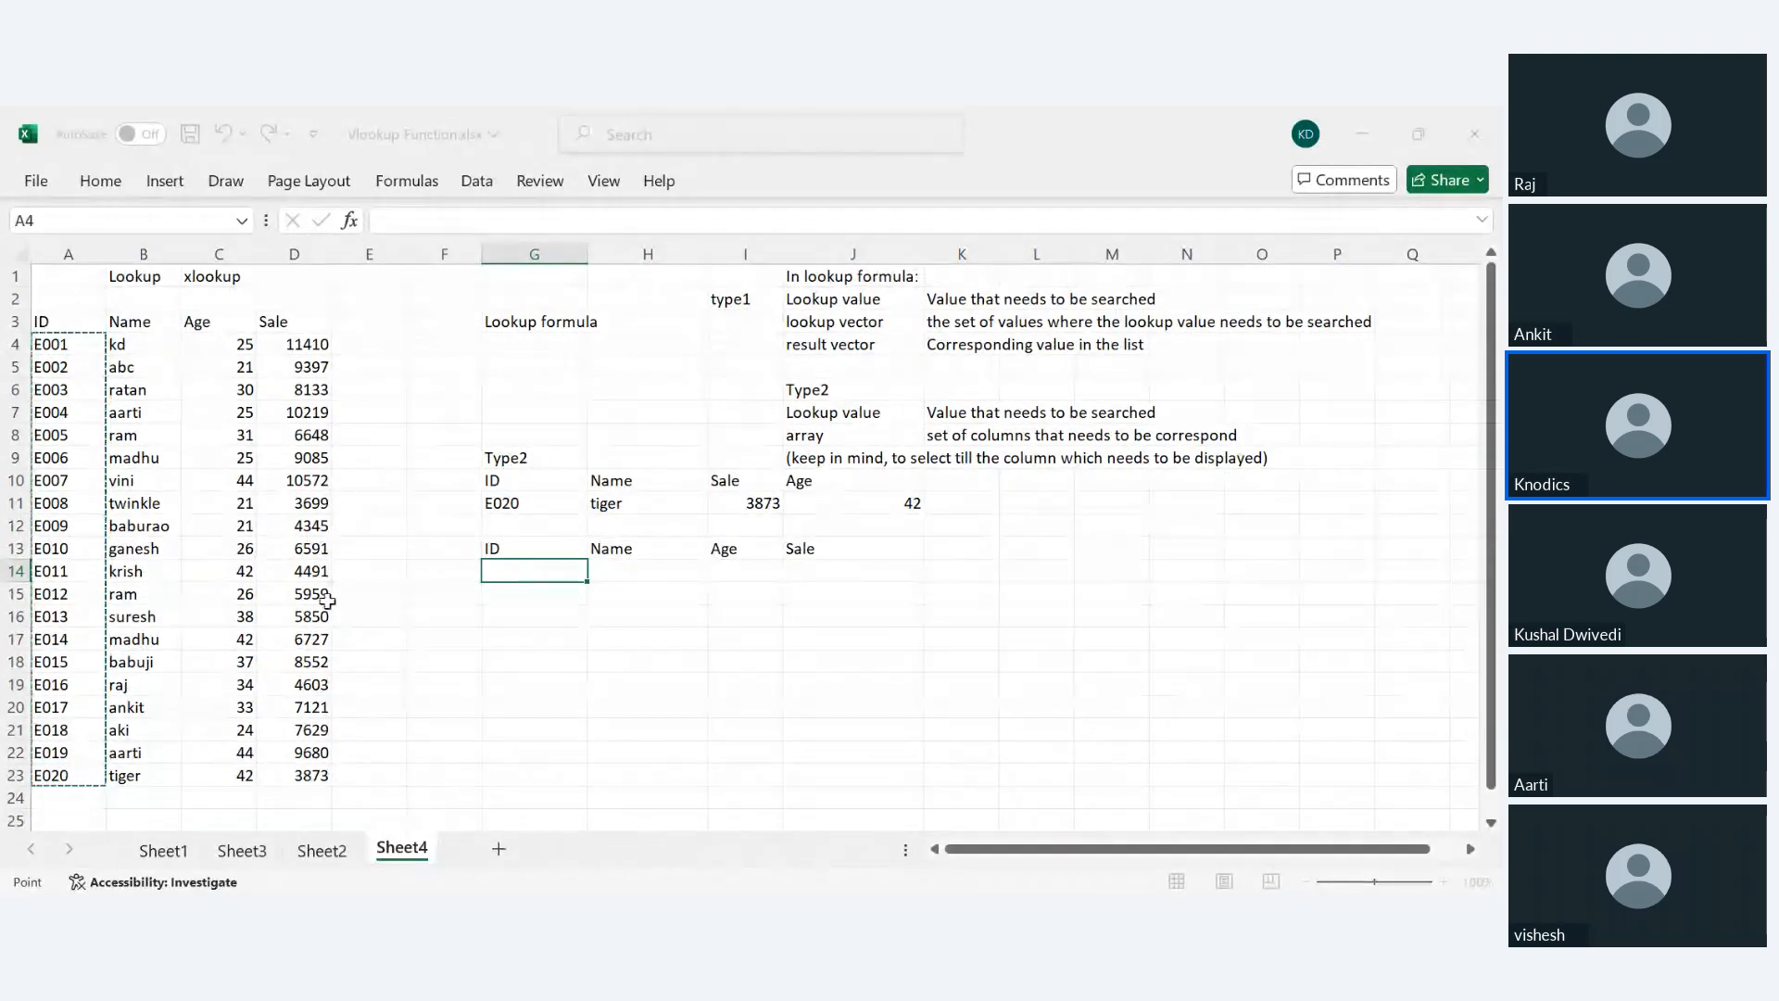
{"action": "key", "text": "Escape"}
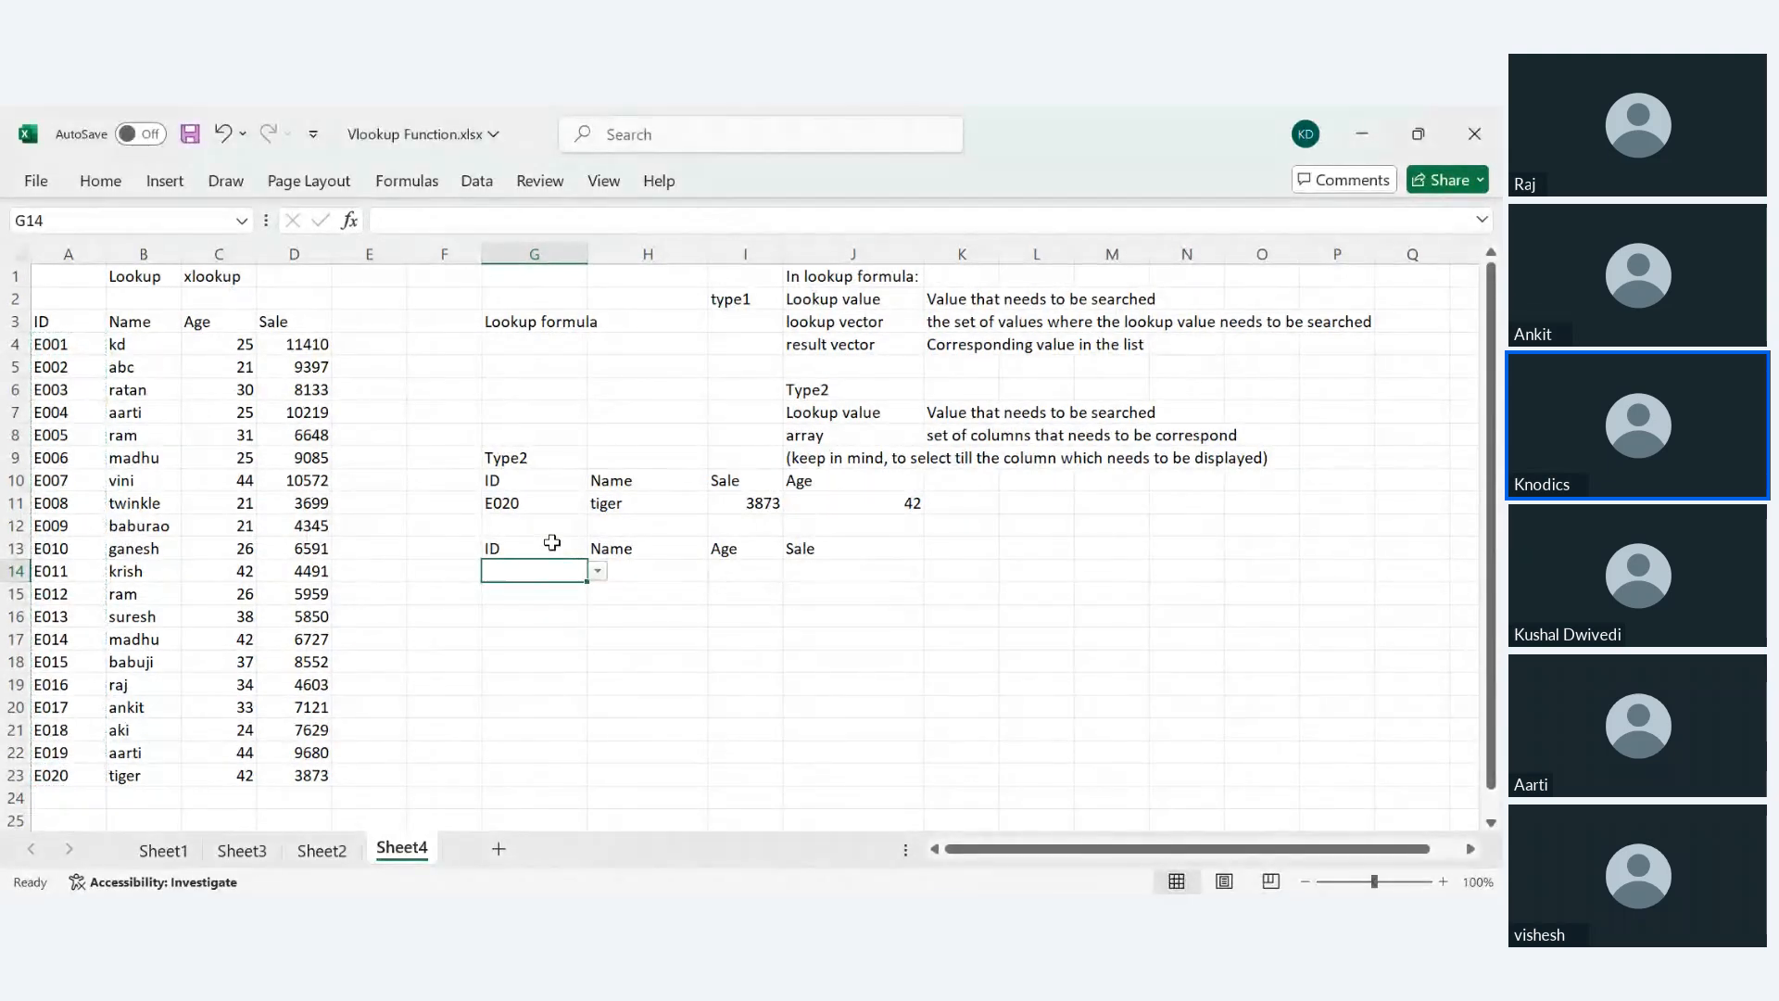
- Try out the new ID drop-down list in cell G14 and clear the cell
{"action": "left_click", "coordinate": [607, 572]}
{"action": "key", "text": "Left"}
{"action": "left_click", "coordinate": [602, 571]}
{"action": "left_click", "coordinate": [547, 661]}
{"action": "key", "text": "Delete"}
- Enter the formula =LOOKUP(G14,A3:B23) in cell H14 to return the name for the chosen ID
{"action": "left_click", "coordinate": [706, 580]}
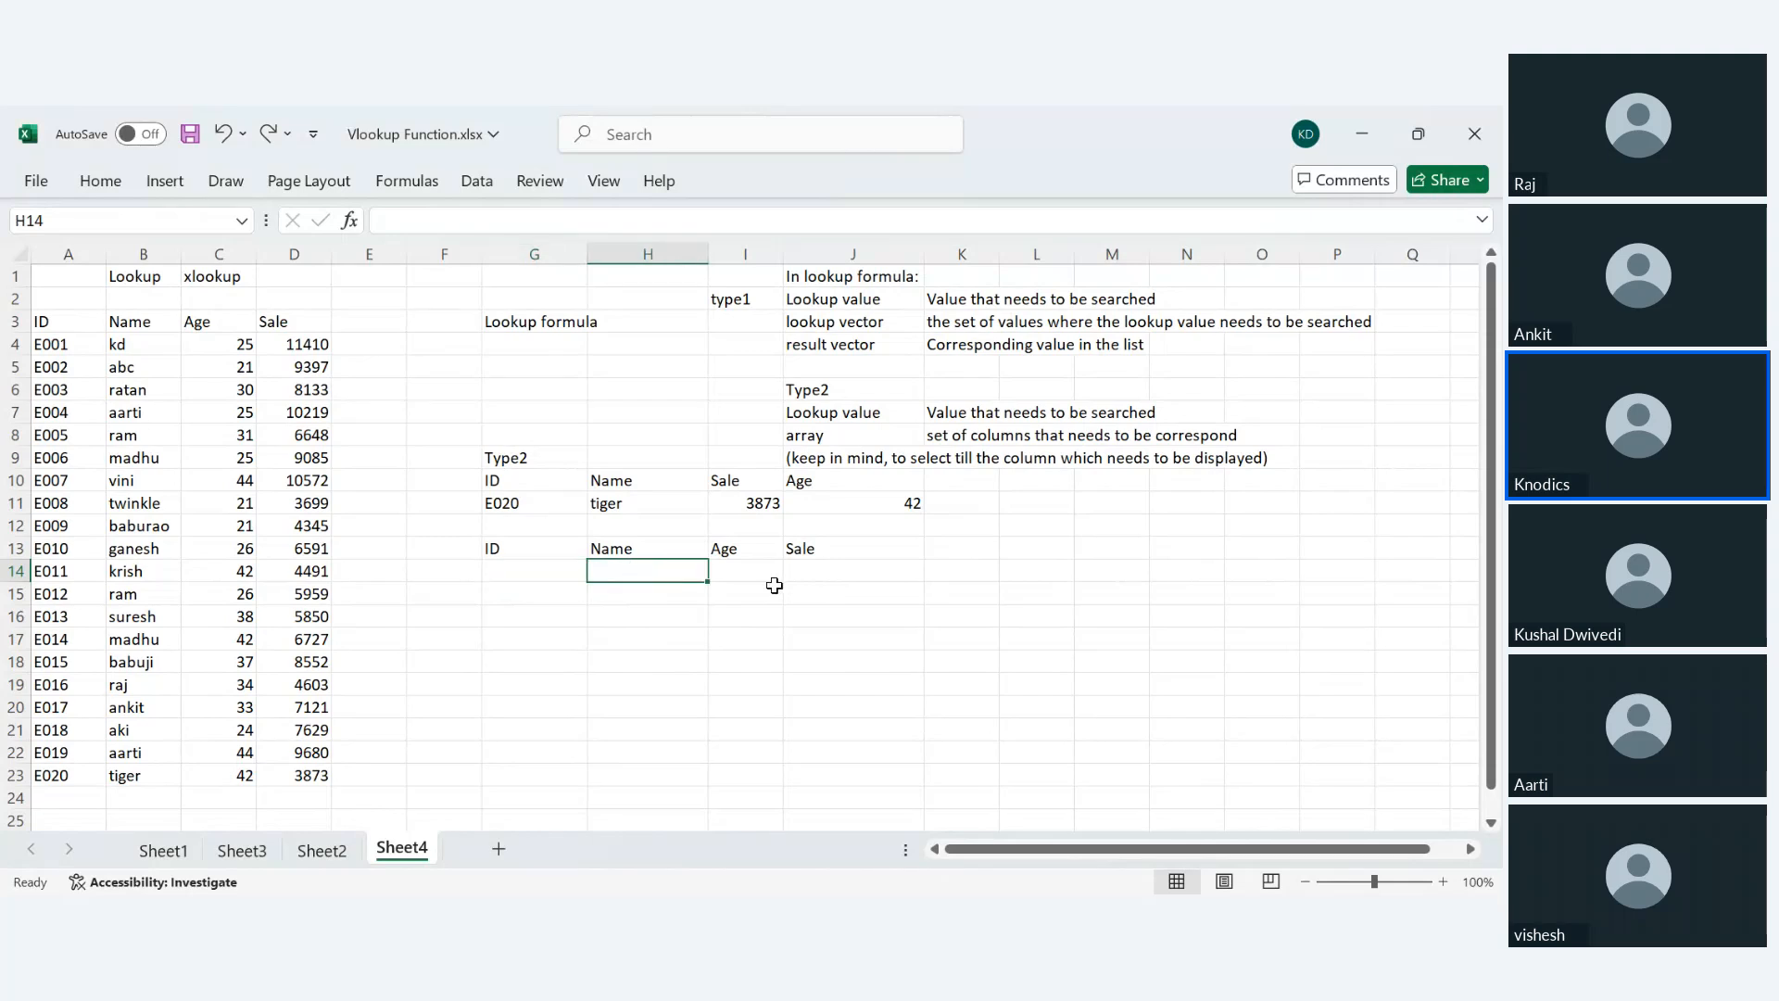
{"action": "type", "text": "=vl"}
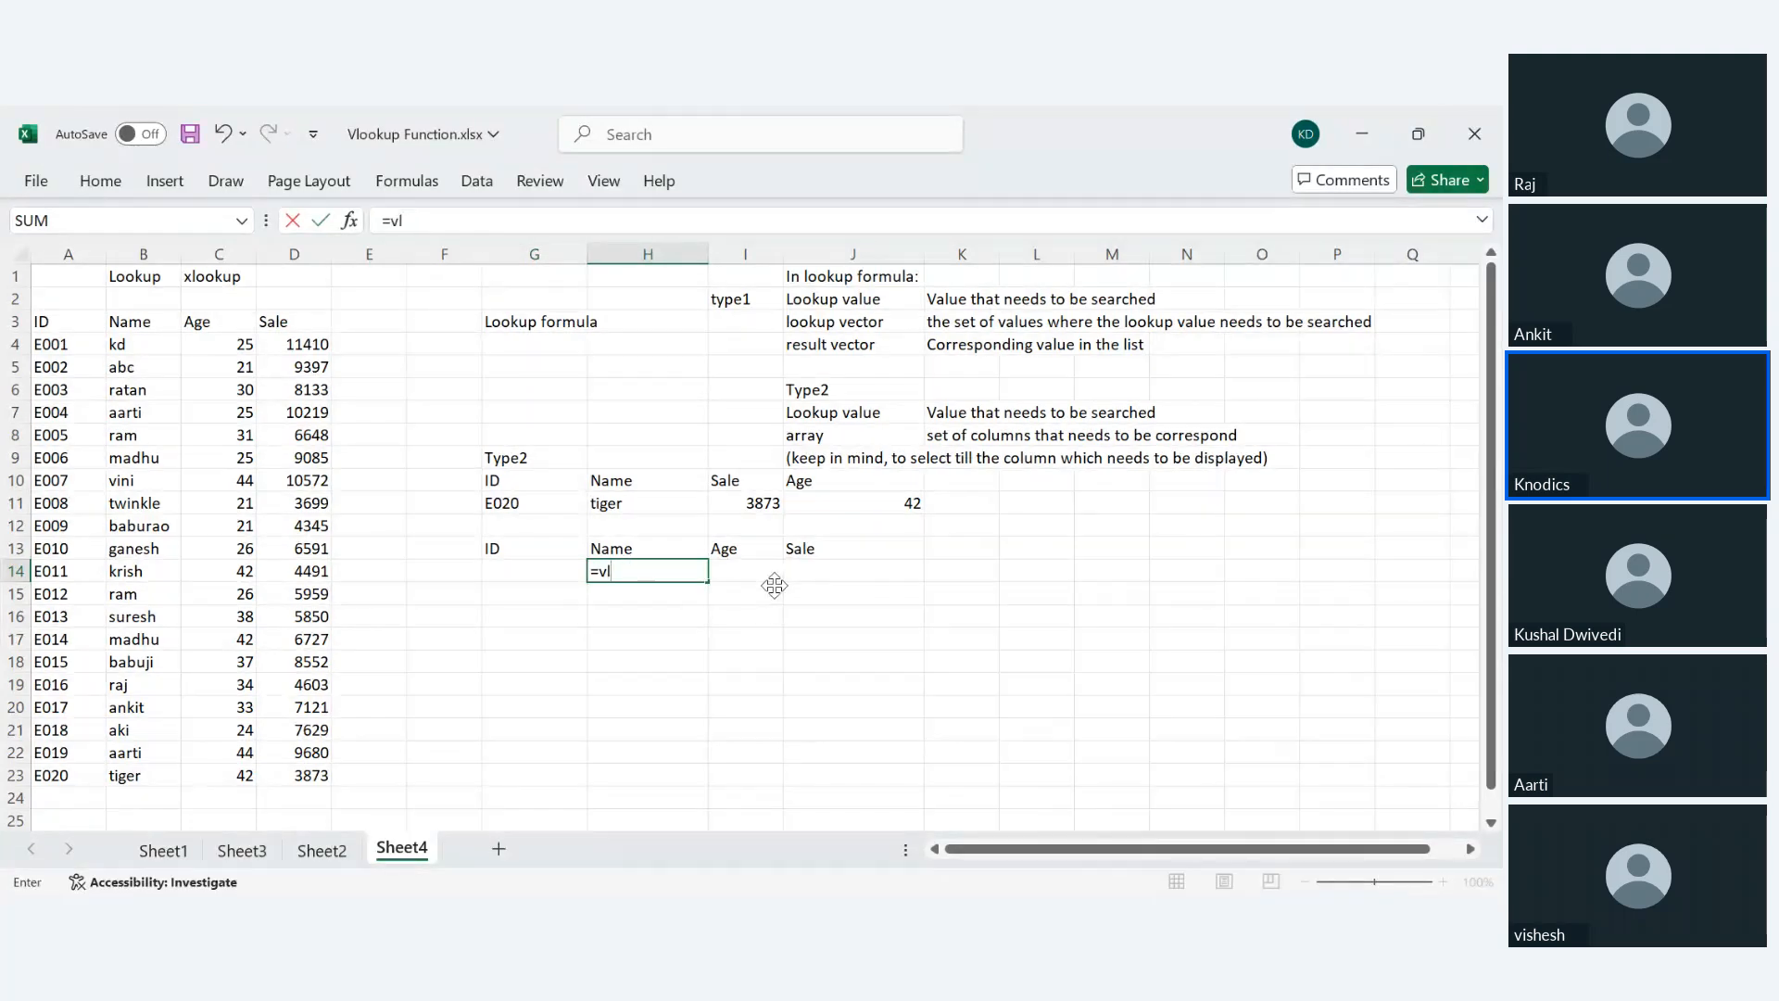
{"action": "key", "text": "BackSpace"}
{"action": "key", "text": "BackSpace"}
{"action": "type", "text": "look"}
{"action": "left_click", "coordinate": [551, 569]}
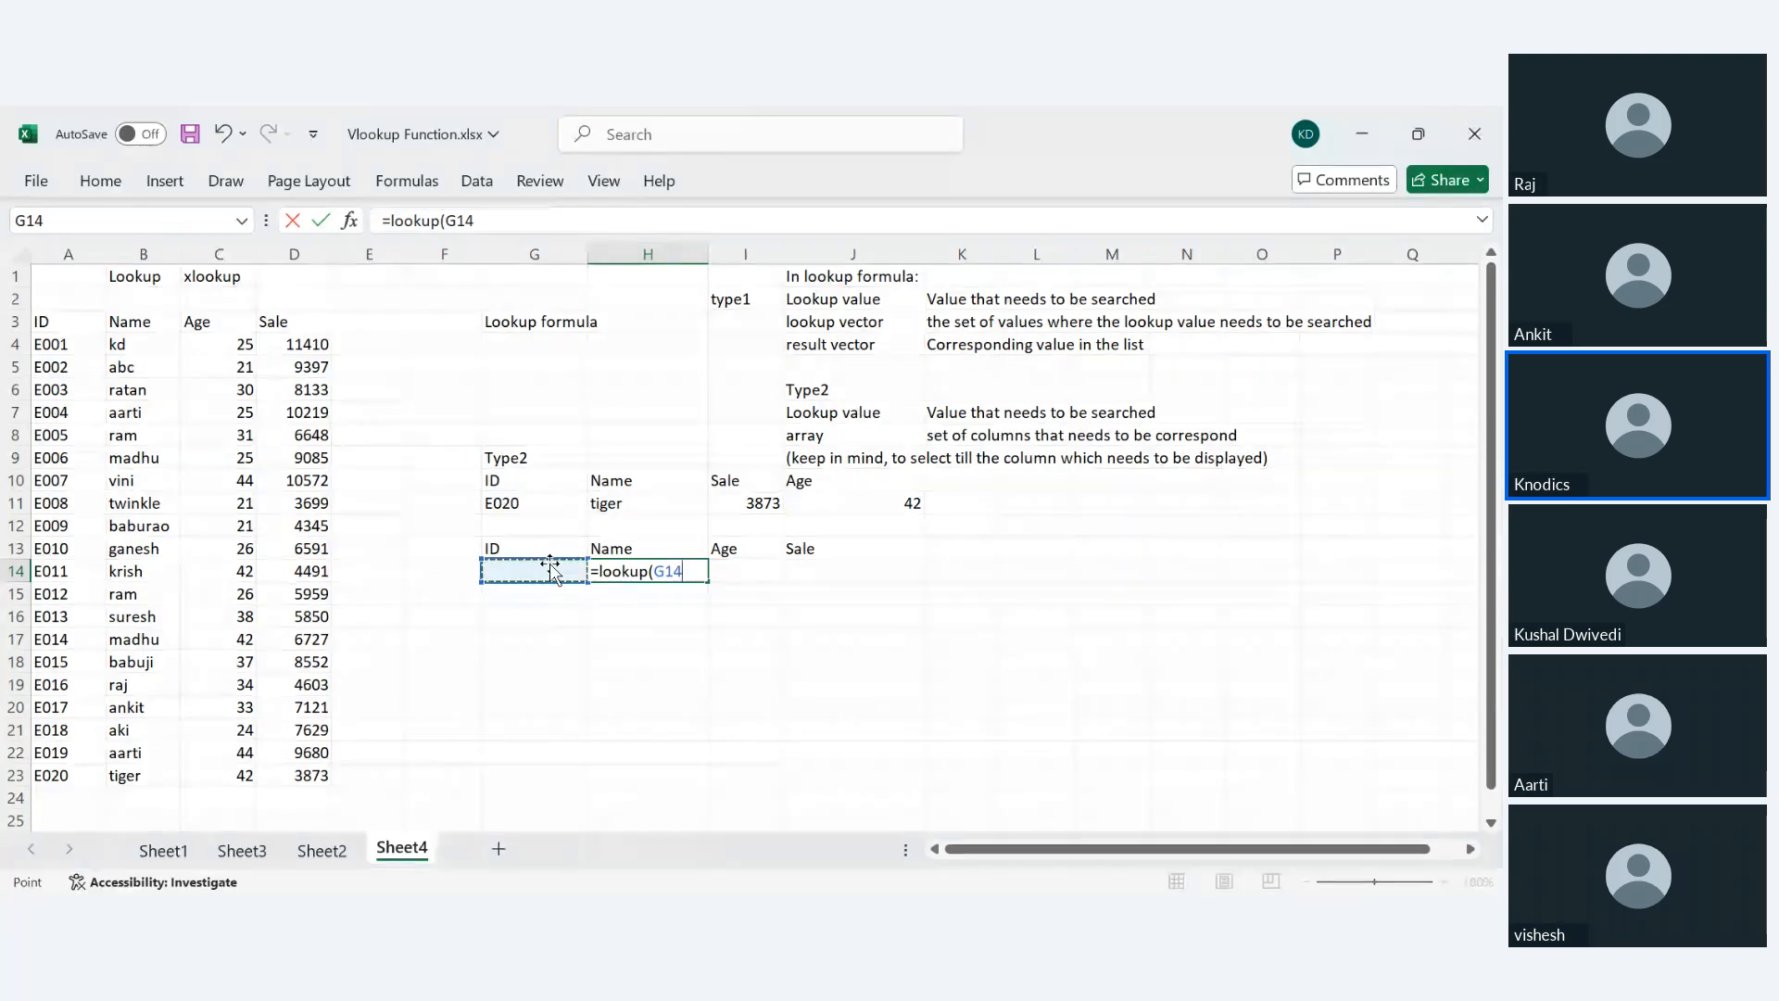
{"action": "type", "text": ","}
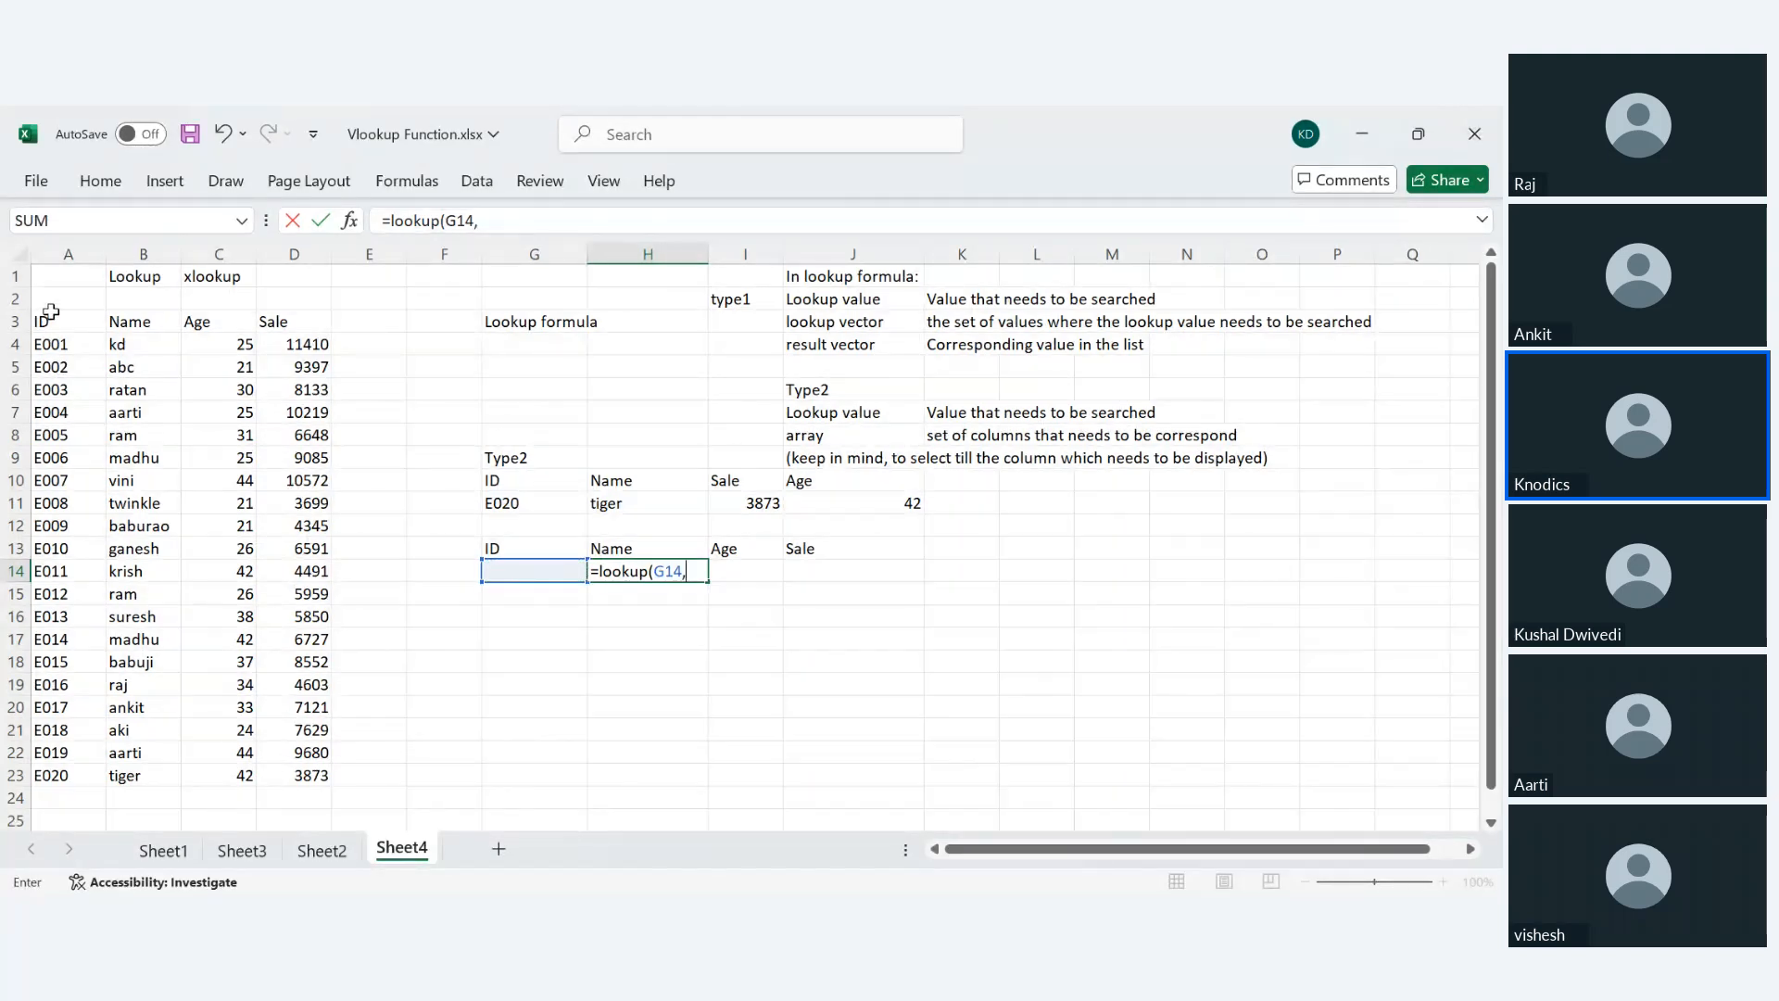
{"action": "left_click_drag", "start_coordinate": [56, 324], "coordinate": [127, 778]}
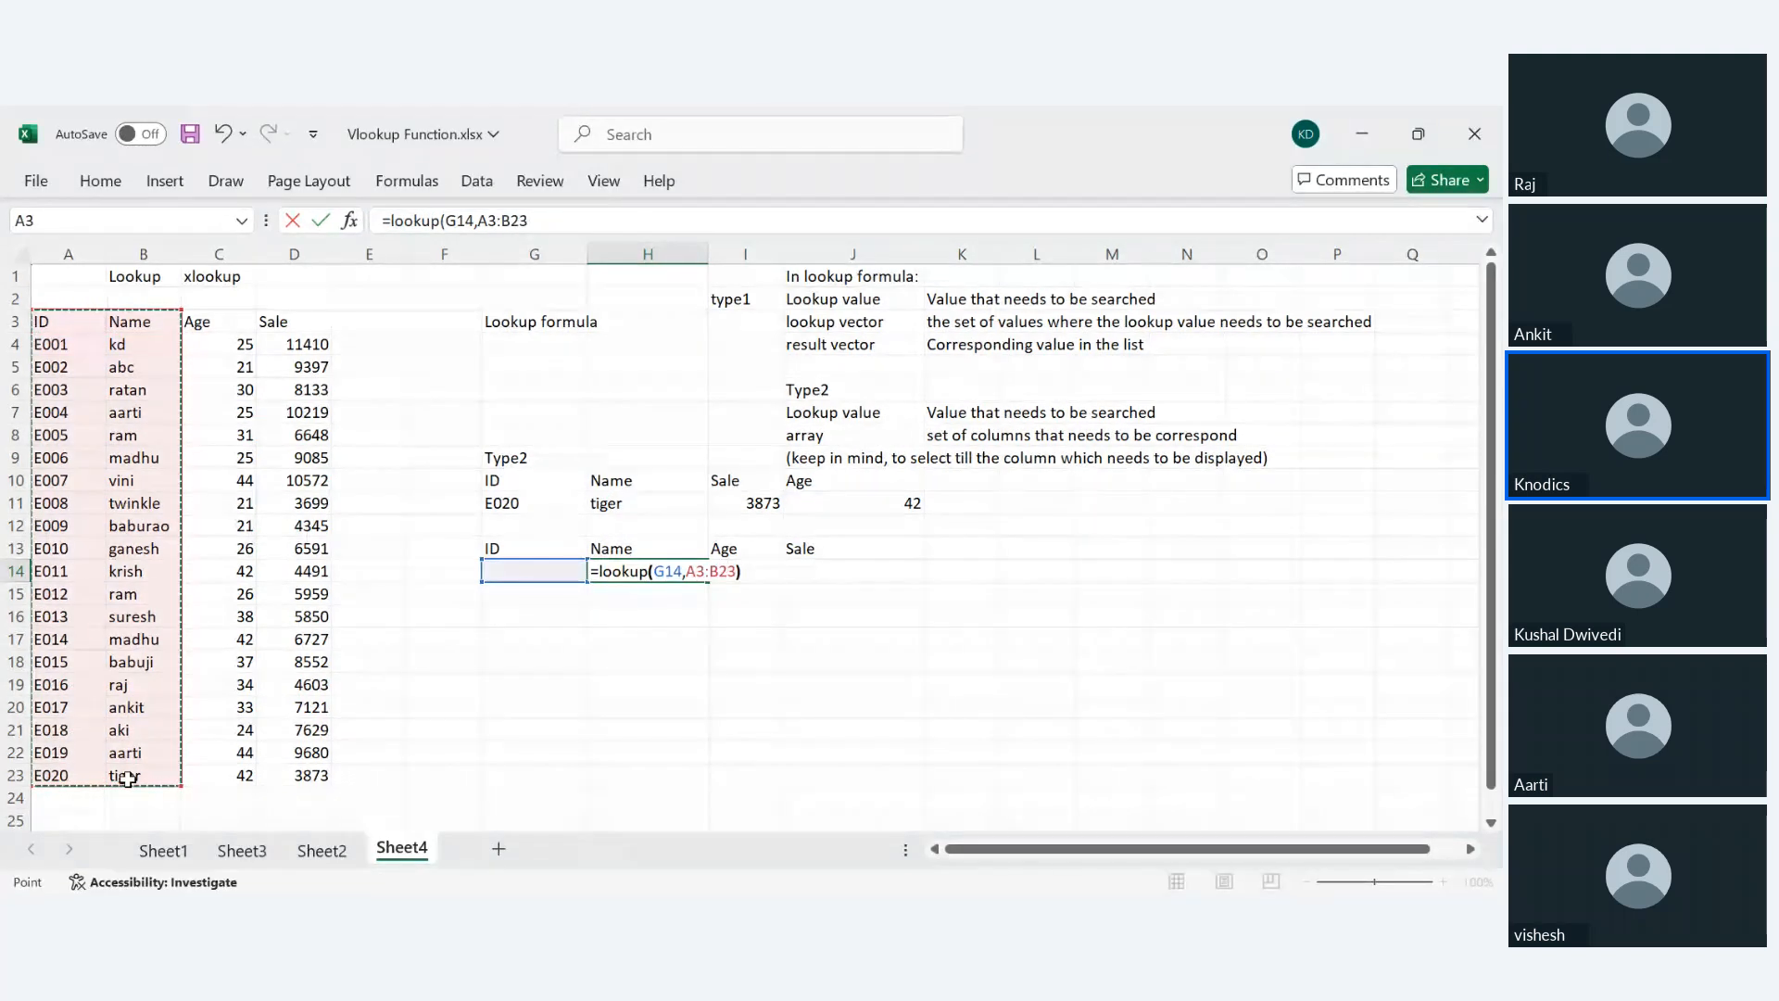
{"action": "key", "text": "Return"}
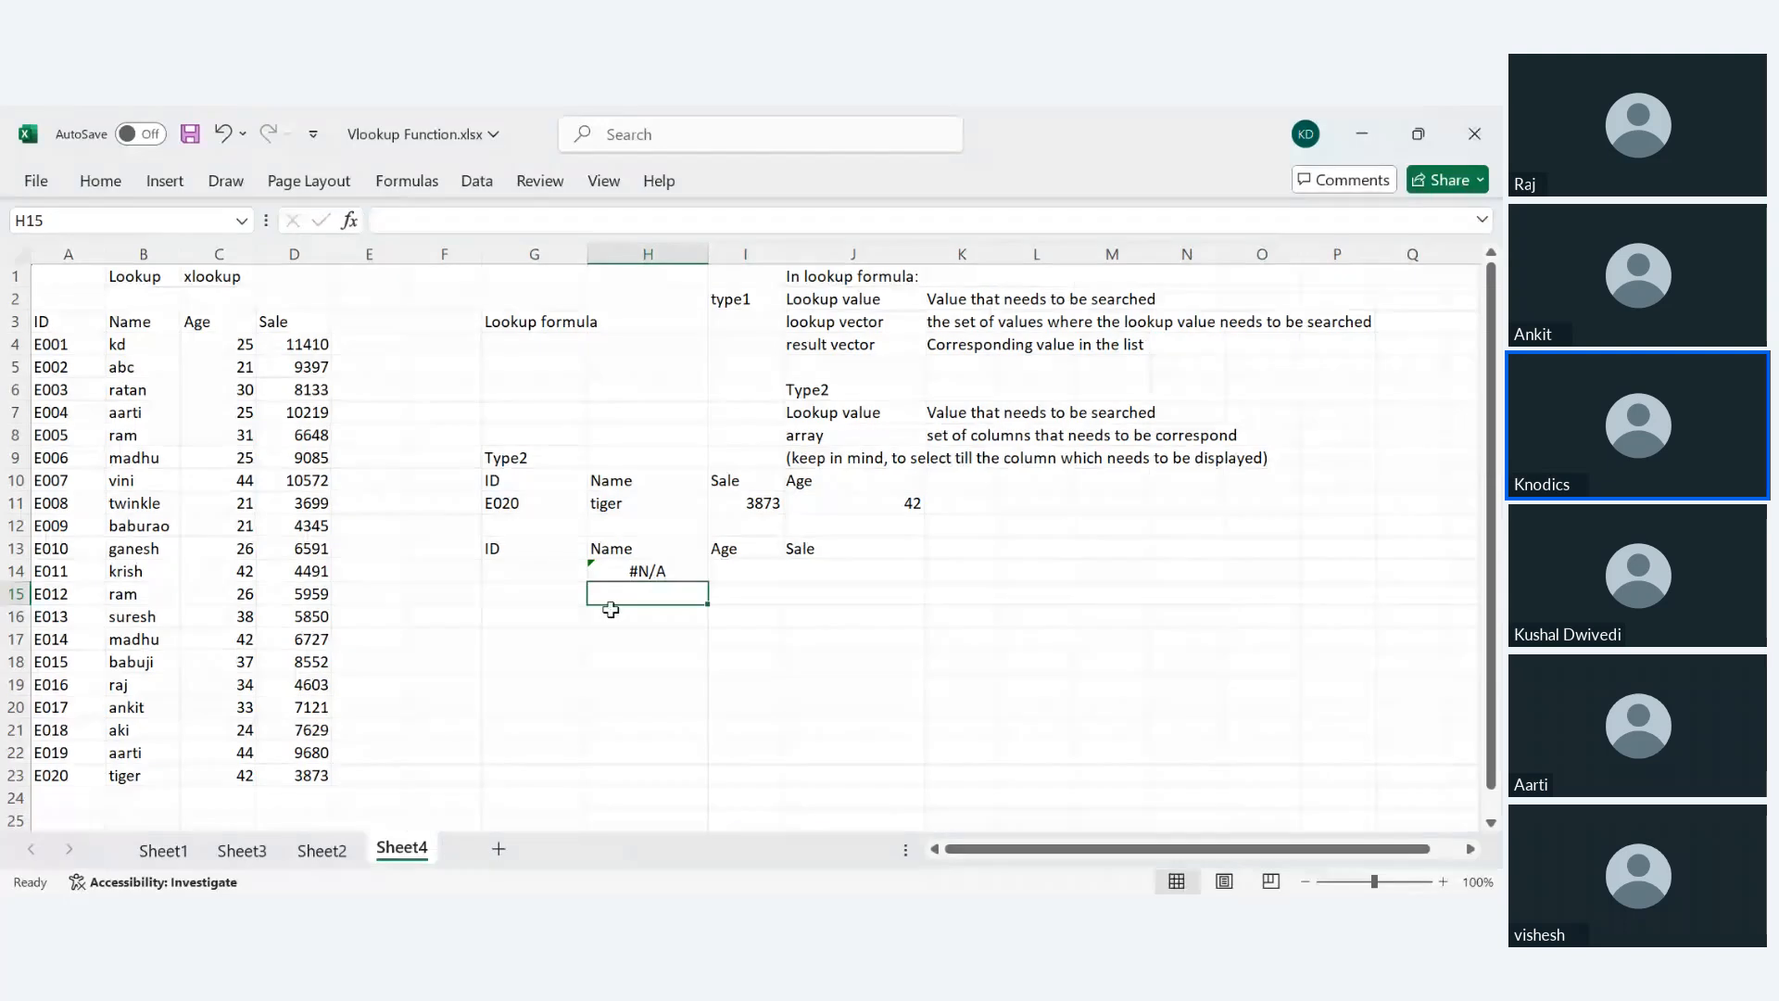
- Choose the ID E006 in cell G14 and fill the name formula from H14 across to J14
{"action": "left_click", "coordinate": [577, 573]}
{"action": "left_click", "coordinate": [535, 675]}
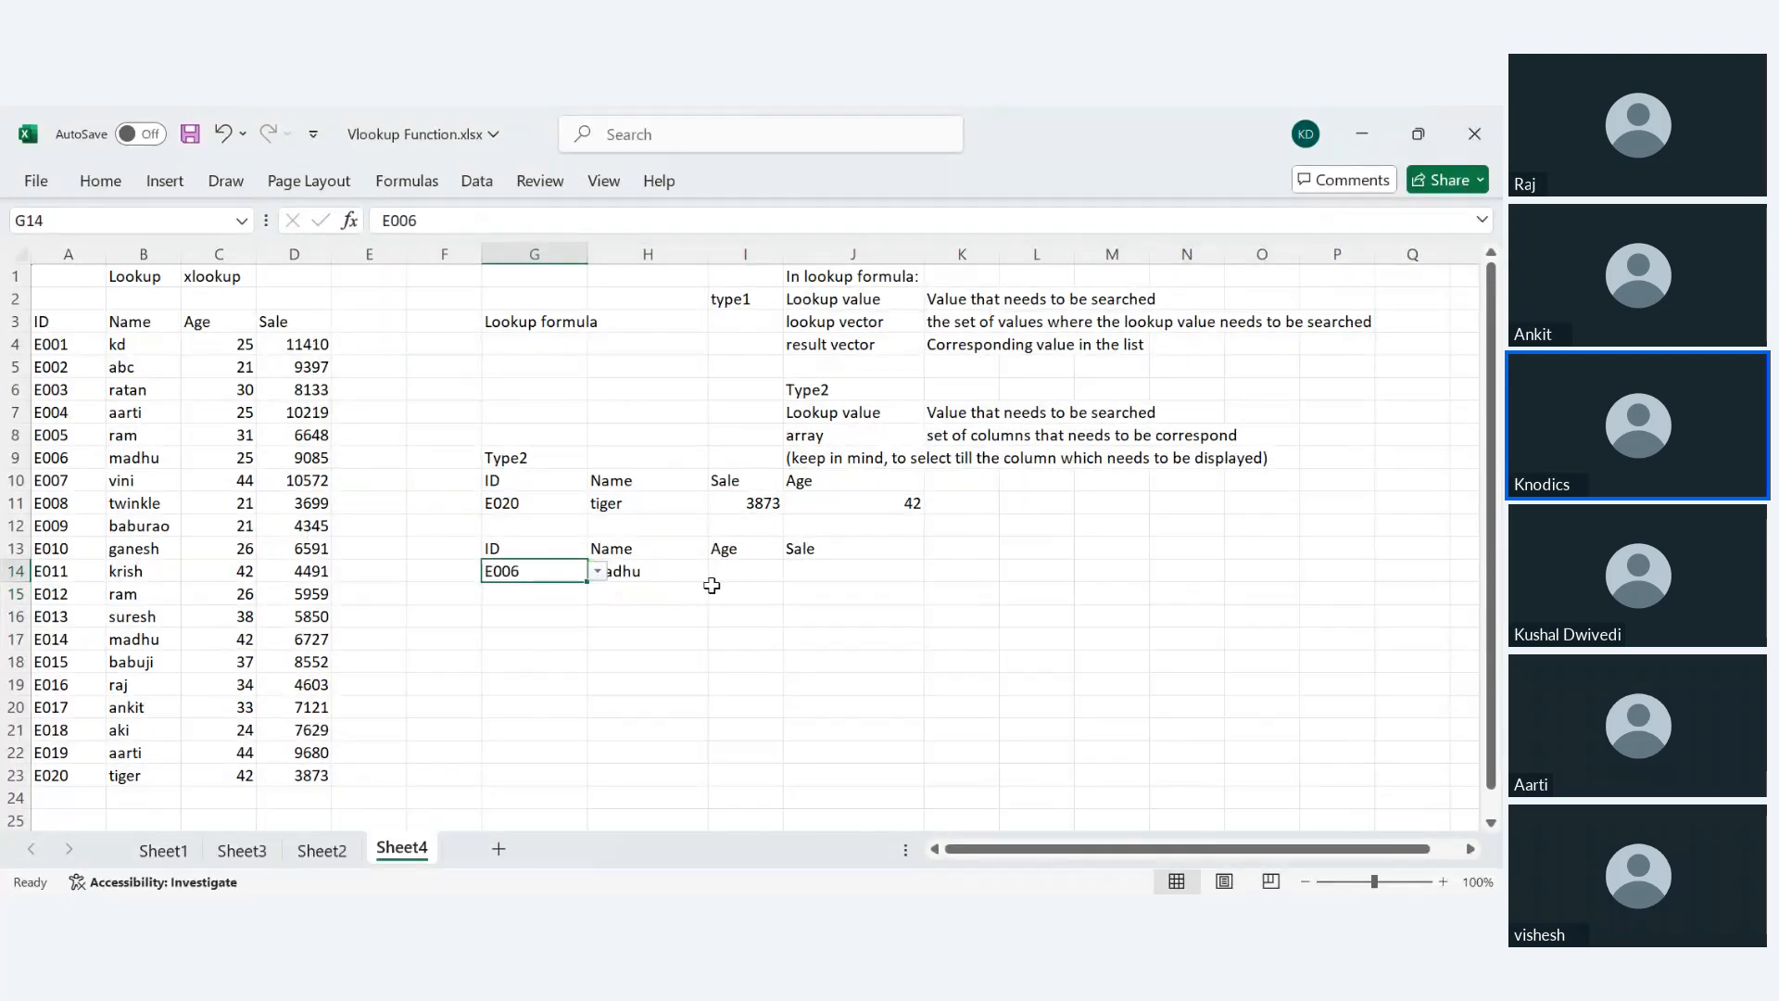
{"action": "left_click", "coordinate": [687, 572]}
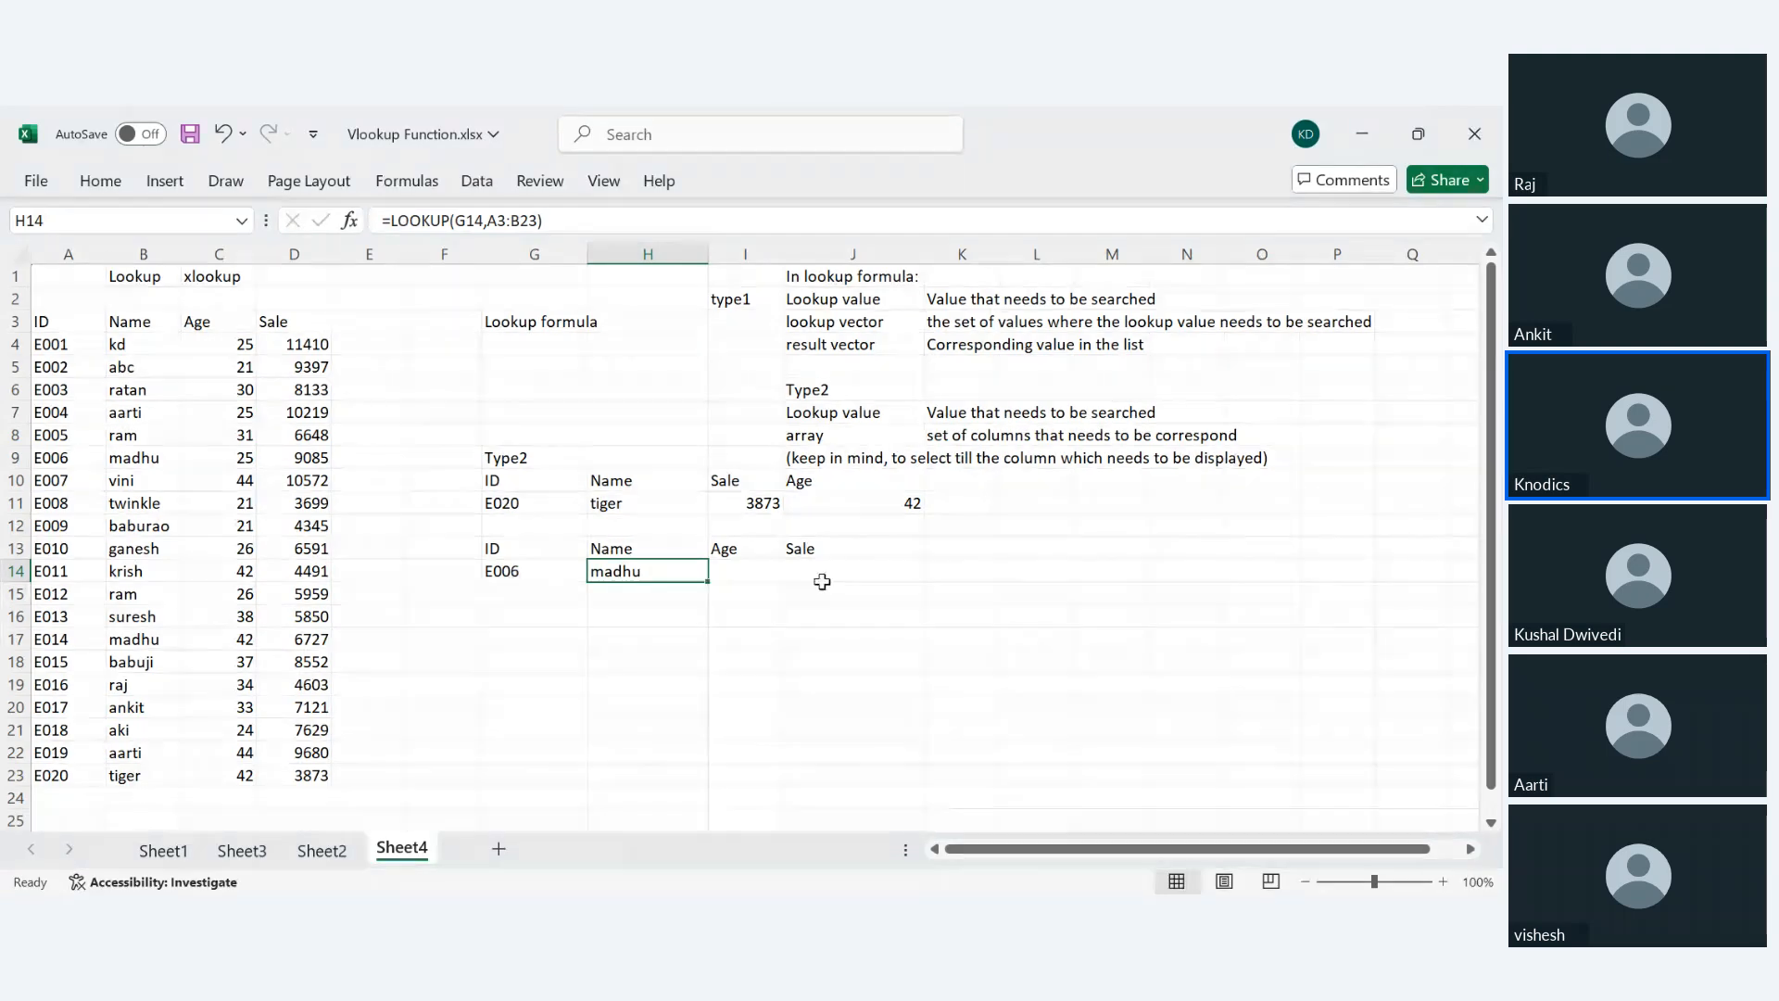
{"action": "left_click_drag", "start_coordinate": [709, 586], "coordinate": [904, 589]}
{"action": "left_click", "coordinate": [650, 576]}
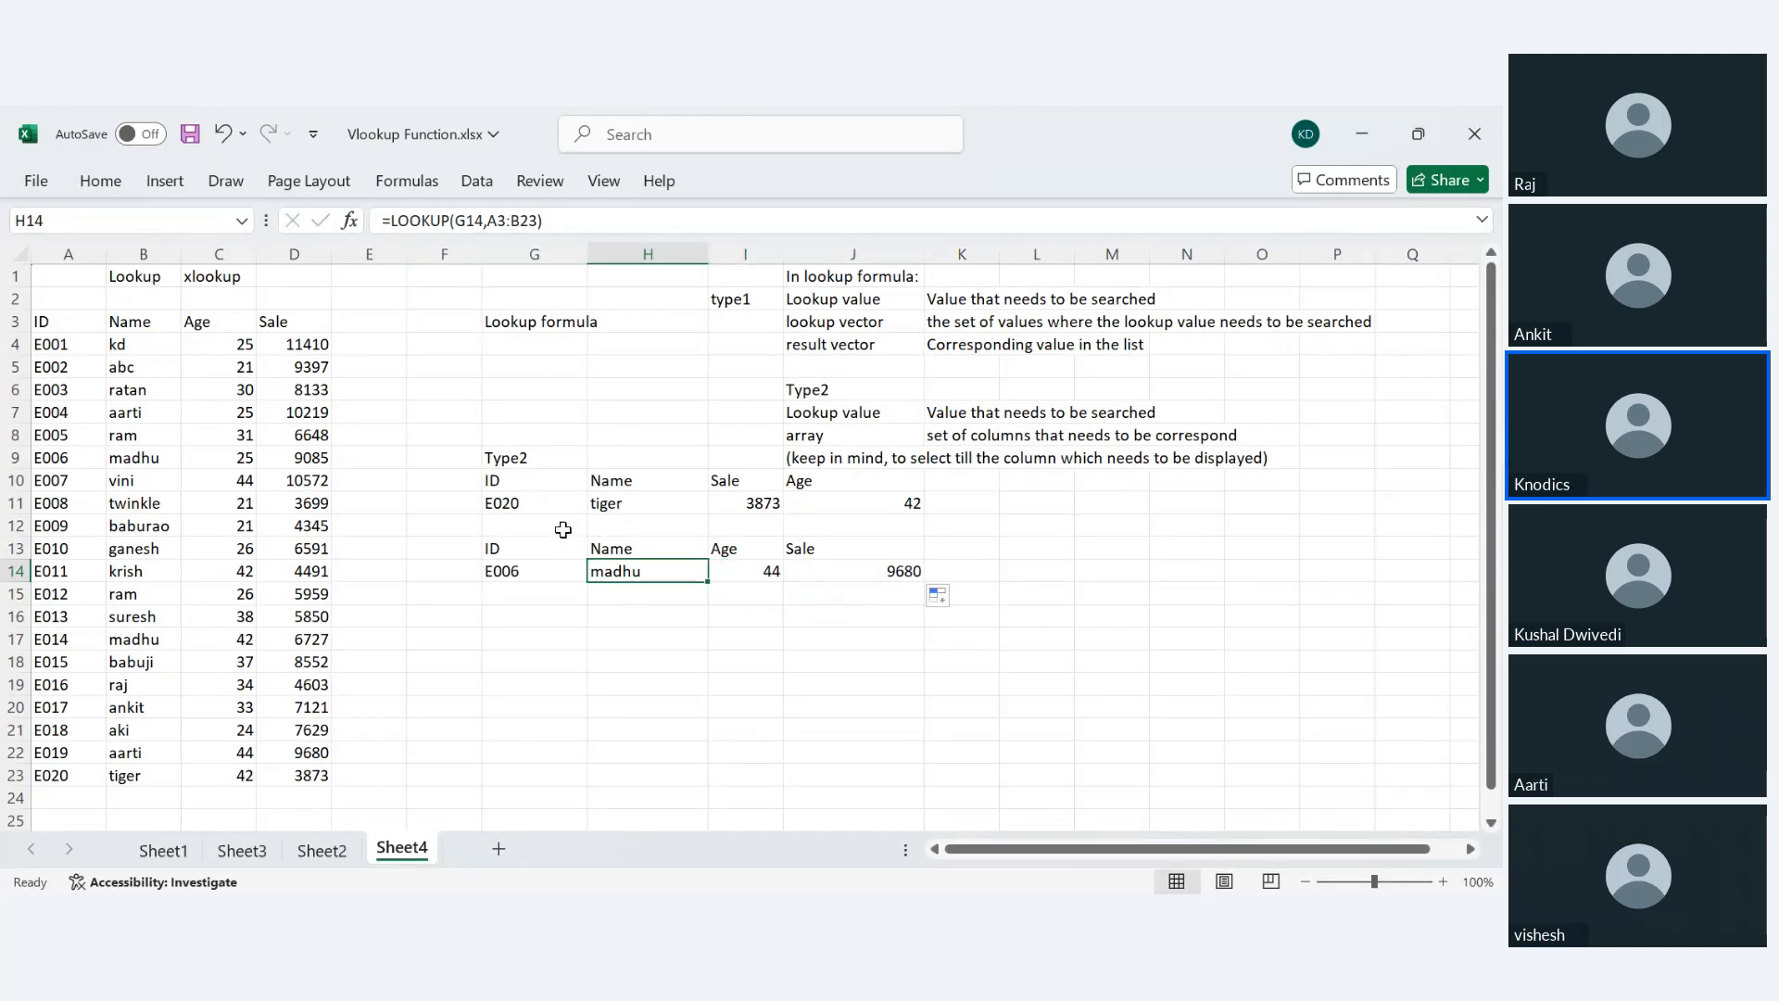
- Compare the references in the formulas of H14, I14 and J14 to see how they shifted during the fill
{"action": "left_click", "coordinate": [519, 253]}
{"action": "left_click", "coordinate": [565, 572]}
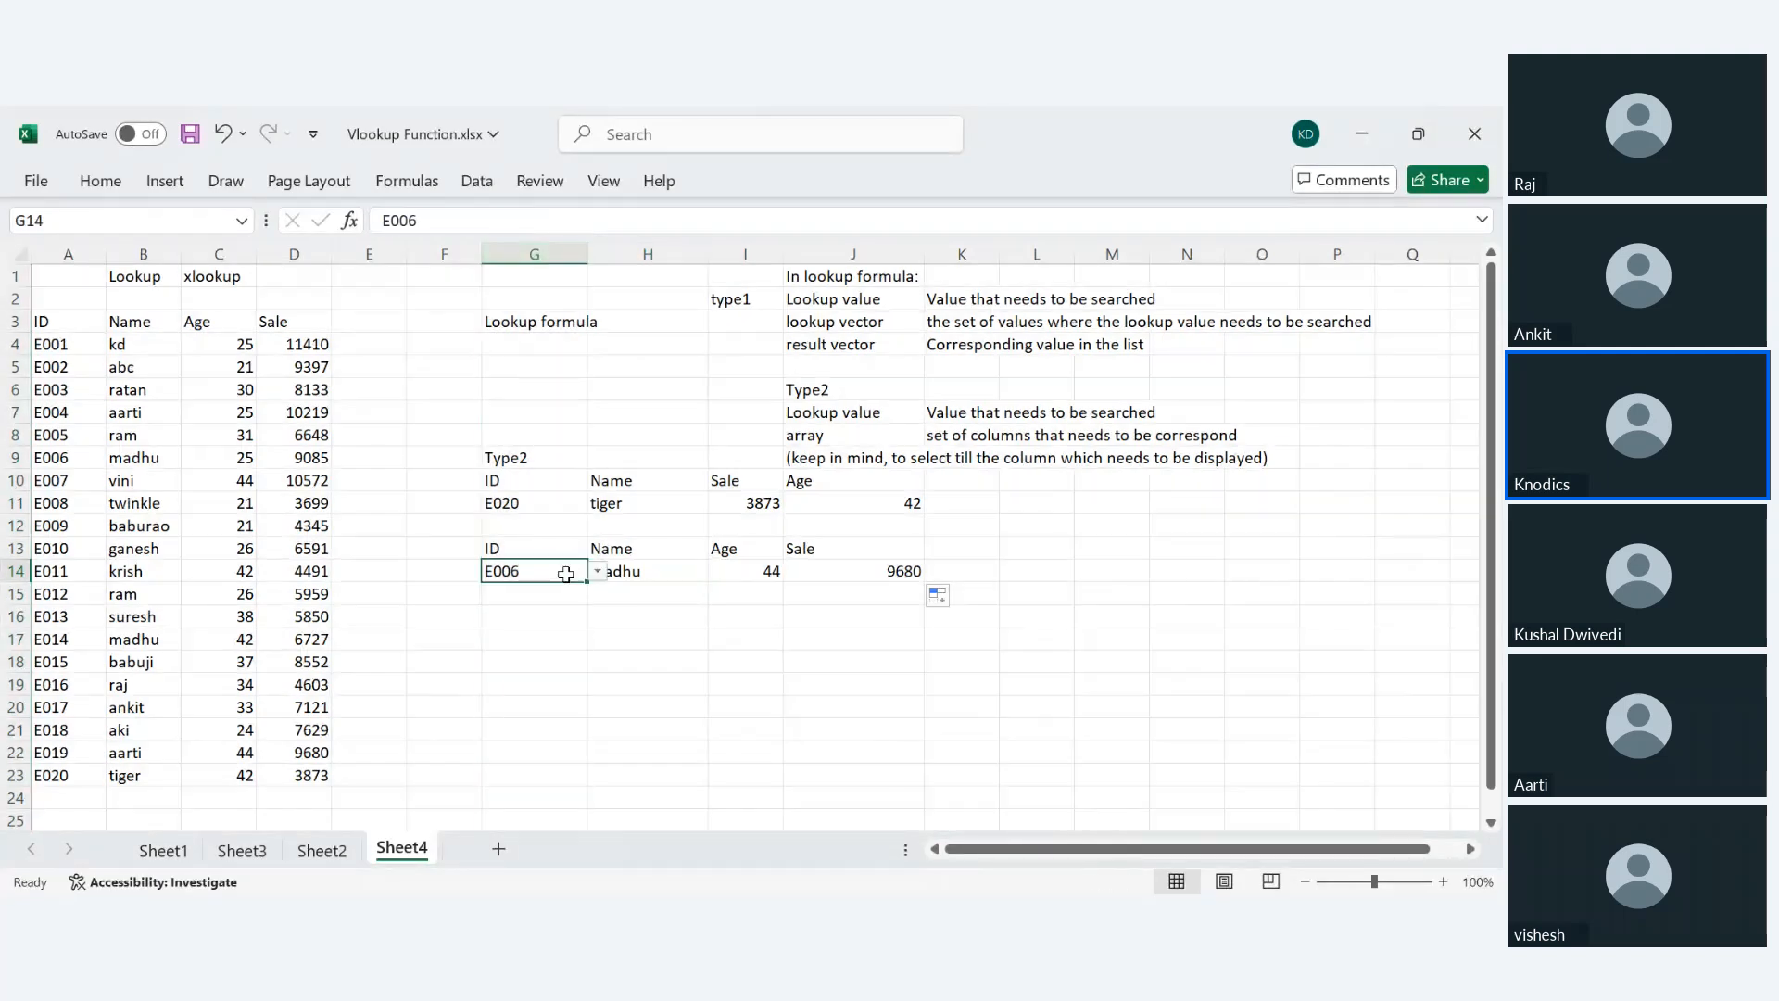
{"action": "key", "text": "Right"}
{"action": "key", "text": "Right"}
{"action": "left_click", "coordinate": [674, 572]}
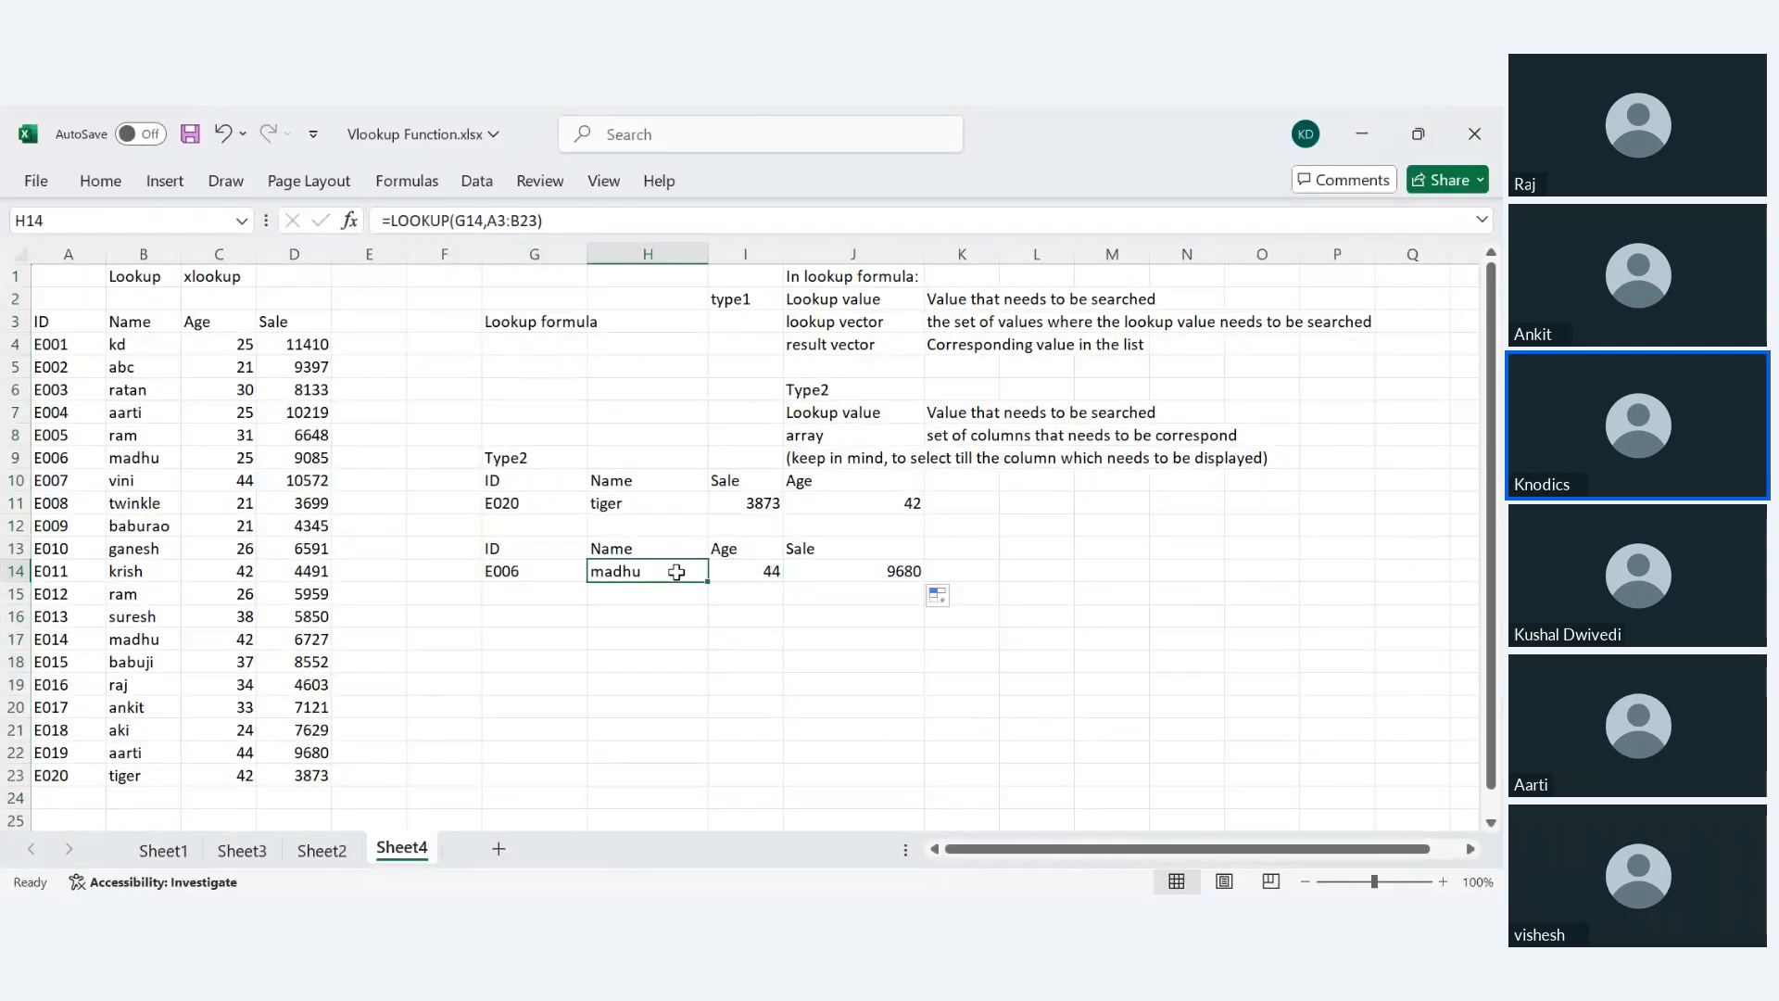
{"action": "left_click", "coordinate": [854, 569]}
{"action": "left_click", "coordinate": [741, 569]}
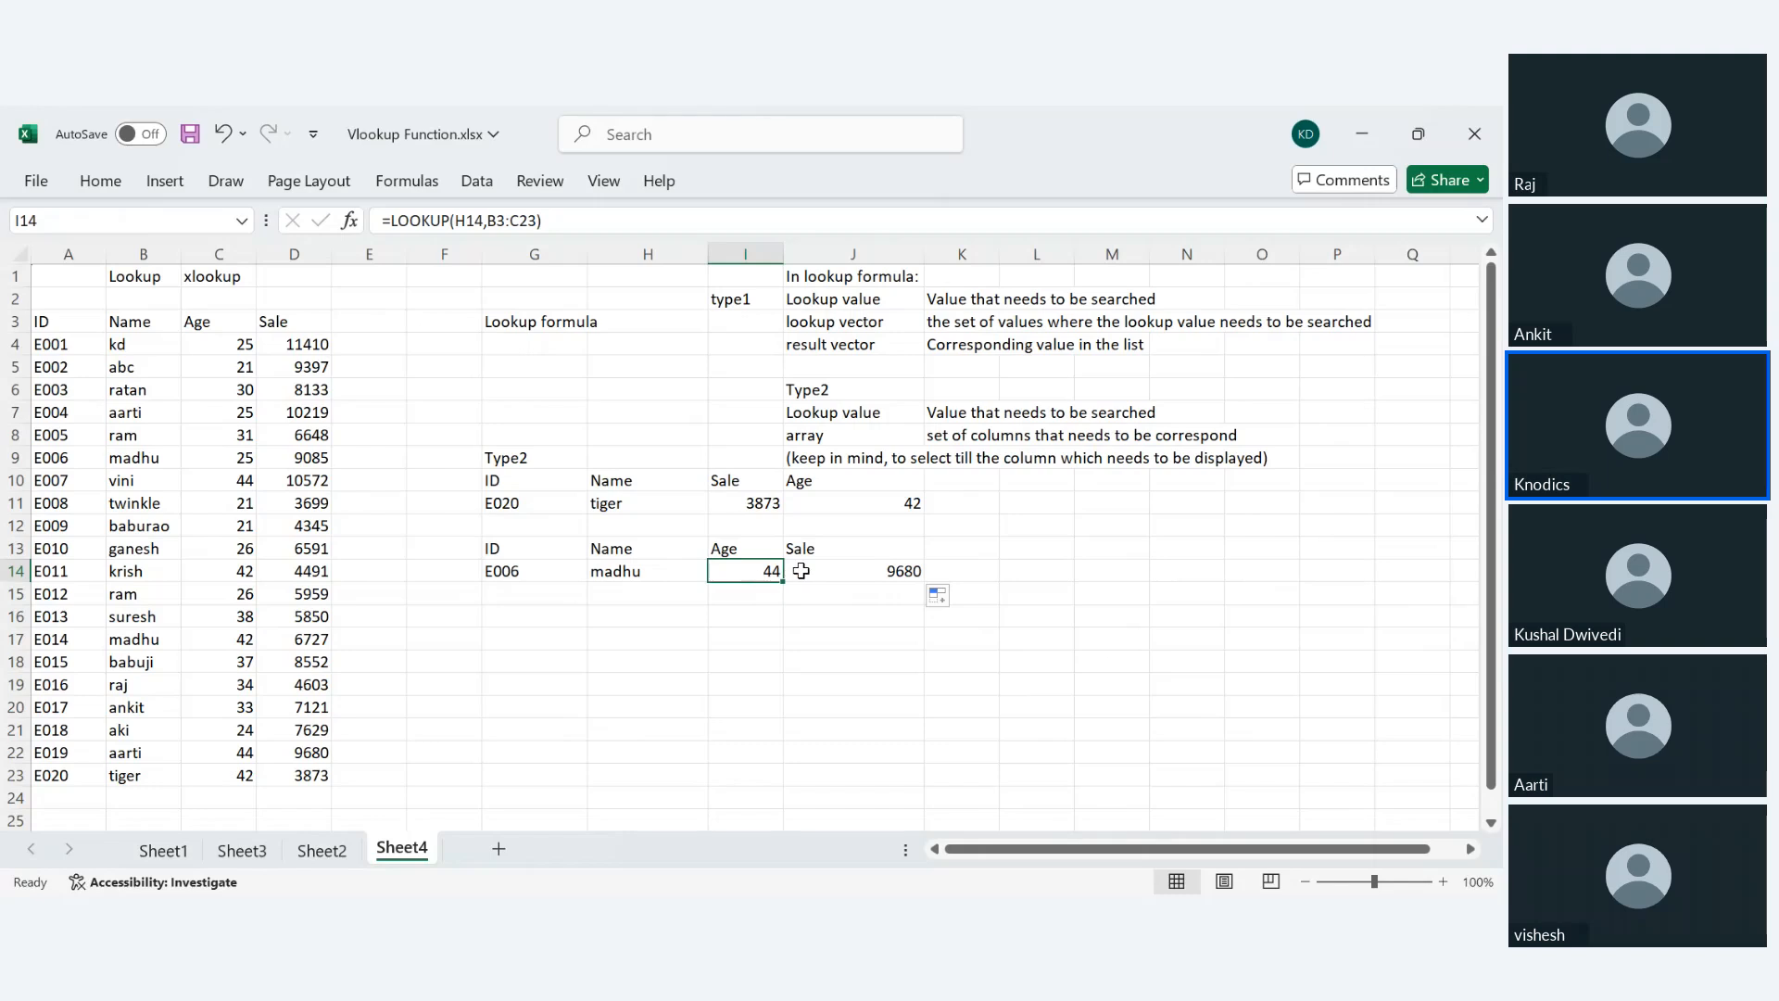
{"action": "left_click", "coordinate": [824, 571]}
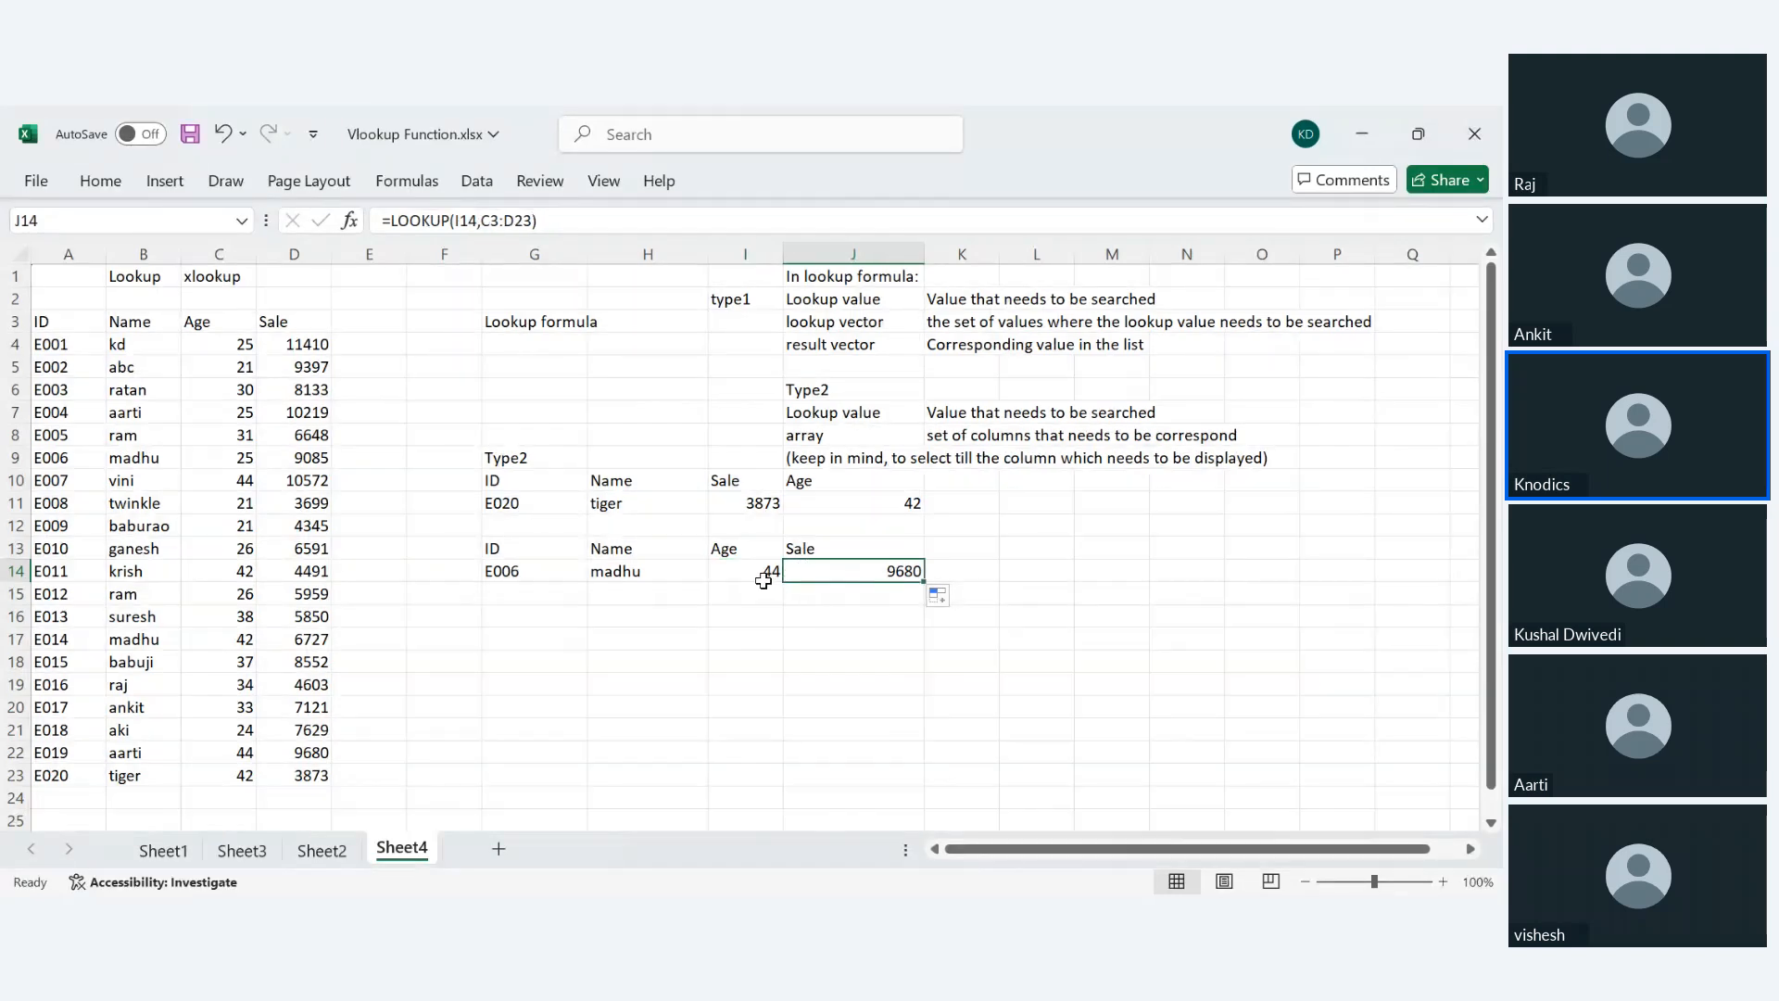
{"action": "left_click", "coordinate": [525, 570]}
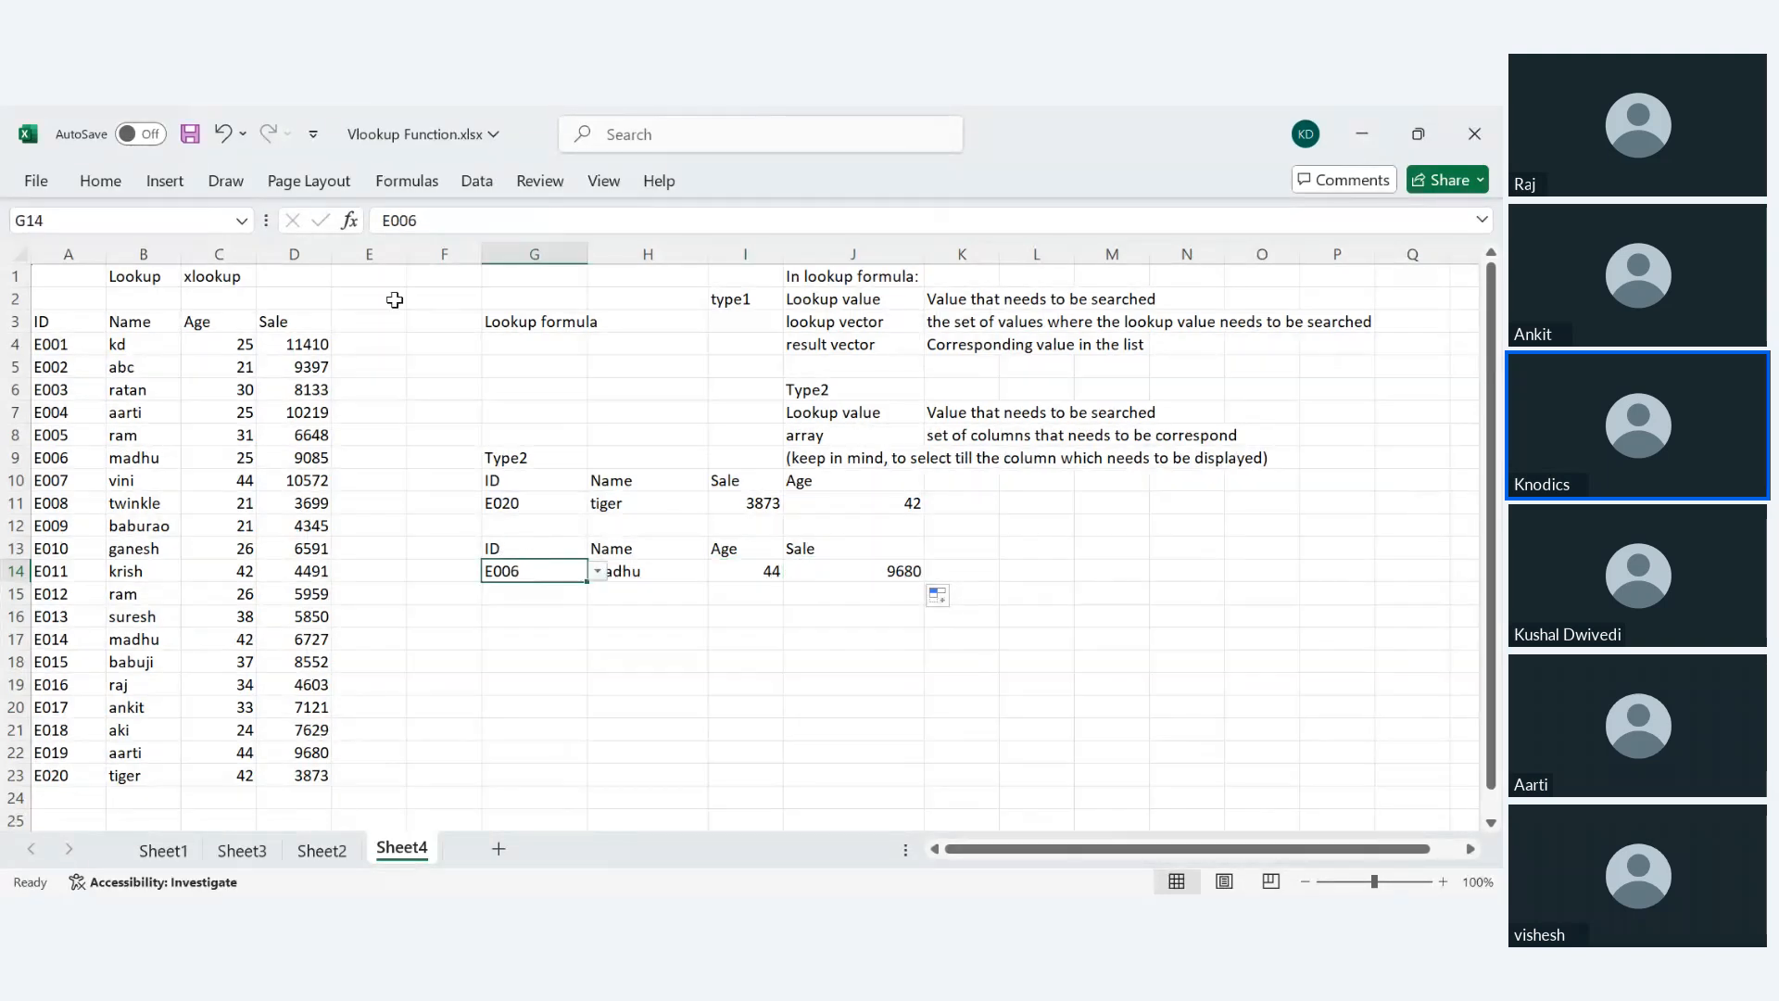
- Lock only the column of the lookup value in H14's formula, making it =LOOKUP($G14,A3:B23)
{"action": "left_click", "coordinate": [611, 571]}
{"action": "left_click", "coordinate": [468, 221]}
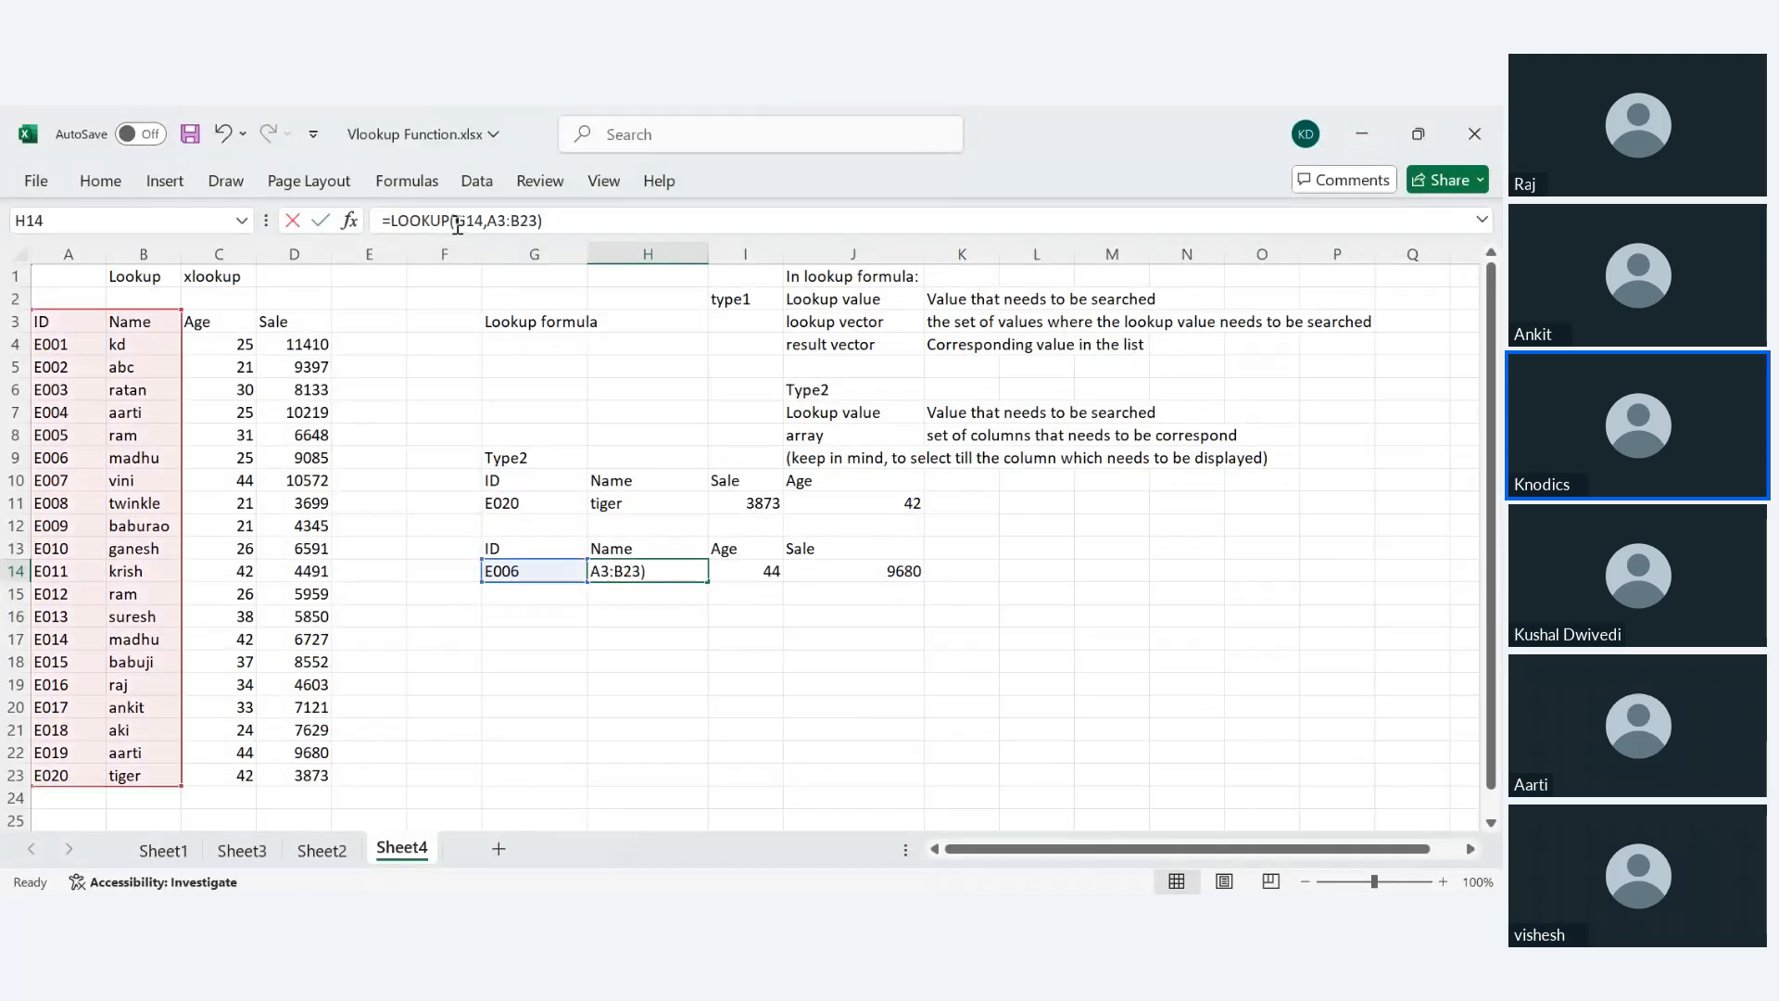
{"action": "left_click_drag", "start_coordinate": [455, 221], "coordinate": [481, 222]}
{"action": "key", "text": "F4"}
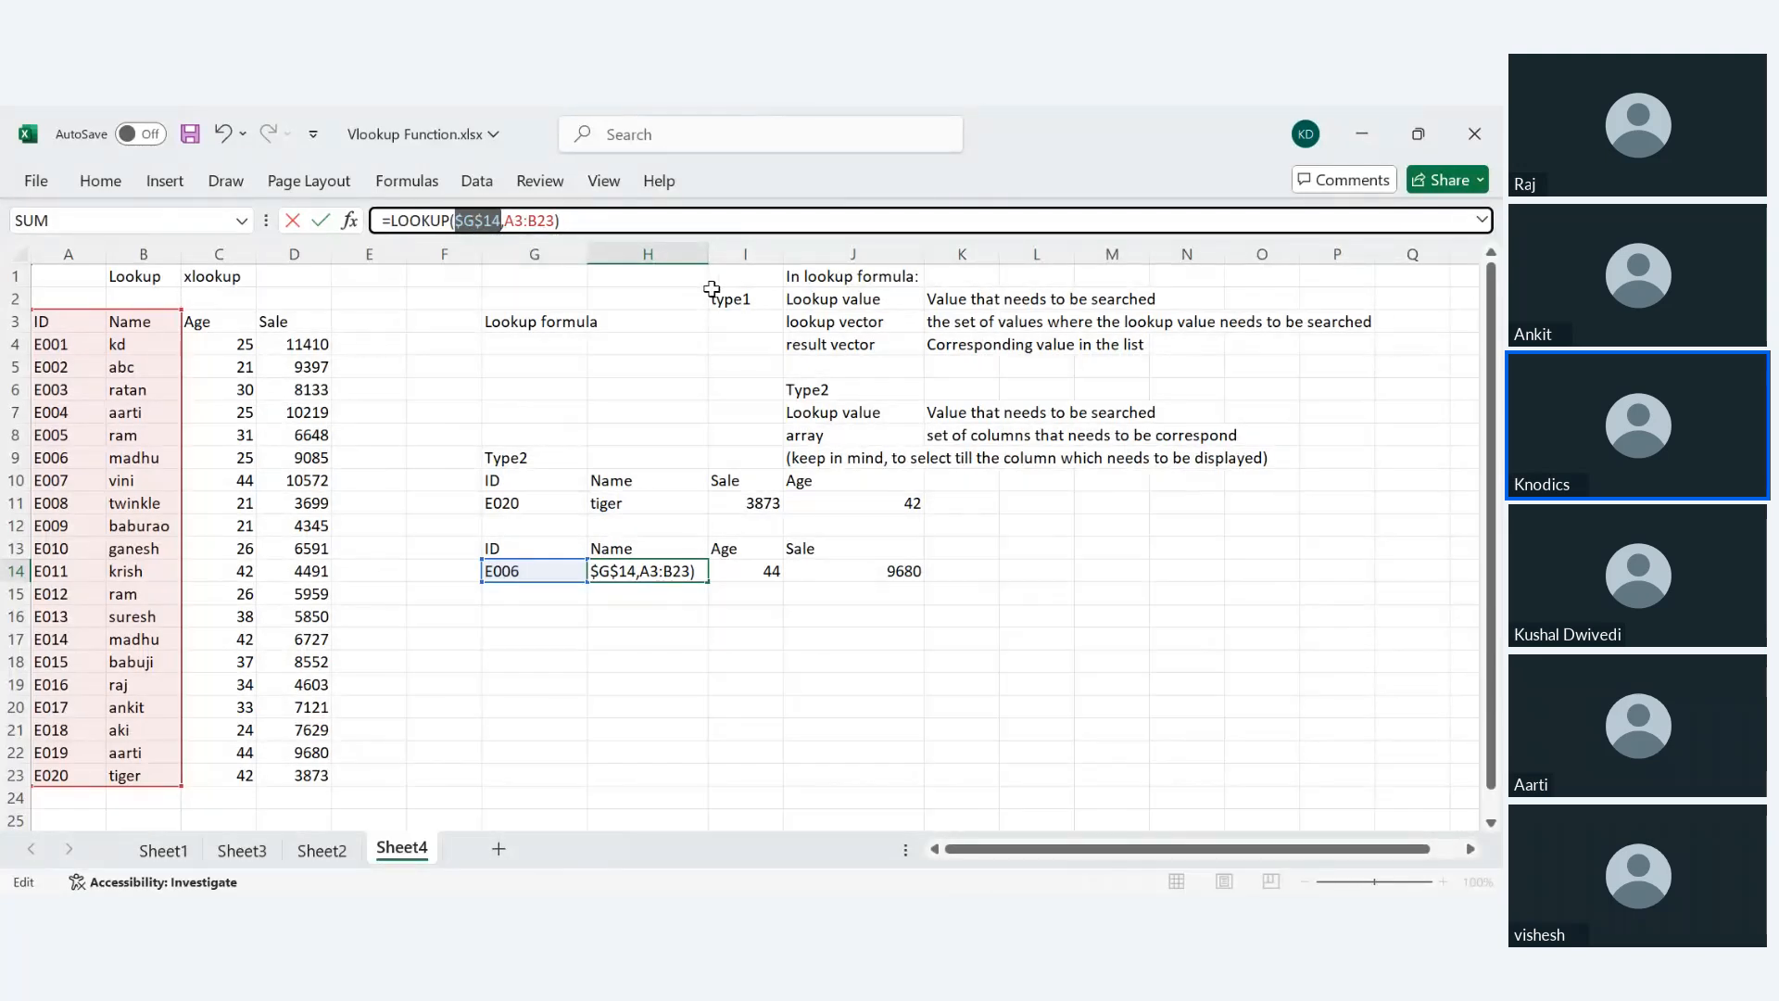
{"action": "key", "text": "F4"}
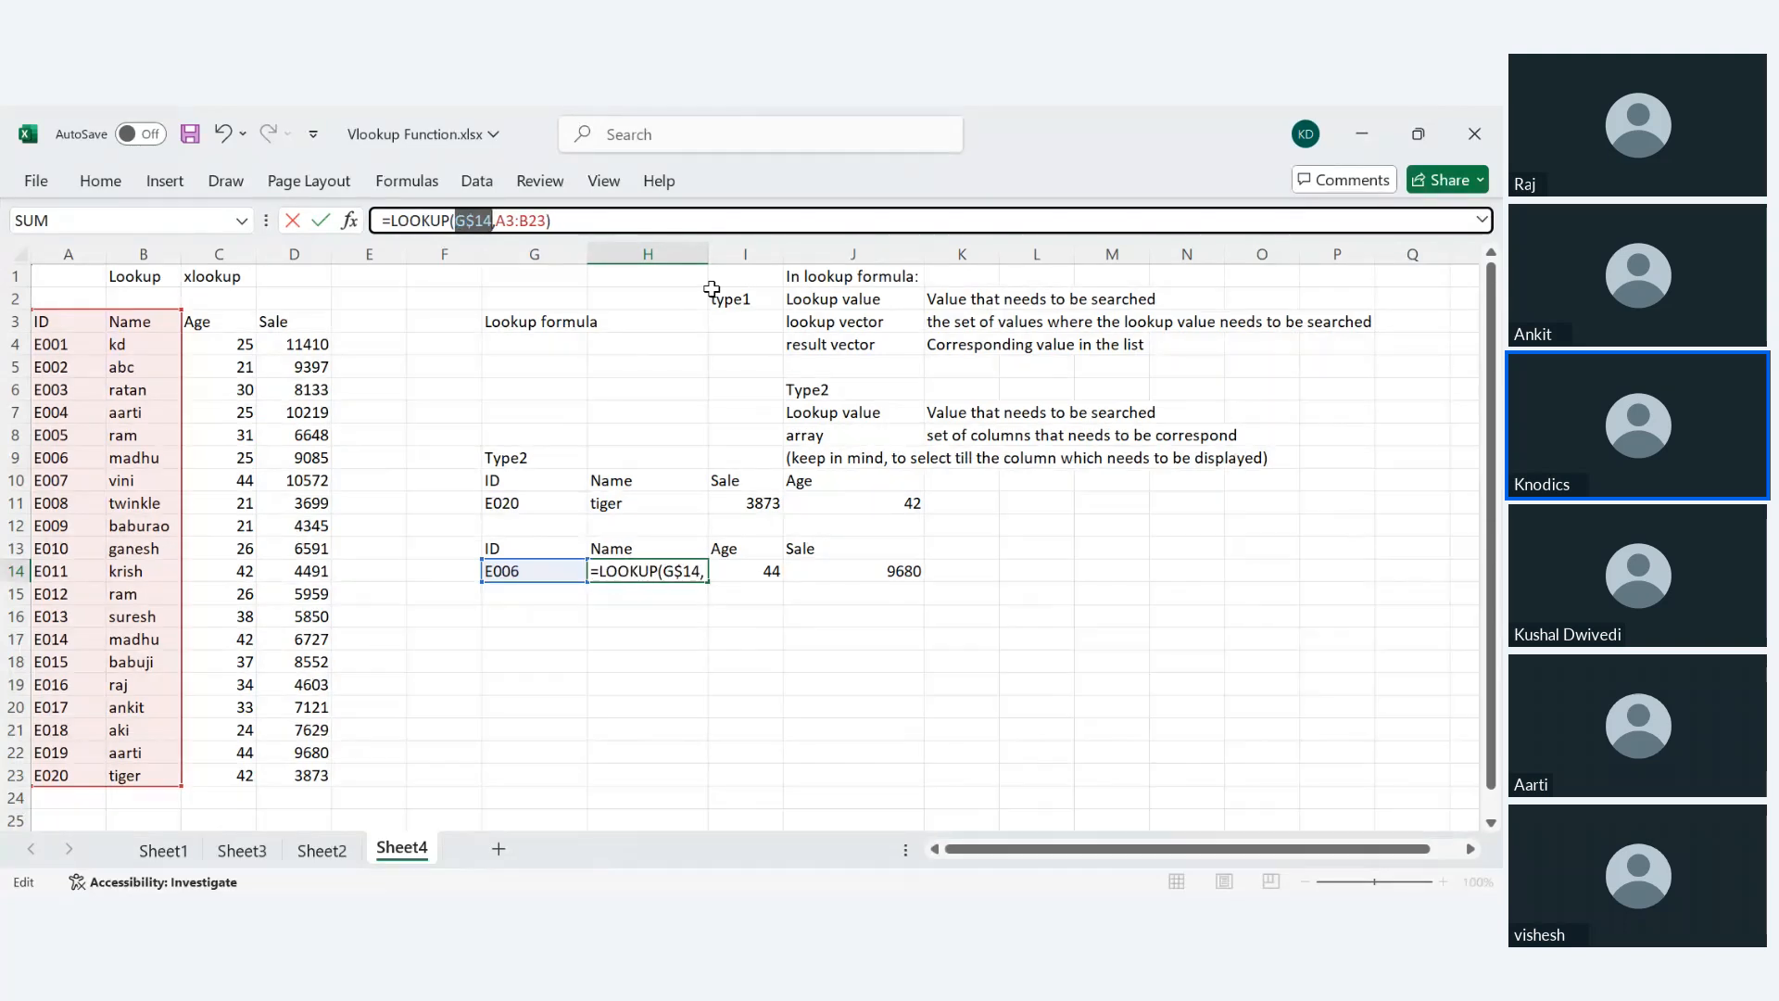
{"action": "key", "text": "F4"}
{"action": "key", "text": "Return"}
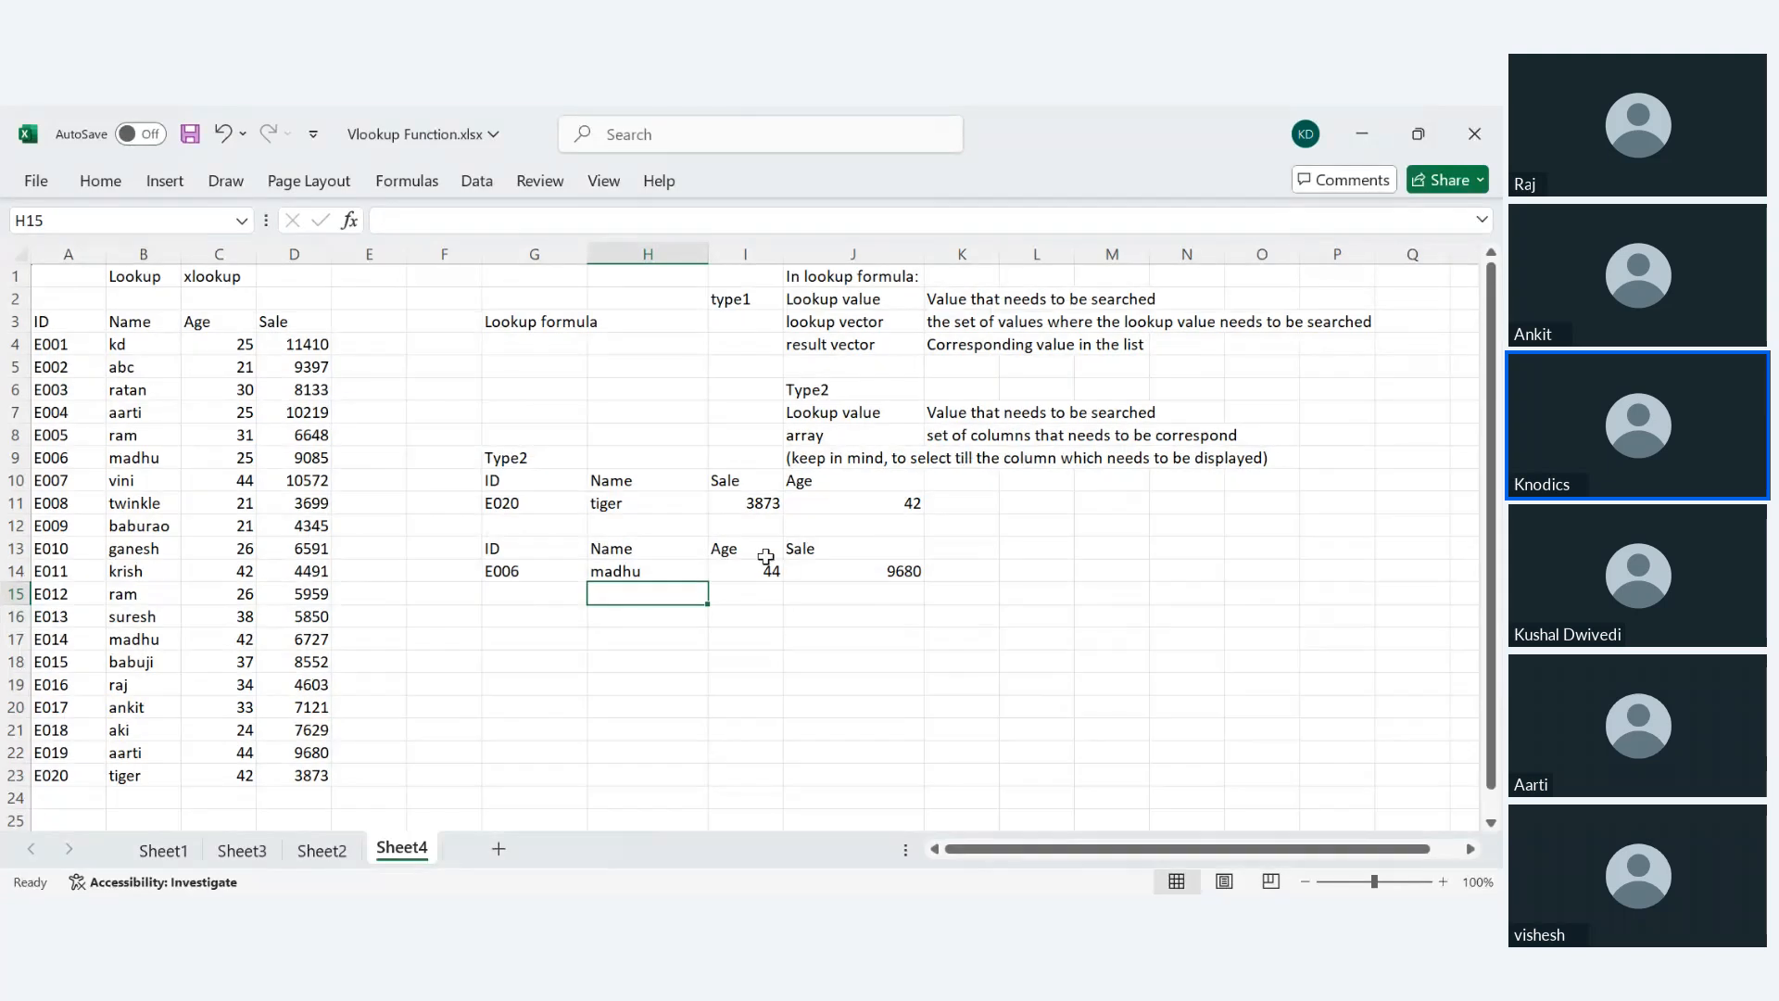
- Fill the formula with the column-locked lookup value from H14 across to J14
{"action": "left_click", "coordinate": [683, 571]}
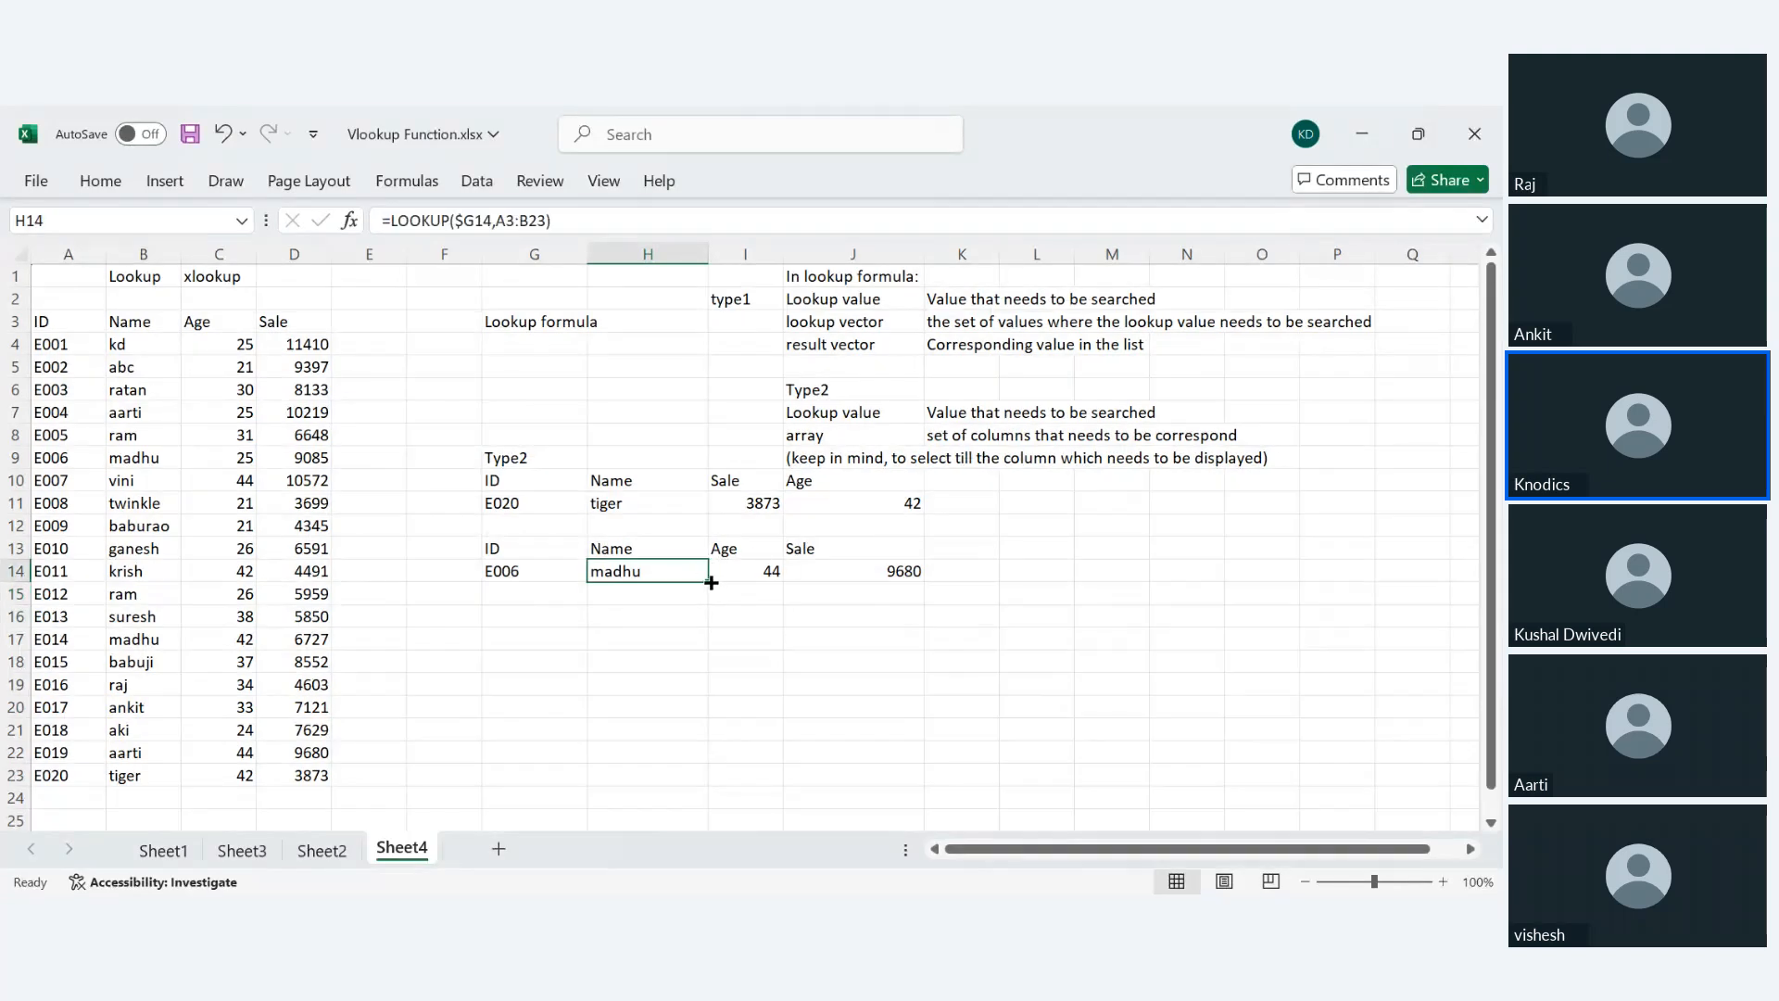
{"action": "left_click_drag", "start_coordinate": [711, 582], "coordinate": [924, 580]}
{"action": "left_click", "coordinate": [1115, 572]}
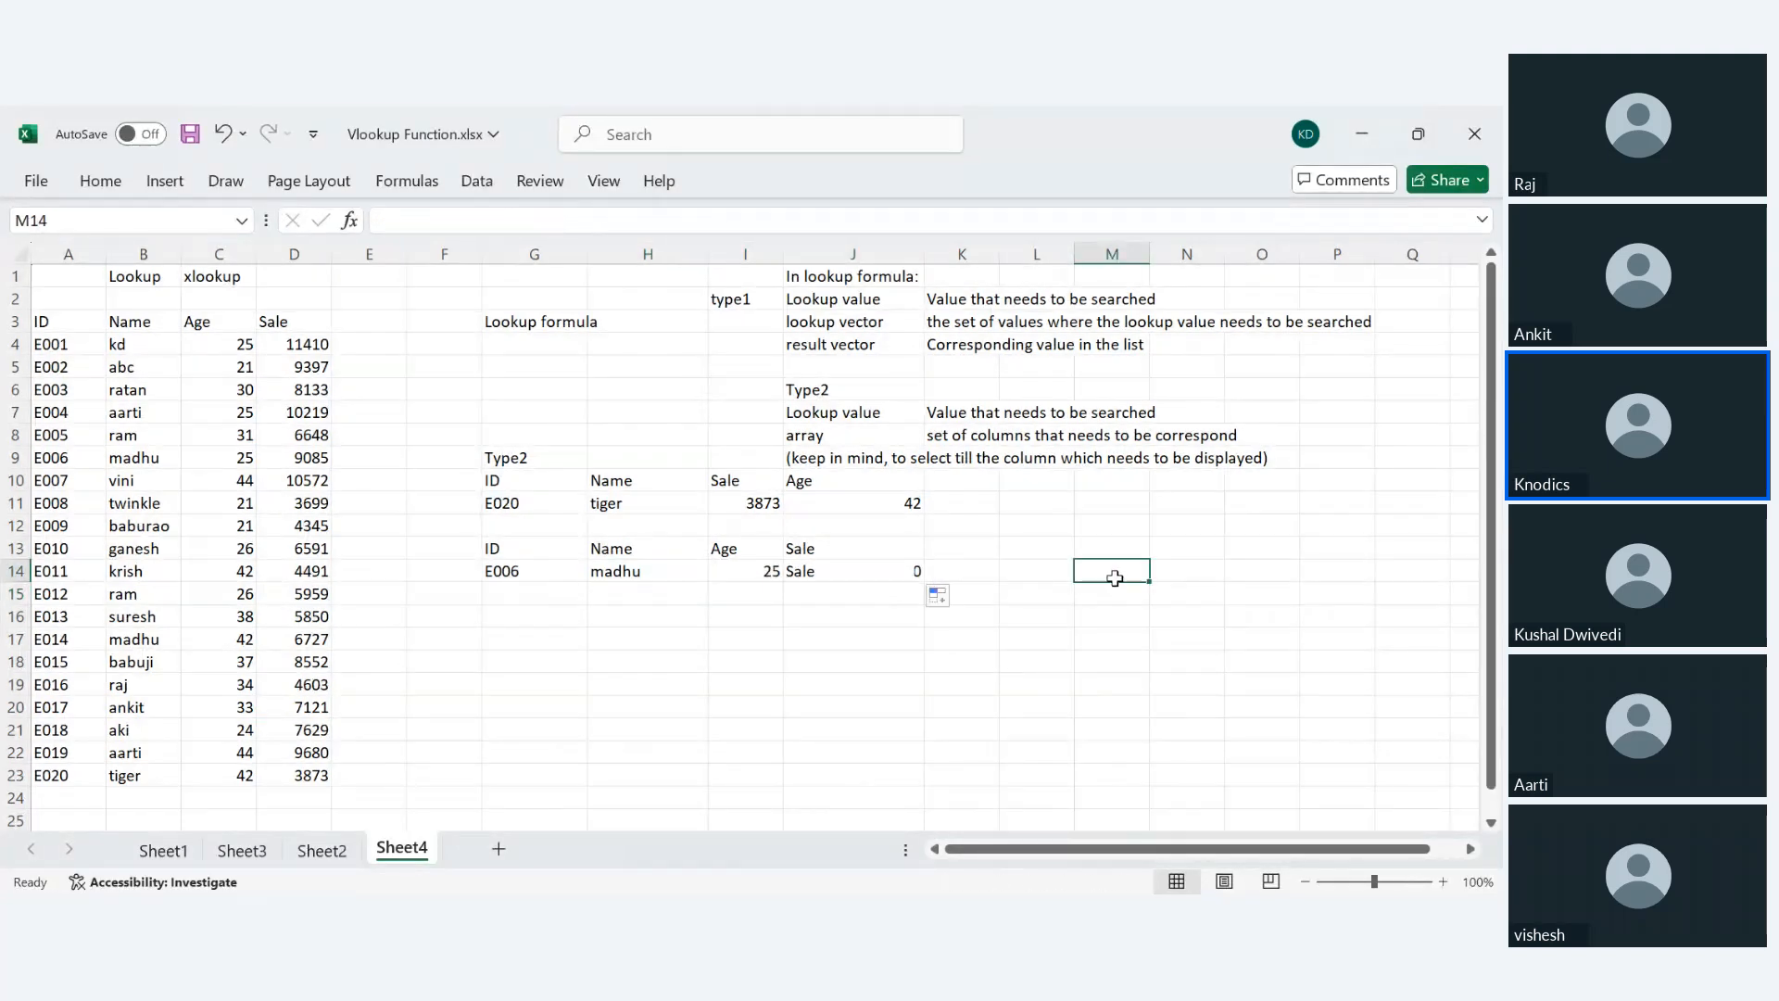
- Compare the formulas in H14, I14 and J14 to check whether the lookup value reference stays on G14
{"action": "left_click", "coordinate": [742, 578]}
{"action": "left_click", "coordinate": [630, 569]}
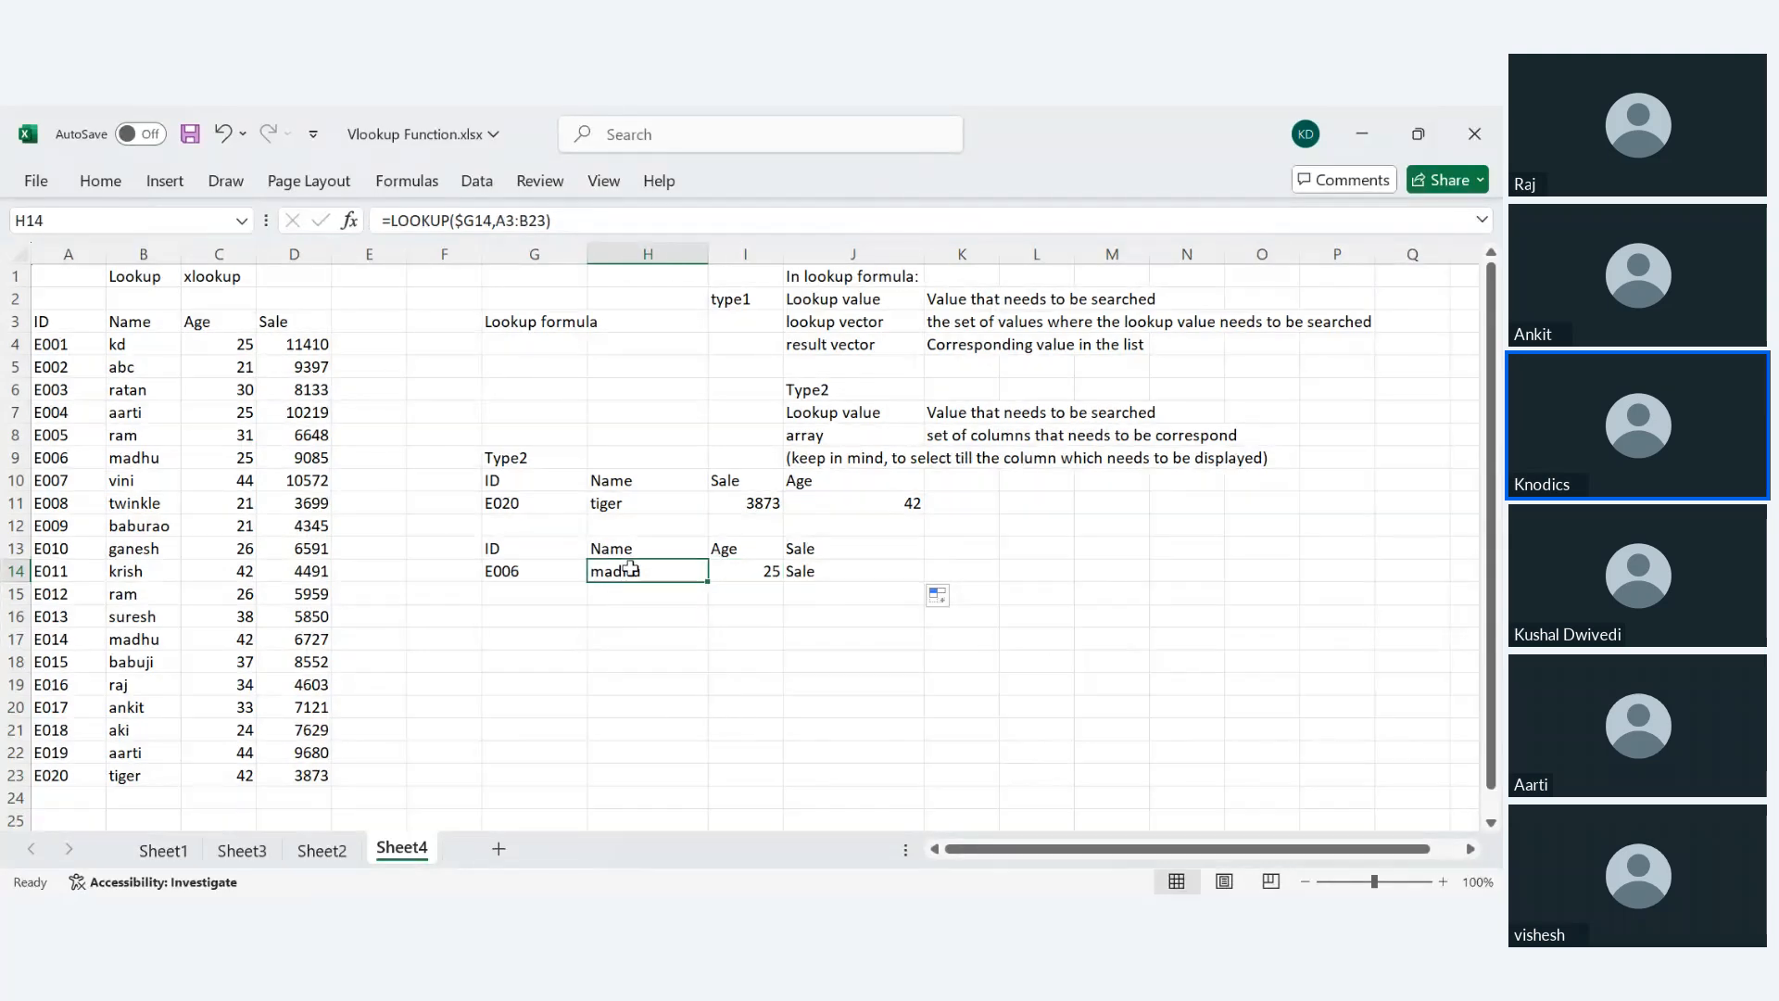
{"action": "left_click", "coordinate": [554, 572]}
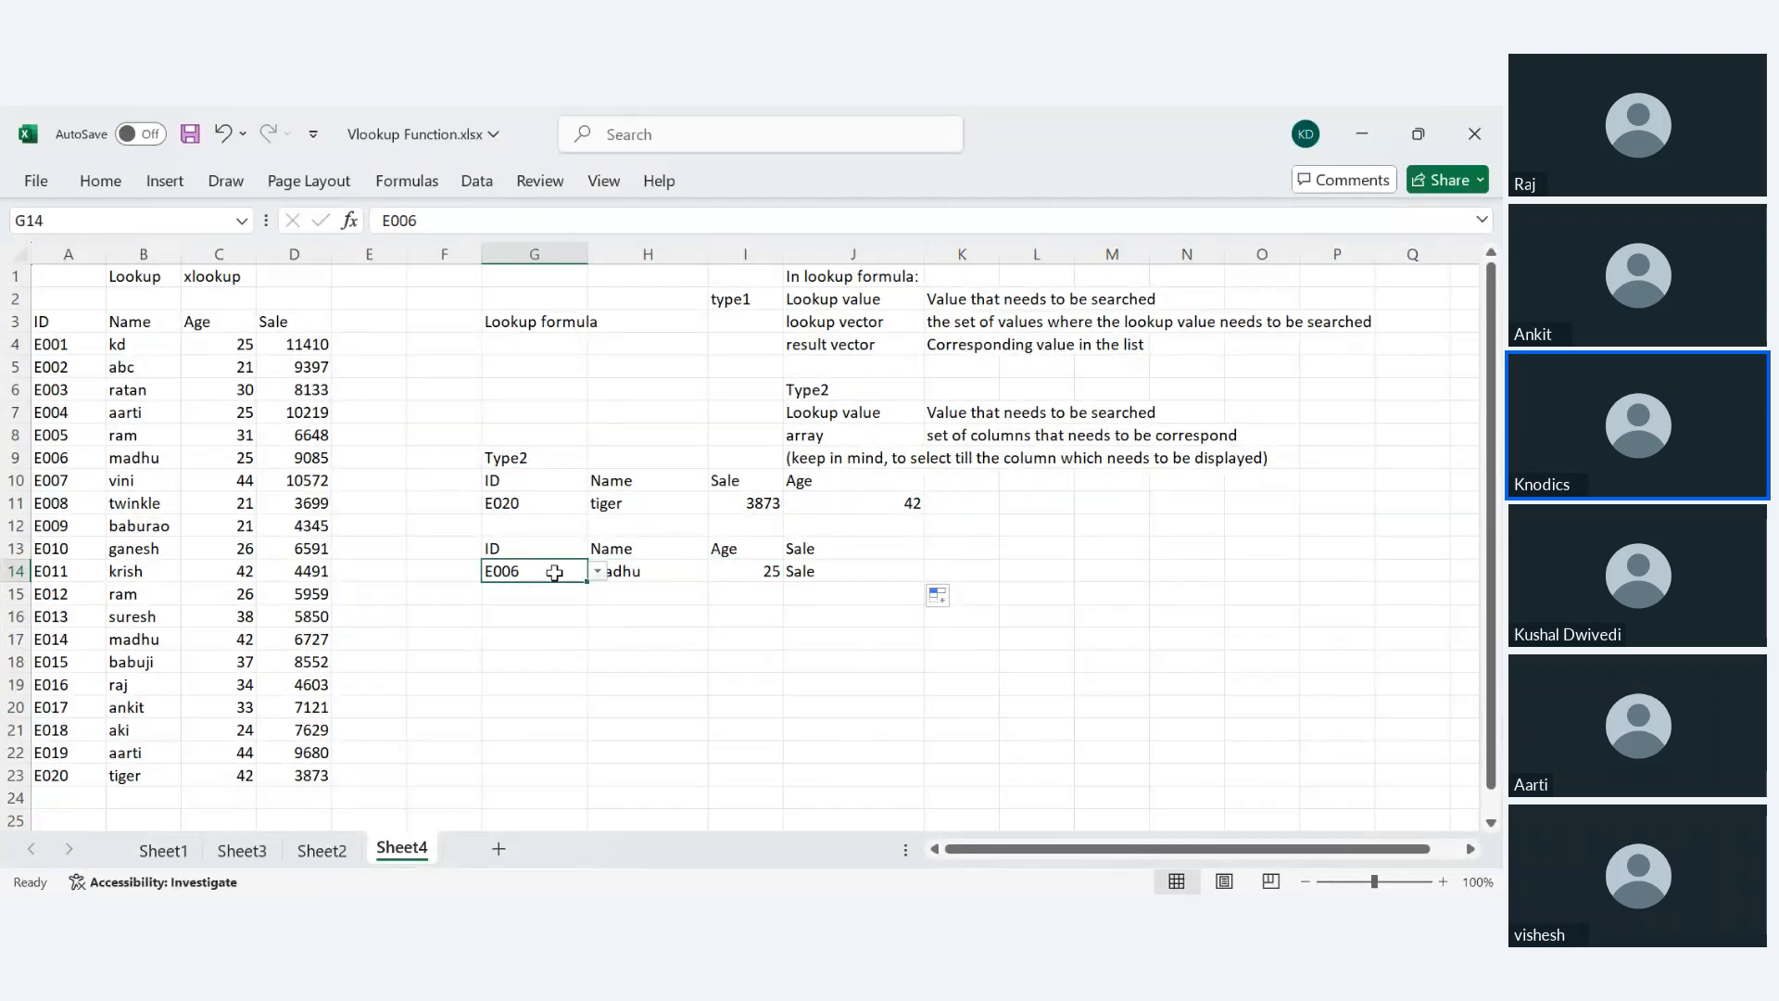
{"action": "left_click", "coordinate": [637, 572]}
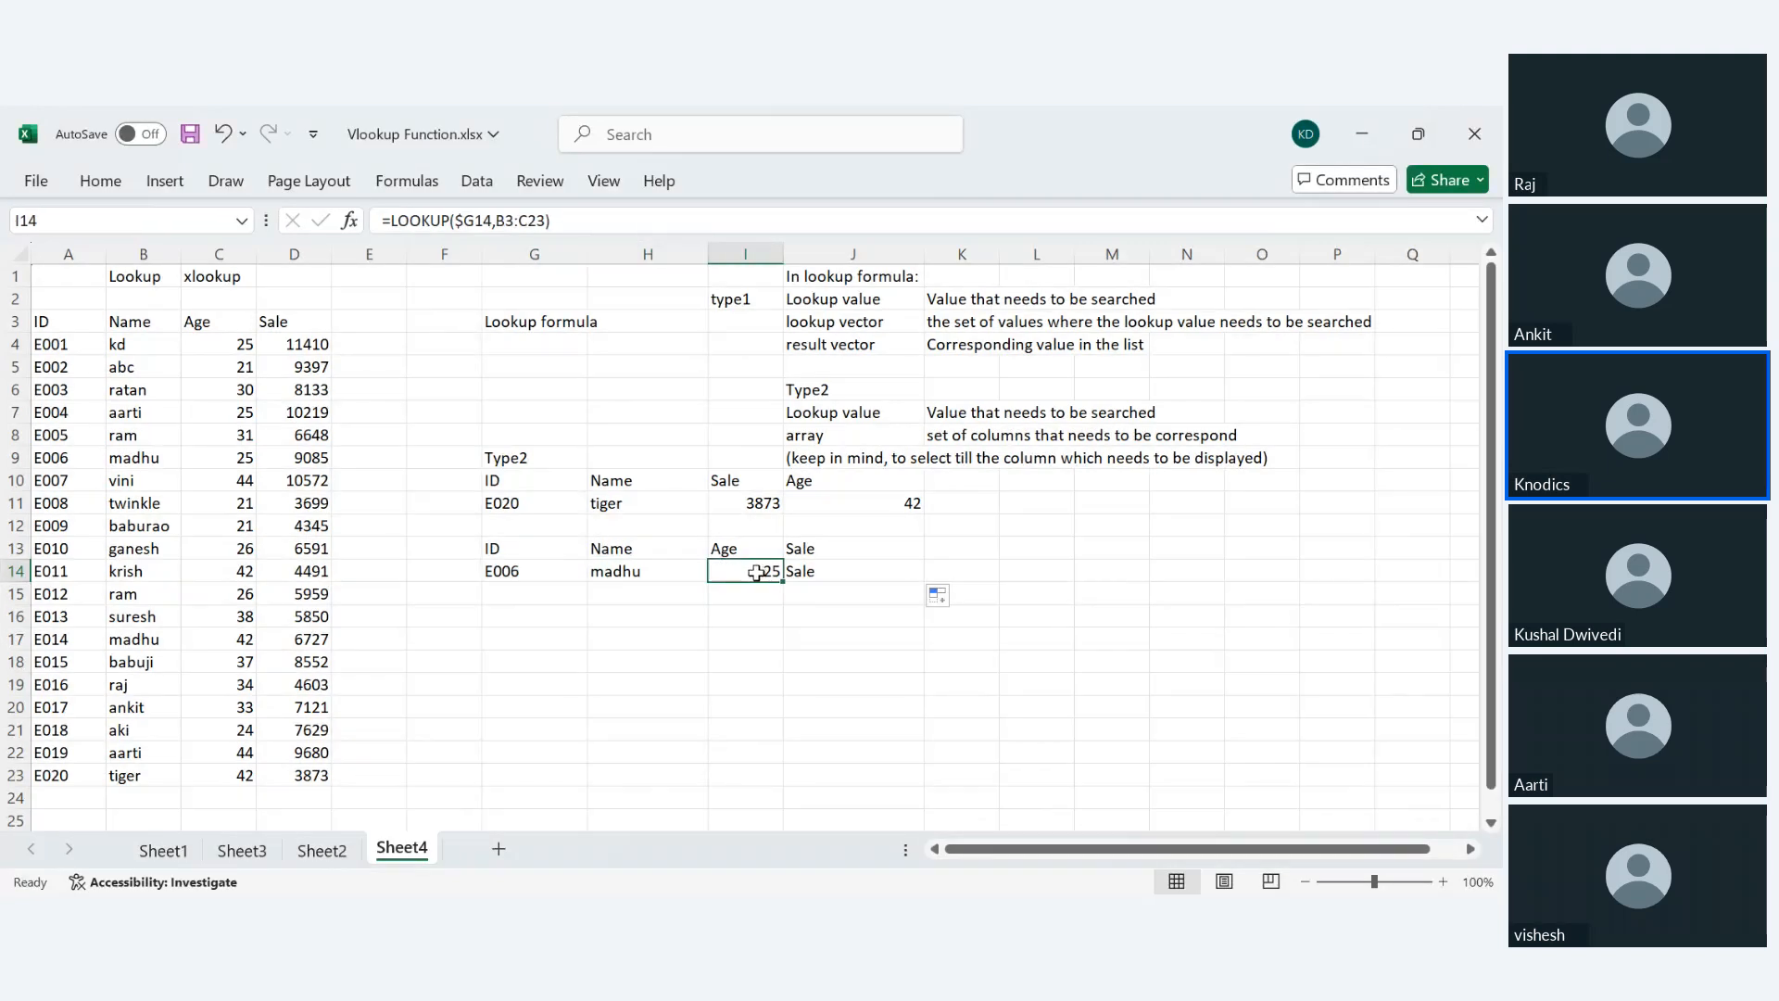
{"action": "left_click", "coordinate": [725, 570]}
{"action": "left_click", "coordinate": [667, 577]}
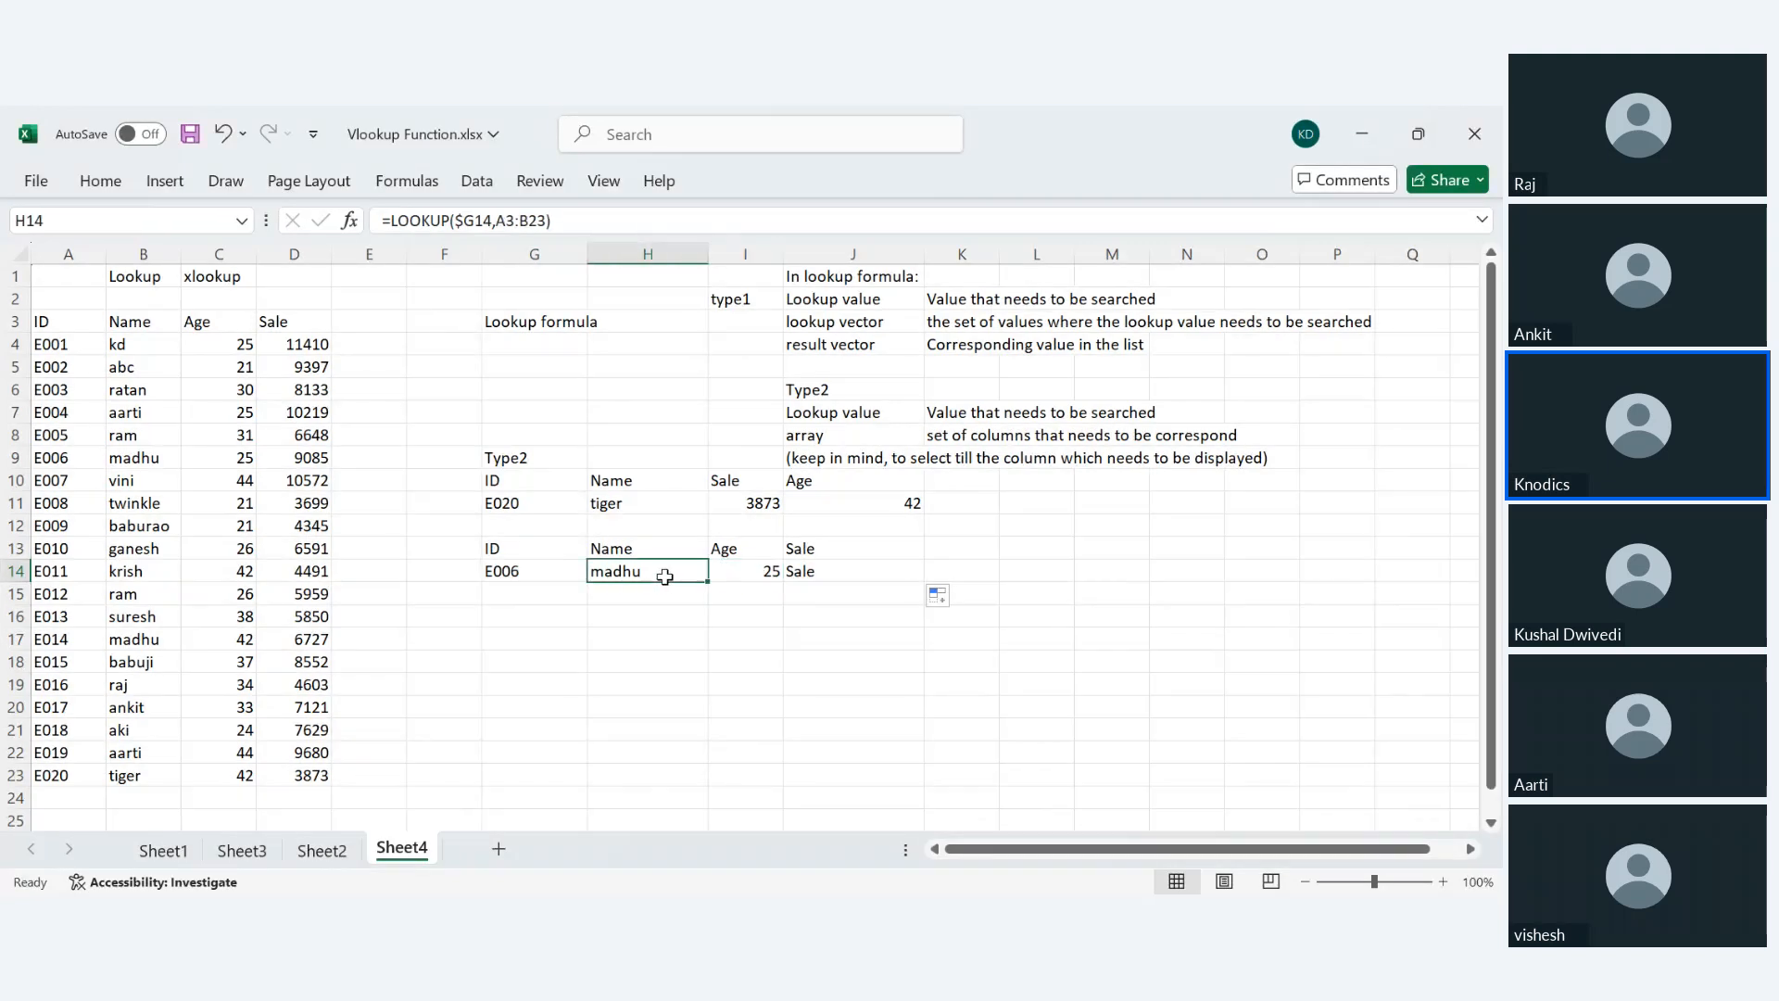
{"action": "left_click", "coordinate": [730, 571]}
{"action": "left_click", "coordinate": [850, 570]}
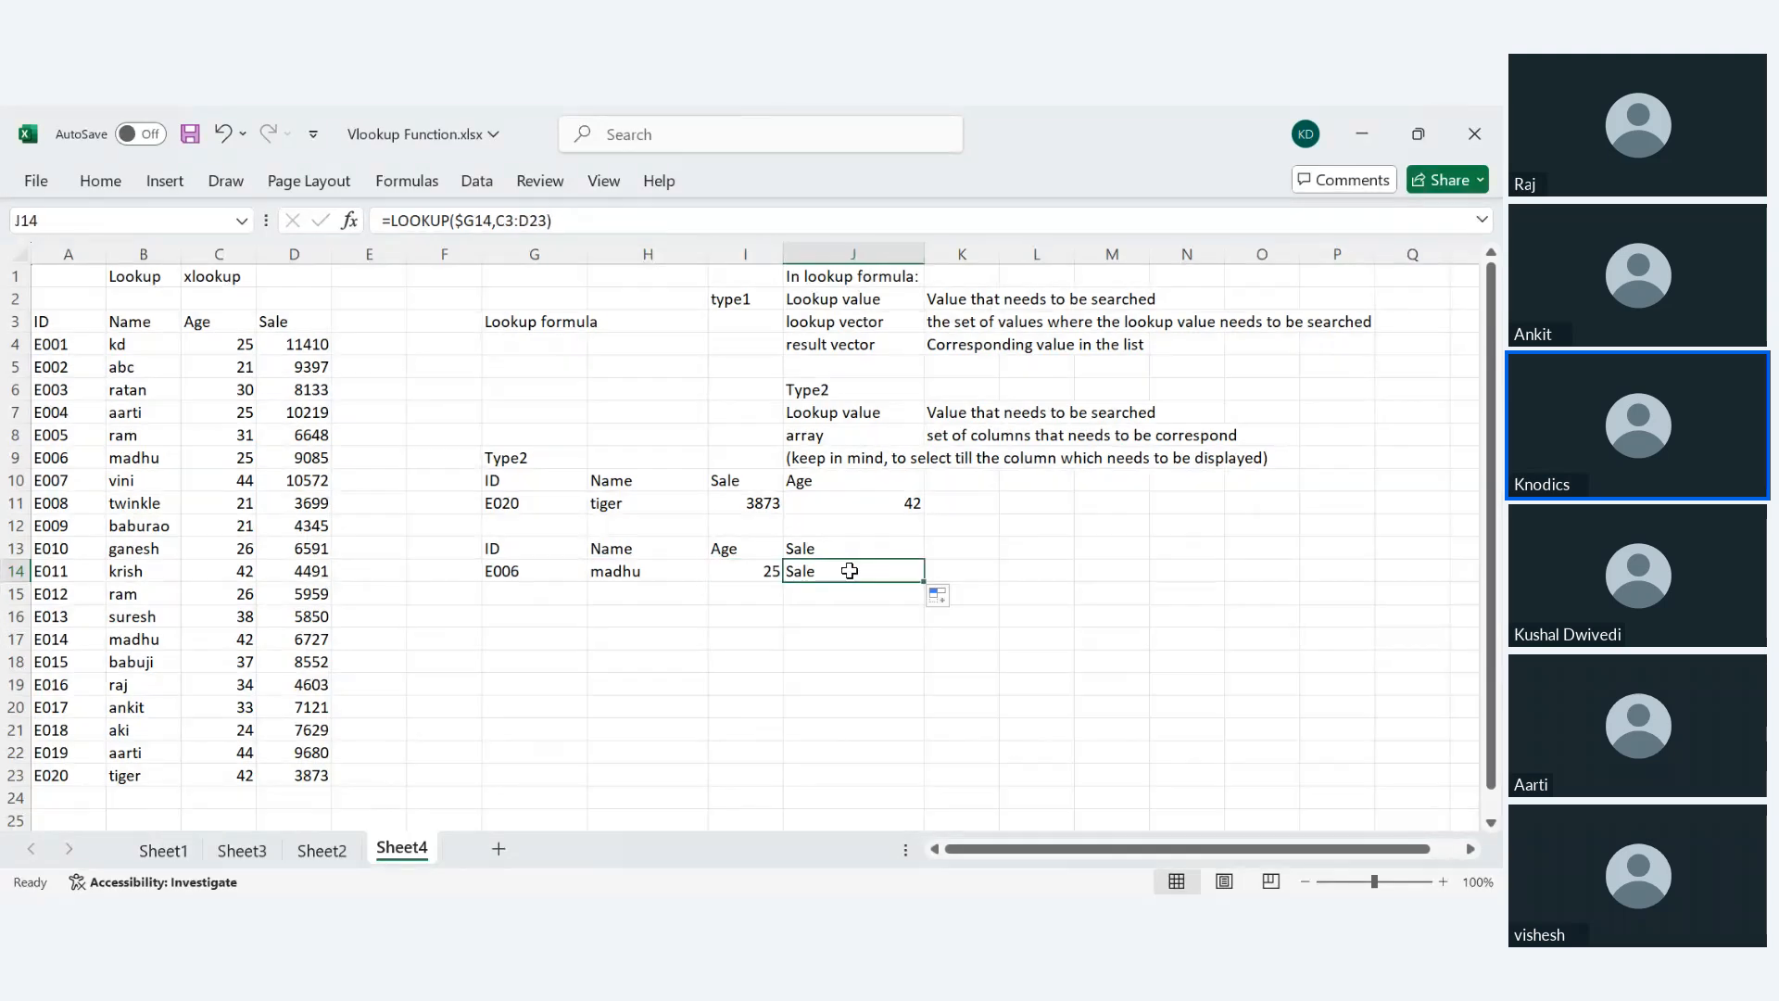
{"action": "left_click", "coordinate": [754, 569]}
{"action": "left_click", "coordinate": [813, 568]}
{"action": "left_click", "coordinate": [655, 574]}
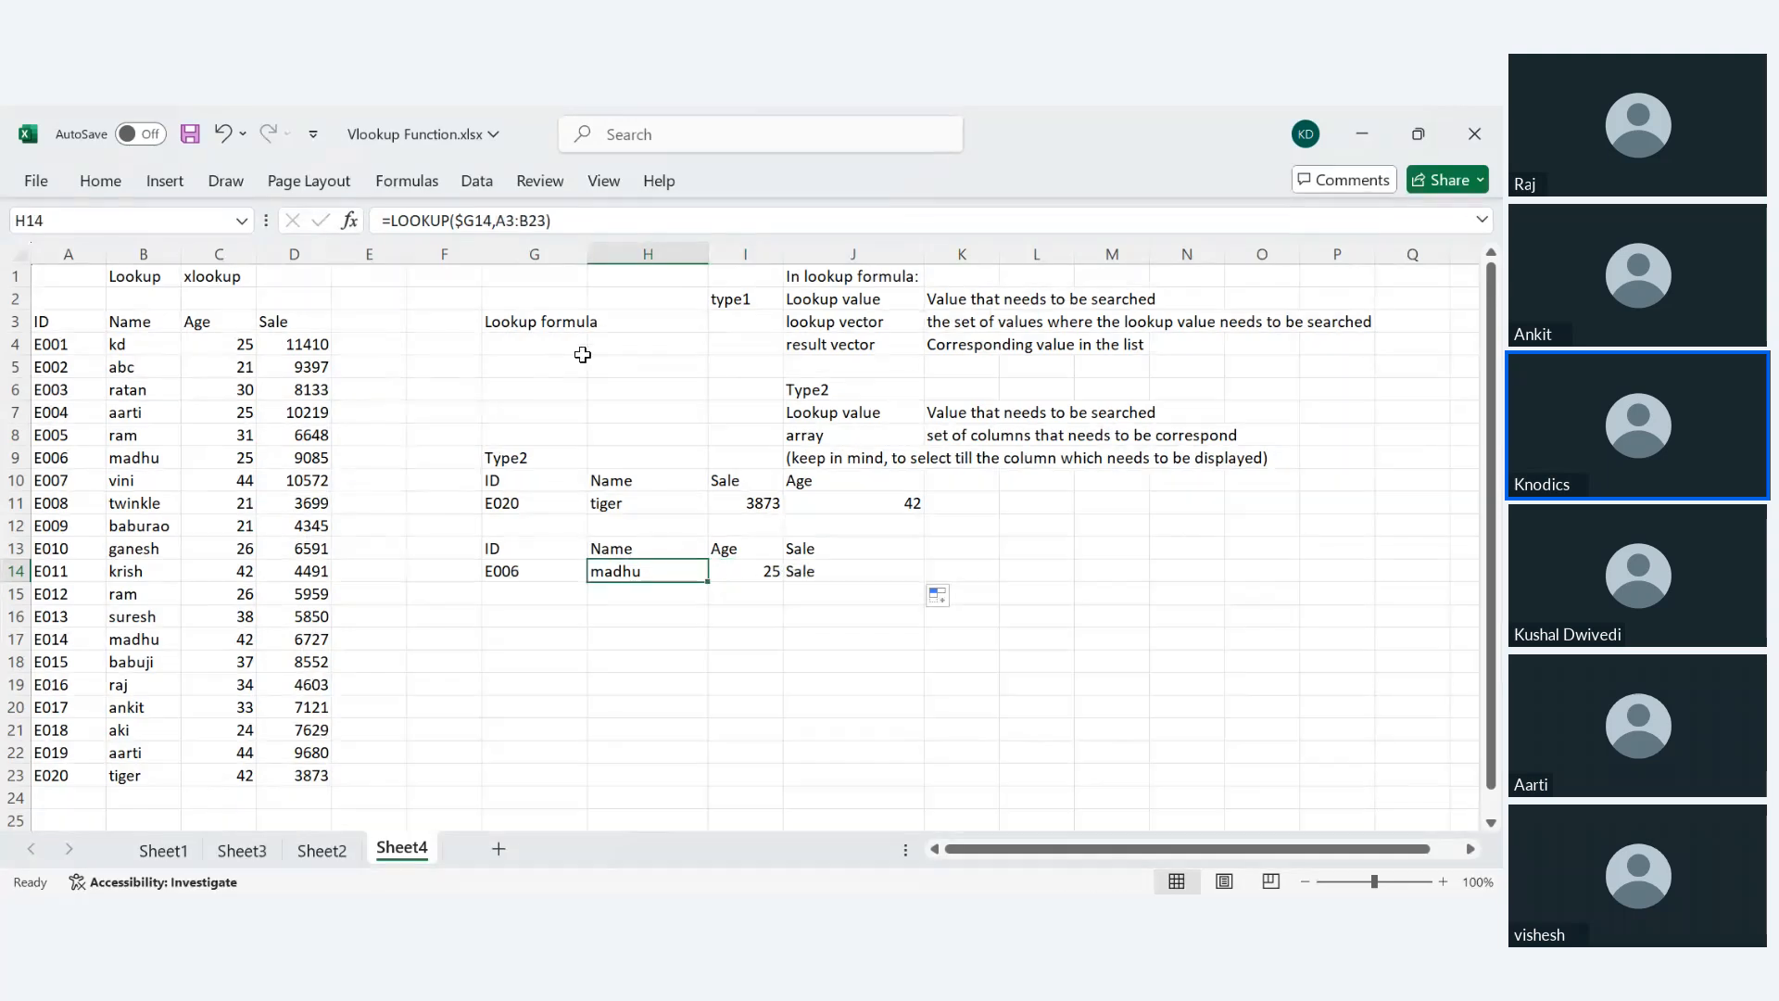
- Examine how the array range shifts between the formulas of H14, I14 and J14
{"action": "left_click_drag", "start_coordinate": [495, 220], "coordinate": [543, 223]}
{"action": "key", "text": "Escape"}
{"action": "left_click", "coordinate": [753, 572]}
{"action": "left_click_drag", "start_coordinate": [496, 220], "coordinate": [552, 220]}
{"action": "key", "text": "Escape"}
{"action": "left_click", "coordinate": [828, 574]}
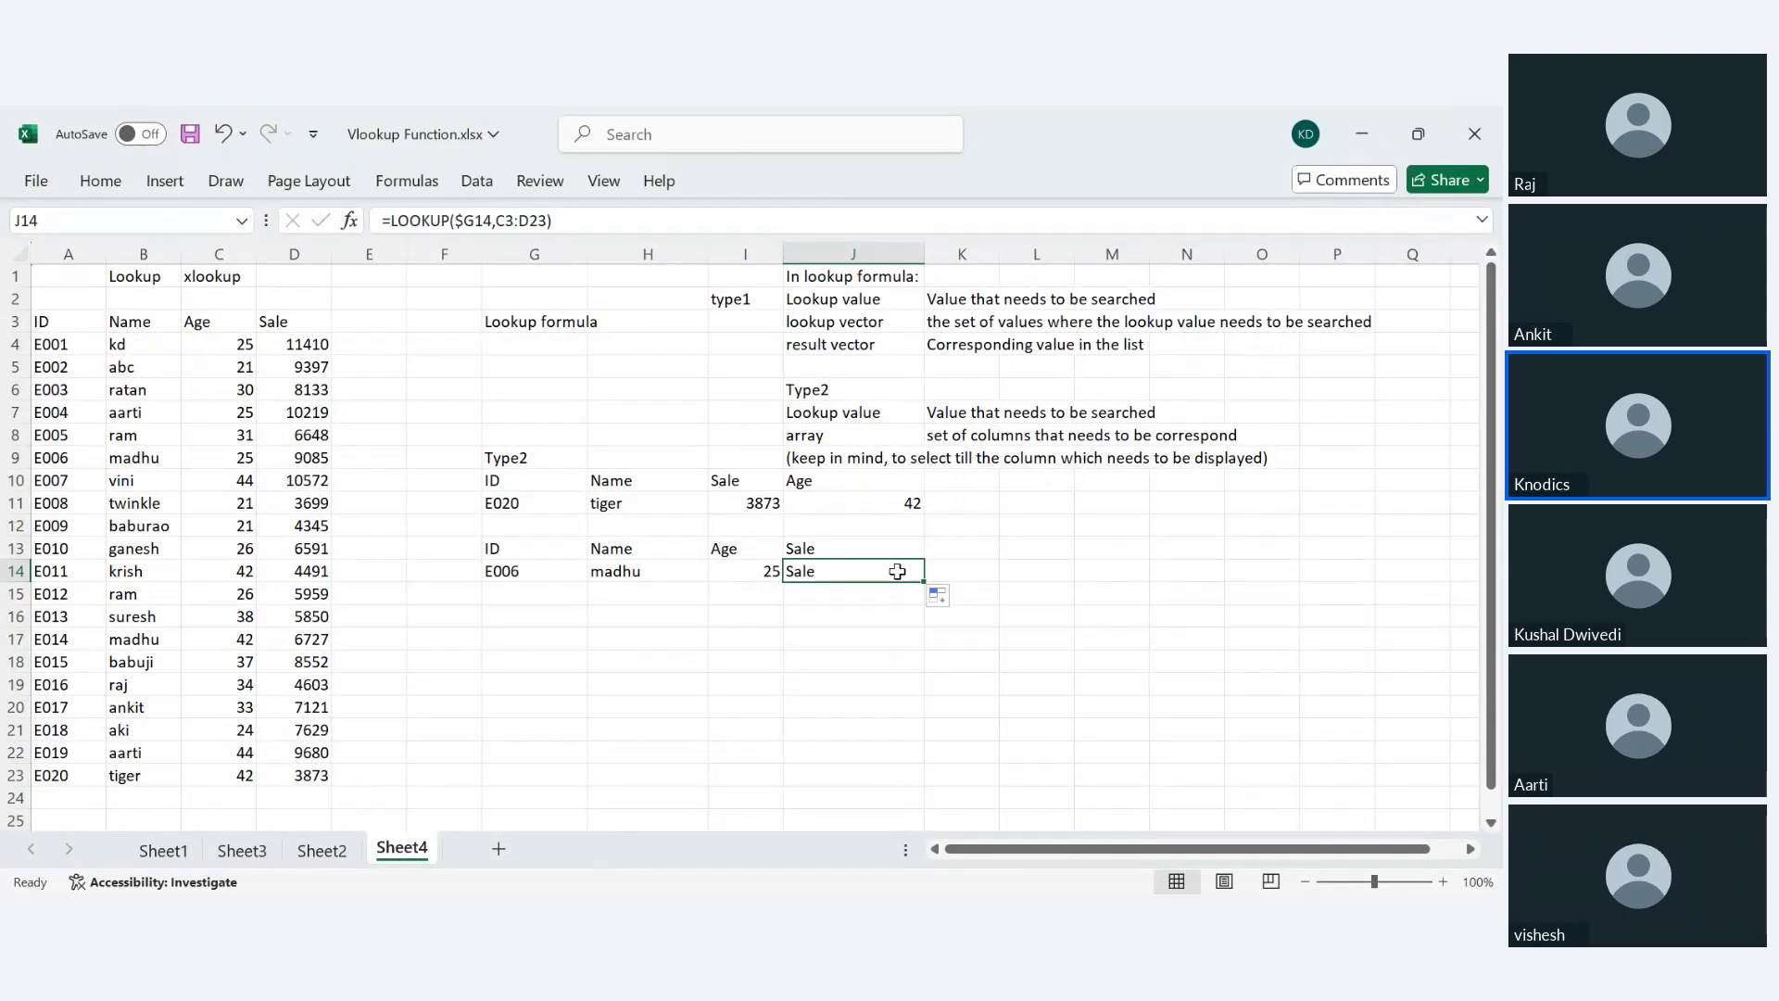
{"action": "left_click", "coordinate": [683, 567]}
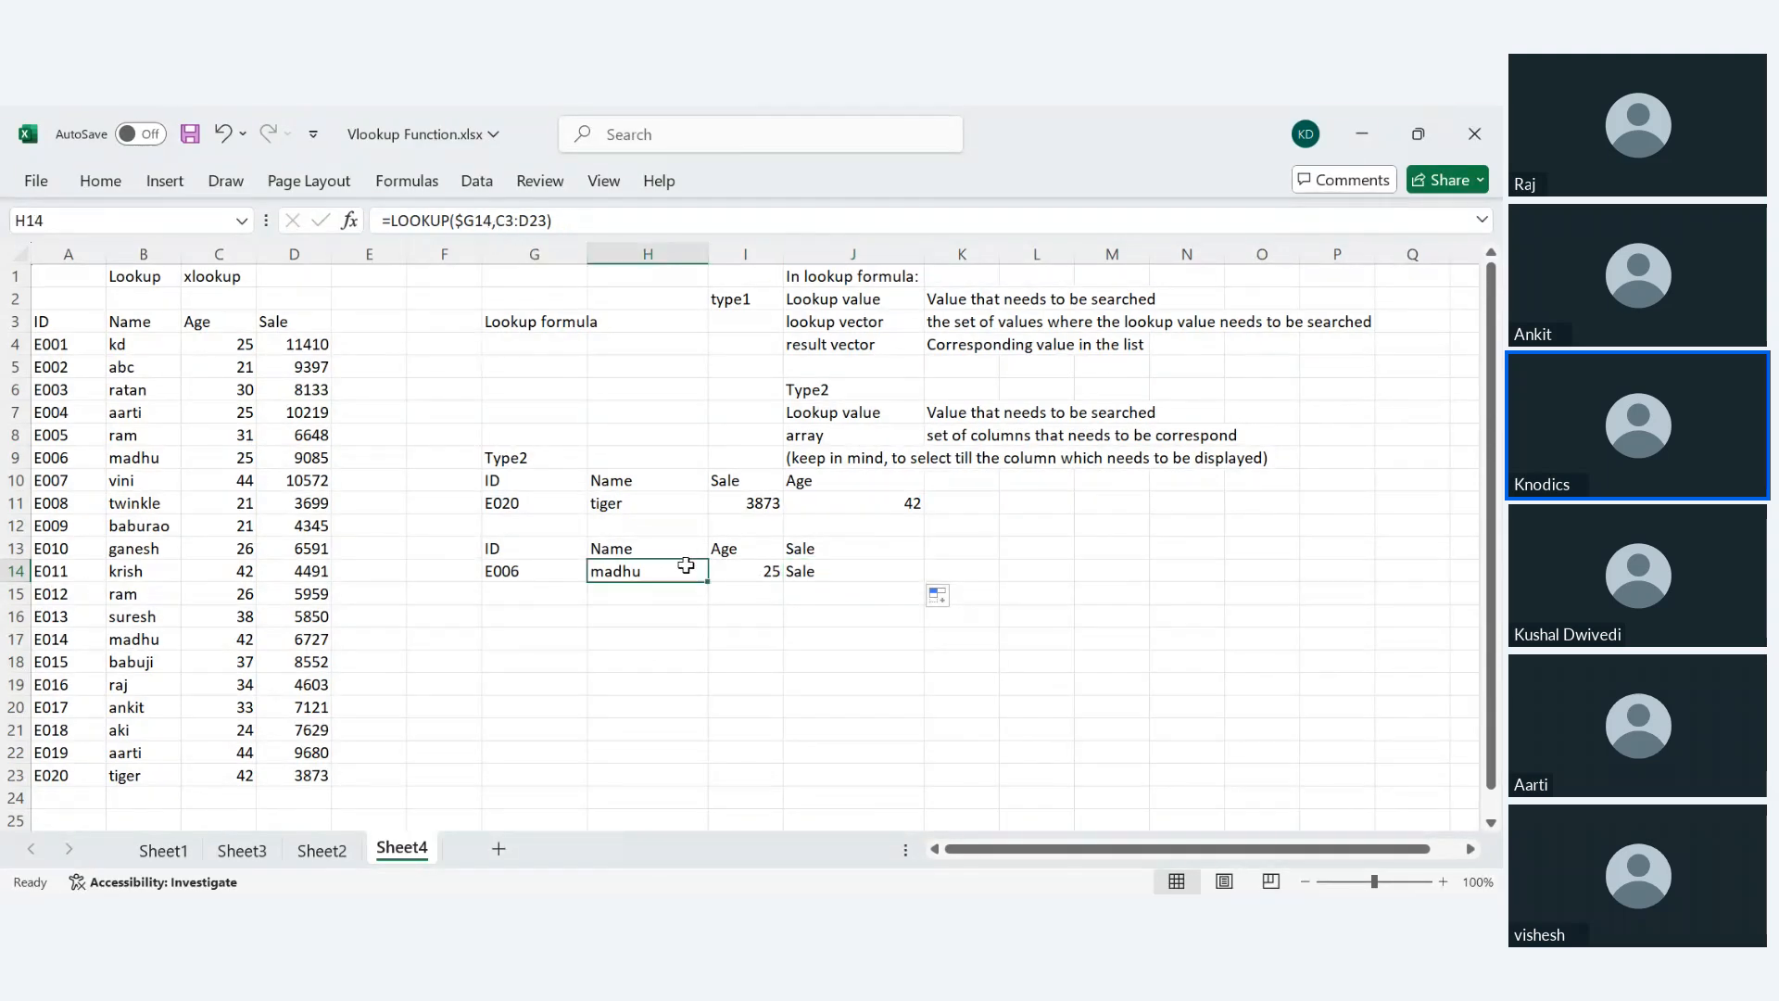
- Anchor the array's start cell and end row in H14's formula, making it =LOOKUP($G14,$A$3:B$23)
{"action": "left_click", "coordinate": [497, 223]}
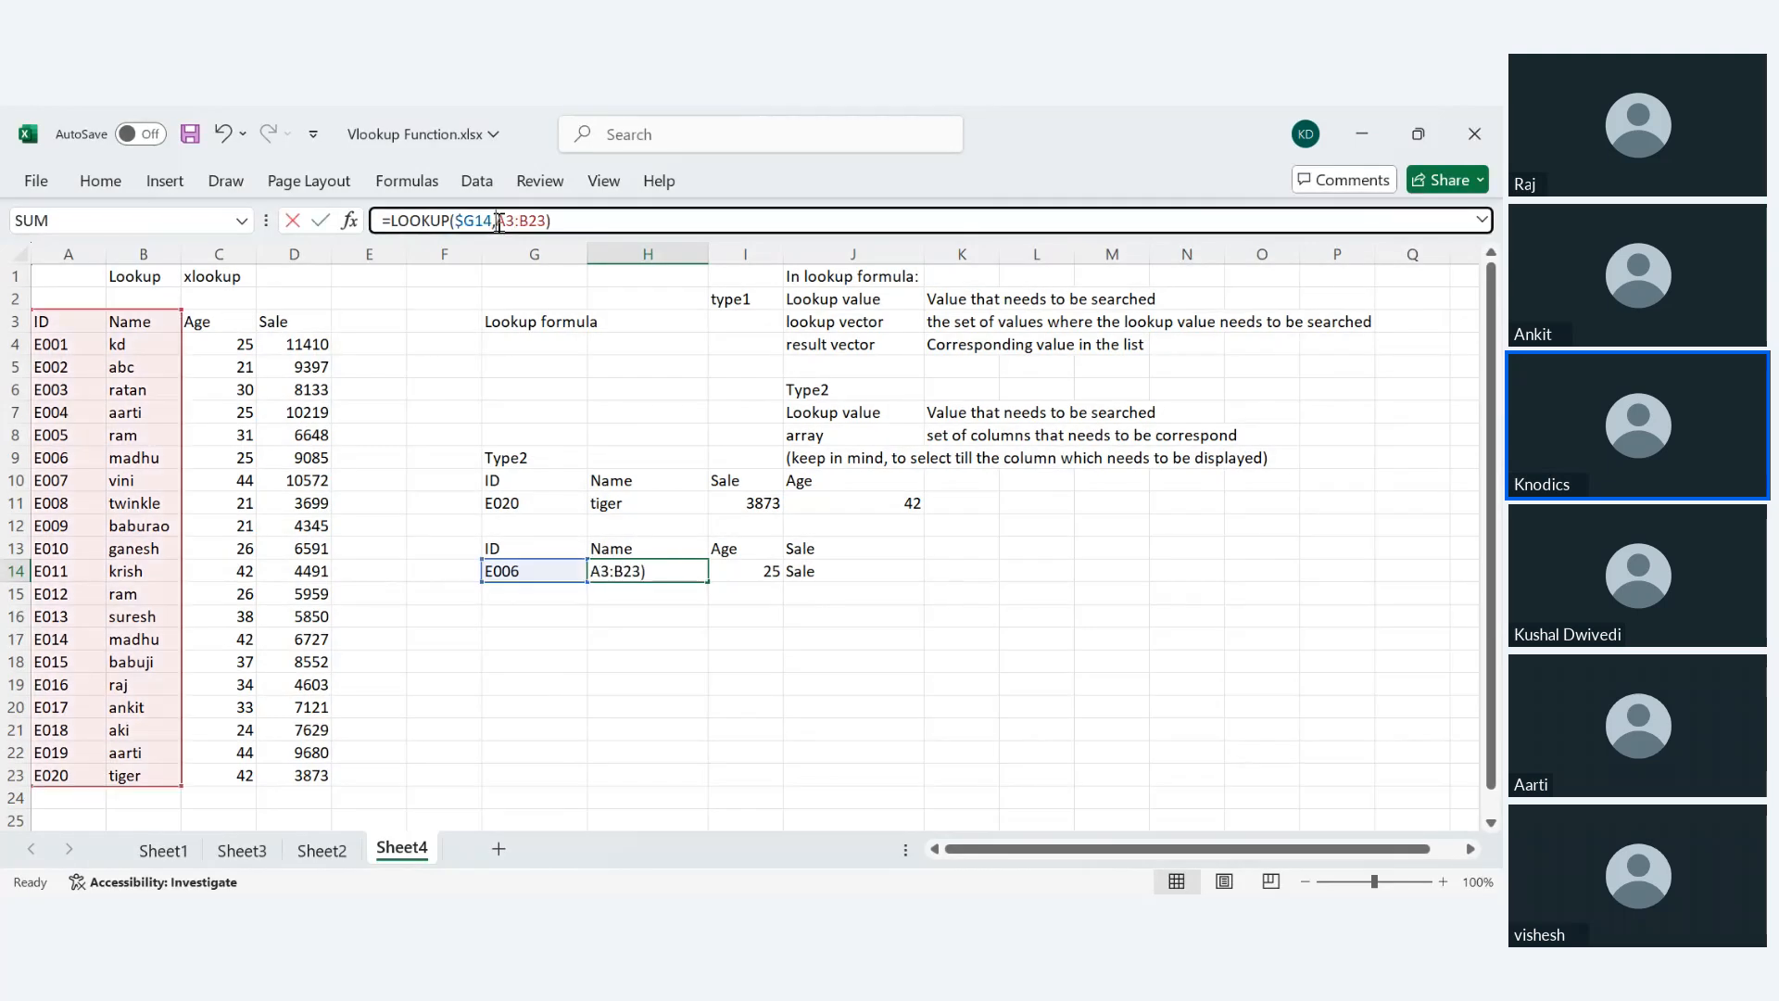
{"action": "left_click_drag", "start_coordinate": [498, 223], "coordinate": [508, 223]}
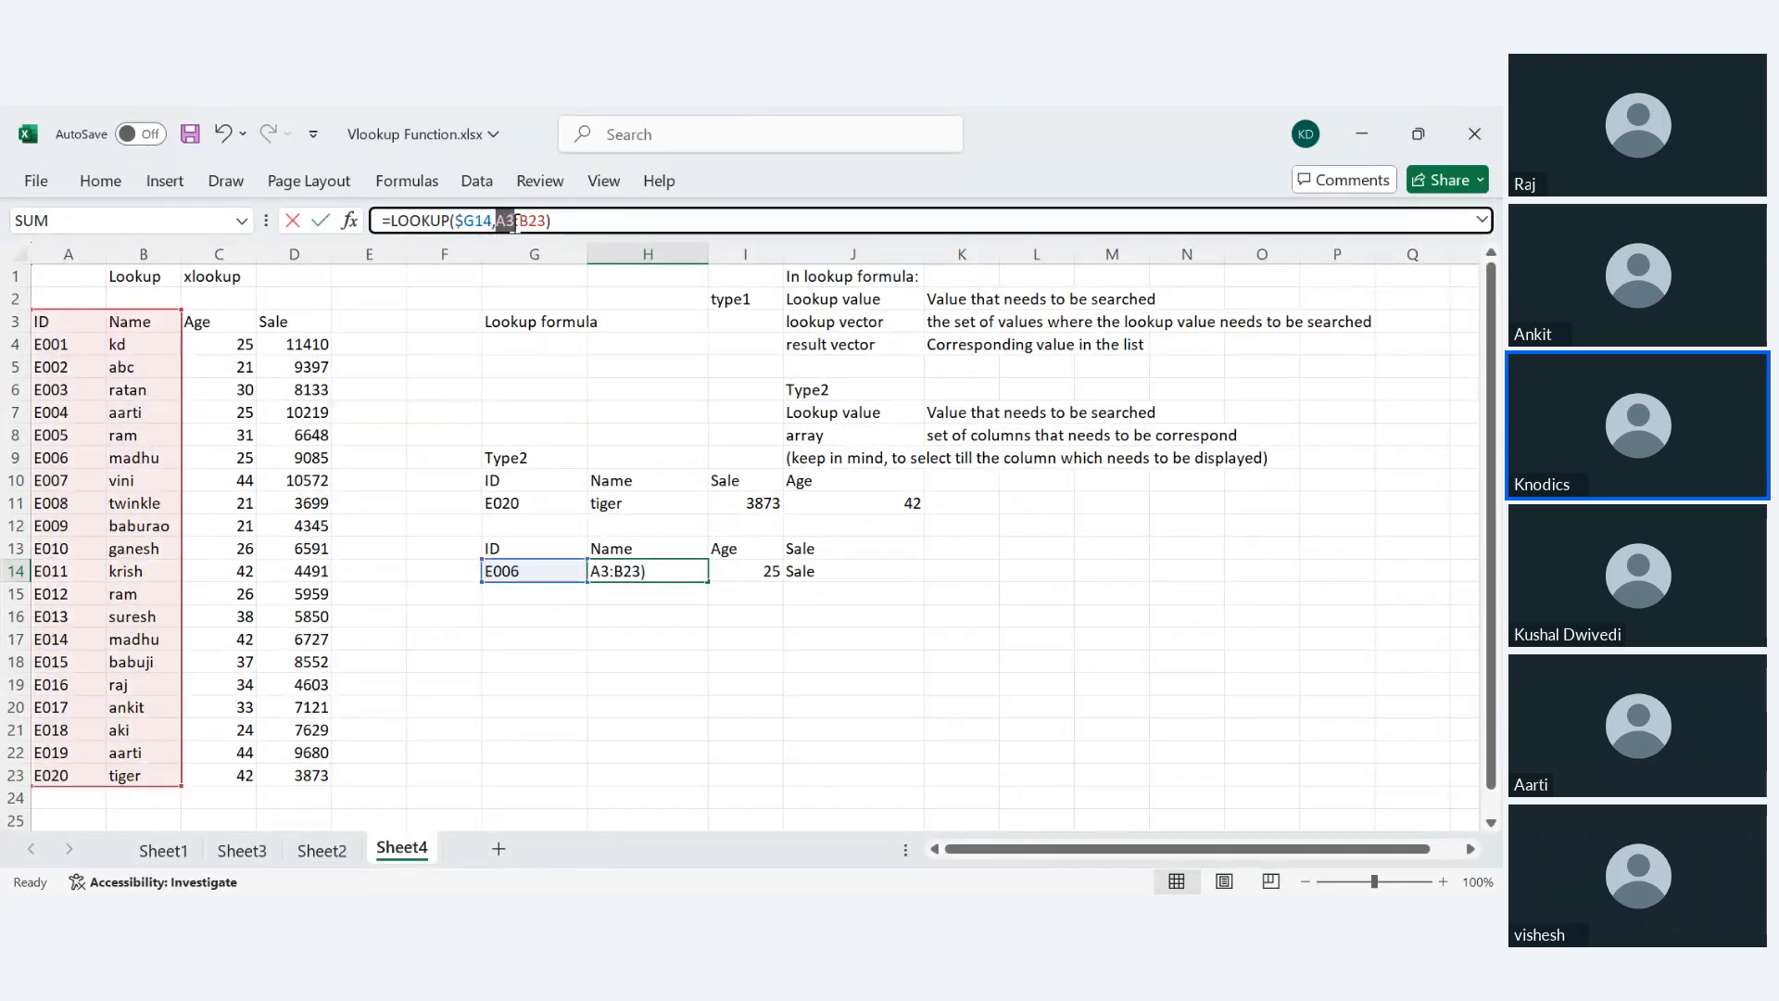
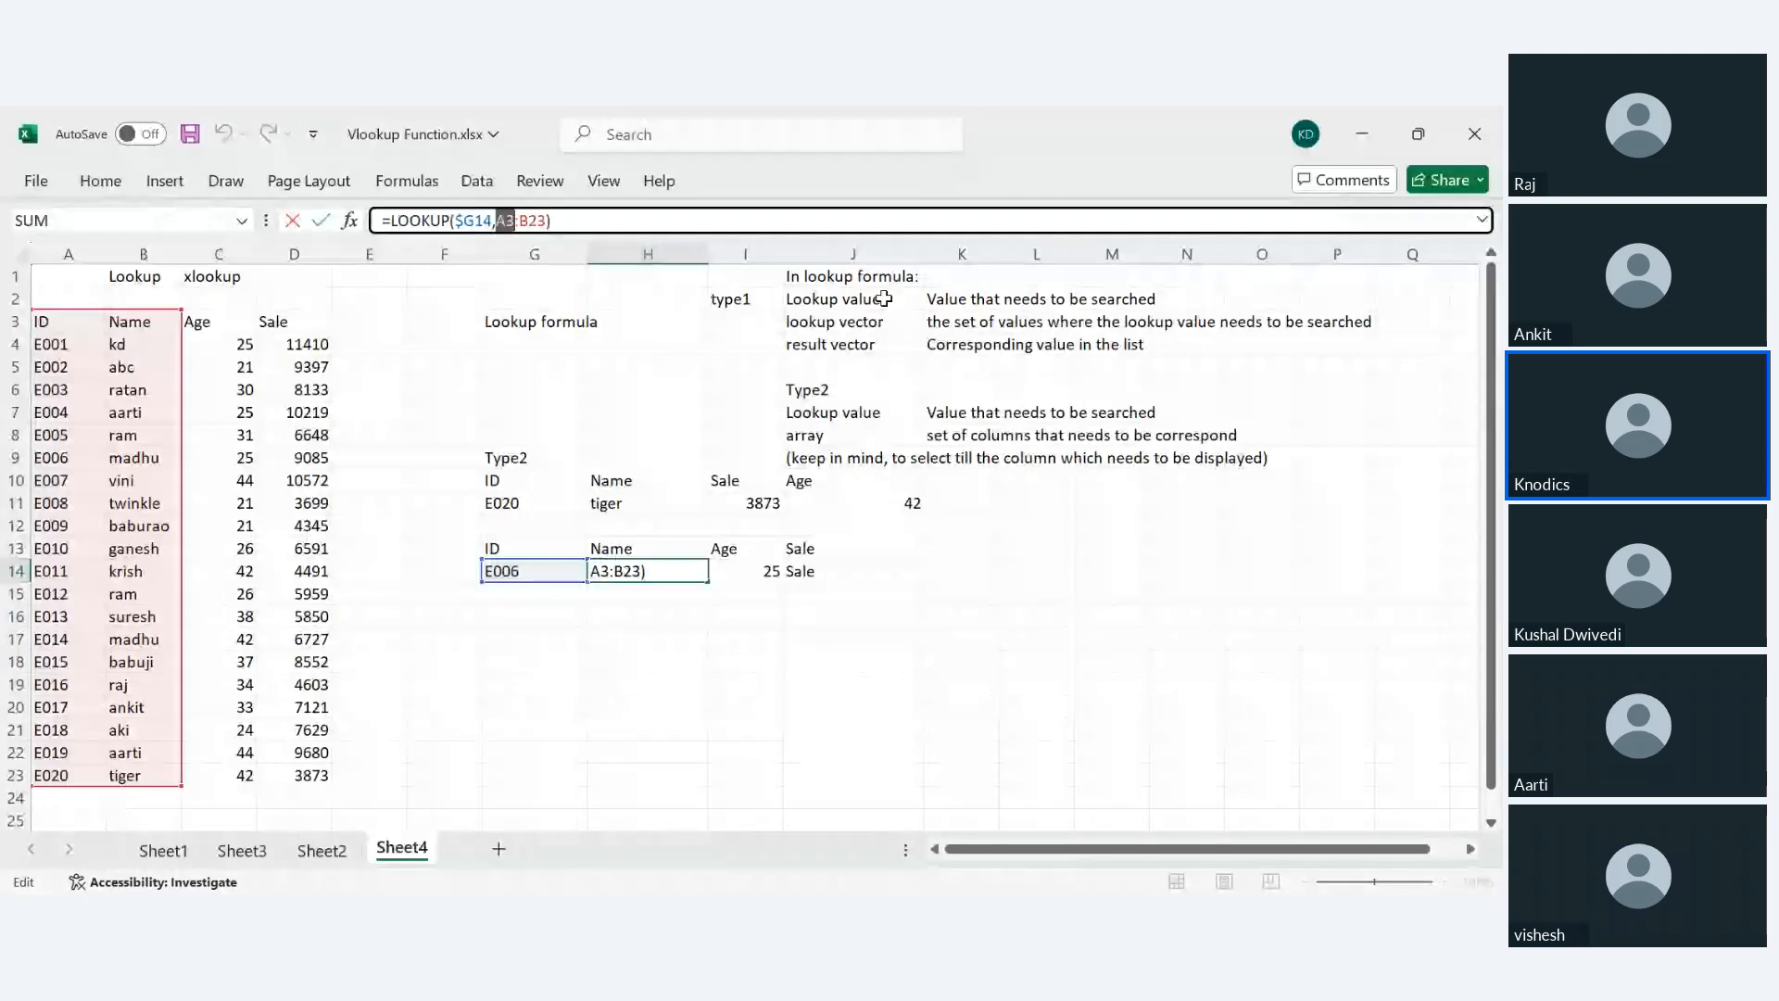
{"action": "key", "text": "F4"}
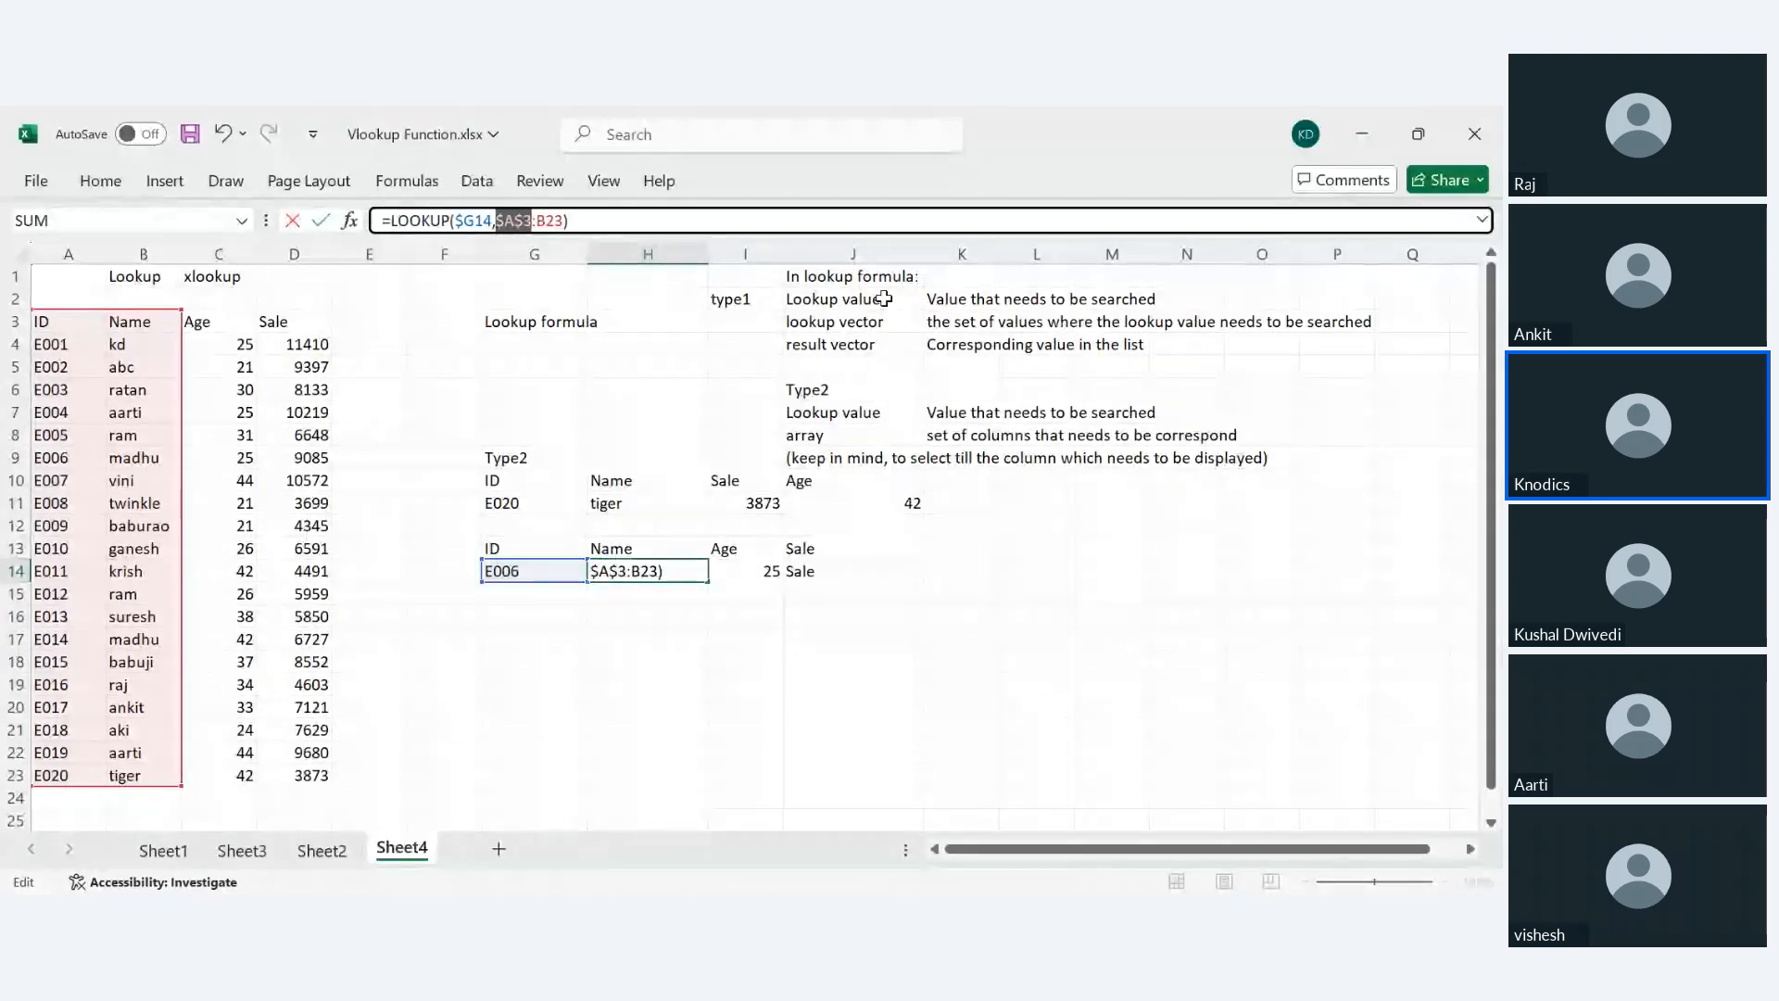
{"action": "left_click", "coordinate": [550, 221]}
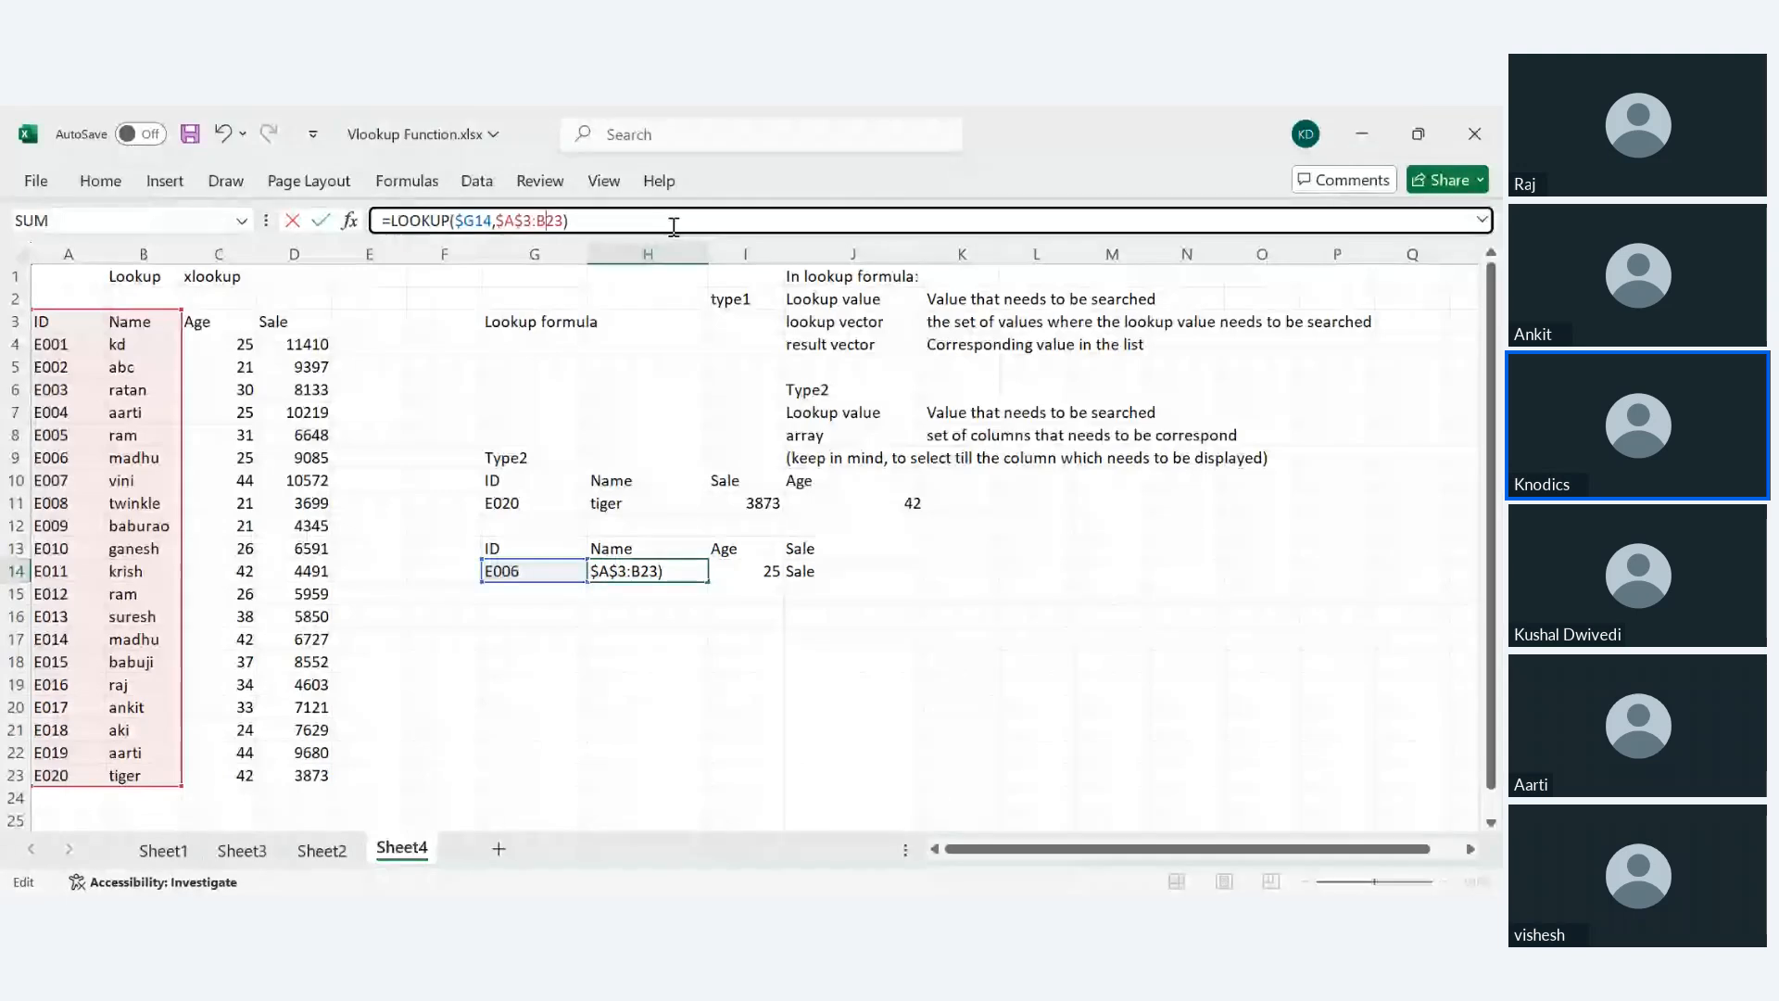
{"action": "key", "text": "Return"}
- Fill the corrected formula from H14 across to J14 and check the results against the E006 row of the source table
{"action": "left_click", "coordinate": [627, 571]}
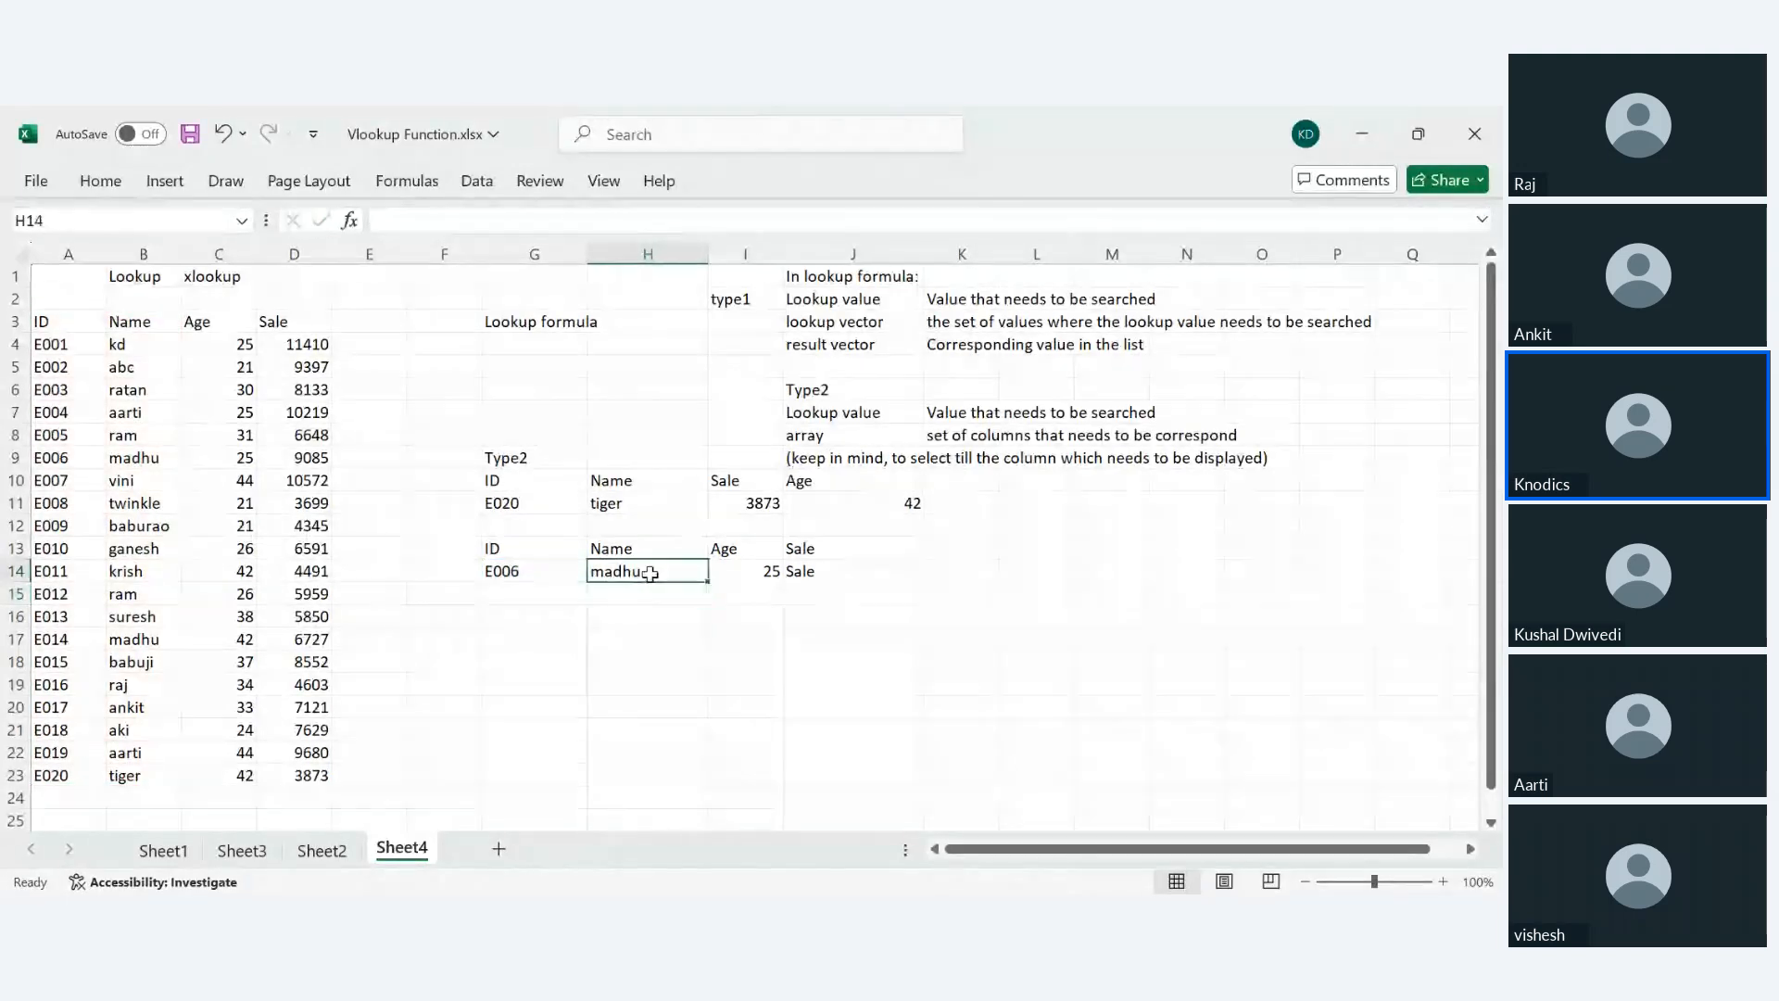
{"action": "left_click_drag", "start_coordinate": [707, 584], "coordinate": [913, 588]}
{"action": "left_click", "coordinate": [1127, 590]}
{"action": "left_click_drag", "start_coordinate": [659, 570], "coordinate": [898, 572]}
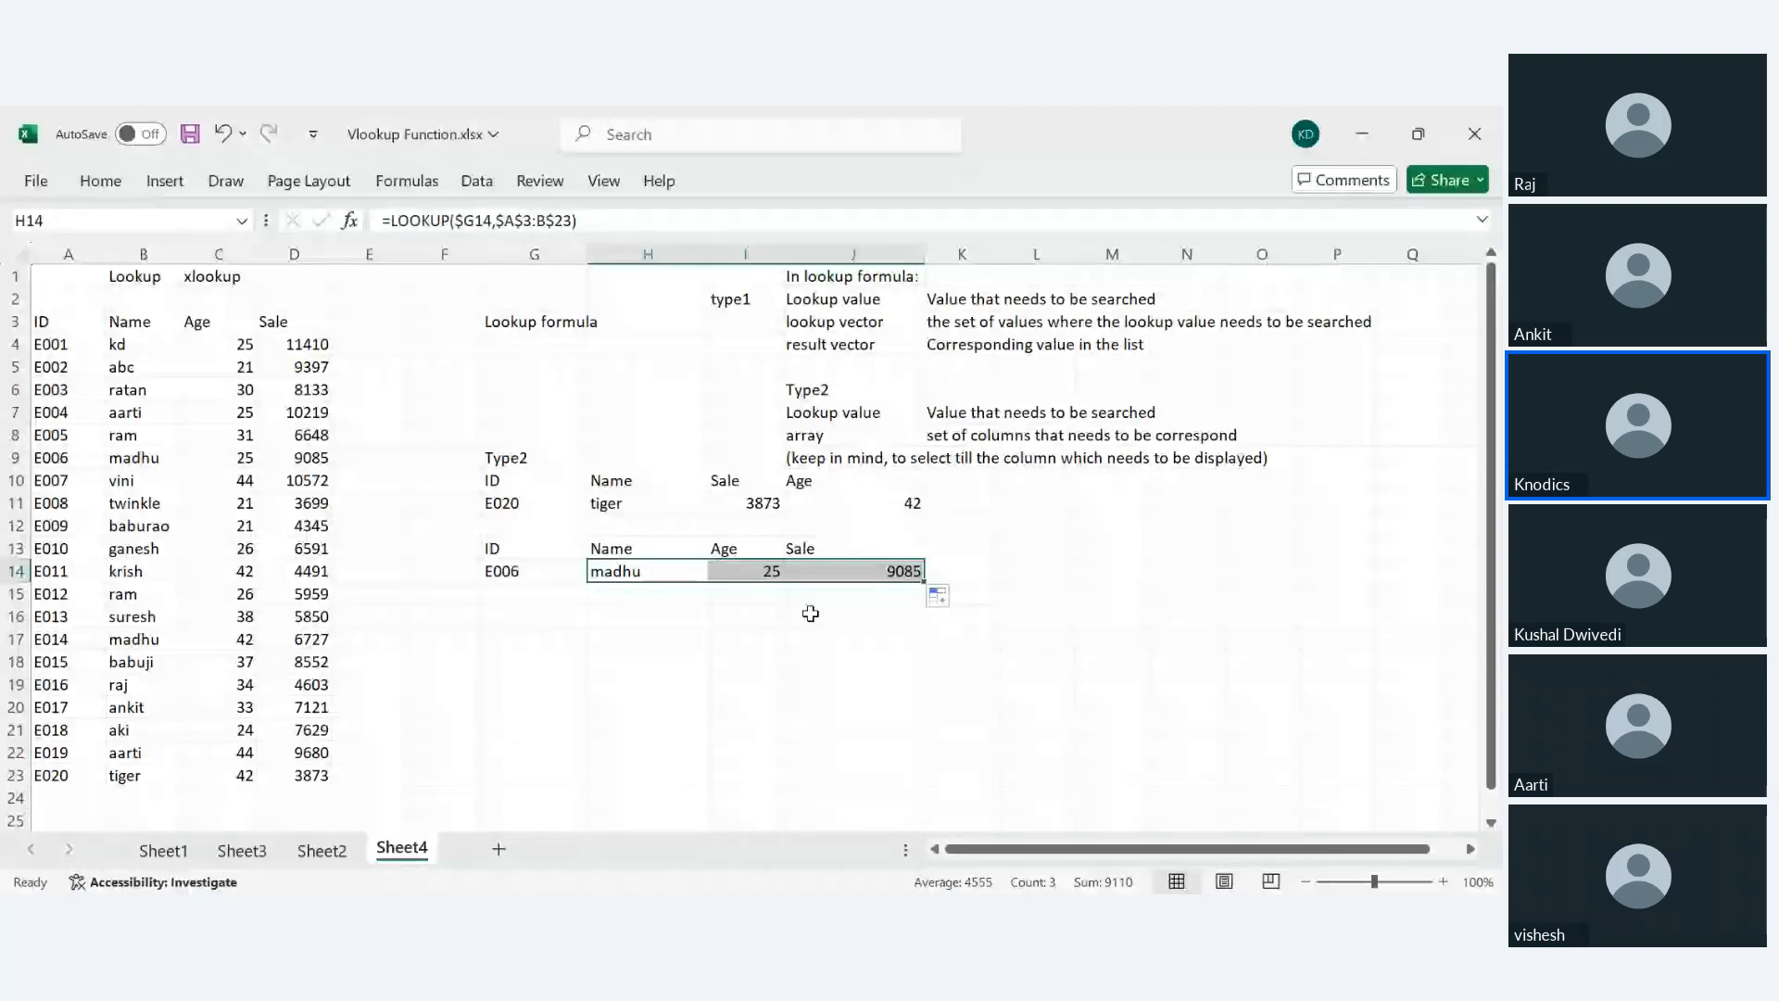
{"action": "left_click_drag", "start_coordinate": [44, 458], "coordinate": [326, 458]}
- Compare the array ranges in the formulas of H14, I14 and J14, with a brief look at the VLOOKUP formula on Sheet2
{"action": "left_click", "coordinate": [669, 570]}
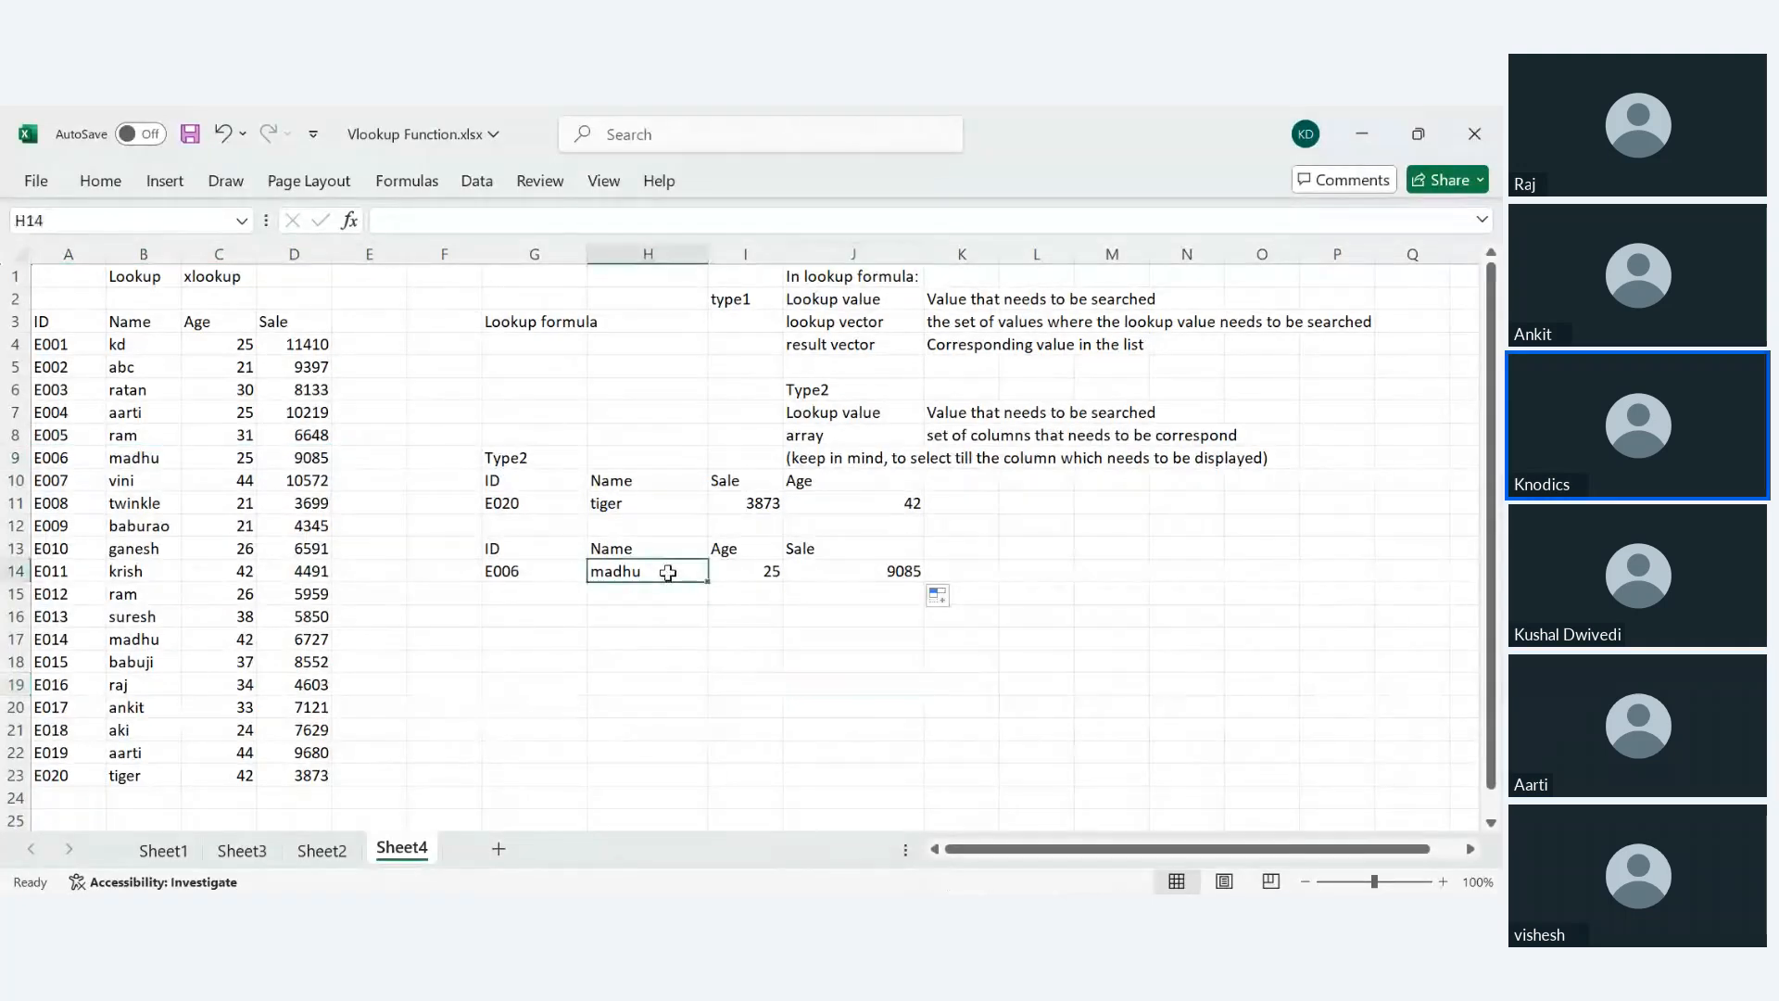
{"action": "left_click", "coordinate": [742, 570]}
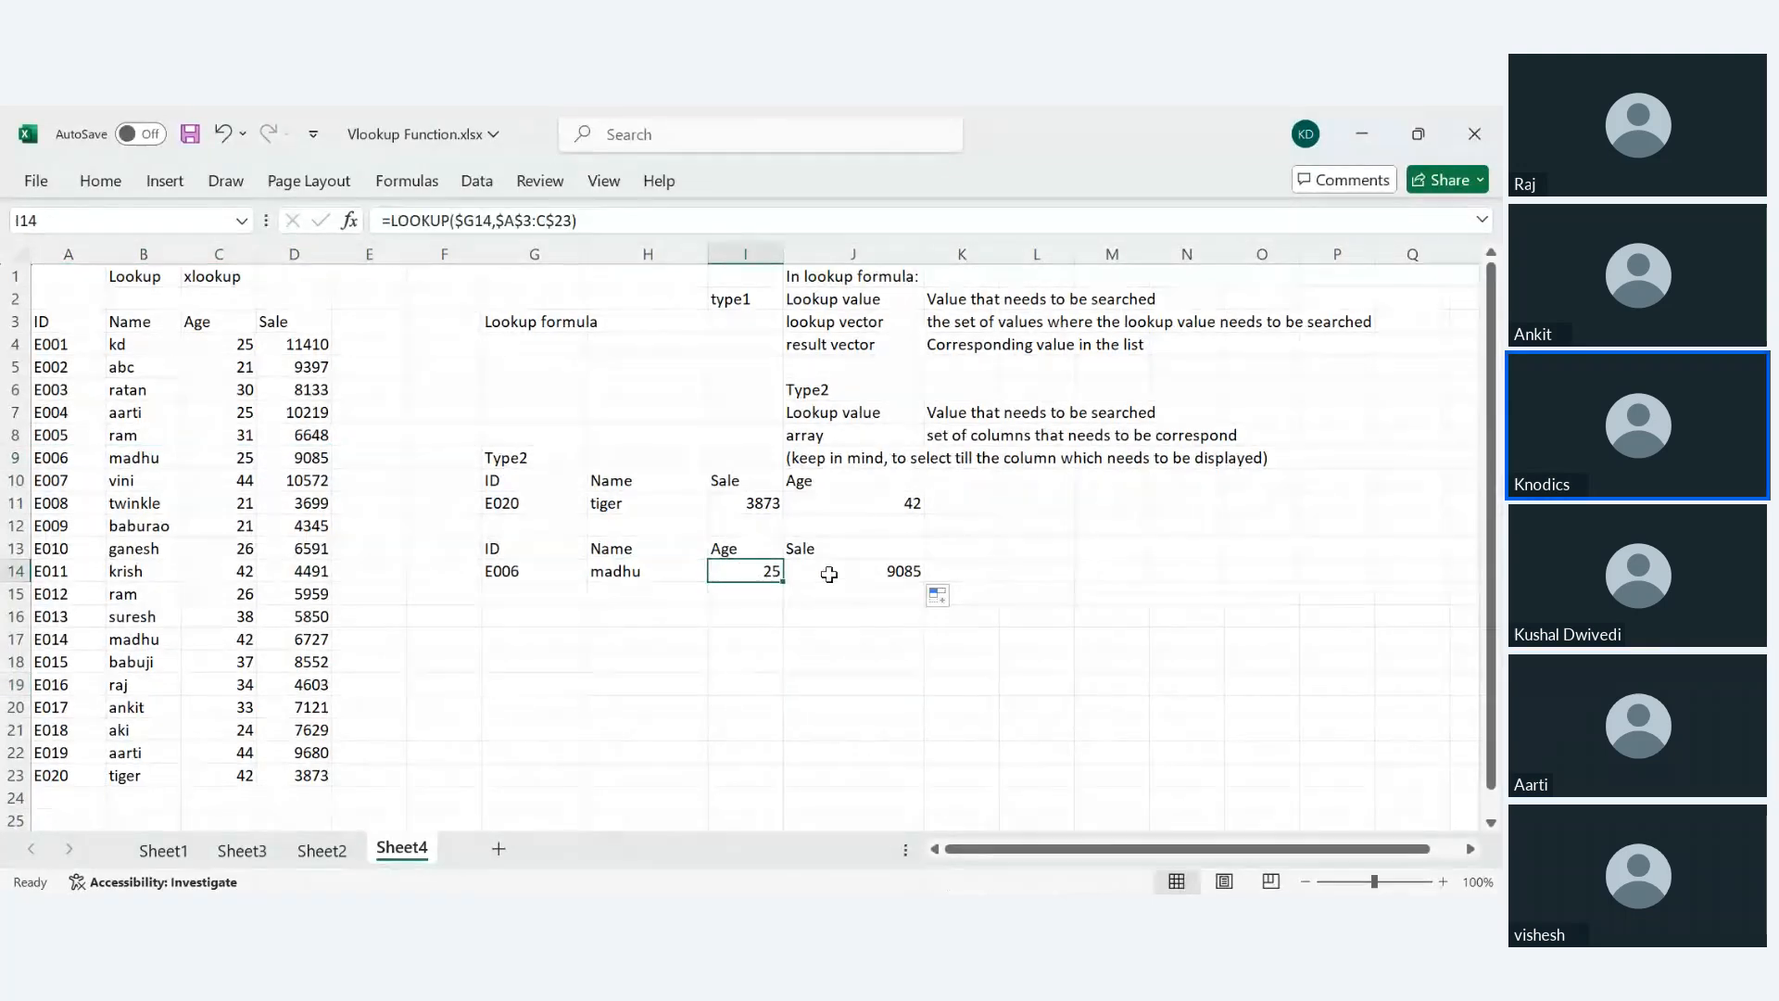
{"action": "left_click", "coordinate": [321, 850]}
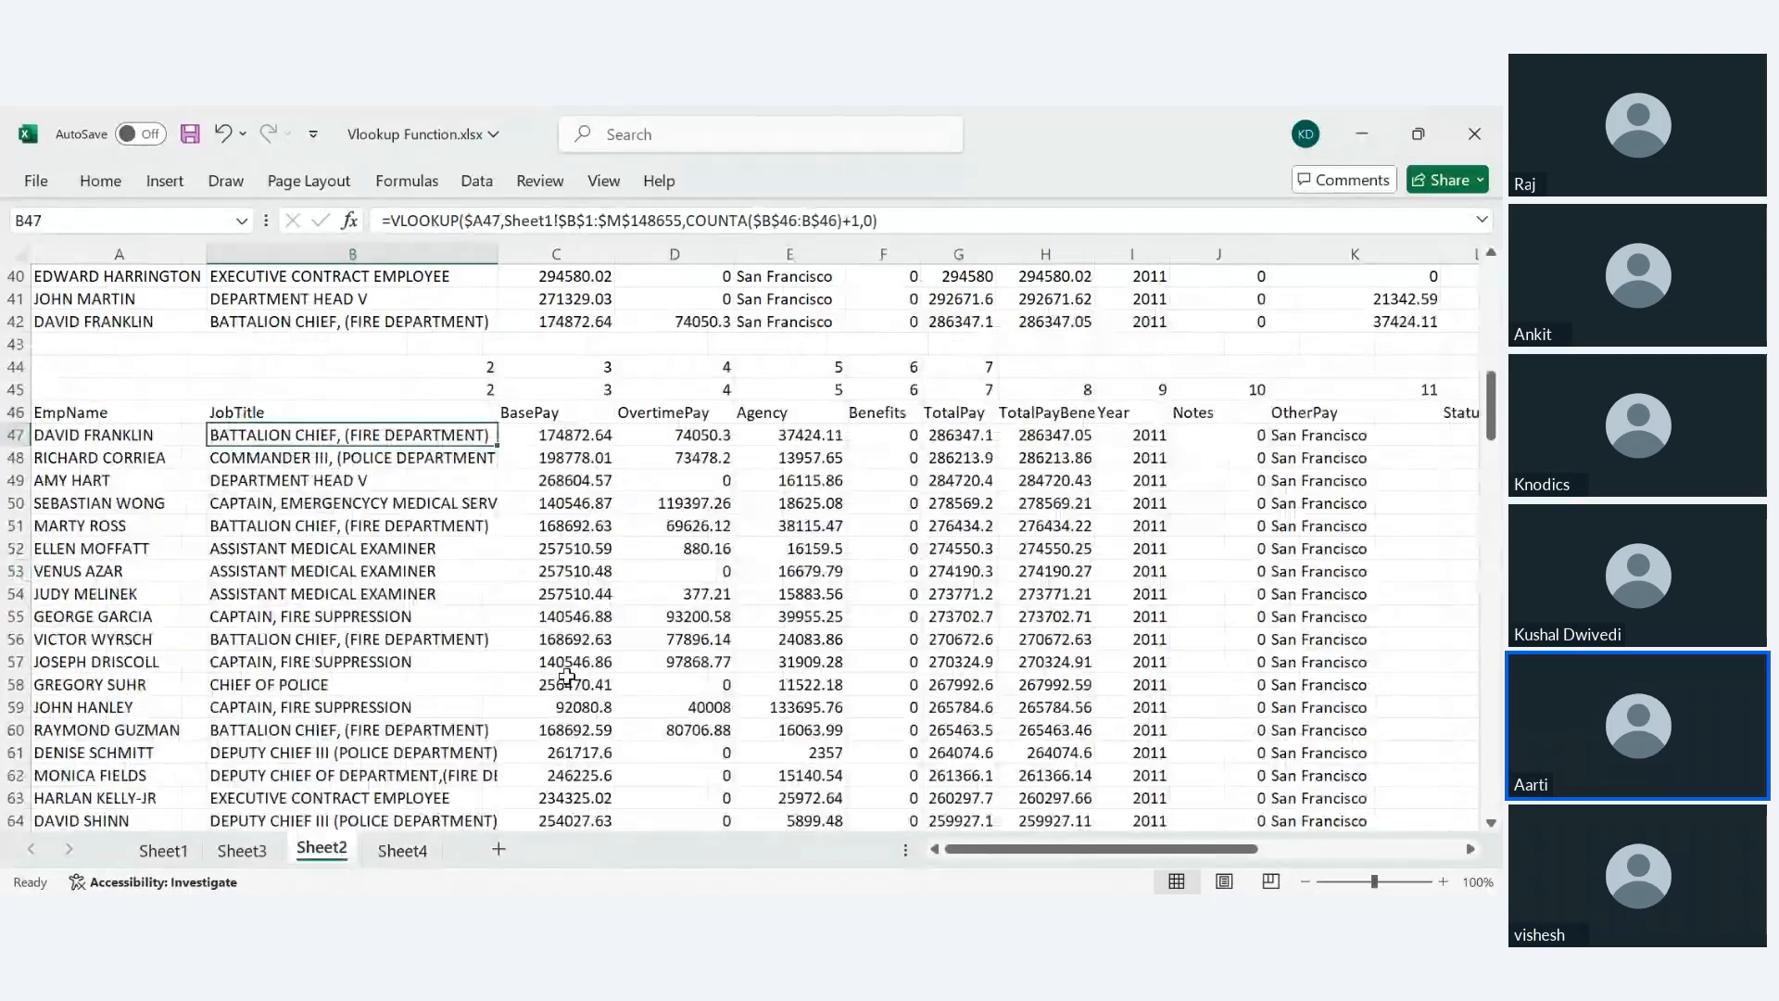
{"action": "left_click", "coordinate": [410, 854]}
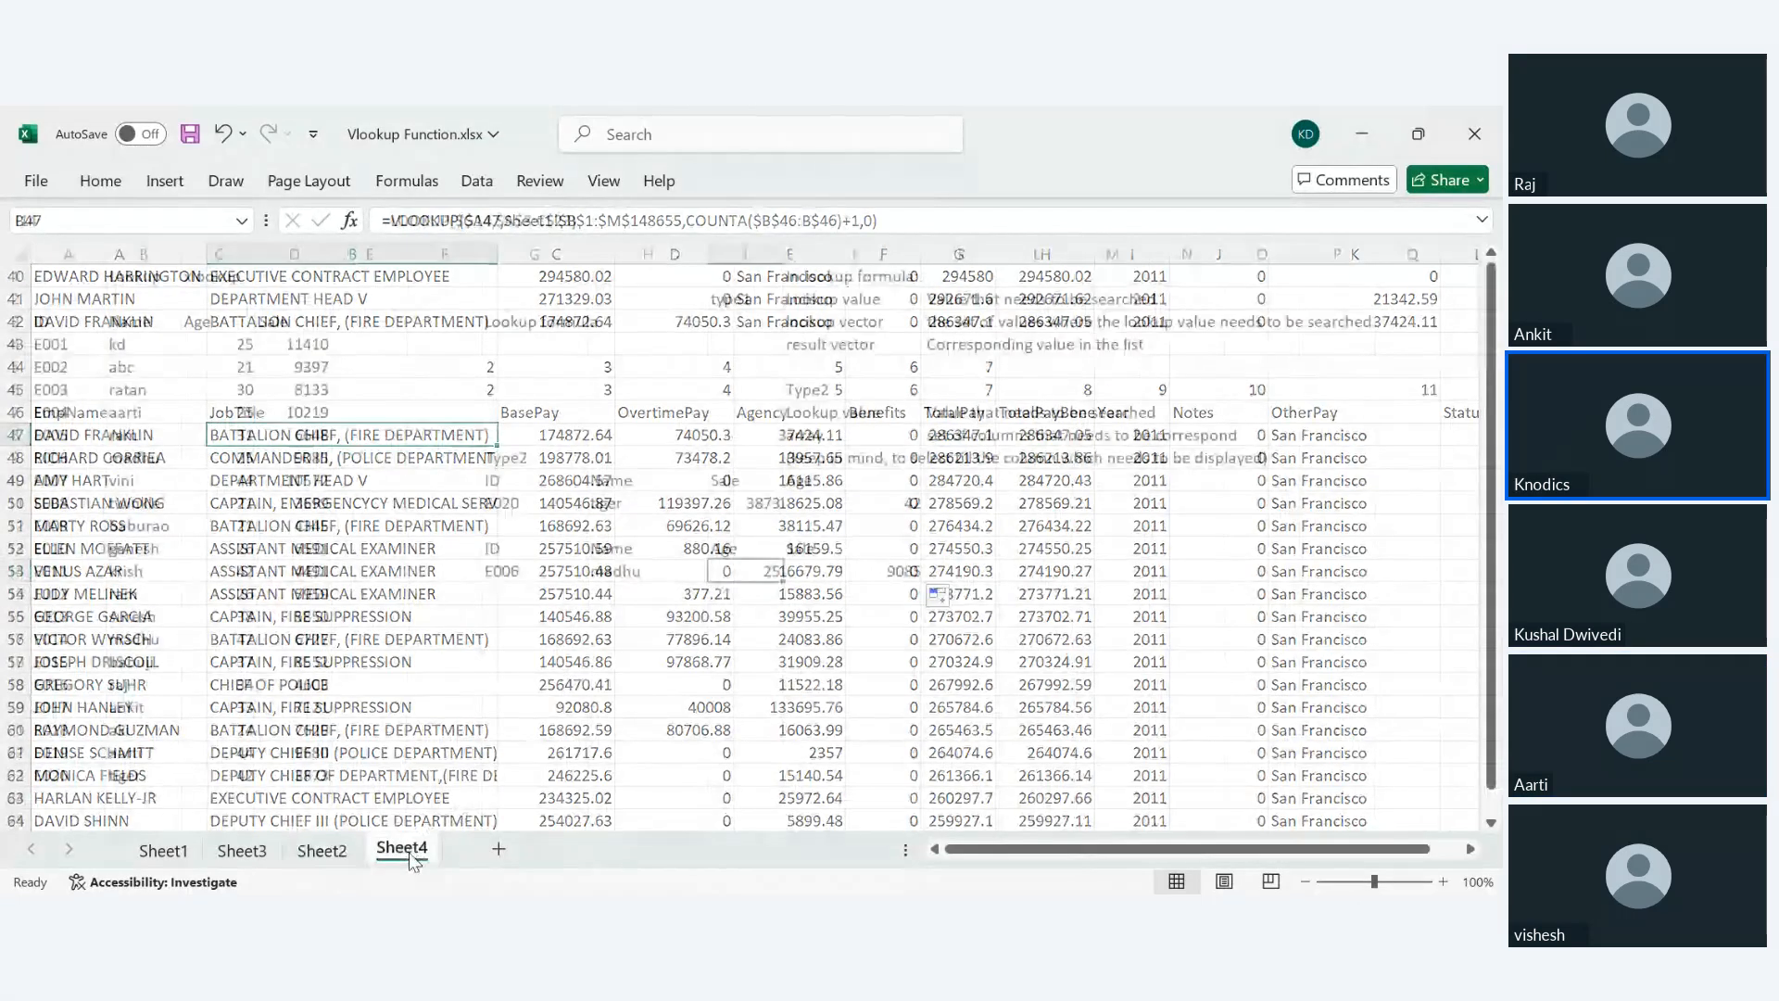
{"action": "left_click", "coordinate": [732, 704]}
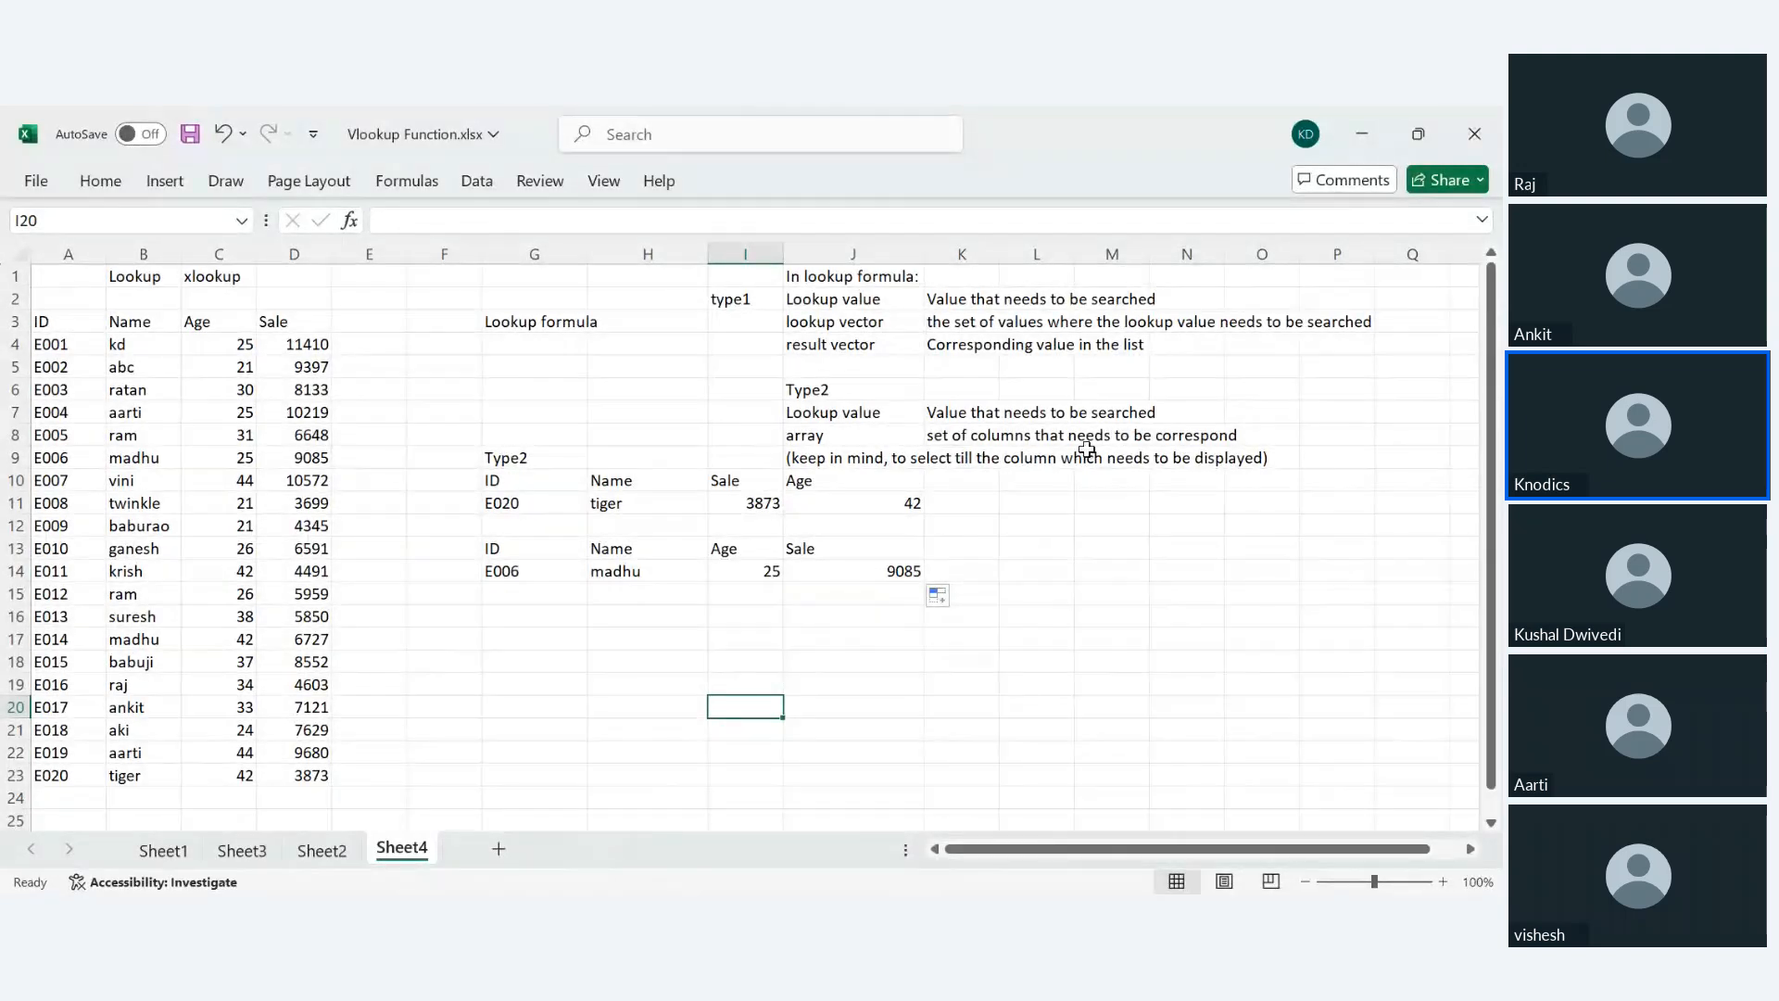
{"action": "left_click", "coordinate": [656, 572]}
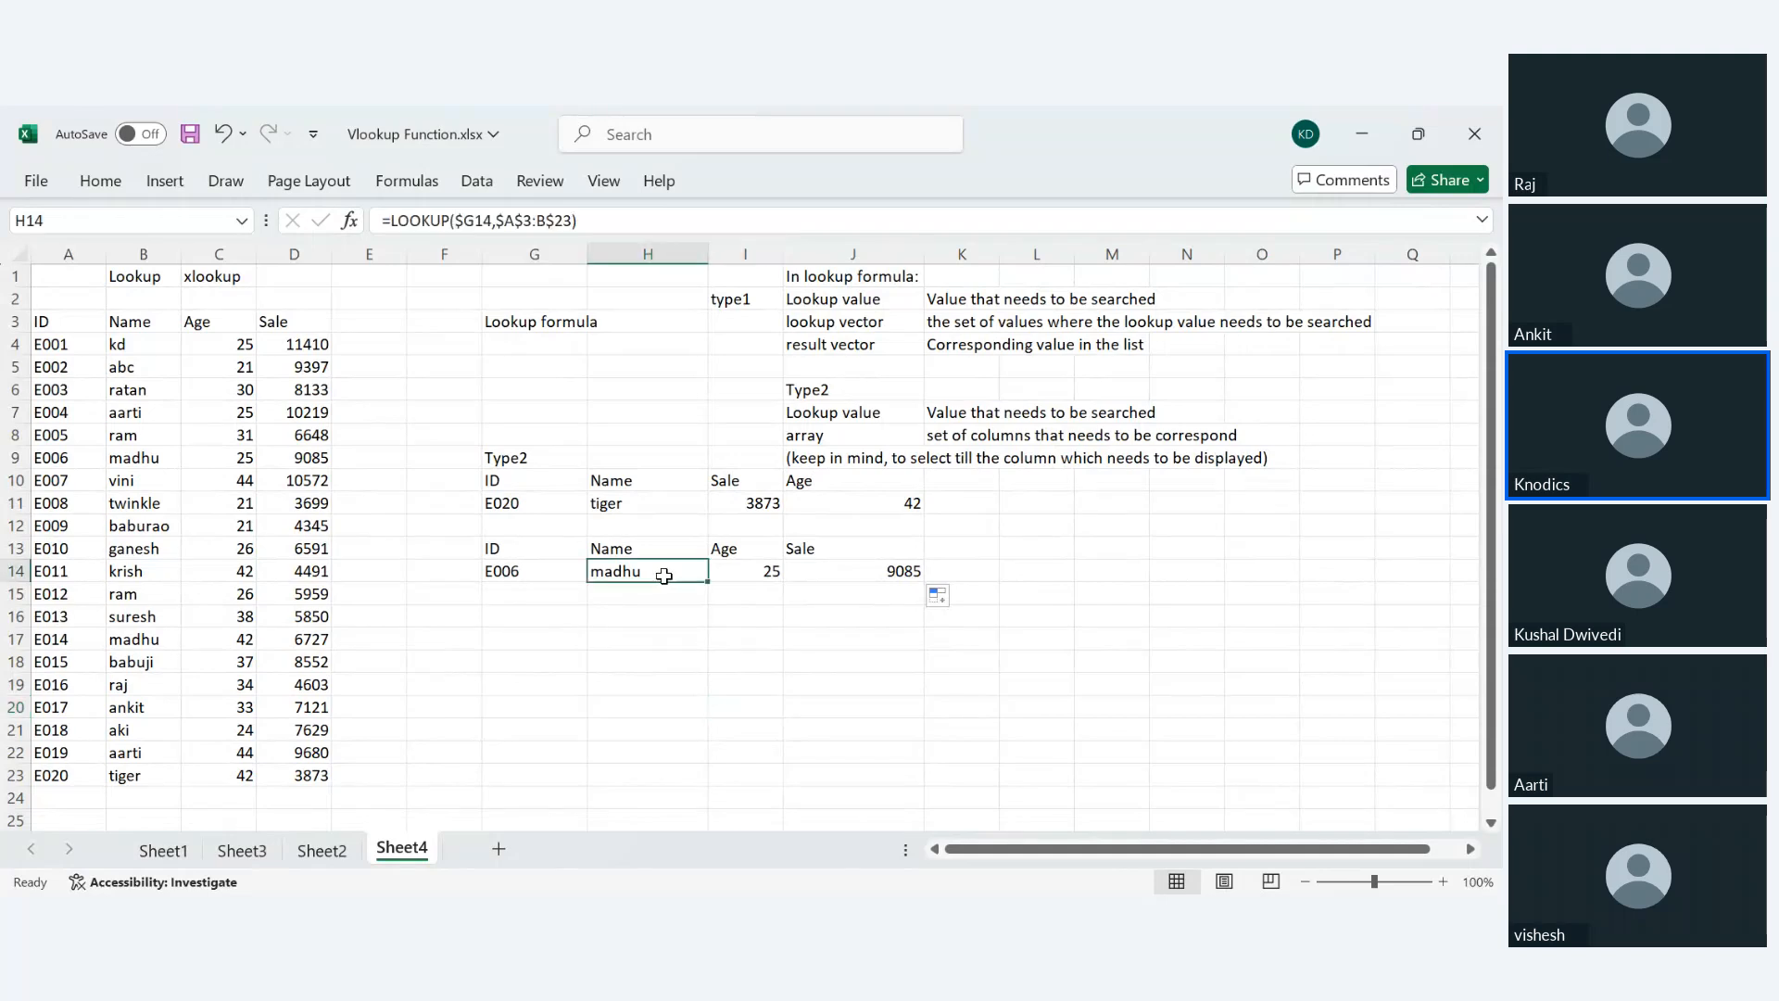
{"action": "left_click", "coordinate": [755, 574]}
{"action": "left_click", "coordinate": [862, 573]}
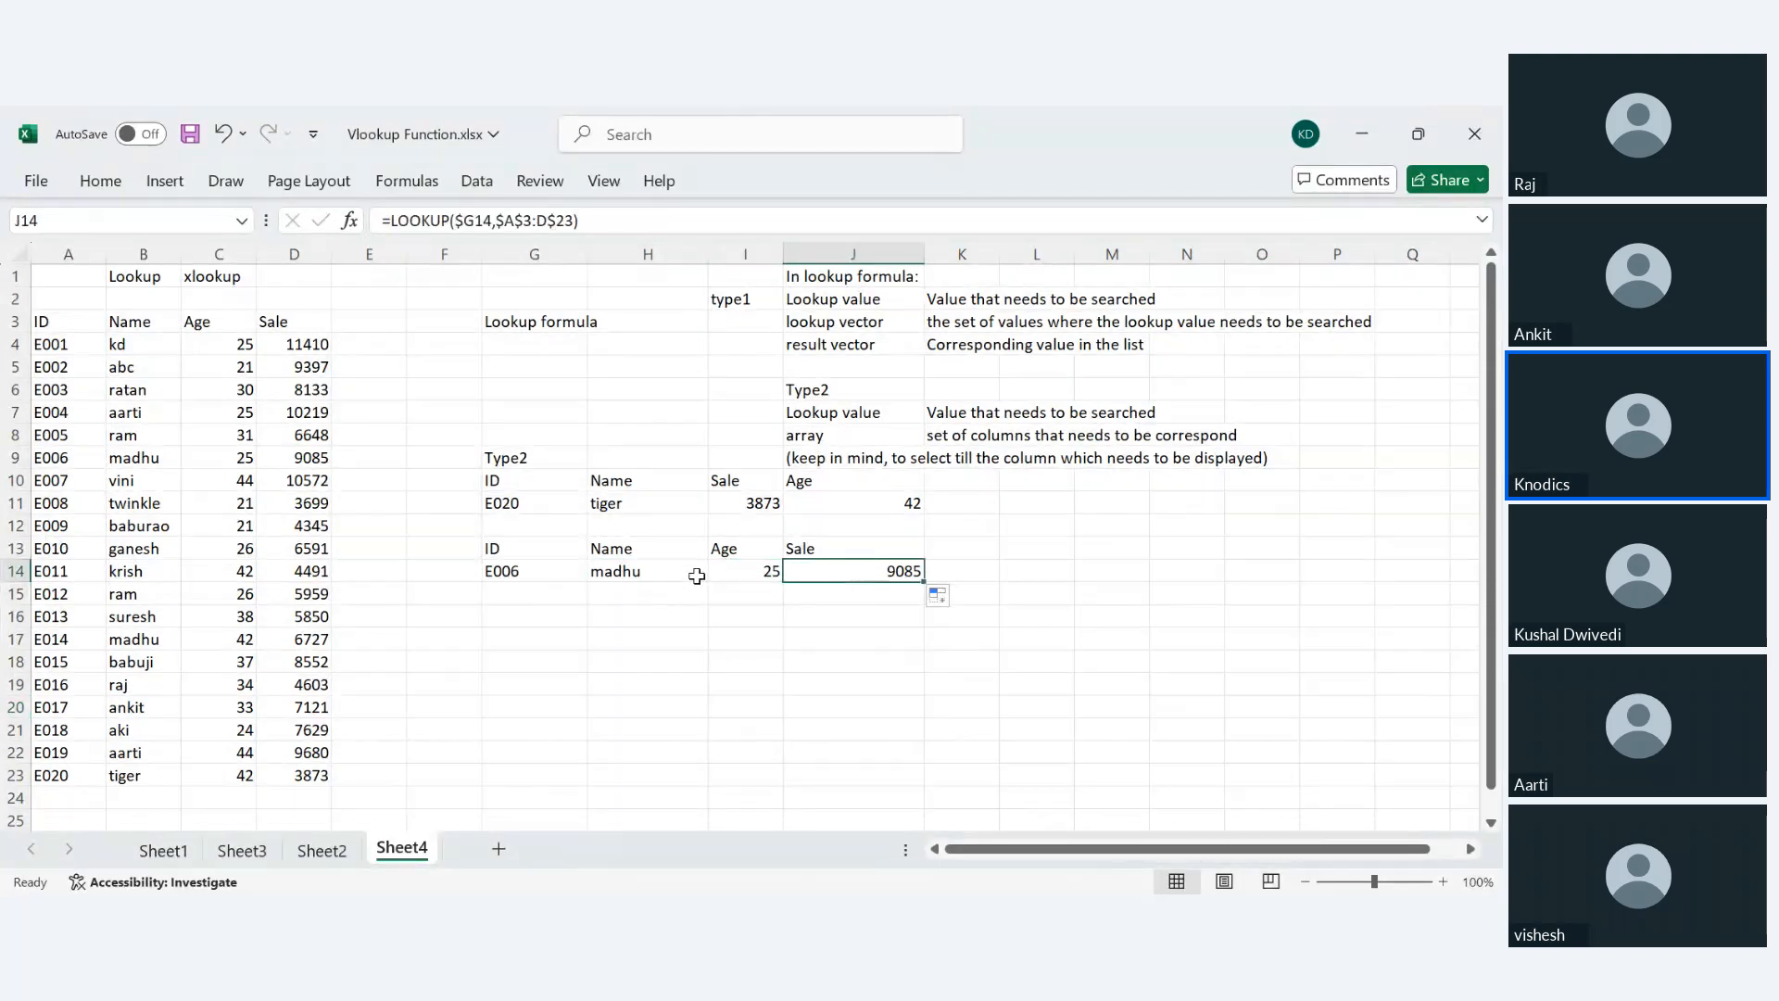
{"action": "left_click", "coordinate": [666, 571]}
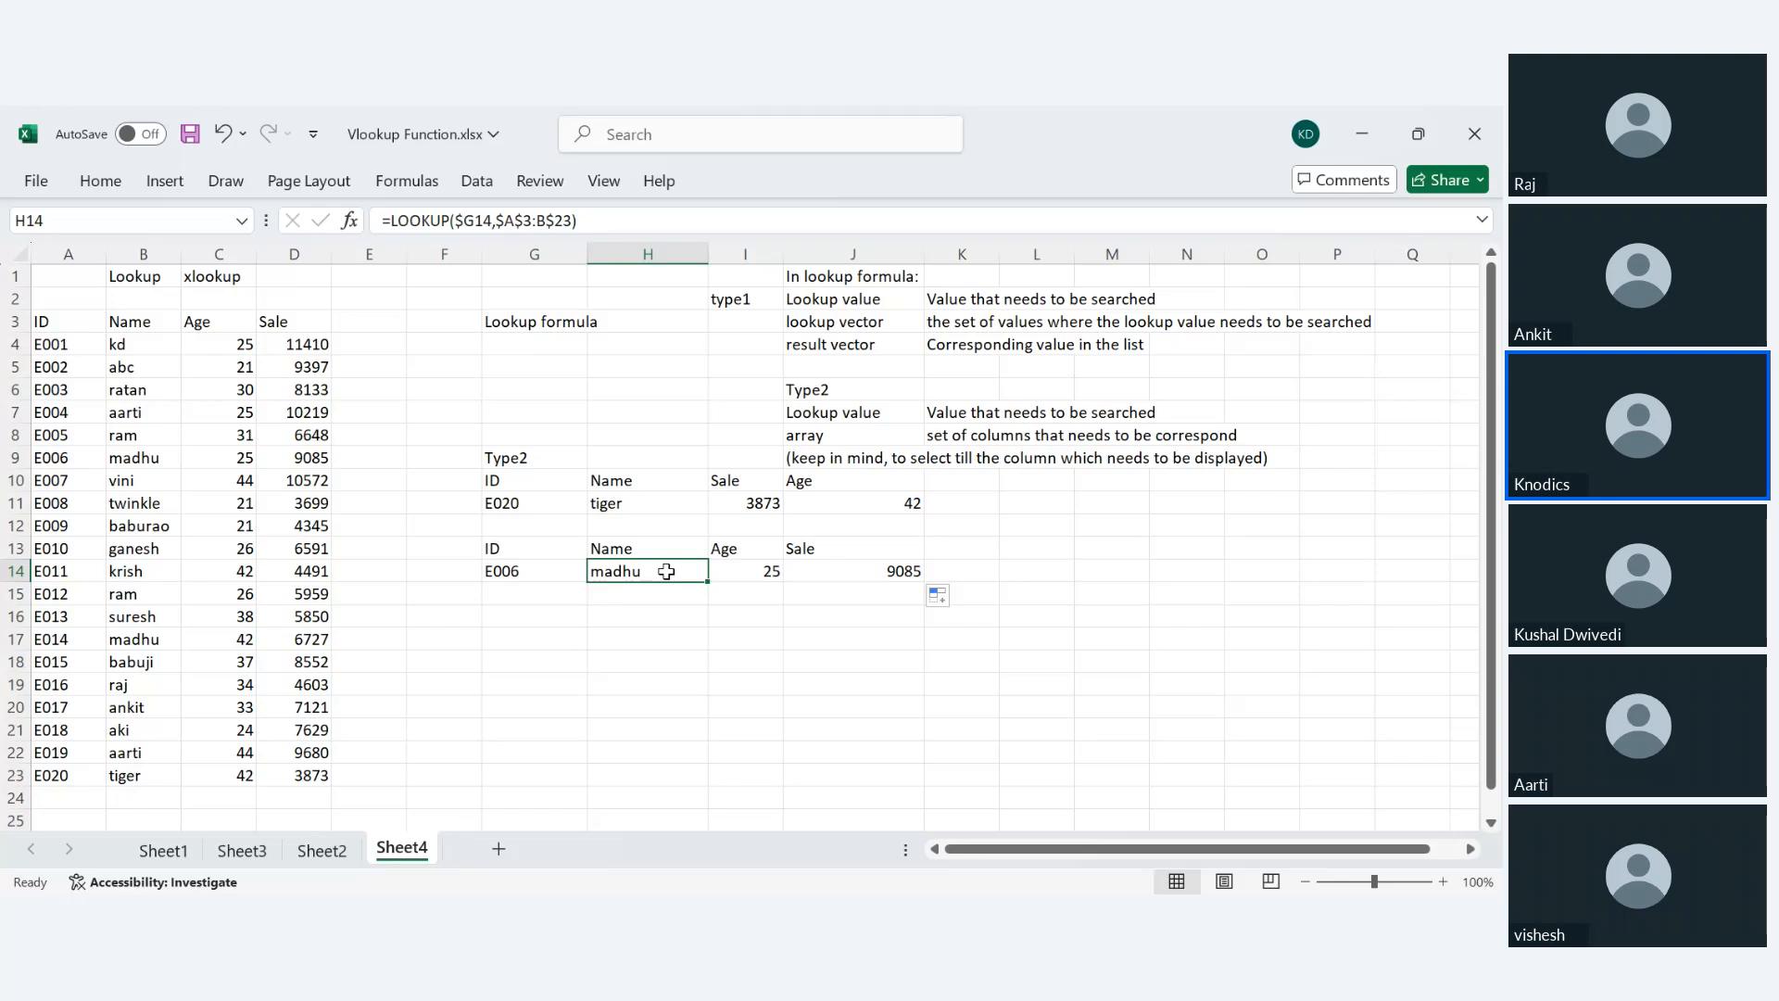
- Move the Type2 example block G9:J14 two rows down so that it starts at G11
{"action": "left_click_drag", "start_coordinate": [512, 458], "coordinate": [908, 572]}
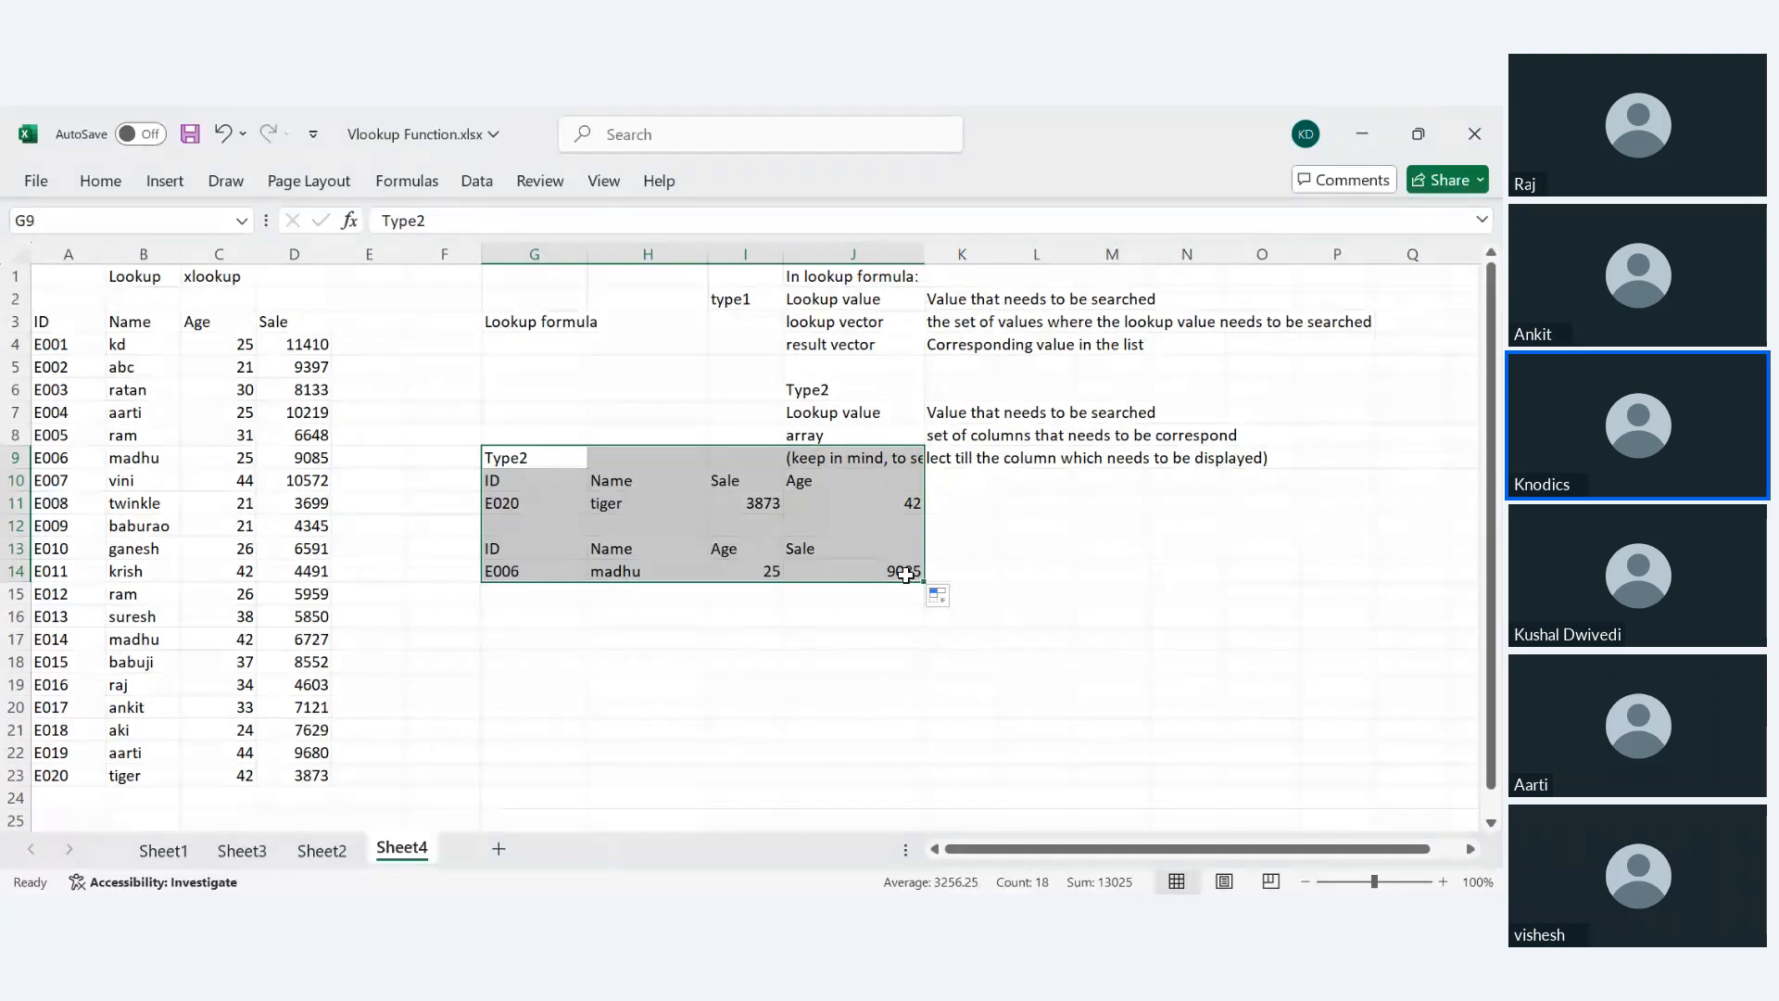
{"action": "key", "text": "ctrl+c"}
{"action": "left_click", "coordinate": [536, 501]}
{"action": "key", "text": "Return"}
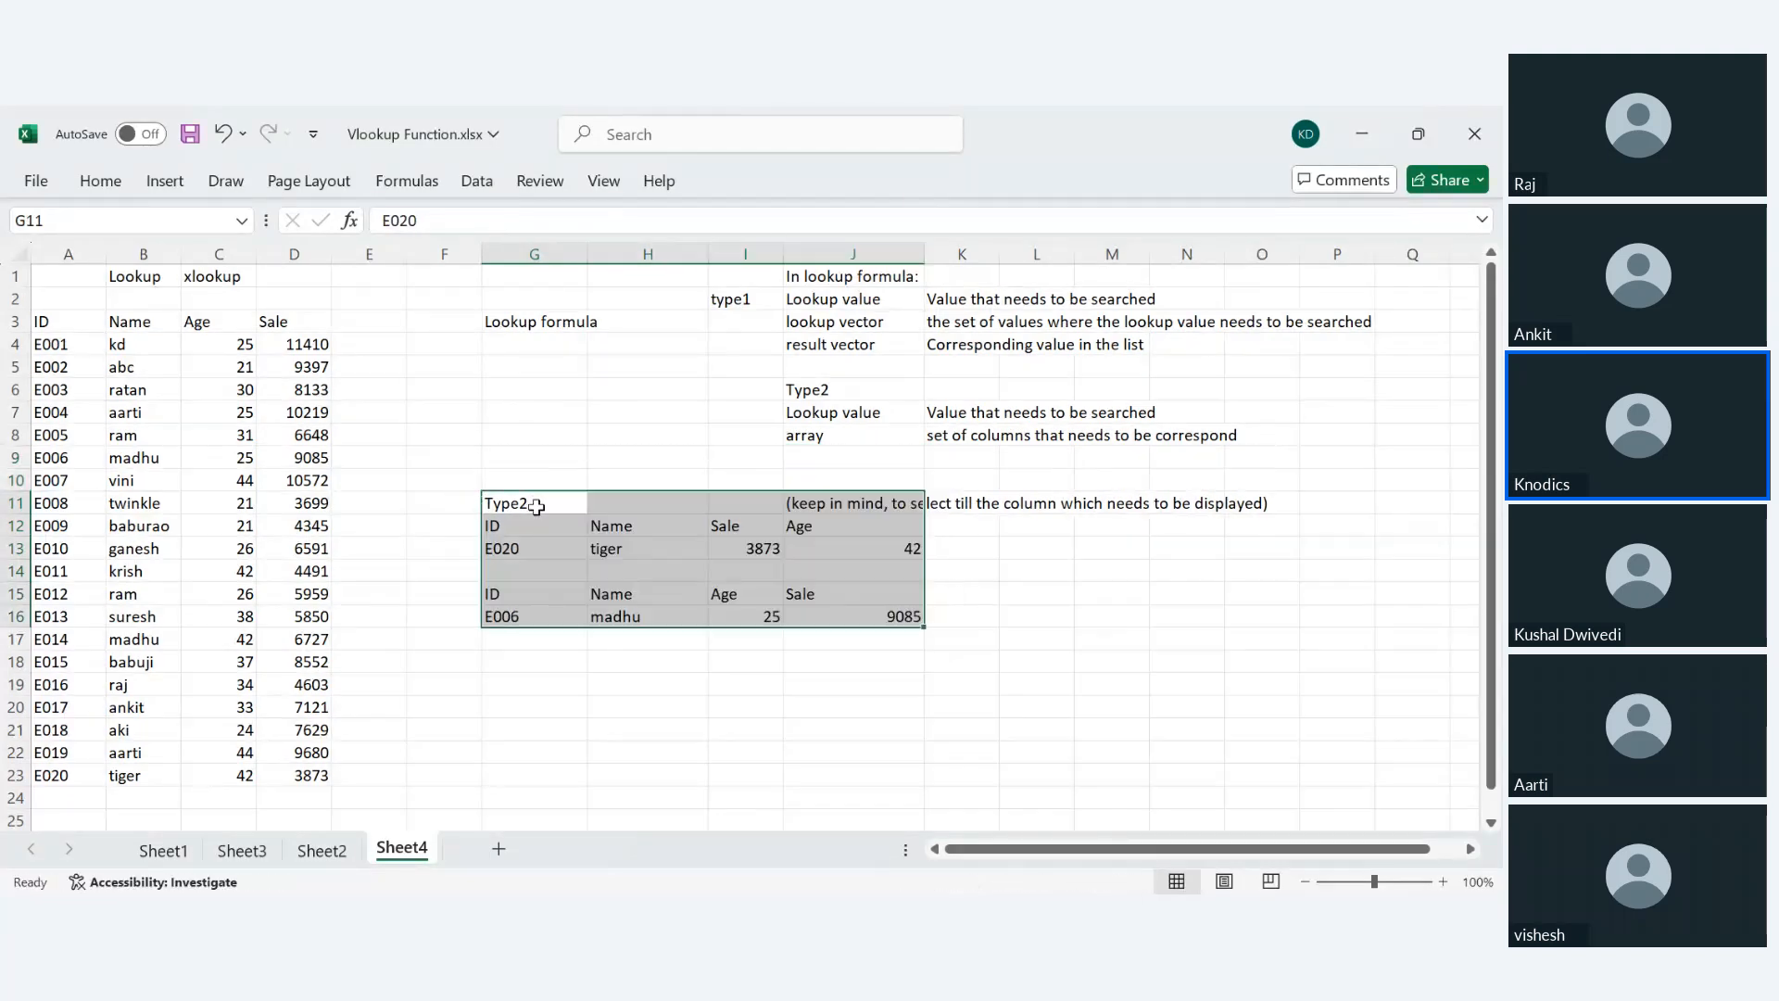
- Move the "(keep in mind, to select till the column which needs to be displayed)" note from J11 back to J9
{"action": "left_click", "coordinate": [906, 505]}
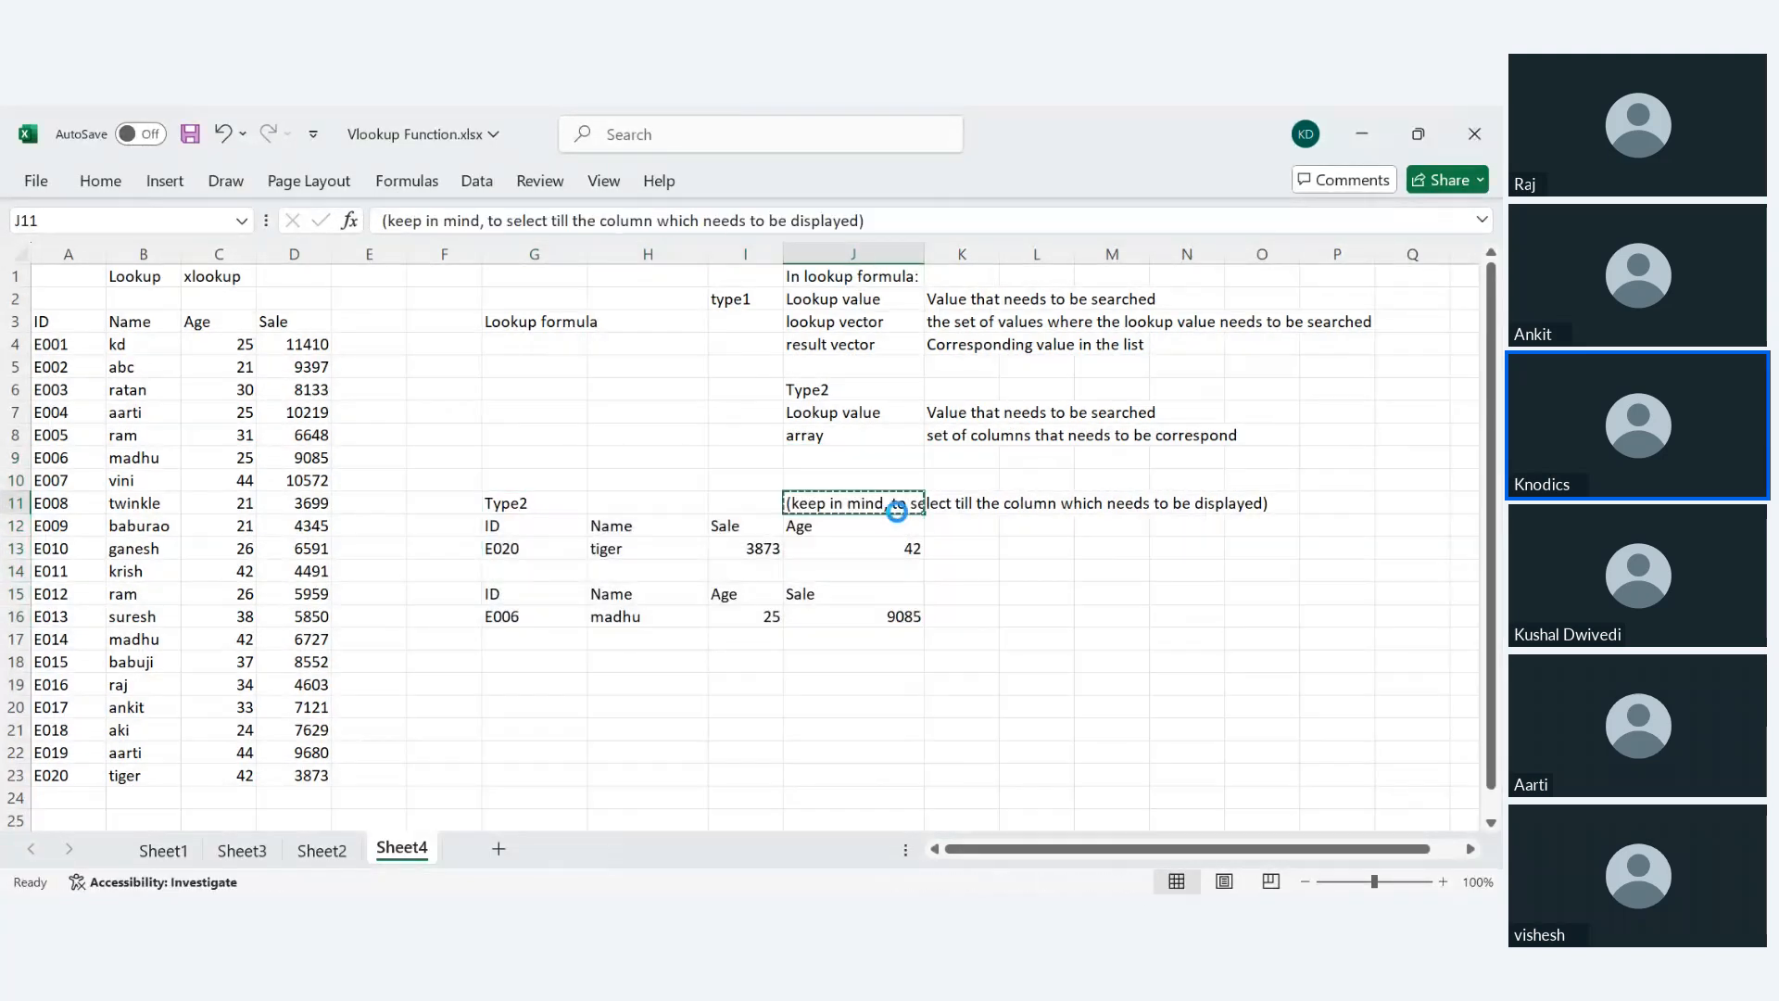
{"action": "key", "text": "ctrl+c"}
{"action": "left_click", "coordinate": [863, 458]}
{"action": "key", "text": "Return"}
{"action": "left_click", "coordinate": [1045, 572]}
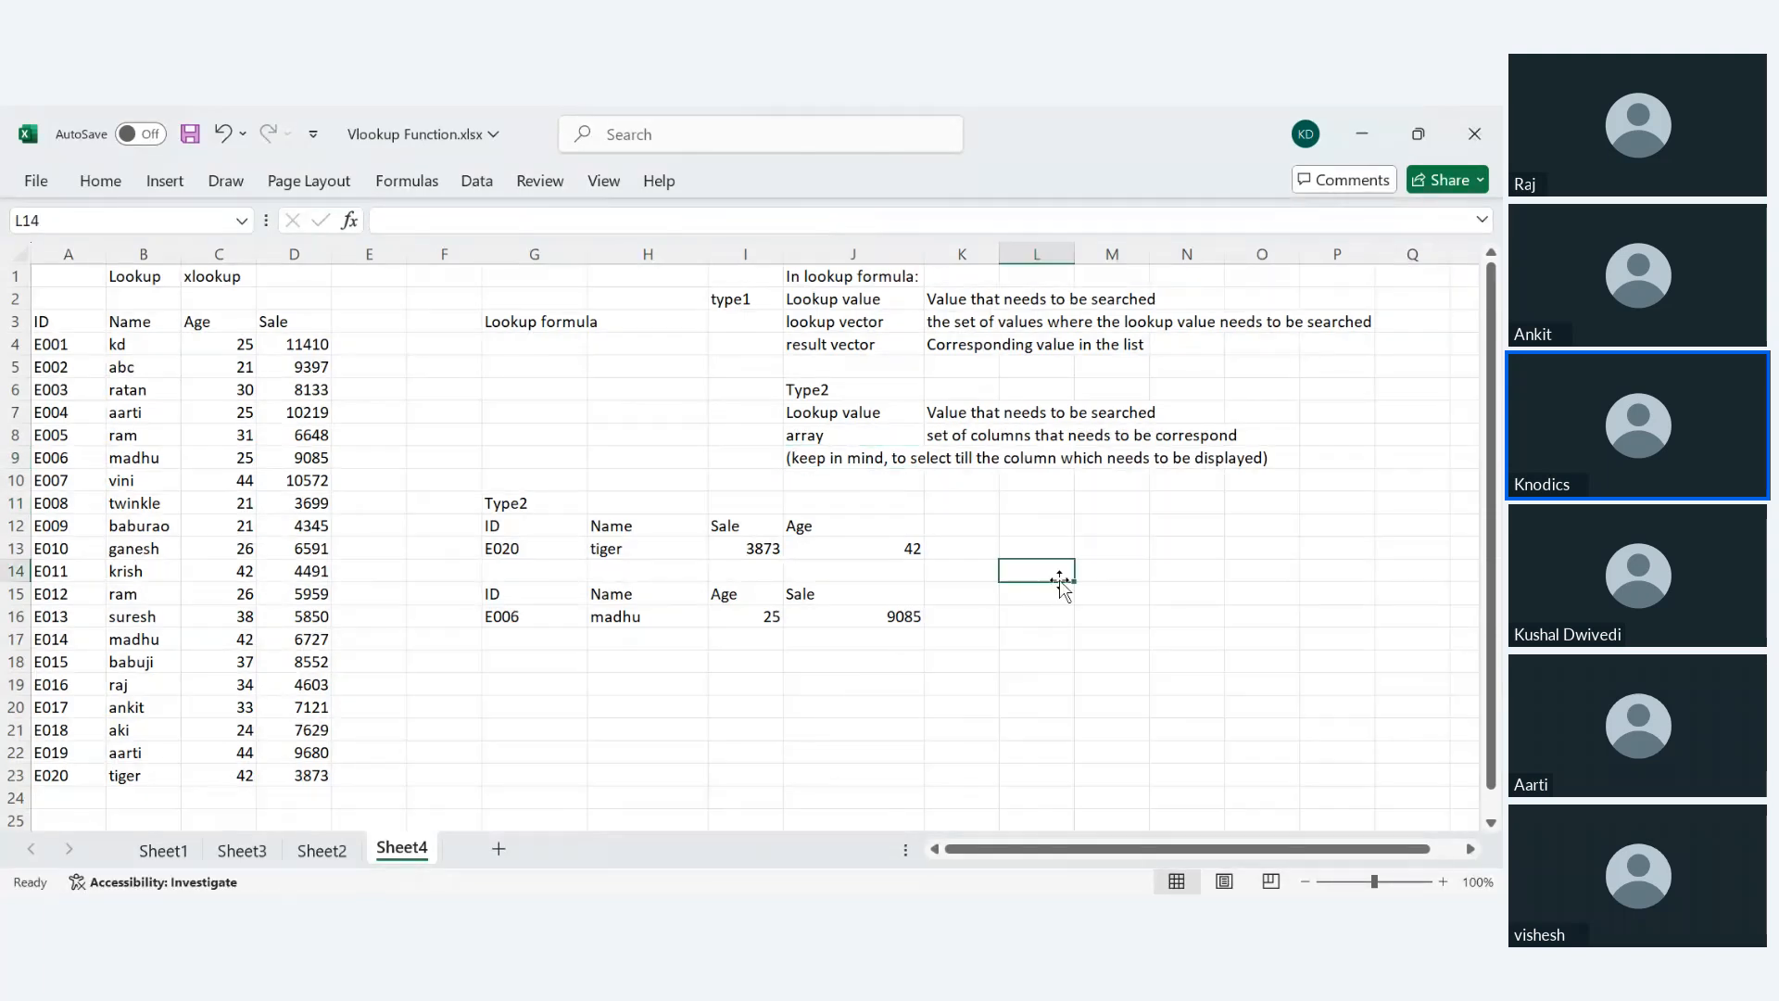
{"action": "left_click", "coordinate": [1114, 665]}
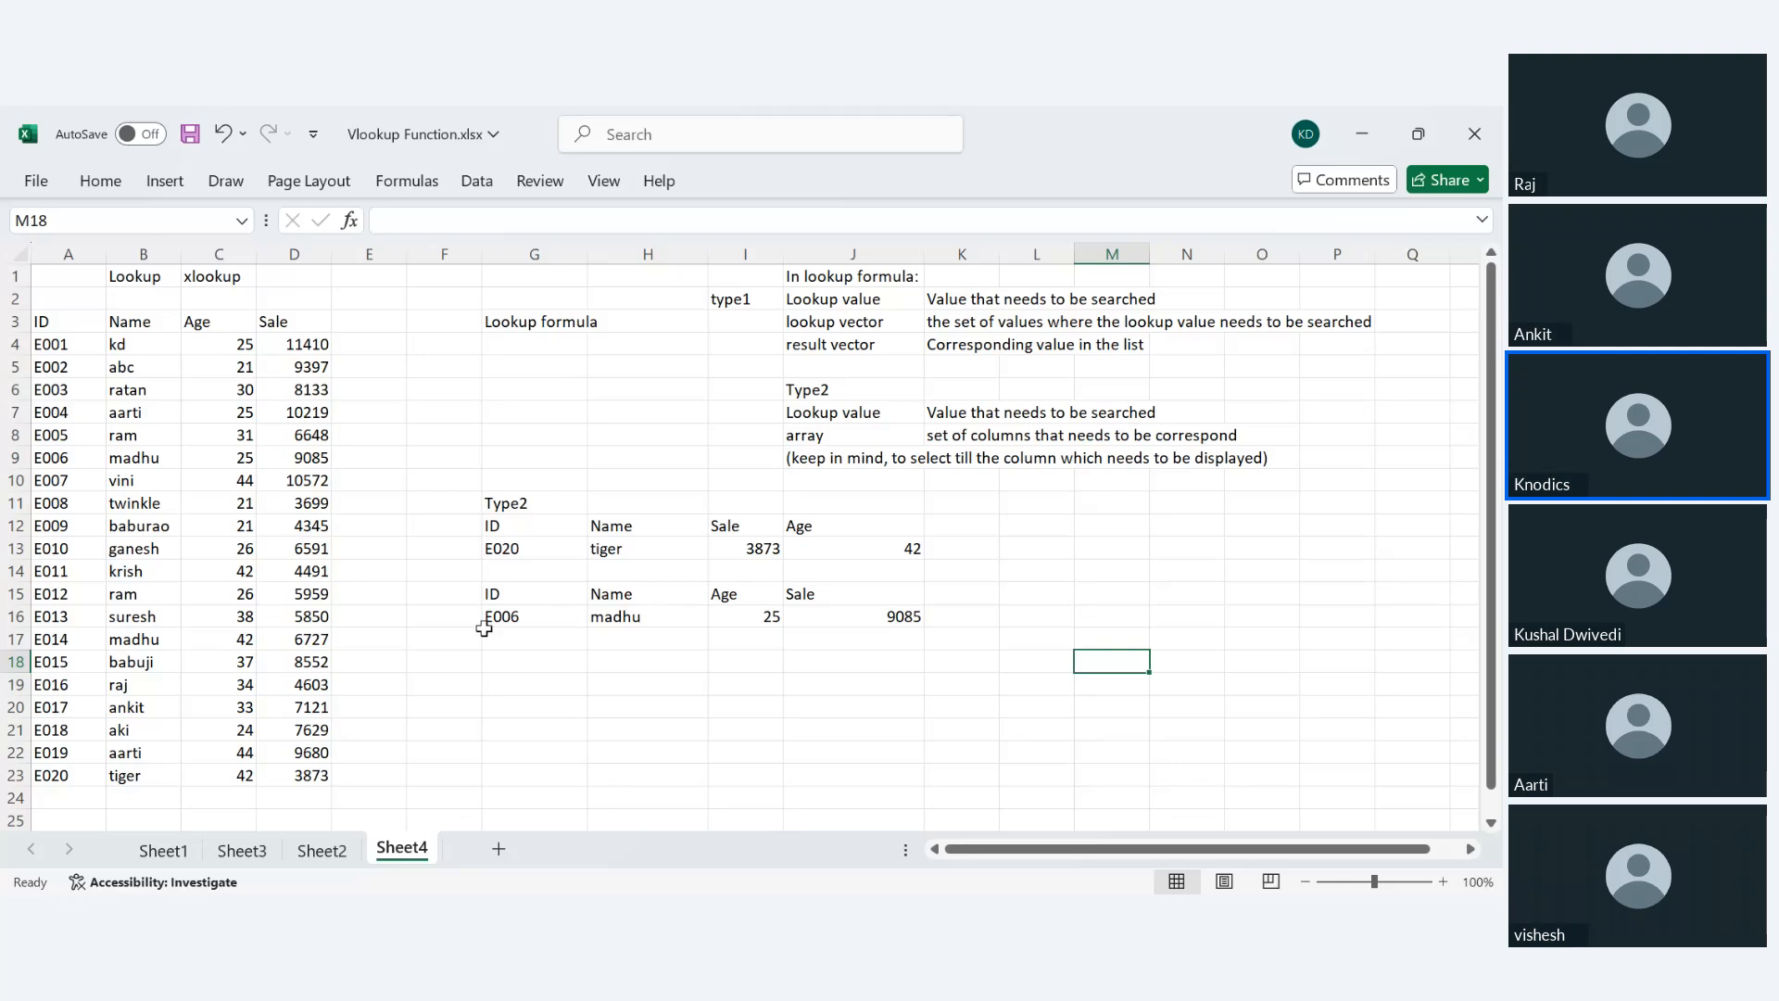
{"action": "left_click", "coordinate": [528, 619]}
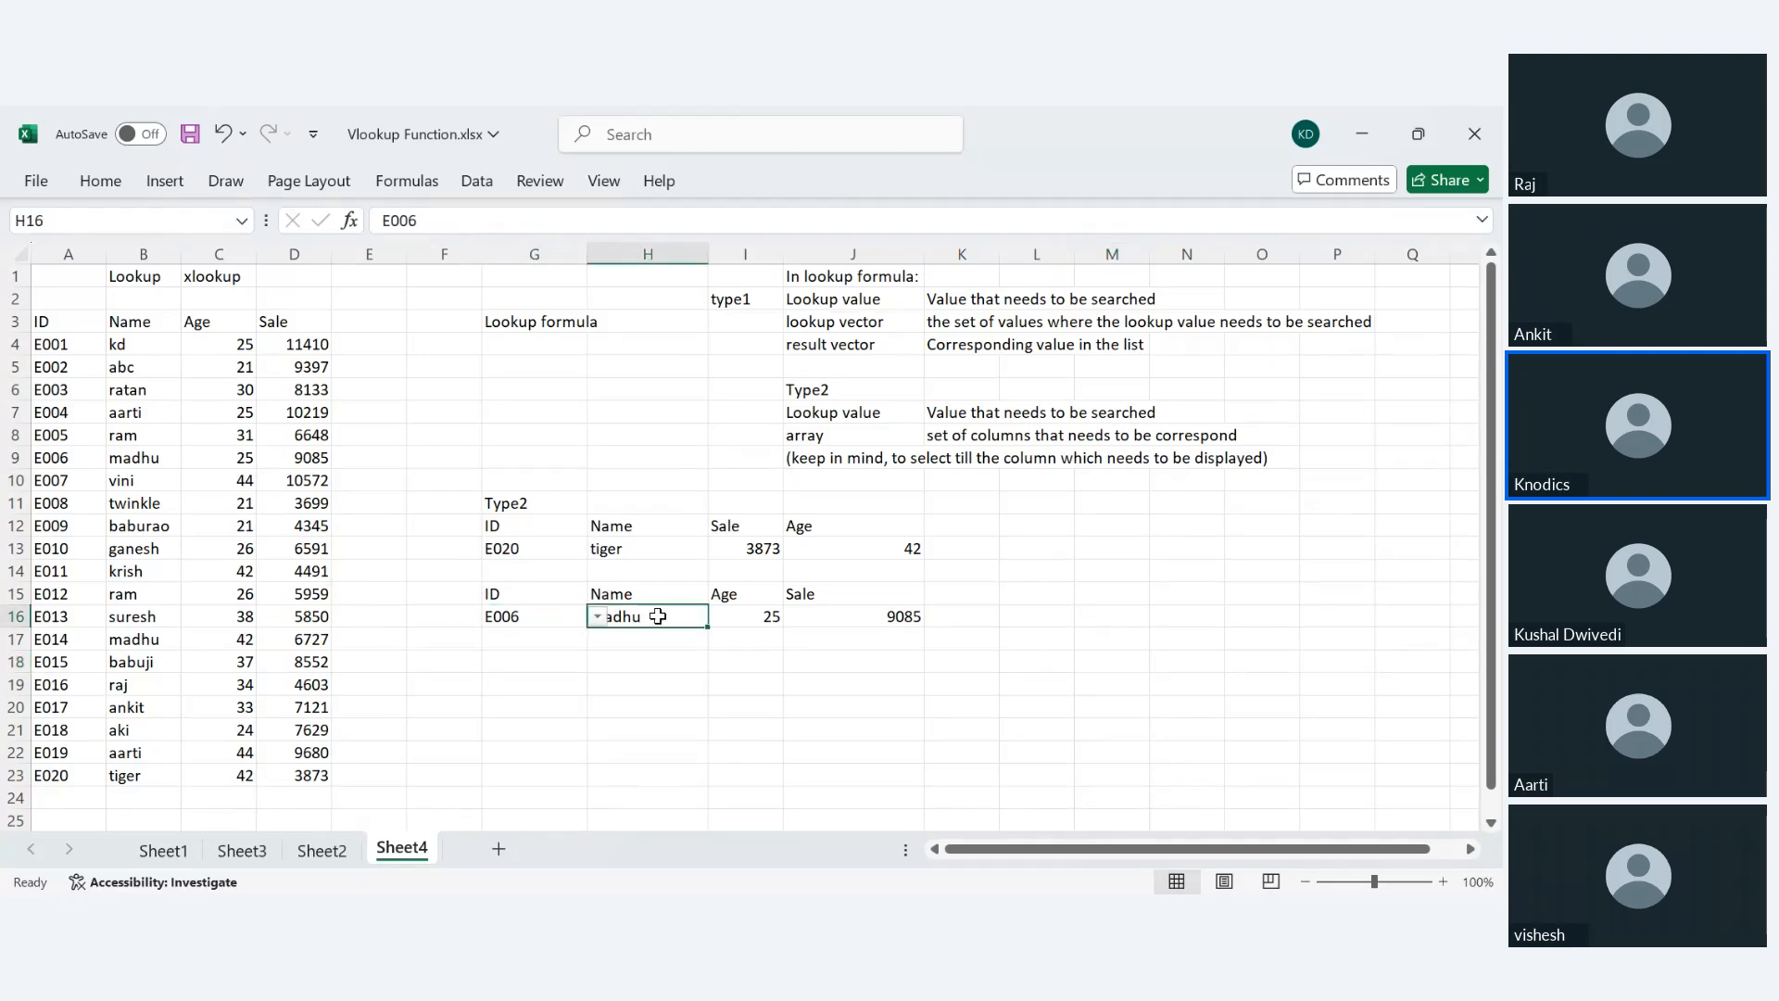
- Examine the array-form LOOKUP formulas in the moved Name, Age and Sale cells of row 16
{"action": "left_click", "coordinate": [663, 616]}
{"action": "left_click", "coordinate": [755, 616]}
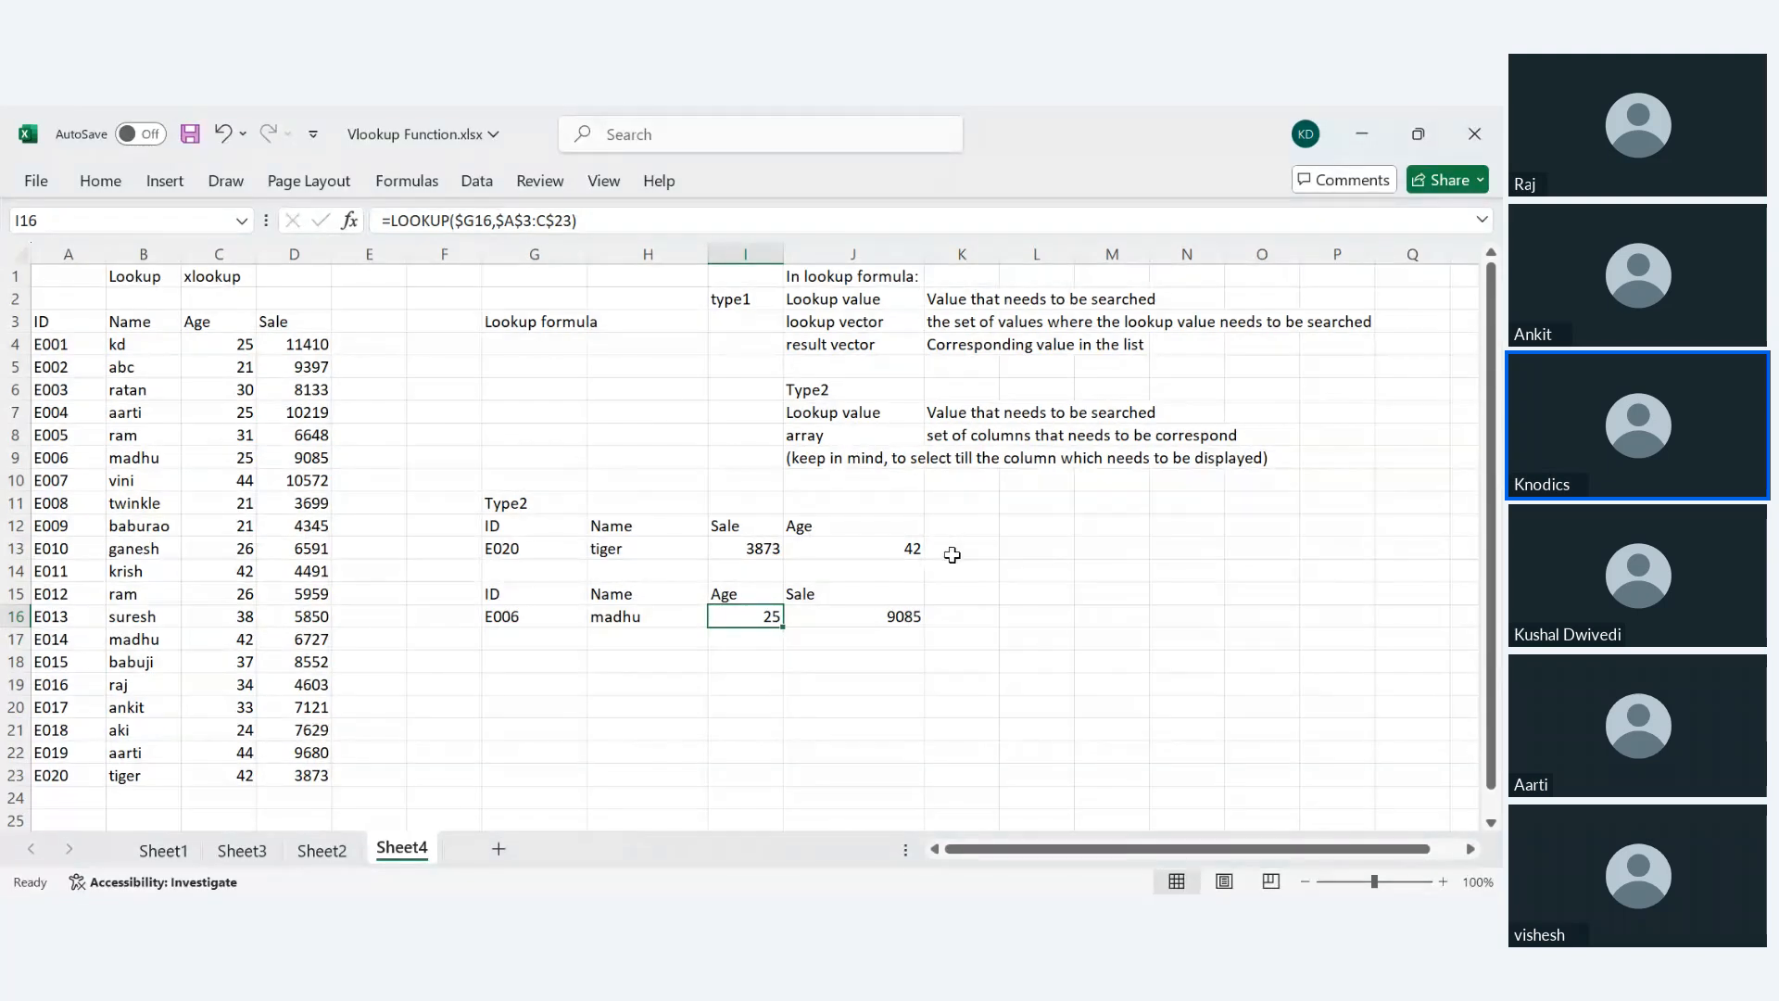
{"action": "left_click", "coordinate": [895, 619]}
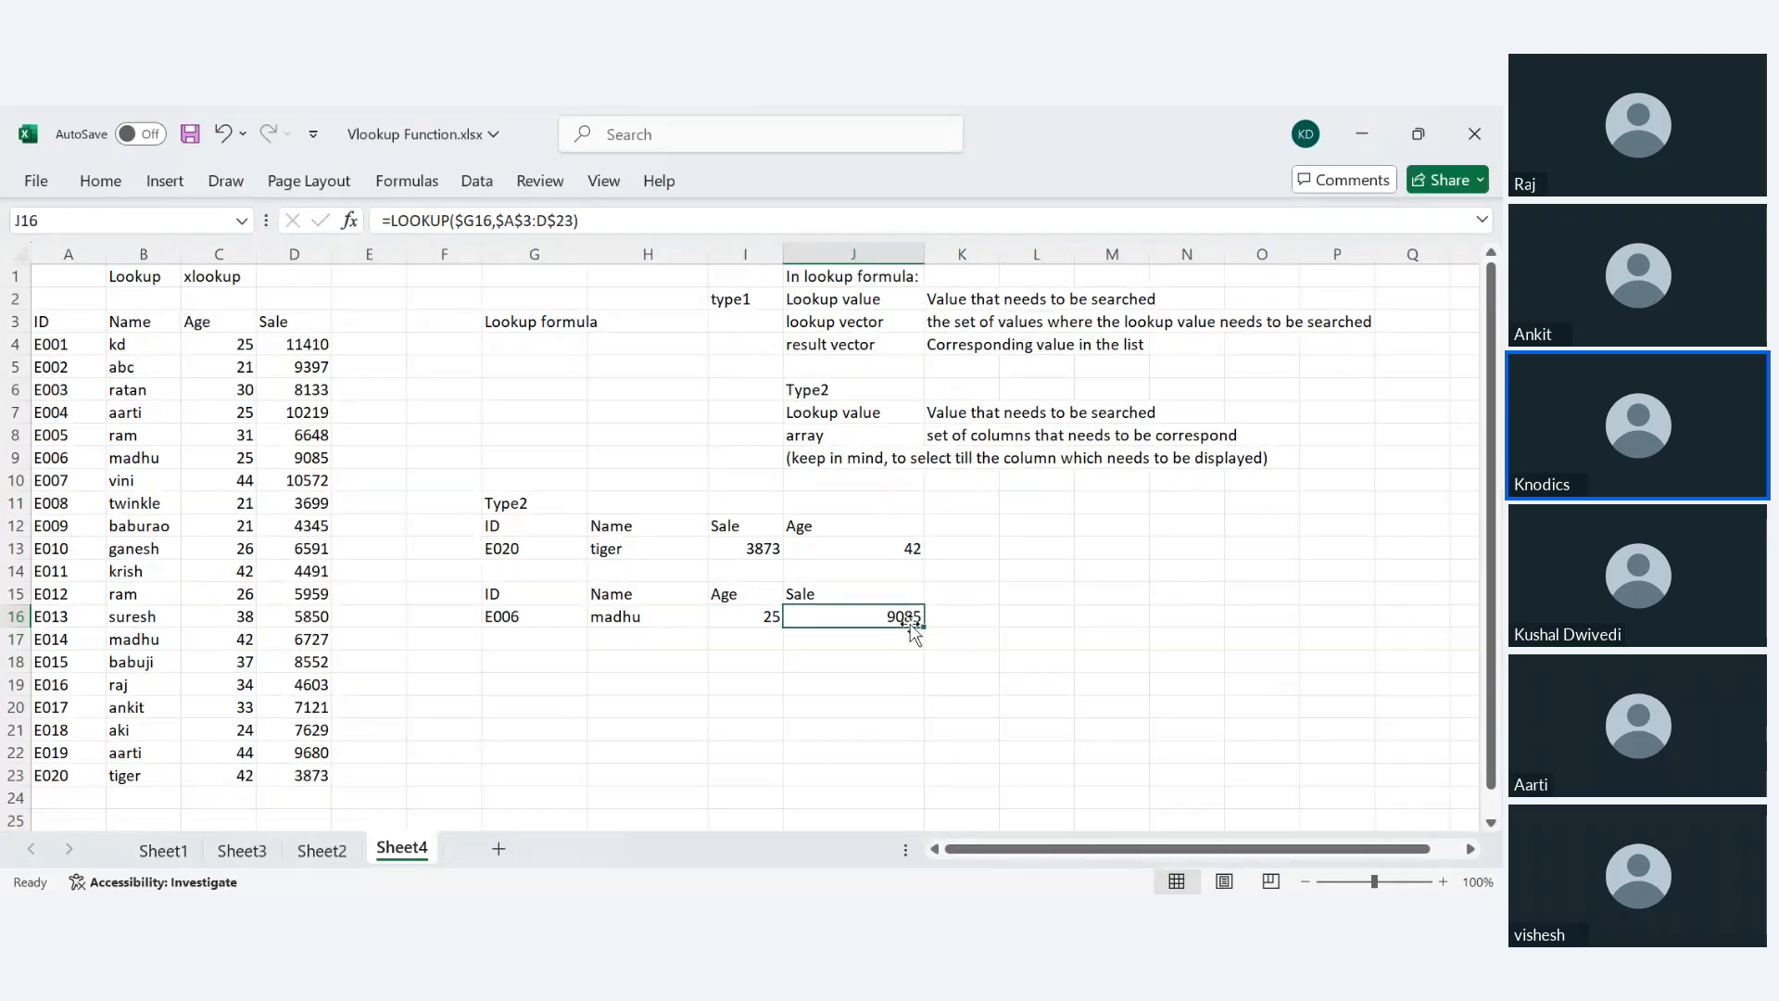
{"action": "left_click", "coordinate": [563, 621]}
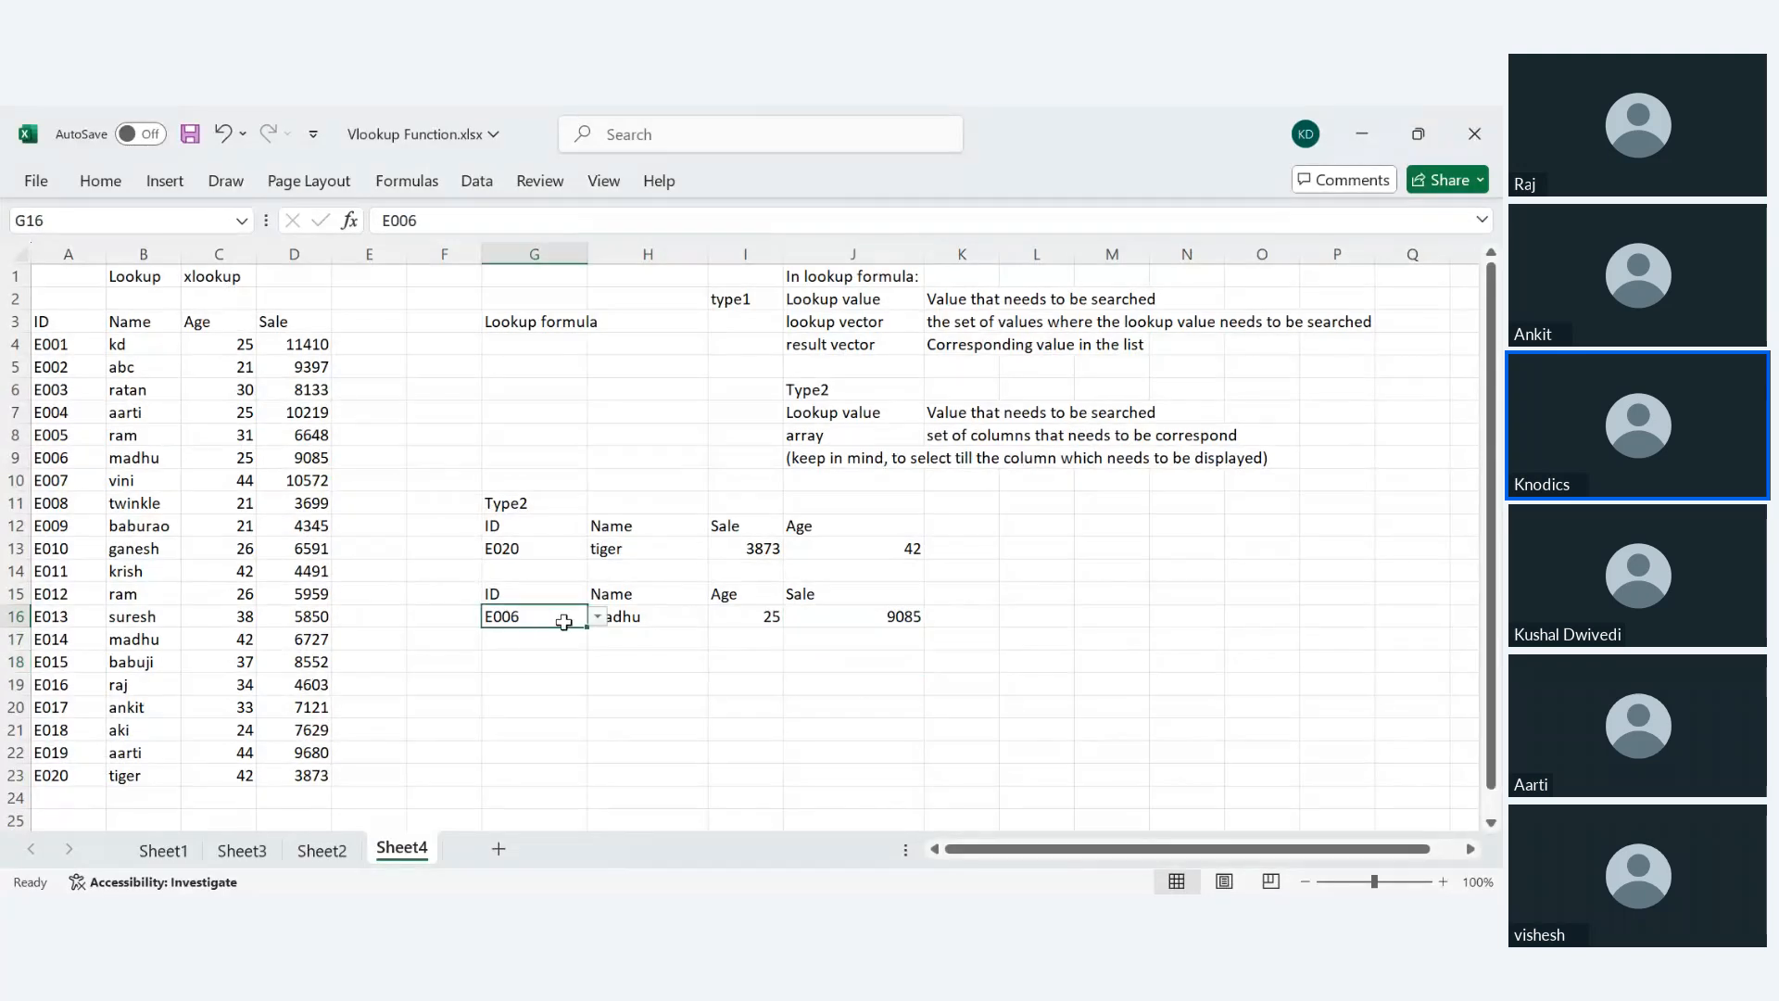
{"action": "left_click_drag", "start_coordinate": [587, 627], "coordinate": [579, 783]}
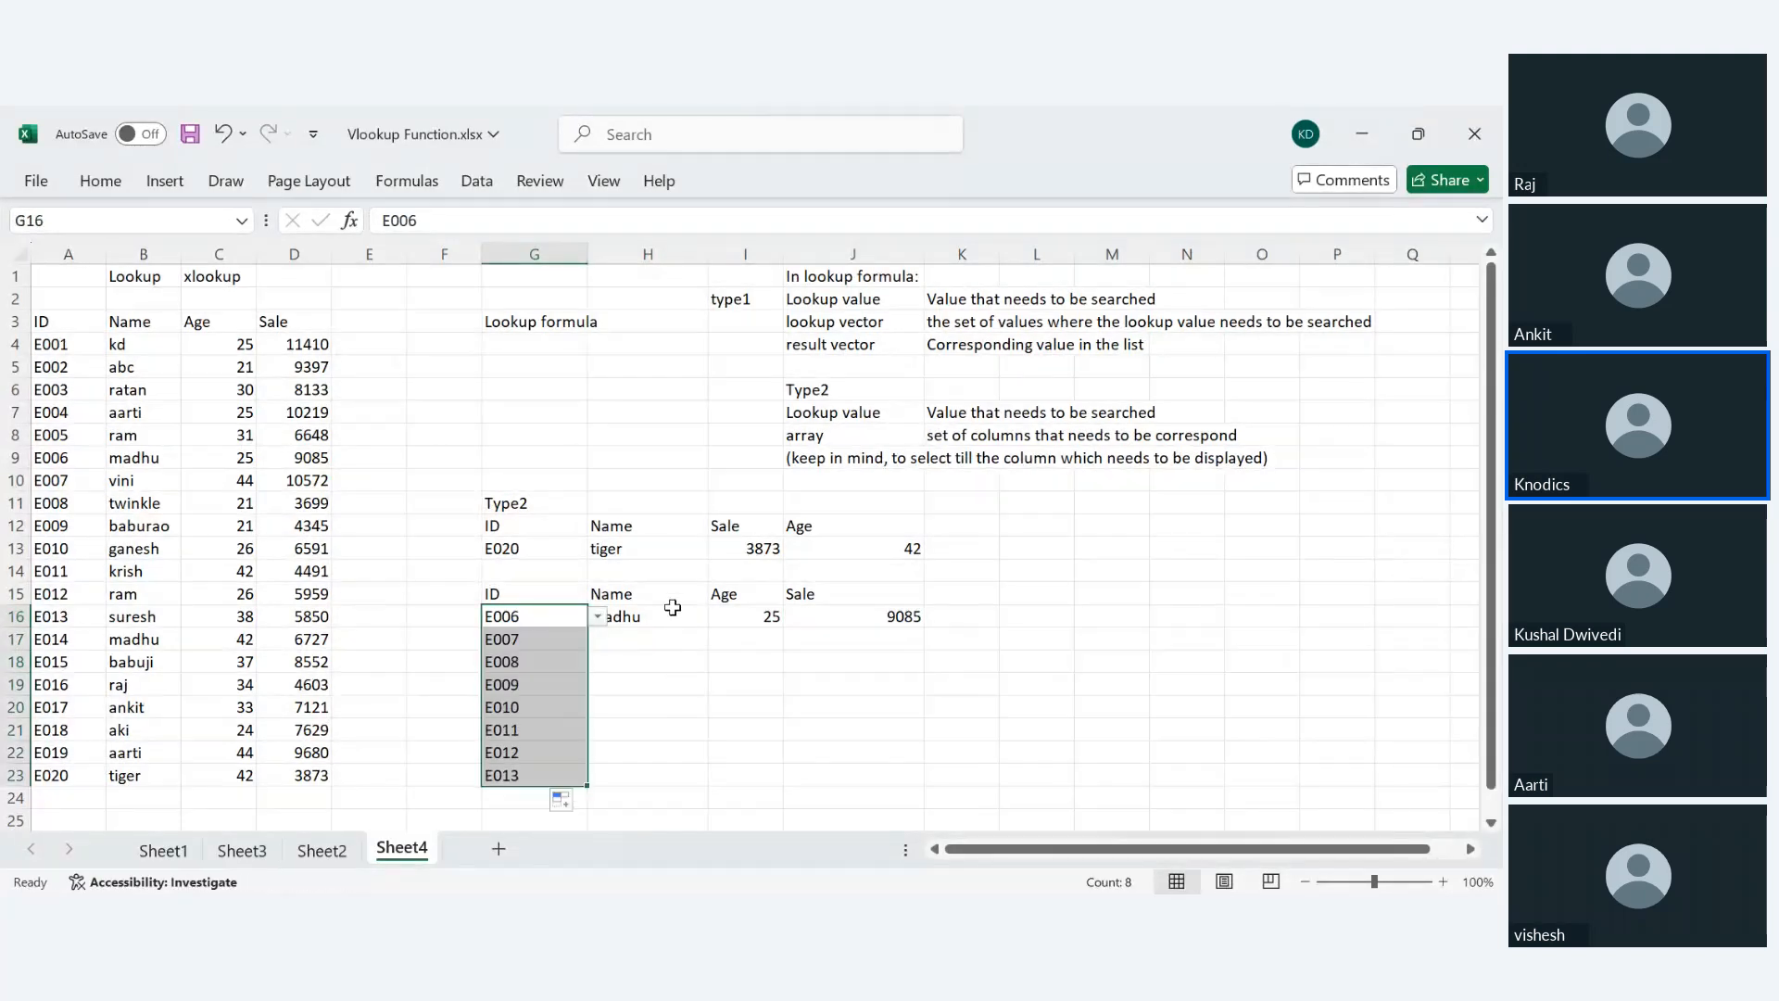
{"action": "left_click_drag", "start_coordinate": [649, 618], "coordinate": [831, 626]}
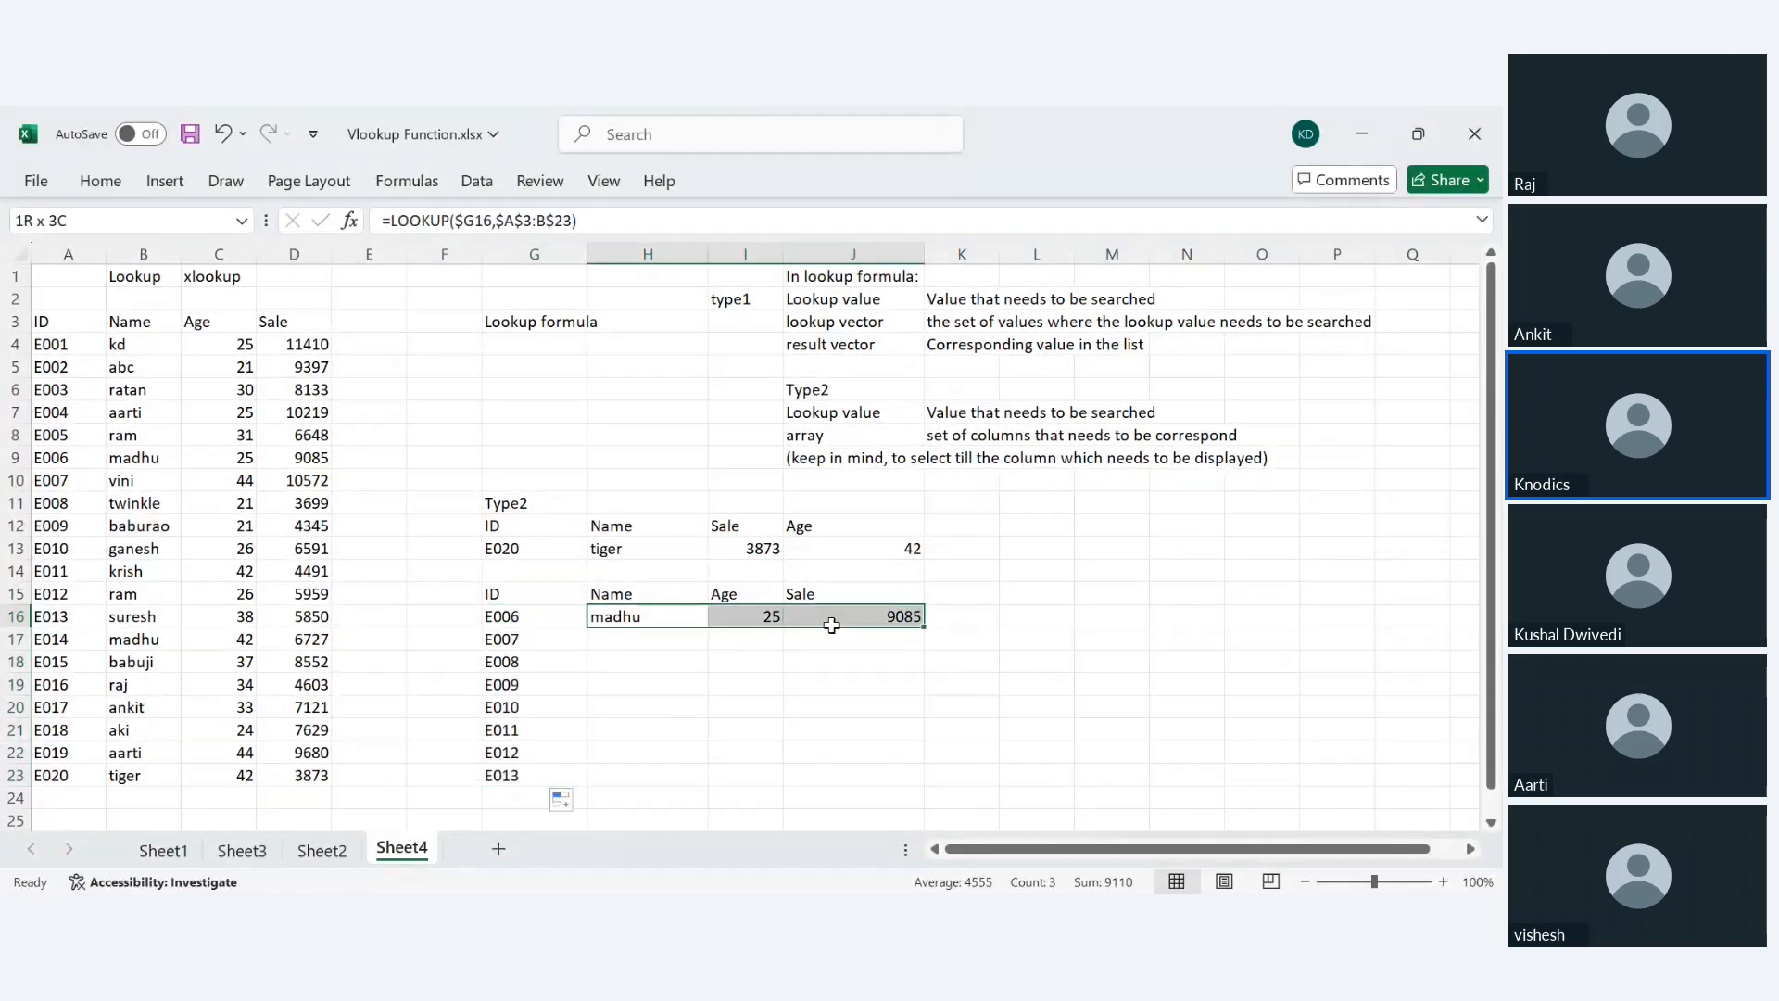
{"action": "left_click", "coordinate": [547, 643]}
{"action": "key", "text": "ctrl+z"}
{"action": "key", "text": "ctrl+z"}
{"action": "key", "text": "ctrl+z"}
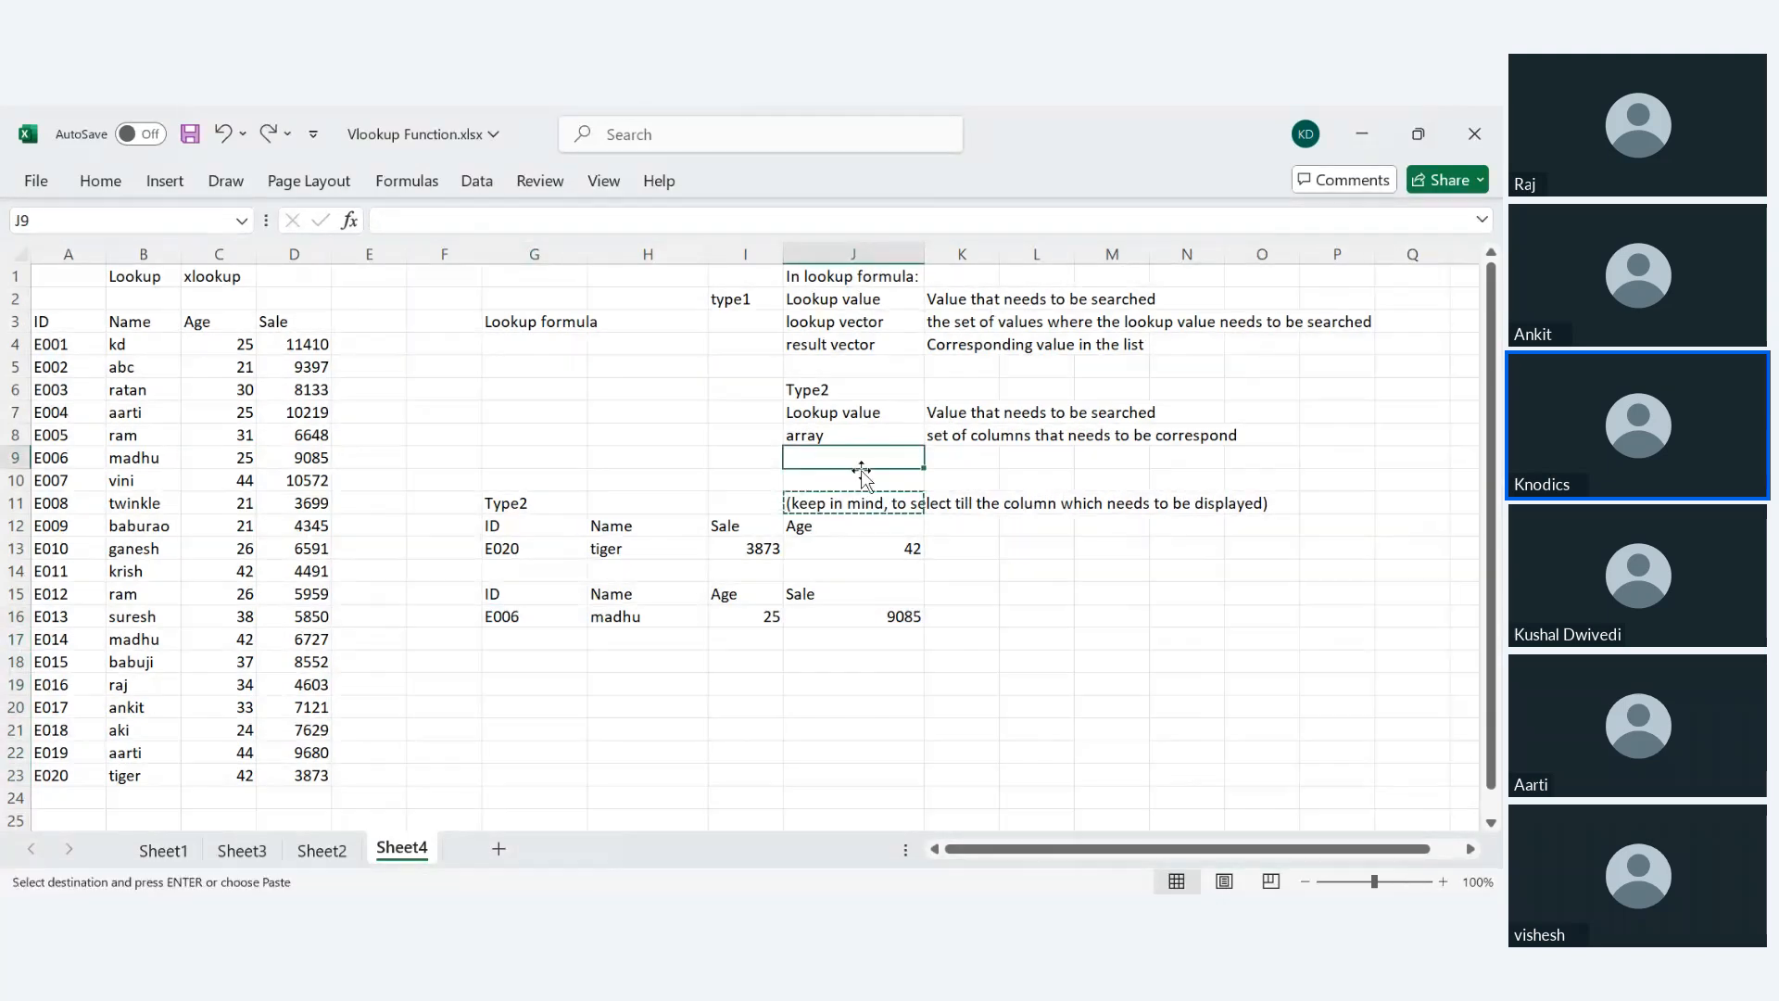
- Put the "(keep in mind, to select till the column which needs to be displayed)" note back into J9 under the array description
{"action": "left_click", "coordinate": [852, 503]}
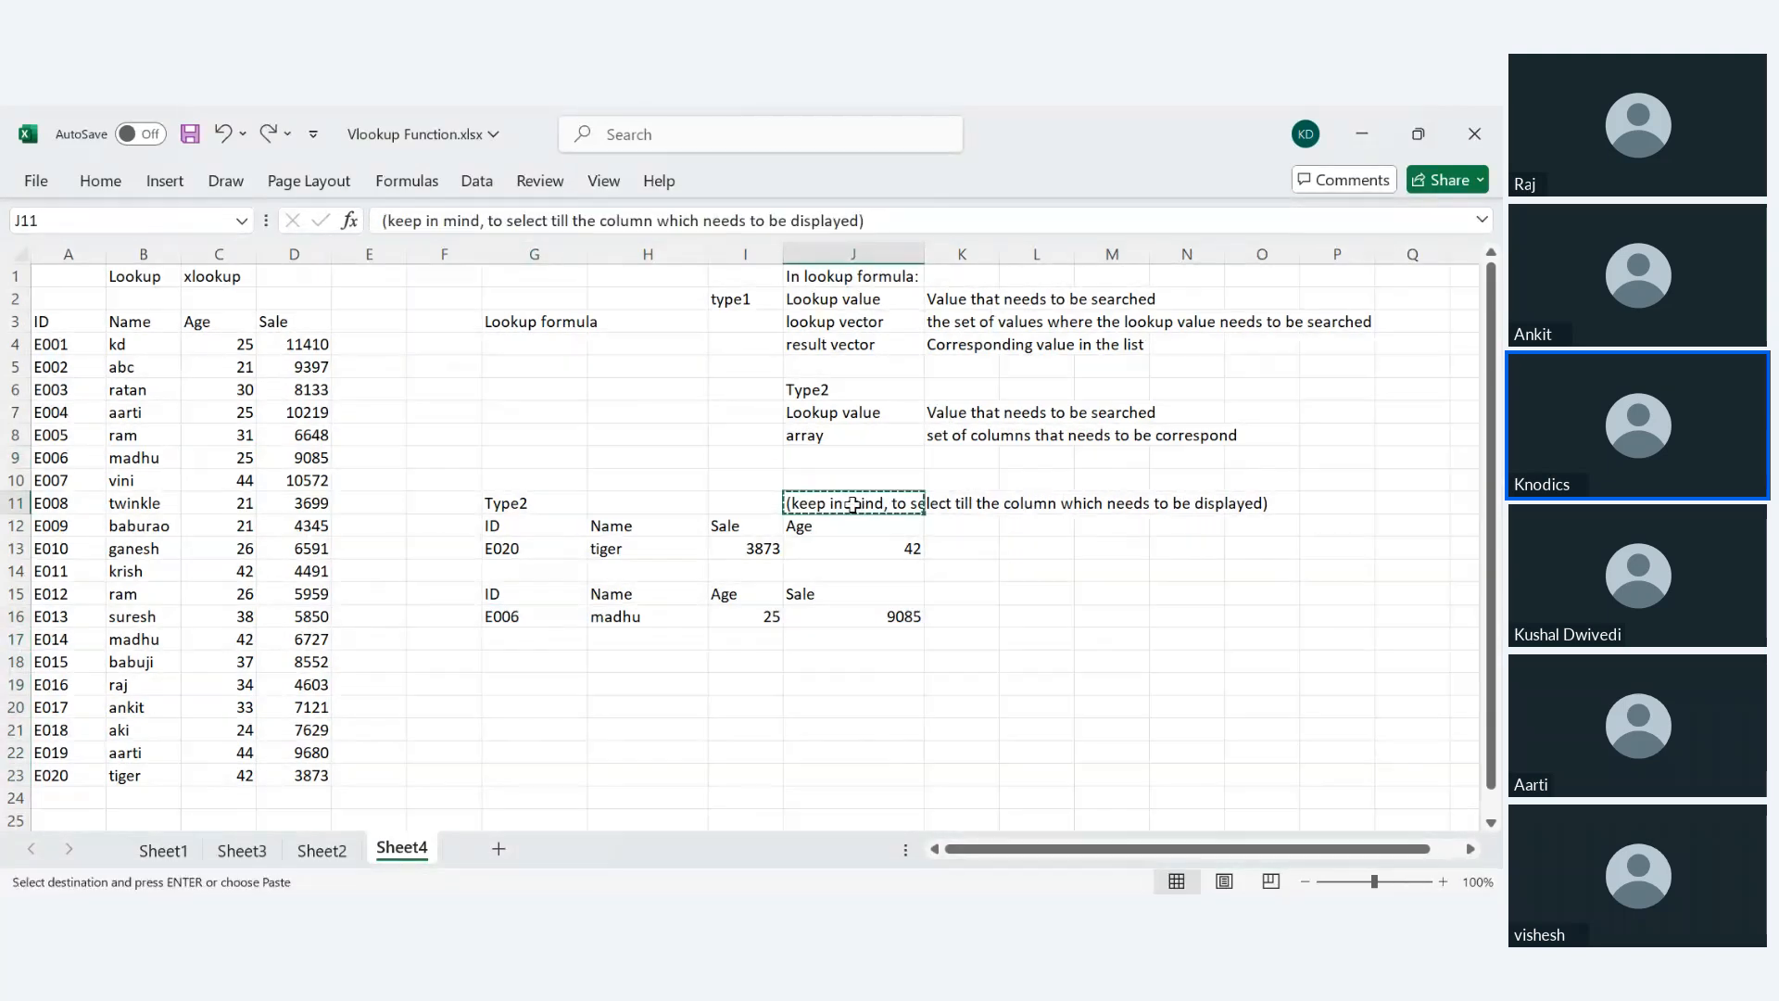
{"action": "left_click", "coordinate": [826, 460]}
{"action": "key", "text": "ctrl+v"}
{"action": "left_click", "coordinate": [547, 644]}
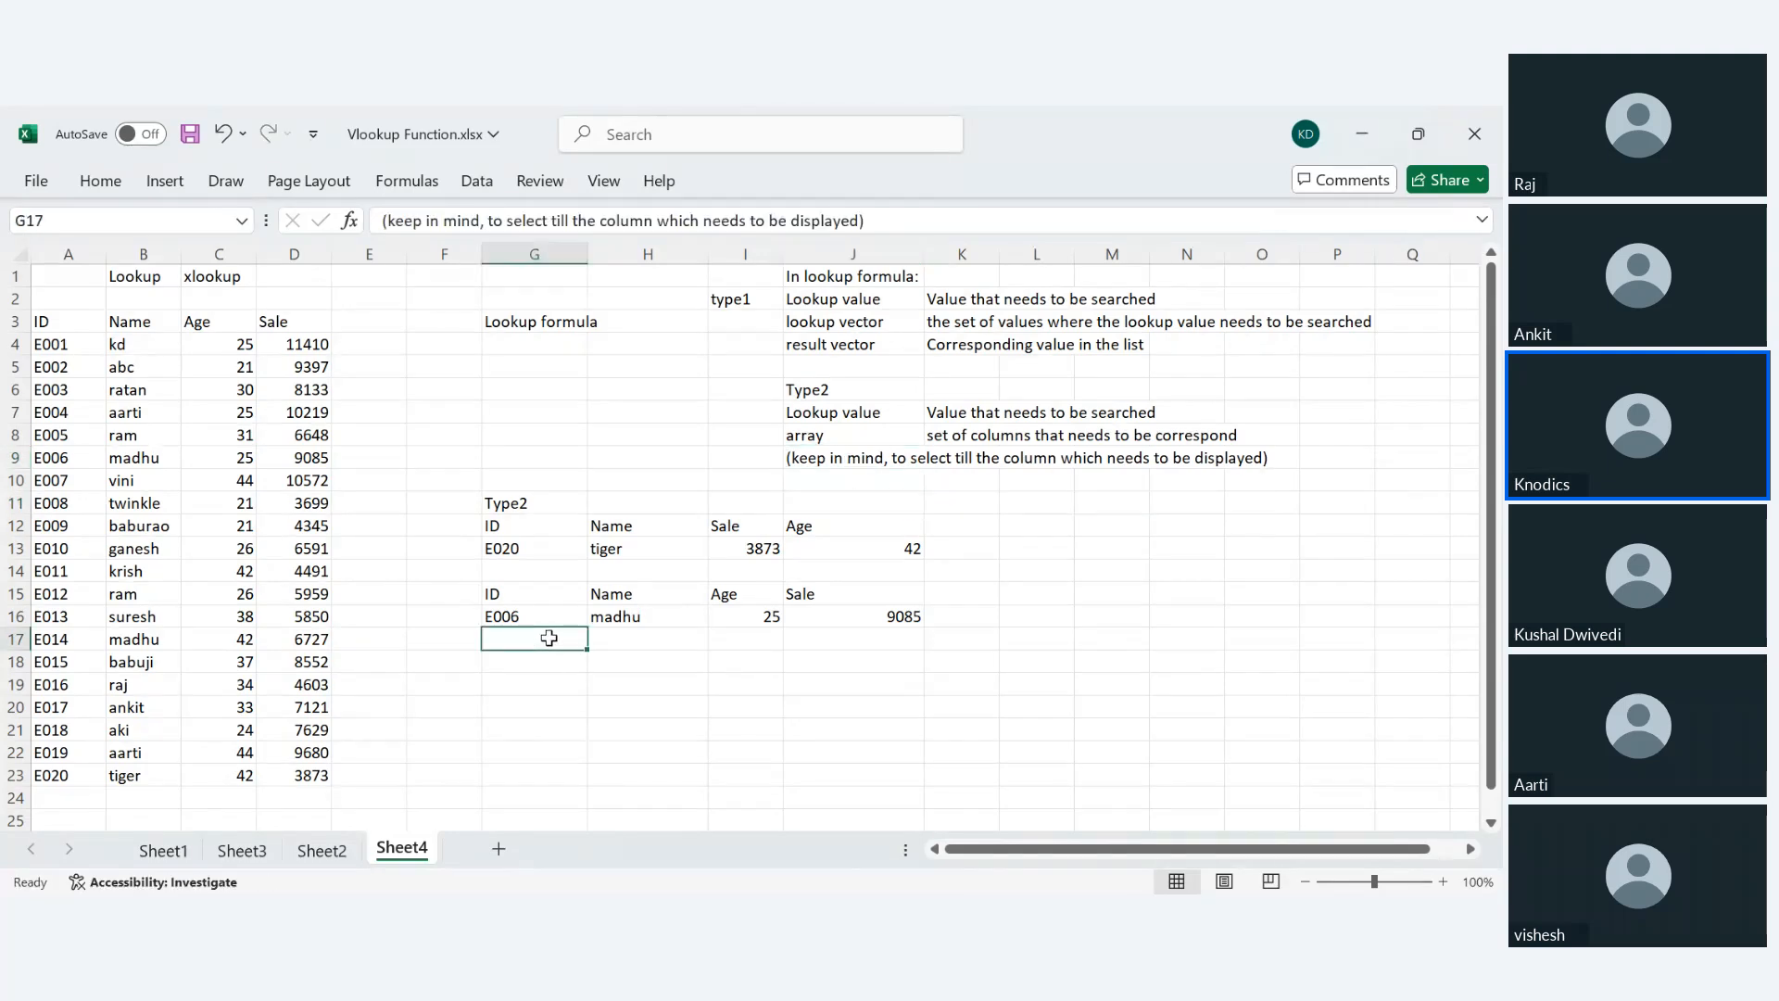
- Clear the ID in G16 and extend the empty dropdown cell down to G25
{"action": "left_click", "coordinate": [561, 617]}
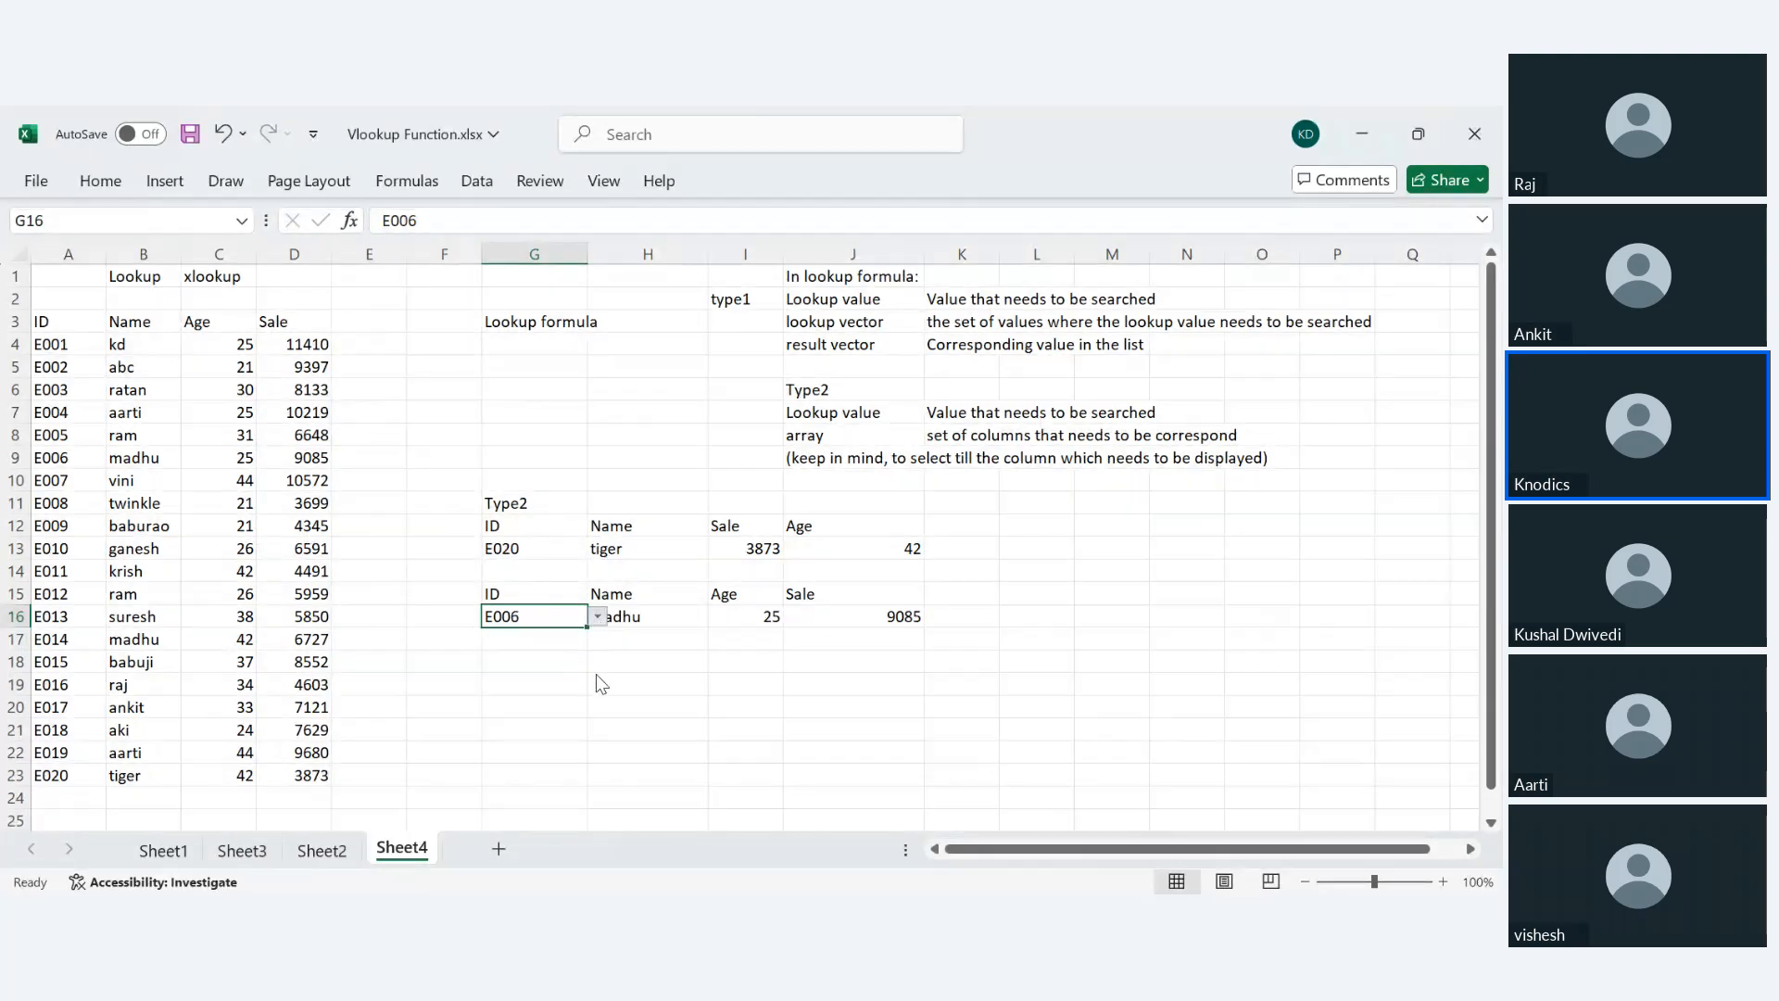
{"action": "key", "text": "Delete"}
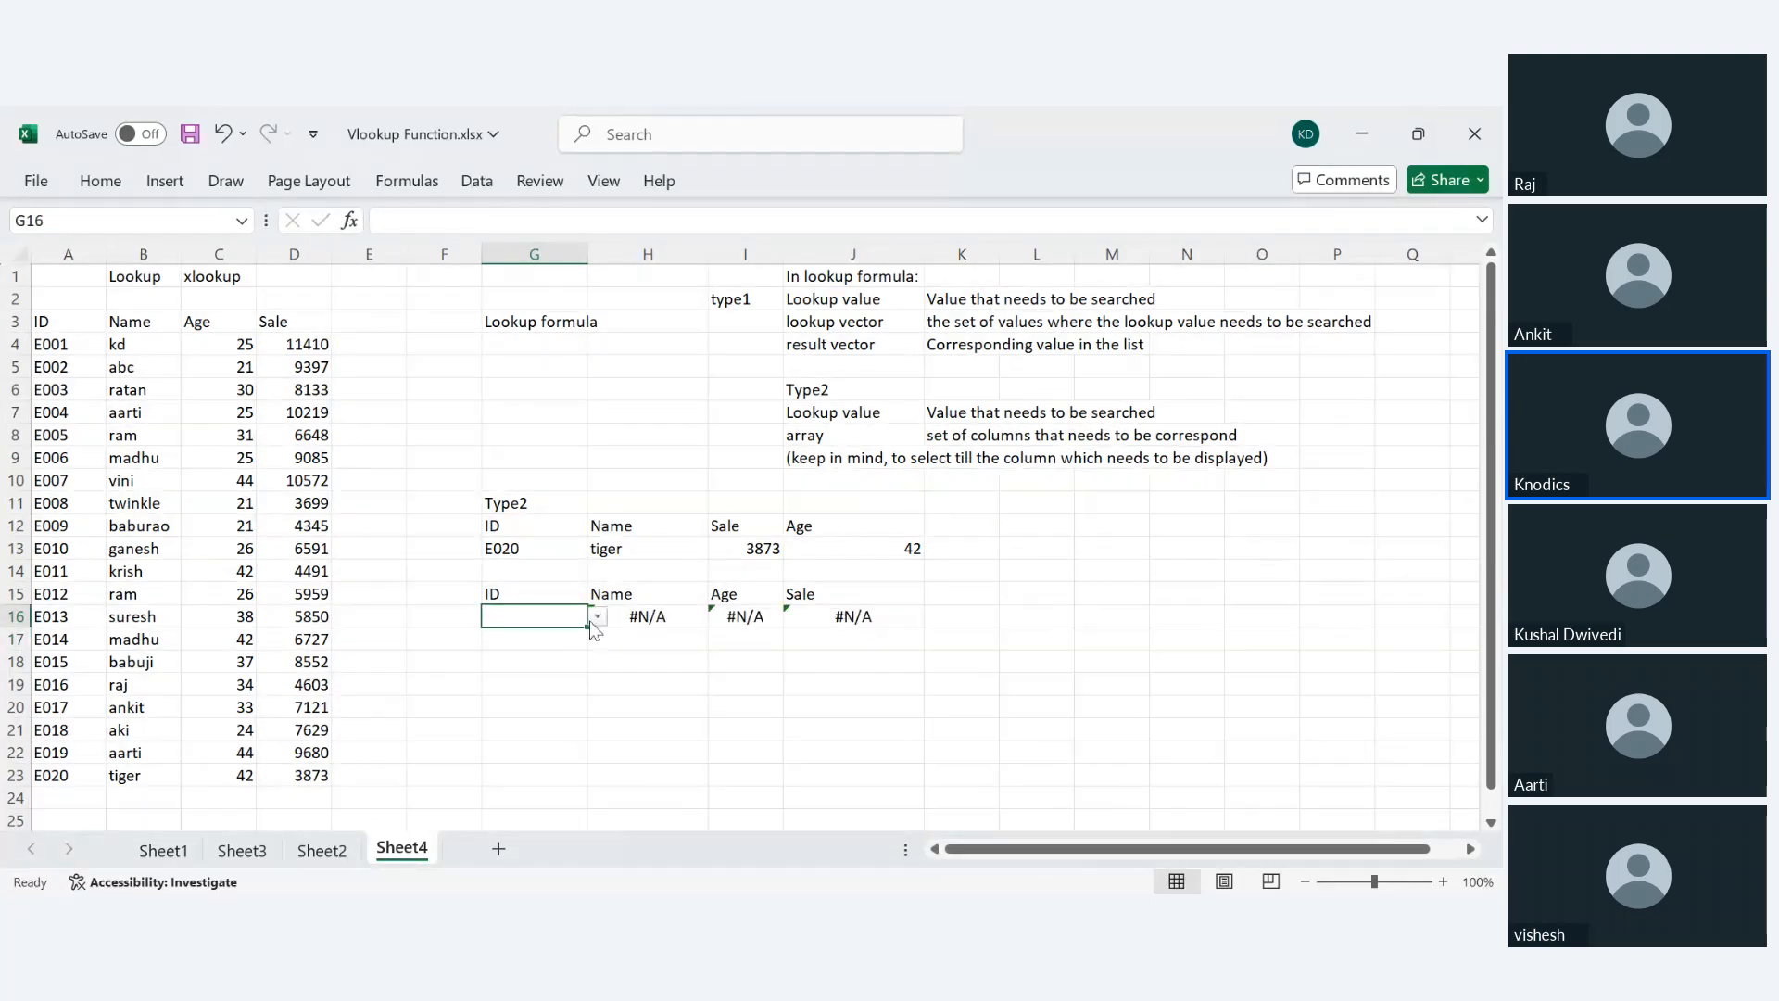
{"action": "left_click_drag", "start_coordinate": [587, 626], "coordinate": [587, 760]}
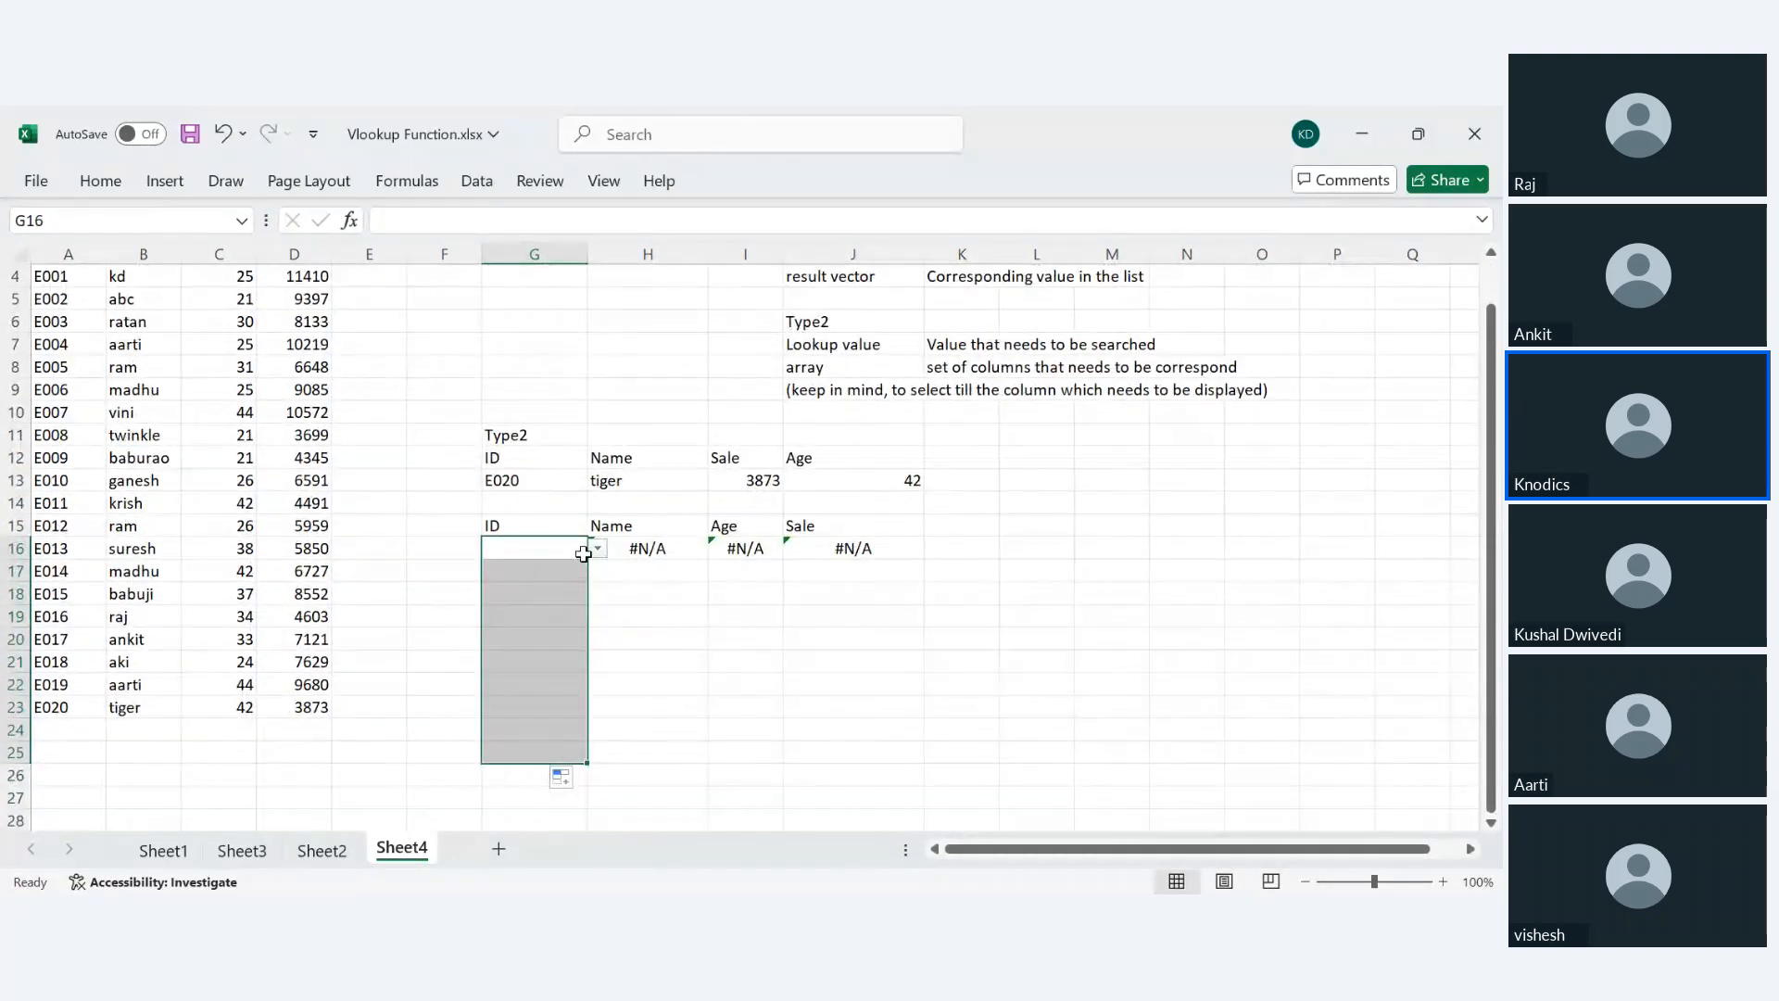
{"action": "left_click", "coordinate": [627, 575]}
{"action": "mouse_move", "coordinate": [627, 575]}
{"action": "left_mouse_down"}
{"action": "mouse_move", "coordinate": [927, 587]}
{"action": "mouse_move", "coordinate": [924, 783]}
{"action": "left_mouse_up"}
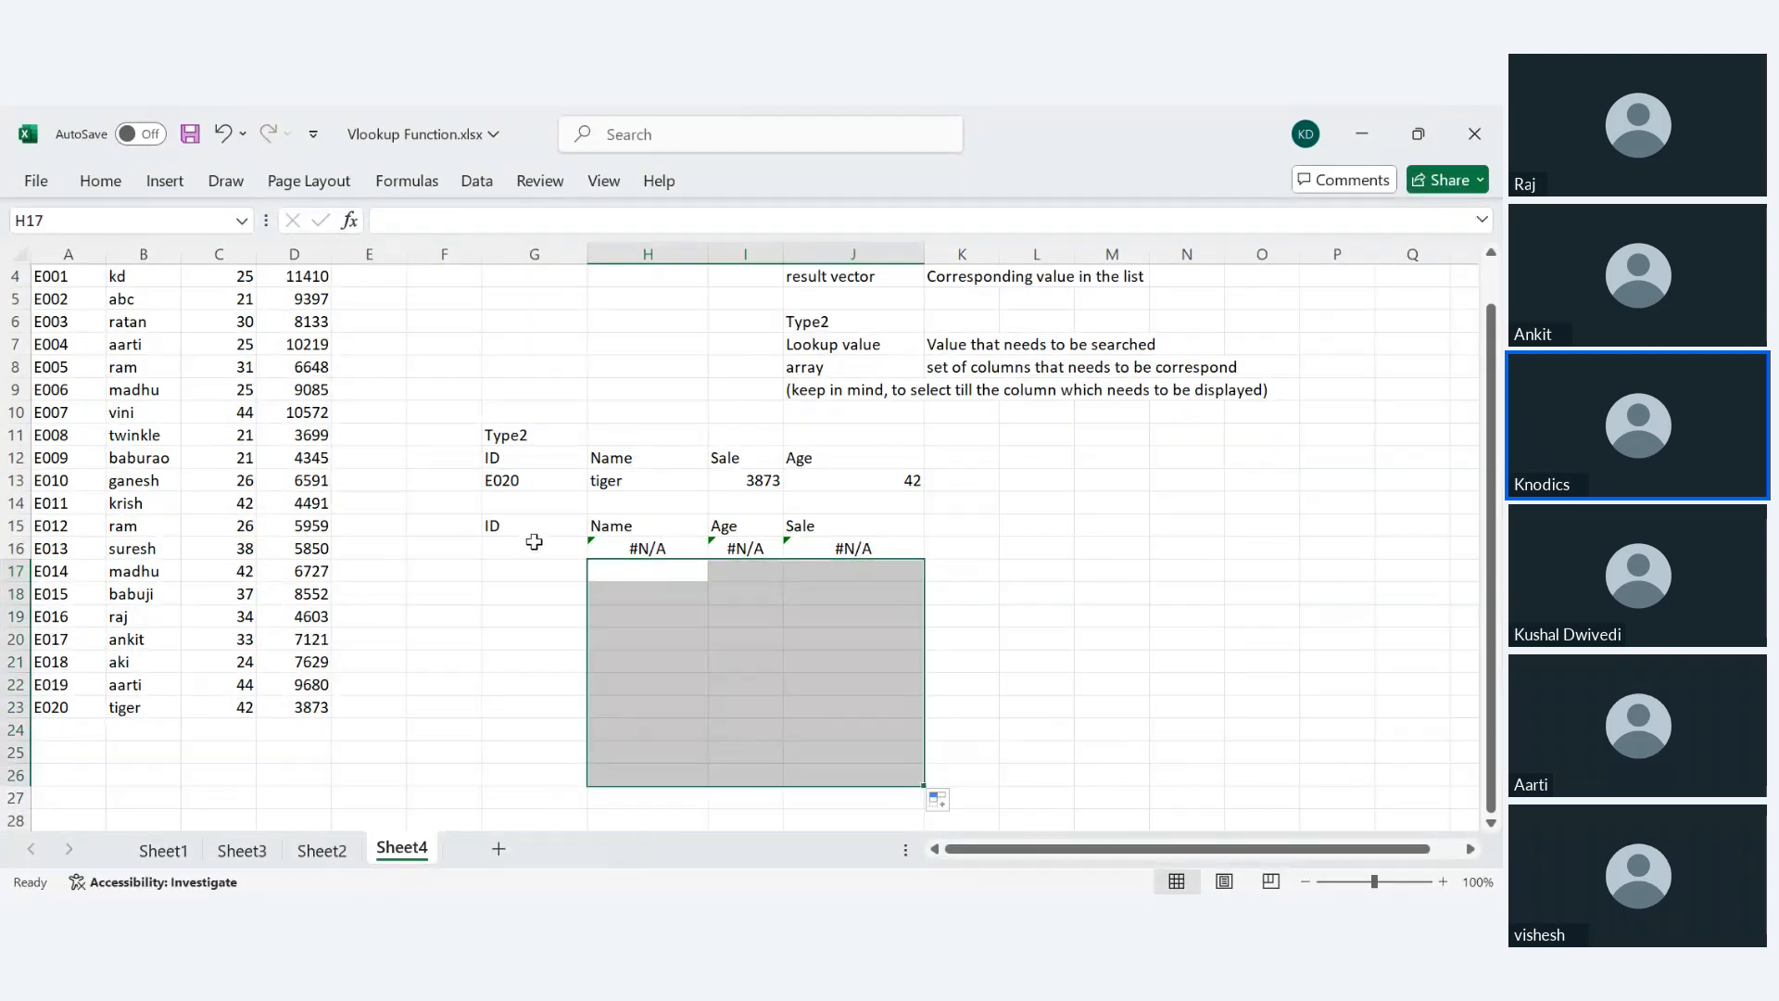
- Enter the IDs E003 in G16, E011 in G17 and E008 in G18
{"action": "left_click", "coordinate": [533, 542]}
{"action": "type", "text": "E003"}
{"action": "key", "text": "ctrl+Return"}
{"action": "left_click", "coordinate": [552, 569]}
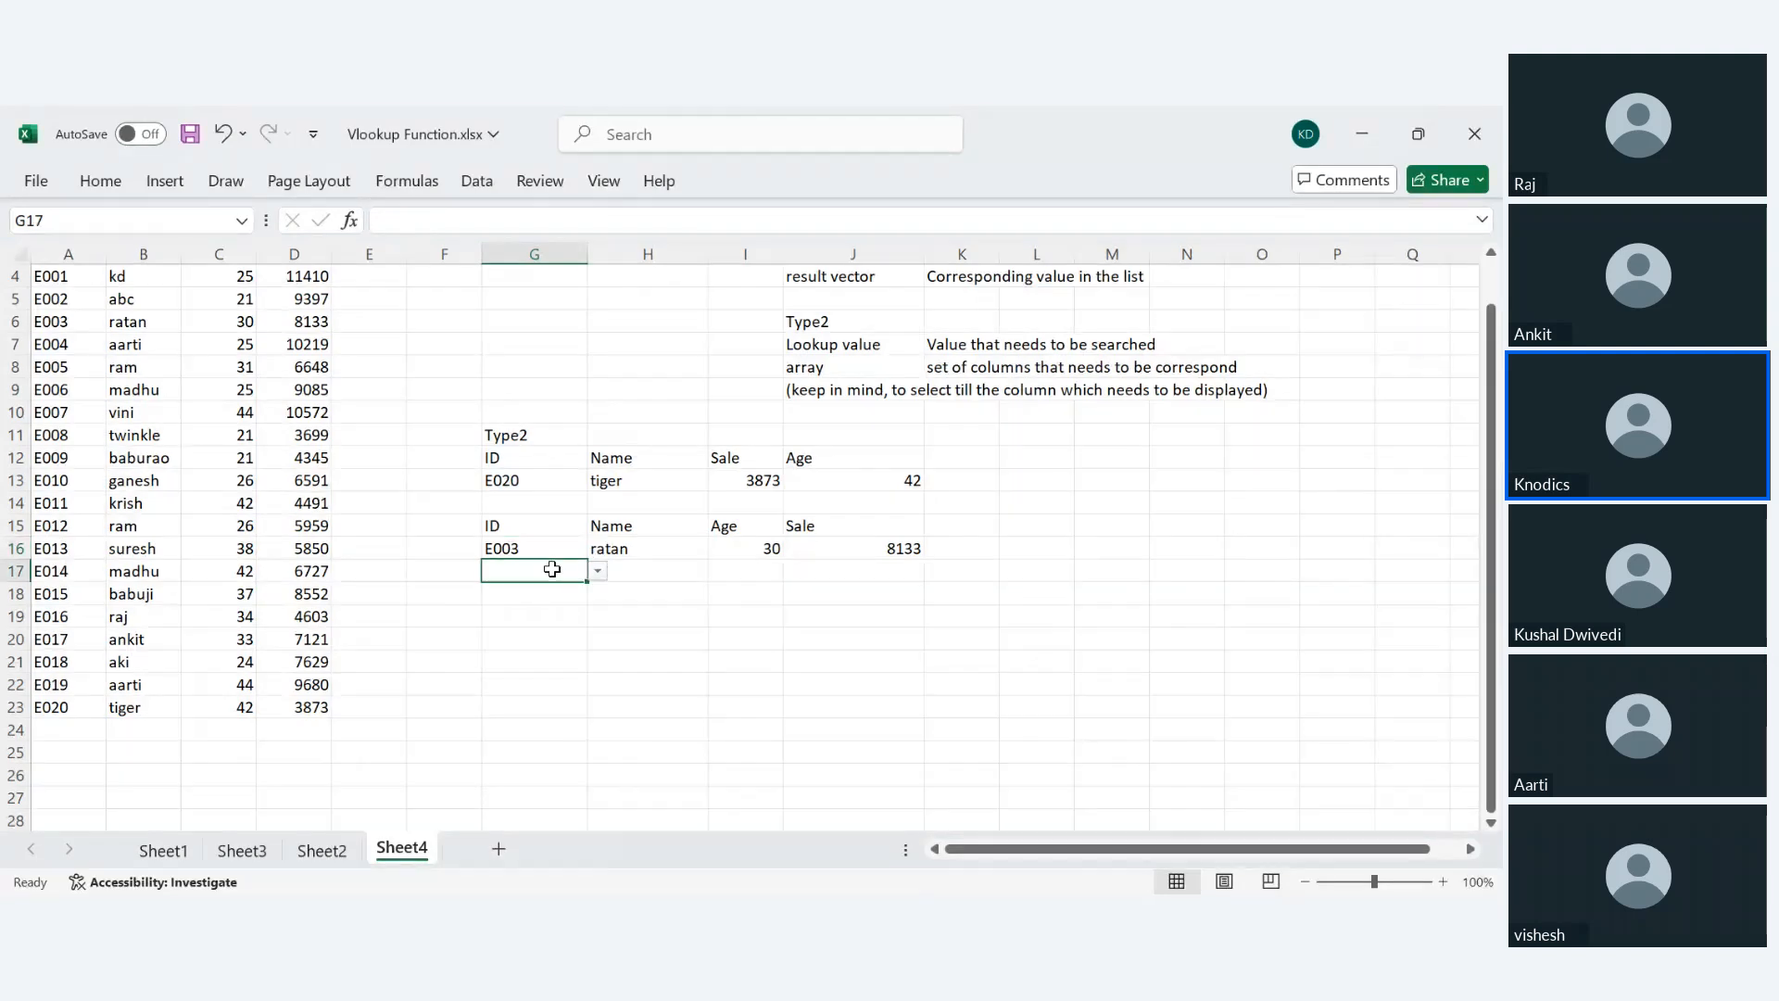
{"action": "left_click", "coordinate": [597, 571]}
{"action": "left_click", "coordinate": [551, 651]}
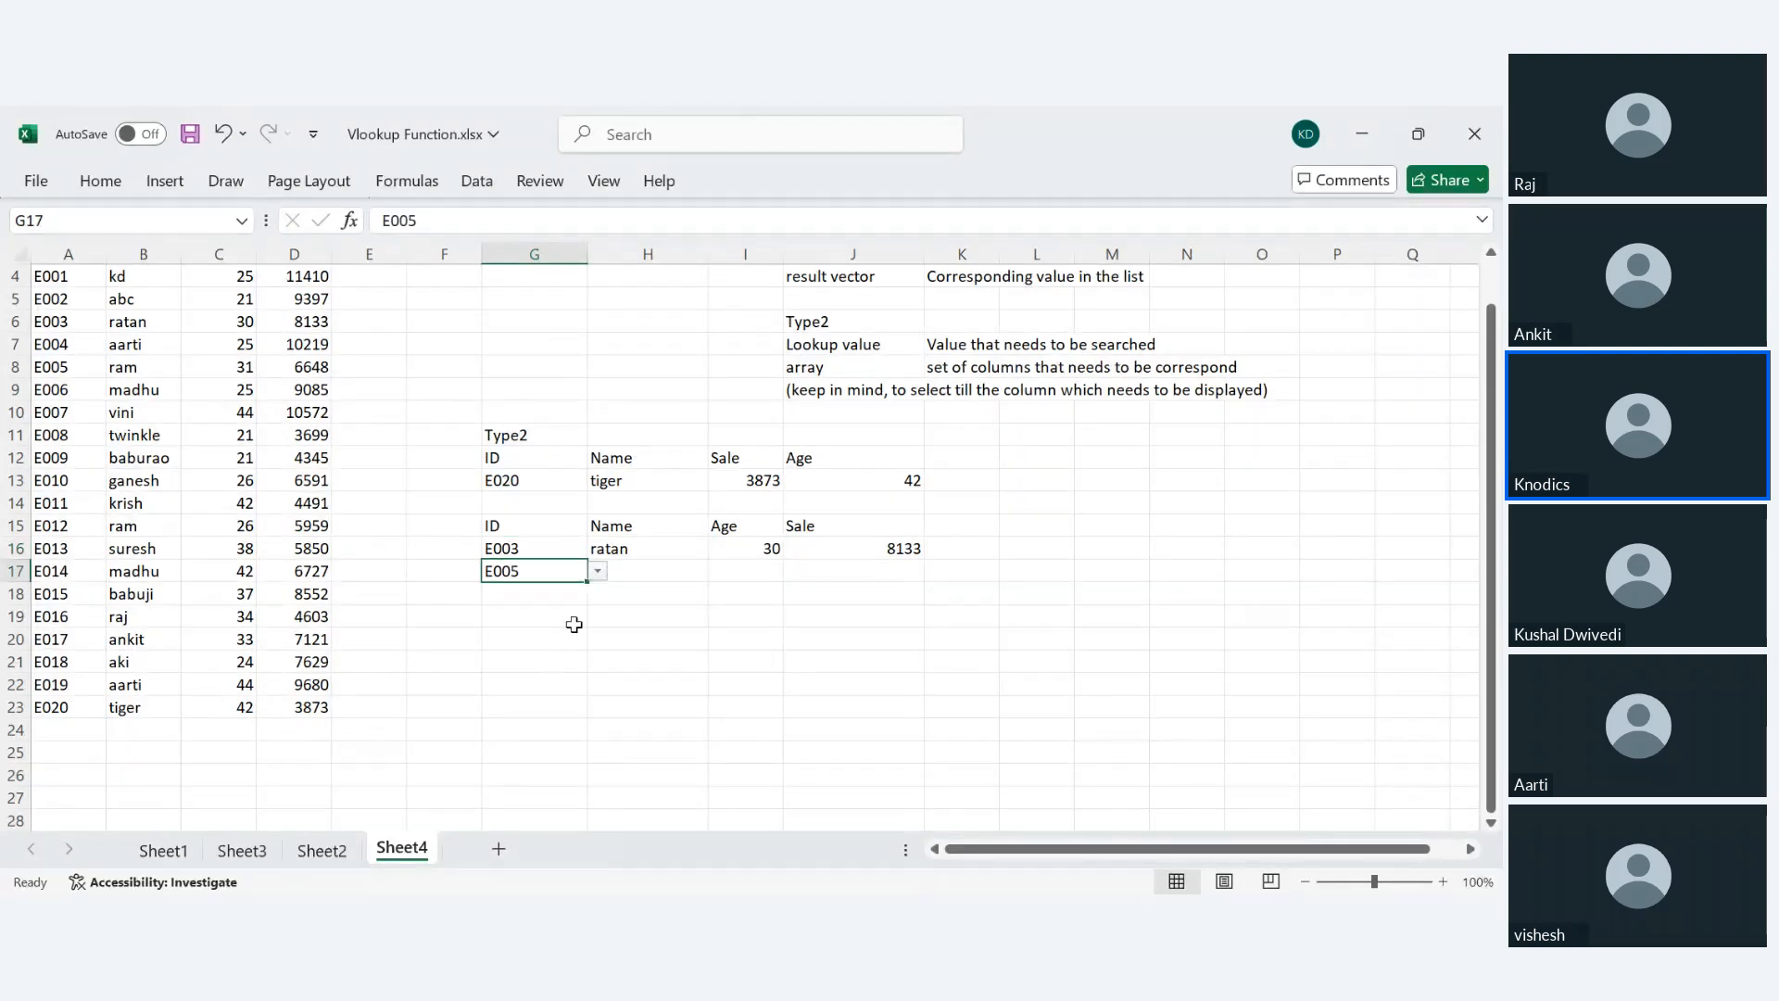
{"action": "left_click", "coordinate": [597, 570]}
{"action": "left_click", "coordinate": [542, 686]}
{"action": "left_click", "coordinate": [575, 599]}
{"action": "left_click", "coordinate": [598, 599]}
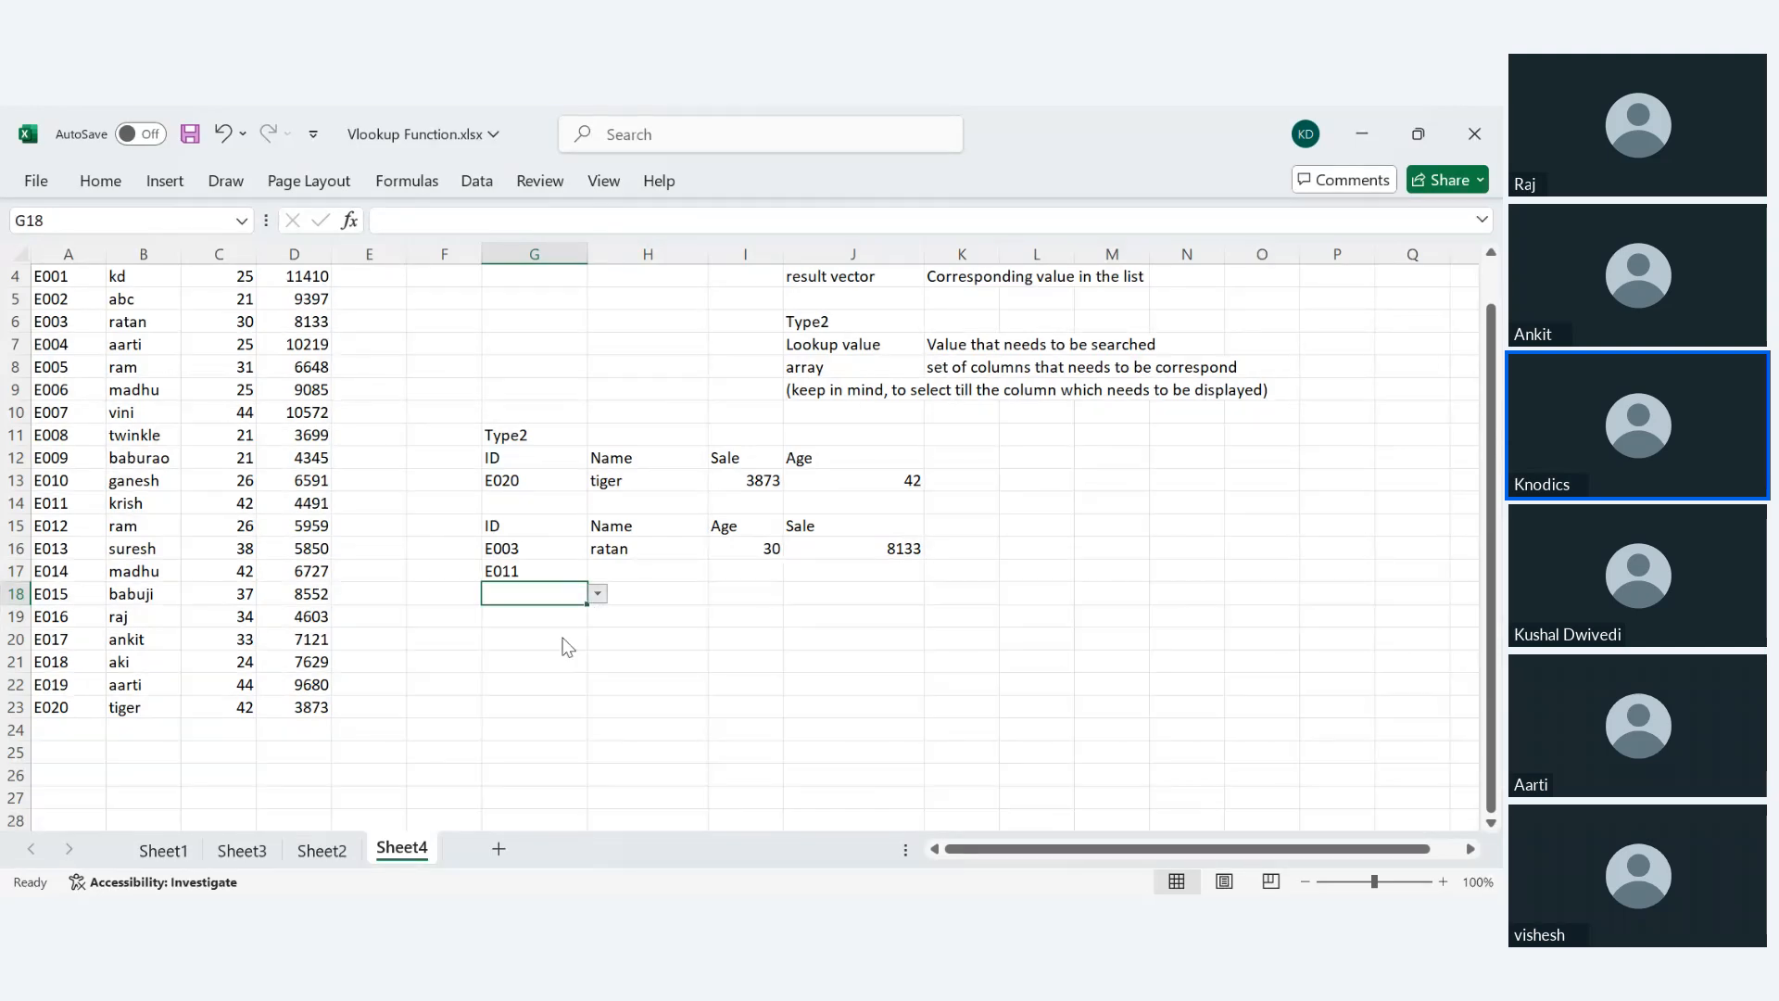
{"action": "left_click", "coordinate": [532, 730]}
- Fill the LOOKUP formulas of H16:J16 down to row 18 for the added IDs
{"action": "left_click", "coordinate": [655, 554]}
{"action": "left_click", "coordinate": [664, 592]}
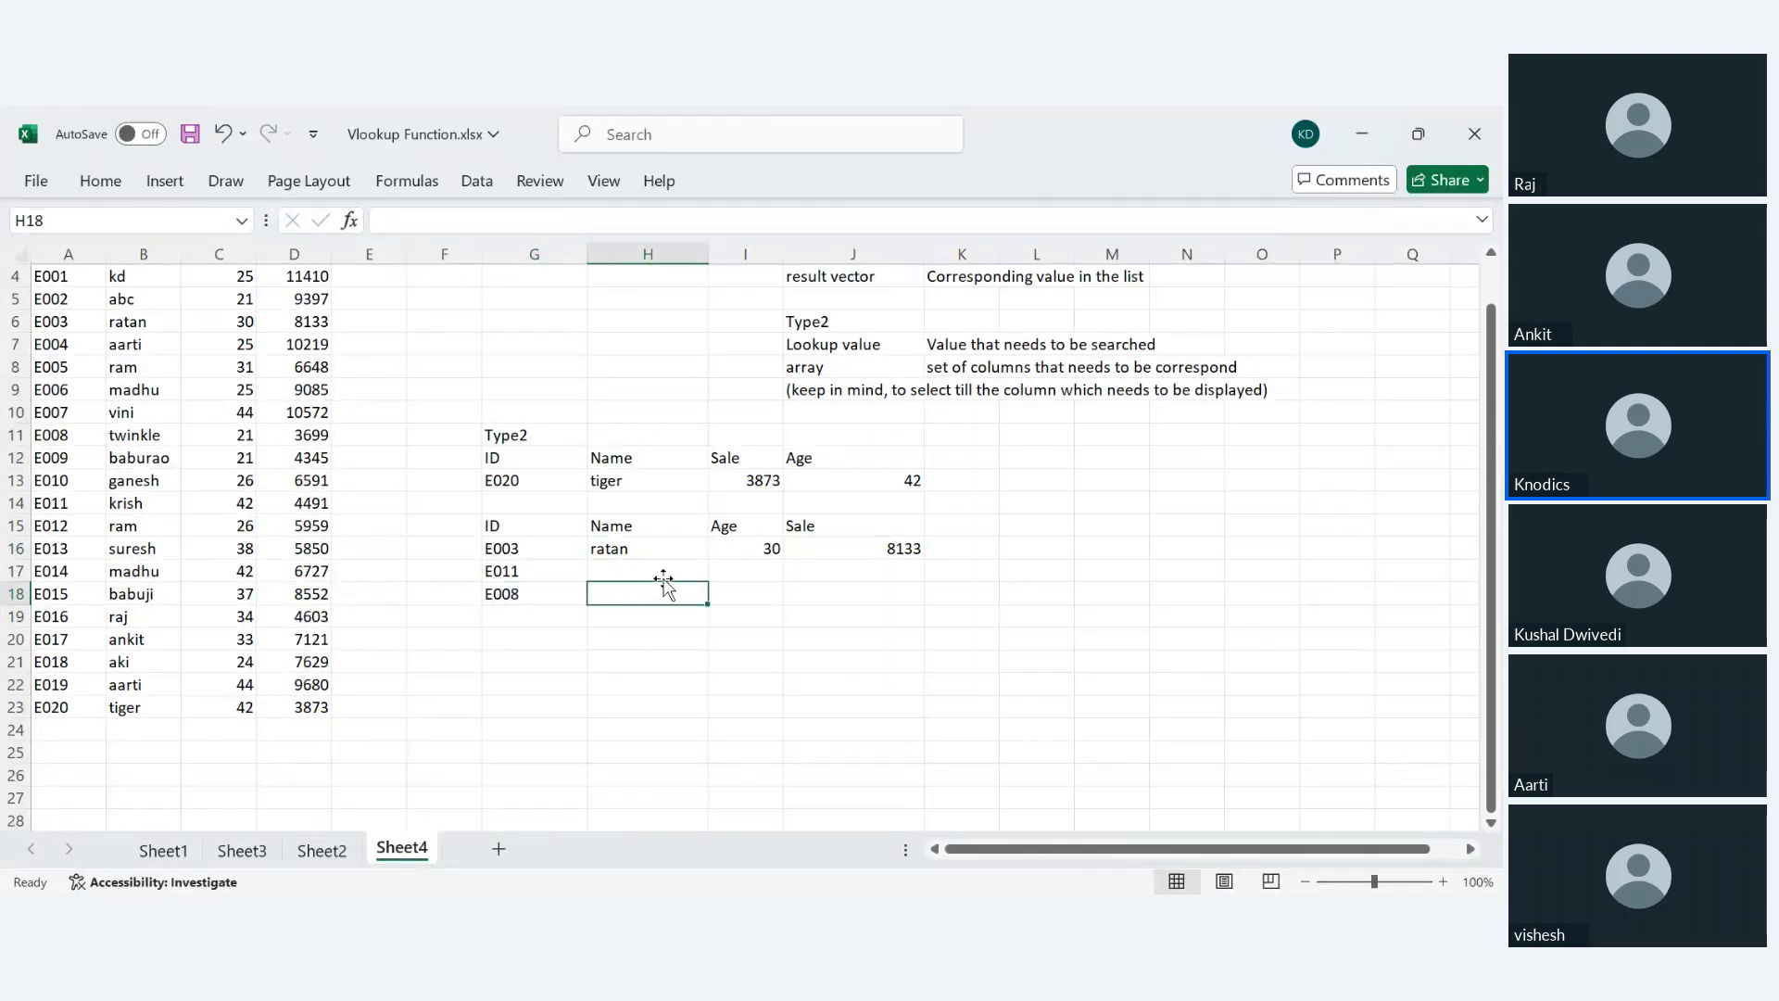
{"action": "key", "text": "Up"}
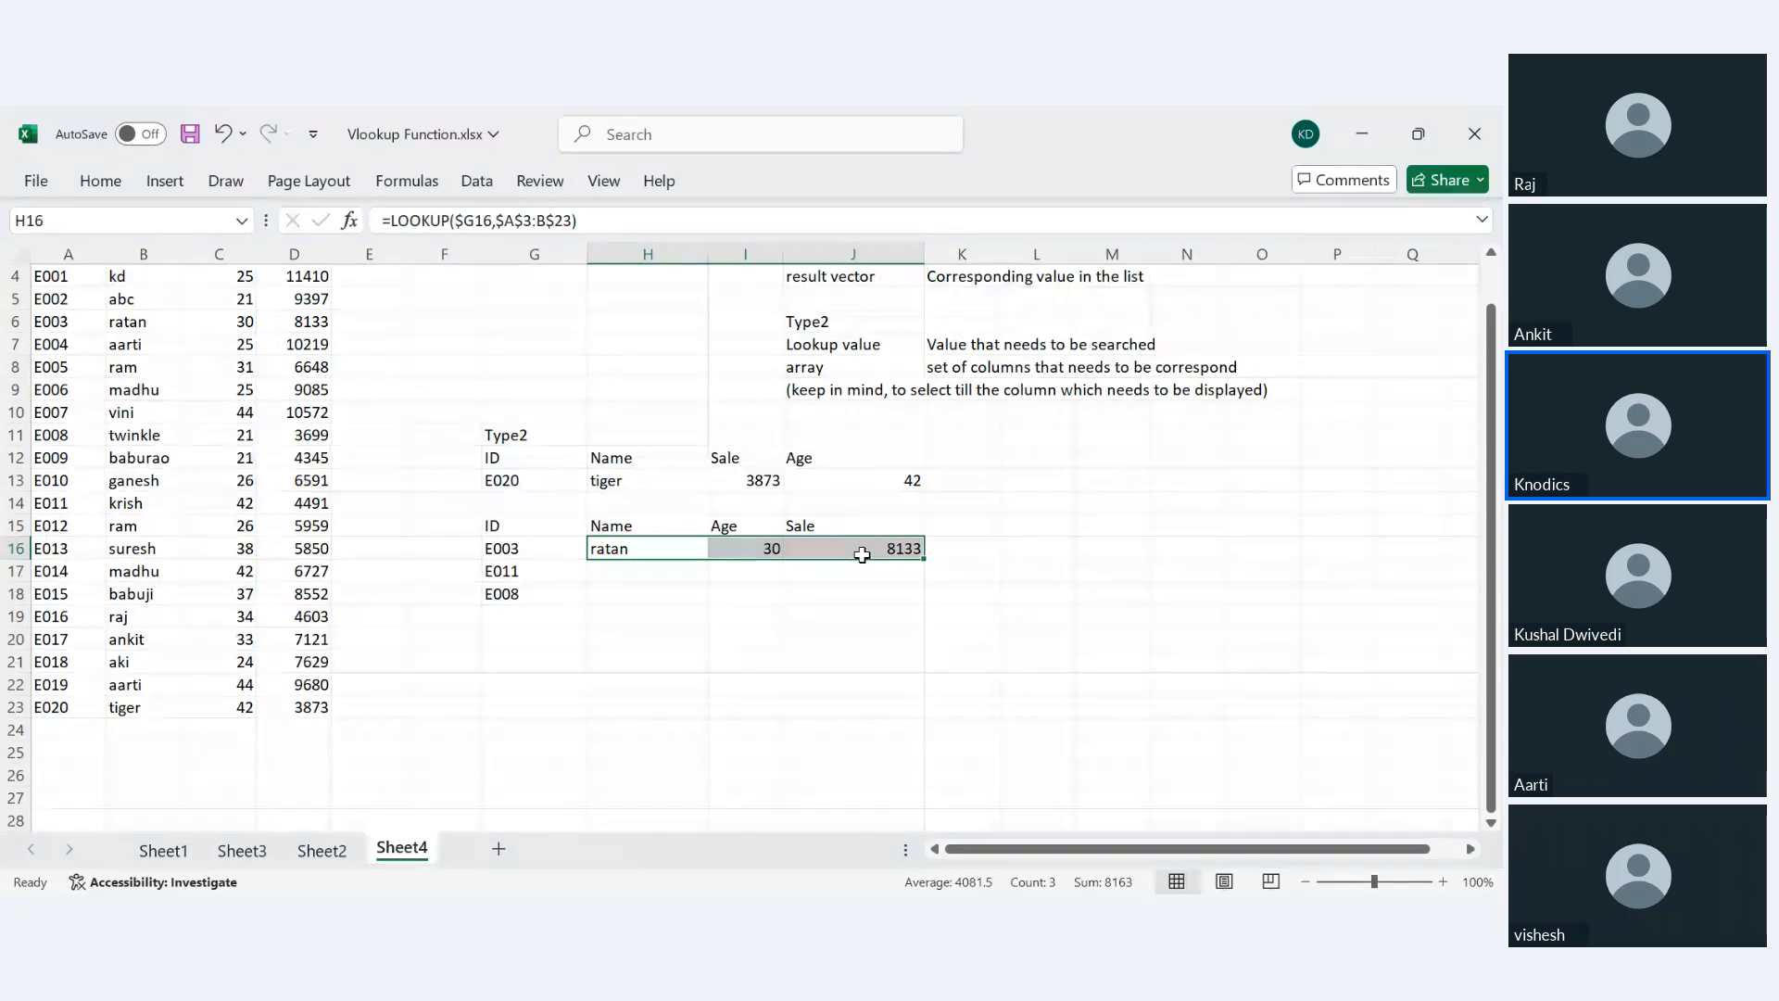
{"action": "left_click_drag", "start_coordinate": [924, 559], "coordinate": [921, 604]}
{"action": "left_click", "coordinate": [862, 684]}
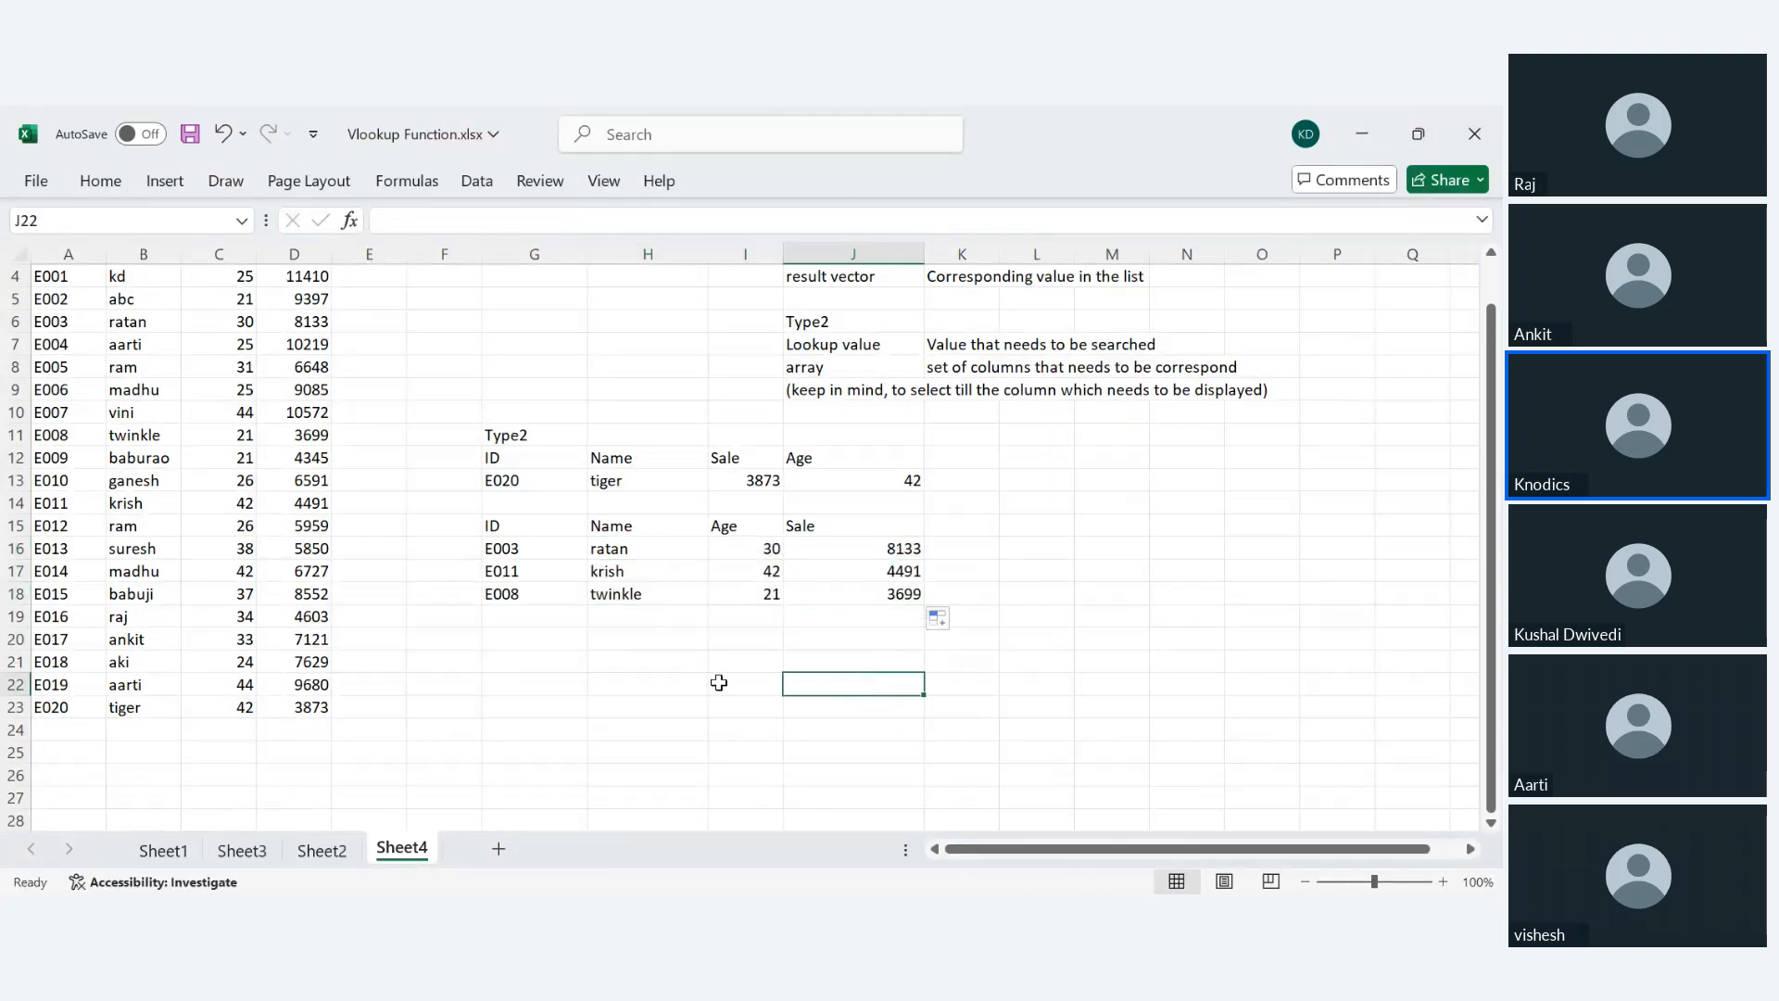
- Add the IDs E016 in G19 and E017 in G20
{"action": "left_click", "coordinate": [565, 594]}
{"action": "left_click", "coordinate": [576, 621]}
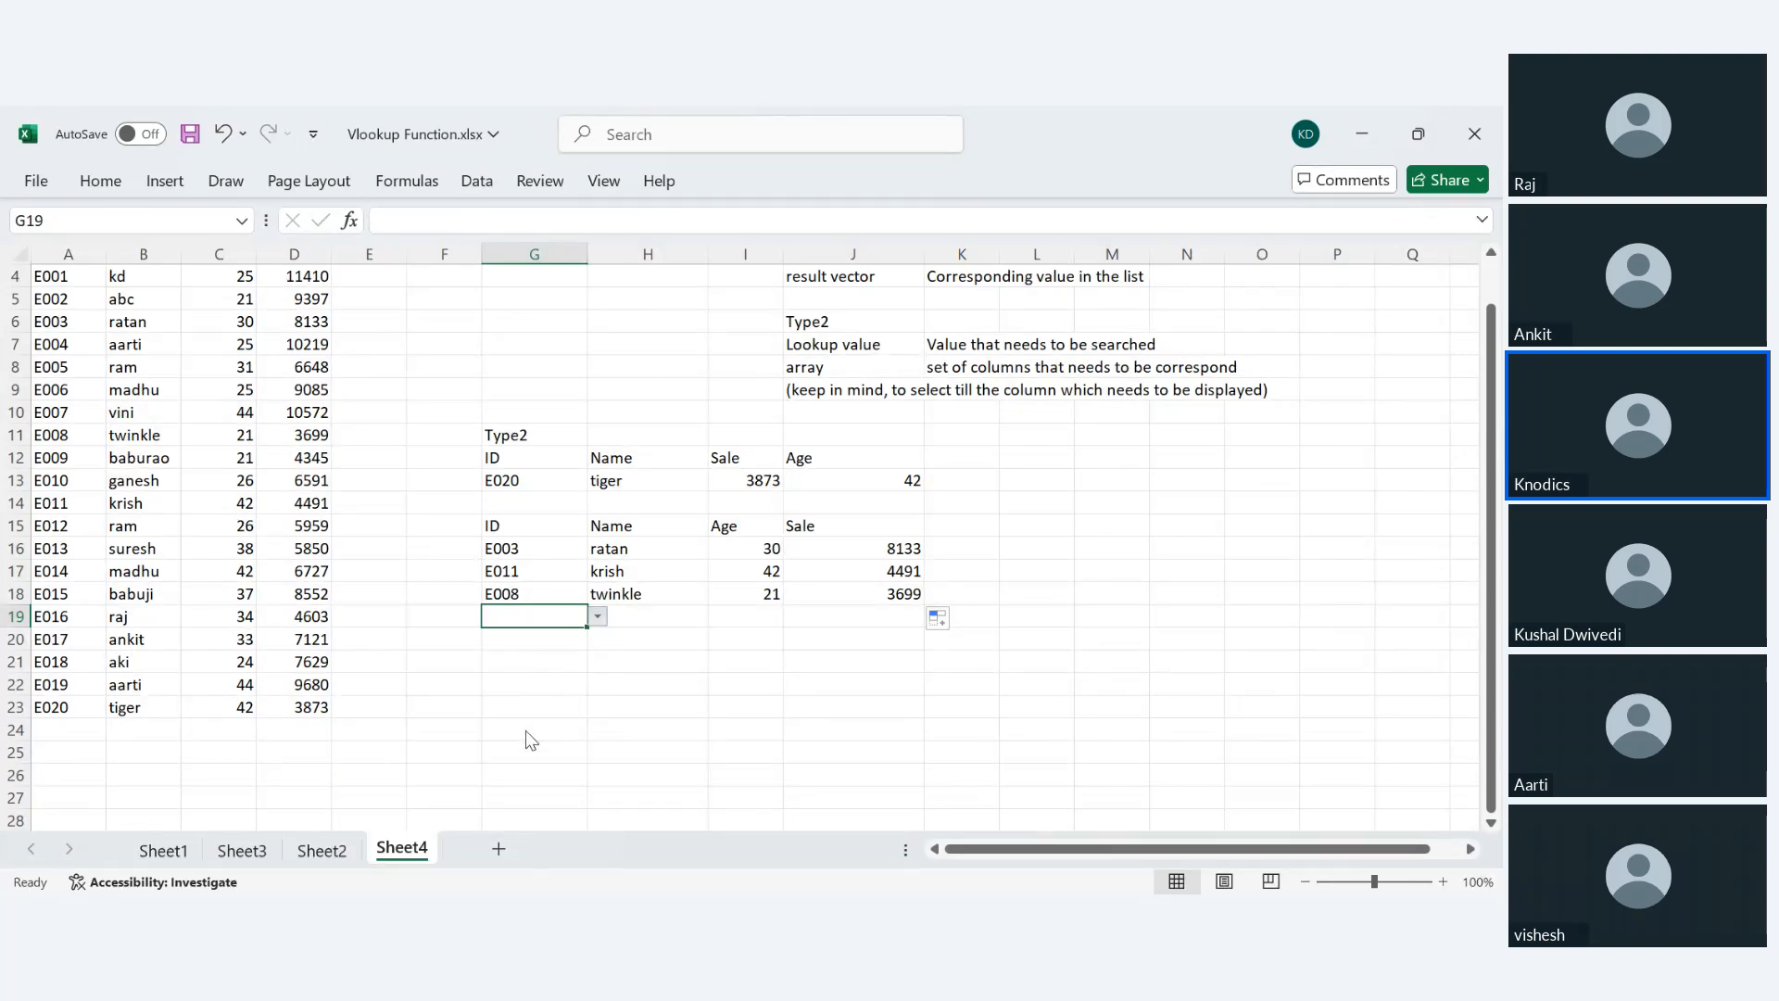
{"action": "type", "text": "E016"}
{"action": "key", "text": "Return"}
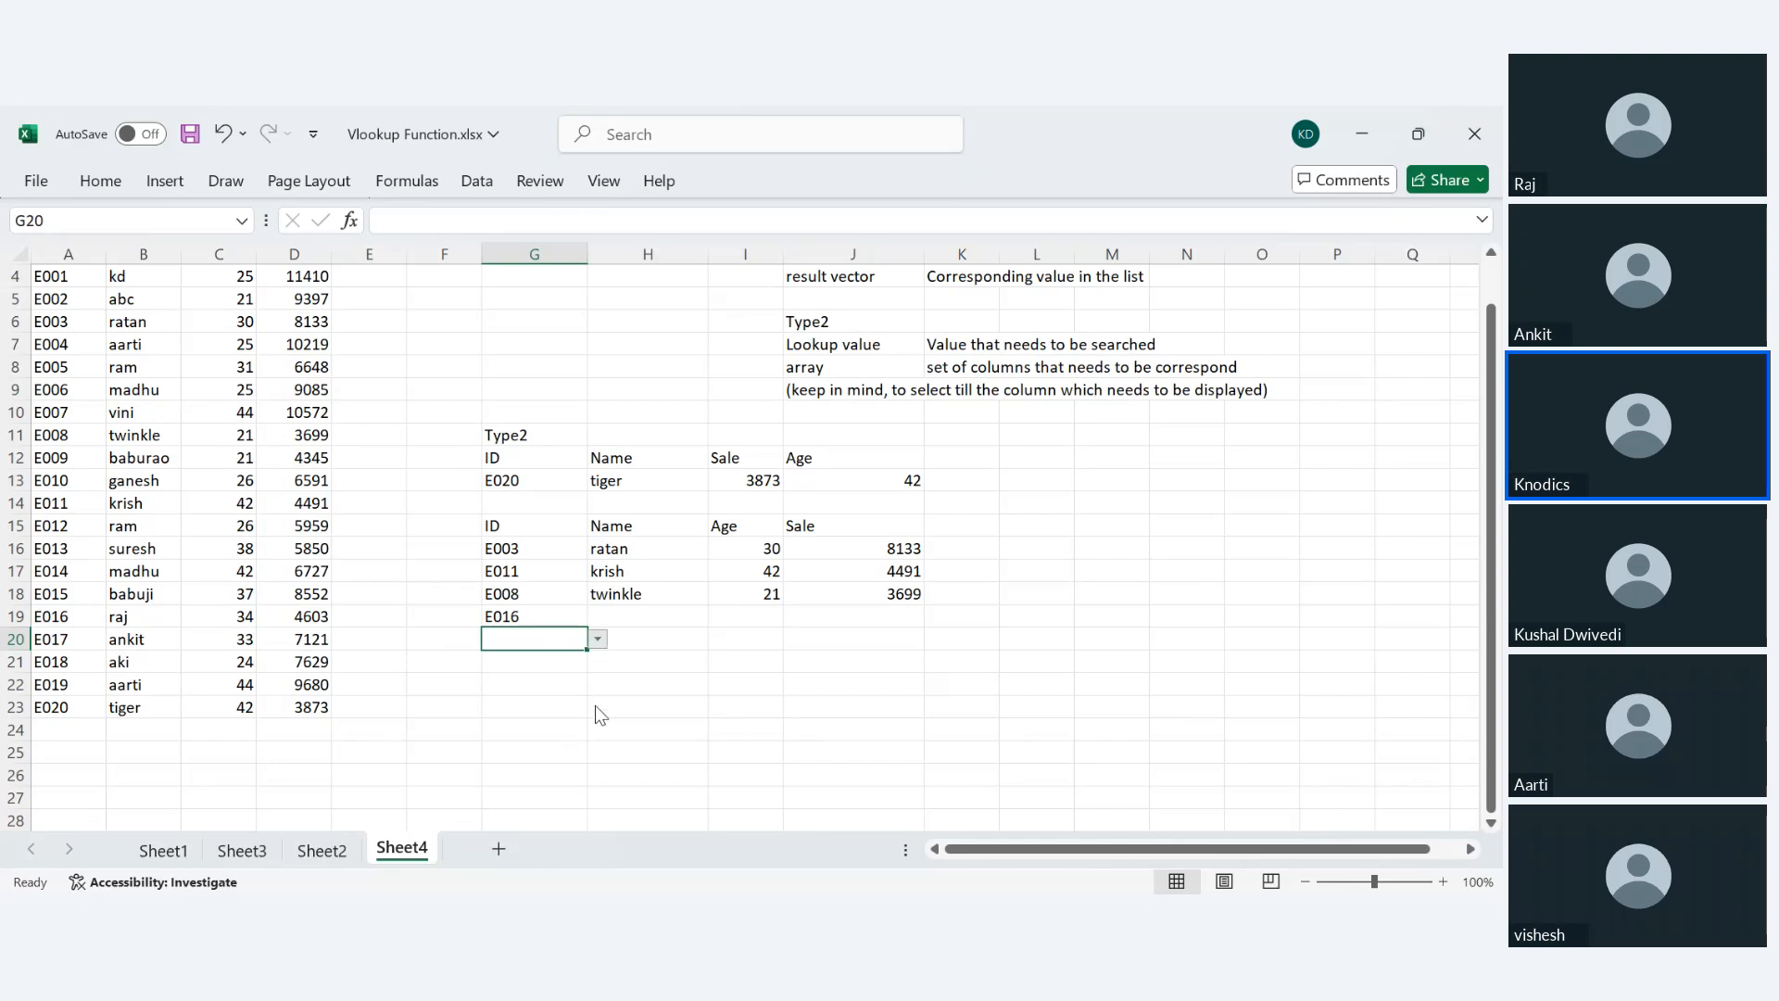
{"action": "type", "text": "E017"}
- Fill the Name, Age and Sale formulas from H18:J18 down to row 20
{"action": "left_click", "coordinate": [640, 618]}
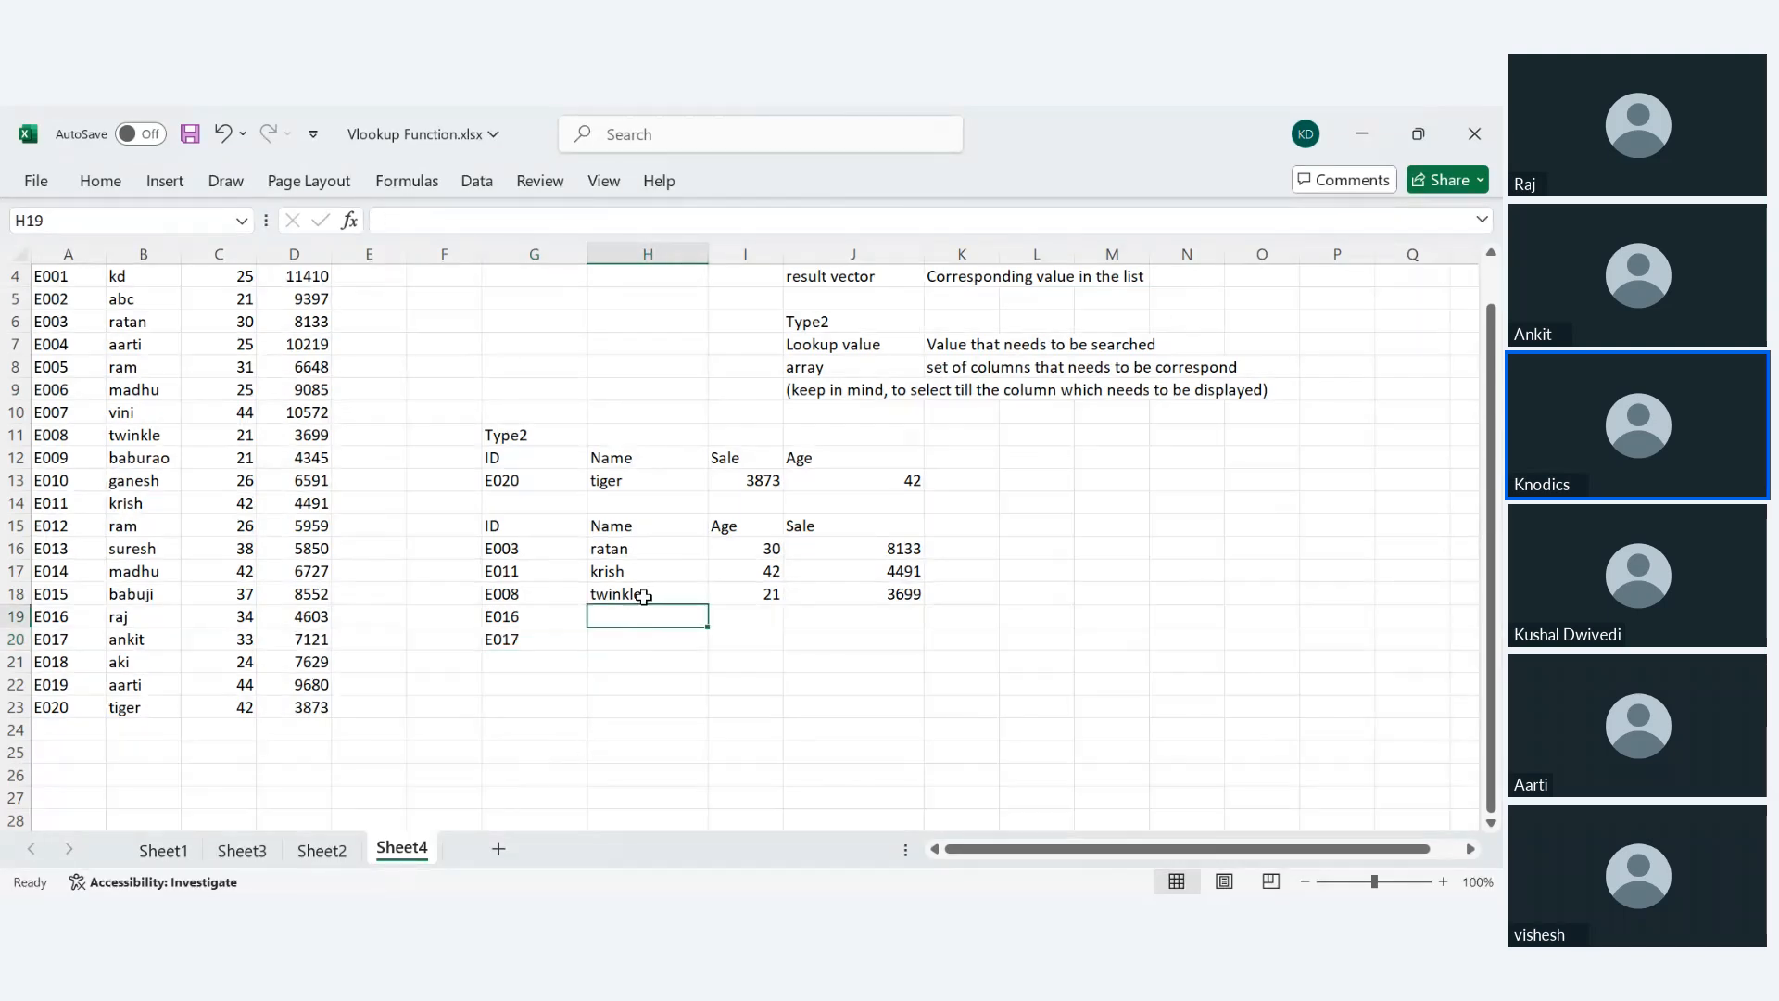
{"action": "left_click_drag", "start_coordinate": [644, 597], "coordinate": [909, 591]}
{"action": "left_click", "coordinate": [693, 611]}
{"action": "left_click_drag", "start_coordinate": [619, 593], "coordinate": [925, 641]}
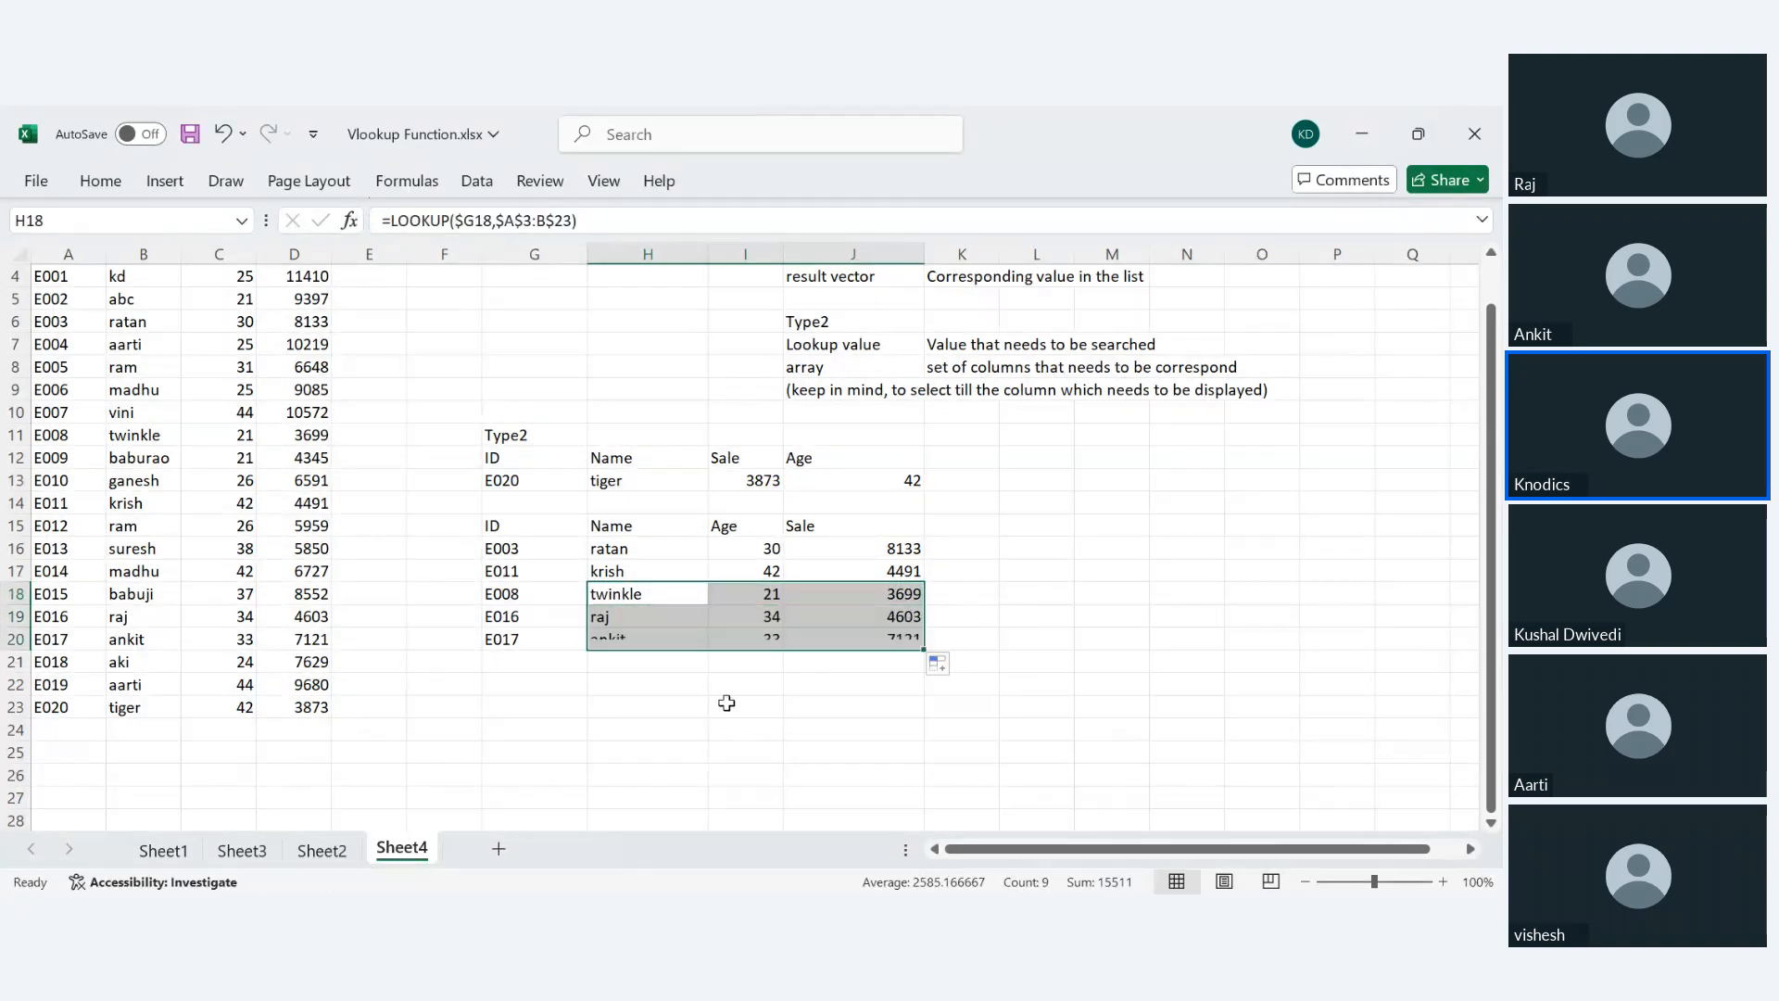
- Change the ID in G19 to E015, written with a capital E
{"action": "left_click", "coordinate": [524, 617]}
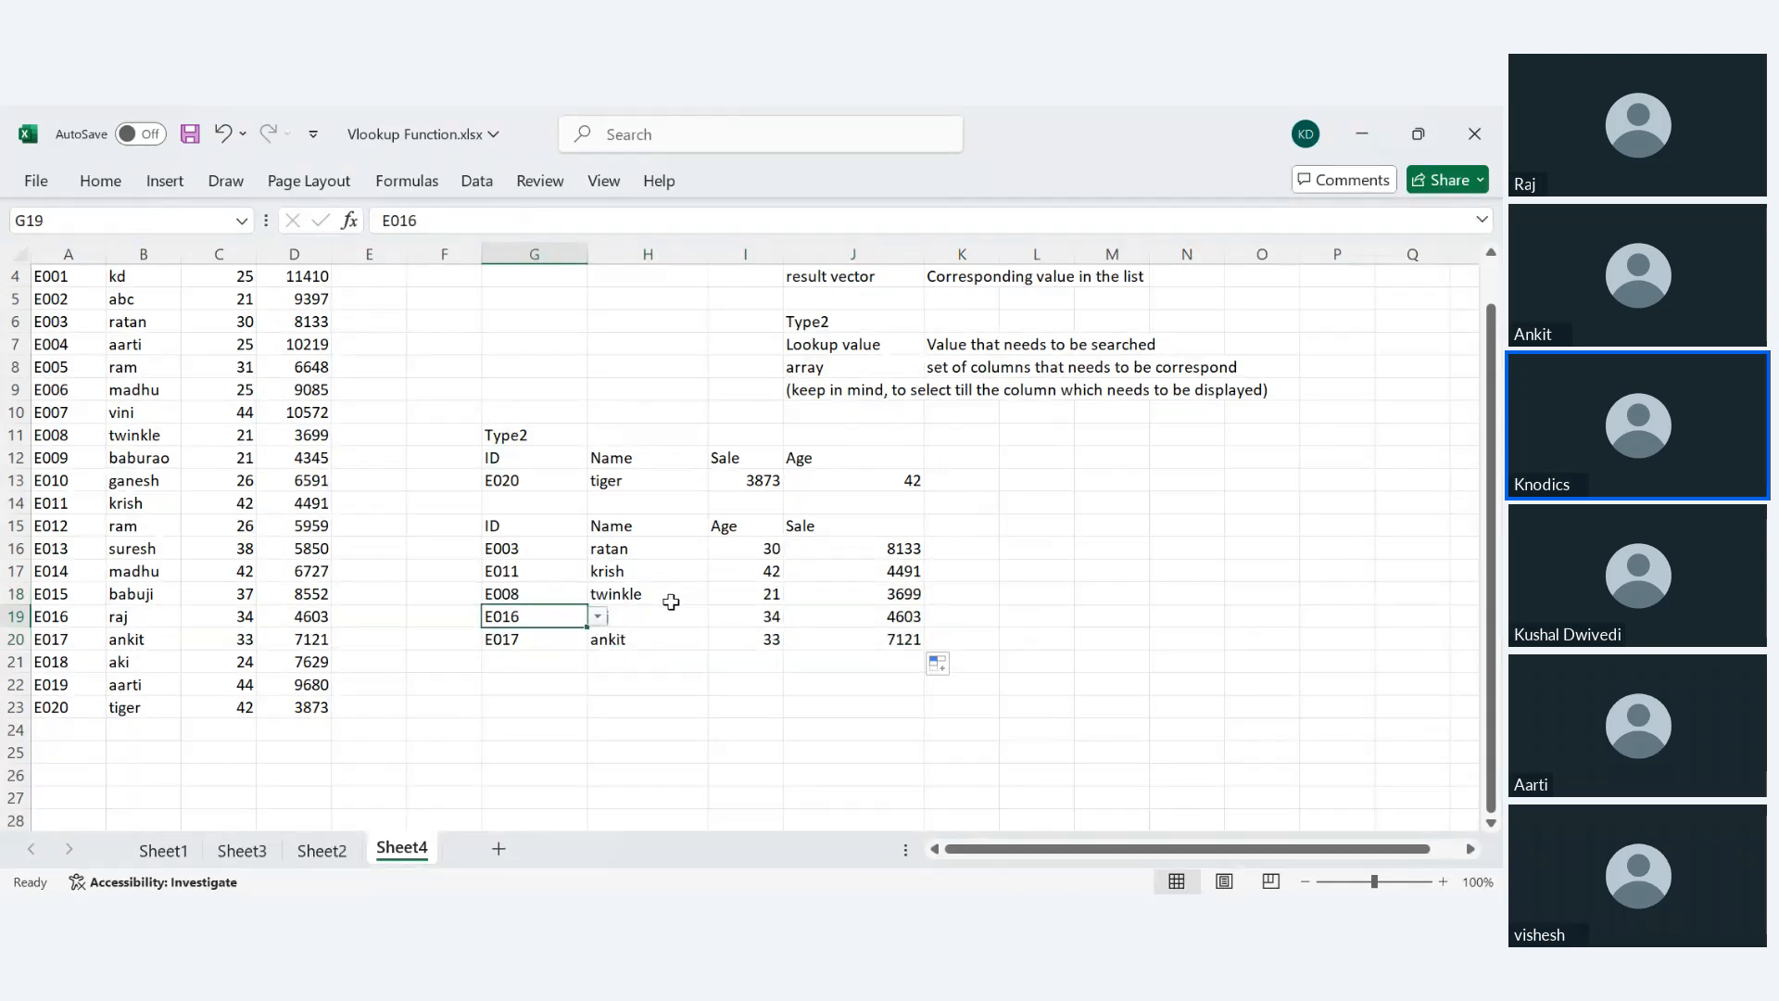
{"action": "type", "text": "e015"}
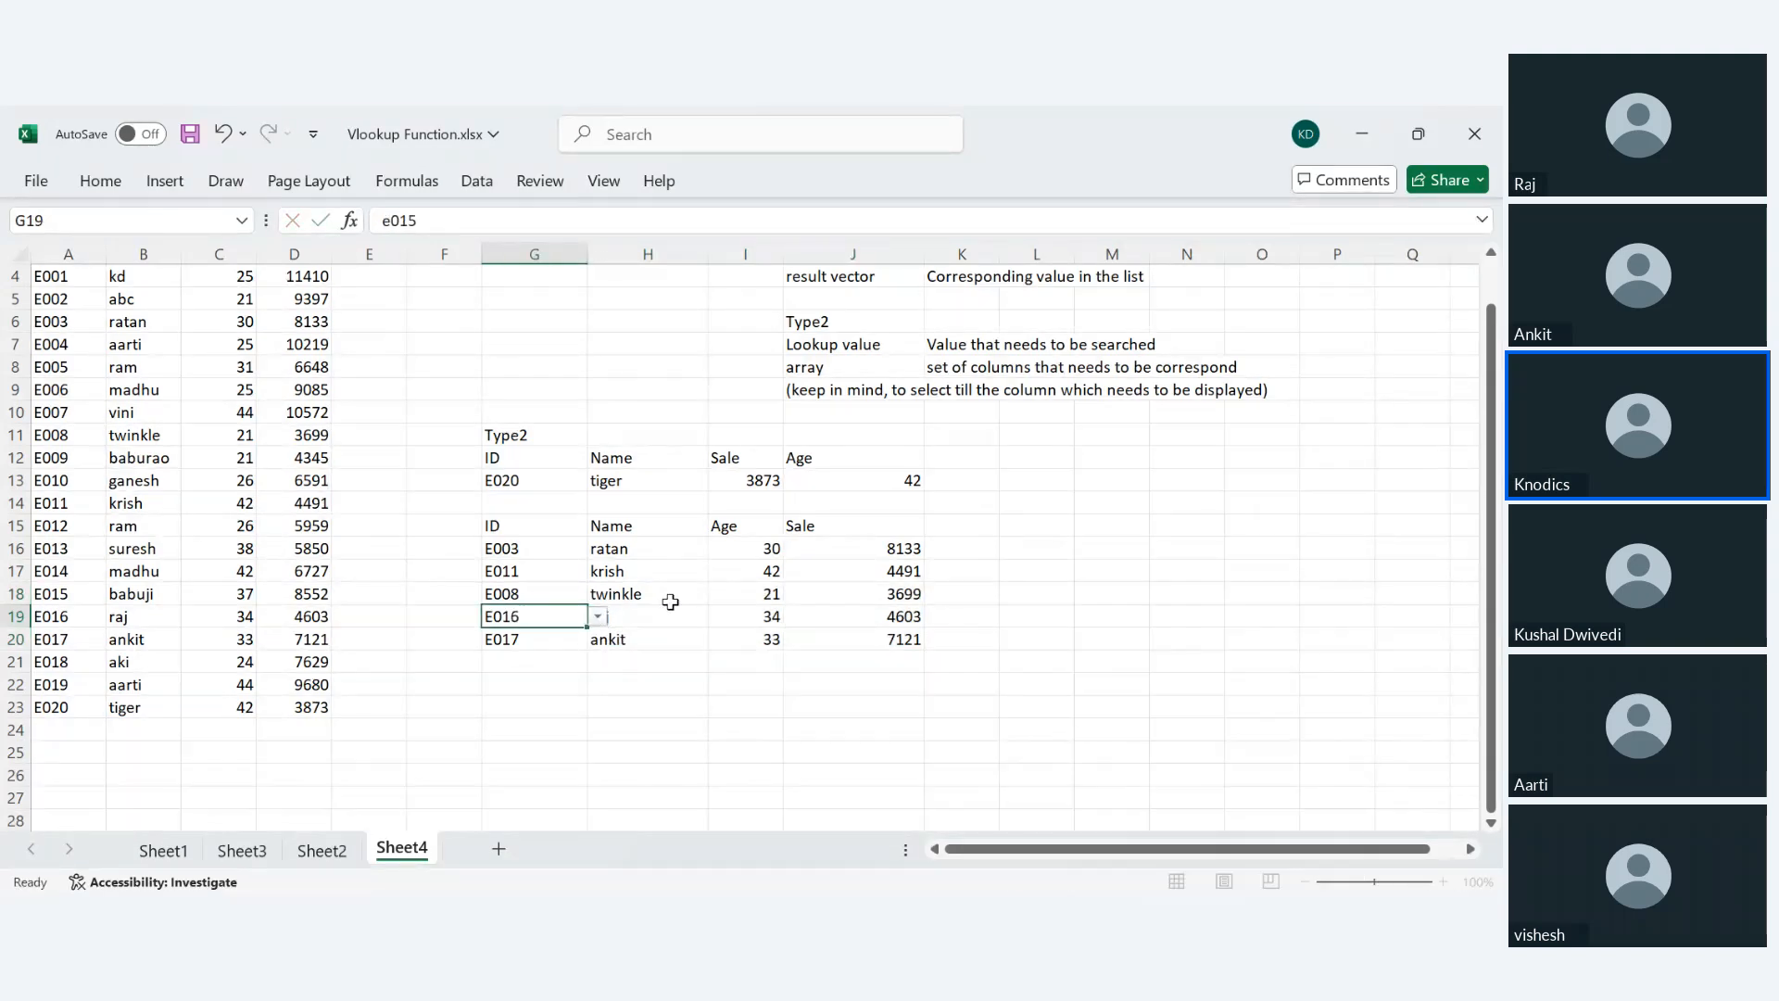
{"action": "key", "text": "Return"}
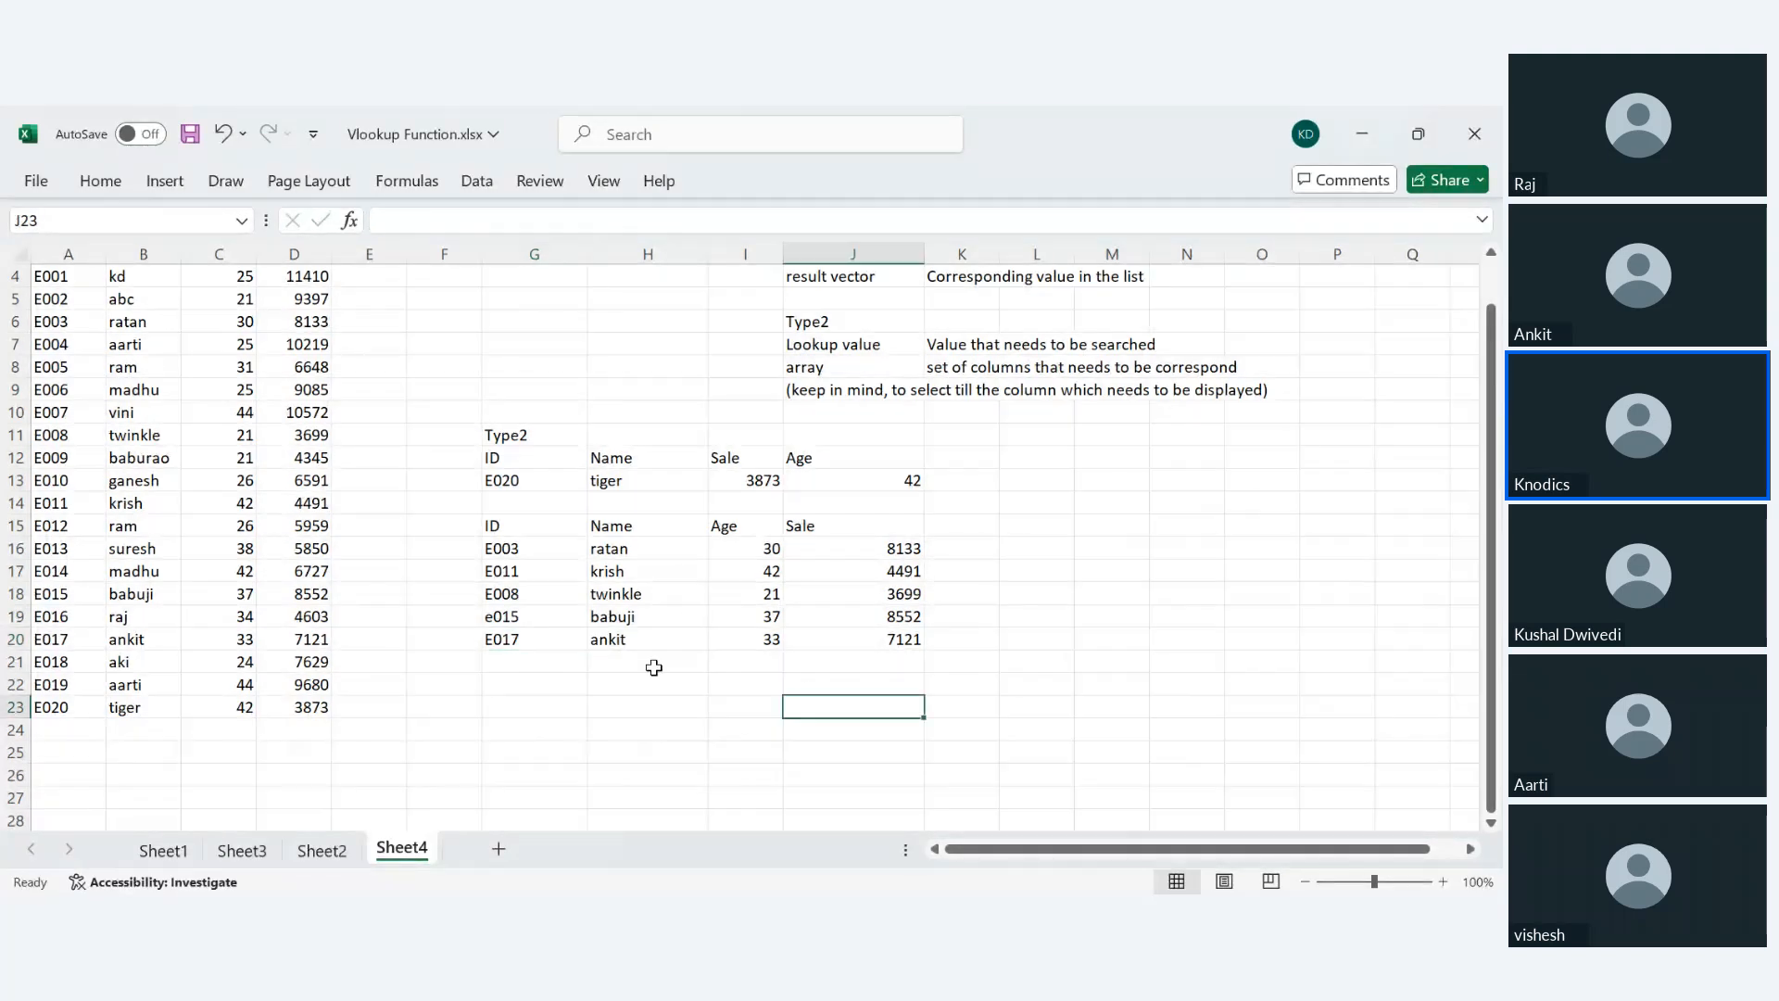
{"action": "double_click", "coordinate": [500, 616]}
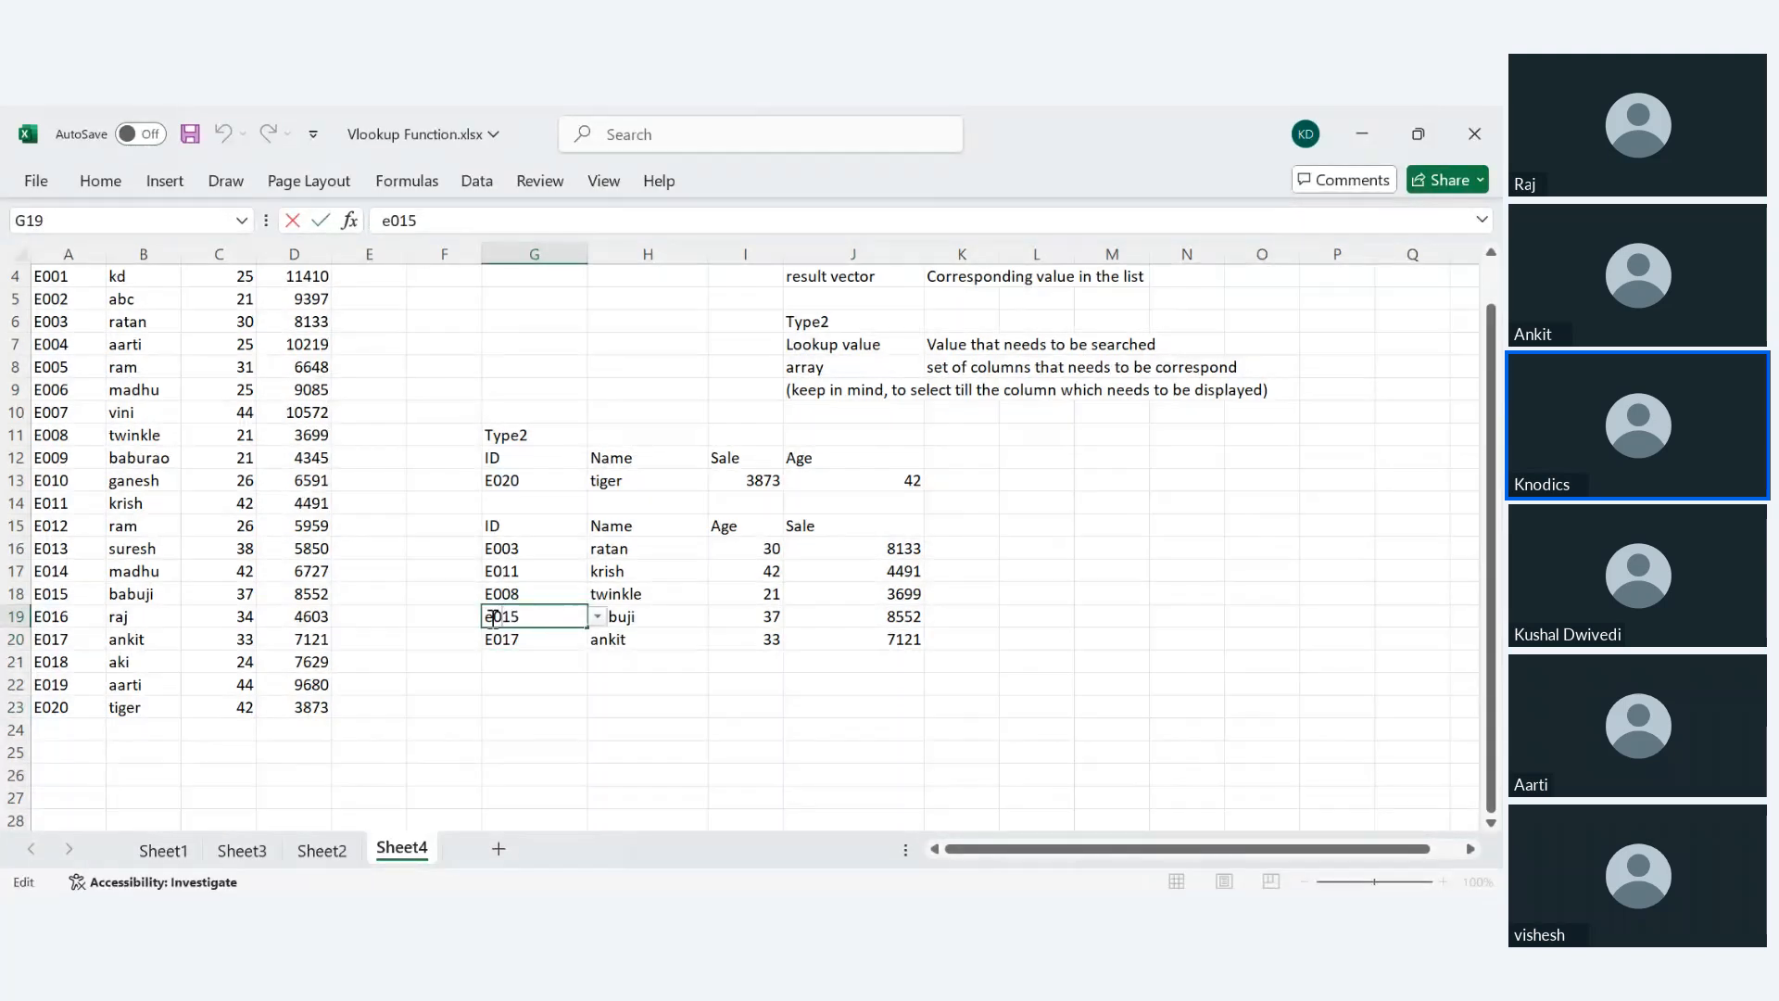
{"action": "key", "text": "BackSpace"}
{"action": "type", "text": "E"}
{"action": "key", "text": "Return"}
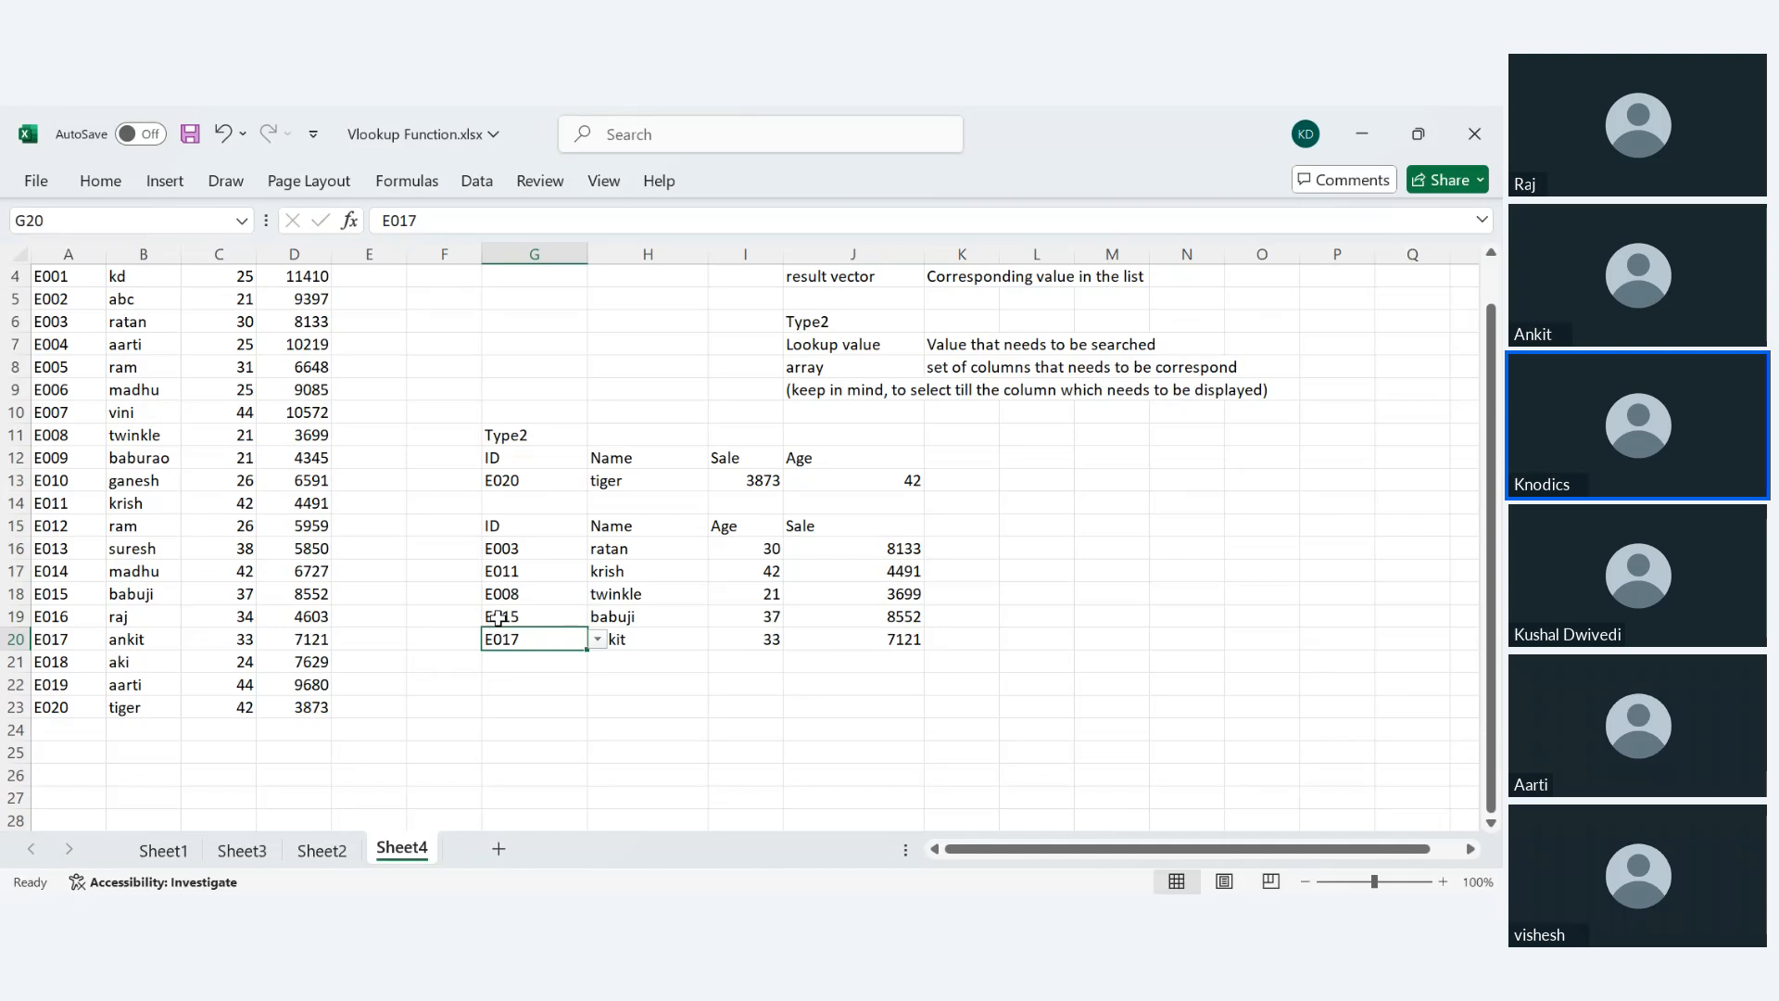
{"action": "left_click", "coordinate": [1050, 725]}
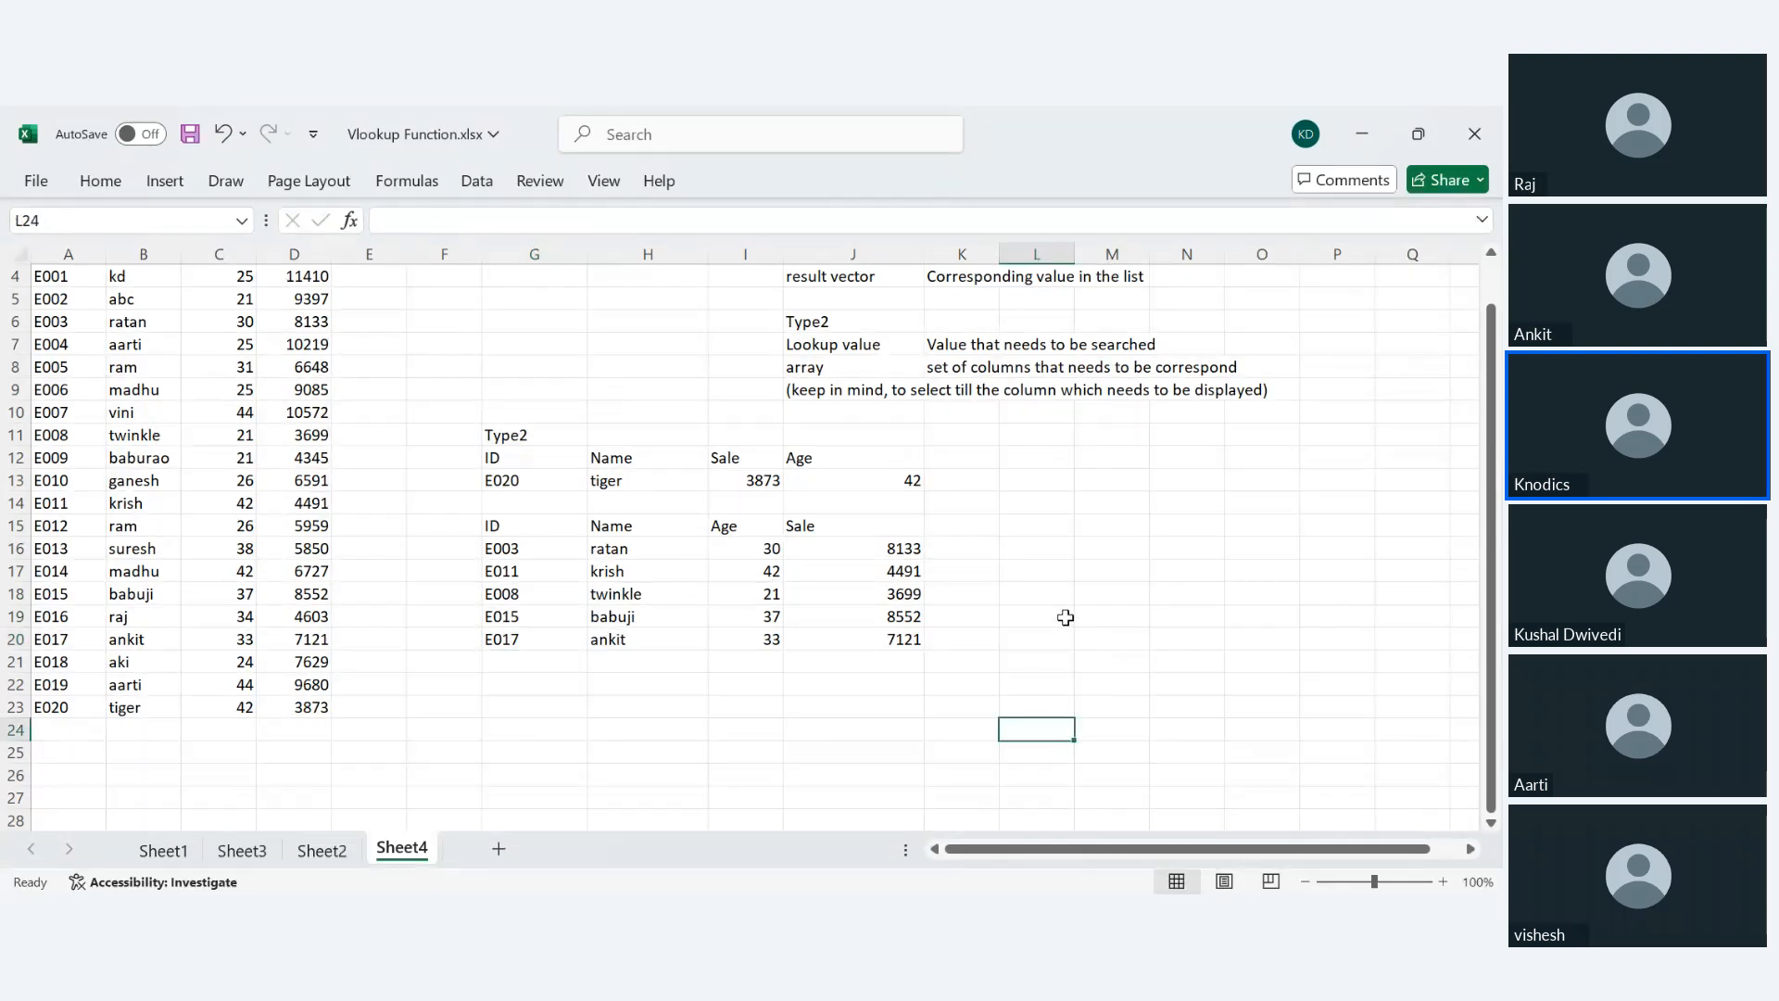
- Check the lookup results in H16:J20 against the E015 row of the source table
{"action": "left_click_drag", "start_coordinate": [615, 548], "coordinate": [905, 642]}
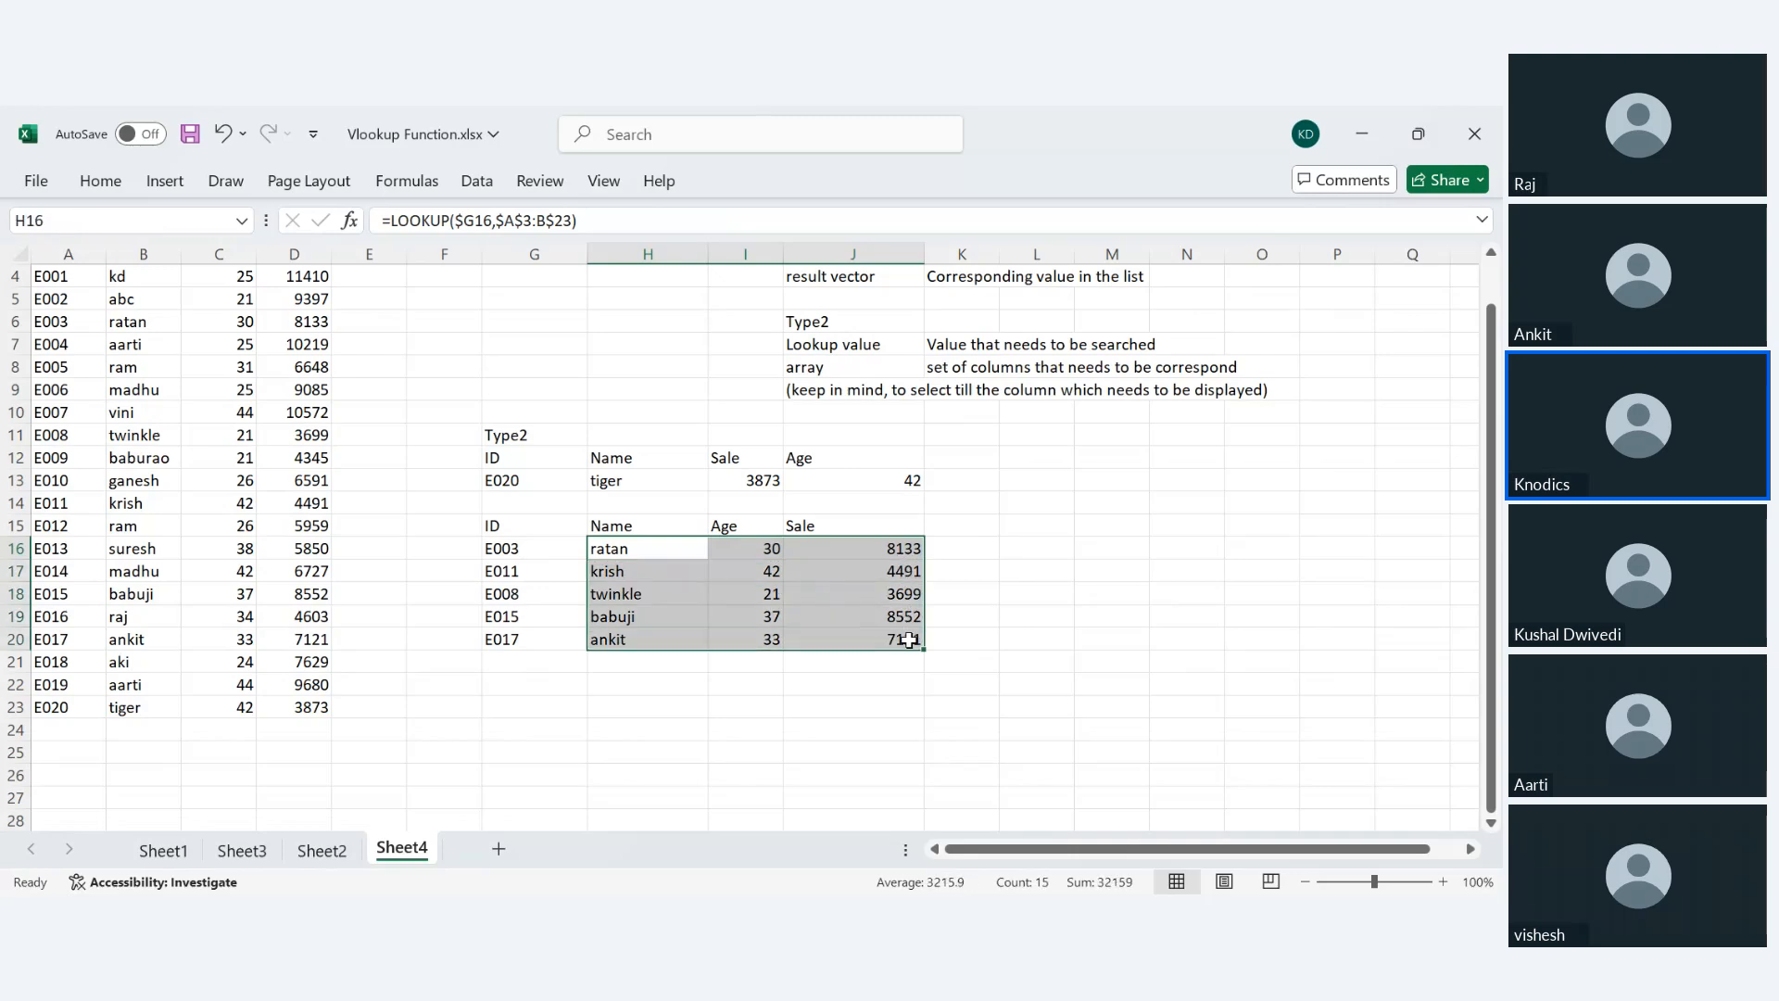
{"action": "left_click_drag", "start_coordinate": [46, 593], "coordinate": [259, 607]}
{"action": "left_click", "coordinate": [802, 655]}
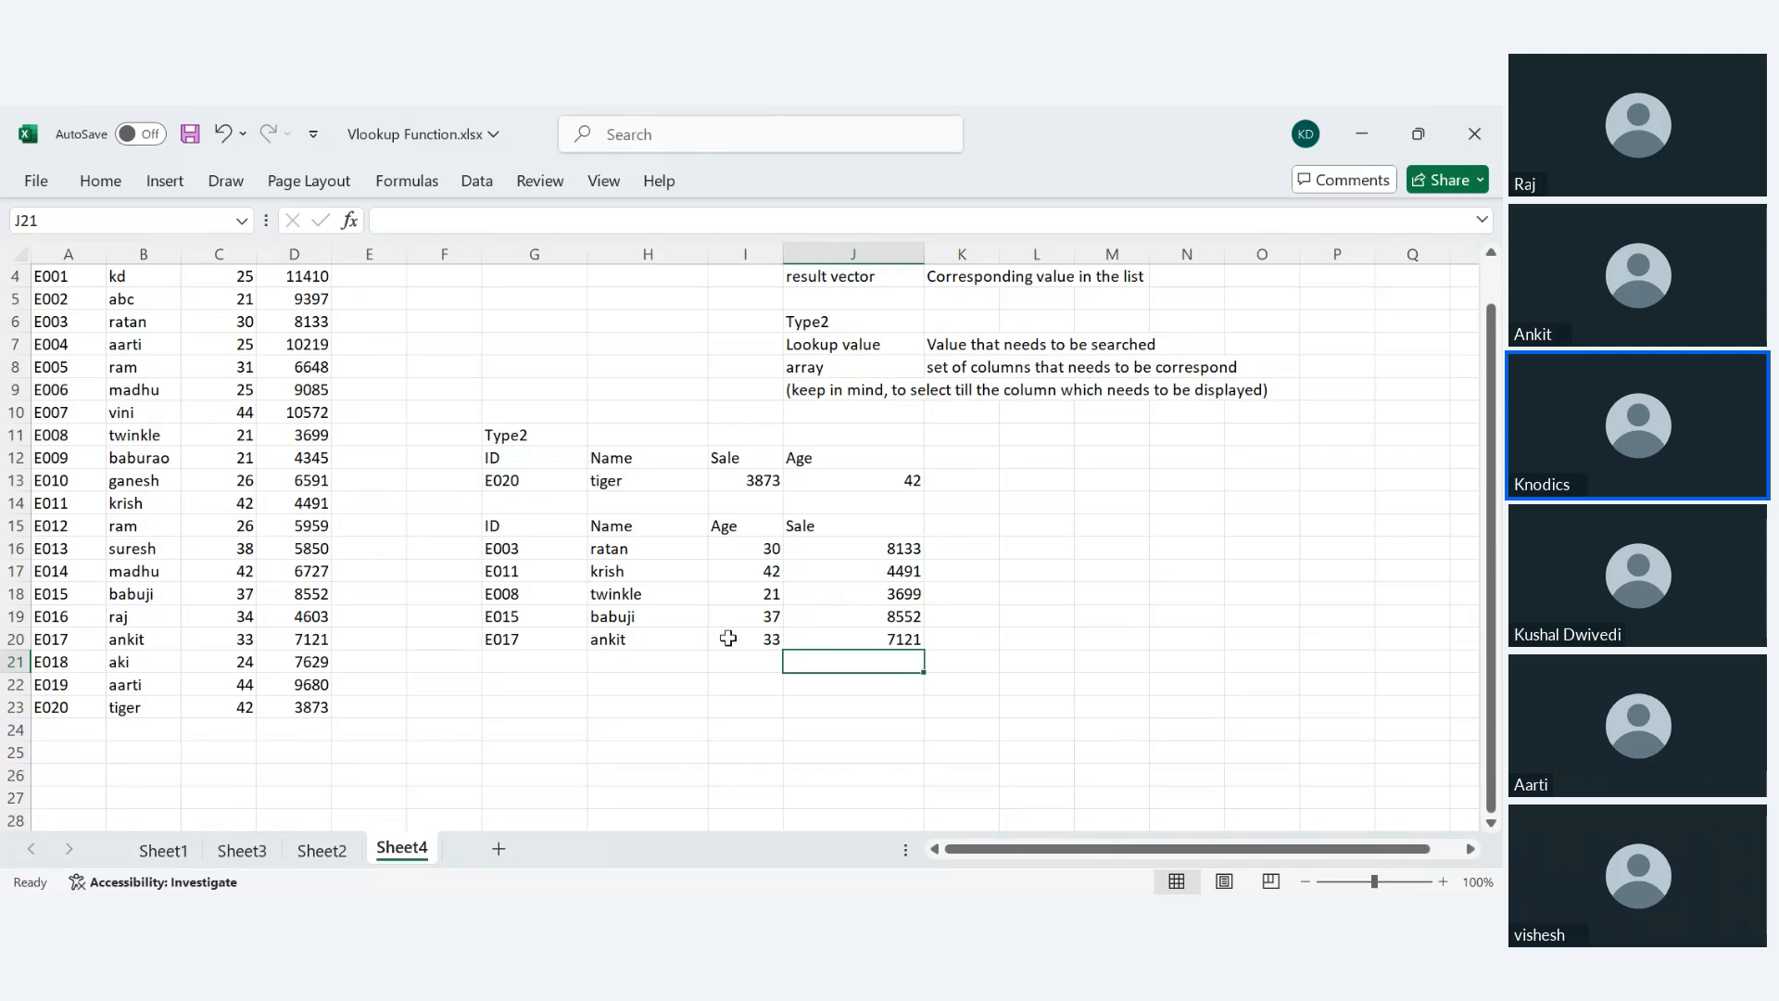
{"action": "left_click", "coordinate": [779, 699]}
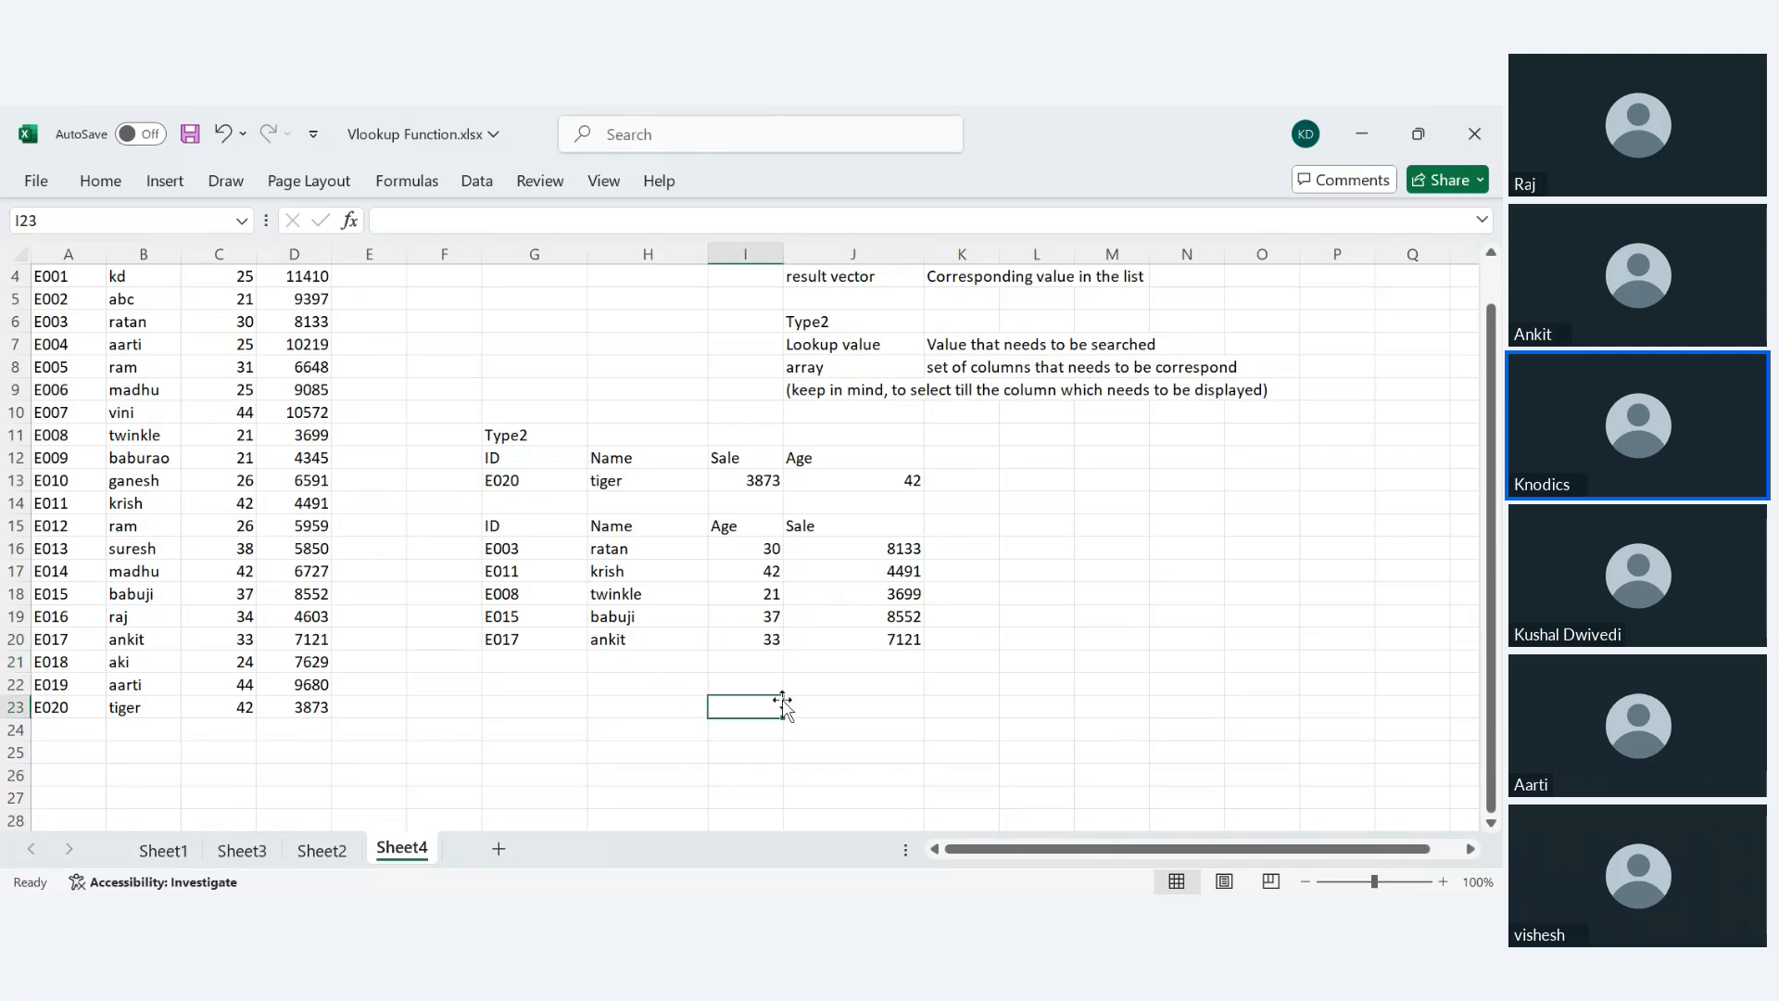
{"action": "scroll", "coordinate": [762, 700], "scroll_direction": "down", "scroll_amount": 1}
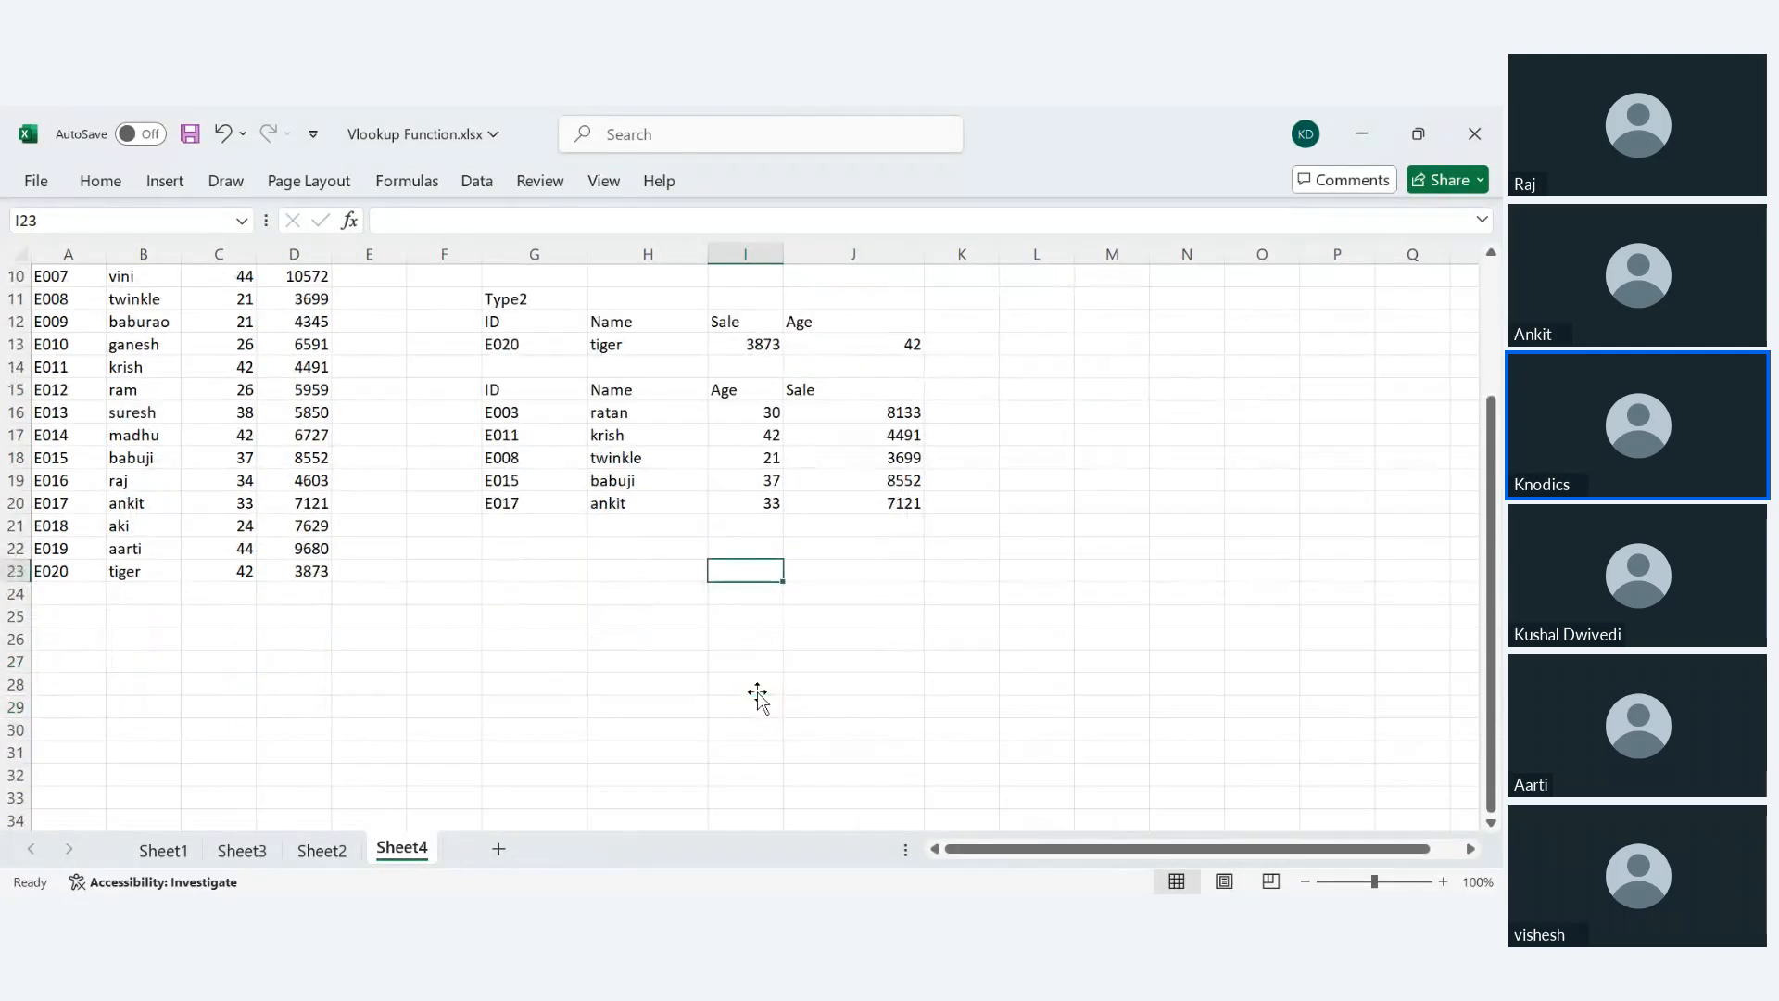
{"action": "scroll", "coordinate": [758, 697], "scroll_direction": "up", "scroll_amount": 2}
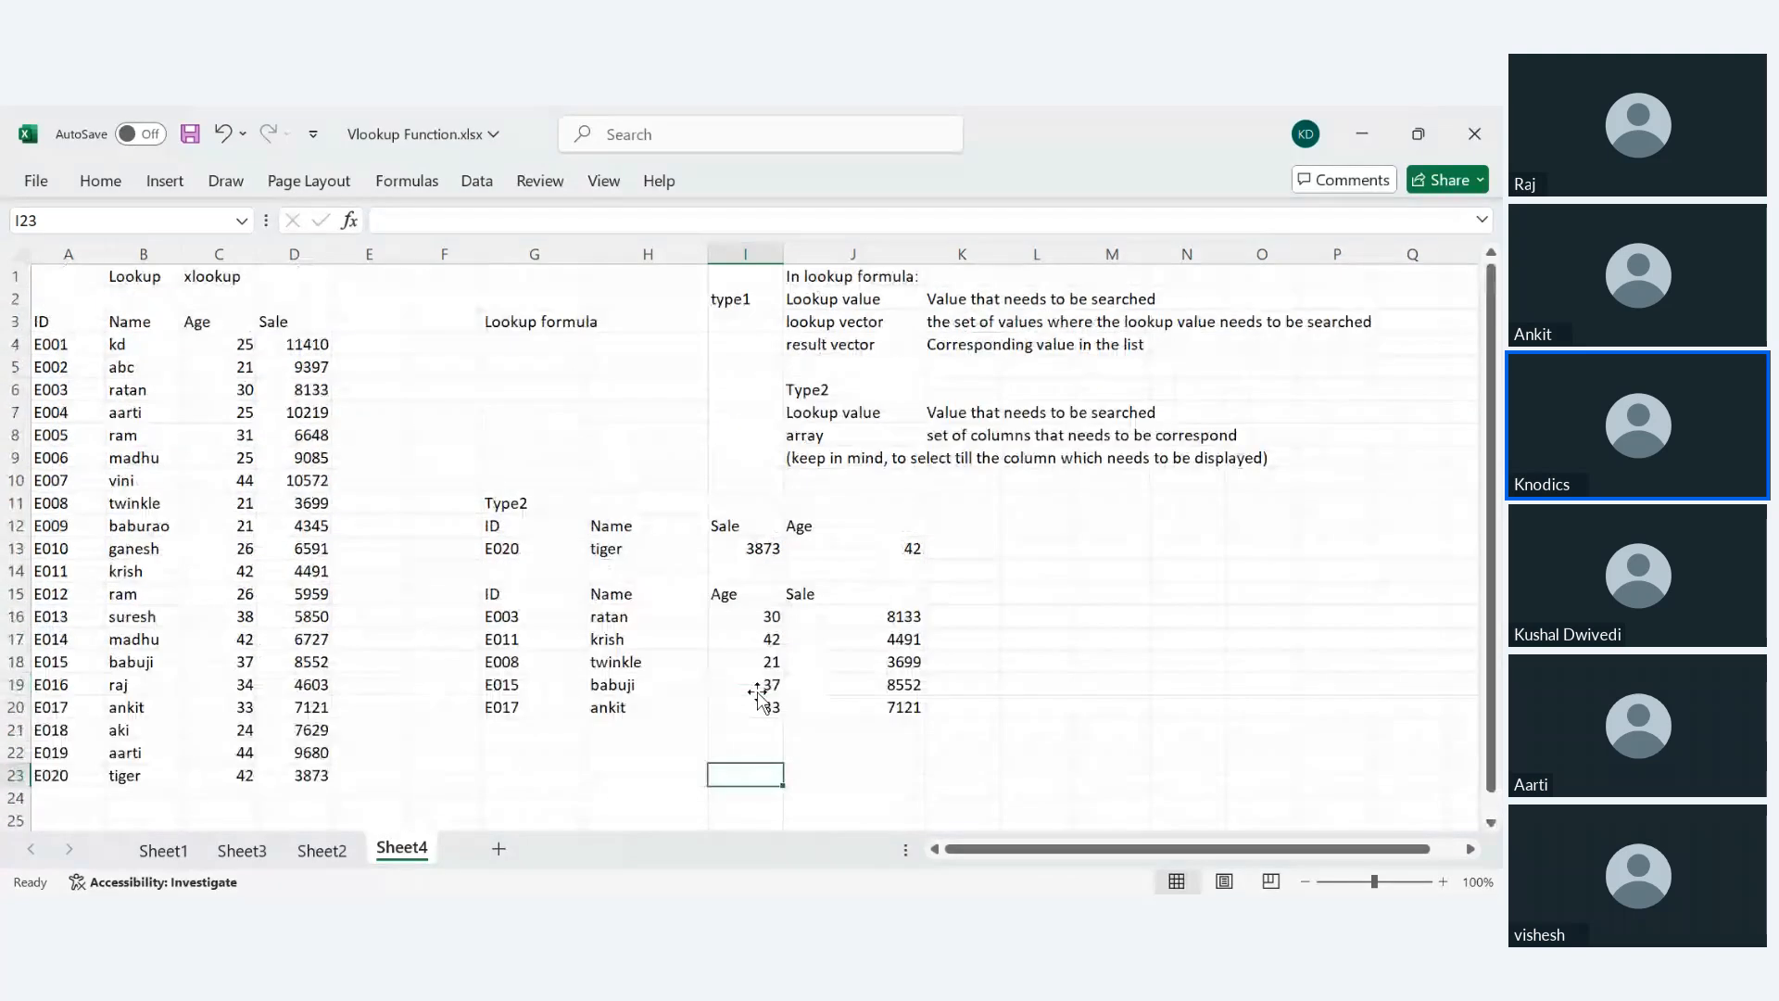
{"action": "scroll", "coordinate": [1025, 561], "scroll_direction": "down", "scroll_amount": 3}
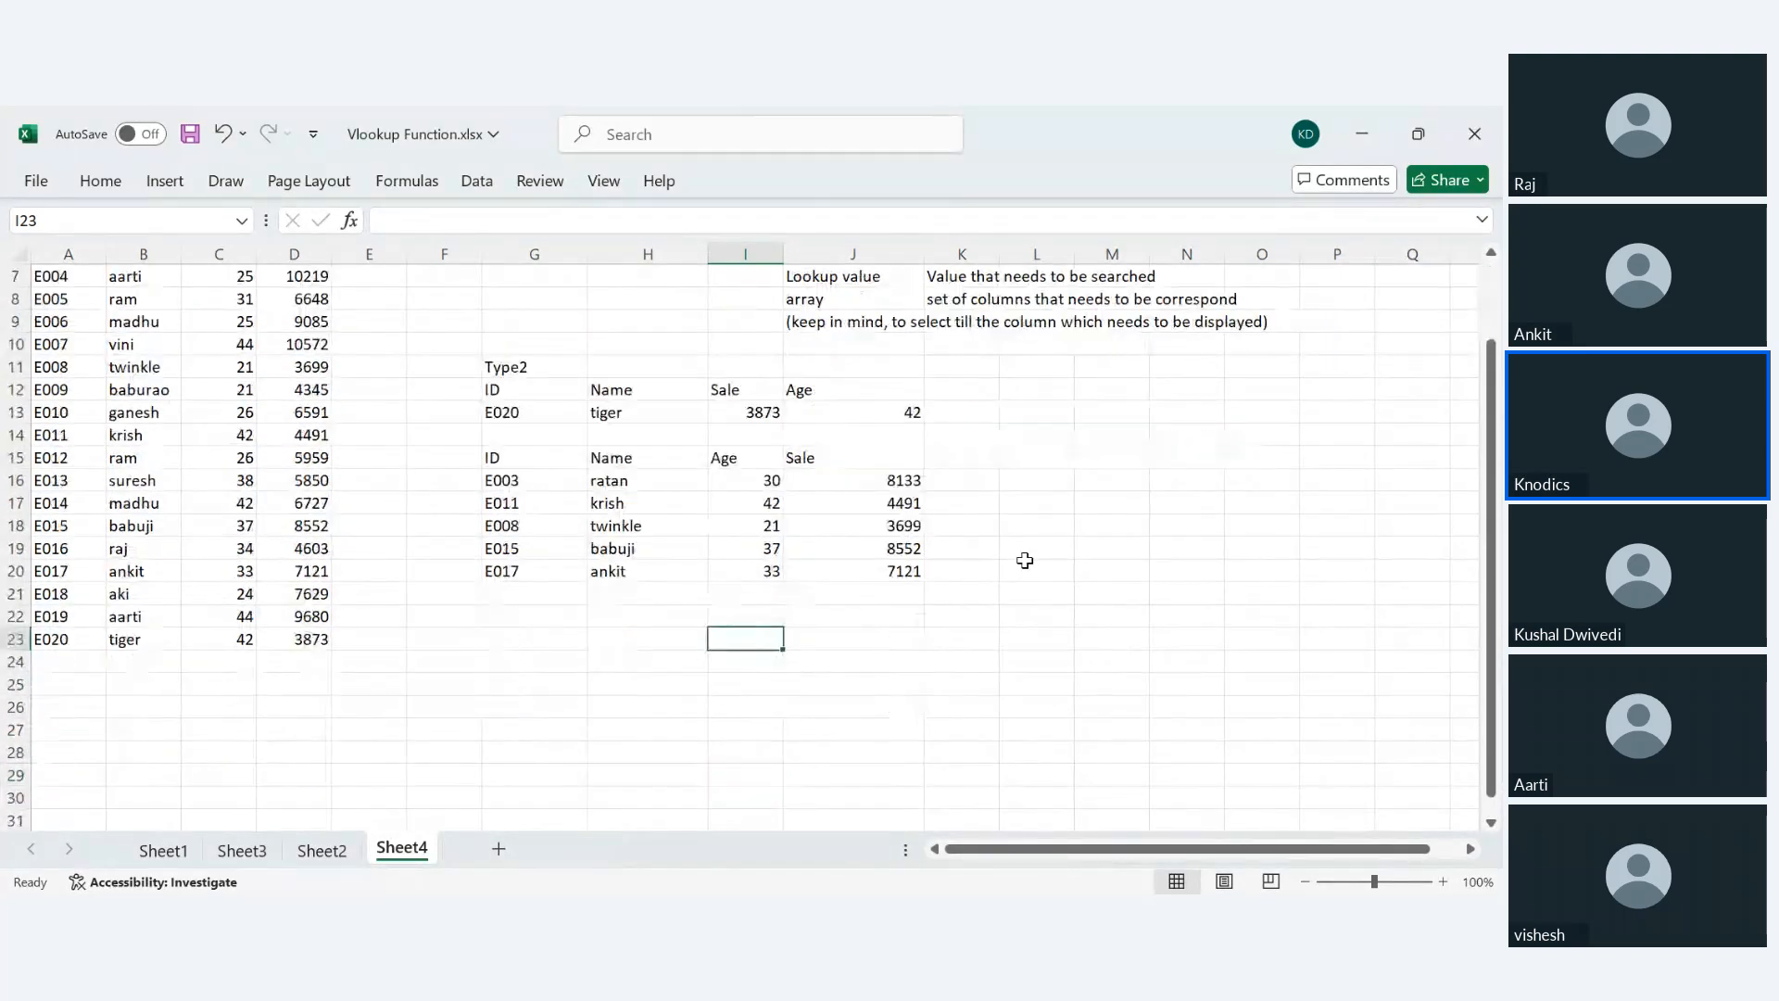
{"action": "scroll", "coordinate": [1025, 560], "scroll_direction": "up", "scroll_amount": 1}
{"action": "scroll", "coordinate": [1025, 560], "scroll_direction": "up", "scroll_amount": 2}
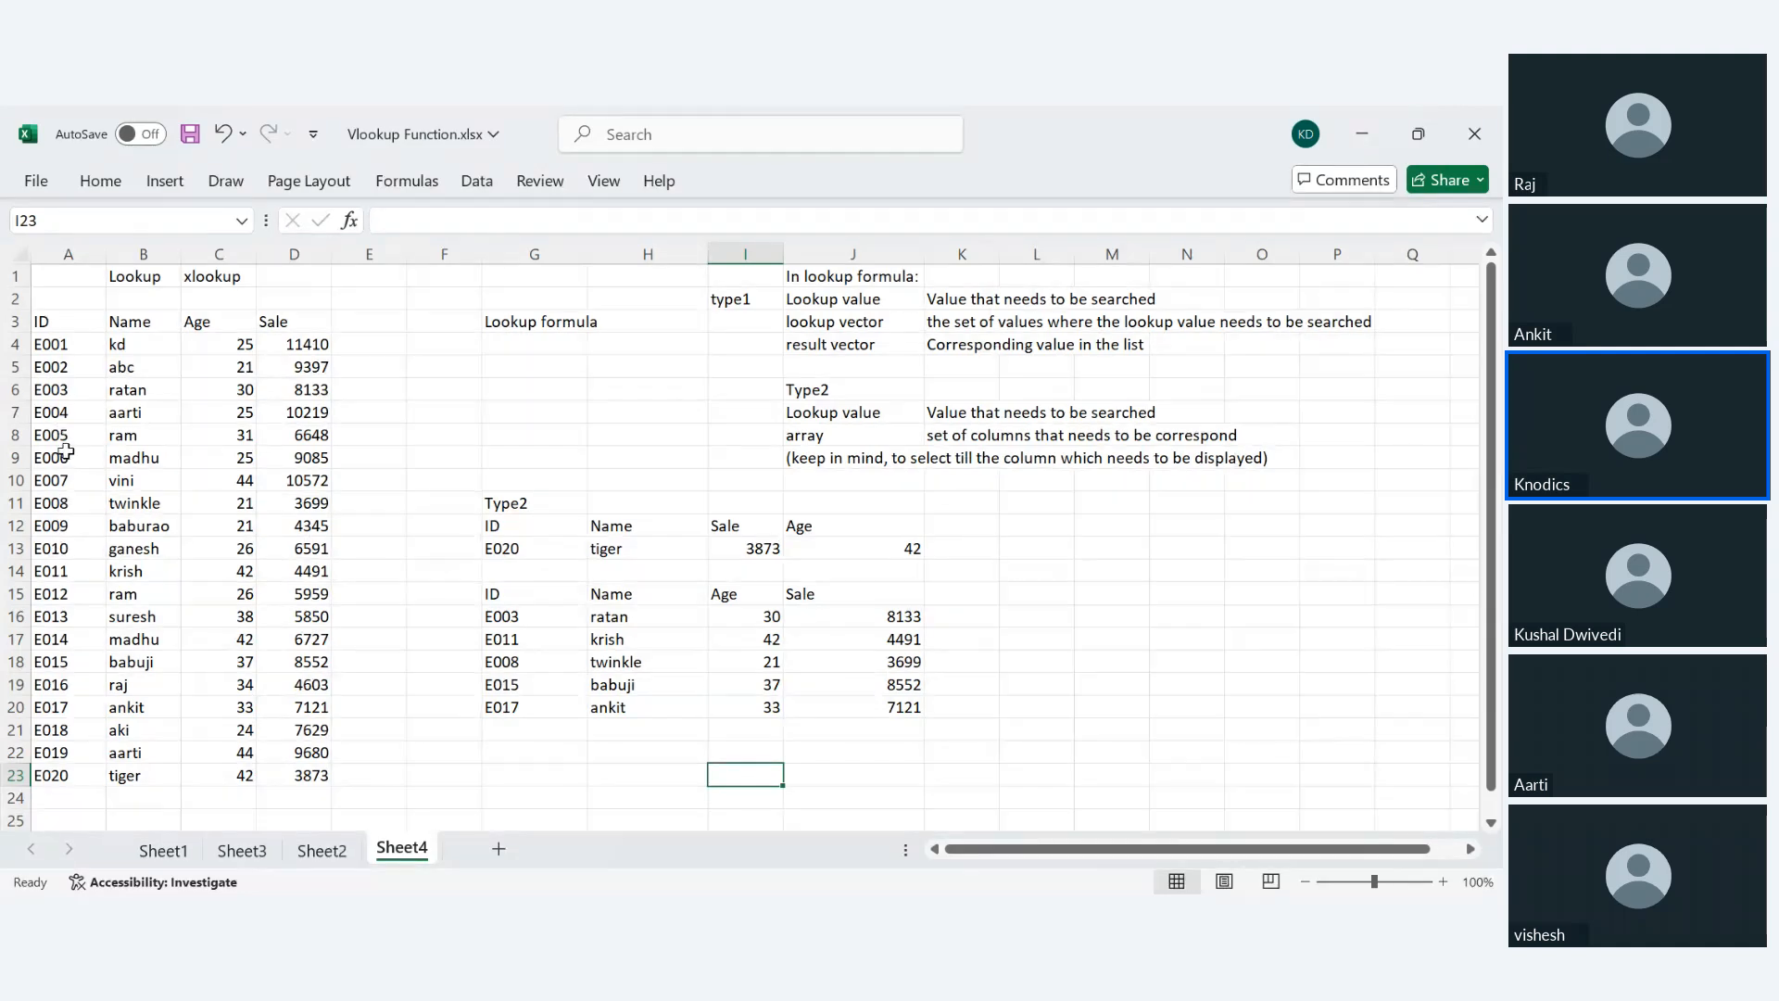
- Move the E010 record from A13:D13 out of the source table to the empty cells starting at M13
{"action": "left_click", "coordinate": [63, 550]}
{"action": "left_click_drag", "start_coordinate": [63, 549], "coordinate": [316, 549]}
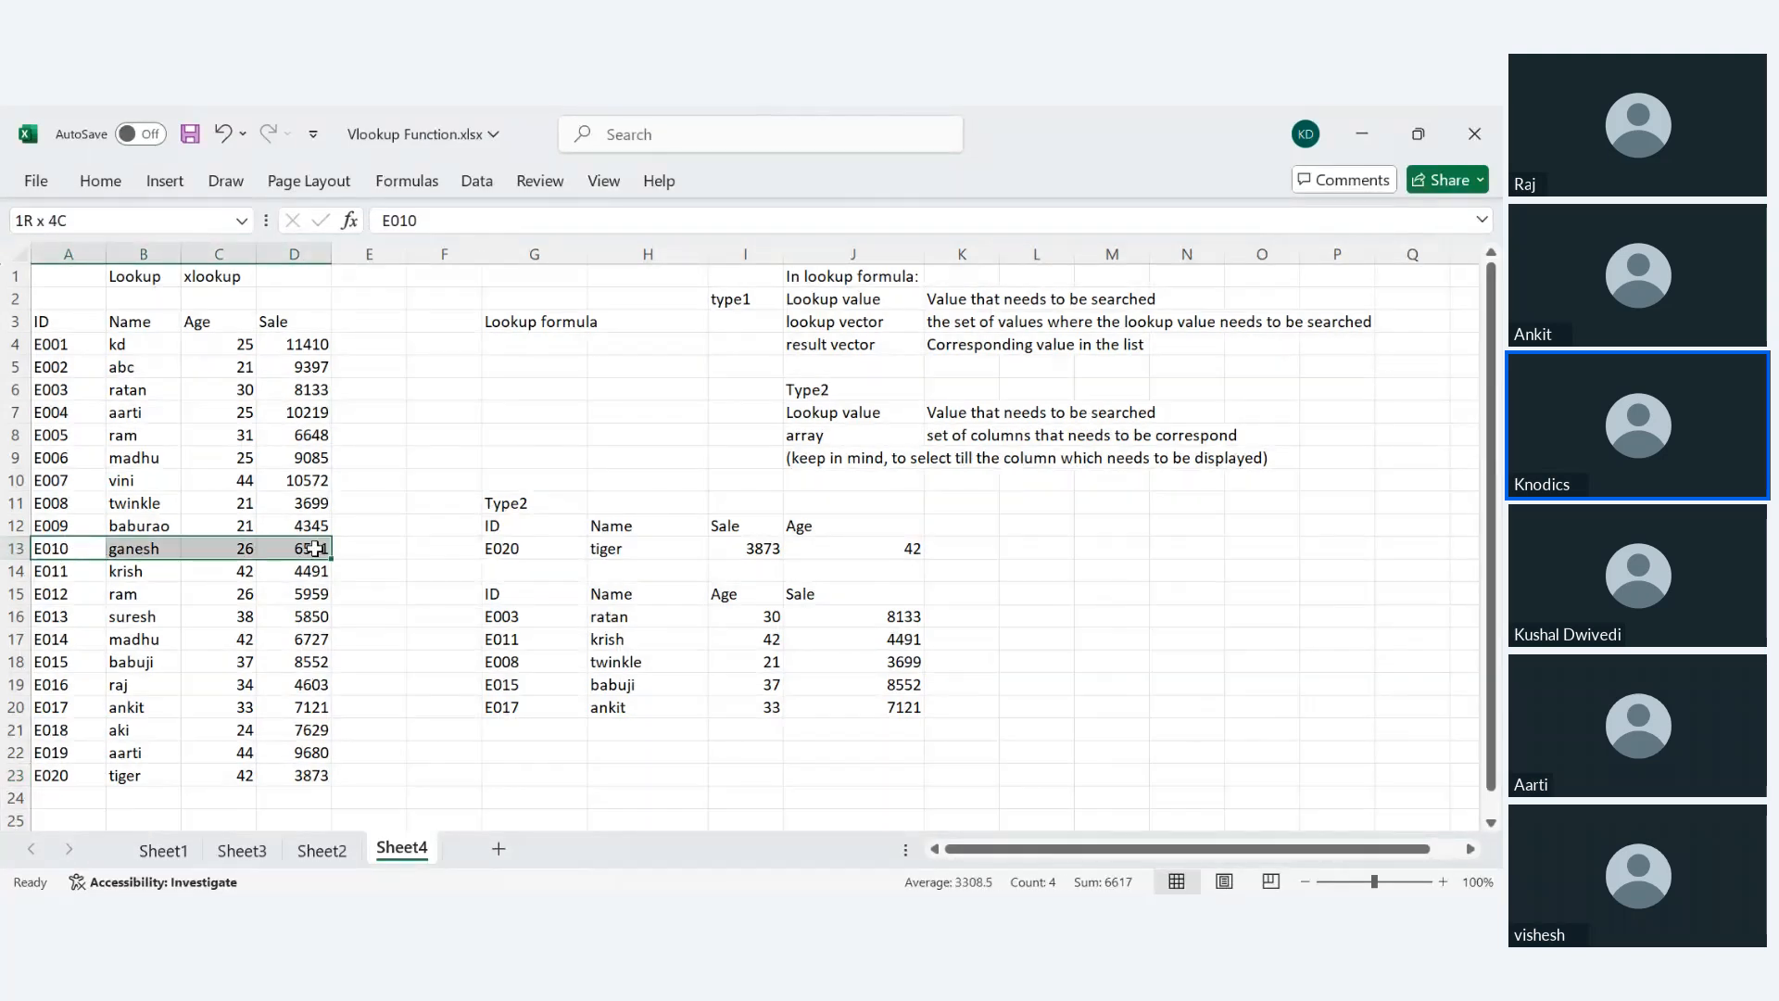
{"action": "key", "text": "ctrl+c"}
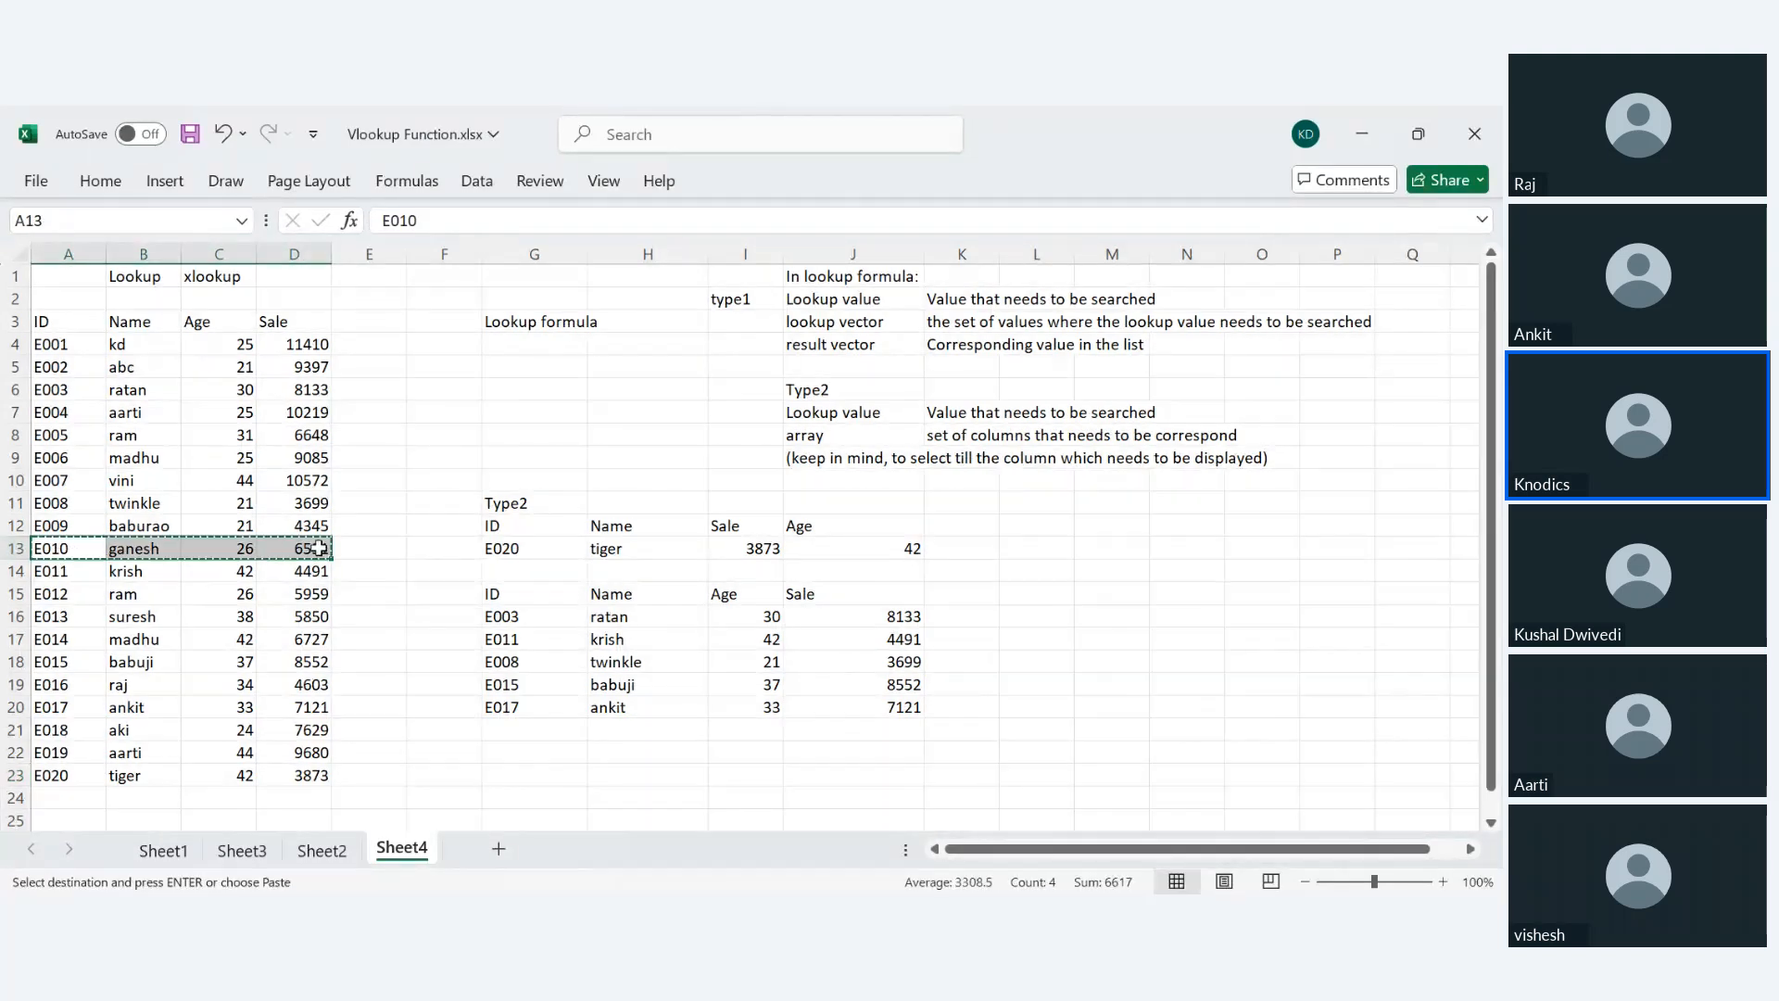
{"action": "left_click", "coordinate": [47, 435]}
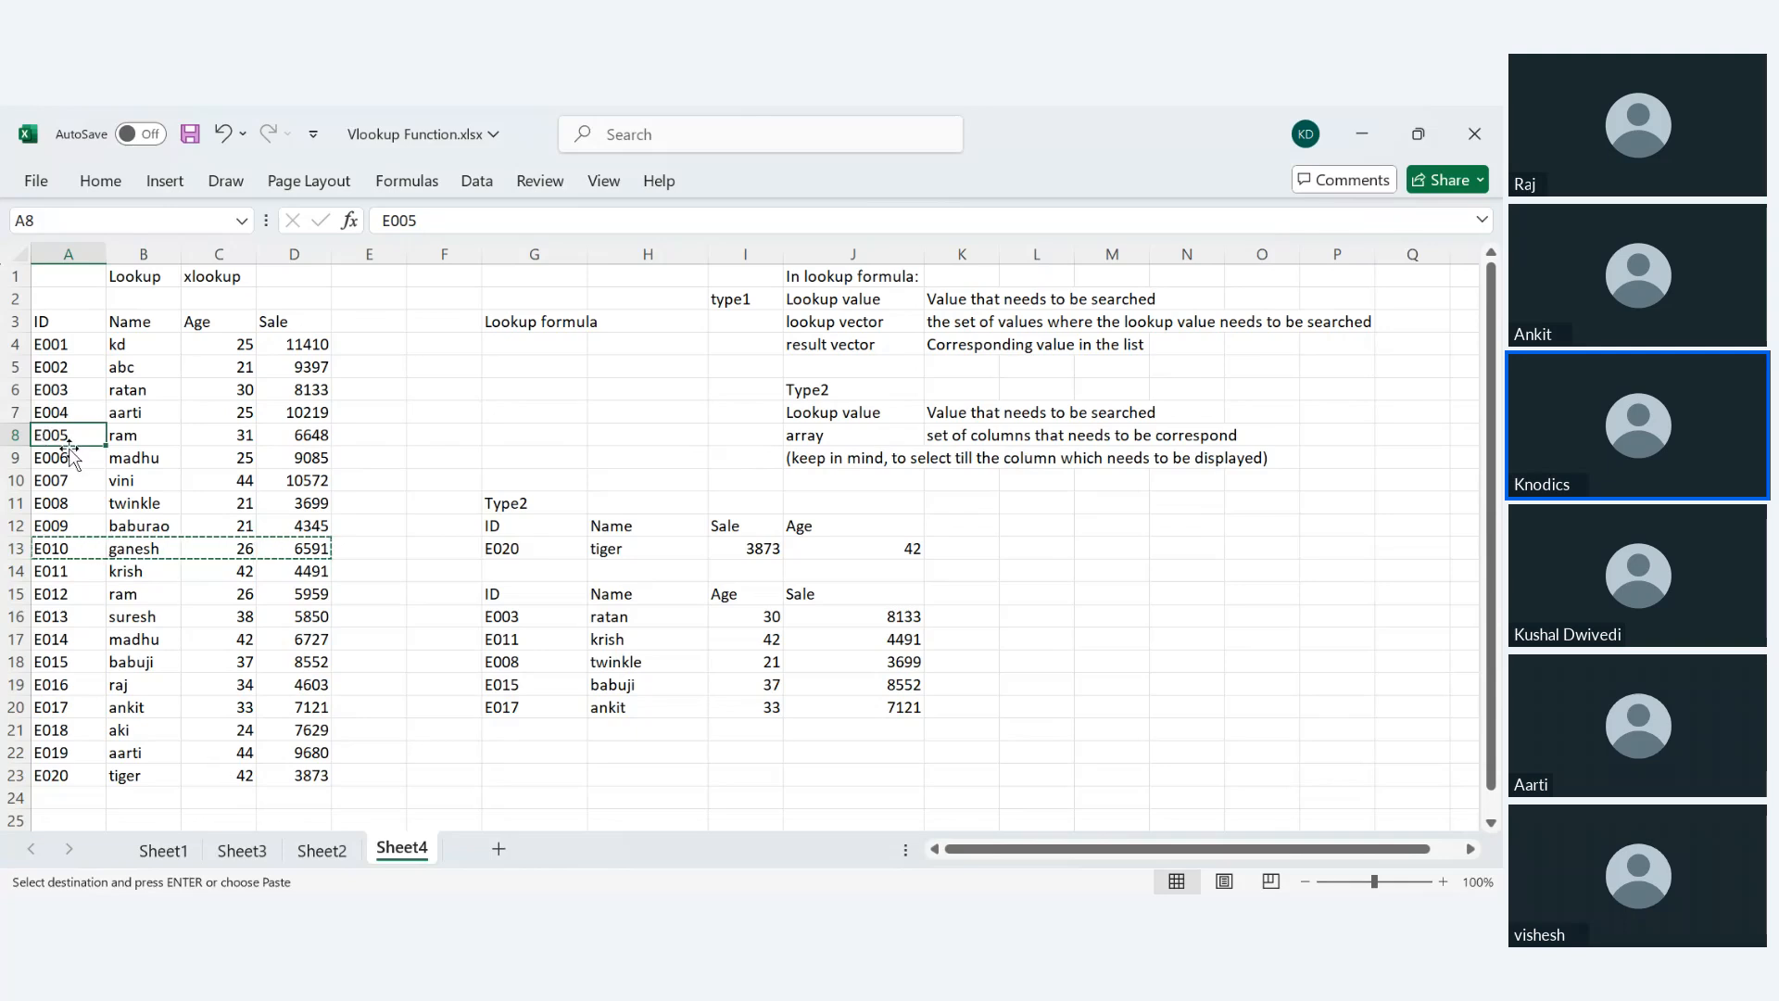
{"action": "left_click", "coordinate": [1142, 553]}
{"action": "key", "text": "ctrl+v"}
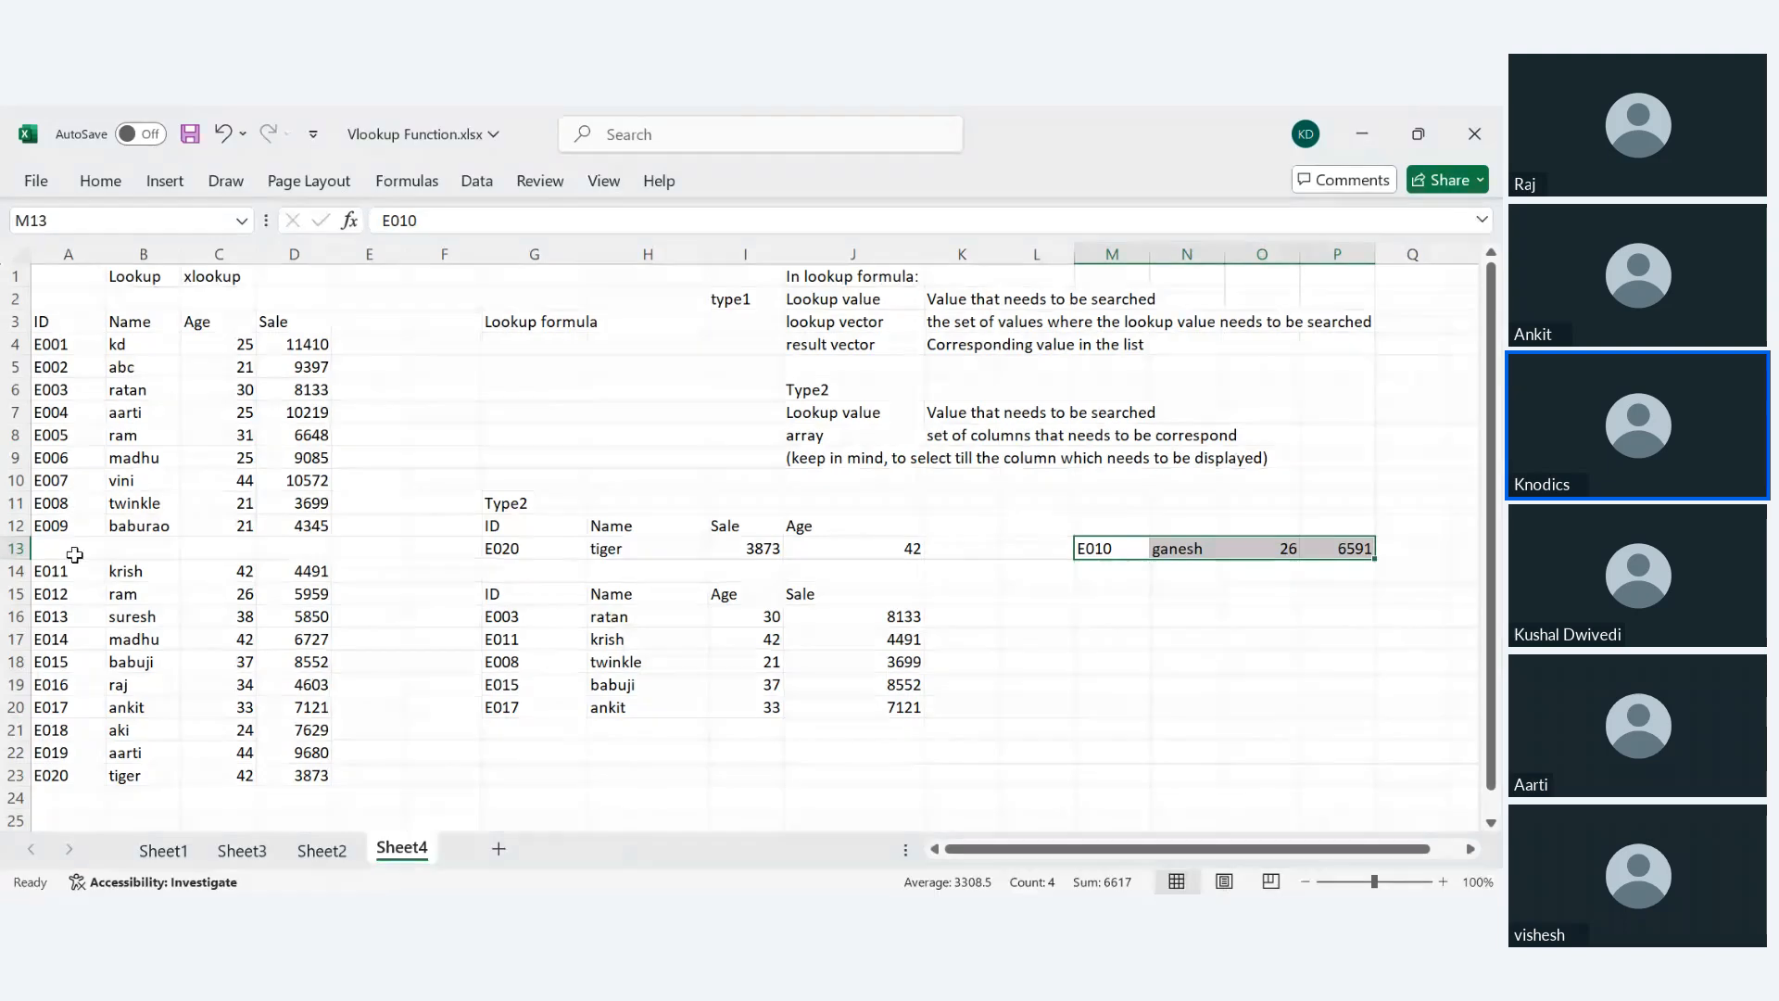
- Shift the E005 to E009 records down one row in the source table, into A9:D13
{"action": "left_click", "coordinate": [55, 433]}
{"action": "left_click_drag", "start_coordinate": [70, 441], "coordinate": [306, 526]}
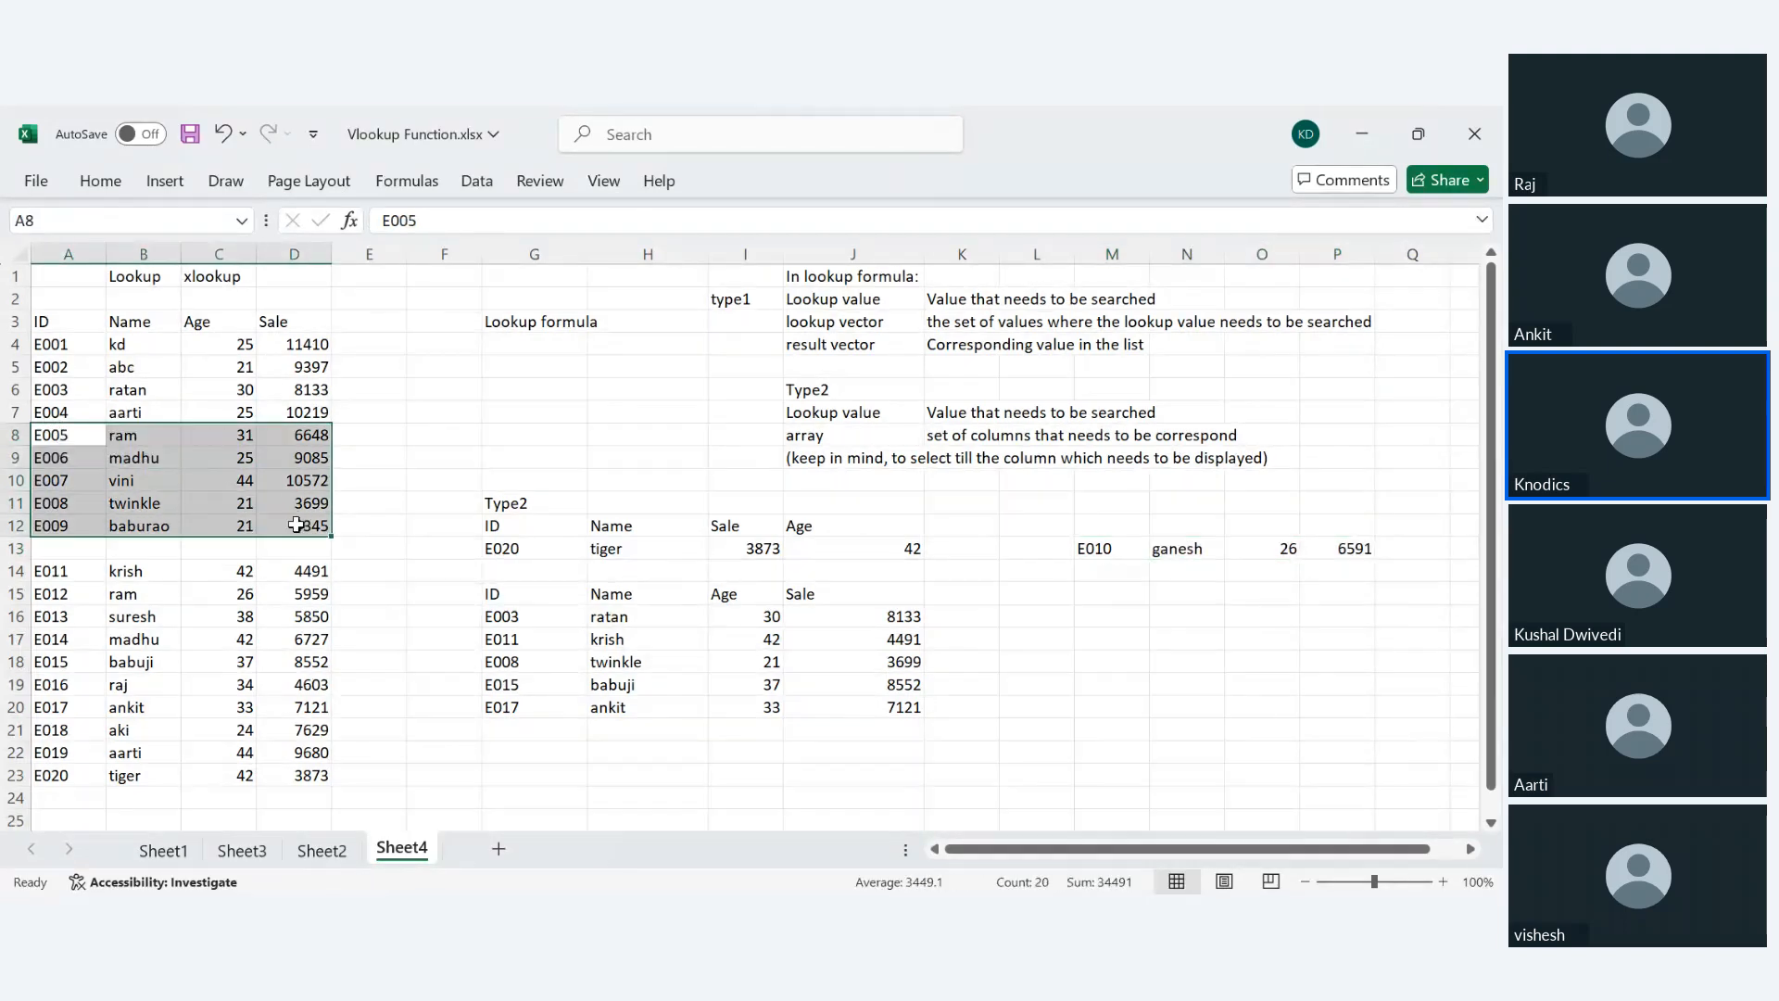
{"action": "key", "text": "ctrl+x"}
{"action": "left_click", "coordinate": [70, 546]}
{"action": "key", "text": "ctrl+v"}
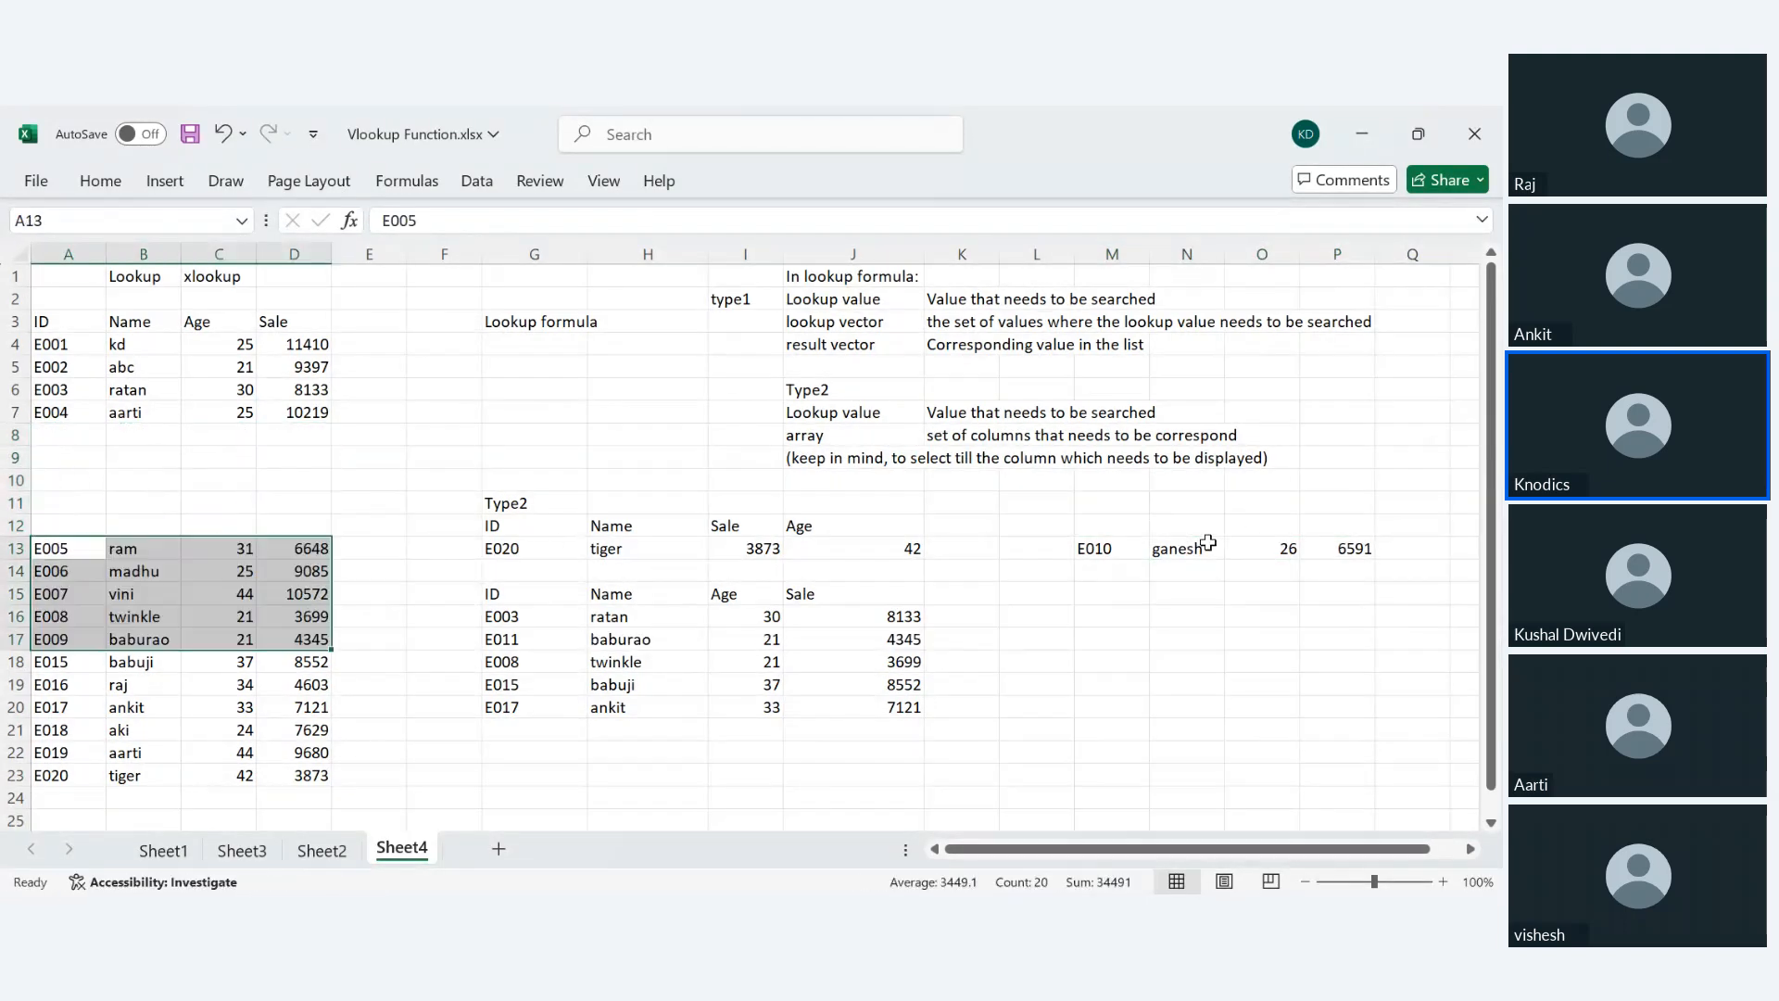
{"action": "left_click_drag", "start_coordinate": [1098, 550], "coordinate": [1341, 545]}
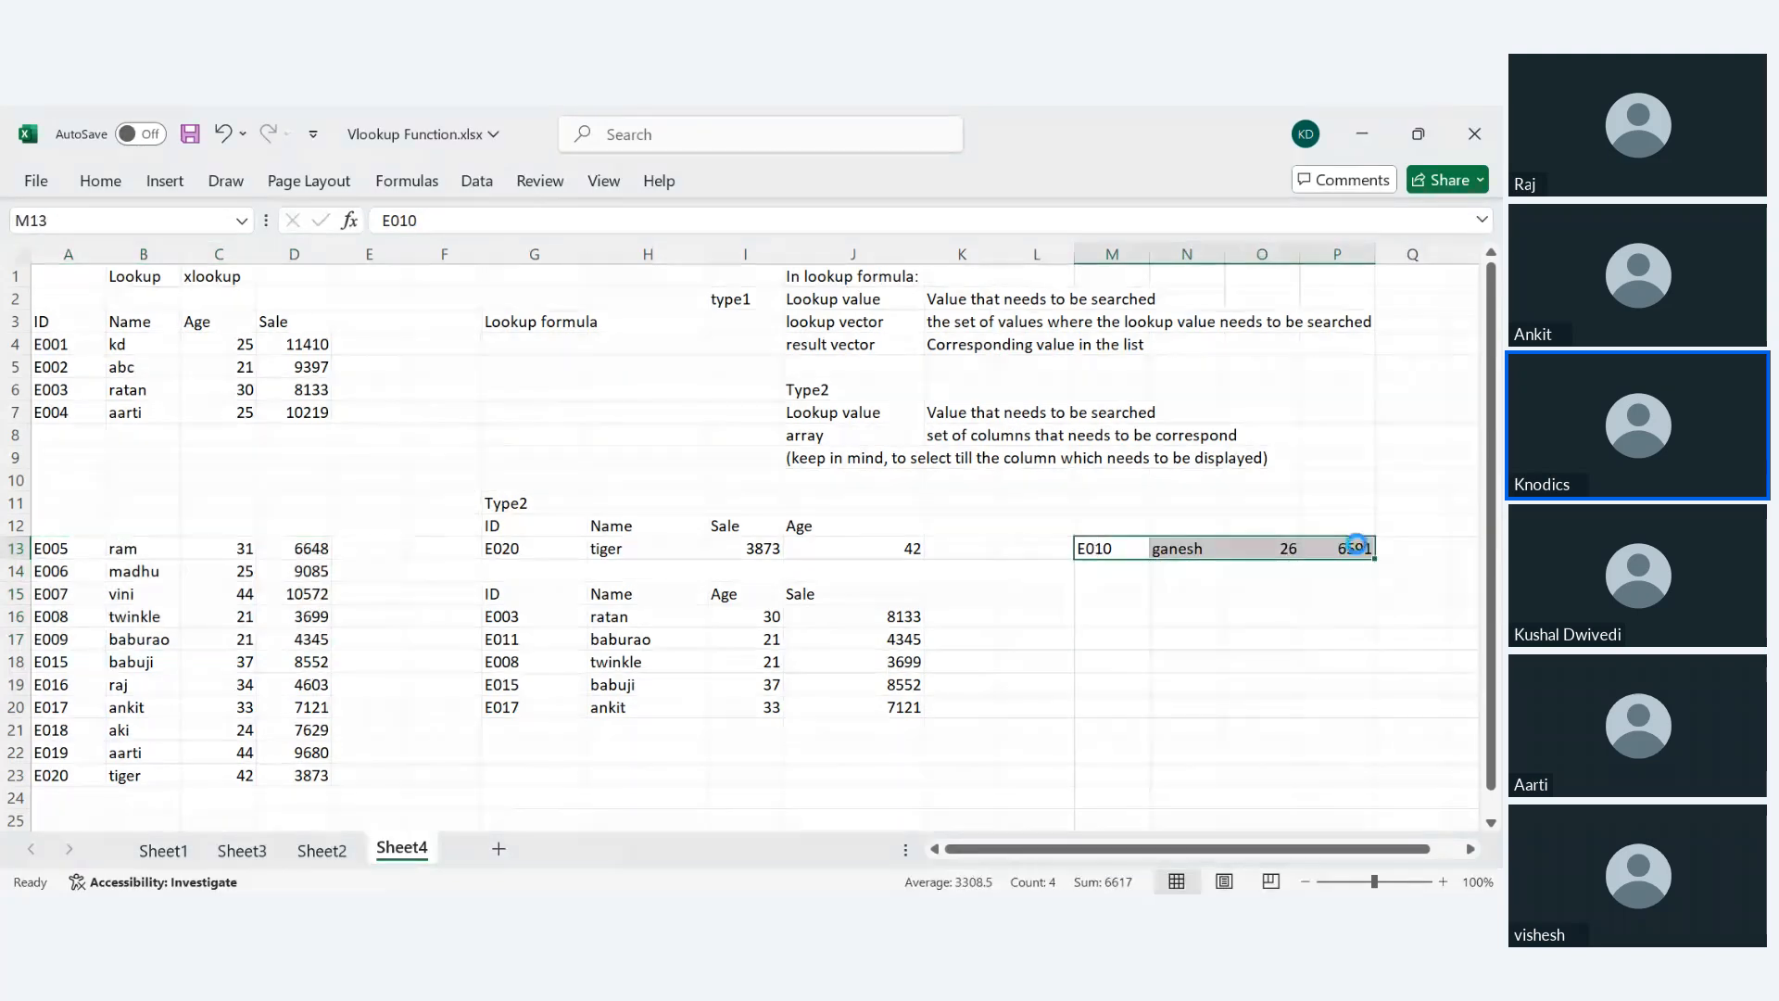
{"action": "key", "text": "ctrl+z"}
{"action": "left_click", "coordinate": [26, 450]}
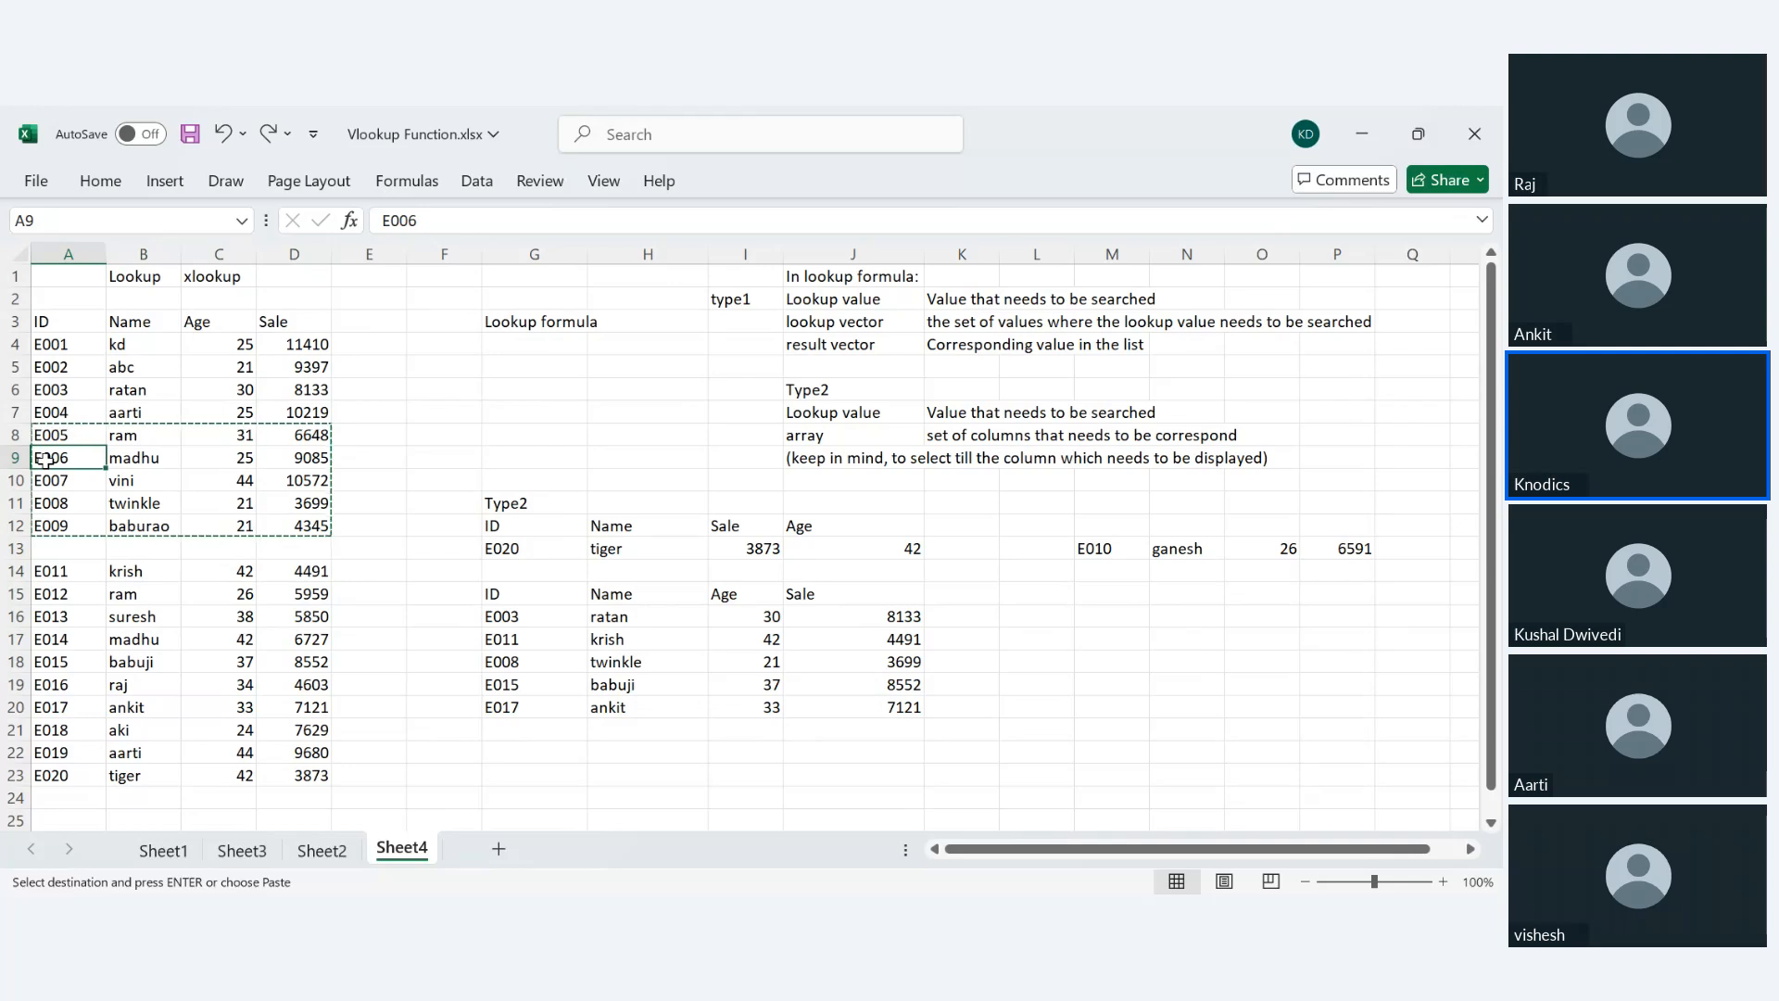
{"action": "key", "text": "ctrl+v"}
- Move the E010 record from M13:P13 into the empty row of the source table at A8
{"action": "left_click_drag", "start_coordinate": [1096, 546], "coordinate": [1333, 551]}
{"action": "key", "text": "ctrl+x"}
{"action": "left_click", "coordinate": [93, 435]}
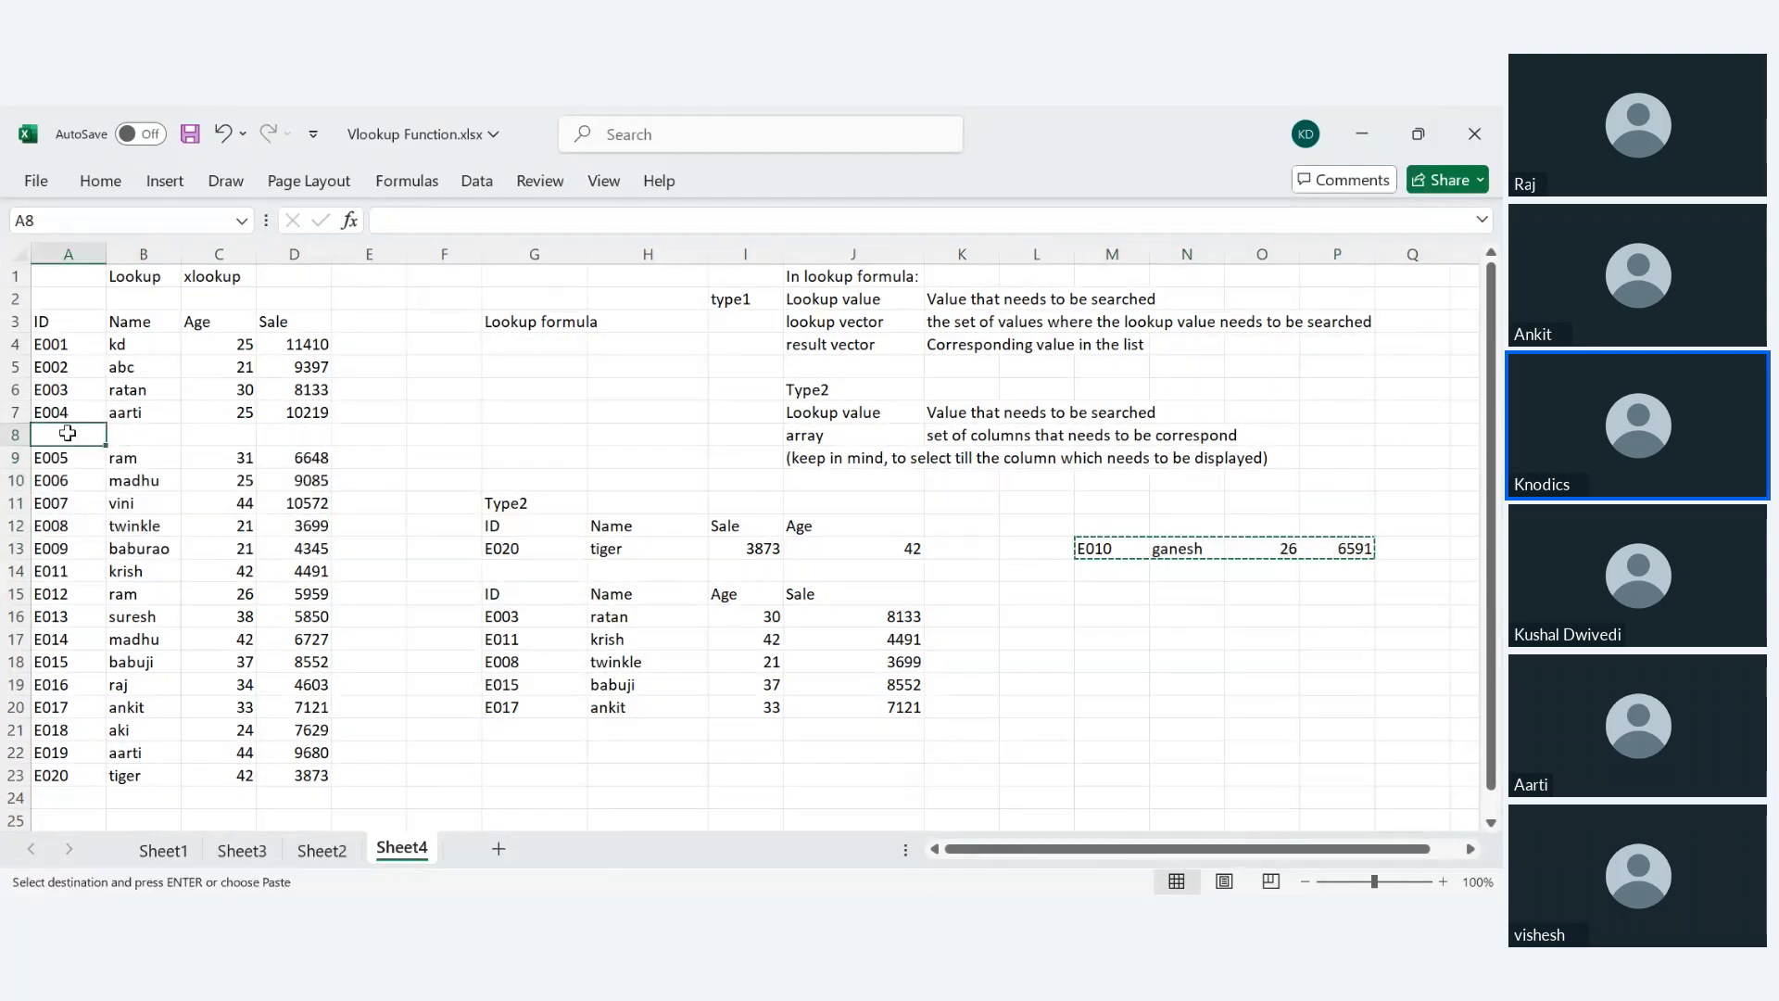
{"action": "key", "text": "ctrl+v"}
{"action": "left_click", "coordinate": [535, 548]}
{"action": "left_click", "coordinate": [1211, 688]}
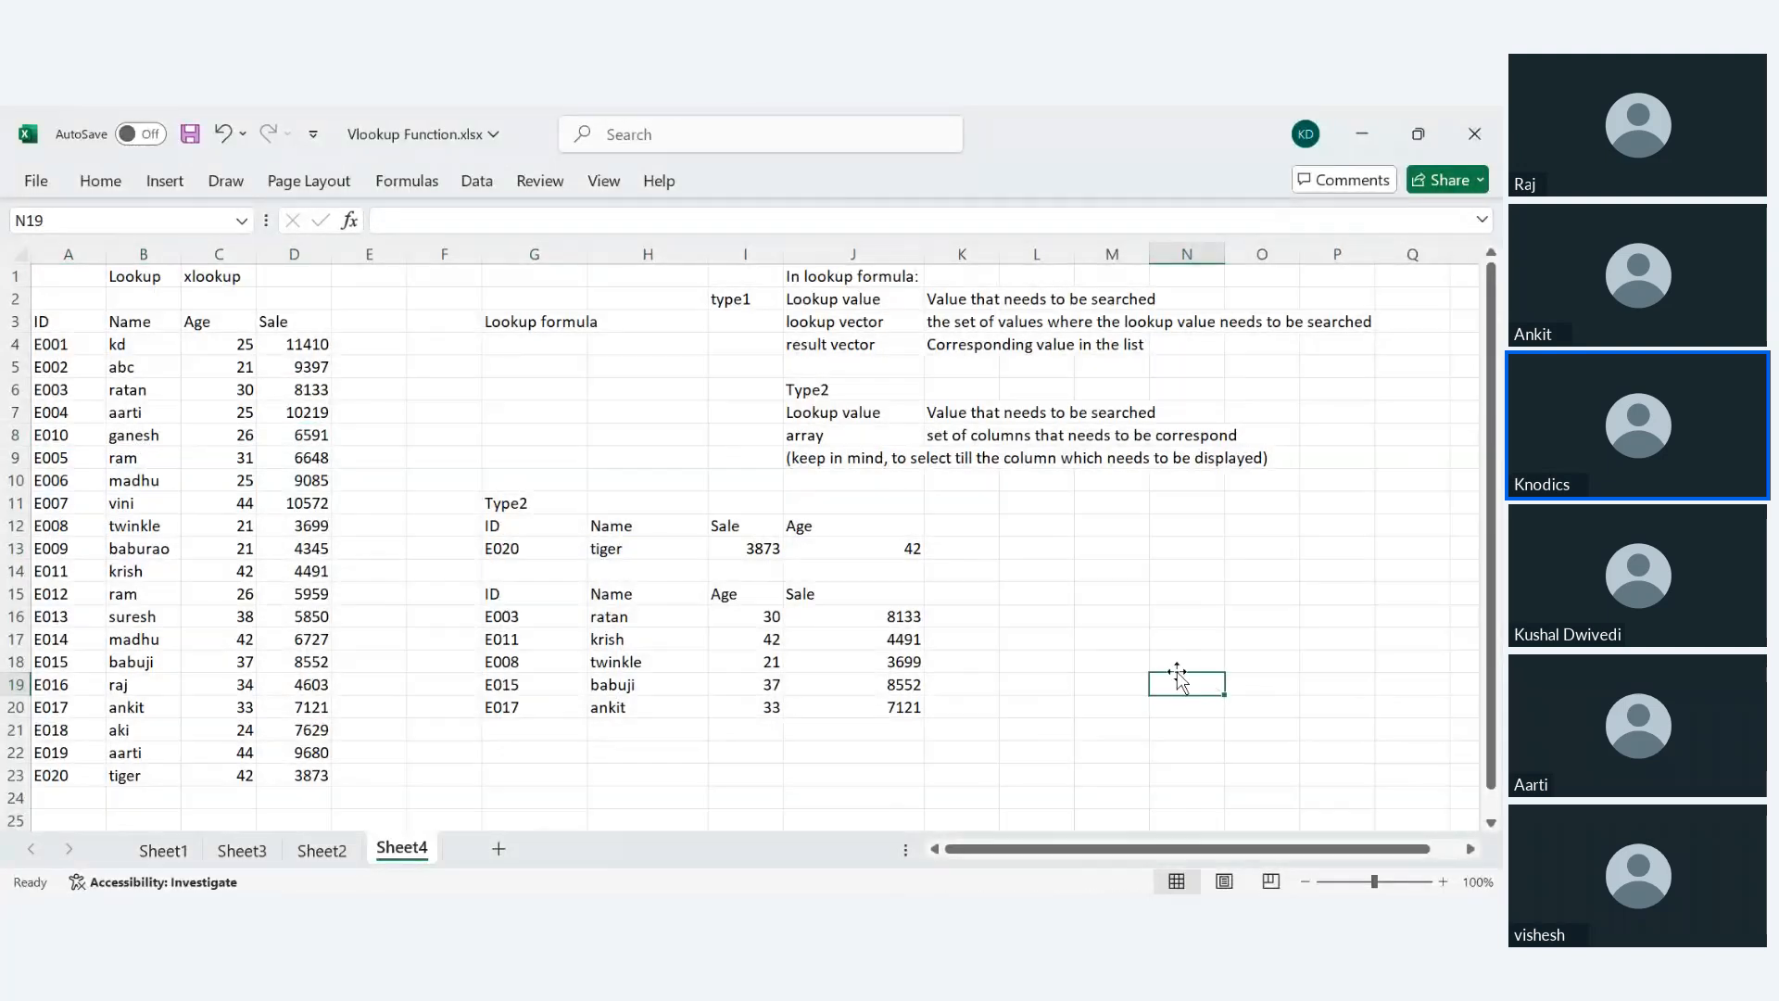
{"action": "left_click", "coordinate": [523, 638]}
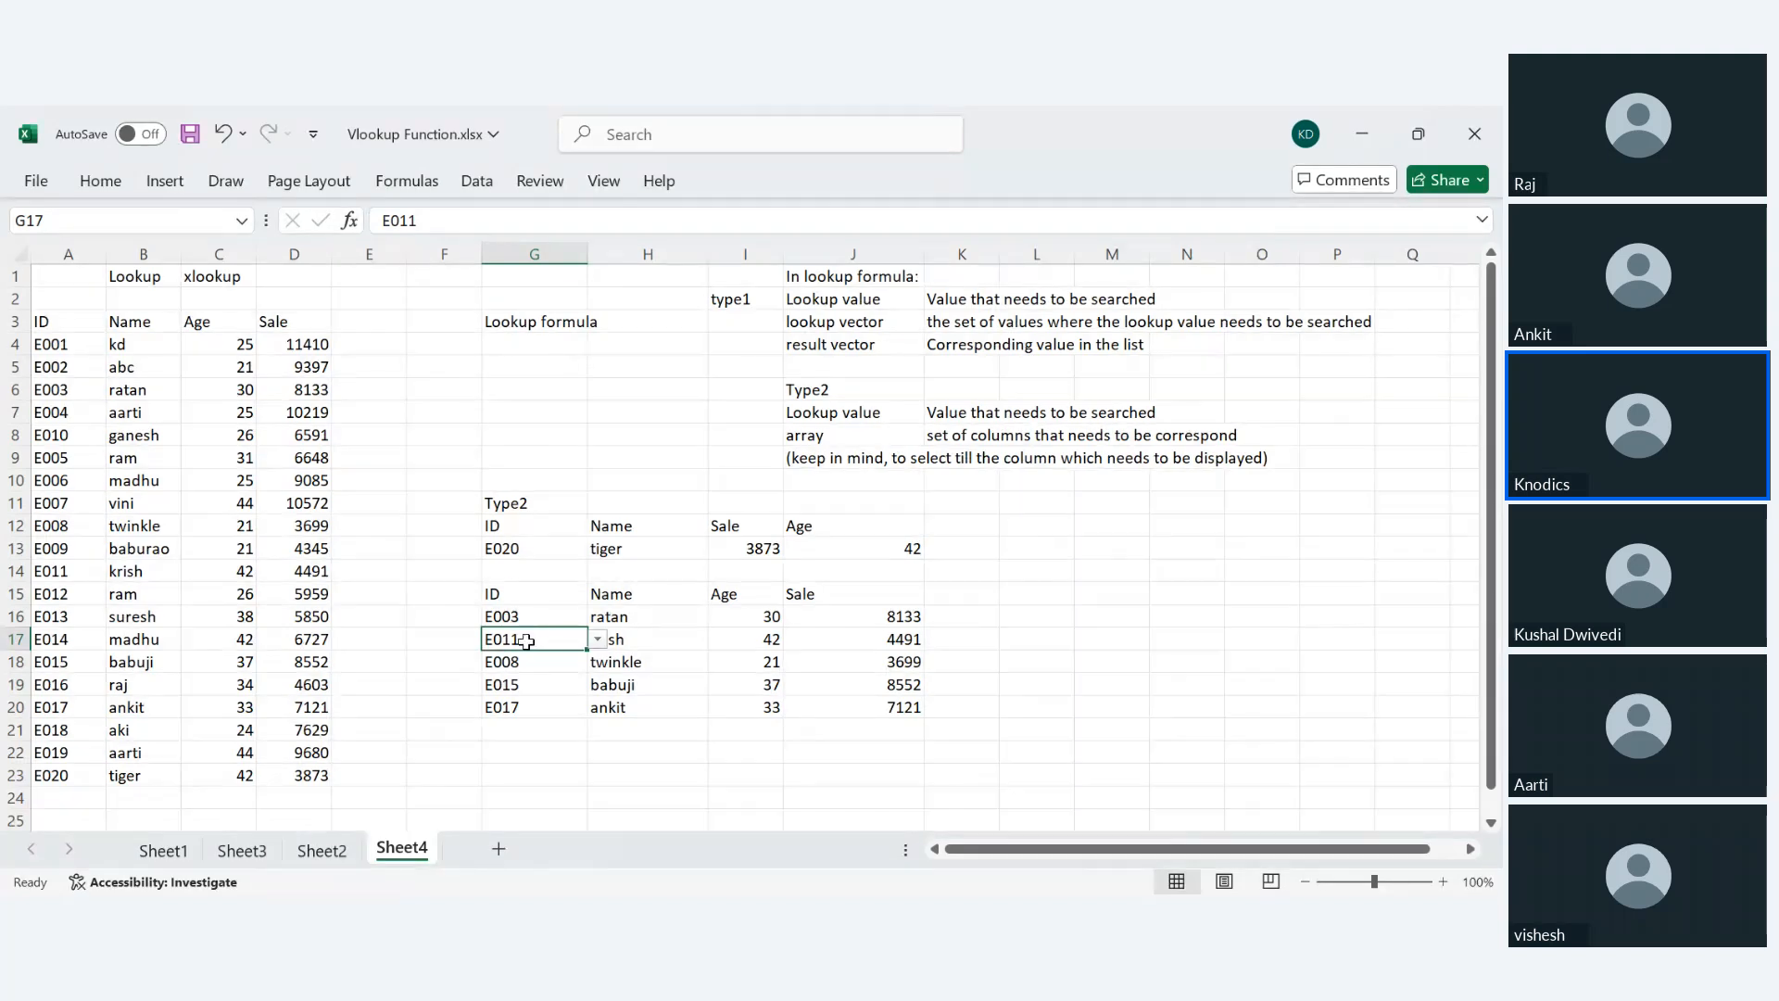
{"action": "scroll", "coordinate": [509, 695], "scroll_direction": "down", "scroll_amount": 1}
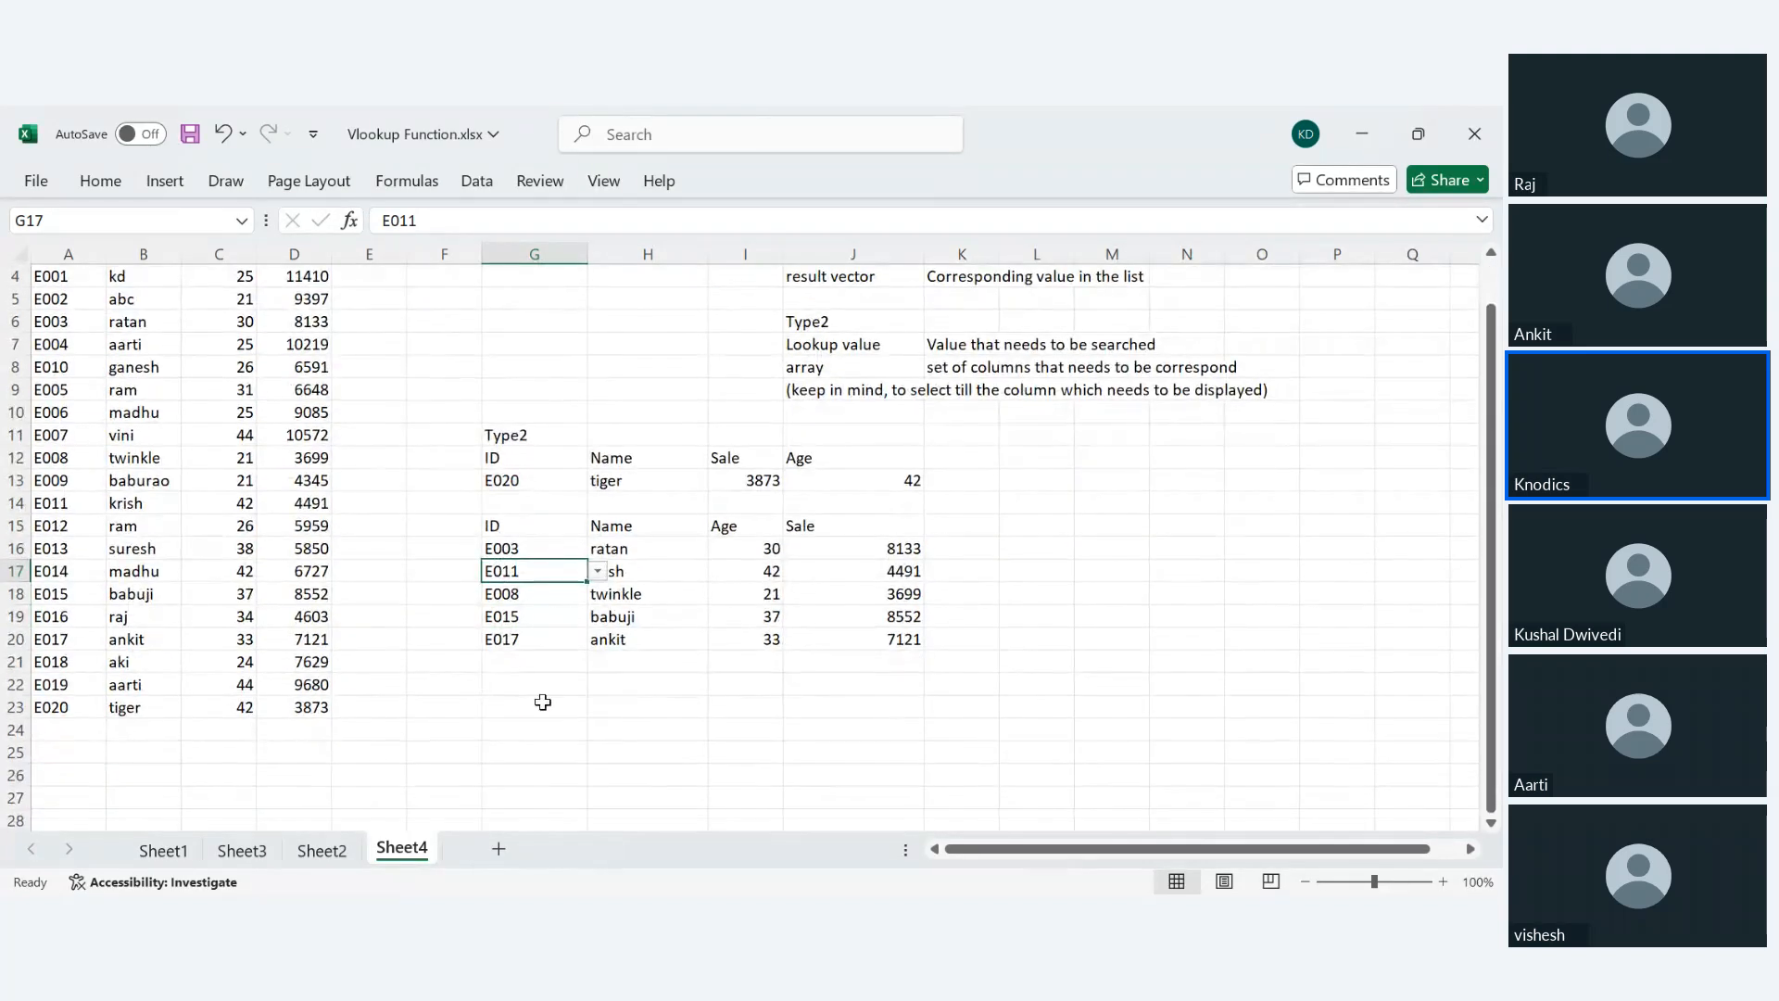
{"action": "scroll", "coordinate": [609, 720], "scroll_direction": "up", "scroll_amount": 1}
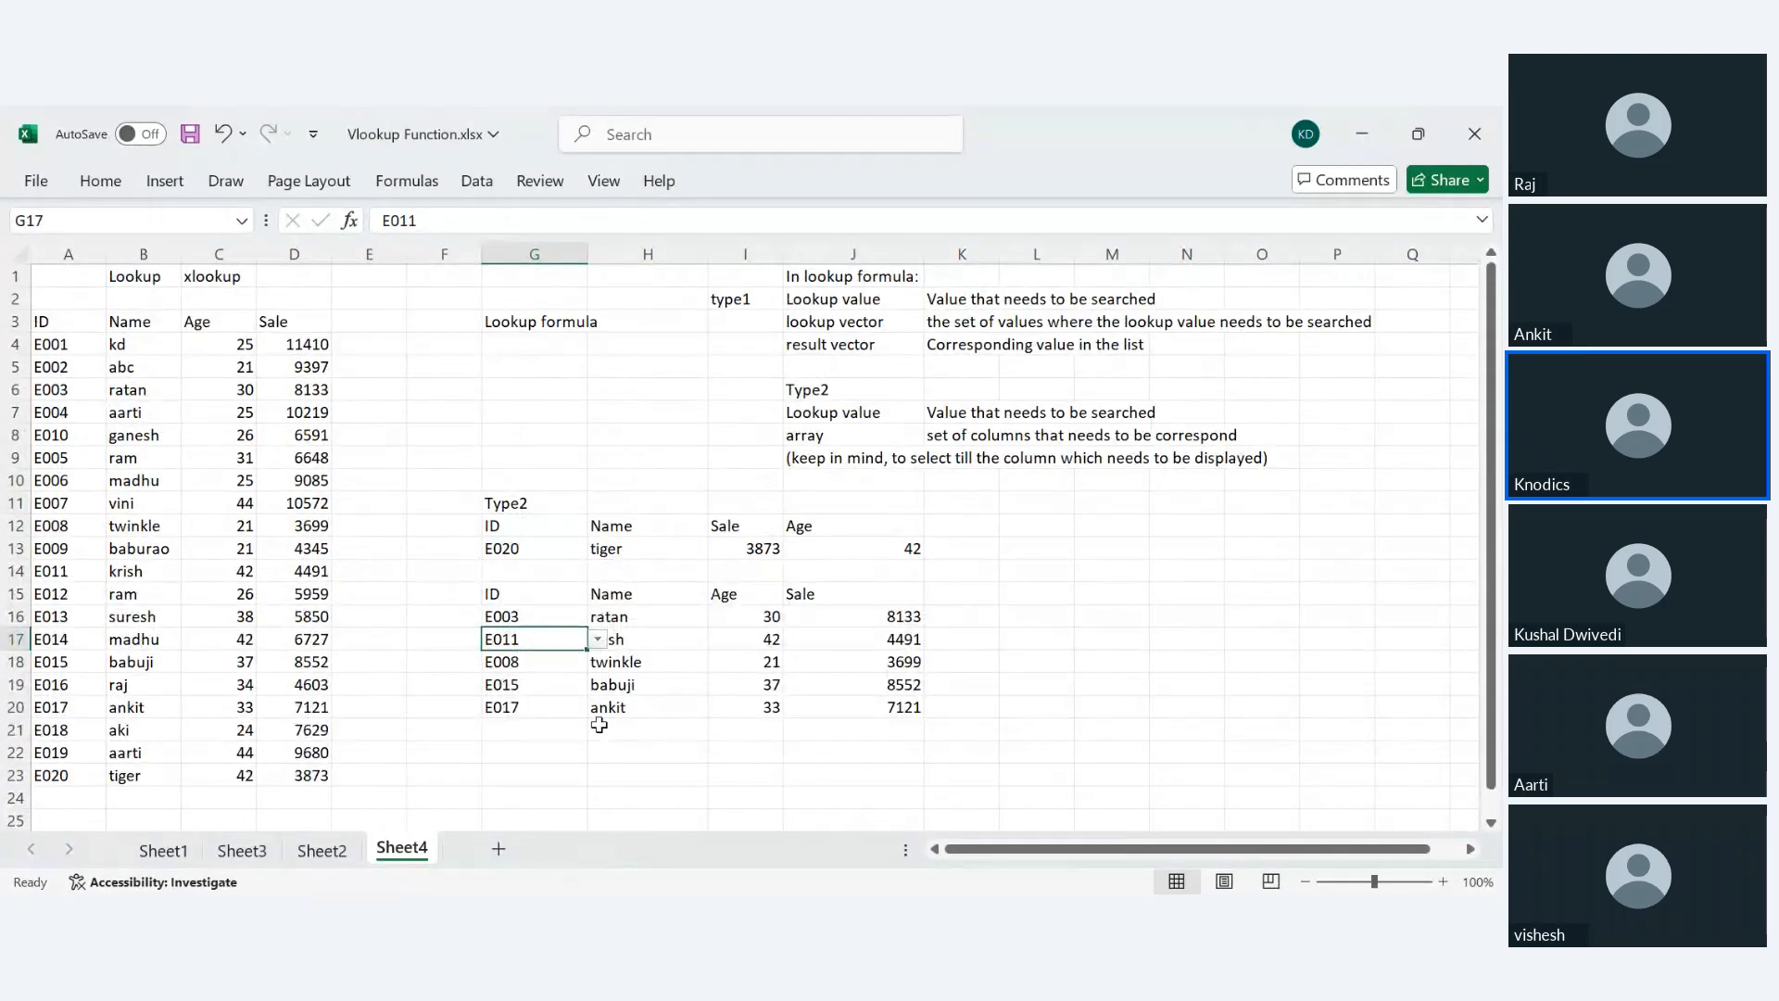
{"action": "left_click", "coordinate": [542, 772]}
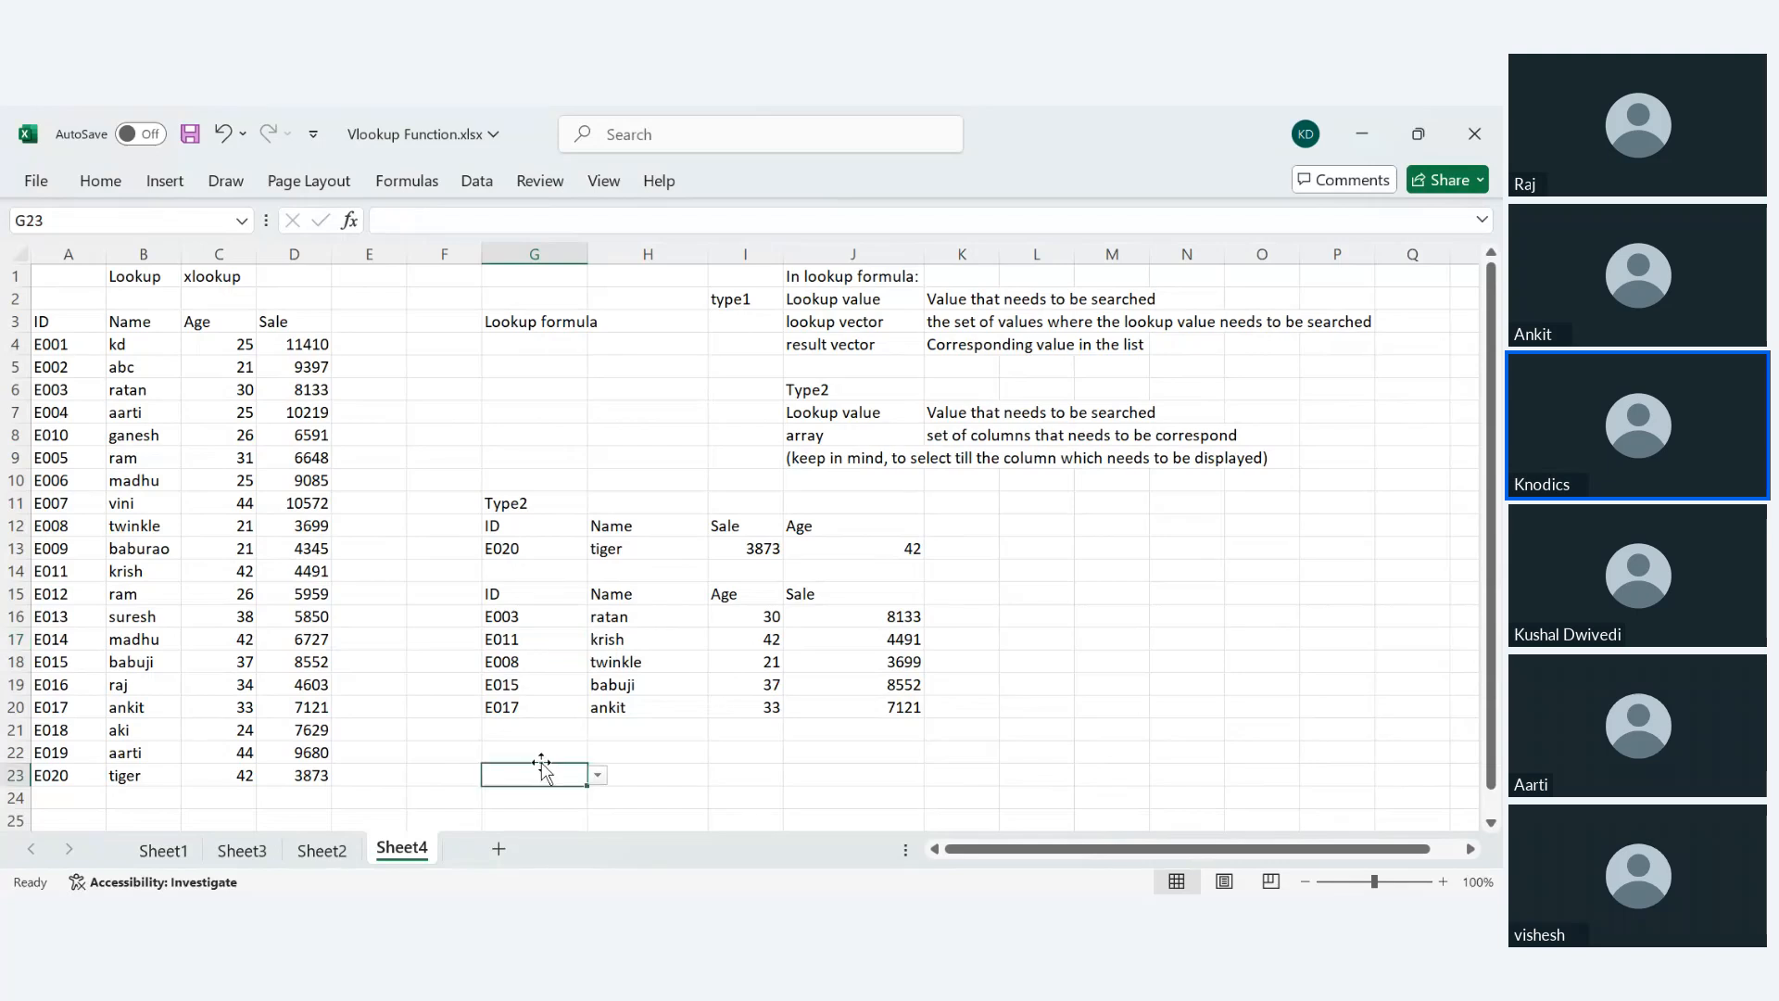
{"action": "left_click", "coordinate": [552, 660]}
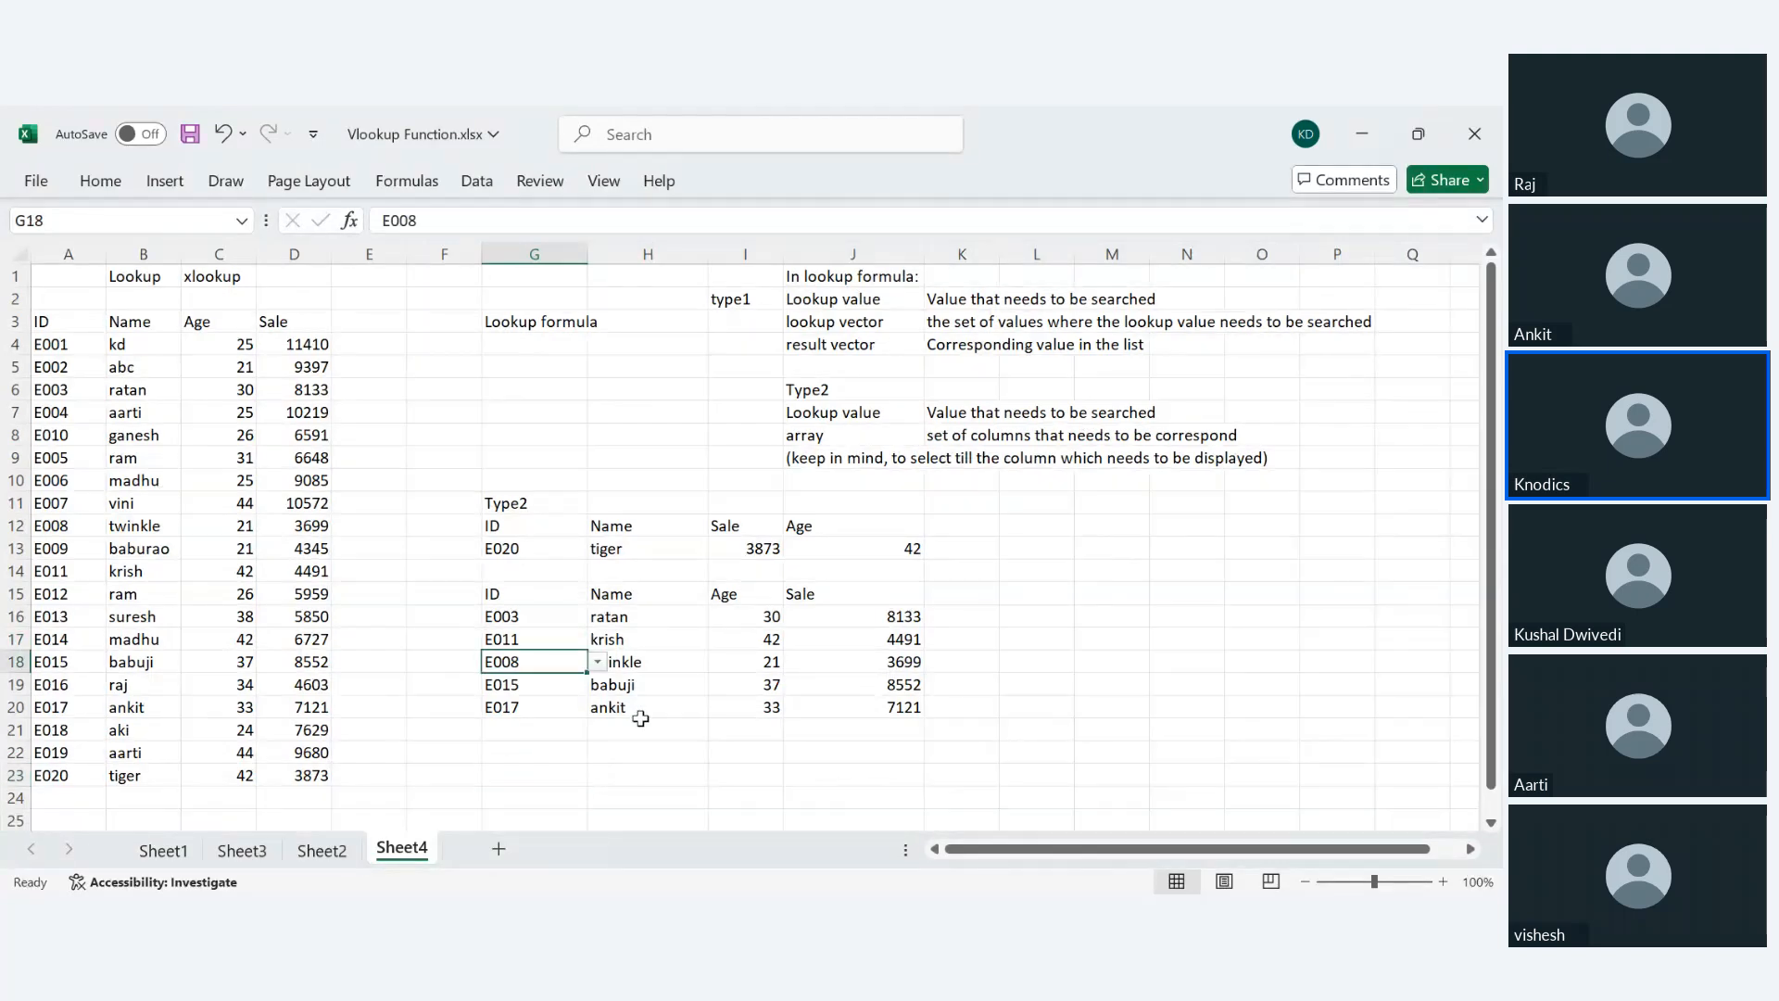
- Try to enter the heading ID in G23, below the lookup tables
{"action": "scroll", "coordinate": [629, 721], "scroll_direction": "down", "scroll_amount": 3}
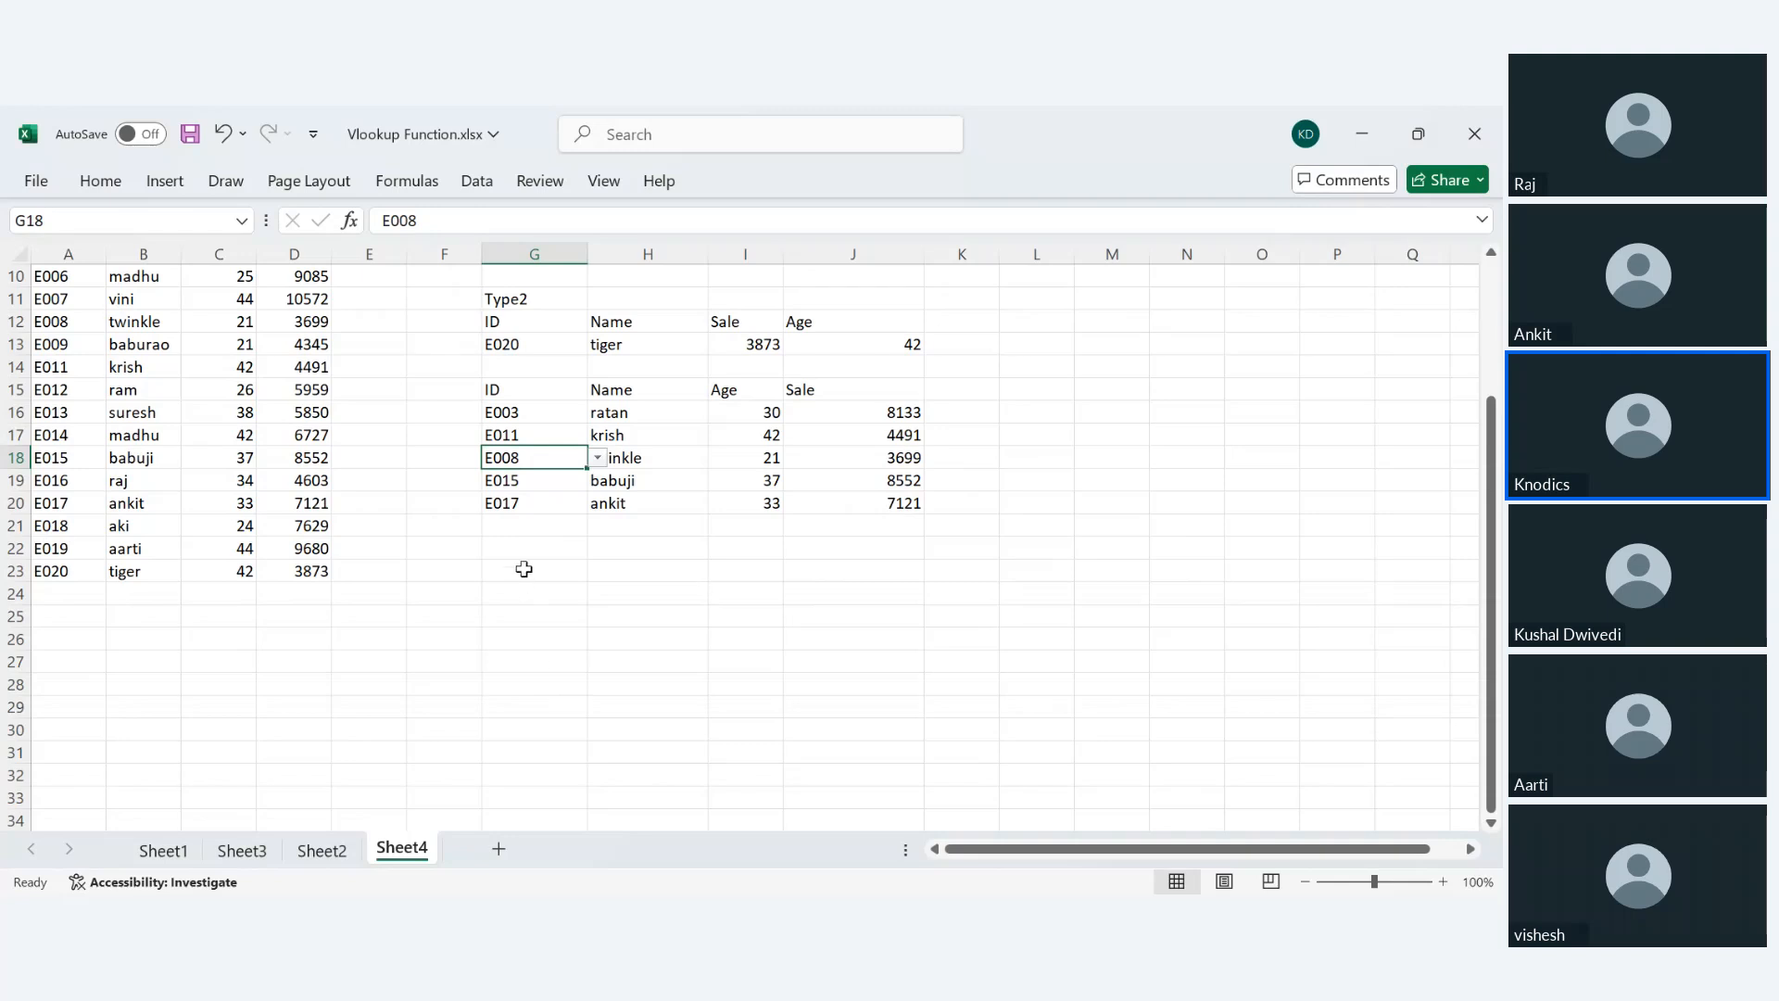
{"action": "left_click", "coordinate": [523, 566]}
{"action": "left_click", "coordinate": [539, 614]}
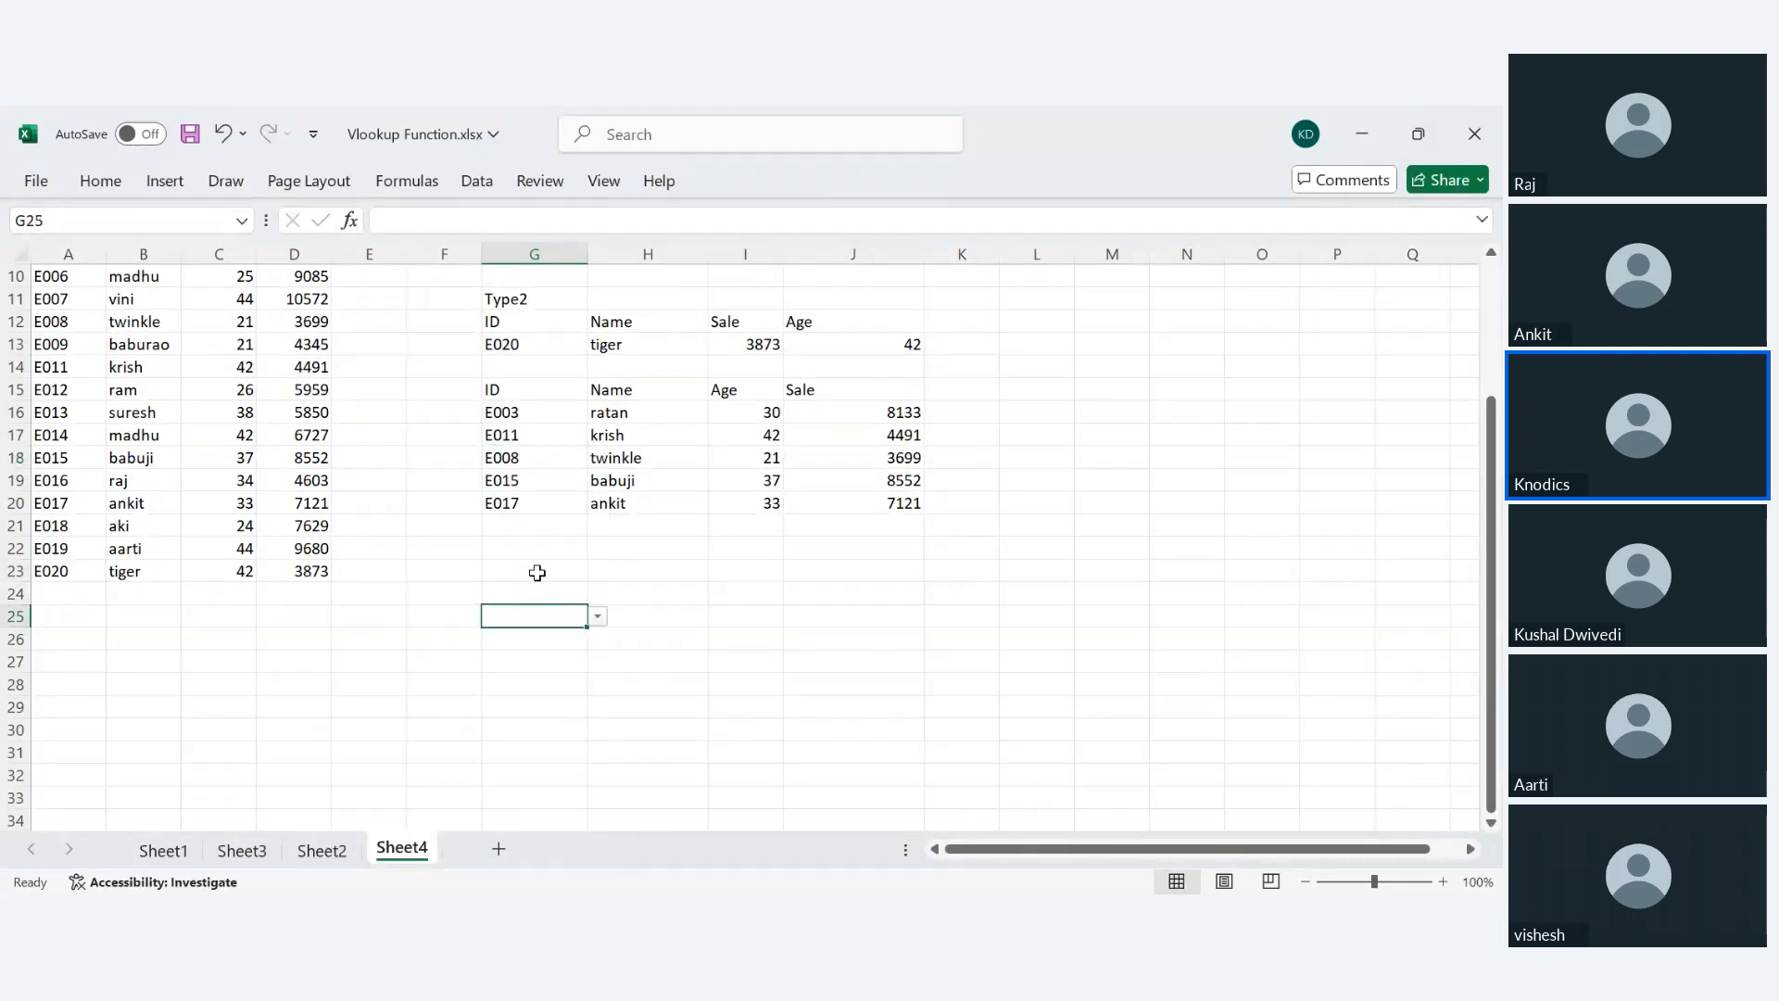
{"action": "left_click", "coordinate": [537, 572]}
{"action": "type", "text": "ID"}
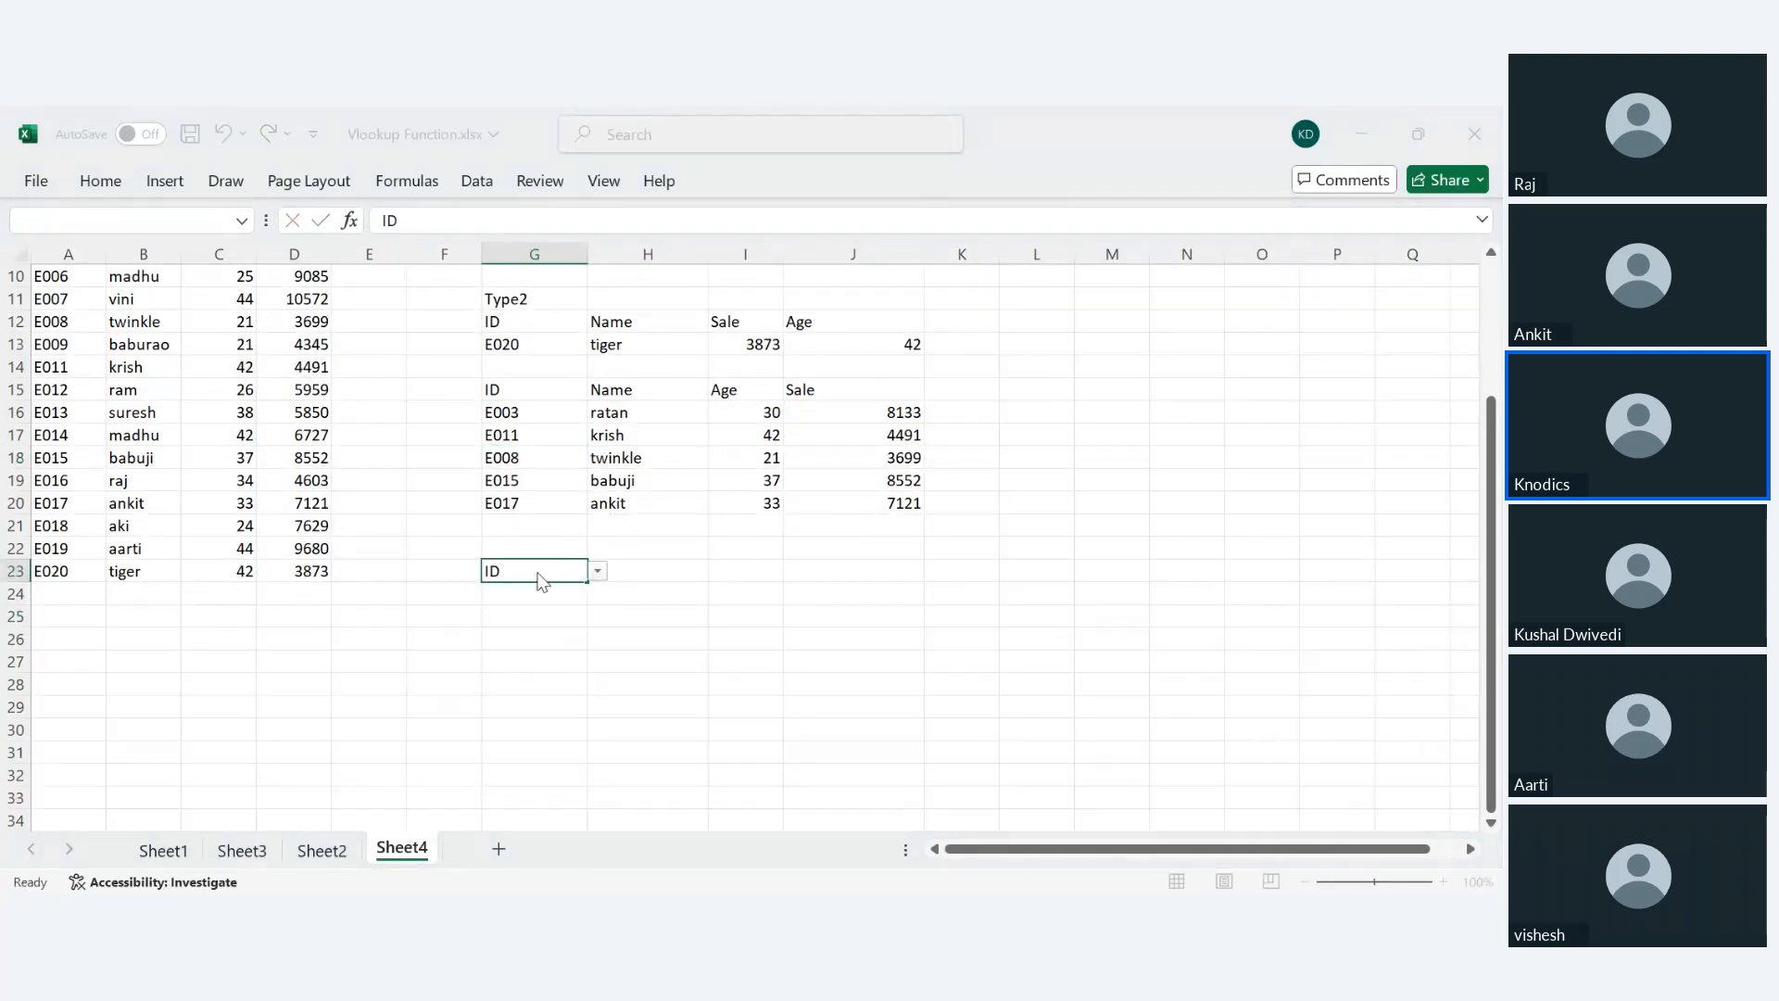
{"action": "key", "text": "Escape"}
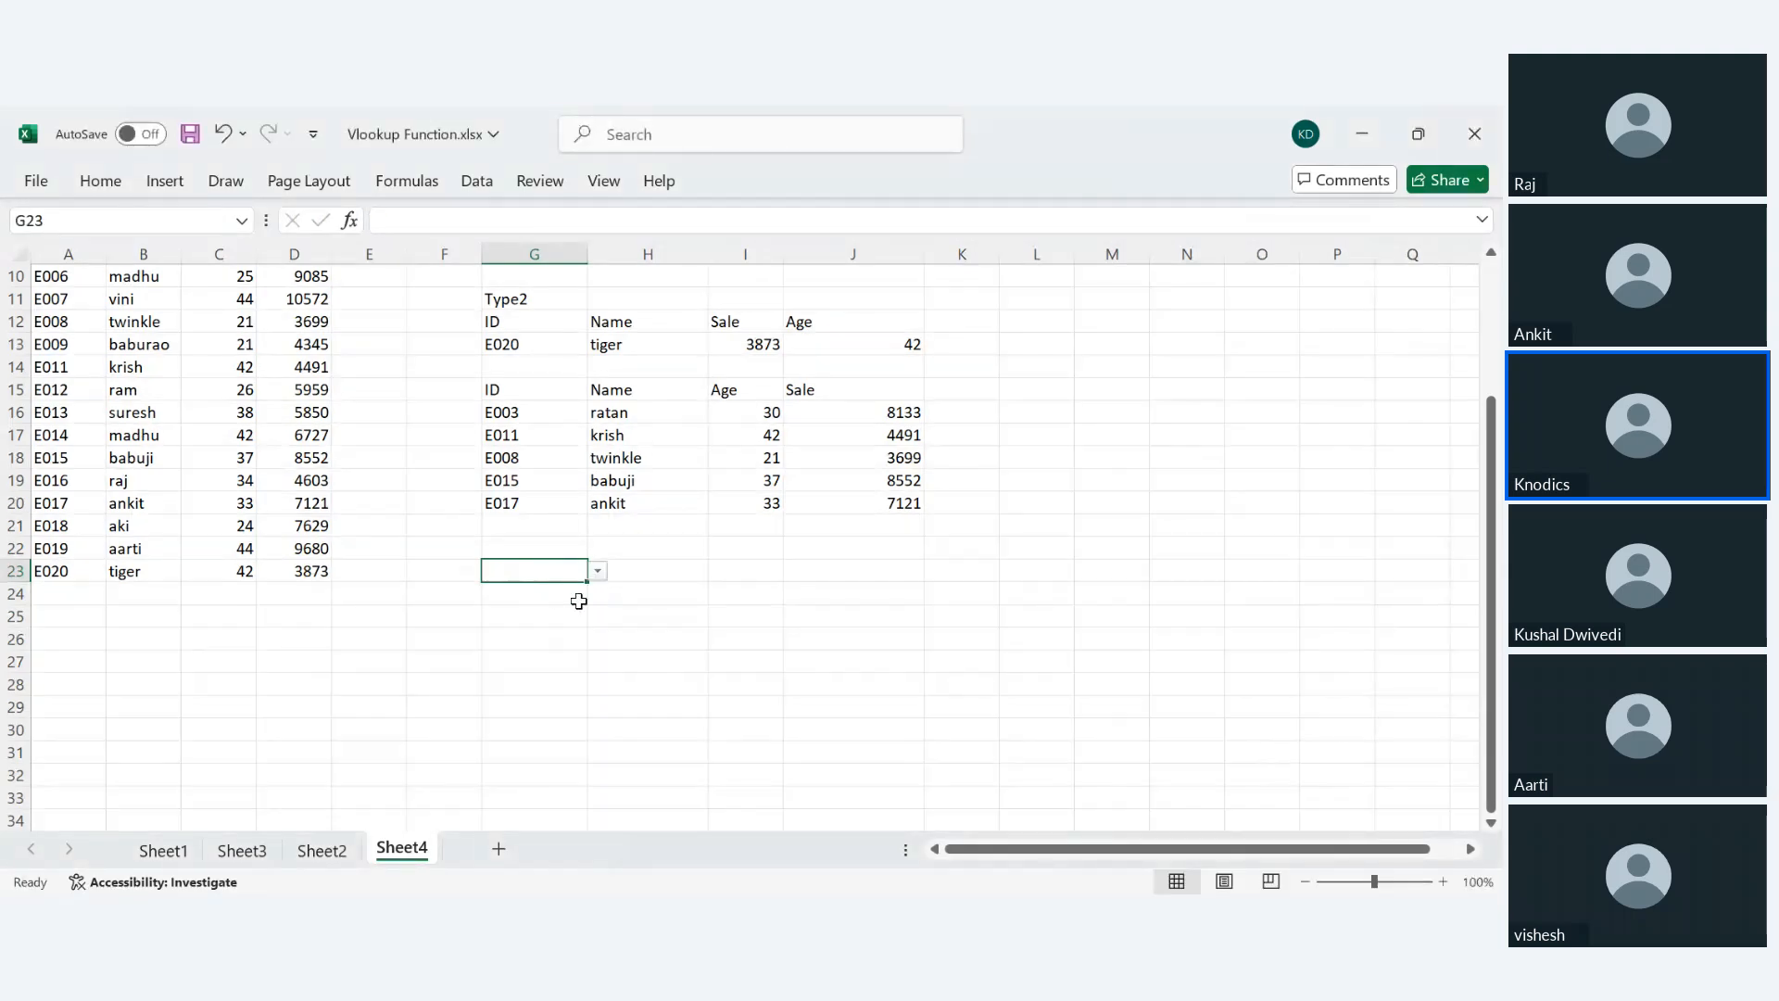
{"action": "left_click", "coordinate": [541, 616]}
{"action": "left_click", "coordinate": [552, 669]}
{"action": "left_click", "coordinate": [552, 729]}
{"action": "left_click", "coordinate": [556, 618]}
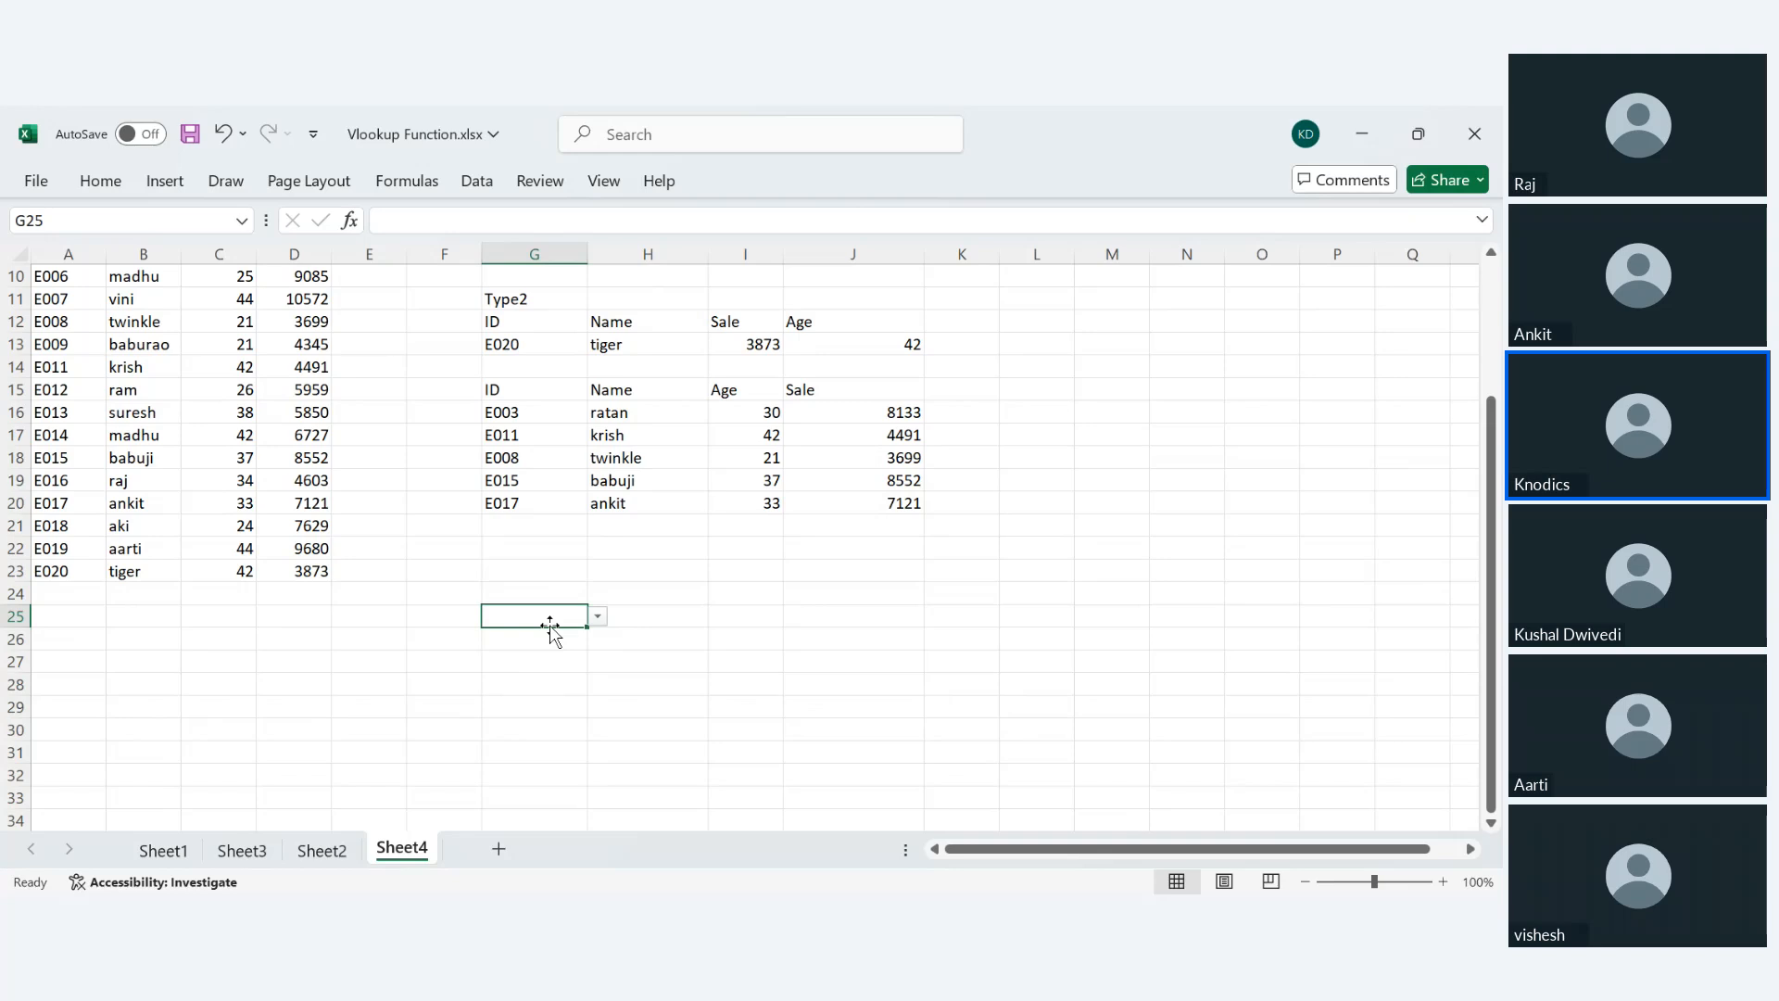
{"action": "left_click_drag", "start_coordinate": [551, 526], "coordinate": [556, 596]}
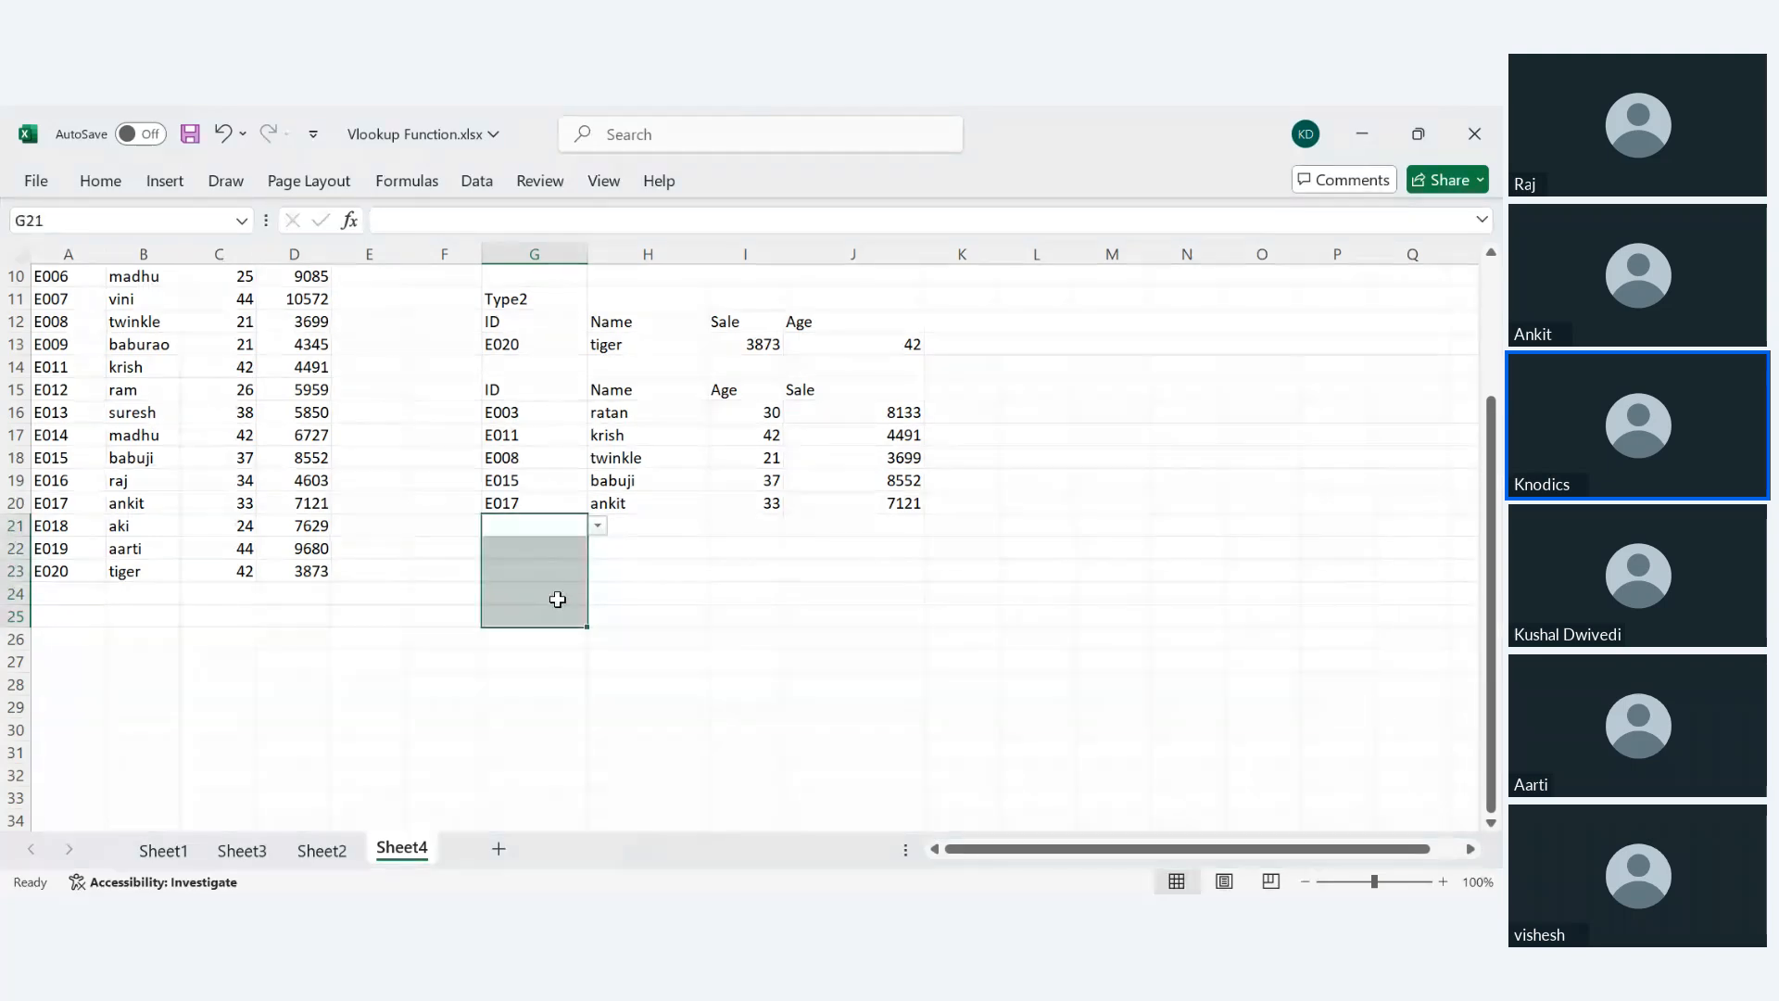
{"action": "left_click", "coordinate": [478, 183]}
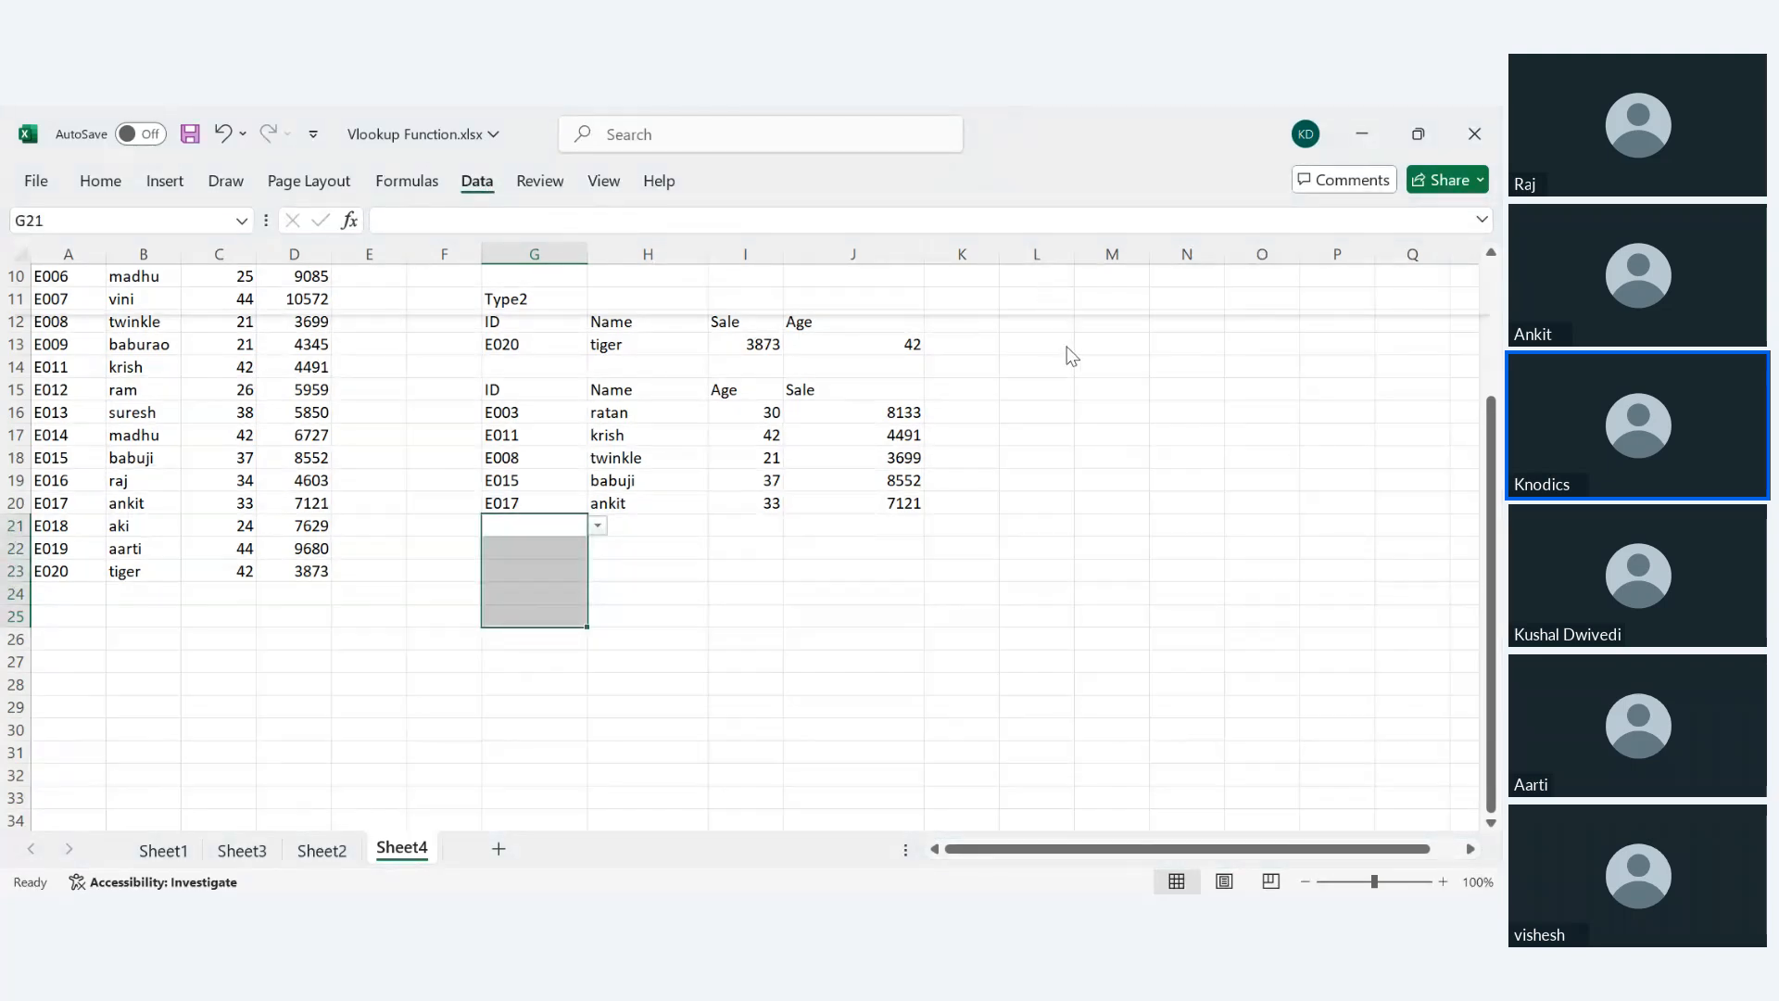
{"action": "left_click", "coordinate": [1079, 310]}
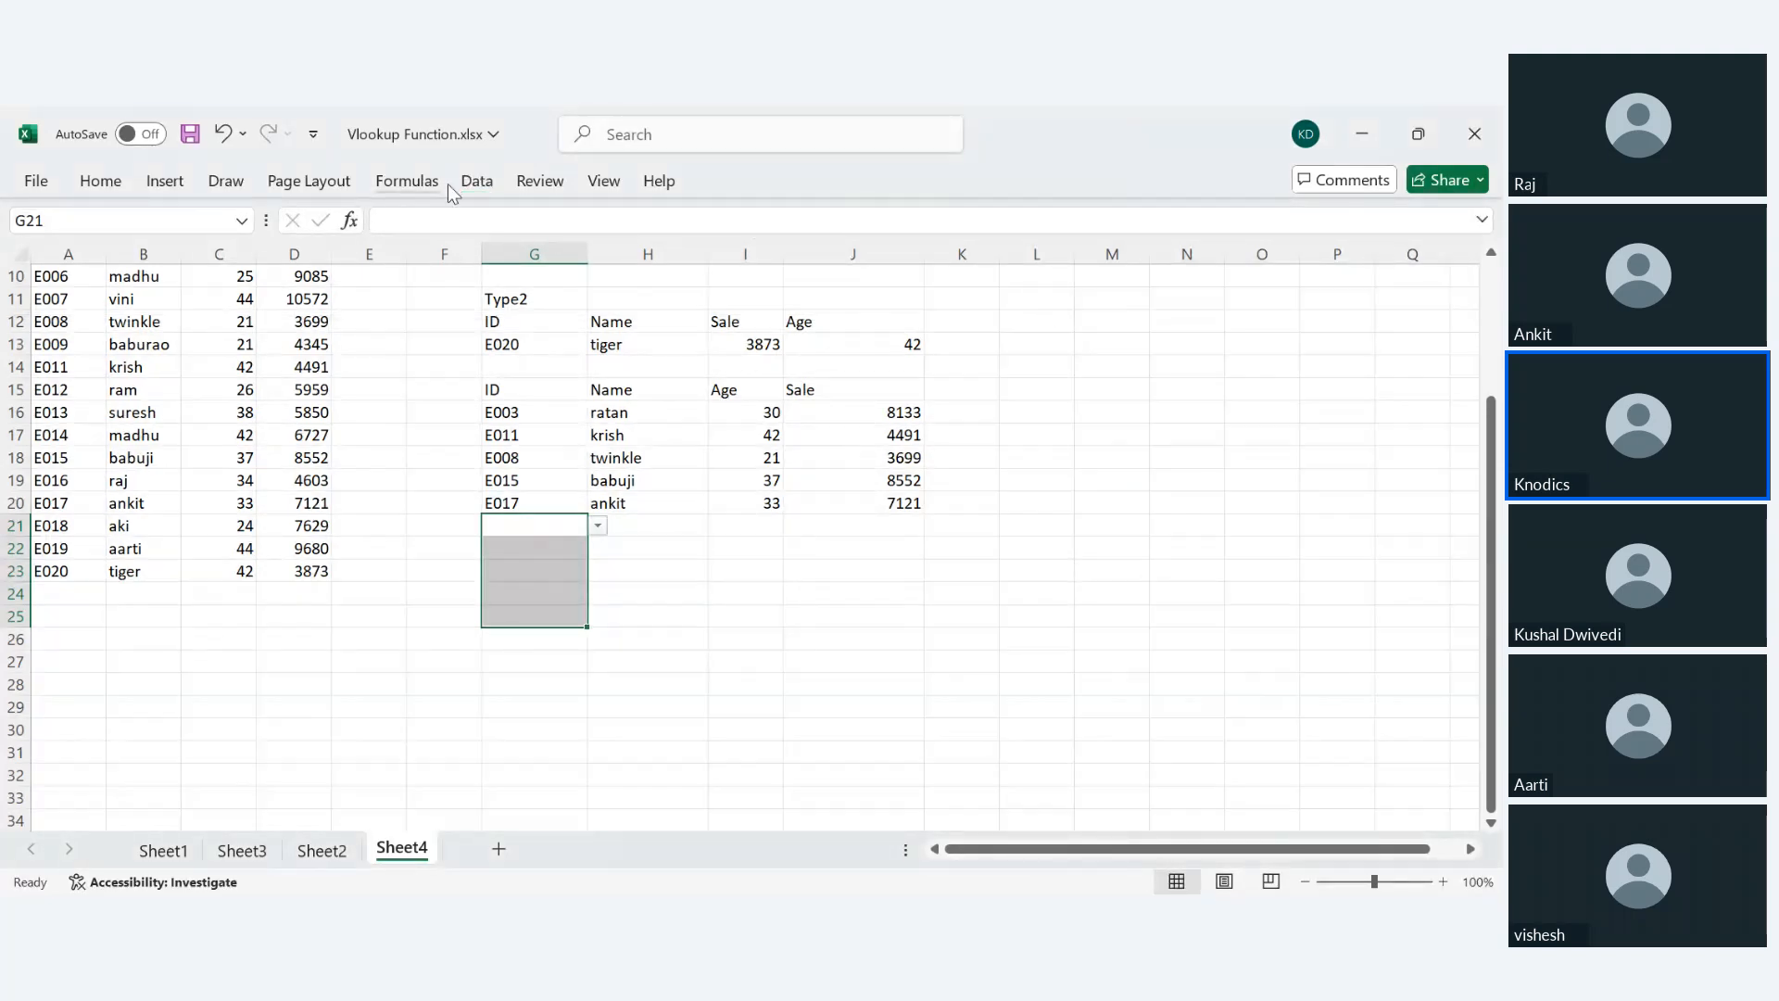
{"action": "left_click", "coordinate": [477, 181]}
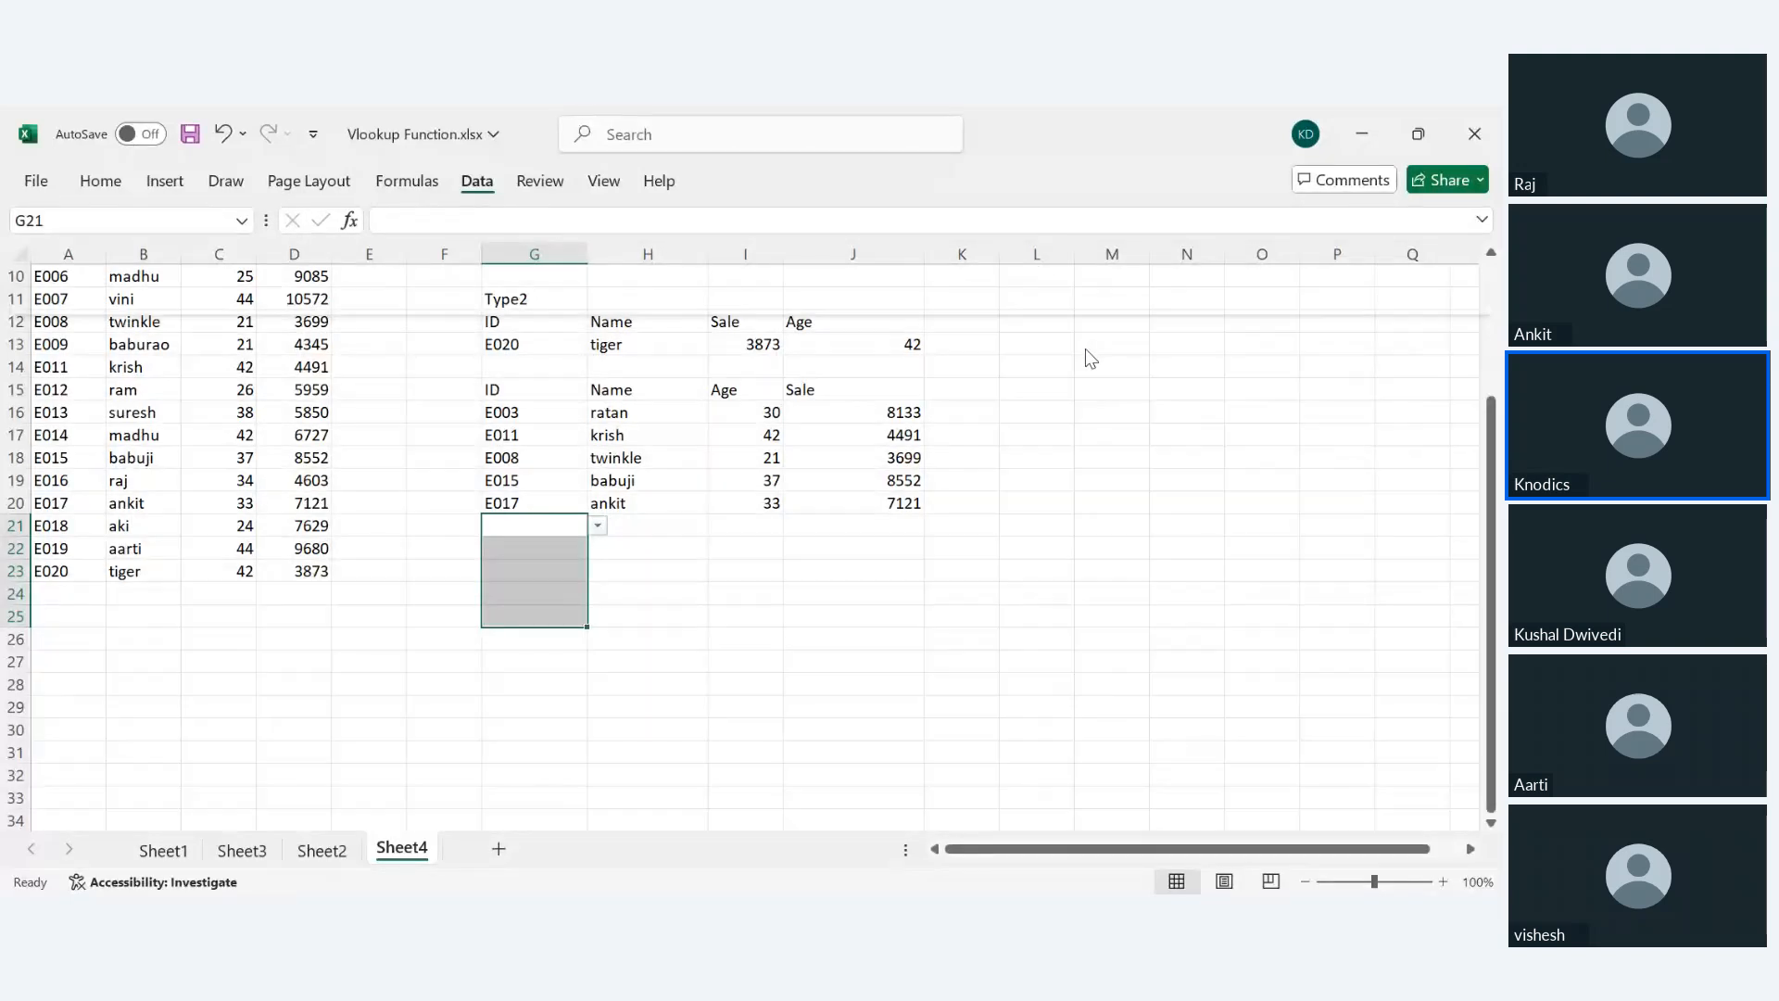
{"action": "left_click", "coordinate": [1112, 549]}
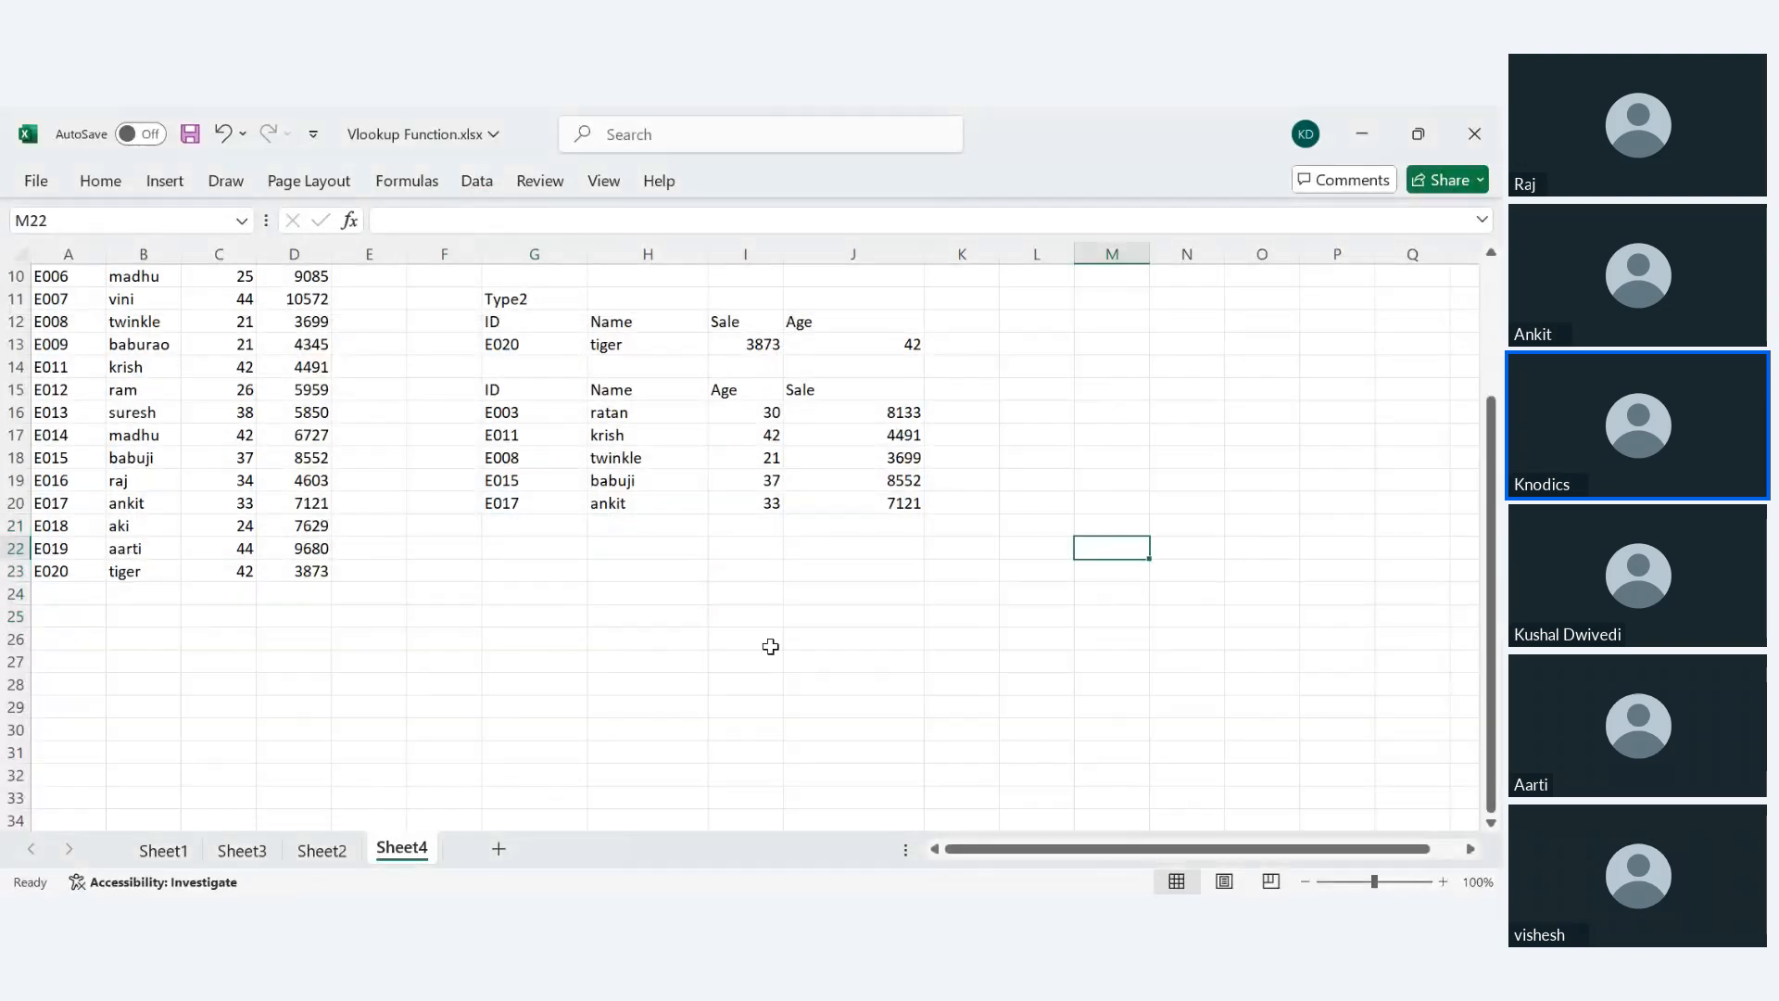
- Check the empty cells in column G below the ID table, from G21 to G28, for leftover dropdown lists
{"action": "left_click", "coordinate": [544, 569]}
{"action": "left_click", "coordinate": [556, 551]}
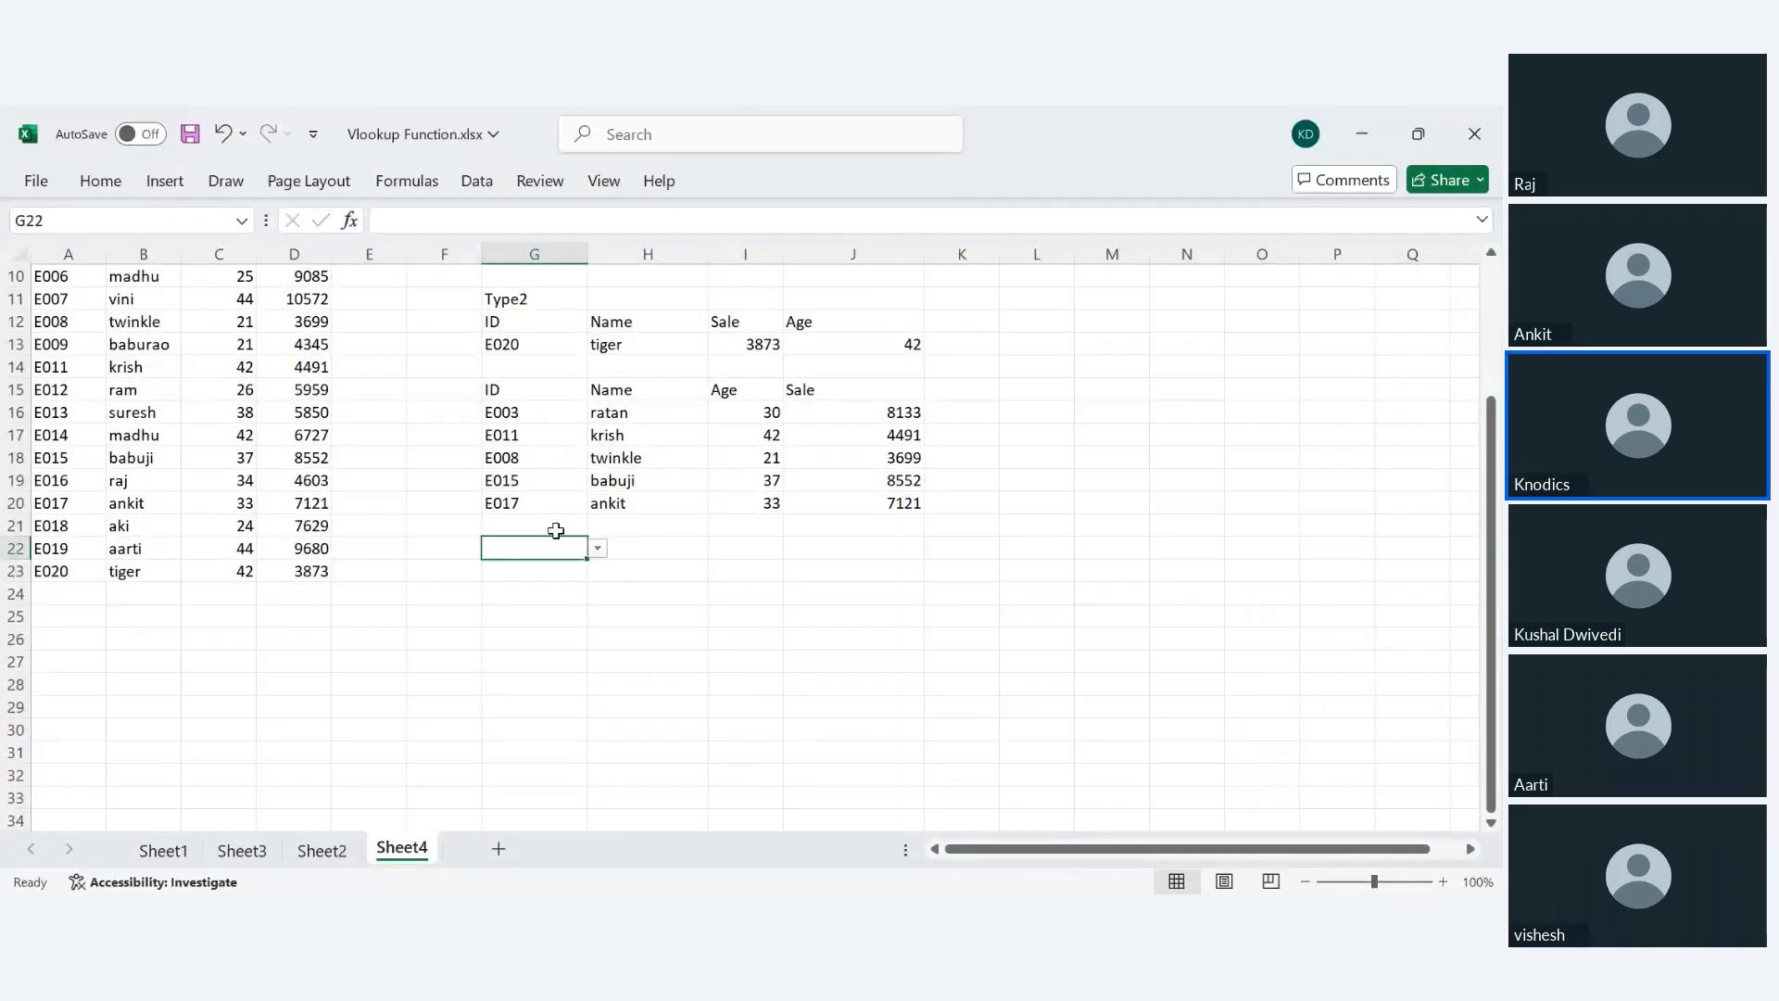
{"action": "left_click", "coordinate": [556, 525]}
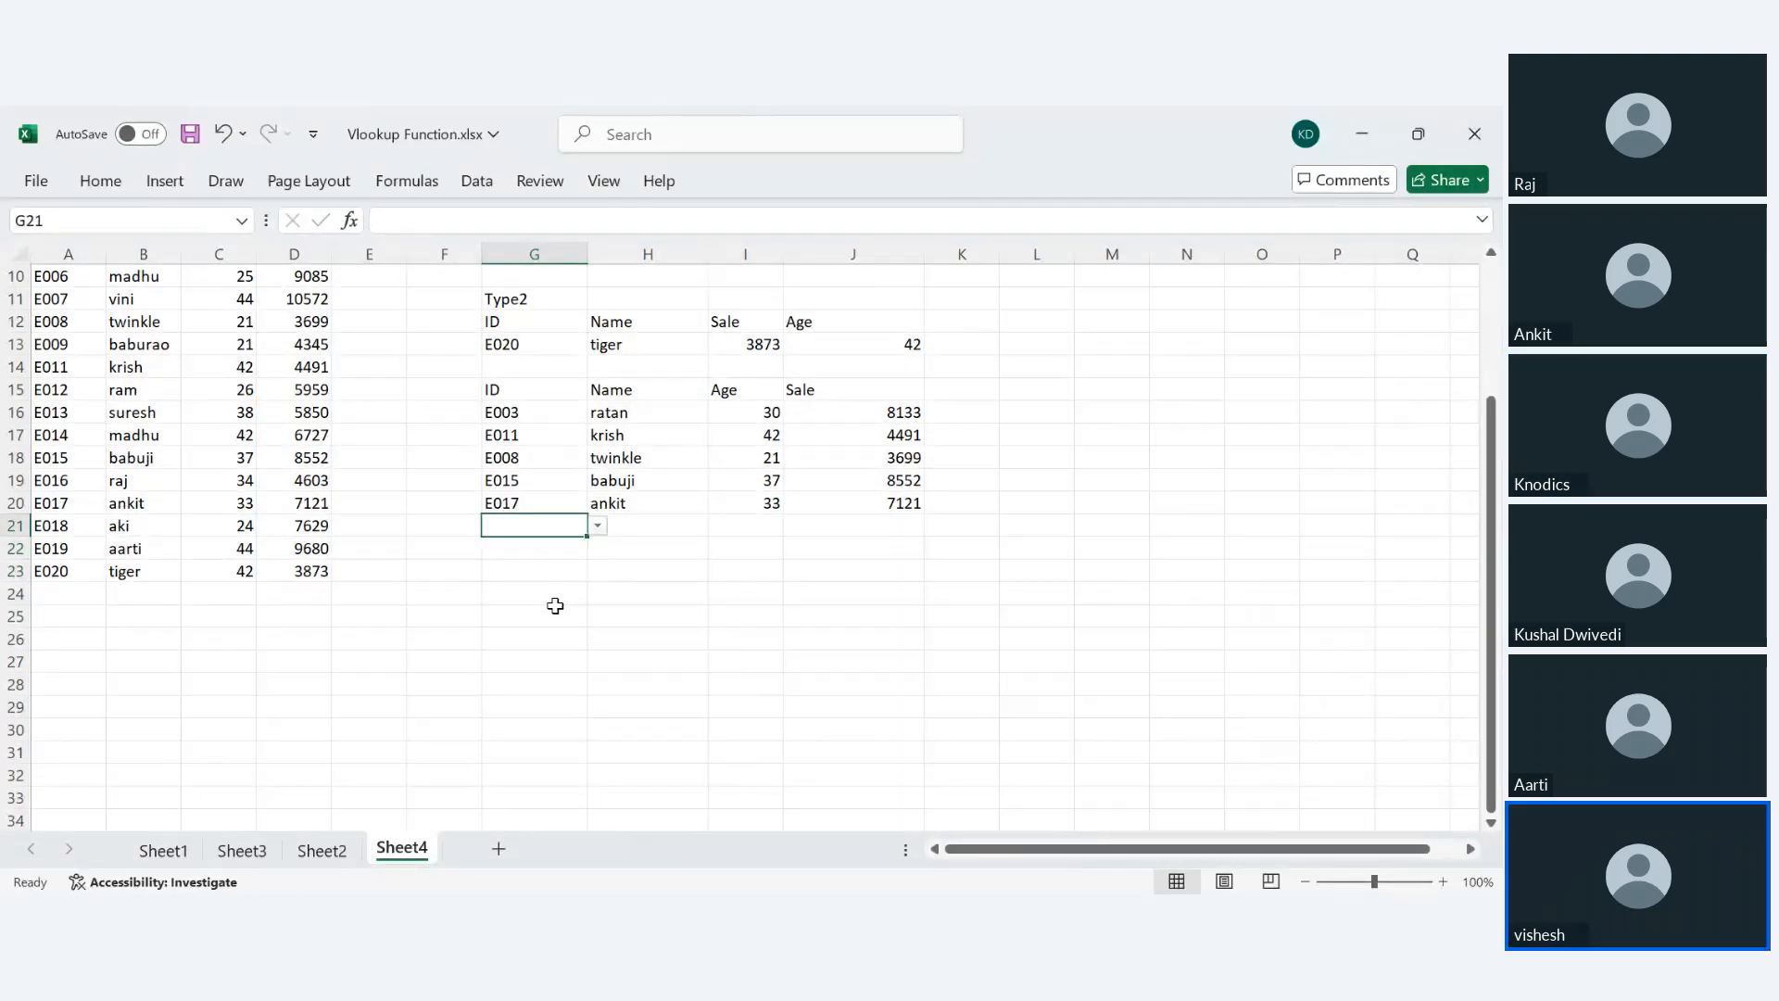
{"action": "left_click", "coordinate": [556, 571]}
{"action": "left_click", "coordinate": [560, 593]}
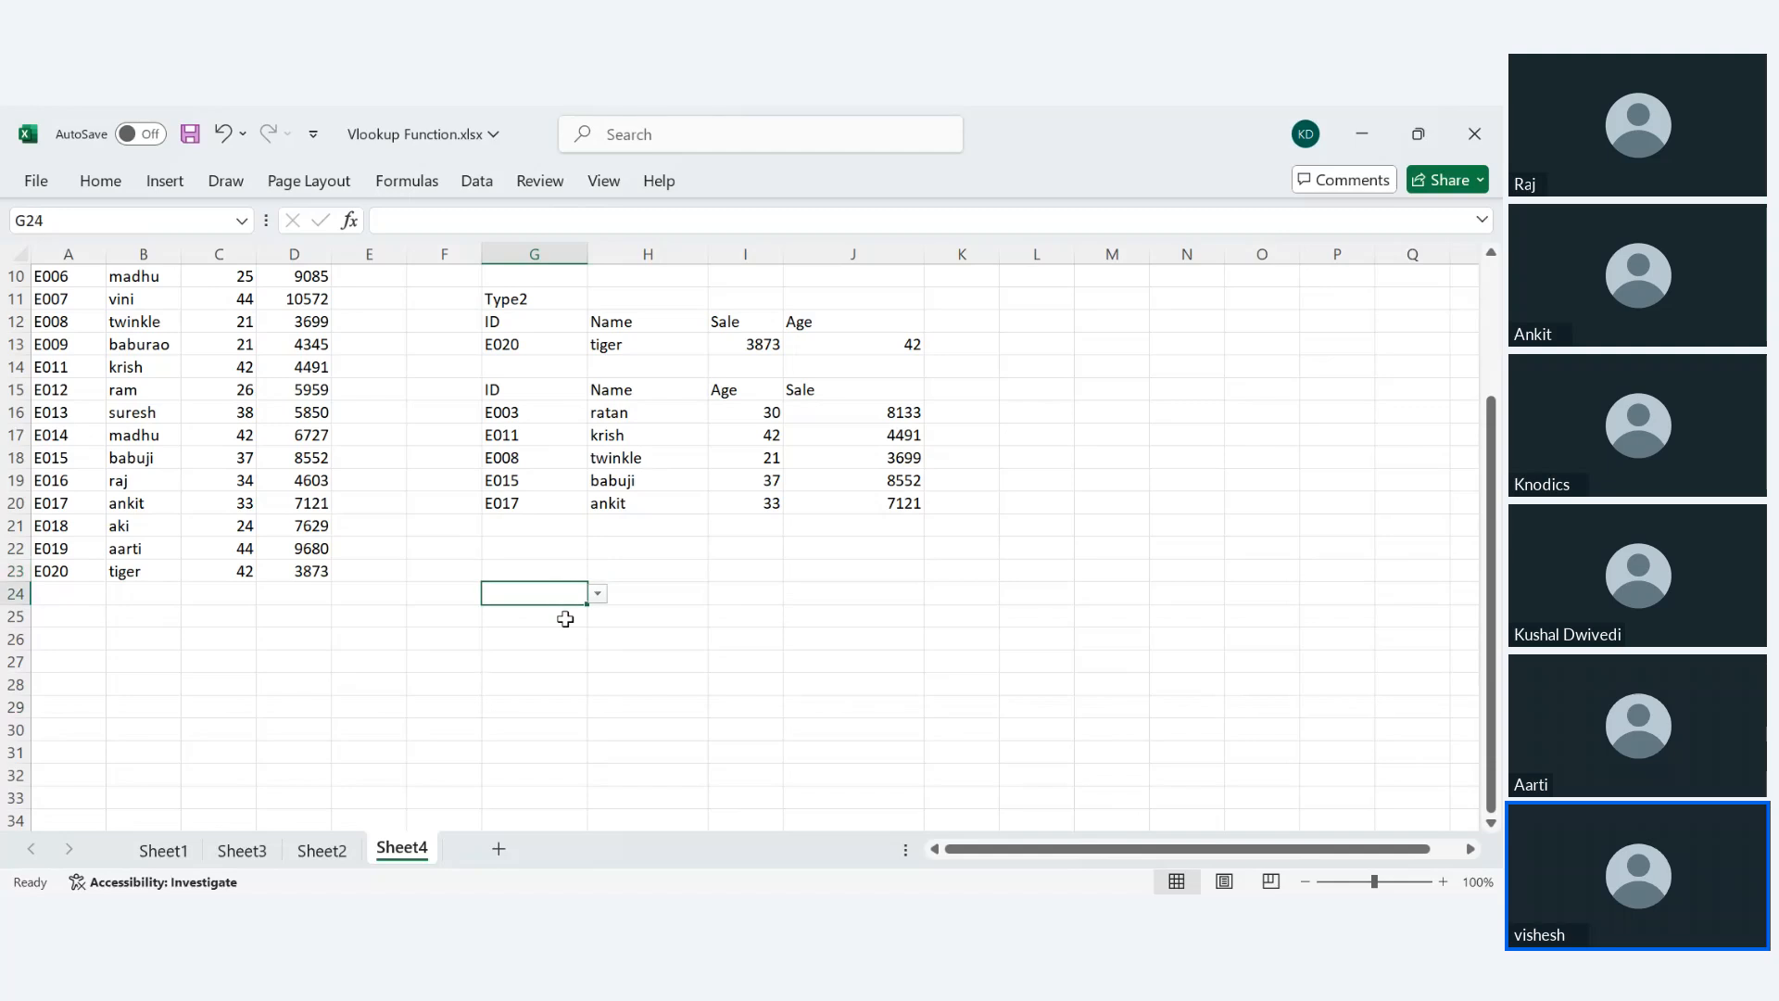
{"action": "left_click", "coordinate": [566, 616]}
{"action": "left_click", "coordinate": [567, 639]}
{"action": "left_click", "coordinate": [567, 677]}
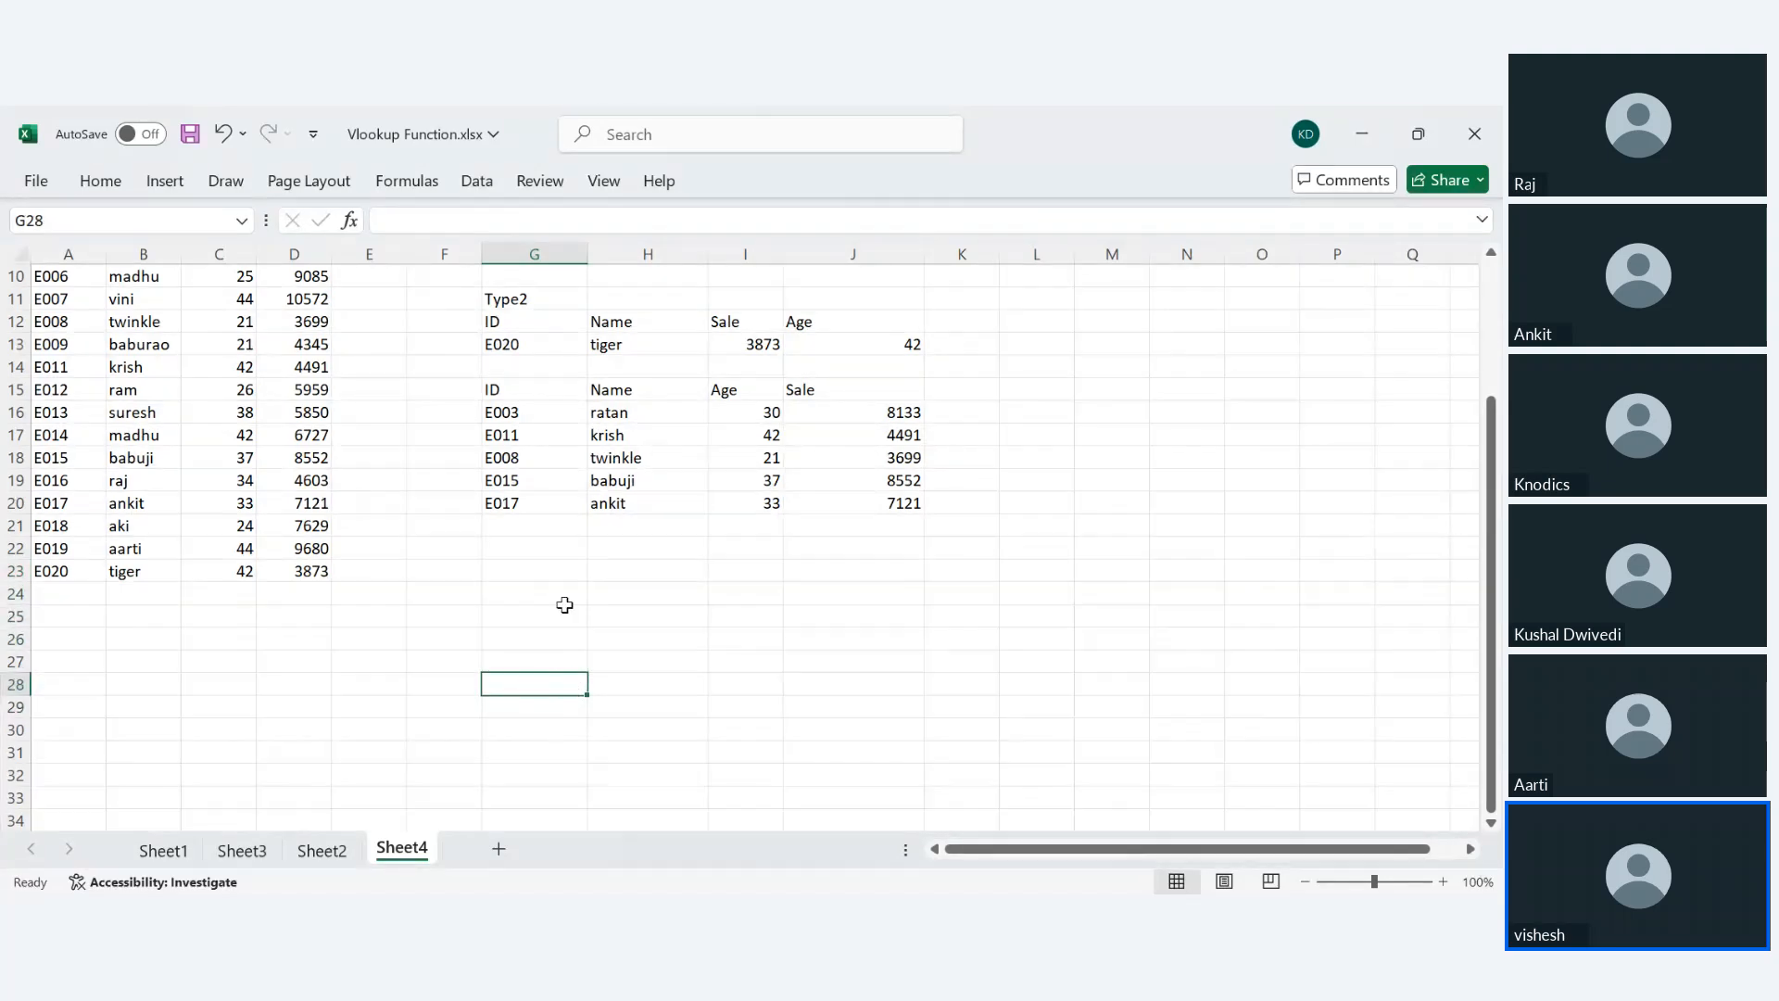
{"action": "left_click", "coordinate": [550, 525]}
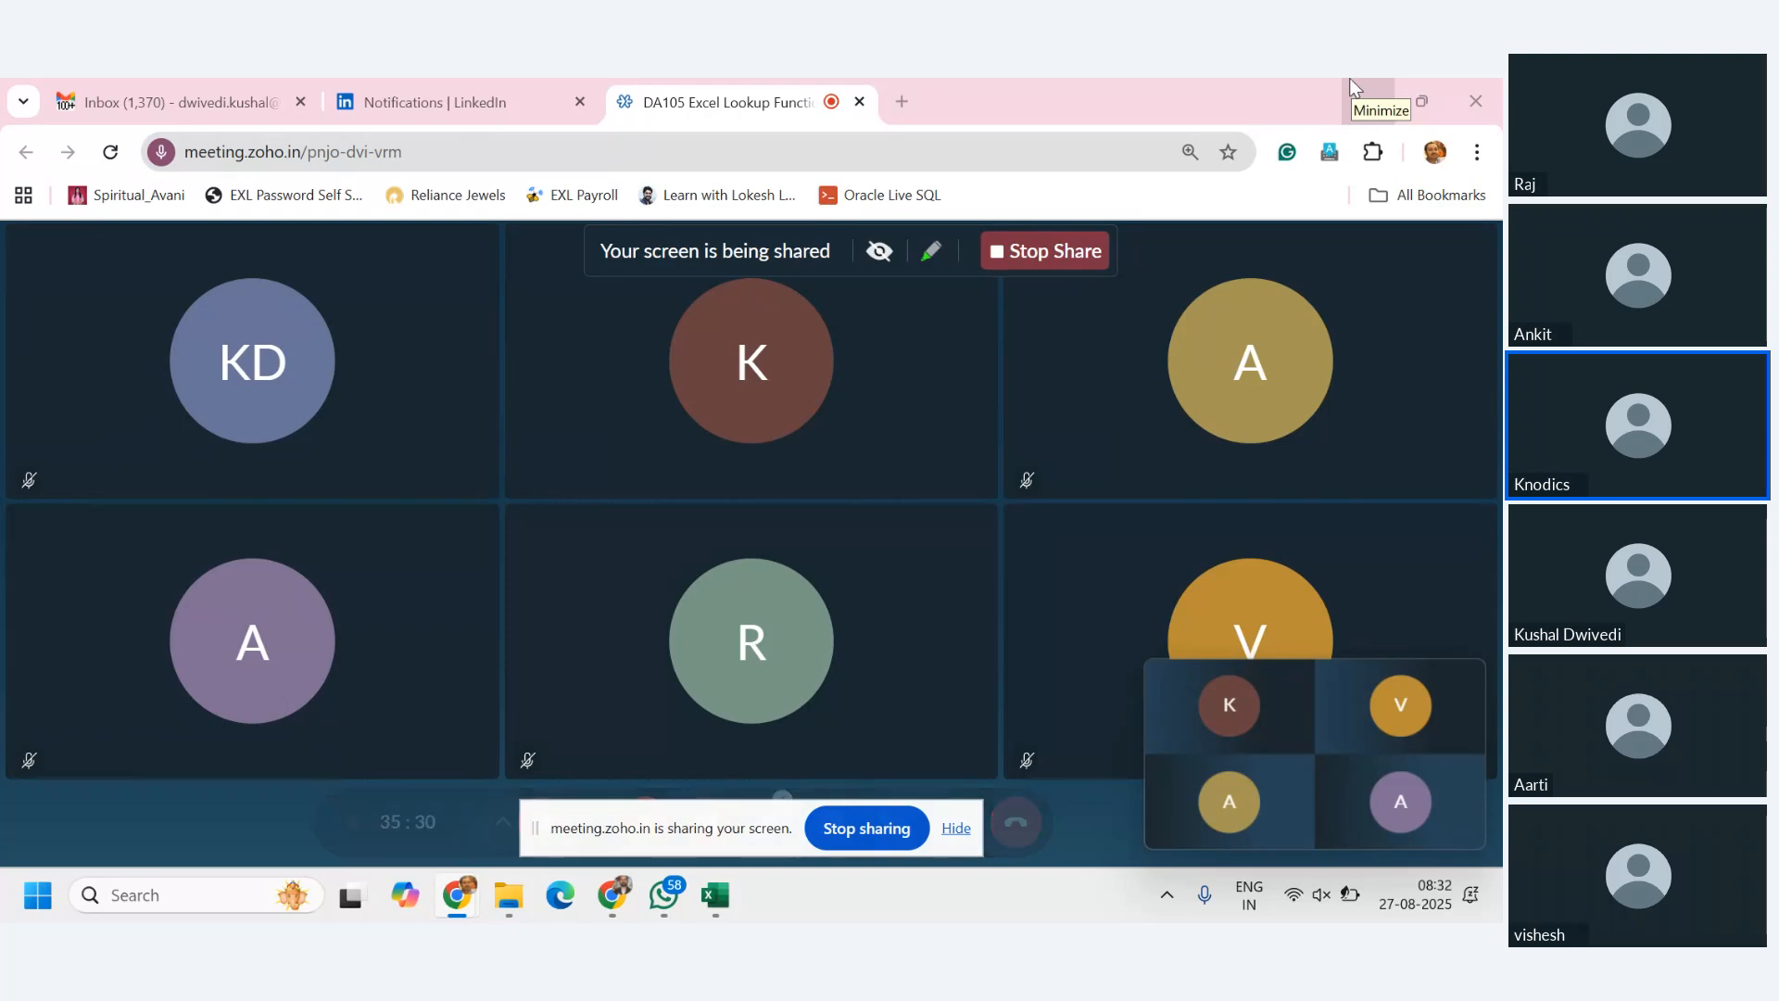
- Switch back to the Vlookup Function workbook in Excel and clear all data validation settings from cell G21
{"action": "left_click", "coordinate": [704, 890]}
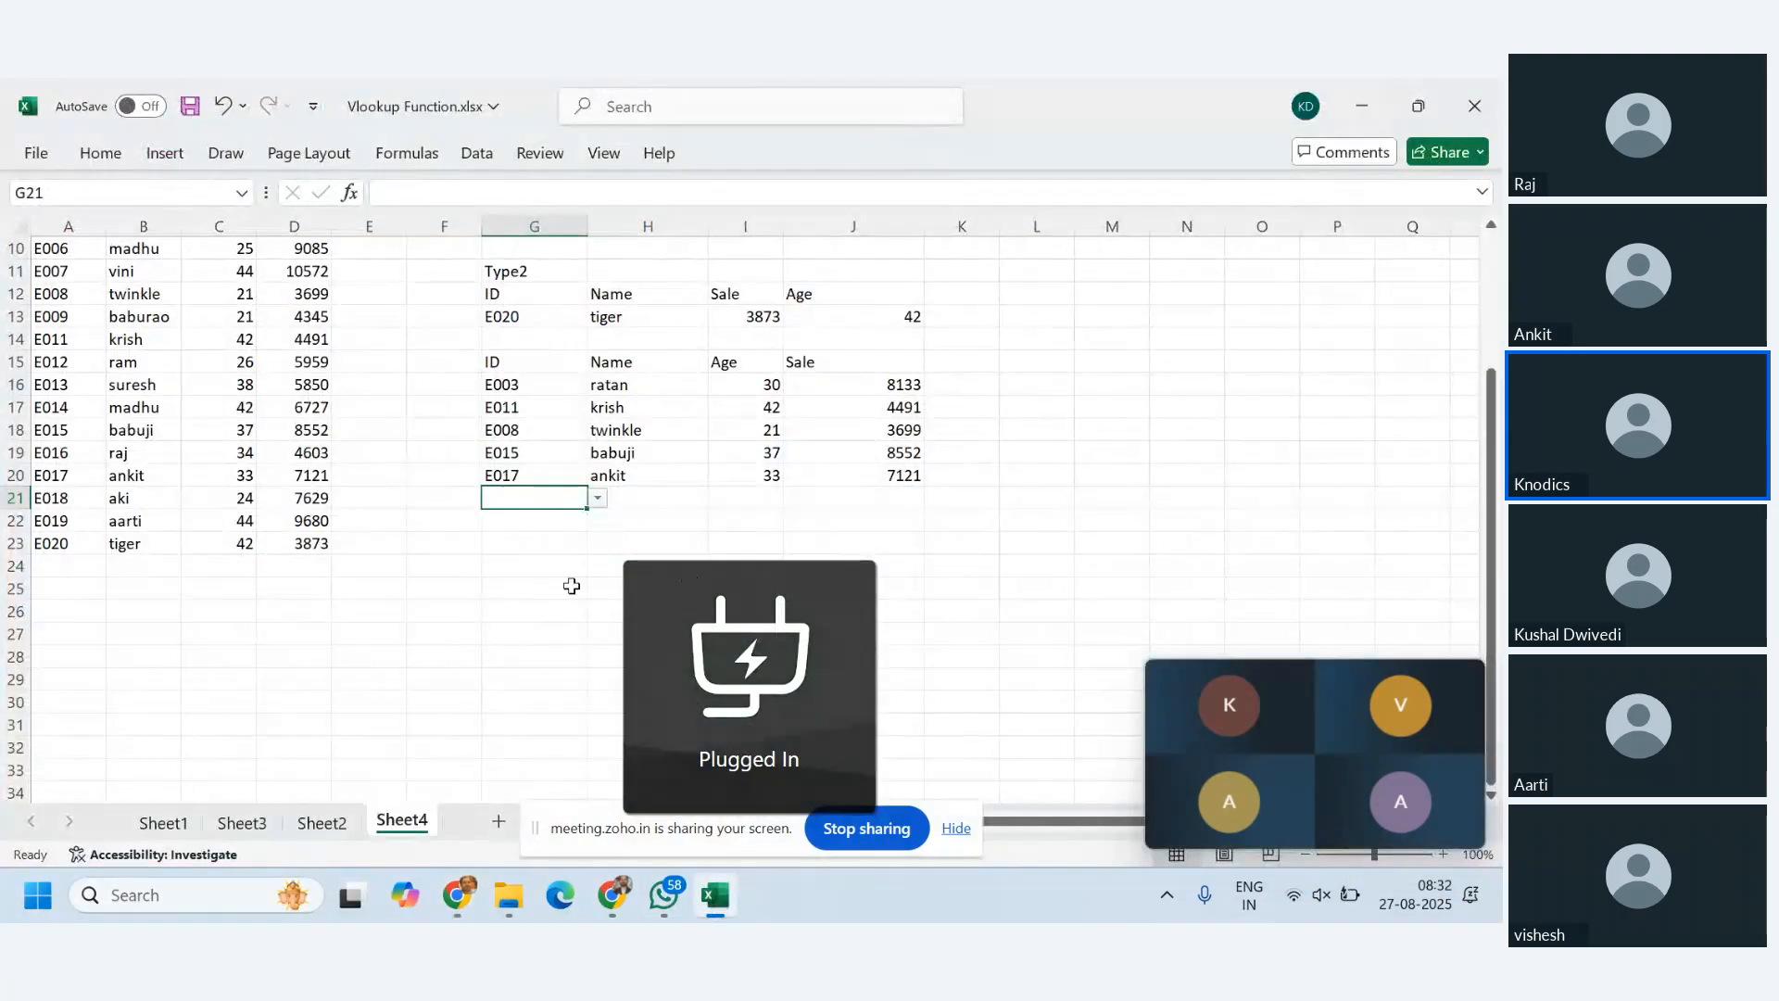
{"action": "left_click", "coordinate": [521, 500]}
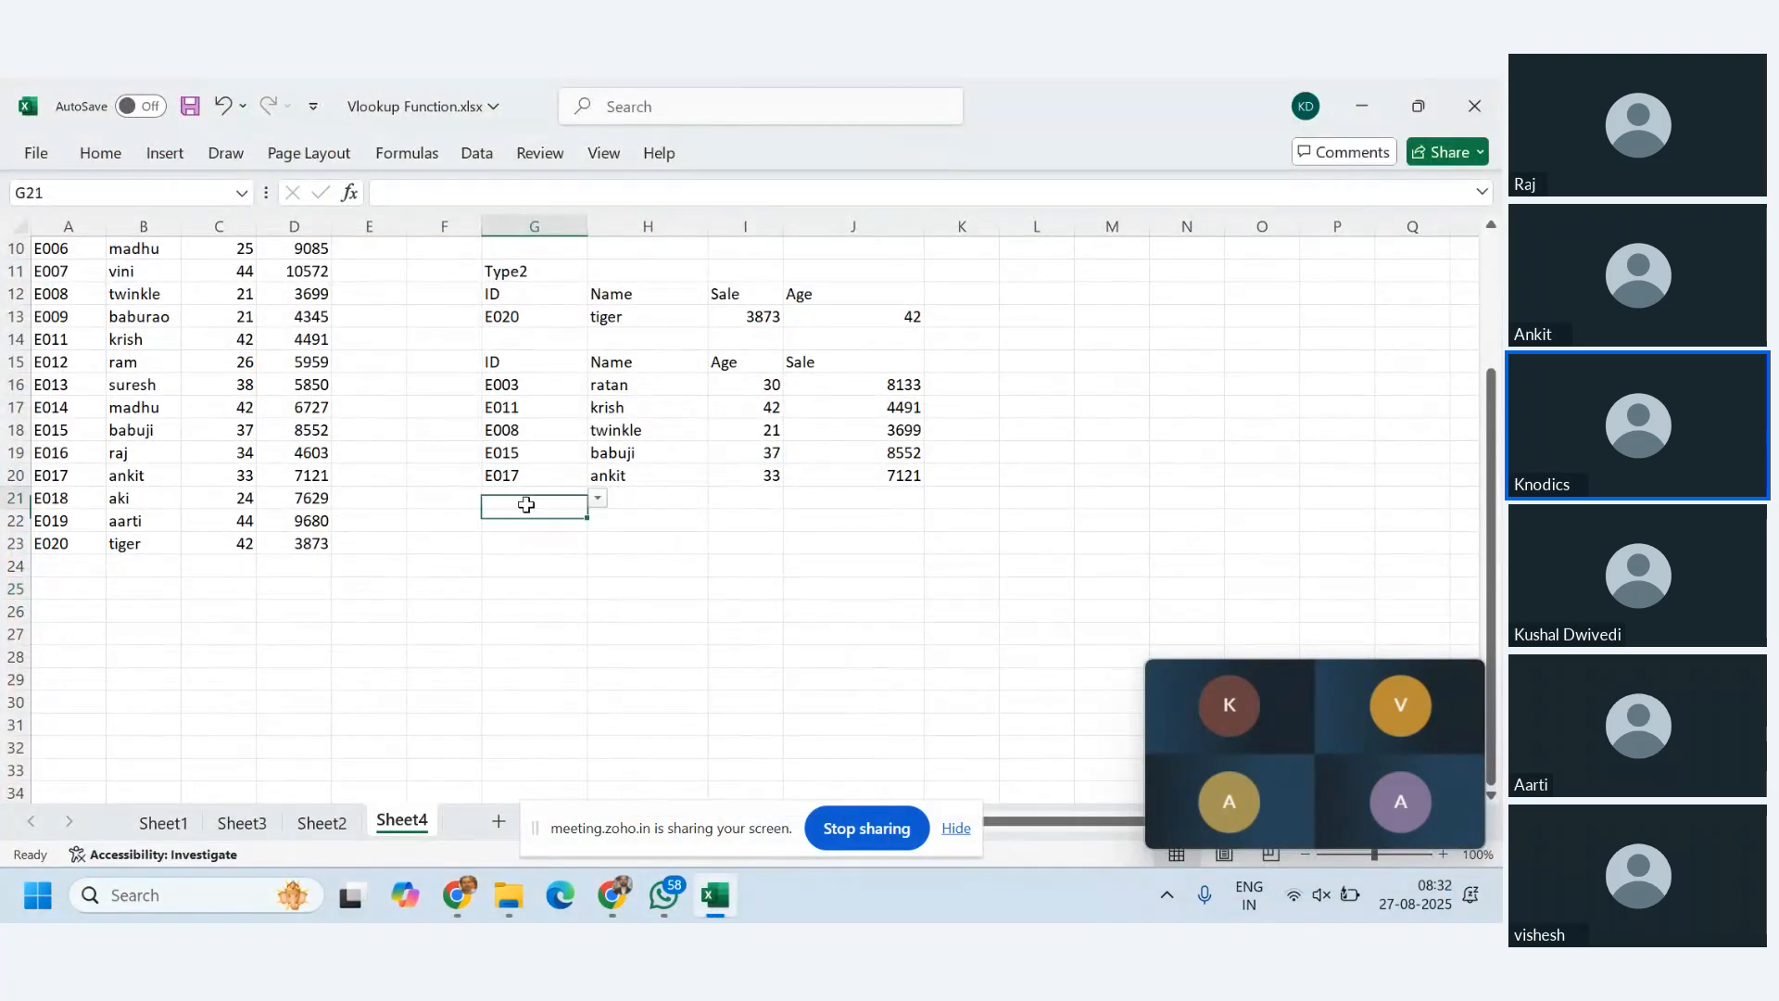
{"action": "left_click", "coordinate": [480, 153]}
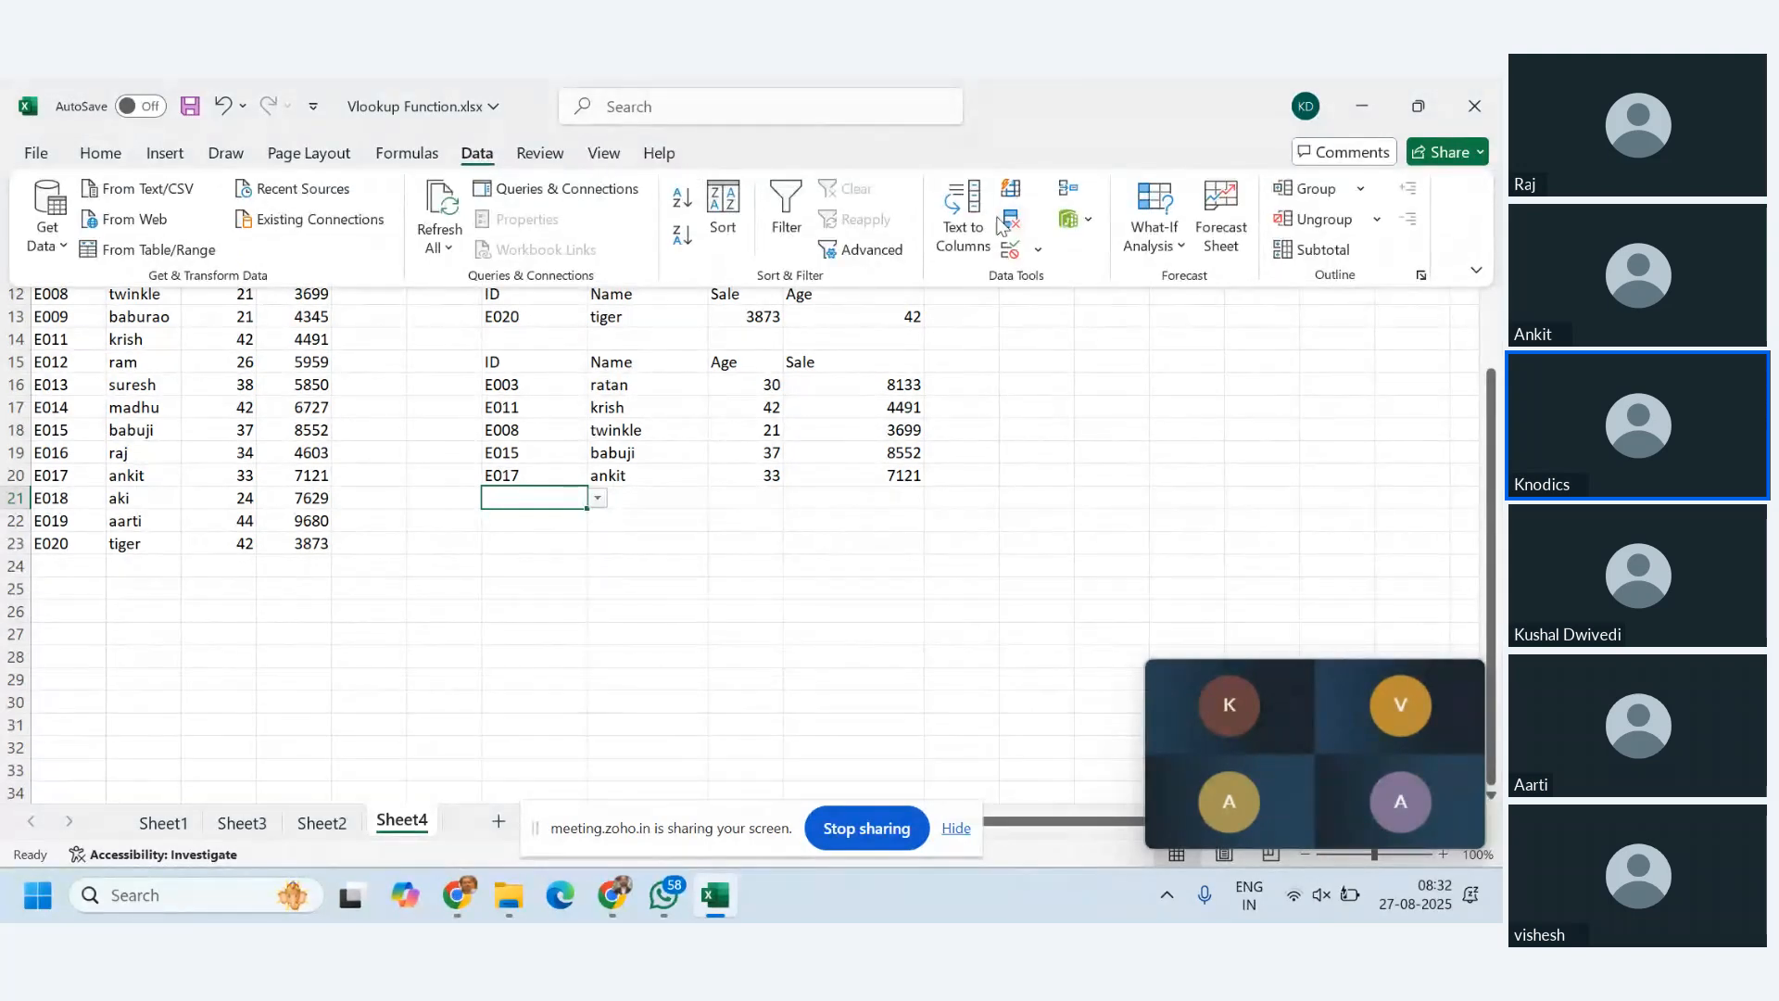
{"action": "left_click", "coordinate": [1032, 252]}
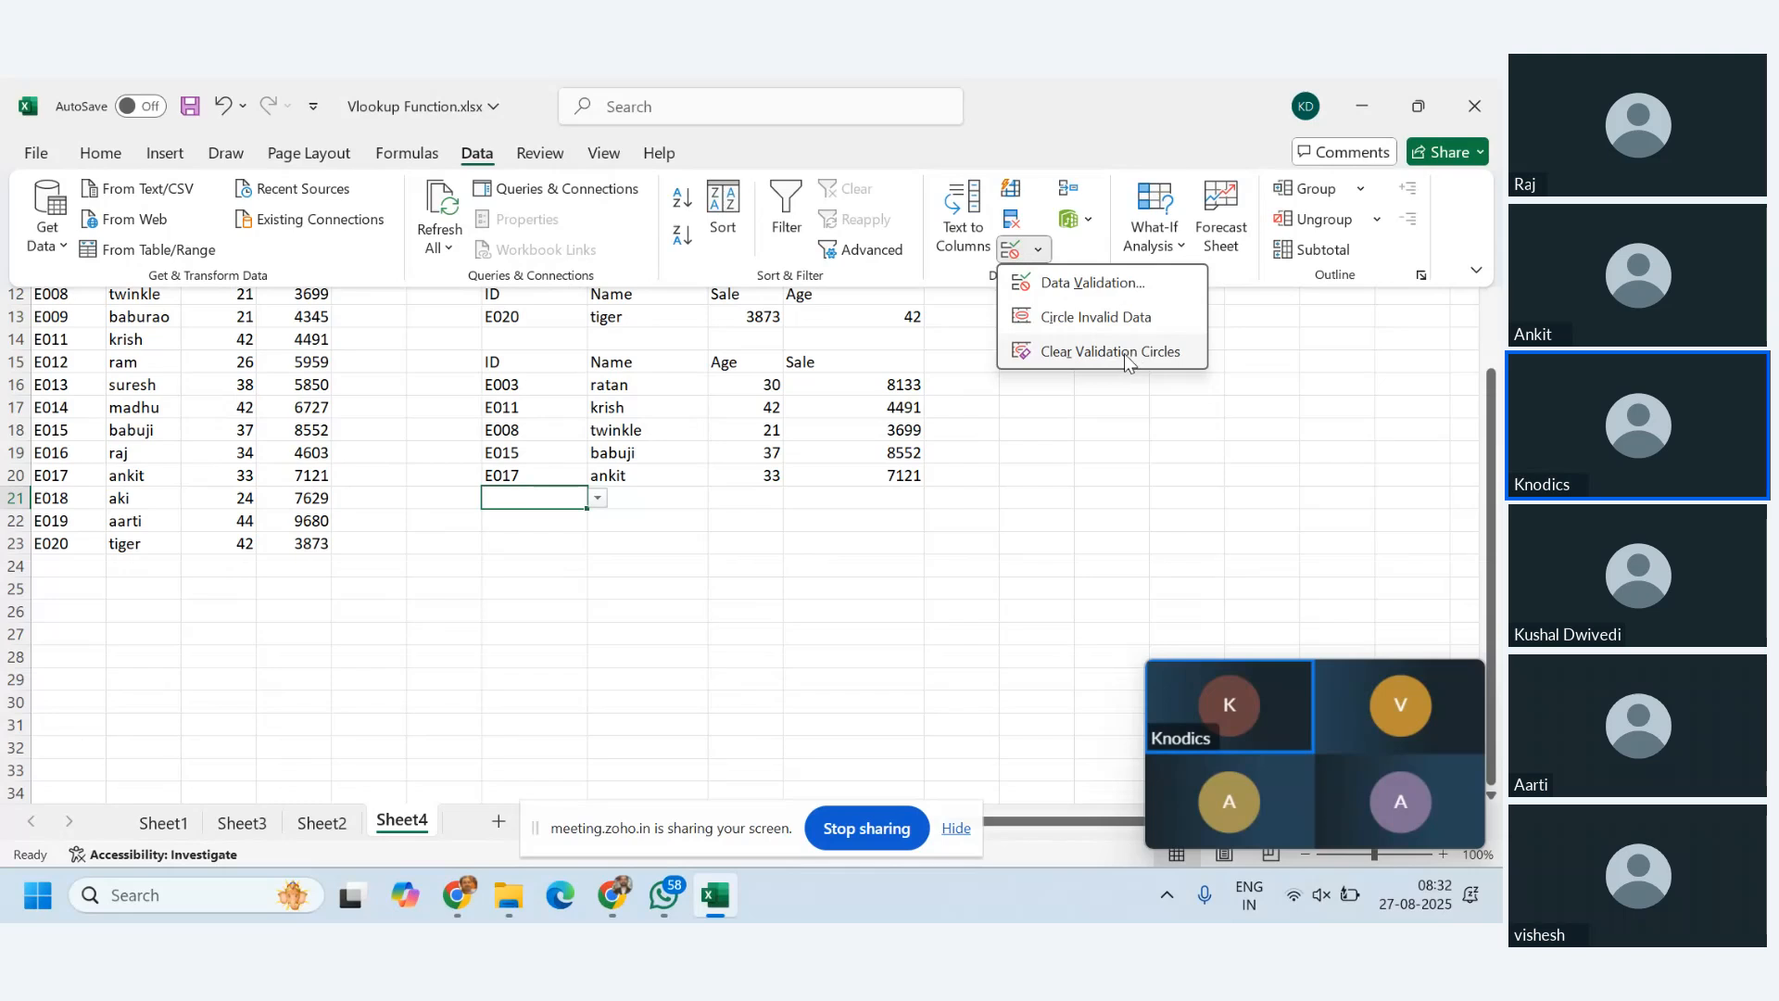
{"action": "left_click", "coordinate": [1111, 294]}
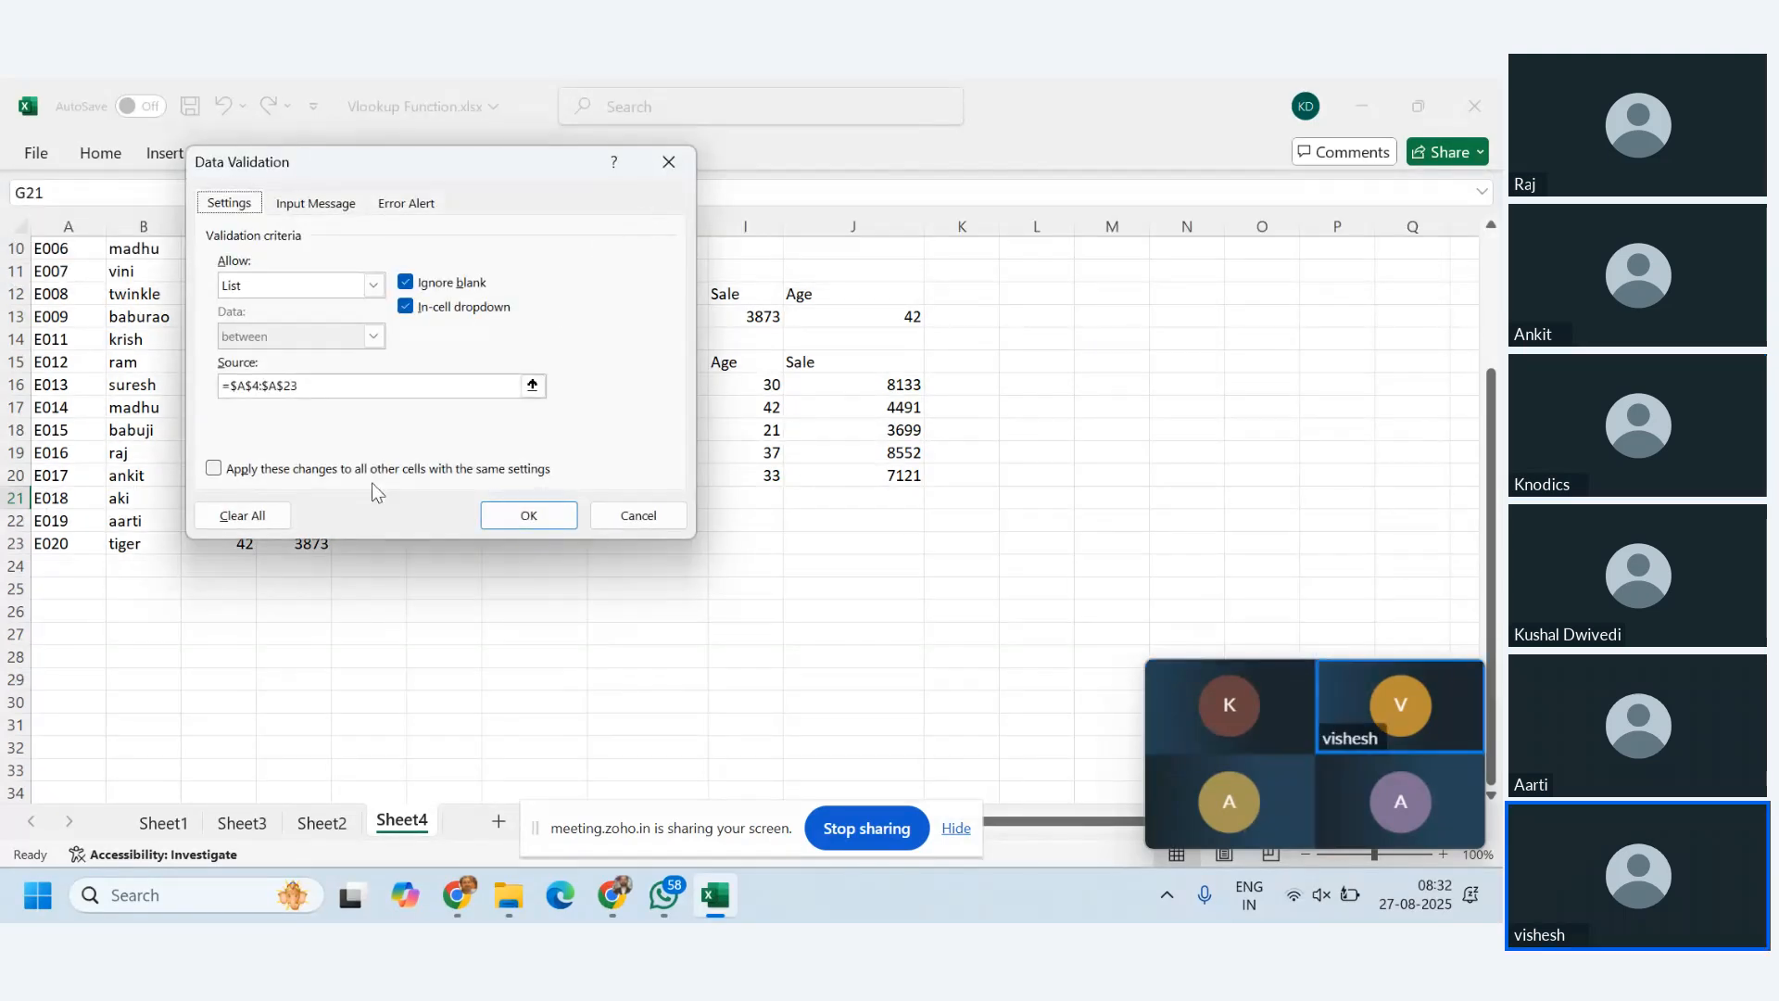
{"action": "left_click", "coordinate": [339, 213]}
{"action": "left_click", "coordinate": [408, 208]}
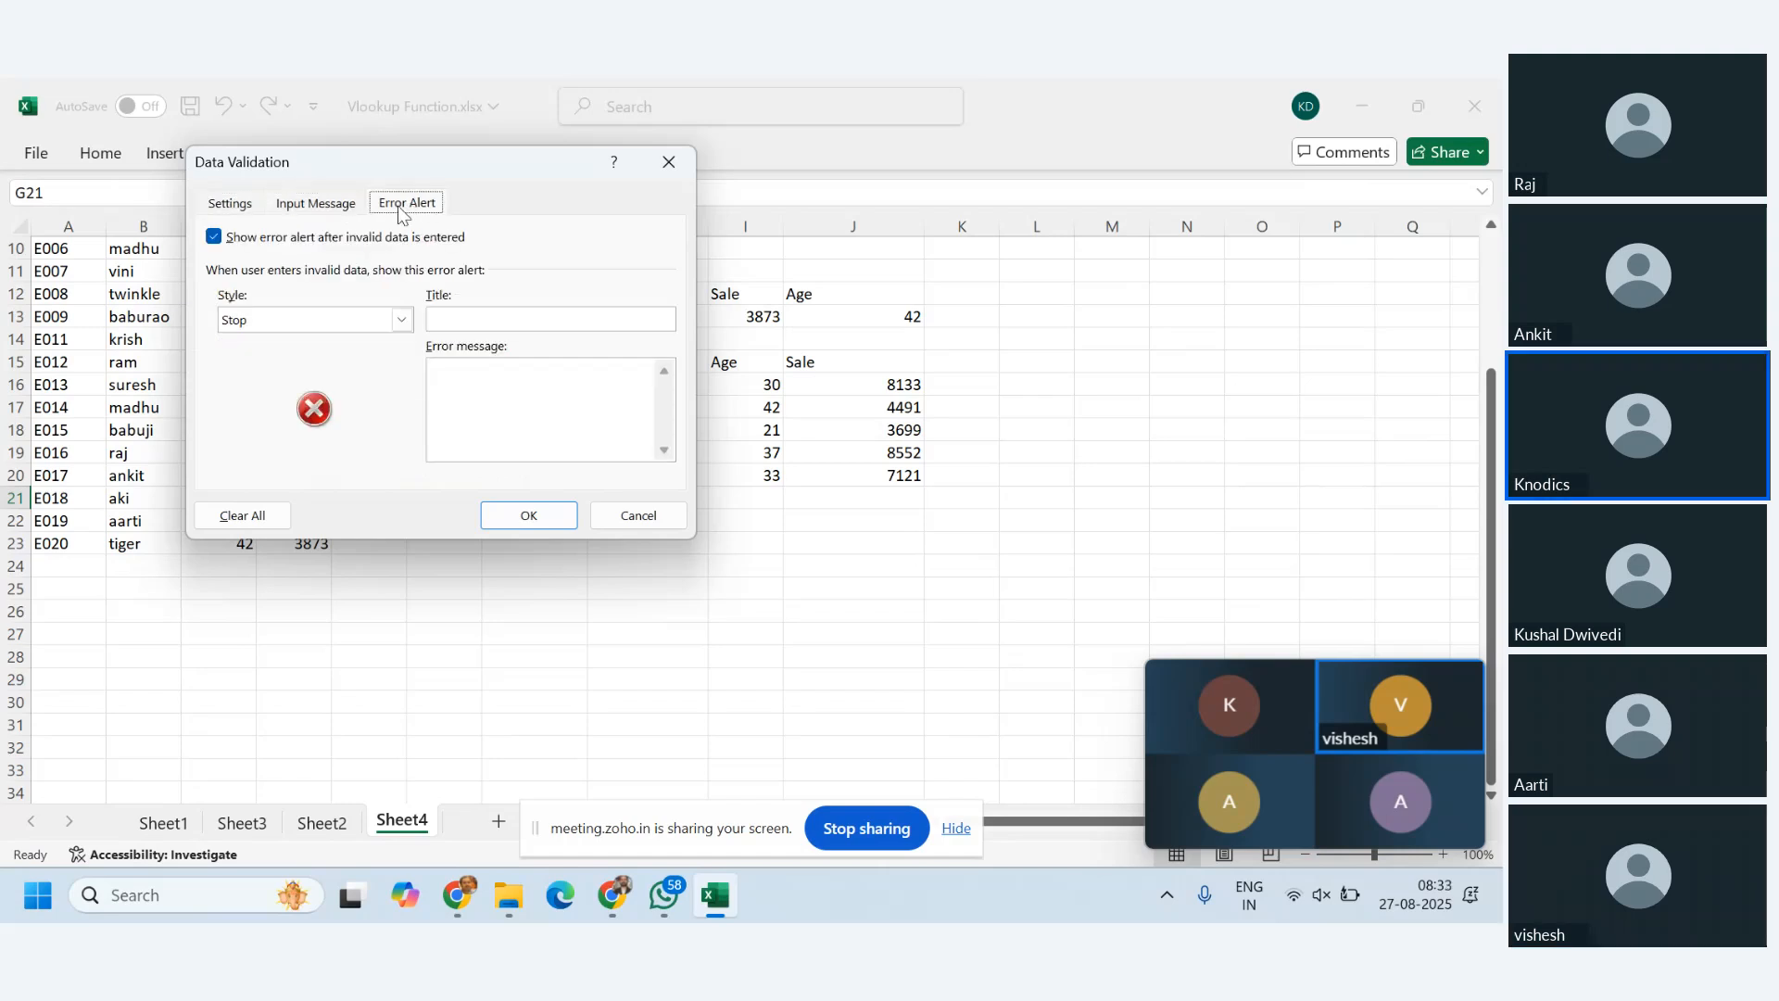
{"action": "left_click", "coordinate": [237, 207]}
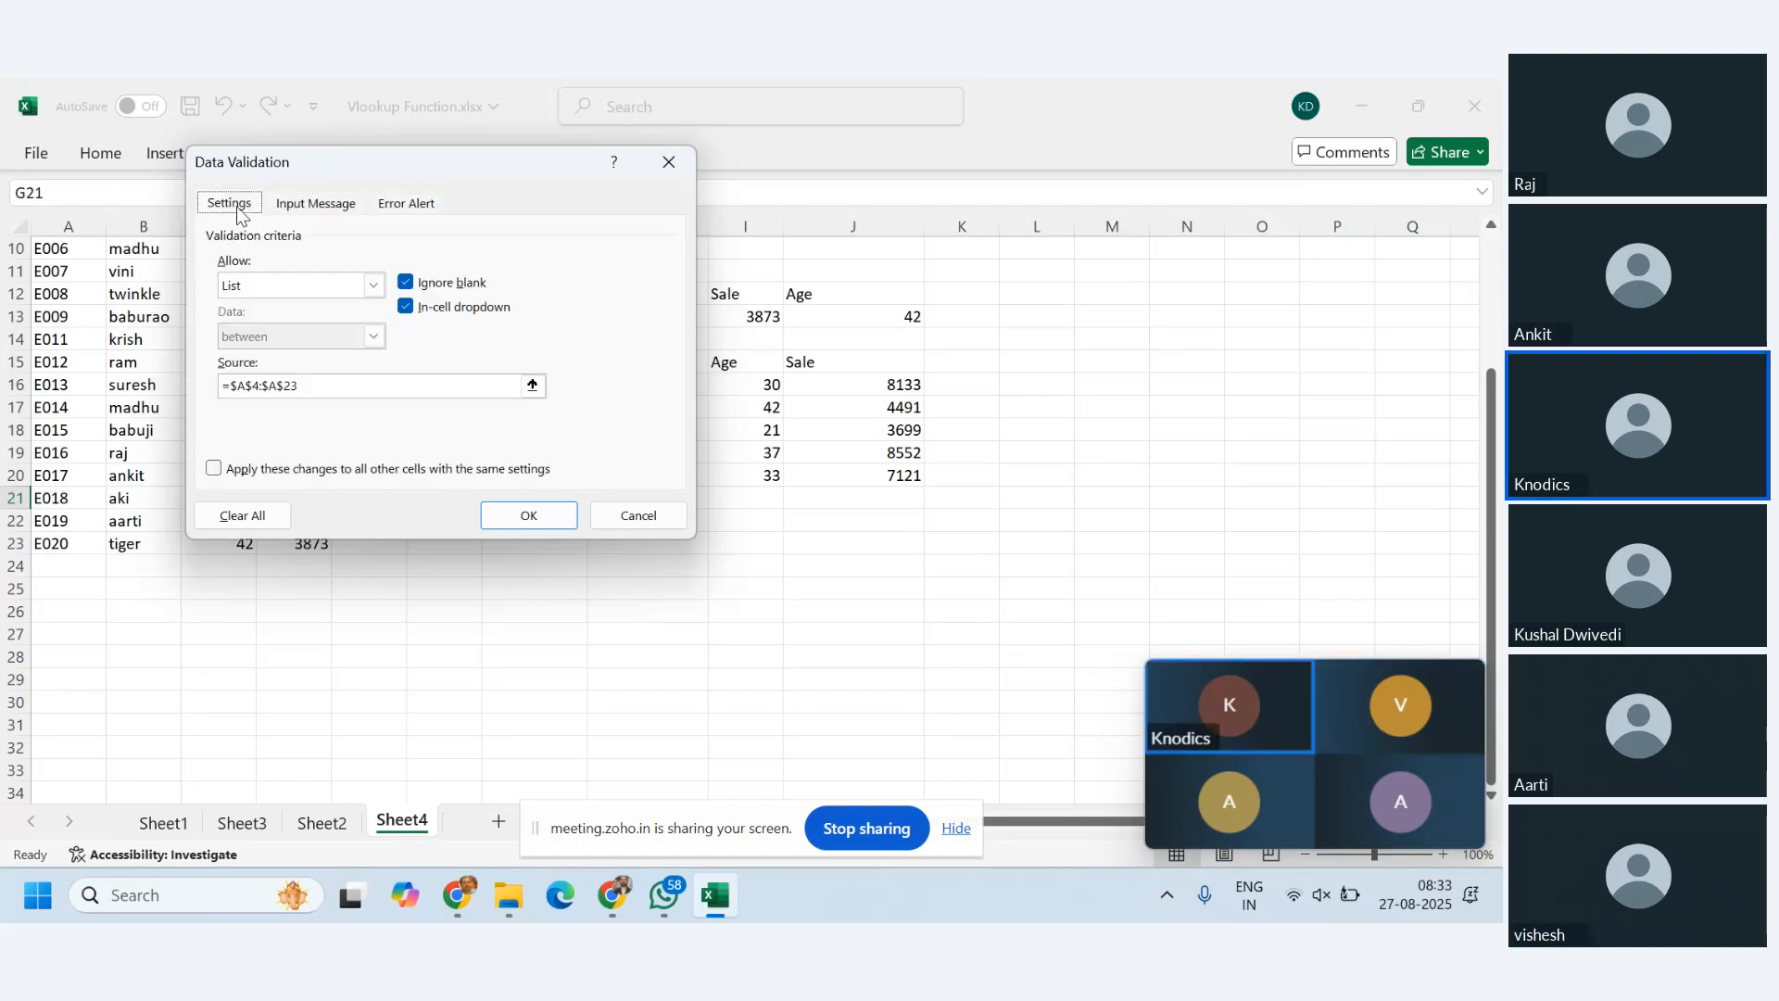
{"action": "left_click", "coordinate": [244, 519]}
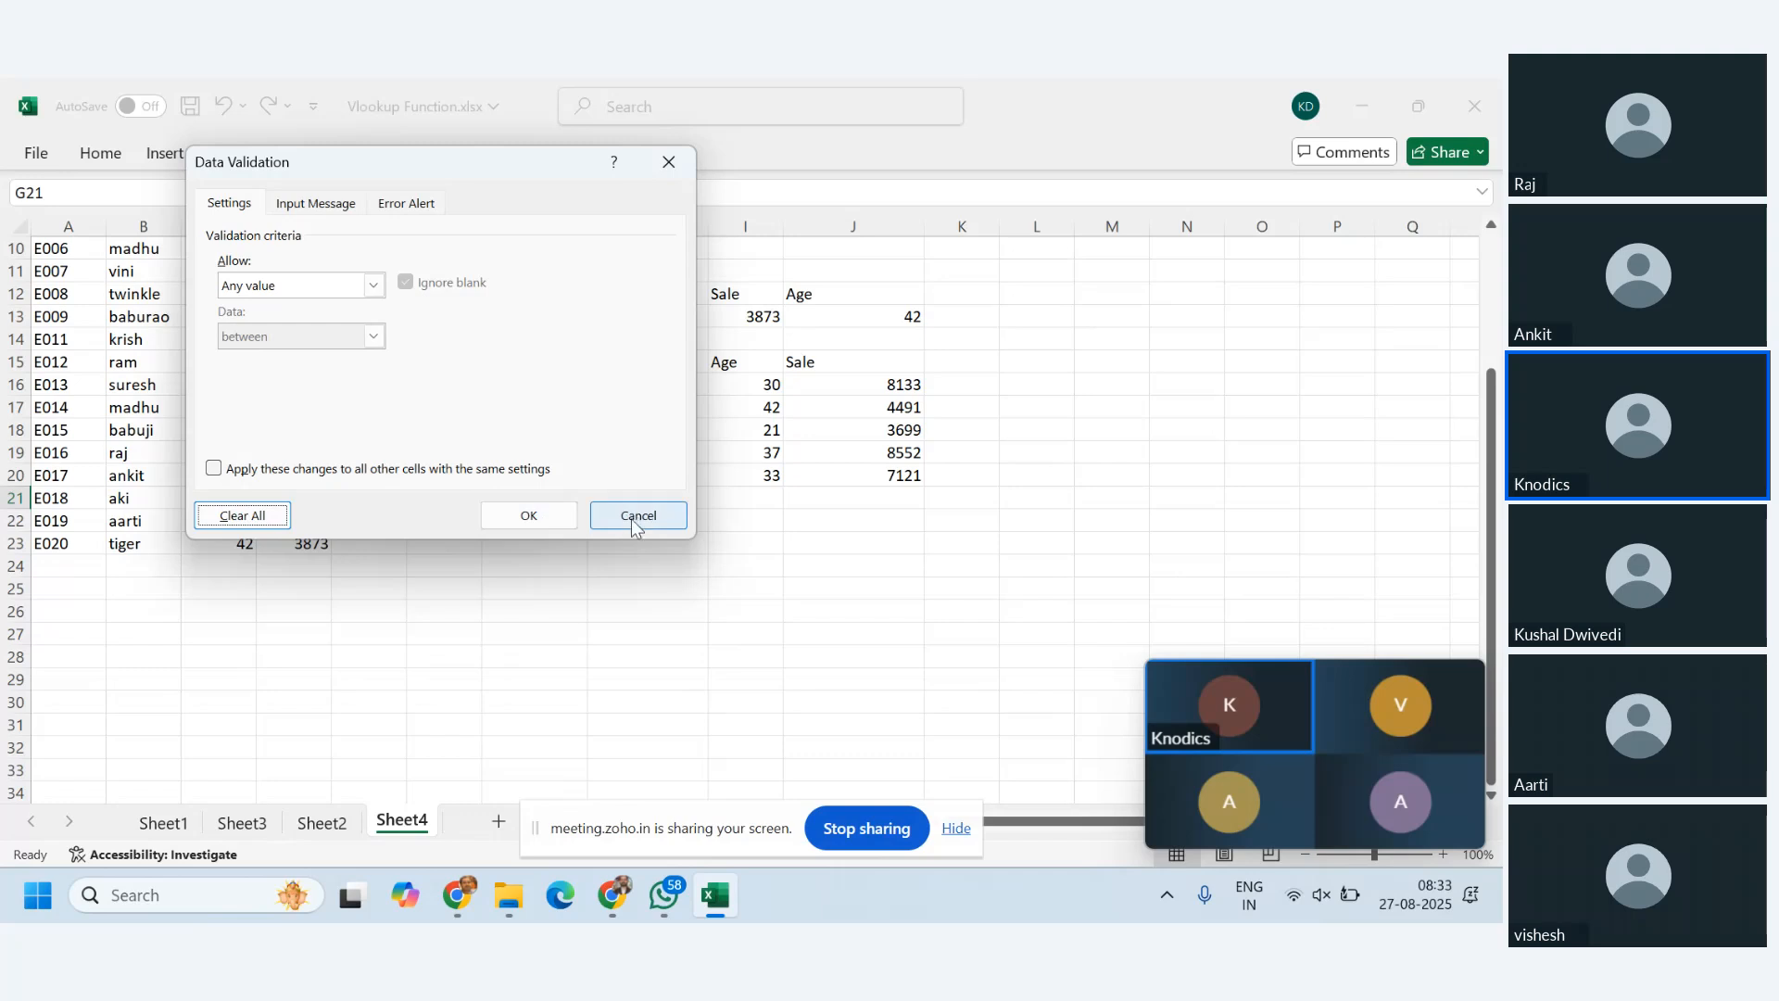
{"action": "left_click", "coordinate": [528, 515]}
- Clear all data validation settings from cells G22:G26, including the selected cells that have none
{"action": "left_click", "coordinate": [535, 476]}
{"action": "left_click", "coordinate": [535, 385]}
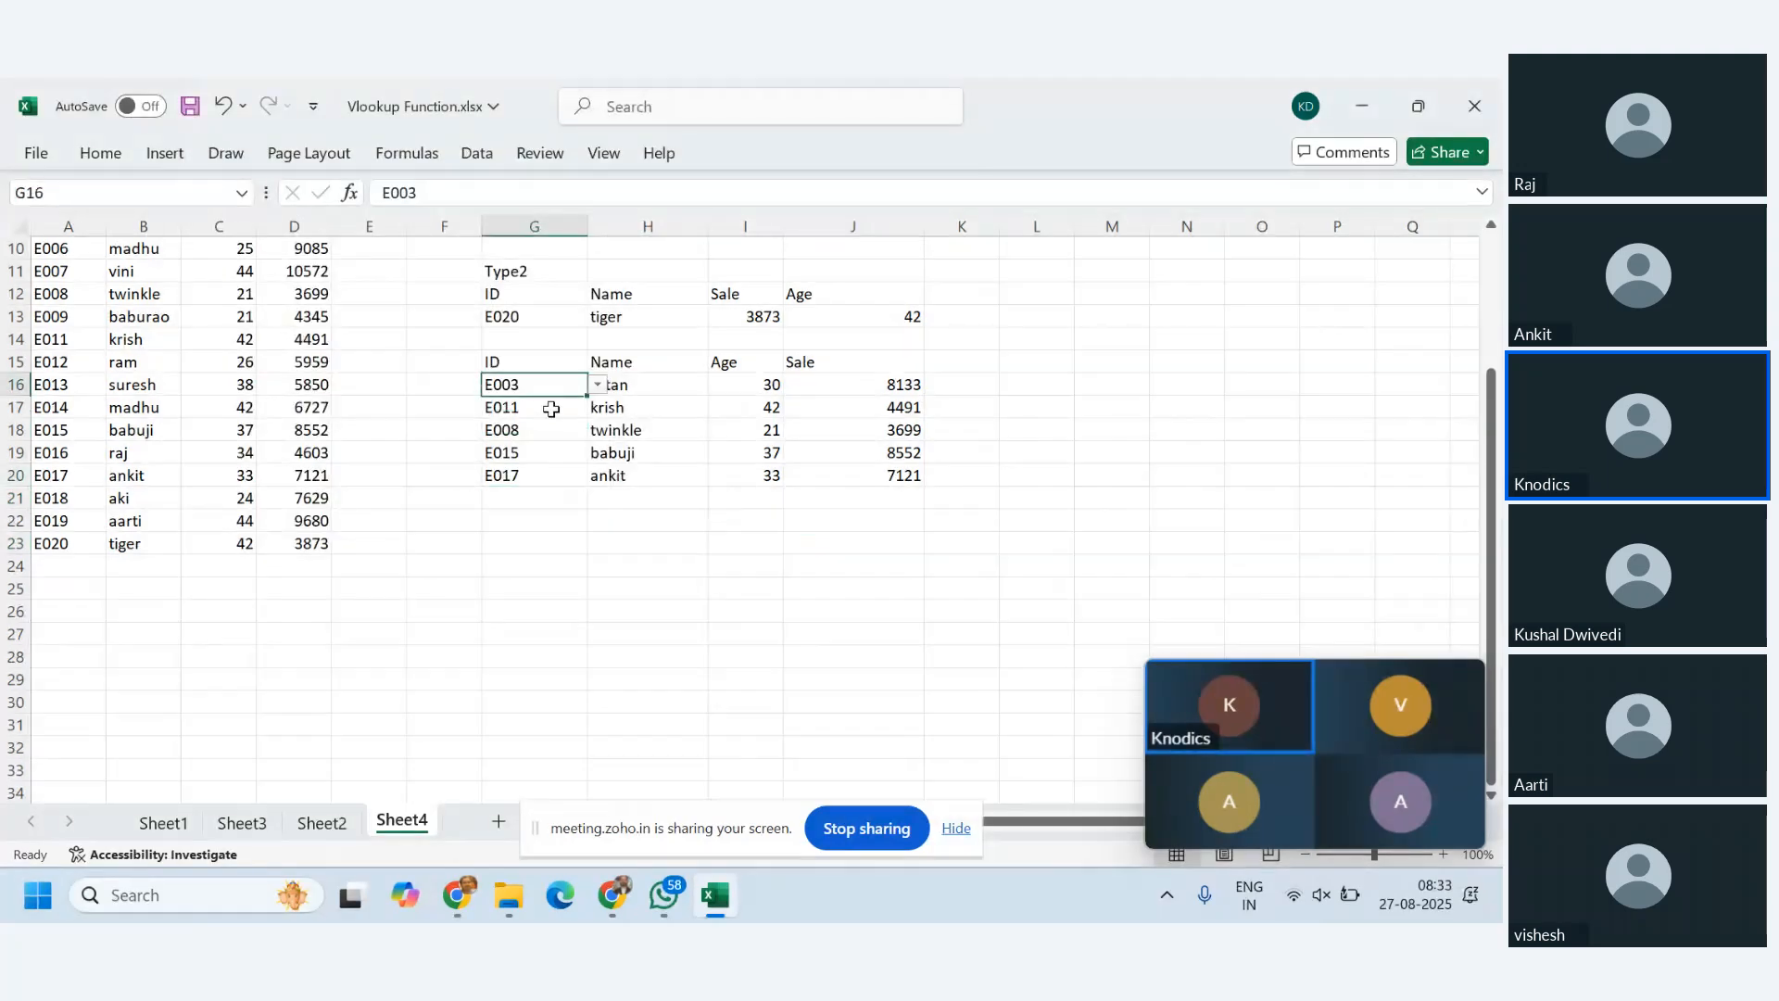
{"action": "left_click", "coordinate": [544, 475]}
{"action": "left_click", "coordinate": [547, 519]}
{"action": "left_click", "coordinate": [549, 543]}
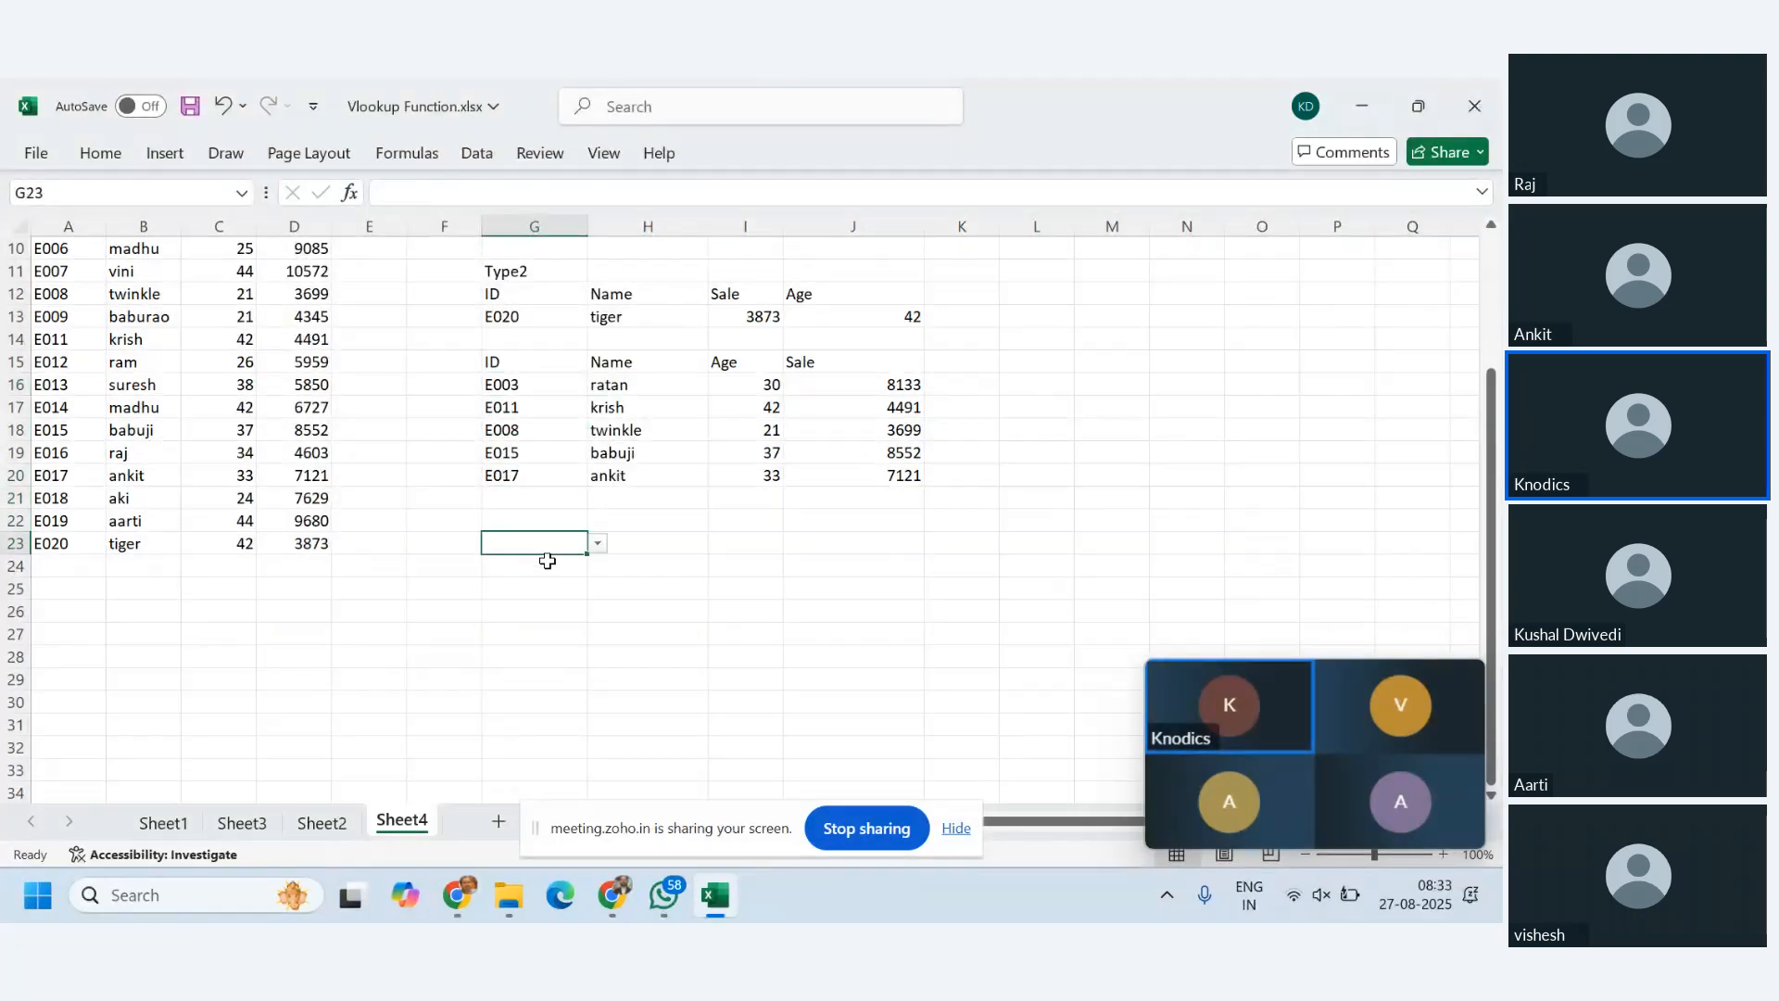
{"action": "left_click_drag", "start_coordinate": [550, 525], "coordinate": [546, 612]}
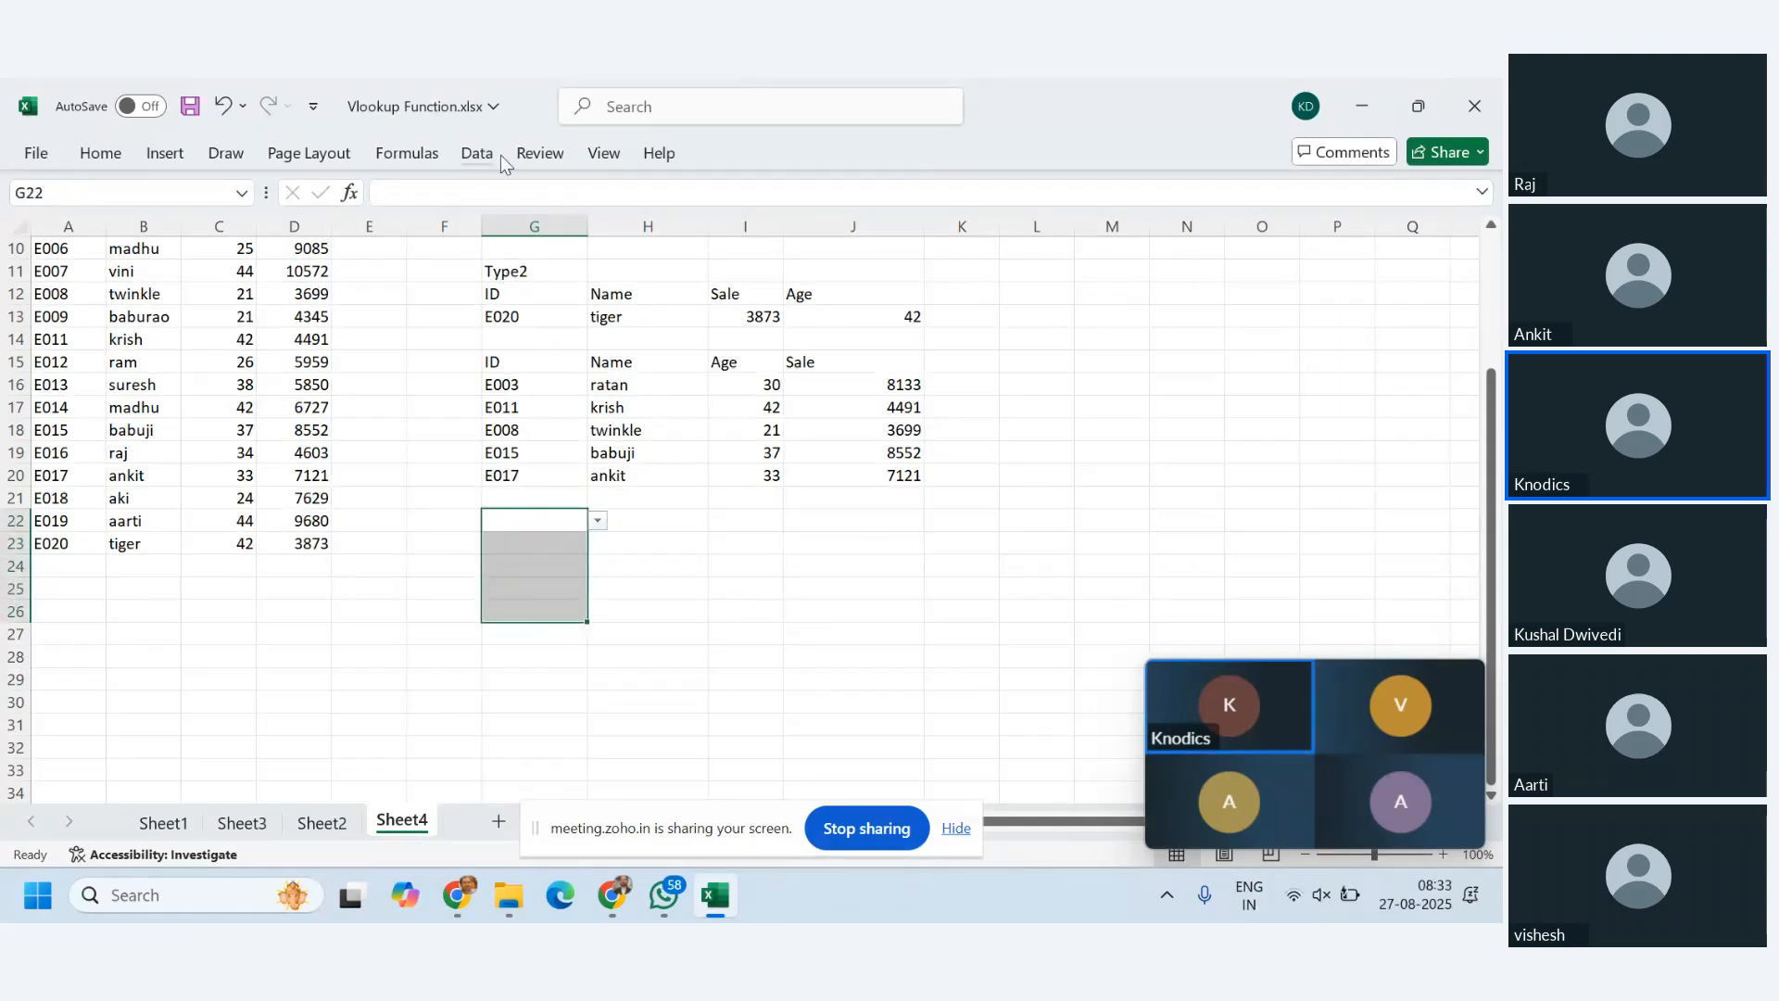
{"action": "left_click", "coordinate": [474, 154]}
{"action": "left_click", "coordinate": [1038, 249]}
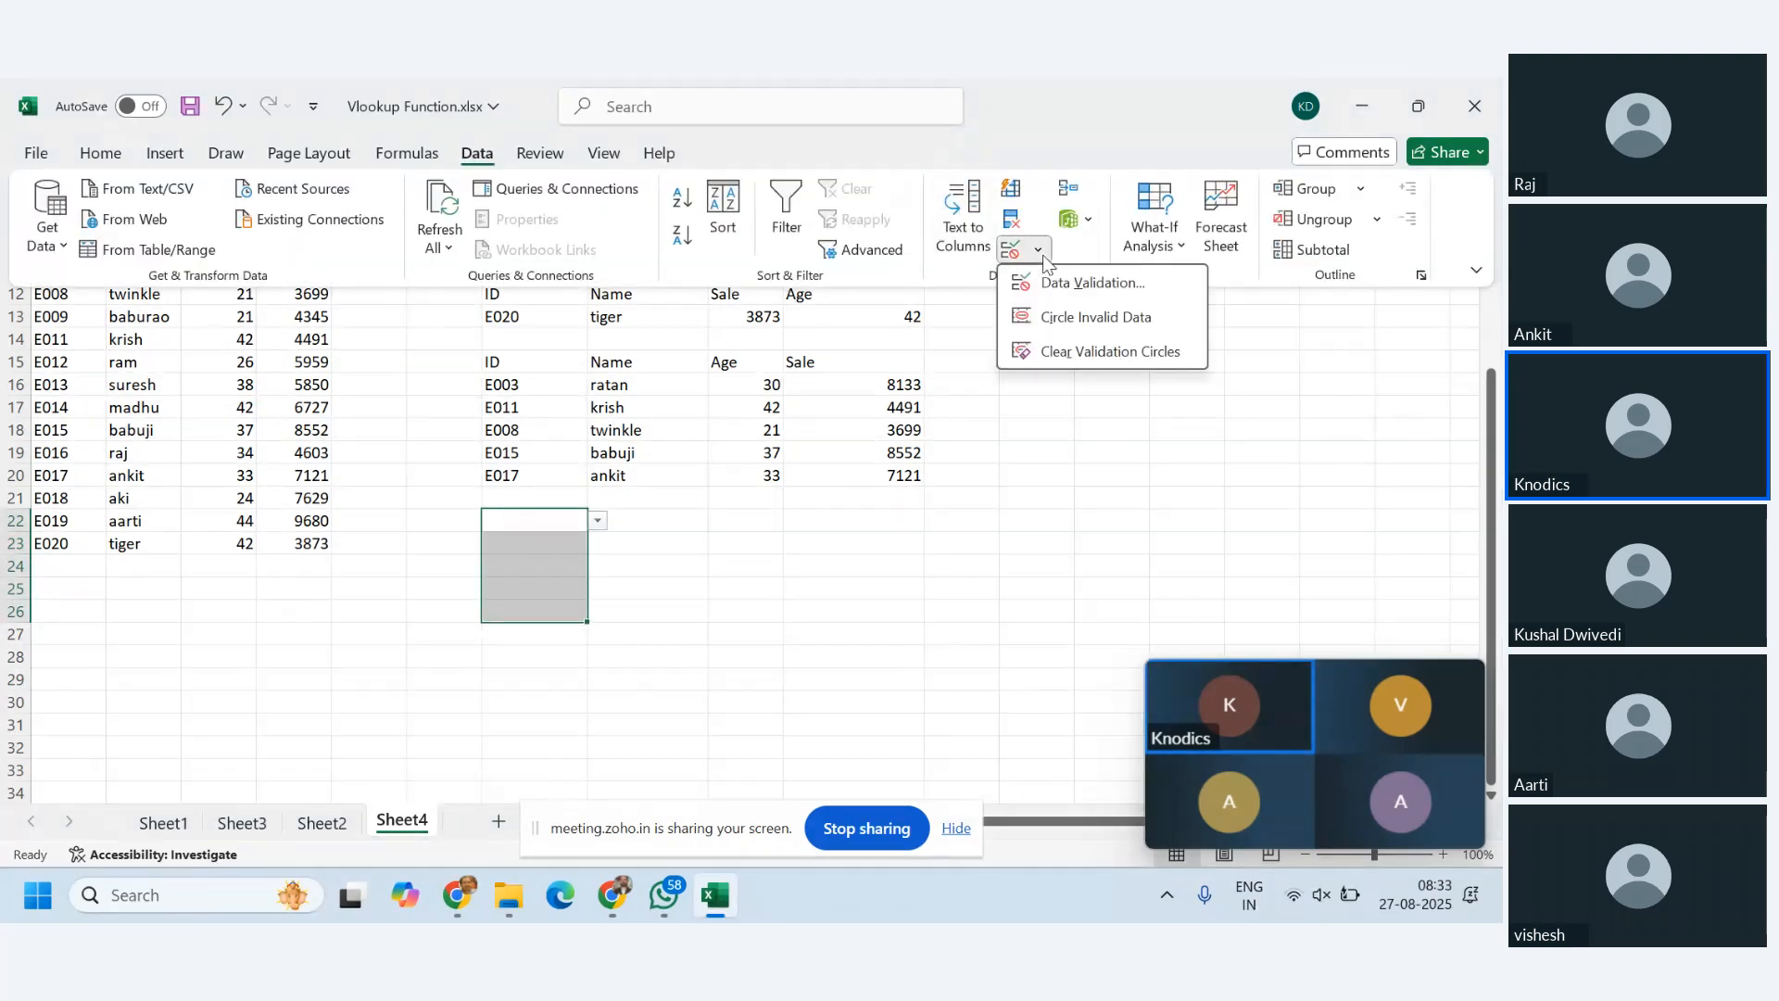
{"action": "left_click", "coordinate": [1080, 283]}
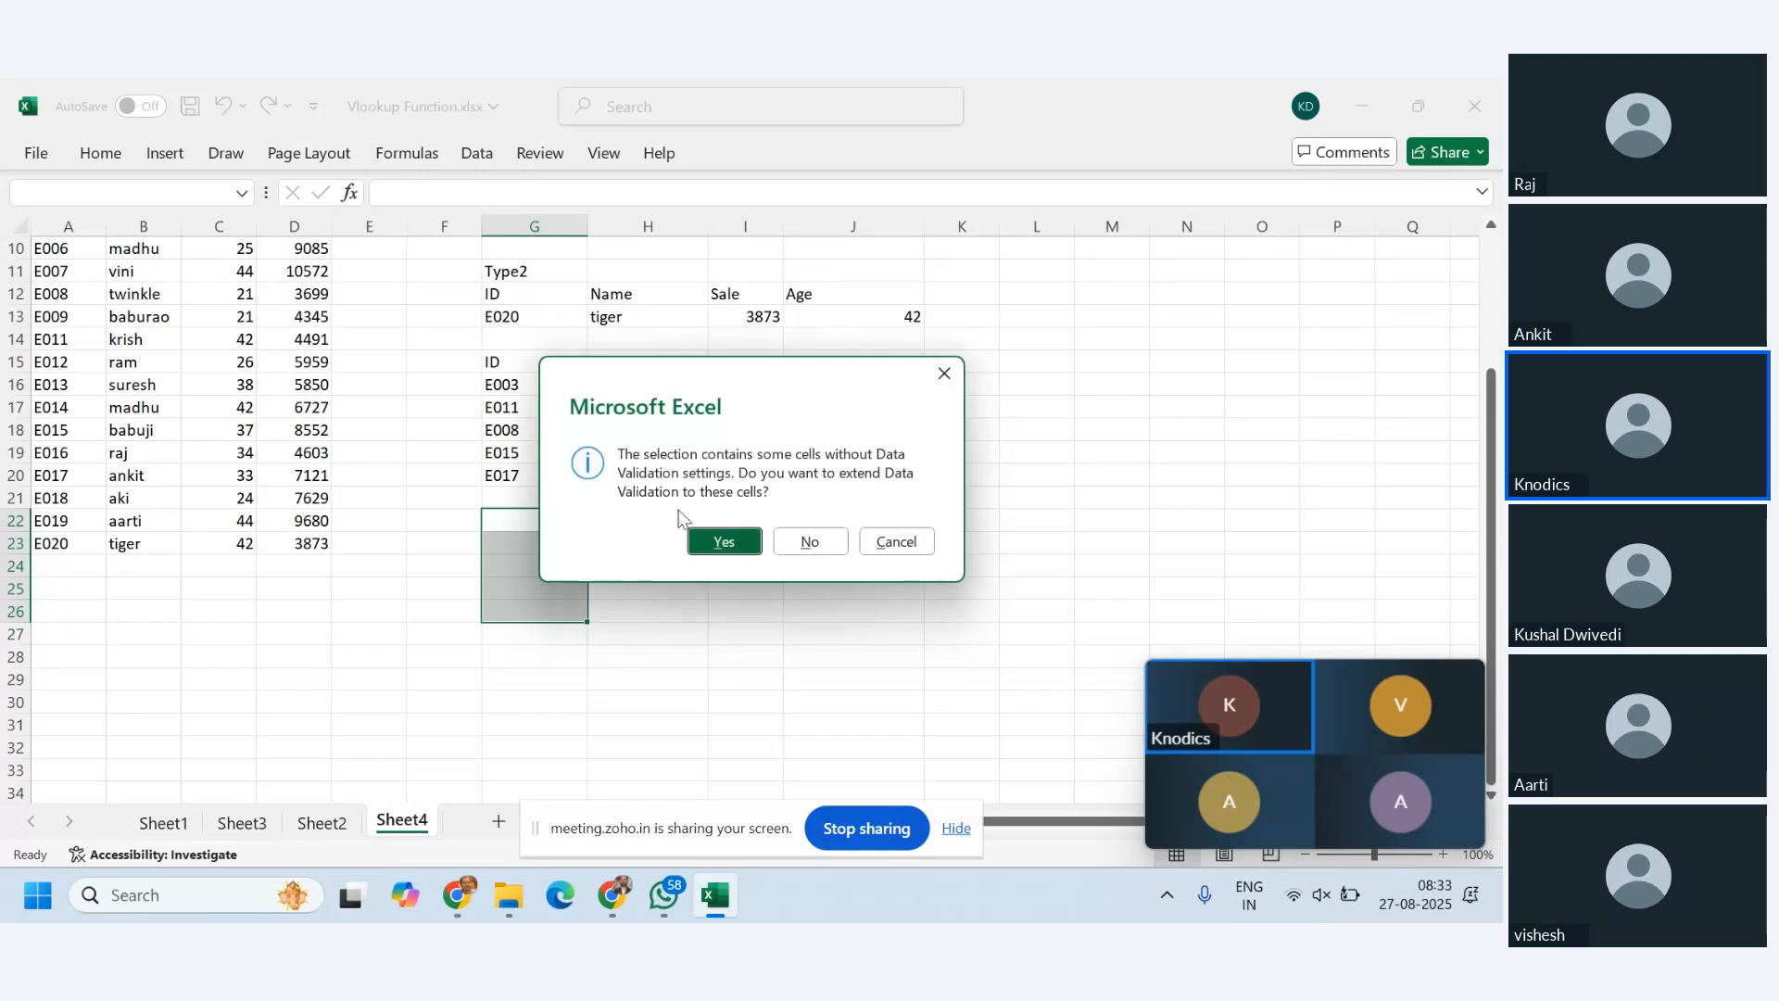
{"action": "left_click", "coordinate": [725, 543]}
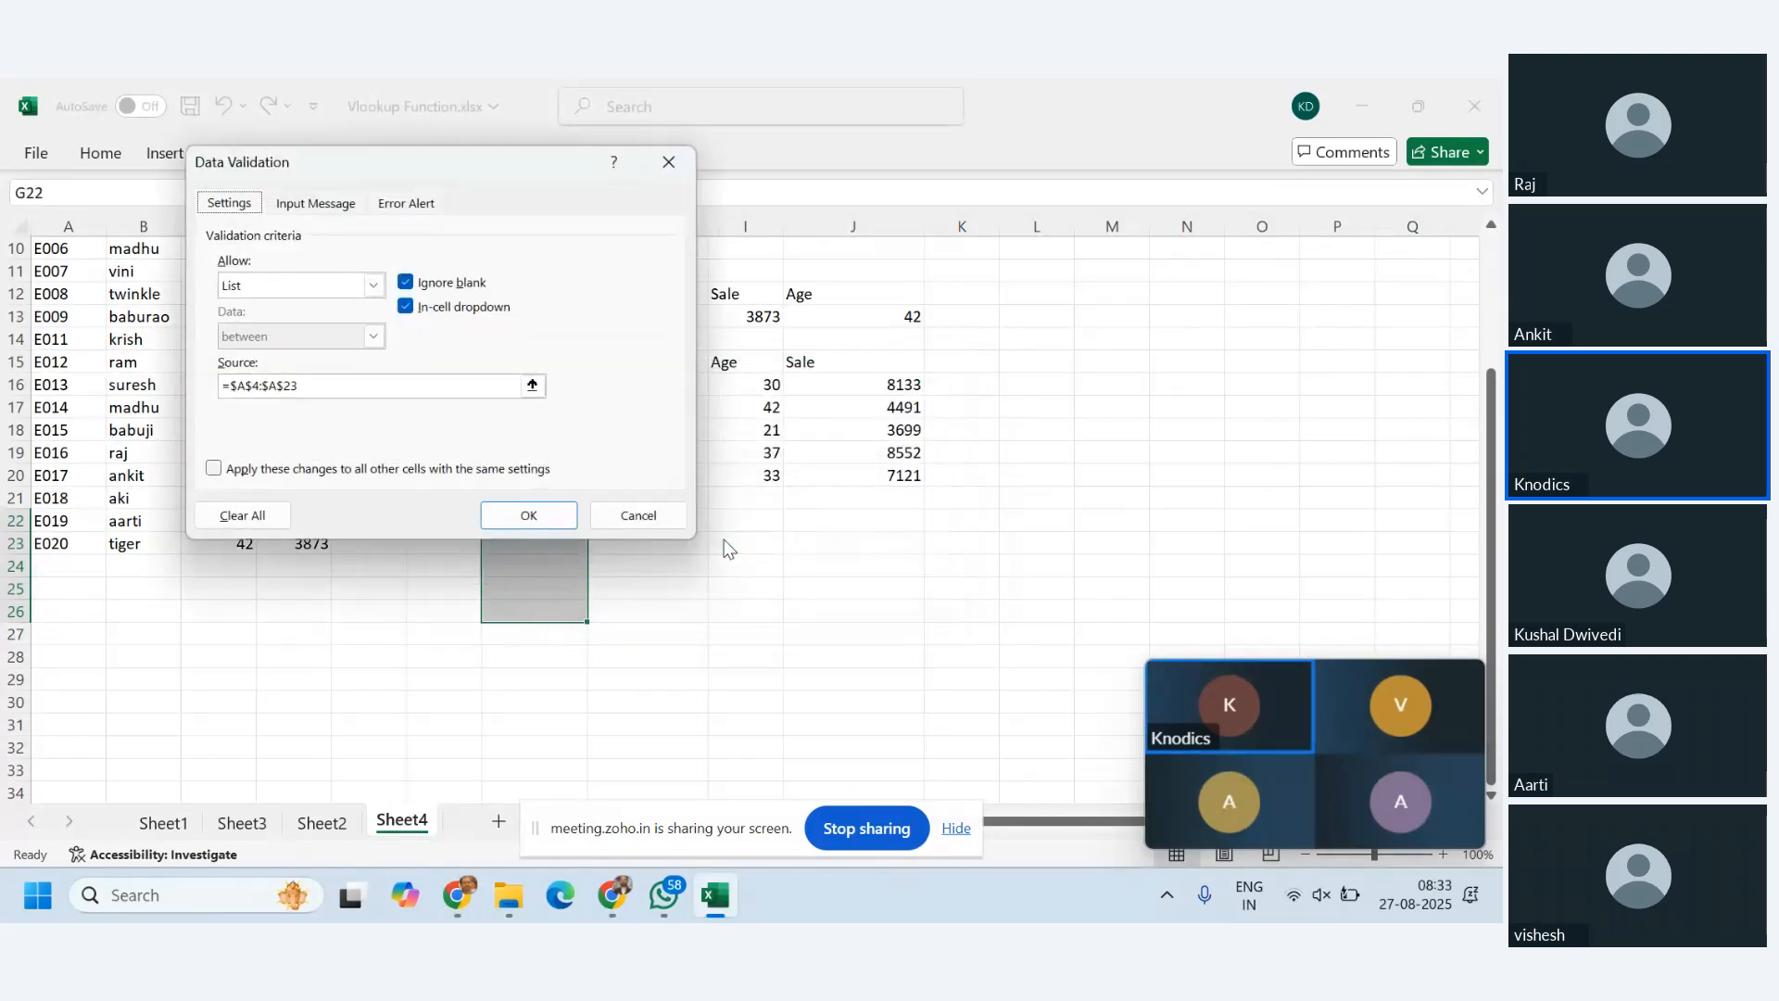
{"action": "left_click", "coordinate": [239, 516]}
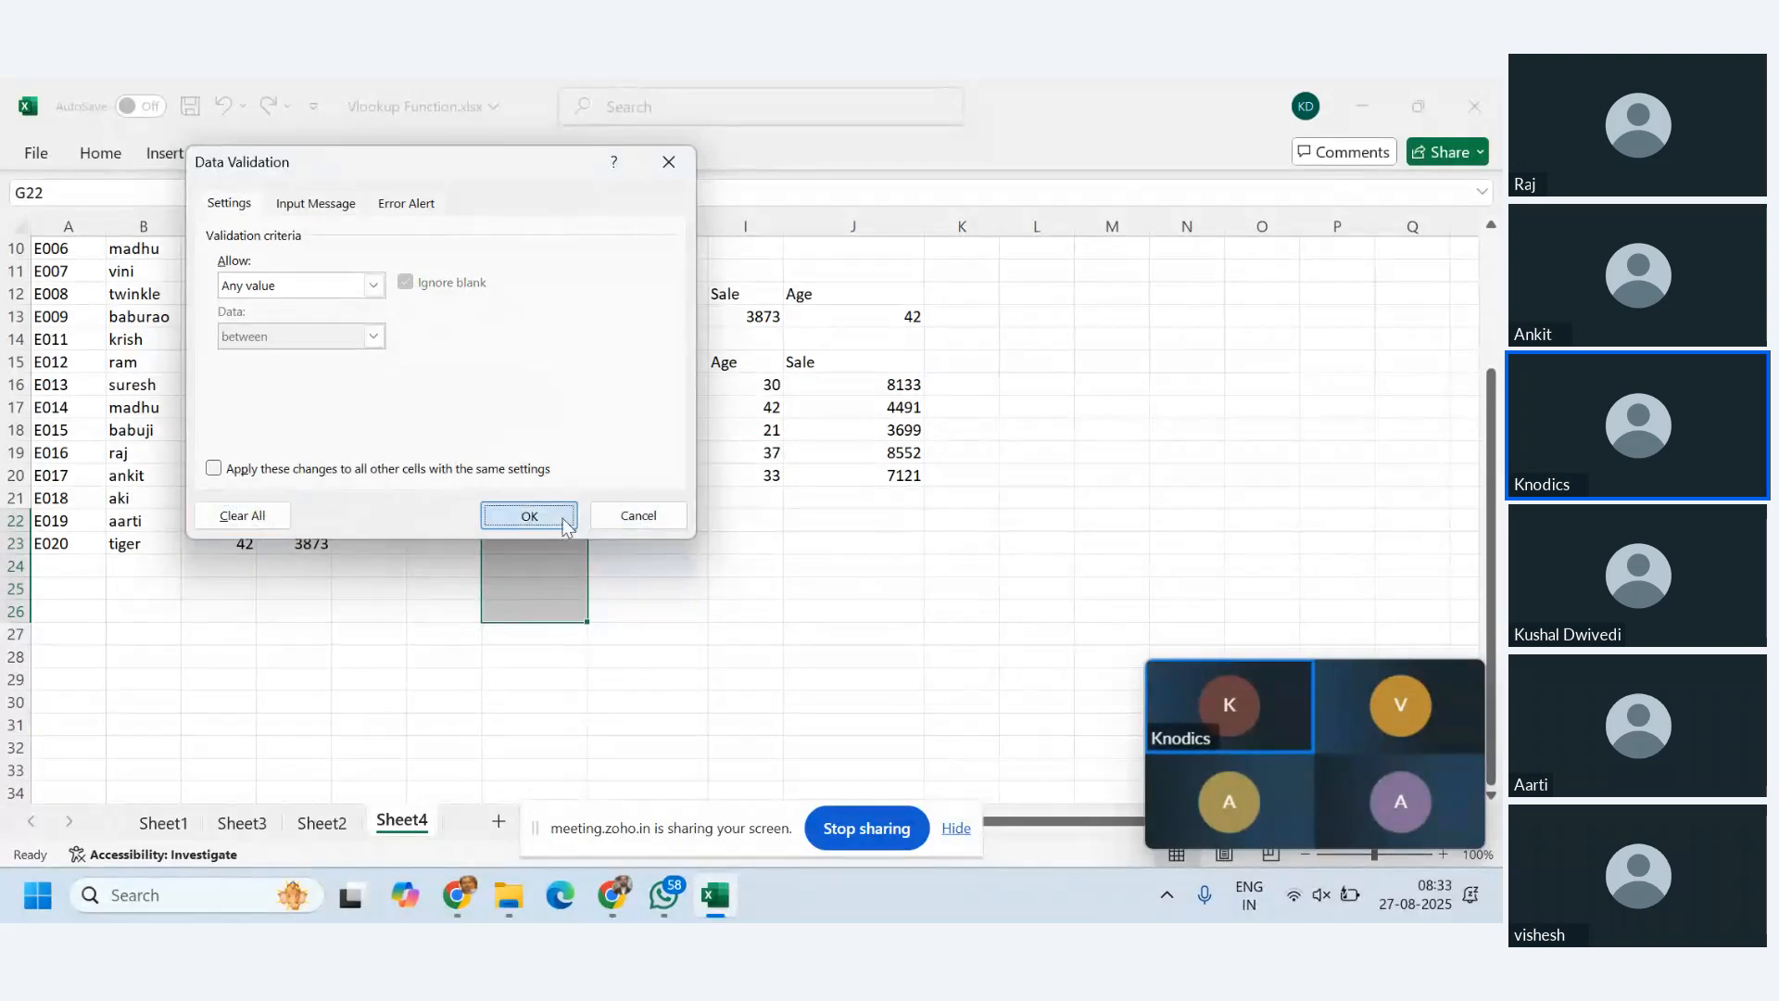
{"action": "left_click", "coordinate": [528, 515]}
- Check the empty cells in column G from G23 downward for any remaining dropdown lists
{"action": "left_click", "coordinate": [893, 607]}
{"action": "left_click", "coordinate": [562, 591]}
{"action": "left_click", "coordinate": [545, 571]}
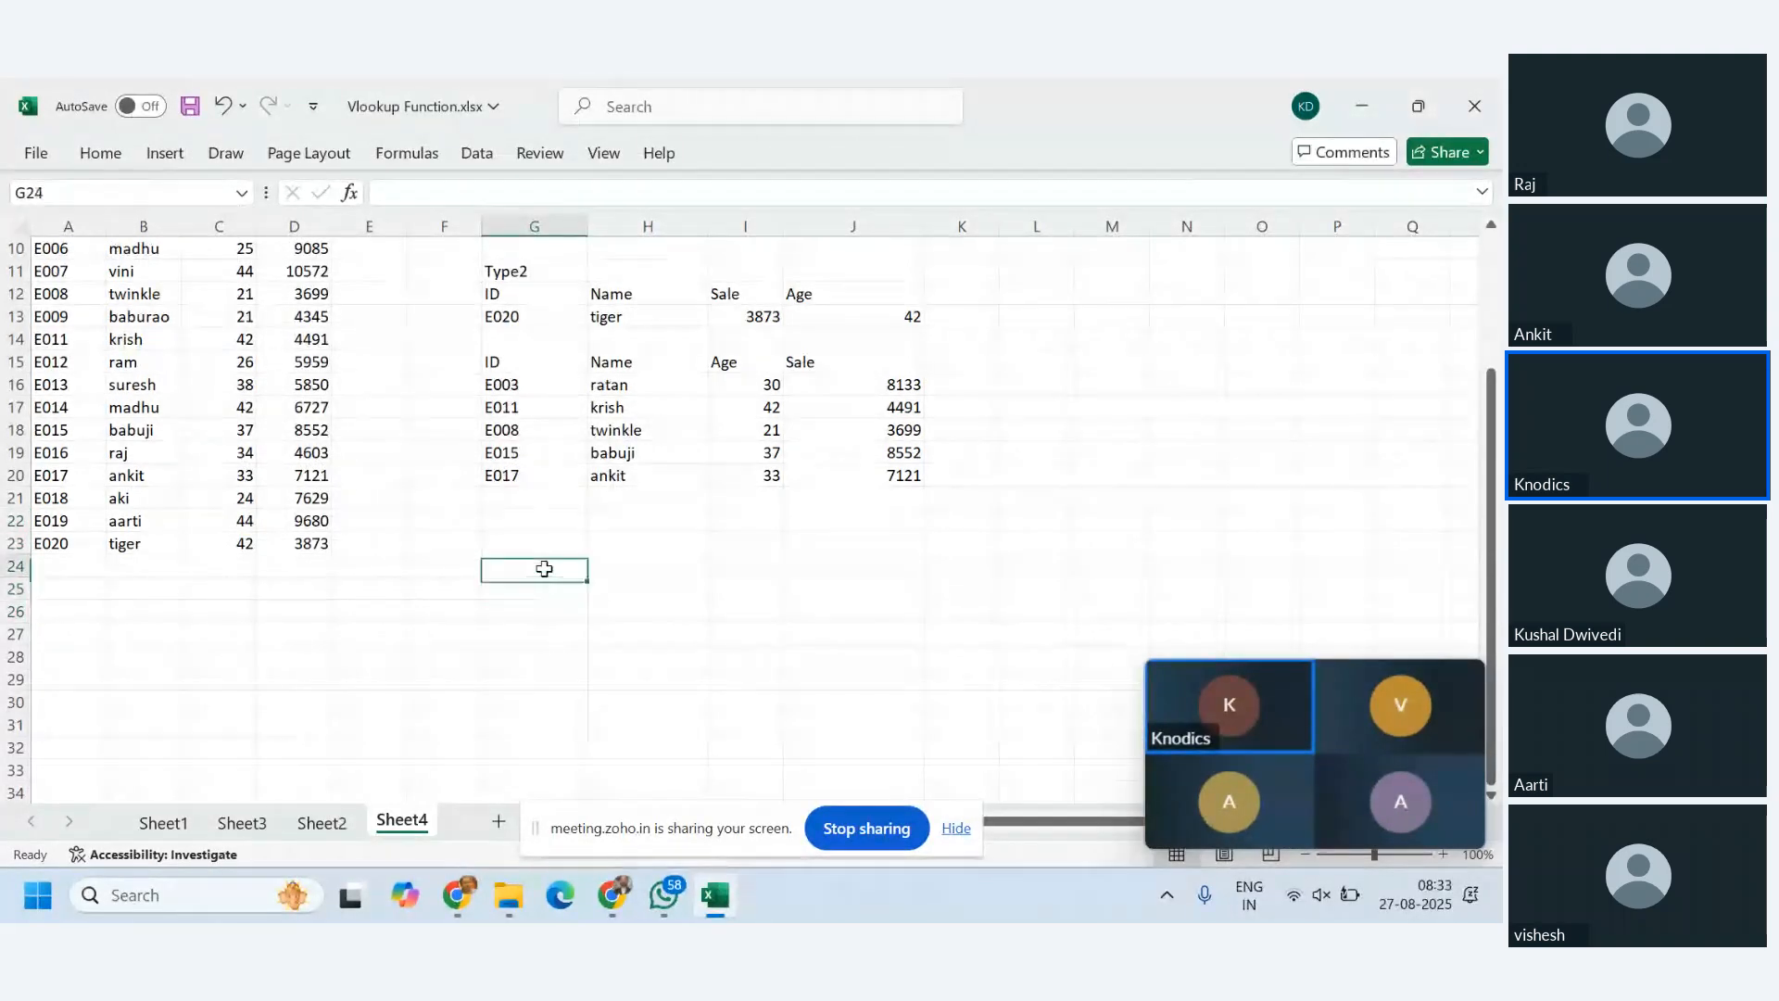
{"action": "left_click", "coordinate": [545, 545]}
{"action": "left_click", "coordinate": [548, 612]}
{"action": "left_click", "coordinate": [548, 664]}
{"action": "left_click", "coordinate": [550, 609]}
- Add the headers ID and Name in G23:H23 and enter E006 as the lookup ID in G24
{"action": "left_click", "coordinate": [547, 547]}
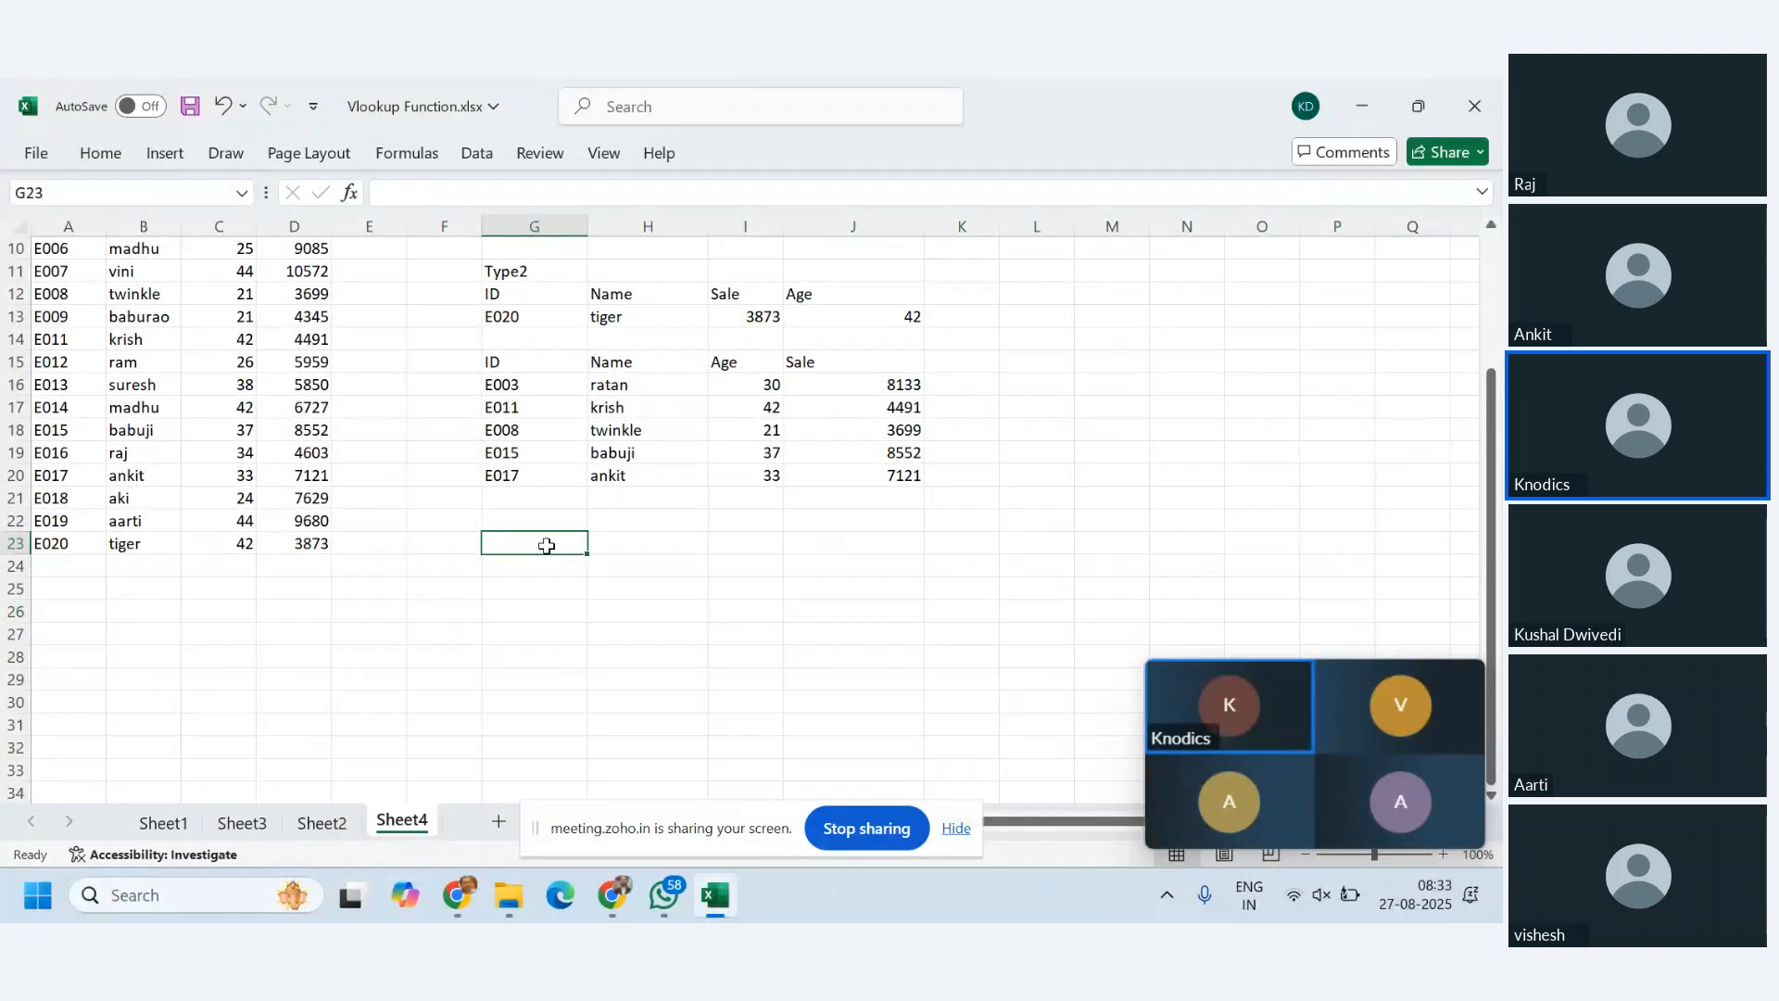
{"action": "type", "text": "ID"}
{"action": "key", "text": "Tab"}
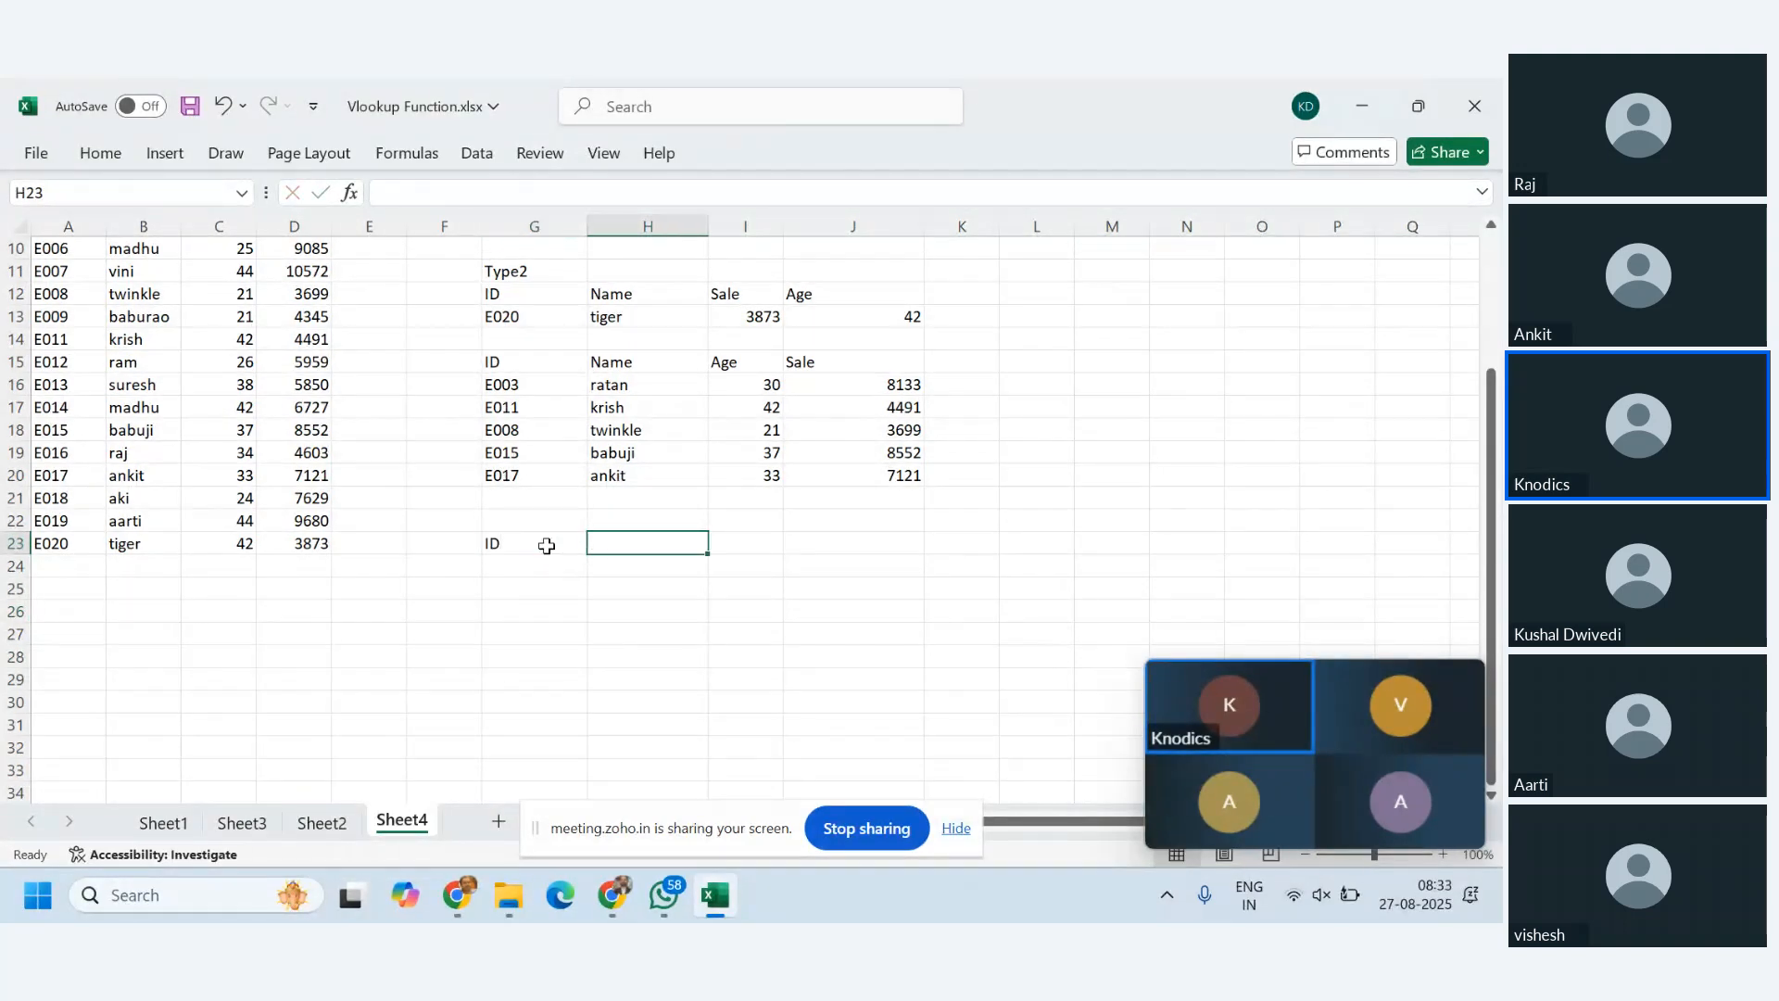
{"action": "type", "text": "NAme"}
{"action": "key", "text": "Return"}
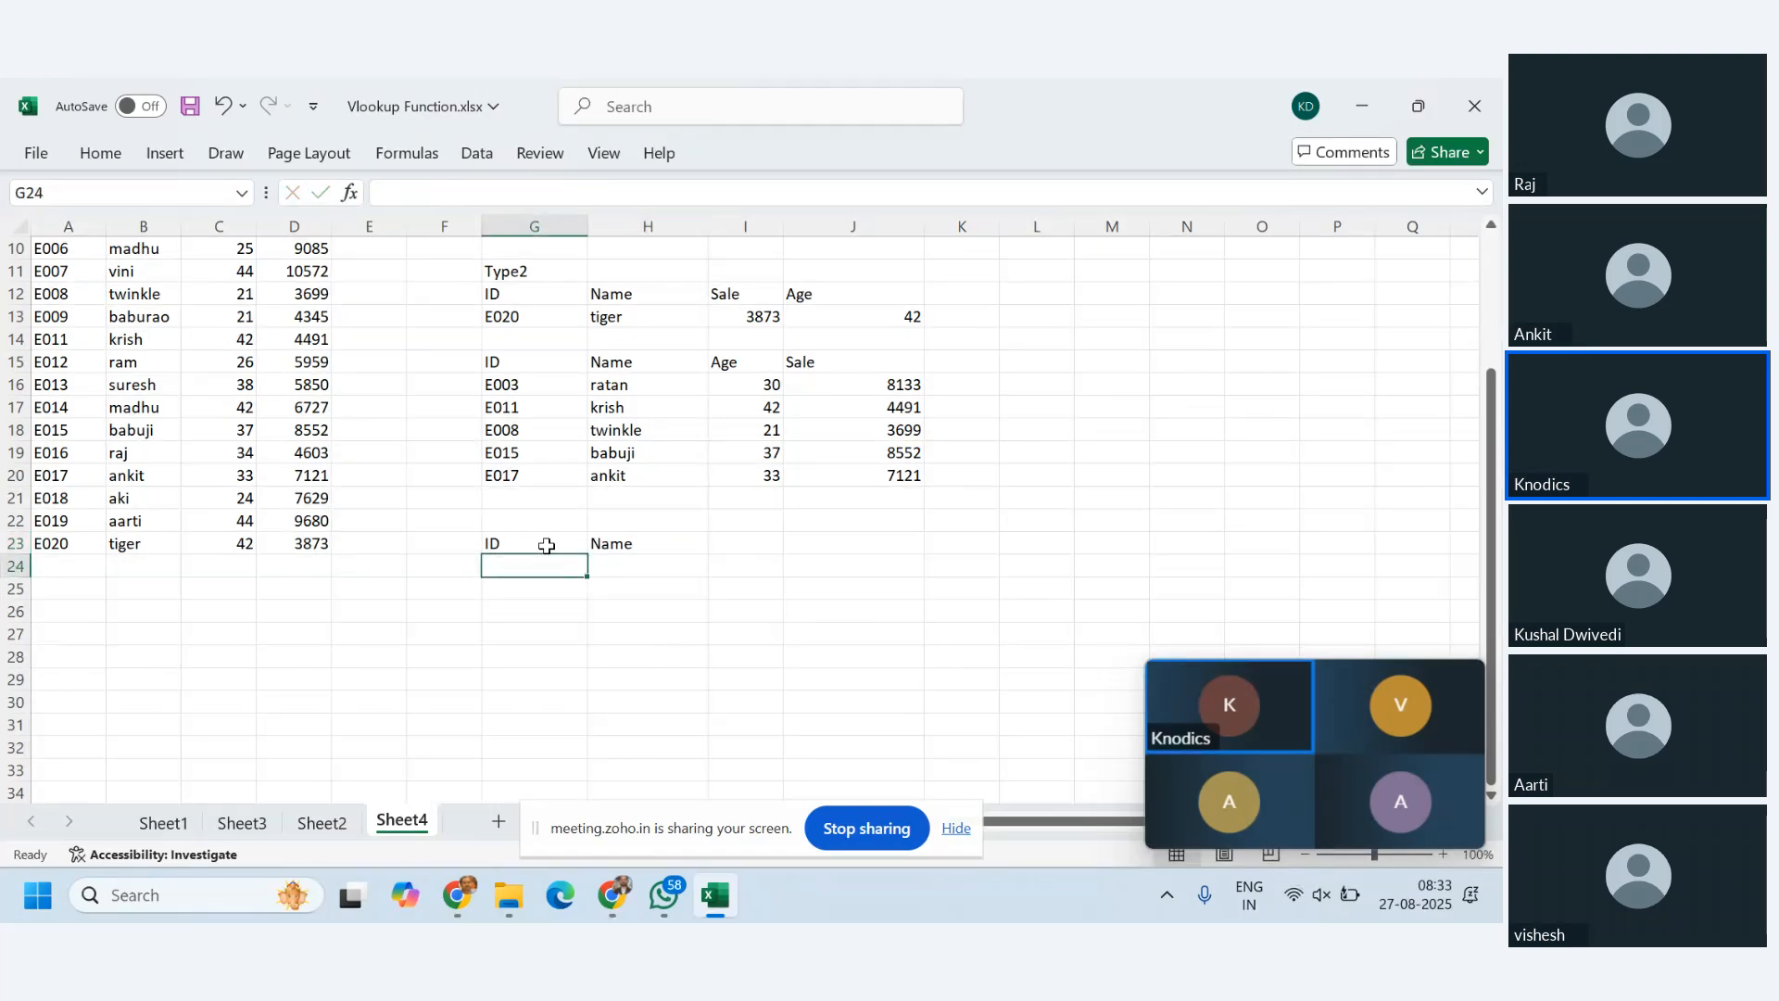
{"action": "scroll", "coordinate": [246, 474], "scroll_direction": "up", "scroll_amount": 3}
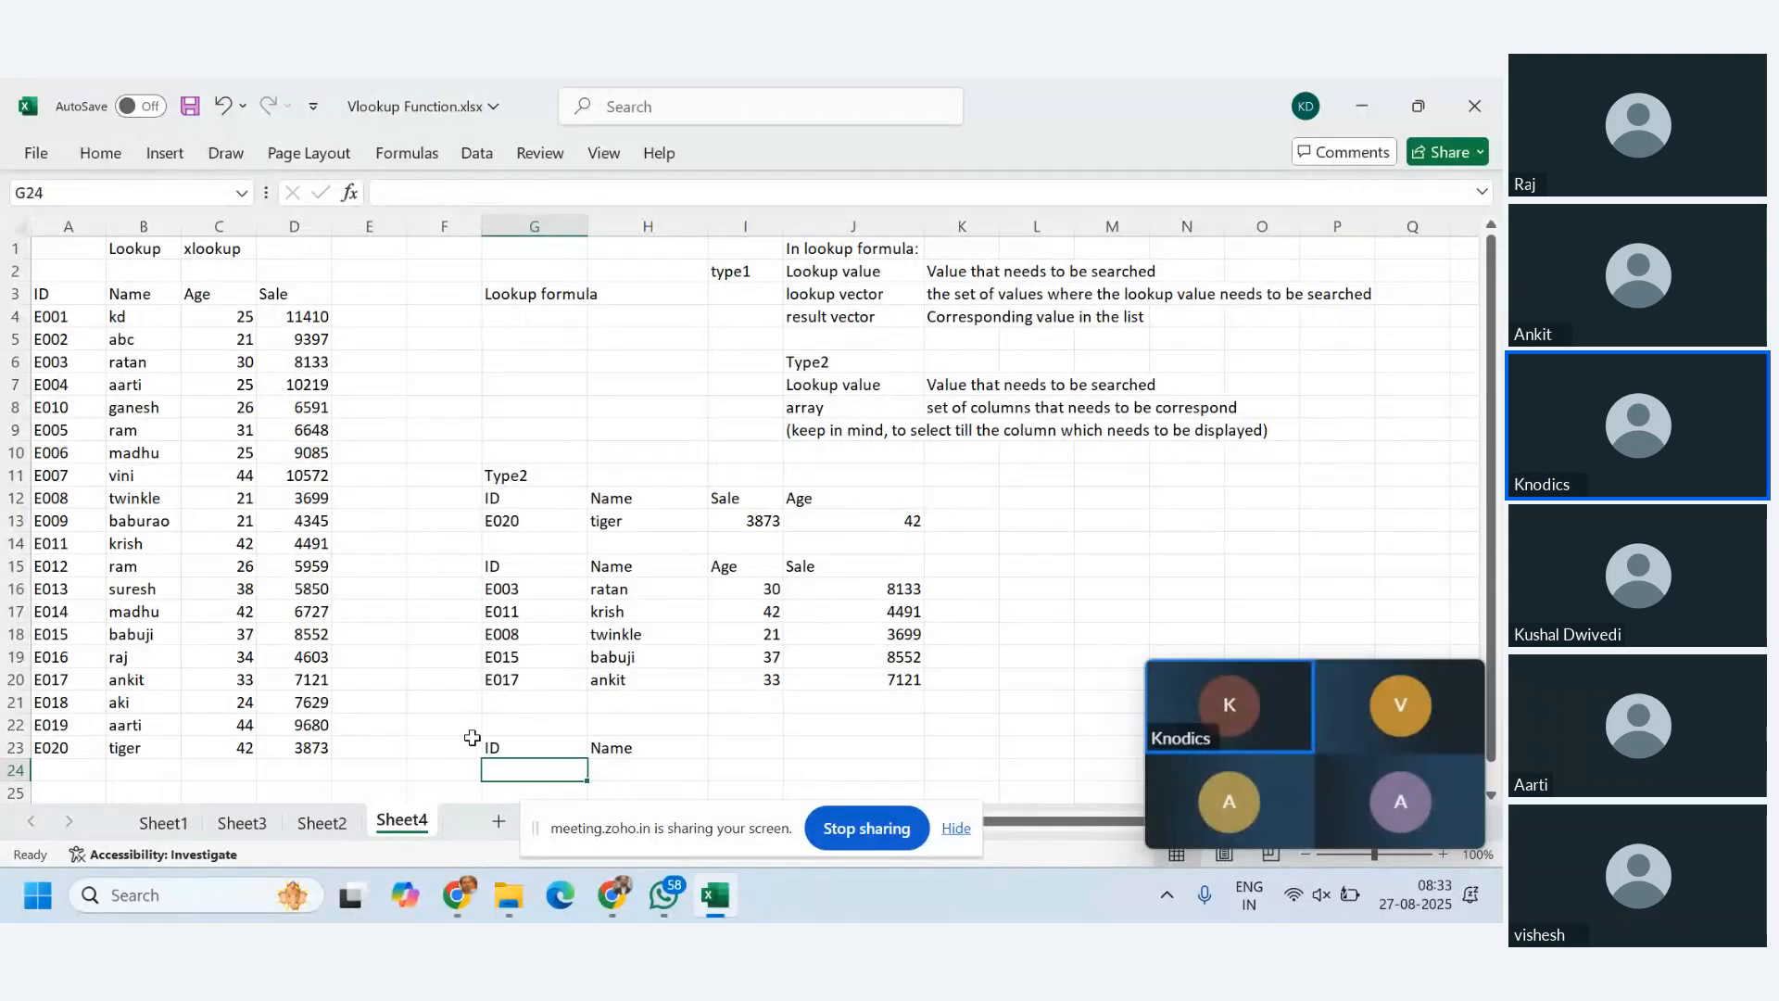
{"action": "type", "text": "E006"}
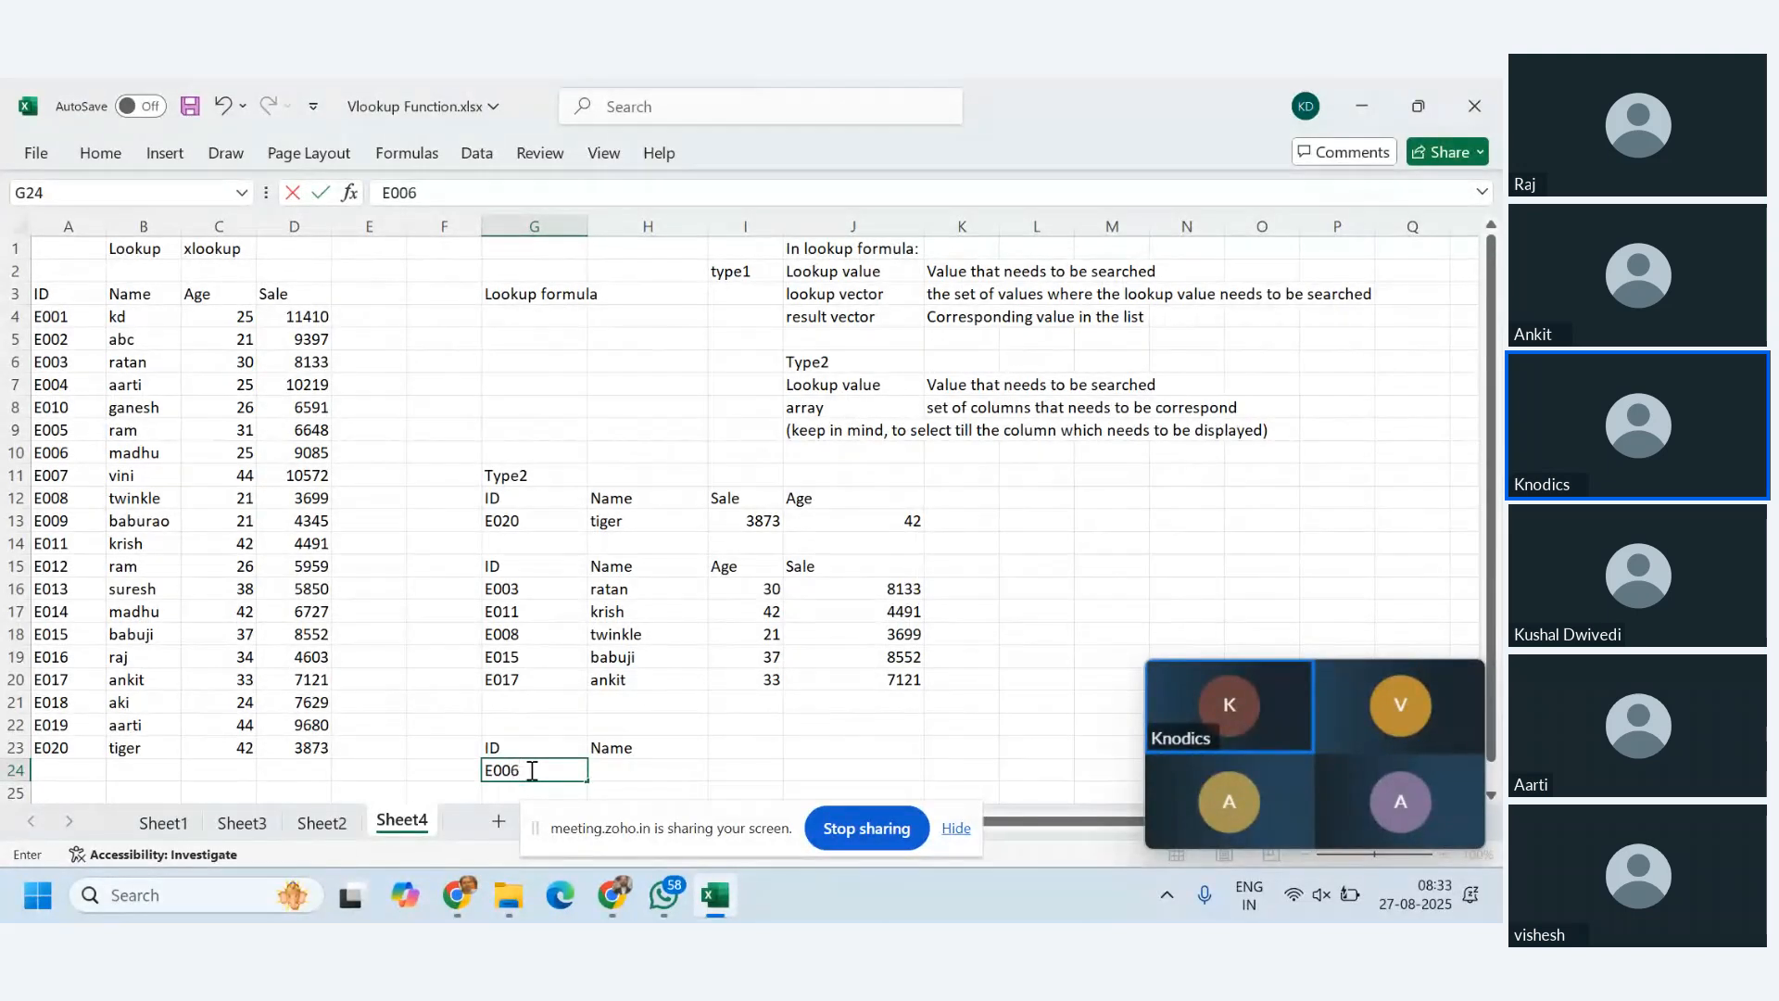
{"action": "key", "text": "Tab"}
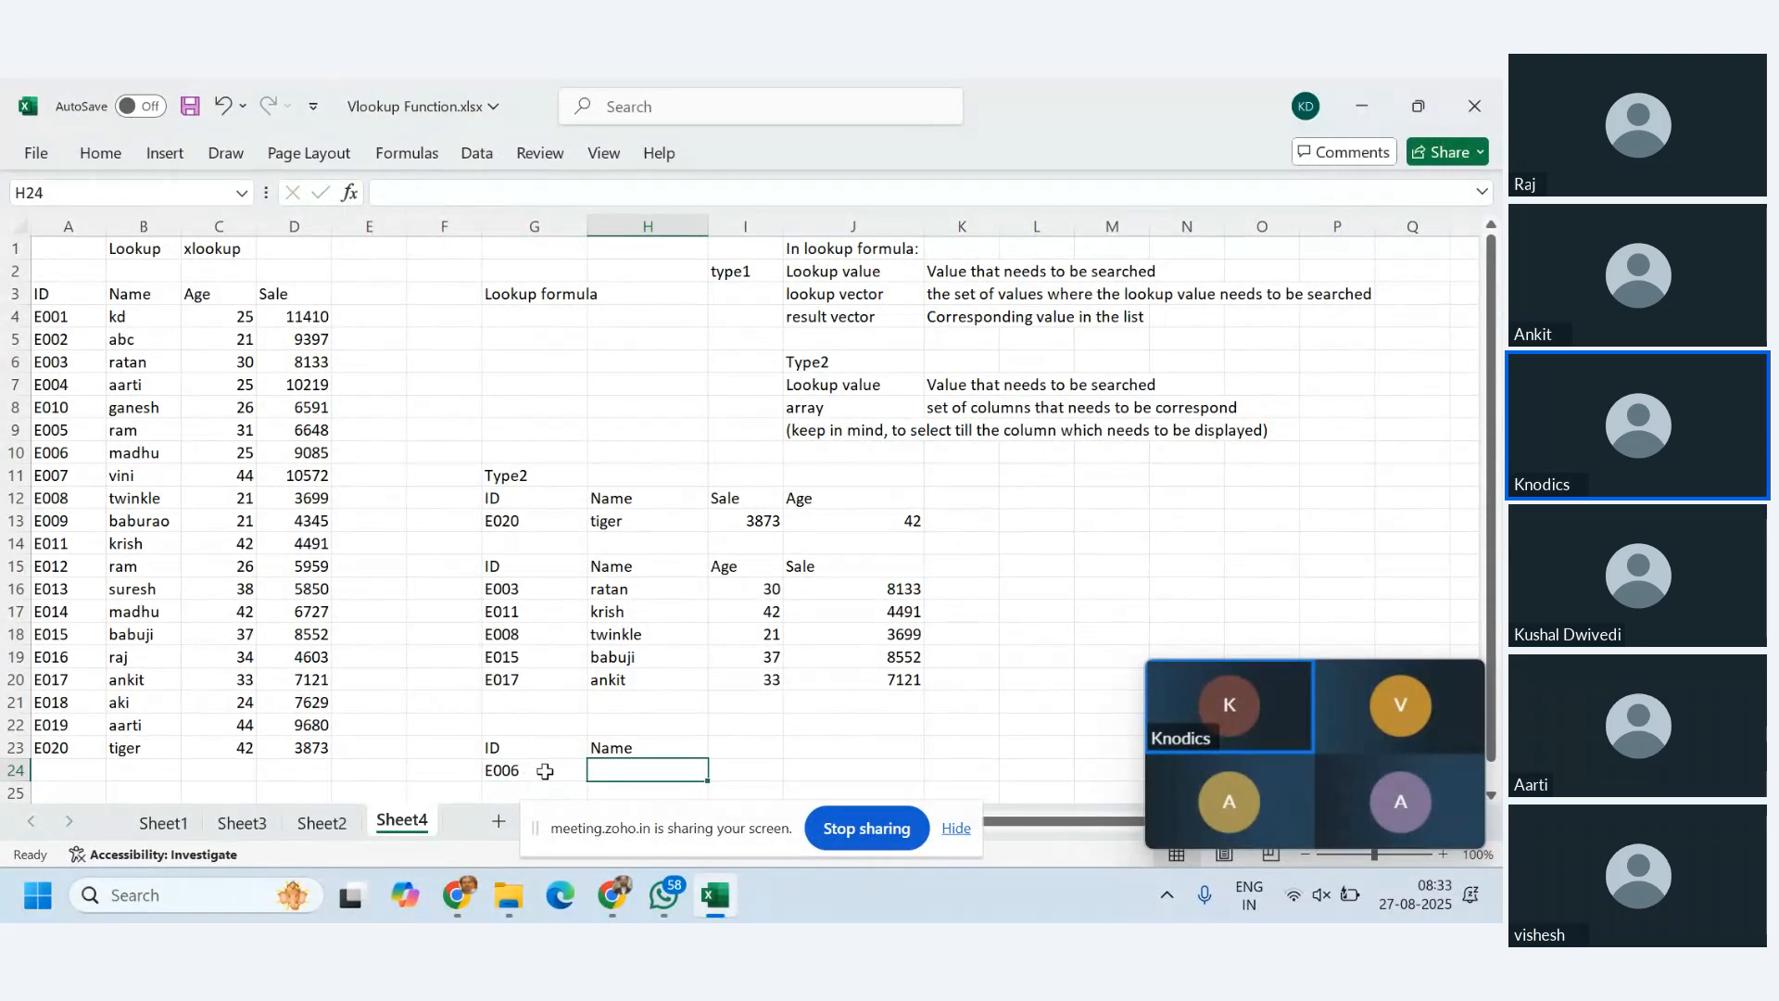
- Enter =LOOKUP(G24,A3:B23) in H24 to return the name, and check it against the E006 row of the source table
{"action": "type", "text": "=looku"}
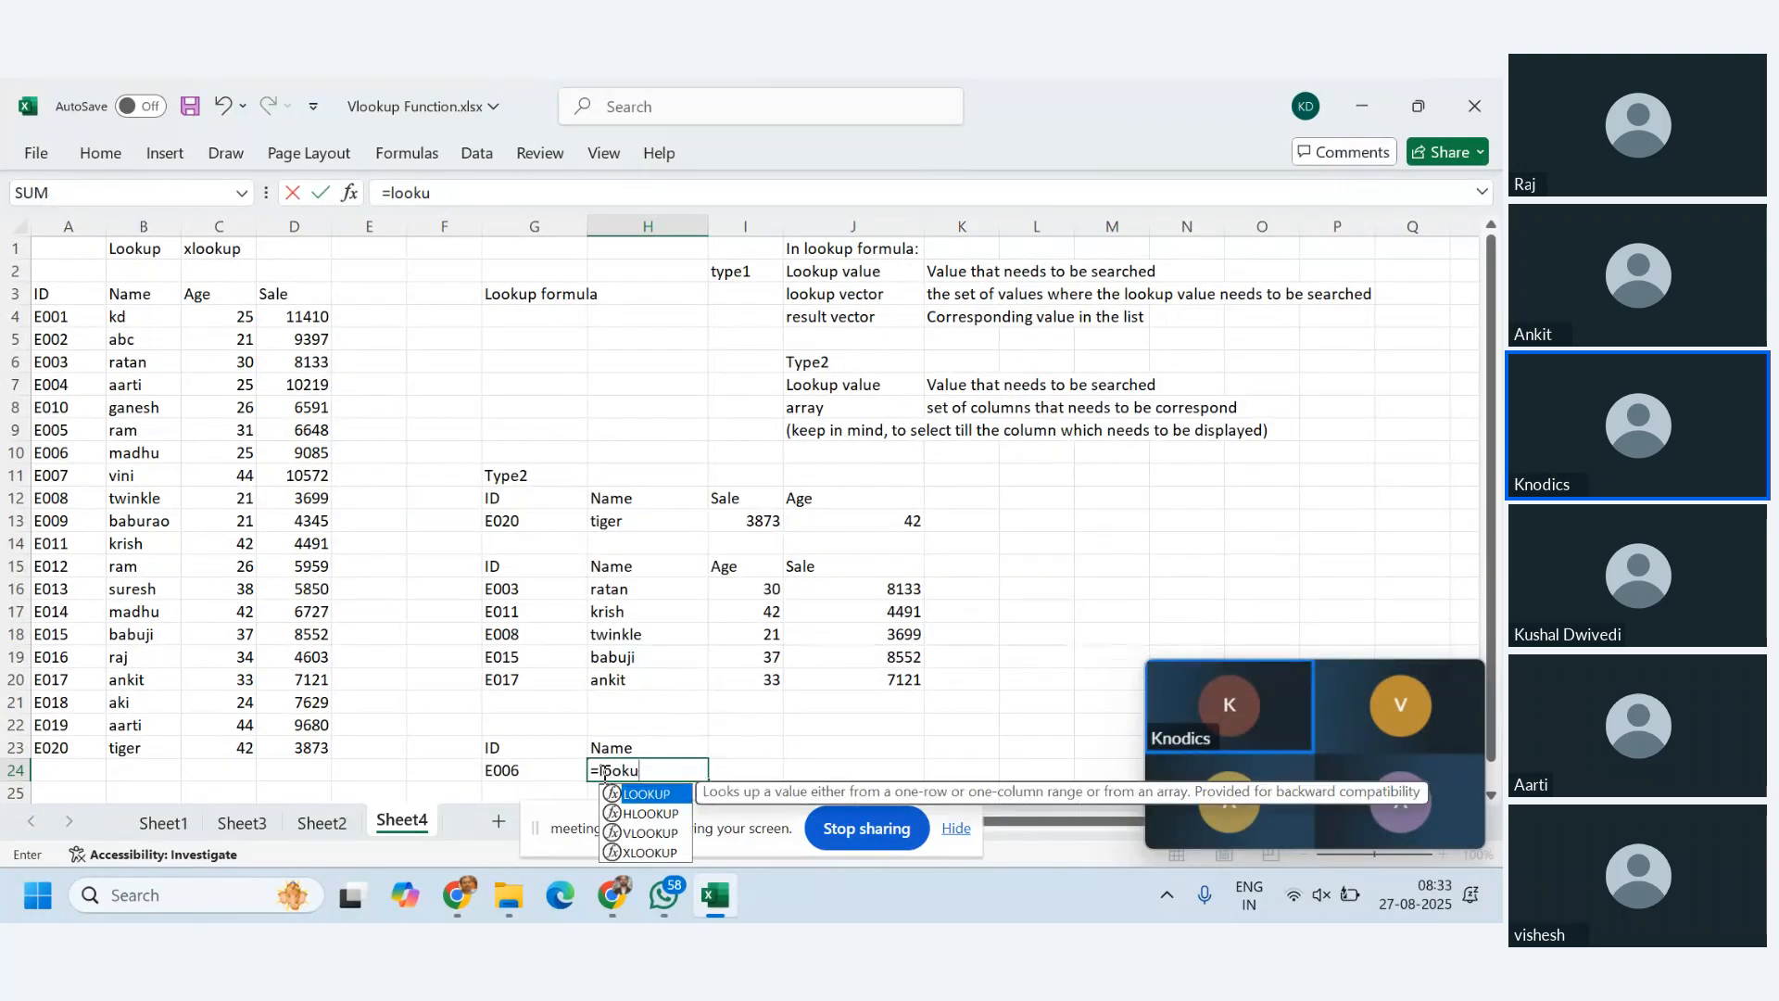
{"action": "type", "text": "p("}
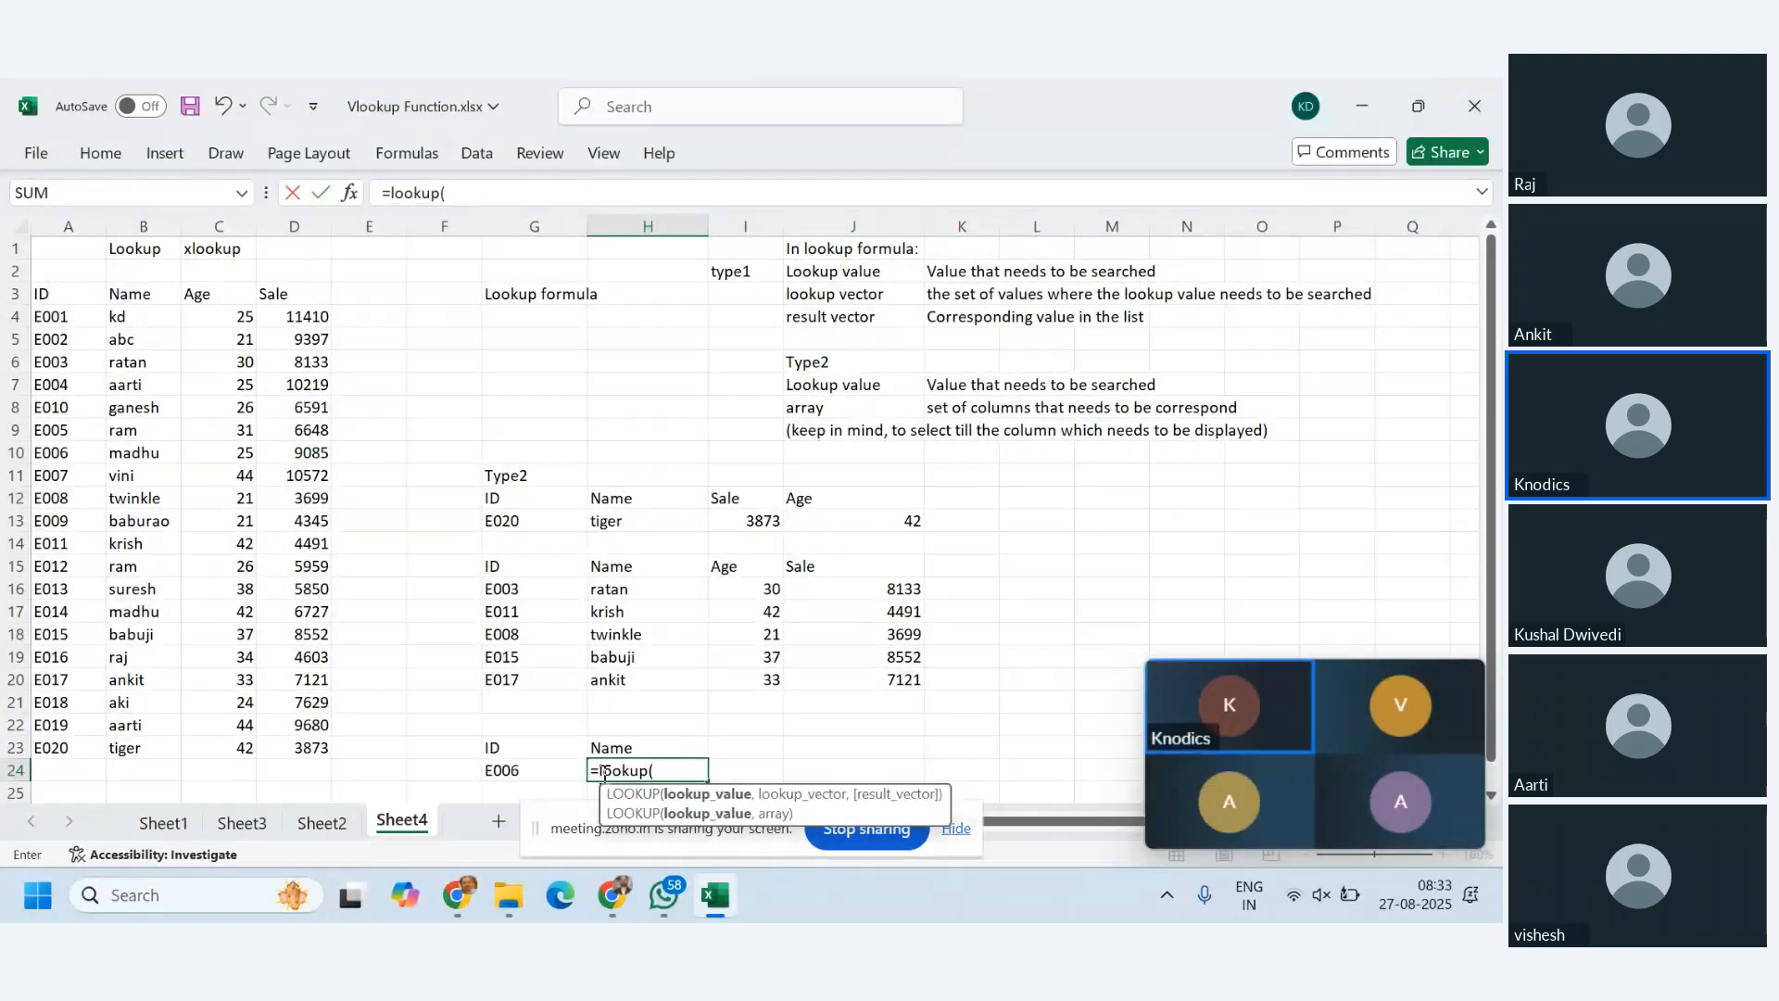
{"action": "left_click", "coordinate": [524, 768]}
{"action": "type", "text": ","}
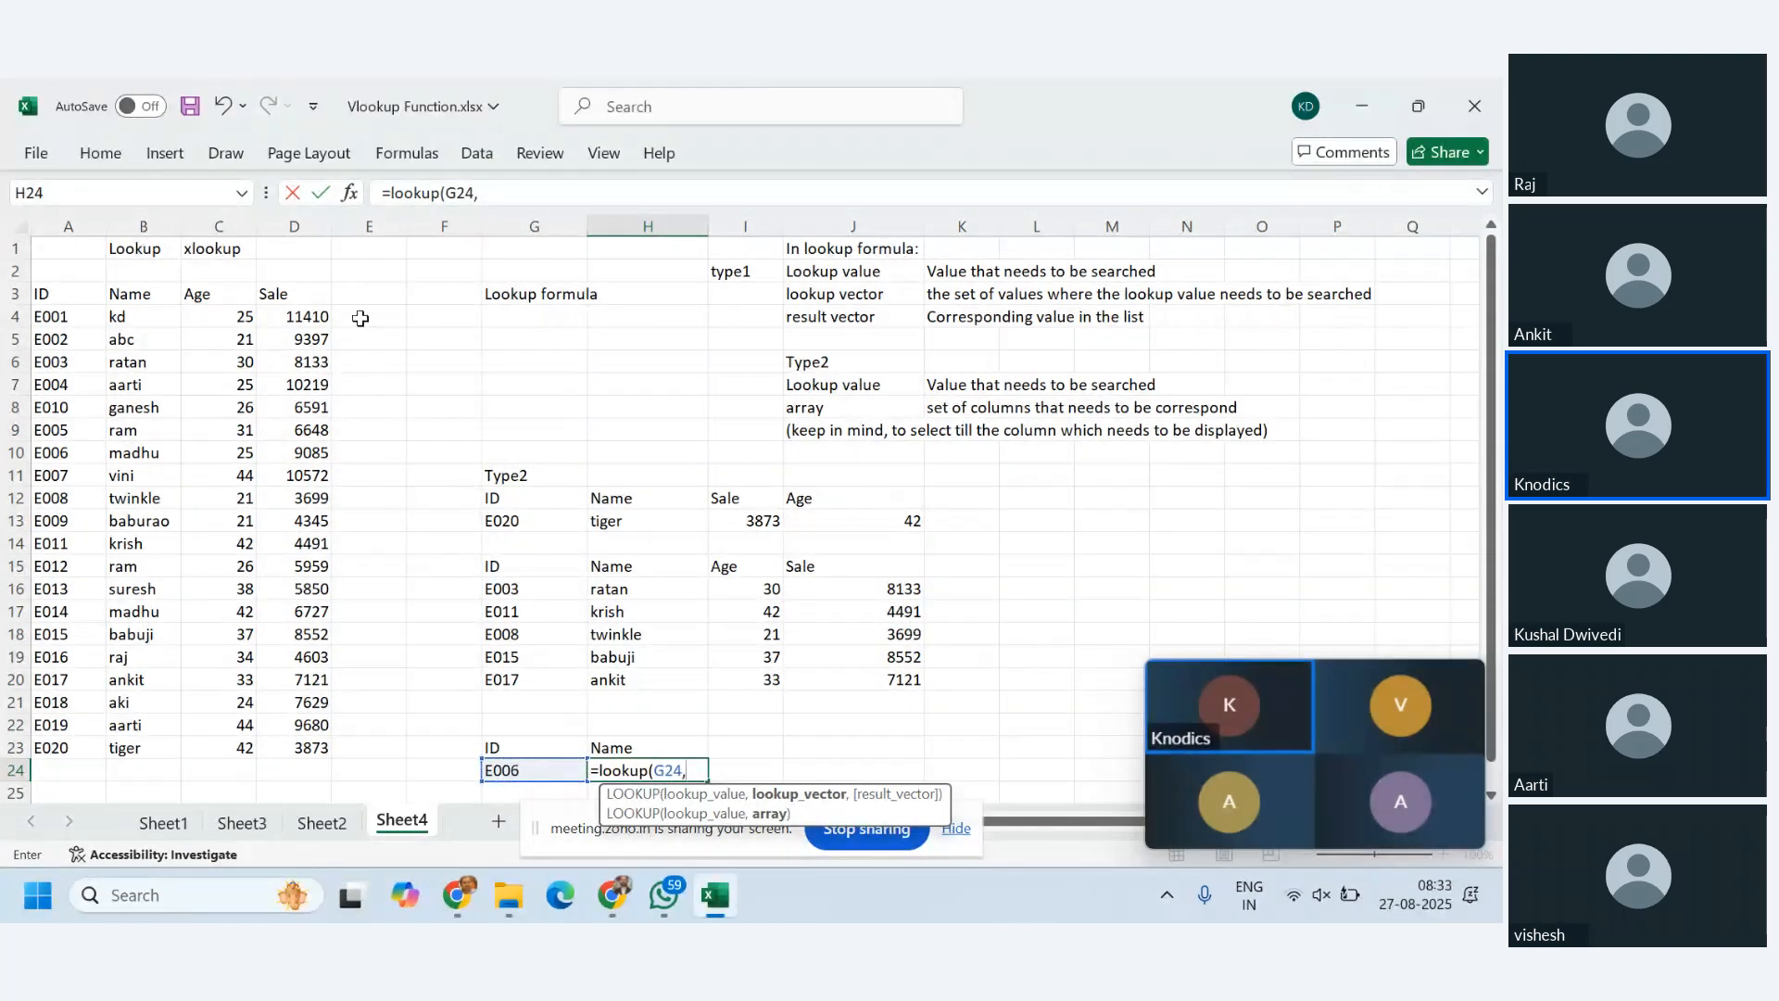
{"action": "left_click_drag", "start_coordinate": [42, 296], "coordinate": [138, 737]}
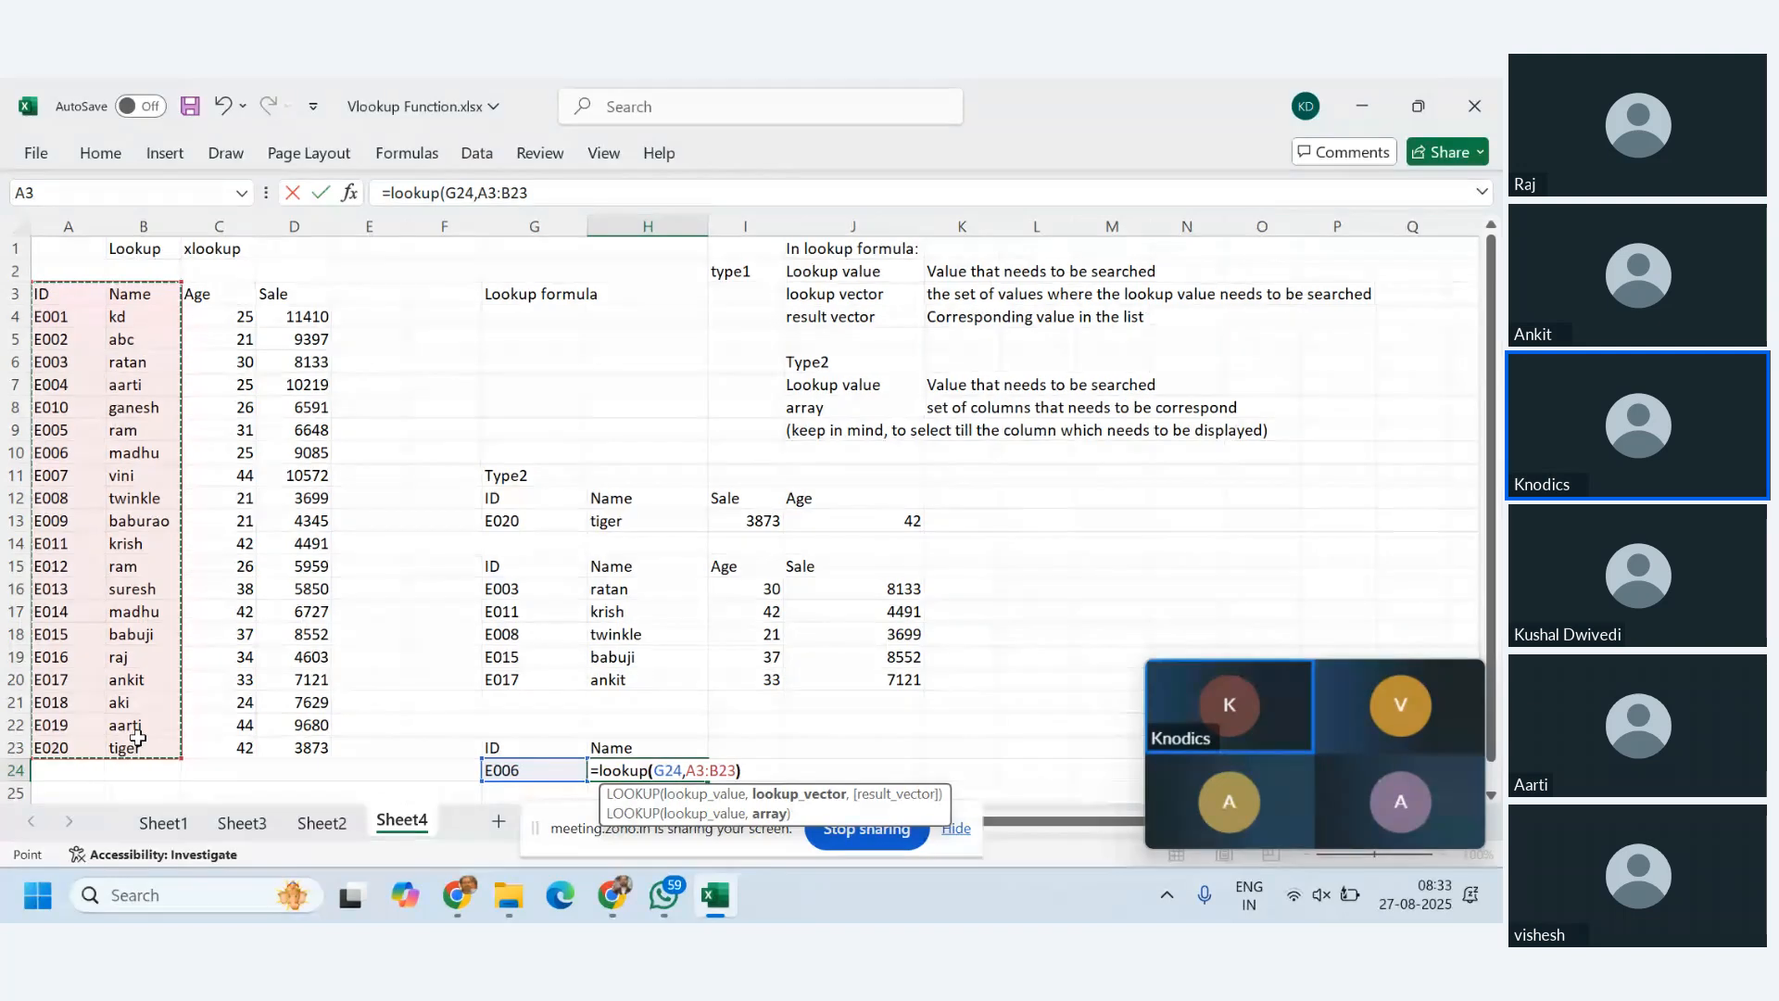
{"action": "key", "text": "Return"}
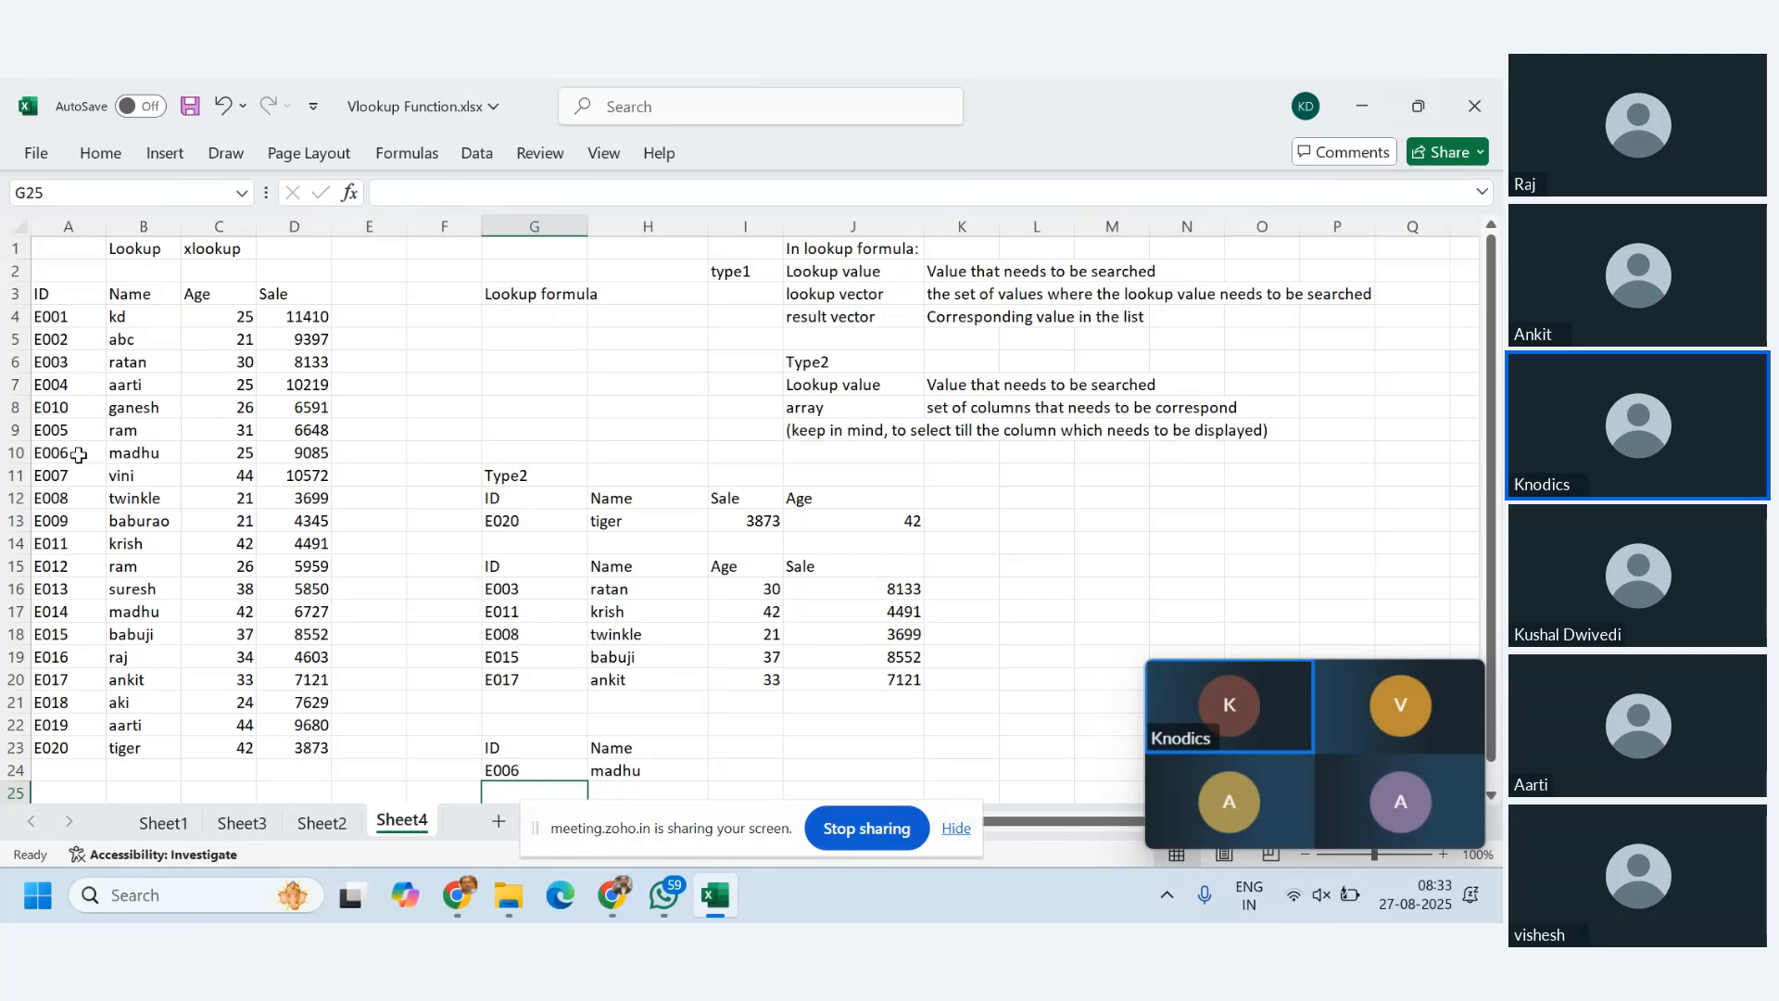
{"action": "left_click", "coordinate": [72, 452]}
{"action": "scroll", "coordinate": [515, 677], "scroll_direction": "down", "scroll_amount": 2}
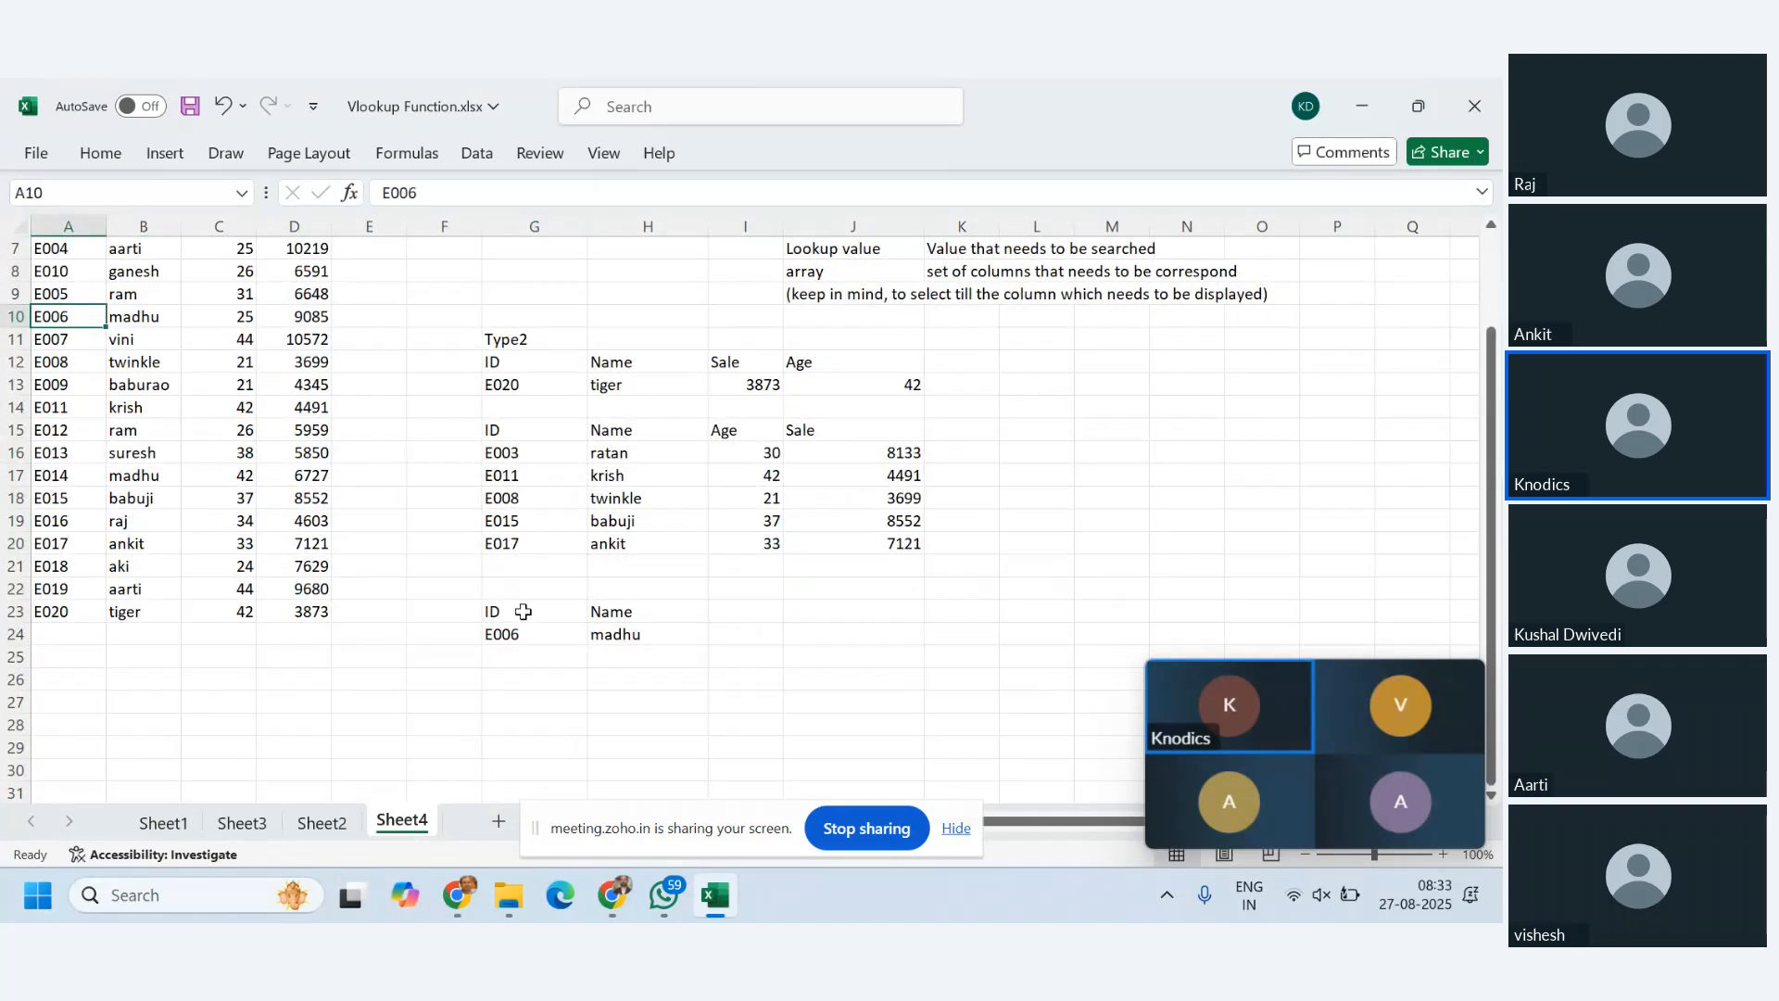
{"action": "left_click_drag", "start_coordinate": [546, 611], "coordinate": [653, 638]}
{"action": "left_click", "coordinate": [652, 631]}
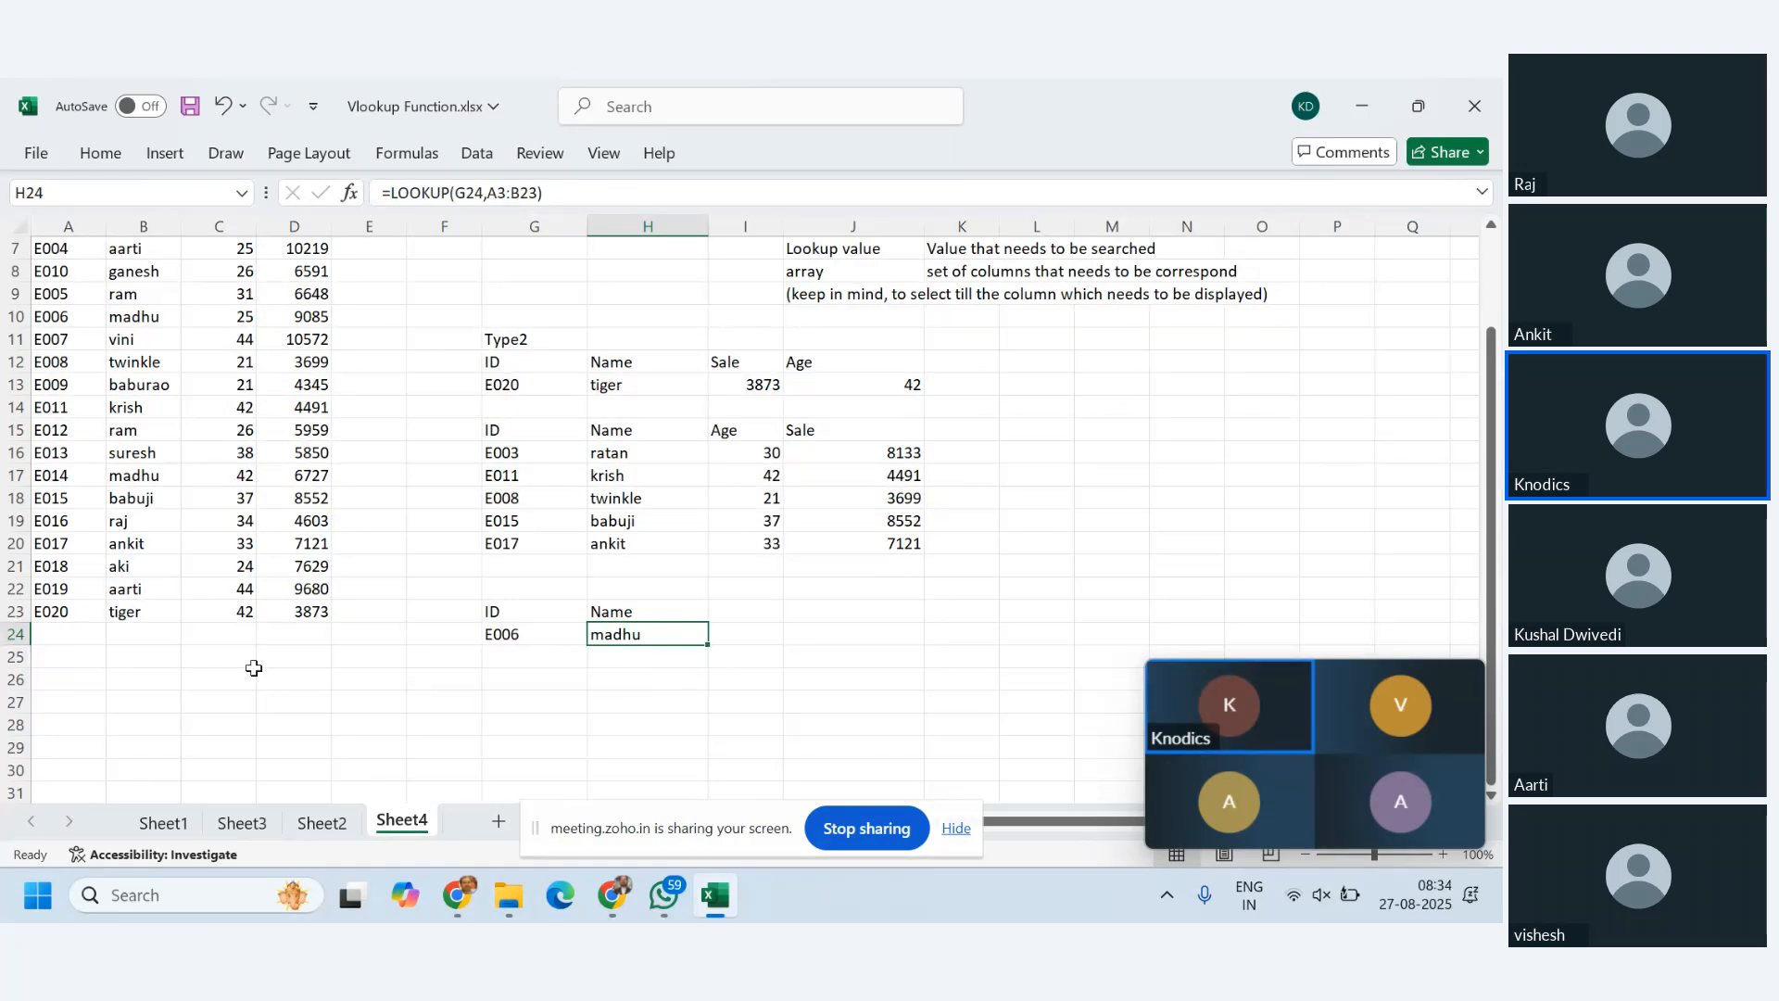
- Move the rows for E011 to E014 from A14:D17 out of the table to L14:O17
{"action": "left_click_drag", "start_coordinate": [40, 410], "coordinate": [280, 471]}
{"action": "left_click_drag", "start_coordinate": [84, 400], "coordinate": [1052, 401]}
{"action": "scroll", "coordinate": [221, 546], "scroll_direction": "up", "scroll_amount": 1}
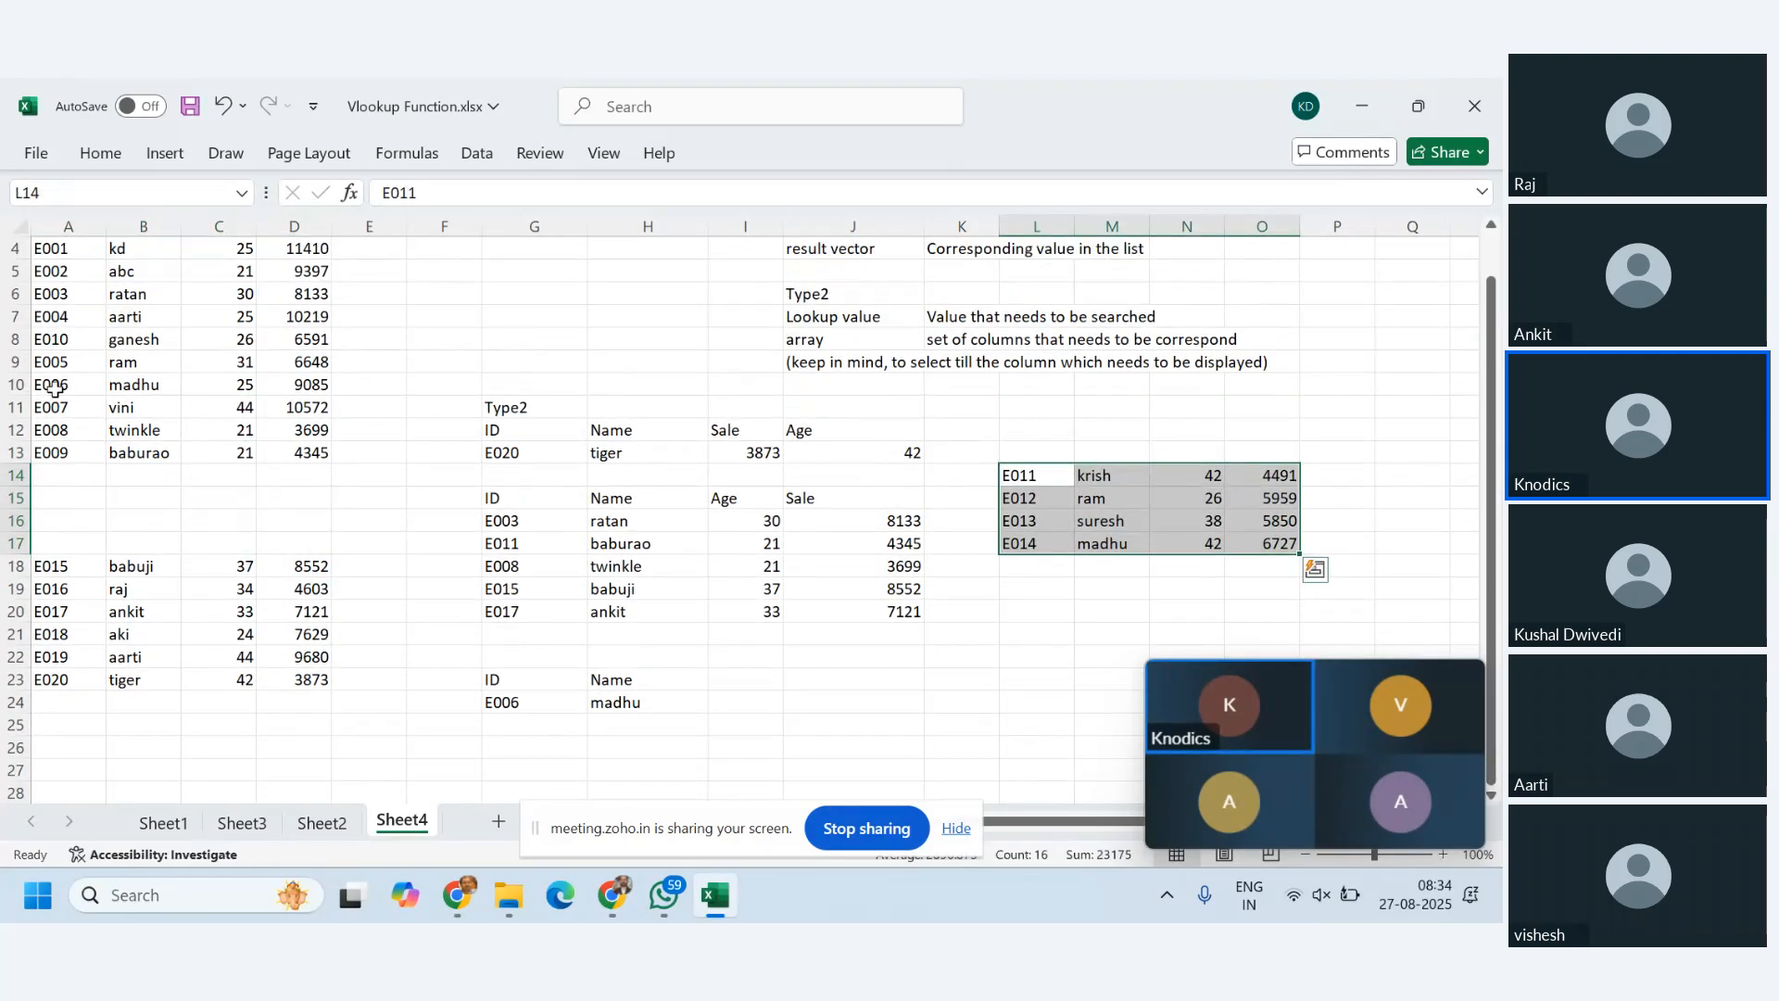
- Cut the rows for E005 to E009 in A9:D13 and paste them starting at A13
{"action": "left_click_drag", "start_coordinate": [37, 390], "coordinate": [139, 428]}
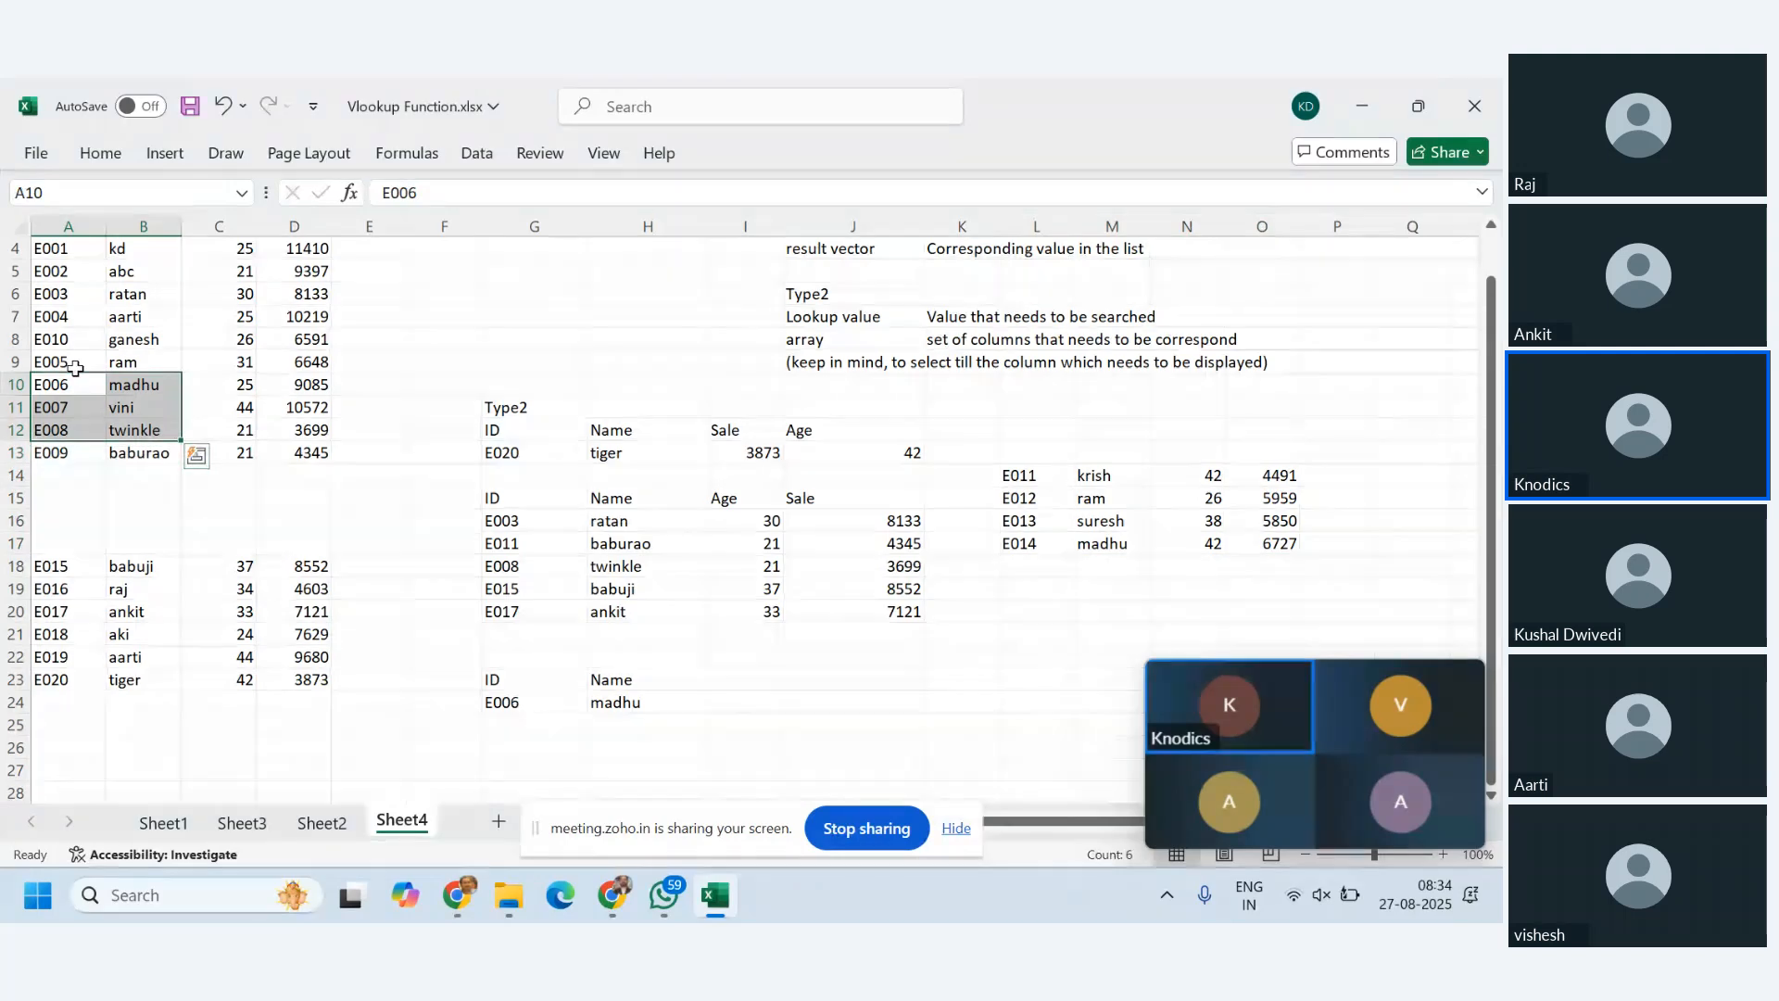
{"action": "left_click_drag", "start_coordinate": [77, 367], "coordinate": [293, 448]}
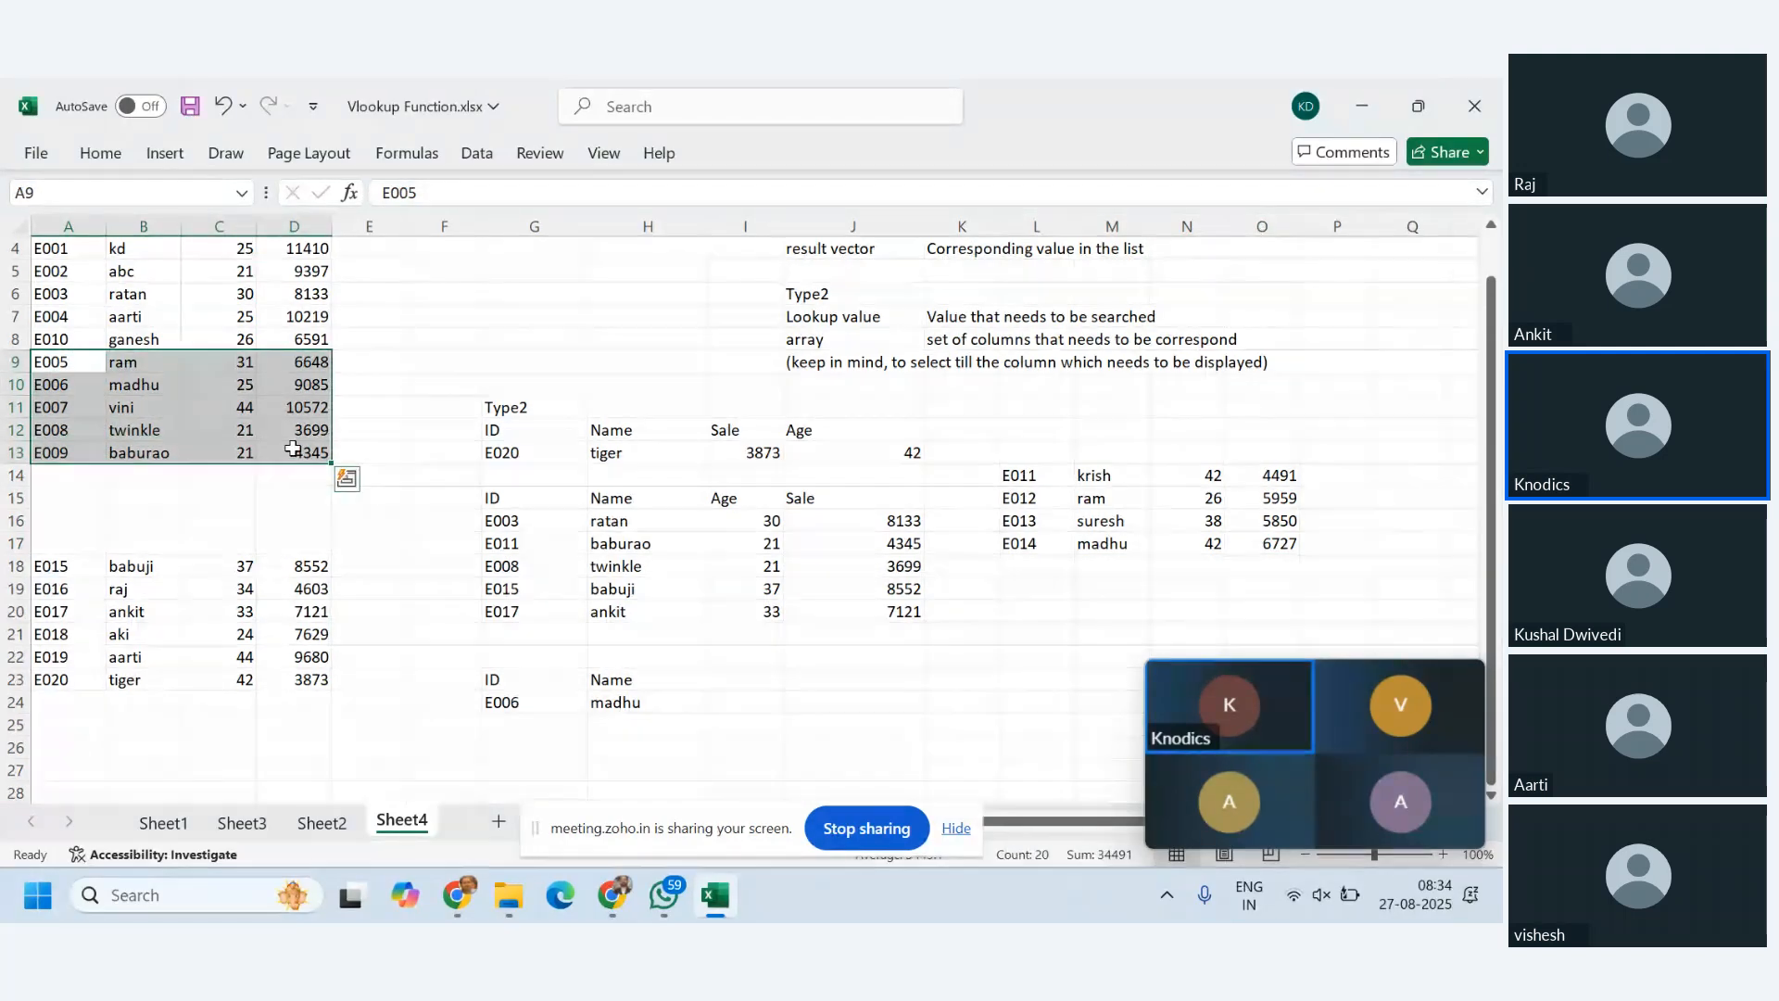
{"action": "key", "text": "ctrl+c"}
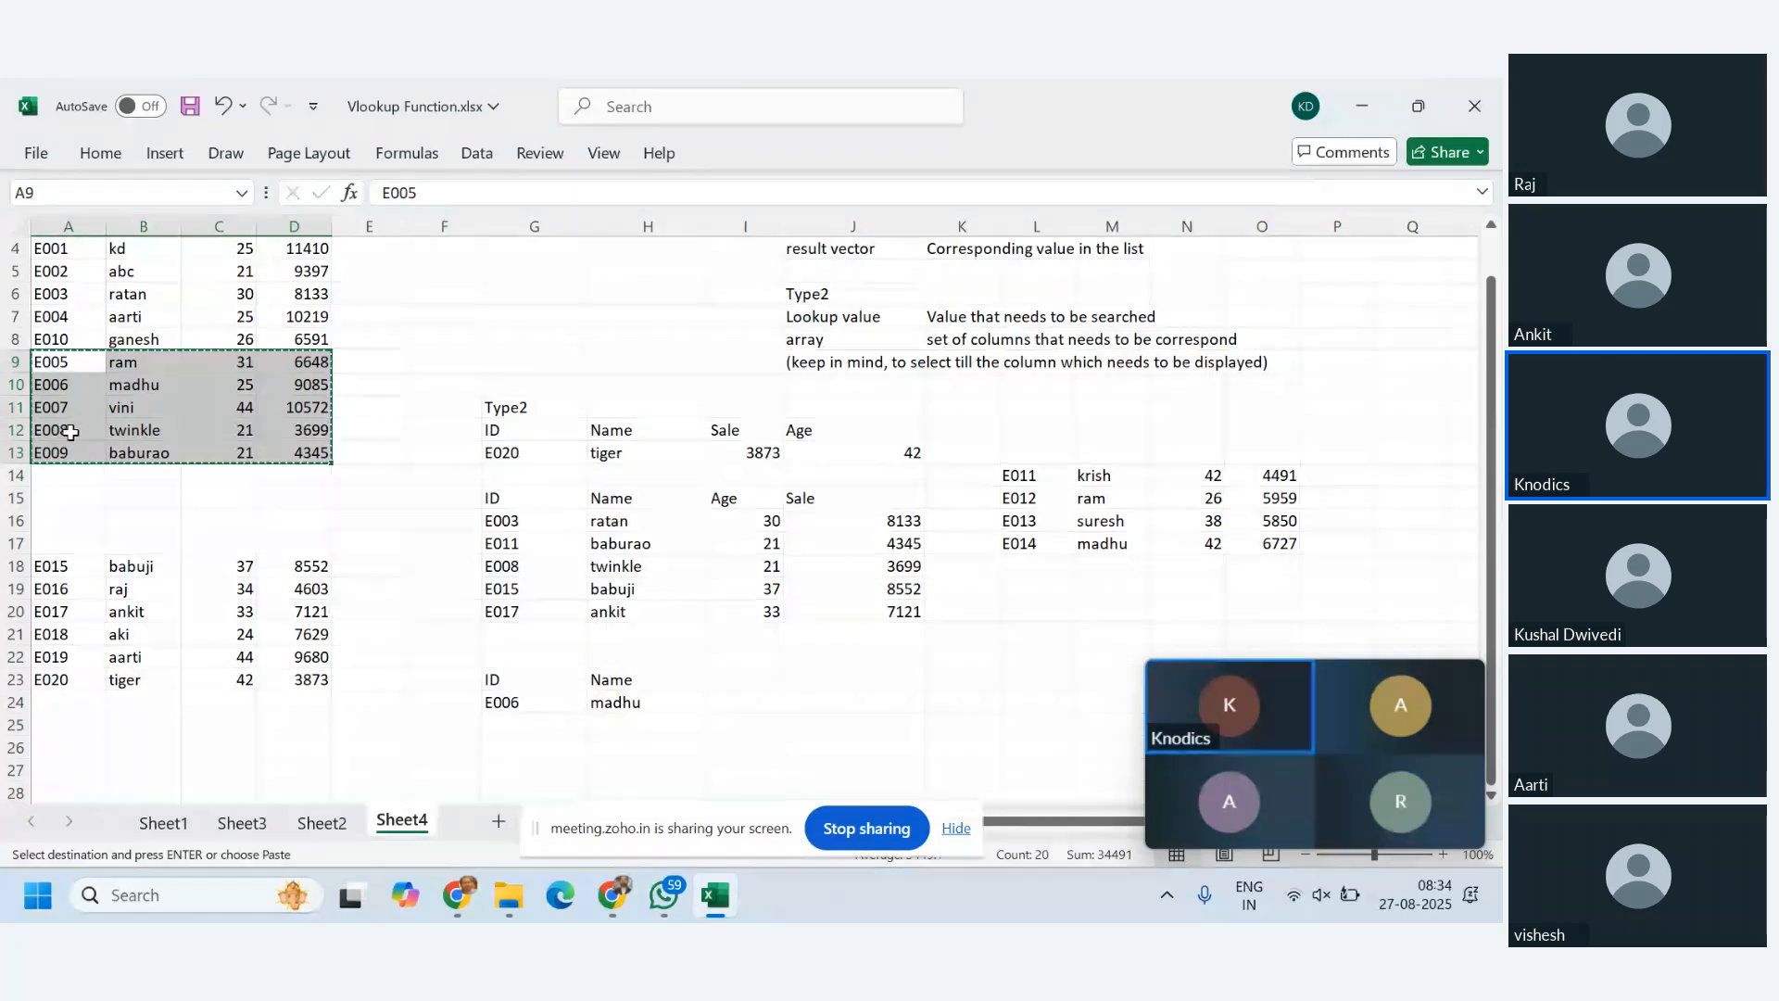
{"action": "left_click", "coordinate": [69, 452]}
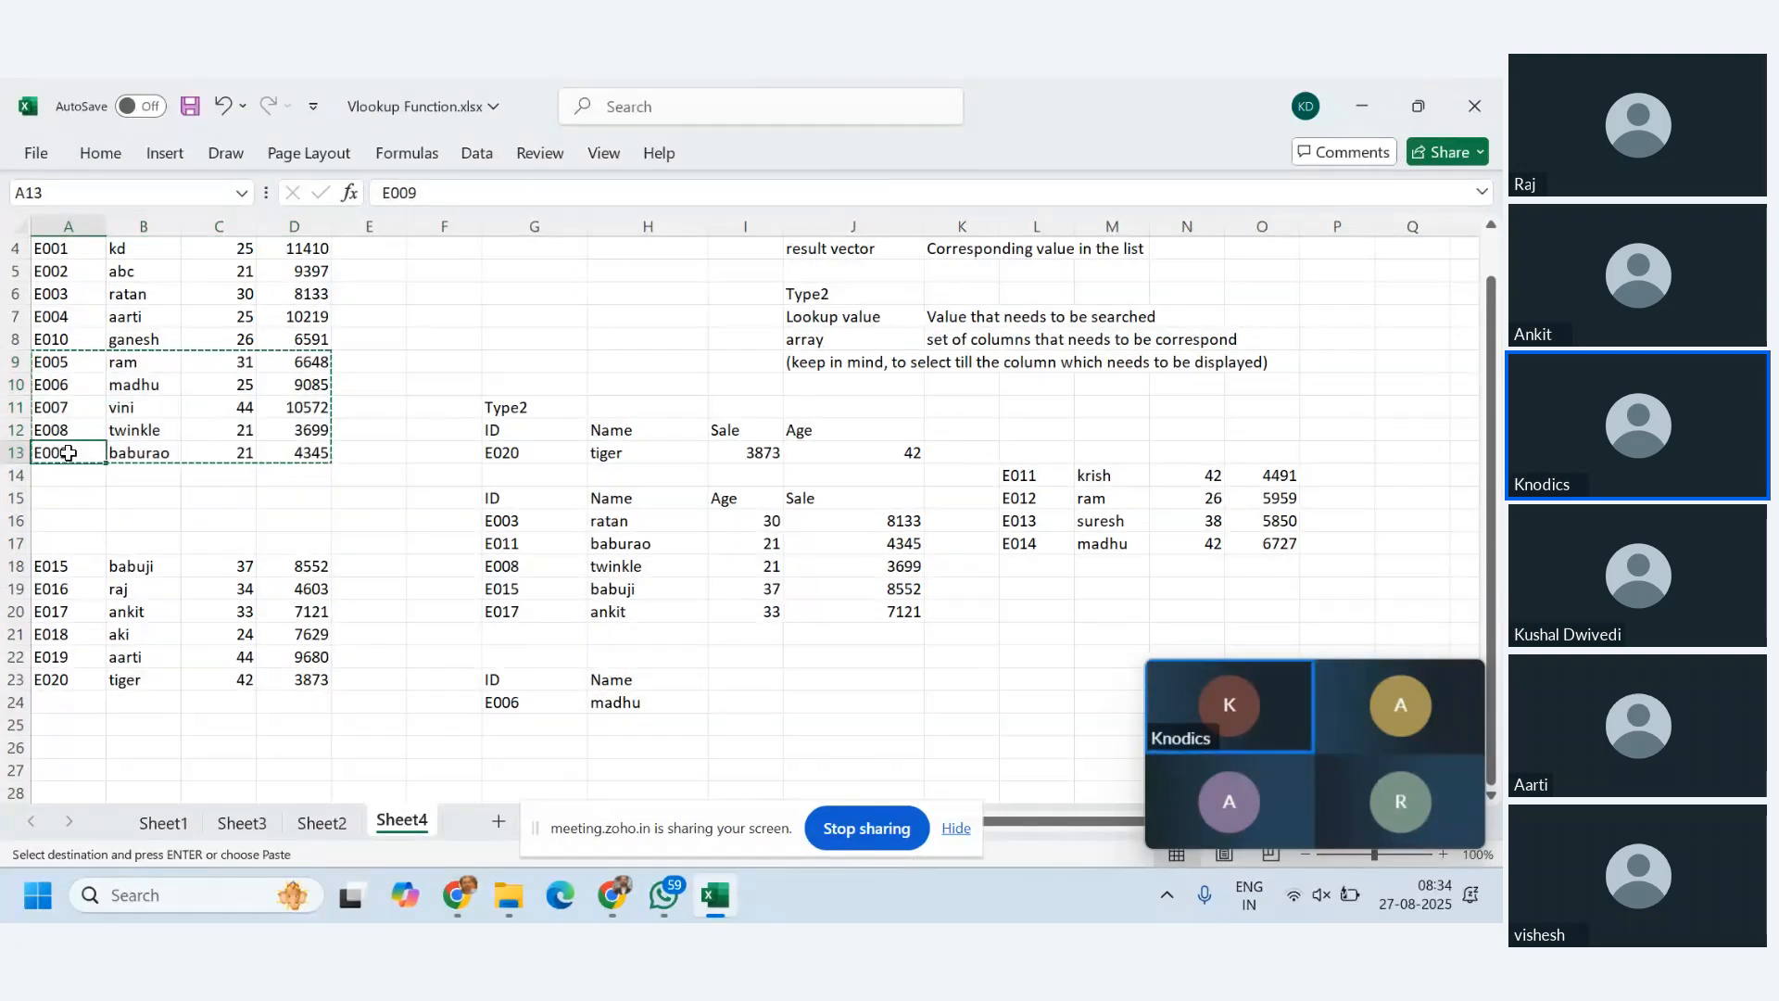
{"action": "key", "text": "ctrl+v"}
- Cut the E011 to E014 rows from L14:O17 and paste them into the table gap starting at A9
{"action": "left_click_drag", "start_coordinate": [1016, 474], "coordinate": [1280, 544]}
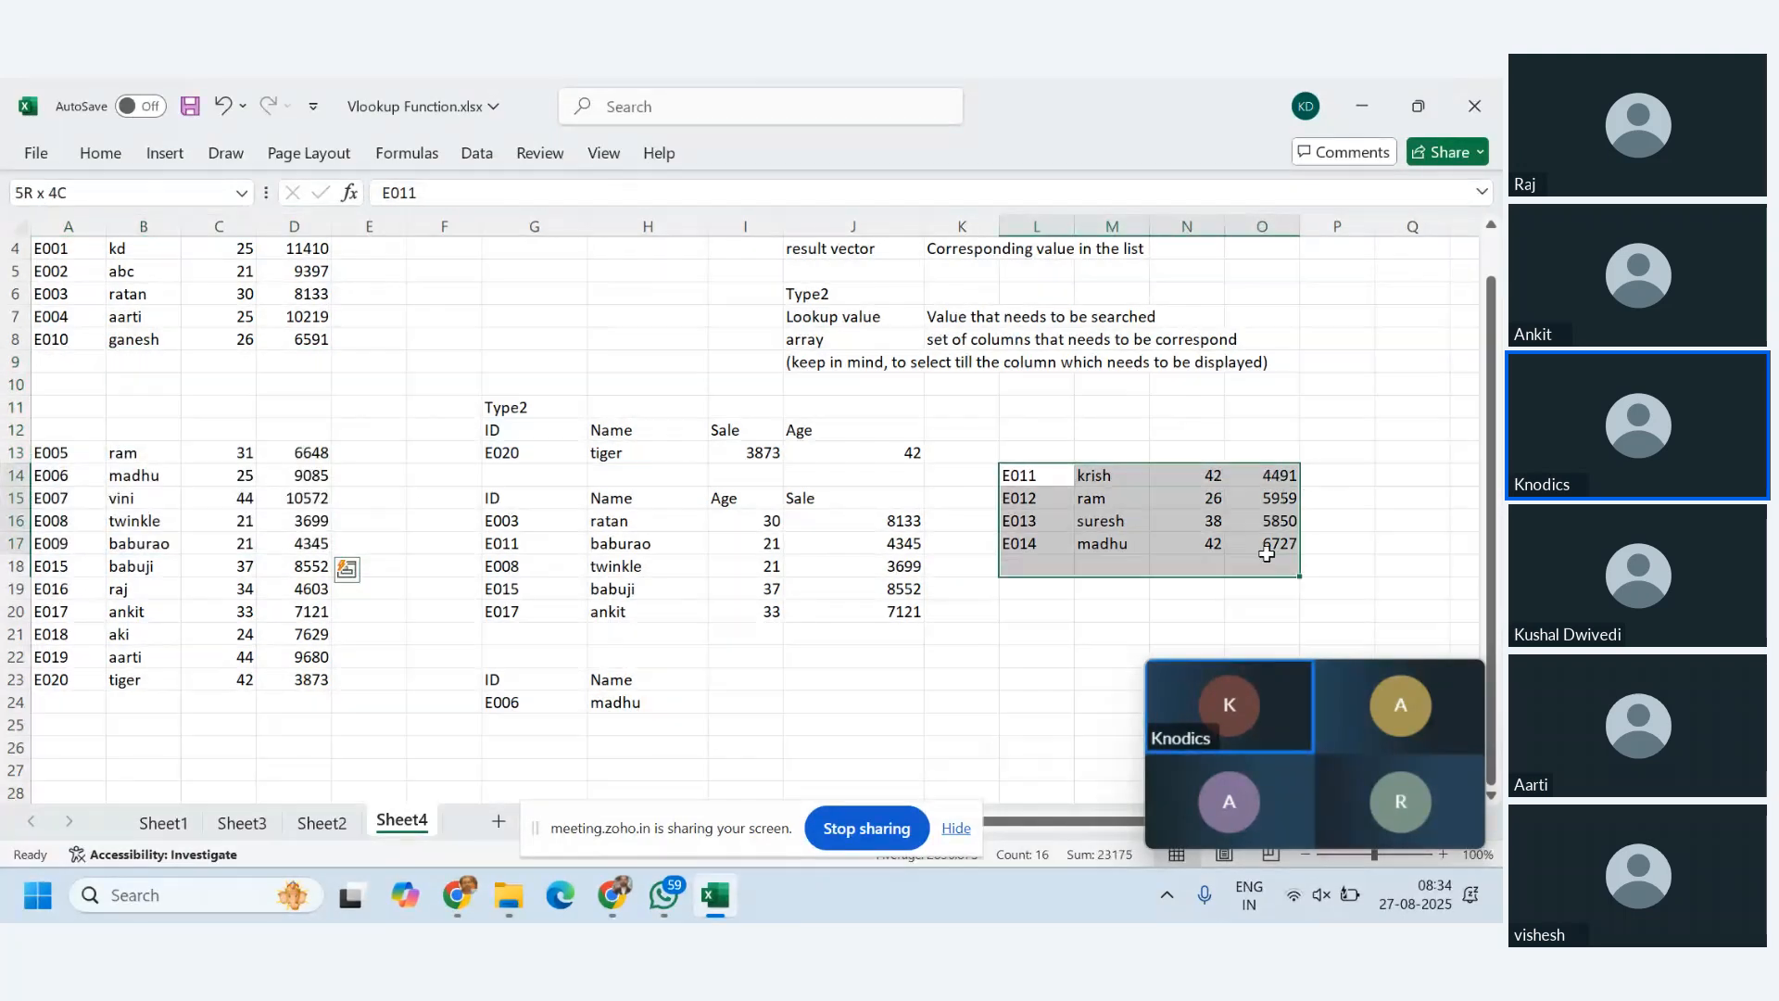
{"action": "key", "text": "ctrl+c"}
{"action": "left_click", "coordinate": [69, 361]}
{"action": "key", "text": "ctrl+v"}
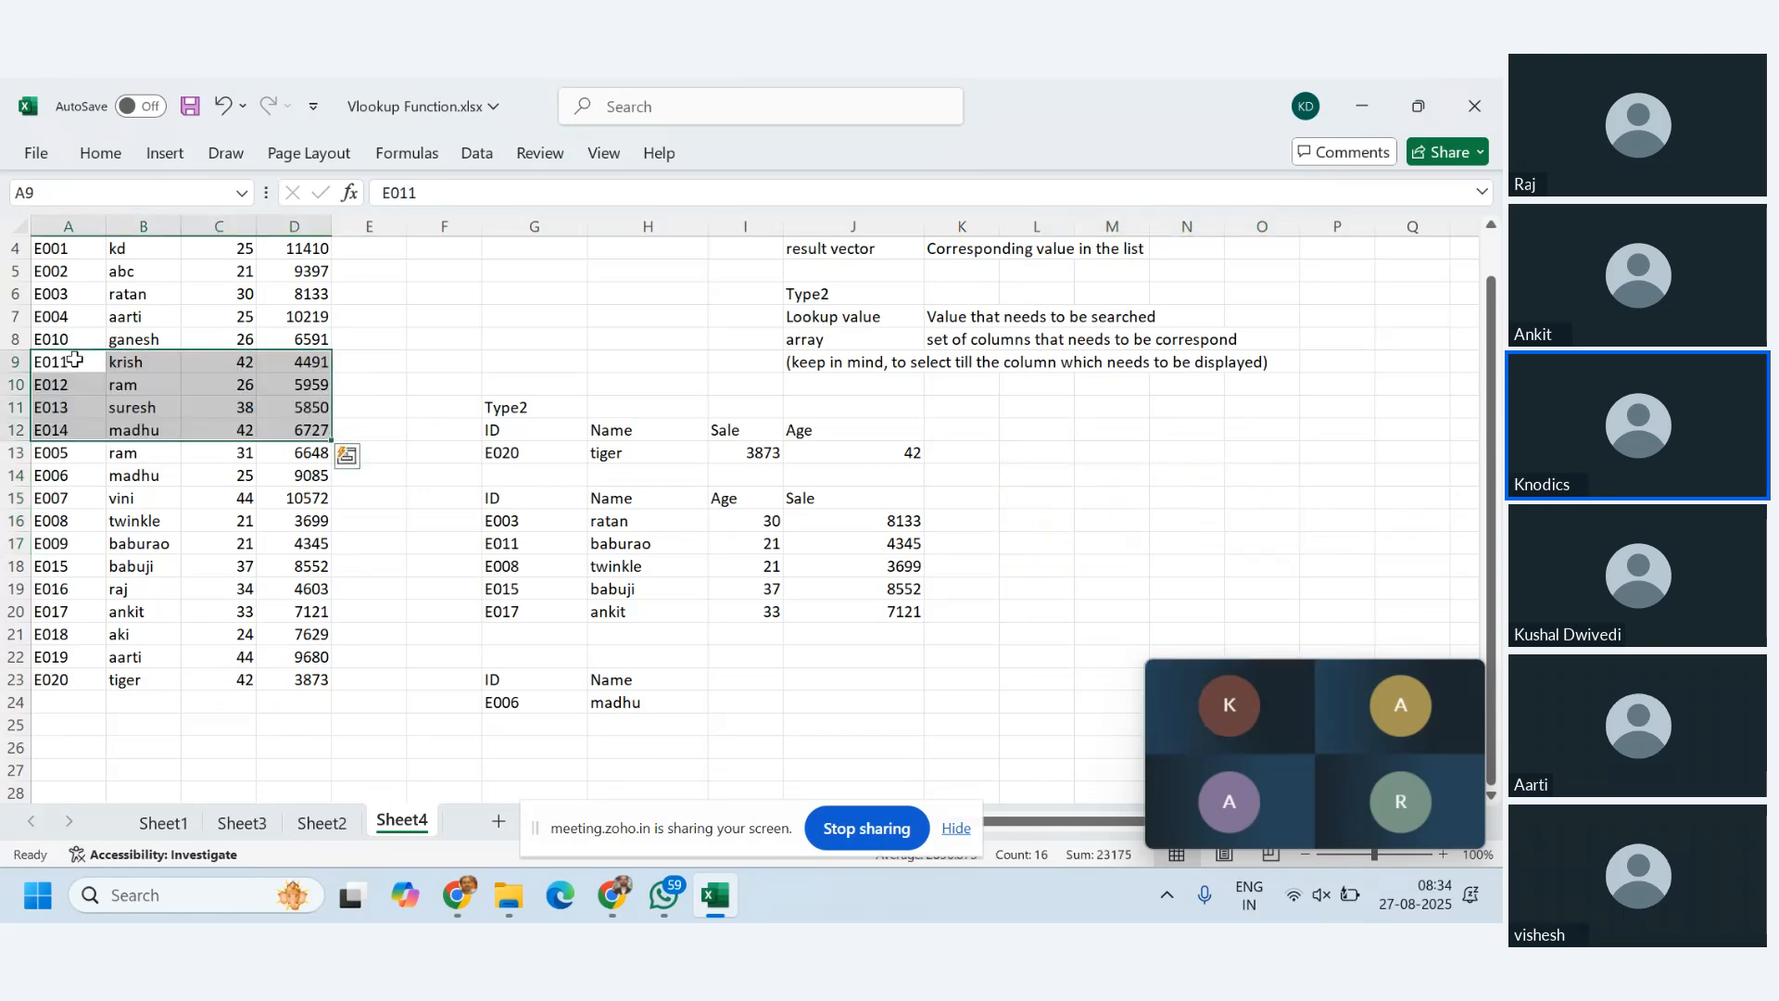
- Change the lookup ID in G24 to E007
{"action": "left_click", "coordinate": [525, 710]}
{"action": "double_click", "coordinate": [575, 701]}
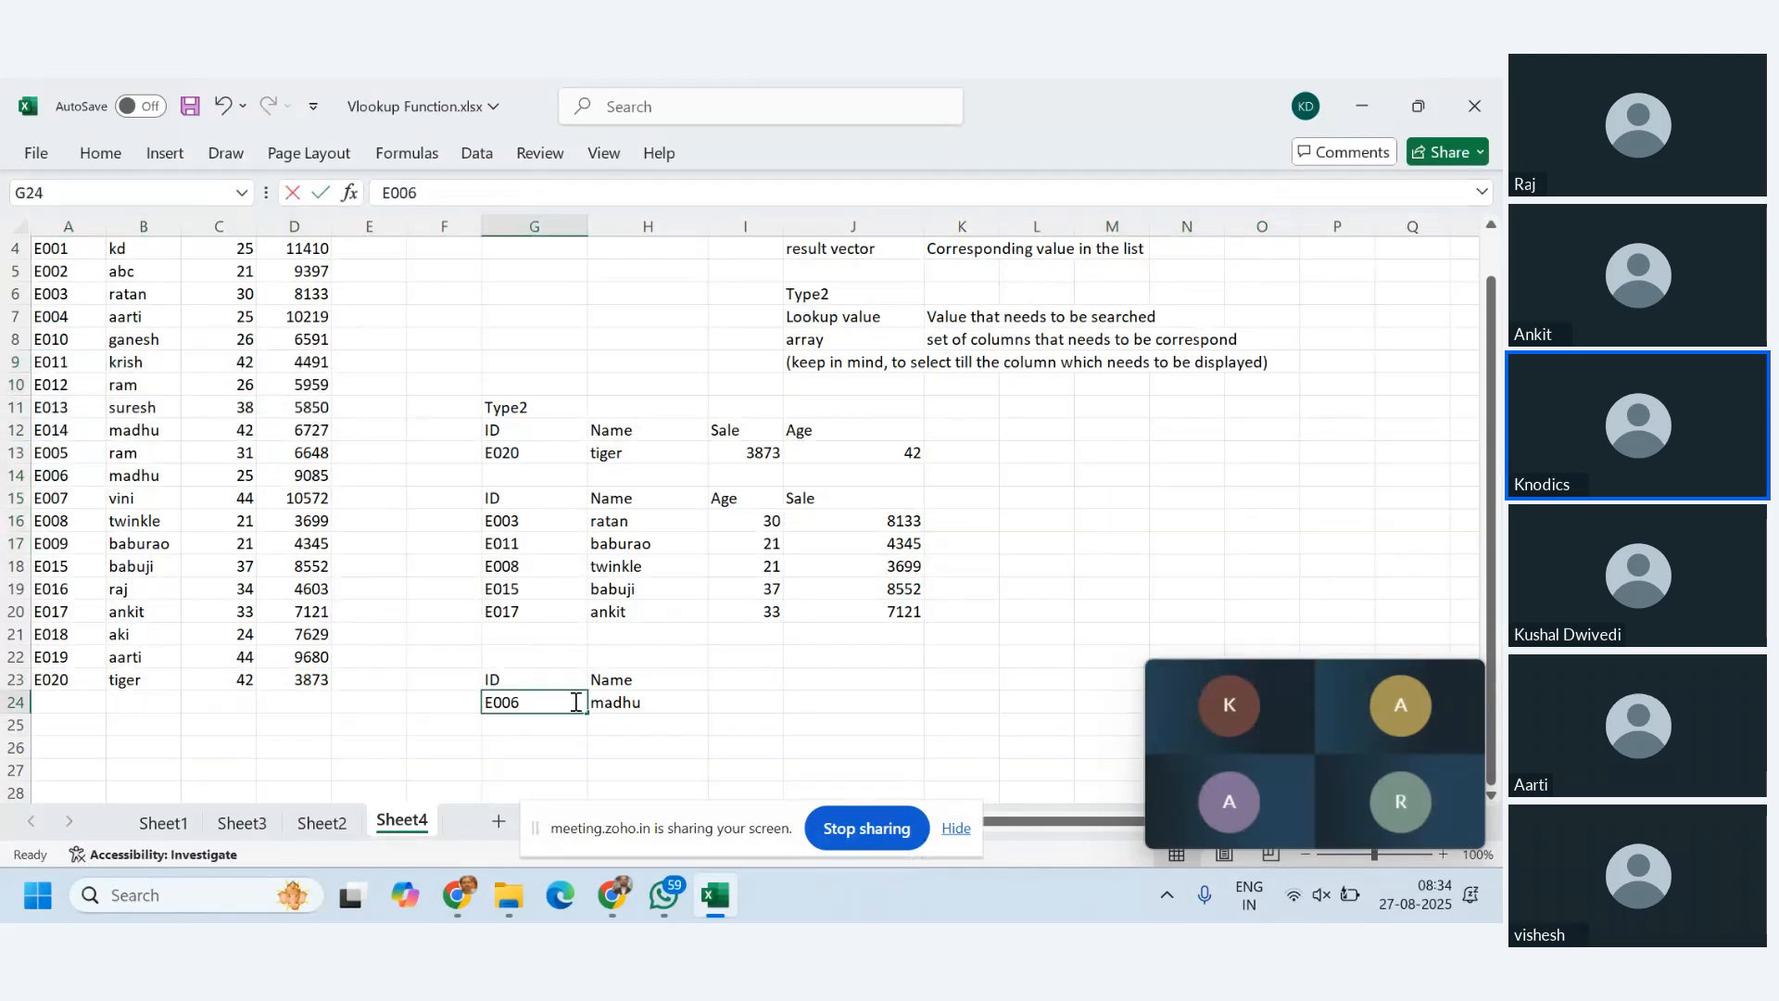
{"action": "type", "text": "7"}
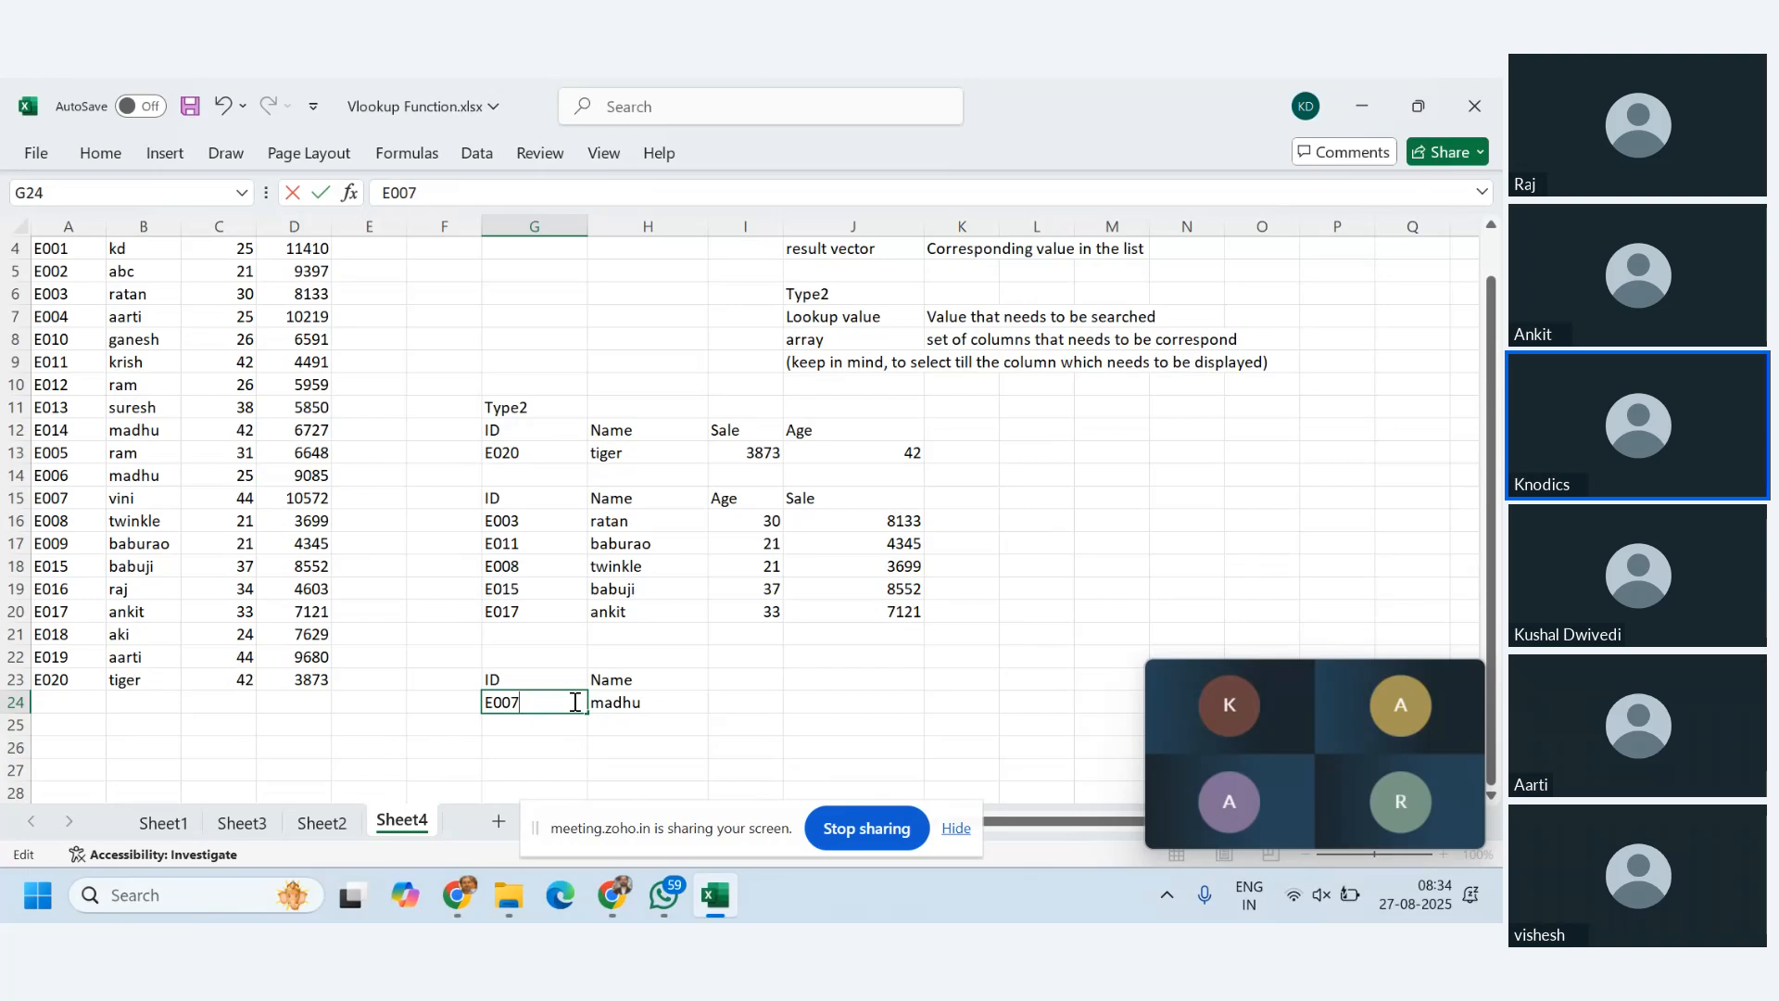
{"action": "key", "text": "Return"}
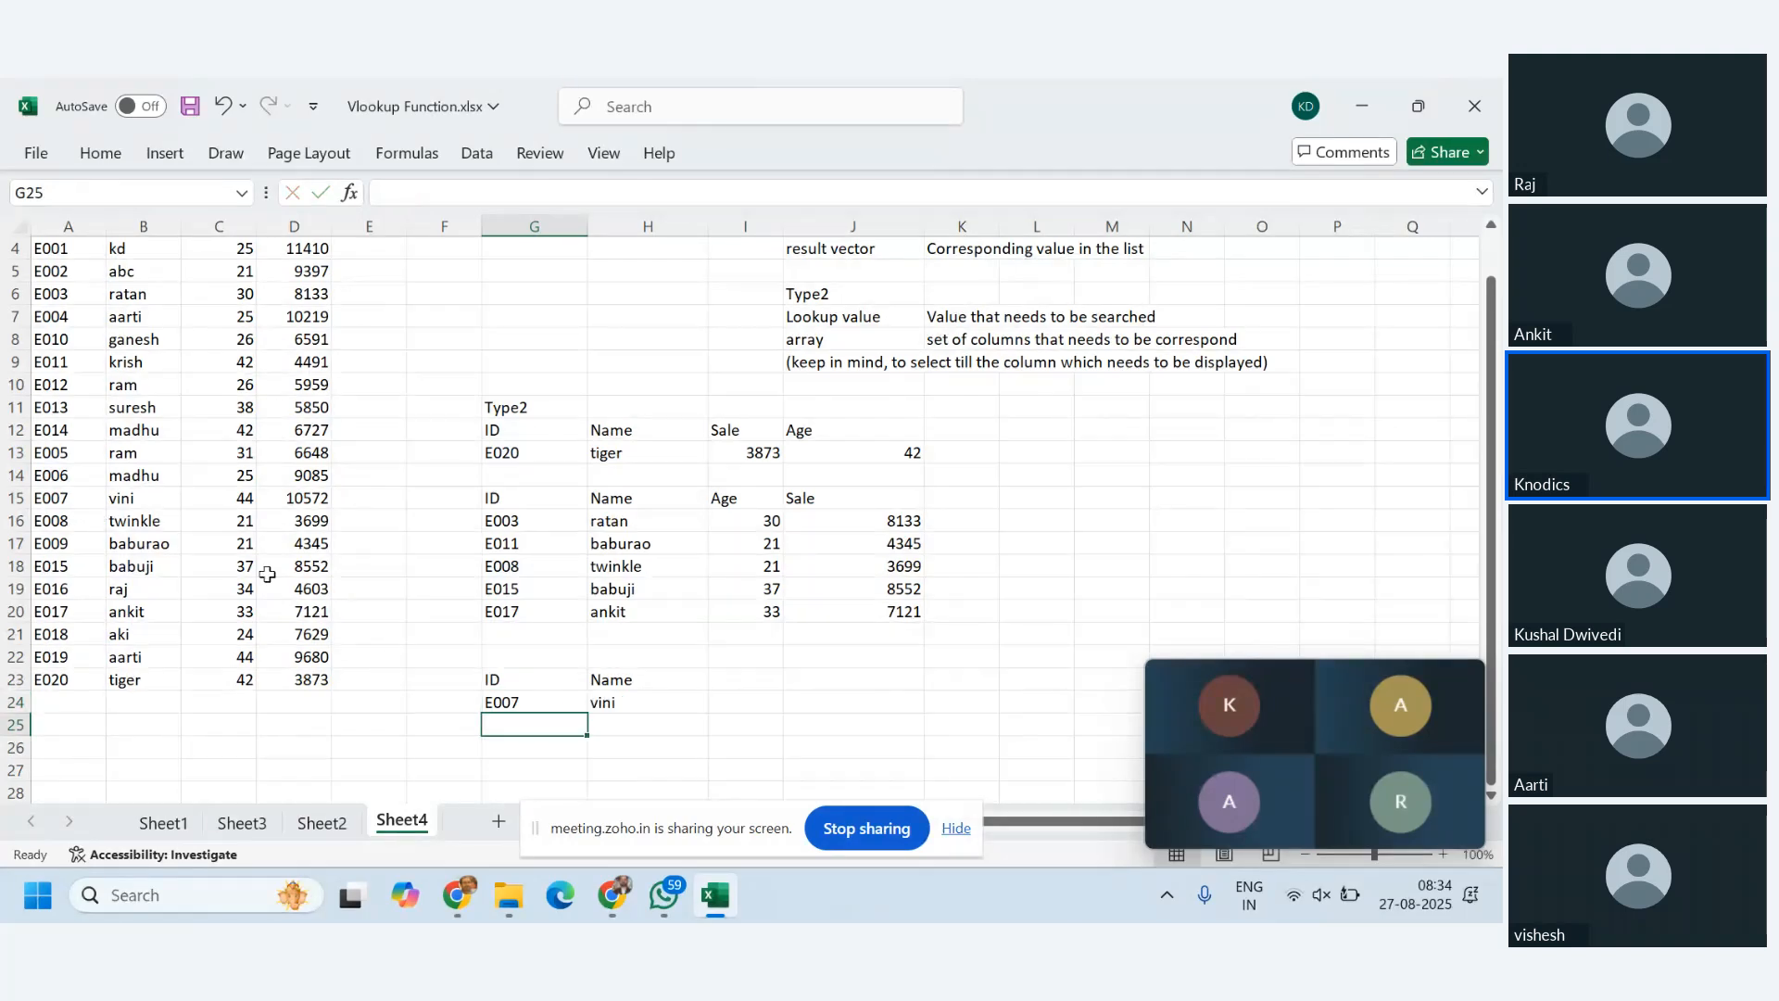
- Examine the lookup tables and the type1 notes on lookup value, lookup vector and result vector in J2:K4
{"action": "scroll", "coordinate": [683, 691], "scroll_direction": "down", "scroll_amount": 2}
{"action": "scroll", "coordinate": [682, 692], "scroll_direction": "up", "scroll_amount": 3}
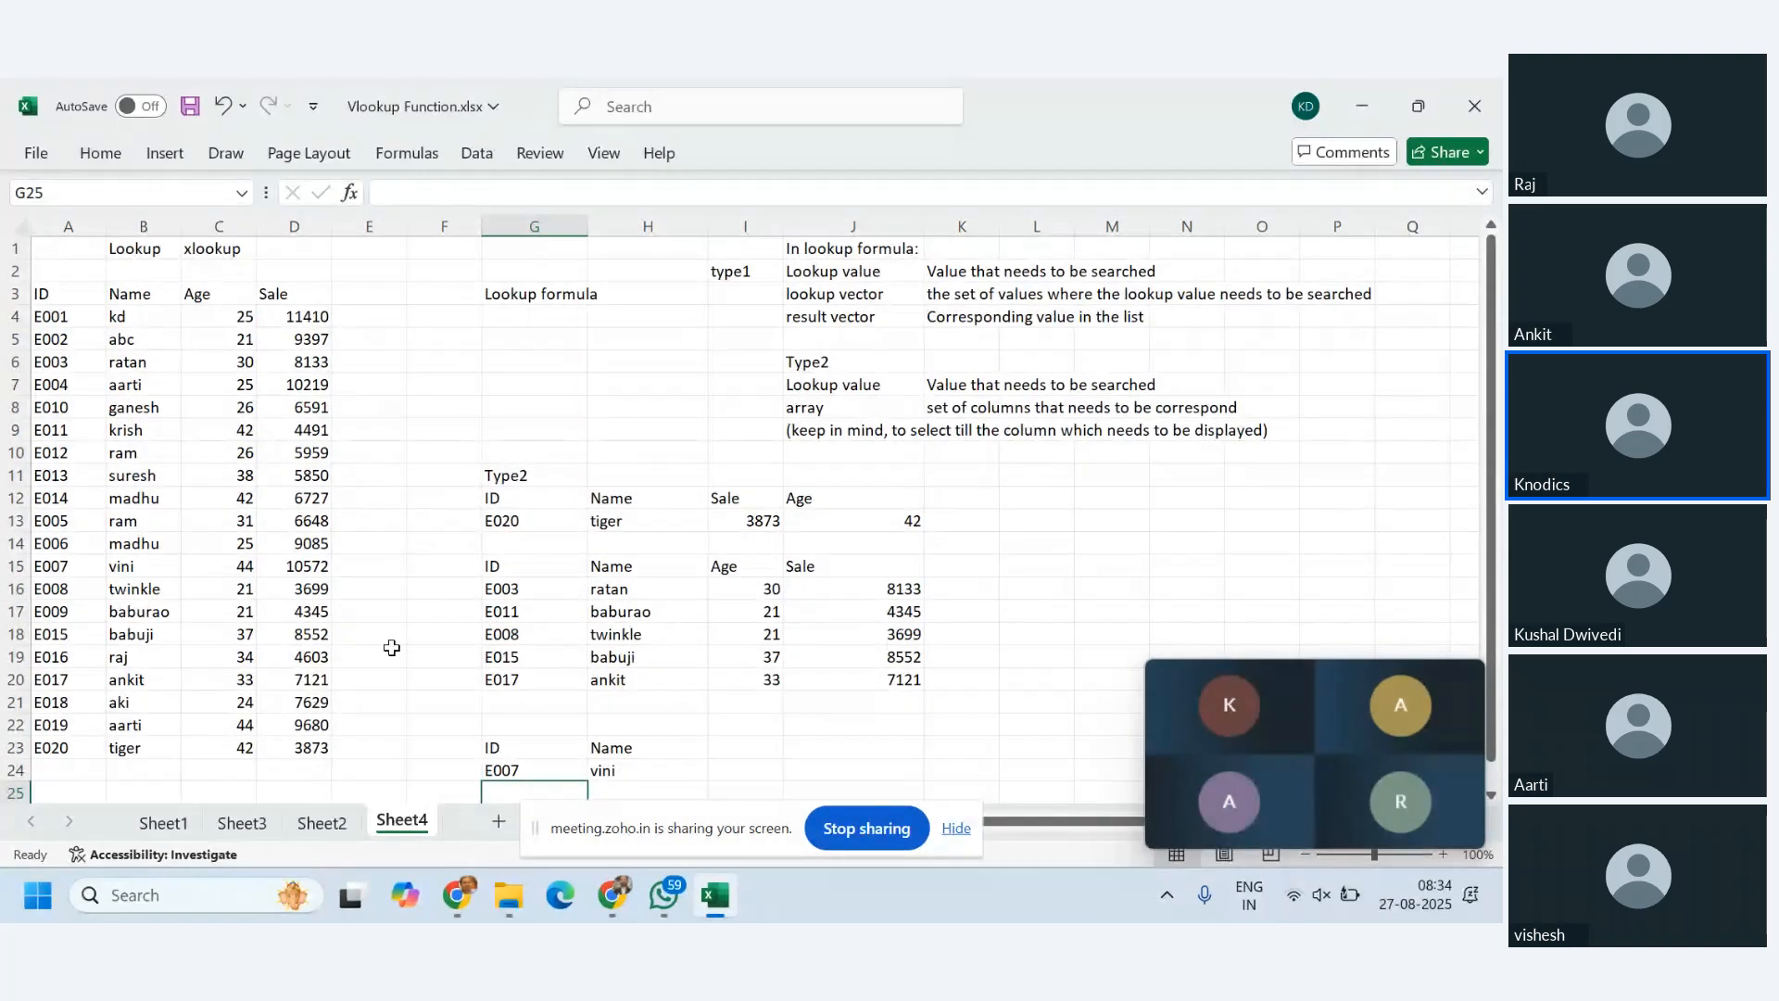
{"action": "scroll", "coordinate": [575, 721], "scroll_direction": "down", "scroll_amount": 2}
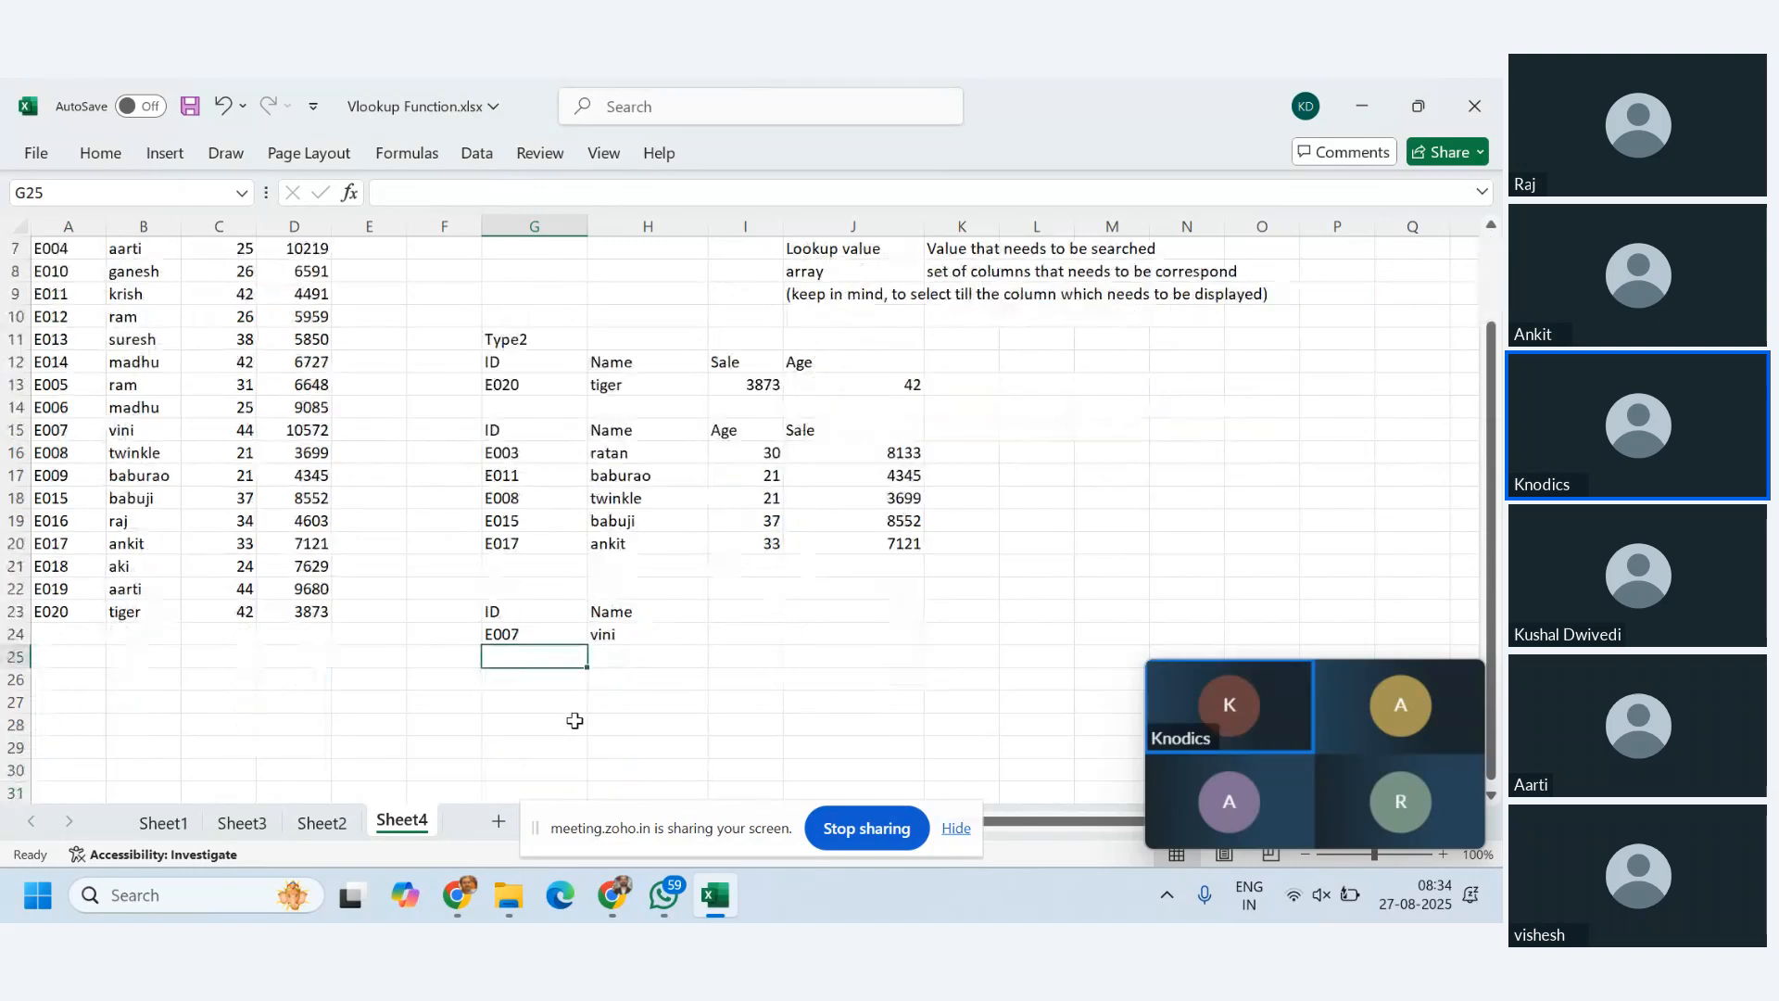
{"action": "scroll", "coordinate": [714, 593], "scroll_direction": "up", "scroll_amount": 2}
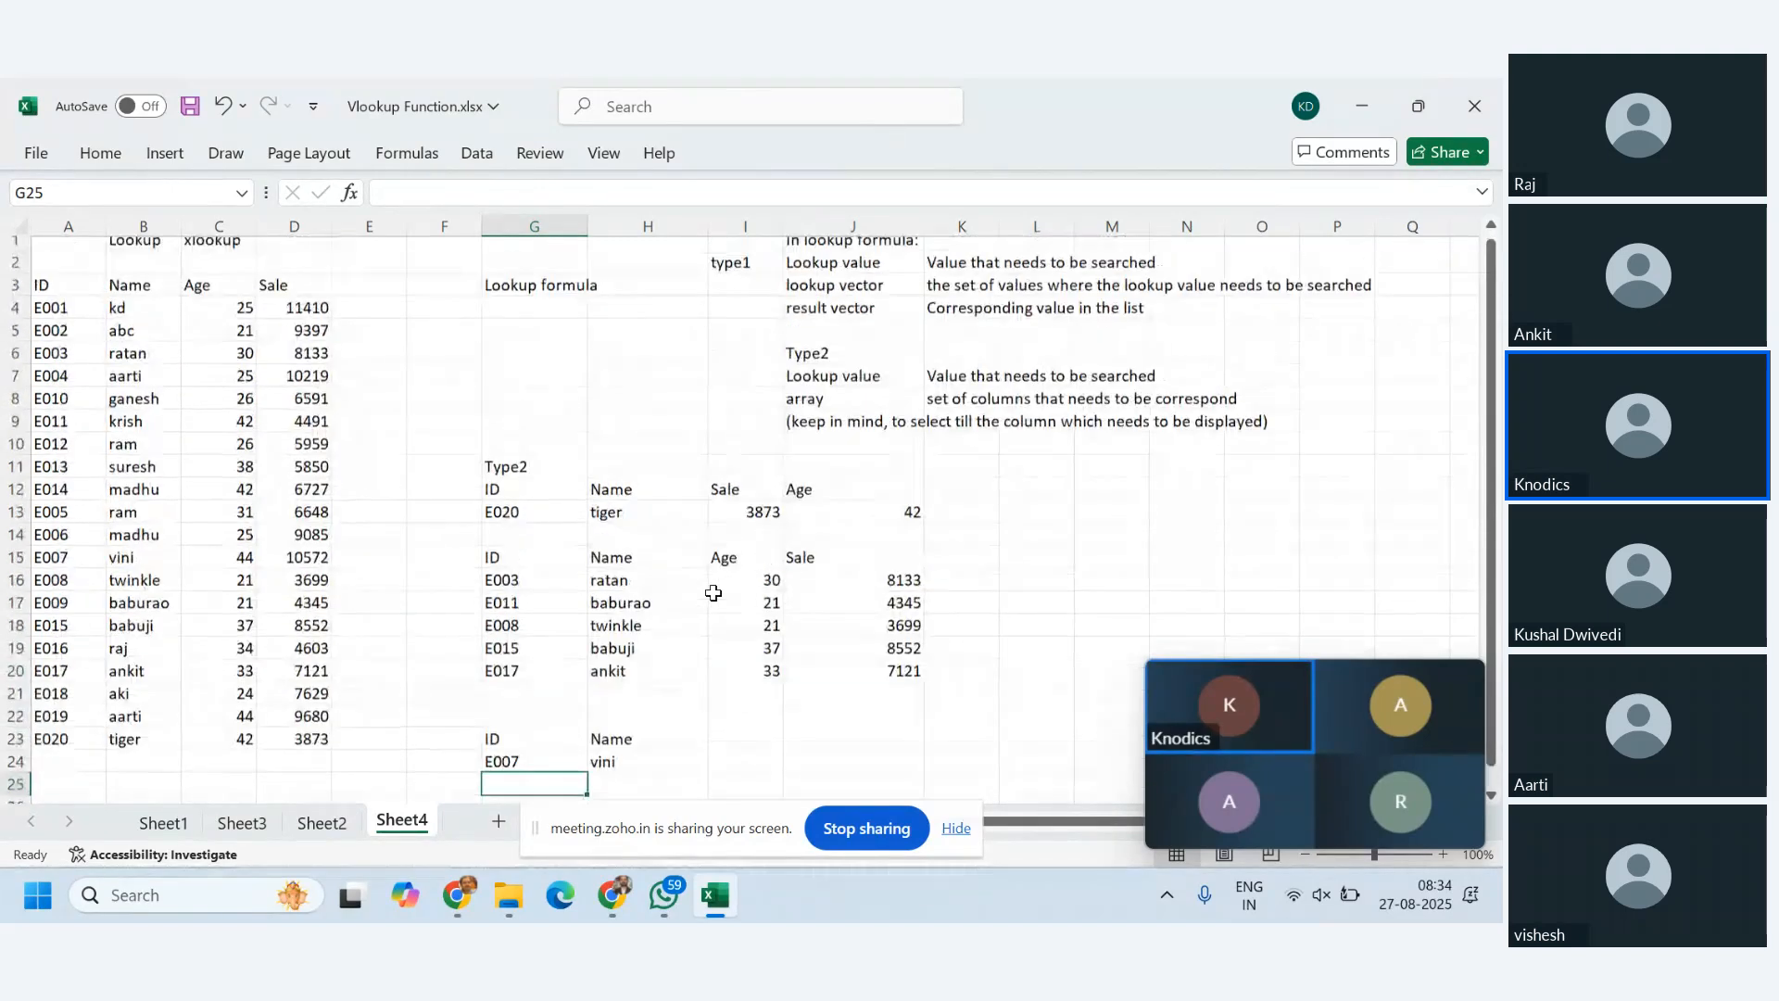
{"action": "scroll", "coordinate": [714, 593], "scroll_direction": "down", "scroll_amount": 3}
{"action": "scroll", "coordinate": [711, 591], "scroll_direction": "up", "scroll_amount": 3}
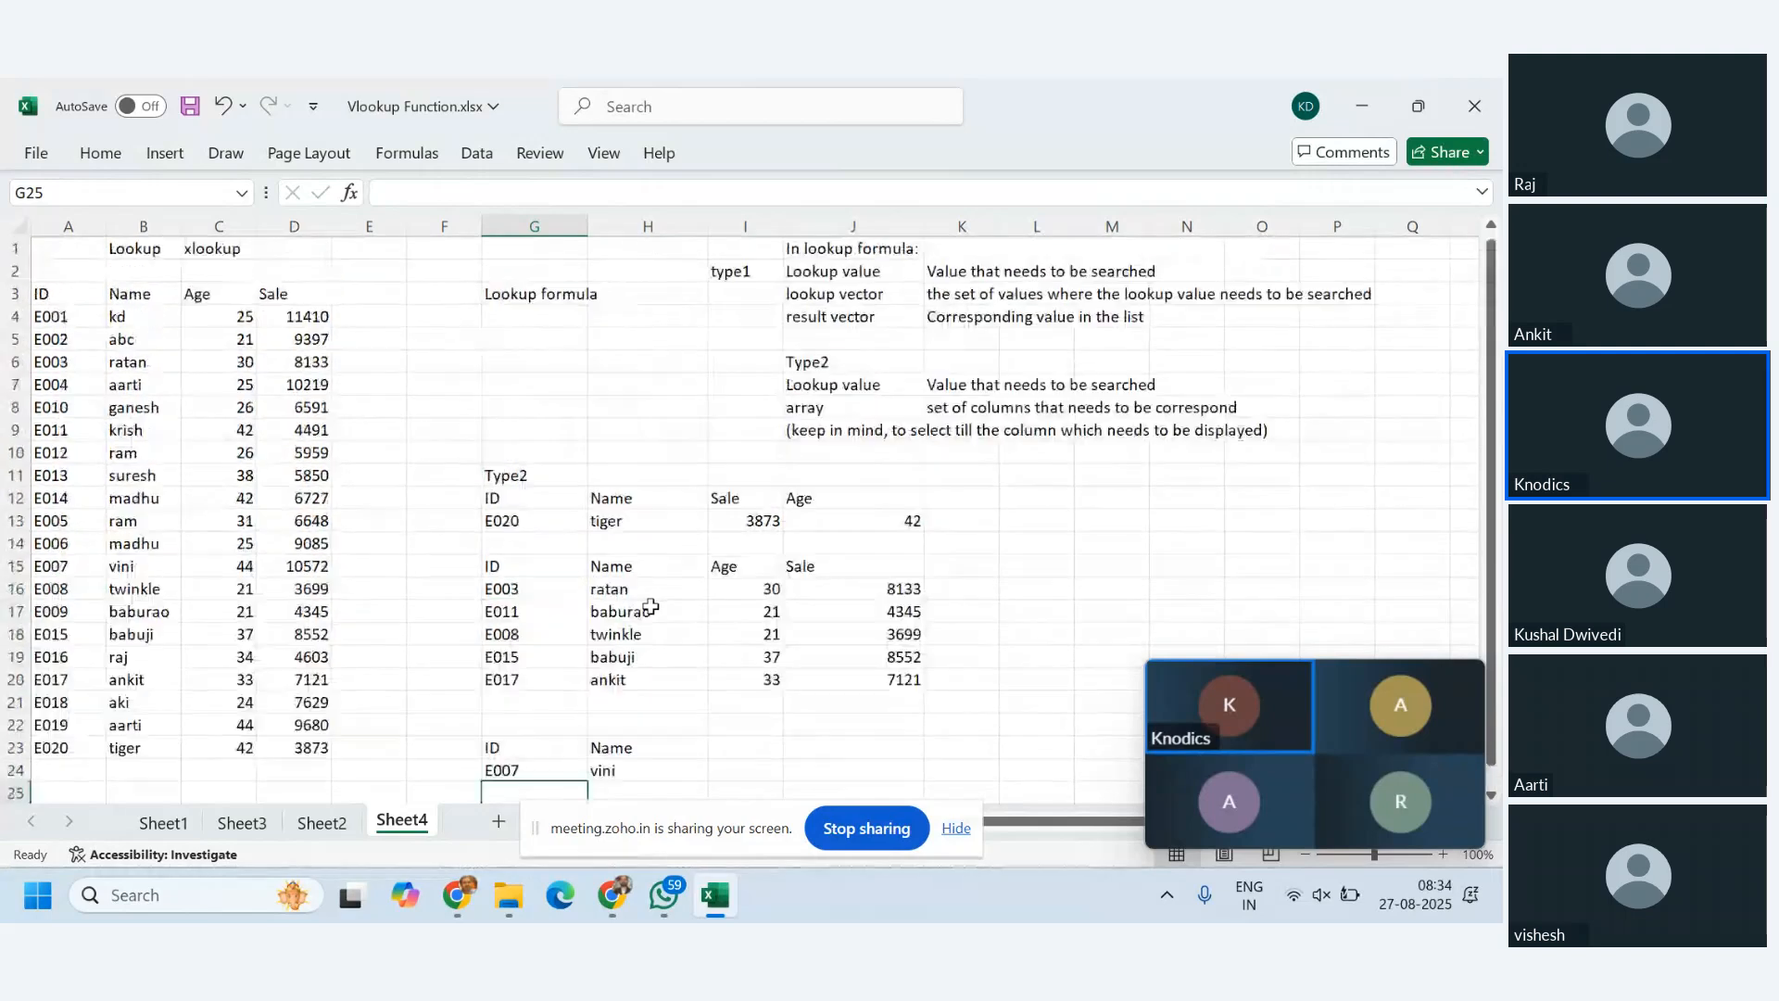
{"action": "scroll", "coordinate": [669, 648], "scroll_direction": "down", "scroll_amount": 2}
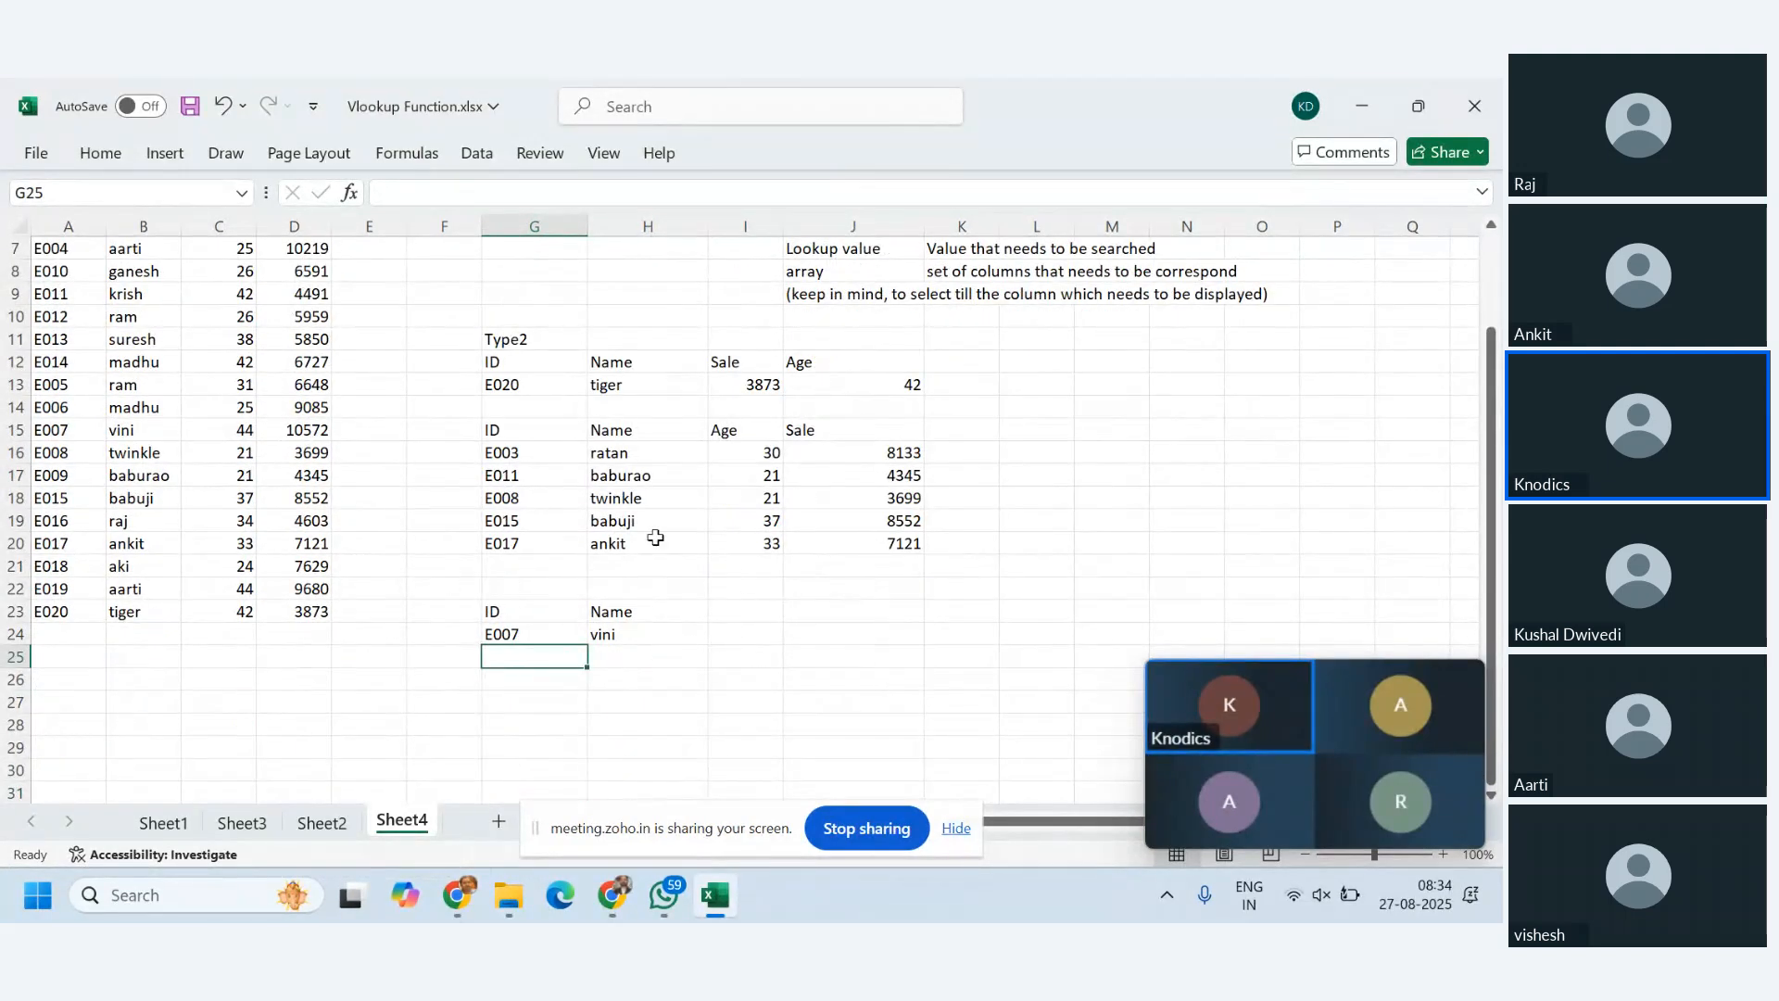
{"action": "scroll", "coordinate": [741, 650], "scroll_direction": "up", "scroll_amount": 2}
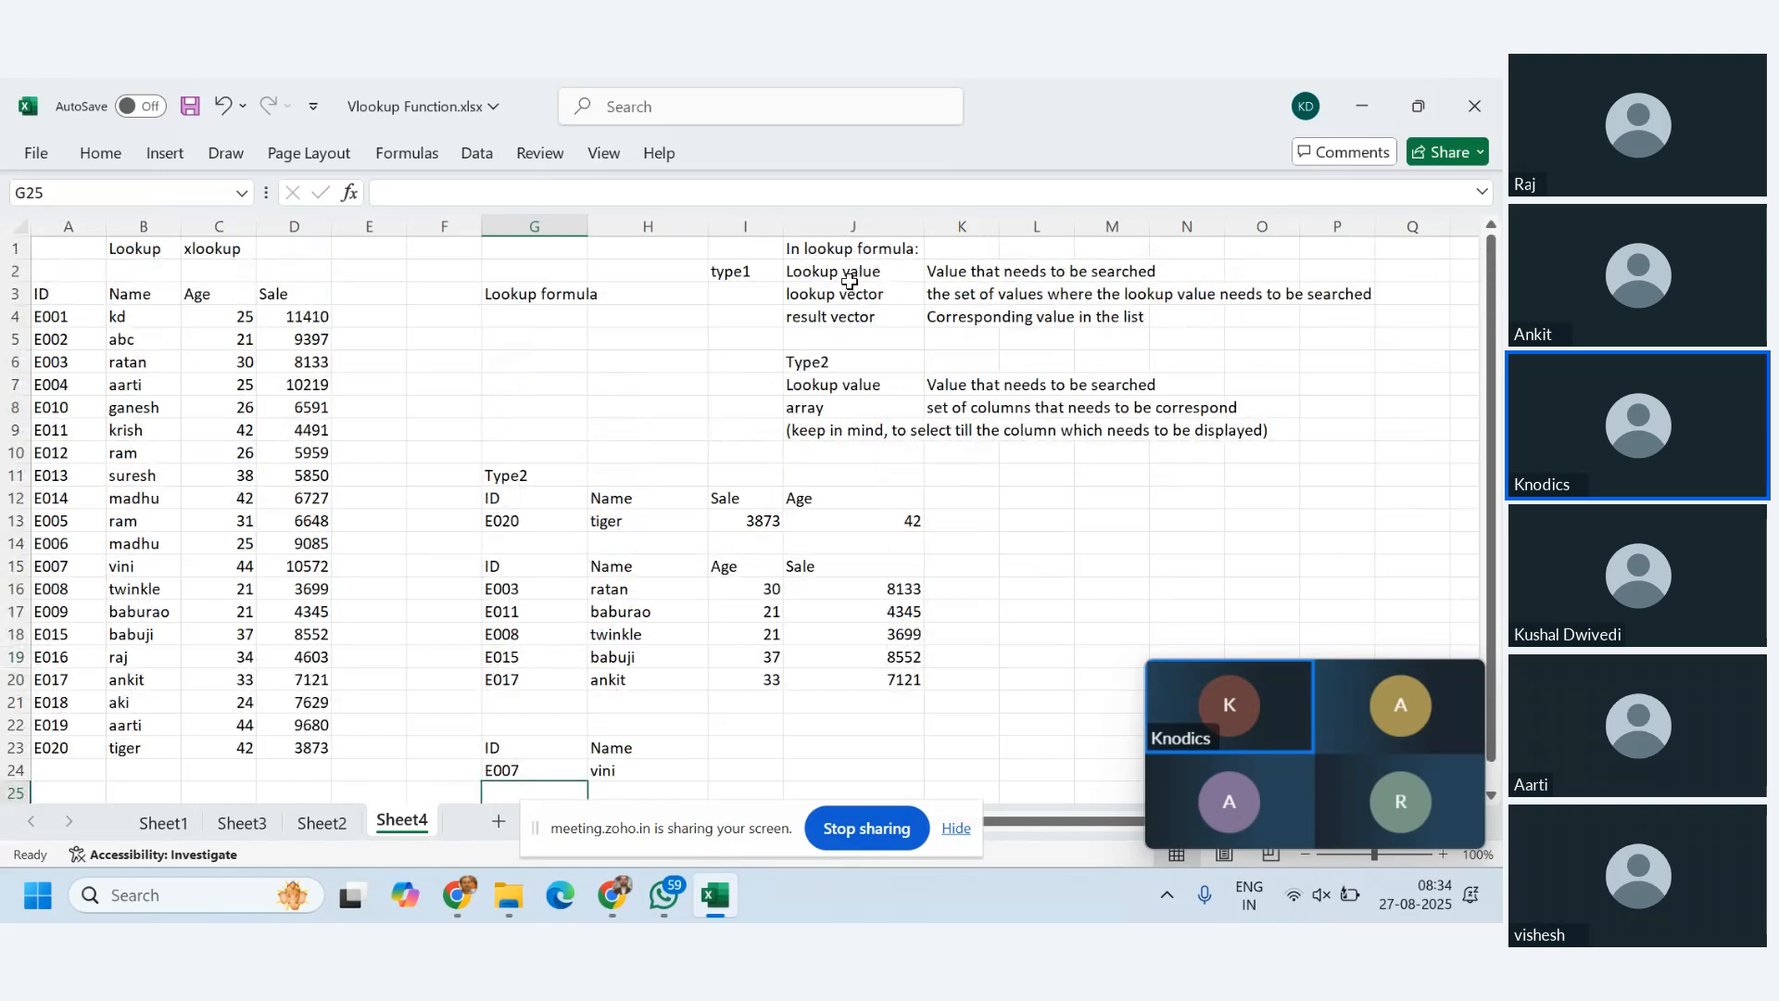
{"action": "left_click_drag", "start_coordinate": [854, 276], "coordinate": [962, 317]}
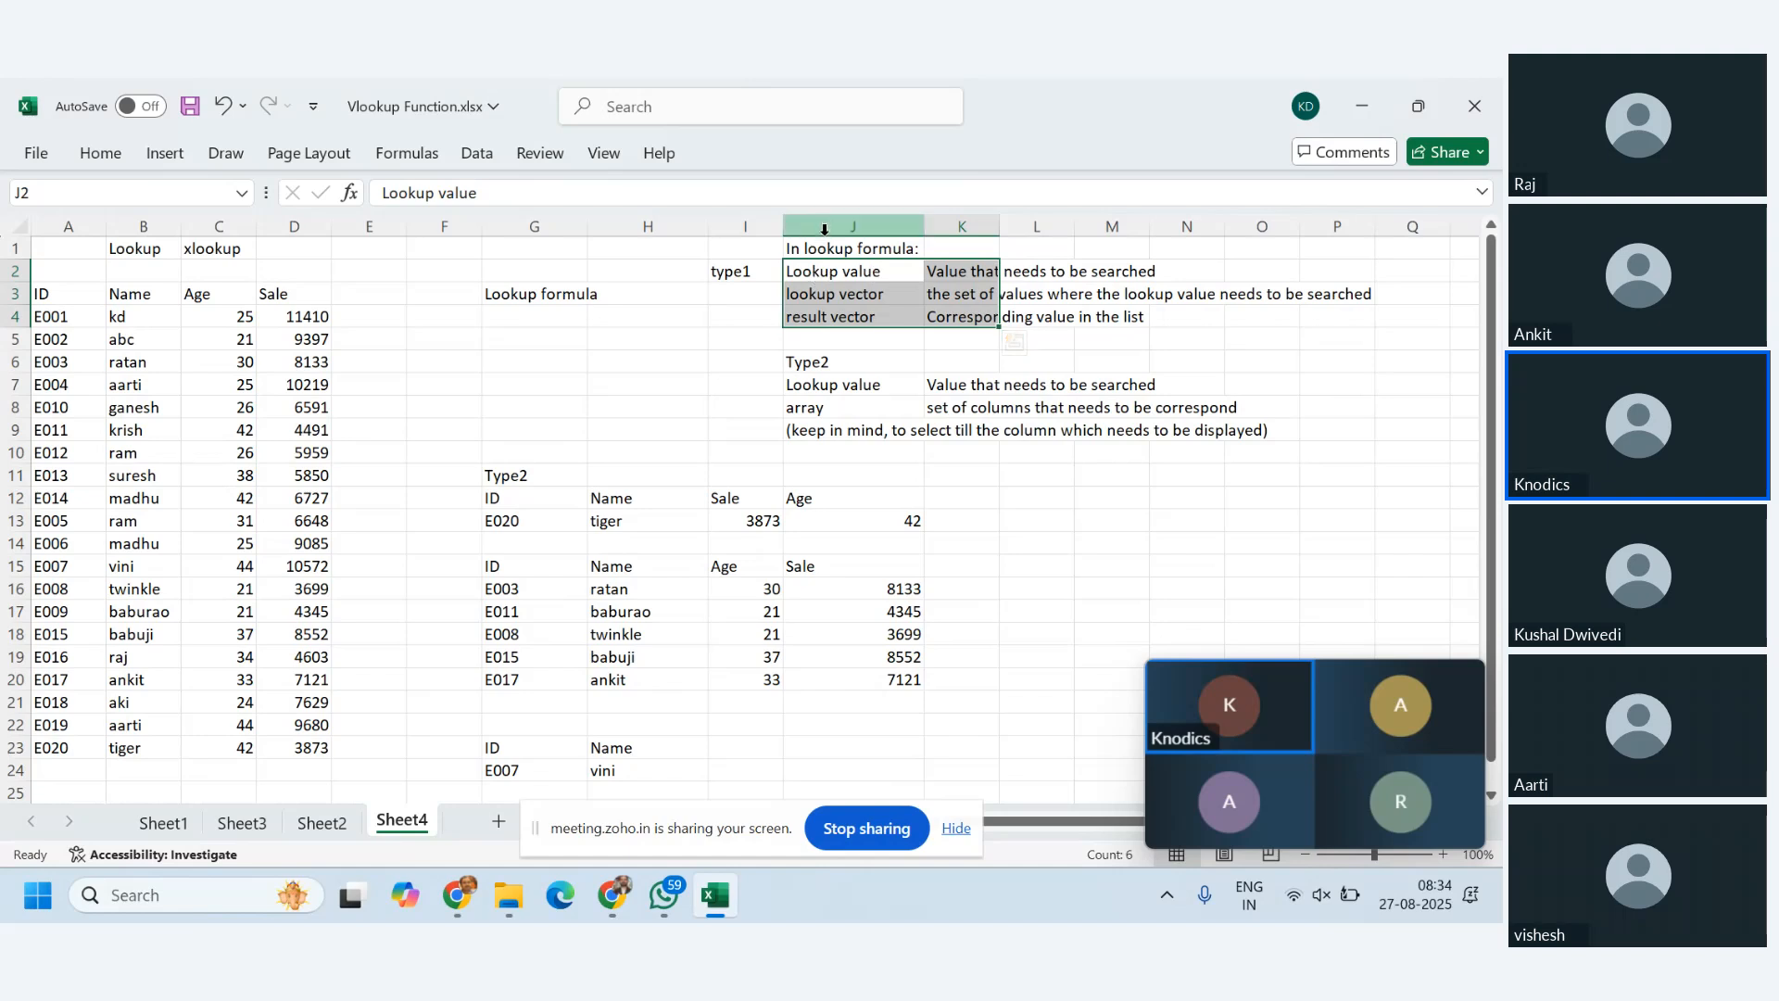
{"action": "left_click", "coordinate": [858, 272]}
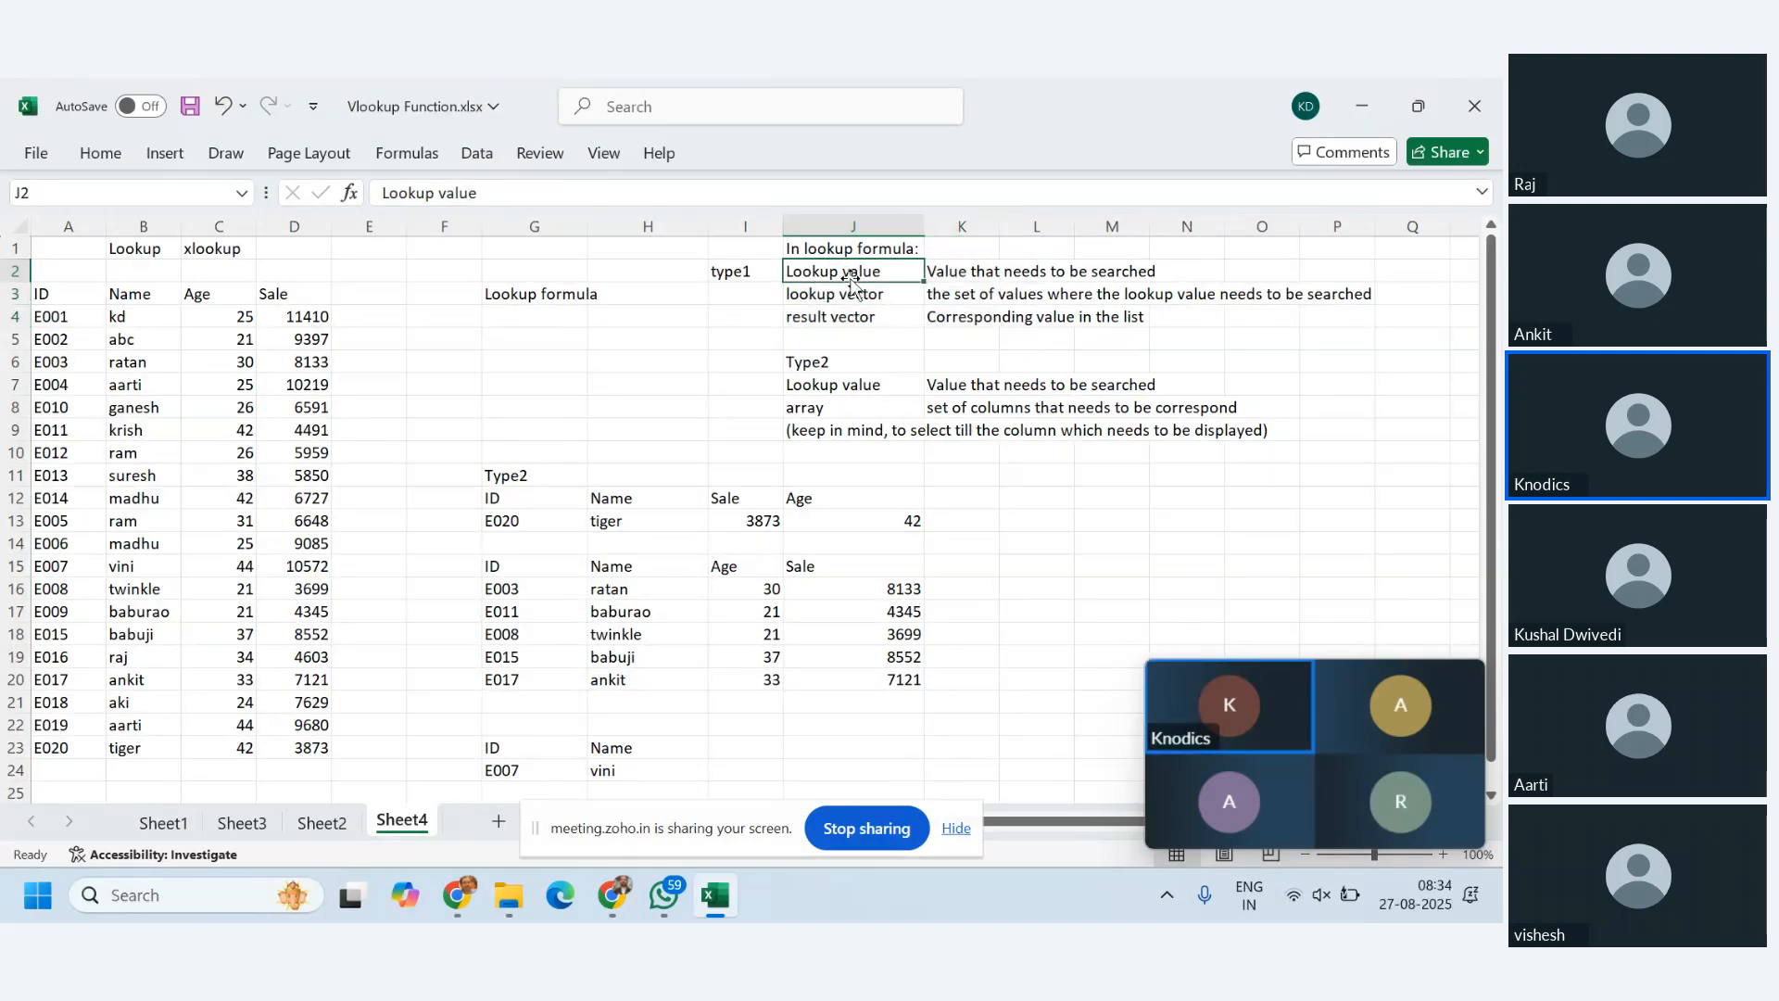
{"action": "left_click", "coordinate": [854, 295]}
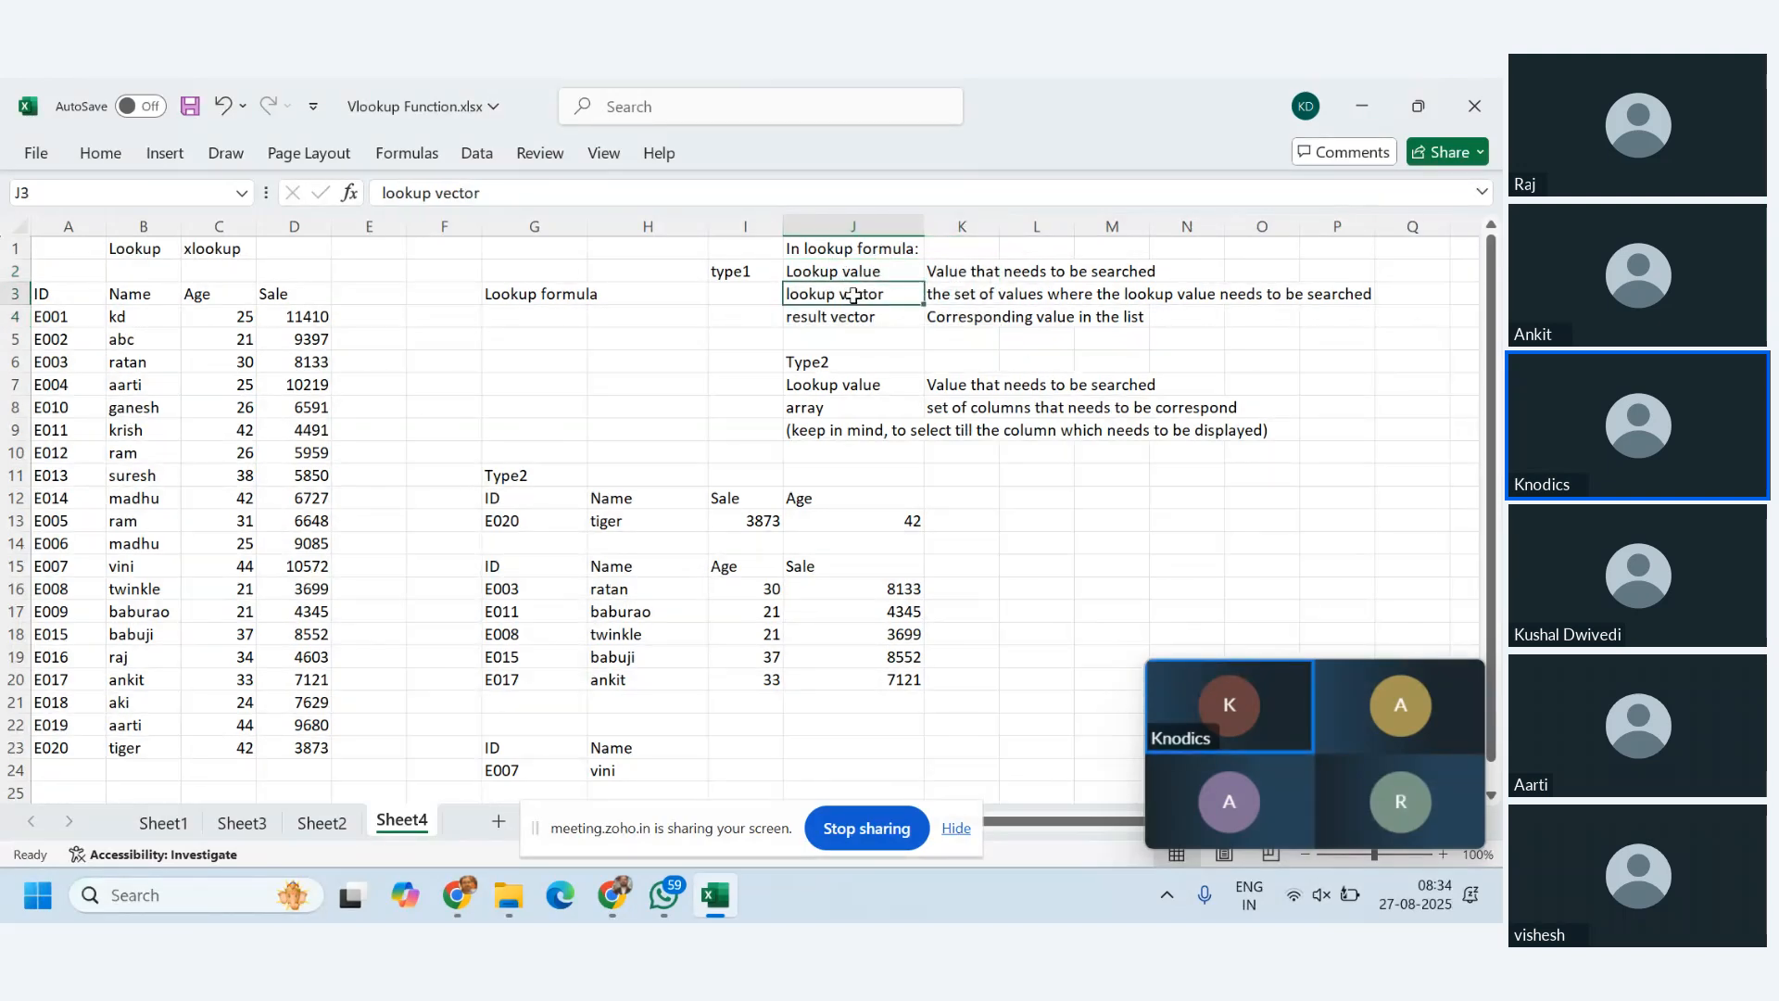
{"action": "left_click", "coordinate": [854, 316]}
- Add the labels Type1 and Lookup in G27:H27 and the headers ID and Sale in G28:H28
{"action": "scroll", "coordinate": [973, 498], "scroll_direction": "down", "scroll_amount": 3}
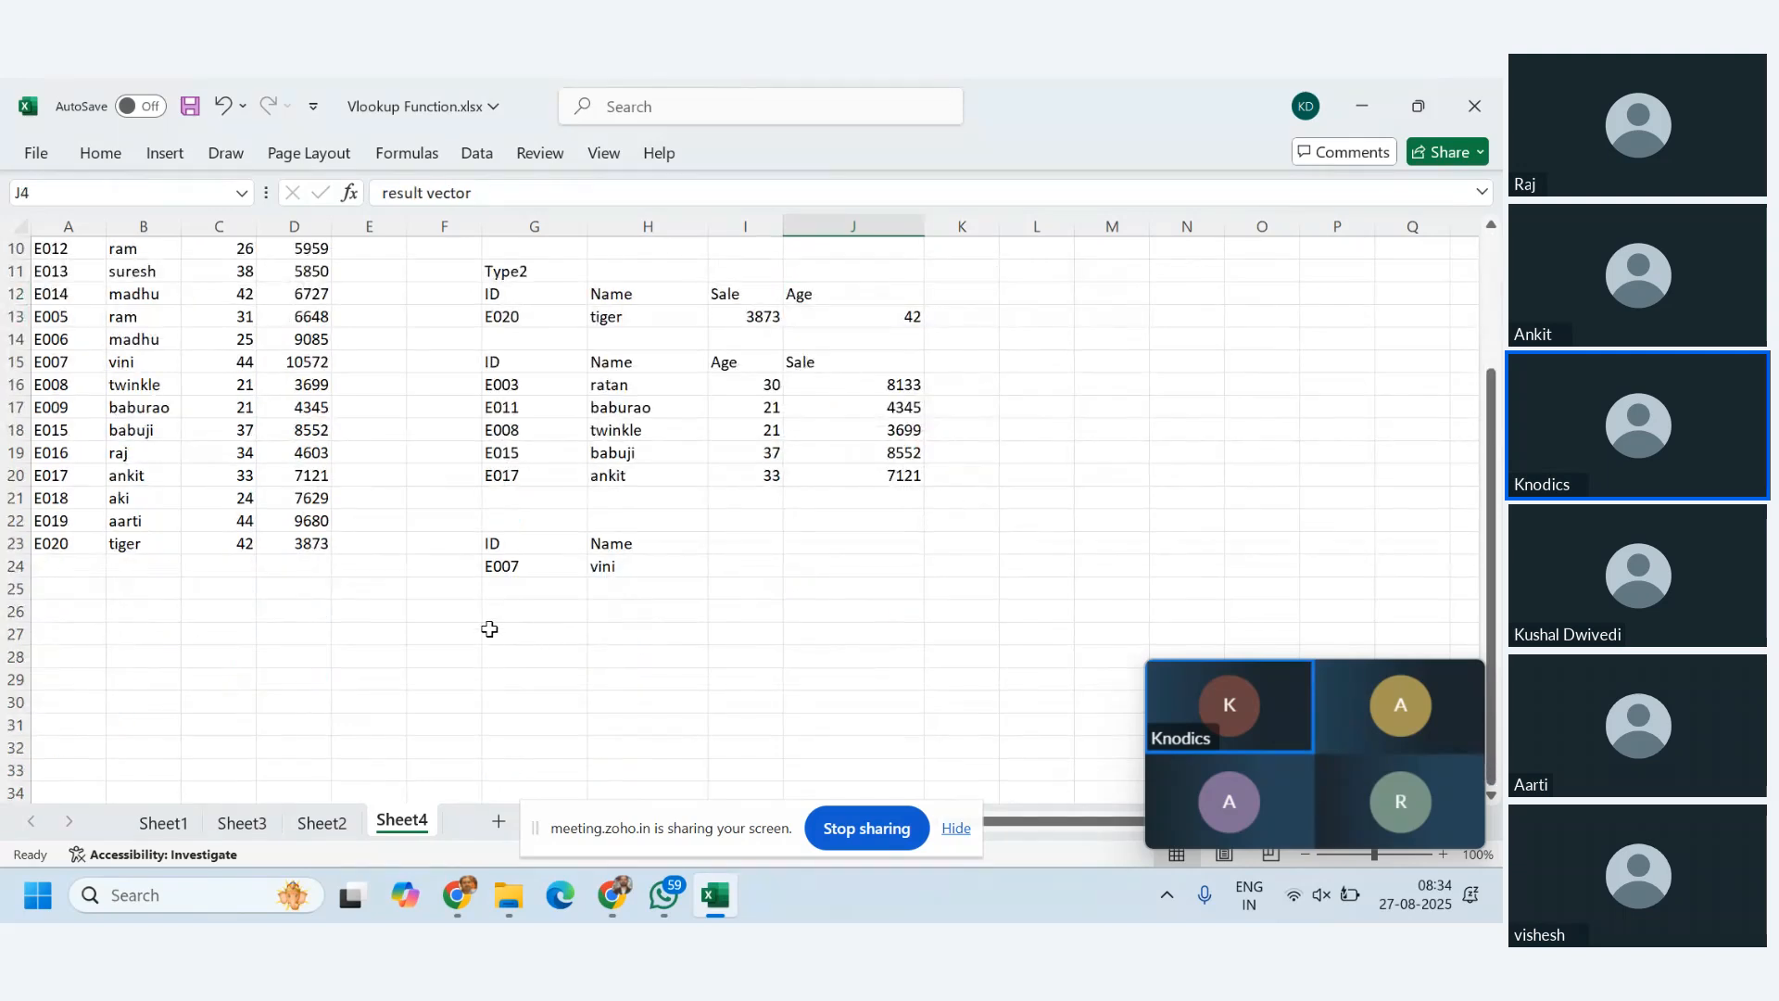
{"action": "left_click", "coordinate": [530, 630]}
{"action": "type", "text": "Type1"}
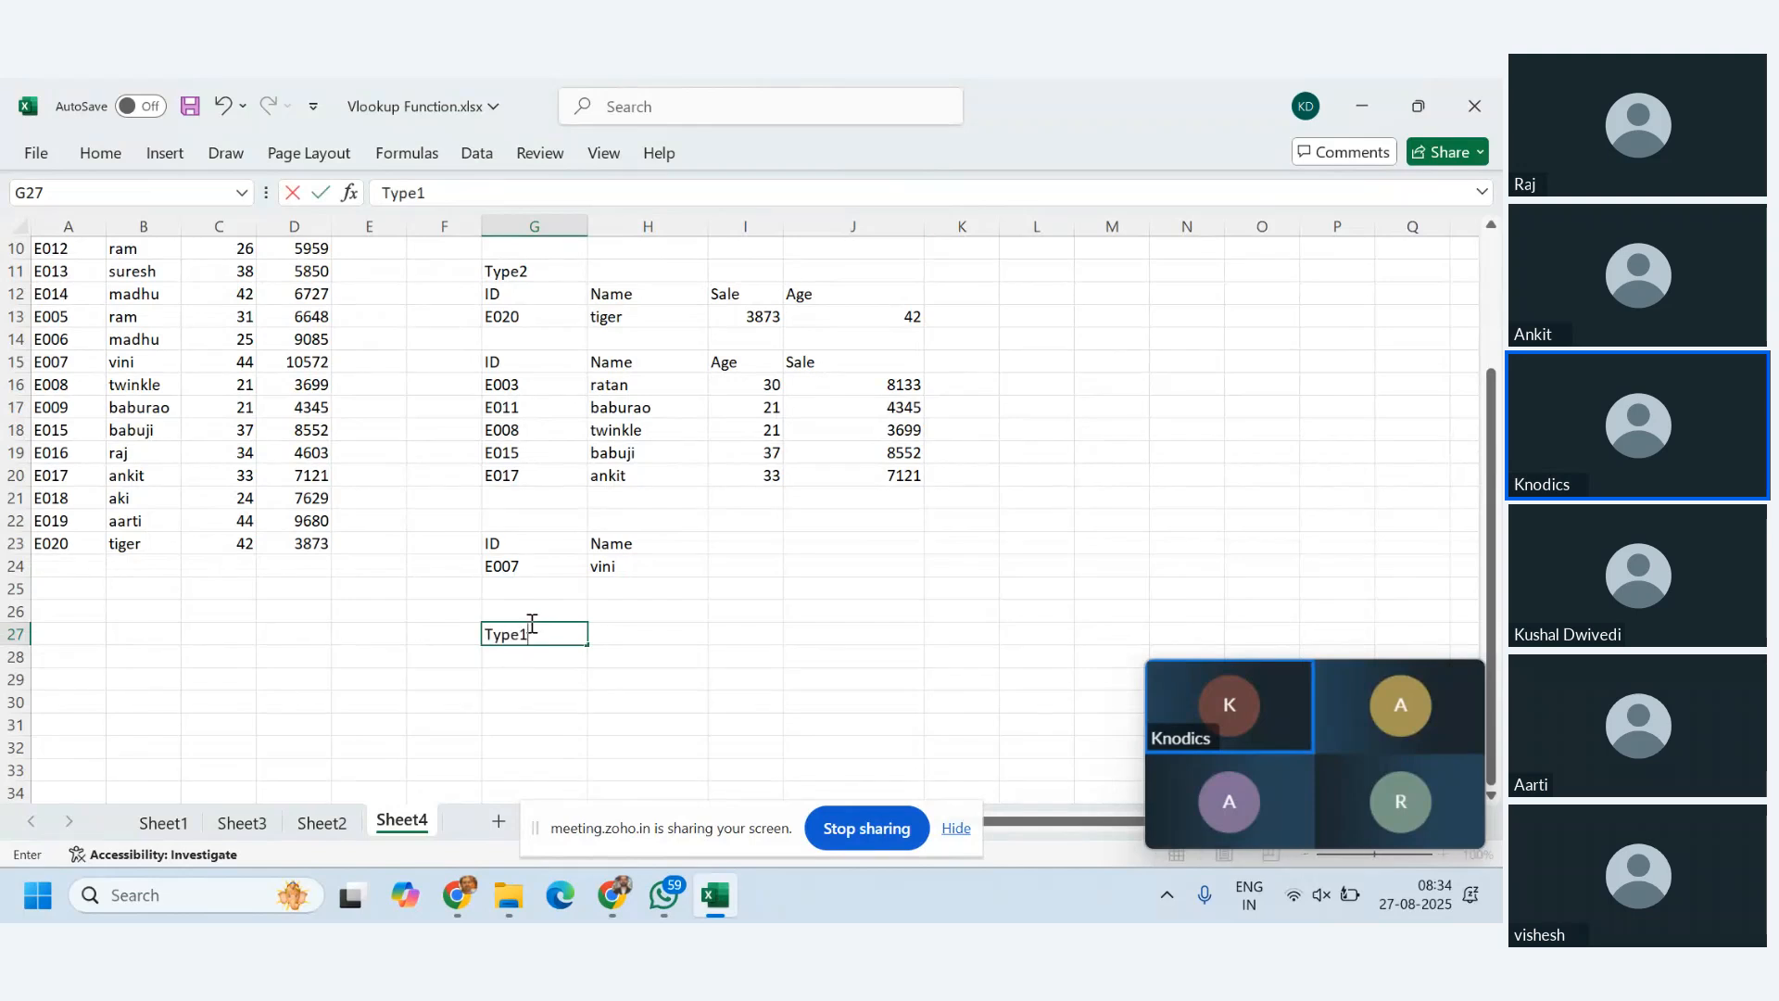
{"action": "key", "text": "Tab"}
{"action": "type", "text": "Lookup"}
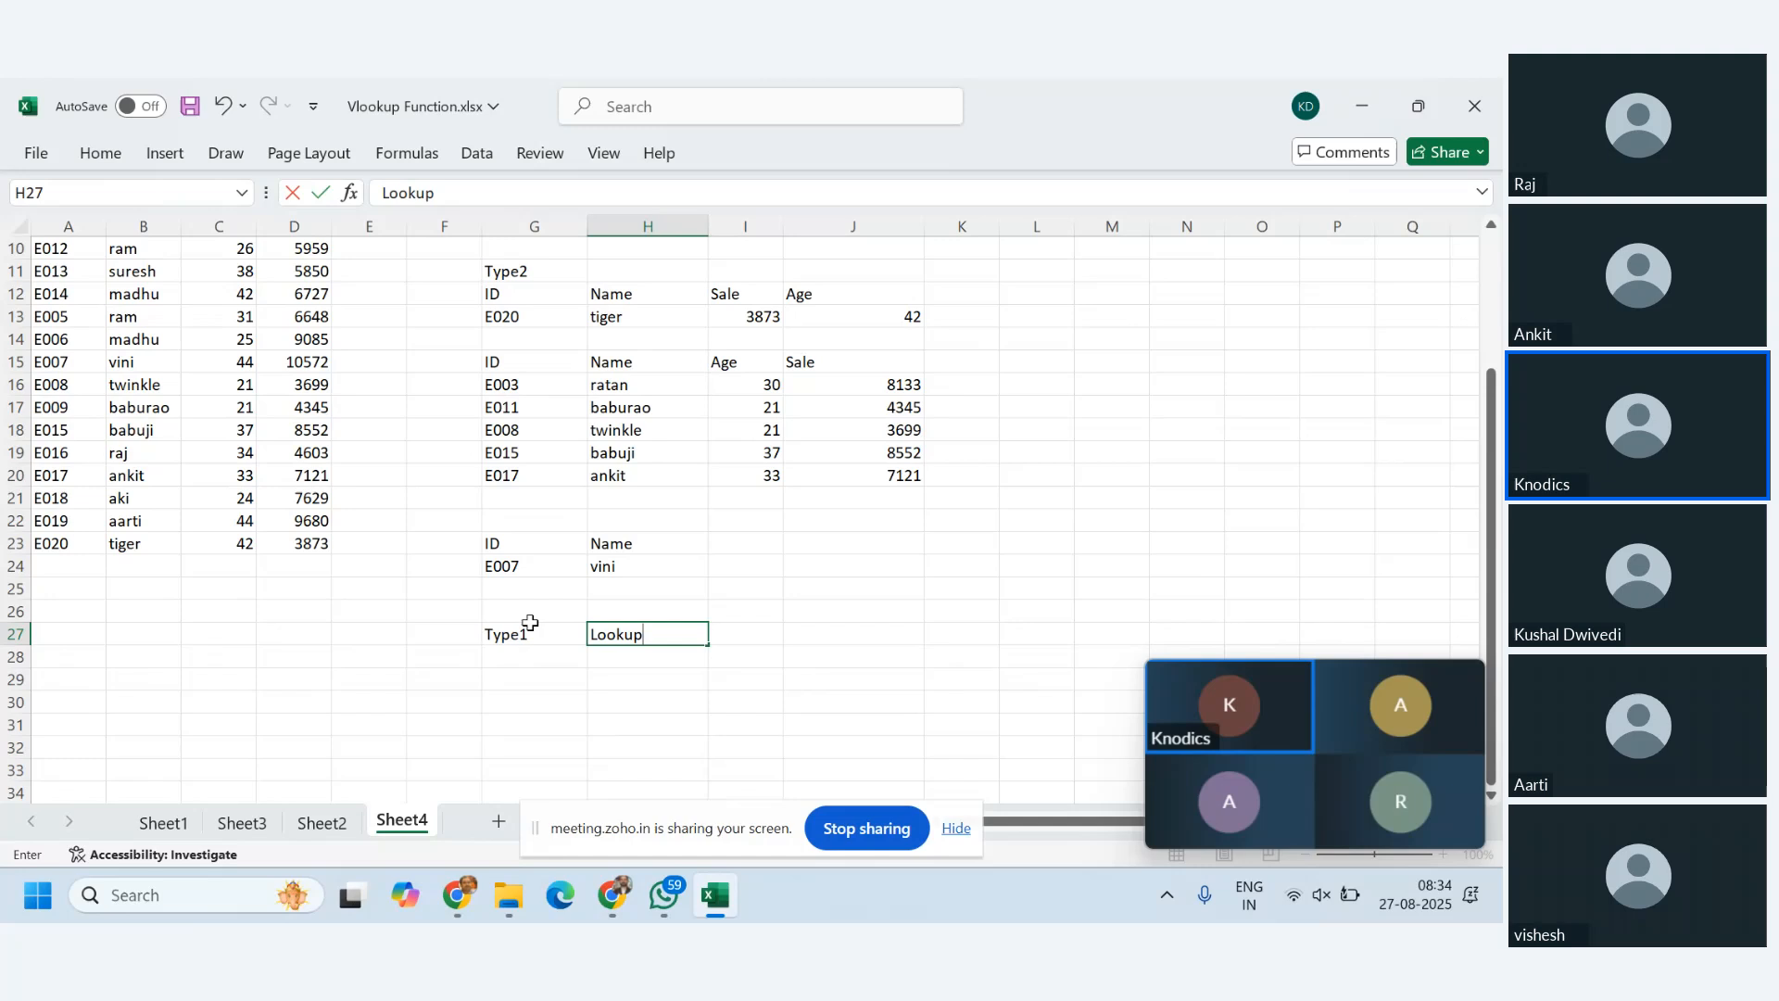
{"action": "key", "text": "Return"}
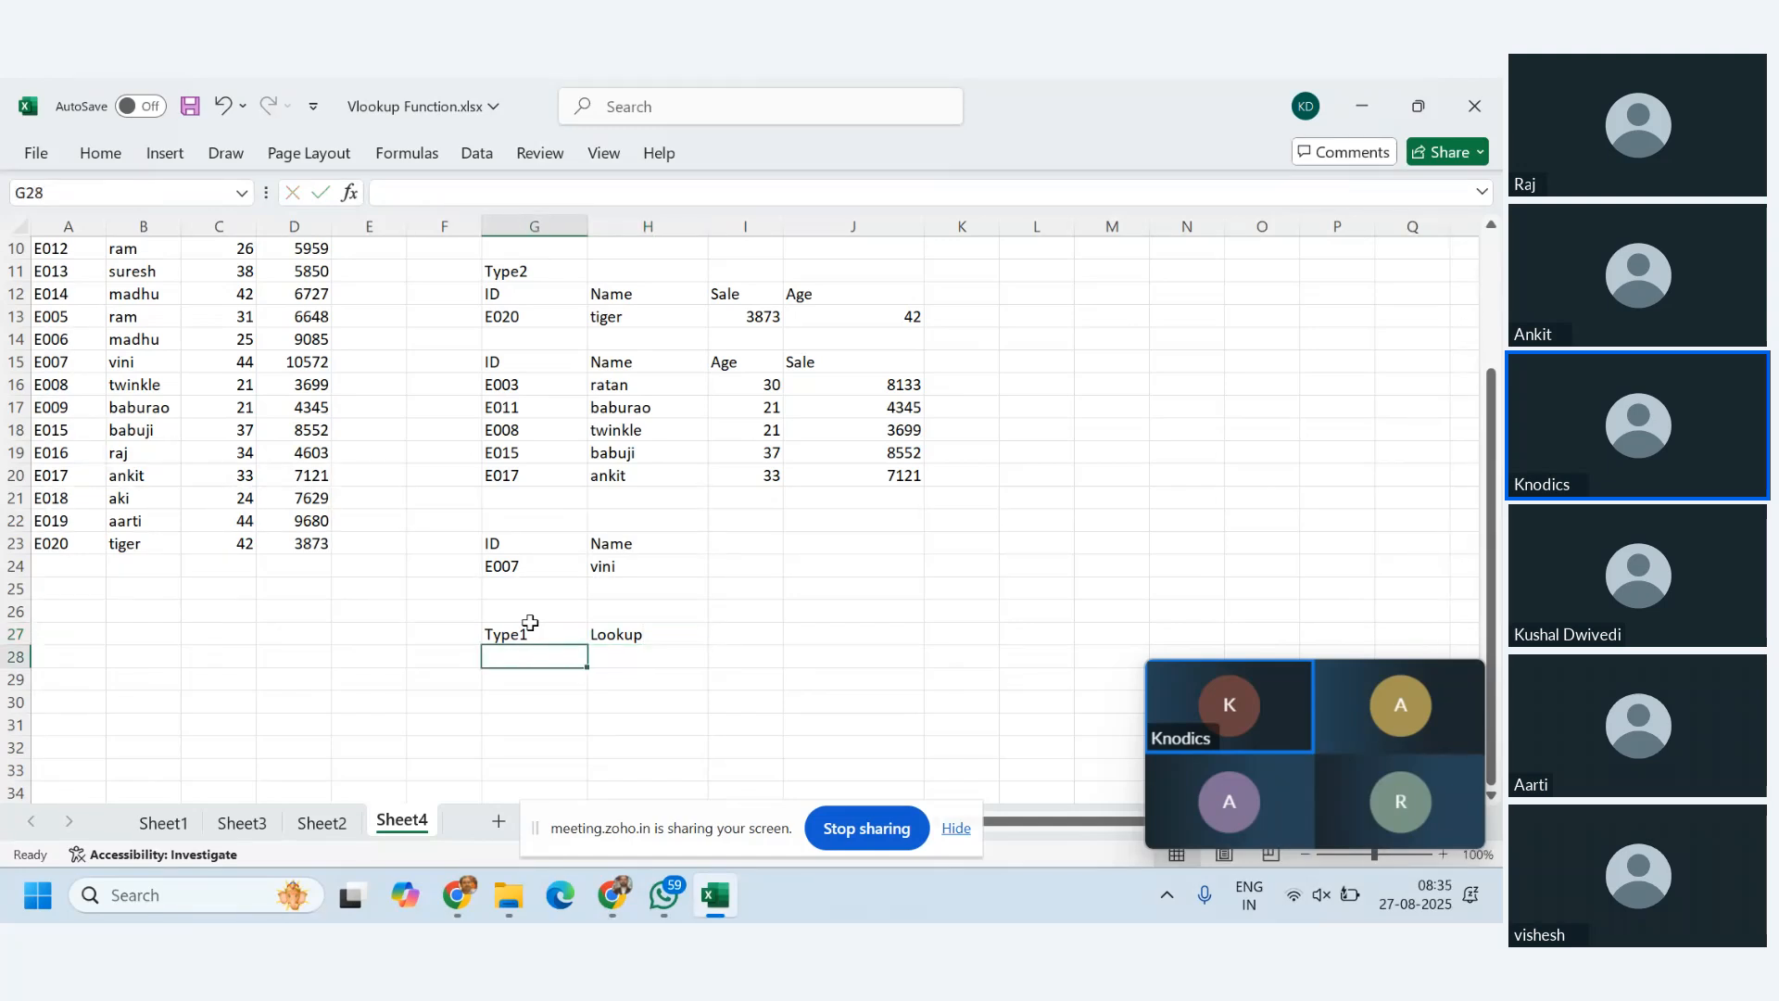
{"action": "type", "text": "ID"}
{"action": "key", "text": "Tab"}
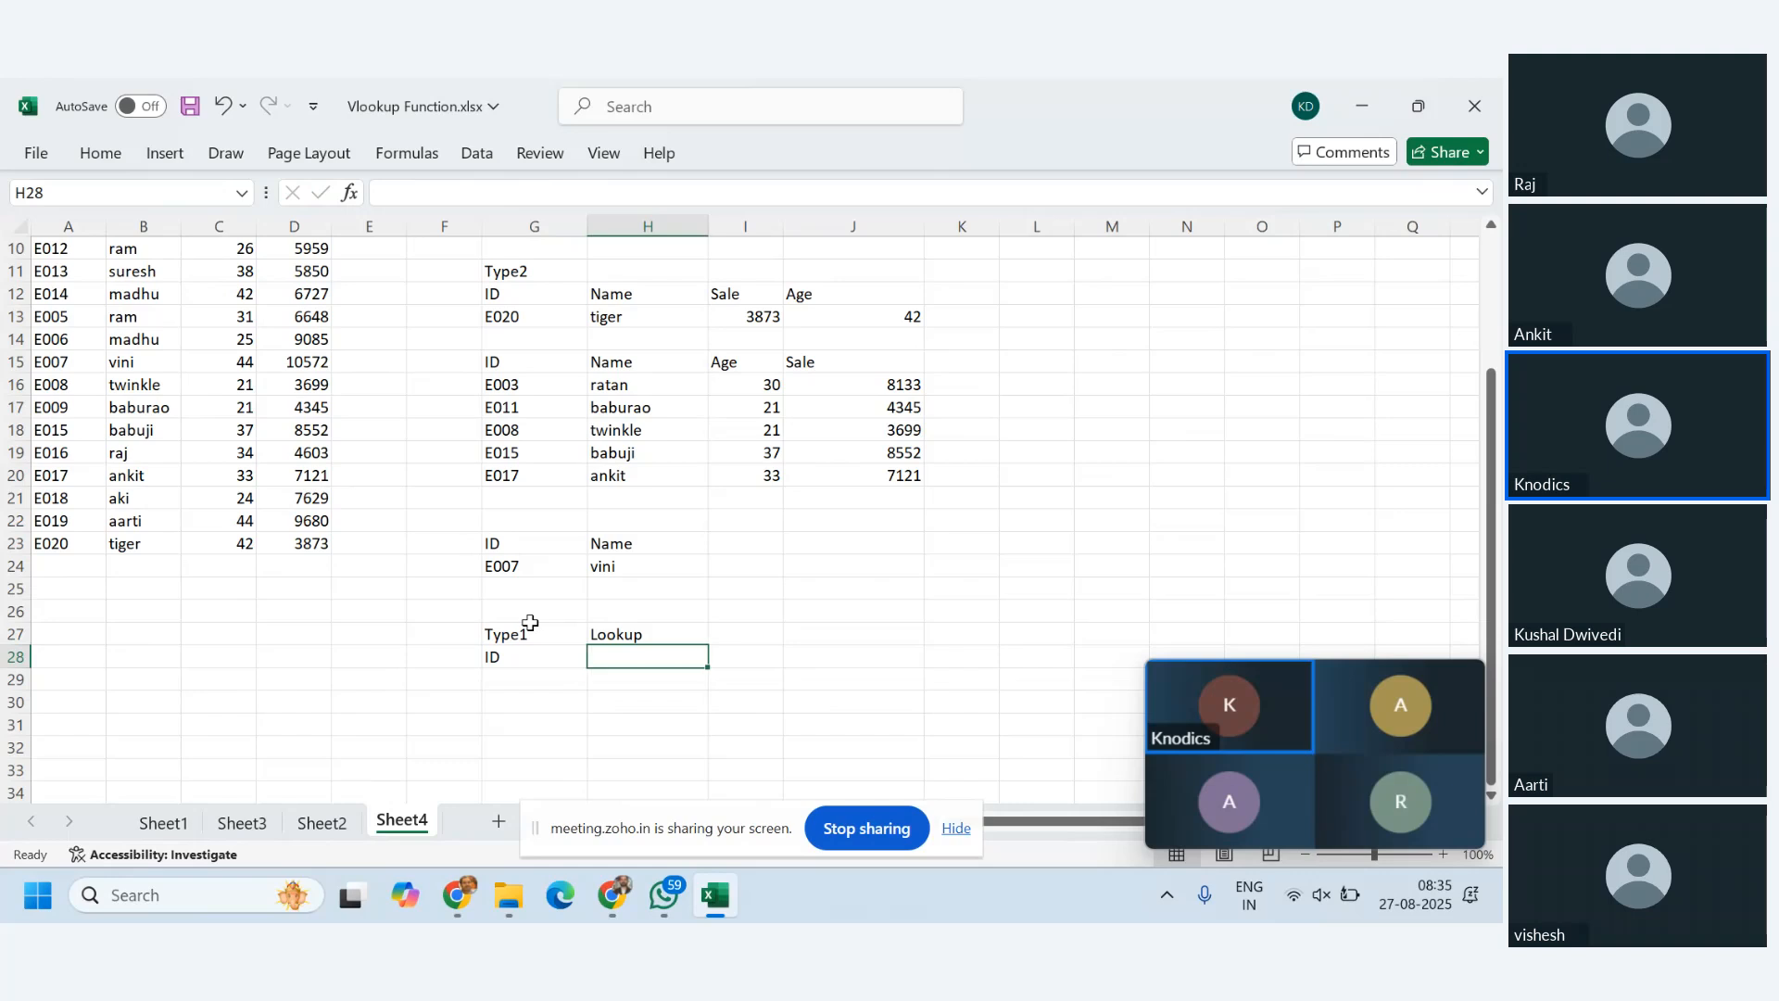
{"action": "type", "text": "Sale"}
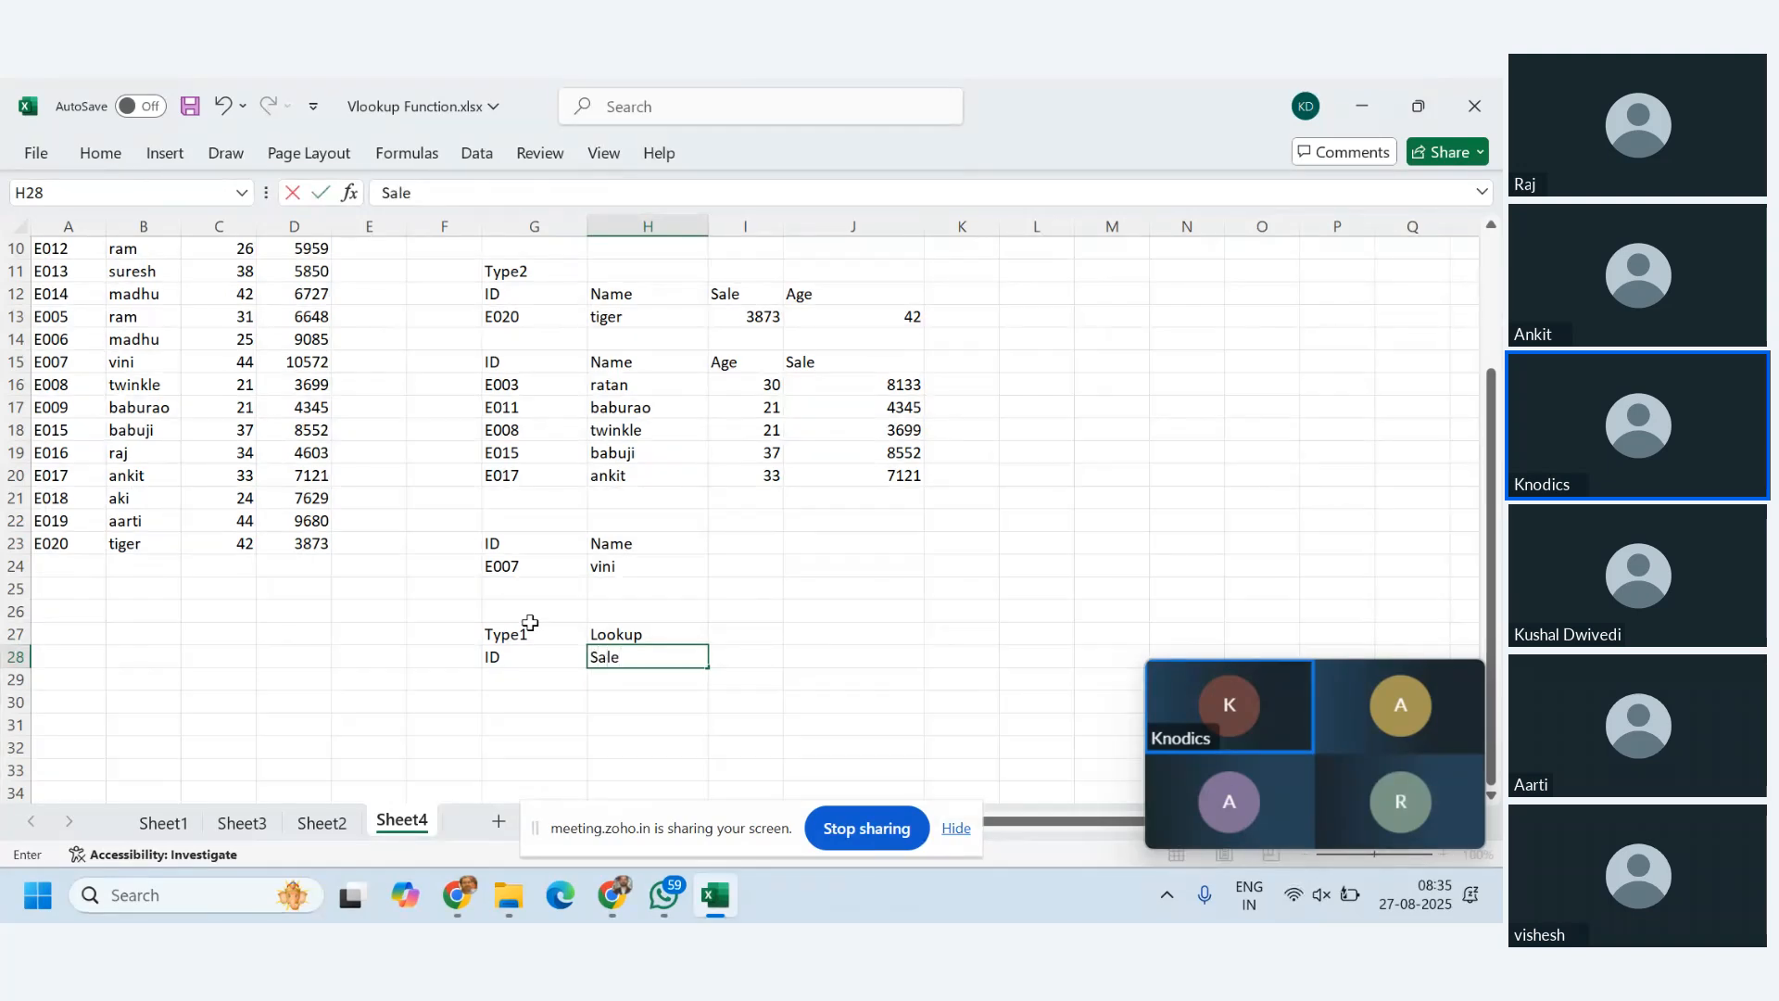
{"action": "key", "text": "Return"}
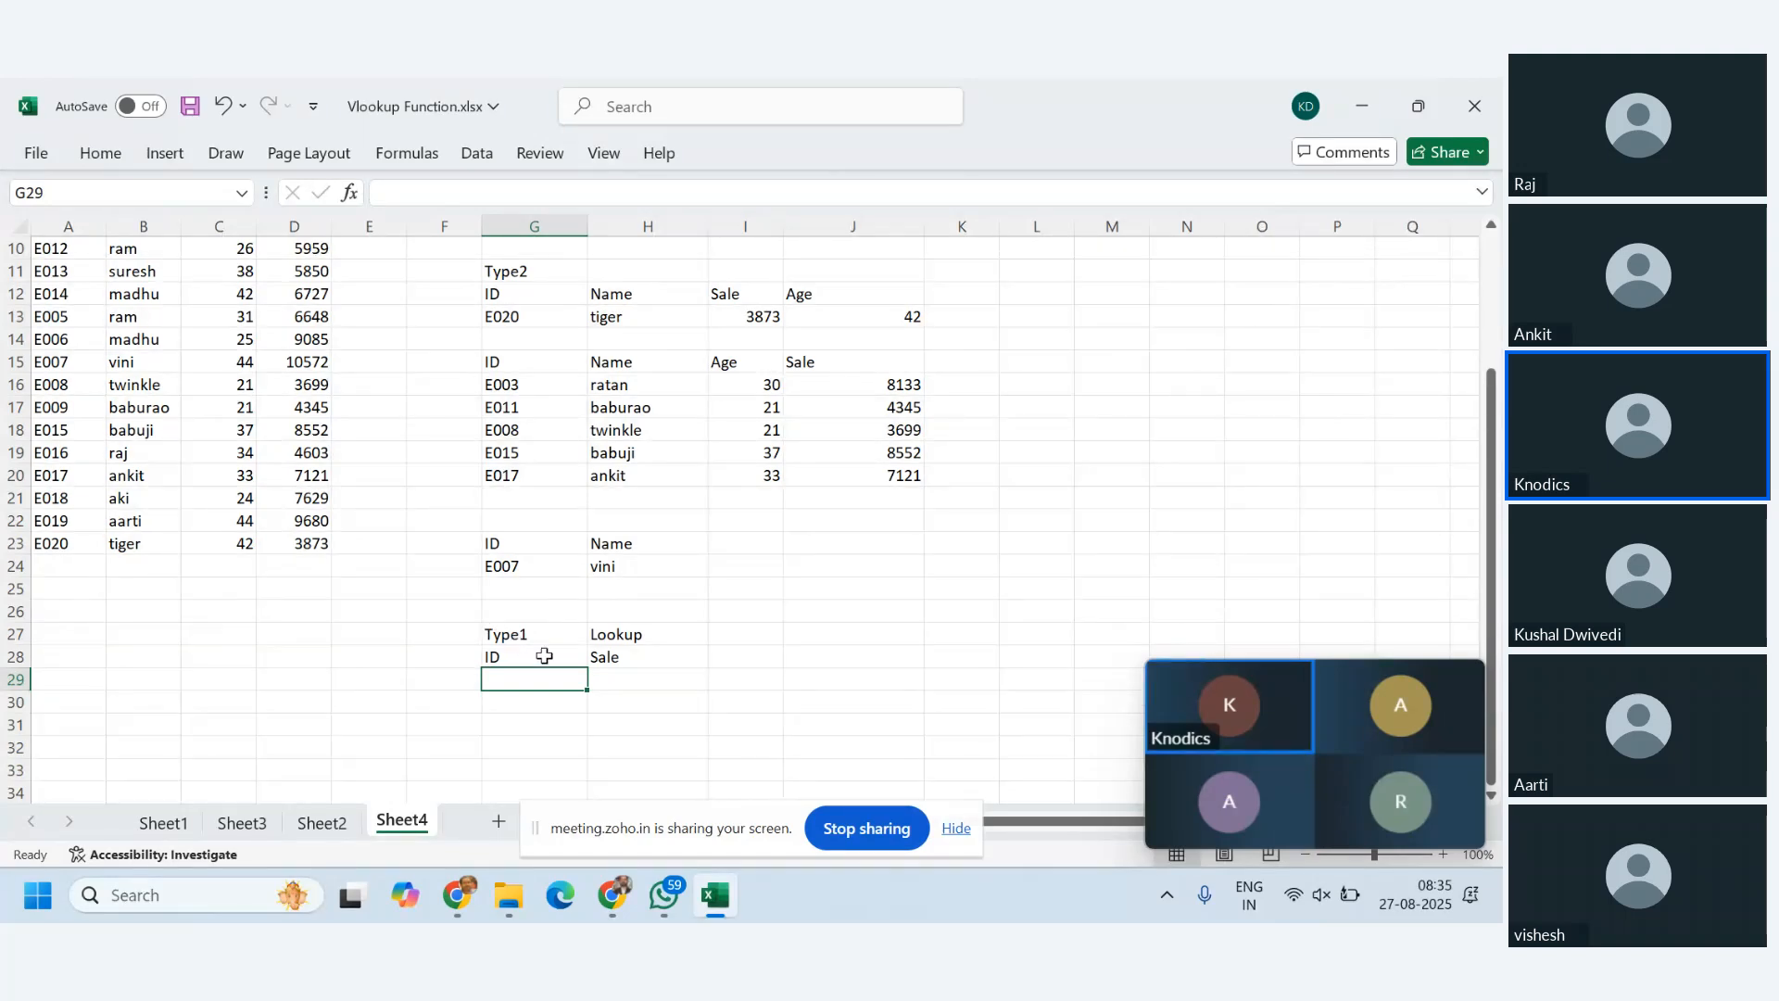
- Enter =LOOKUP(G29,A4:A23,D4:D23) in H29 to return the sale for the ID in G29
{"action": "key", "text": "Right"}
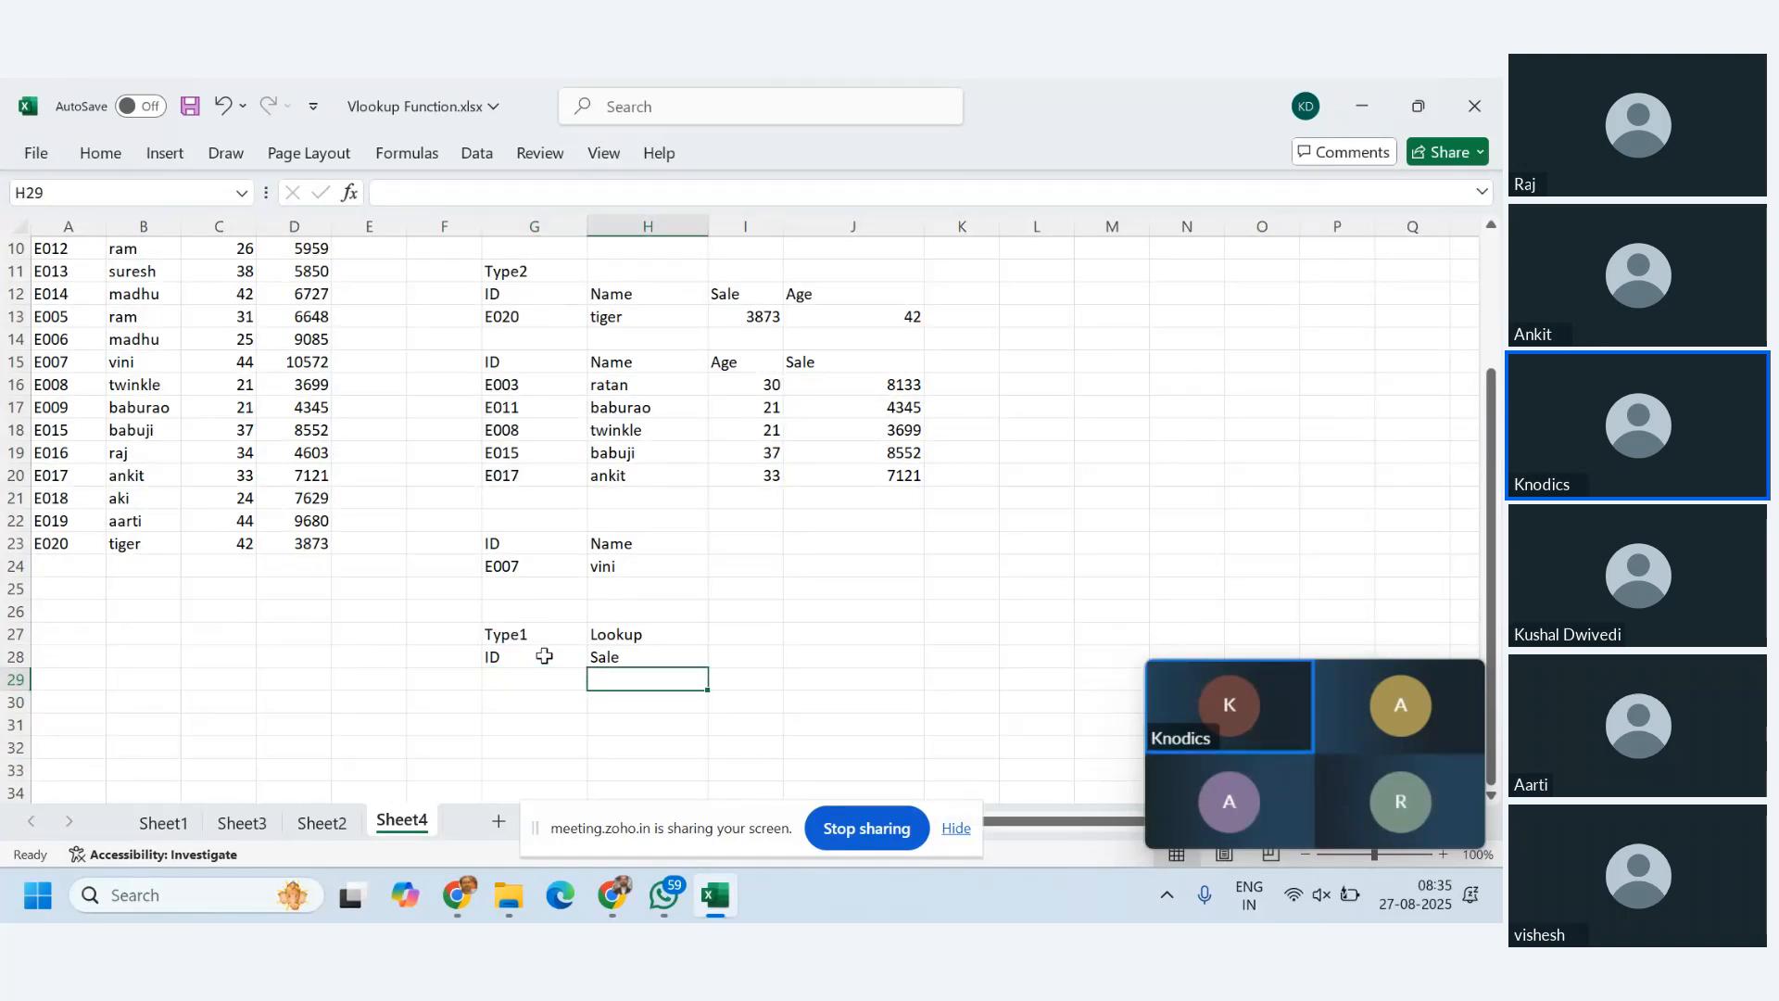
{"action": "type", "text": "=l"}
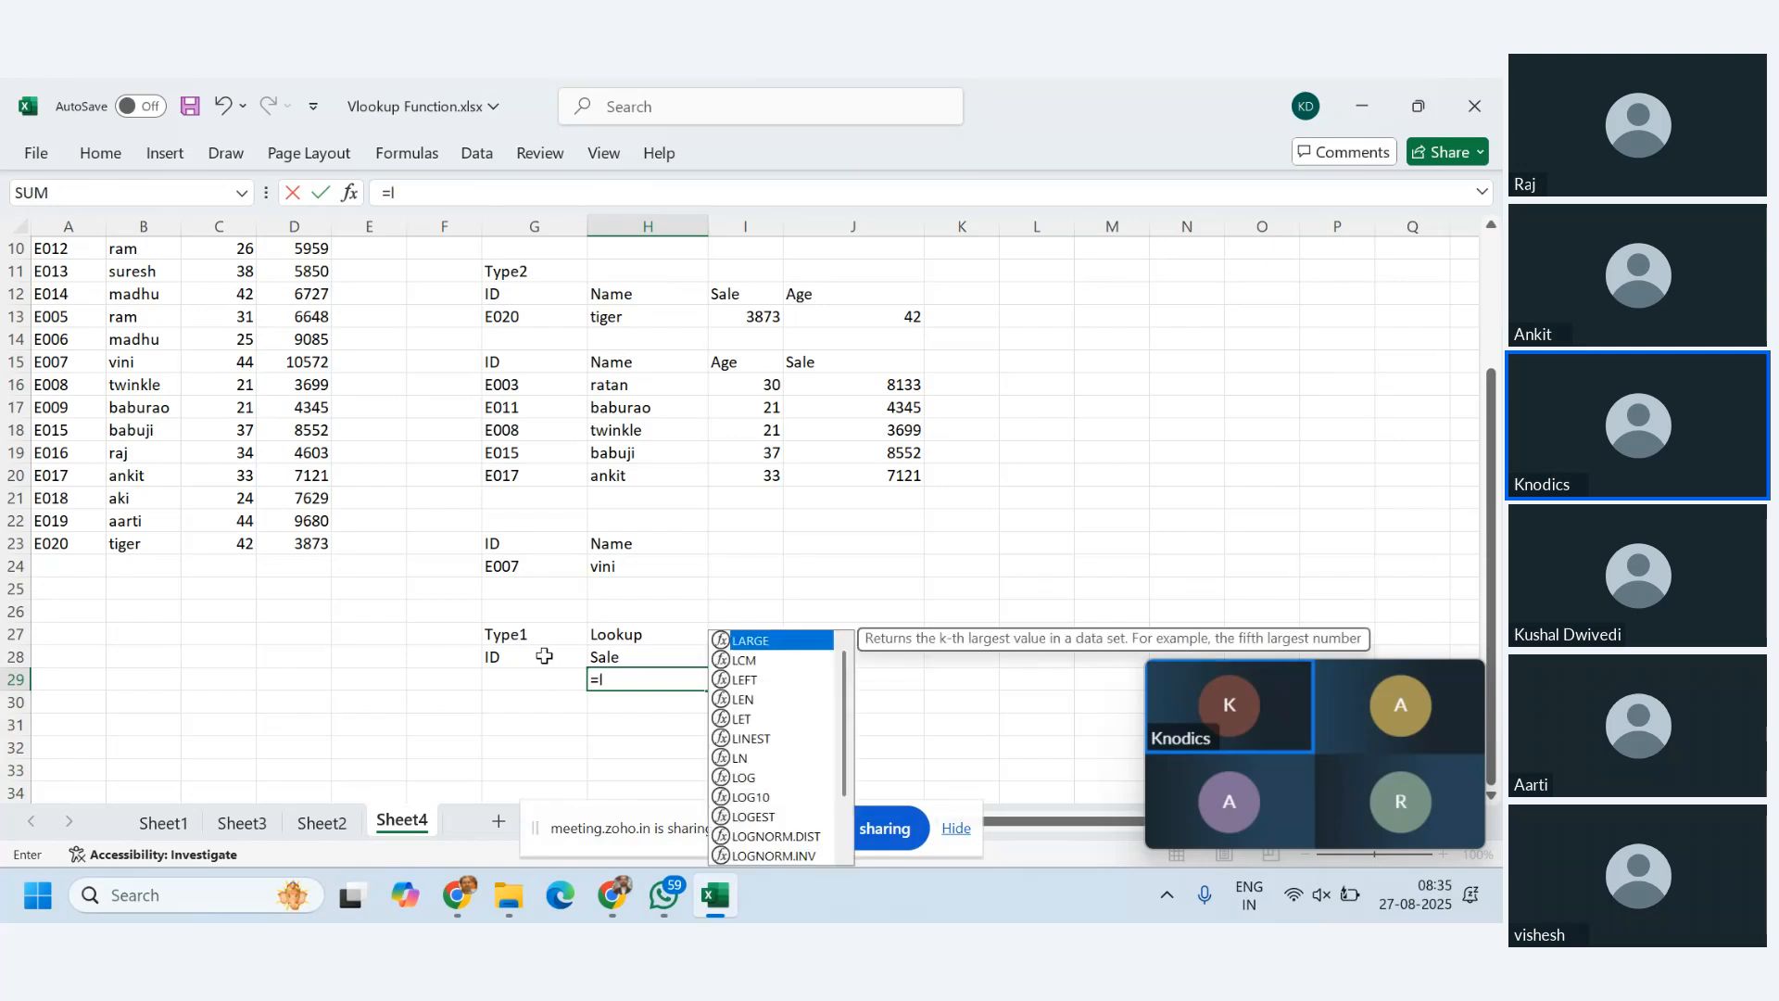
{"action": "type", "text": "ookup("}
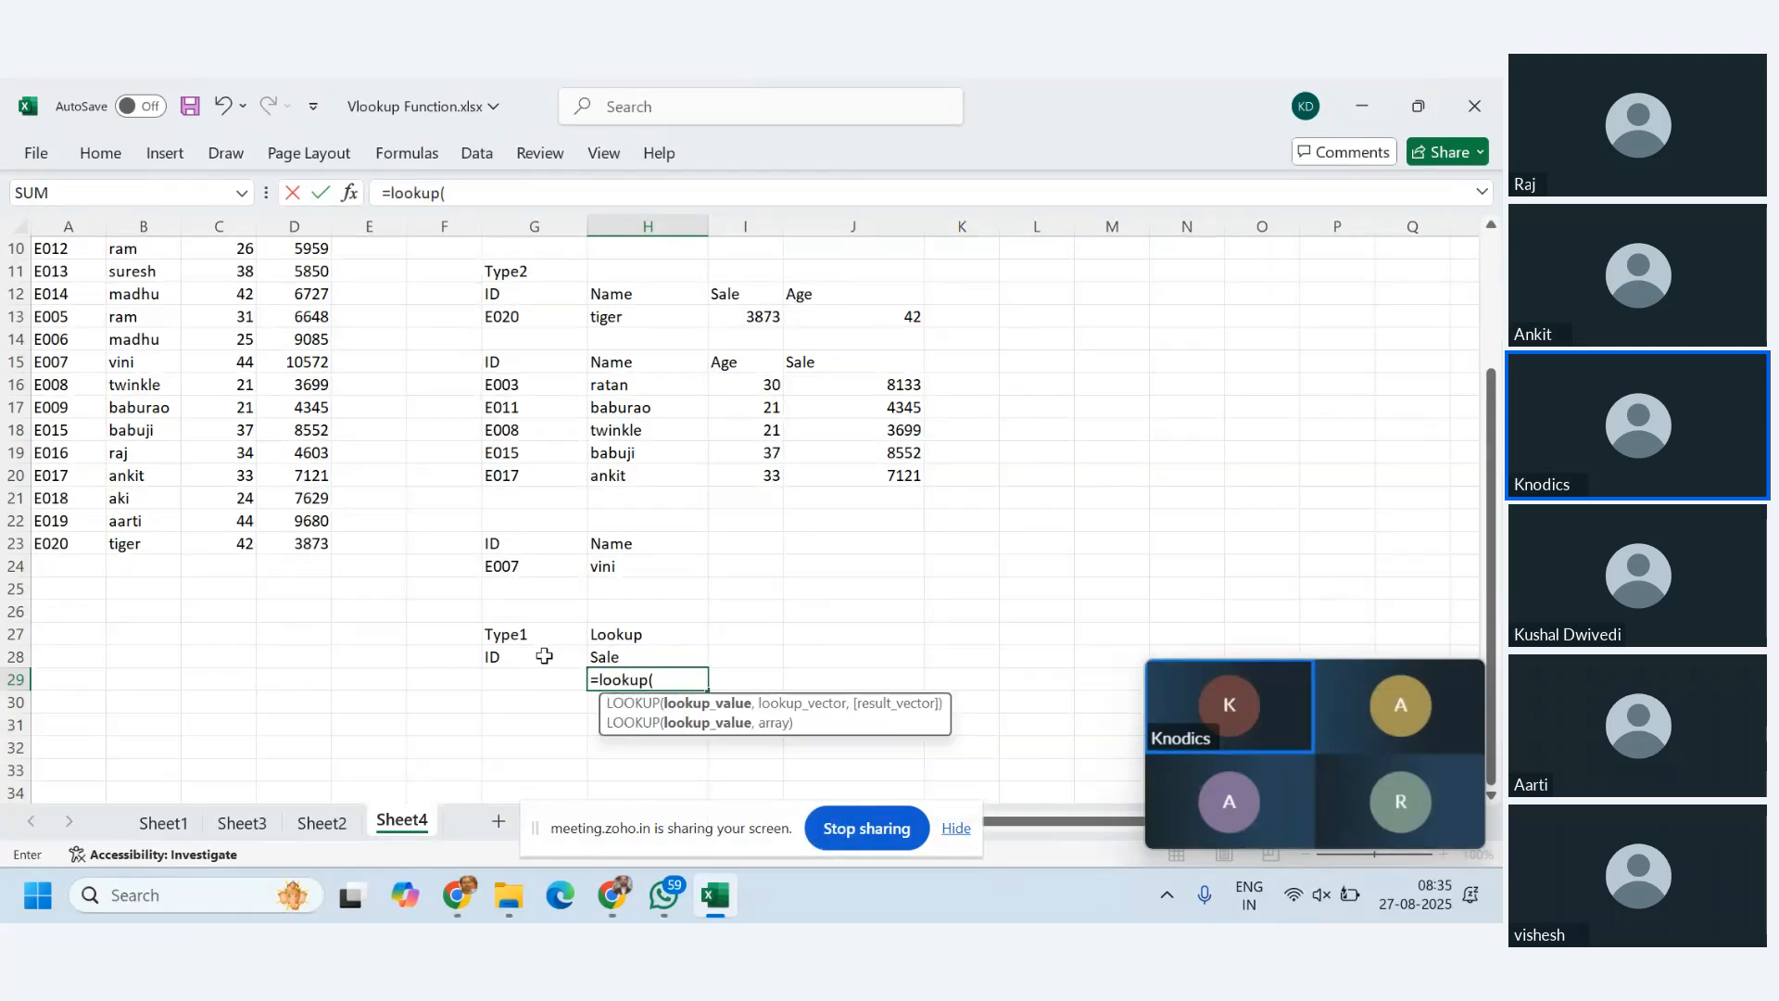
{"action": "left_click", "coordinate": [517, 679]}
{"action": "type", "text": ","}
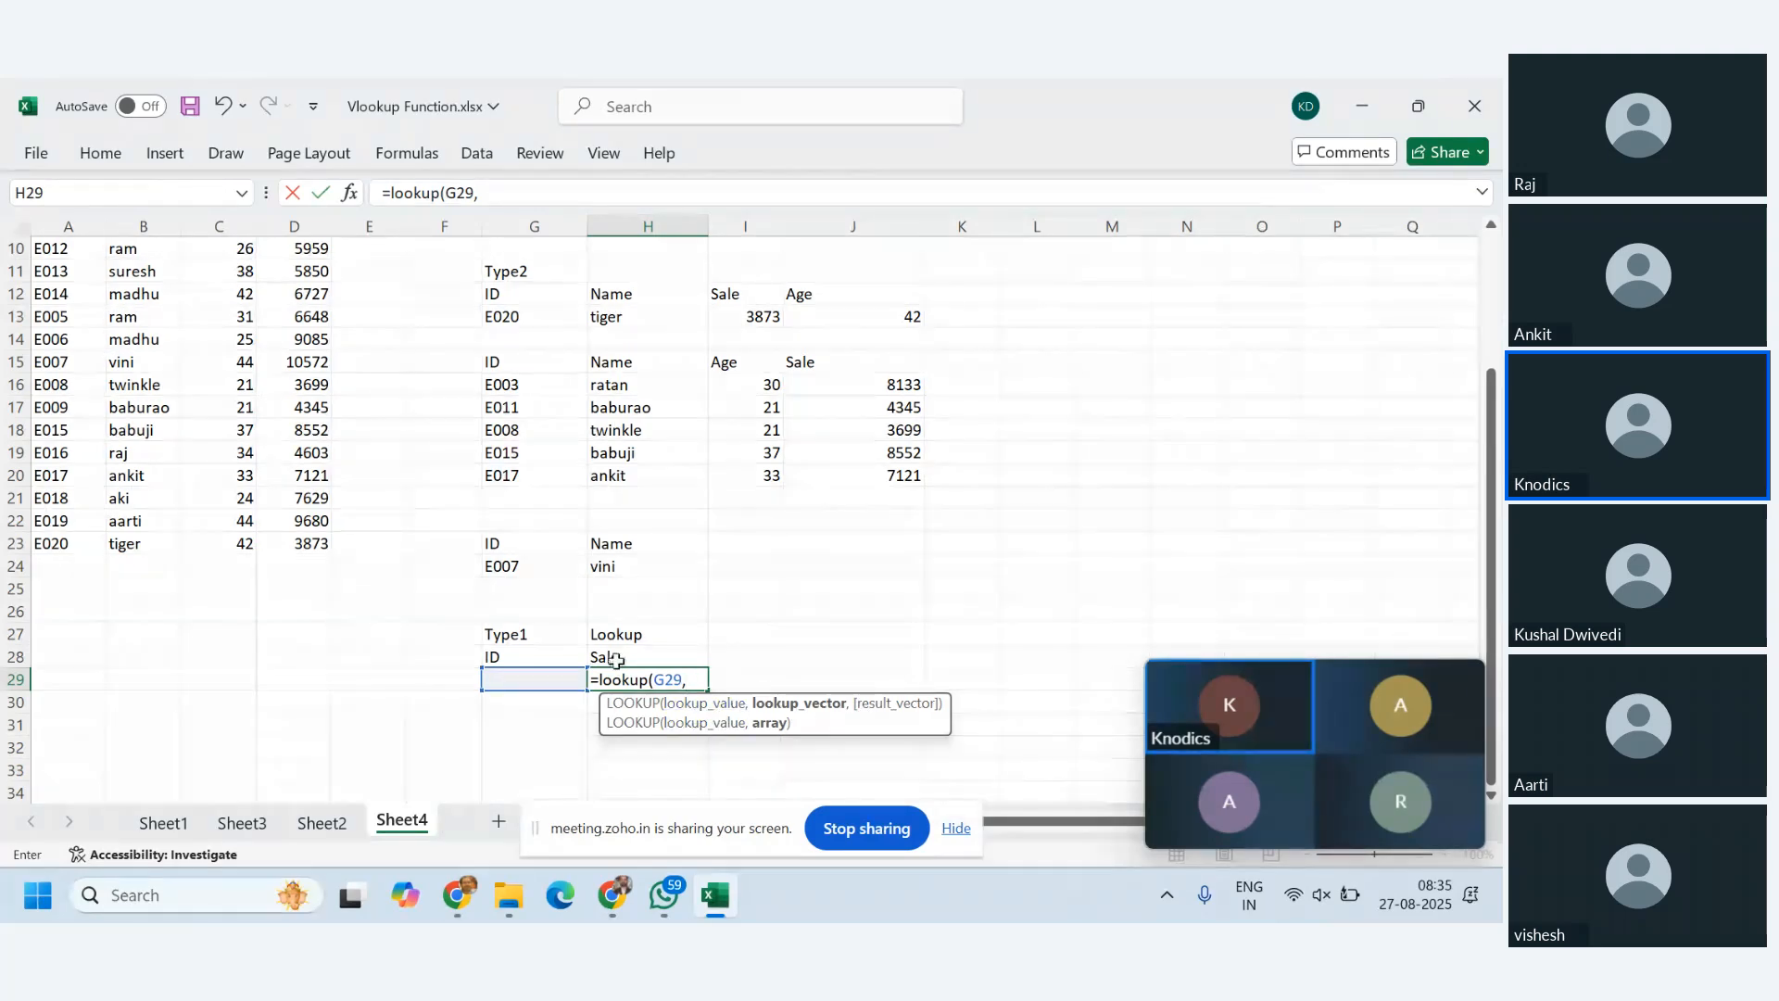
{"action": "scroll", "coordinate": [616, 659], "scroll_direction": "up", "scroll_amount": 3}
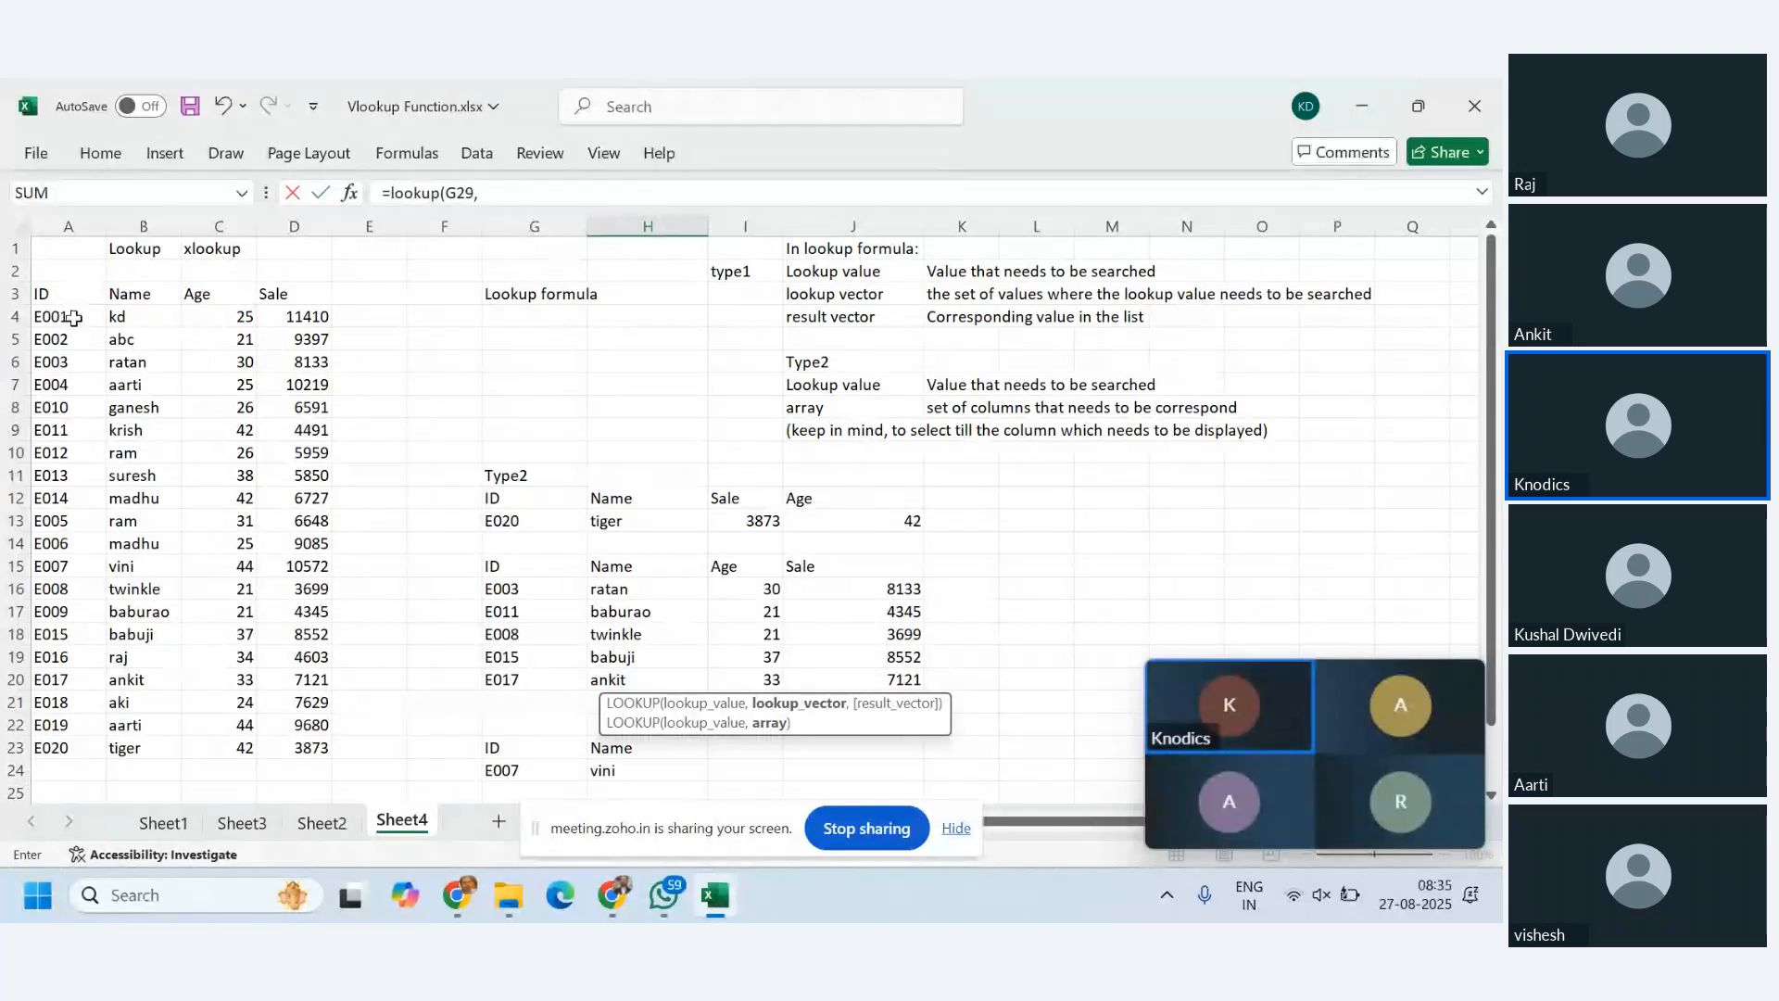
{"action": "left_click_drag", "start_coordinate": [74, 318], "coordinate": [49, 742]}
{"action": "type", "text": ","}
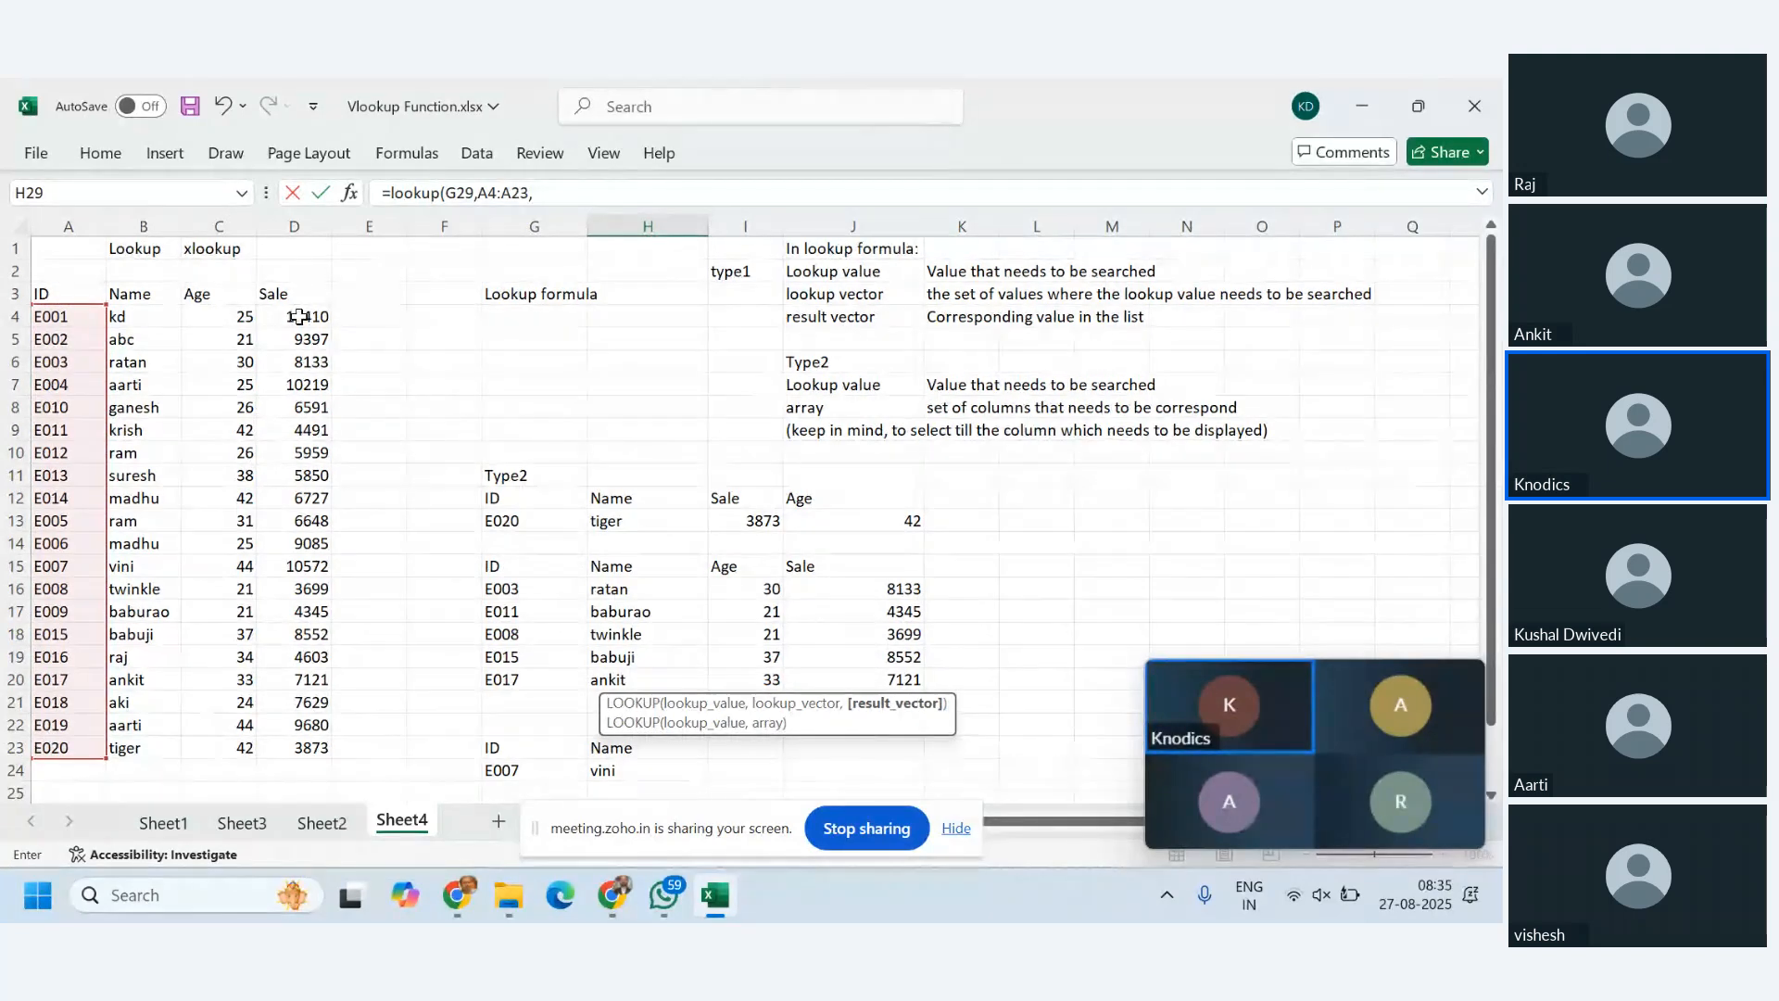
{"action": "left_click_drag", "start_coordinate": [297, 317], "coordinate": [298, 744]}
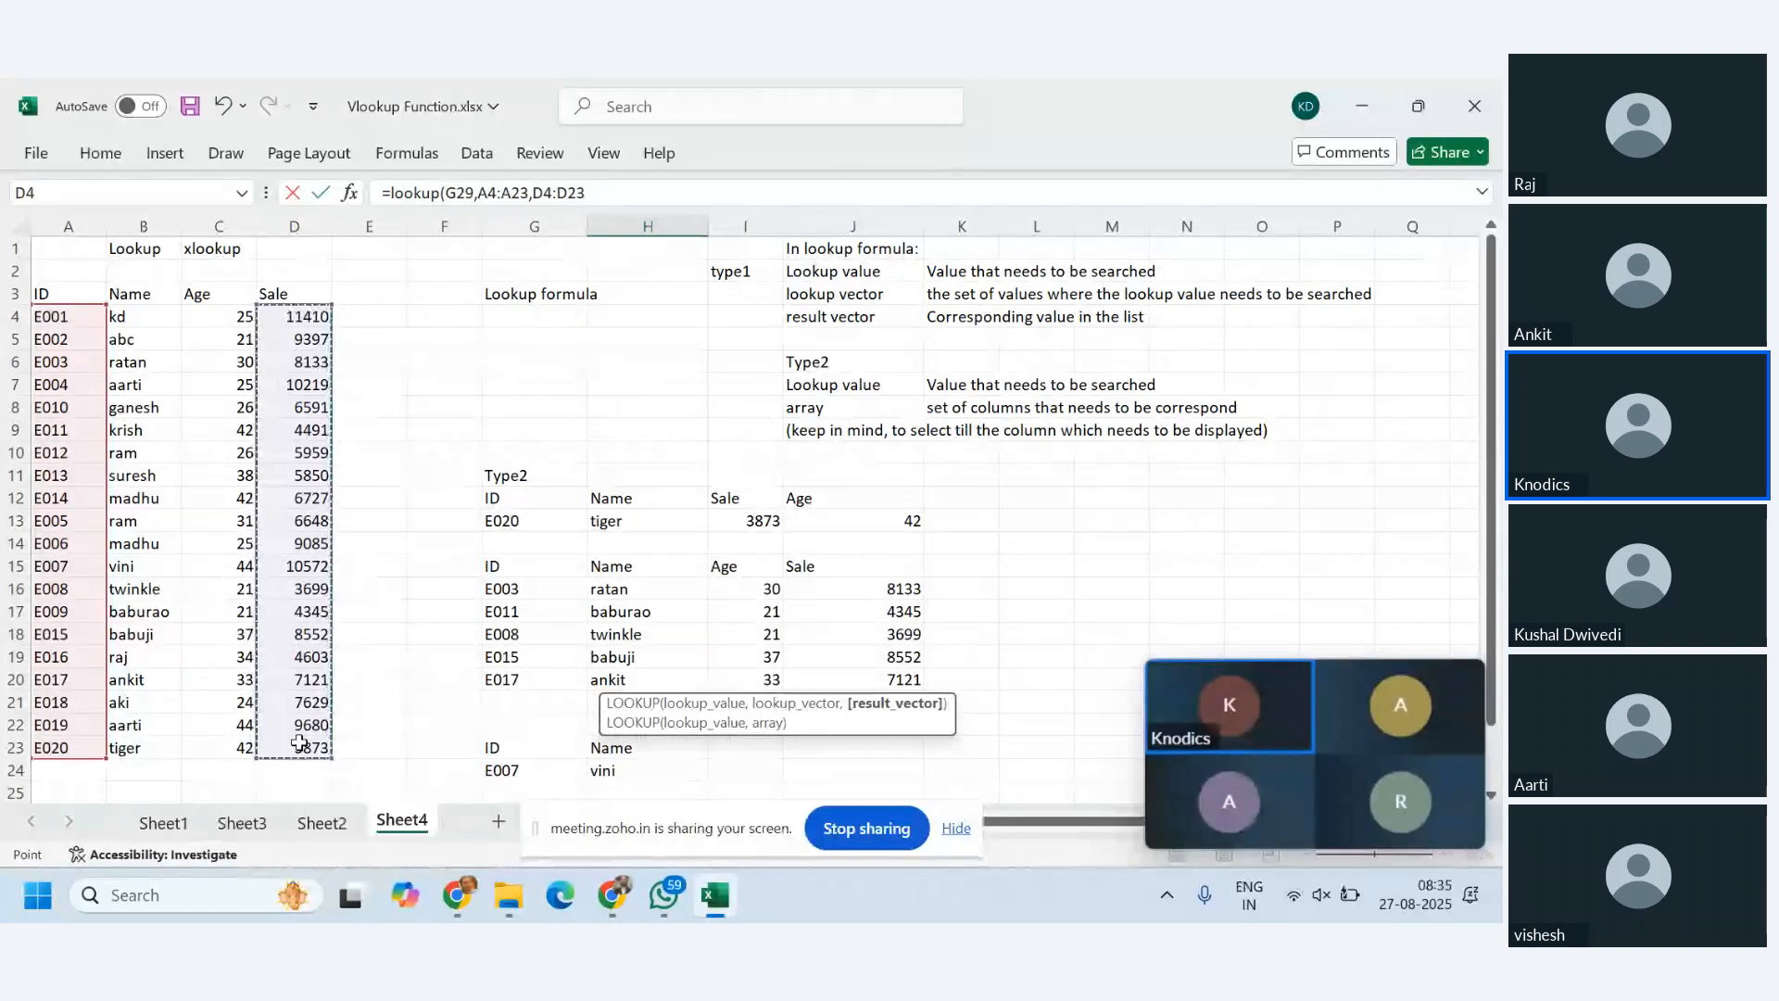
{"action": "type", "text": ")"}
{"action": "key", "text": "Return"}
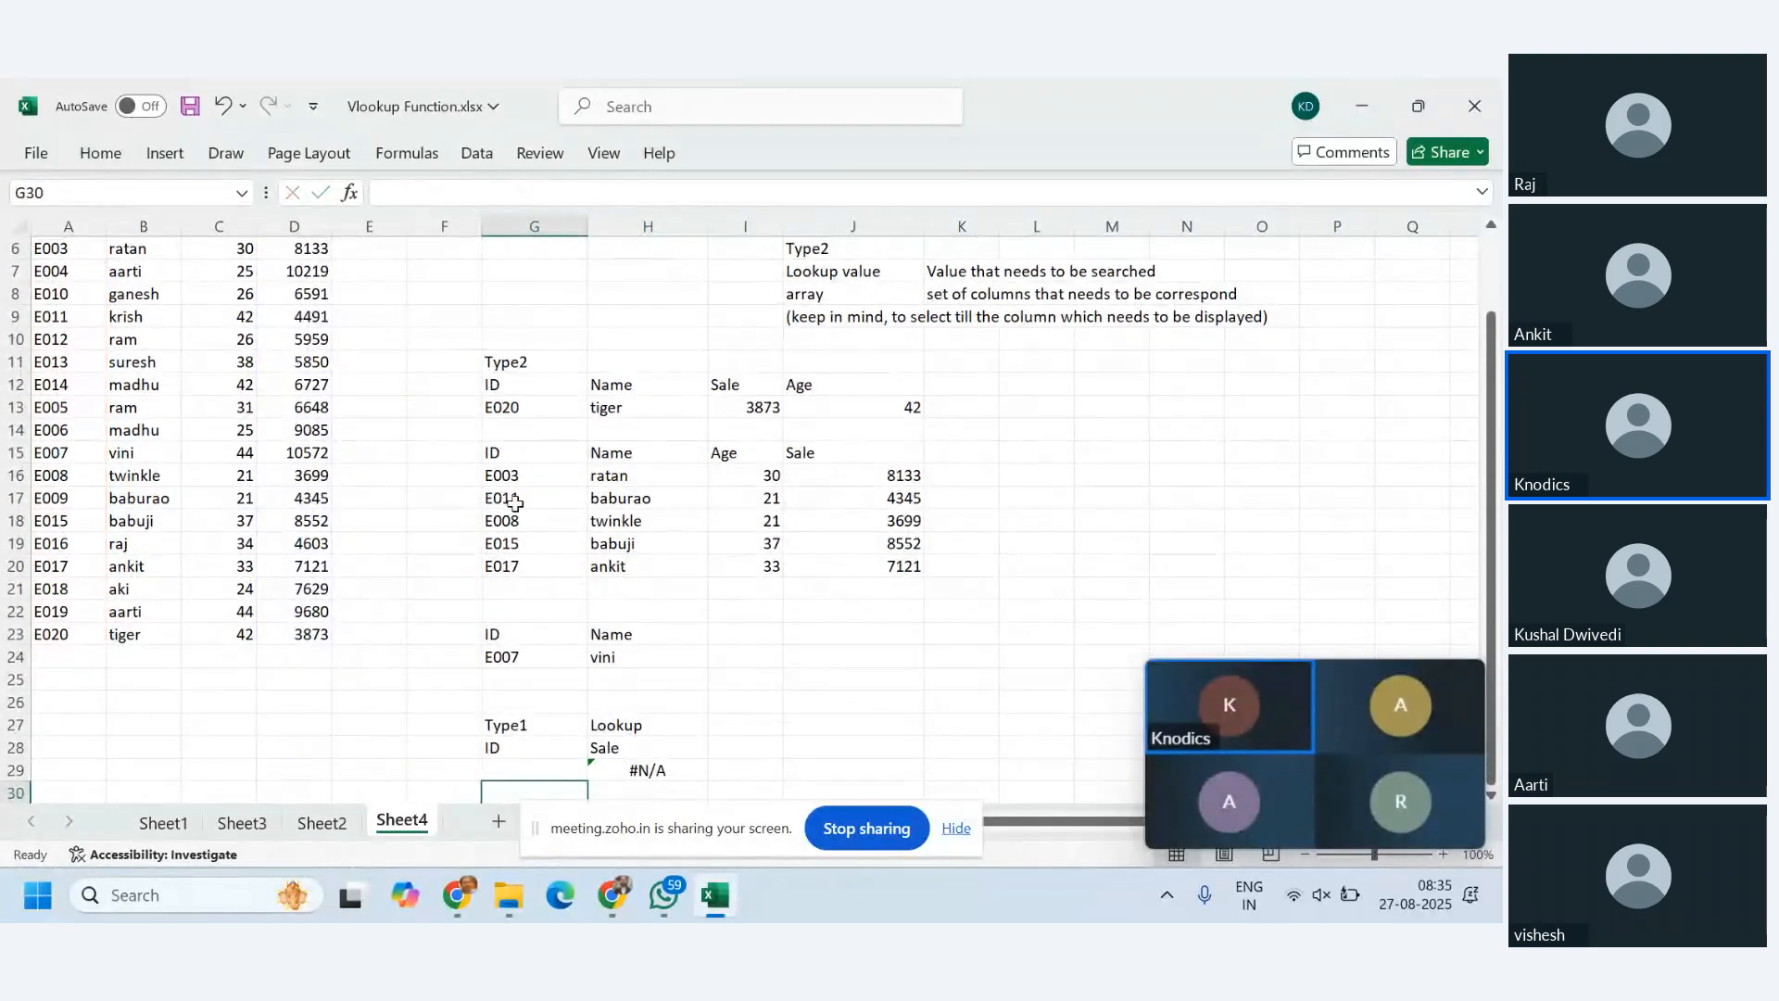
- Add list data validation to G29 with the source =$A$4:$A$23
{"action": "left_click", "coordinate": [524, 762]}
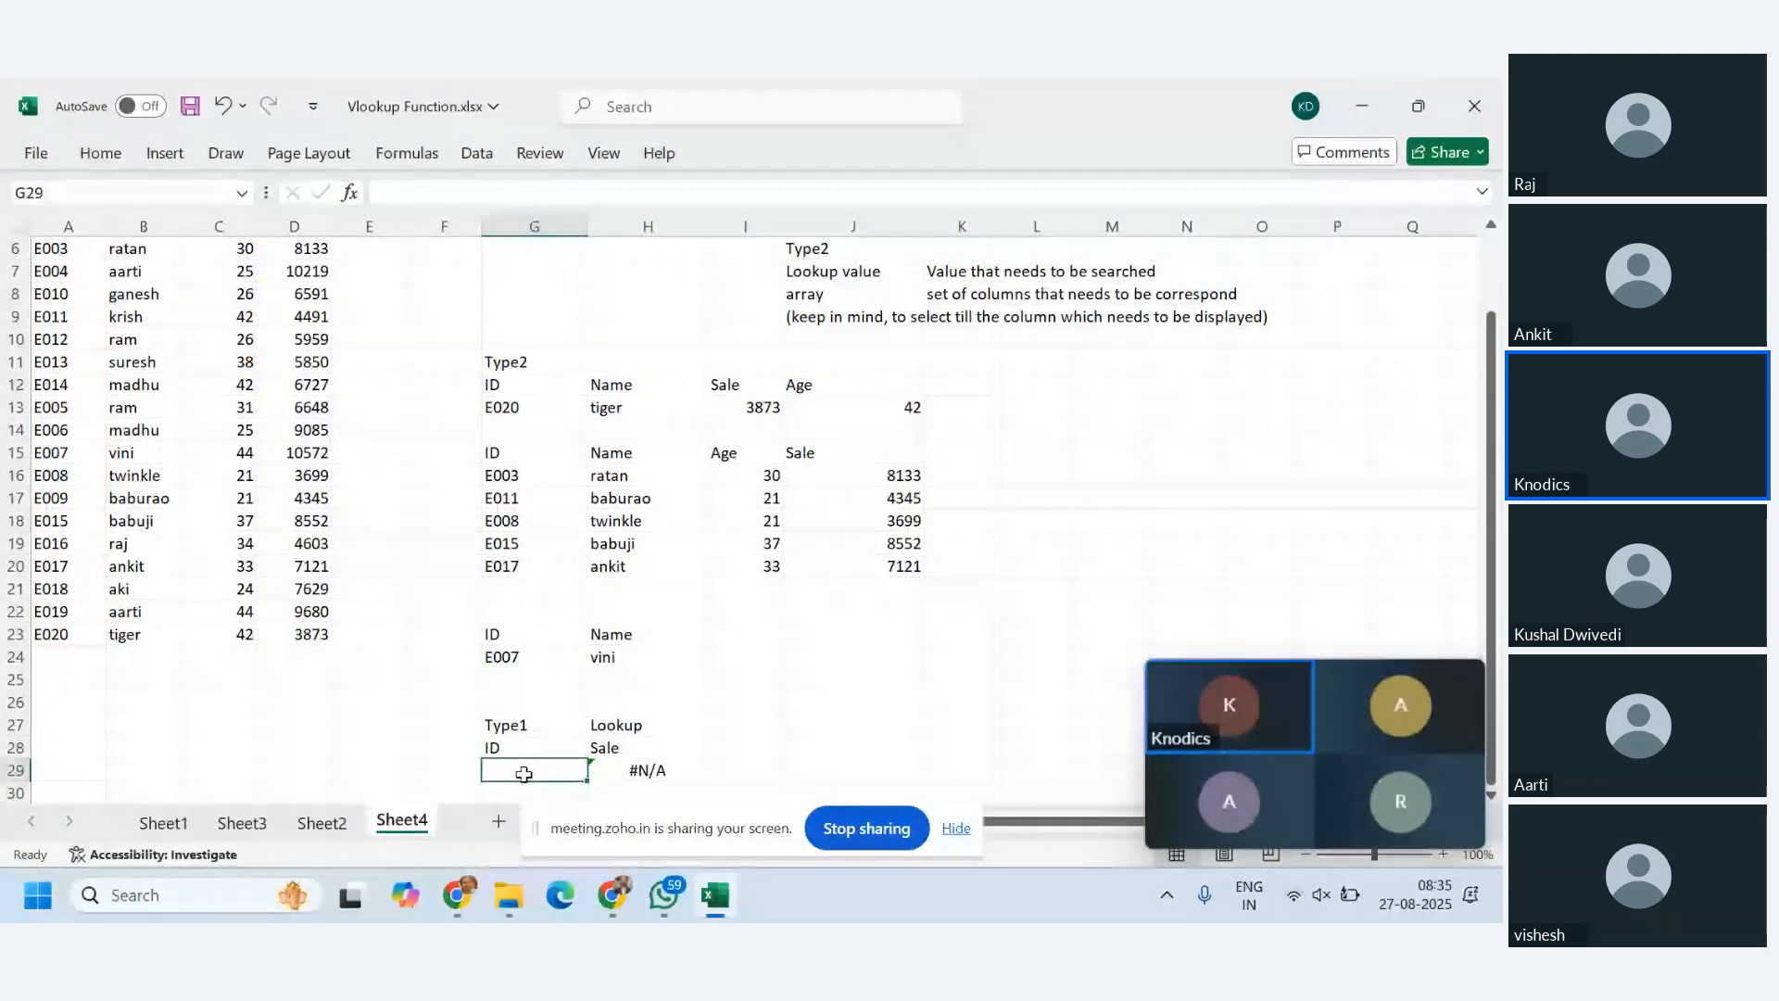
{"action": "left_click", "coordinate": [476, 155]}
{"action": "left_click", "coordinate": [1038, 249]}
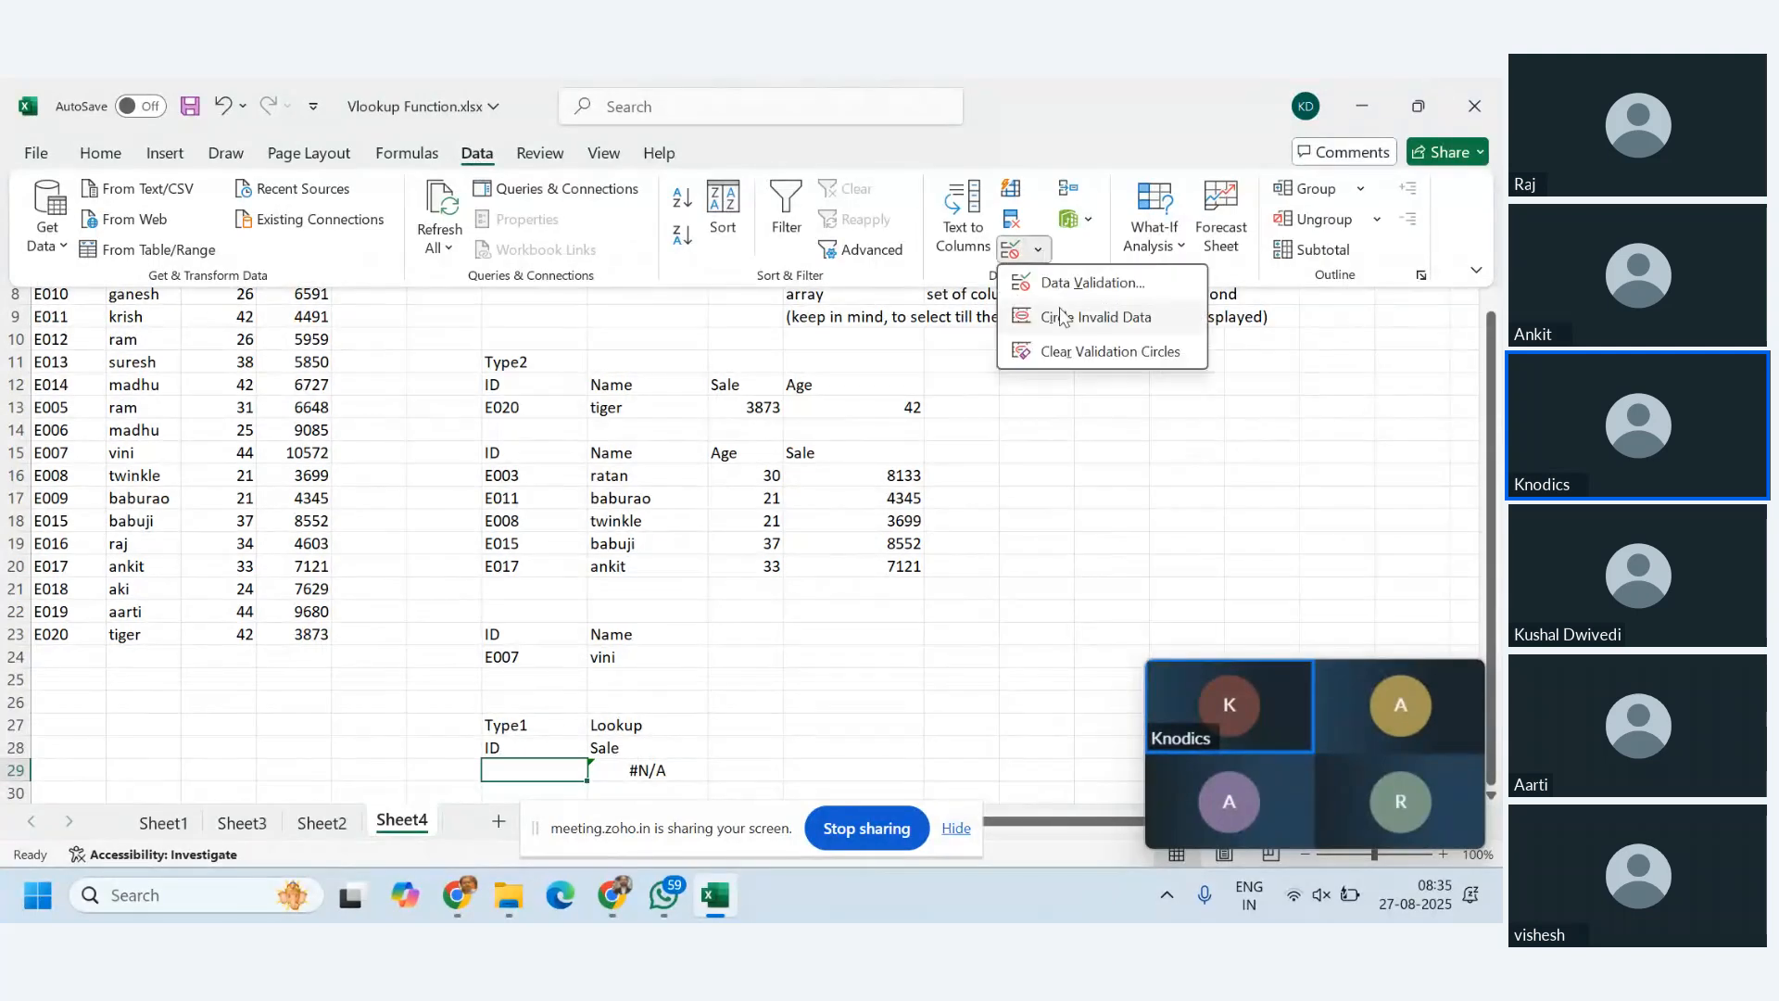
{"action": "left_click", "coordinate": [1077, 283]}
{"action": "left_click", "coordinate": [375, 289]}
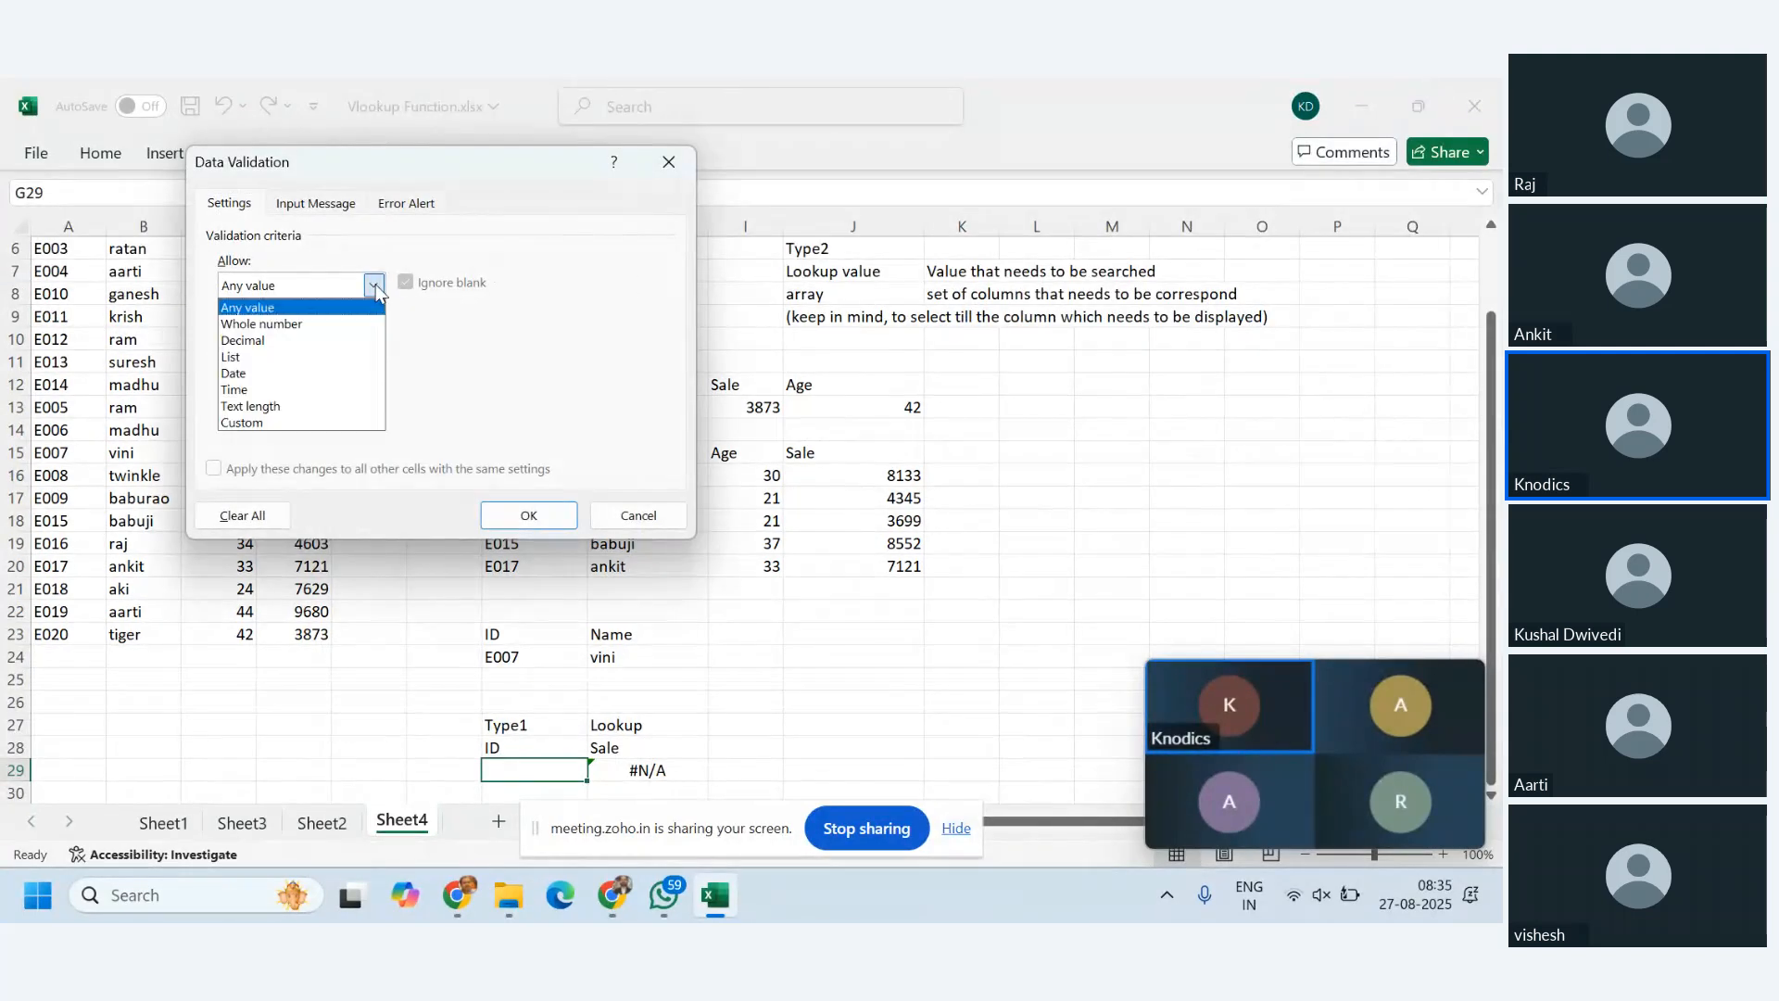
{"action": "left_click", "coordinate": [269, 349]}
{"action": "left_click", "coordinate": [508, 388]}
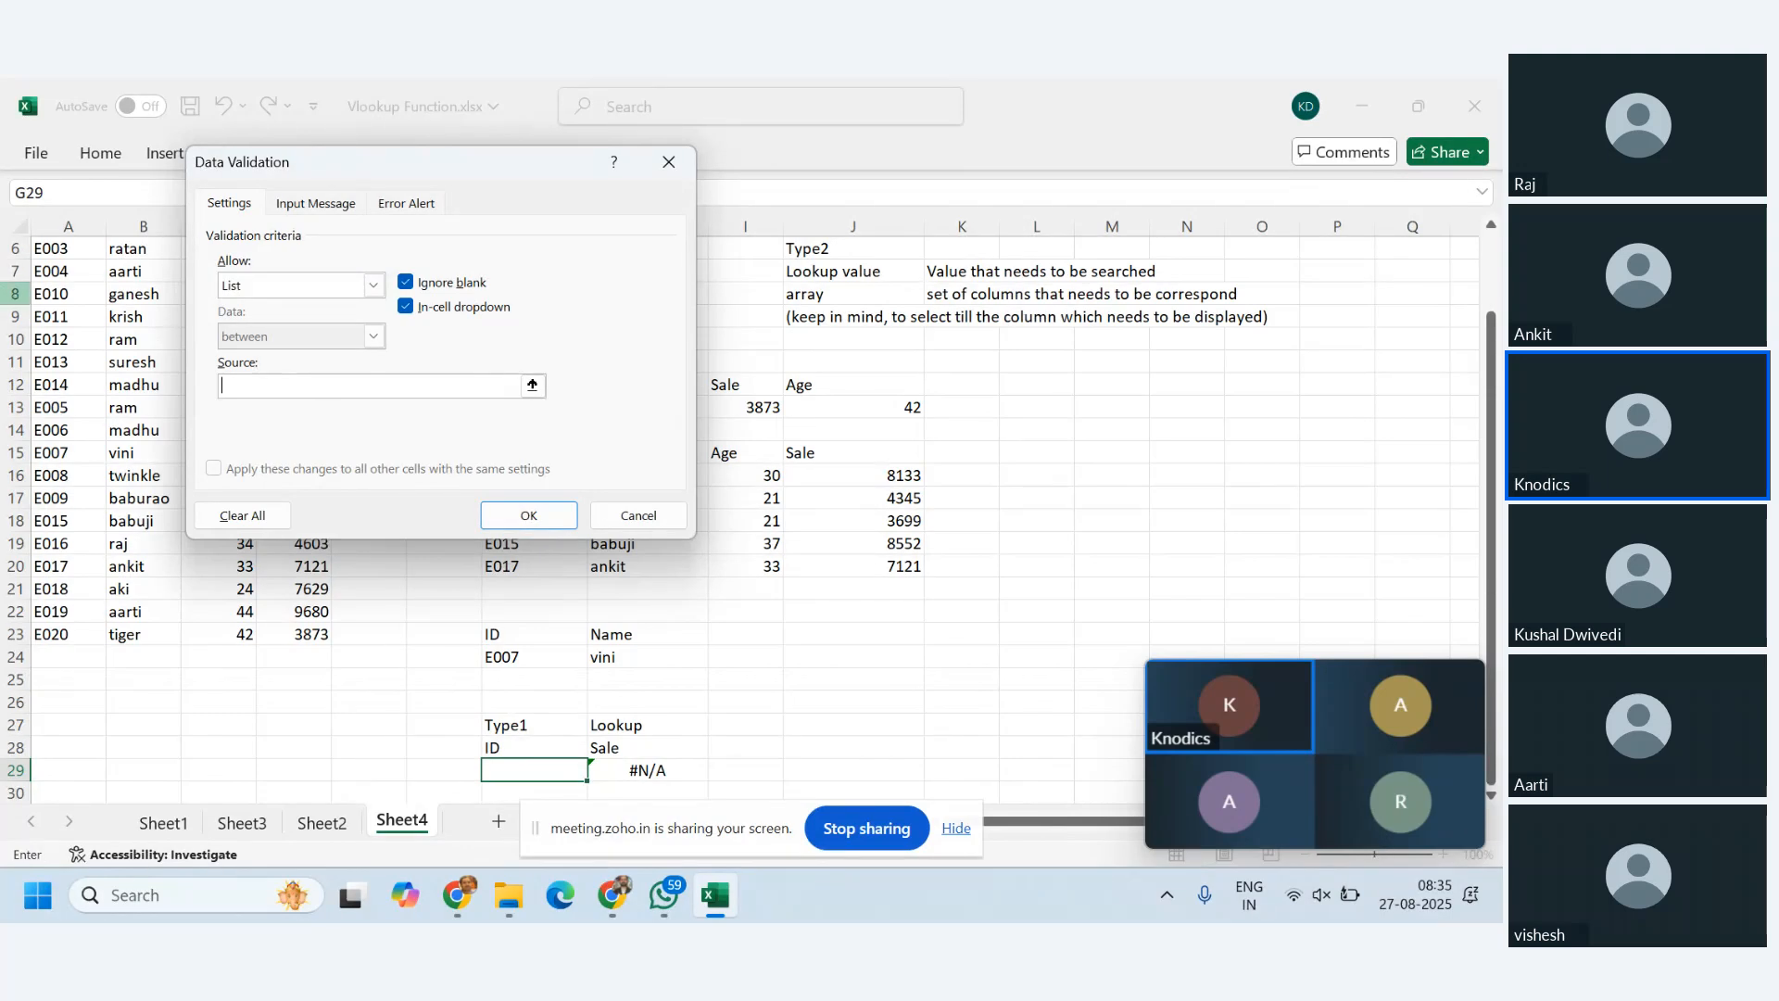
{"action": "scroll", "coordinate": [278, 463], "scroll_direction": "up", "scroll_amount": 2}
{"action": "left_click_drag", "start_coordinate": [50, 316], "coordinate": [34, 735]}
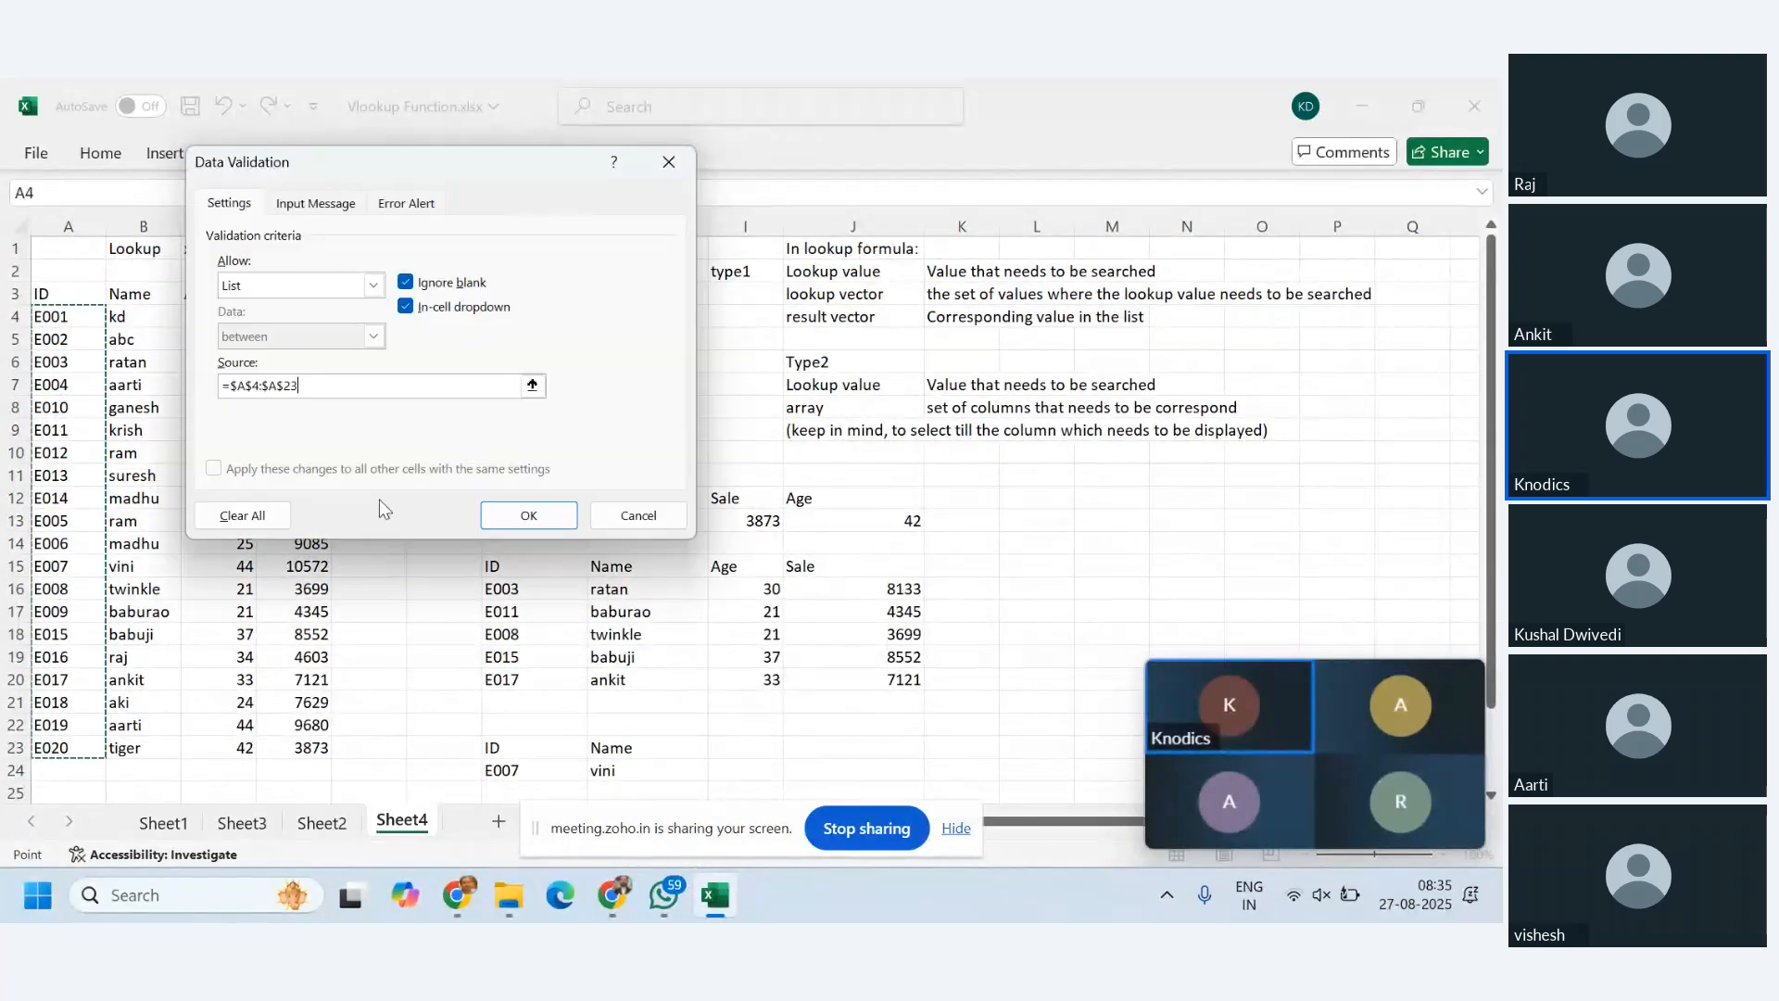
{"action": "left_click", "coordinate": [529, 516]}
- Choose E004 from the ID list in G29
{"action": "scroll", "coordinate": [759, 672], "scroll_direction": "down", "scroll_amount": 3}
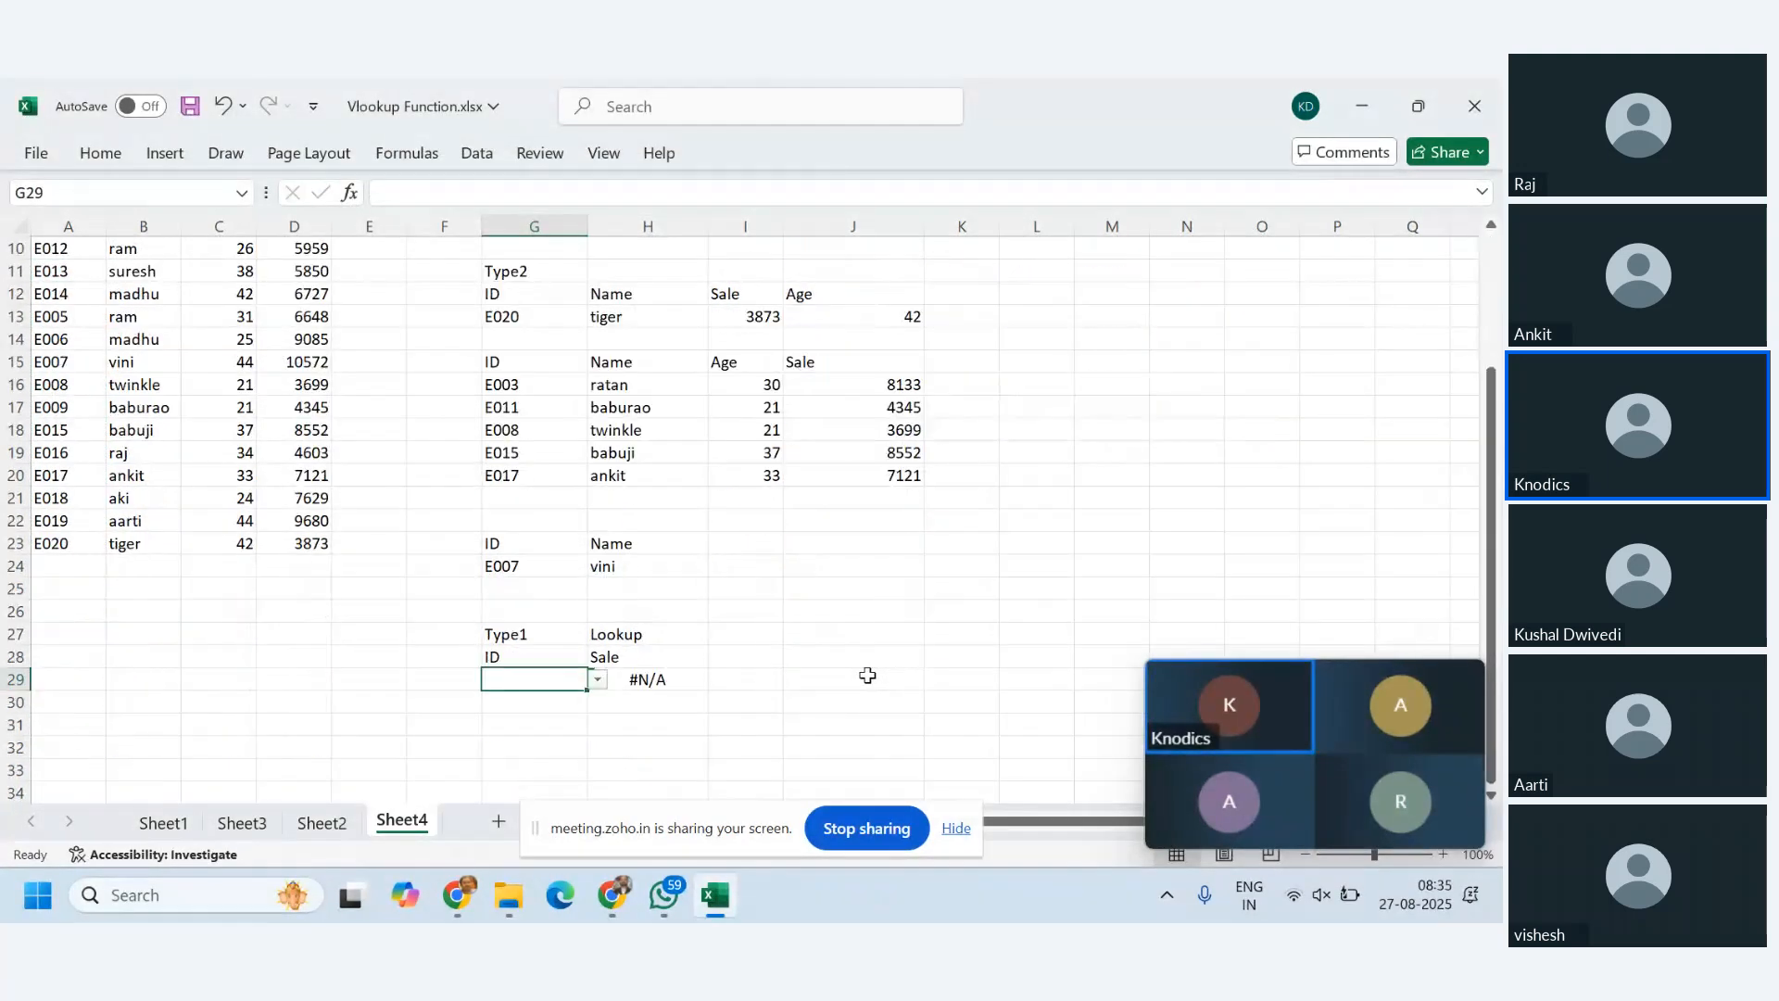
{"action": "left_click", "coordinate": [597, 679]}
{"action": "left_click", "coordinate": [537, 749]}
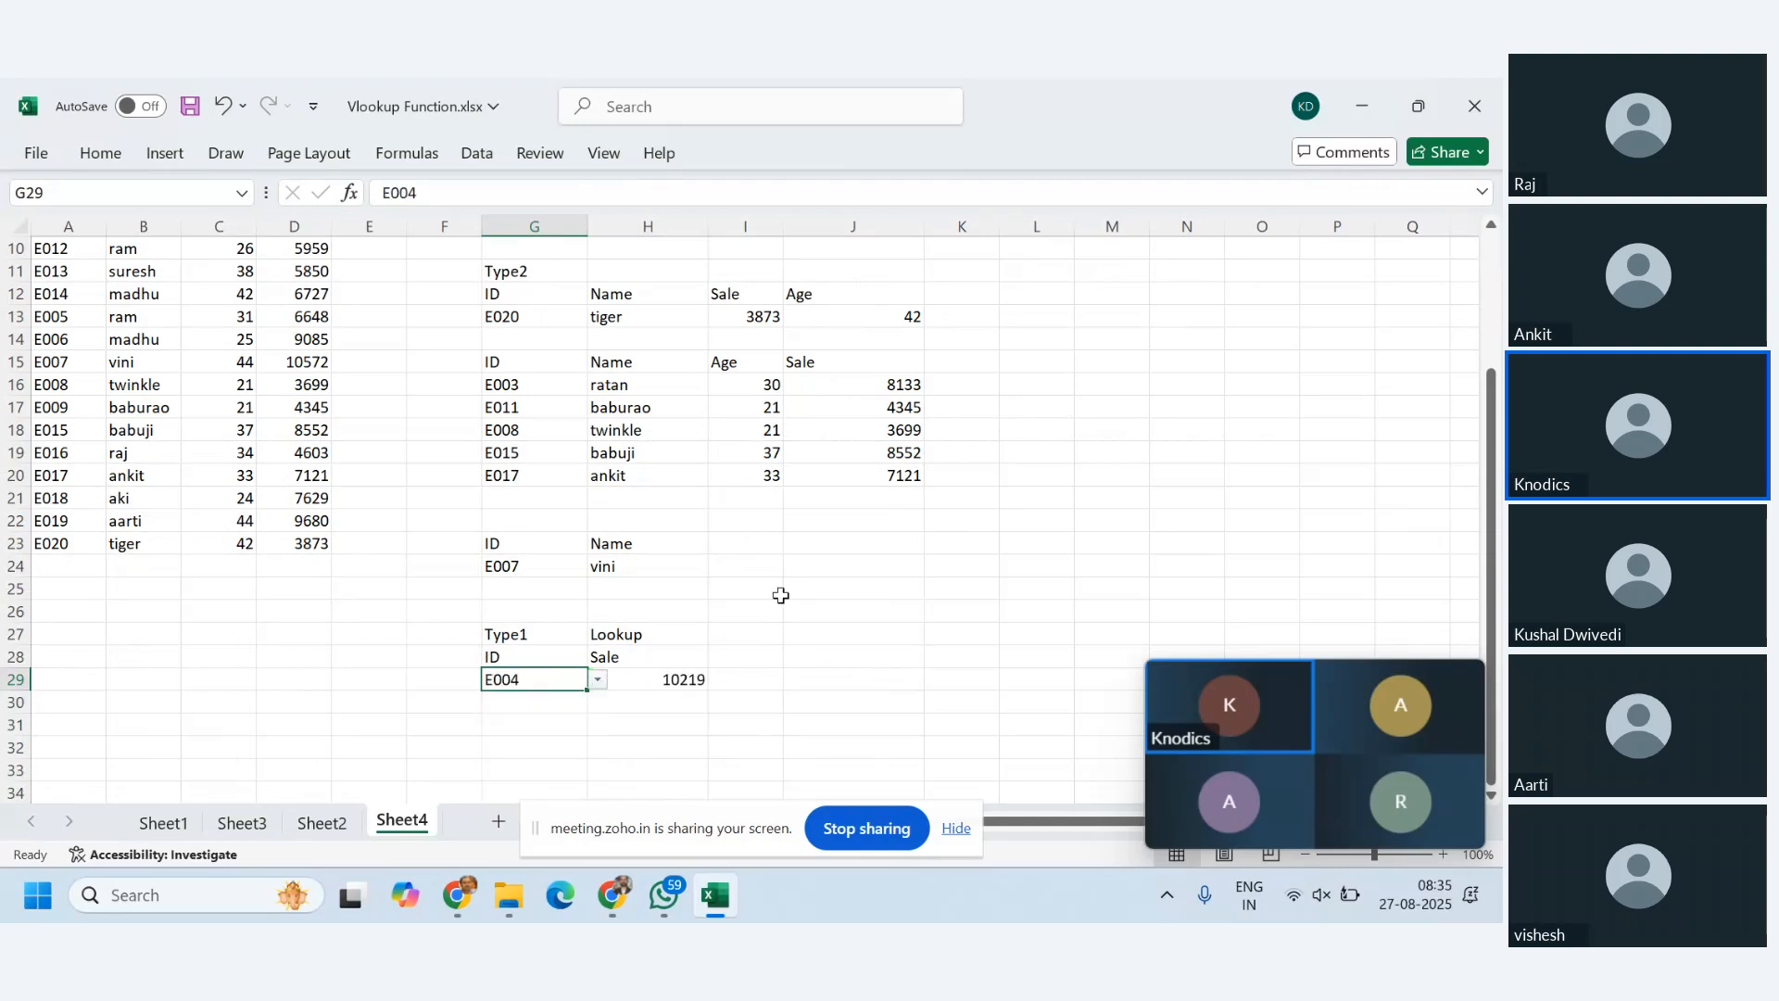
- Examine the vector-form LOOKUP formula in H29 together with its lookup ID in G29
{"action": "scroll", "coordinate": [788, 588], "scroll_direction": "down", "scroll_amount": 1}
{"action": "left_click", "coordinate": [650, 613]}
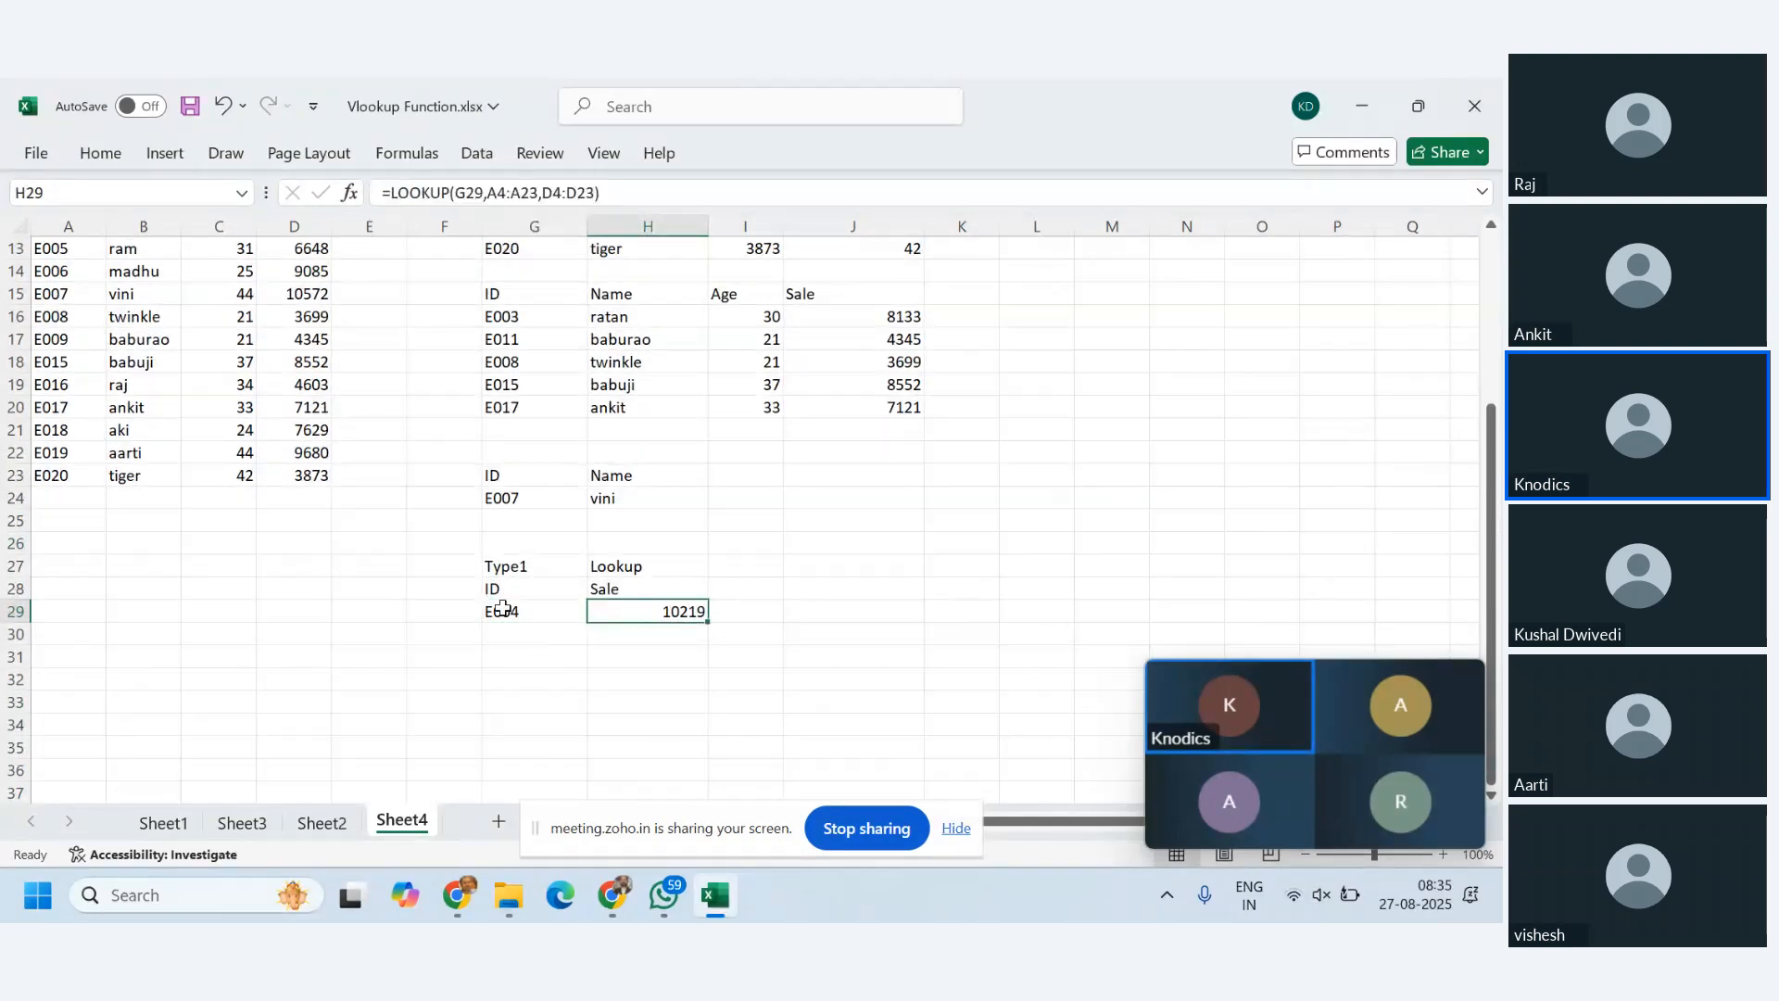
{"action": "left_click", "coordinate": [503, 612]}
{"action": "left_click", "coordinate": [639, 614]}
{"action": "scroll", "coordinate": [1023, 564], "scroll_direction": "up", "scroll_amount": 4}
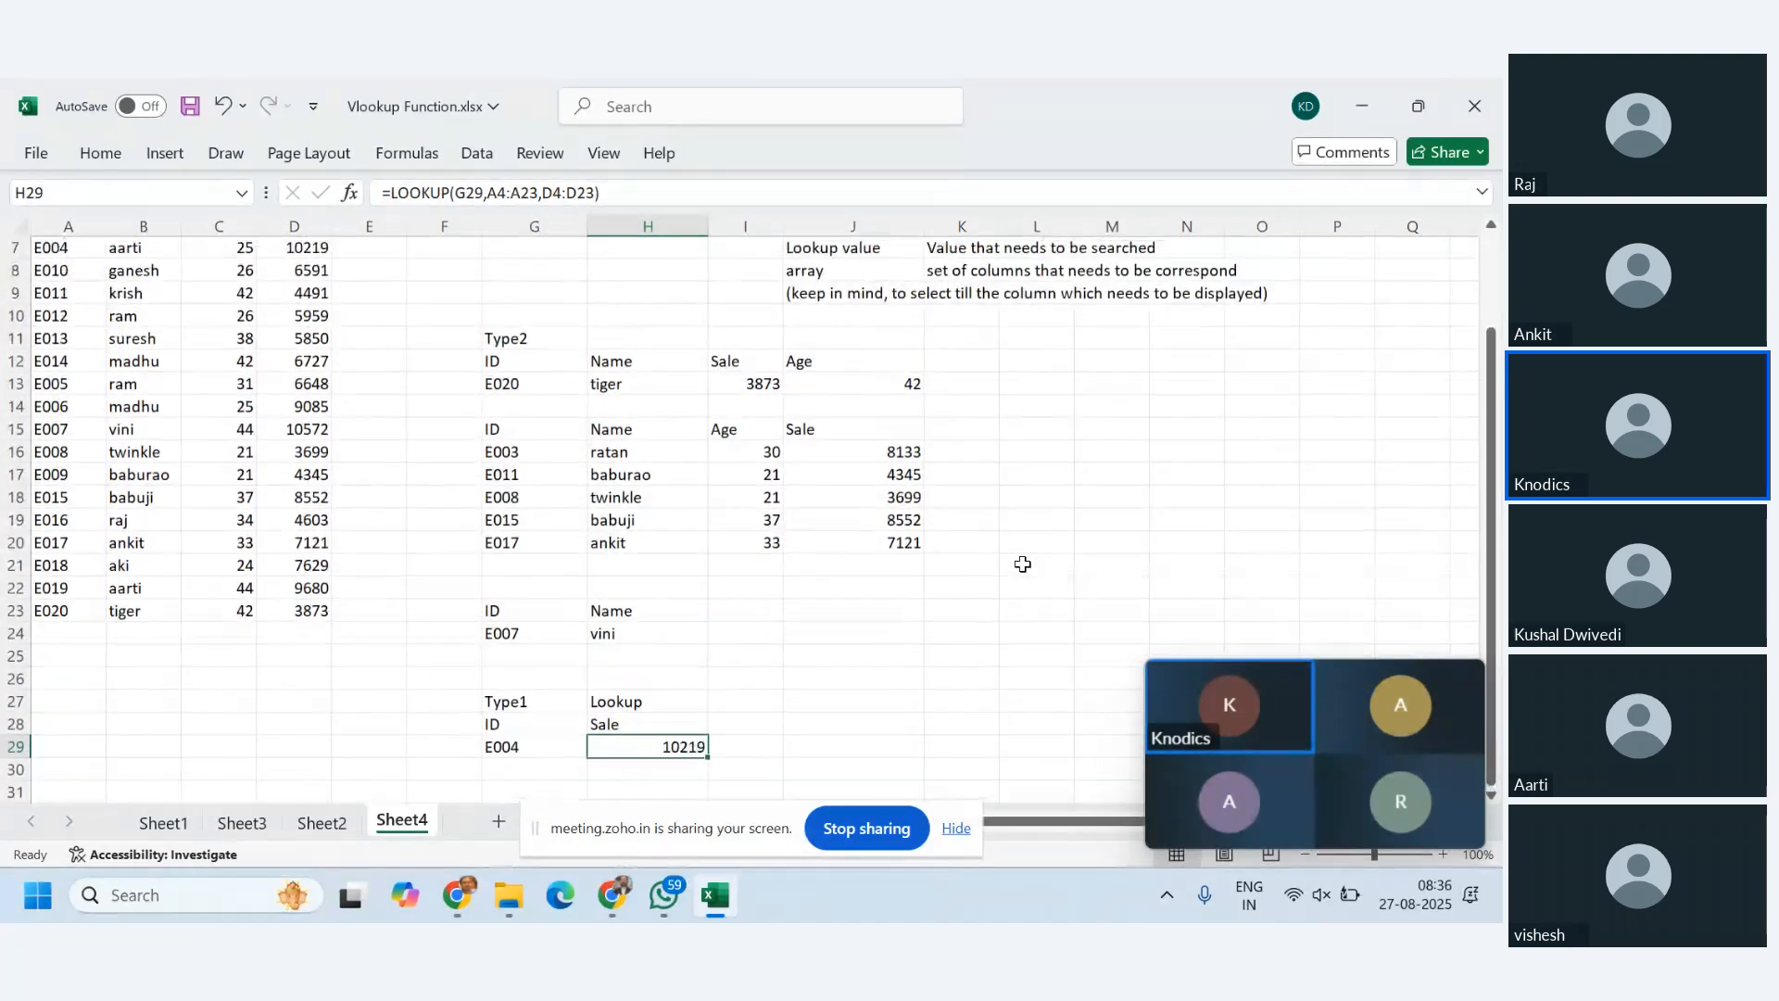
{"action": "scroll", "coordinate": [809, 628], "scroll_direction": "down", "scroll_amount": 3}
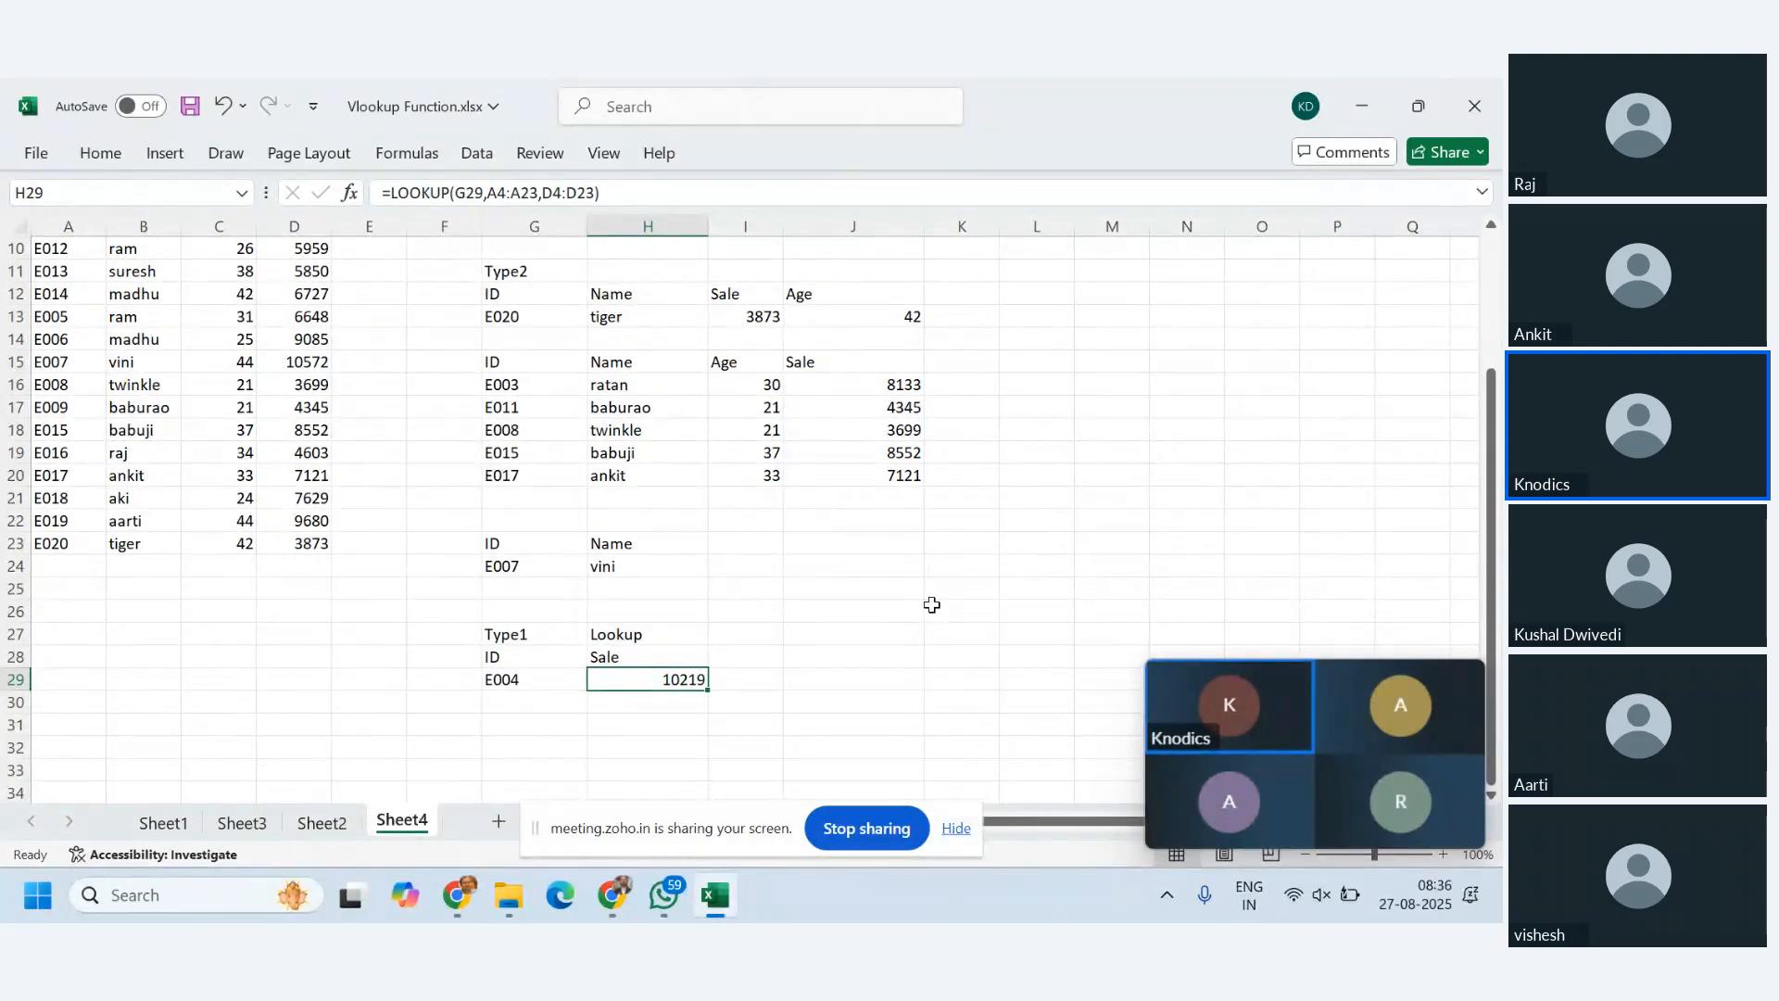
{"action": "scroll", "coordinate": [932, 605], "scroll_direction": "down", "scroll_amount": 1}
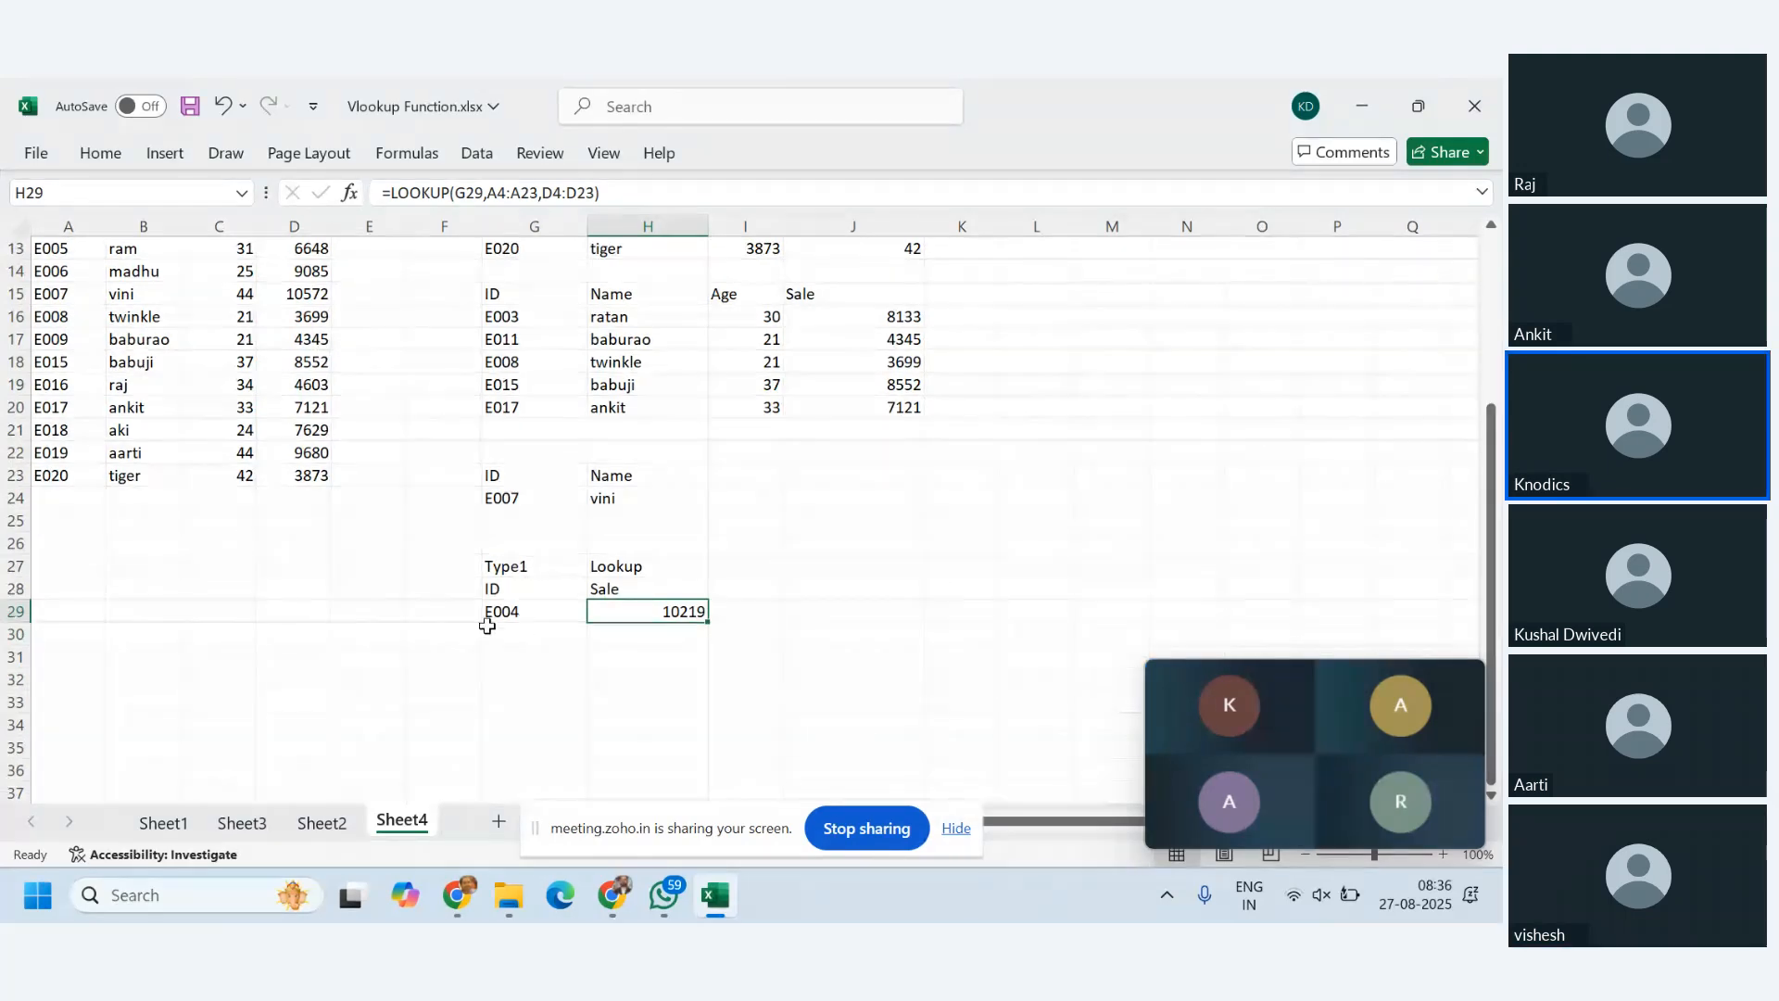
{"action": "left_click_drag", "start_coordinate": [554, 612], "coordinate": [616, 612]}
{"action": "left_click", "coordinate": [616, 612]}
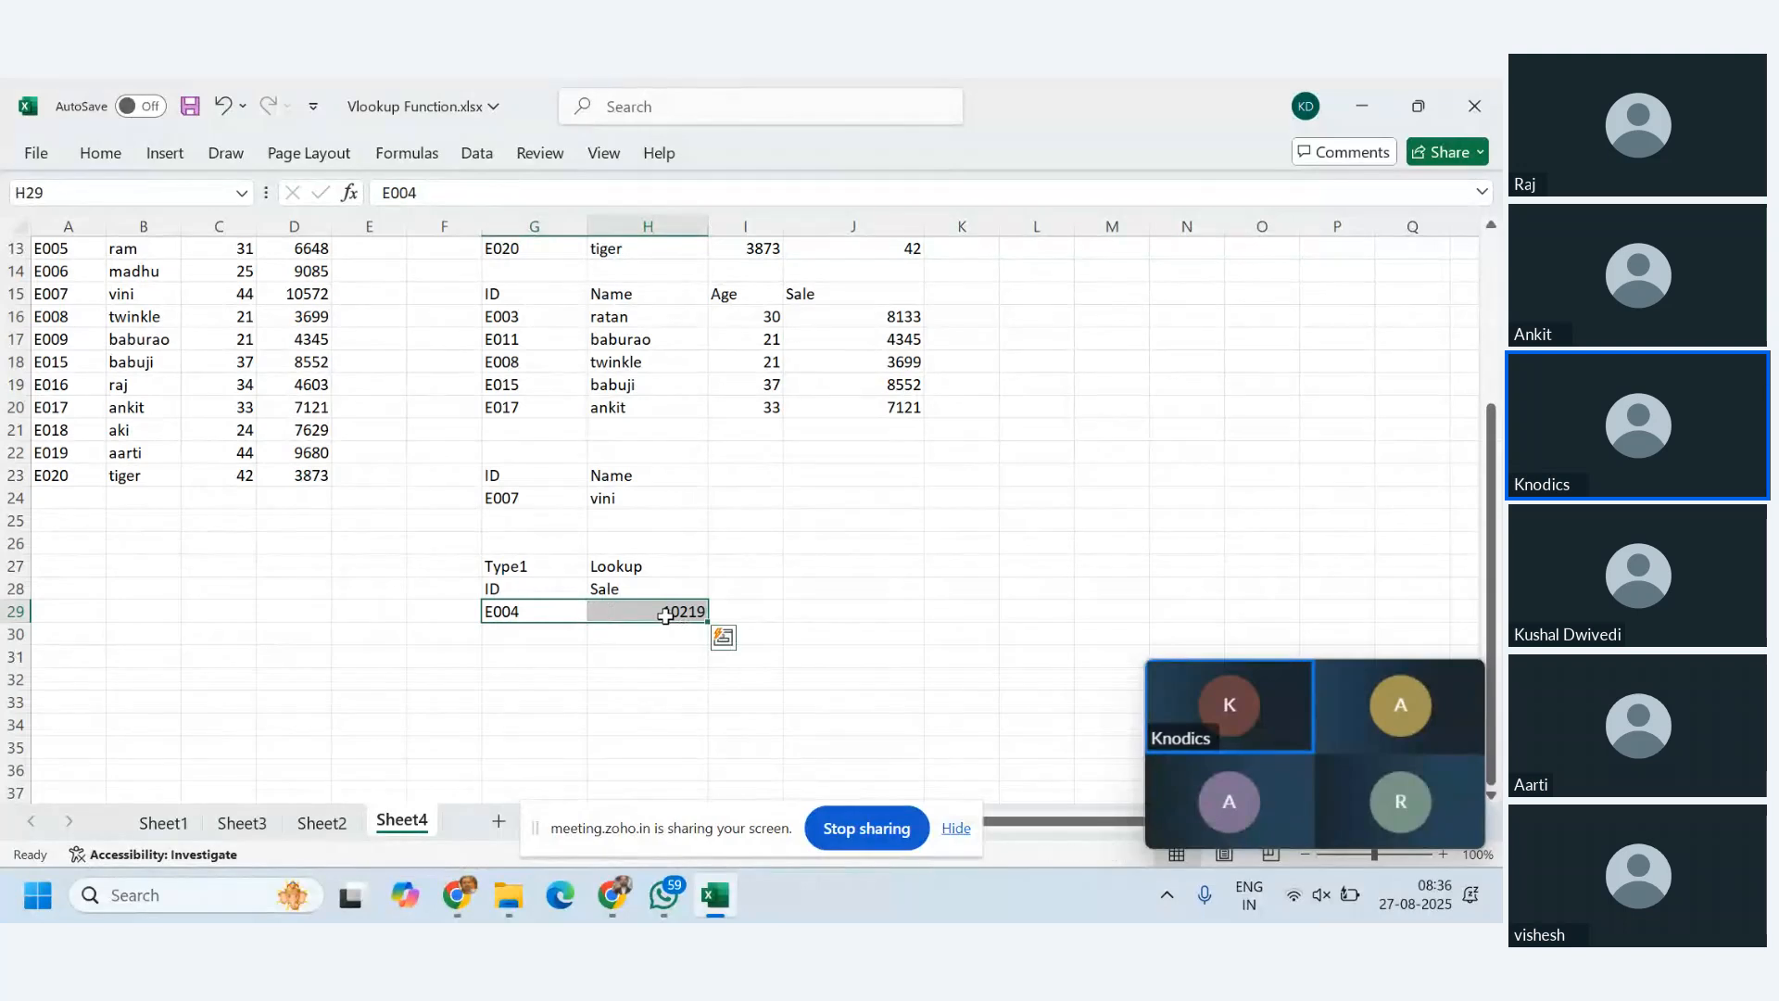
{"action": "scroll", "coordinate": [800, 617], "scroll_direction": "down", "scroll_amount": 3}
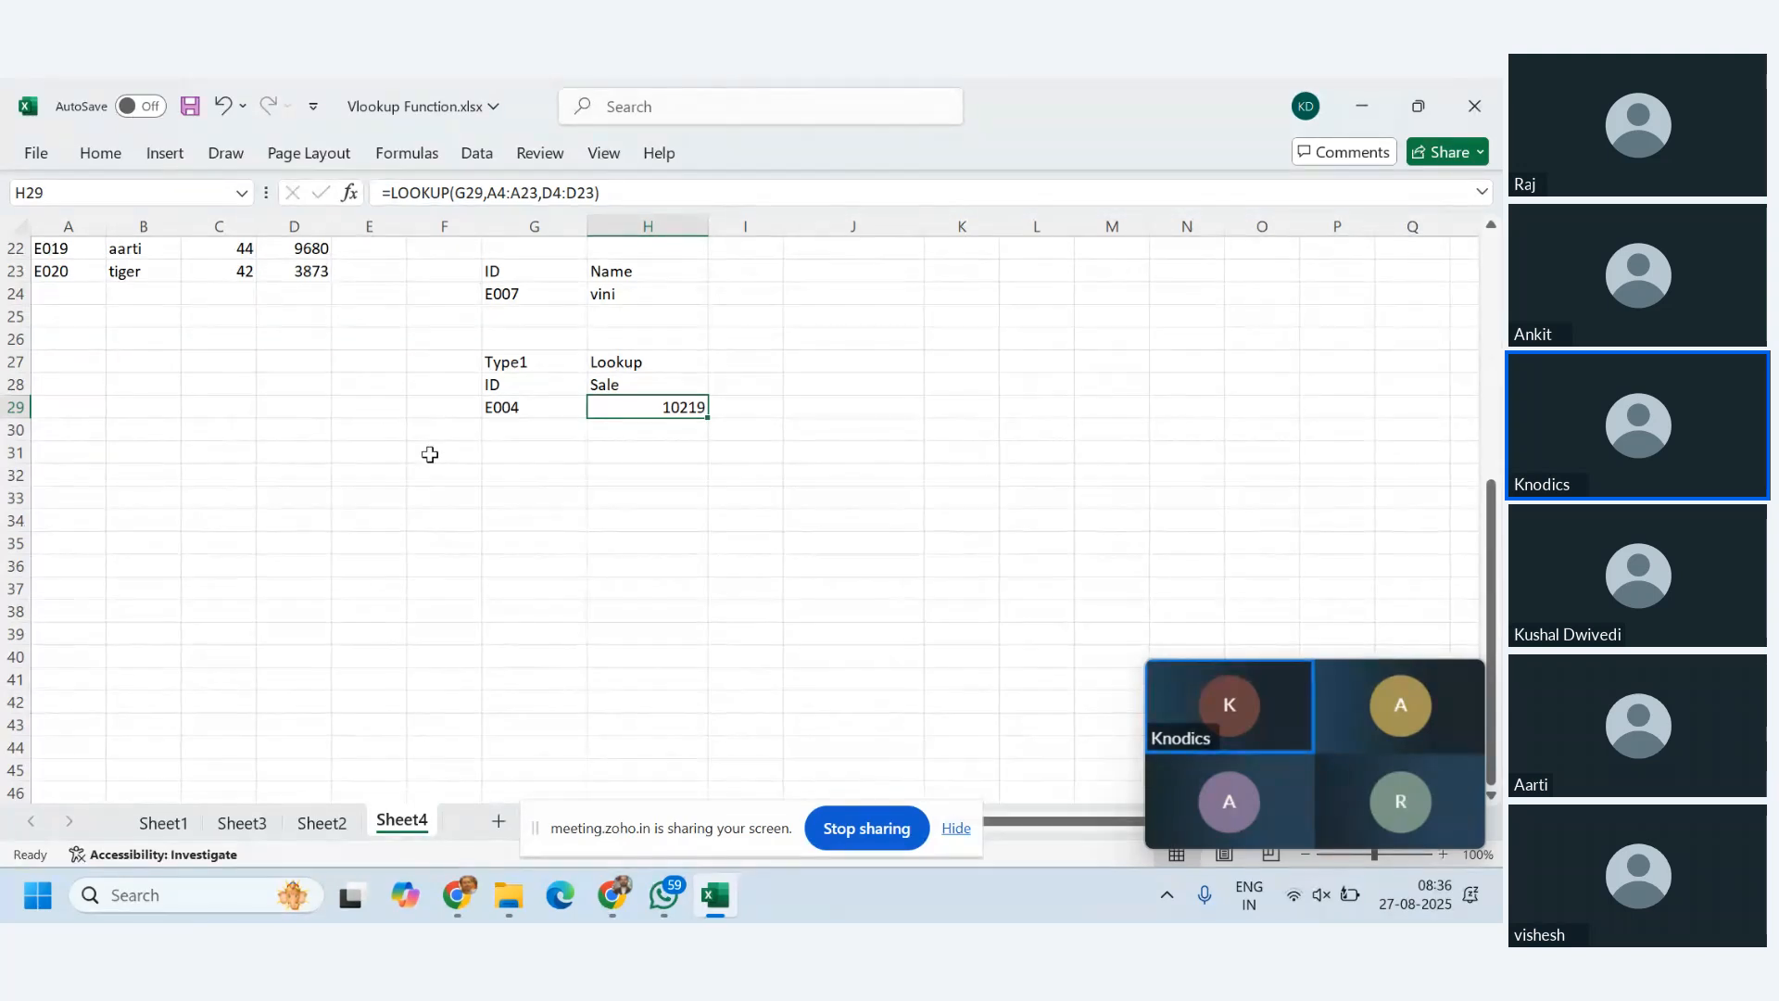
- Examine the source table's headers in A3:D3, the sale in D7 and the Name column in B3:B23
{"action": "scroll", "coordinate": [430, 454], "scroll_direction": "up", "scroll_amount": 7}
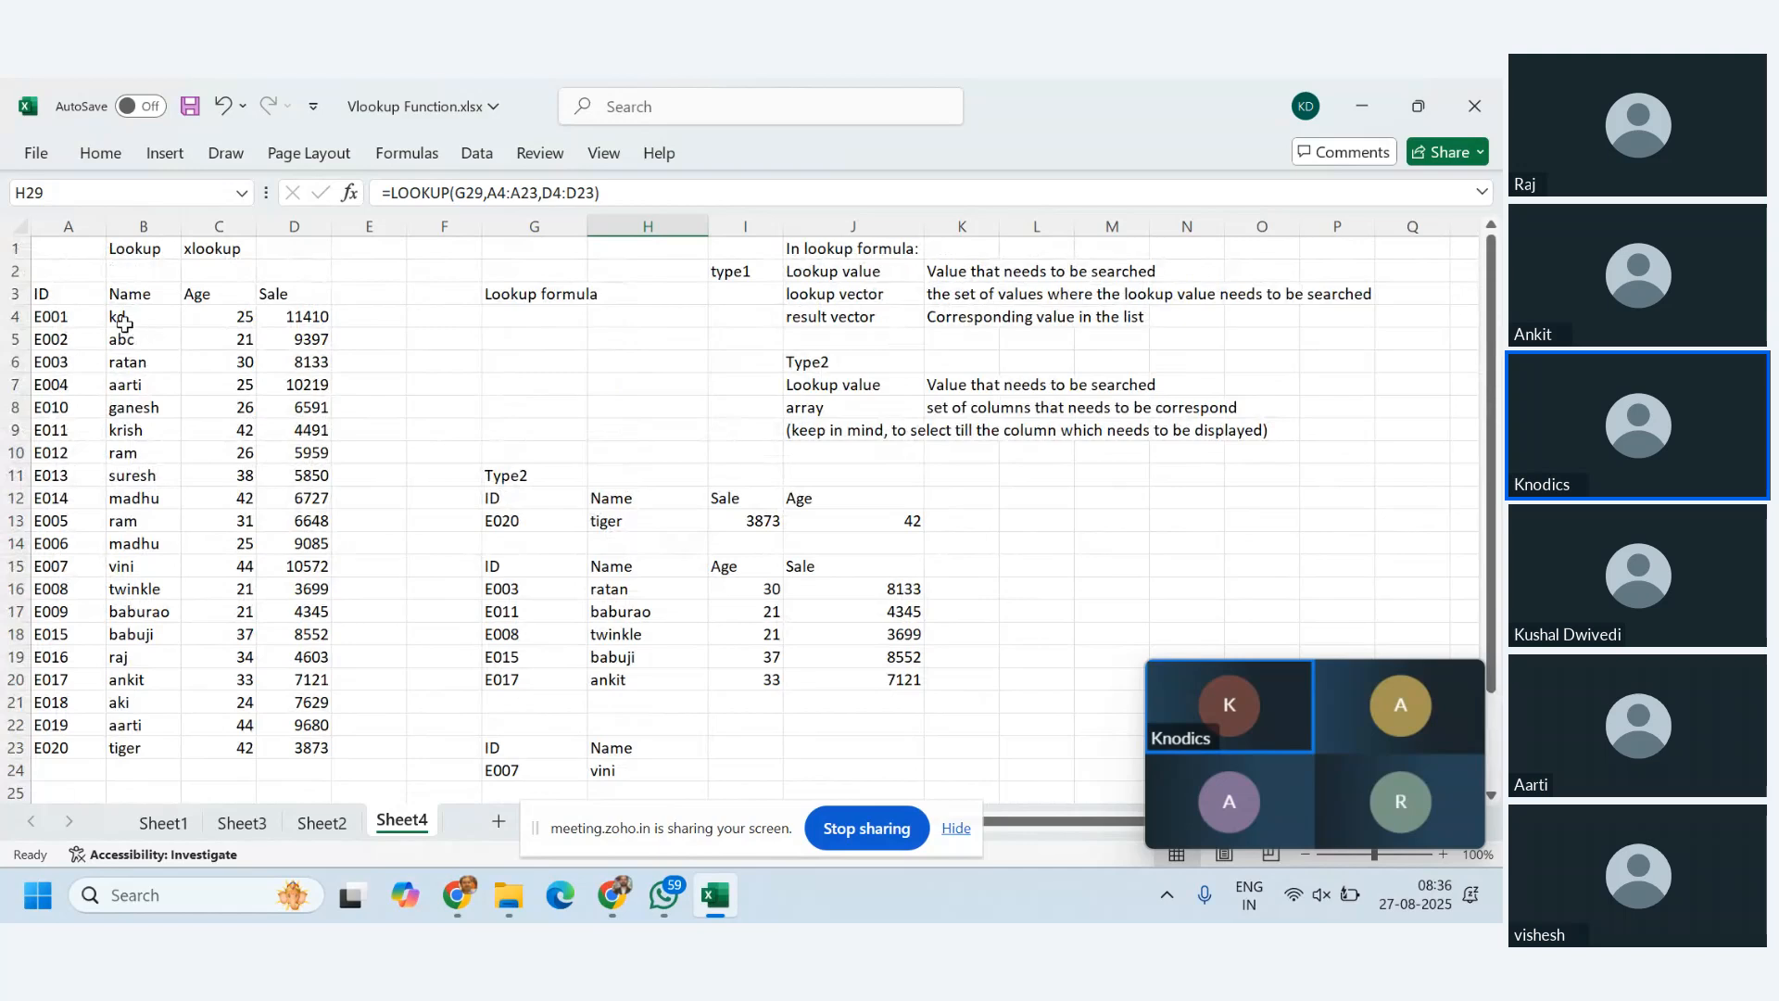
{"action": "left_click_drag", "start_coordinate": [44, 294], "coordinate": [306, 296]}
{"action": "left_click", "coordinate": [306, 385]}
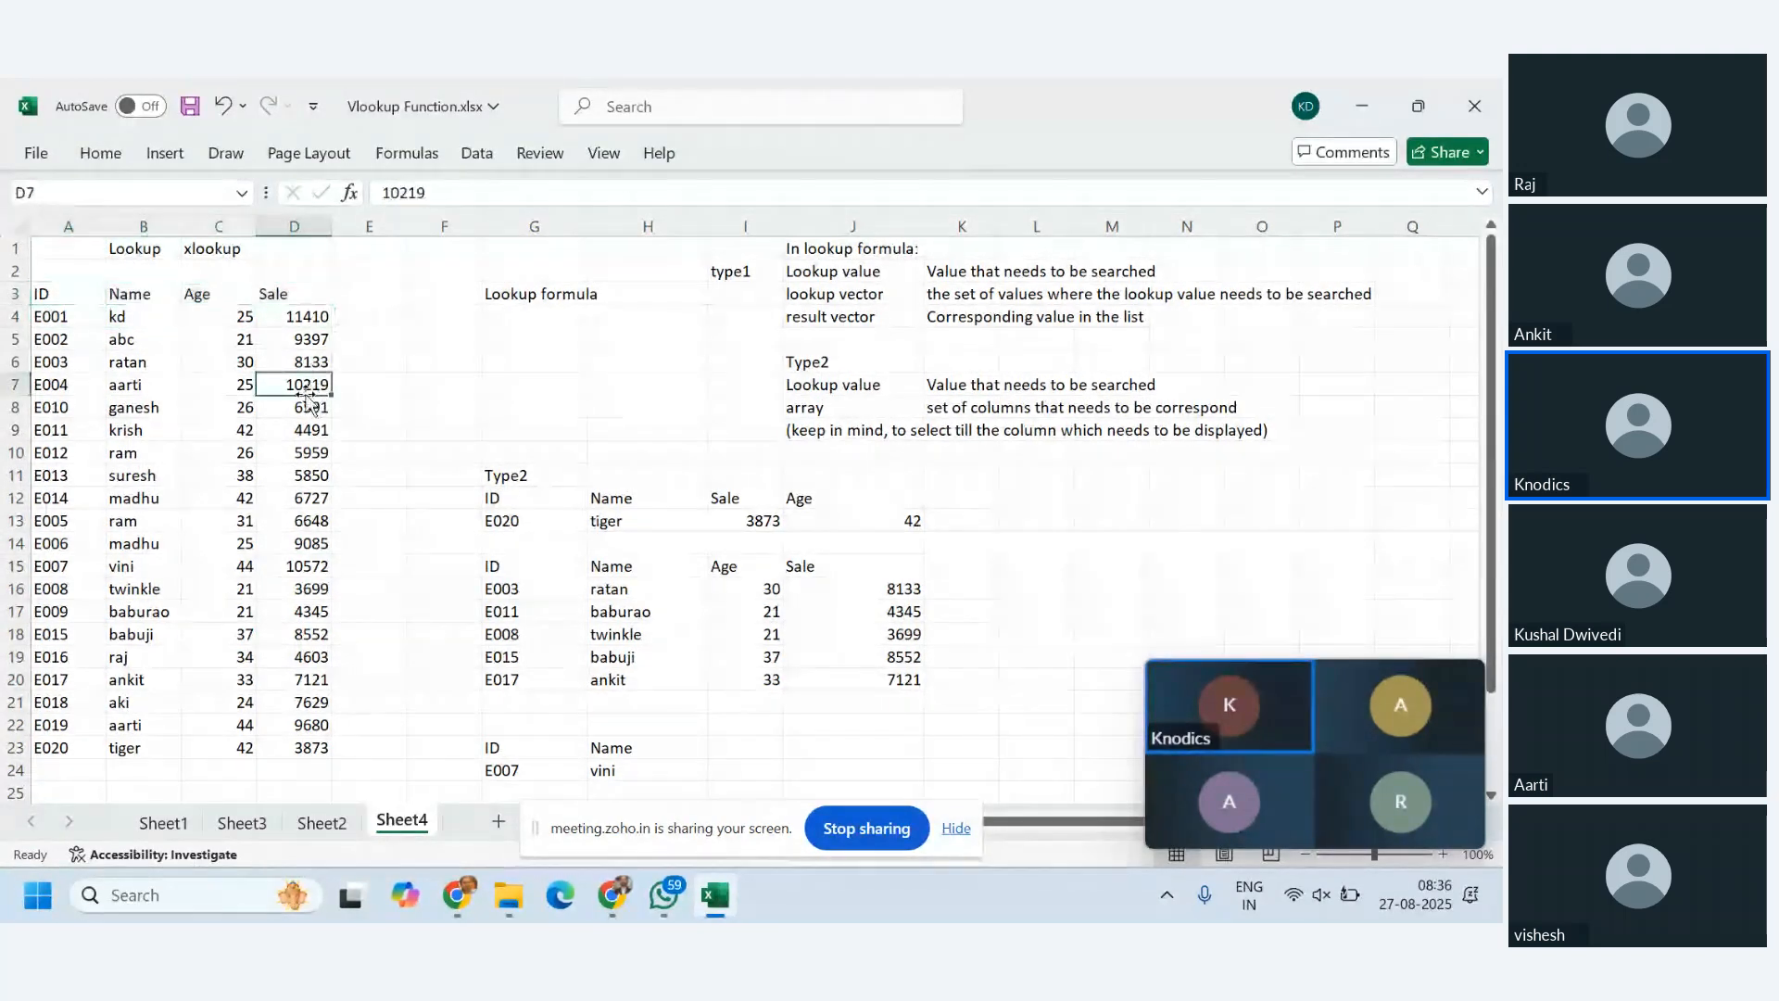
{"action": "left_click_drag", "start_coordinate": [47, 296], "coordinate": [275, 294]}
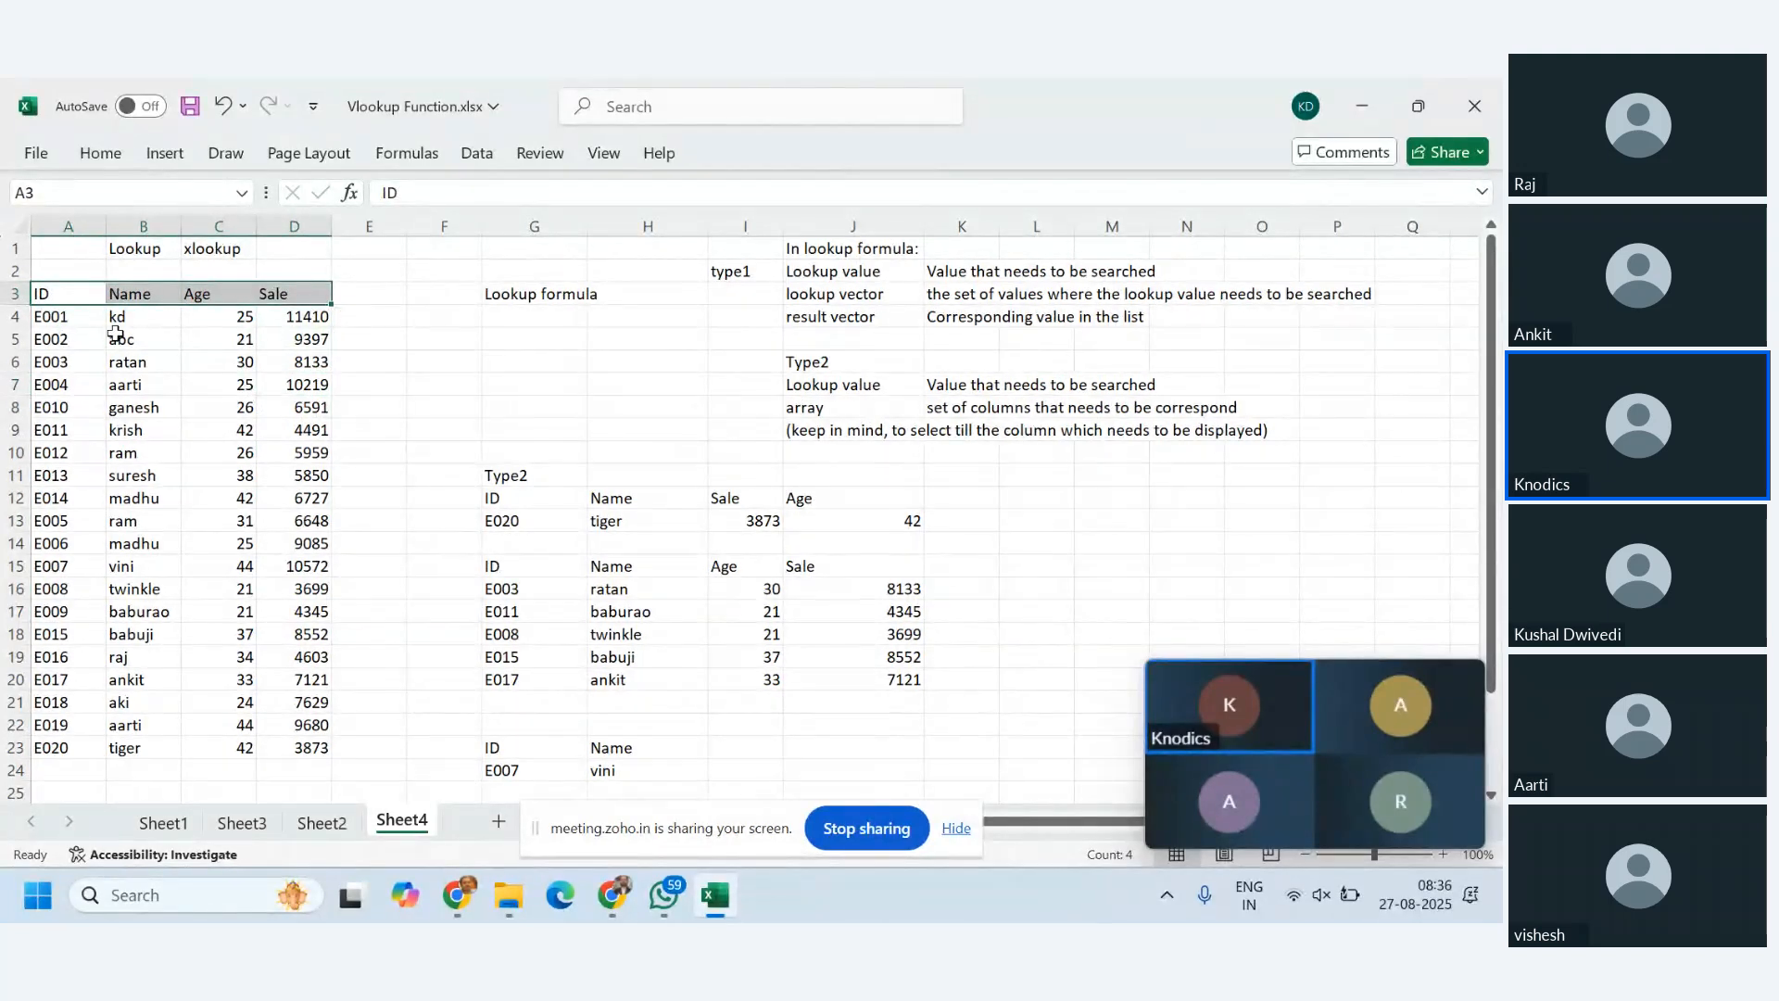
{"action": "mouse_move", "coordinate": [346, 320]}
{"action": "left_click_drag", "start_coordinate": [148, 292], "coordinate": [152, 746]}
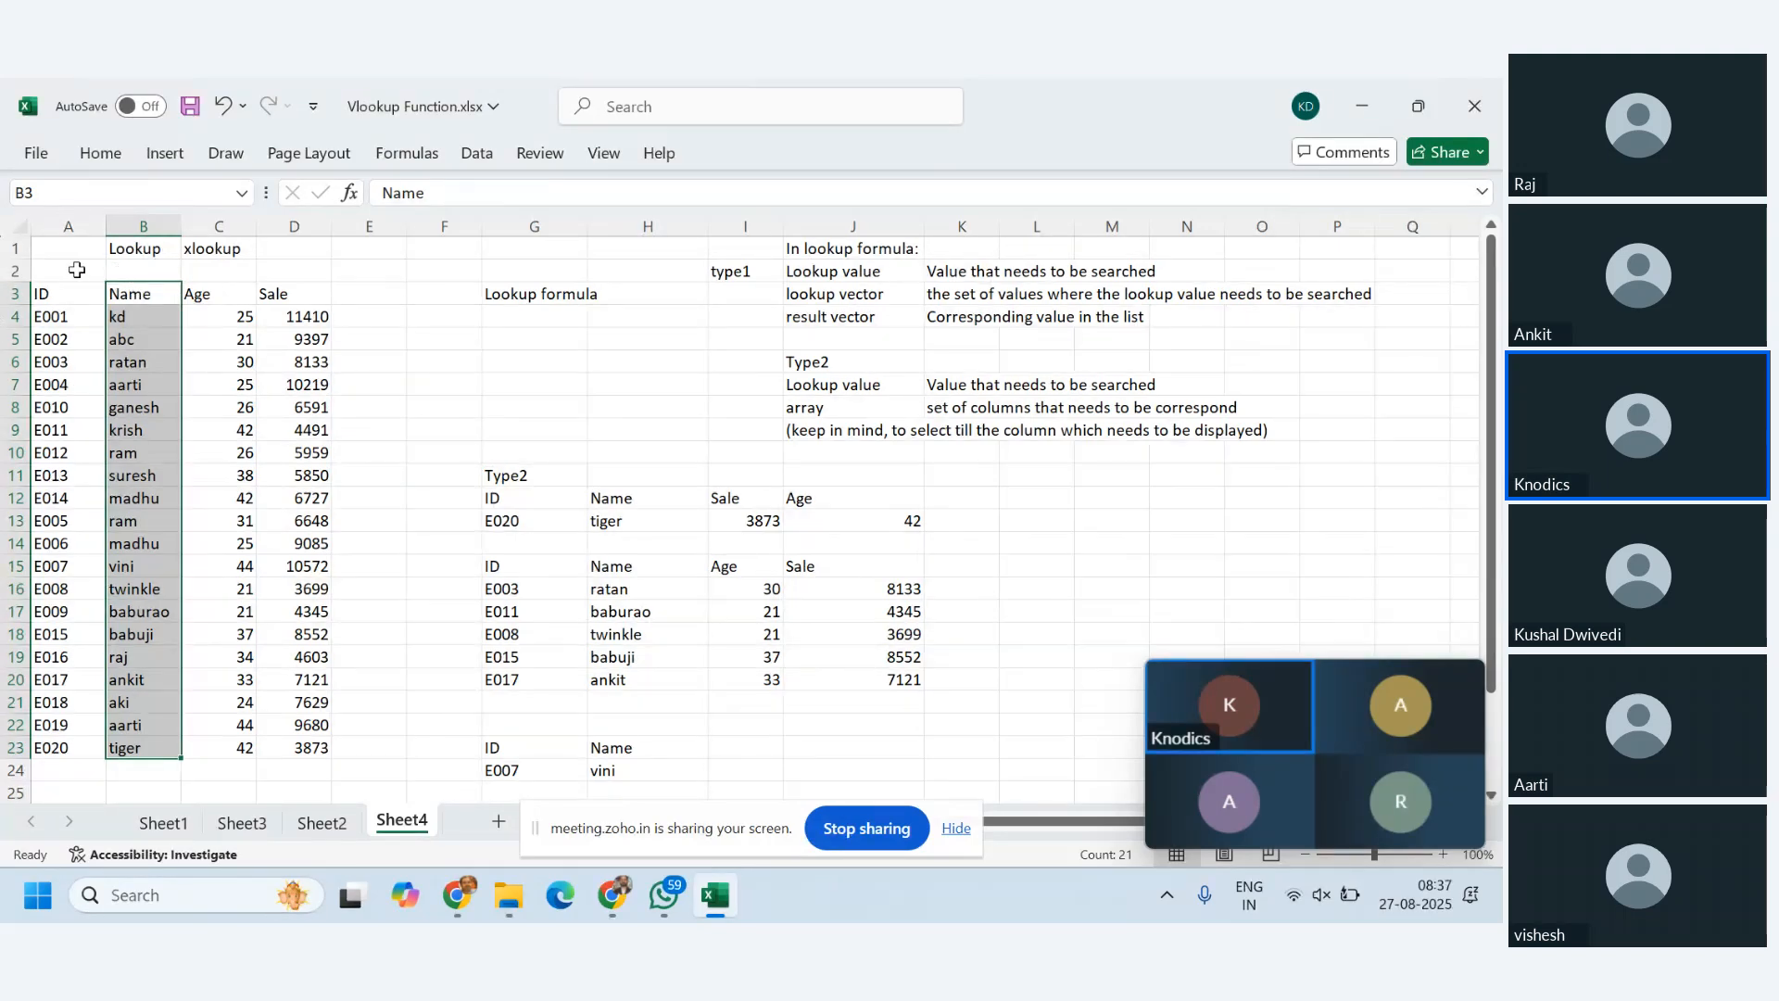
- Add the title "Reverse search via lookup" in G31 below the Type1 lookup
{"action": "scroll", "coordinate": [416, 484], "scroll_direction": "down", "scroll_amount": 3}
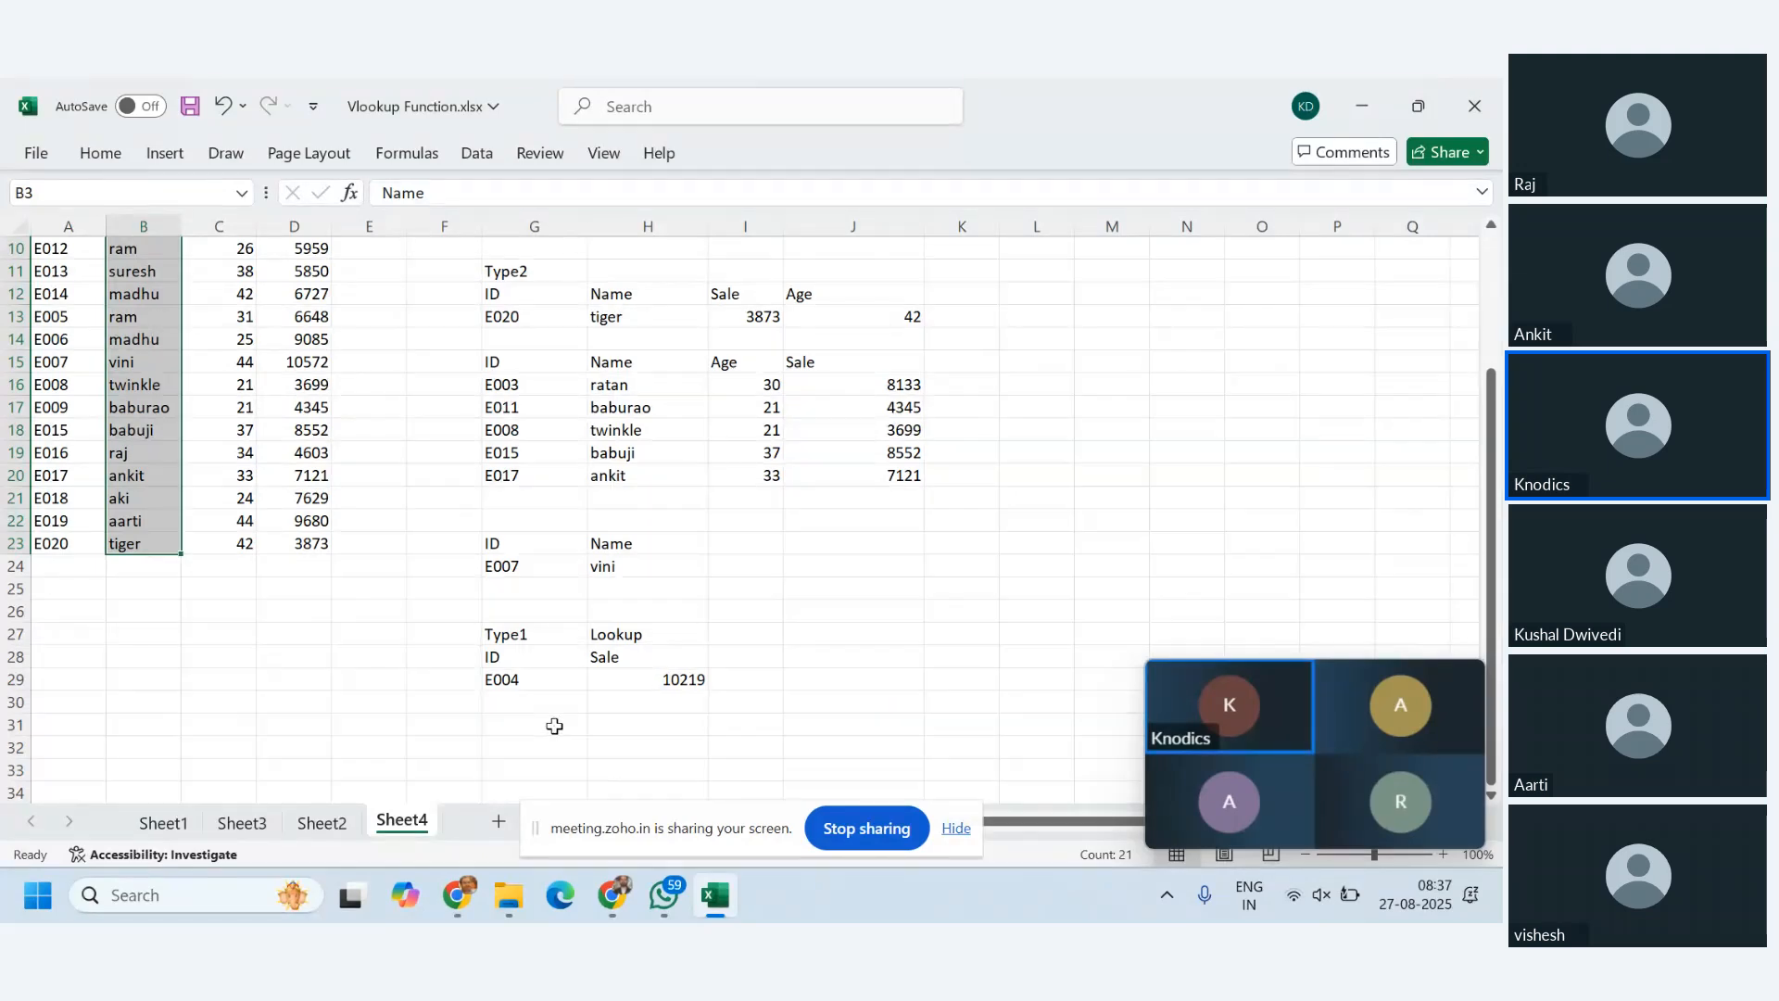
{"action": "scroll", "coordinate": [211, 634], "scroll_direction": "up", "scroll_amount": 2}
{"action": "scroll", "coordinate": [211, 634], "scroll_direction": "up", "scroll_amount": 1}
{"action": "scroll", "coordinate": [593, 654], "scroll_direction": "down", "scroll_amount": 3}
{"action": "left_click", "coordinate": [550, 732]}
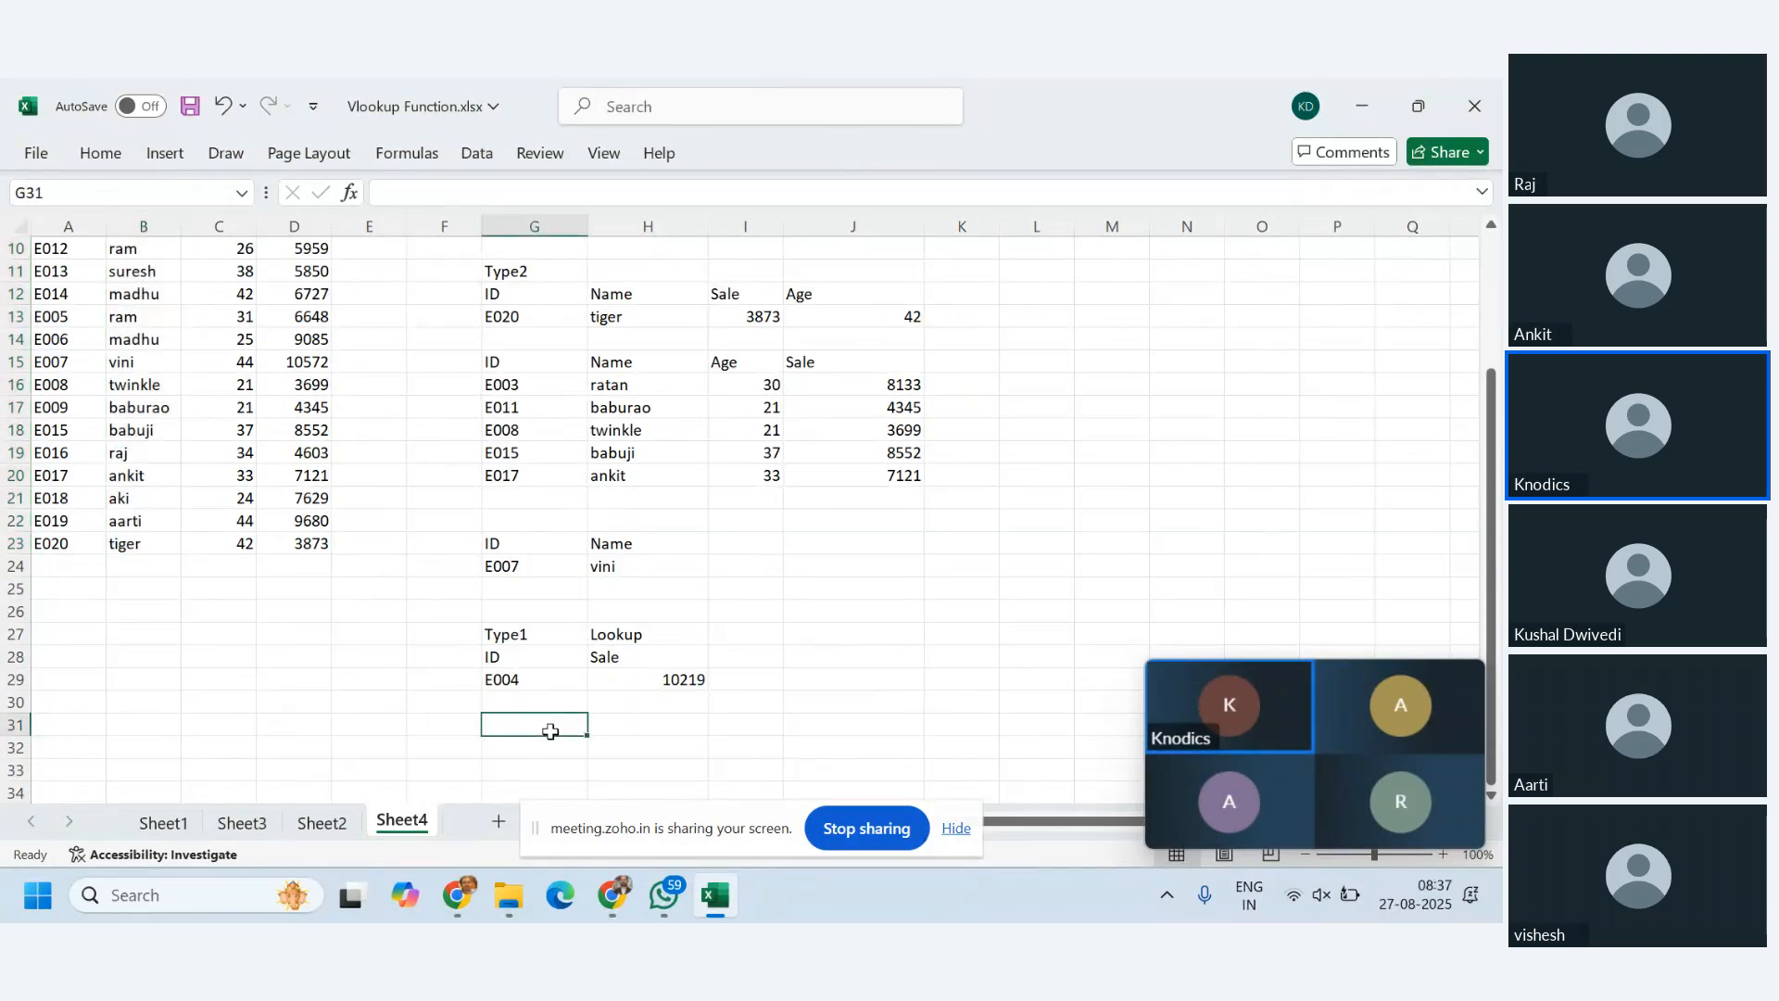
{"action": "type", "text": "N"}
{"action": "key", "text": "BackSpace"}
{"action": "type", "text": "Re"}
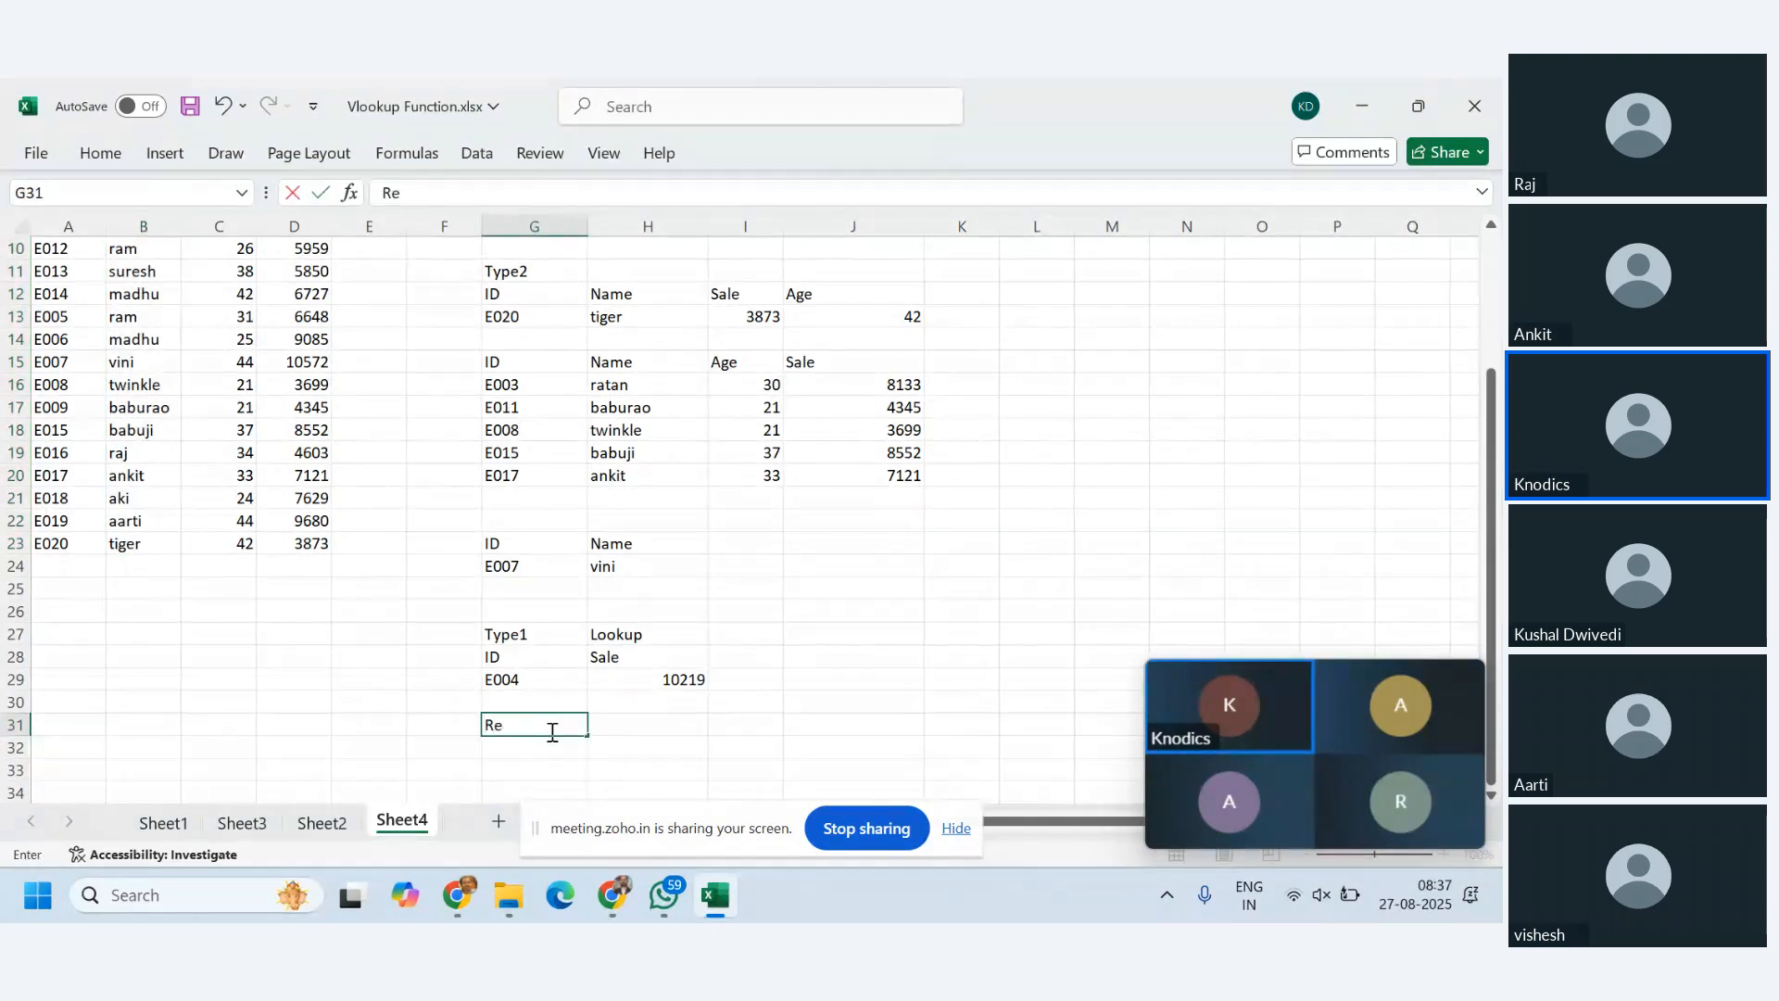
{"action": "type", "text": "verse s"}
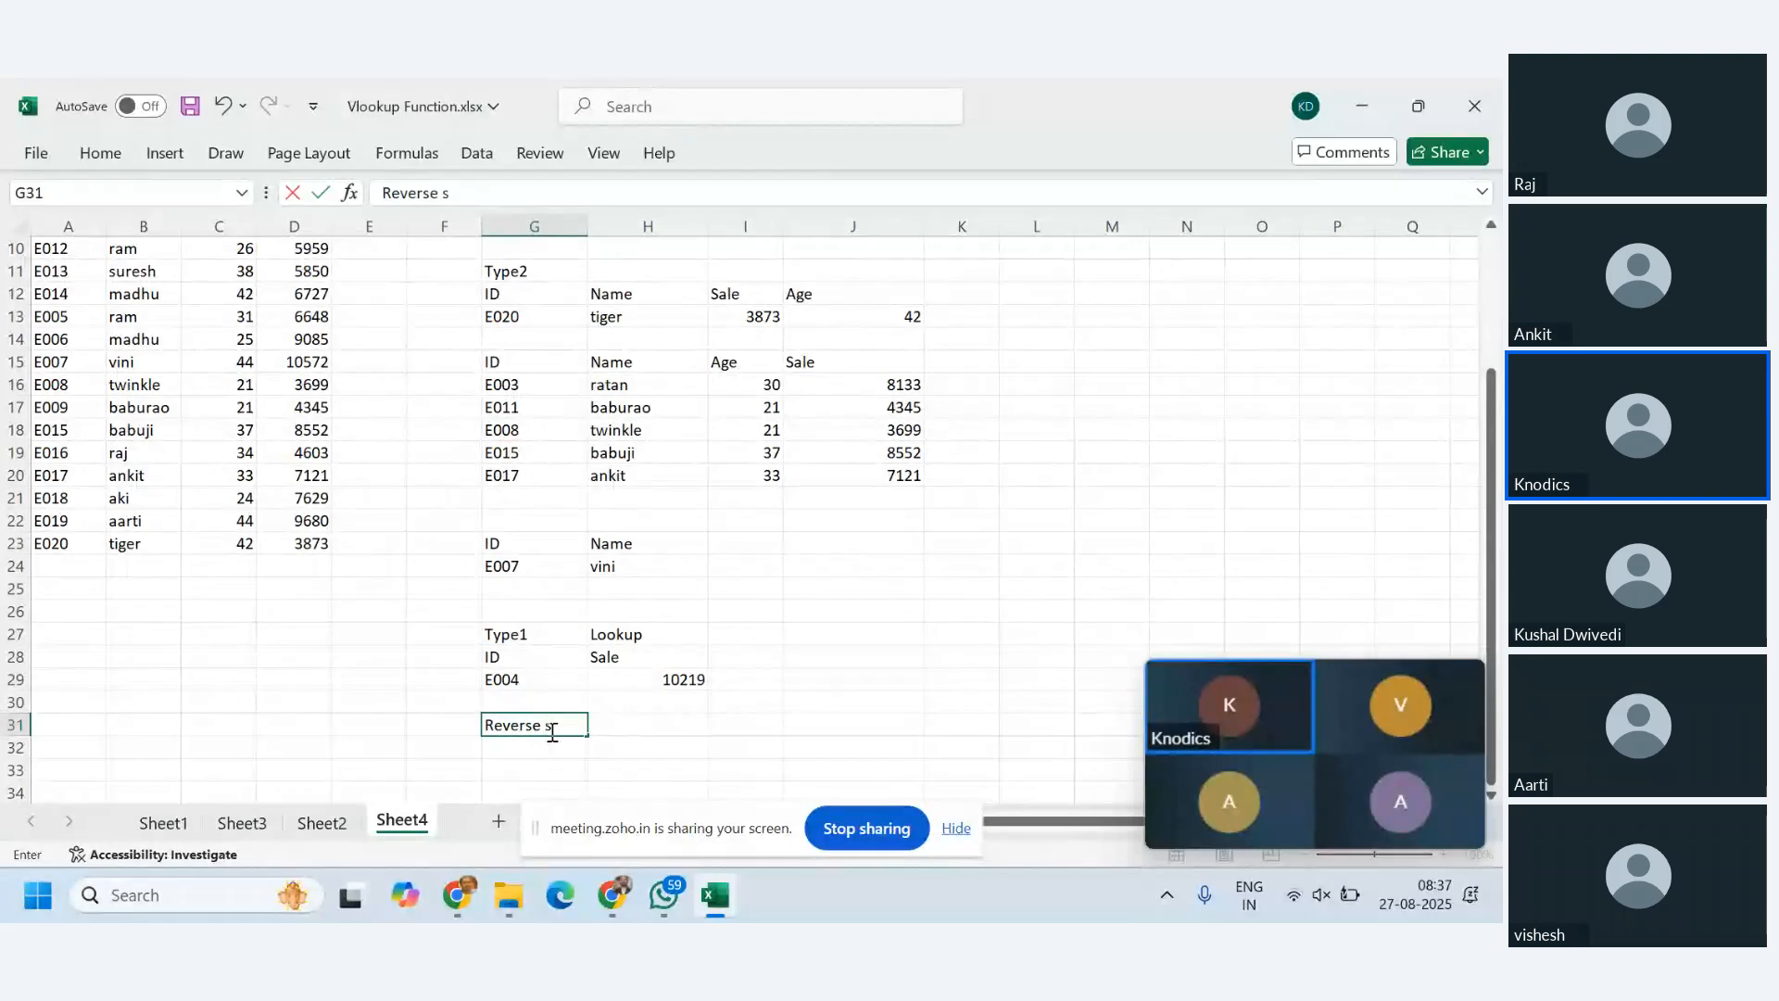
{"action": "type", "text": "earch via lookup"}
{"action": "key", "text": "Return"}
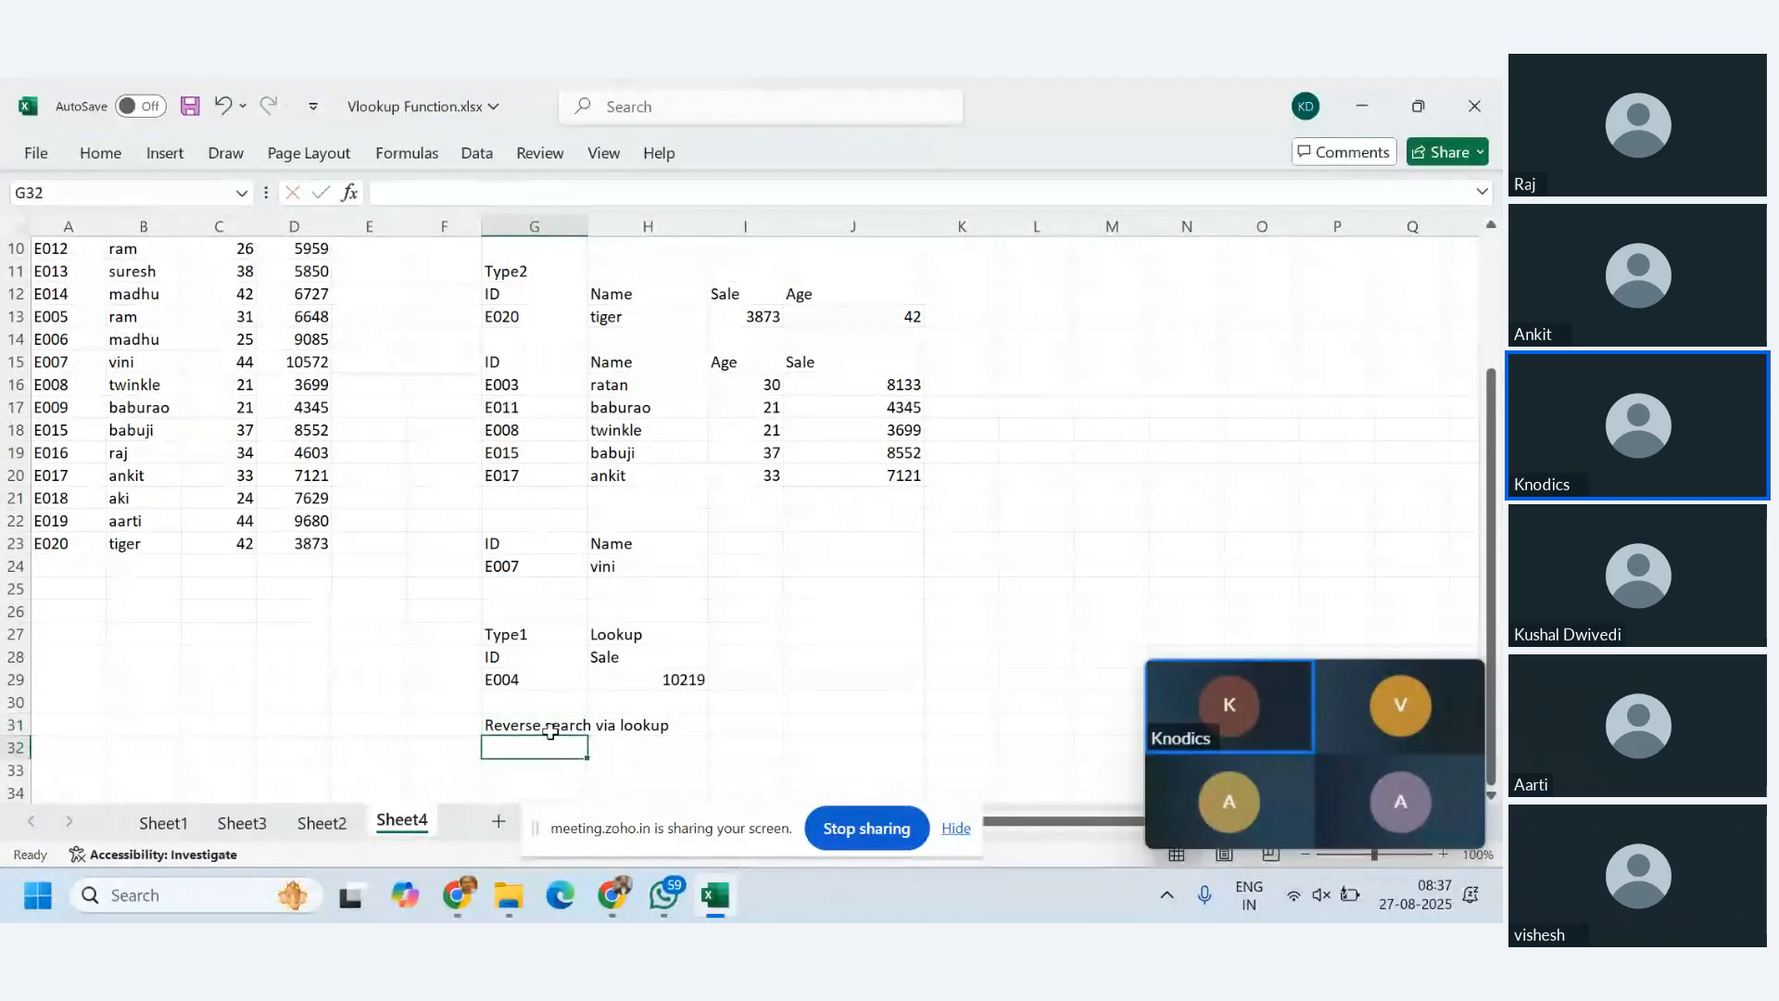
- Enter the headers Name and ID in G32:H32 for the reverse search
{"action": "scroll", "coordinate": [589, 744], "scroll_direction": "down", "scroll_amount": 2}
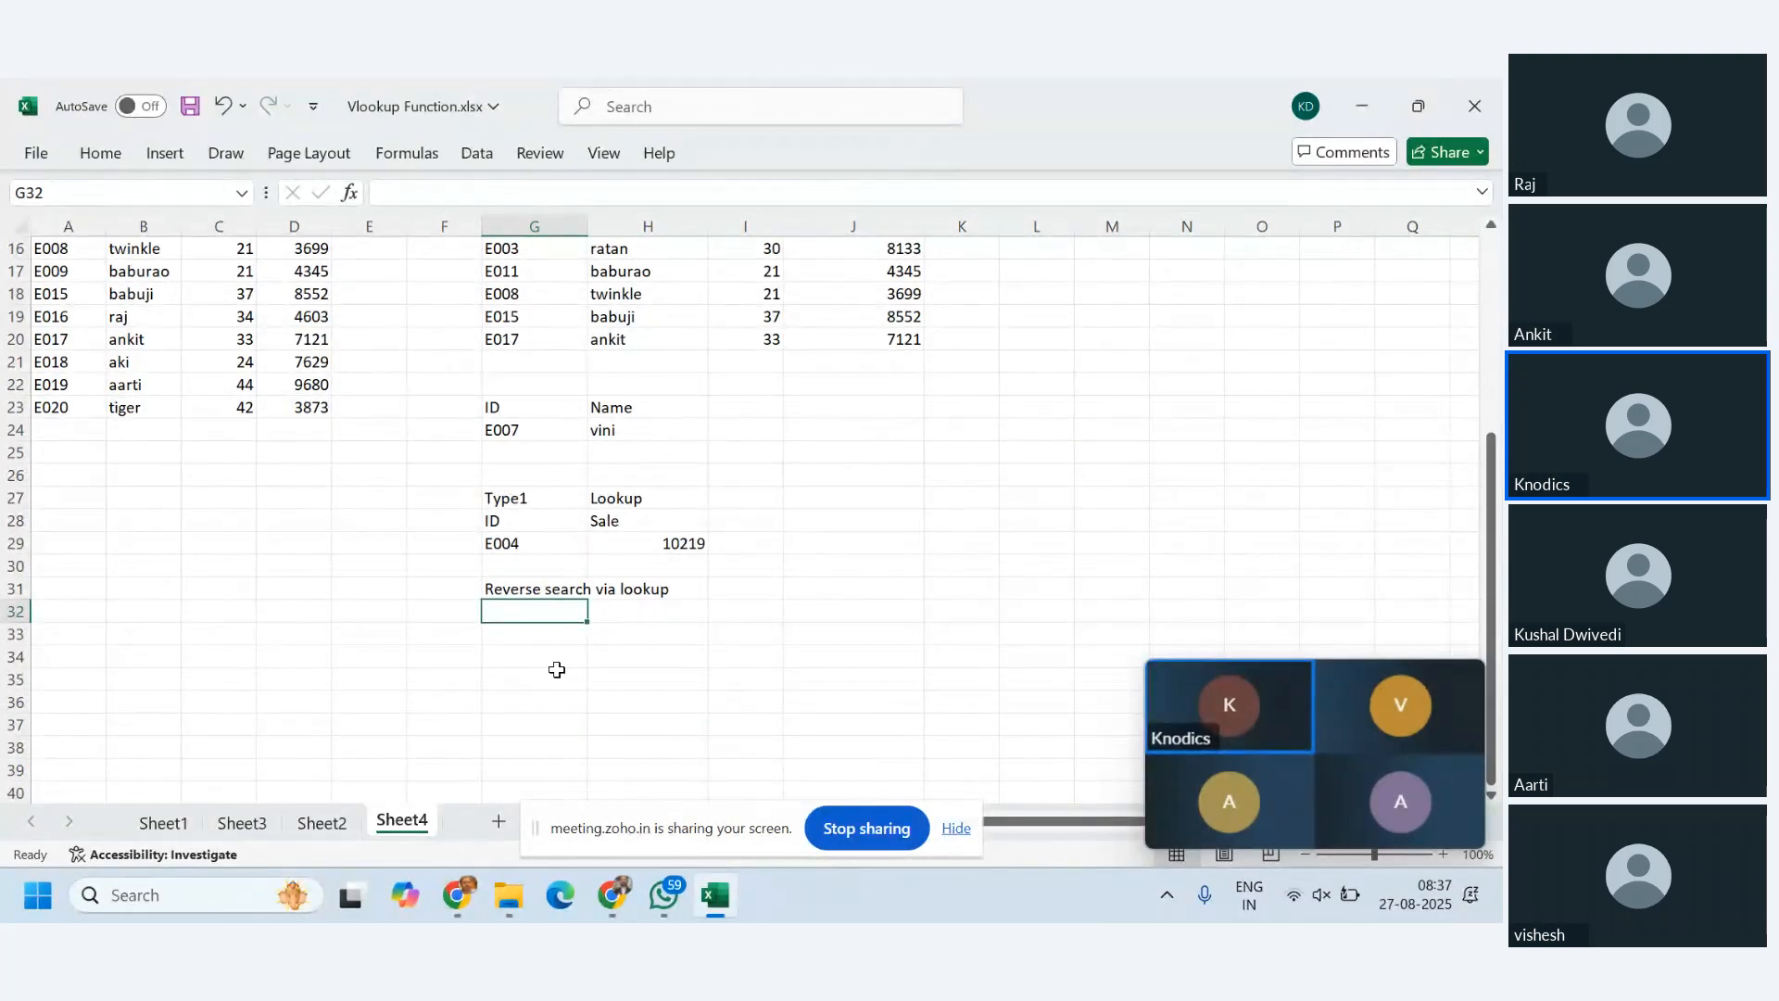
{"action": "type", "text": "Name"}
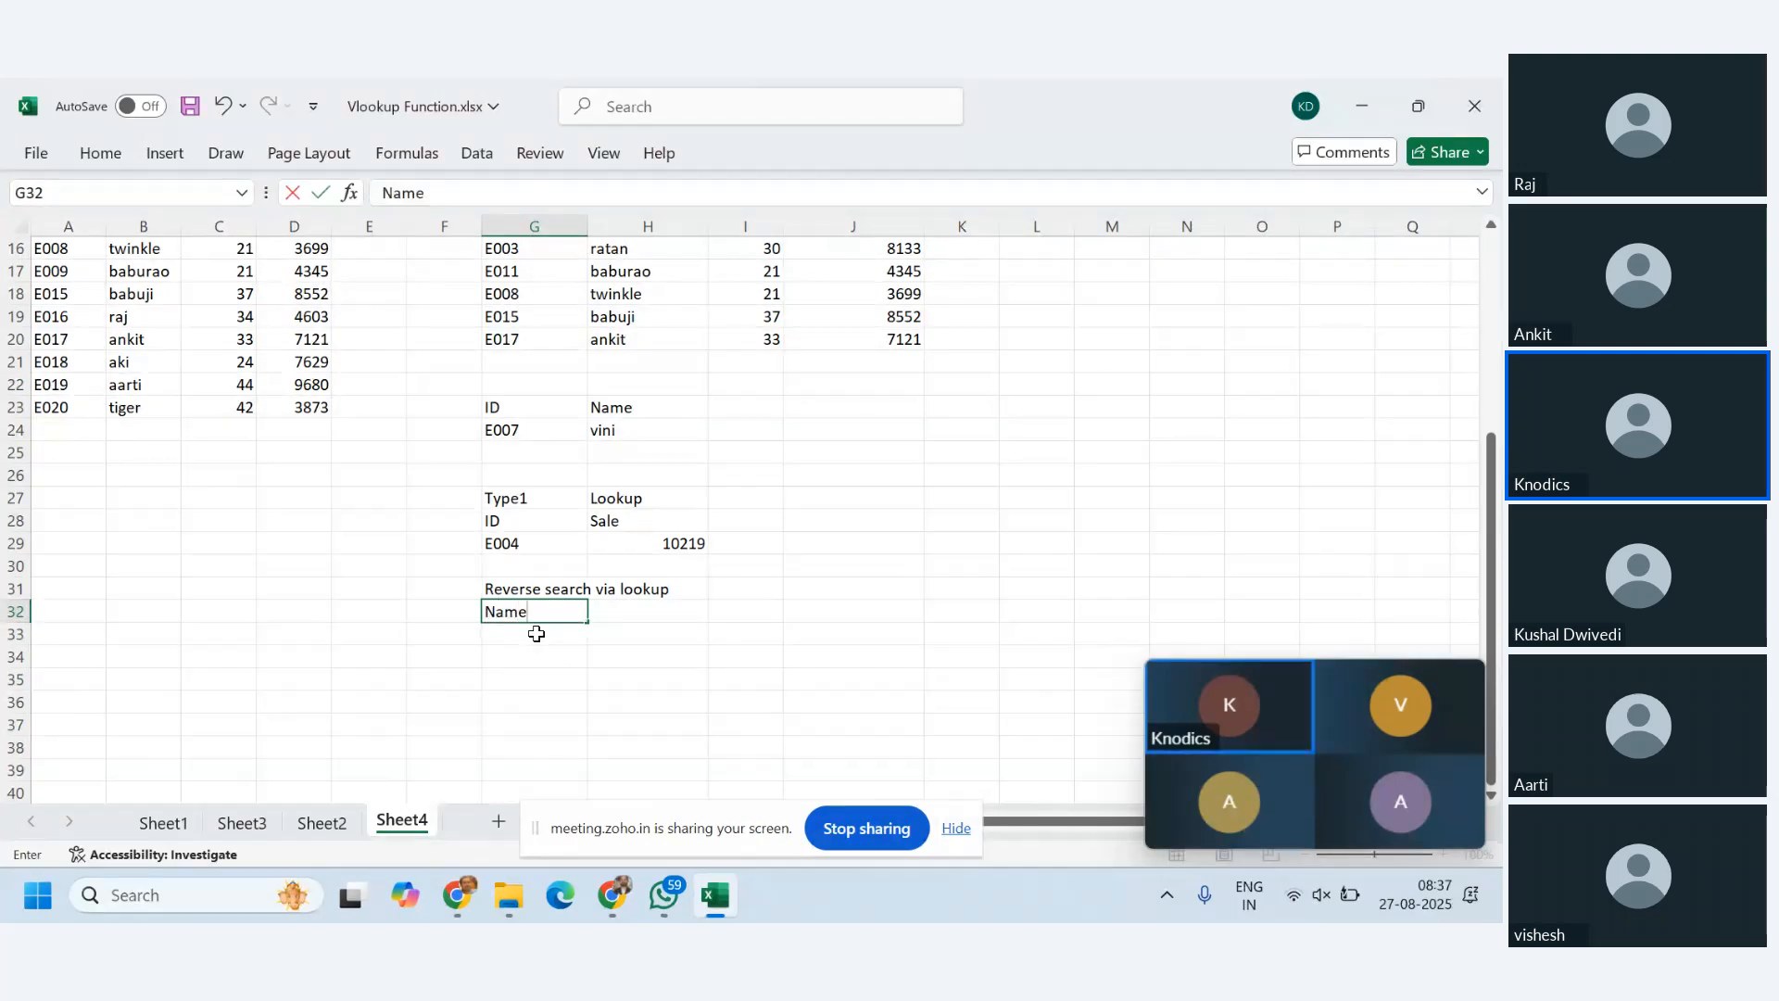
{"action": "key", "text": "Tab"}
{"action": "type", "text": "ID"}
{"action": "key", "text": "Return"}
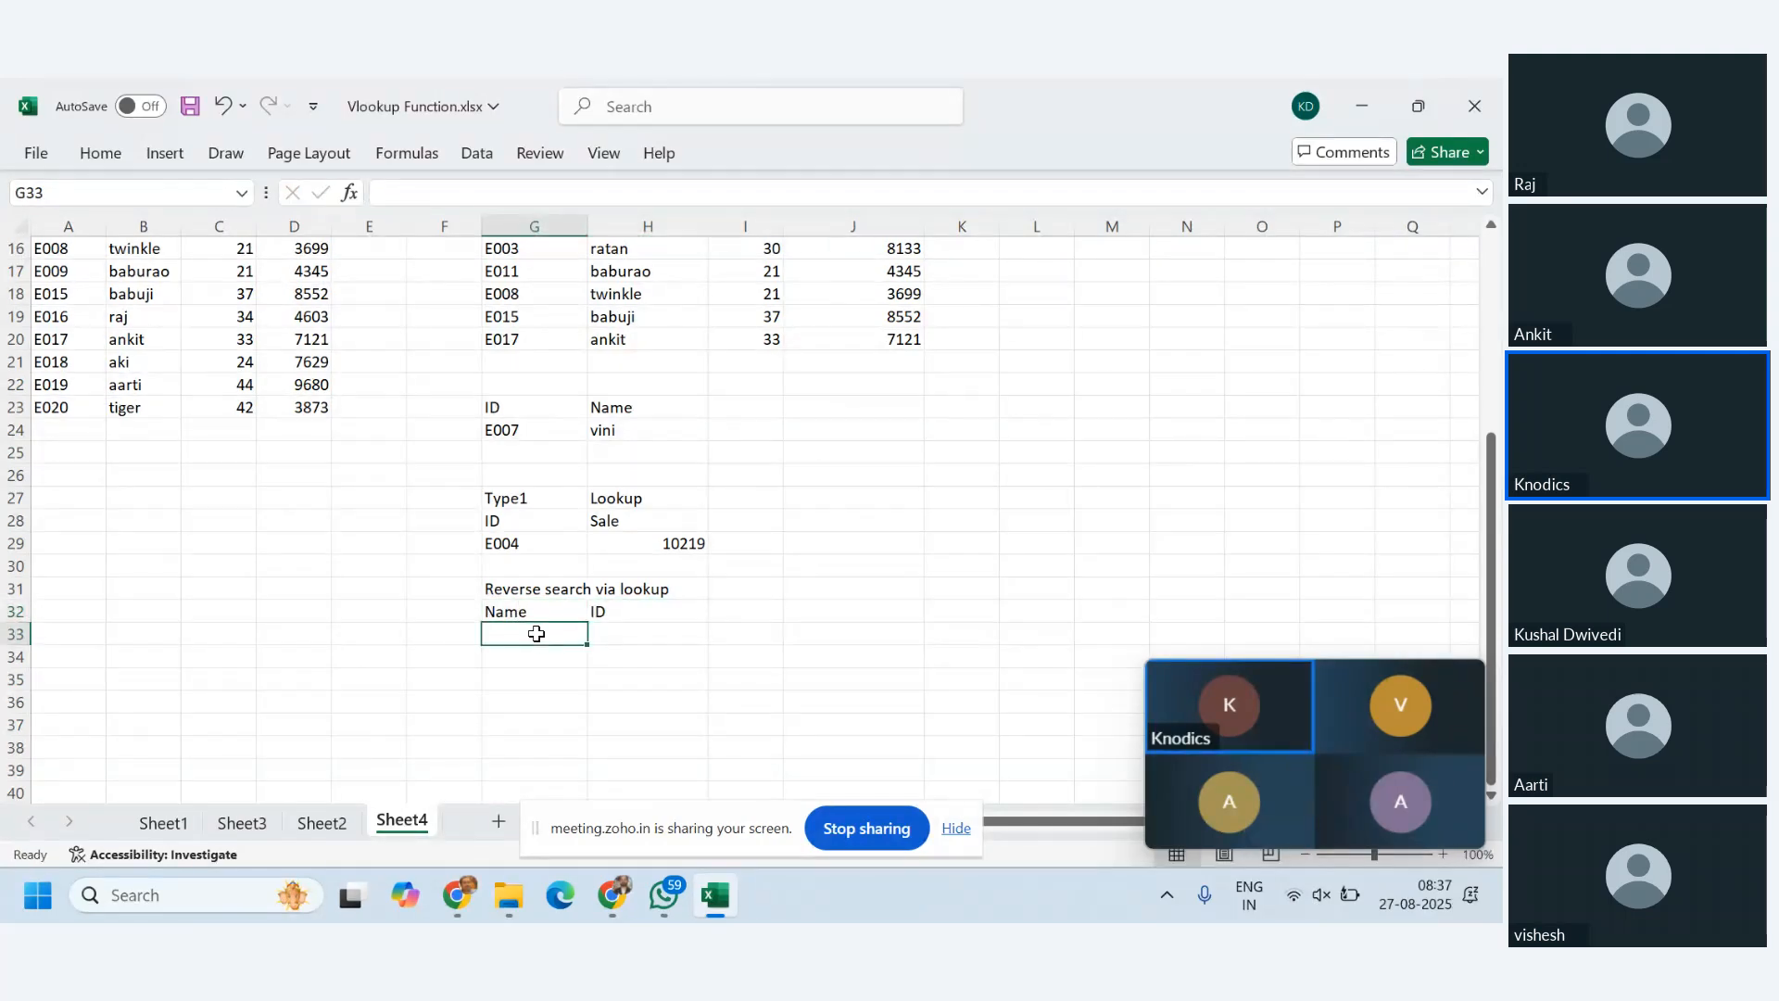
- Enter =LOOKUP(G33,B4:B23,A4:A23) in H33 to return the ID matching the name in G33
{"action": "left_click", "coordinate": [652, 629]}
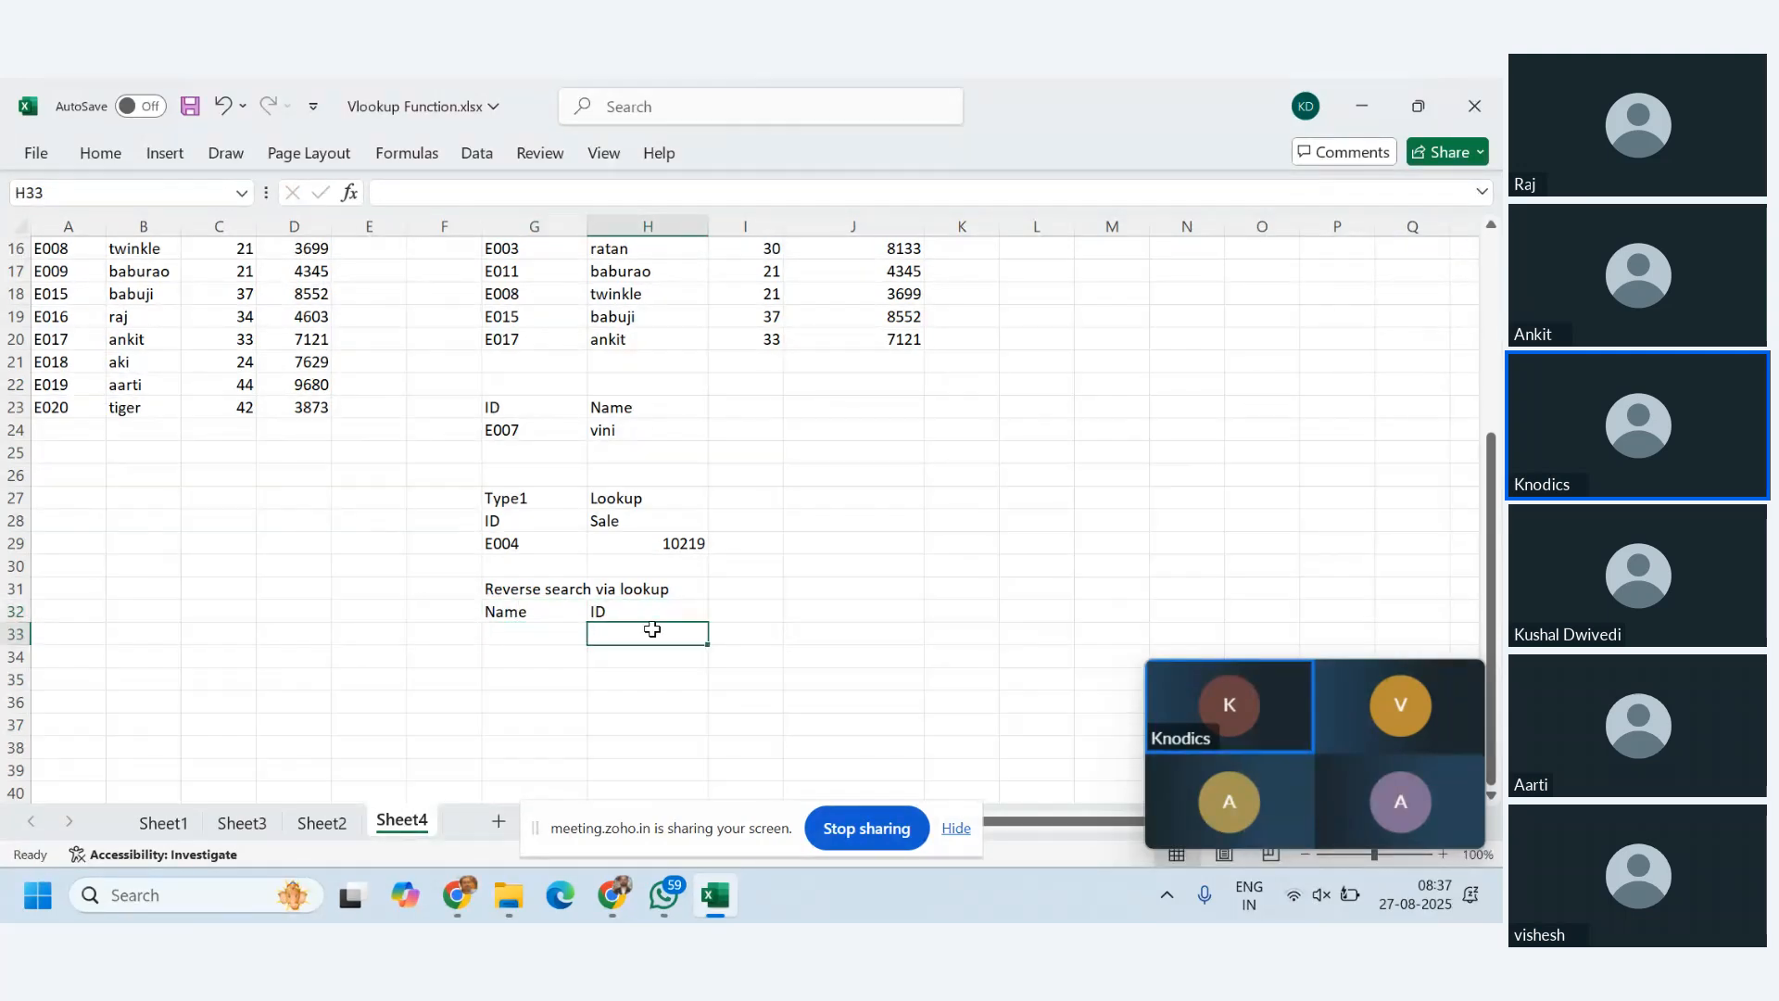
{"action": "type", "text": "="}
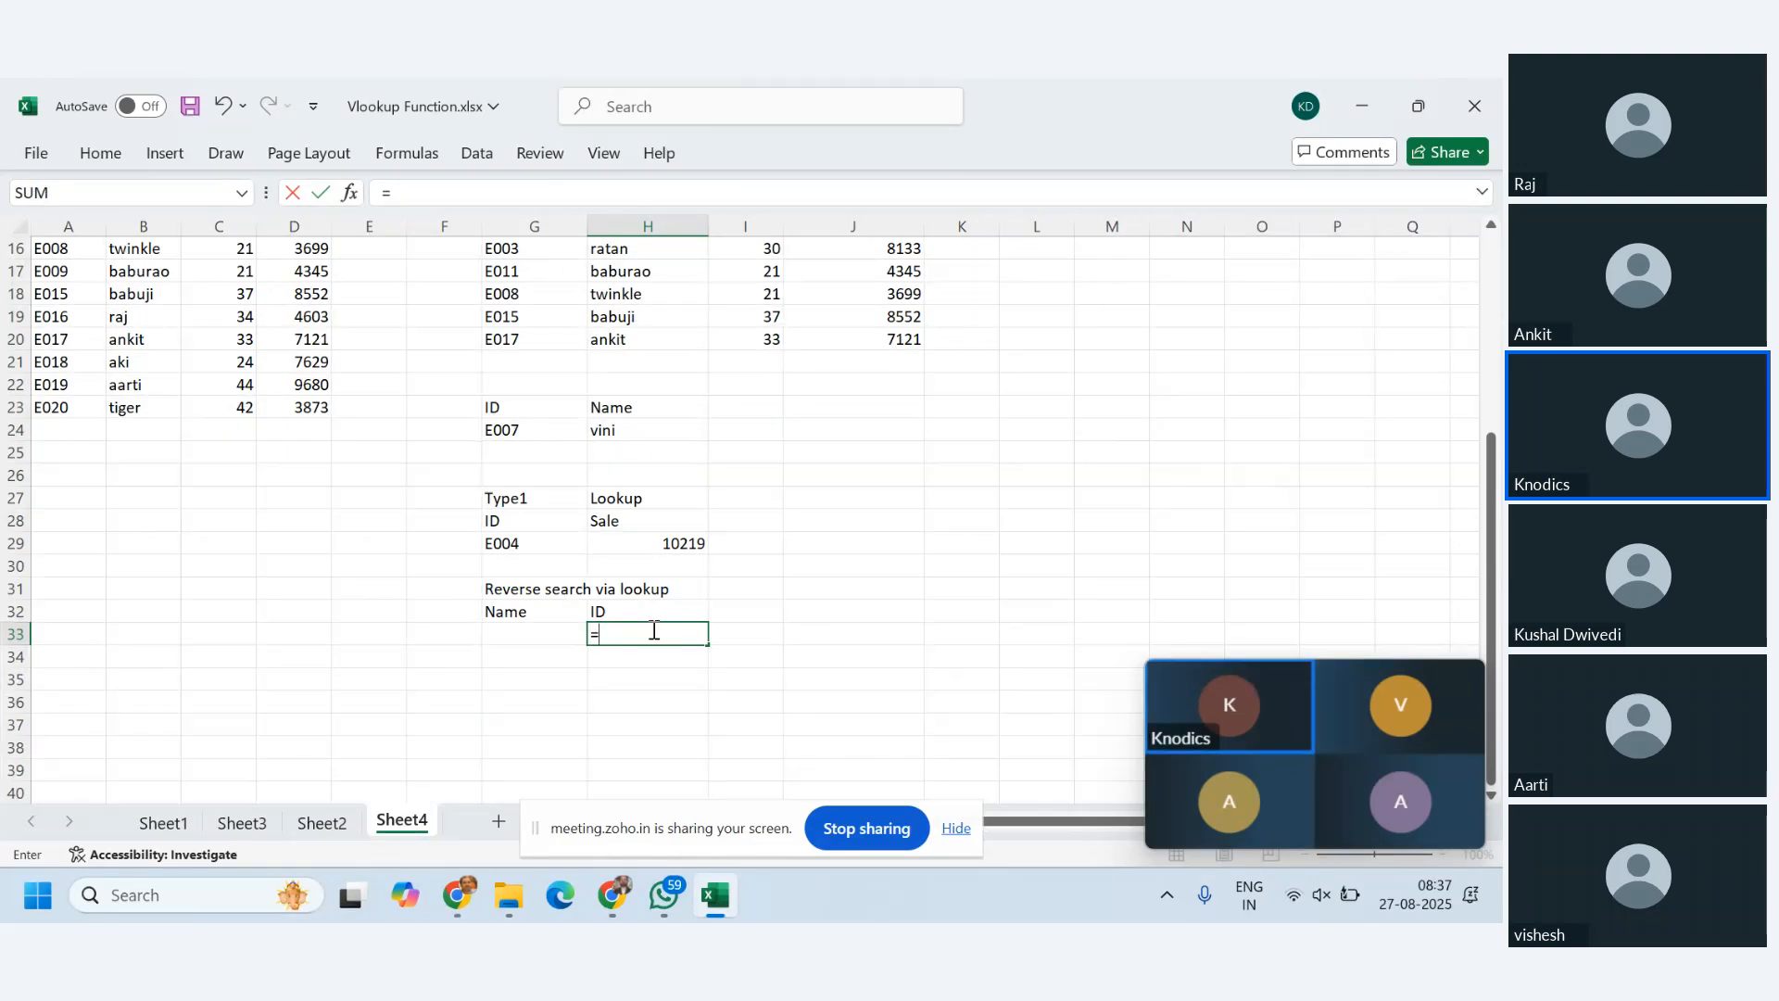
{"action": "type", "text": "lookup("}
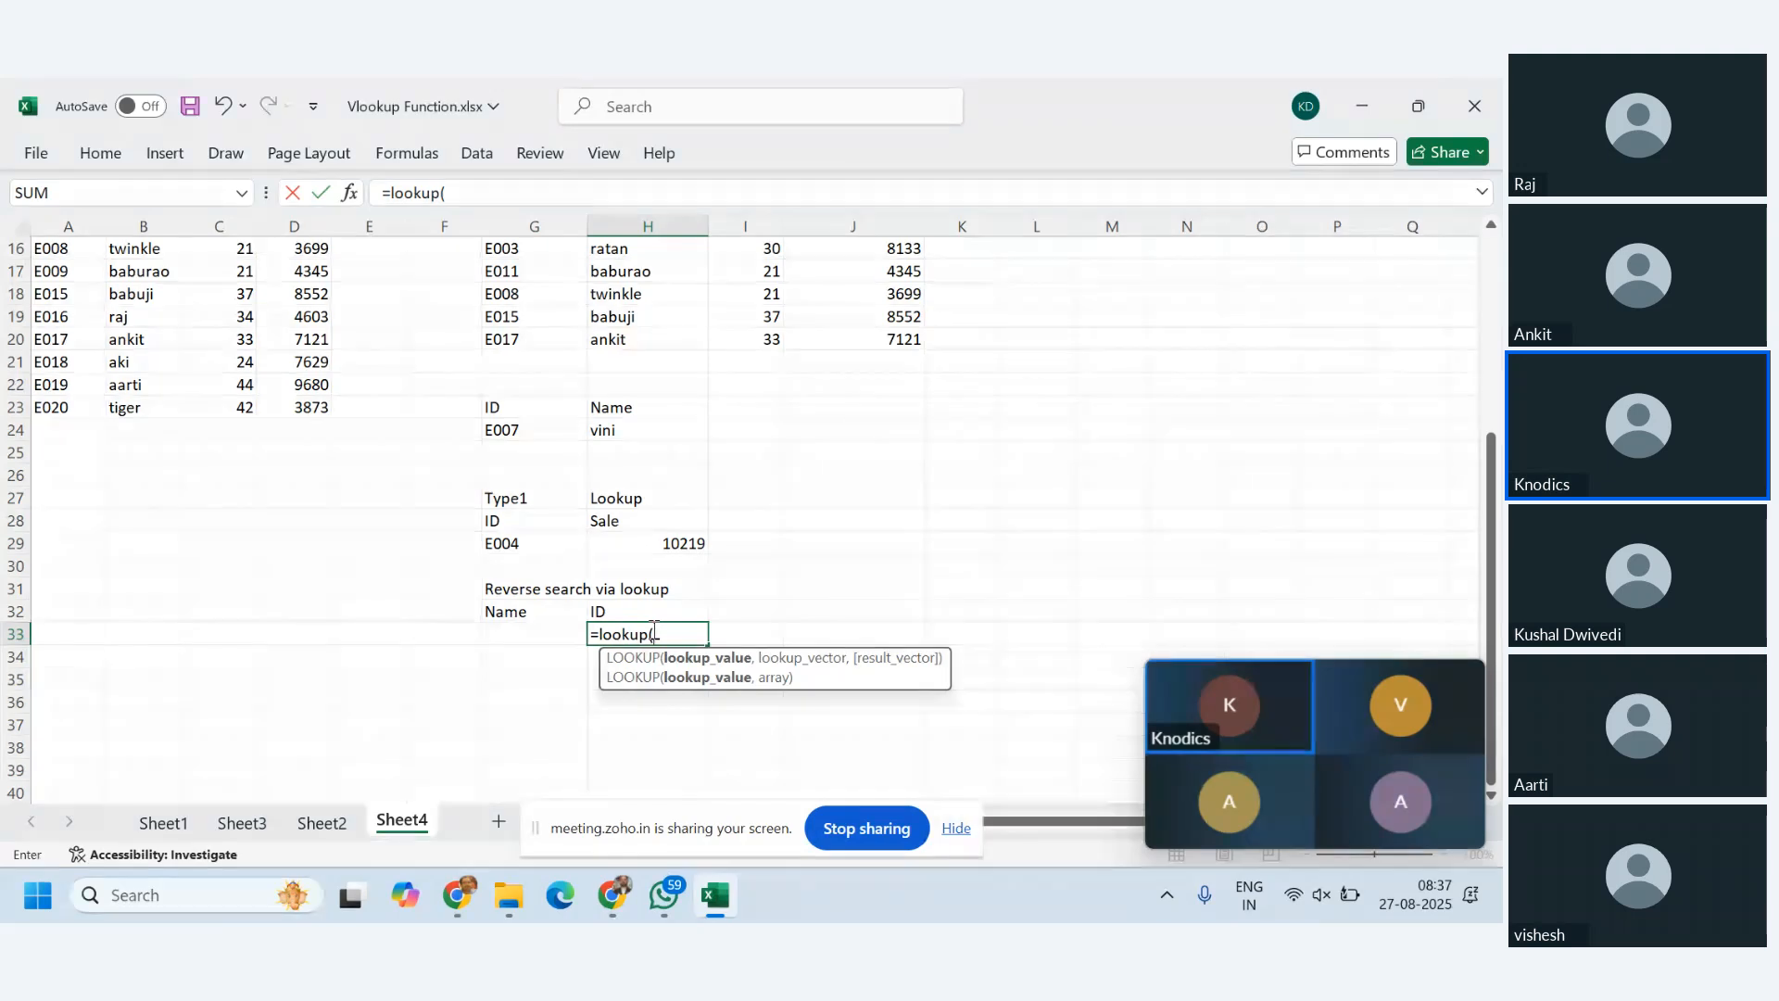
{"action": "left_click", "coordinate": [545, 632]}
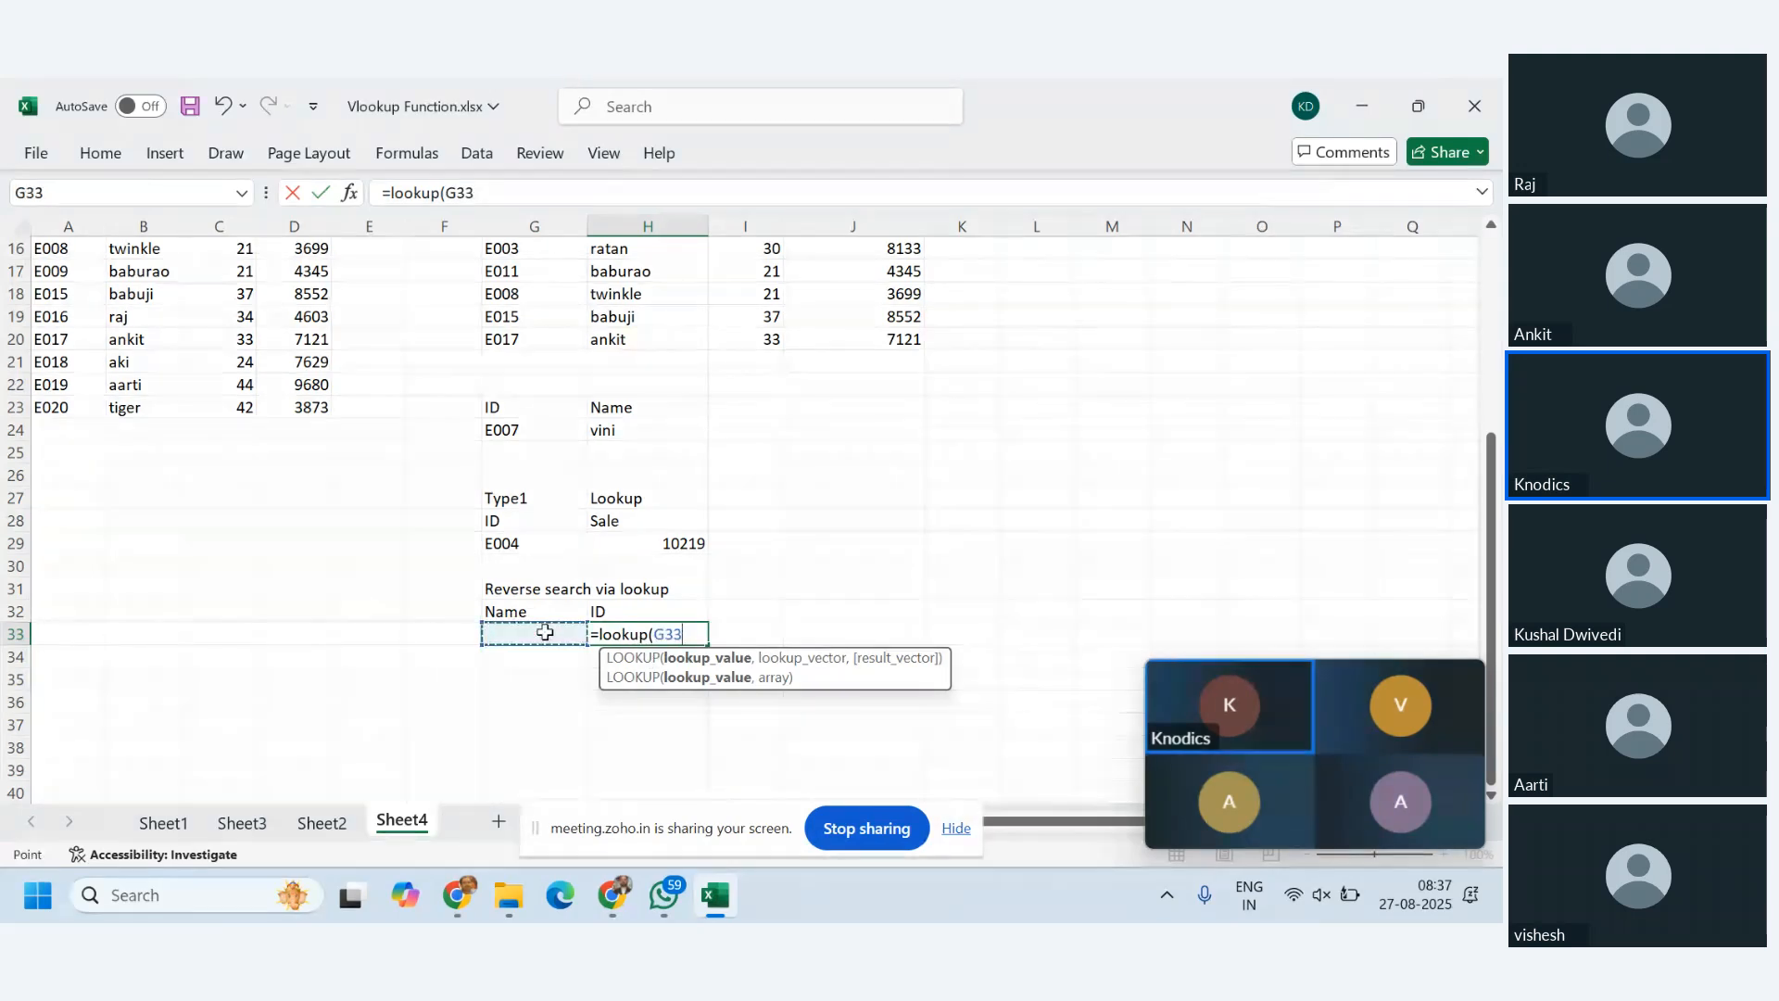
{"action": "type", "text": ","}
{"action": "scroll", "coordinate": [545, 632], "scroll_direction": "up", "scroll_amount": 5}
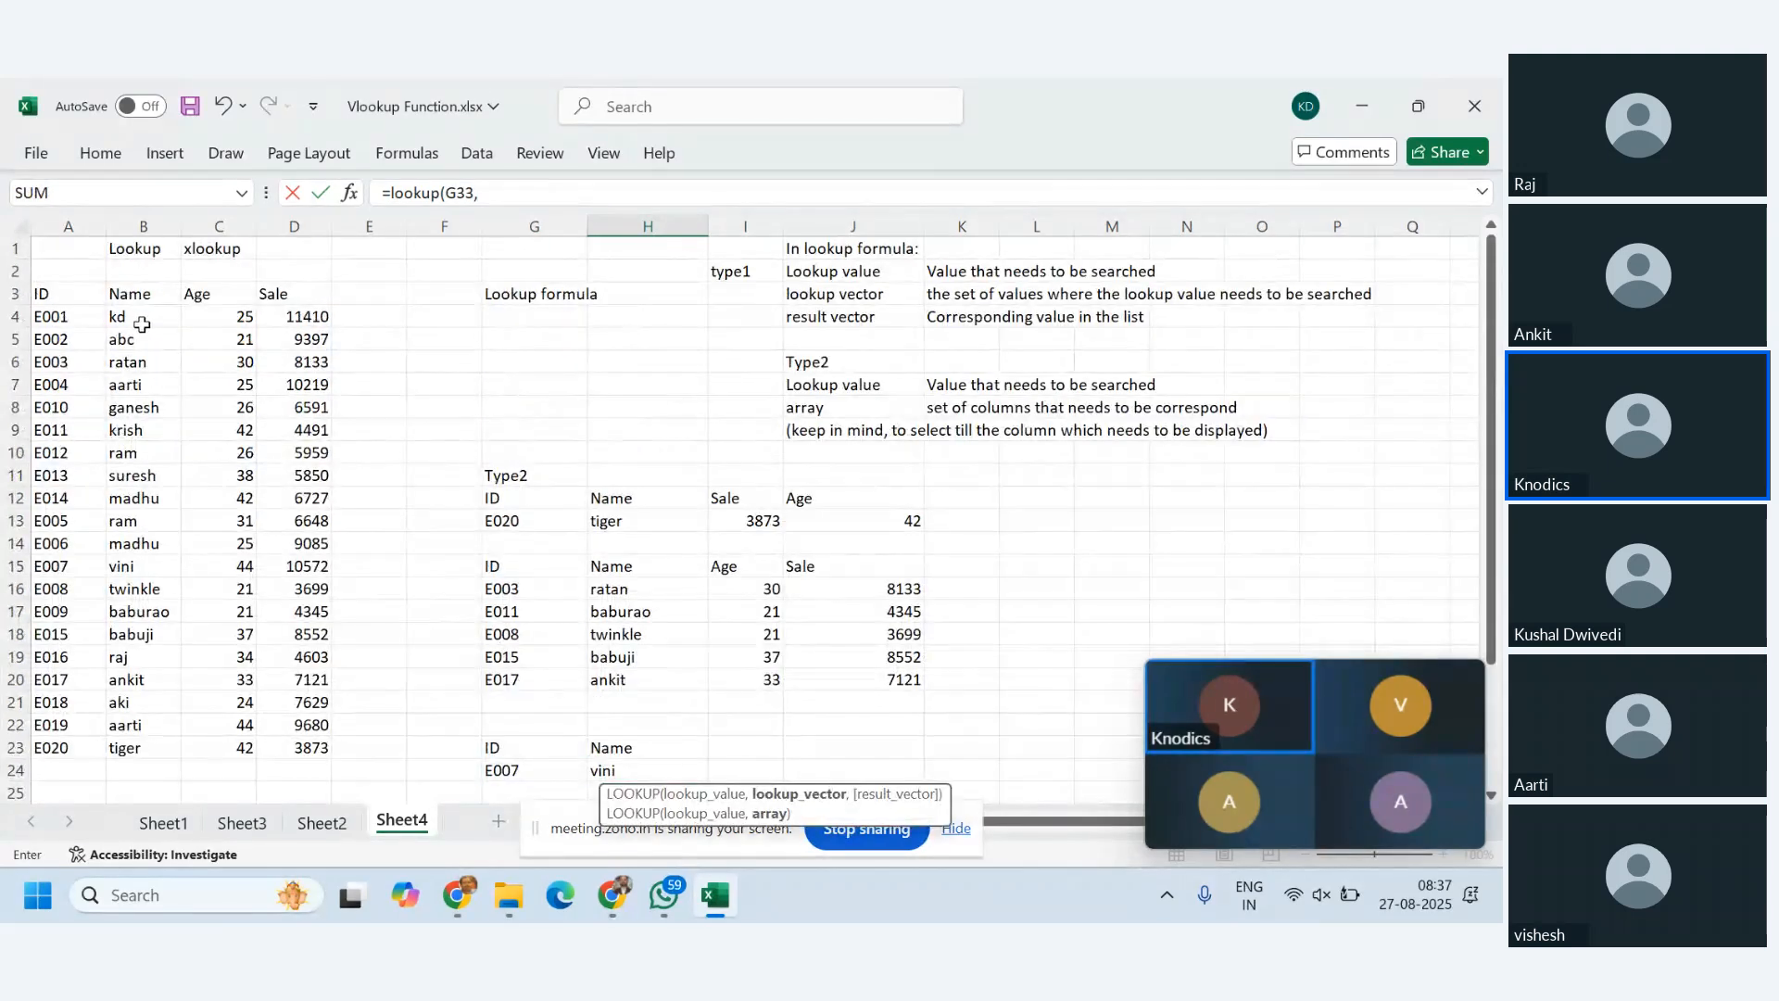
{"action": "left_click_drag", "start_coordinate": [145, 318], "coordinate": [135, 739]}
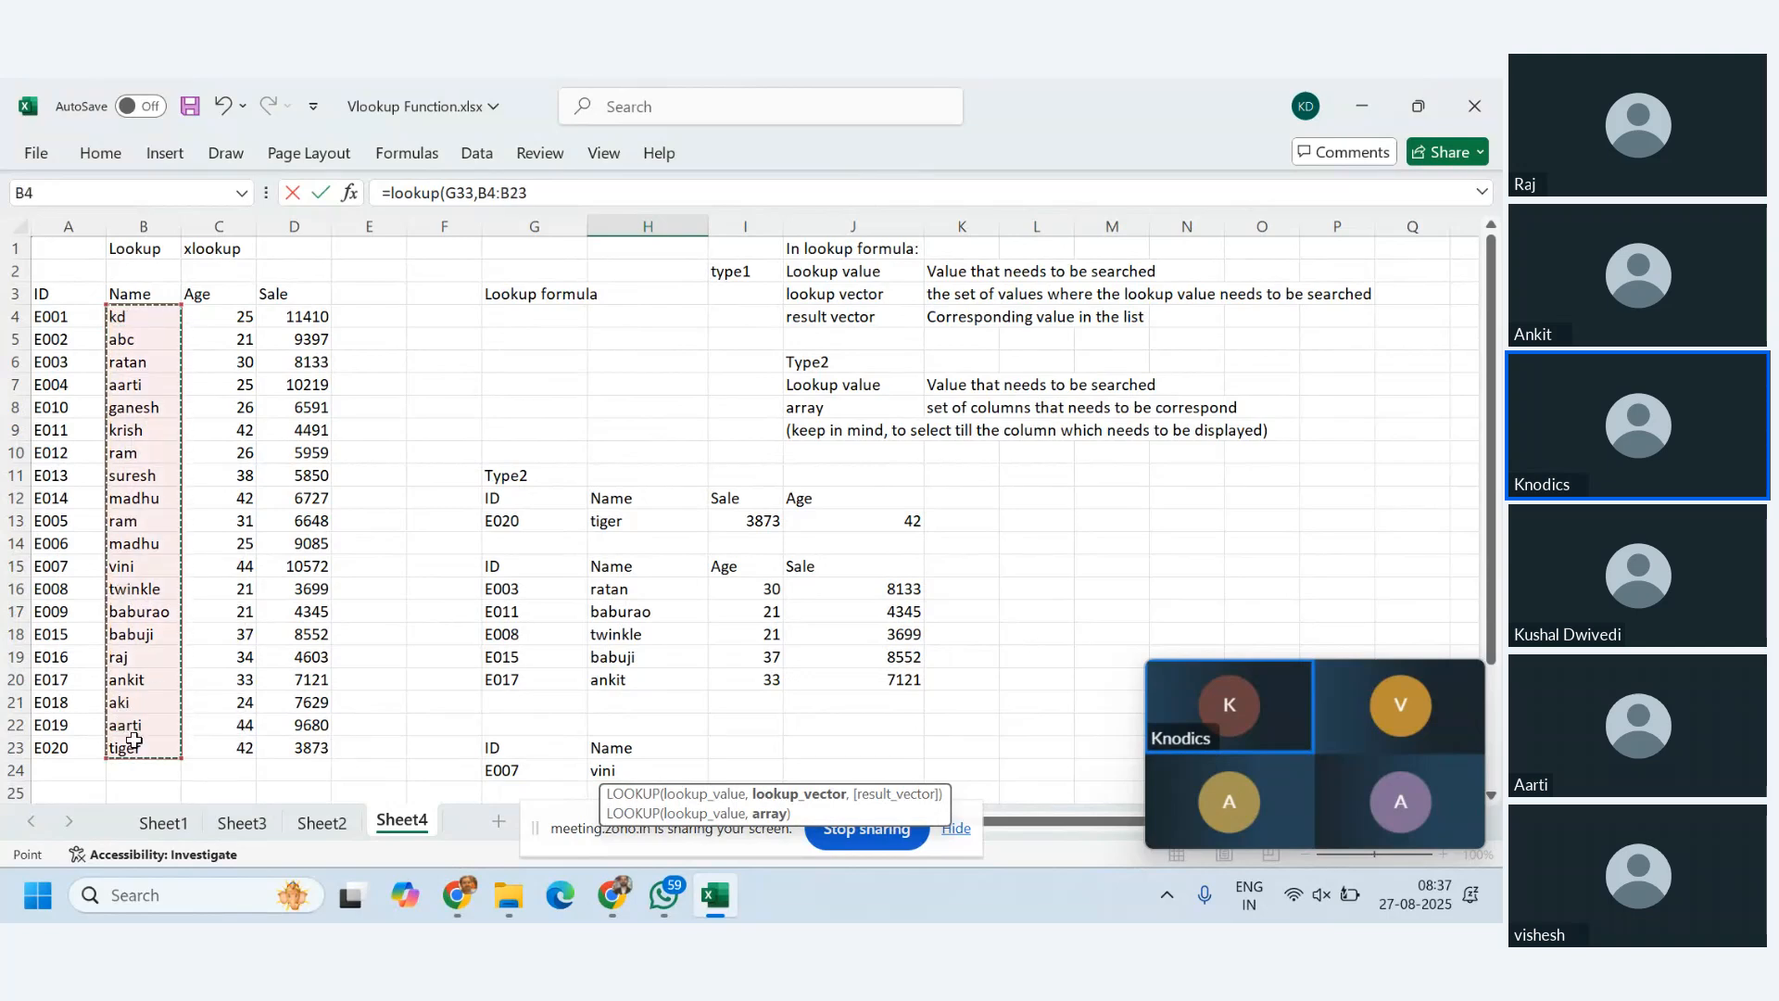
{"action": "type", "text": ","}
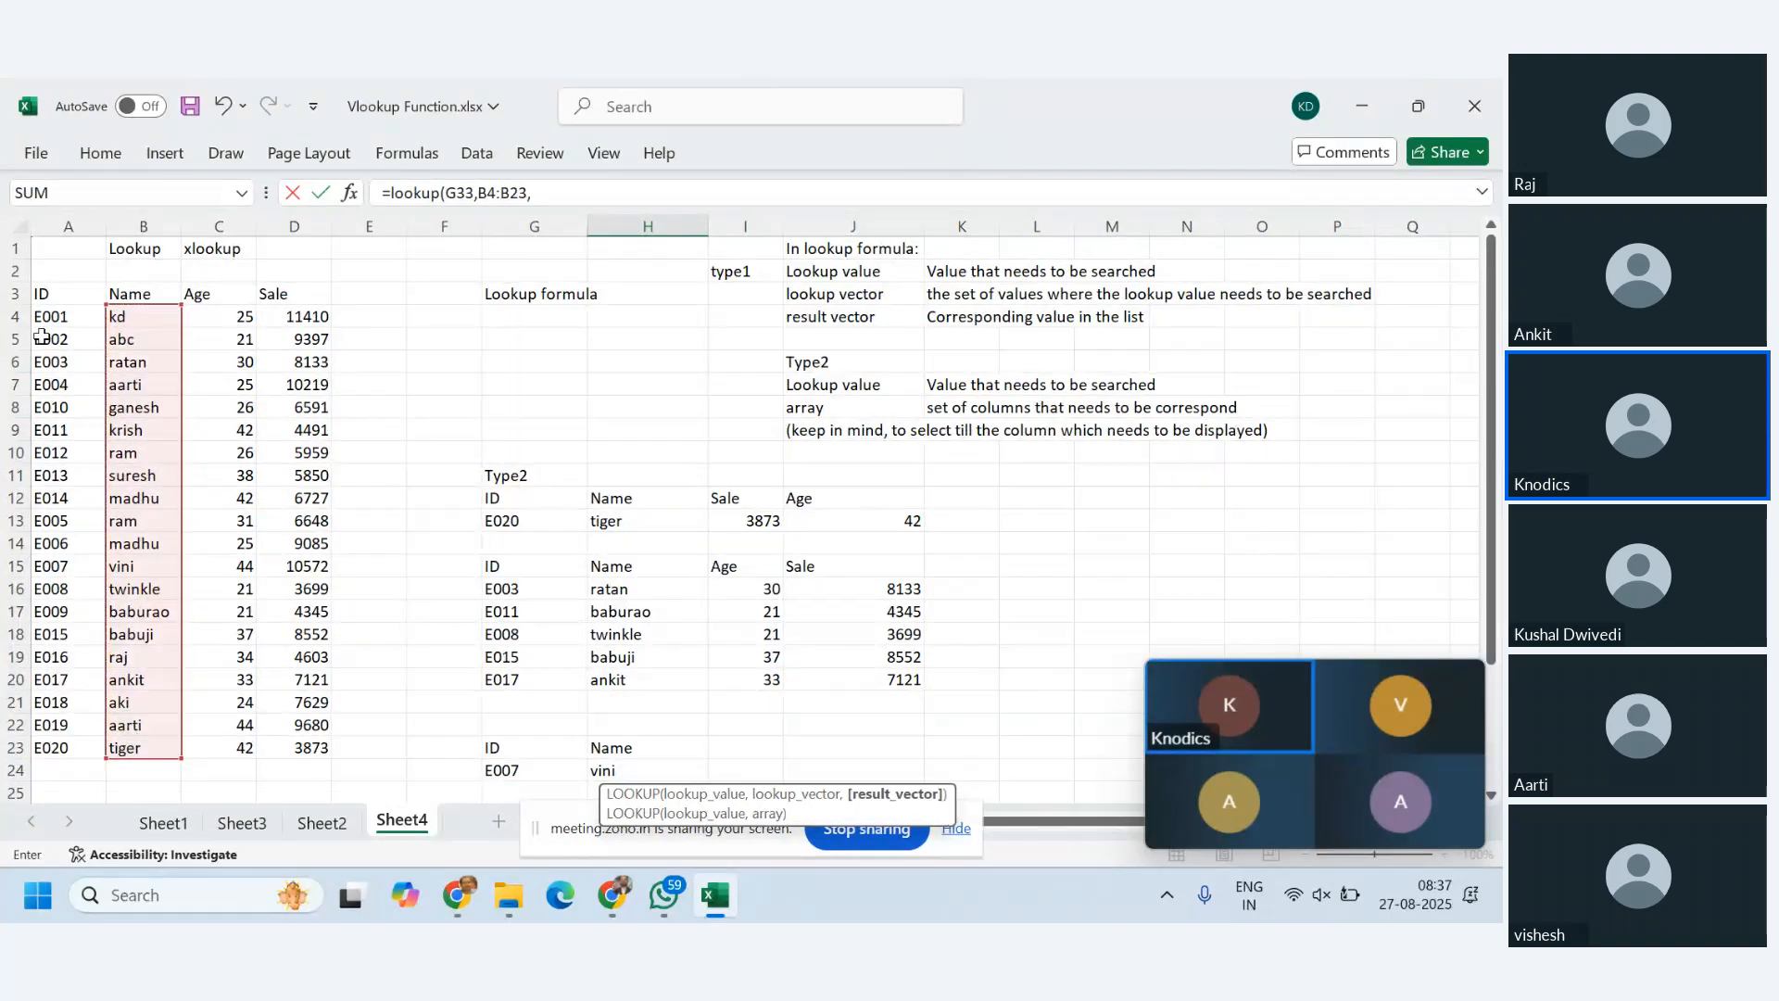
{"action": "left_click_drag", "start_coordinate": [66, 315], "coordinate": [44, 744]}
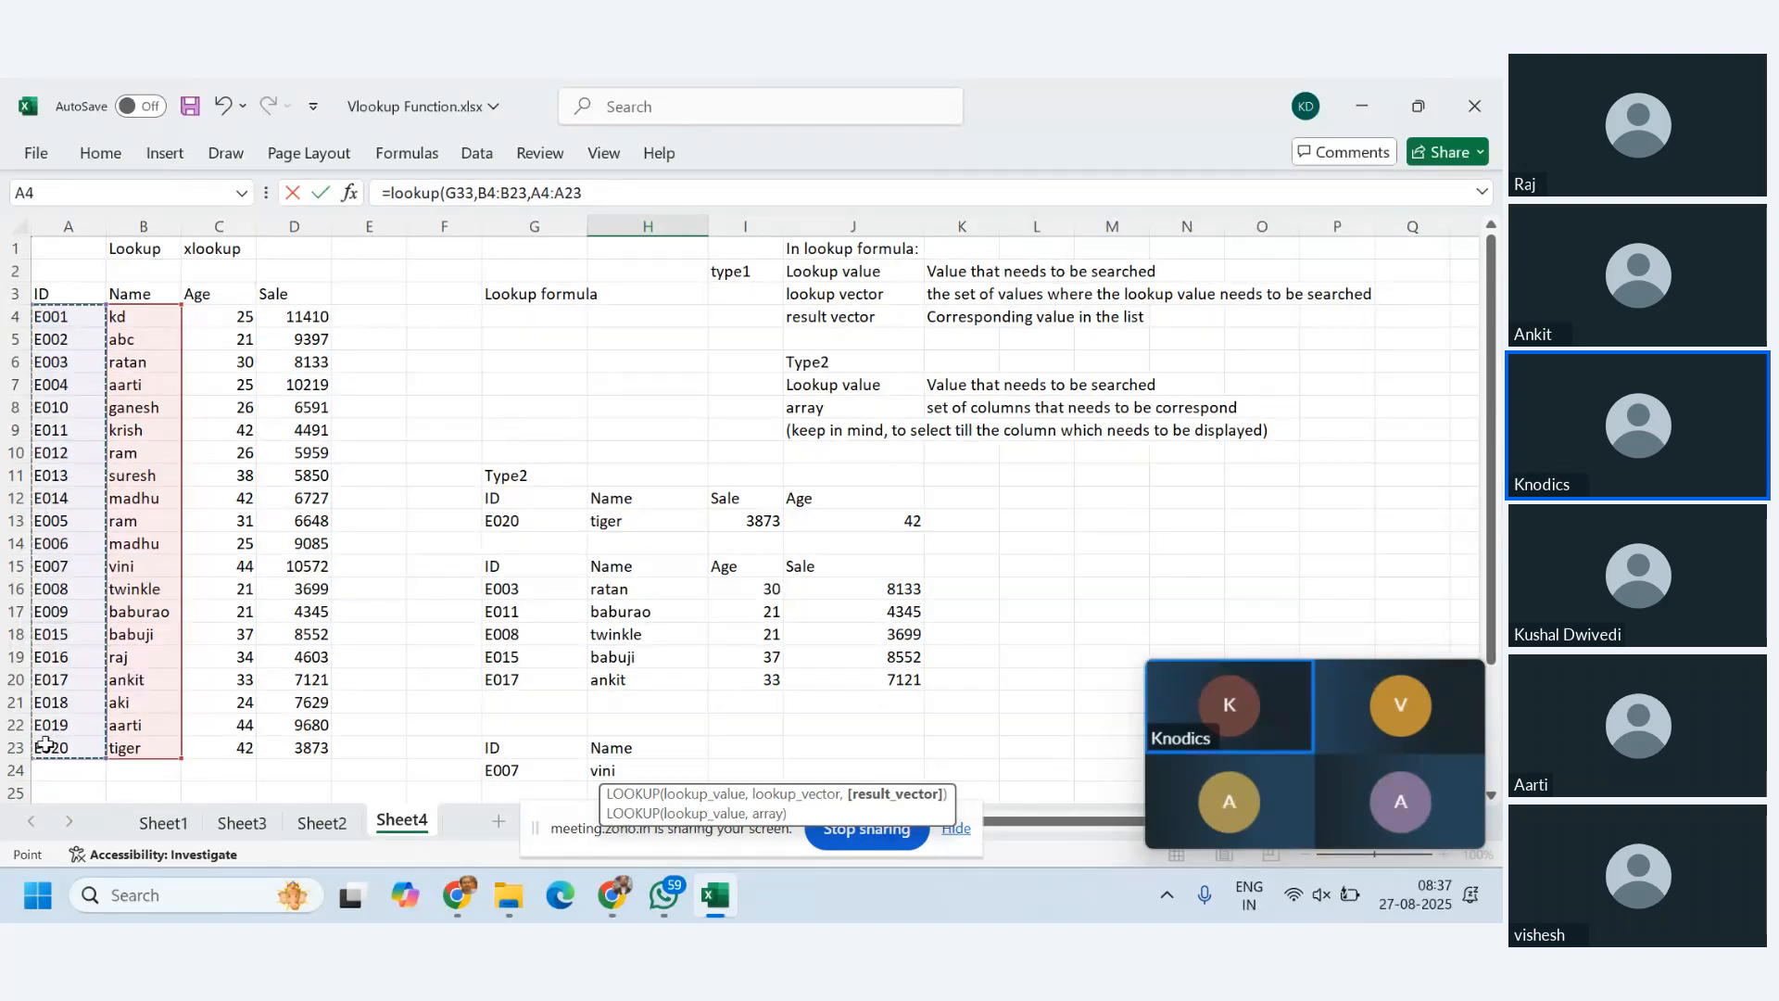
{"action": "key", "text": "Return"}
- Test the reverse search by entering the name from B21 in G33
{"action": "scroll", "coordinate": [523, 639], "scroll_direction": "down", "scroll_amount": 2}
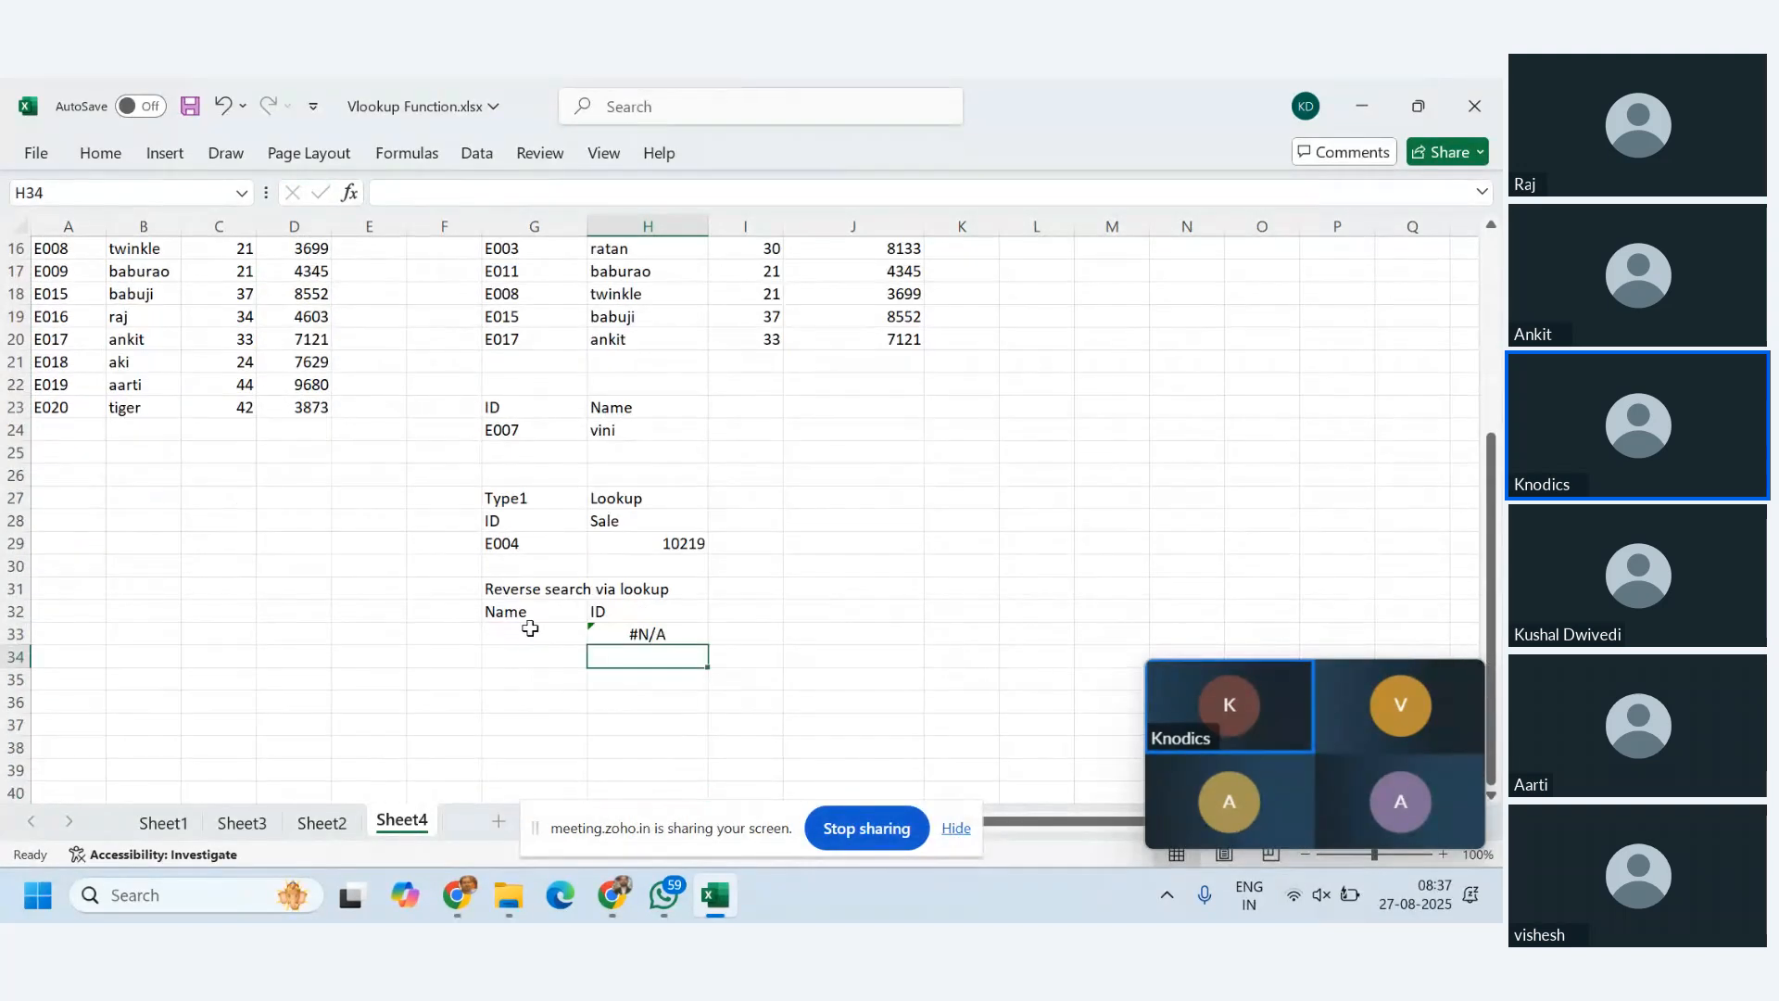
{"action": "left_click", "coordinate": [554, 633]}
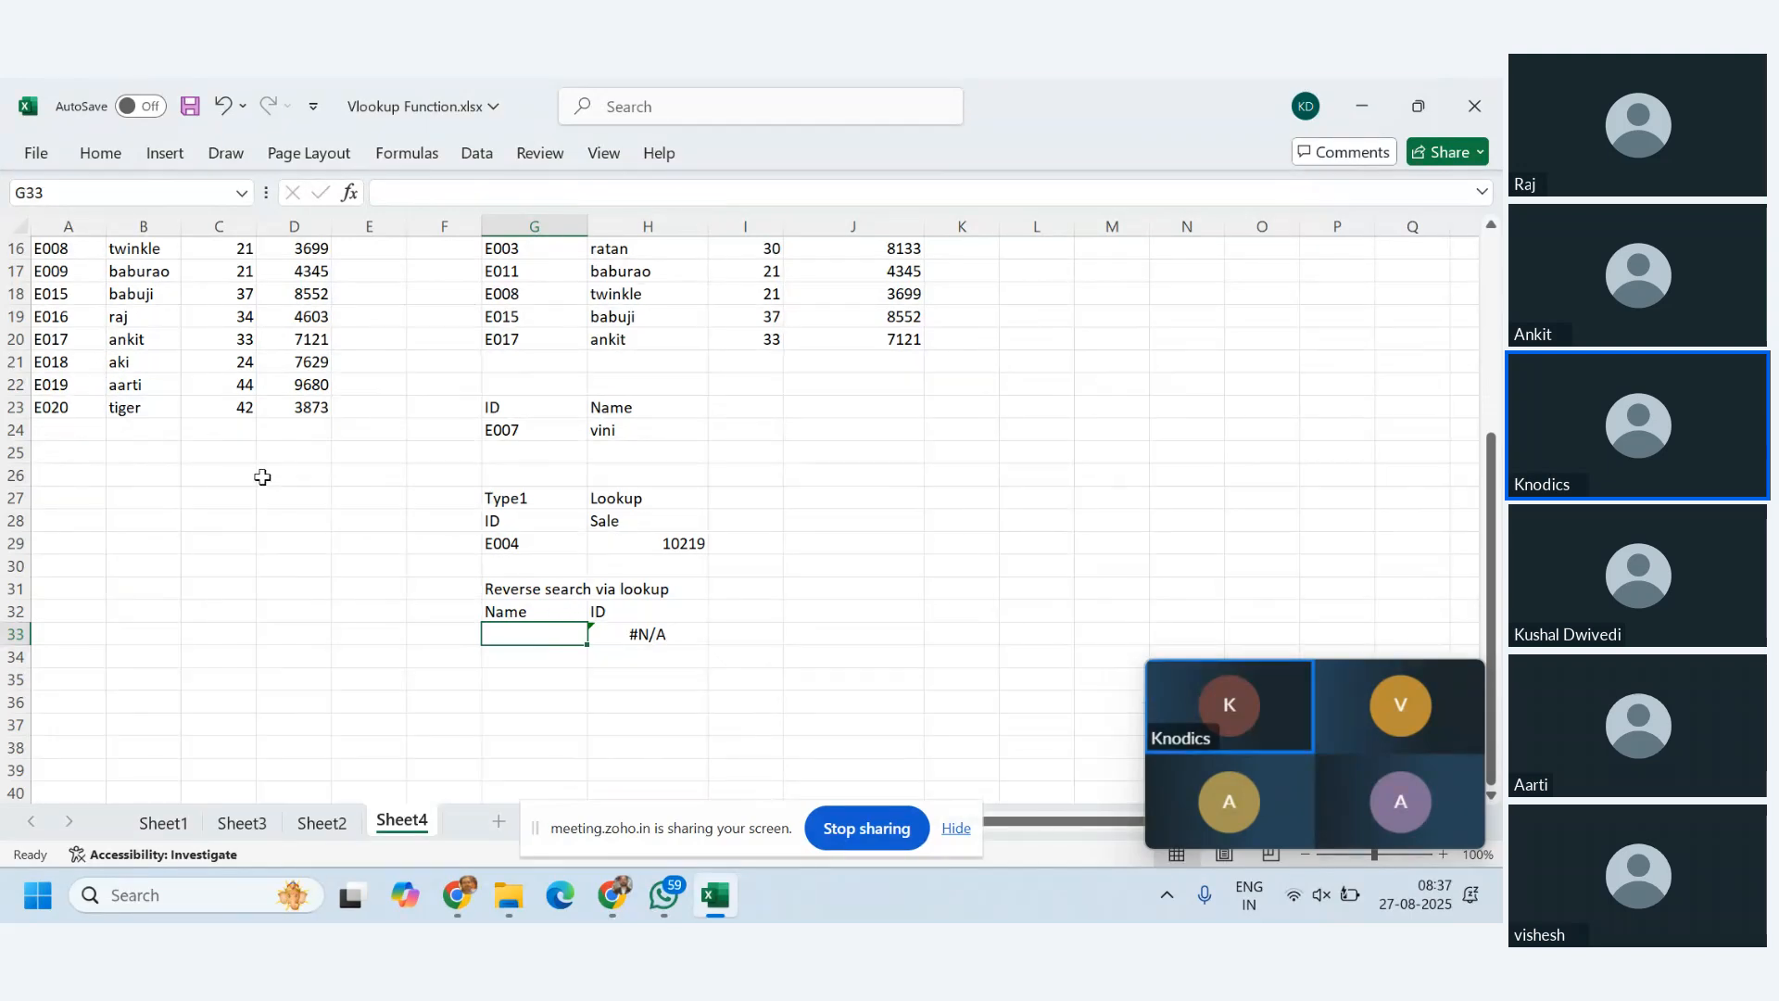
{"action": "type", "text": "aki"}
{"action": "key", "text": "Return"}
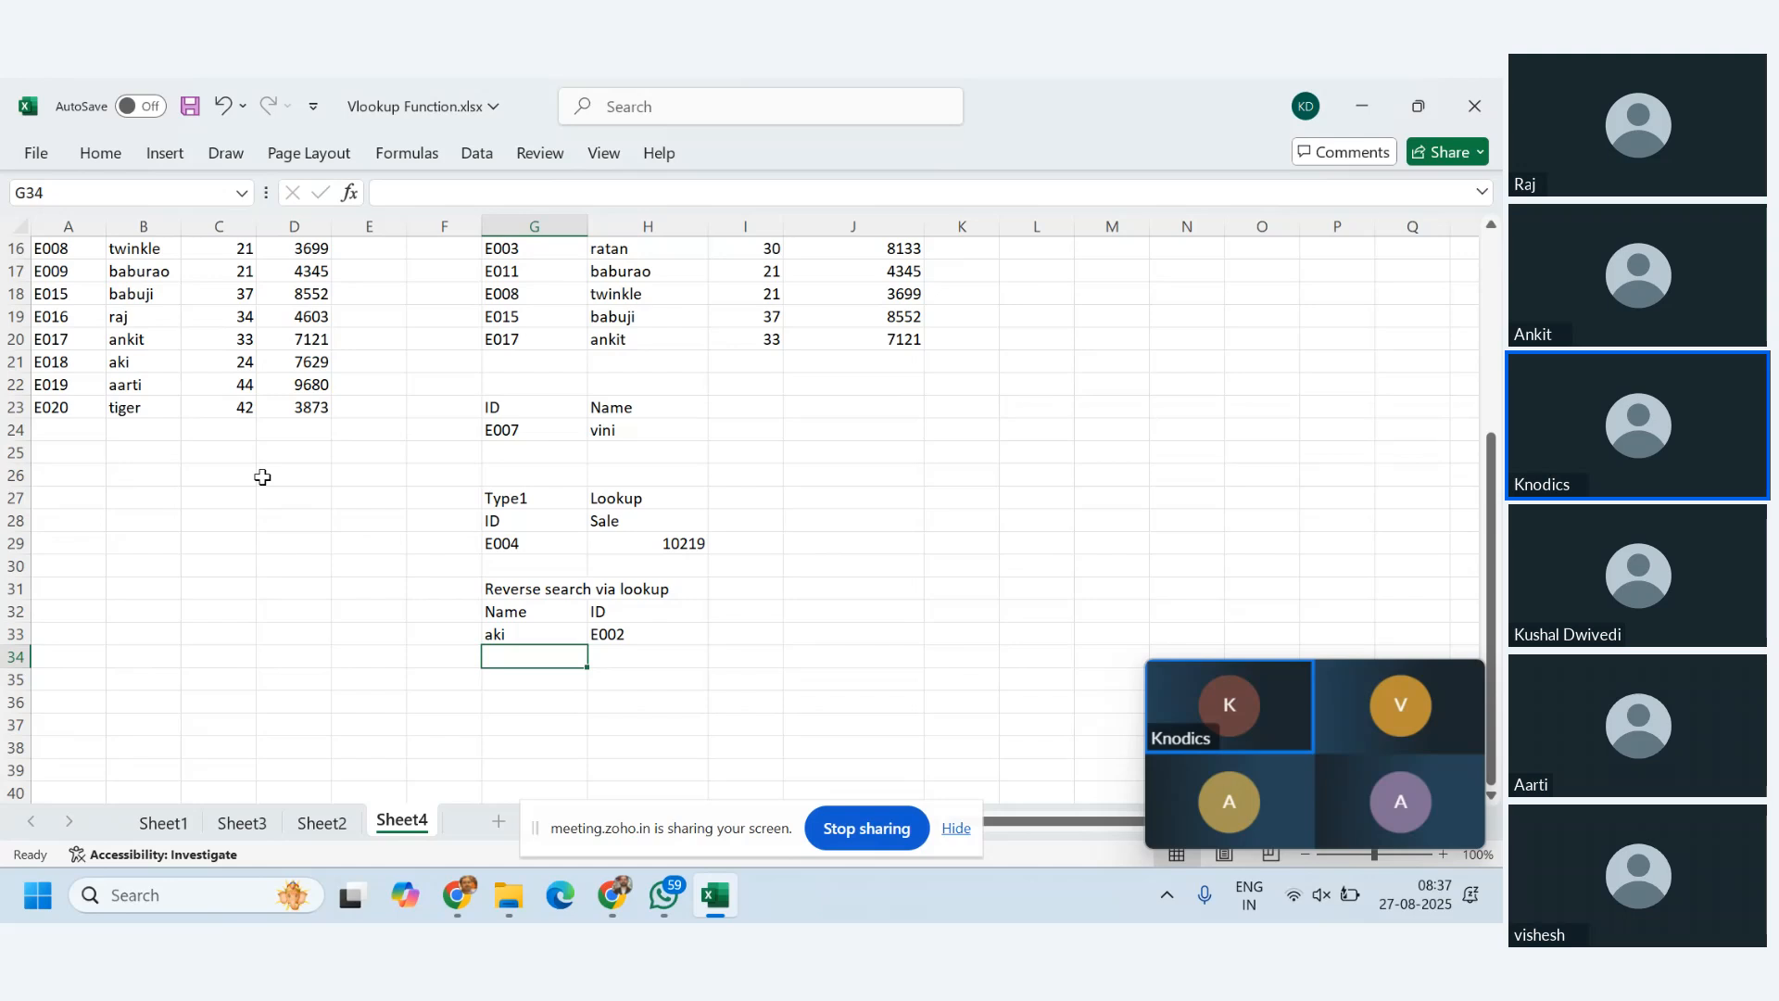
- Replace the lookup name in G33 with the name from B12 and compare the returned ID with the source table
{"action": "left_click", "coordinate": [544, 635]}
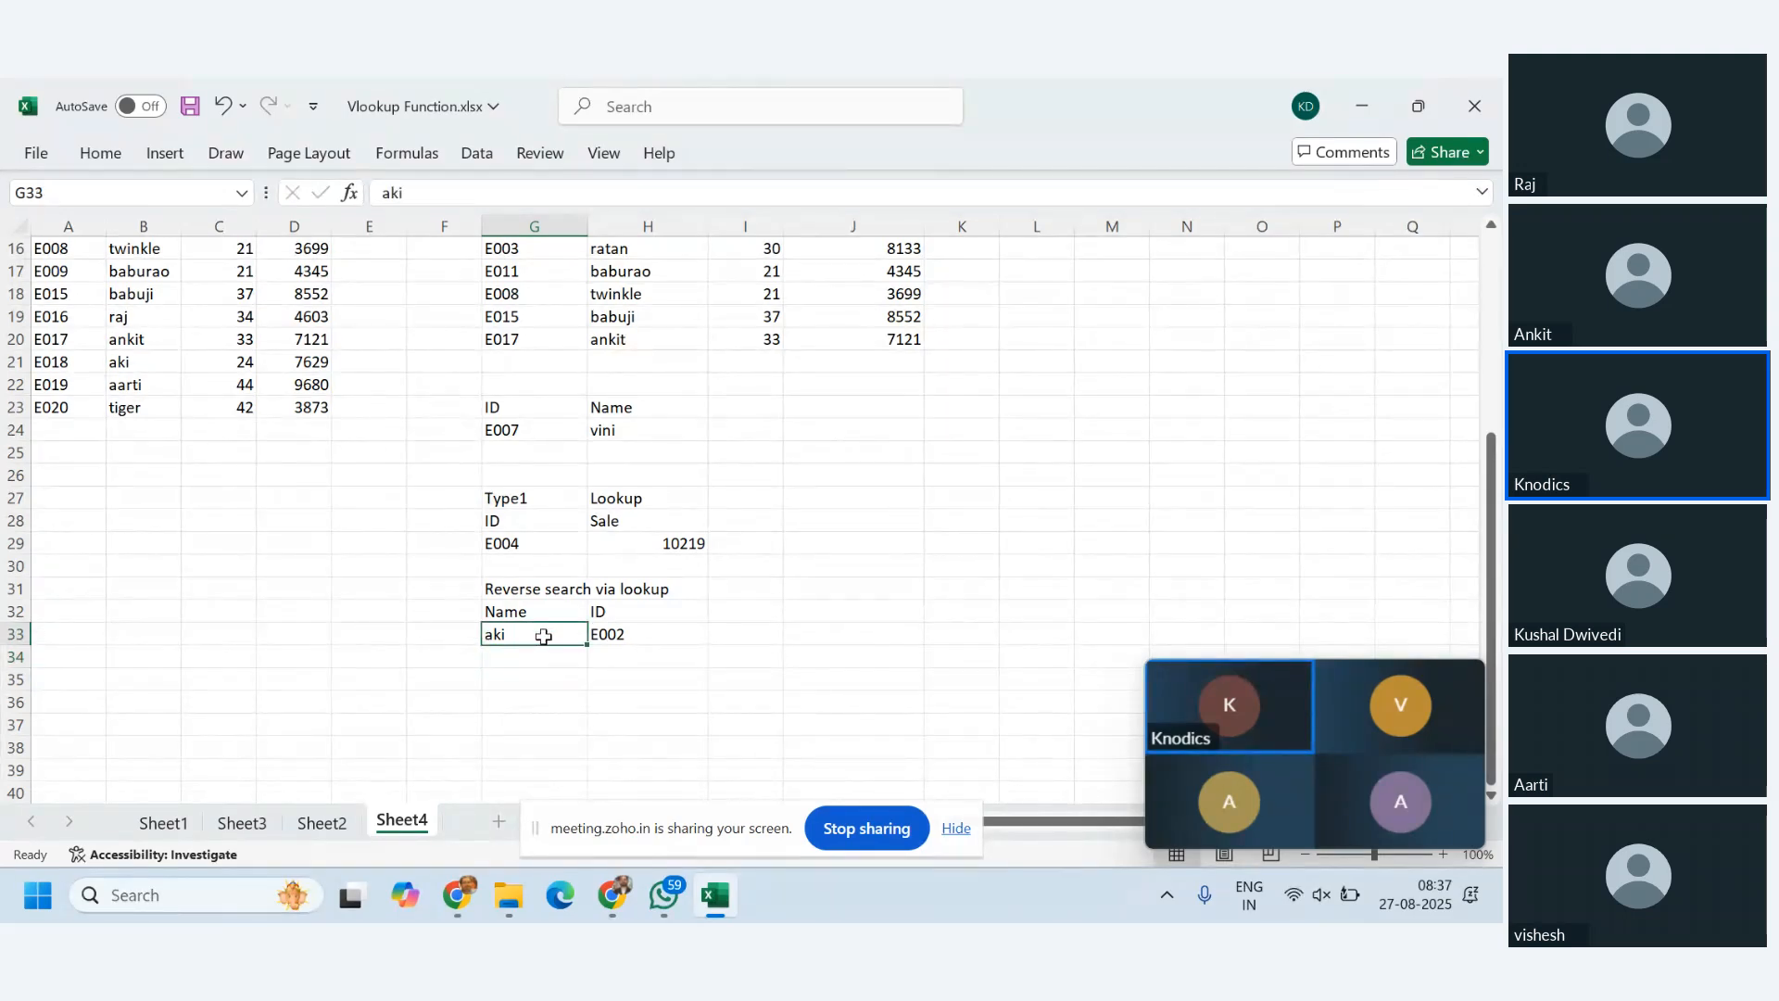
{"action": "type", "text": "madhu"}
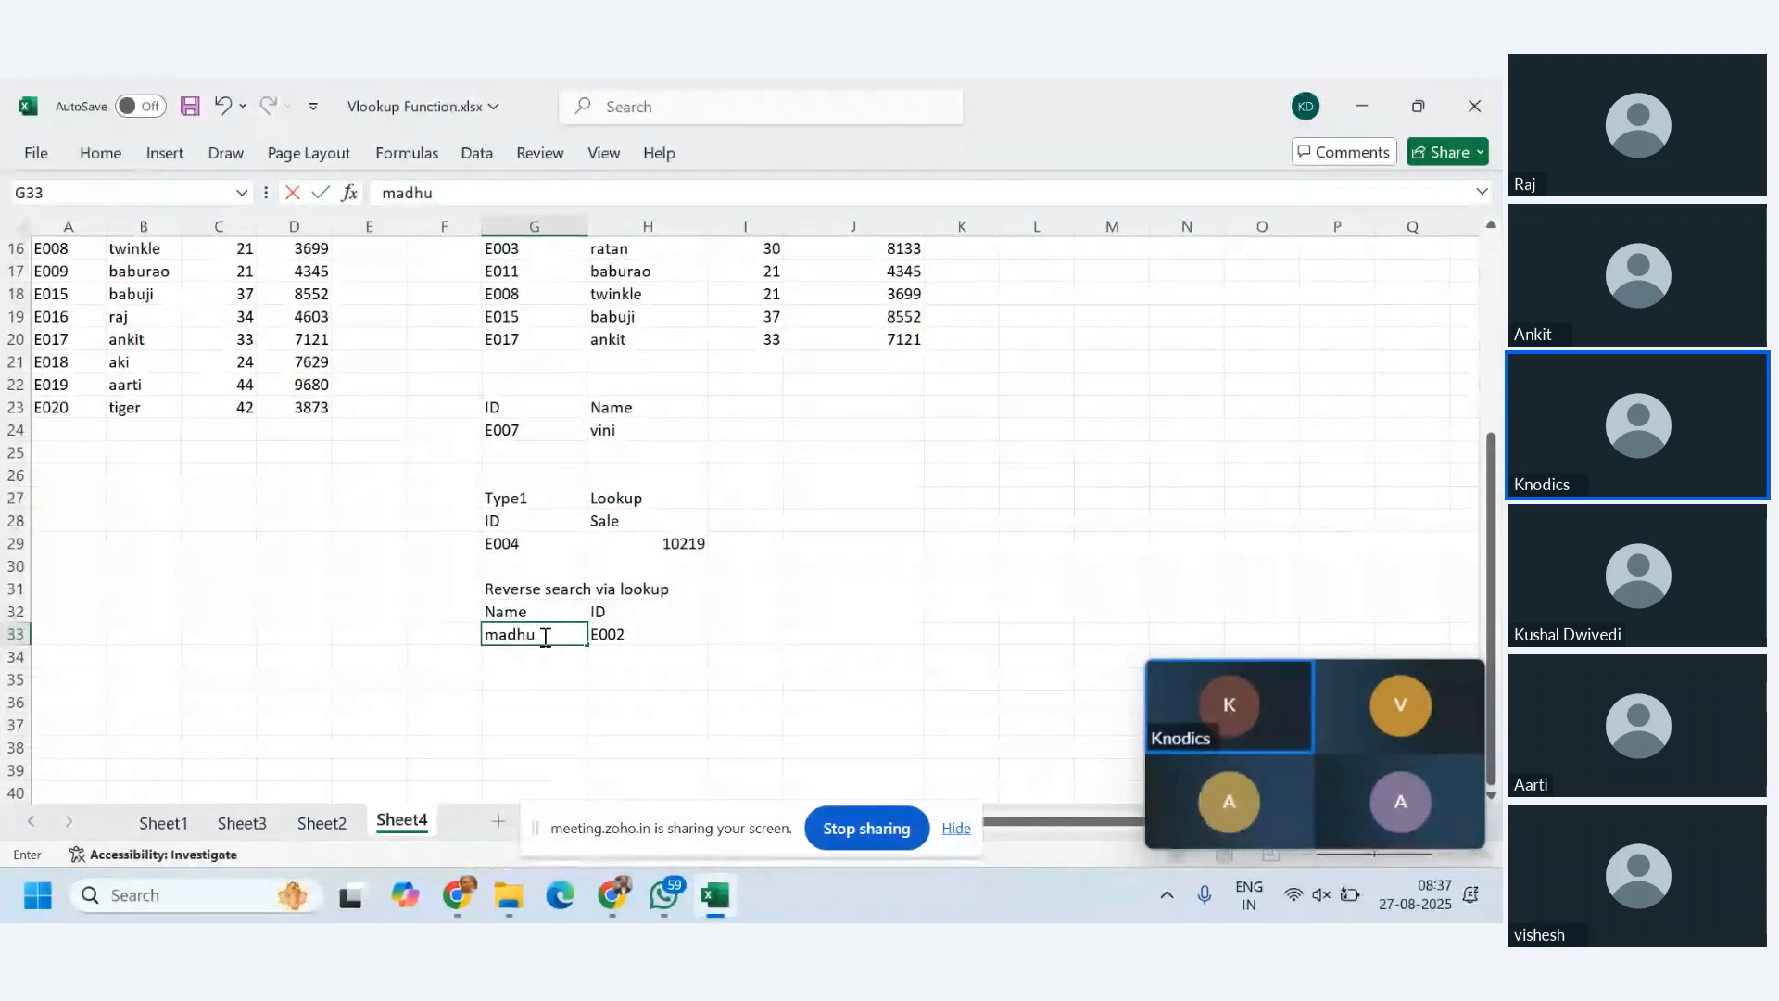
{"action": "key", "text": "Return"}
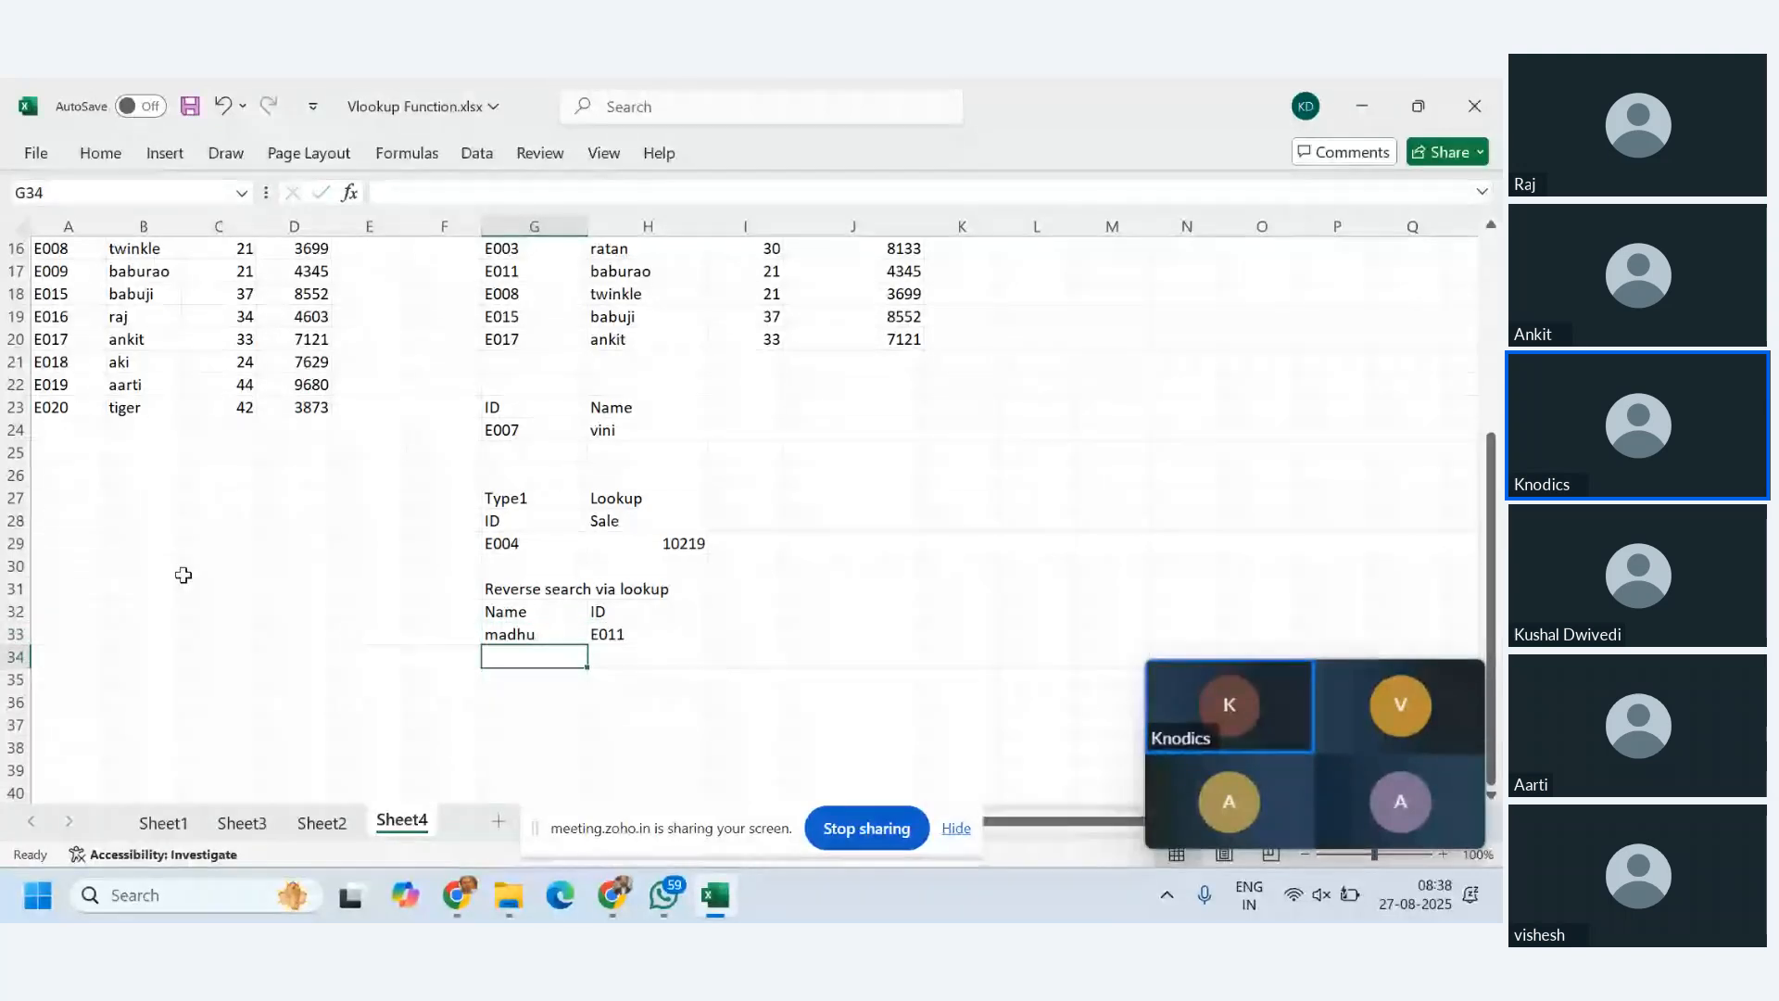
{"action": "scroll", "coordinate": [183, 575], "scroll_direction": "up", "scroll_amount": 4}
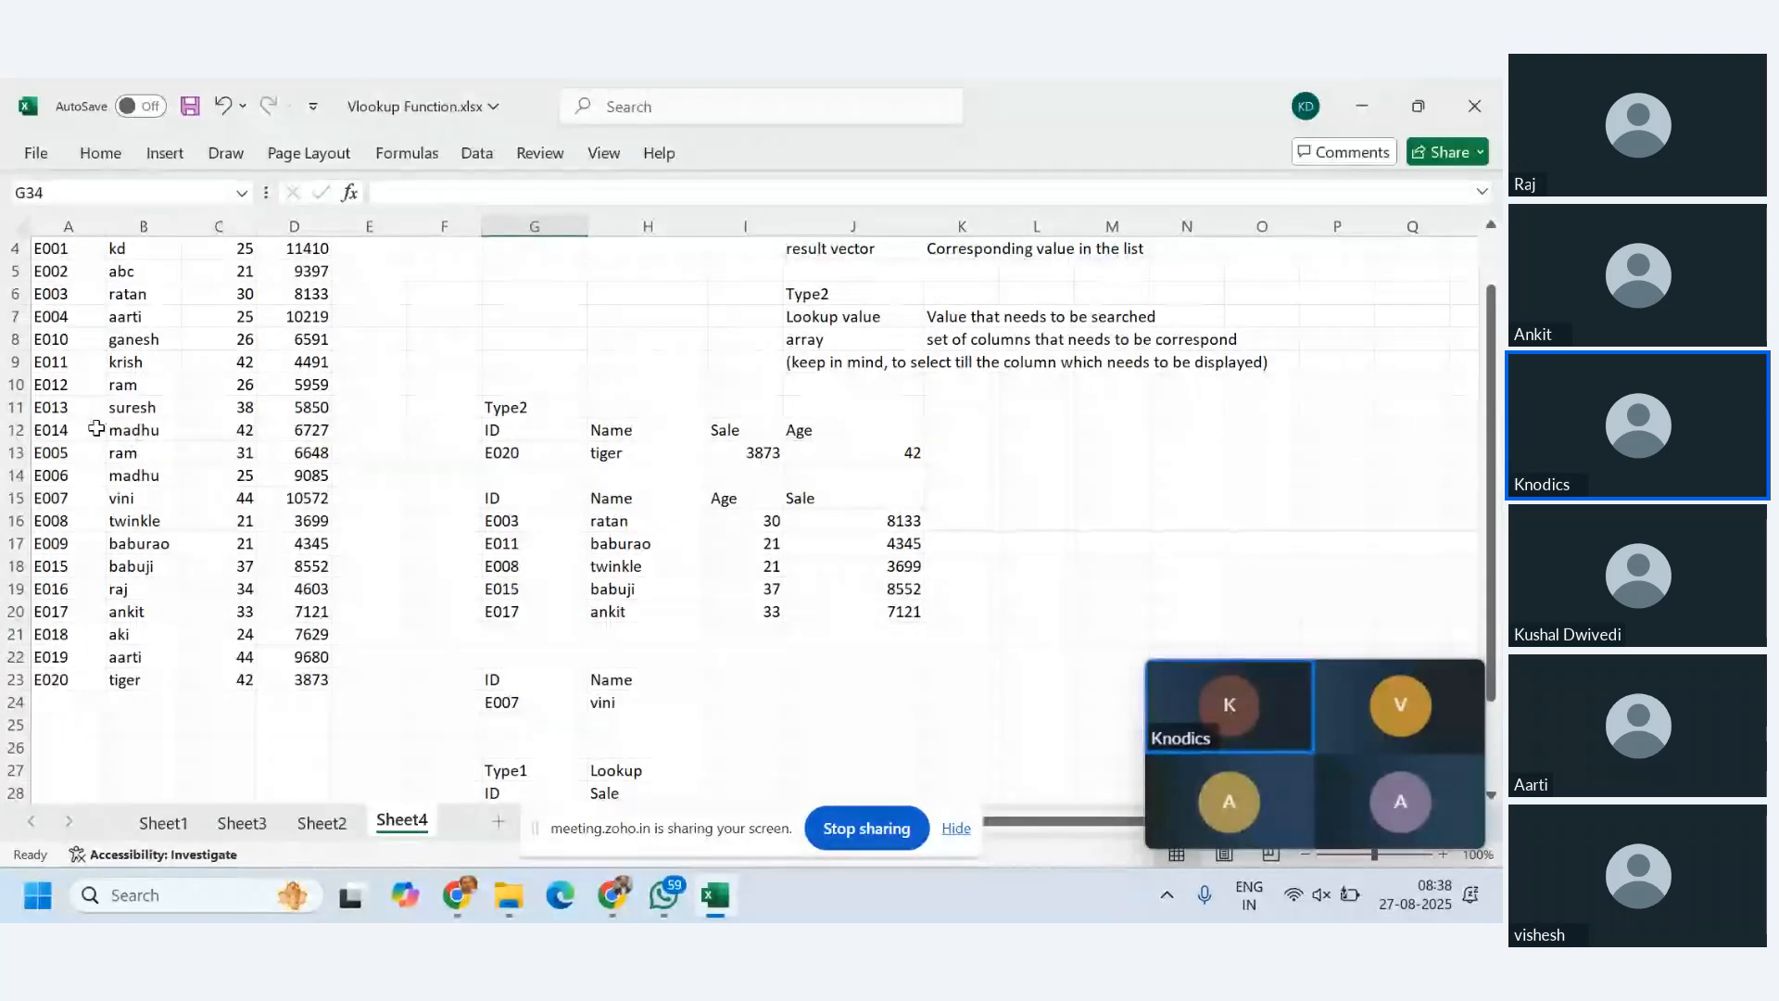
{"action": "scroll", "coordinate": [723, 535], "scroll_direction": "down", "scroll_amount": 3}
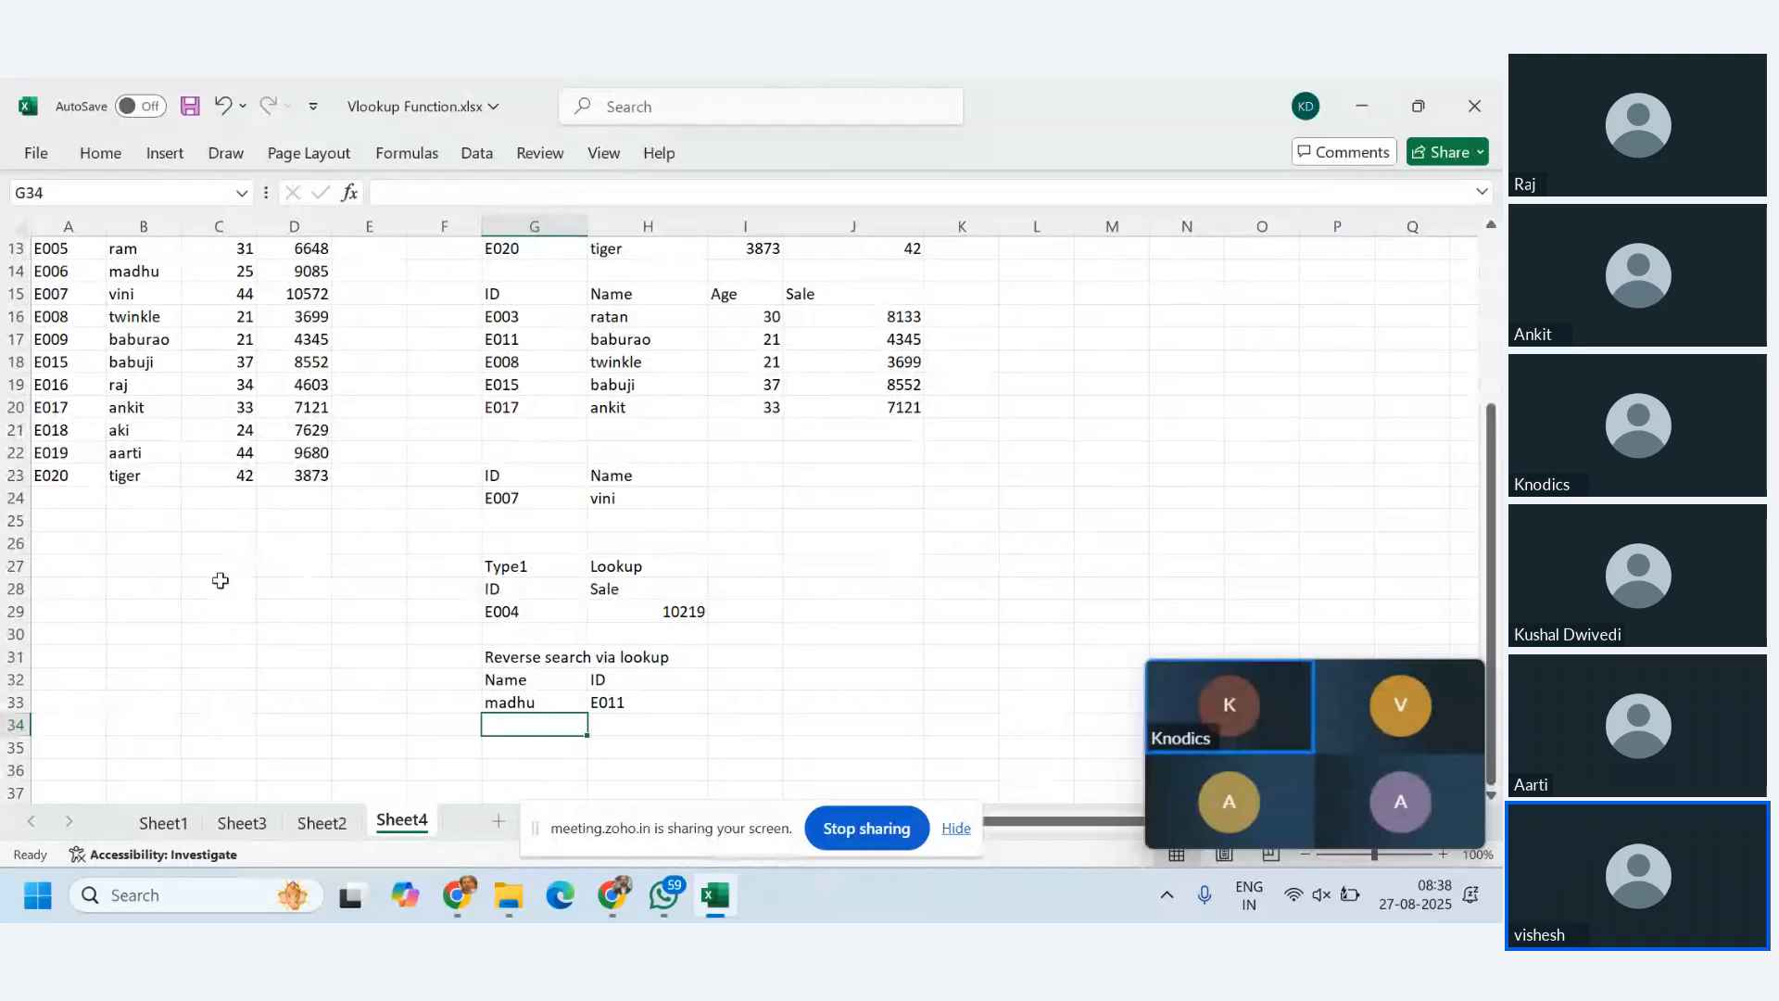
{"action": "scroll", "coordinate": [220, 580], "scroll_direction": "up", "scroll_amount": 4}
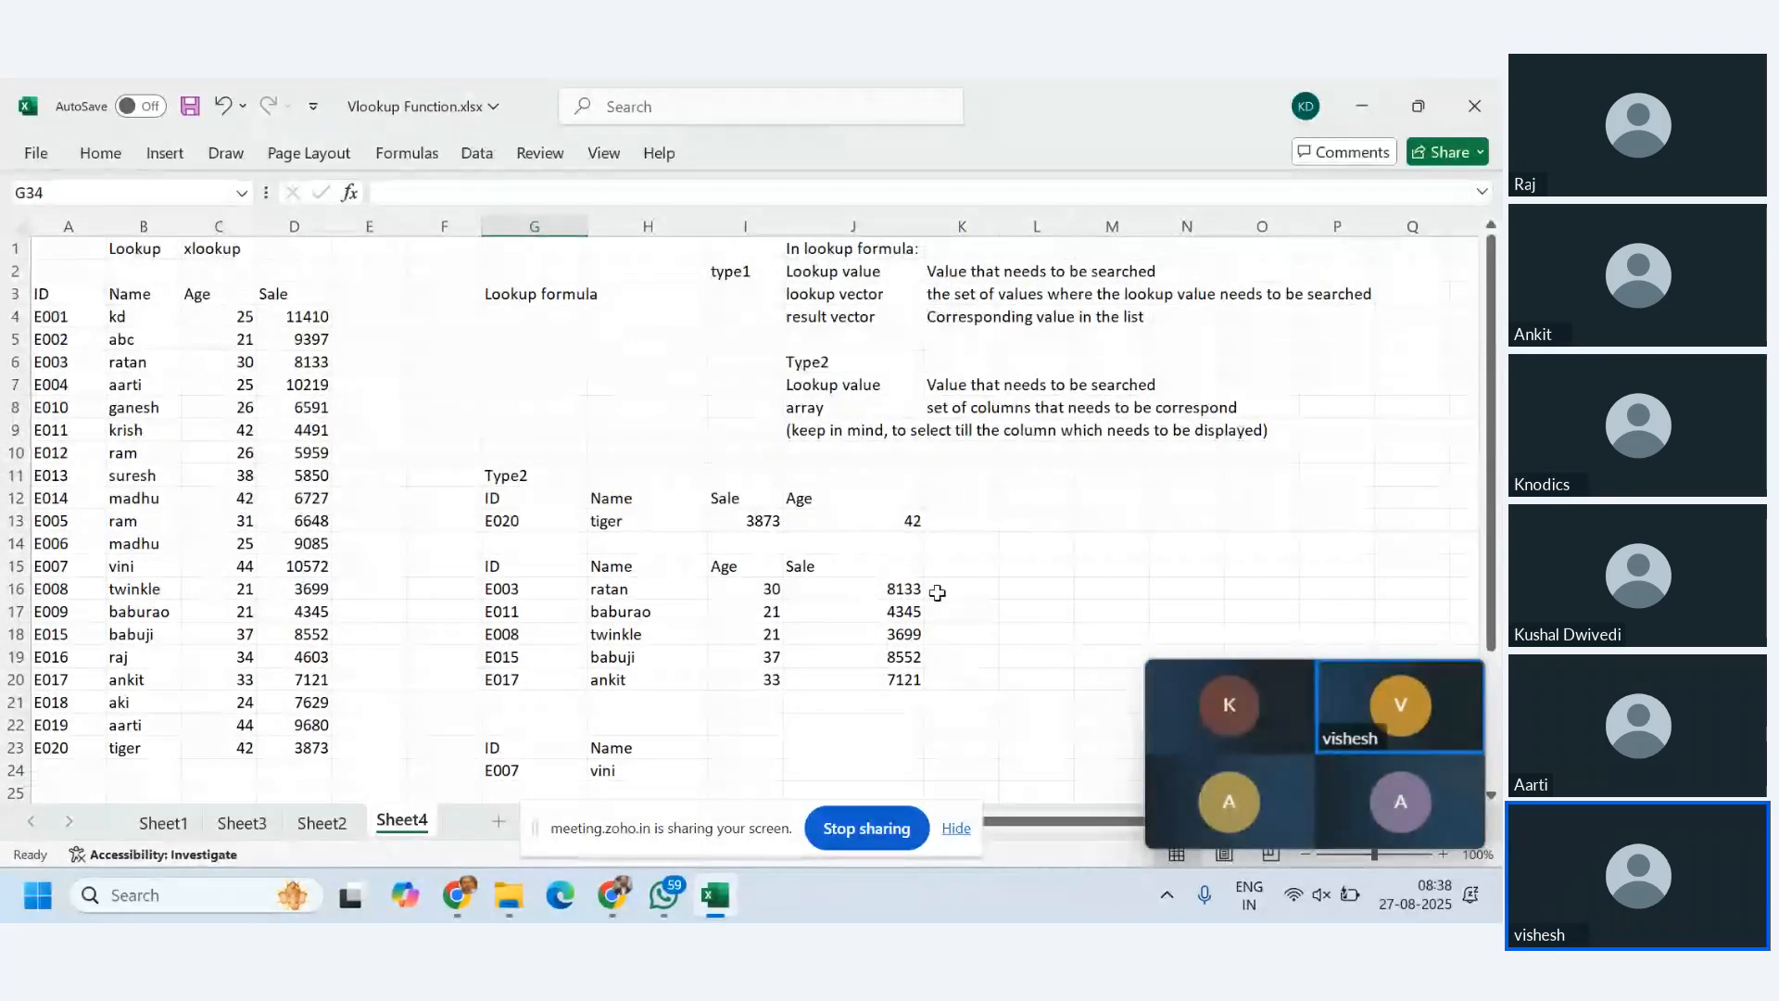
{"action": "scroll", "coordinate": [937, 593], "scroll_direction": "down", "scroll_amount": 5}
- Hide the meeting thumbnail overlay and clear the lookup name and formula from G33:H33
{"action": "left_click", "coordinate": [554, 634]}
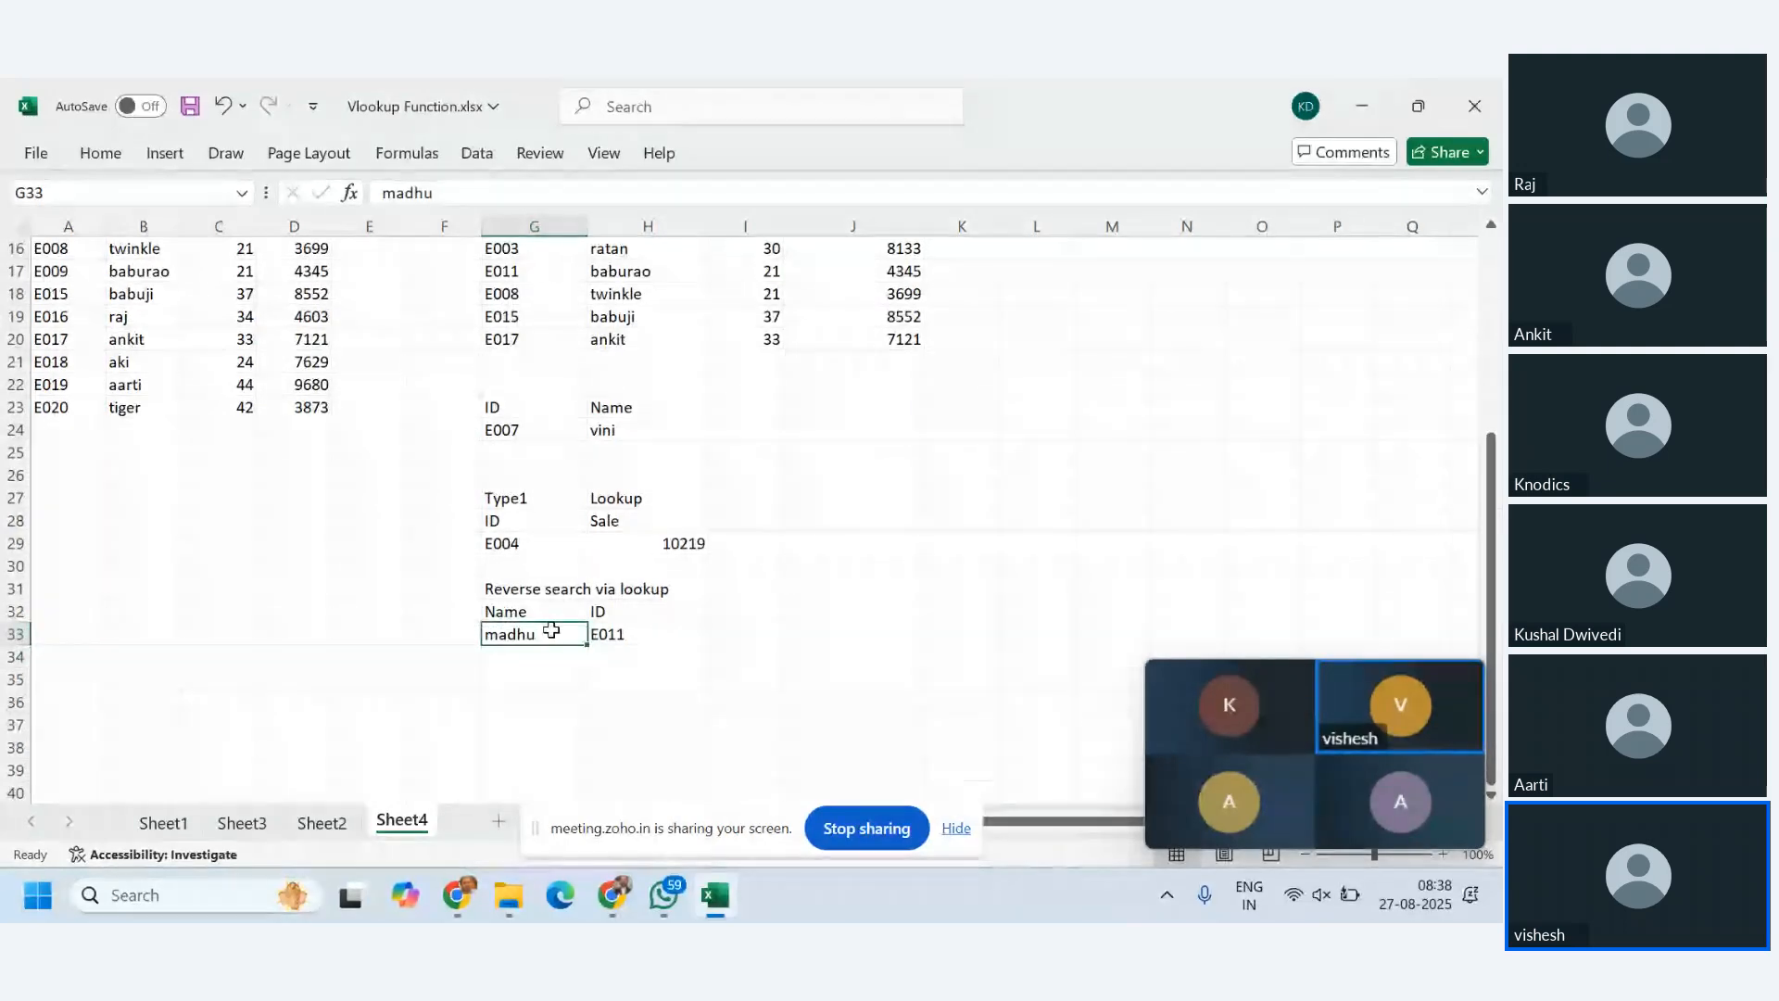
{"action": "mouse_move", "coordinate": [1410, 679]}
{"action": "left_click", "coordinate": [1464, 681]}
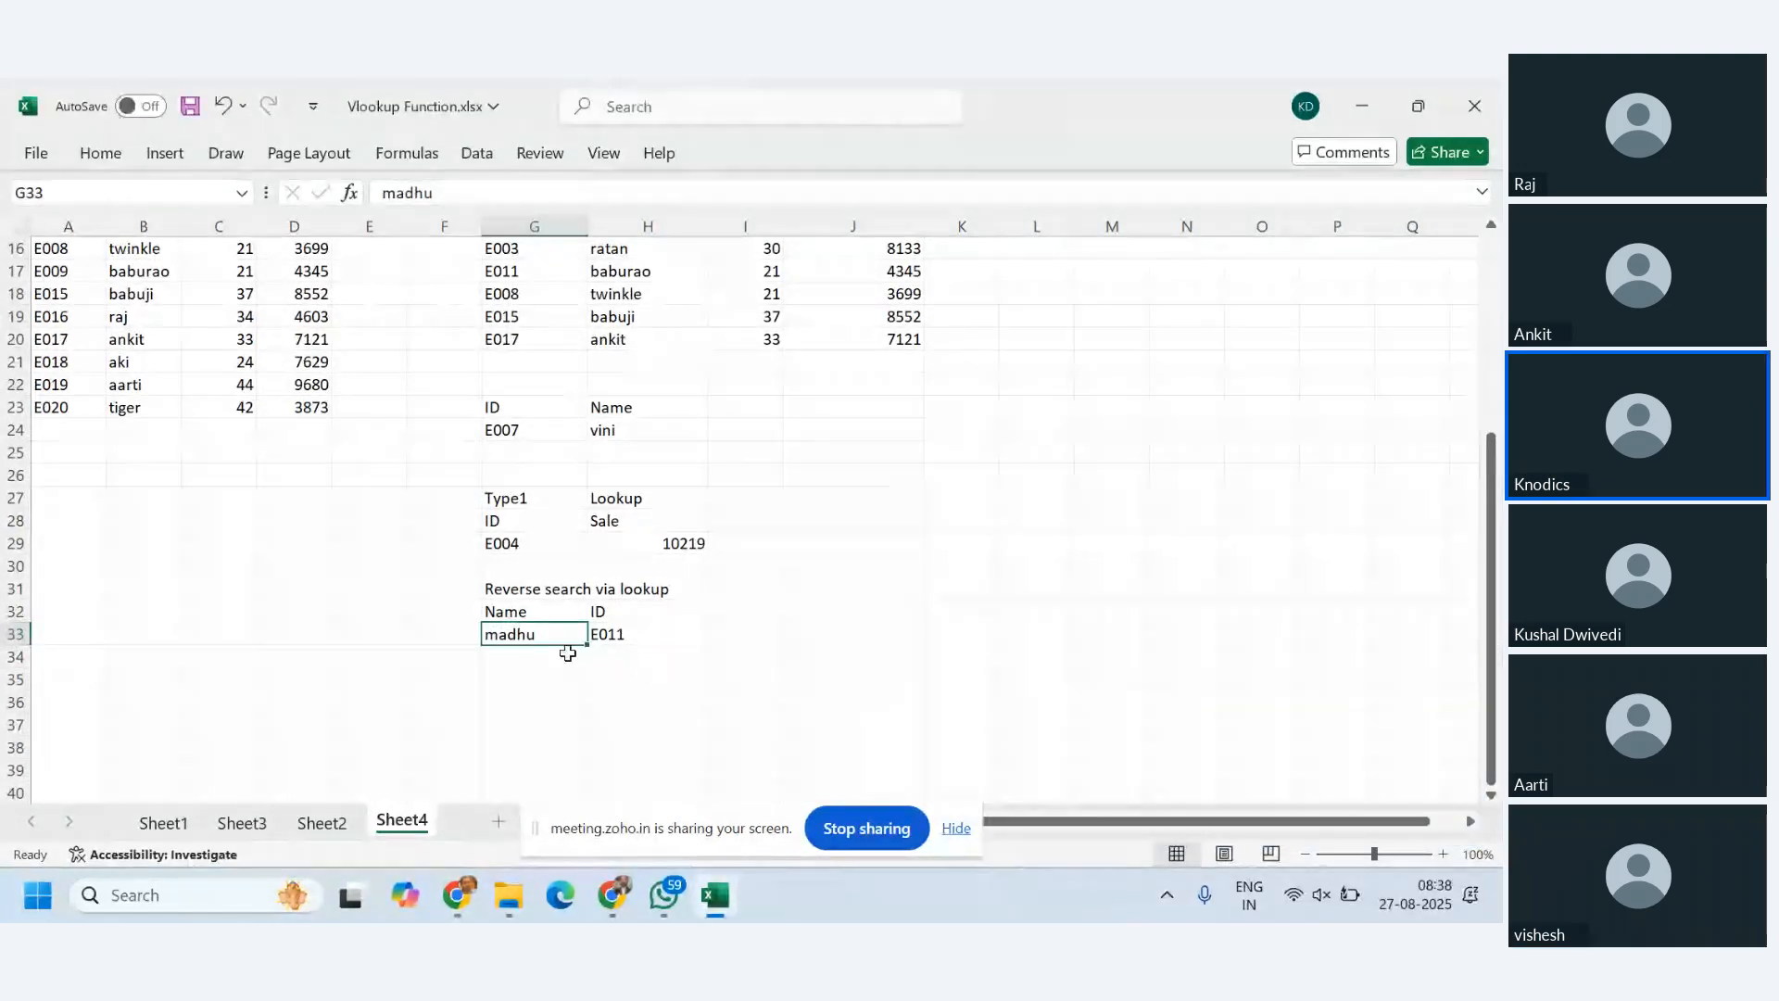
{"action": "left_click_drag", "start_coordinate": [580, 636], "coordinate": [629, 640]}
{"action": "key", "text": "Delete"}
{"action": "left_click", "coordinate": [630, 637]}
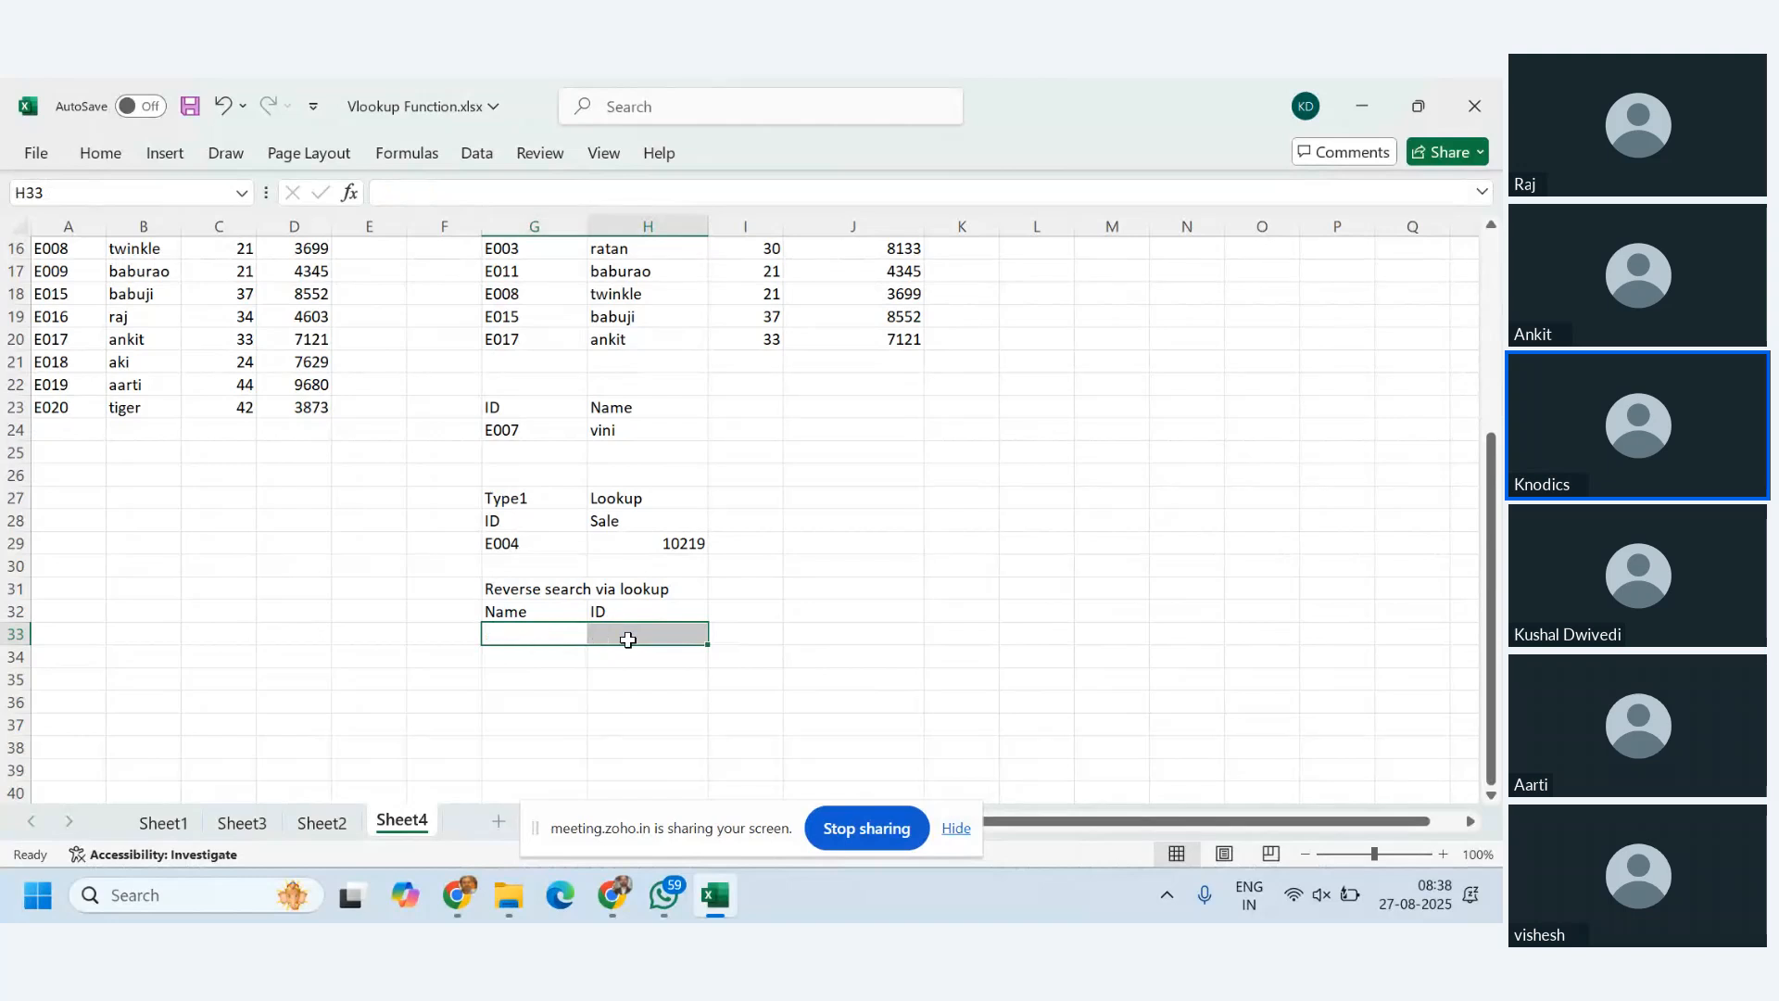
- Examine the source table's ID and Name columns against the empty reverse-search cells G33:H33
{"action": "left_click", "coordinate": [542, 636]}
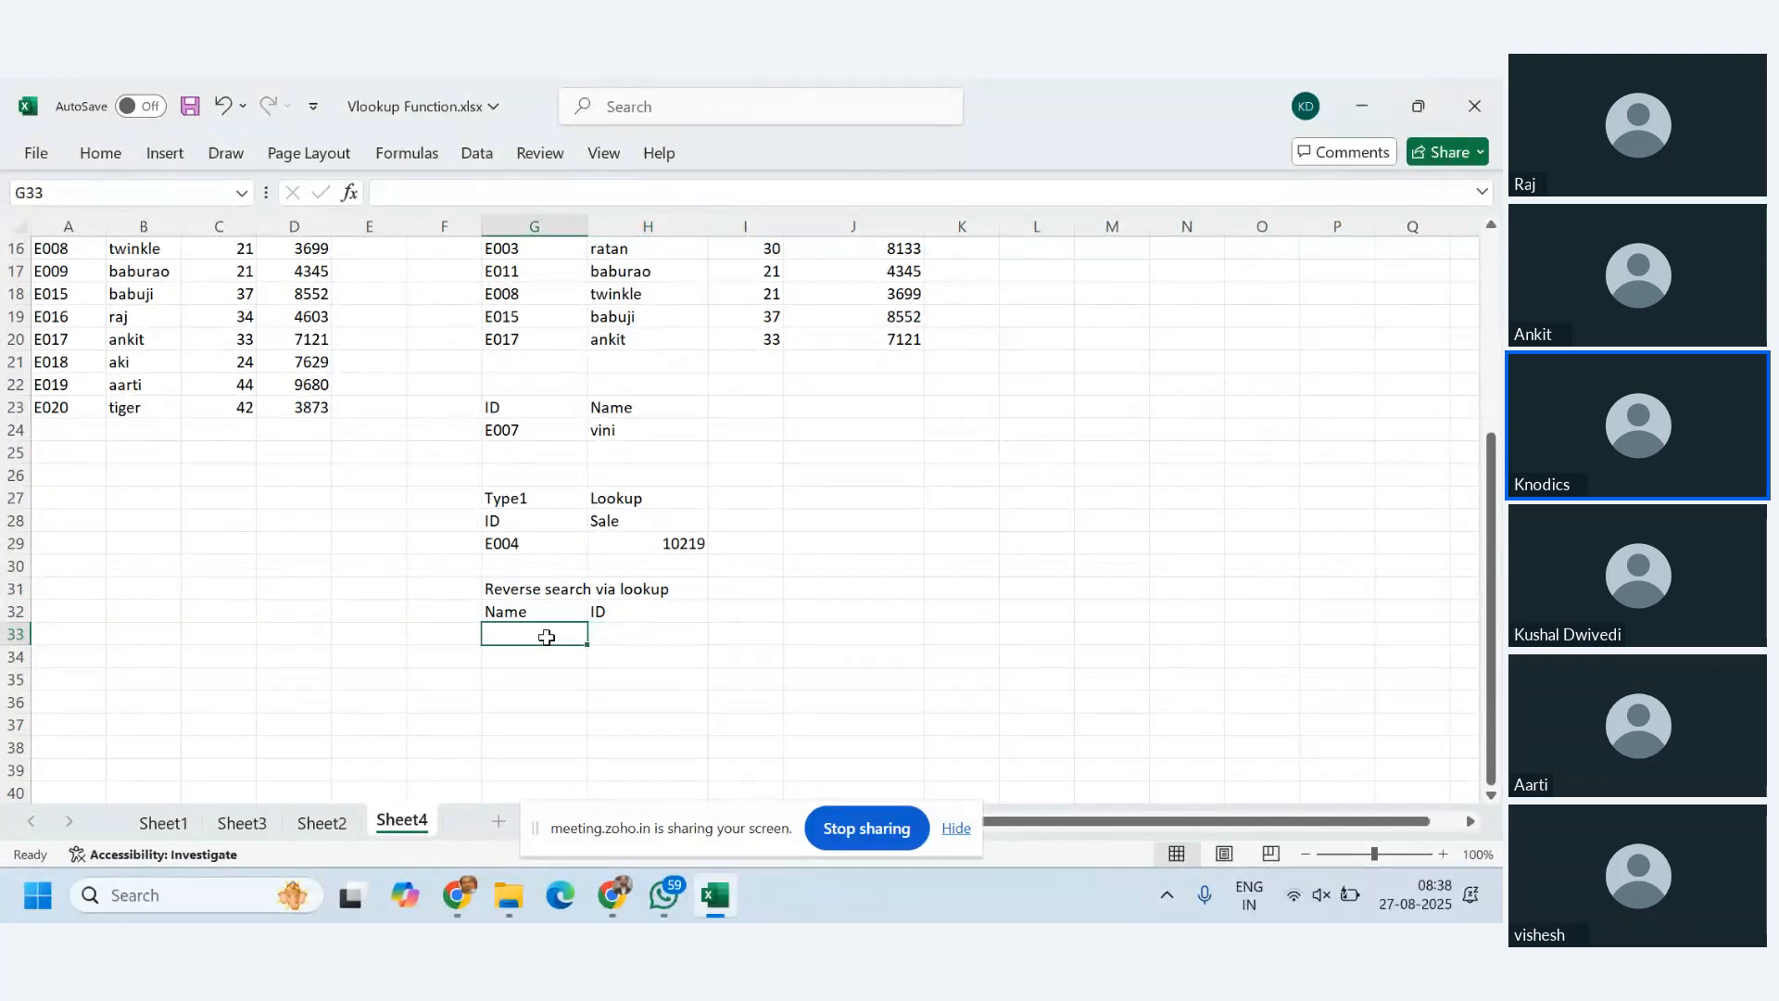
{"action": "scroll", "coordinate": [379, 606], "scroll_direction": "up", "scroll_amount": 5}
{"action": "scroll", "coordinate": [379, 606], "scroll_direction": "up", "scroll_amount": 1}
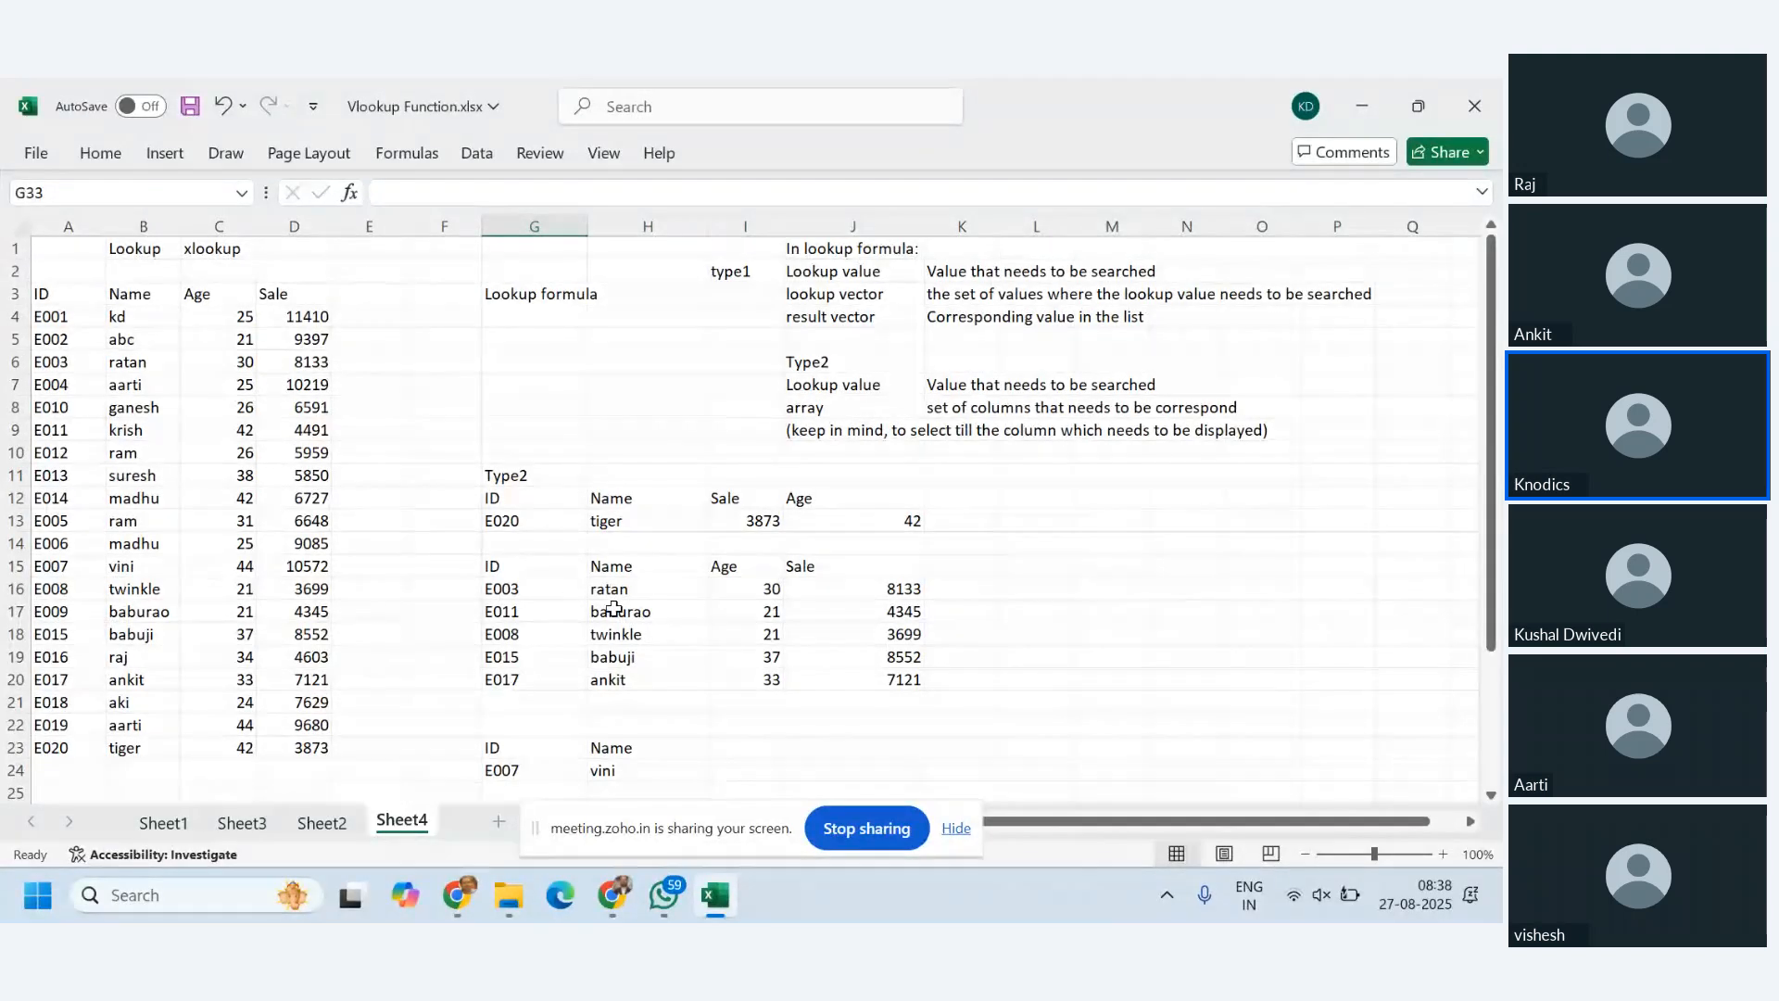
{"action": "scroll", "coordinate": [612, 608], "scroll_direction": "down", "scroll_amount": 4}
{"action": "left_click", "coordinate": [641, 704]}
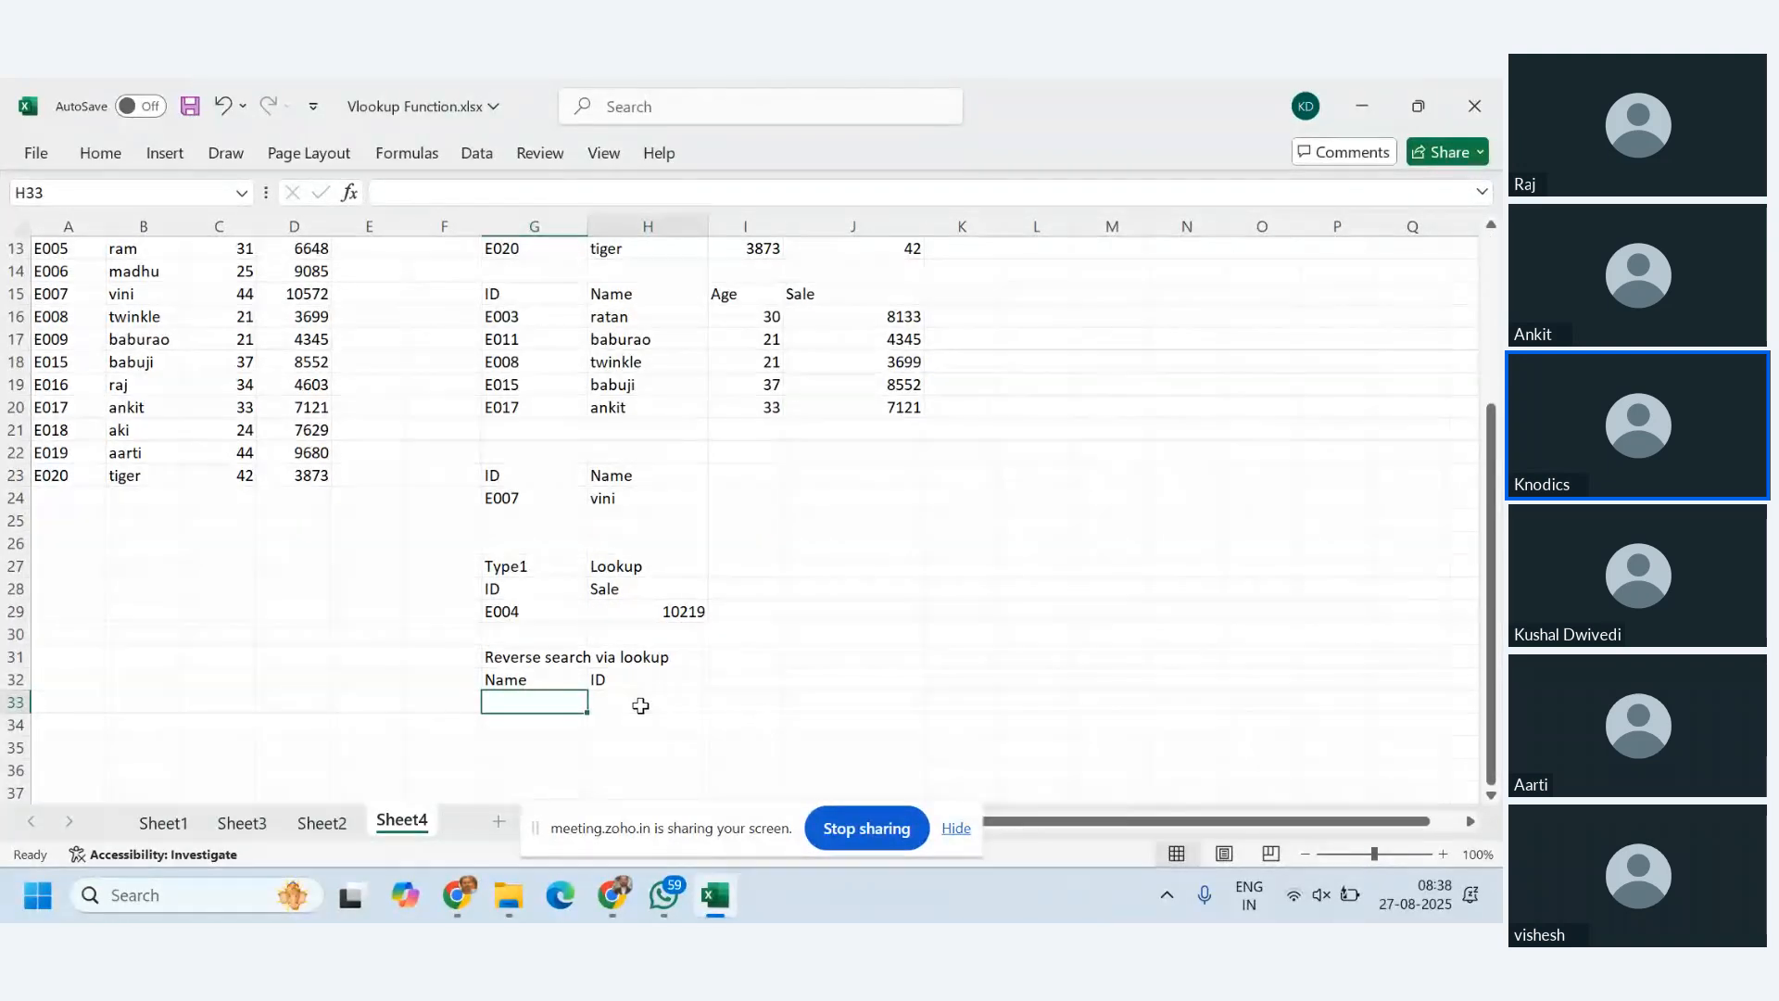
{"action": "left_click", "coordinate": [542, 701]}
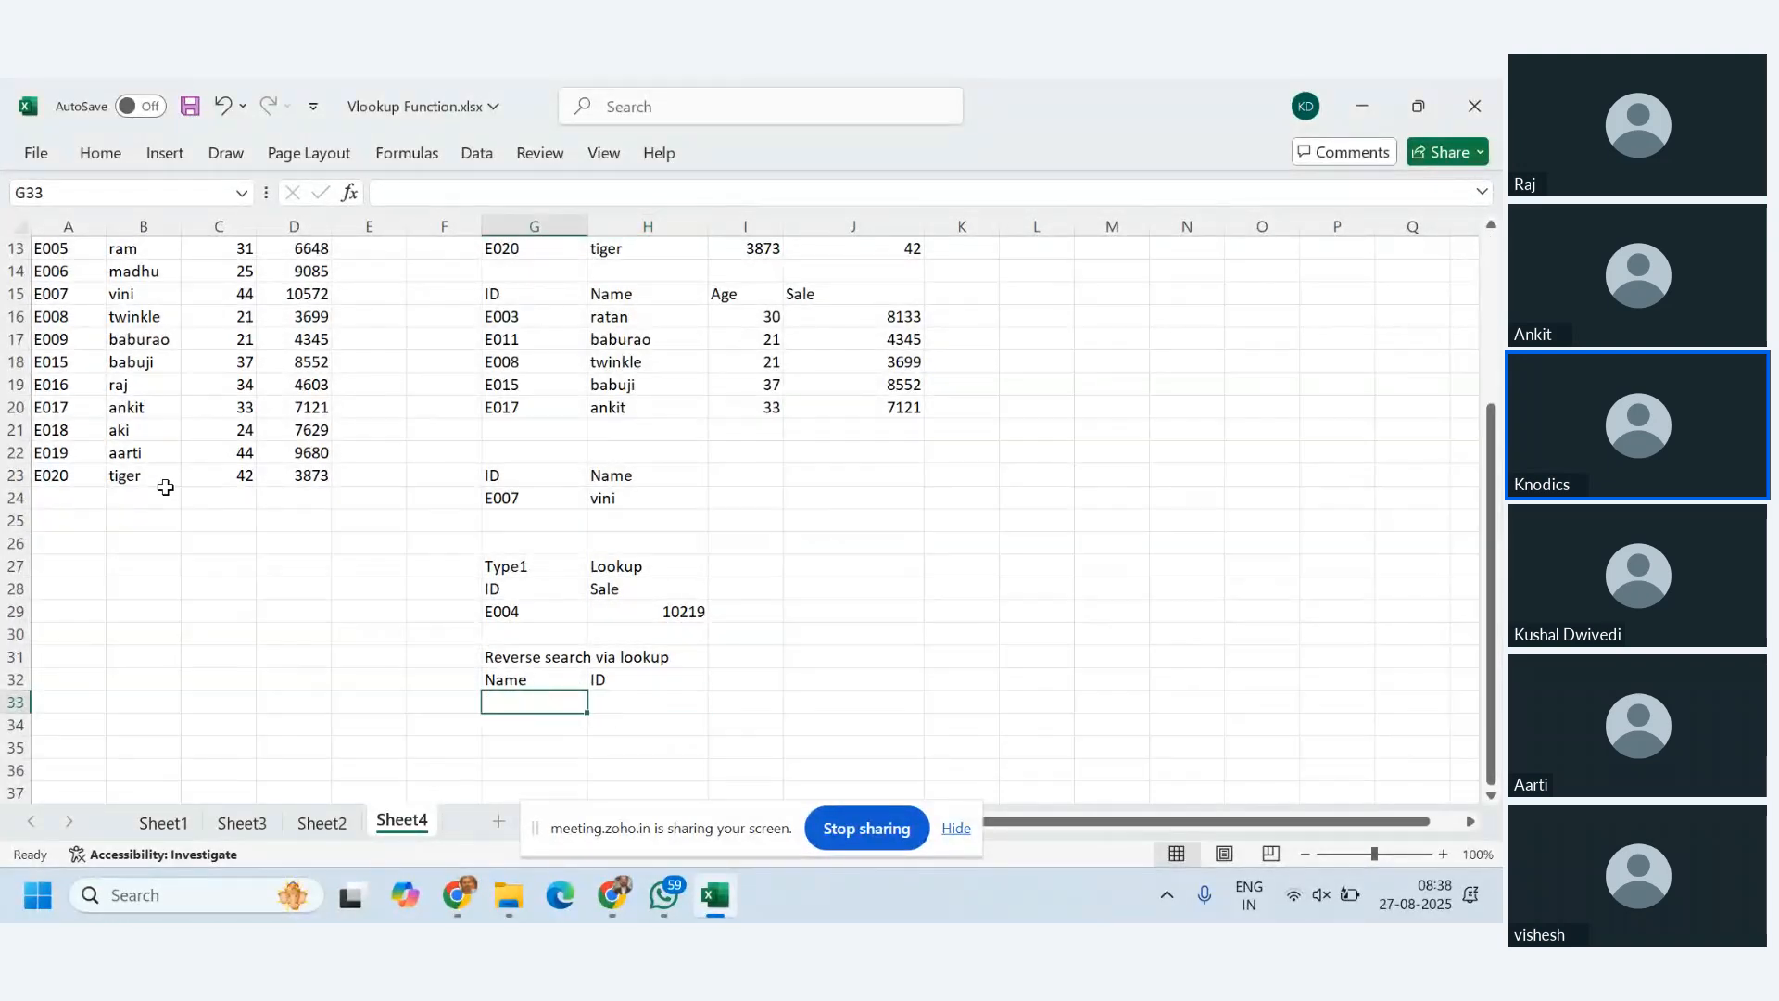
{"action": "scroll", "coordinate": [238, 575], "scroll_direction": "up", "scroll_amount": 4}
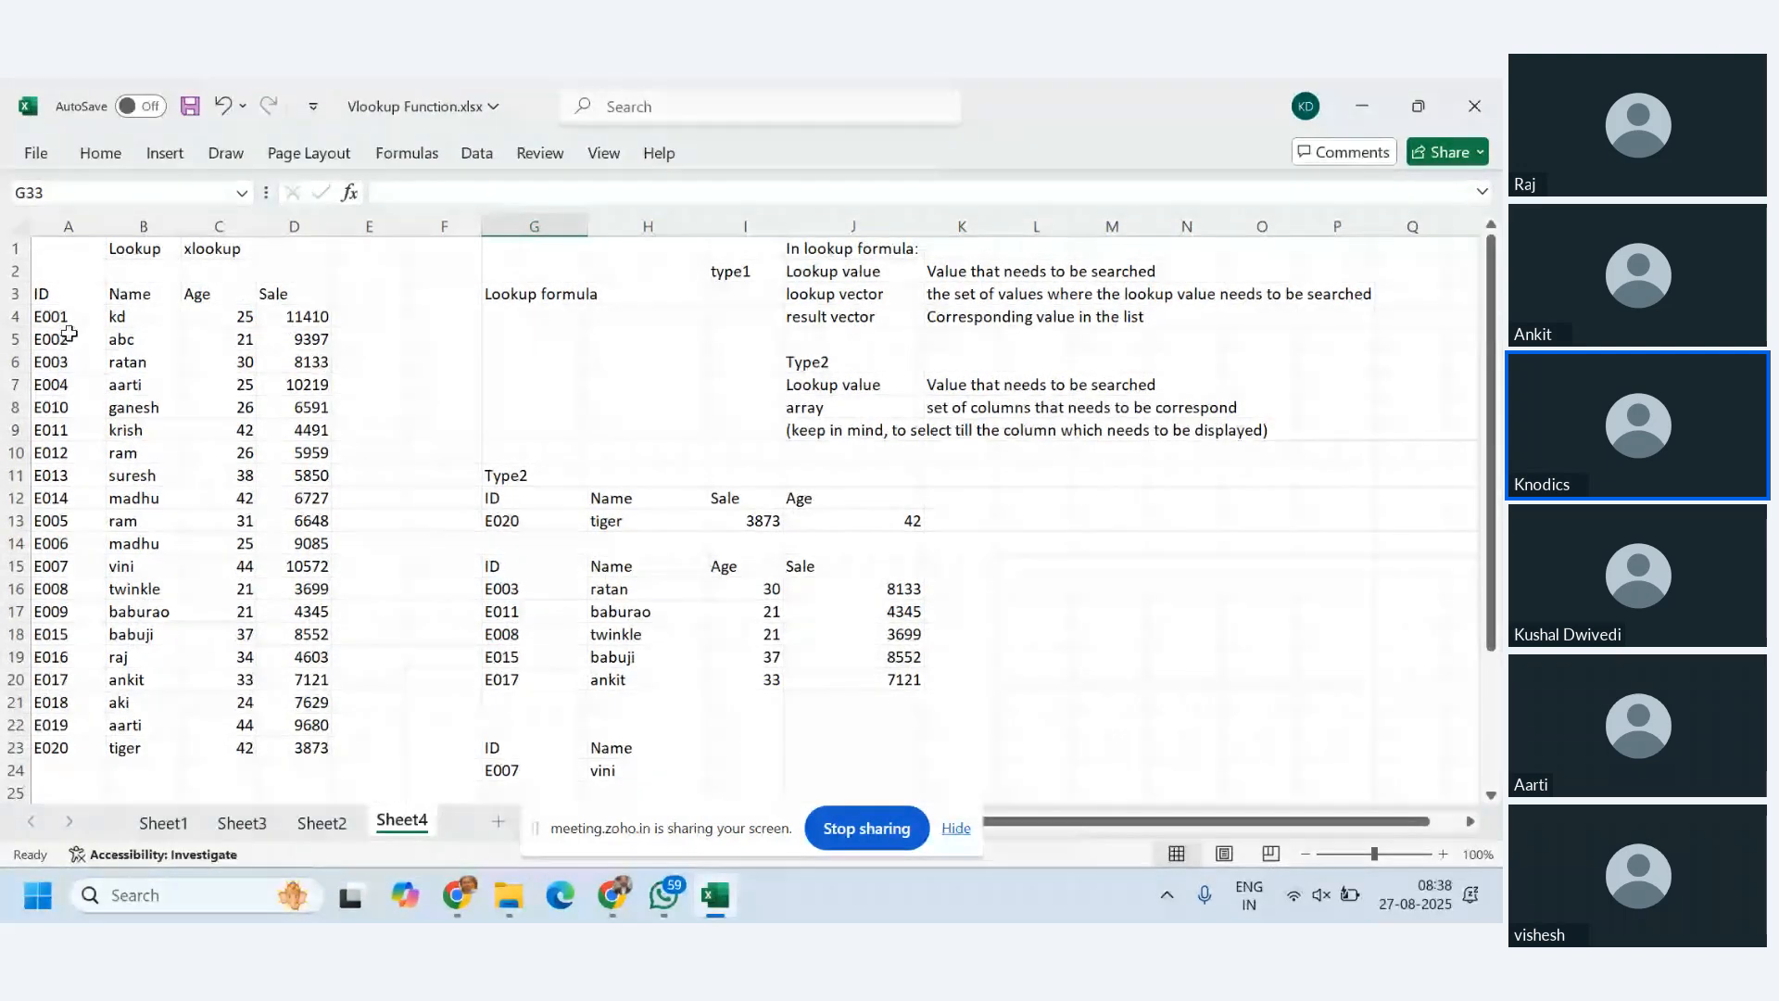
{"action": "left_click", "coordinate": [130, 295]}
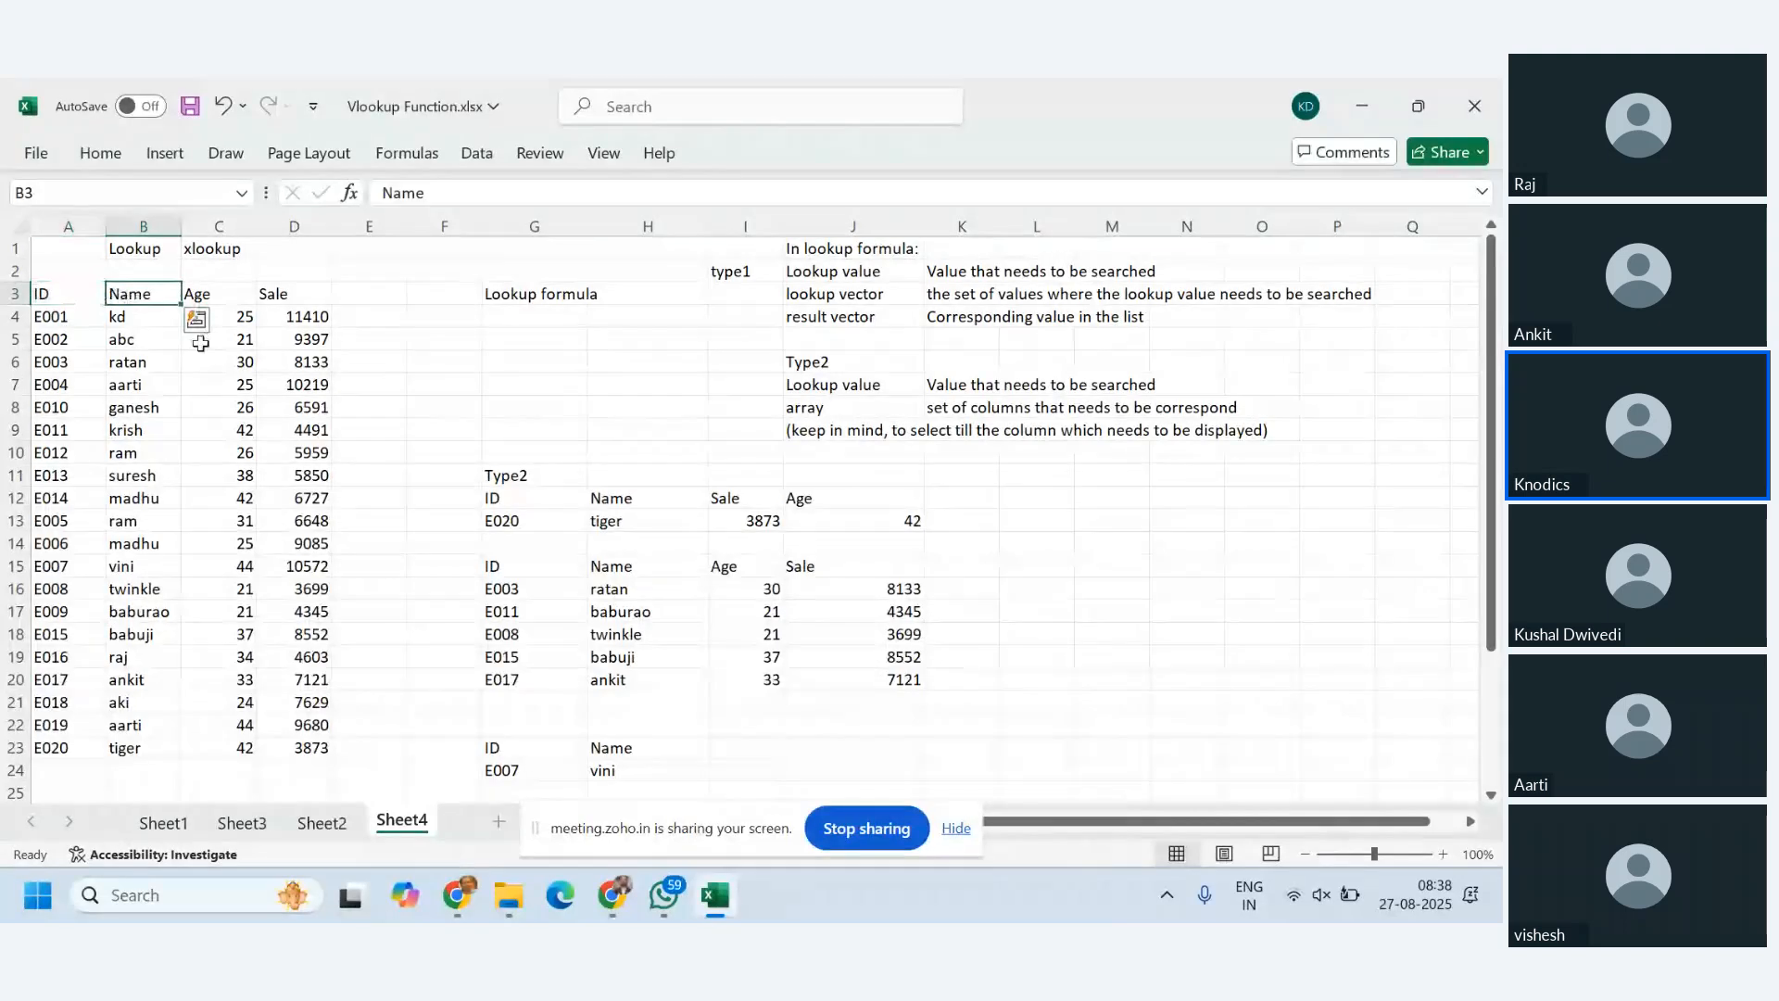
{"action": "scroll", "coordinate": [568, 610], "scroll_direction": "down", "scroll_amount": 3}
- Enter =LOOKUP(G33,B4:B23,A4:A23) in H33 and put the name from B4 in G33 as the lookup value
{"action": "left_click", "coordinate": [639, 769]}
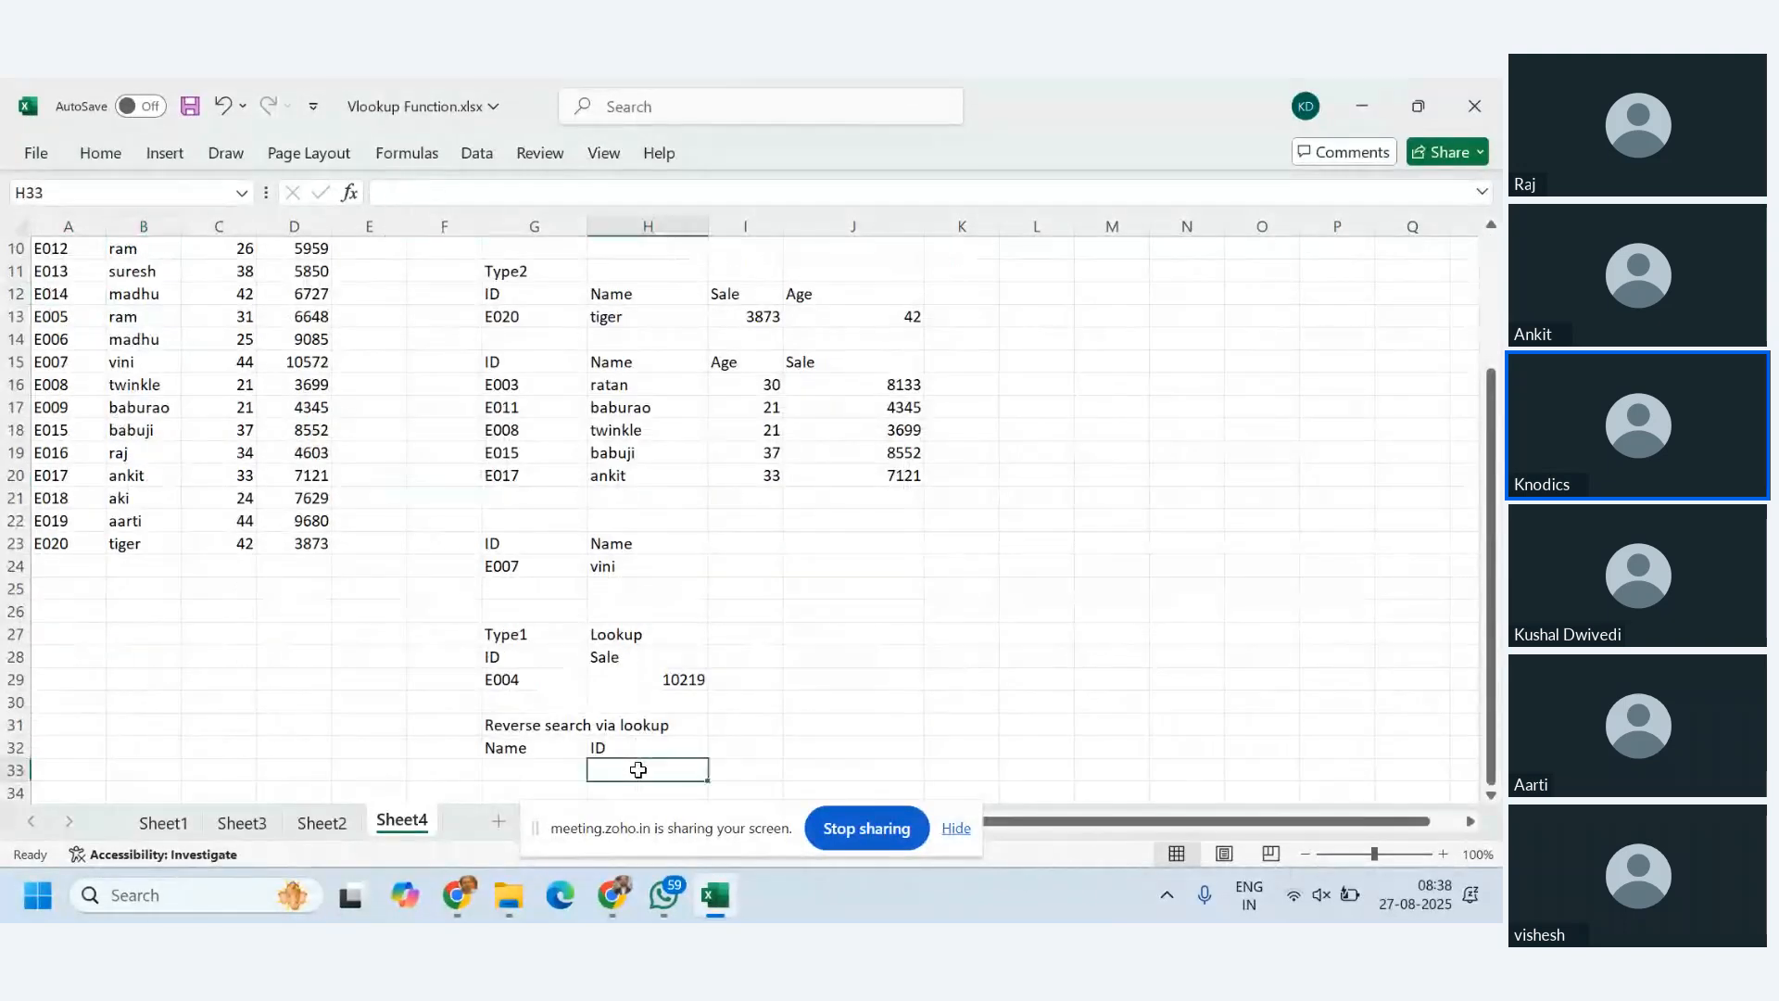
{"action": "type", "text": "=k"}
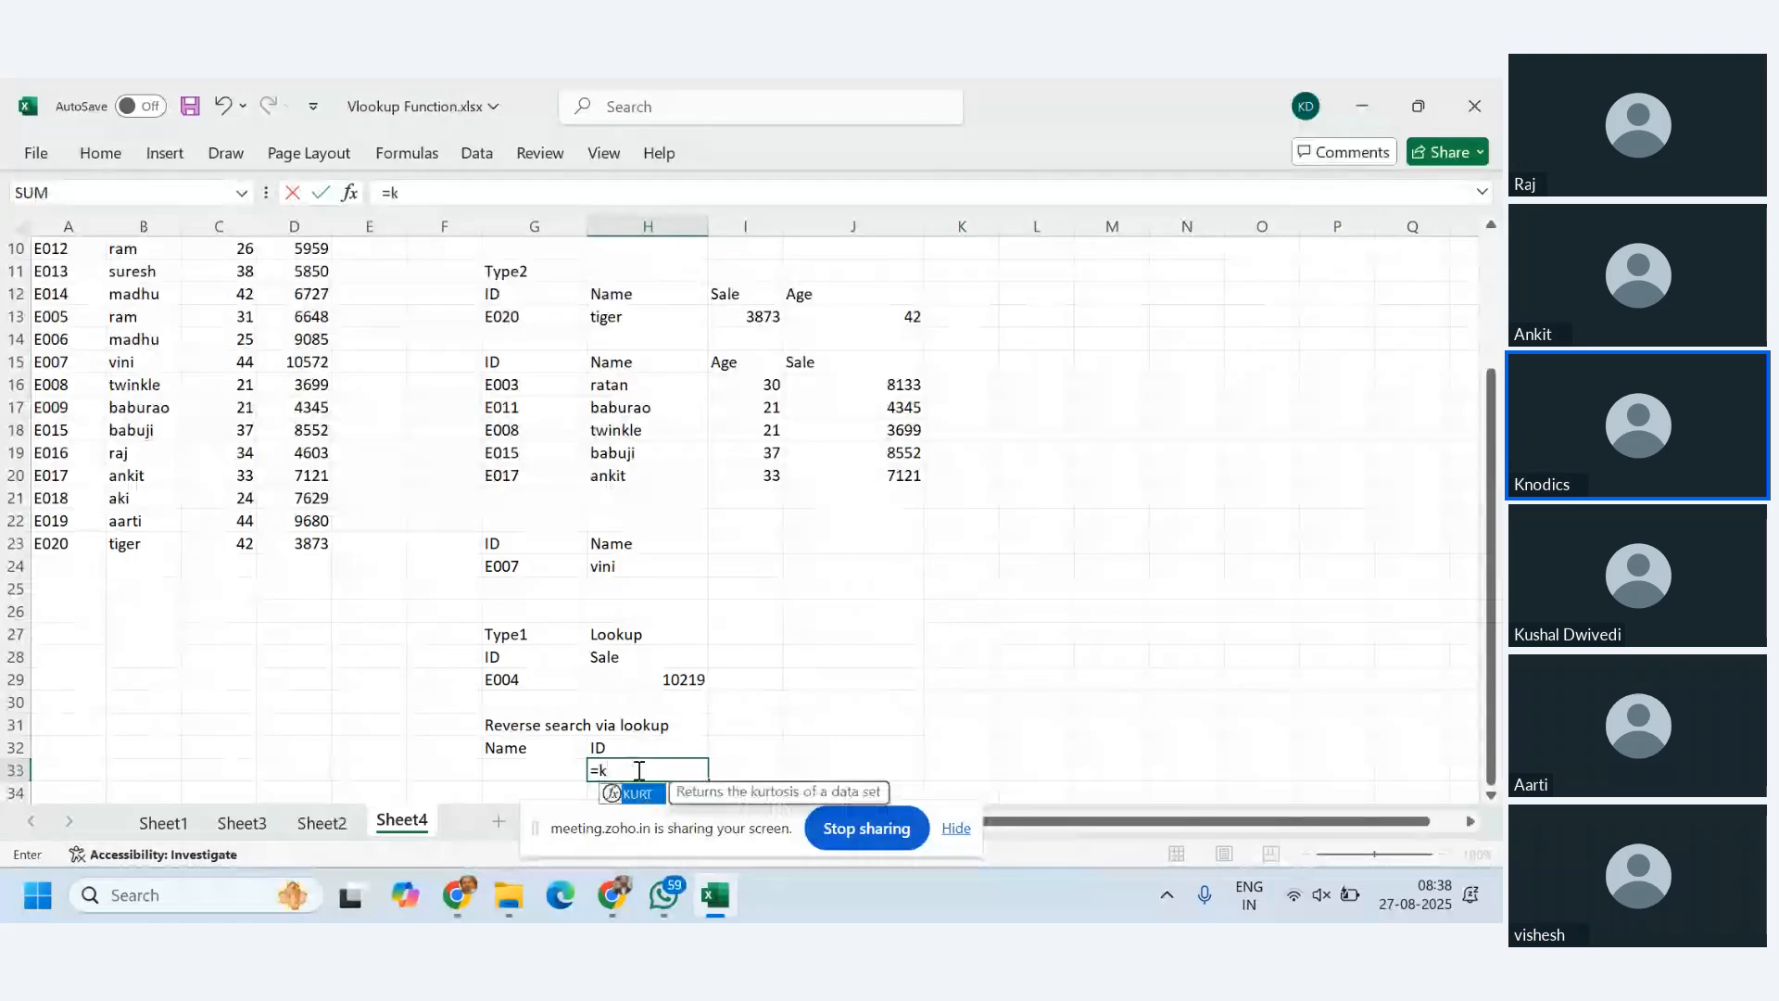
{"action": "type", "text": "ookup("}
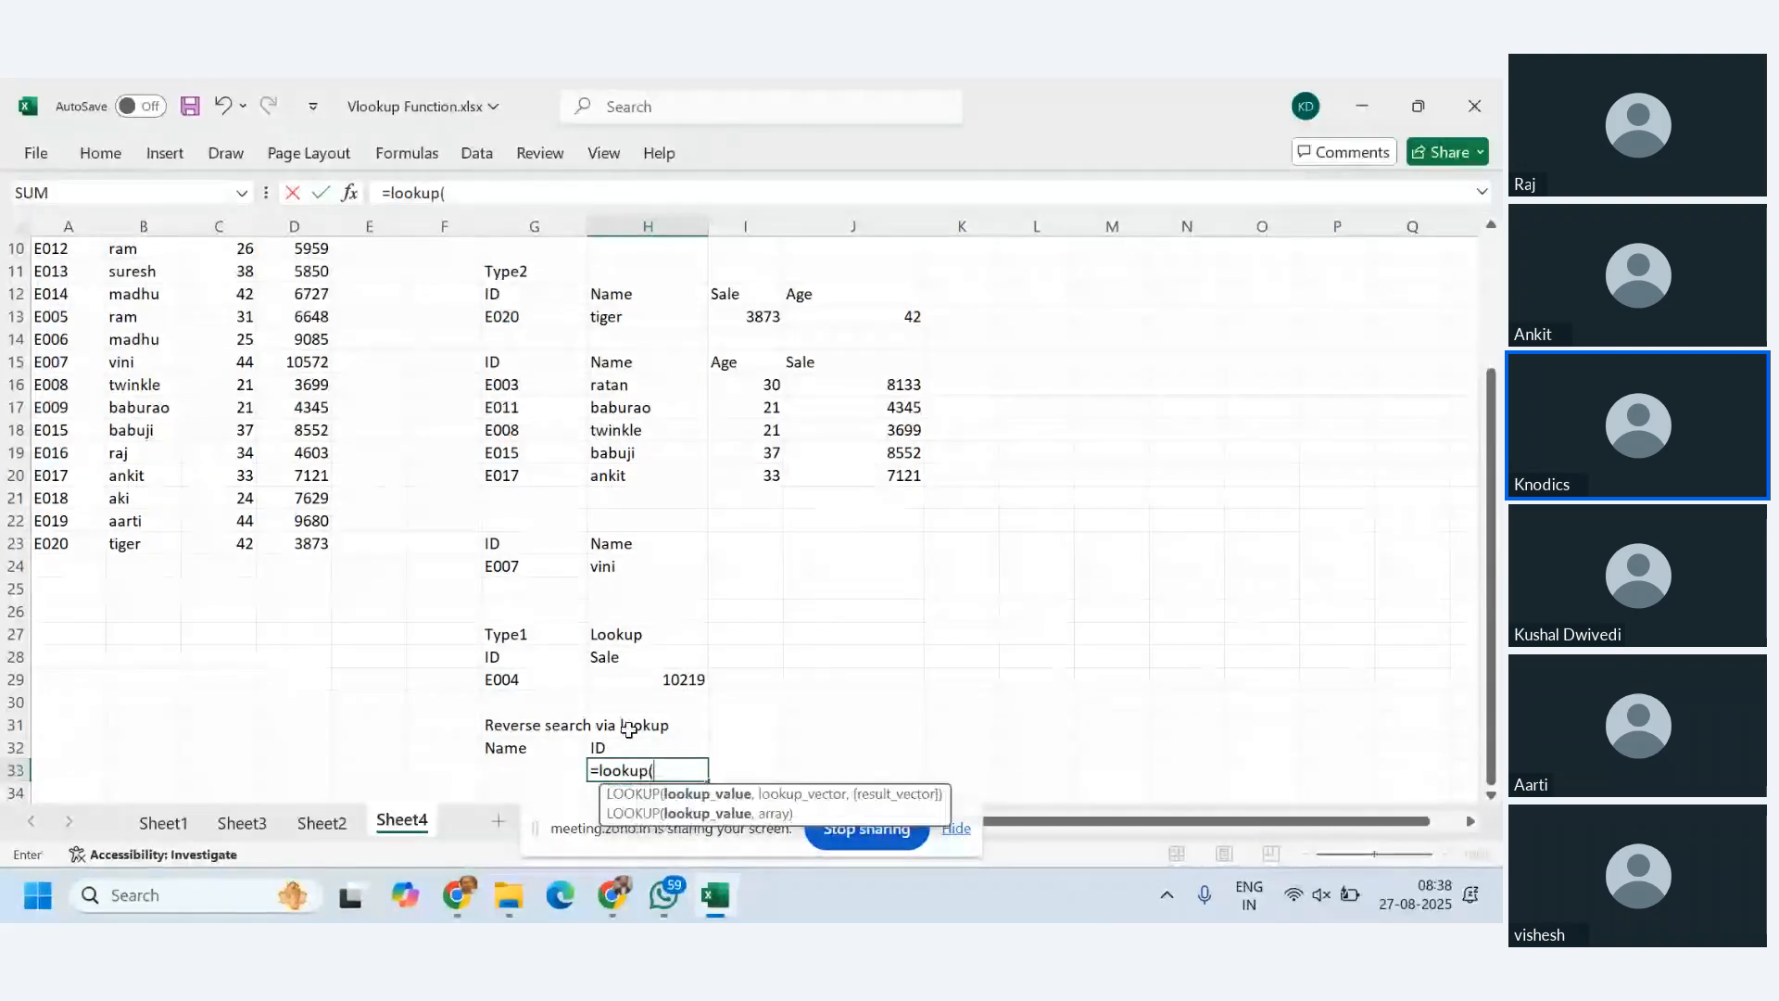
{"action": "left_click", "coordinate": [532, 770]}
{"action": "type", "text": ","}
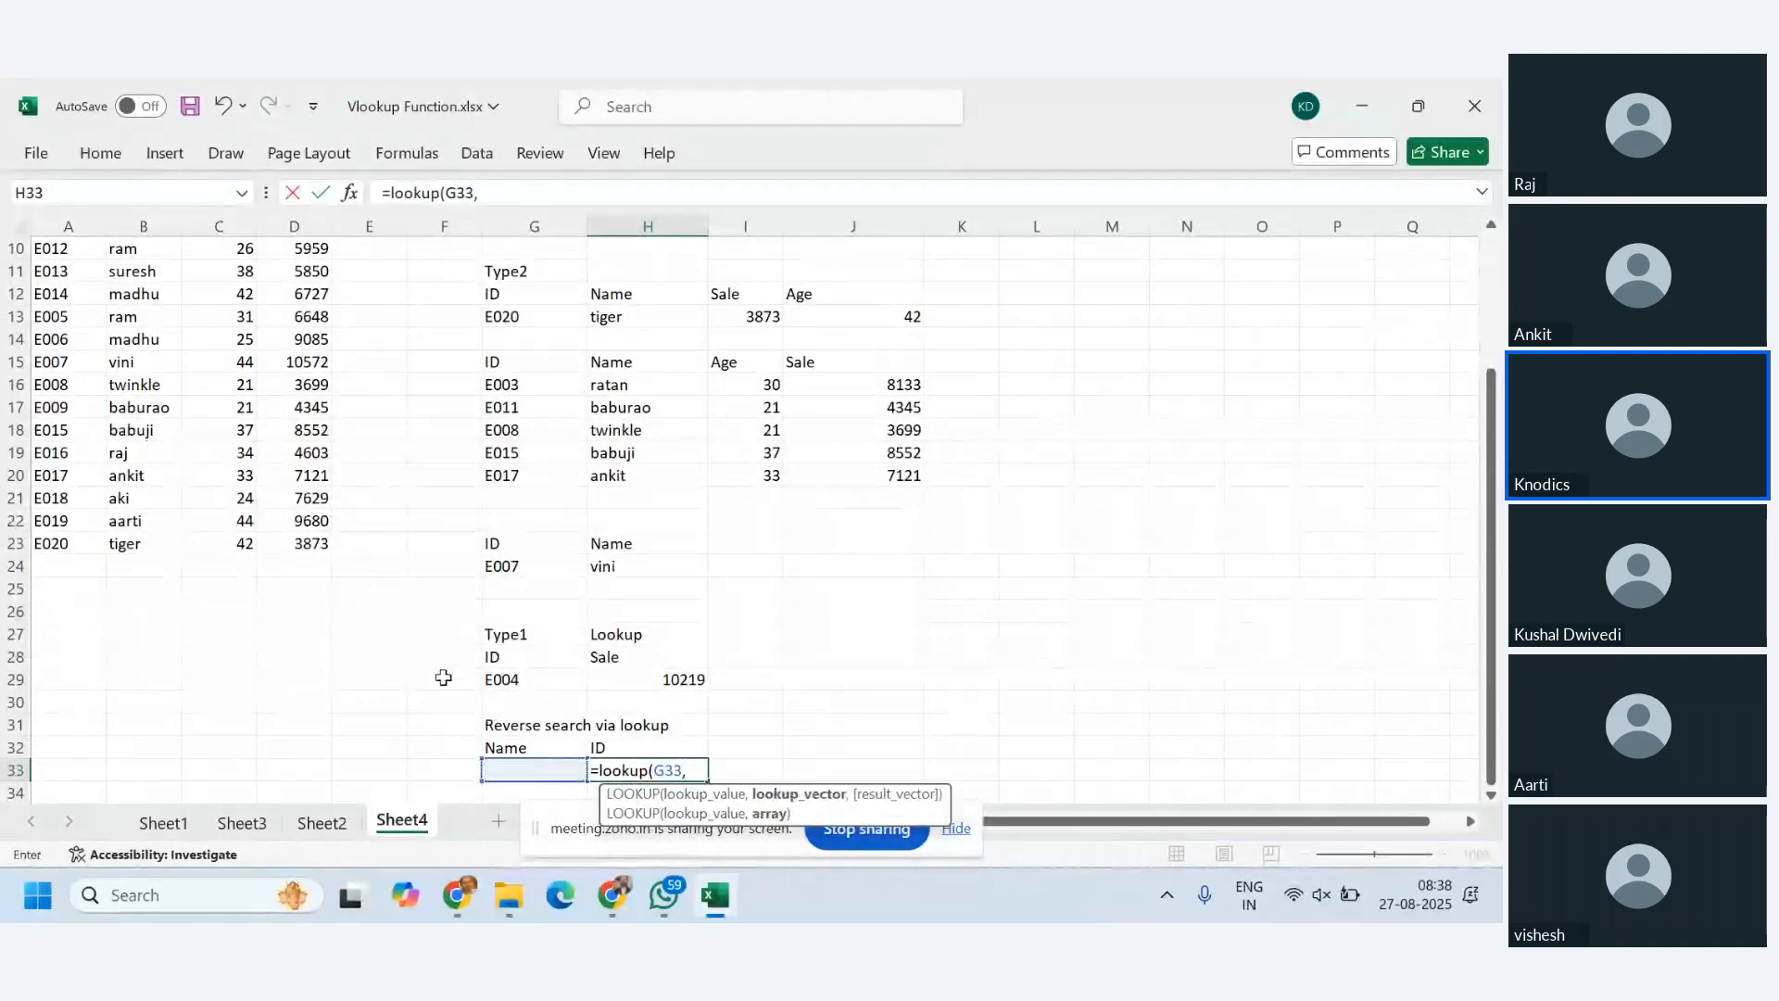
{"action": "scroll", "coordinate": [443, 677], "scroll_direction": "up", "scroll_amount": 3}
{"action": "left_click_drag", "start_coordinate": [120, 316], "coordinate": [127, 747]}
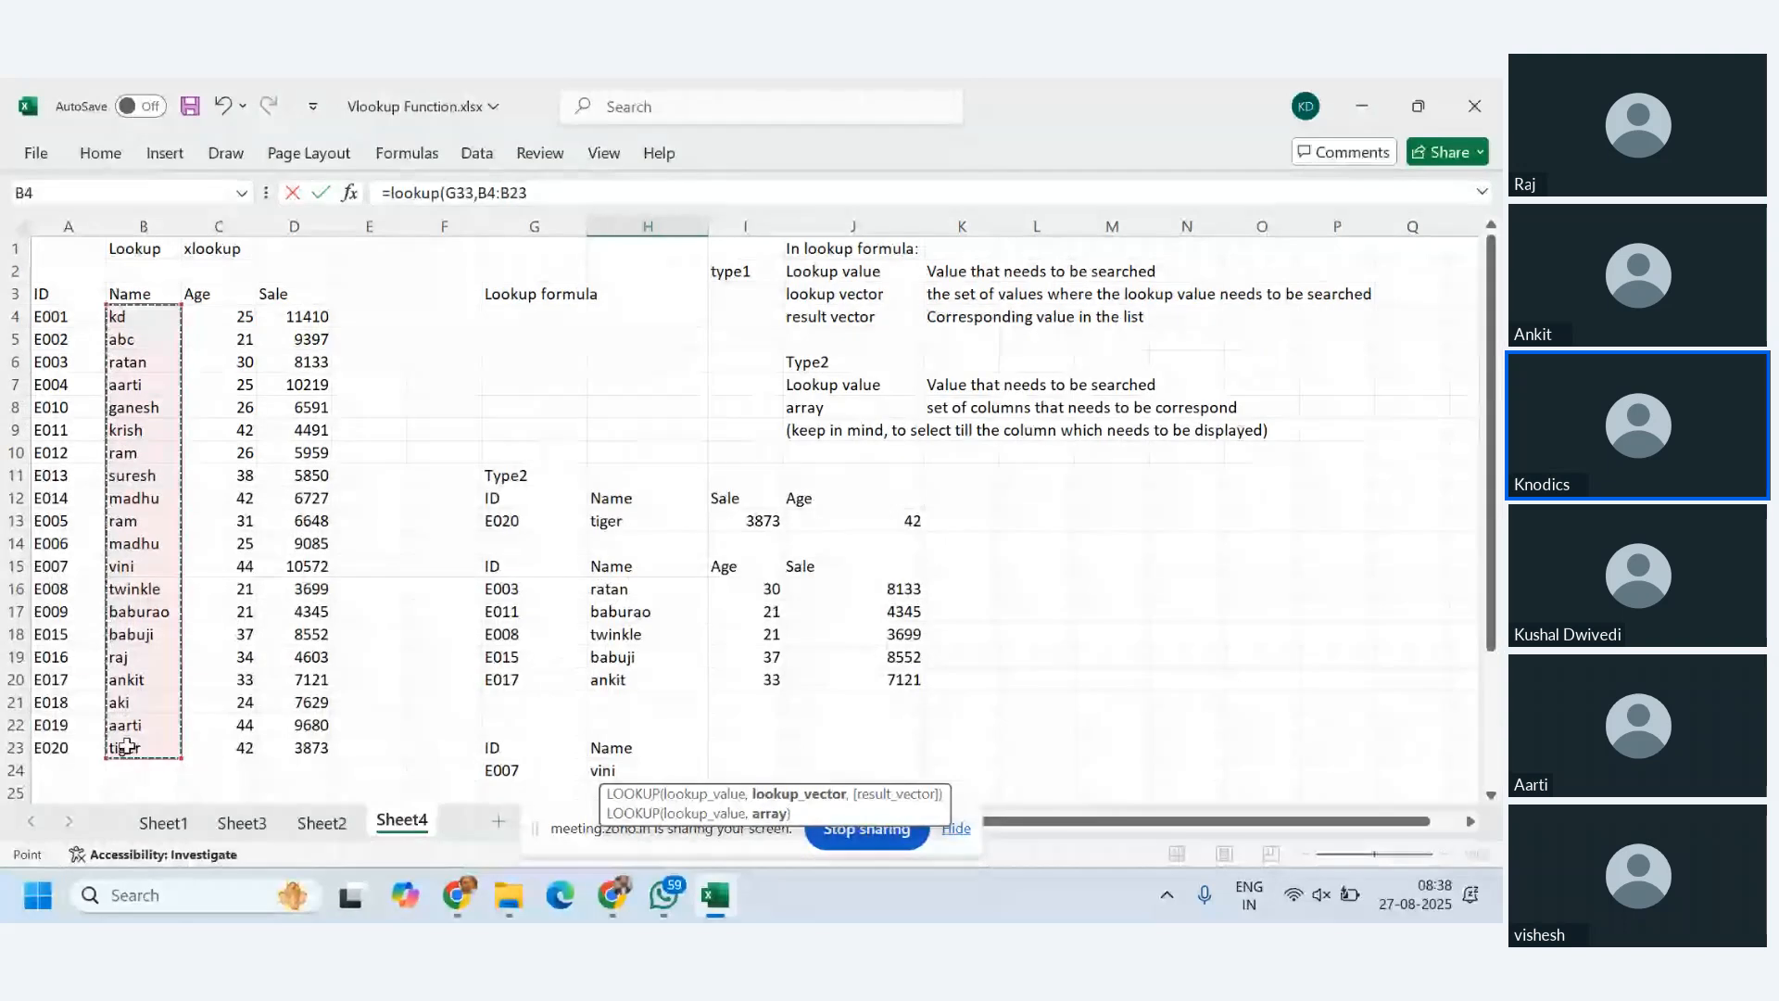
{"action": "type", "text": ","}
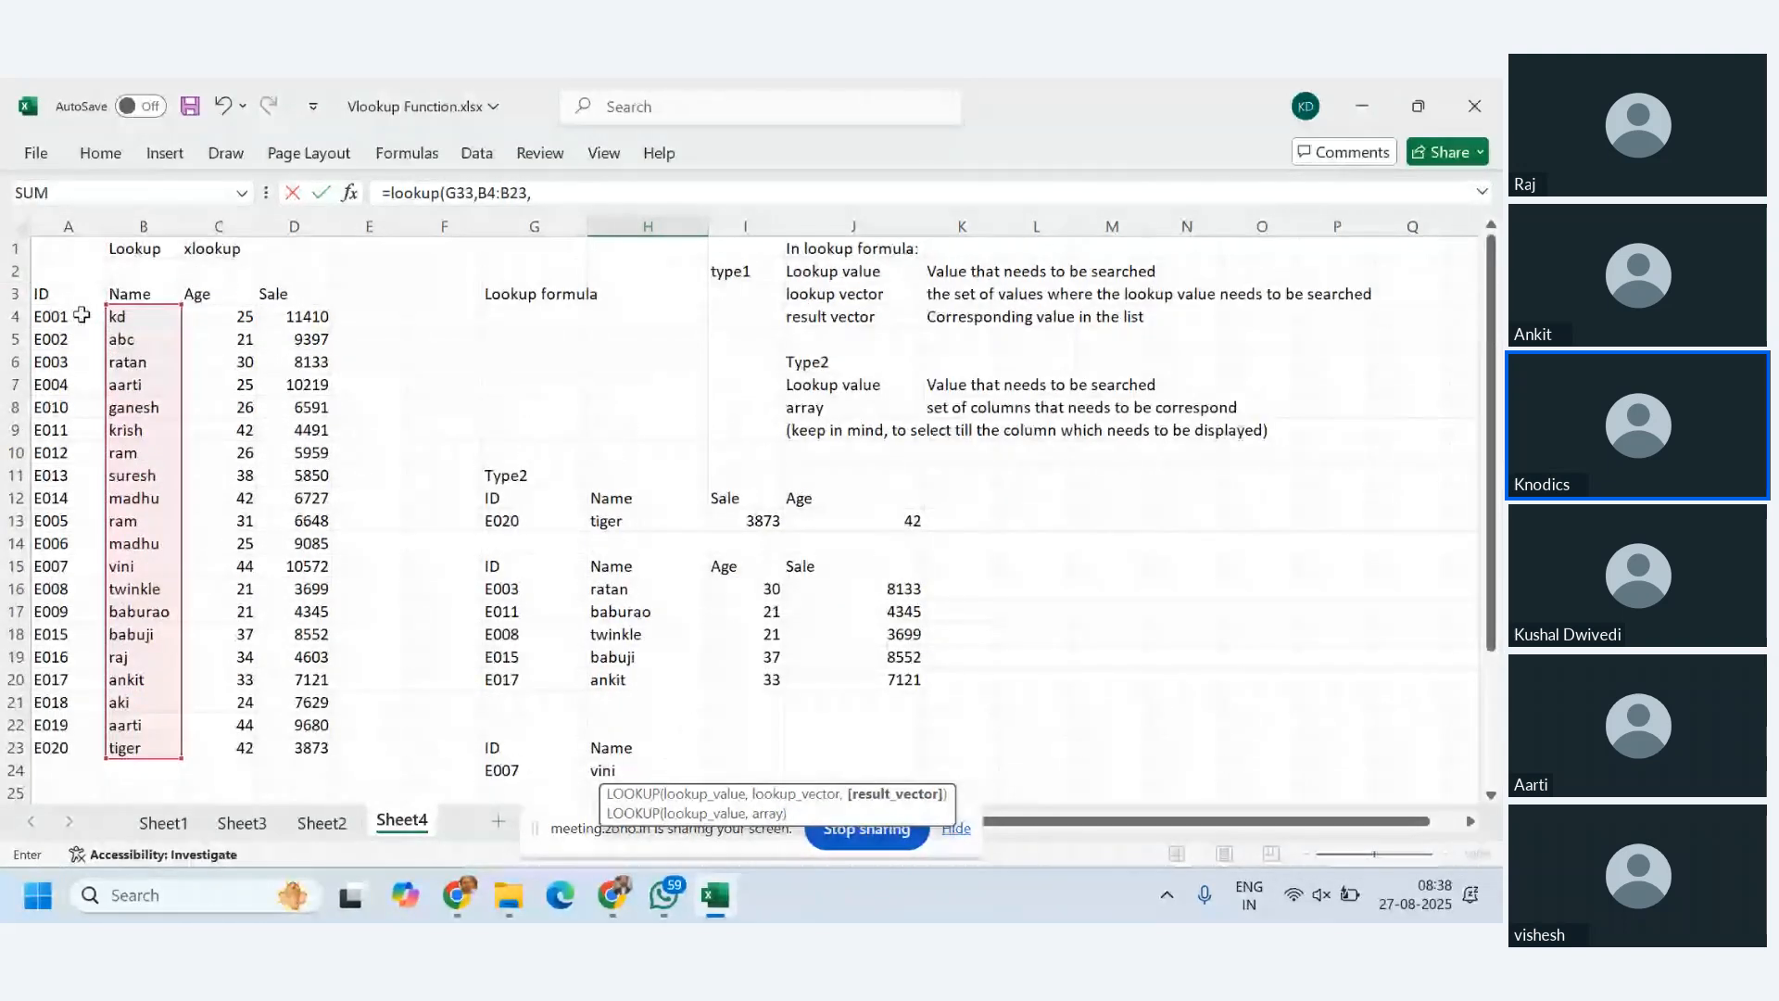
{"action": "left_click_drag", "start_coordinate": [81, 317], "coordinate": [76, 749]}
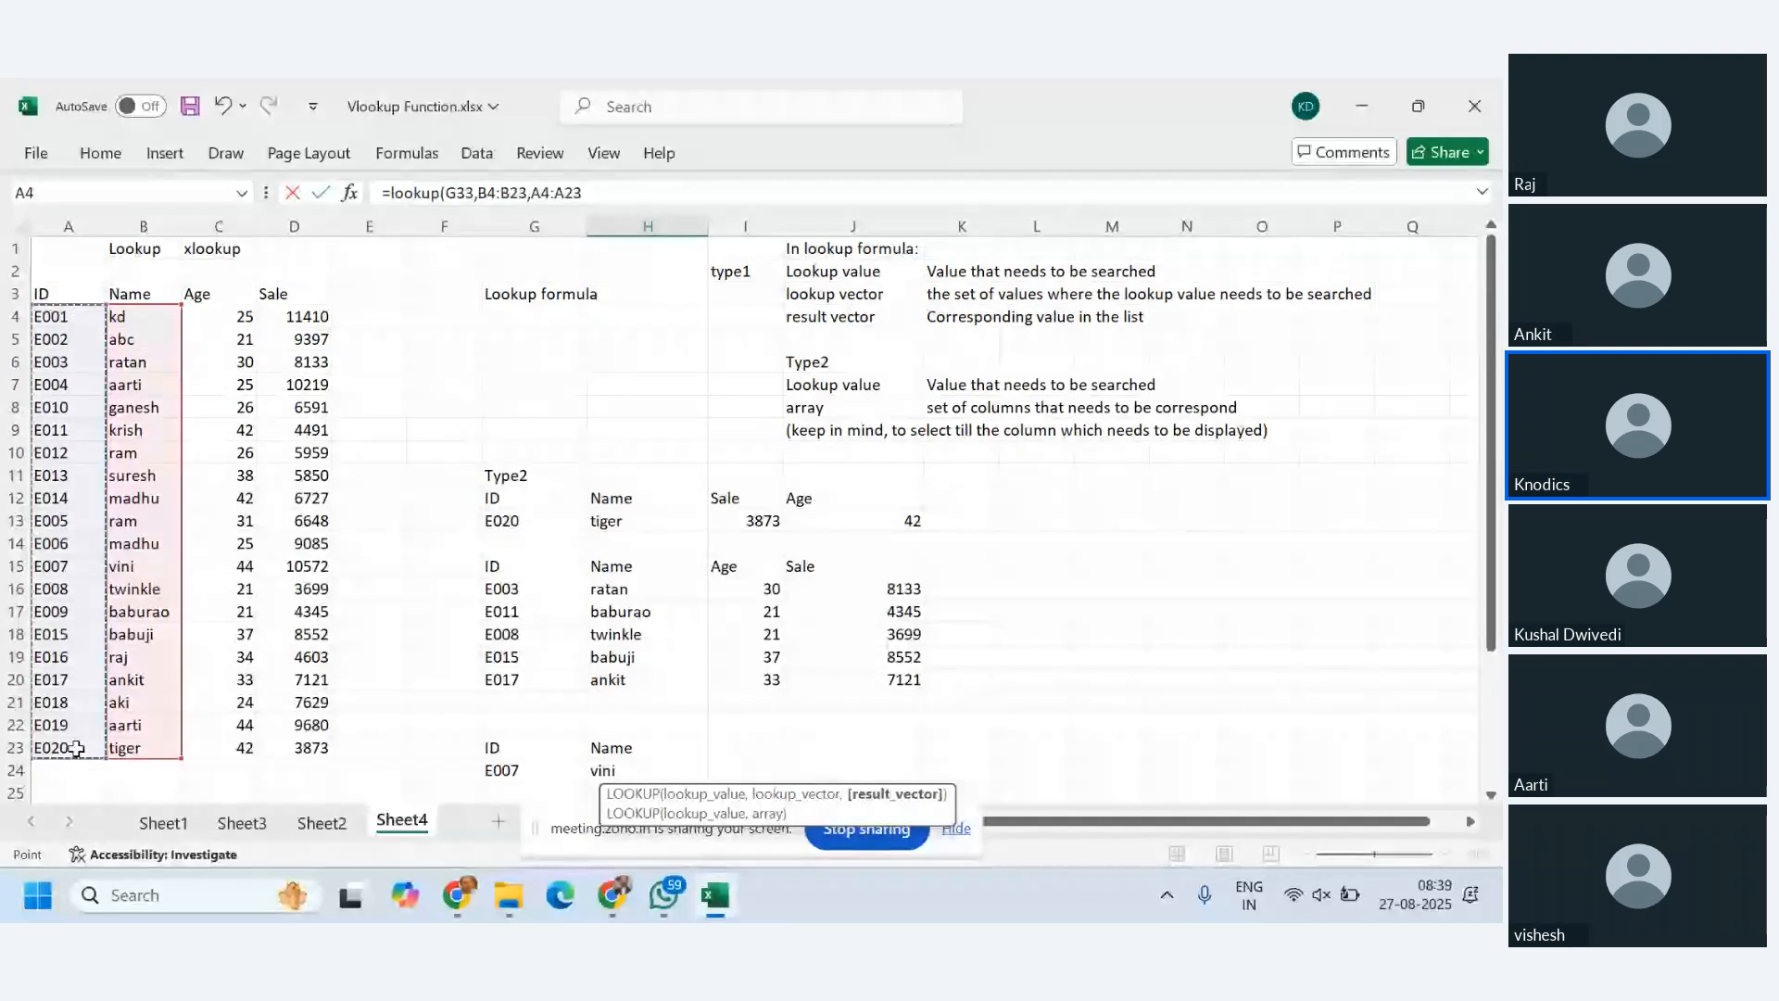
{"action": "key", "text": "Return"}
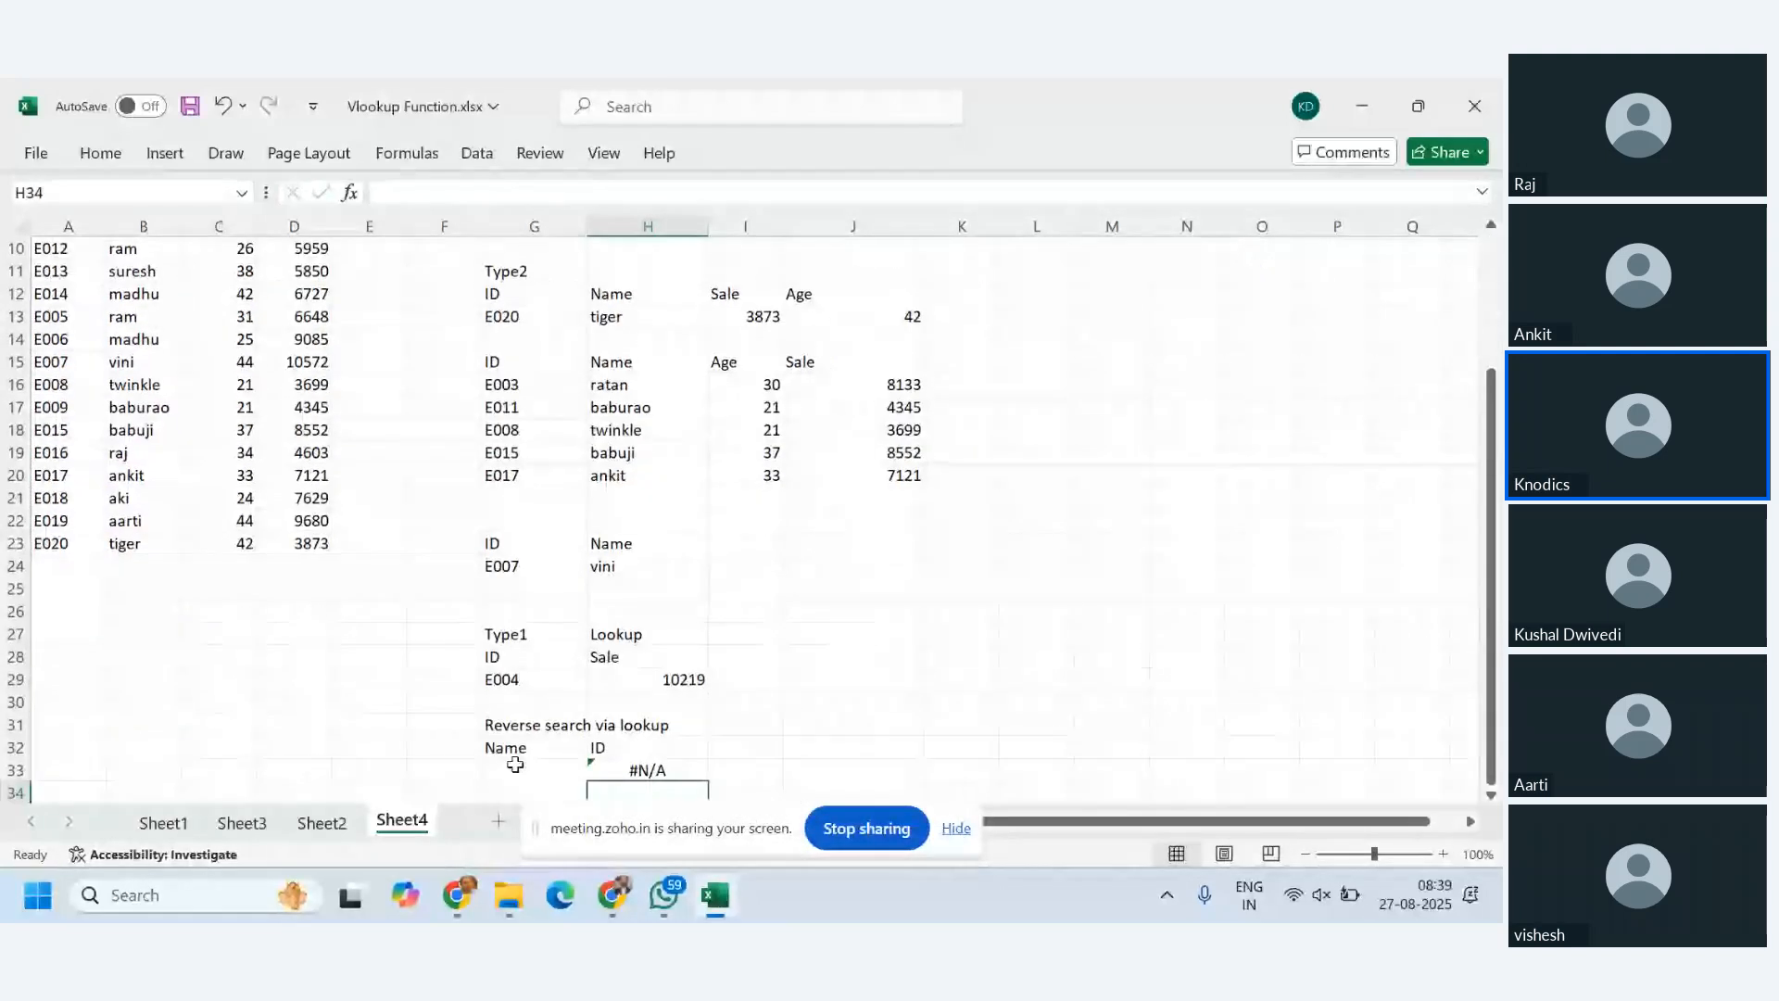
{"action": "key", "text": "Left"}
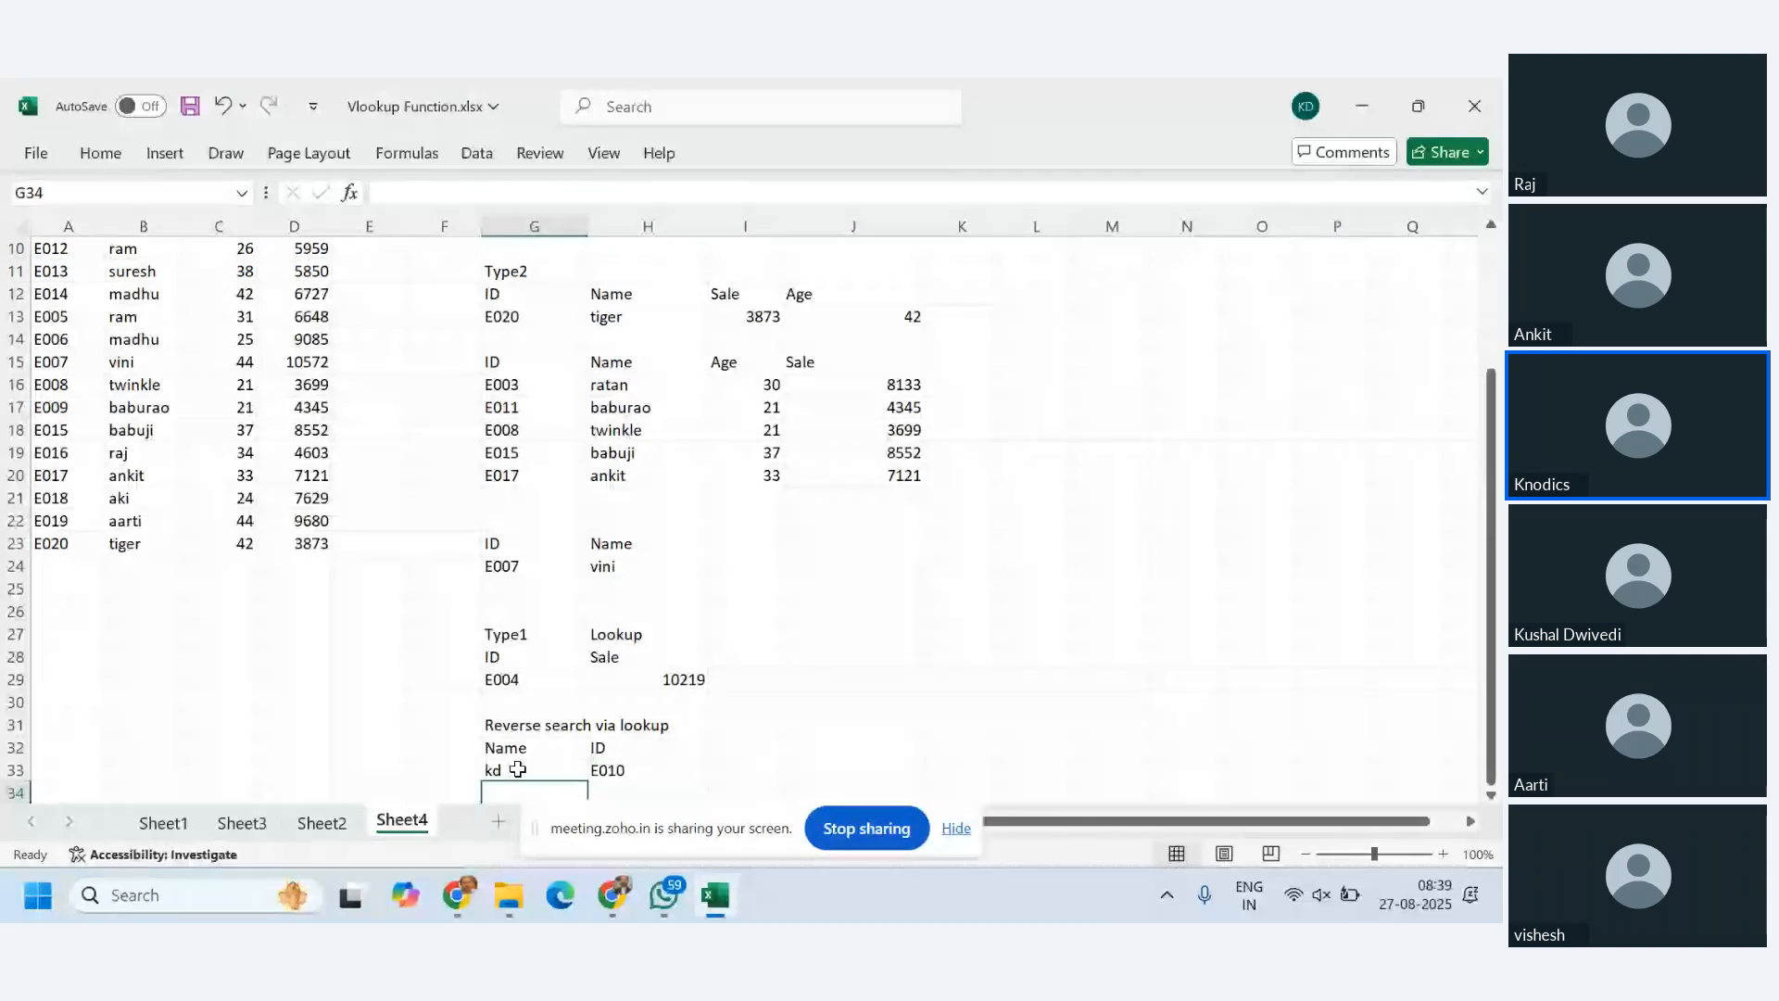
- Compare the ID returned by the LOOKUP formula in H33 with the source table rows for the G33 name and that ID
{"action": "scroll", "coordinate": [111, 514], "scroll_direction": "up", "scroll_amount": 2}
{"action": "scroll", "coordinate": [107, 517], "scroll_direction": "up", "scroll_amount": 1}
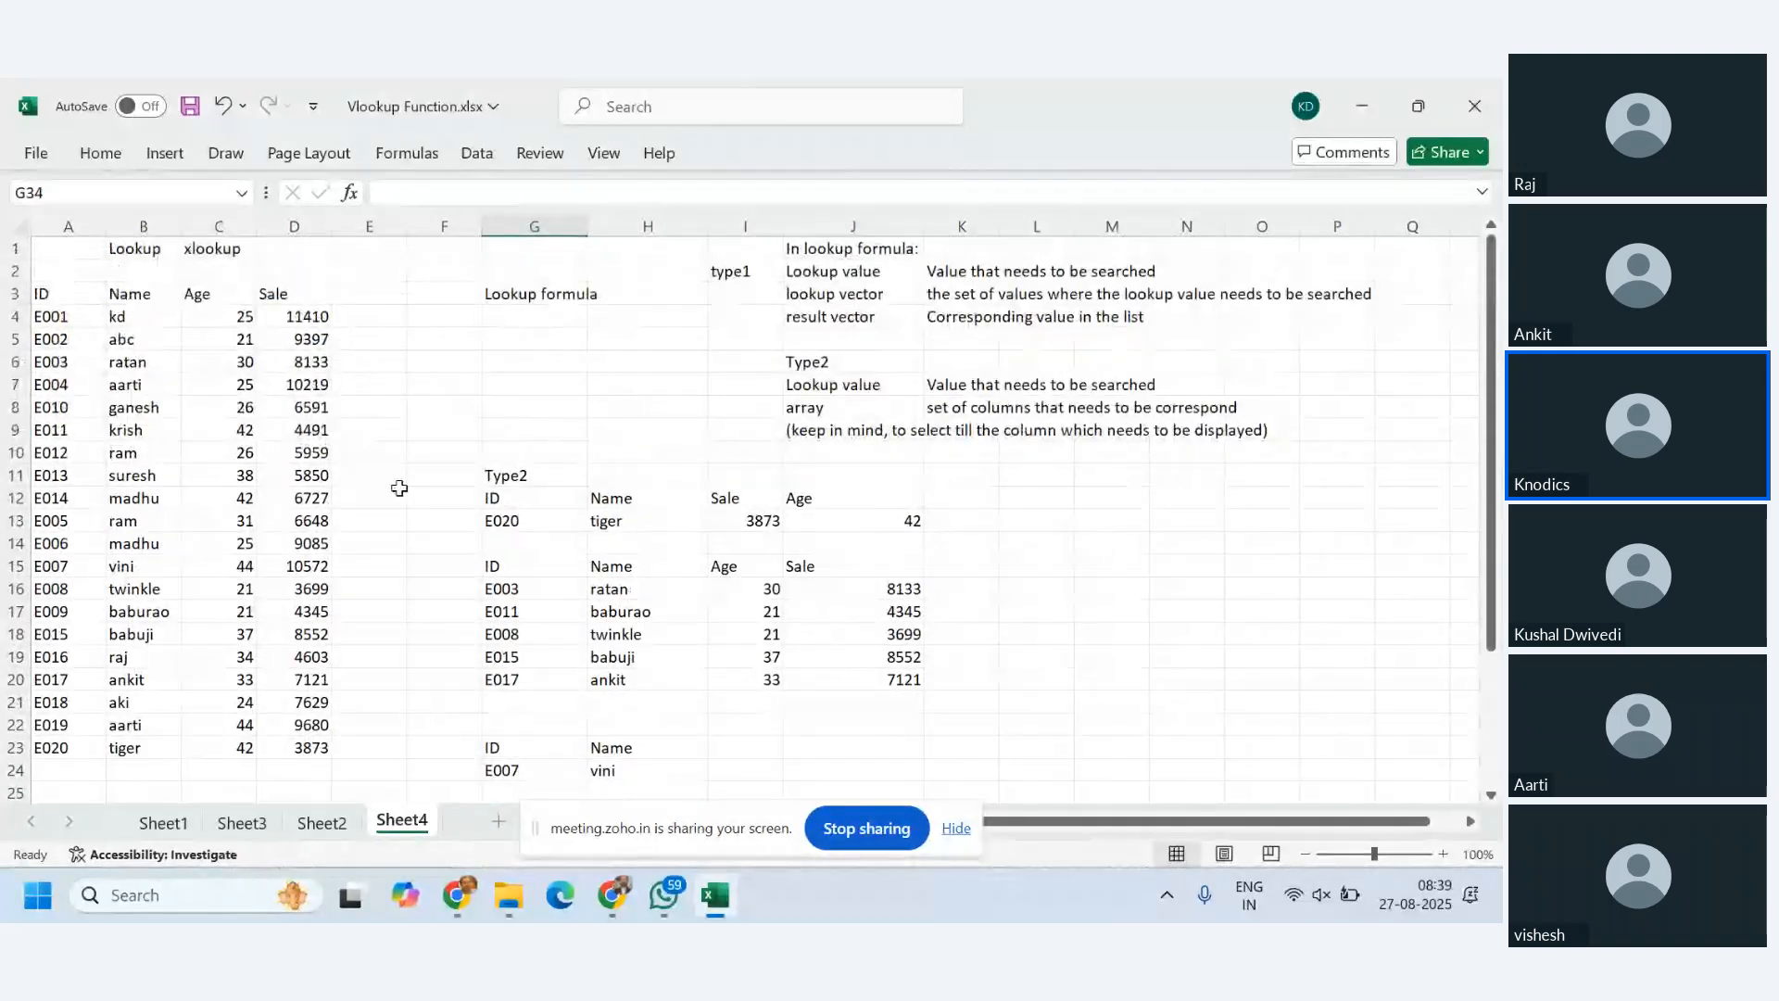
{"action": "scroll", "coordinate": [399, 489], "scroll_direction": "down", "scroll_amount": 5}
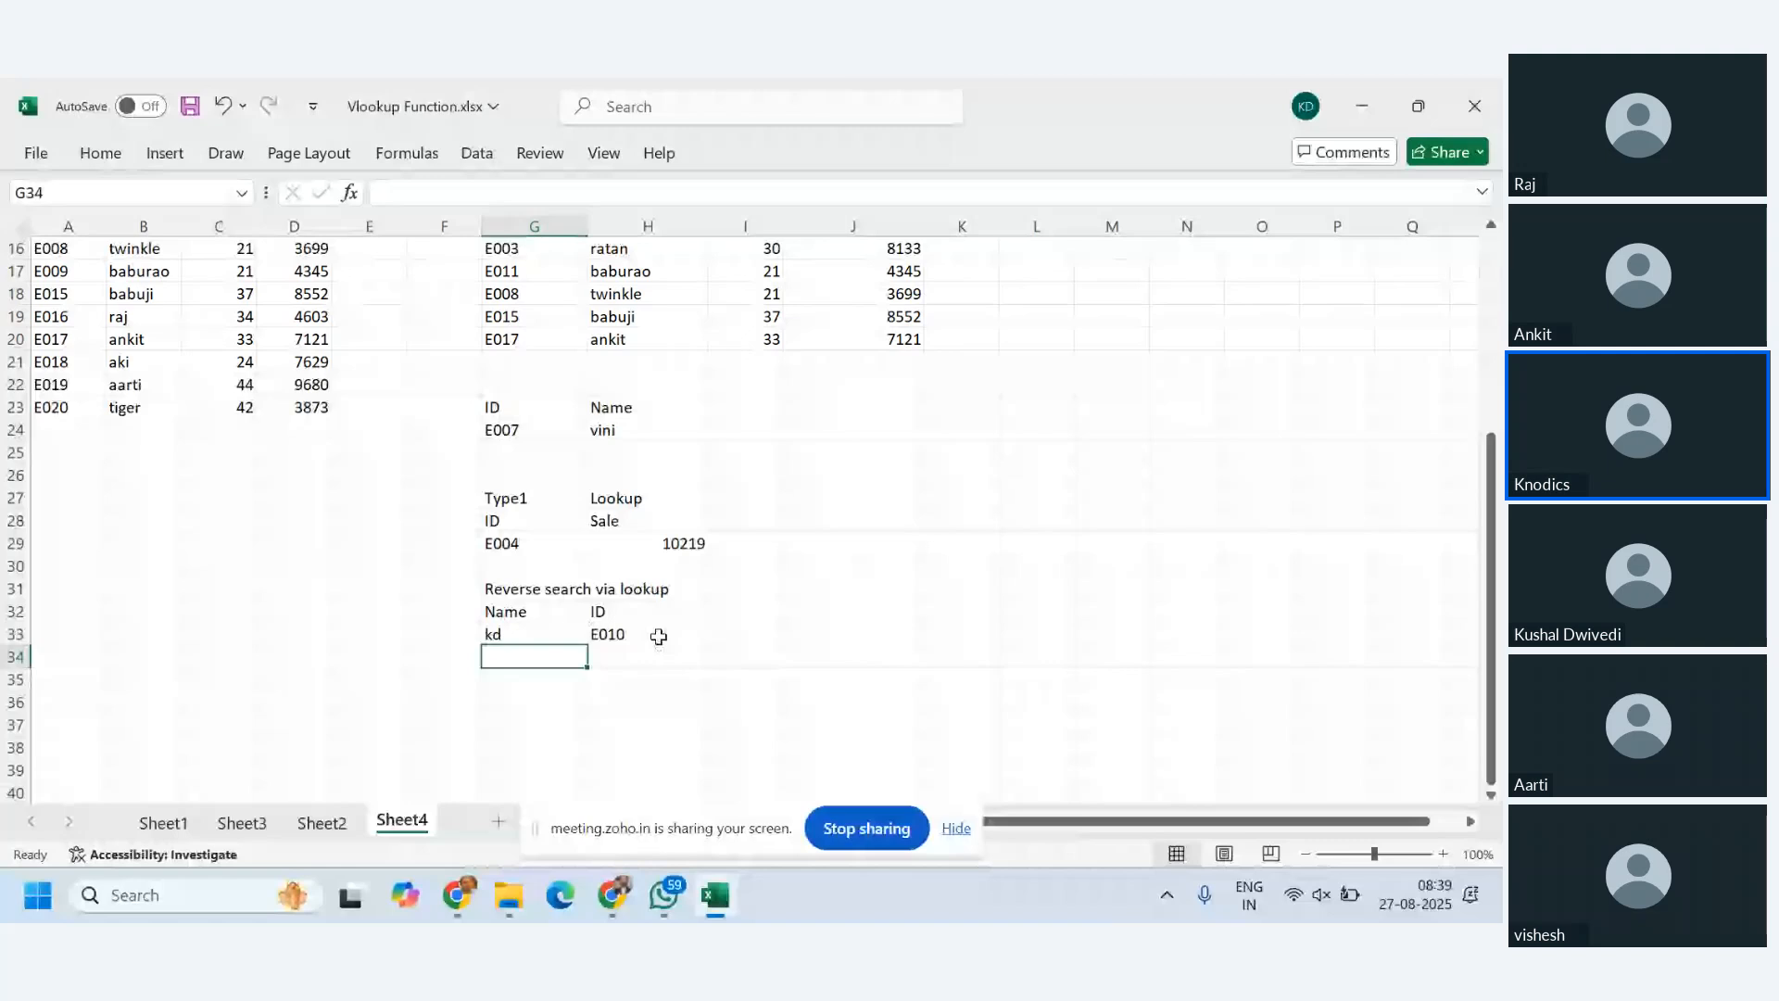
{"action": "left_click", "coordinate": [658, 637]}
{"action": "scroll", "coordinate": [896, 685], "scroll_direction": "up", "scroll_amount": 2}
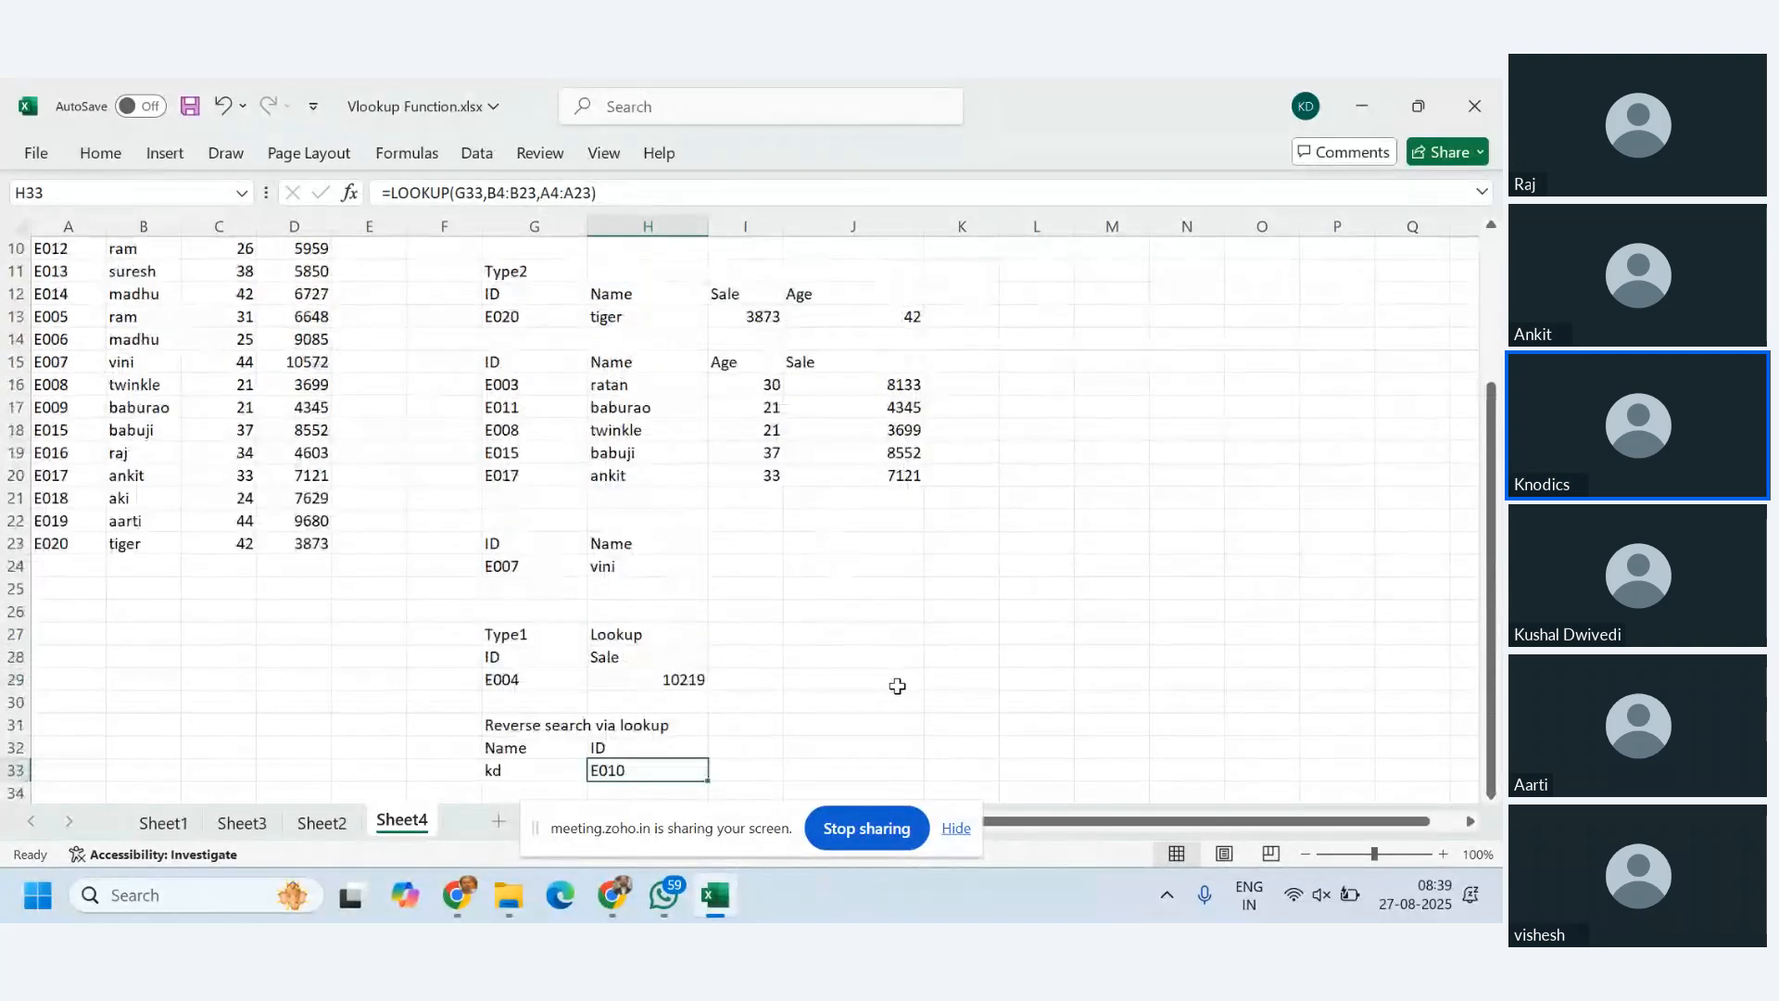
{"action": "scroll", "coordinate": [897, 686], "scroll_direction": "down", "scroll_amount": 2}
{"action": "scroll", "coordinate": [897, 686], "scroll_direction": "up", "scroll_amount": 1}
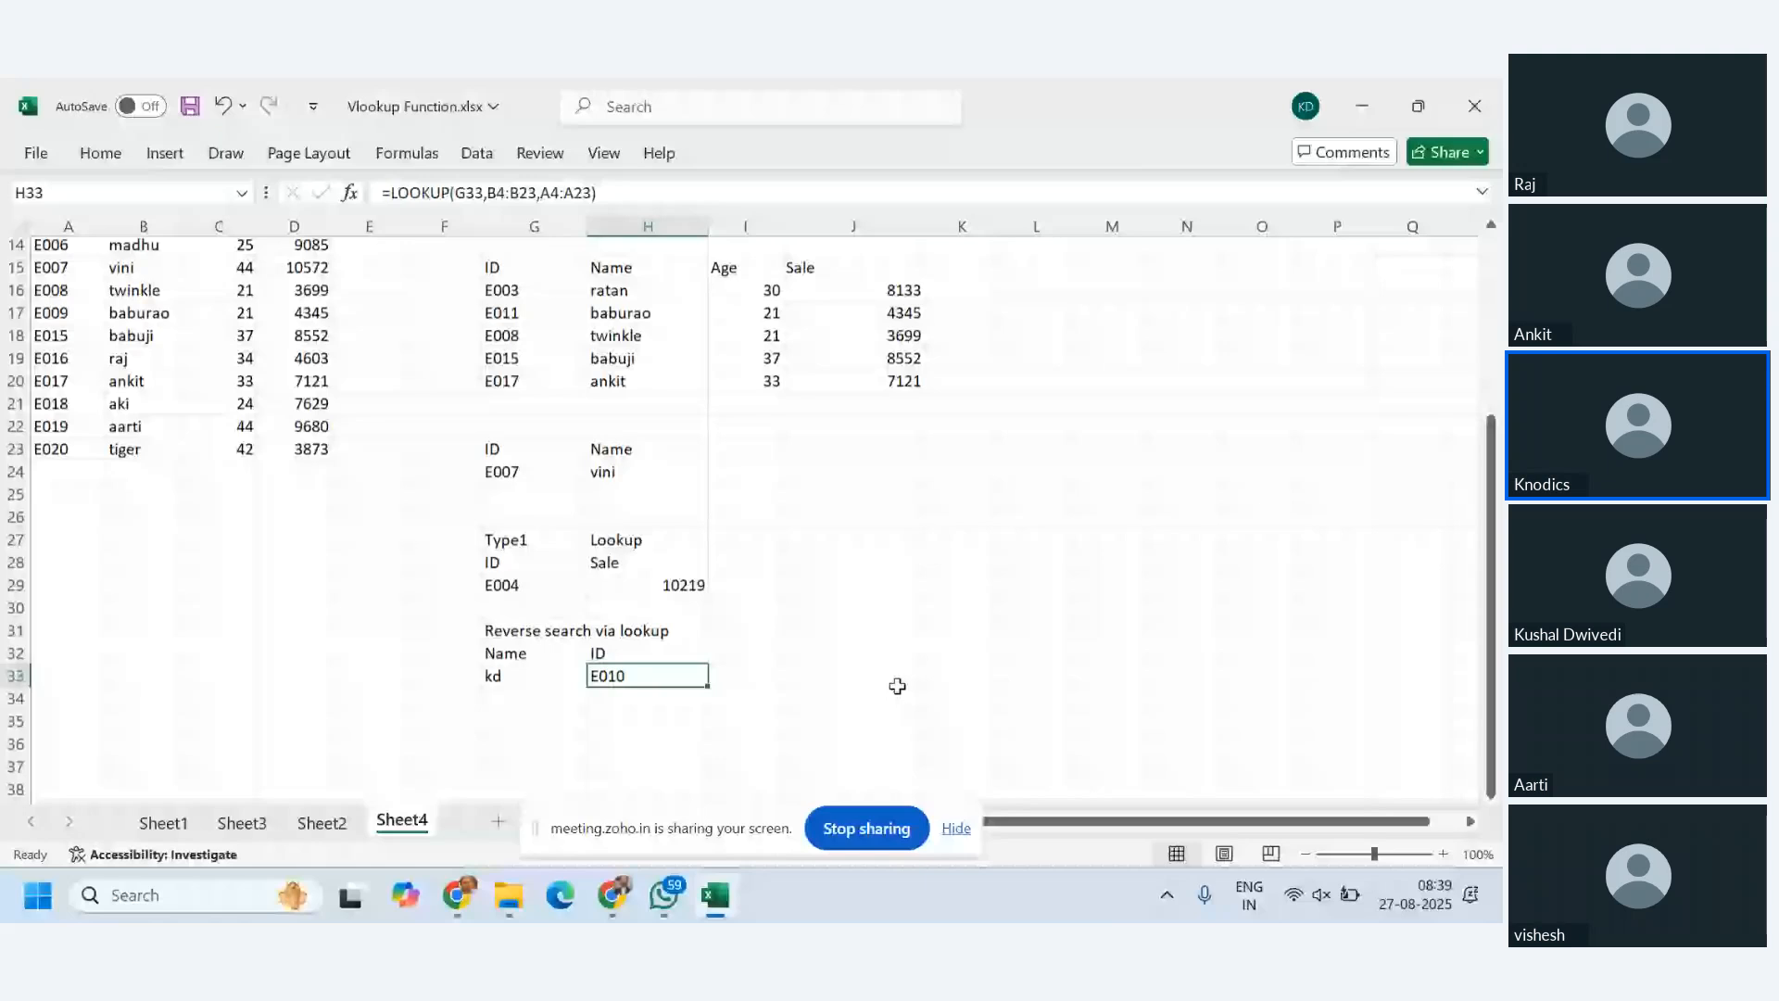
{"action": "scroll", "coordinate": [625, 697], "scroll_direction": "up", "scroll_amount": 1}
{"action": "left_click", "coordinate": [541, 707]}
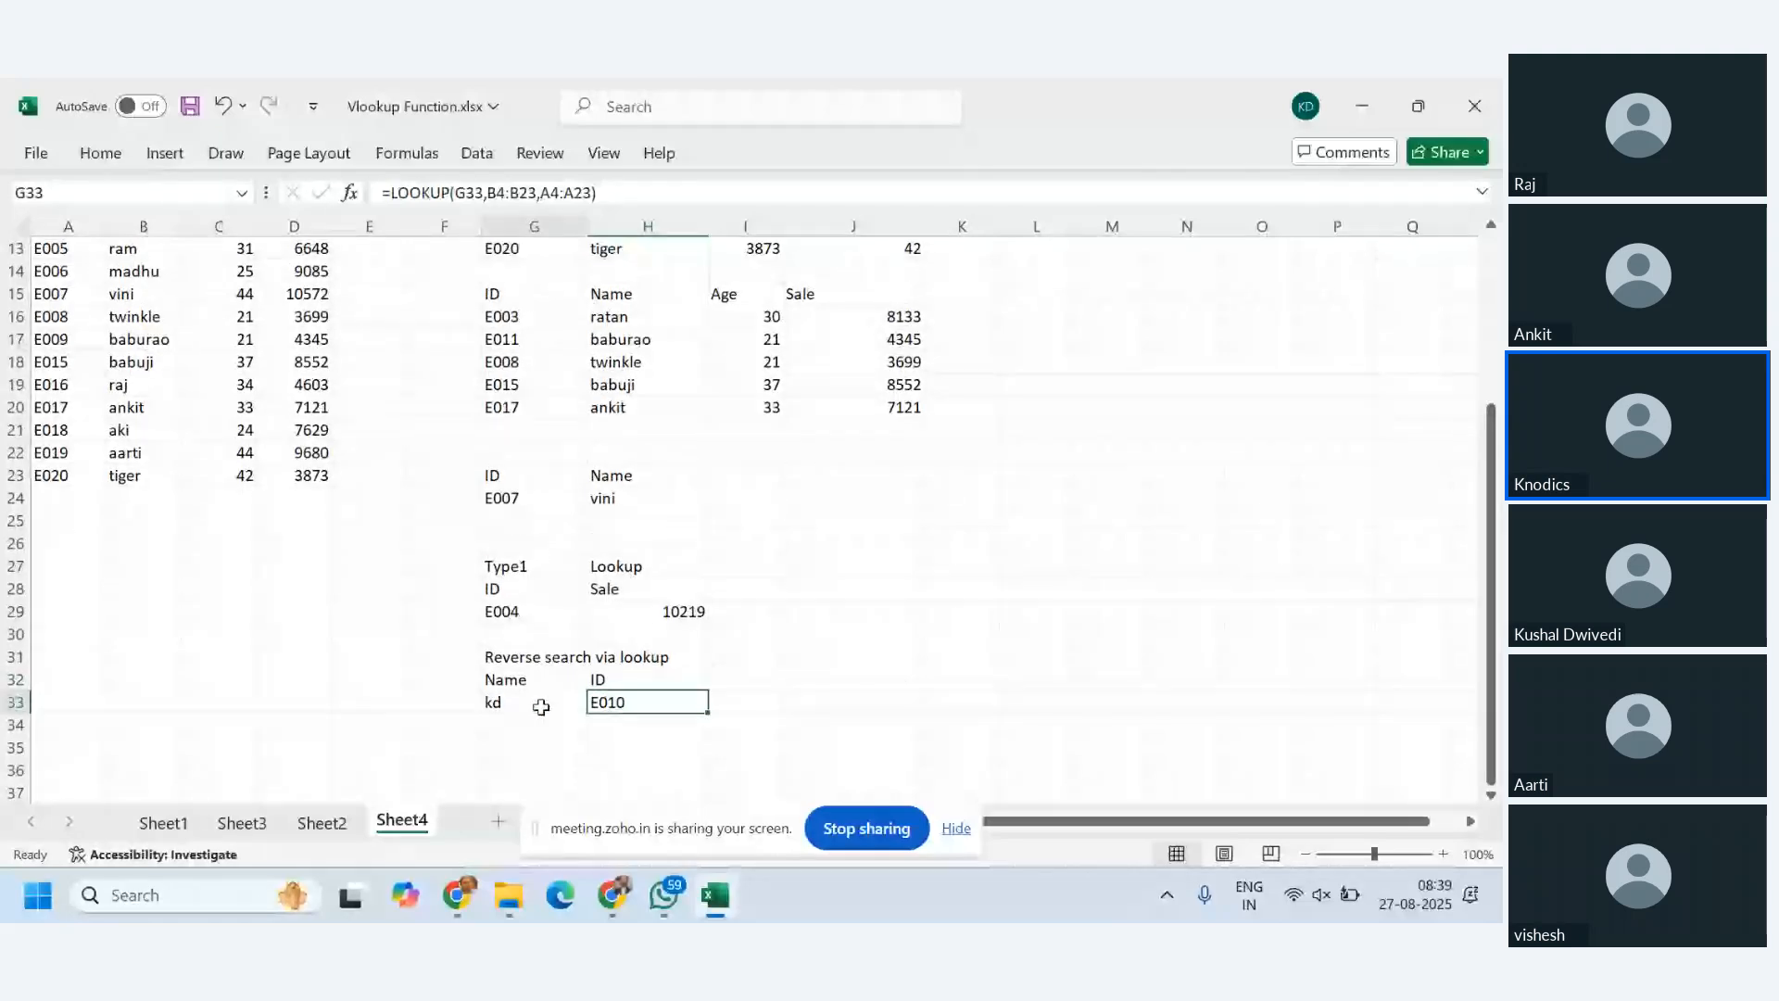
{"action": "scroll", "coordinate": [541, 707], "scroll_direction": "up", "scroll_amount": 3}
{"action": "scroll", "coordinate": [494, 713], "scroll_direction": "up", "scroll_amount": 1}
{"action": "left_click", "coordinate": [144, 315]}
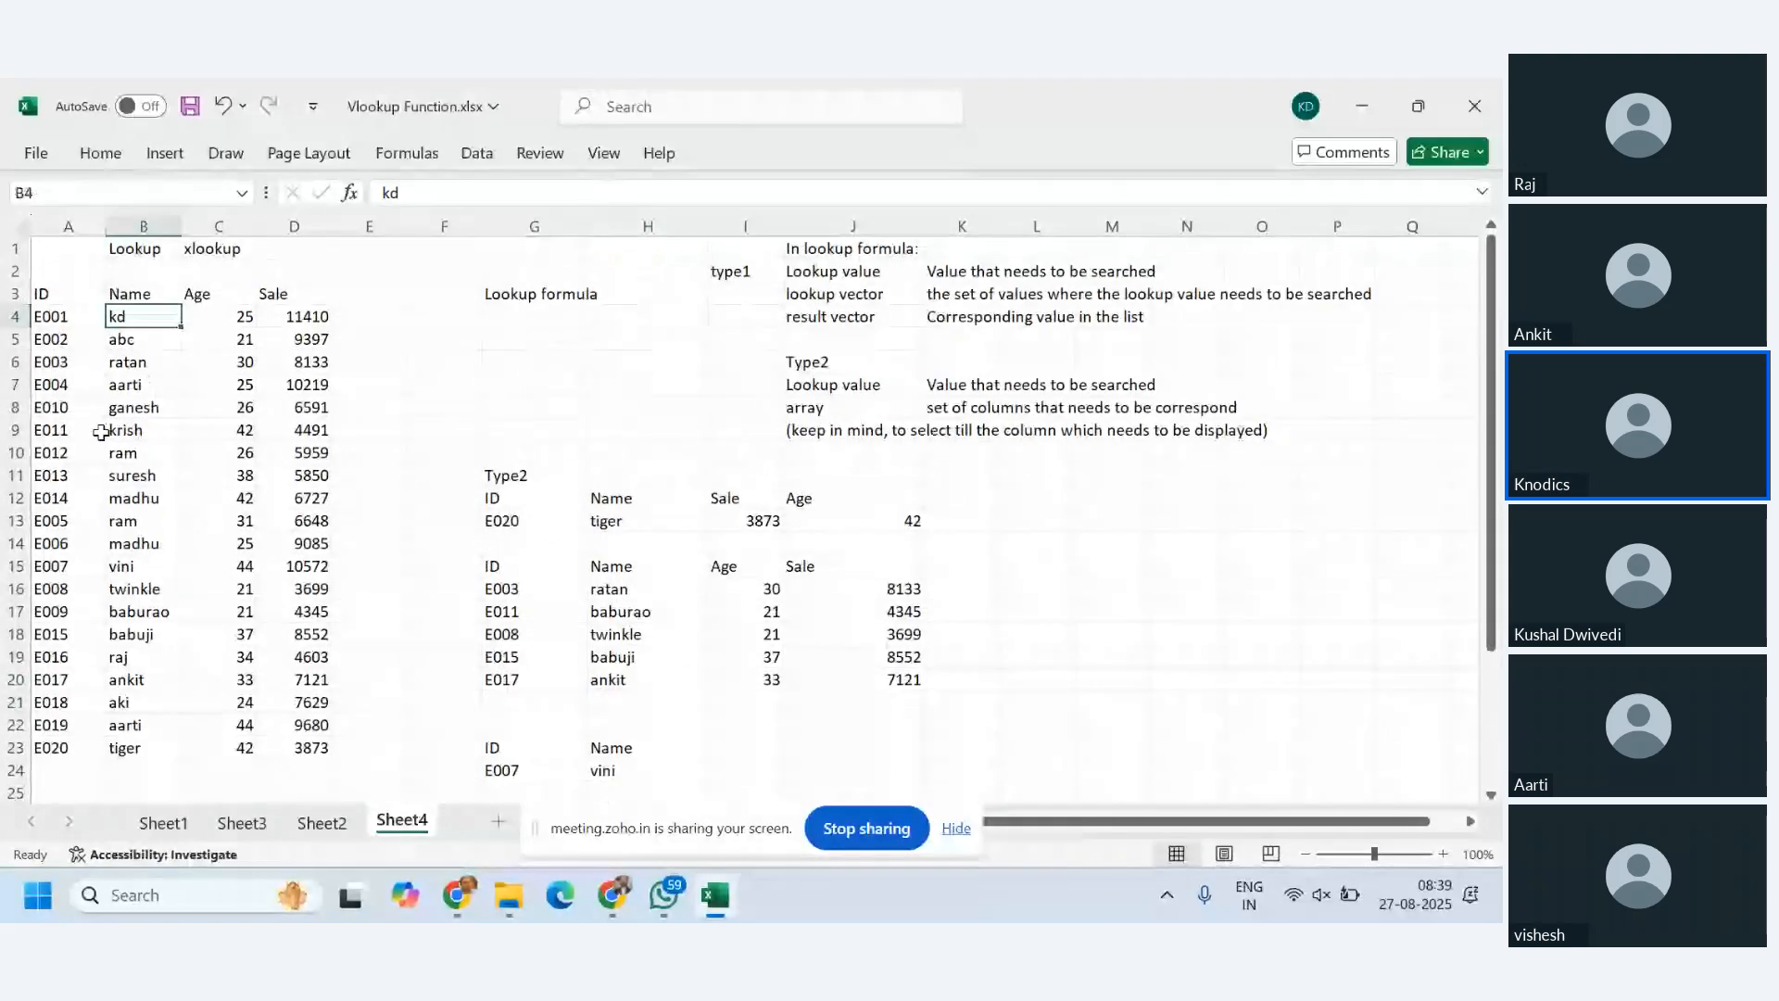
{"action": "left_click", "coordinate": [87, 414]}
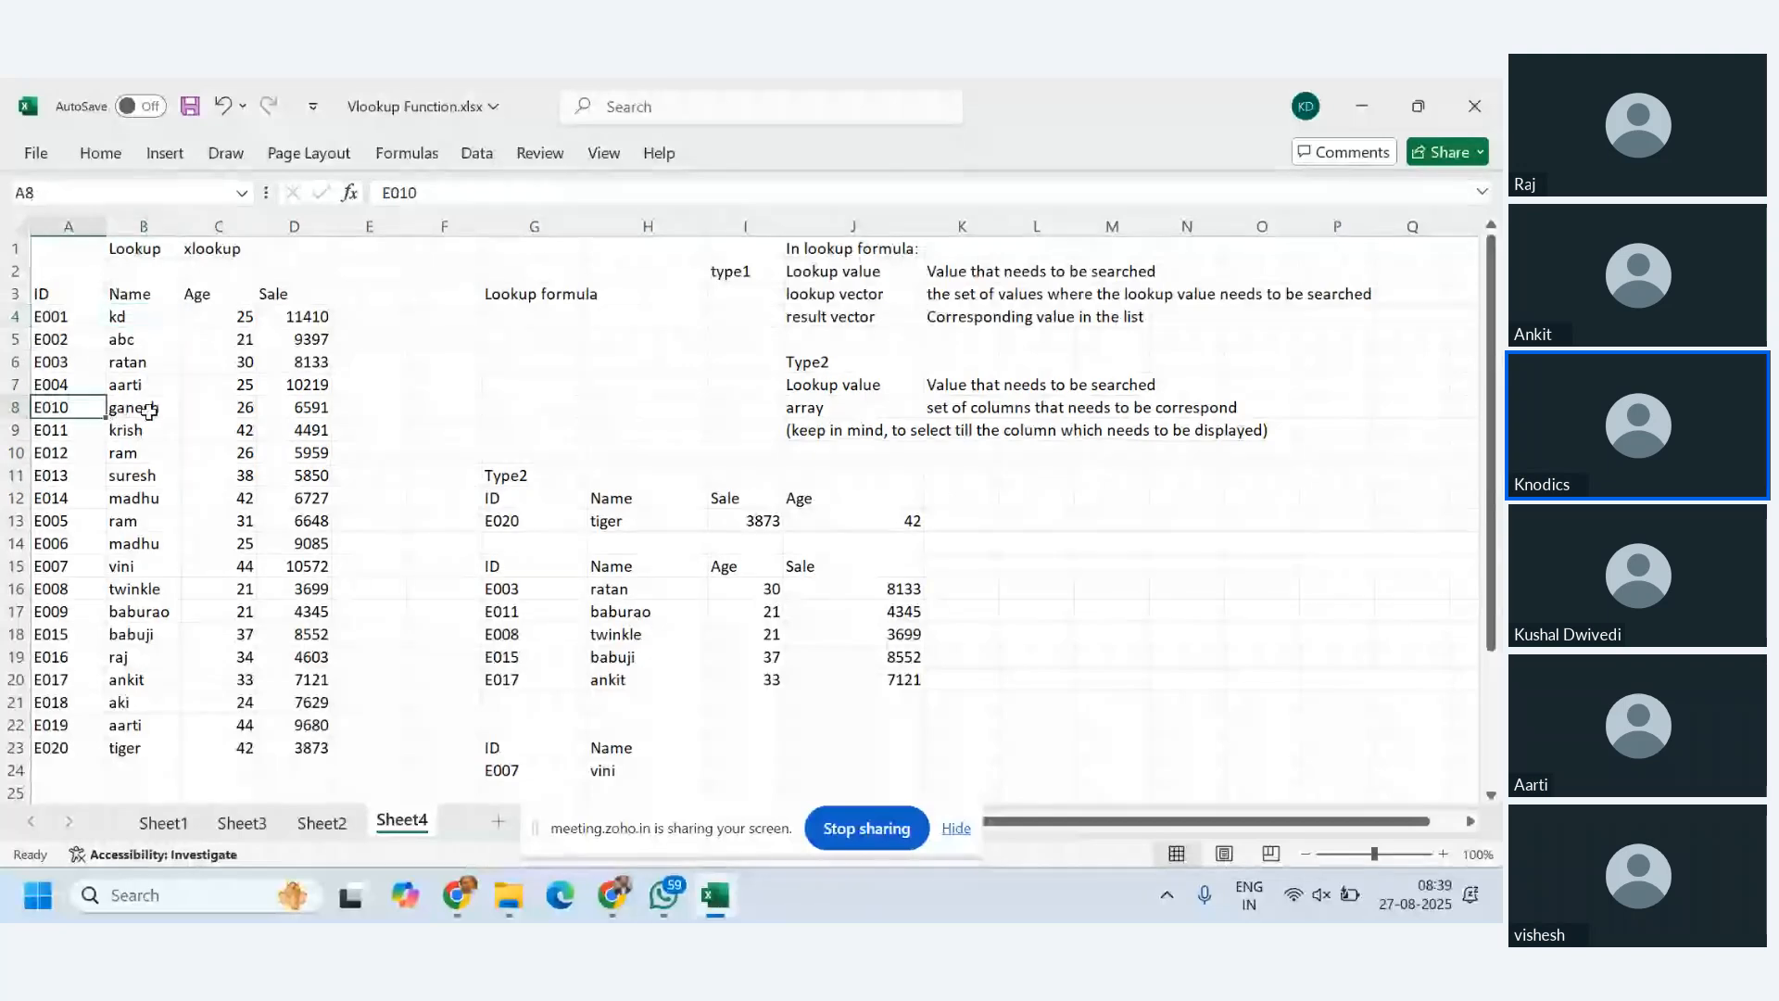
{"action": "left_click", "coordinate": [149, 412]}
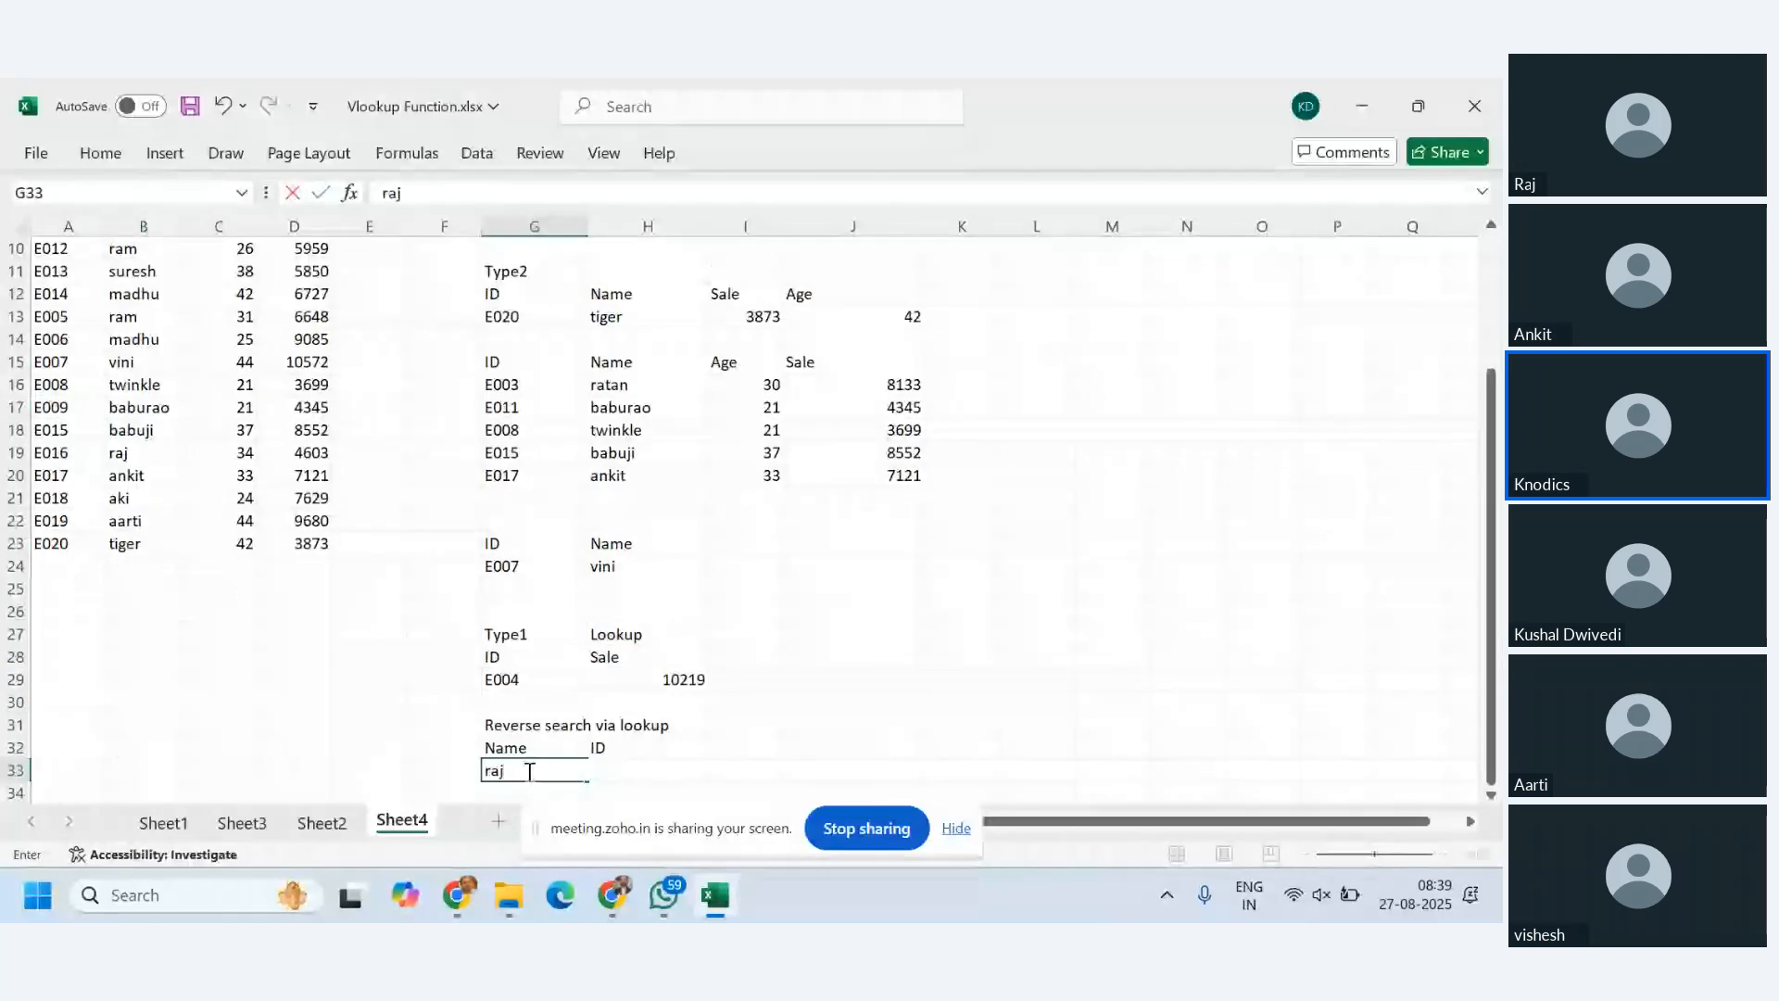
- Replace the lookup name in G33 with the name from B19 and compare the returned ID with that source row
{"action": "key", "text": "Return"}
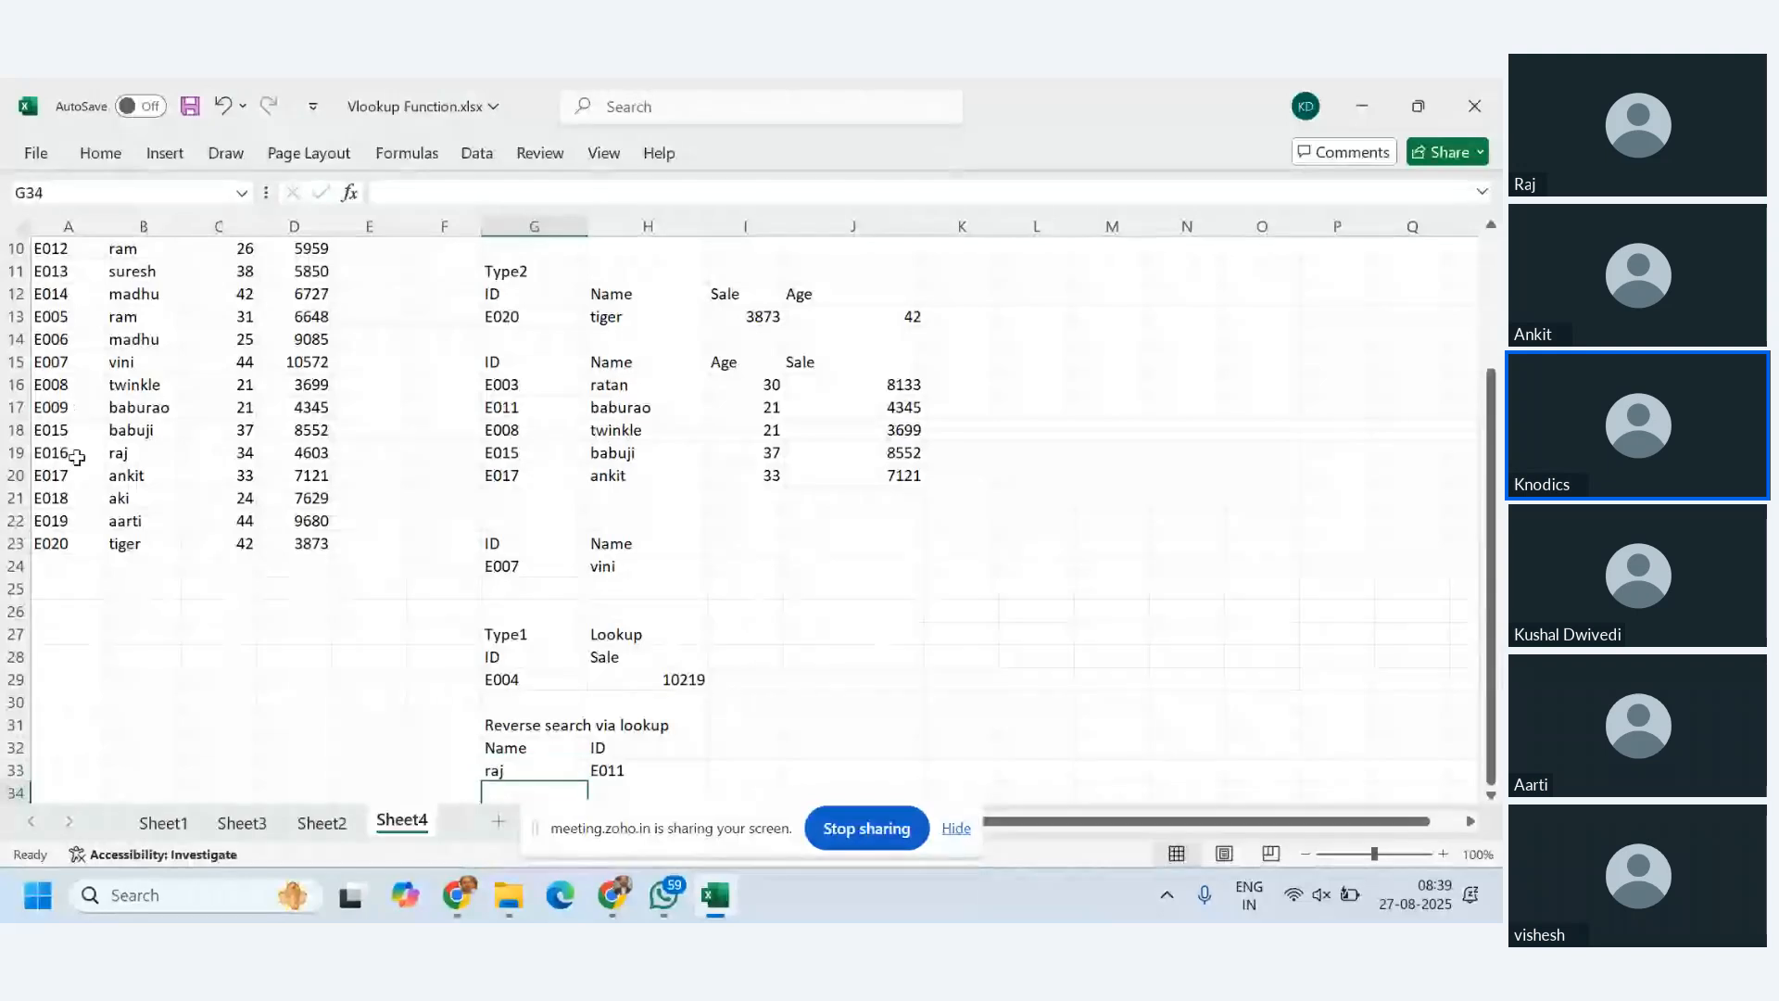
{"action": "left_click", "coordinate": [69, 452]}
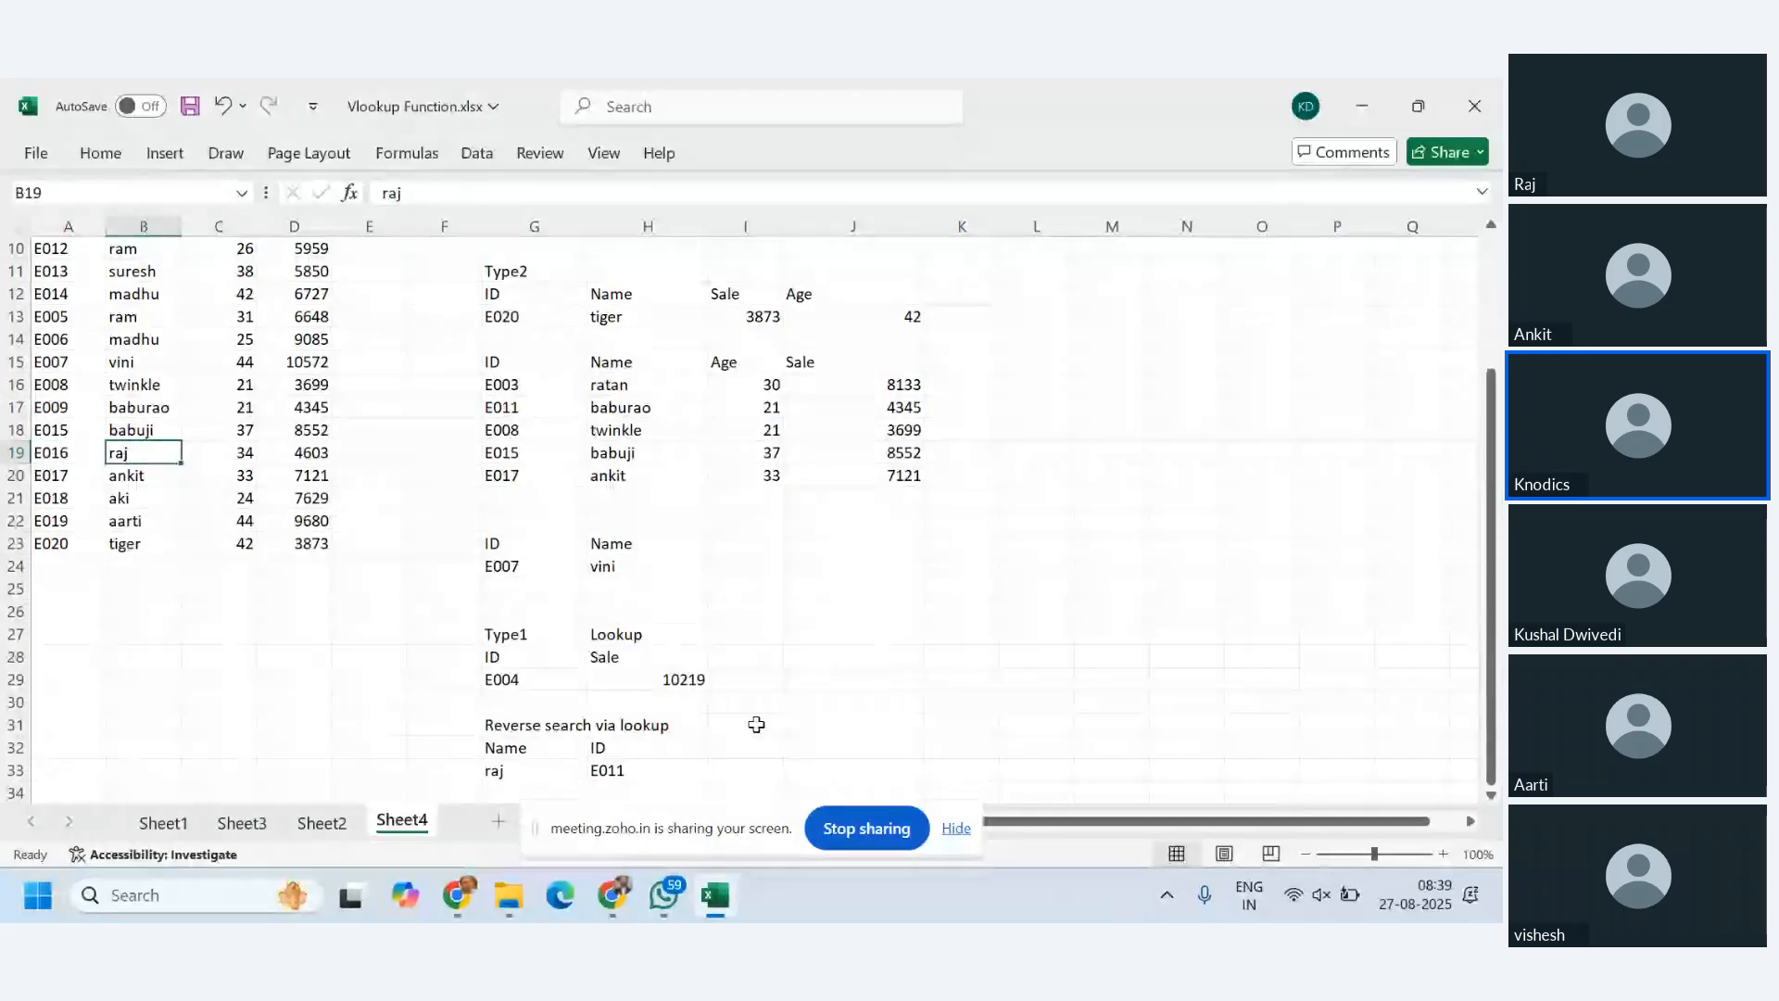
{"action": "left_click", "coordinate": [549, 772]}
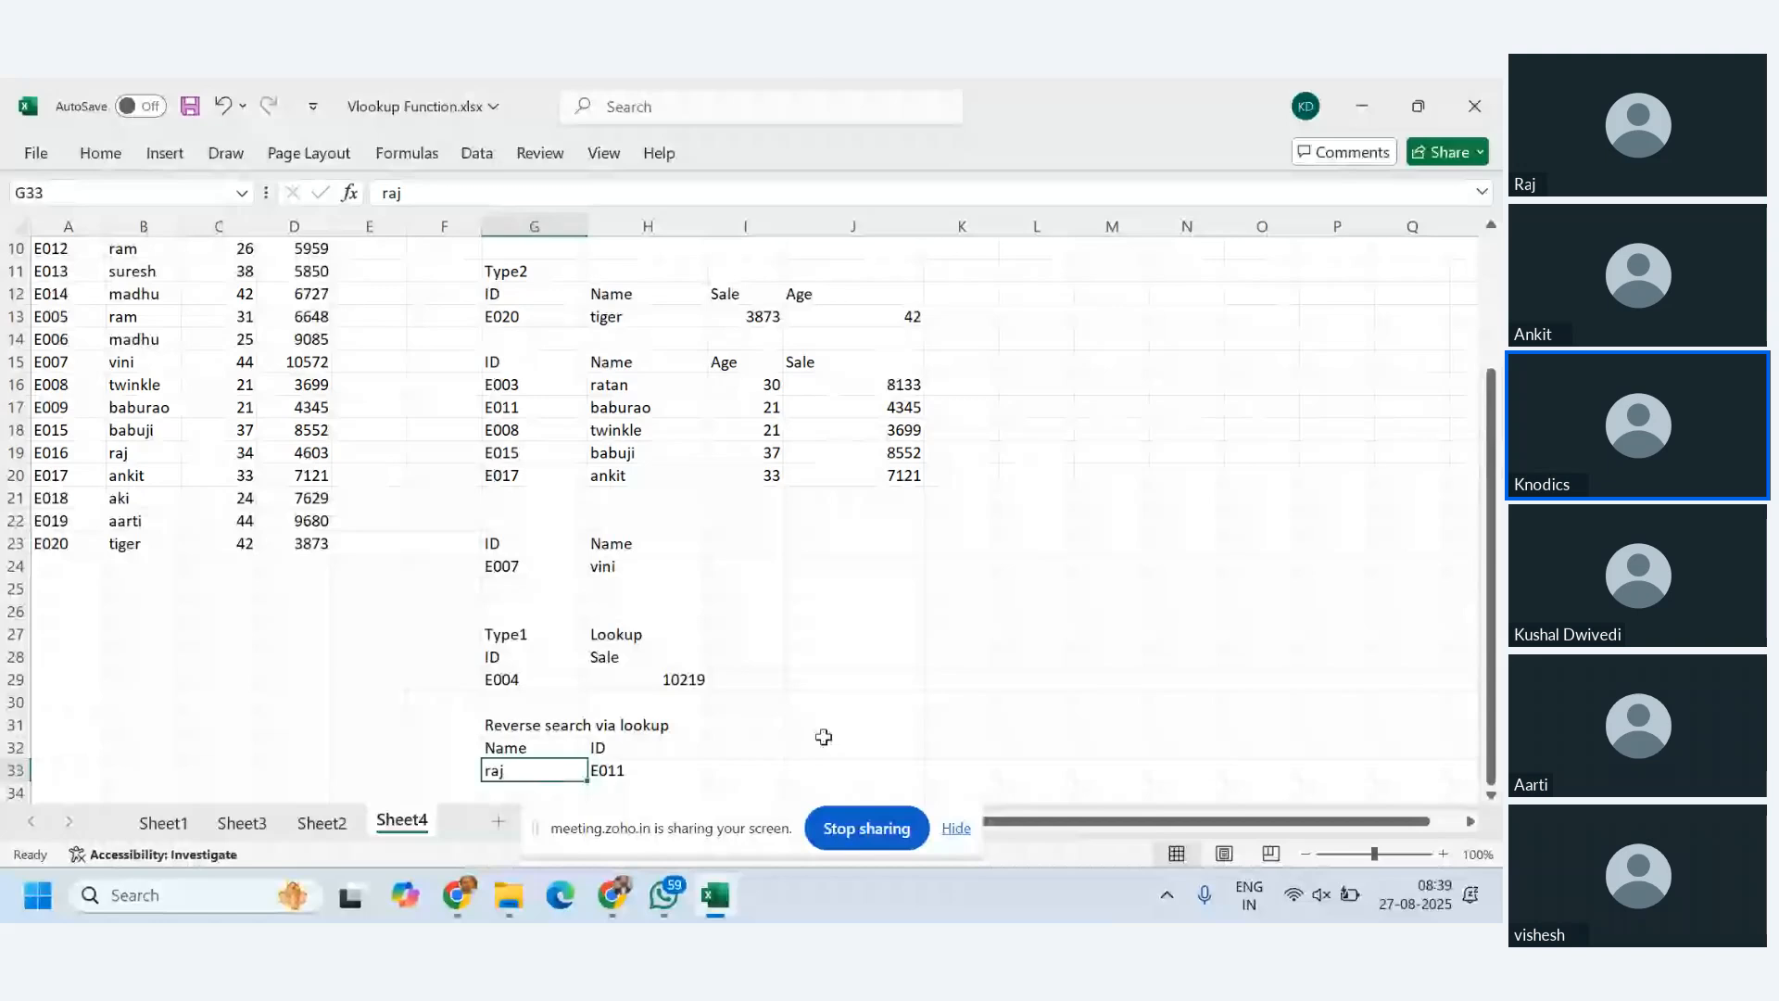
- Examine the order of the names in the source table's Name column against the reverse-search lookup name in G33
{"action": "scroll", "coordinate": [824, 741], "scroll_direction": "up", "scroll_amount": 3}
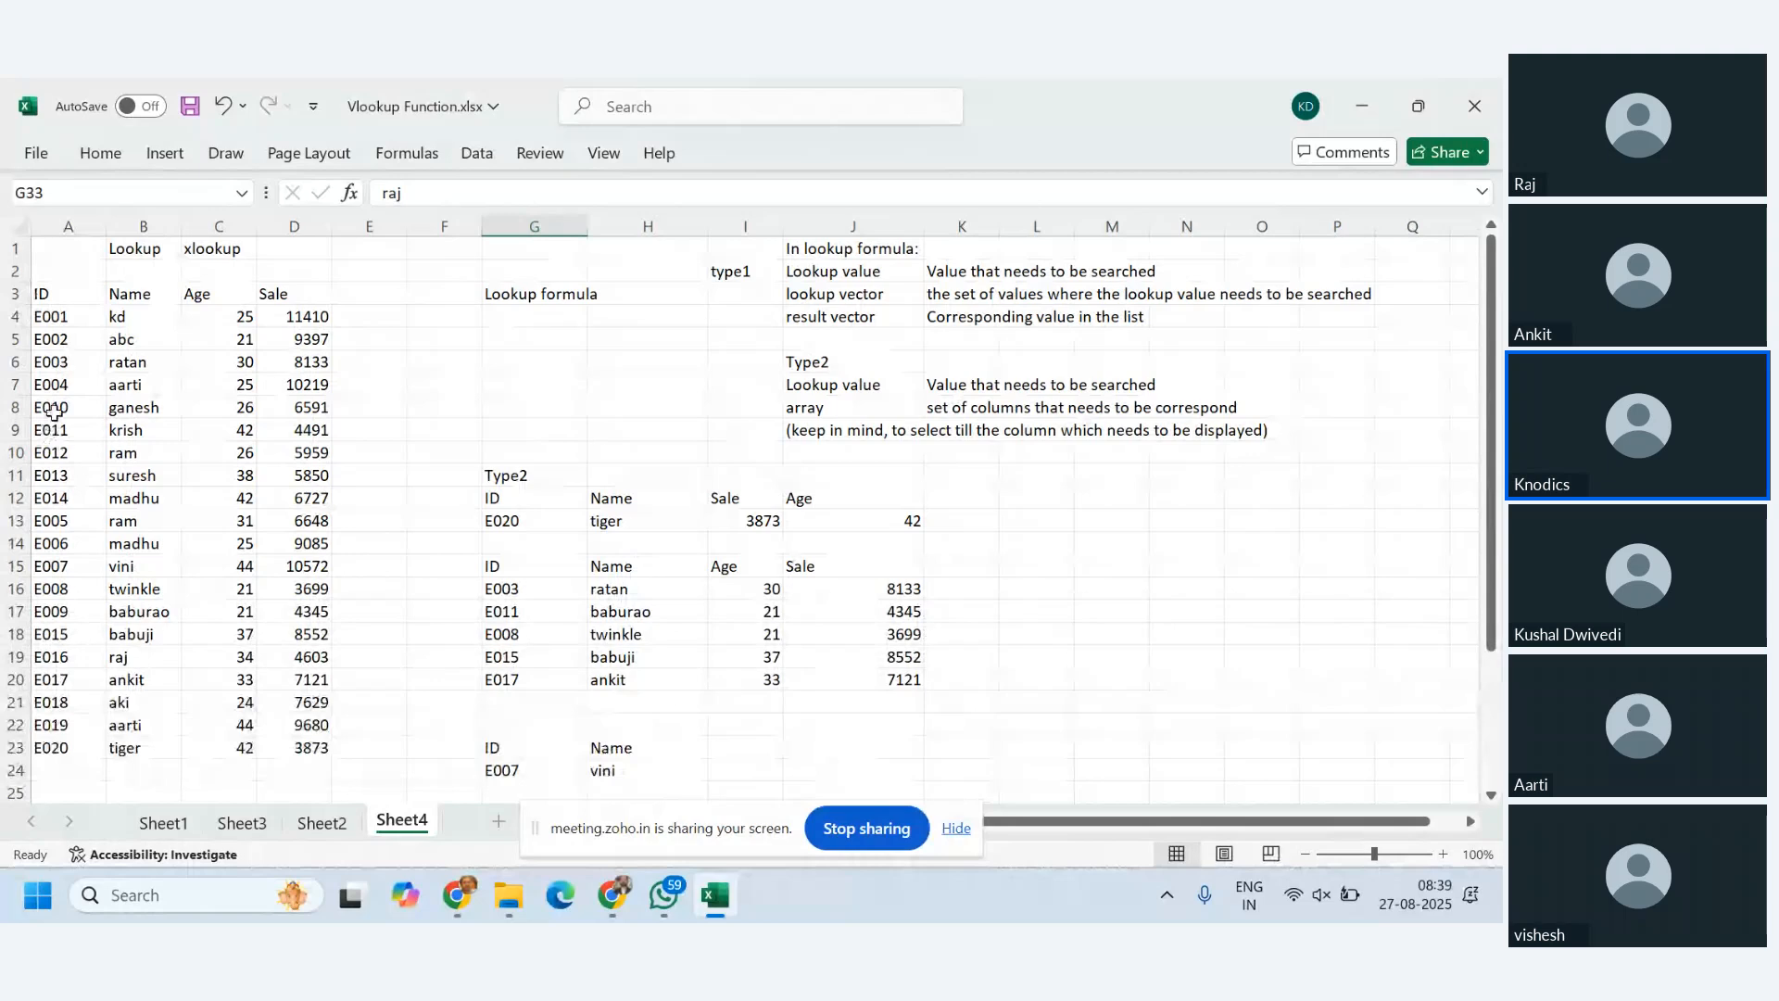
{"action": "left_click_drag", "start_coordinate": [123, 293], "coordinate": [142, 744]}
{"action": "left_click", "coordinate": [276, 631]}
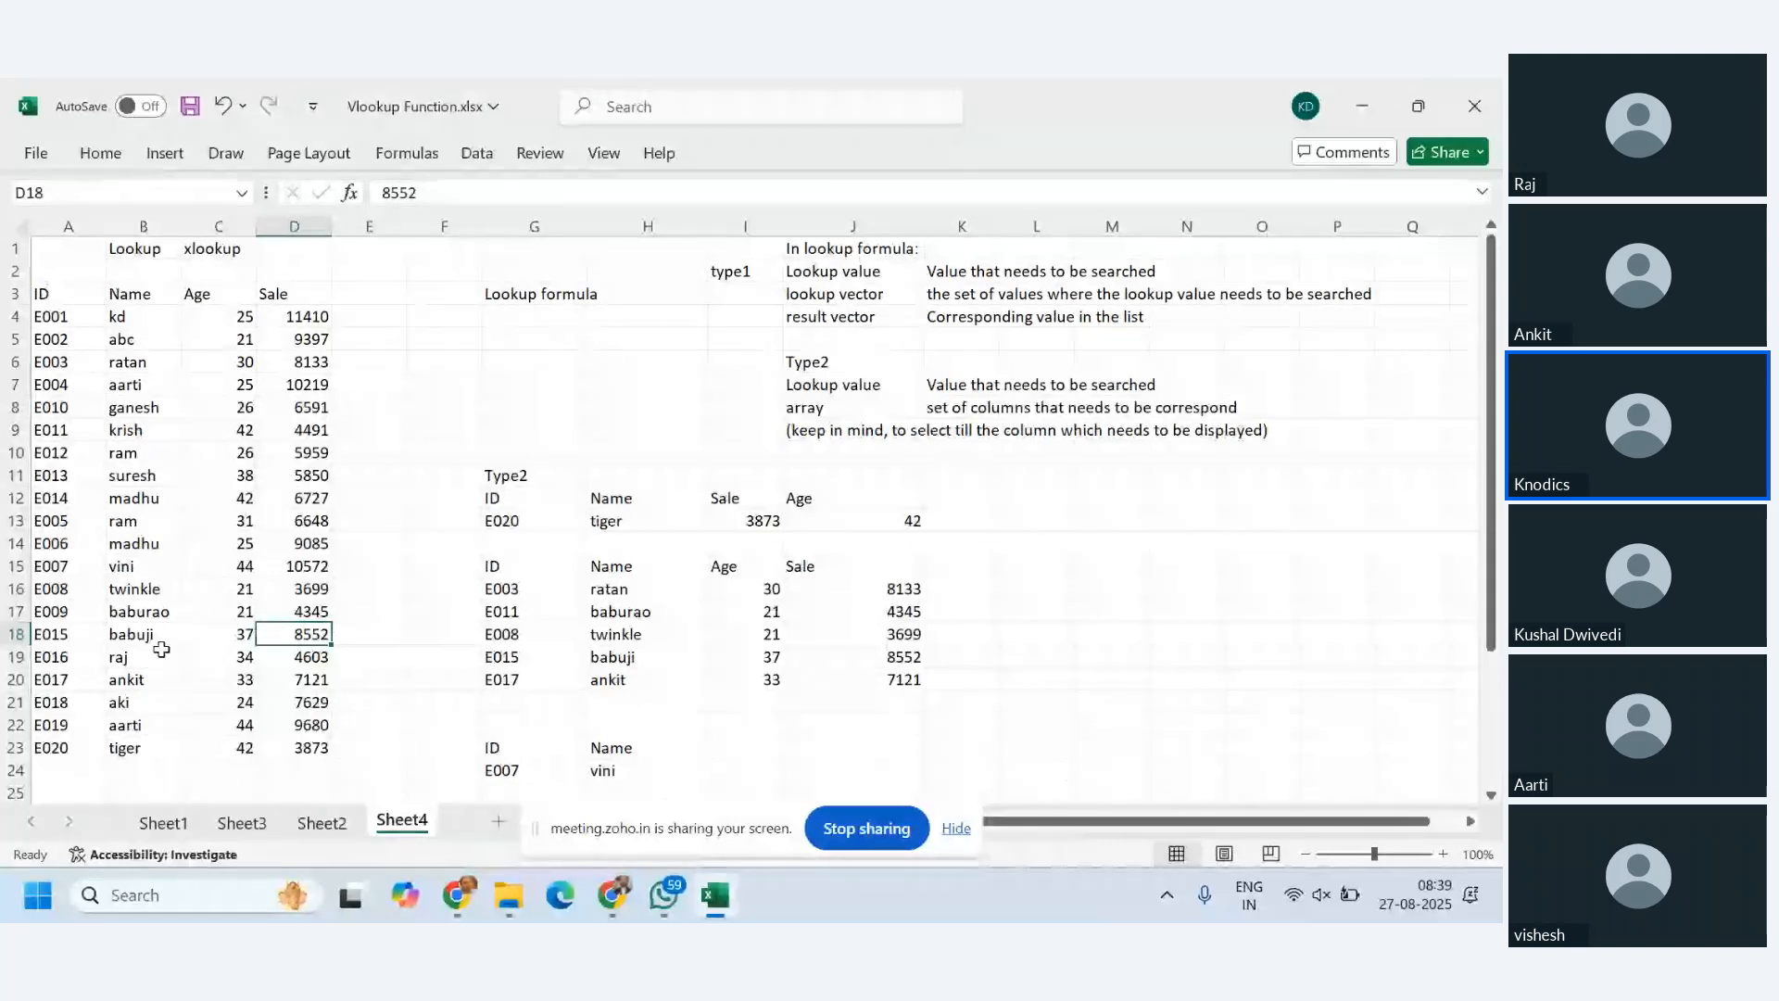
{"action": "scroll", "coordinate": [211, 673], "scroll_direction": "down", "scroll_amount": 1}
{"action": "left_click_drag", "start_coordinate": [129, 313], "coordinate": [154, 751]}
{"action": "left_click", "coordinate": [363, 635]}
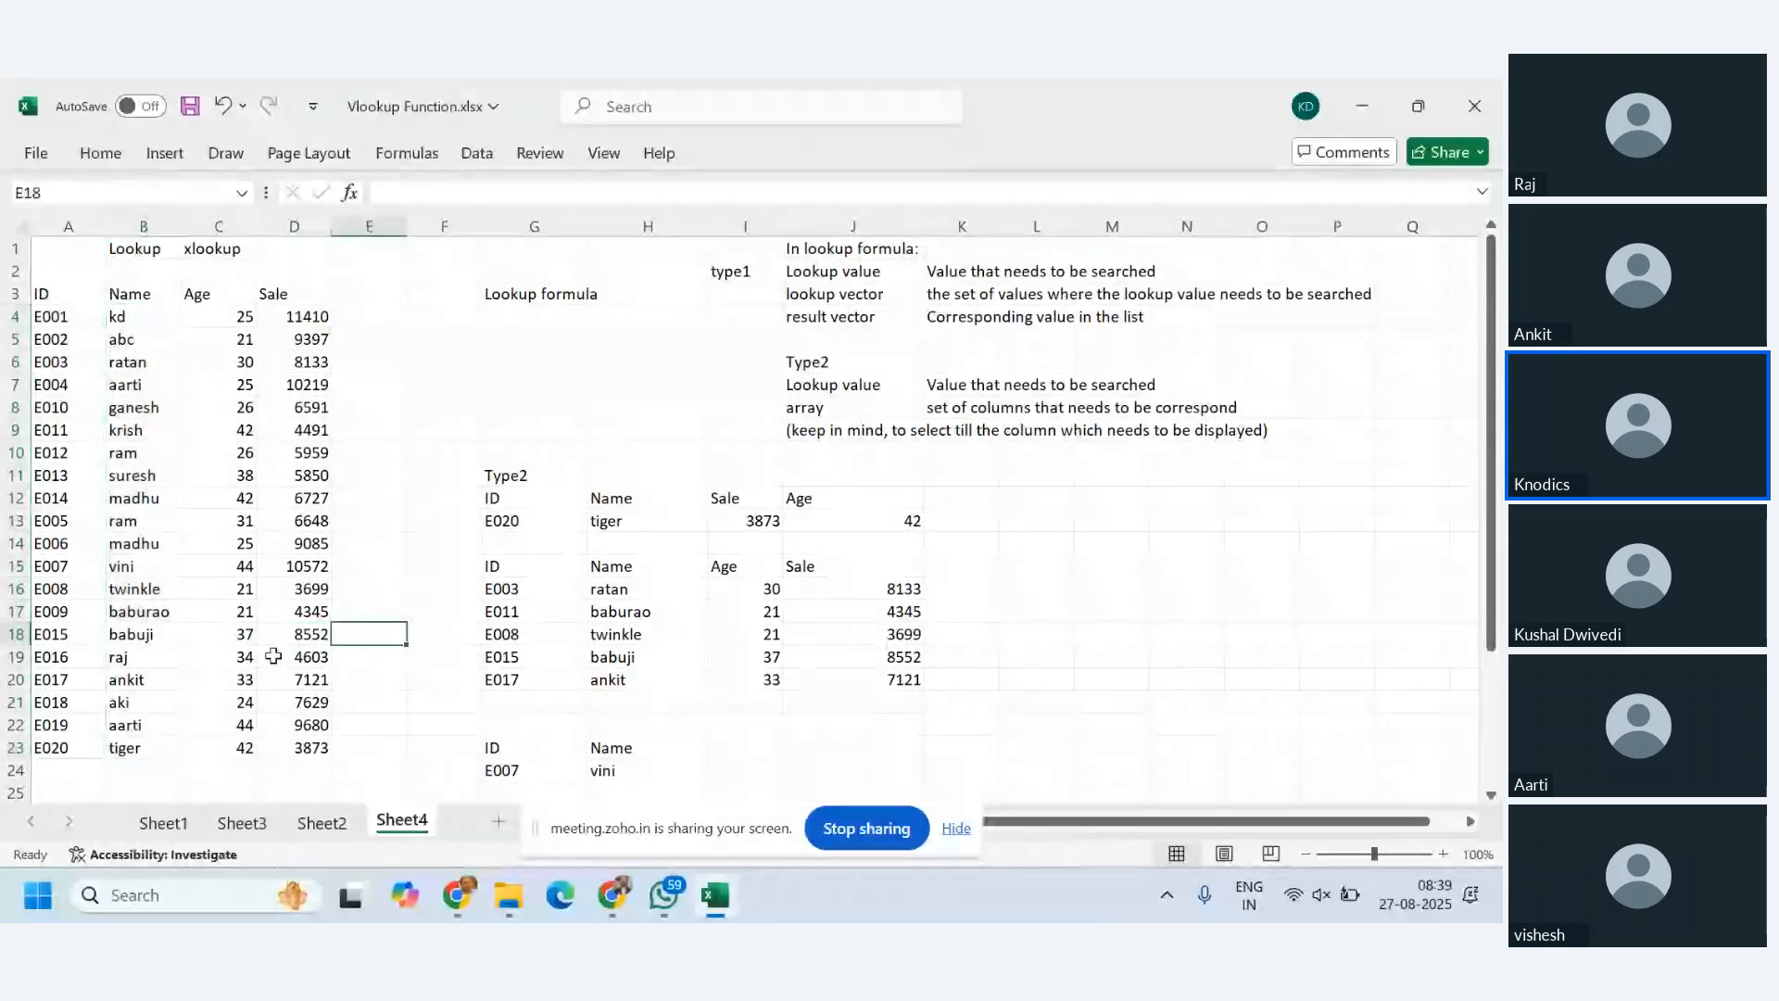
{"action": "scroll", "coordinate": [371, 648], "scroll_direction": "down", "scroll_amount": 4}
{"action": "left_click", "coordinate": [477, 682]}
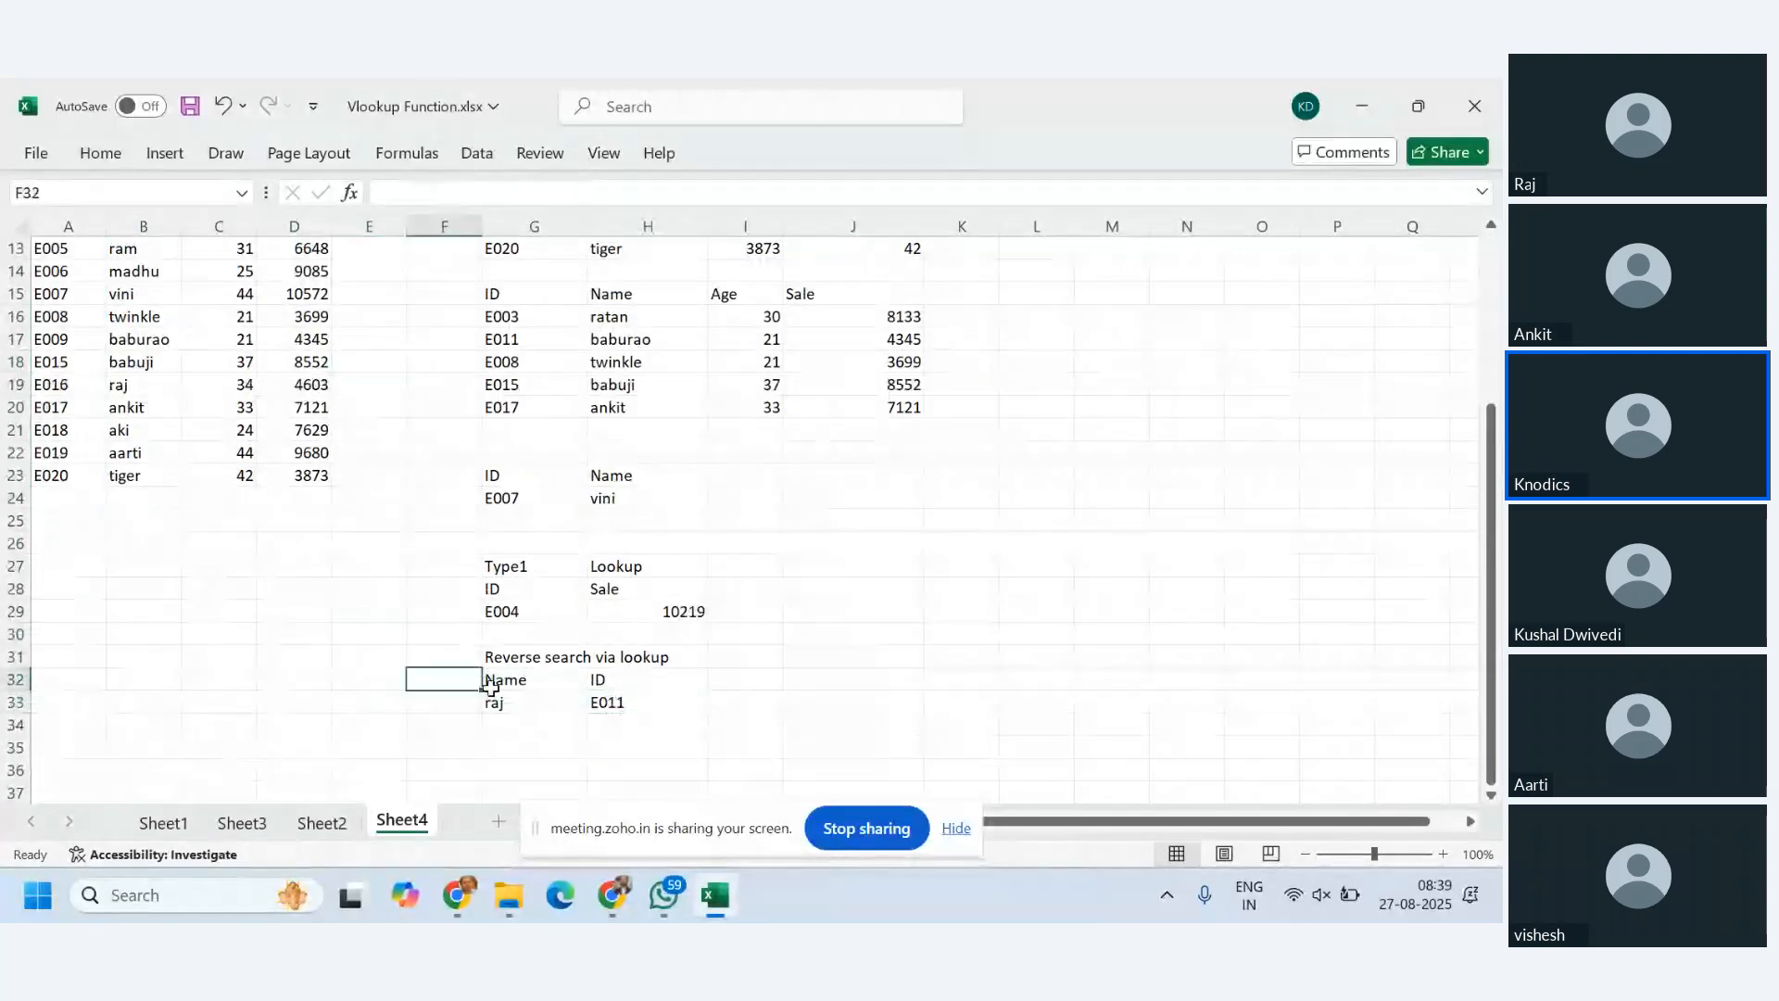
{"action": "left_click", "coordinate": [508, 703]}
{"action": "scroll", "coordinate": [178, 623], "scroll_direction": "up", "scroll_amount": 4}
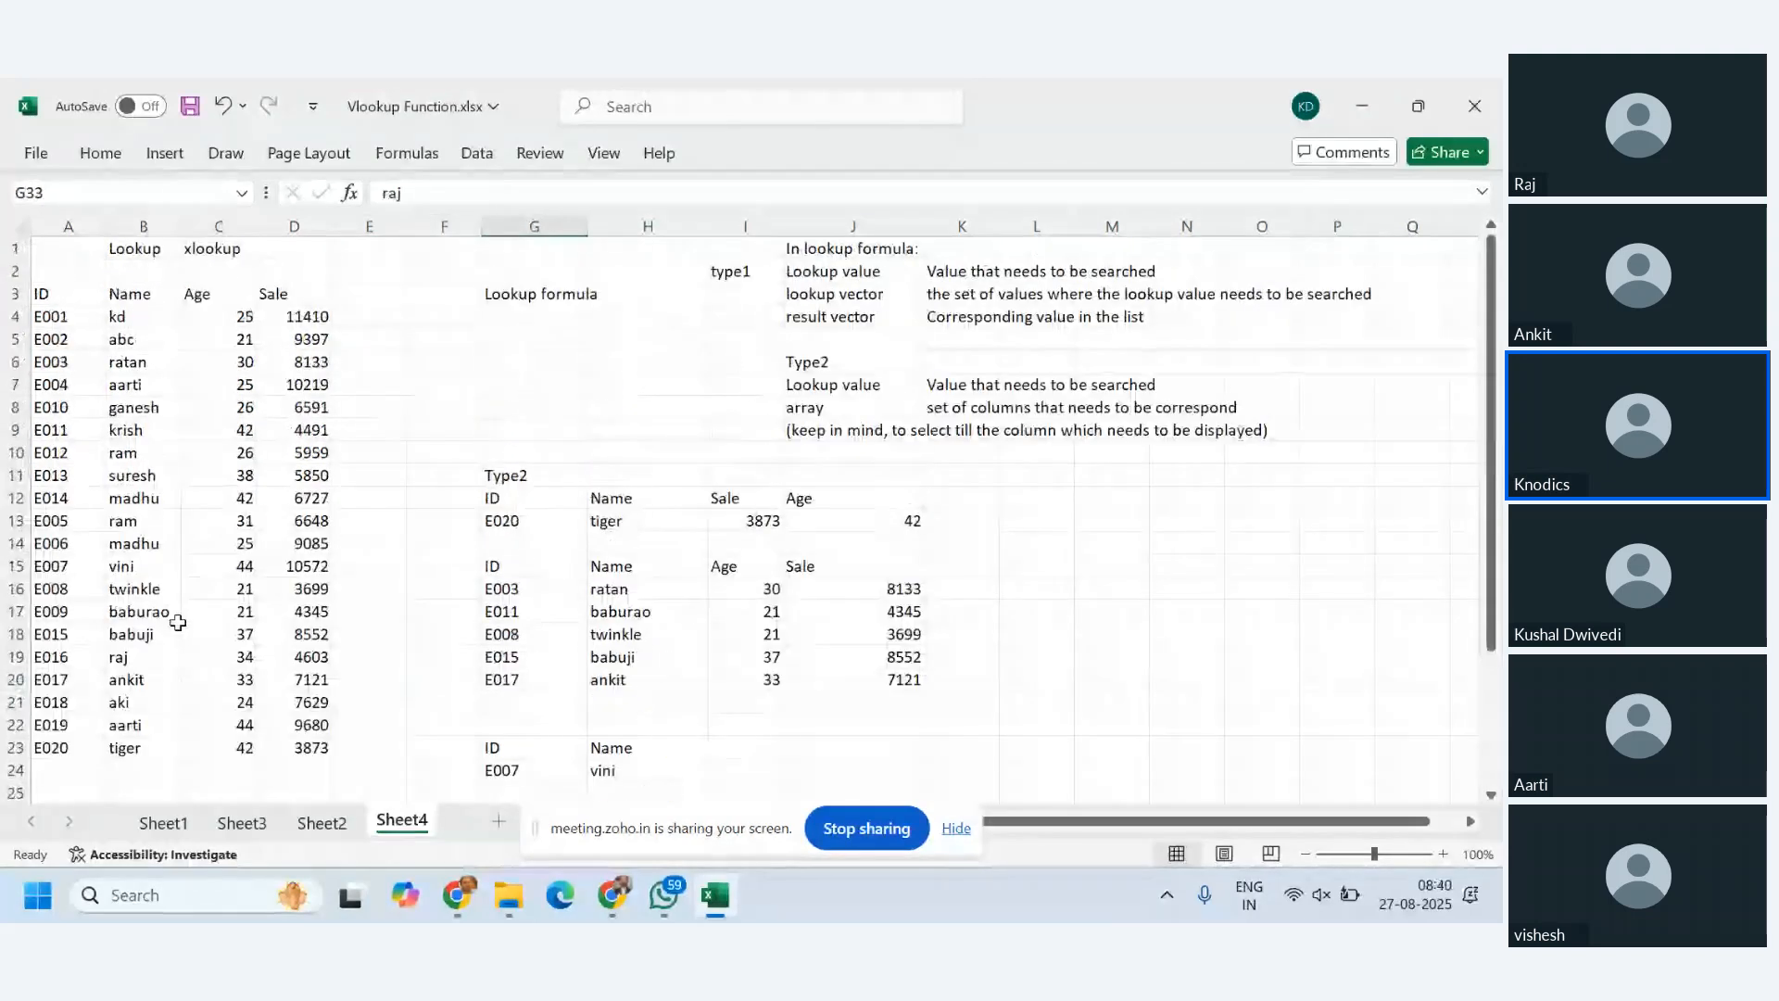
- Copy the source table A3:D23, including its headers, to the empty area starting at A31
{"action": "left_click_drag", "start_coordinate": [46, 294], "coordinate": [311, 748]}
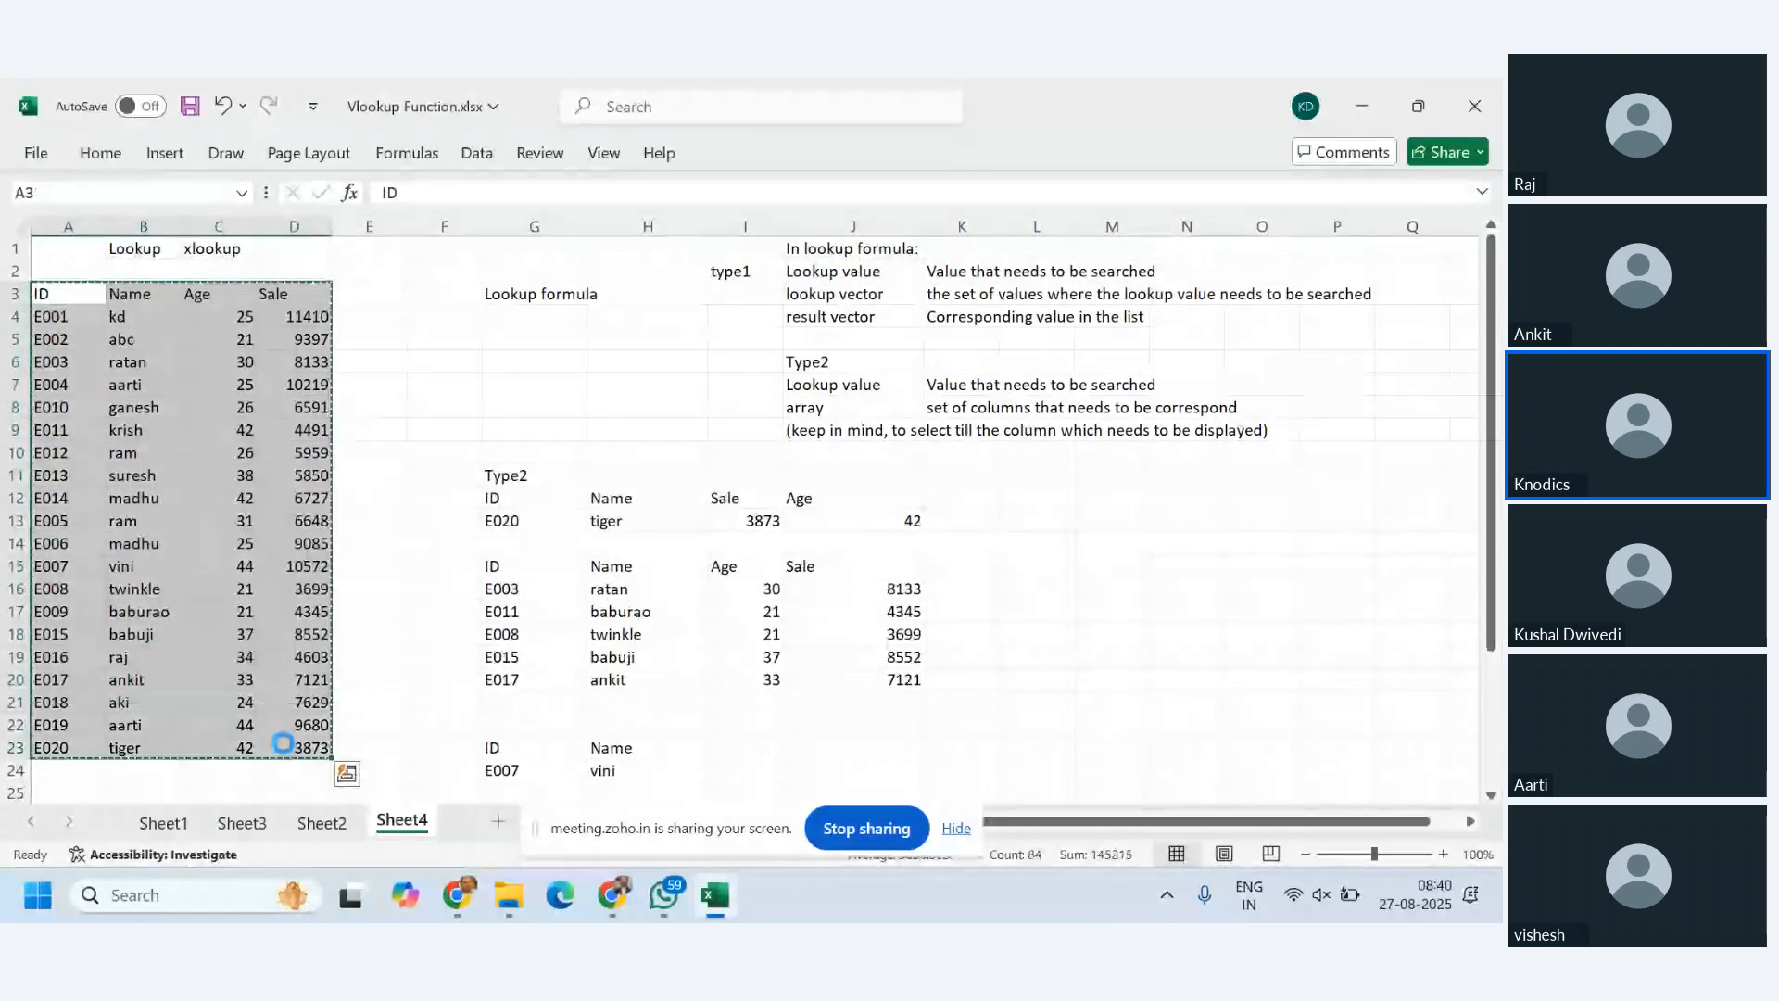
{"action": "key", "text": "ctrl+c"}
{"action": "scroll", "coordinate": [298, 660], "scroll_direction": "down", "scroll_amount": 6}
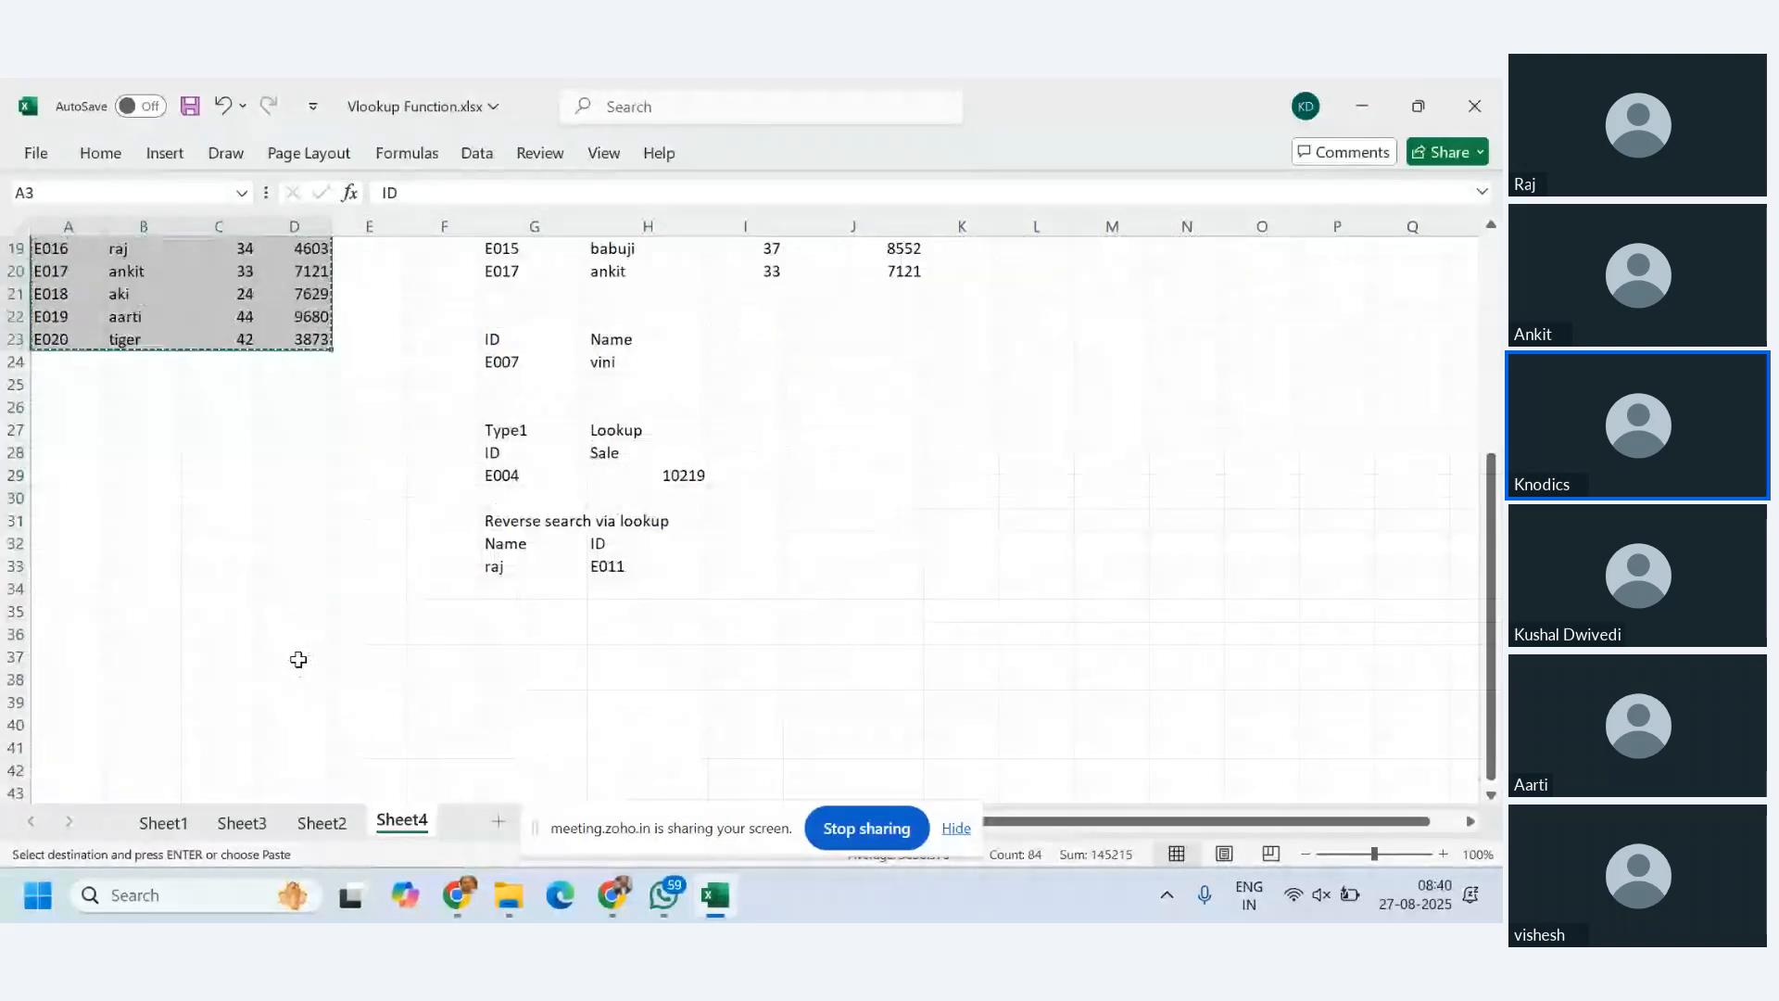
{"action": "left_click", "coordinate": [57, 521]}
{"action": "key", "text": "ctrl+v"}
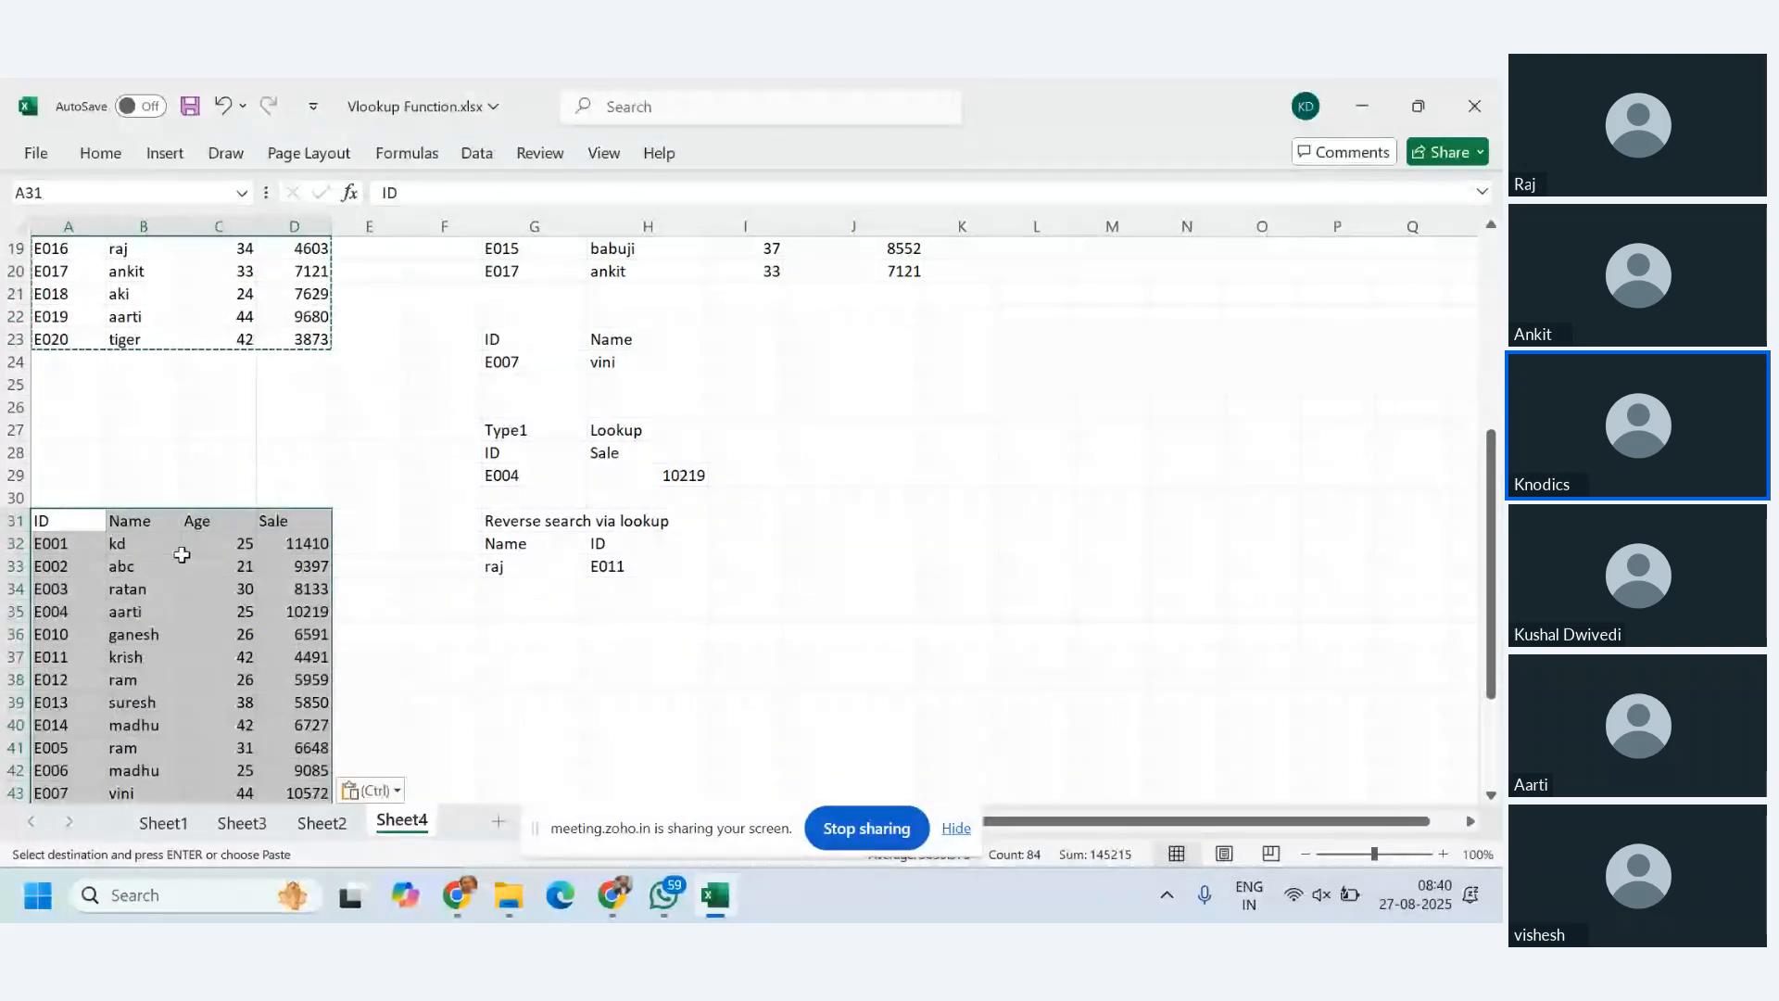
- Sort the copied table at A31 by Name, on cell values from A to Z, keeping its header row
{"action": "left_click", "coordinate": [100, 153]}
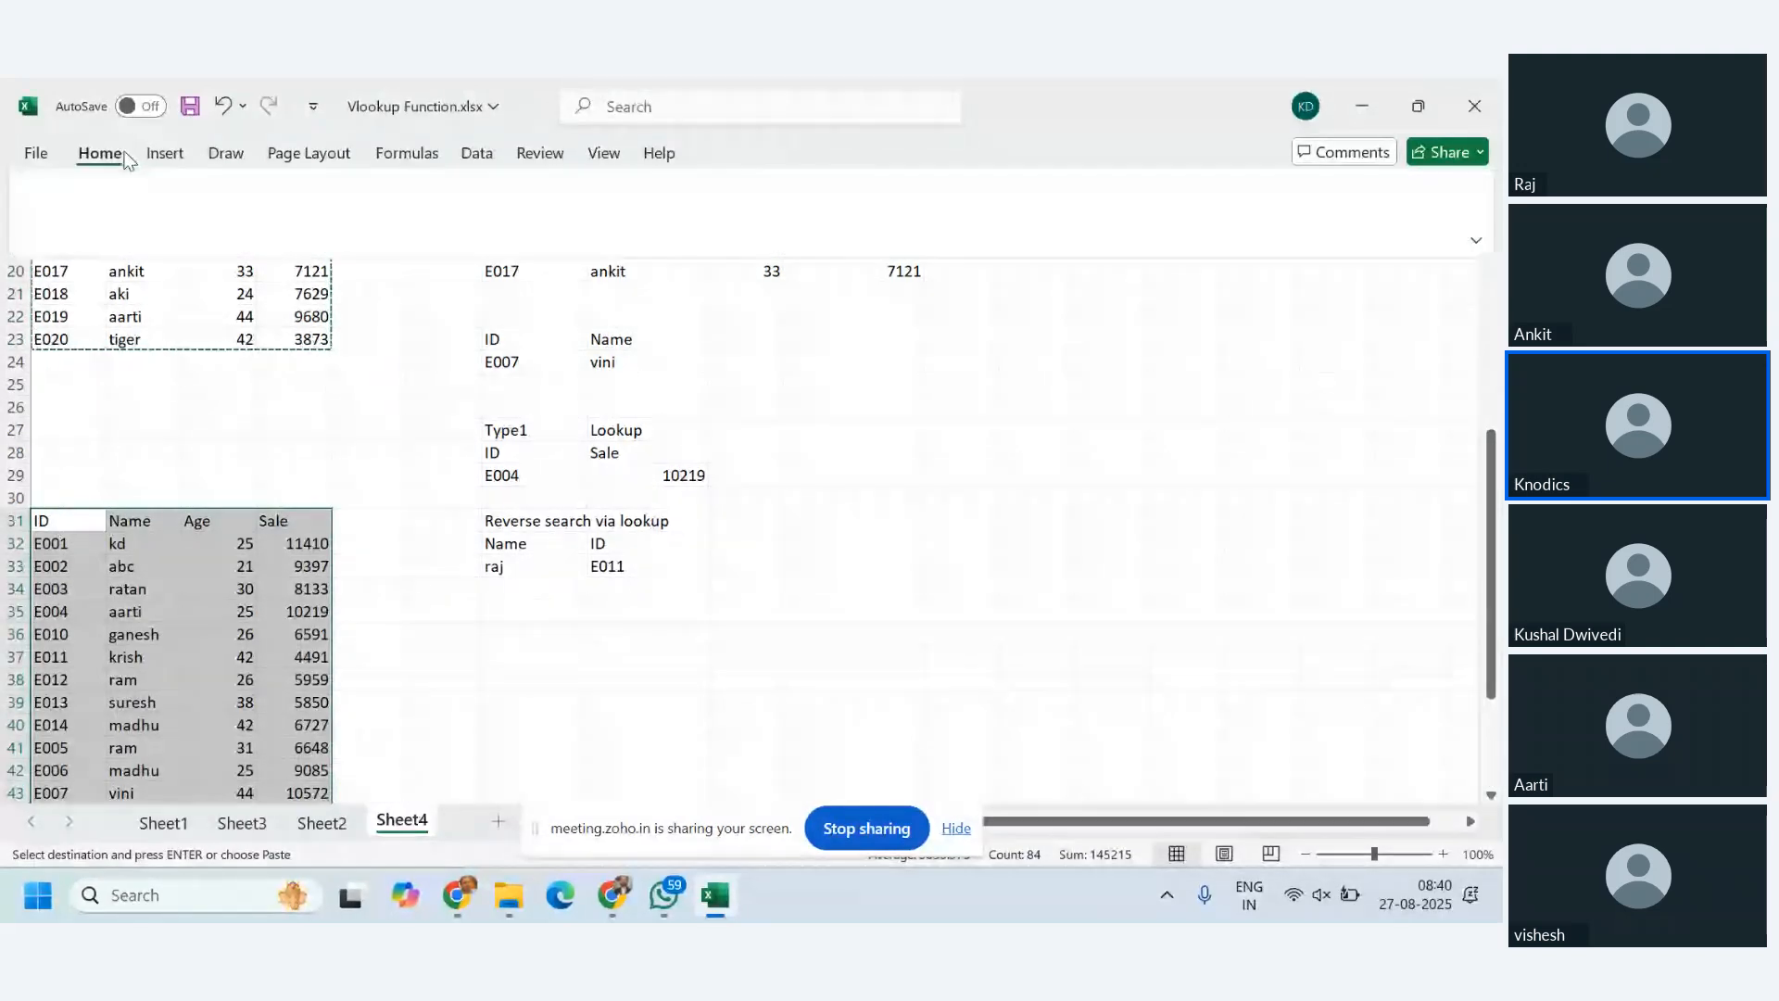
{"action": "left_click", "coordinate": [477, 153]}
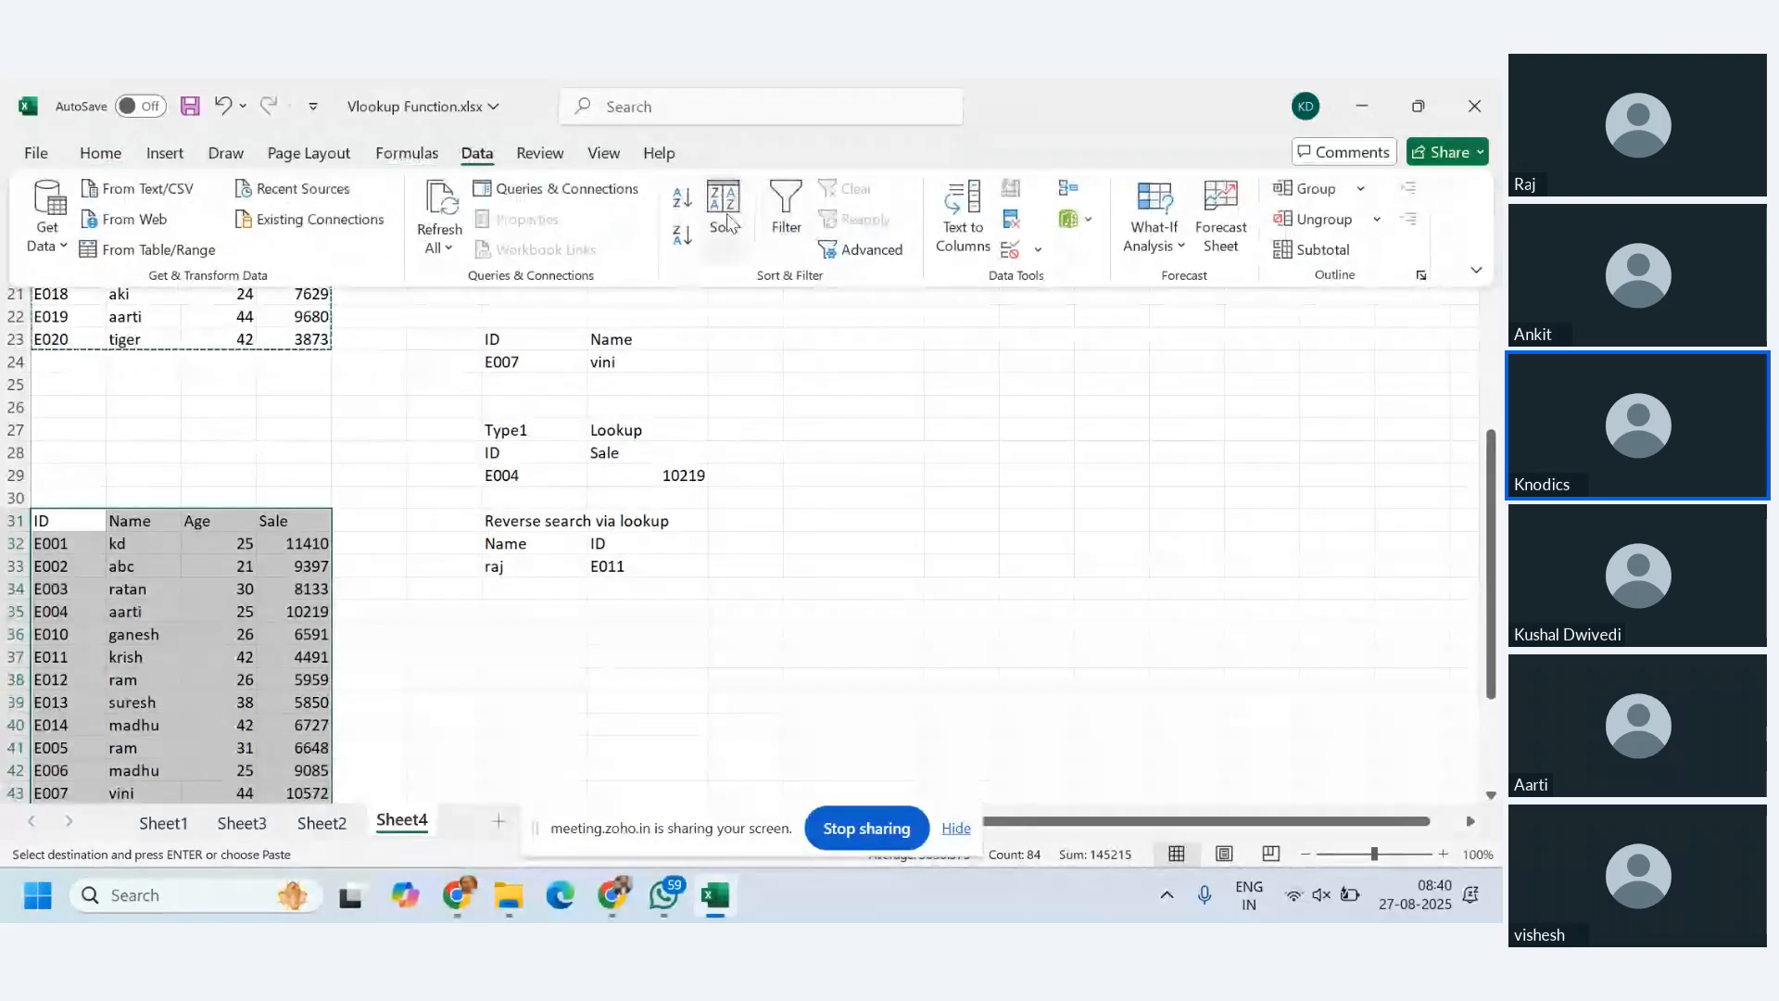
{"action": "left_click", "coordinate": [778, 217]}
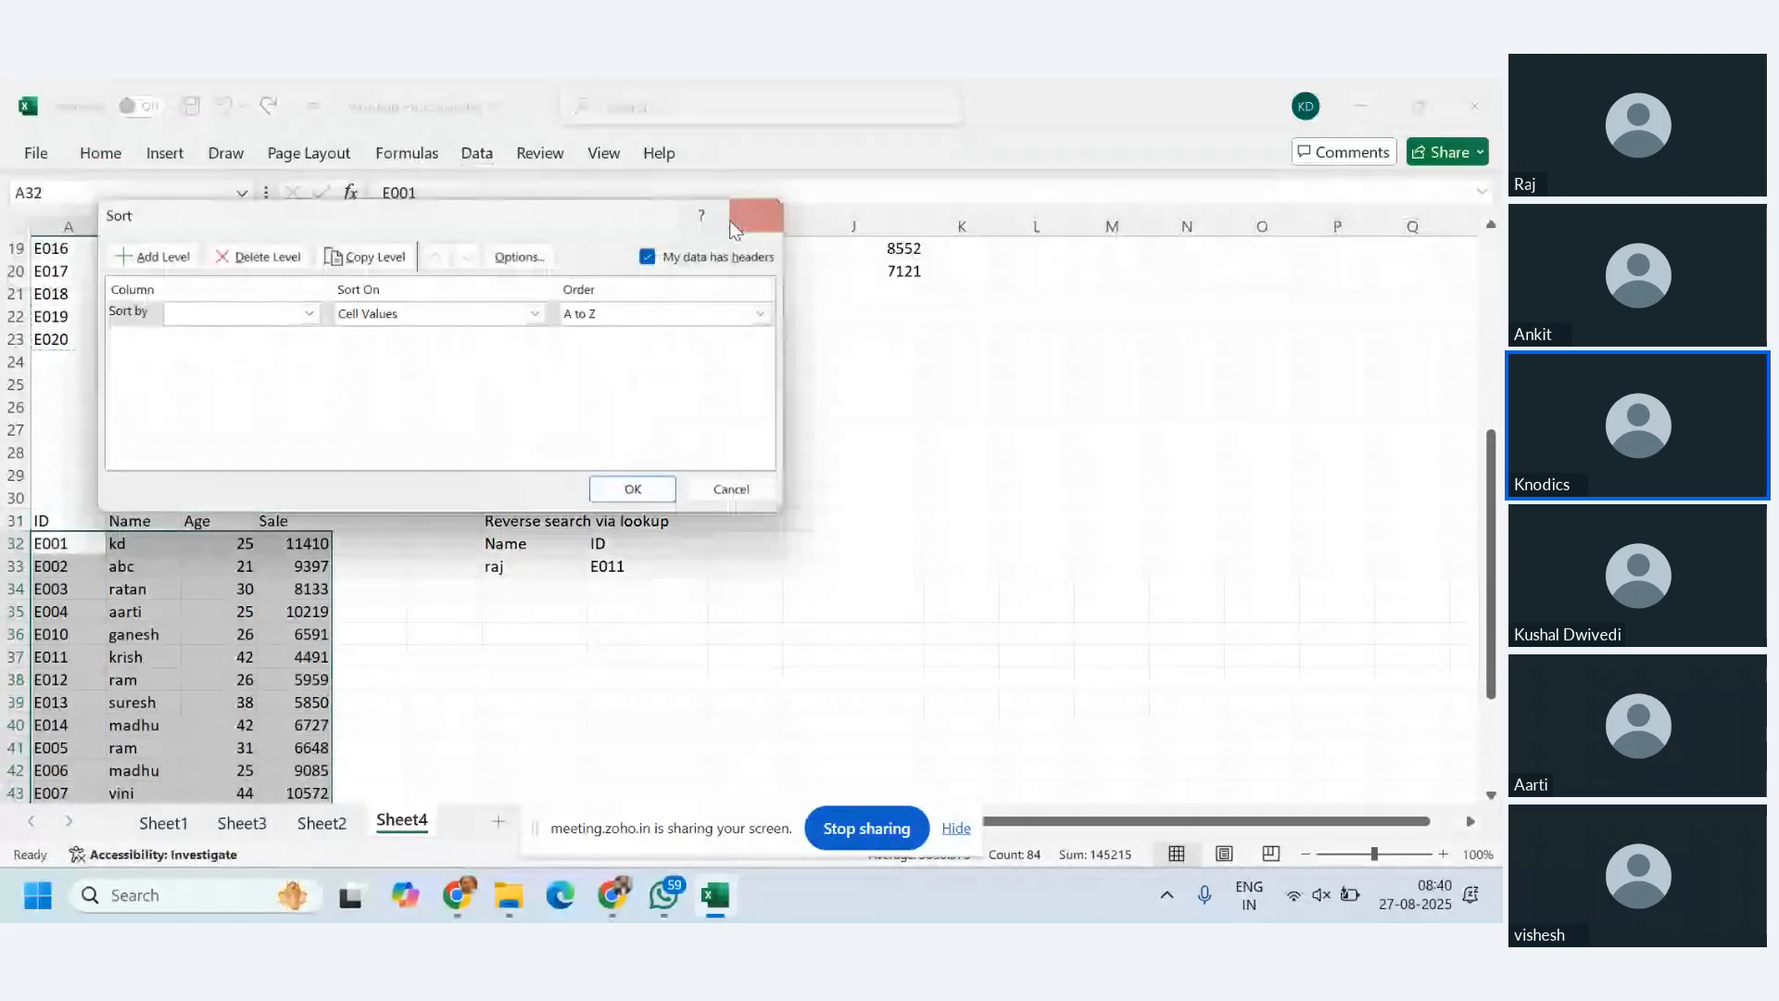
{"action": "left_click", "coordinate": [310, 314]}
{"action": "left_click", "coordinate": [239, 353]}
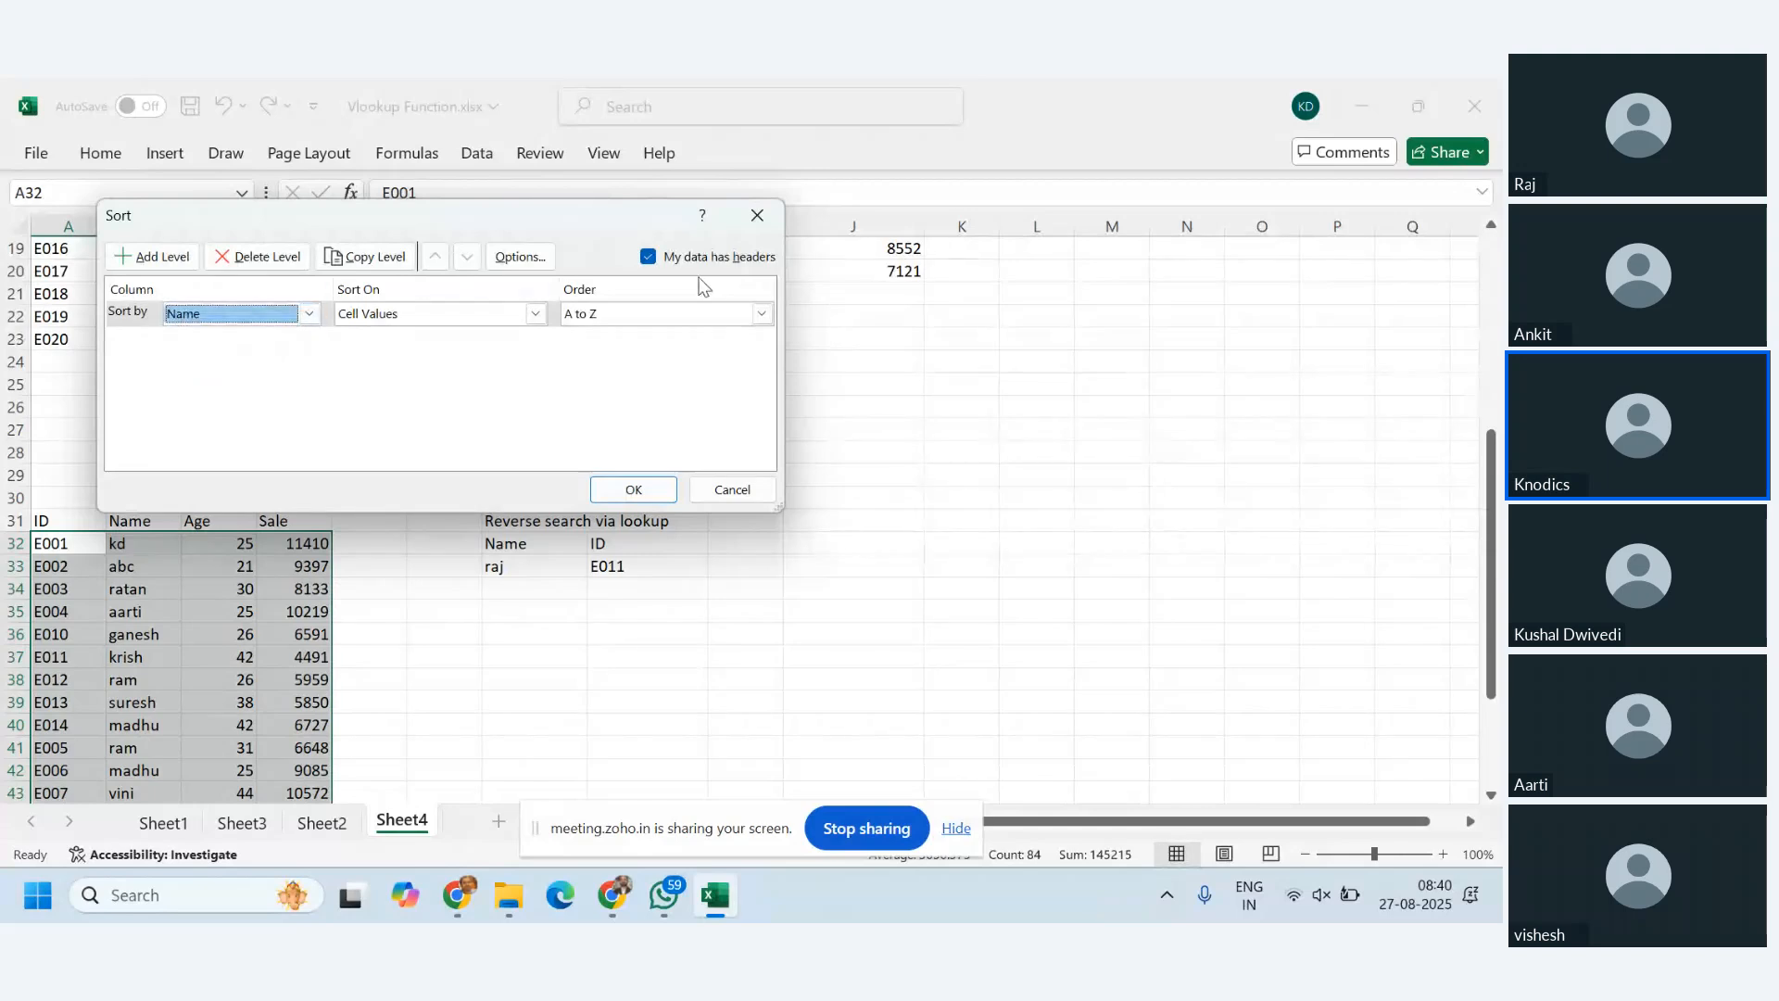
{"action": "left_click", "coordinate": [637, 491]}
{"action": "left_click", "coordinate": [310, 591]}
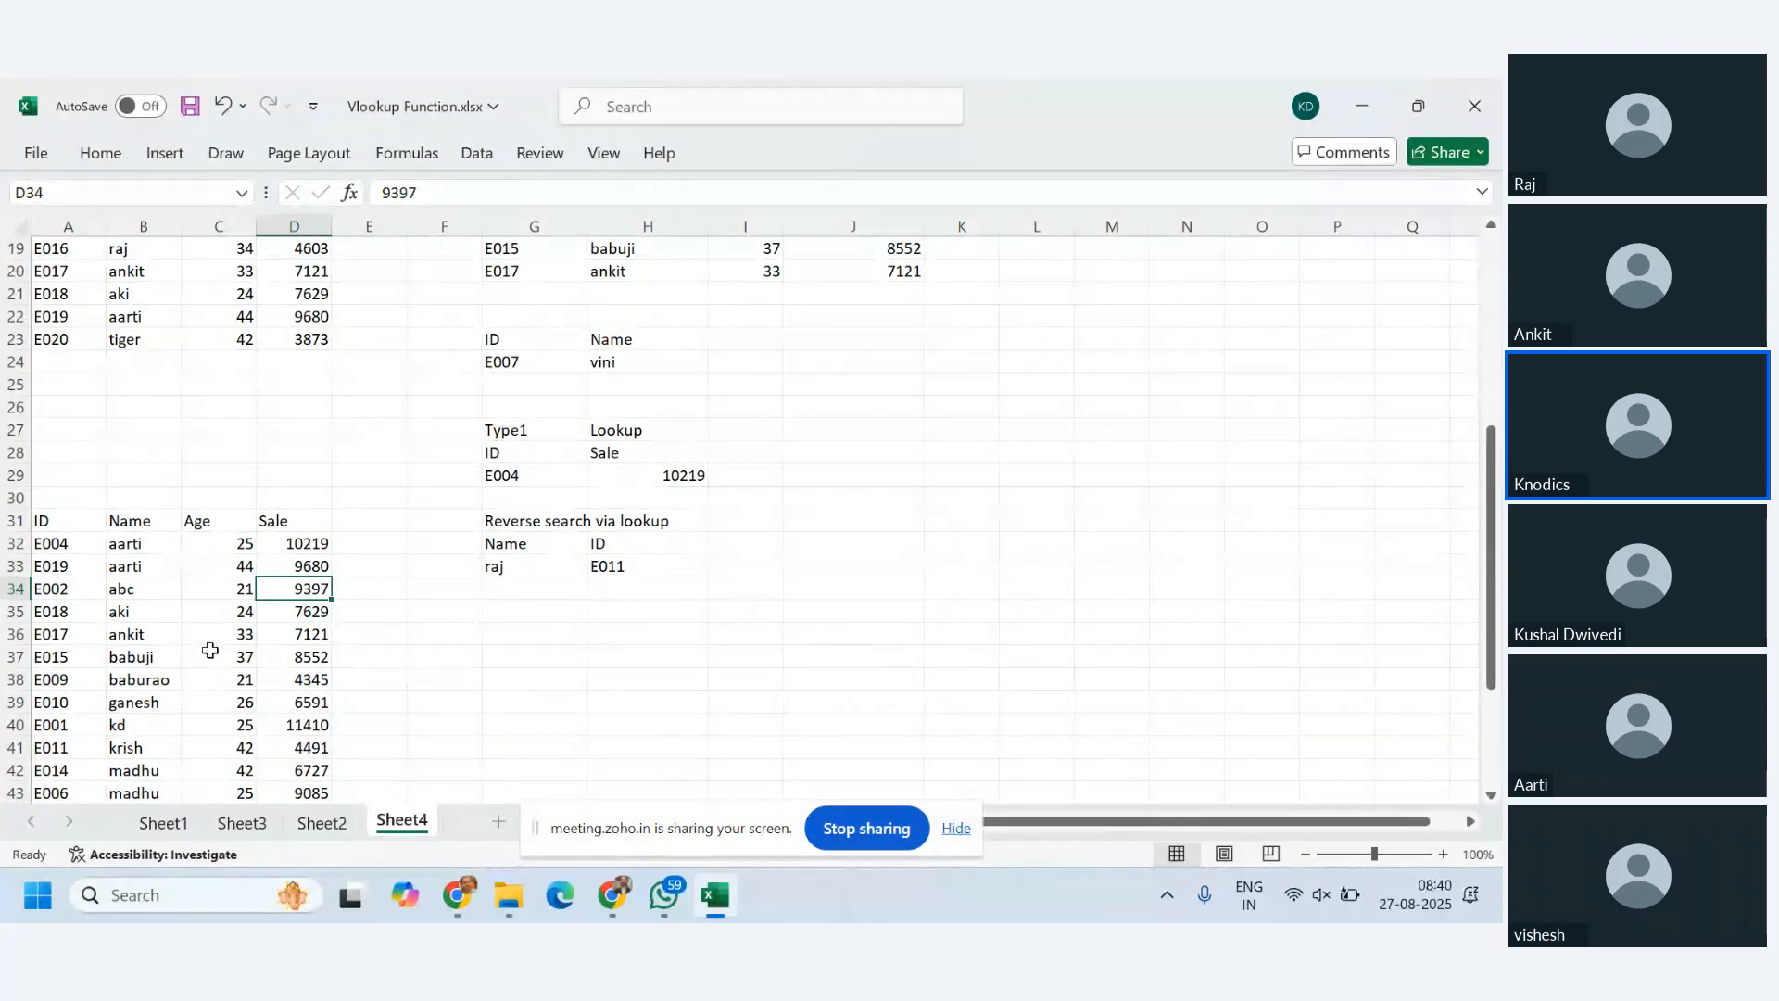
- Review the sorted copy and replace the lookup name in G33 with the name from B36
{"action": "scroll", "coordinate": [210, 651], "scroll_direction": "down", "scroll_amount": 4}
{"action": "scroll", "coordinate": [210, 650], "scroll_direction": "up", "scroll_amount": 4}
{"action": "scroll", "coordinate": [209, 651], "scroll_direction": "down", "scroll_amount": 2}
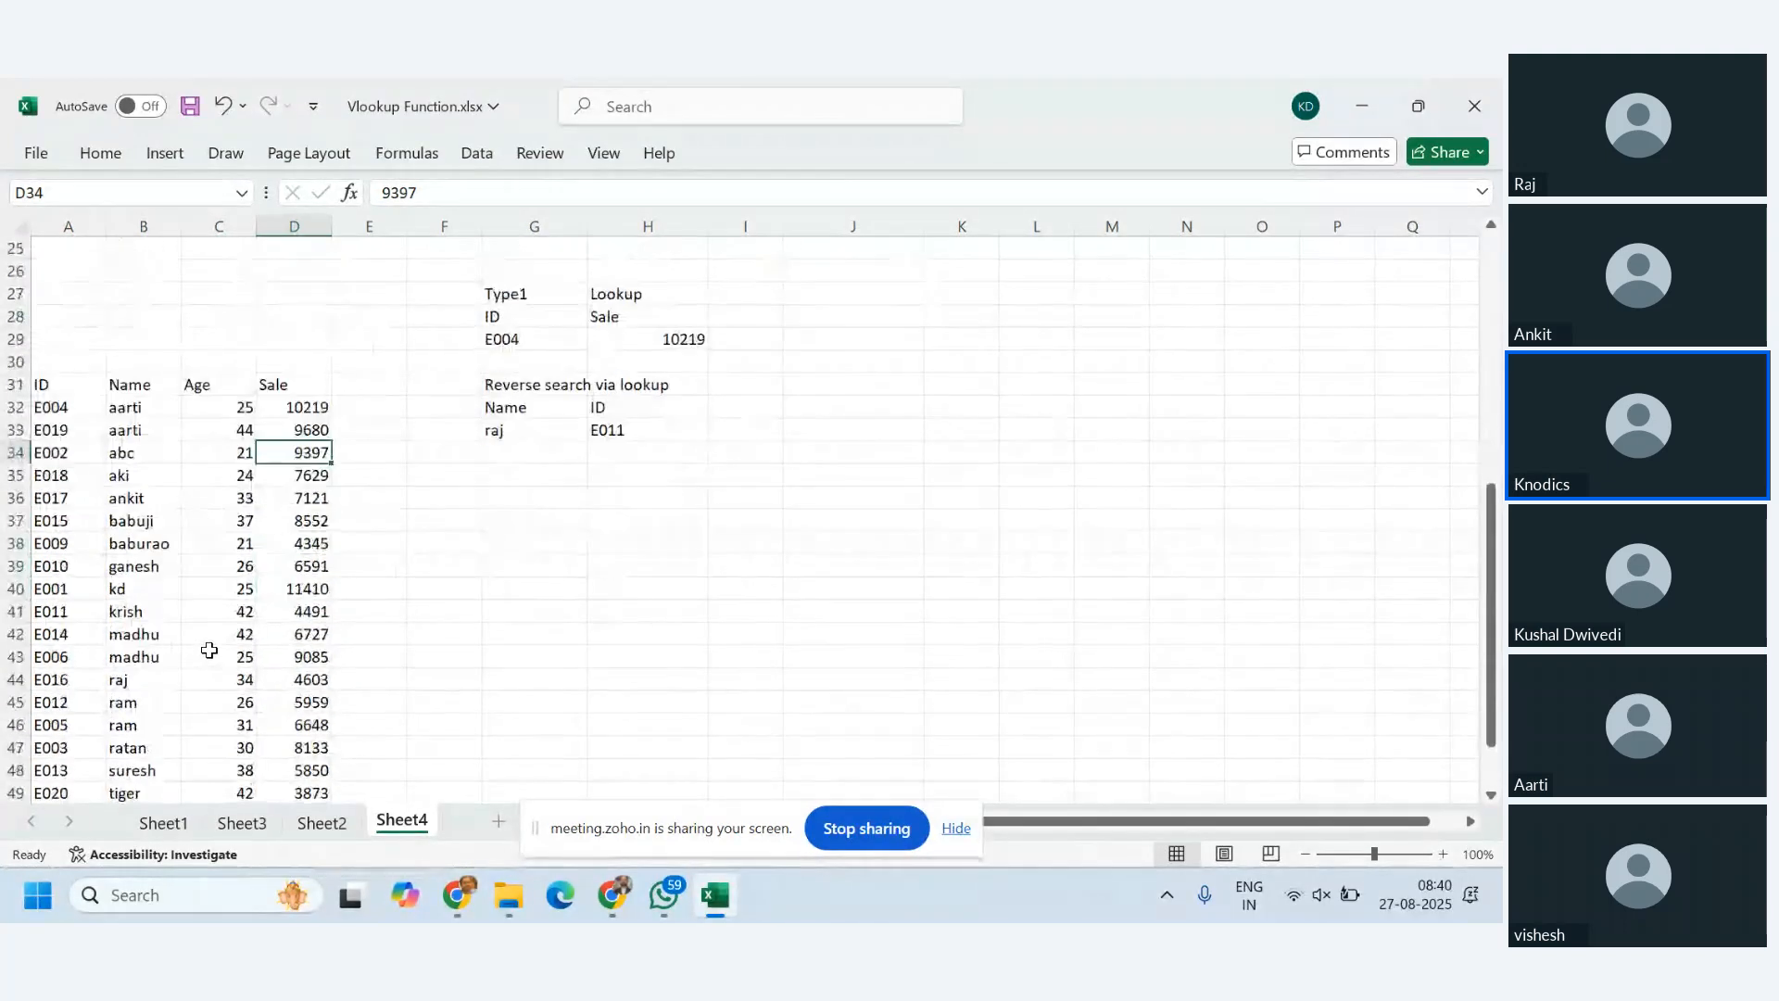
{"action": "left_click", "coordinate": [515, 431]}
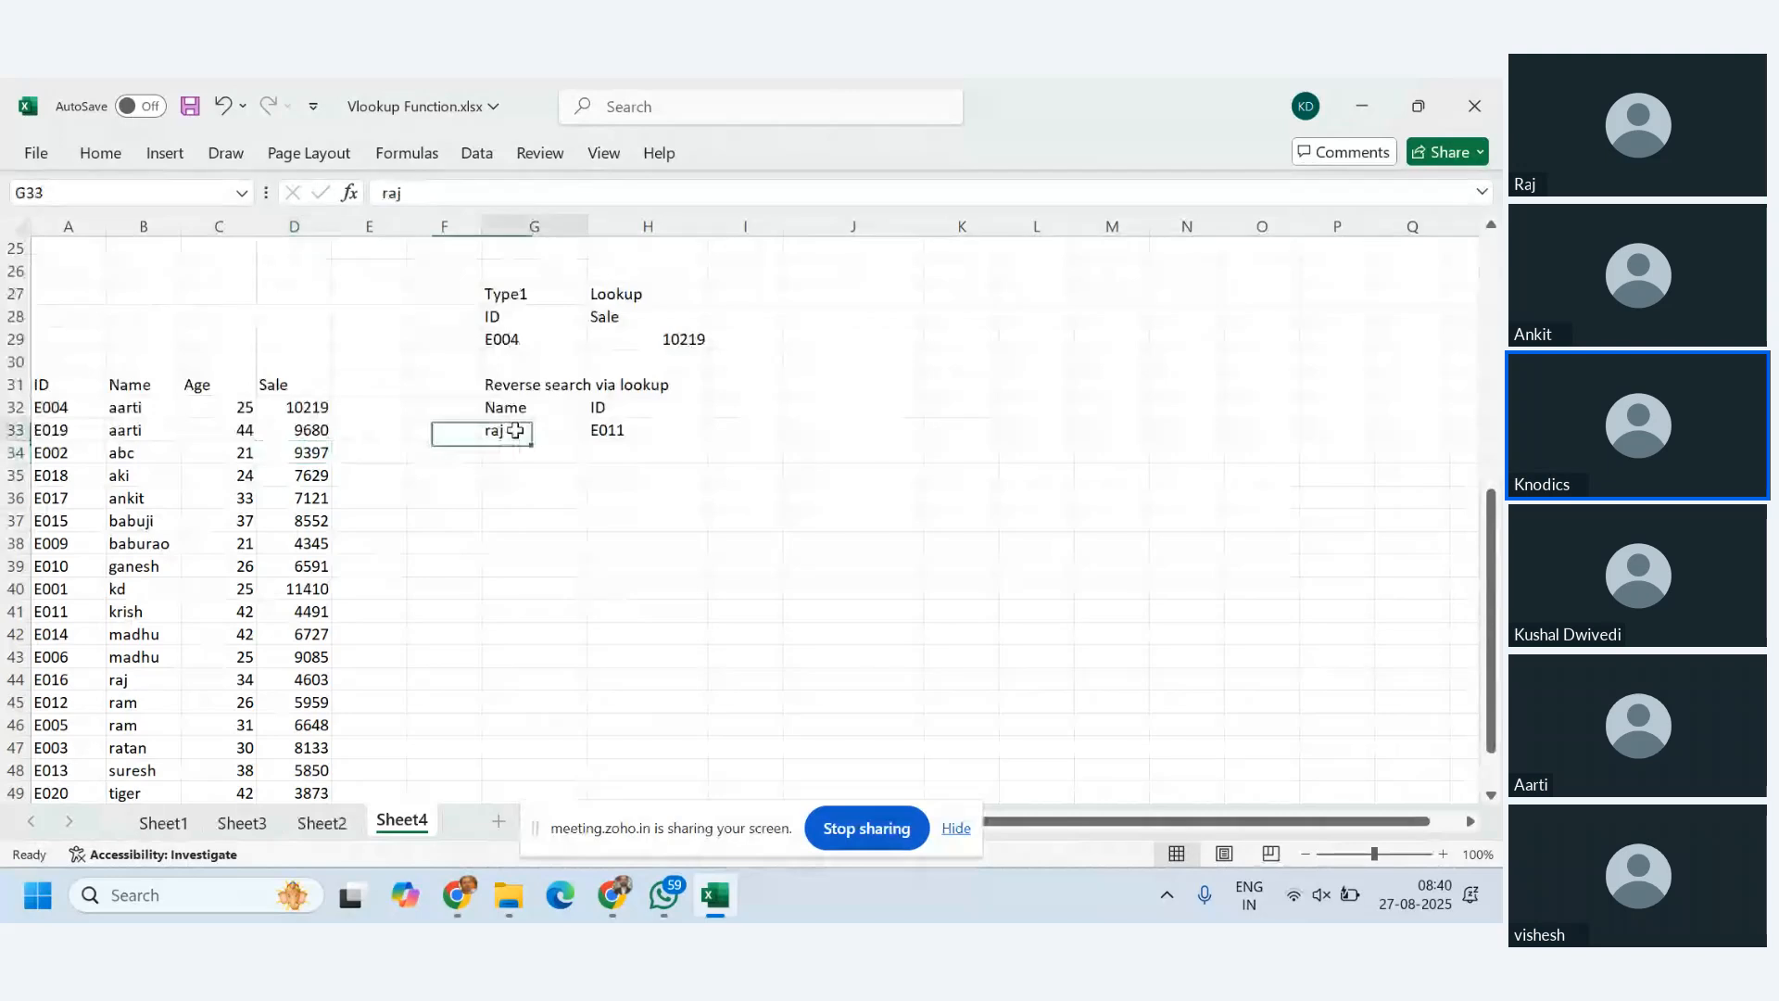
{"action": "type", "text": "ankit"}
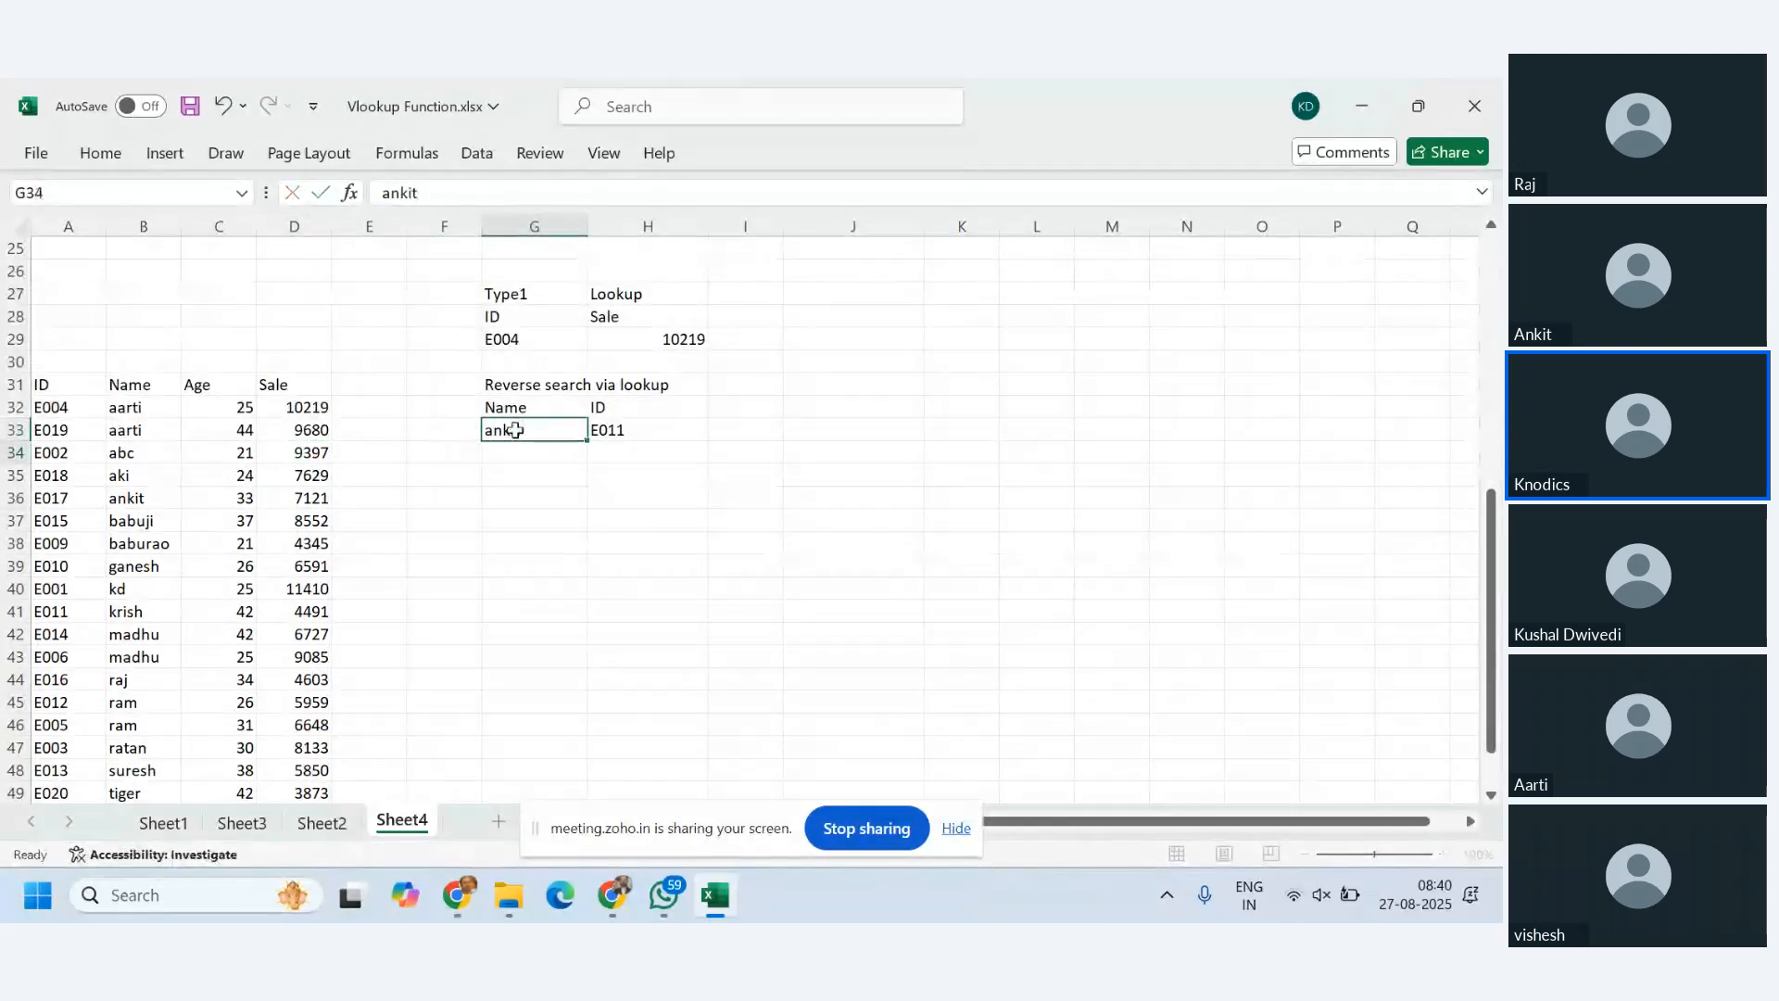
{"action": "key", "text": "Return"}
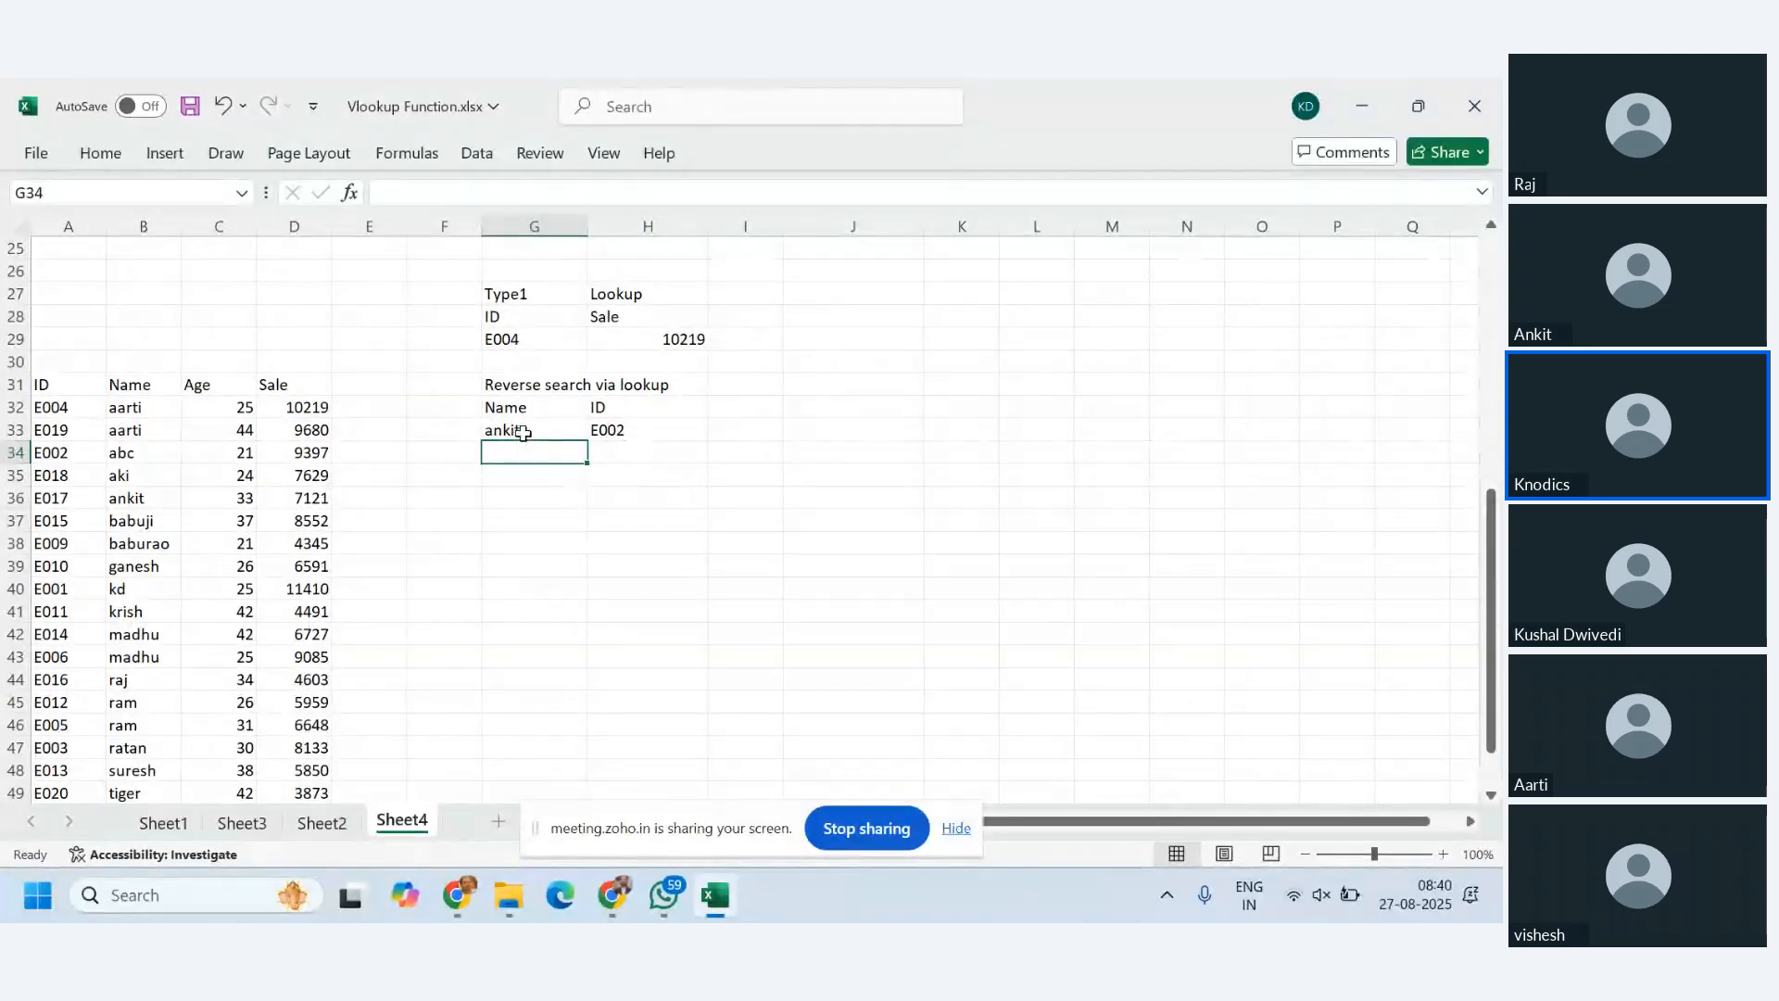
- Set the lookup name in G33 to the name from B41 and check the returned ID against A41
{"action": "left_click", "coordinate": [523, 433]}
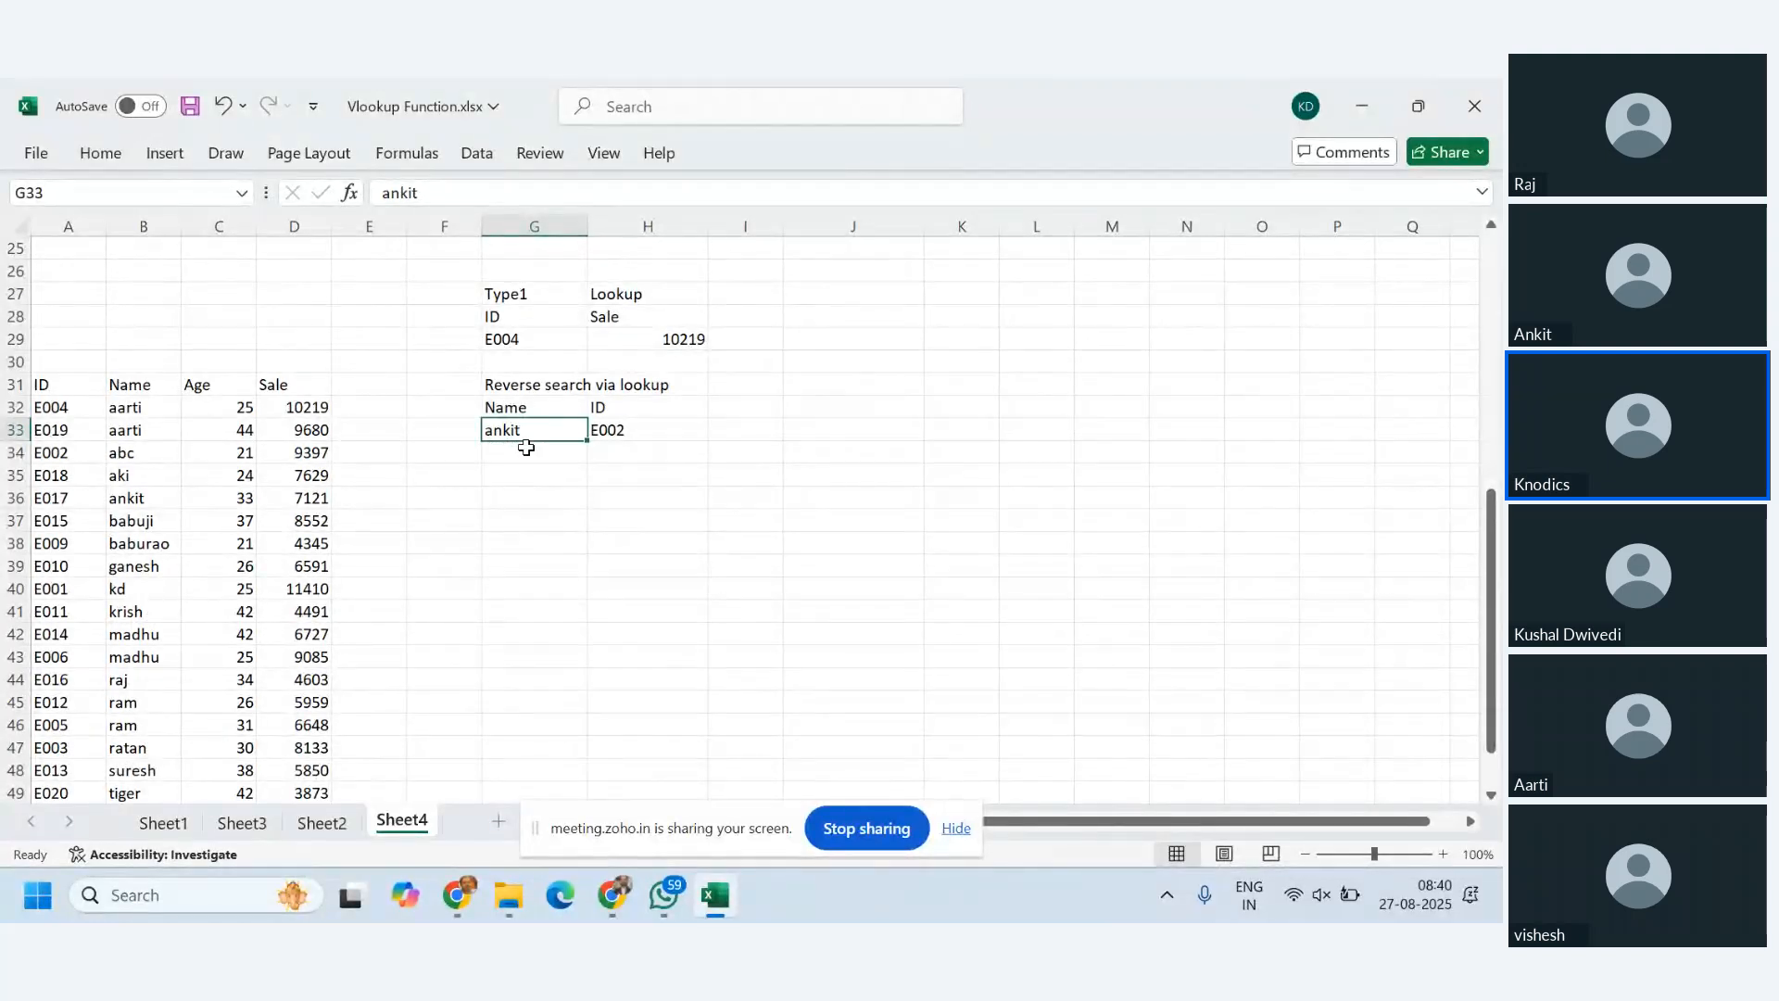
{"action": "type", "text": "krish"}
{"action": "key", "text": "Return"}
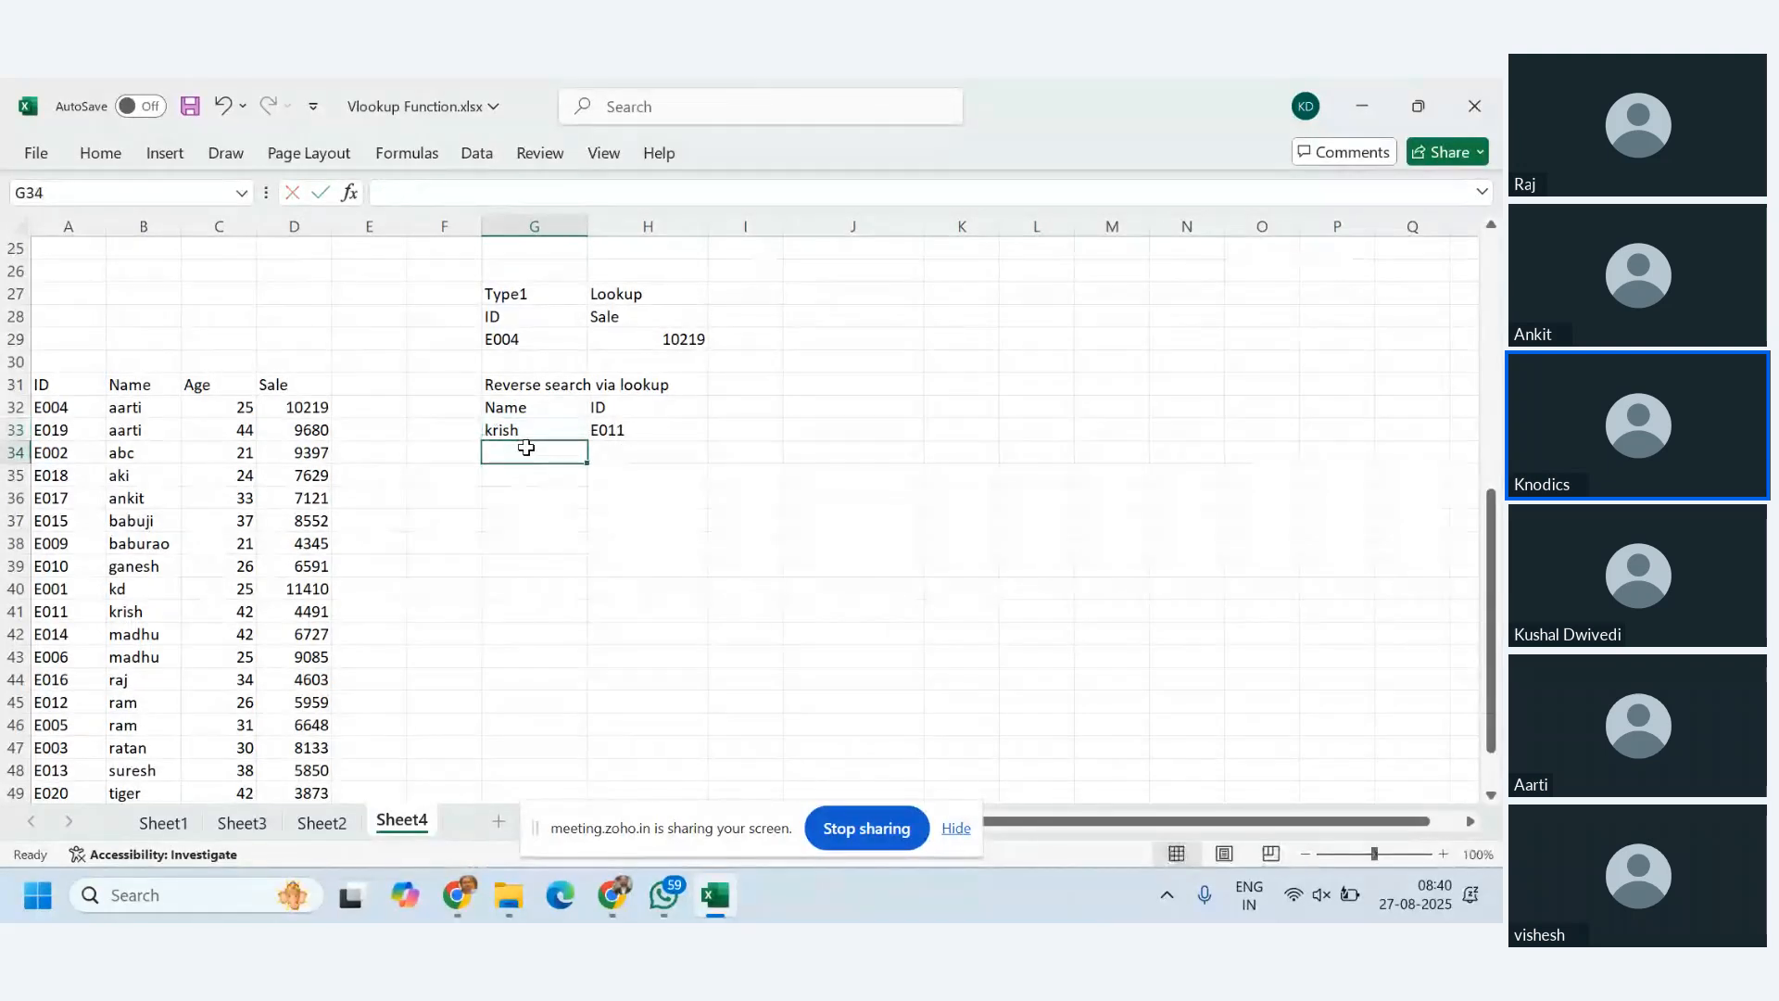
{"action": "left_click", "coordinate": [144, 614]}
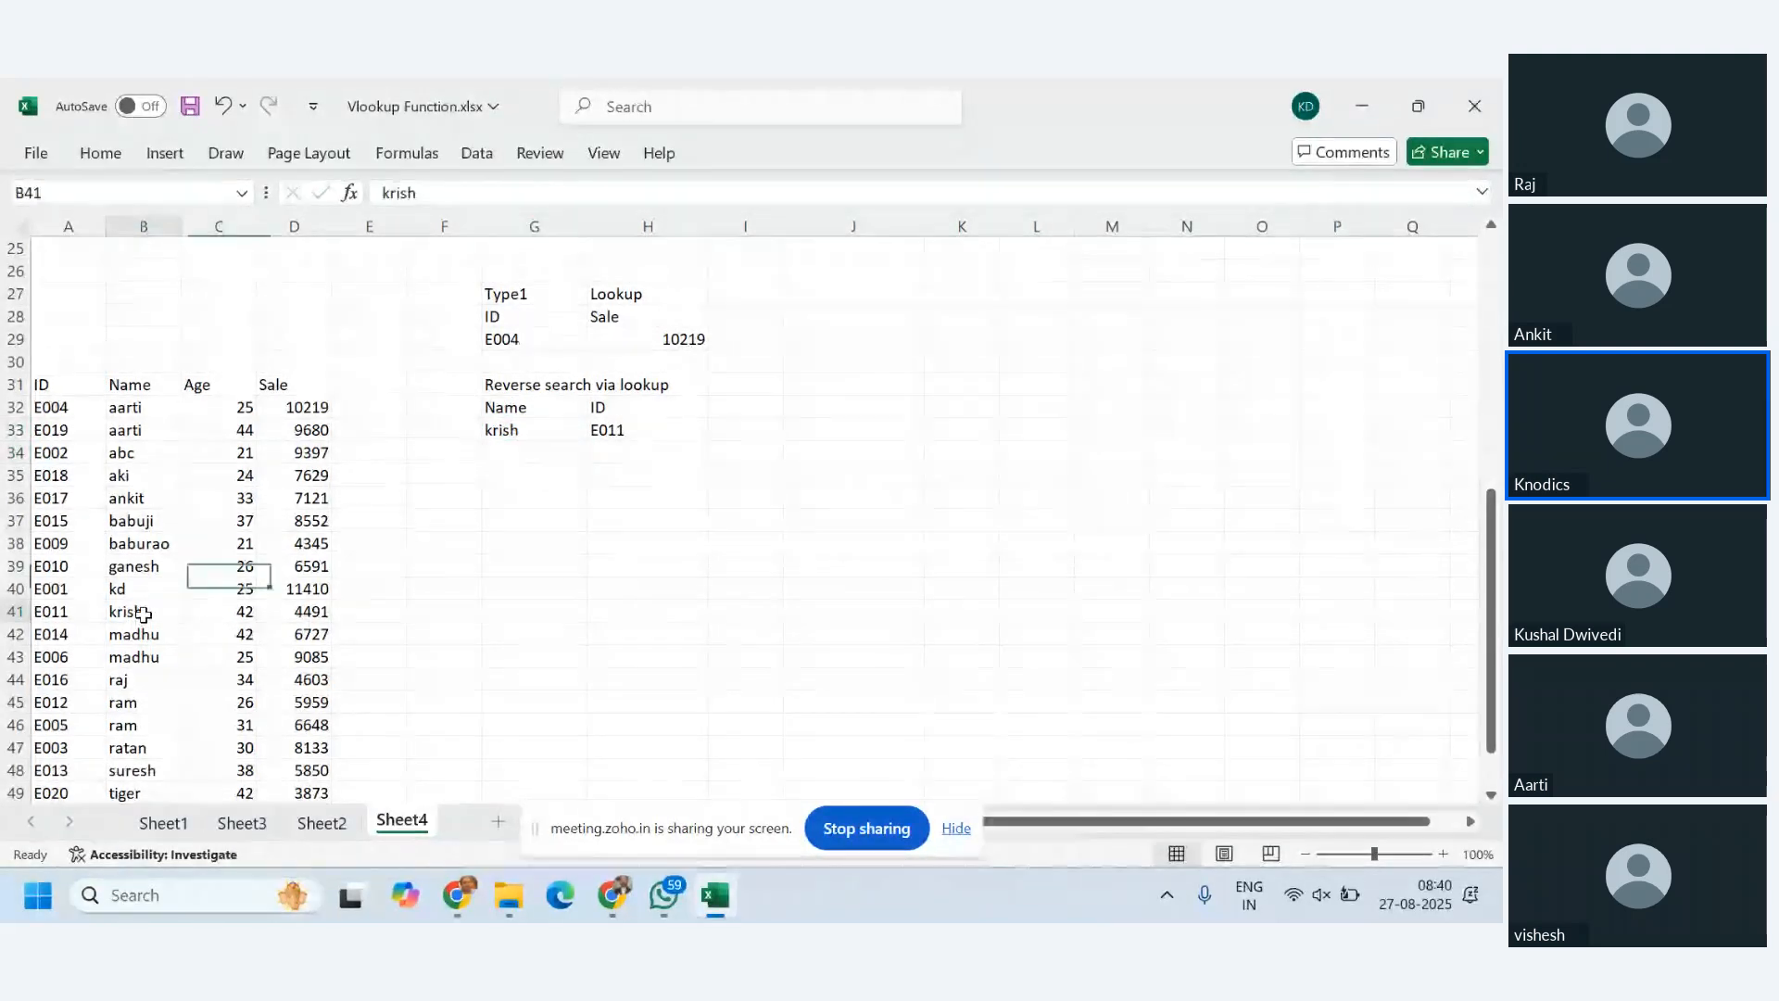
{"action": "key", "text": "Left"}
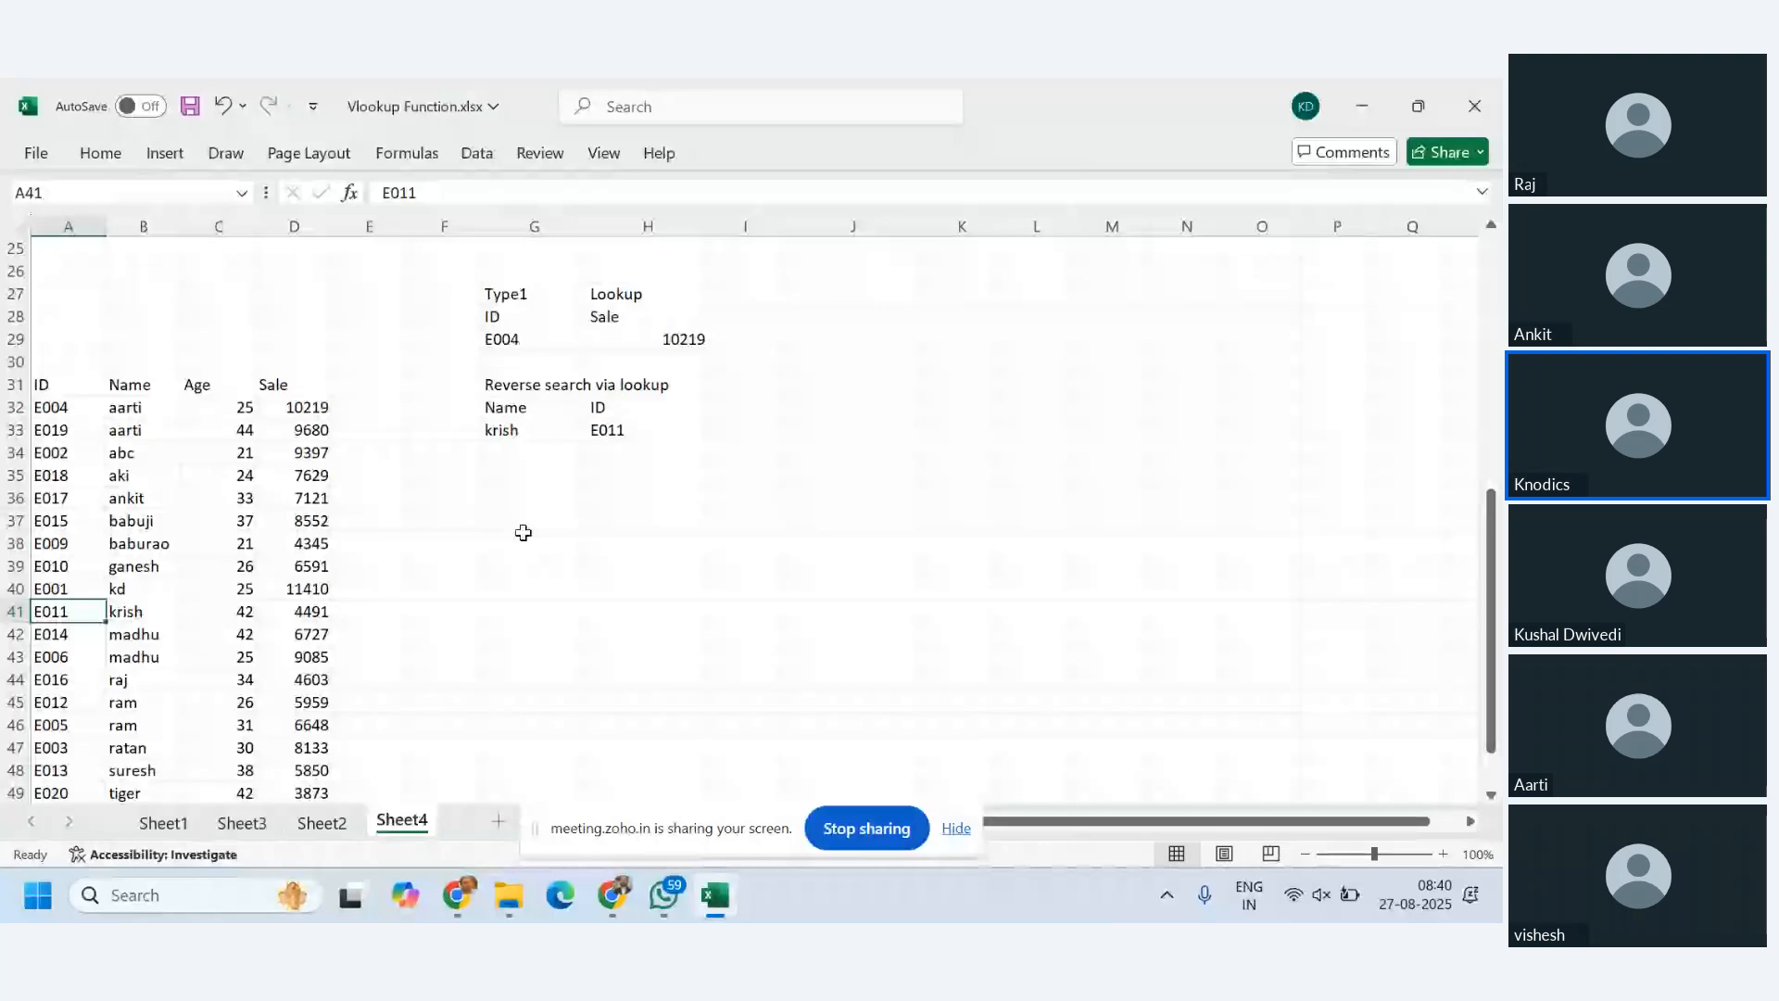
- Change the lookup name in G33 to the name from B46 and compare the returned ID with A46:B46
{"action": "left_click", "coordinate": [540, 431]}
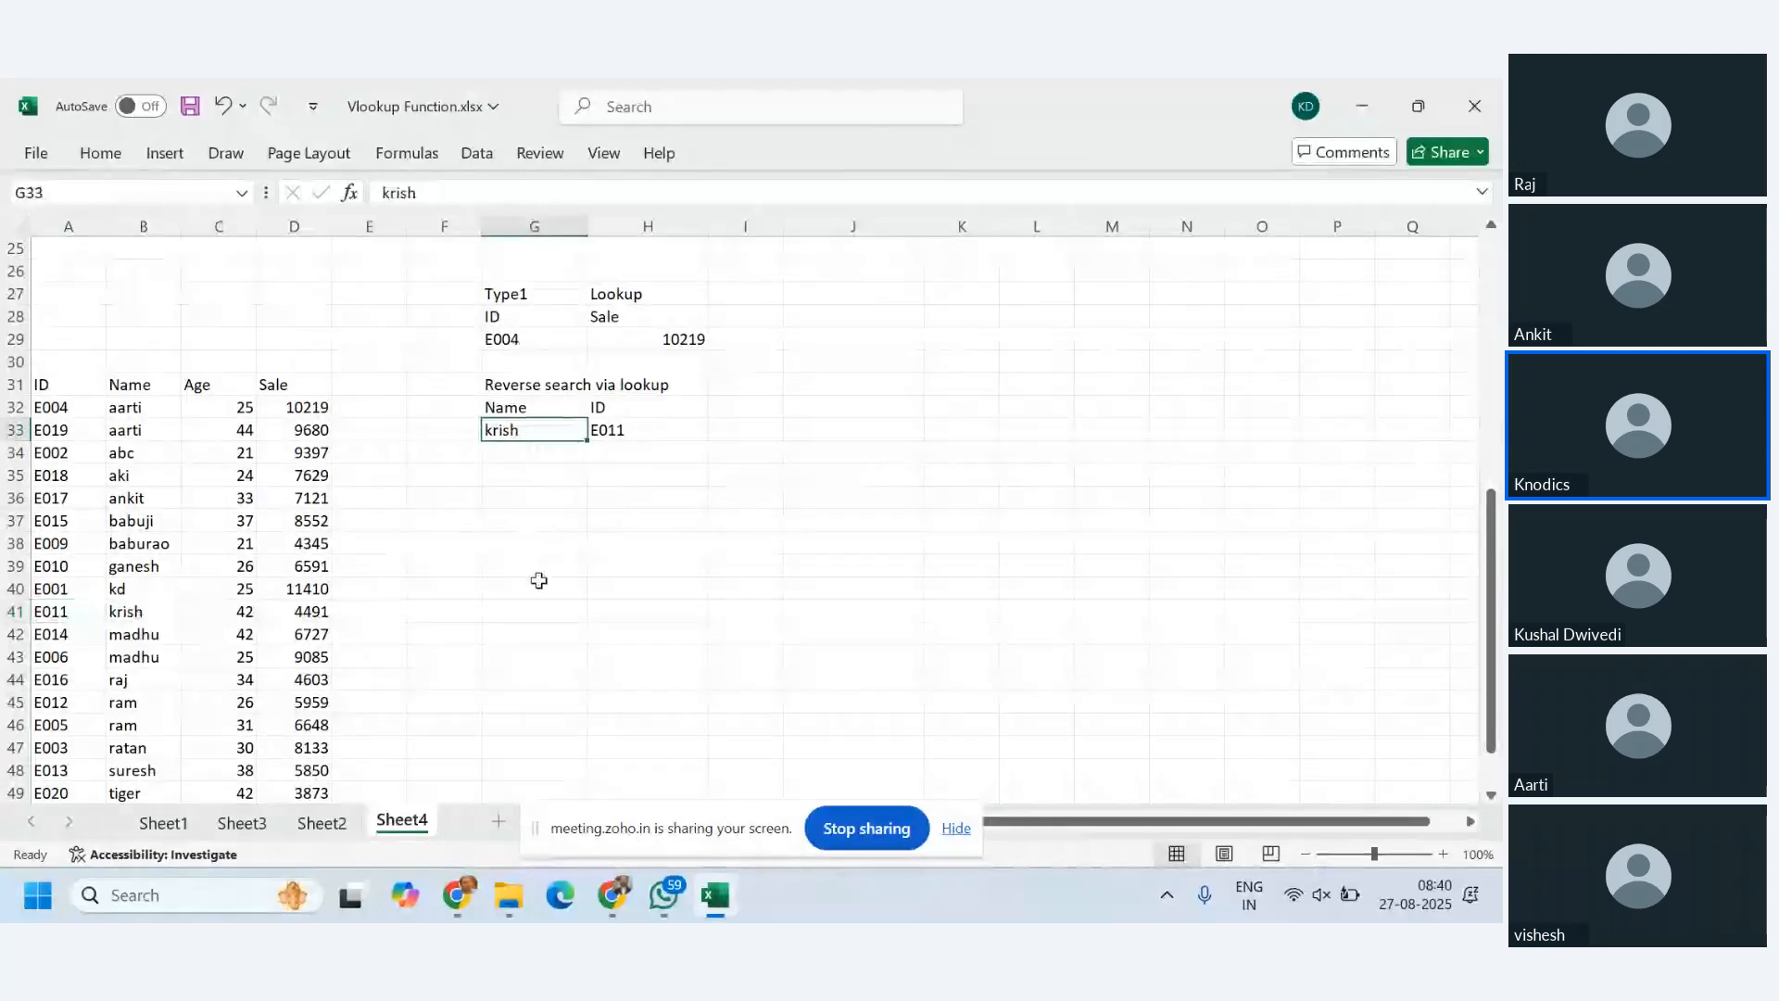
{"action": "type", "text": "ram"}
{"action": "key", "text": "Return"}
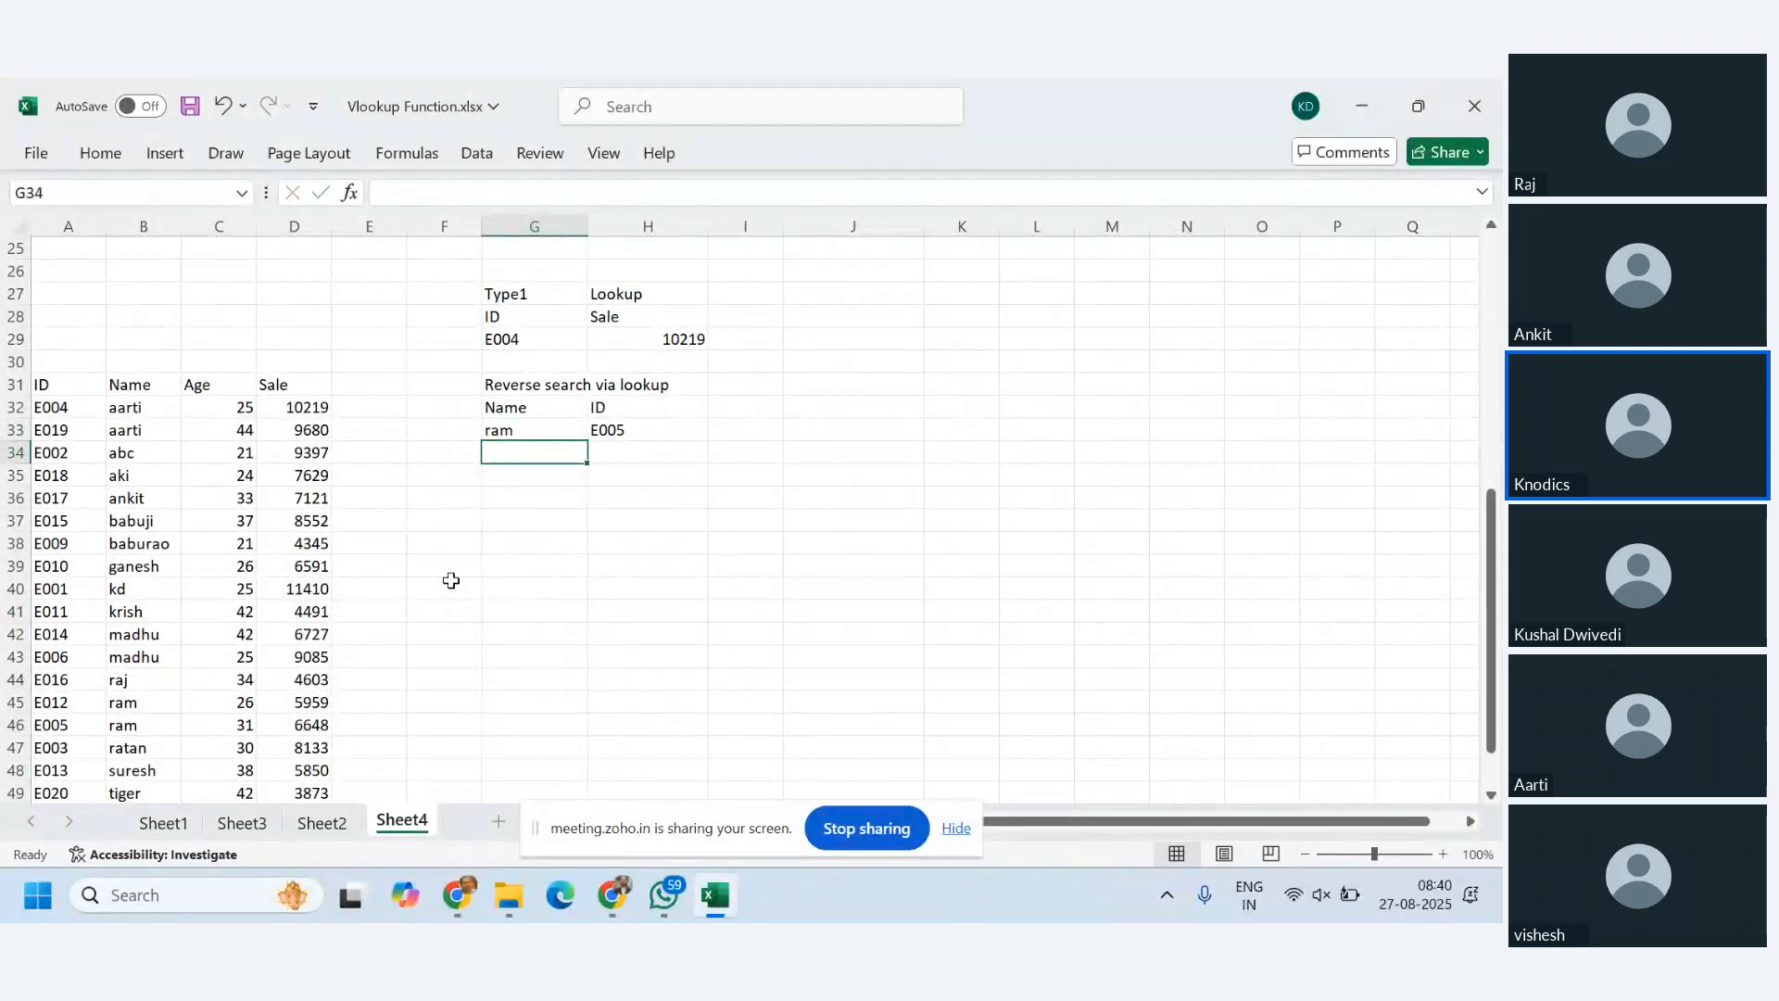
{"action": "left_click_drag", "start_coordinate": [135, 724], "coordinate": [100, 725]}
{"action": "scroll", "coordinate": [633, 533], "scroll_direction": "down", "scroll_amount": 2}
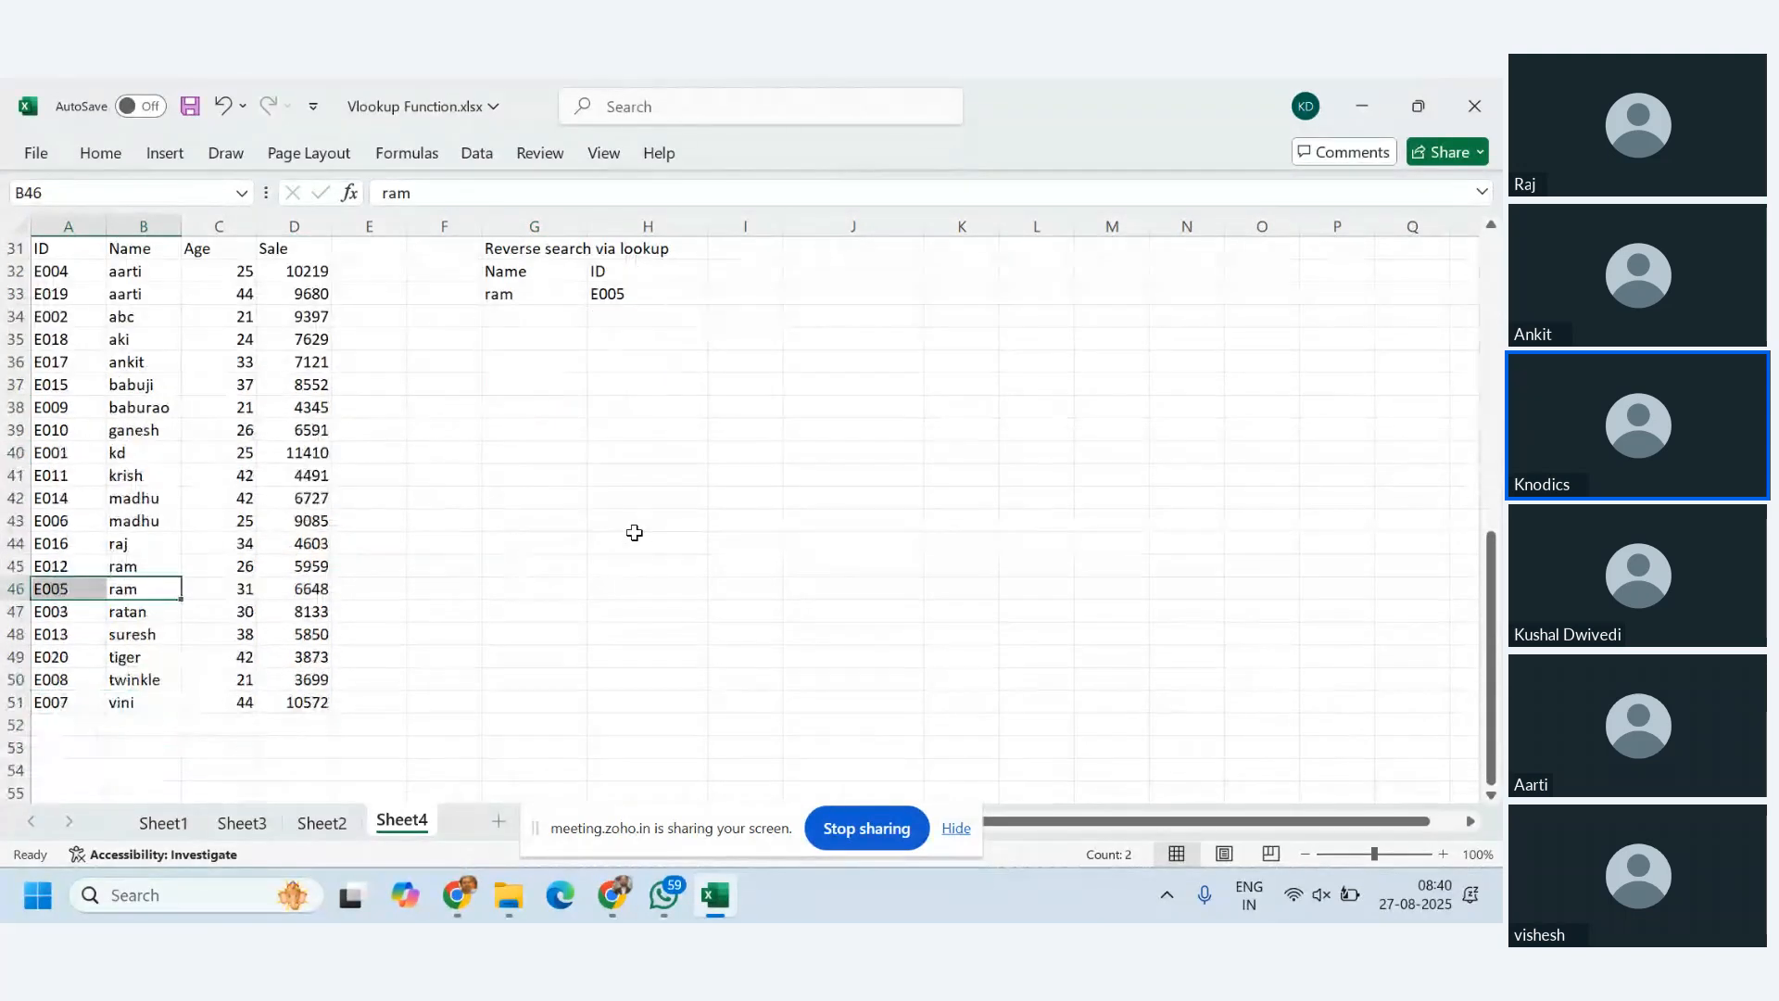
- Replace the lookup name in G33 with the name from B48
{"action": "left_click", "coordinate": [514, 297]}
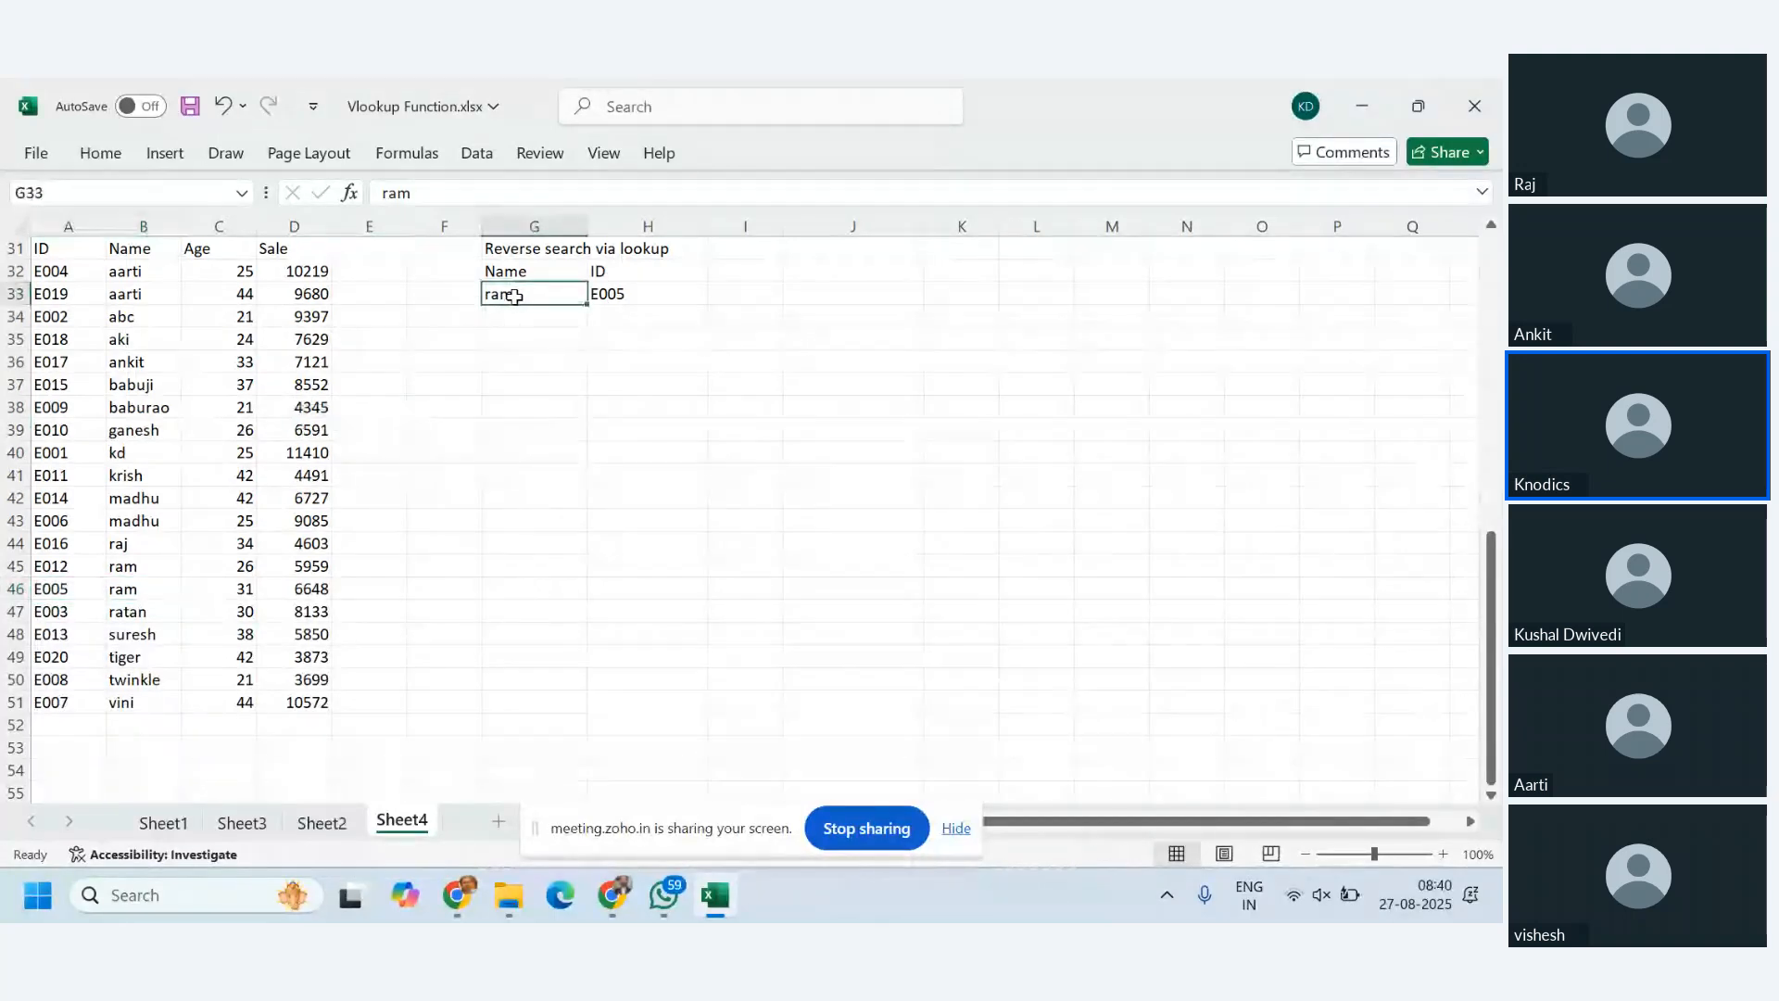
{"action": "type", "text": "suresh"}
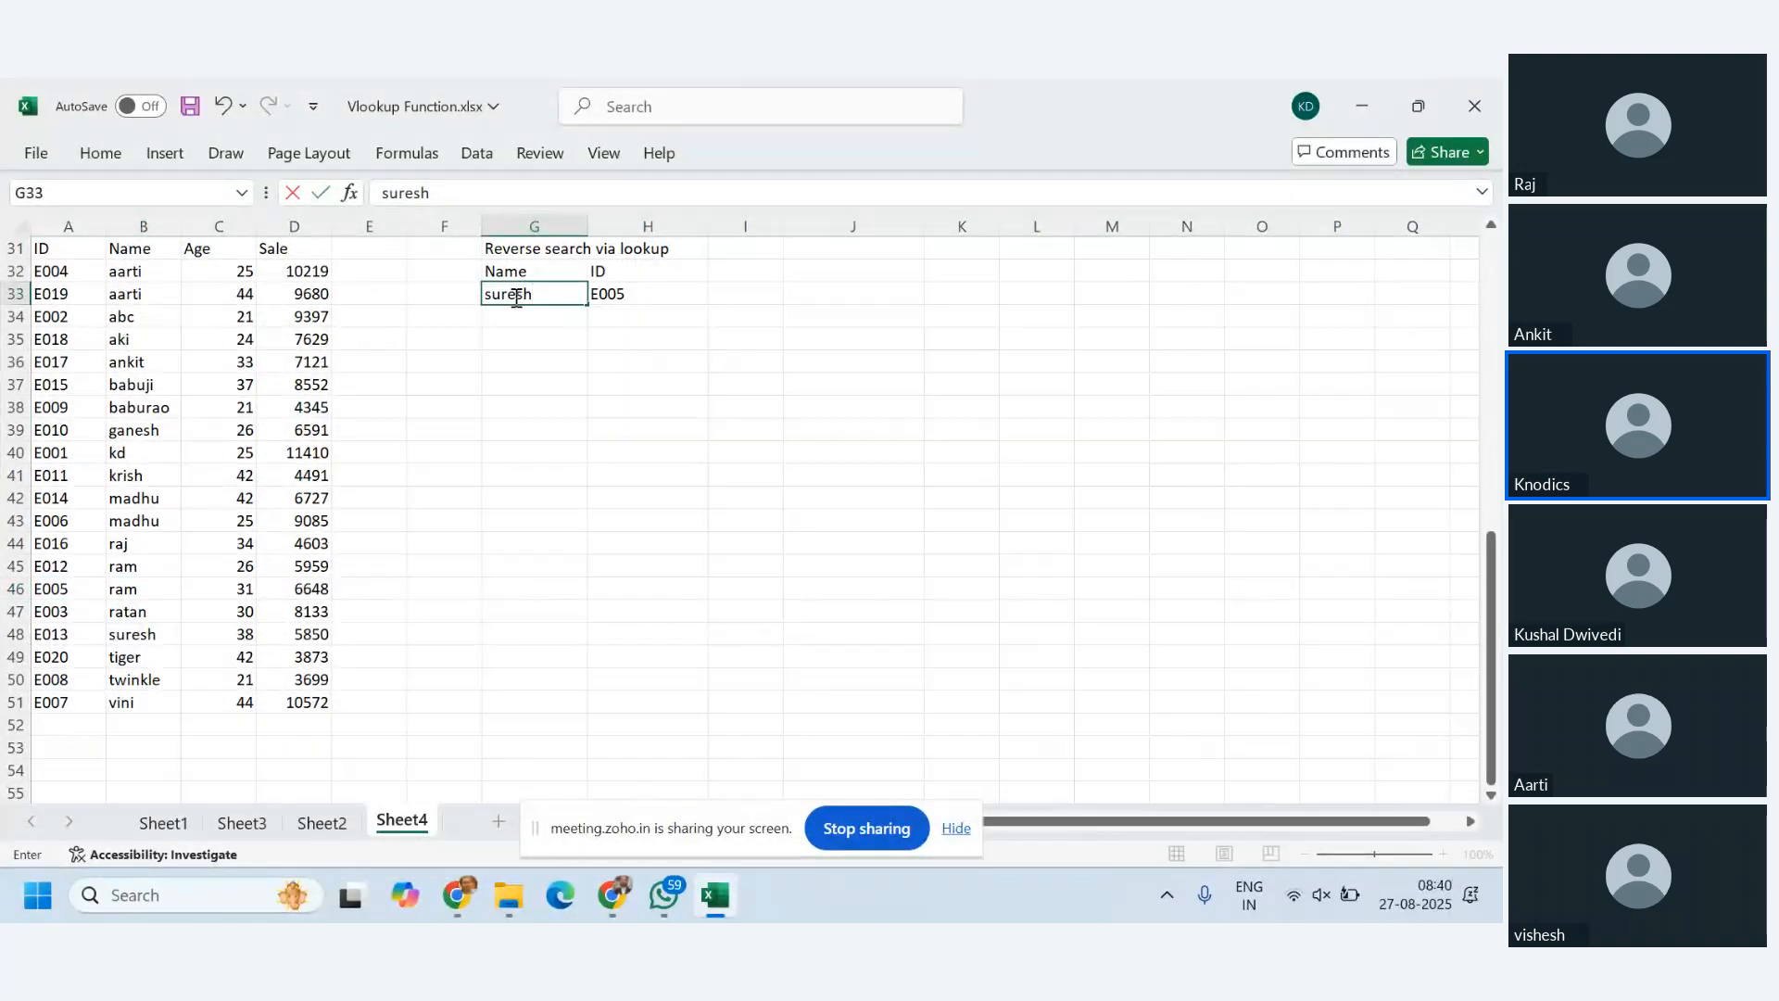
{"action": "key", "text": "Return"}
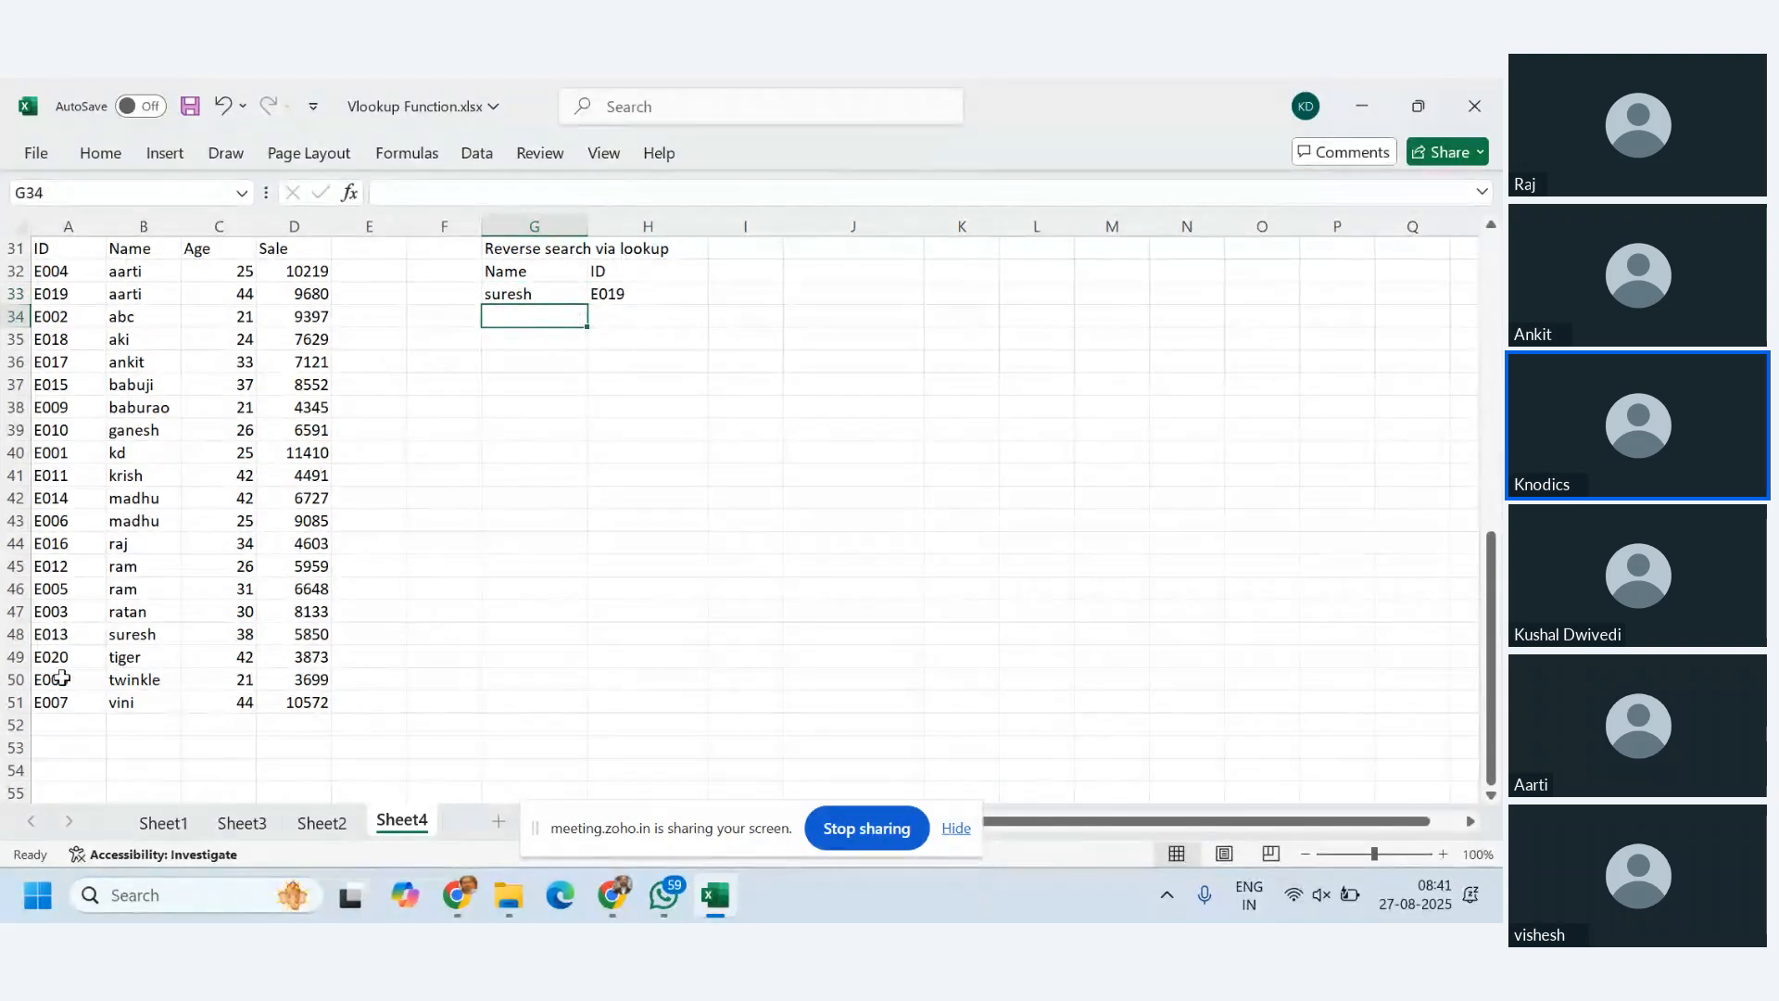
- Compare the lookup name and returned ID in G33:H33 with the name-sorted table in A31:D51
{"action": "scroll", "coordinate": [209, 660], "scroll_direction": "up", "scroll_amount": 1}
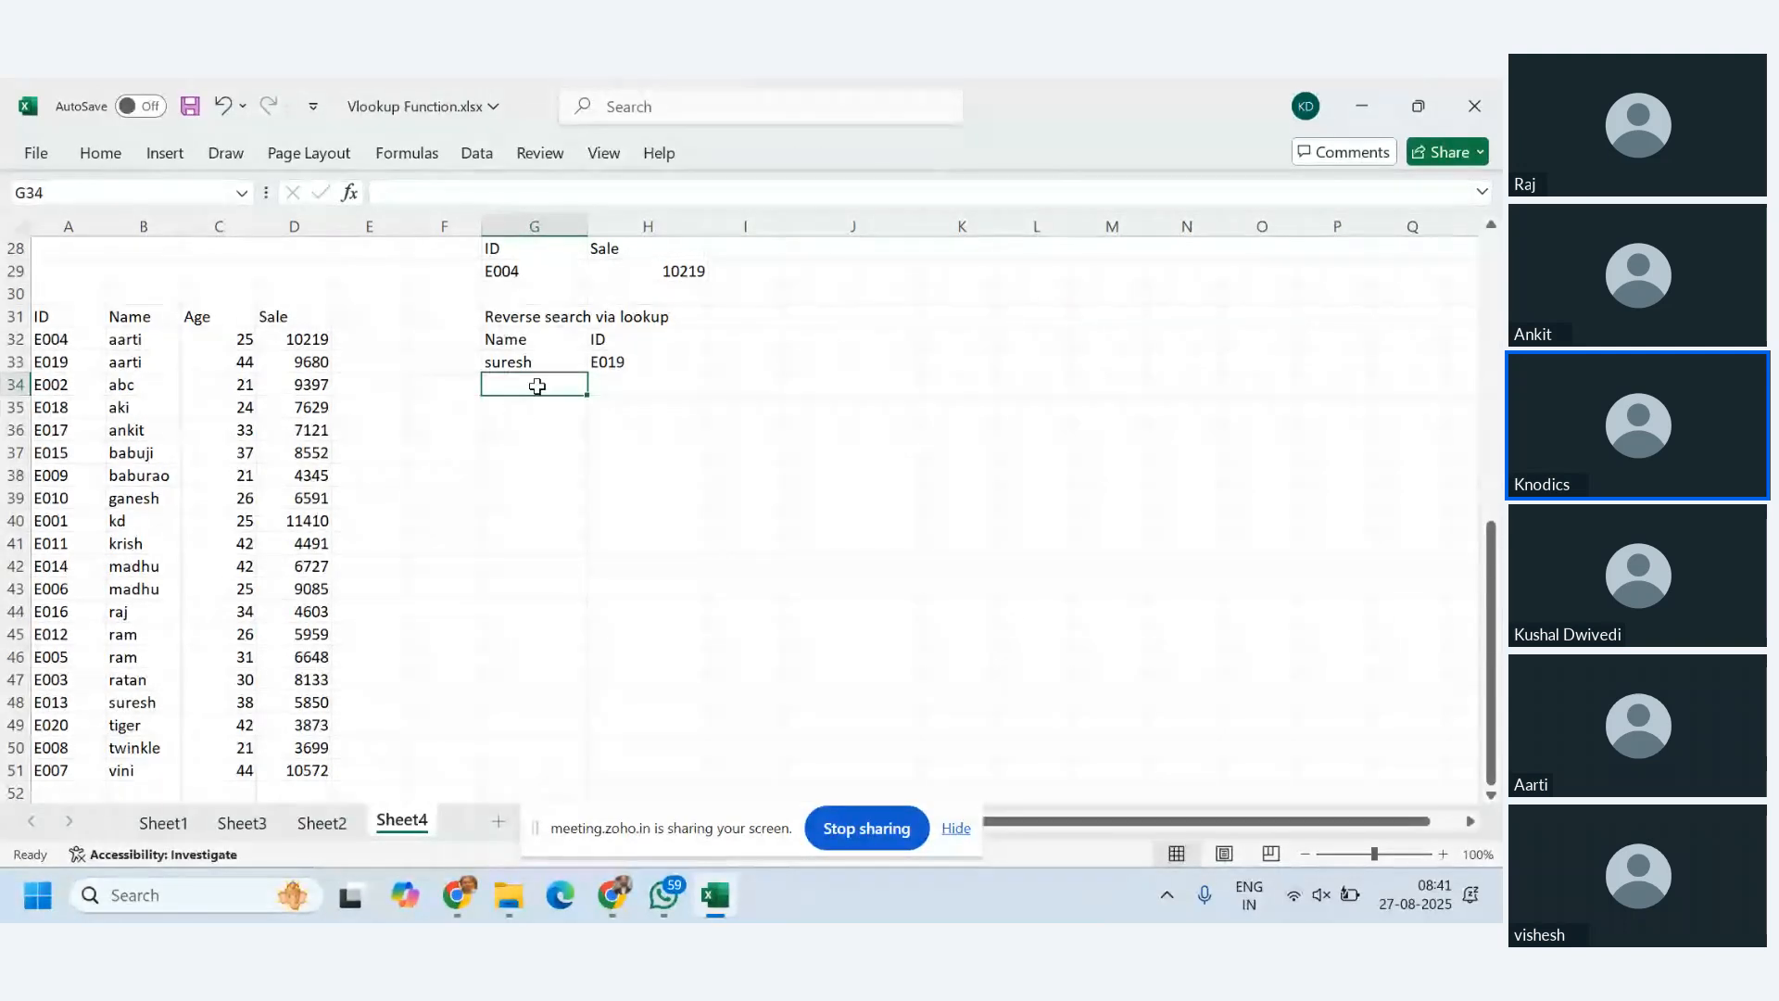
{"action": "key", "text": "Up"}
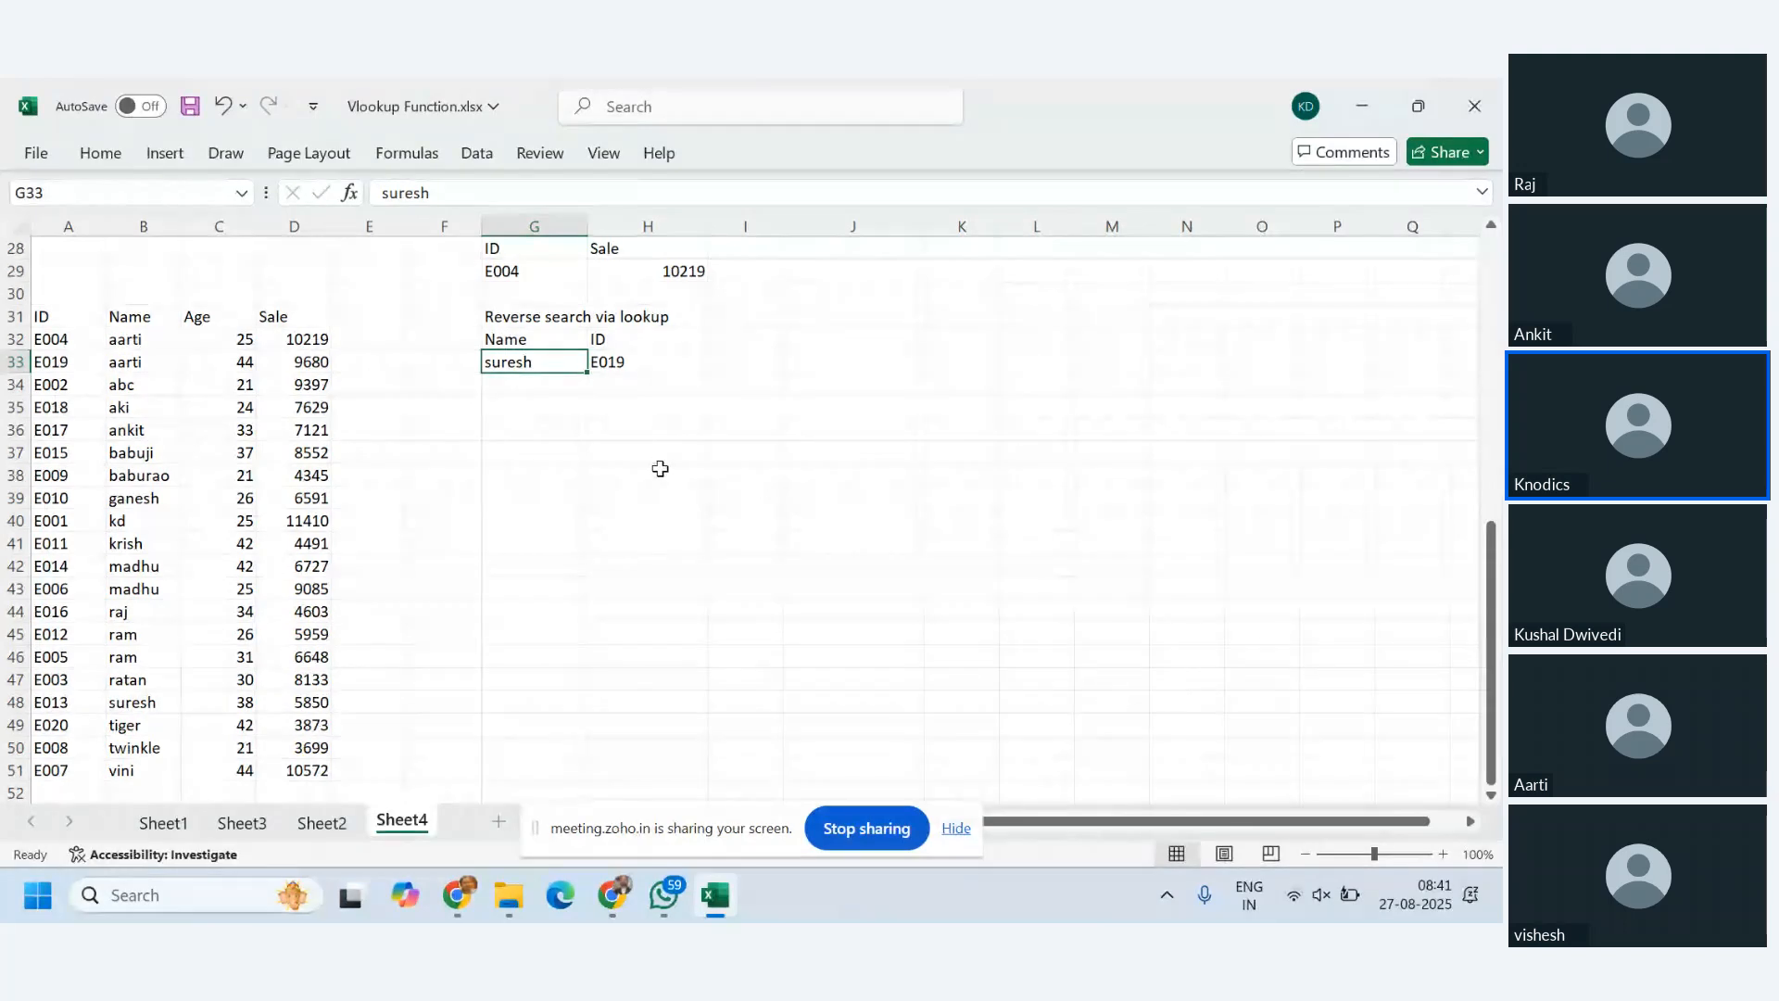
{"action": "scroll", "coordinate": [659, 468], "scroll_direction": "up", "scroll_amount": 3}
{"action": "scroll", "coordinate": [656, 491], "scroll_direction": "down", "scroll_amount": 1}
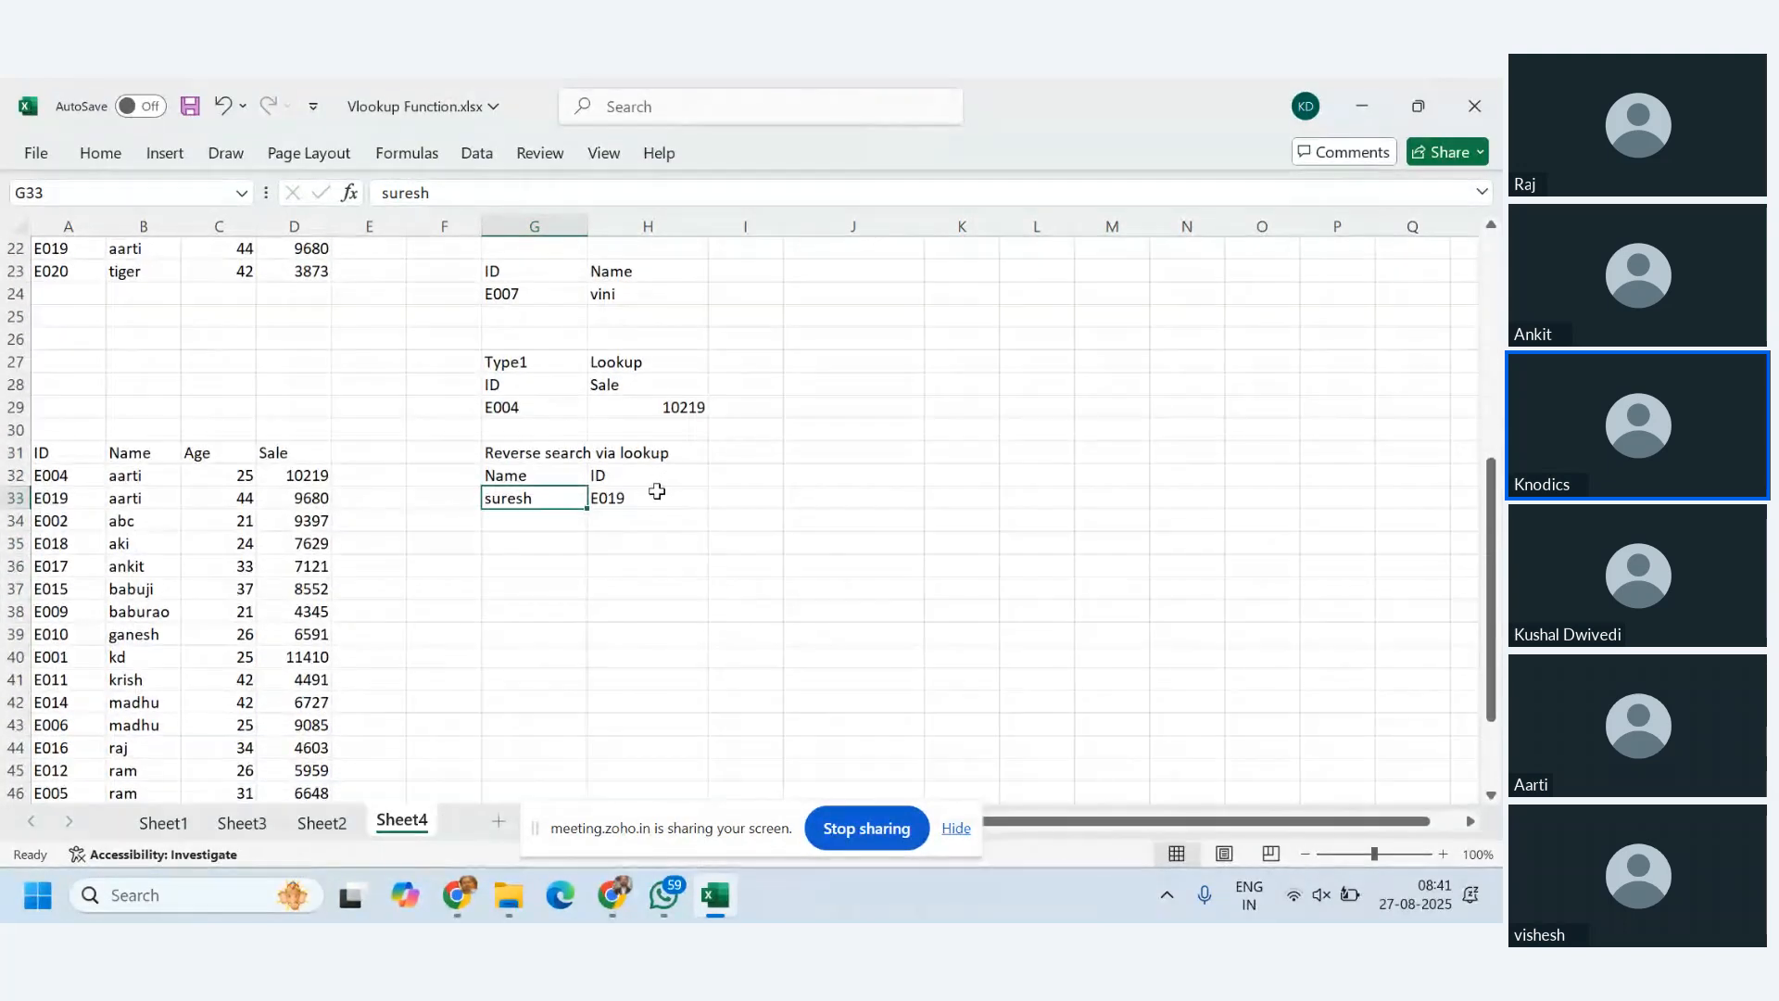
{"action": "left_click_drag", "start_coordinate": [70, 455], "coordinate": [278, 787]}
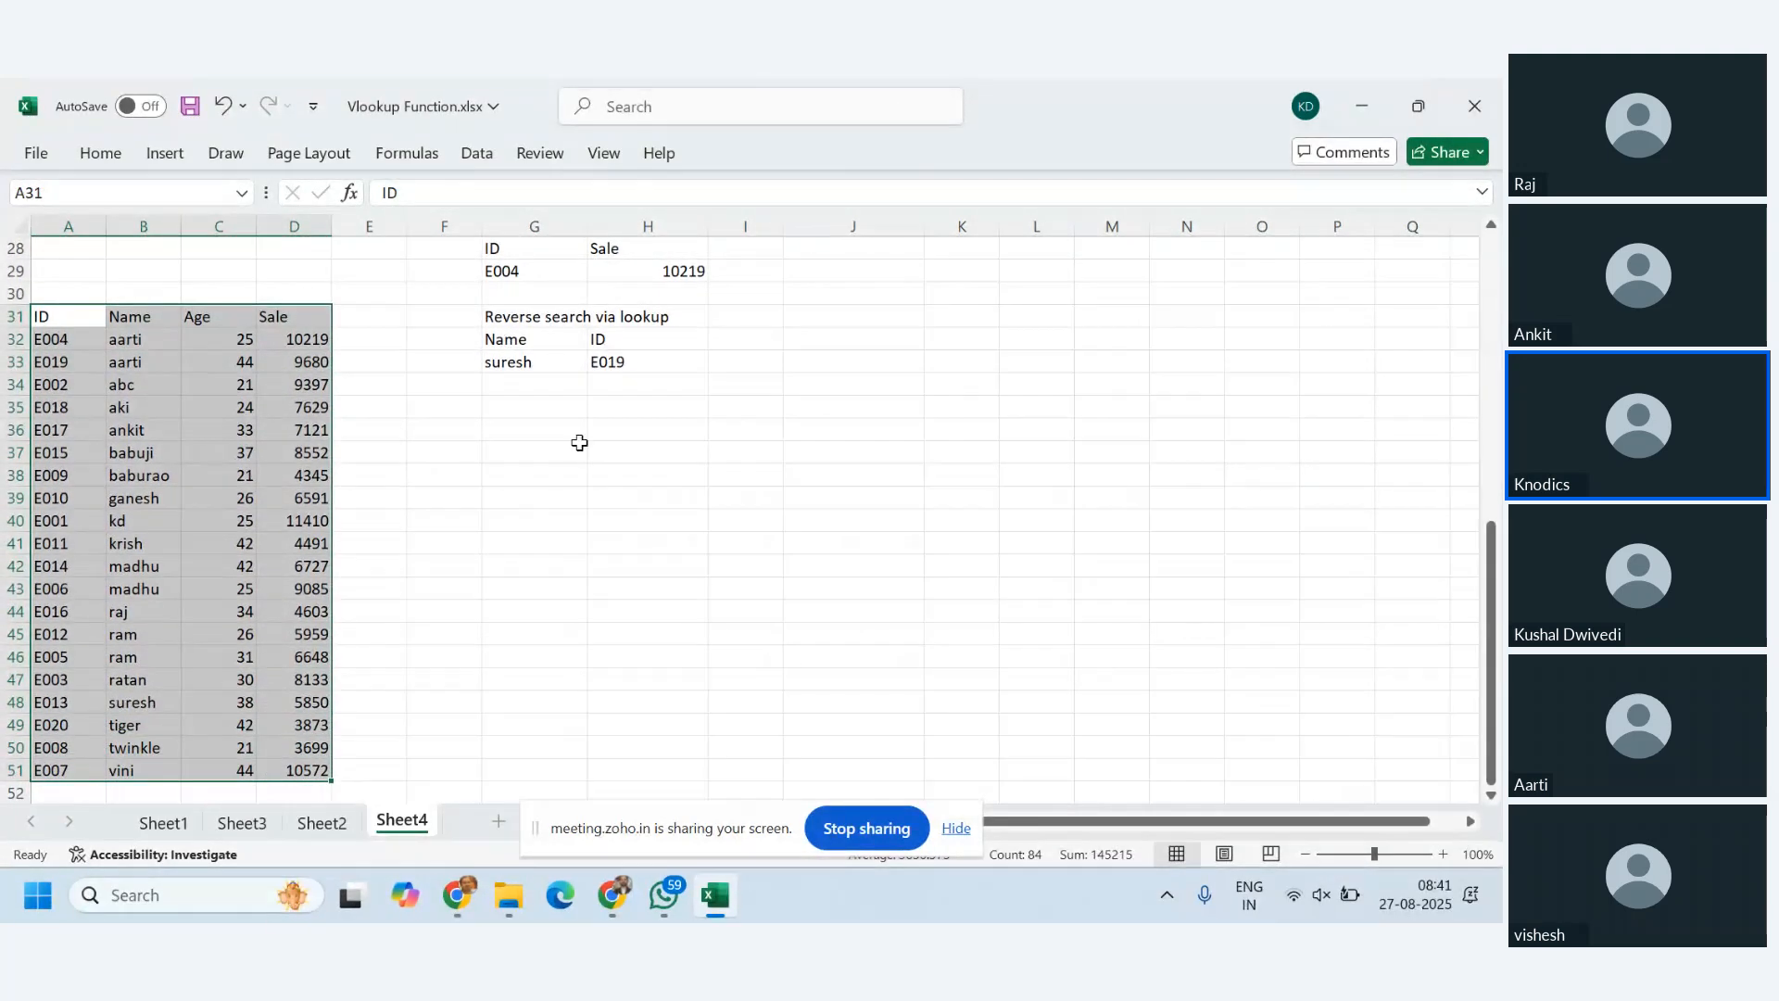
{"action": "left_click", "coordinate": [580, 432]}
{"action": "left_click", "coordinate": [547, 363]}
{"action": "left_click_drag", "start_coordinate": [548, 363], "coordinate": [623, 362]}
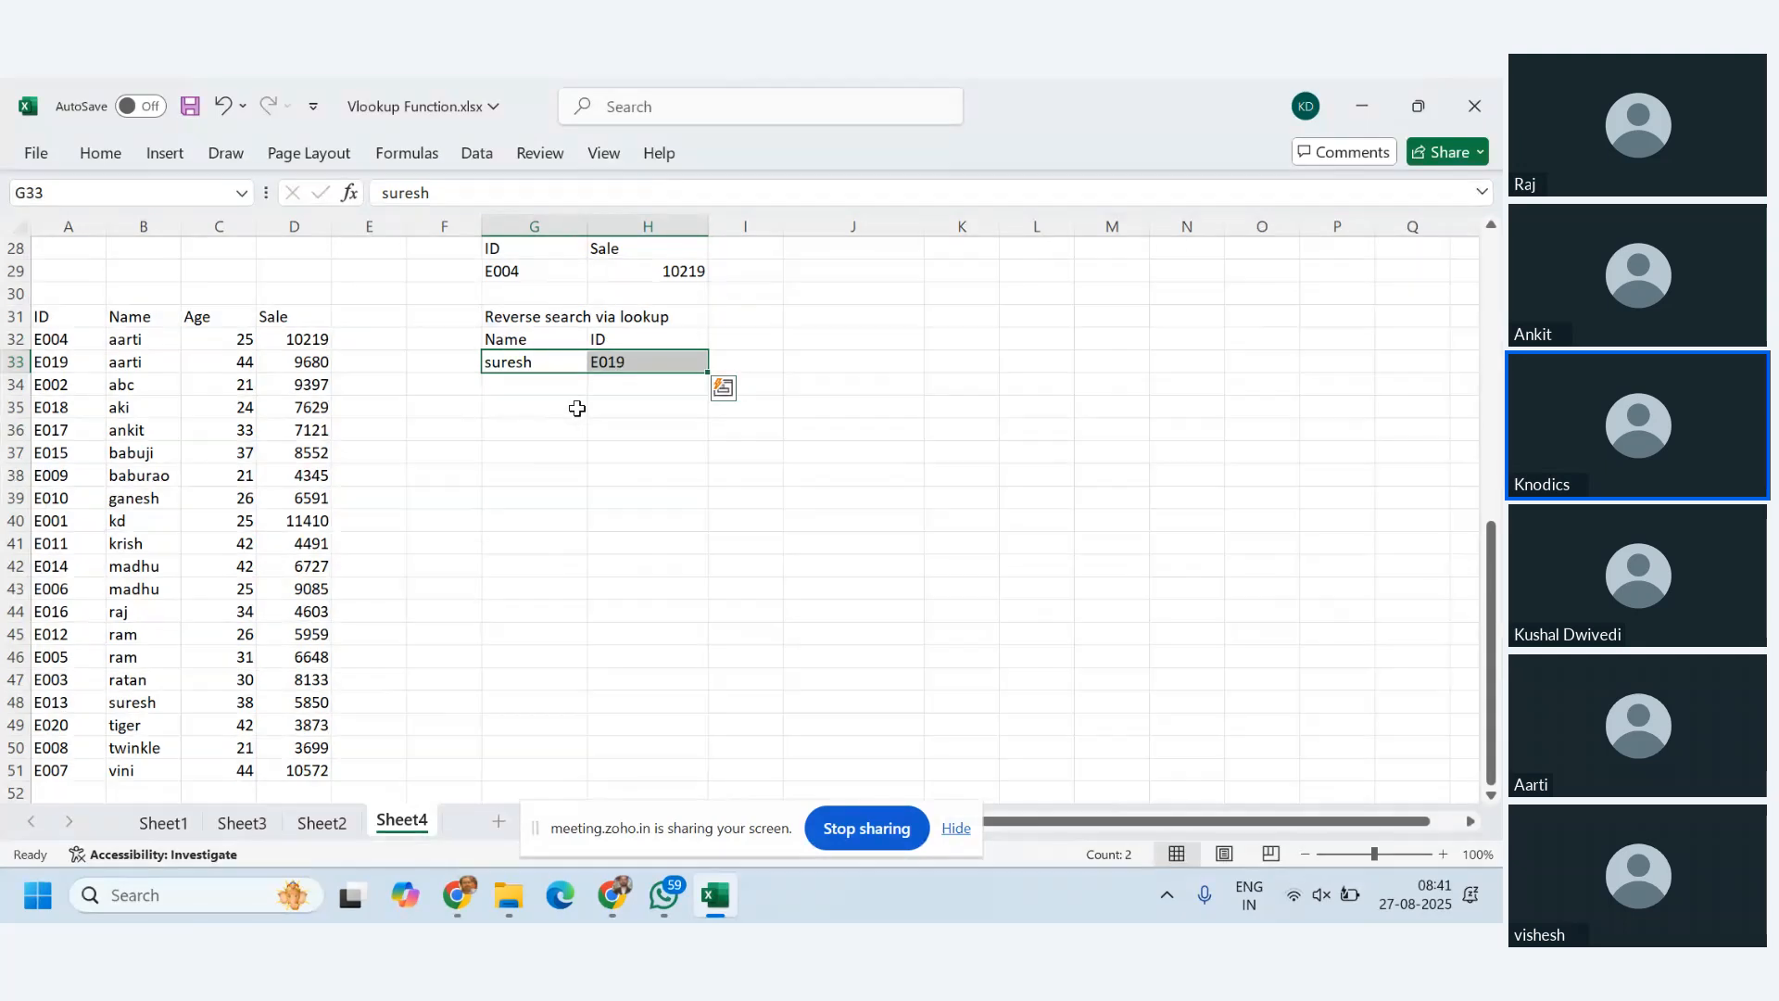
{"action": "left_click", "coordinate": [565, 454]}
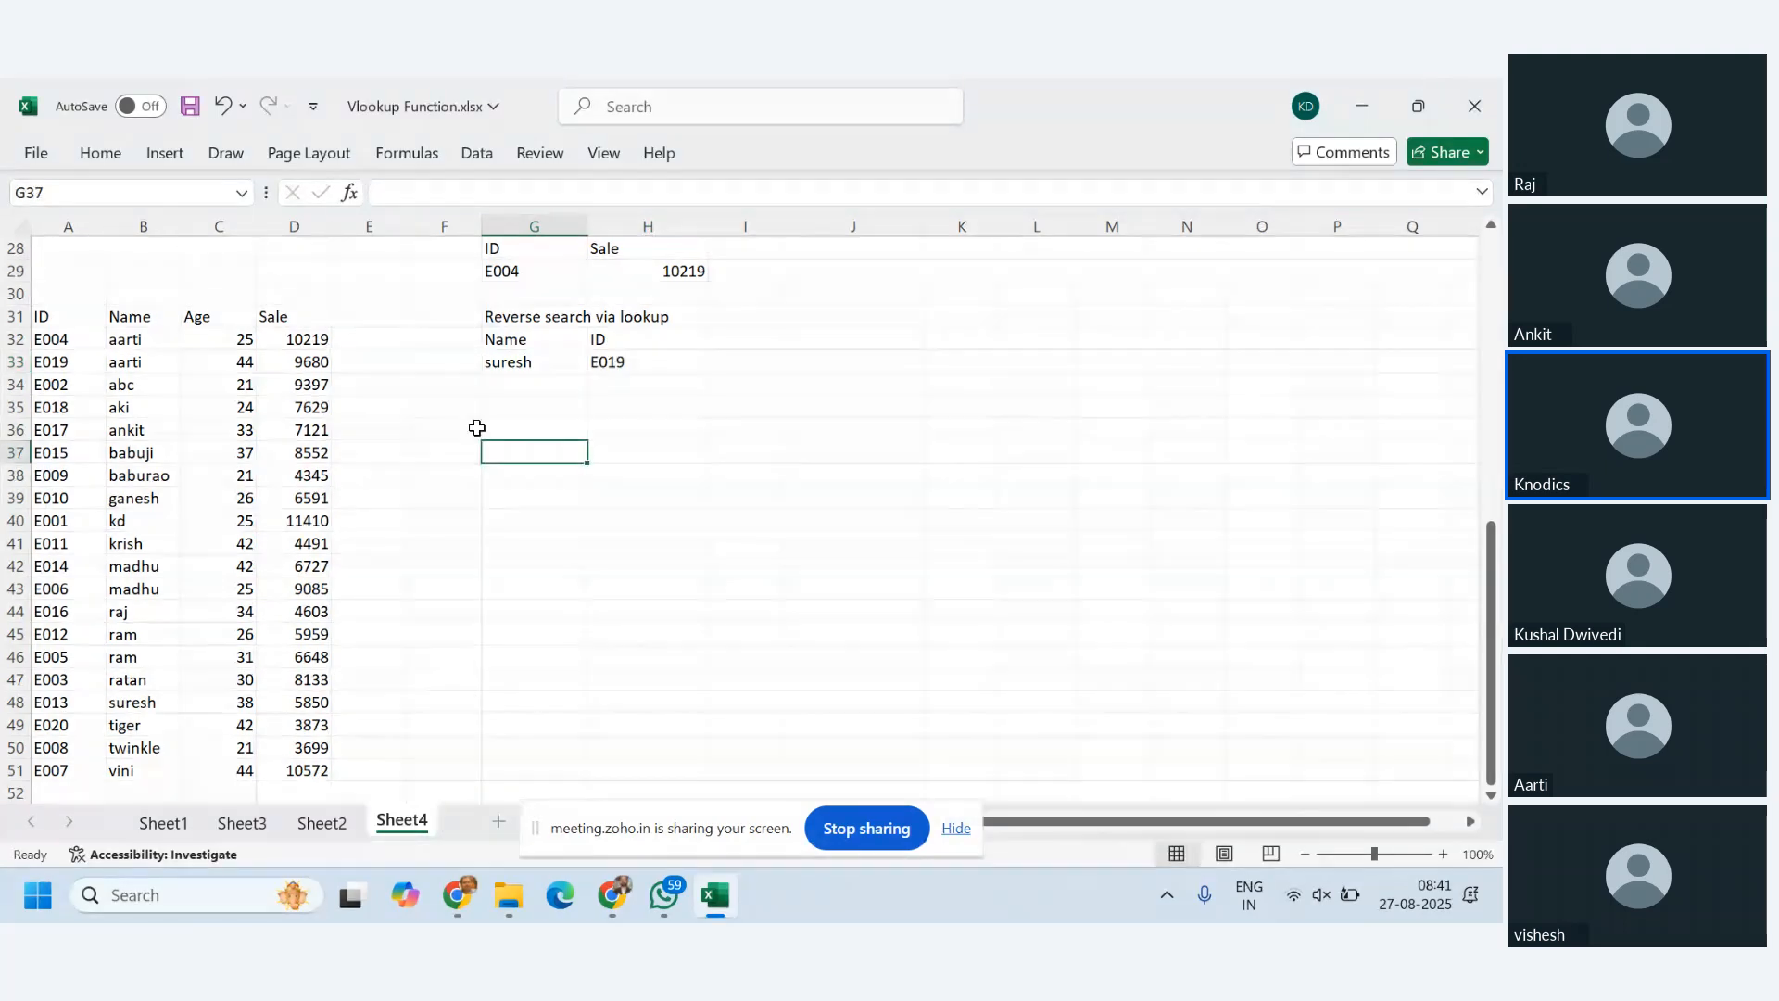
{"action": "left_click", "coordinate": [545, 361]}
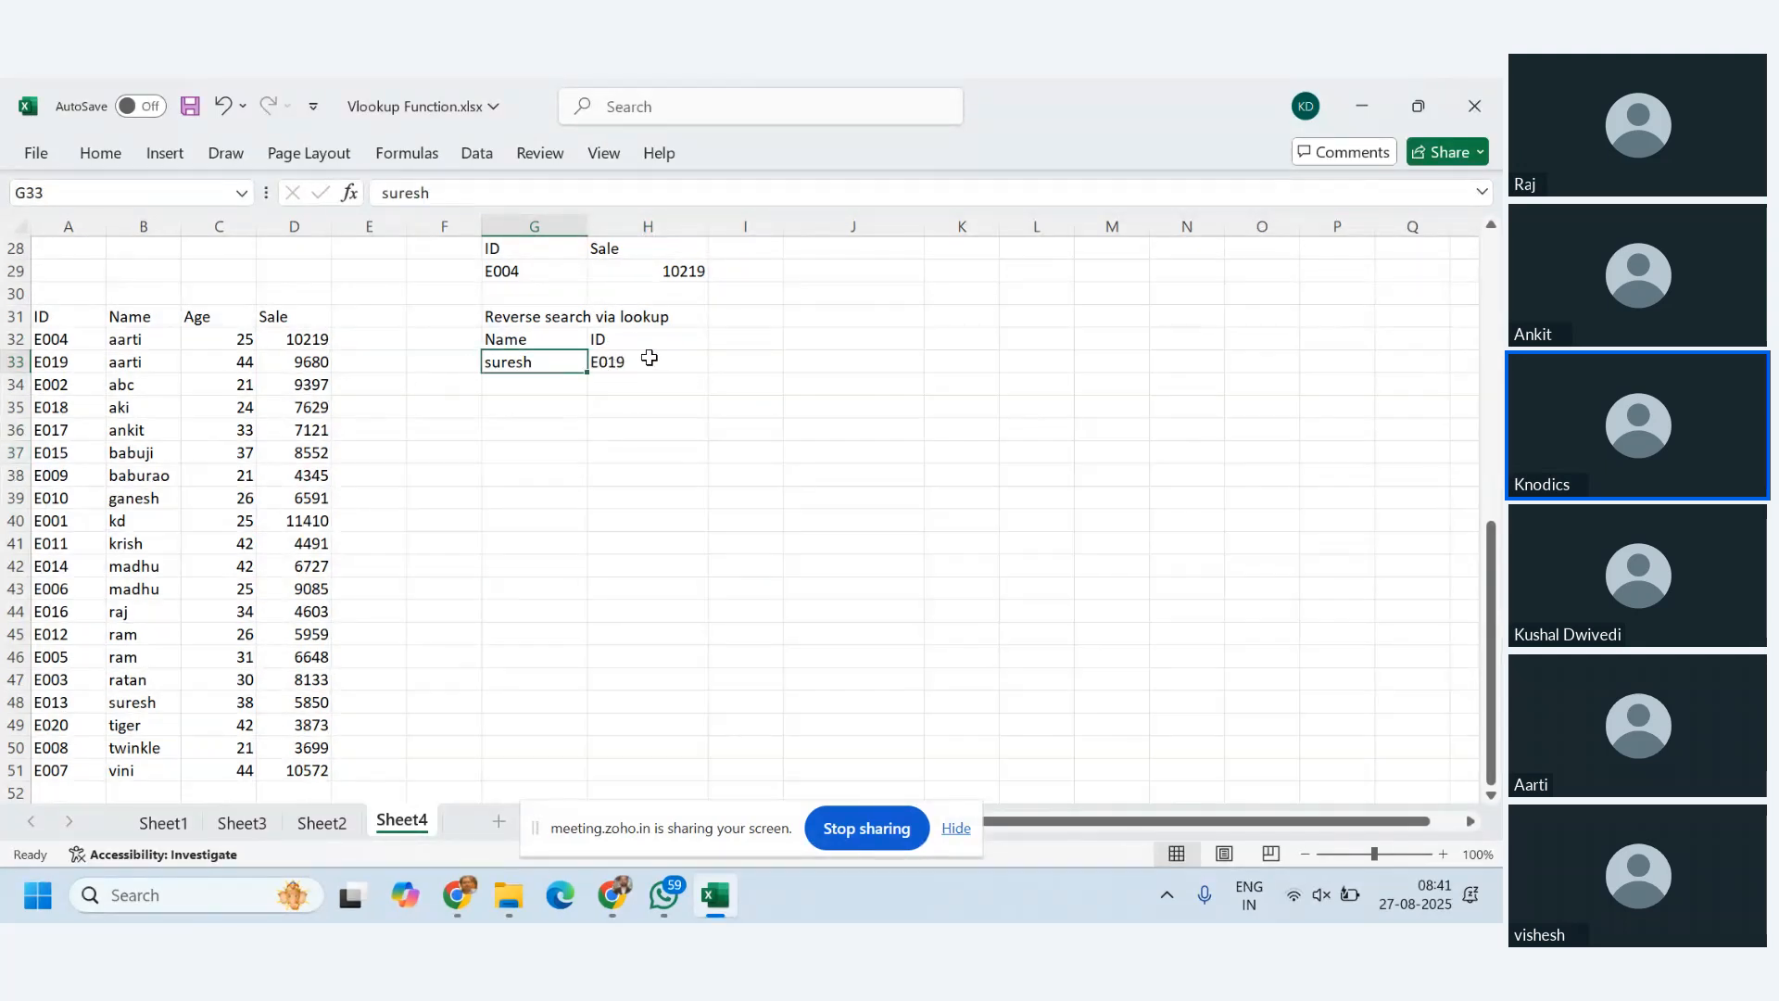
- Change the lookup vector in H33's LOOKUP formula to the sorted copy's Sale column, D32:D51, keeping A4:A23 as the result vector
{"action": "left_click", "coordinate": [650, 357]}
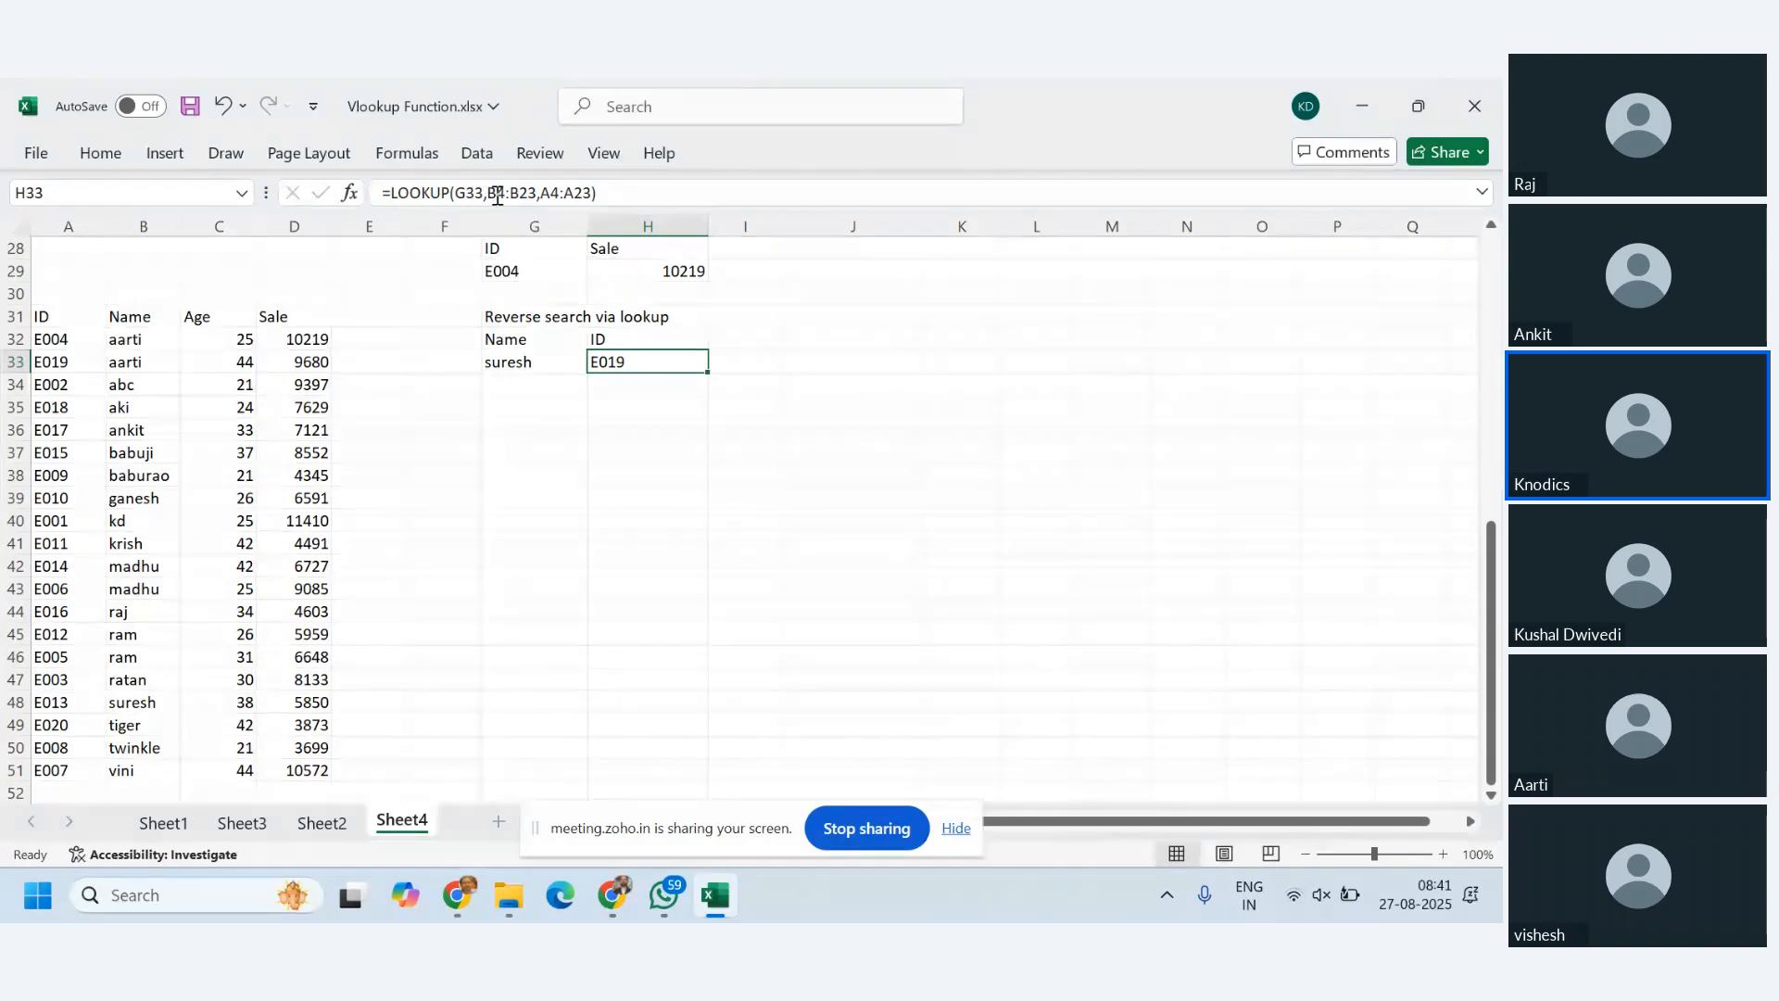
{"action": "left_click_drag", "start_coordinate": [487, 193], "coordinate": [531, 193]}
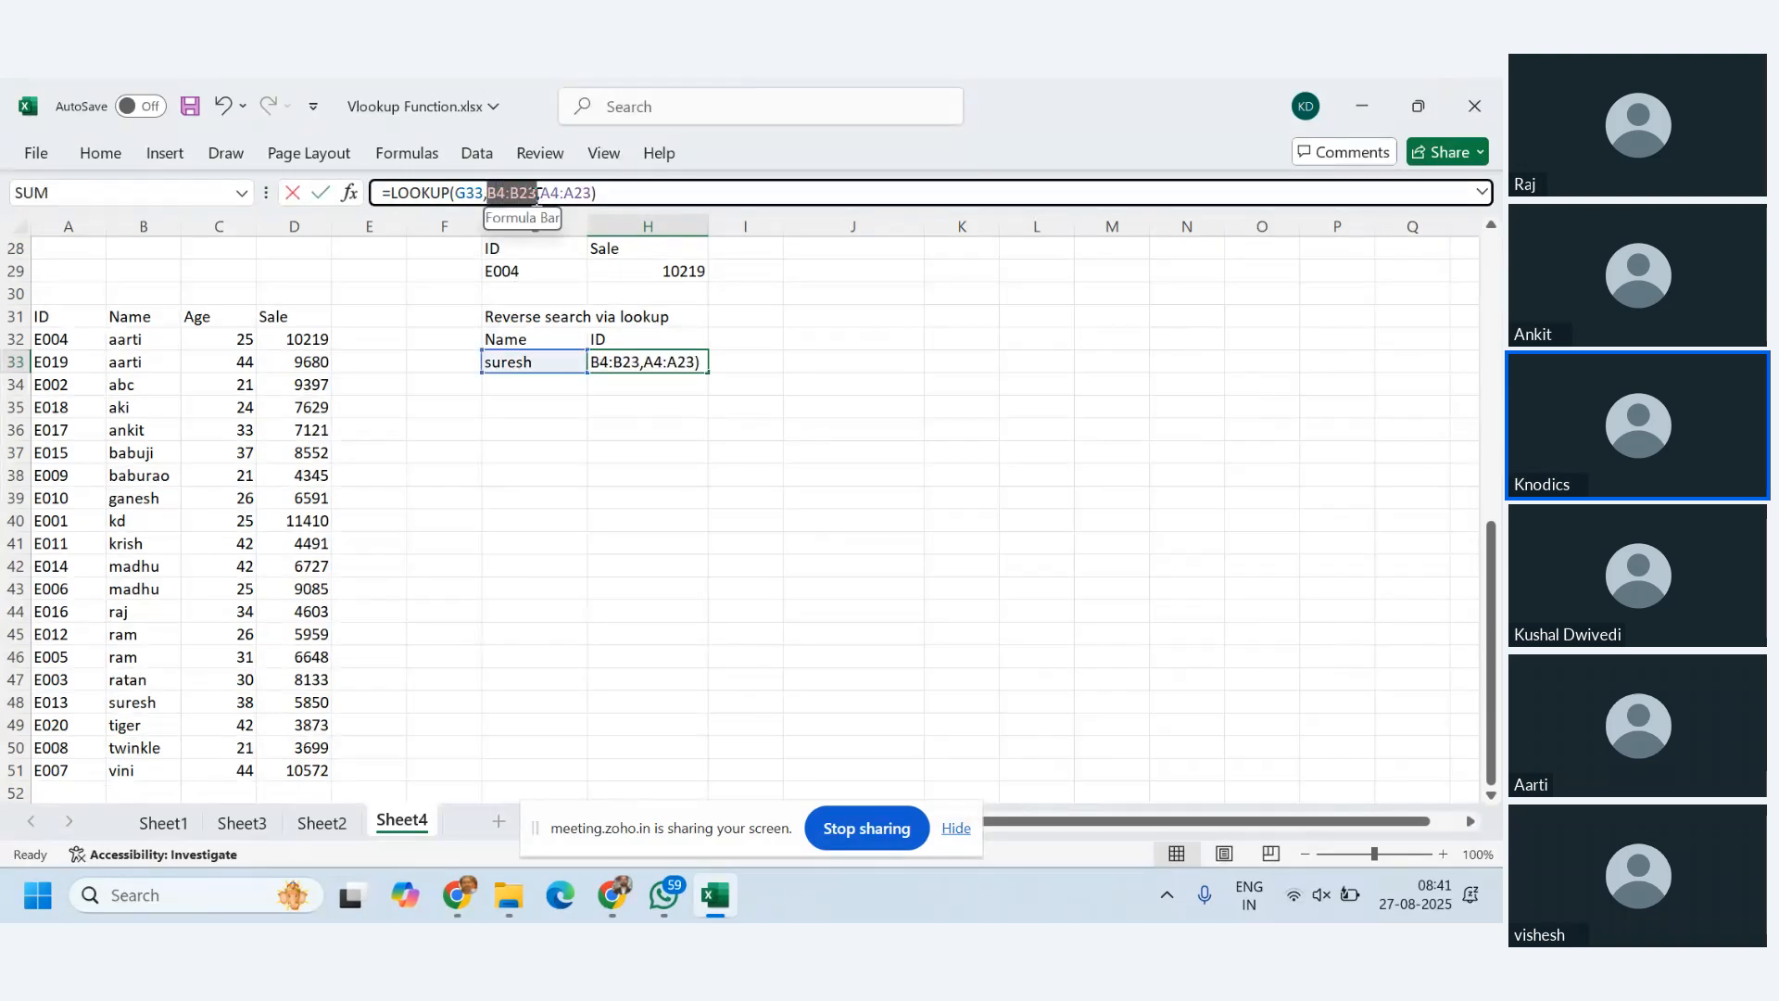
{"action": "key", "text": "BackSpace"}
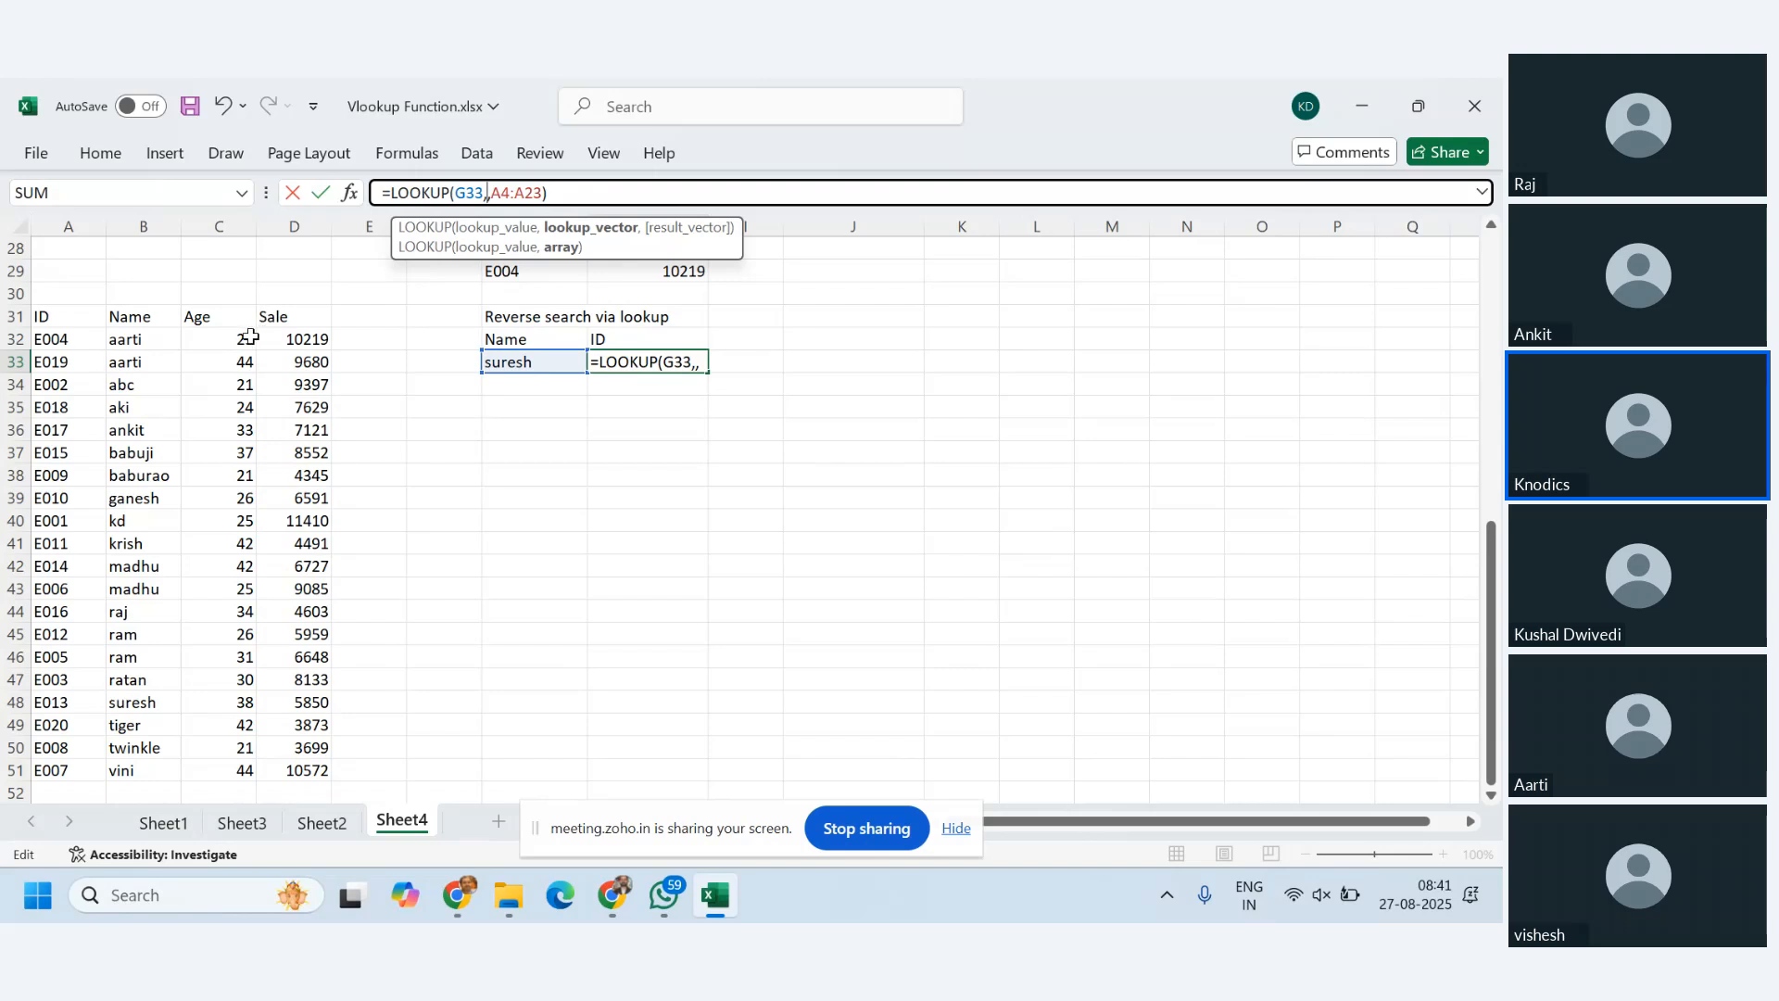
{"action": "left_click_drag", "start_coordinate": [251, 336], "coordinate": [231, 772]}
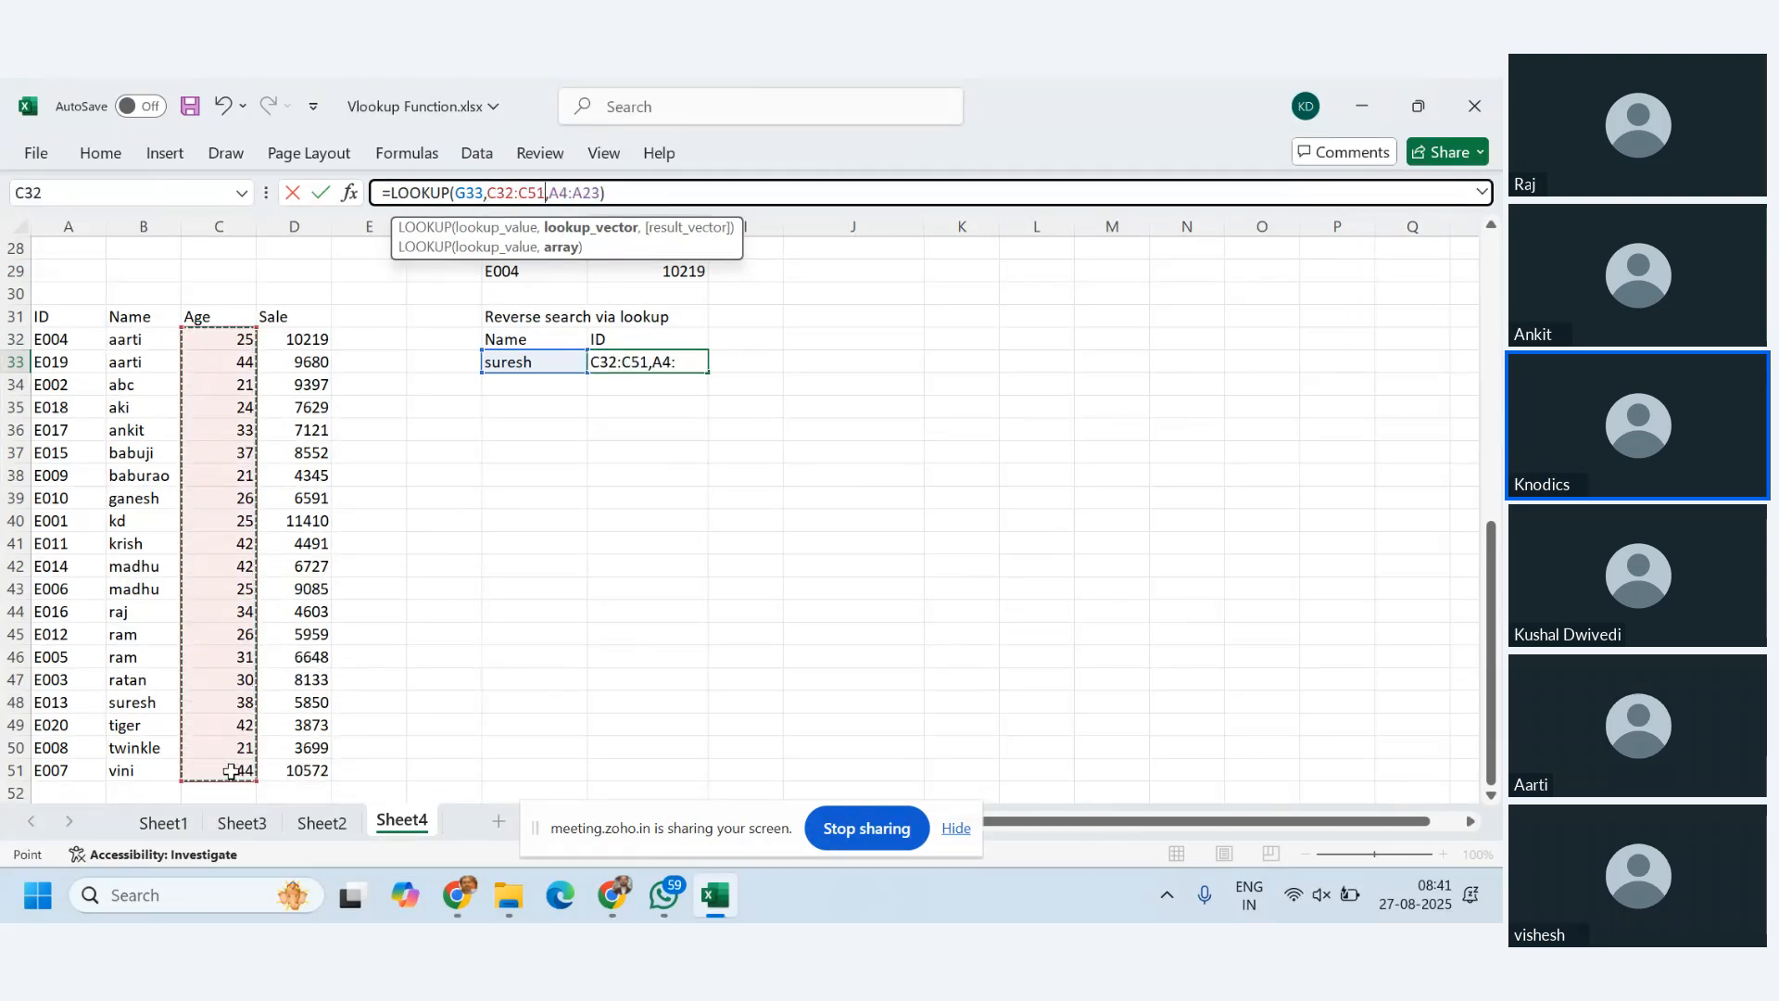
{"action": "left_click_drag", "start_coordinate": [313, 336], "coordinate": [303, 767]}
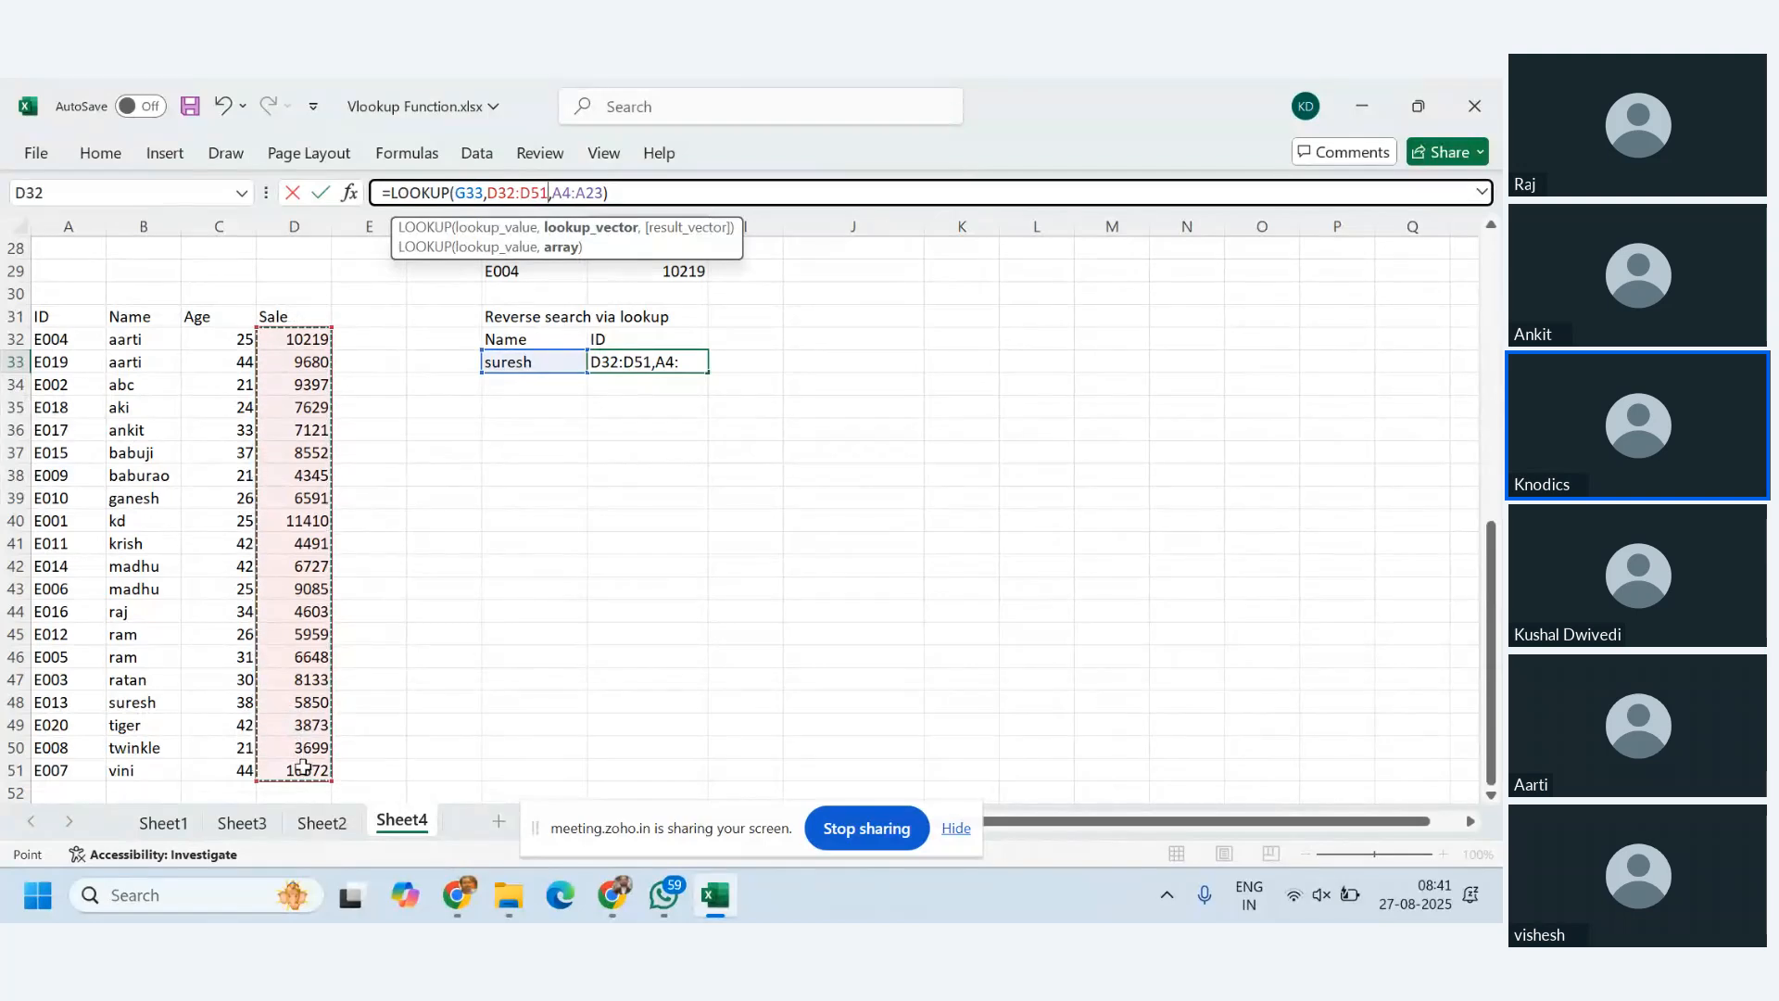
{"action": "key", "text": "Return"}
- Set the lookup value in G33 to the sale figure 7121 and compare the returned ID with row 36
{"action": "left_click", "coordinate": [520, 362]}
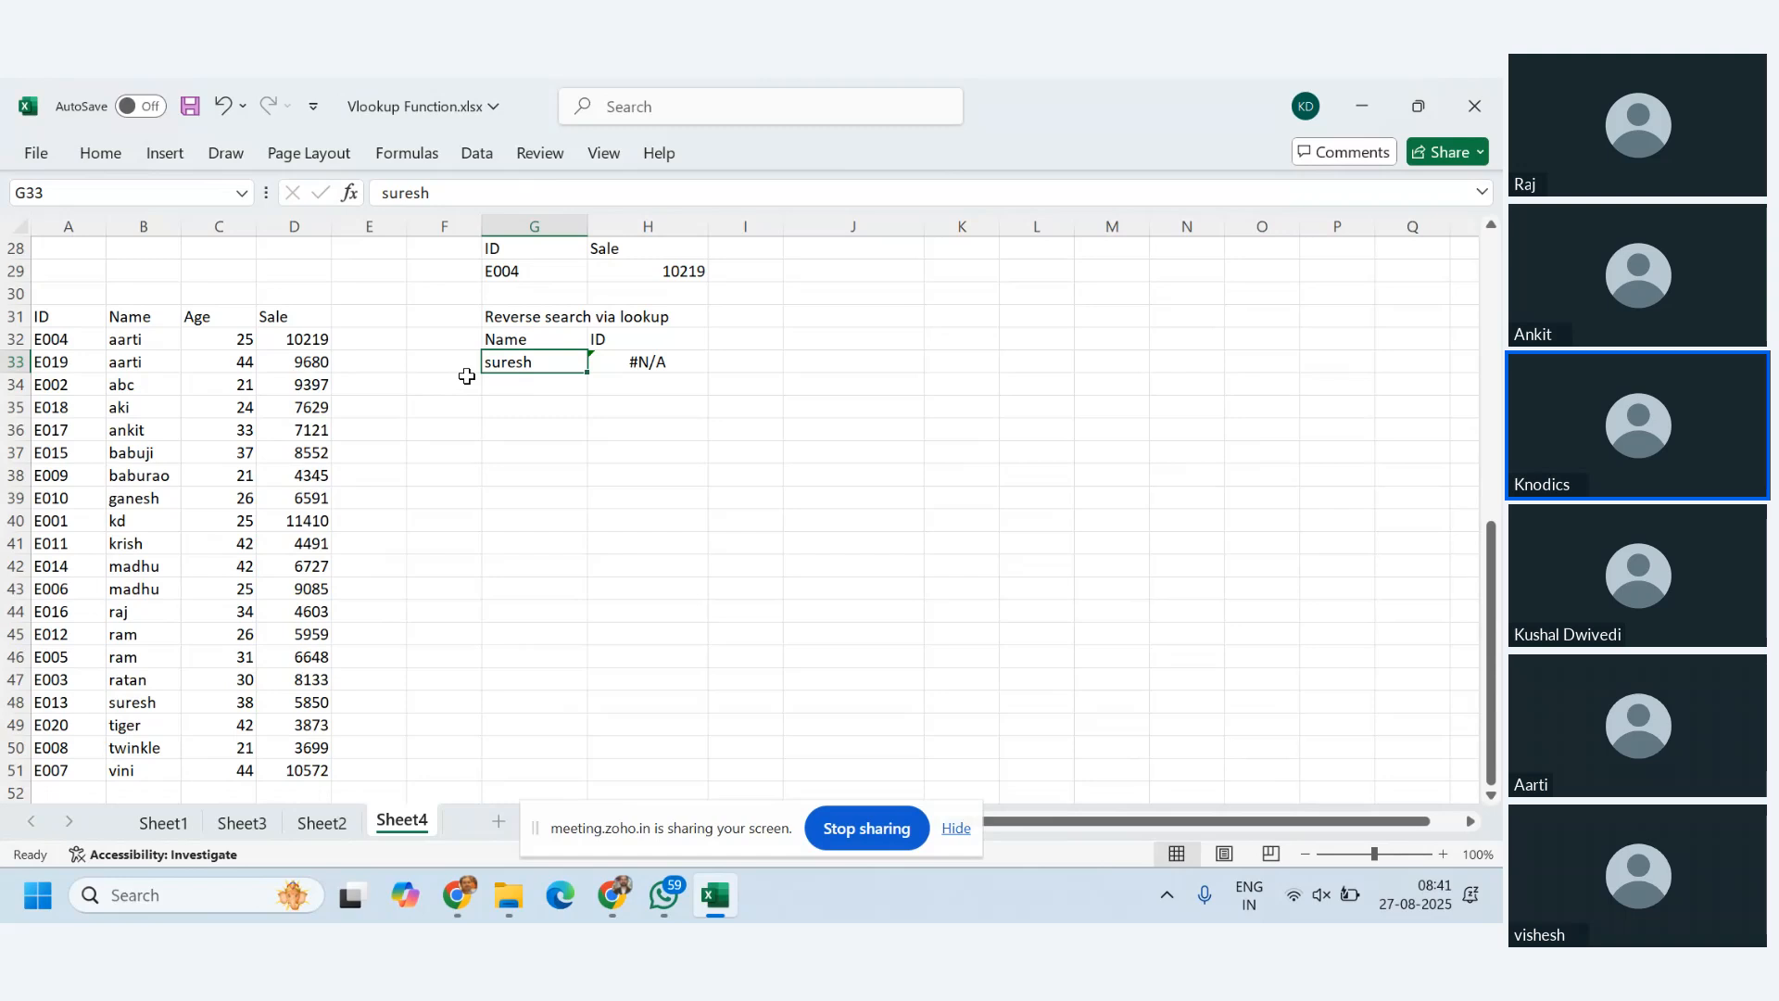
{"action": "type", "text": "7121"}
{"action": "key", "text": "Return"}
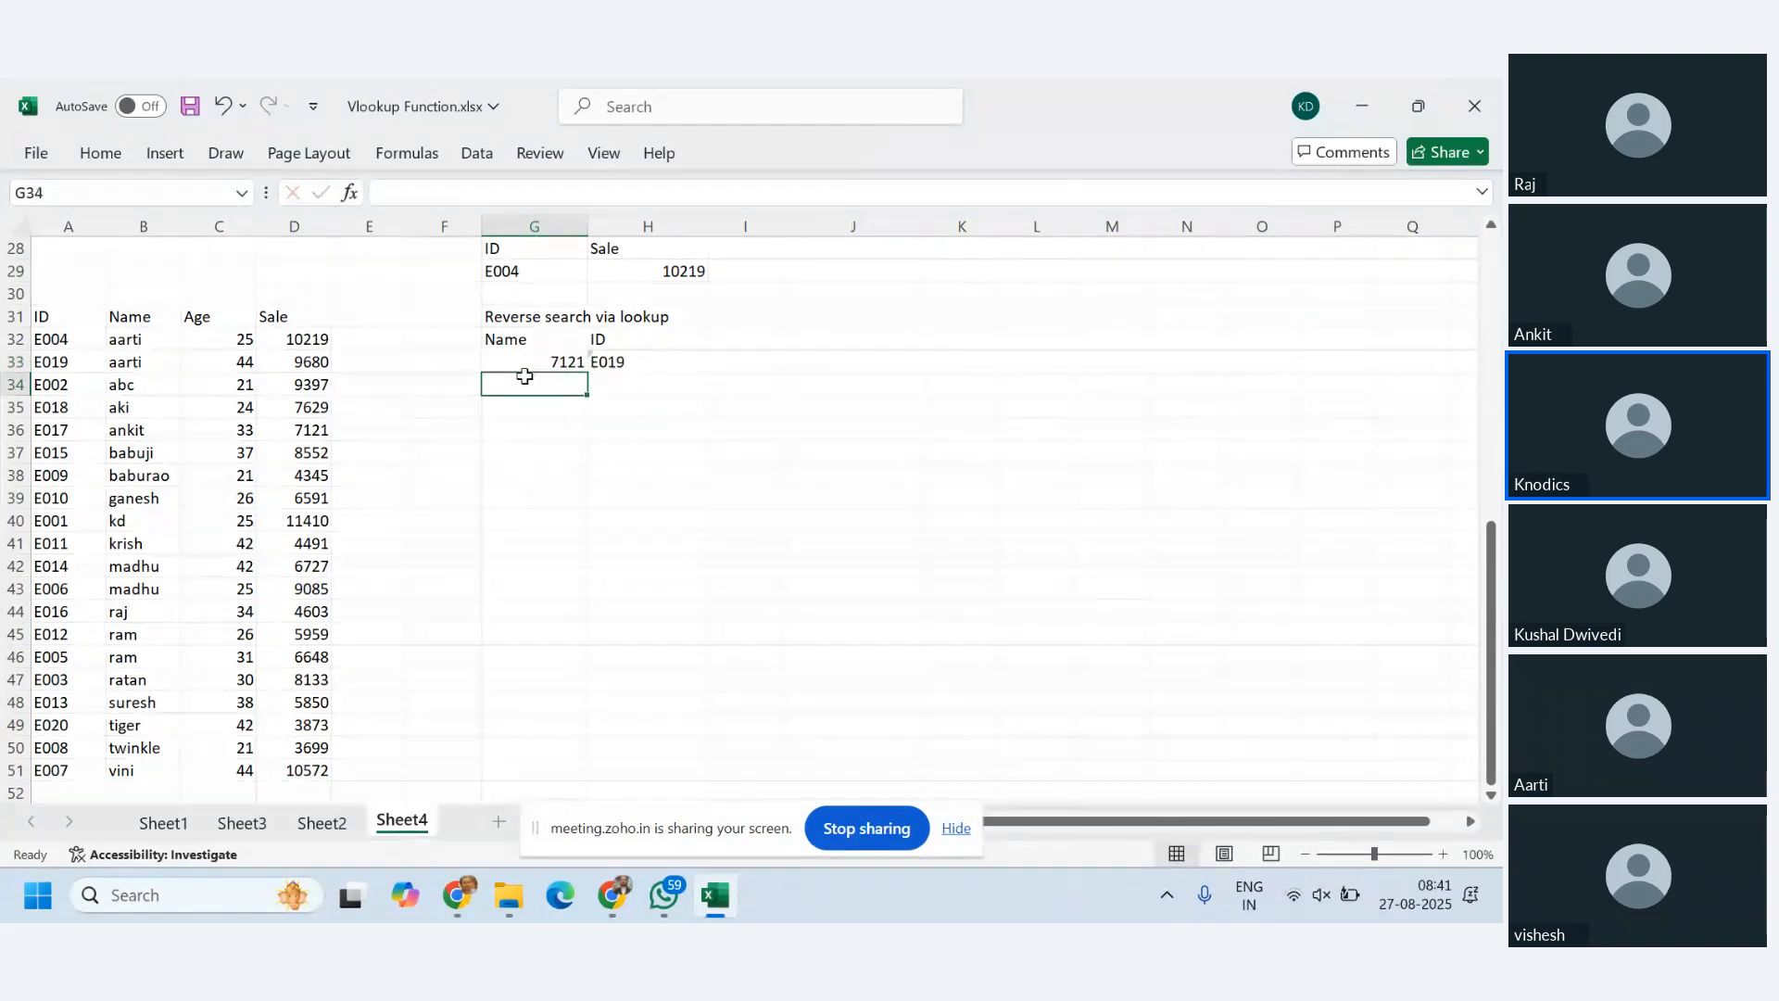
{"action": "left_click", "coordinate": [296, 429]}
{"action": "left_click_drag", "start_coordinate": [297, 429], "coordinate": [46, 431]}
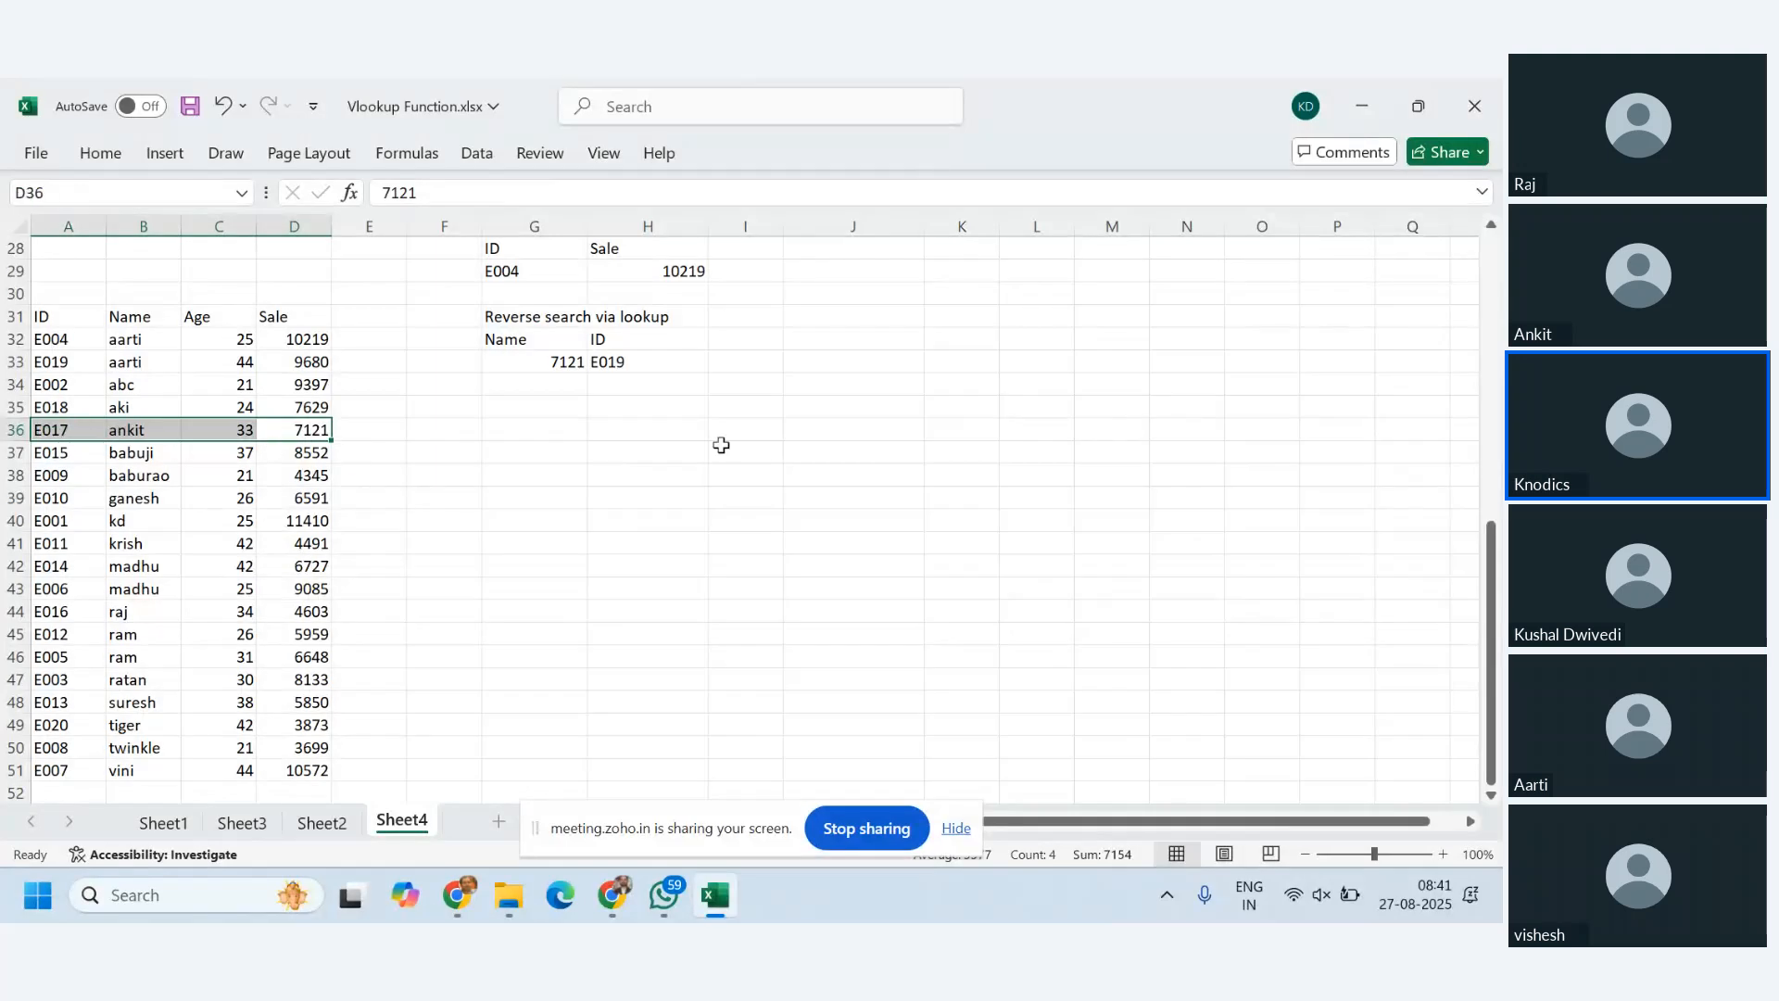
- Autofit column G to the width of its "Reverse search via lookup" heading
{"action": "scroll", "coordinate": [721, 445], "scroll_direction": "up", "scroll_amount": 2}
{"action": "left_click", "coordinate": [620, 455]}
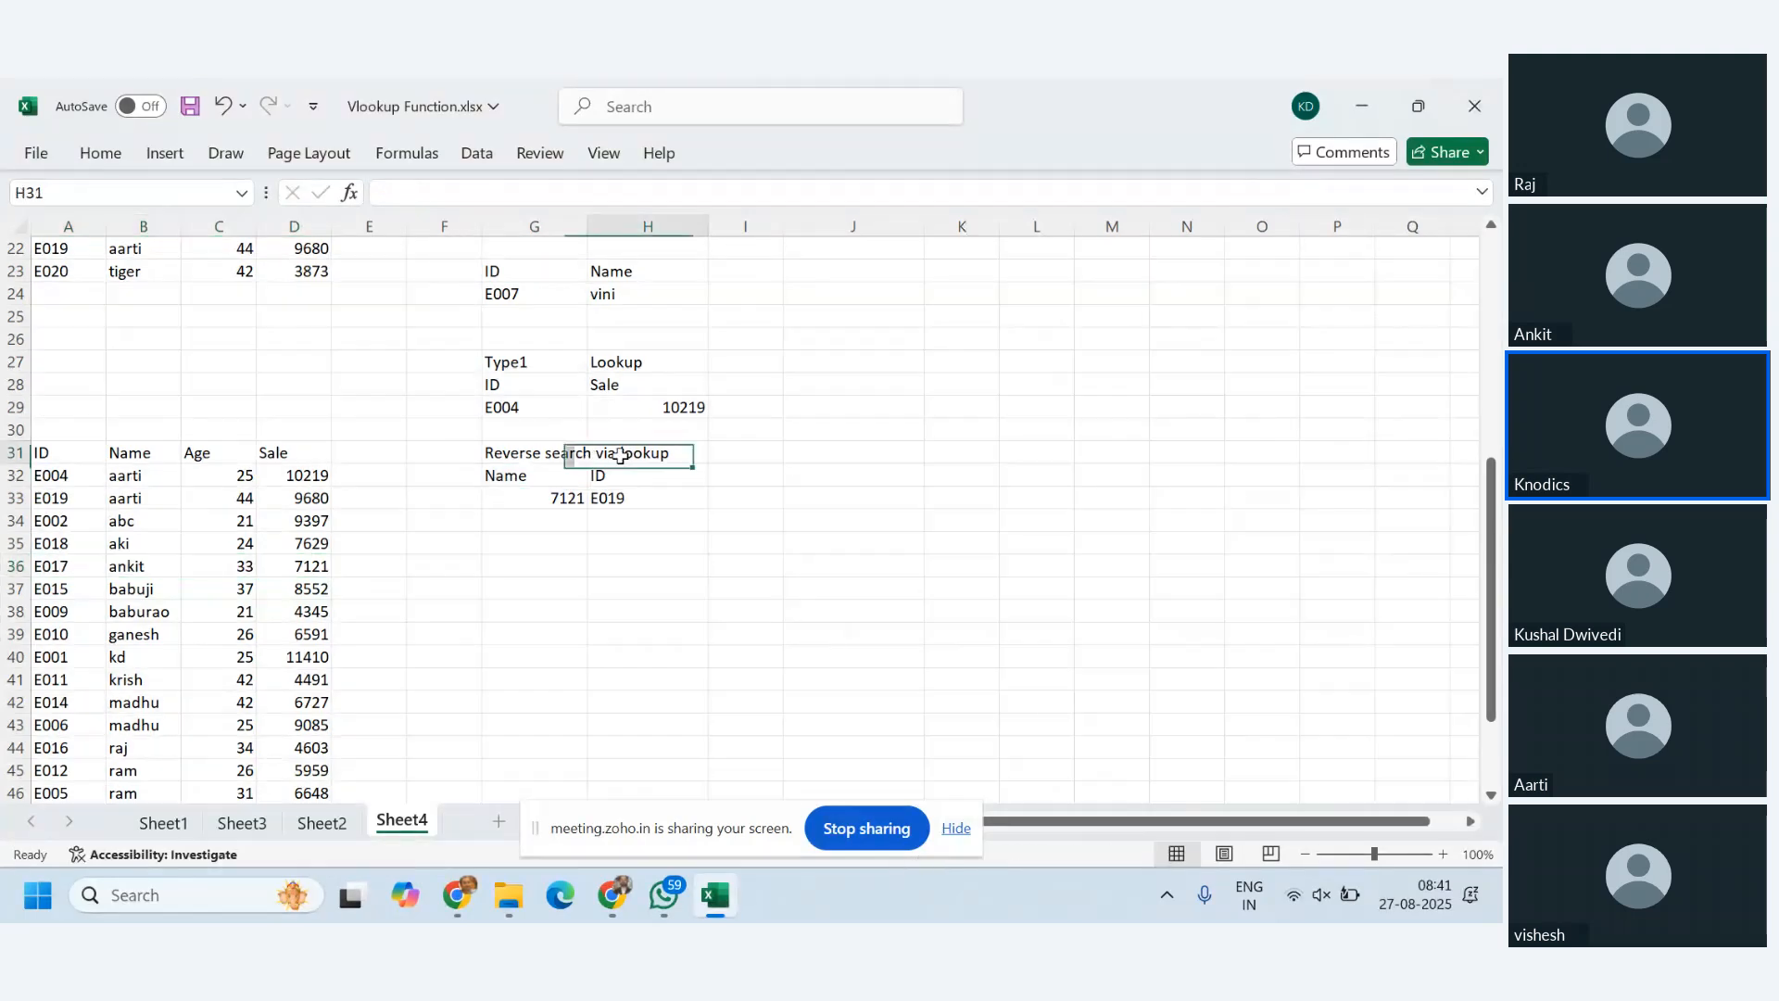
{"action": "left_click", "coordinate": [549, 453]}
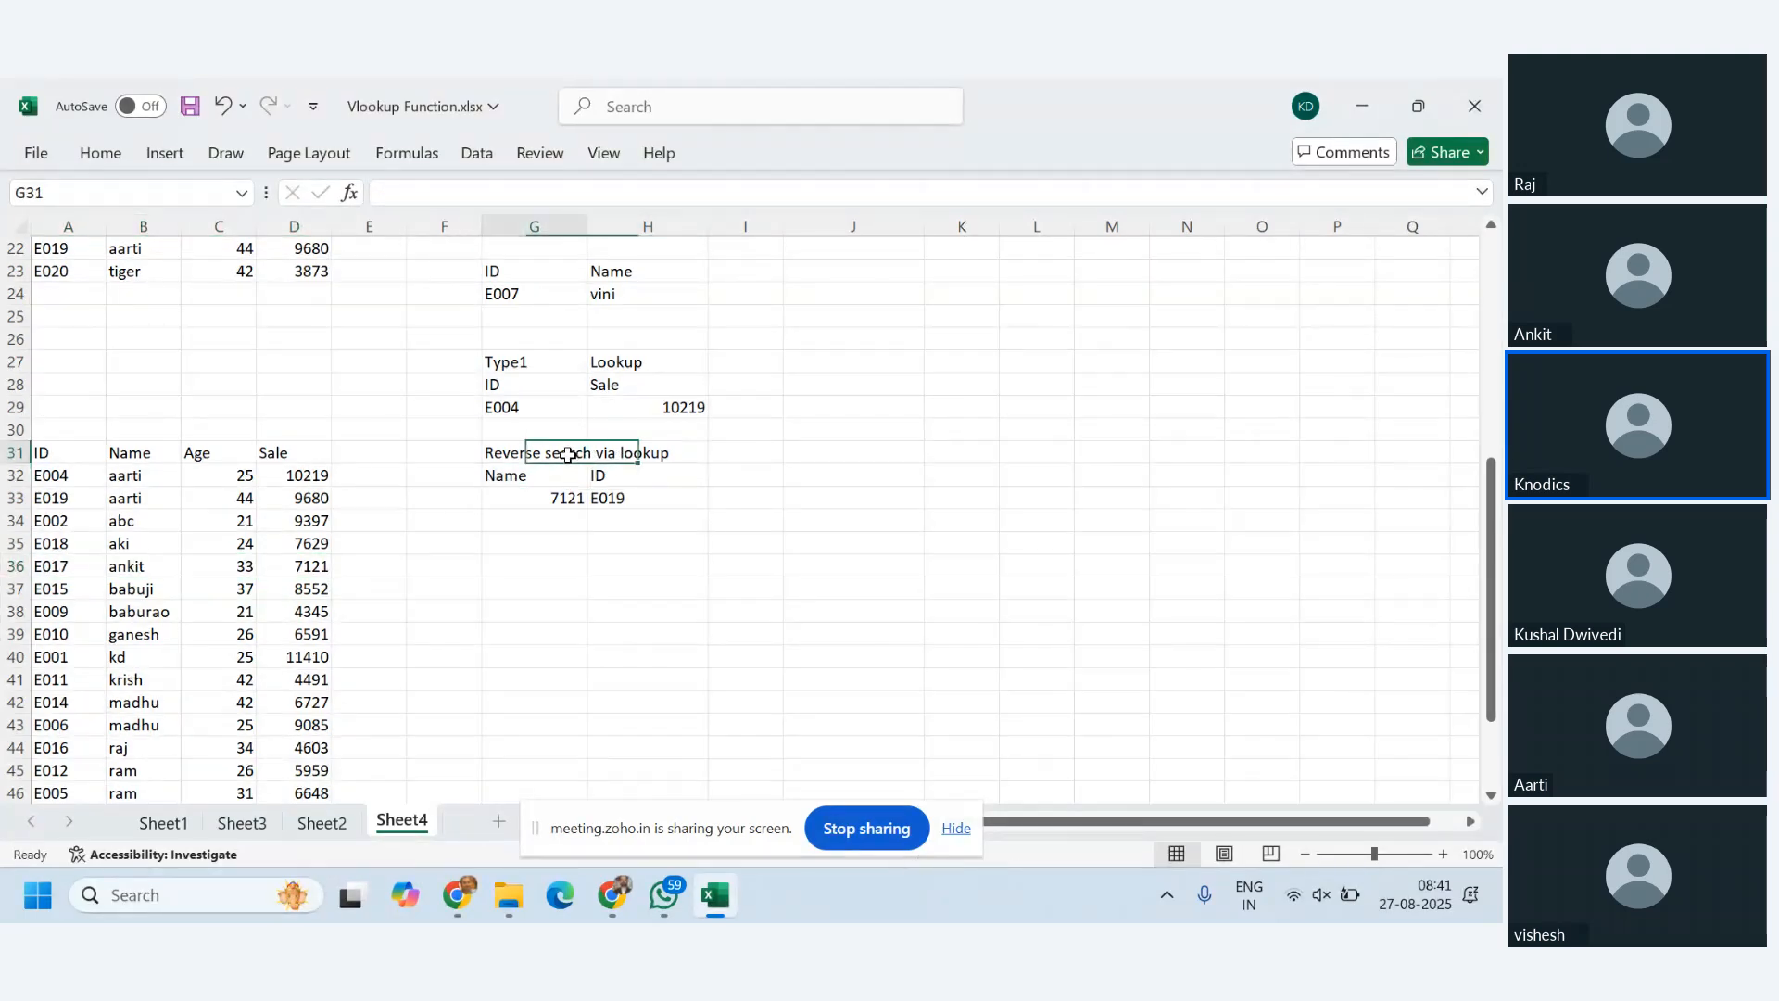
{"action": "double_click", "coordinate": [590, 224]}
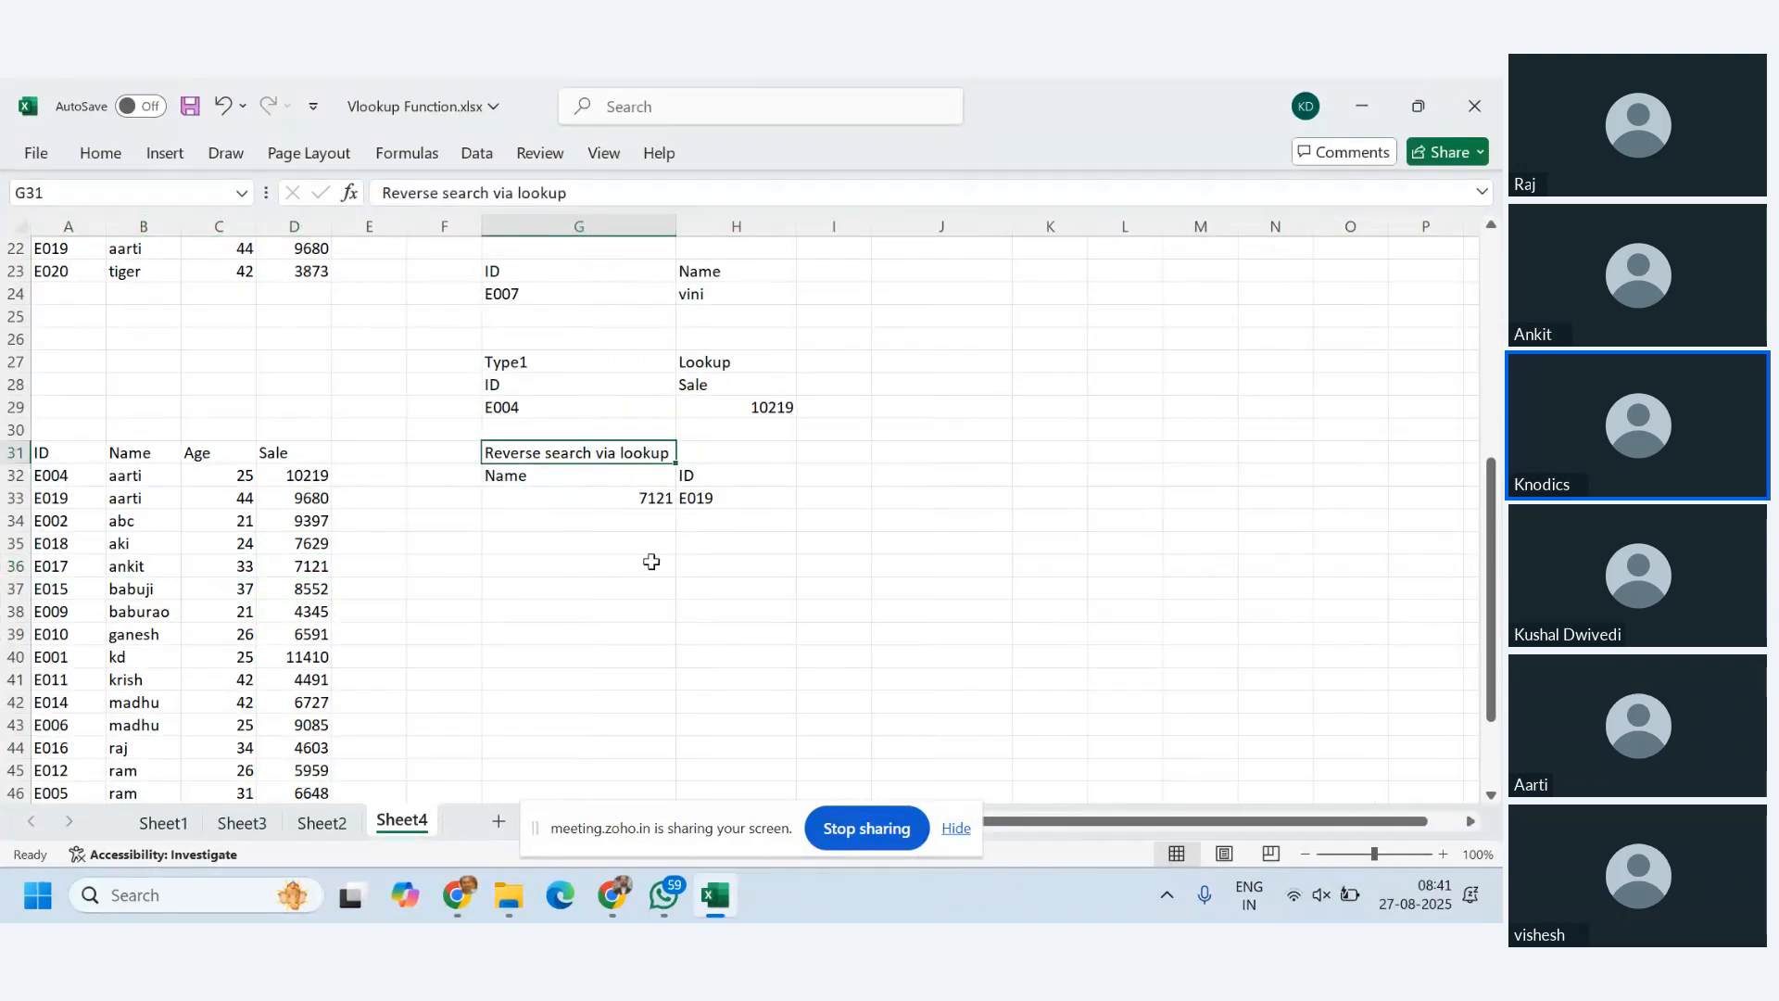
- Review the reverse search block in G31:H33 alongside the LOOKUP notes and examples higher up Sheet4
{"action": "scroll", "coordinate": [652, 561], "scroll_direction": "down", "scroll_amount": 3}
{"action": "scroll", "coordinate": [624, 583], "scroll_direction": "up", "scroll_amount": 3}
{"action": "left_click_drag", "start_coordinate": [575, 453], "coordinate": [715, 505]}
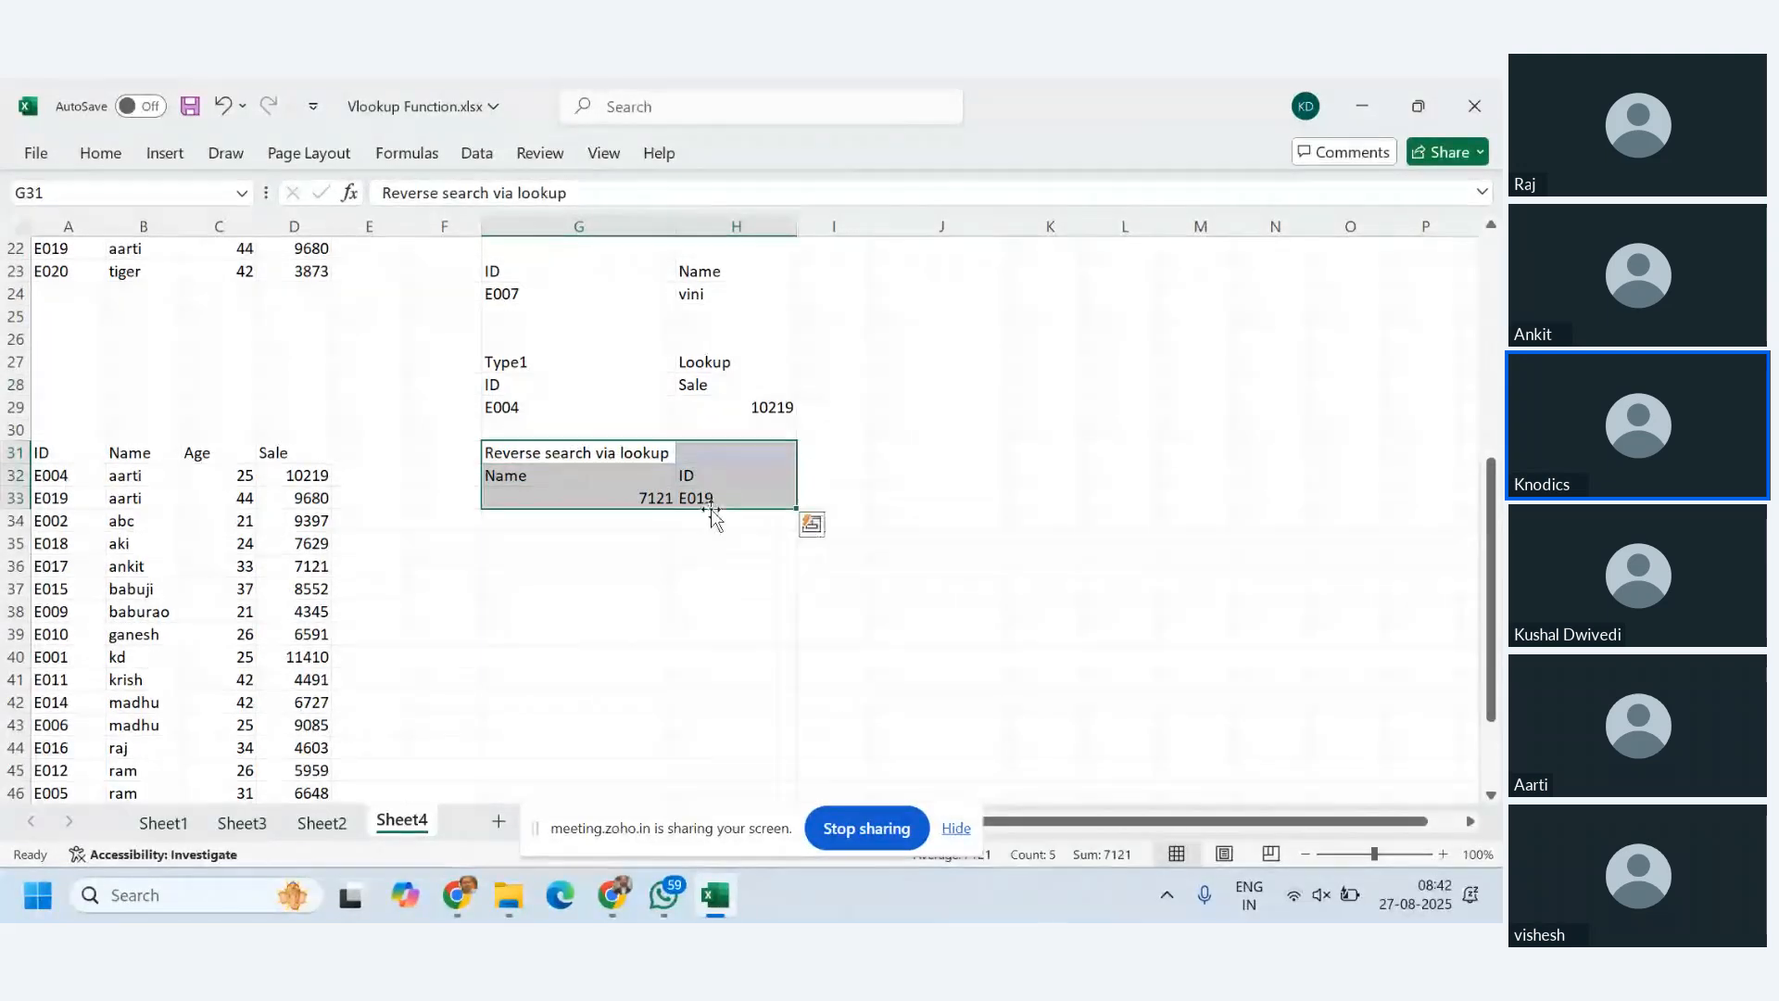
{"action": "scroll", "coordinate": [393, 638], "scroll_direction": "down", "scroll_amount": 2}
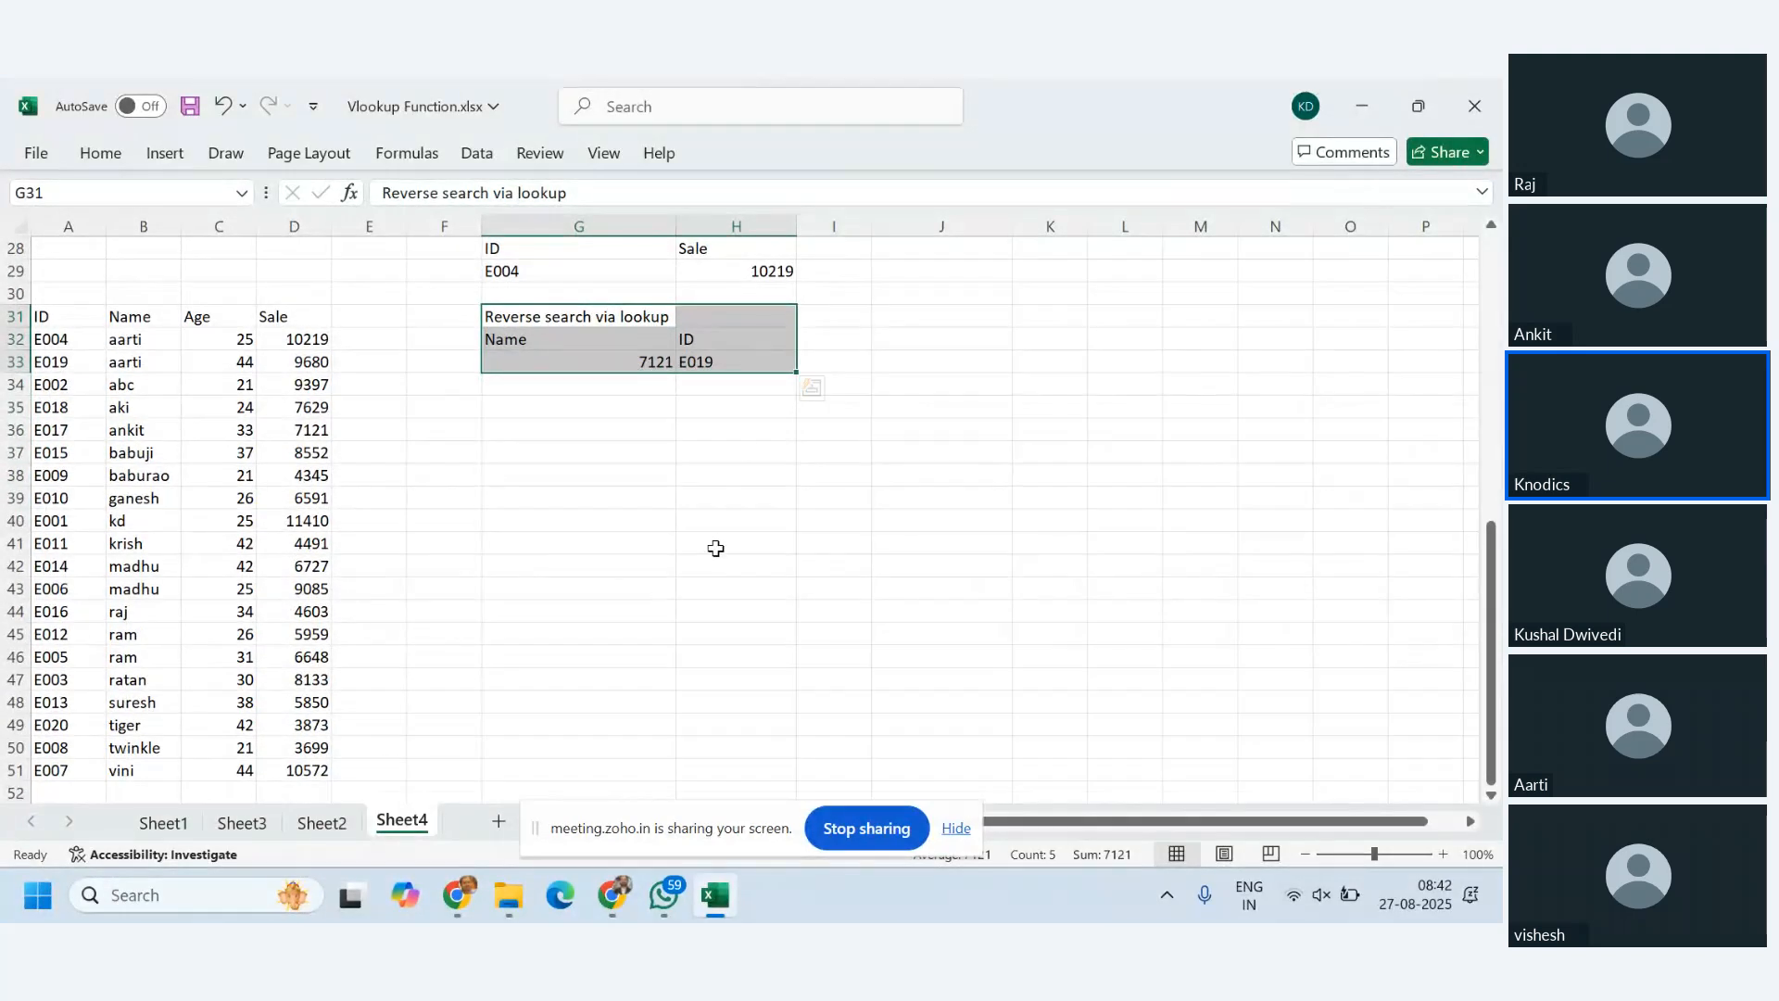
{"action": "scroll", "coordinate": [735, 536], "scroll_direction": "up", "scroll_amount": 9}
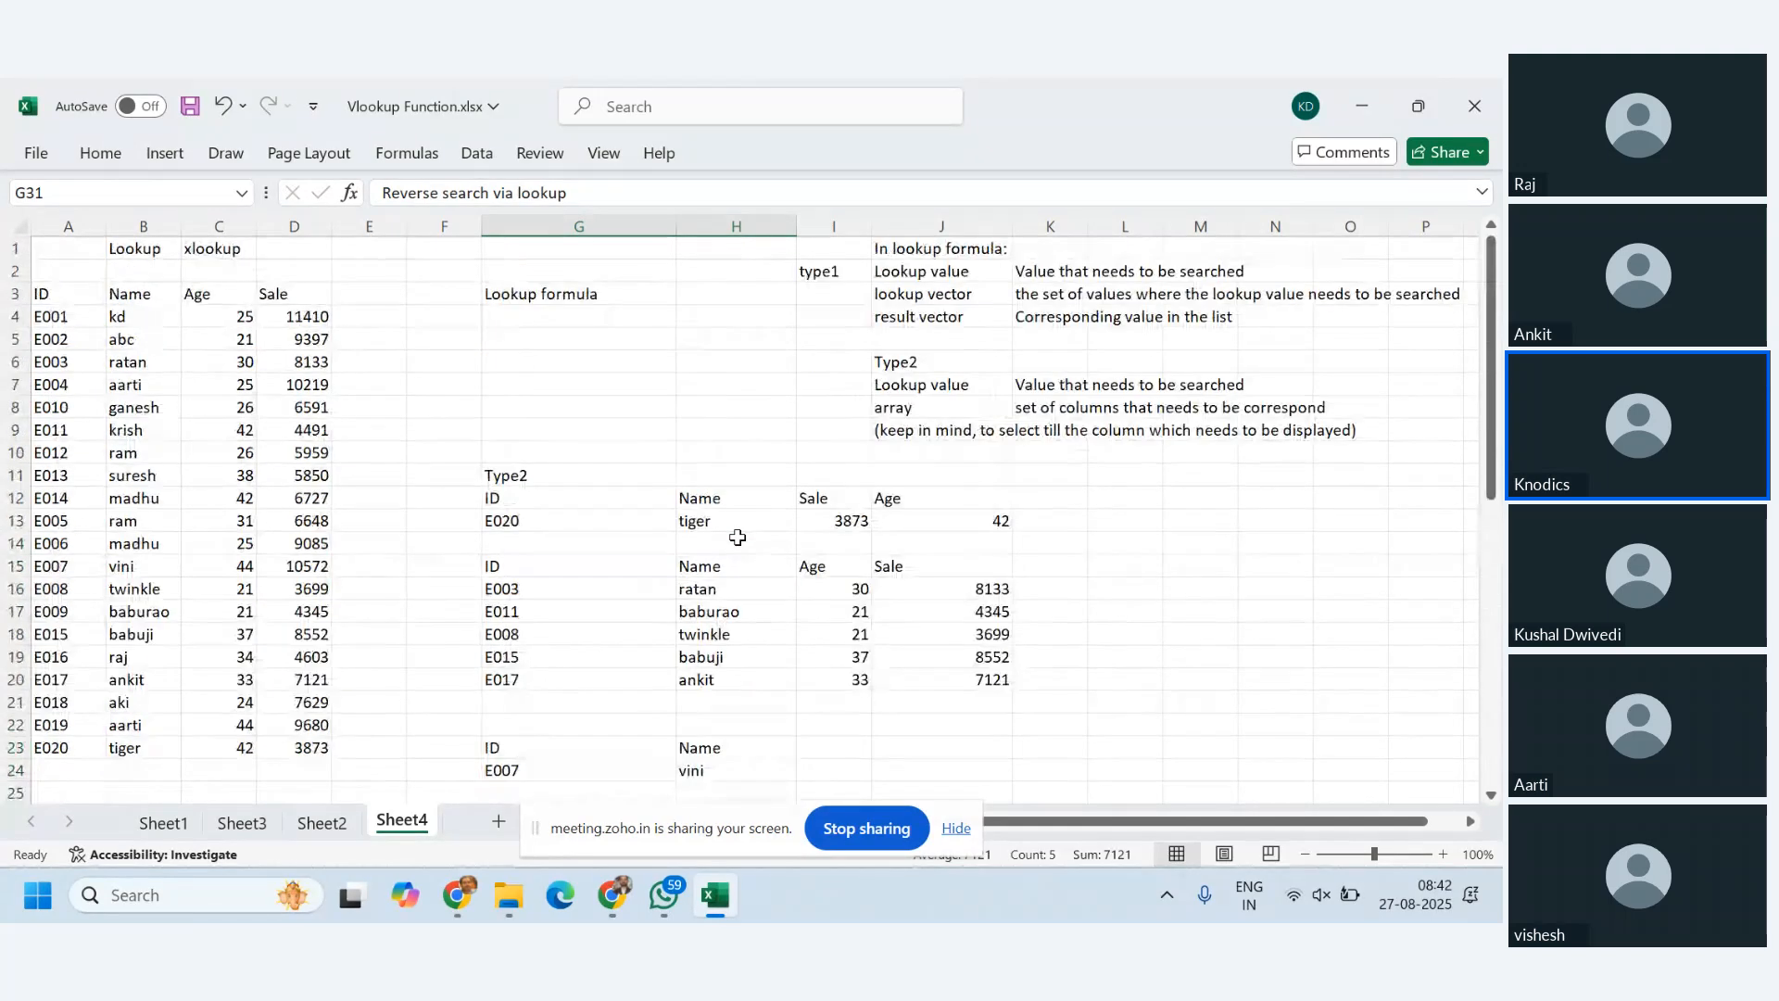
{"action": "scroll", "coordinate": [738, 538], "scroll_direction": "down", "scroll_amount": 9}
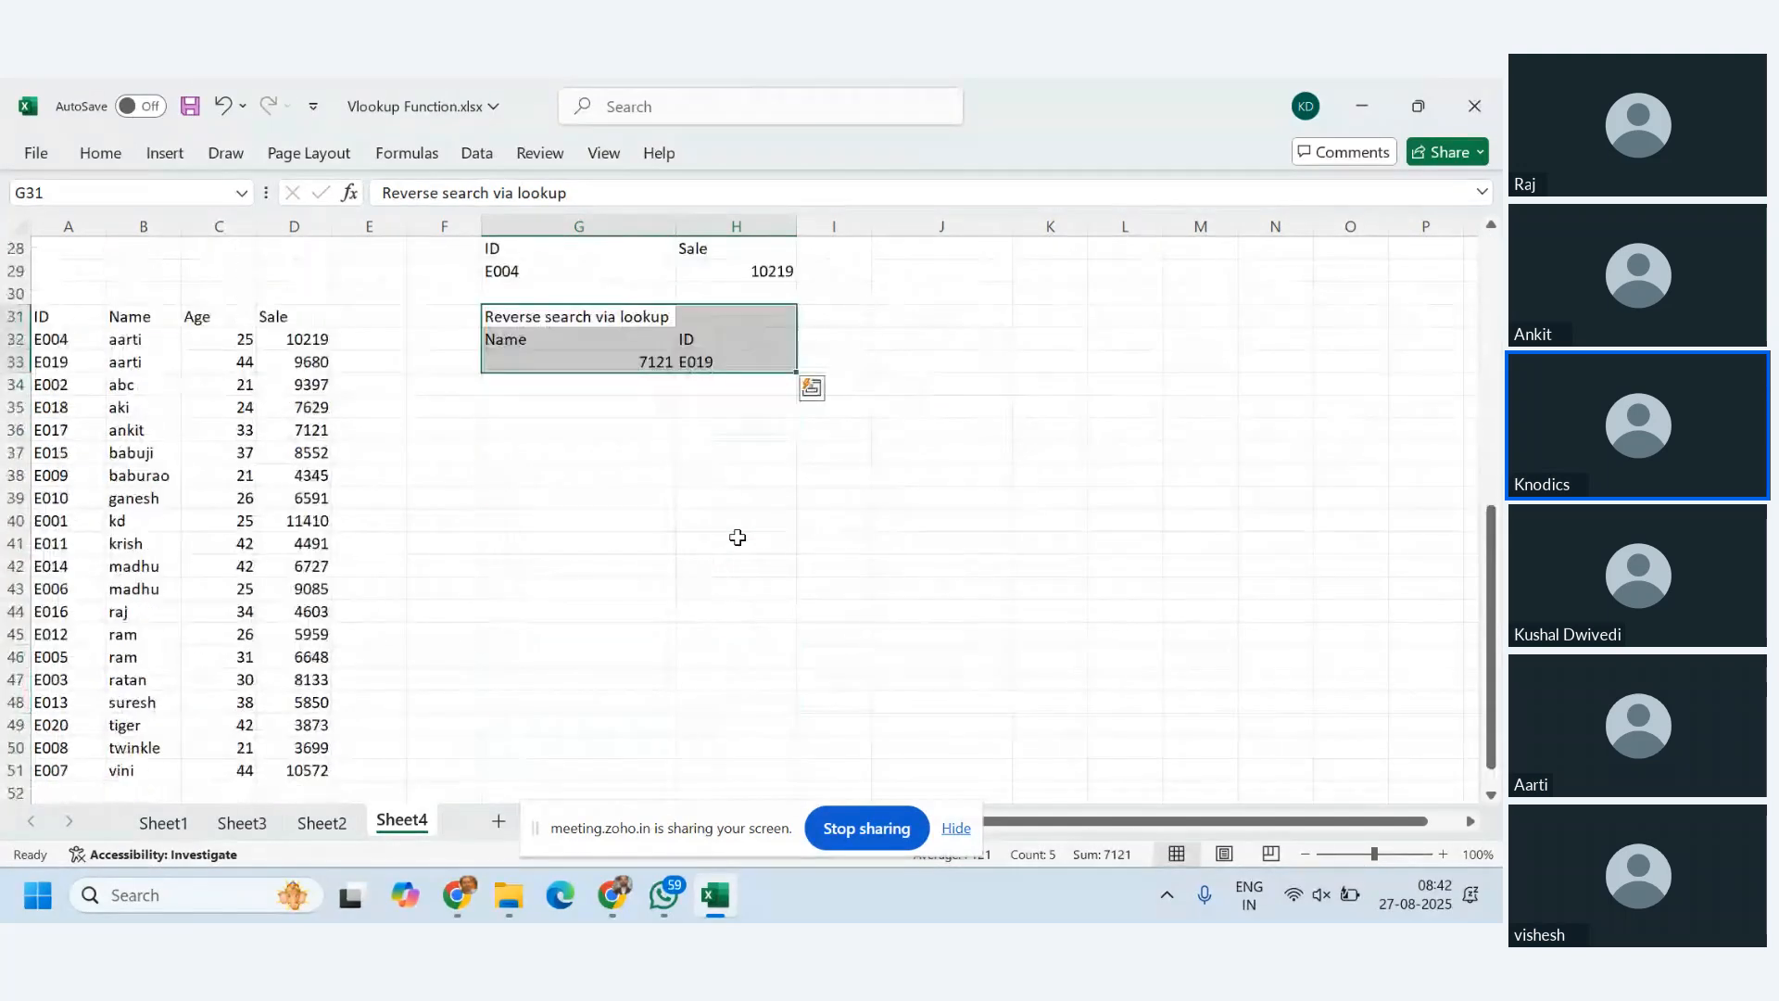
{"action": "left_click", "coordinate": [585, 436]}
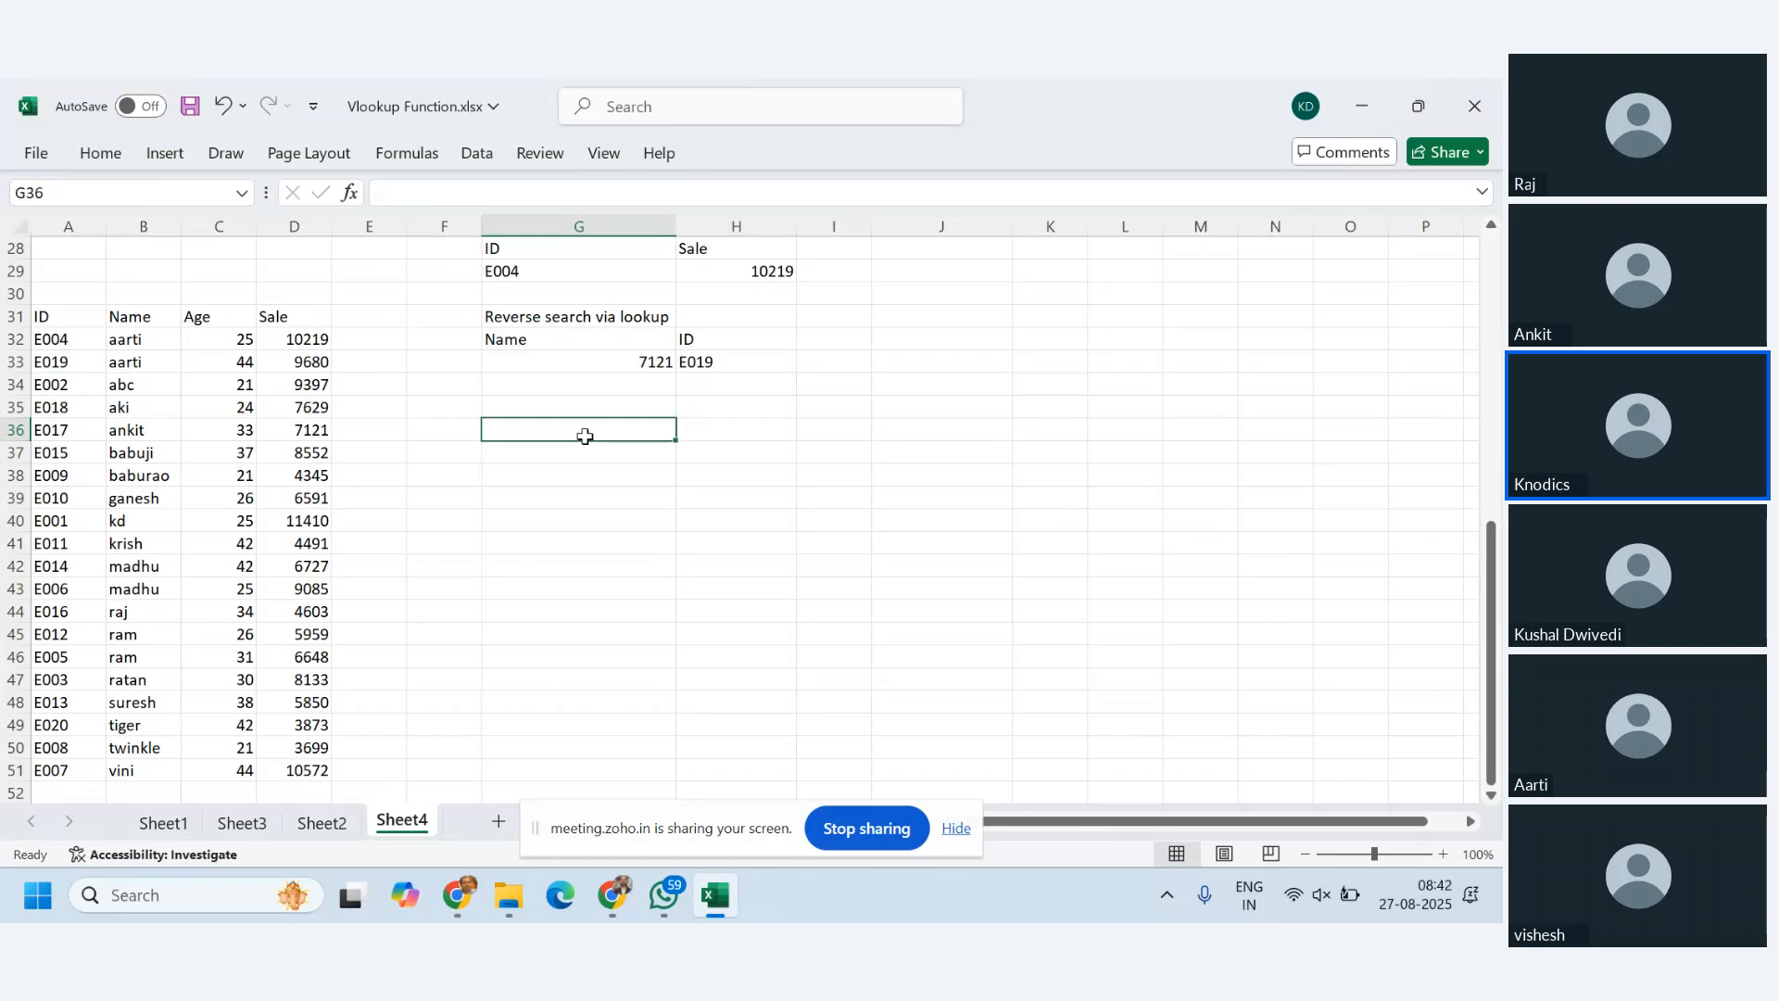
{"action": "scroll", "coordinate": [834, 464], "scroll_direction": "up", "scroll_amount": 3}
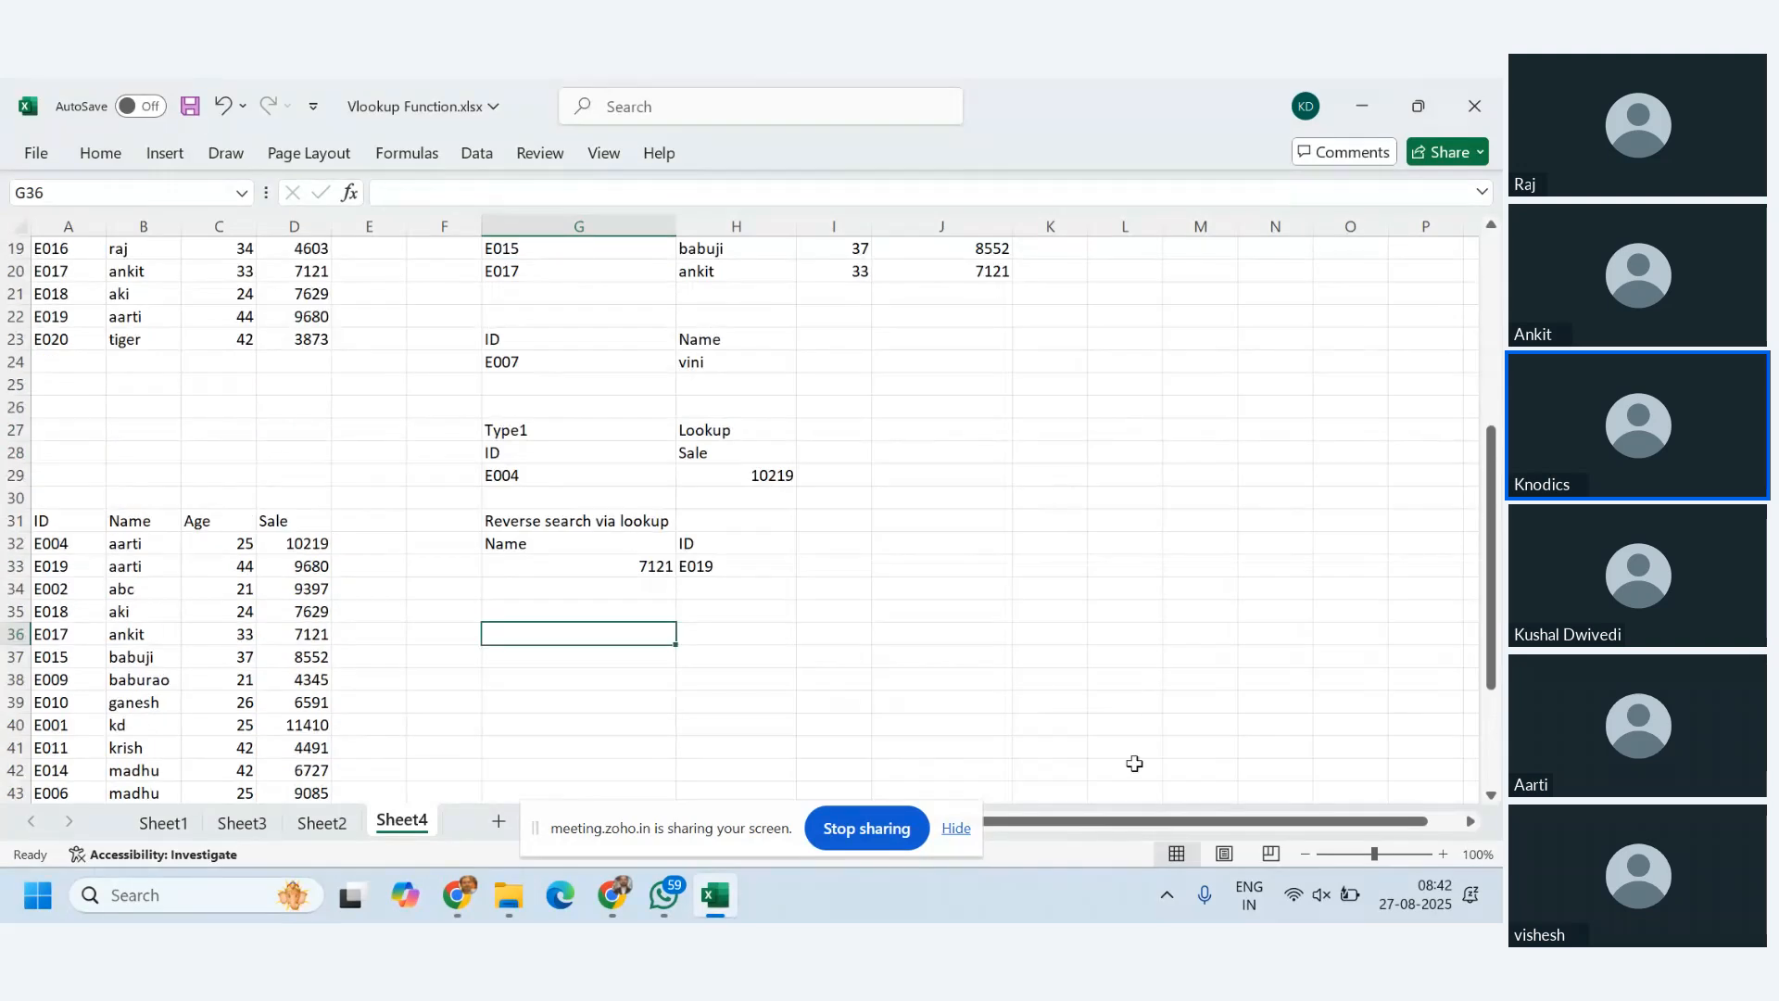
{"action": "scroll", "coordinate": [841, 552], "scroll_direction": "up", "scroll_amount": 6}
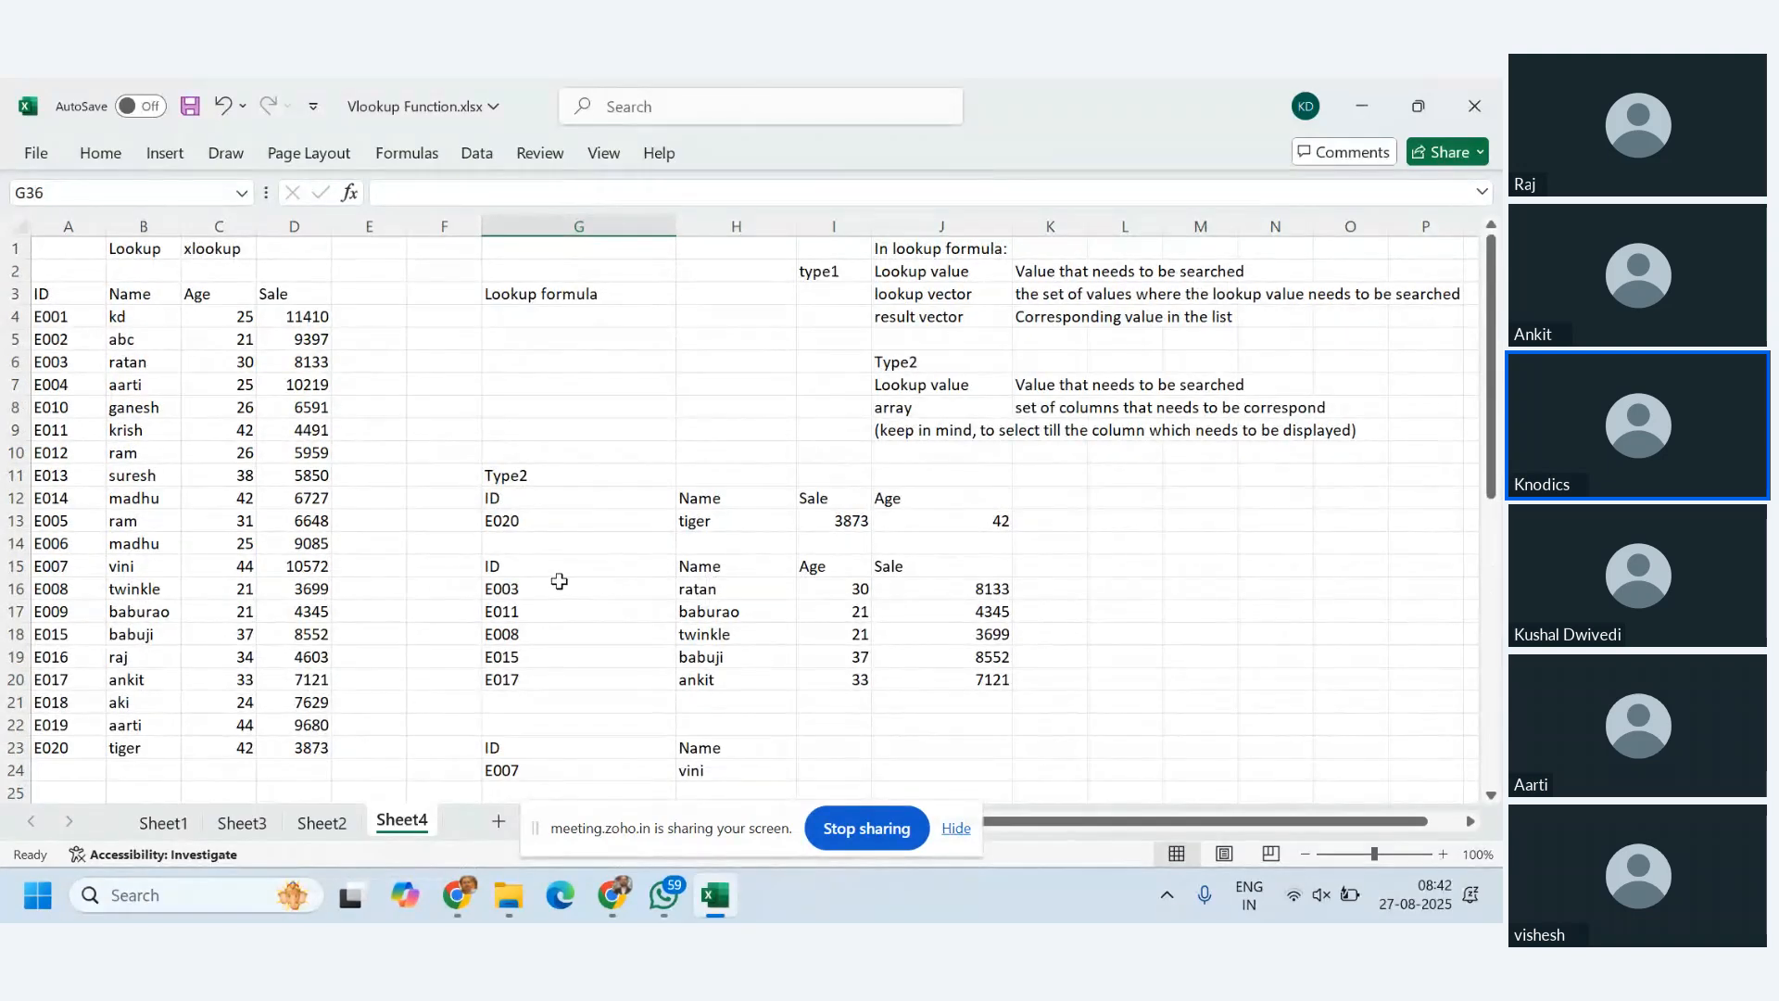
- Examine the Type2 results in G15:J20 with the formulas in I19 and J17, and the reverse lookup in G33:H33
{"action": "left_click_drag", "start_coordinate": [546, 566], "coordinate": [934, 678]}
{"action": "left_click", "coordinate": [862, 653]}
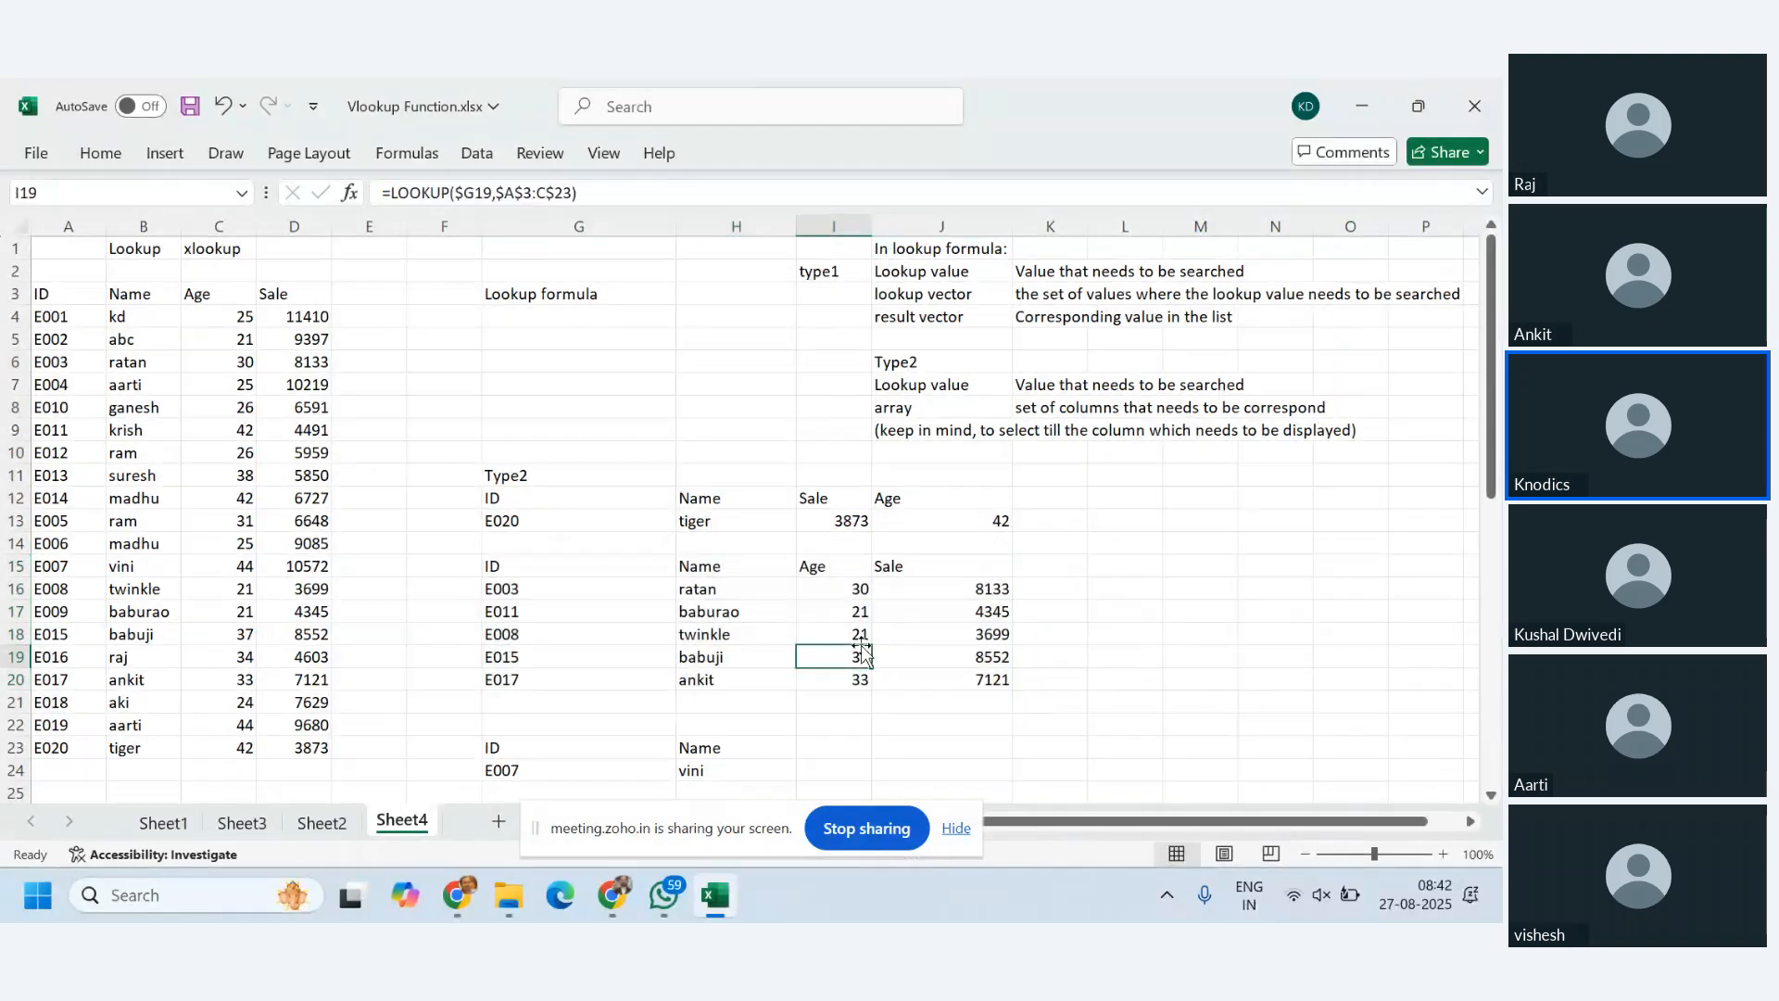
{"action": "left_click_drag", "start_coordinate": [615, 610], "coordinate": [953, 616]}
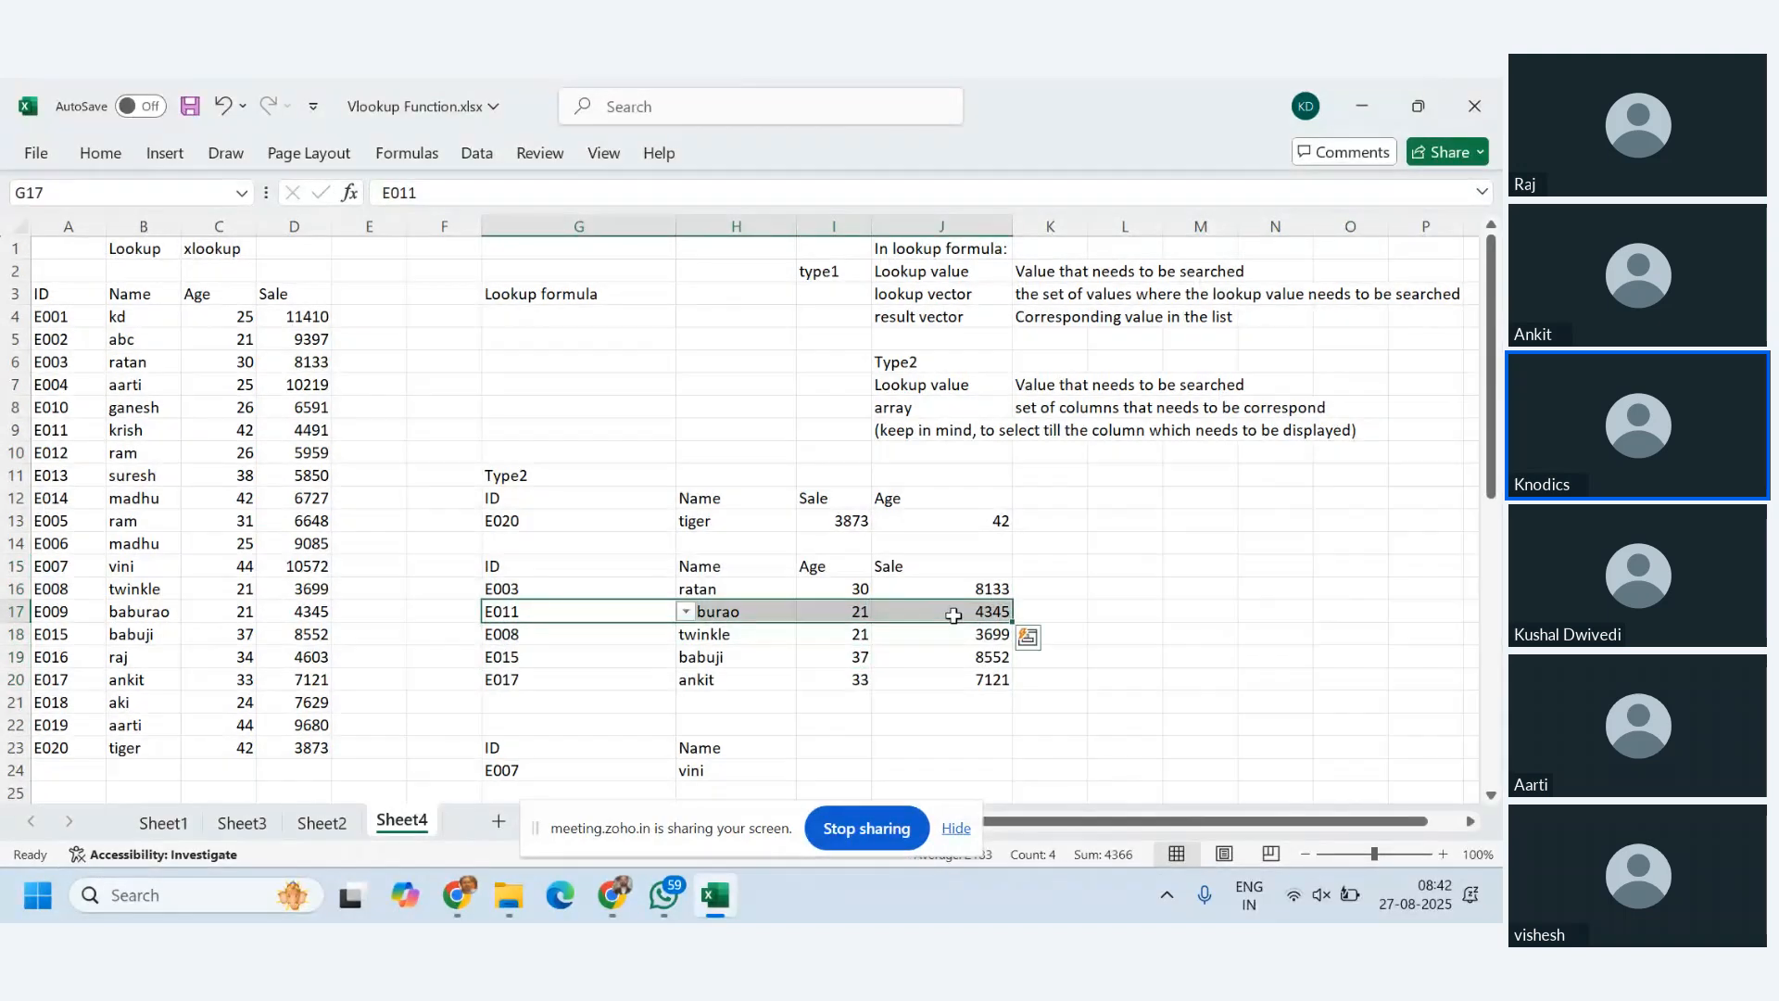
{"action": "left_click", "coordinate": [953, 615]}
{"action": "scroll", "coordinate": [822, 603], "scroll_direction": "down", "scroll_amount": 5}
{"action": "scroll", "coordinate": [828, 602], "scroll_direction": "up", "scroll_amount": 1}
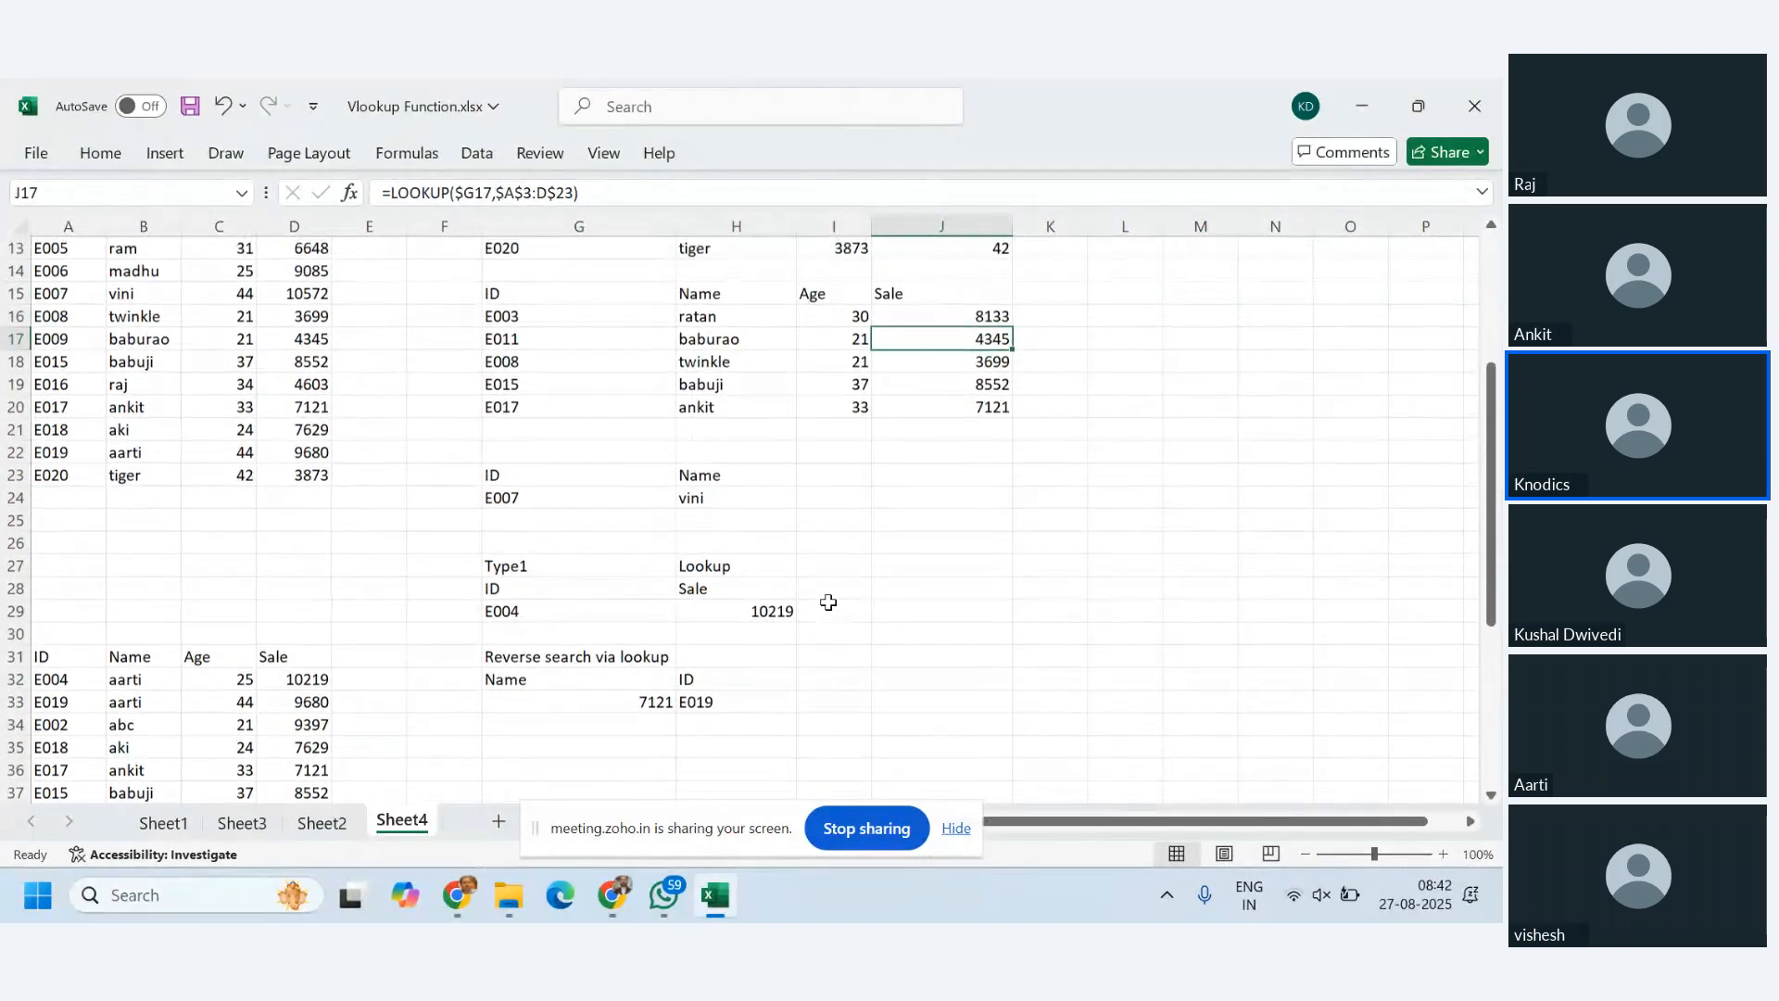
{"action": "left_click", "coordinate": [577, 496]}
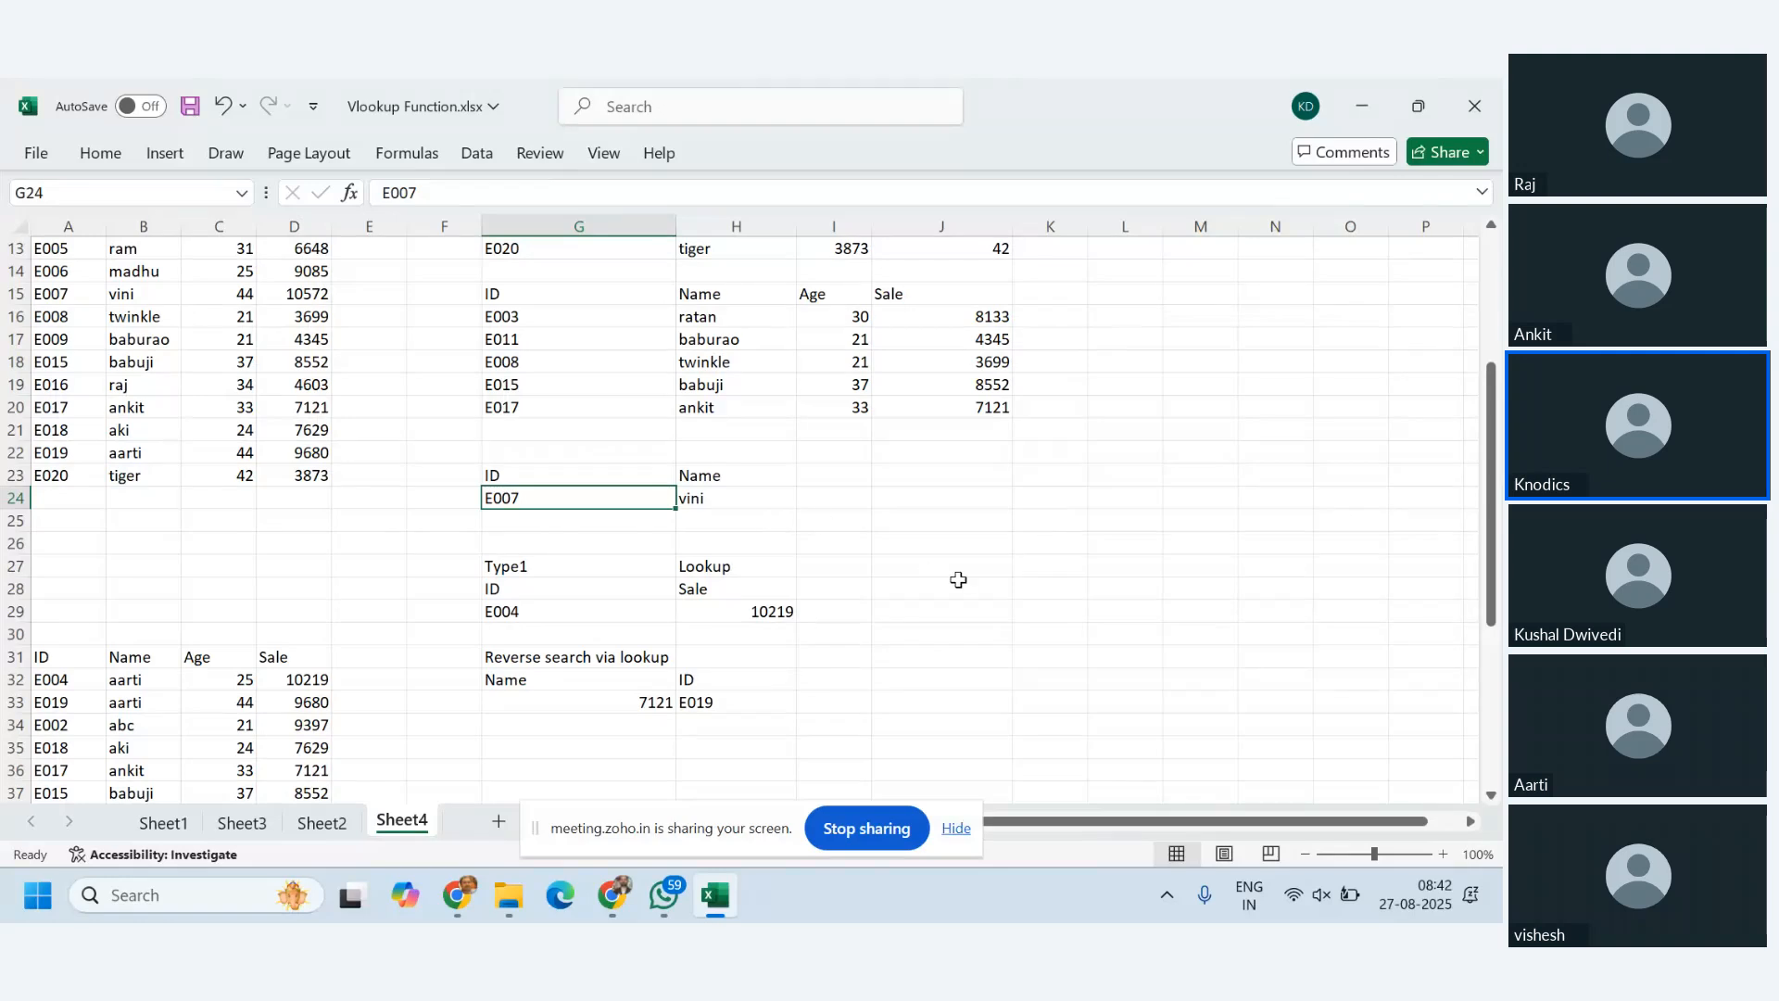
{"action": "scroll", "coordinate": [695, 695], "scroll_direction": "down", "scroll_amount": 2}
{"action": "left_click_drag", "start_coordinate": [575, 544], "coordinate": [695, 560]}
{"action": "left_click", "coordinate": [719, 568]}
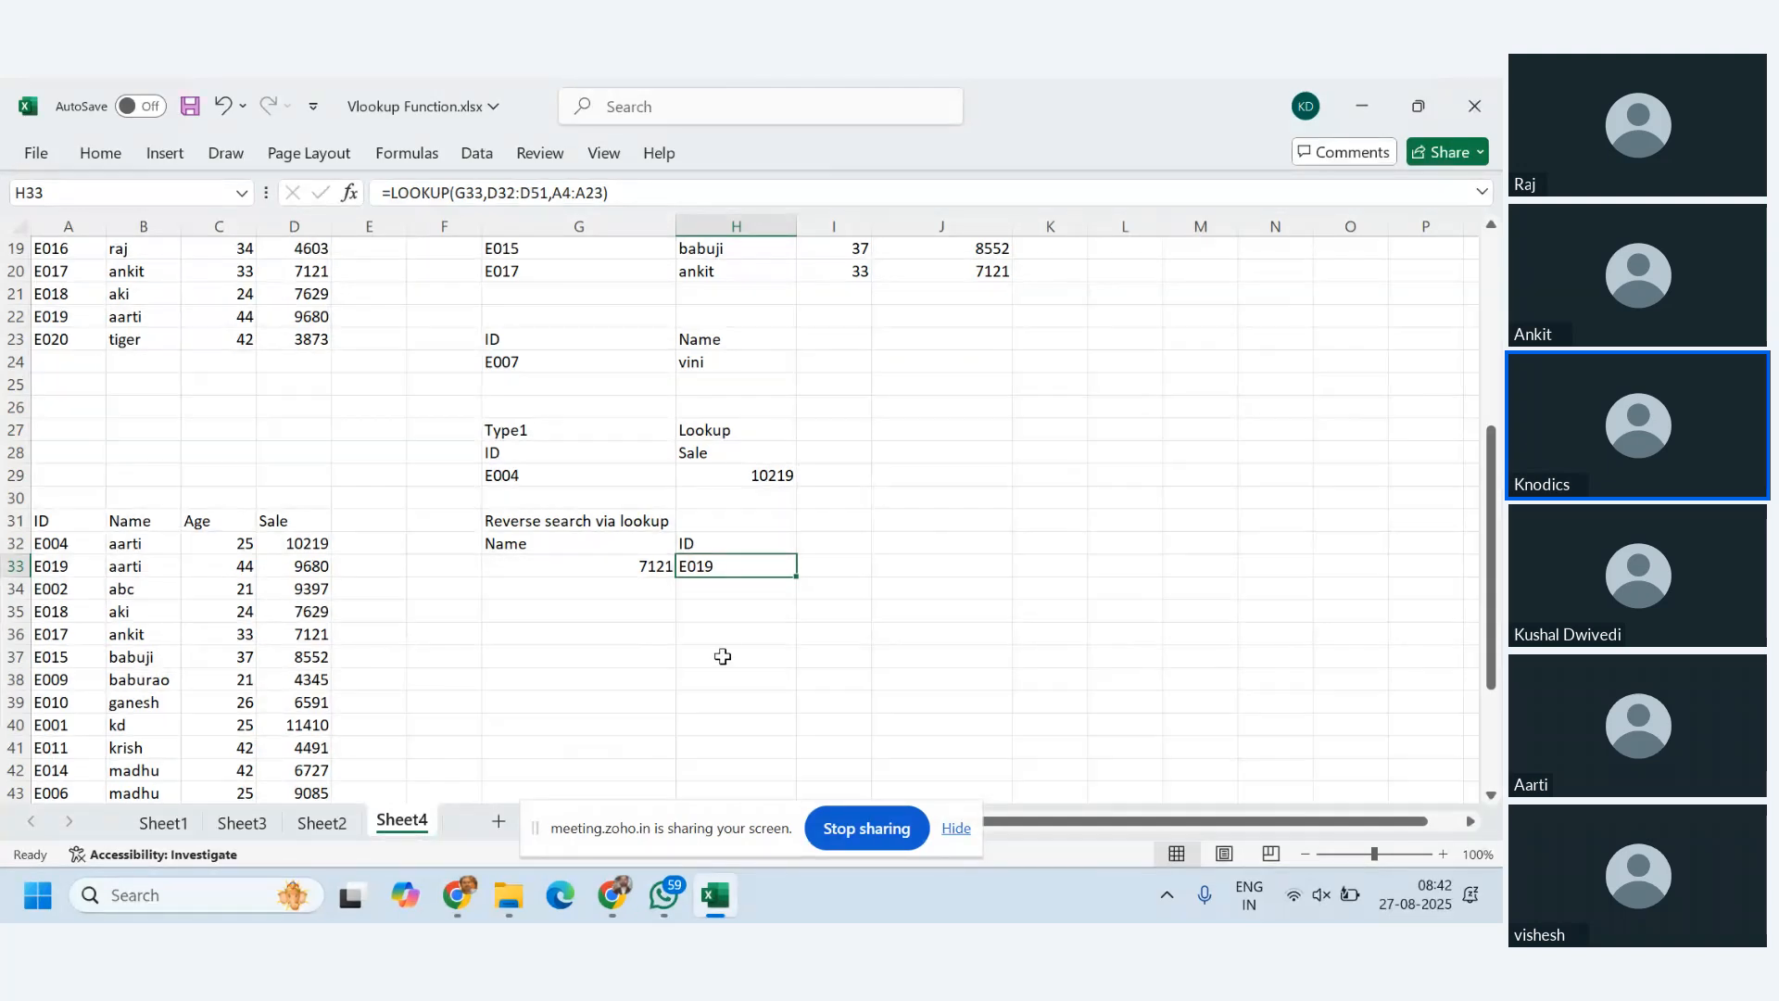
{"action": "left_click_drag", "start_coordinate": [653, 570], "coordinate": [757, 569]}
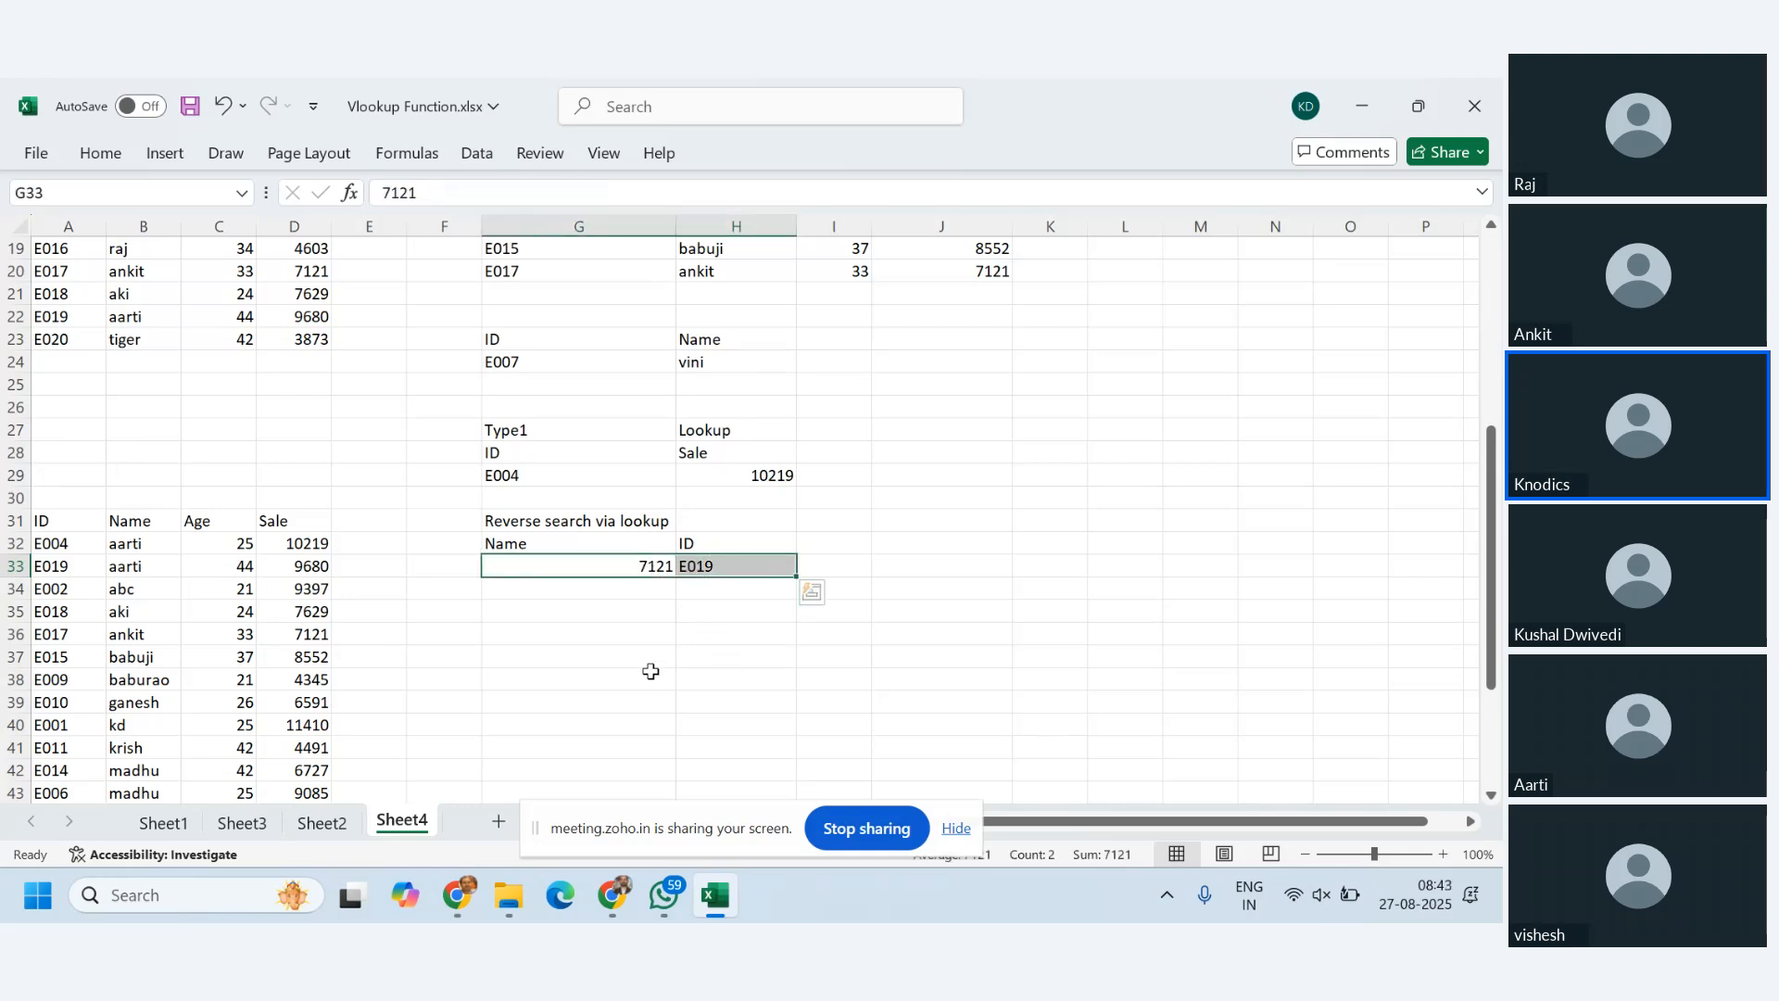
{"action": "scroll", "coordinate": [964, 636], "scroll_direction": "down", "scroll_amount": 2}
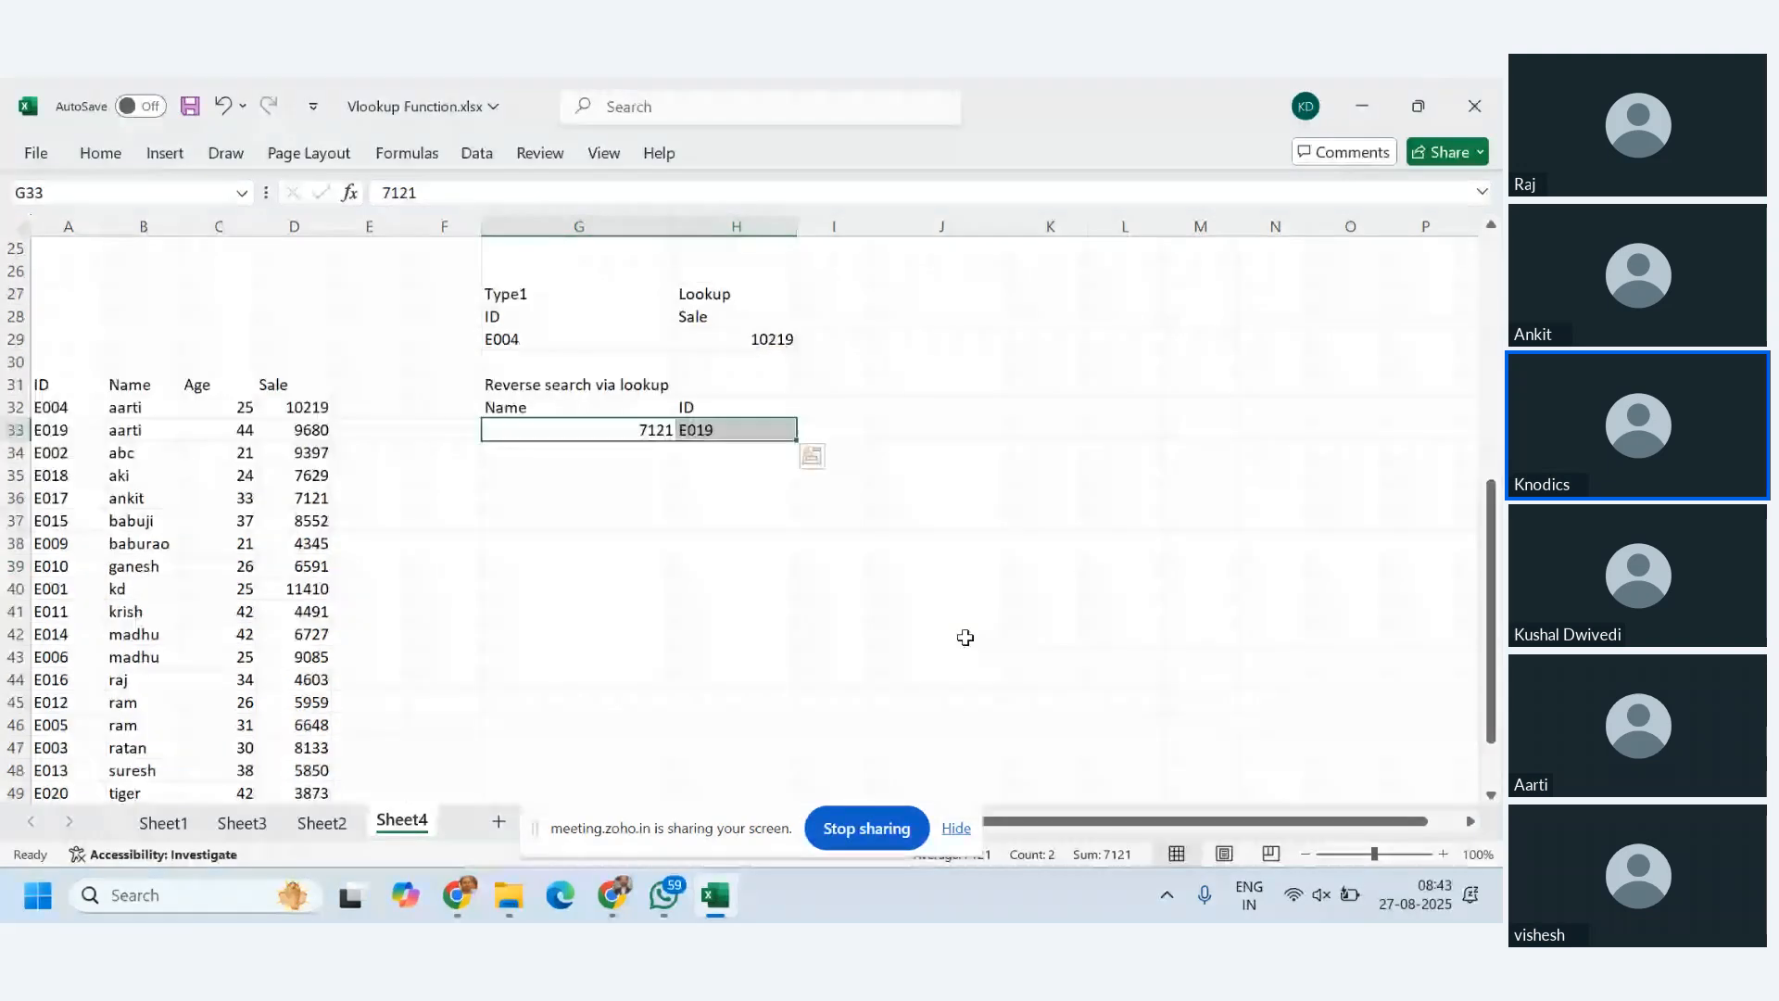
- Add a new worksheet after Sheet4 and enter the title "xlookup" in B1
{"action": "scroll", "coordinate": [964, 635], "scroll_direction": "up", "scroll_amount": 7}
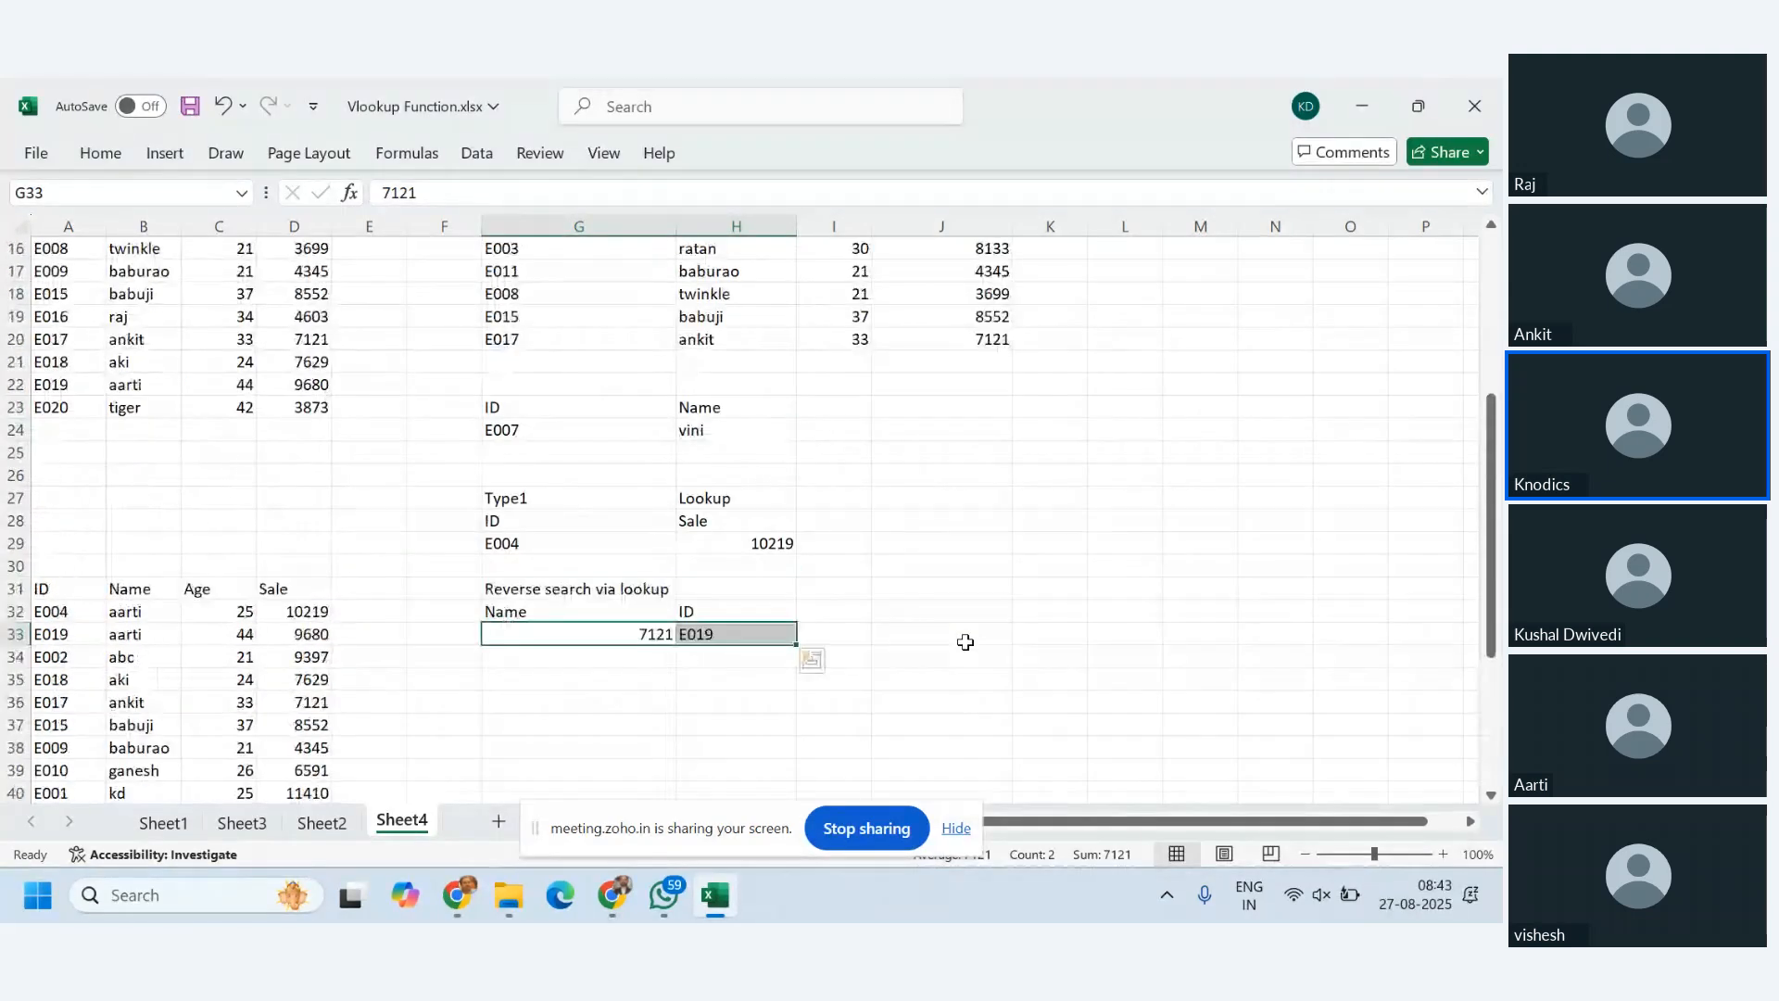
{"action": "left_click", "coordinate": [498, 822]}
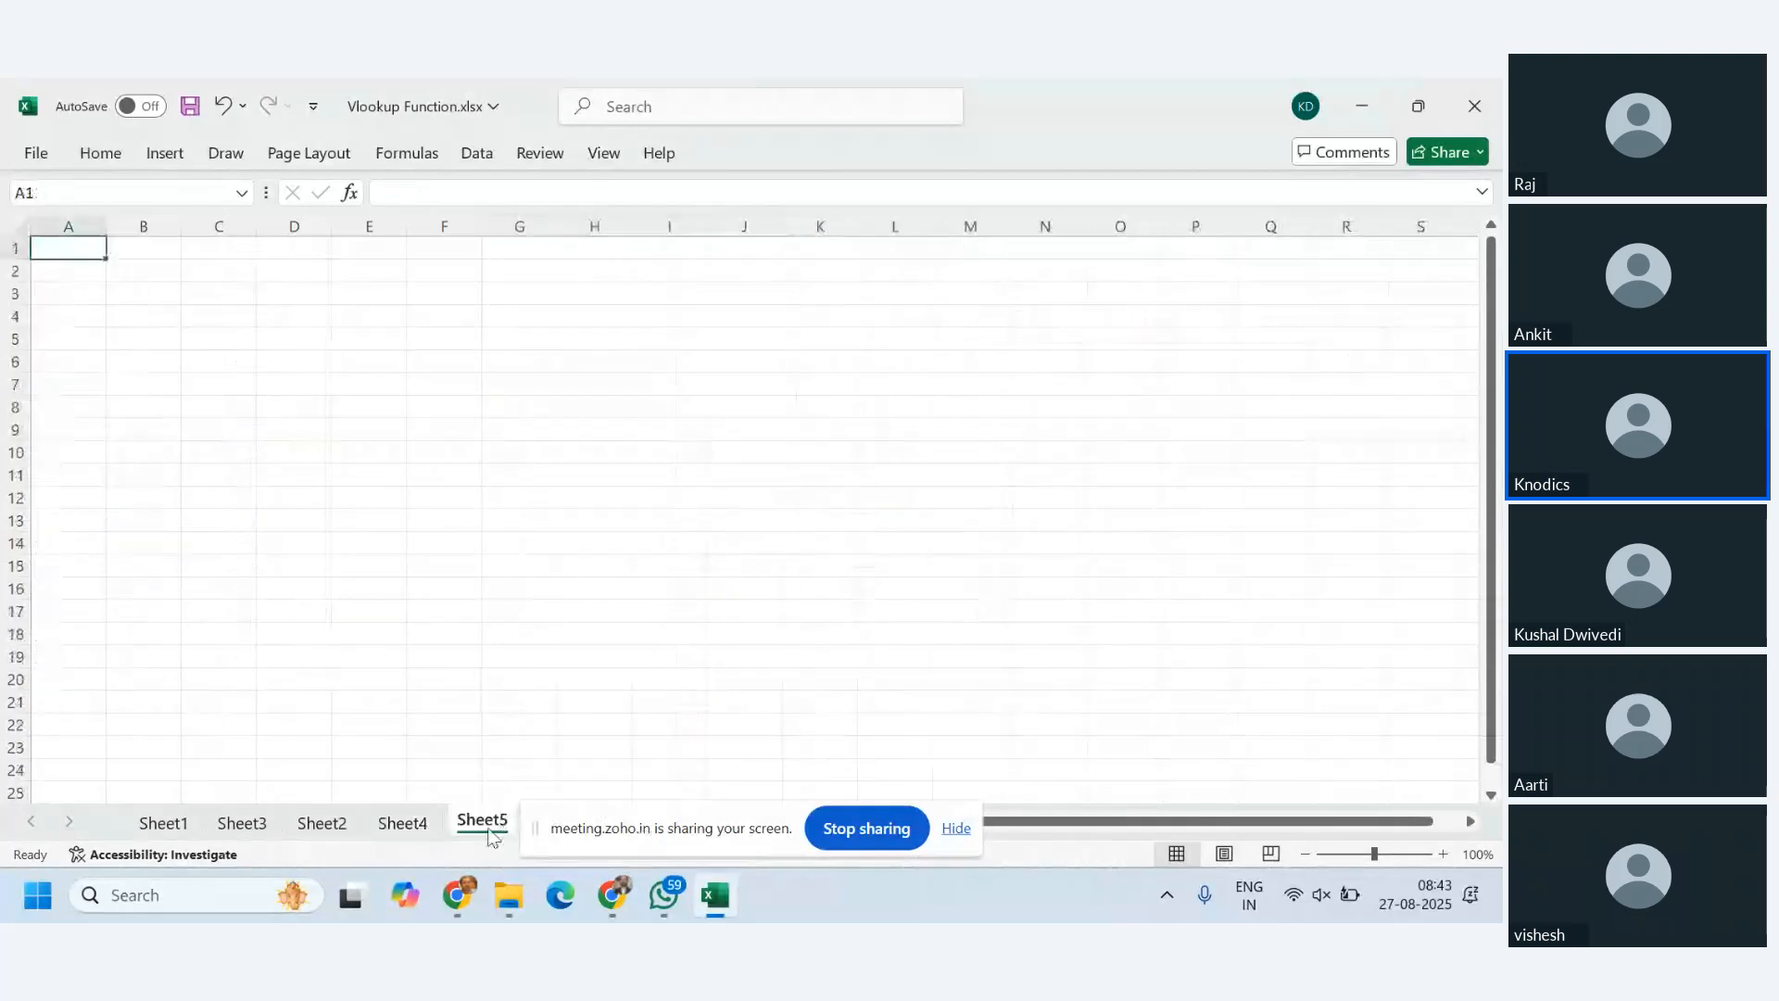
{"action": "left_click", "coordinate": [145, 250]}
{"action": "type", "text": "xloo"}
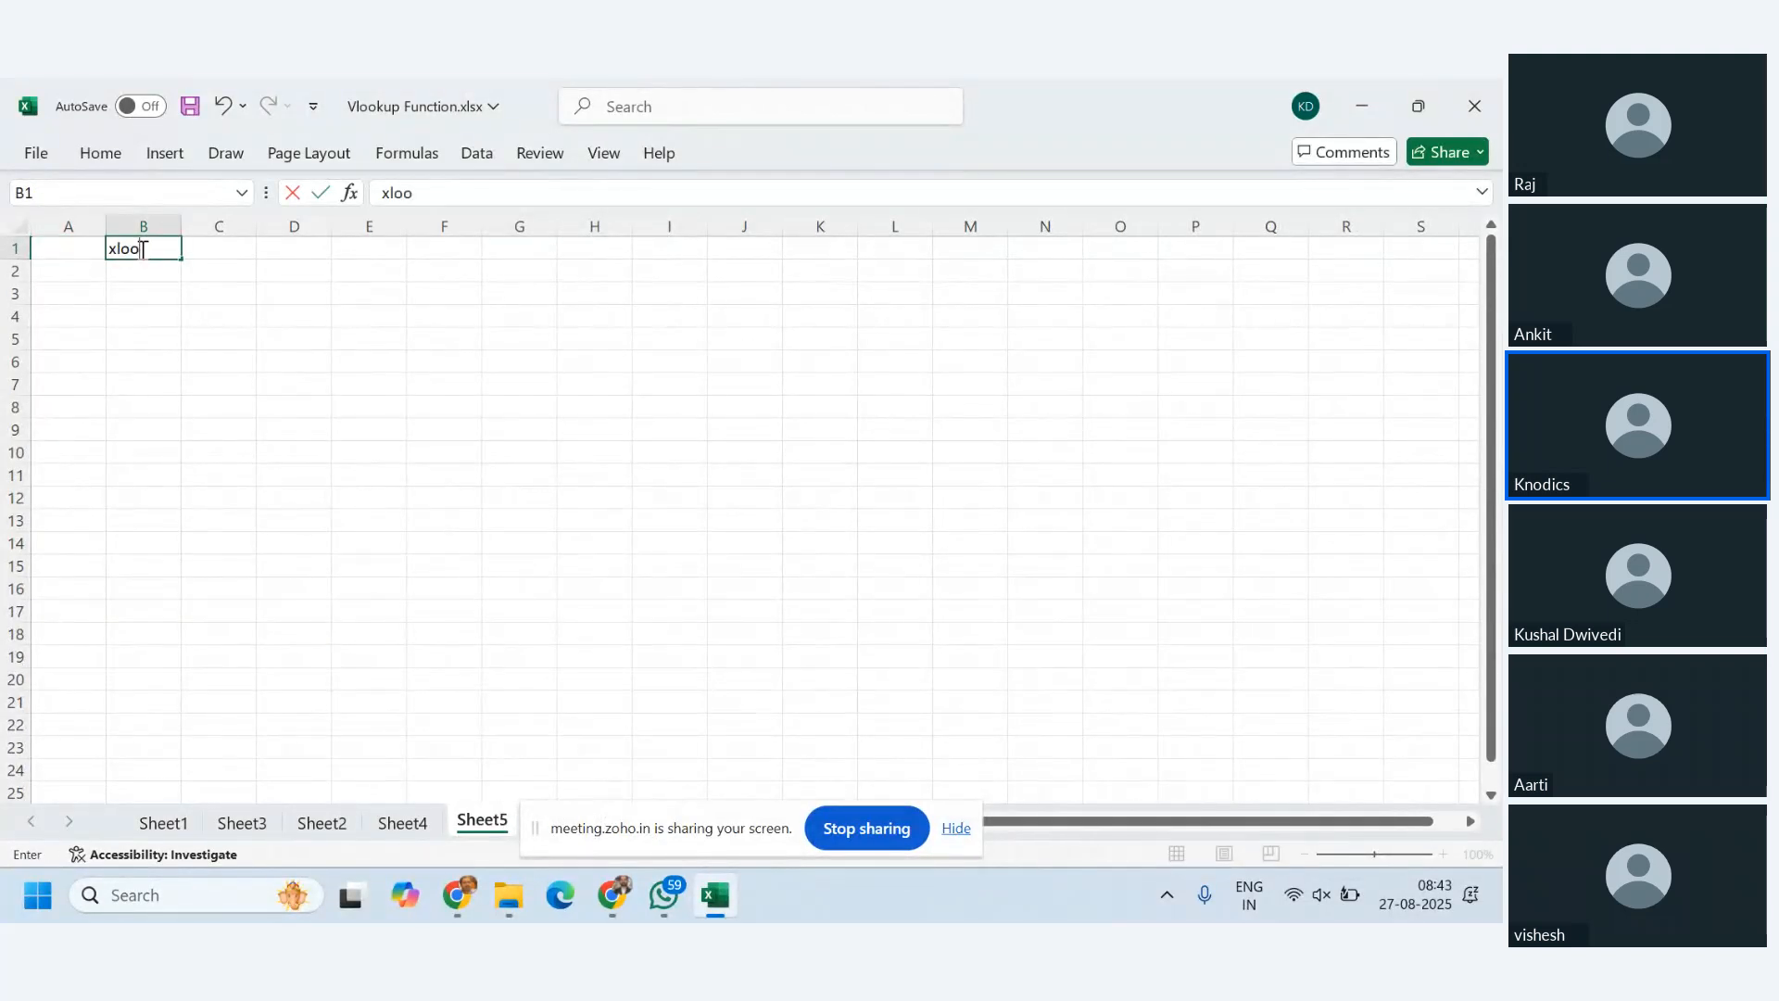
{"action": "type", "text": "kup"}
{"action": "key", "text": "Return"}
{"action": "key", "text": "Down"}
{"action": "key", "text": "Down"}
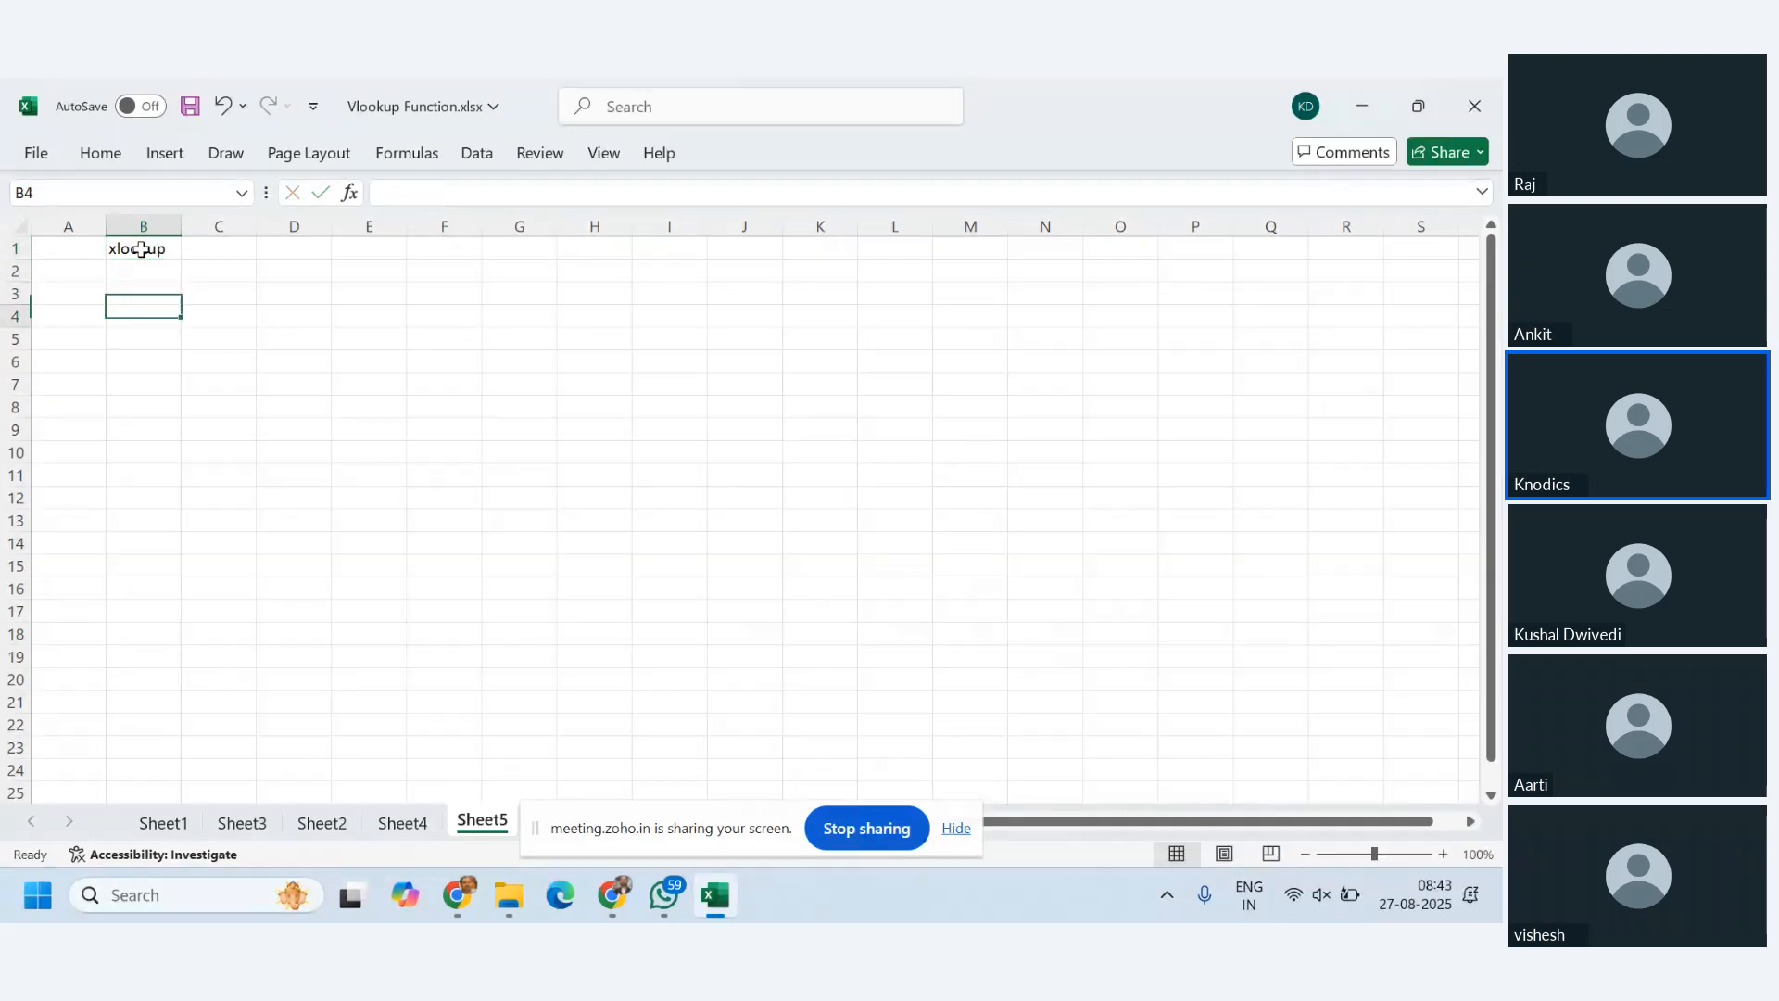
- Start an XLOOKUP formula in B3 to read through its argument list, and cancel the entry
{"action": "key", "text": "Up"}
{"action": "key", "text": "Up"}
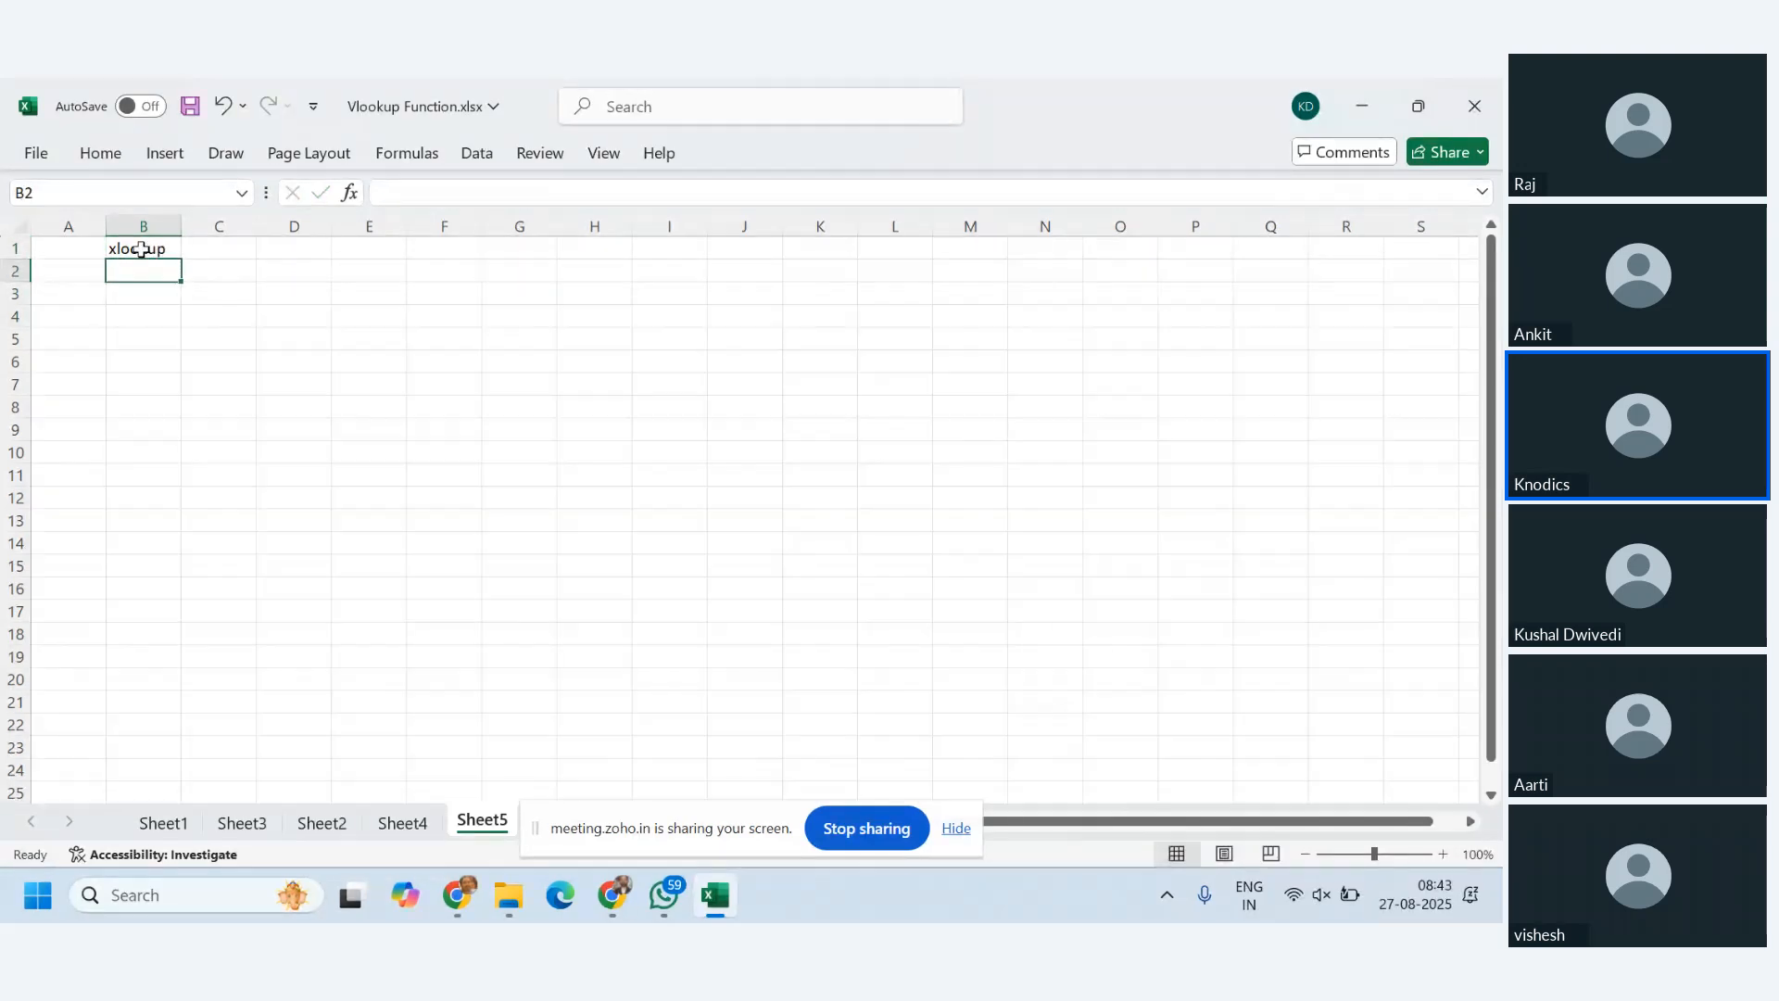
{"action": "key", "text": "Down"}
{"action": "type", "text": "=xlook"}
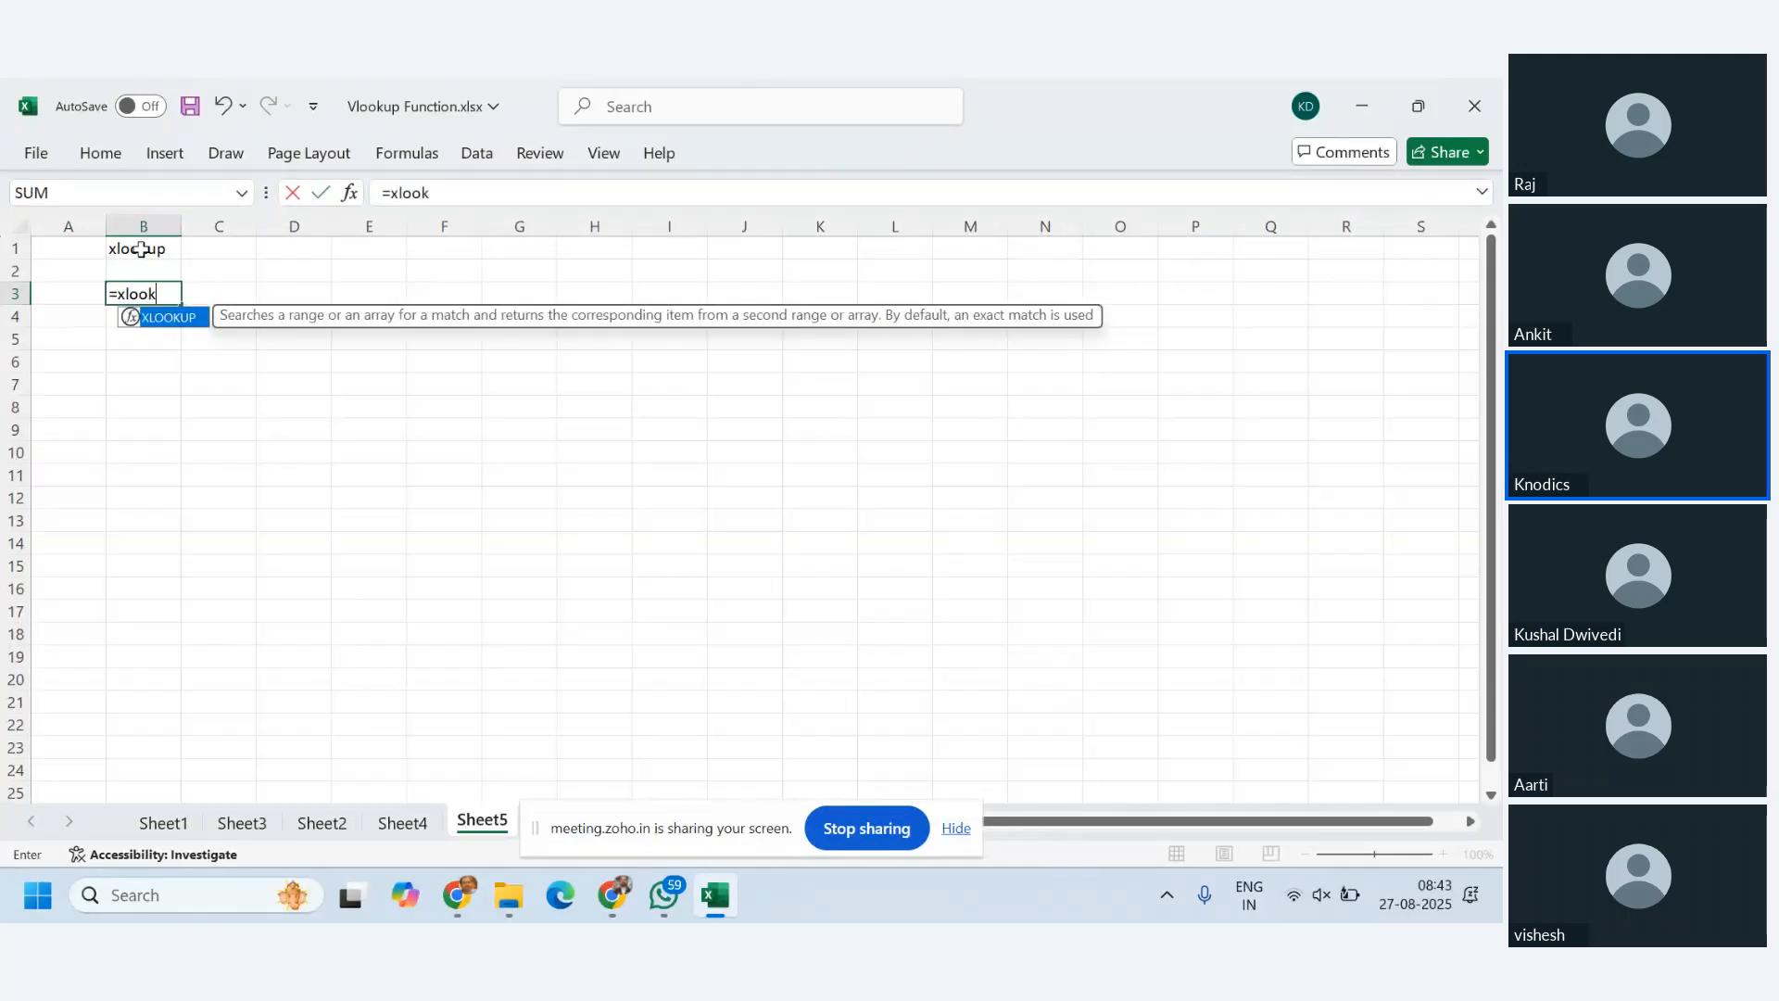
{"action": "type", "text": "up("}
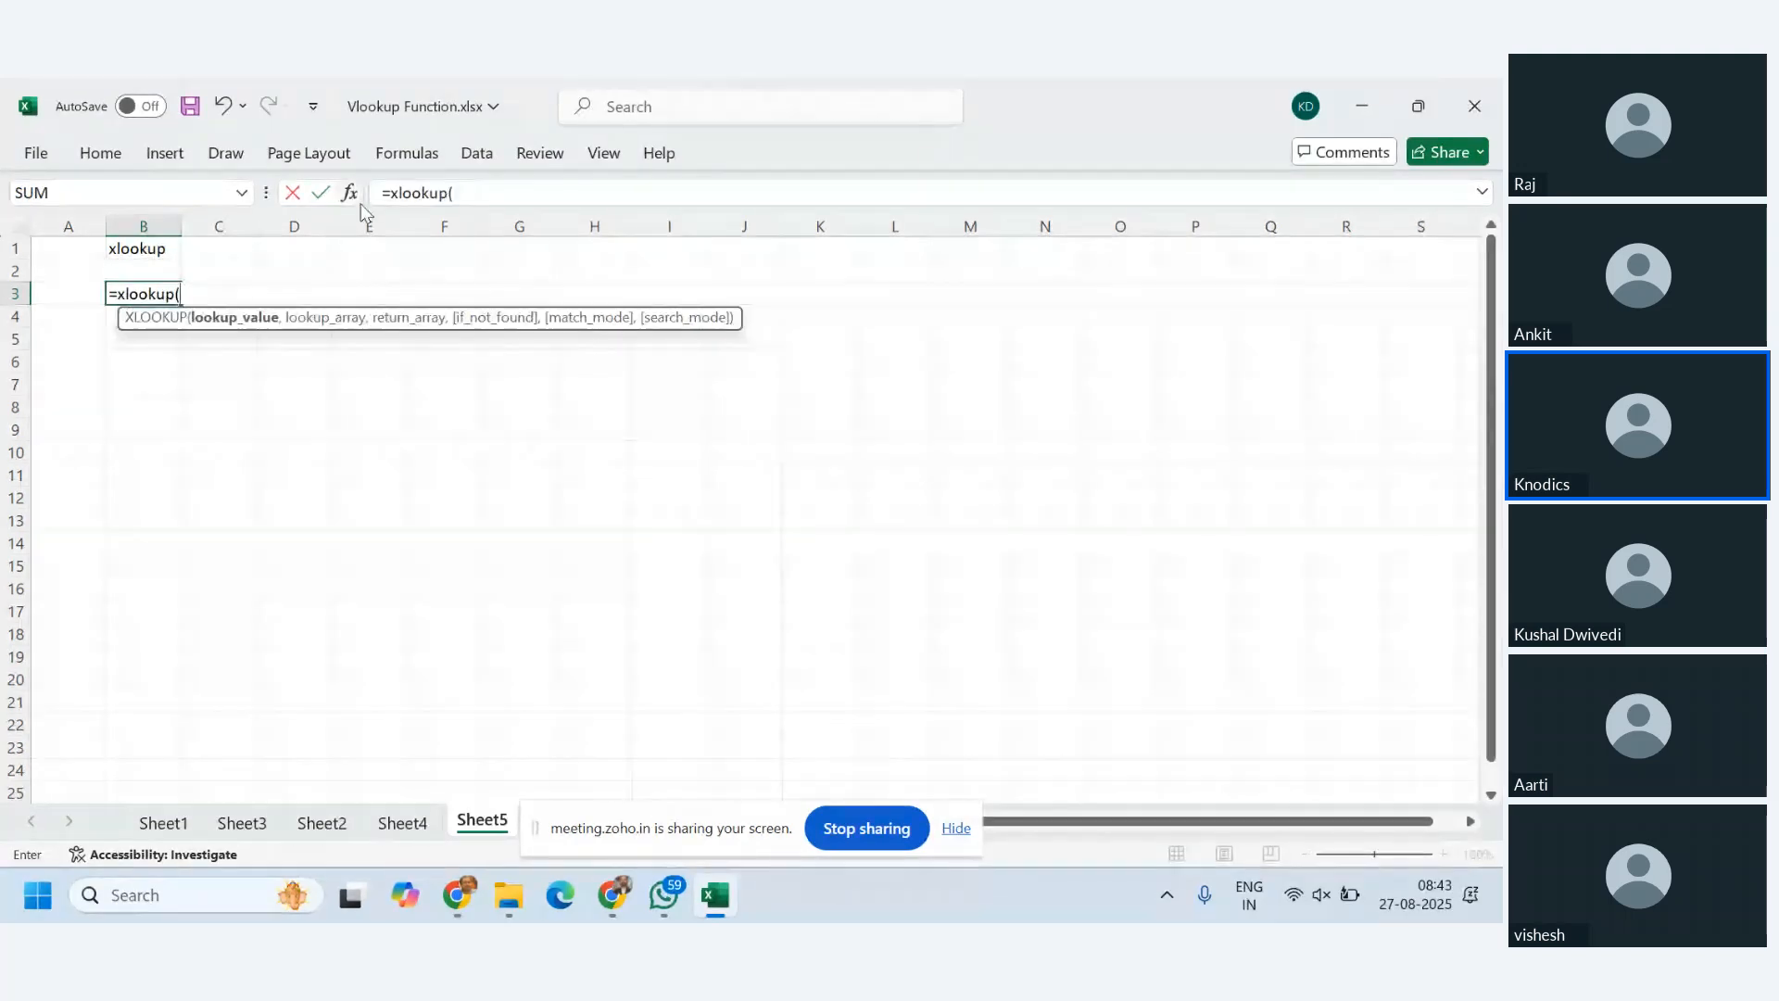
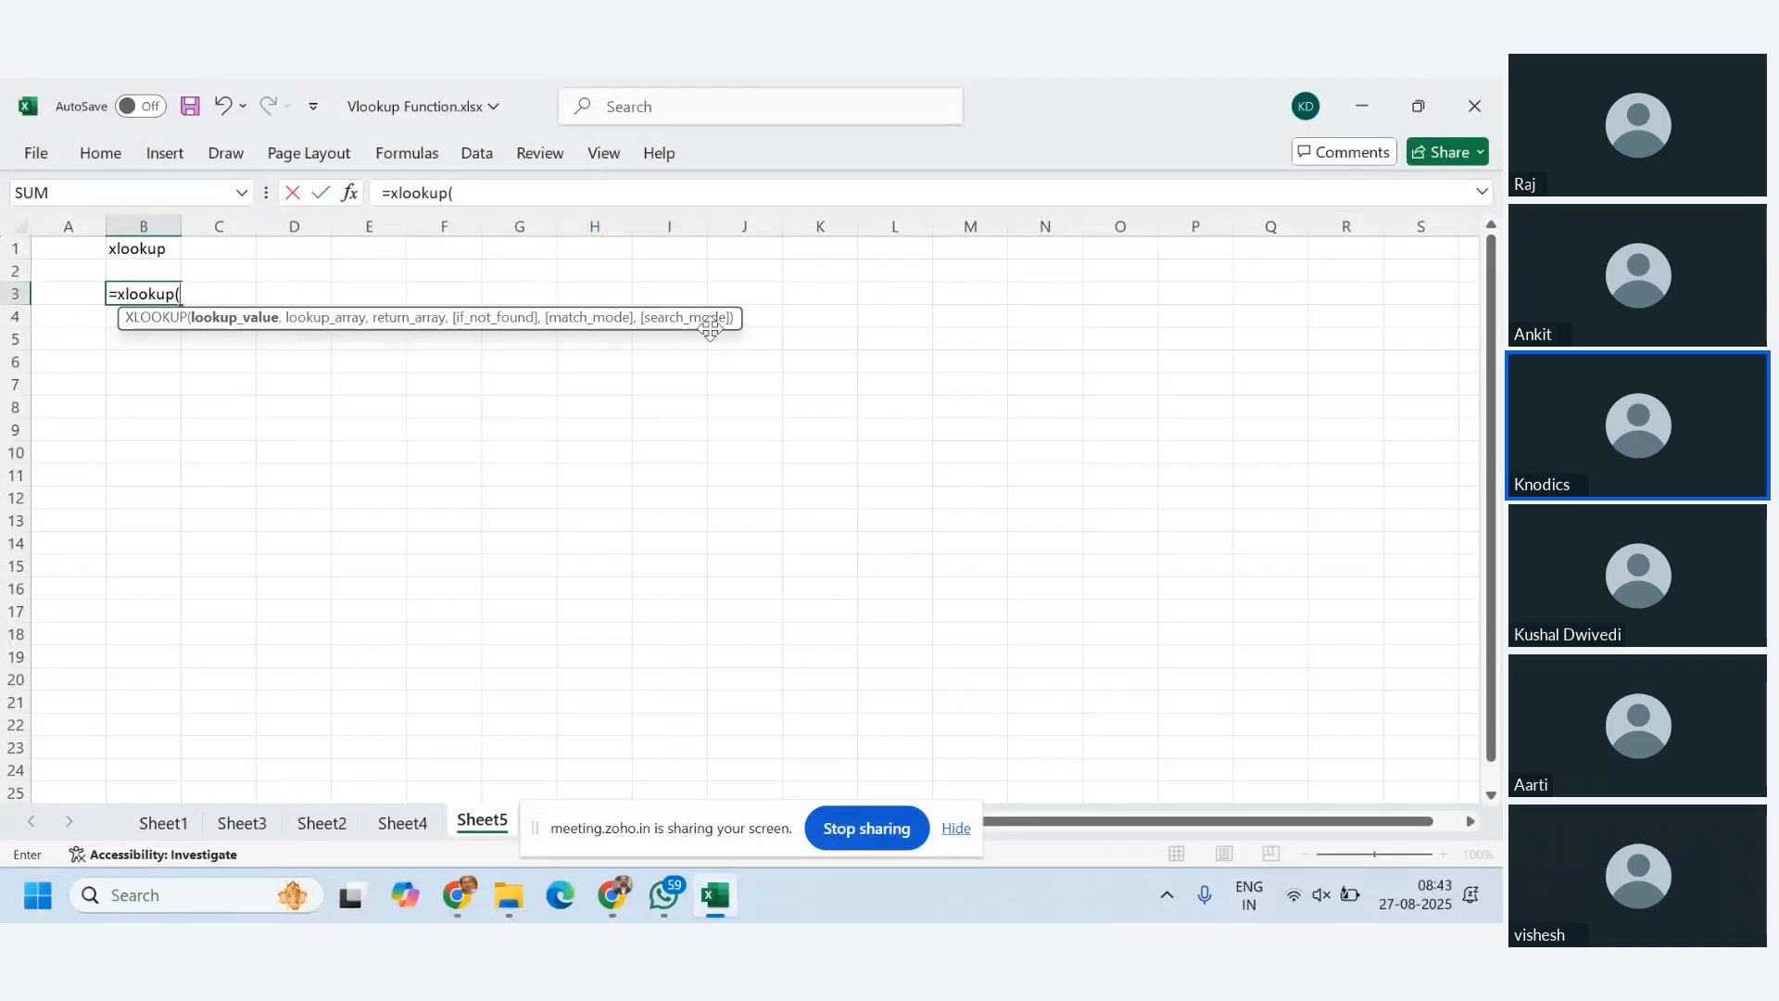
{"action": "key", "text": "Escape"}
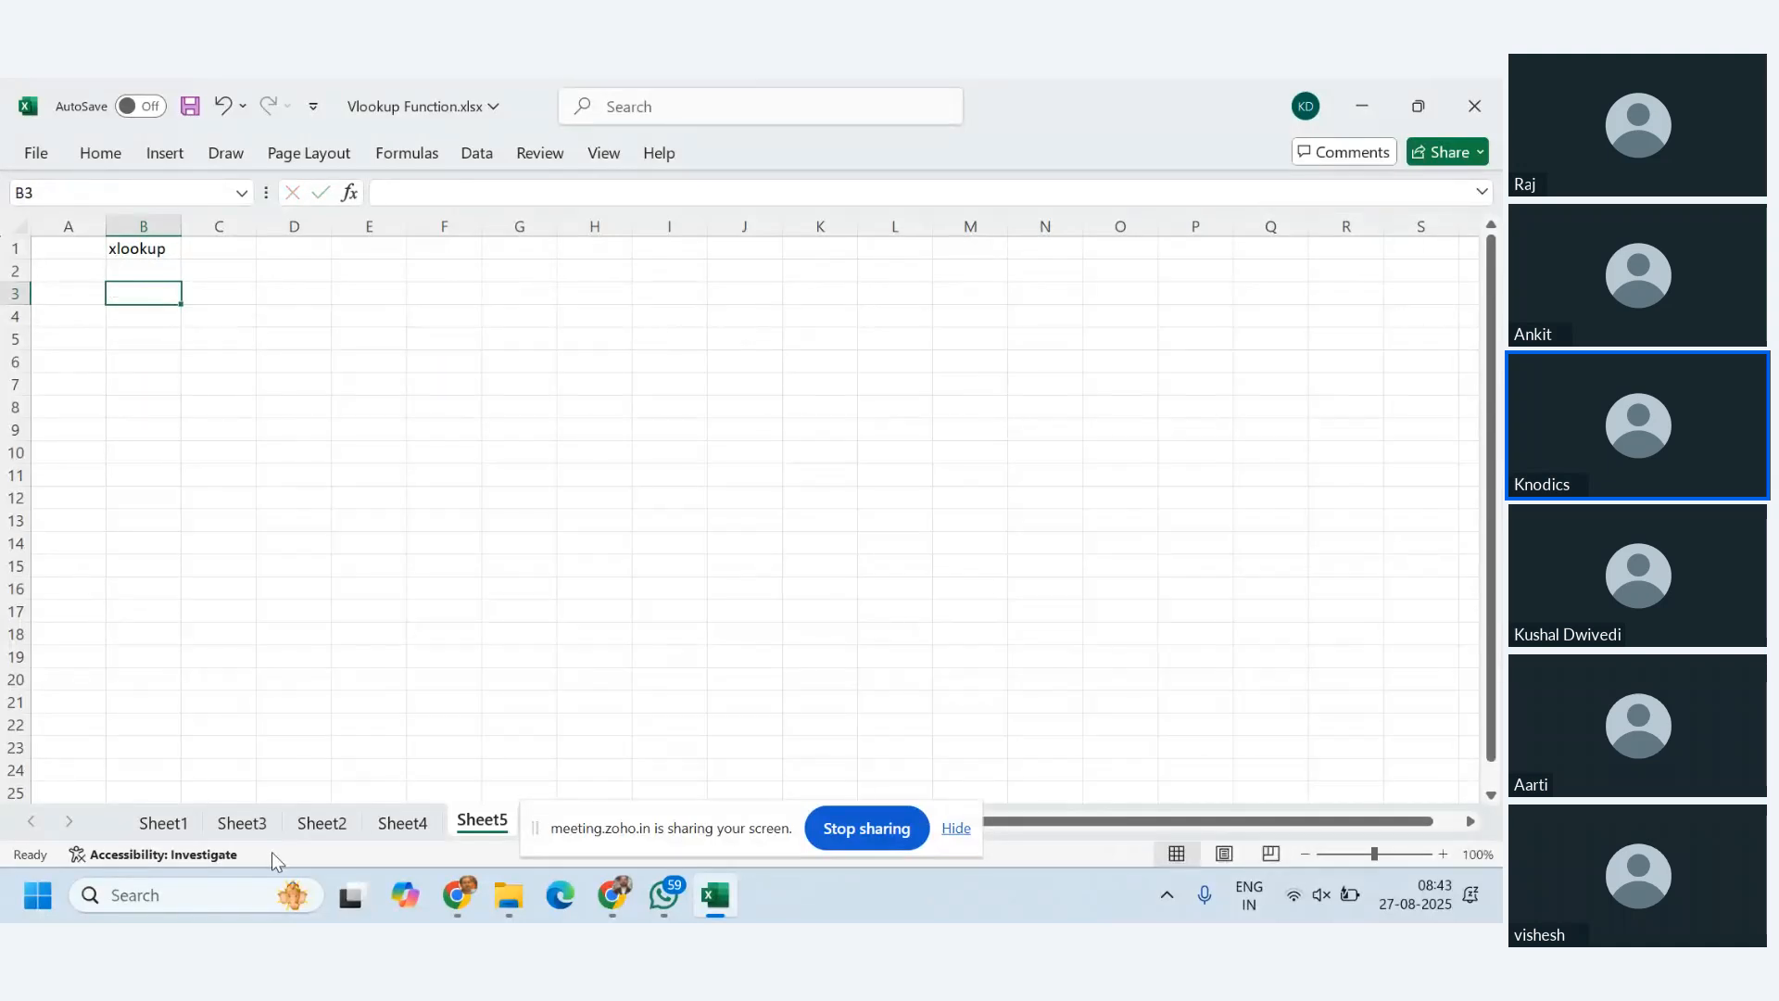
- Copy the ID, Name, Age and Sale table in A3:D23 of Sheet4 to Sheet5, starting at A3
{"action": "left_click", "coordinate": [406, 834]}
{"action": "scroll", "coordinate": [311, 645], "scroll_direction": "up", "scroll_amount": 1}
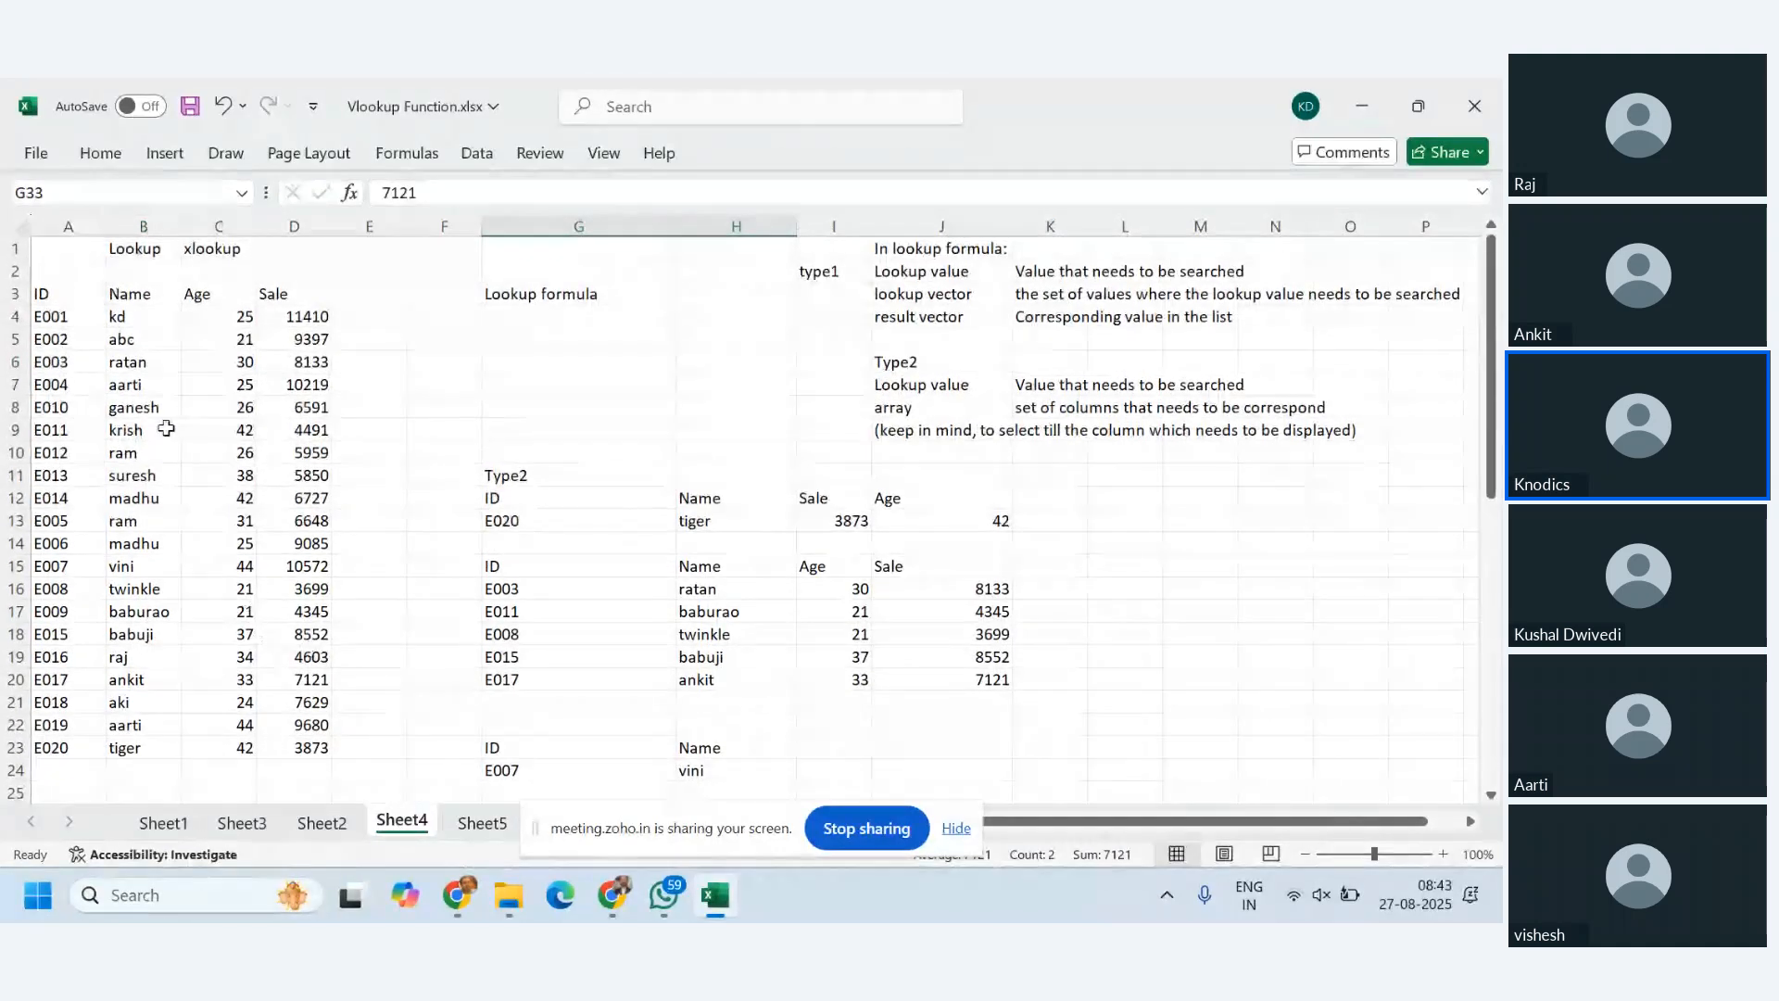
{"action": "left_click_drag", "start_coordinate": [79, 293], "coordinate": [312, 761]}
{"action": "key", "text": "ctrl+c"}
{"action": "left_click", "coordinate": [482, 823]}
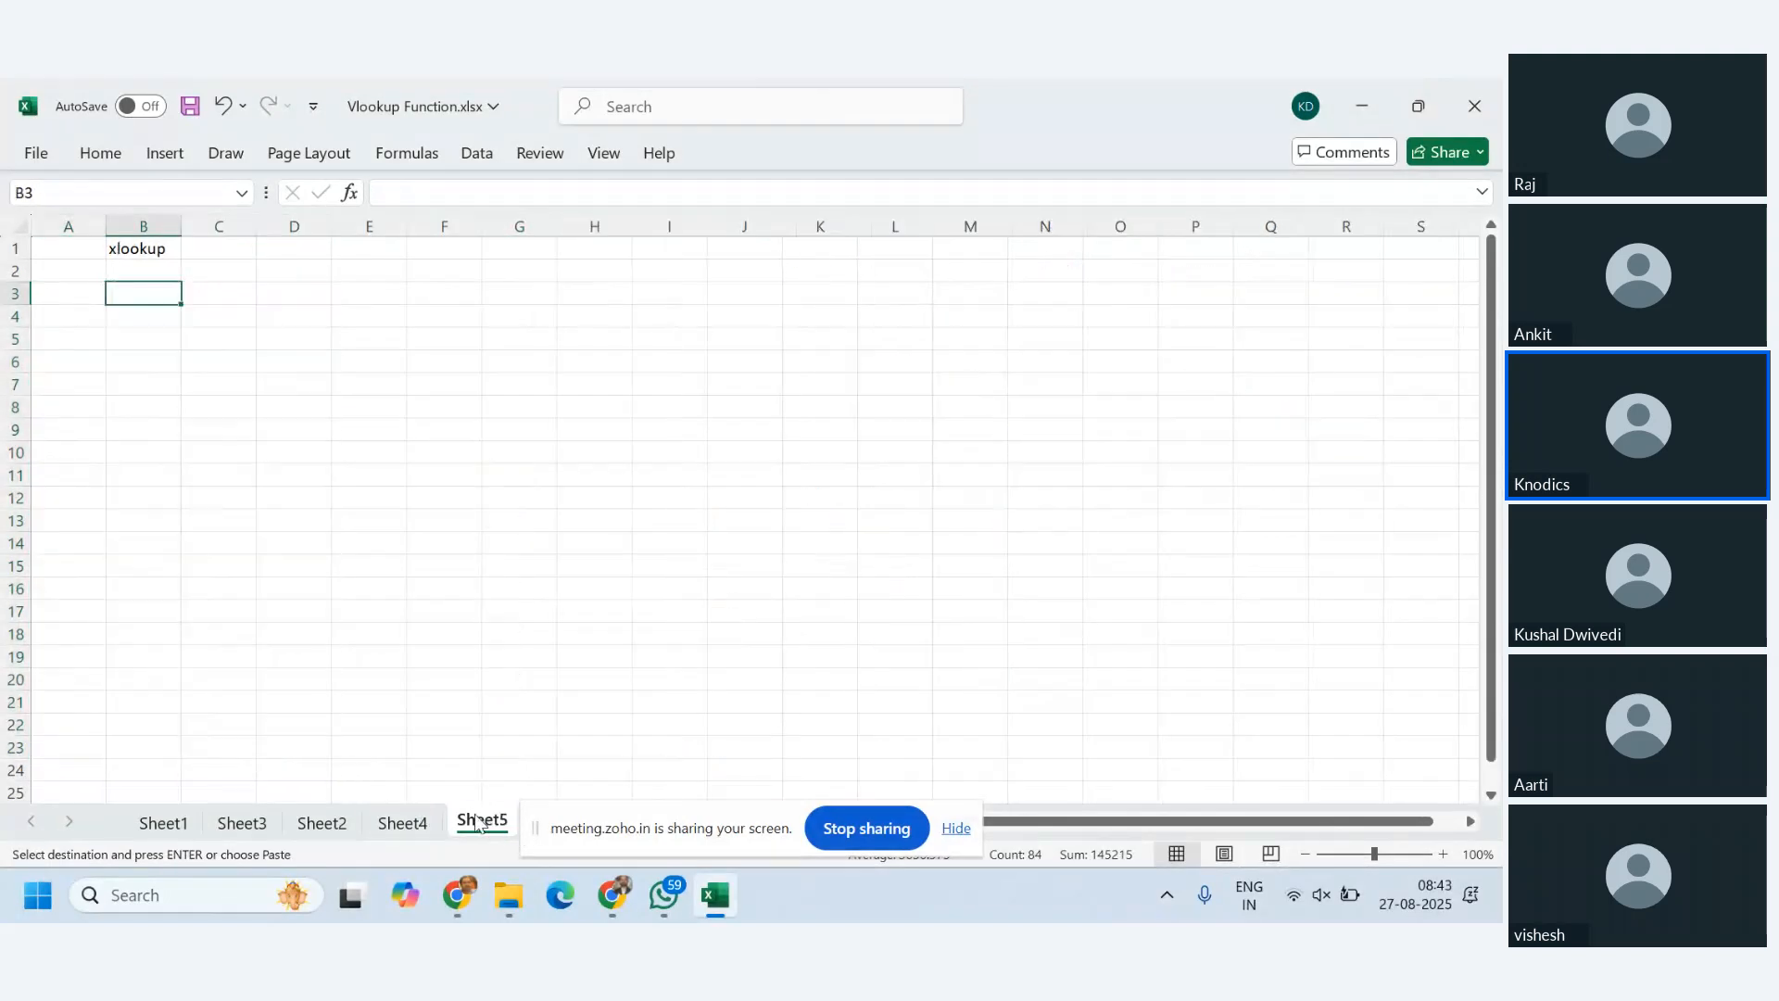
{"action": "left_click", "coordinate": [83, 292]}
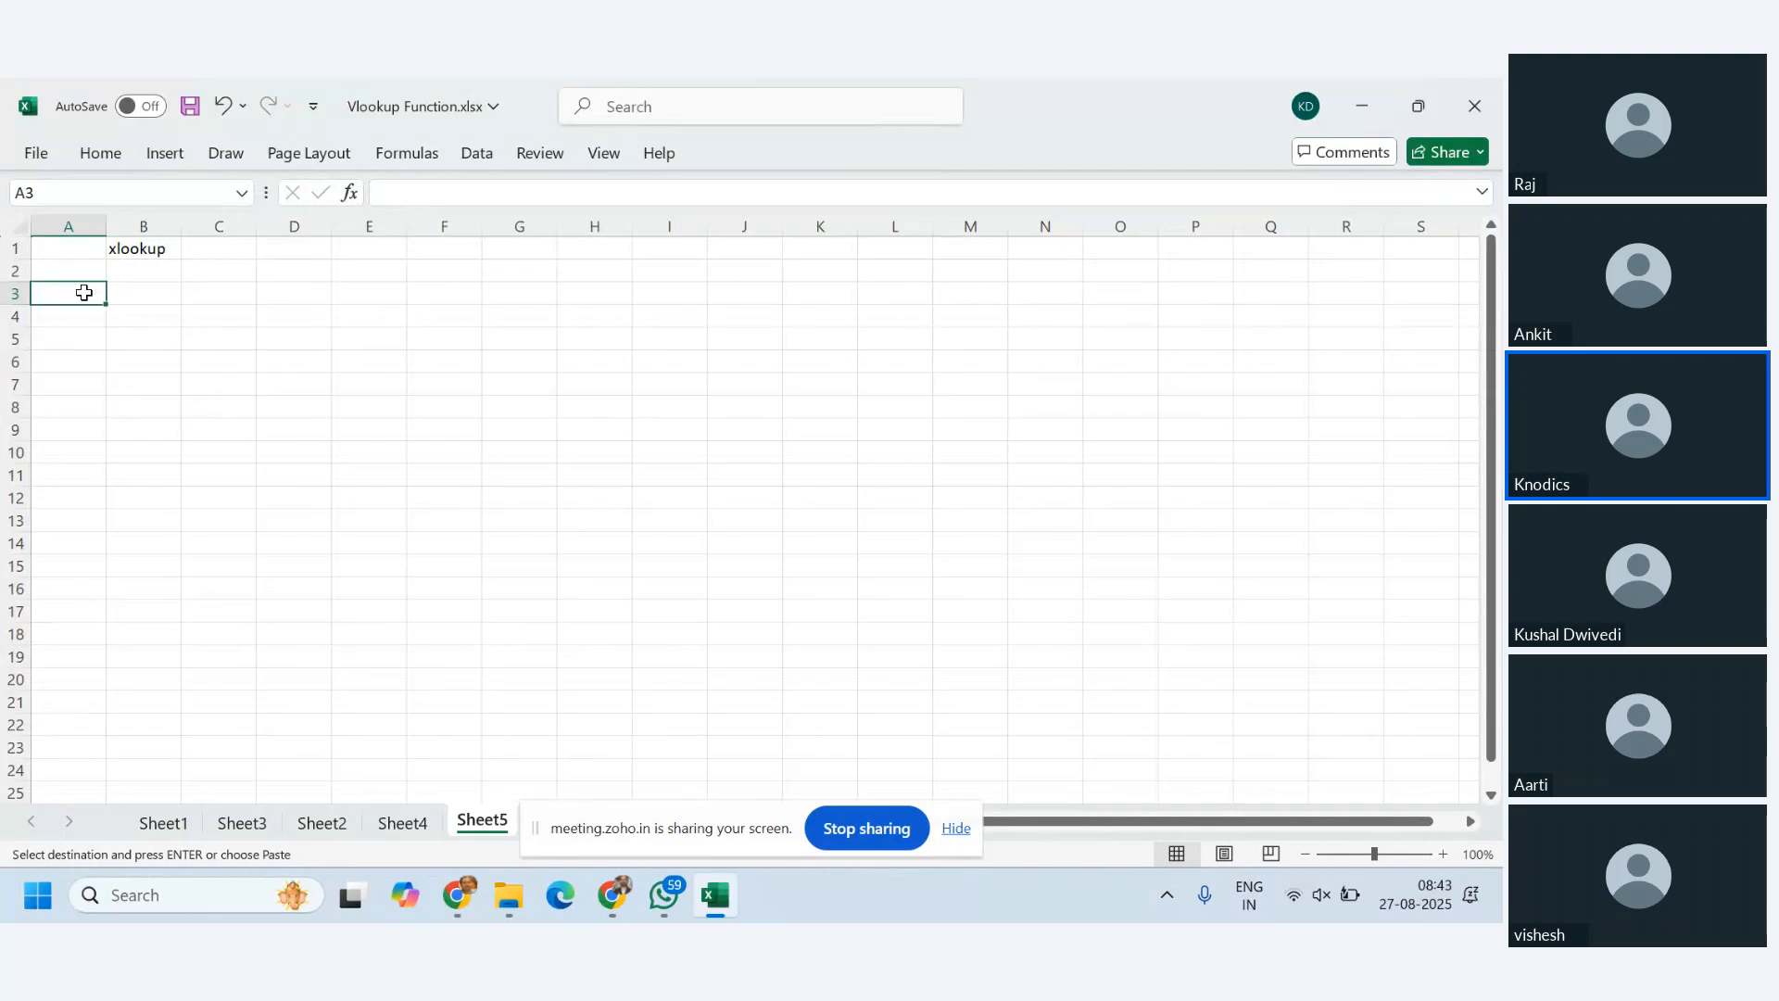
{"action": "key", "text": "ctrl+v"}
{"action": "left_click", "coordinate": [506, 427]}
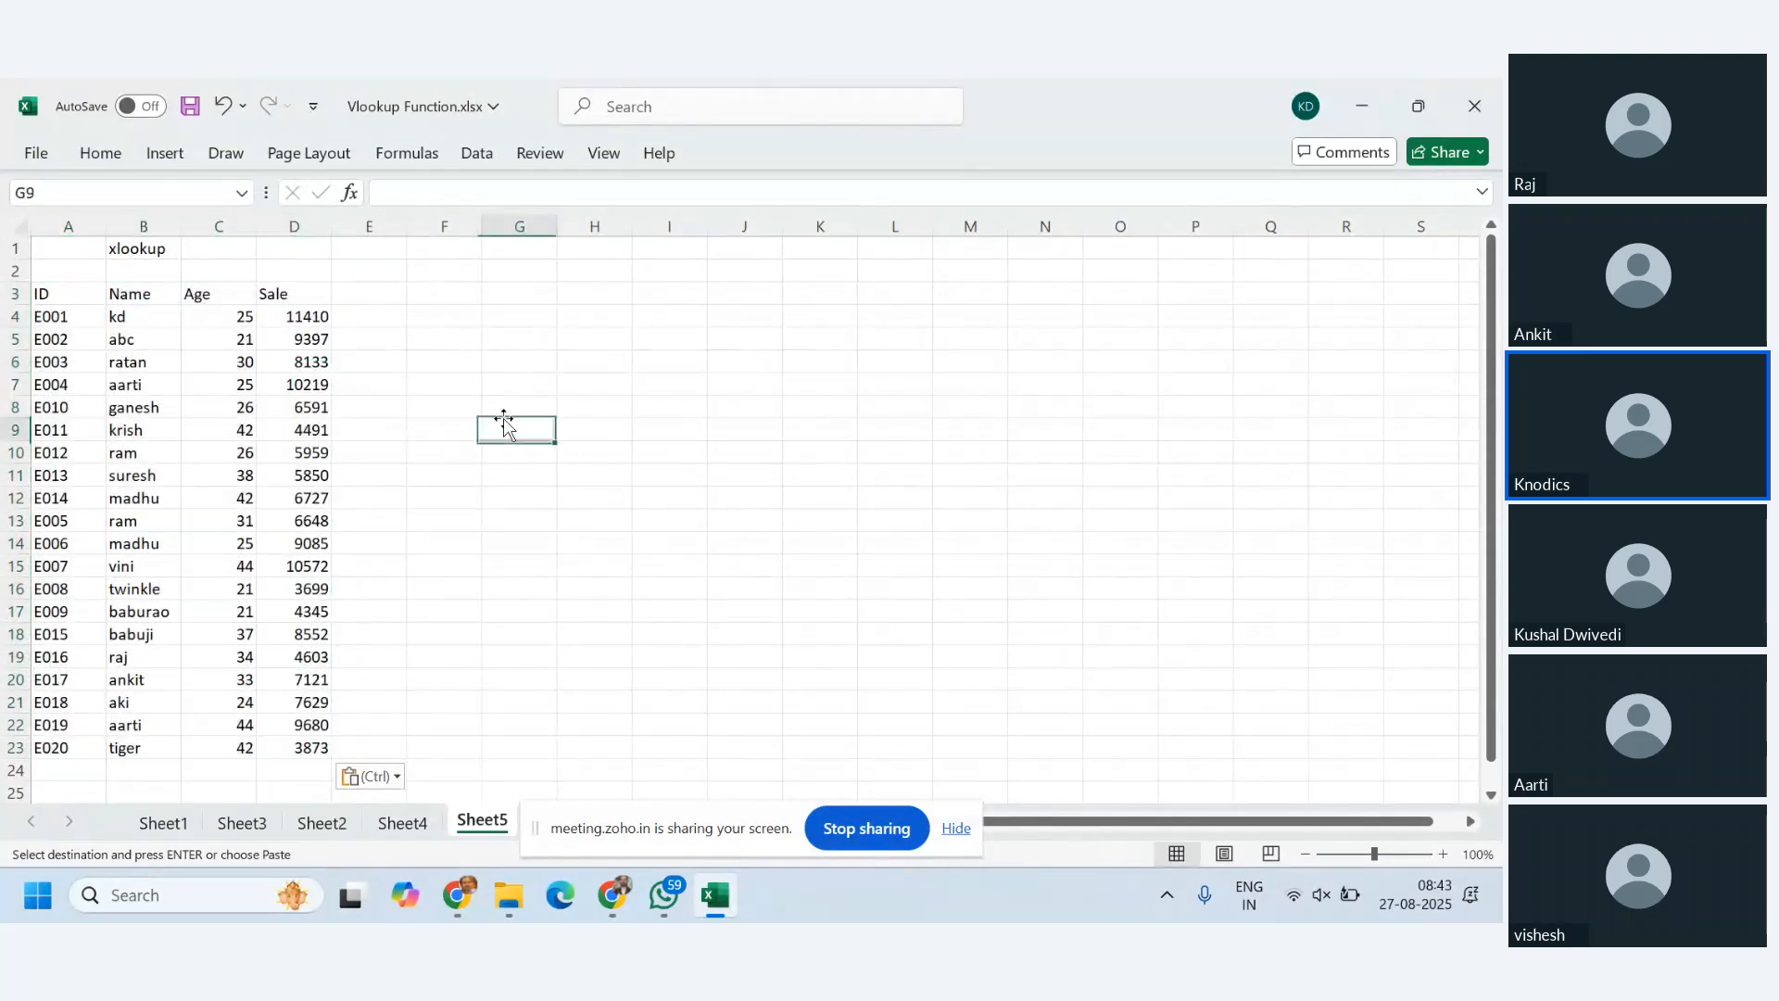
- Enter the title "search with xlookup" in G3 of Sheet5
{"action": "left_click", "coordinate": [539, 293]}
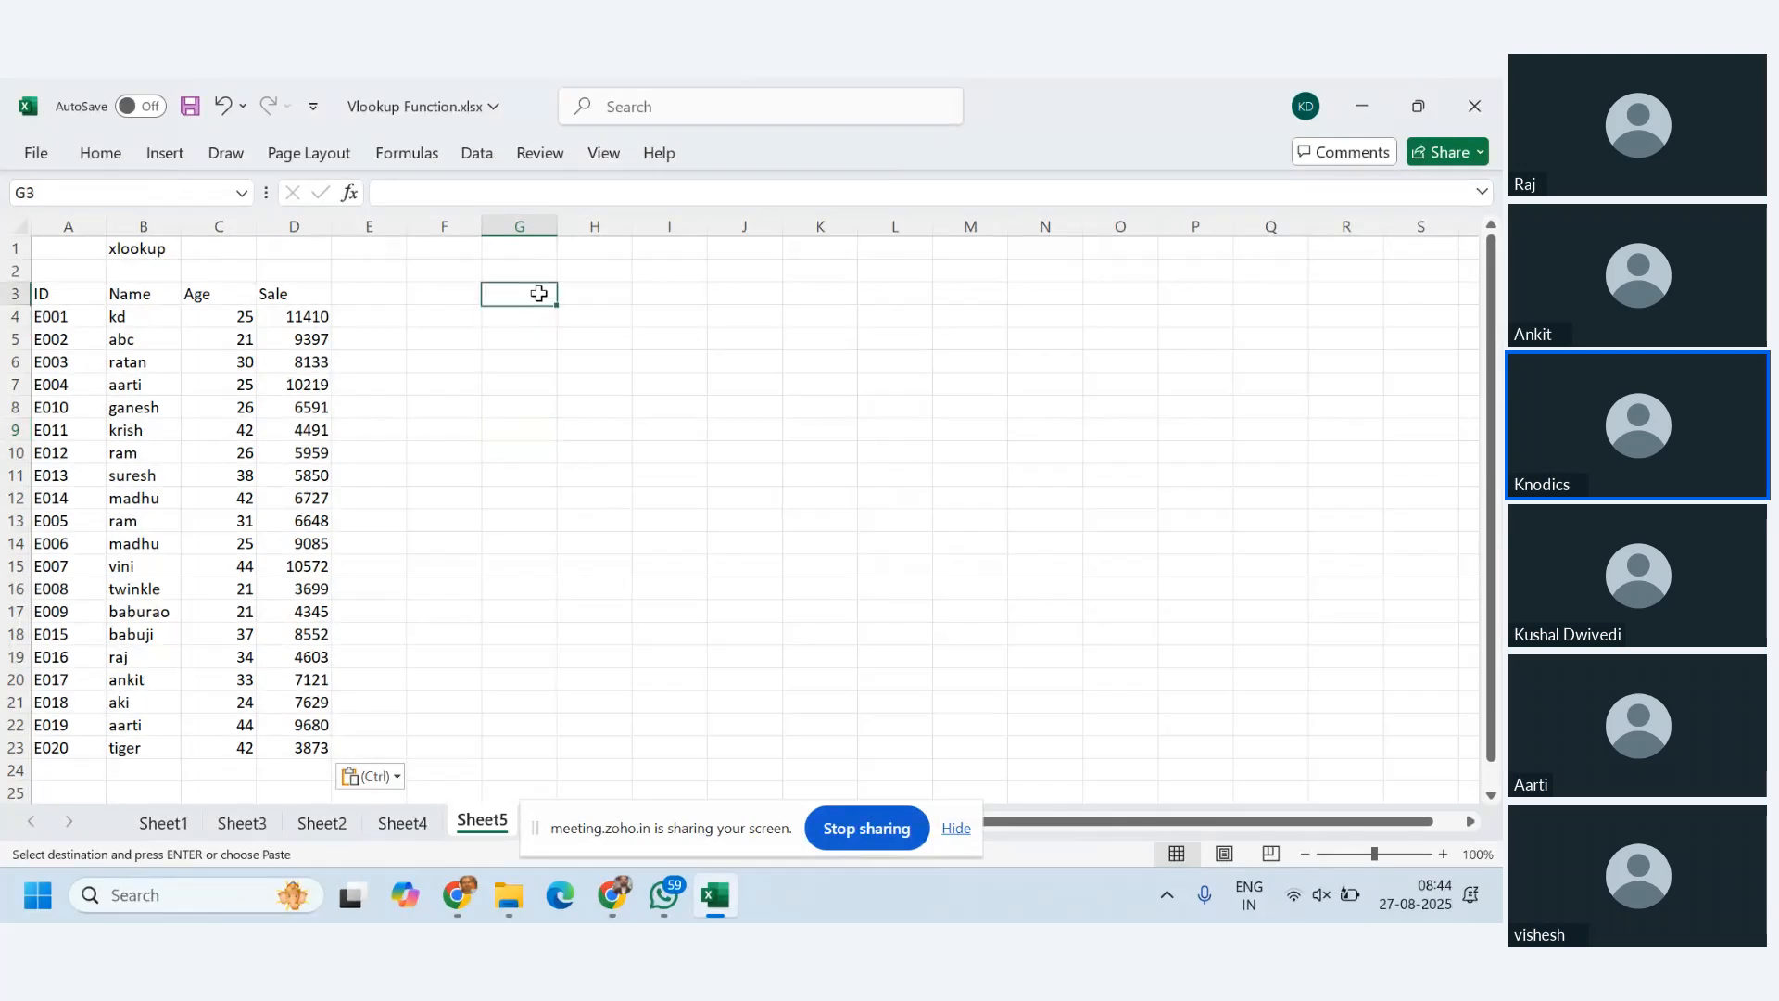
{"action": "type", "text": "search wi"}
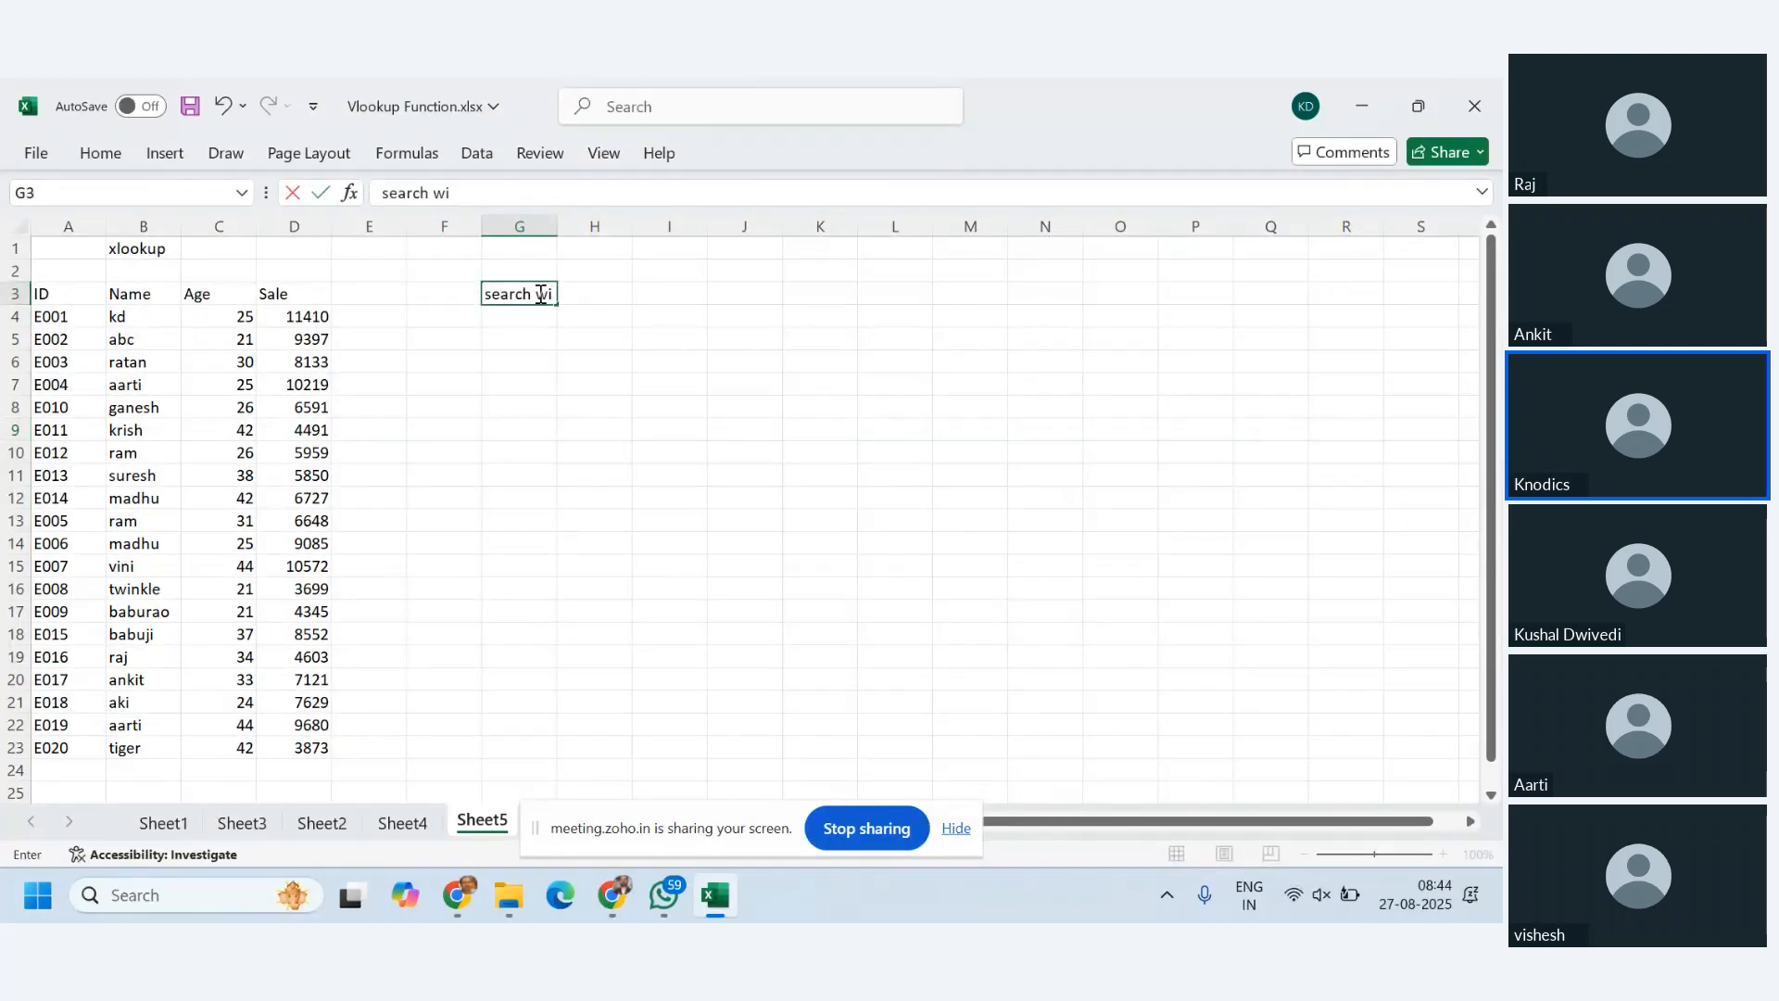
{"action": "type", "text": "th xlookup"}
{"action": "key", "text": "Return"}
{"action": "key", "text": "Down"}
{"action": "key", "text": "Down"}
{"action": "key", "text": "Down"}
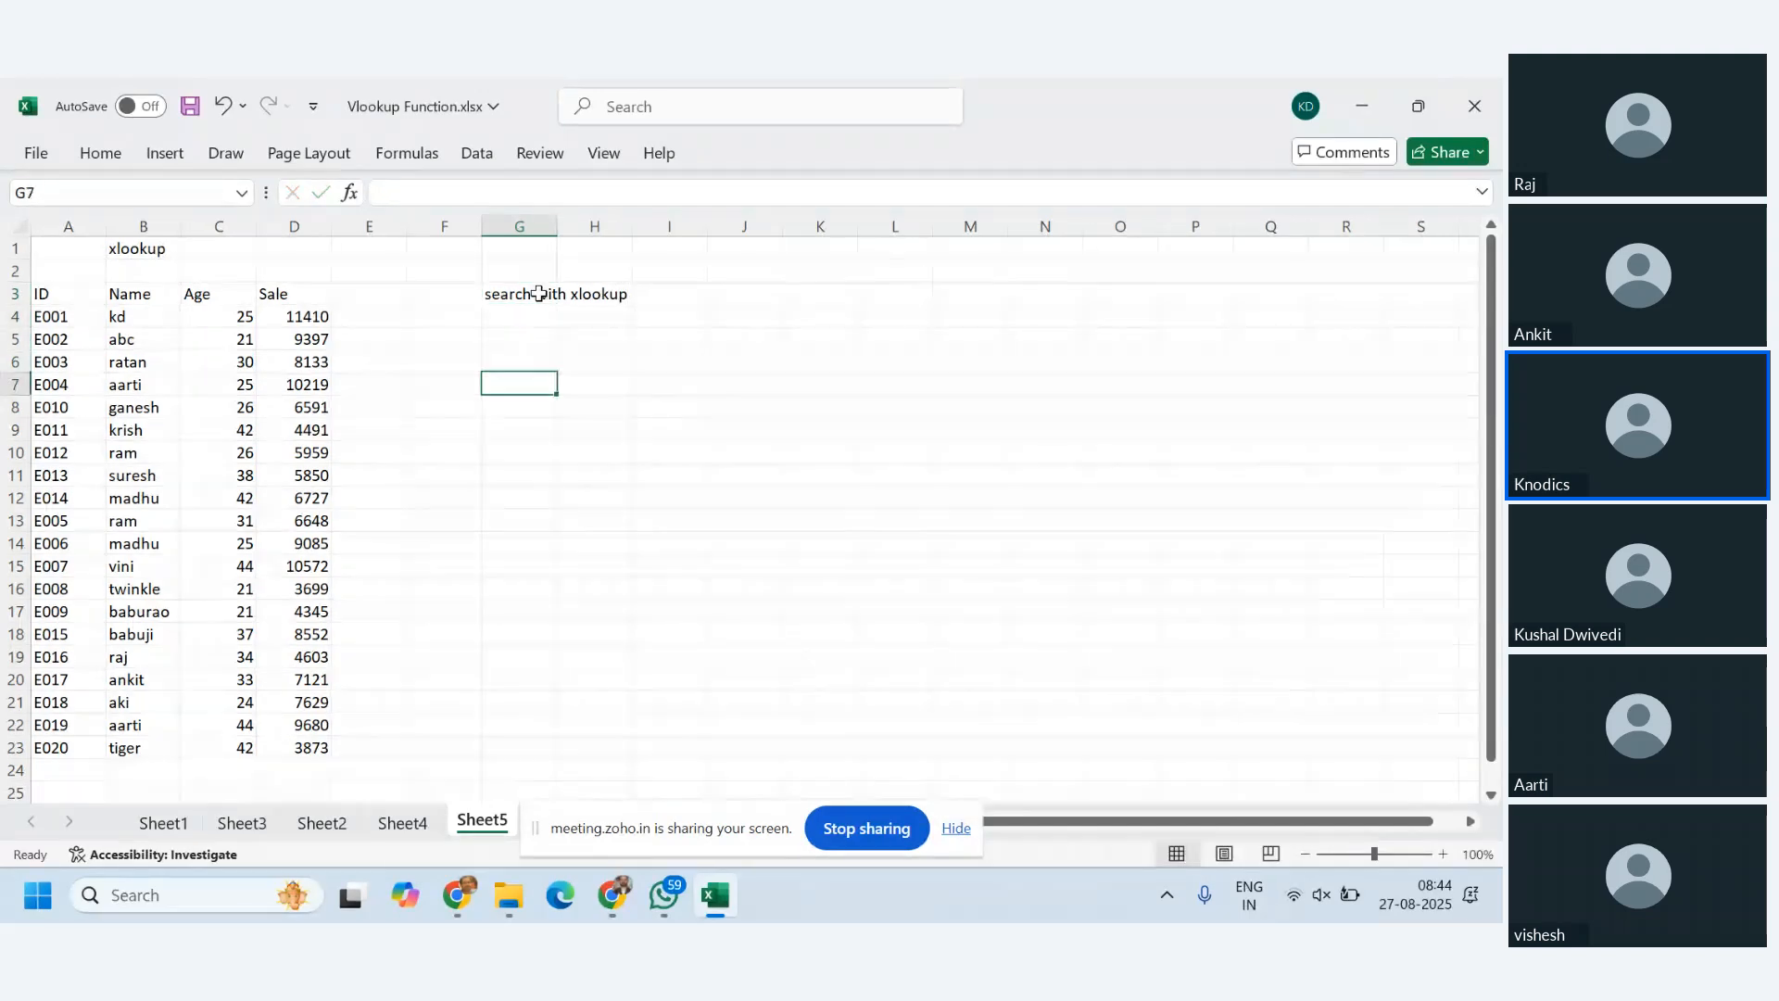
- Add the headings ID and Name in G5:H5 and enter the lookup ID E011 in G6
{"action": "key", "text": "Up"}
{"action": "key", "text": "Up"}
{"action": "type", "text": "ID"}
{"action": "key", "text": "Tab"}
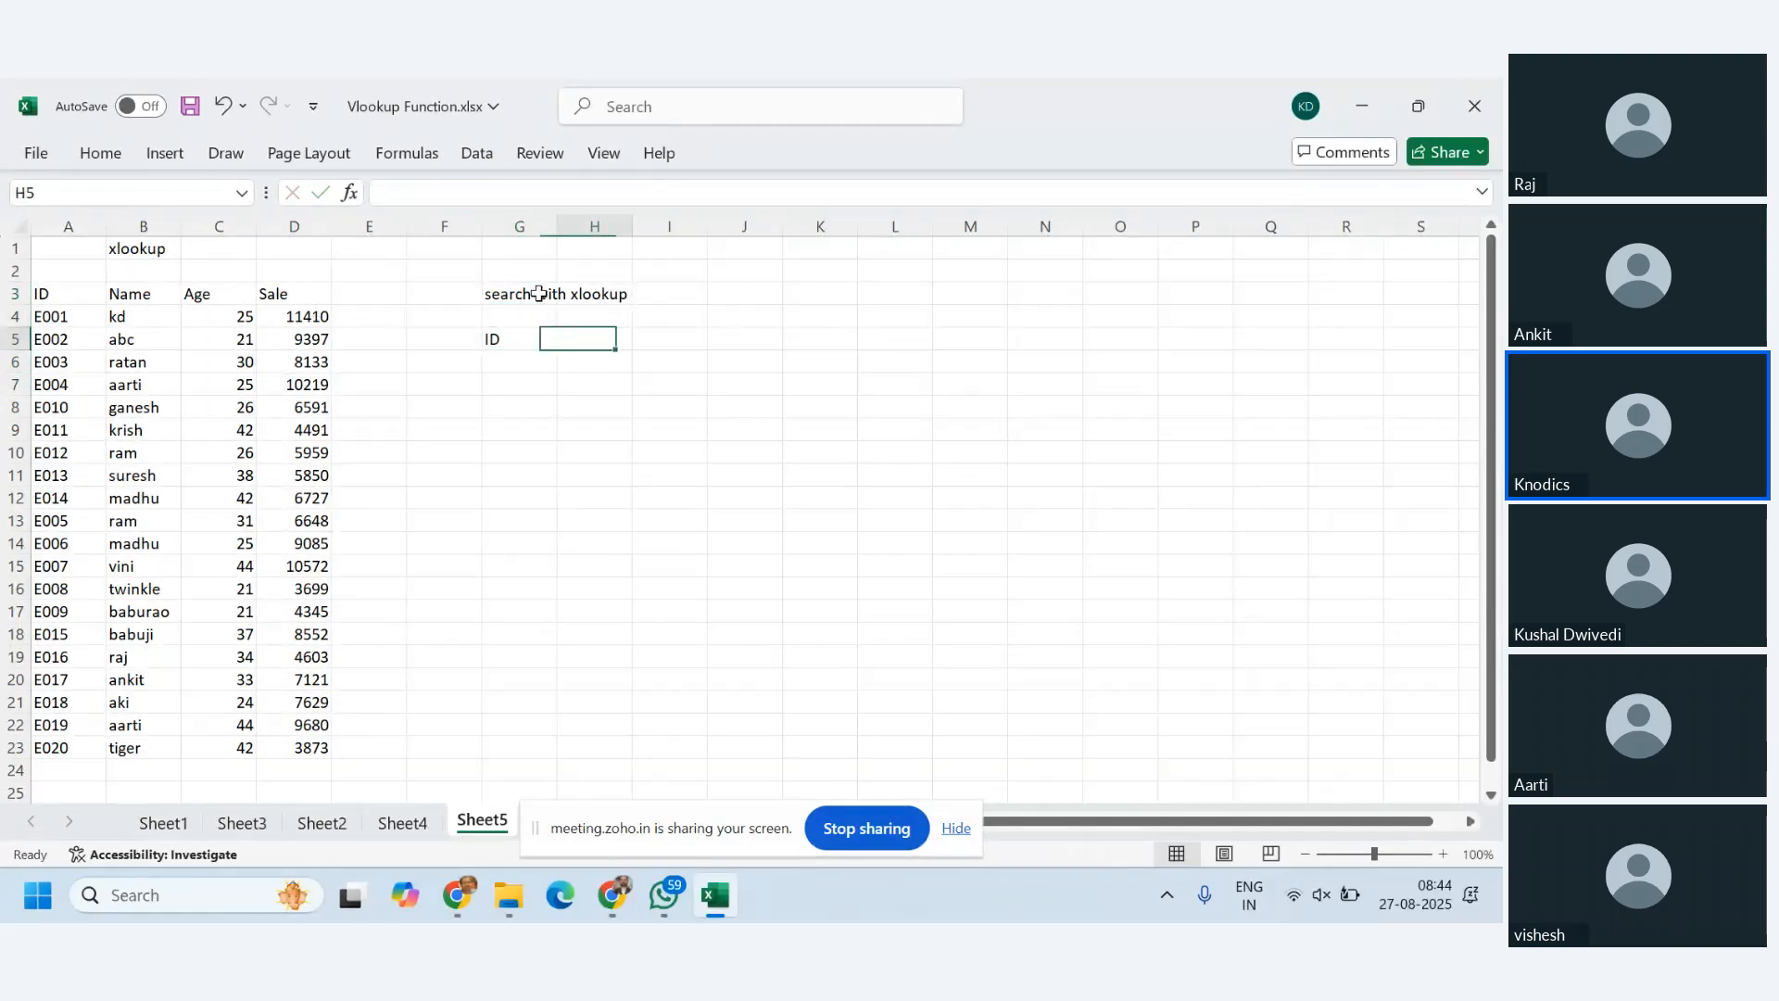
{"action": "type", "text": "NAme"}
{"action": "key", "text": "Return"}
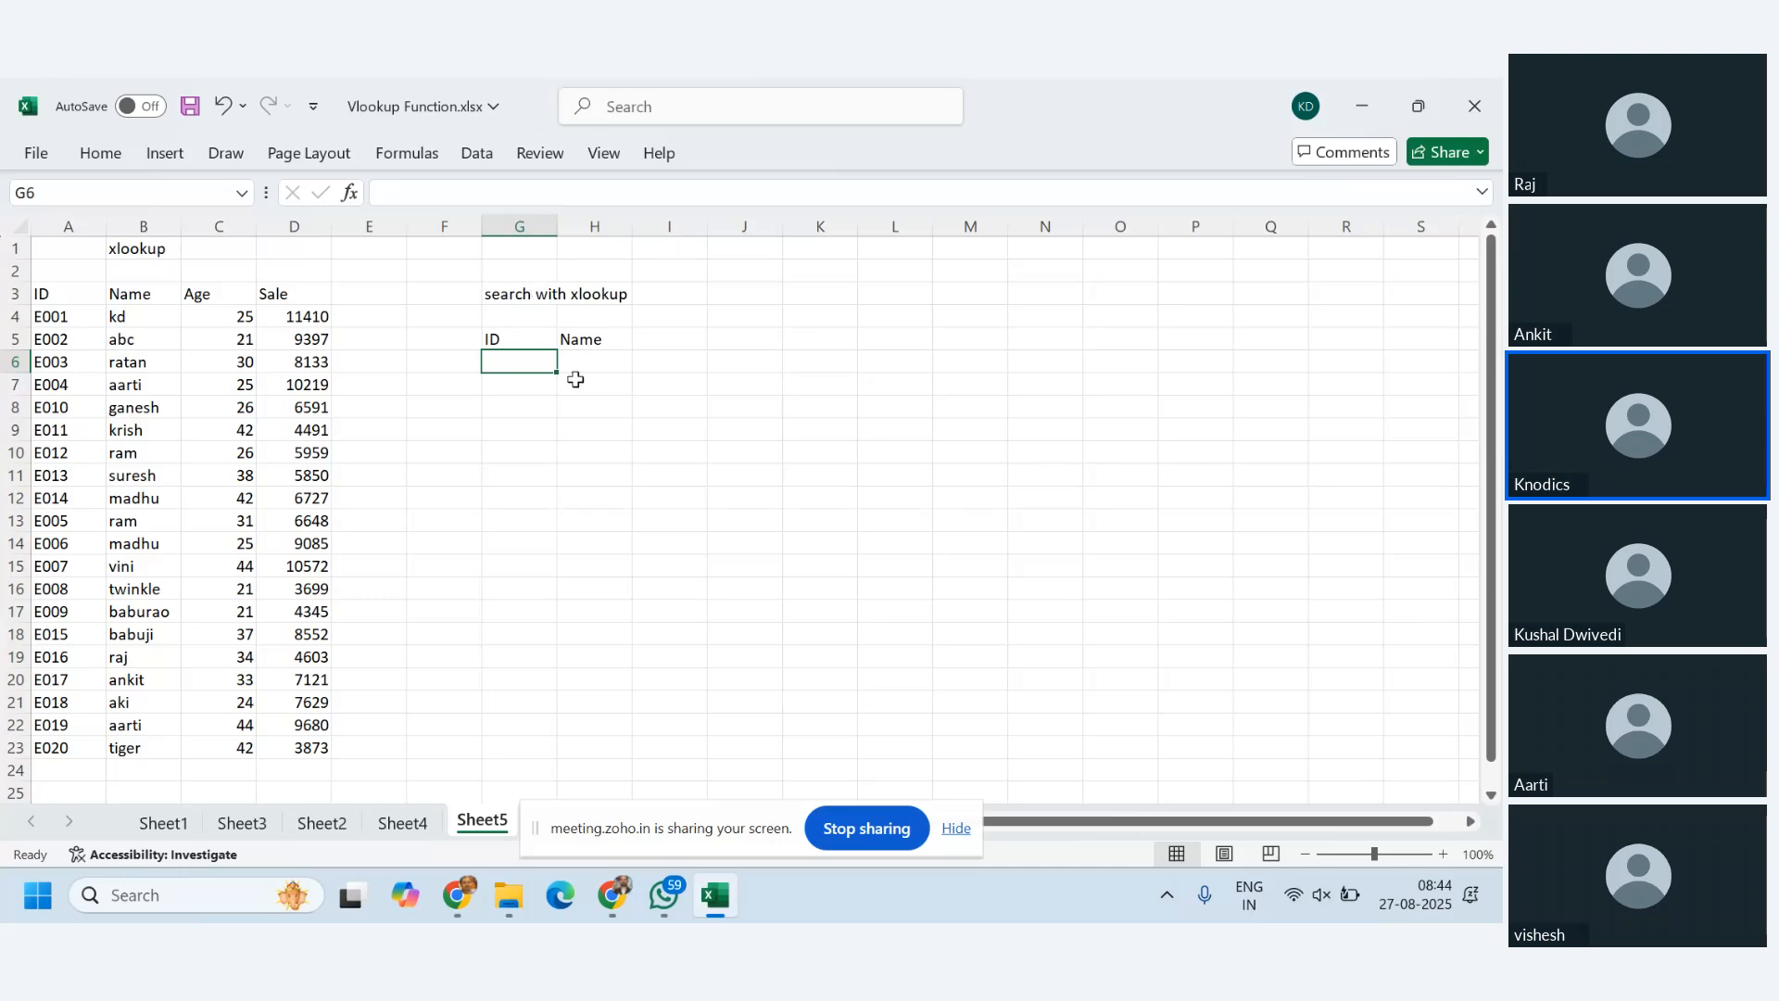
{"action": "type", "text": "E011"}
{"action": "key", "text": "Tab"}
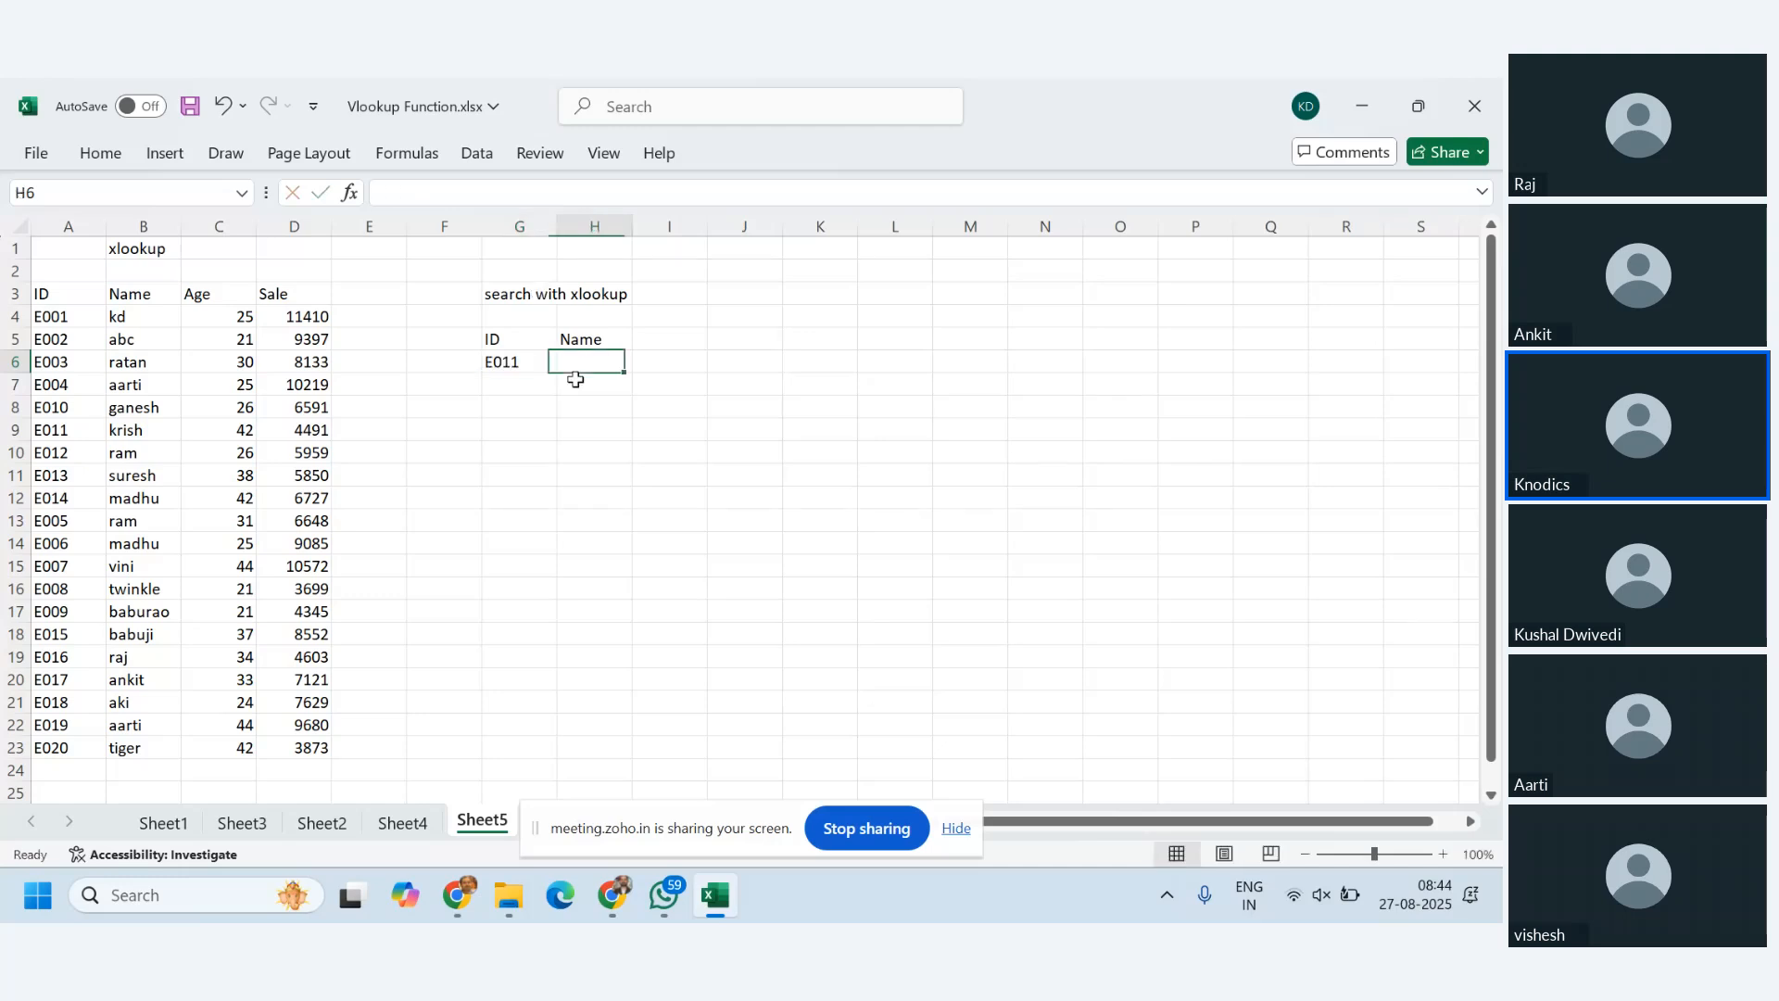
- Enter =XLOOKUP(G6,A4:A23,C4:C23) in H6 to return the age for the ID in G6
{"action": "type", "text": "="}
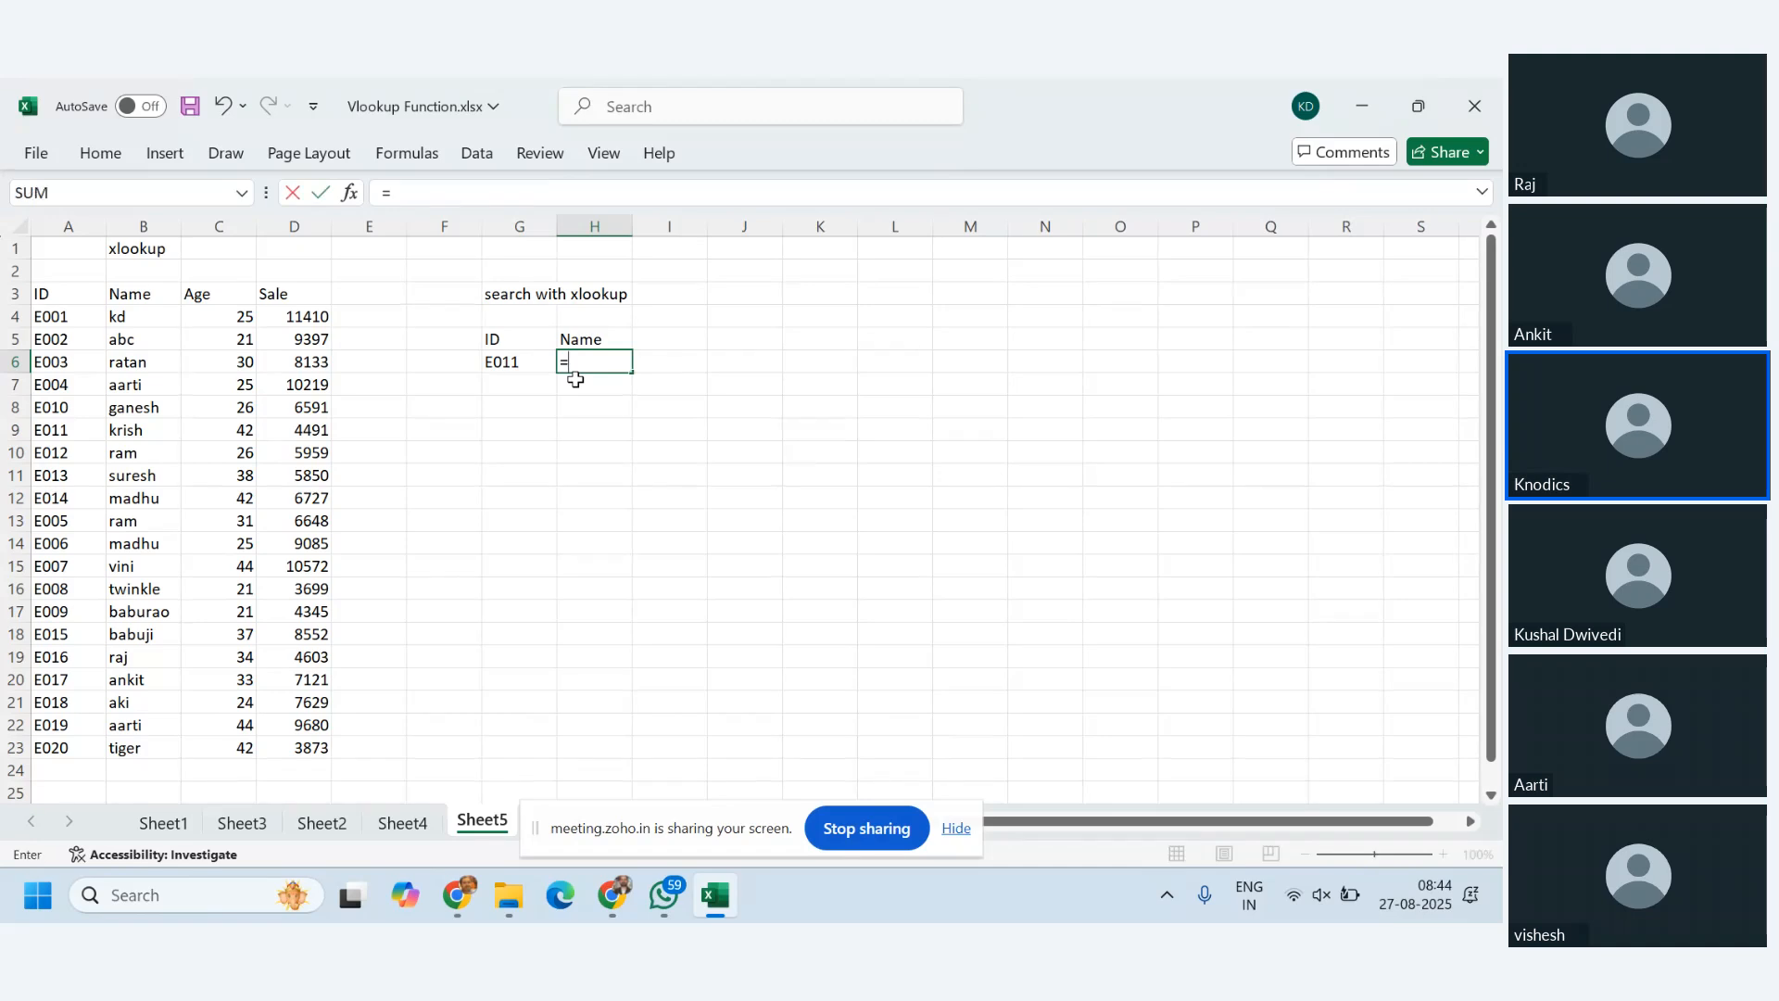
{"action": "type", "text": "xlookup"}
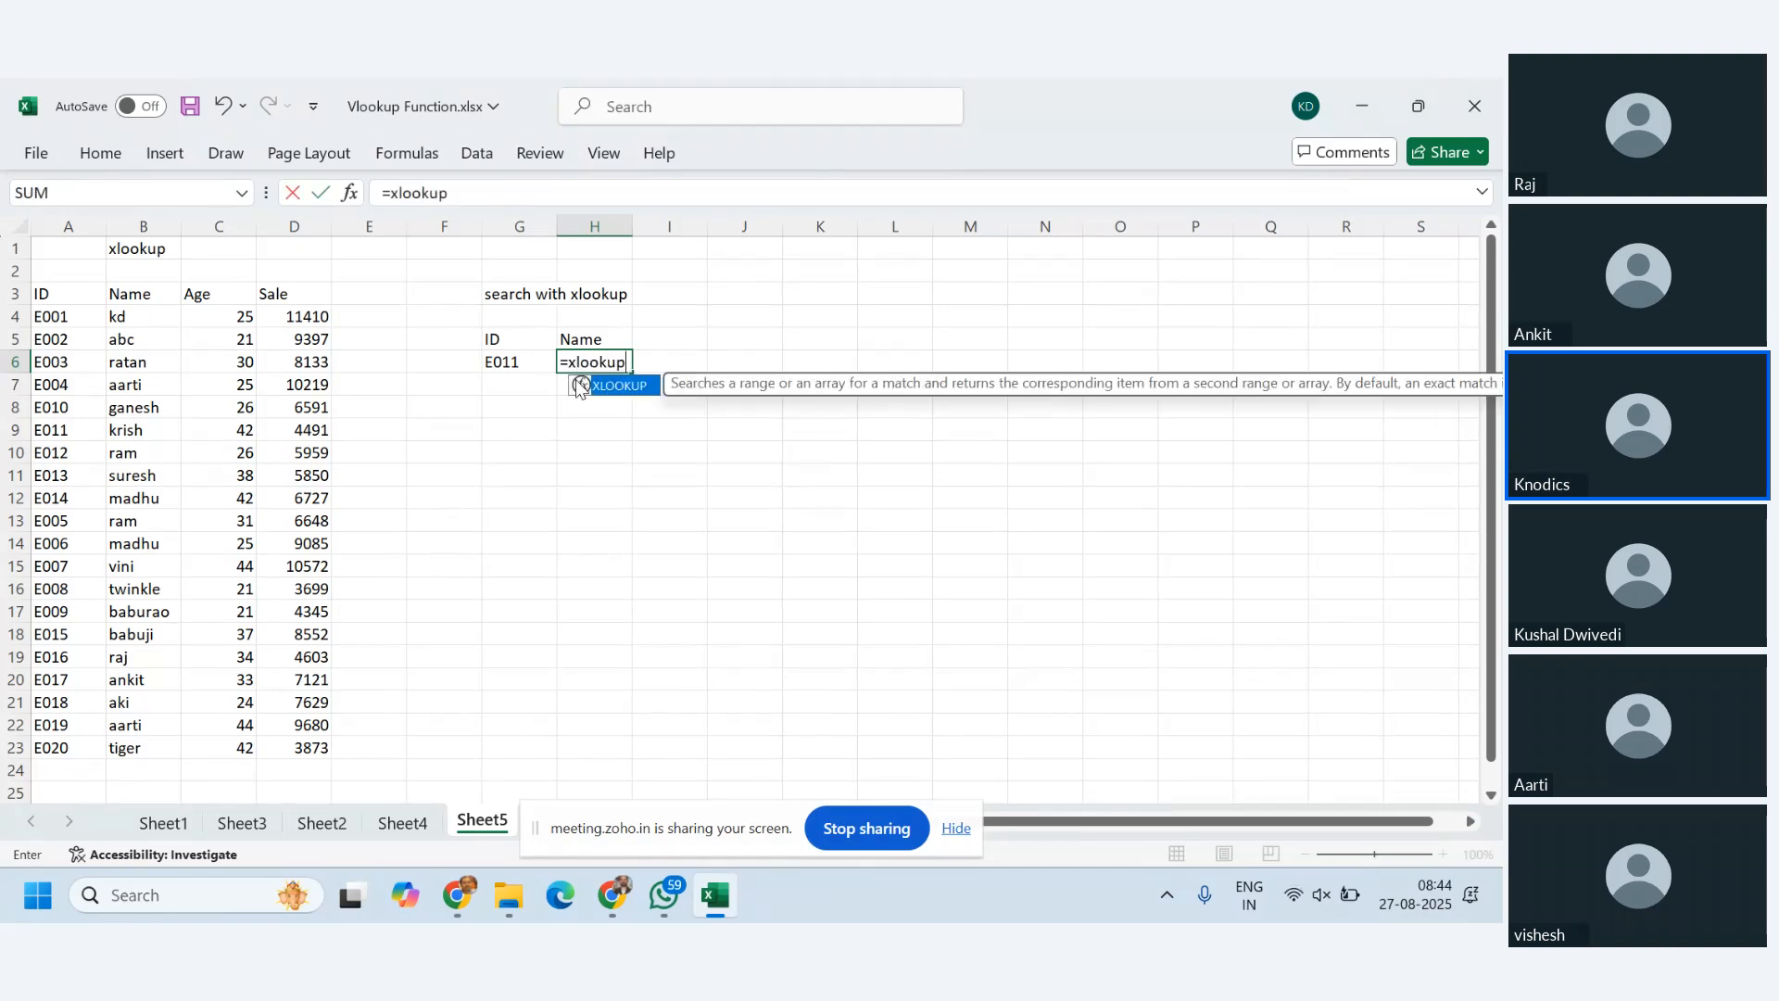
{"action": "type", "text": "("}
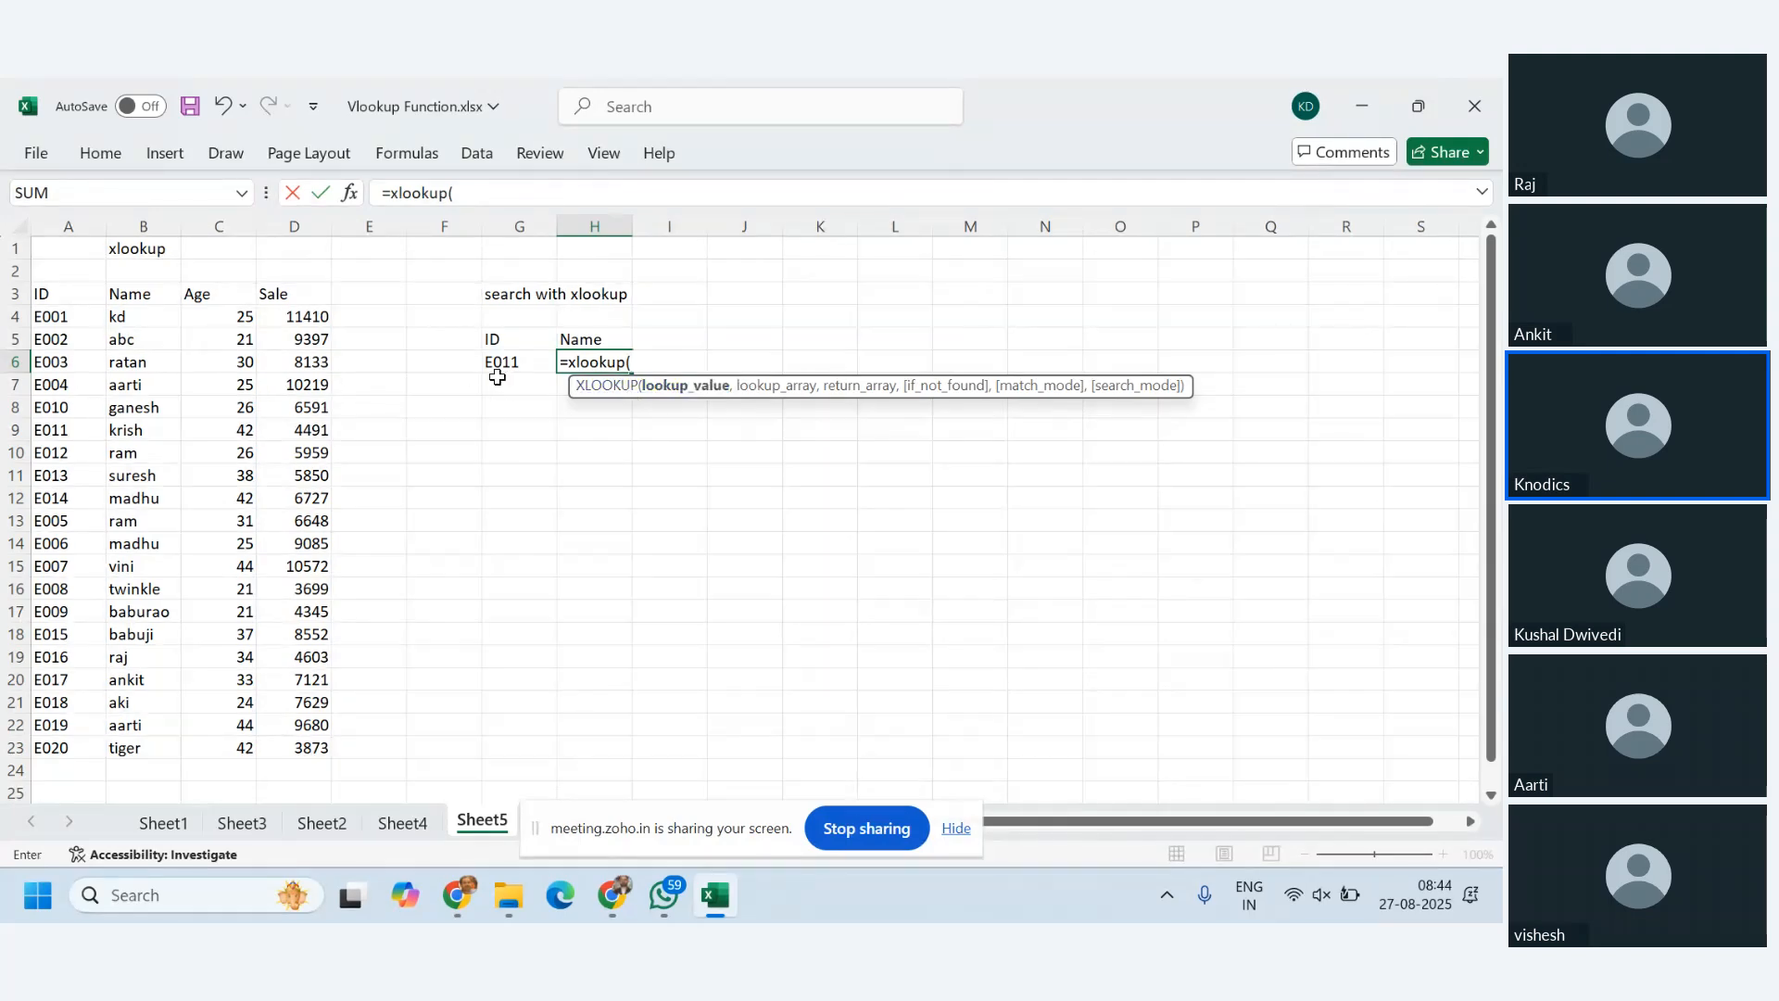
{"action": "left_click", "coordinate": [521, 362]}
{"action": "type", "text": ","}
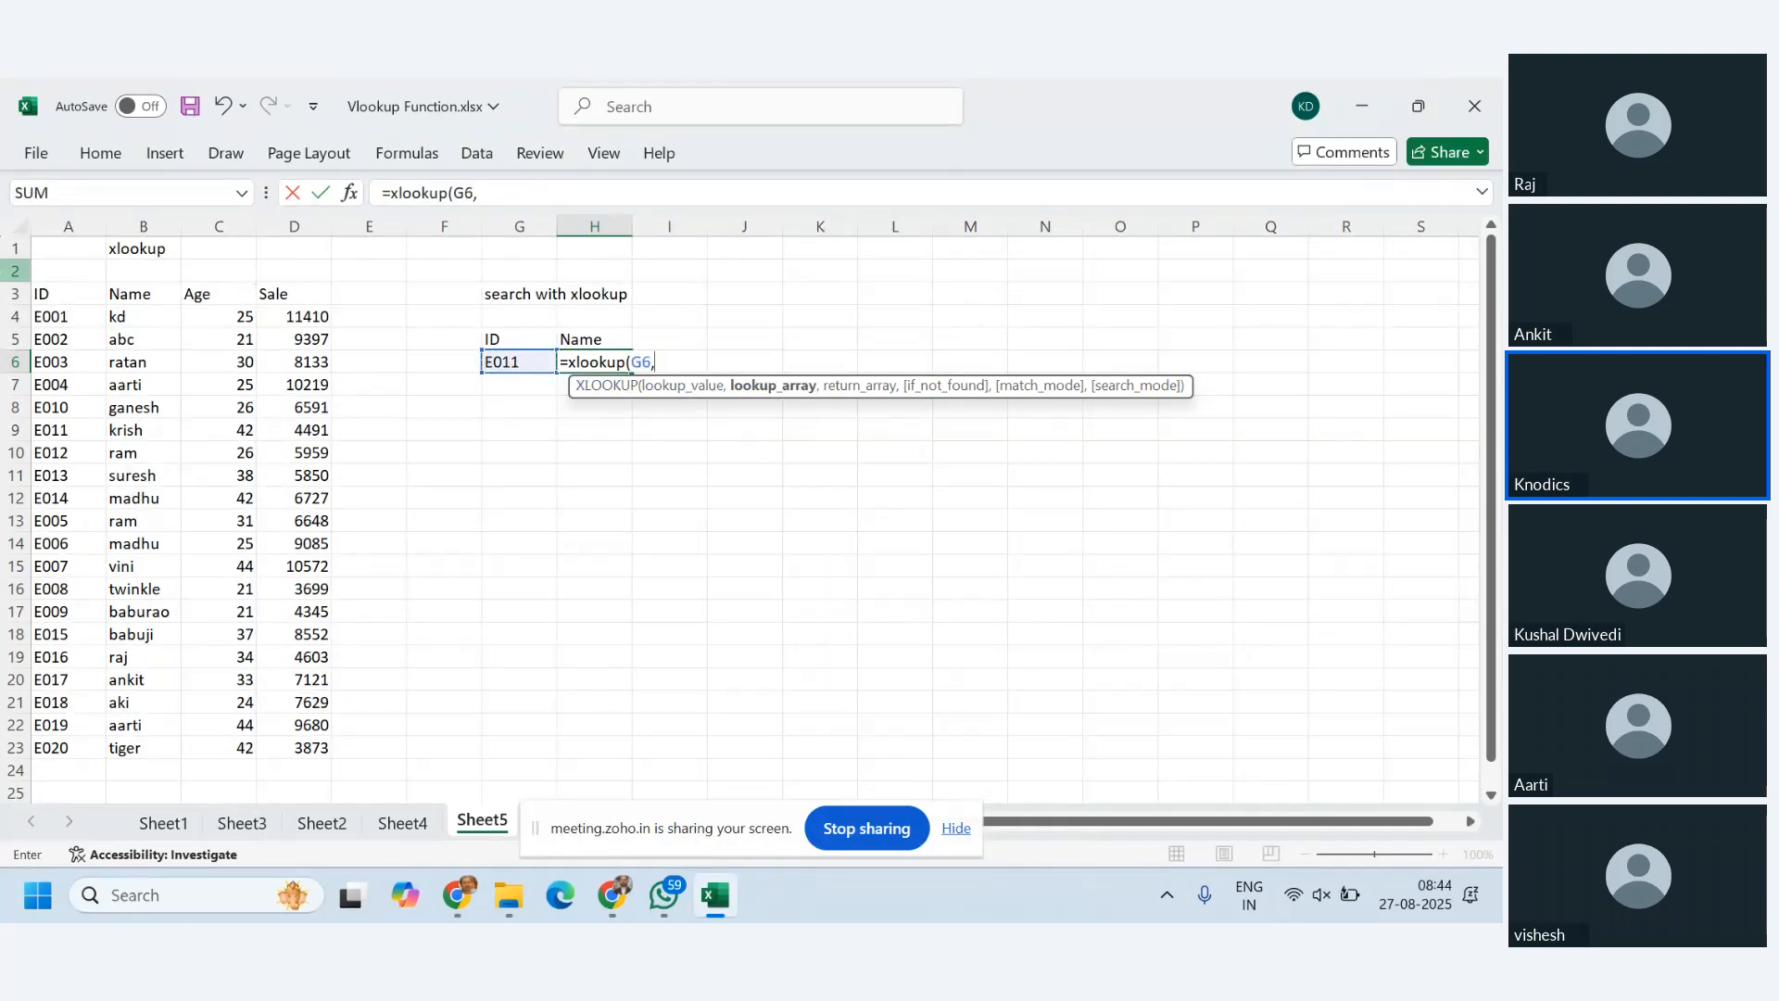
{"action": "left_click", "coordinate": [84, 315]}
{"action": "left_click_drag", "start_coordinate": [83, 314], "coordinate": [46, 760]}
{"action": "type", "text": ","}
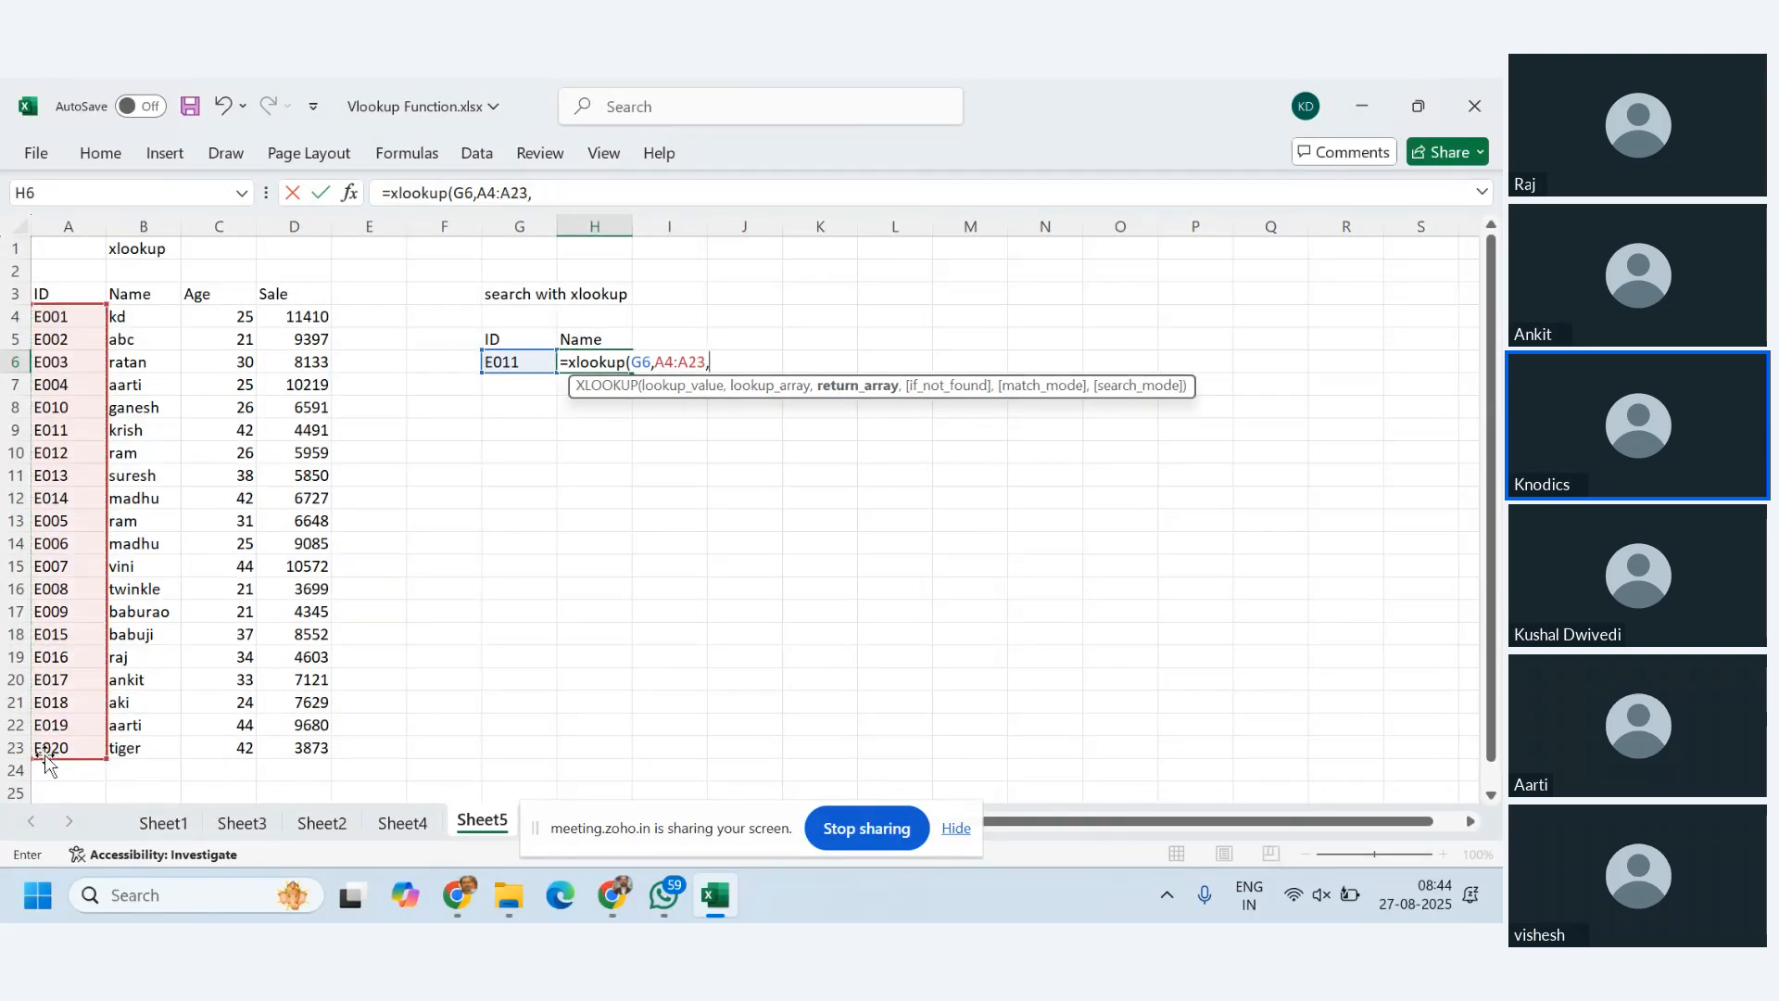
{"action": "left_click_drag", "start_coordinate": [226, 314], "coordinate": [245, 746]}
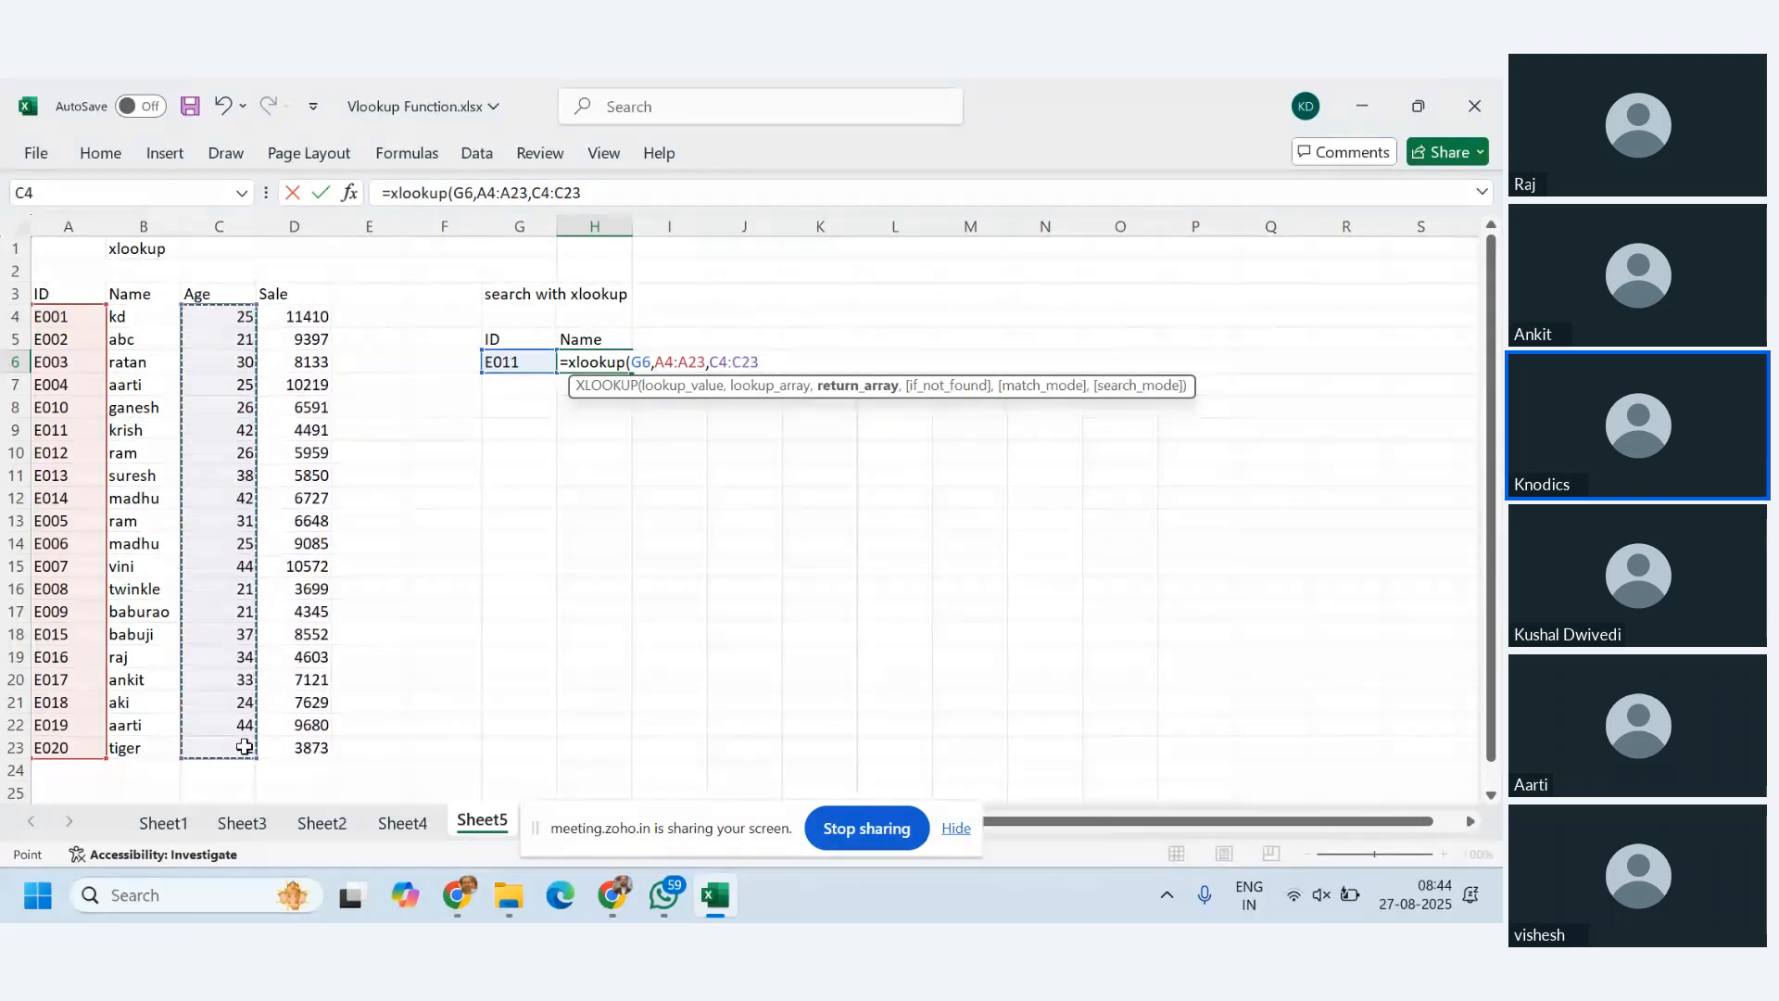
{"action": "key", "text": "Return"}
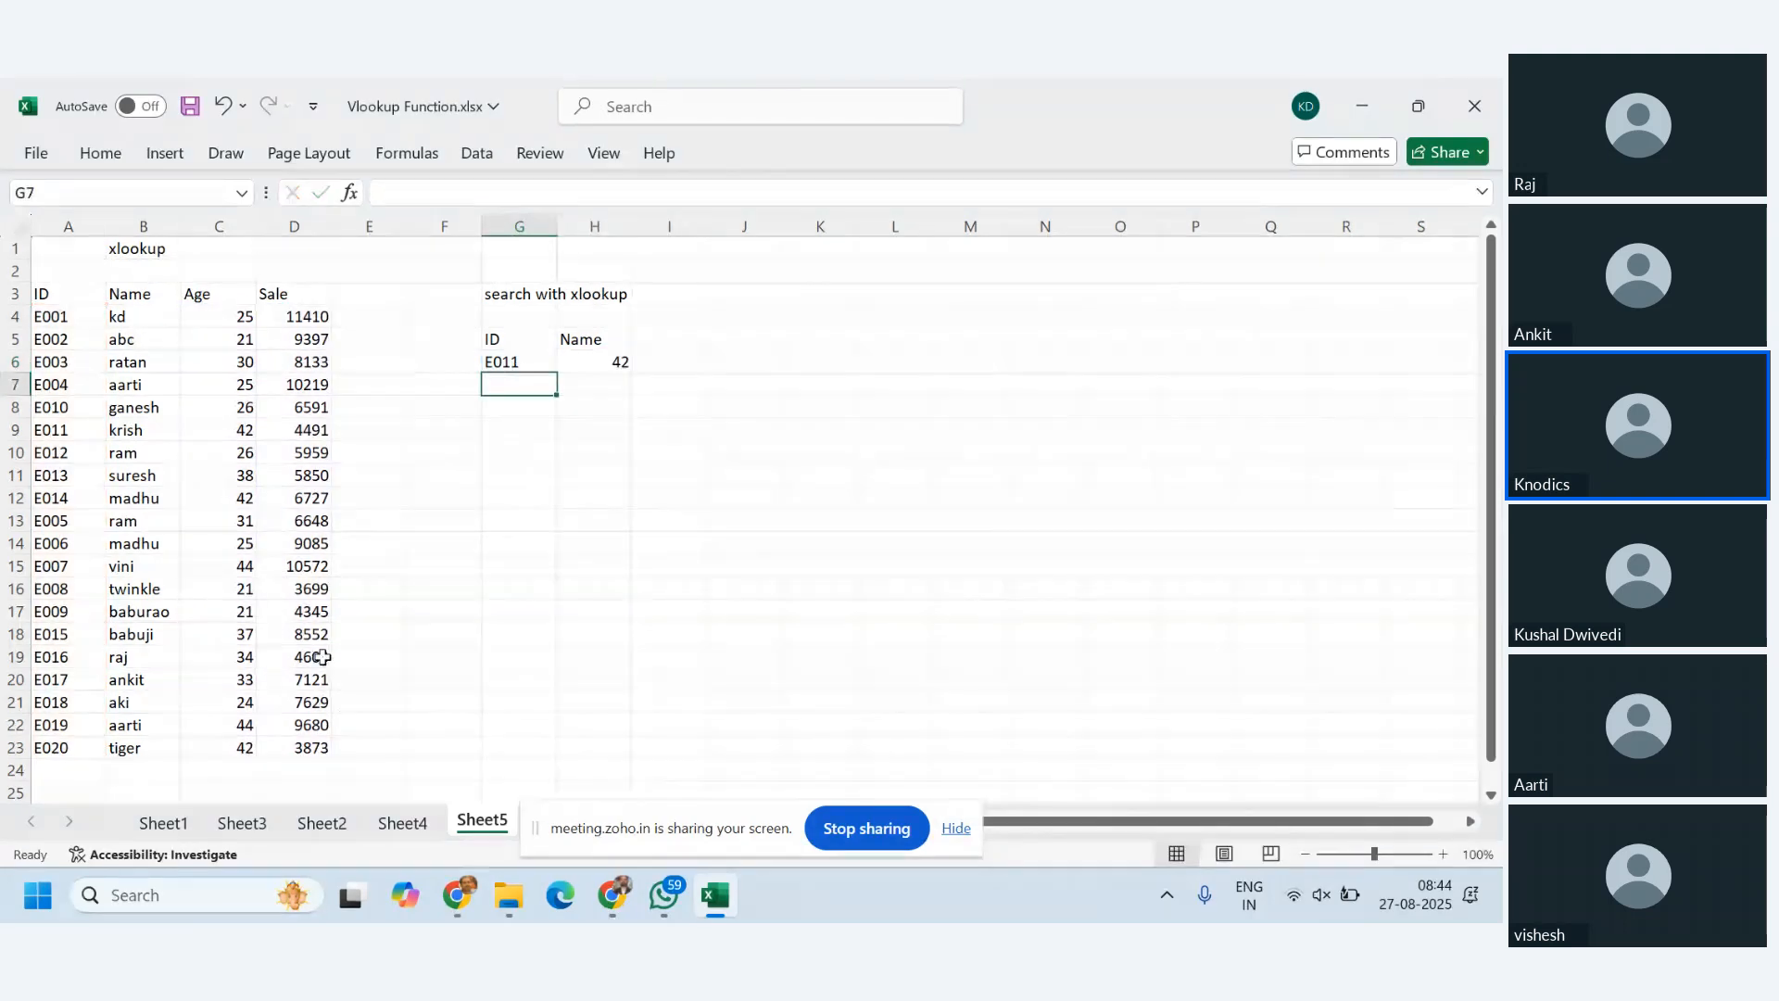
- Check the H6 result against the E011 row of the table and autofit column G to its "search with xlookup" title
{"action": "left_click_drag", "start_coordinate": [65, 432], "coordinate": [212, 432]}
{"action": "left_click", "coordinate": [616, 368]}
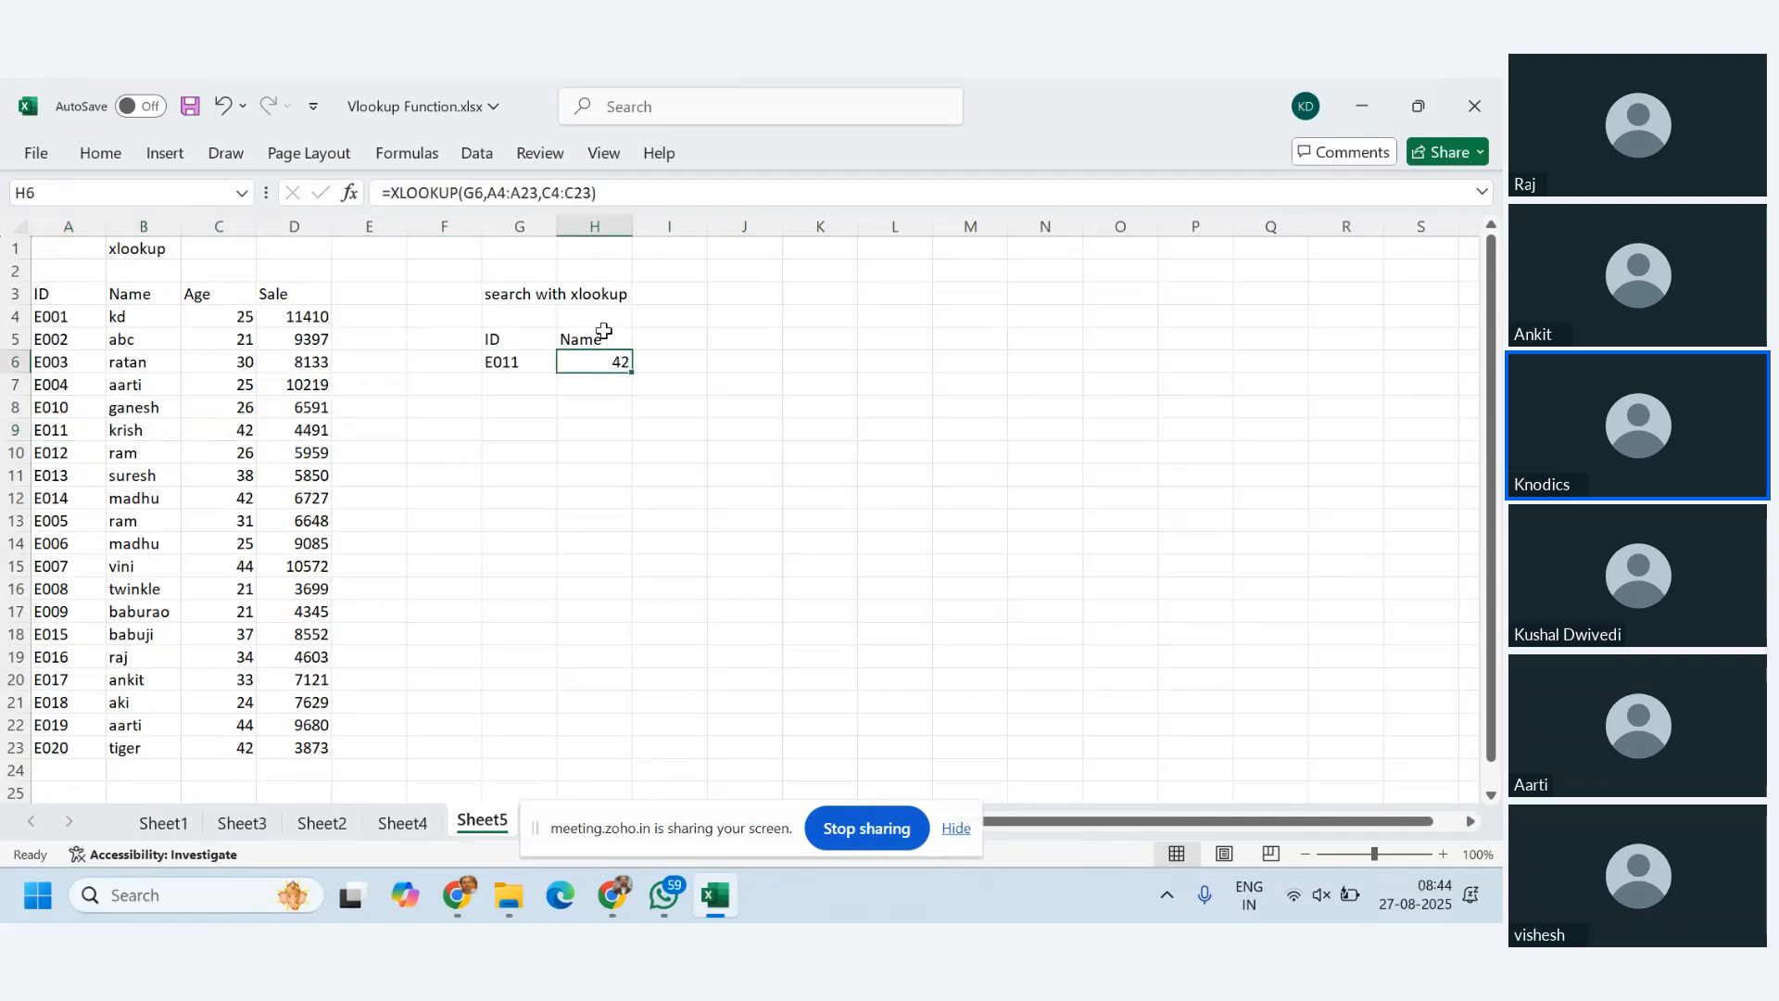
{"action": "double_click", "coordinate": [557, 226]}
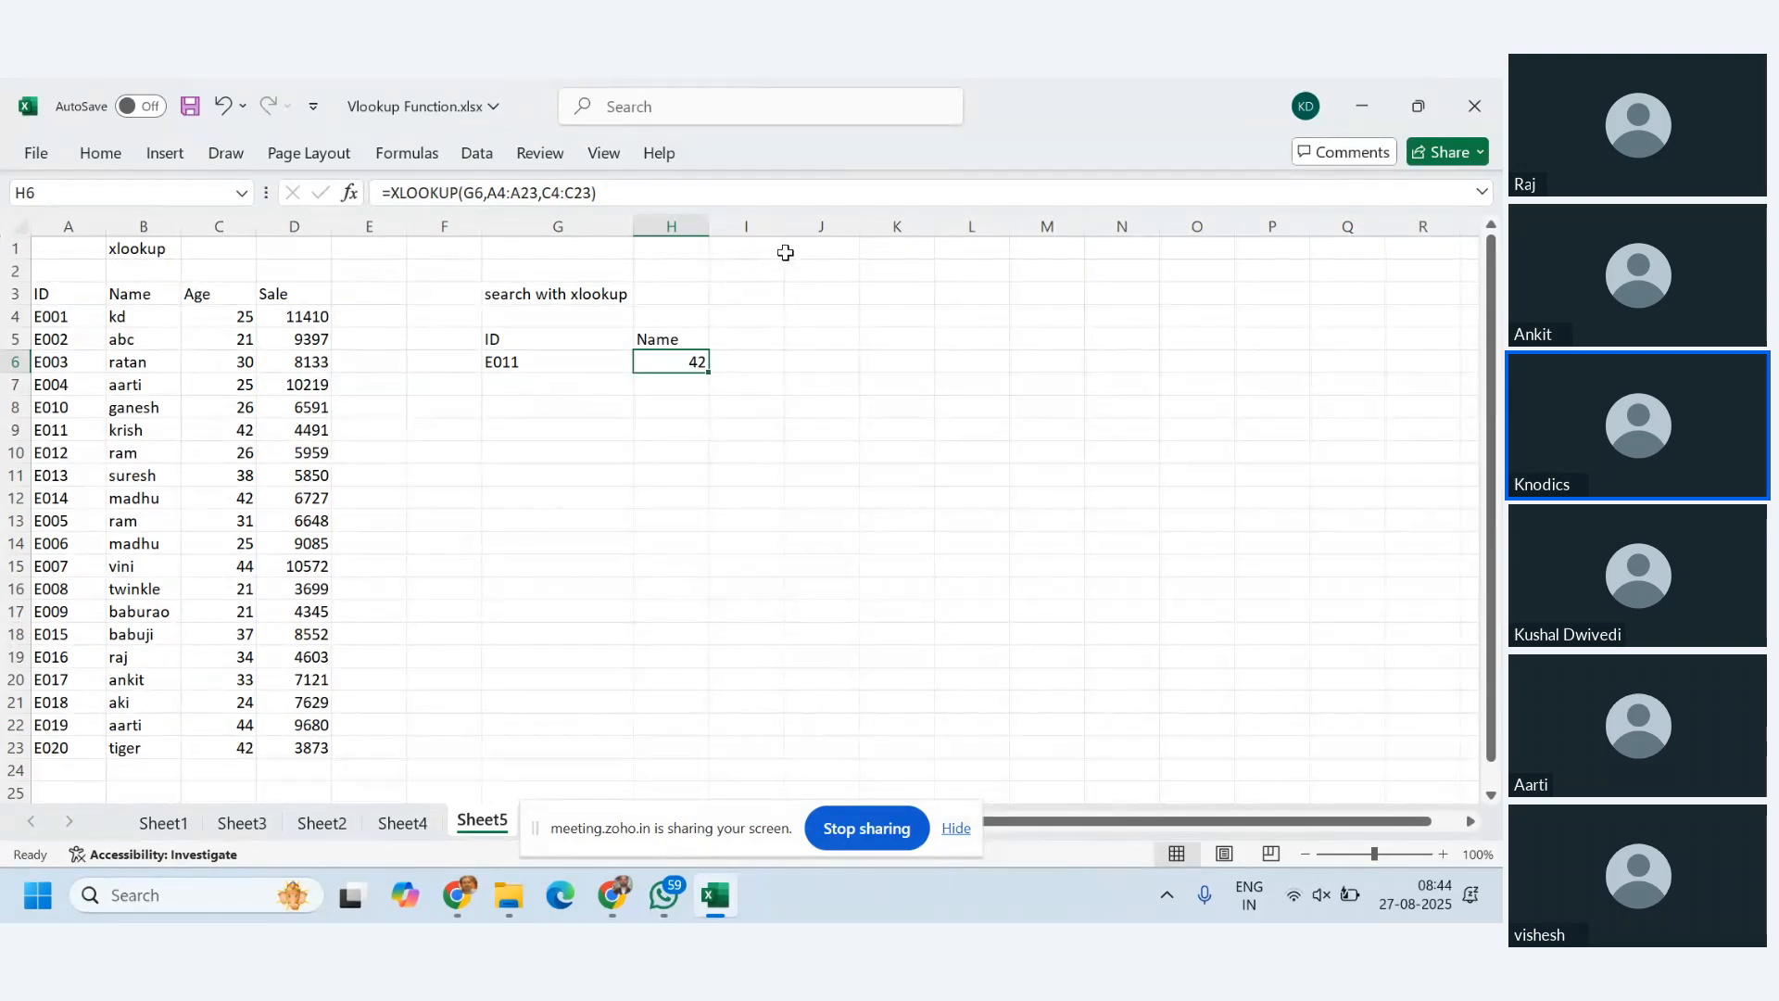
{"action": "left_click", "coordinate": [841, 248]}
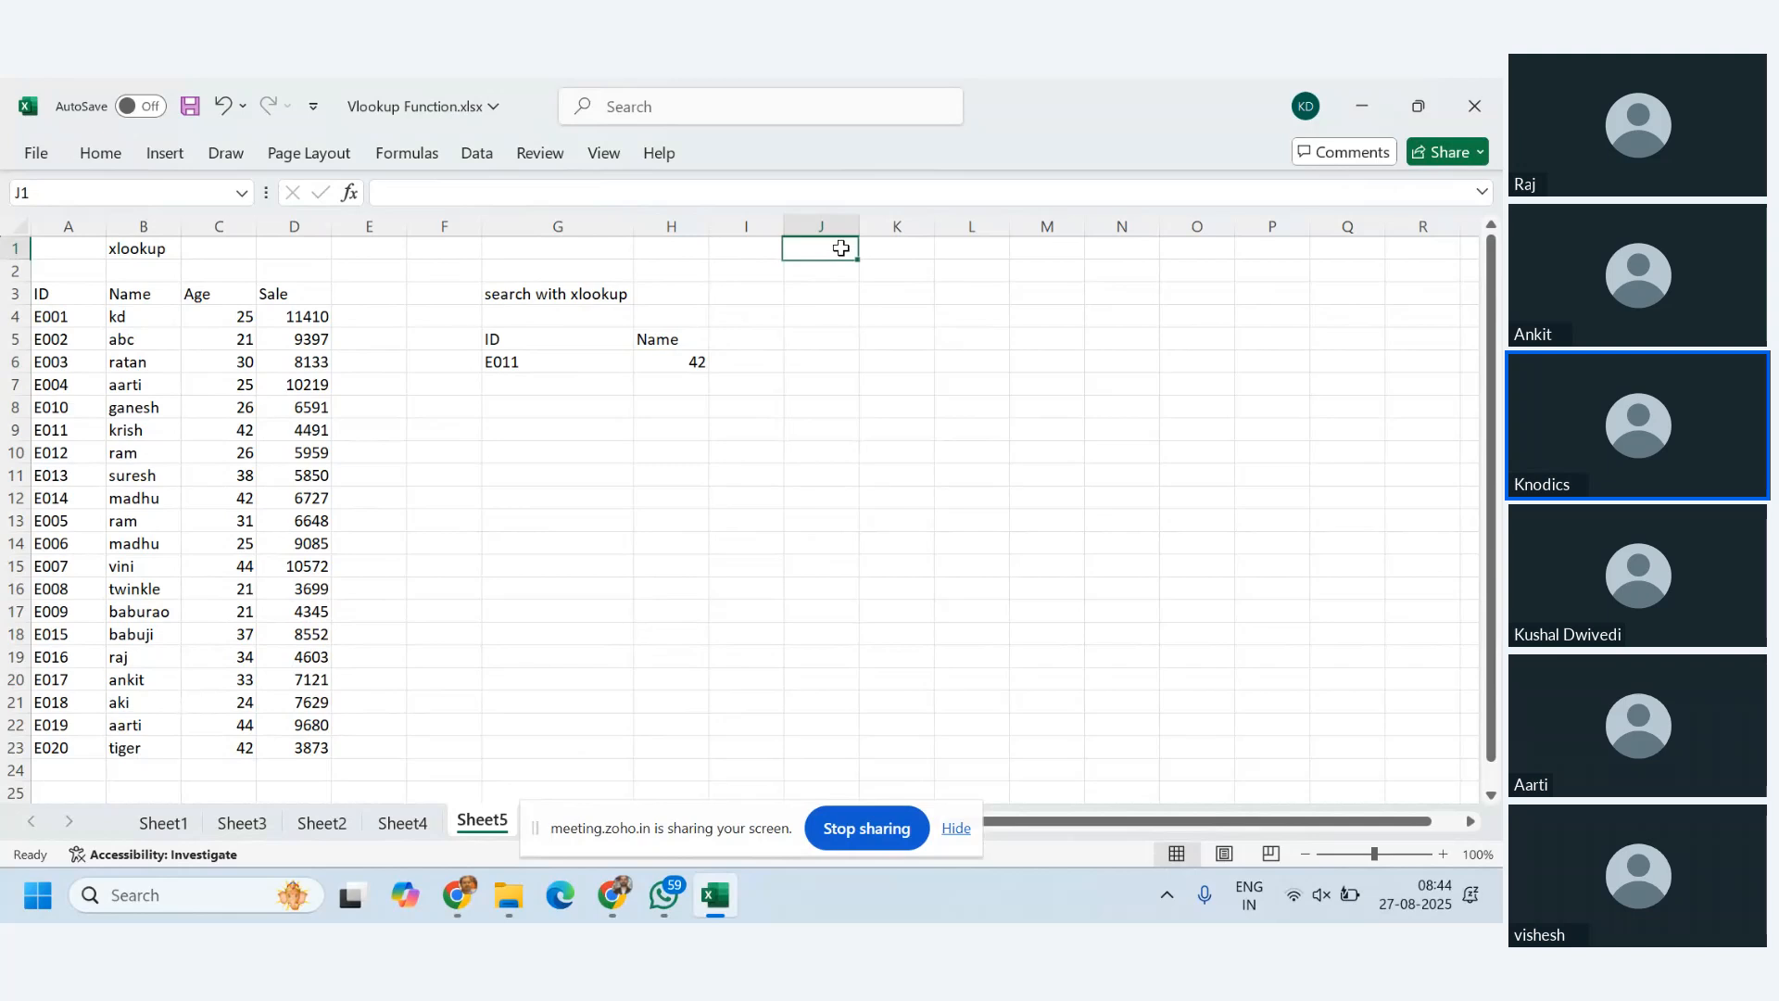
{"action": "type", "text": "lookup"}
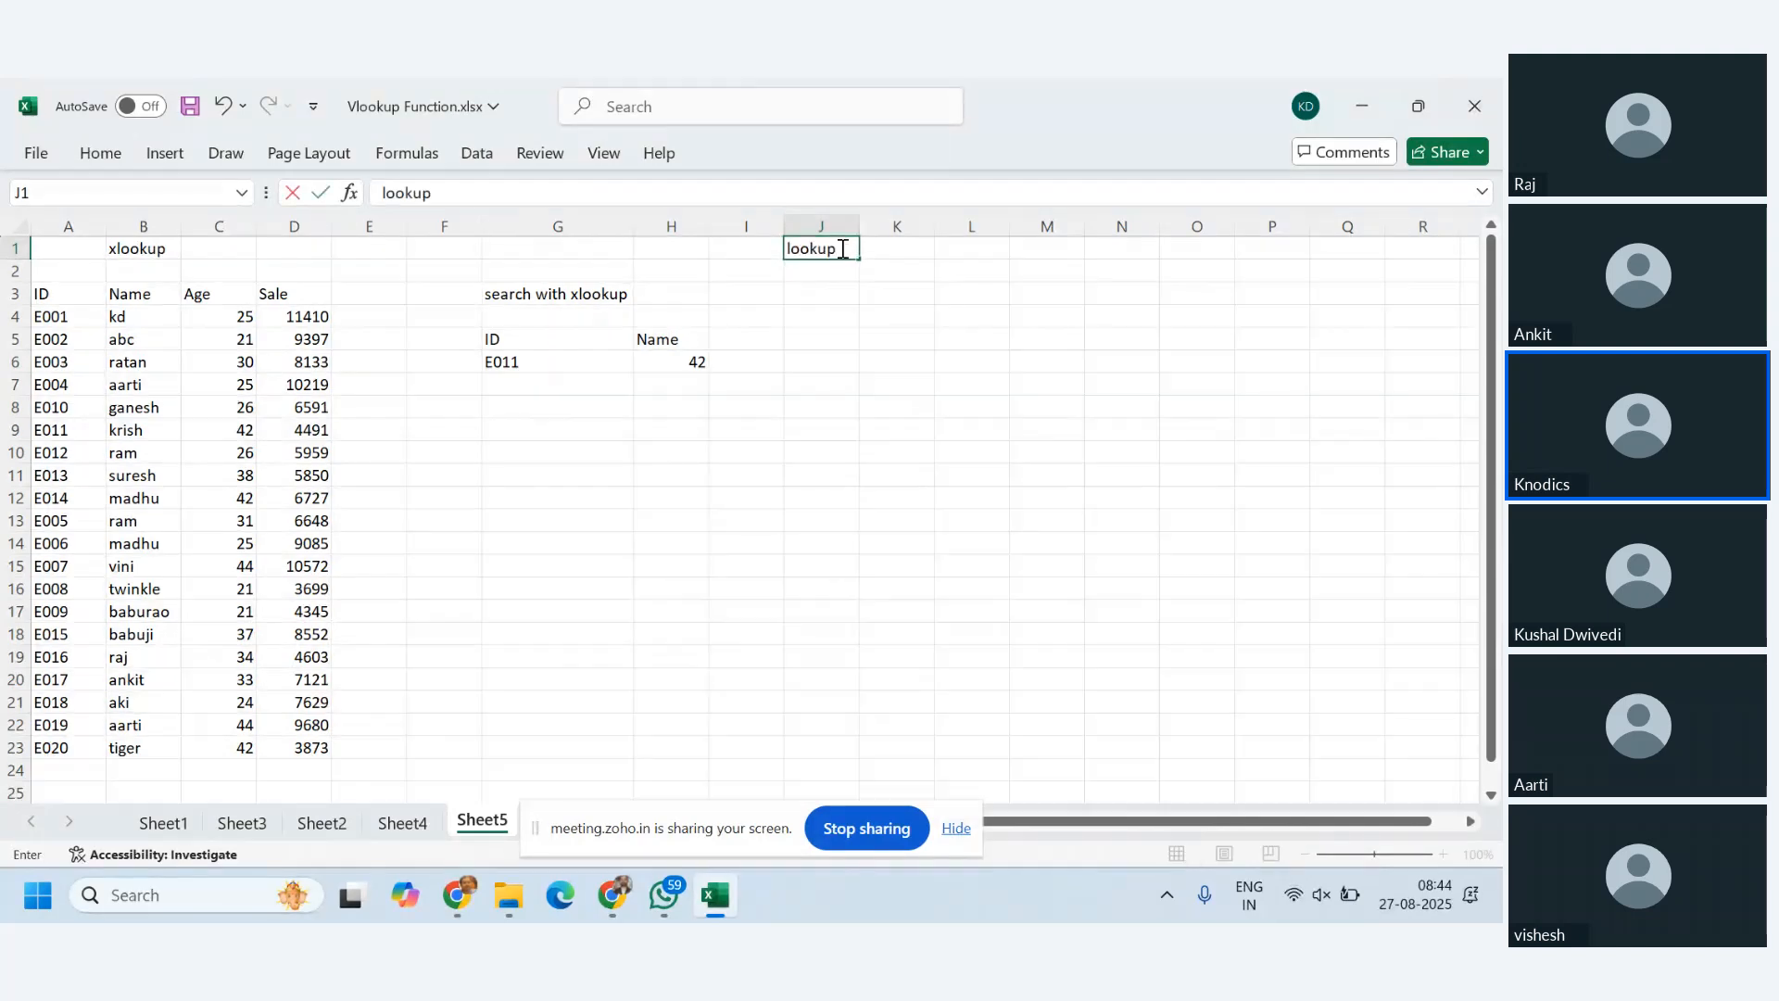
{"action": "key", "text": "Escape"}
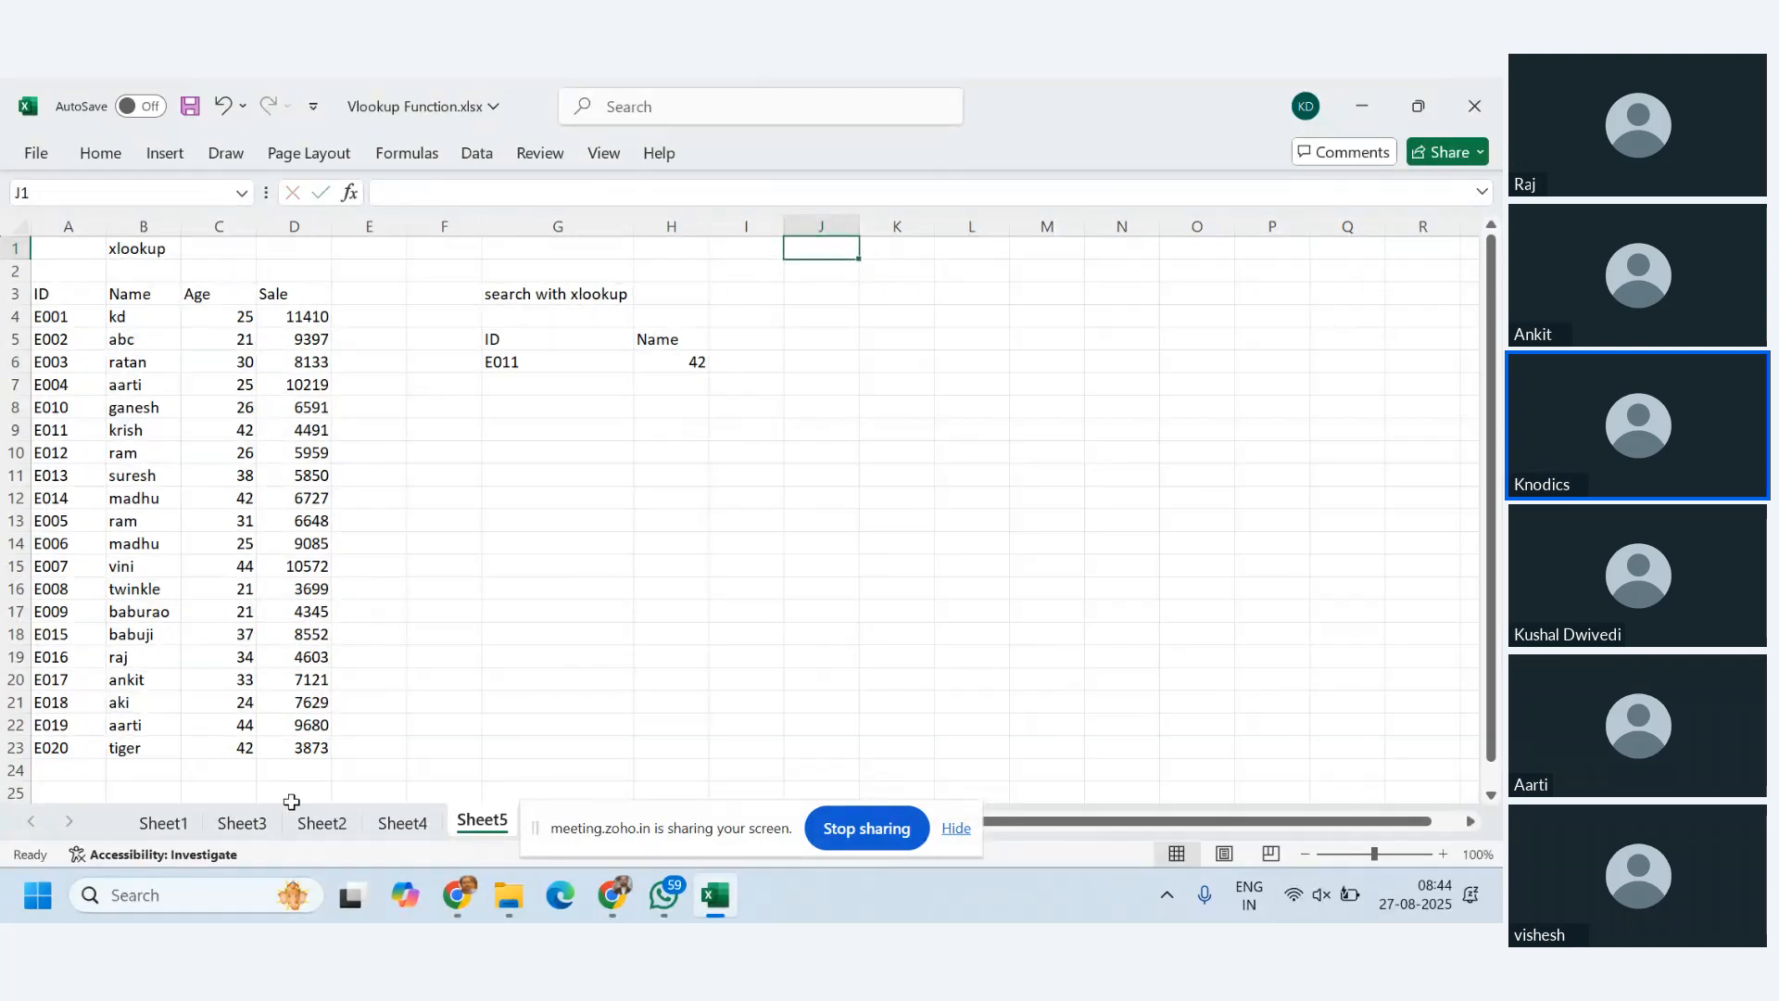
- Copy the type1 LOOKUP argument notes in J2:K4 of Sheet4 to Sheet5, starting at J2
{"action": "left_click", "coordinate": [403, 821]}
{"action": "left_click_drag", "start_coordinate": [953, 270], "coordinate": [1048, 324]}
{"action": "left_click", "coordinate": [1048, 325]}
{"action": "left_click_drag", "start_coordinate": [945, 270], "coordinate": [1065, 333]}
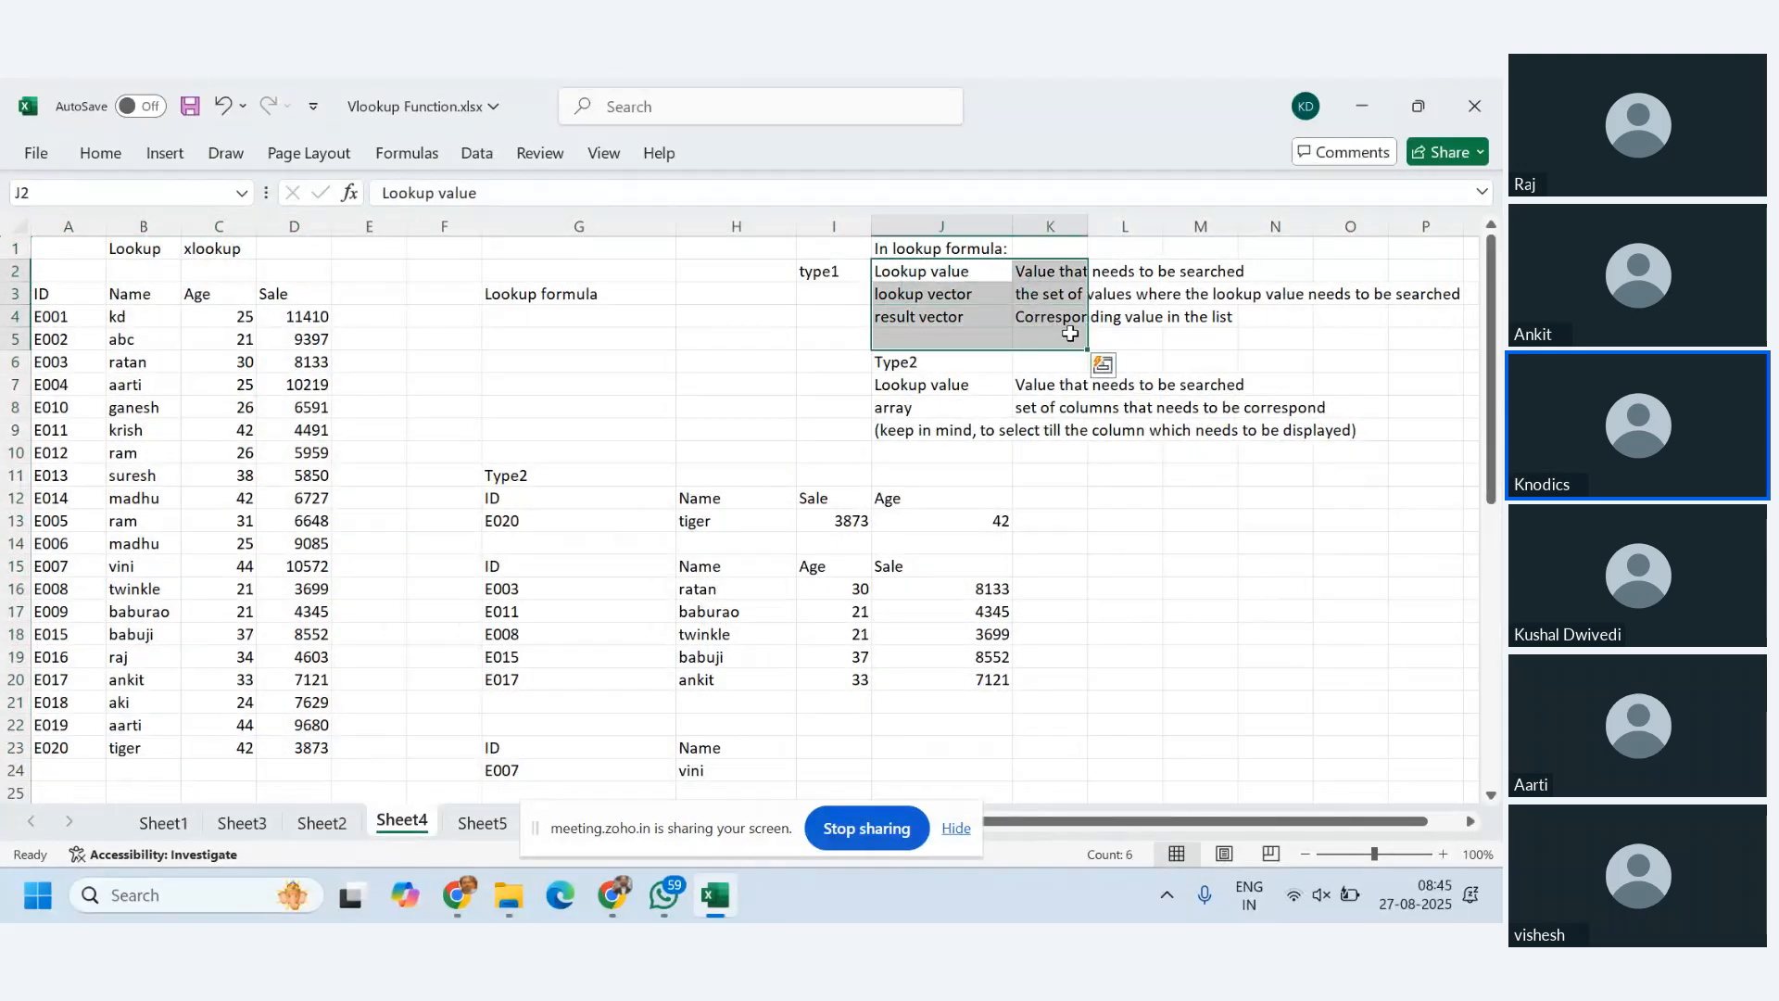
{"action": "left_click", "coordinate": [1040, 297]}
{"action": "left_click_drag", "start_coordinate": [936, 270], "coordinate": [1065, 319]}
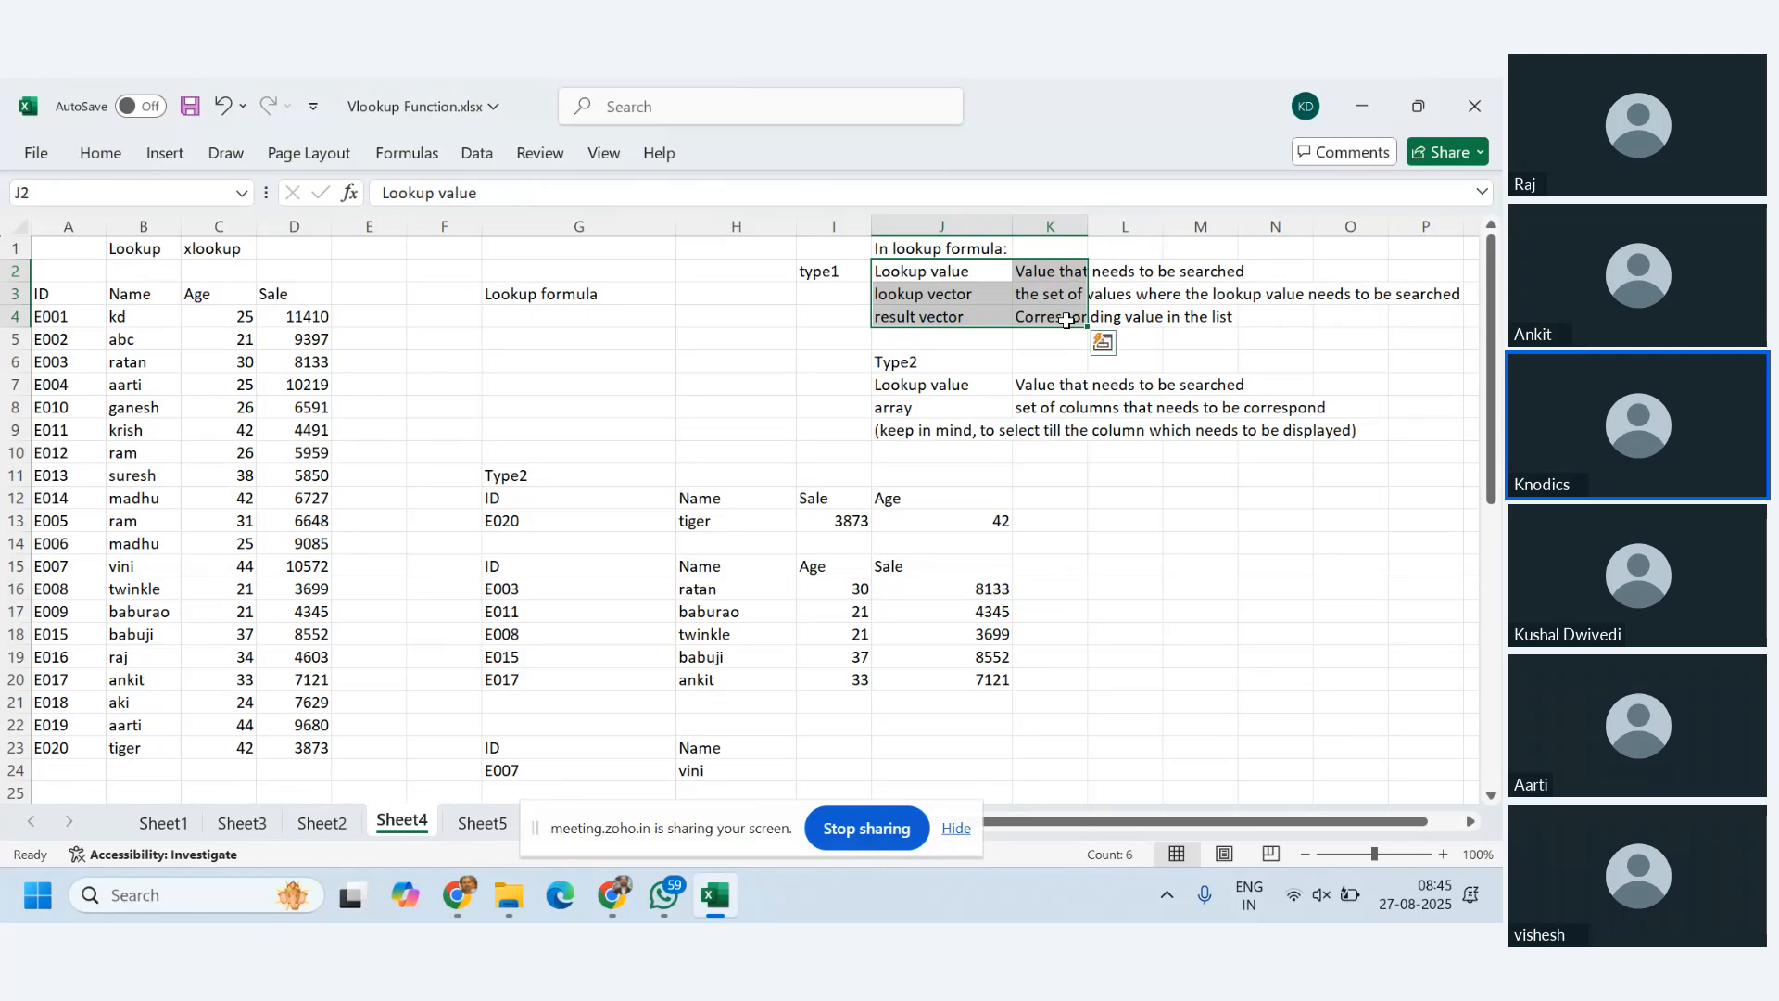
{"action": "key", "text": "ctrl+c"}
{"action": "left_click", "coordinate": [481, 821]}
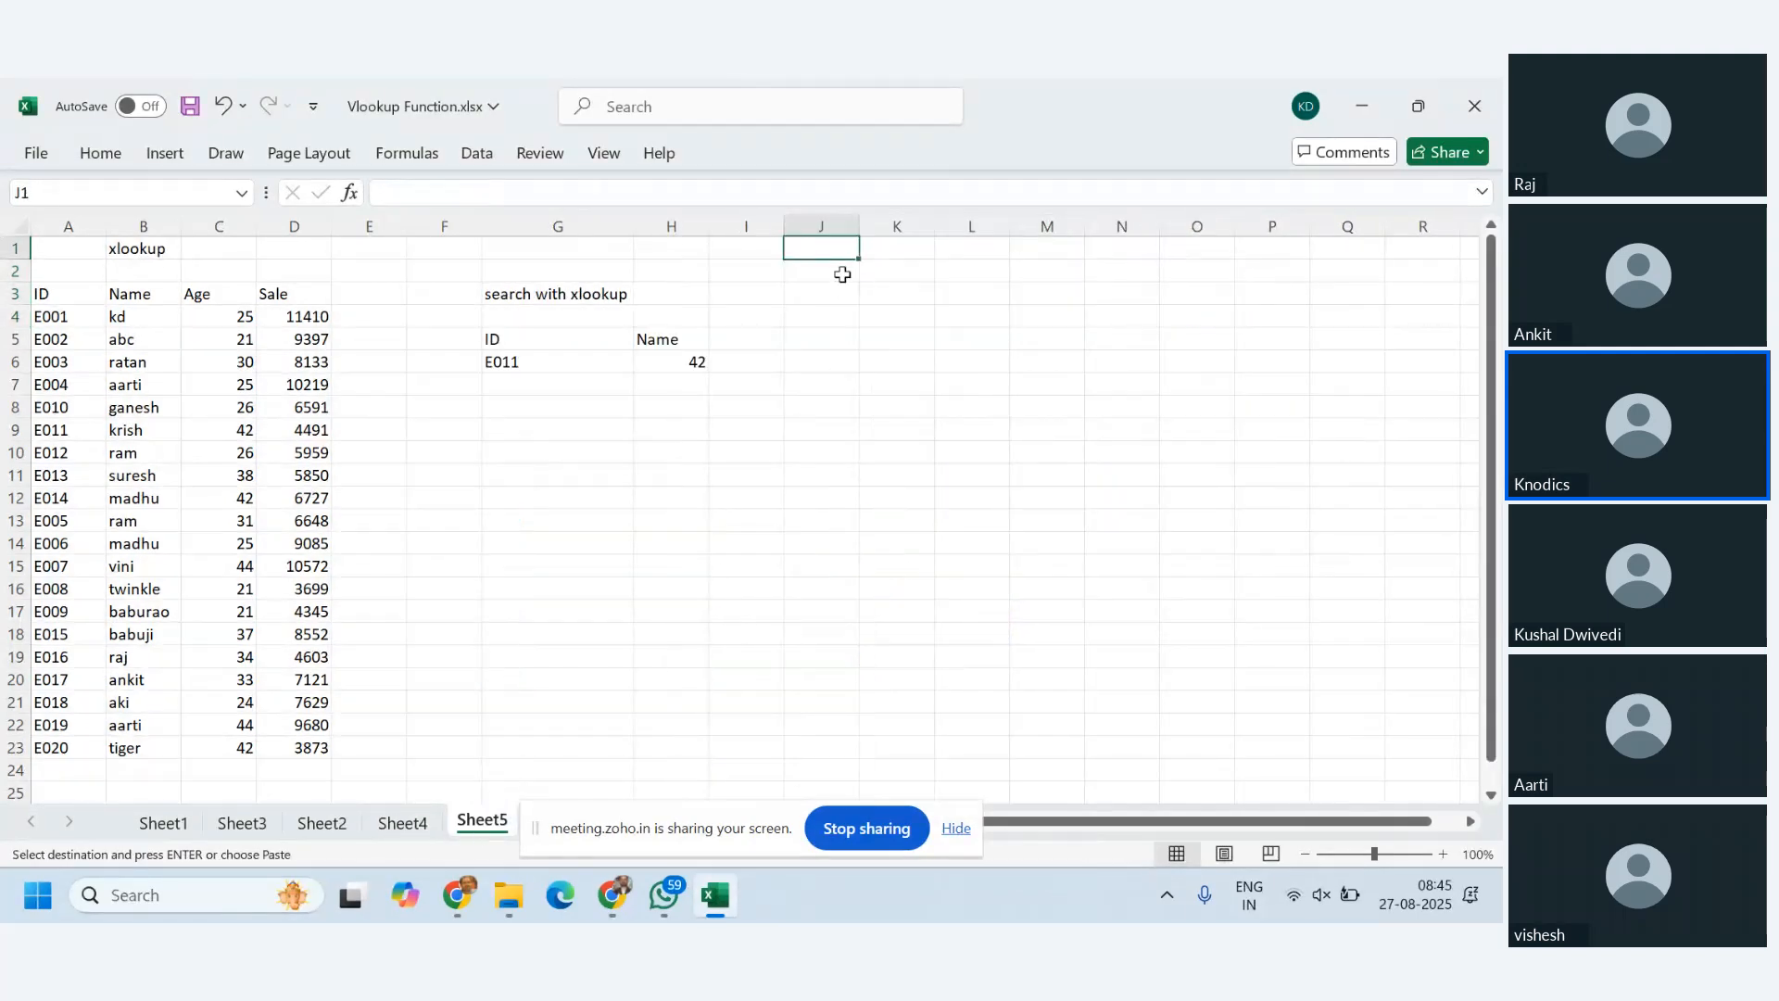
{"action": "left_click", "coordinate": [842, 271]}
{"action": "key", "text": "ctrl+v"}
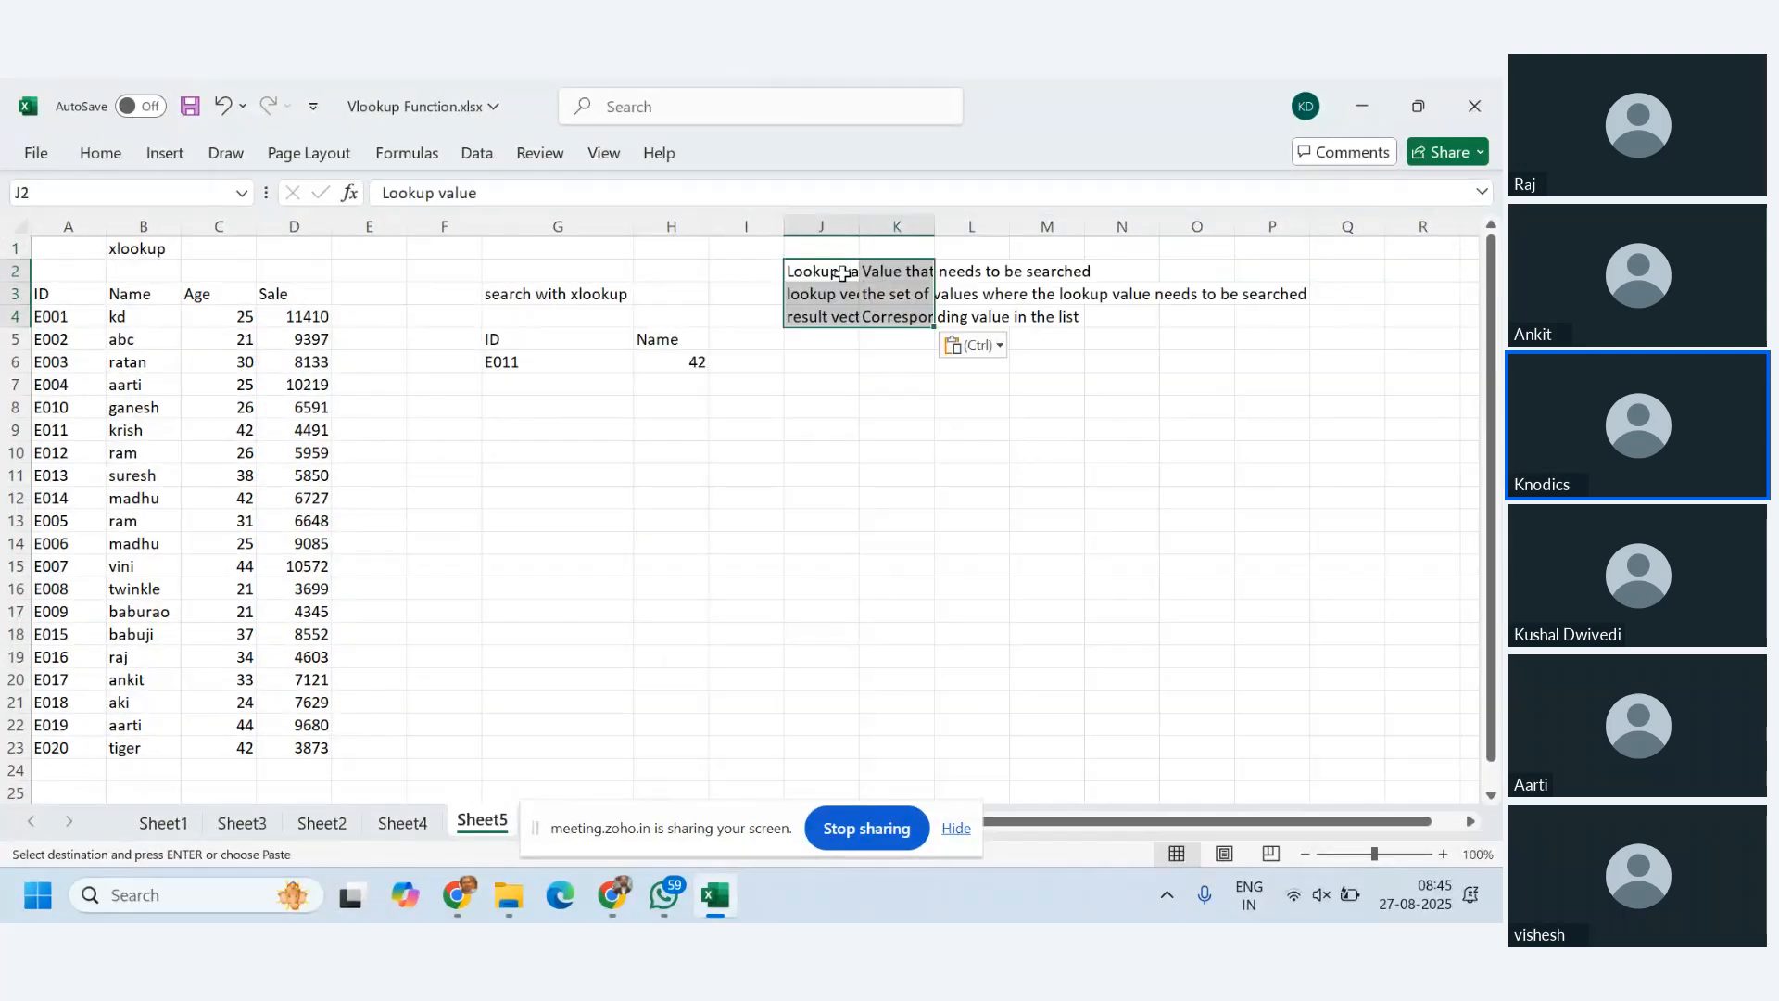
- Add the heading "In Xlookup formula" in J1 above the argument notes and autofit column J
{"action": "key", "text": "ctrl+Page_Up"}
{"action": "left_click", "coordinate": [480, 821]}
{"action": "left_click", "coordinate": [846, 251]}
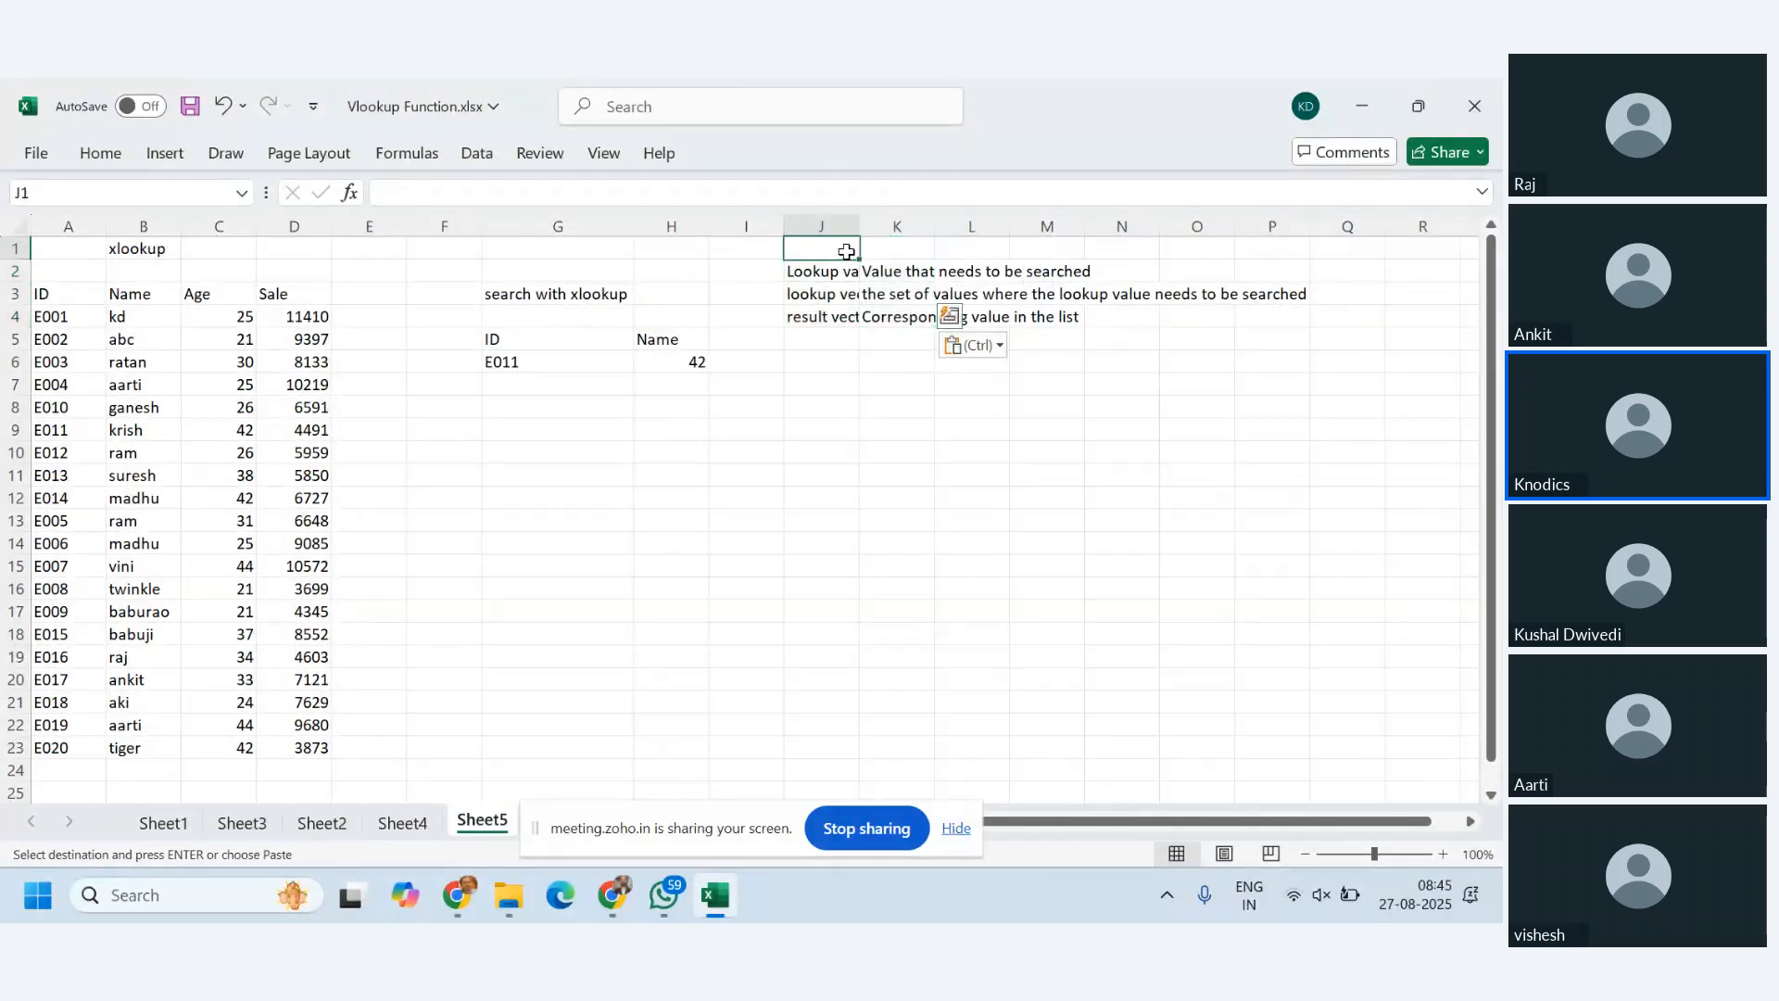
{"action": "type", "text": "n"}
{"action": "key", "text": "BackSpace"}
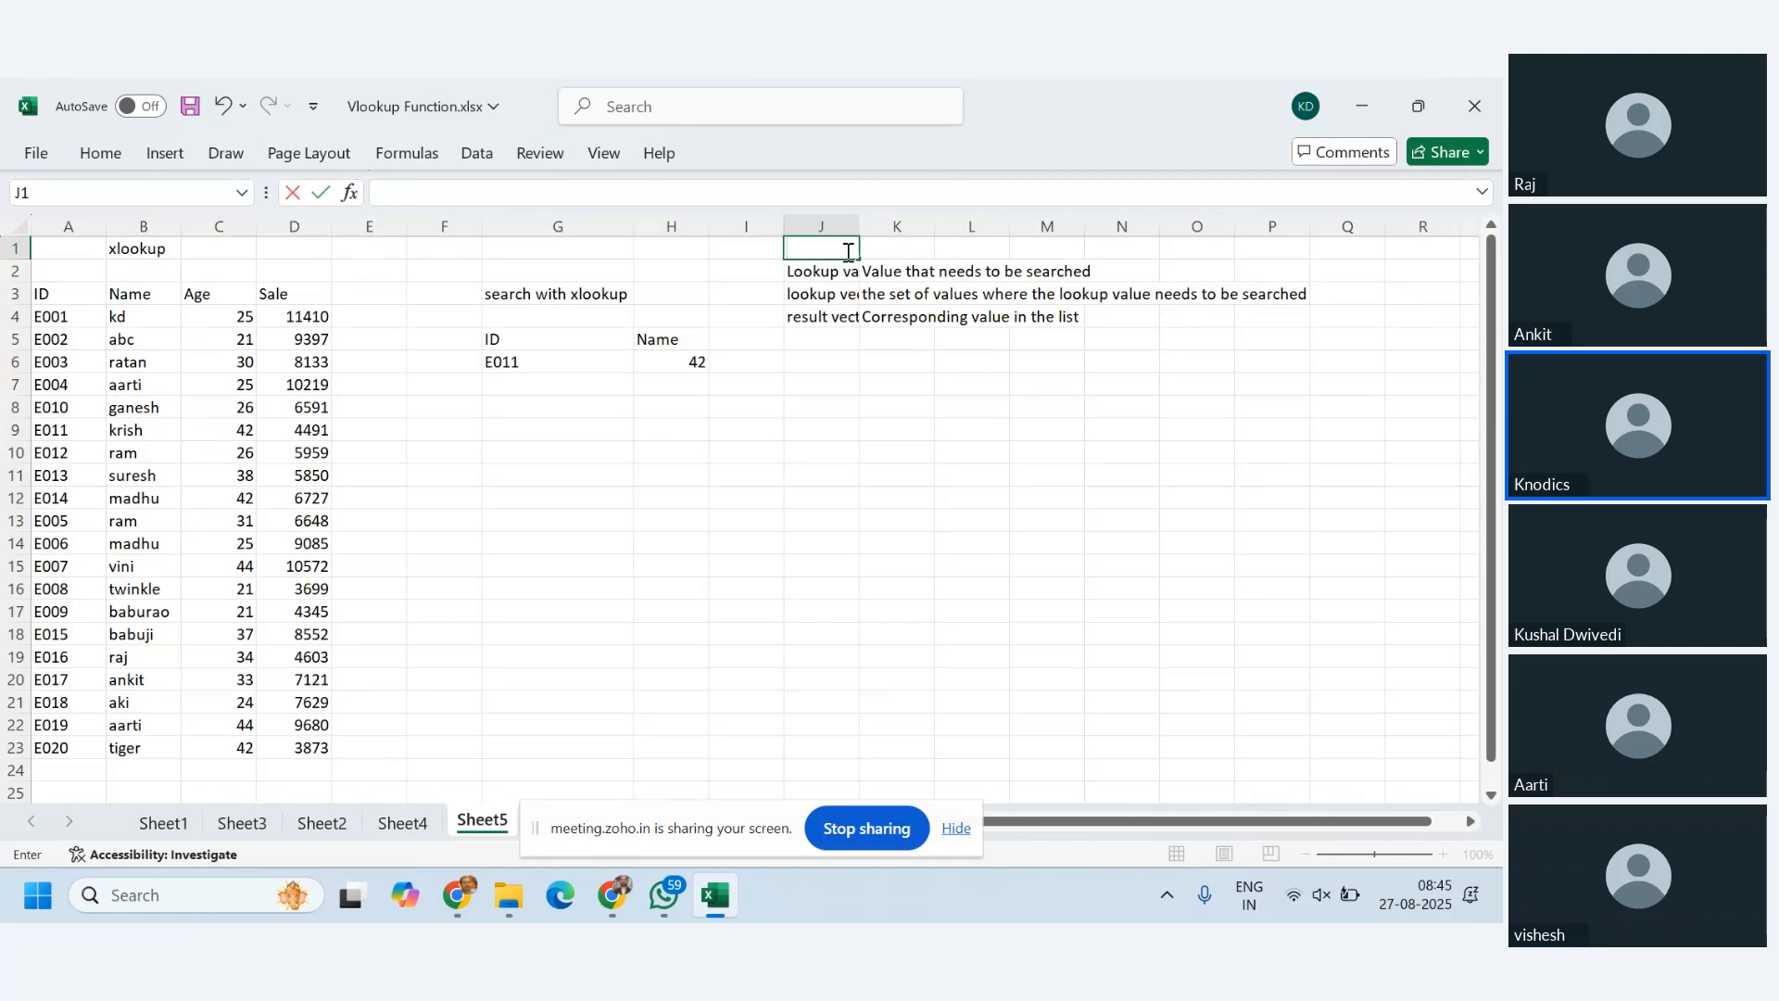
{"action": "type", "text": "Ib=n"}
{"action": "key", "text": "BackSpace"}
{"action": "key", "text": "BackSpace"}
{"action": "key", "text": "BackSpace"}
{"action": "type", "text": "In Xk"}
{"action": "key", "text": "BackSpace"}
{"action": "type", "text": "looku"}
{"action": "key", "text": "BackSpace"}
{"action": "type", "text": "kup o="}
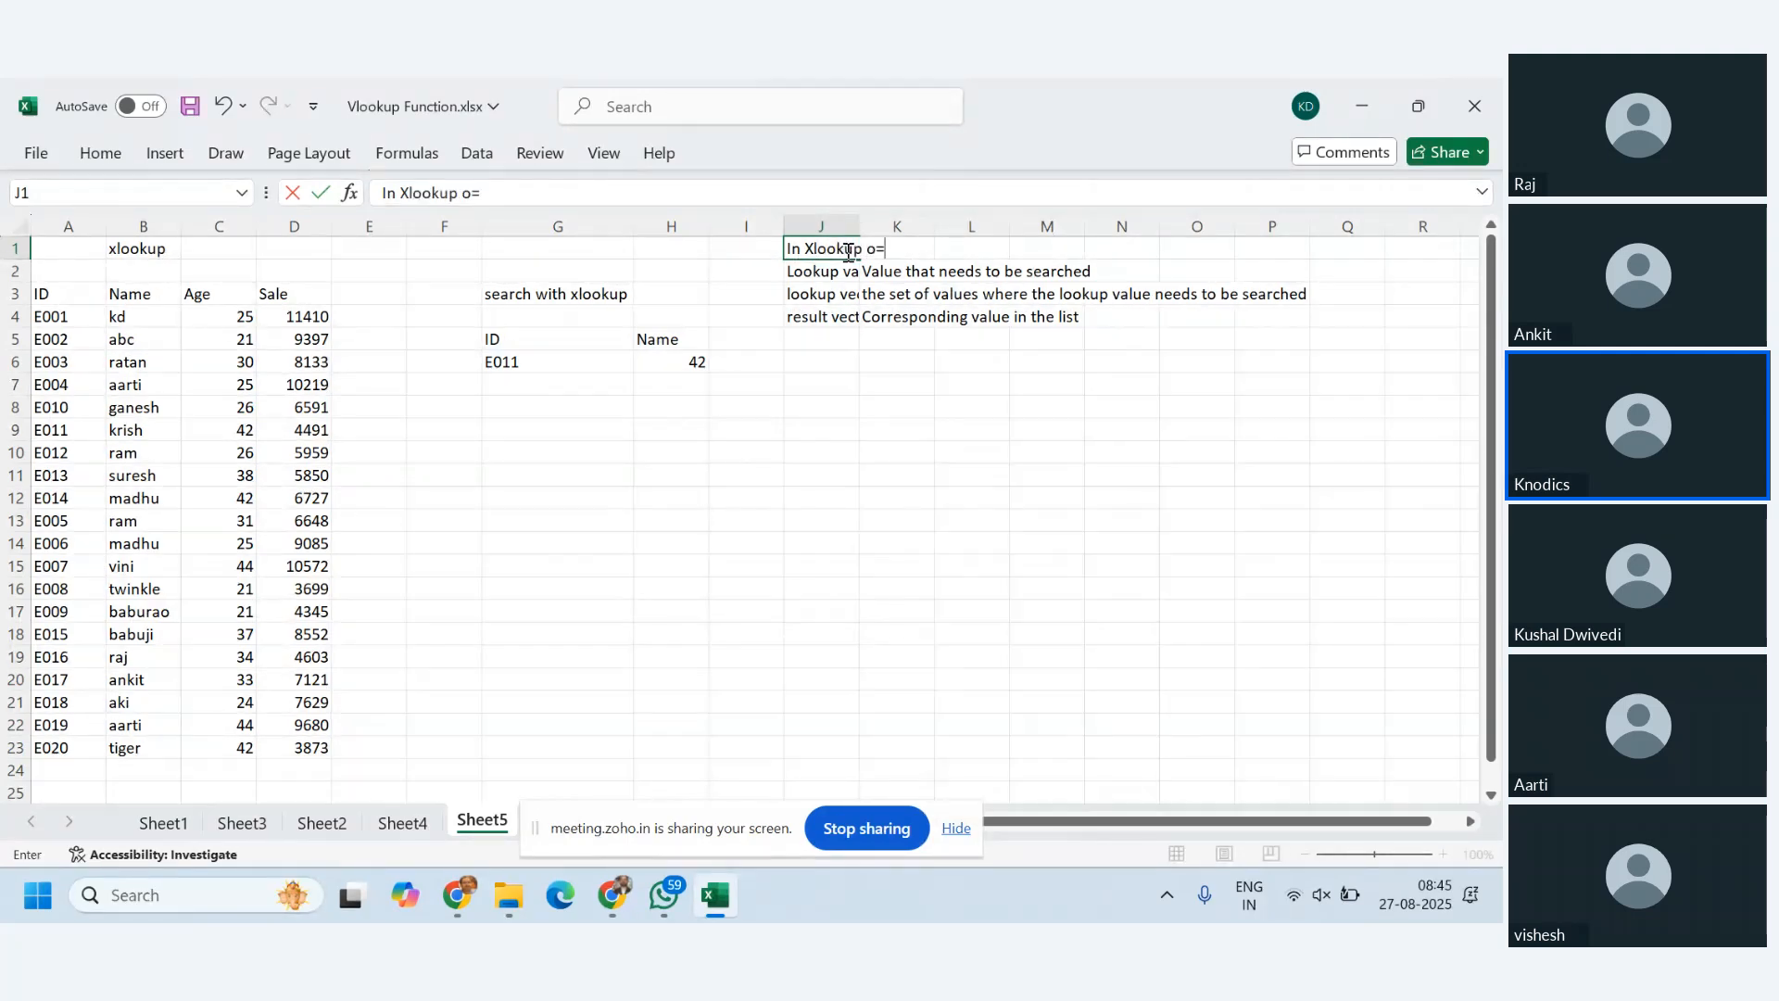
{"action": "key", "text": "BackSpace"}
{"action": "key", "text": "BackSpace"}
{"action": "type", "text": "formula"}
{"action": "key", "text": "Return"}
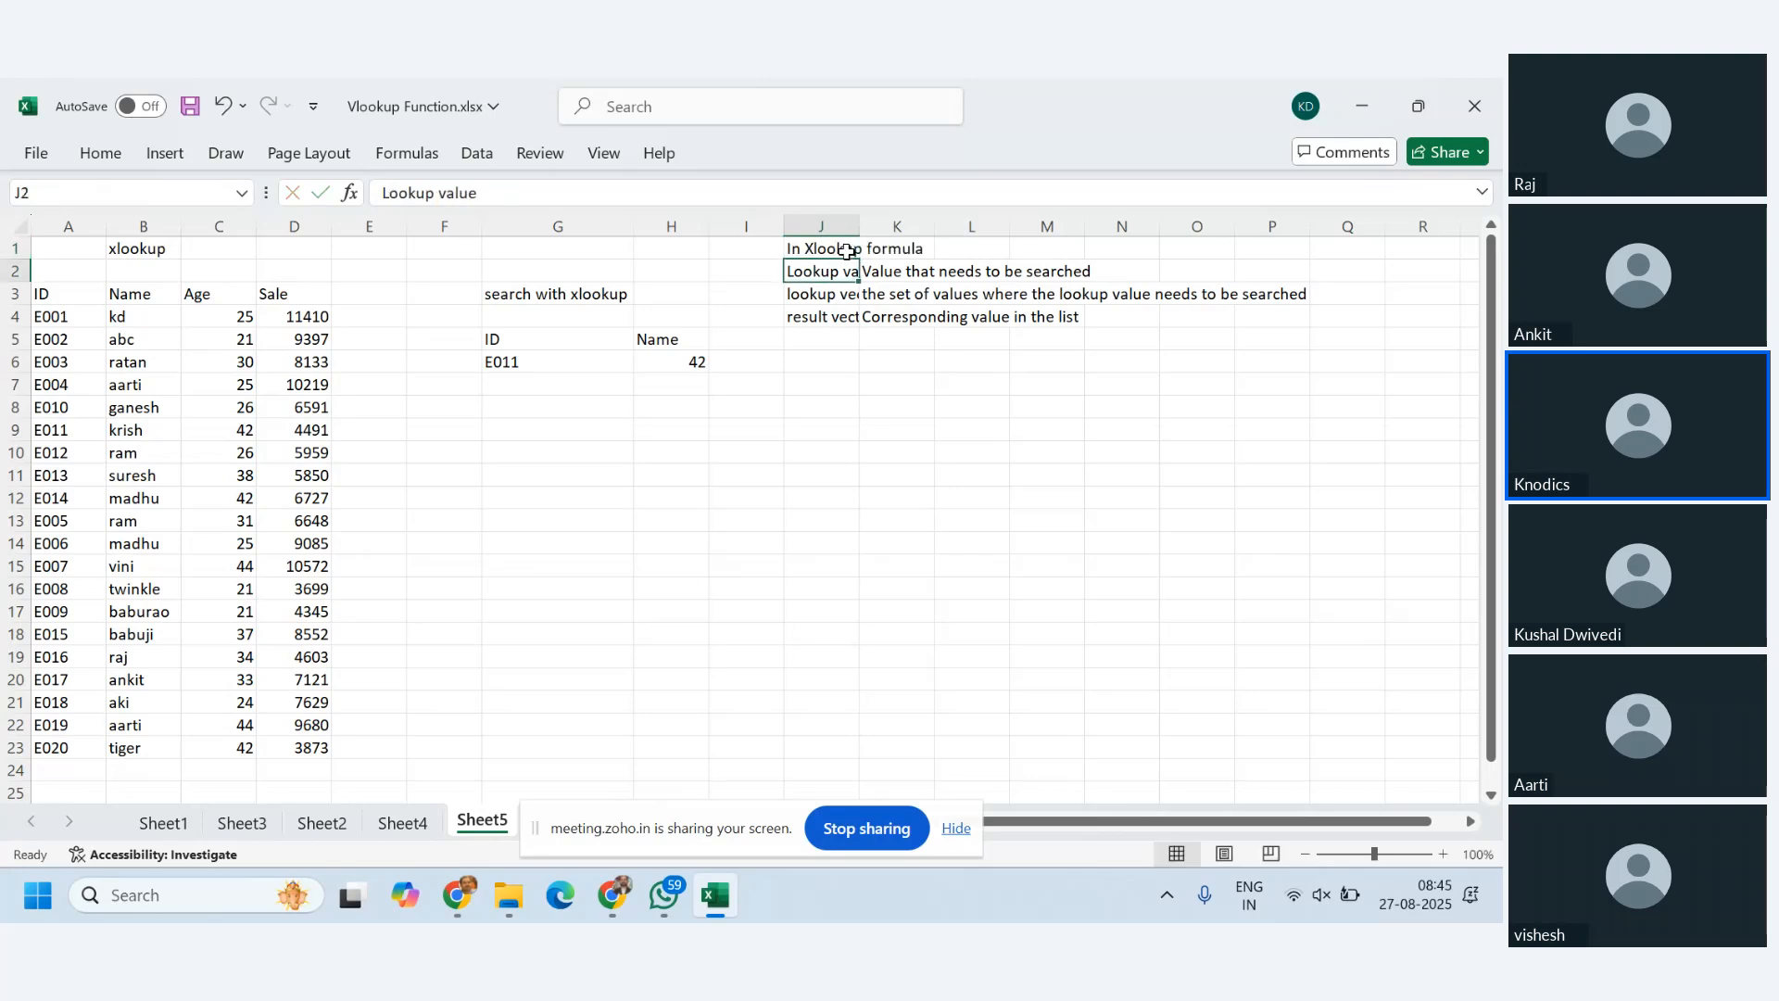
{"action": "double_click", "coordinate": [854, 219]}
{"action": "left_click", "coordinate": [1057, 520]}
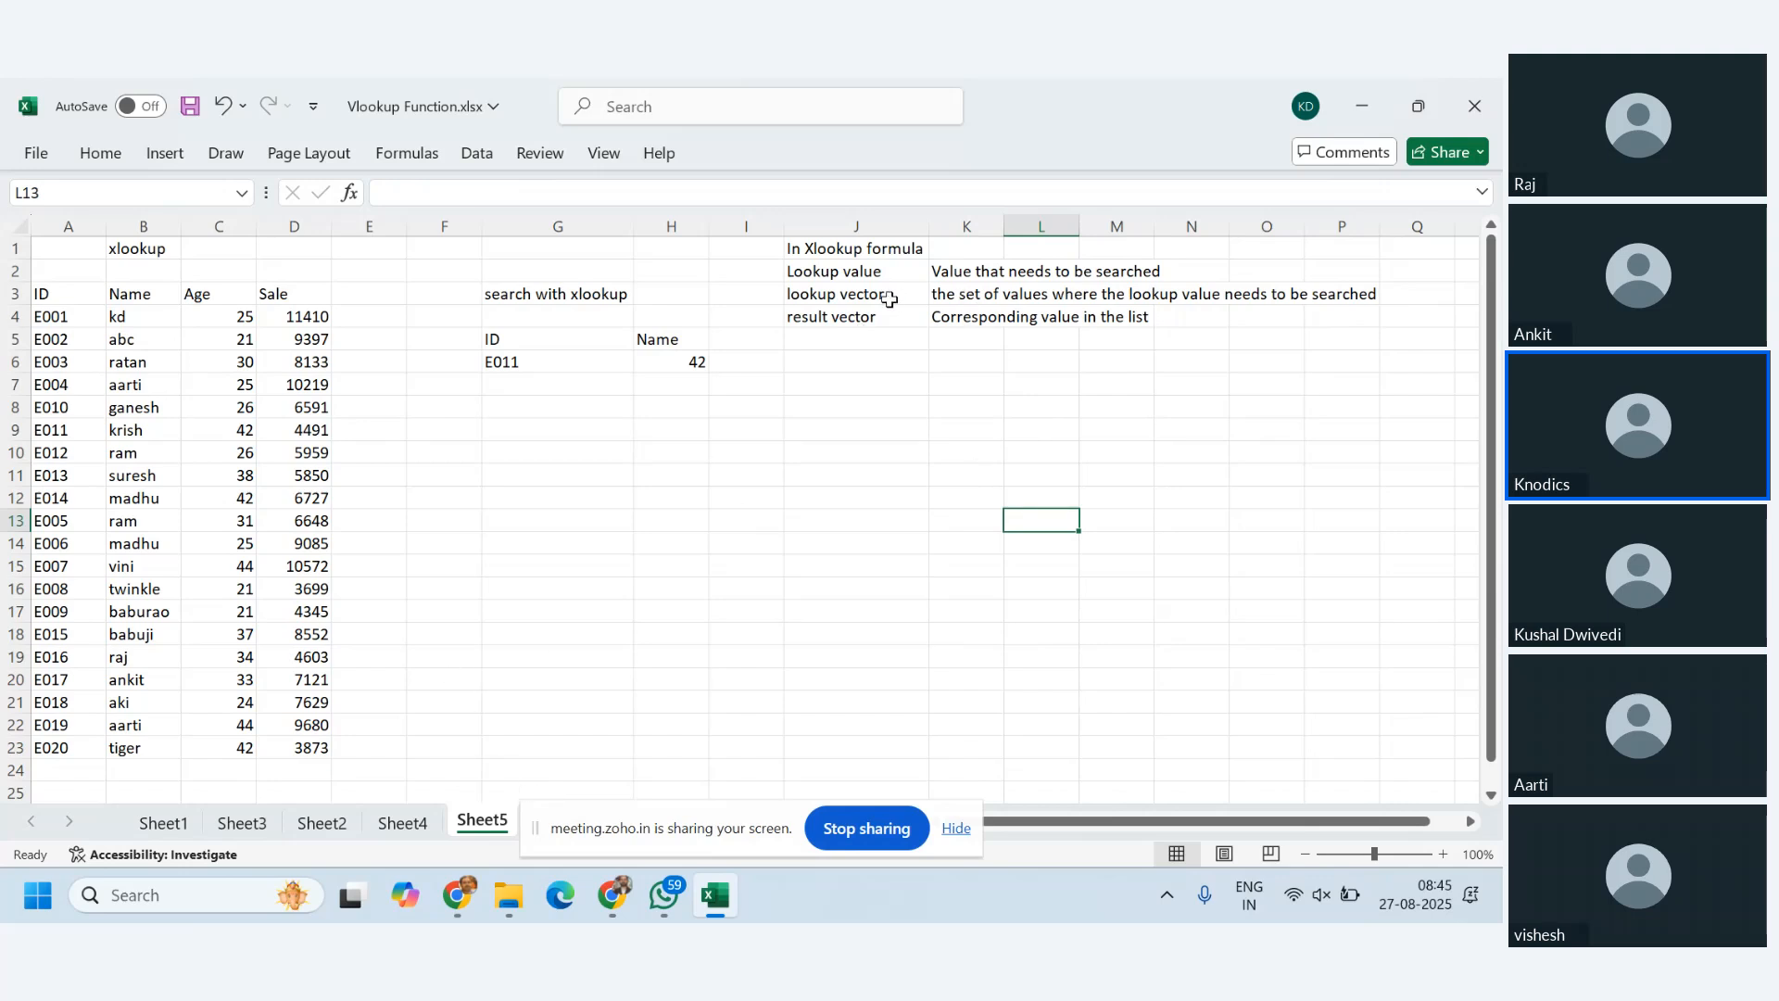
- Rename the "result vector" argument in J4 to "return array", following the XLOOKUP syntax used in H6
{"action": "left_click", "coordinate": [695, 360]}
{"action": "double_click", "coordinate": [695, 360]}
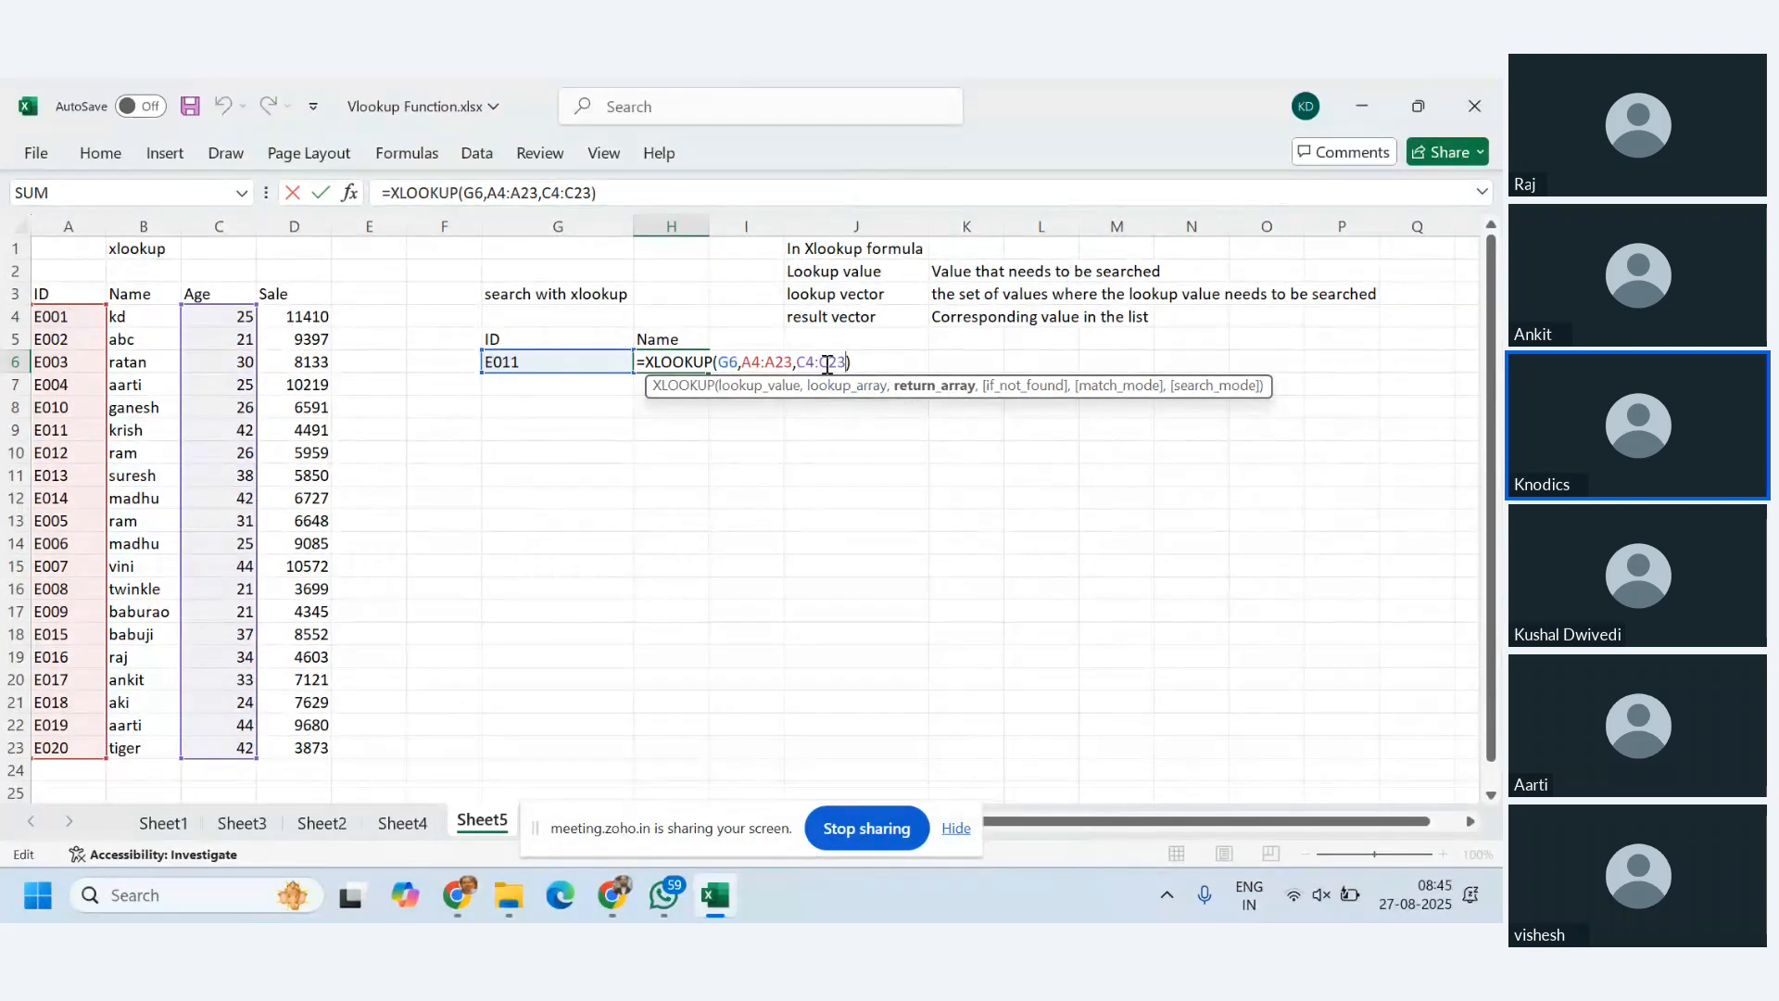
{"action": "left_click", "coordinate": [846, 318]}
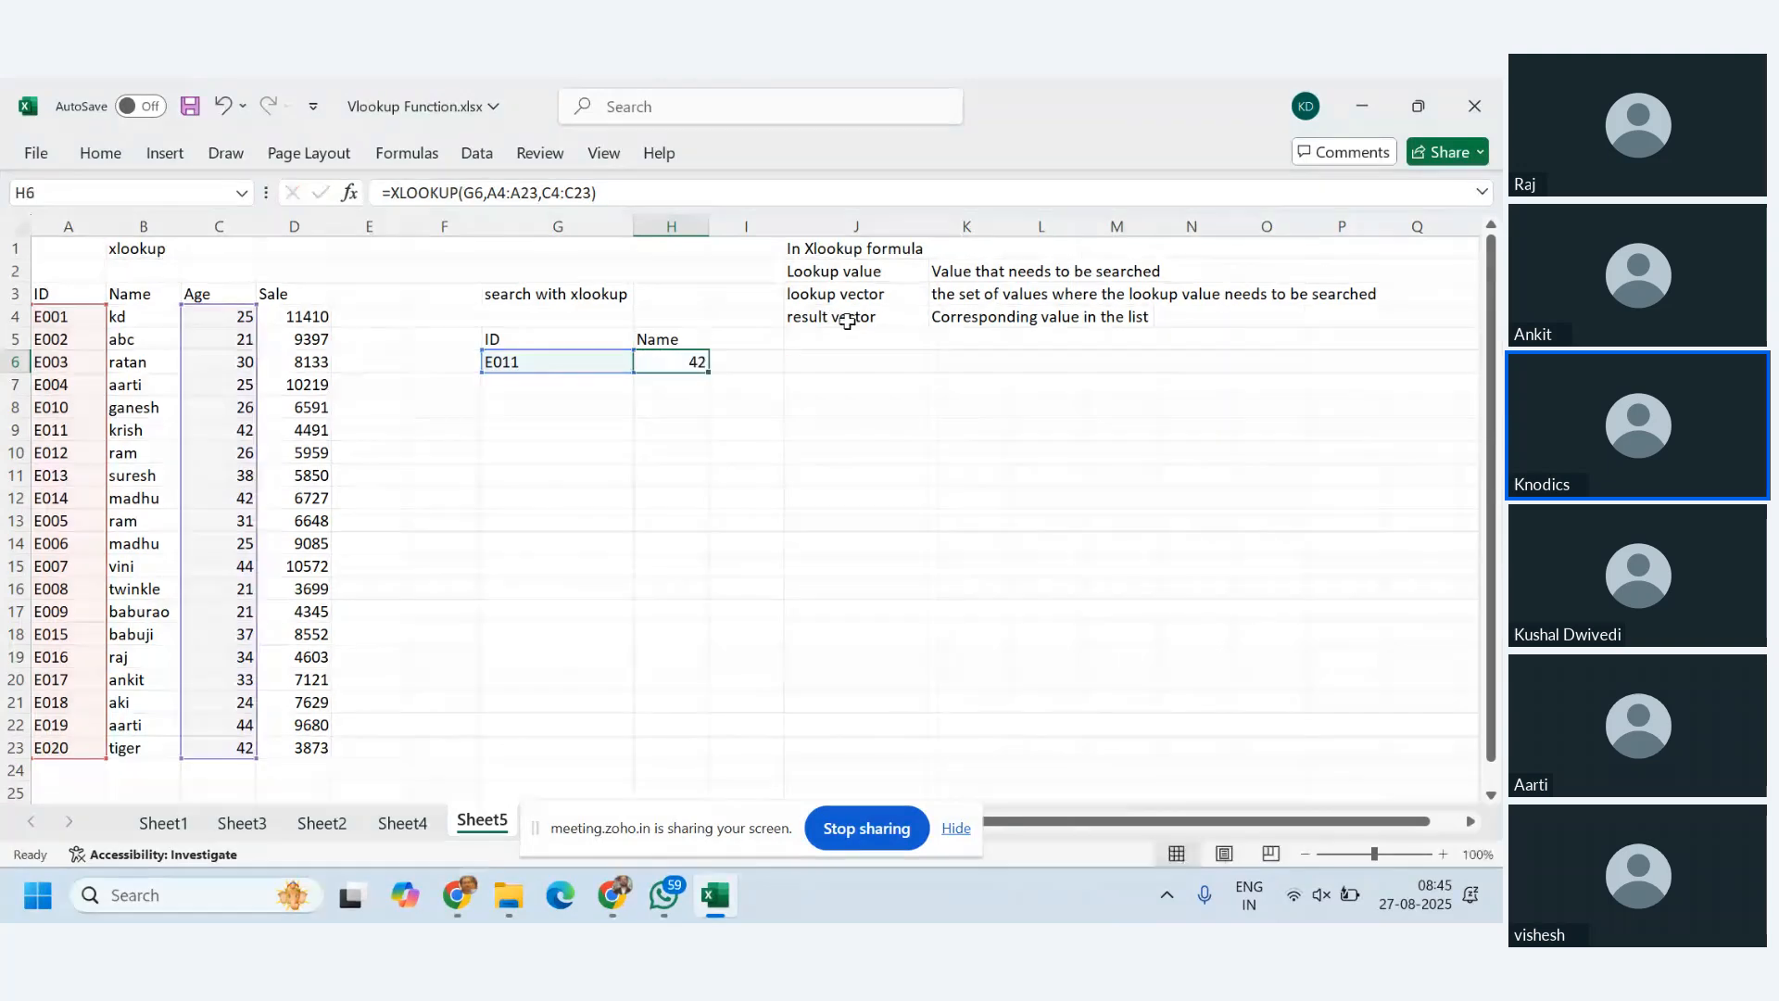
{"action": "type", "text": "return array"}
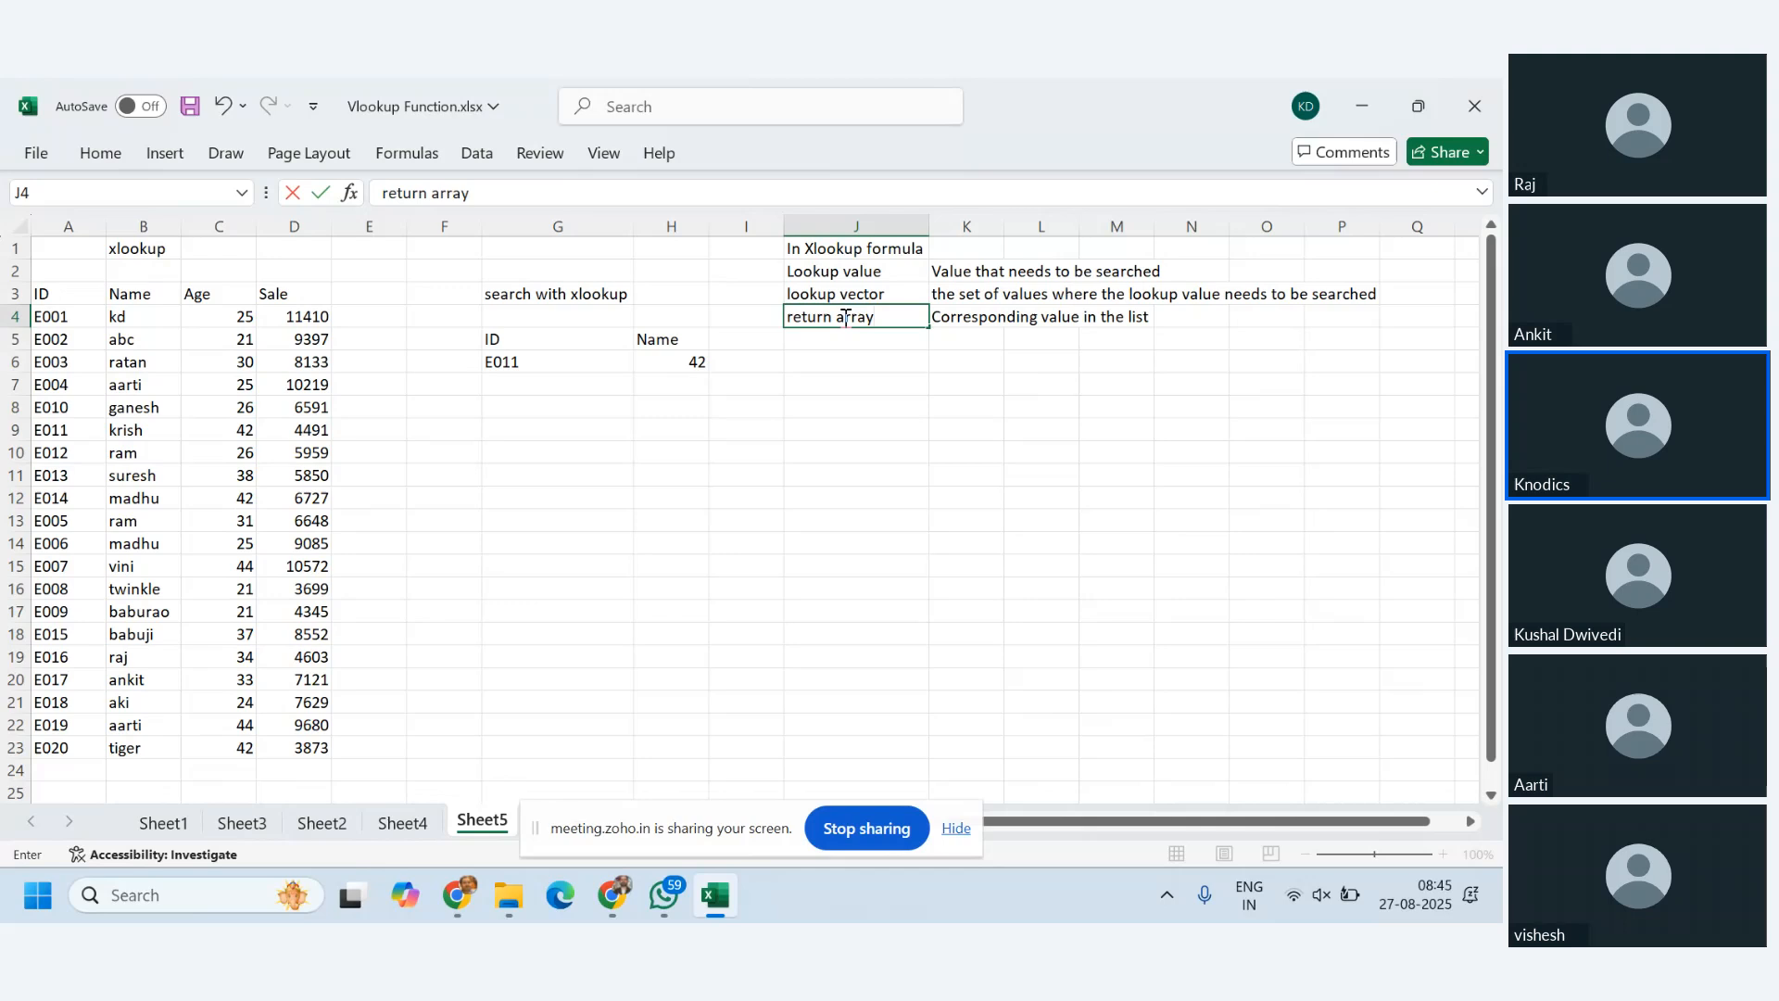
{"action": "key", "text": "Return"}
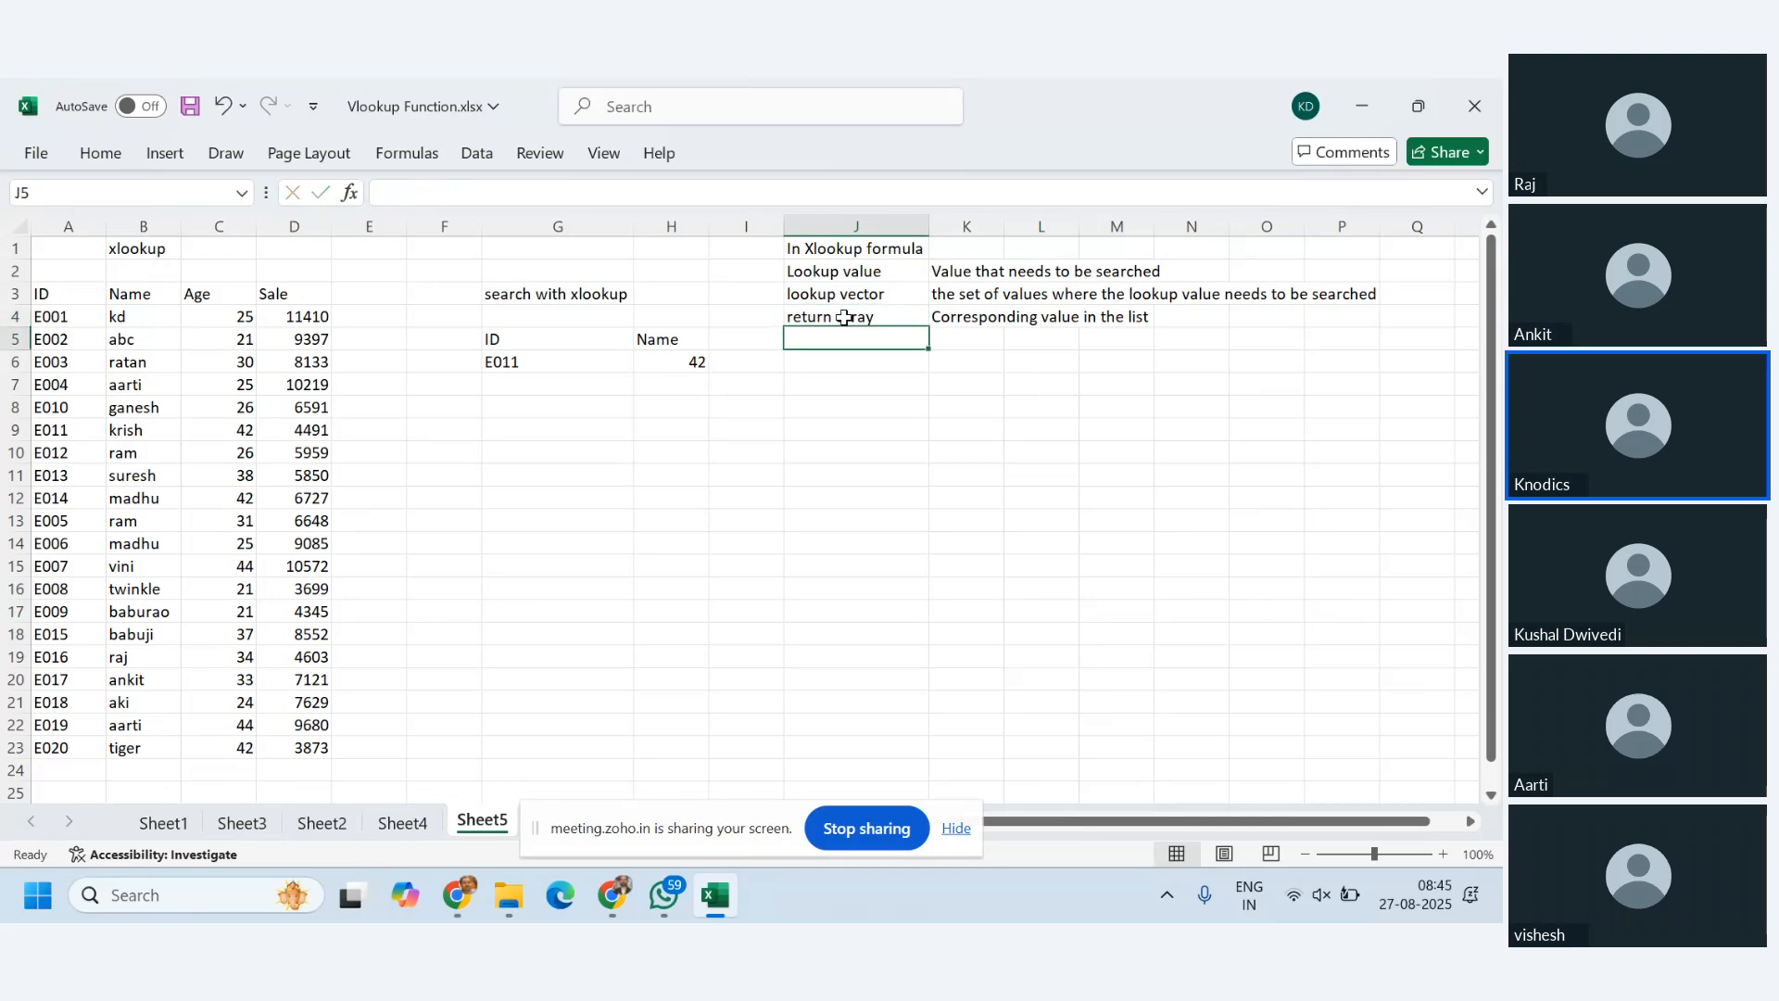
- Move the "search with xlookup" block from G3:H6 down so that it starts at G9
{"action": "left_click", "coordinate": [556, 337]}
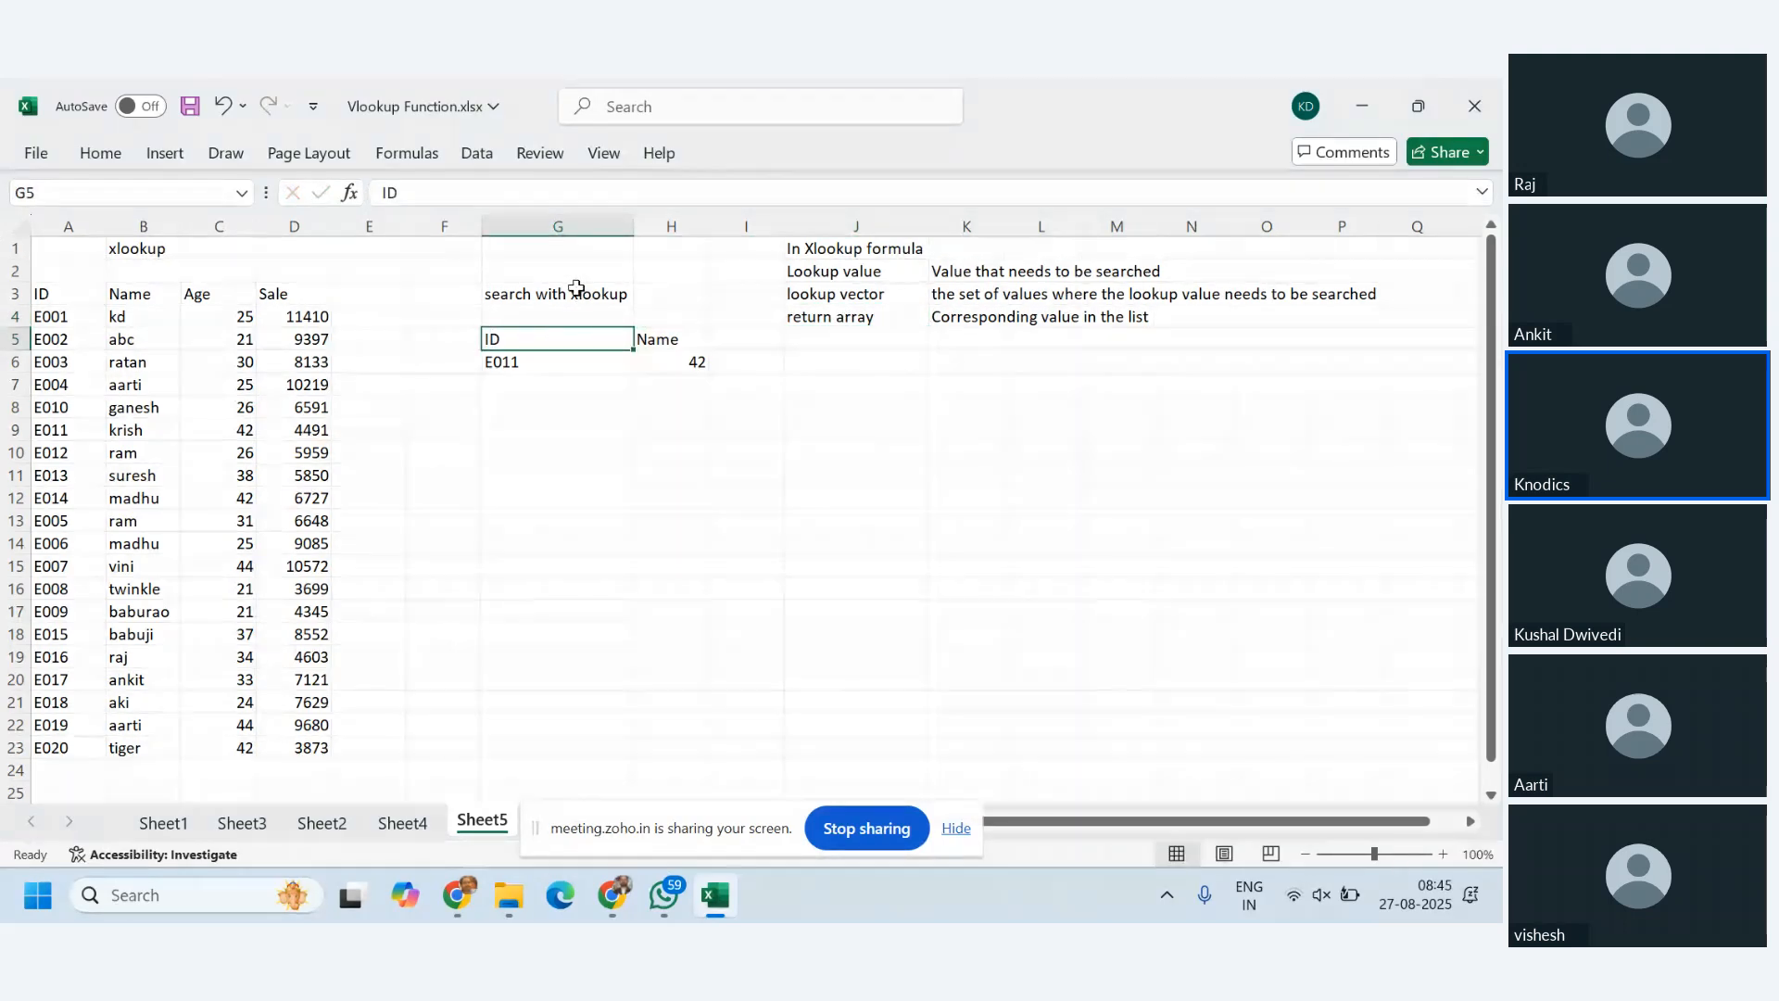
{"action": "left_click_drag", "start_coordinate": [580, 286], "coordinate": [687, 361]}
{"action": "key", "text": "ctrl+x"}
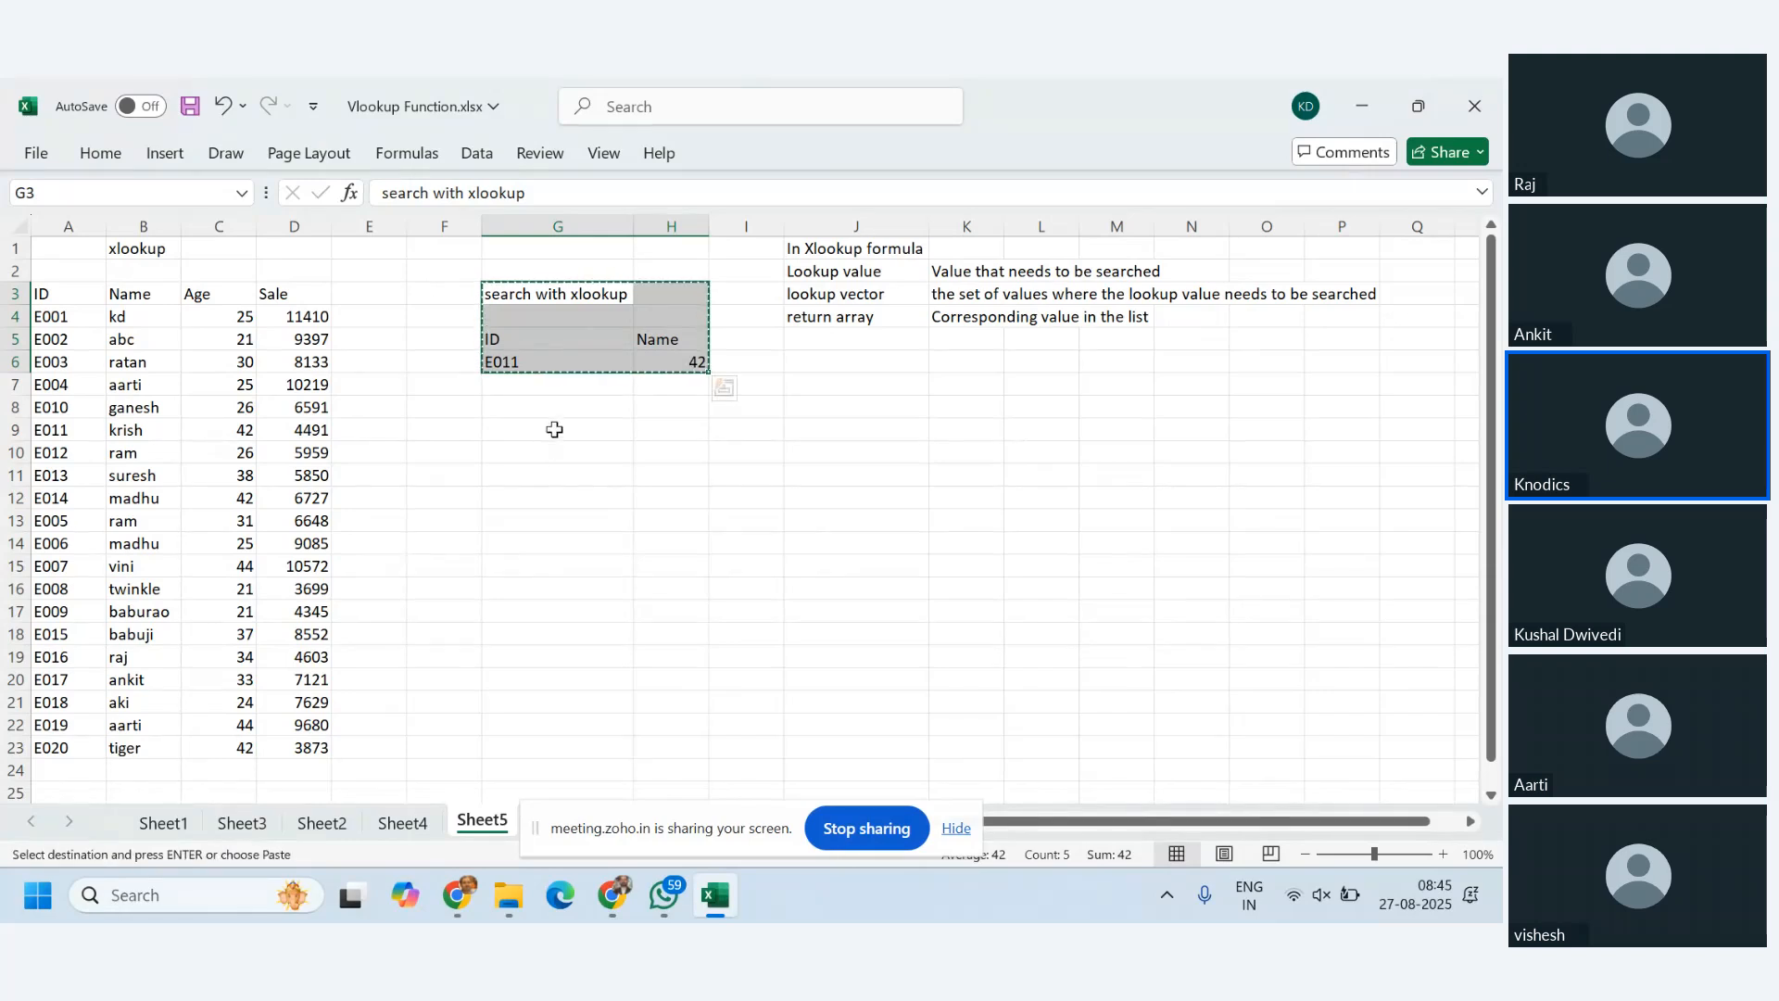
{"action": "left_click", "coordinate": [554, 428]}
{"action": "key", "text": "ctrl+v"}
{"action": "left_click", "coordinate": [787, 425]}
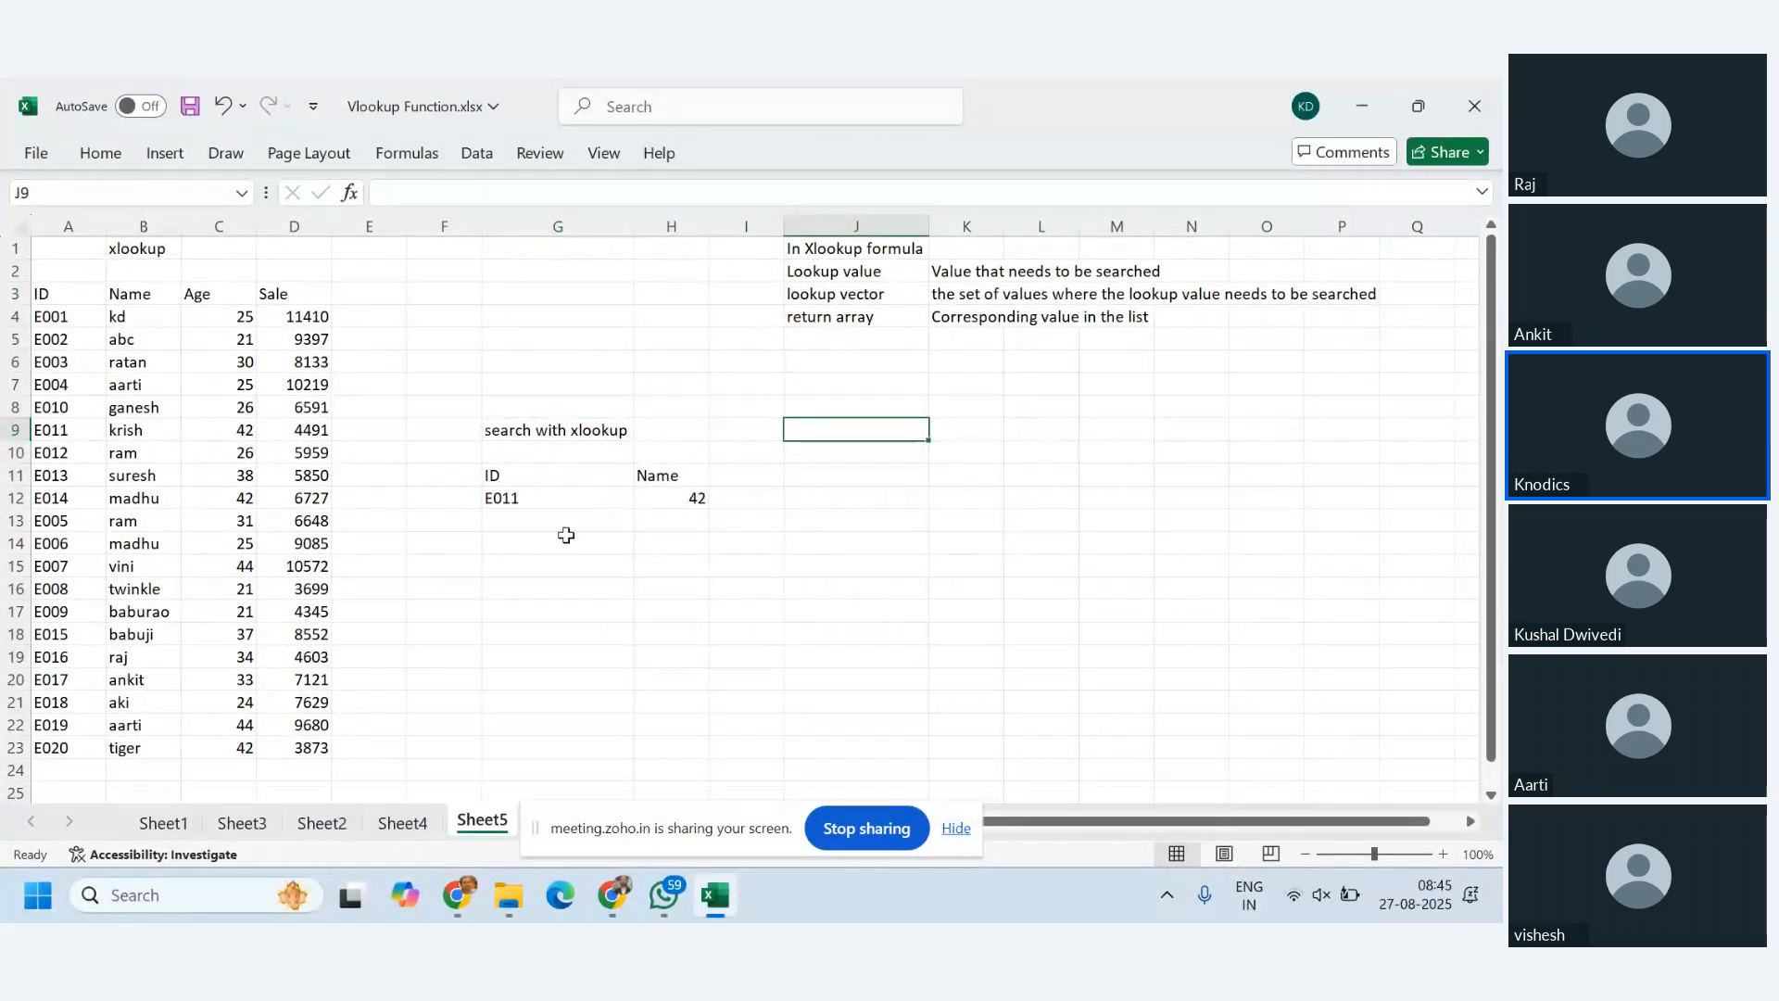
- Try the lookup ID E022, absent from the table, in G12 and undo the entry
{"action": "double_click", "coordinate": [680, 503]}
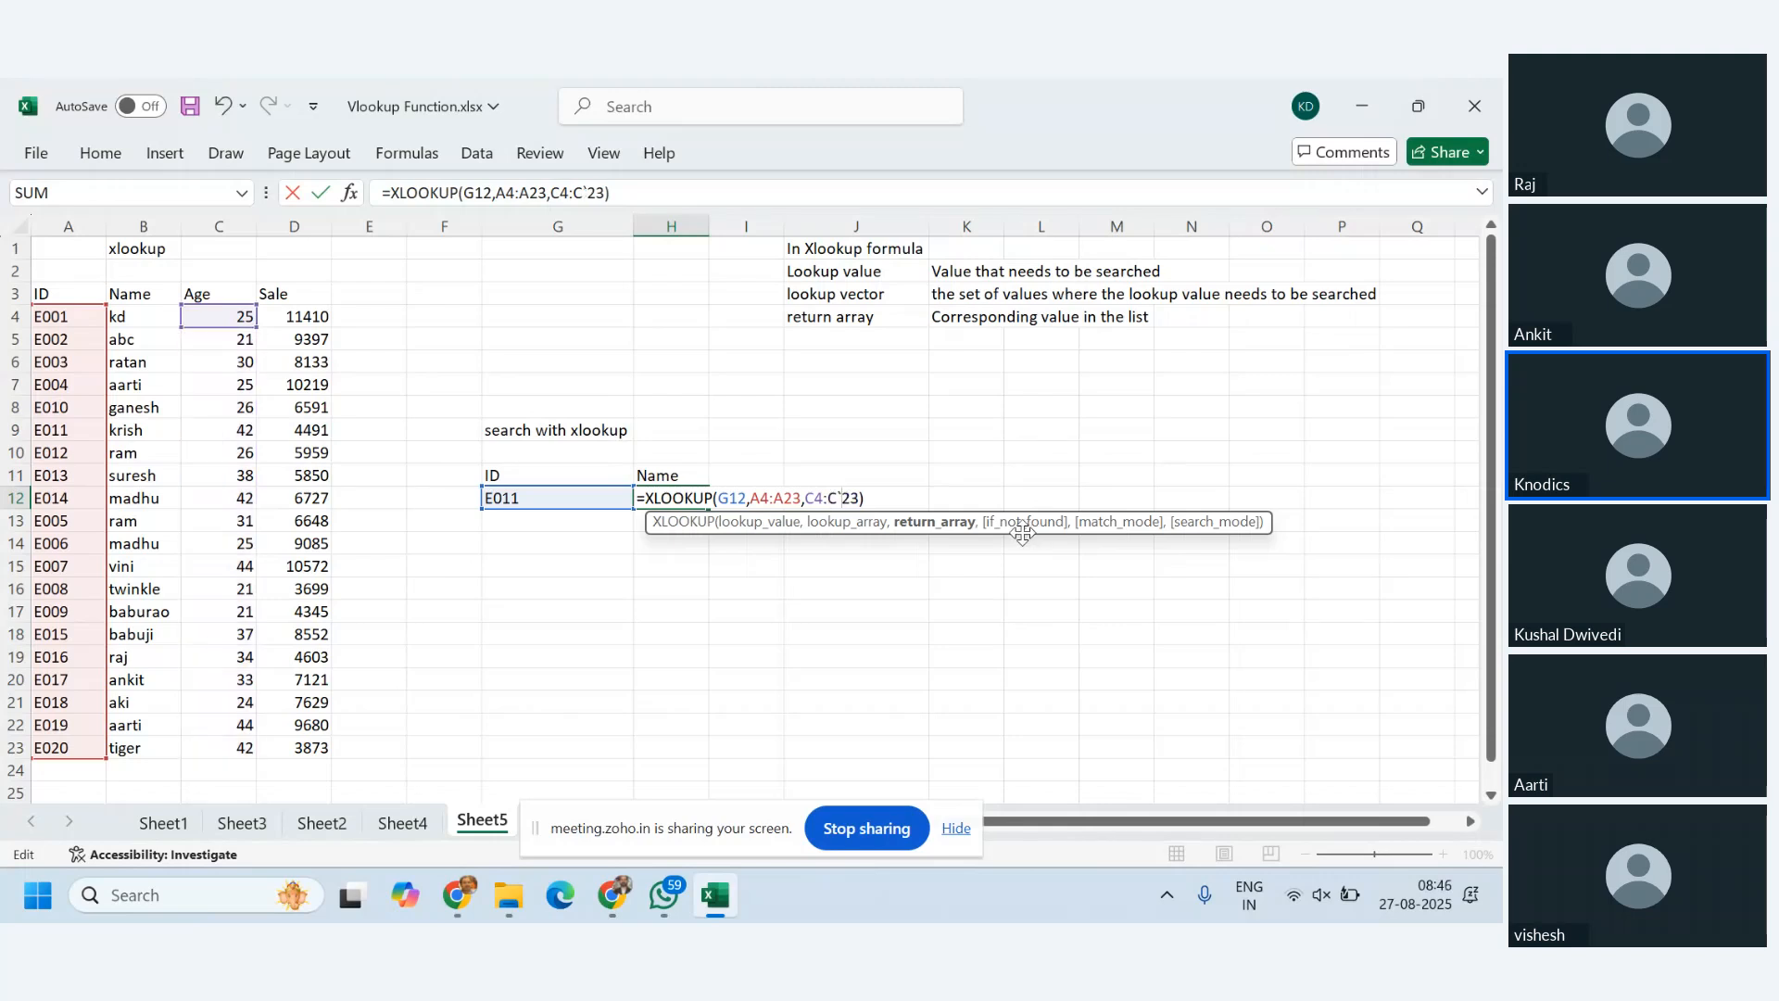
{"action": "key", "text": "Escape"}
{"action": "left_click", "coordinate": [551, 504]}
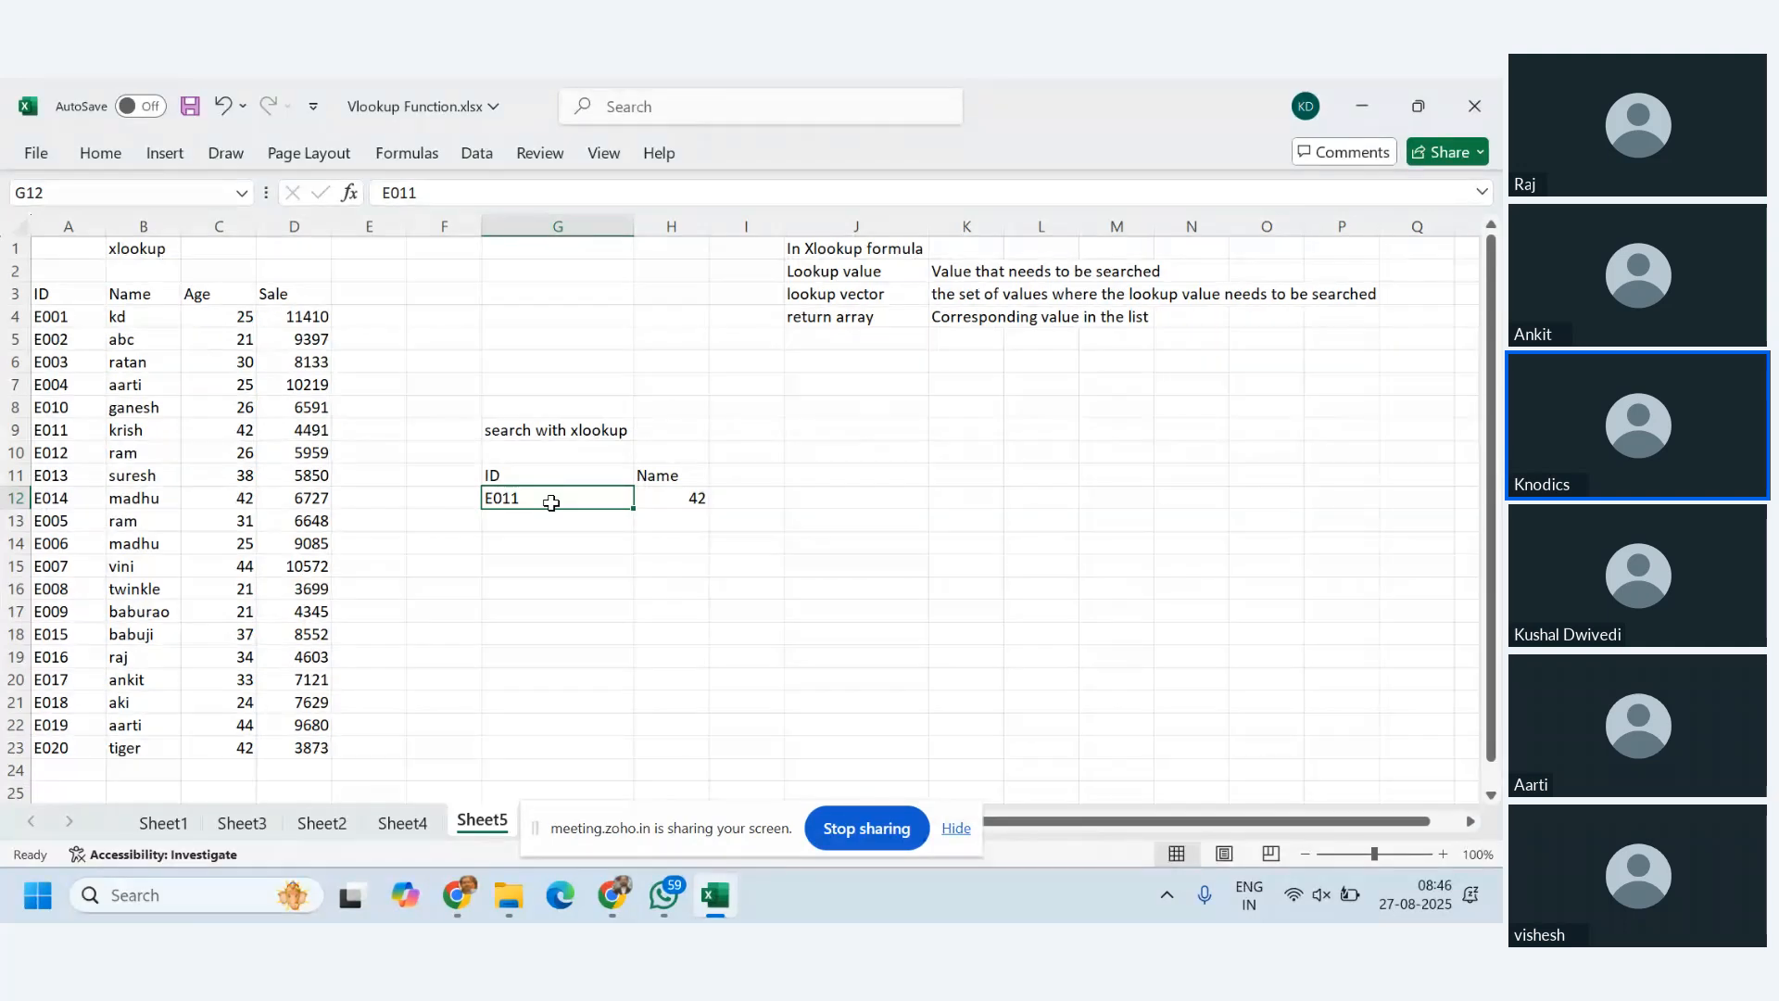
{"action": "type", "text": "E022"}
{"action": "key", "text": "Return"}
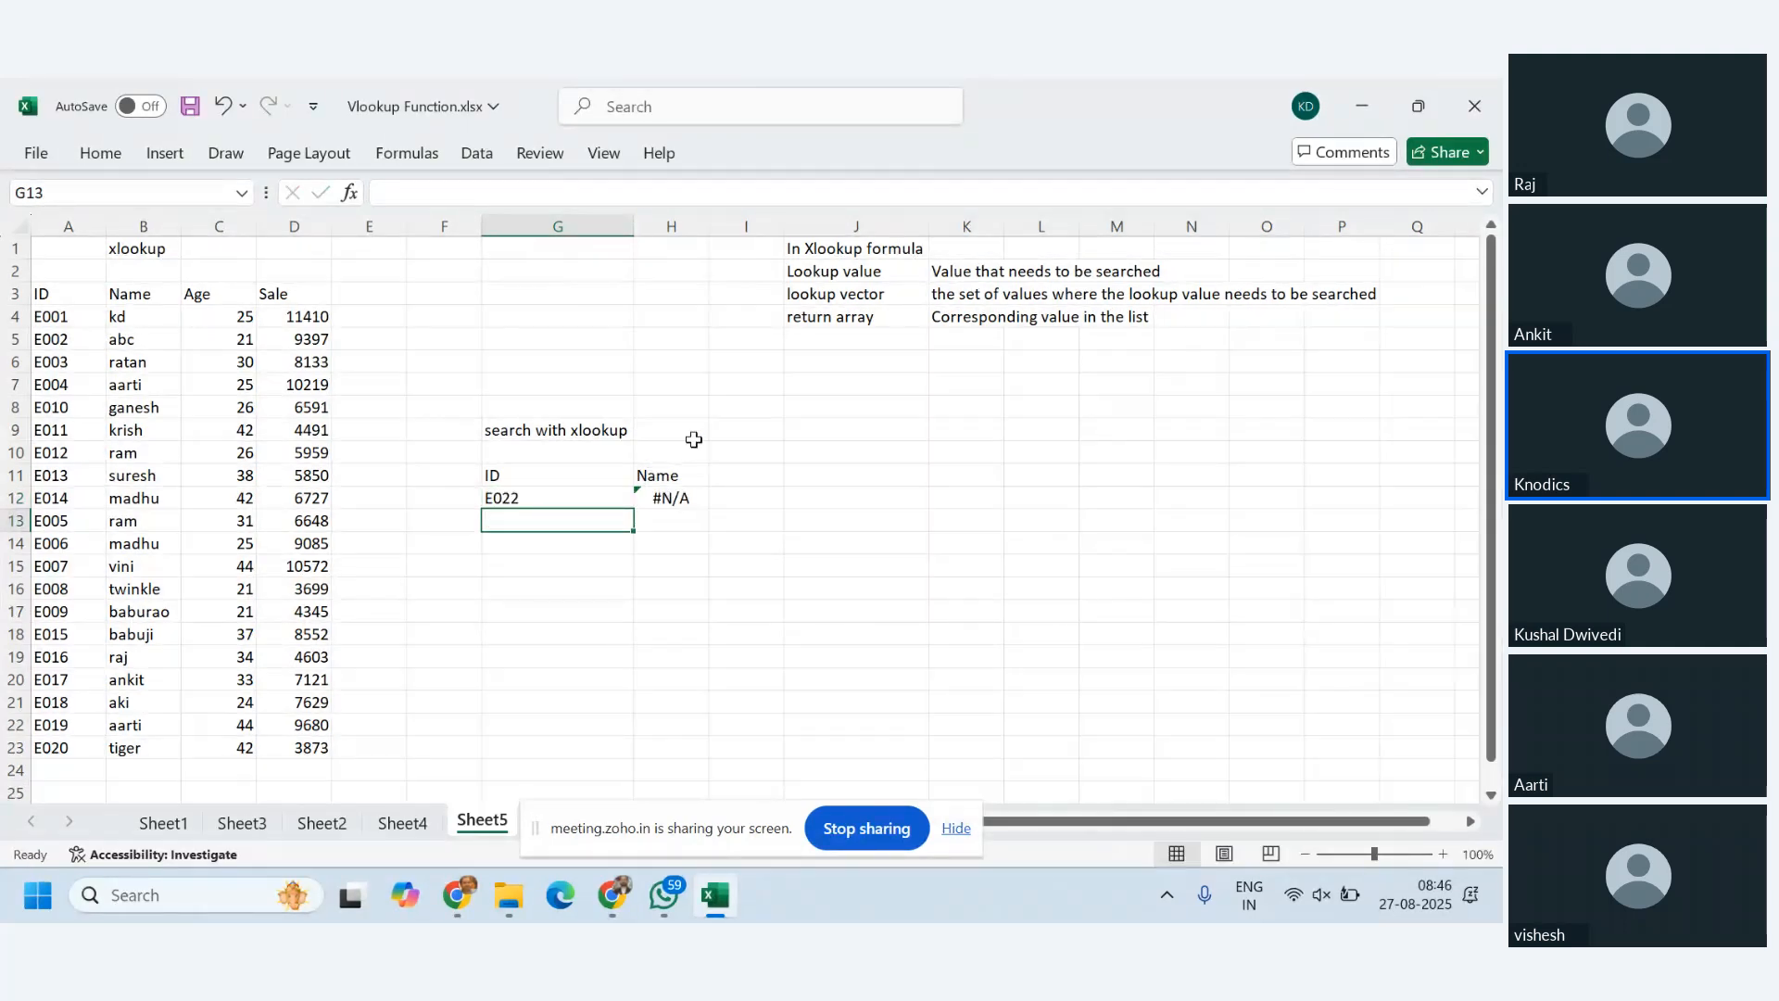
{"action": "key", "text": "Up"}
{"action": "key", "text": "Right"}
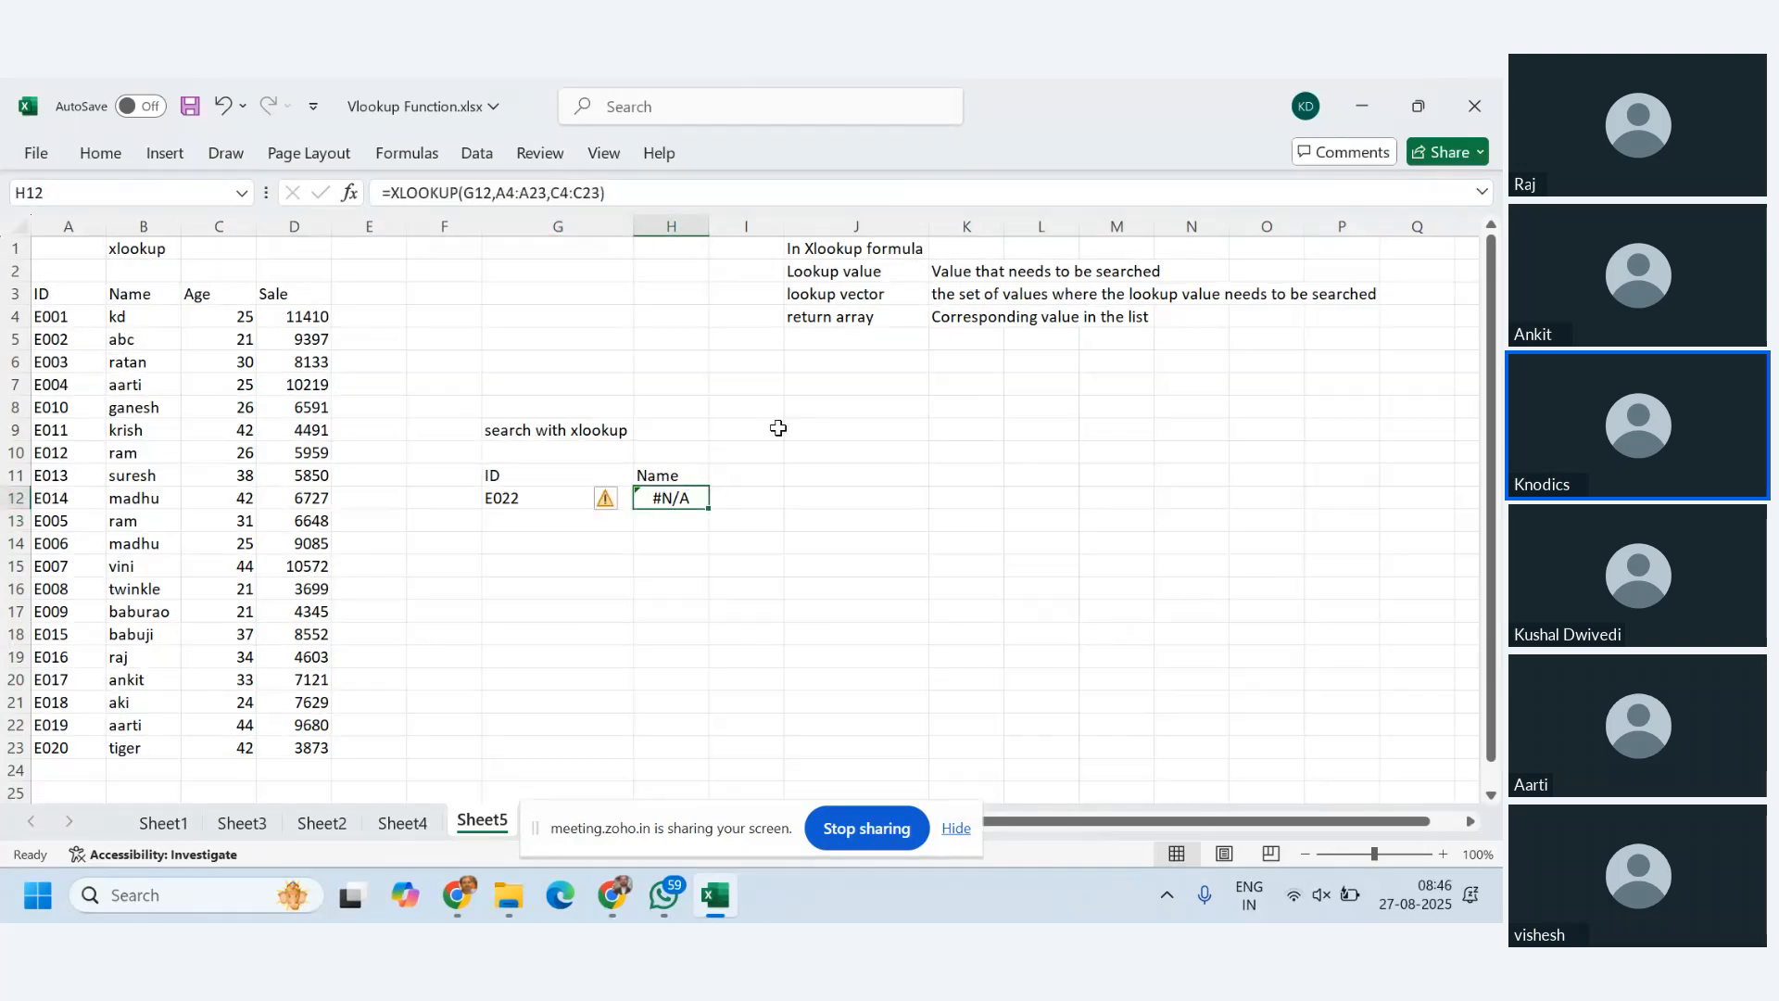
{"action": "left_click", "coordinate": [841, 341]}
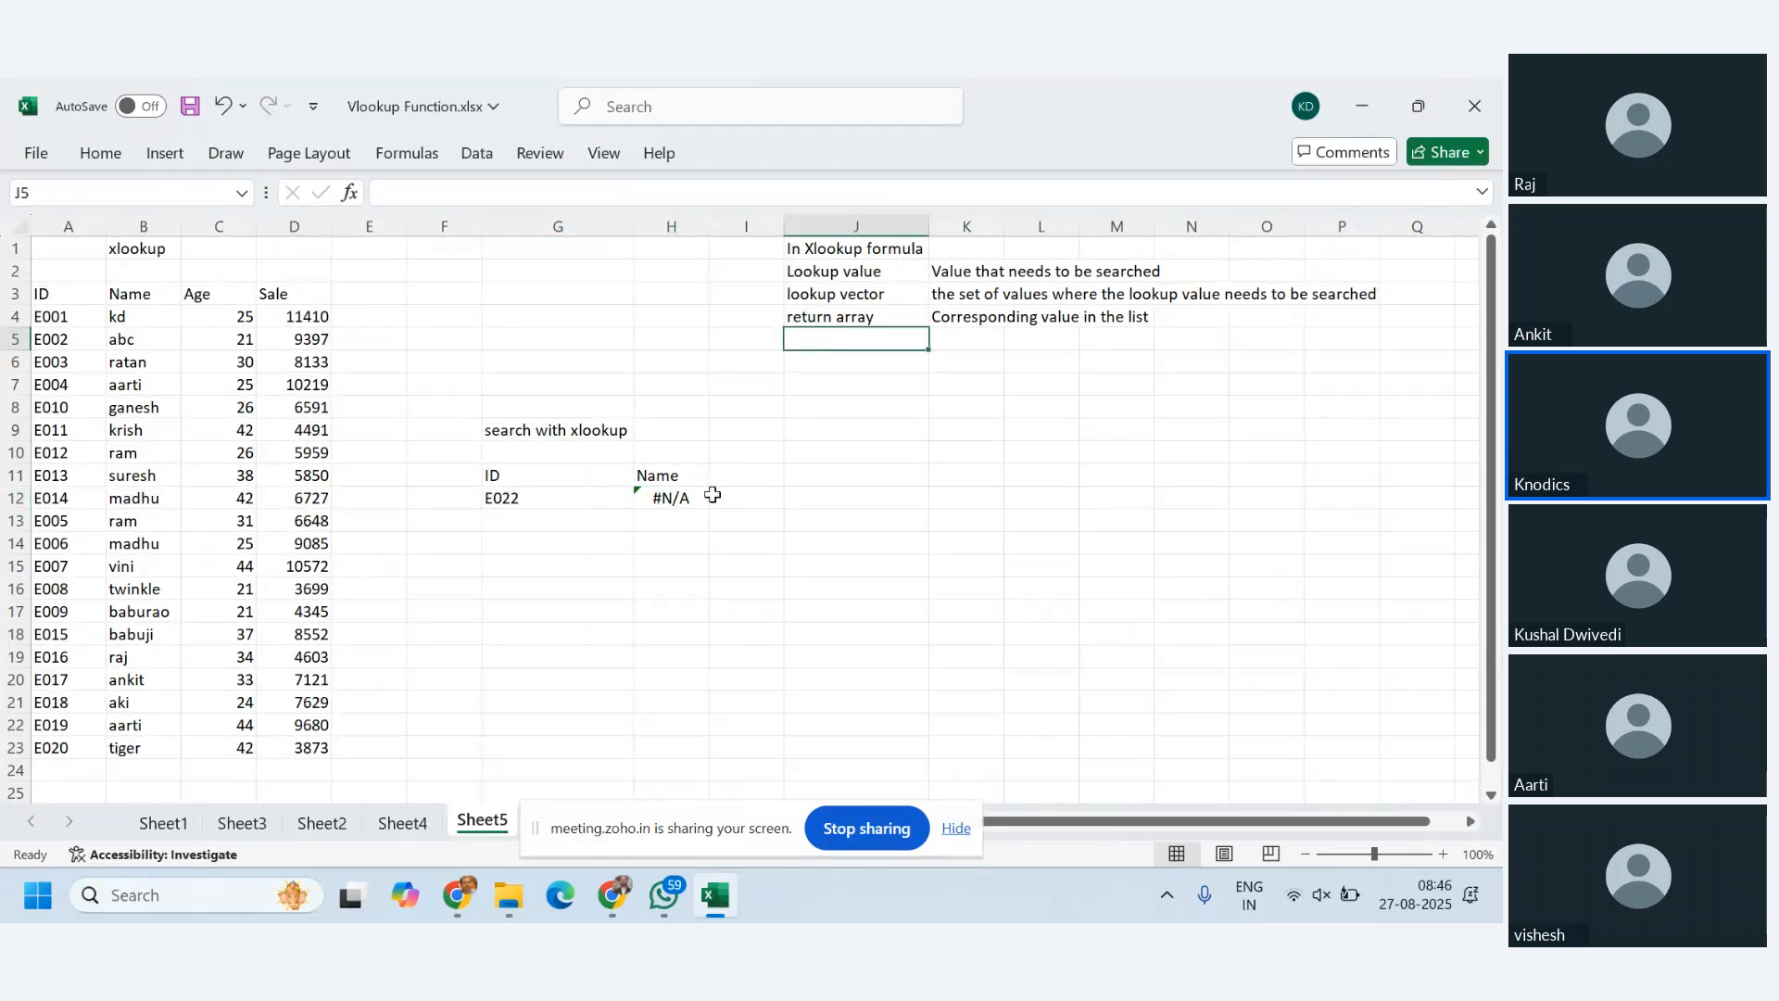
{"action": "key", "text": "ctrl+z"}
- Add the argument if_not_found in J5 with the note "Value not found", including the quotation marks, in K5
{"action": "left_click", "coordinate": [673, 498]}
{"action": "double_click", "coordinate": [673, 497]}
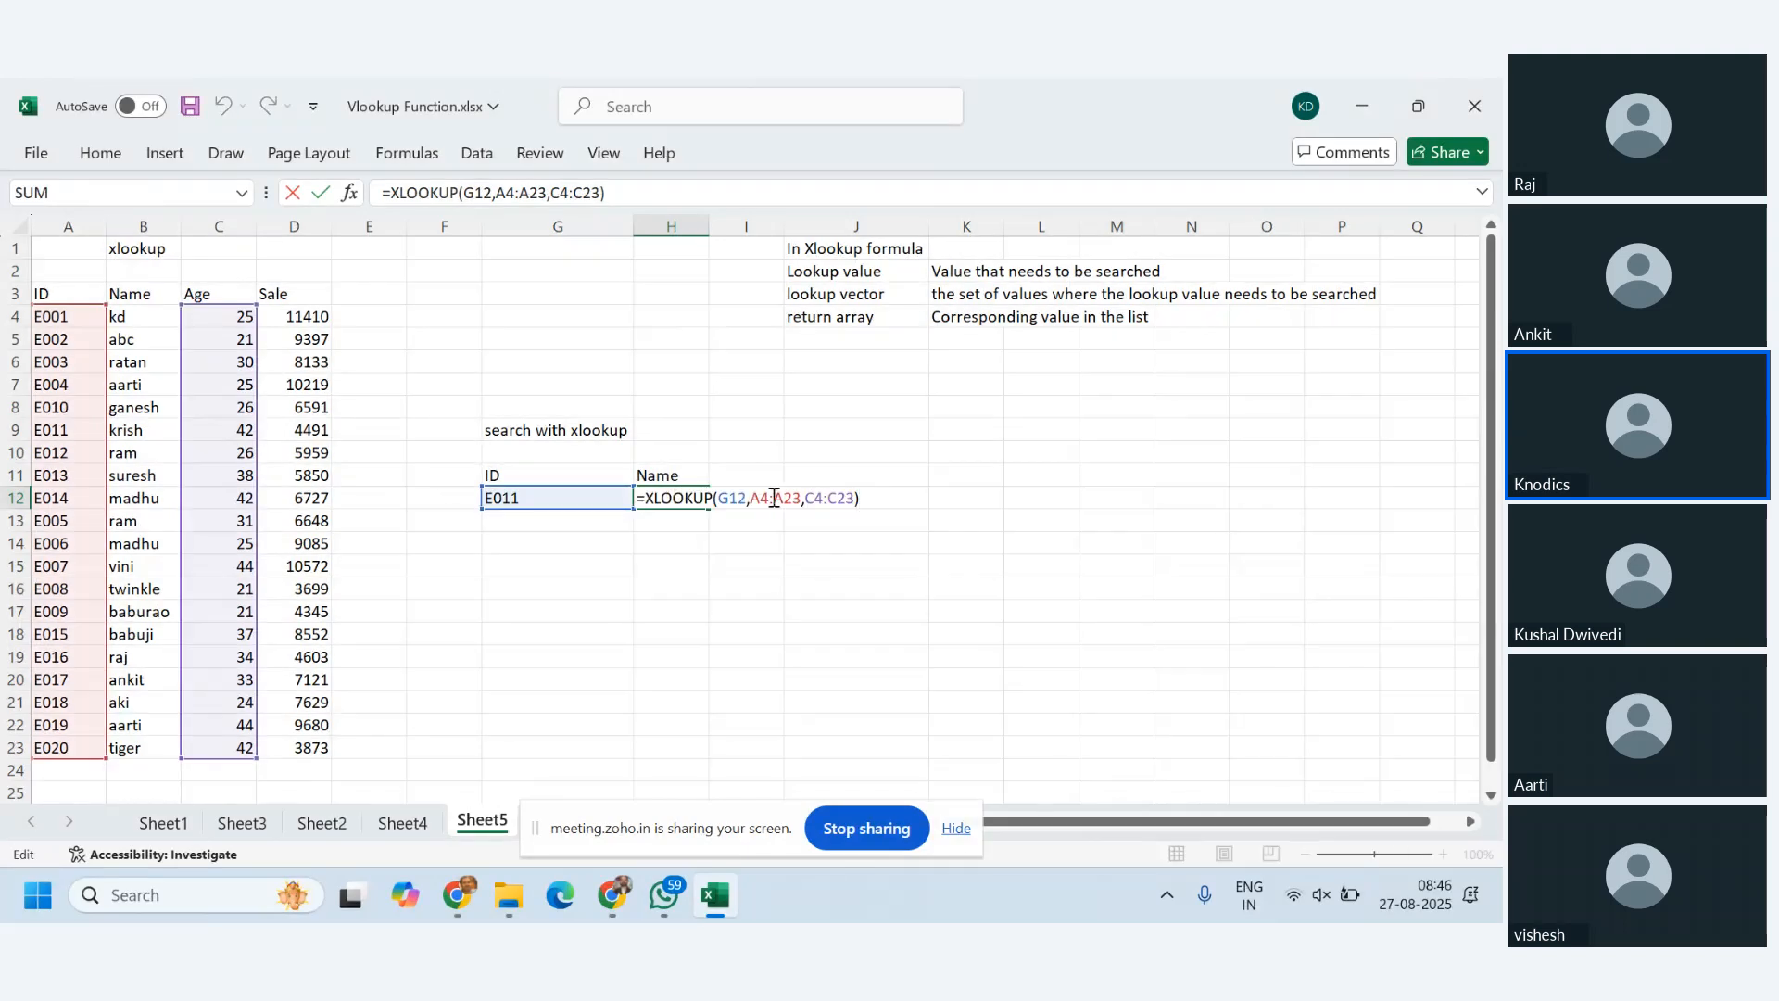
{"action": "key", "text": "Escape"}
{"action": "left_click", "coordinate": [843, 342]}
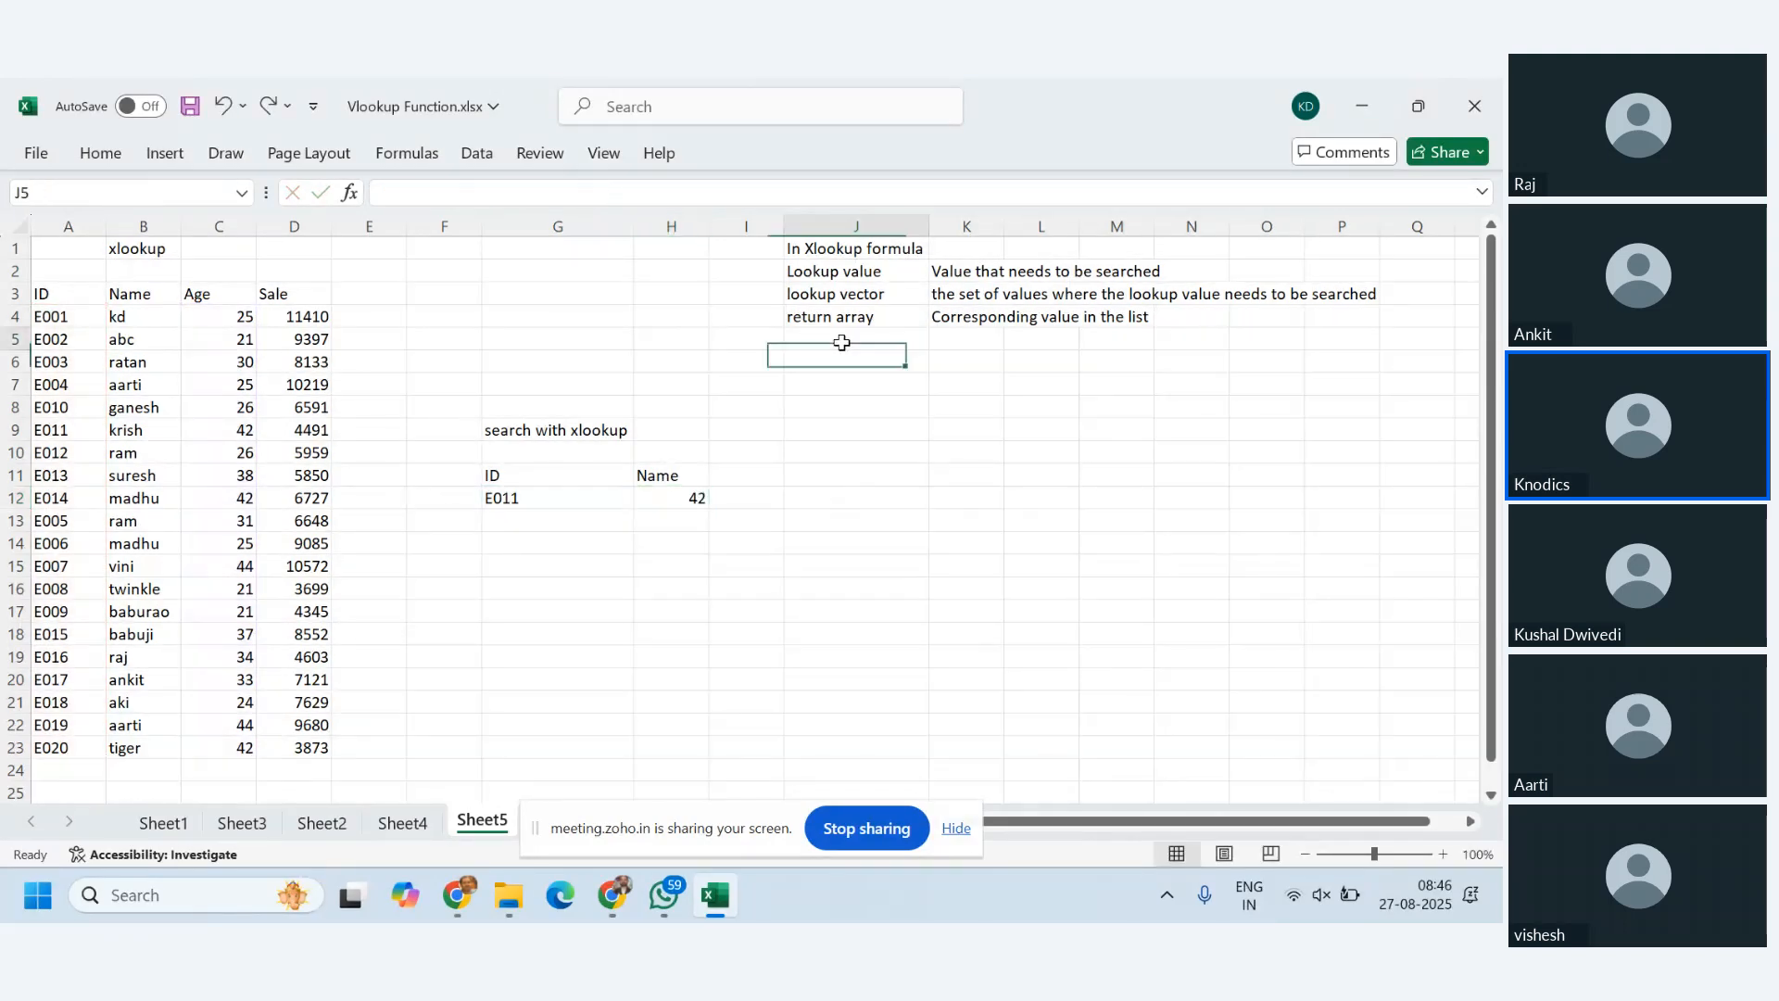
{"action": "type", "text": "if"}
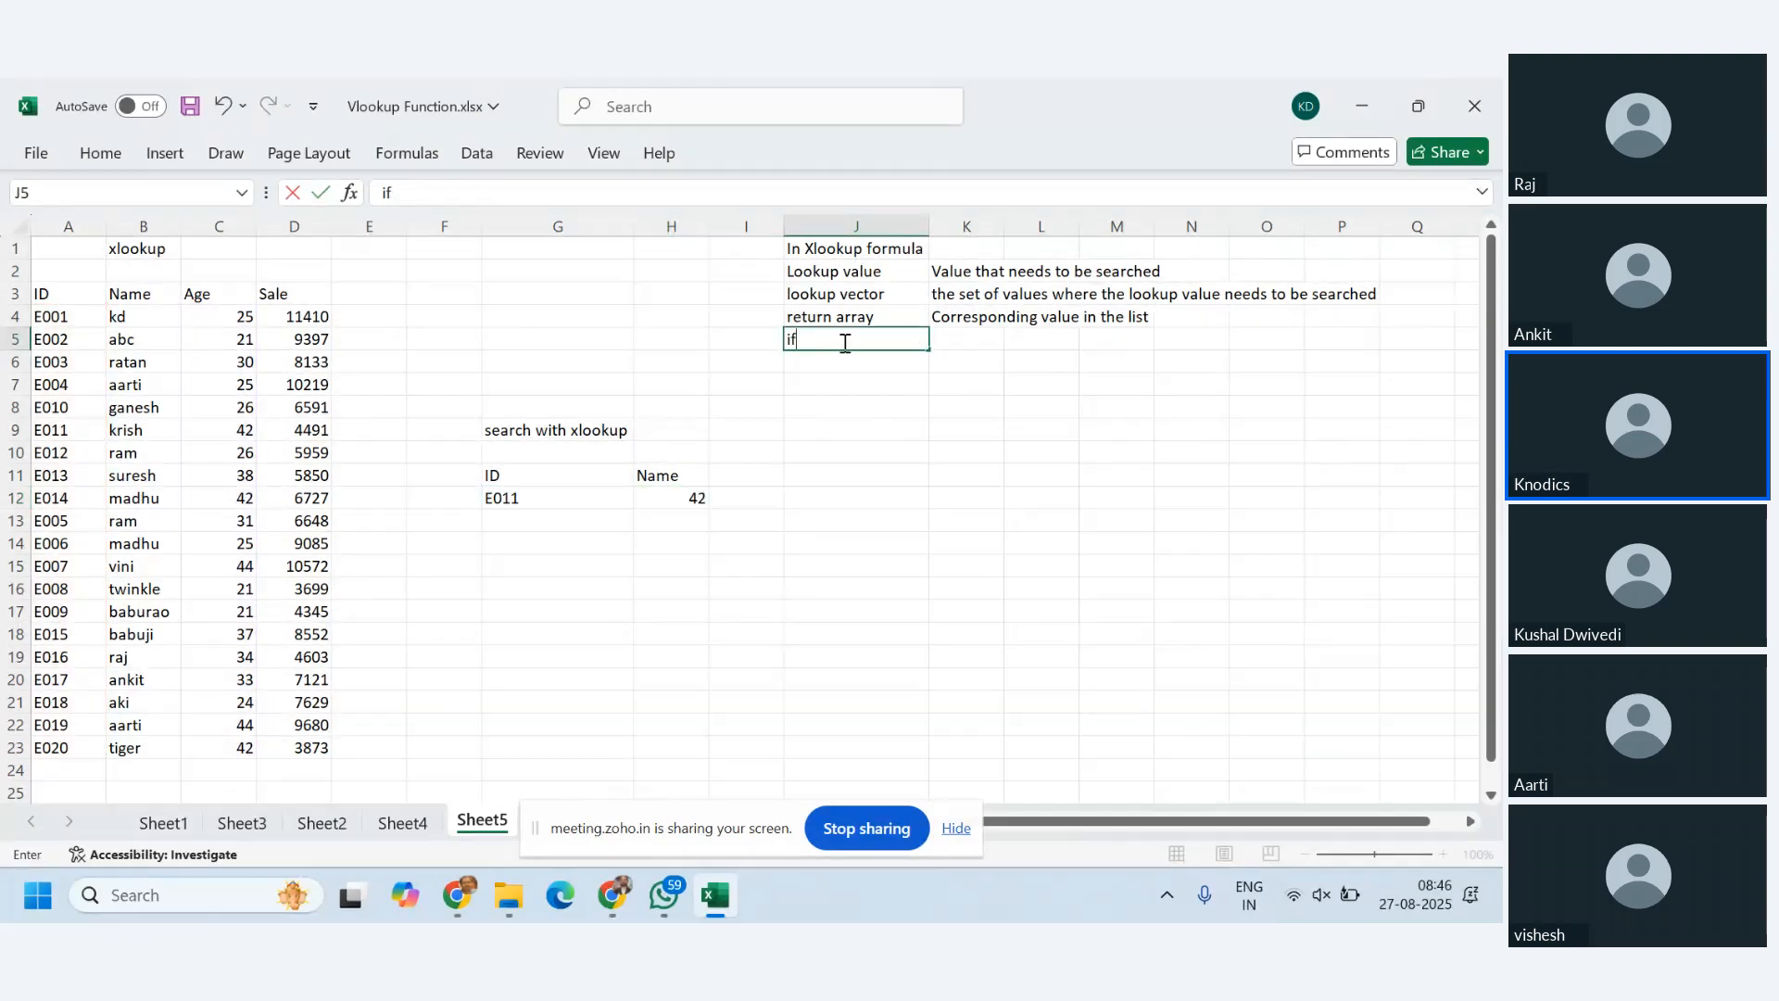
{"action": "type", "text": "_not_found"}
{"action": "key", "text": "Tab"}
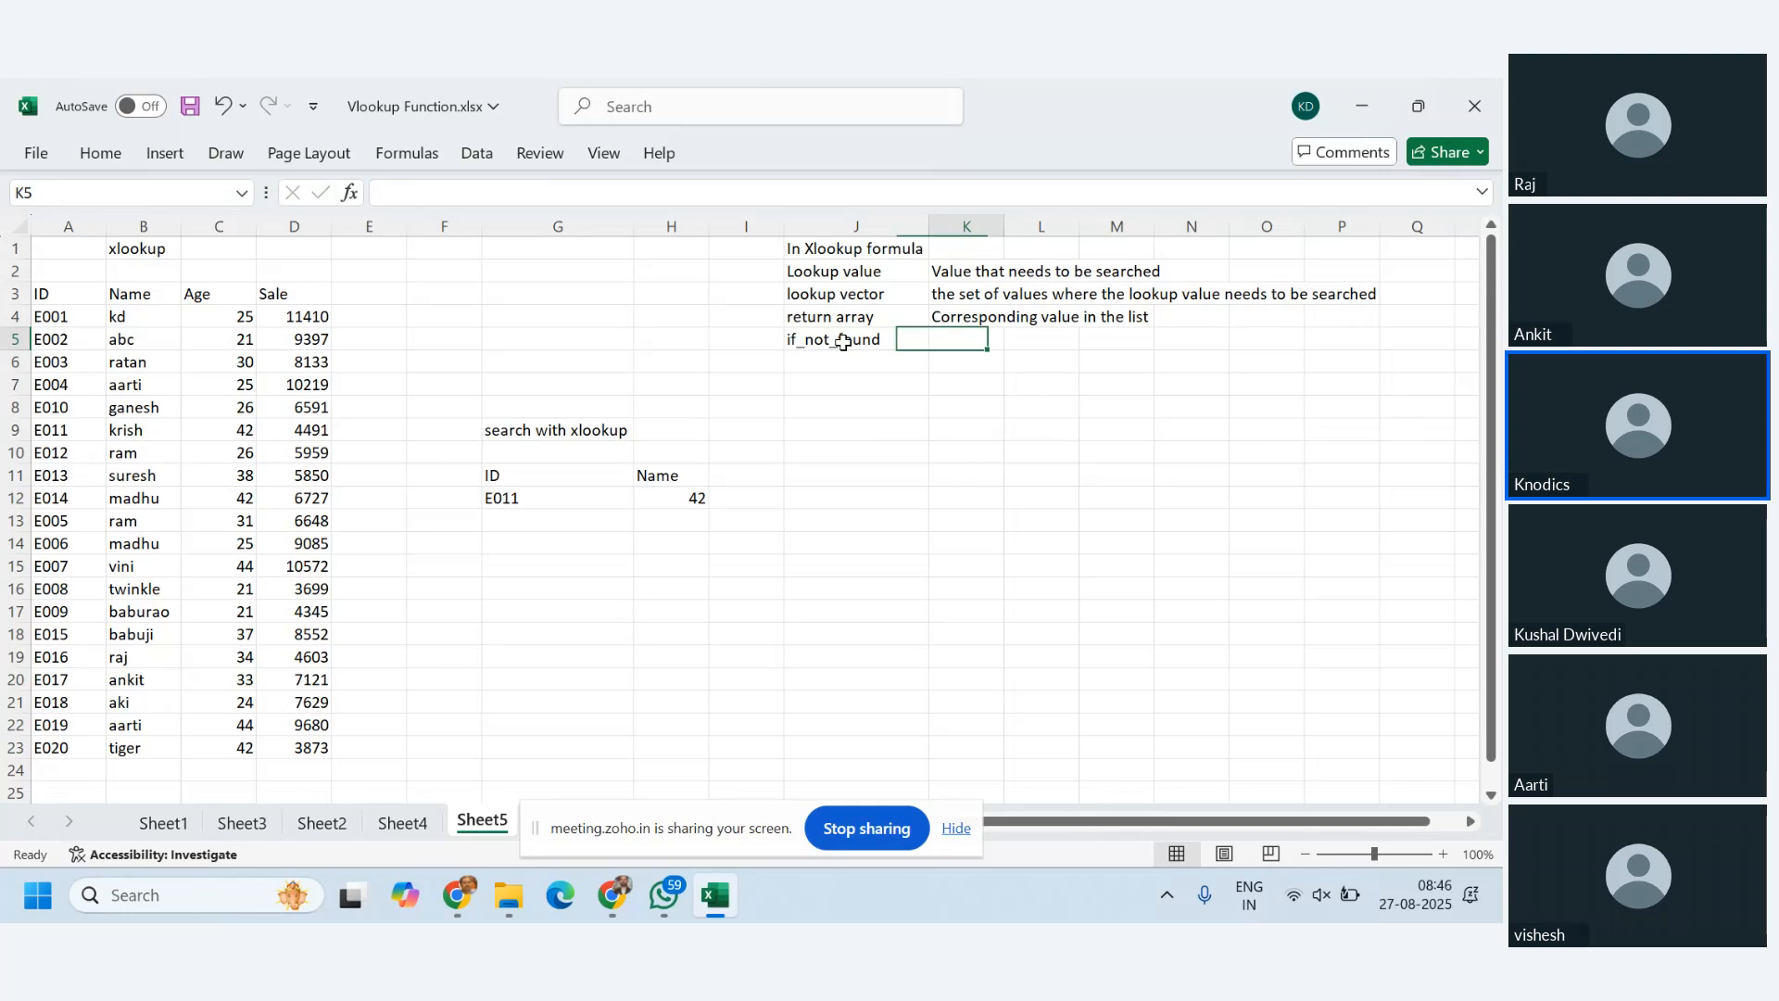
{"action": "type", "text": "\""}
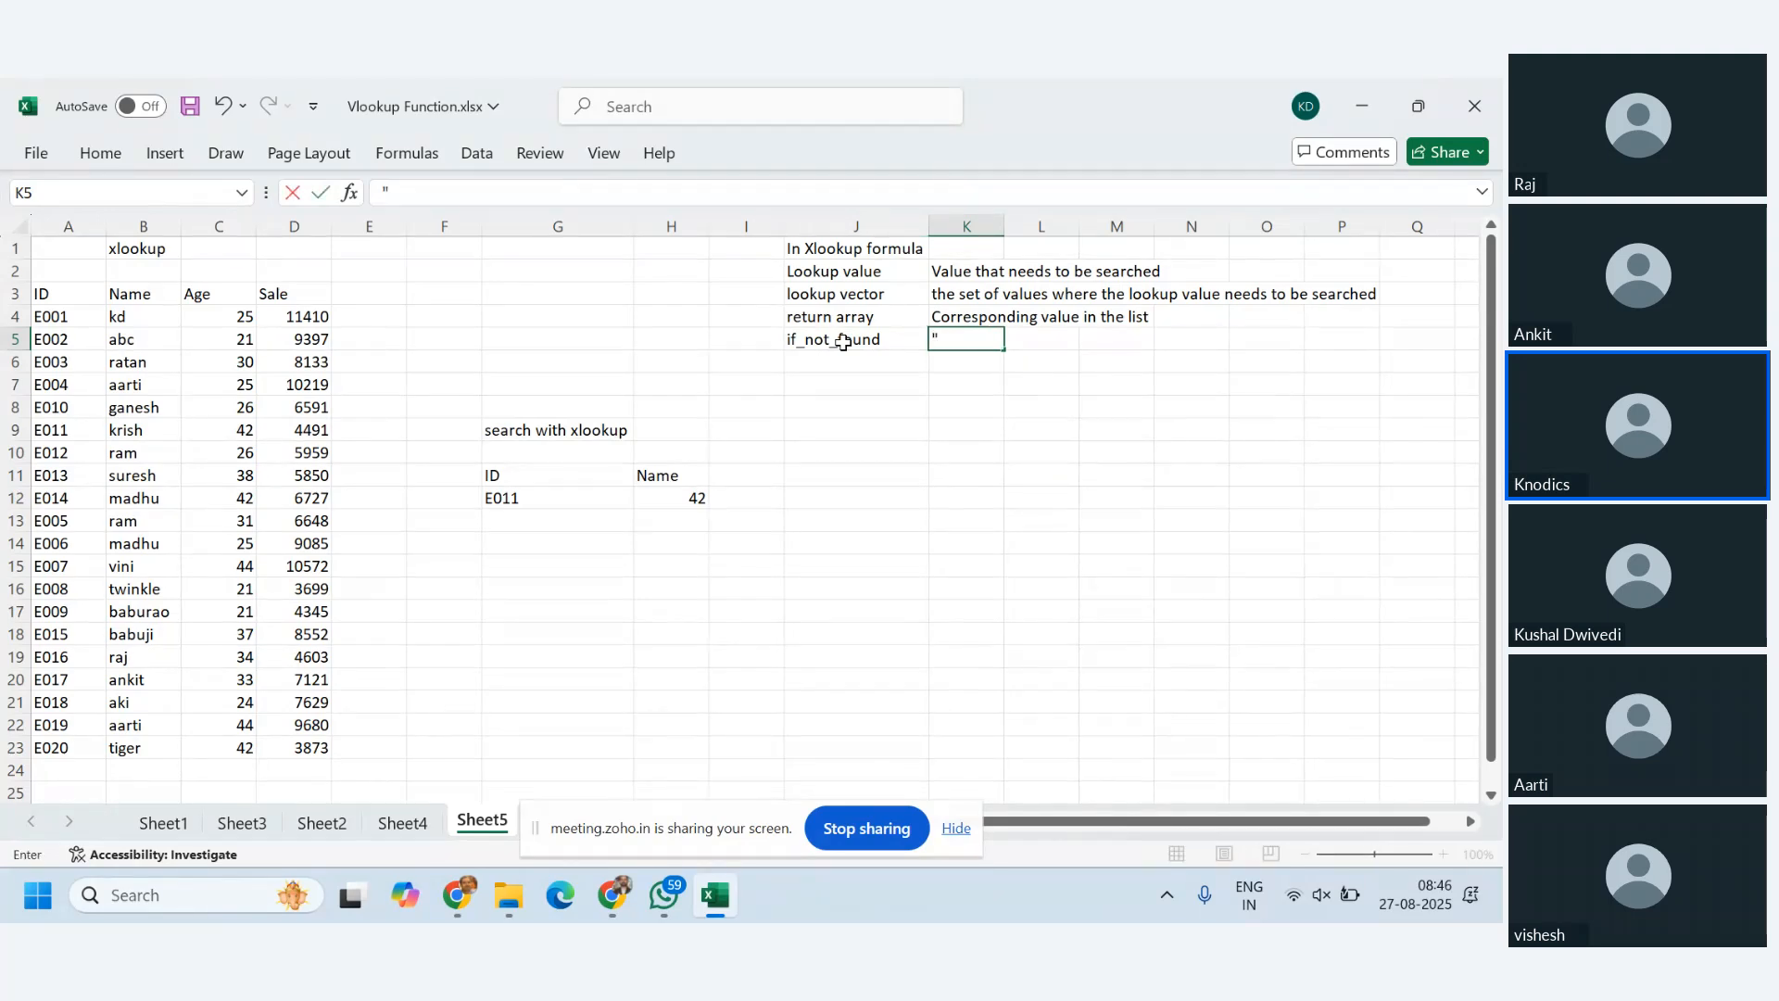
{"action": "type", "text": "Value no found"}
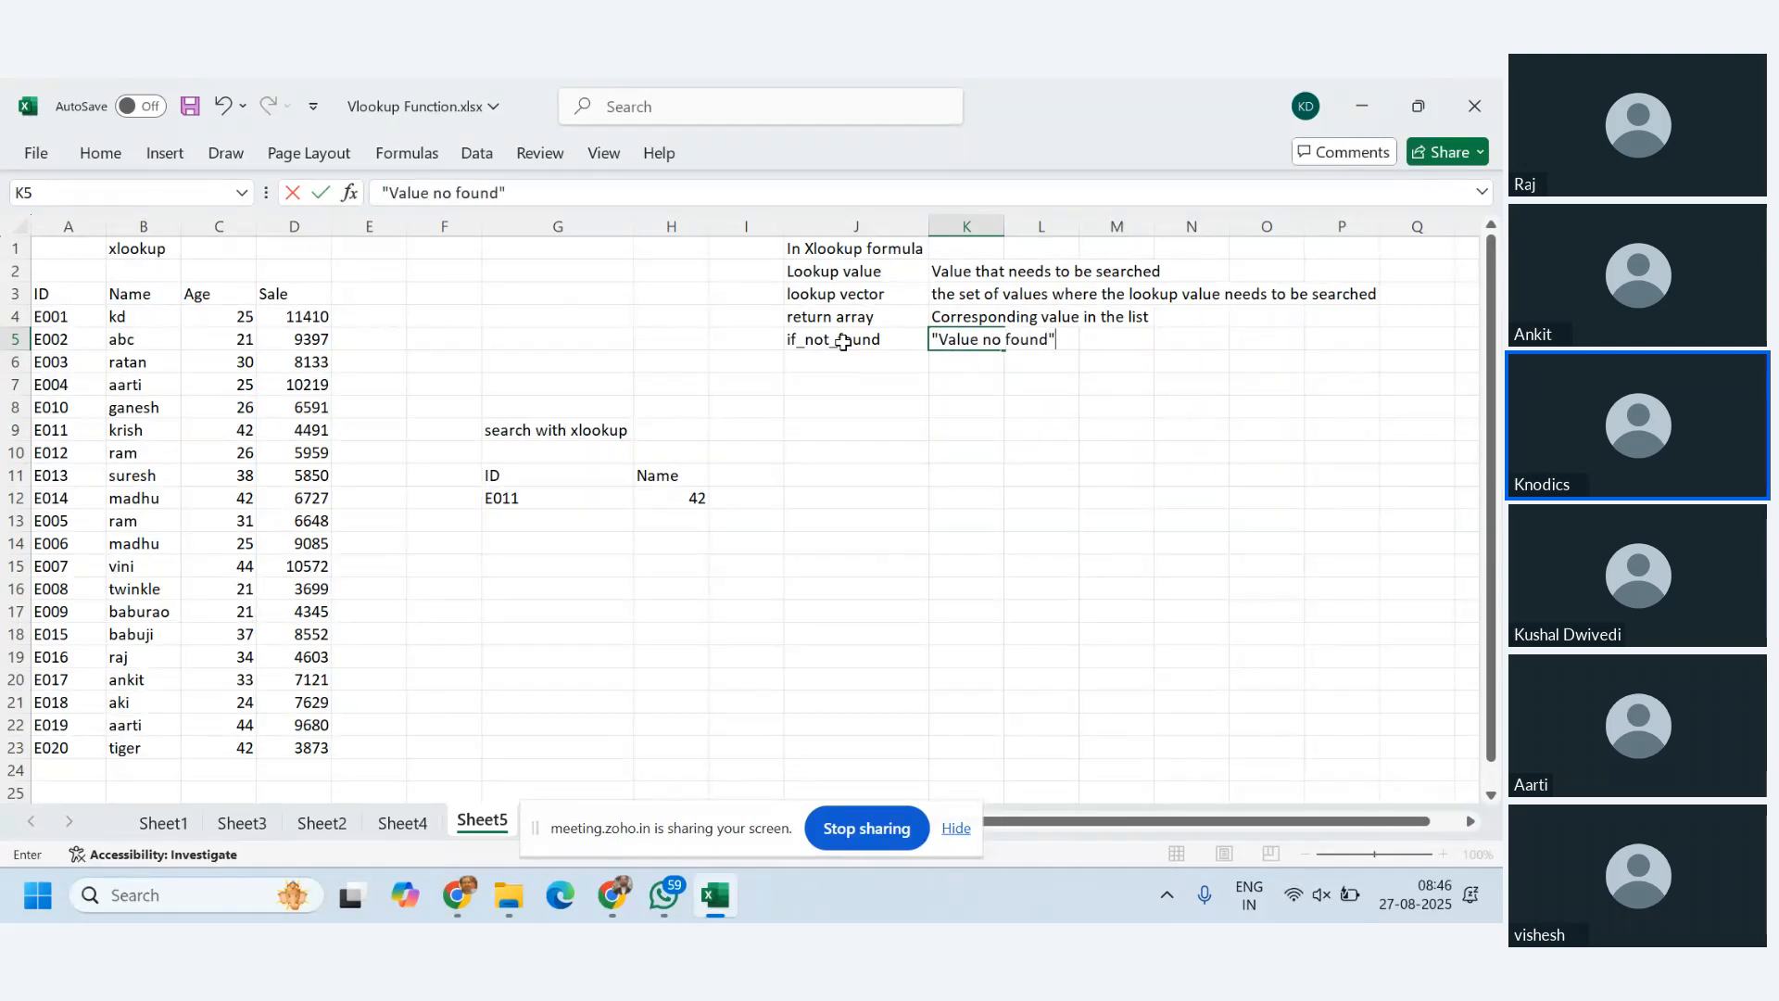
{"action": "key", "text": "Return"}
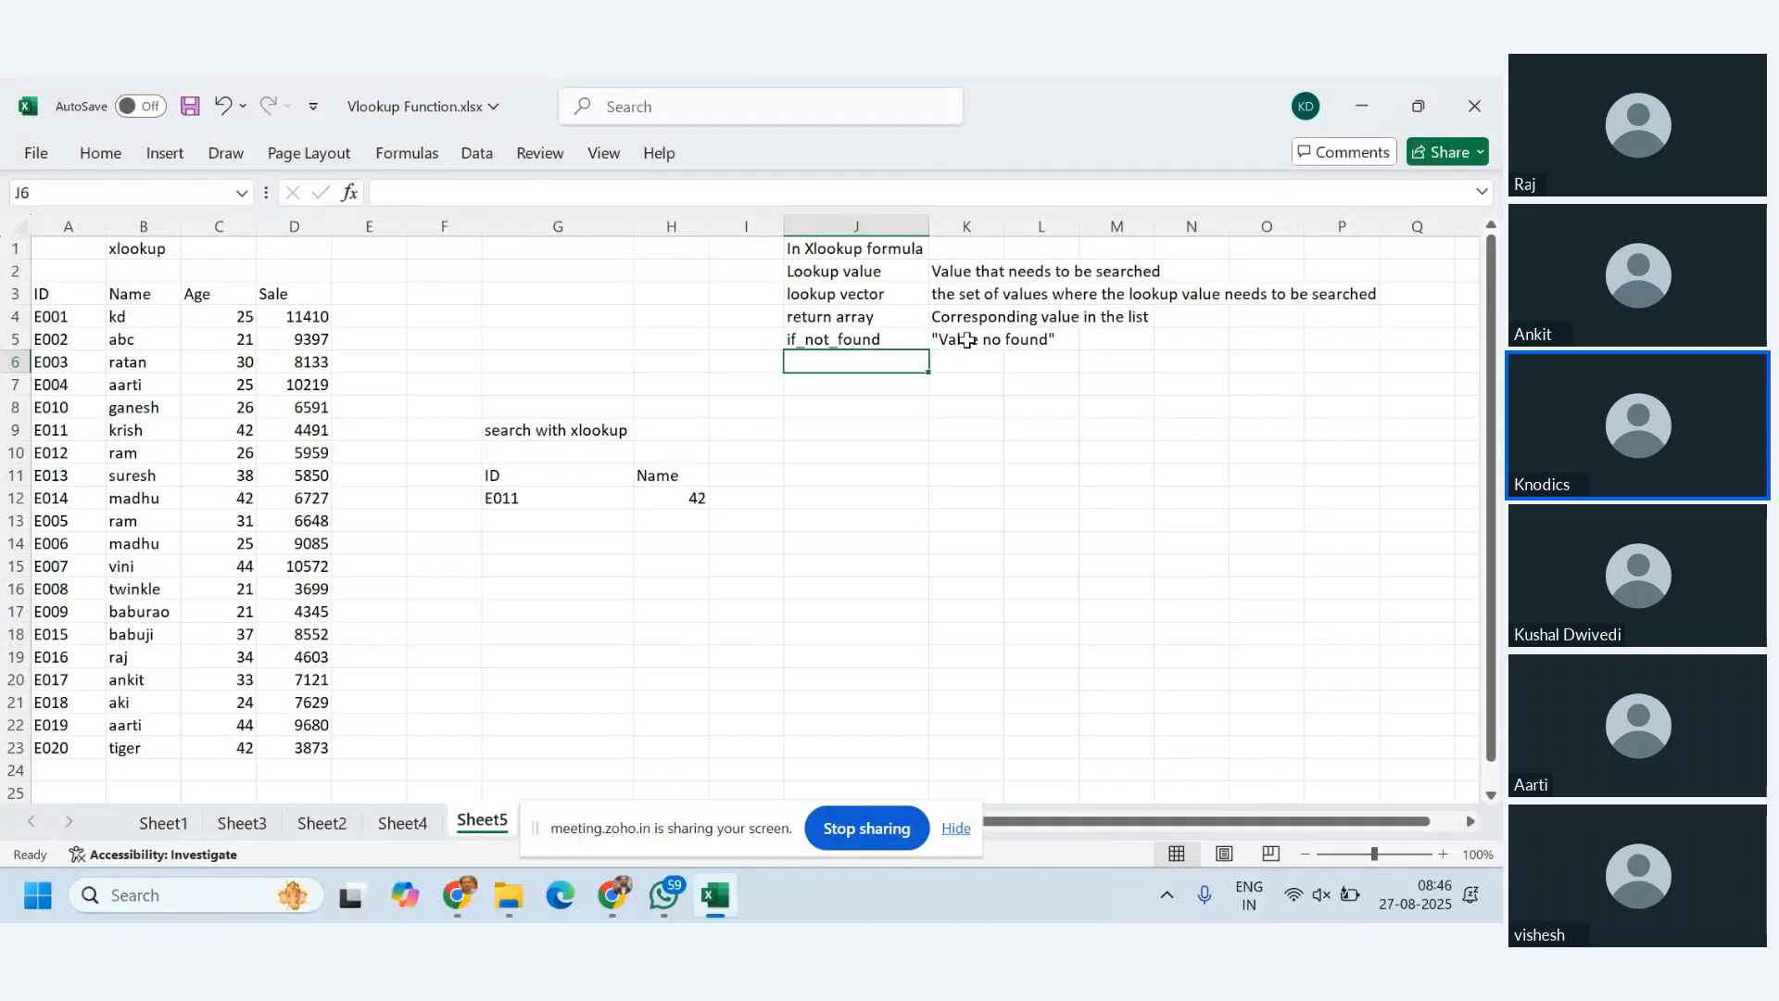
{"action": "left_click", "coordinate": [968, 340]}
{"action": "double_click", "coordinate": [969, 340]}
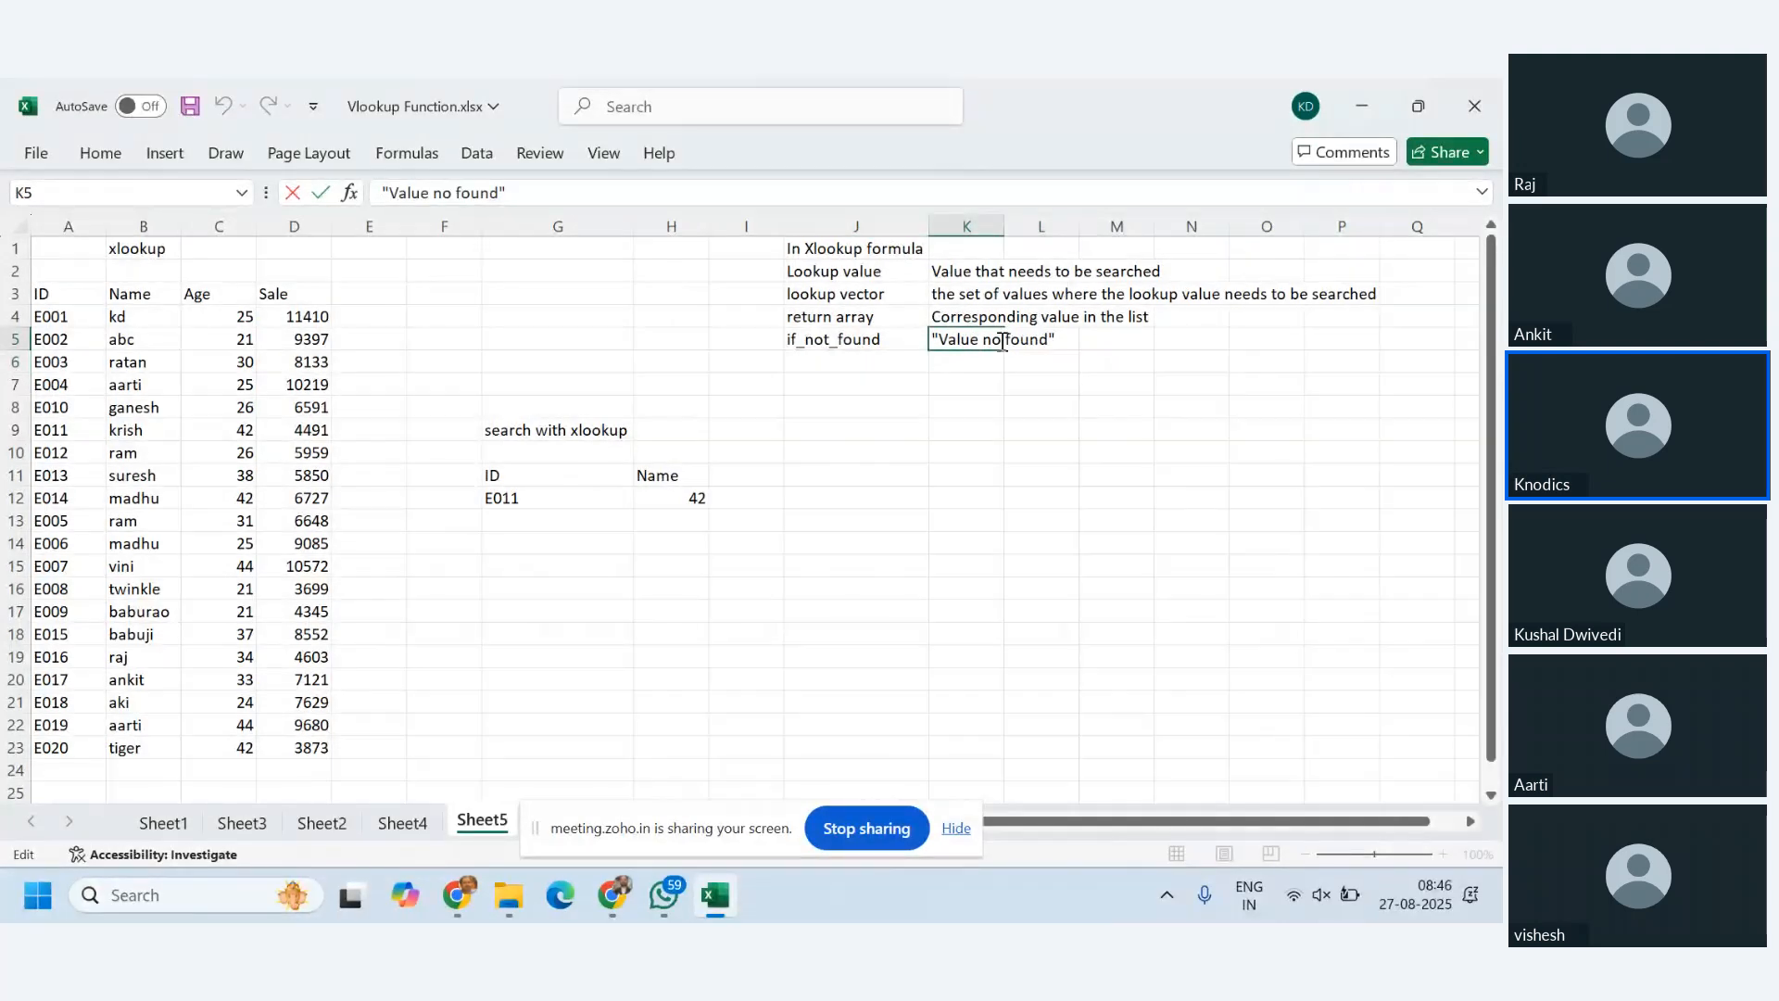
{"action": "left_click", "coordinate": [1002, 343]}
{"action": "type", "text": "t"}
{"action": "key", "text": "Return"}
- Fill the XLOOKUP formula from H12 down to H13 and enter the lookup ID E022 in G13
{"action": "left_click", "coordinate": [673, 497]}
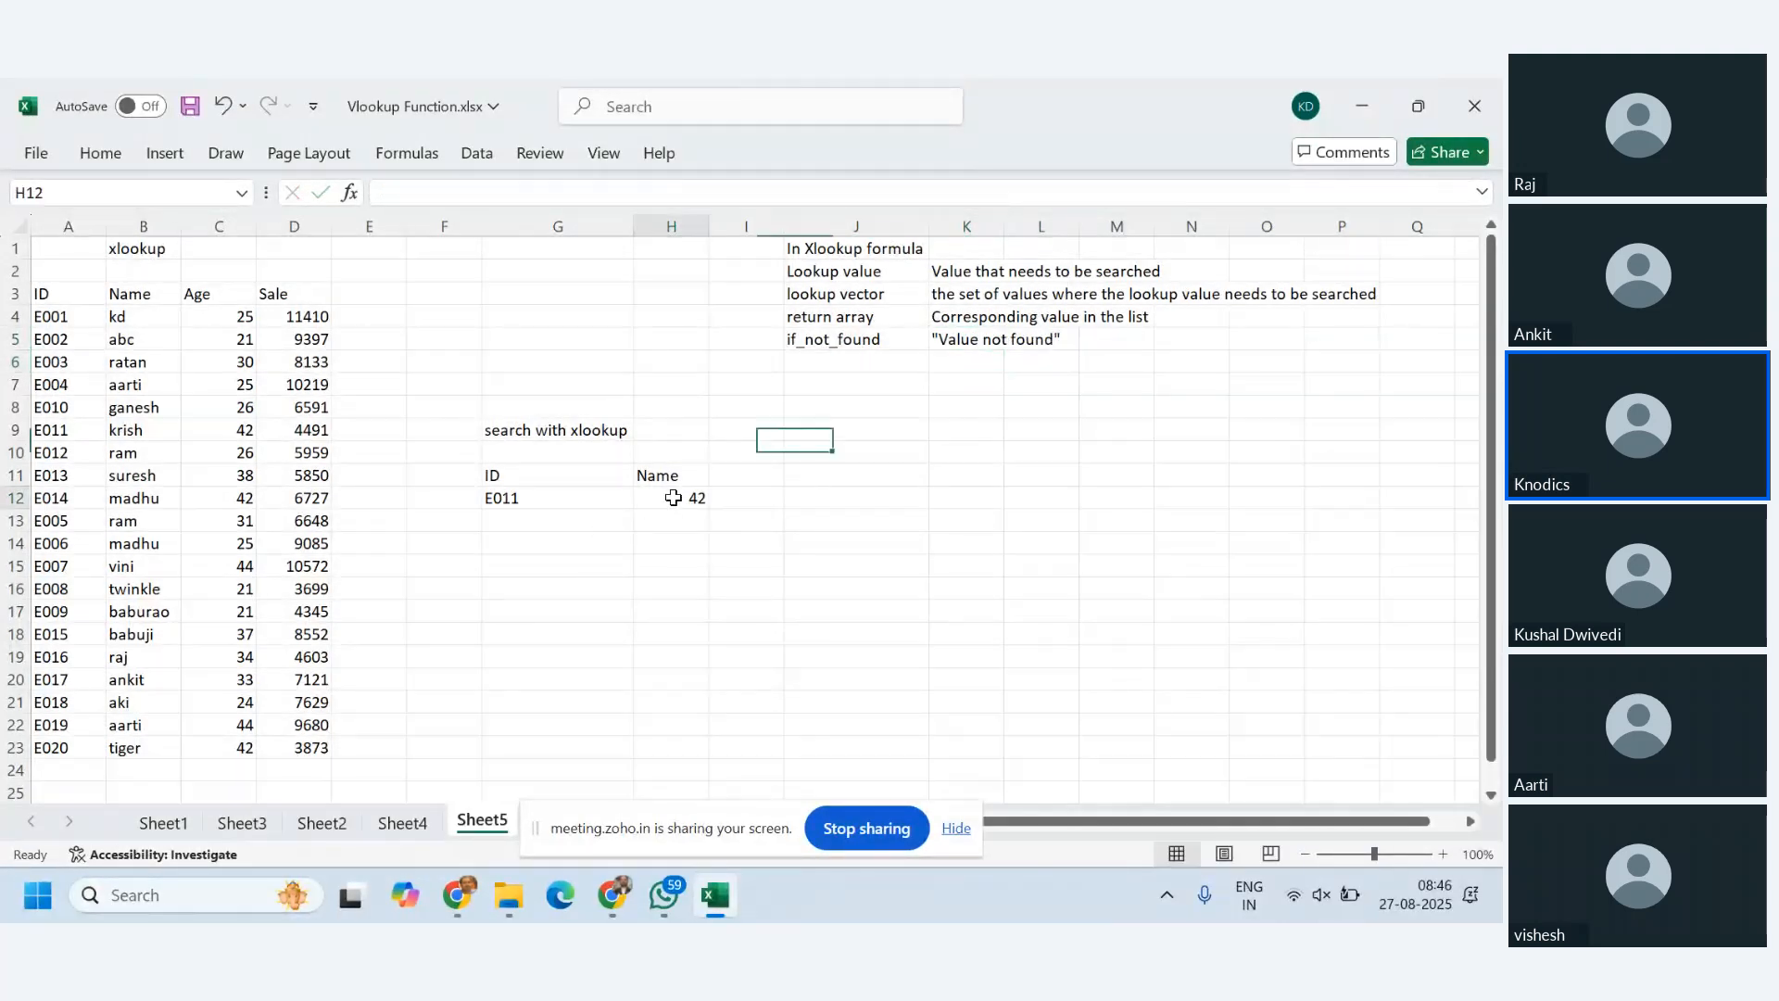
{"action": "double_click", "coordinate": [673, 497]}
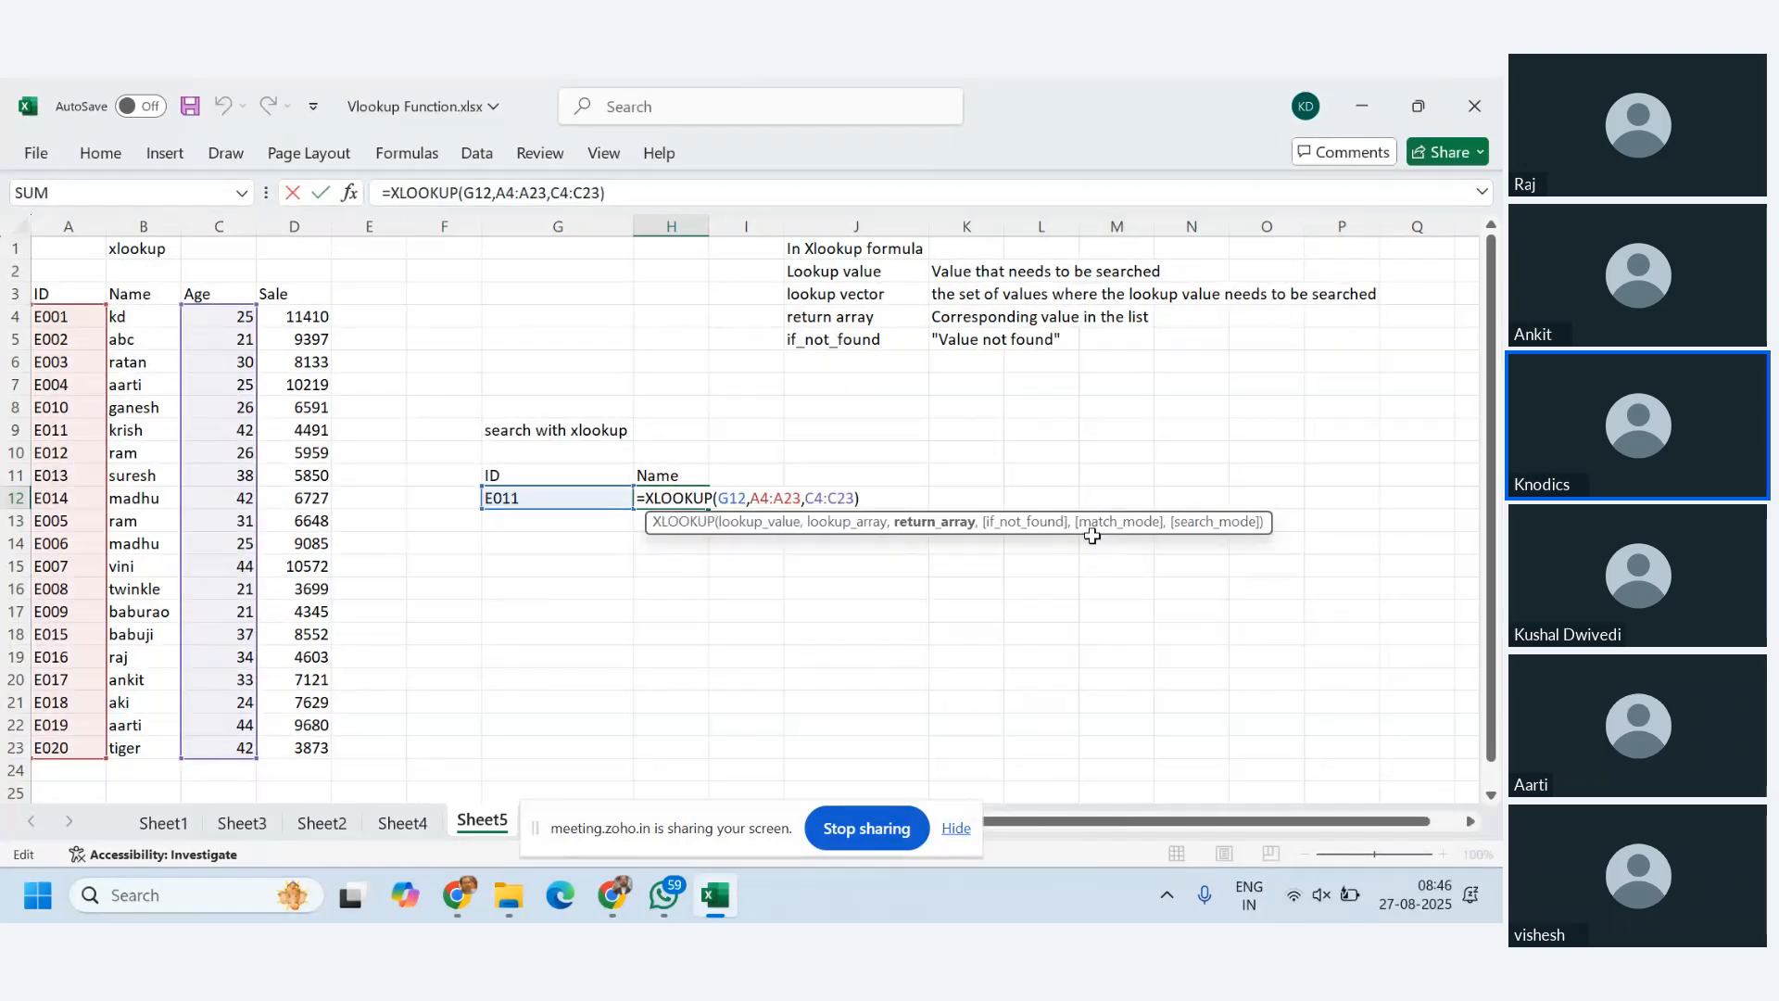
{"action": "left_click", "coordinate": [788, 634]}
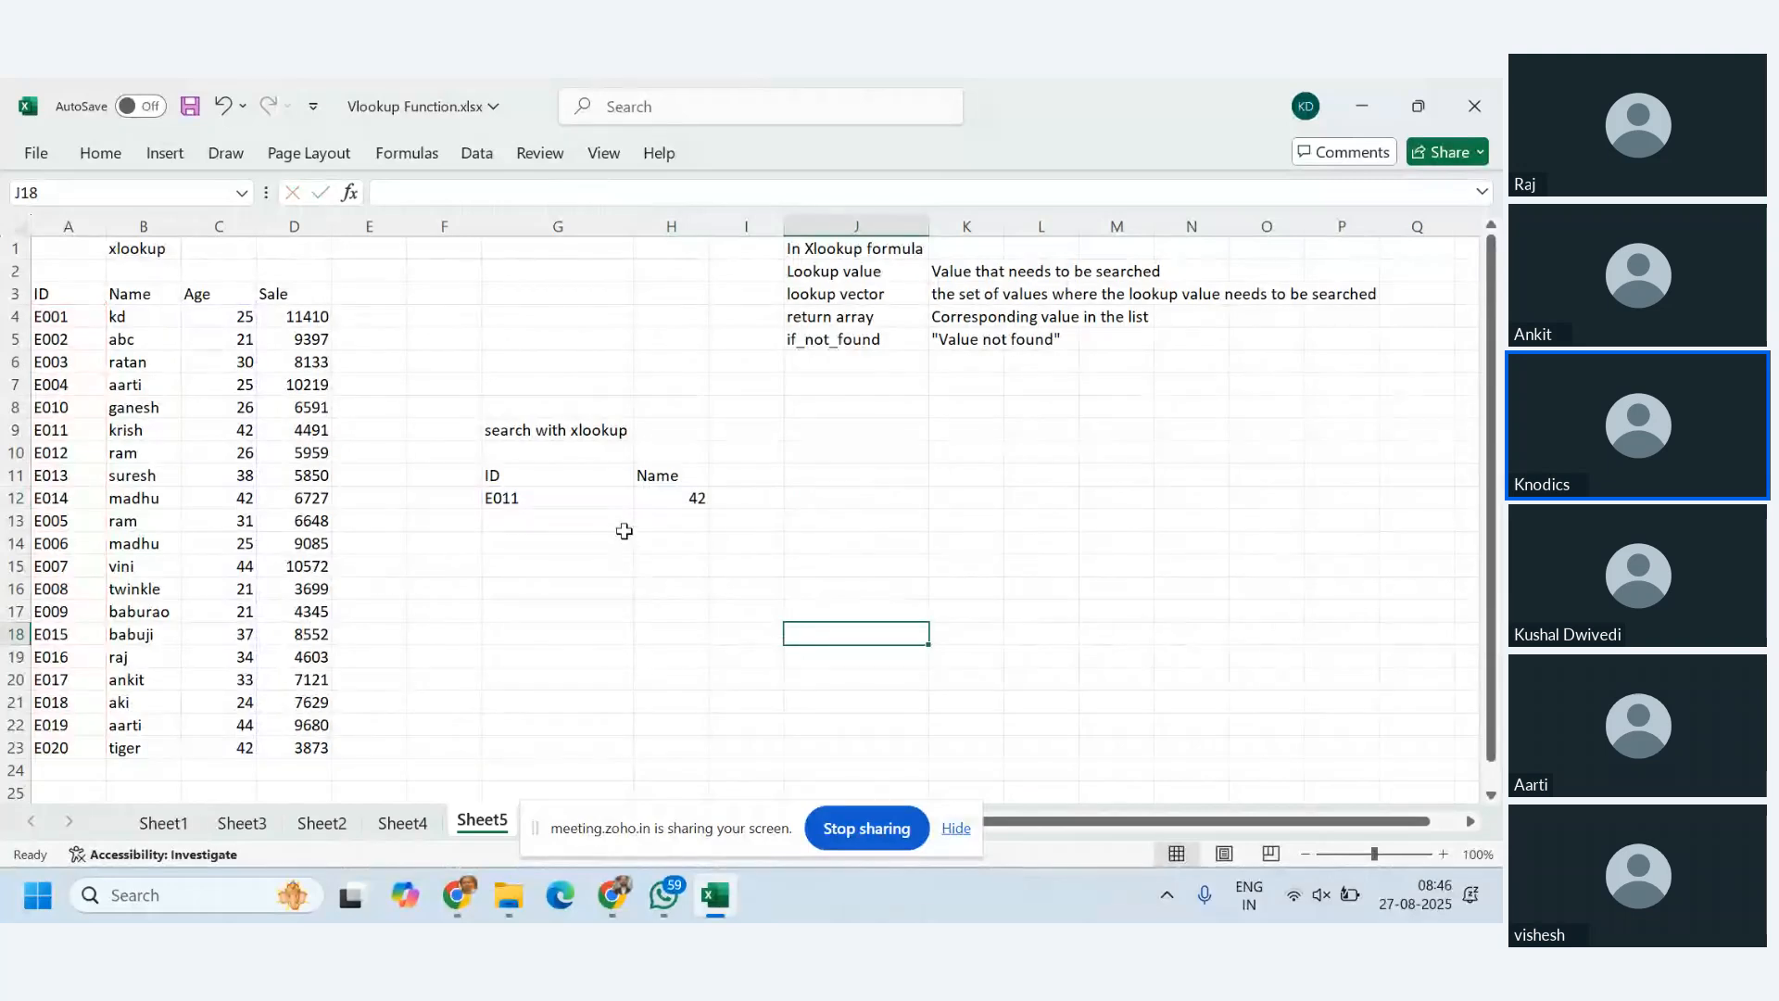
{"action": "left_click", "coordinate": [543, 521]}
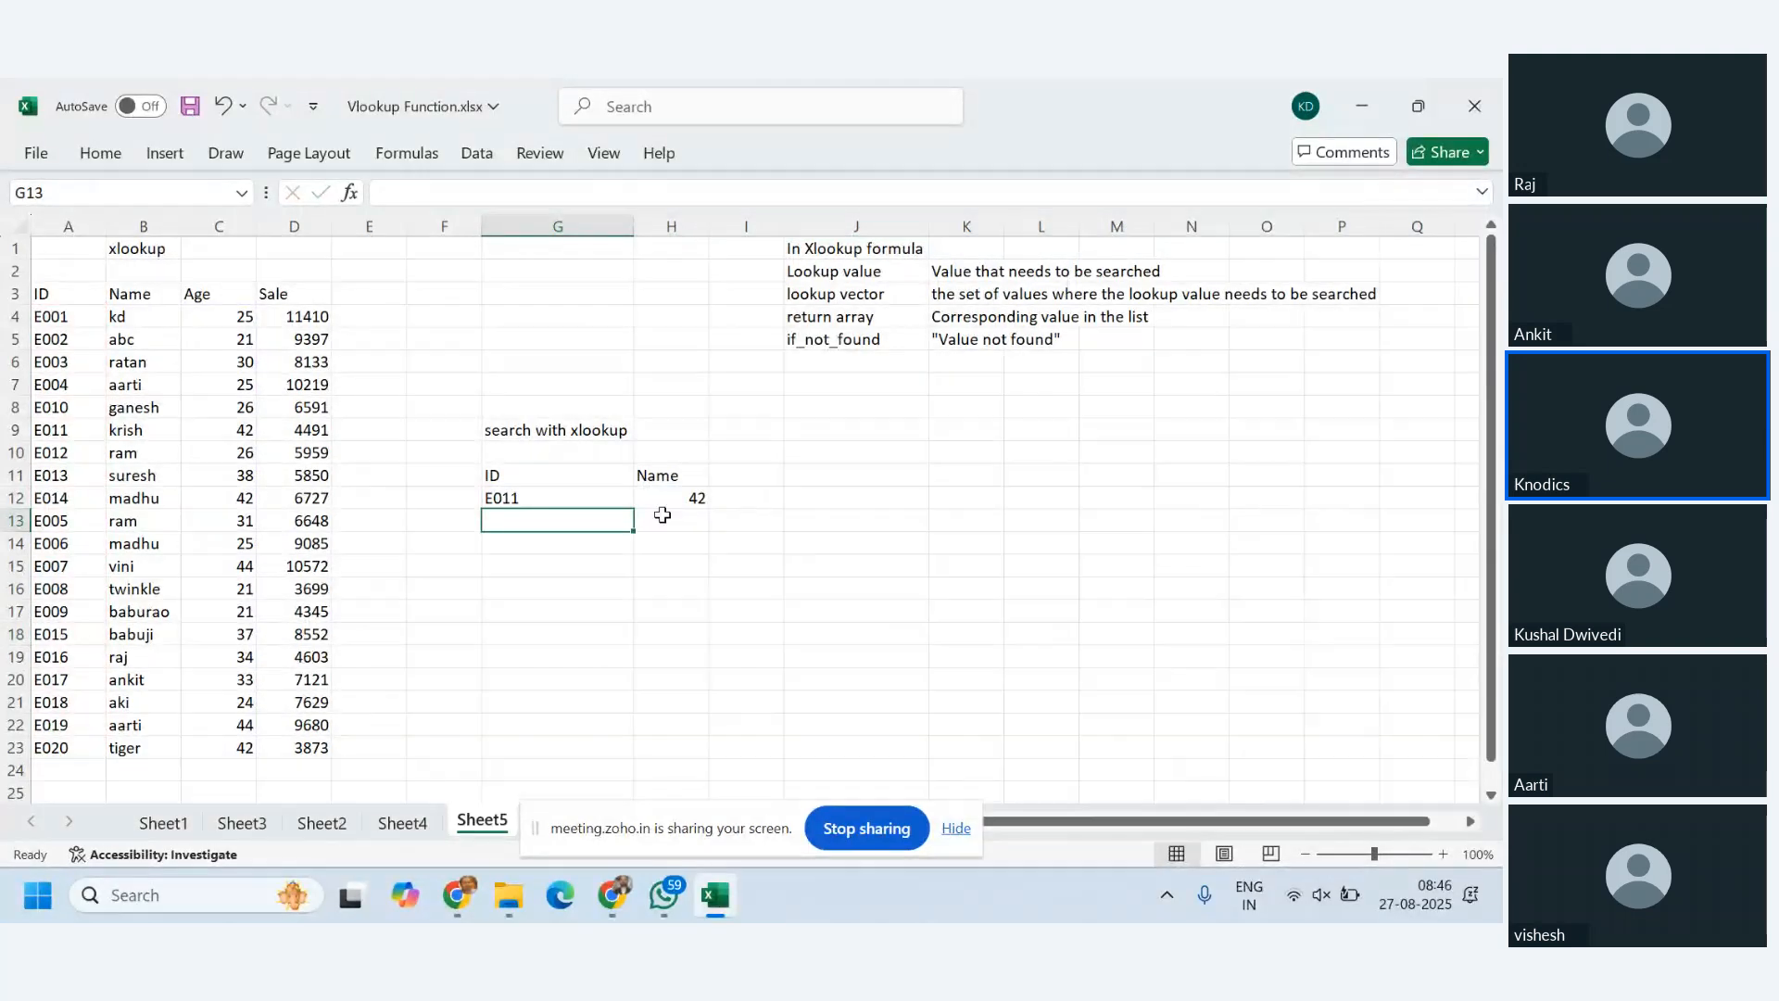
{"action": "left_click", "coordinate": [693, 497]}
{"action": "left_click_drag", "start_coordinate": [714, 511], "coordinate": [715, 530]}
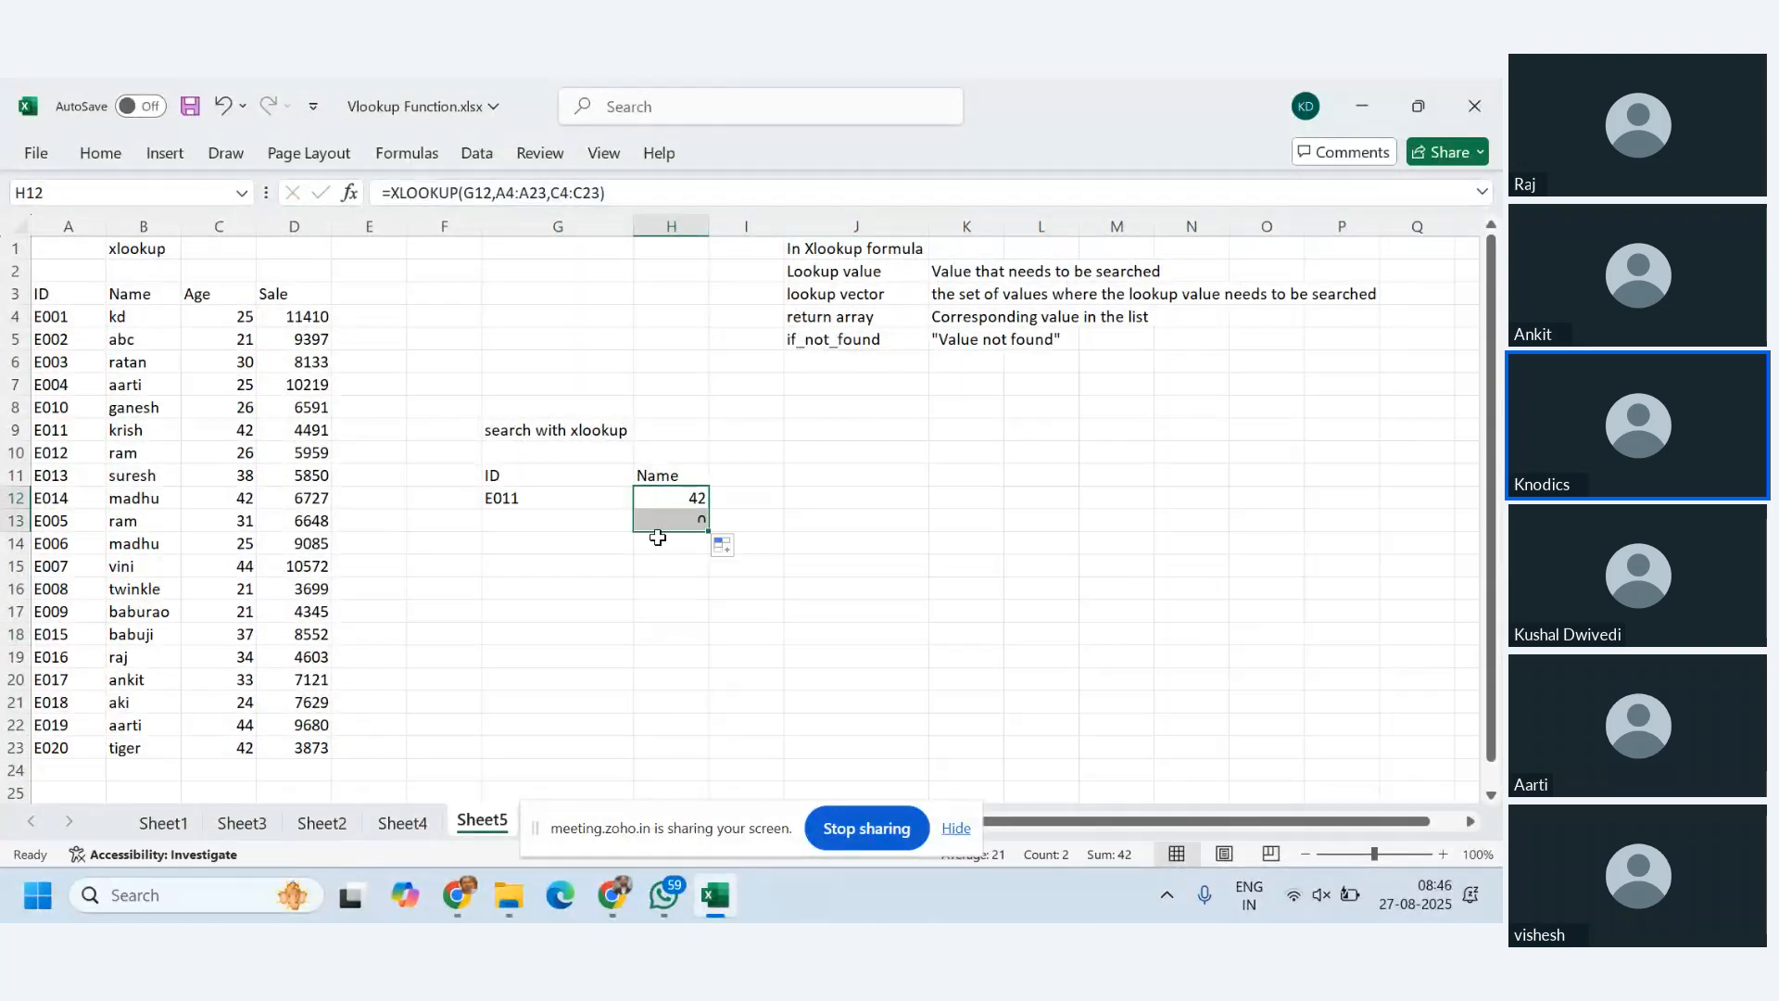
{"action": "left_click", "coordinate": [538, 523]}
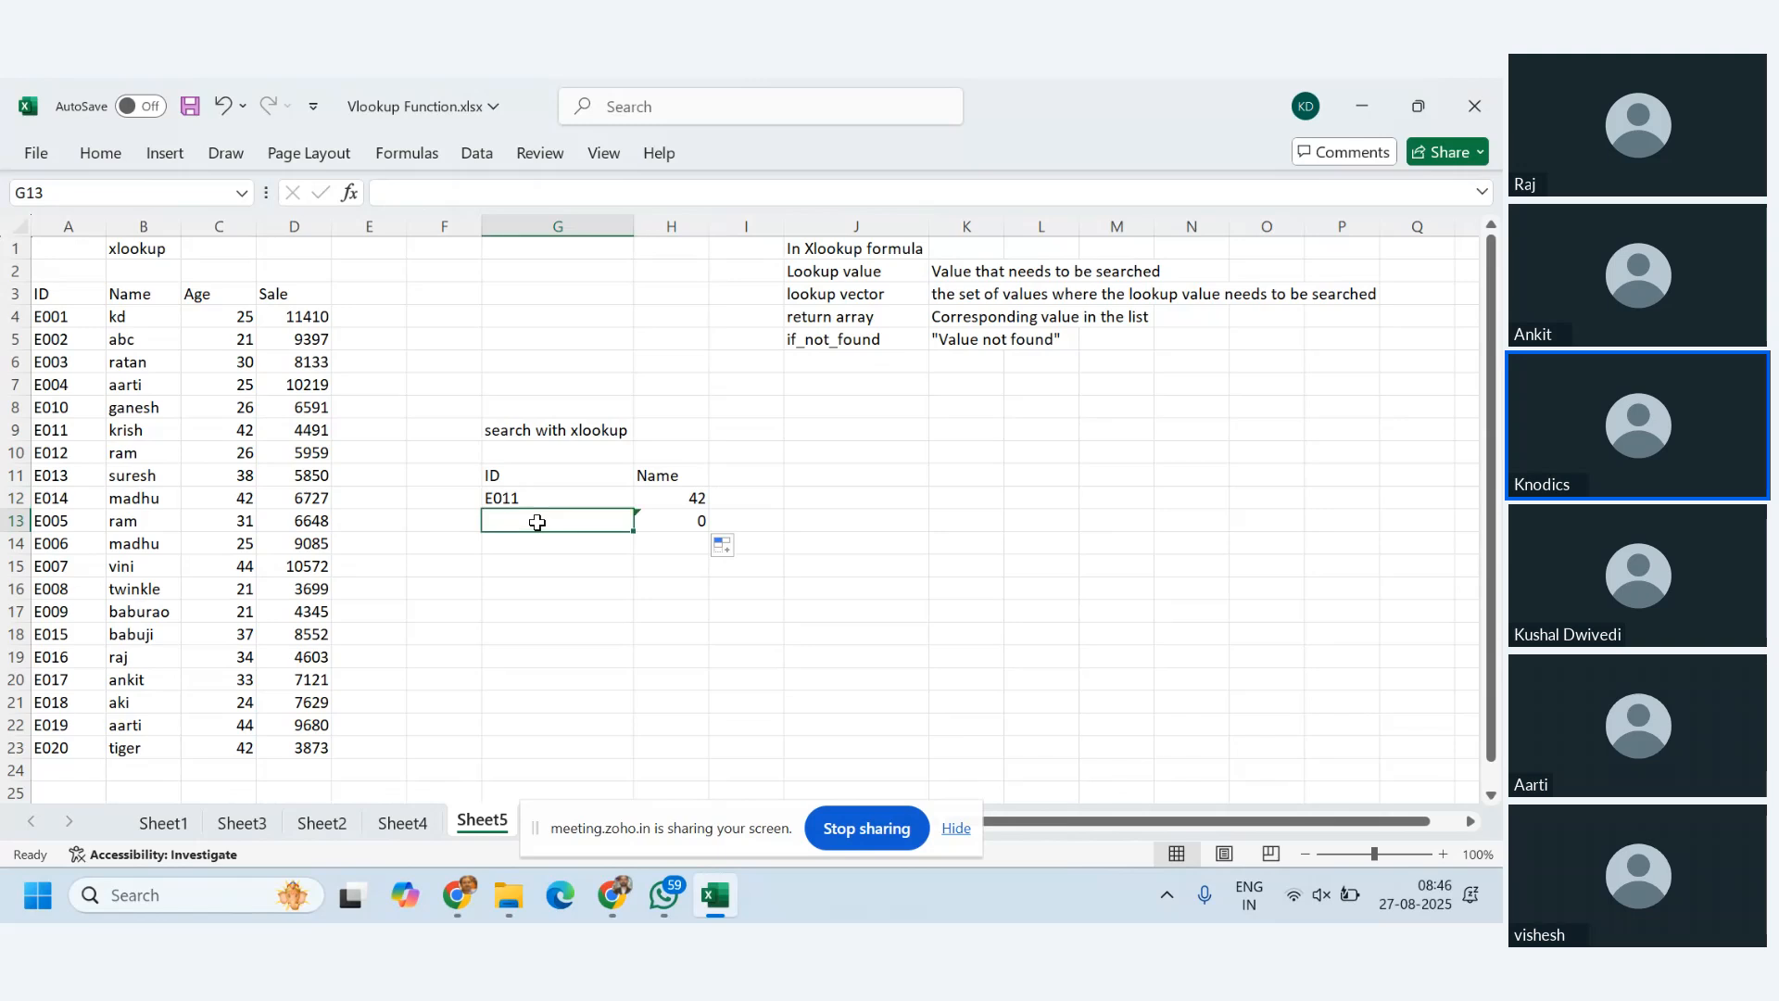
{"action": "type", "text": "E022"}
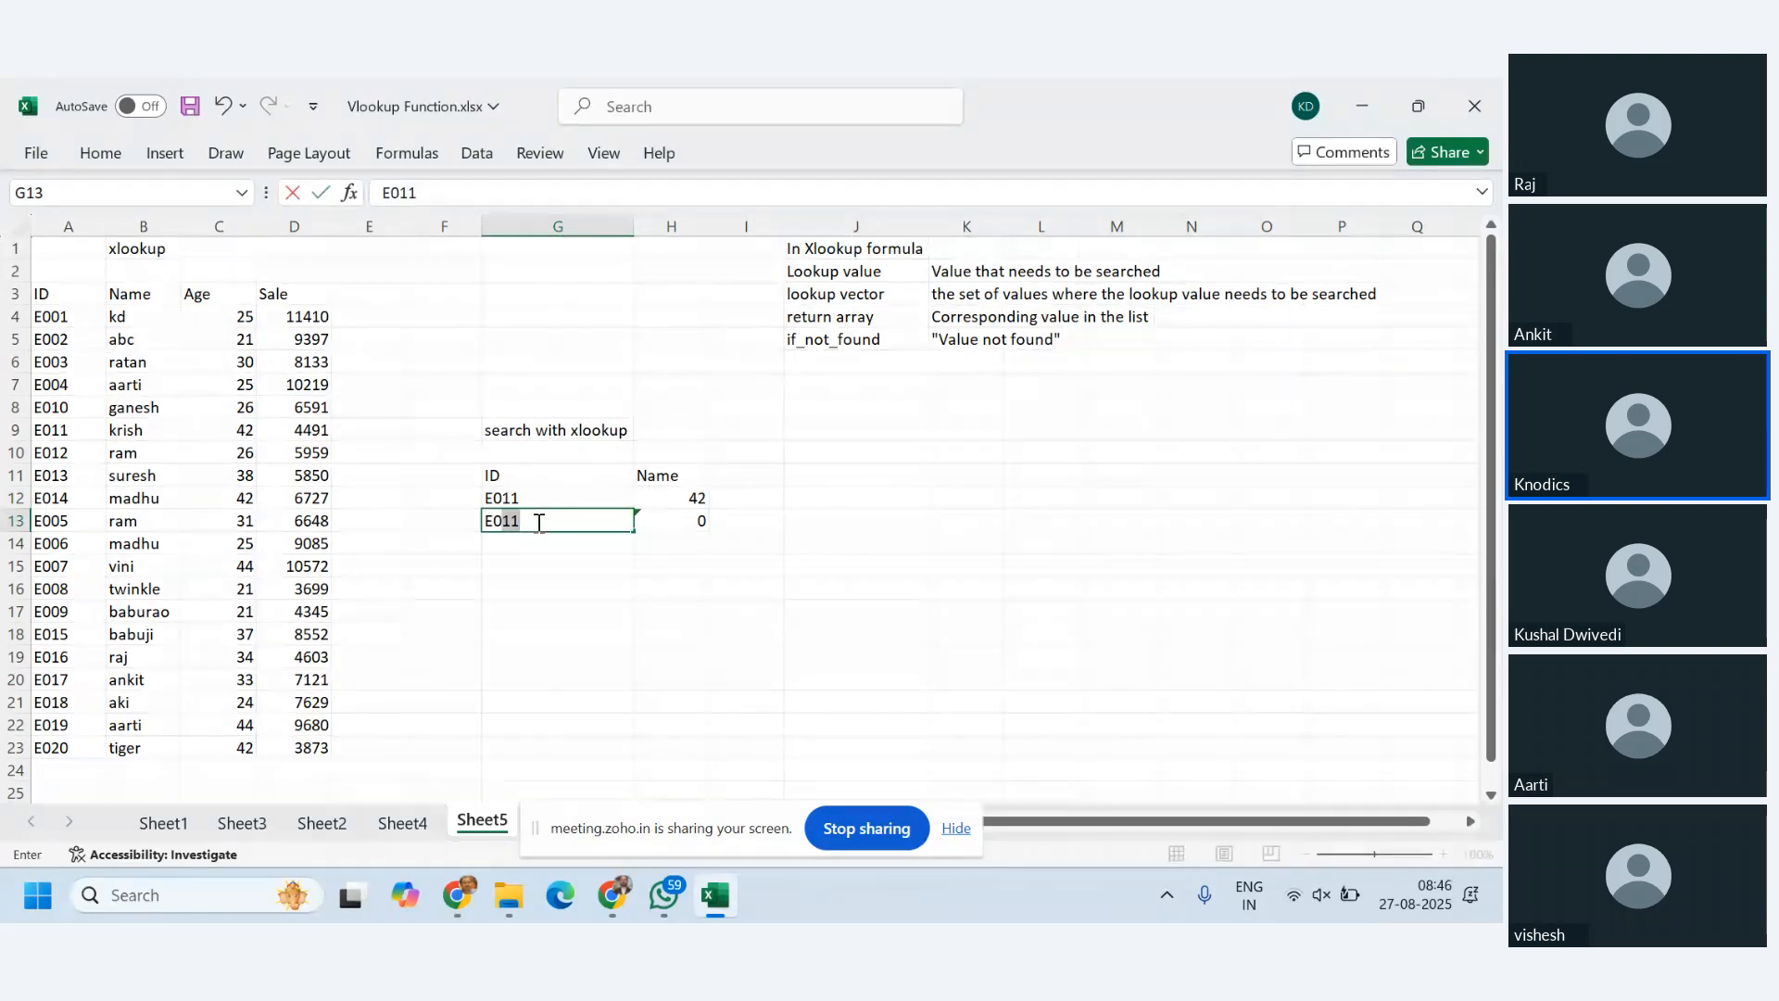
{"action": "key", "text": "Tab"}
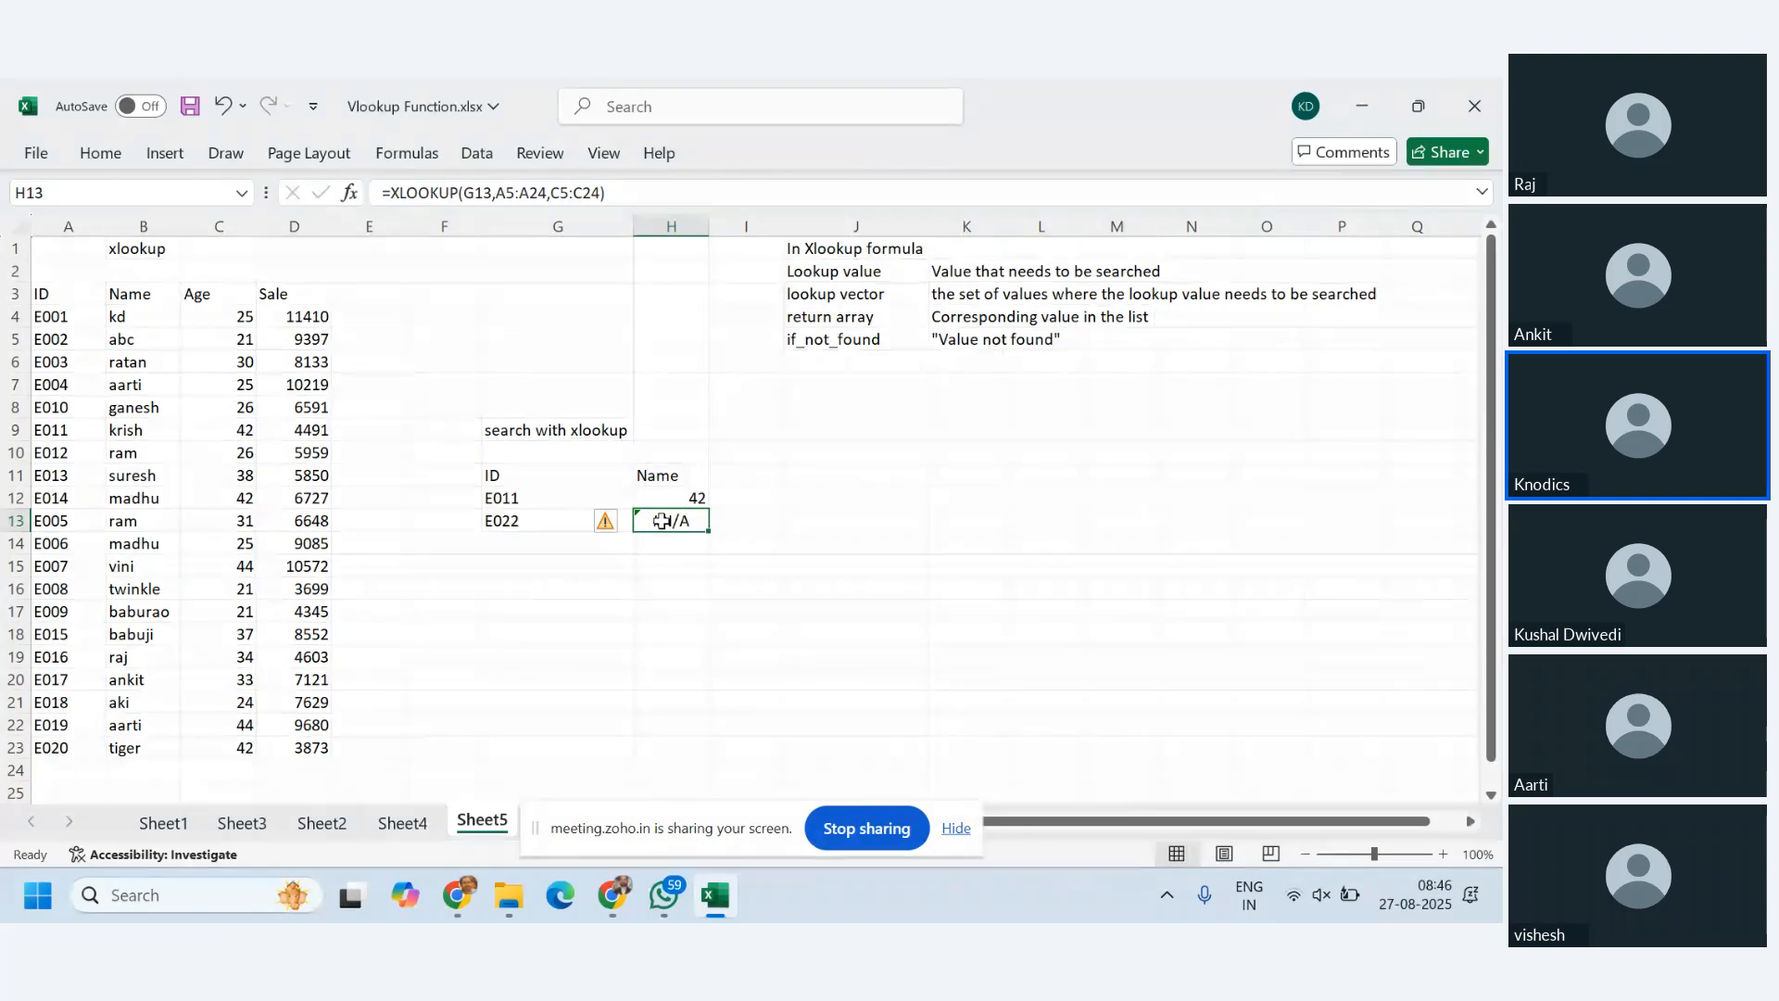
- Add the if_not_found argument "Value not Found" to the XLOOKUP formula in H13
{"action": "left_click", "coordinate": [600, 197]}
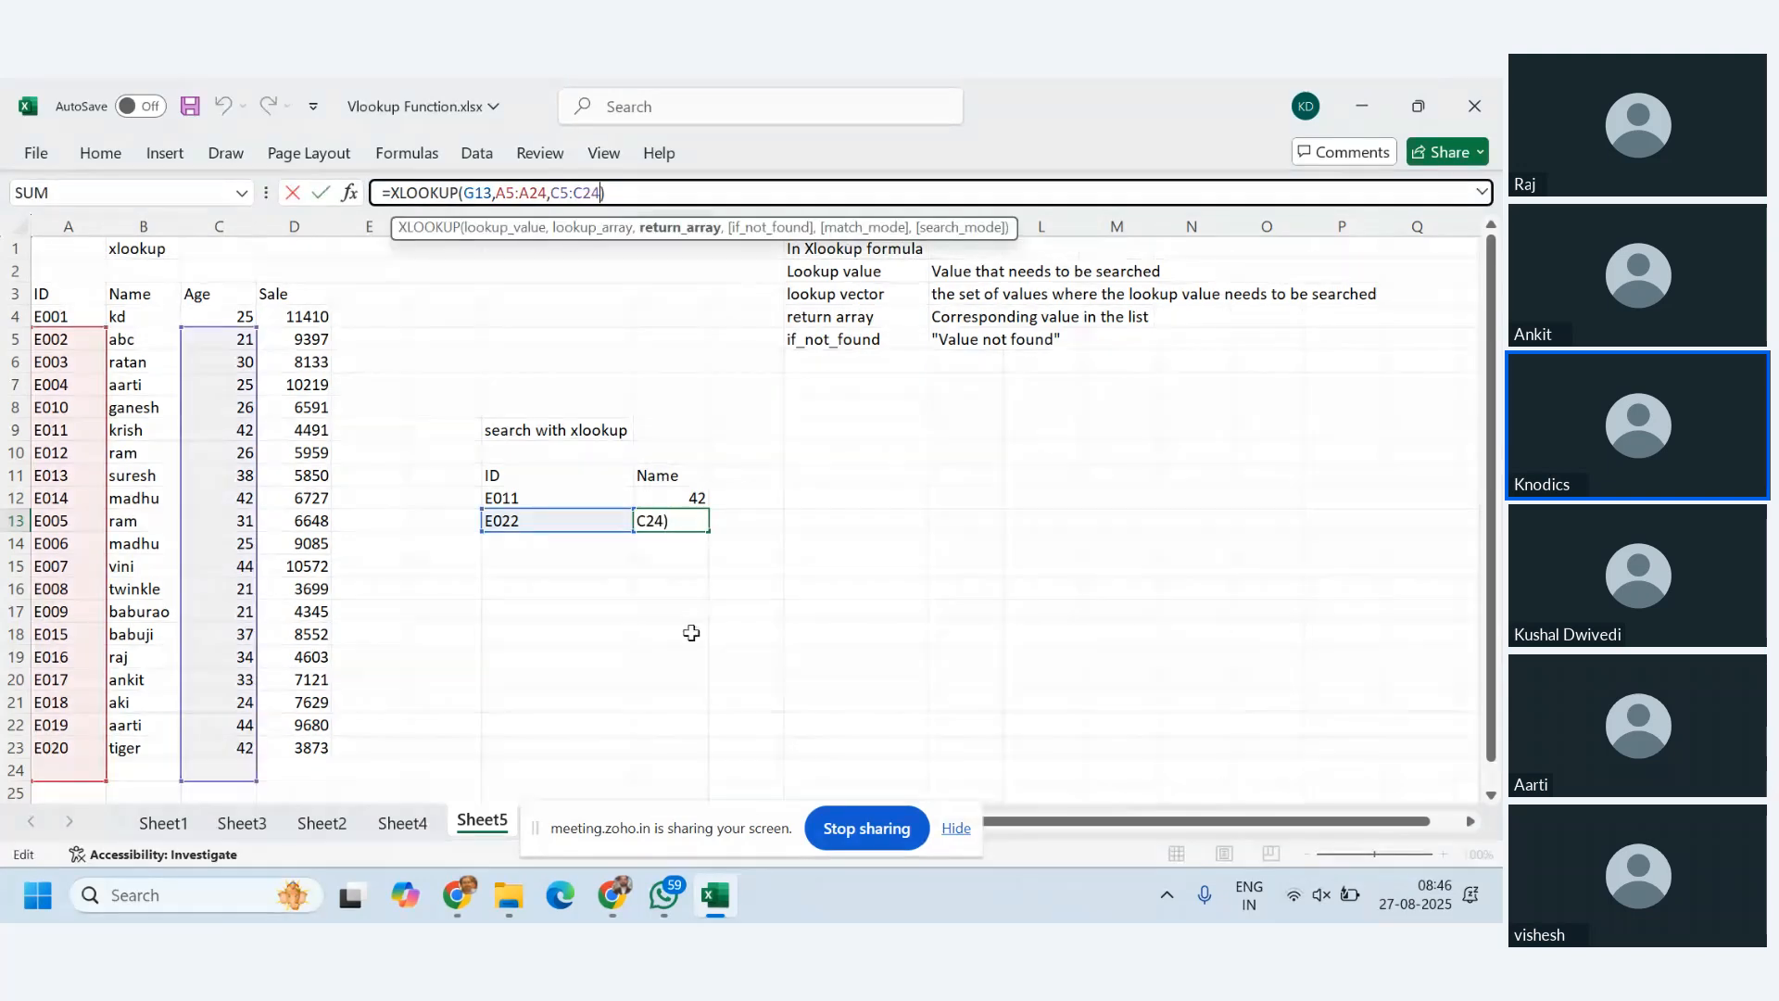
{"action": "key", "text": "Escape"}
{"action": "double_click", "coordinate": [704, 526]}
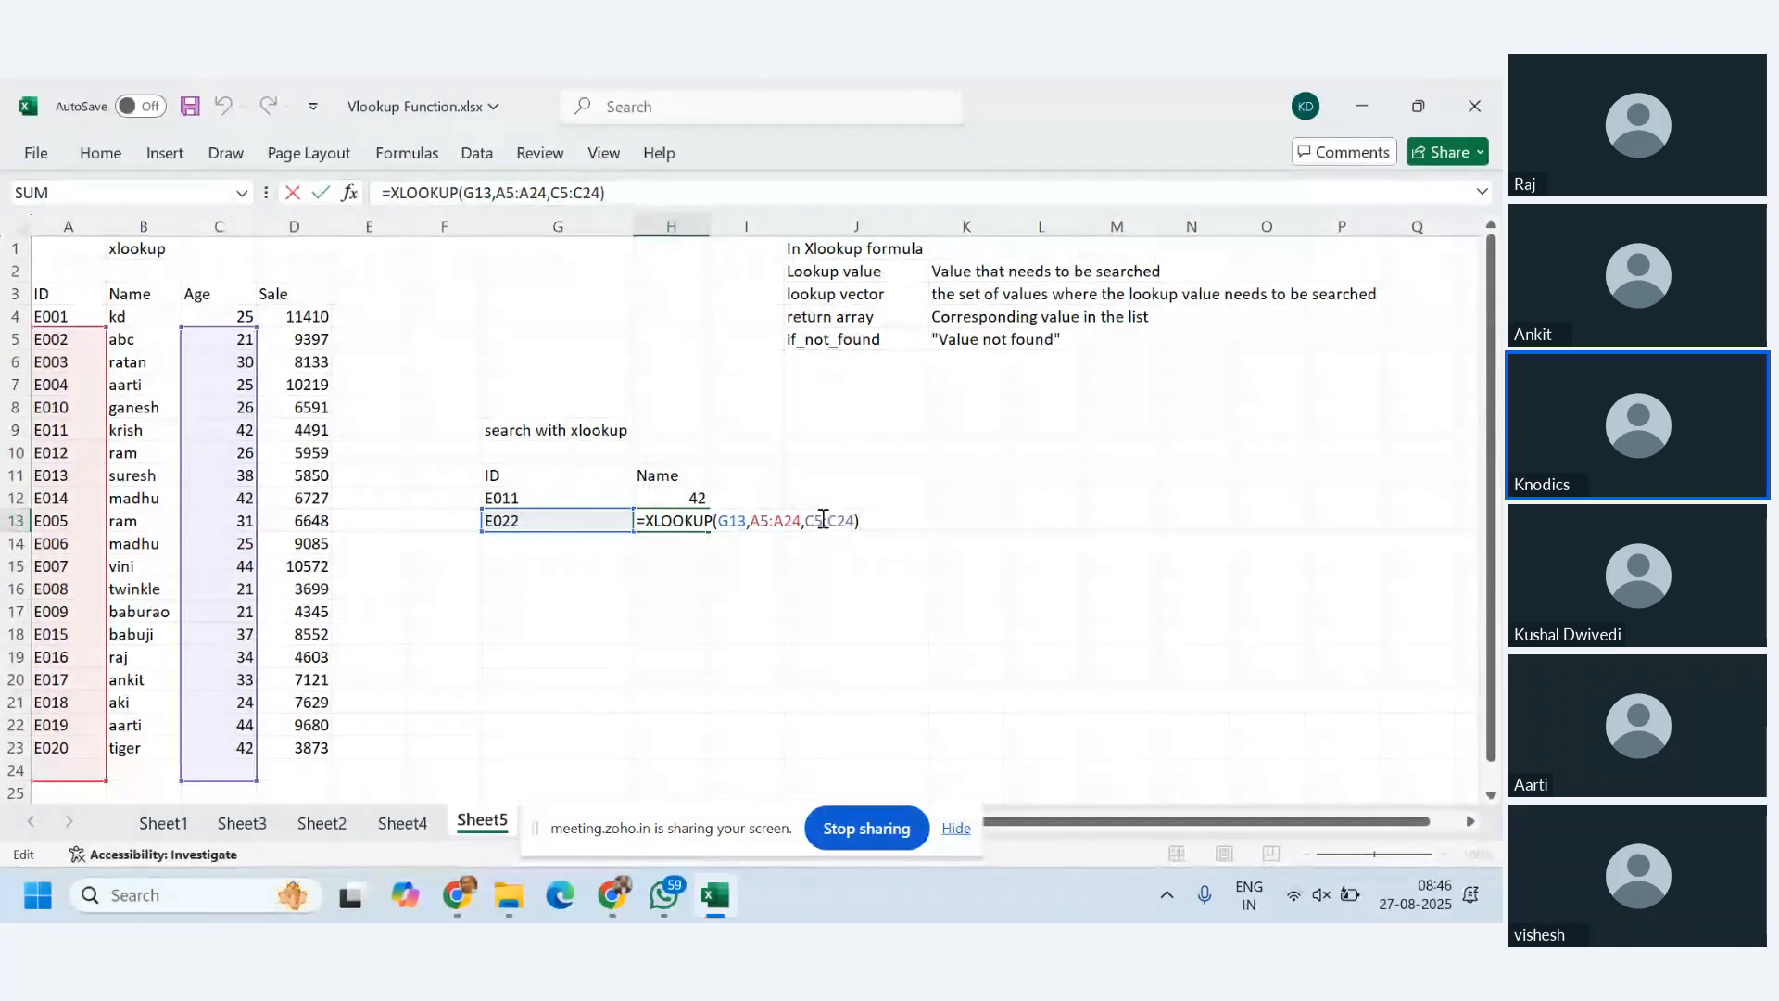
{"action": "type", "text": ",\""}
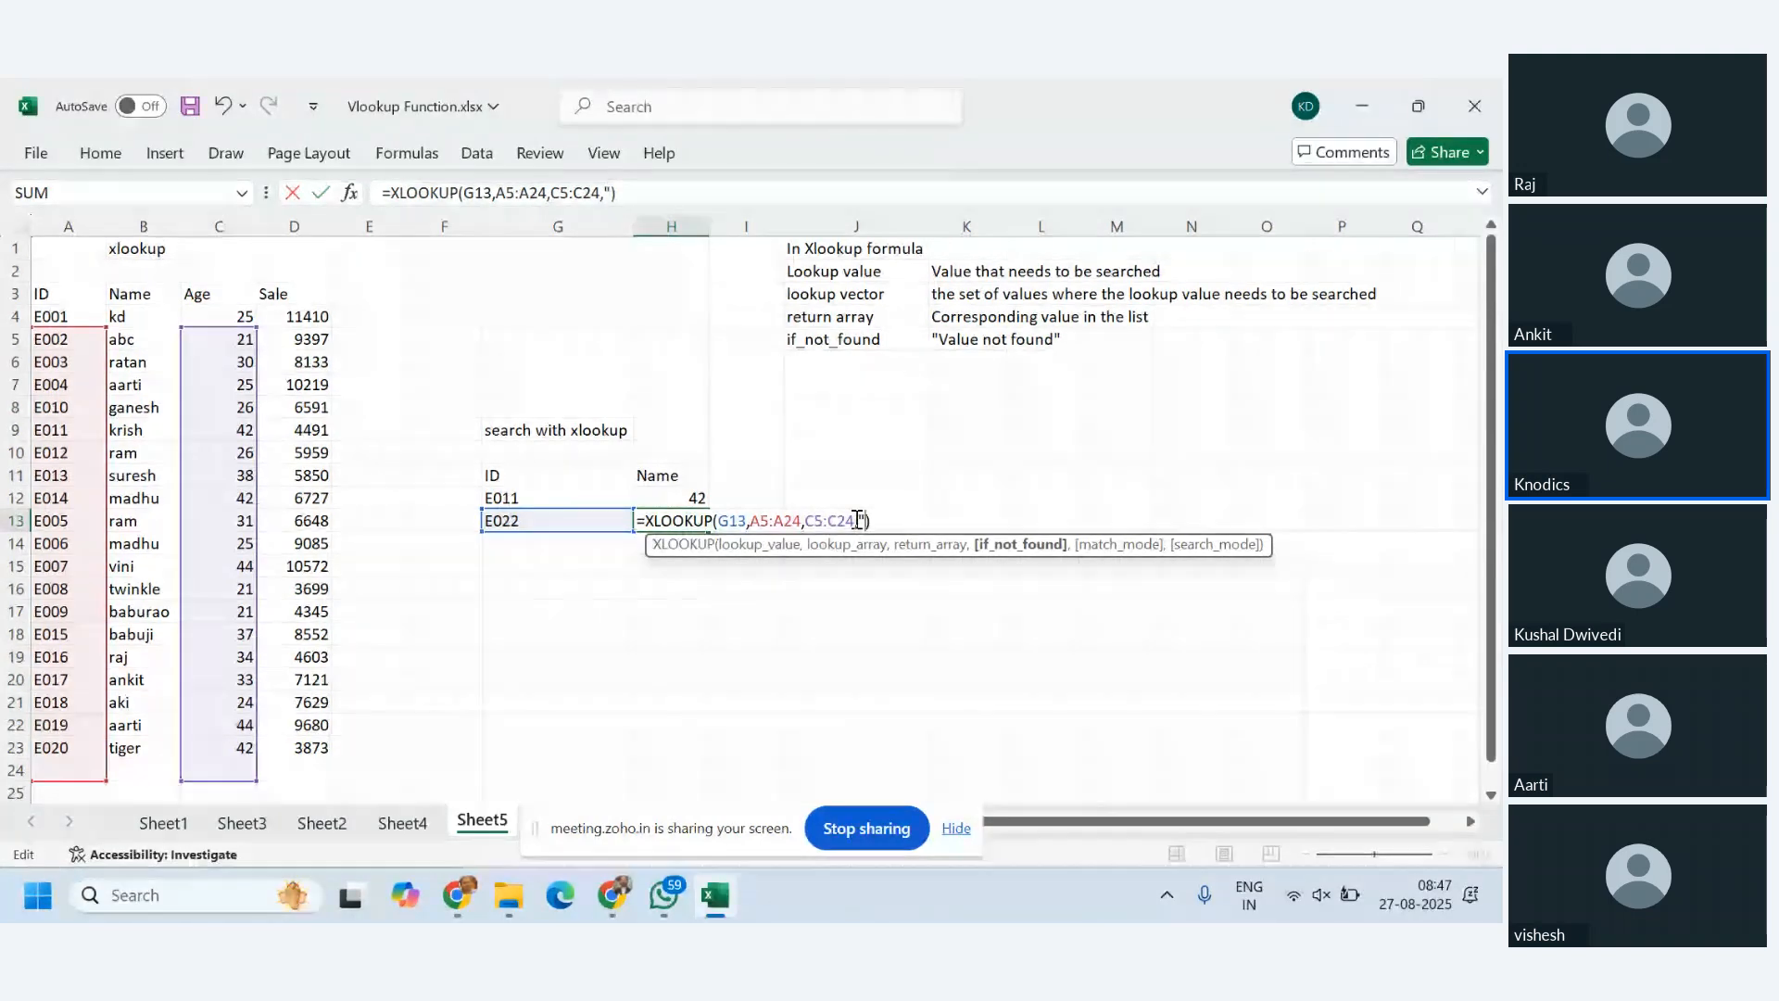
{"action": "type", "text": "Value no"}
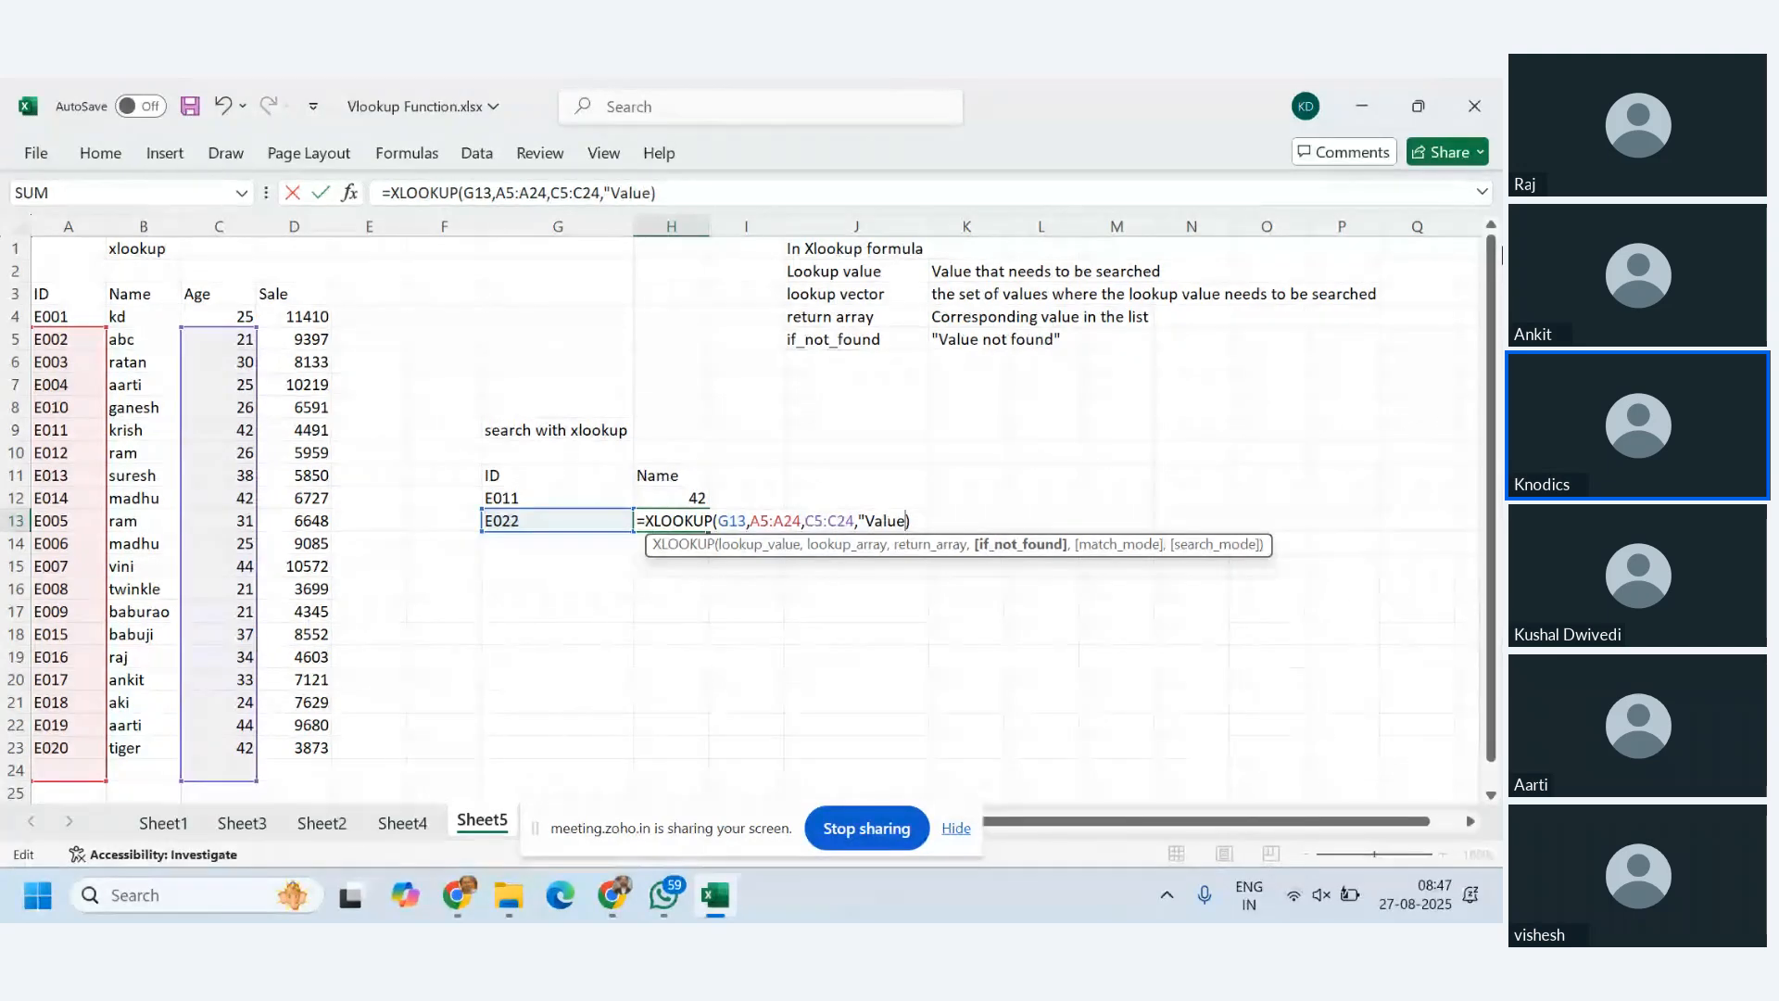
{"action": "type", "text": "t Fou"}
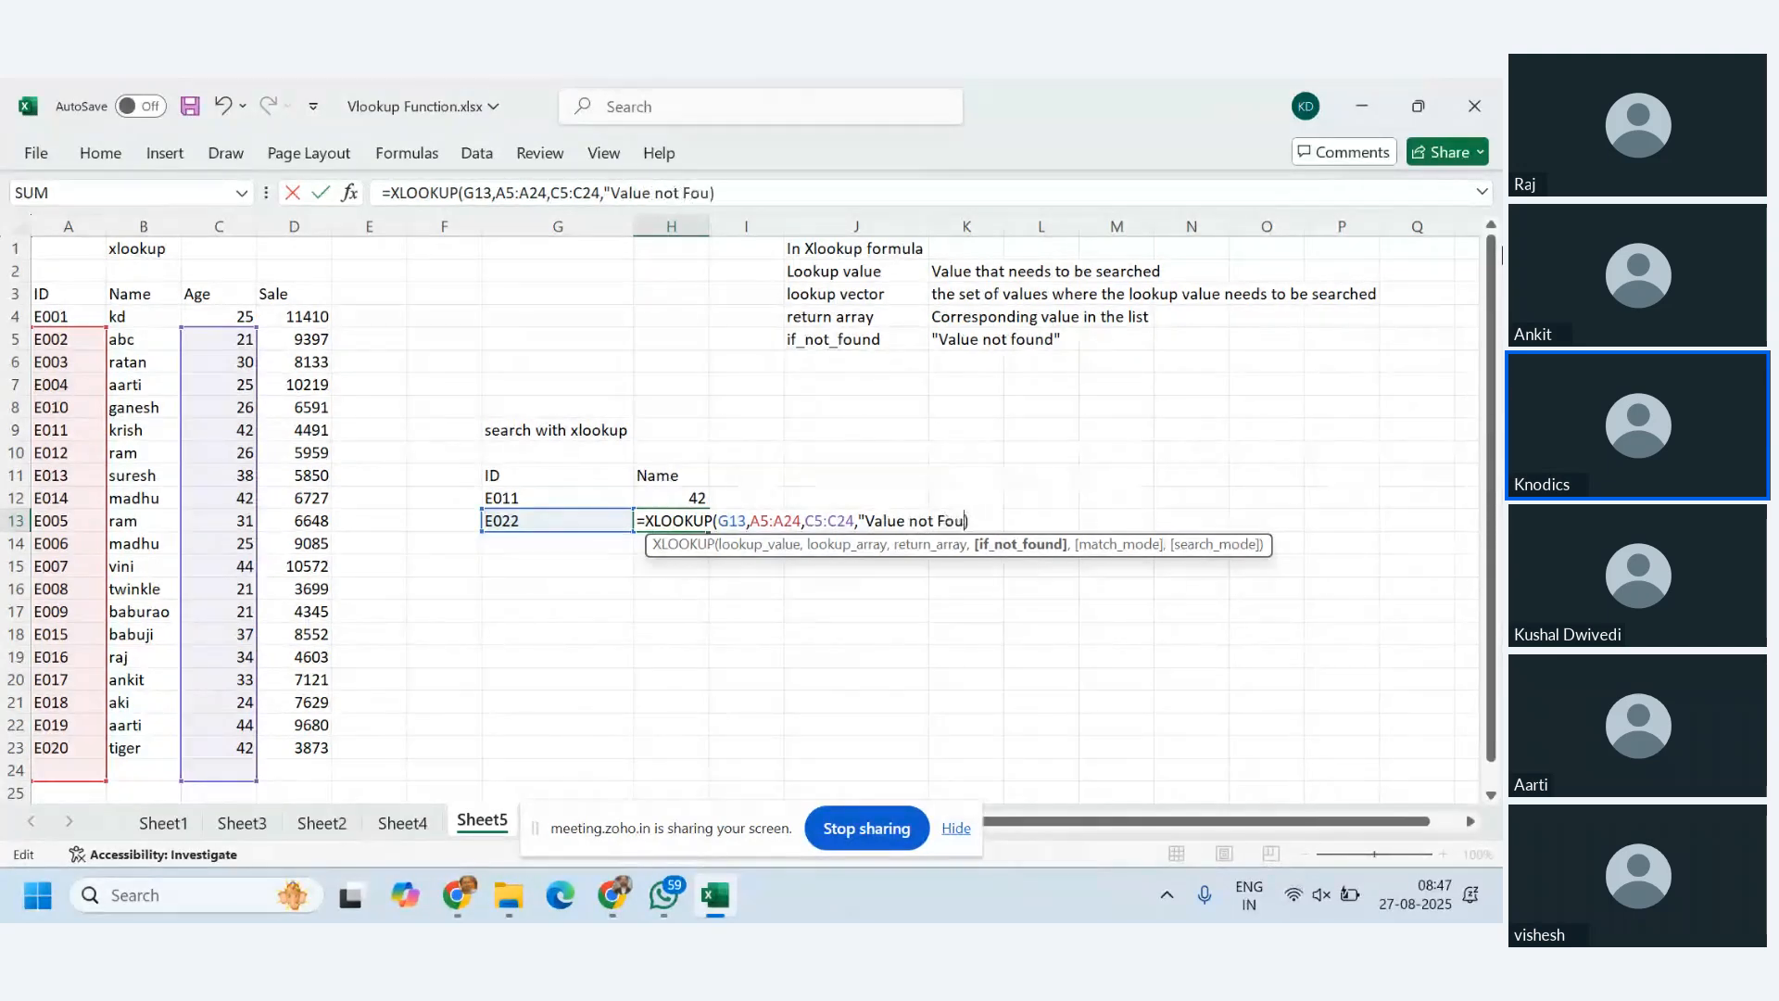
{"action": "type", "text": "nd\""}
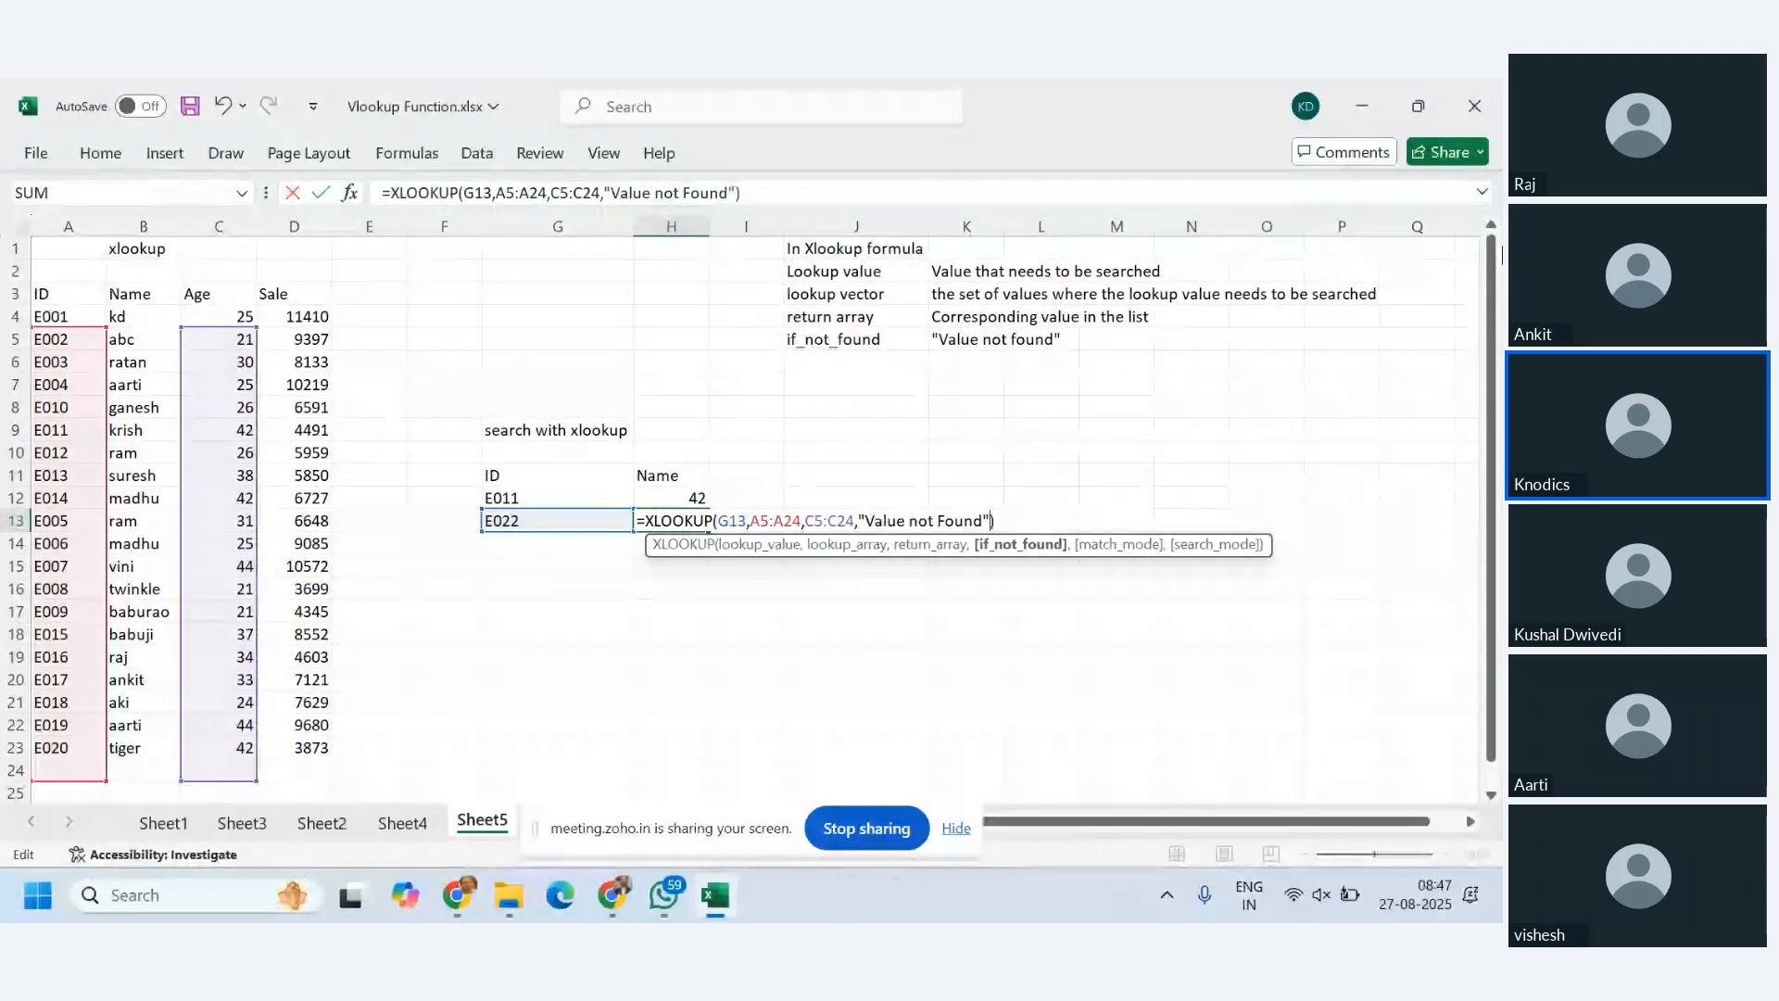
{"action": "left_click", "coordinate": [561, 542]}
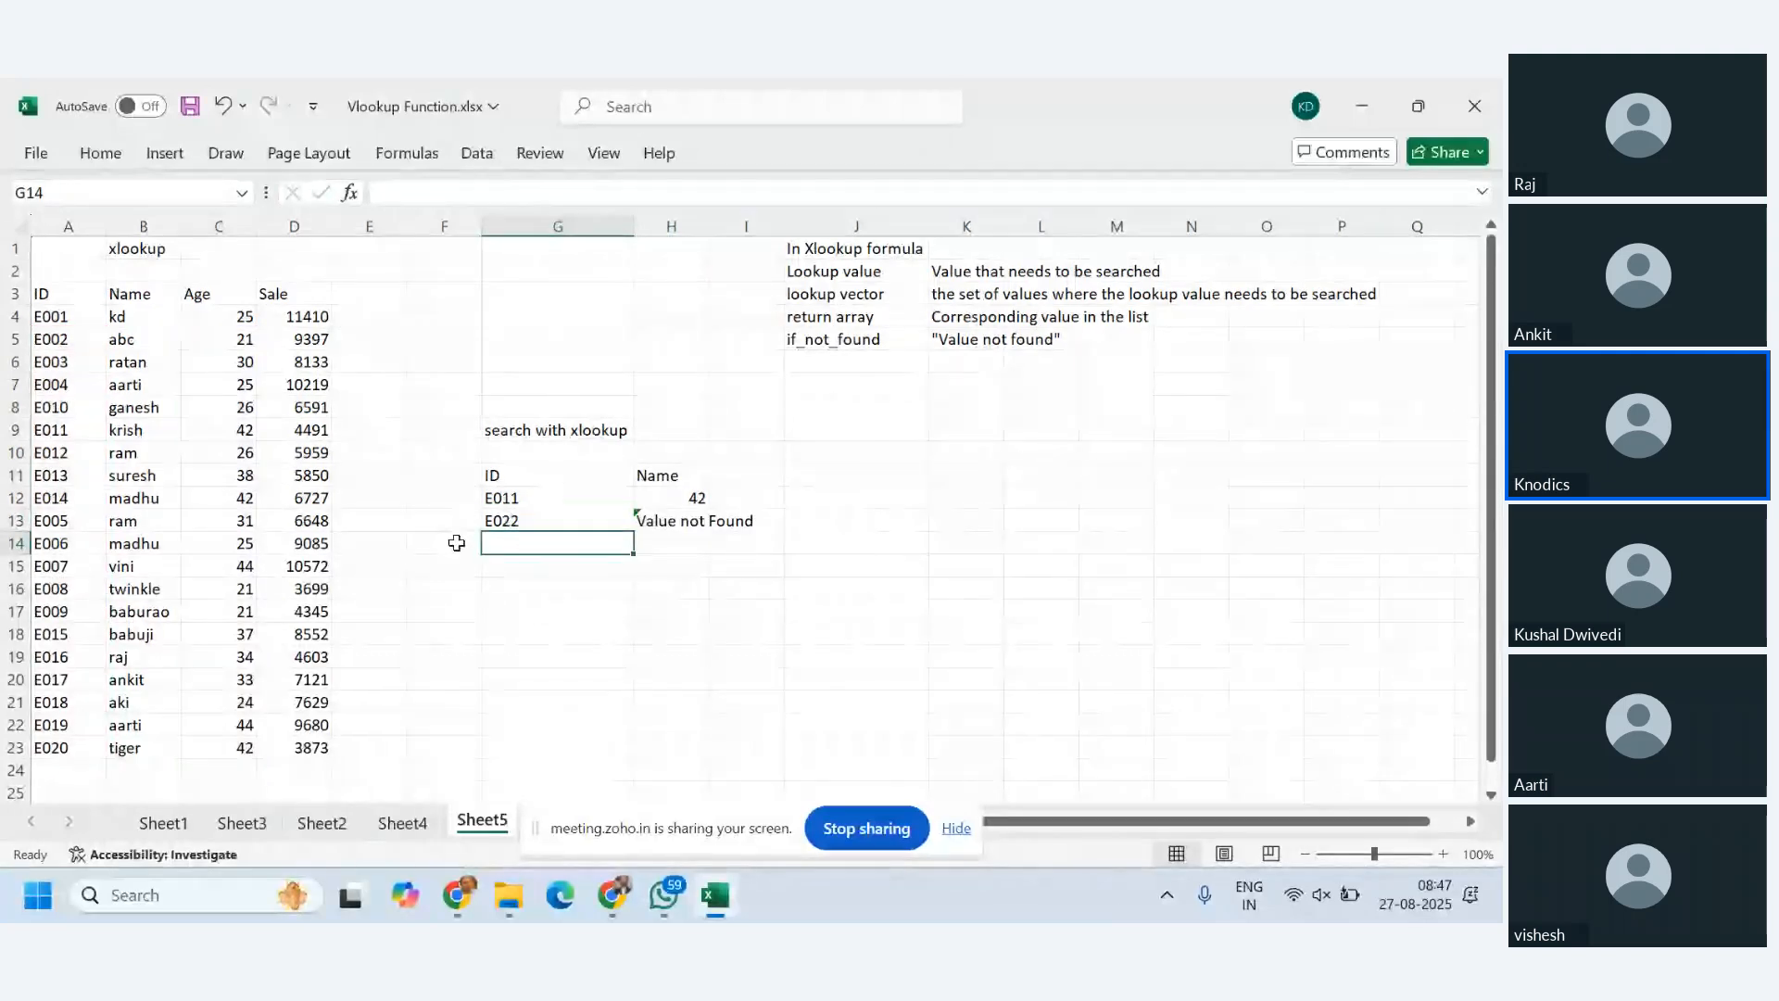
- Try the lookup ID E010, which exists in the table, in G13
{"action": "left_click", "coordinate": [558, 519]}
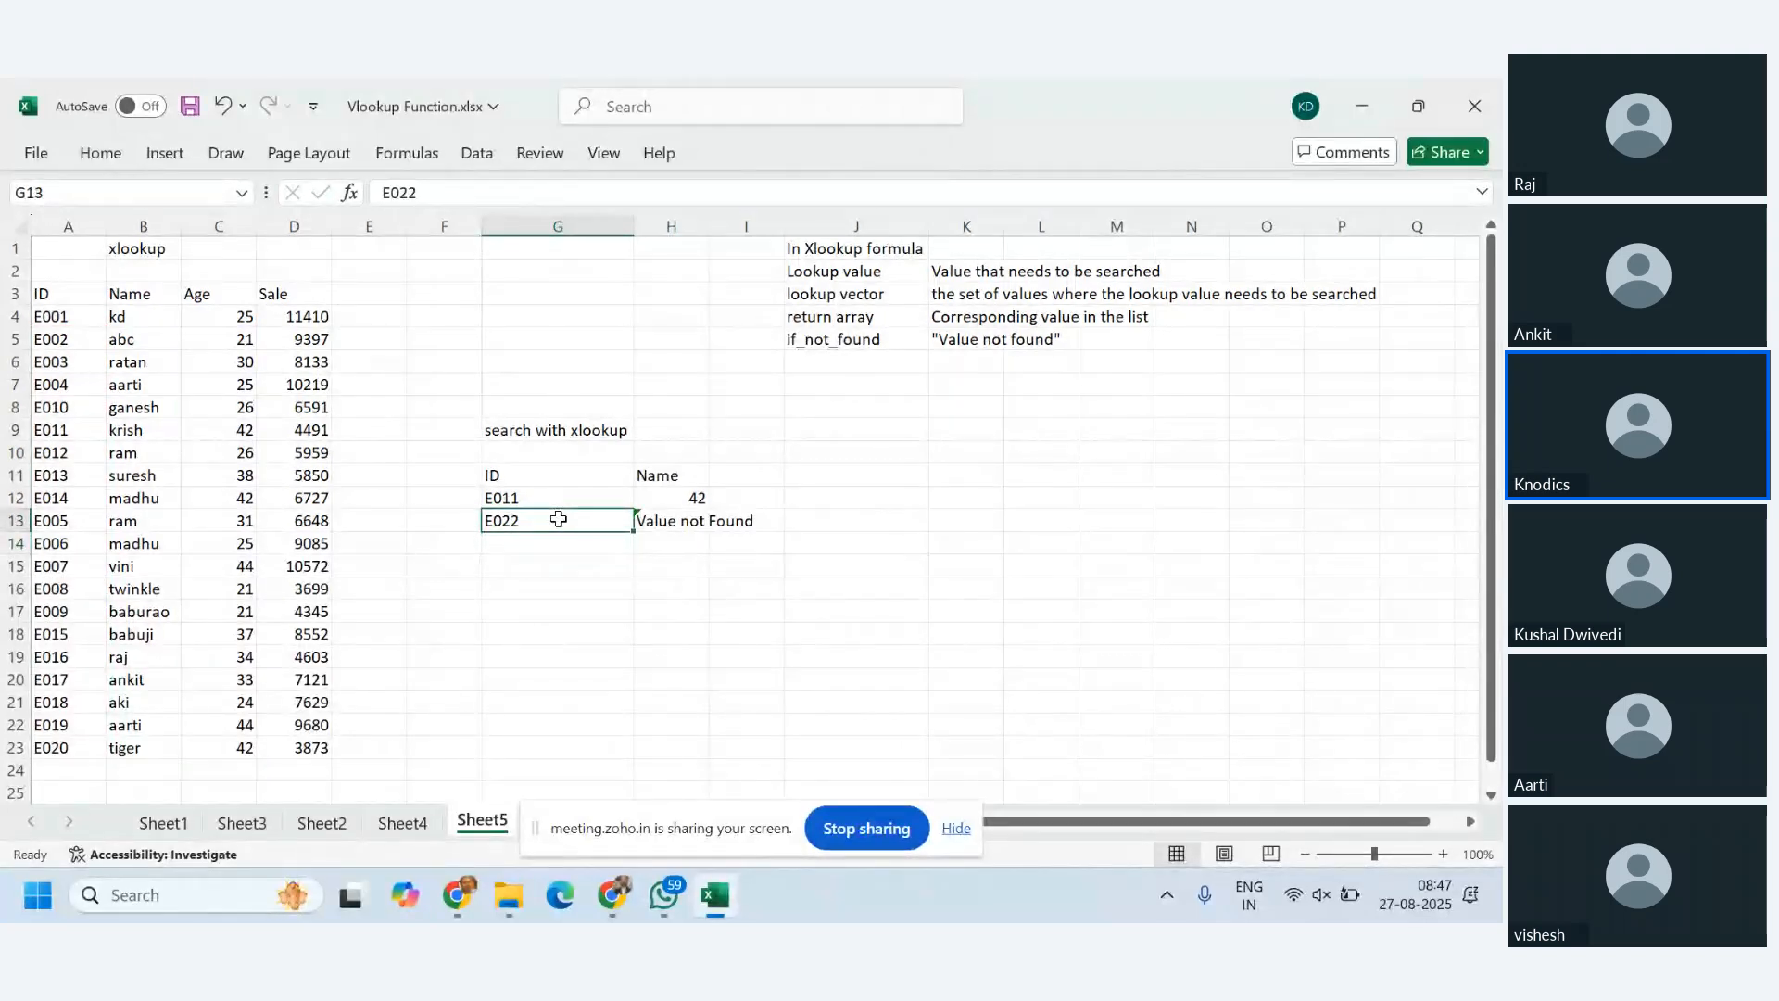
{"action": "type", "text": "E011"}
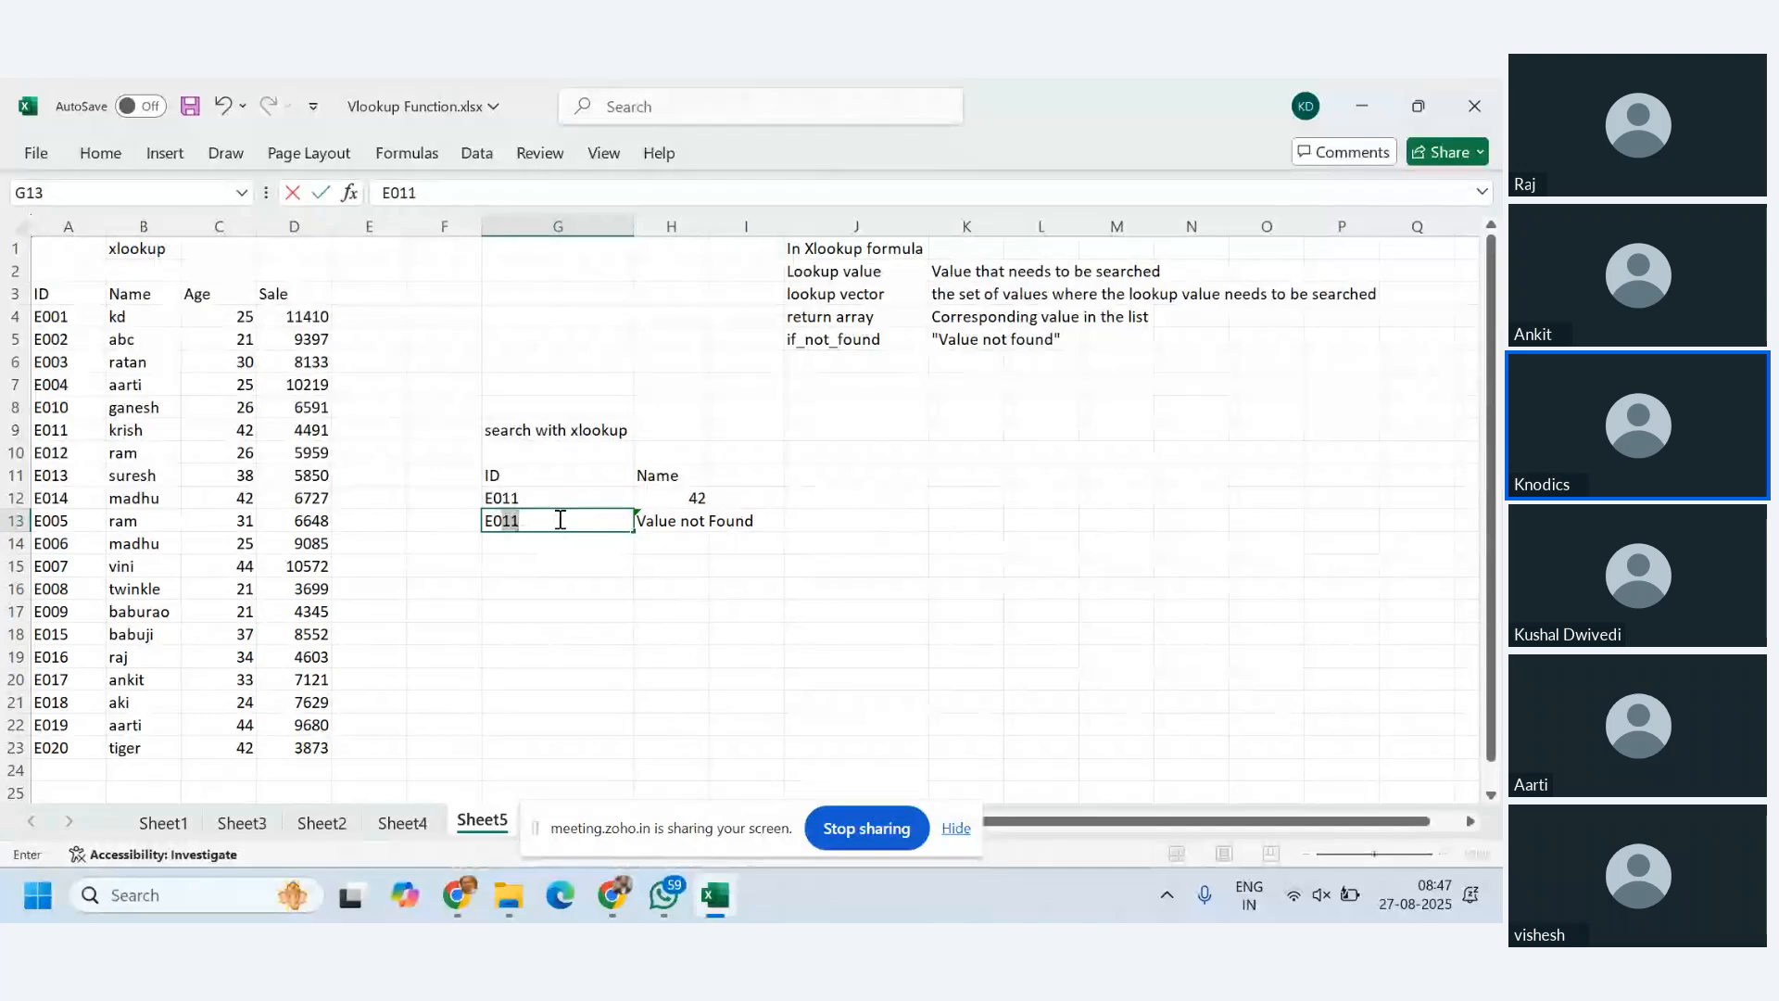
{"action": "type", "text": "10"}
{"action": "key", "text": "Return"}
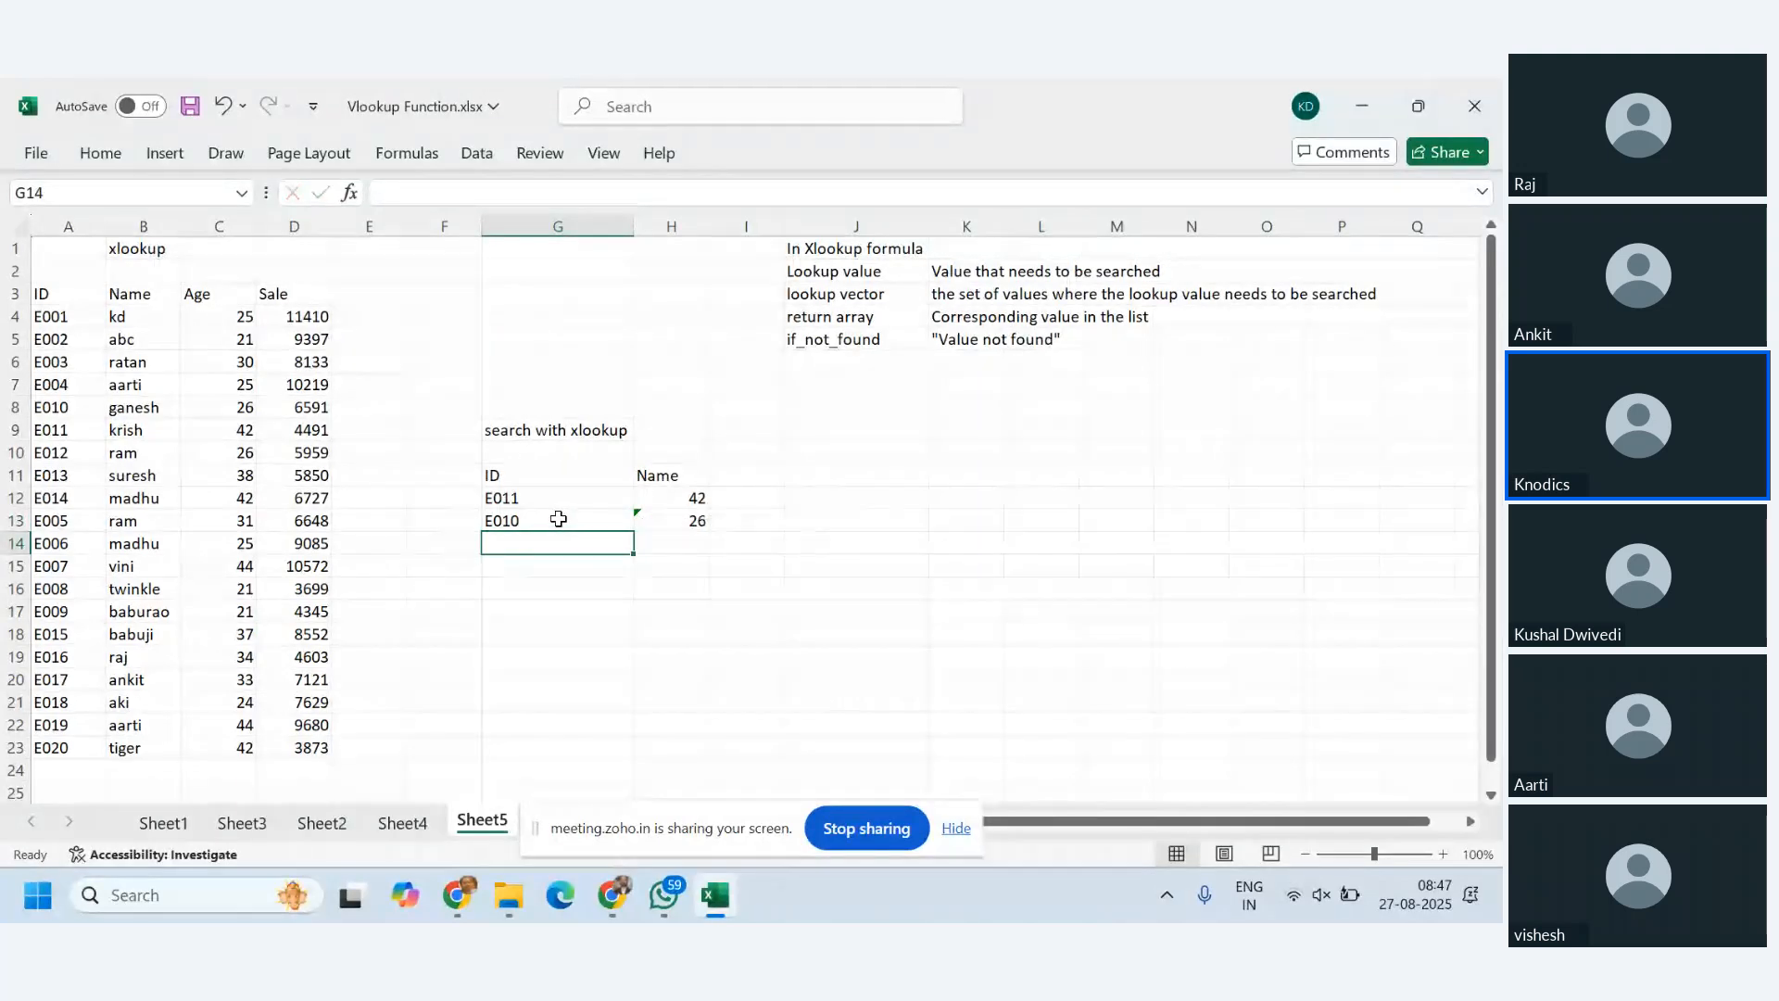
- Change the lookup ID in G13 to E0111, which is absent from the table
{"action": "left_click", "coordinate": [558, 519]}
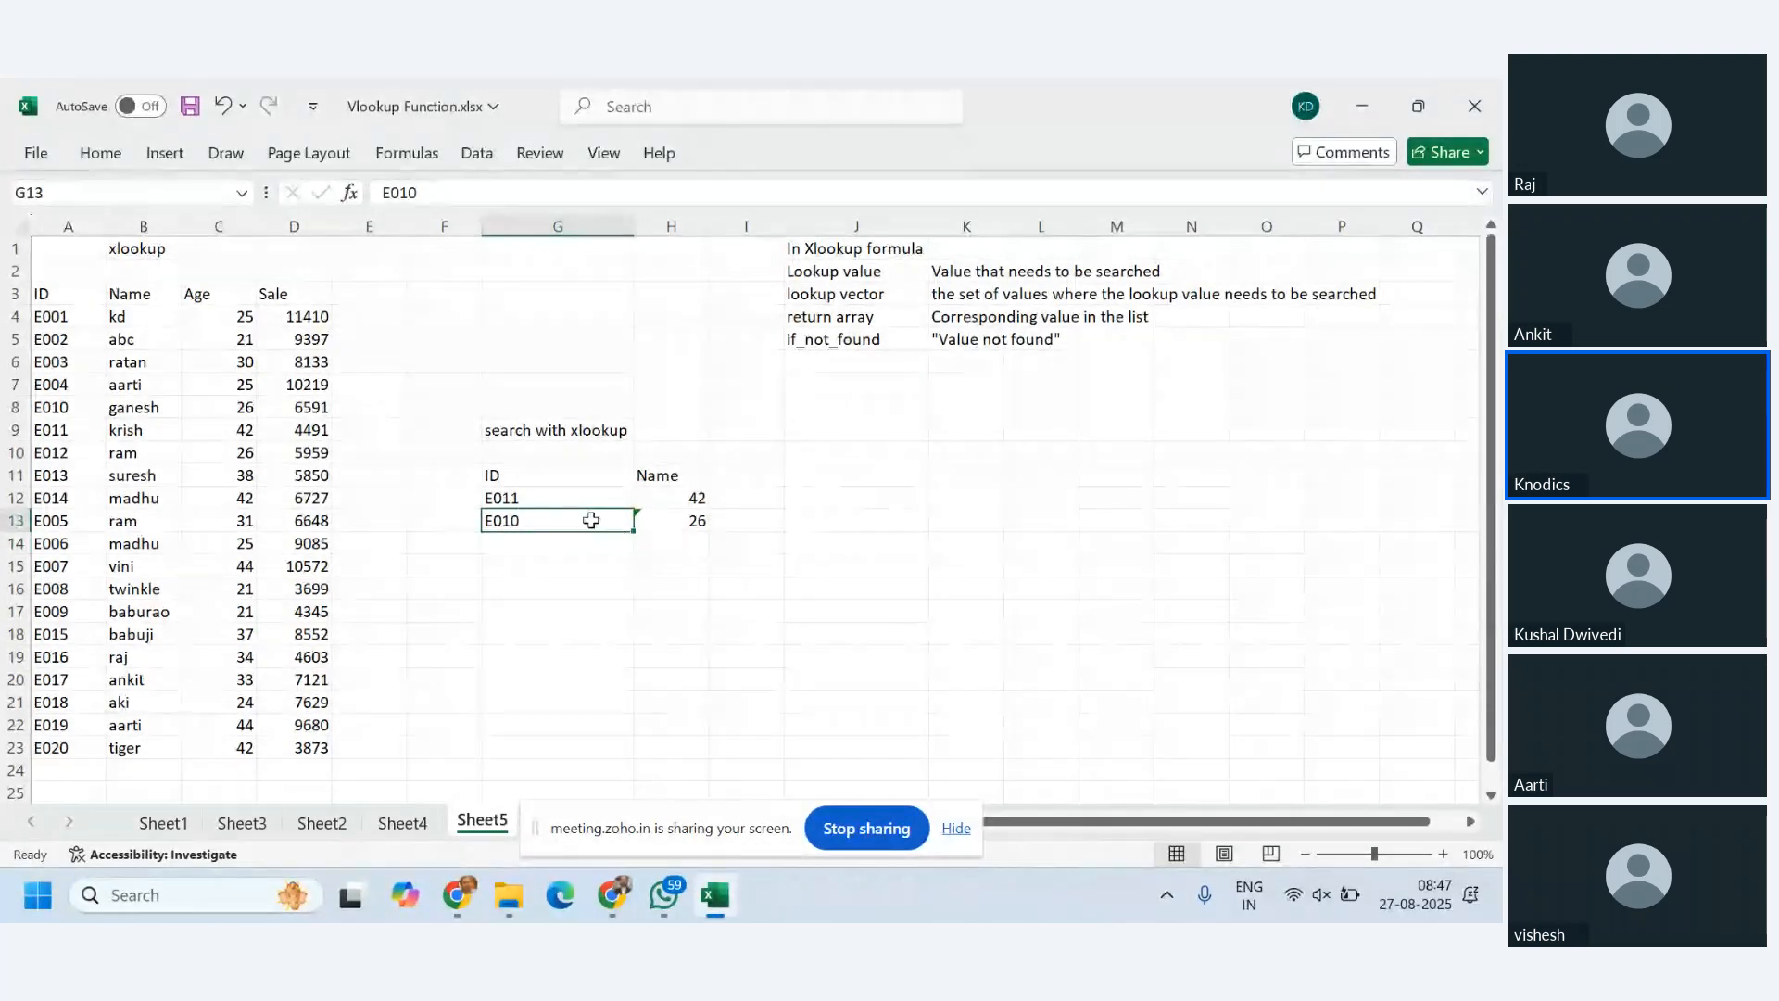
{"action": "double_click", "coordinate": [591, 520]}
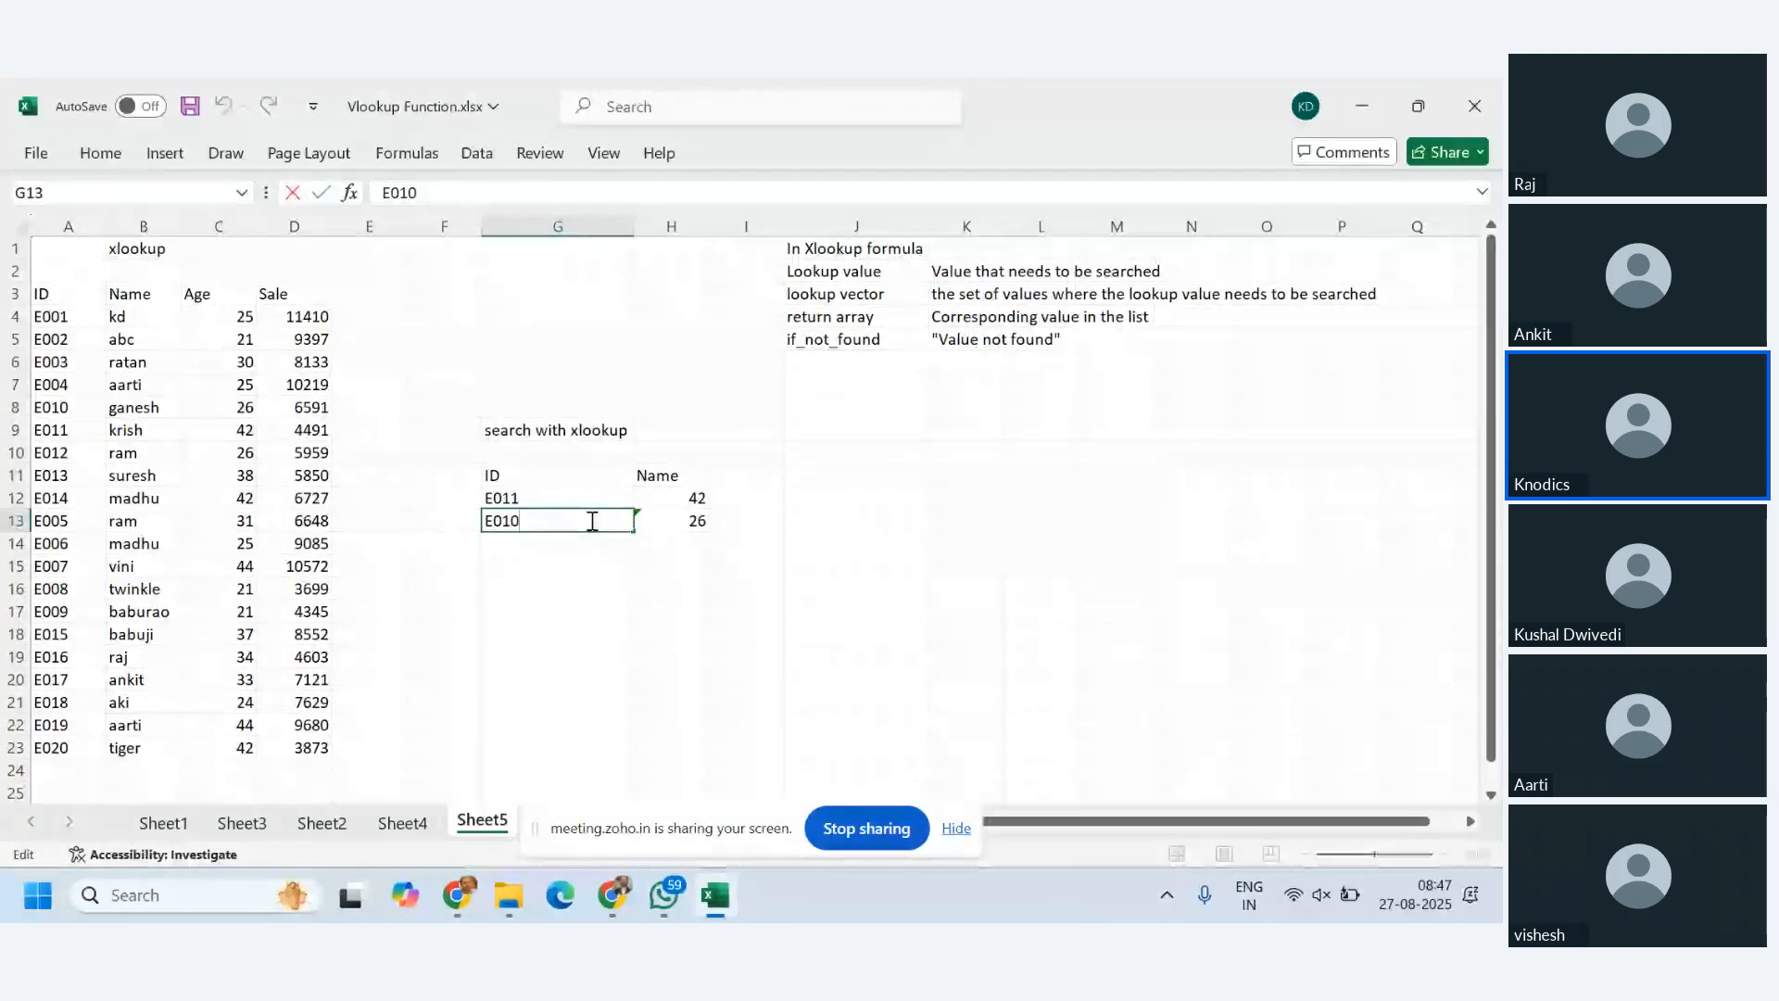
{"action": "key", "text": "BackSpace"}
{"action": "type", "text": "11"}
{"action": "key", "text": "Return"}
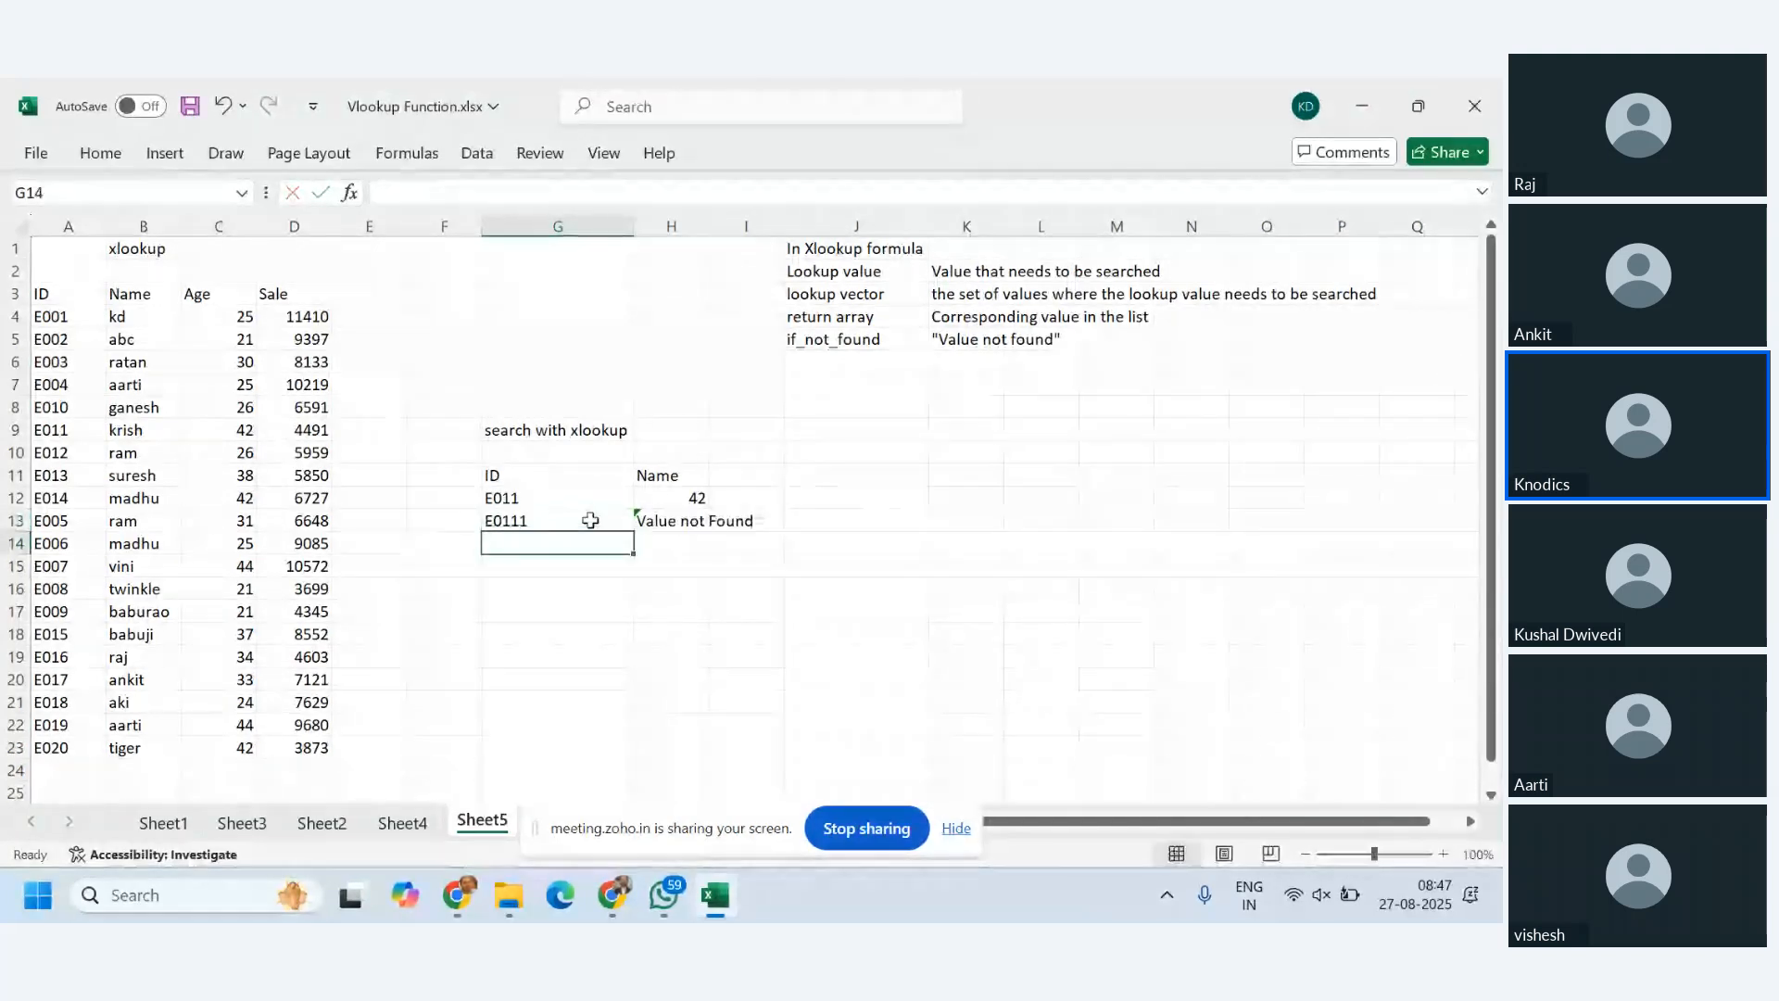
{"action": "left_click", "coordinate": [590, 519]}
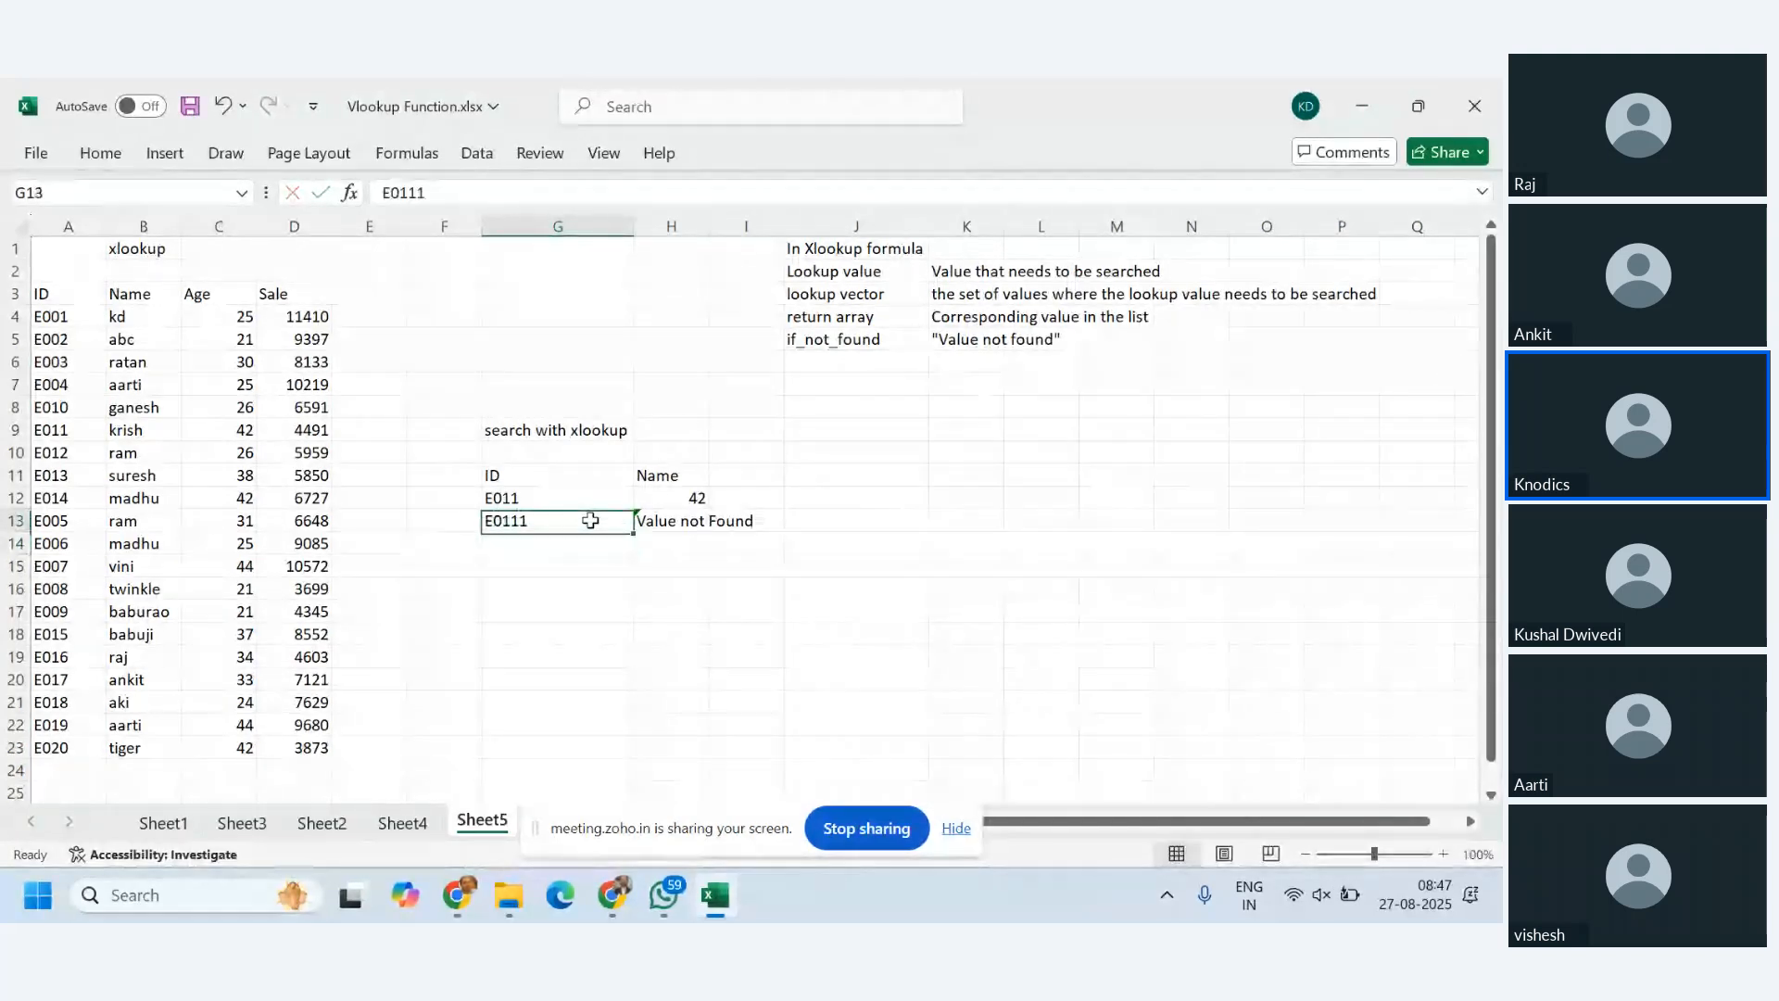
- Examine the match_mode options of the XLOOKUP formula in H13 and discard the edit
{"action": "double_click", "coordinate": [662, 522]}
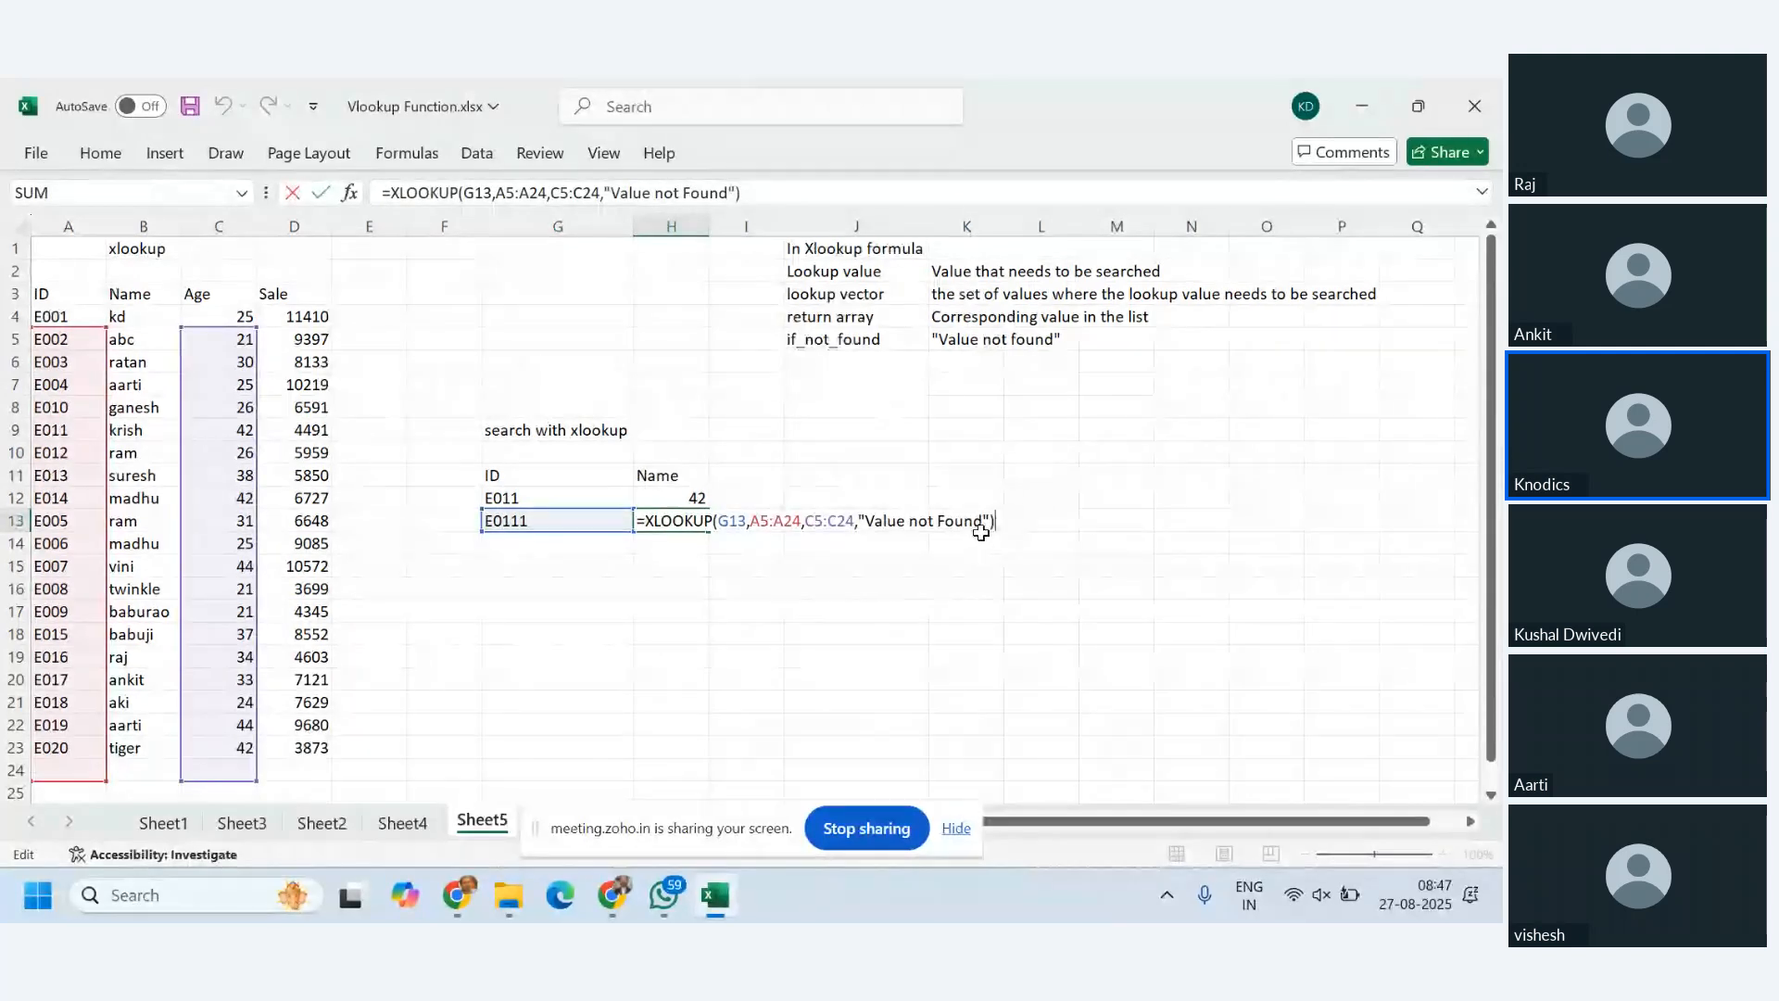
{"action": "left_click", "coordinate": [991, 522]}
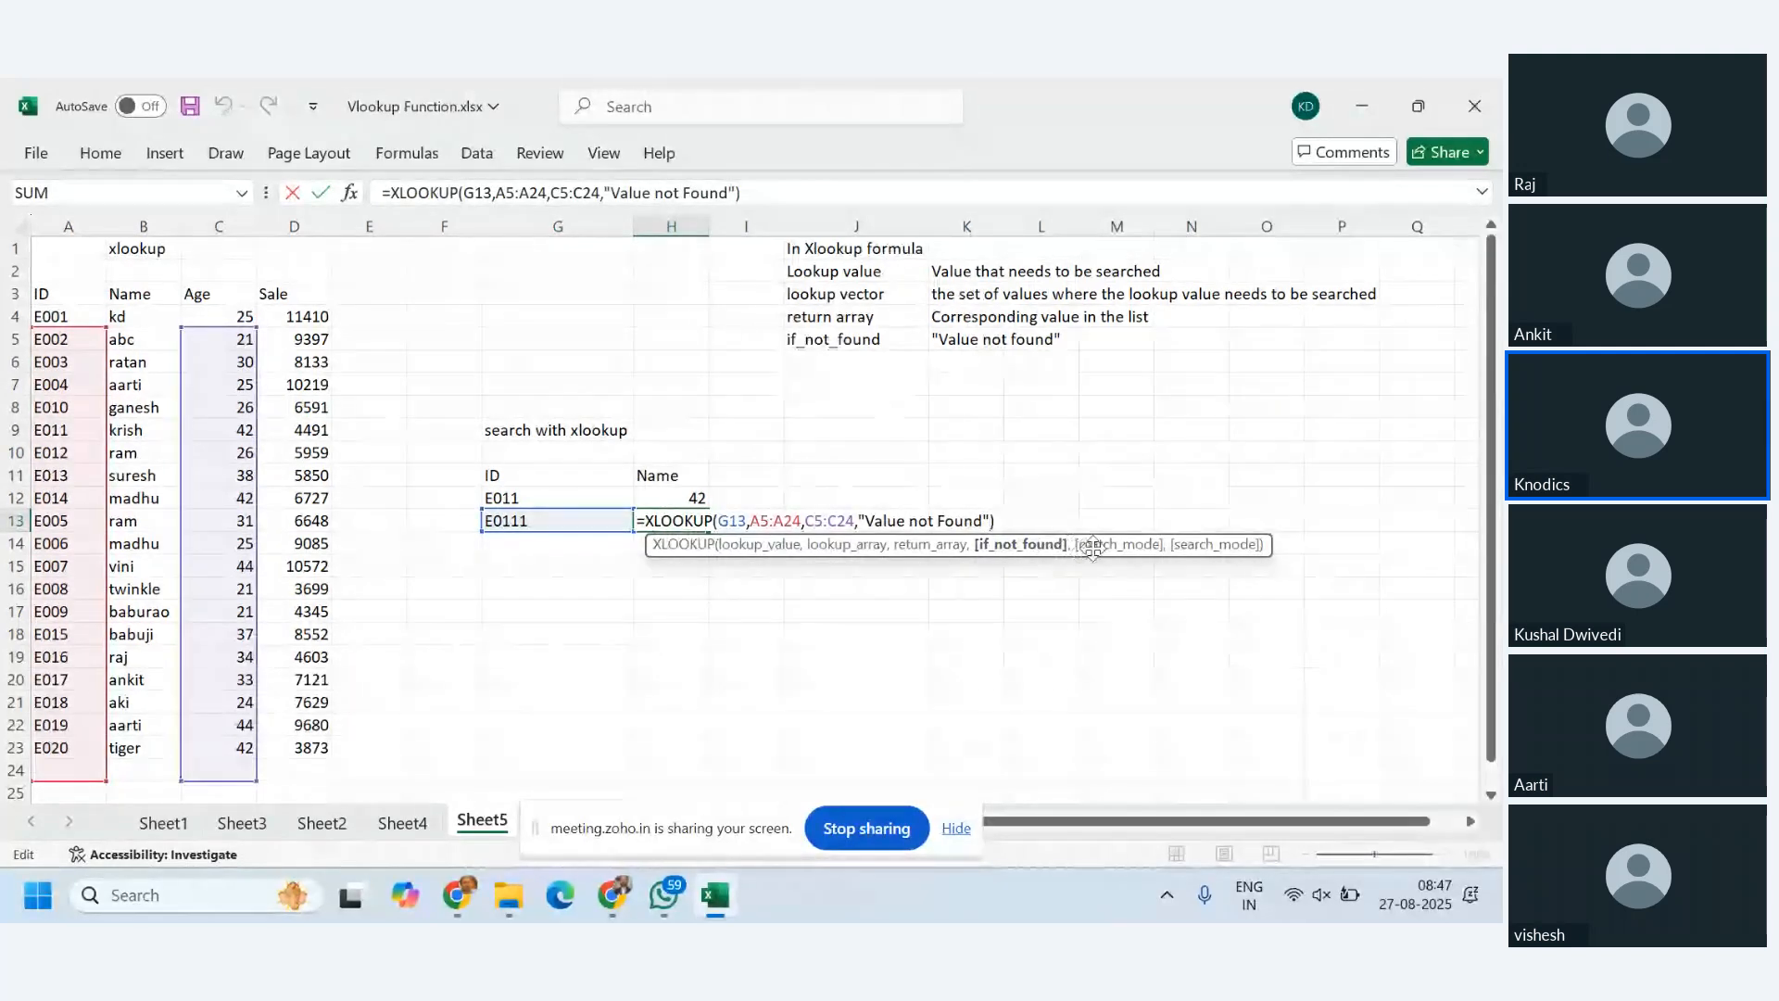
{"action": "type", "text": ","}
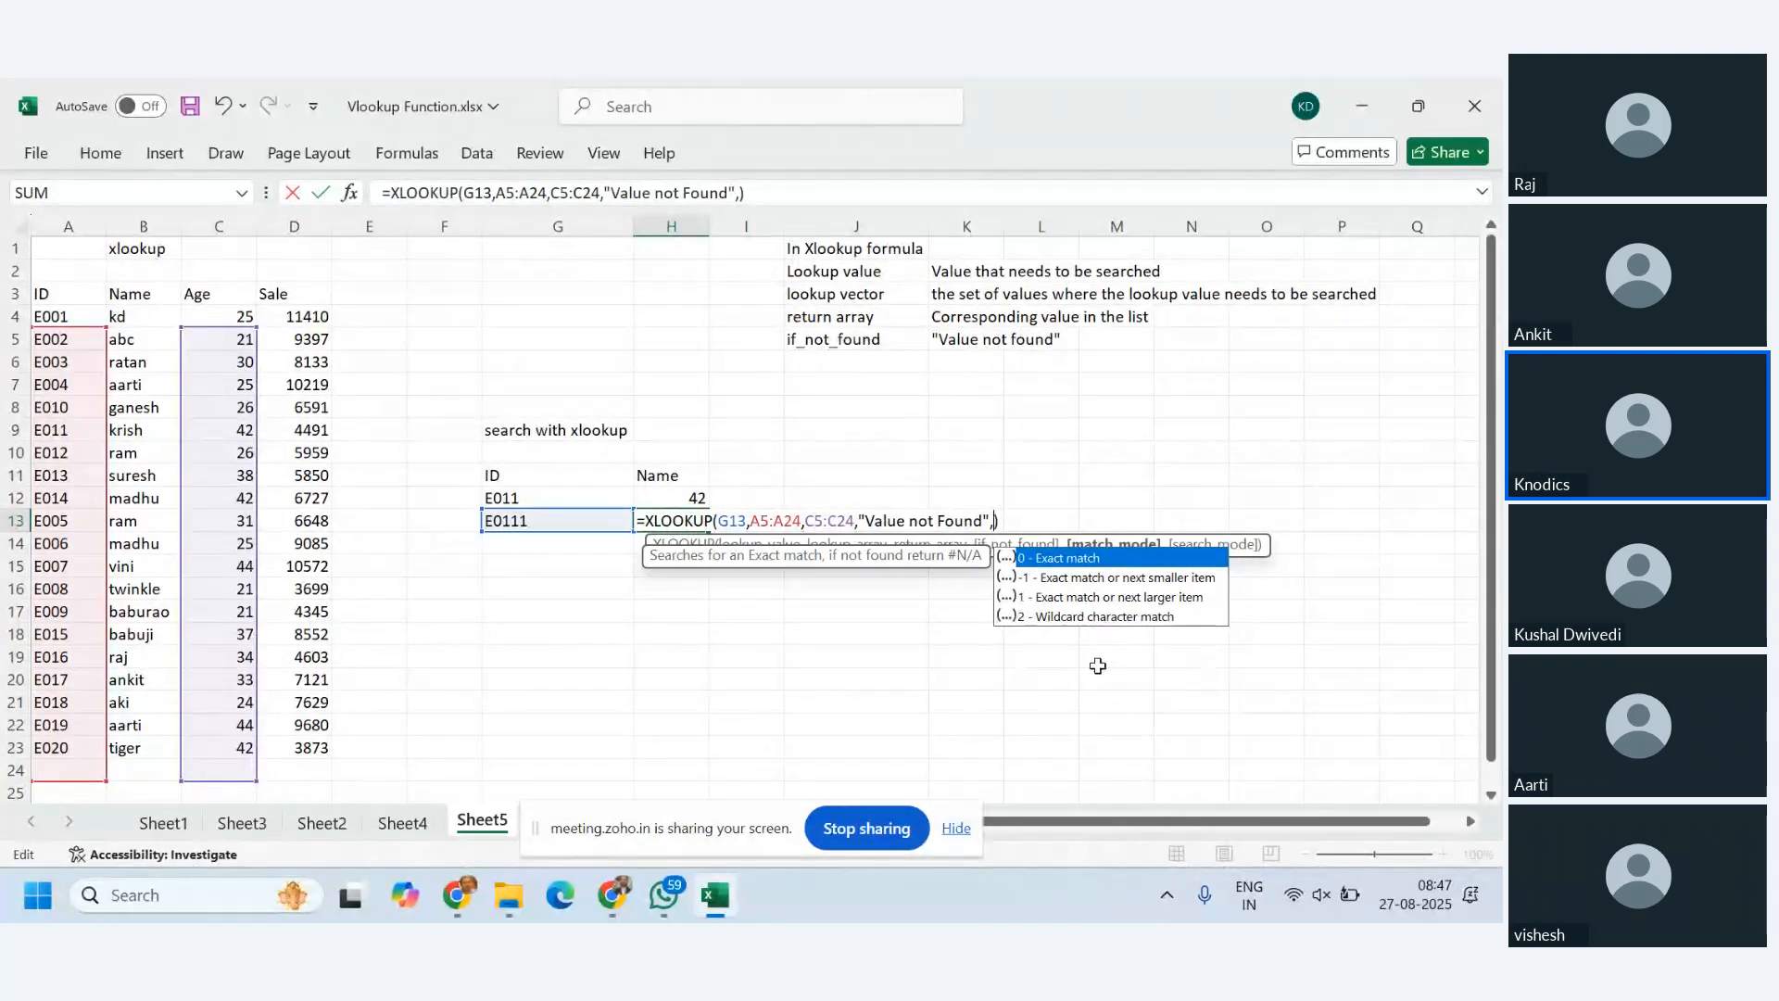
{"action": "key", "text": "Escape"}
{"action": "left_click", "coordinate": [1072, 694]}
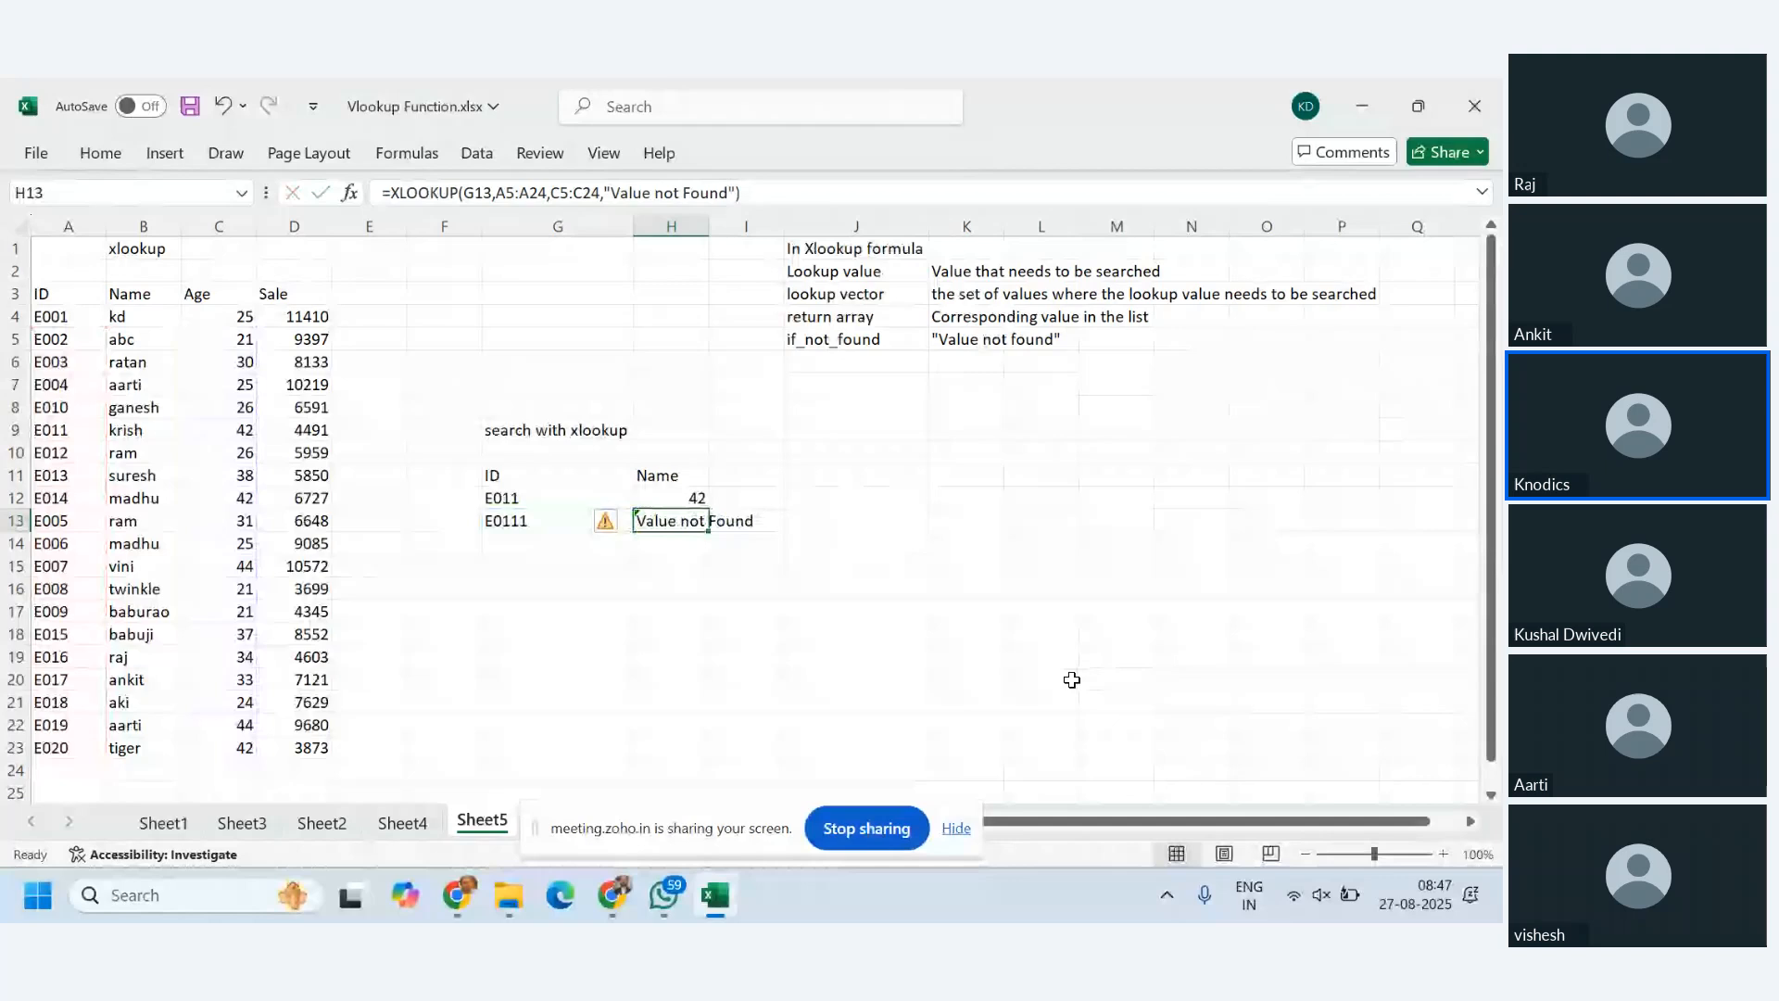
- Fill the XLOOKUP formula from H13 down to H14 and enter the lookup ID E005 in G14
{"action": "left_click", "coordinate": [660, 525]}
{"action": "left_click_drag", "start_coordinate": [710, 533], "coordinate": [711, 552]}
{"action": "left_click", "coordinate": [565, 541]}
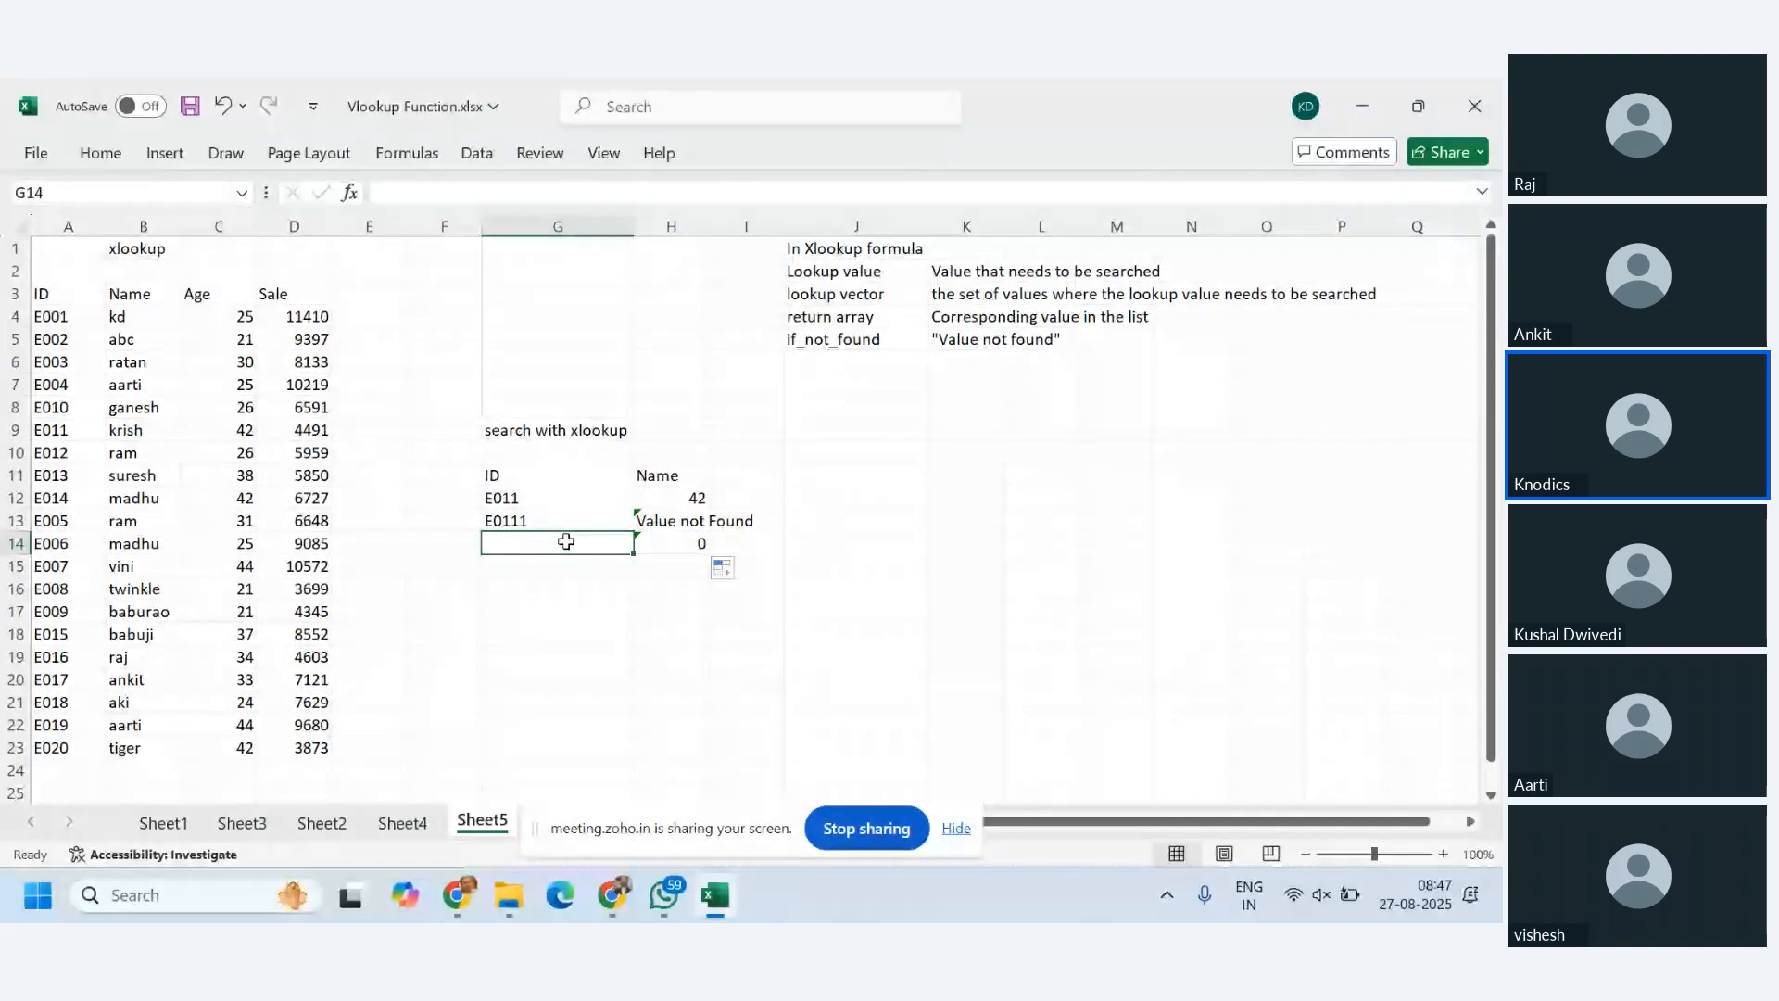
{"action": "type", "text": "E005"}
{"action": "key", "text": "Return"}
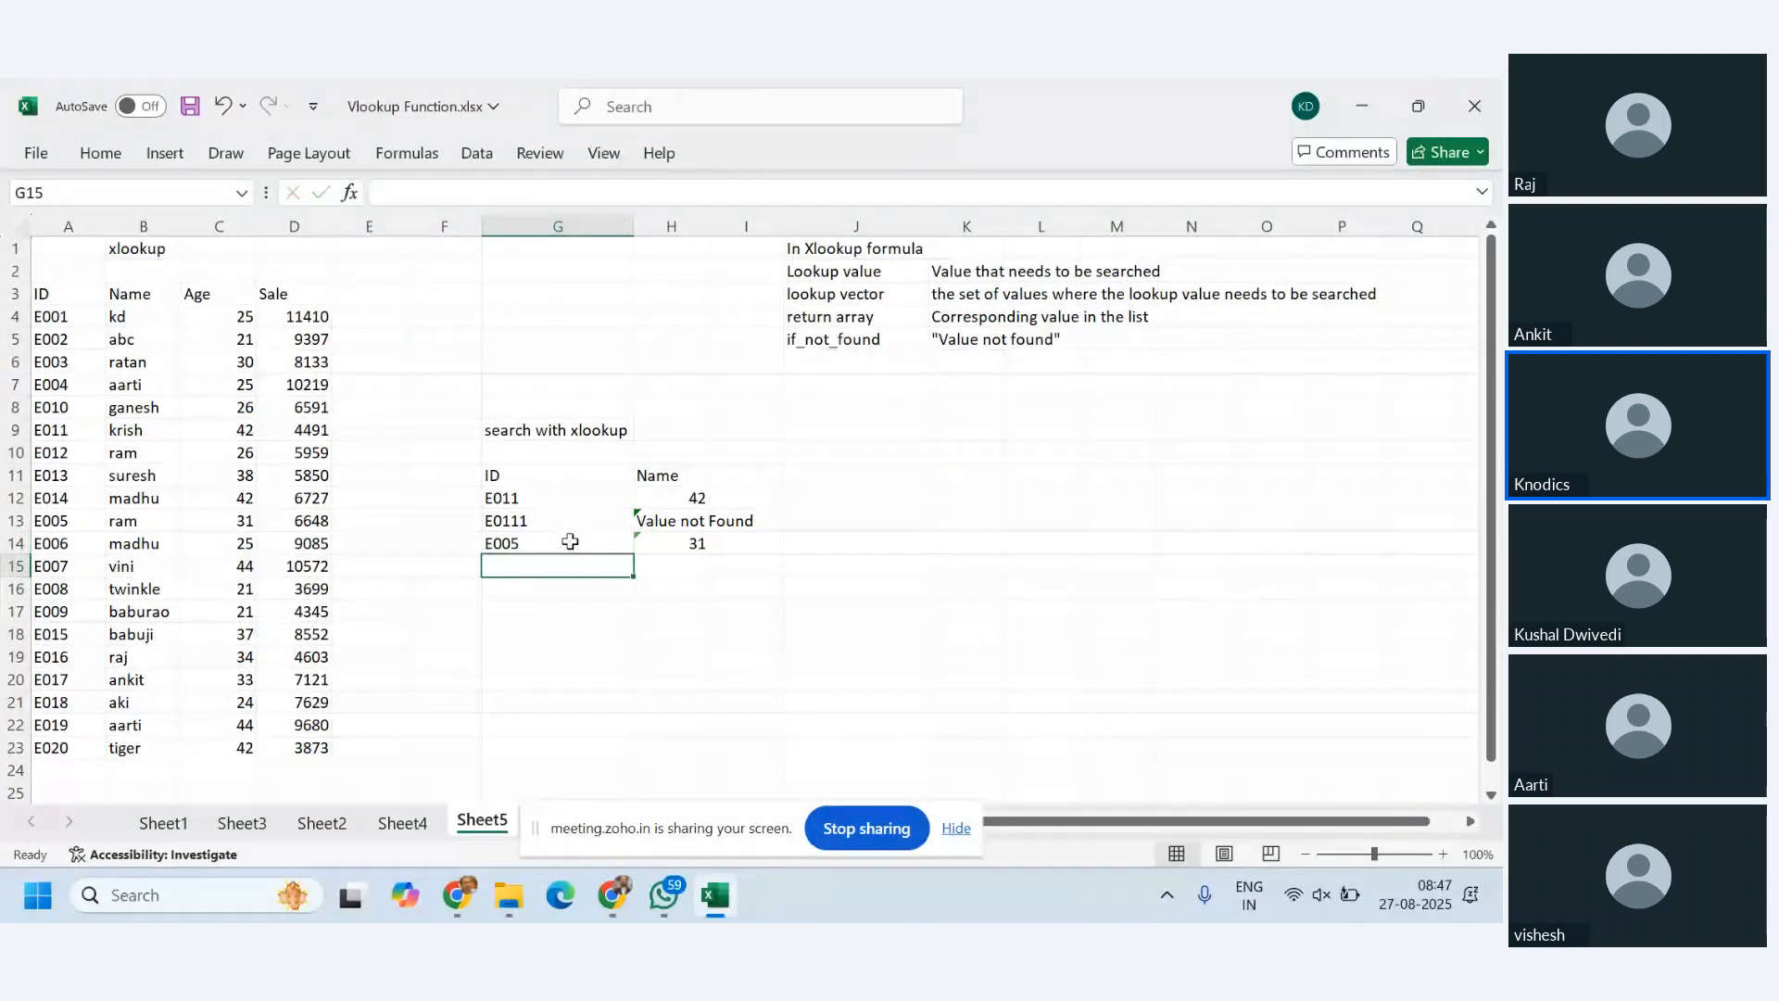
- Add an exact match mode of 0 after the "Value not Found" argument in the XLOOKUP formula in H14
{"action": "left_click", "coordinate": [671, 540]}
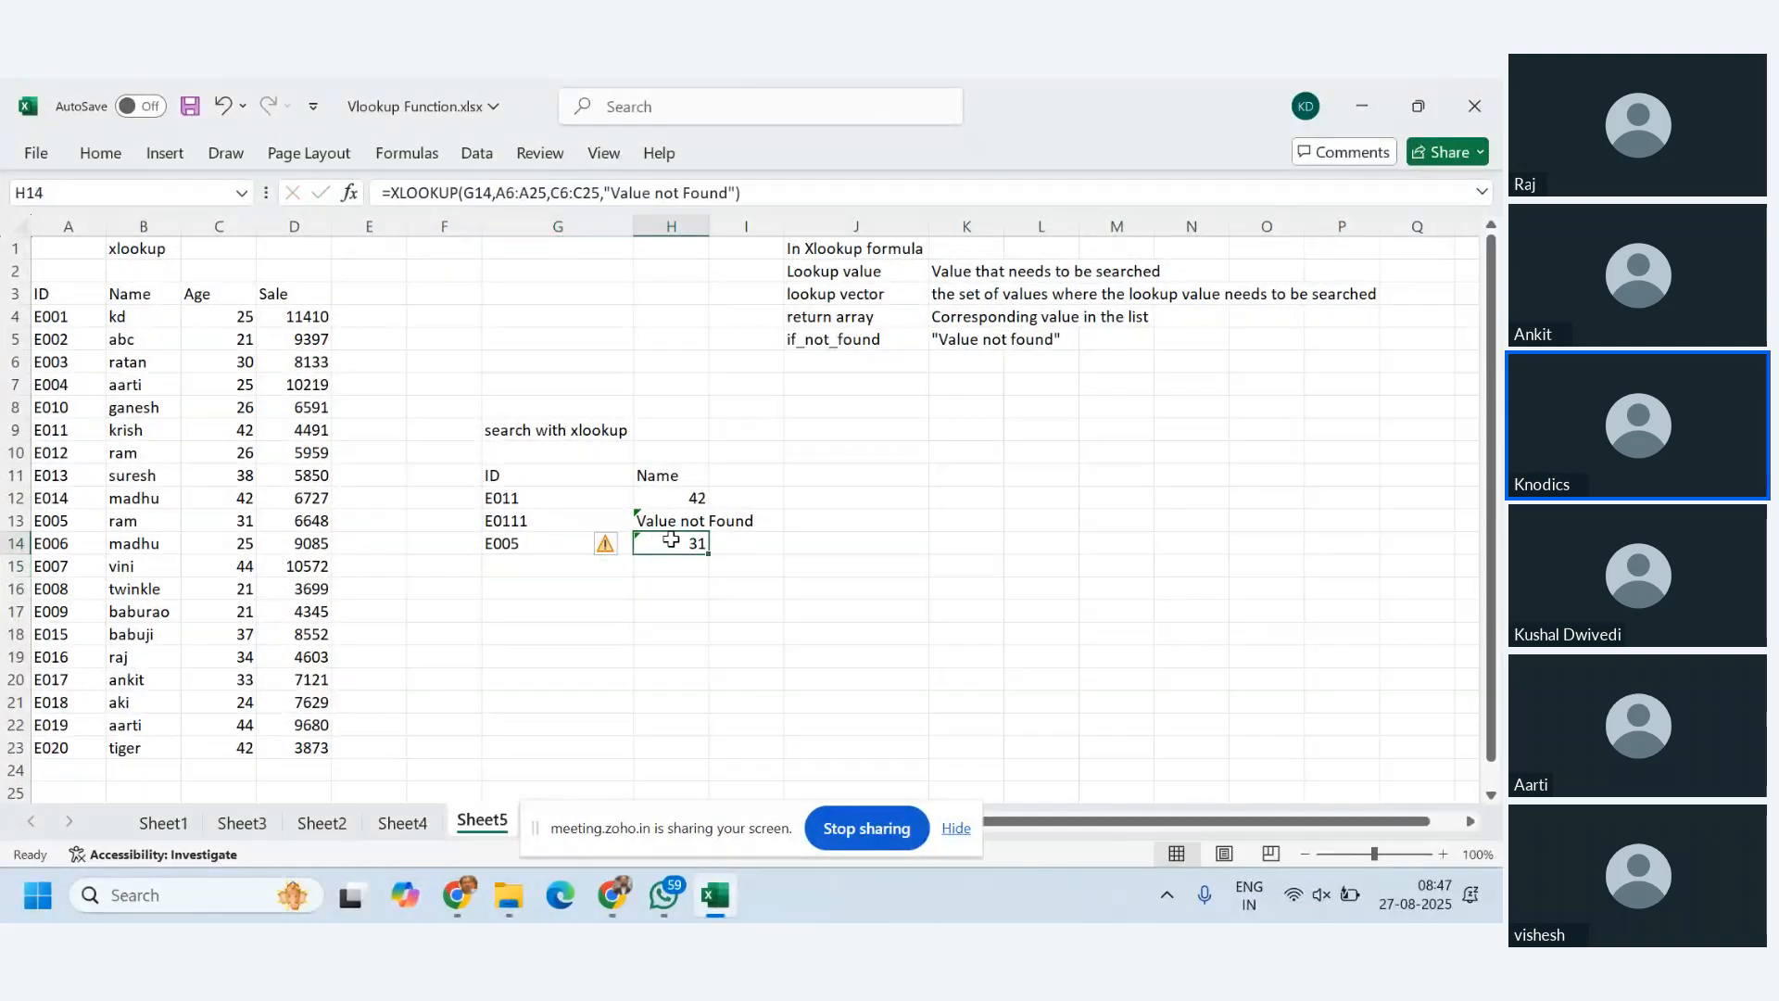
{"action": "left_click", "coordinate": [732, 192]}
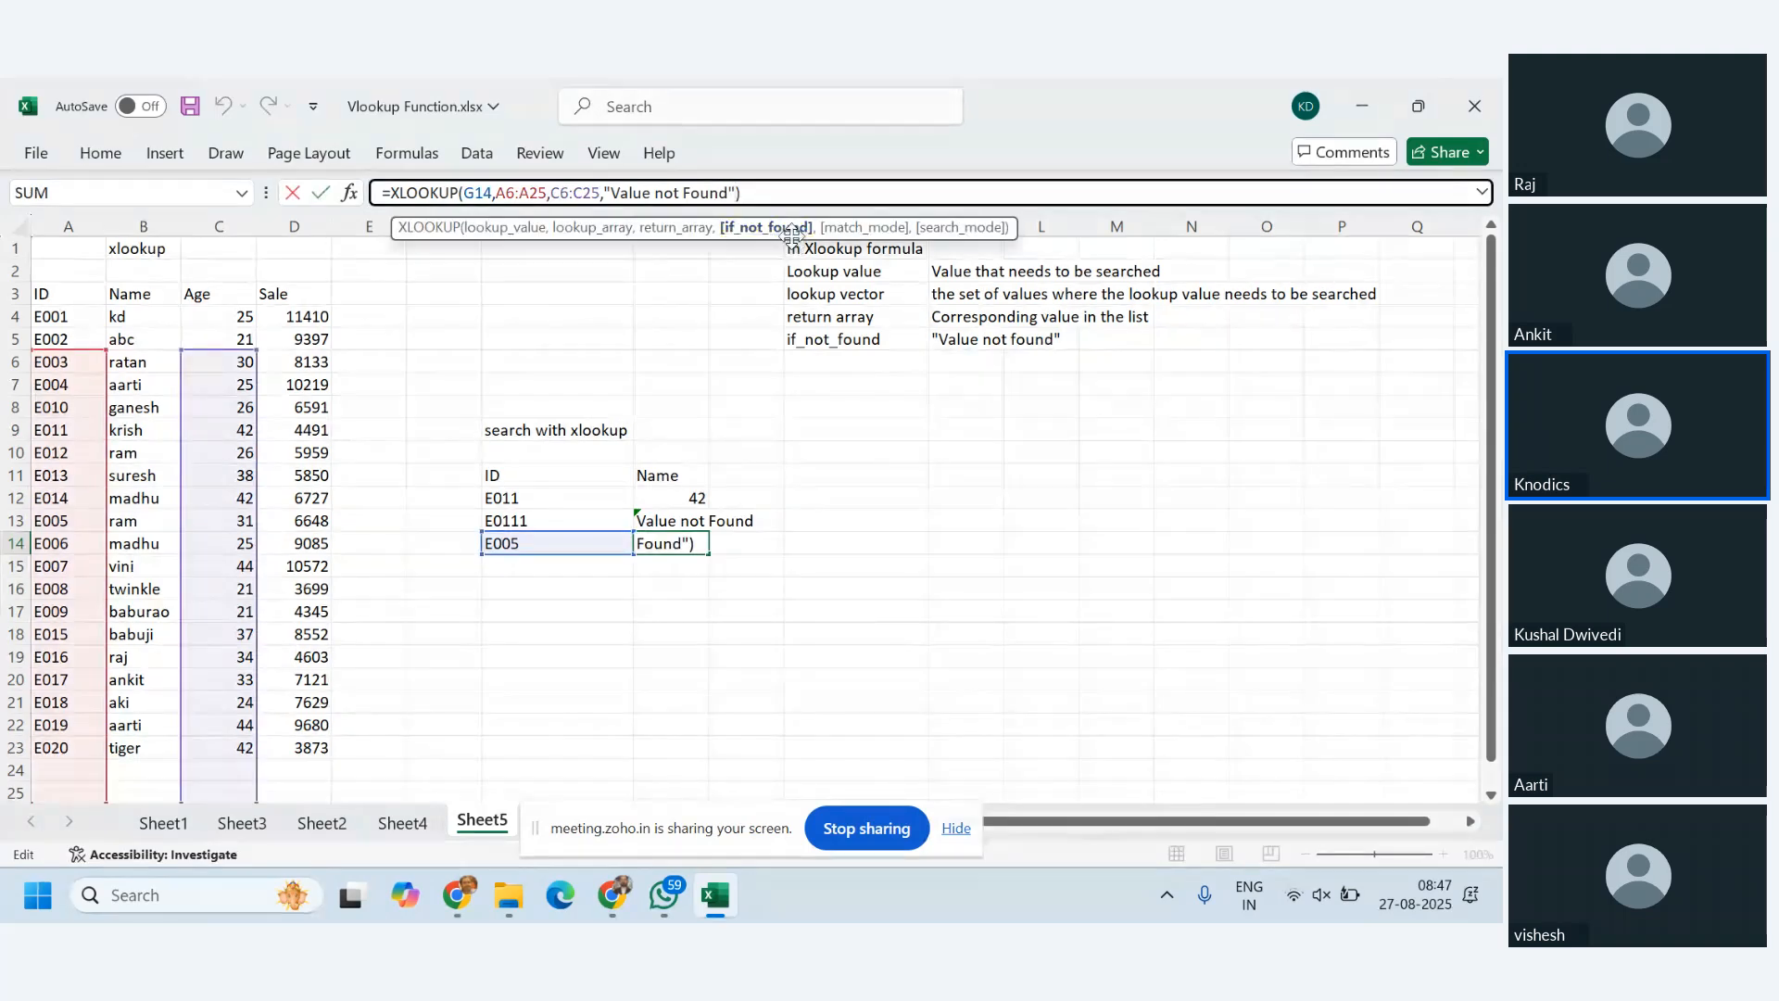
{"action": "left_click", "coordinate": [688, 538]}
{"action": "double_click", "coordinate": [688, 538]}
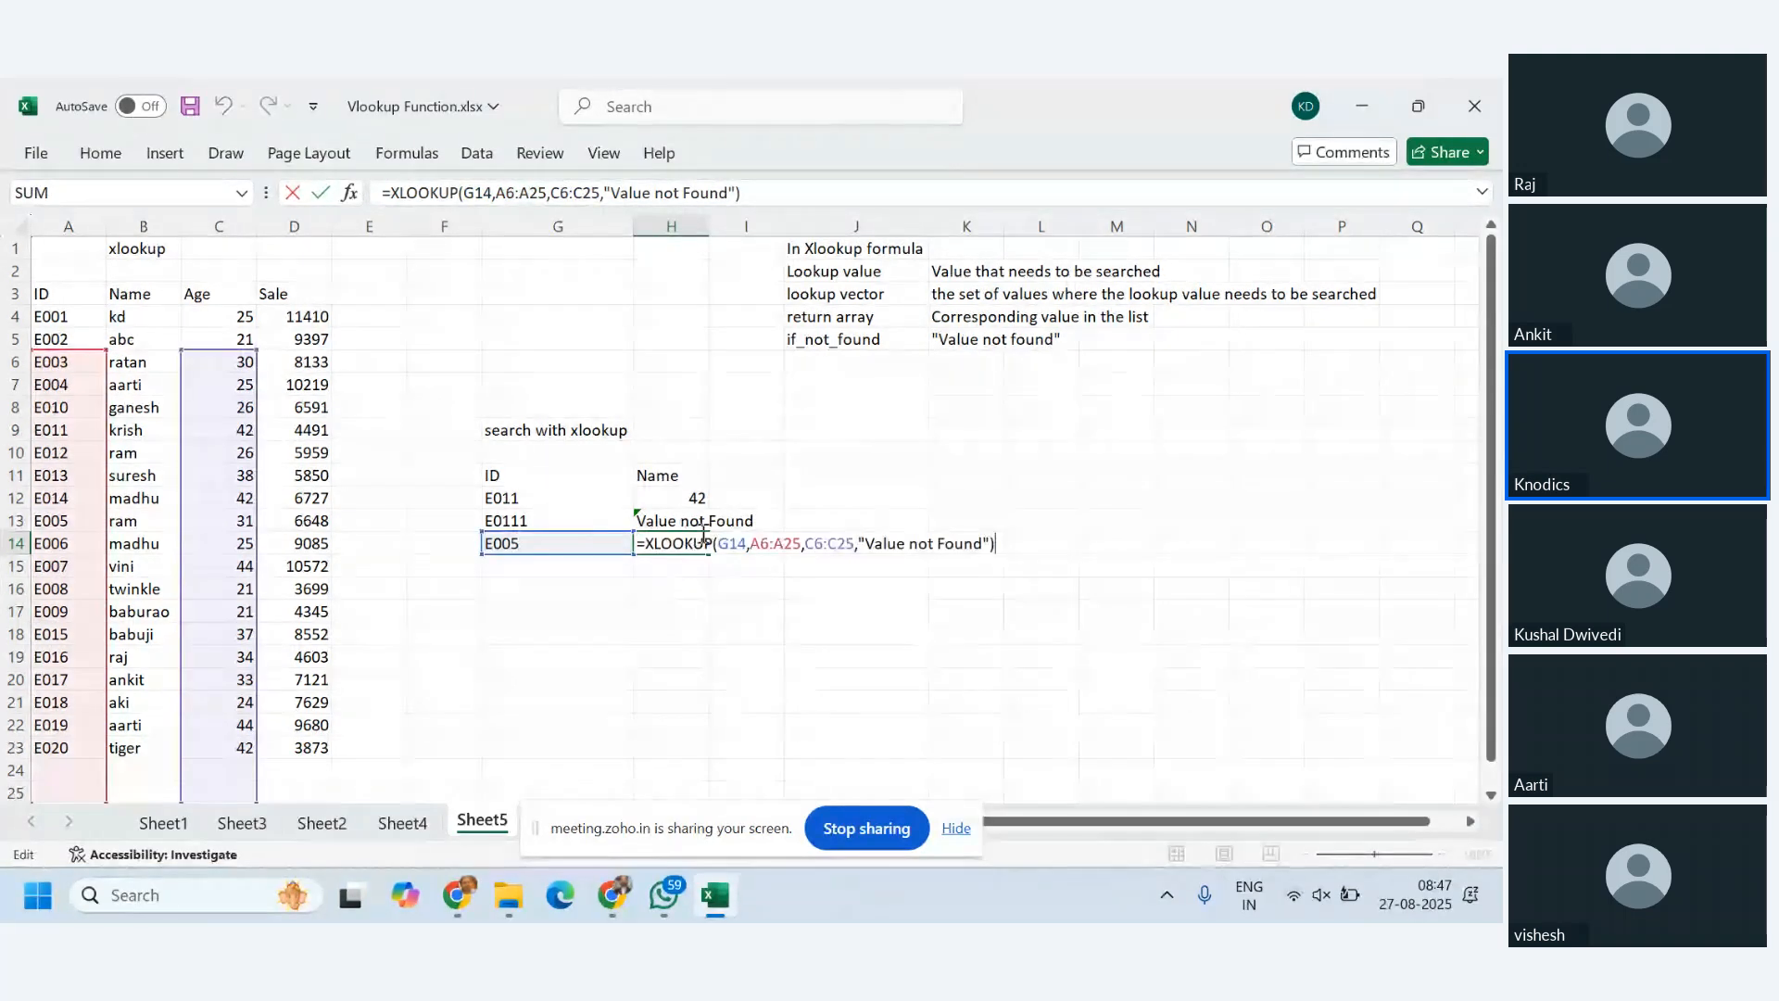
{"action": "left_click", "coordinate": [990, 543]}
{"action": "type", "text": ","}
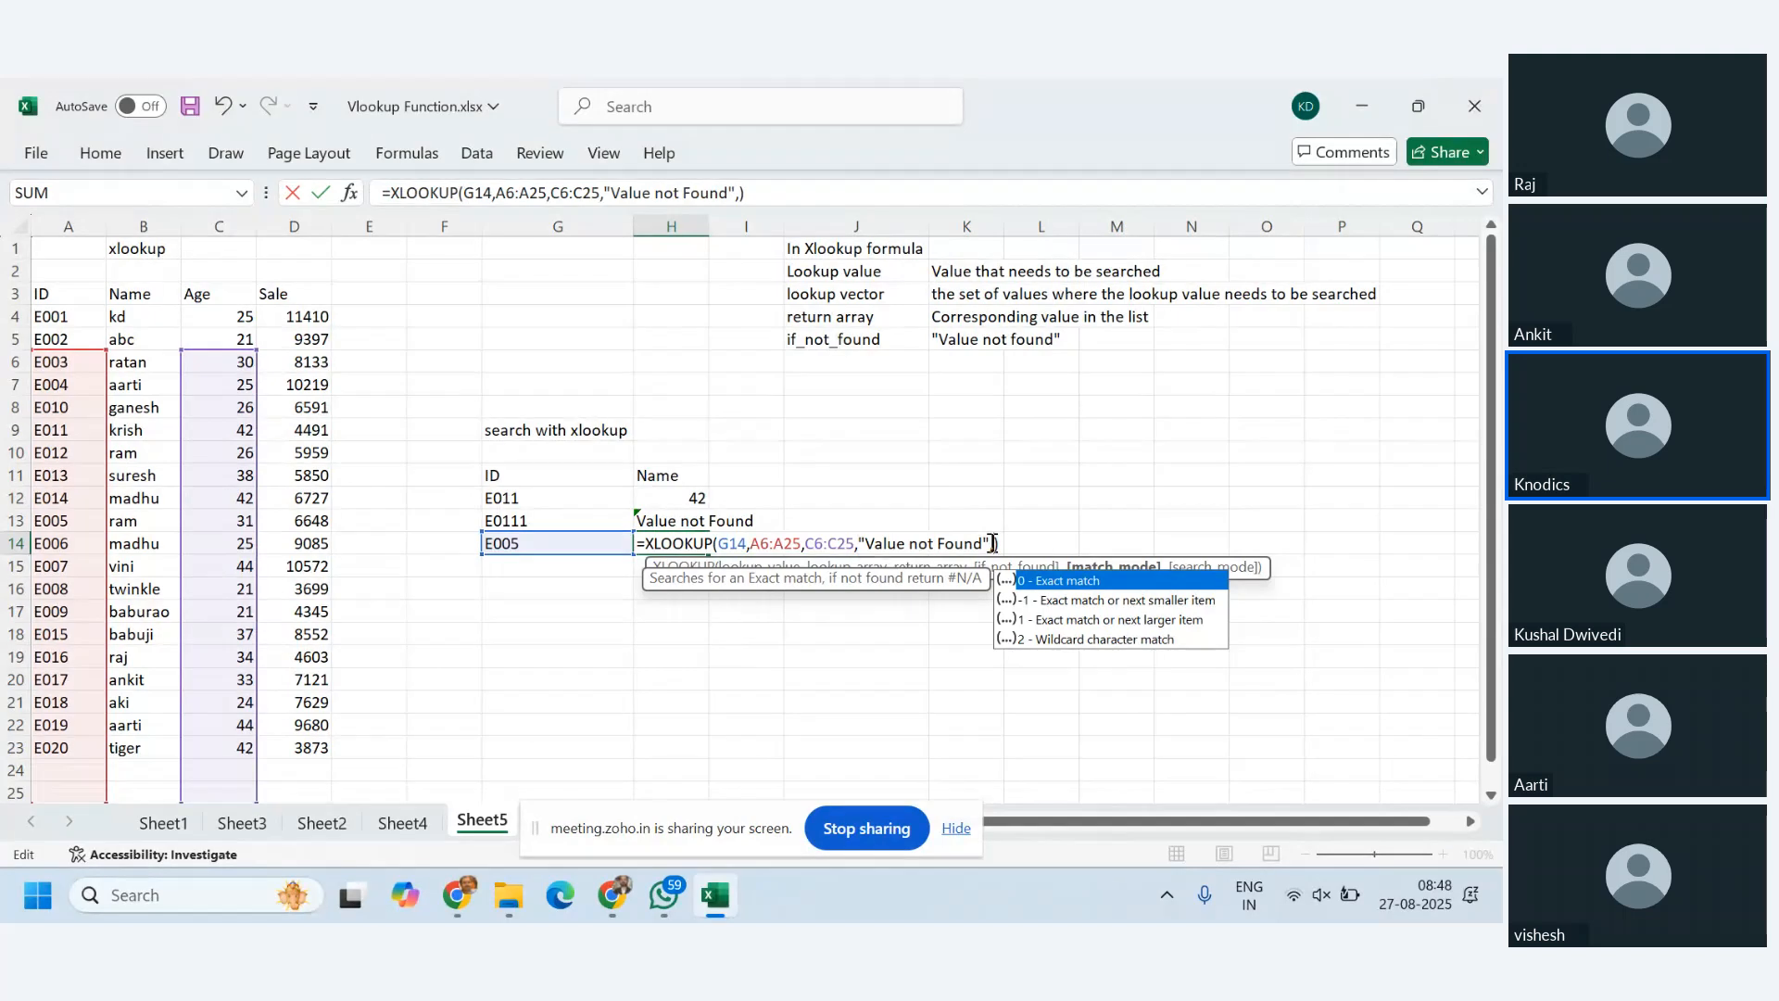
{"action": "type", "text": "0"}
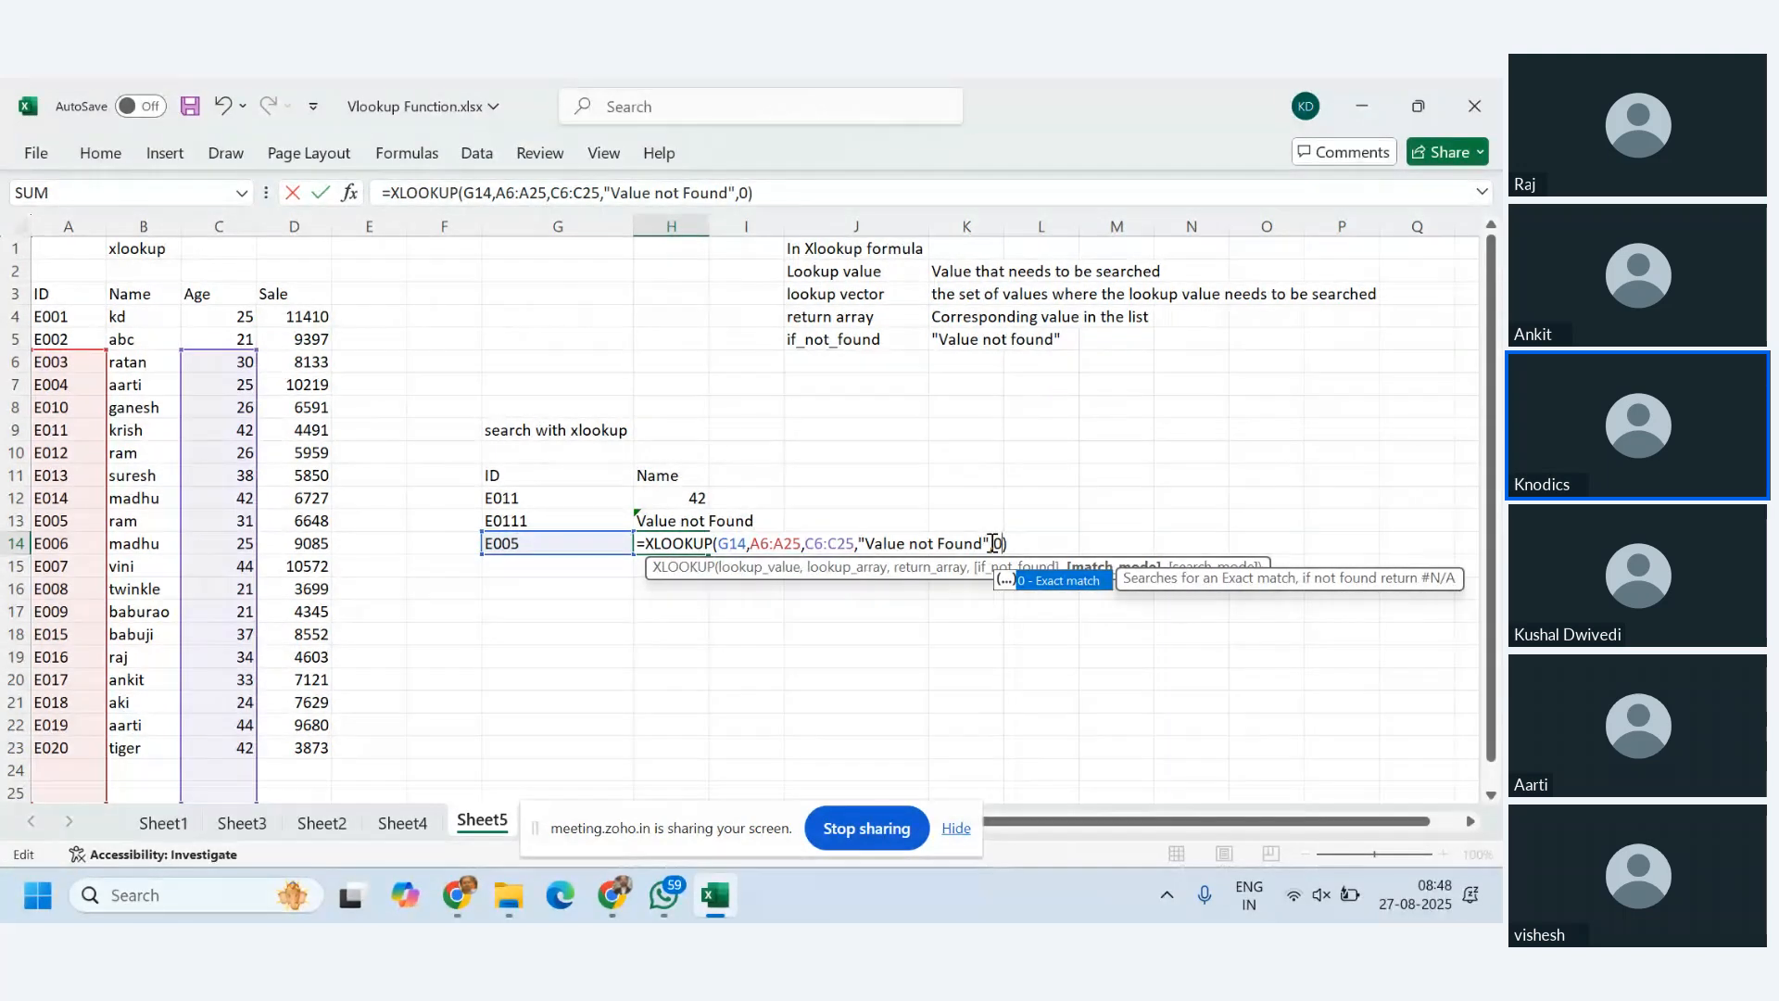
{"action": "key", "text": "Return"}
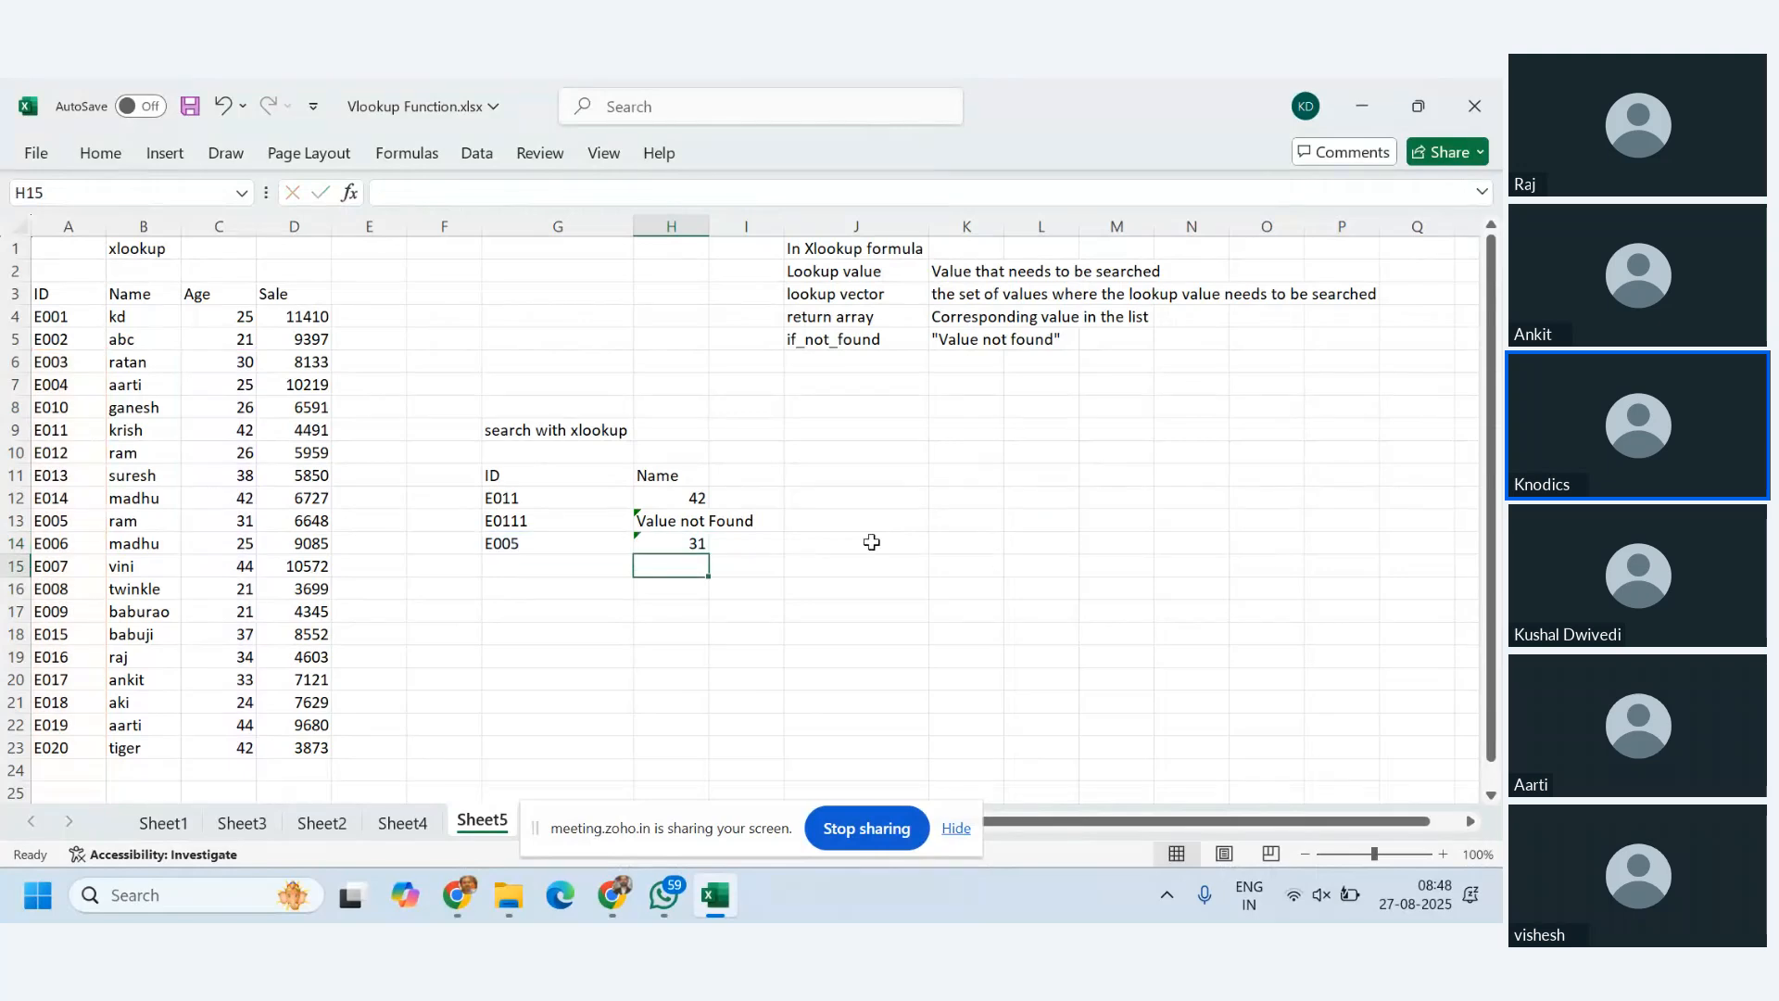
- Set the match mode of the XLOOKUP formula in H14 to -1, exact match or next smaller item
{"action": "left_click", "coordinate": [677, 544]}
{"action": "double_click", "coordinate": [677, 544]}
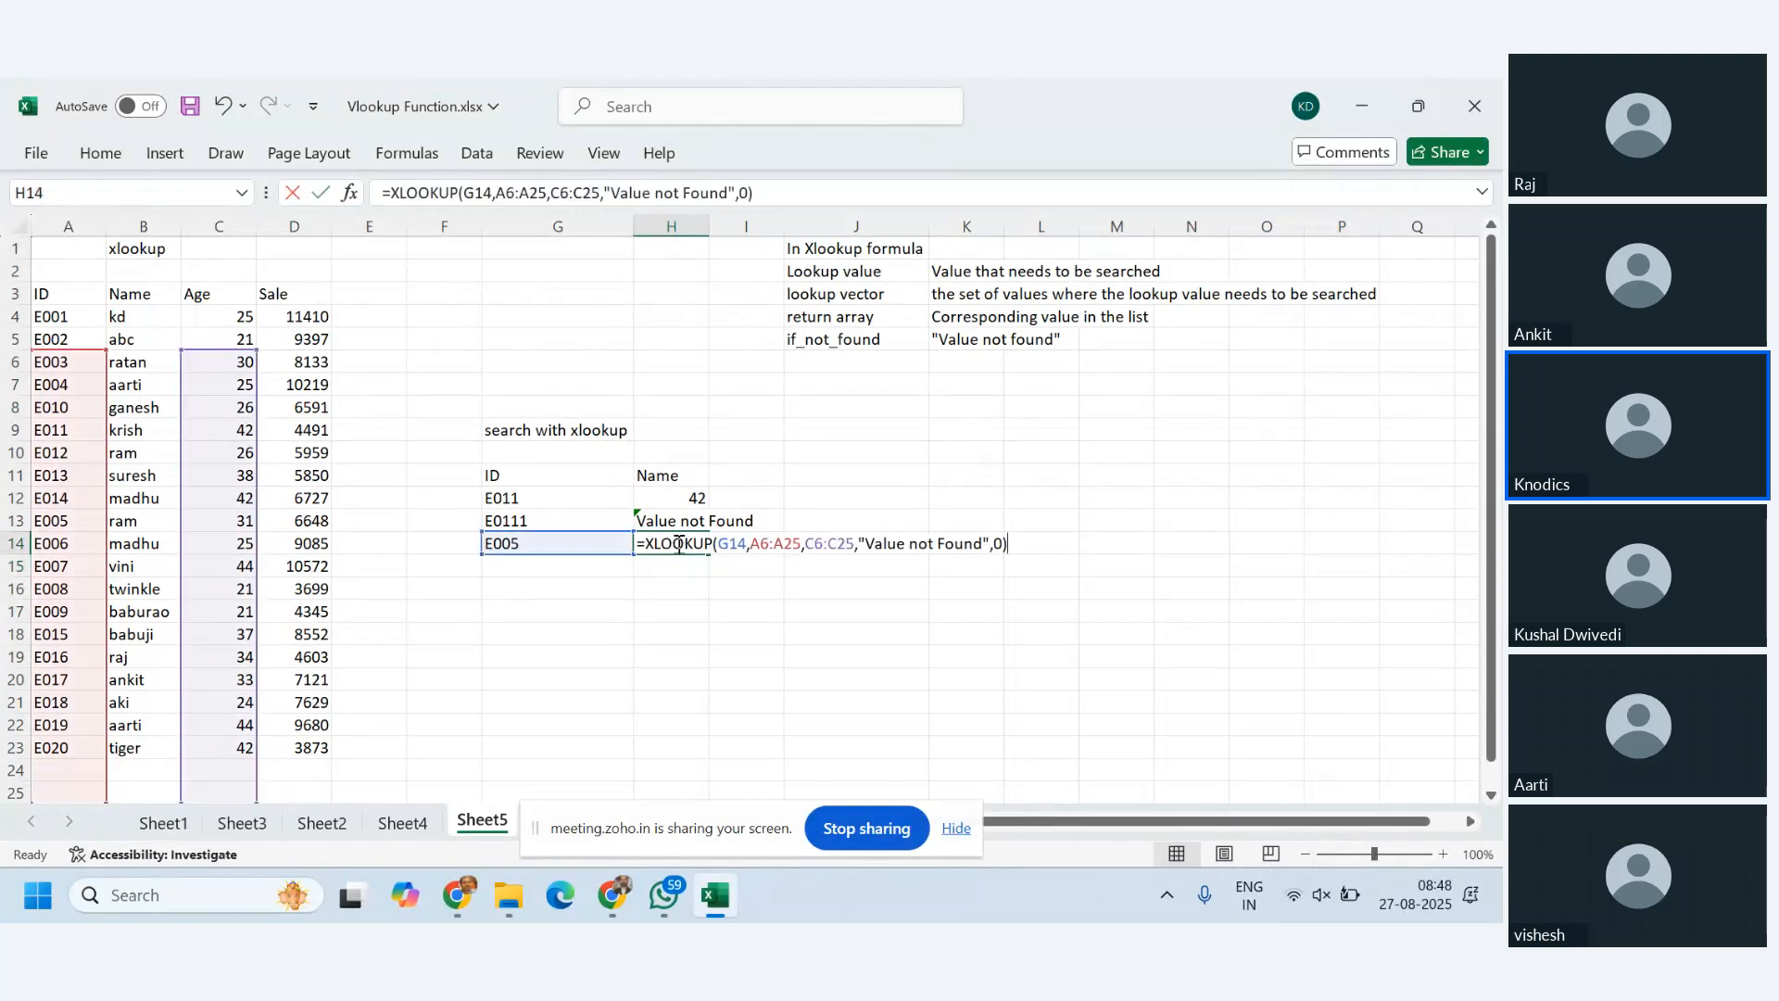
{"action": "left_click", "coordinate": [1005, 543]}
{"action": "key", "text": "BackSpace"}
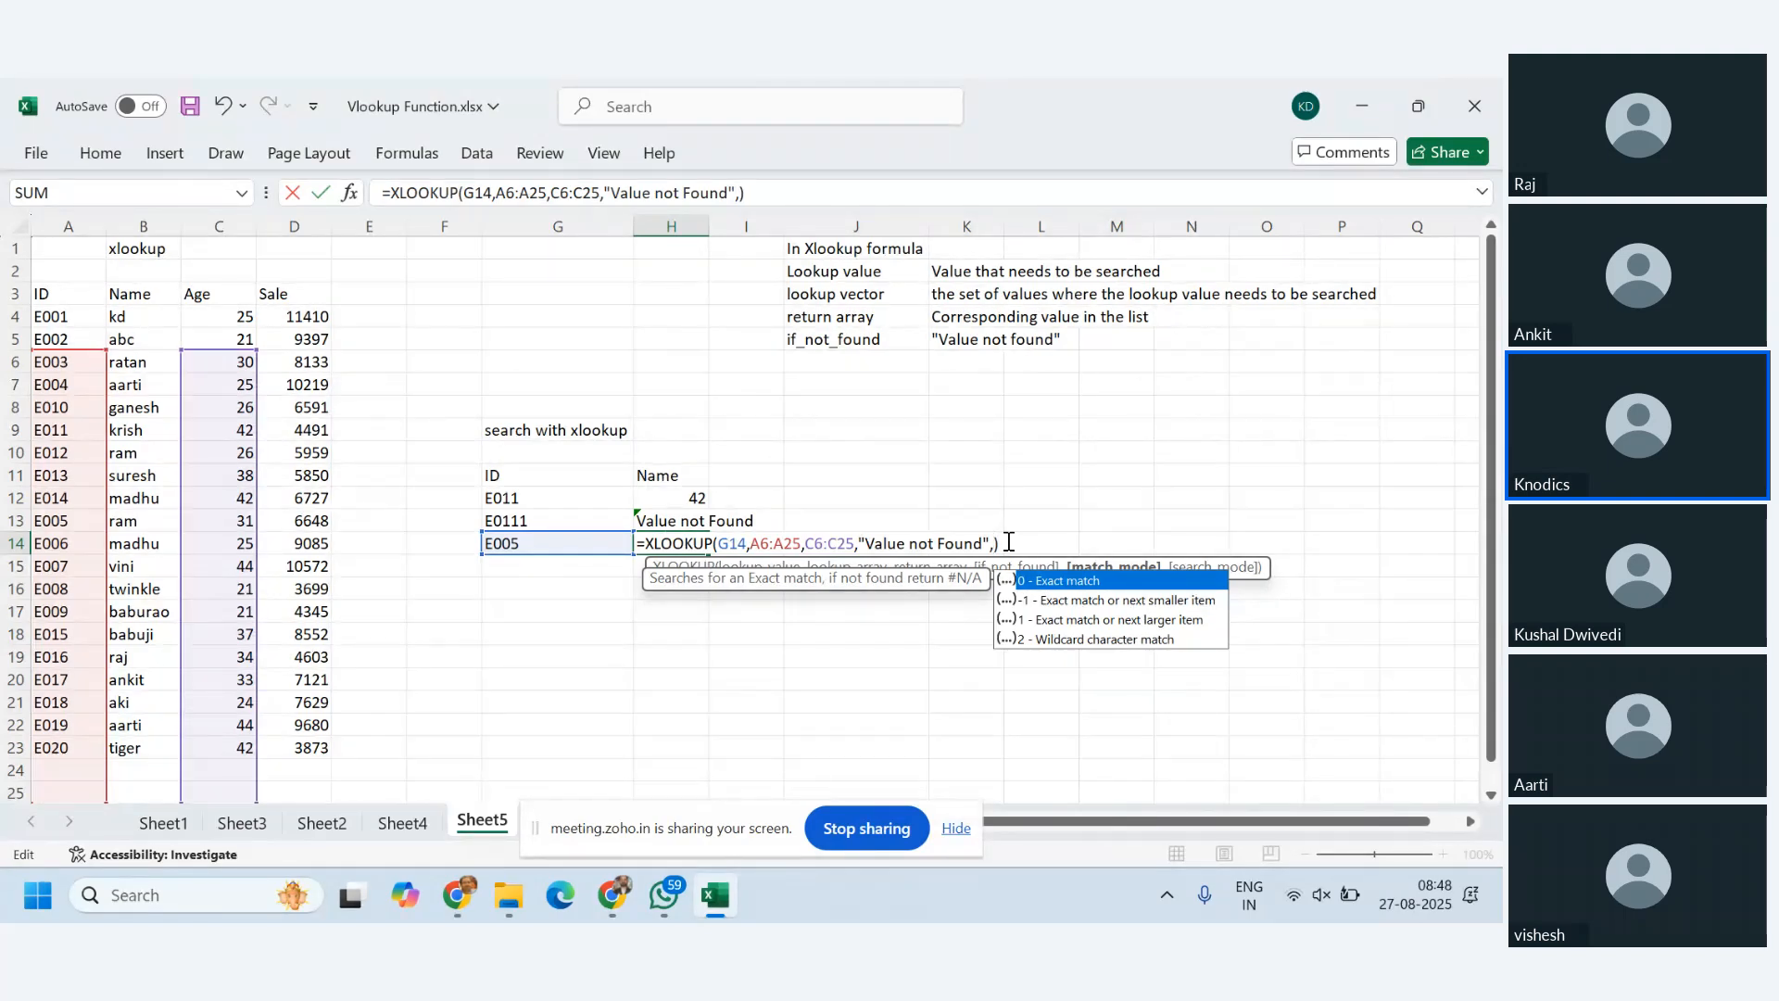
{"action": "type", "text": "-1"}
{"action": "key", "text": "Return"}
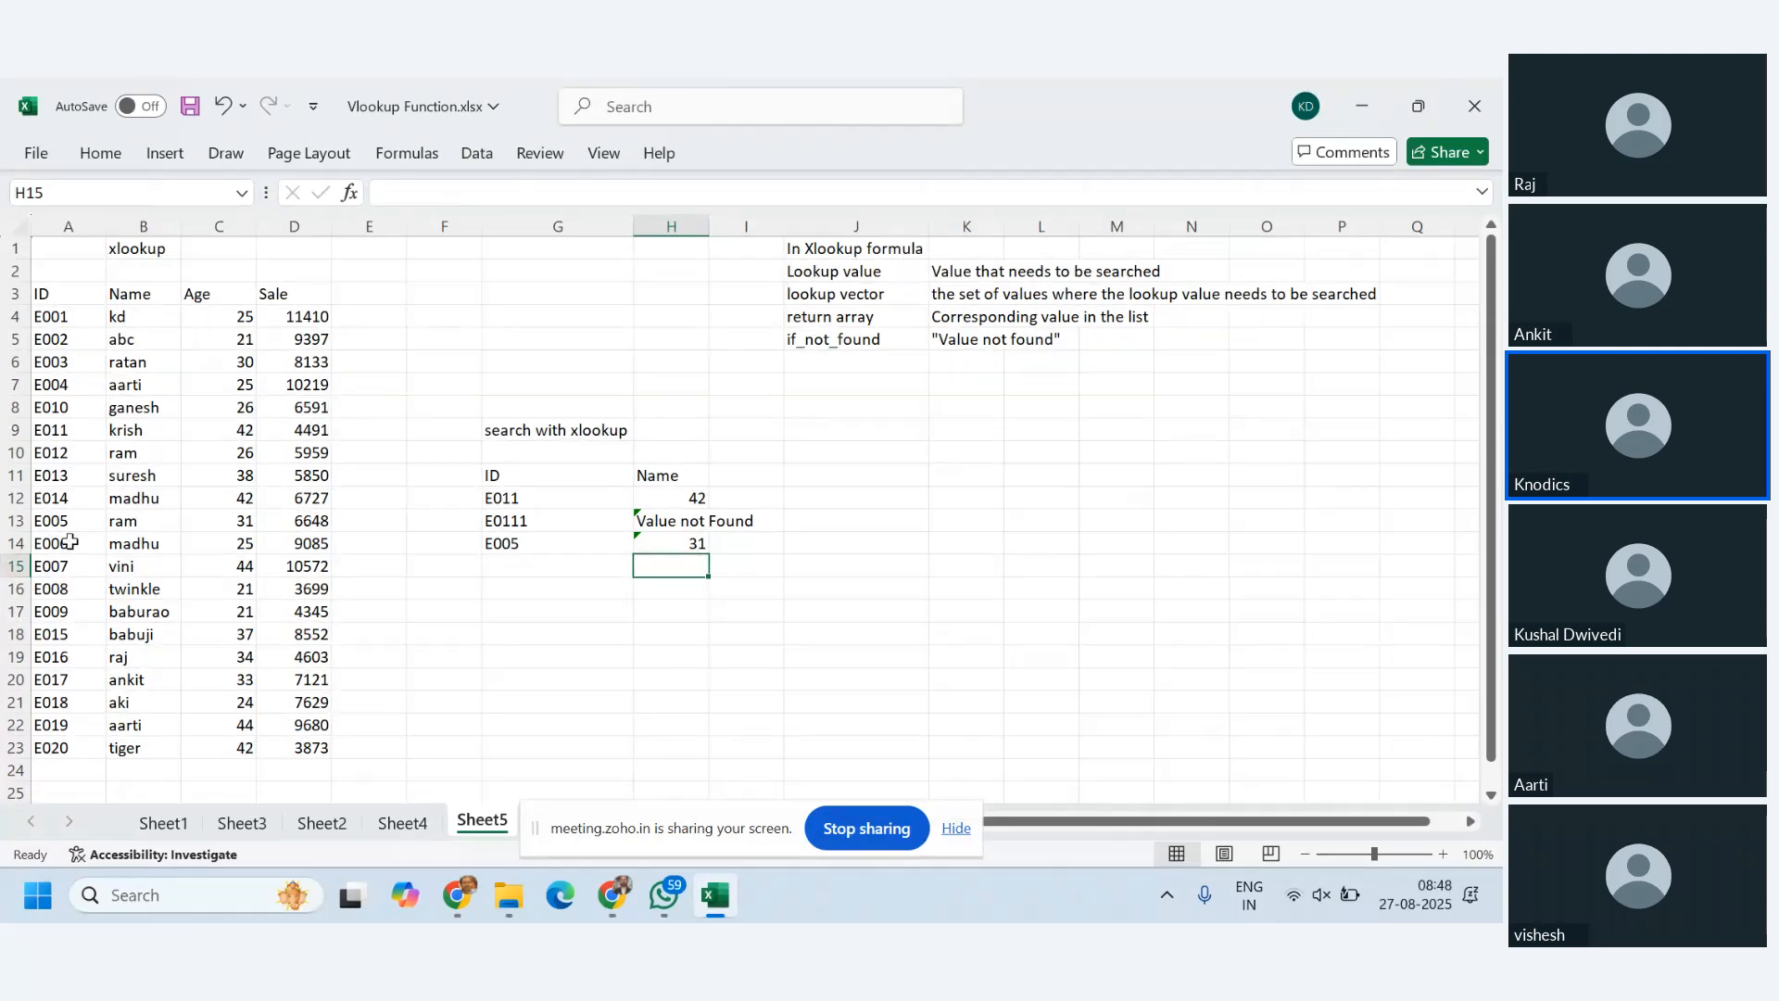
{"action": "mouse_move", "coordinate": [63, 543]}
{"action": "left_mouse_down"}
{"action": "mouse_move", "coordinate": [317, 547]}
{"action": "mouse_move", "coordinate": [79, 547]}
{"action": "left_mouse_up"}
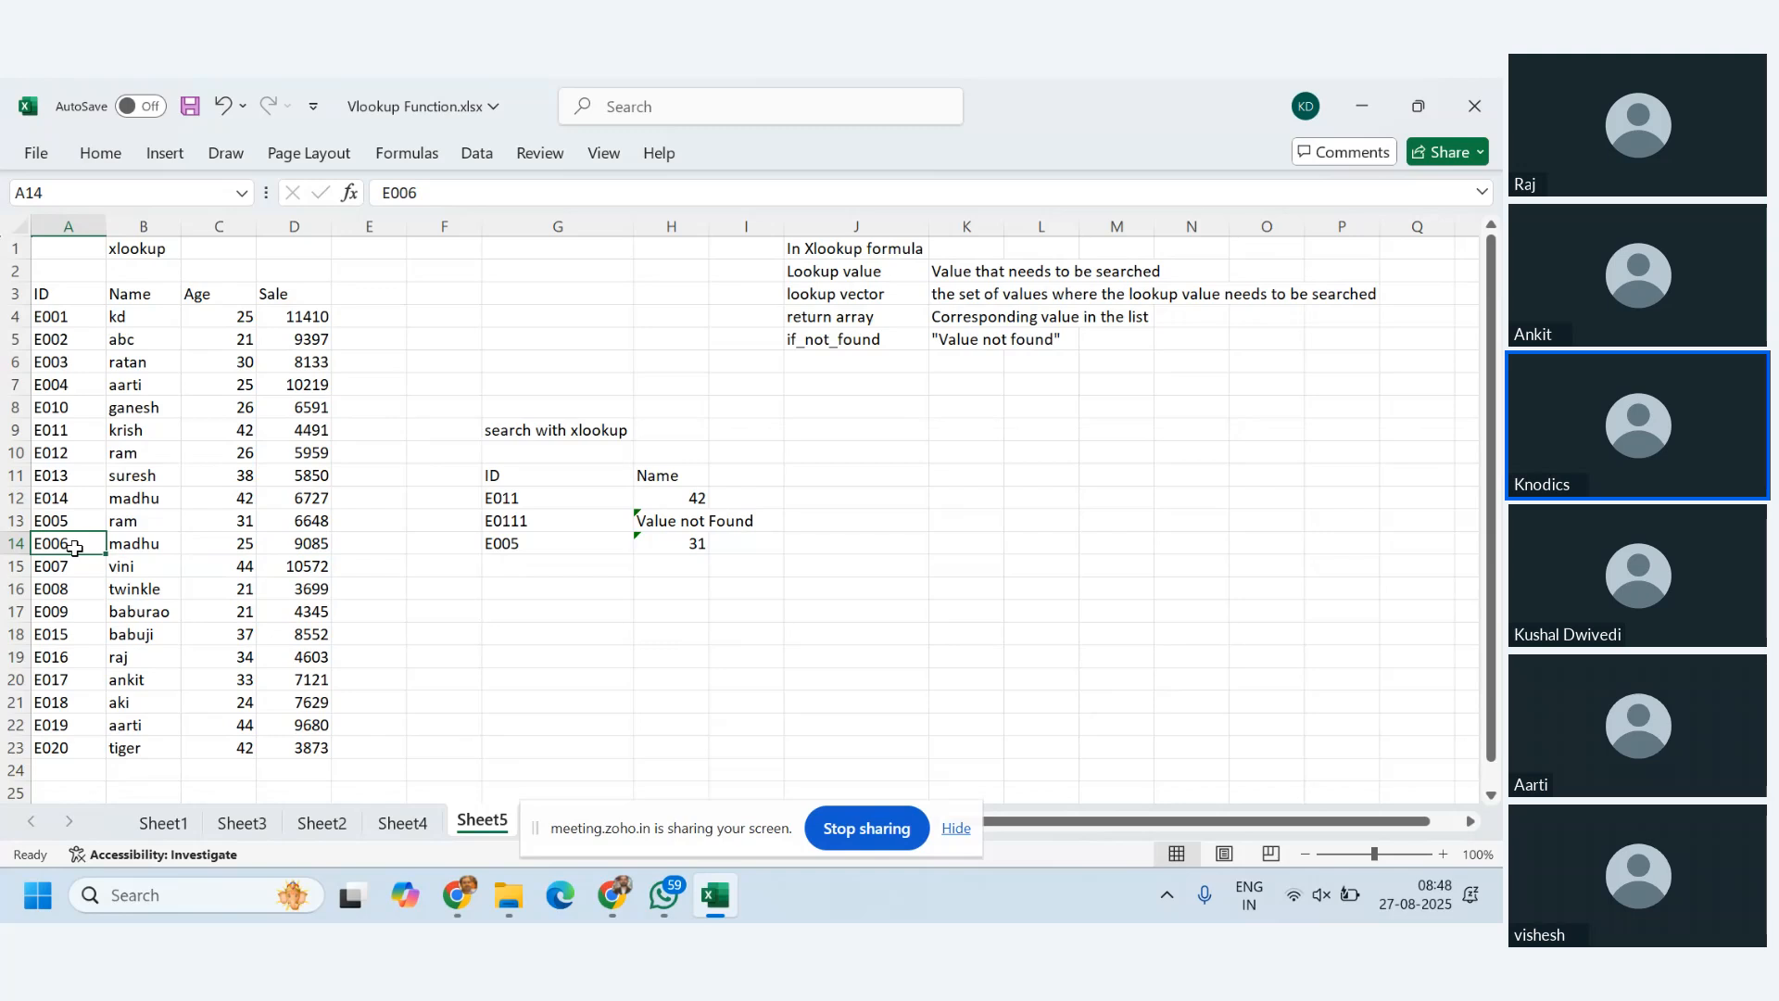
{"action": "key", "text": "Delete"}
{"action": "key", "text": "ctrl+z"}
- Clear the employee ID in cell A10 of the data table
{"action": "left_click", "coordinate": [84, 499]}
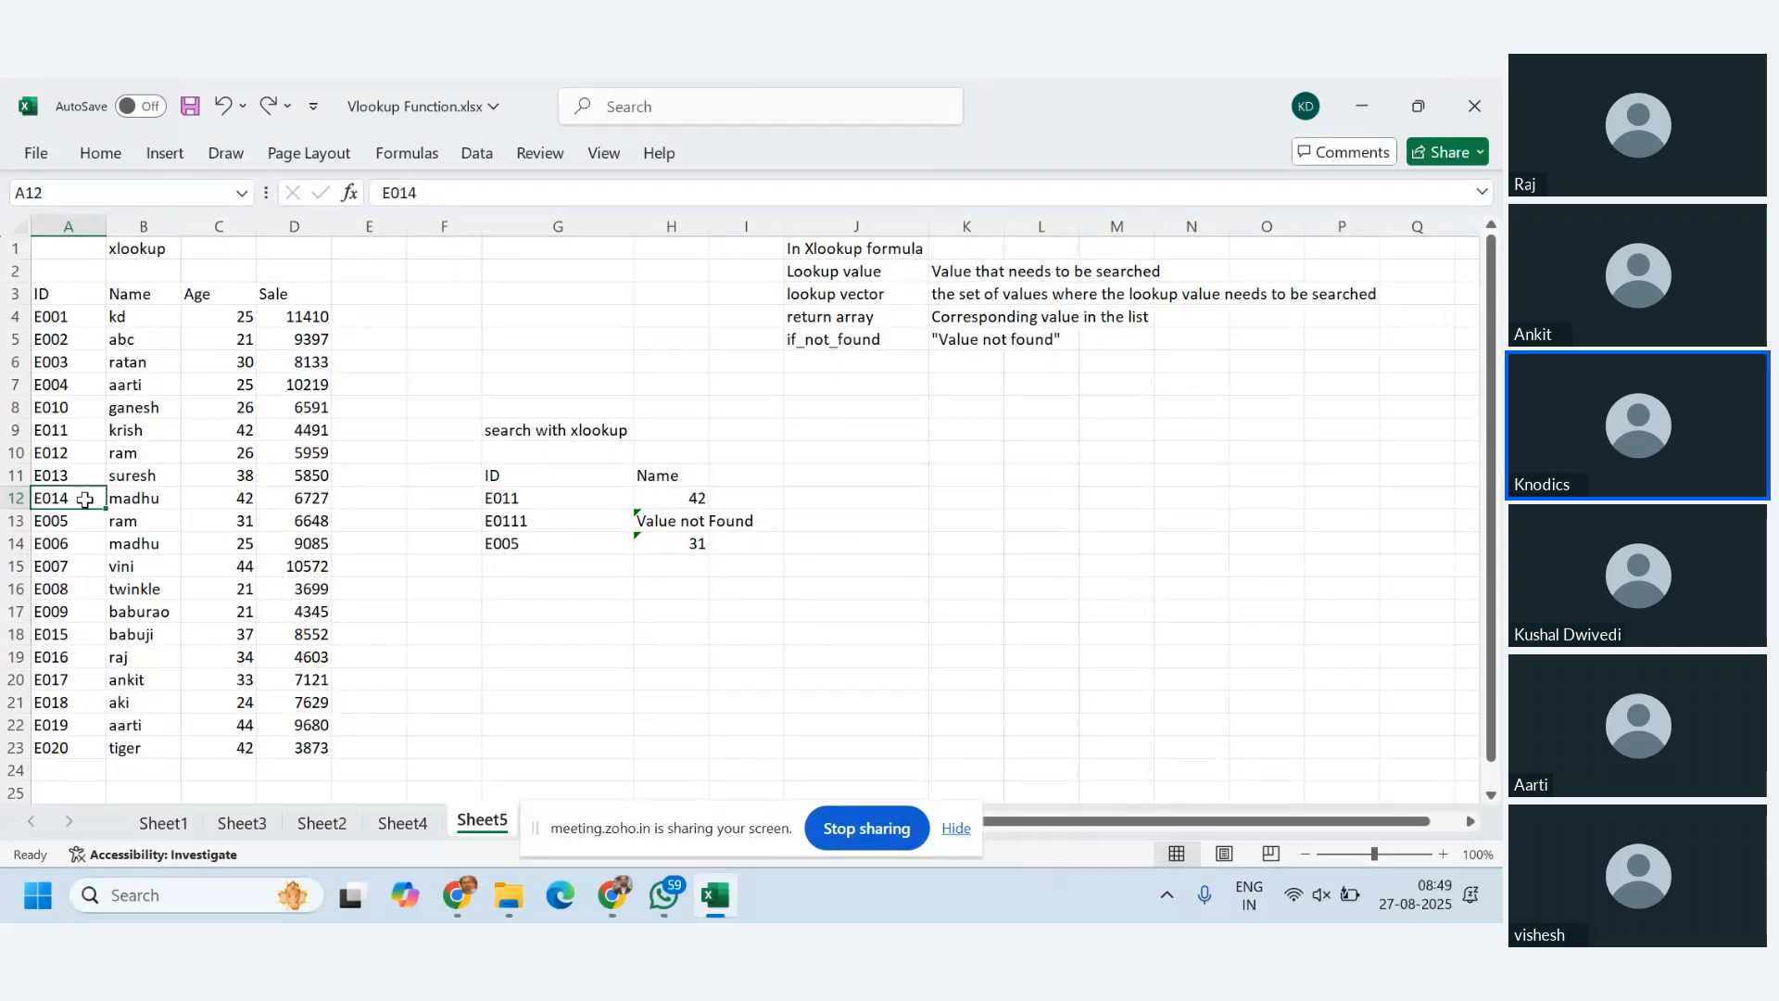
{"action": "left_click", "coordinate": [69, 459]}
{"action": "key", "text": "Delete"}
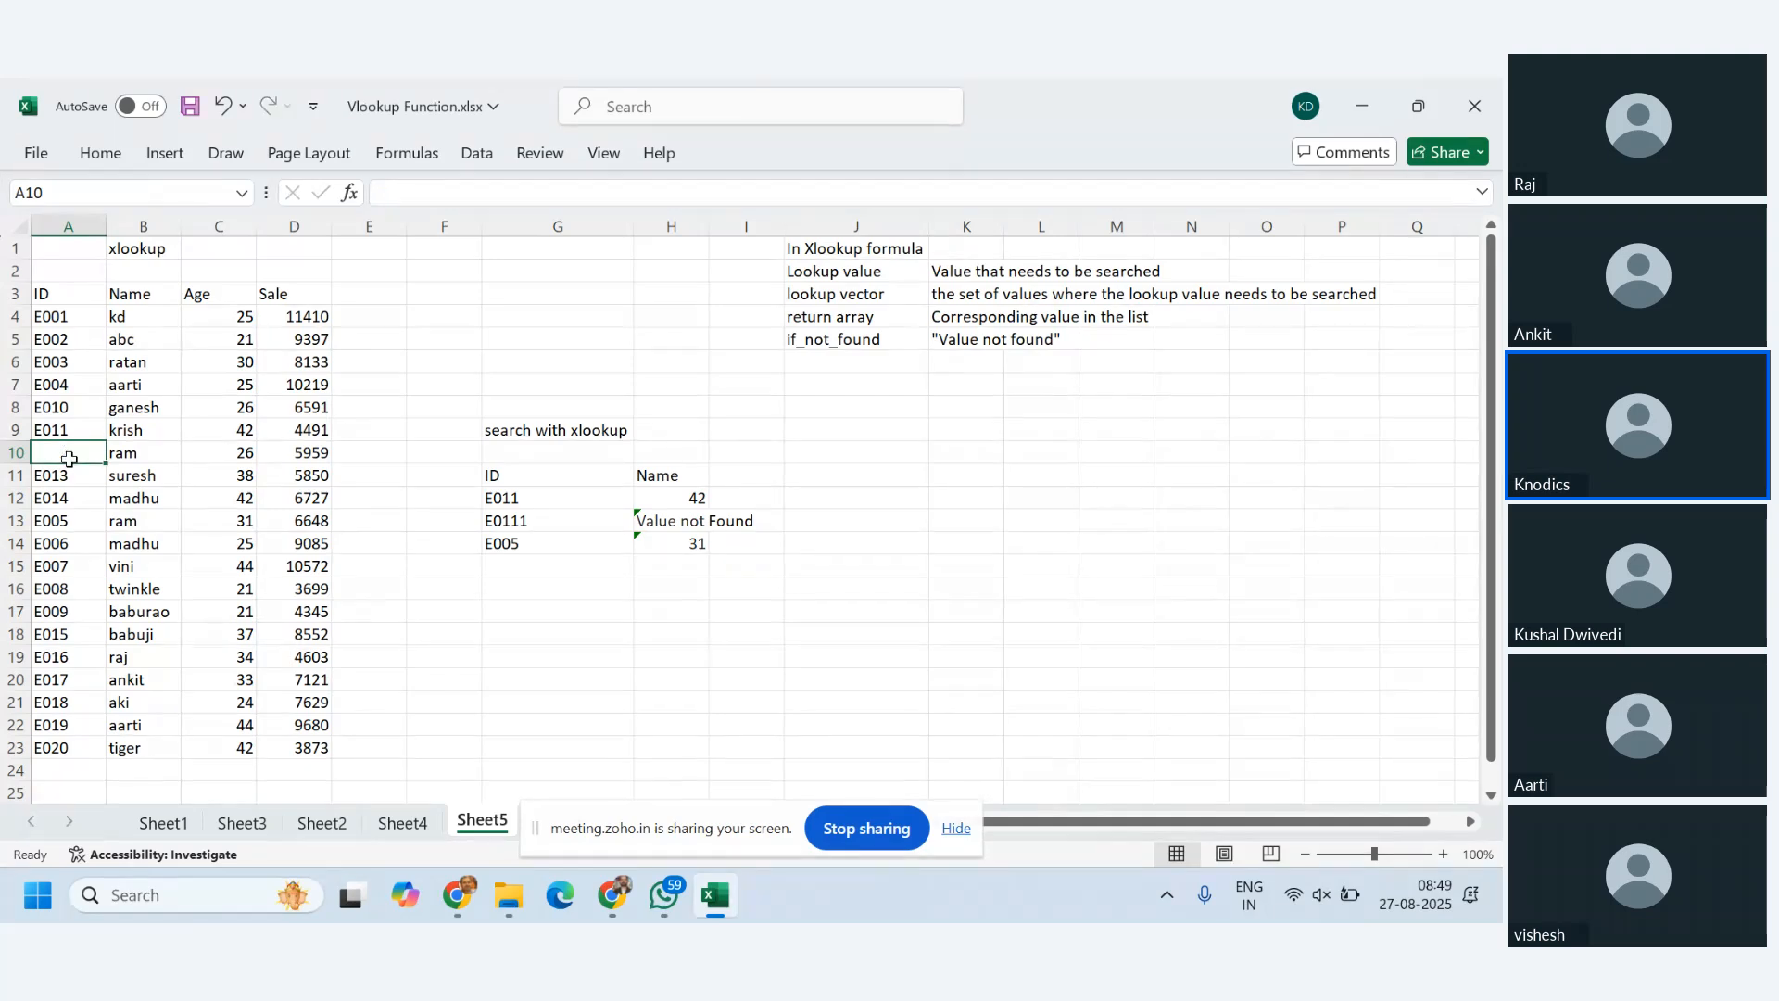
- Set the lookup ID in cell G14 to E012
{"action": "left_click", "coordinate": [569, 545]}
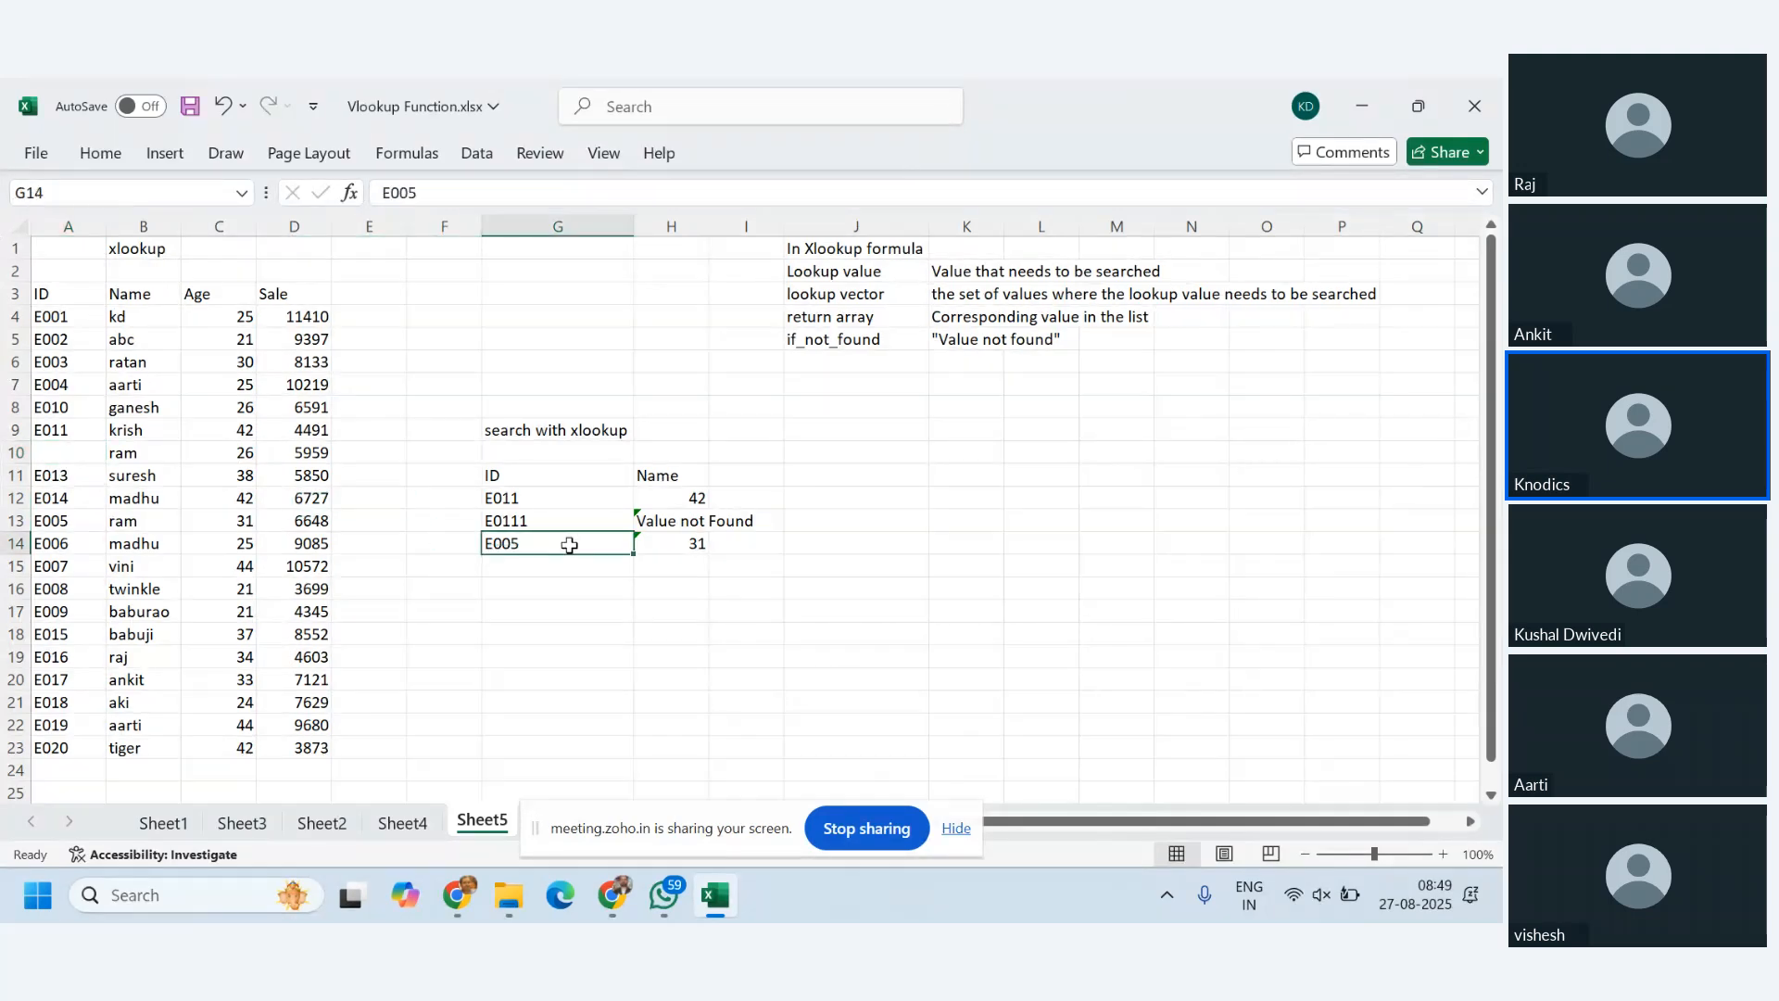
{"action": "left_click", "coordinate": [686, 545]}
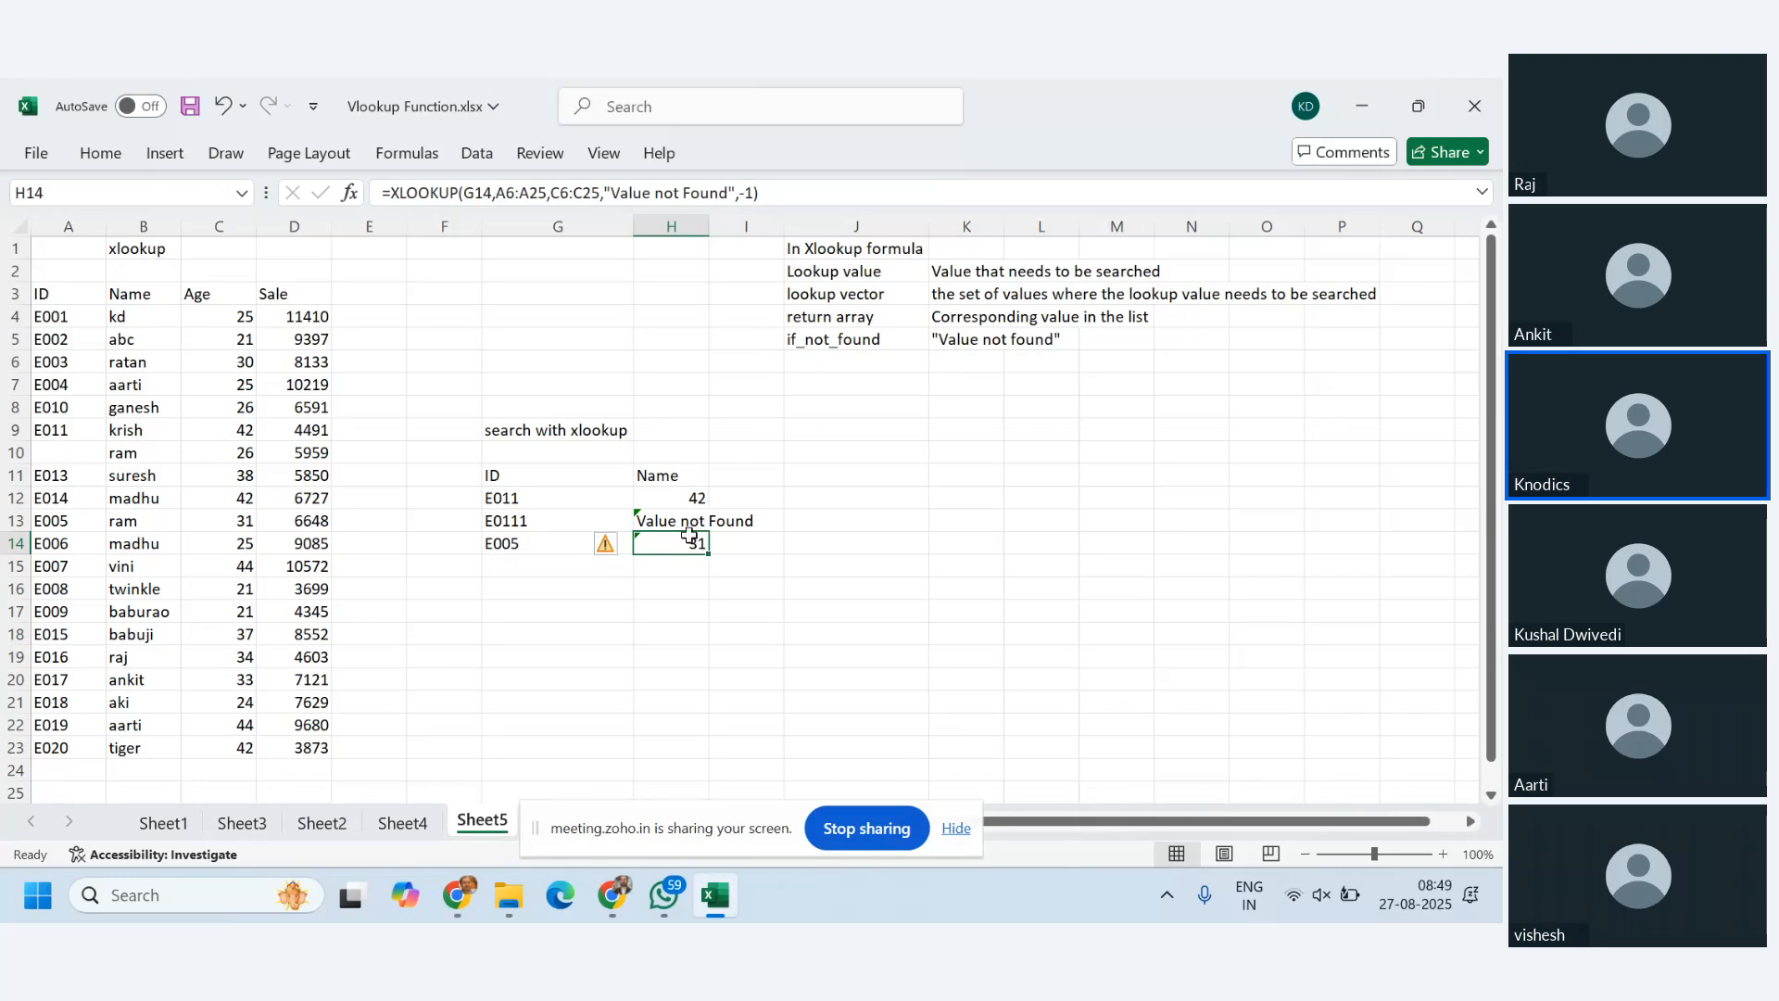
{"action": "double_click", "coordinate": [559, 547]}
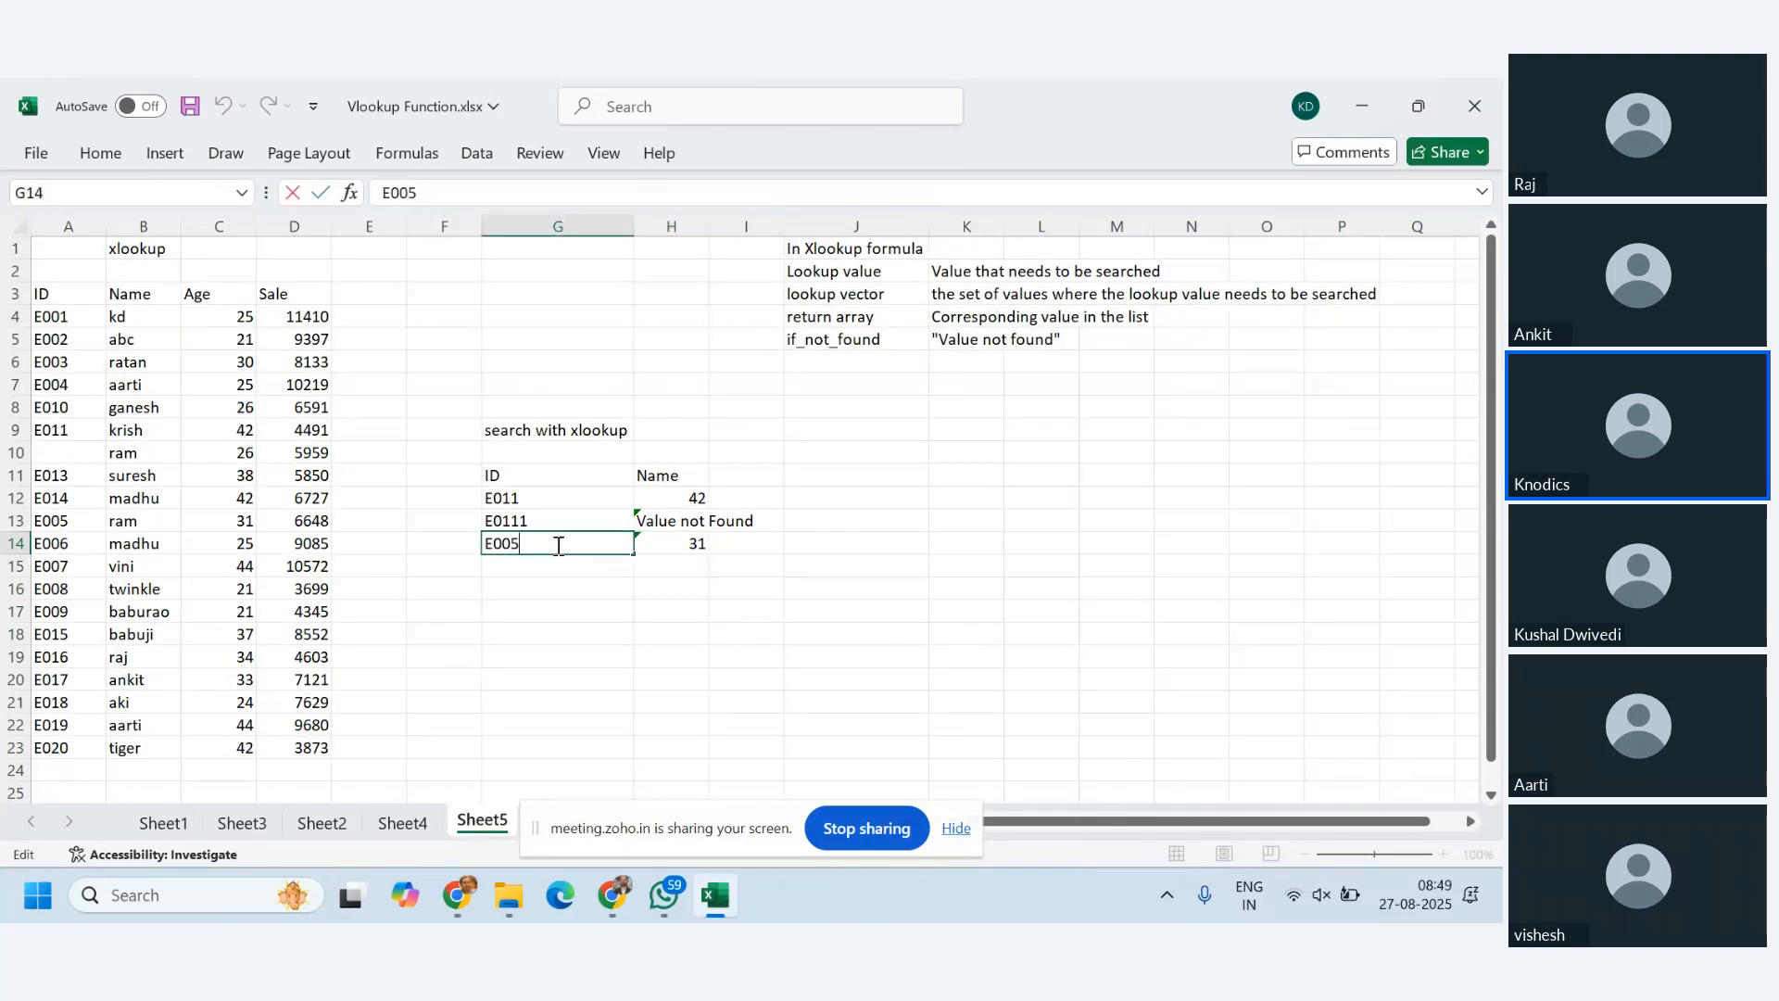
{"action": "key", "text": "BackSpace"}
{"action": "key", "text": "BackSpace"}
{"action": "type", "text": "1"}
{"action": "key", "text": "Return"}
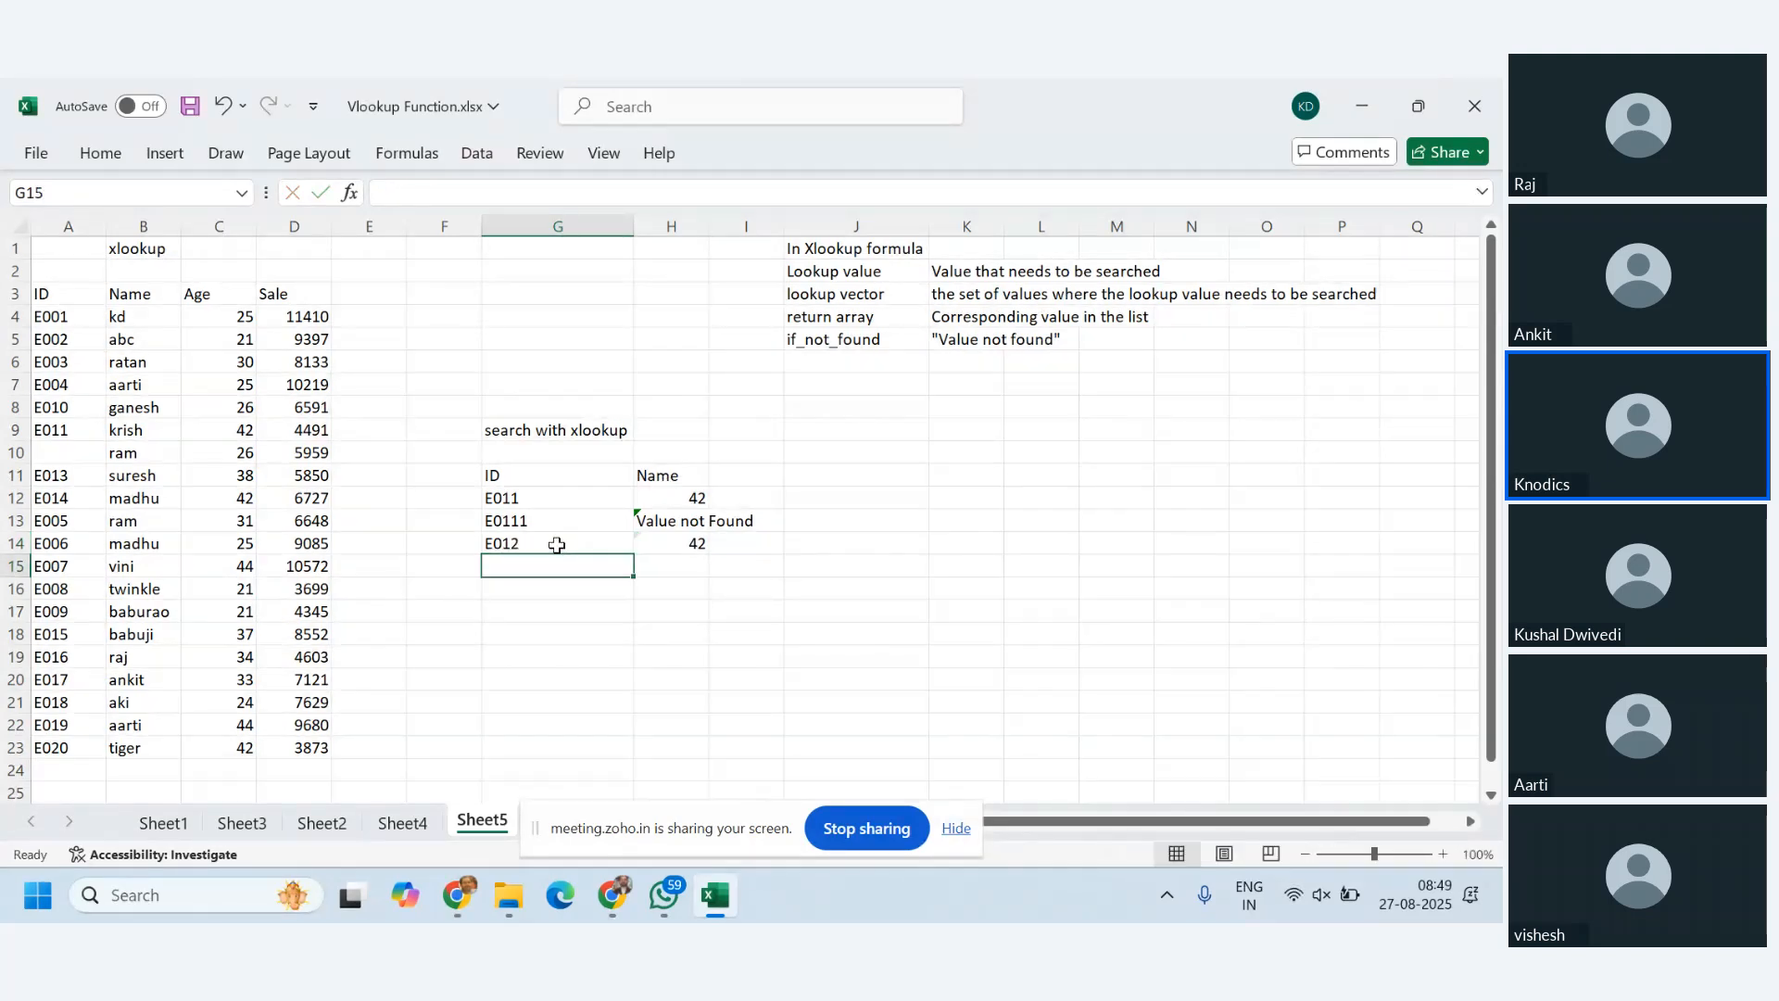
- Compare the XLOOKUP result for E012 in H14 with the blank ID in A10 and the neighbouring IDs and ages in the table
{"action": "left_click", "coordinate": [74, 458]}
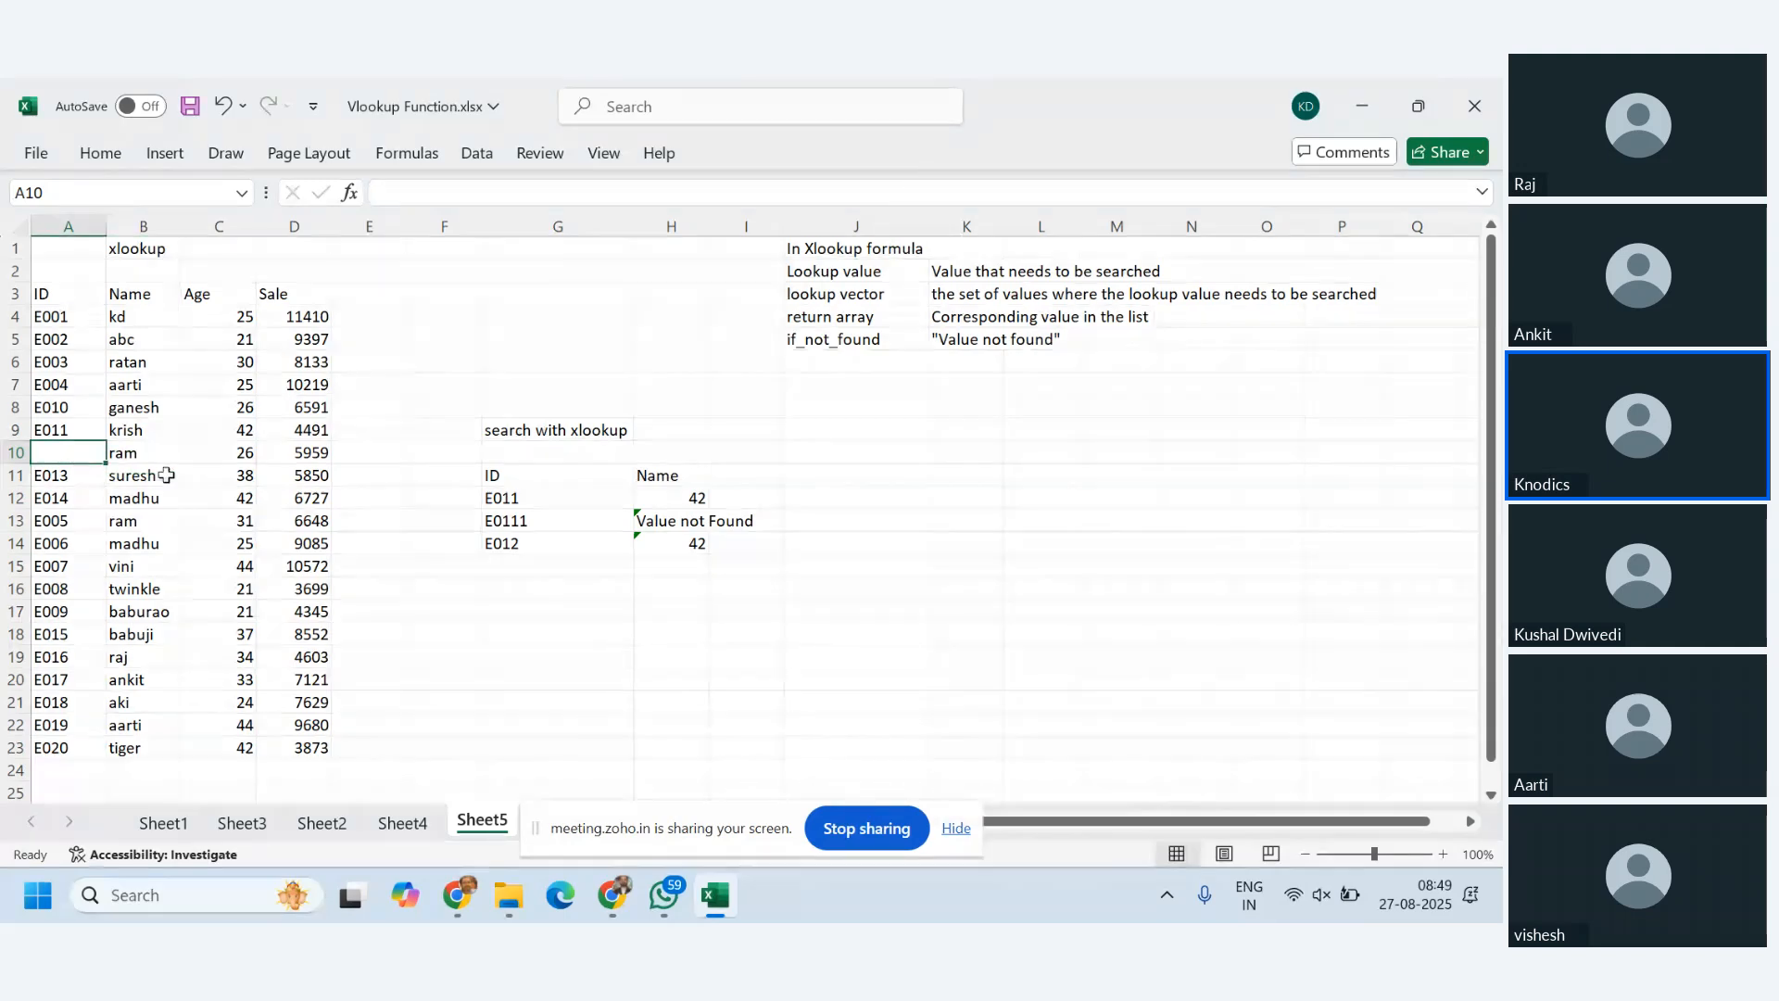
{"action": "left_click", "coordinate": [686, 545]}
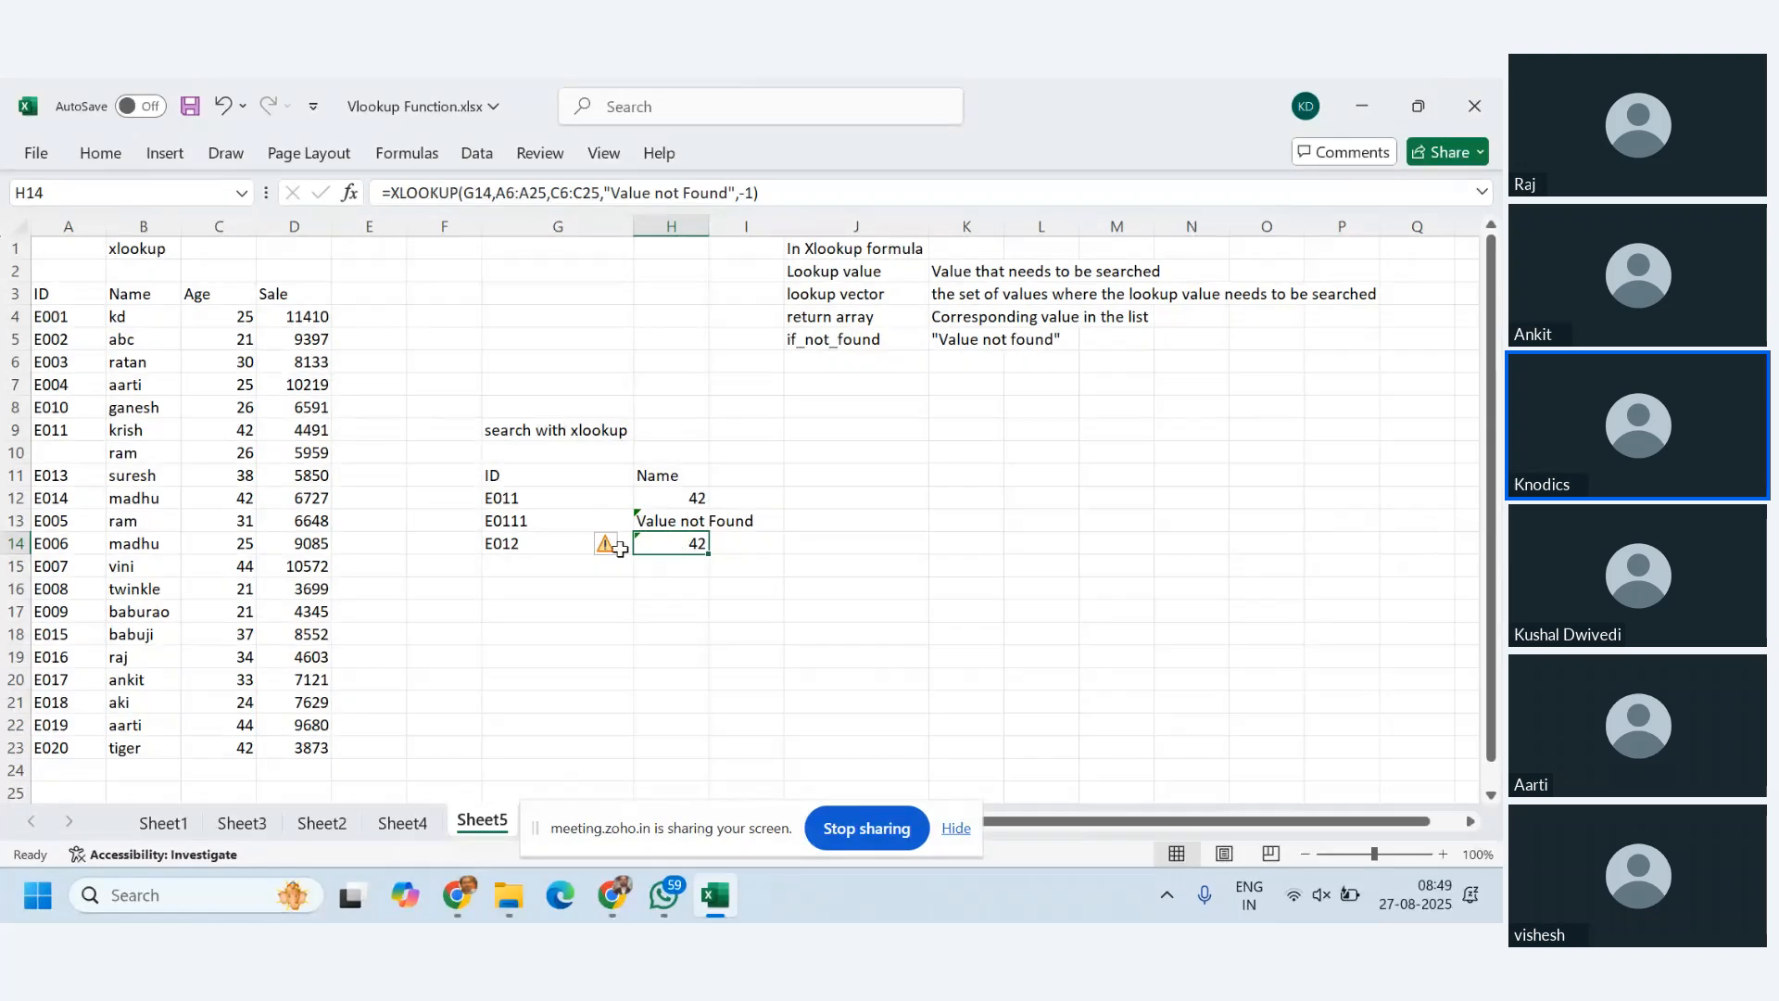
{"action": "left_click", "coordinate": [553, 549]}
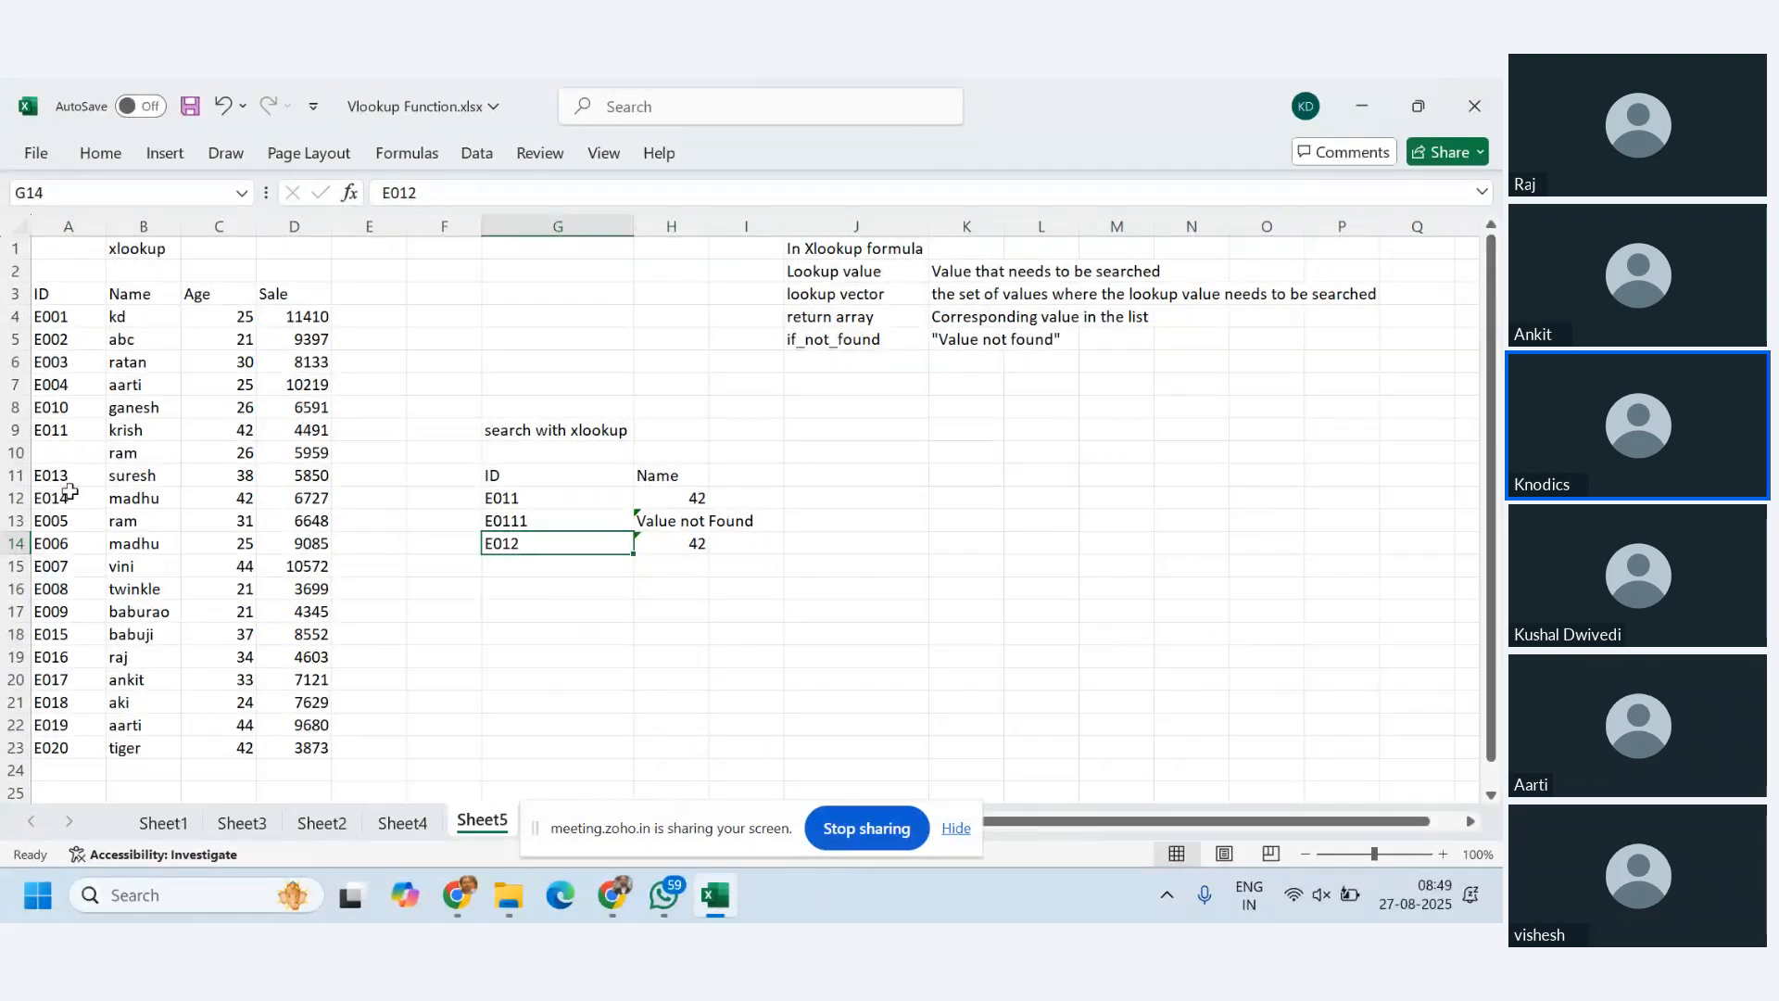
{"action": "left_click", "coordinate": [66, 453]}
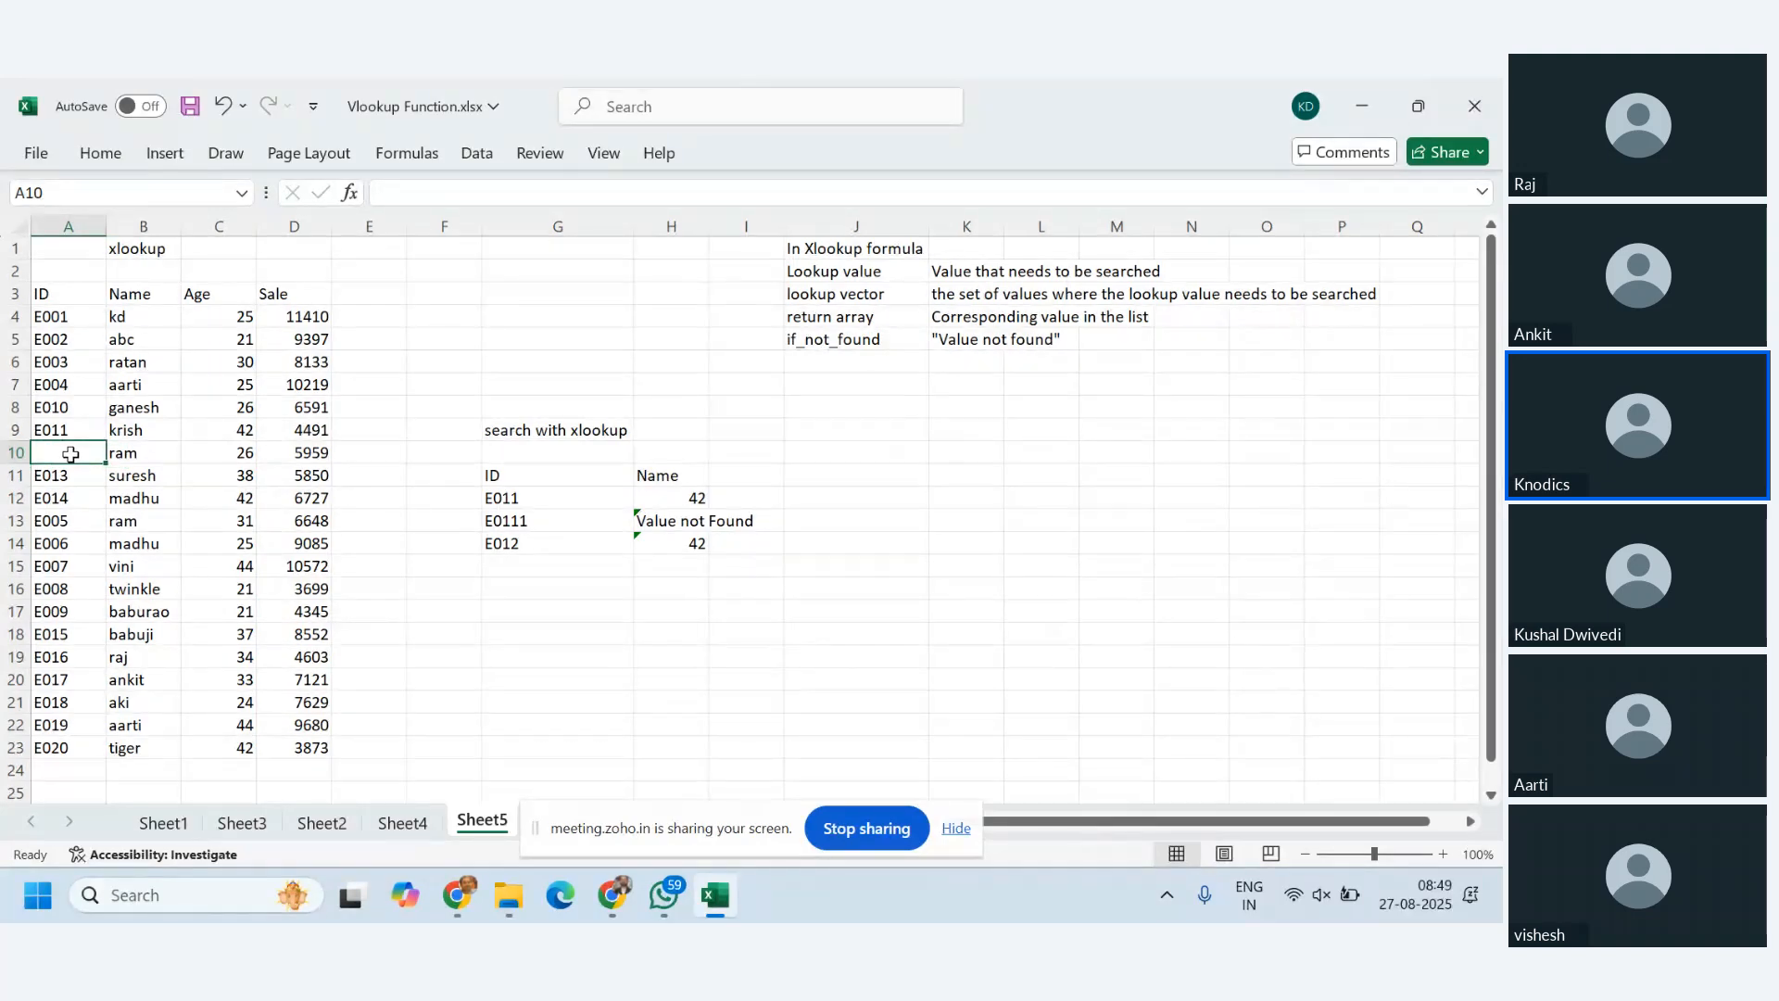
{"action": "left_click", "coordinate": [674, 548]}
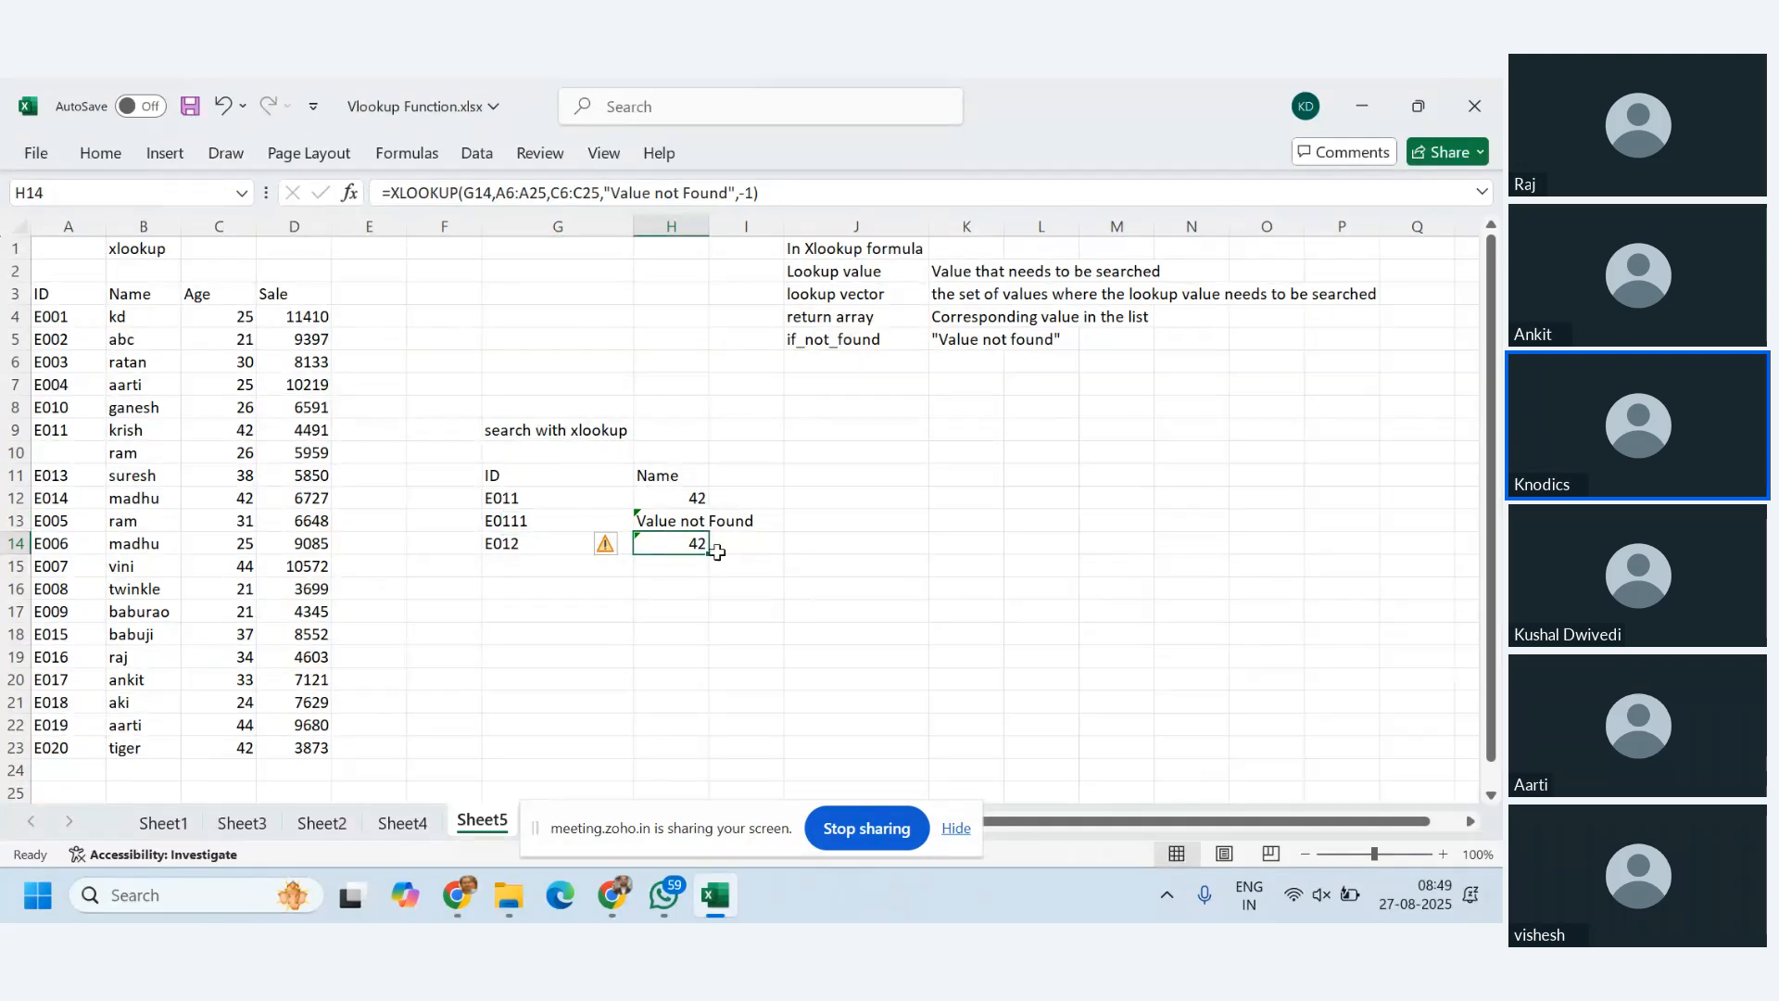
{"action": "left_click", "coordinate": [71, 452]}
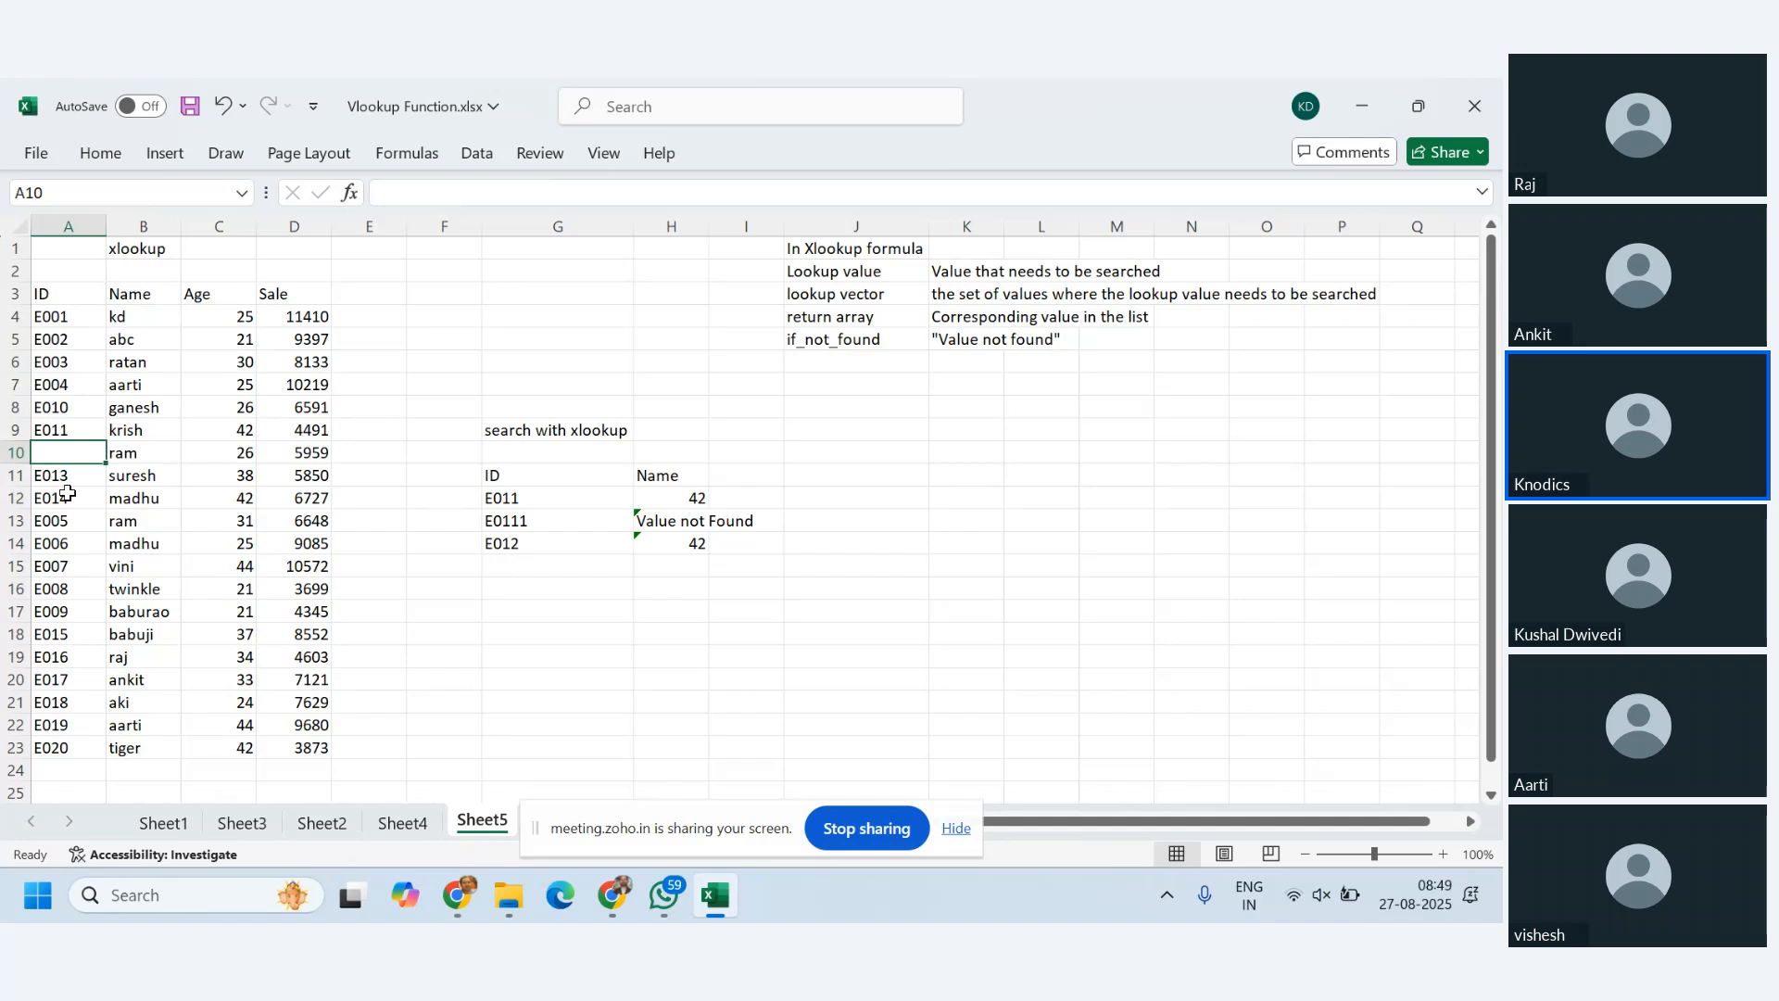
{"action": "left_click", "coordinate": [68, 493]}
{"action": "left_click", "coordinate": [230, 500]}
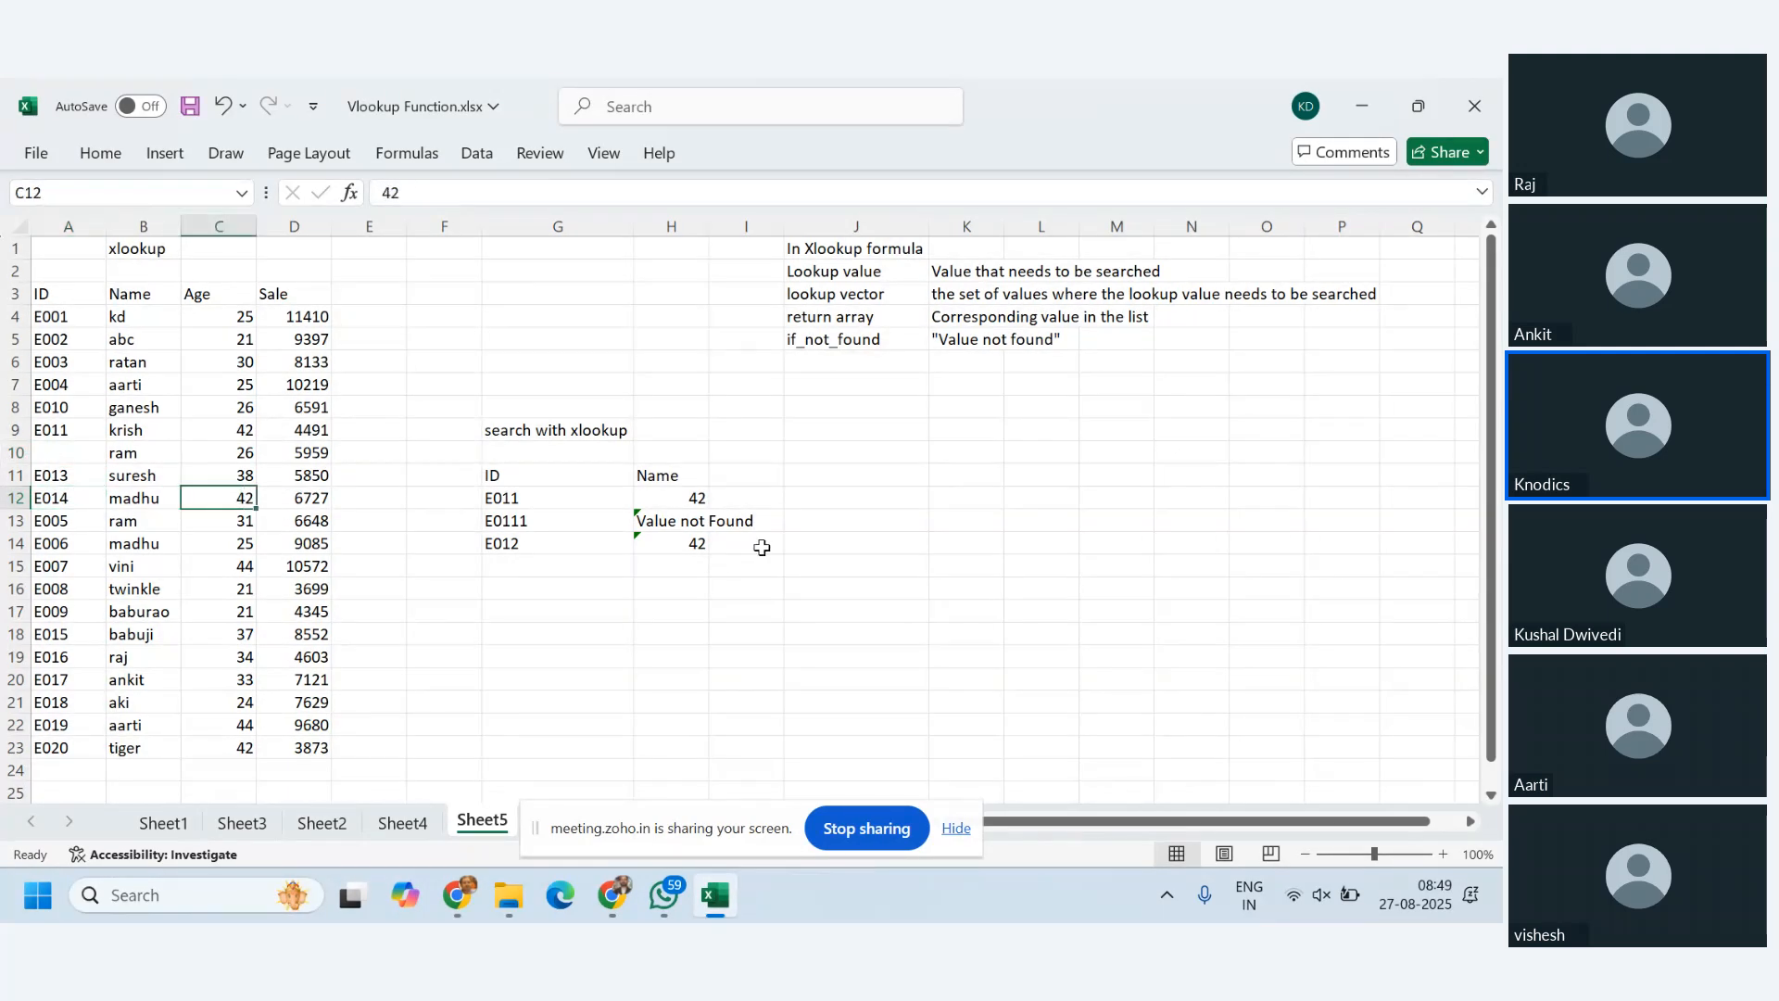
{"action": "left_click", "coordinate": [667, 542]}
{"action": "left_click", "coordinate": [540, 543]}
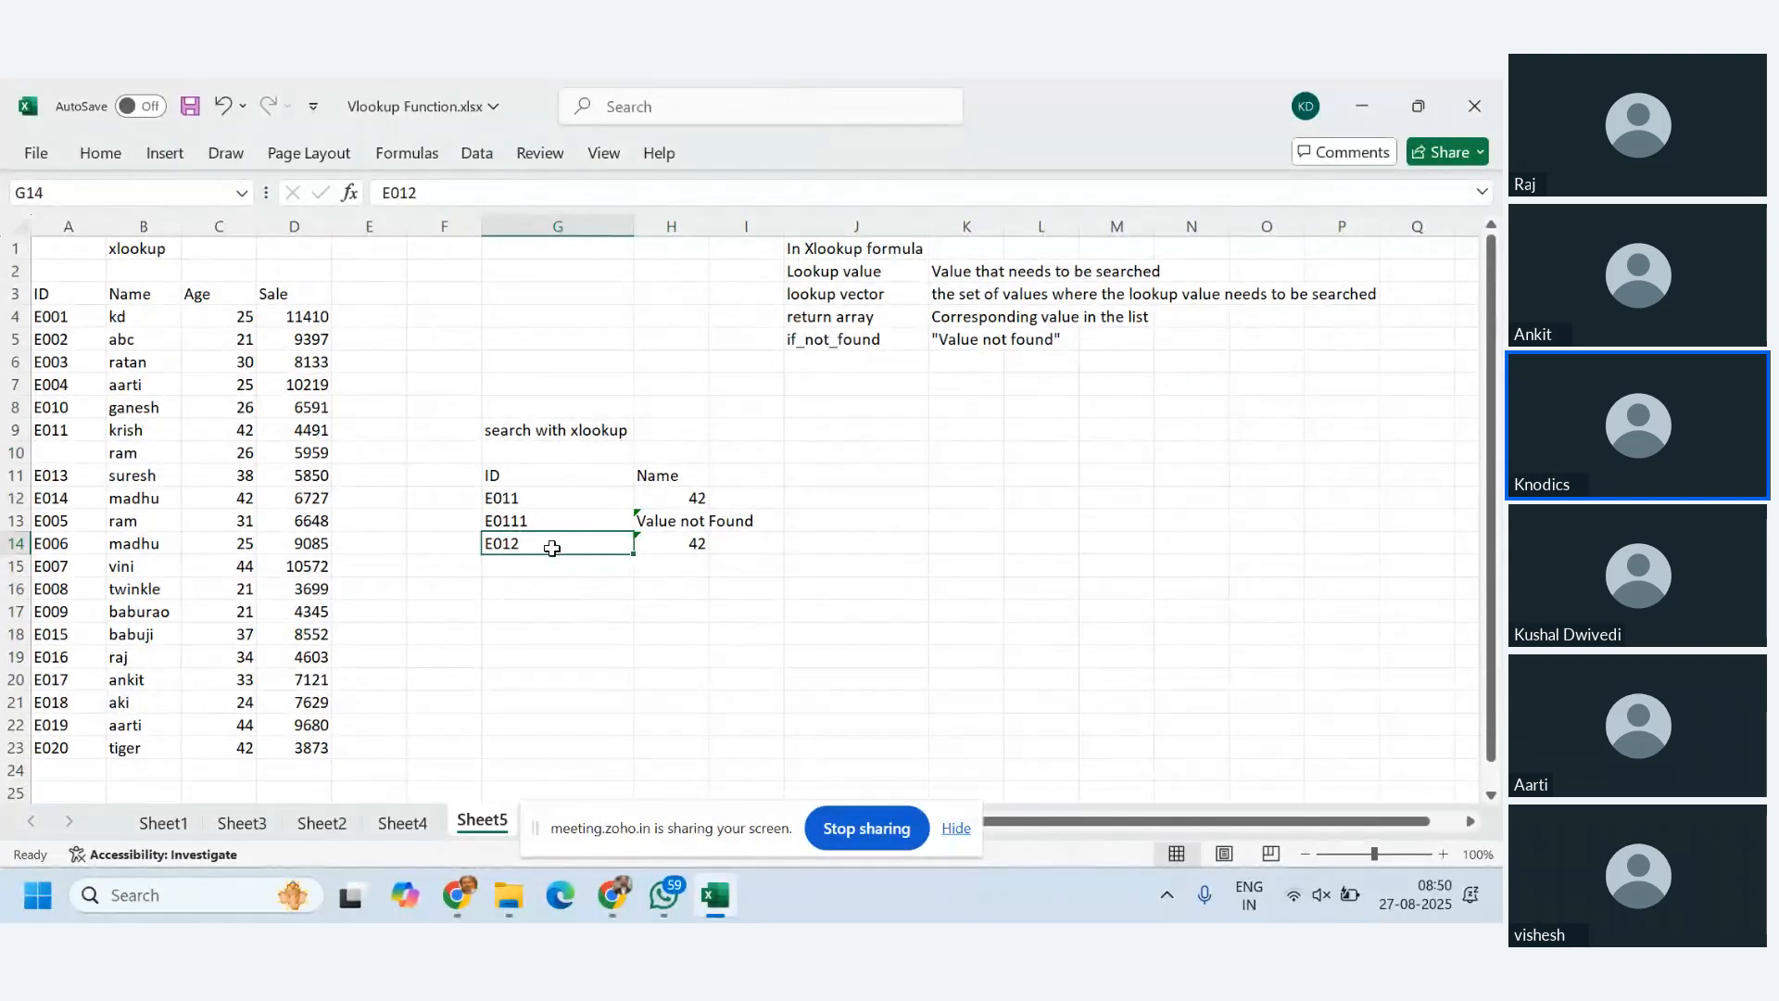
- Fill the XLOOKUP formula from H14 down to H15 and enter E012 as the lookup ID in G15
{"action": "left_click", "coordinate": [693, 548]}
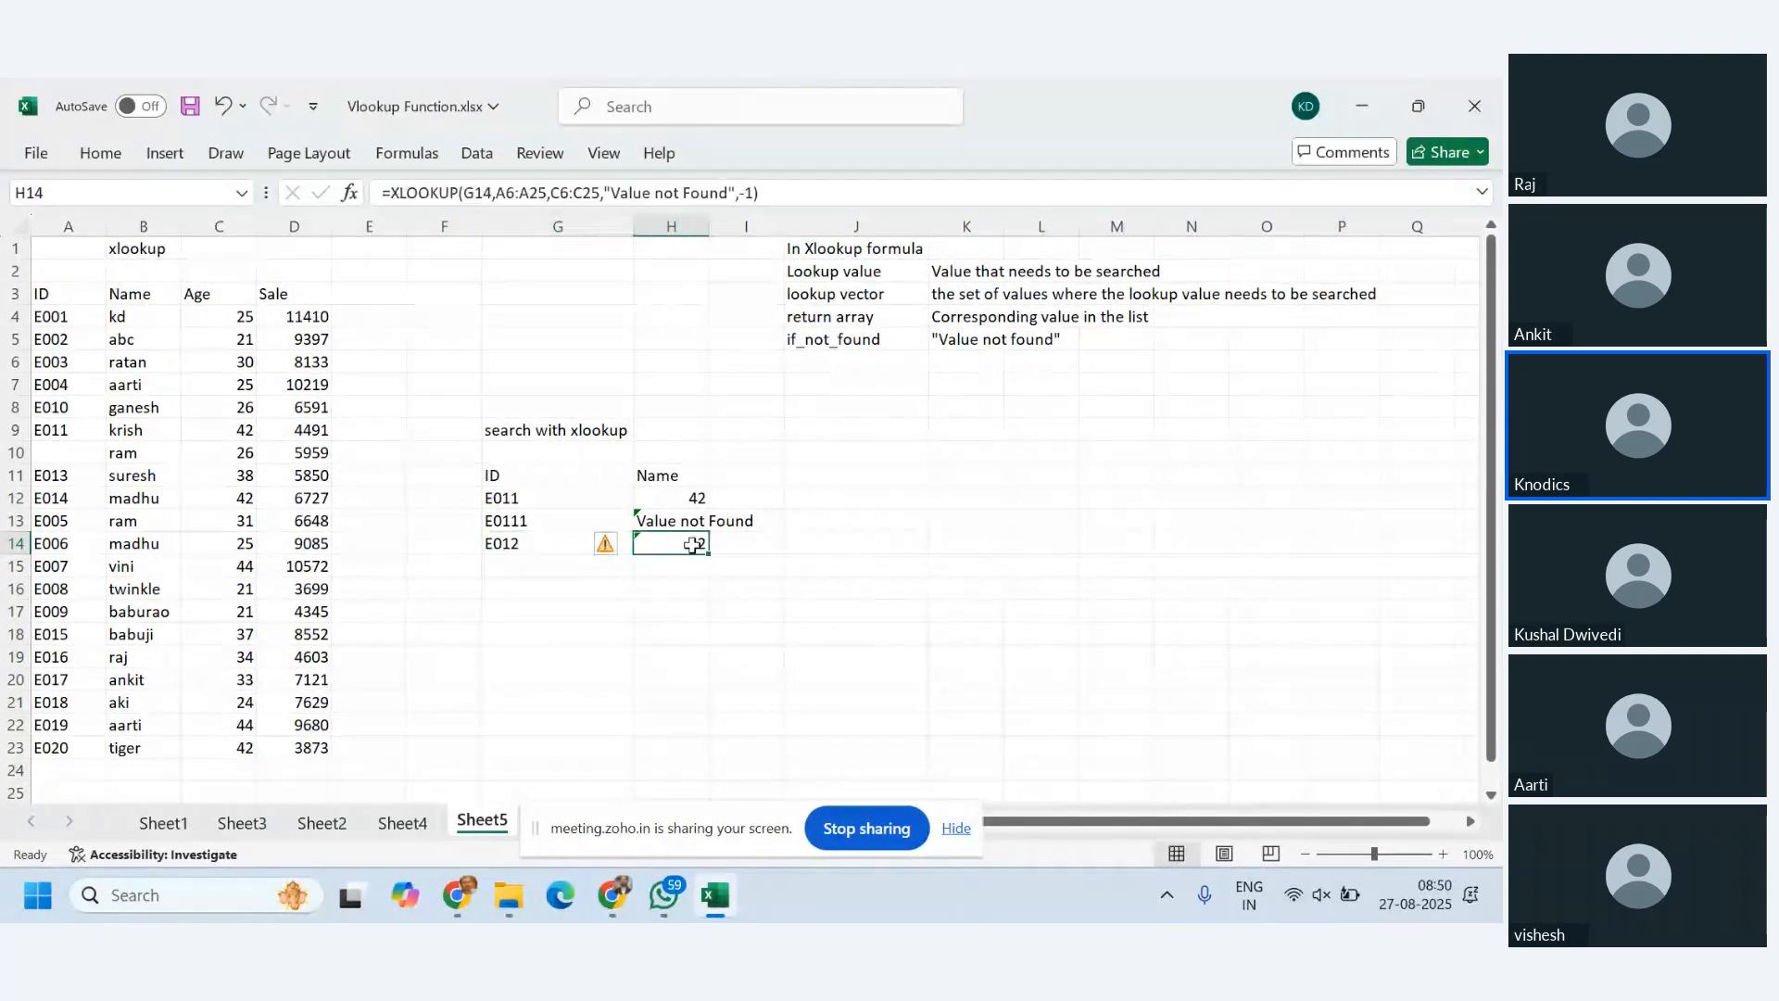
{"action": "left_click_drag", "start_coordinate": [707, 555], "coordinate": [707, 576]}
{"action": "left_click", "coordinate": [563, 566]}
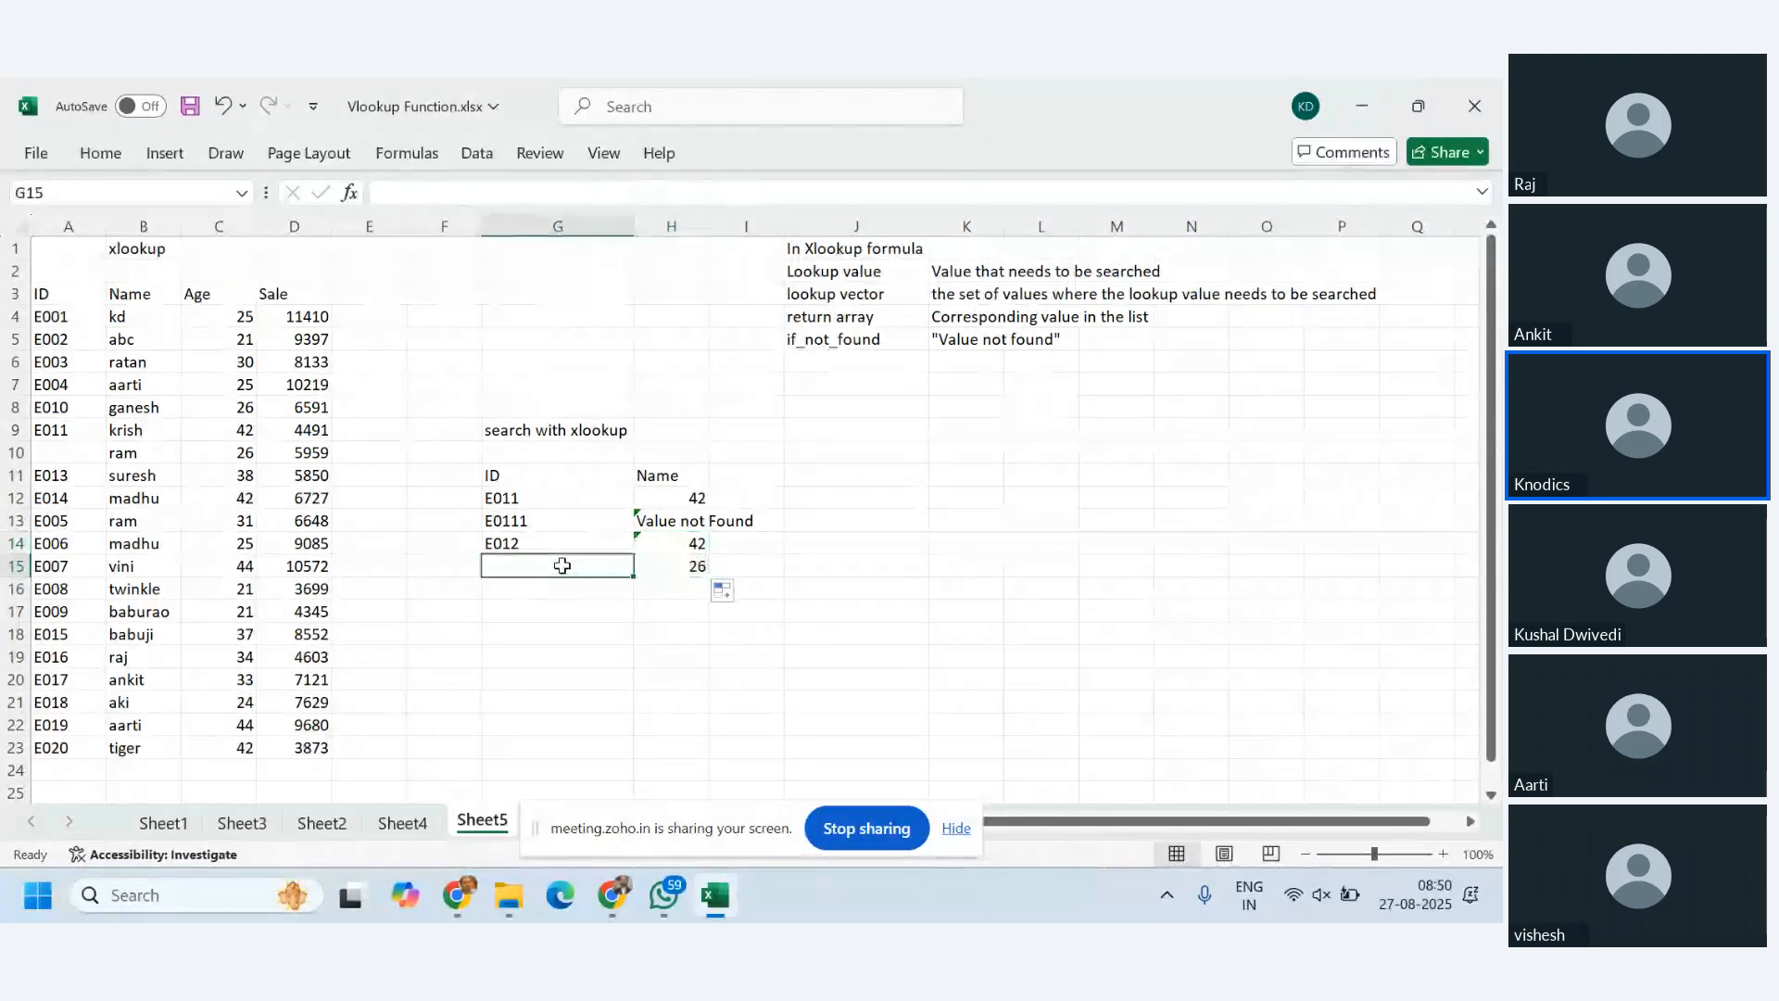
{"action": "type", "text": "E012"}
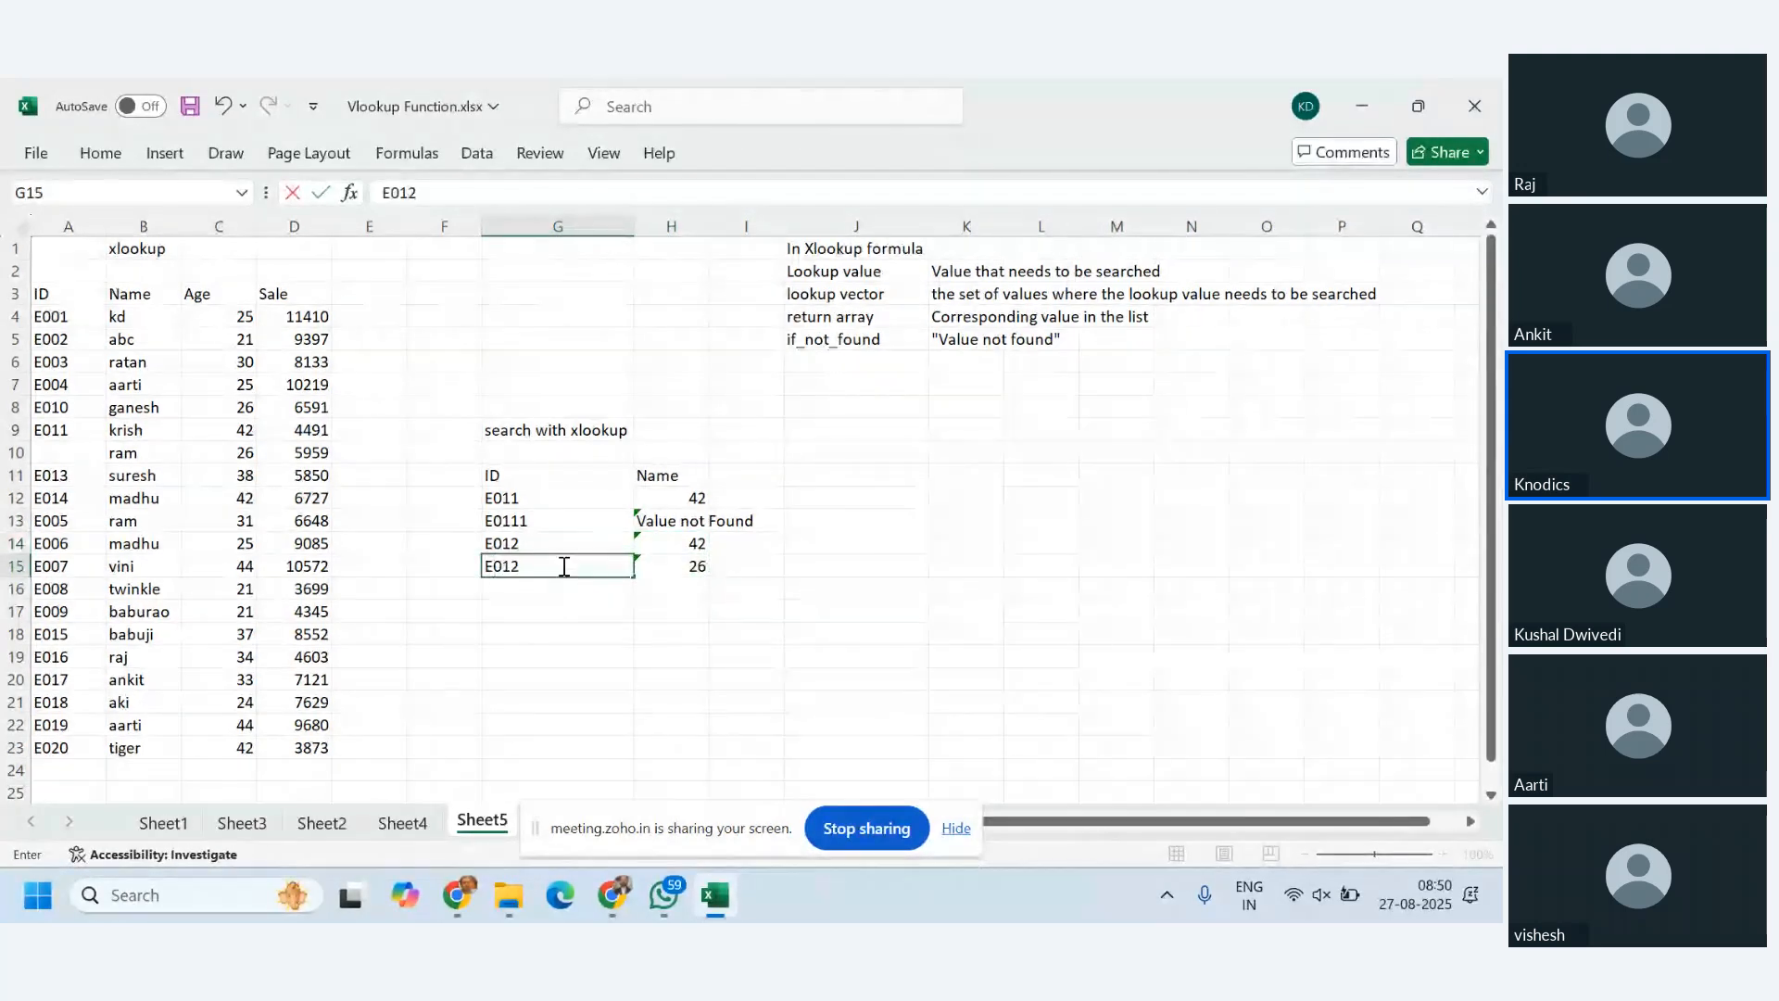
{"action": "key", "text": "Return"}
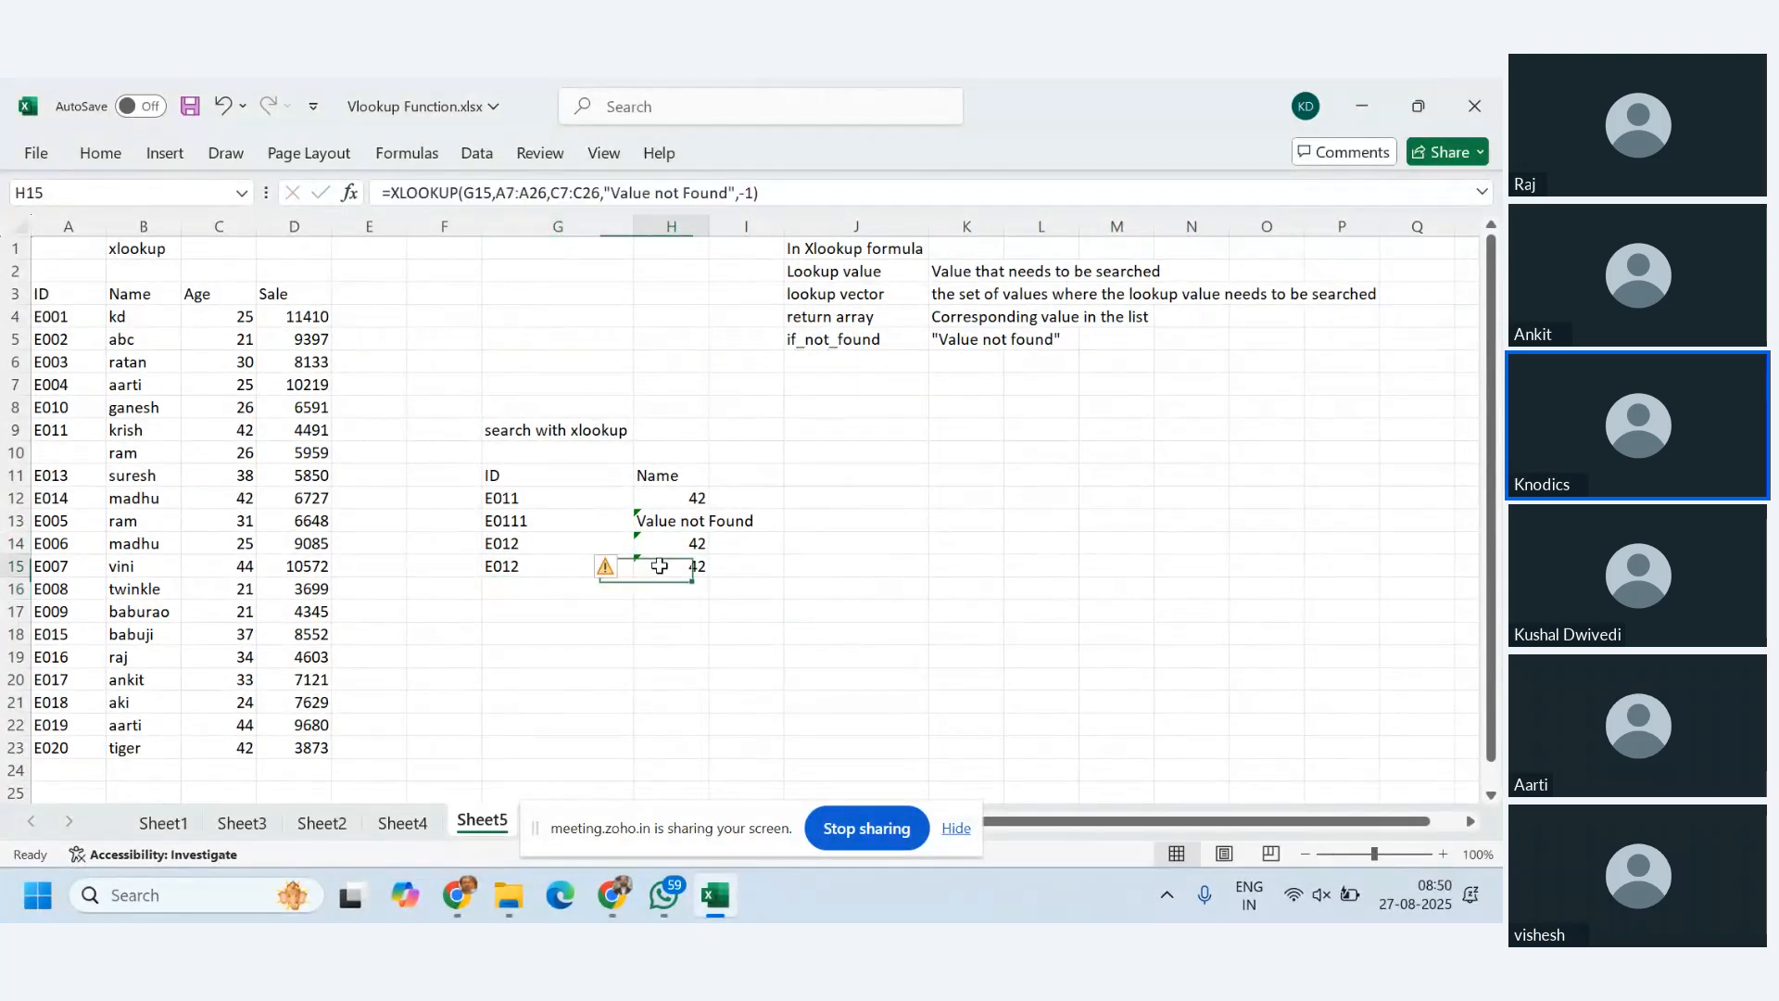
- Set the match mode of the XLOOKUP formula in H15 to 1 and check the result against A10 and A11
{"action": "left_click", "coordinate": [656, 565]}
{"action": "left_click", "coordinate": [745, 192]}
{"action": "type", "text": "-"}
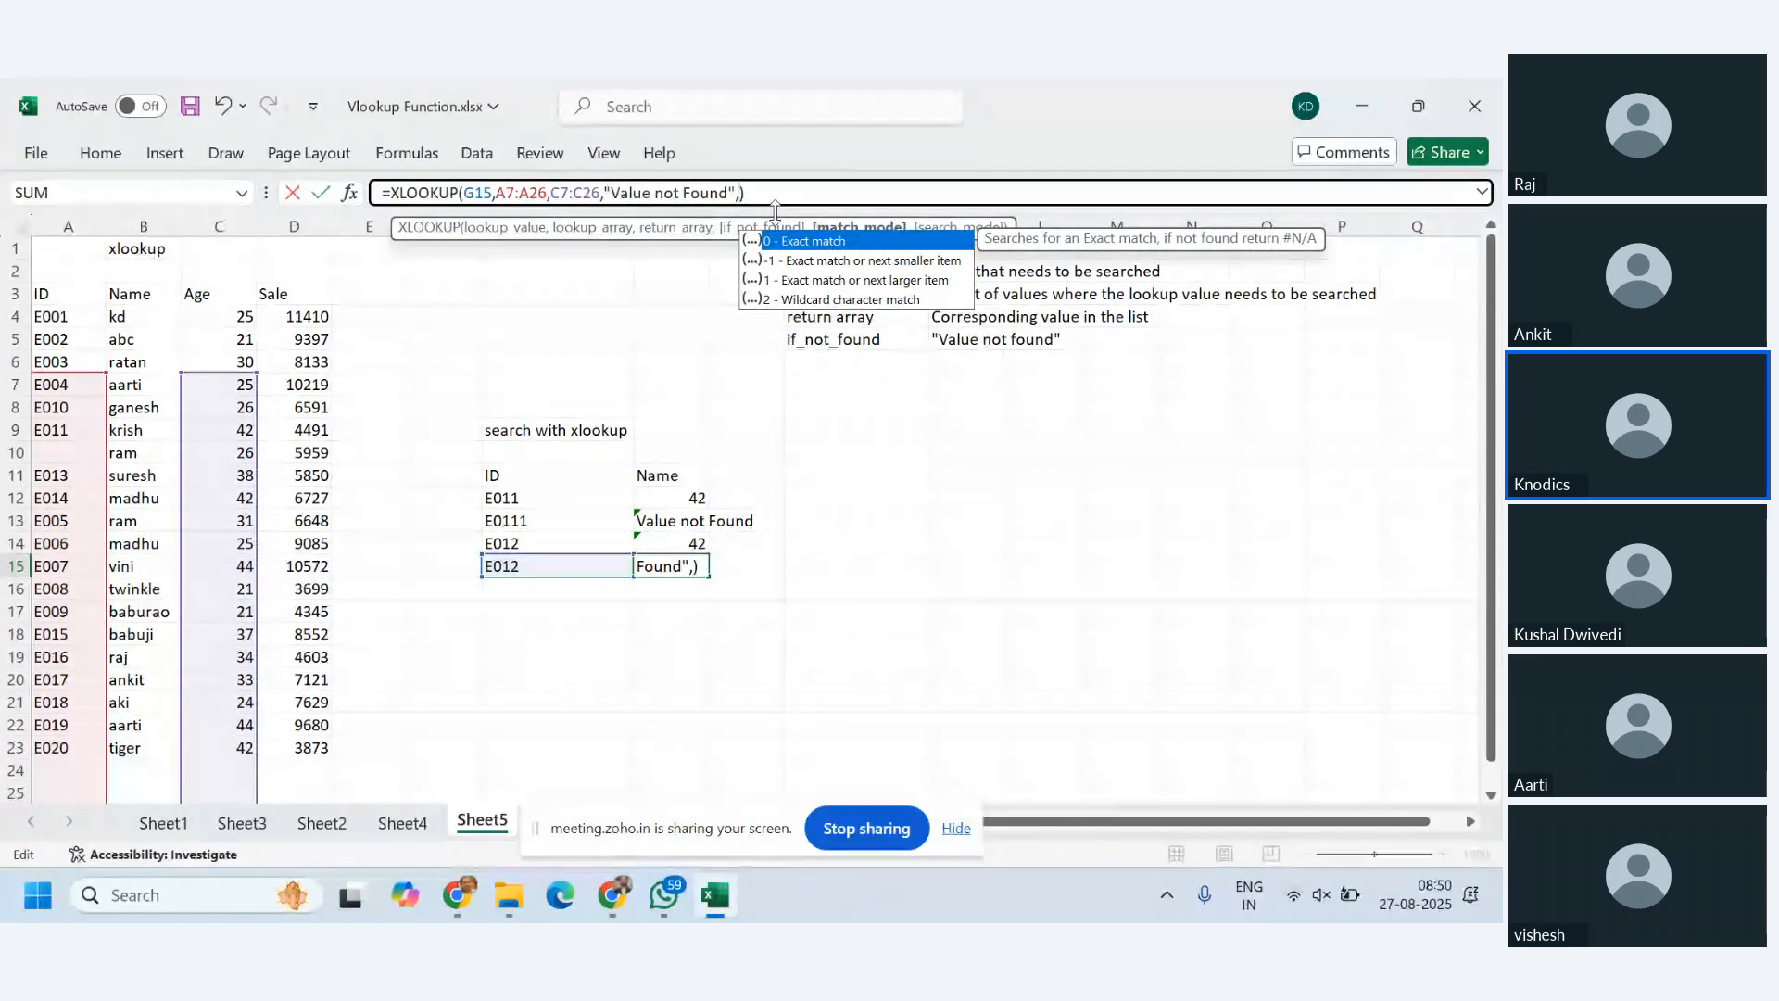
{"action": "key", "text": "Return"}
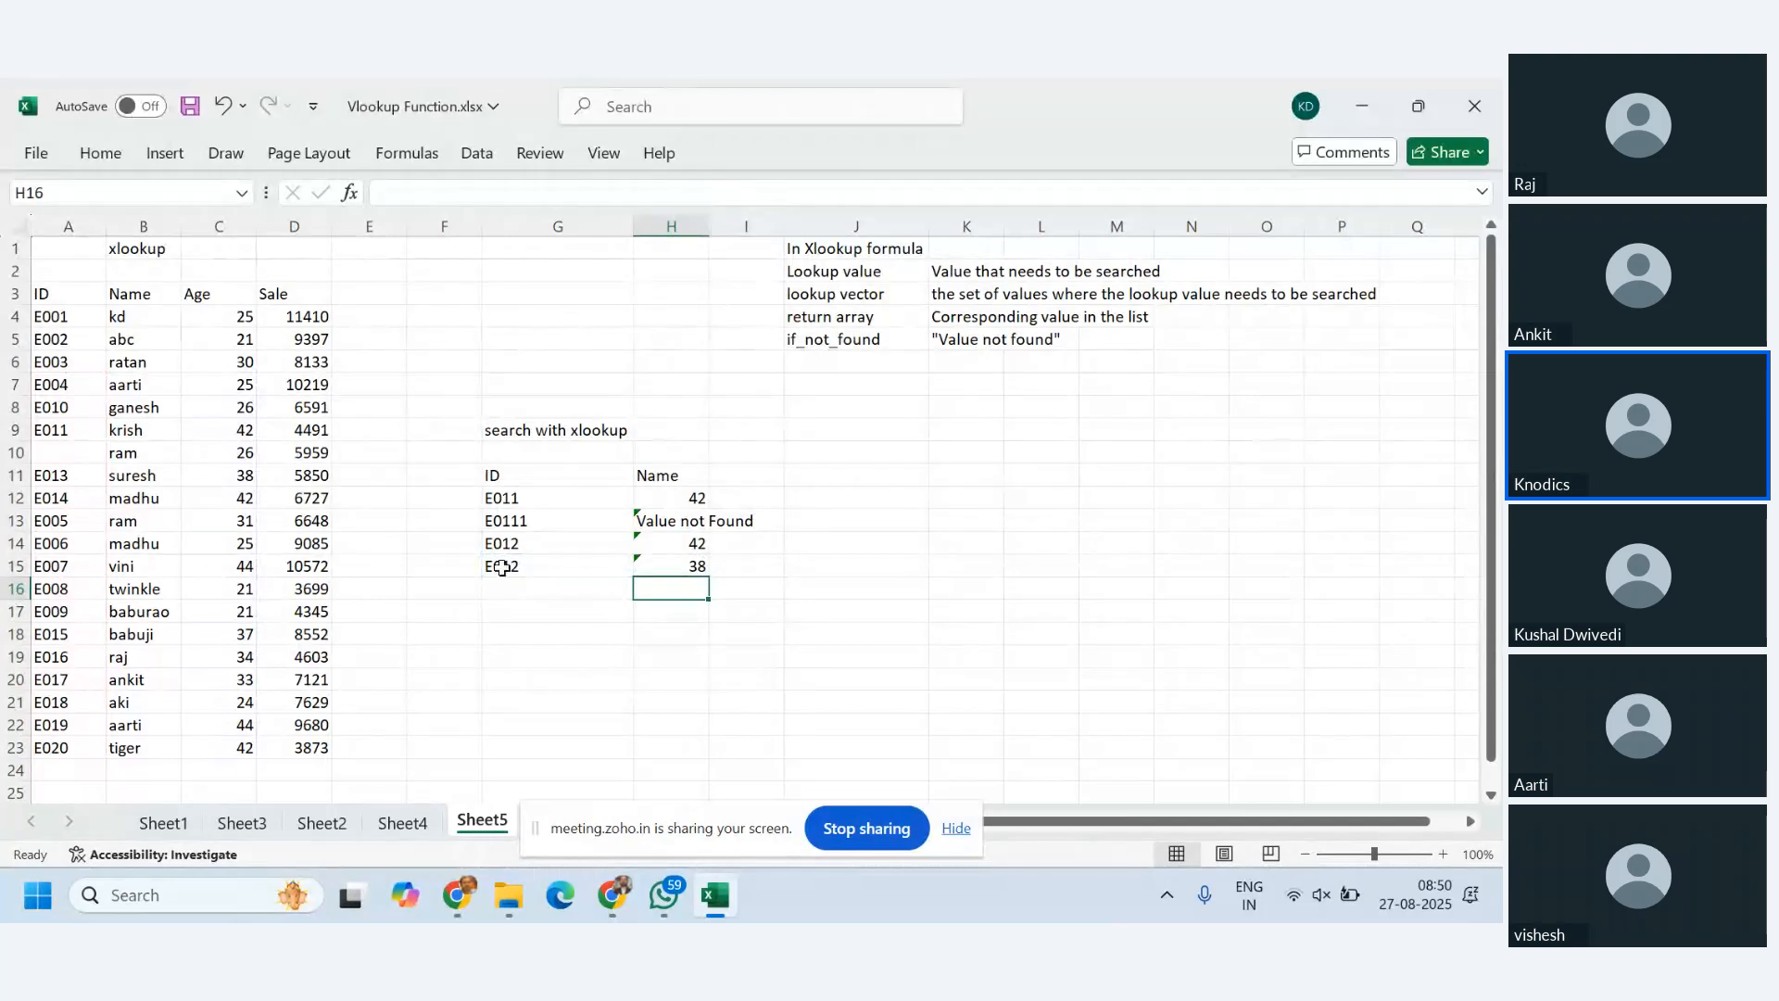
{"action": "left_click", "coordinate": [692, 569]}
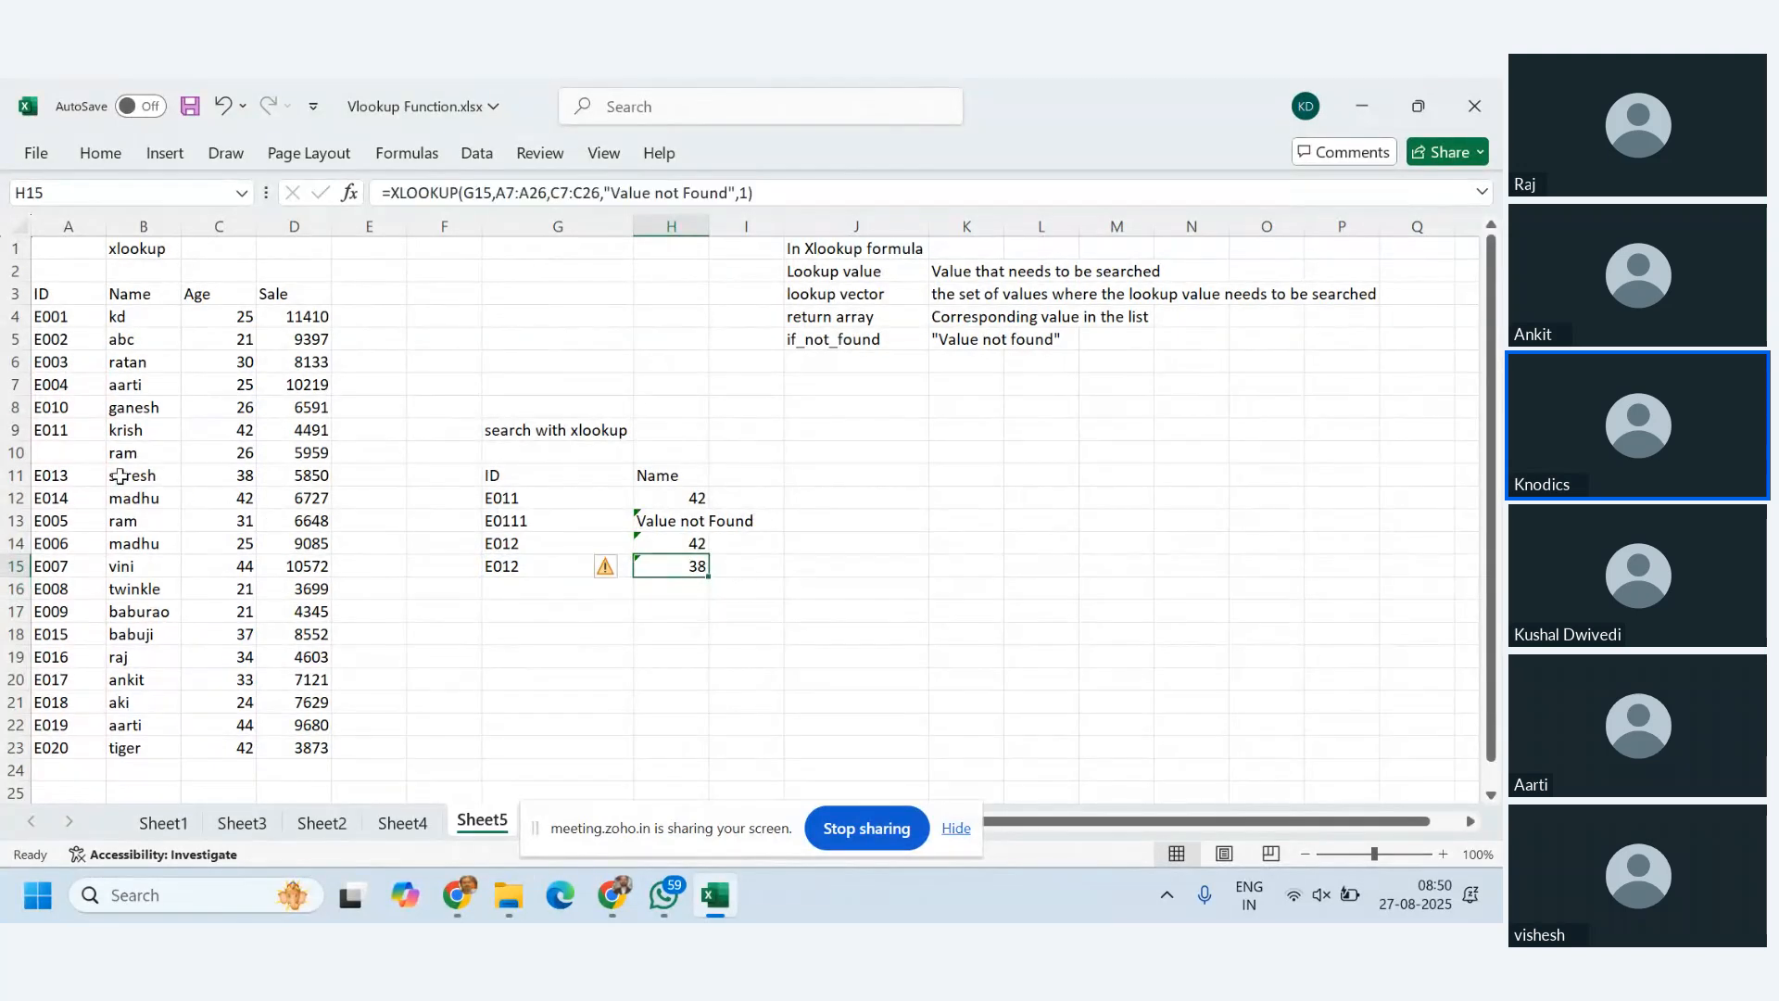
{"action": "left_click", "coordinate": [80, 458]}
{"action": "left_click_drag", "start_coordinate": [81, 458], "coordinate": [81, 472]}
- Review the search mode and match mode options in H15's XLOOKUP formula, keeping match mode at 1
{"action": "left_click", "coordinate": [691, 565]}
{"action": "double_click", "coordinate": [672, 567]}
{"action": "left_click", "coordinate": [1003, 567]}
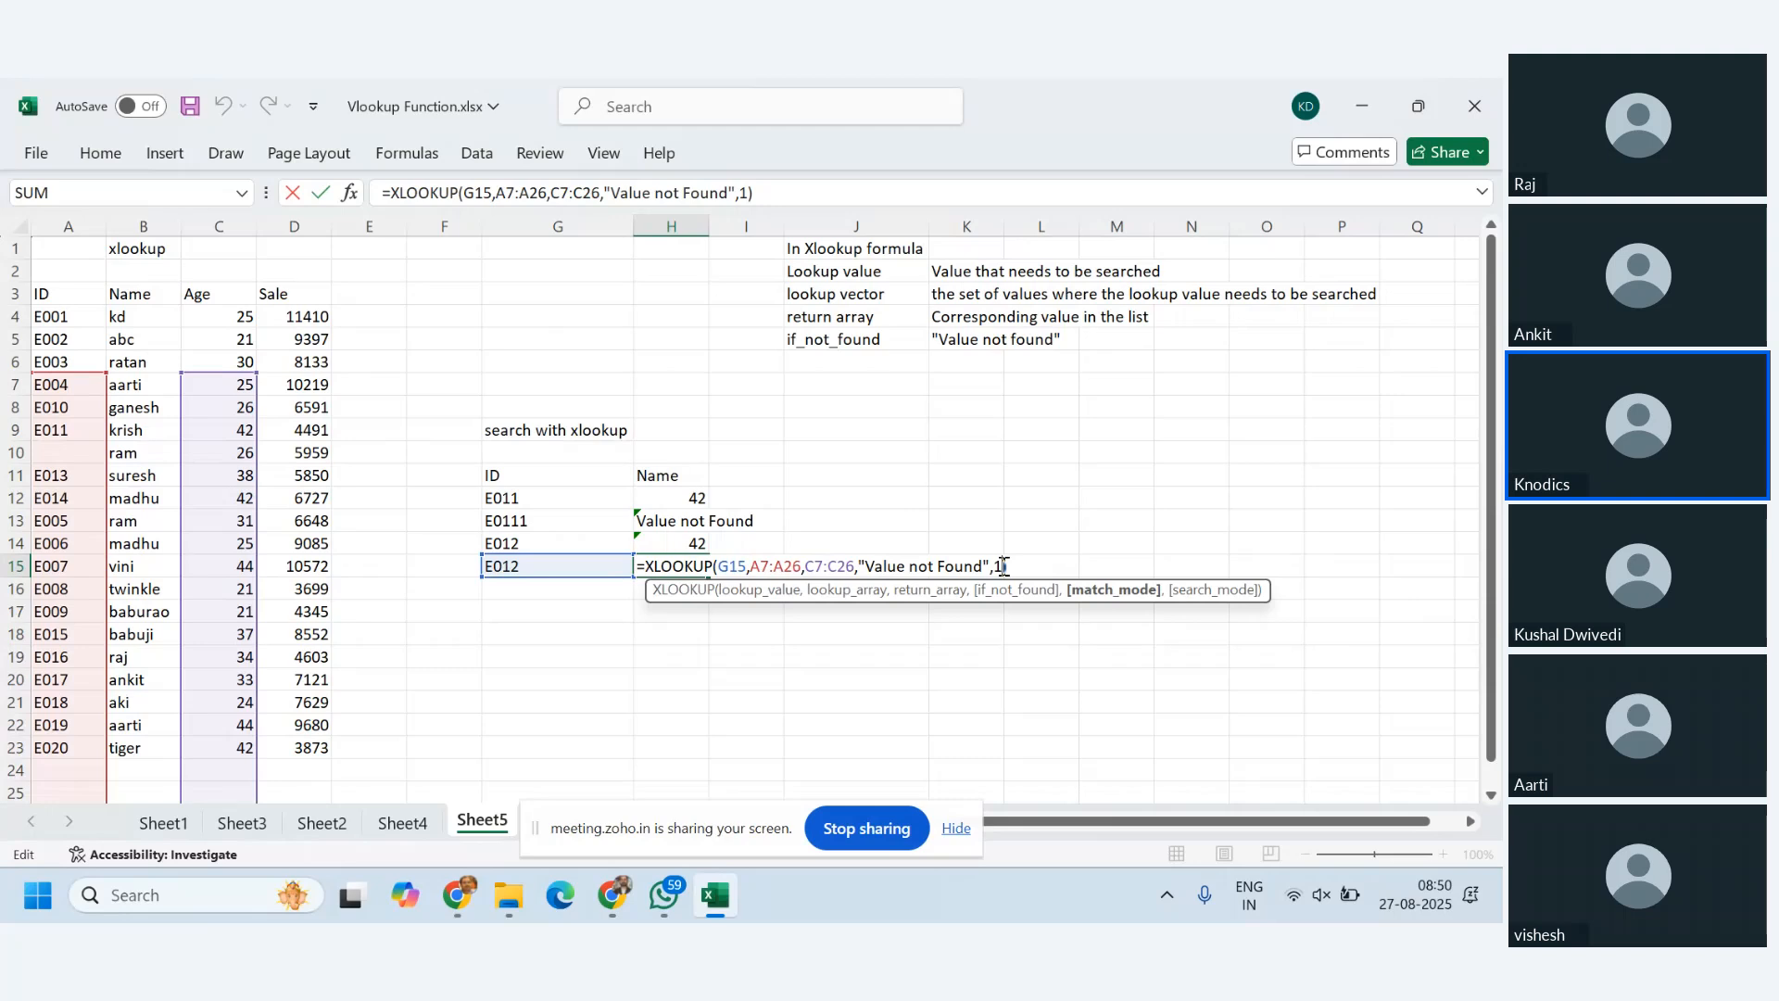
{"action": "type", "text": ","}
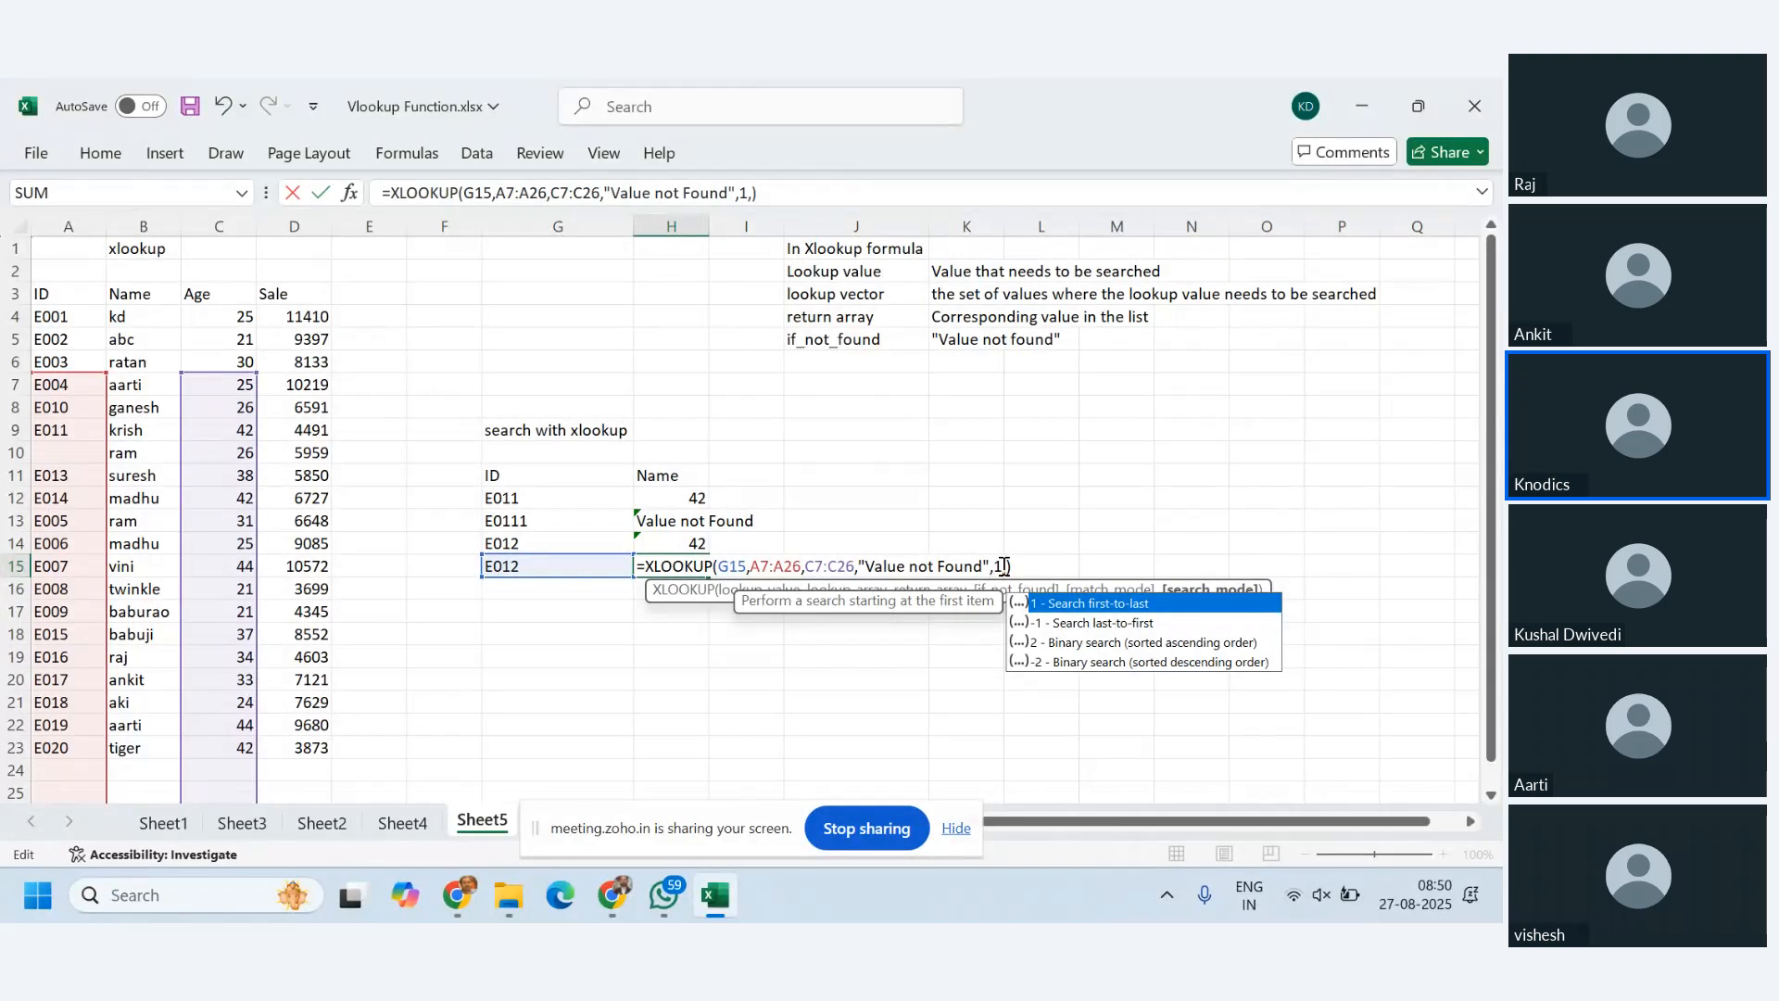
{"action": "key", "text": "BackSpace"}
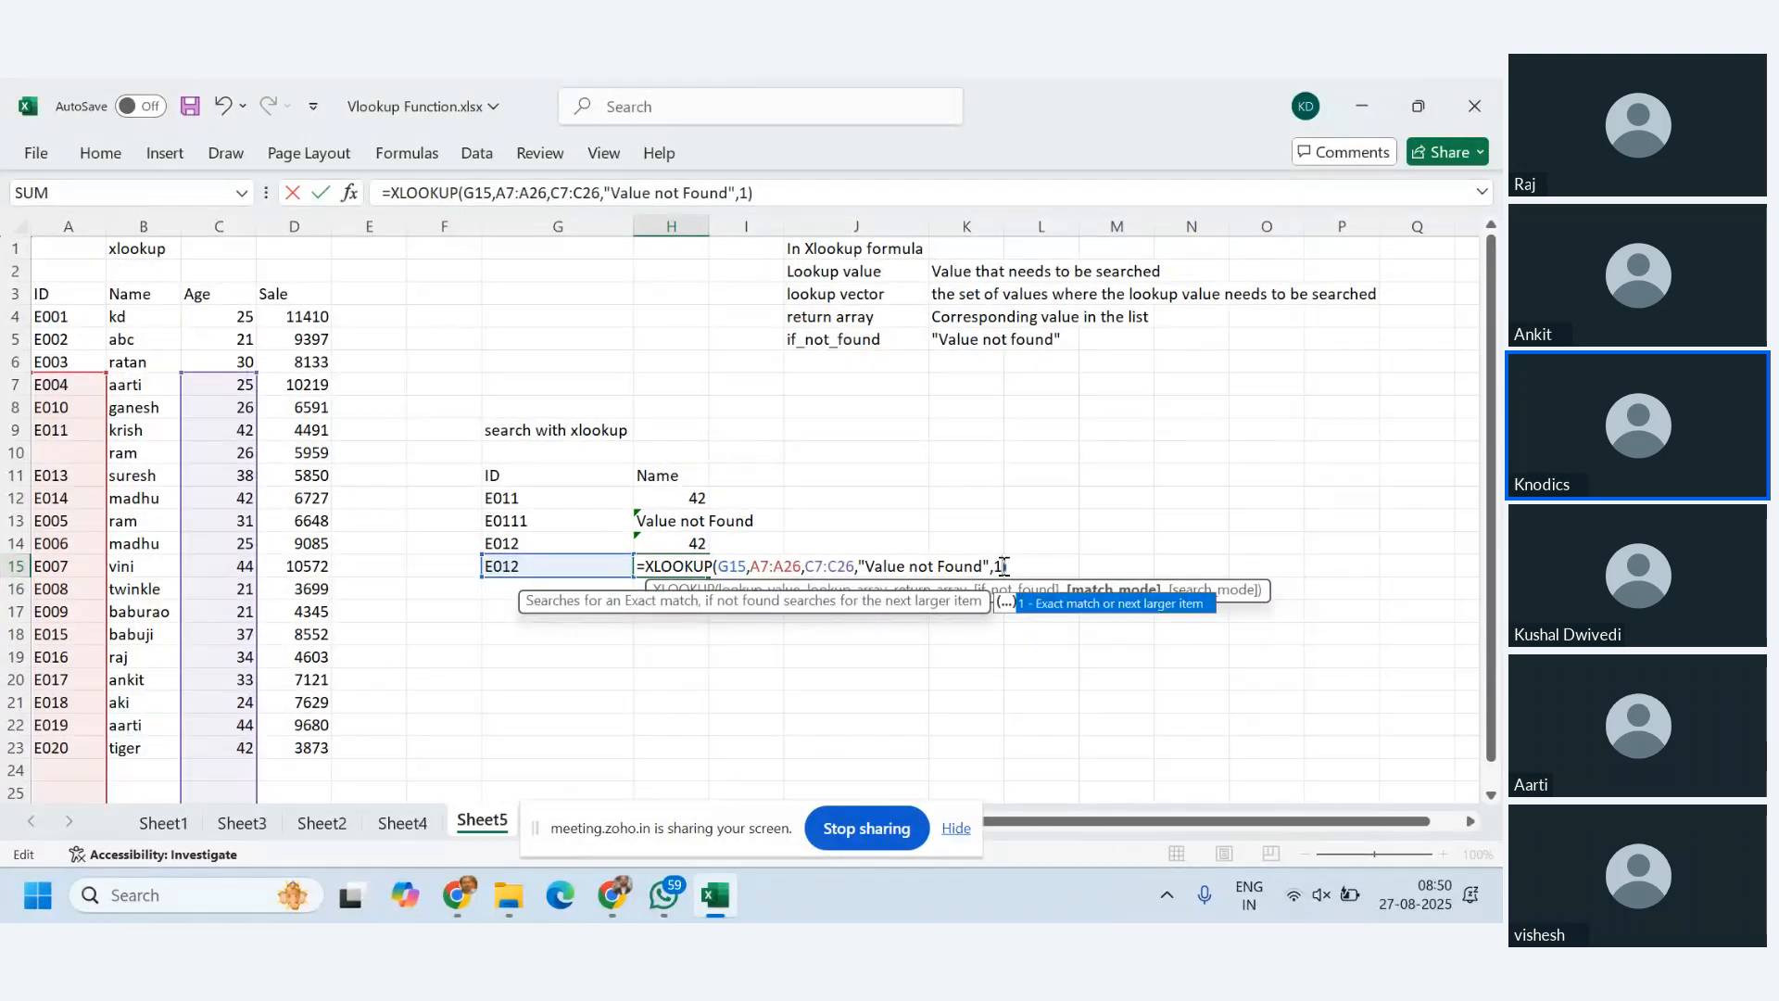
{"action": "key", "text": "BackSpace"}
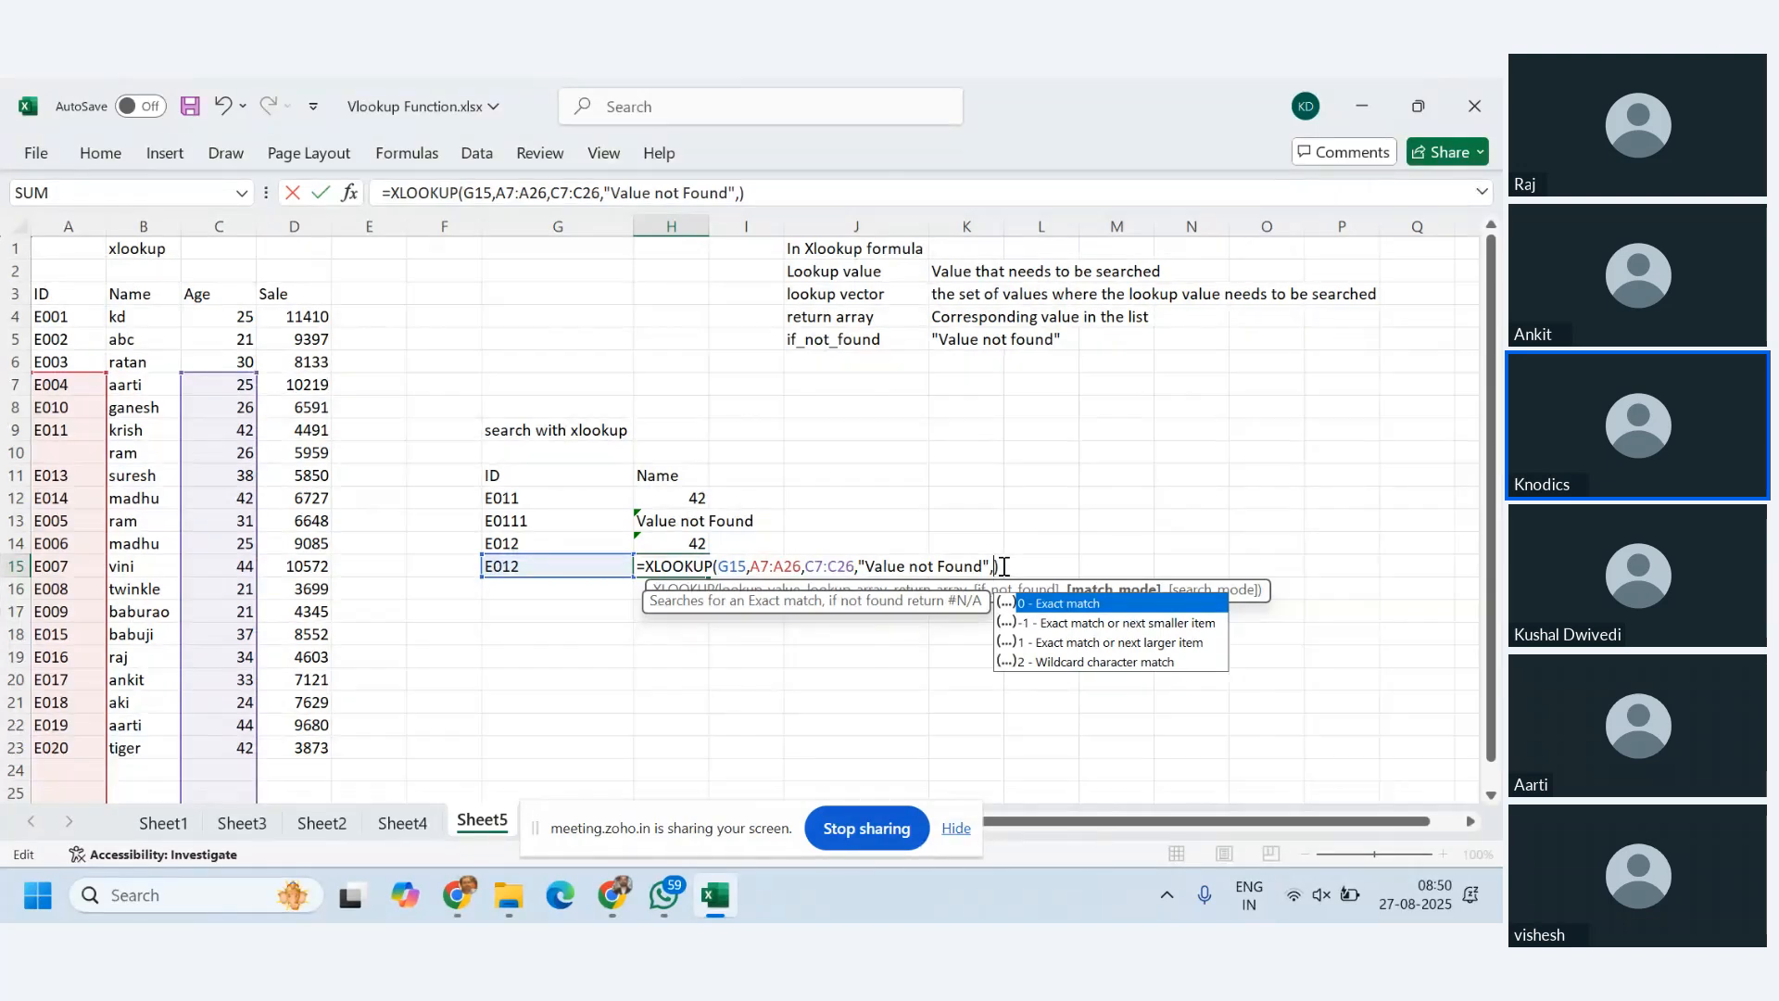
{"action": "type", "text": "1"}
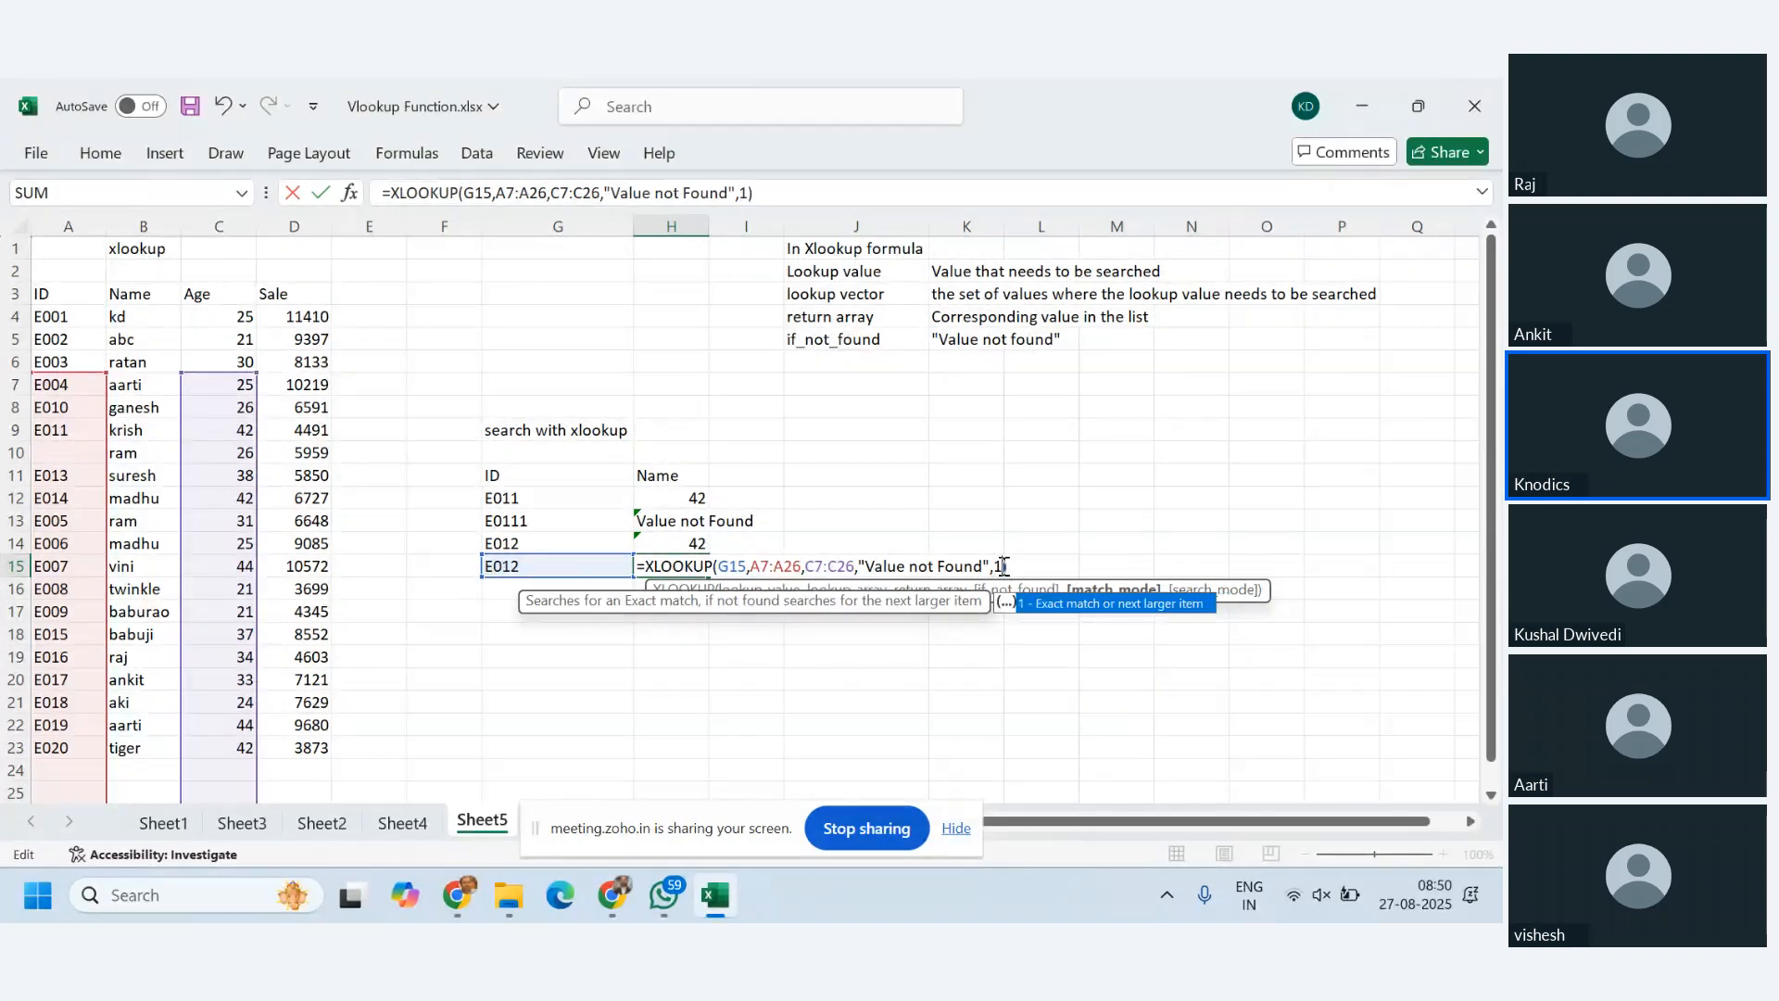
{"action": "key", "text": "Return"}
- Fill the XLOOKUP formula from H15 down to H16 and set its match mode to 2 for wildcard matching
{"action": "left_click", "coordinate": [697, 567]}
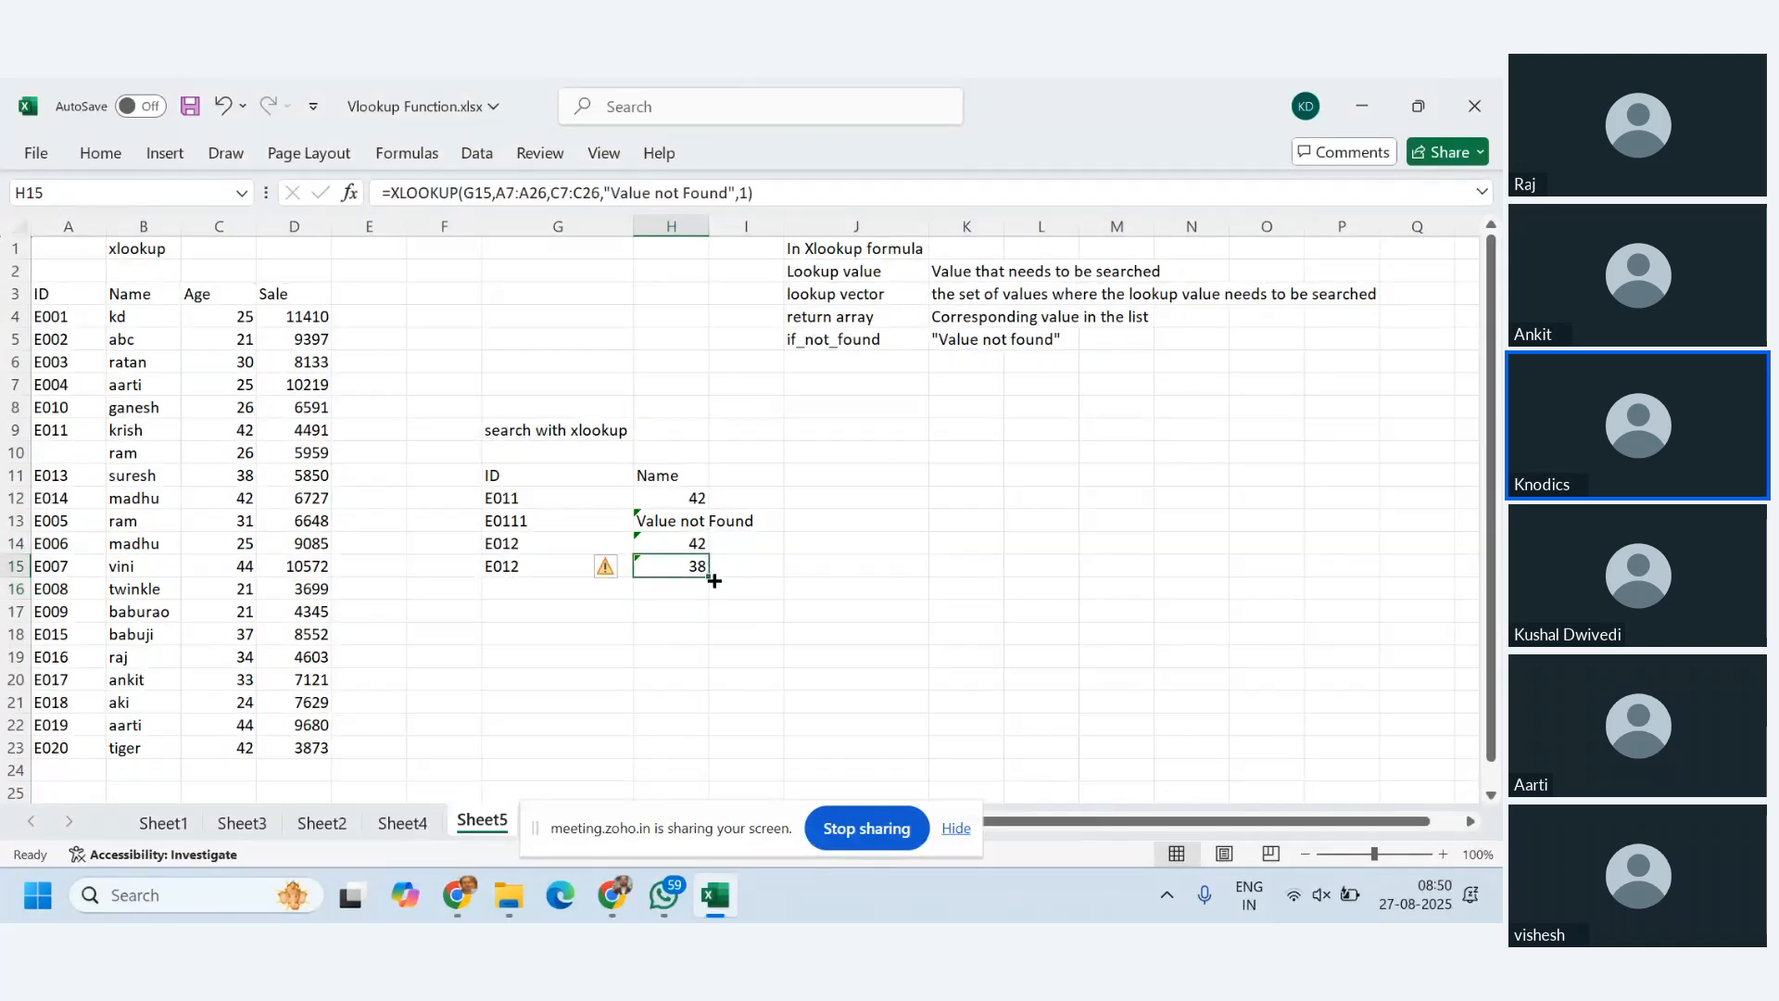
{"action": "left_click_drag", "start_coordinate": [713, 580], "coordinate": [712, 602]}
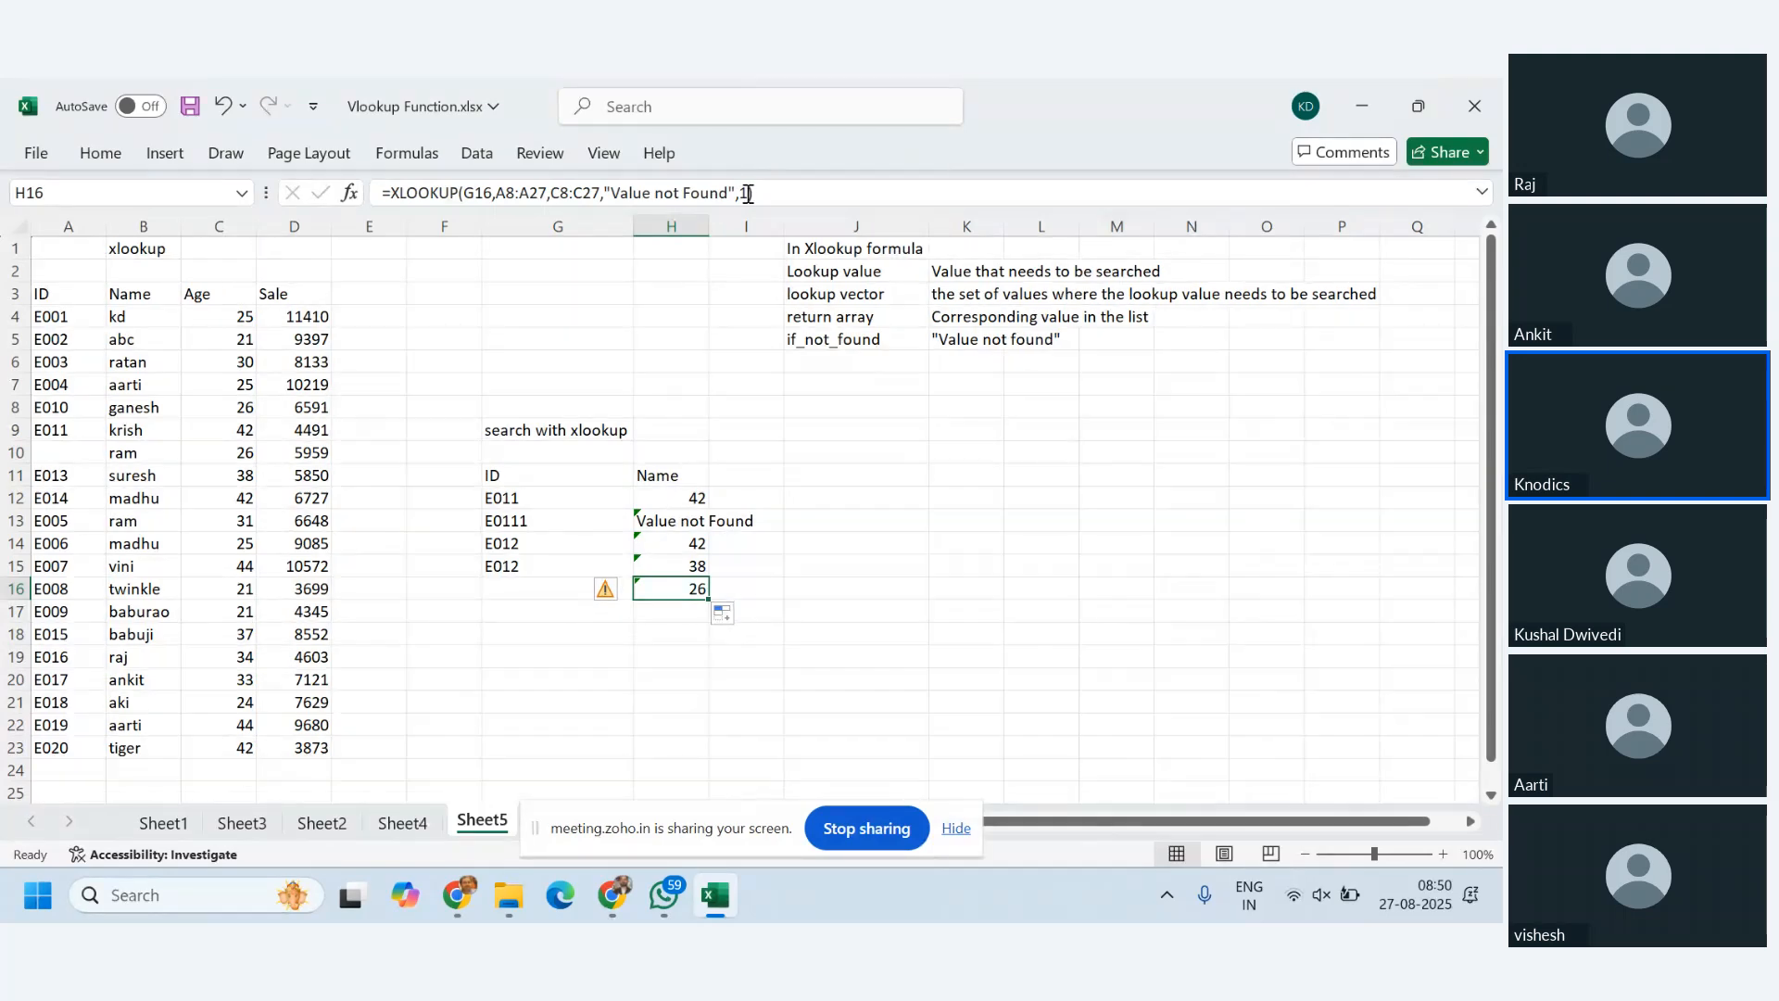
{"action": "left_click", "coordinate": [783, 200]}
{"action": "key", "text": "Escape"}
{"action": "key", "text": "F2"}
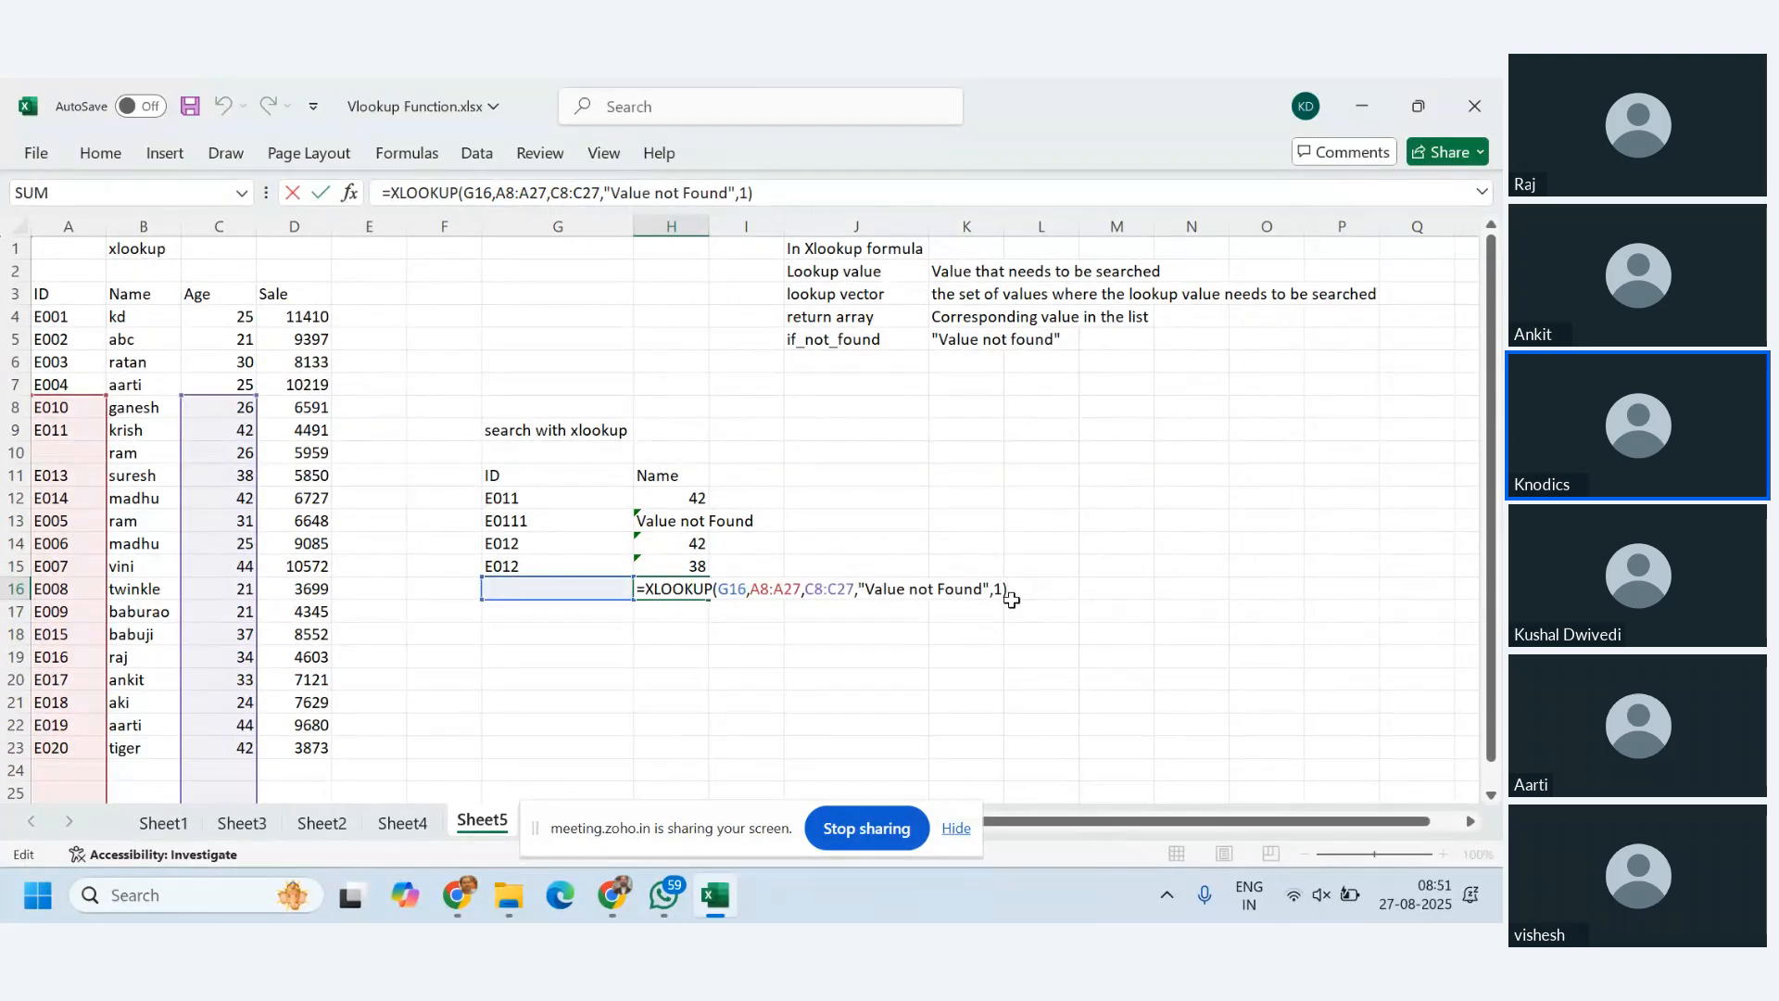
{"action": "key", "text": "BackSpace"}
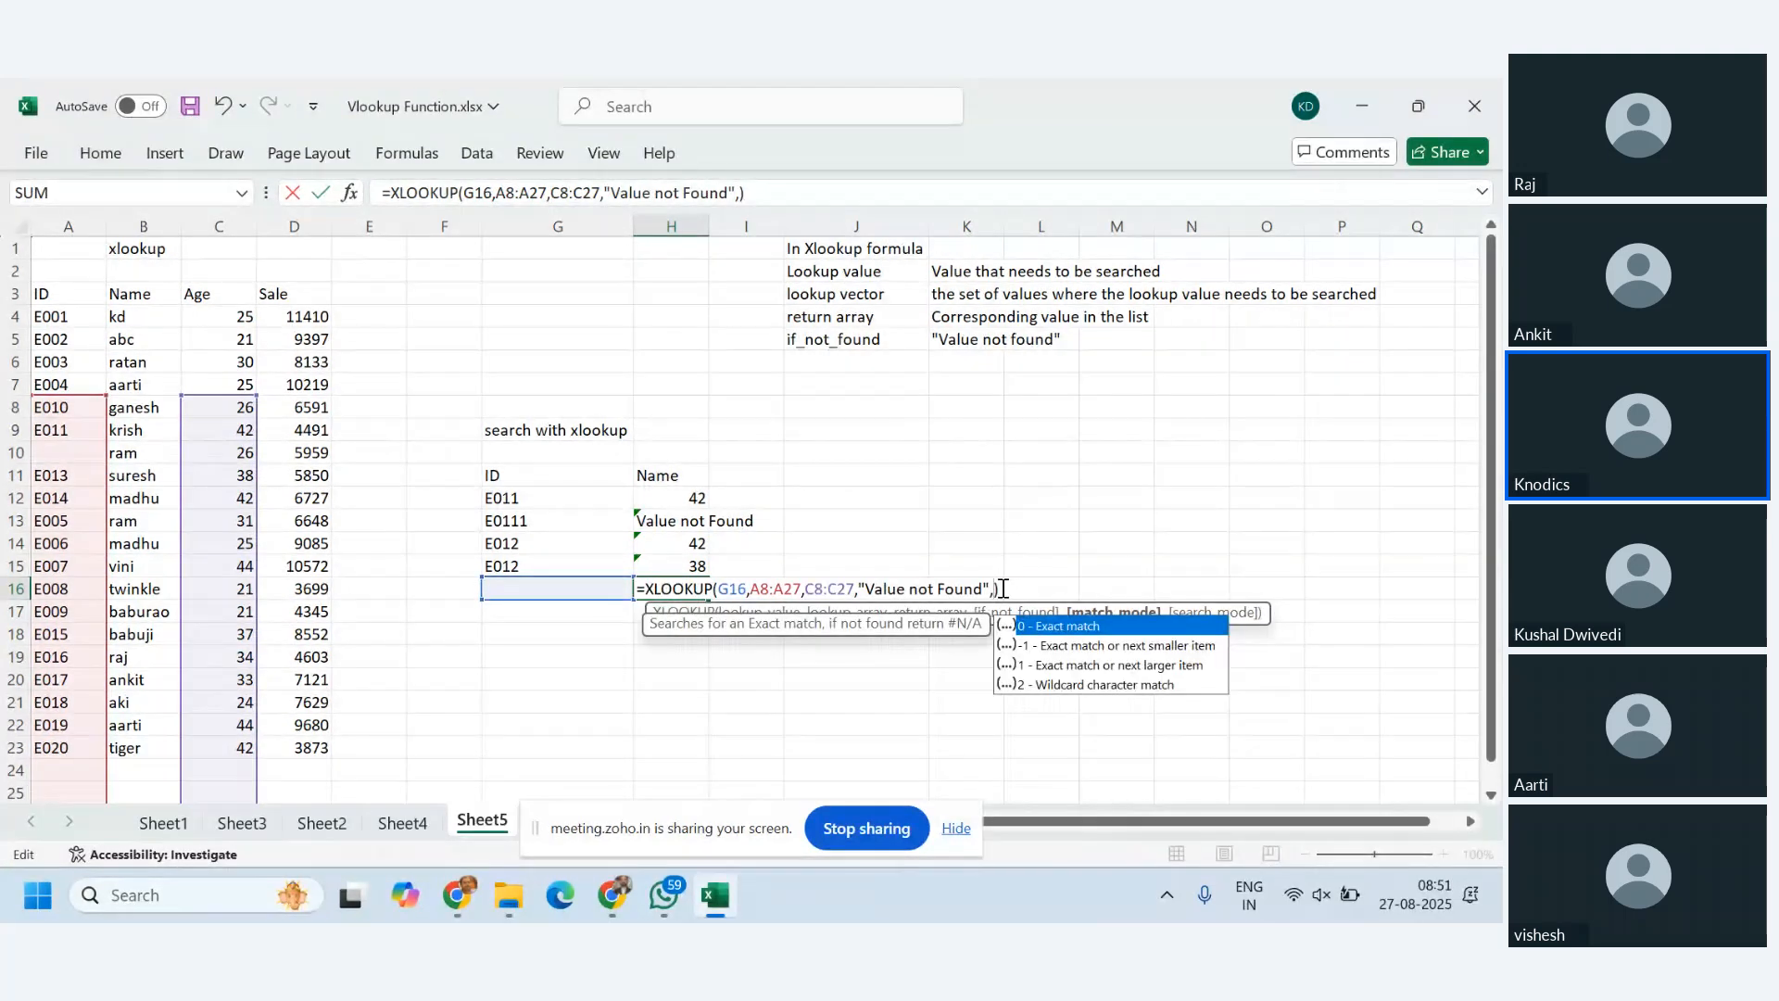
{"action": "type", "text": "2"}
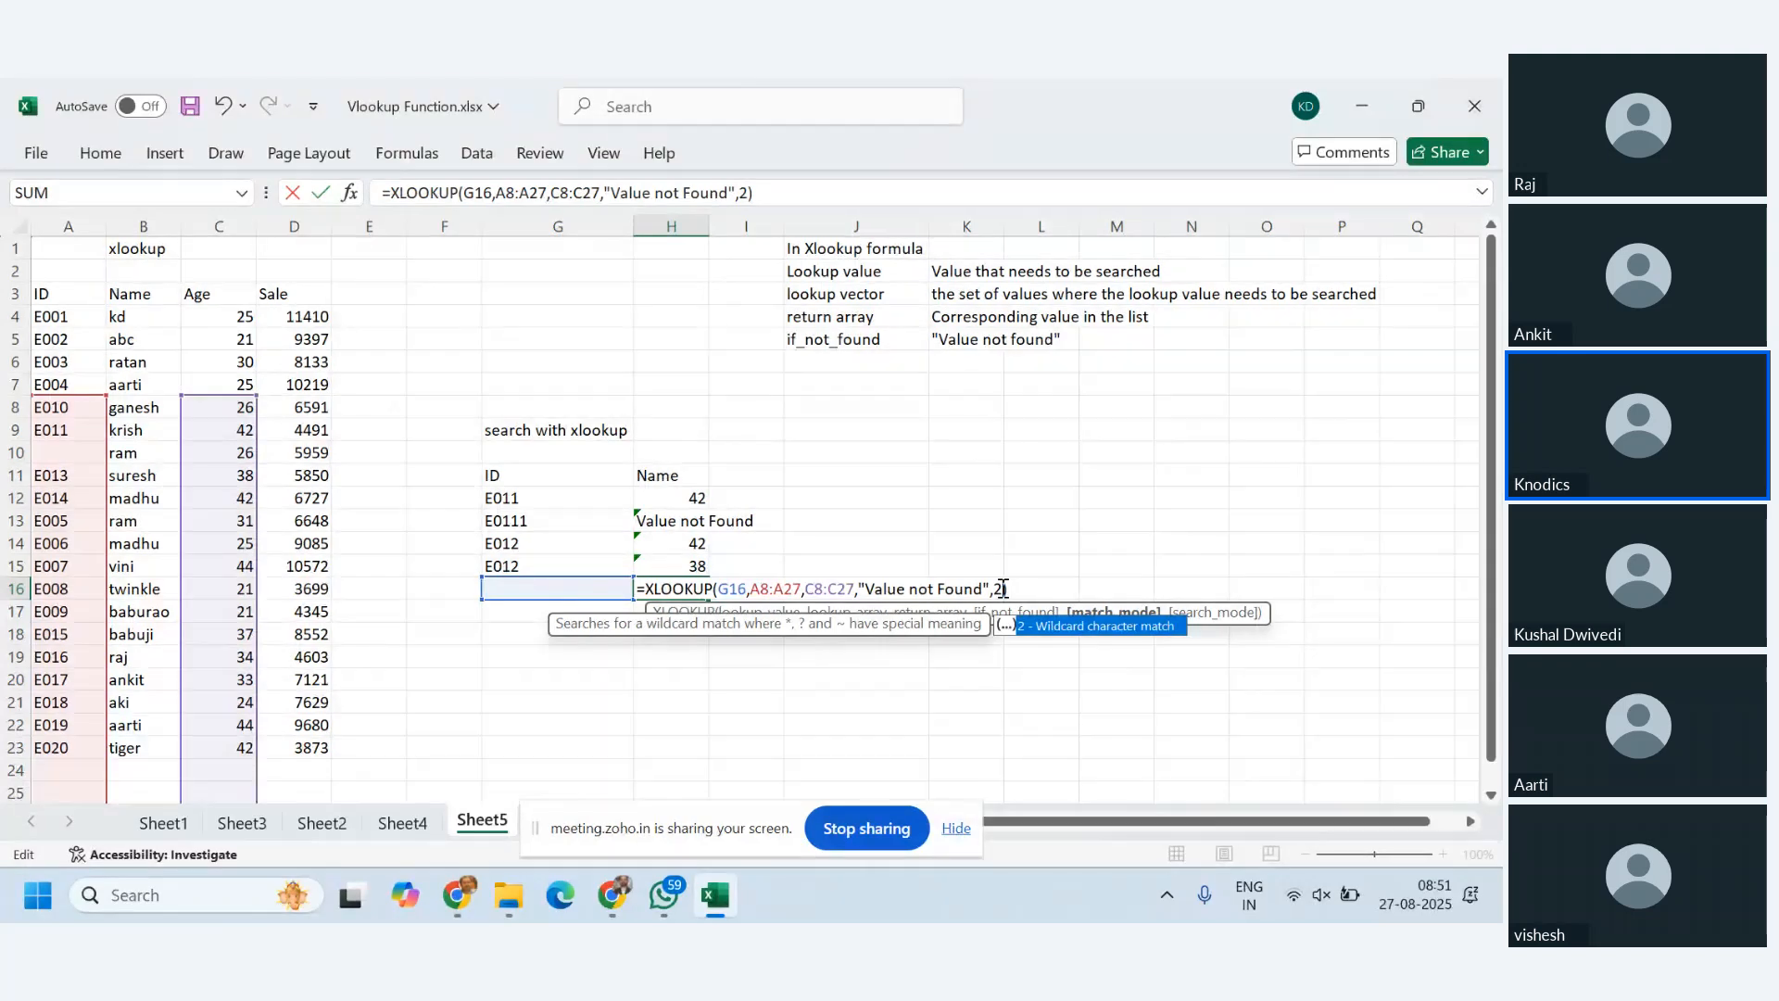
{"action": "key", "text": "Return"}
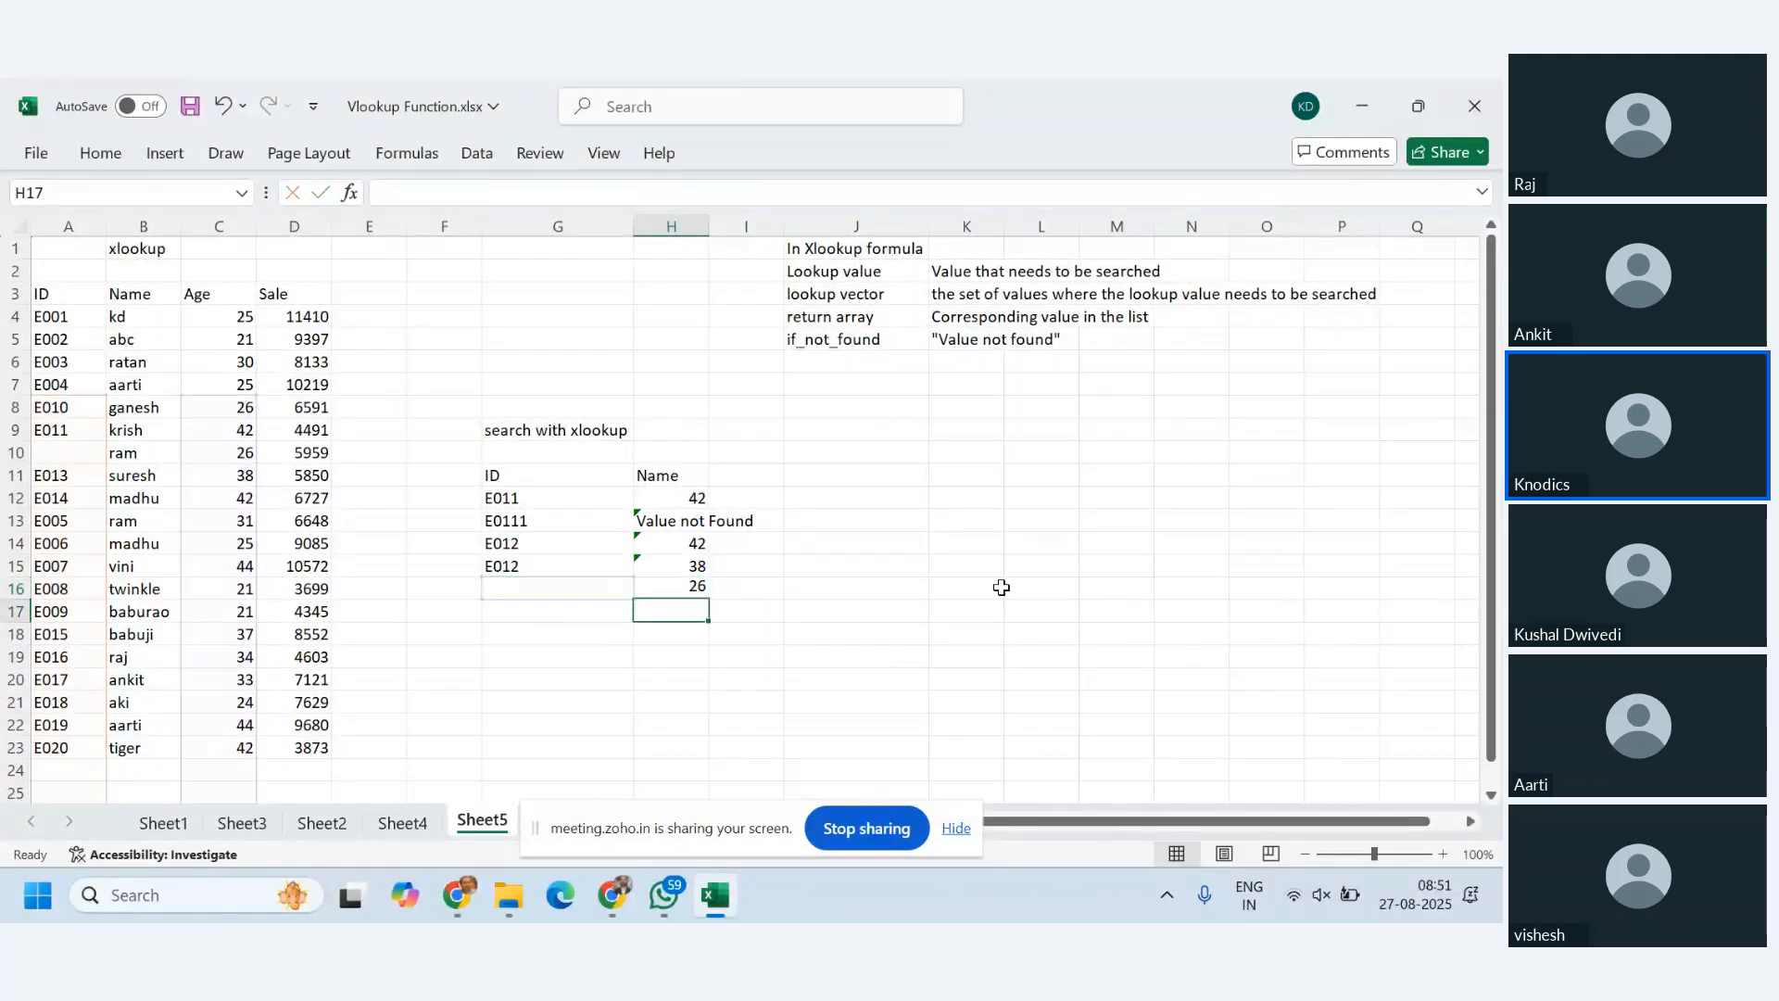
- Enter the wildcard lookup value *19 in G16 and check the result against the E019 row in the table
{"action": "left_click", "coordinate": [528, 576]}
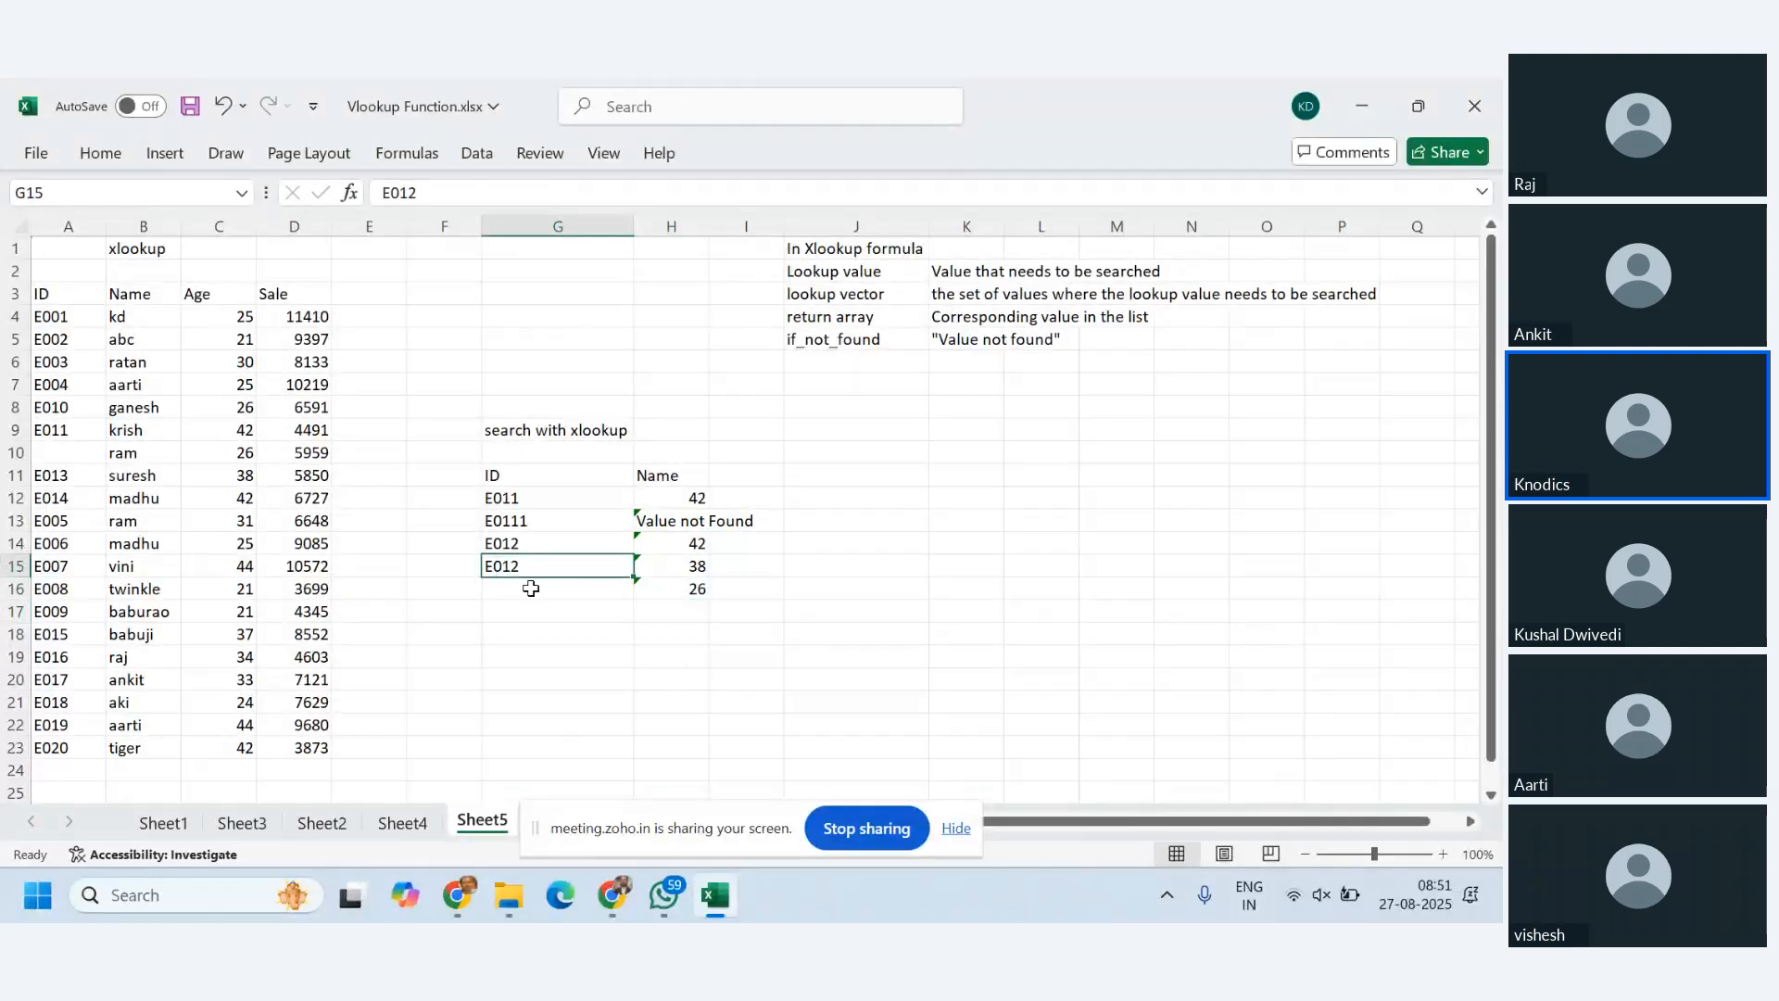
{"action": "left_click", "coordinate": [531, 590]}
{"action": "type", "text": "*"}
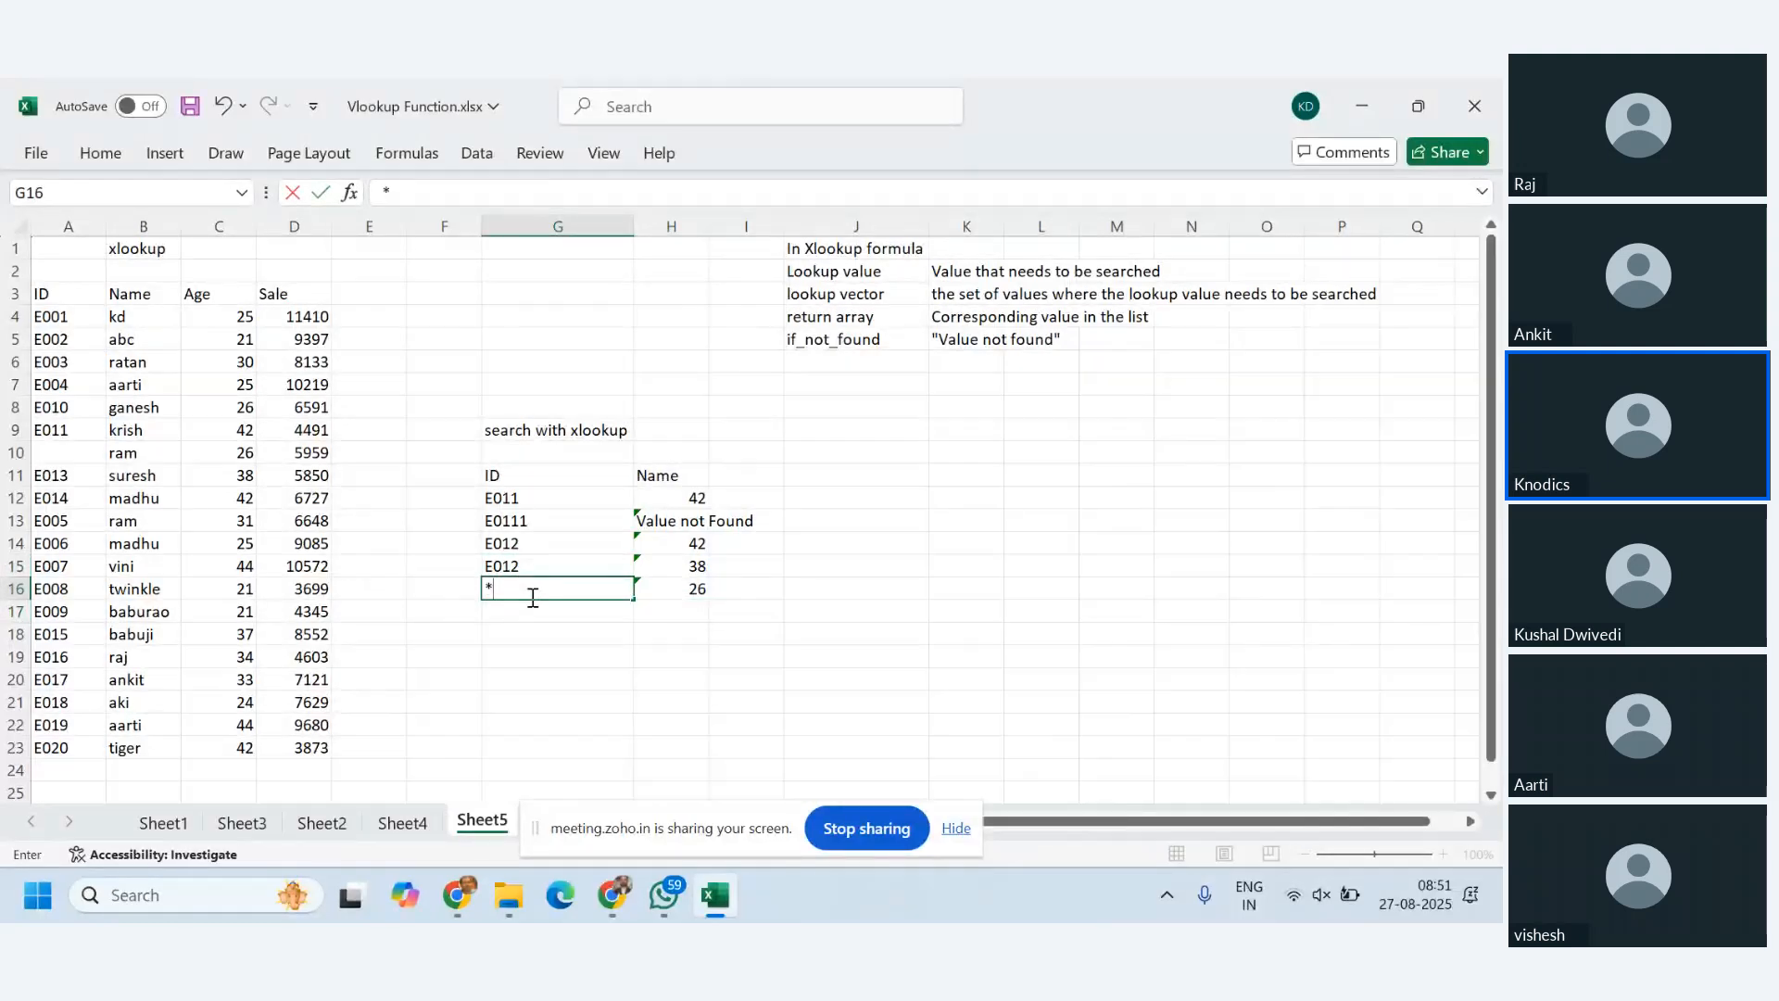
{"action": "type", "text": "19"}
{"action": "key", "text": "Return"}
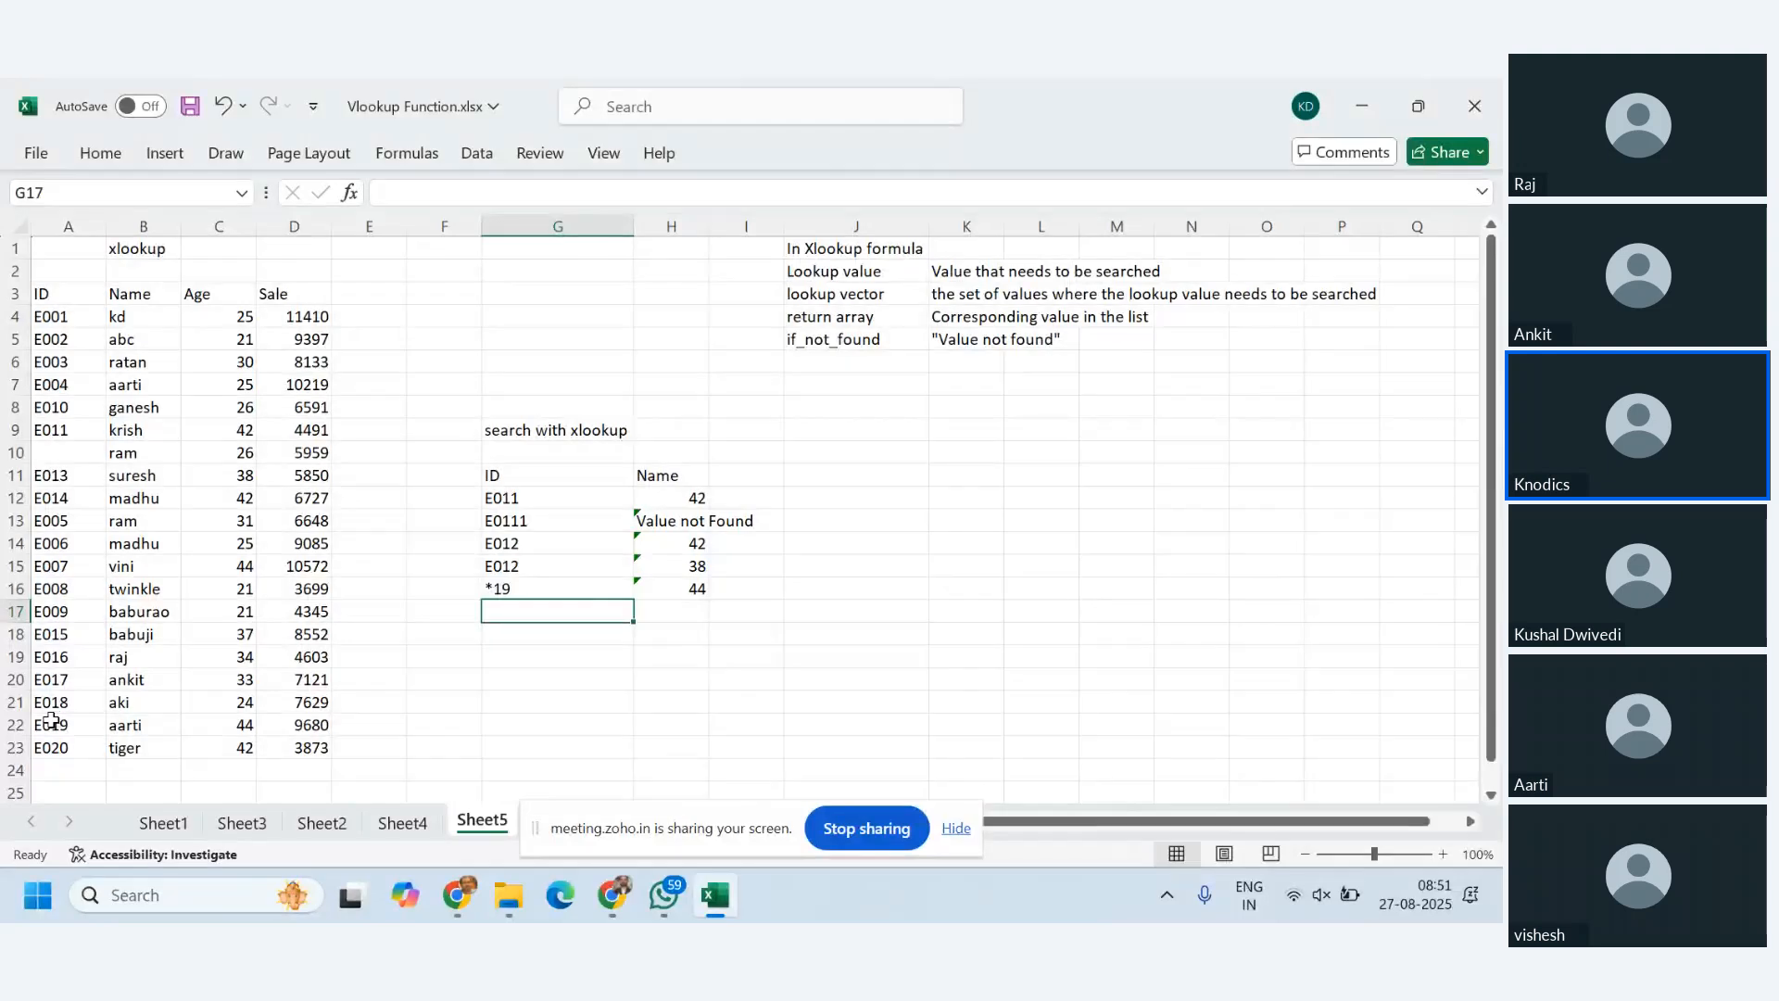
{"action": "left_click", "coordinate": [58, 728]}
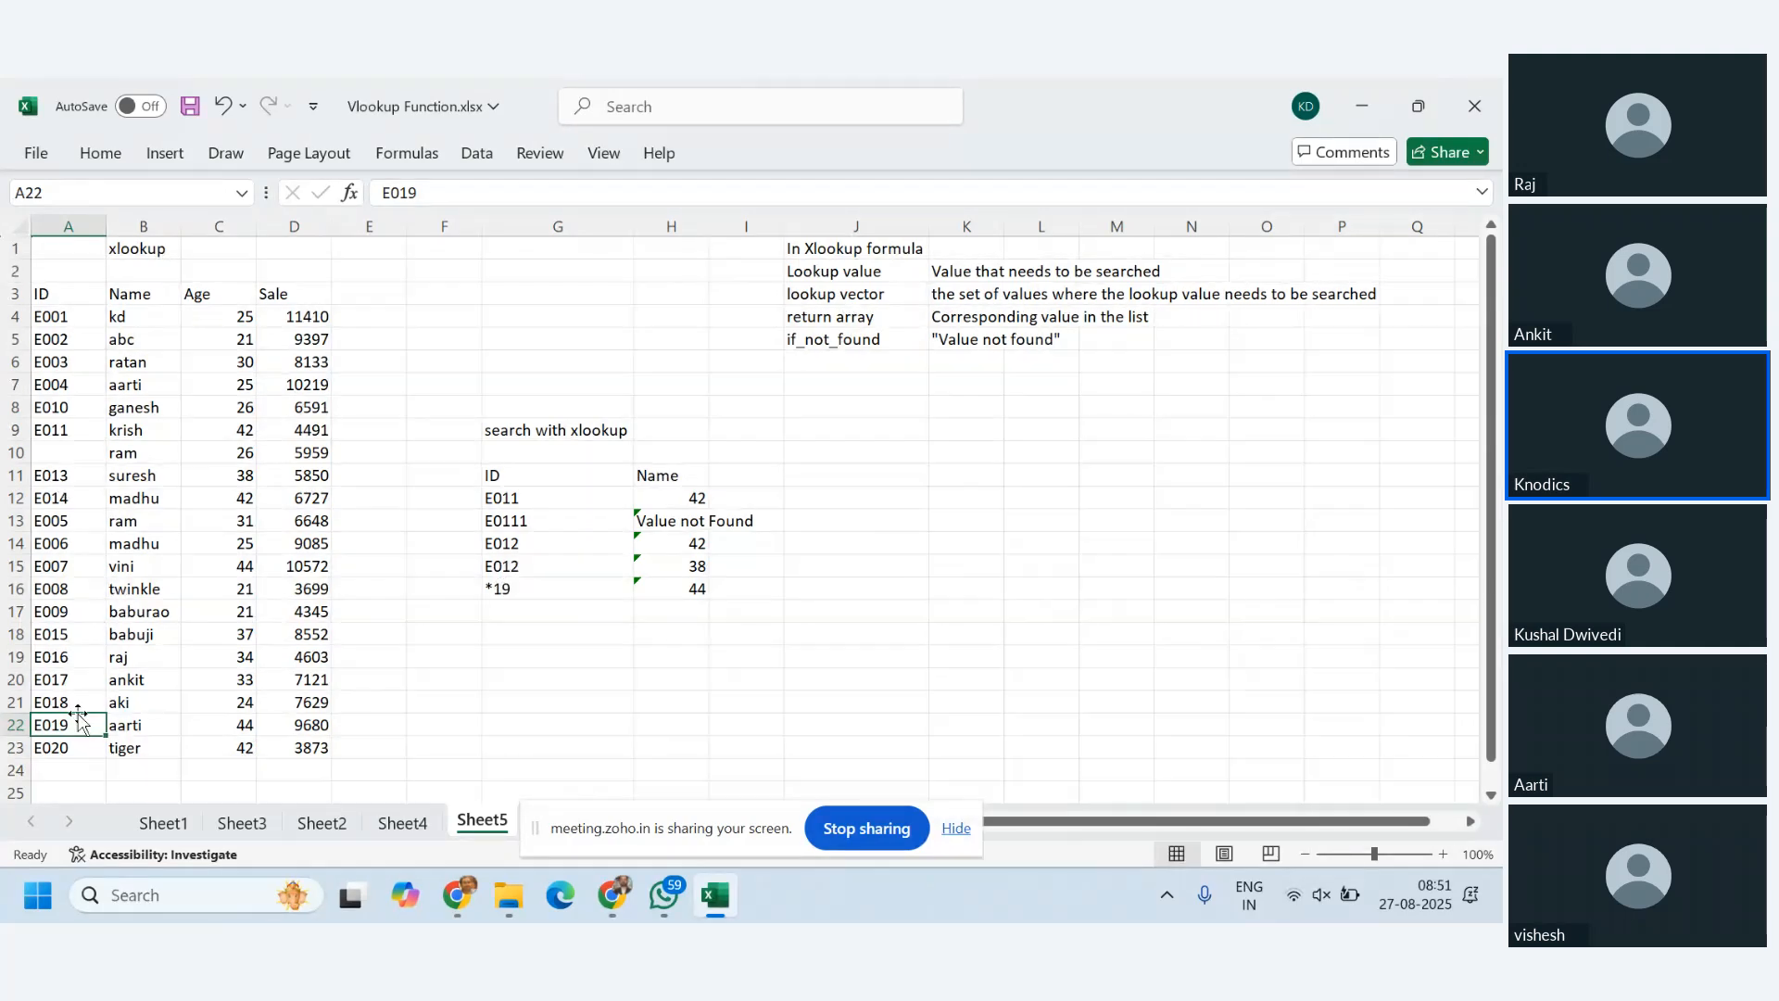
{"action": "left_click", "coordinate": [555, 590]}
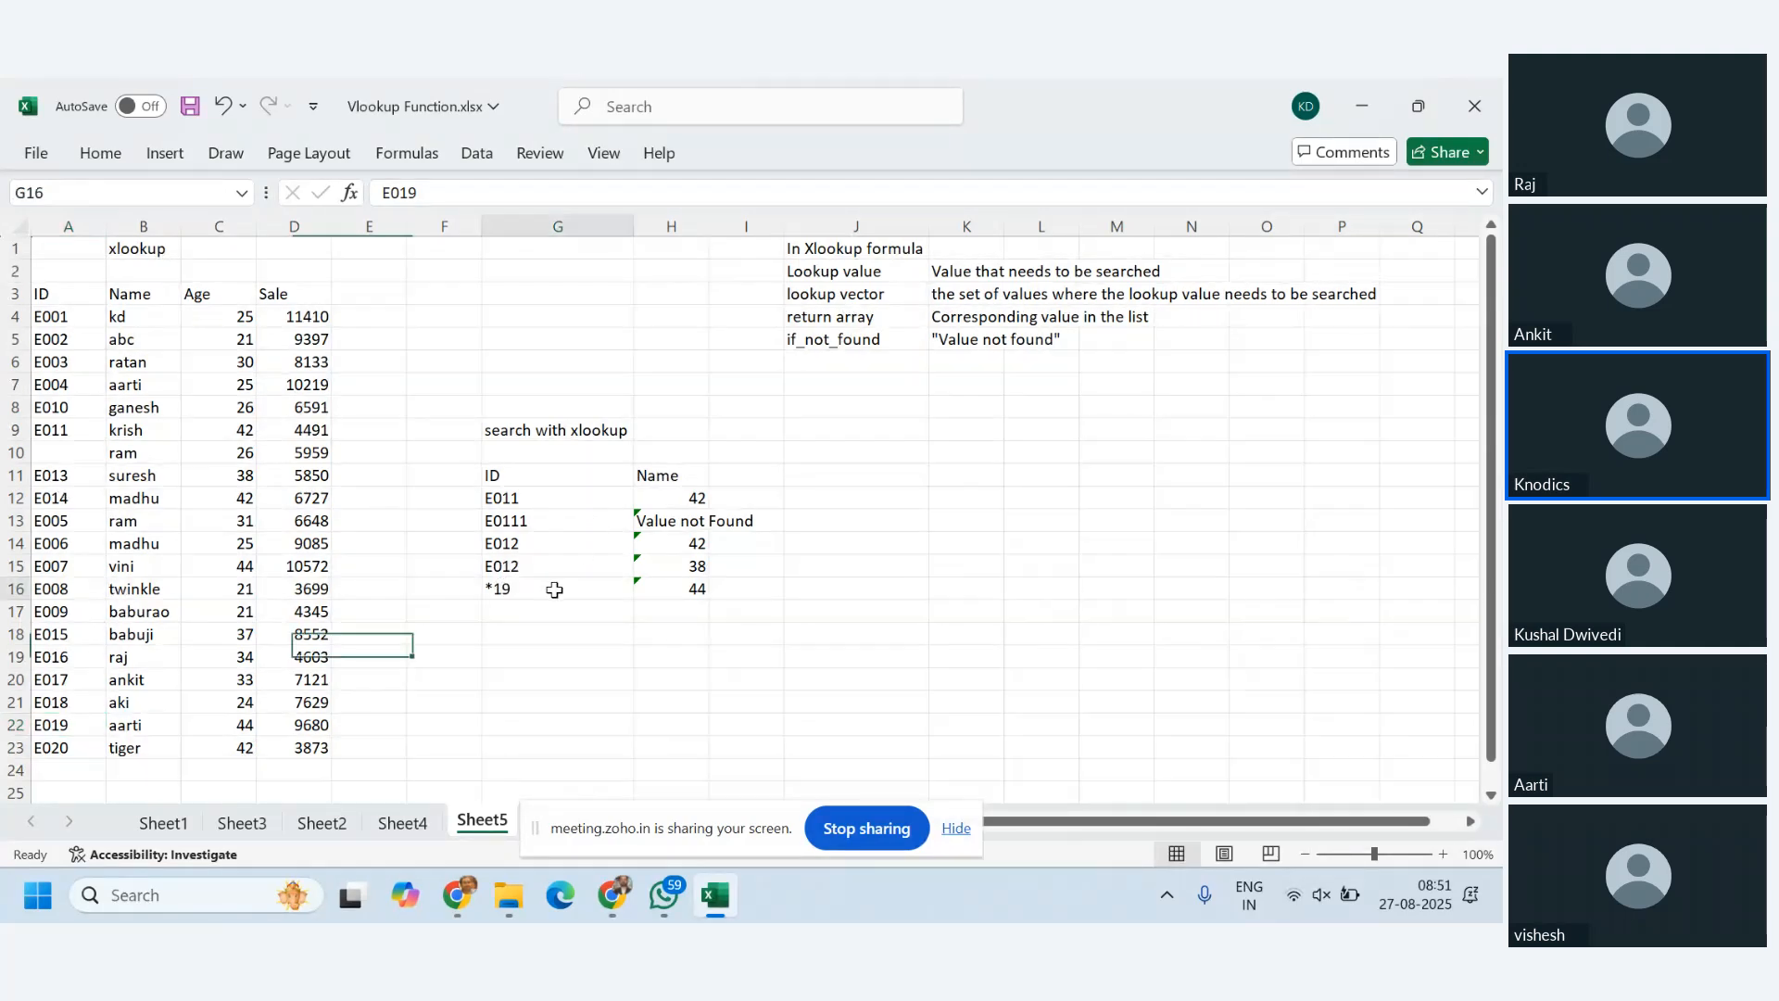
{"action": "left_click", "coordinate": [144, 724]}
{"action": "left_click", "coordinate": [227, 725]}
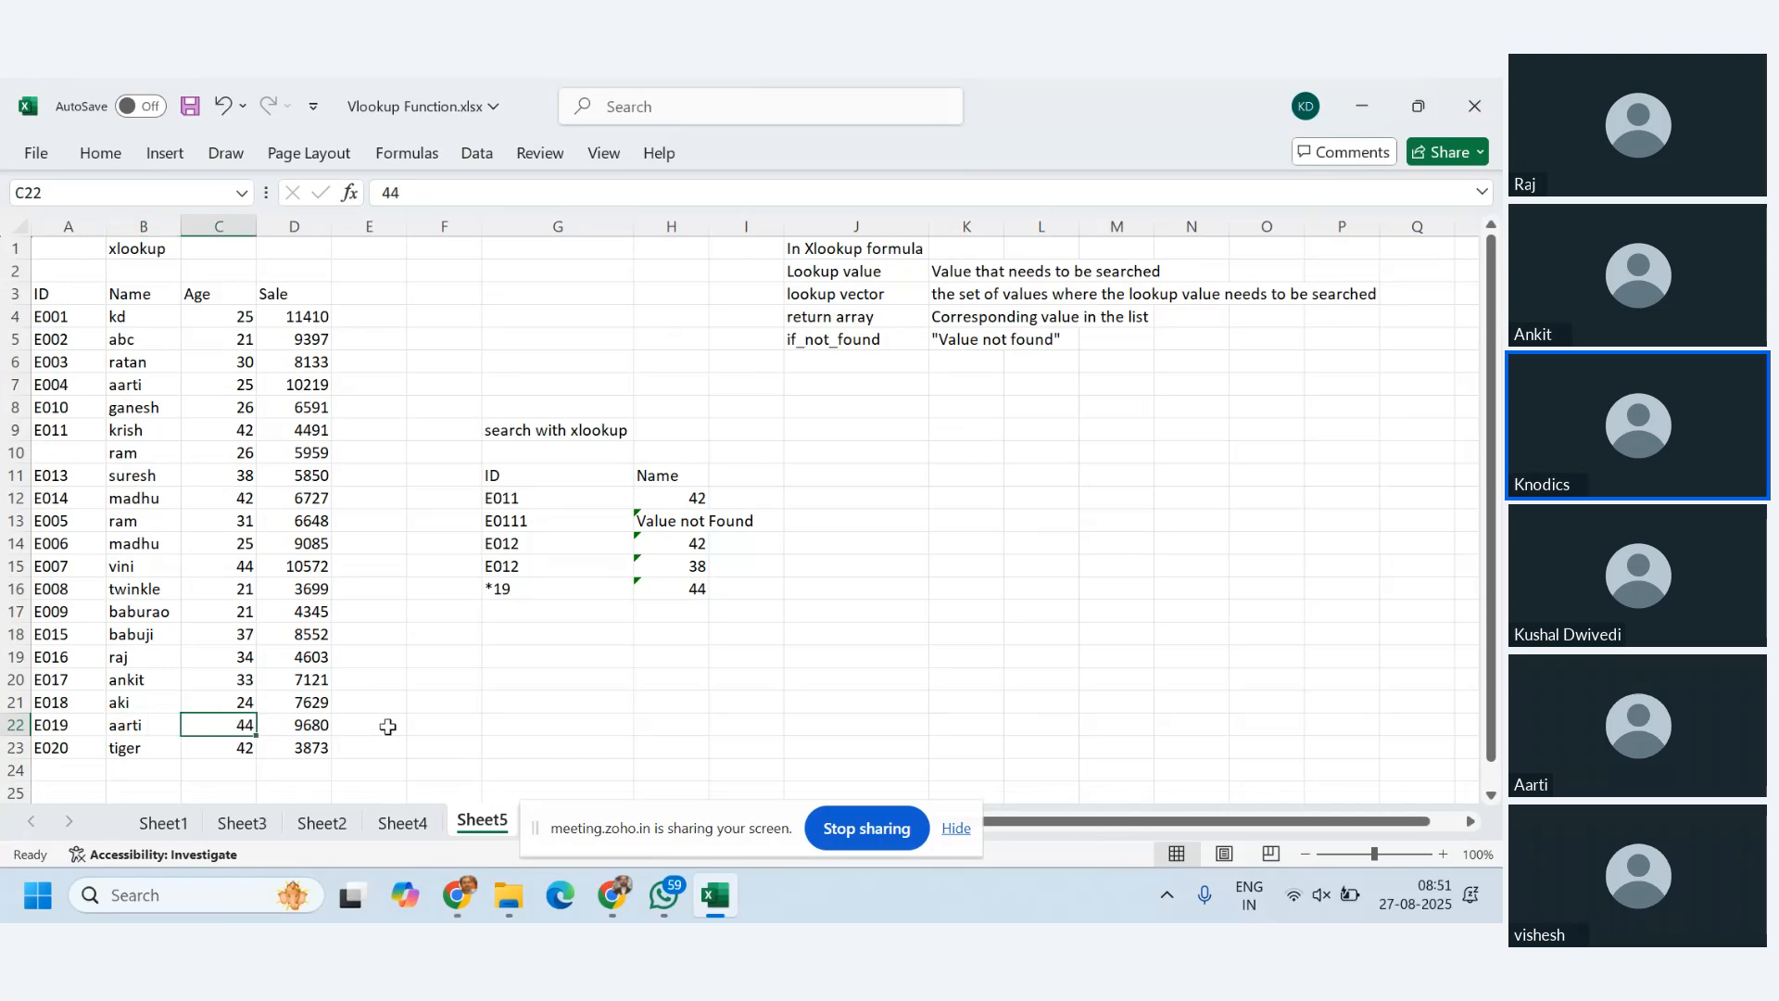
- Rename the result column heading in H11 to Age
{"action": "left_click", "coordinate": [670, 474]}
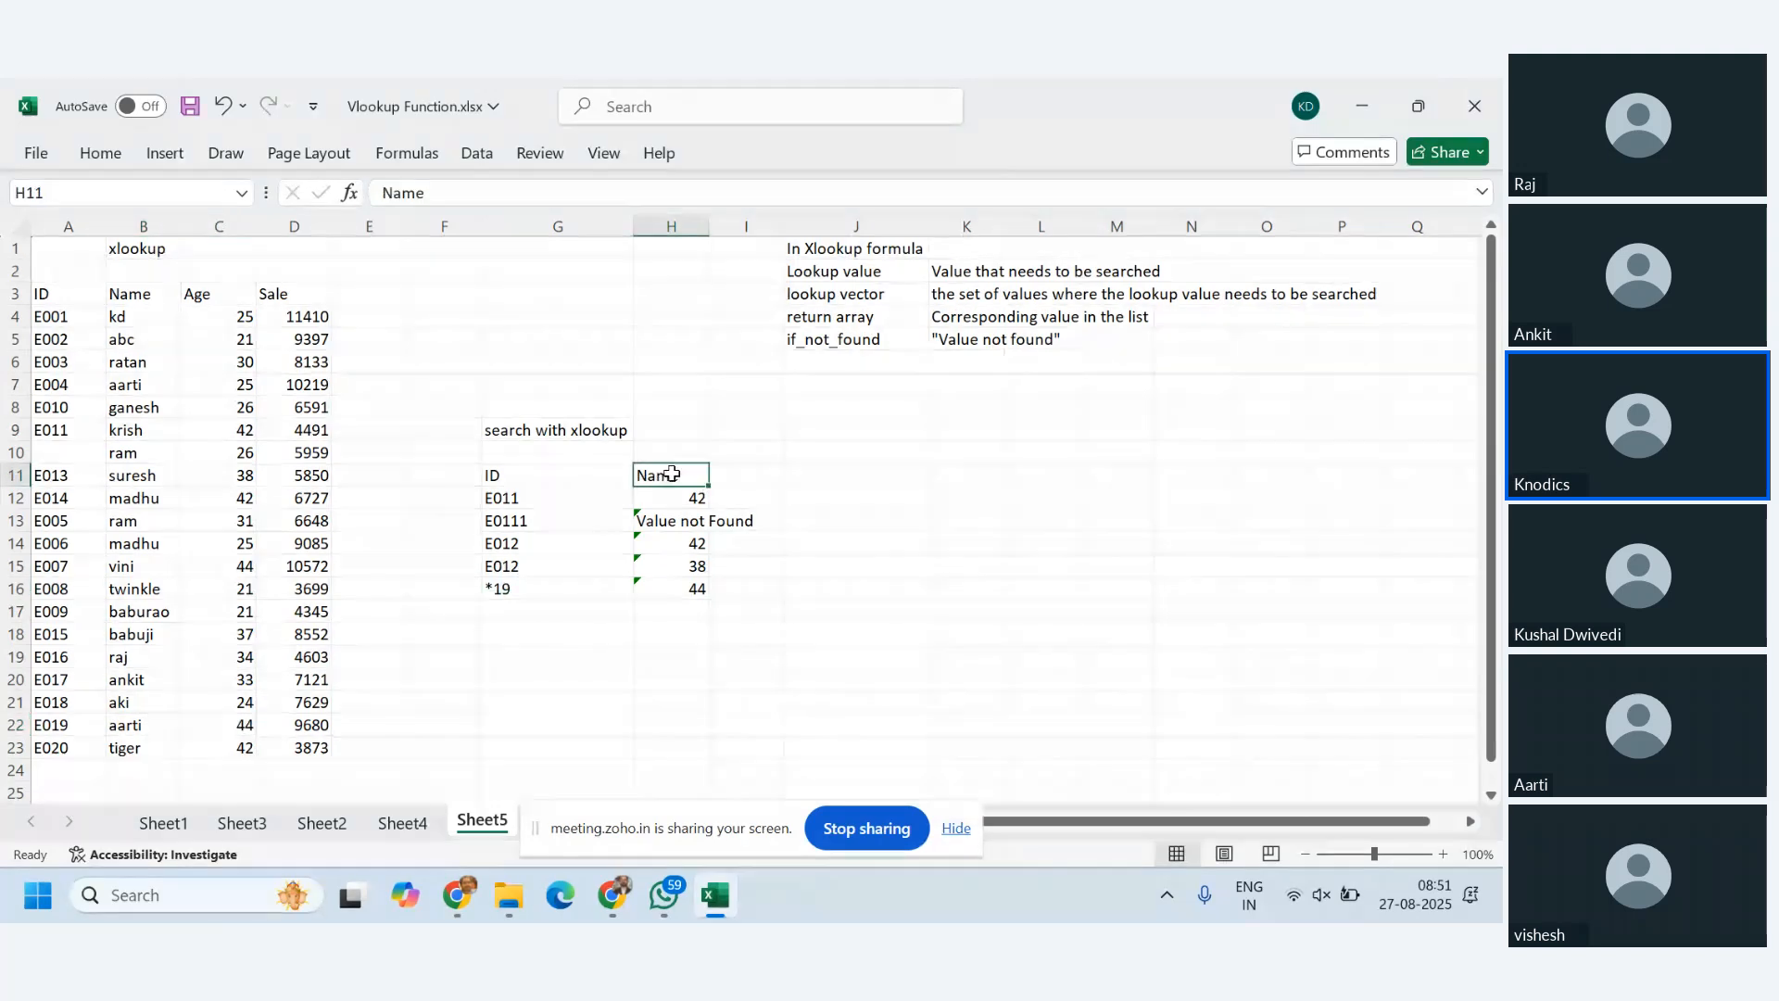
{"action": "type", "text": "Age"}
{"action": "key", "text": "Return"}
{"action": "left_click_drag", "start_coordinate": [672, 473], "coordinate": [702, 589]}
{"action": "left_click", "coordinate": [878, 589]}
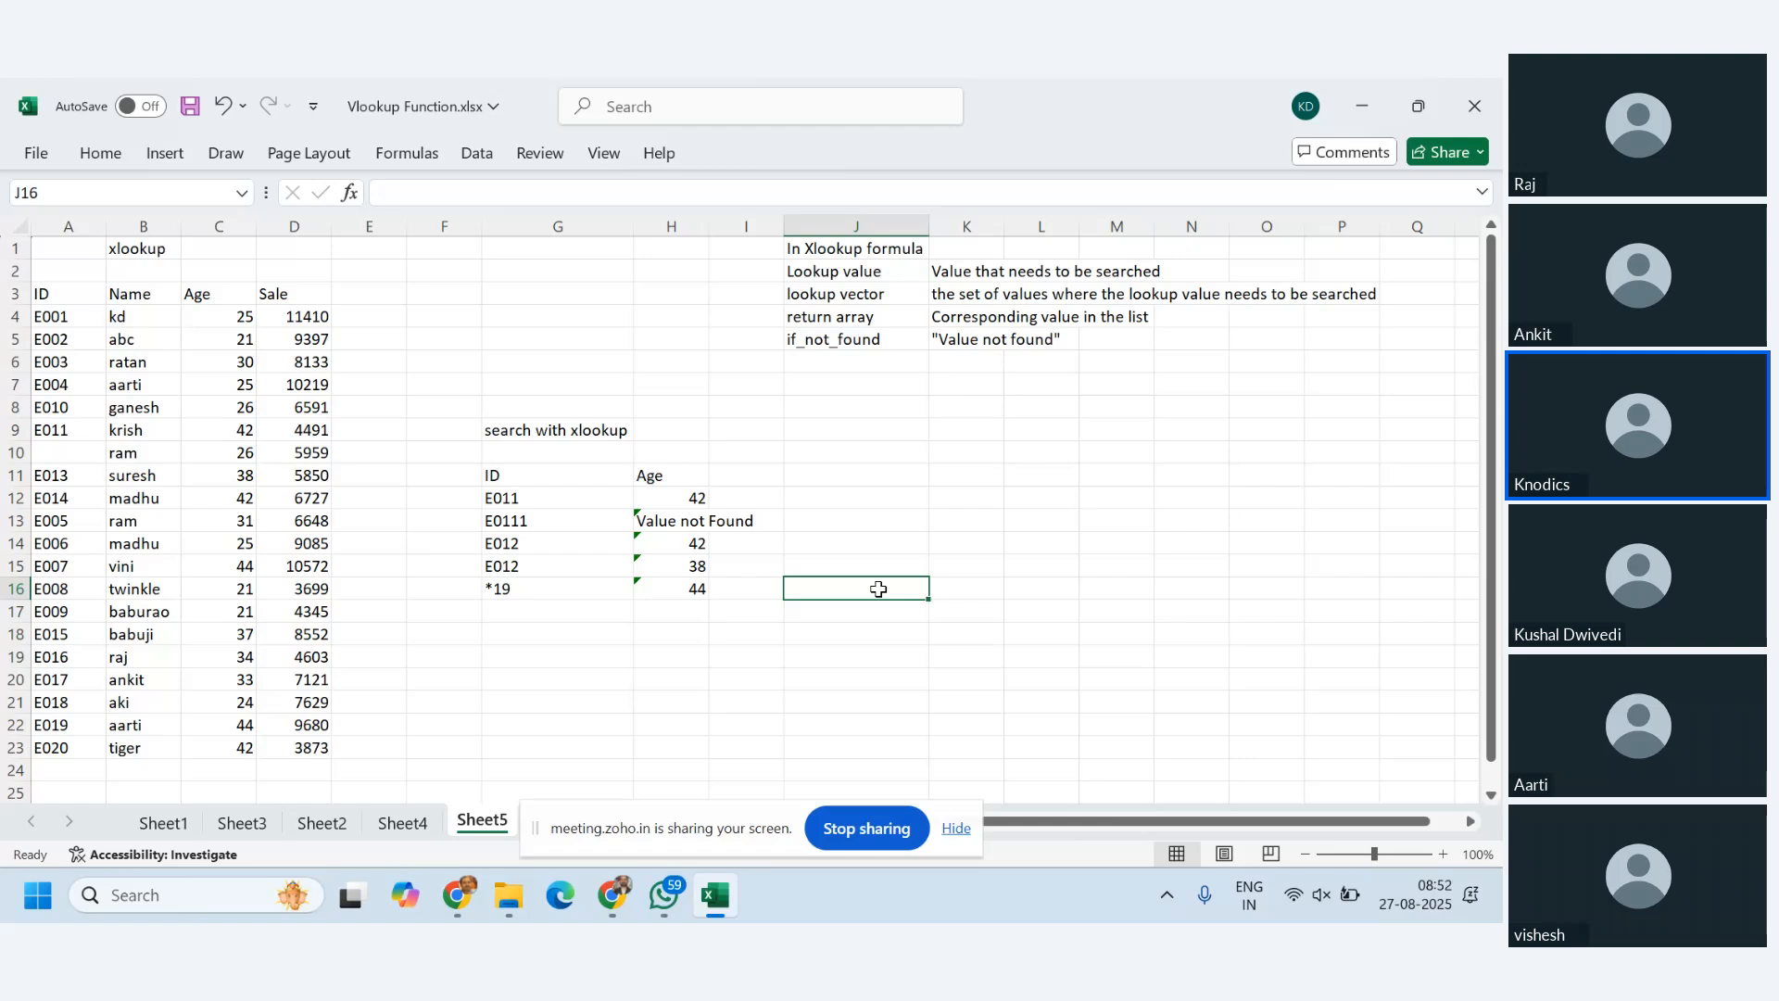
- Fill the wildcard XLOOKUP formula from H16 down to H17
{"action": "left_click", "coordinate": [686, 611]}
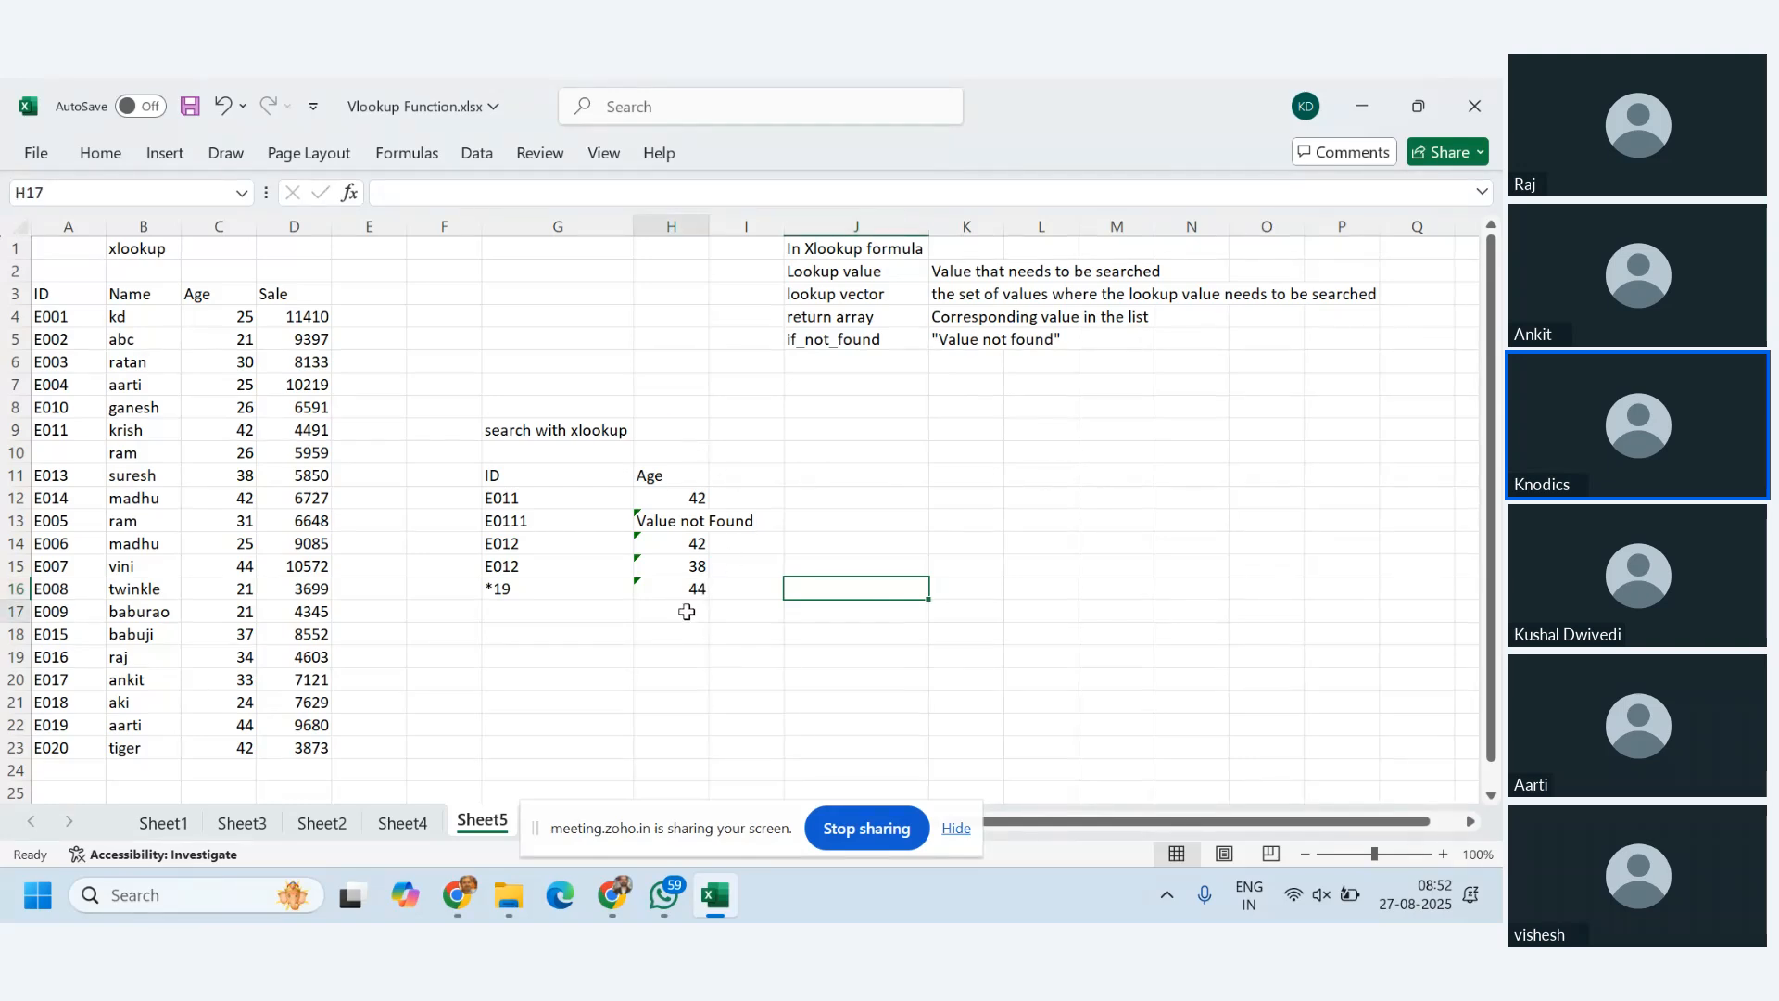
{"action": "left_click", "coordinate": [699, 587]}
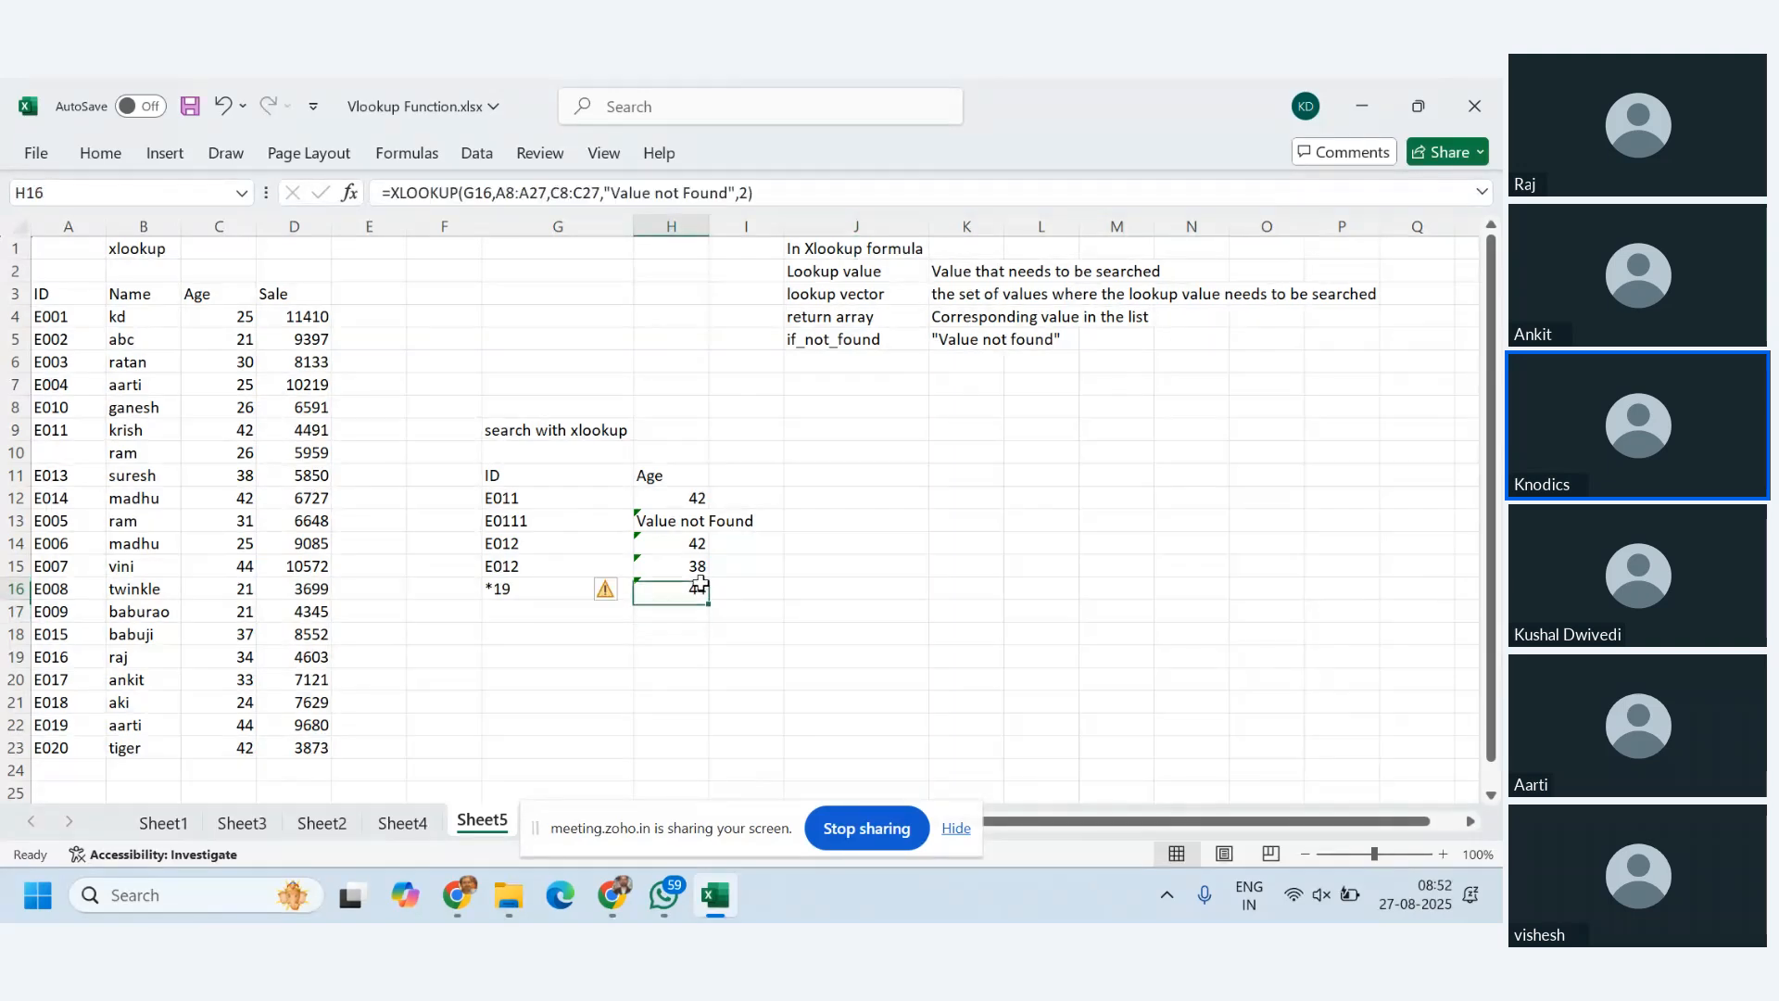
{"action": "left_click_drag", "start_coordinate": [708, 600], "coordinate": [707, 618]}
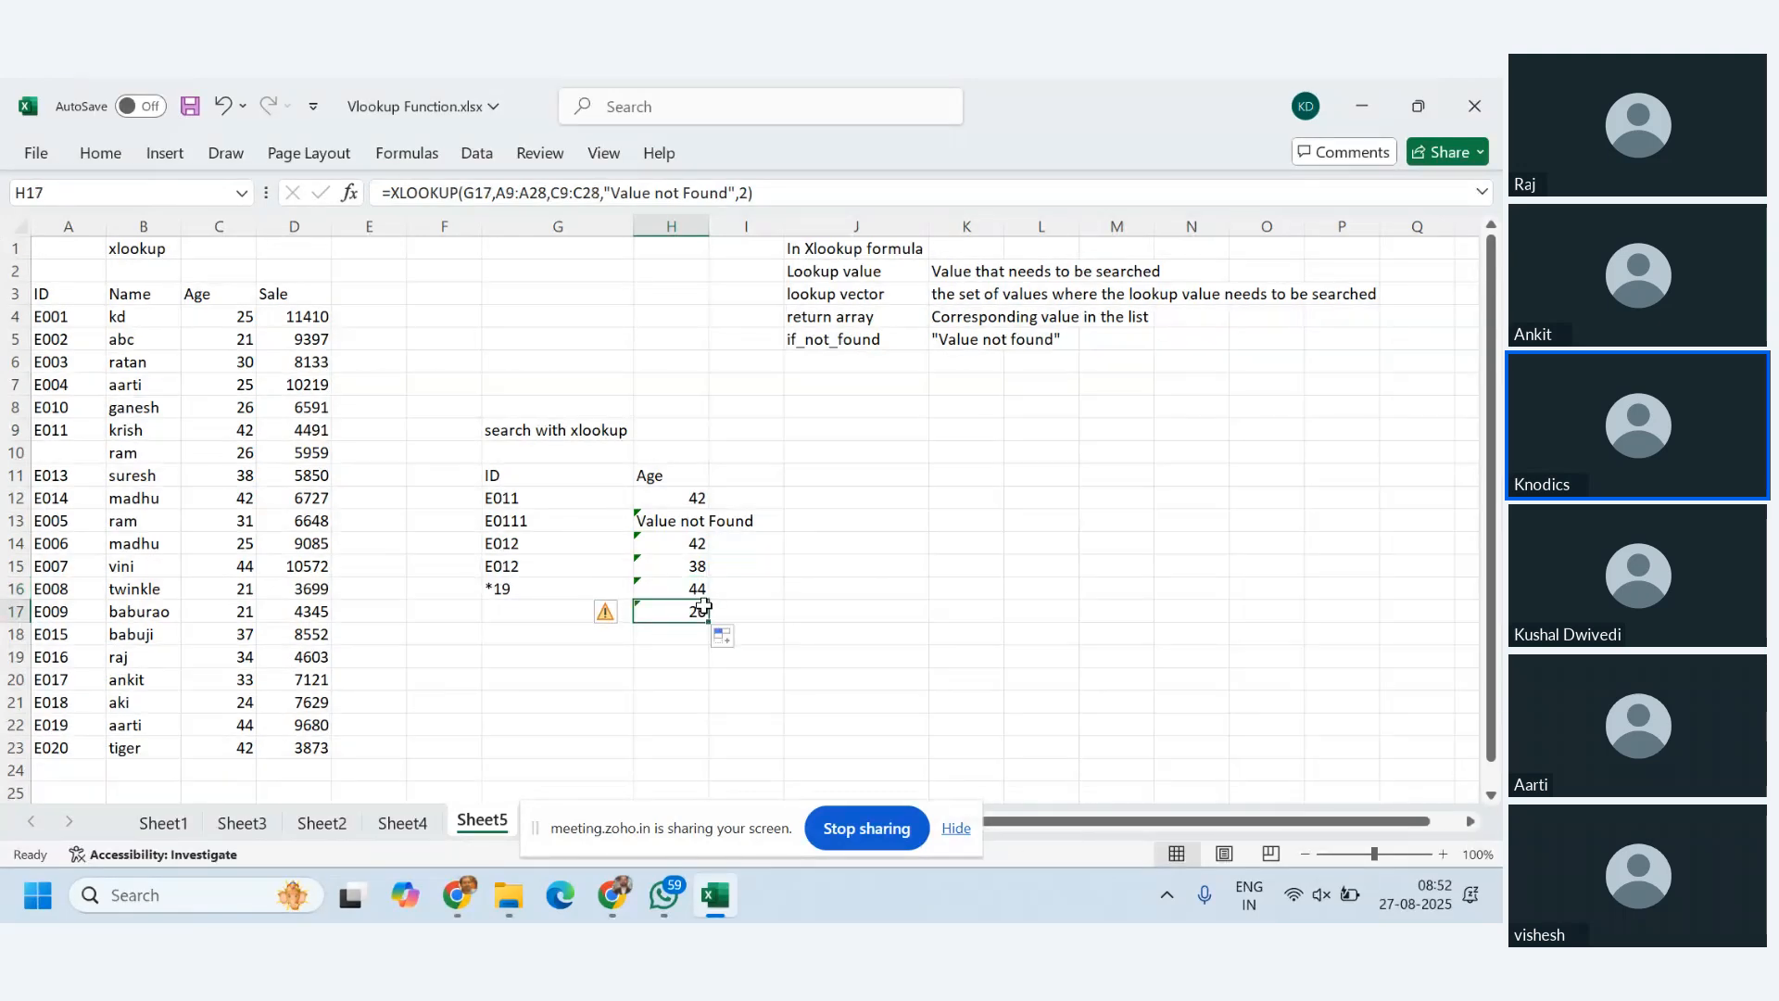
{"action": "double_click", "coordinate": [704, 608]}
{"action": "key", "text": "Escape"}
- Compare the empty lookup cell G17 and its result in H17 with the blank ID in A10
{"action": "left_click", "coordinate": [550, 615]}
{"action": "left_click", "coordinate": [679, 612]}
{"action": "left_click", "coordinate": [523, 612]}
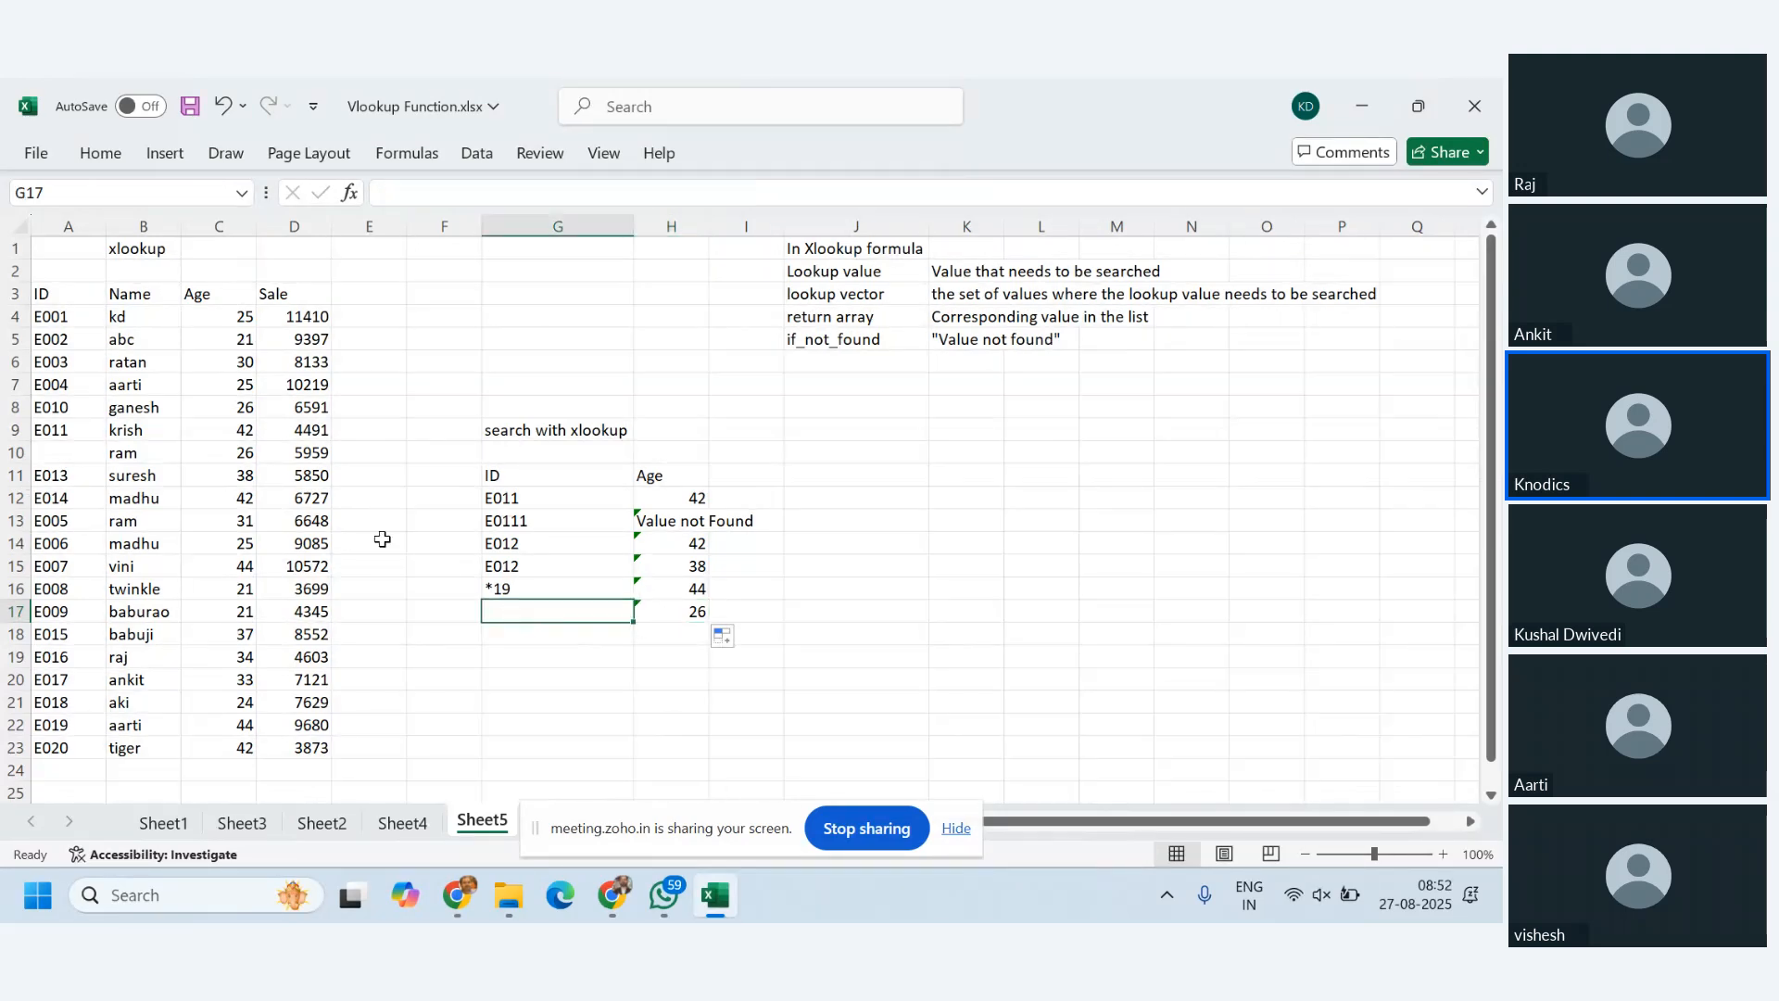
{"action": "left_click", "coordinate": [85, 455]}
{"action": "left_click", "coordinate": [560, 616]}
{"action": "left_click", "coordinate": [82, 454]}
{"action": "left_click", "coordinate": [530, 595]}
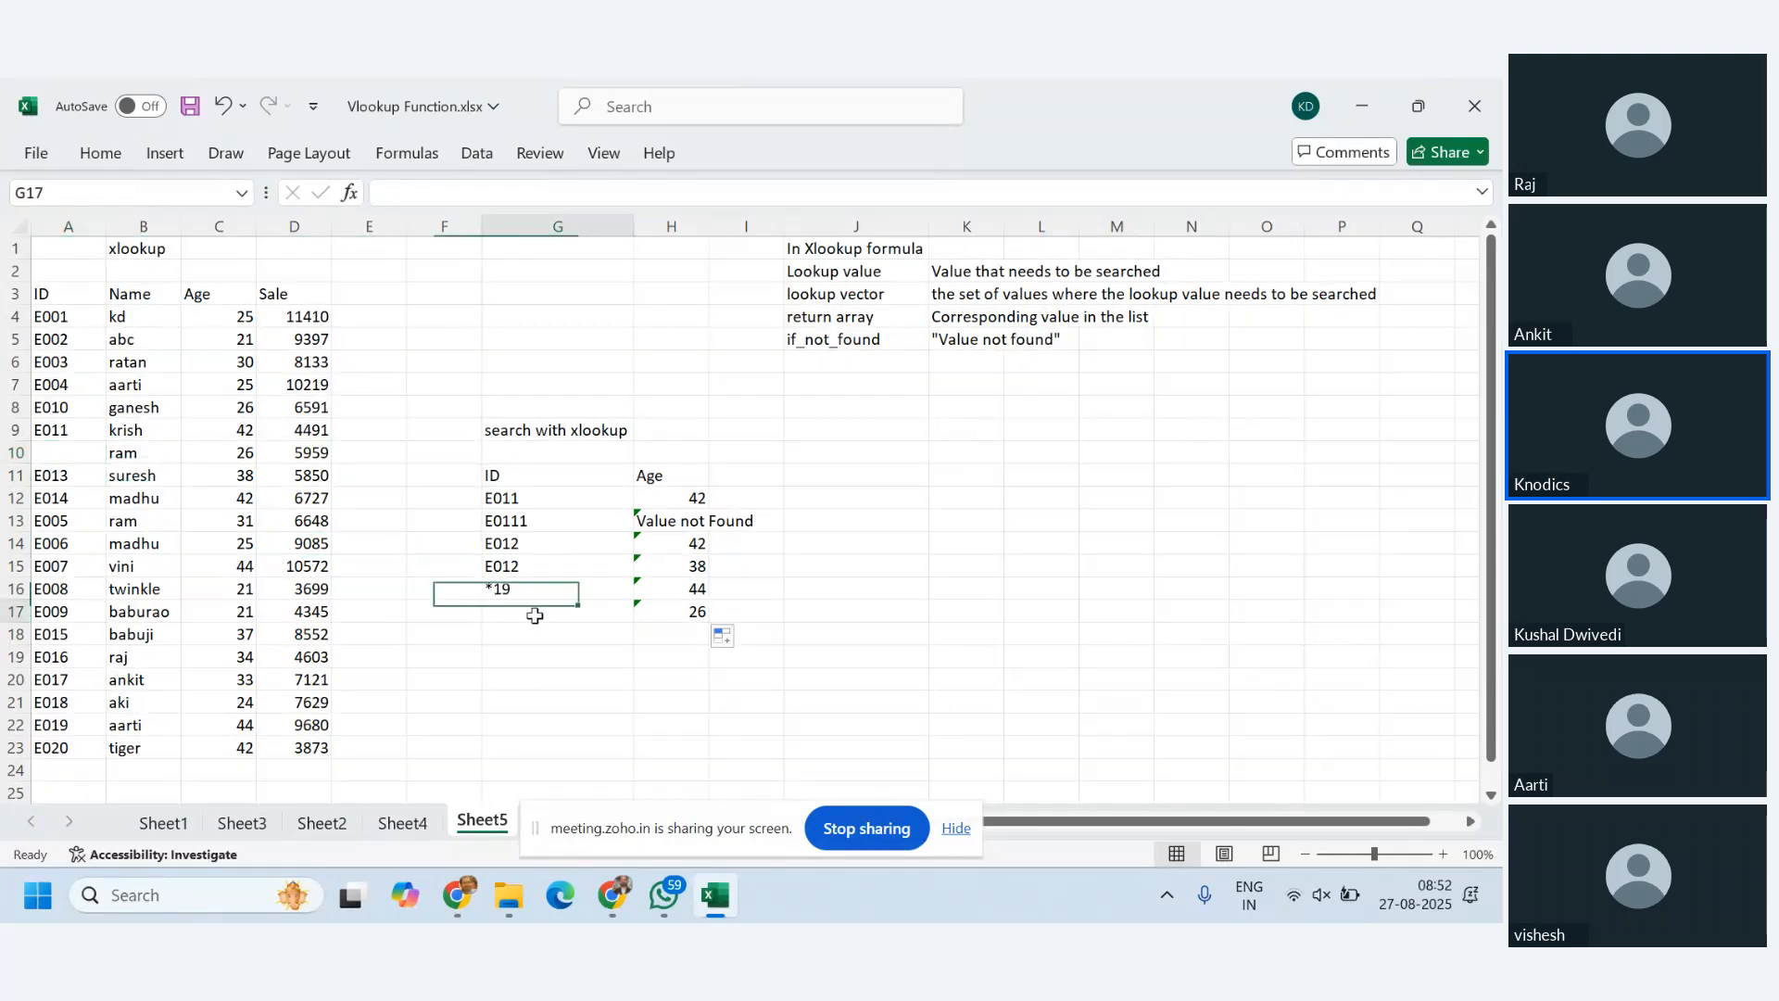
{"action": "left_click", "coordinate": [89, 448]}
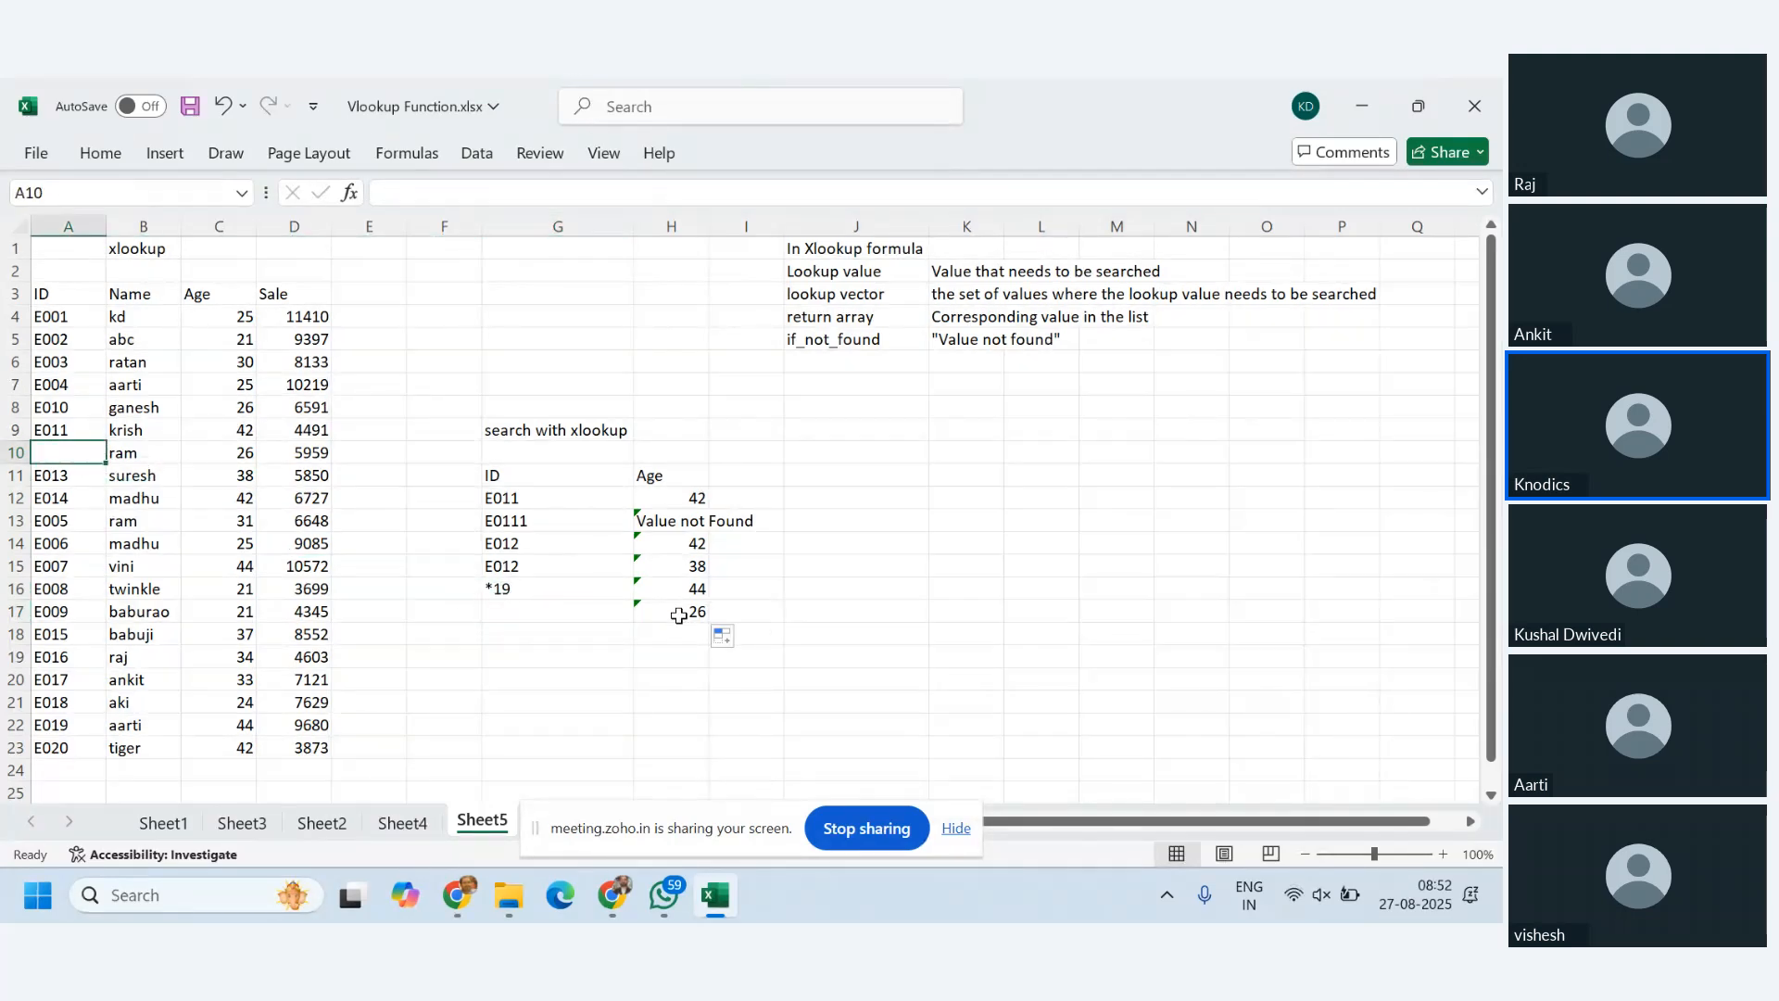
- Try adding a search mode argument to the XLOOKUP formula in H17, reviewing its options, and clear the cell
{"action": "left_click", "coordinate": [675, 611]}
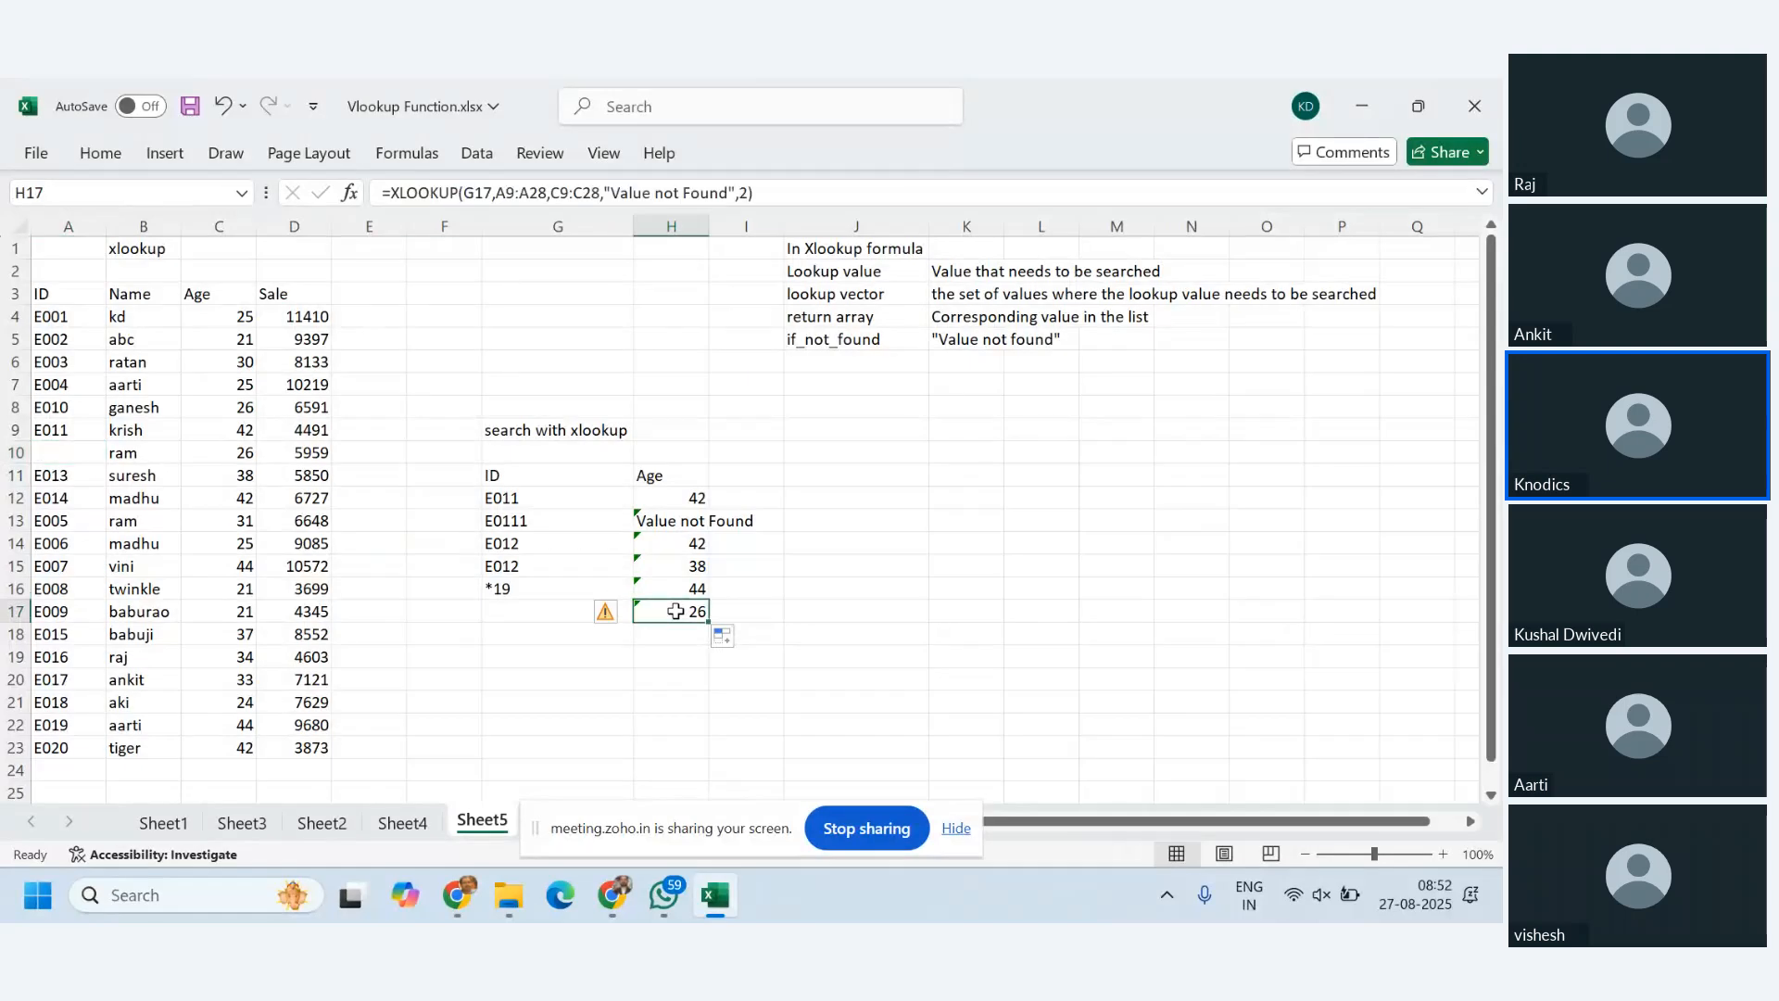
{"action": "double_click", "coordinate": [675, 612]}
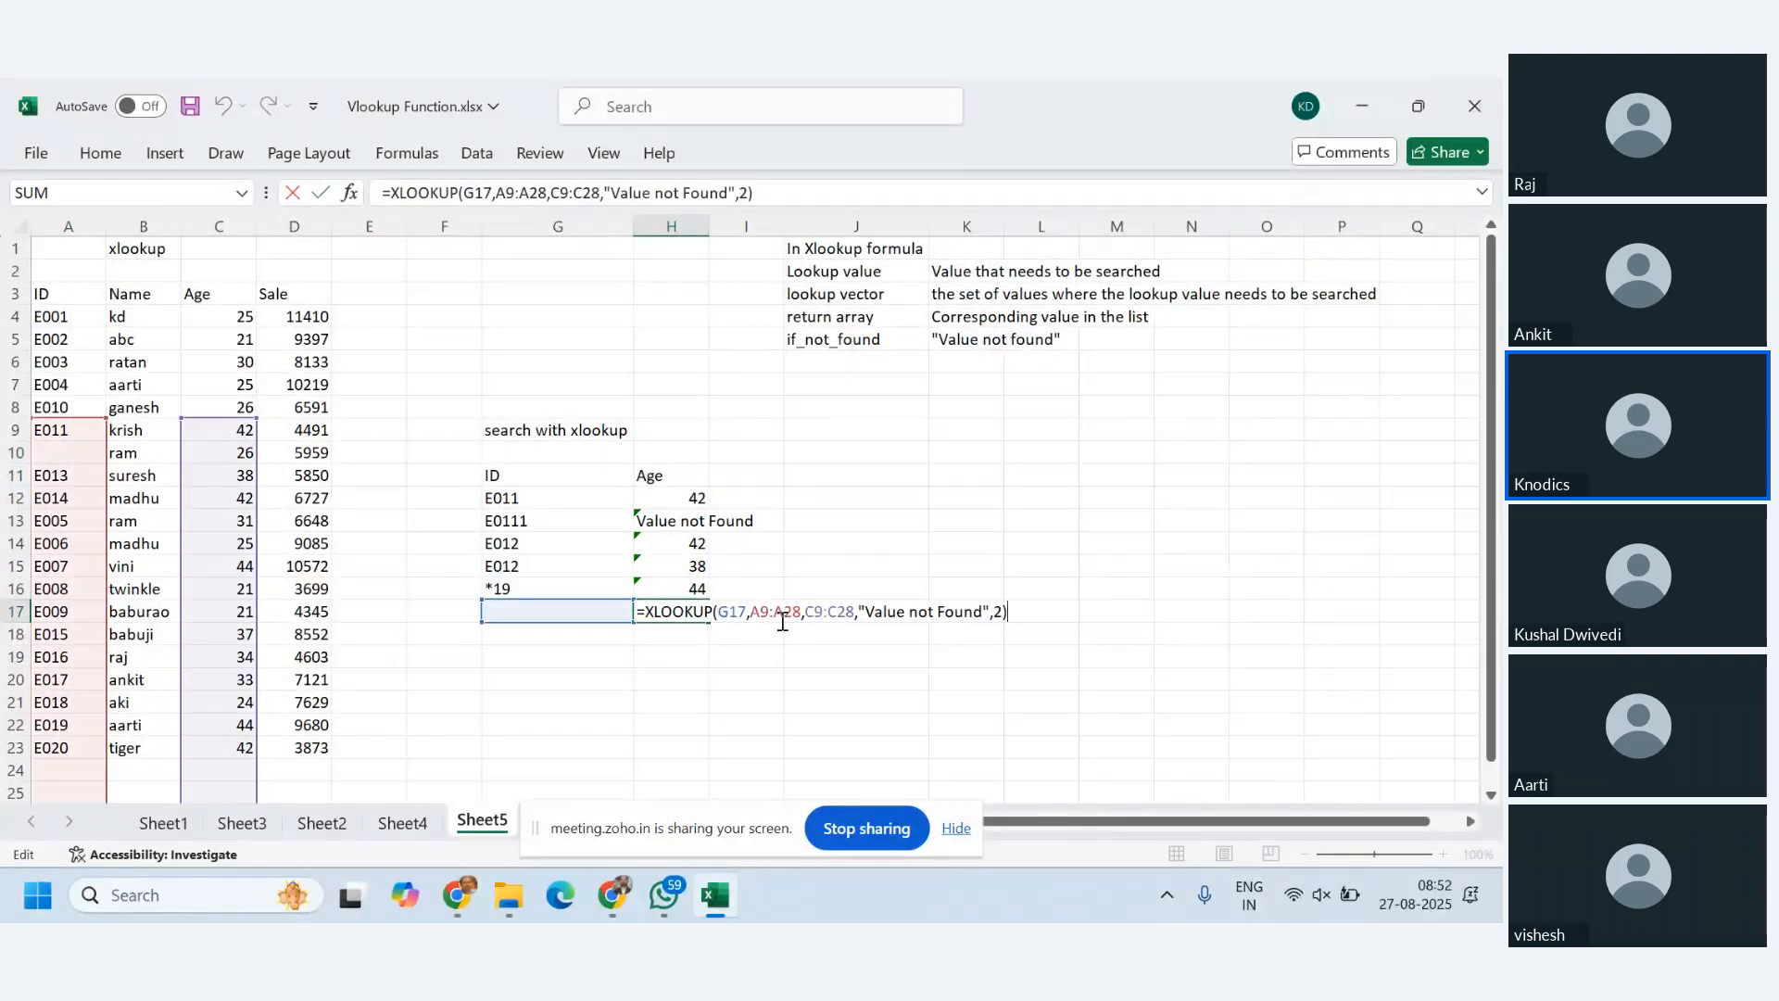
{"action": "left_click", "coordinate": [1003, 611]}
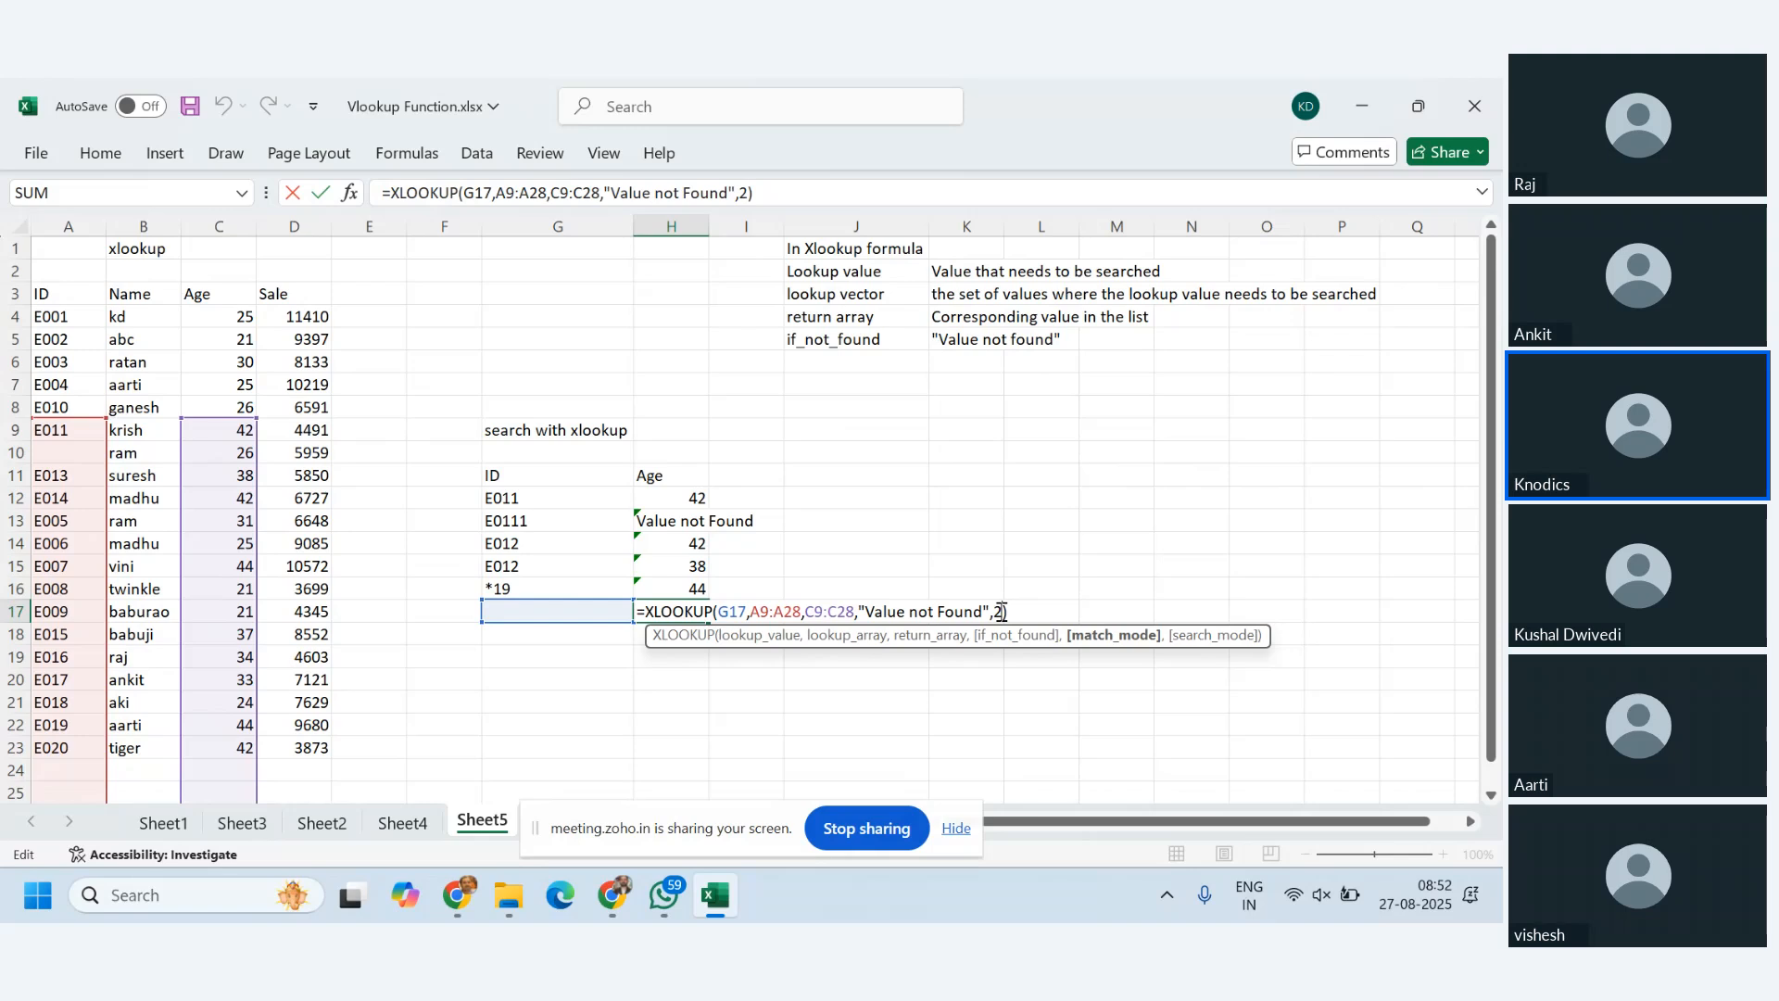
{"action": "type", "text": ","}
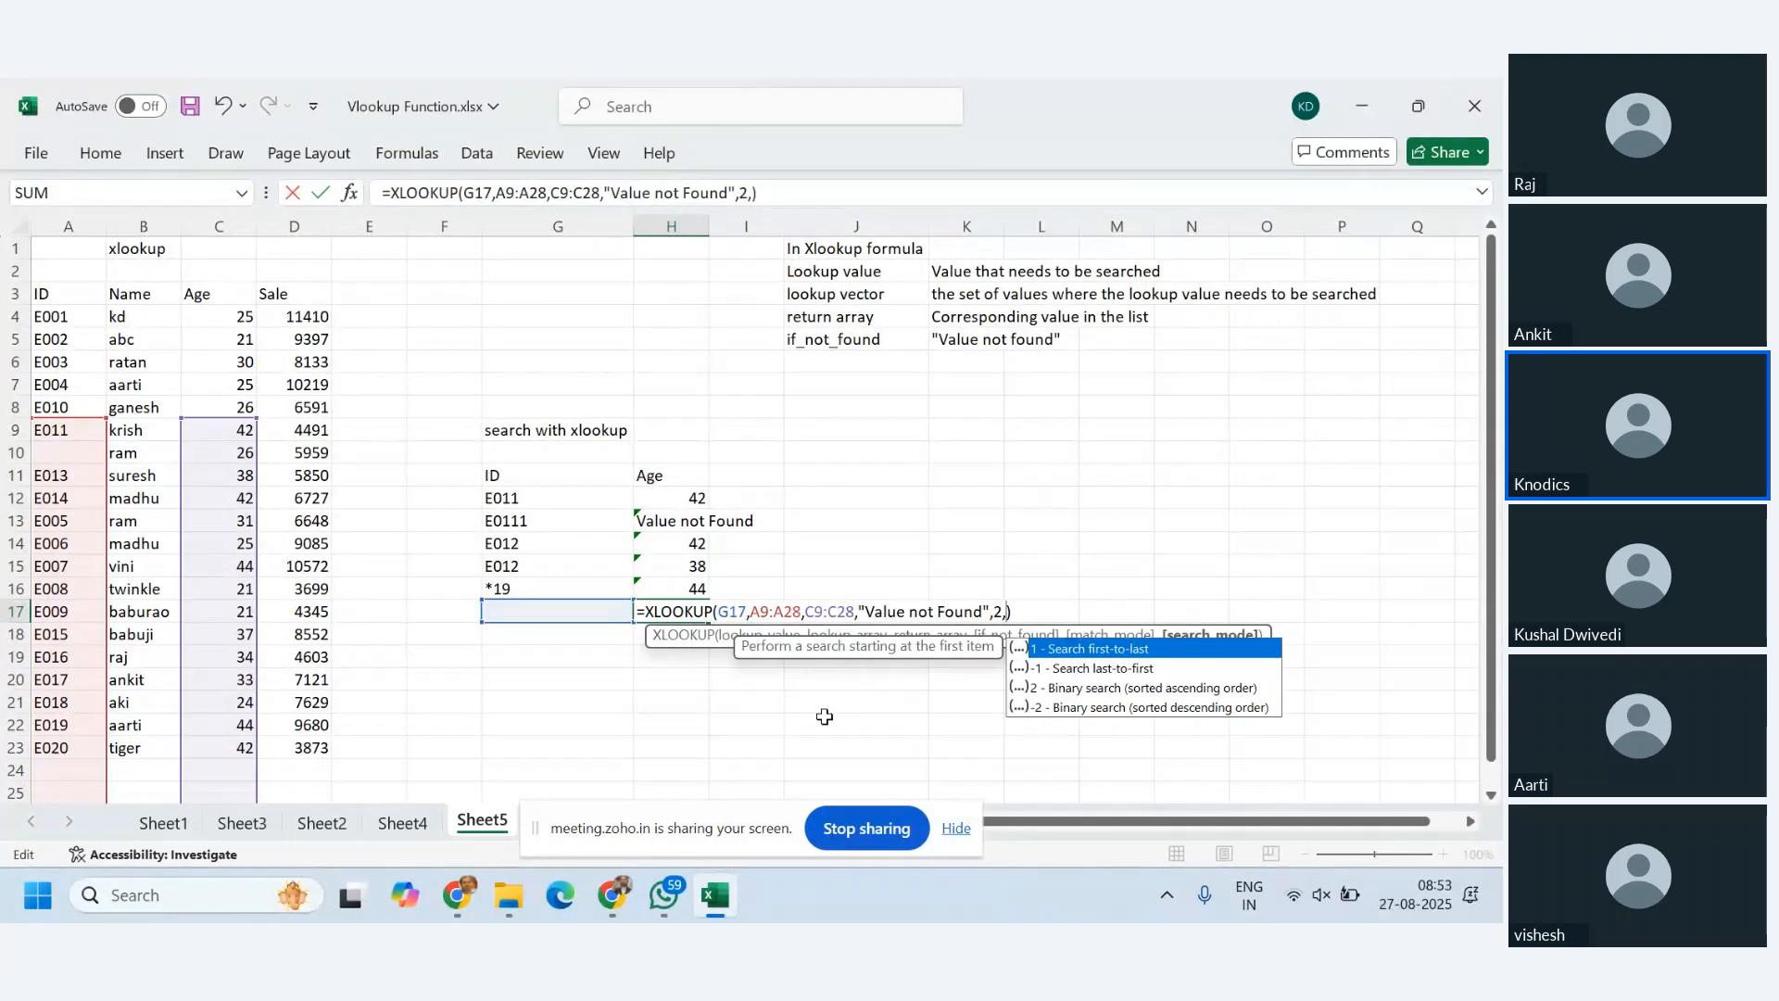
{"action": "key", "text": "Escape"}
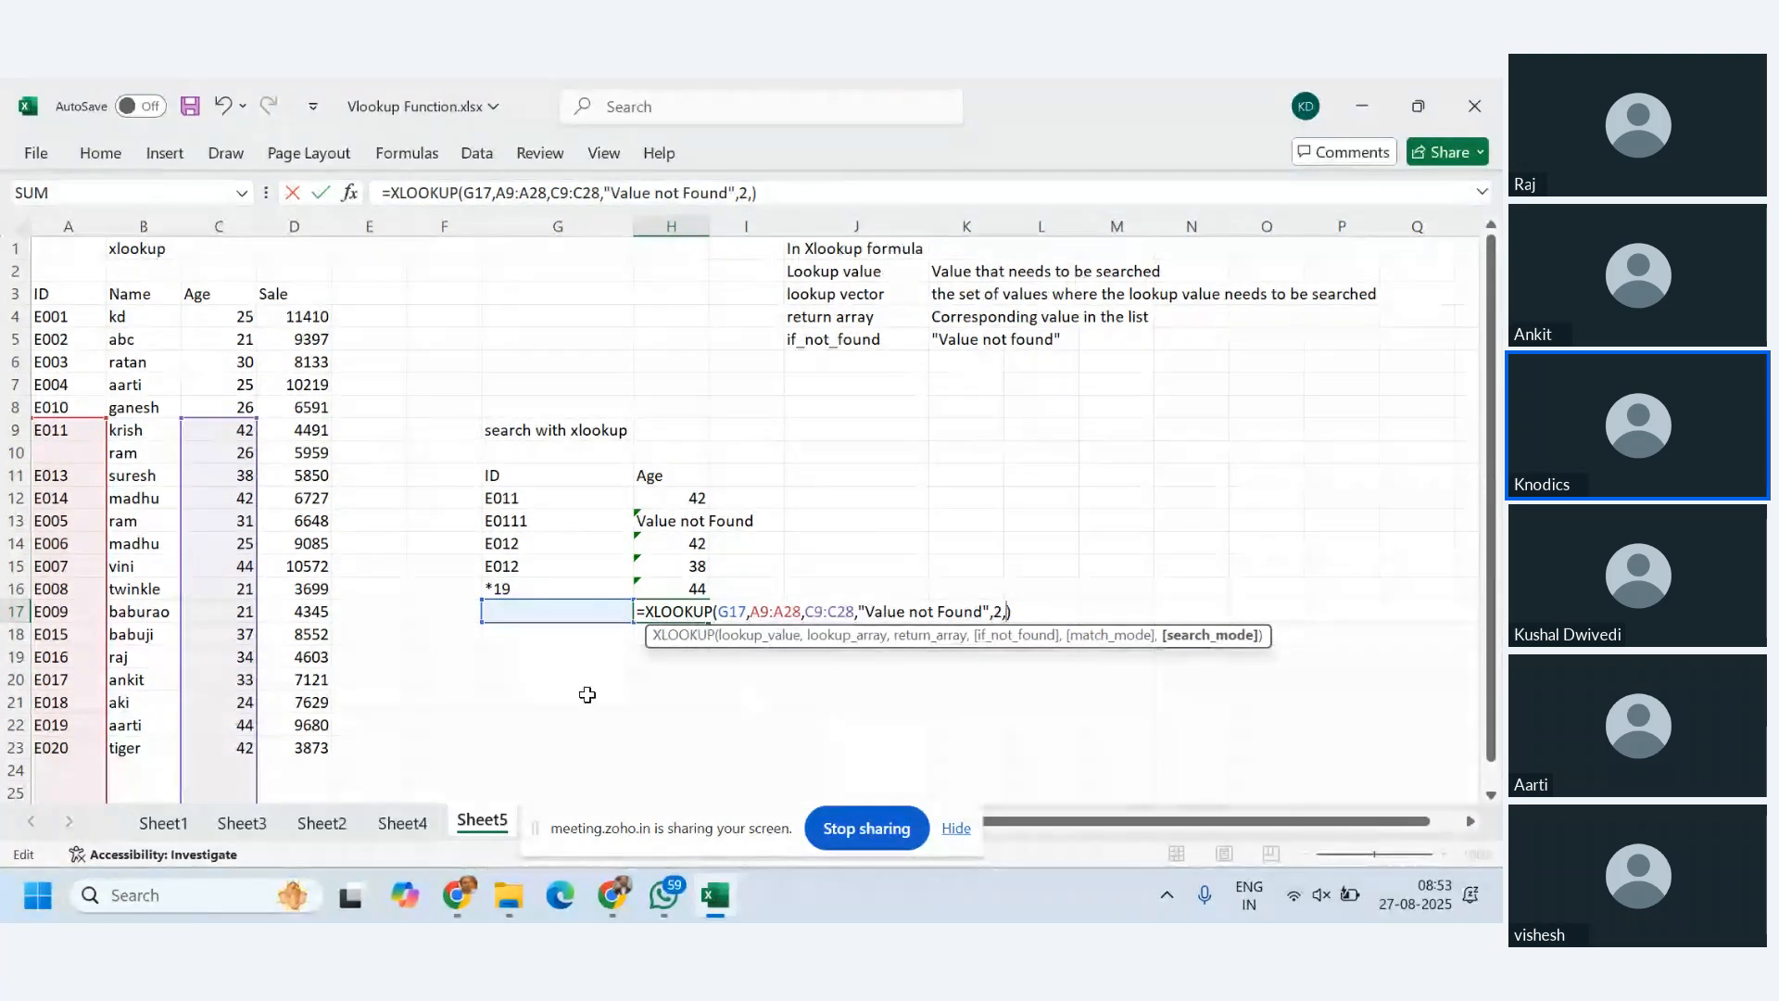
{"action": "key", "text": "BackSpace"}
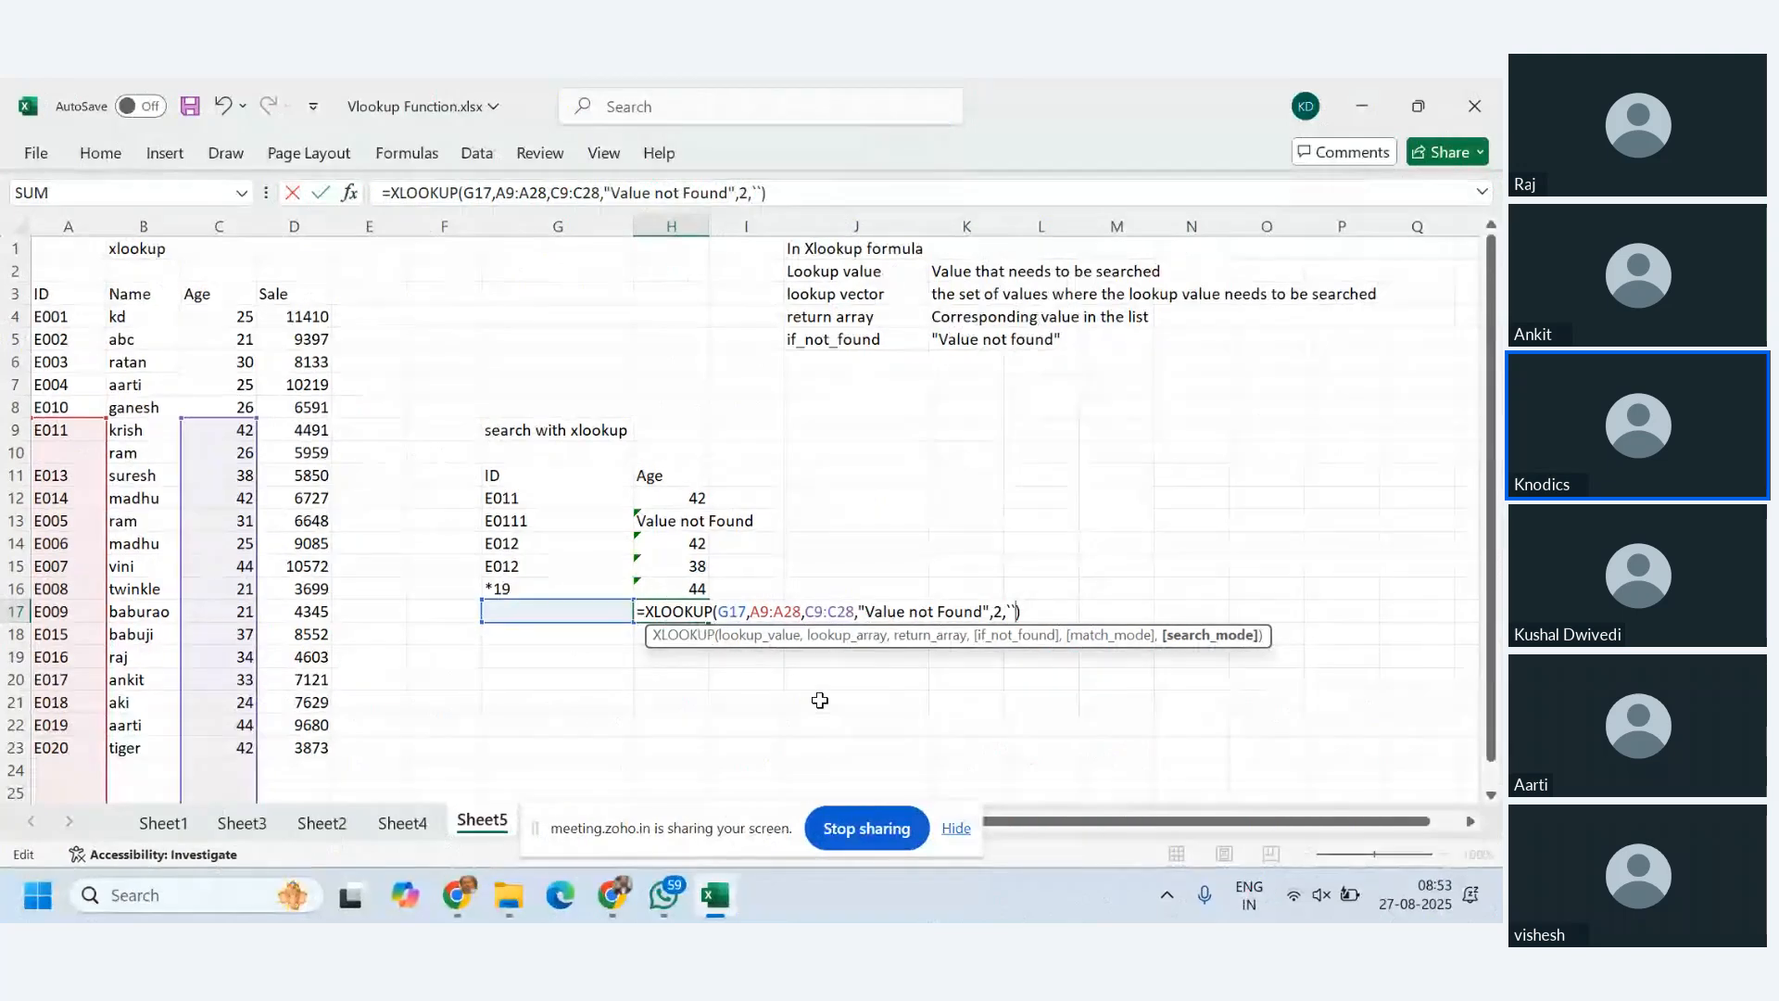
{"action": "key", "text": "ctrl+Return"}
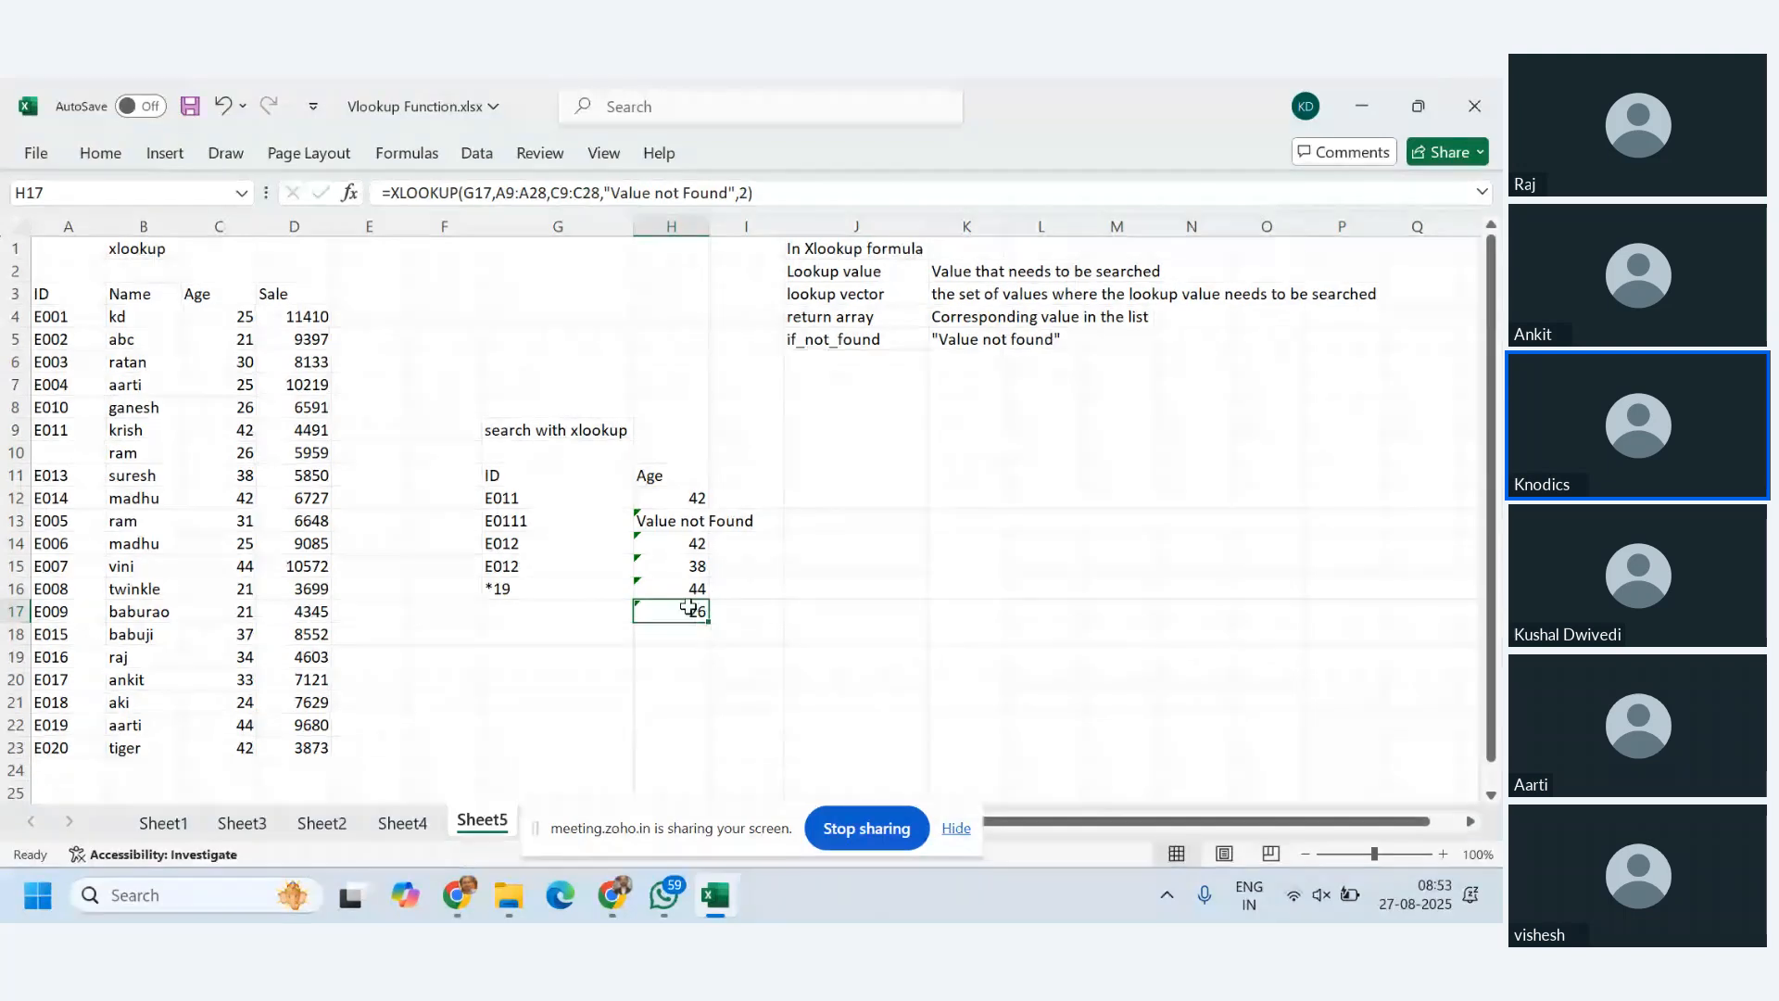
{"action": "key", "text": "Delete"}
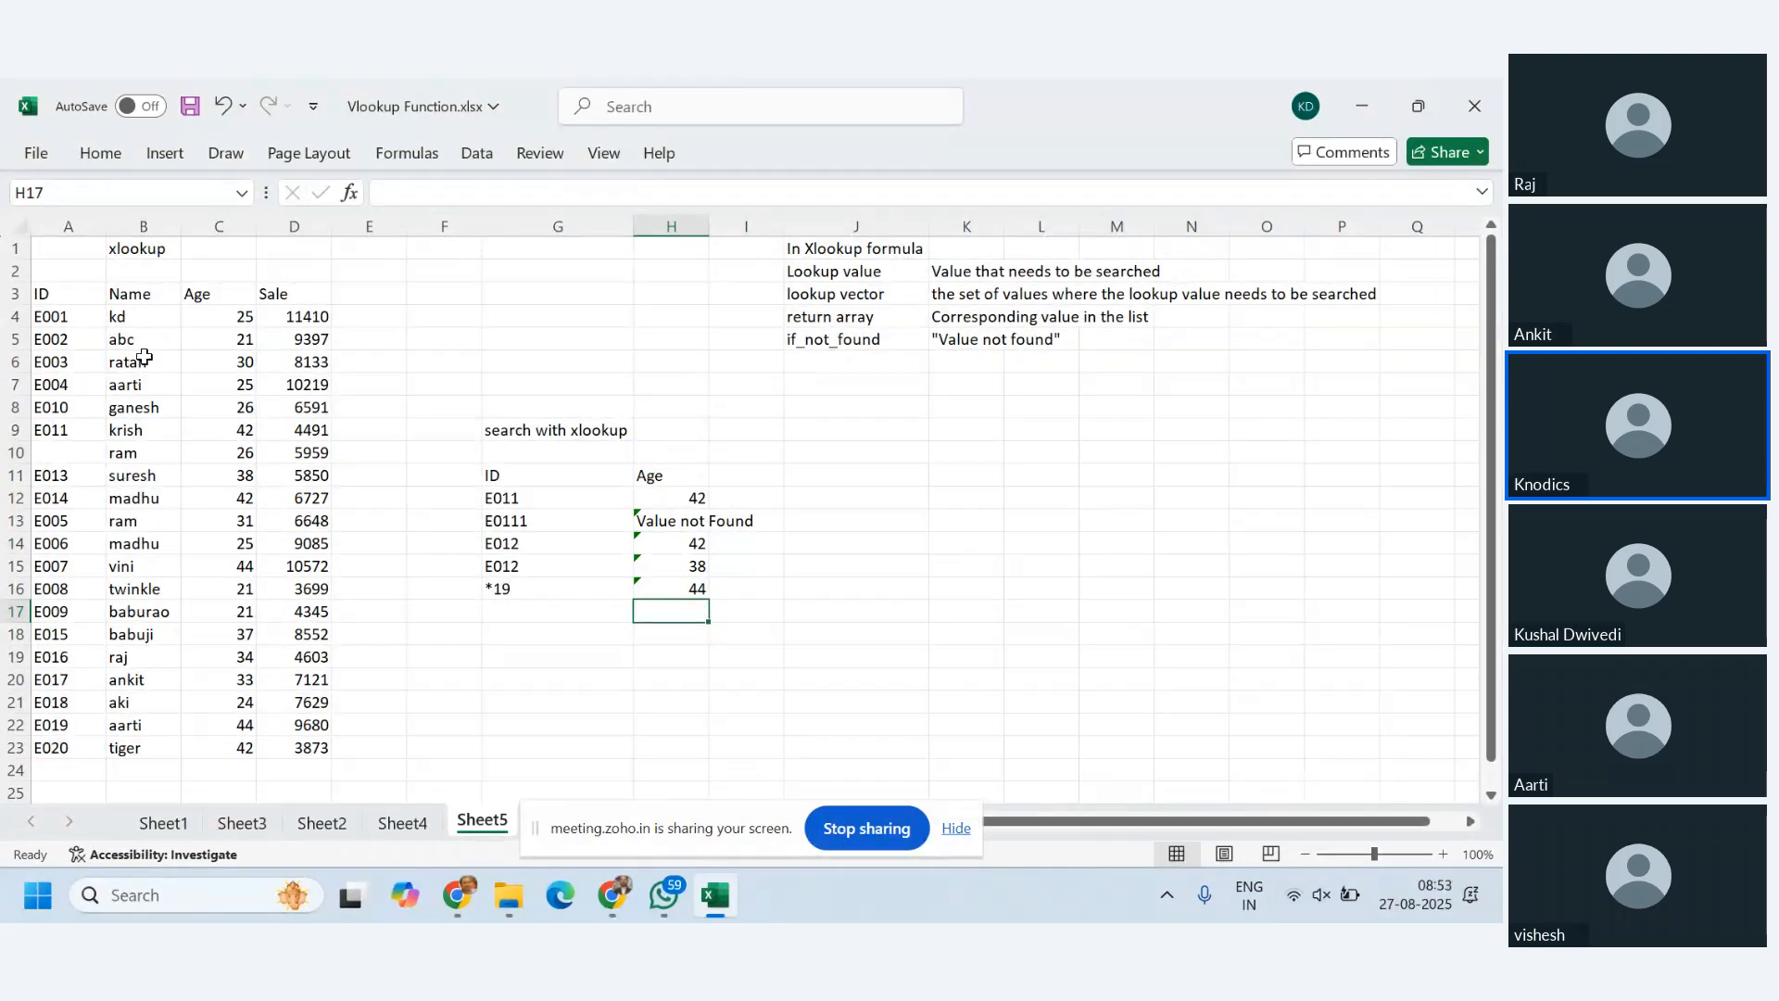
- Check the repeated name in B12 and B14 and select the empty cell G19 below the lookup list
{"action": "left_click", "coordinate": [146, 500]}
{"action": "left_click", "coordinate": [150, 546]}
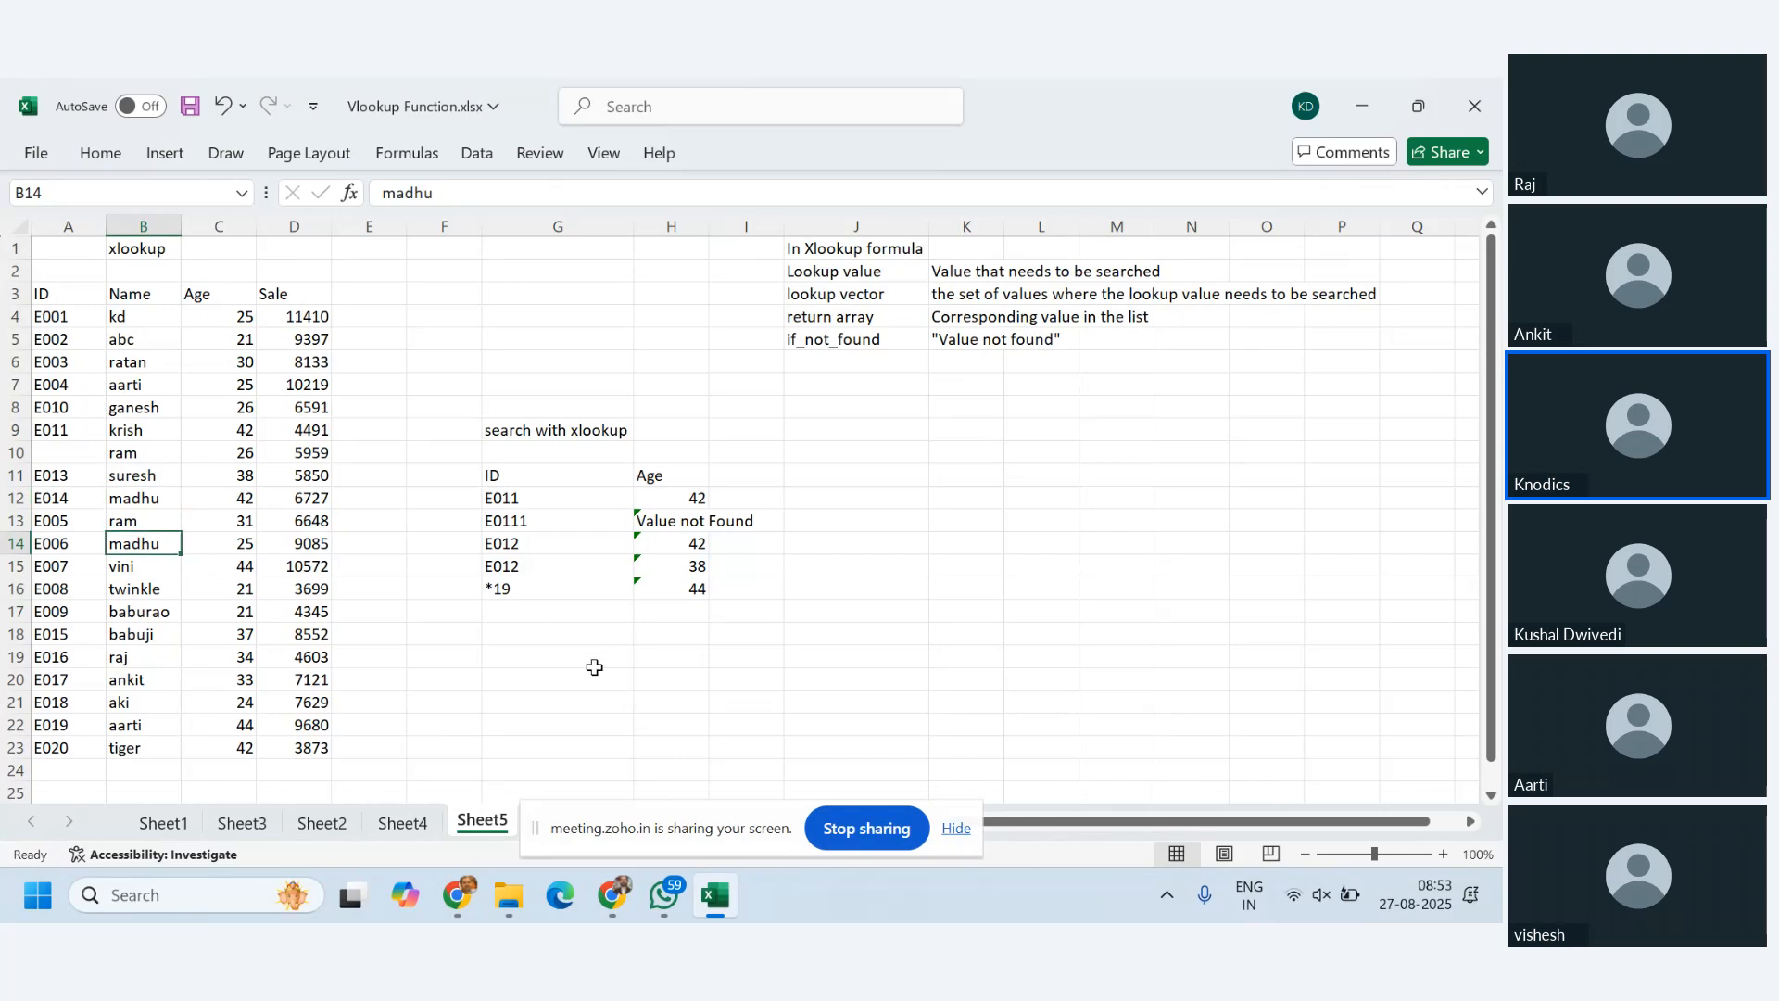
{"action": "left_click", "coordinate": [563, 680]}
{"action": "left_click", "coordinate": [546, 651]}
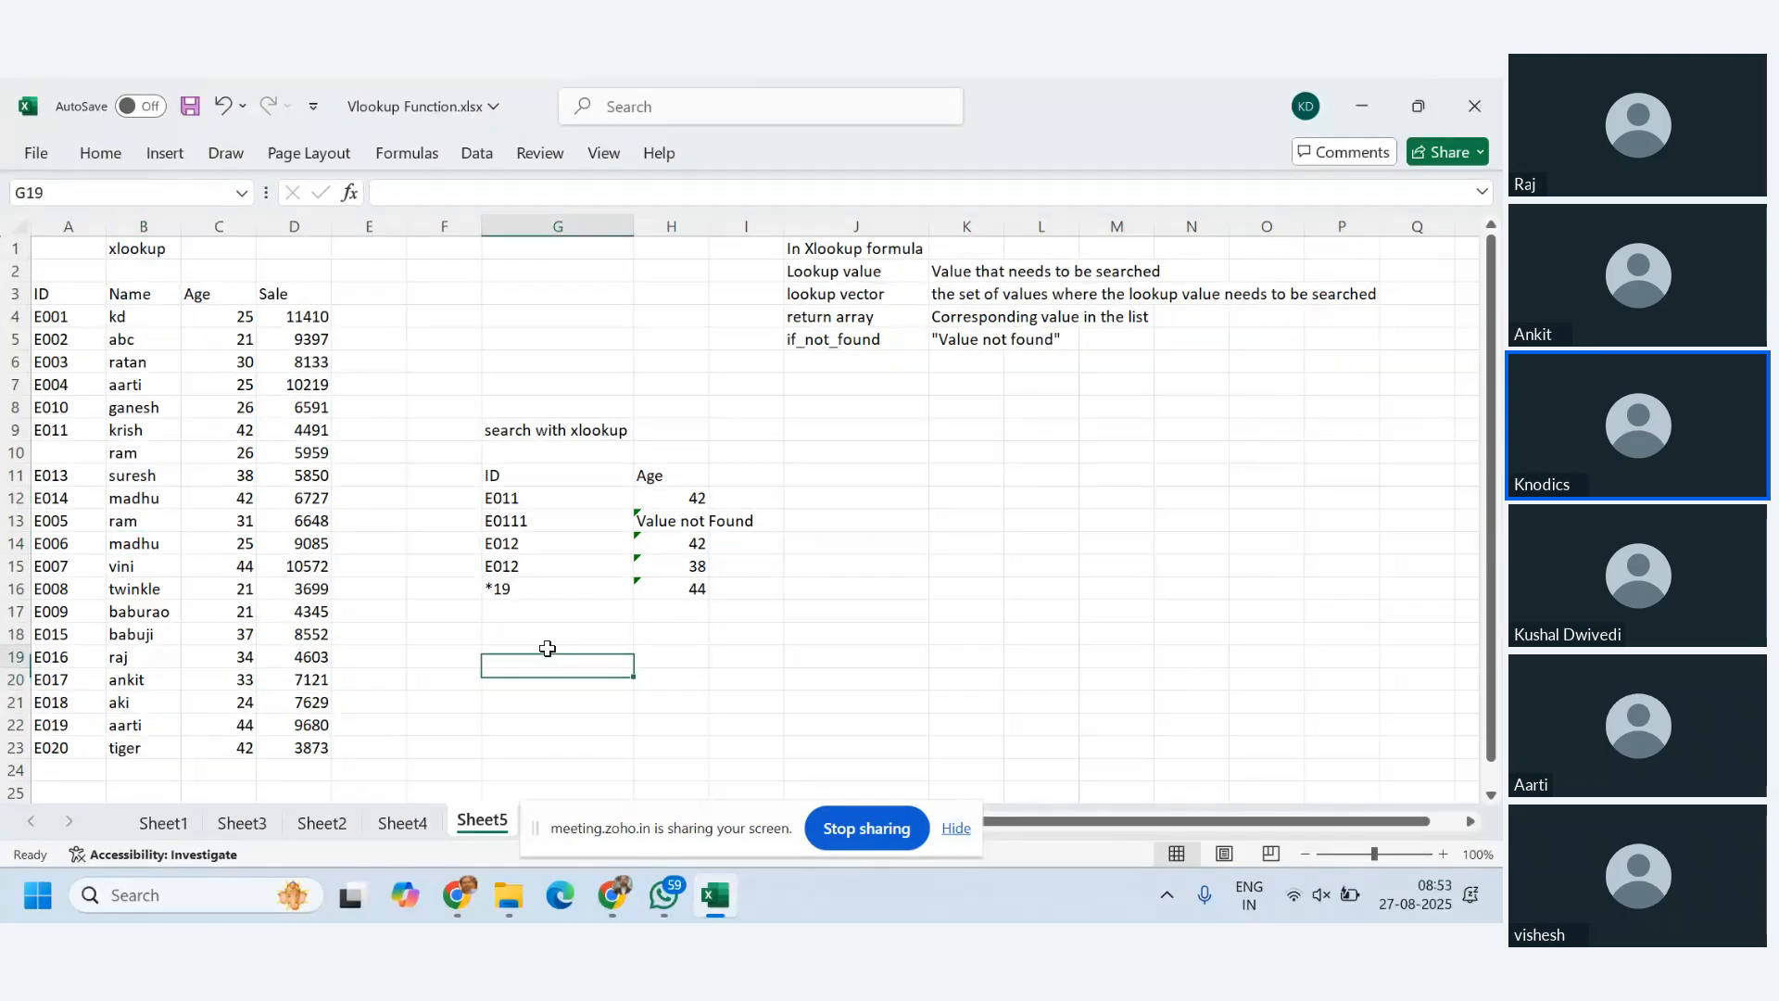
- Enter the headers Name and Sale in G19:H19 and the repeated employee name from B12 in G20
{"action": "type", "text": "Name"}
{"action": "key", "text": "Tab"}
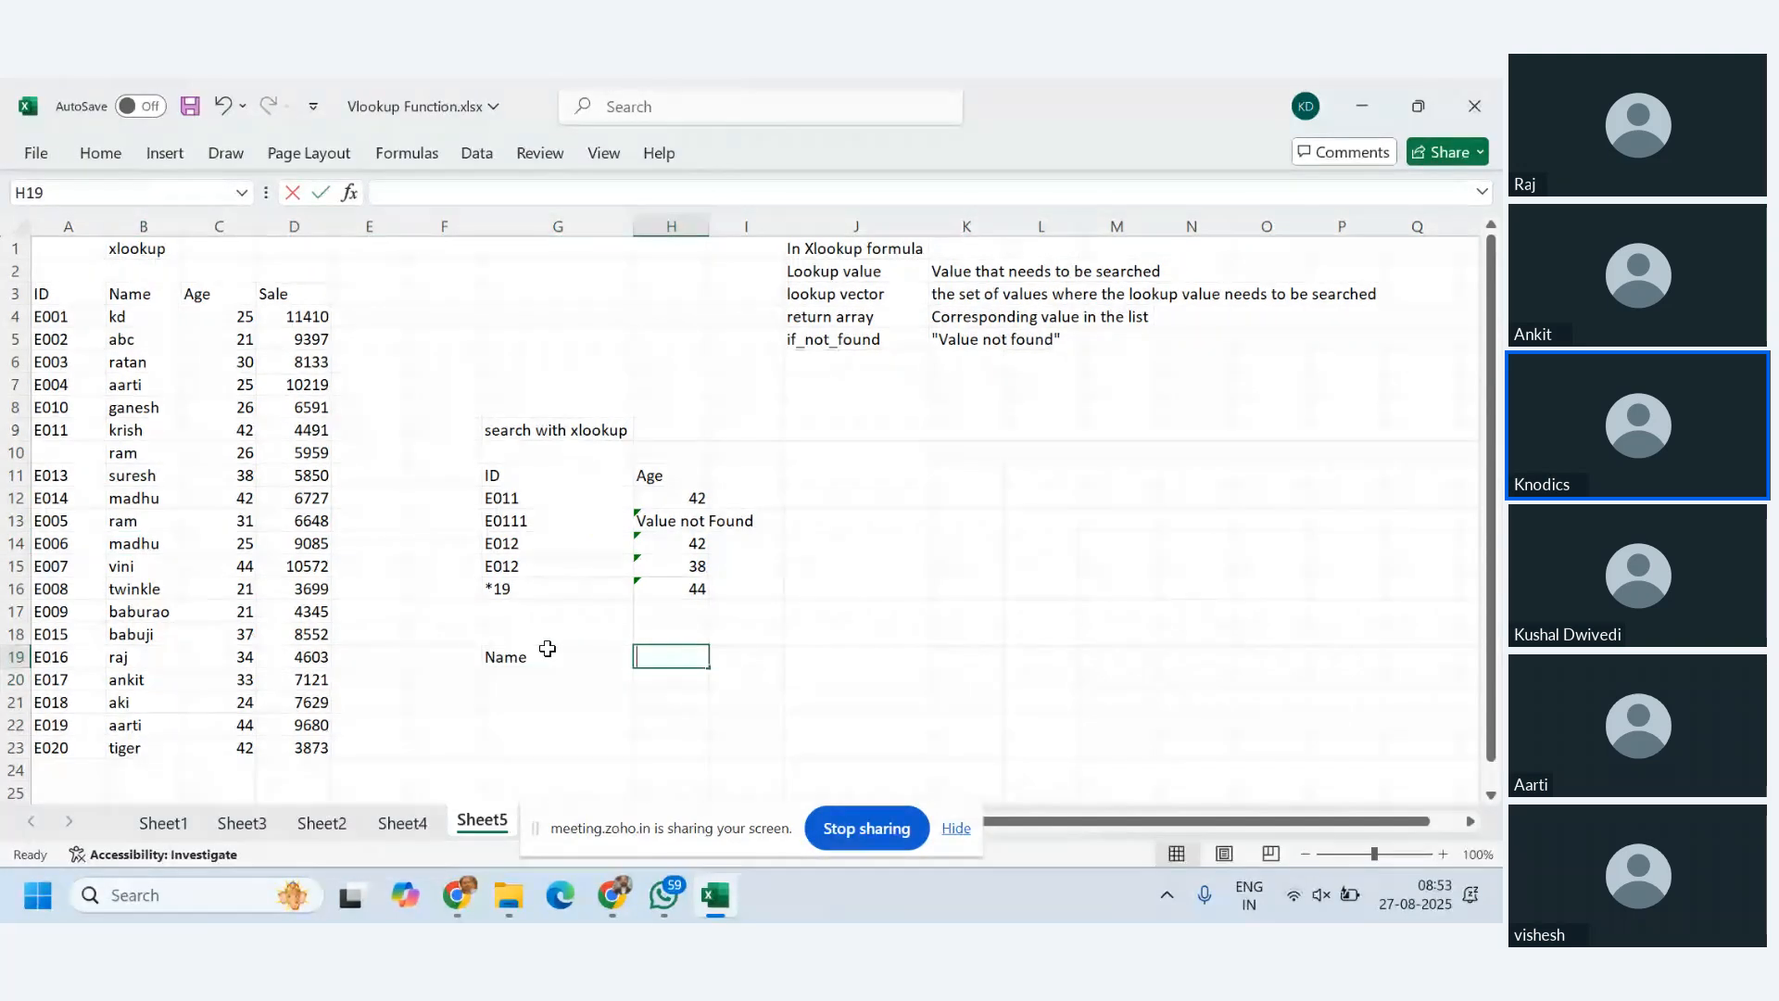
{"action": "type", "text": "Sale"}
{"action": "key", "text": "Return"}
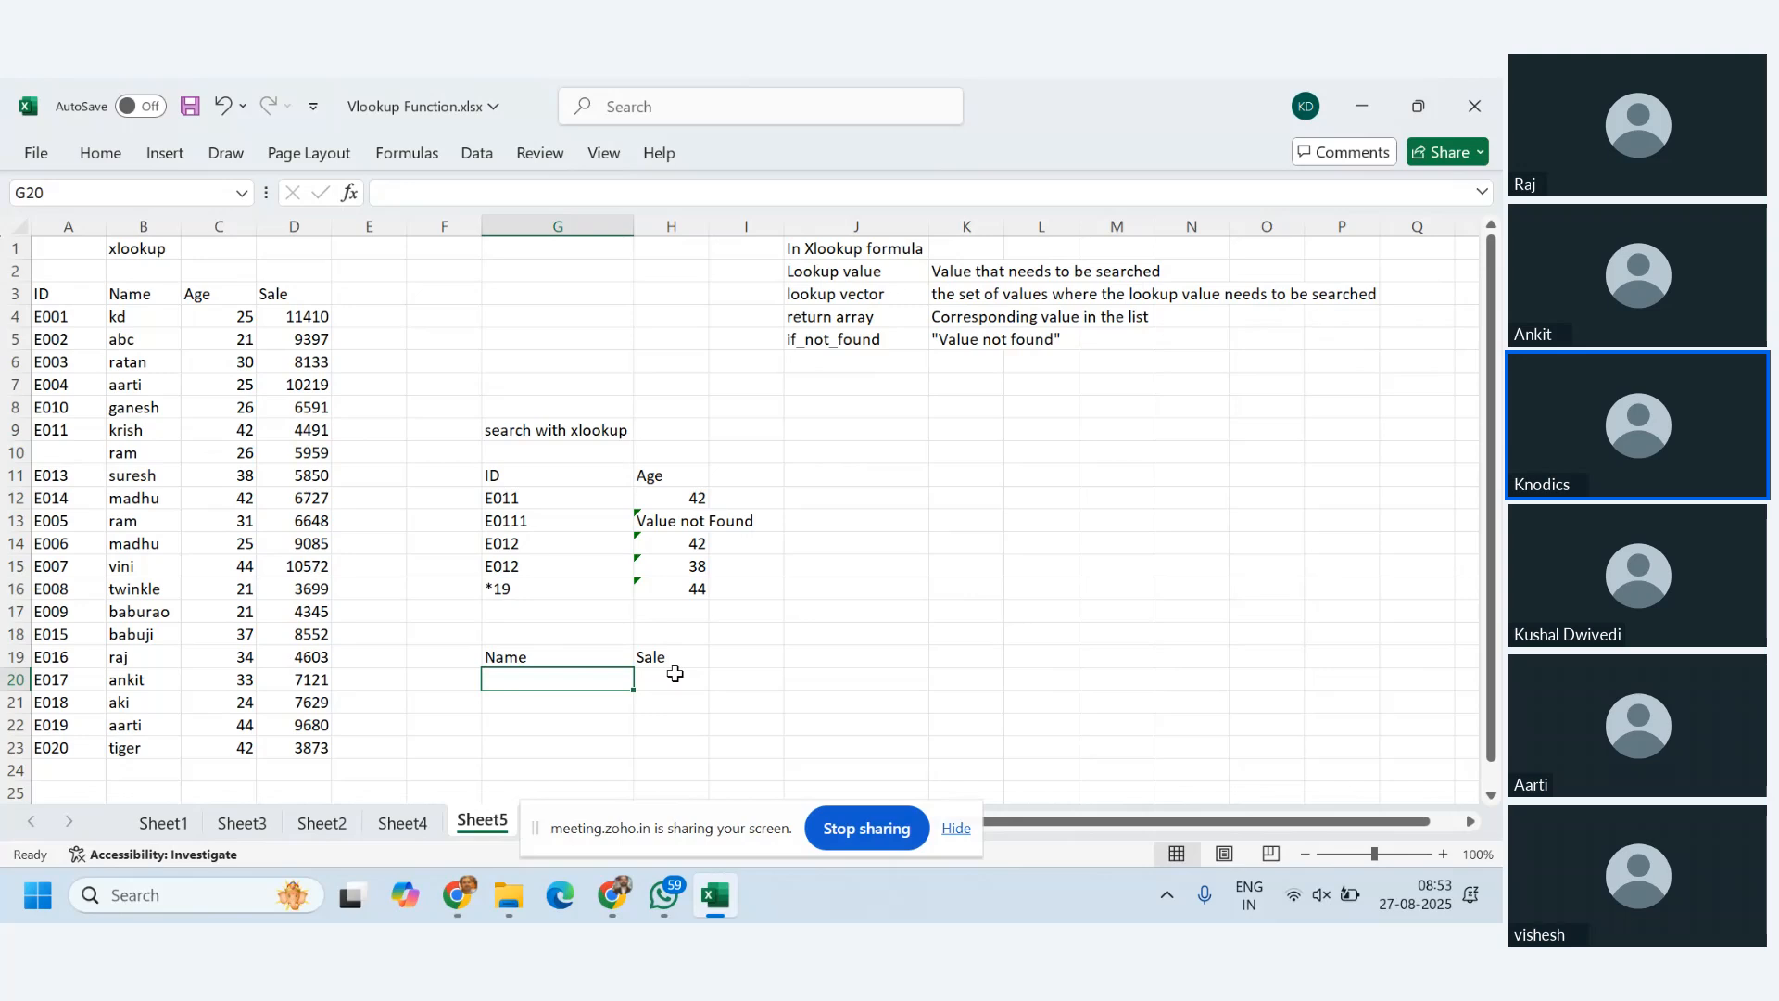
{"action": "type", "text": "madhu"}
- Enter an XLOOKUP formula in H20 that looks up G20 in B4:B23 and returns the sale from D4:D23
{"action": "left_click", "coordinate": [675, 673]}
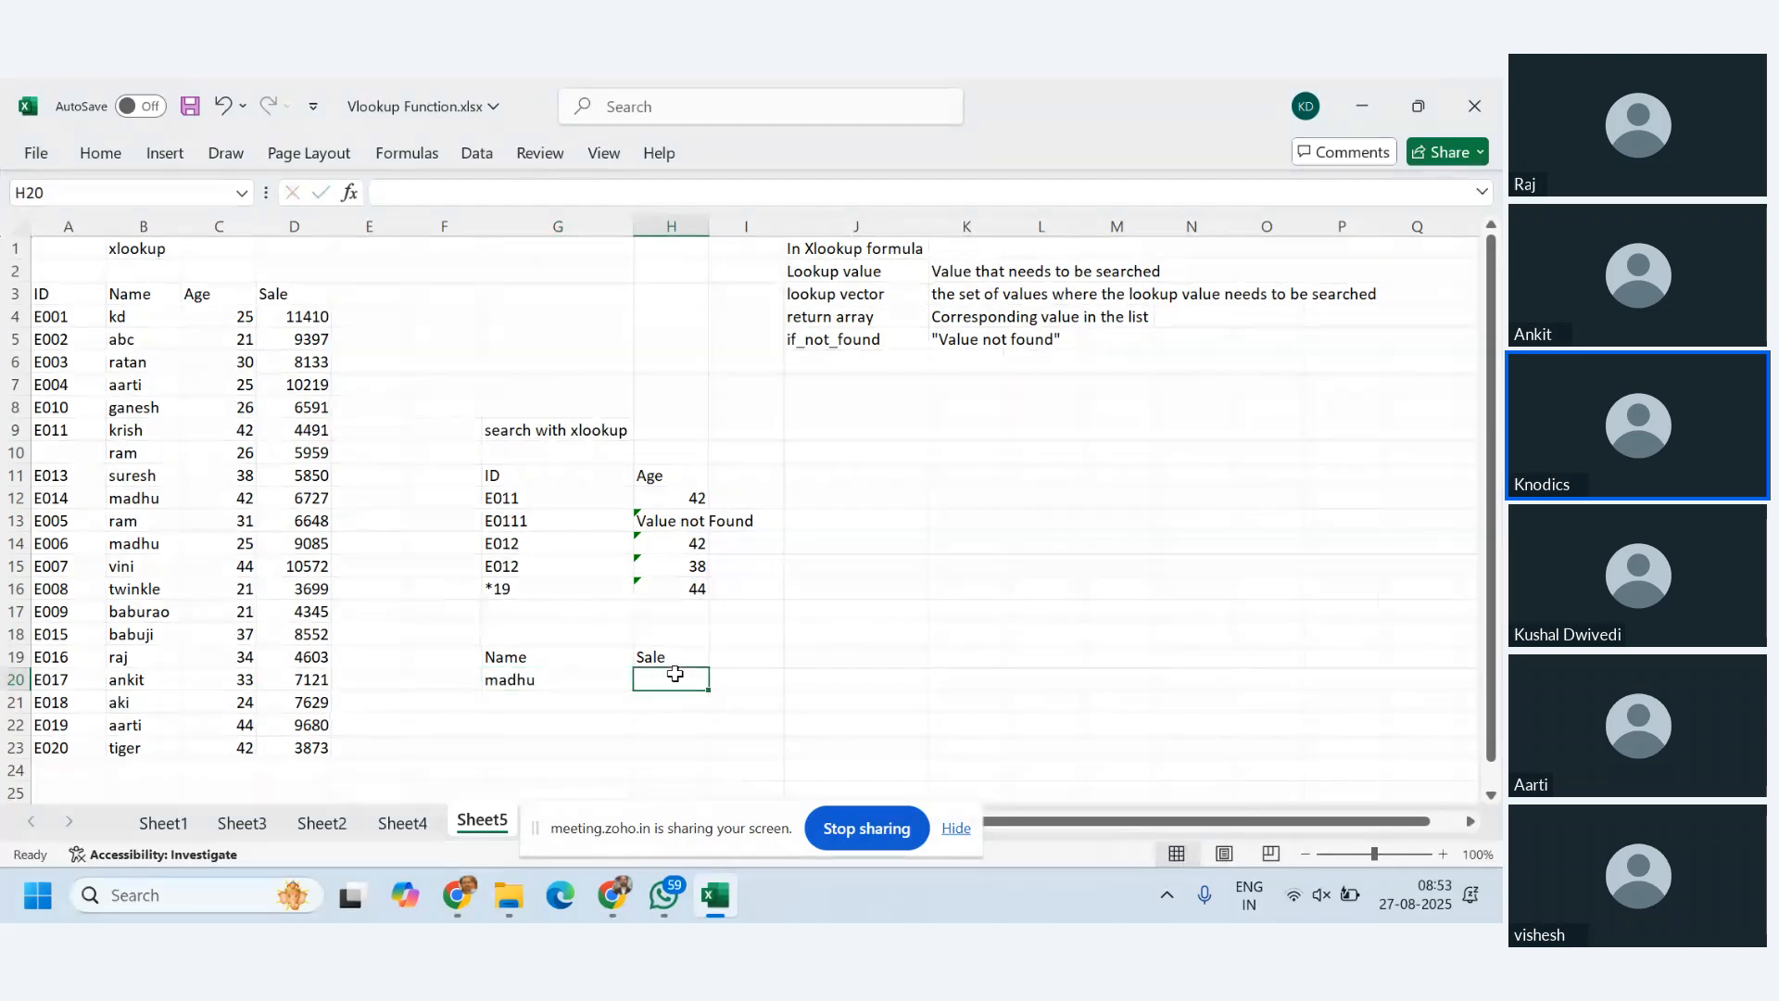
{"action": "type", "text": "=xlookup("}
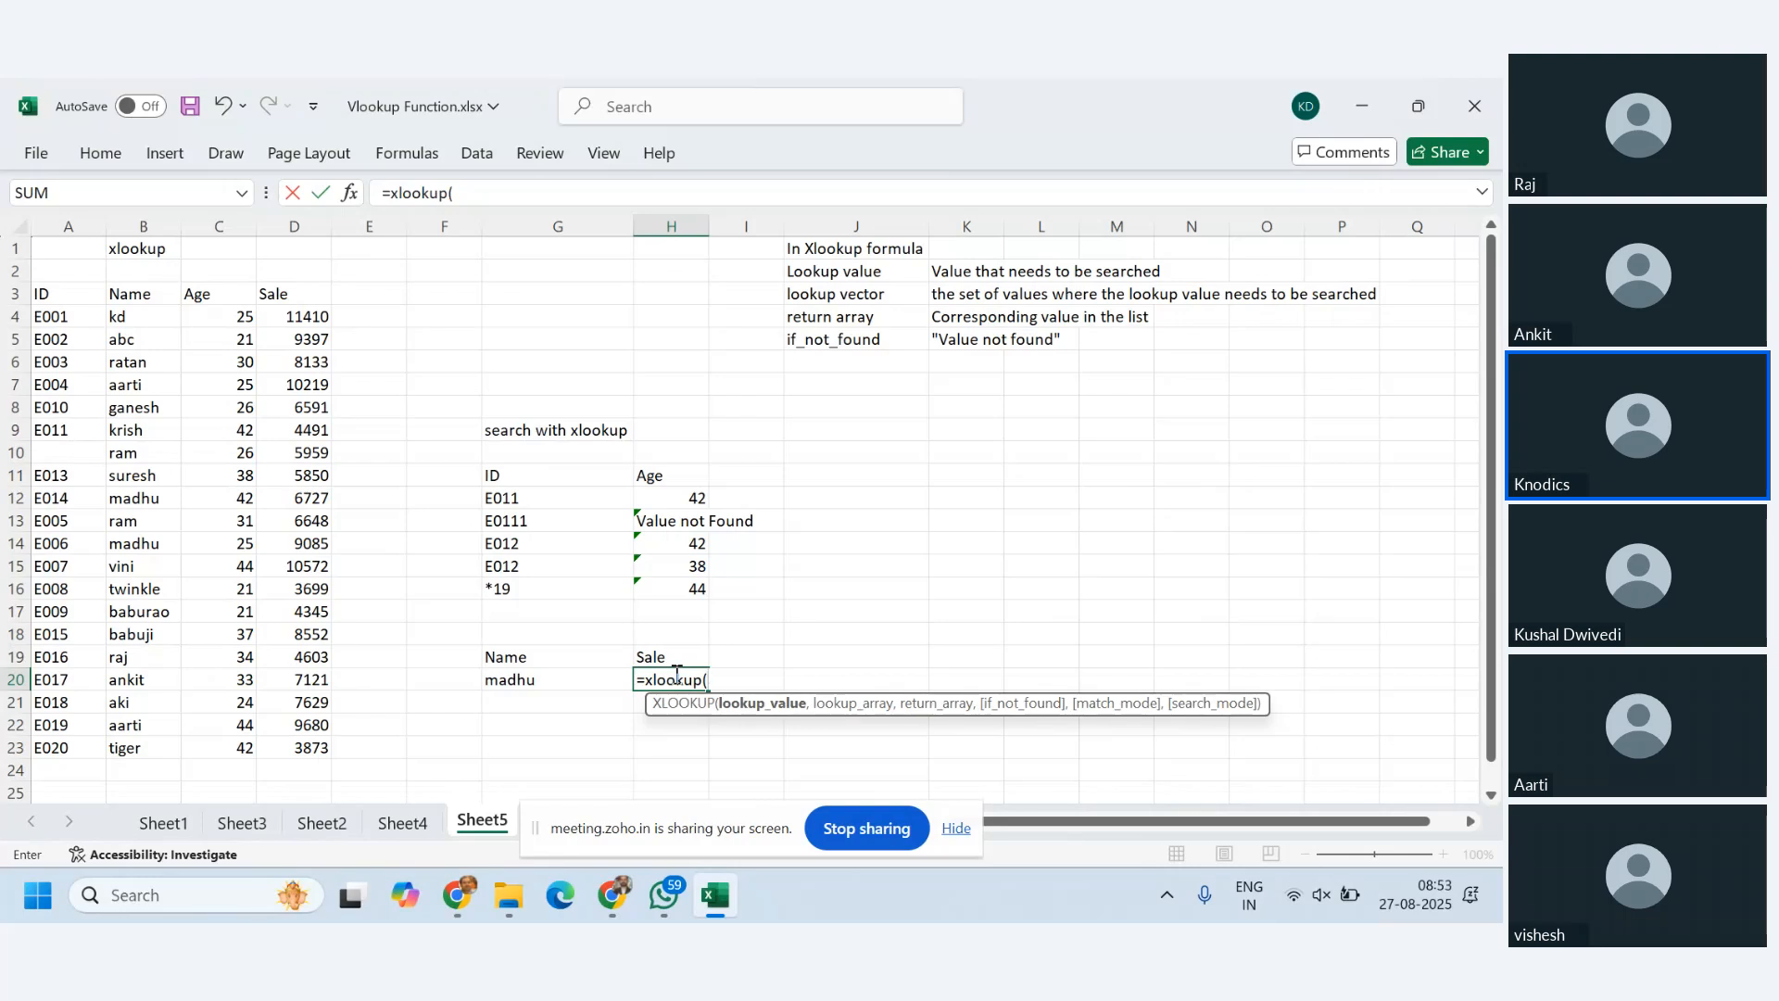
{"action": "left_click", "coordinate": [573, 682]}
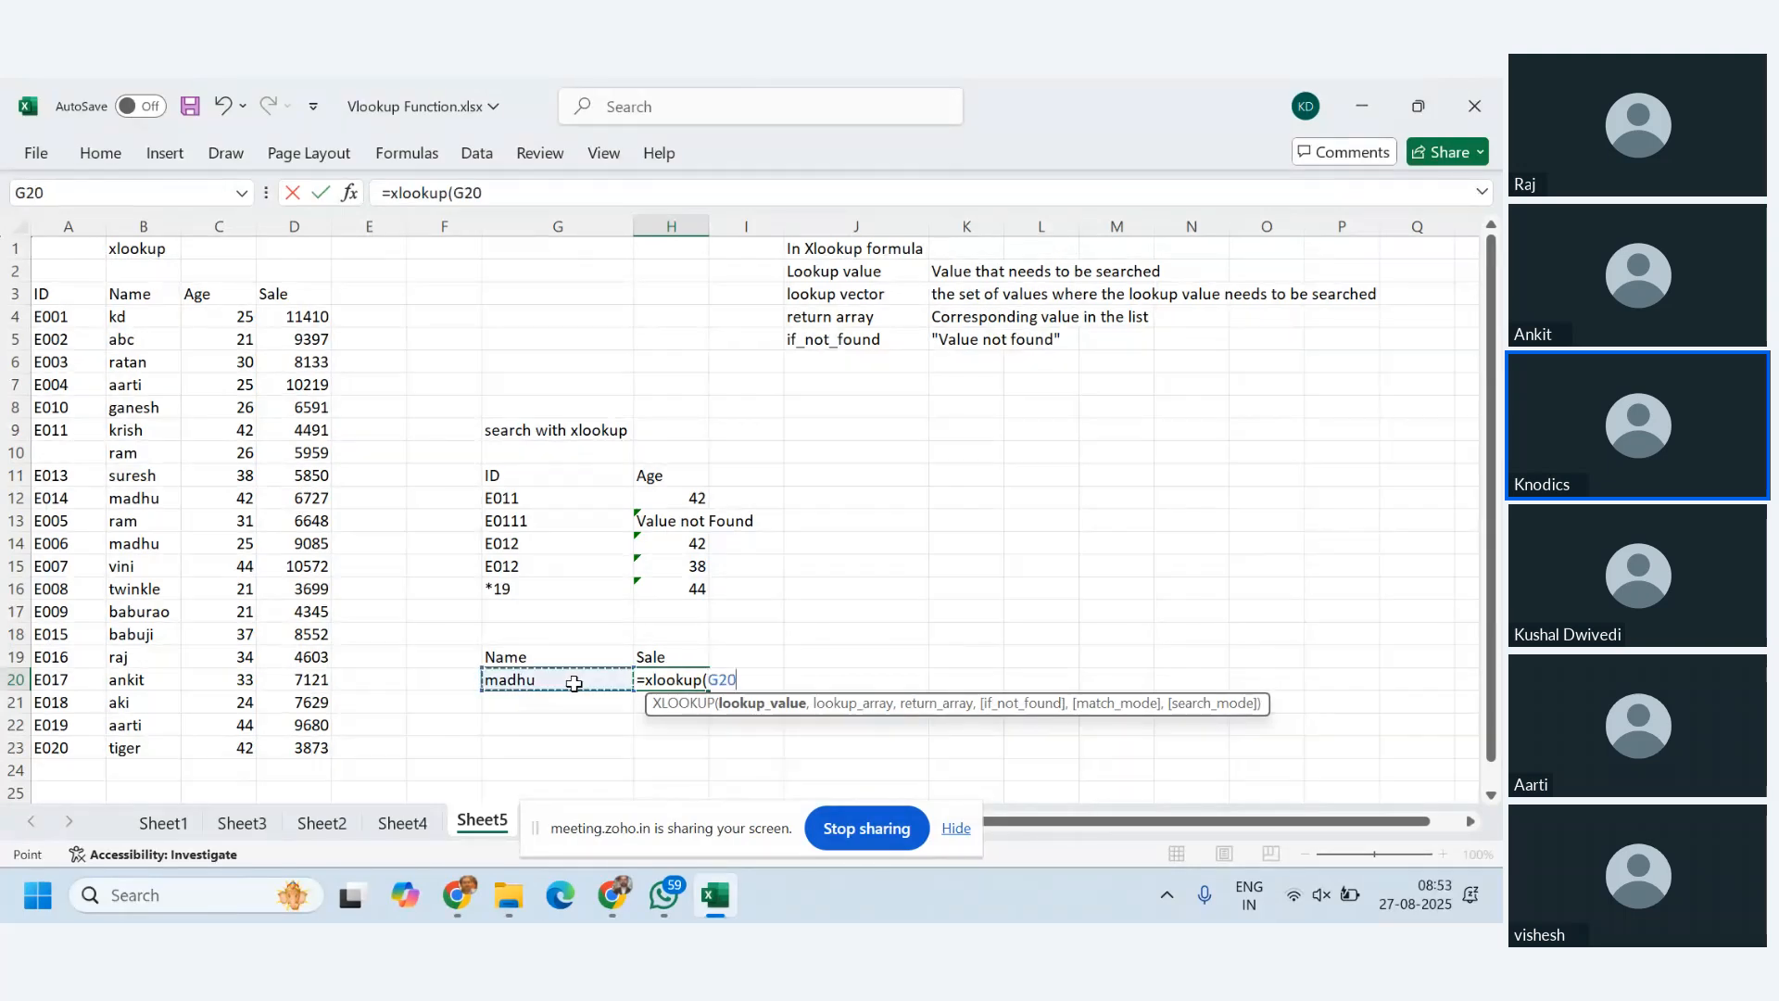
{"action": "type", "text": ","}
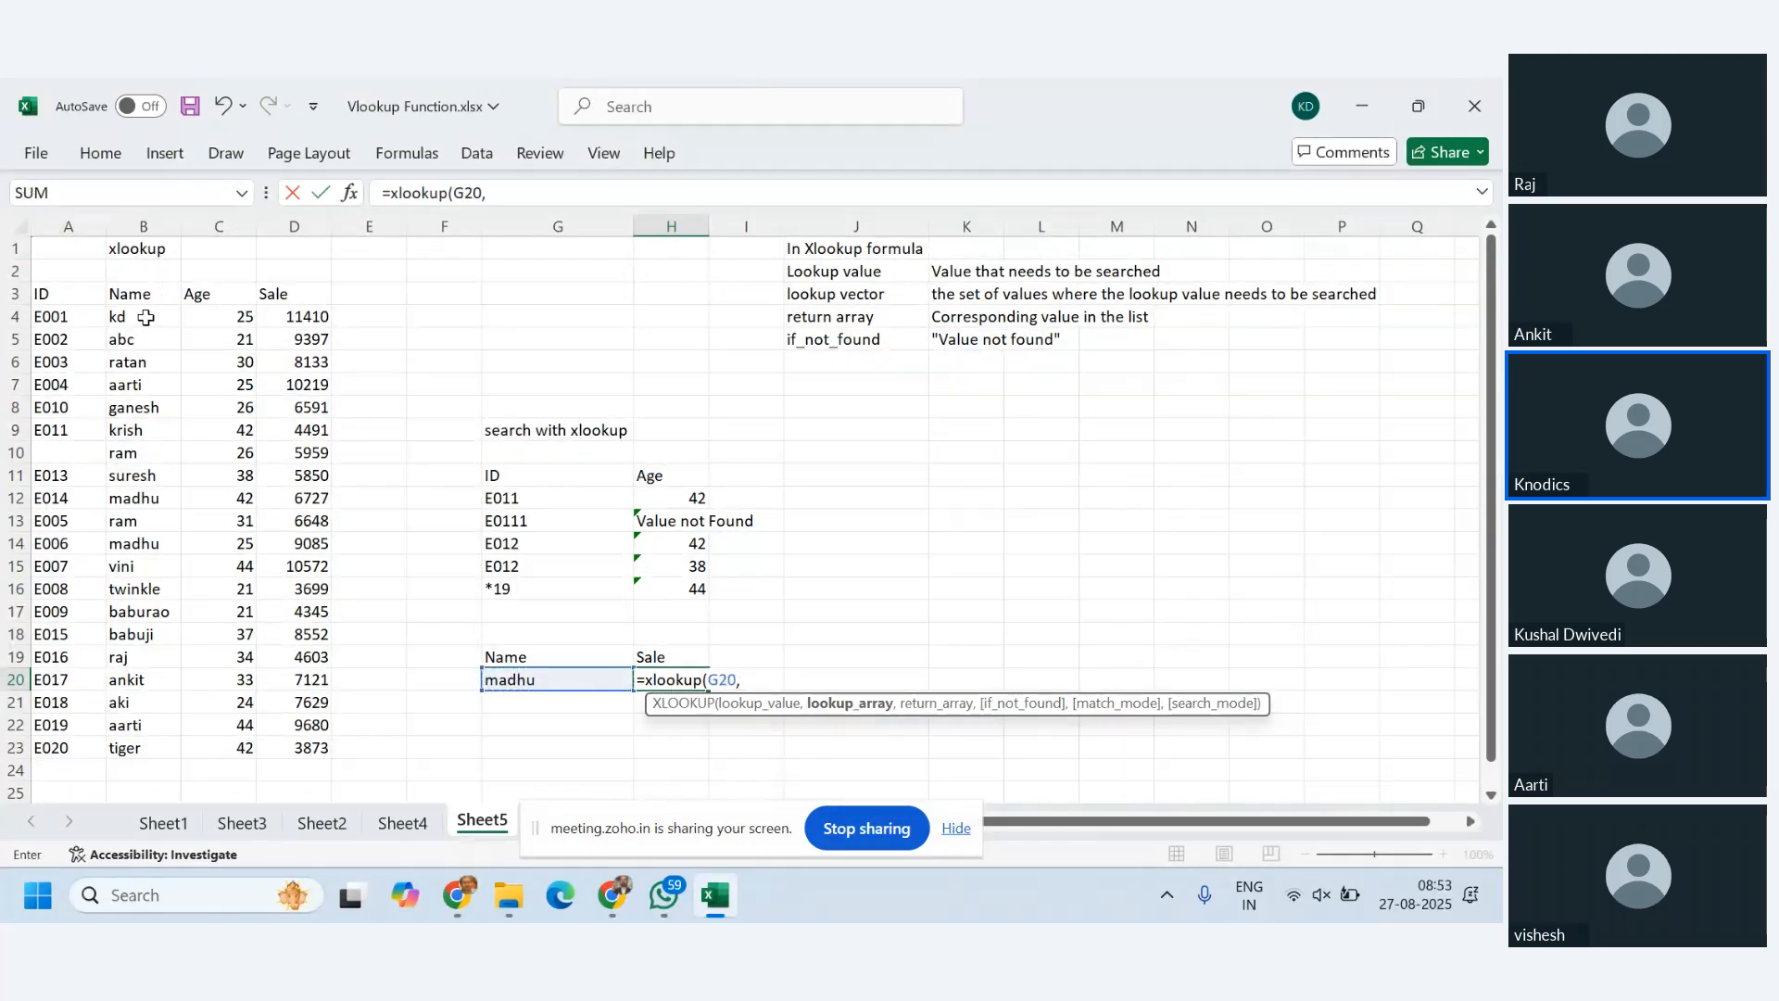
{"action": "left_click_drag", "start_coordinate": [145, 317], "coordinate": [159, 743]}
{"action": "type", "text": ","}
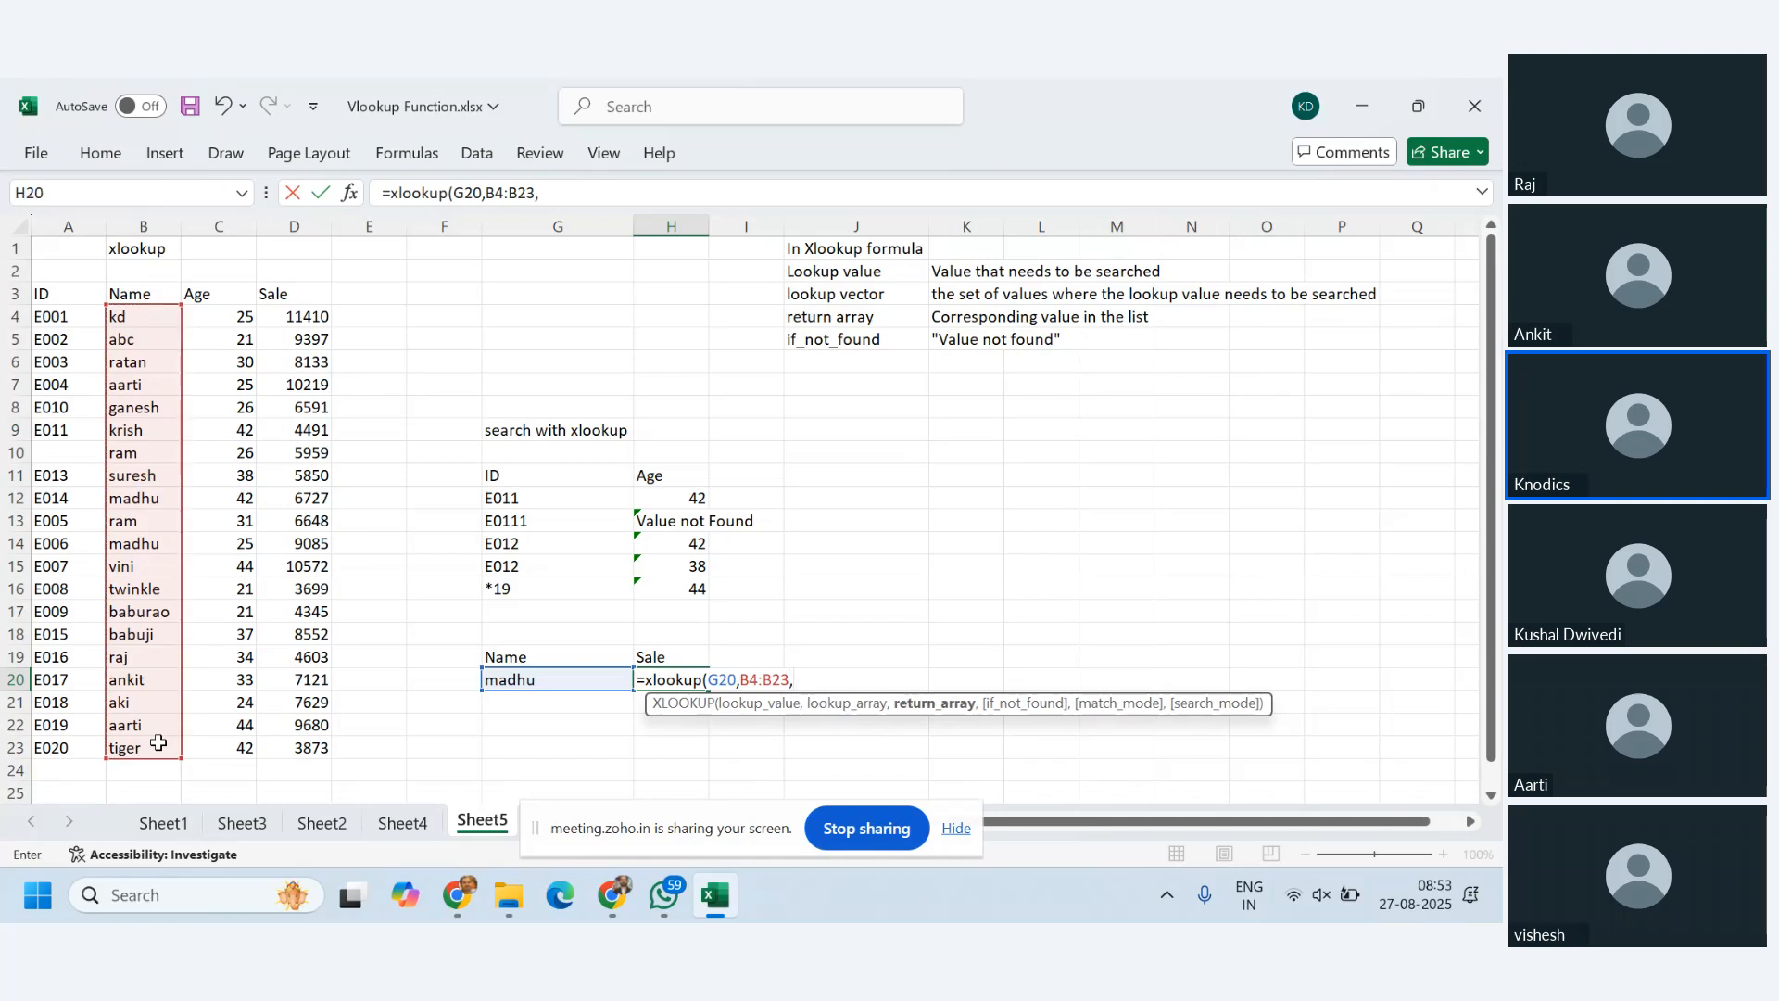
{"action": "left_click_drag", "start_coordinate": [311, 318], "coordinate": [299, 743]}
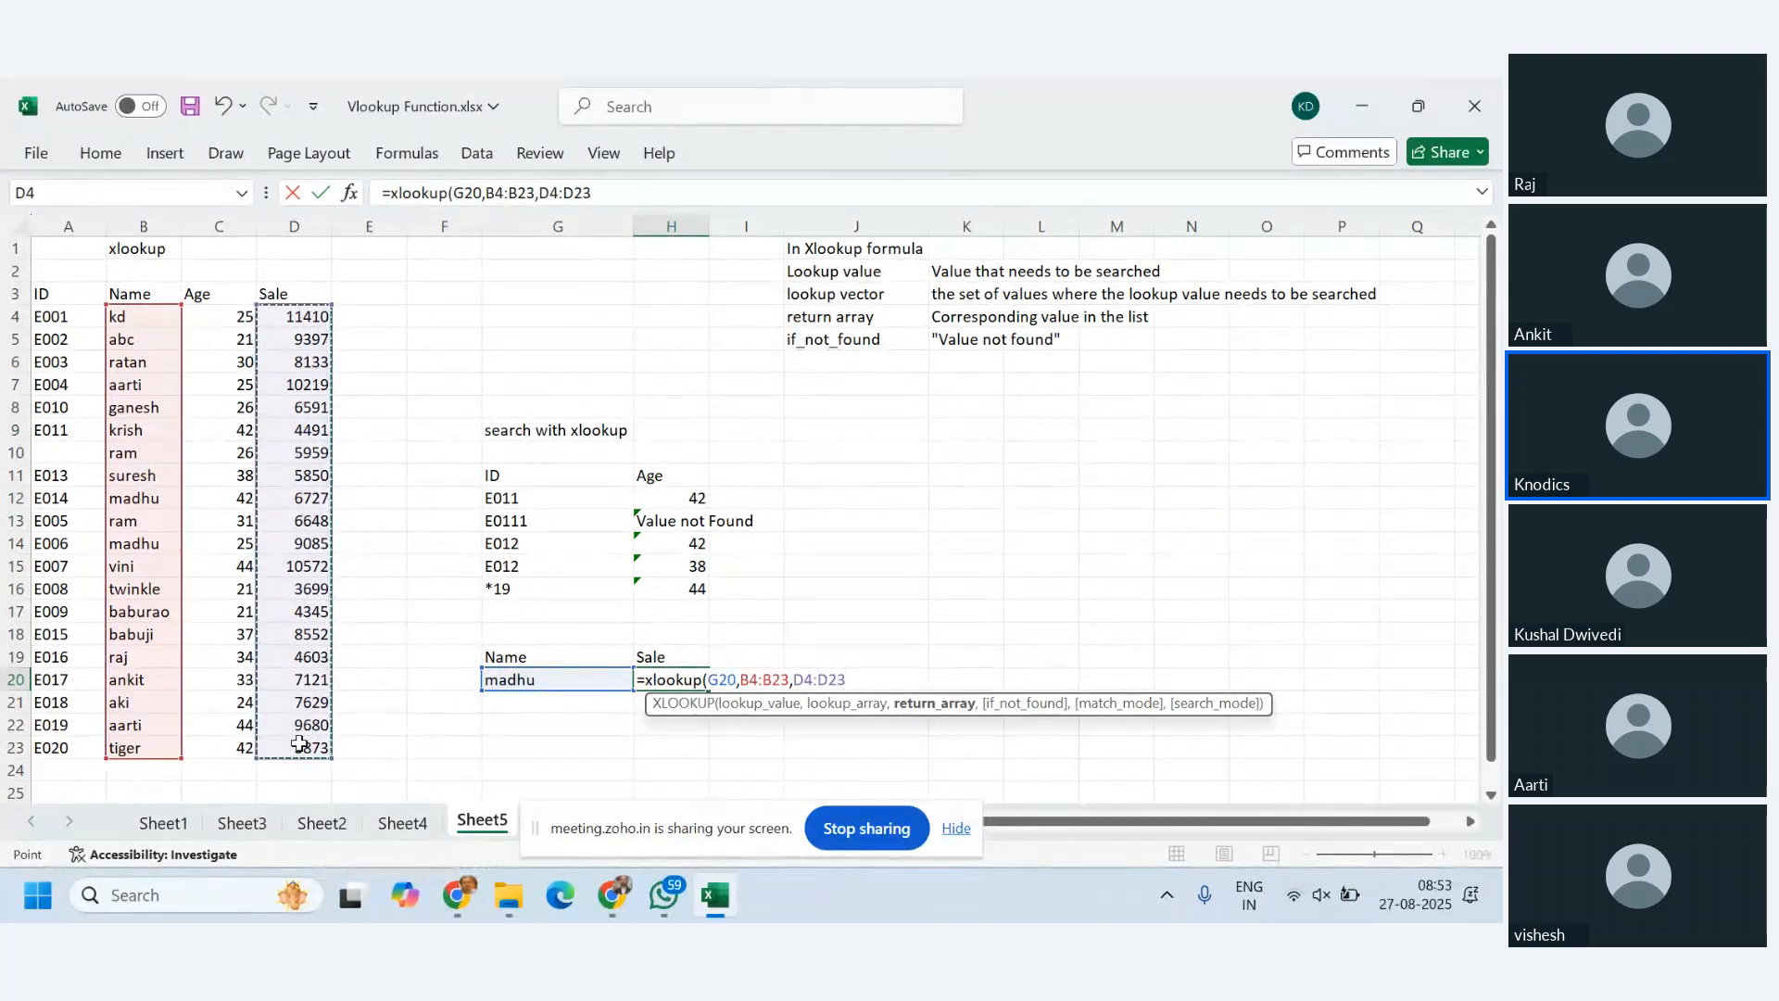
{"action": "type", "text": ")"}
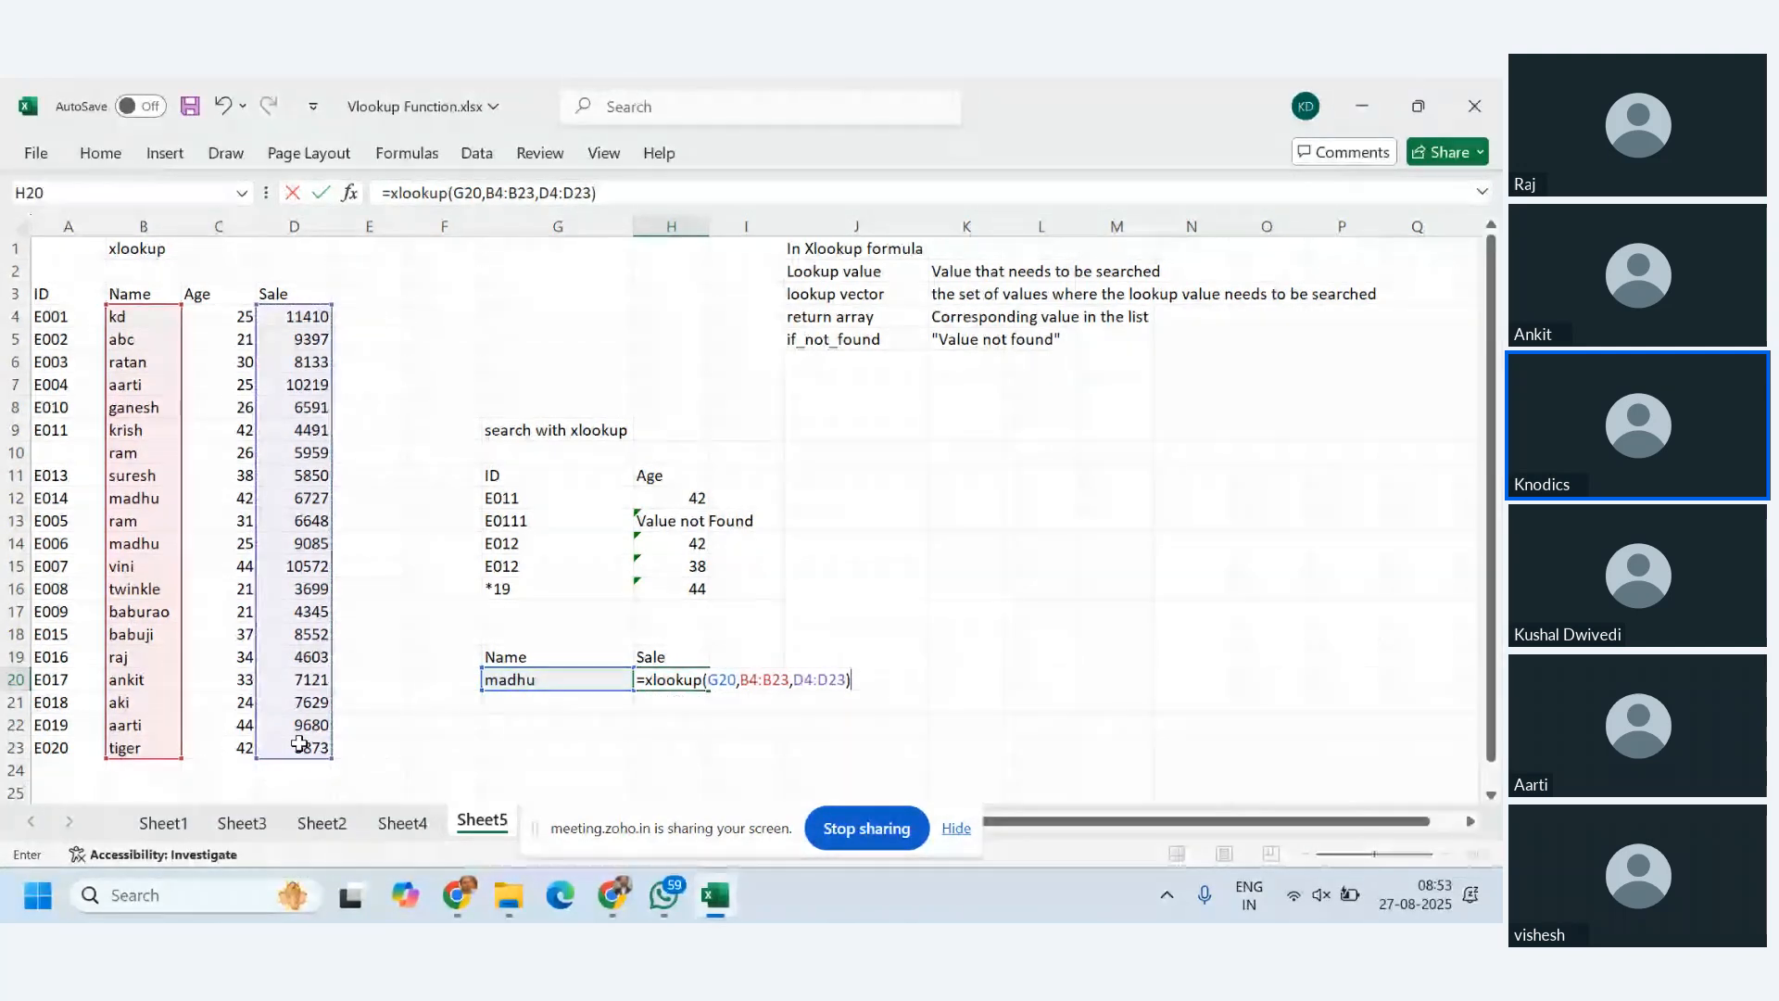
{"action": "key", "text": "Return"}
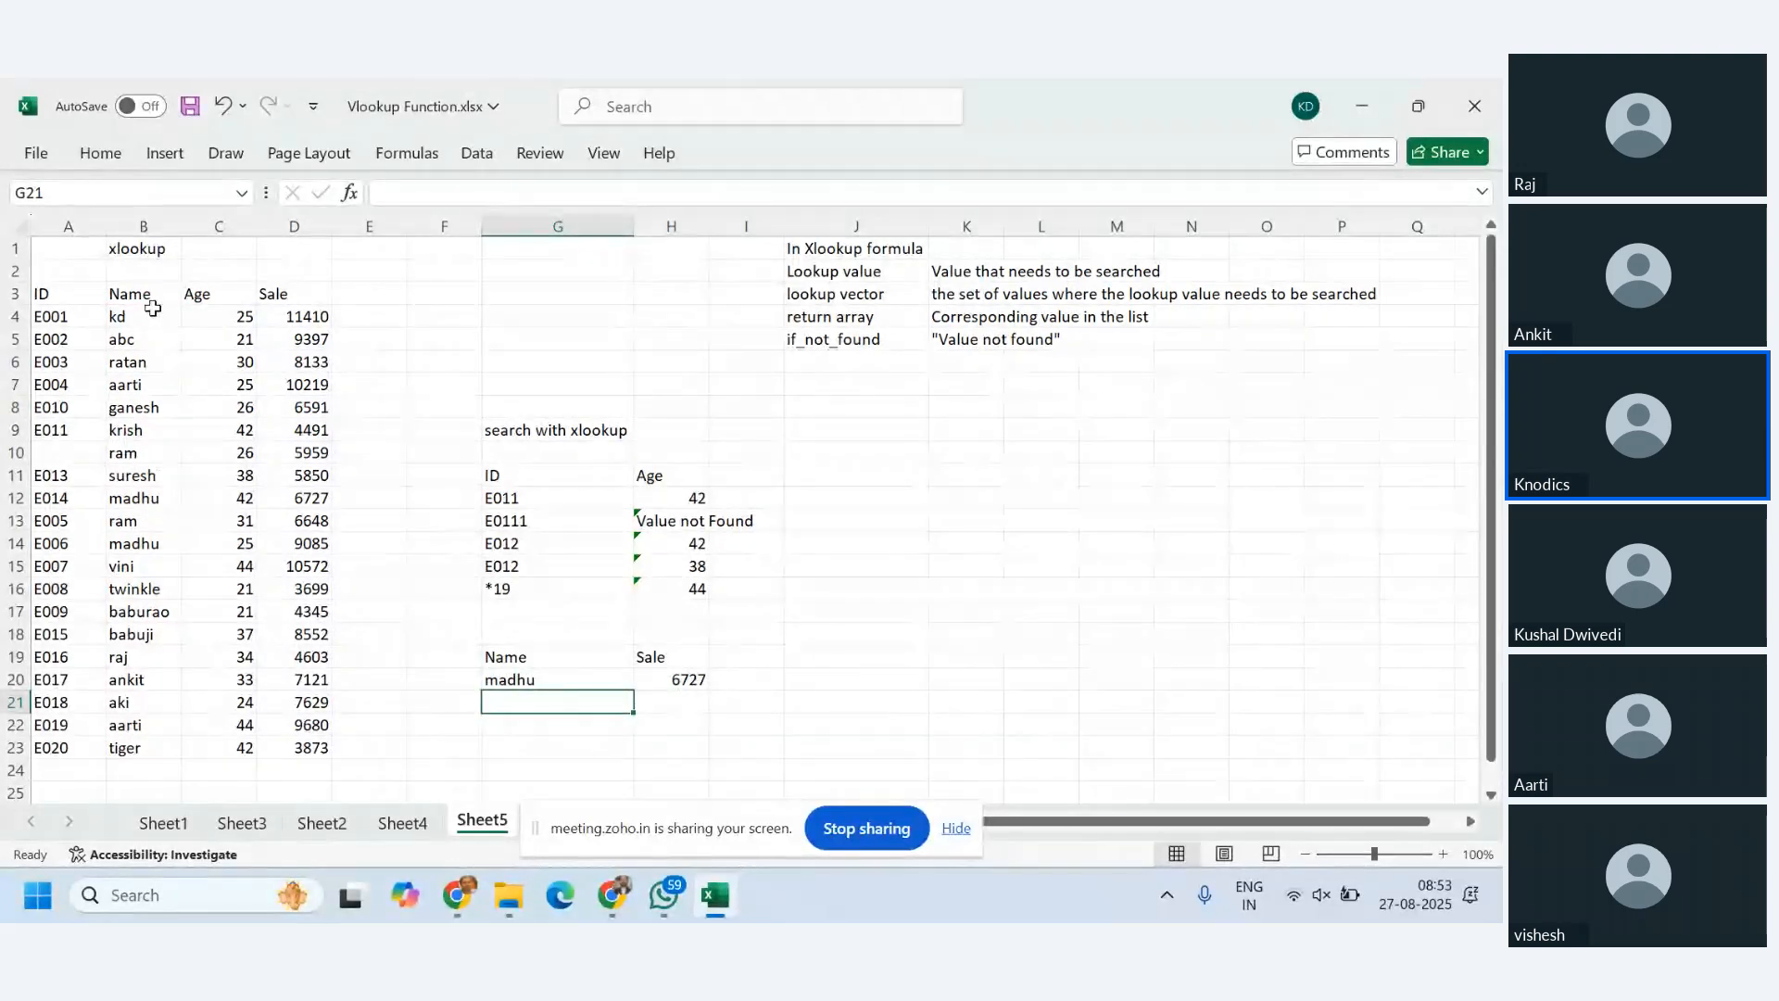
- Compare the name in B12 and its sale in D12 with the lookup result in H20
{"action": "left_click", "coordinate": [153, 497]}
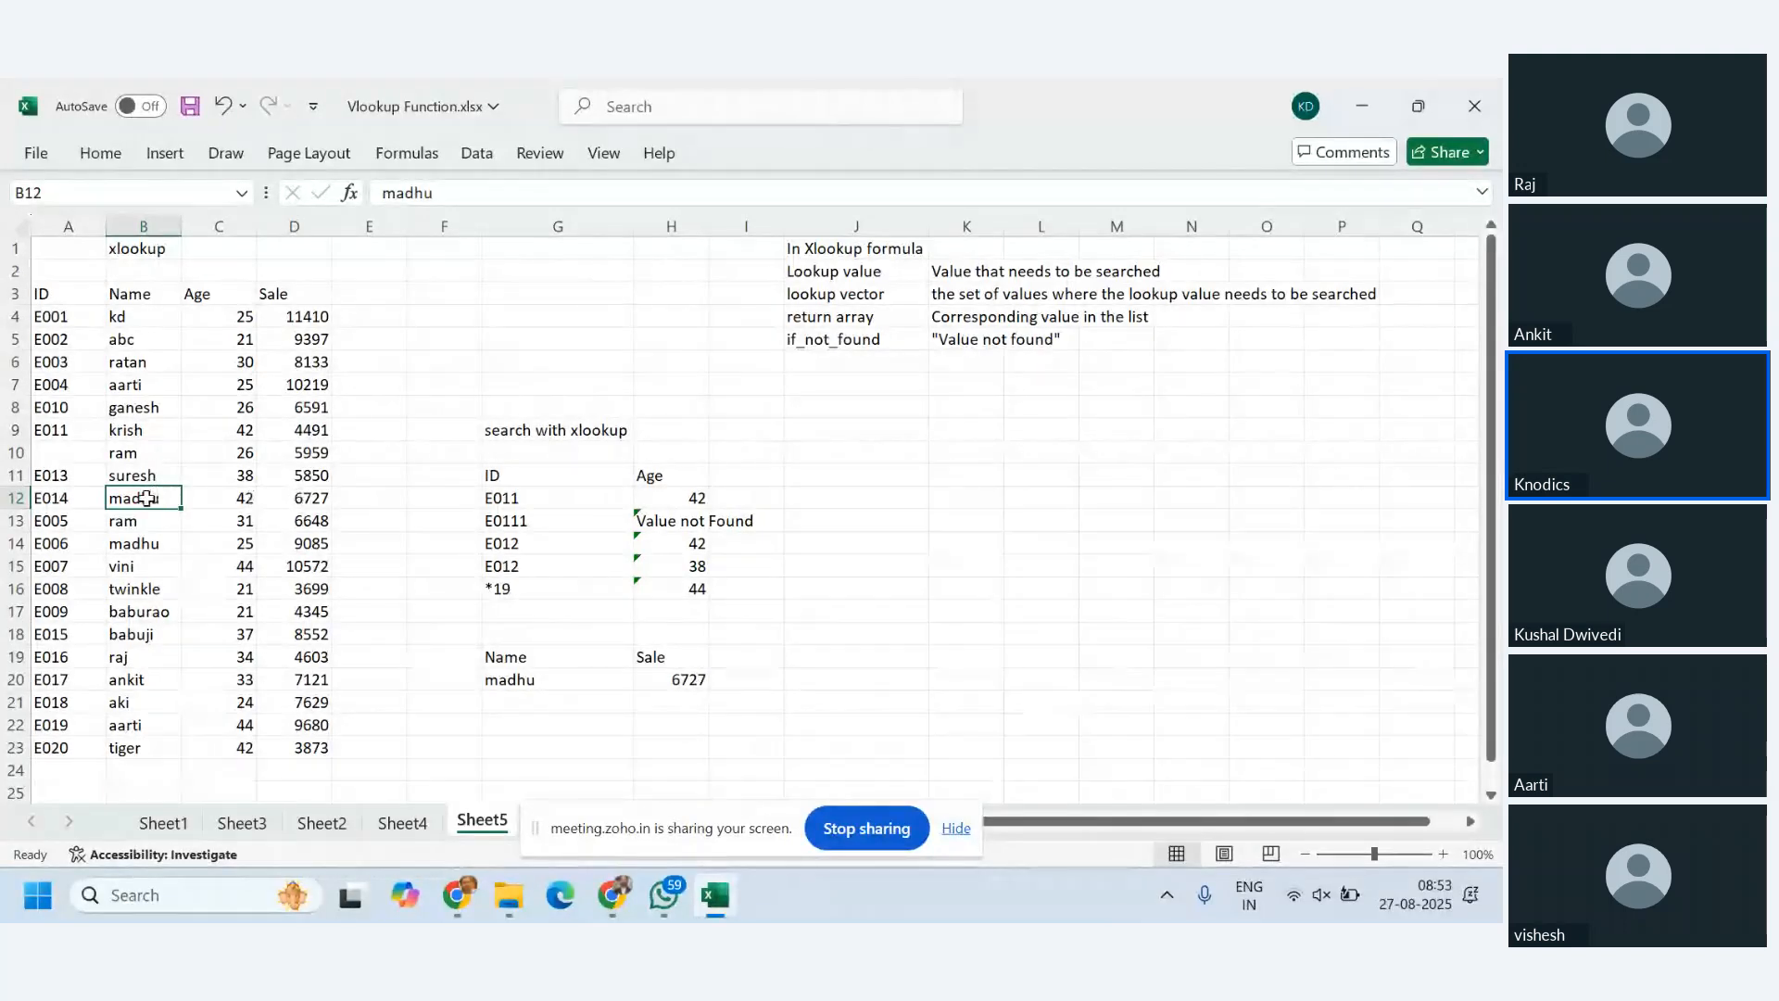
{"action": "left_click", "coordinate": [305, 499]}
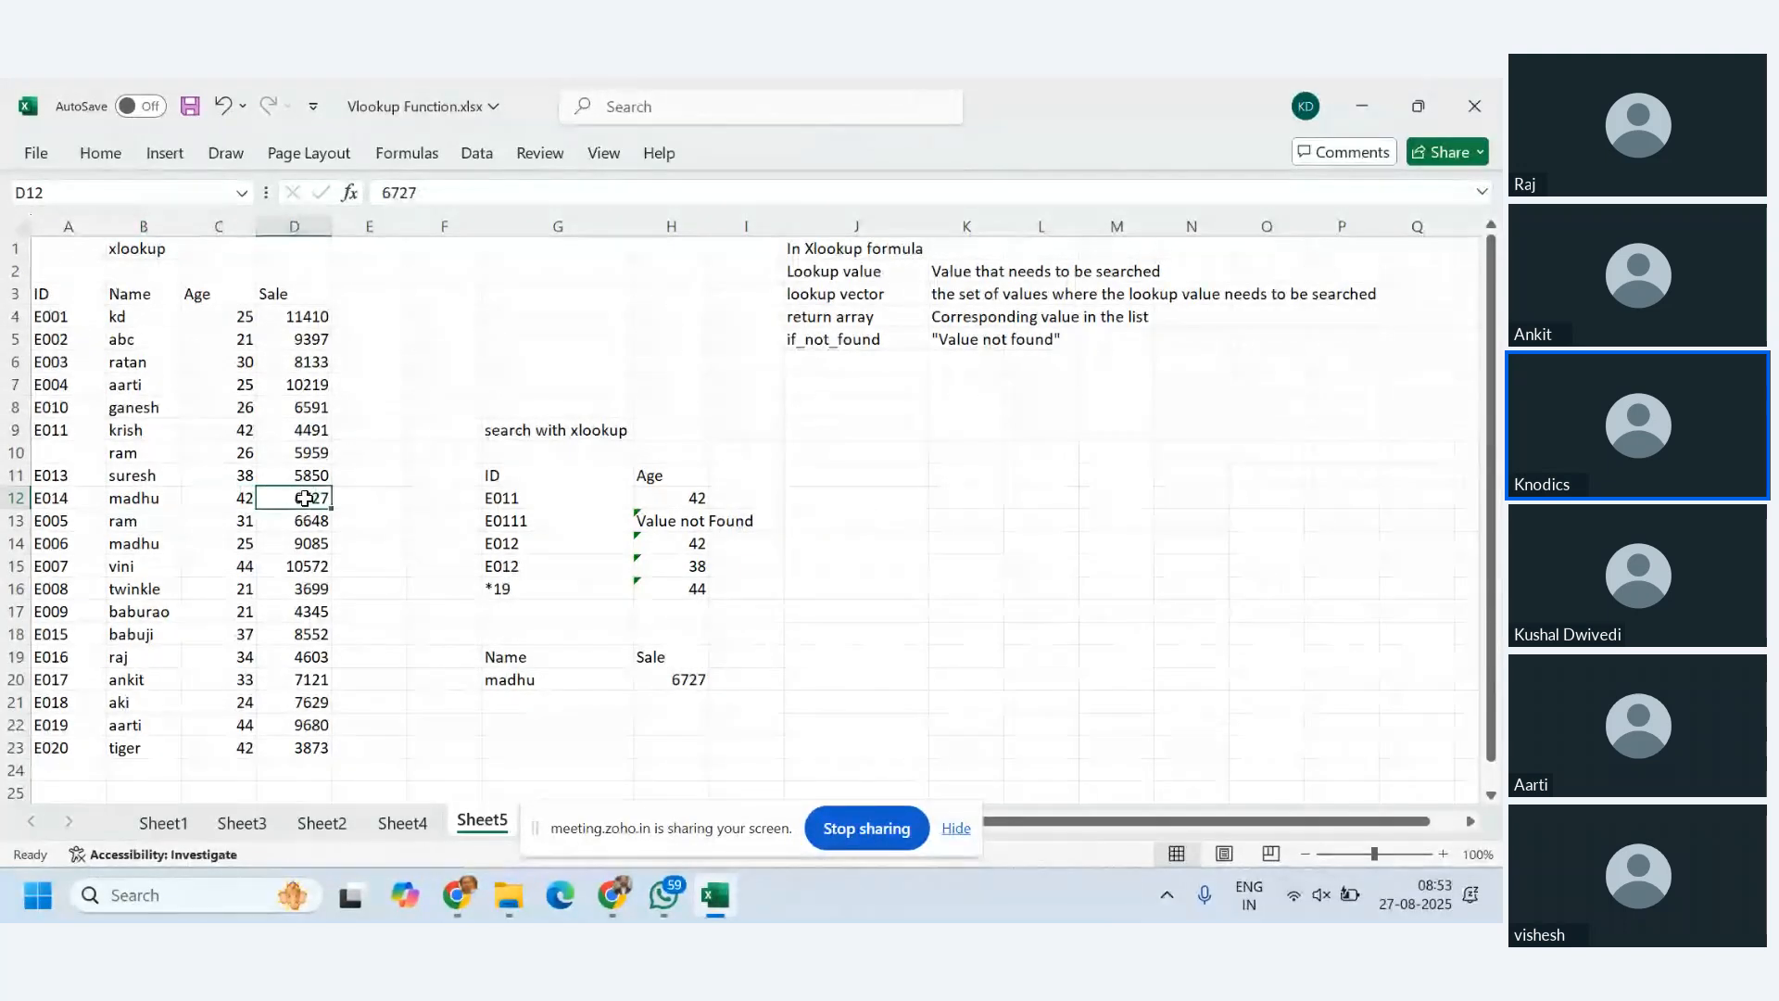
{"action": "left_click", "coordinate": [700, 679]}
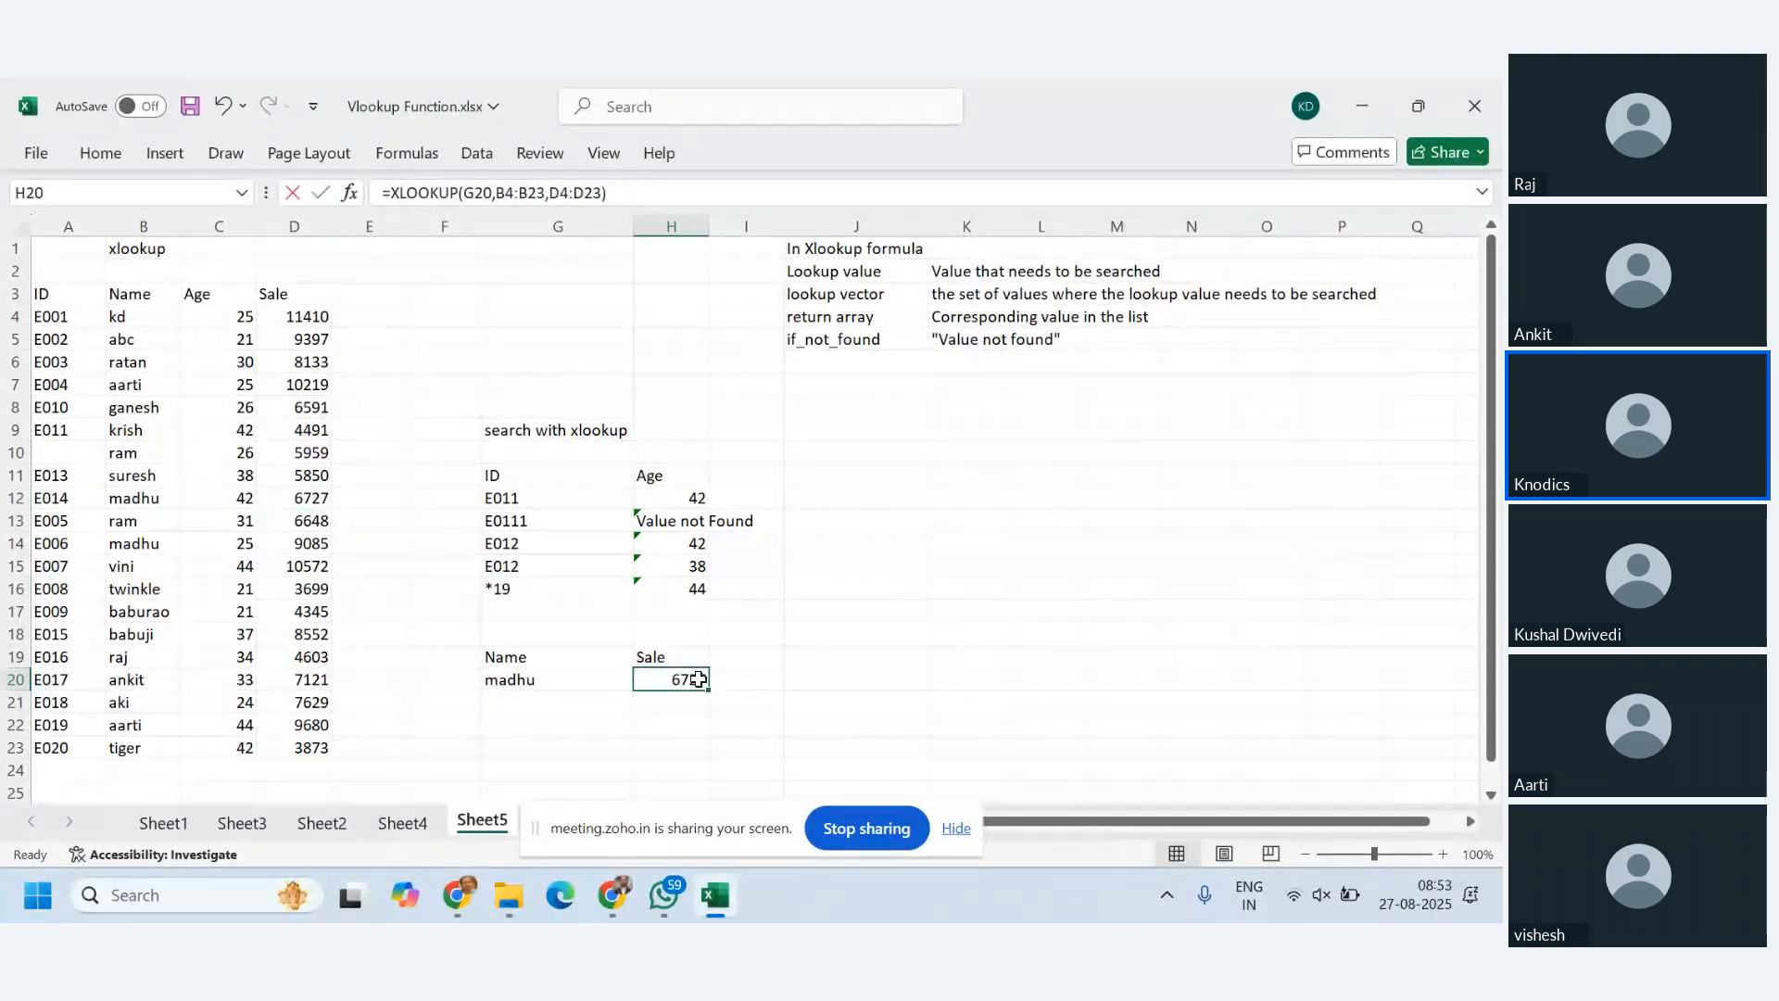
- Add search mode -1 (last-to-first) to the XLOOKUP formula in H20, leaving the if-not-found and match mode arguments empty
{"action": "double_click", "coordinate": [699, 679]}
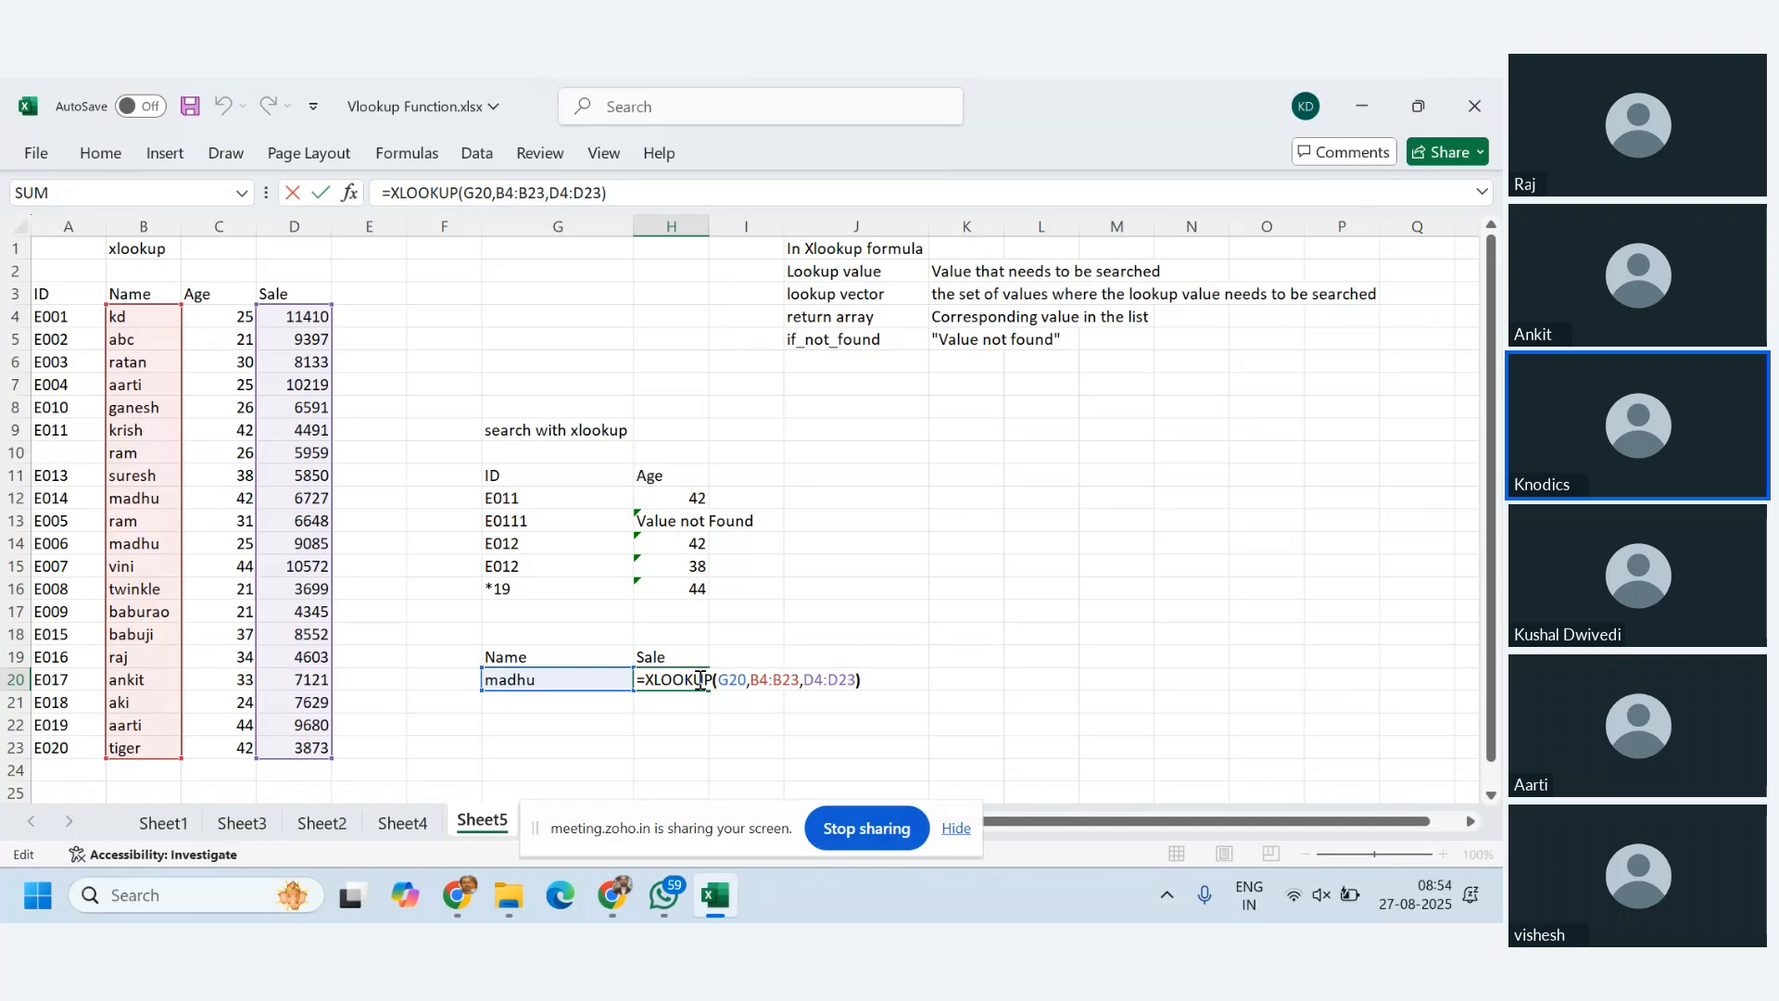
{"action": "type", "text": ","}
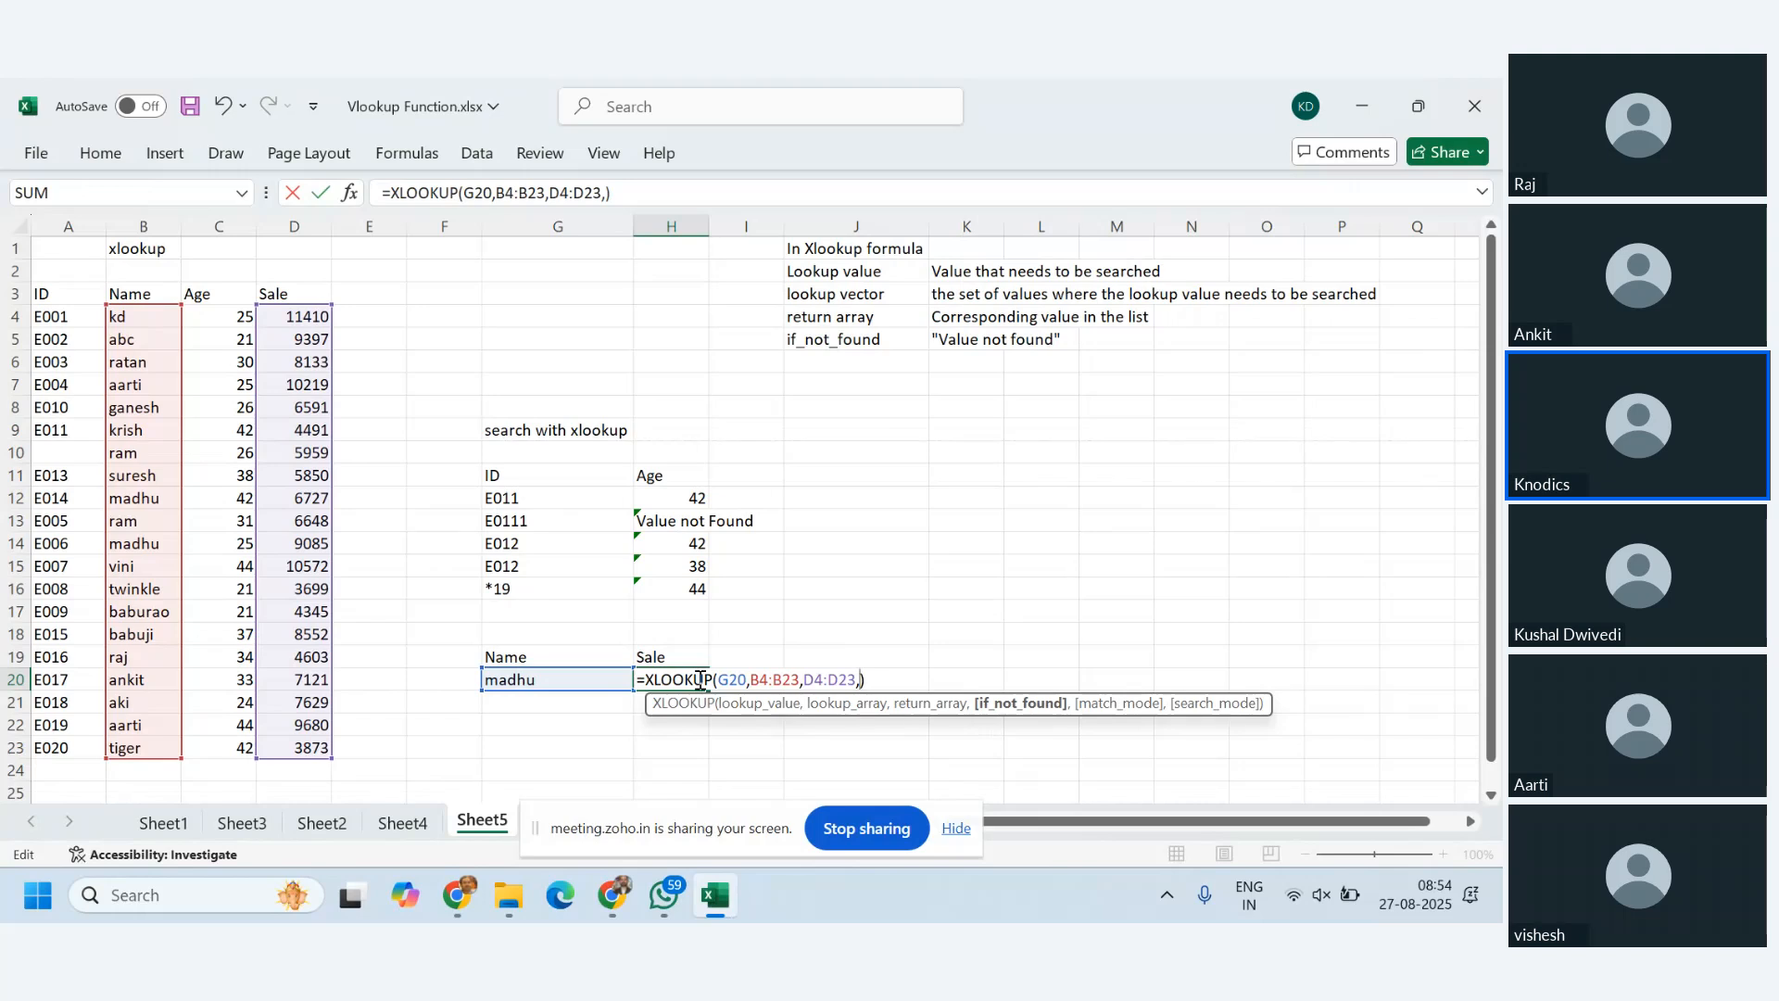
{"action": "type", "text": ","}
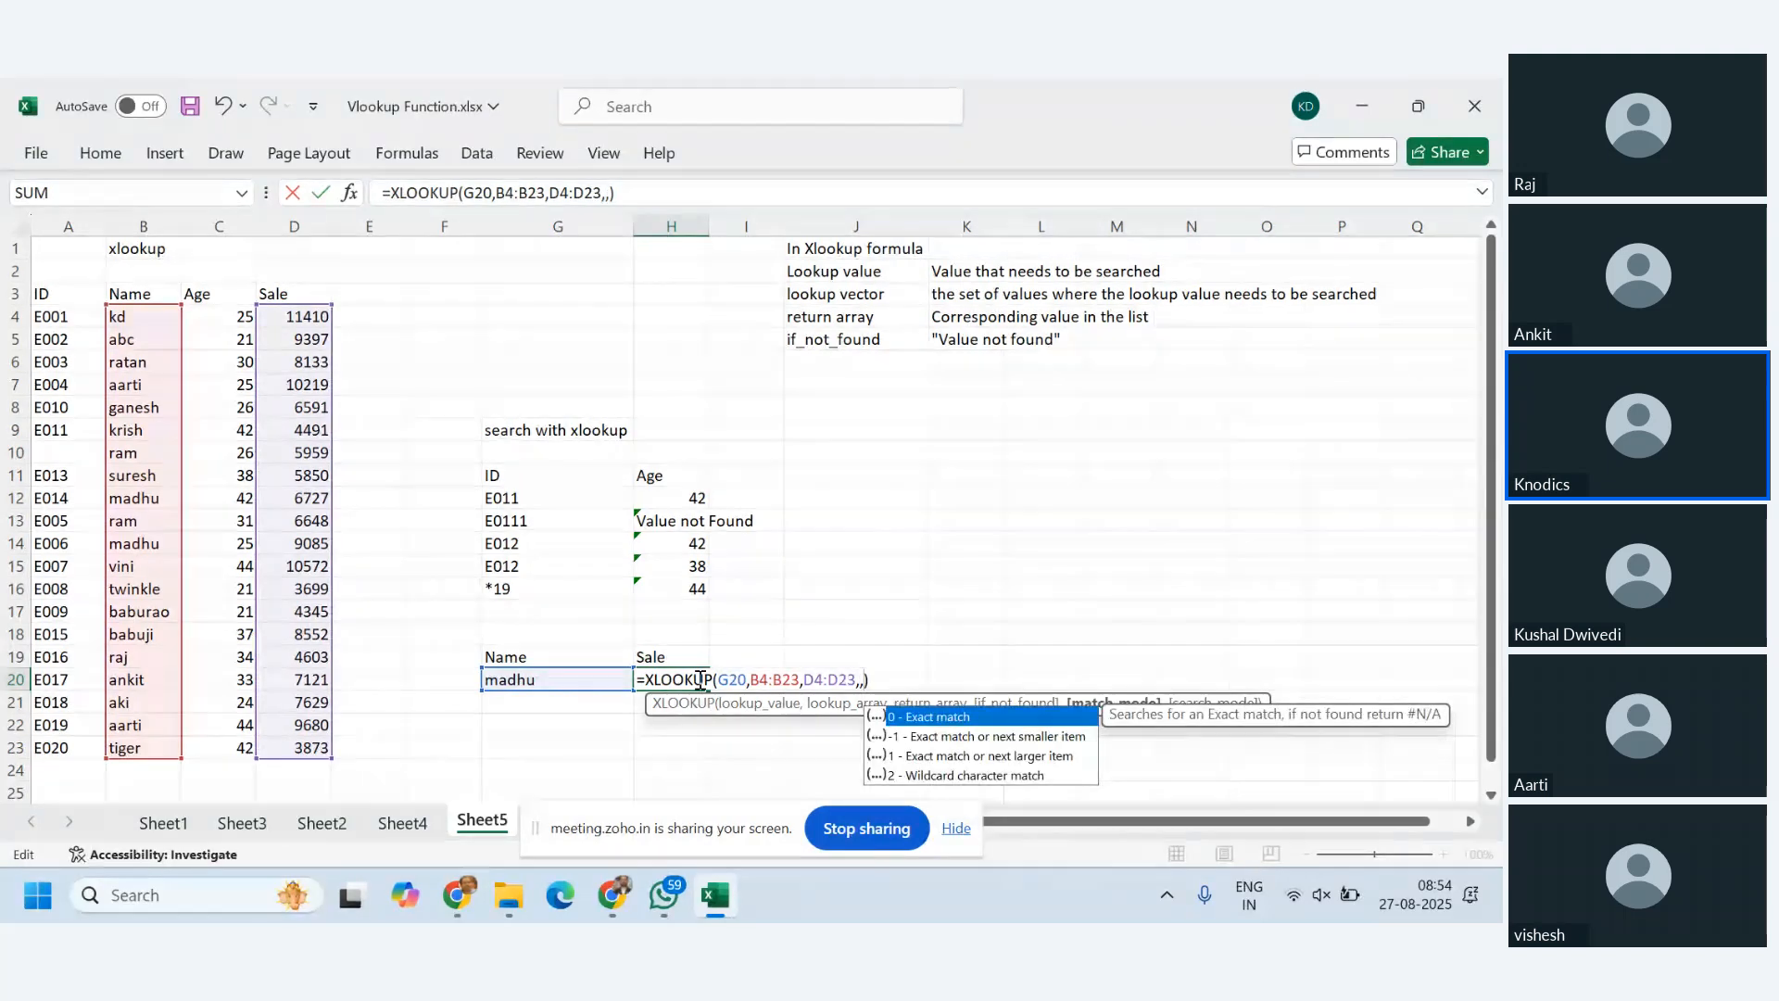
{"action": "type", "text": ","}
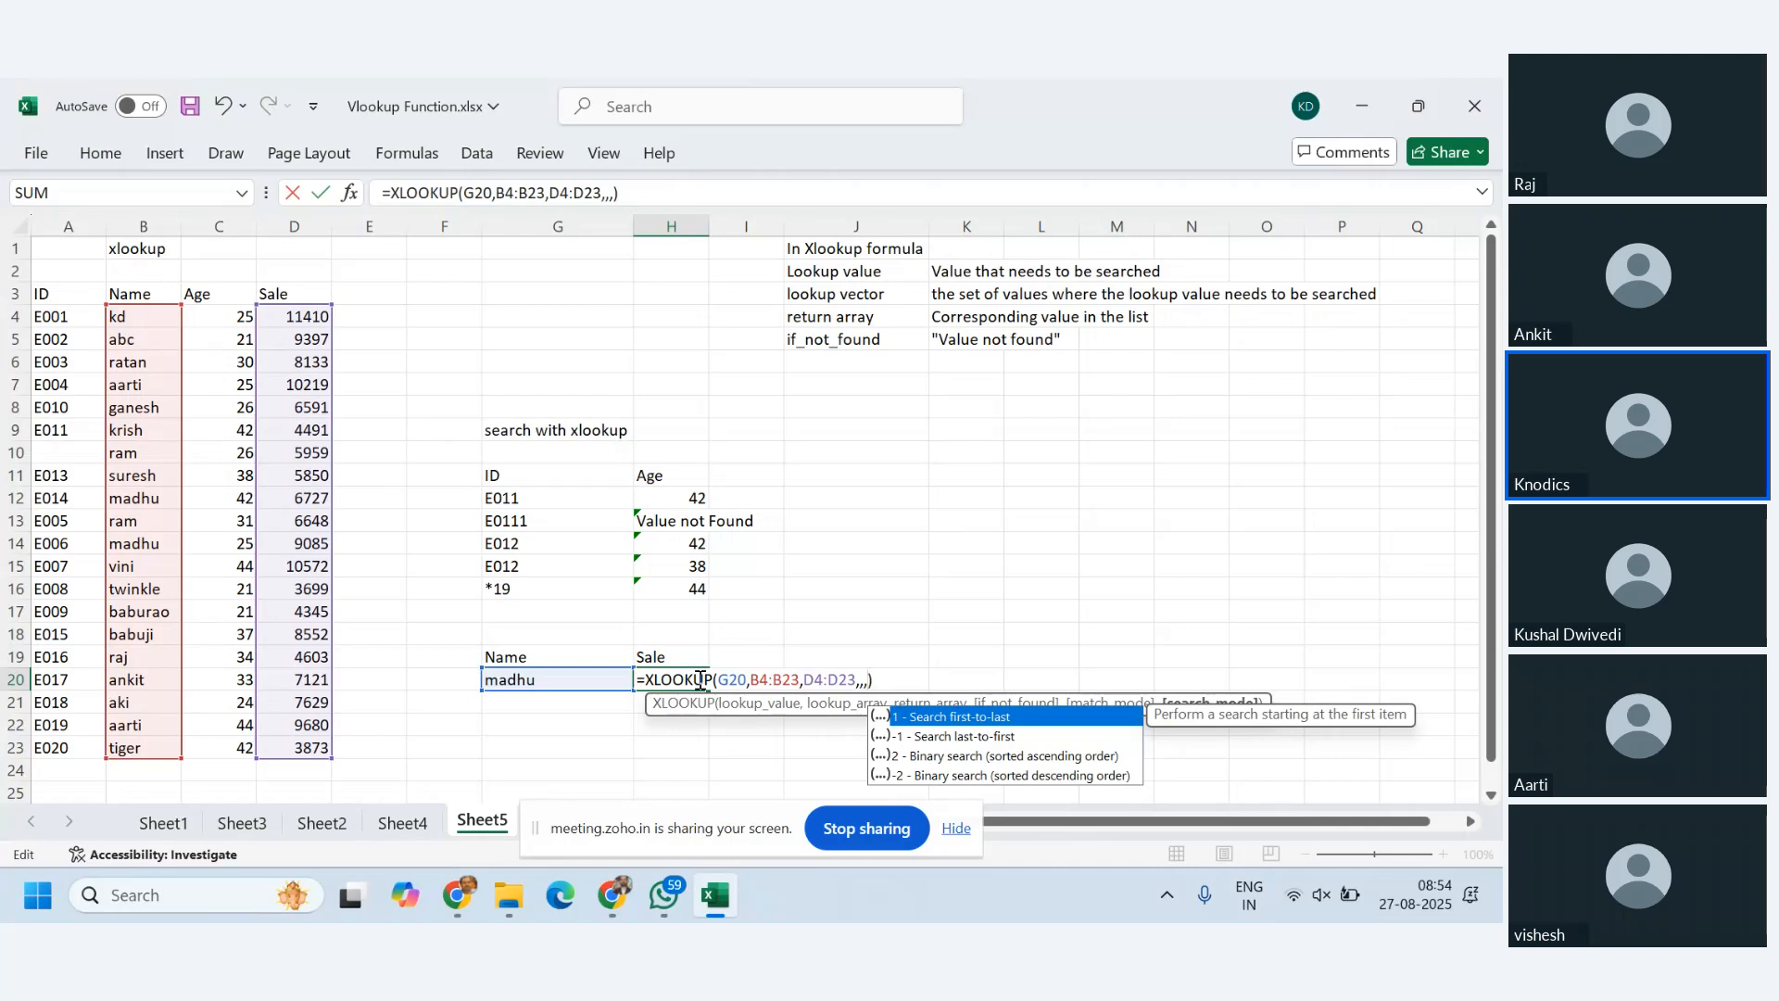
{"action": "type", "text": "-1"}
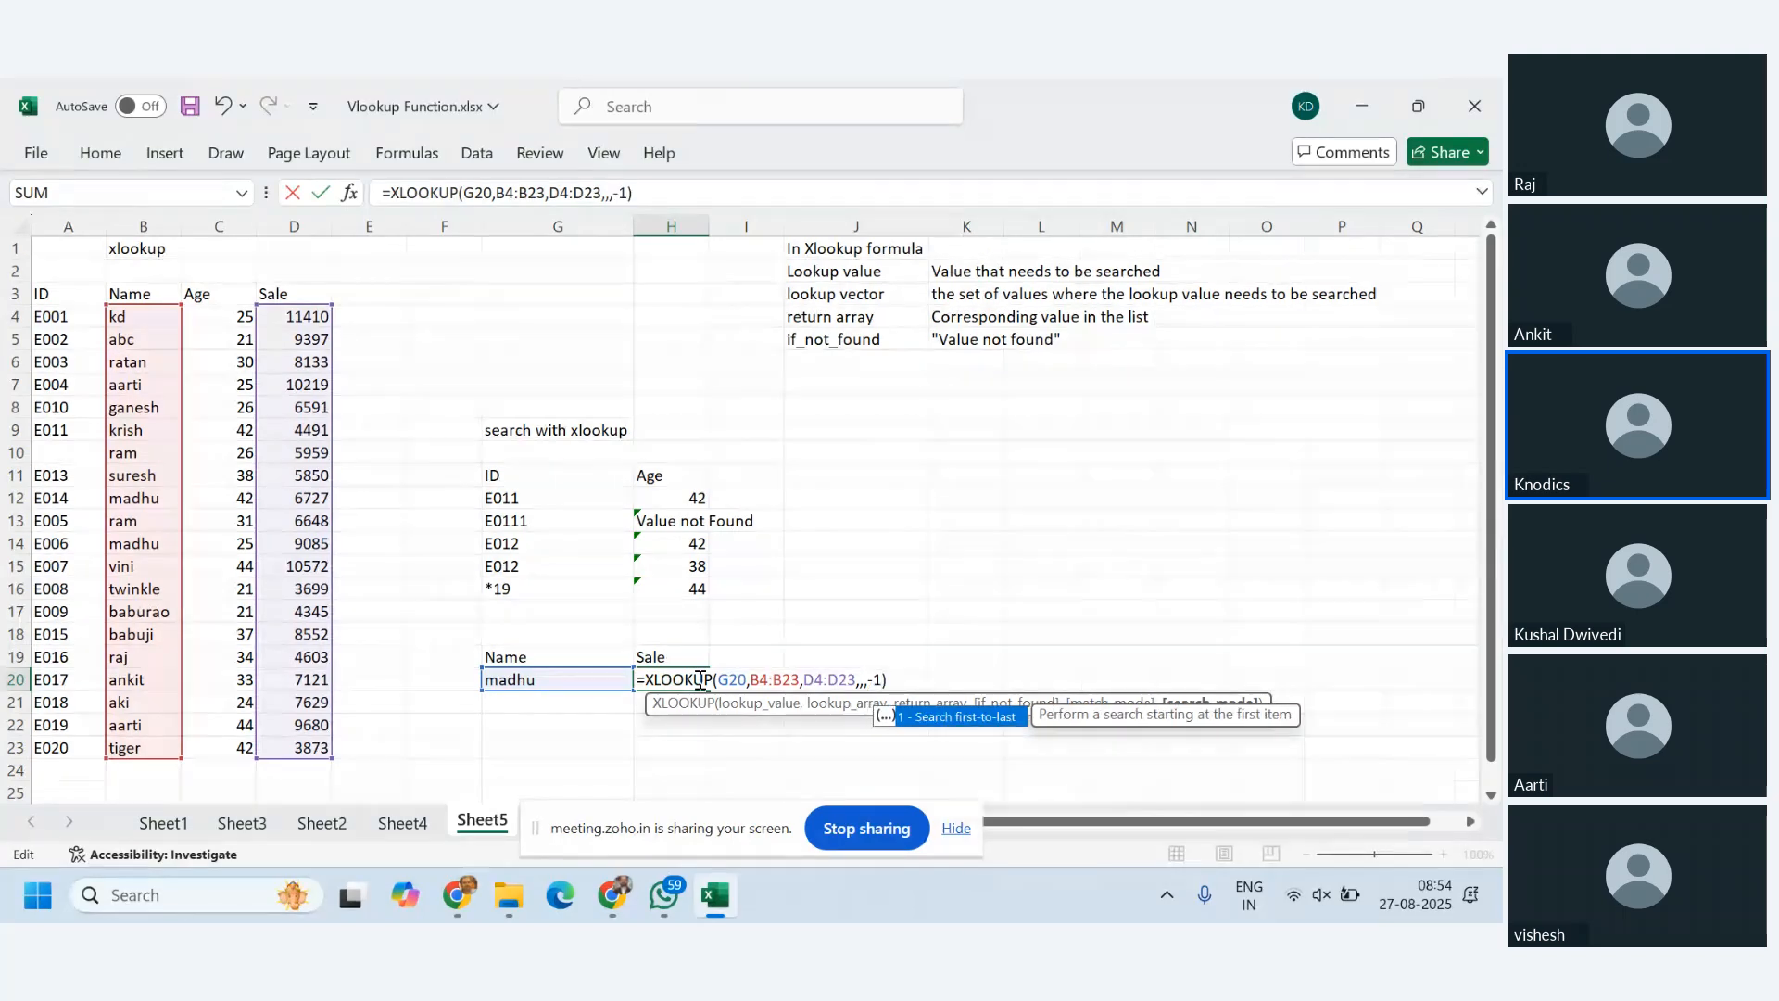
{"action": "key", "text": "BackSpace"}
{"action": "key", "text": "BackSpace"}
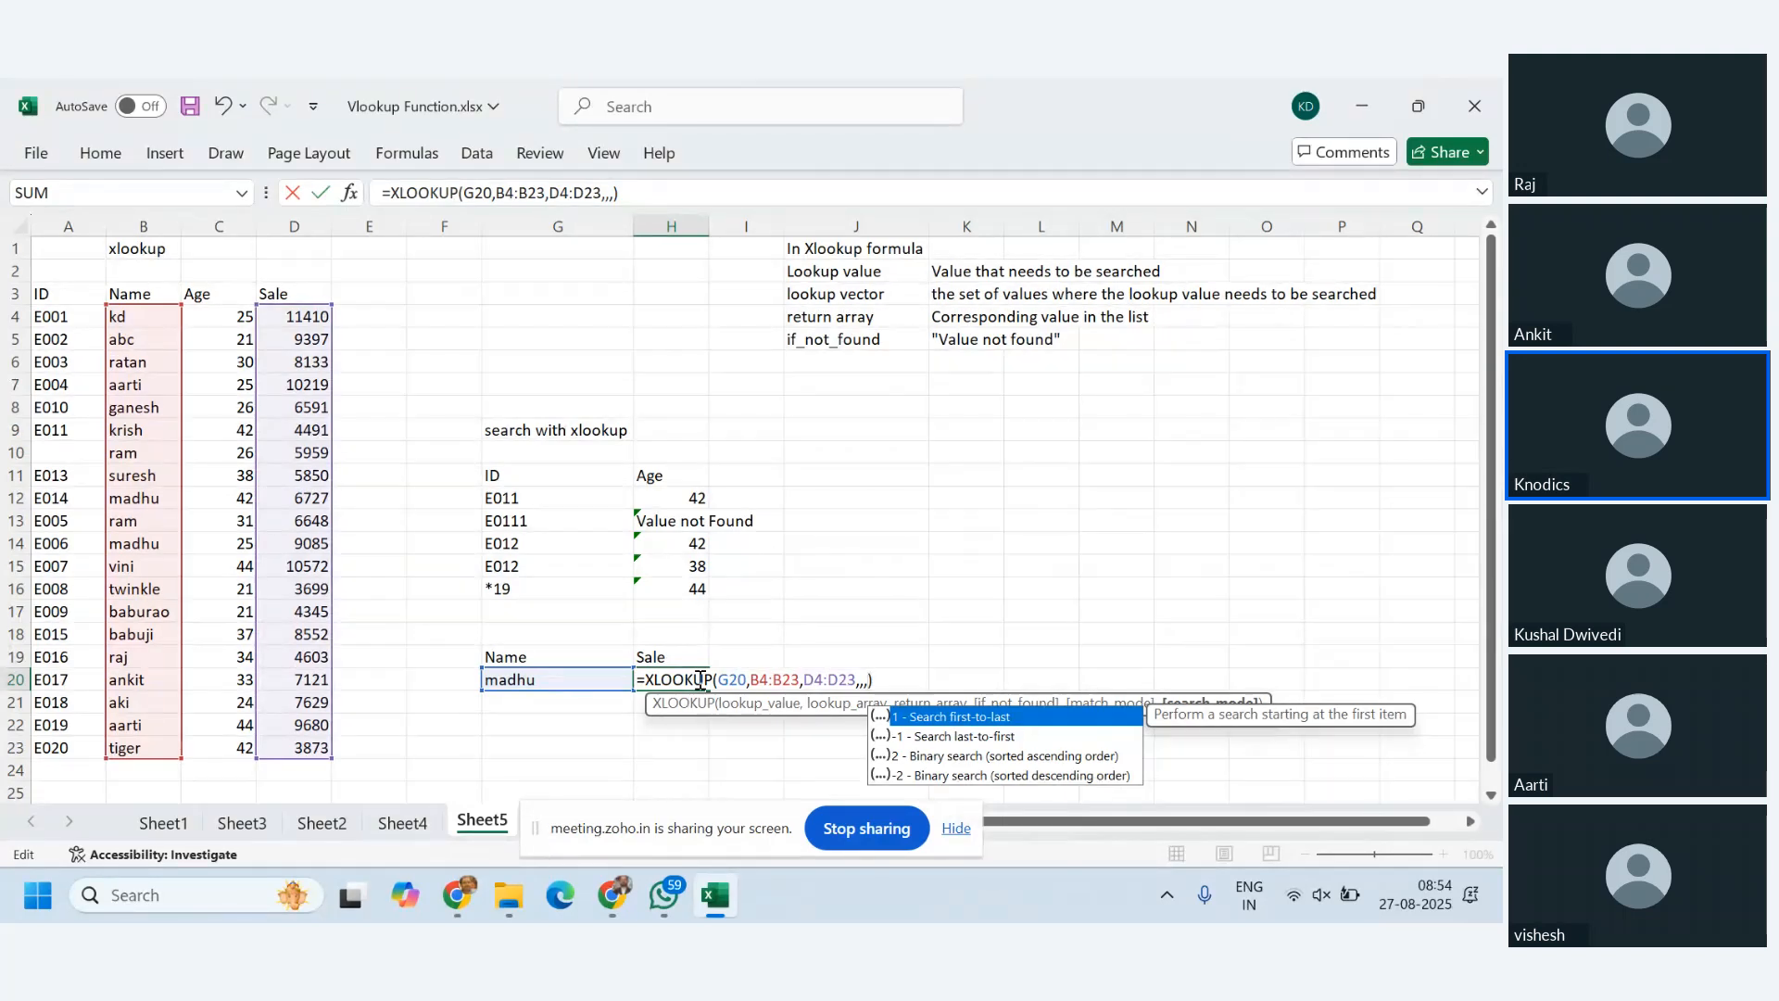
{"action": "type", "text": "-1"}
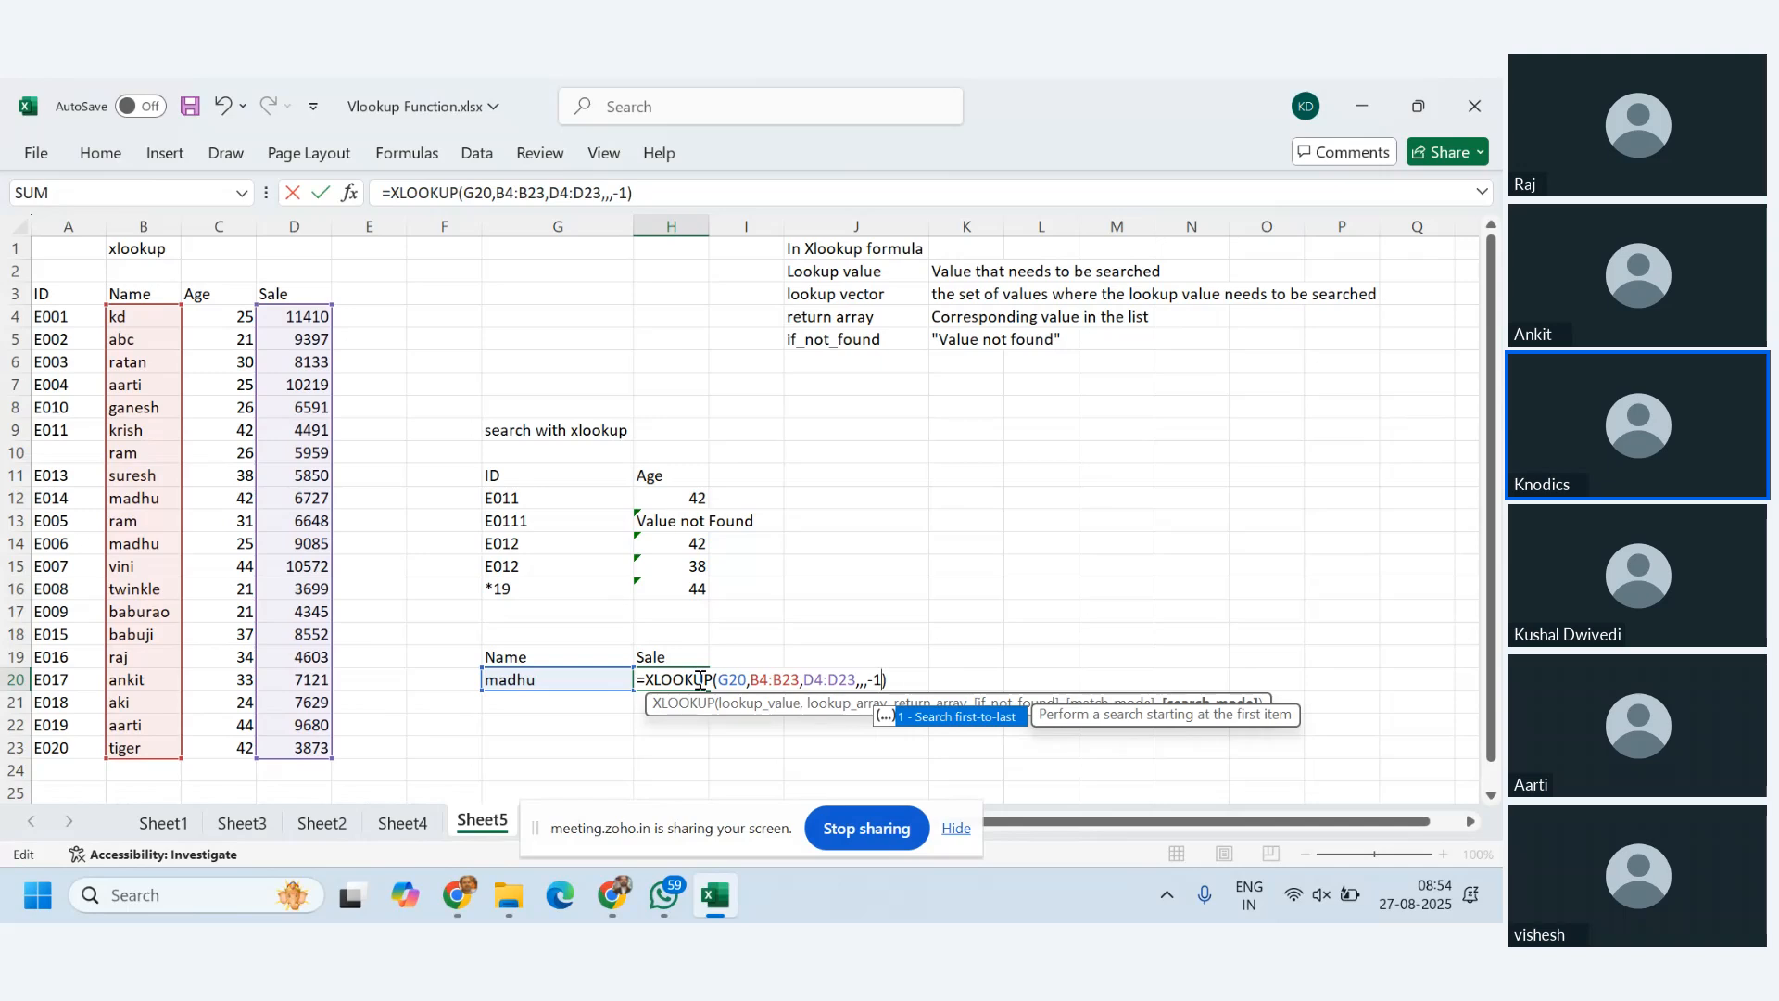
{"action": "type", "text": ")"}
{"action": "key", "text": "Return"}
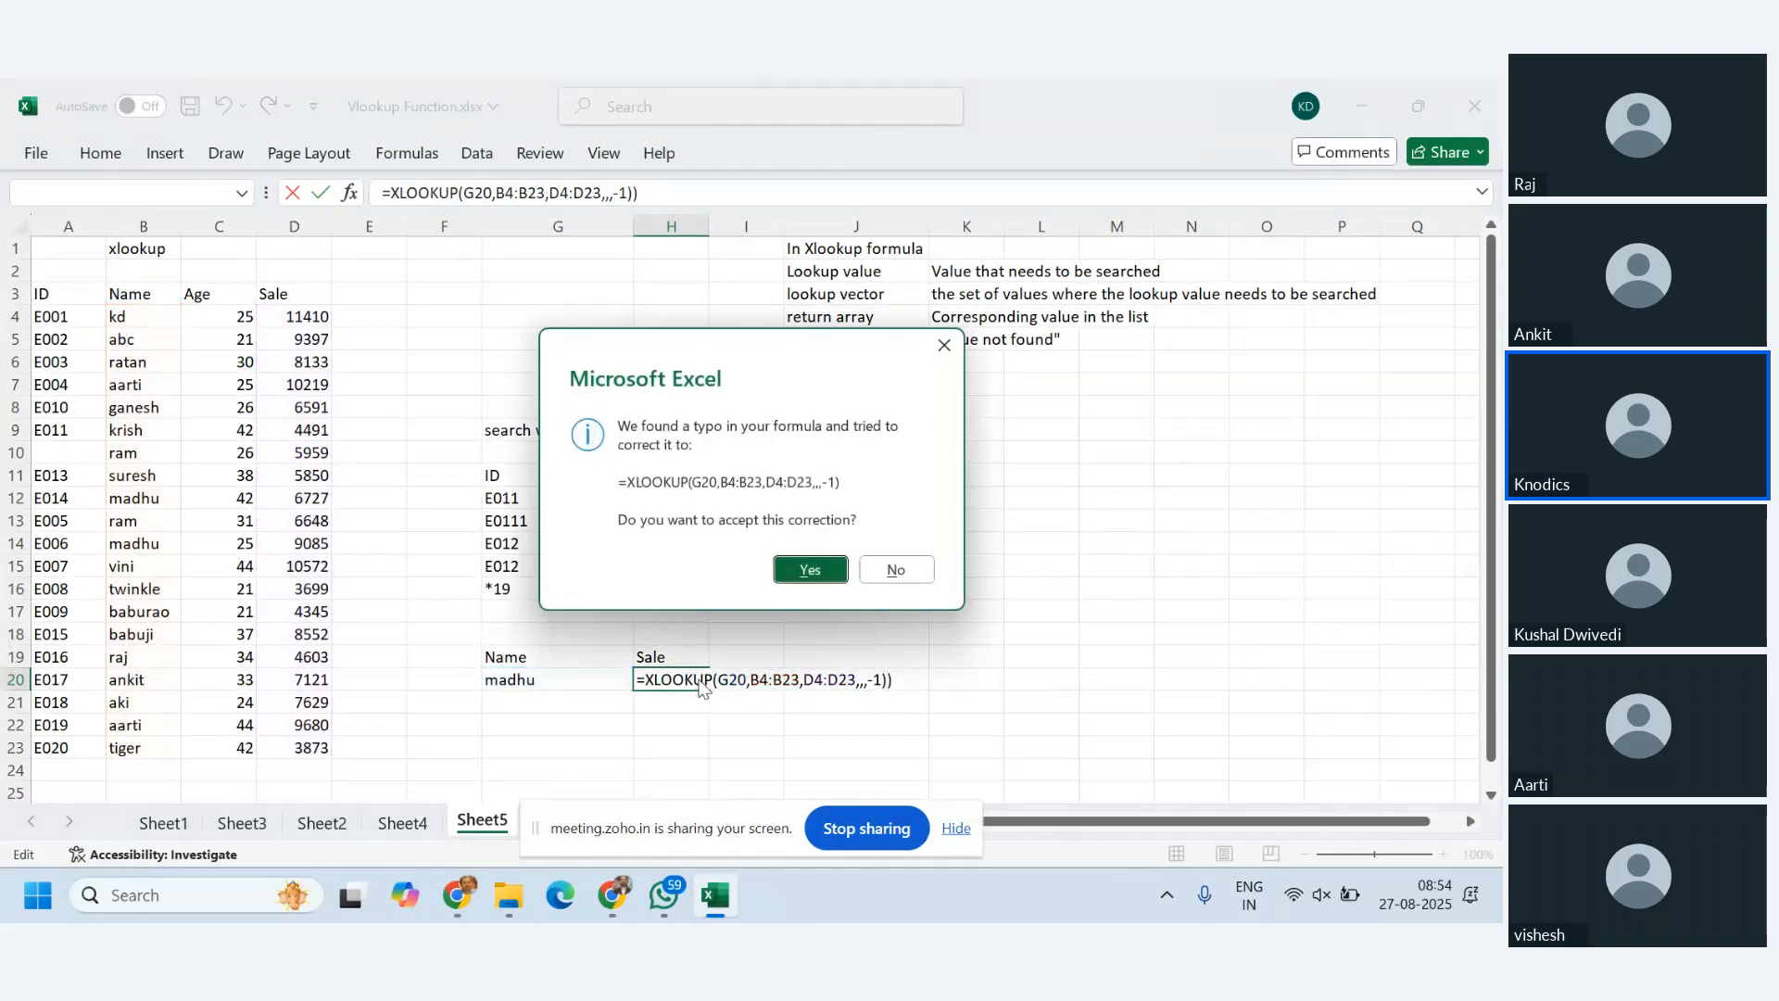
{"action": "key", "text": "Return"}
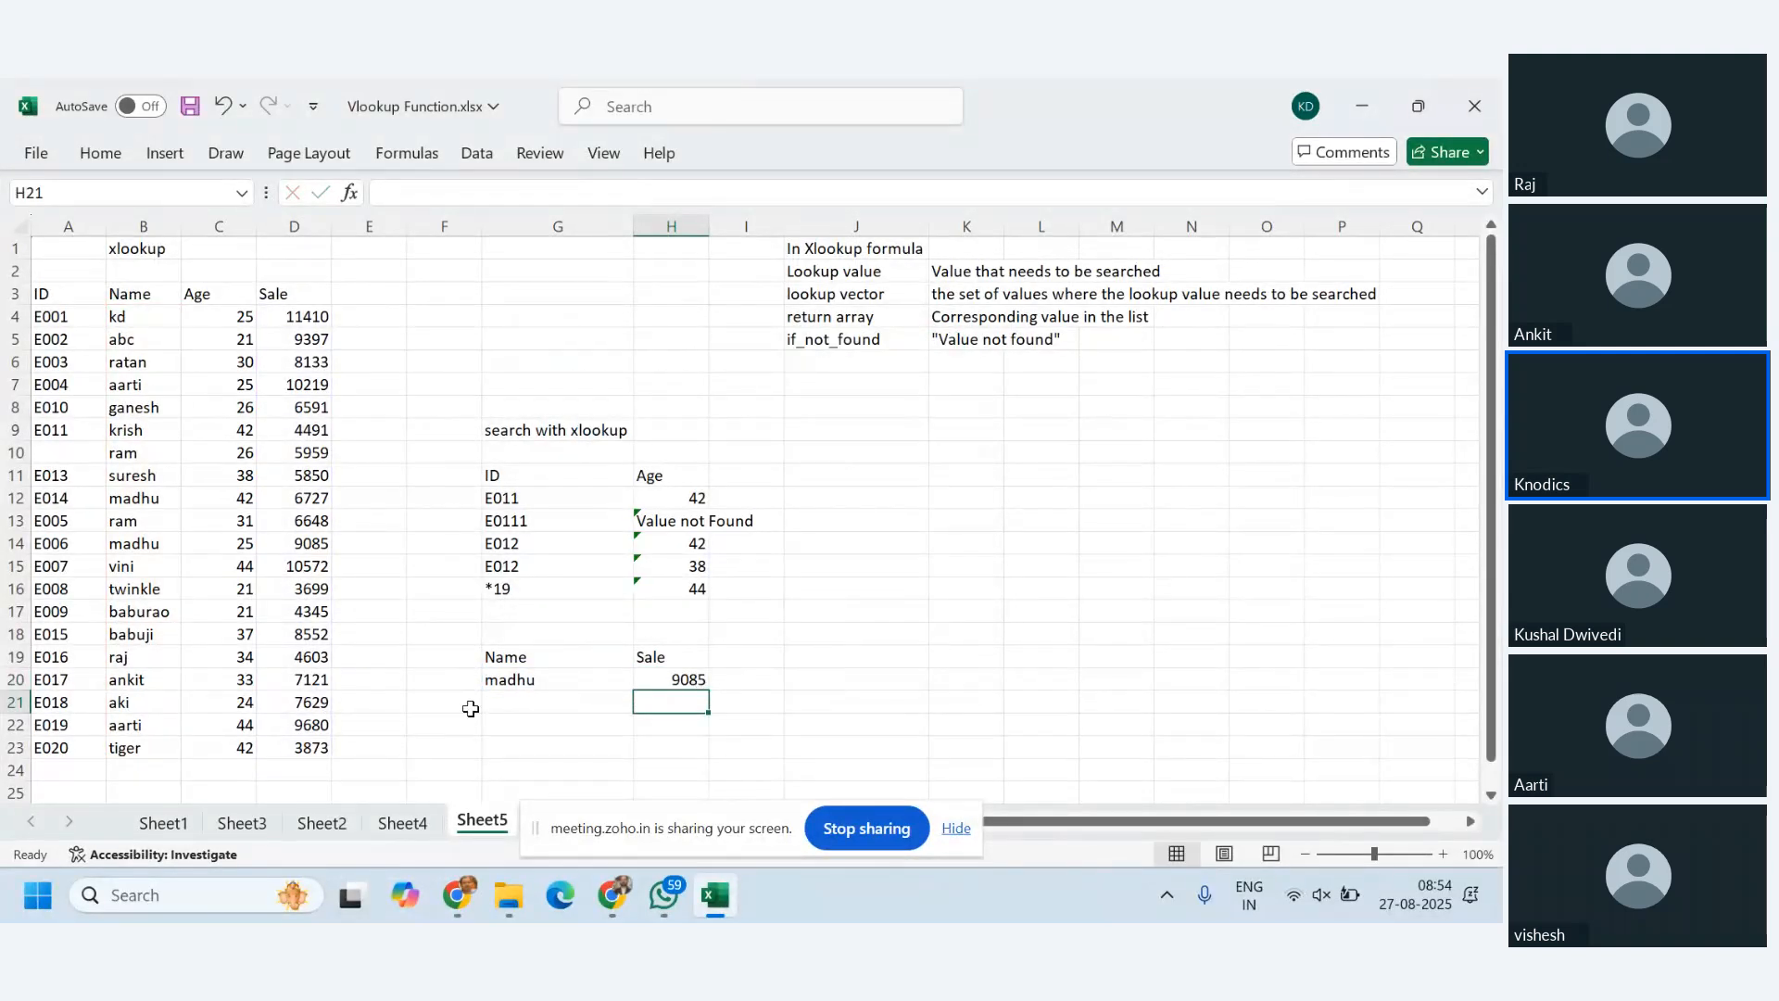
- Compare the last-to-first lookup result in H20 with the matching entry in B14:D14
{"action": "left_click", "coordinate": [671, 681]}
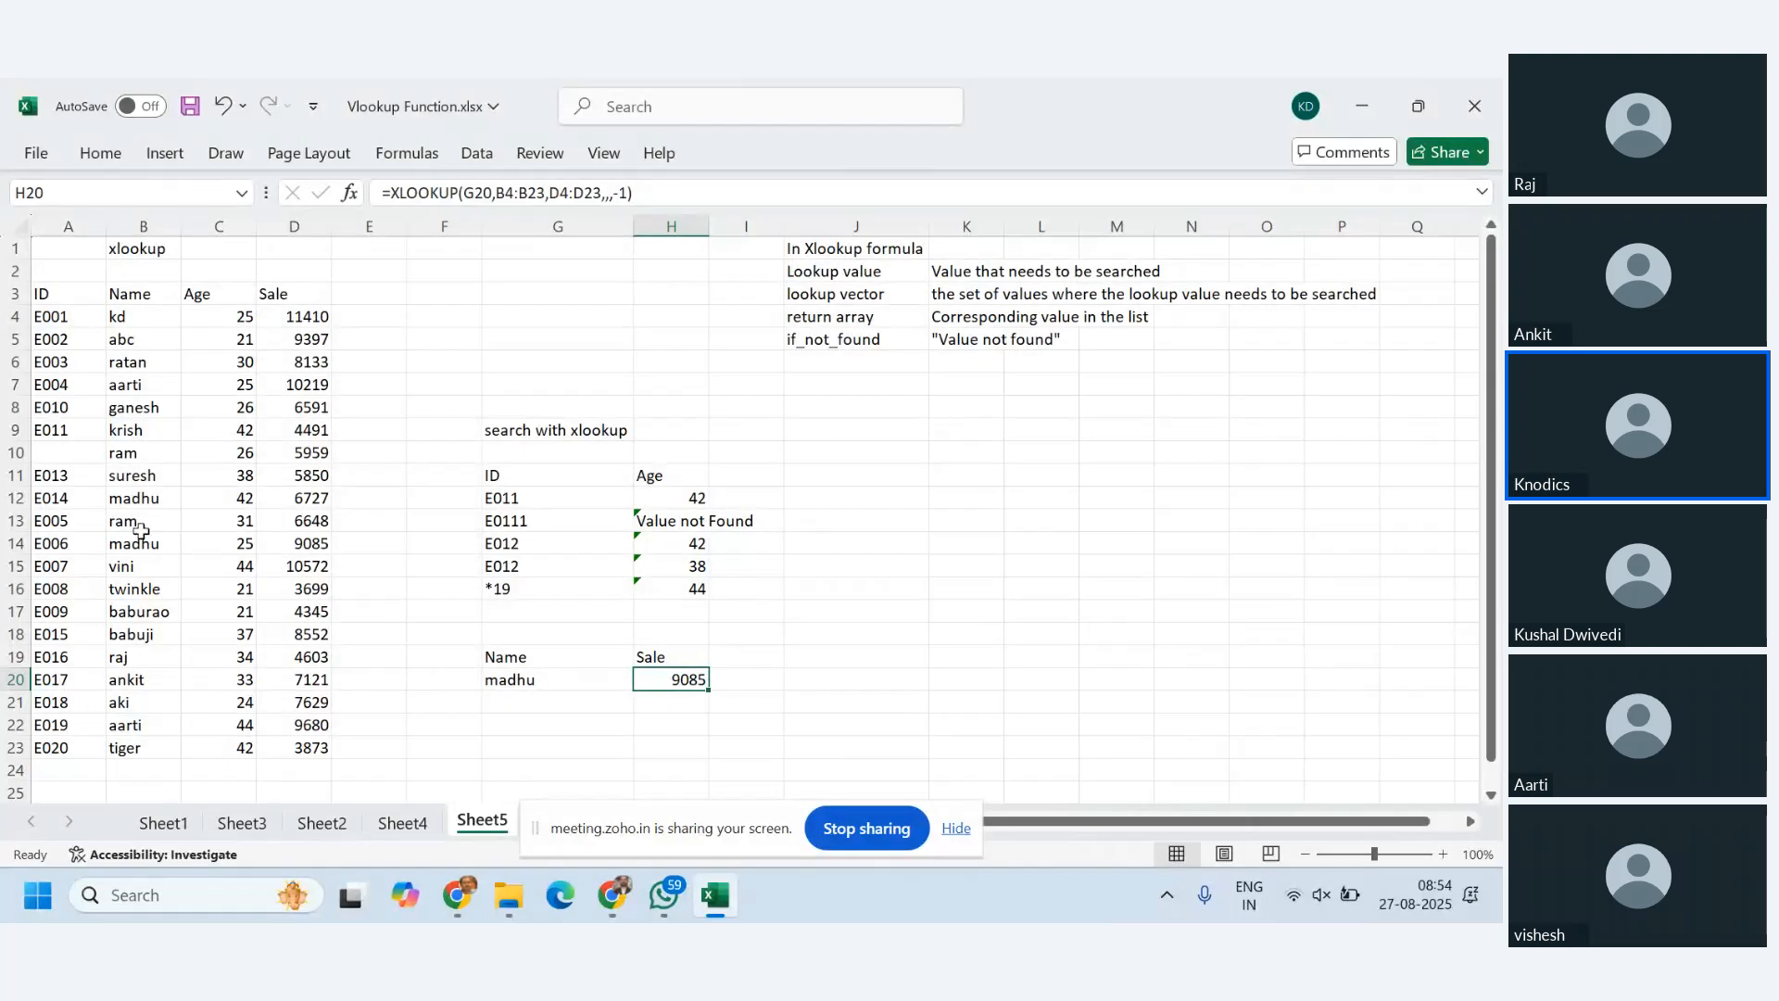
{"action": "left_click_drag", "start_coordinate": [141, 545], "coordinate": [302, 552]}
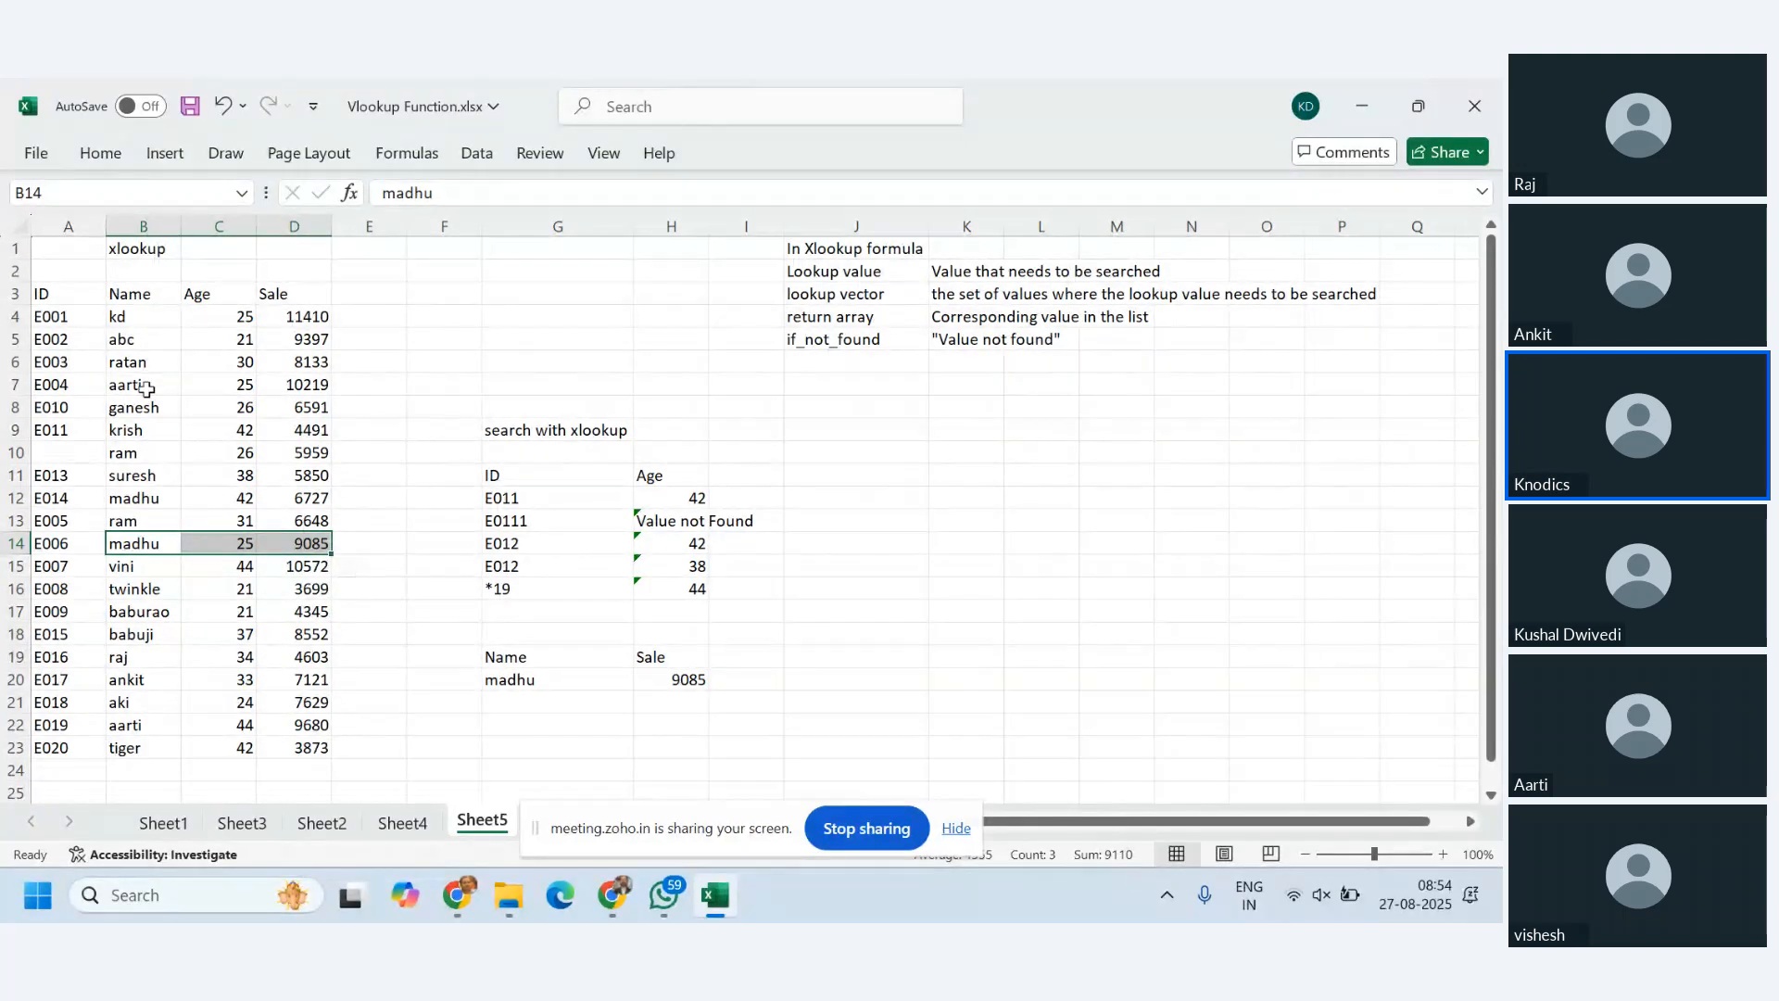
- Replace the lookup name in G20 with the one repeated in B10 and B13, and check both matching rows
{"action": "left_click", "coordinate": [513, 678]}
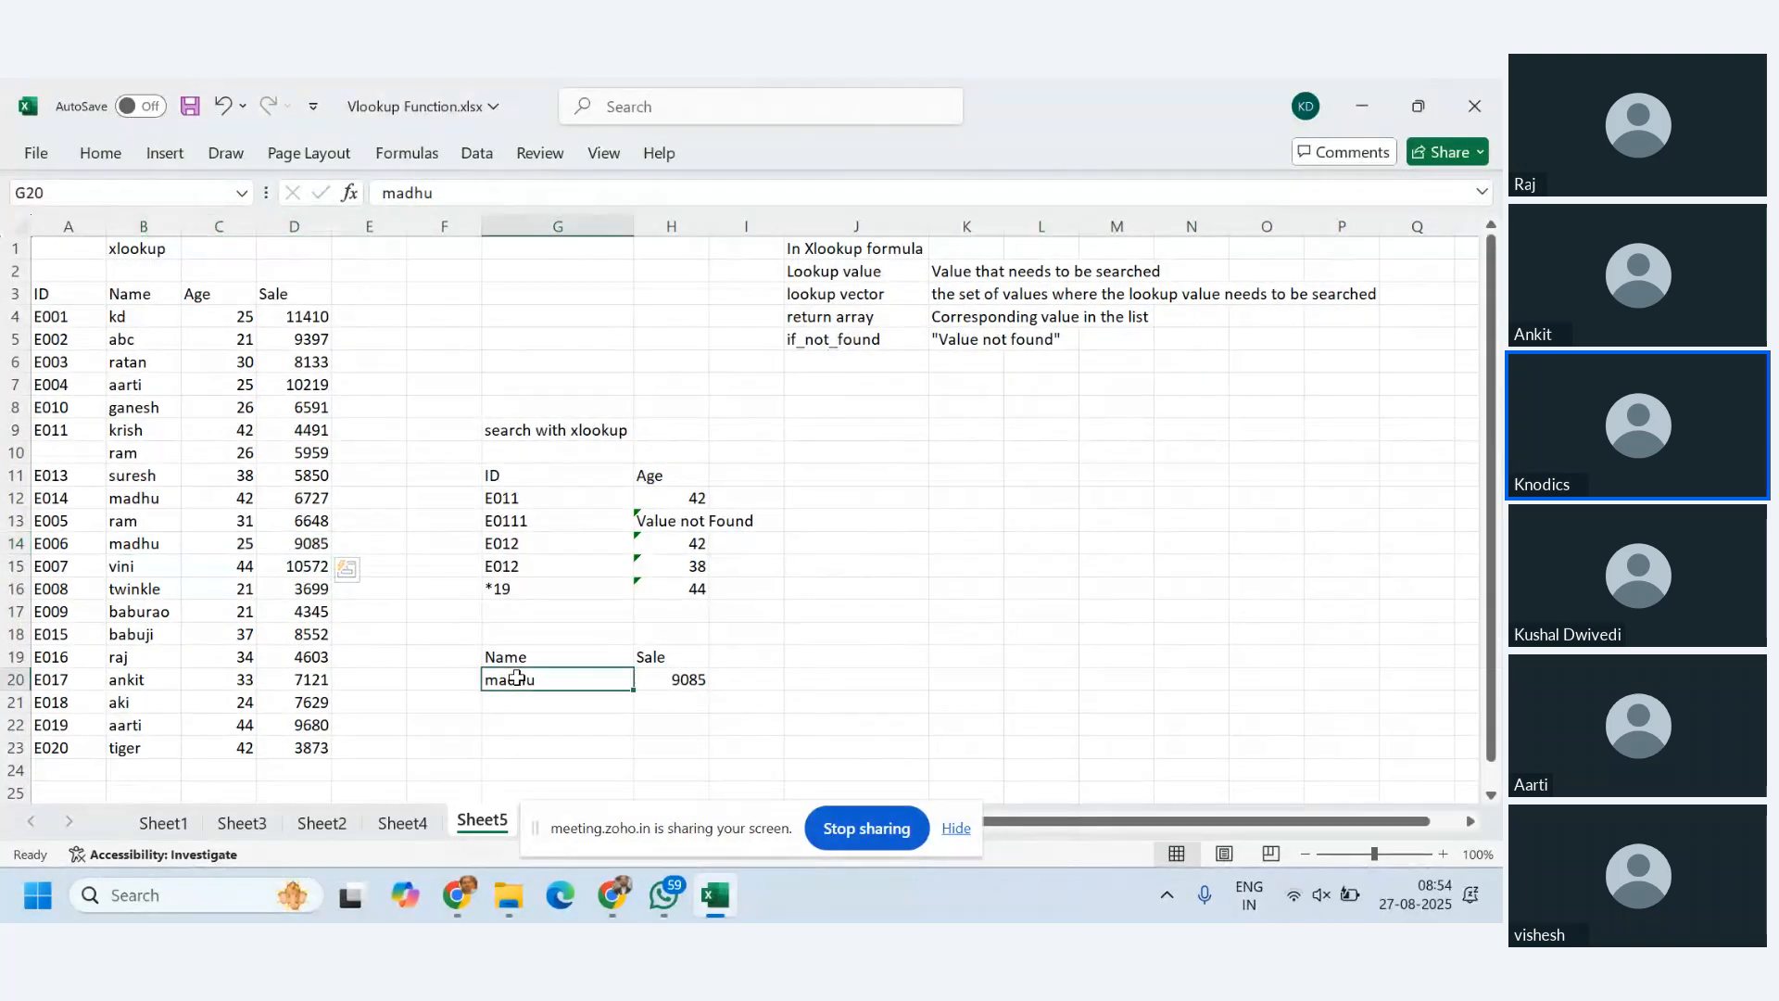
{"action": "type", "text": "ram"}
{"action": "key", "text": "Return"}
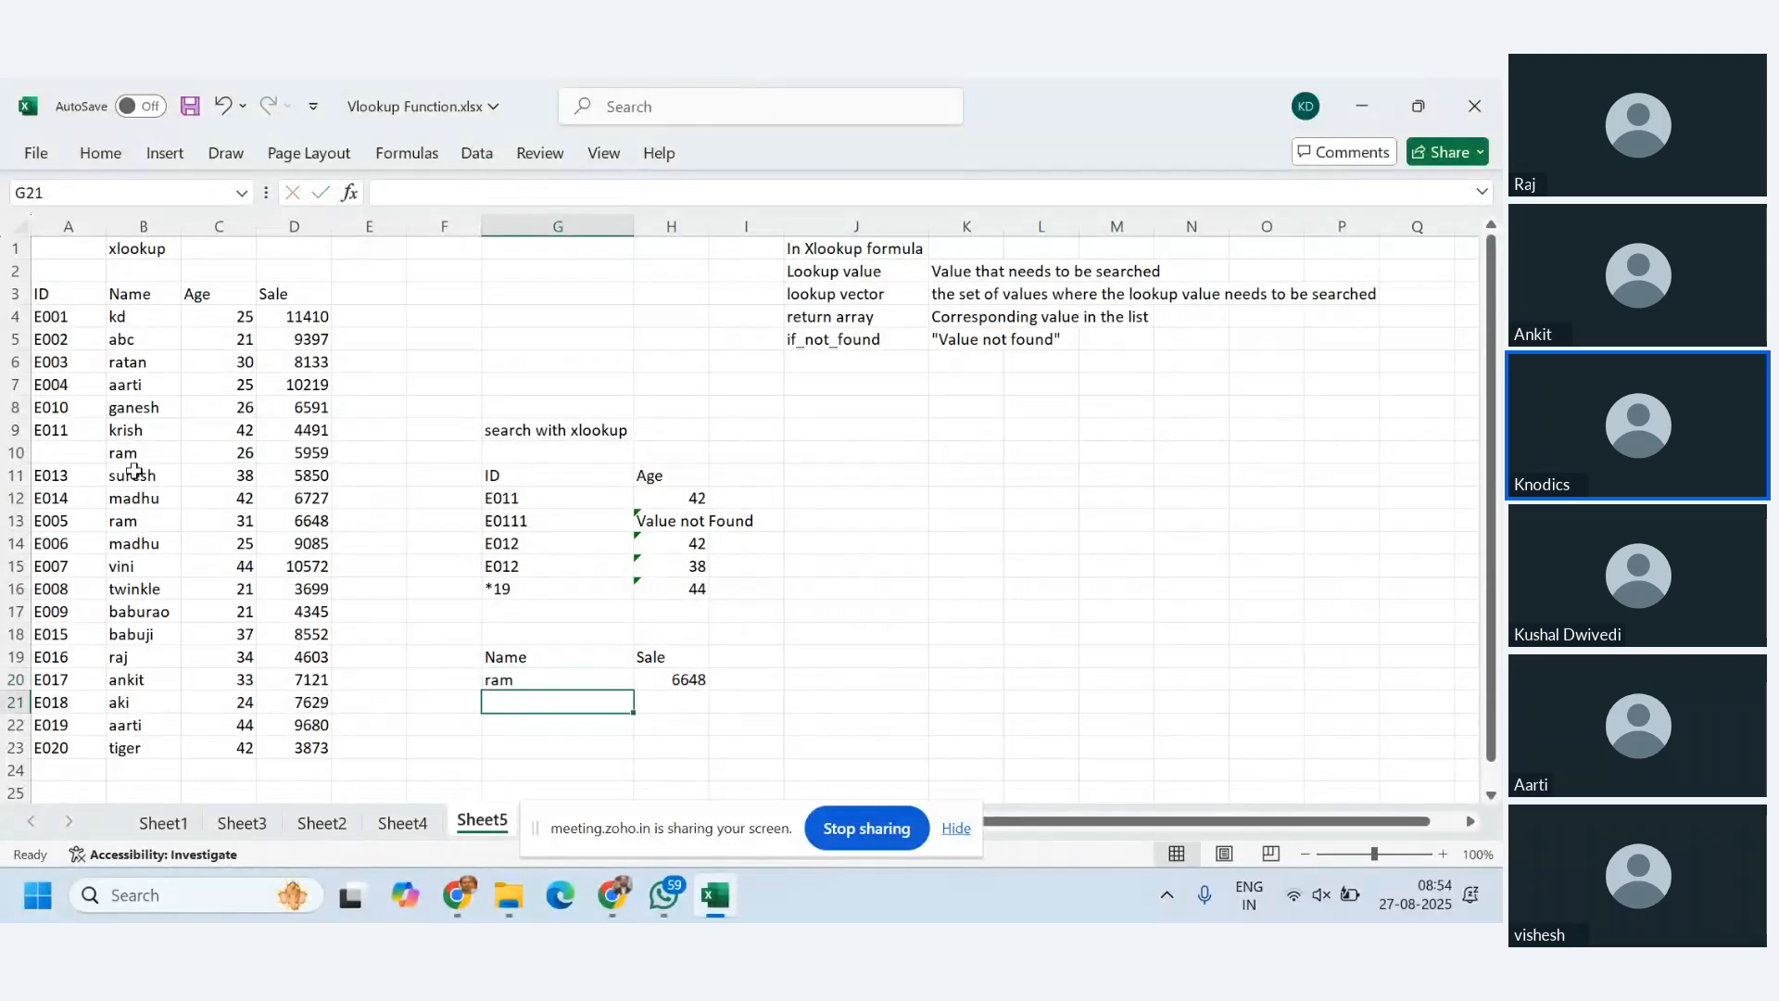
{"action": "left_click_drag", "start_coordinate": [159, 524], "coordinate": [274, 521]}
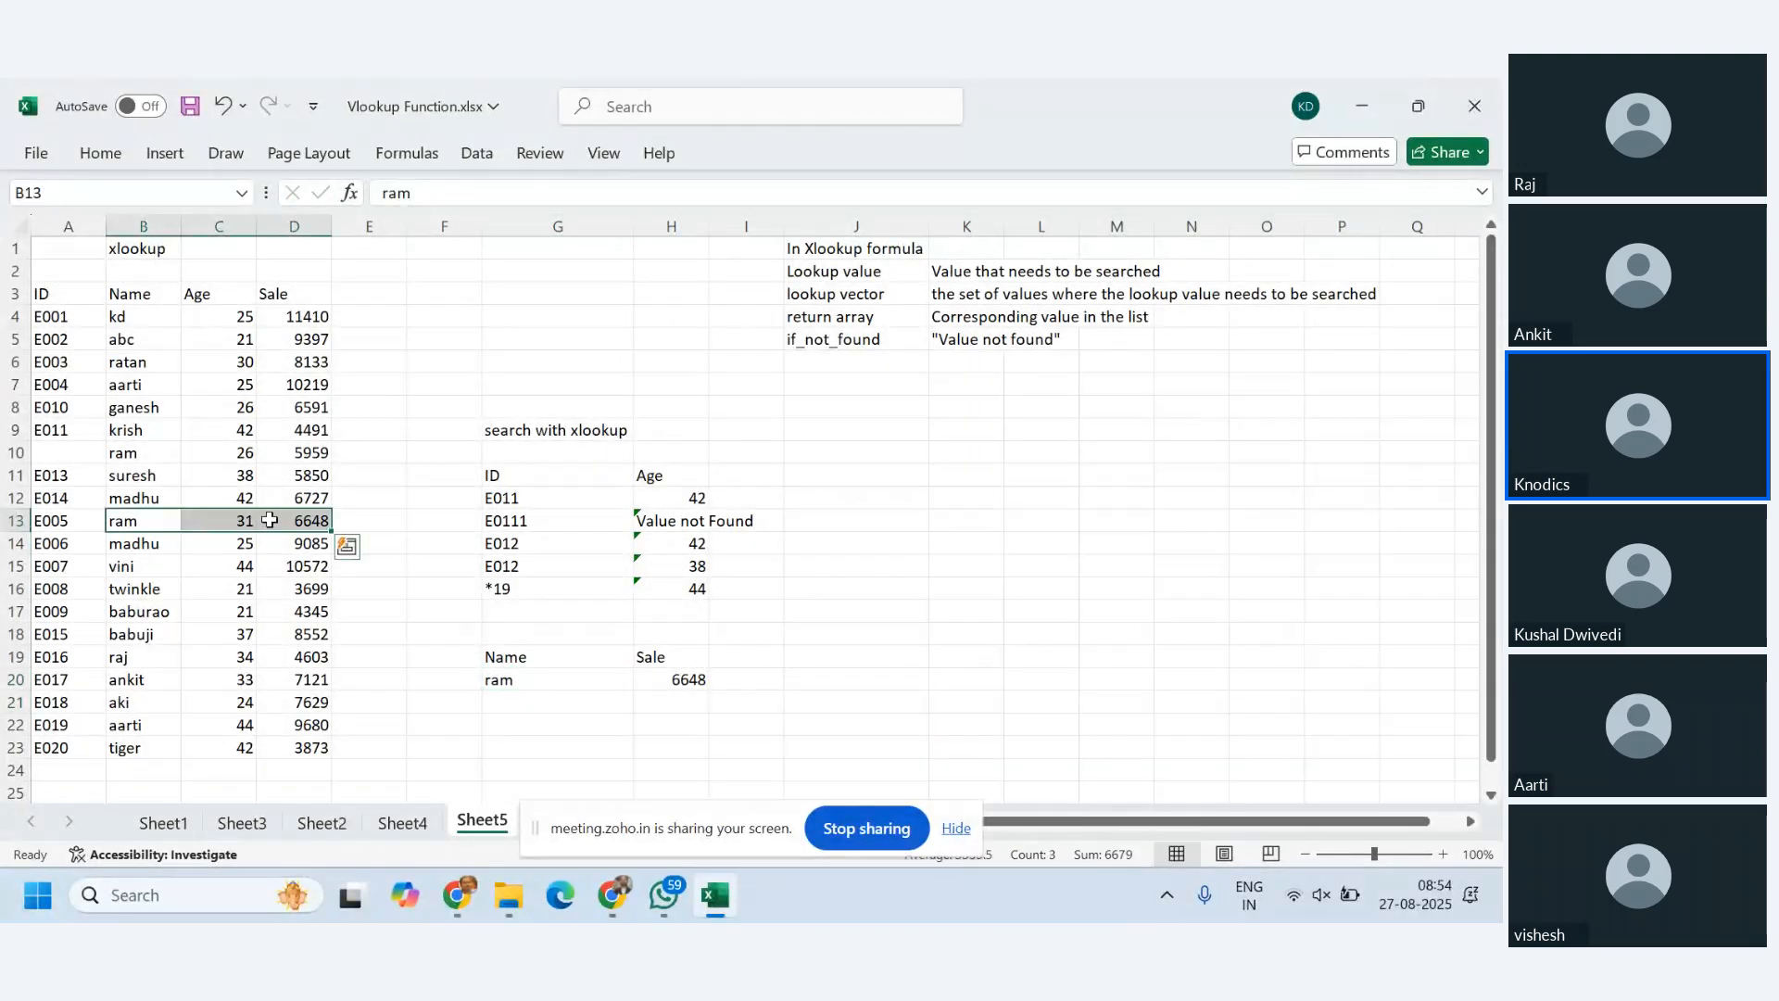
{"action": "left_click_drag", "start_coordinate": [176, 454], "coordinate": [306, 454]}
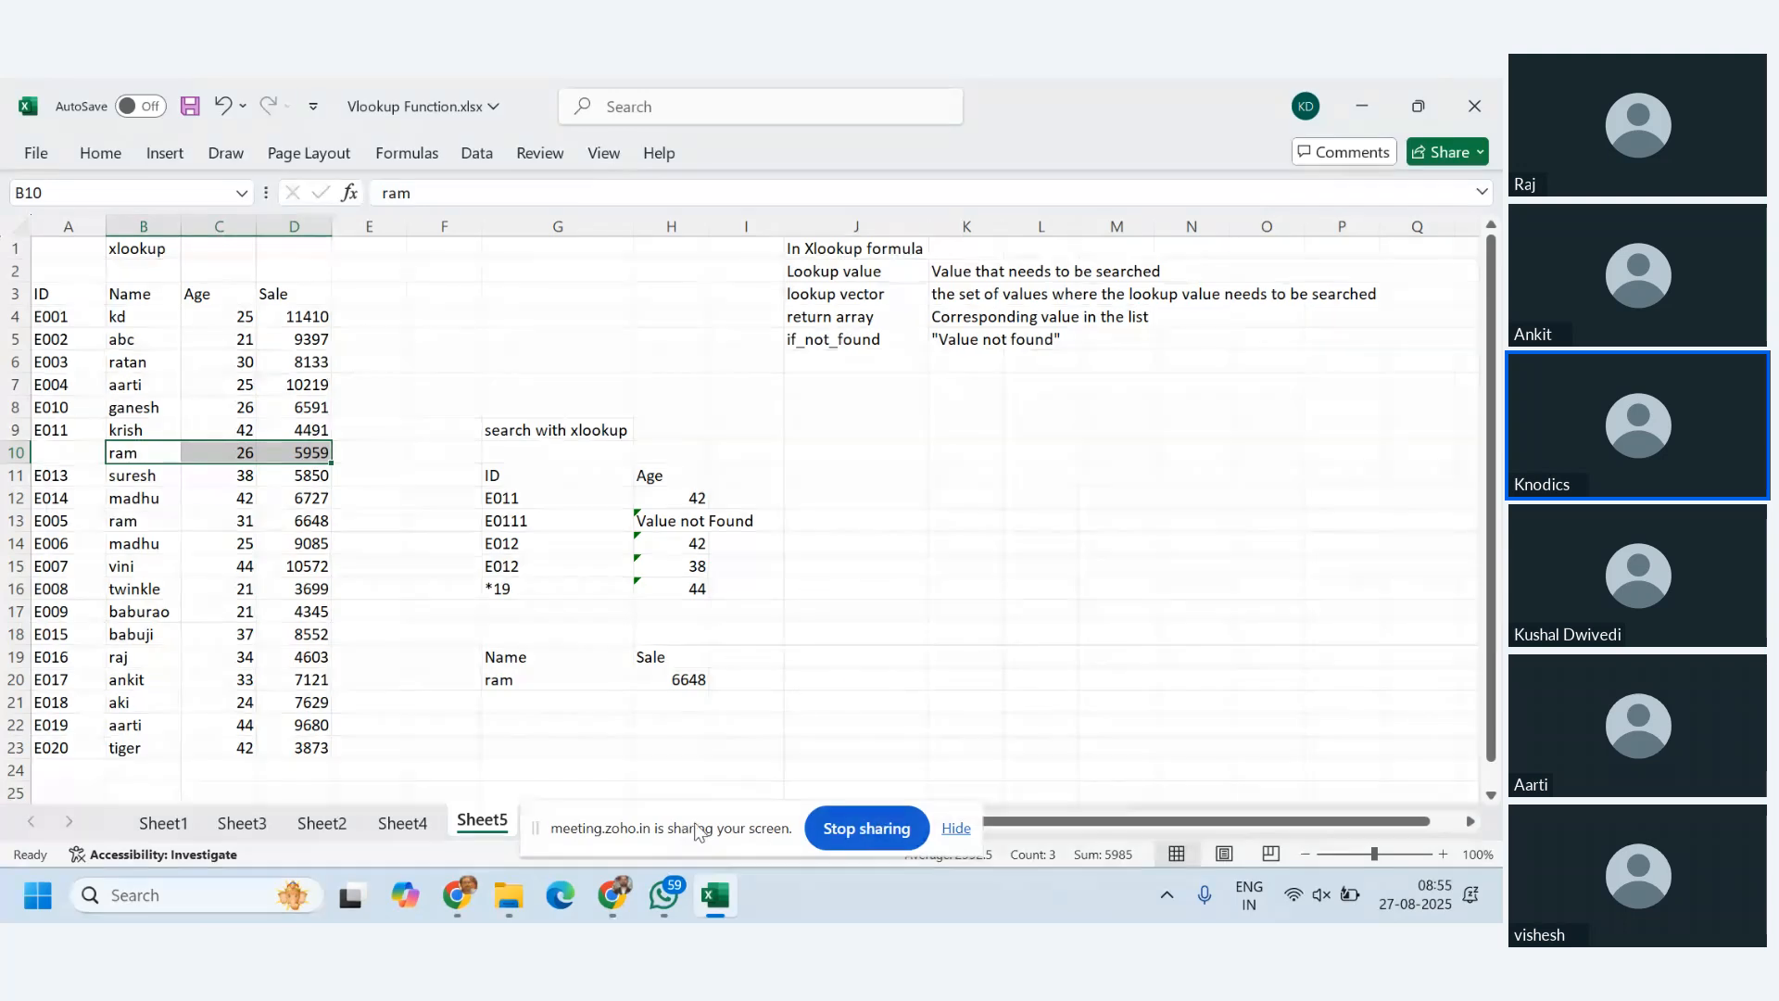
- Hide the screen-sharing notice covering the sheet names and rename Sheet5 as xlookup
{"action": "left_click", "coordinate": [960, 830]}
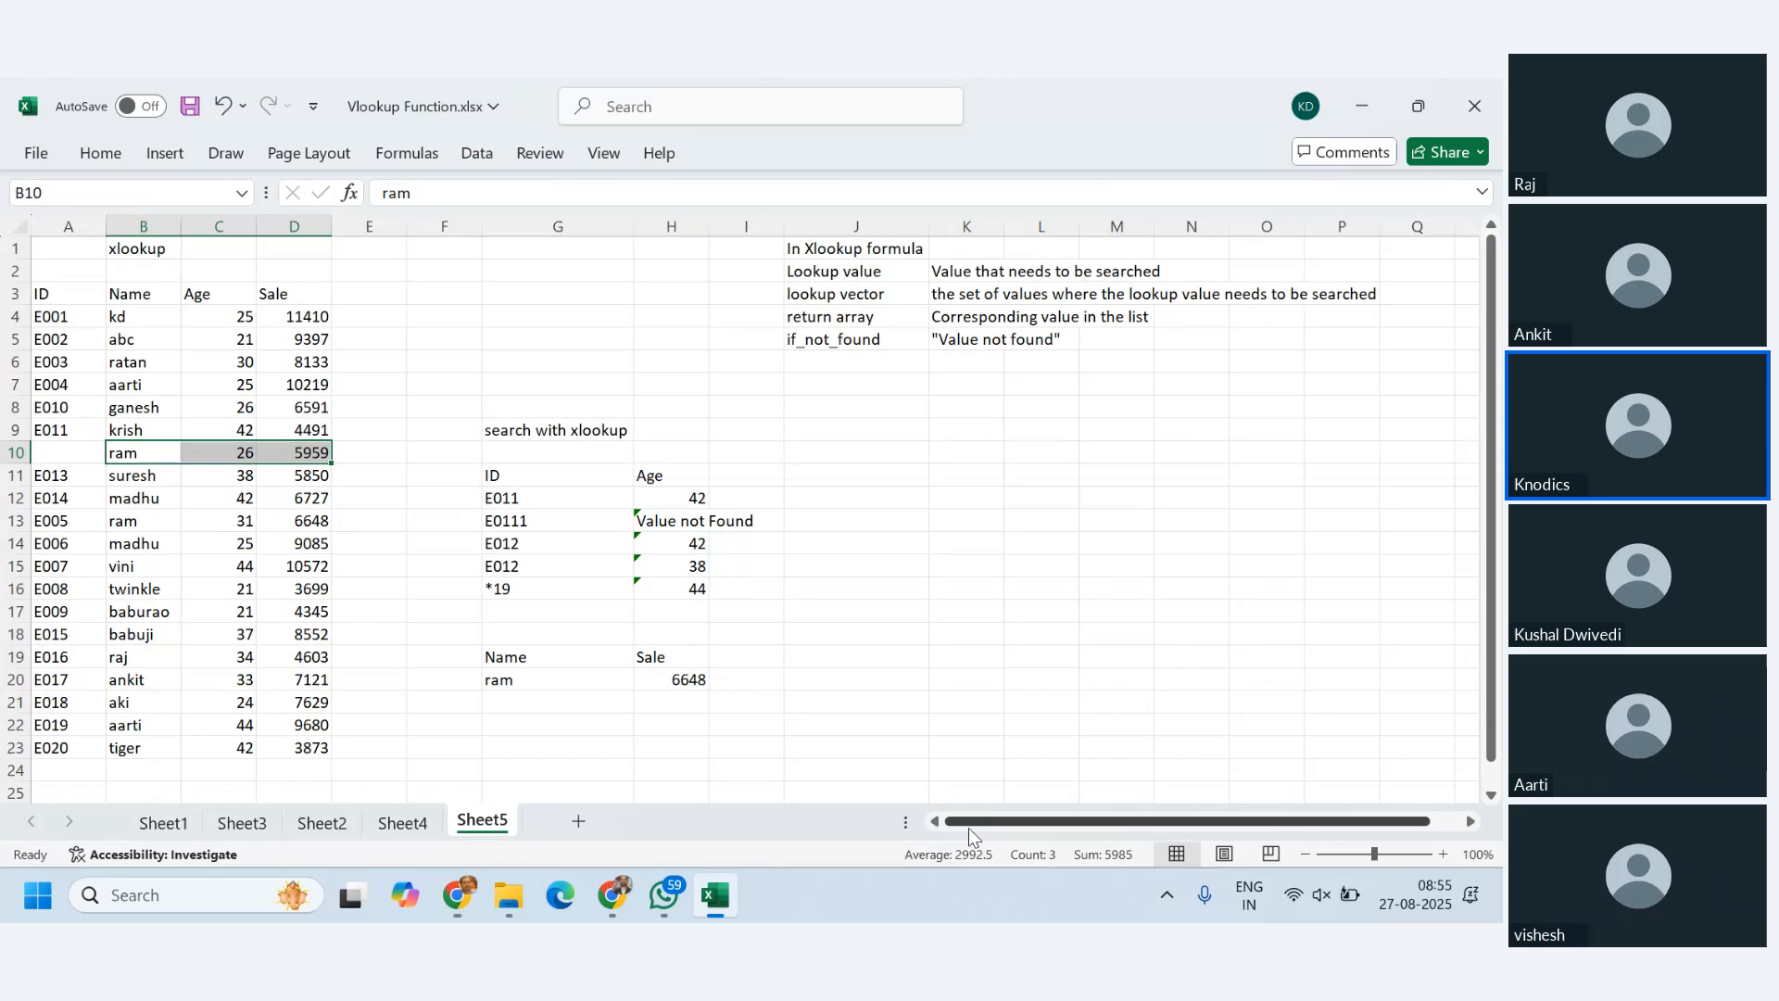
{"action": "double_click", "coordinate": [482, 821]}
{"action": "type", "text": "xlookup"}
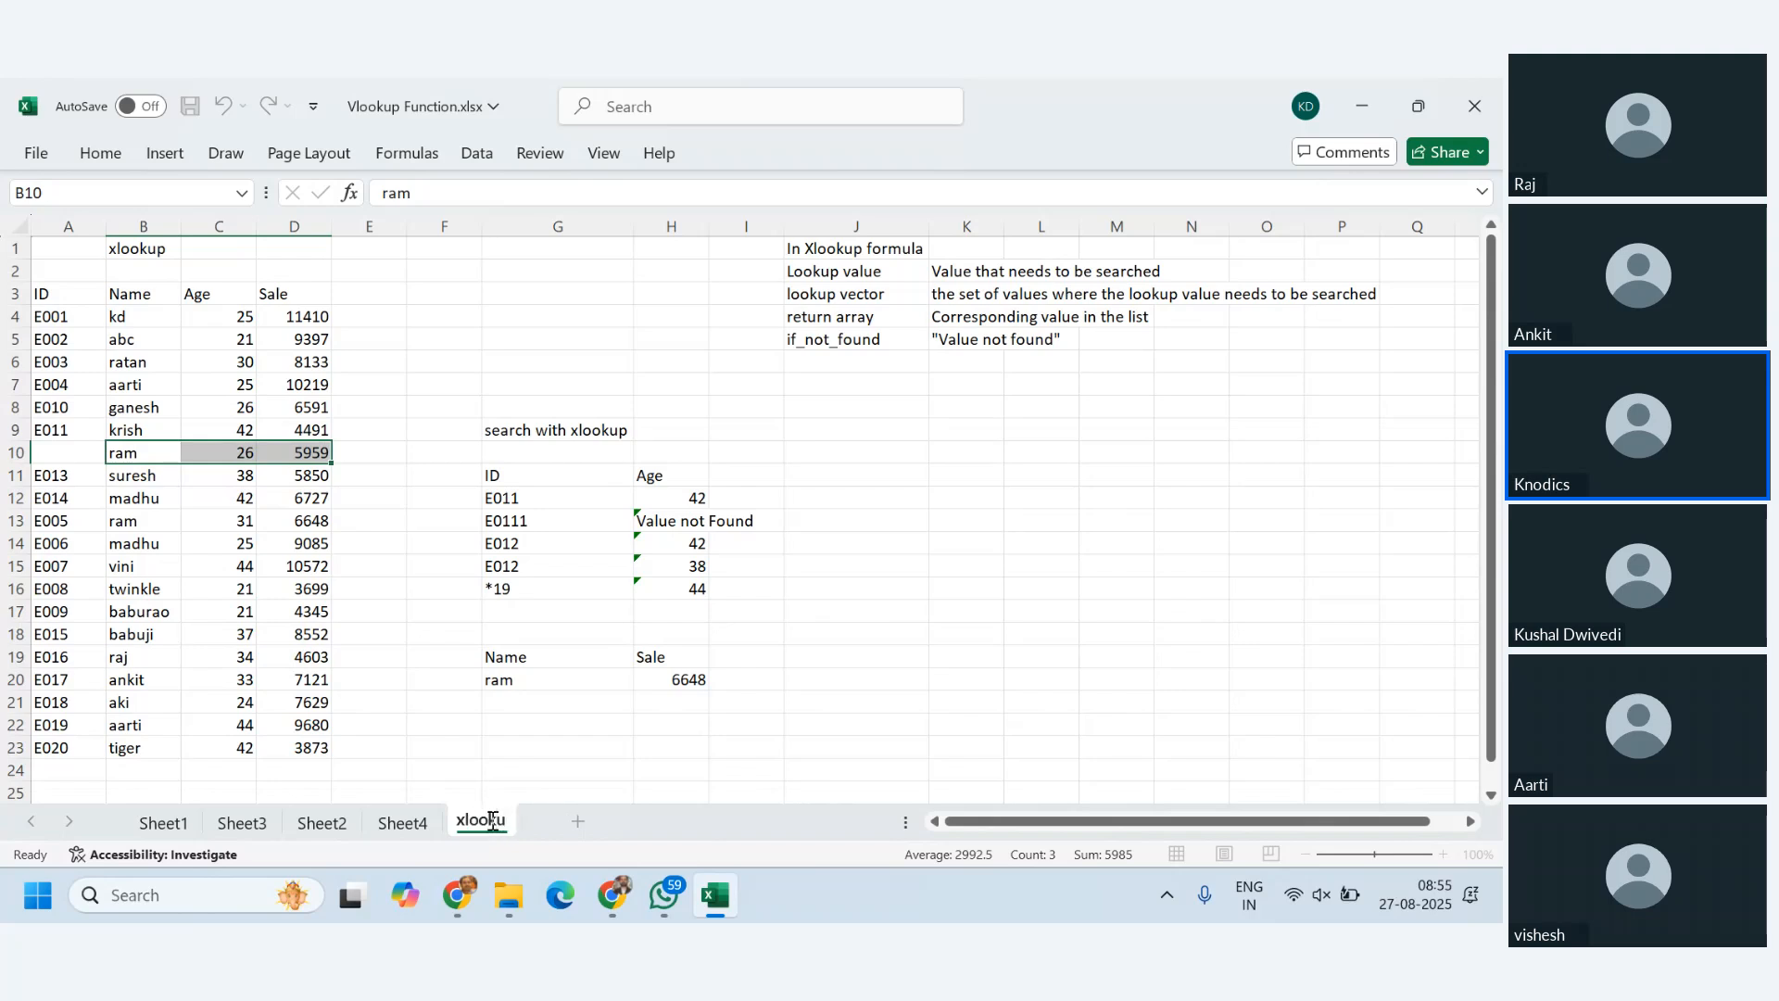
{"action": "key", "text": "Return"}
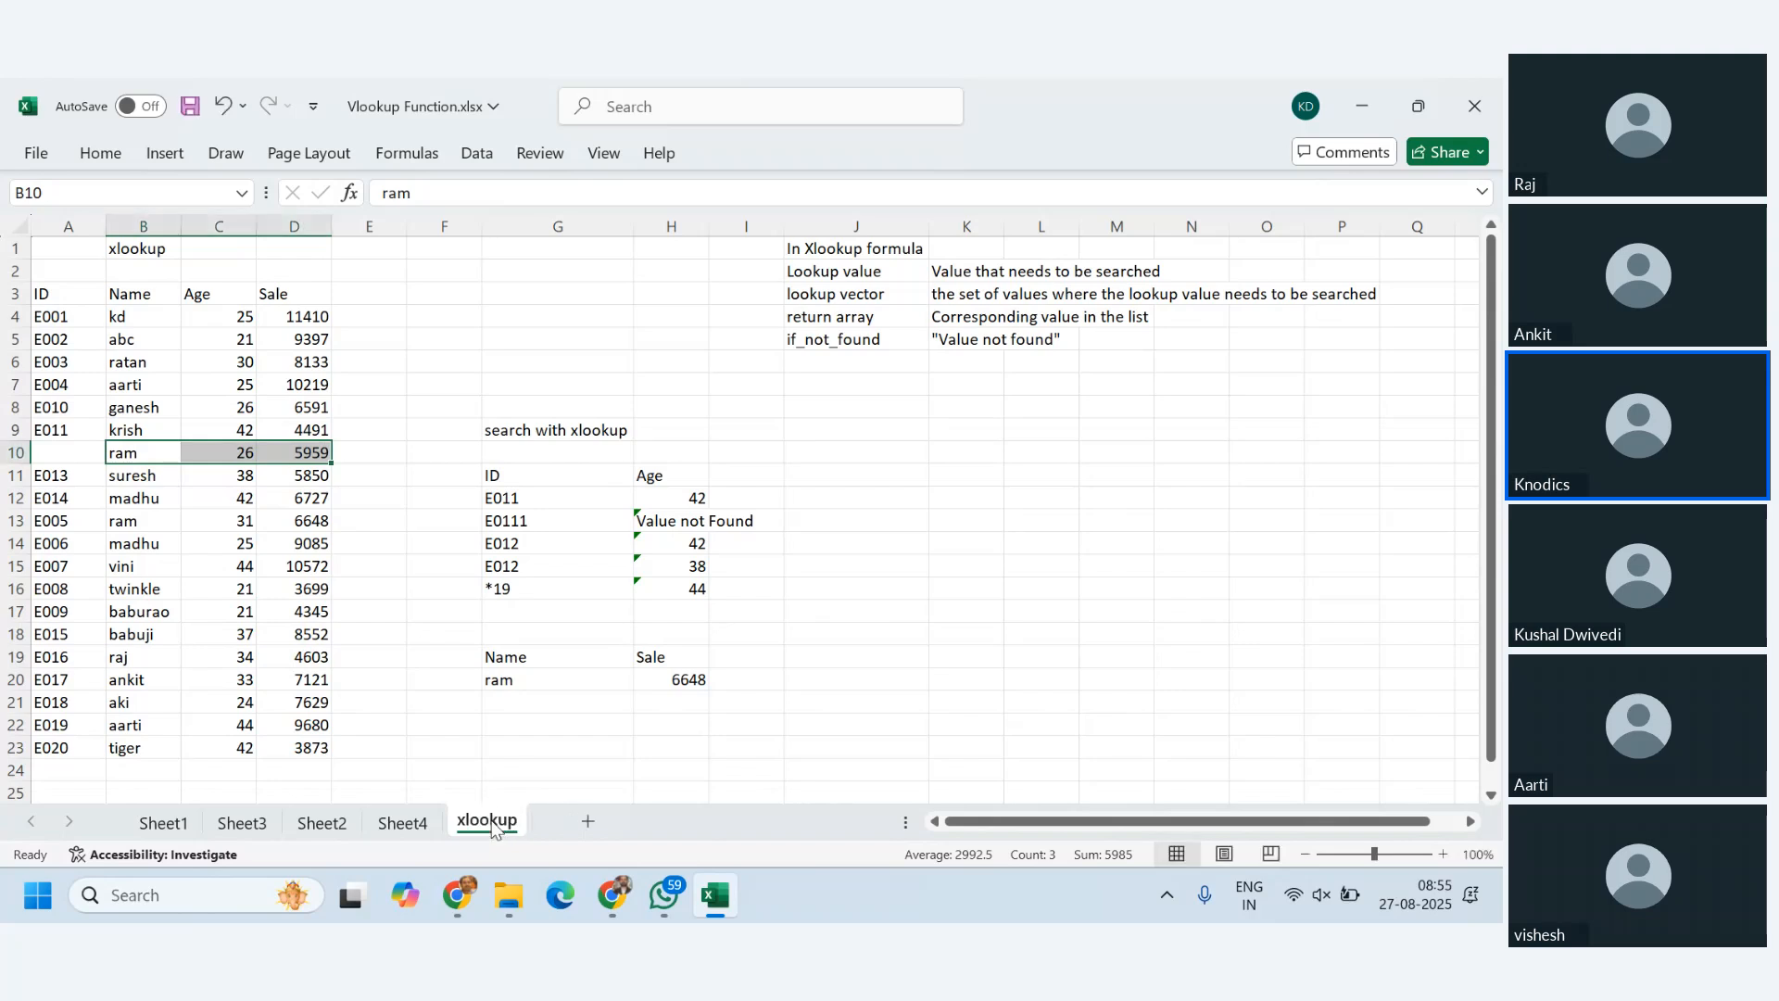
- Rename Sheet4 as lookup
{"action": "double_click", "coordinate": [428, 828]}
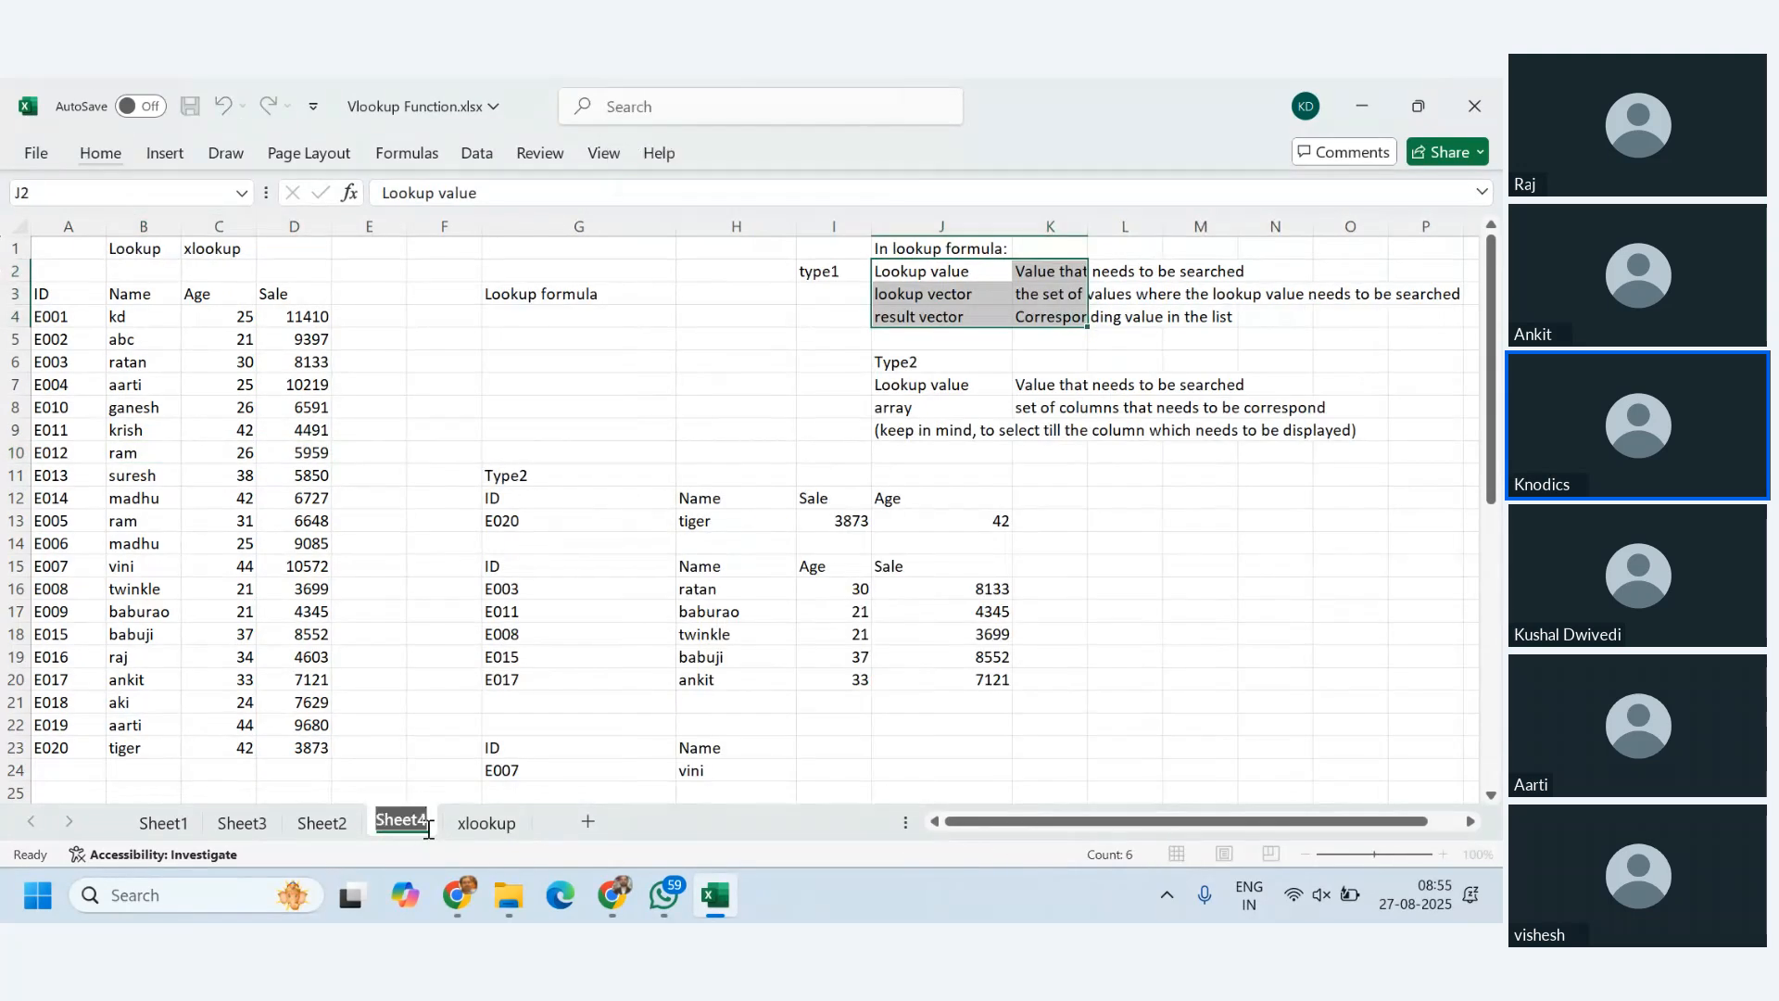
{"action": "type", "text": "lookup"}
{"action": "key", "text": "Return"}
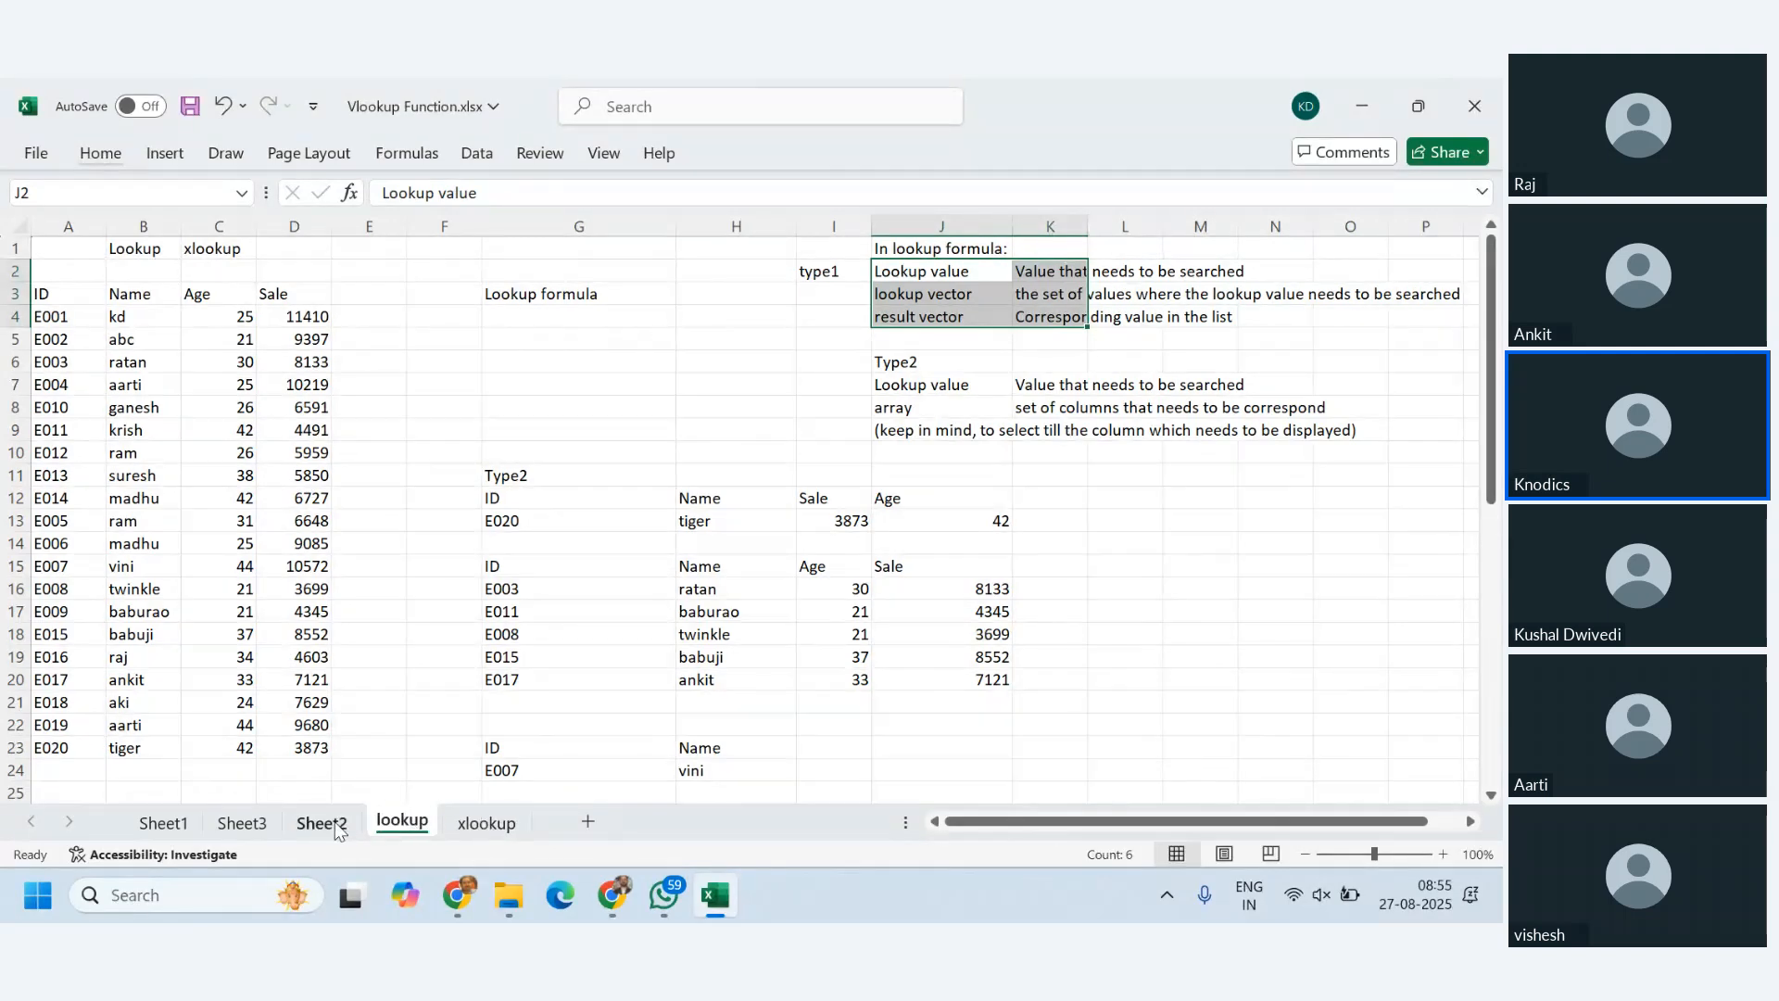
- Rename Sheet2 as vlookup
{"action": "left_click", "coordinate": [322, 823]}
{"action": "double_click", "coordinate": [321, 823]}
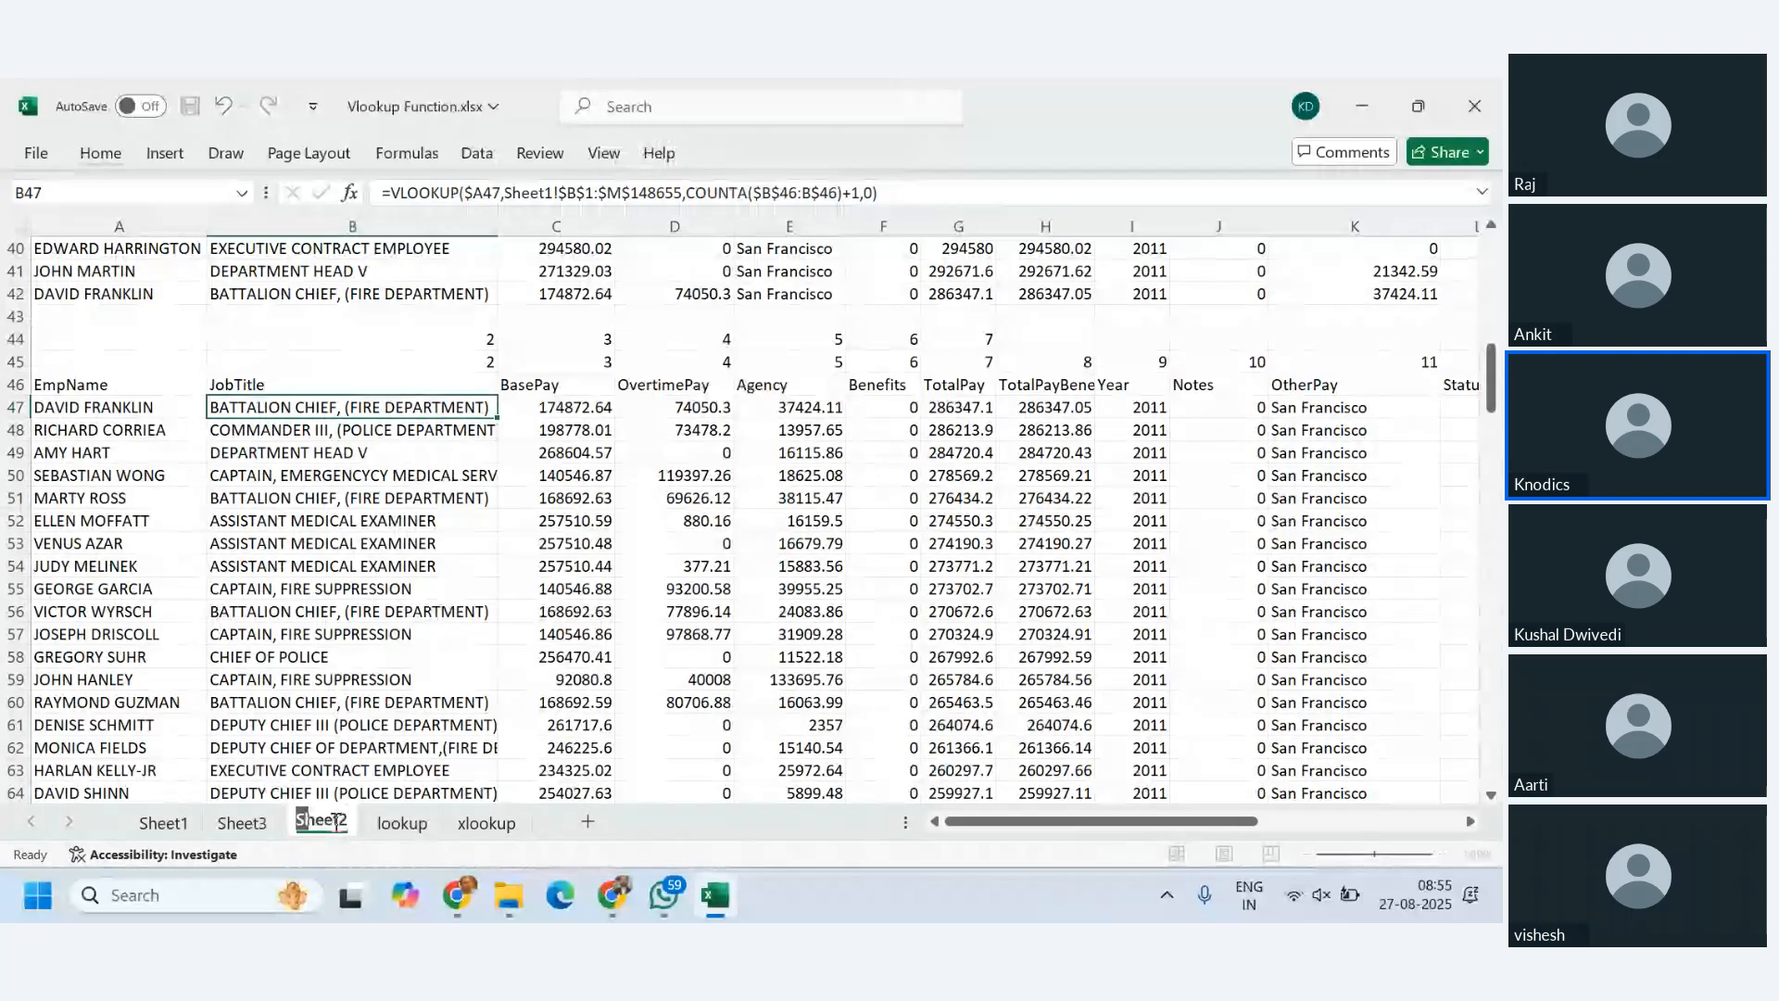
{"action": "type", "text": "vlookup"}
{"action": "key", "text": "Return"}
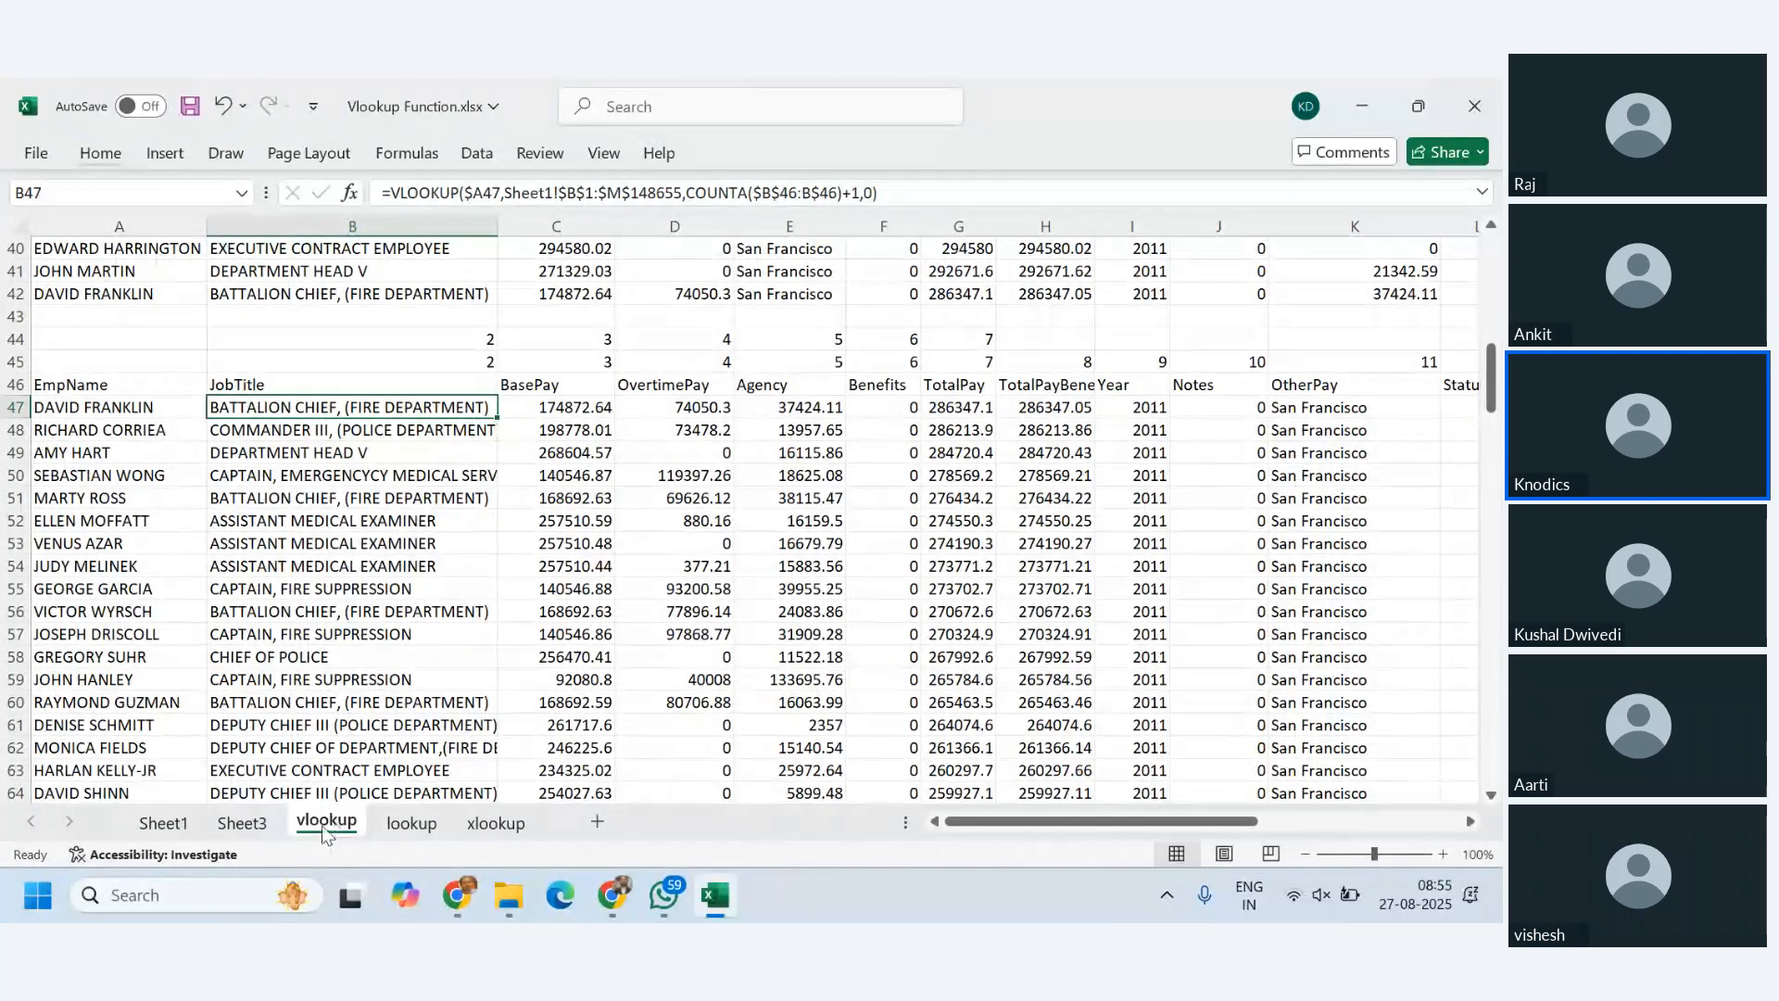
- Rename Sheet3 as hlookup
{"action": "left_click", "coordinate": [259, 824]}
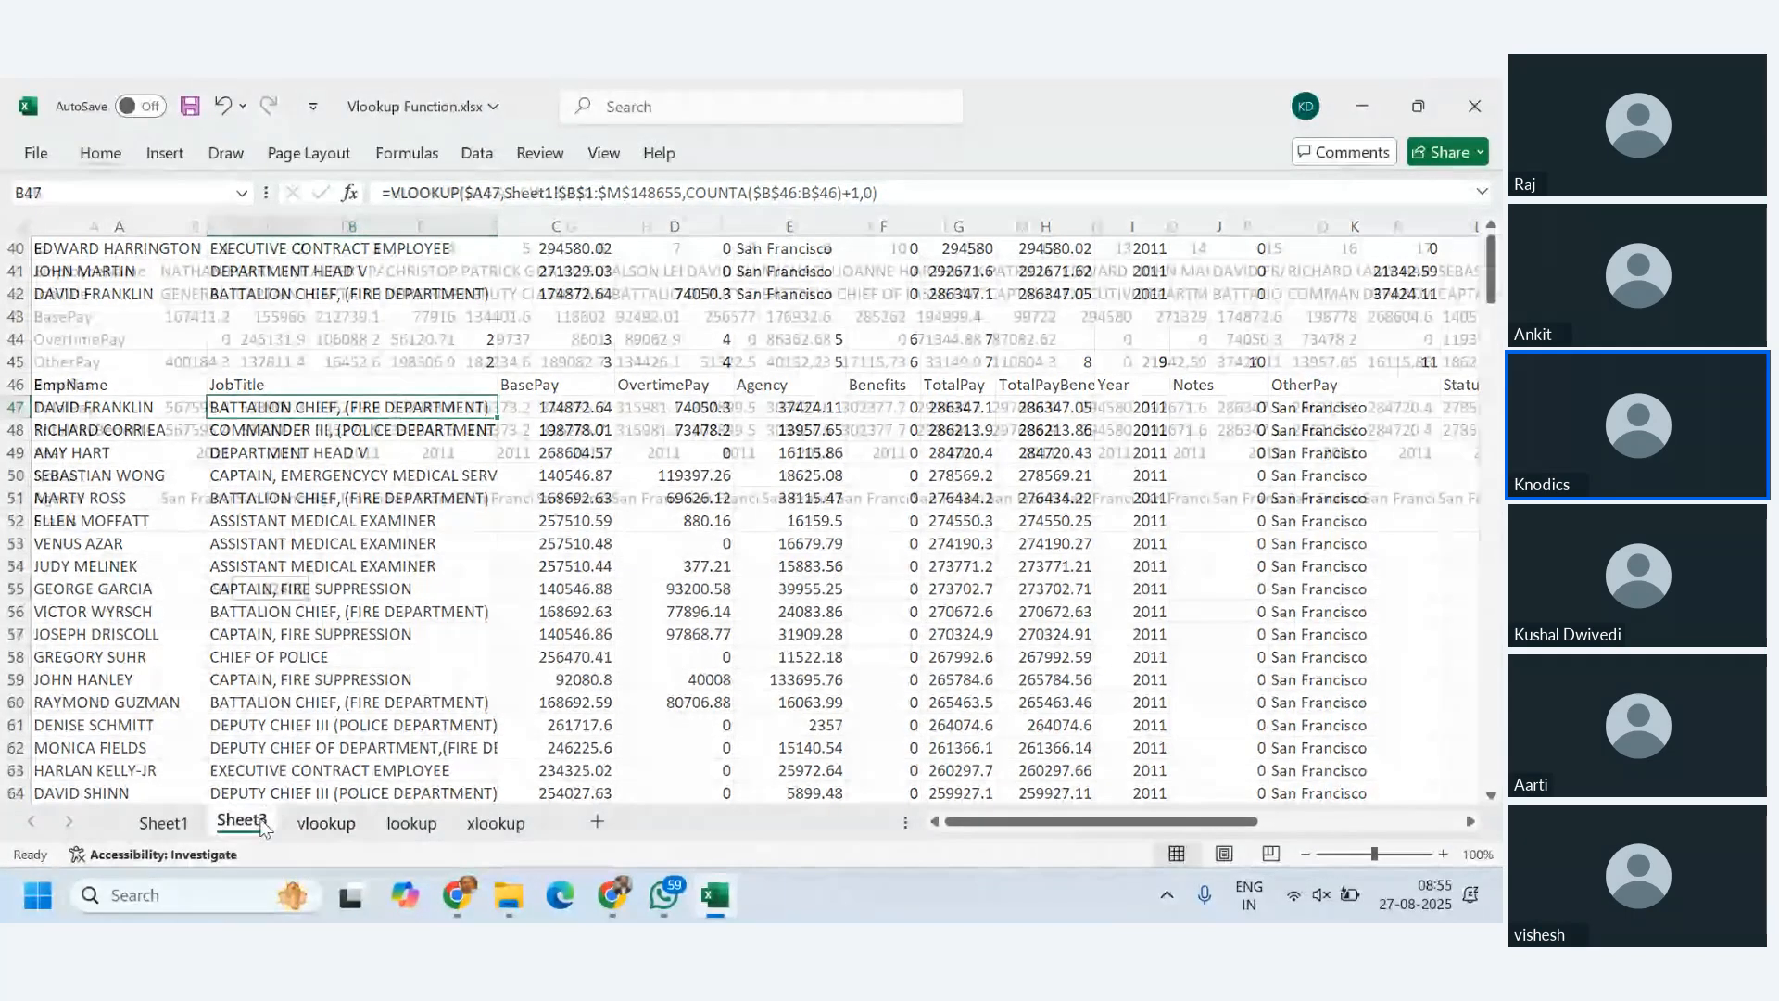
{"action": "double_click", "coordinate": [243, 821]}
{"action": "type", "text": "hlooku"}
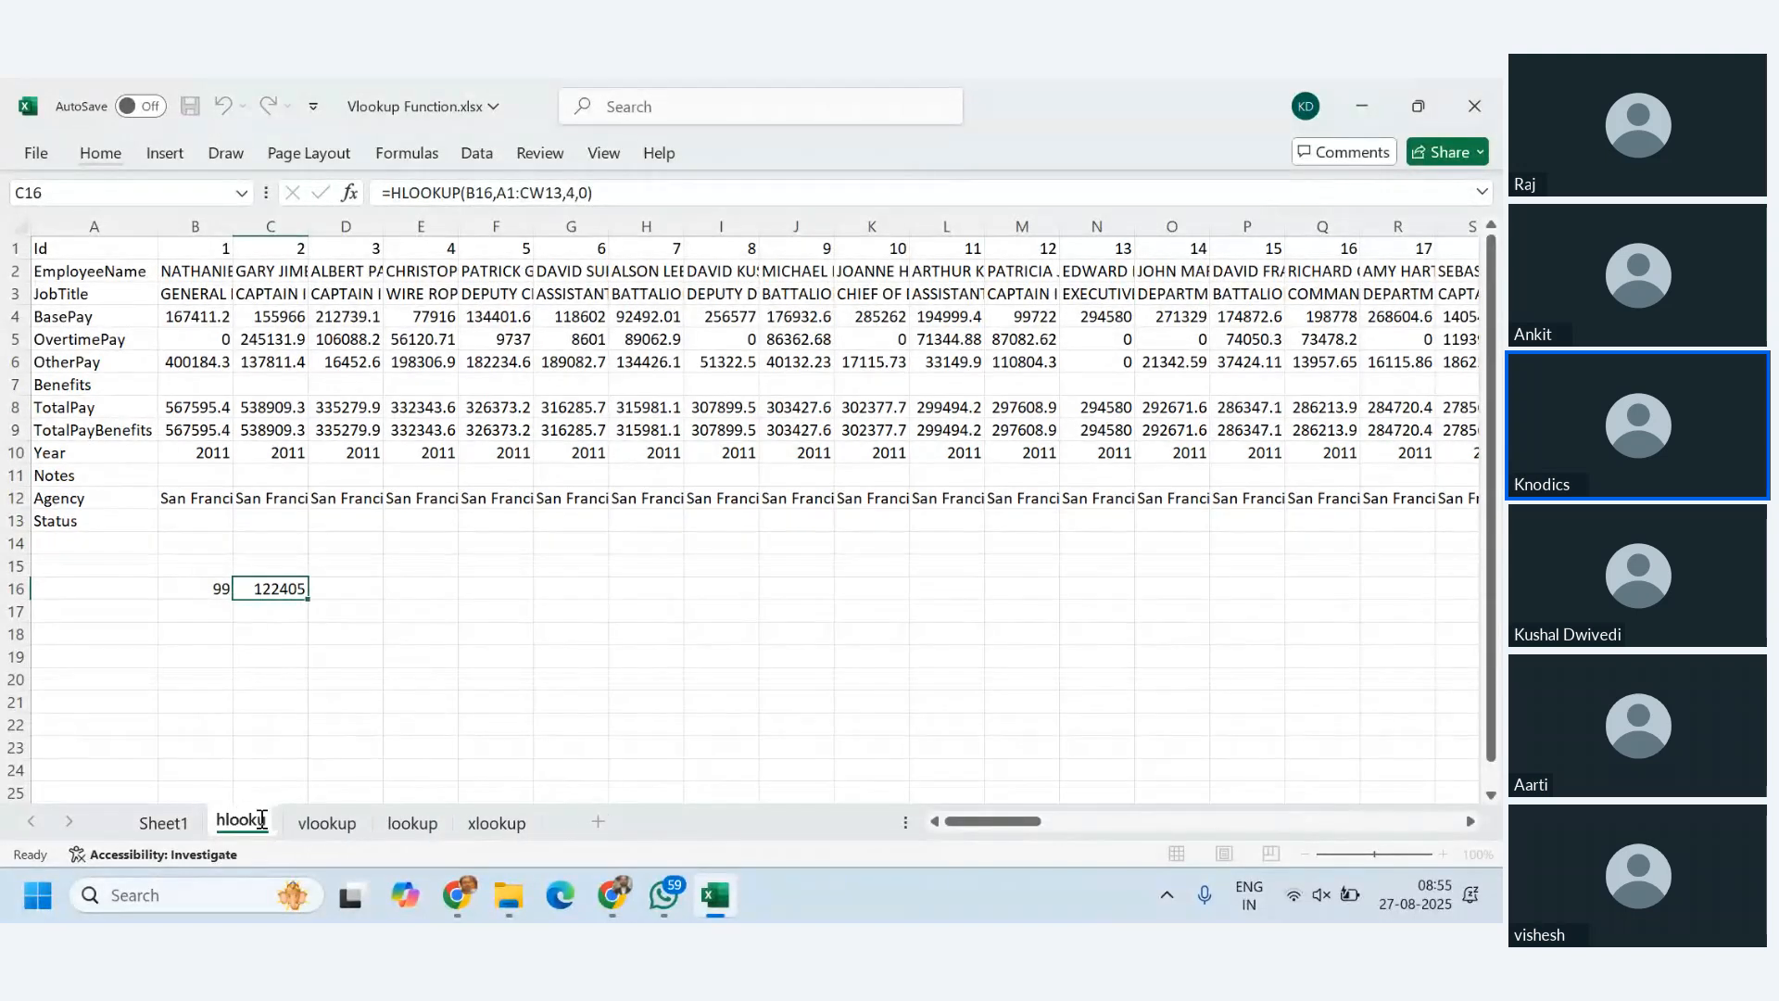
{"action": "type", "text": "p"}
{"action": "key", "text": "Return"}
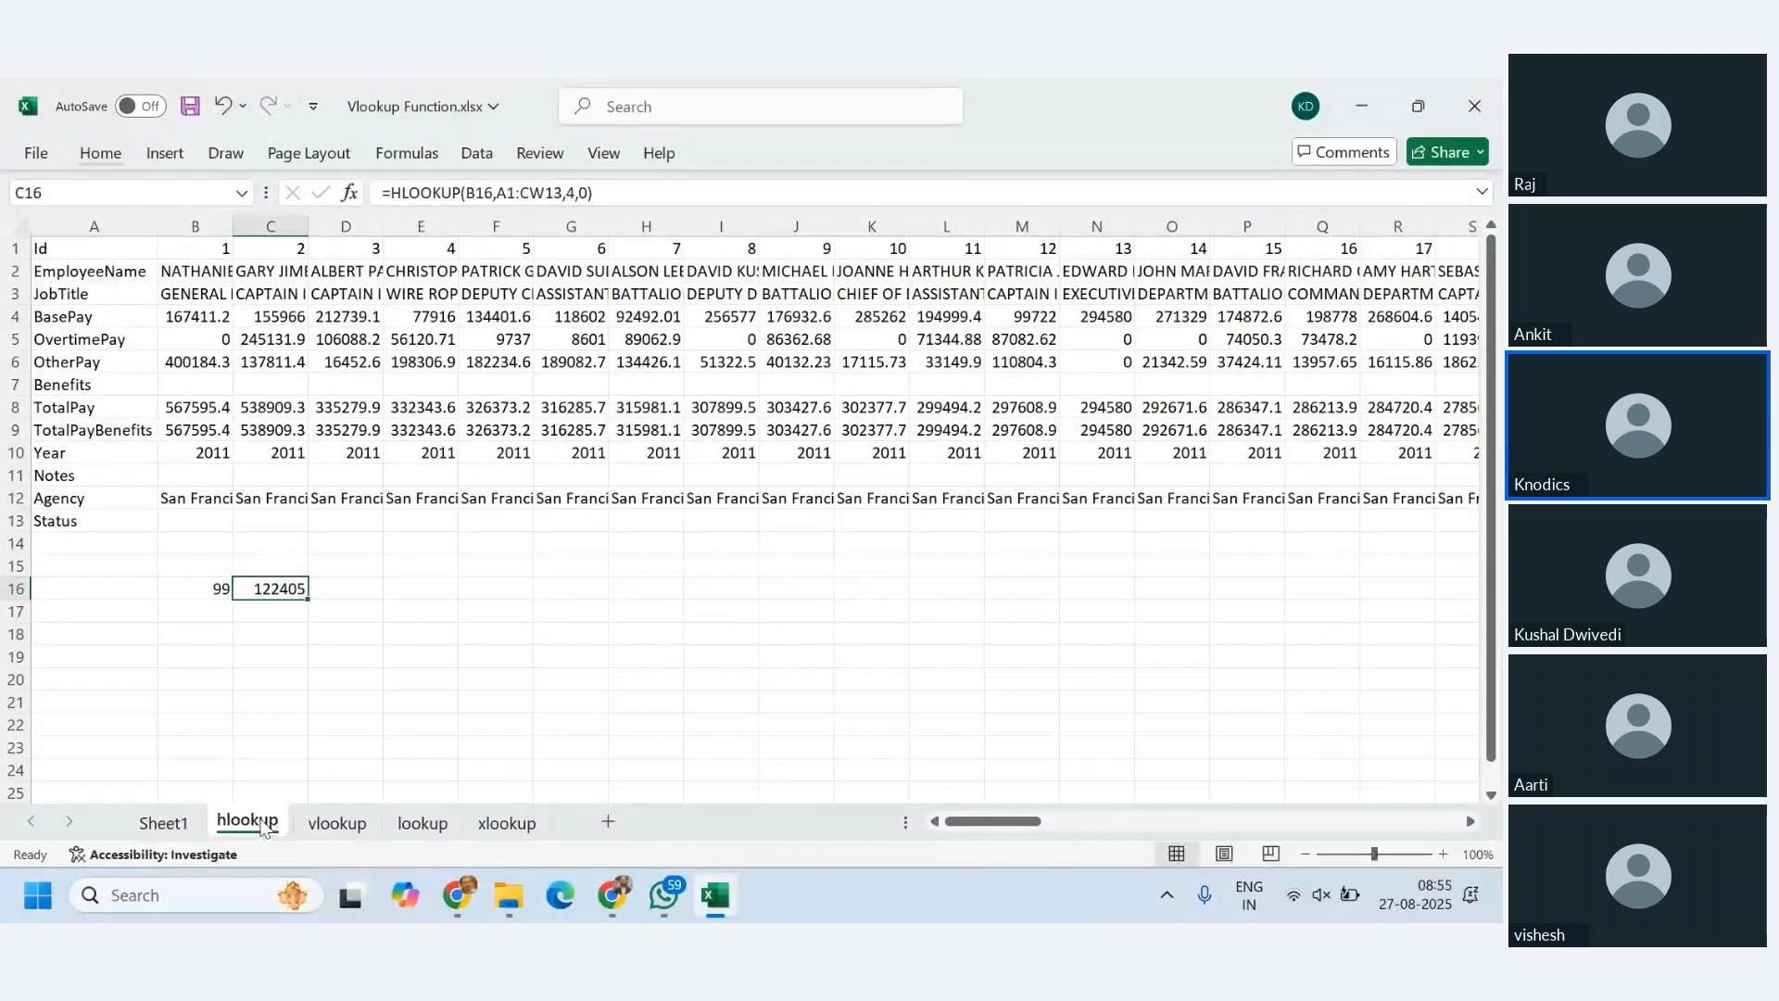
- Review the contents of the Sheet1, hlookup, xlookup and lookup sheets
{"action": "left_click", "coordinate": [165, 830]}
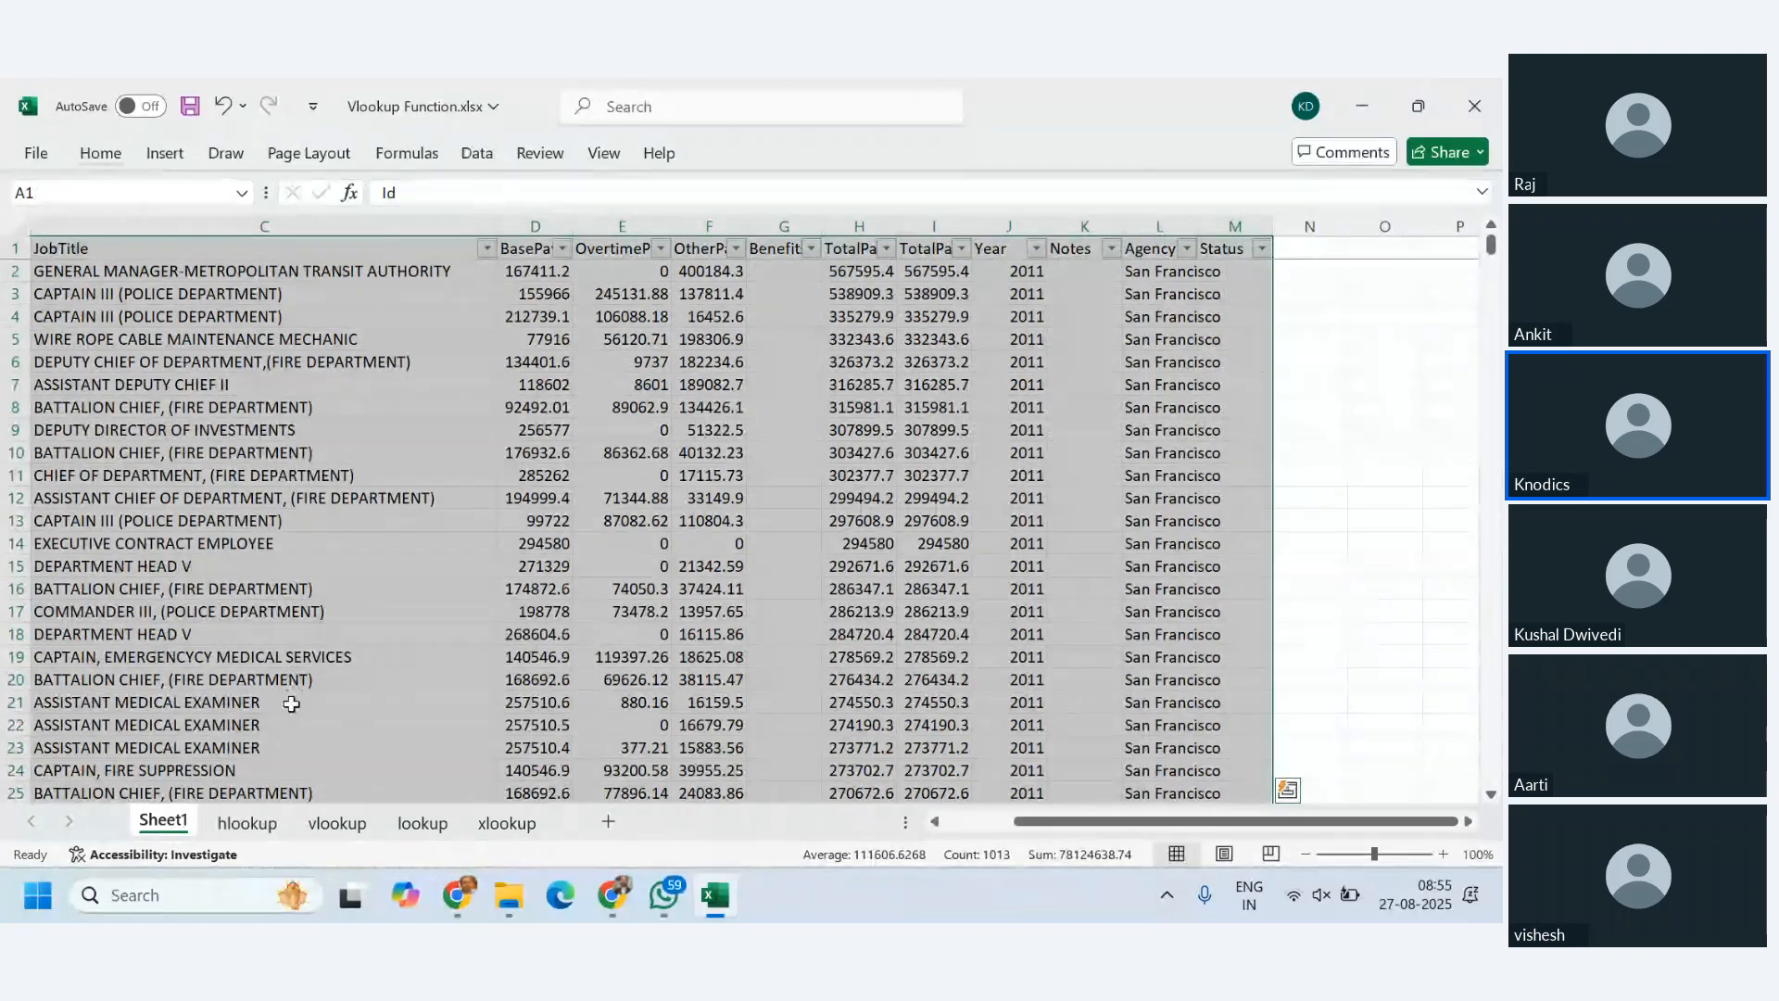
{"action": "left_click", "coordinate": [266, 824]}
{"action": "left_click", "coordinate": [505, 823]}
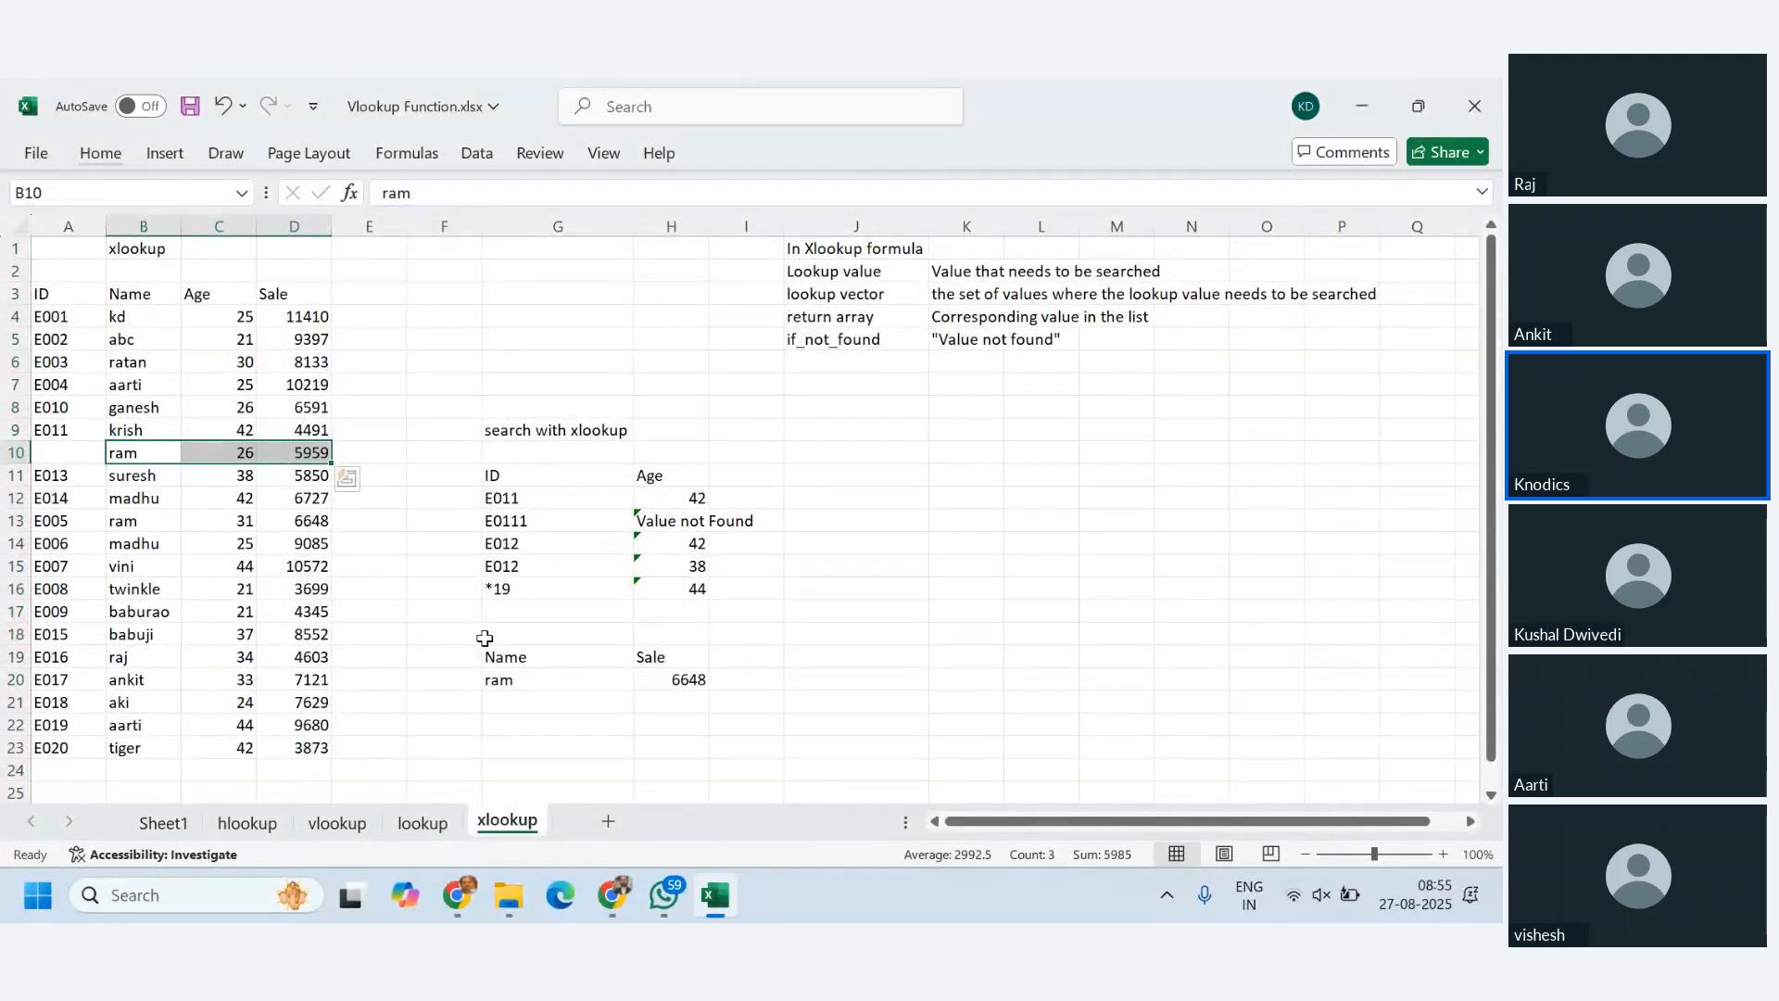
{"action": "left_click", "coordinate": [423, 823]}
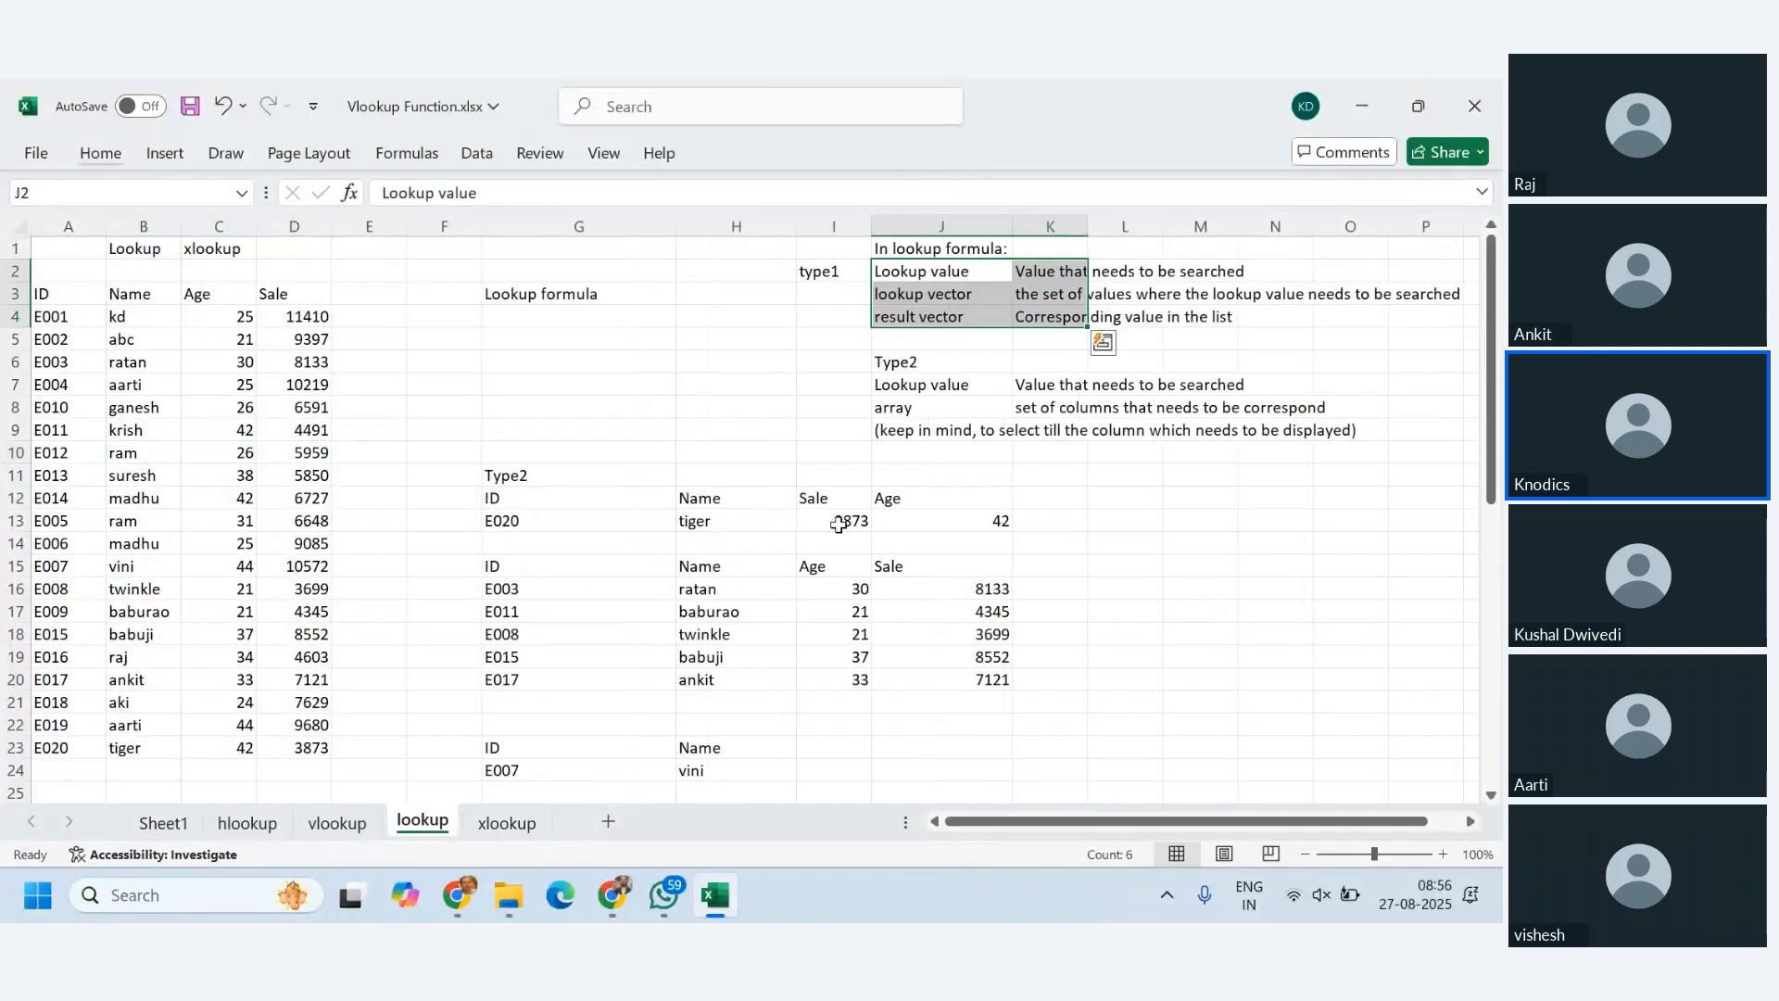
- Copy the name-sorted employee table A31:D51 on the lookup sheet
{"action": "scroll", "coordinate": [888, 496], "scroll_direction": "down", "scroll_amount": 11}
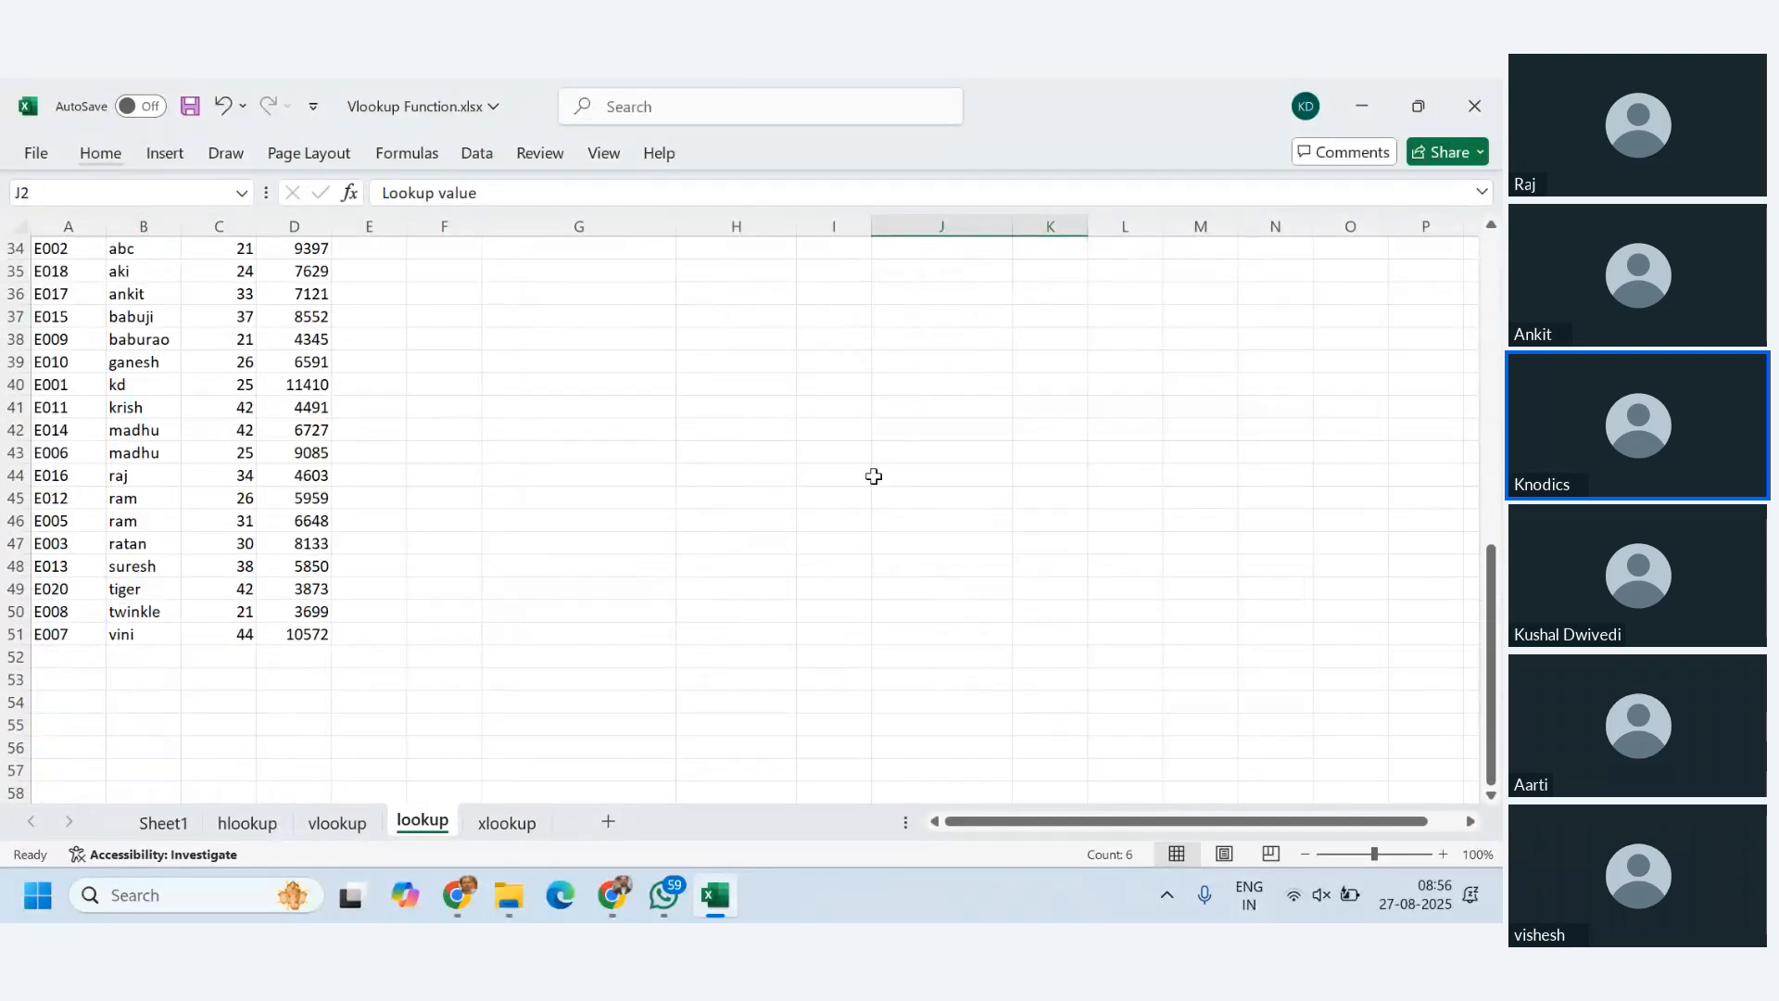
{"action": "scroll", "coordinate": [874, 476], "scroll_direction": "up", "scroll_amount": 4}
{"action": "scroll", "coordinate": [874, 477], "scroll_direction": "down", "scroll_amount": 3}
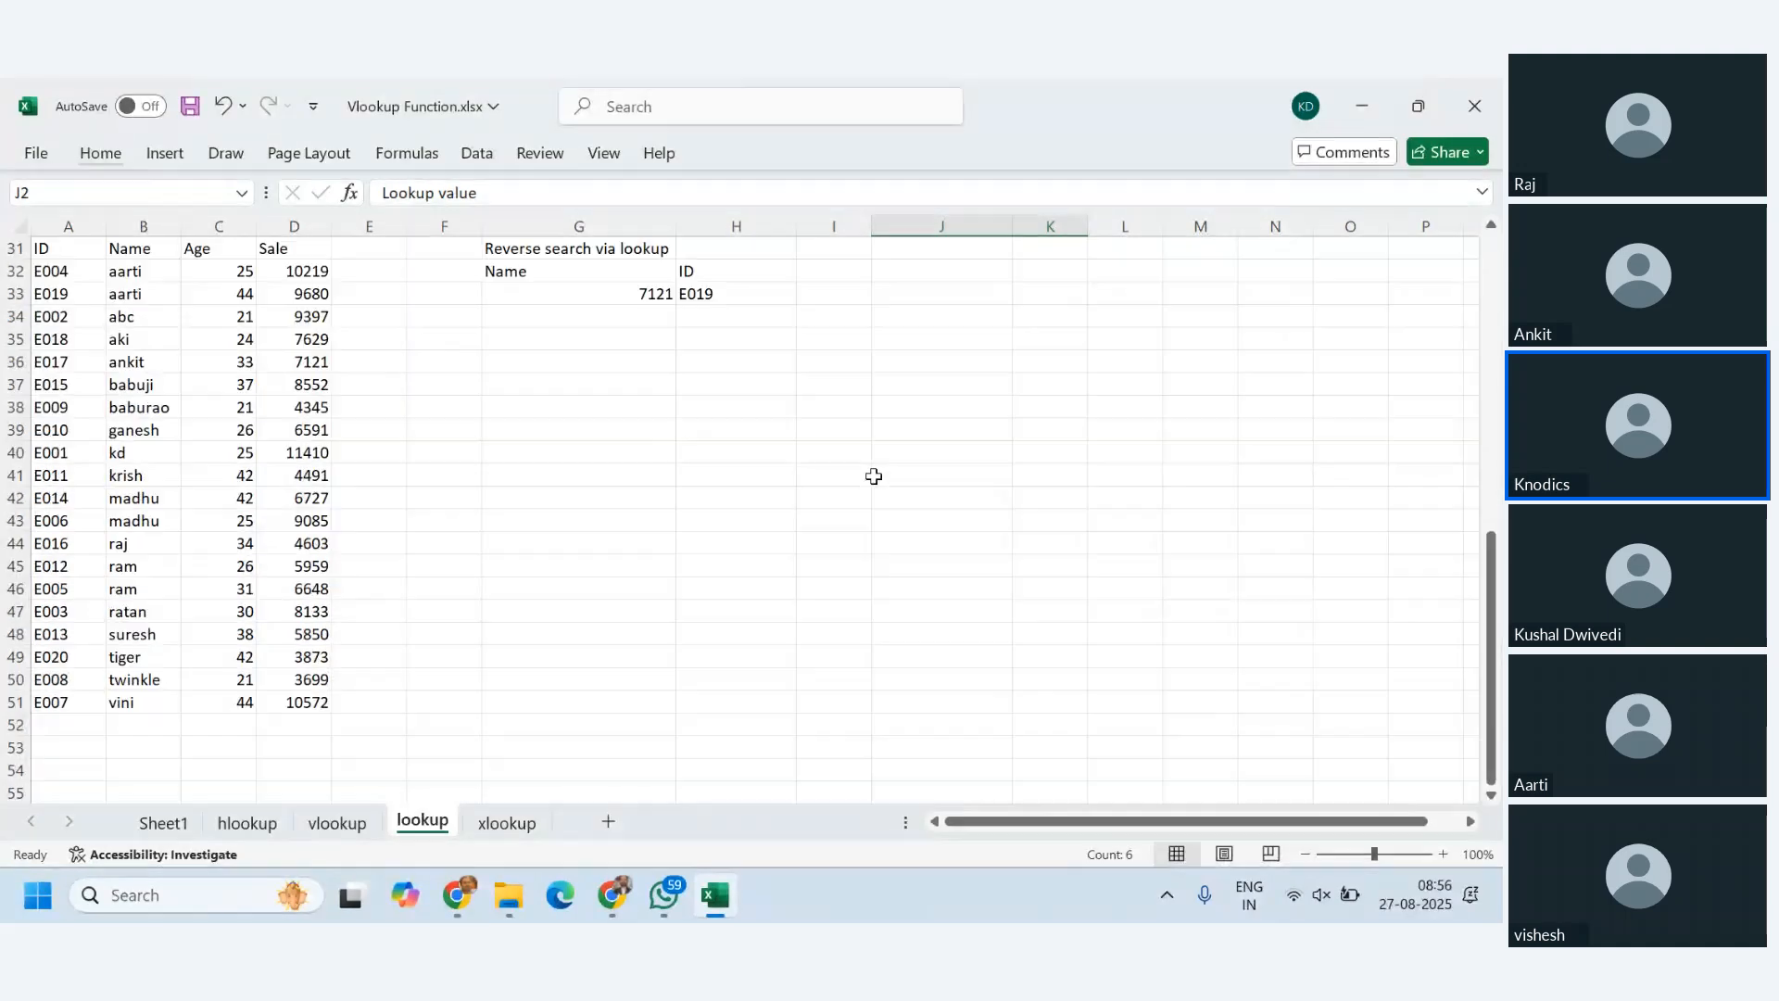
{"action": "scroll", "coordinate": [874, 476], "scroll_direction": "down", "scroll_amount": 2}
{"action": "scroll", "coordinate": [866, 477], "scroll_direction": "up", "scroll_amount": 3}
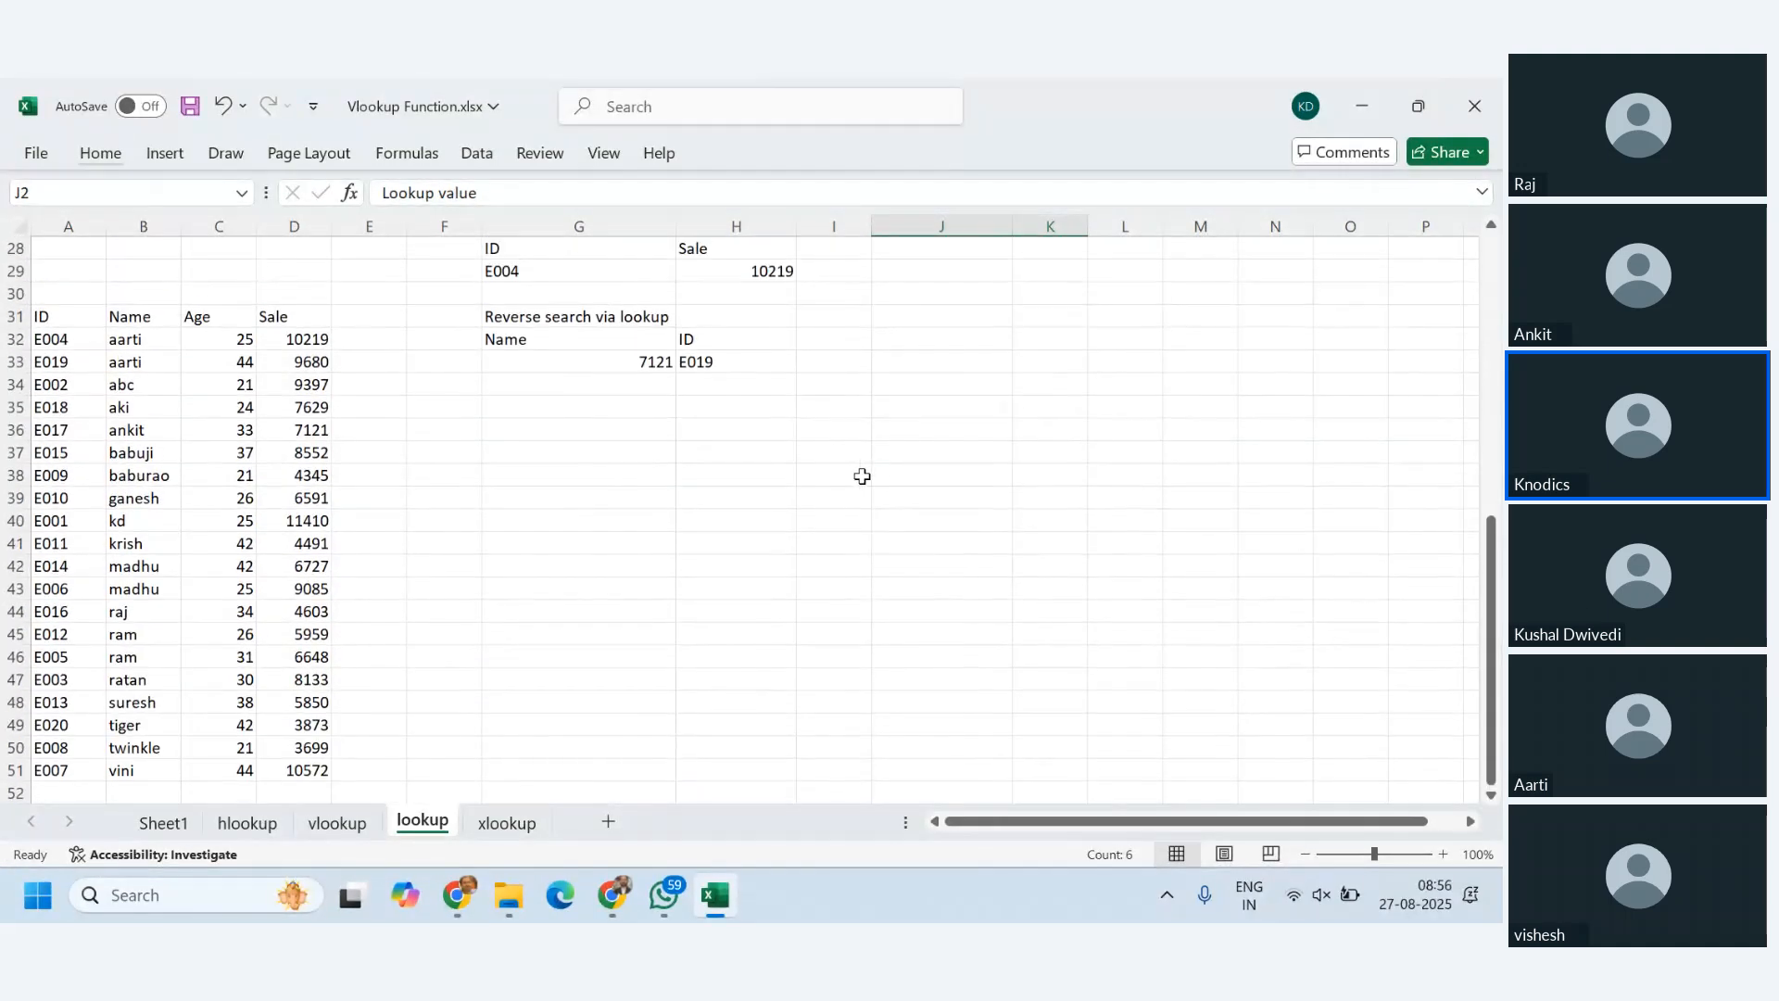
{"action": "left_click_drag", "start_coordinate": [55, 318], "coordinate": [290, 771]}
{"action": "key", "text": "ctrl+c"}
{"action": "scroll", "coordinate": [371, 741], "scroll_direction": "down", "scroll_amount": 5}
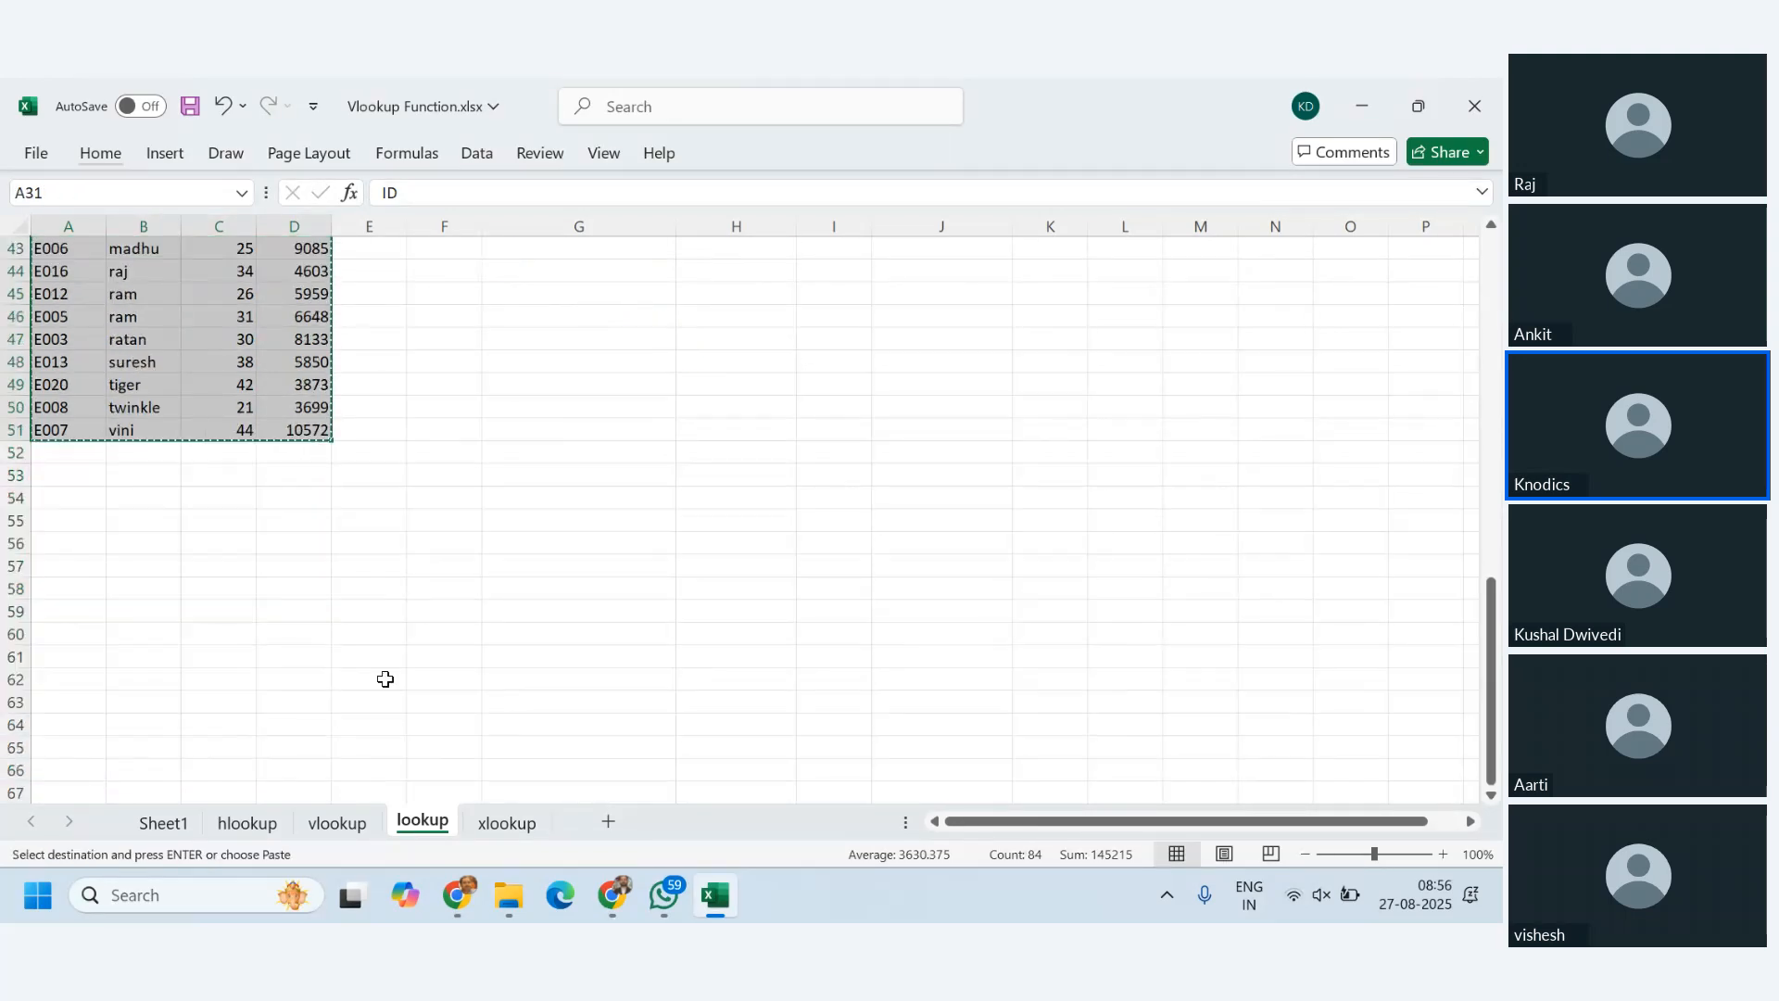
- Paste the copied employee table at A55 as transposed values
{"action": "scroll", "coordinate": [385, 679], "scroll_direction": "down", "scroll_amount": 6}
{"action": "scroll", "coordinate": [75, 409], "scroll_direction": "up", "scroll_amount": 4}
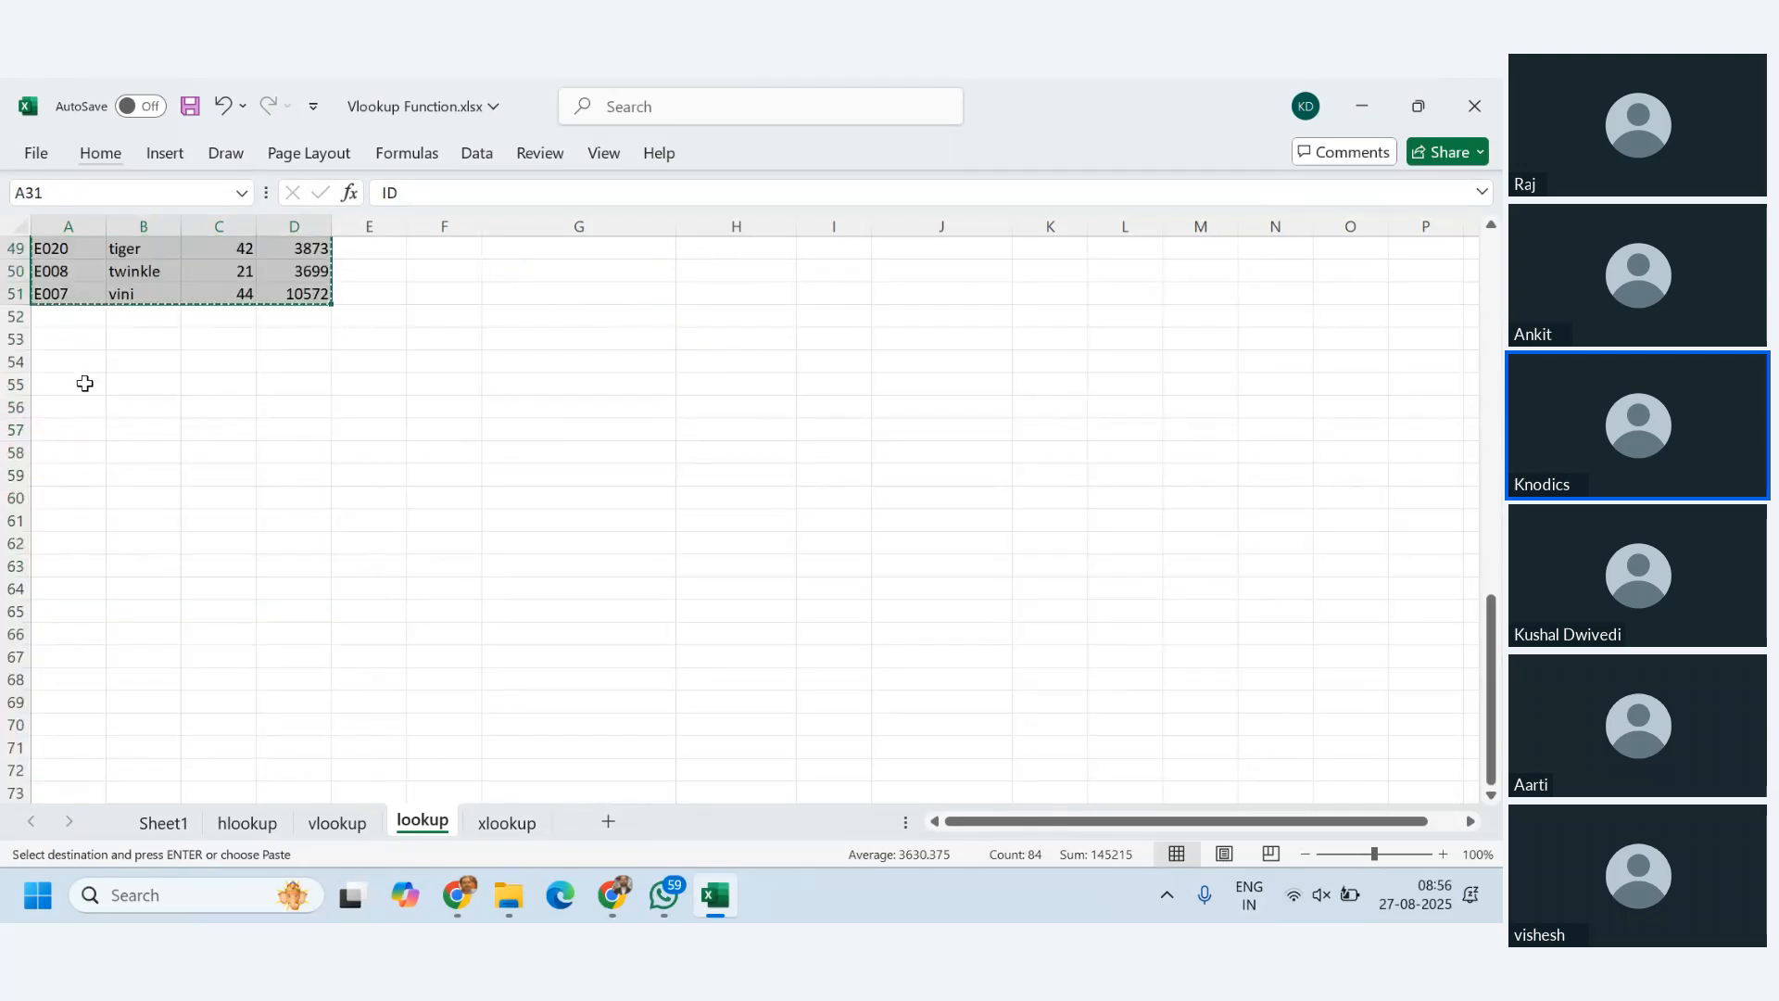
{"action": "left_click", "coordinate": [84, 382]}
{"action": "key", "text": "alt+e"}
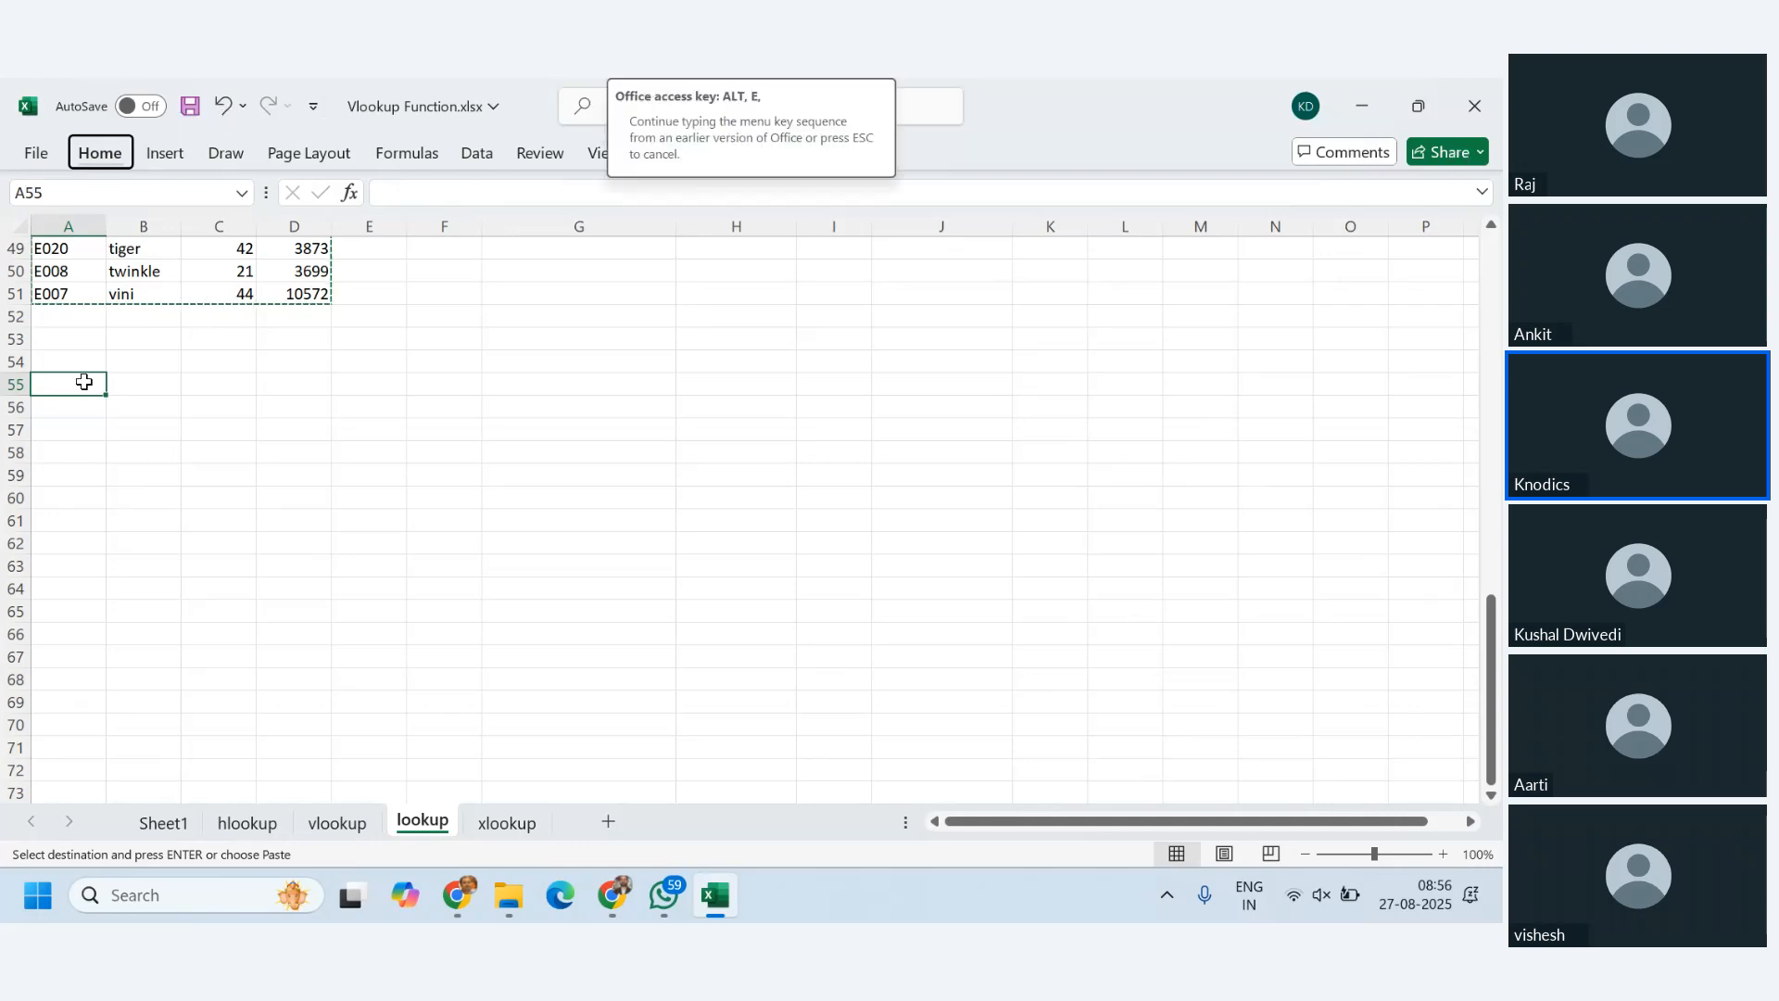
{"action": "key", "text": "s"}
{"action": "key", "text": "v"}
{"action": "key", "text": "e"}
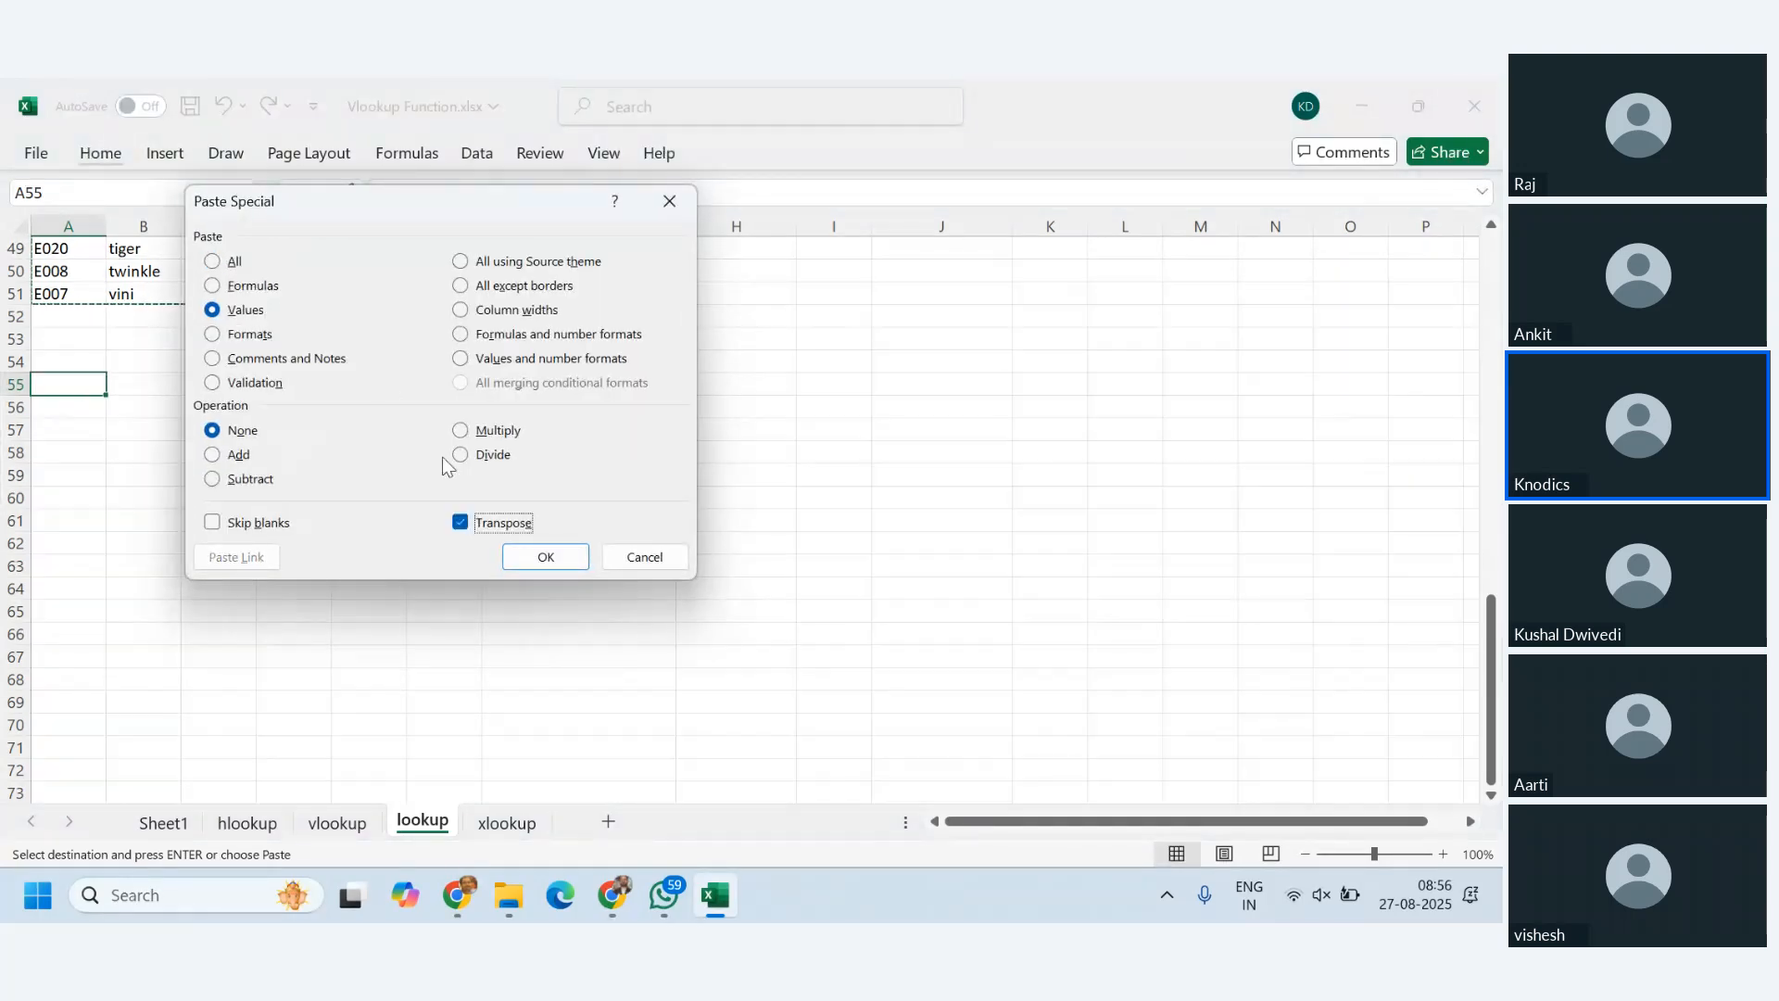
{"action": "left_click", "coordinate": [535, 554]}
{"action": "left_click", "coordinate": [927, 586]}
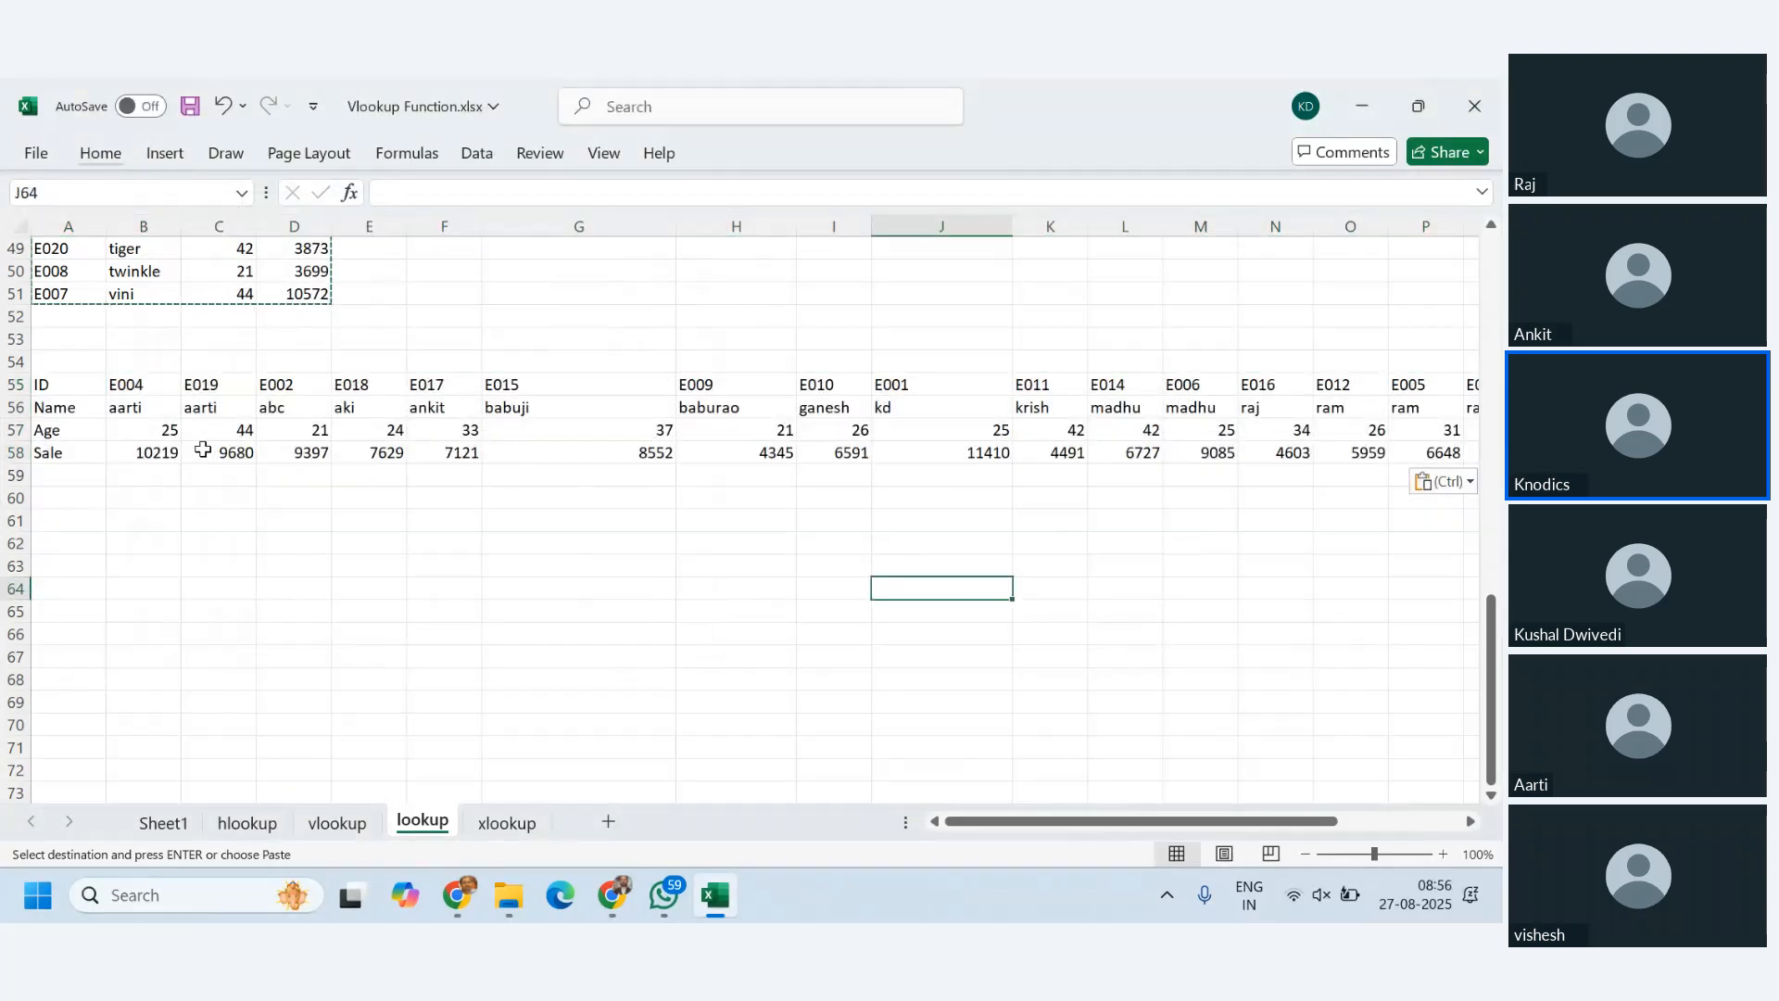
- Start a LOOKUP formula in C61 with B61 as the lookup value and the ID row B55:U55 as the lookup vector
{"action": "left_click", "coordinate": [238, 519]}
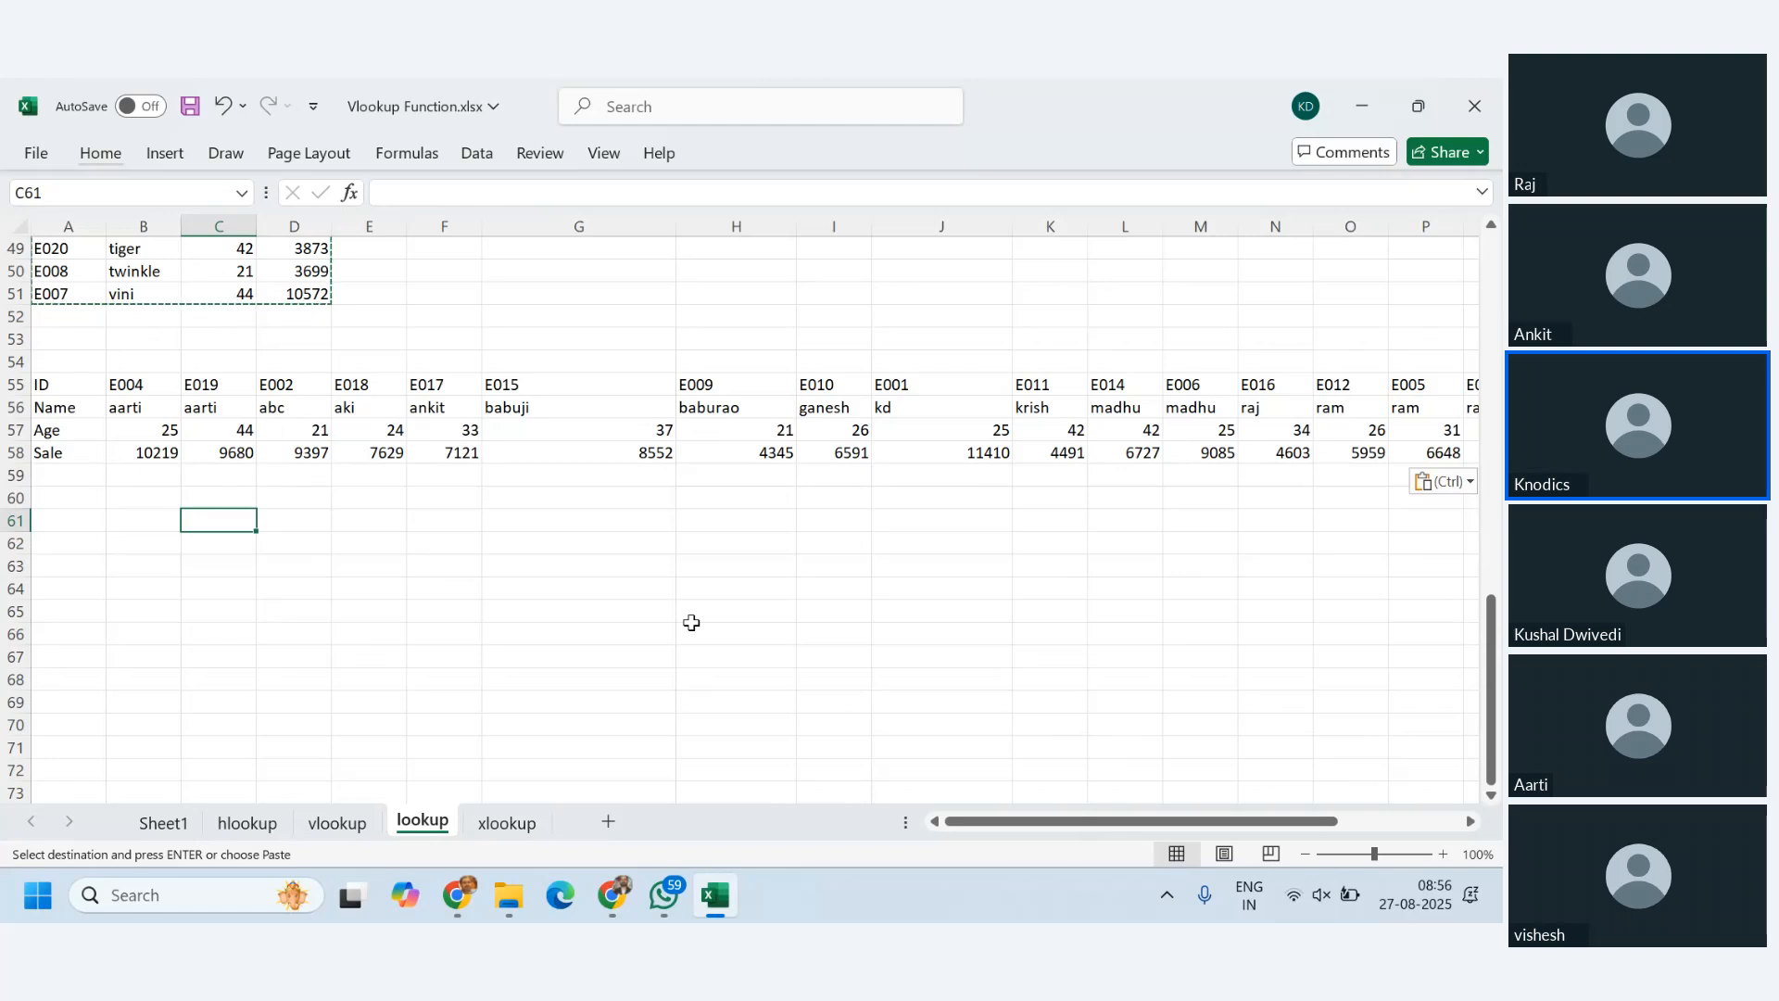
{"action": "type", "text": "=lookup"}
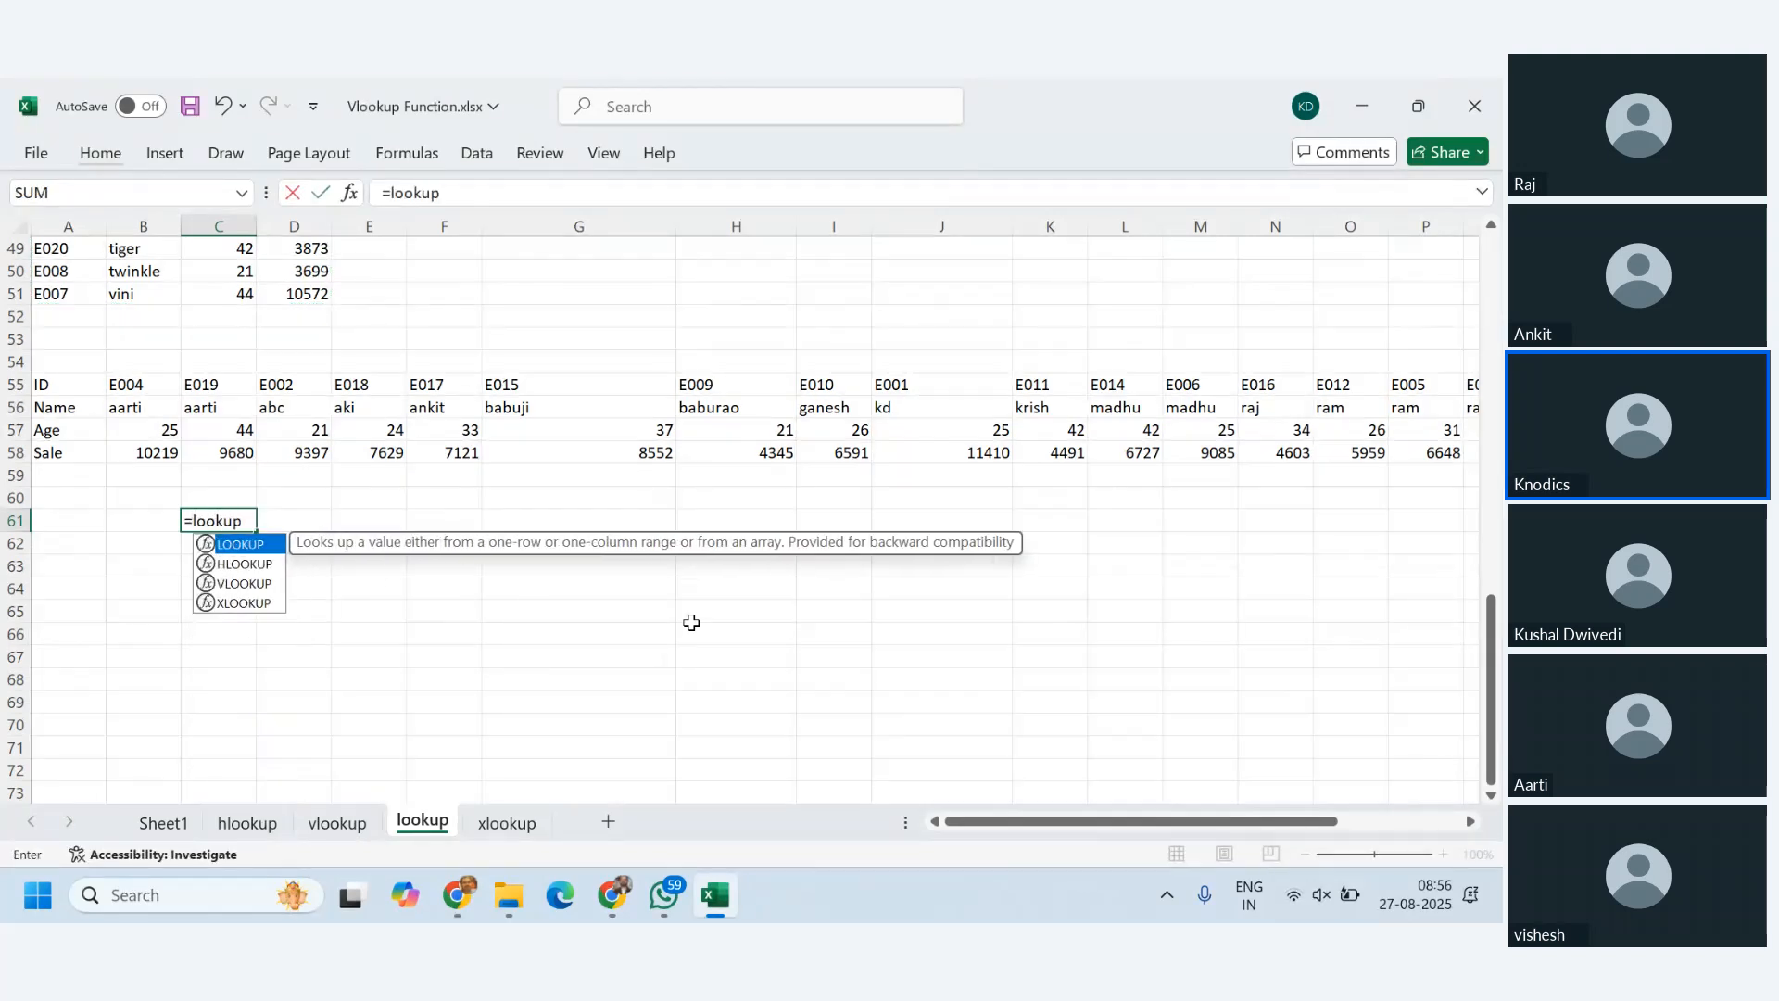
{"action": "type", "text": "("}
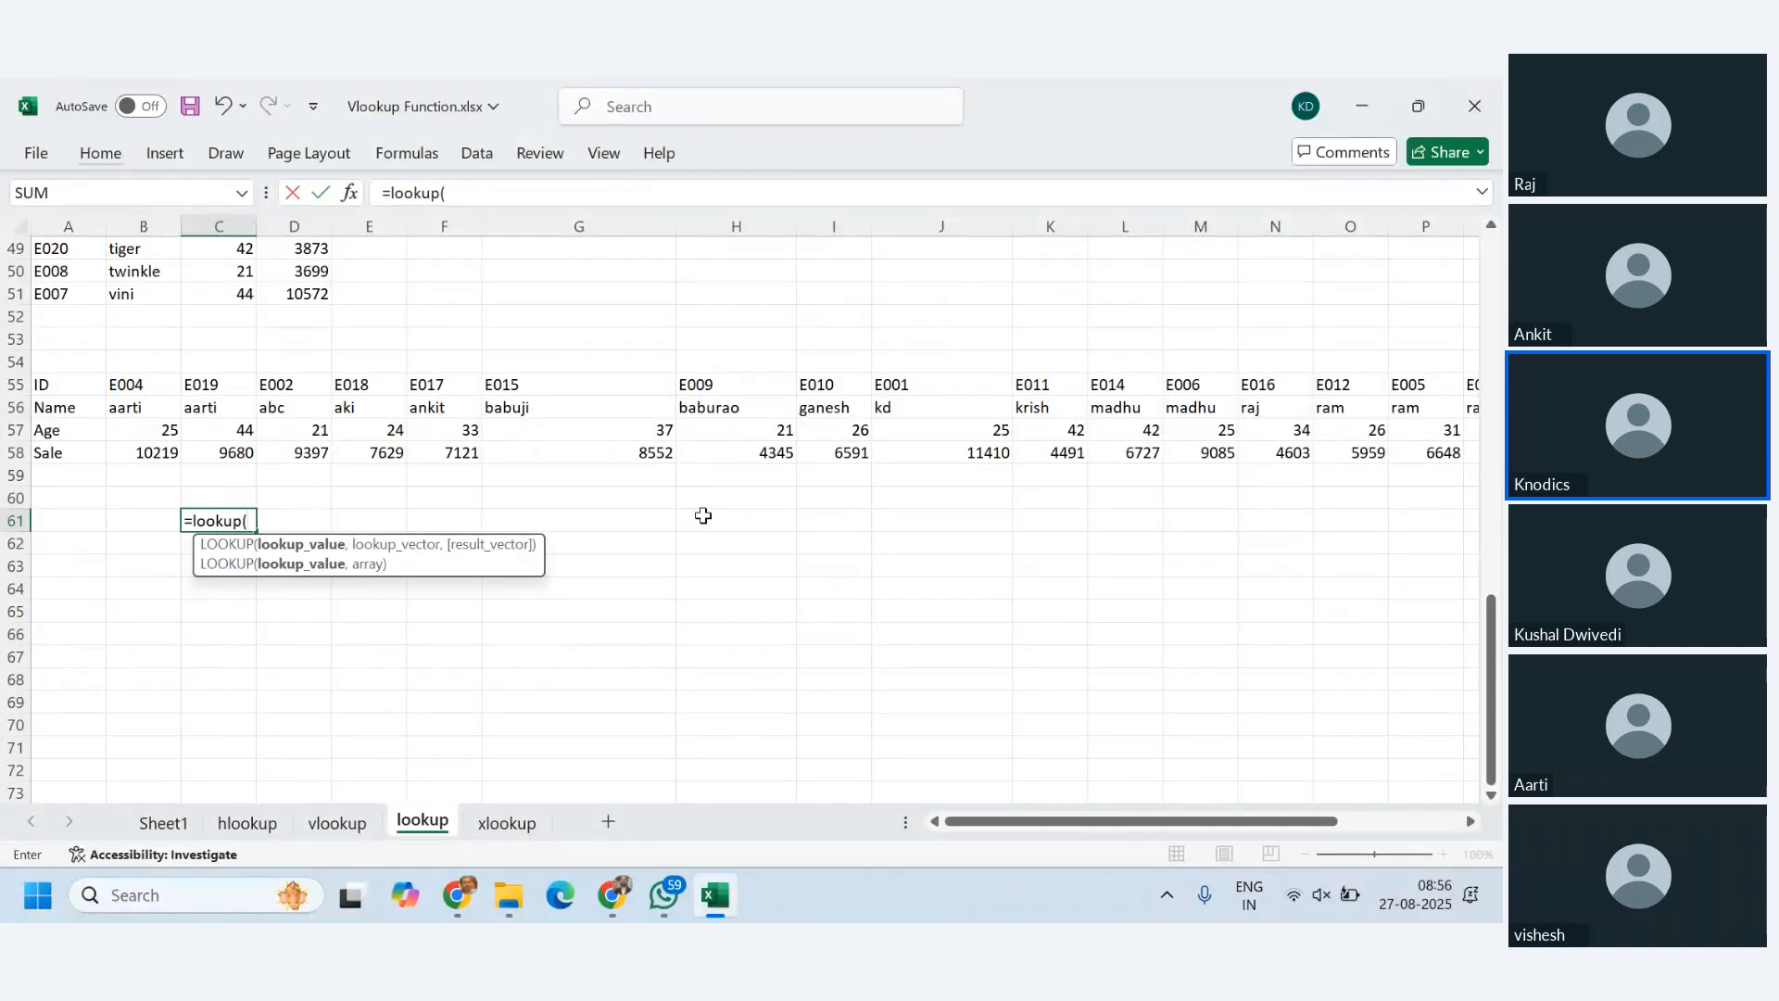
{"action": "left_click", "coordinate": [132, 520]}
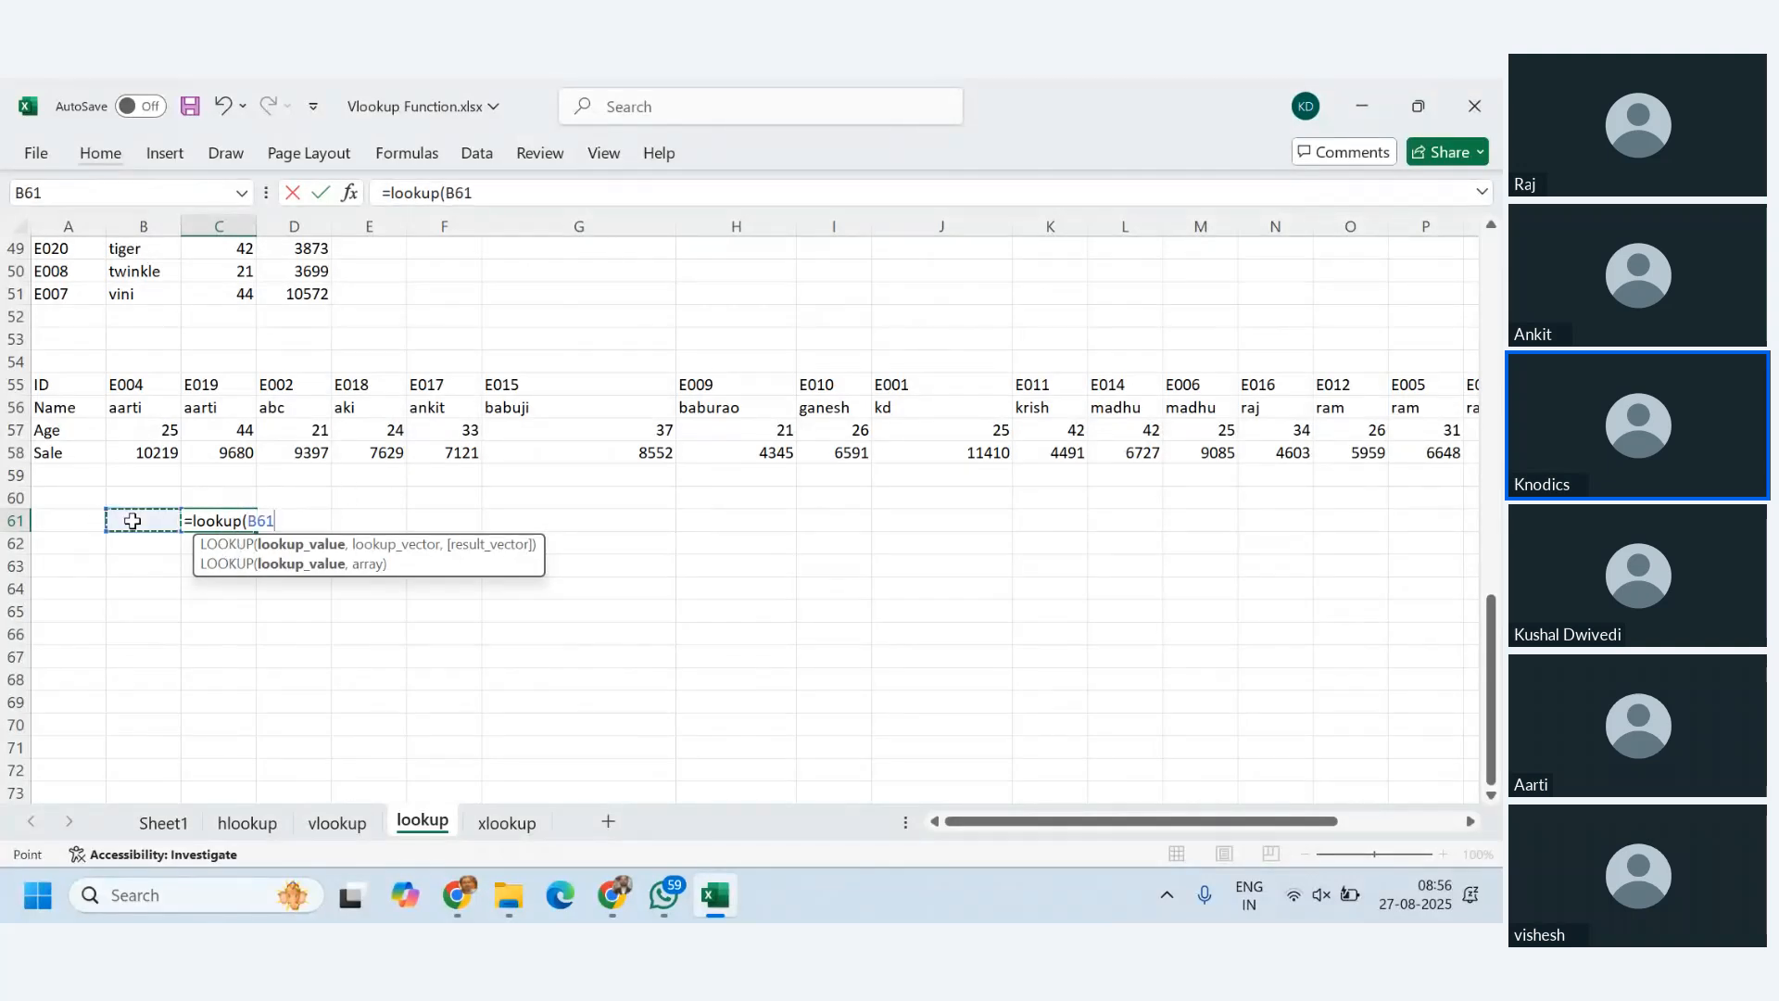
{"action": "type", "text": ","}
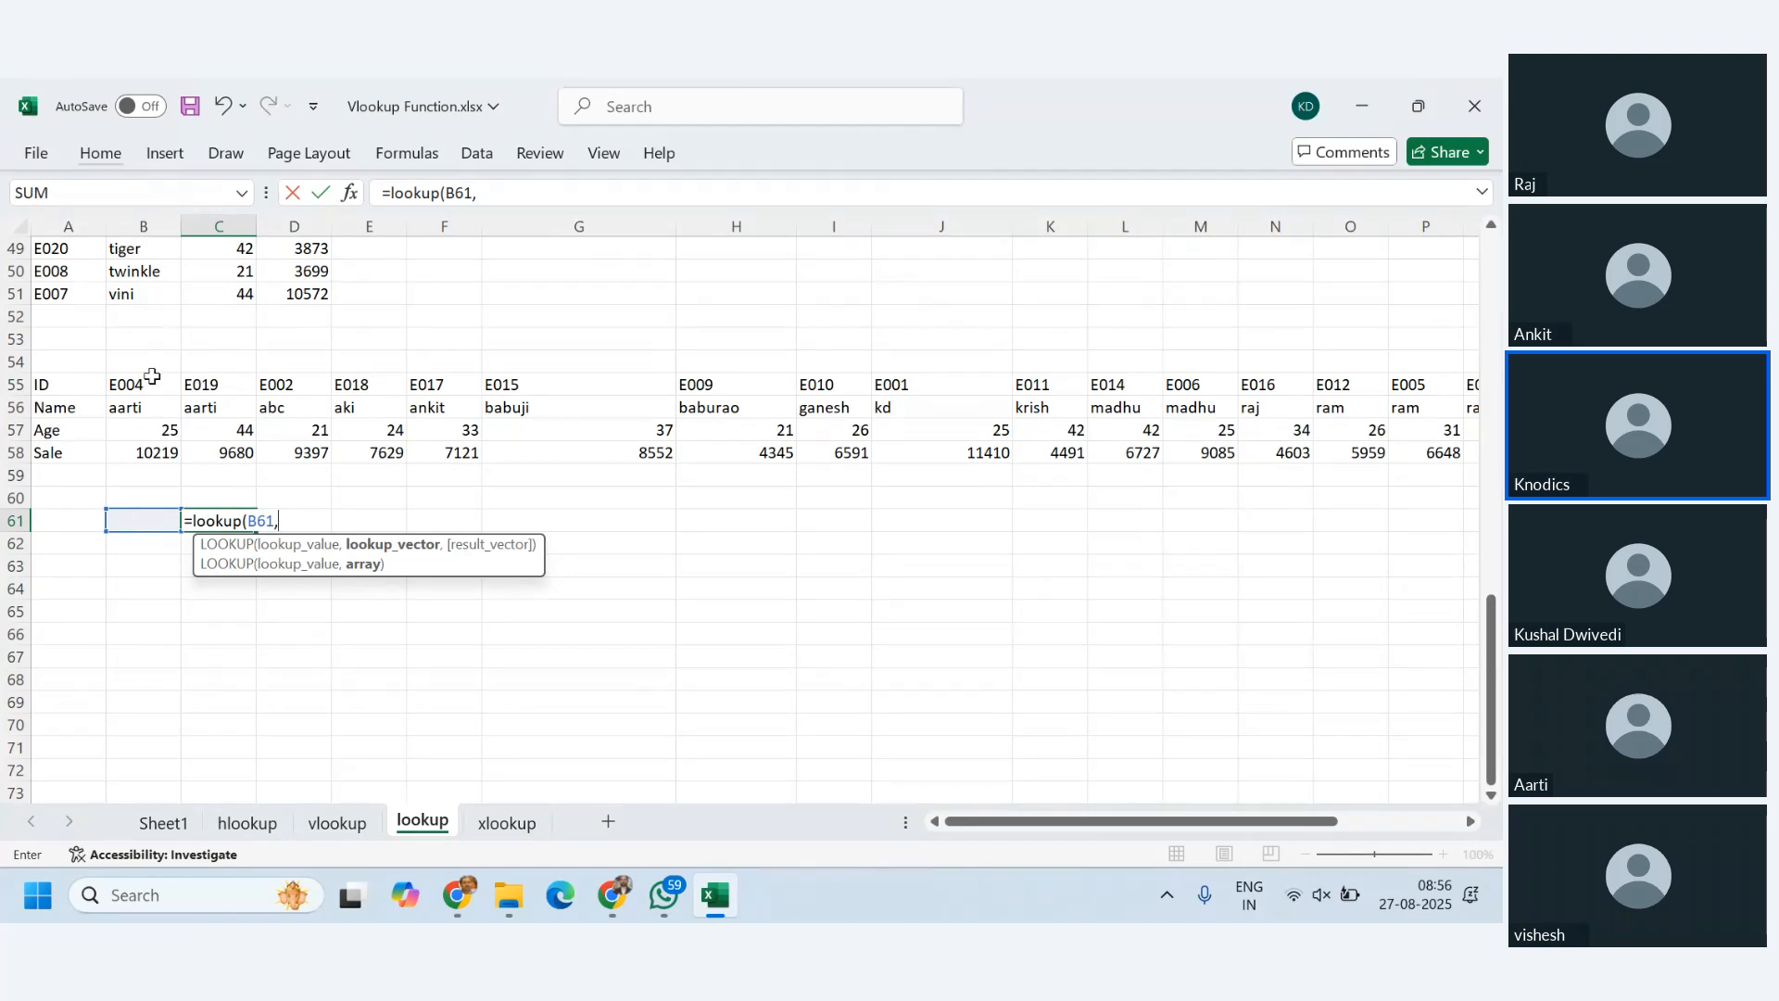
{"action": "left_click", "coordinate": [137, 383]}
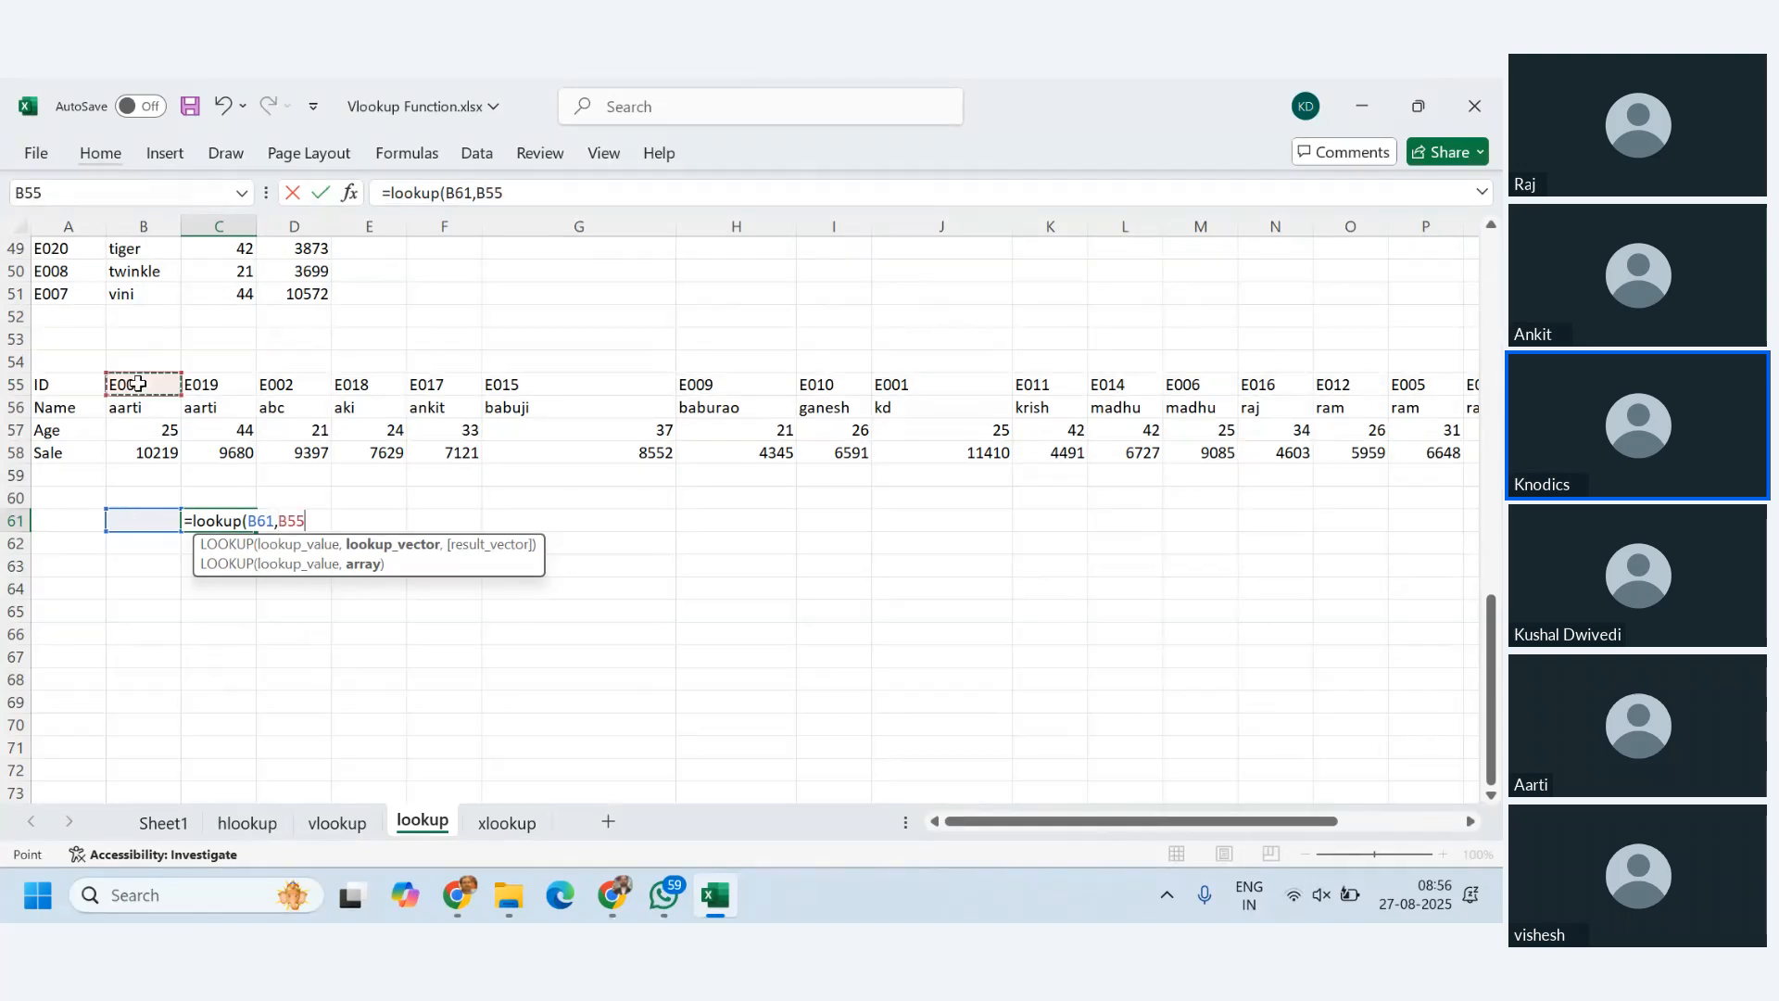
{"action": "key", "text": "ctrl+shift+Right"}
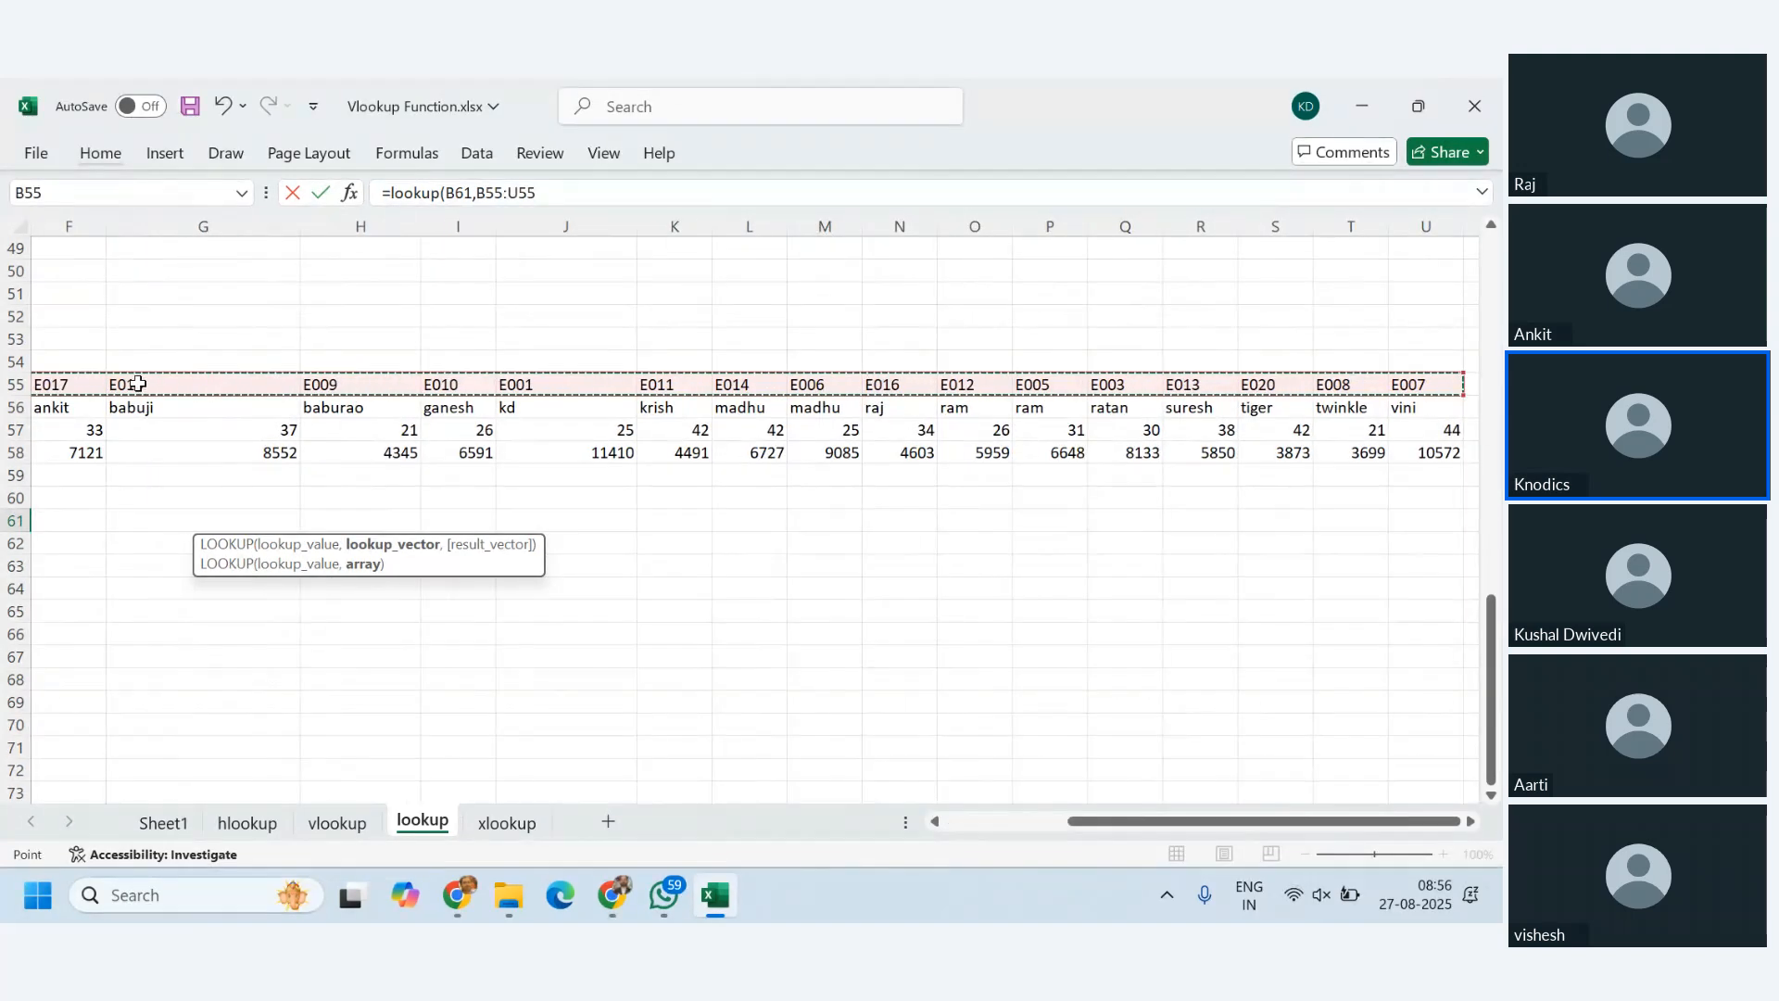
- Complete the C61 LOOKUP formula with the Age row B57:U57 as the result vector
{"action": "type", "text": ","}
{"action": "left_click_drag", "start_coordinate": [1164, 821], "coordinate": [871, 813]}
{"action": "left_click", "coordinate": [161, 428]}
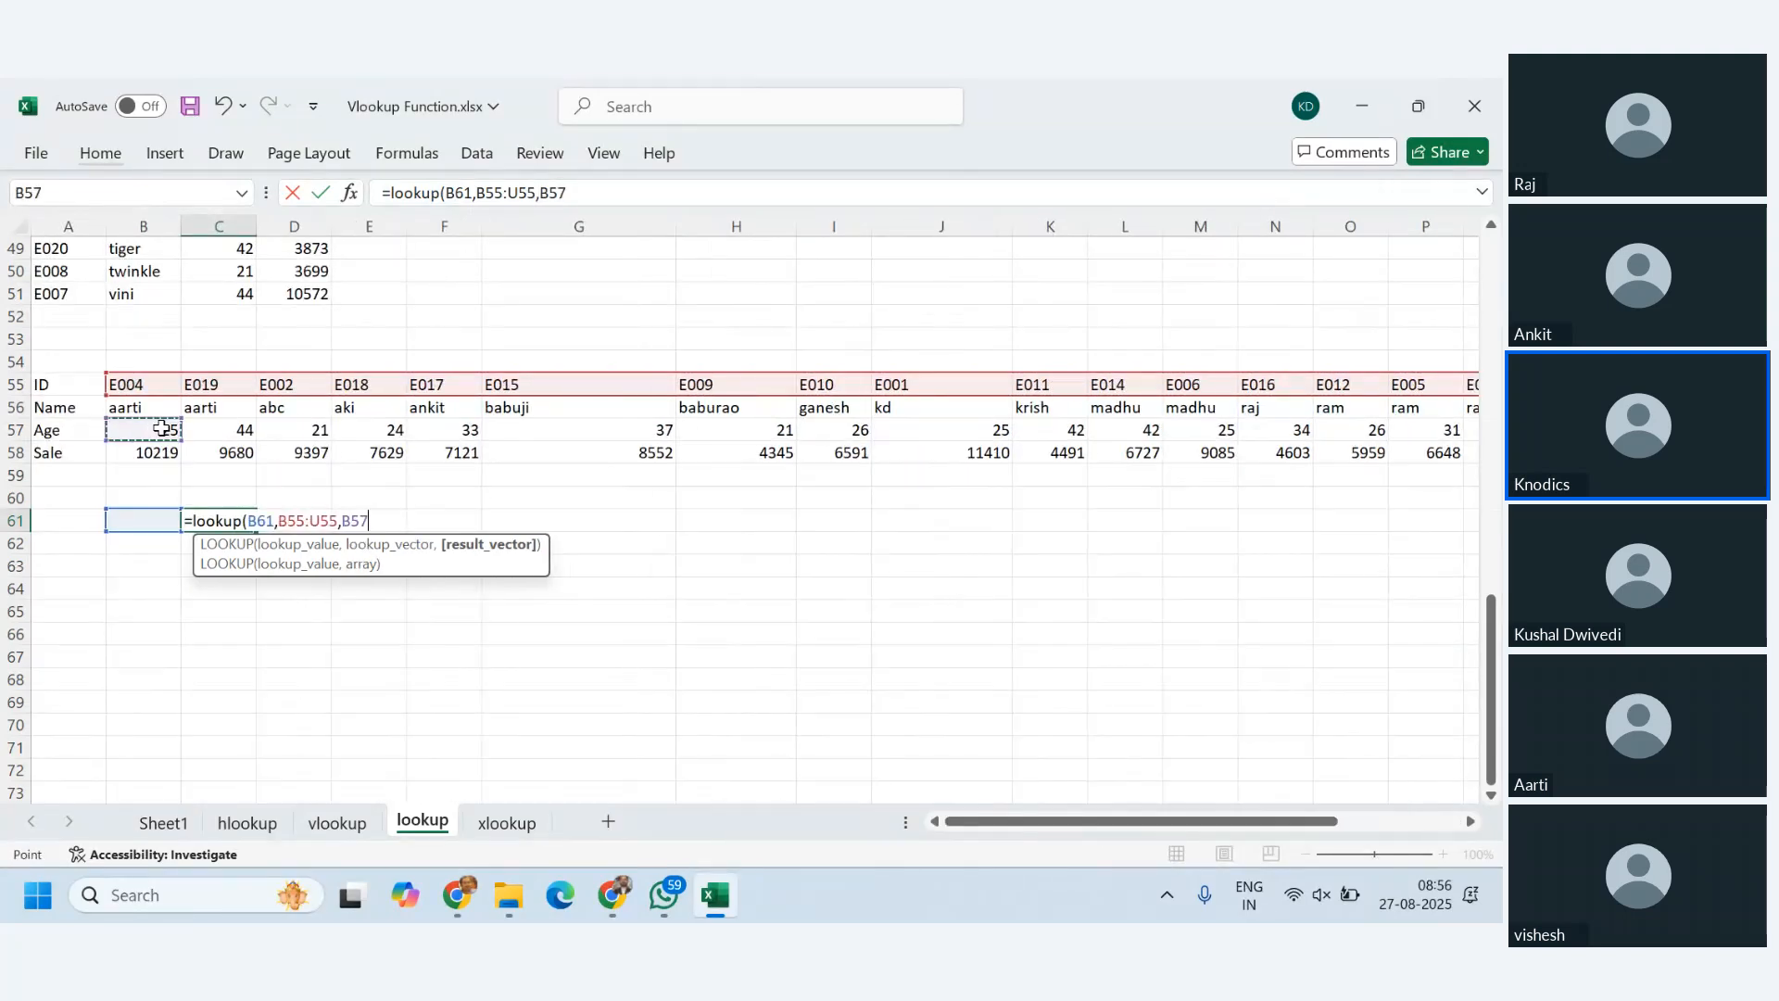
{"action": "key", "text": "ctrl+shift+Right"}
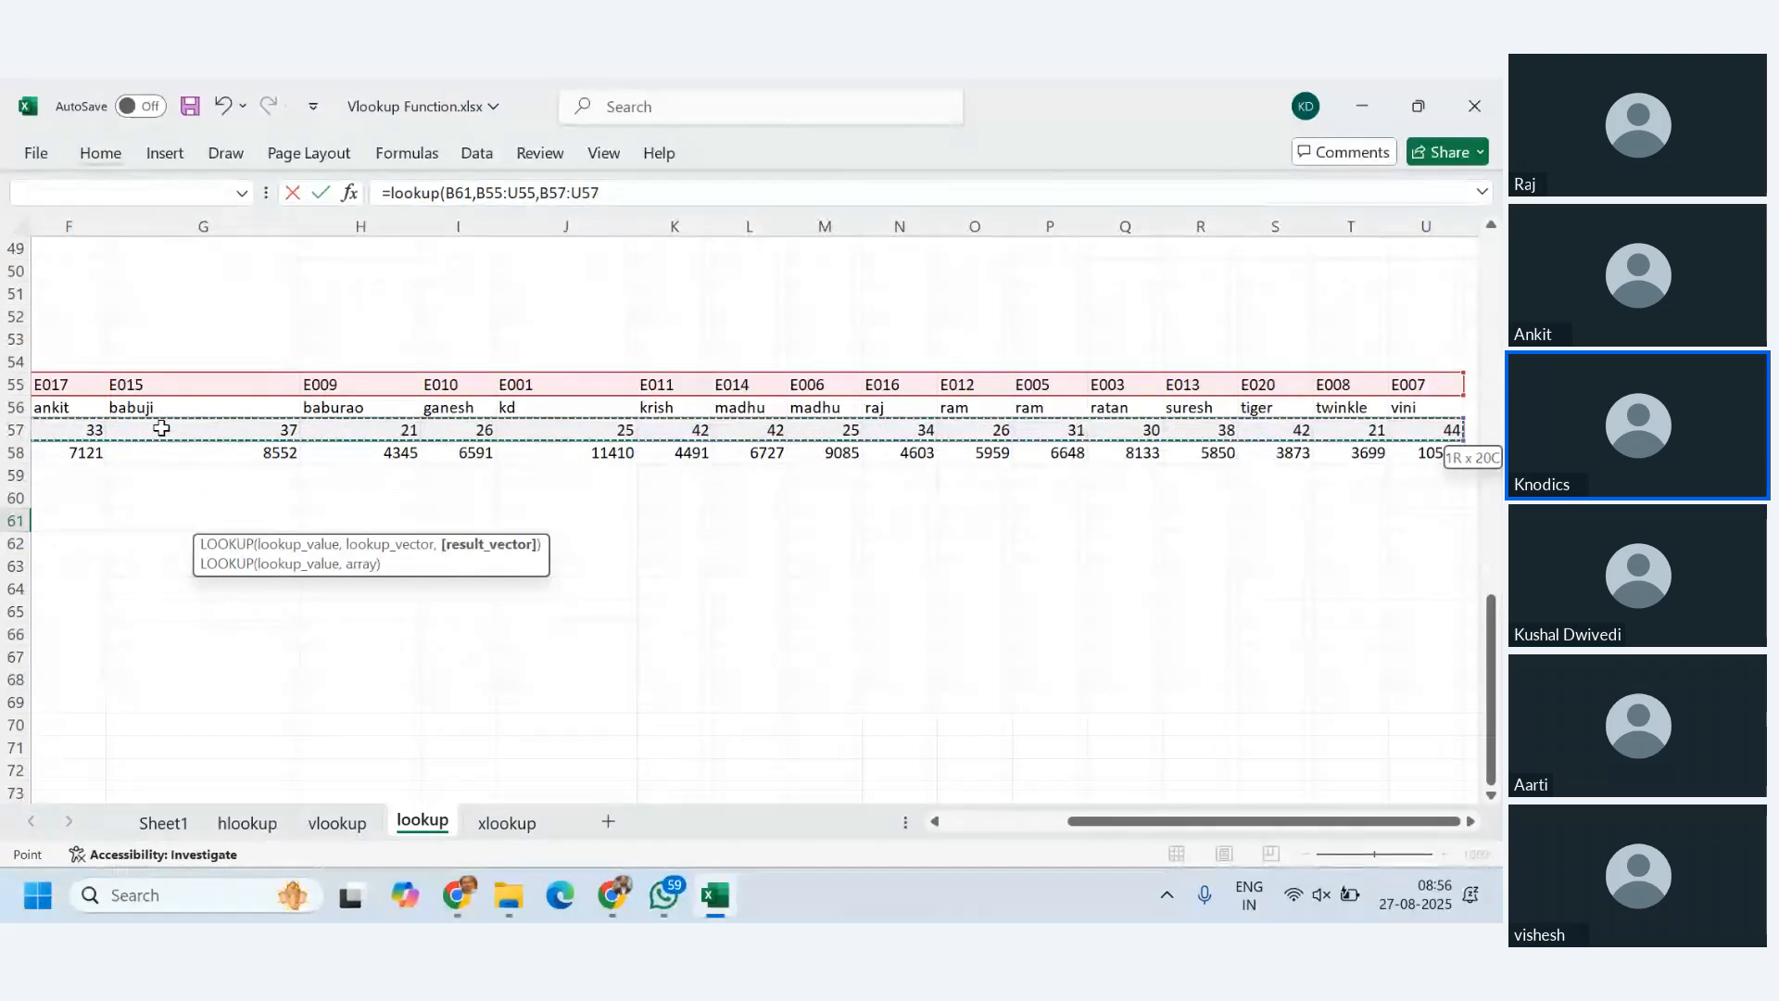
{"action": "key", "text": "Return"}
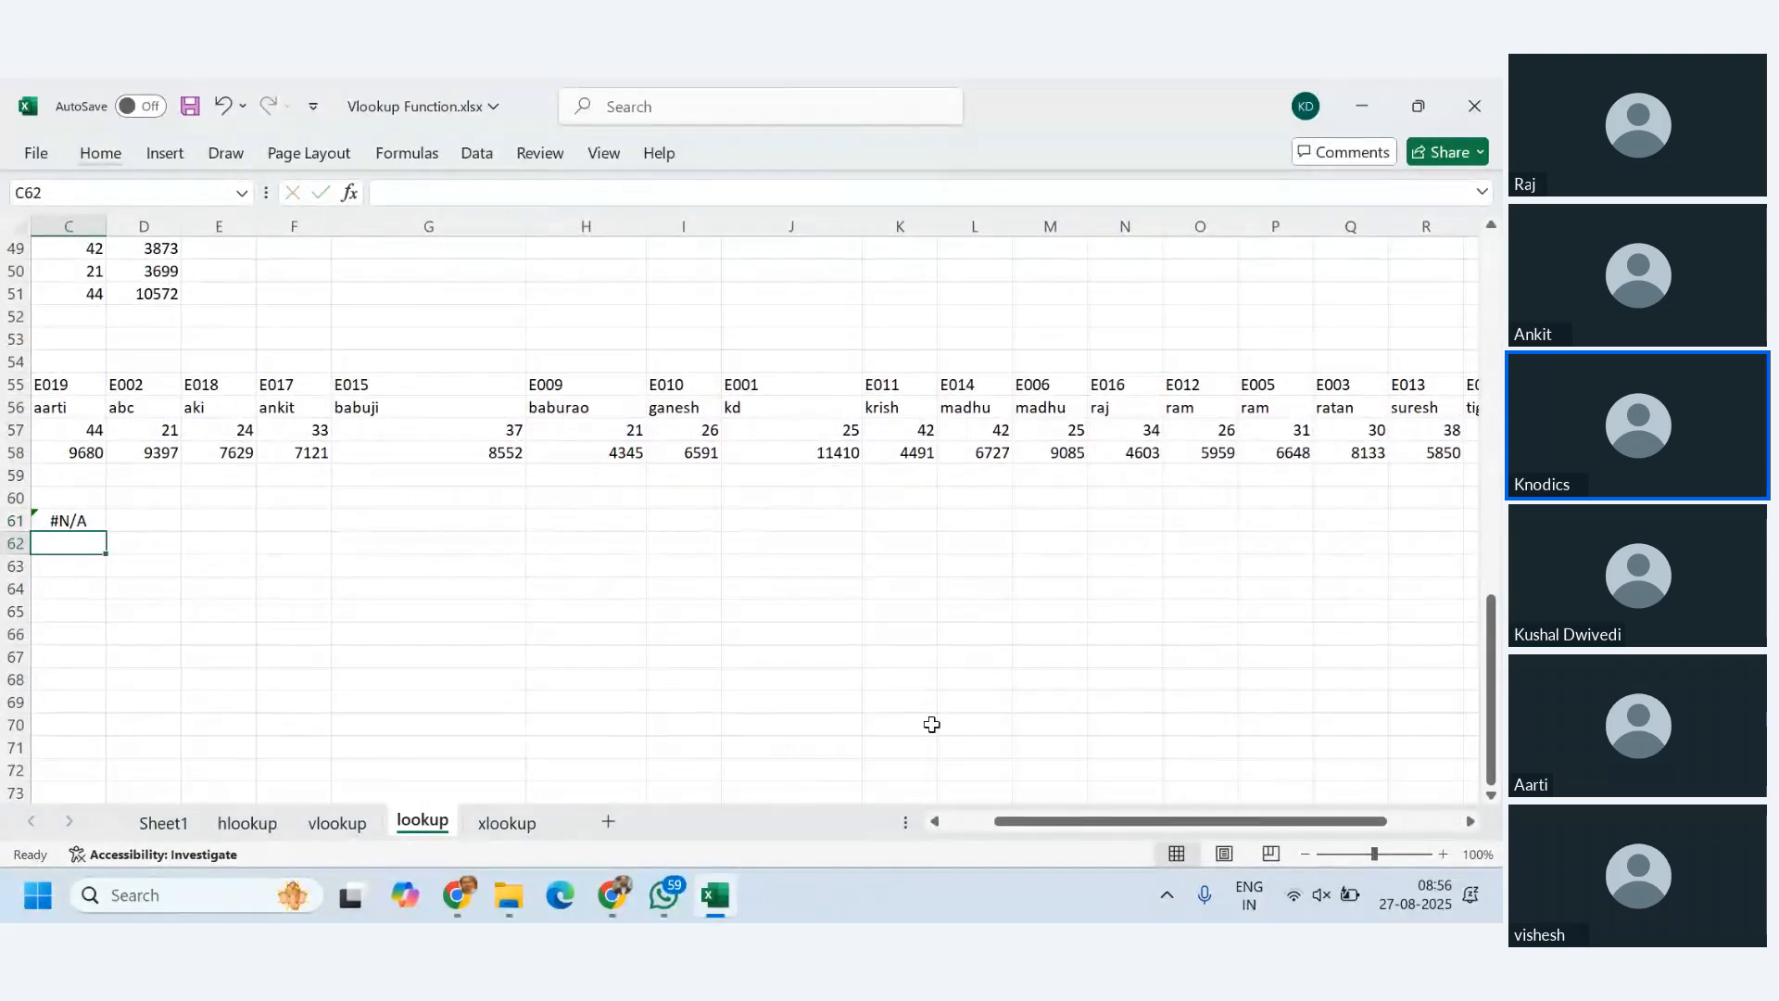
- Enter E009 in B61 as the ID to look up
{"action": "left_click_drag", "start_coordinate": [1061, 822], "coordinate": [1010, 823]}
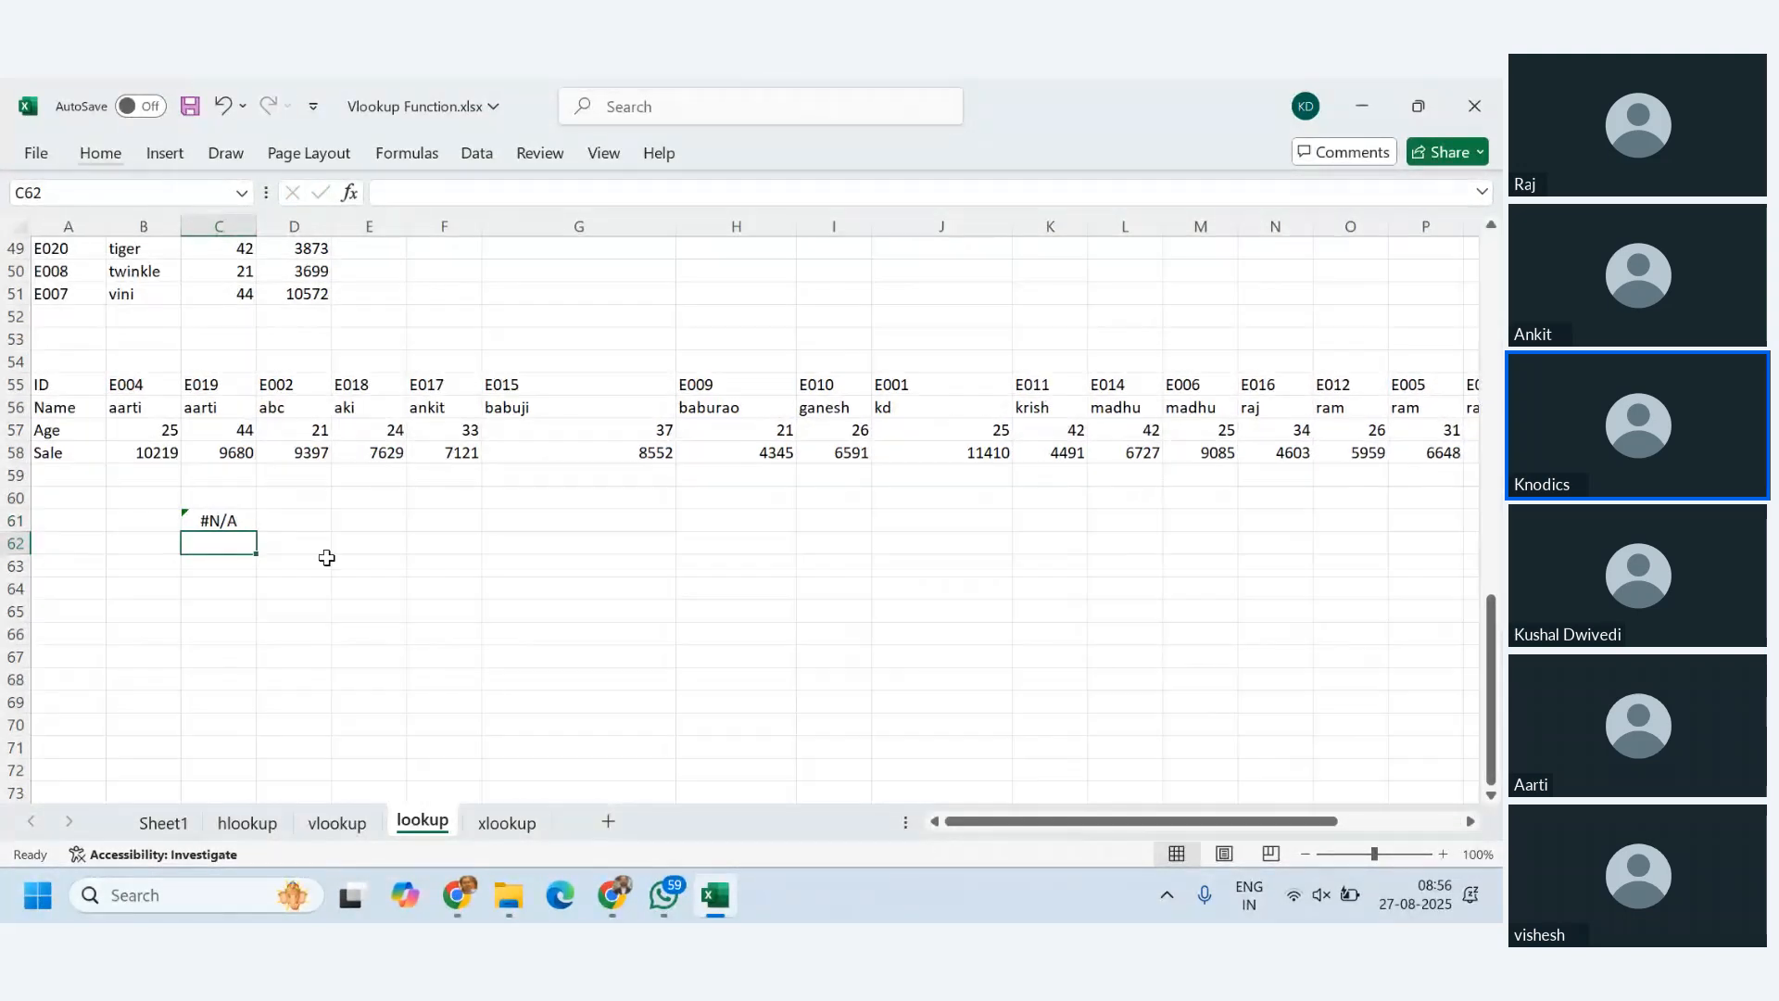
{"action": "left_click", "coordinate": [146, 518]}
{"action": "type", "text": "E001"}
{"action": "key", "text": "Return"}
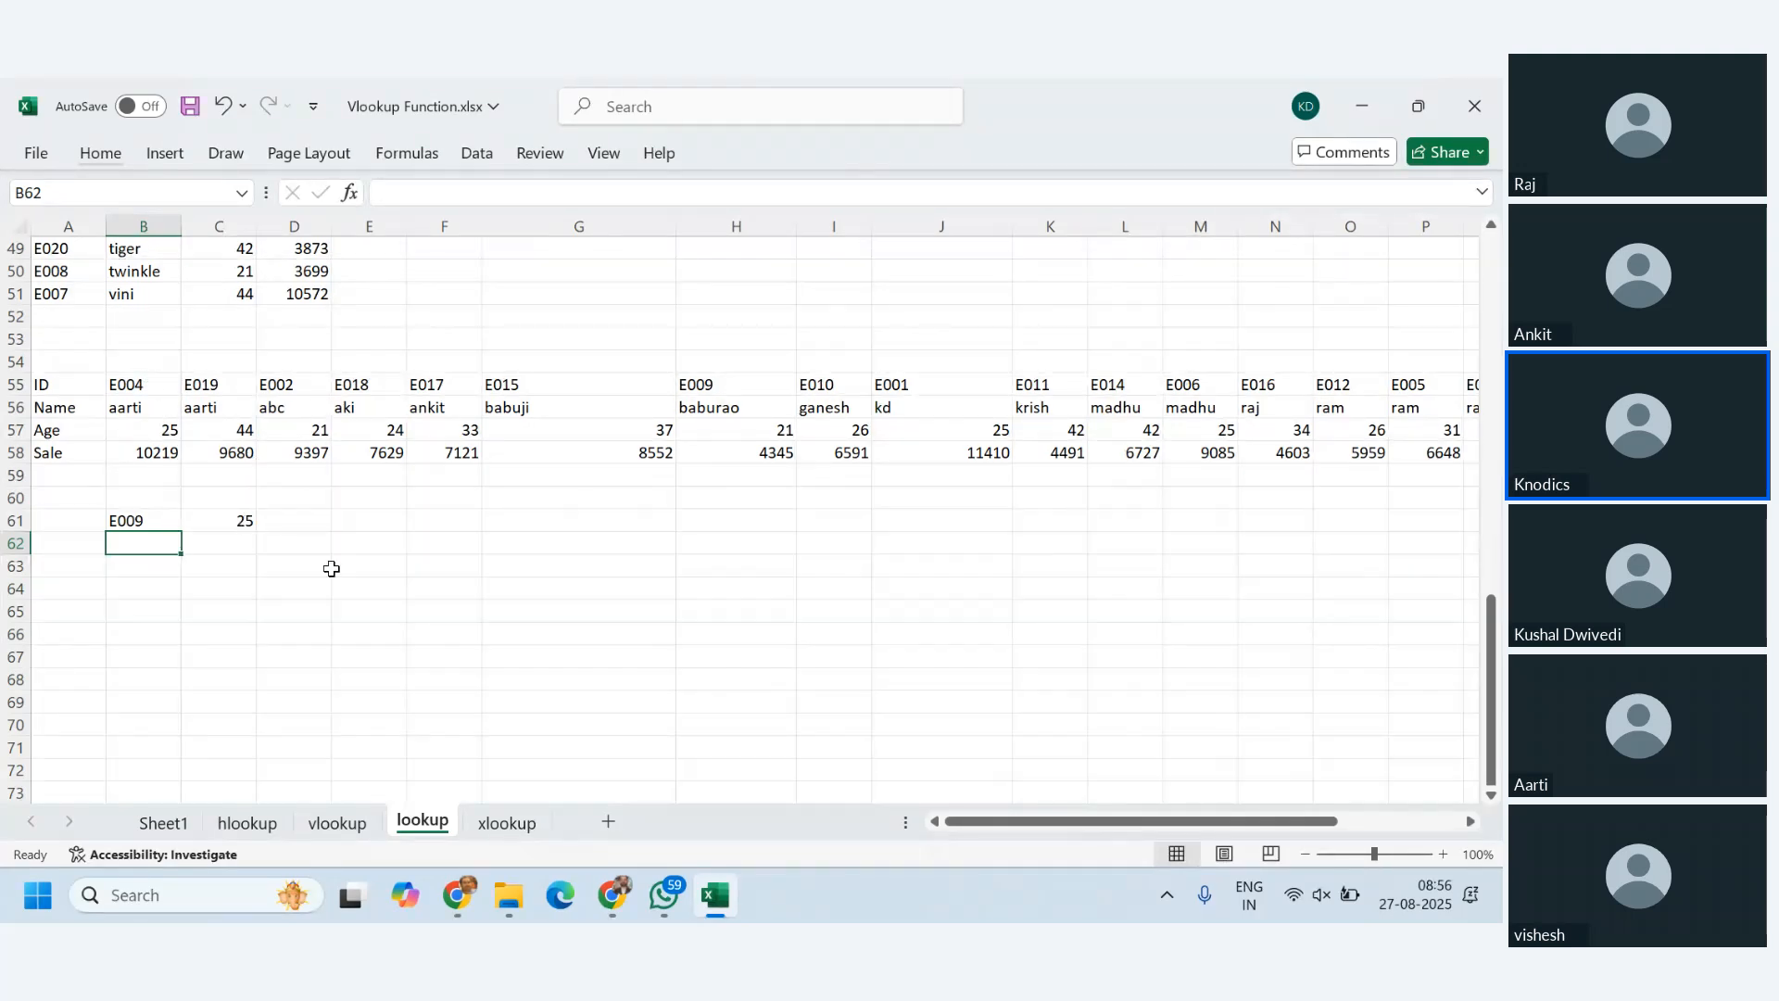
- Copy the ID row B55:U55 of the transposed table
{"action": "scroll", "coordinate": [171, 408], "scroll_direction": "up", "scroll_amount": 16}
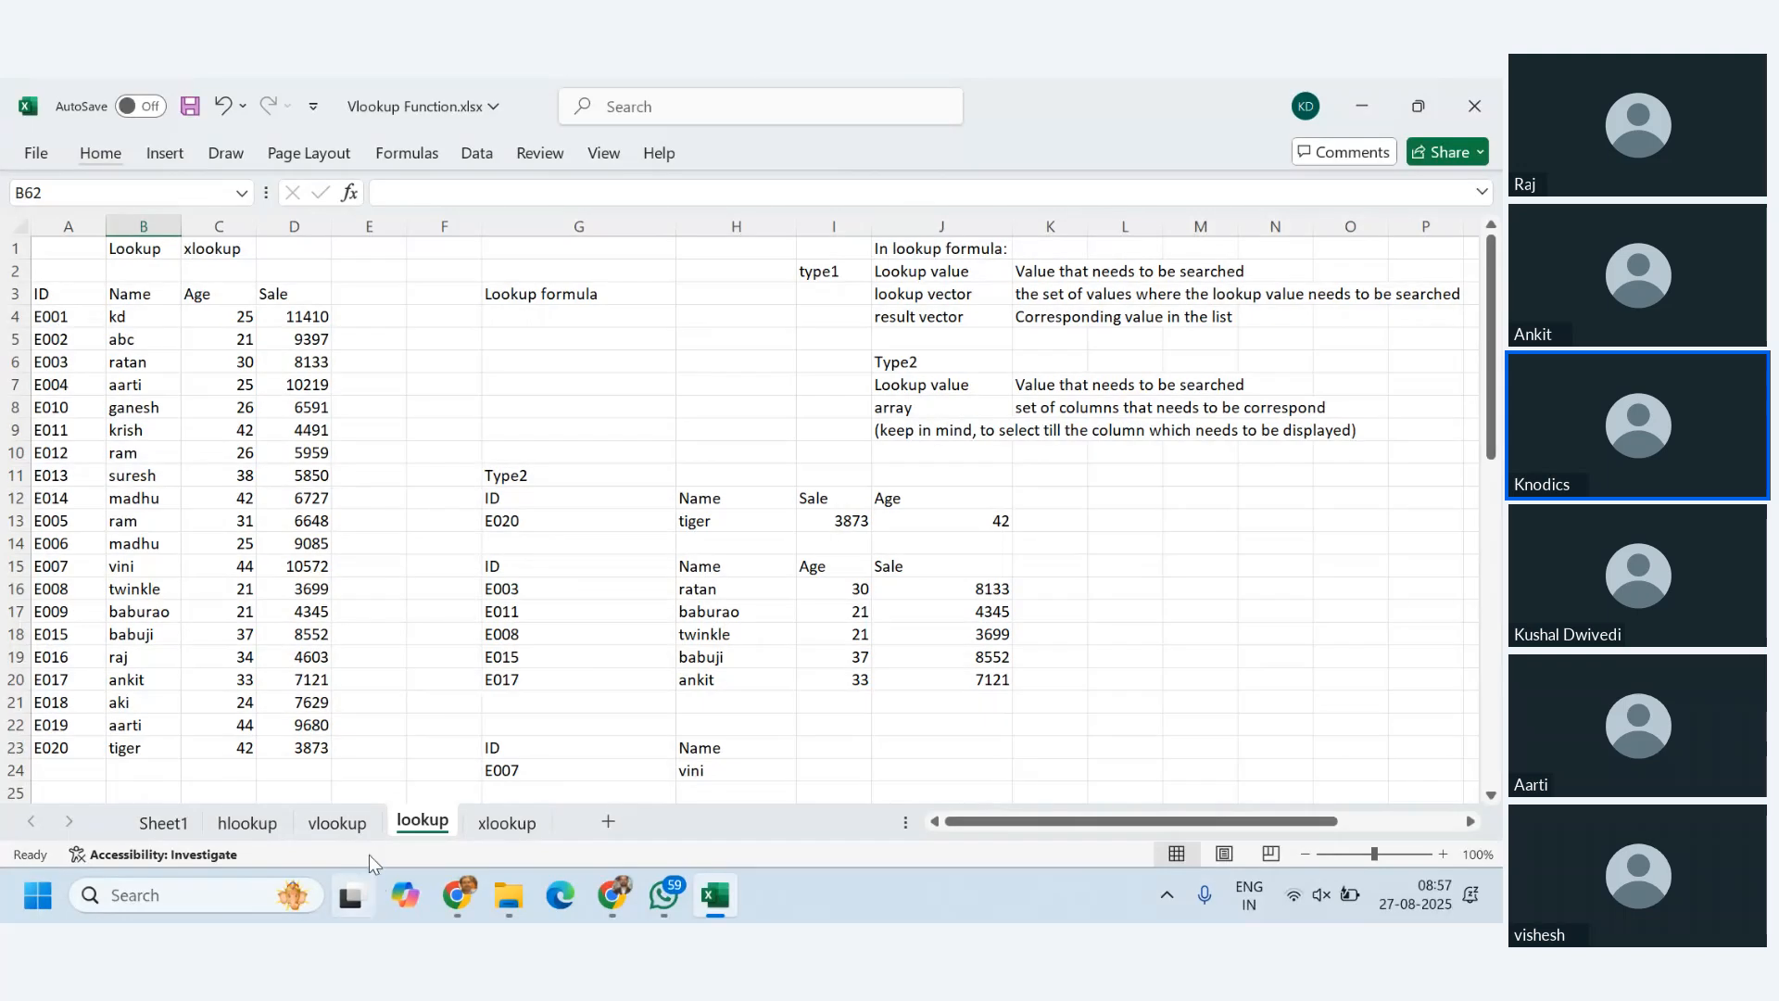
{"action": "left_click", "coordinate": [1124, 634]}
{"action": "scroll", "coordinate": [1123, 636], "scroll_direction": "down", "scroll_amount": 13}
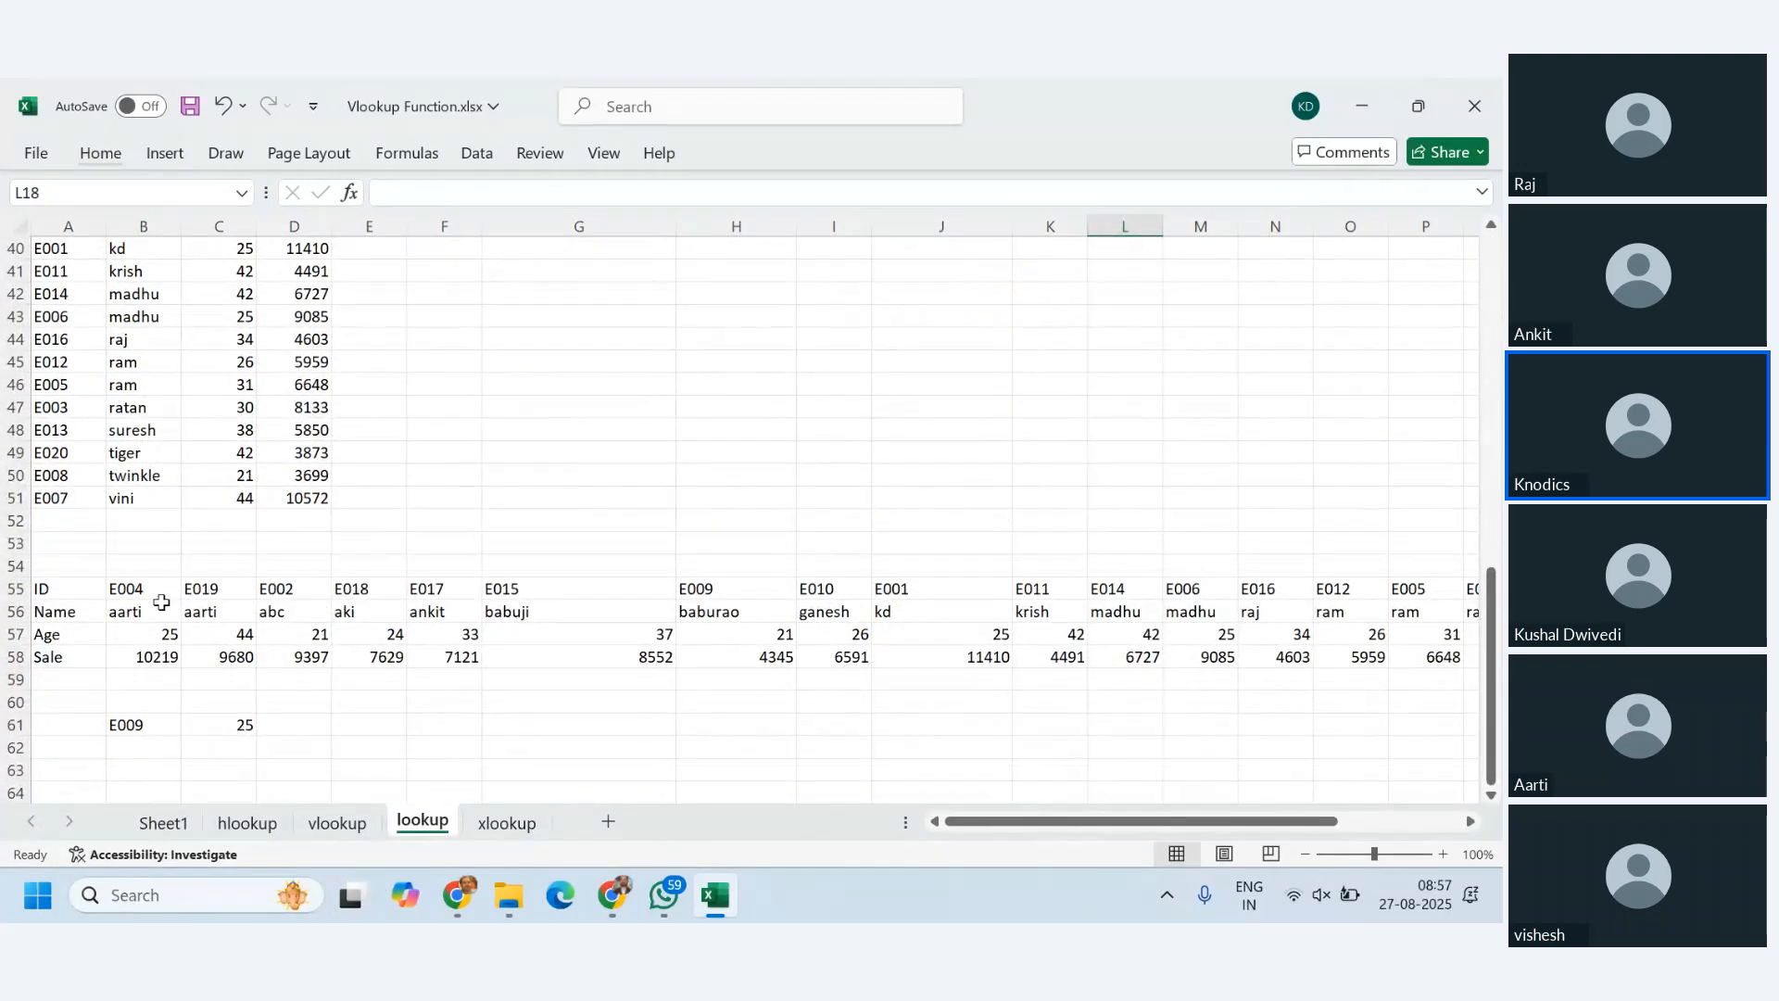
{"action": "left_click", "coordinate": [144, 586]}
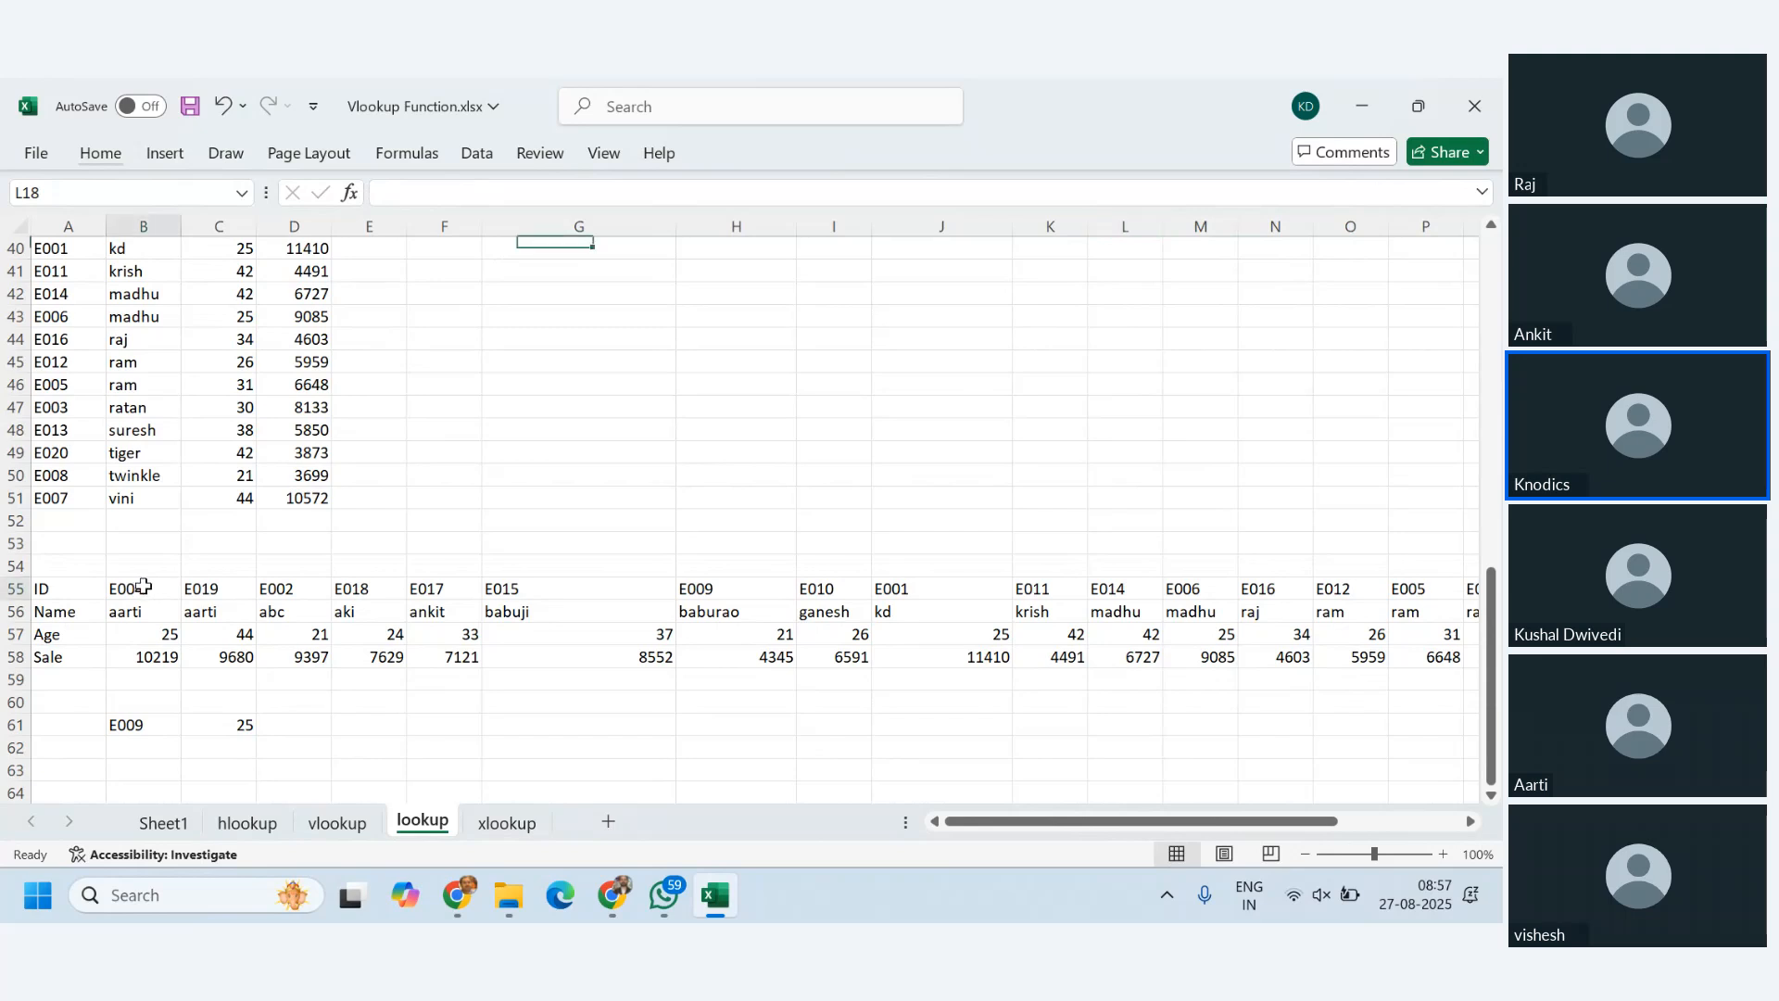
{"action": "key", "text": "ctrl+shift+Right"}
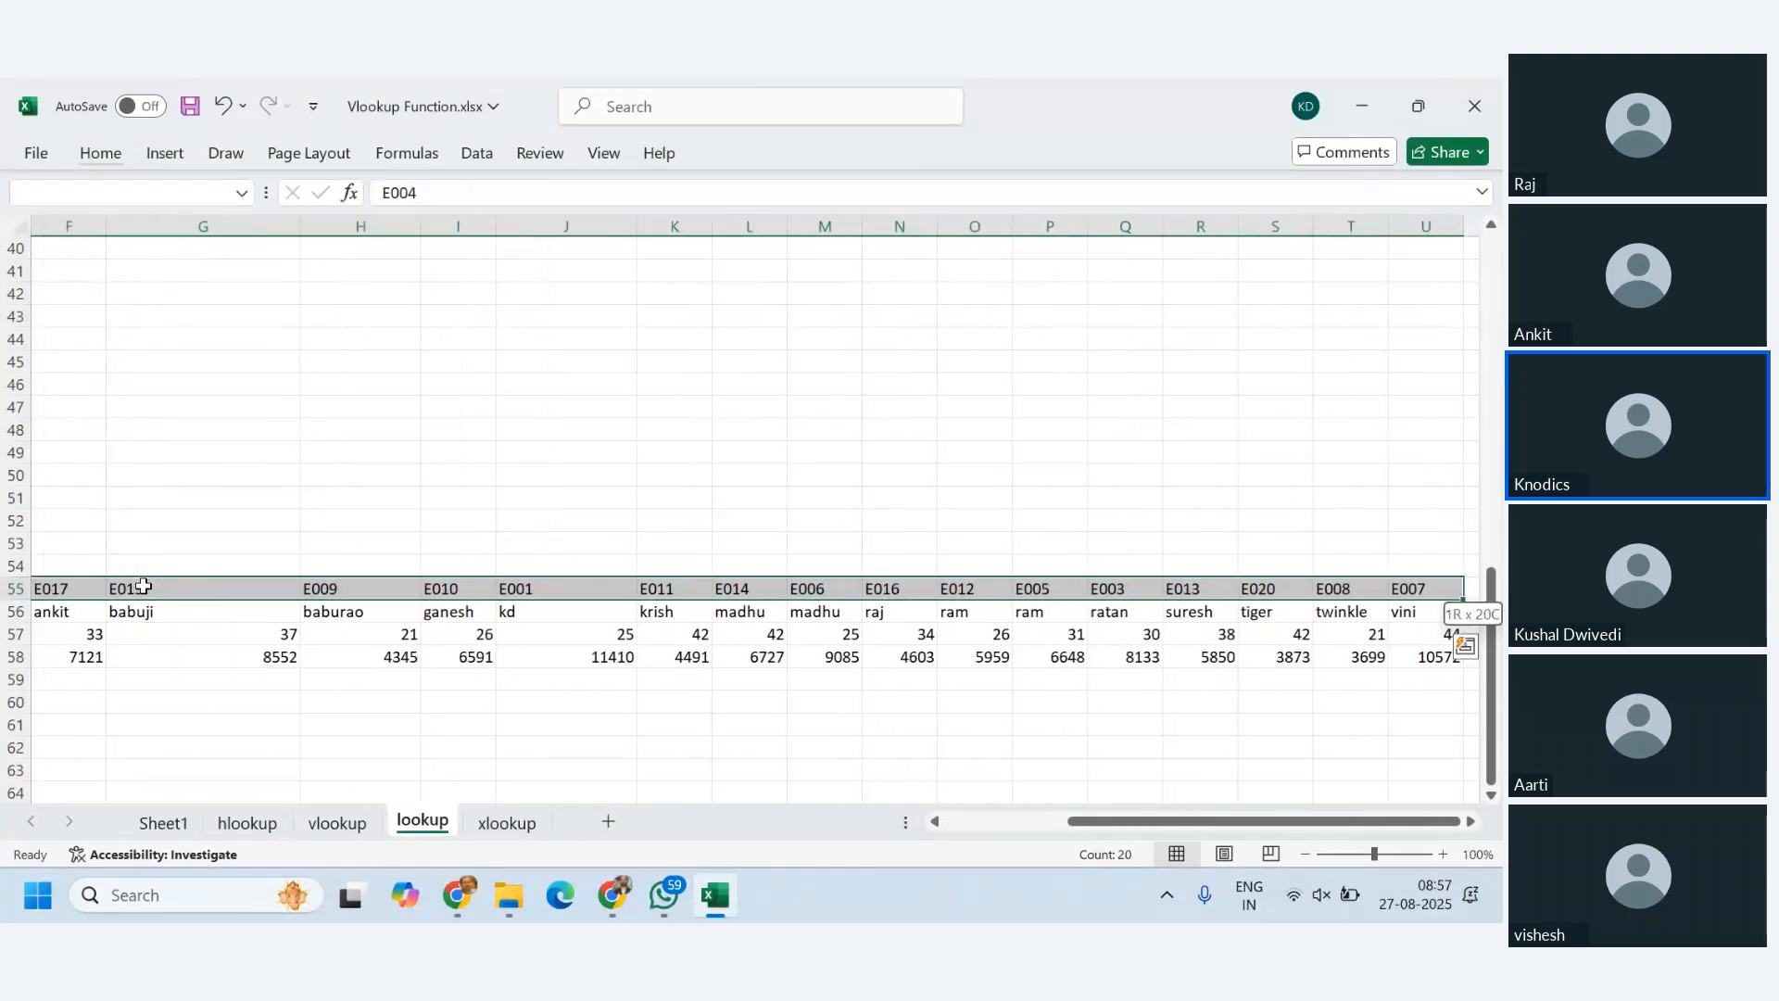
{"action": "key", "text": "ctrl+c"}
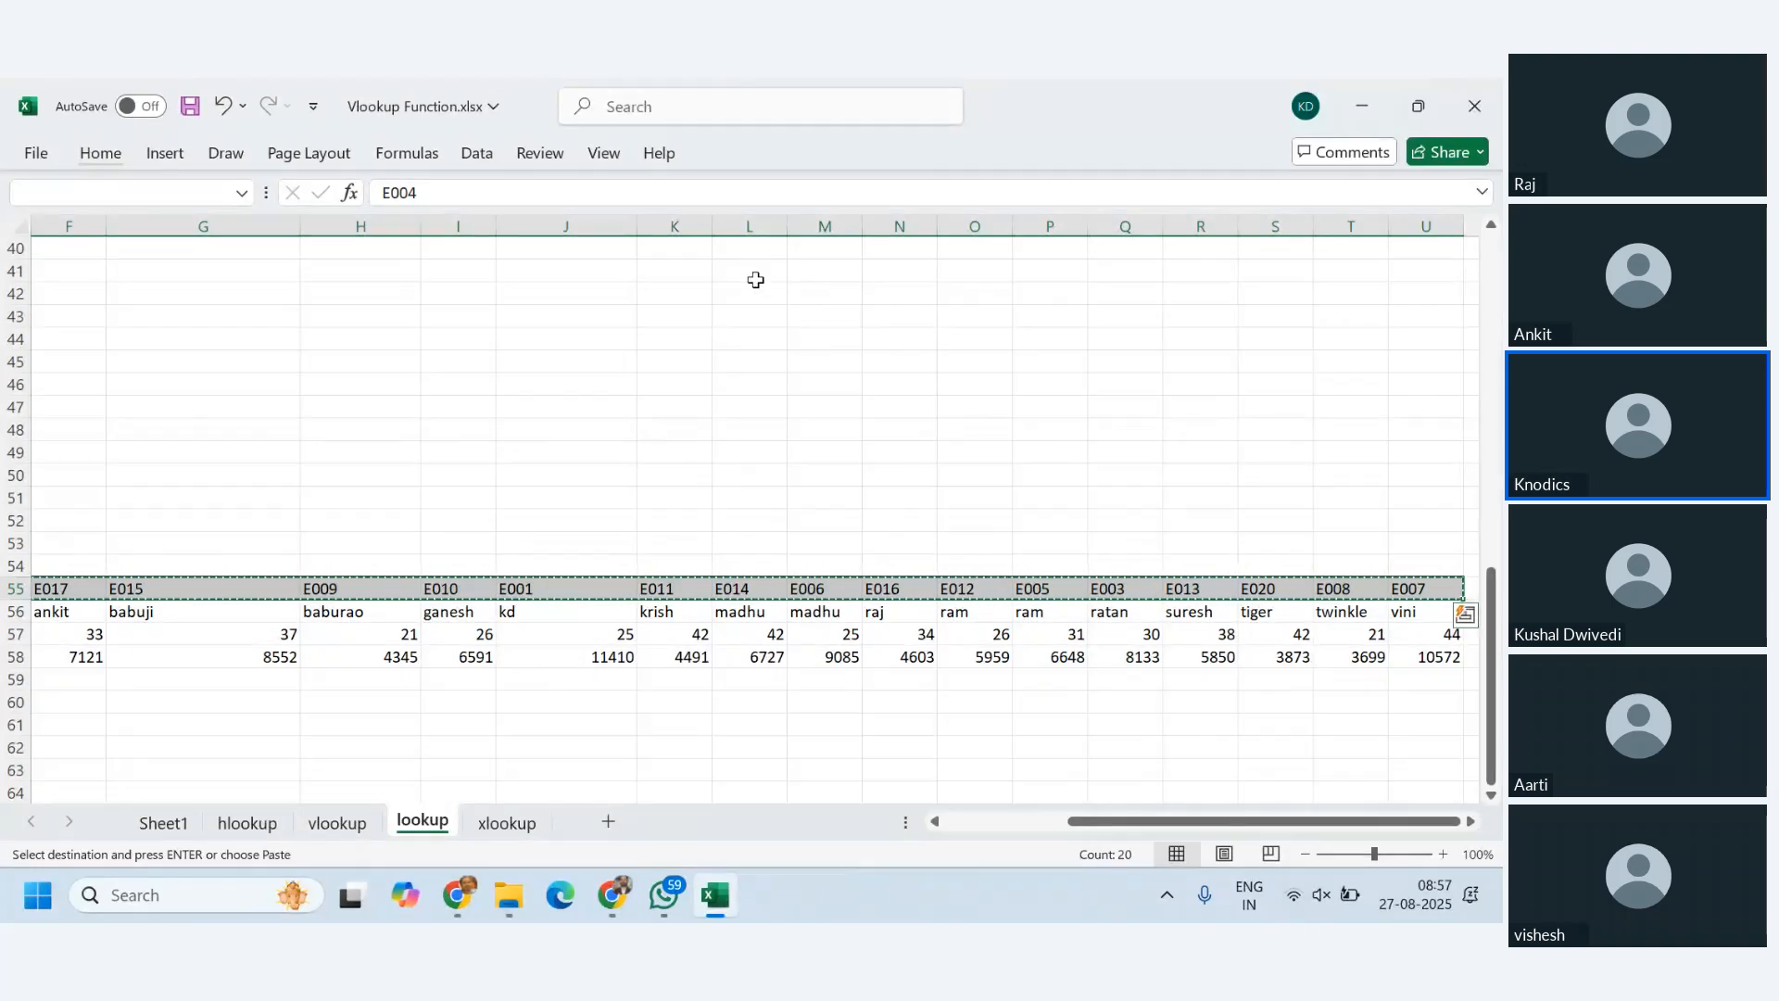
- Paste the copied IDs at O32 as transposed values, forming a vertical list
{"action": "scroll", "coordinate": [1022, 342], "scroll_direction": "up", "scroll_amount": 4}
{"action": "left_click", "coordinate": [942, 336]}
{"action": "key", "text": "alt+e"}
{"action": "key", "text": "s"}
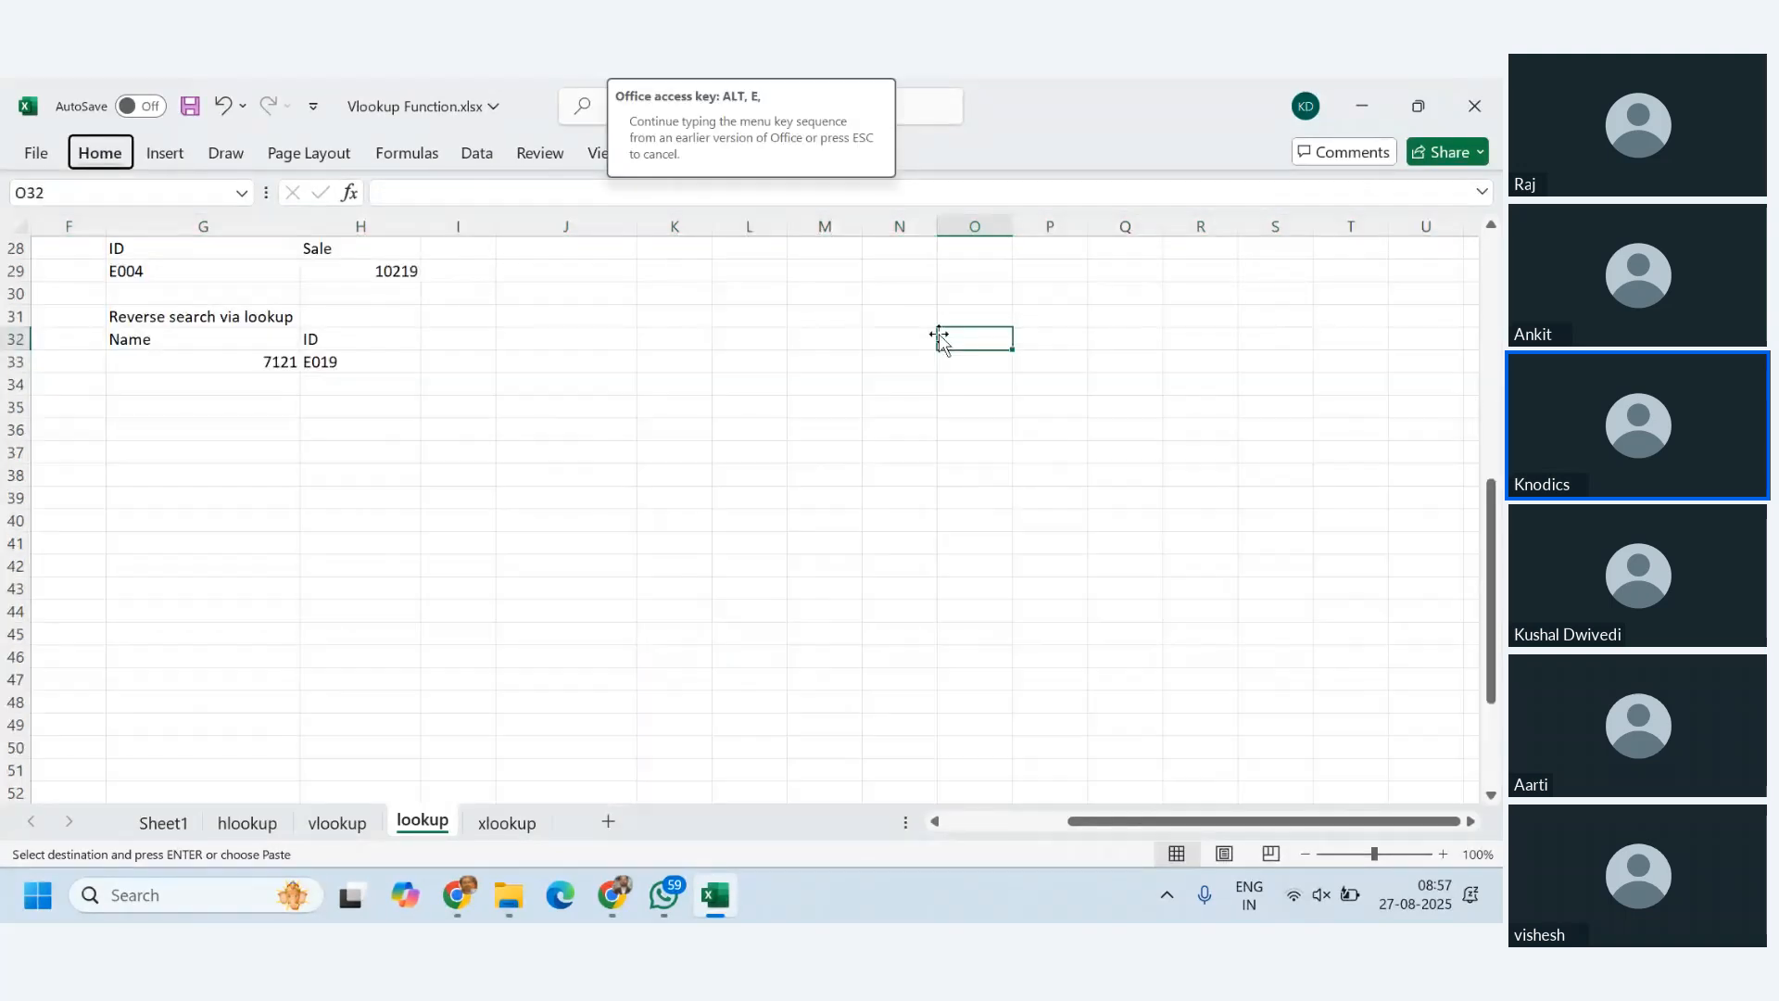
{"action": "key", "text": "v"}
{"action": "key", "text": "e"}
{"action": "key", "text": "Return"}
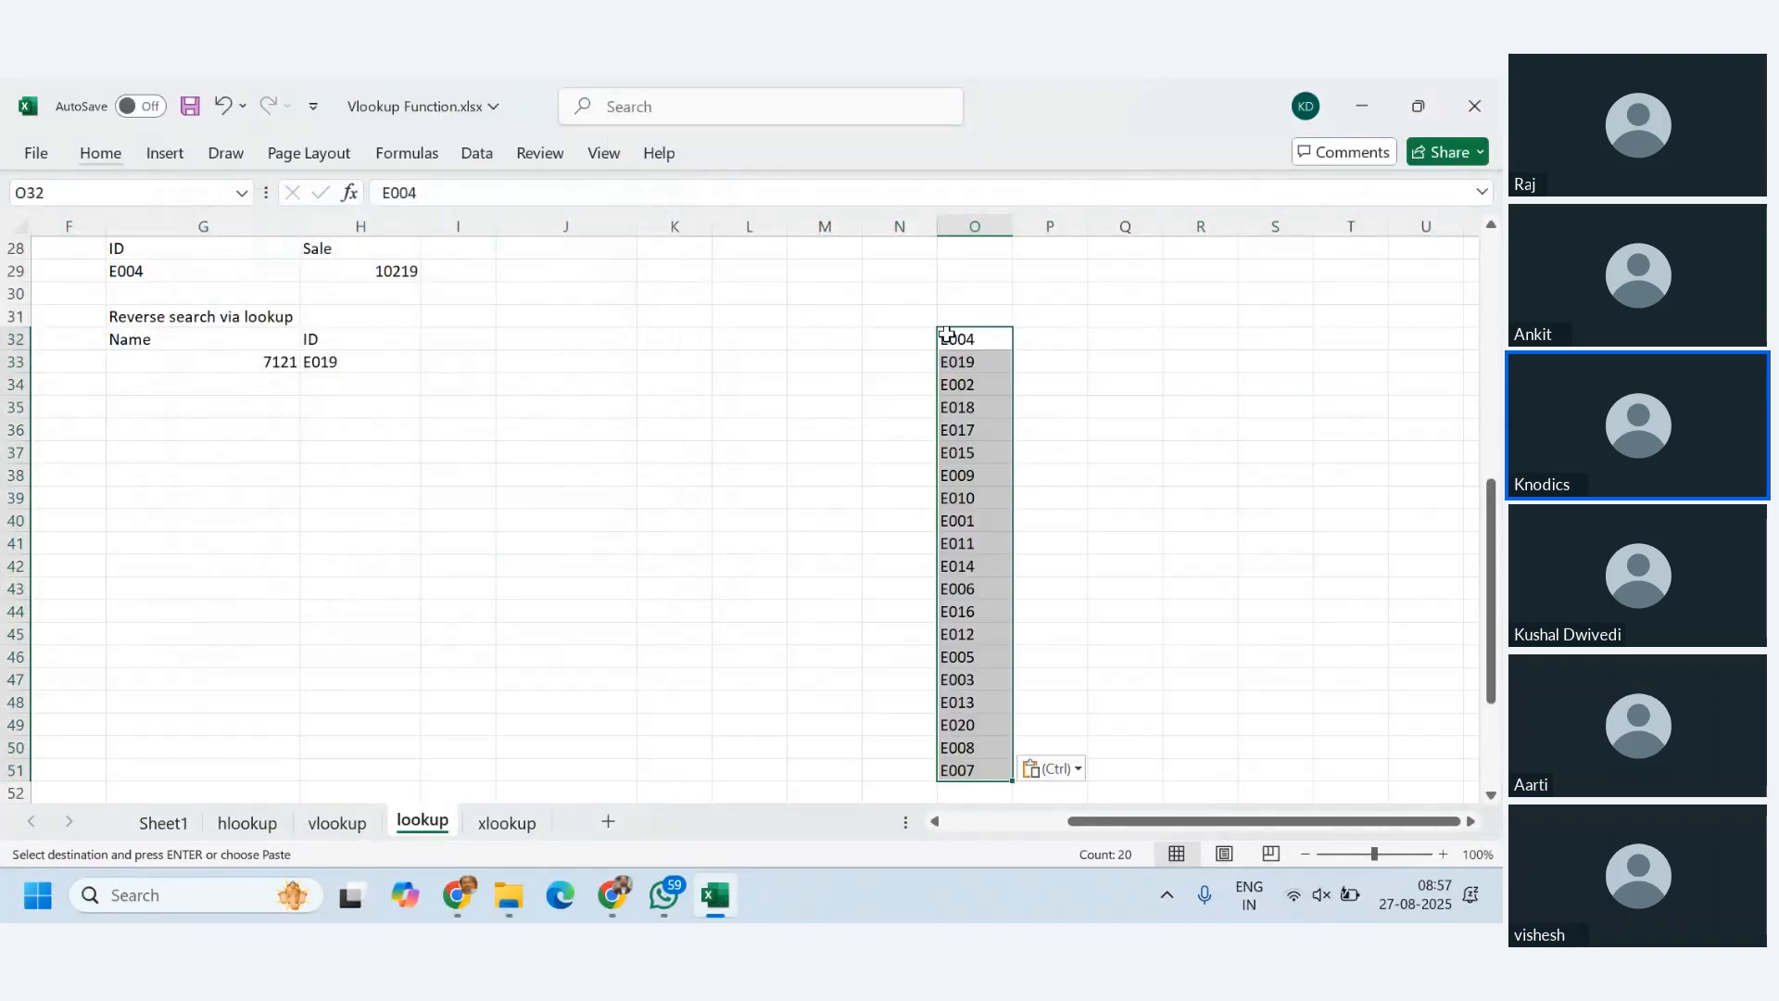
- Sort the pasted ID list in column O by cell values from A to Z, treating E004 in O32 as the header
{"action": "left_click", "coordinate": [477, 152]}
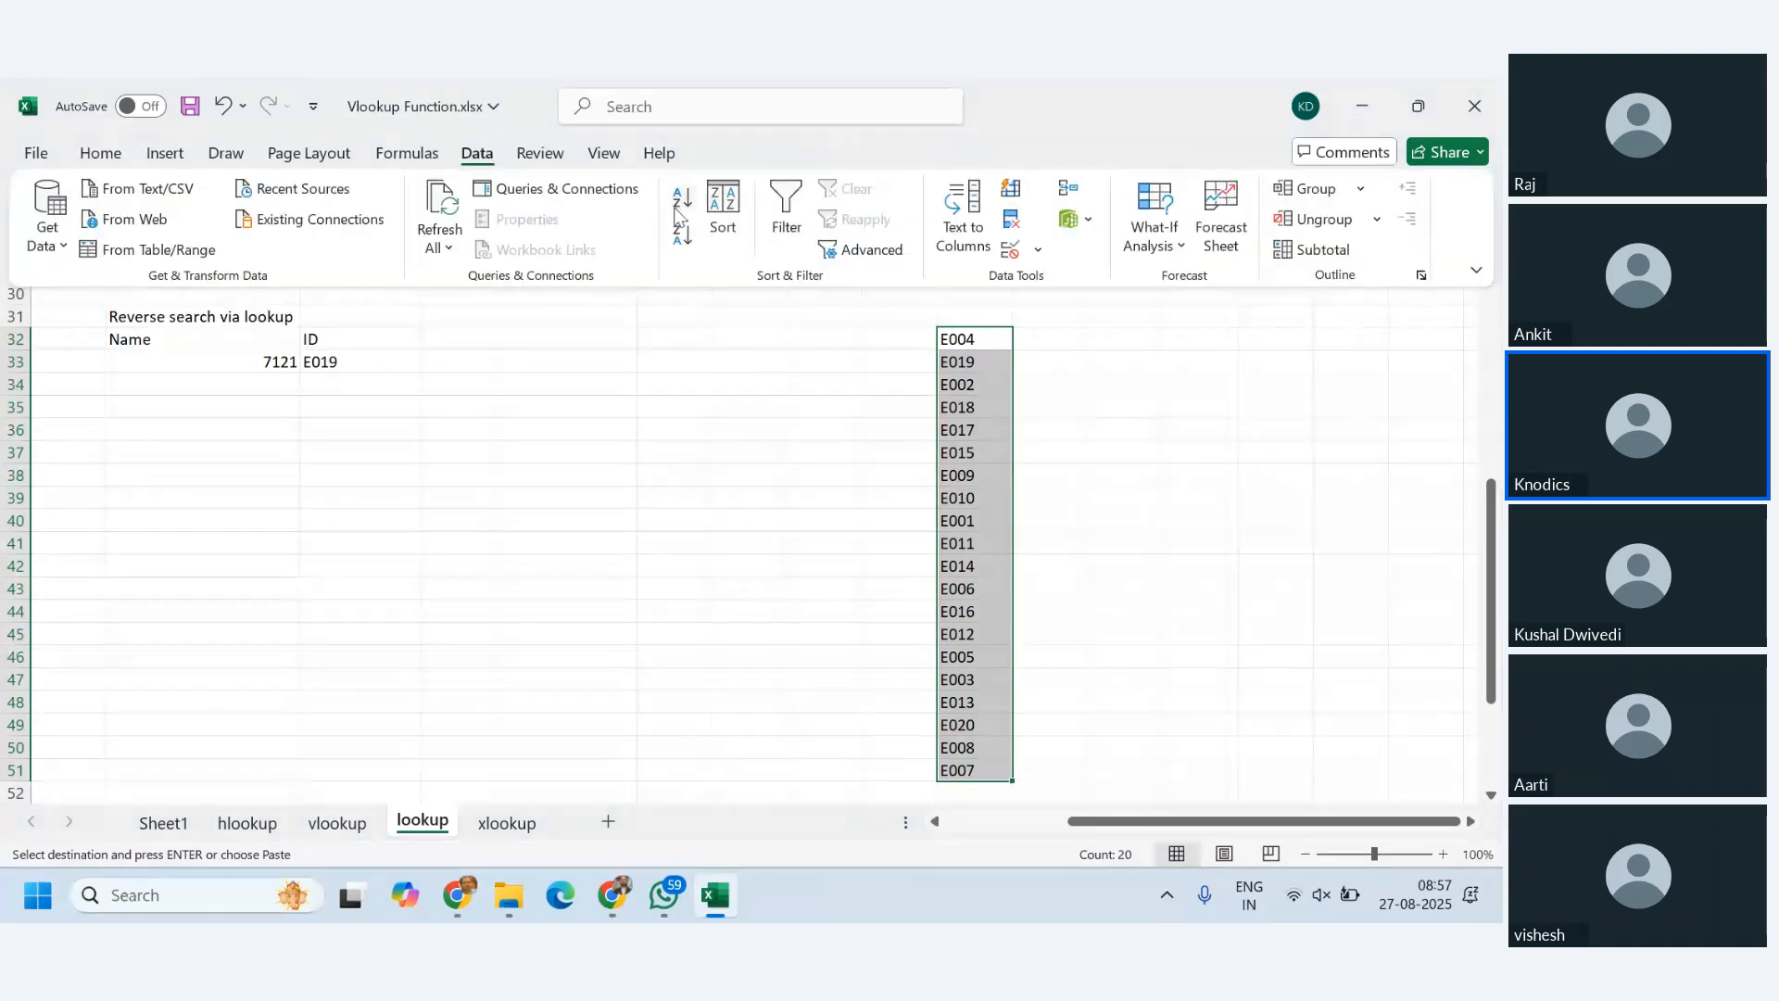
{"action": "left_click", "coordinate": [723, 211]}
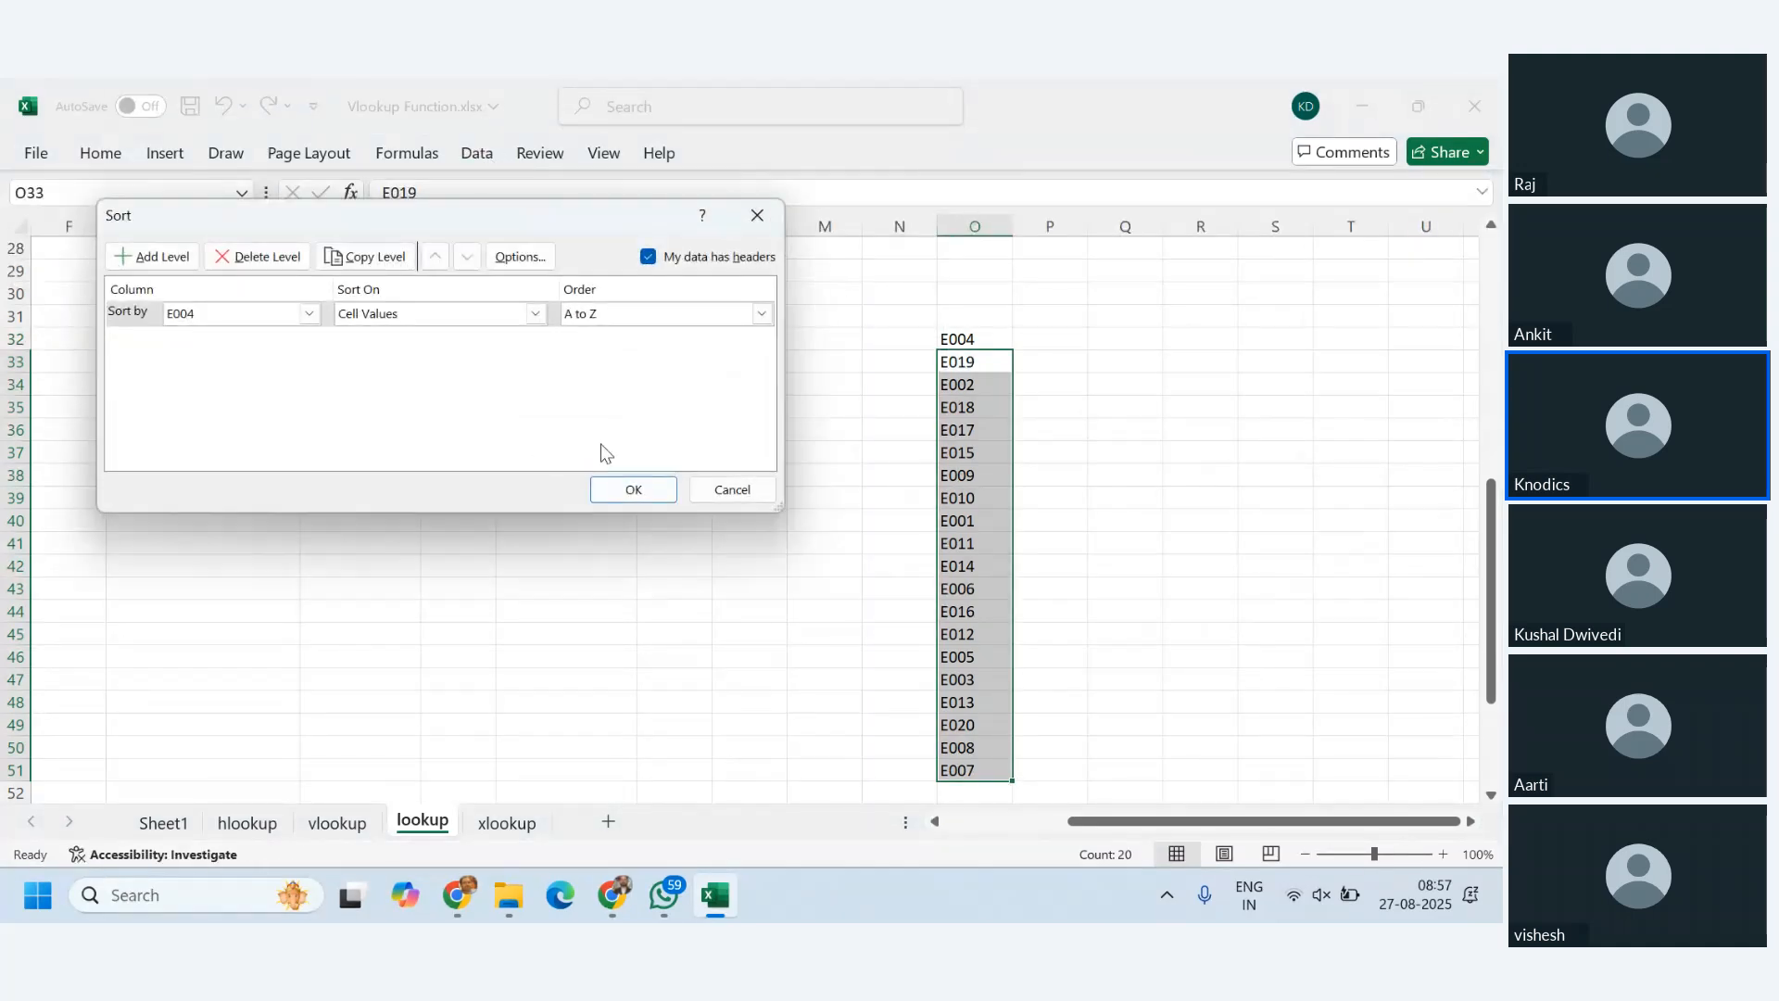
{"action": "left_click", "coordinate": [634, 489]}
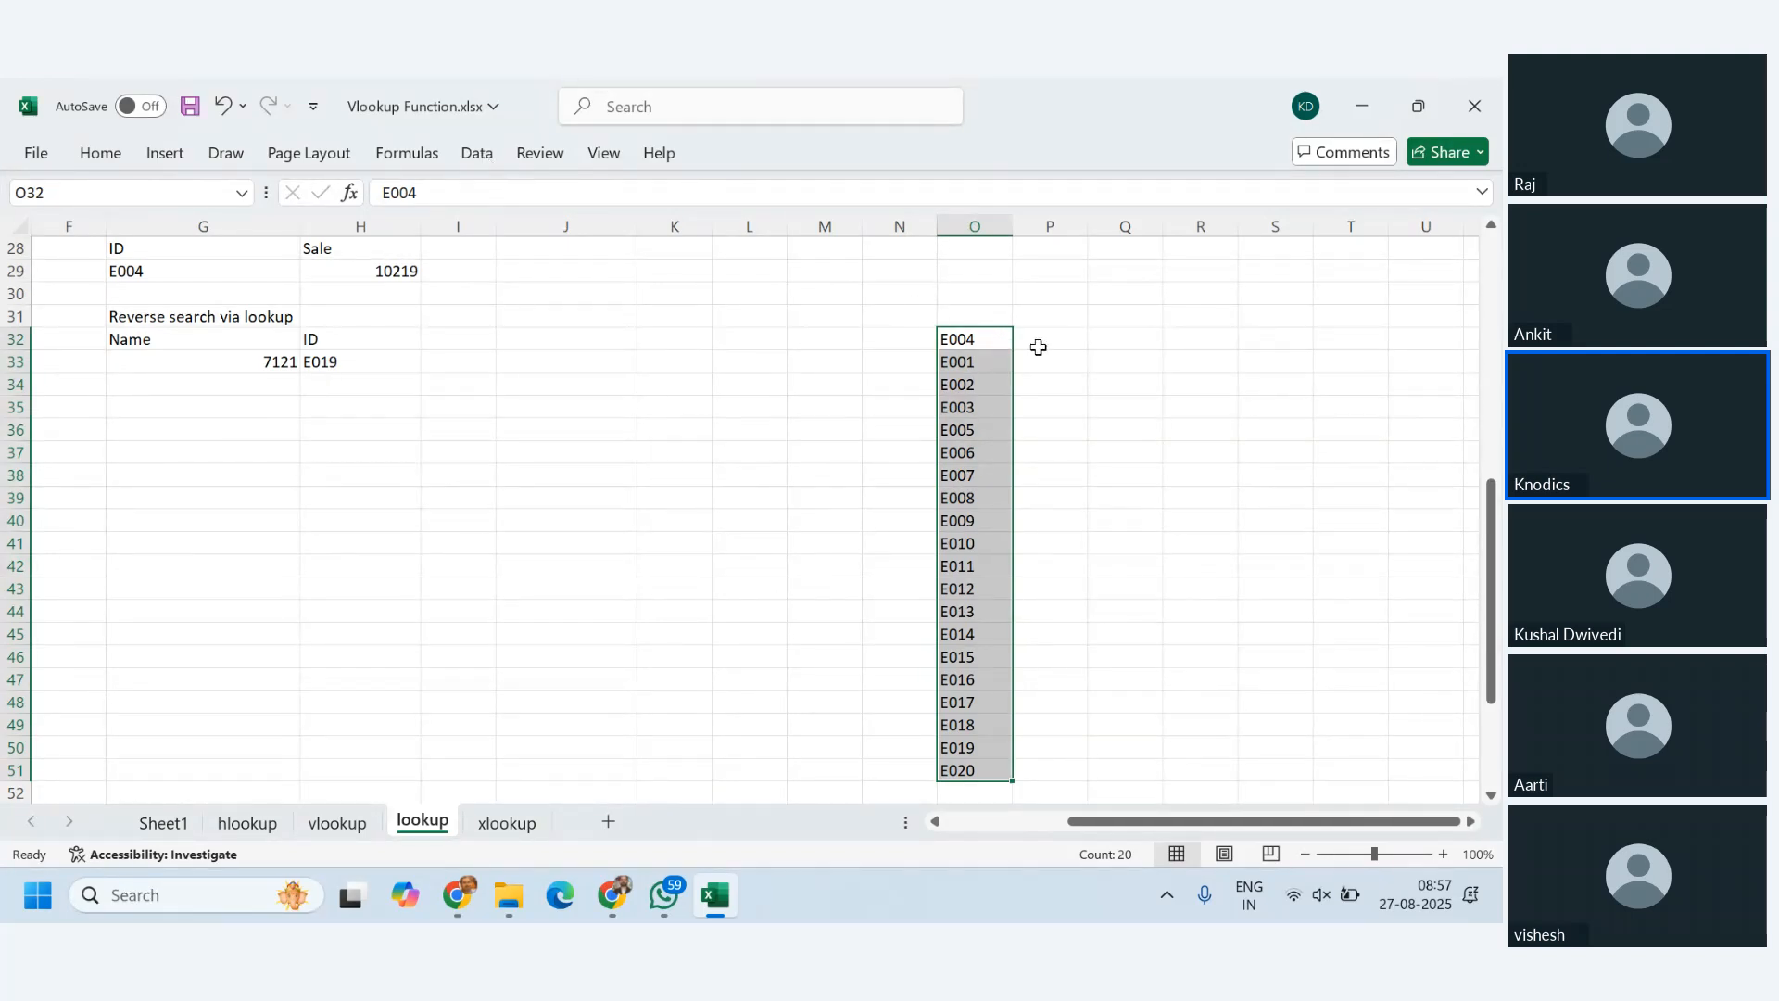
{"action": "left_click", "coordinate": [975, 343]}
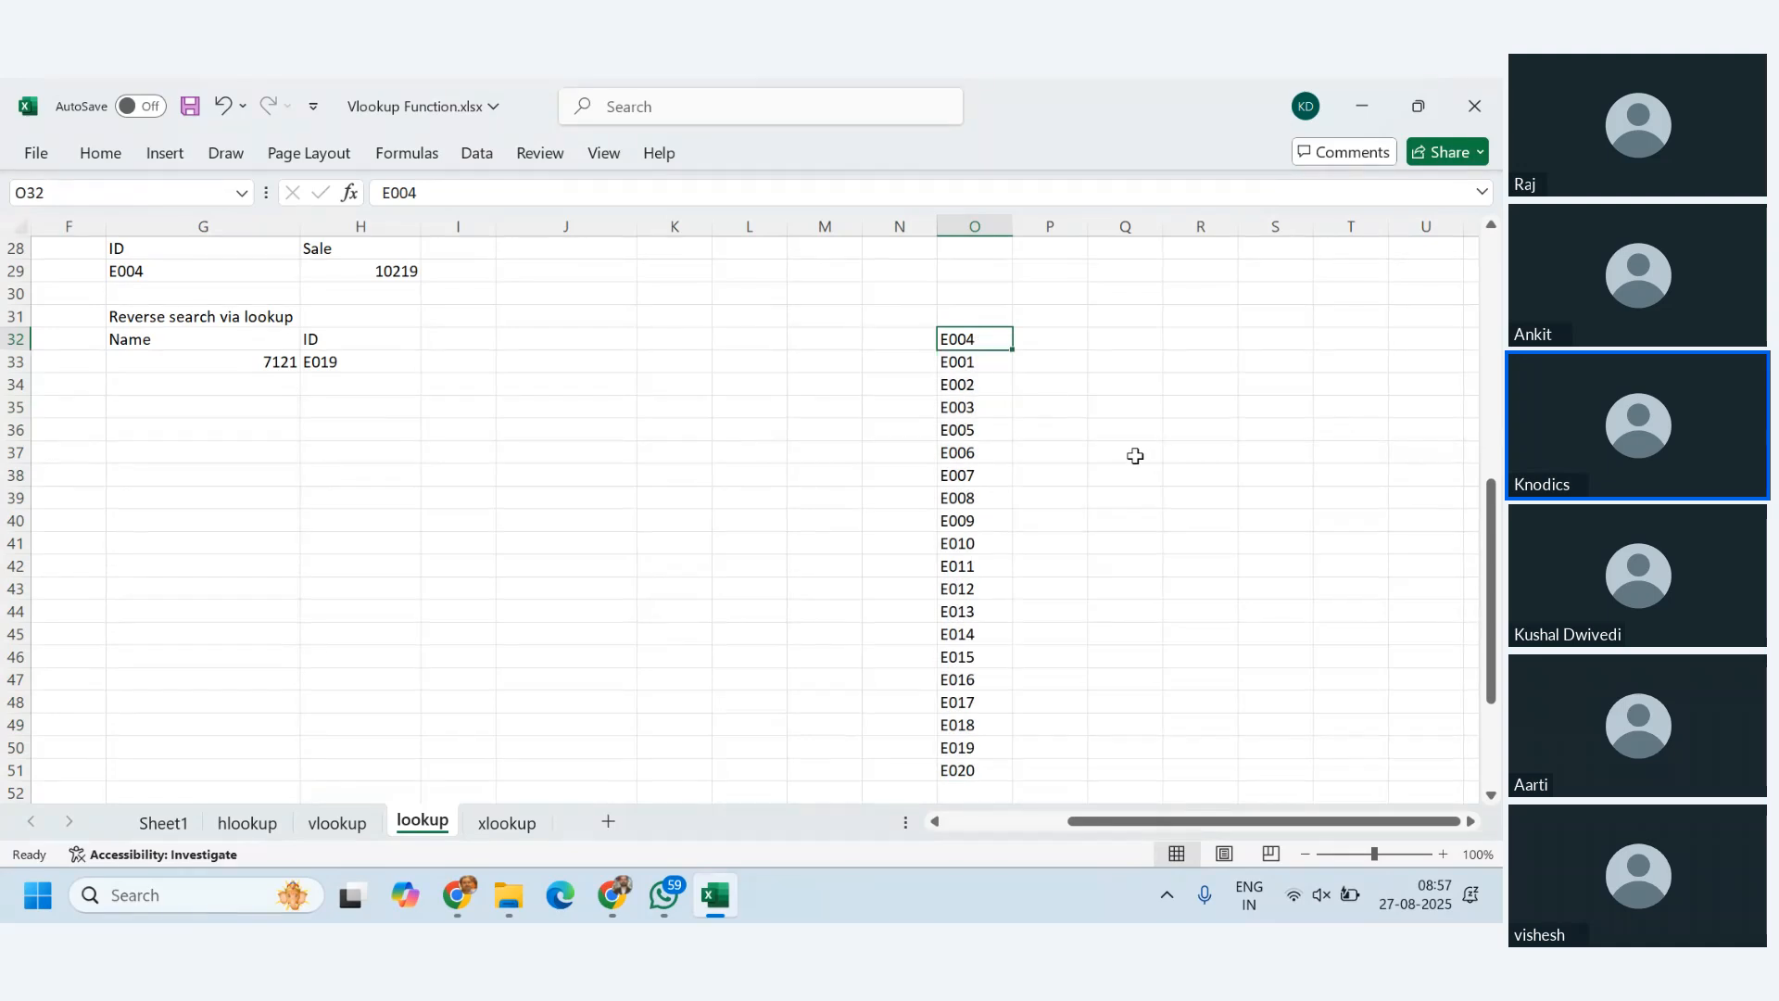
- Move the IDs E001 to E003 from O33:O35 to Q32:Q34
{"action": "left_click_drag", "start_coordinate": [992, 367], "coordinate": [985, 403]}
{"action": "key", "text": "ctrl+c"}
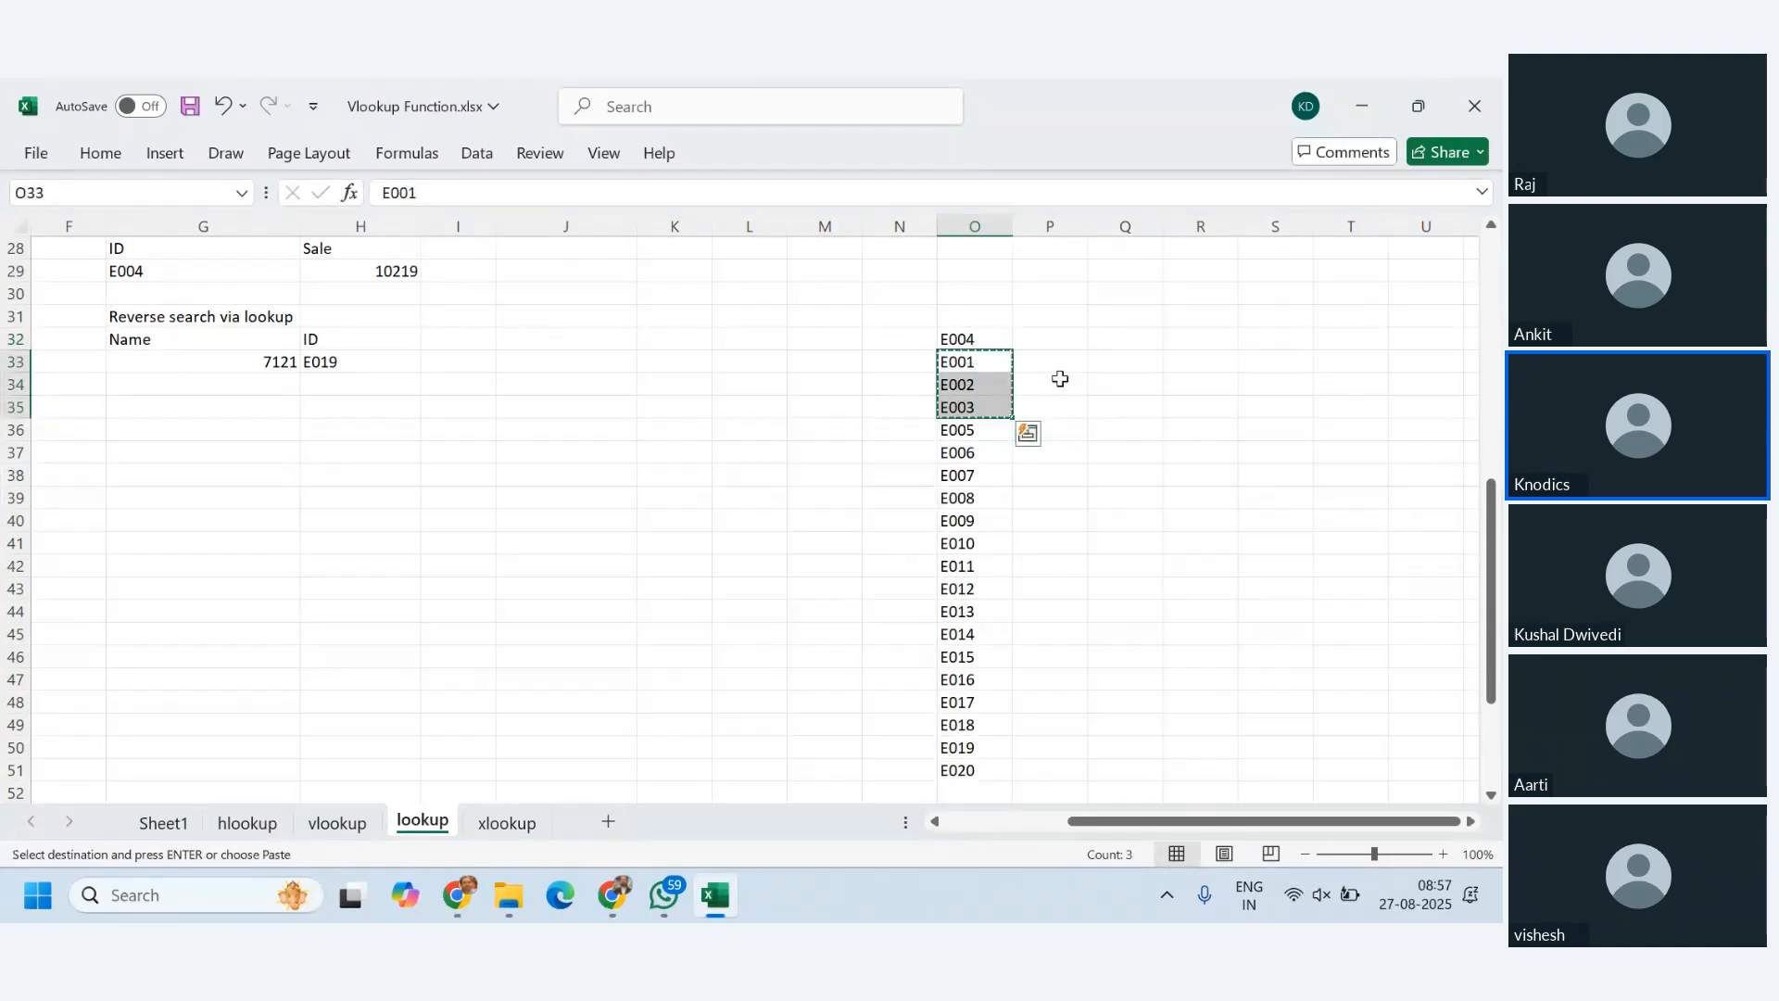
{"action": "left_click", "coordinate": [1124, 339]}
{"action": "key", "text": "ctrl+v"}
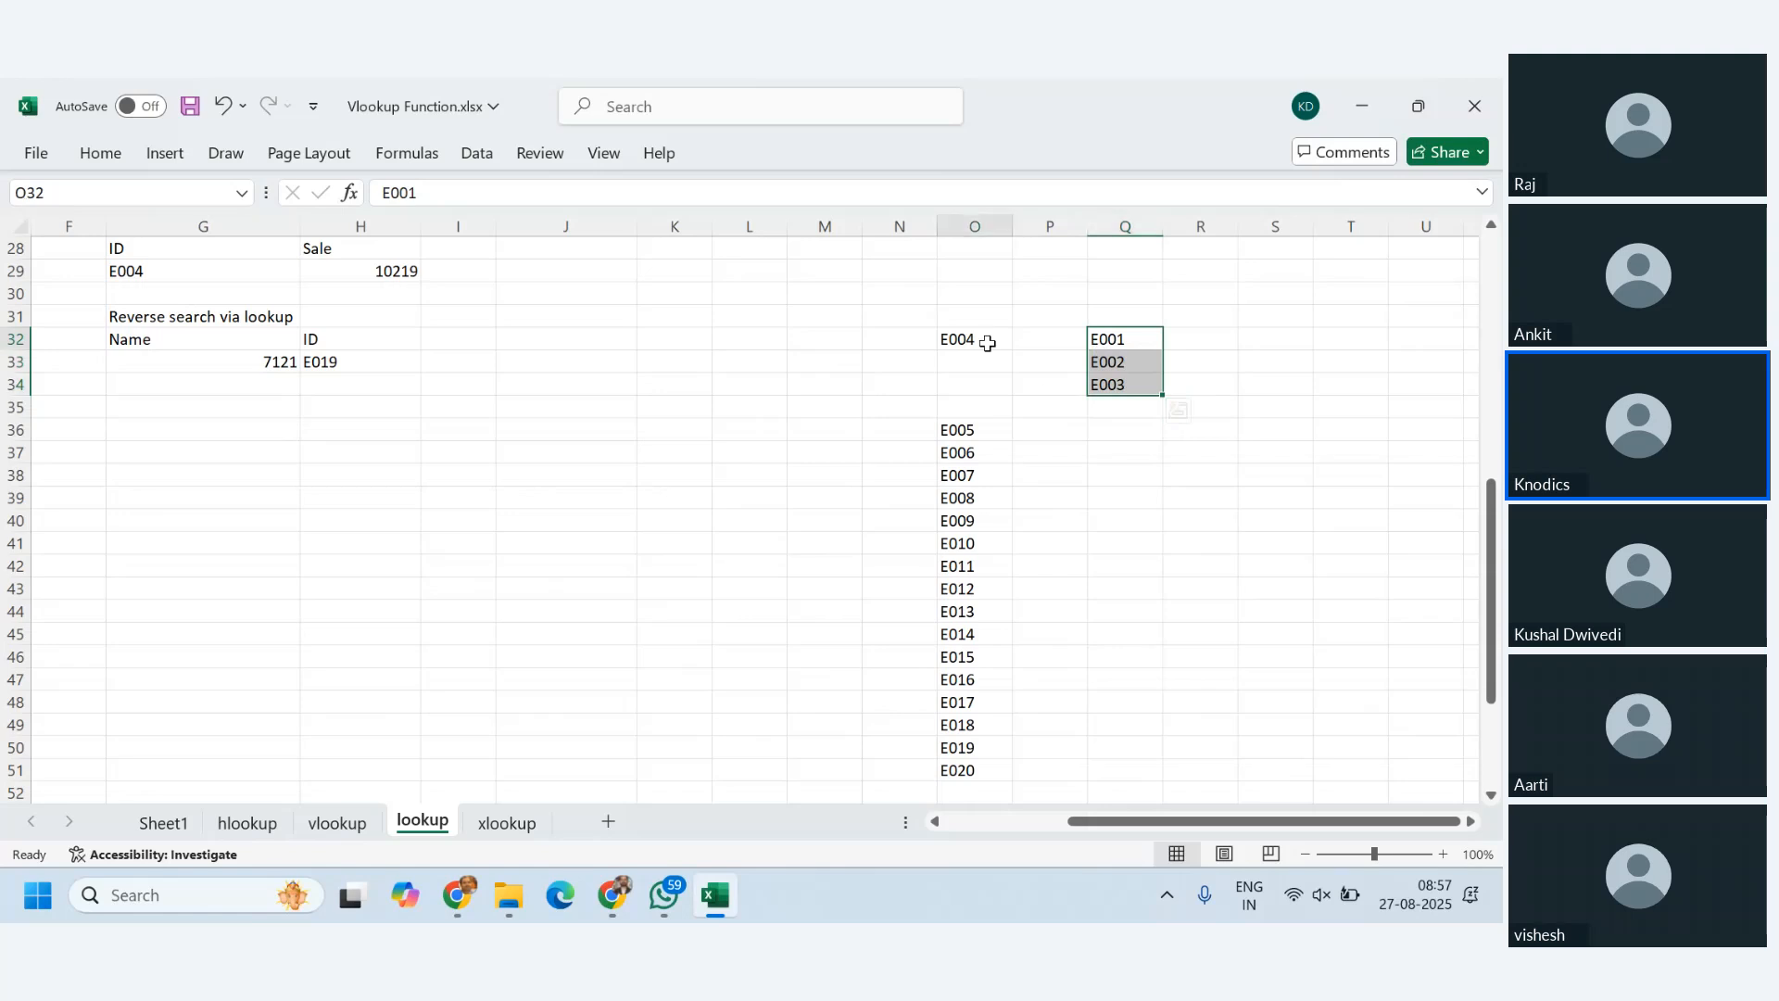
- Move E004 to O35 and place E001 to E003 back into O32:O34 so the list is in sequence
{"action": "left_click_drag", "start_coordinate": [988, 343], "coordinate": [988, 405]}
{"action": "left_click_drag", "start_coordinate": [1104, 343], "coordinate": [1116, 384]}
{"action": "key", "text": "ctrl+x"}
{"action": "left_click", "coordinate": [975, 342]}
{"action": "key", "text": "ctrl+v"}
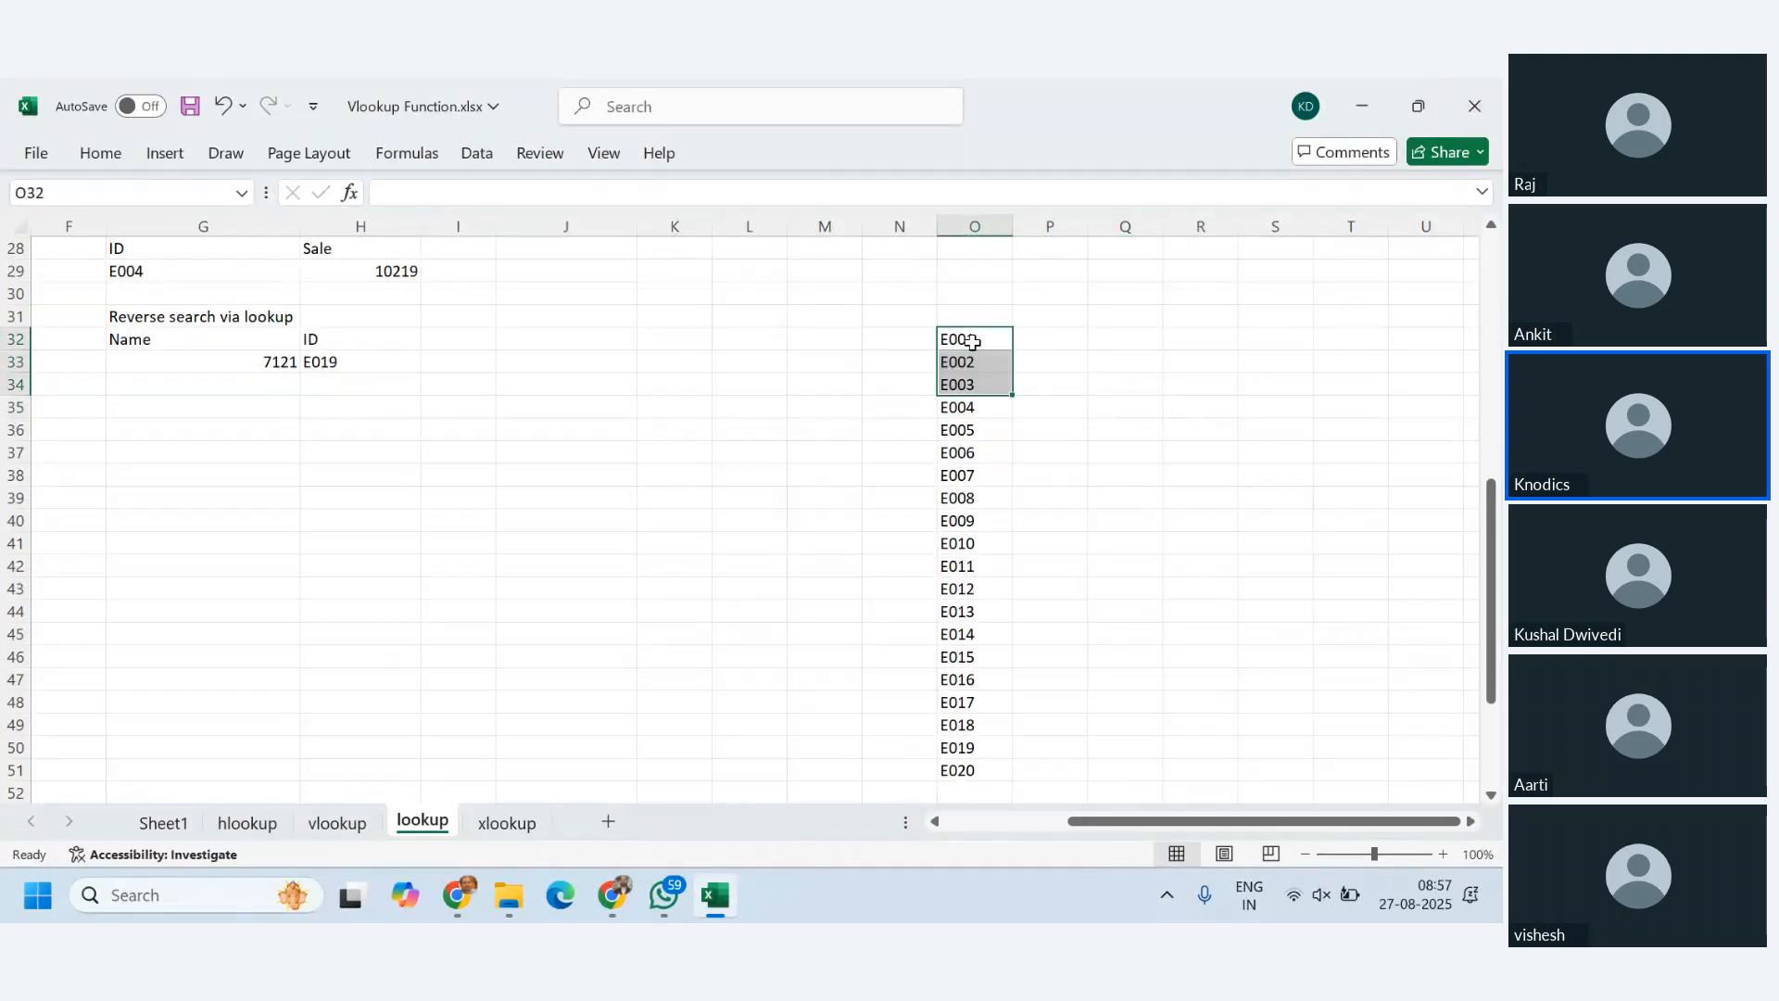
{"action": "left_click", "coordinate": [1138, 452]}
- Copy the sorted IDs in O32:O51 and paste them transposed over the horizontal table's ID row, starting at B55
{"action": "left_click_drag", "start_coordinate": [973, 343], "coordinate": [964, 758]}
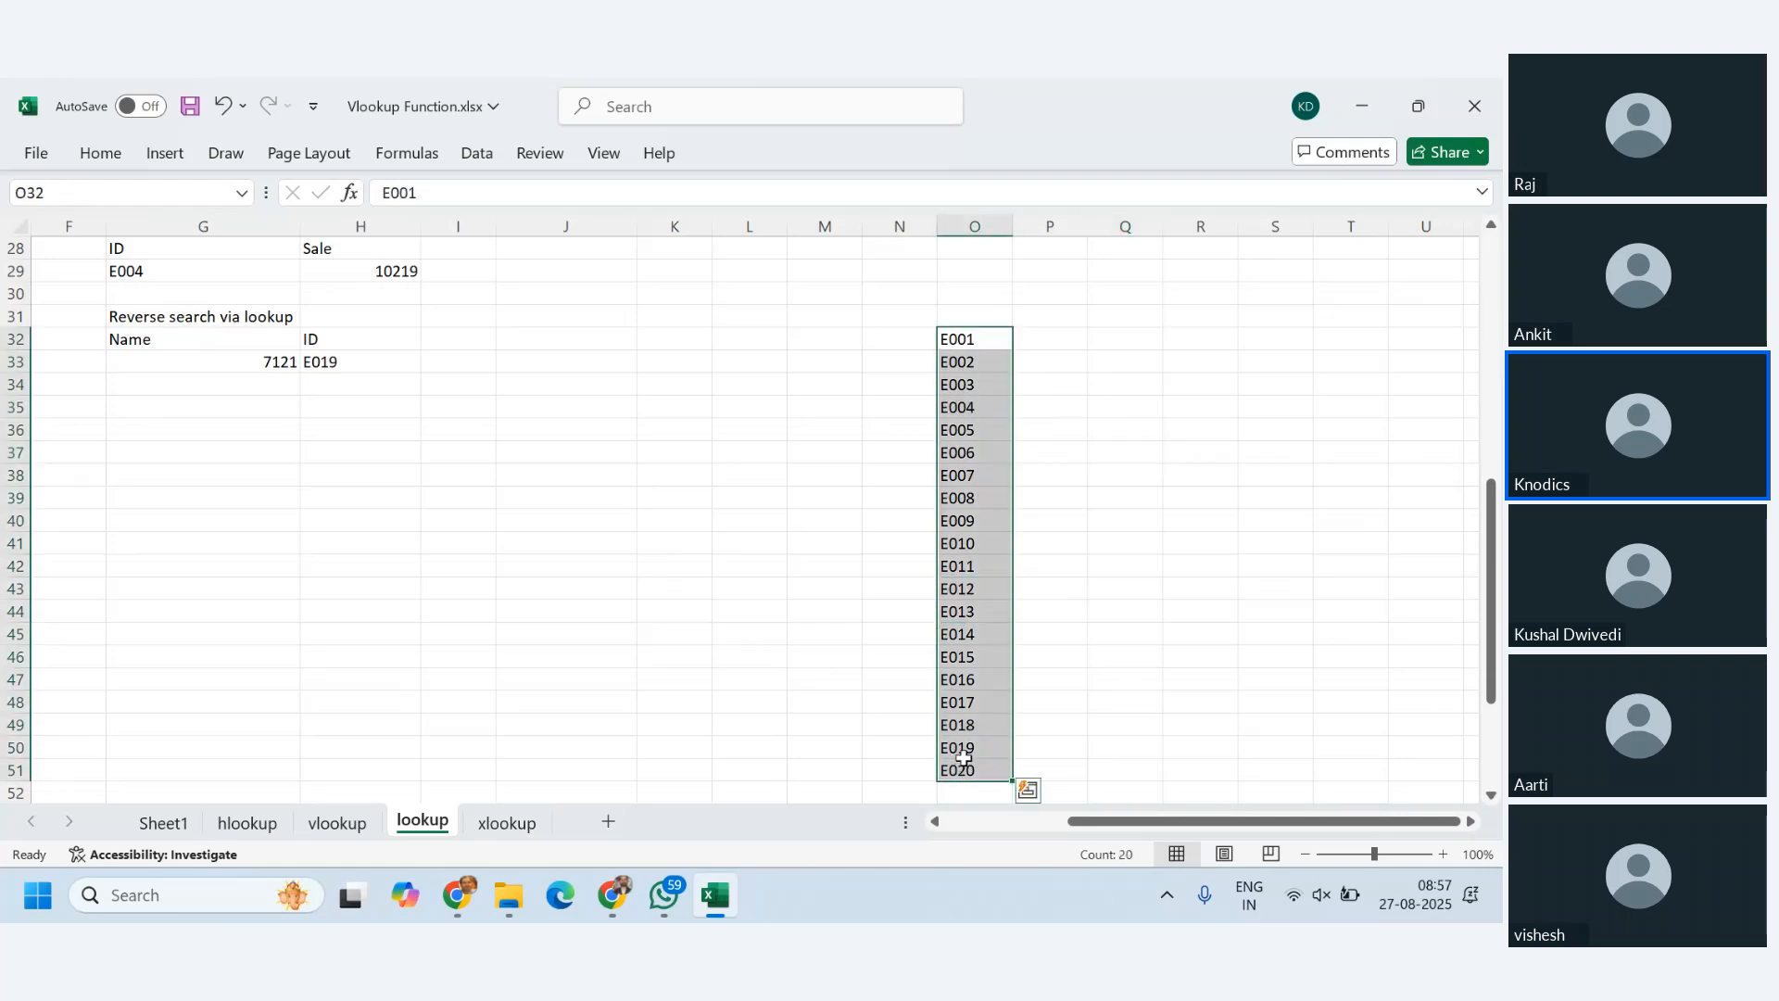
{"action": "key", "text": "ctrl+c"}
{"action": "left_click_drag", "start_coordinate": [1205, 821], "coordinate": [923, 832]}
{"action": "scroll", "coordinate": [657, 611], "scroll_direction": "down", "scroll_amount": 4}
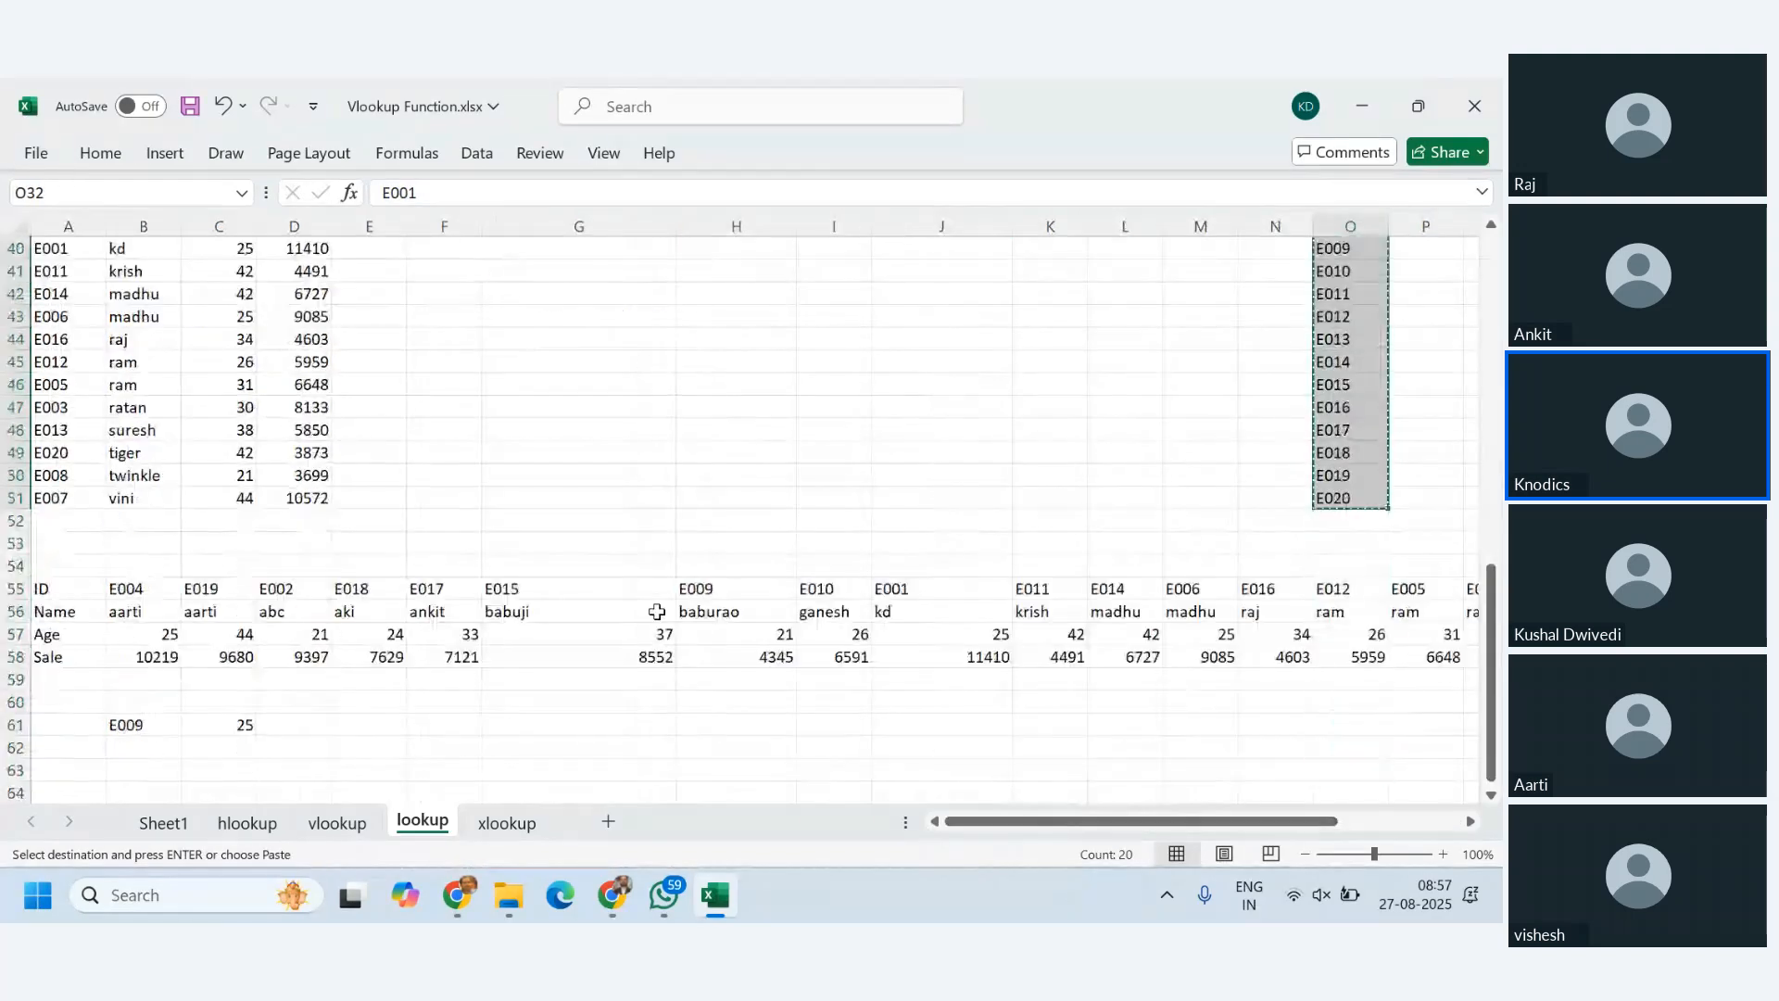
{"action": "left_click", "coordinate": [138, 589]}
{"action": "key", "text": "alt"}
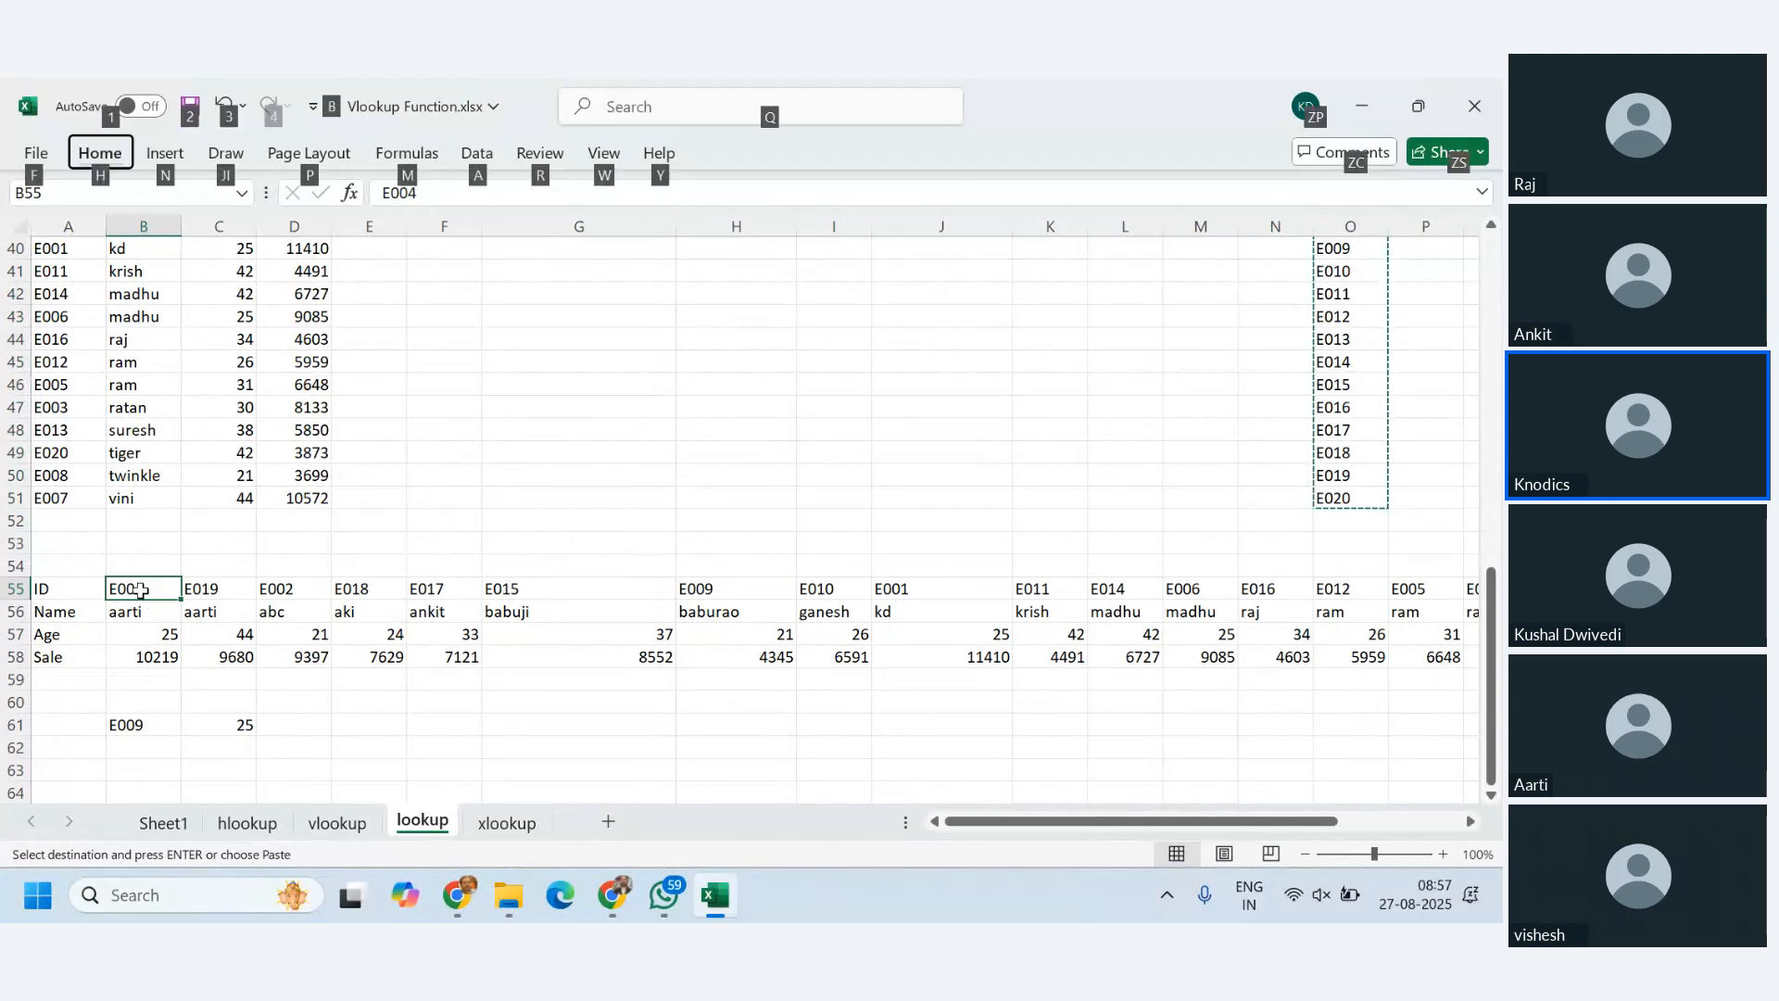
{"action": "key", "text": "e"}
{"action": "key", "text": "s"}
{"action": "key", "text": "e"}
{"action": "key", "text": "Return"}
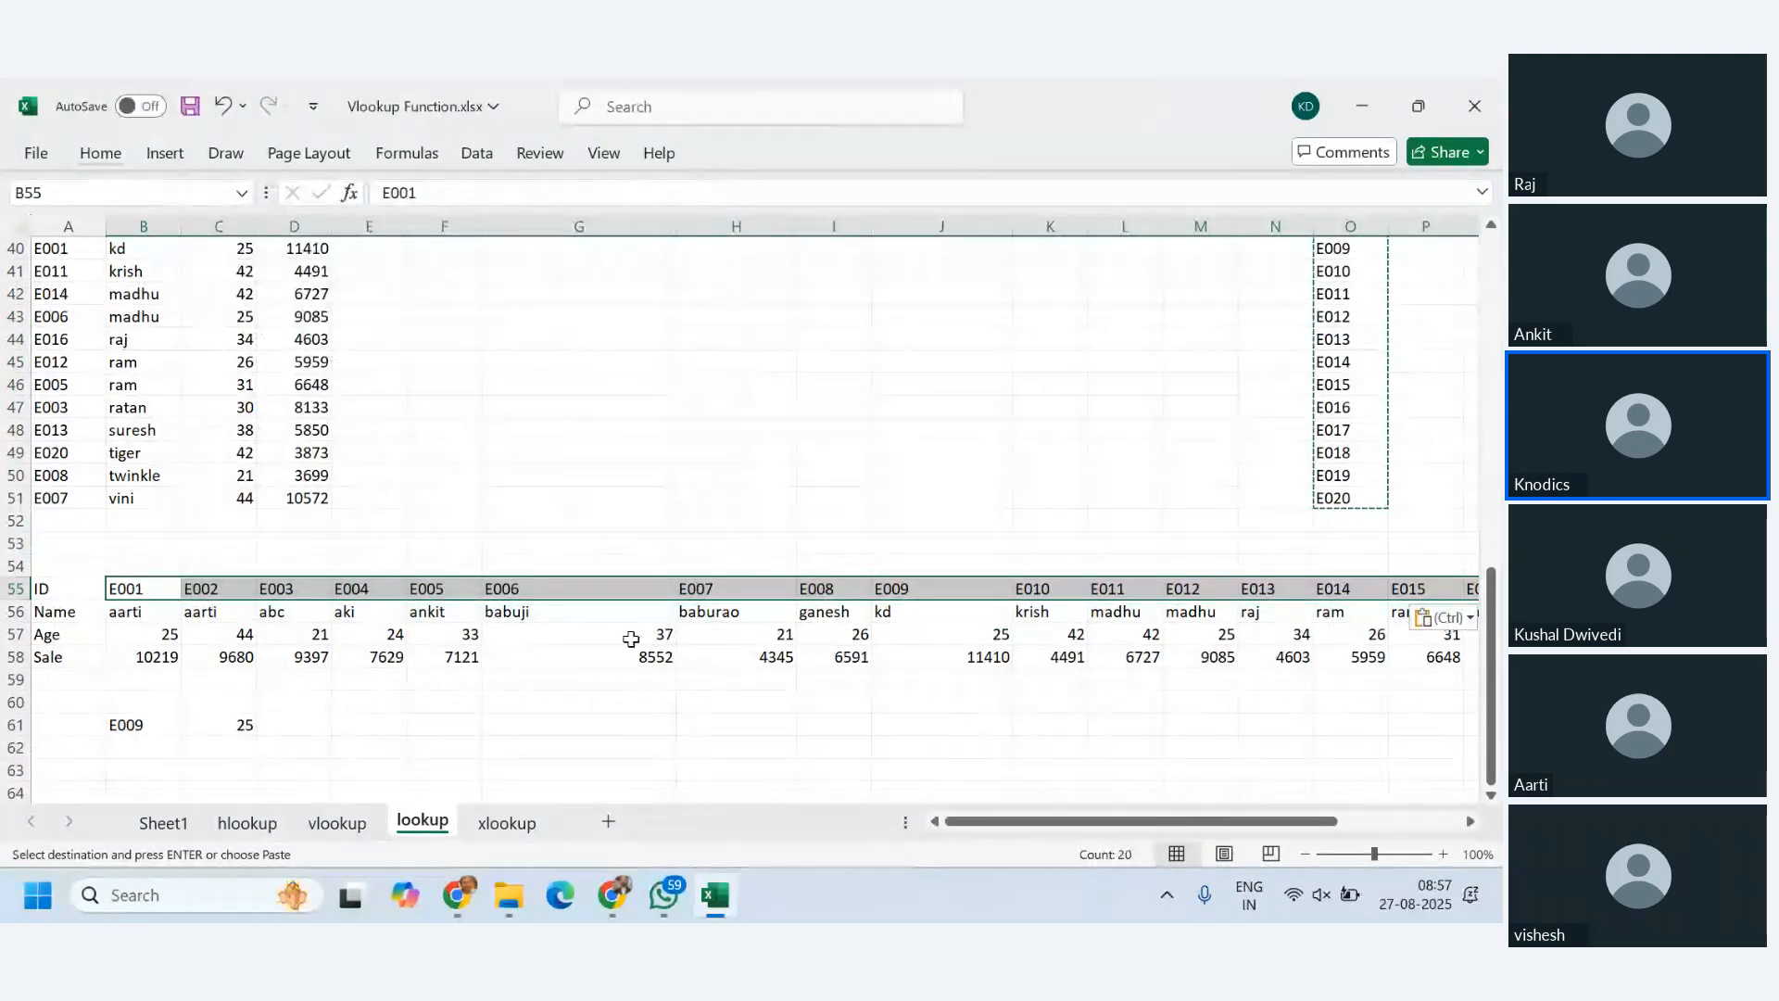
{"action": "left_click", "coordinate": [1025, 681]}
- Enter E010 in B61 as the ID to look up and compare the result with K55:K57
{"action": "left_click", "coordinate": [165, 724]}
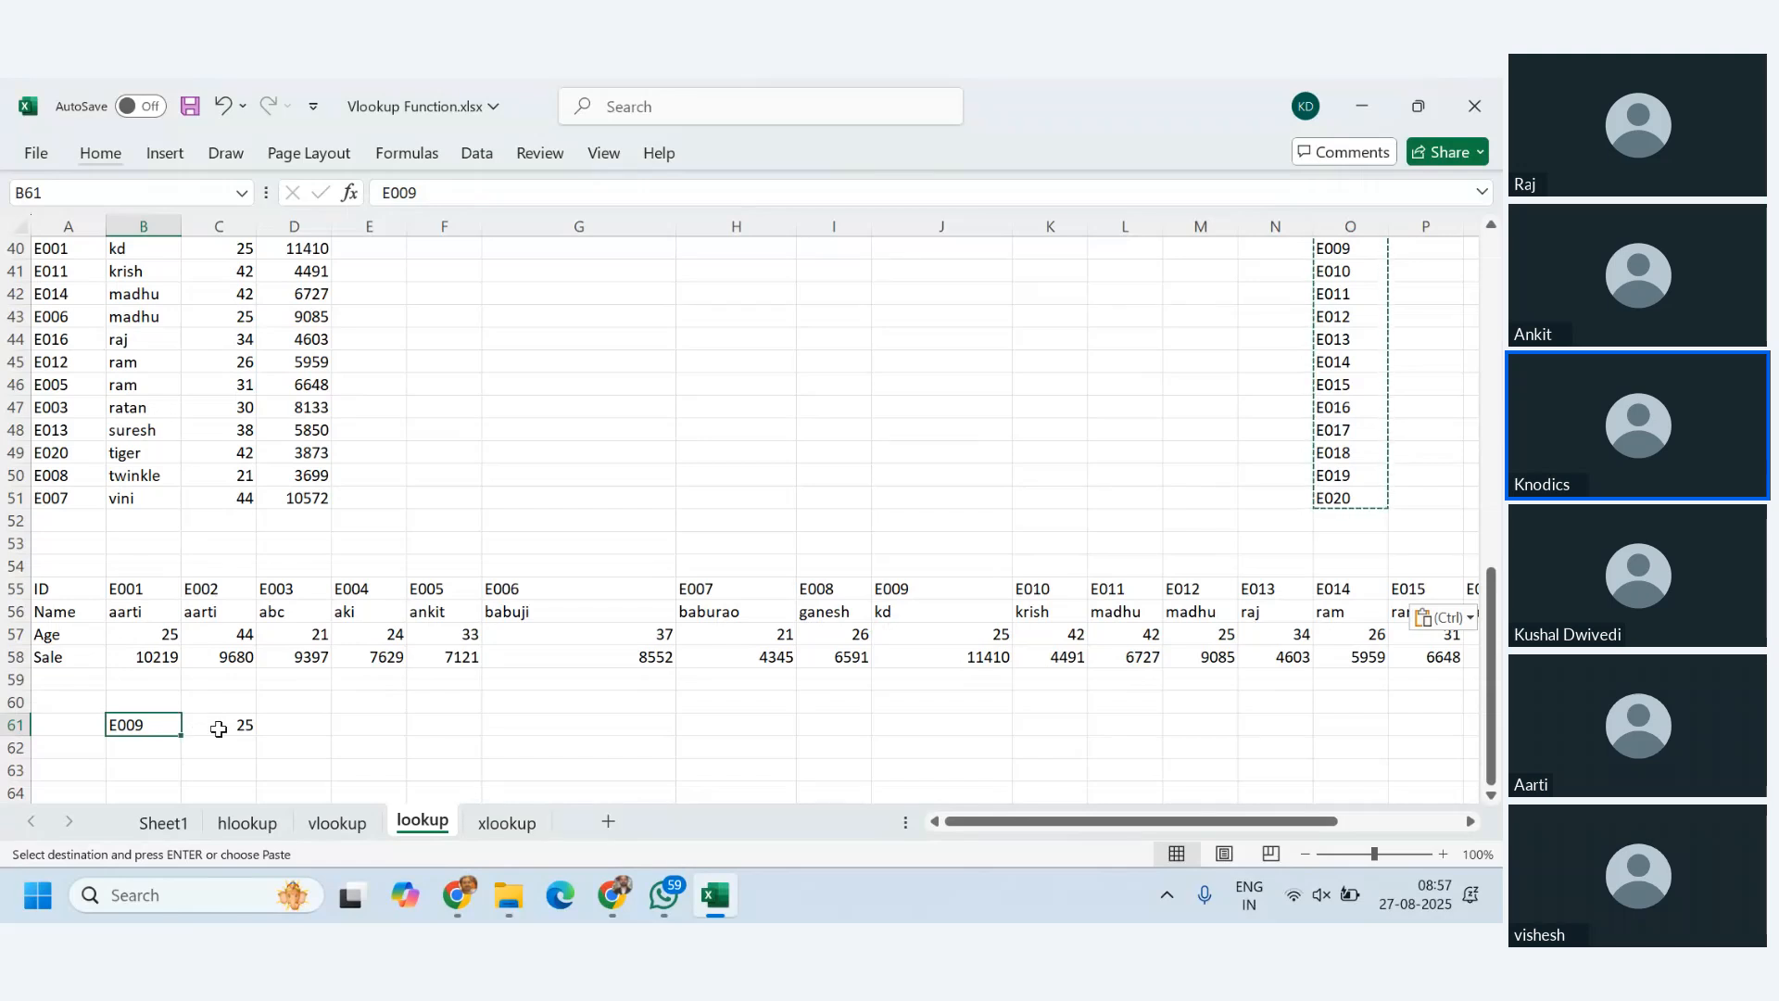
{"action": "type", "text": "E"}
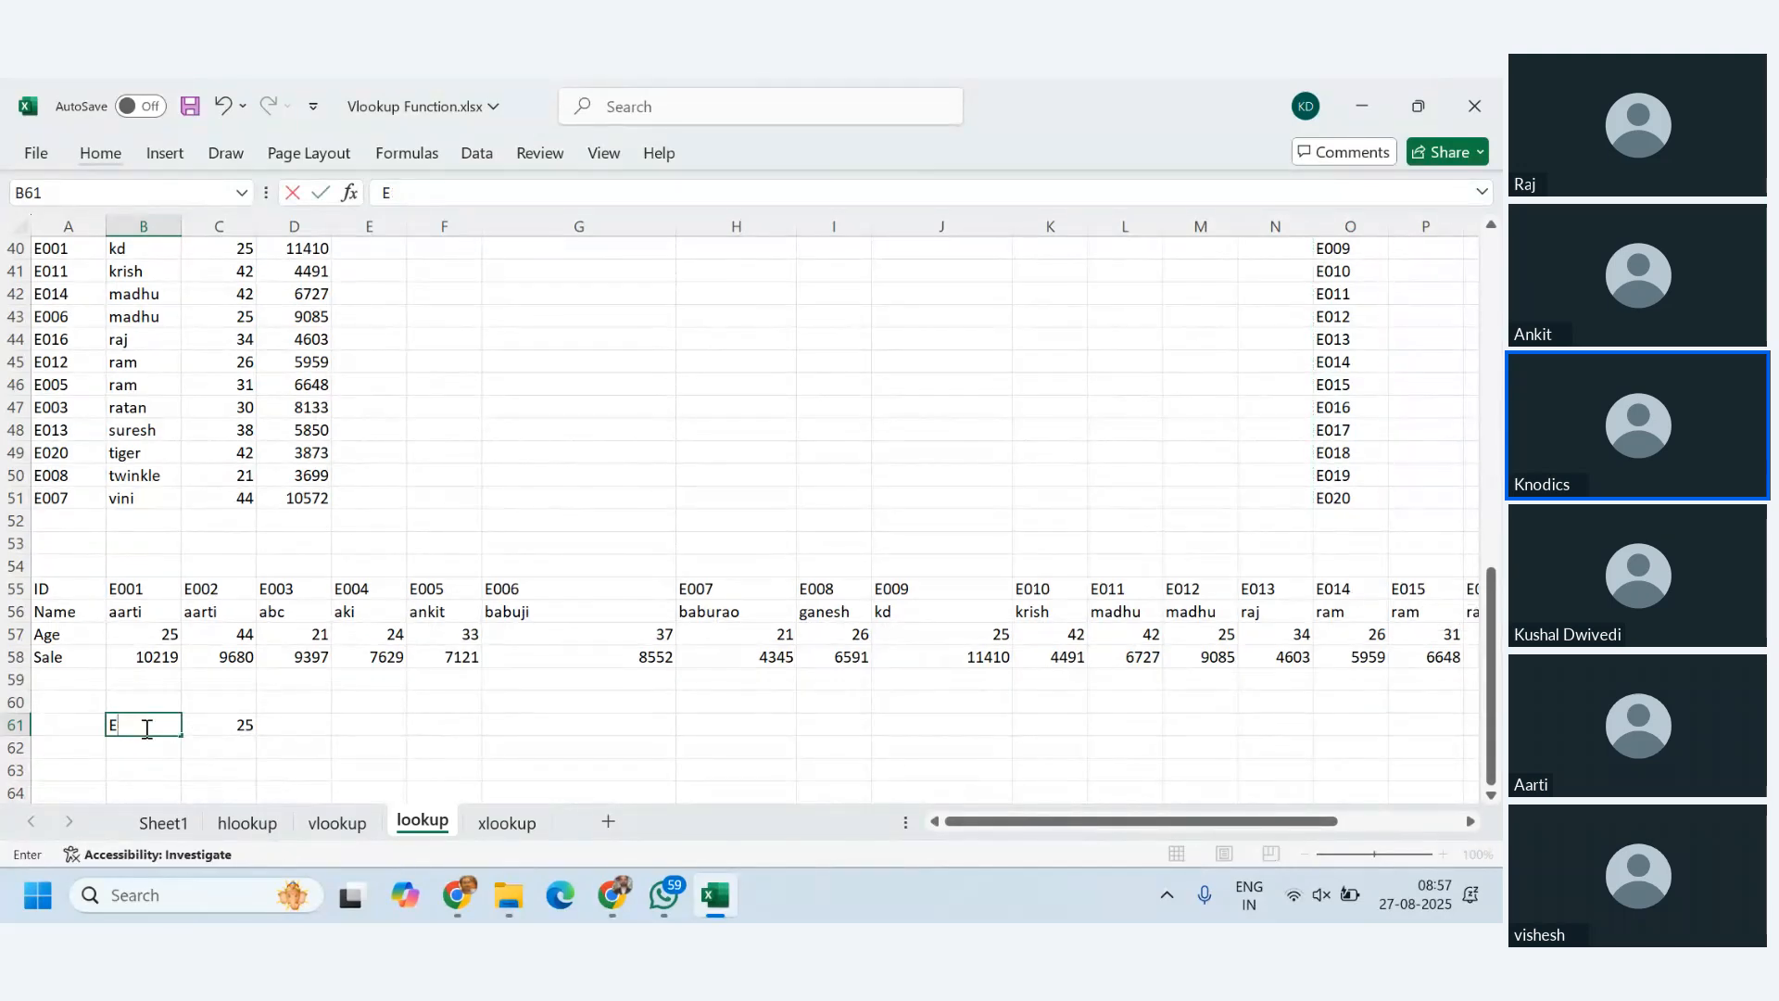
{"action": "type", "text": "010"}
{"action": "key", "text": "Return"}
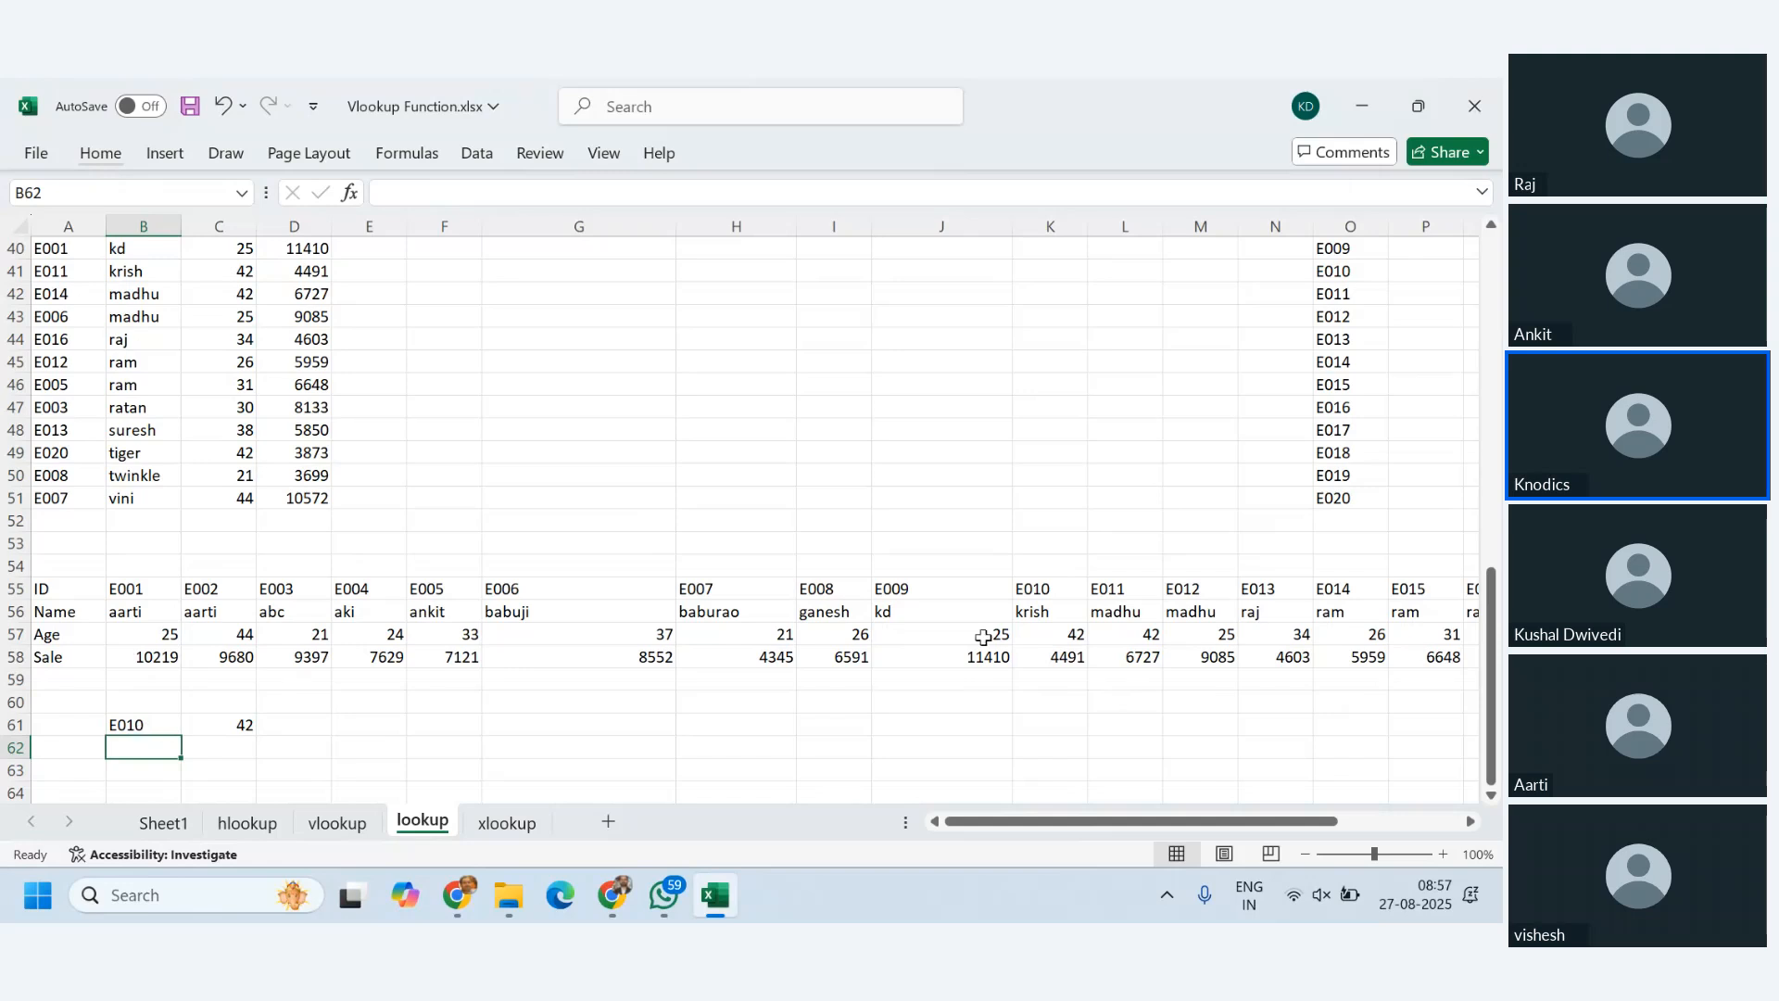
{"action": "left_click_drag", "start_coordinate": [1076, 590], "coordinate": [1066, 642]}
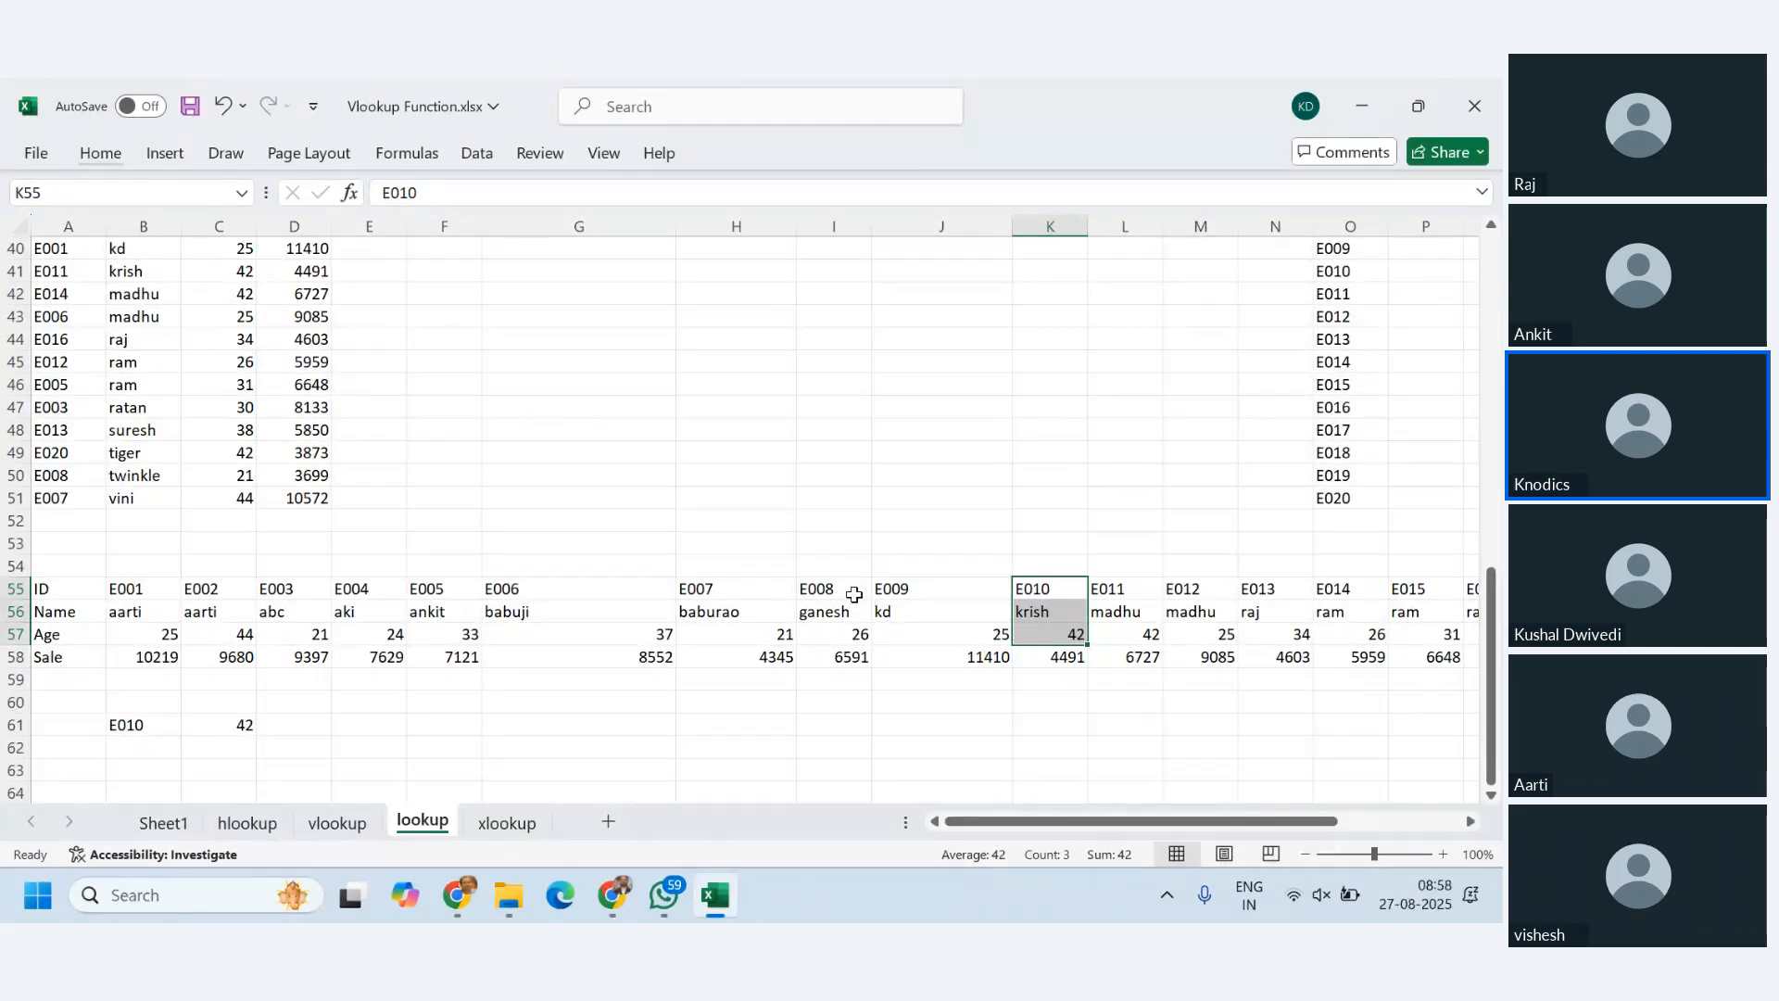
- Enter E008 in B61 as the ID to look up and compare the result with I55:I57
{"action": "left_click", "coordinate": [163, 725]}
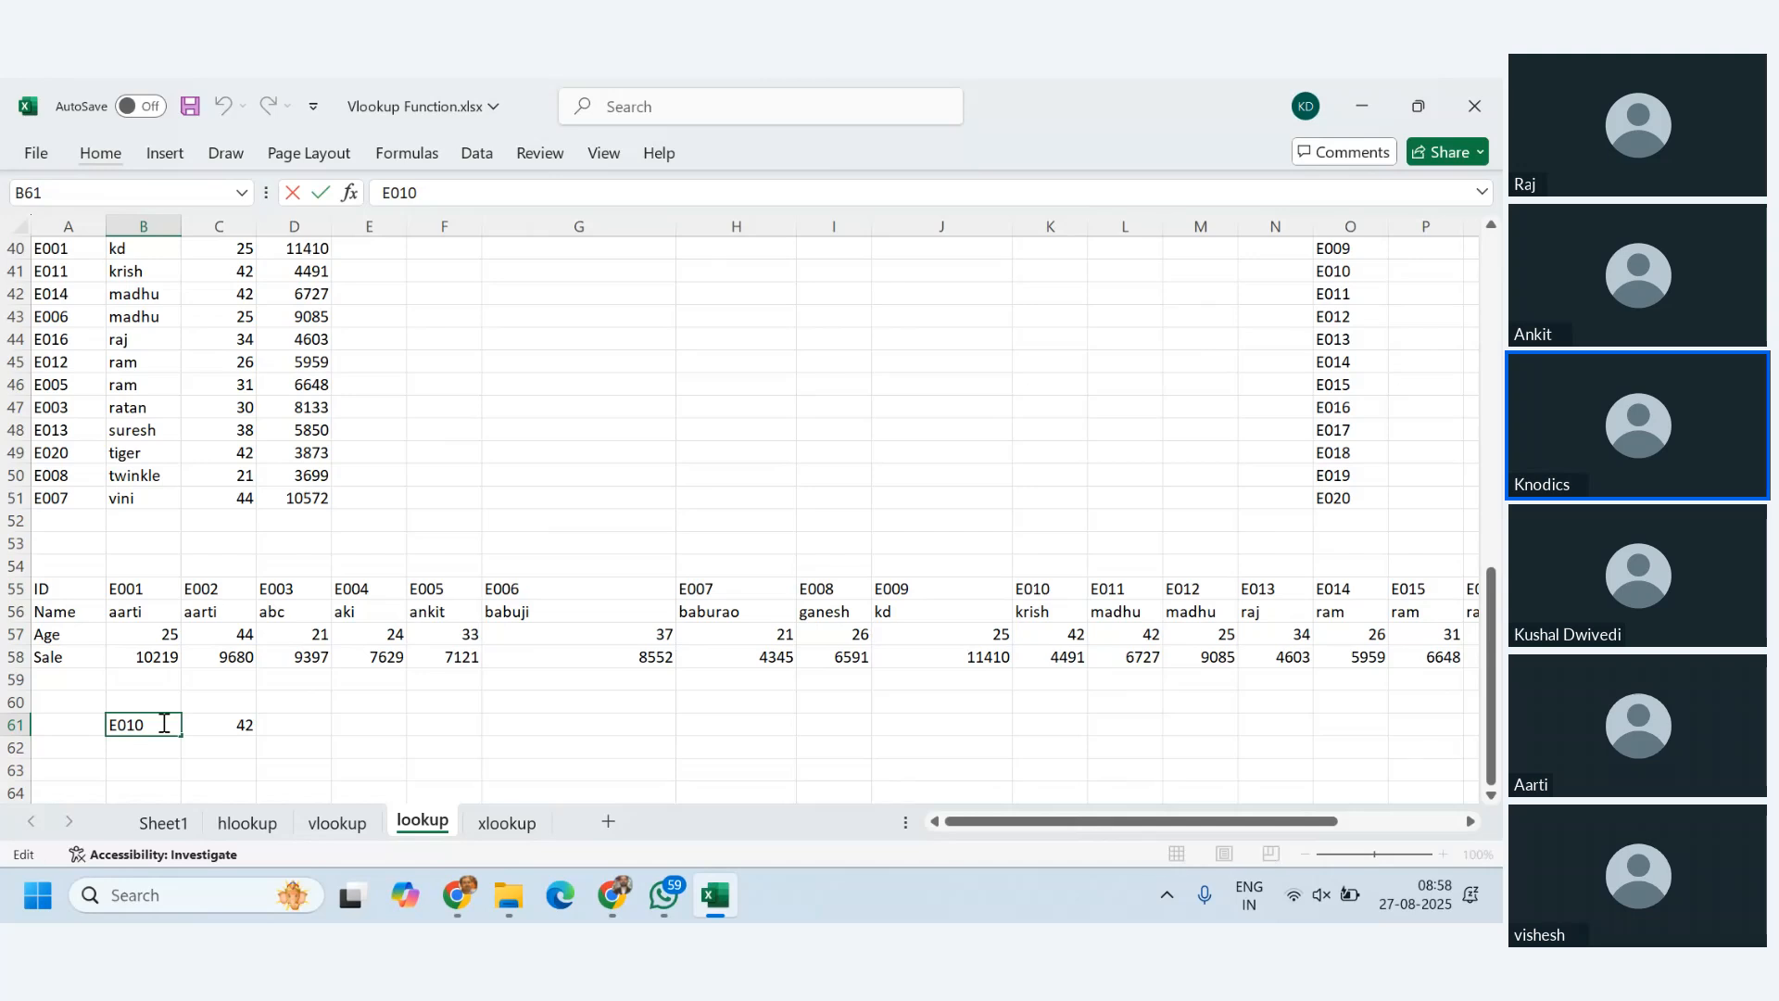
{"action": "type", "text": "E008"}
{"action": "key", "text": "Return"}
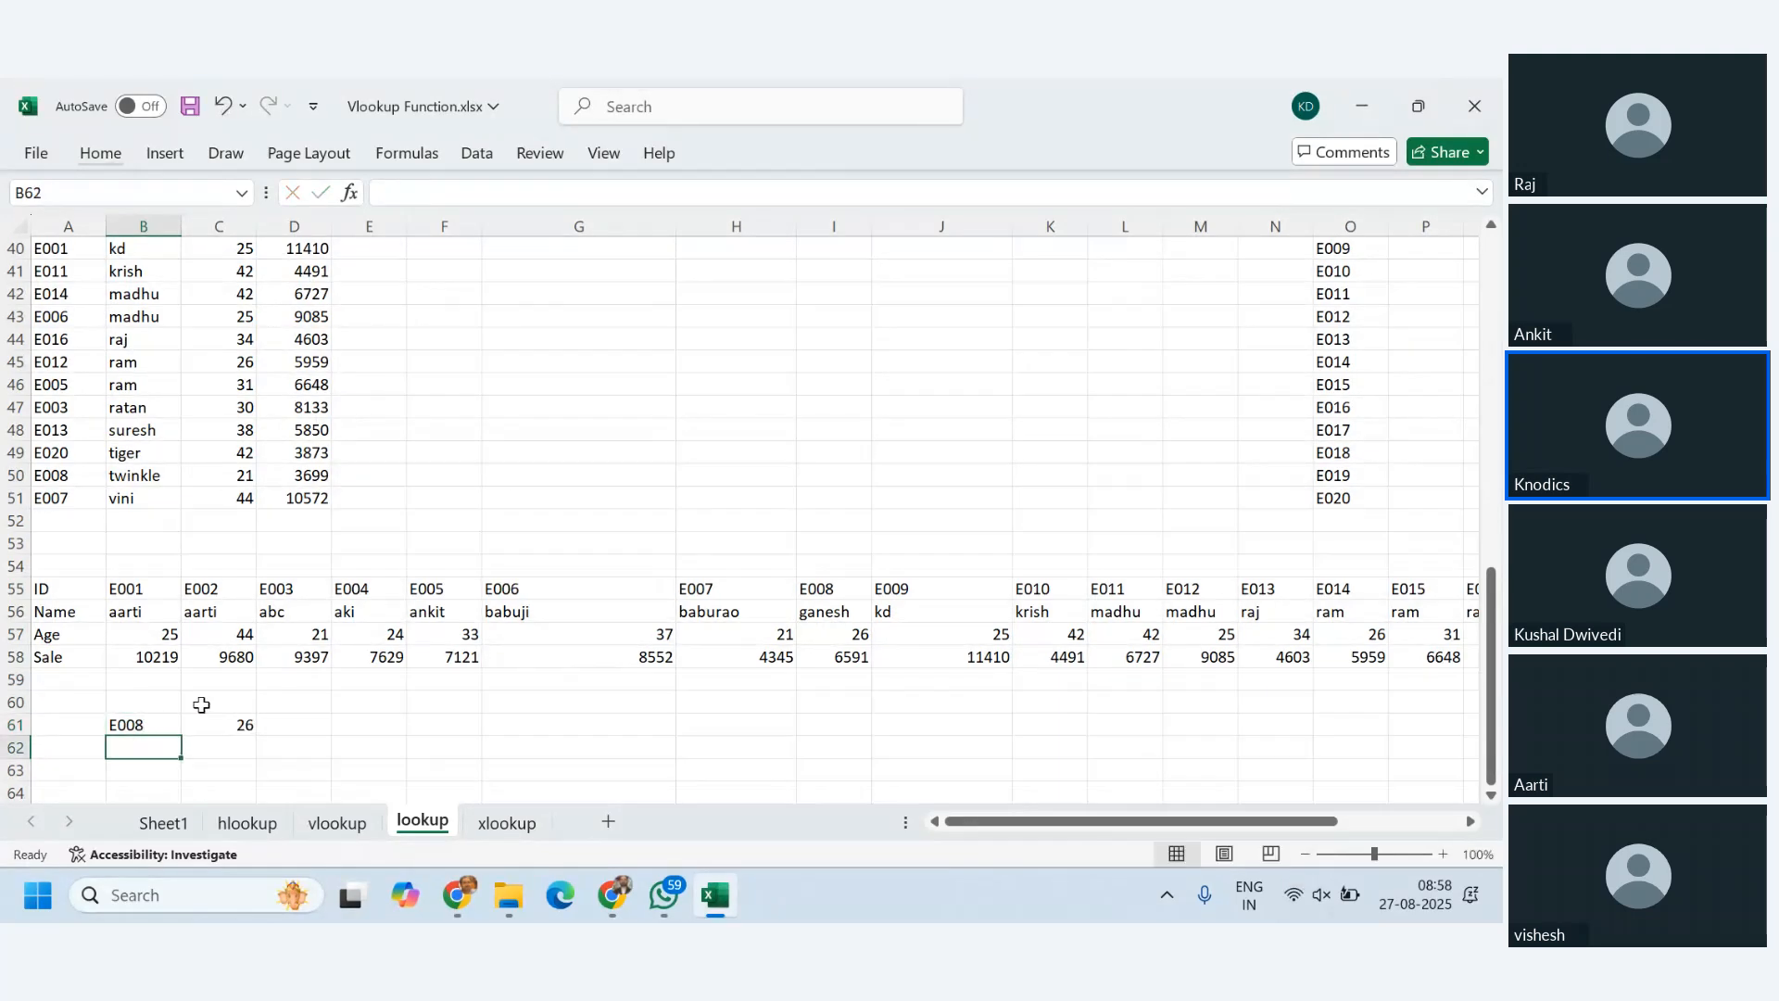
{"action": "left_click_drag", "start_coordinate": [849, 591], "coordinate": [839, 637]}
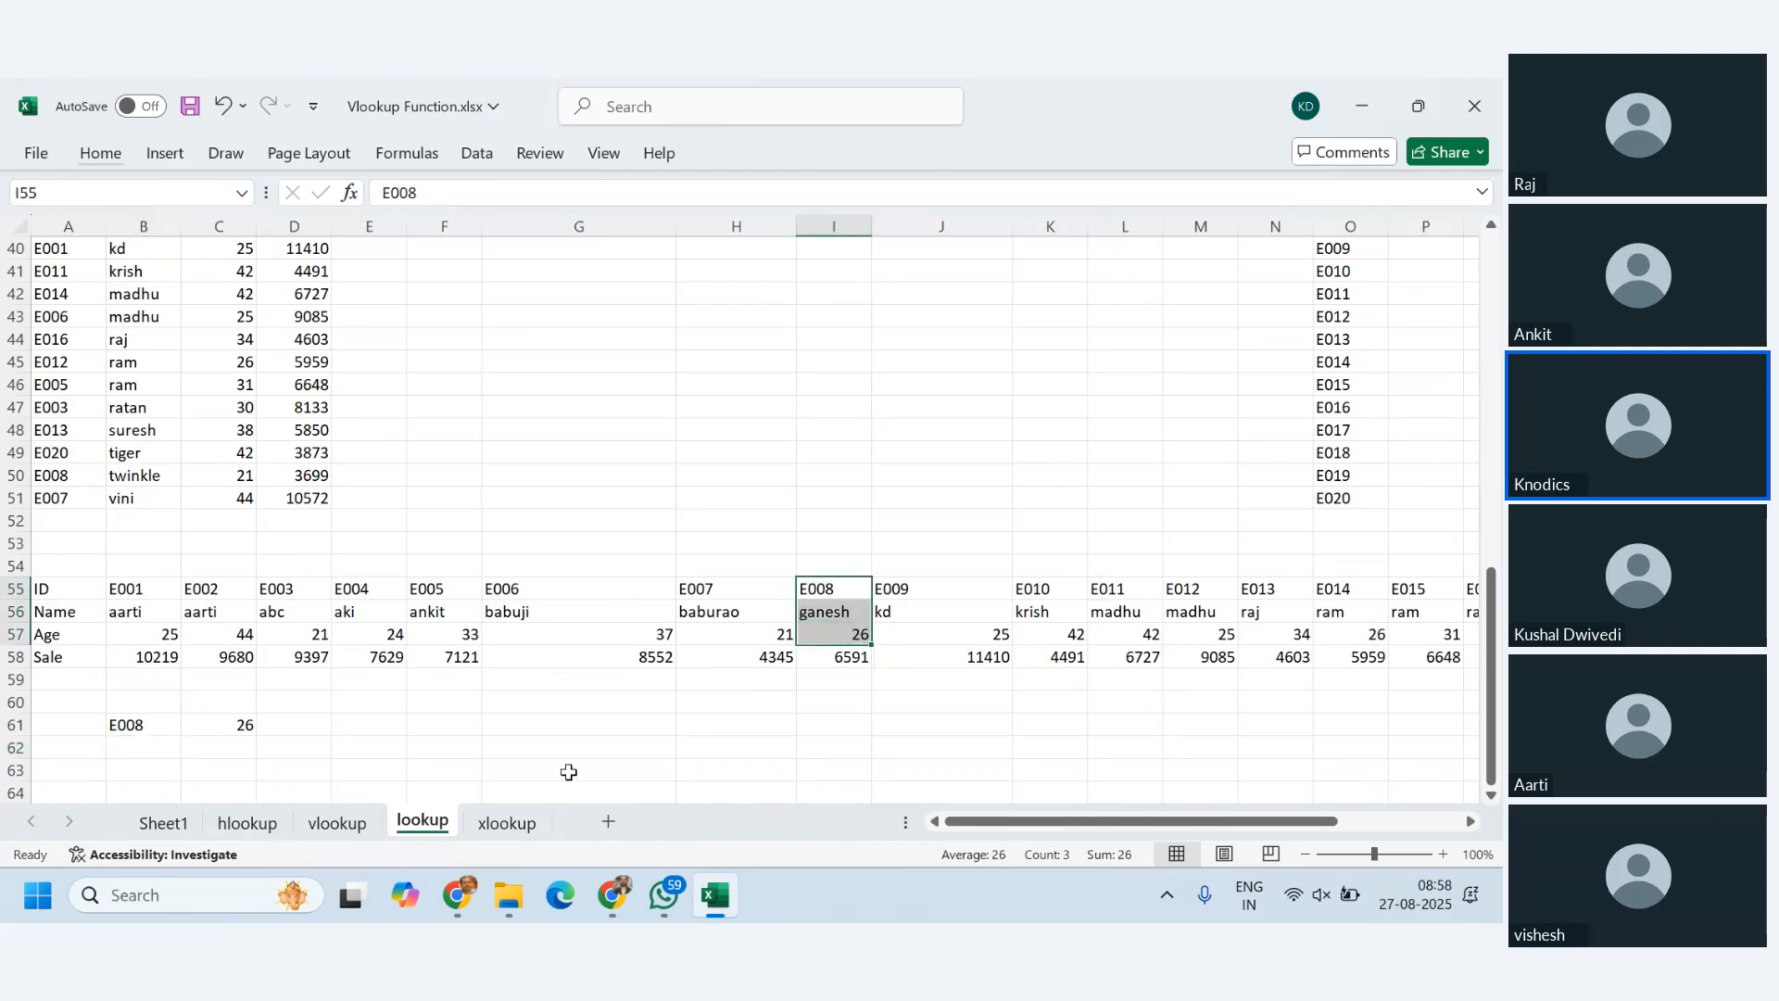
{"action": "left_click", "coordinate": [421, 703]}
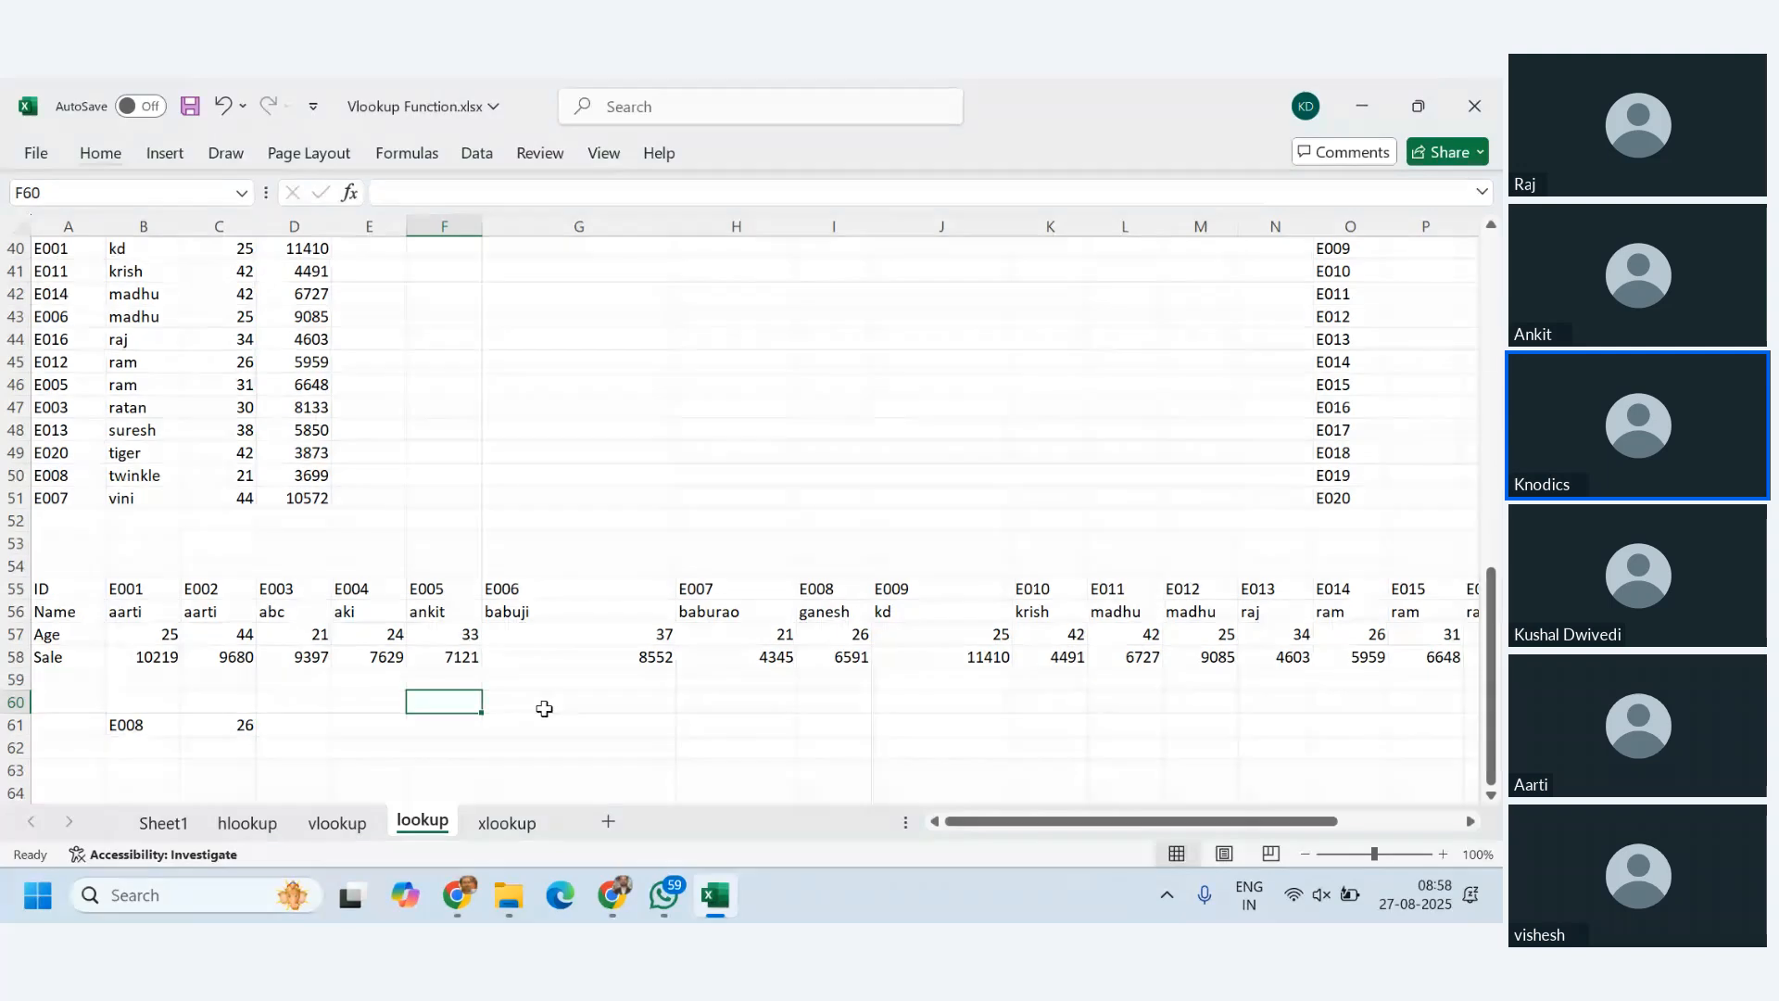
- Add note 1 in F61:G61 reading "Lookup works fine only when your data is in proper sorted order"
{"action": "left_click", "coordinate": [462, 726]}
{"action": "type", "text": "1"}
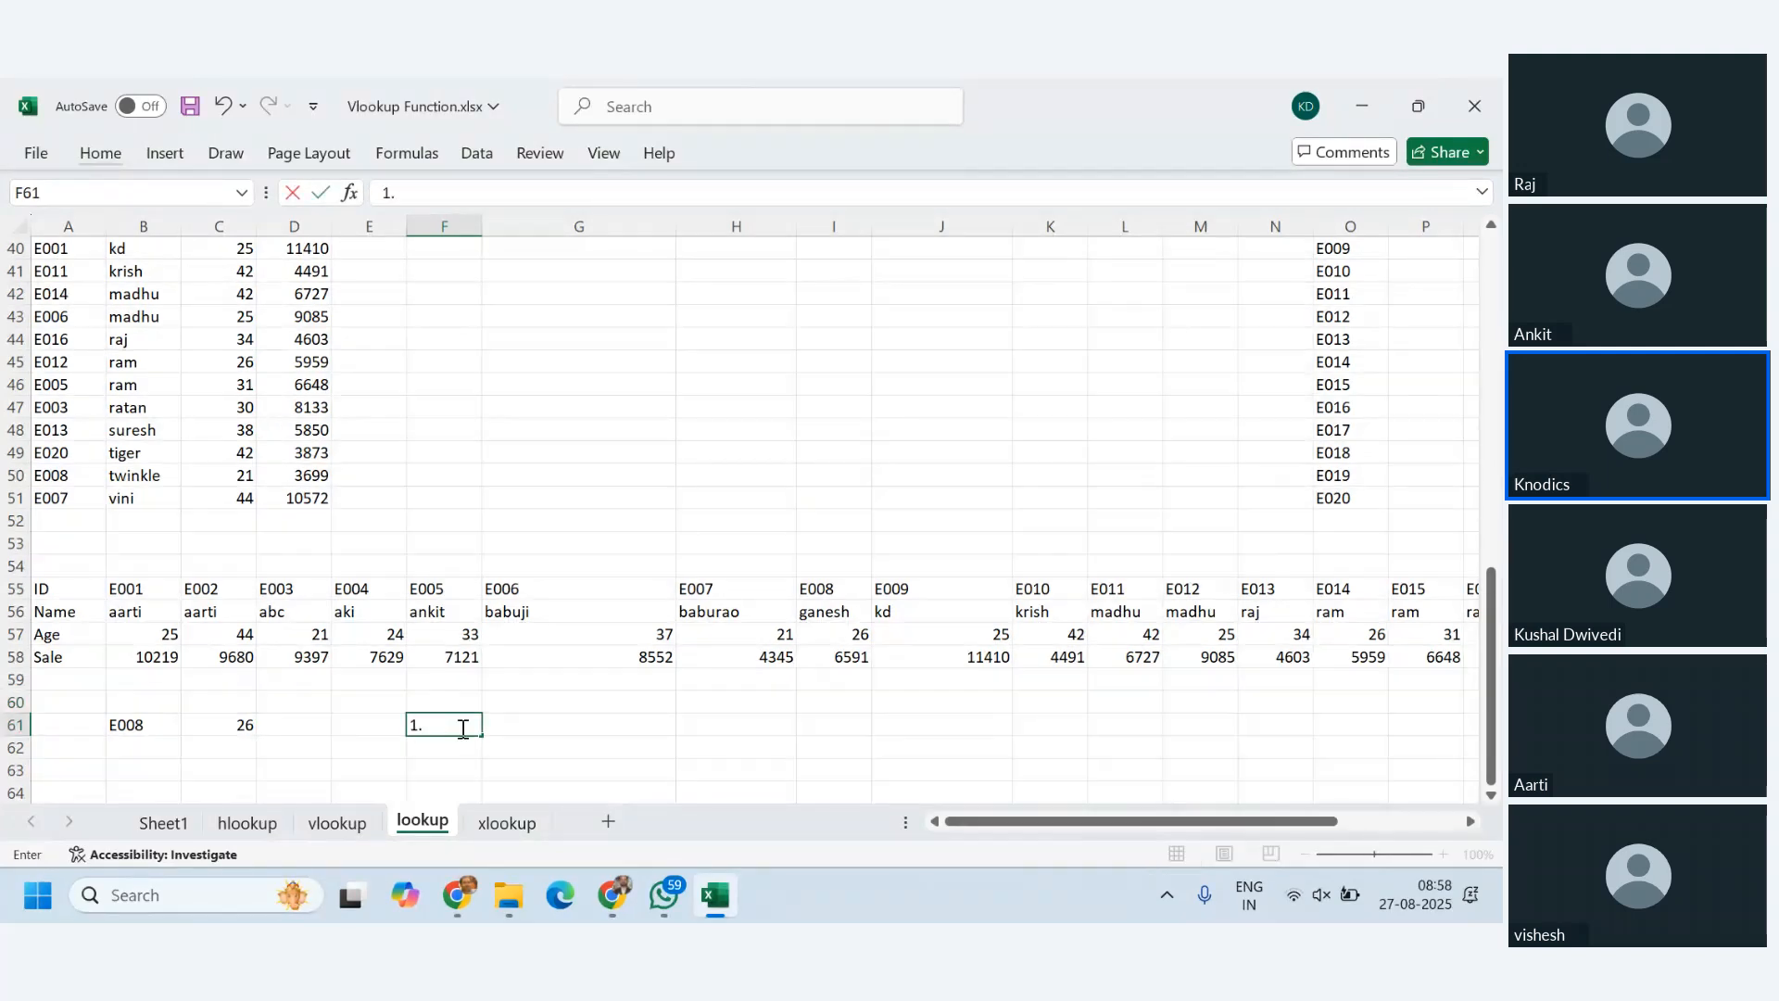
{"action": "key", "text": "Tab"}
{"action": "type", "text": "L"}
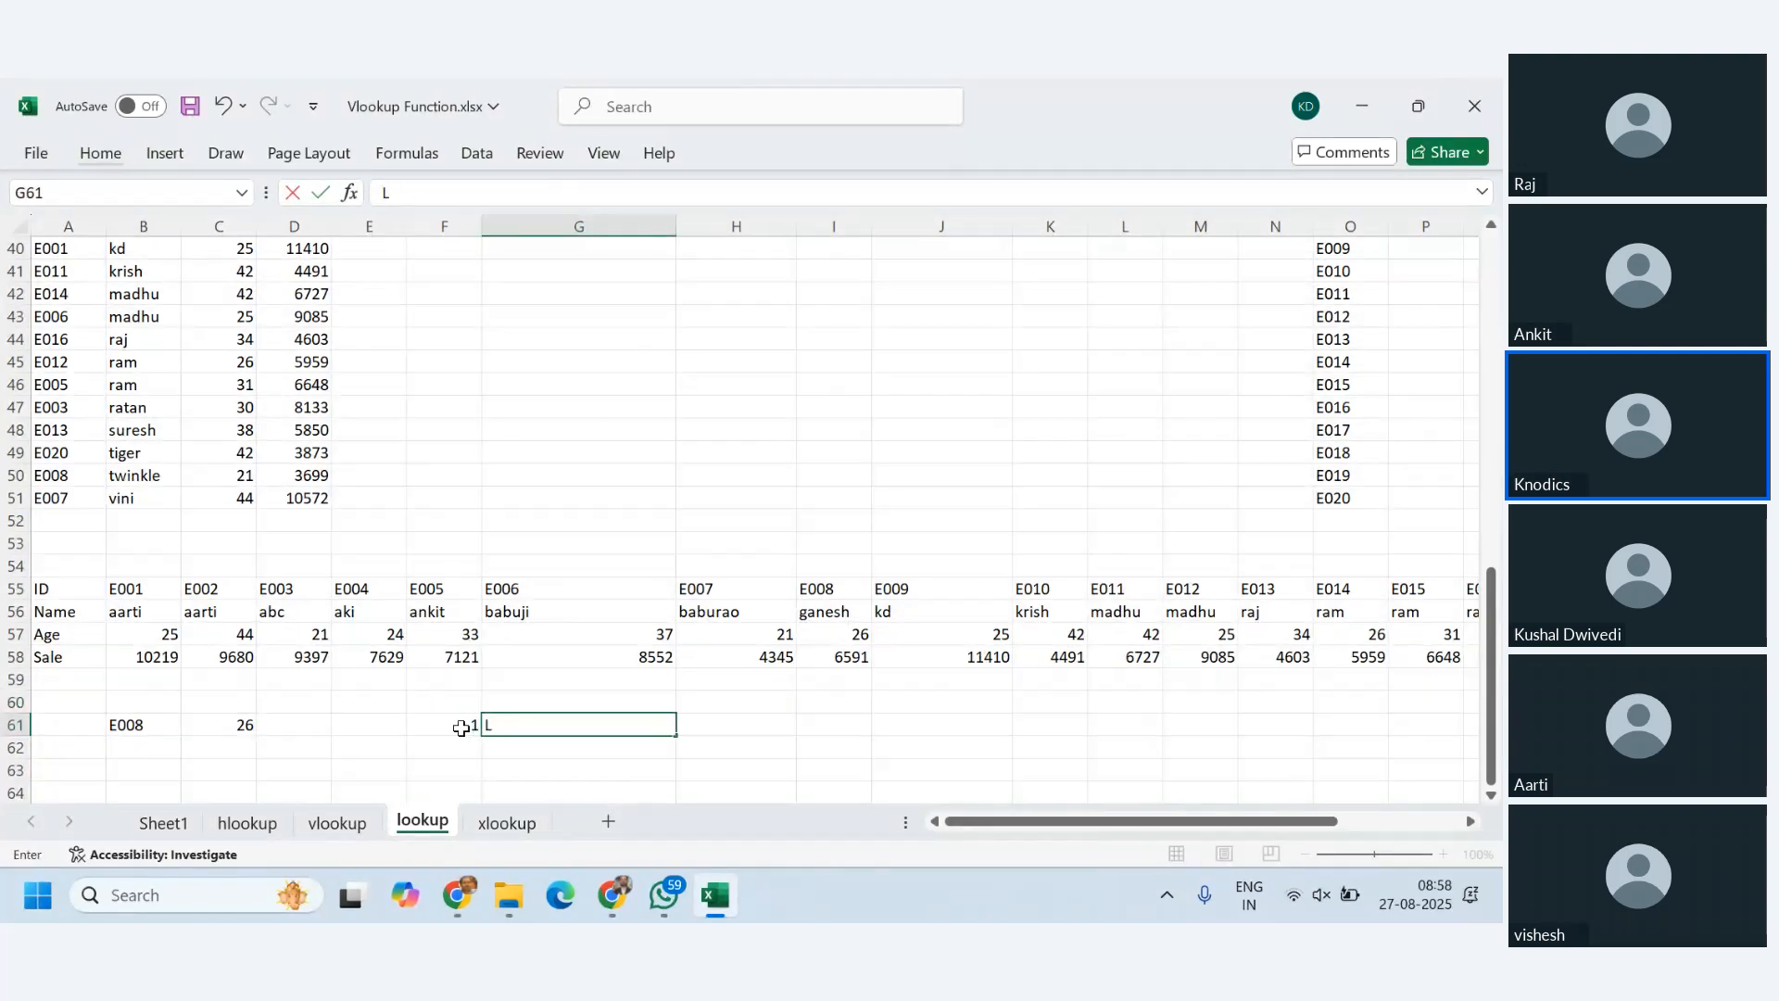
{"action": "type", "text": "ookup works fine w"}
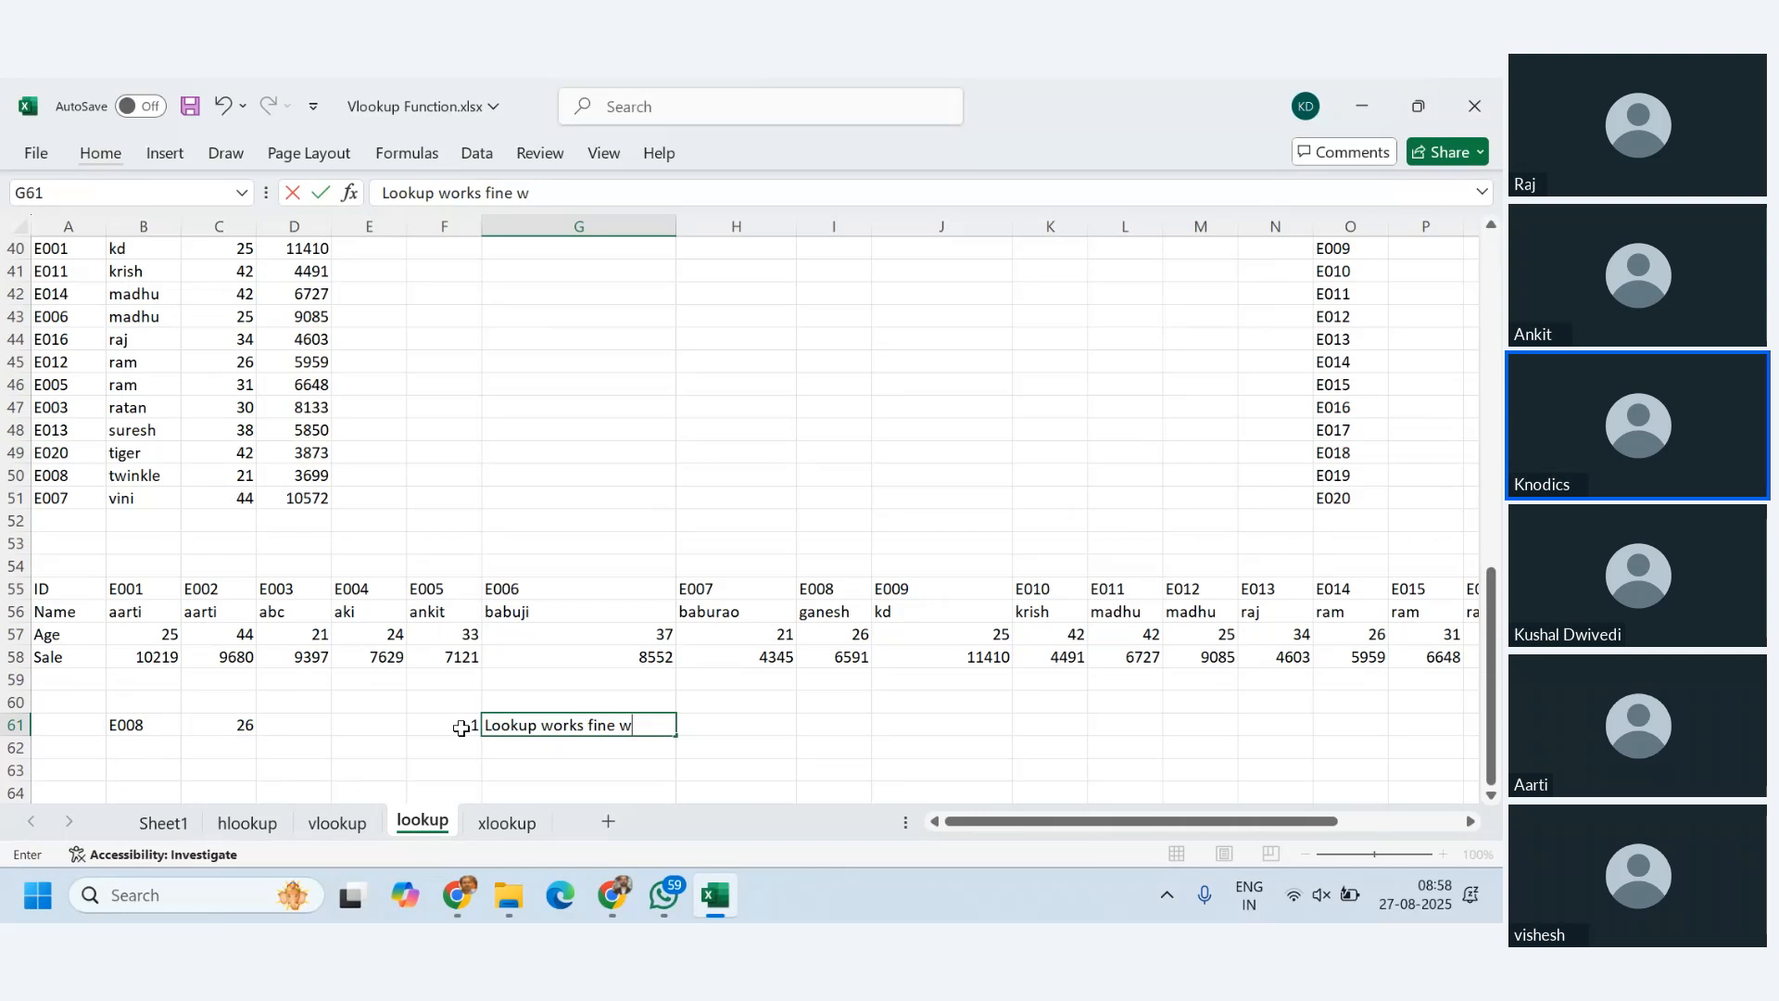
{"action": "key", "text": "BackSpace"}
{"action": "type", "text": "only when you"}
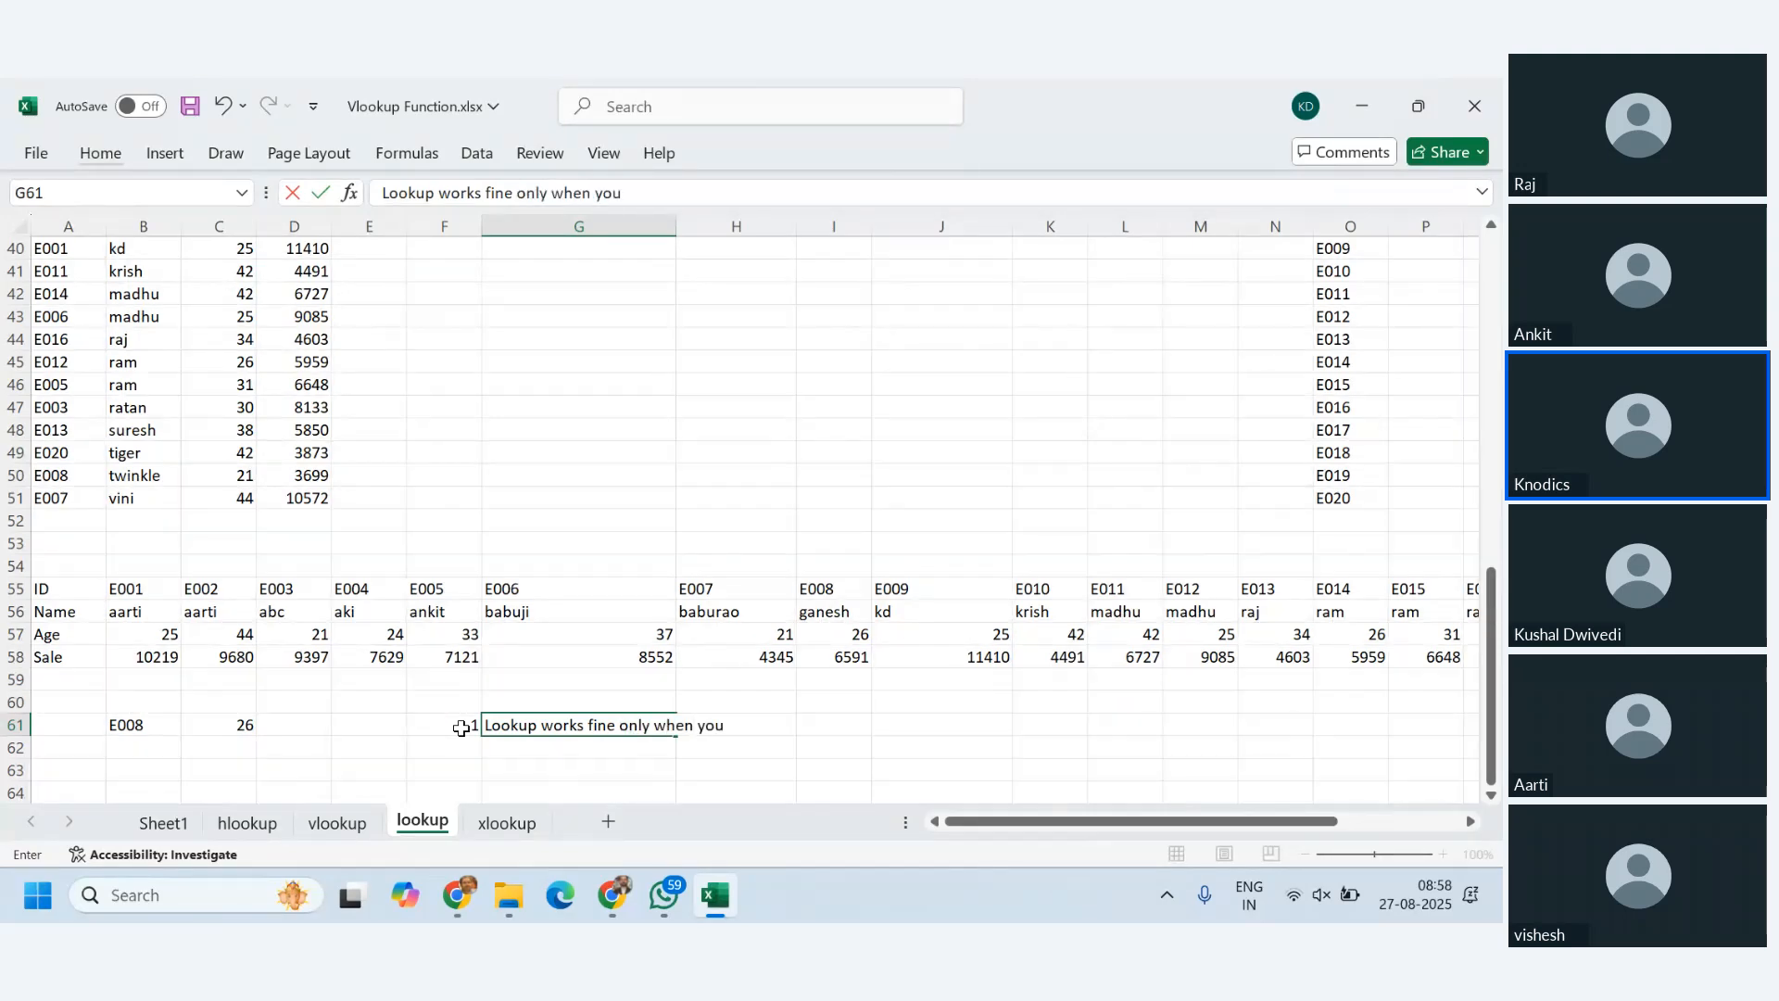
{"action": "type", "text": "r data is in prpo"}
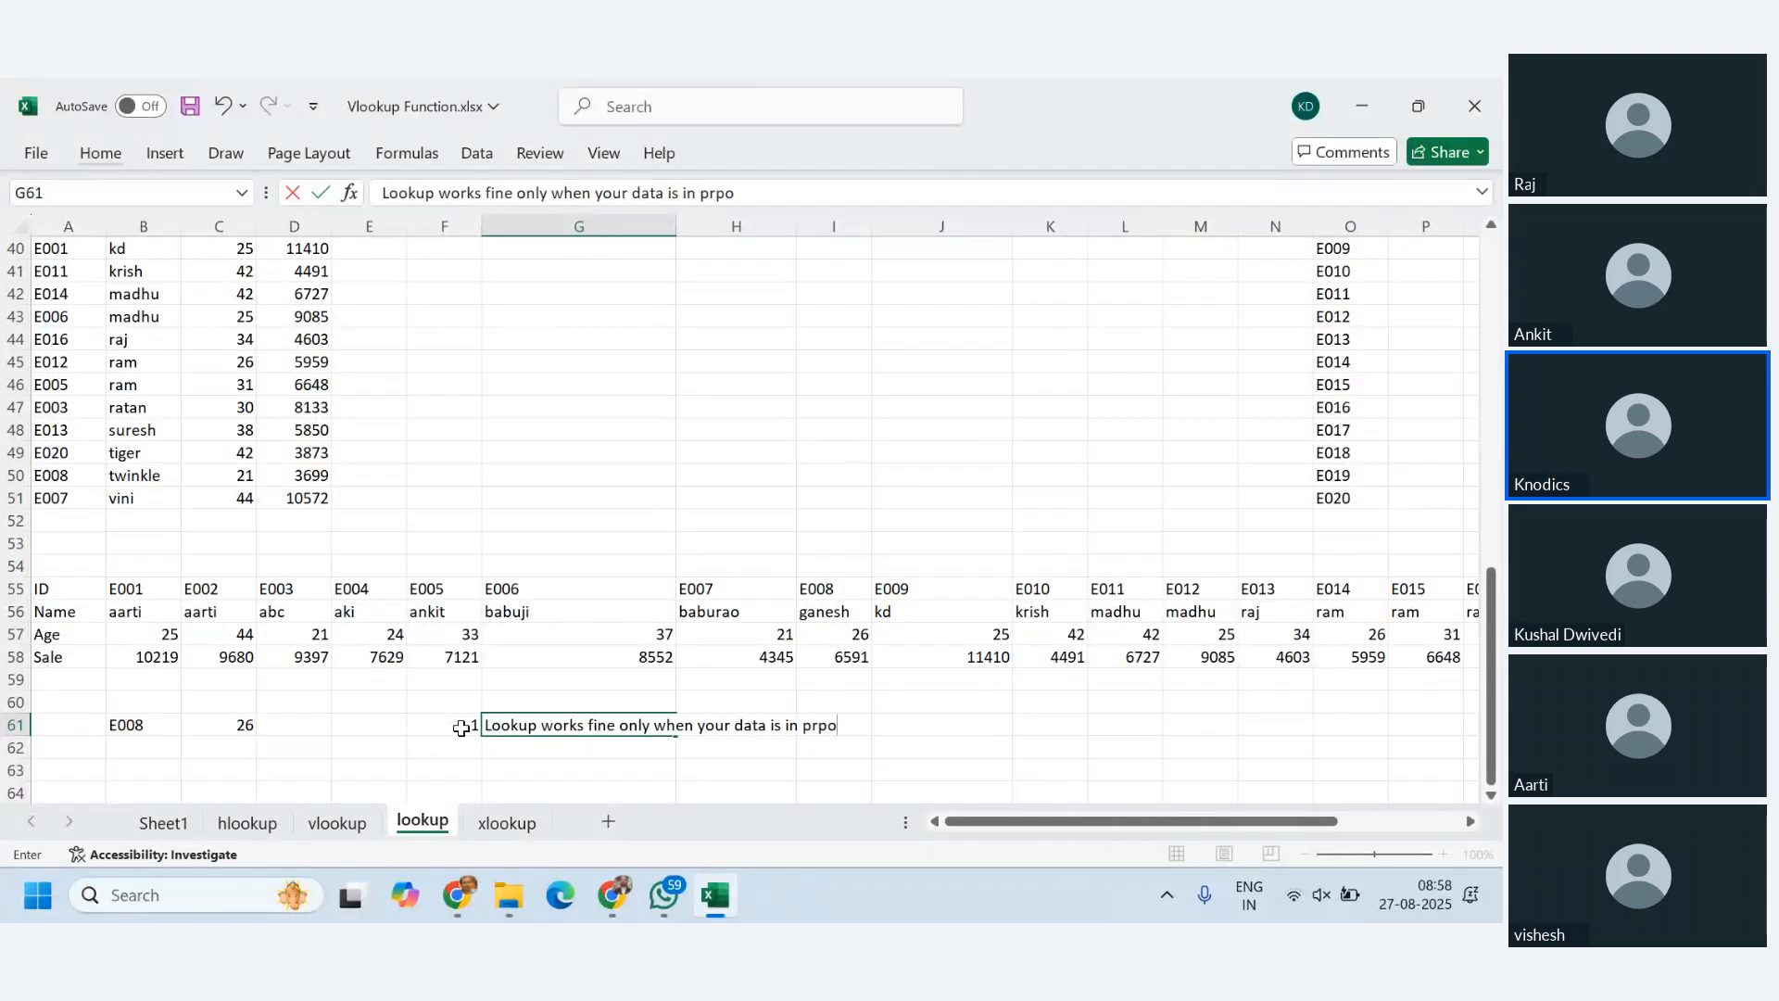
{"action": "key", "text": "BackSpace"}
{"action": "key", "text": "BackSpace"}
{"action": "type", "text": "oper sorted order"}
{"action": "key", "text": "Return"}
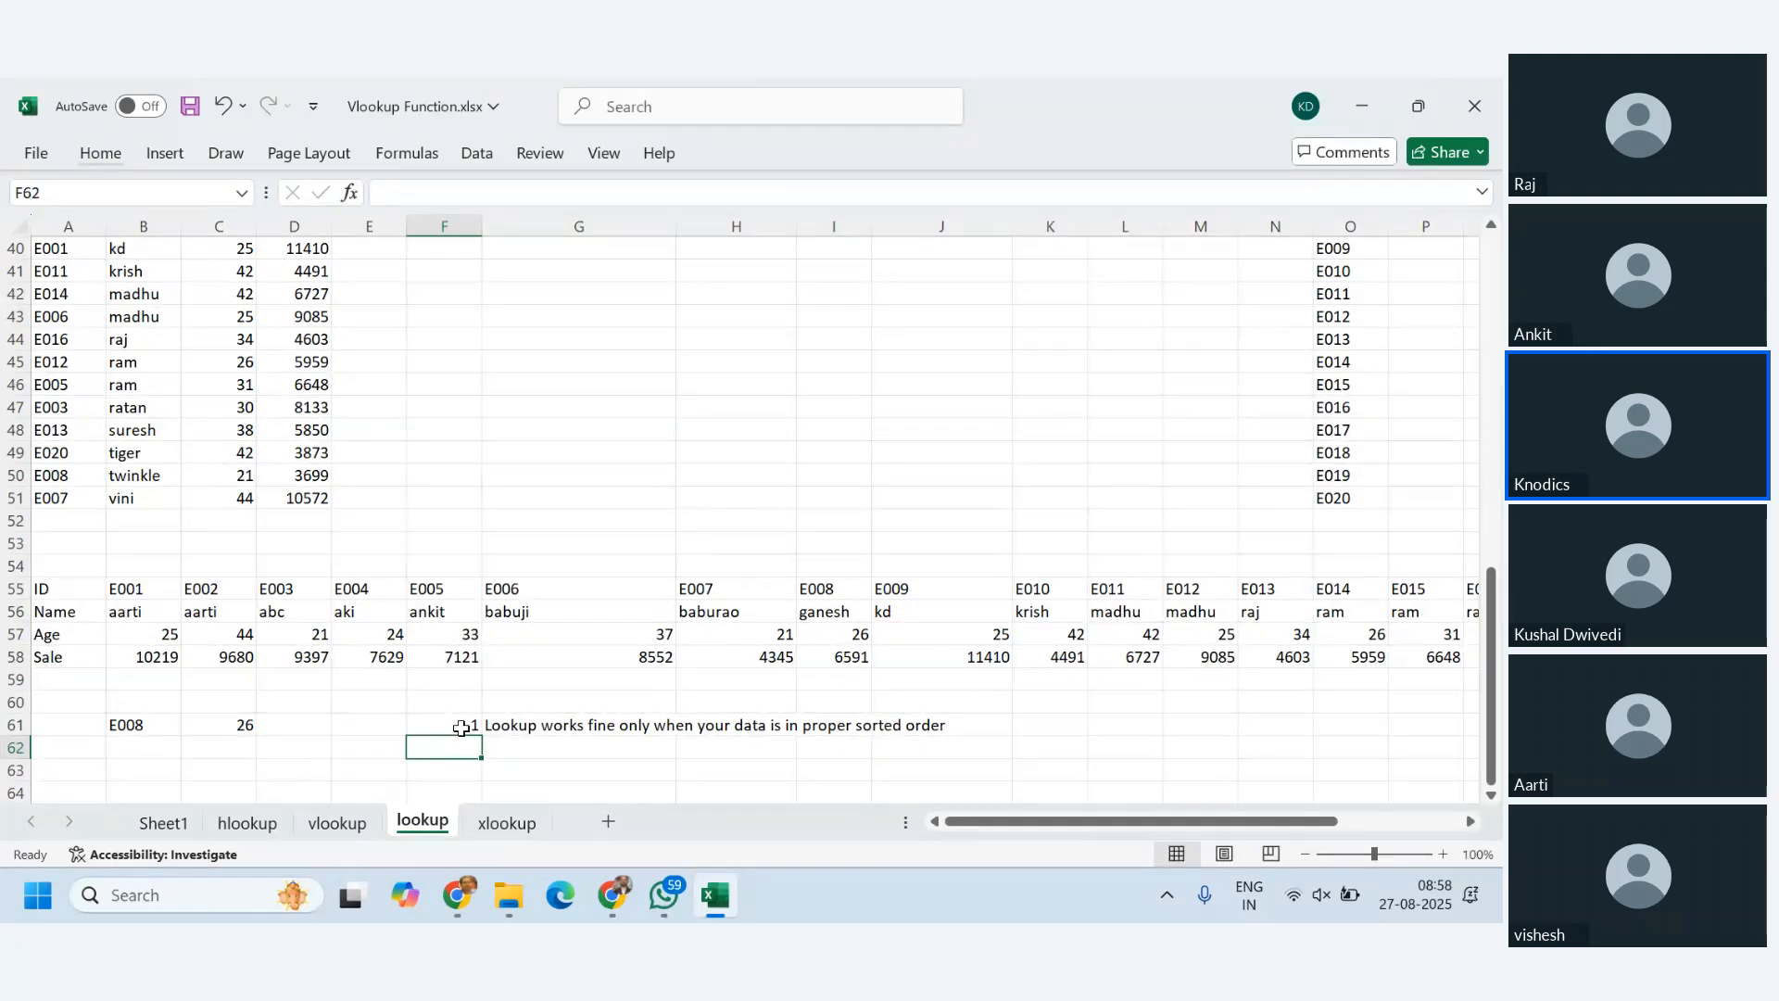
- Add note 2 in F62:G62 reading "Lookup formula words for vertical as well as horizontal"
{"action": "type", "text": "2."}
{"action": "key", "text": "Tab"}
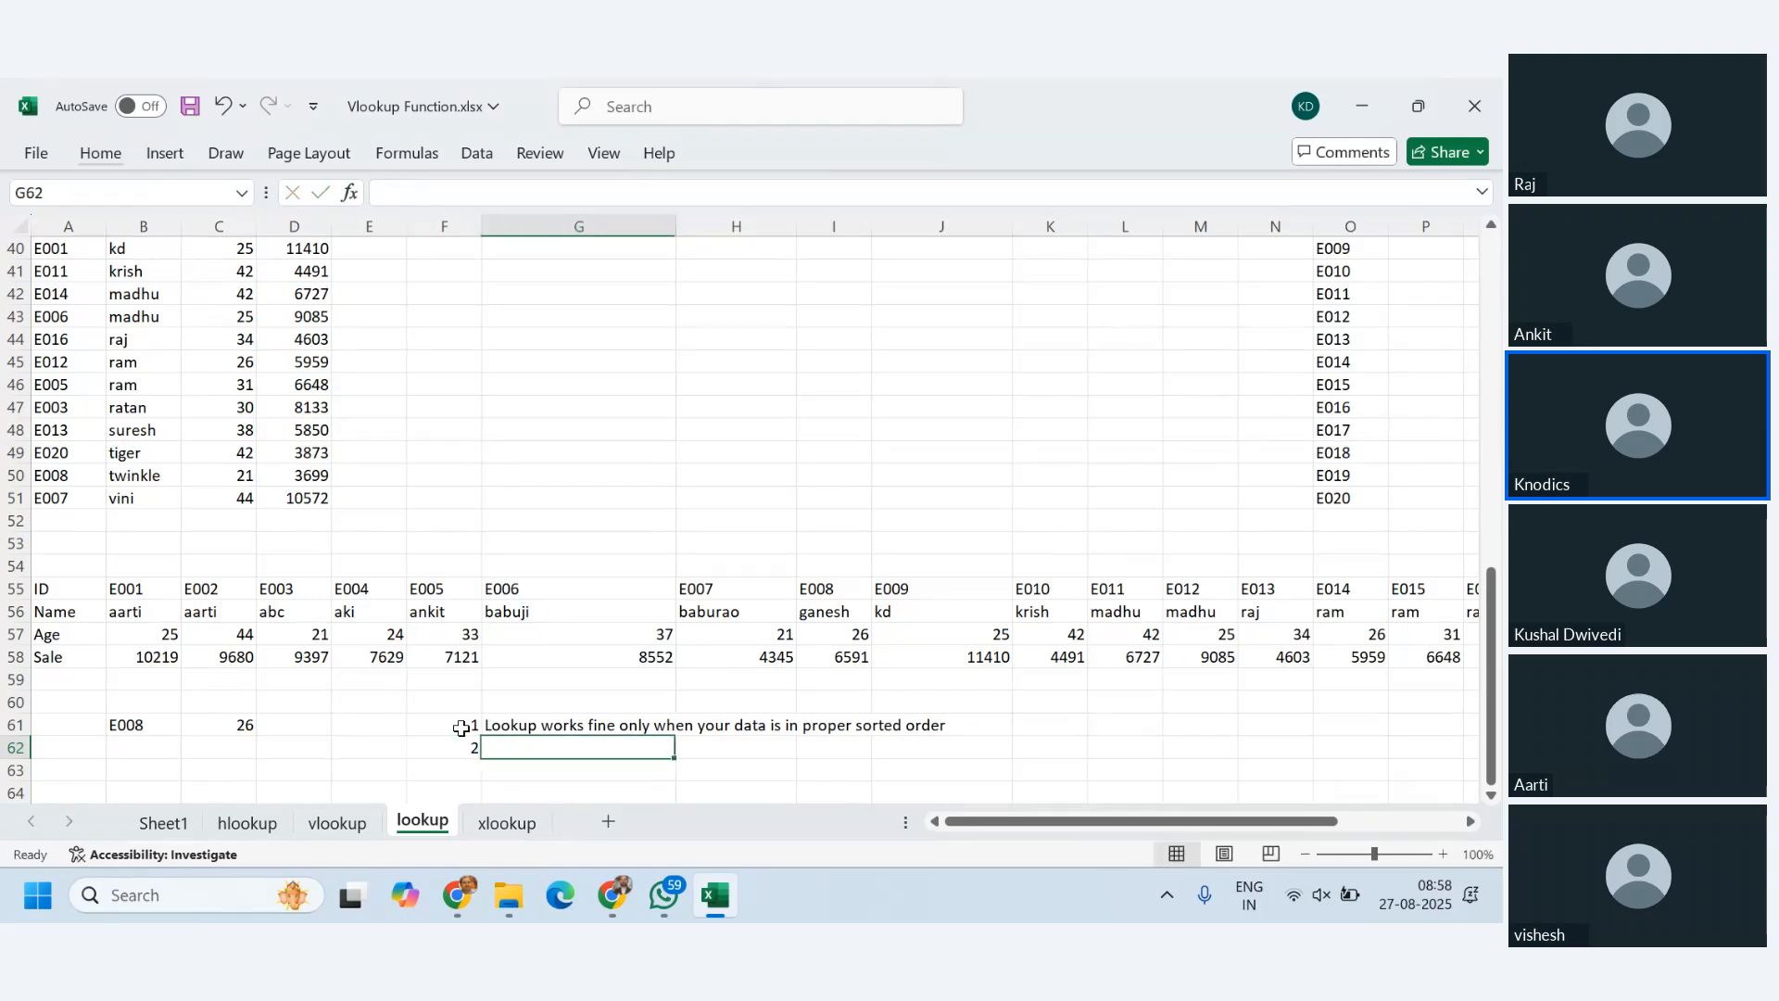
{"action": "scroll", "coordinate": [457, 729], "scroll_direction": "up", "scroll_amount": 13}
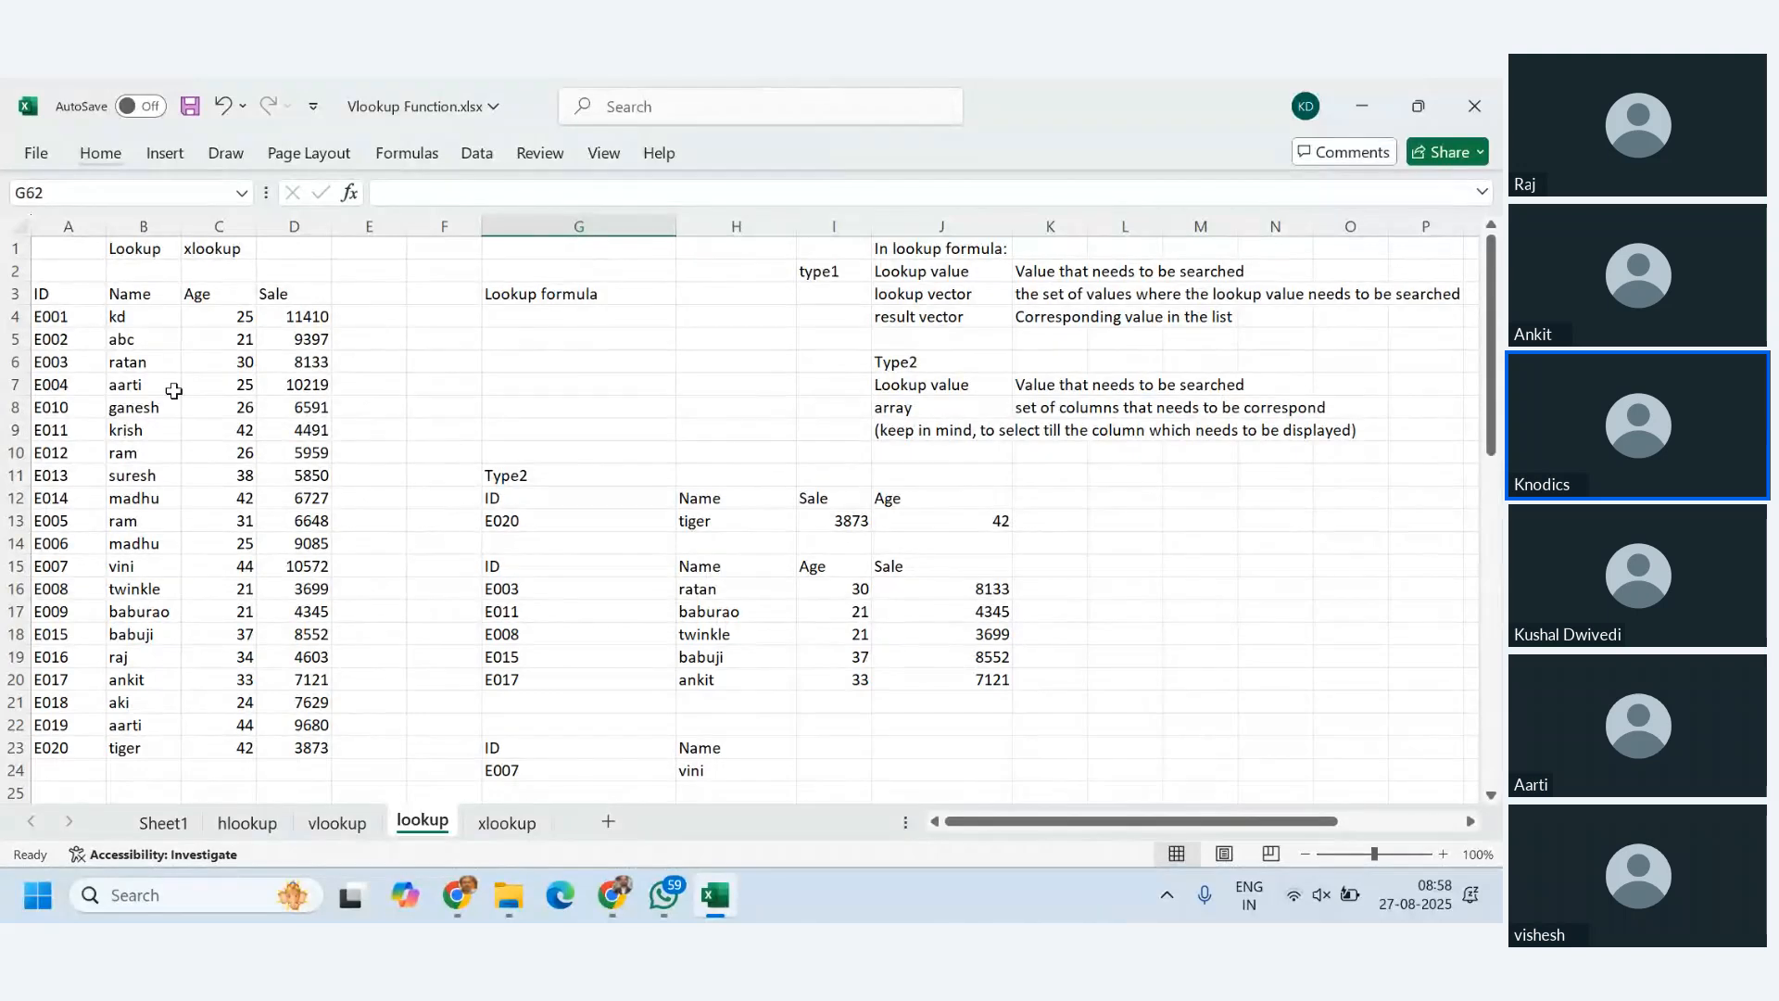
{"action": "scroll", "coordinate": [528, 593], "scroll_direction": "down", "scroll_amount": 15}
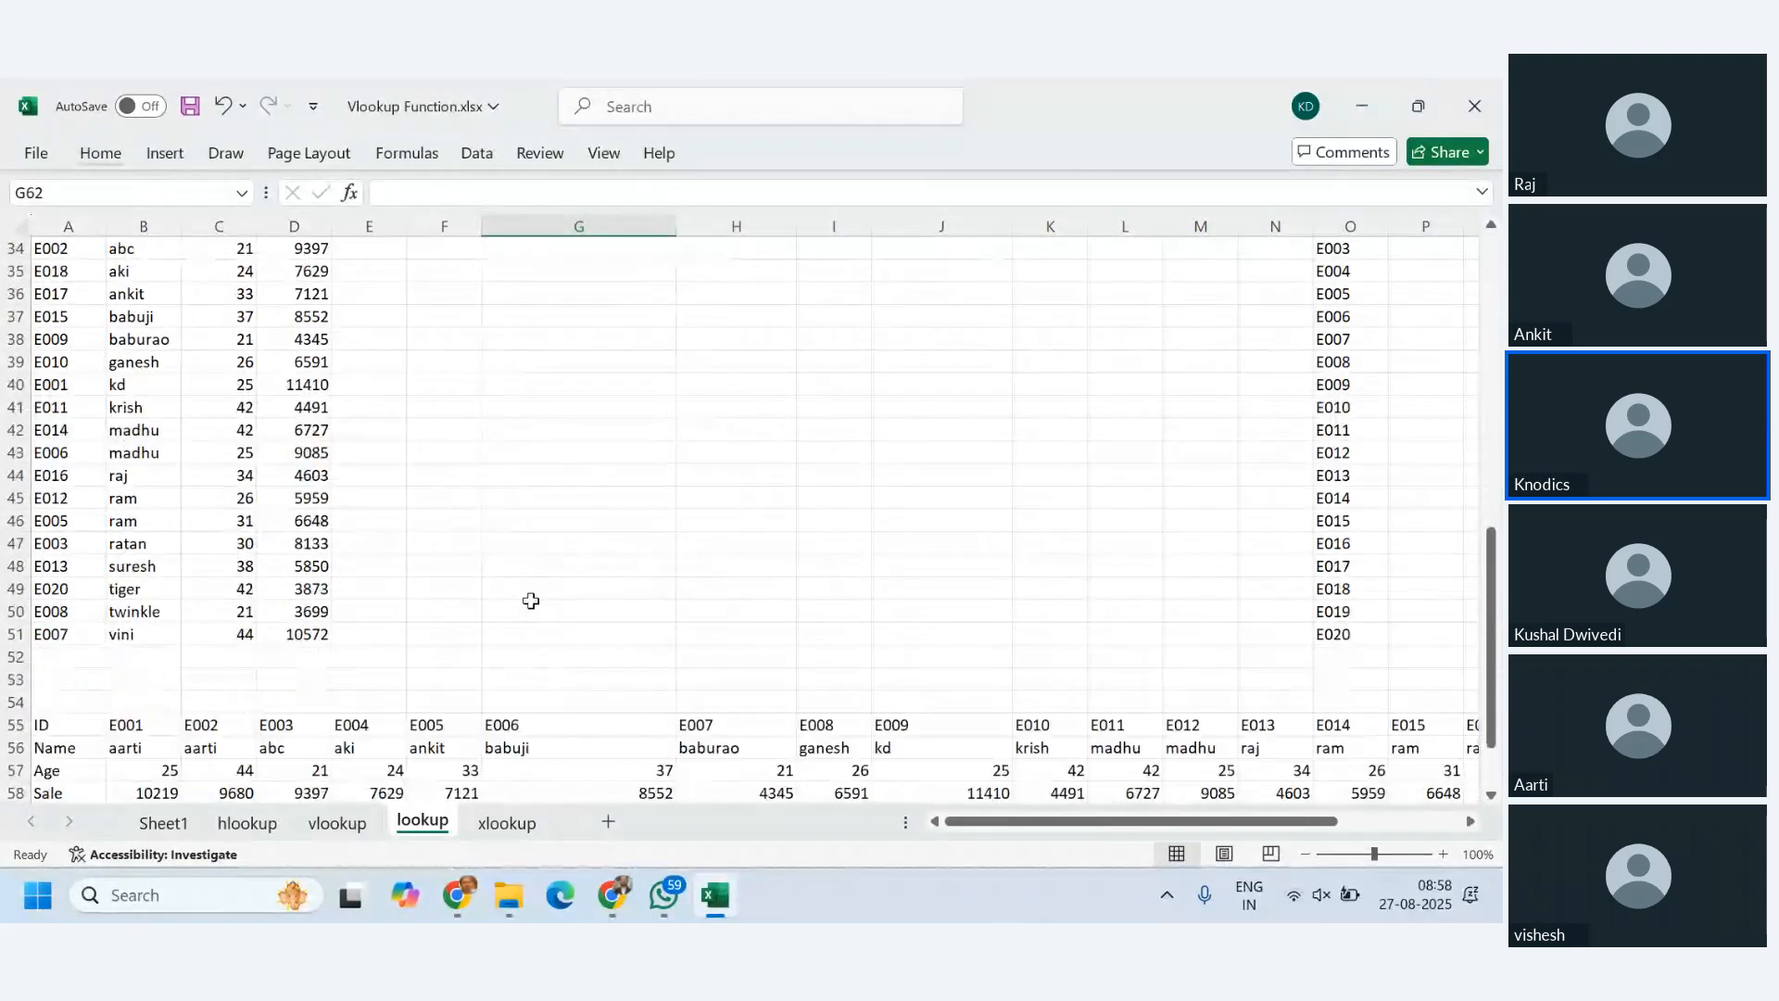
{"action": "type", "text": "Lookup for"}
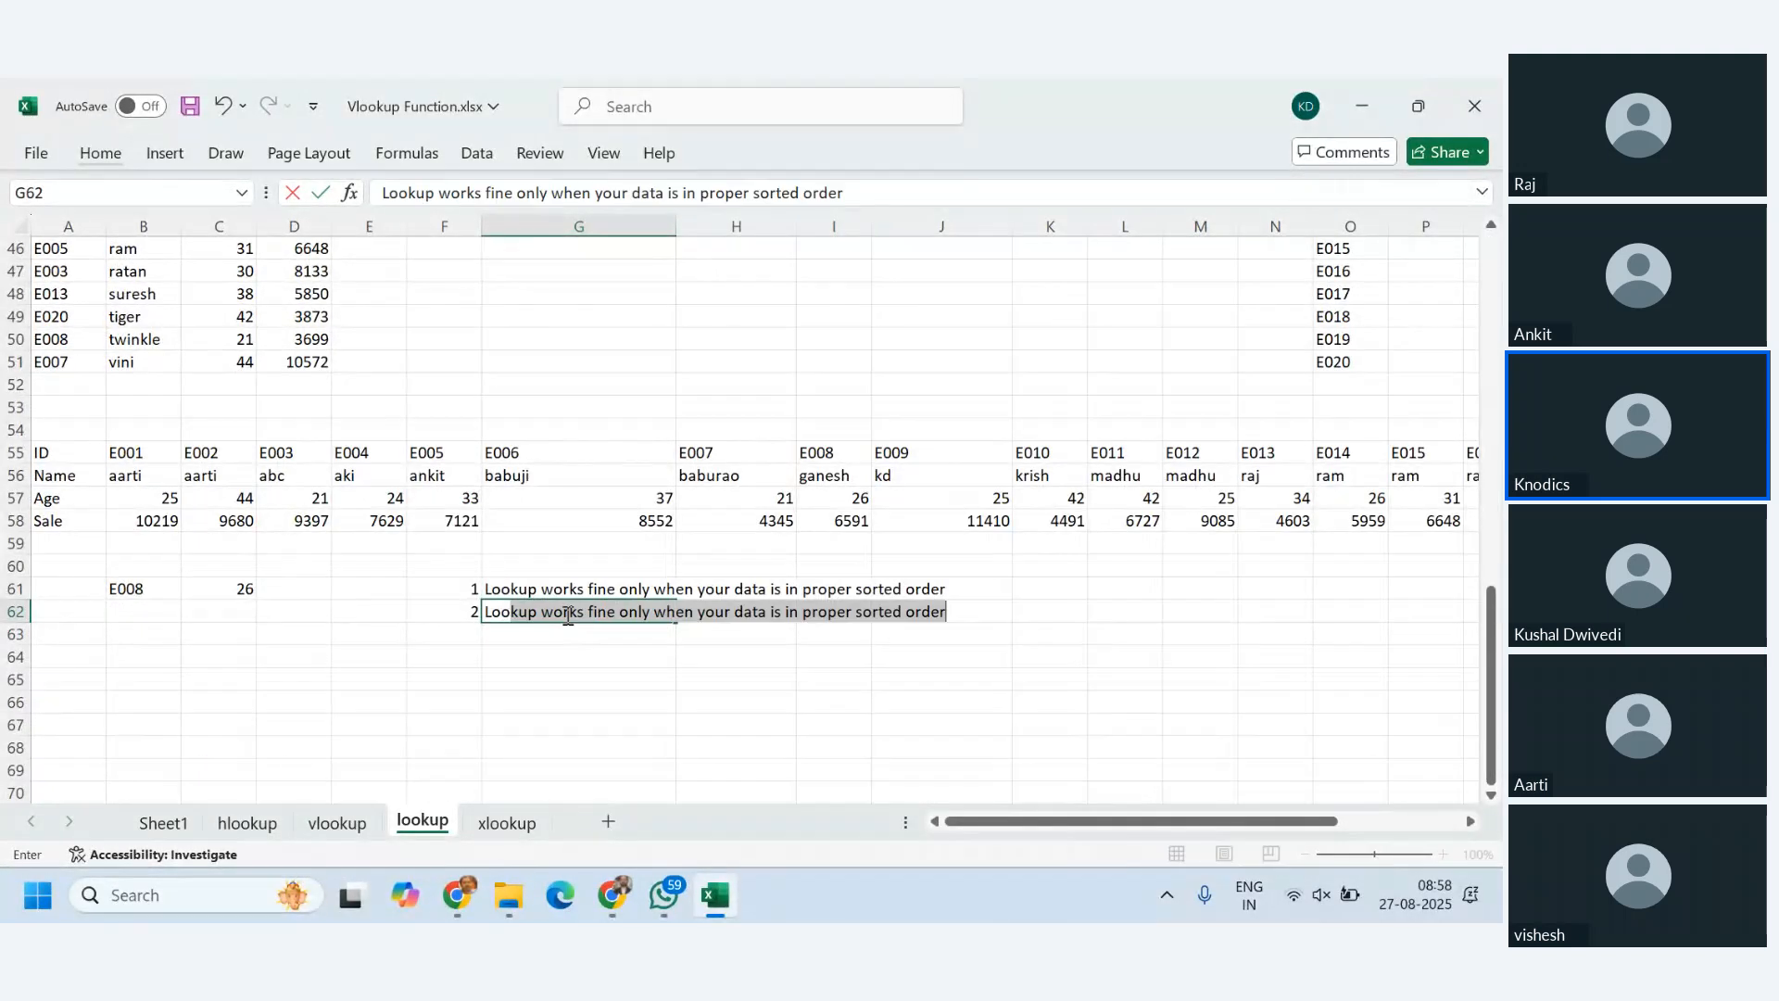
{"action": "type", "text": "m"}
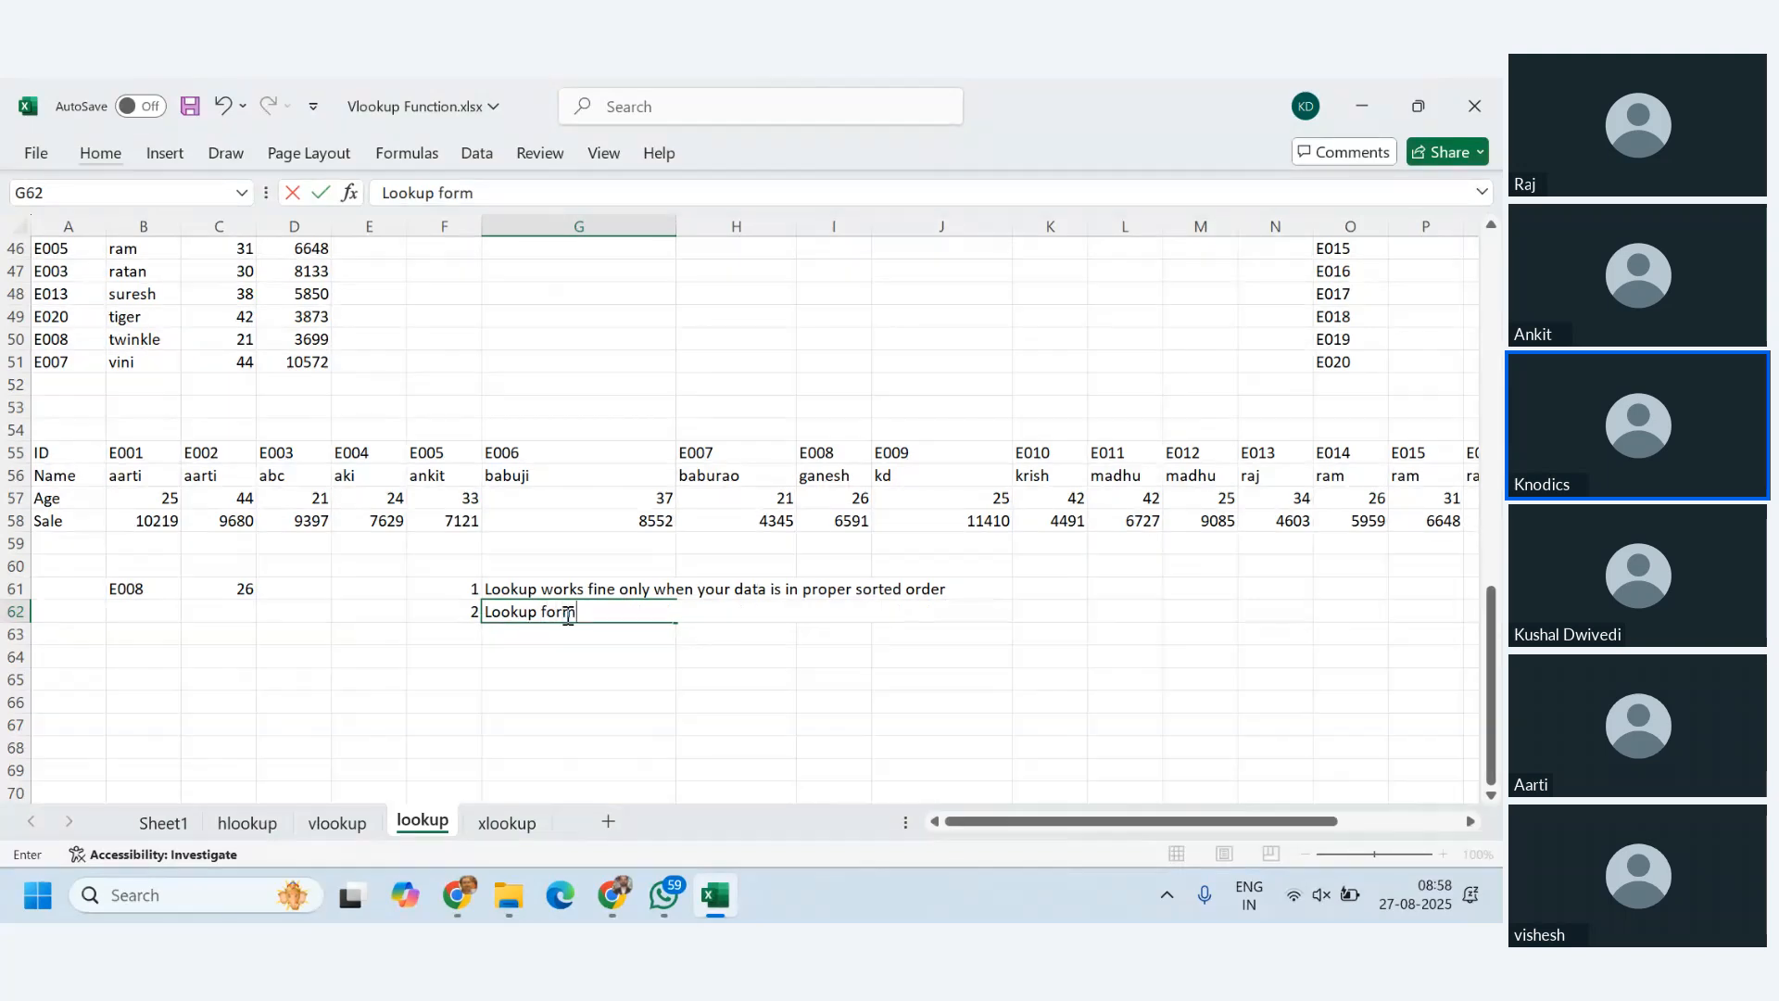
{"action": "type", "text": "ula words for ve"}
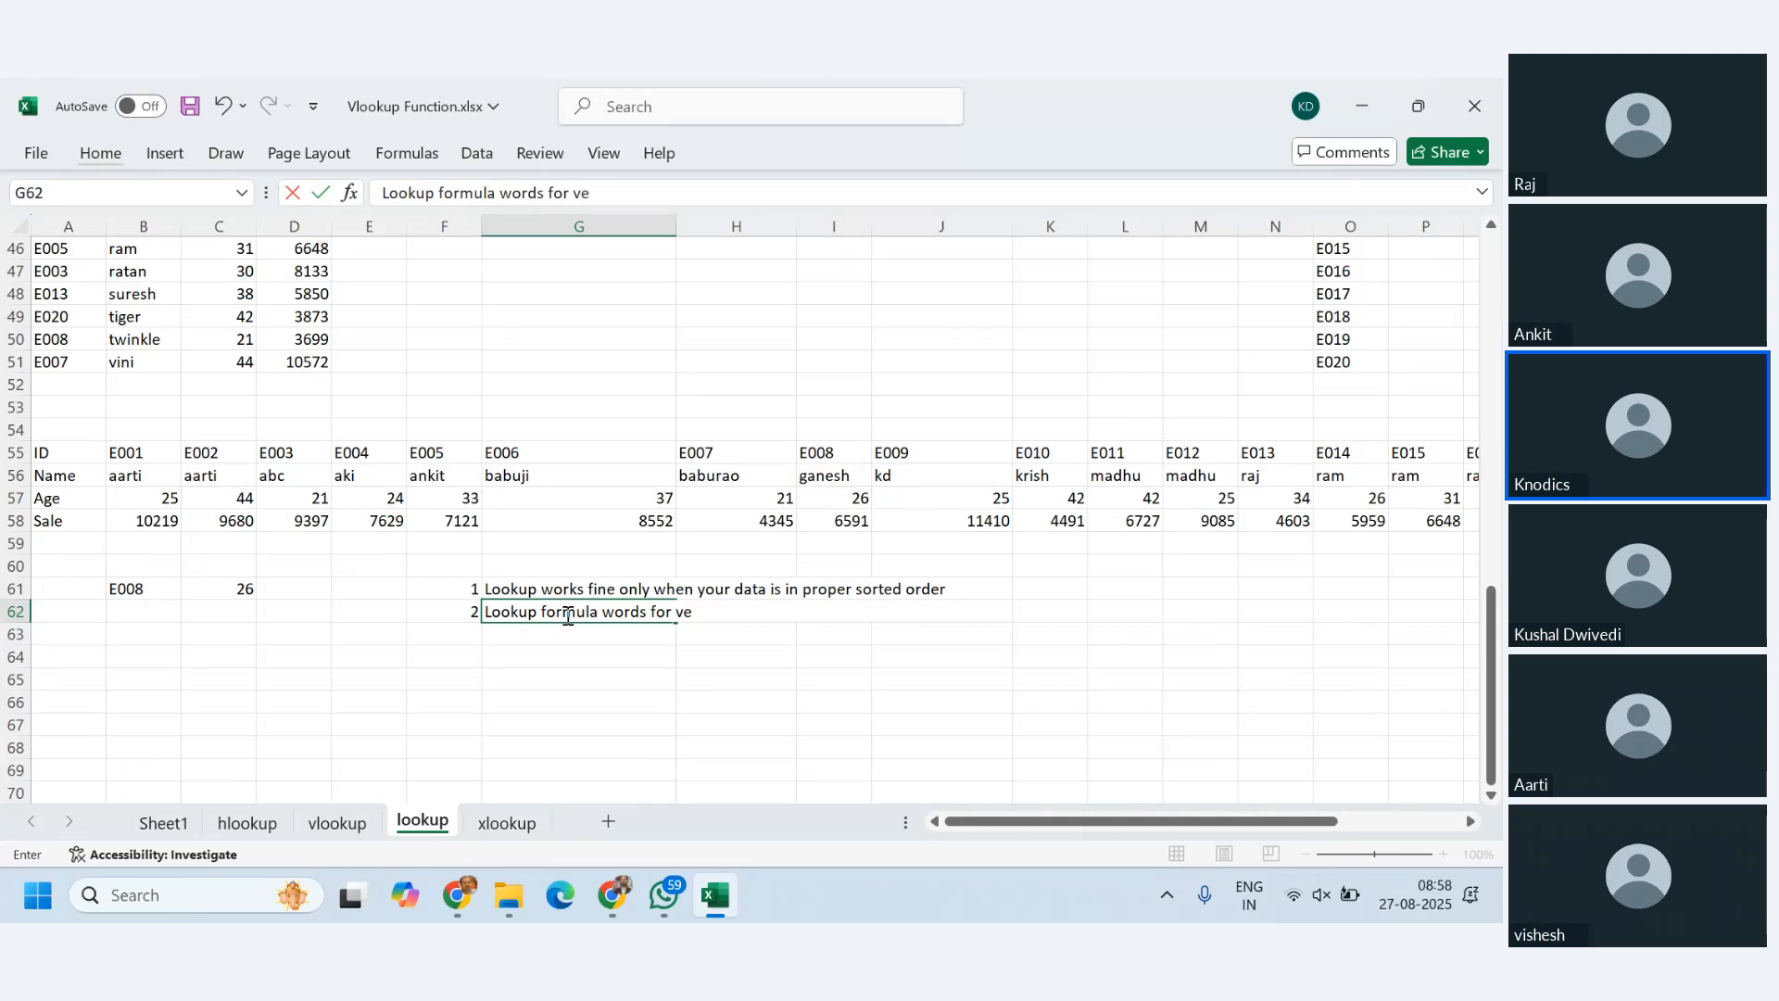
{"action": "type", "text": "rtical as well a"}
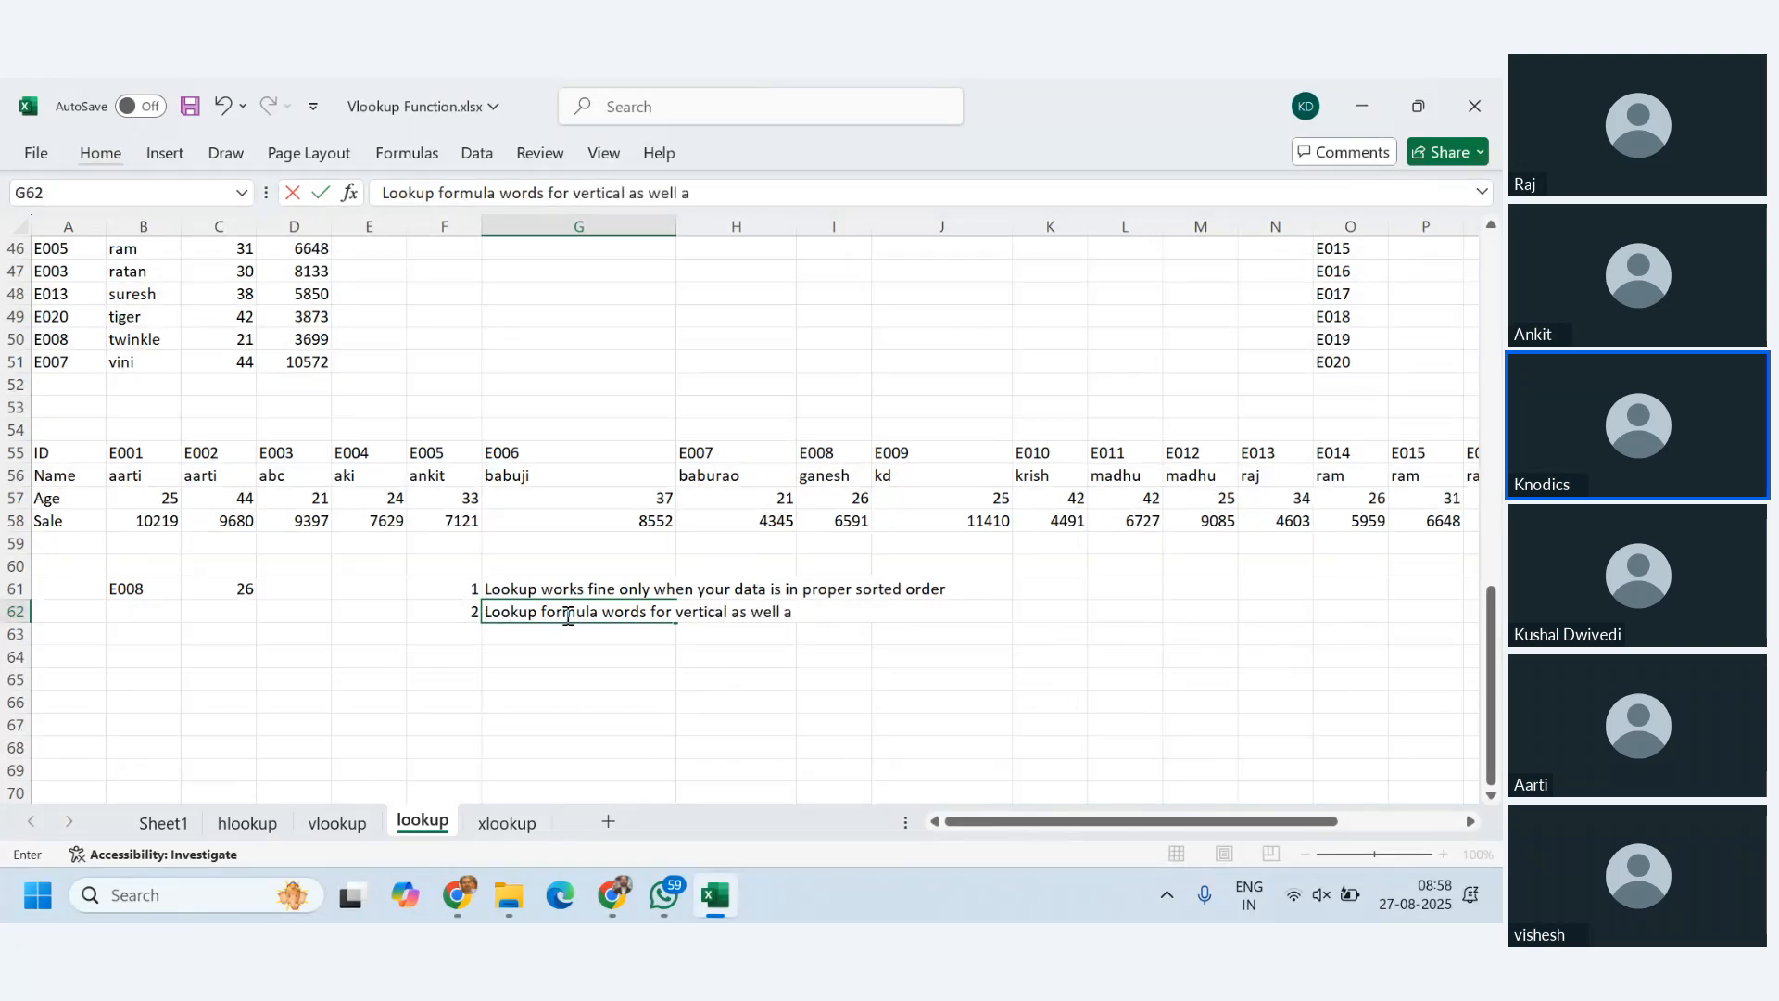
{"action": "type", "text": "s horizonta"}
{"action": "key", "text": "BackSpace"}
{"action": "key", "text": "BackSpace"}
{"action": "key", "text": "Return"}
- Add a note in G63 reading "When no. of rows is greater than no of columns - it works vertically"
{"action": "type", "text": "W"}
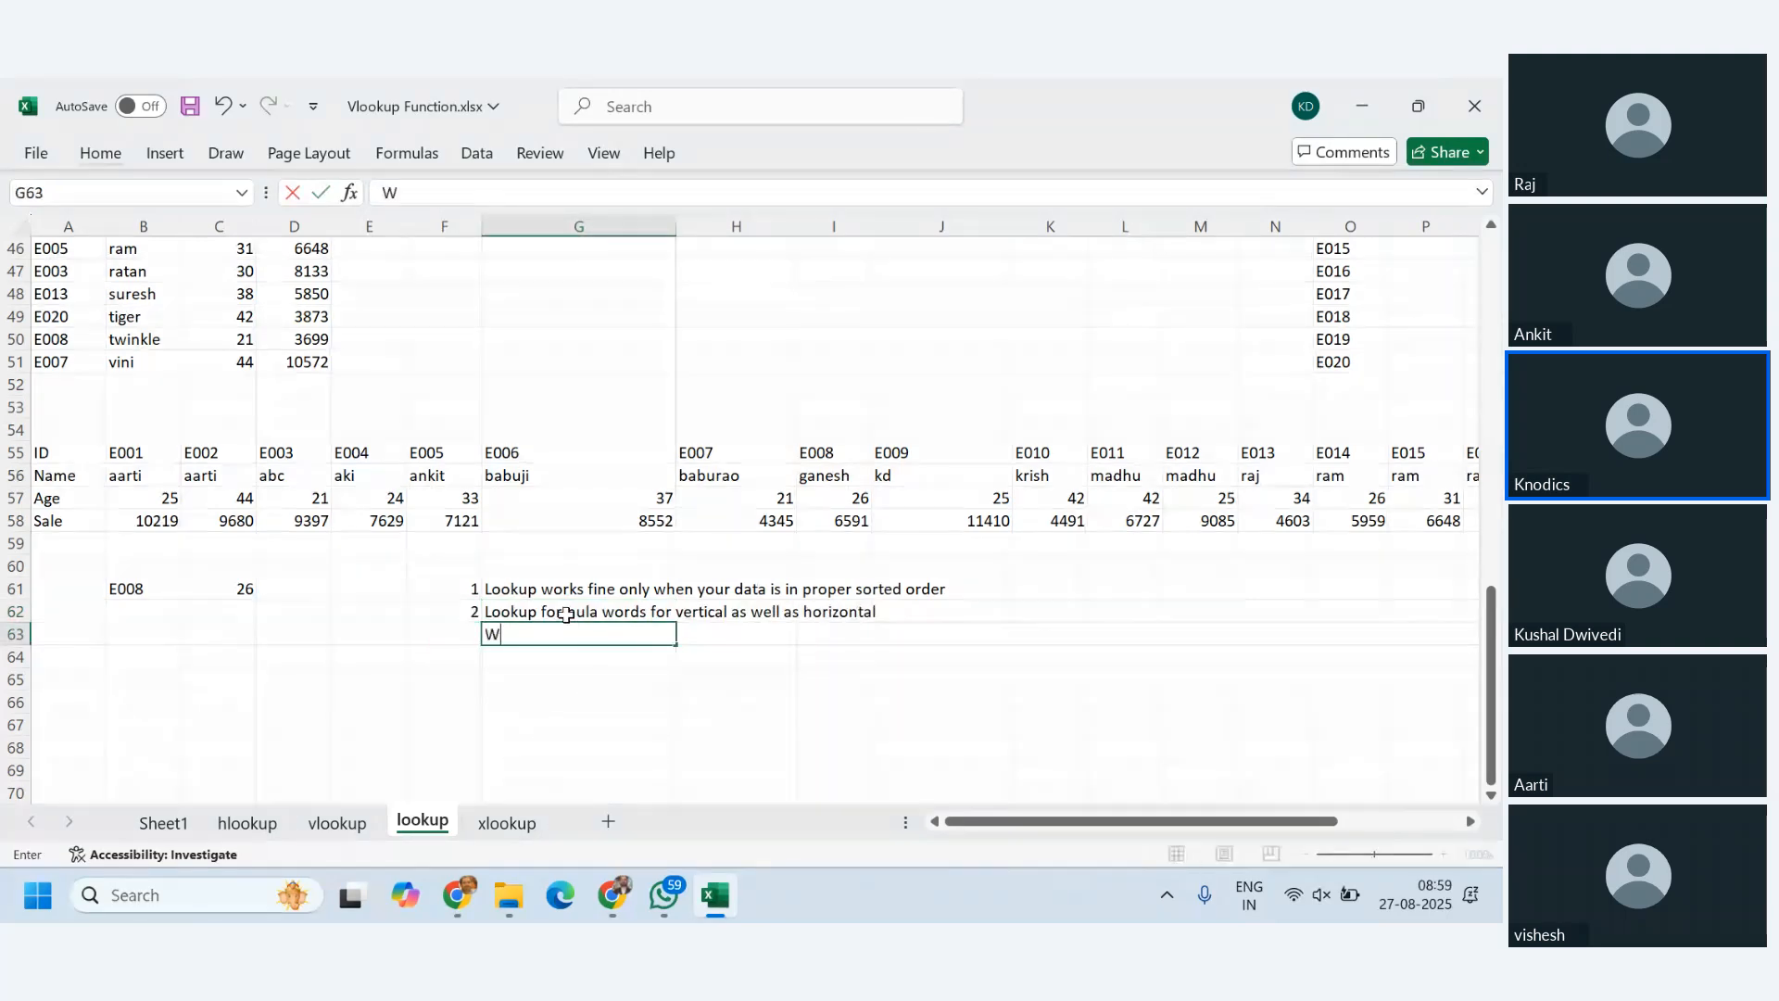
{"action": "type", "text": "hen no. of "}
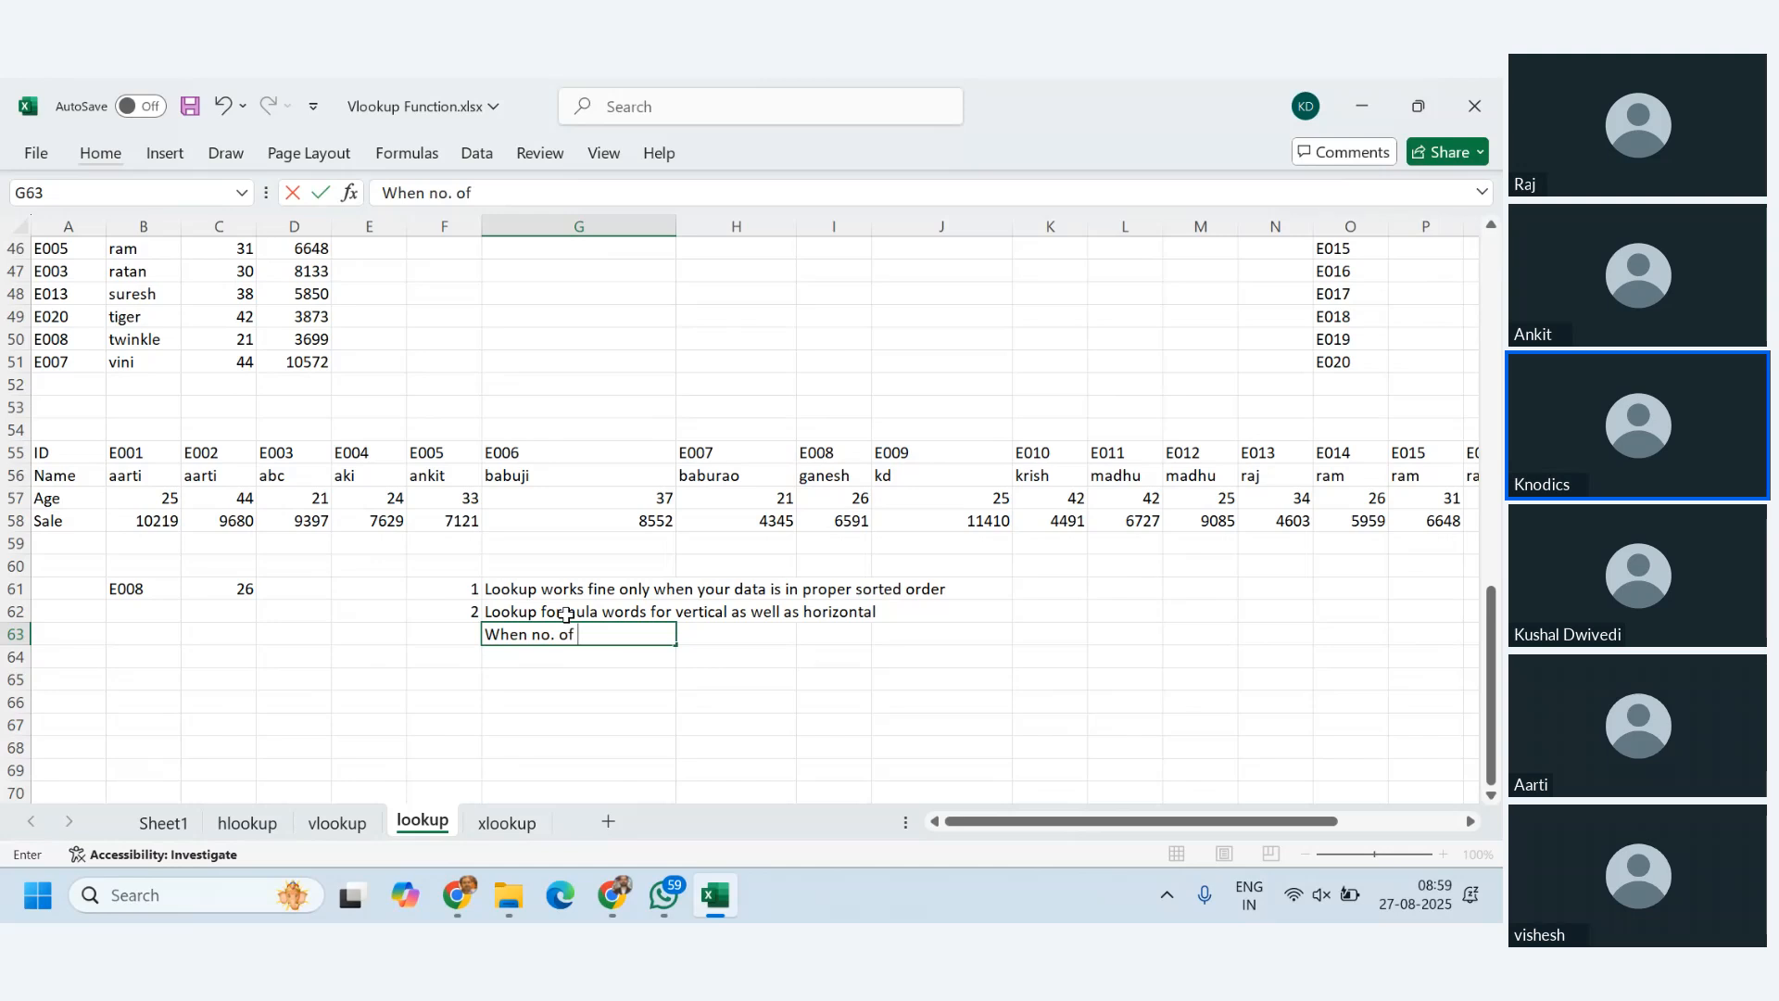
{"action": "type", "text": "rows is greate"}
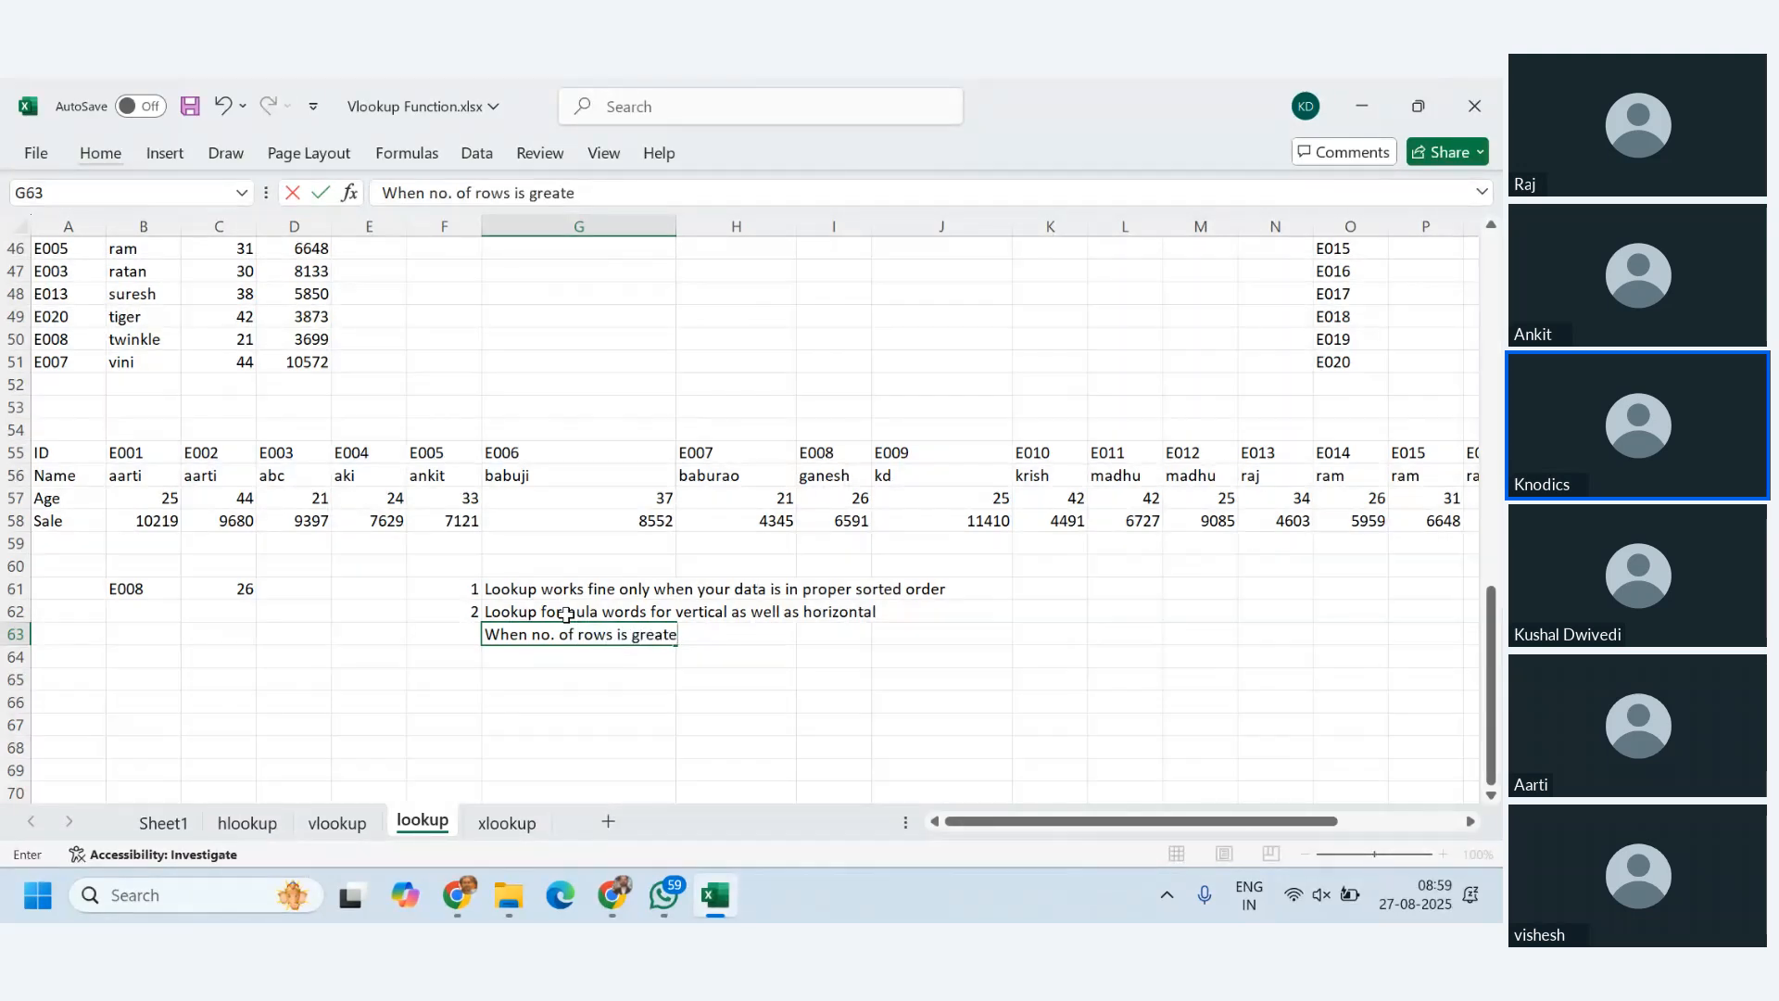
{"action": "type", "text": "r than no of columns"}
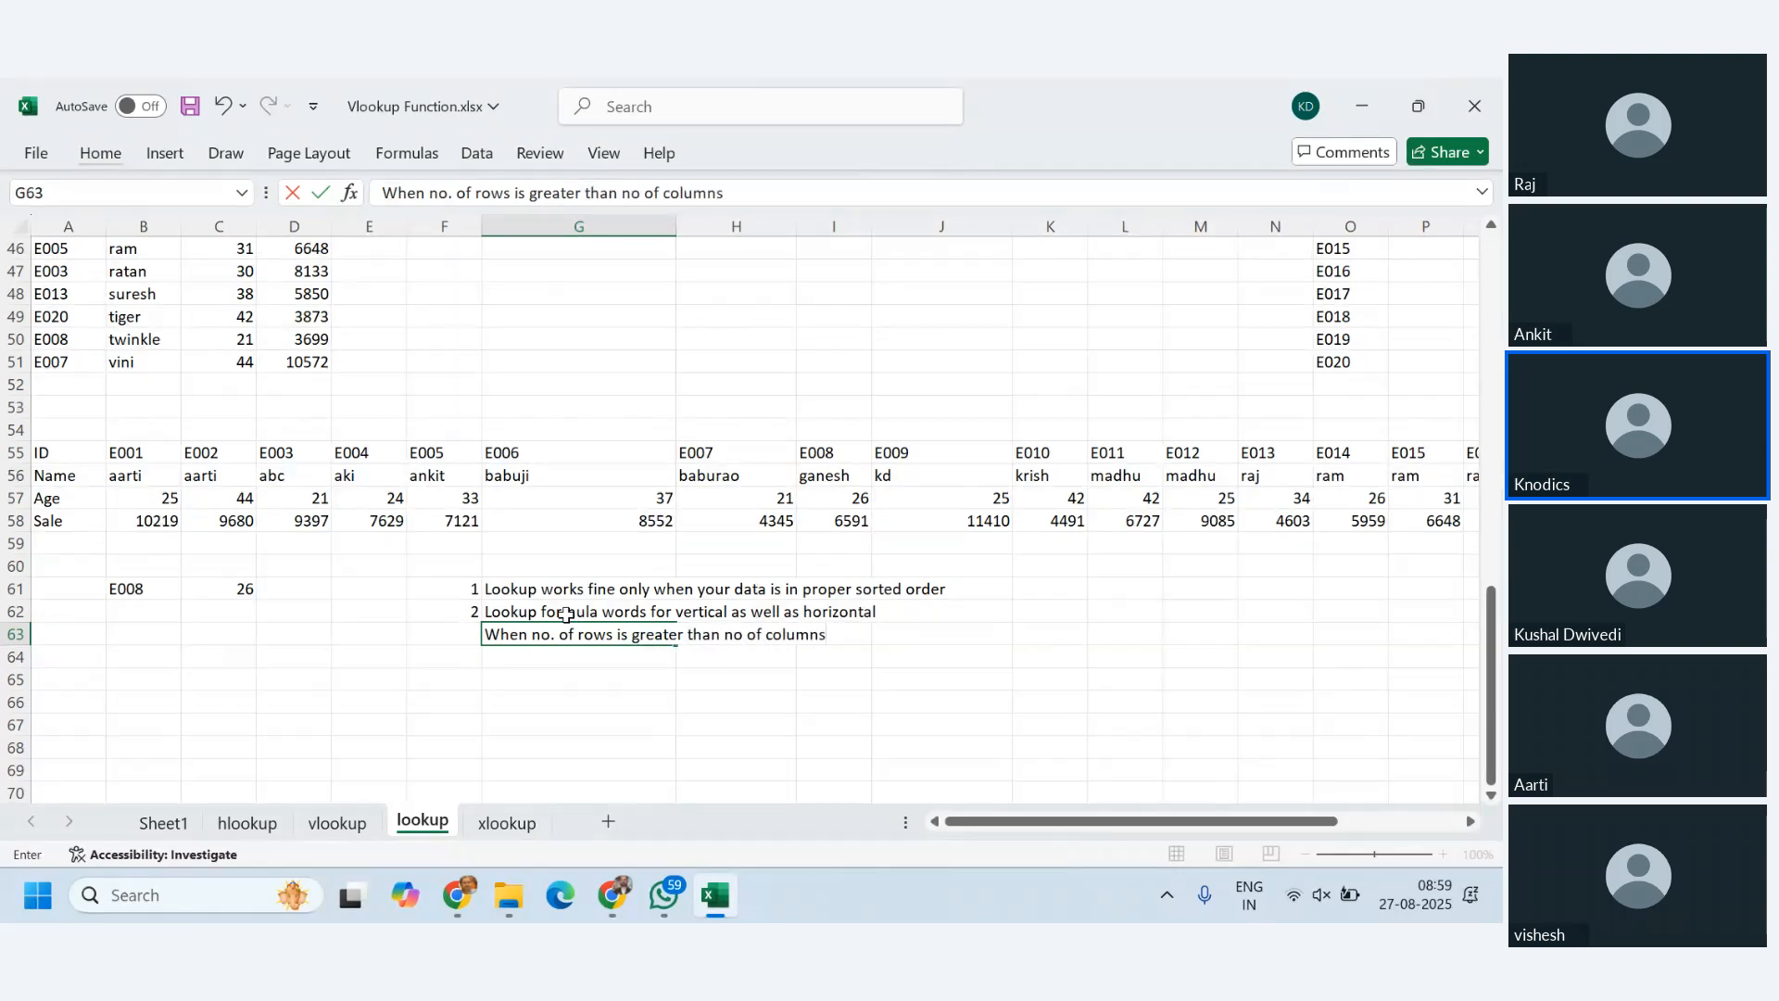
{"action": "type", "text": " - it works vertically"}
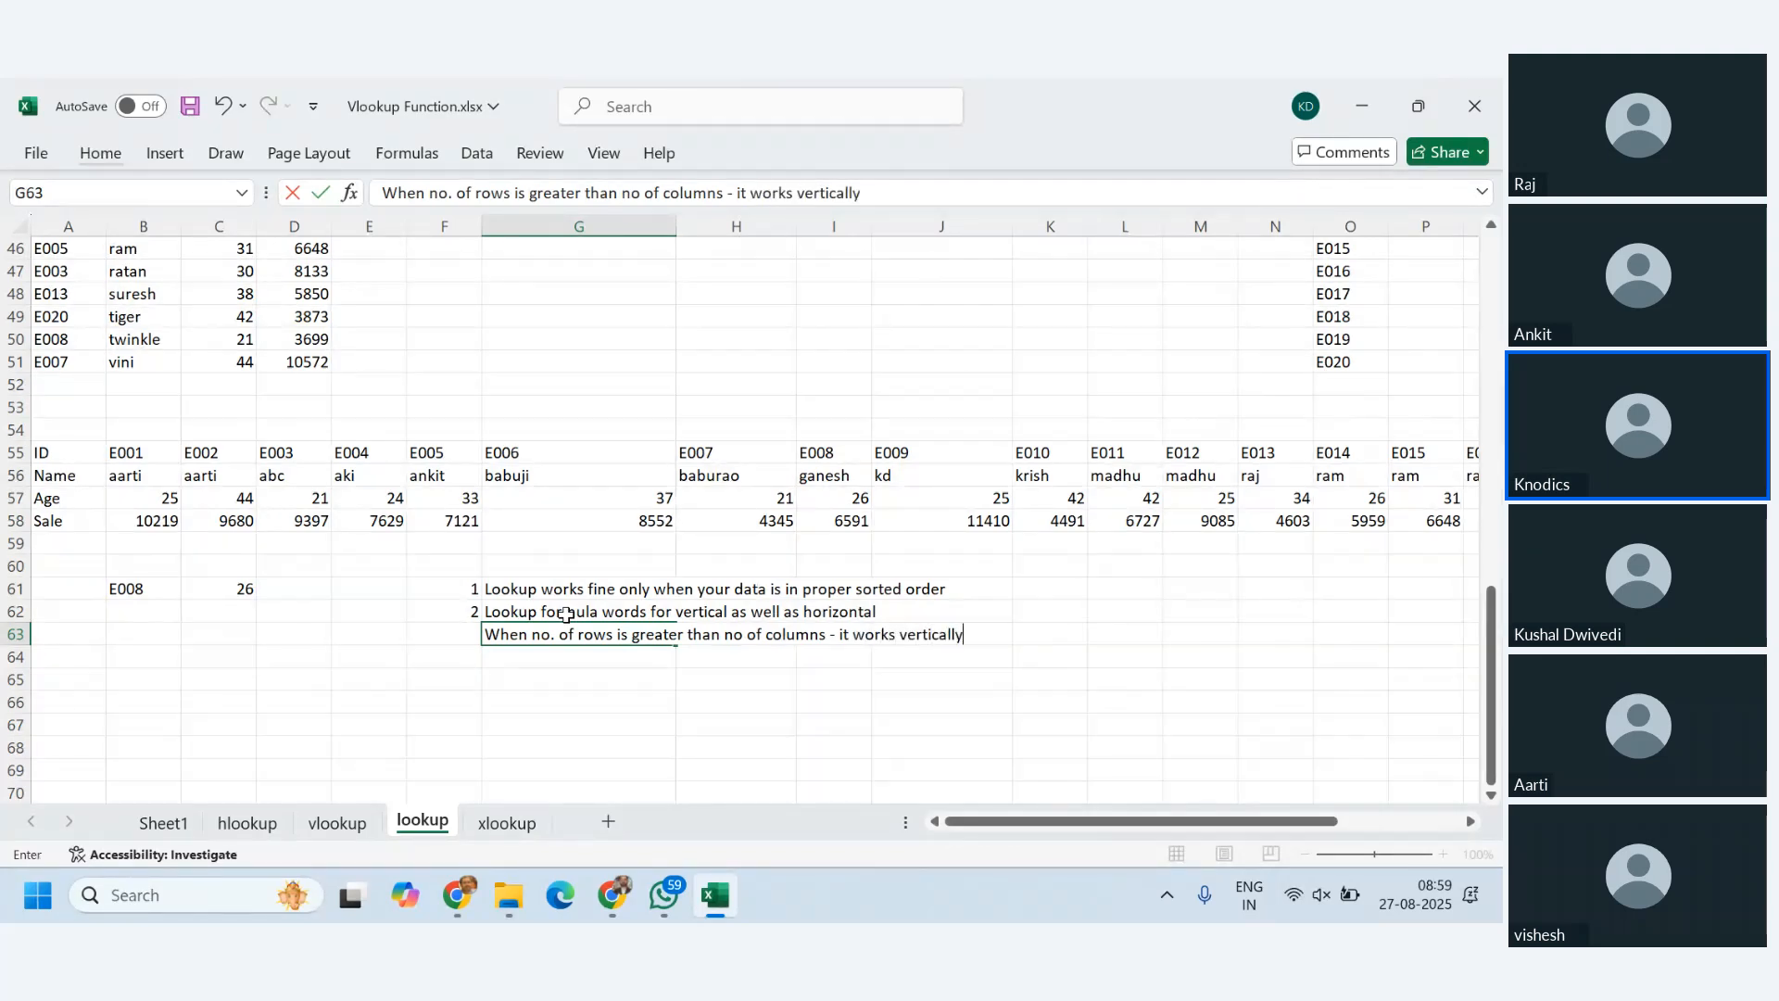
{"action": "key", "text": "Return"}
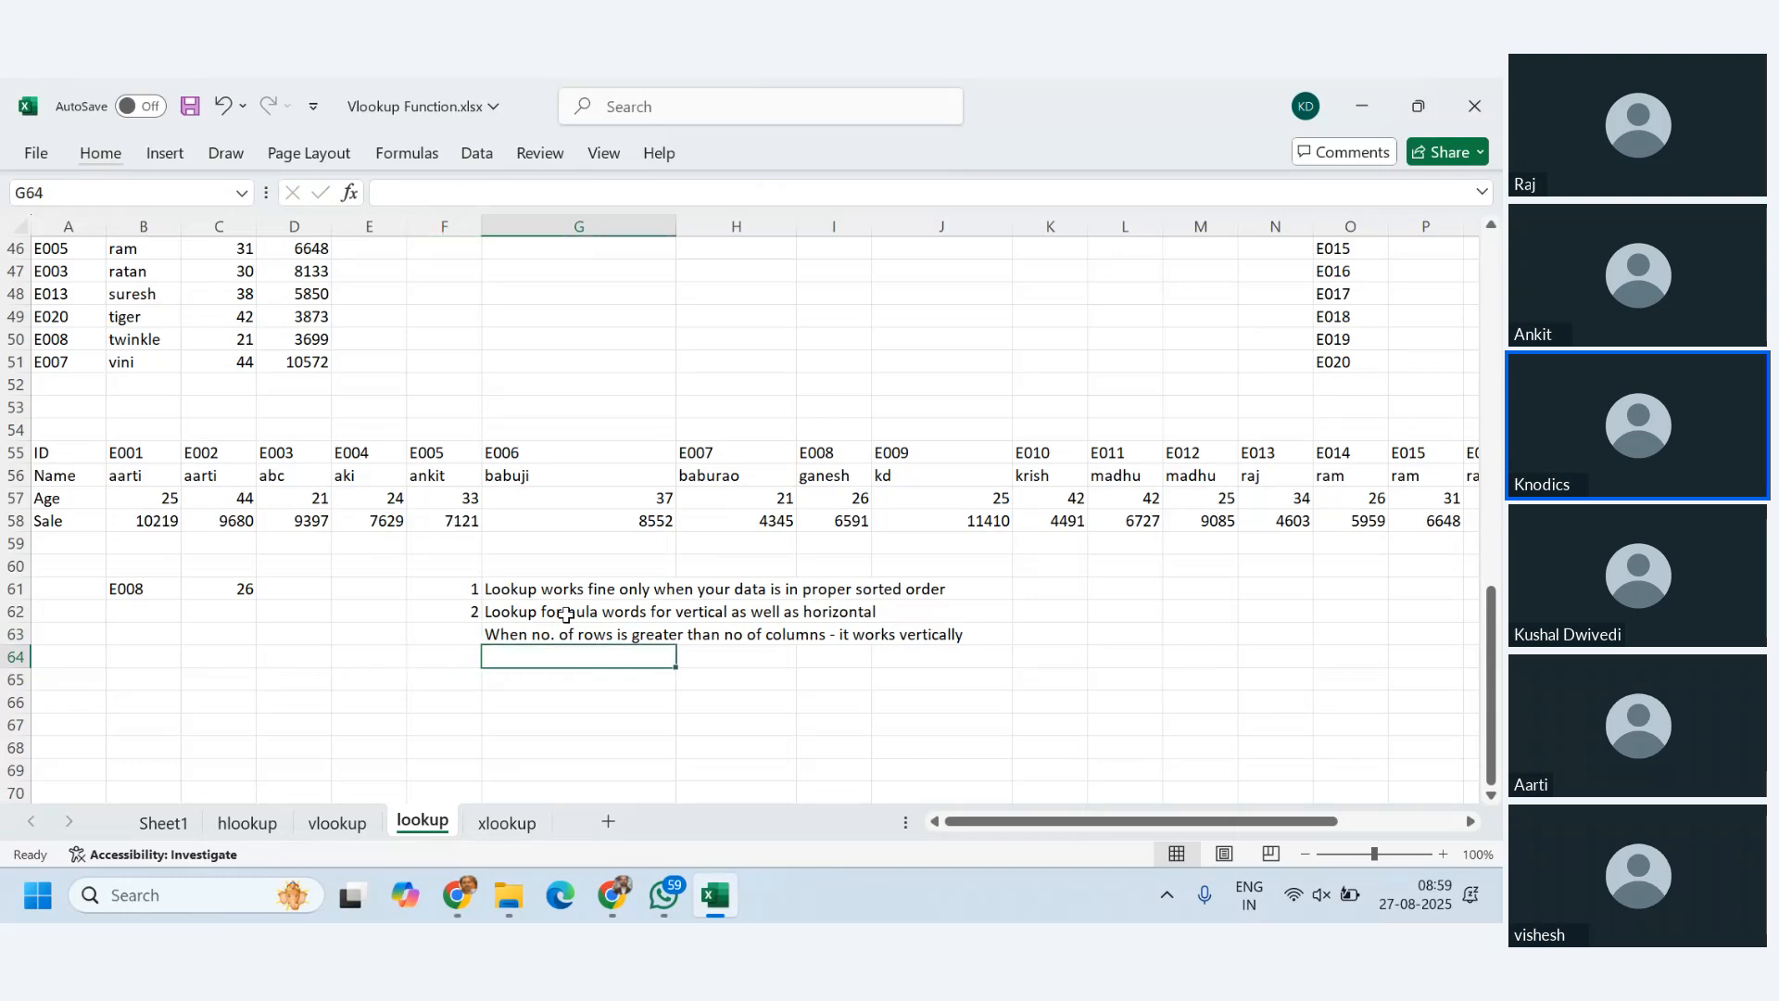
- Add a note in G64 reading "When no. of columns are more than no. of row - it works horizontally"
{"action": "type", "text": "When no. of c"}
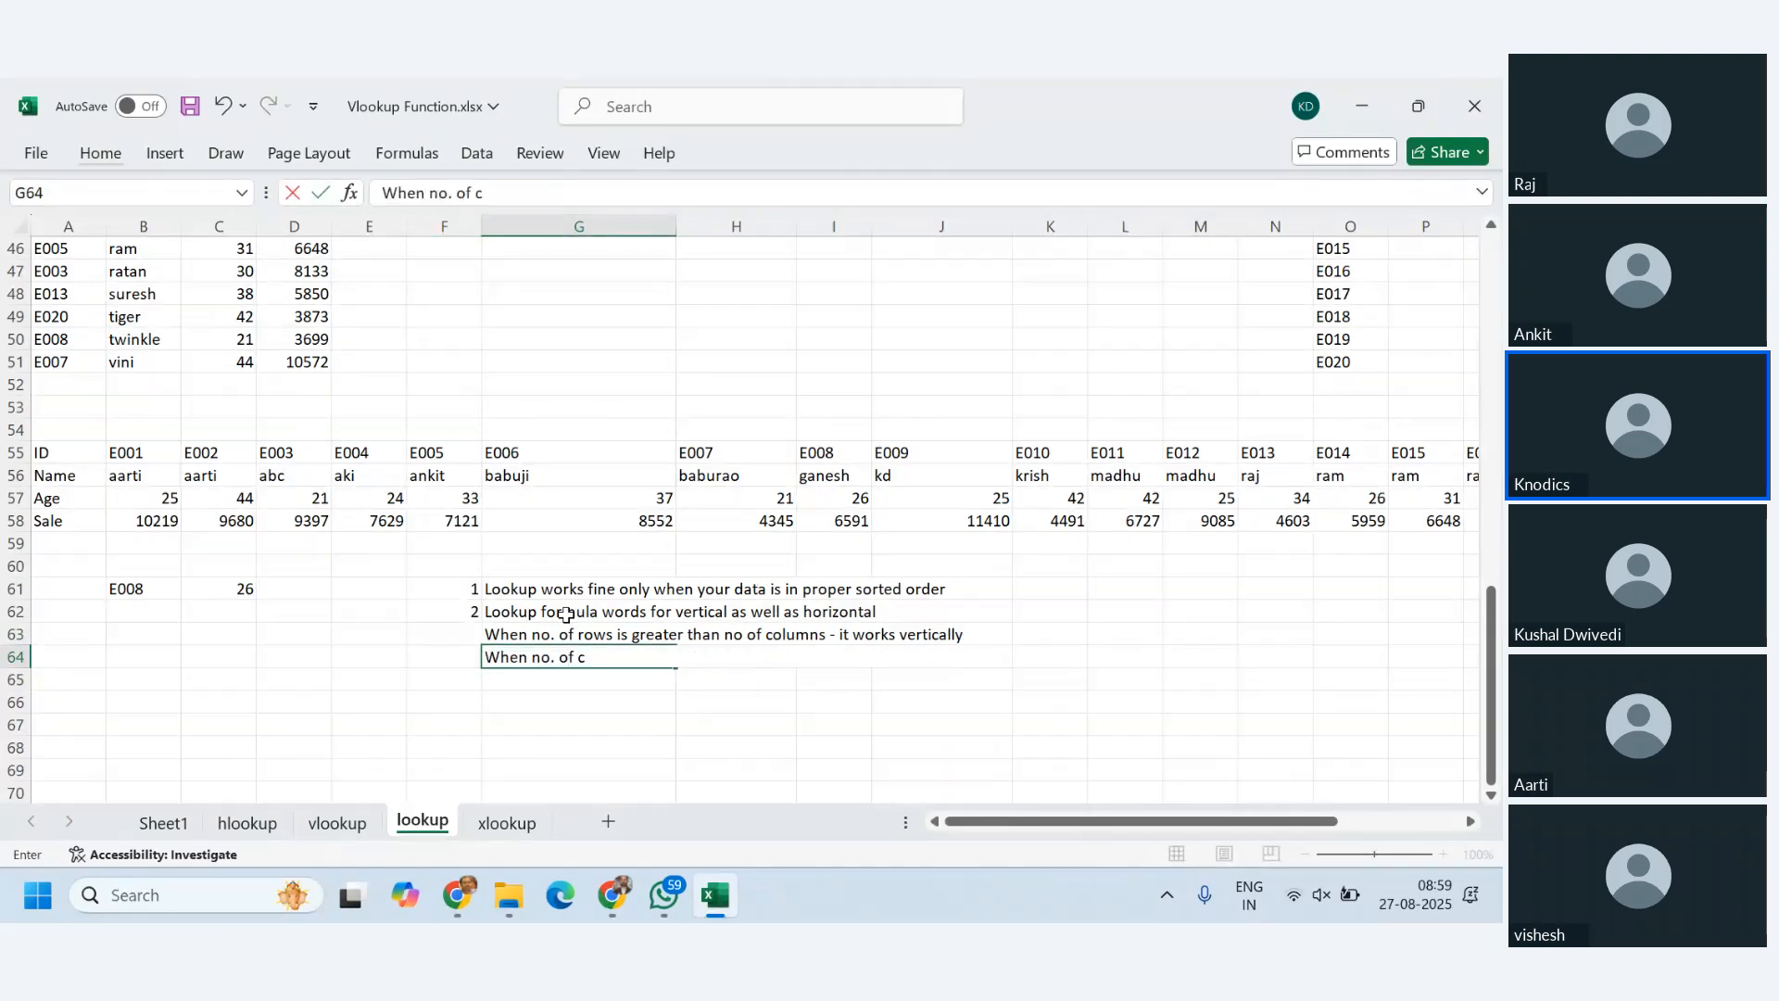
{"action": "type", "text": "olumns are mo"}
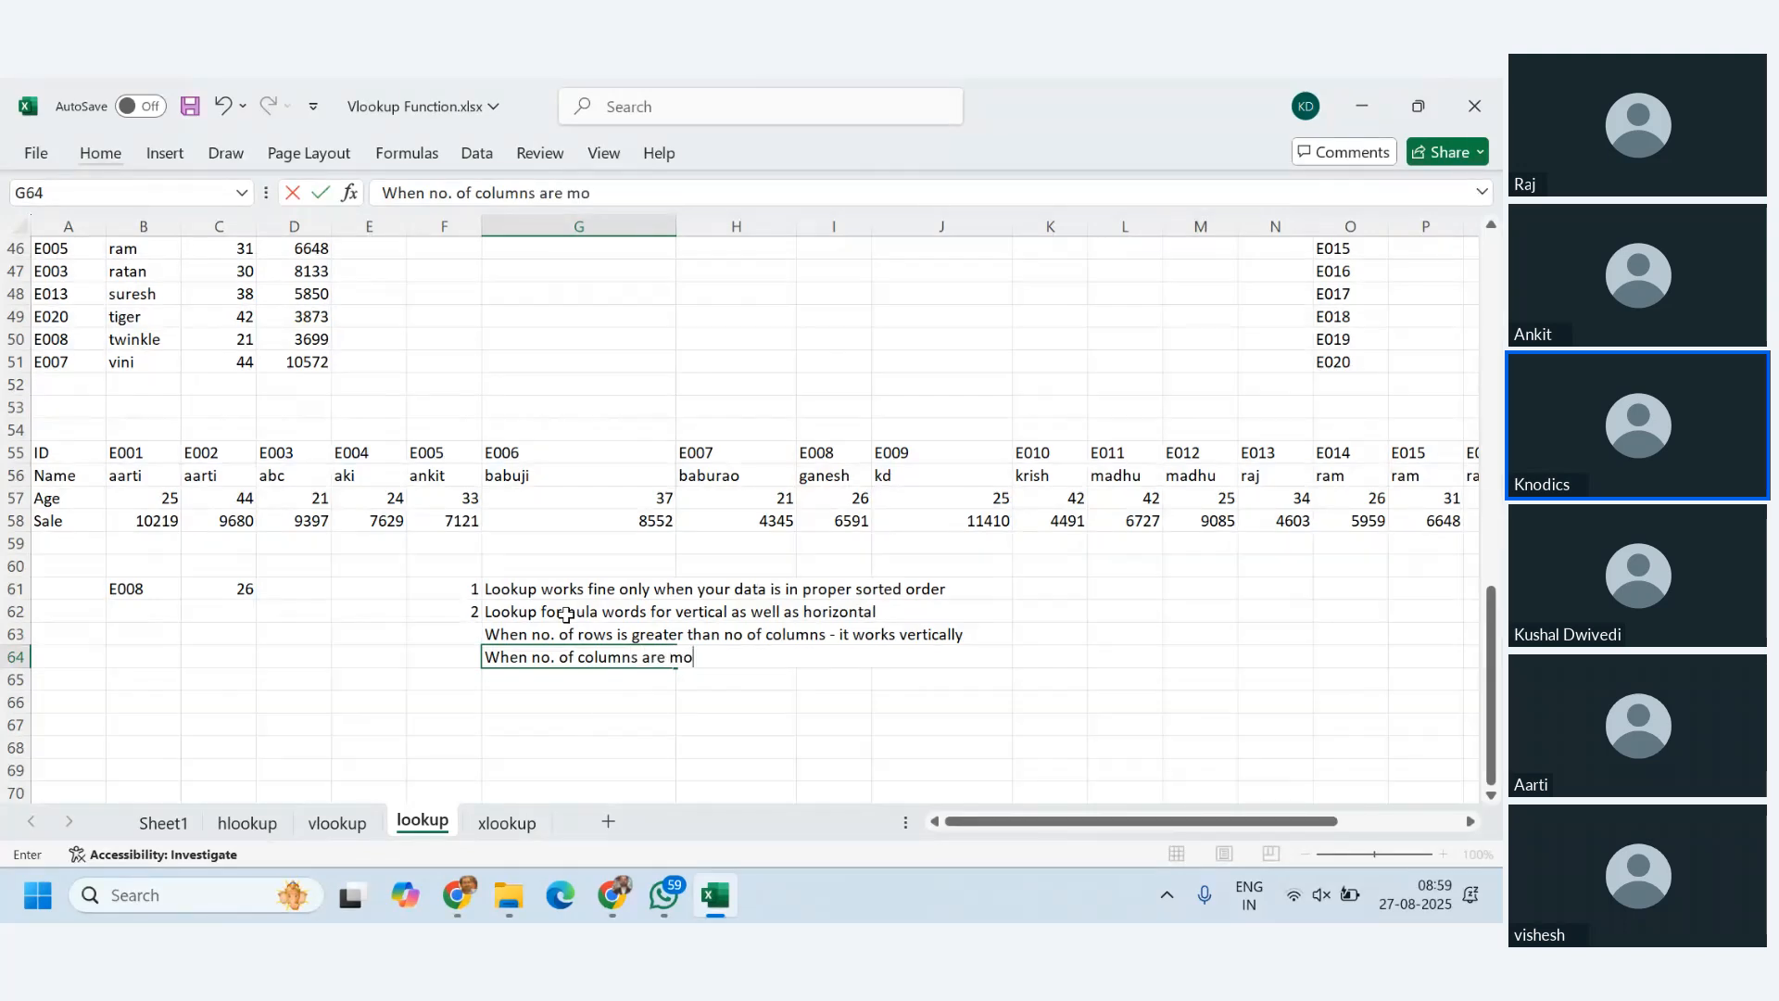
{"action": "type", "text": "re than no. of ro"}
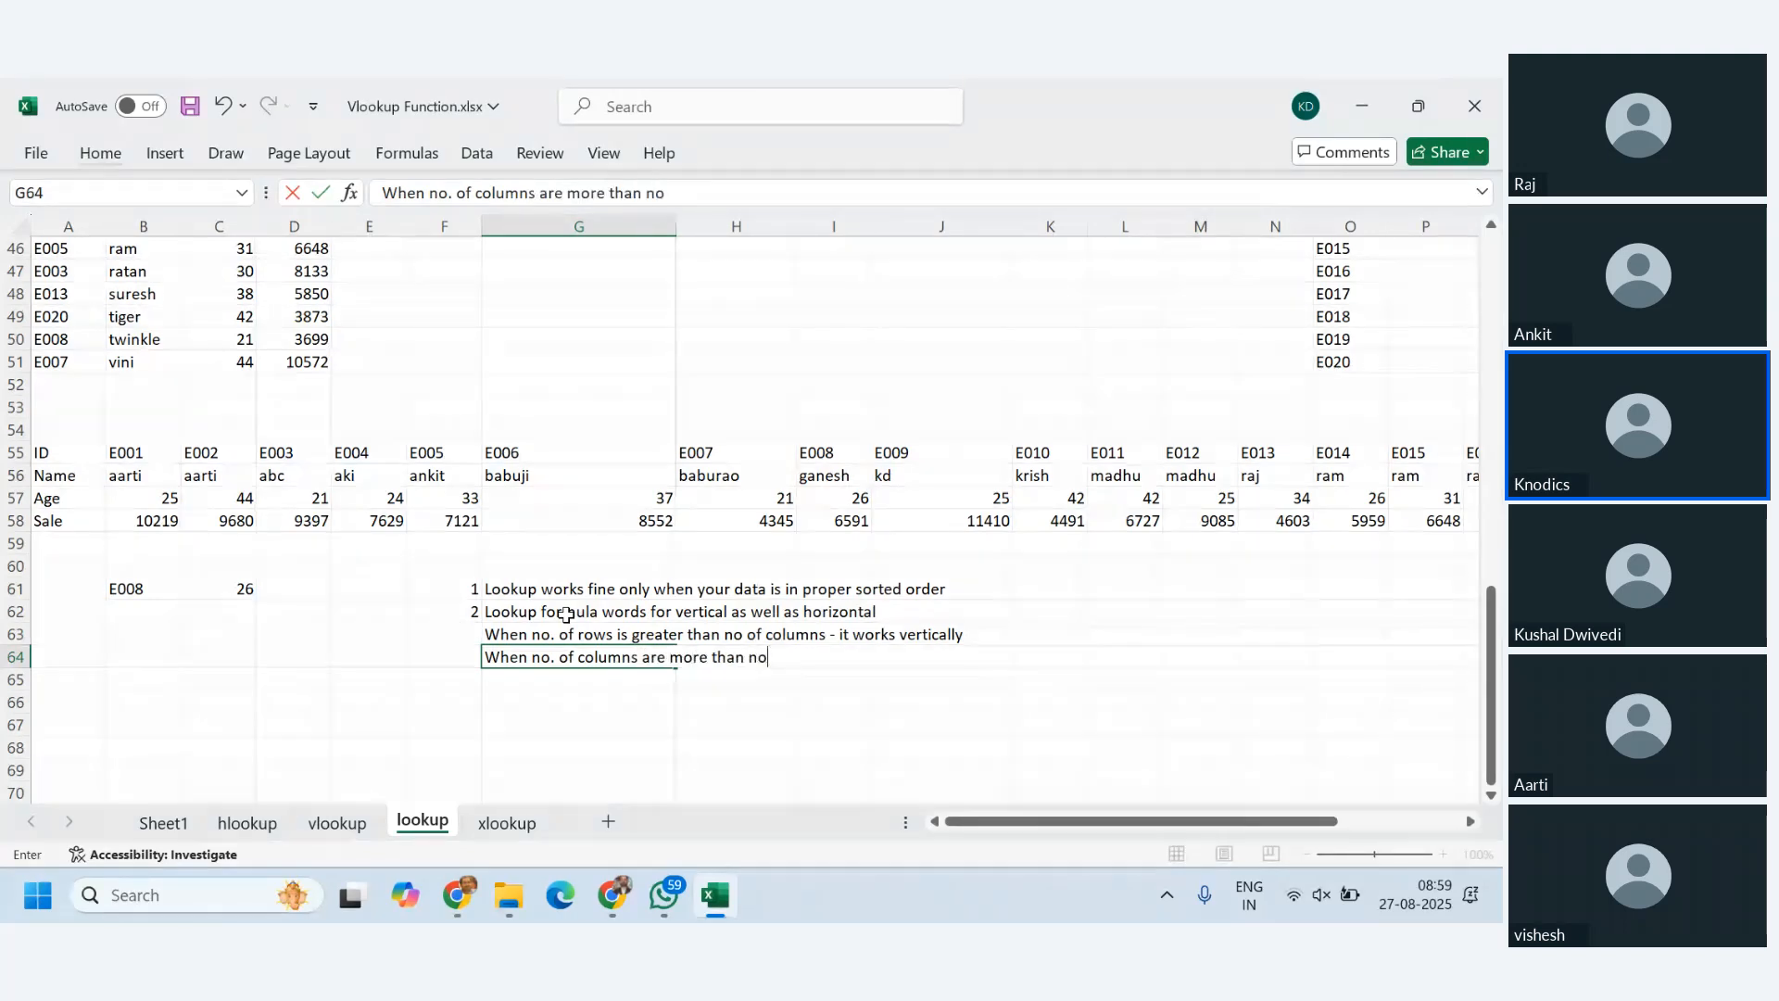
{"action": "type", "text": "w - t"}
{"action": "type", "text": "t works"}
{"action": "type", "text": "hor"}
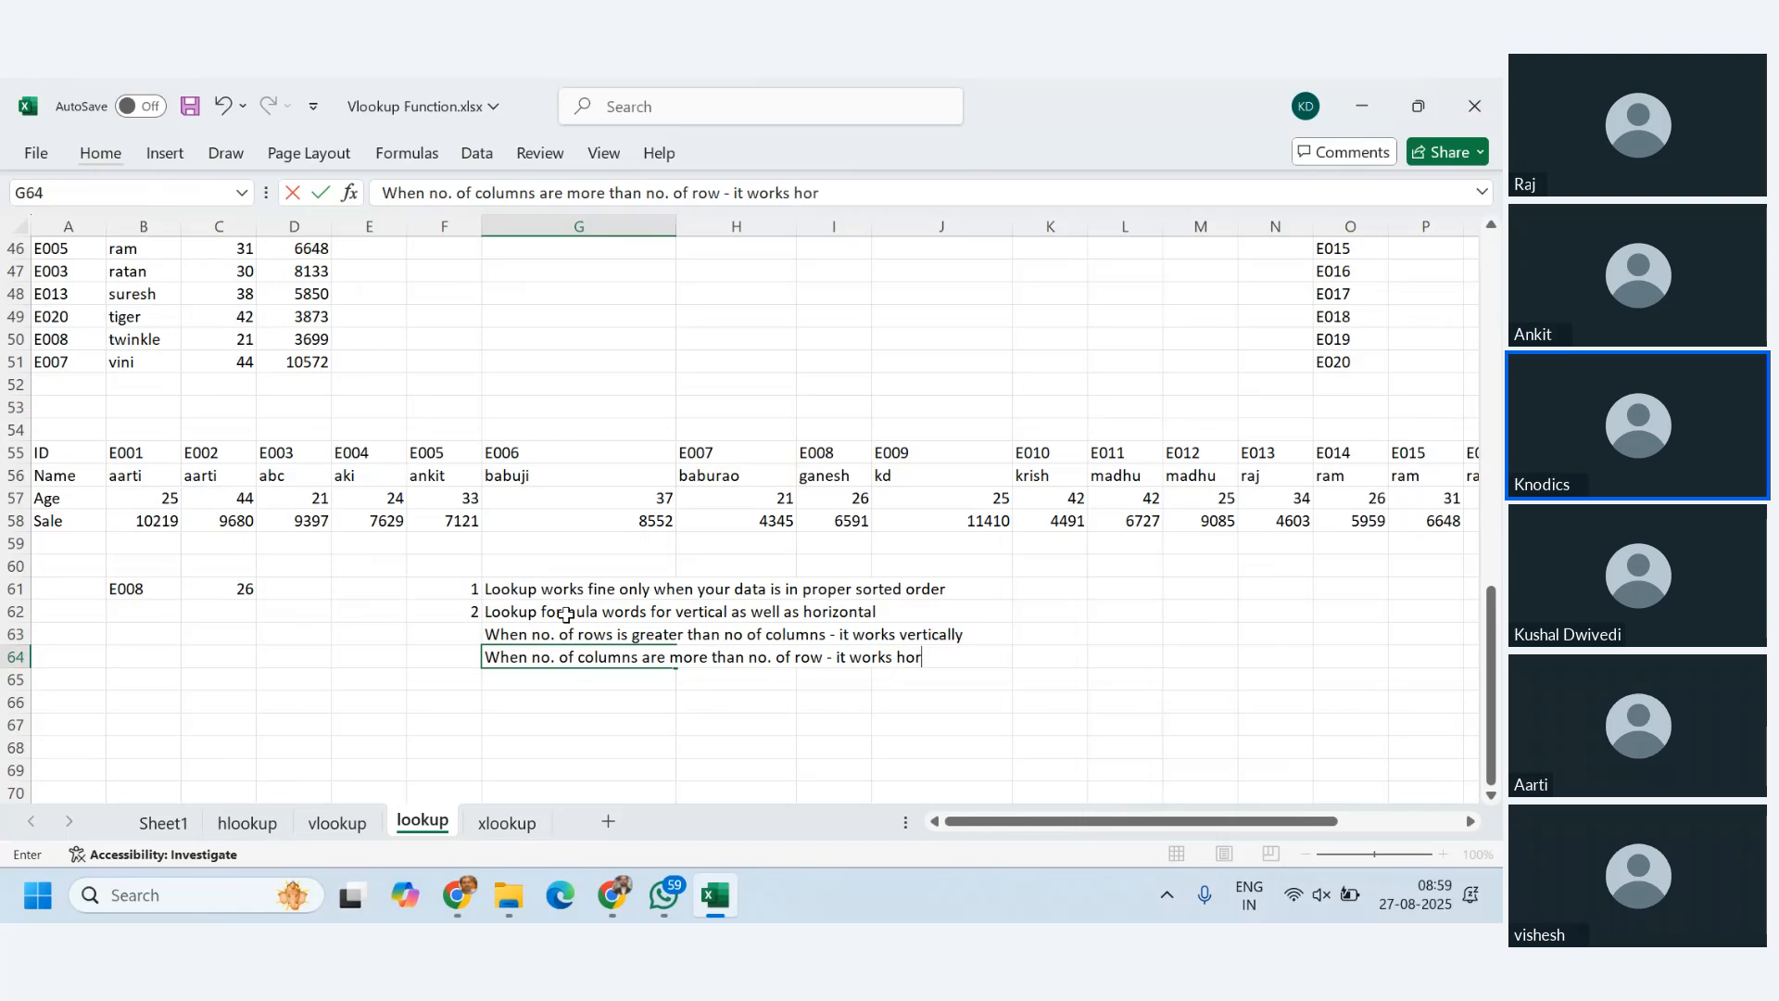
{"action": "type", "text": "izontally"}
{"action": "key", "text": "Return"}
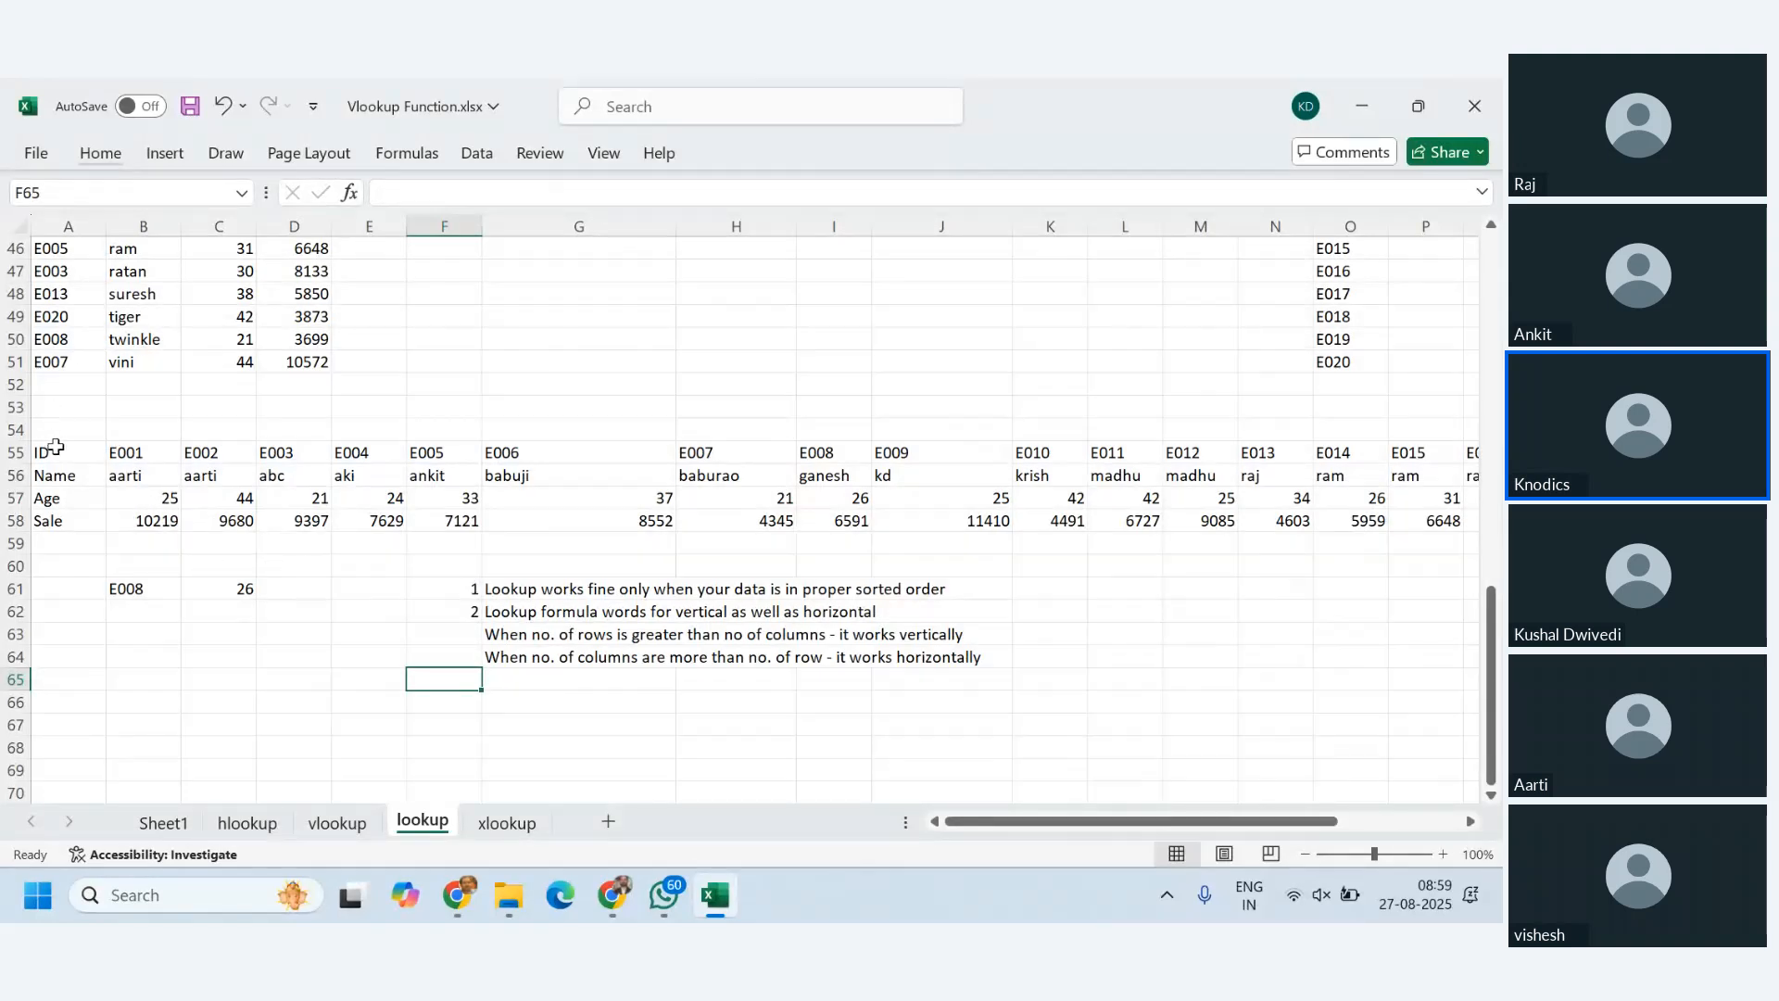
- Compare the row and column layout of the horizontal table at A55 and the vertical table at A31 with the notes and the lookup in B61:C61
{"action": "left_click_drag", "start_coordinate": [56, 448], "coordinate": [1288, 454]}
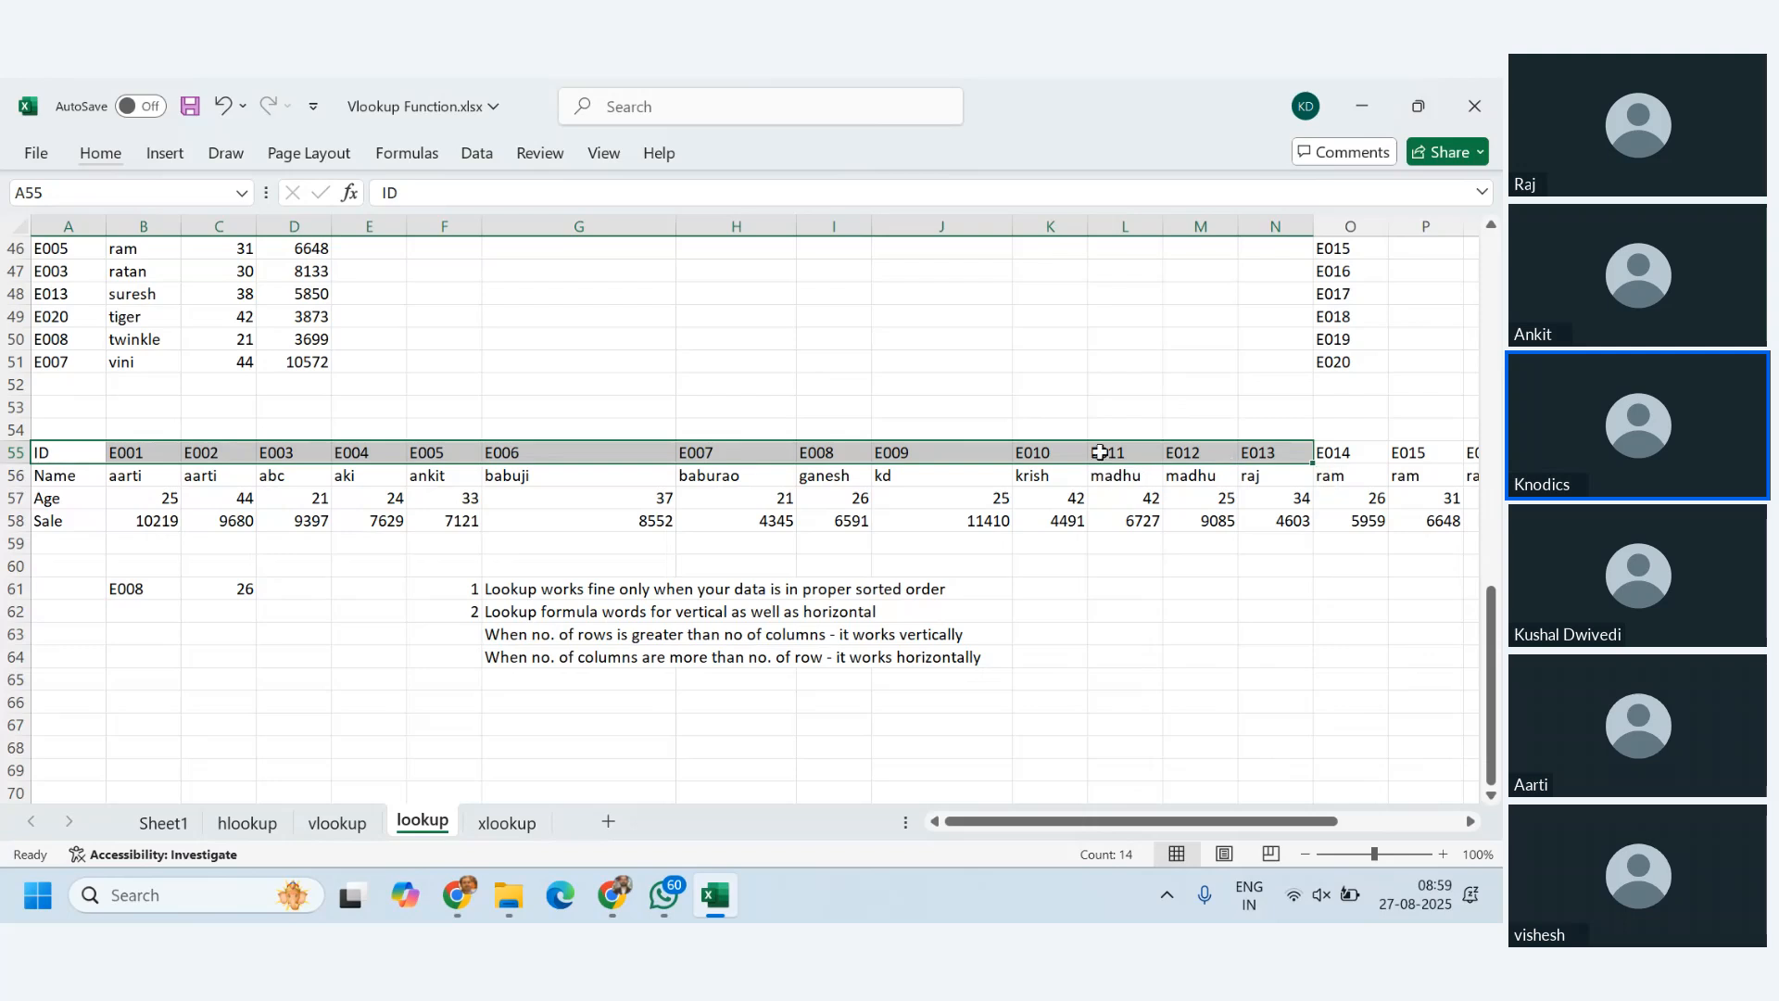
{"action": "left_click_drag", "start_coordinate": [1043, 452], "coordinate": [1052, 520]}
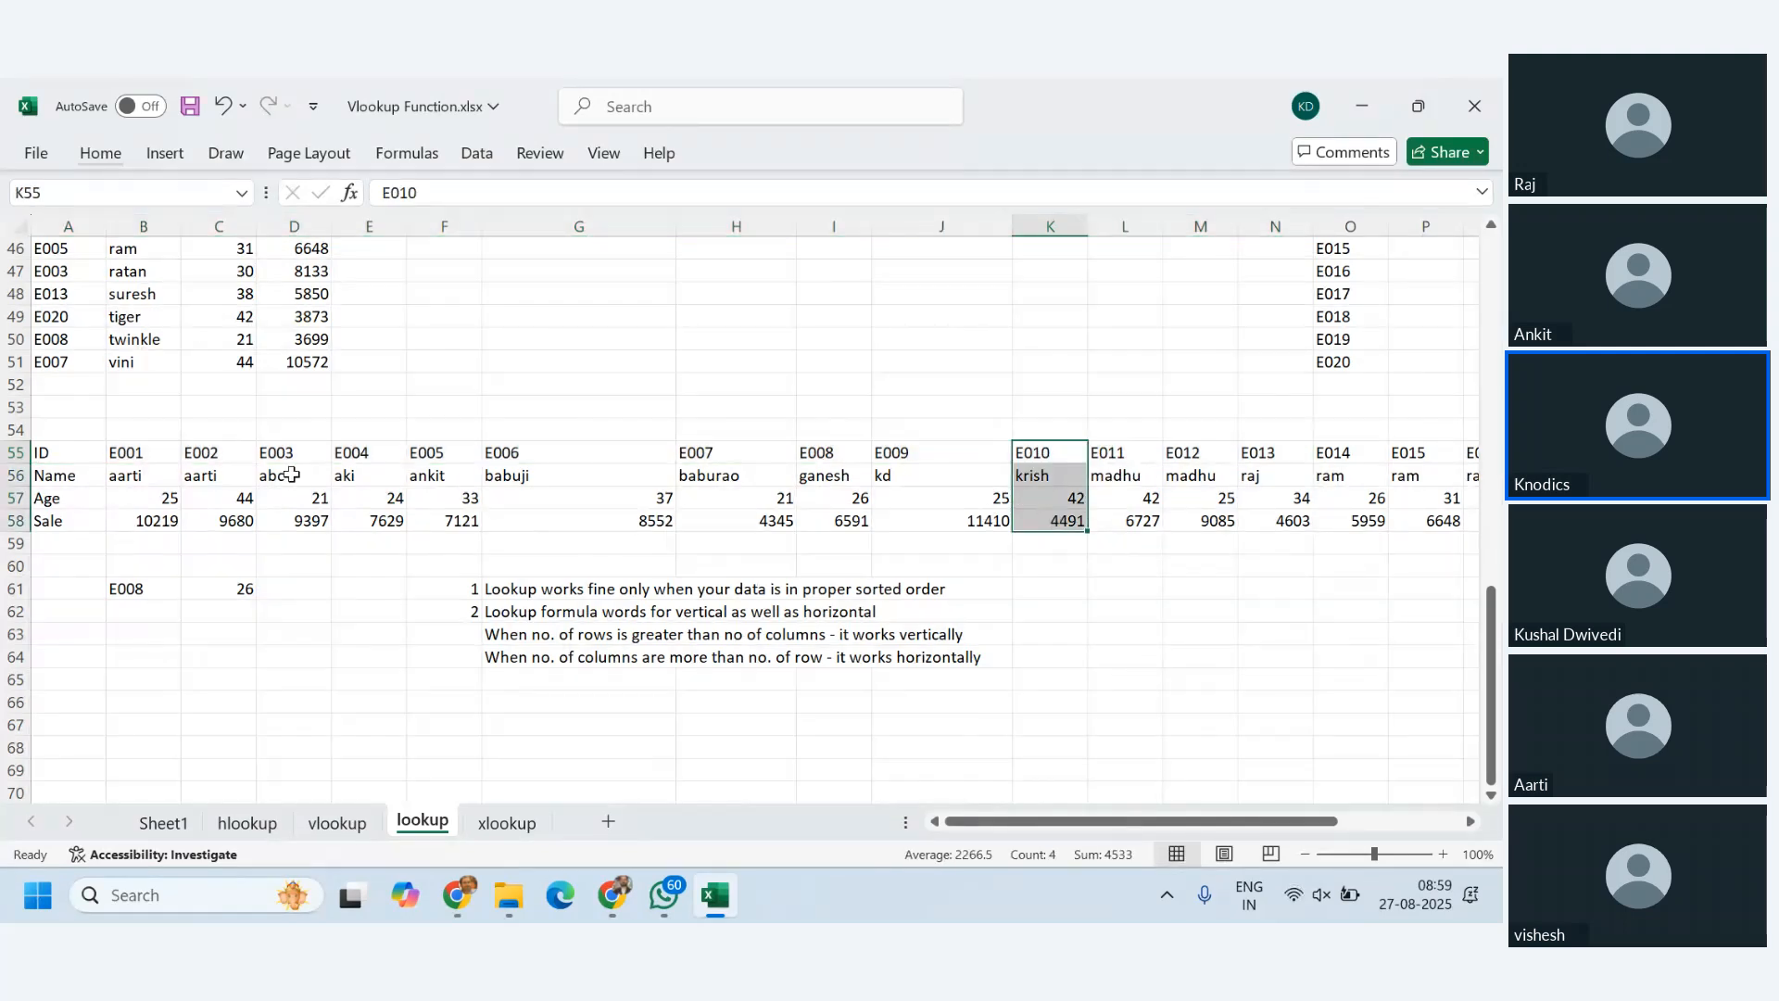
{"action": "left_click_drag", "start_coordinate": [68, 455], "coordinate": [1299, 454]}
{"action": "left_click", "coordinate": [1263, 522]}
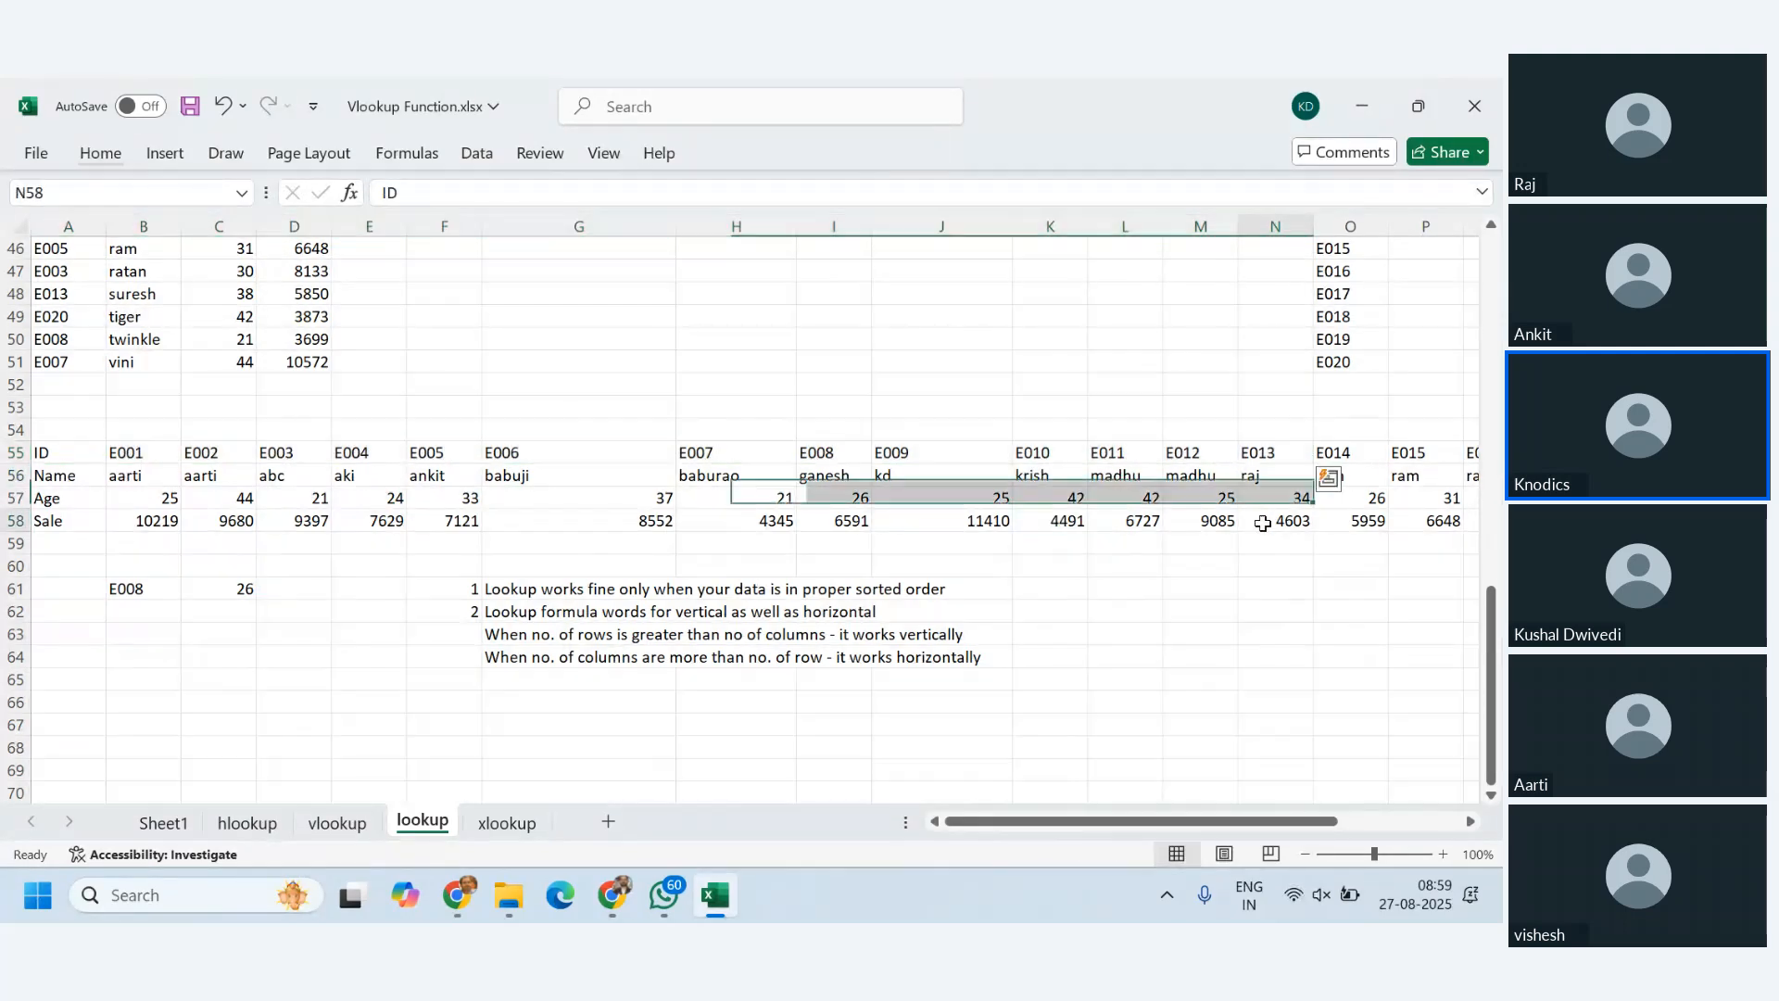
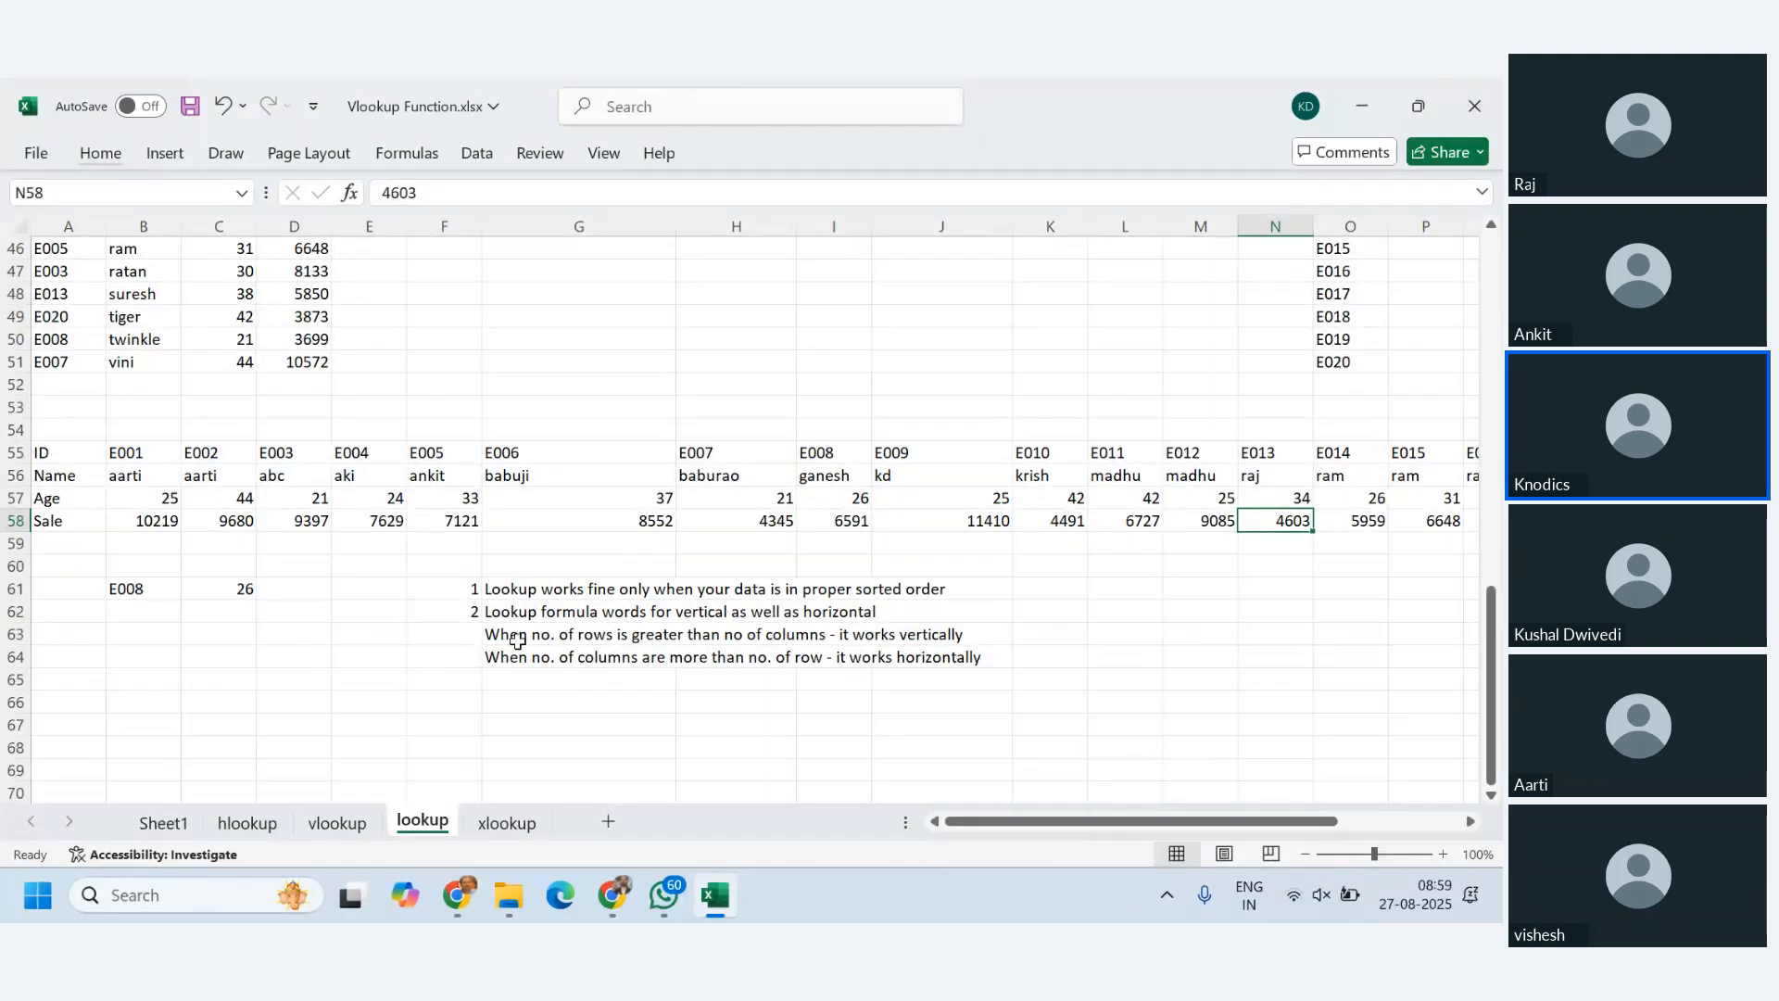
{"action": "scroll", "coordinate": [70, 380], "scroll_direction": "up", "scroll_amount": 6}
{"action": "left_click_drag", "start_coordinate": [56, 339], "coordinate": [88, 751]}
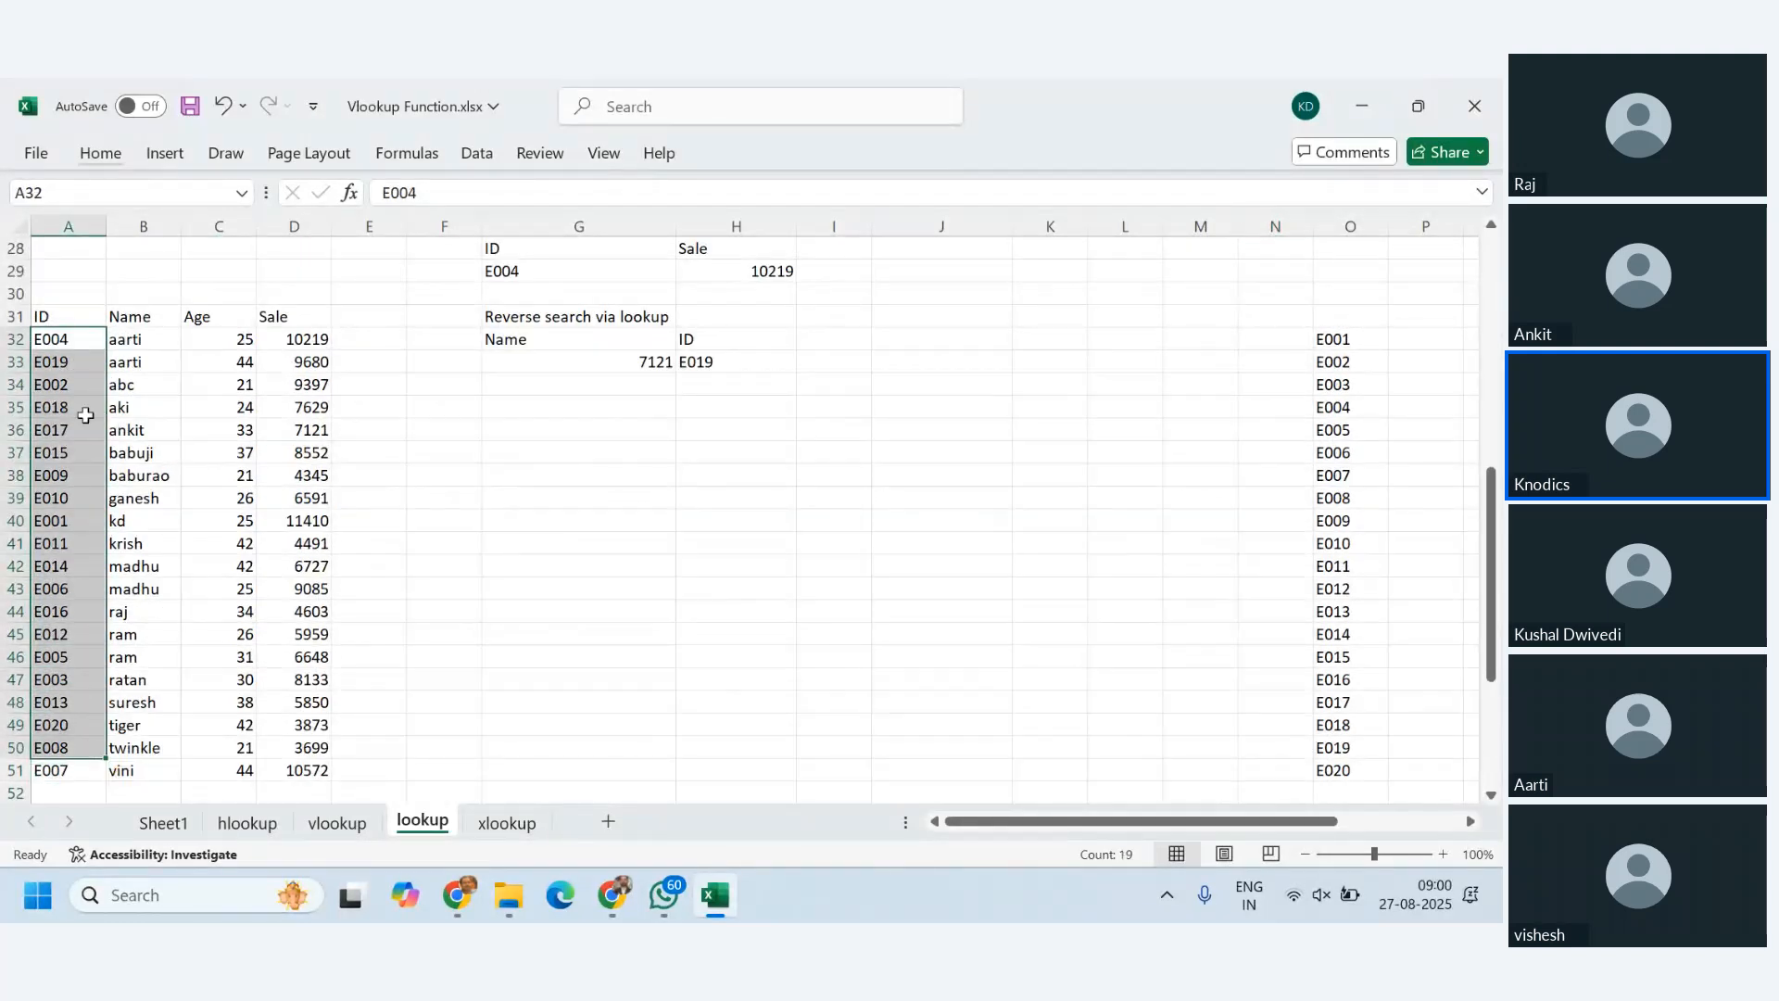
{"action": "left_click_drag", "start_coordinate": [40, 316], "coordinate": [306, 319]}
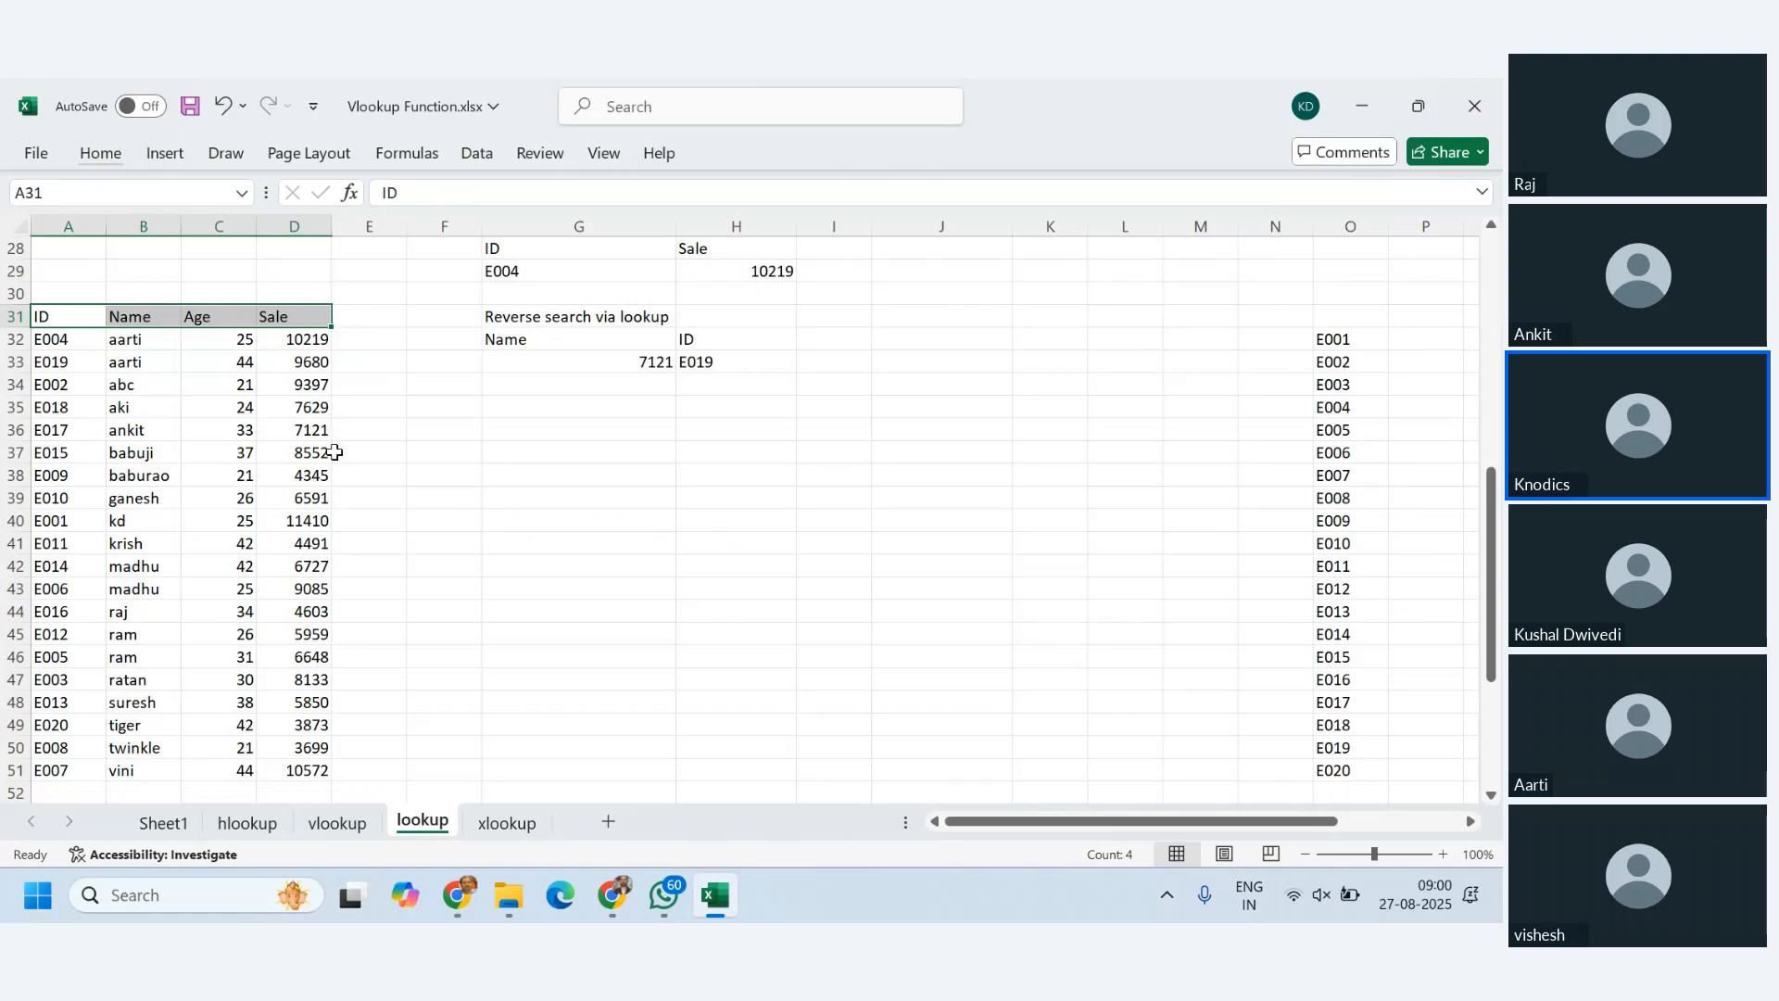
{"action": "scroll", "coordinate": [352, 500], "scroll_direction": "down", "scroll_amount": 4}
{"action": "scroll", "coordinate": [783, 748], "scroll_direction": "down", "scroll_amount": 2}
{"action": "left_click", "coordinate": [505, 656]}
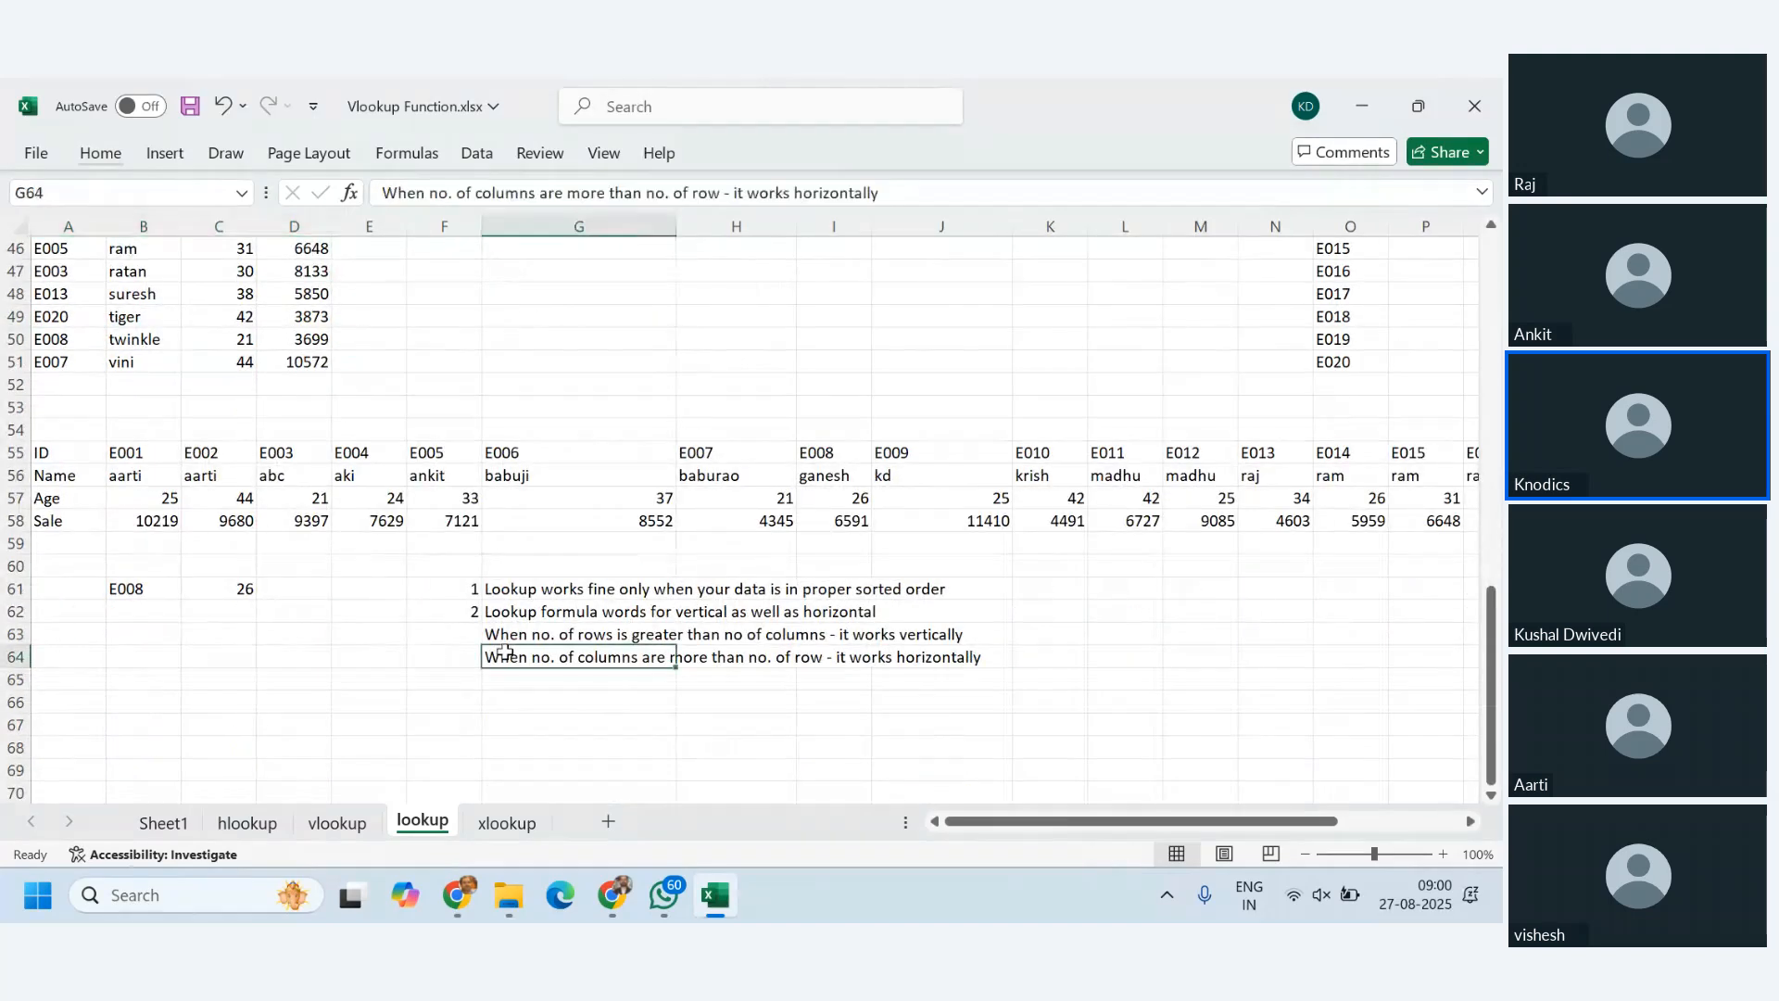
{"action": "left_click_drag", "start_coordinate": [65, 456], "coordinate": [80, 522]}
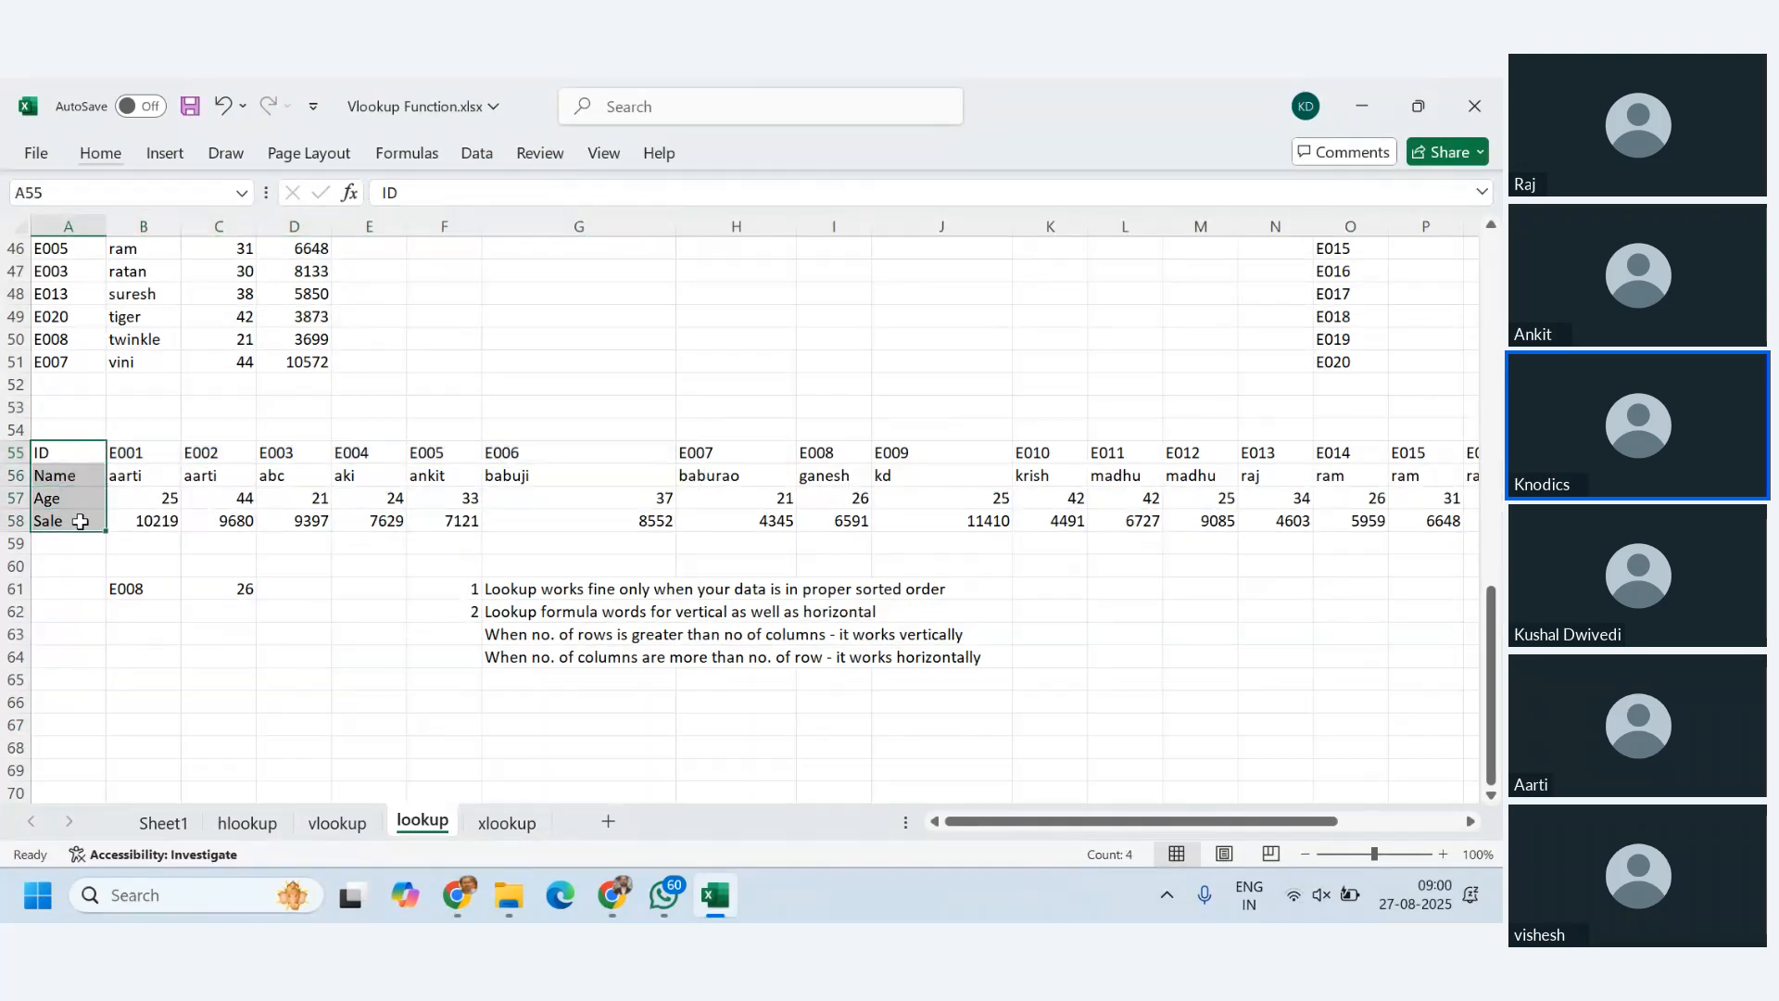
{"action": "left_click", "coordinate": [540, 658]}
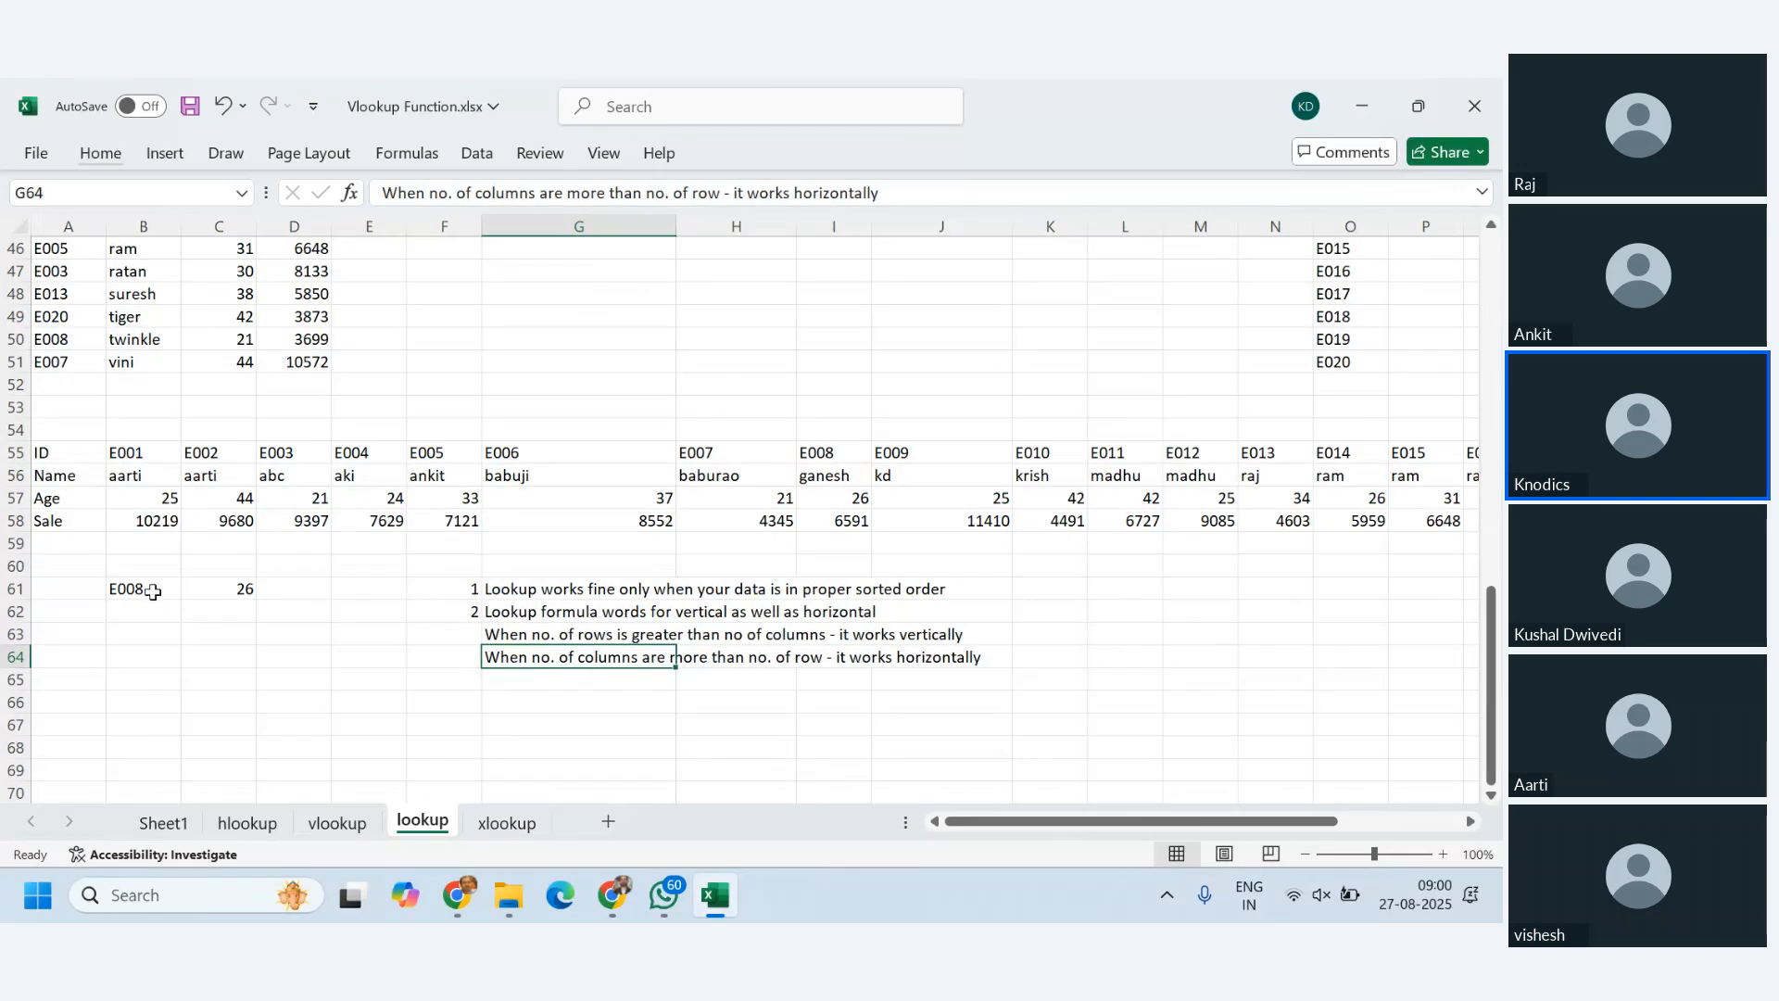
{"action": "left_click_drag", "start_coordinate": [149, 589], "coordinate": [227, 593]}
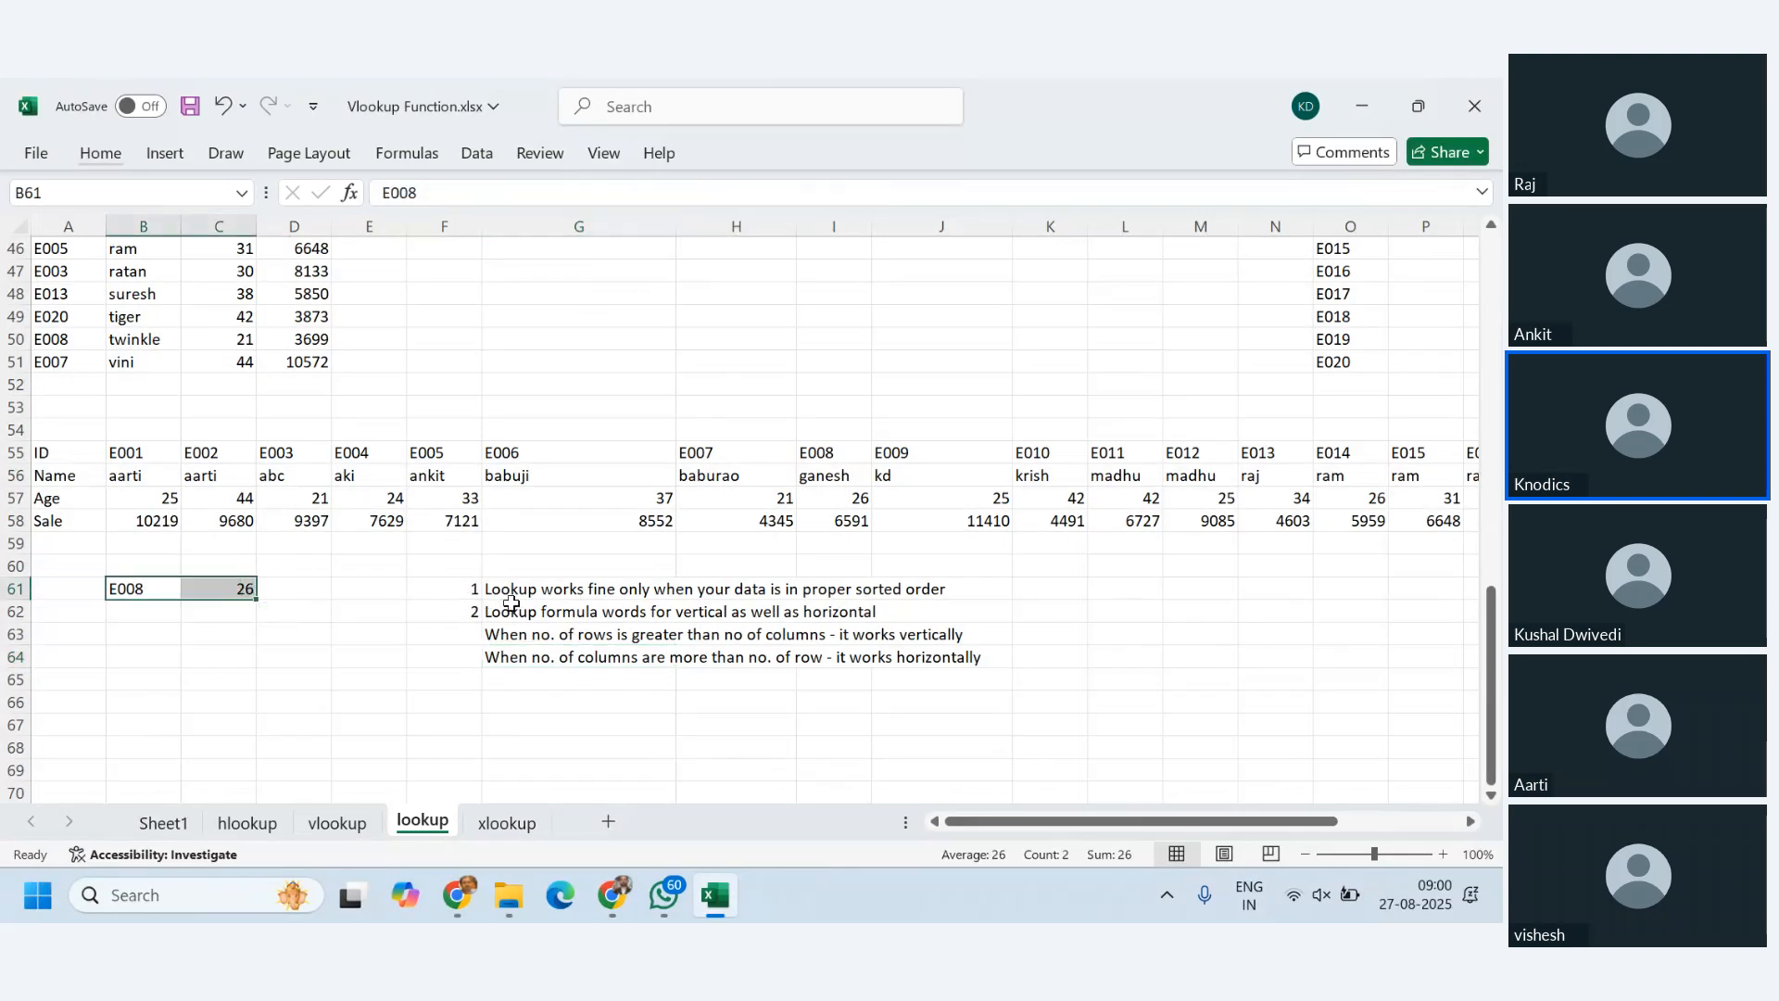
{"action": "scroll", "coordinate": [608, 636], "scroll_direction": "up", "scroll_amount": 4}
{"action": "scroll", "coordinate": [608, 635], "scroll_direction": "down", "scroll_amount": 4}
{"action": "scroll", "coordinate": [610, 639], "scroll_direction": "up", "scroll_amount": 4}
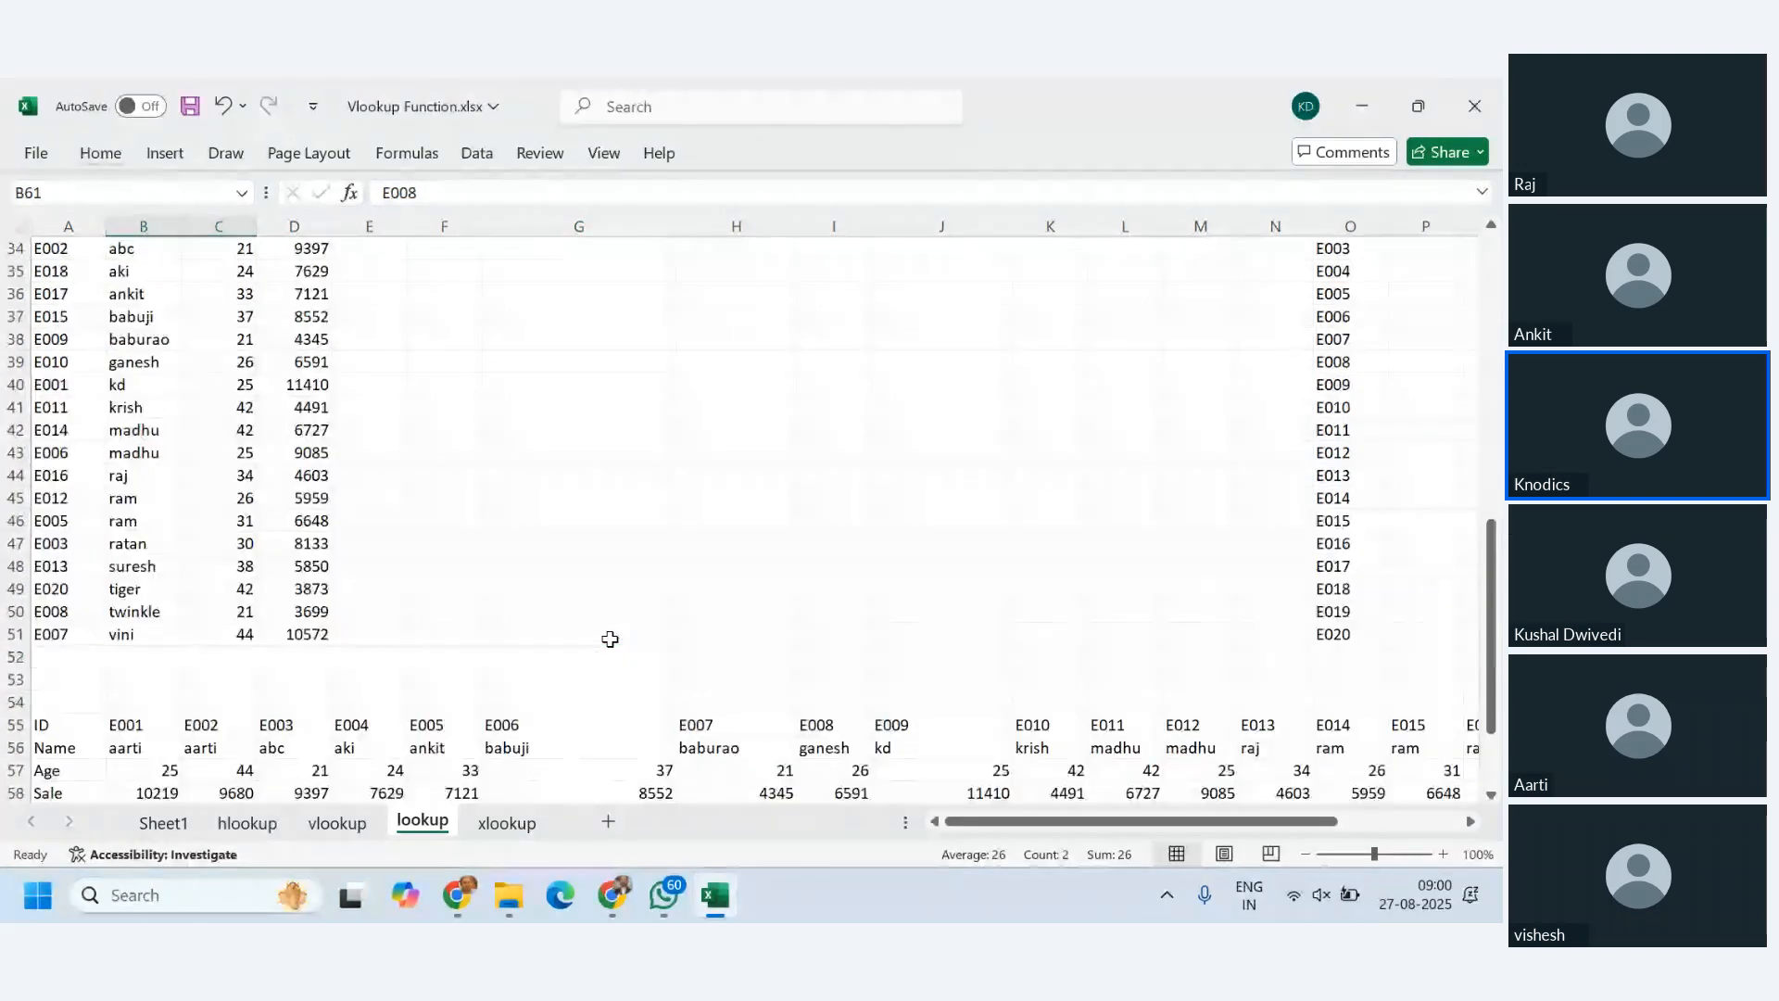
{"action": "scroll", "coordinate": [610, 639], "scroll_direction": "up", "scroll_amount": 5}
{"action": "scroll", "coordinate": [610, 639], "scroll_direction": "down", "scroll_amount": 6}
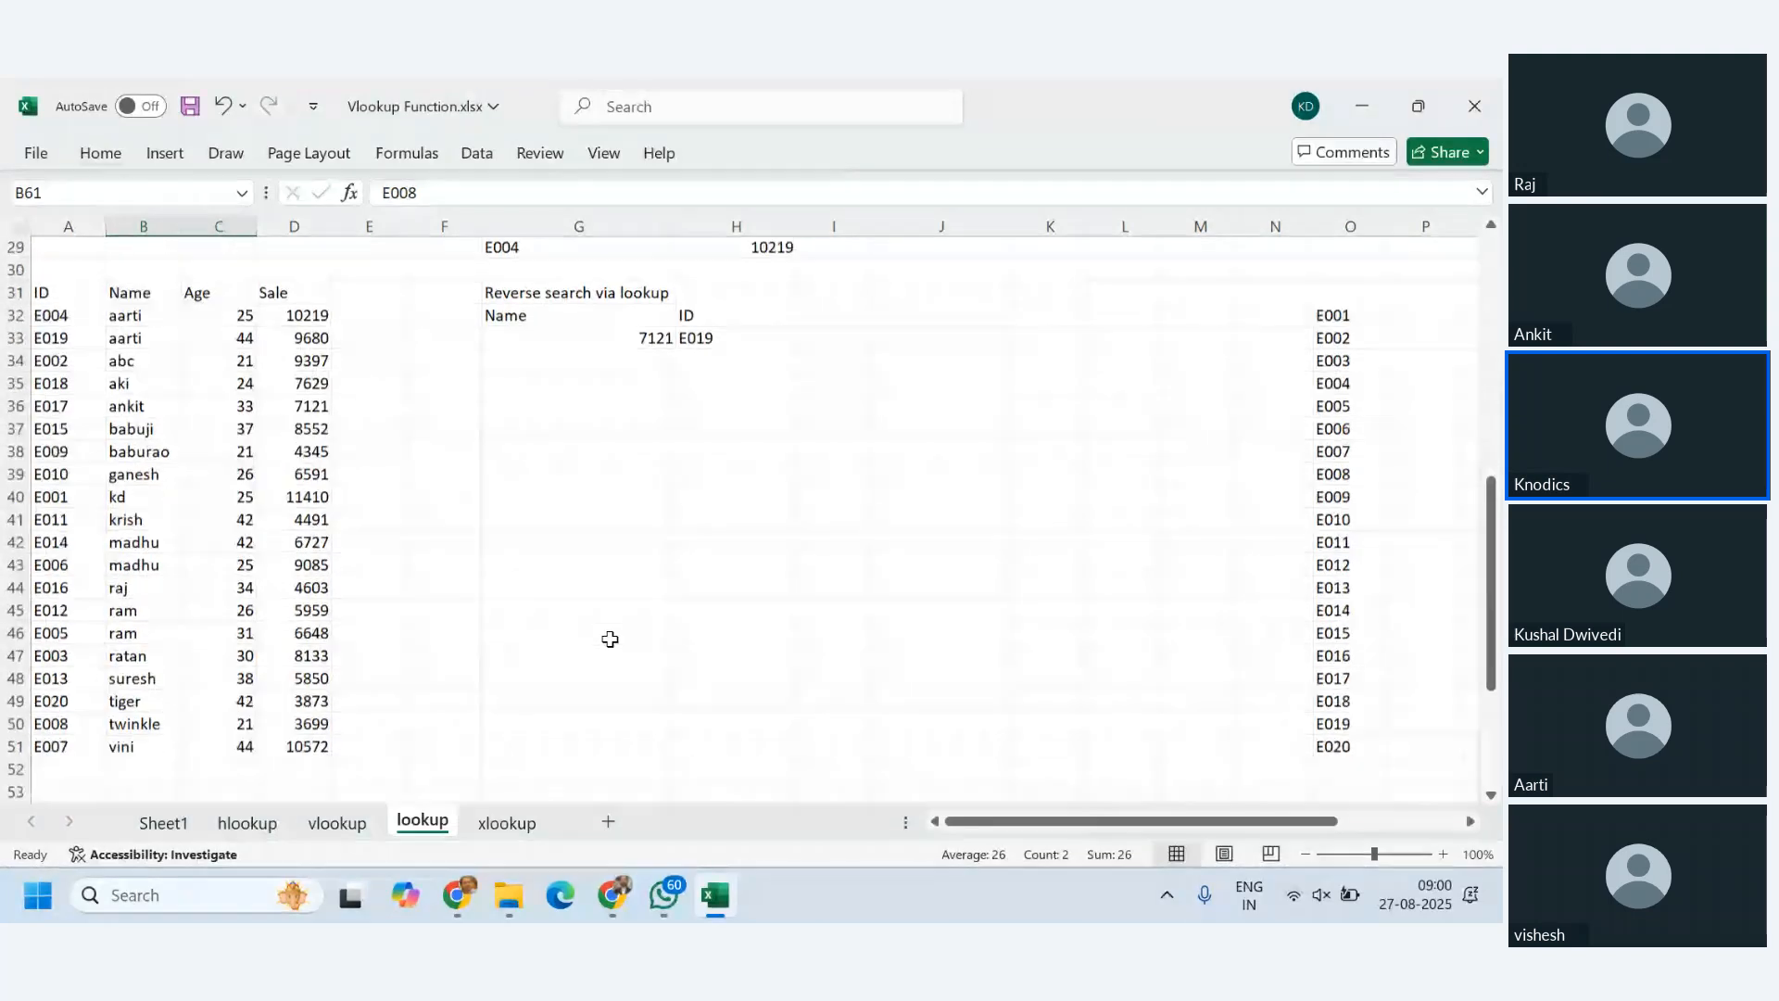
{"action": "scroll", "coordinate": [610, 640], "scroll_direction": "down", "scroll_amount": 3}
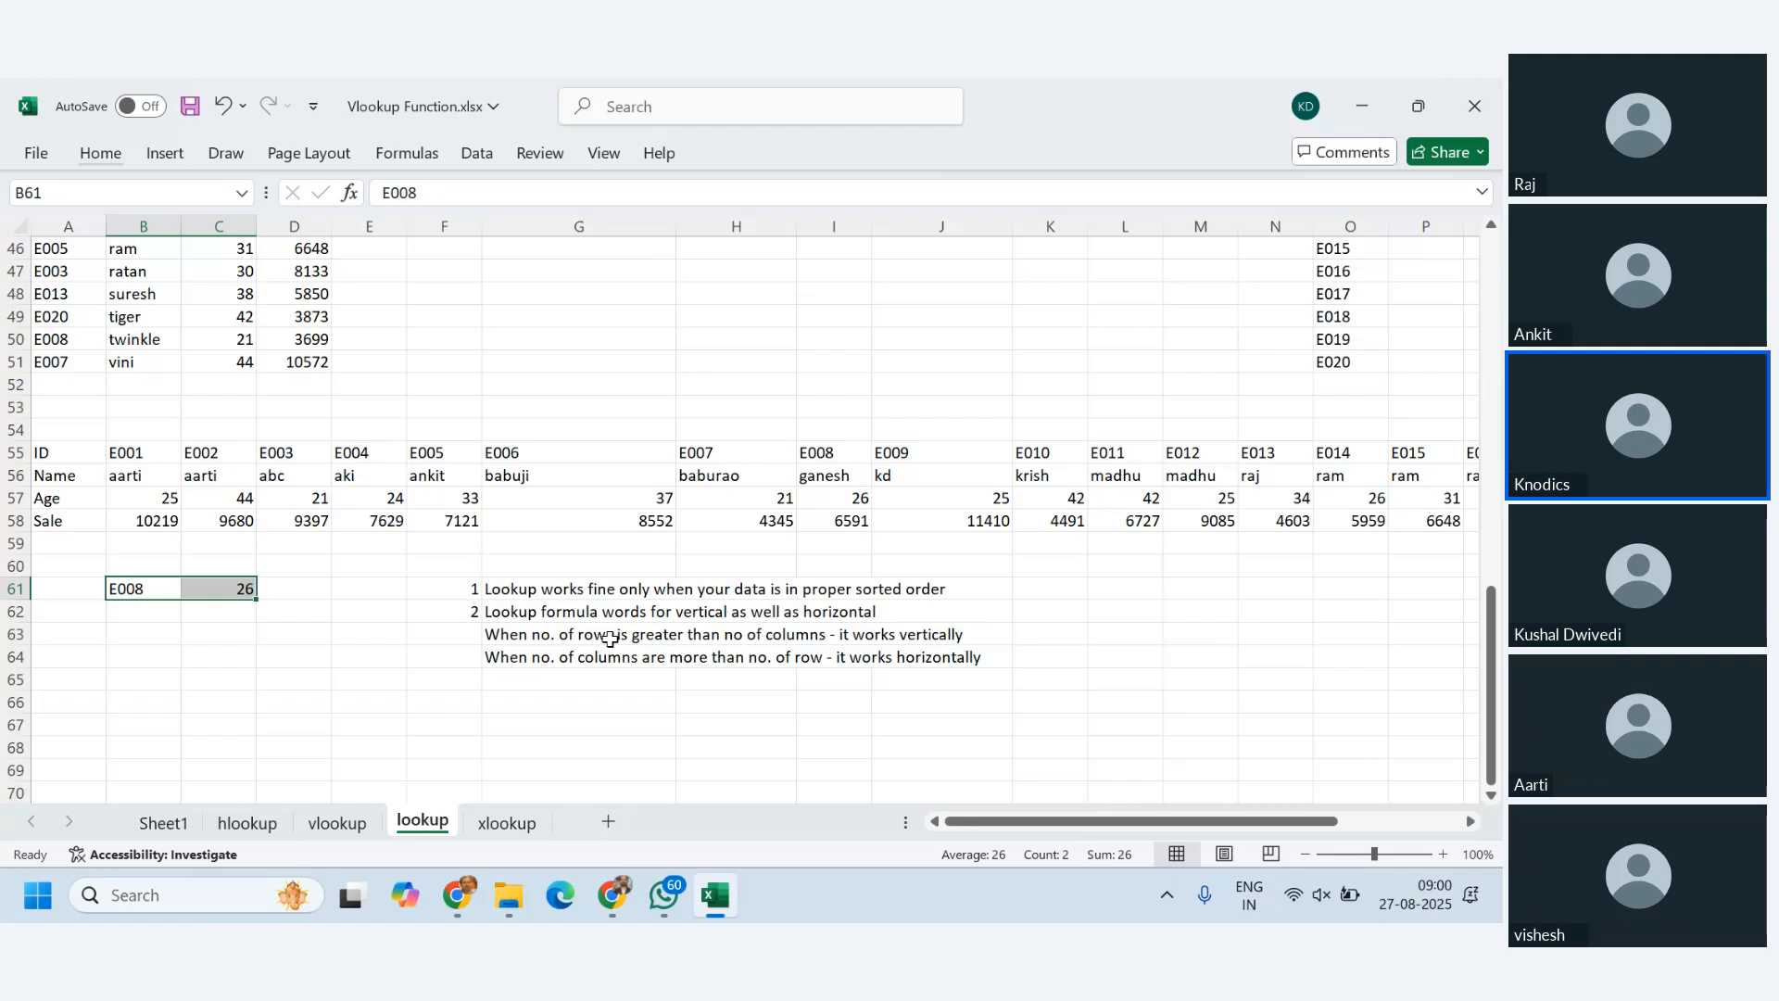
- On the xlookup sheet, add the headers Name in G22 and ID in H22 for a reverse search
{"action": "left_click", "coordinate": [507, 823]}
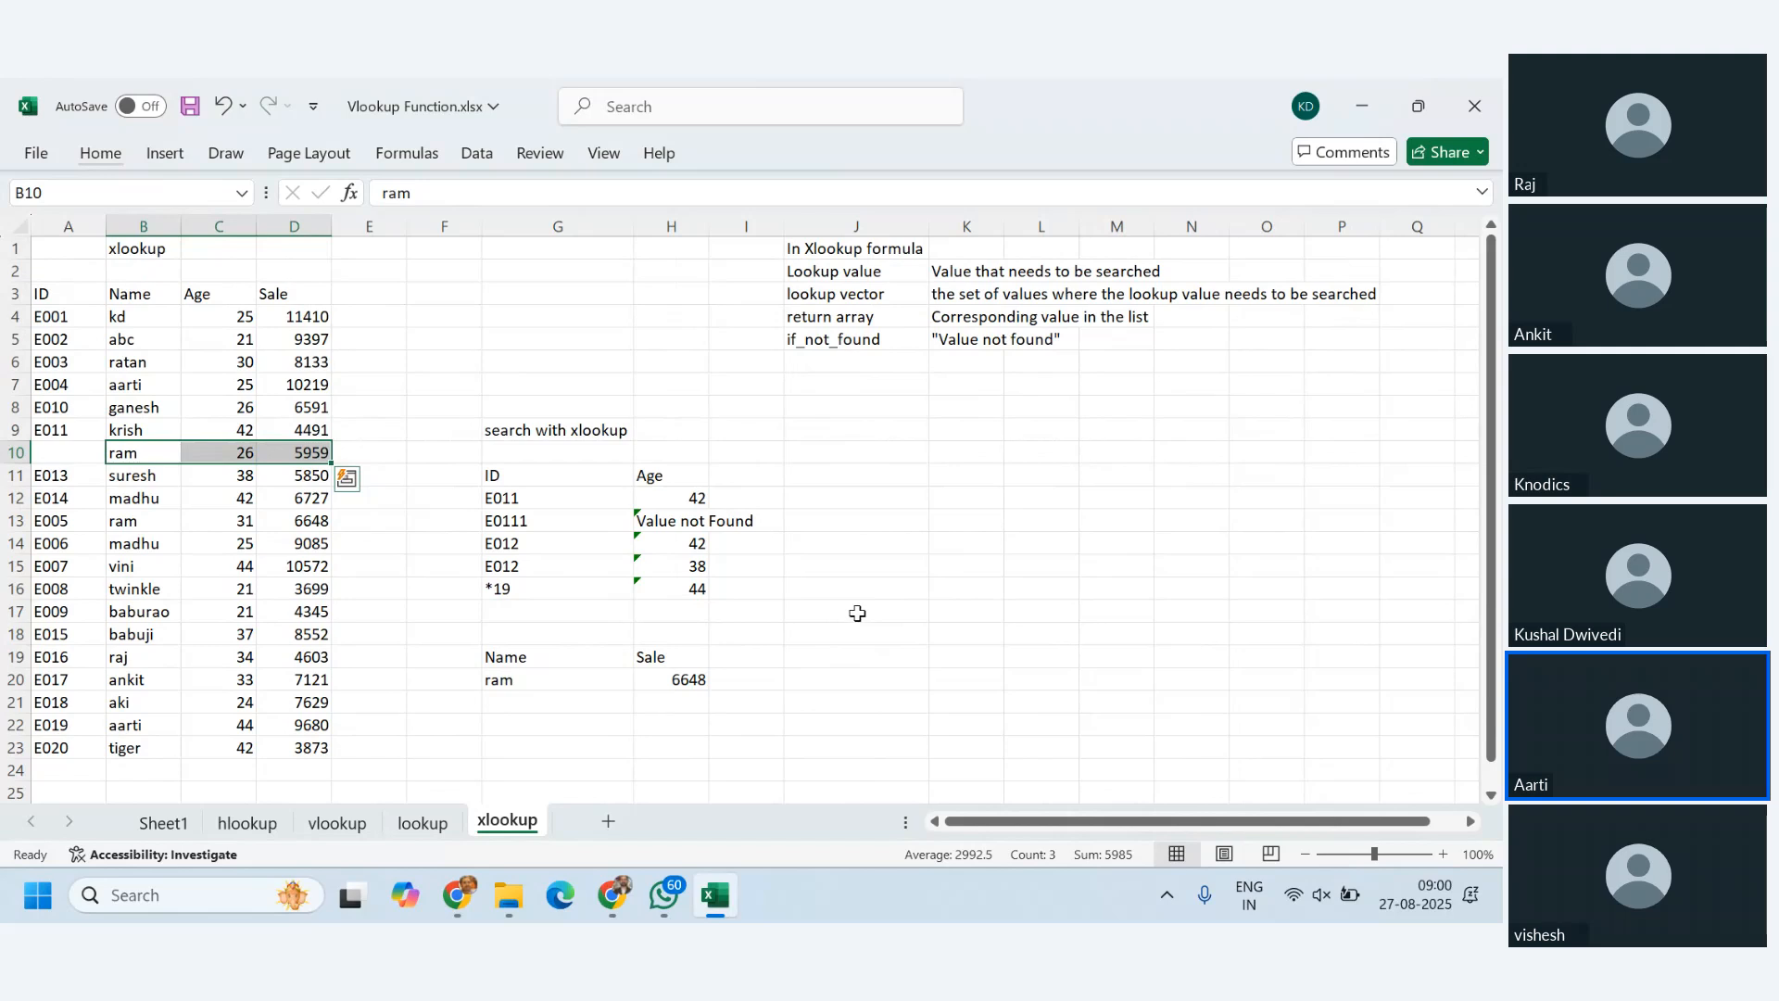
{"action": "scroll", "coordinate": [857, 613], "scroll_direction": "down", "scroll_amount": 1}
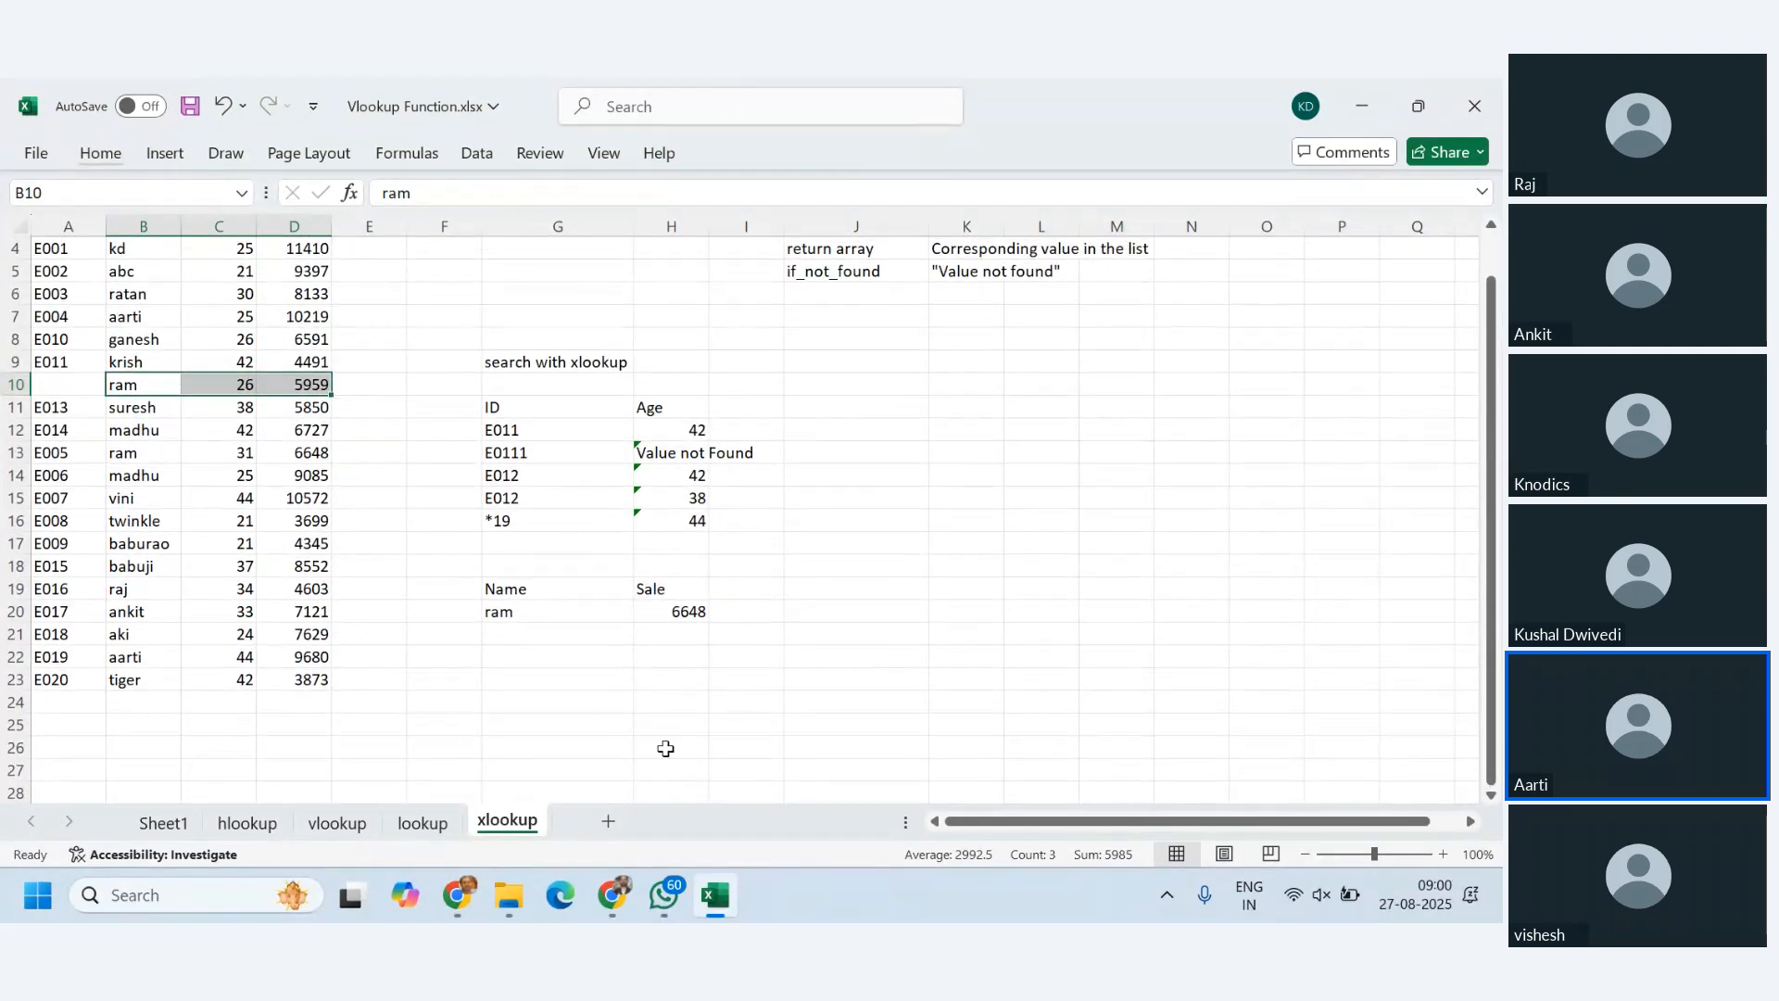
{"action": "left_click", "coordinate": [569, 660]}
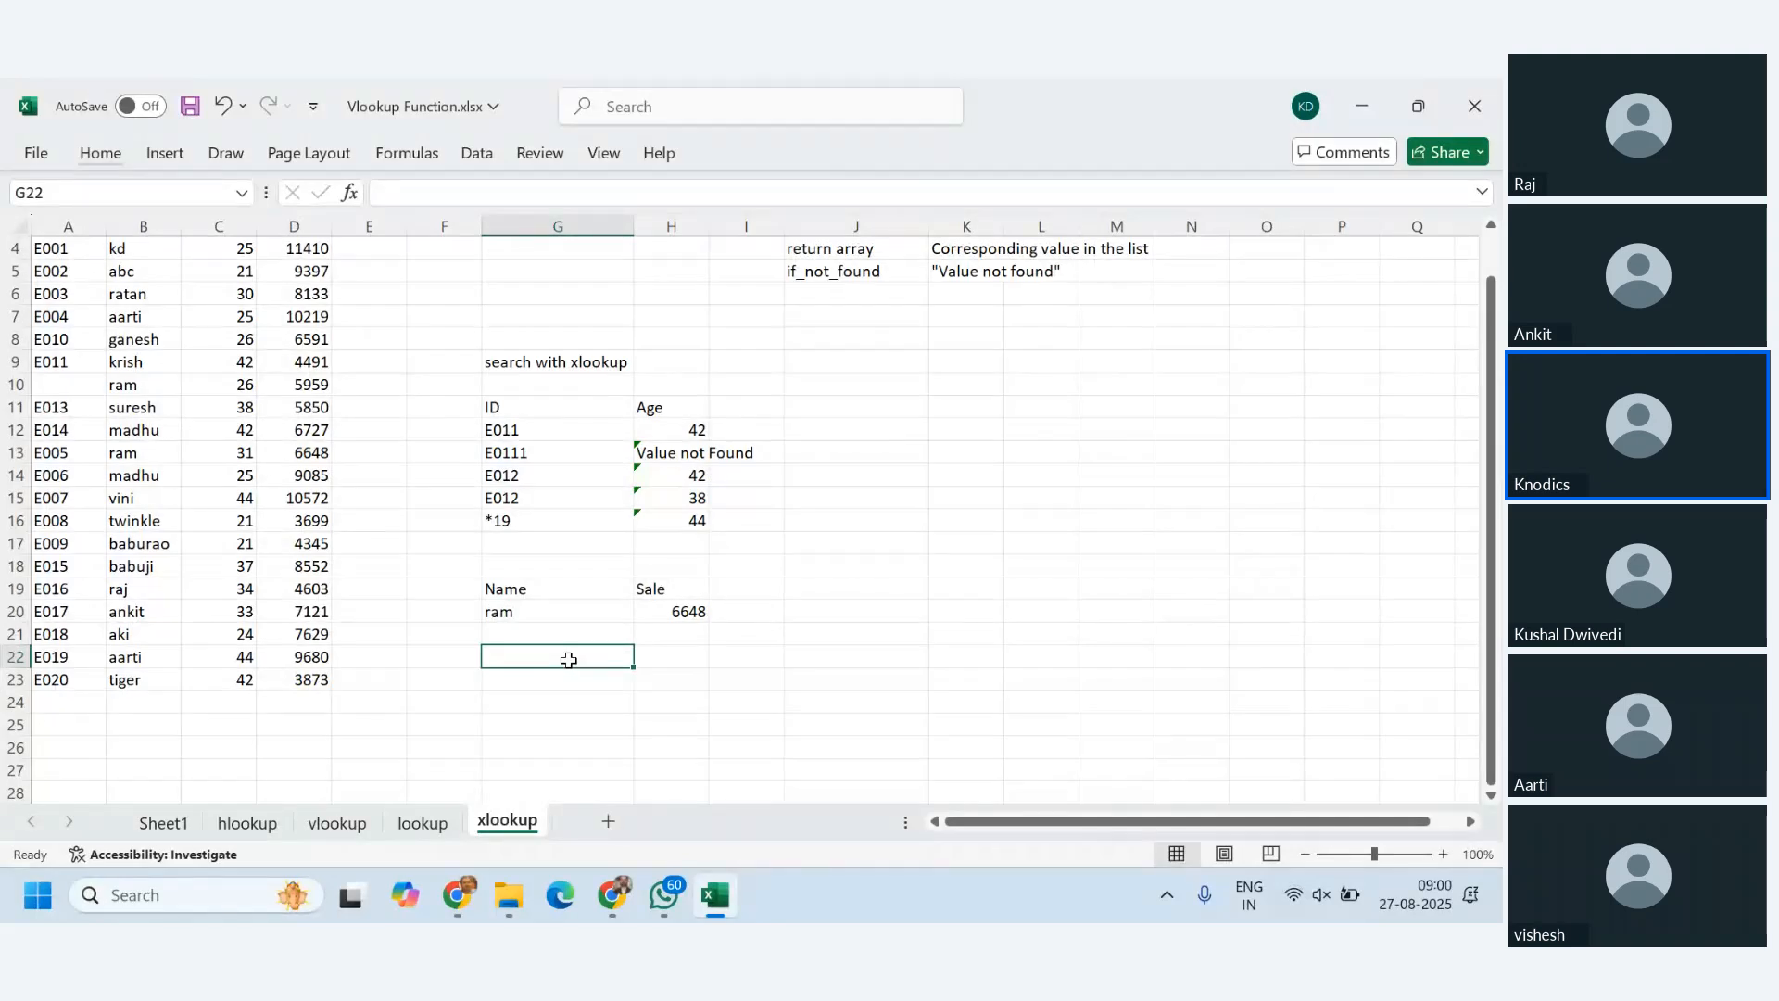
{"action": "type", "text": "Name"}
{"action": "key", "text": "Tab"}
{"action": "type", "text": "ID"}
{"action": "key", "text": "Return"}
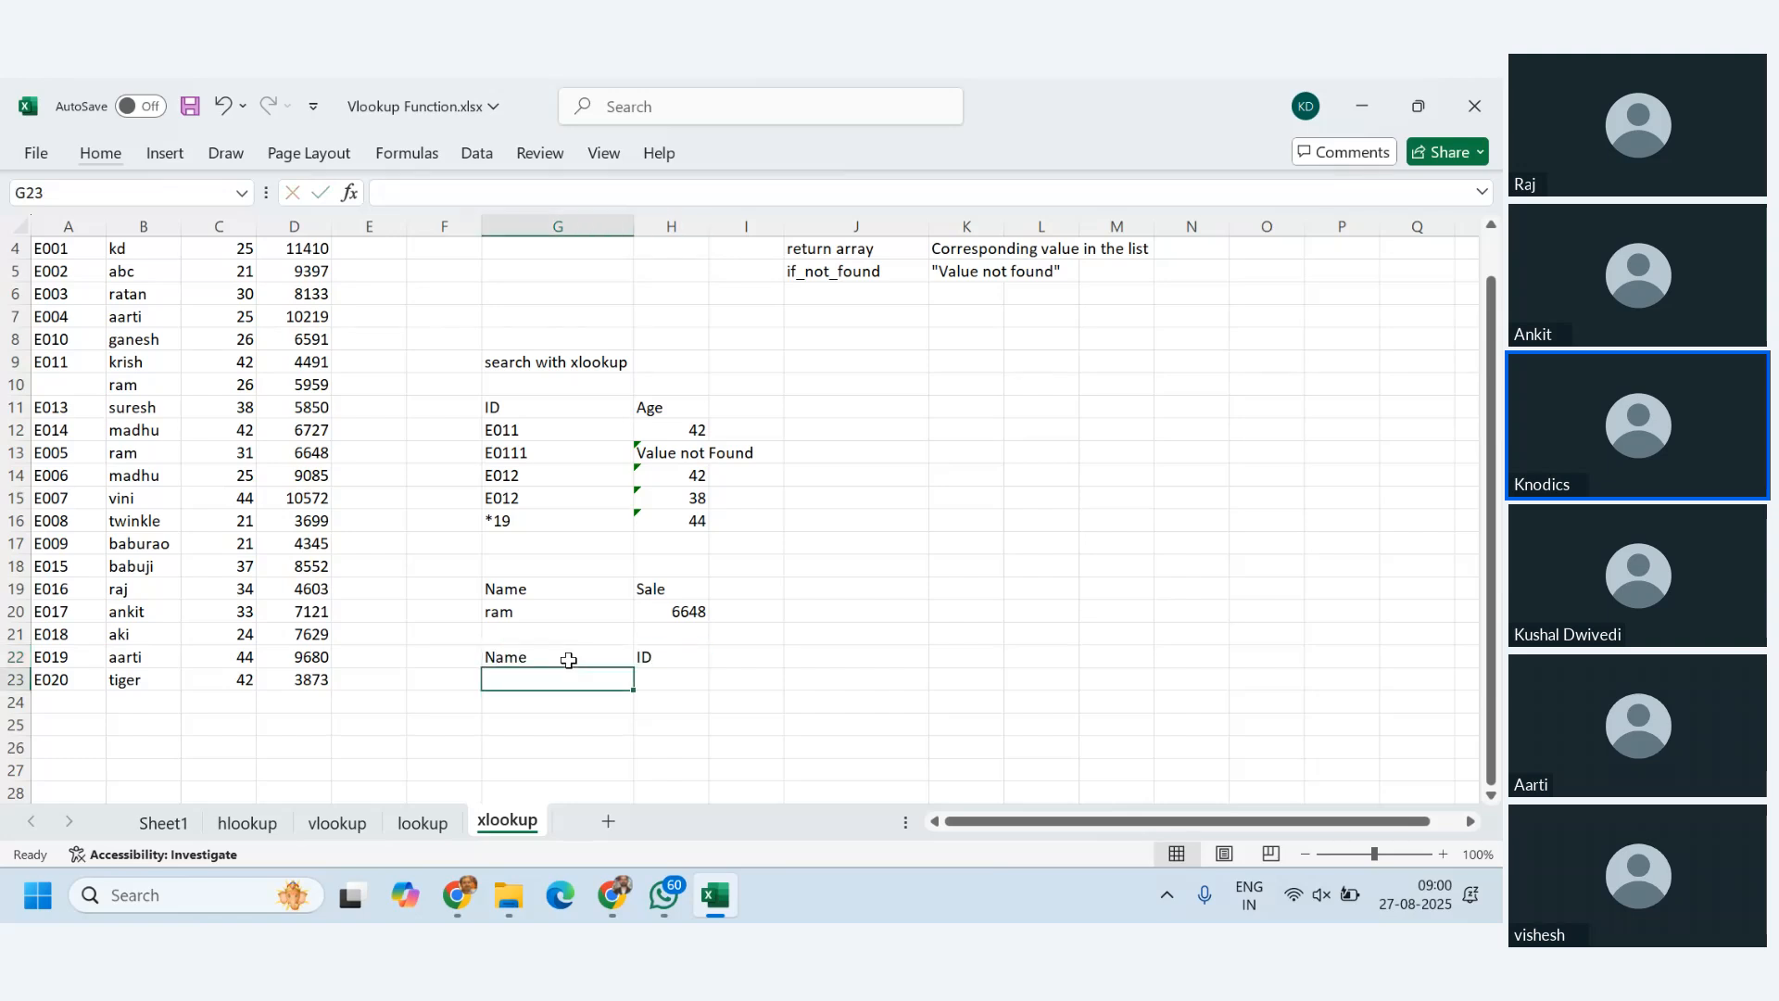
- Enter the employee name listed in B15 into G23 as the value to look up
{"action": "key", "text": "Right"}
{"action": "key", "text": "Left"}
{"action": "type", "text": "vini"}
{"action": "key", "text": "Tab"}
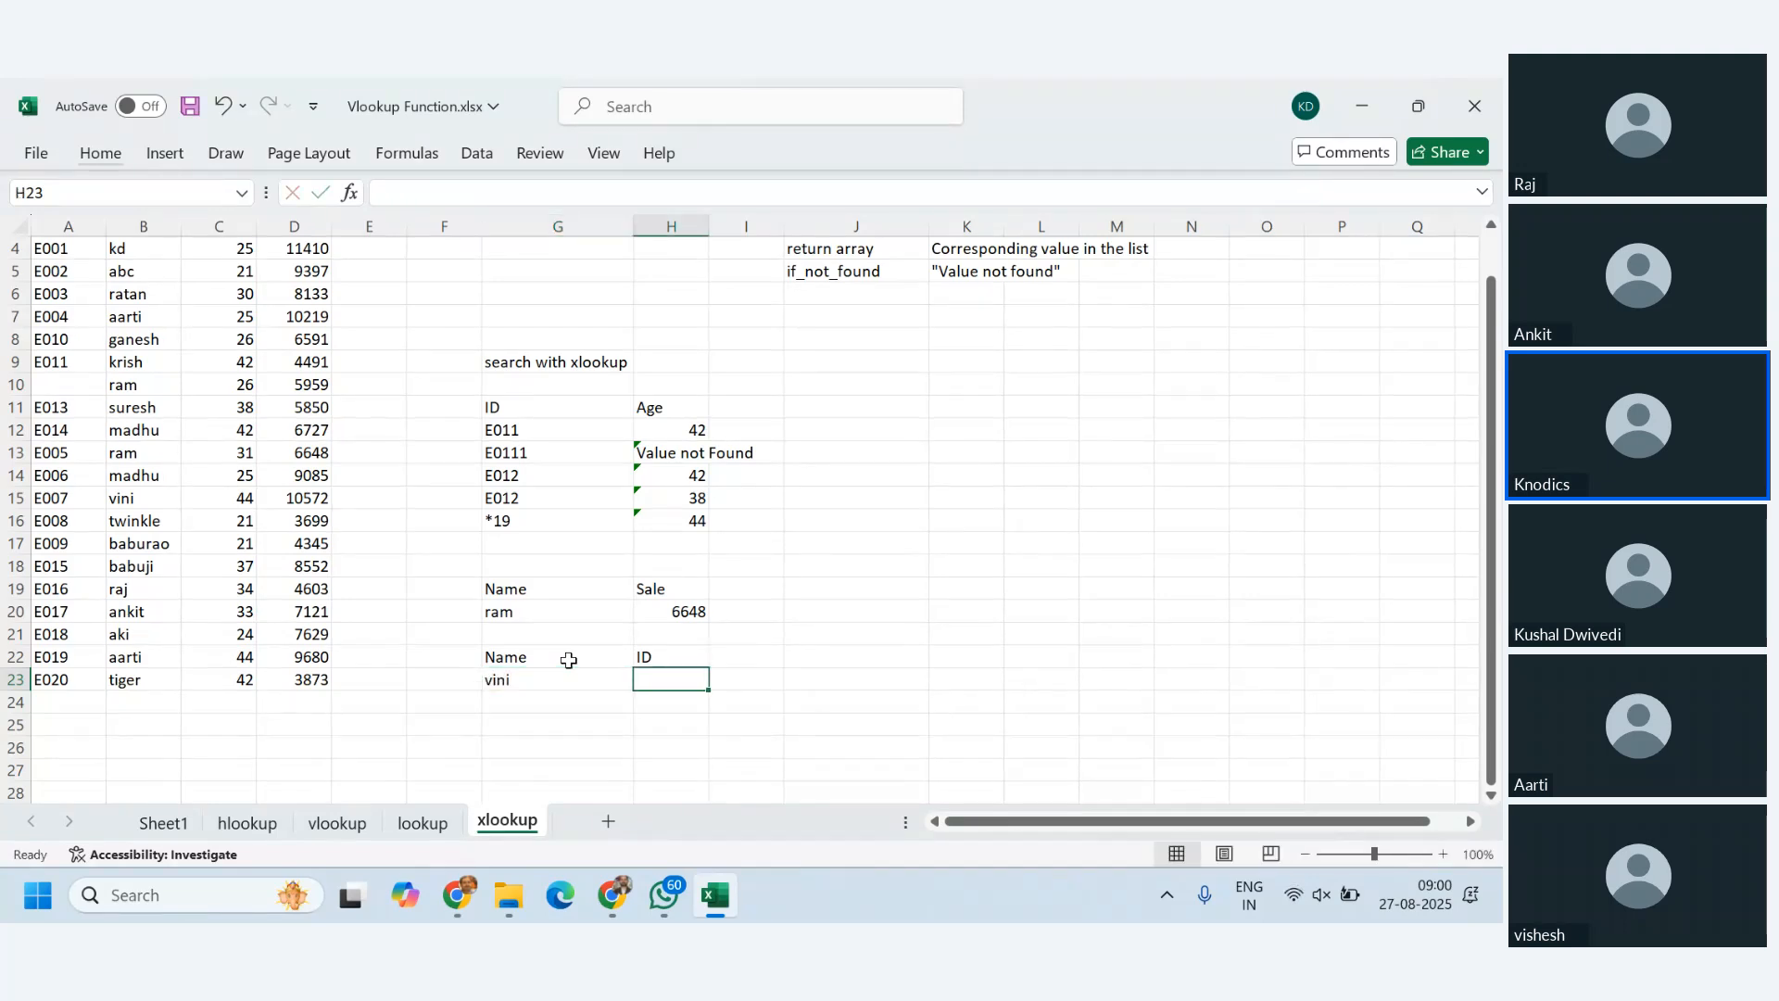
- In H23, enter an XLOOKUP that finds the name from G23 in B4:B23 and returns the ID from A4:A23
{"action": "type", "text": "=xloou"}
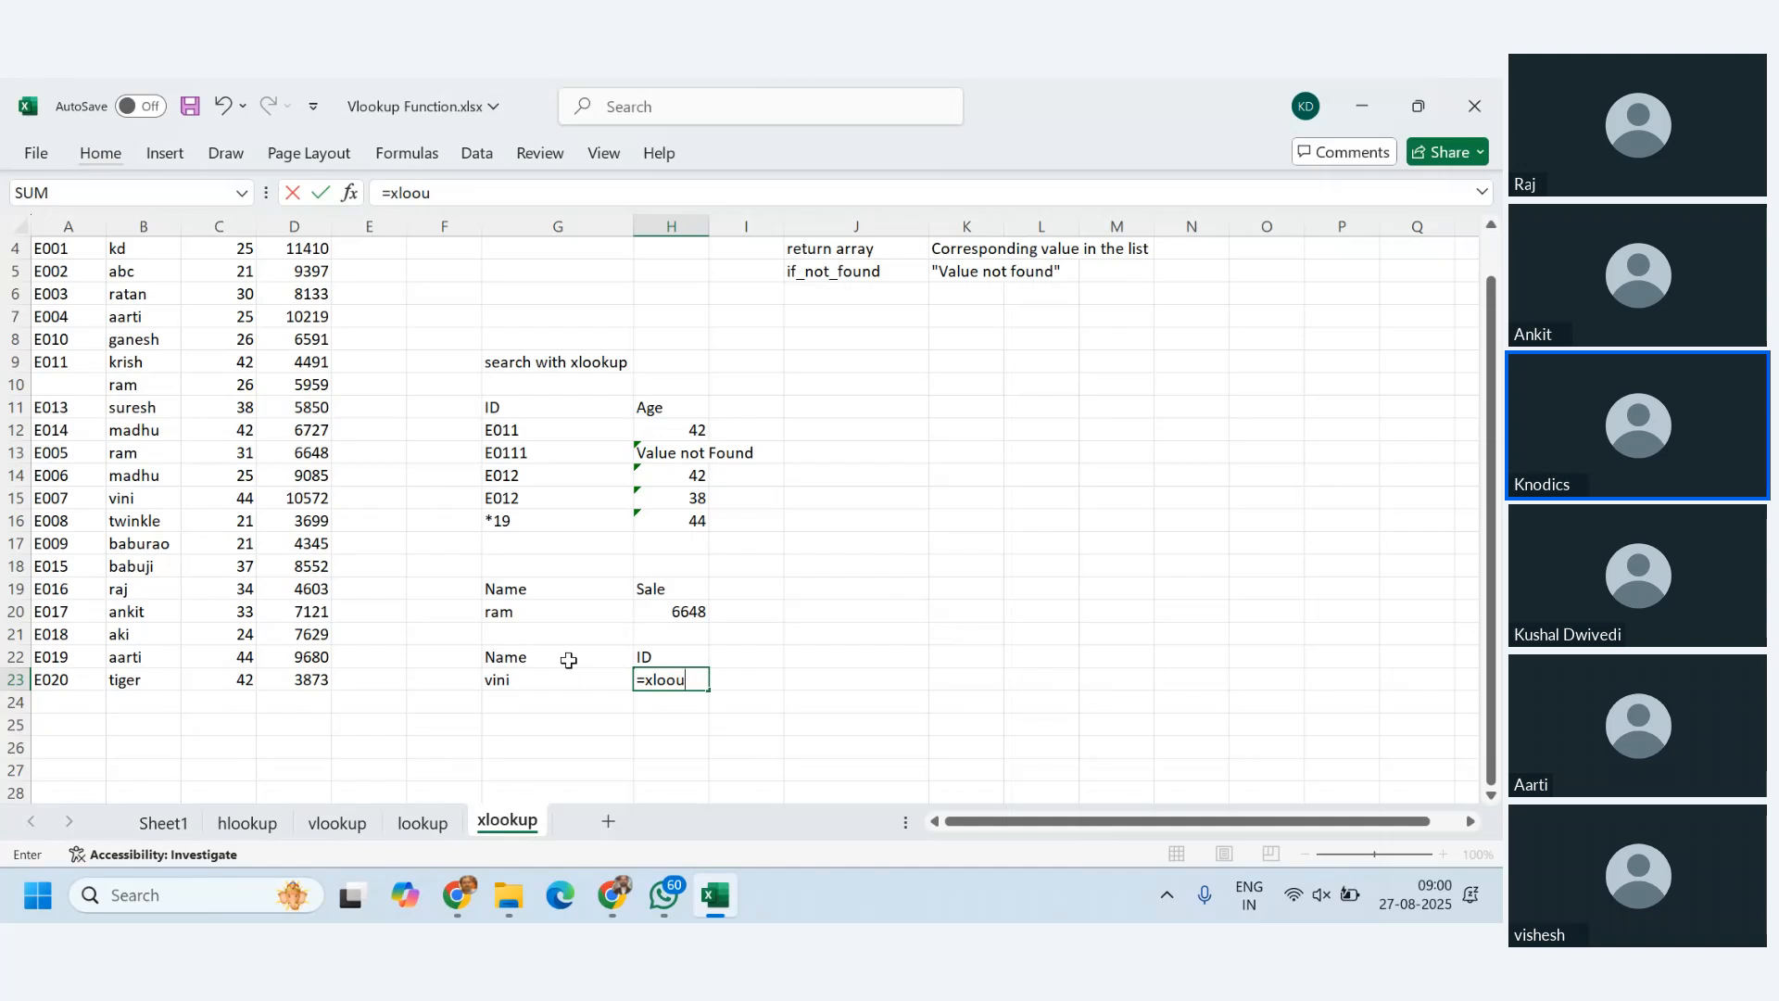
{"action": "key", "text": "BackSpace"}
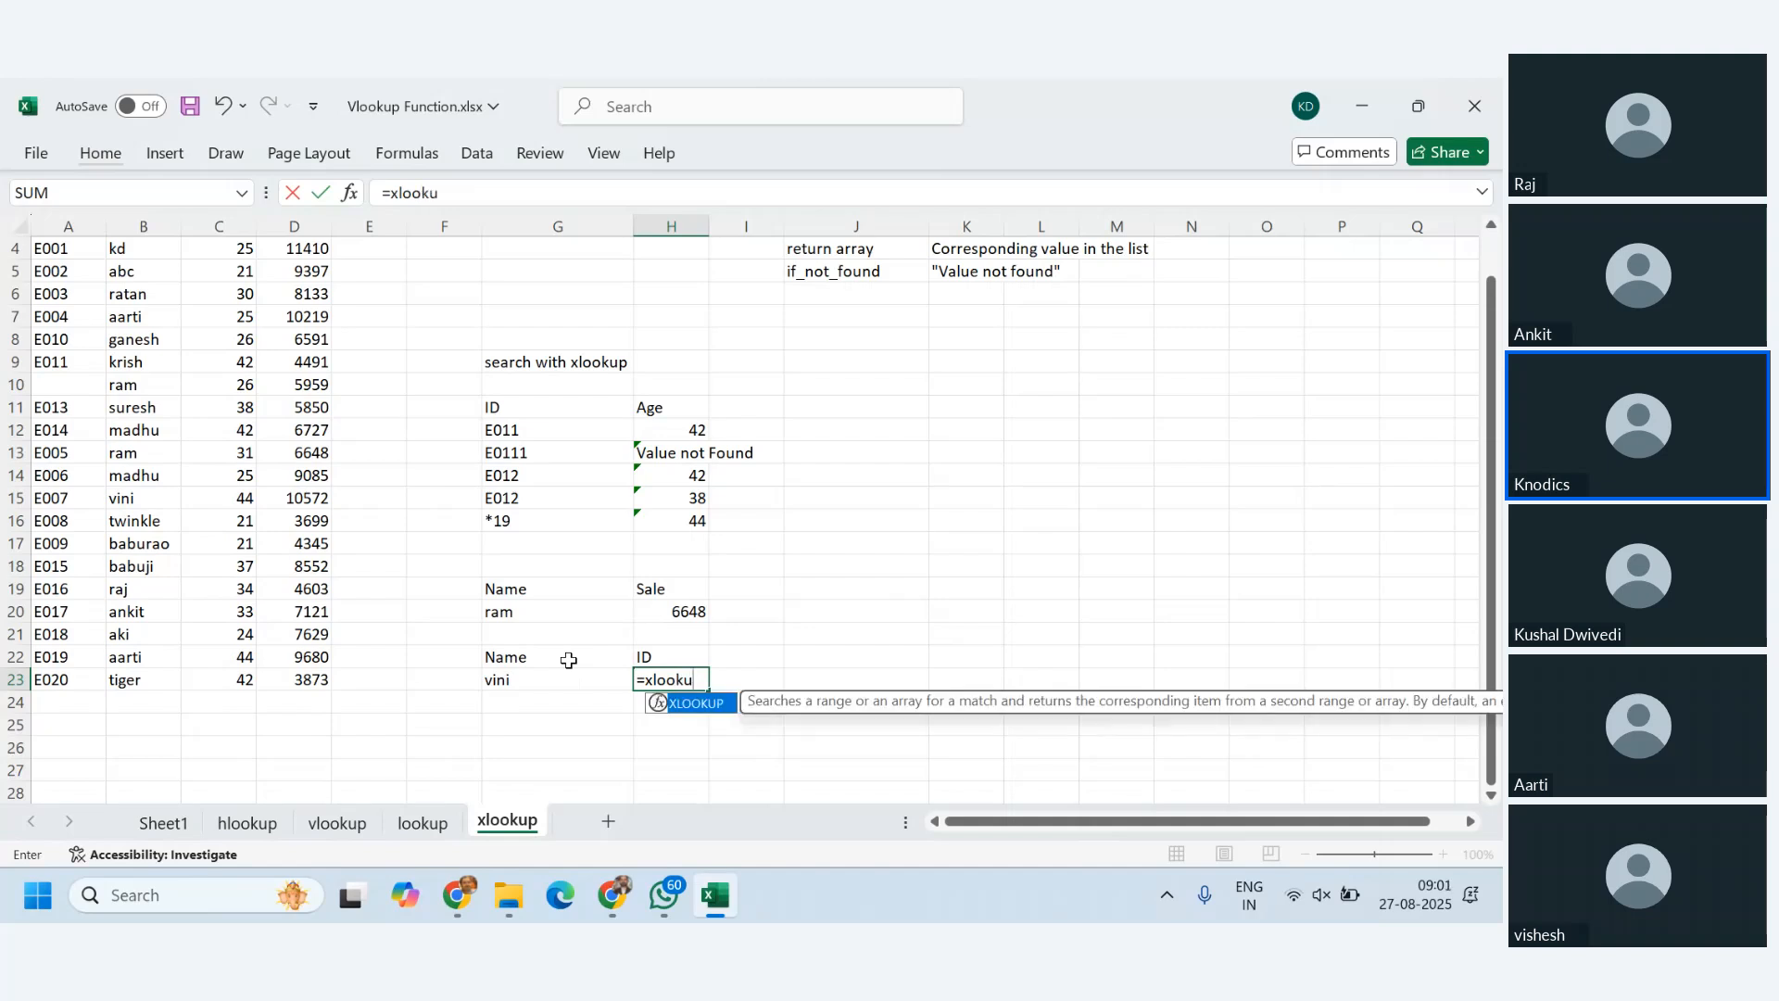
{"action": "type", "text": "kup("}
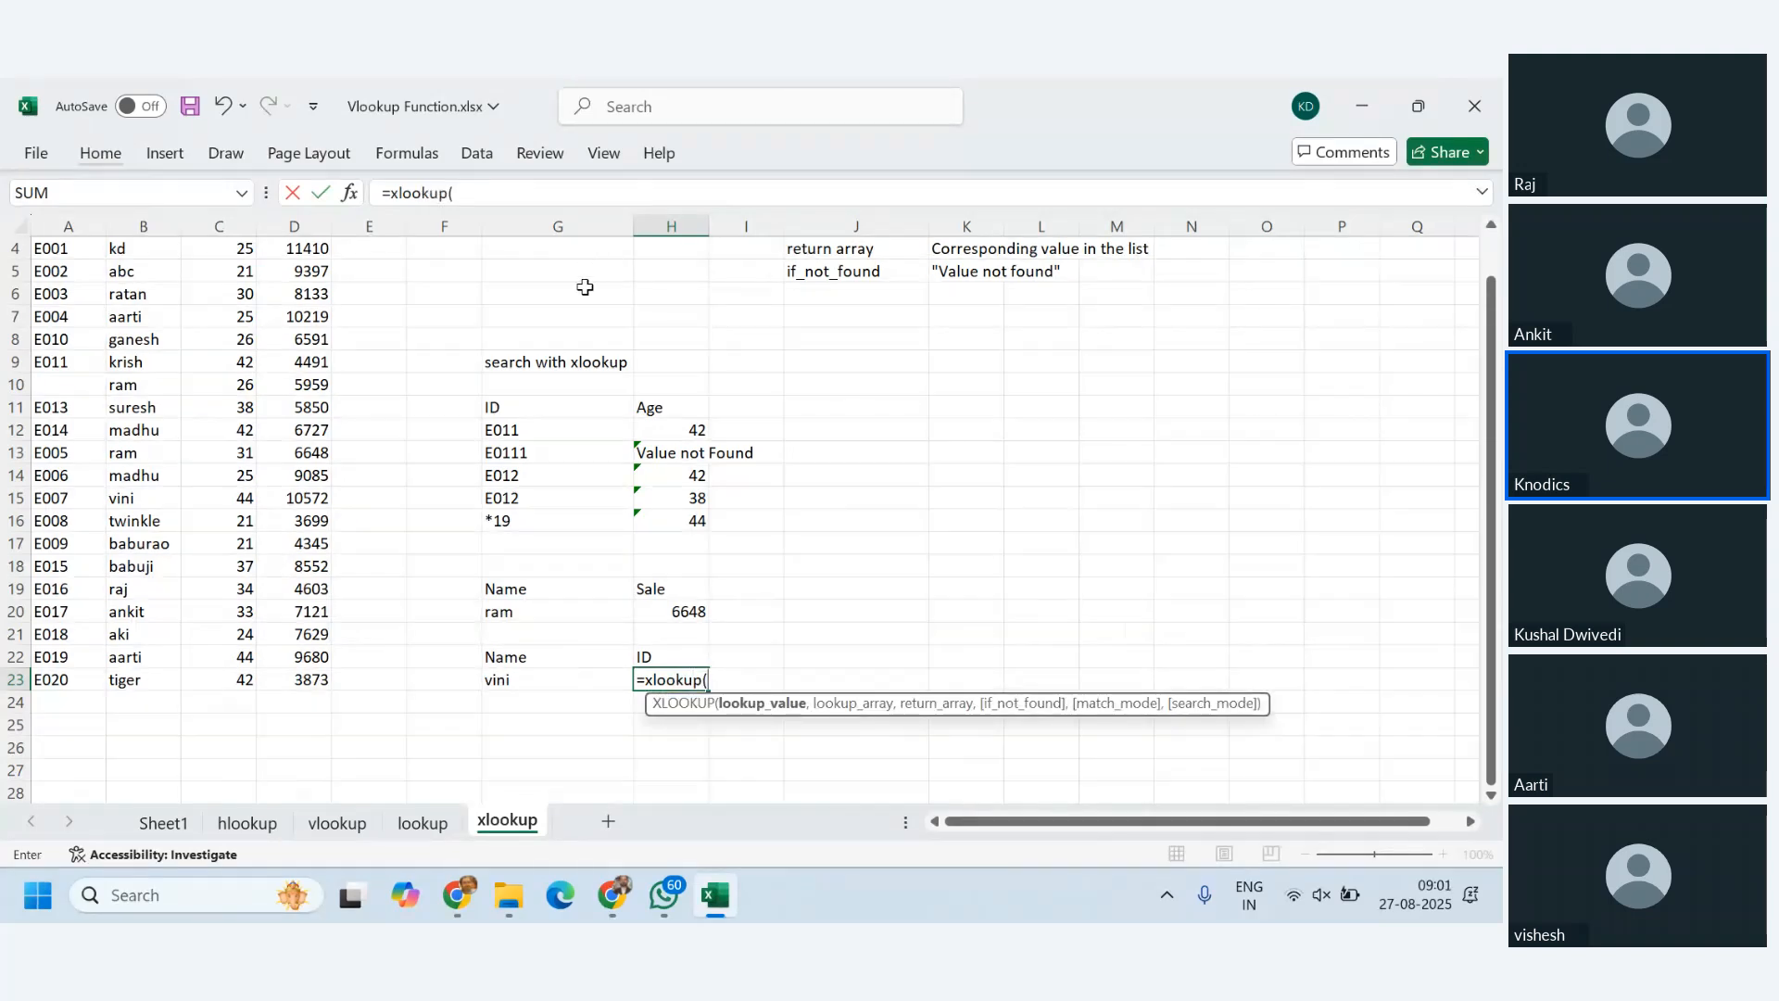
{"action": "left_click", "coordinate": [574, 684]}
{"action": "type", "text": ","}
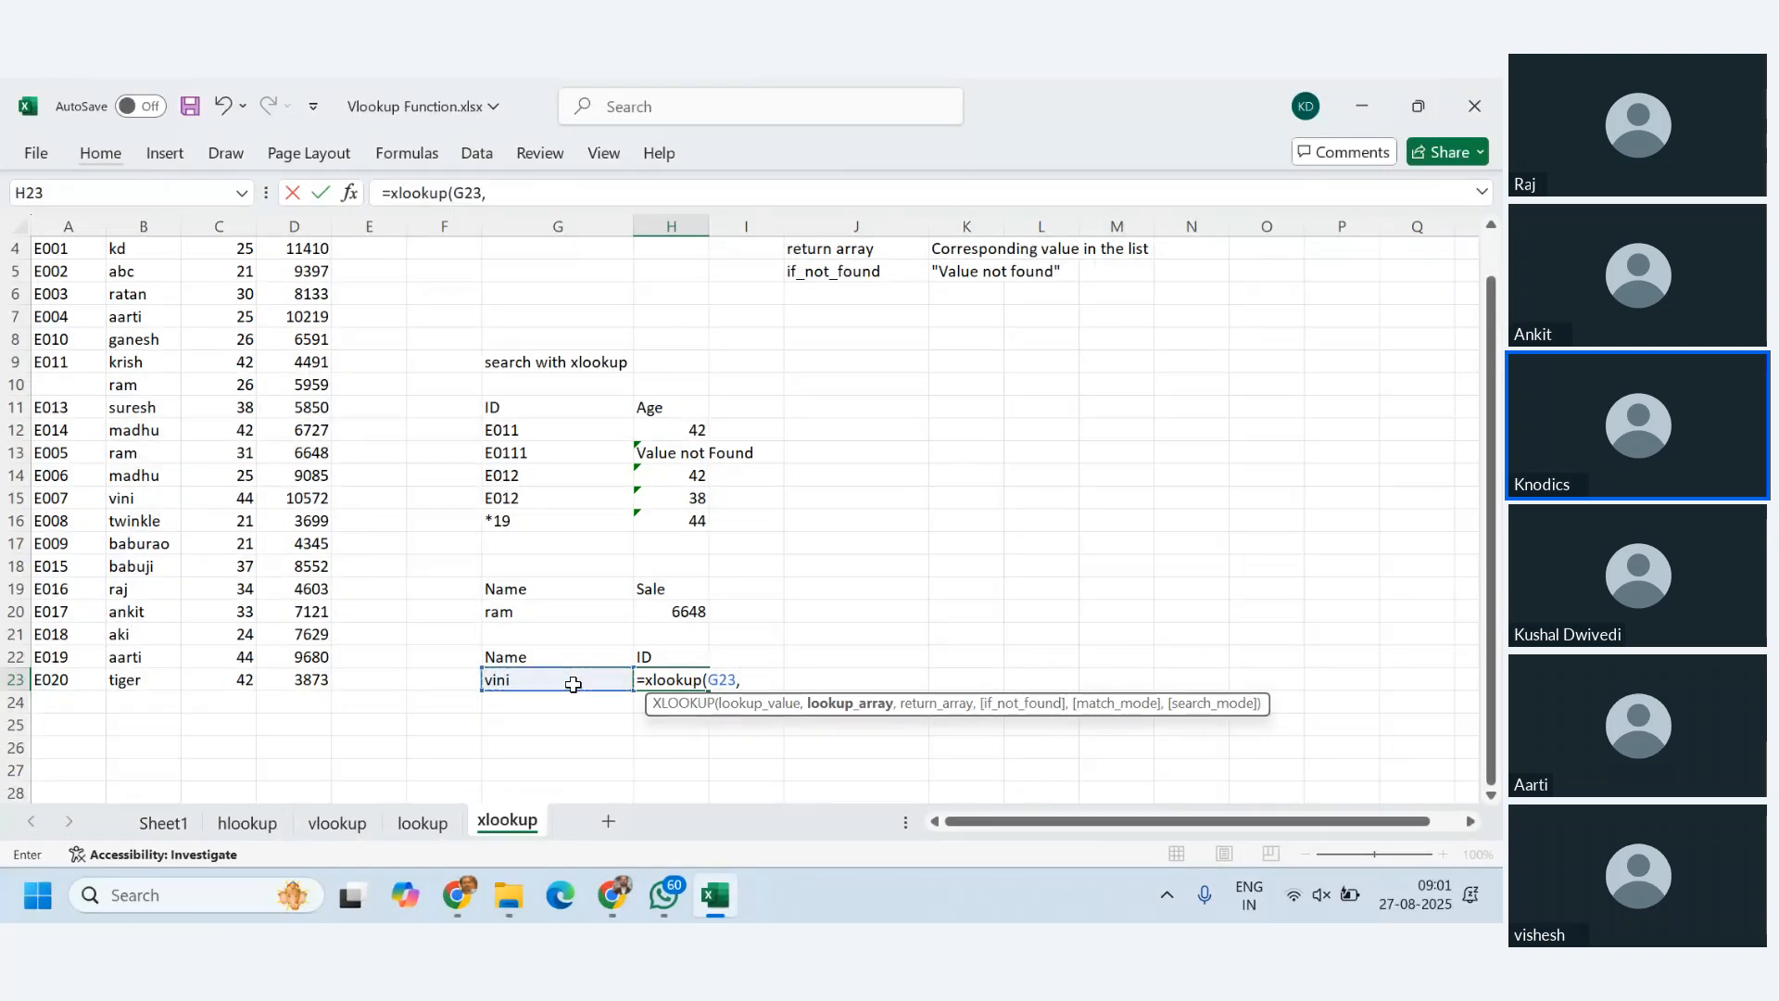
{"action": "scroll", "coordinate": [306, 436], "scroll_direction": "up", "scroll_amount": 1}
{"action": "left_click_drag", "start_coordinate": [148, 316], "coordinate": [162, 747]}
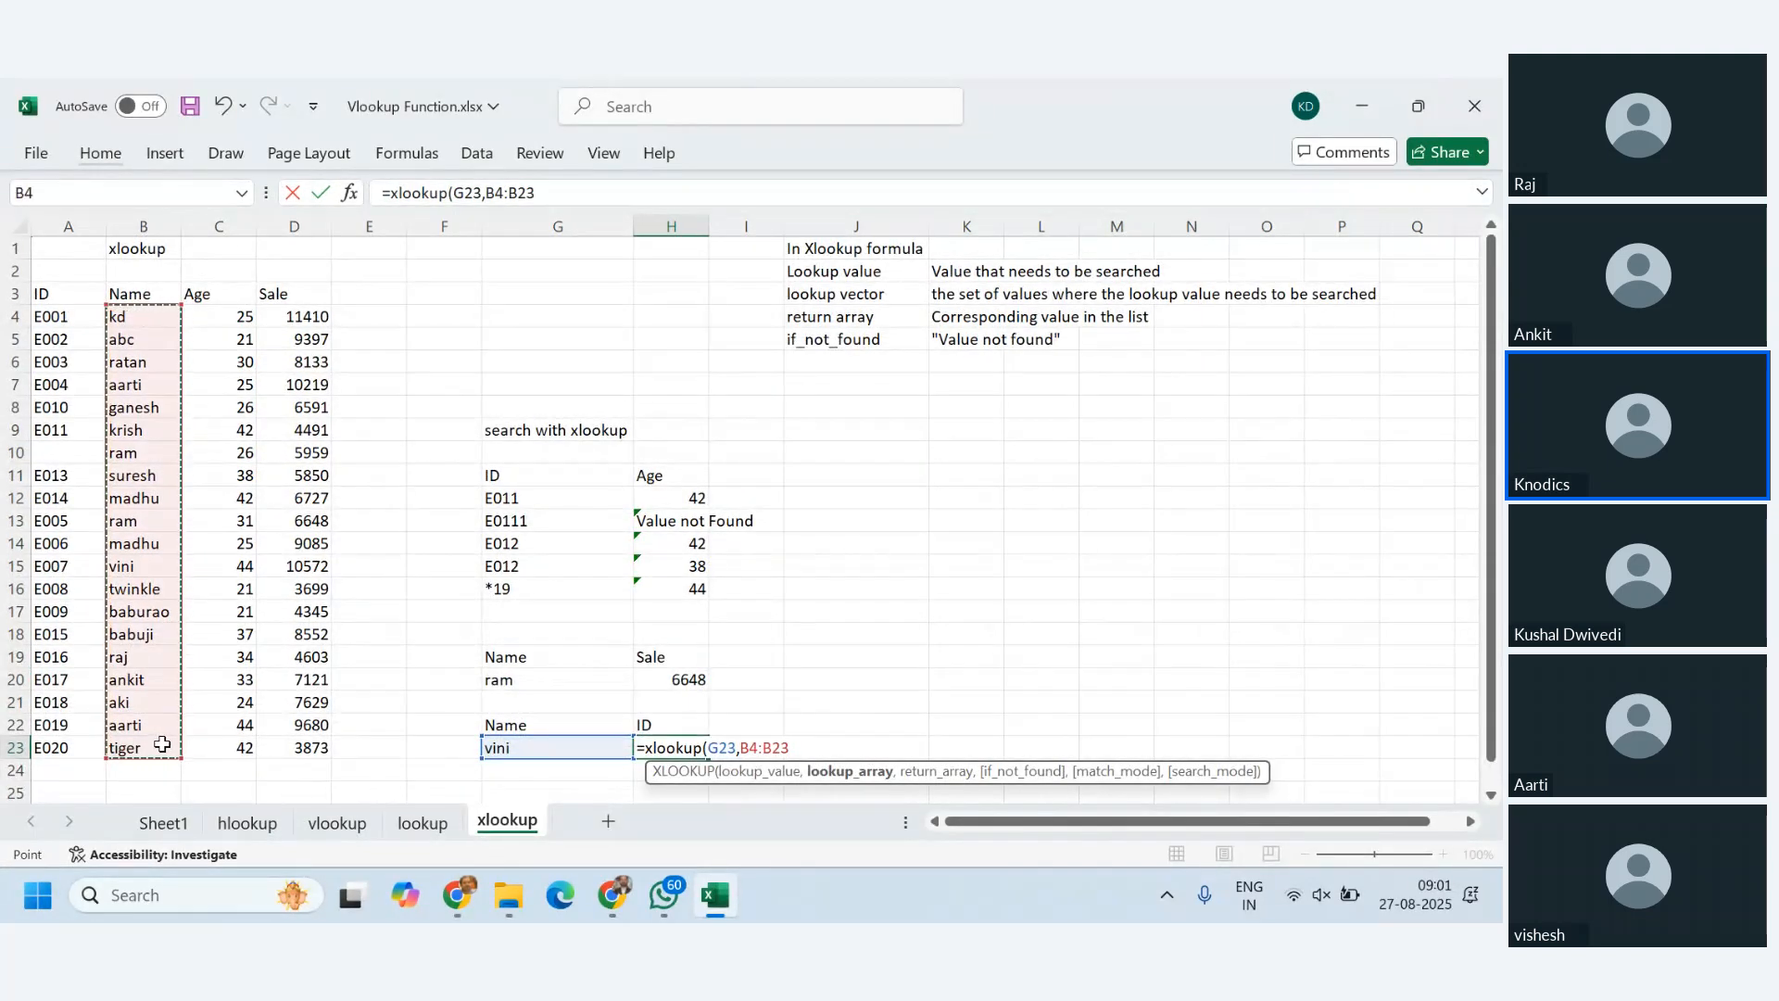
{"action": "type", "text": ","}
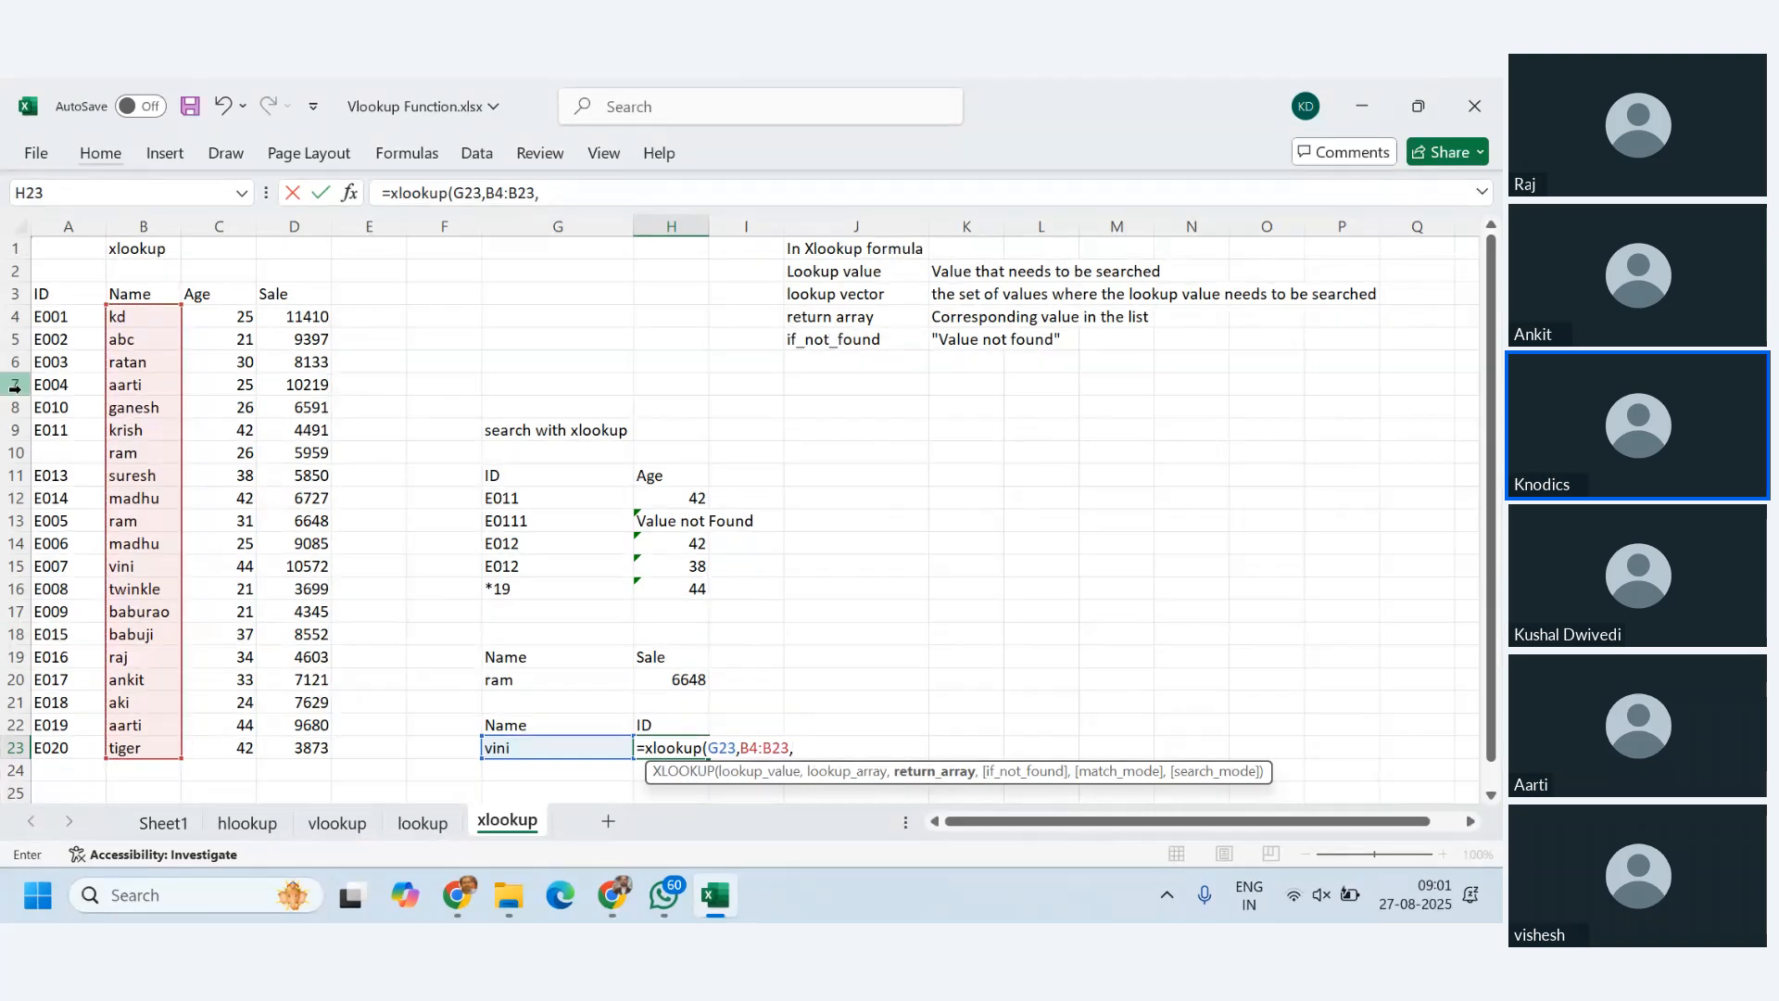
{"action": "left_click_drag", "start_coordinate": [65, 316], "coordinate": [74, 758]}
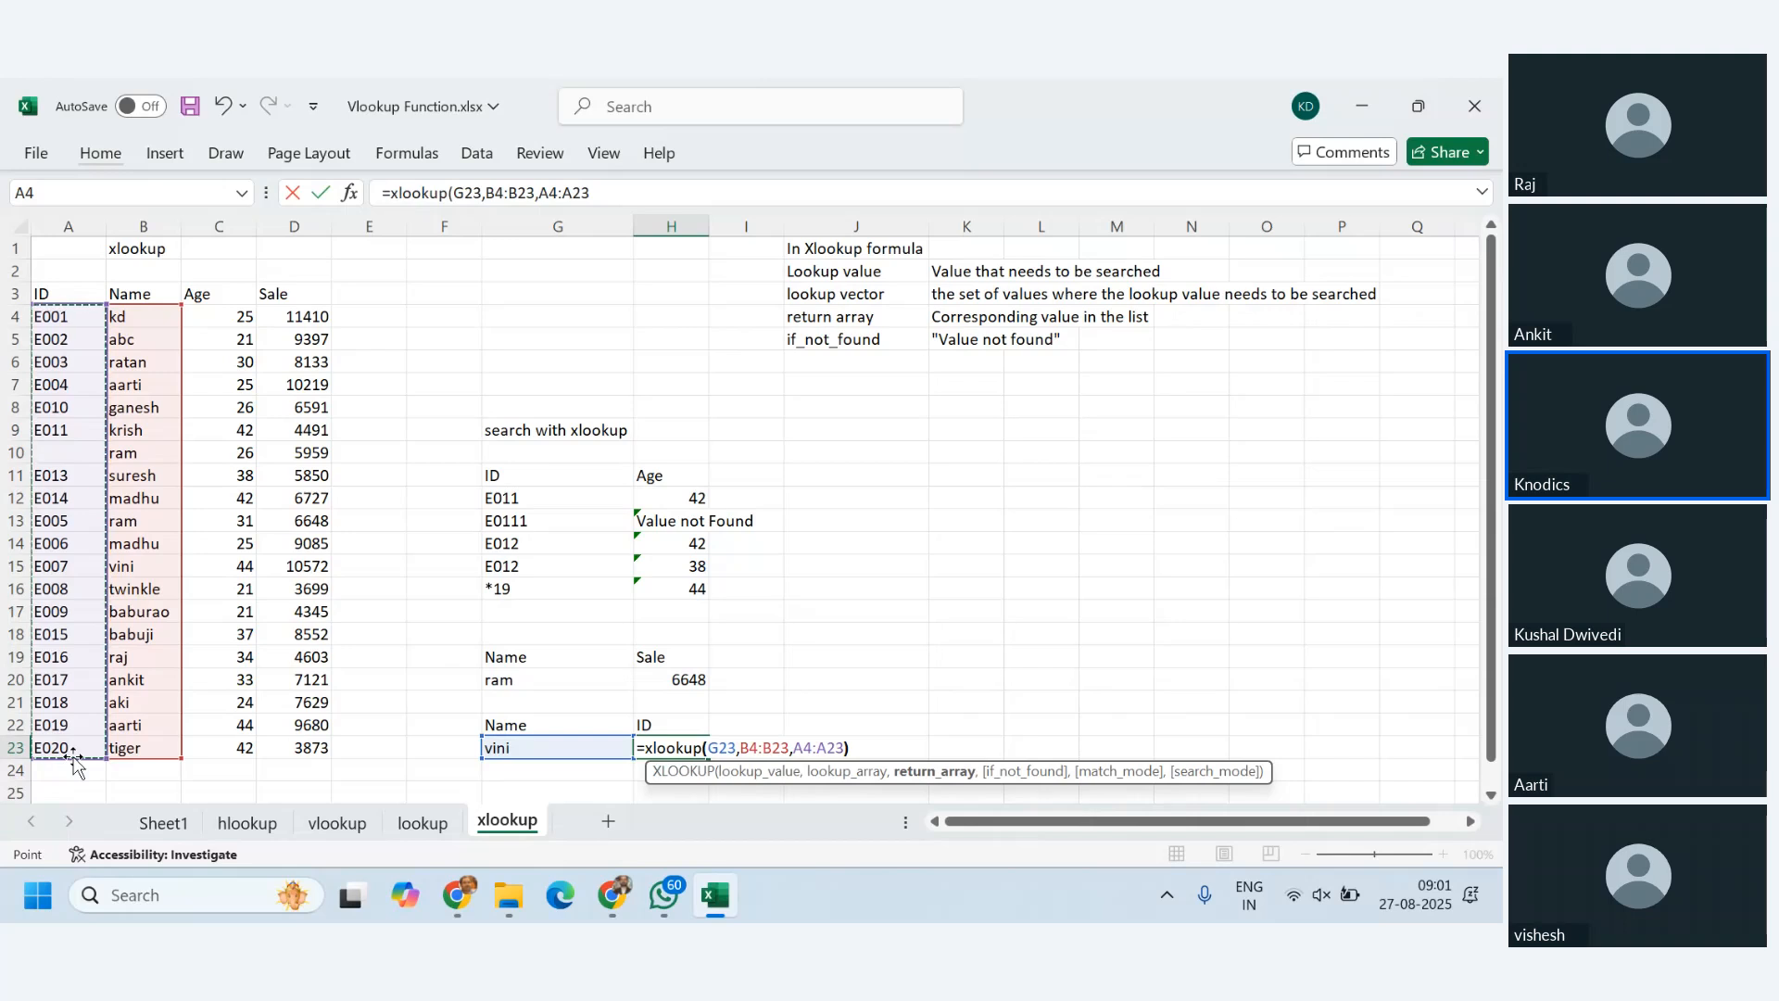
{"action": "key", "text": "Return"}
{"action": "left_click_drag", "start_coordinate": [137, 566], "coordinate": [89, 570]}
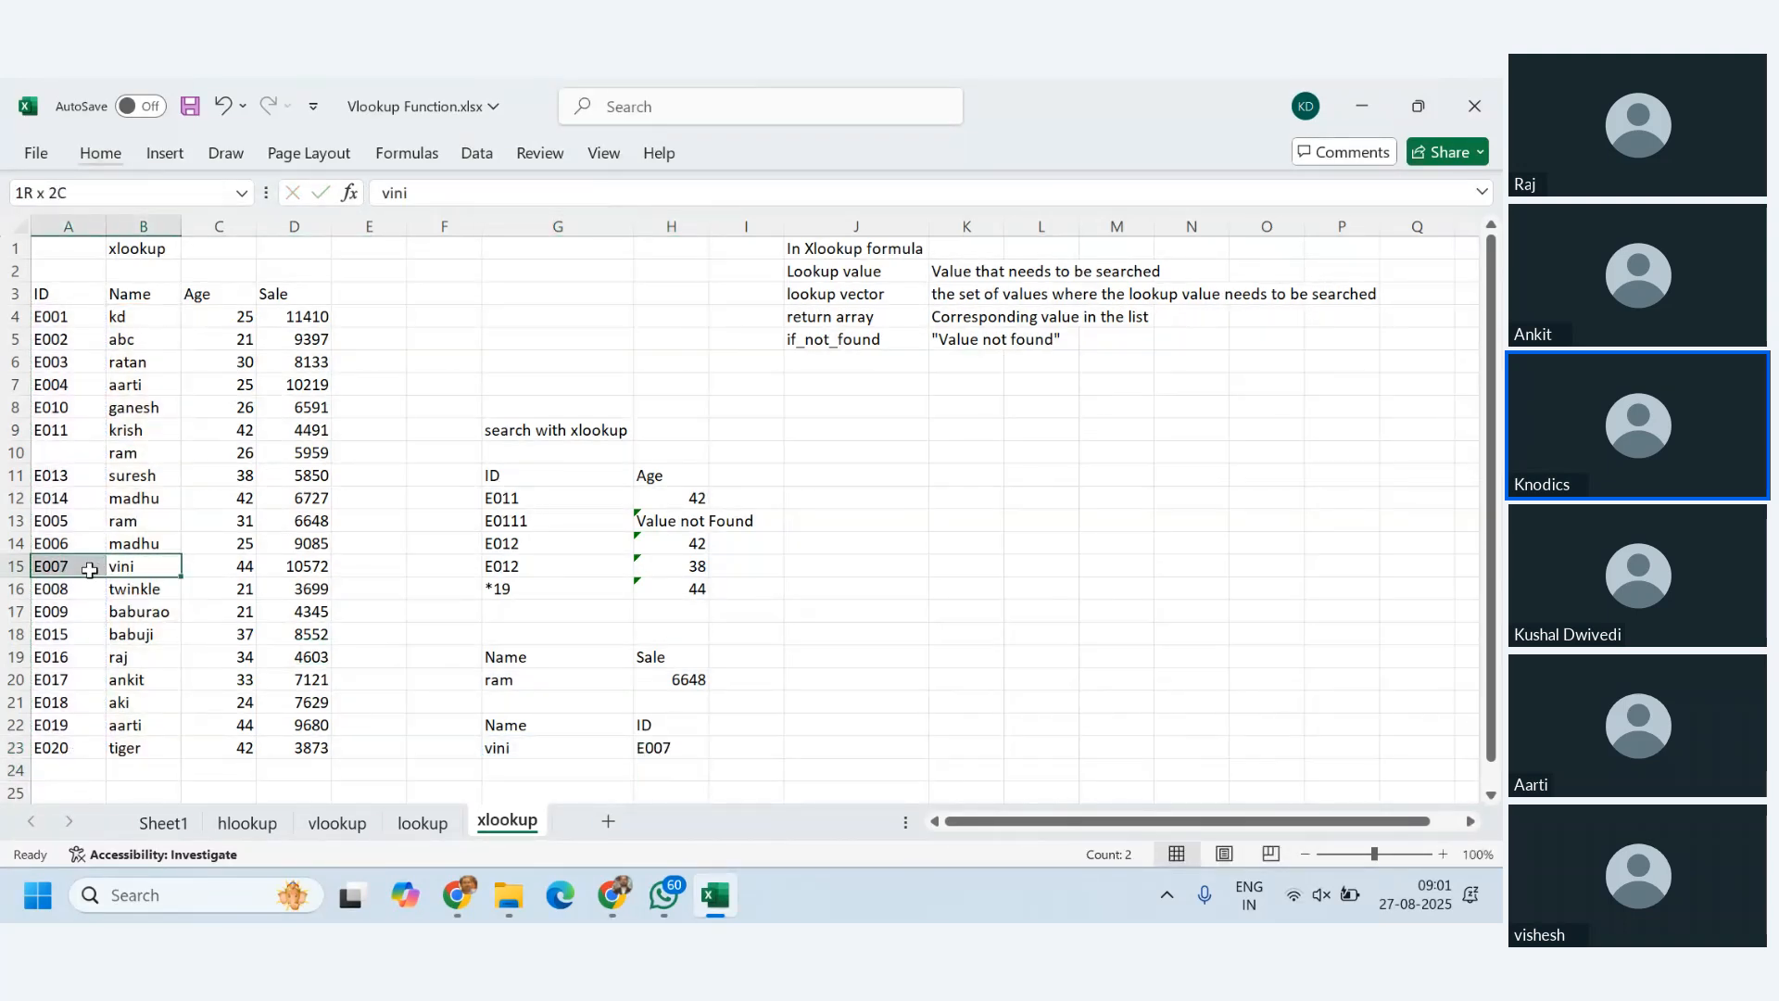
{"action": "left_click_drag", "start_coordinate": [89, 570], "coordinate": [89, 570]}
{"action": "scroll", "coordinate": [1055, 581], "scroll_direction": "down", "scroll_amount": 1}
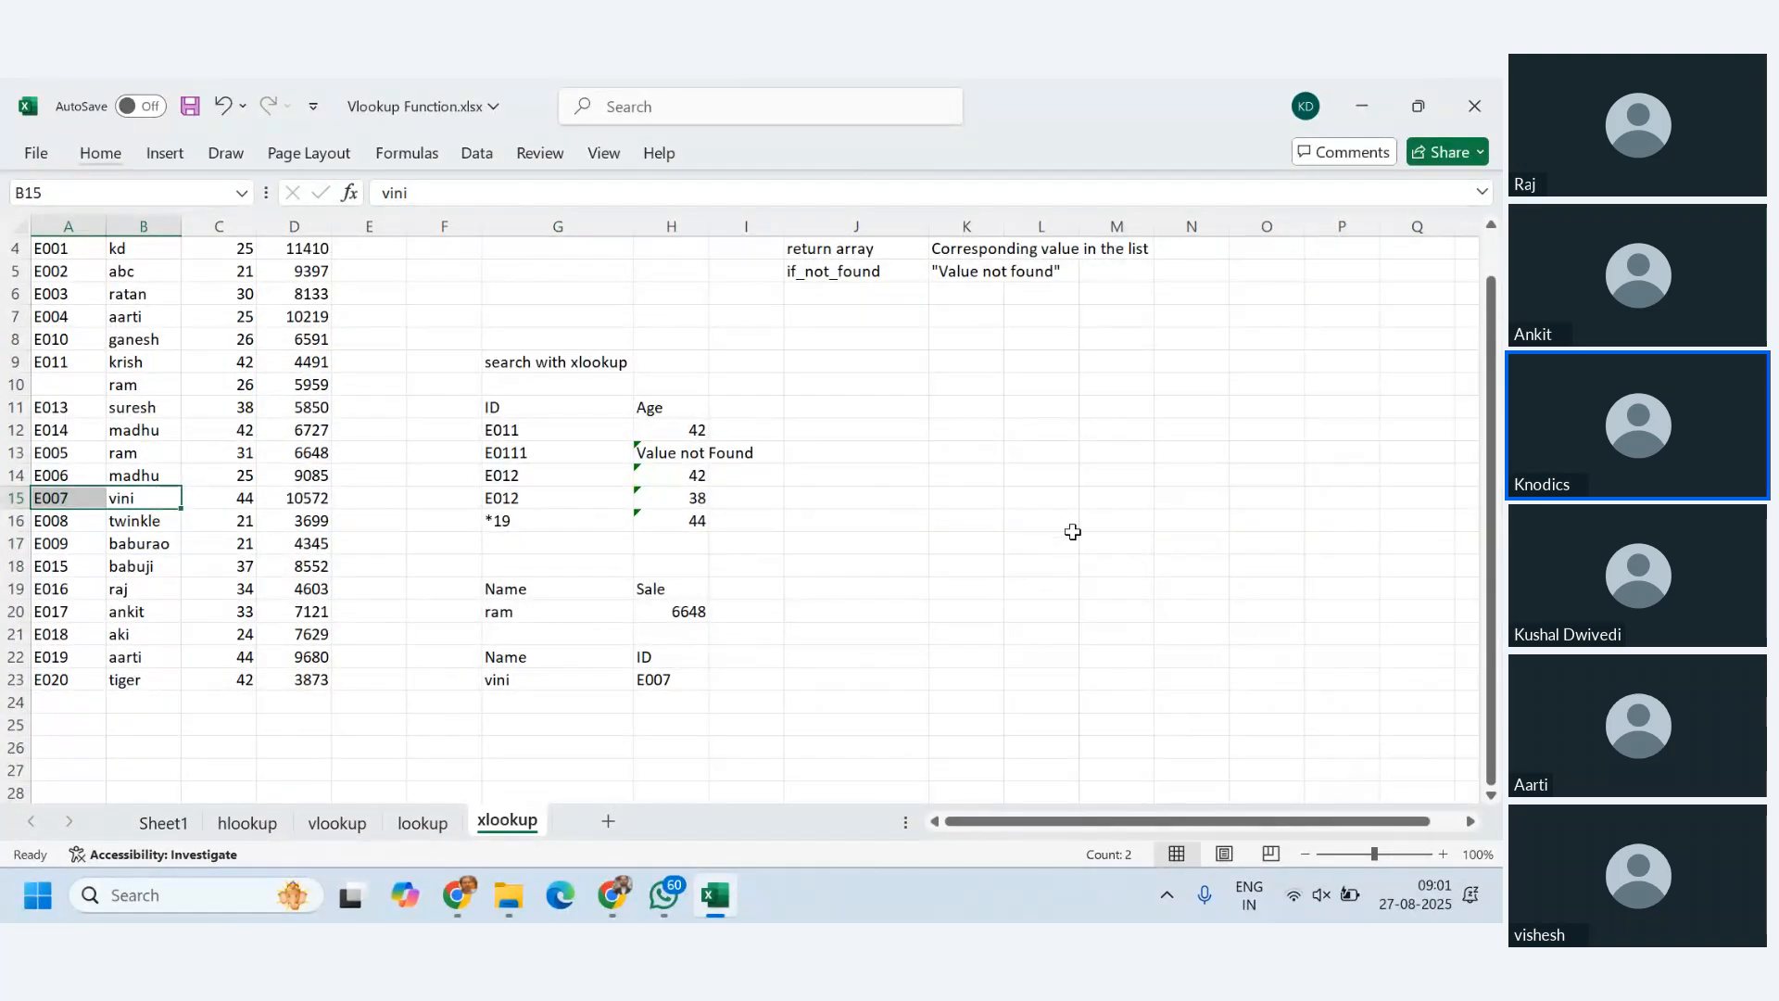
{"action": "left_click", "coordinate": [660, 682]}
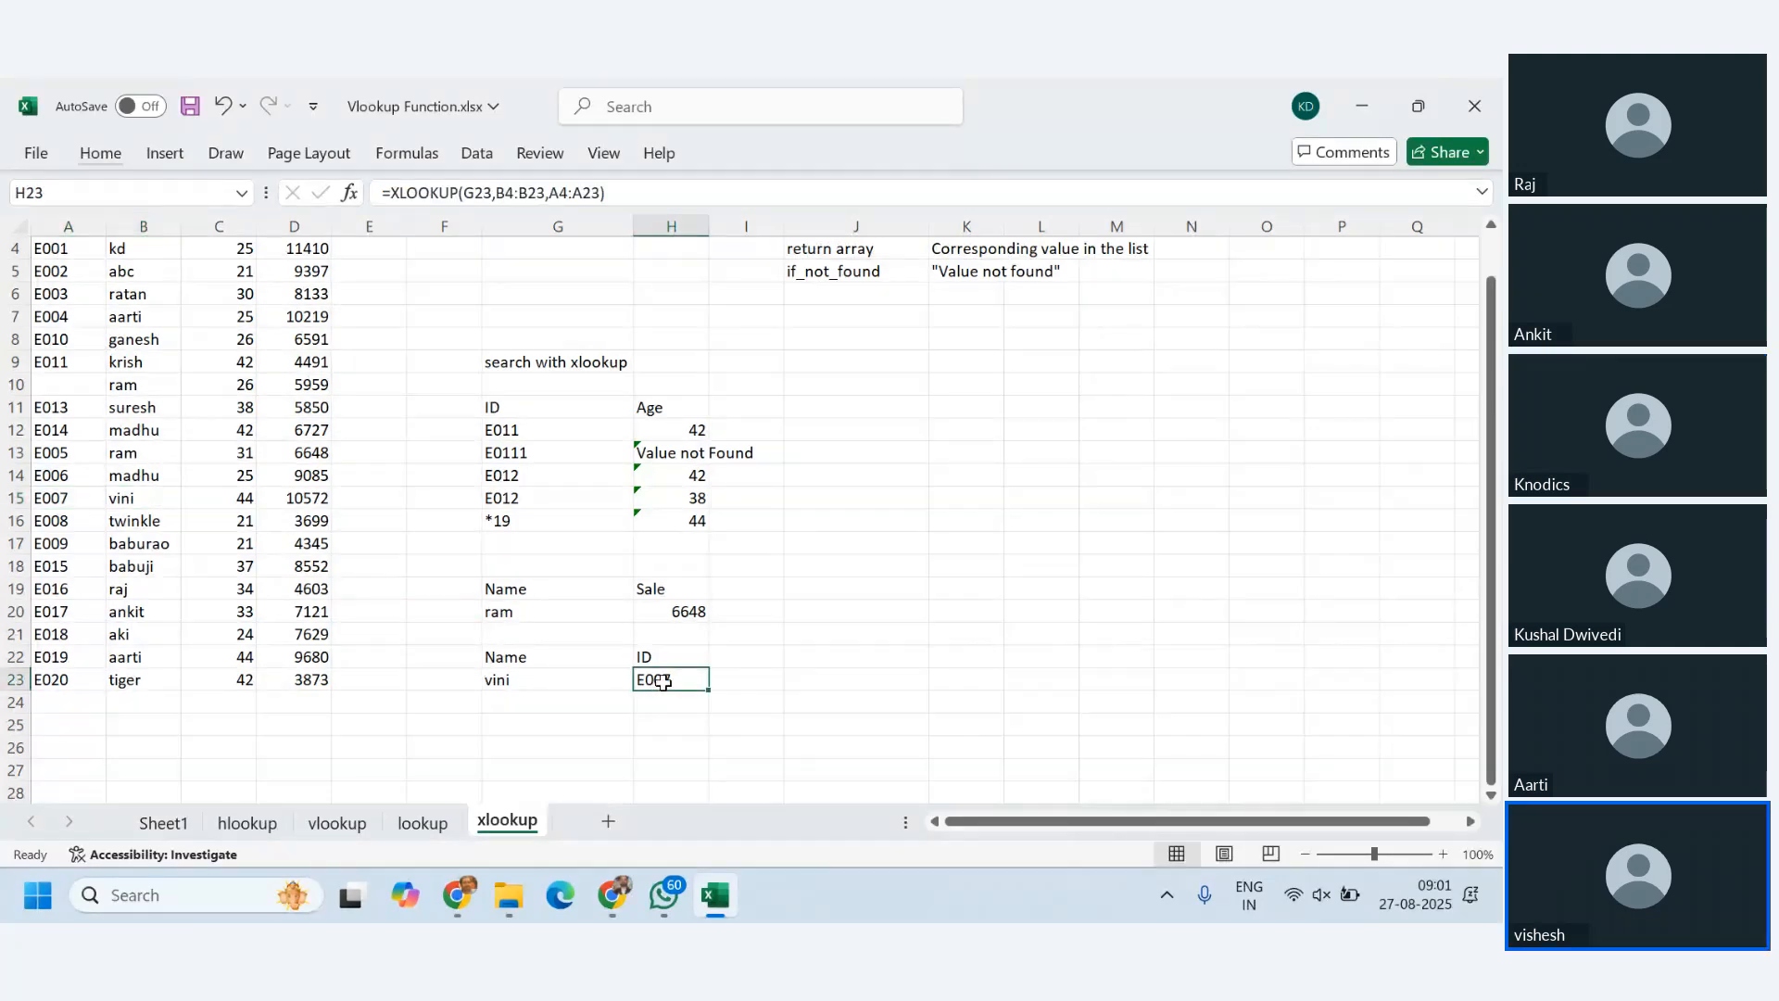
{"action": "type", "text": "ankit"}
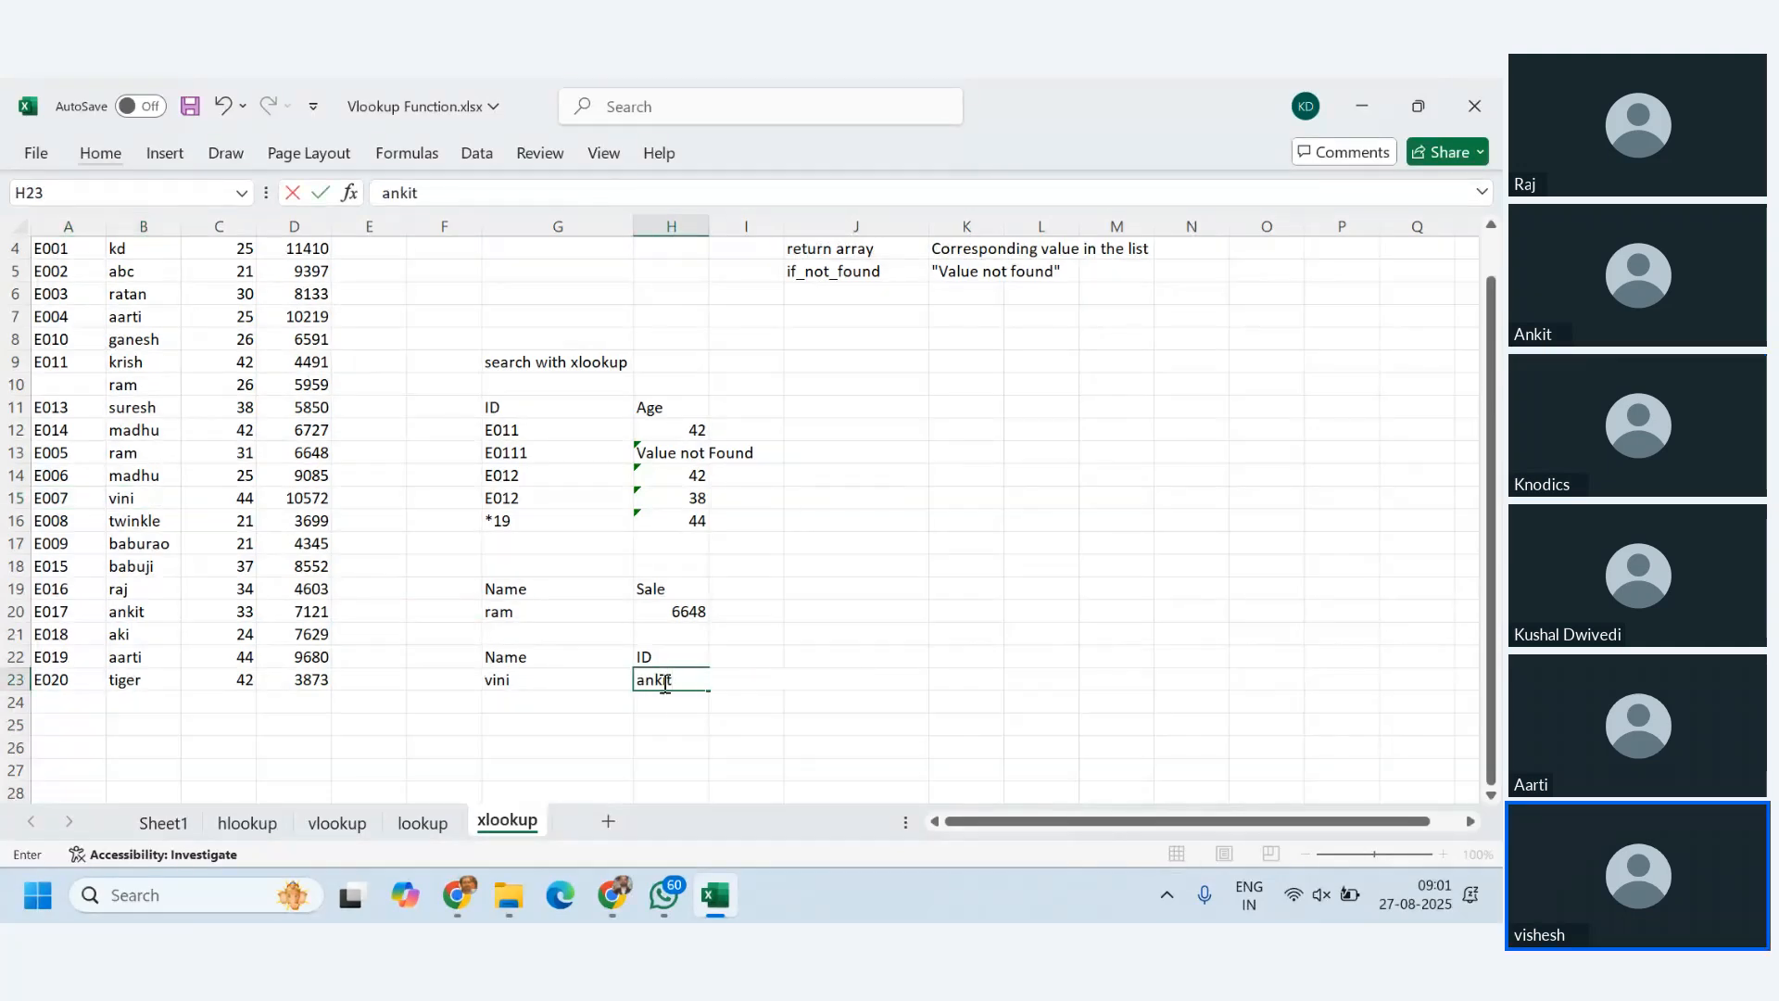
{"action": "key", "text": "Return"}
{"action": "left_click", "coordinate": [907, 646]}
{"action": "key", "text": "ctrl+z"}
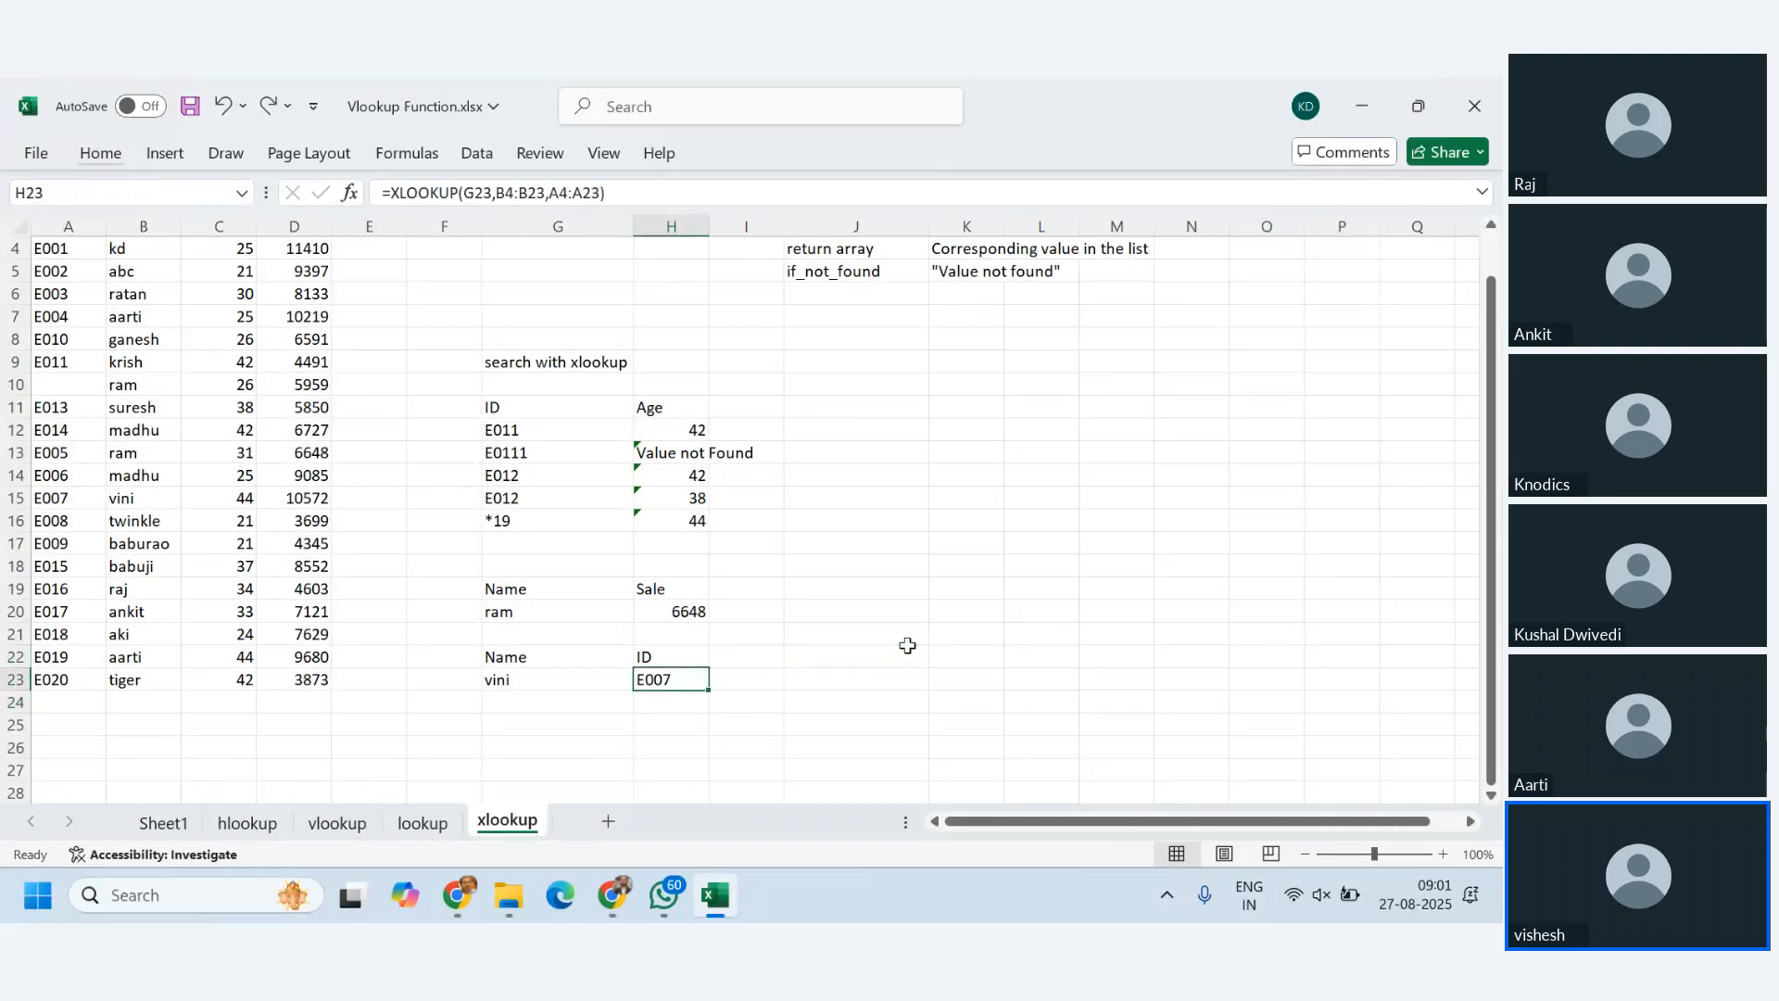
- Compare the ID lookups in G12:H16 of the xlookup sheet with the reverse search in G33:H33 of the lookup sheet
{"action": "left_click", "coordinate": [528, 681]}
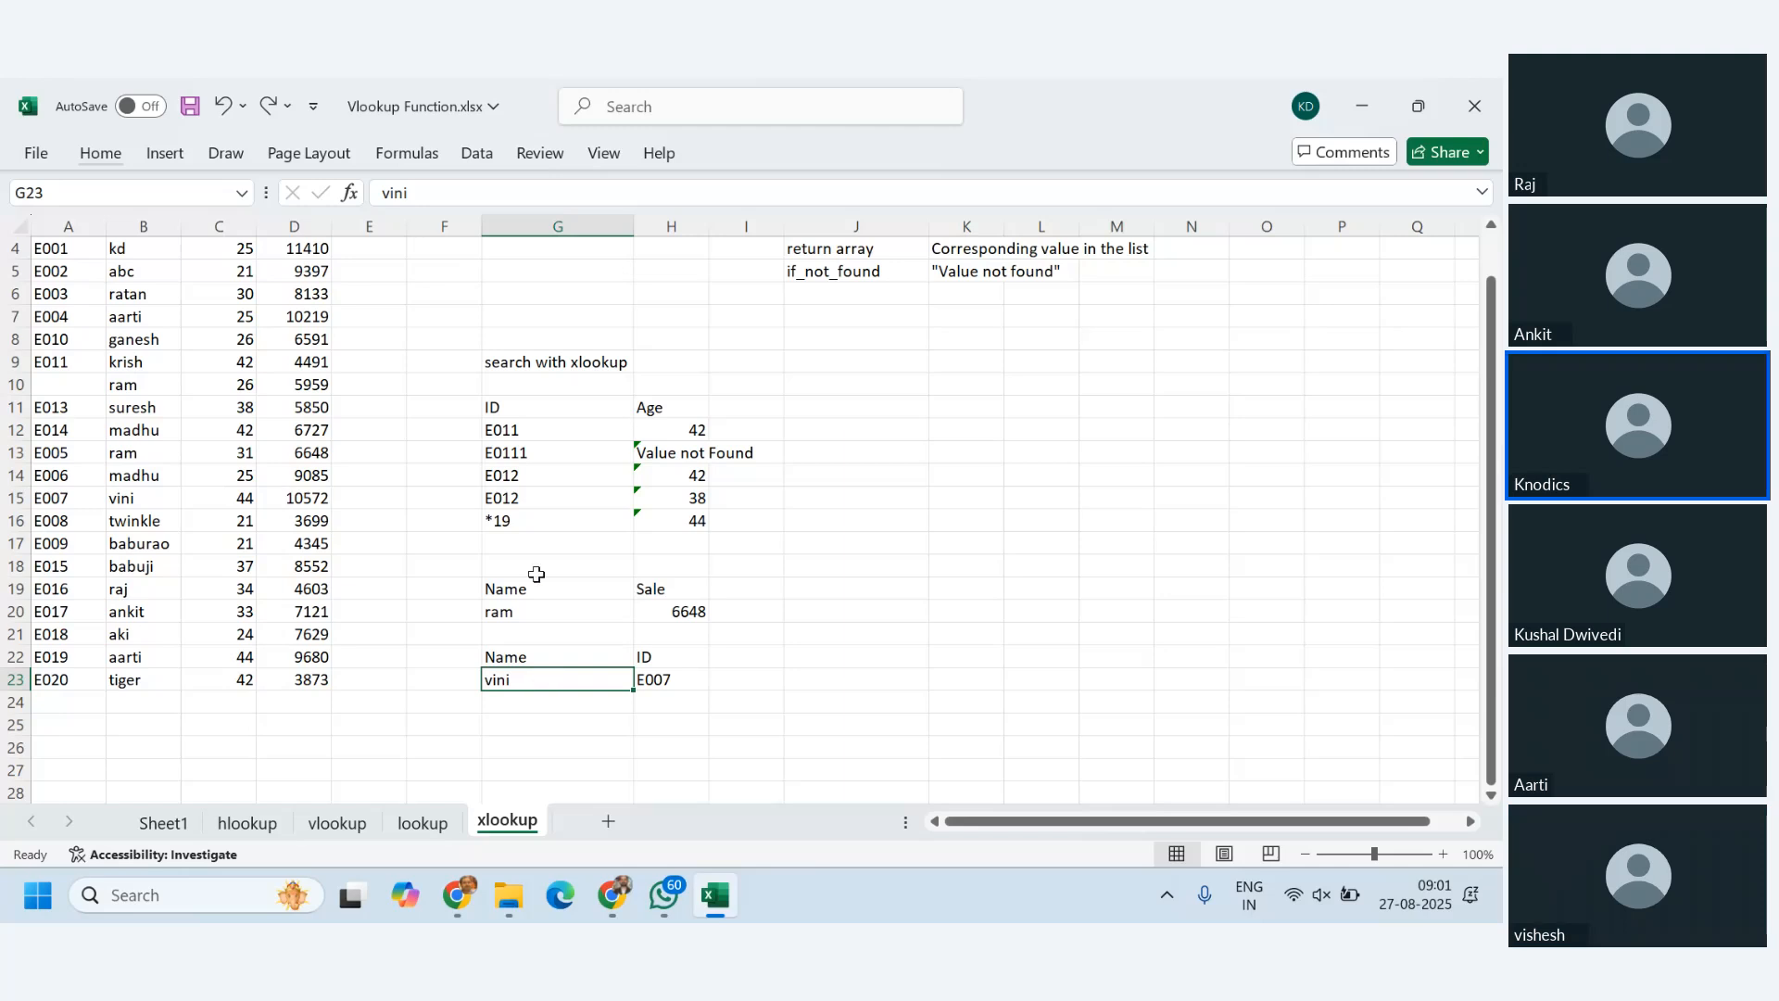
{"action": "left_click_drag", "start_coordinate": [519, 430], "coordinate": [653, 521]}
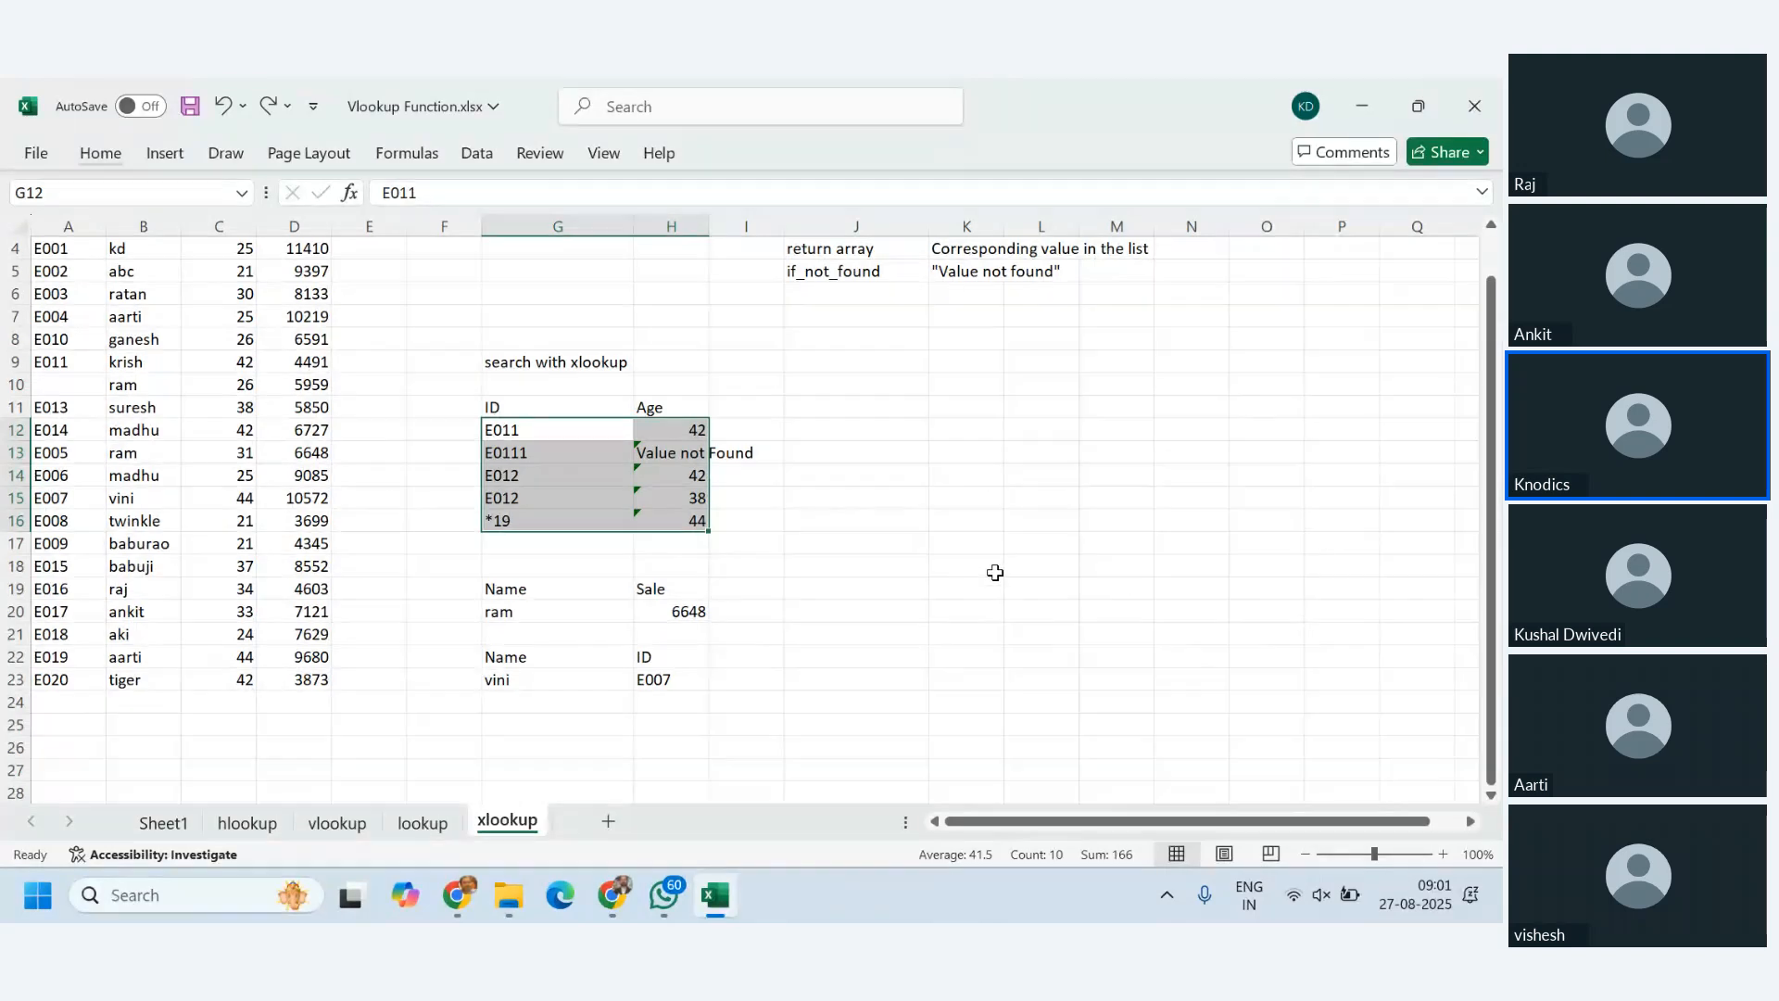
{"action": "scroll", "coordinate": [855, 578], "scroll_direction": "up", "scroll_amount": 1}
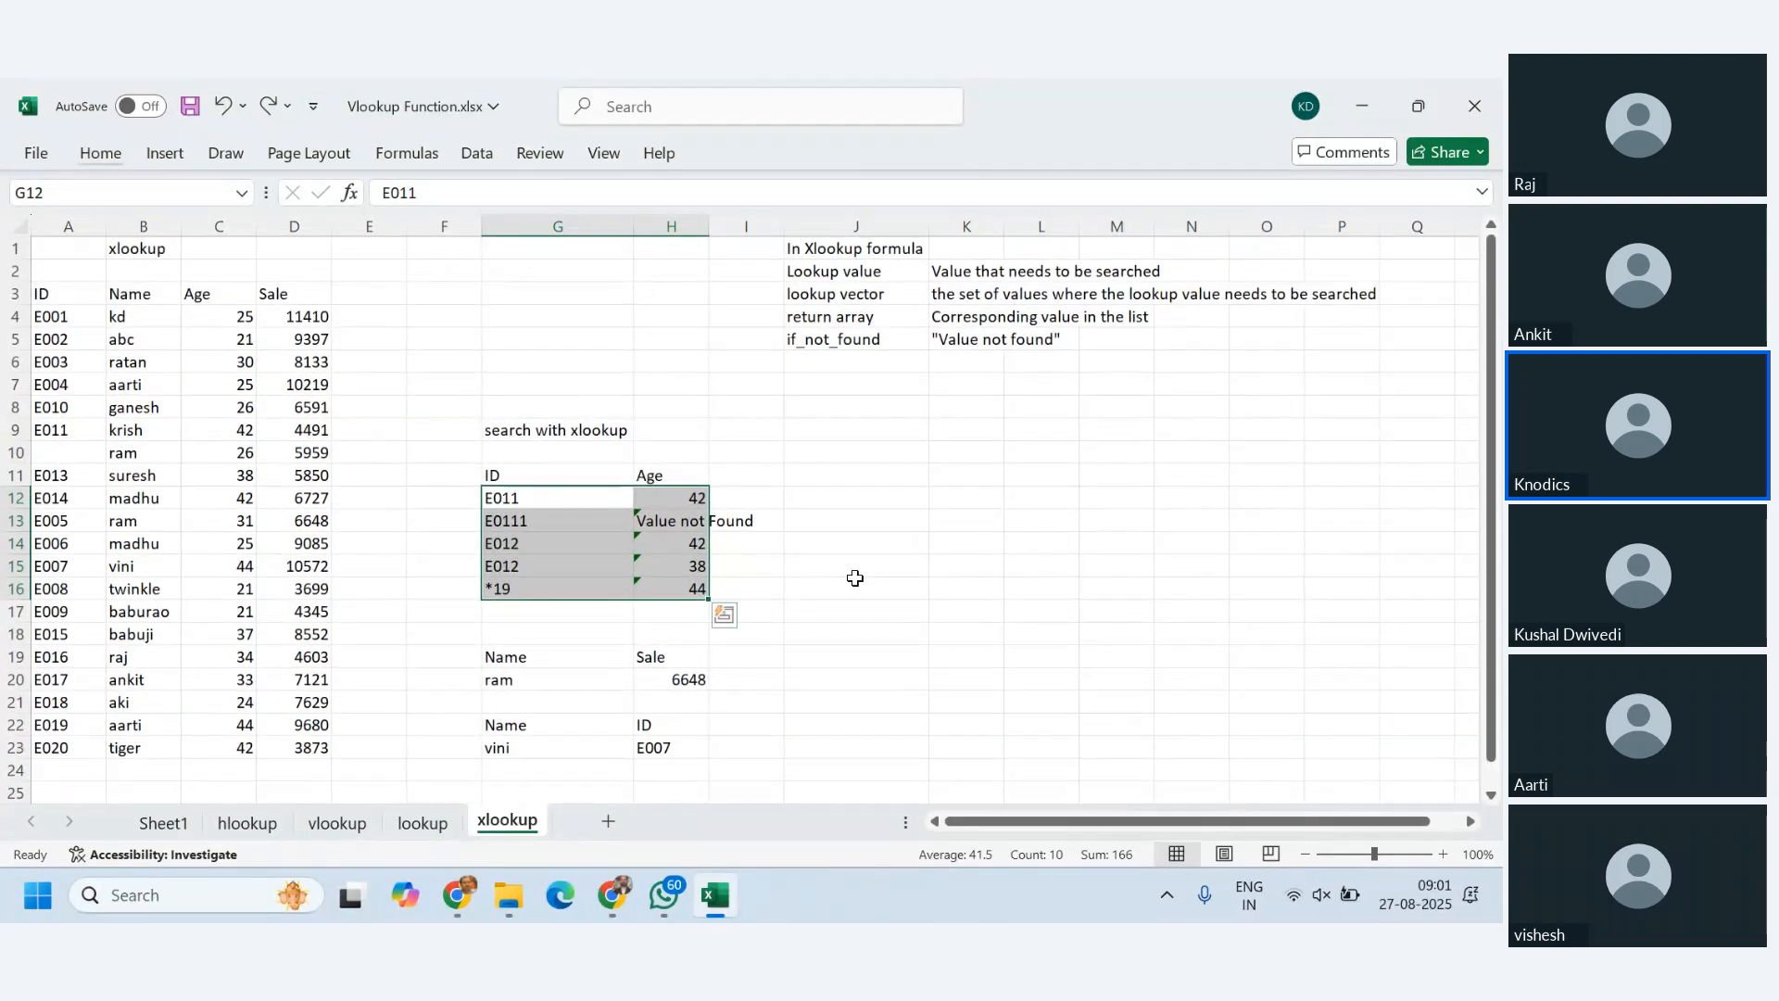
{"action": "left_click", "coordinate": [424, 824]}
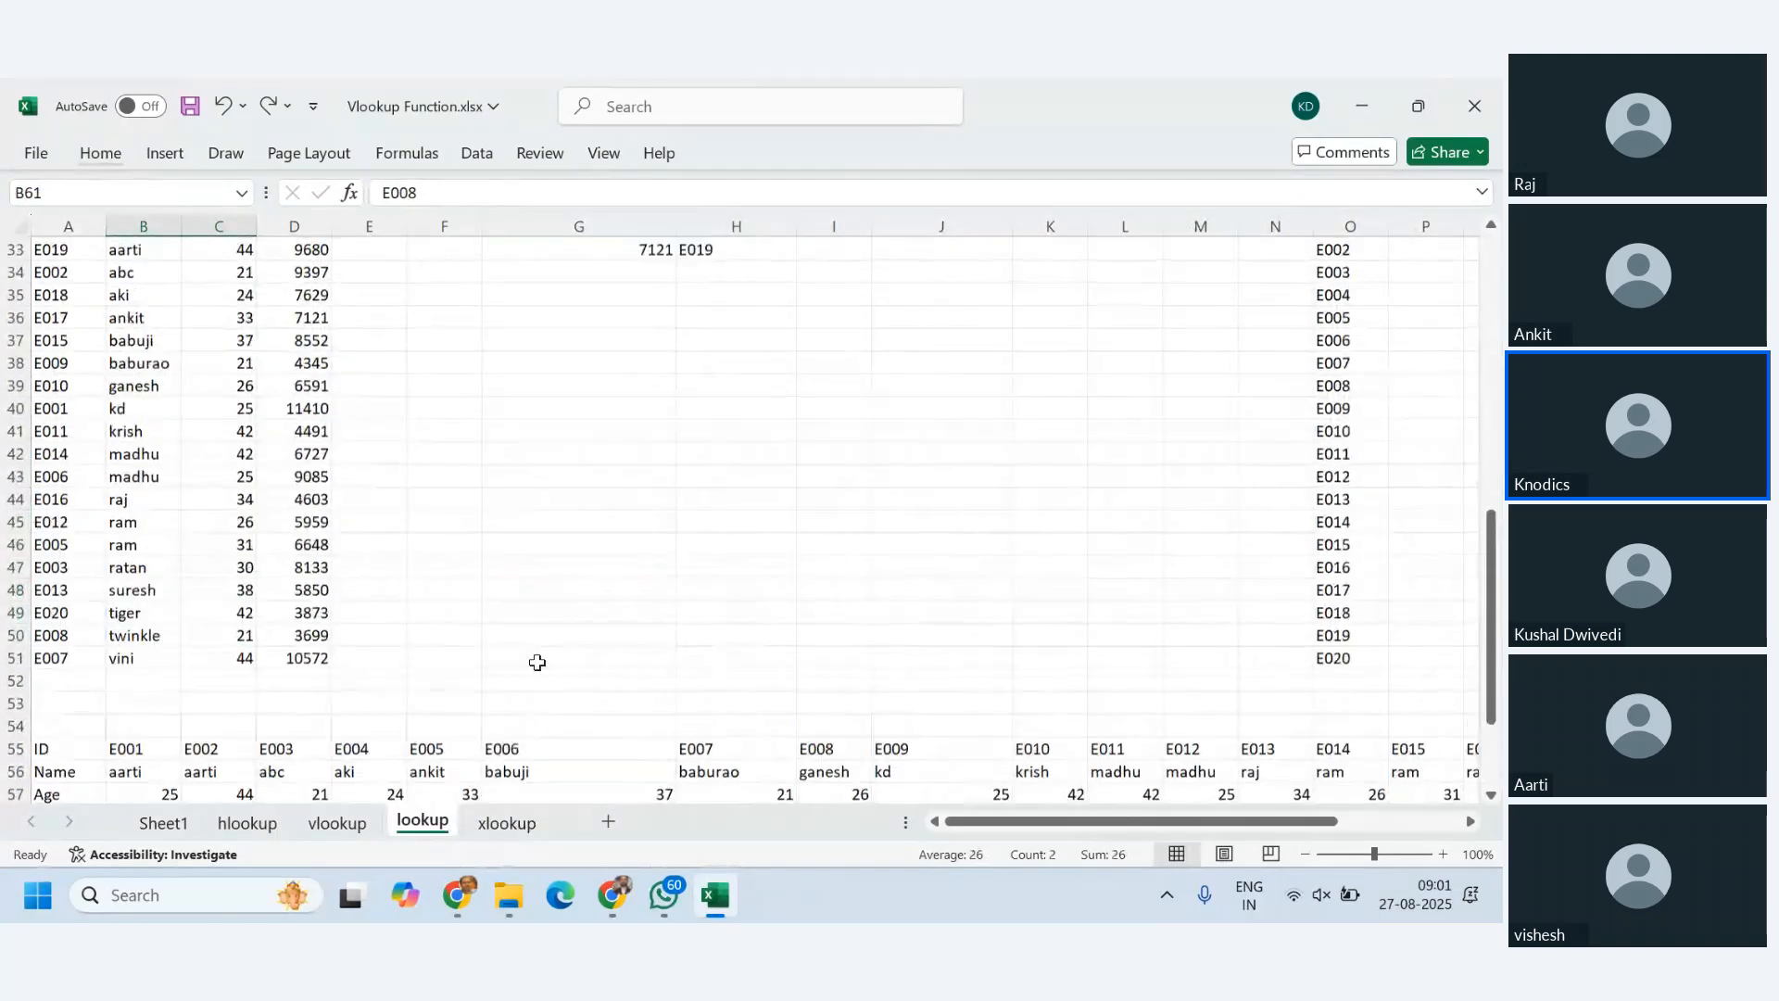
{"action": "scroll", "coordinate": [537, 662], "scroll_direction": "up", "scroll_amount": 4}
{"action": "left_click", "coordinate": [648, 498]}
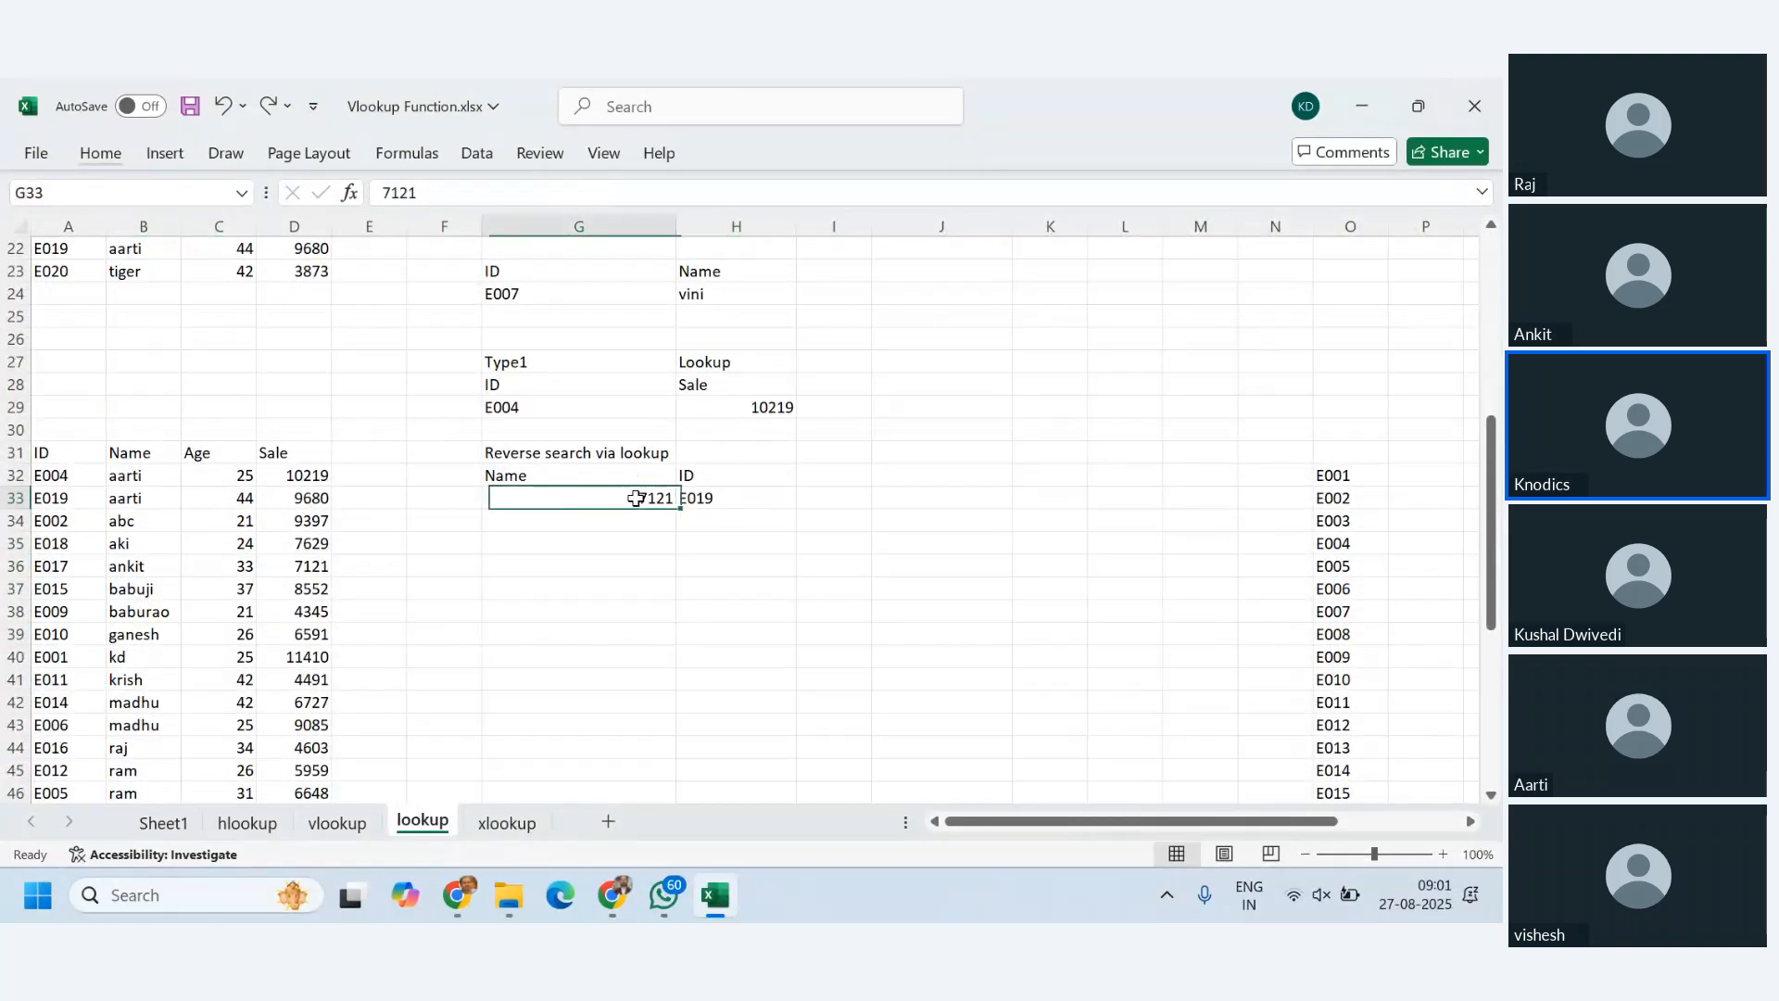
{"action": "left_click", "coordinate": [707, 405]}
{"action": "left_click", "coordinate": [658, 407]}
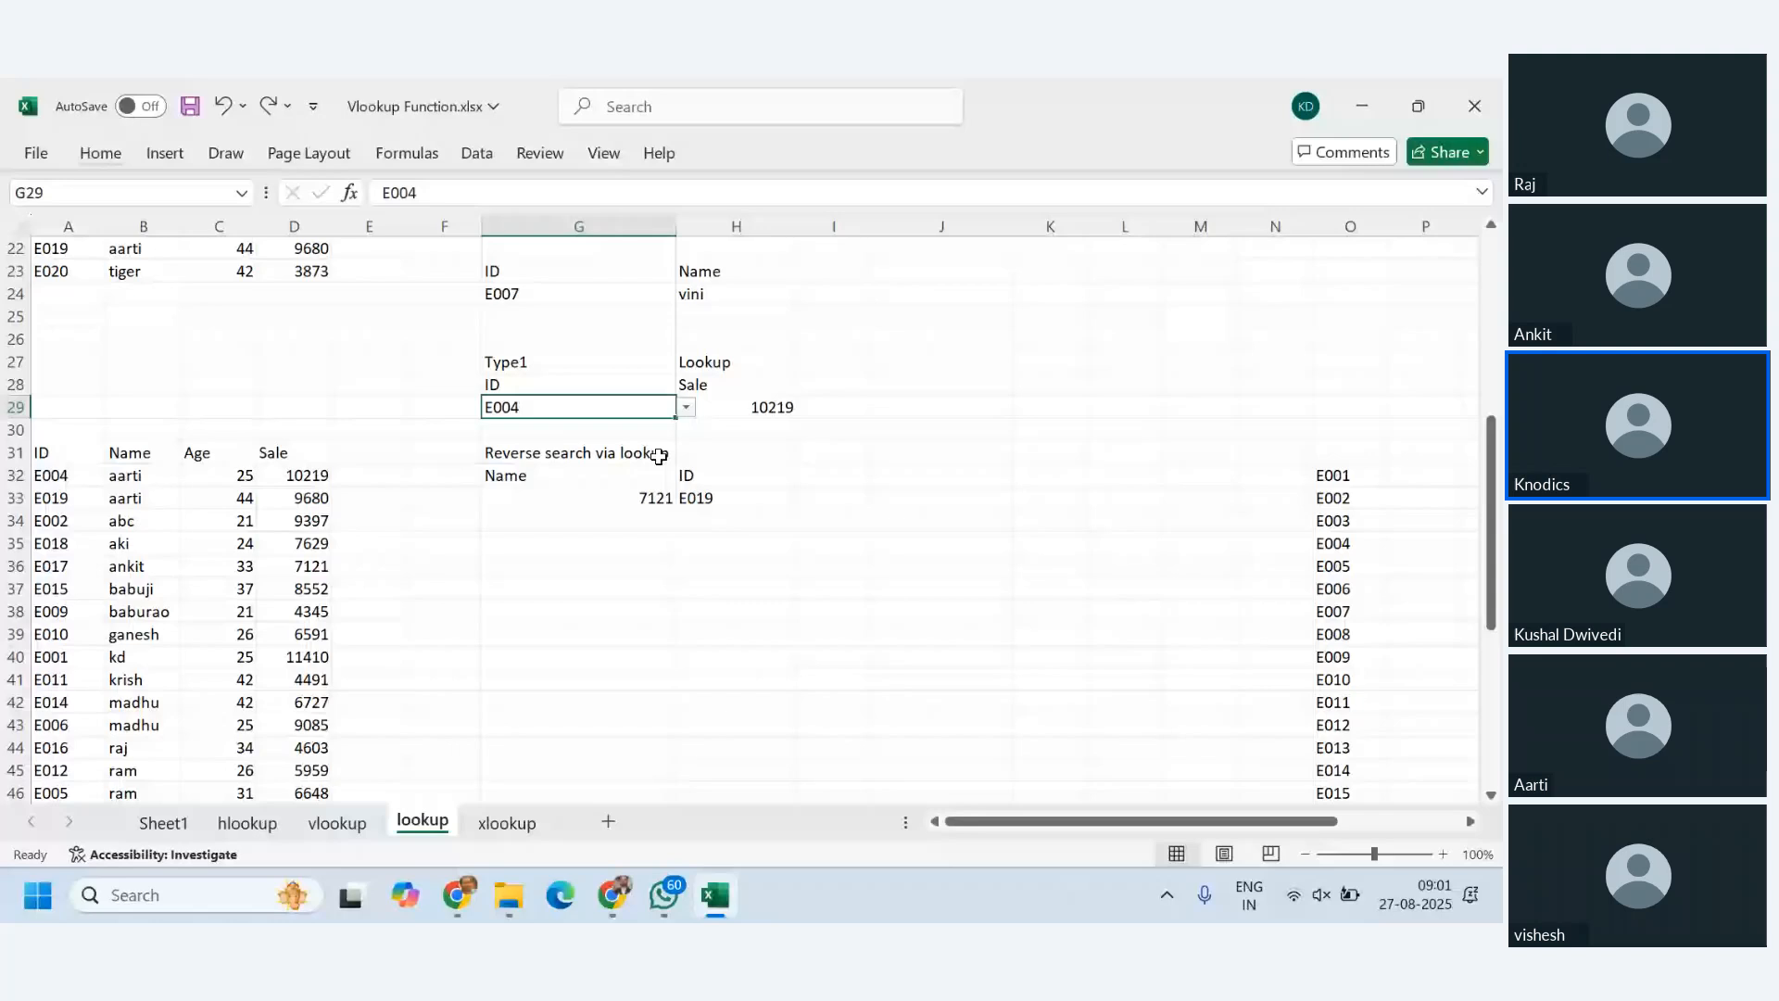
{"action": "left_click", "coordinate": [492, 824]}
- Set the lookup name in G23 to abc and review the XLOOKUP formula in H23
{"action": "left_click", "coordinate": [577, 752]}
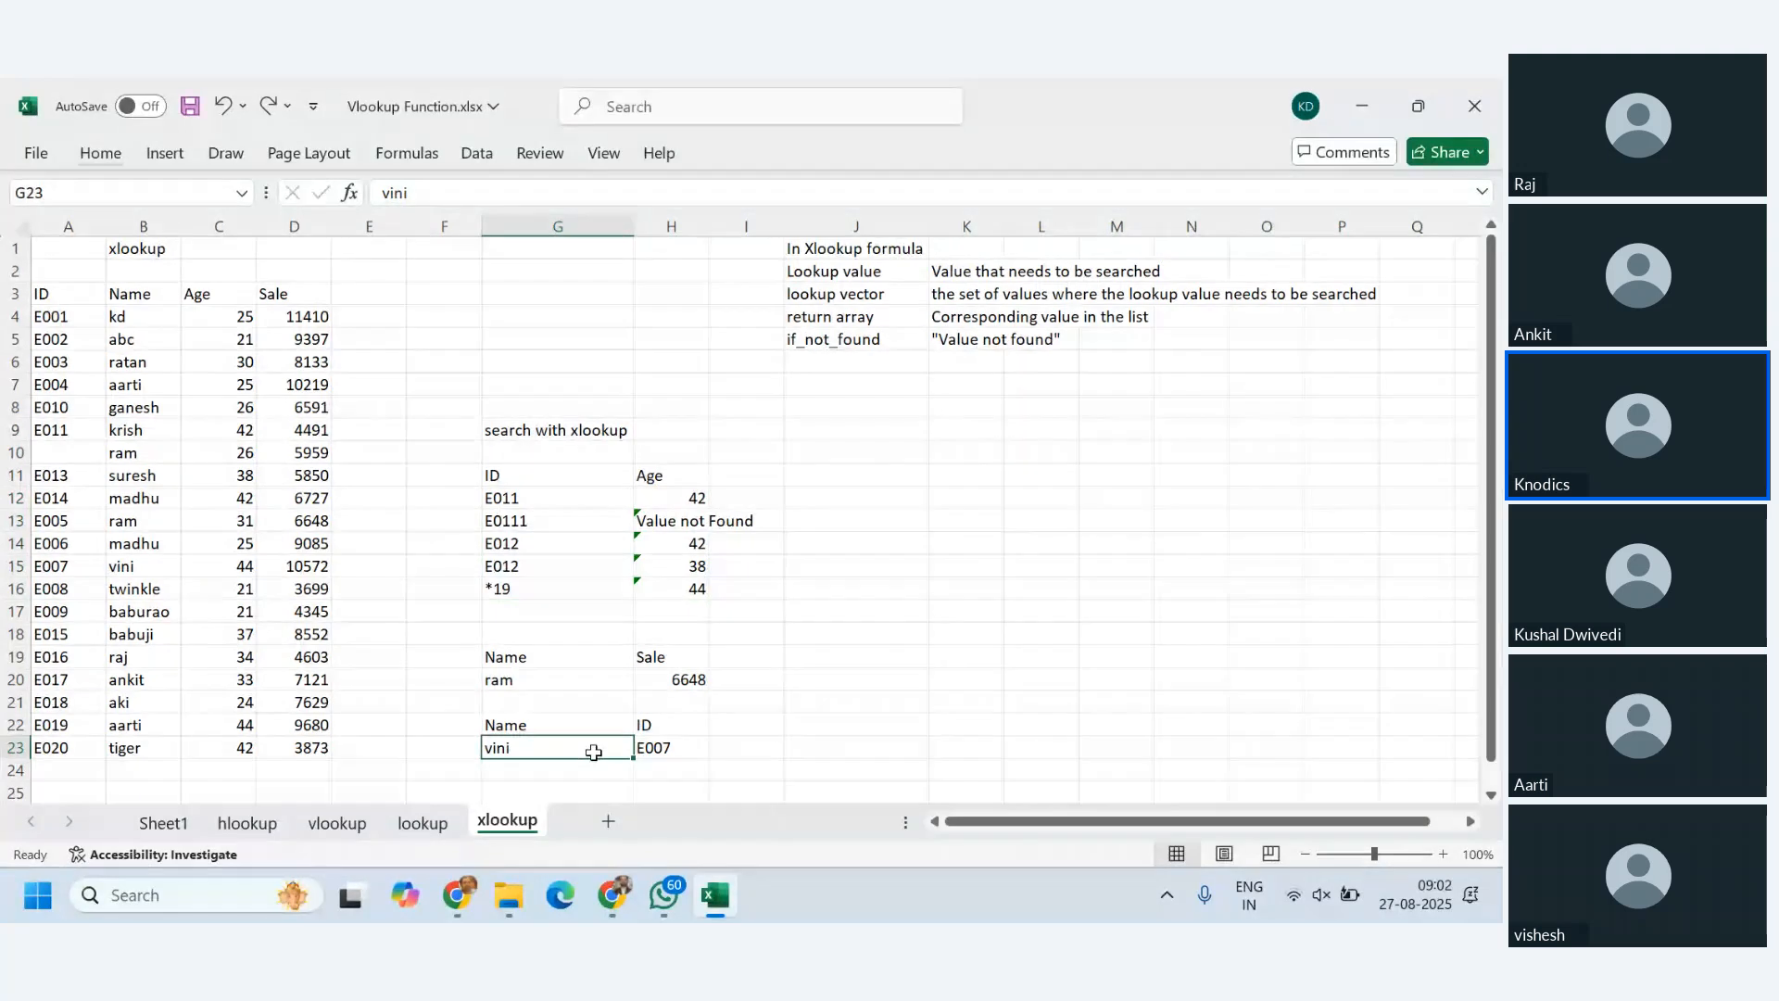
{"action": "type", "text": "abc"}
{"action": "key", "text": "Return"}
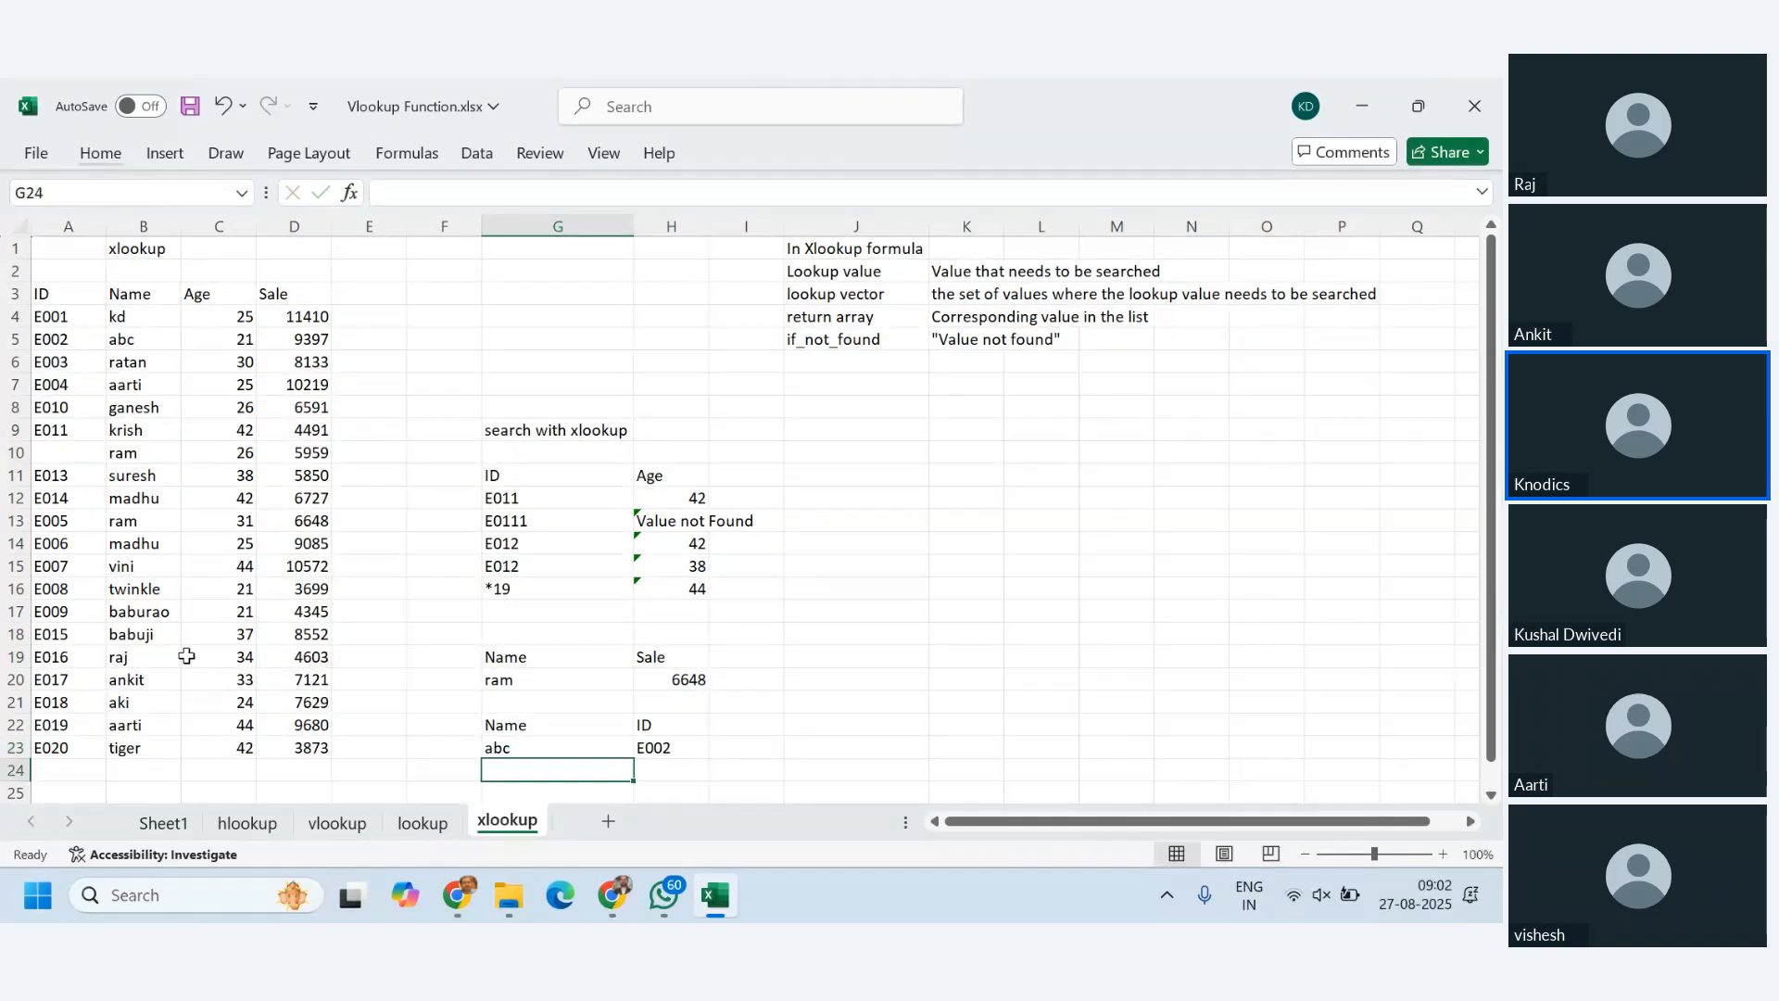
{"action": "left_click", "coordinate": [585, 746]}
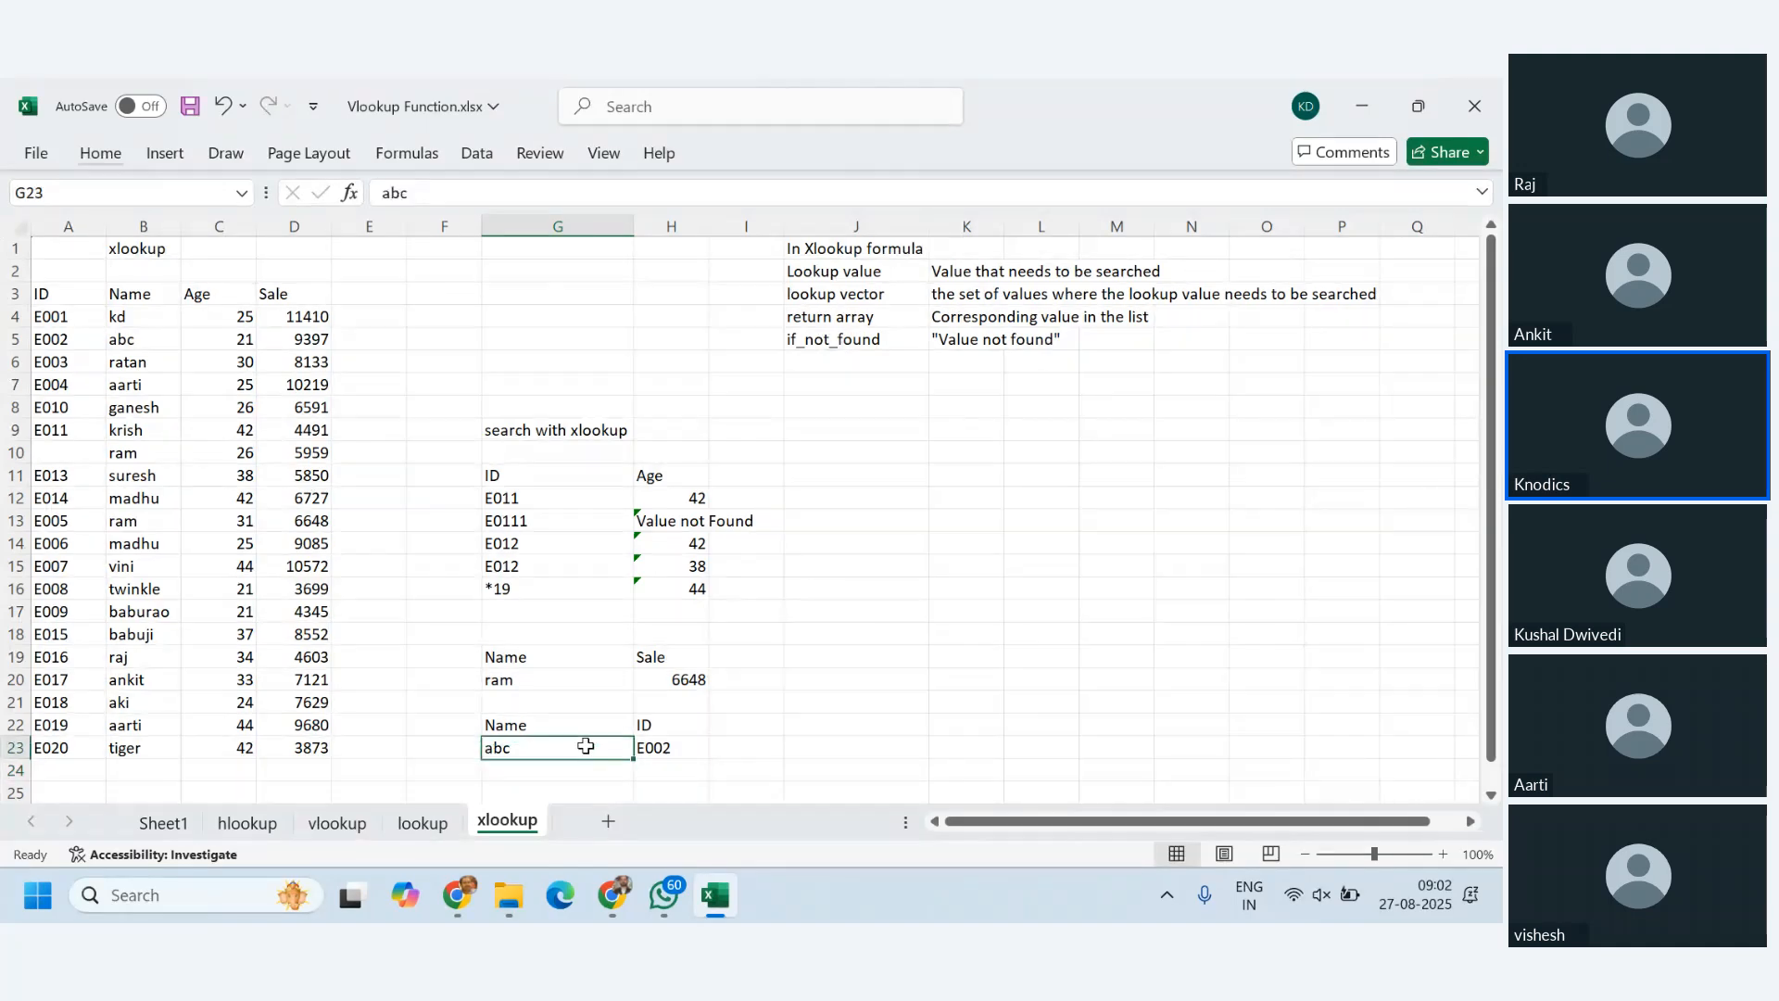
{"action": "left_click", "coordinate": [675, 747]}
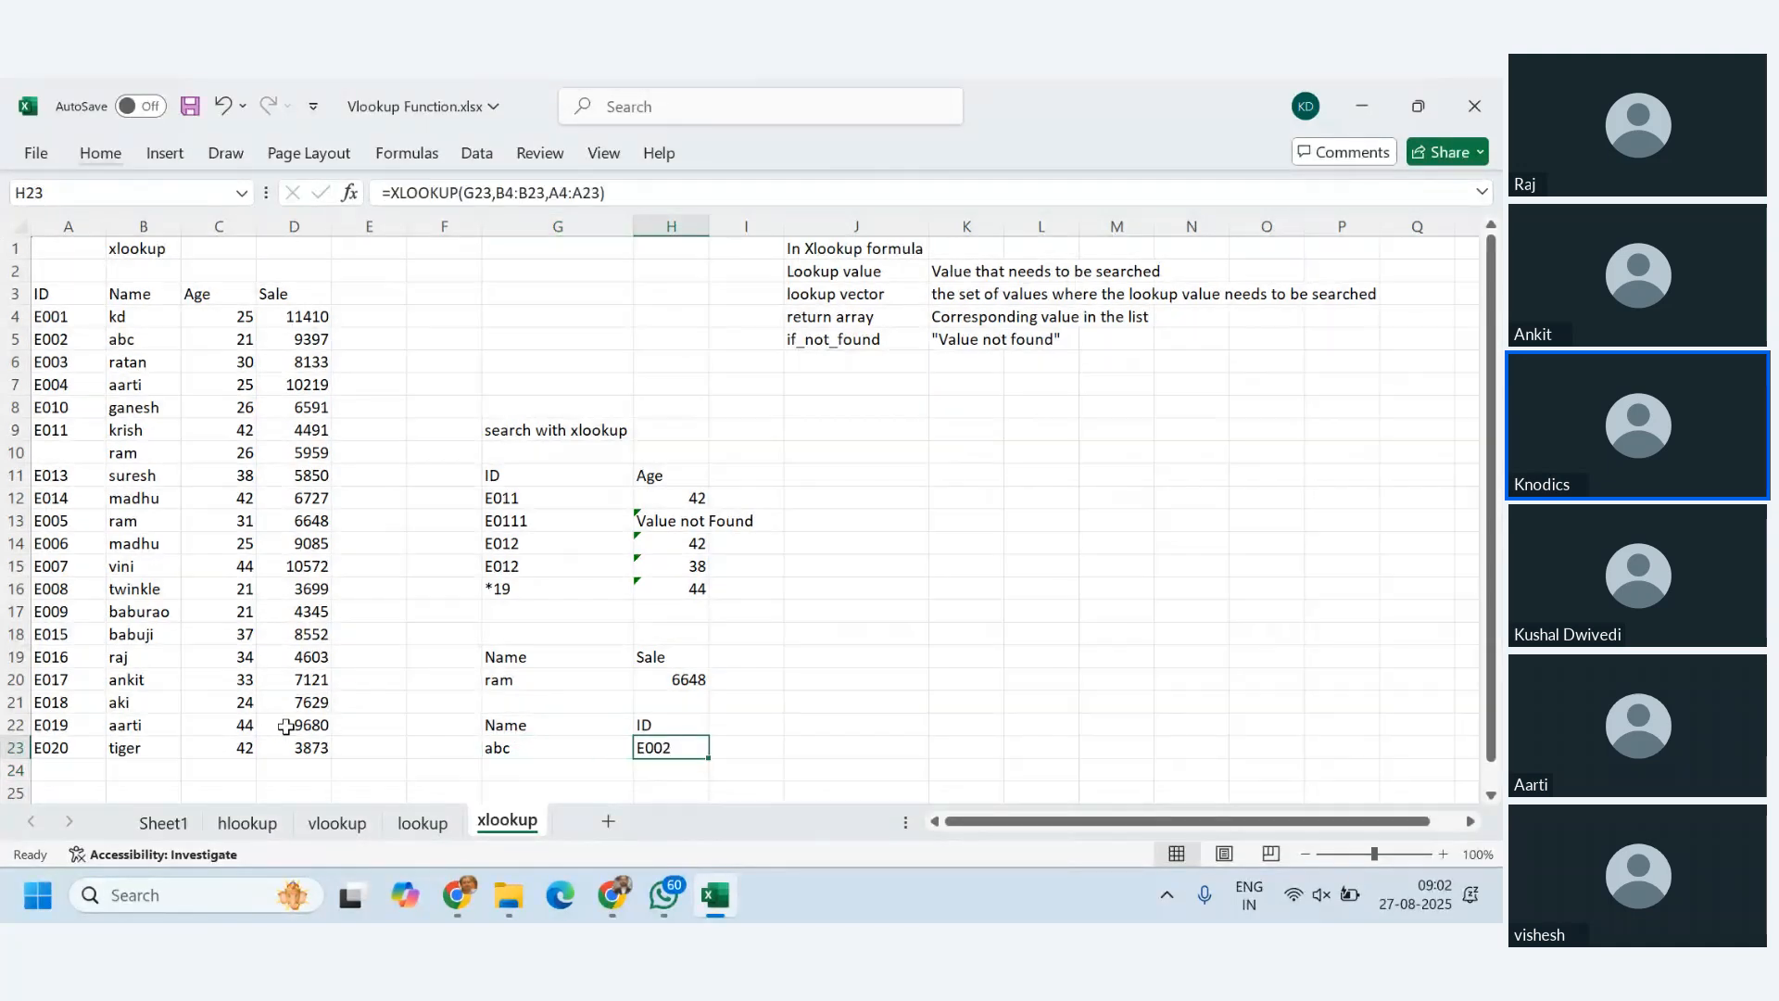
{"action": "scroll", "coordinate": [151, 762], "scroll_direction": "down", "scroll_amount": 2}
{"action": "scroll", "coordinate": [151, 762], "scroll_direction": "up", "scroll_amount": 2}
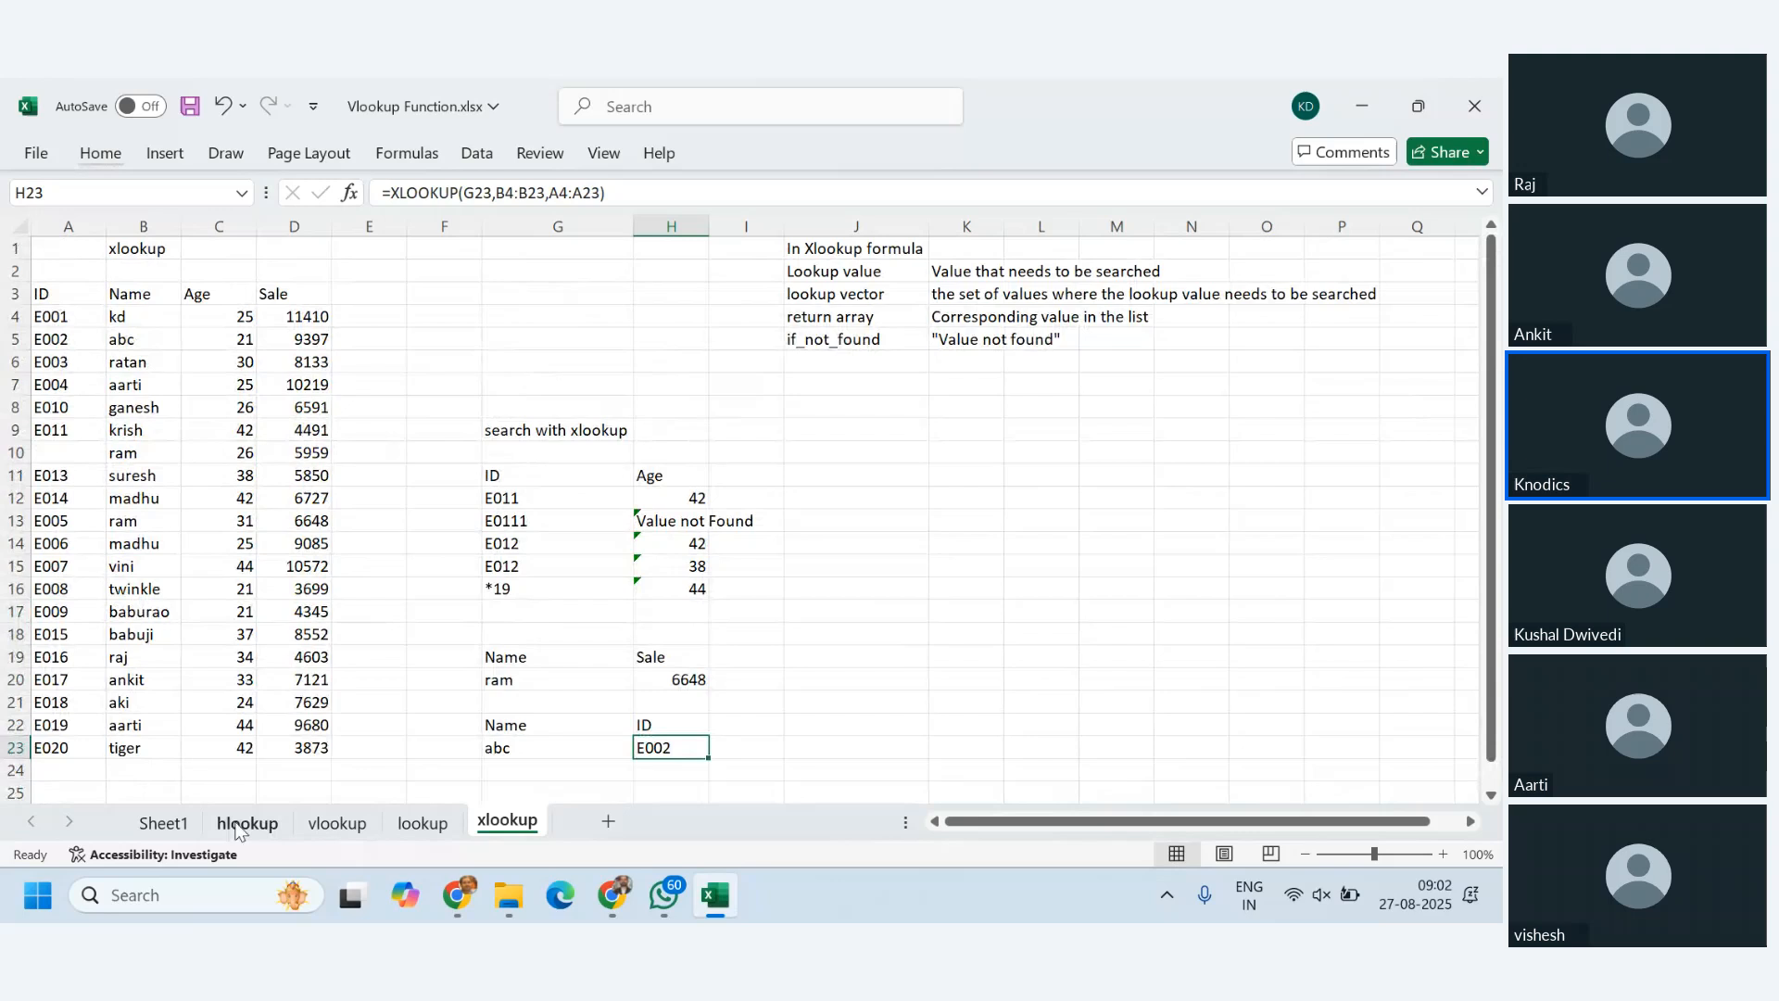
{"action": "left_click", "coordinate": [419, 823]}
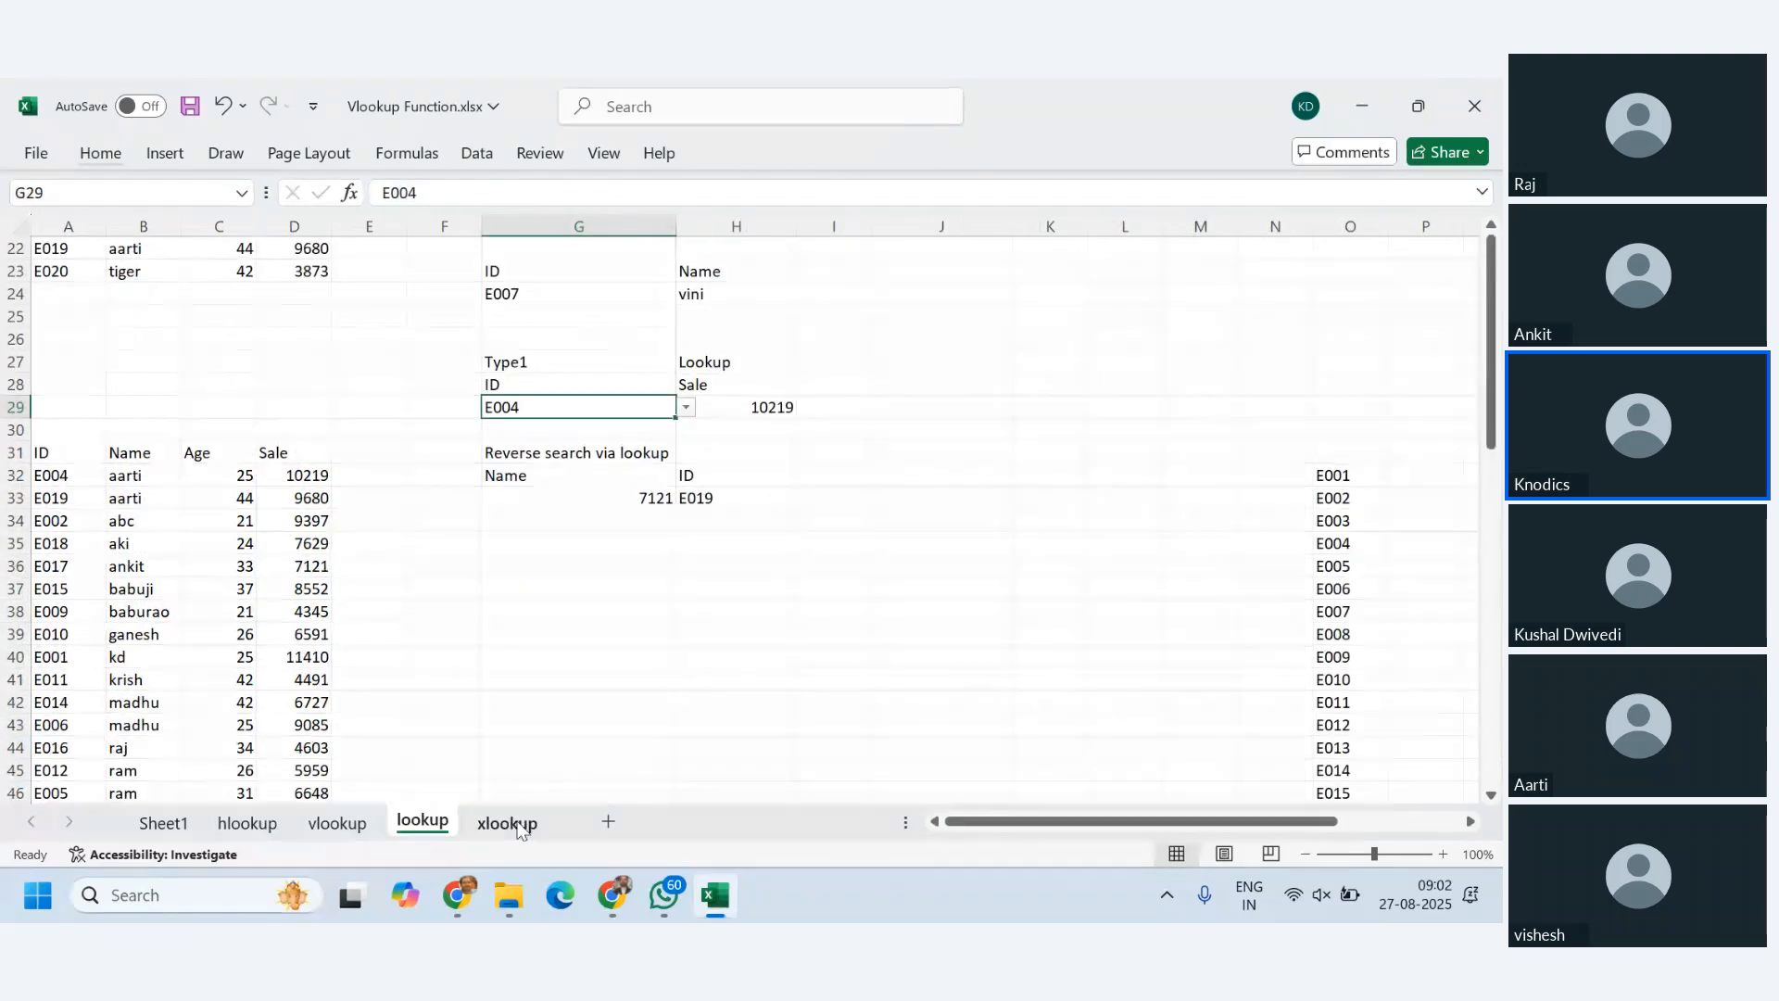
{"action": "left_click", "coordinate": [517, 826]}
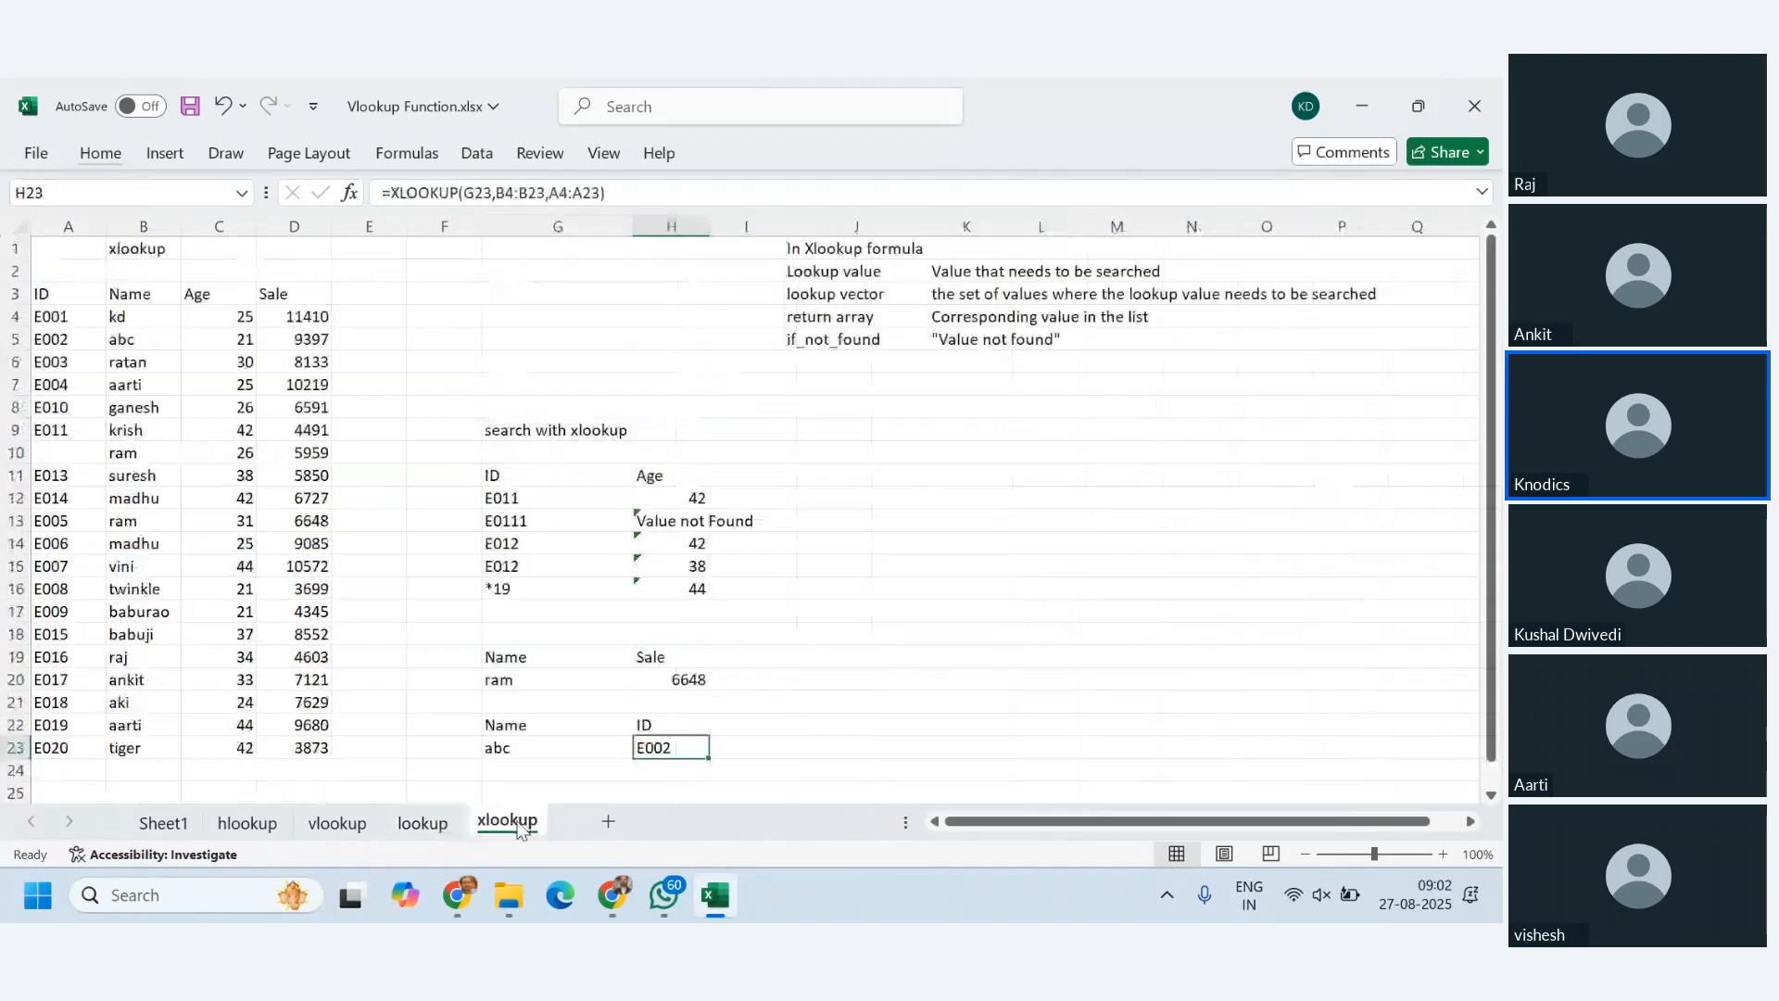
- Replace the lookup name in G23 with the employee name listed in B17
{"action": "left_click", "coordinate": [521, 751]}
{"action": "type", "text": "baburao"}
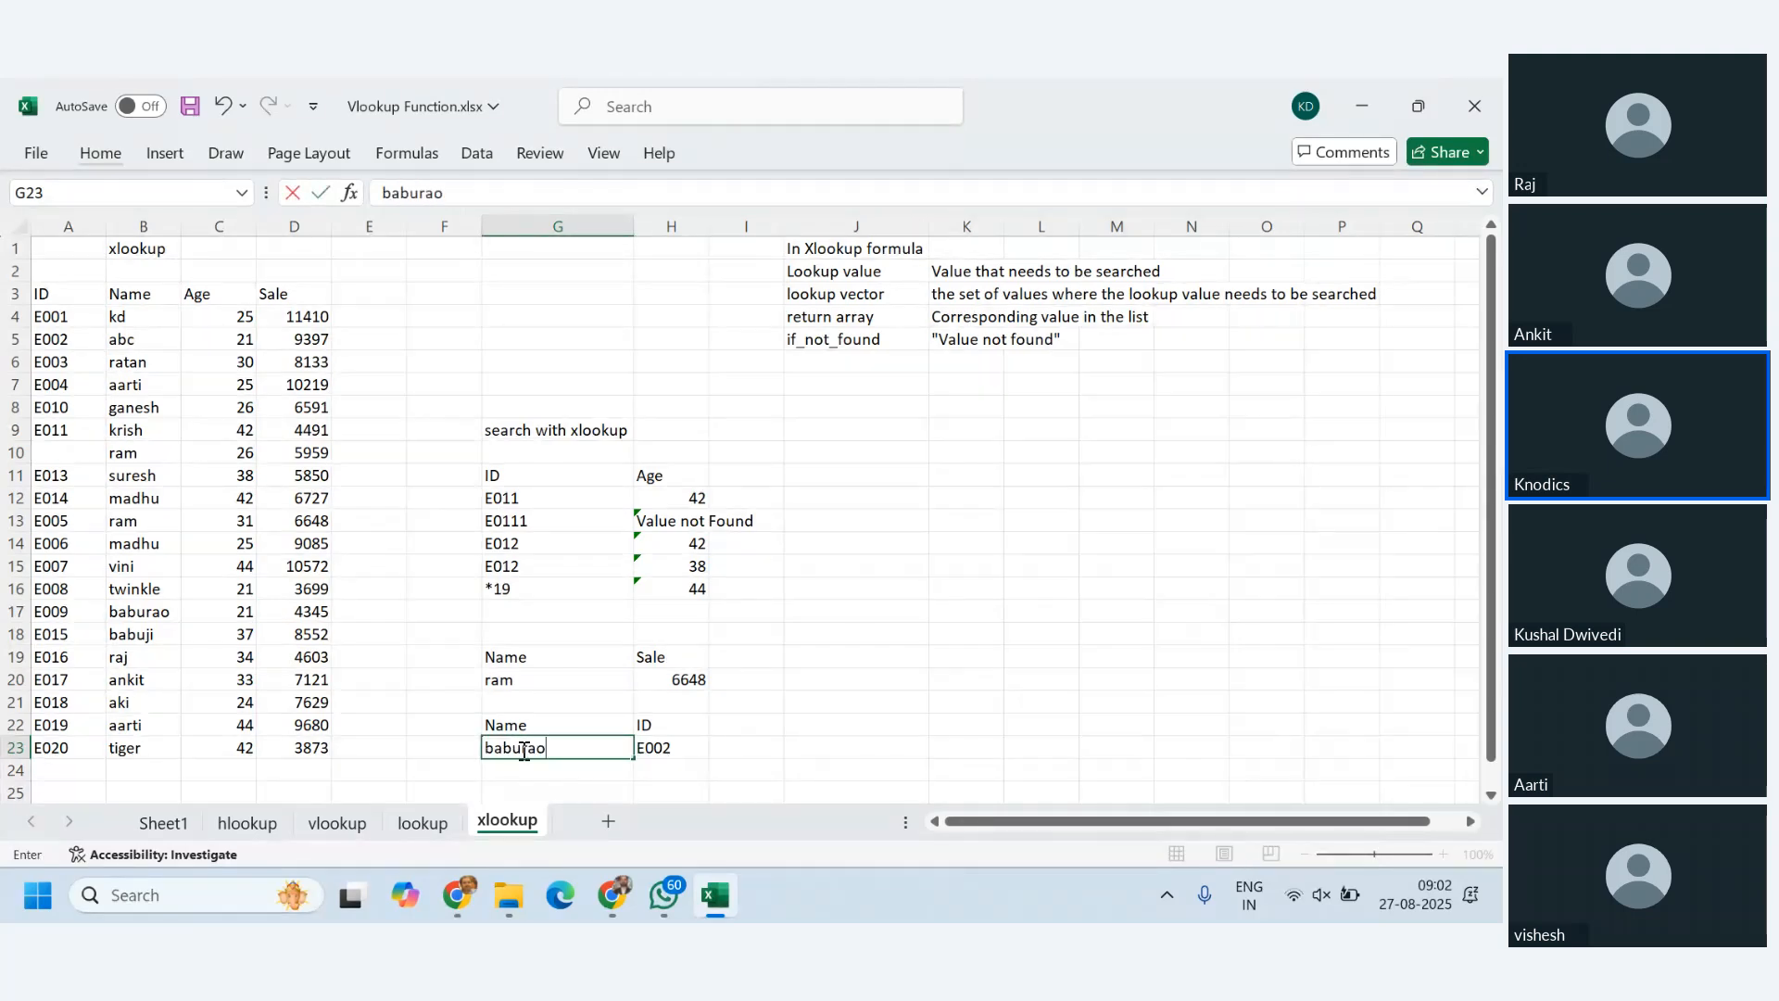
{"action": "key", "text": "Return"}
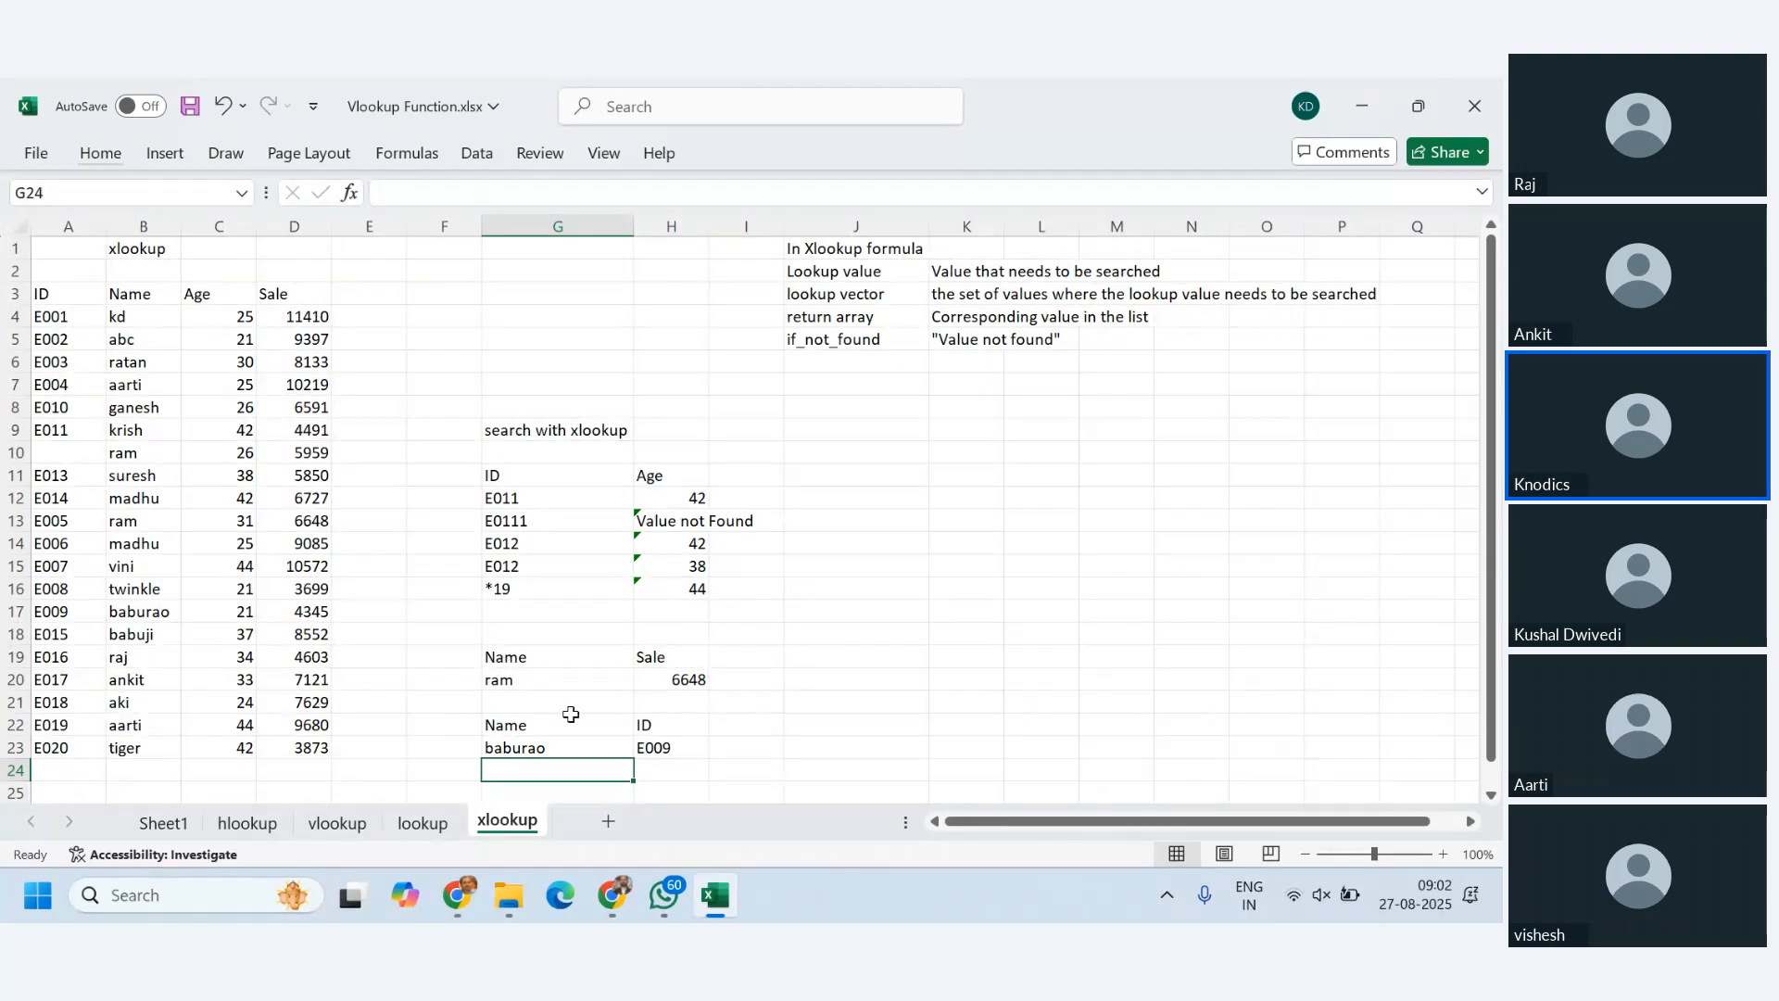
{"action": "left_click", "coordinate": [767, 723]}
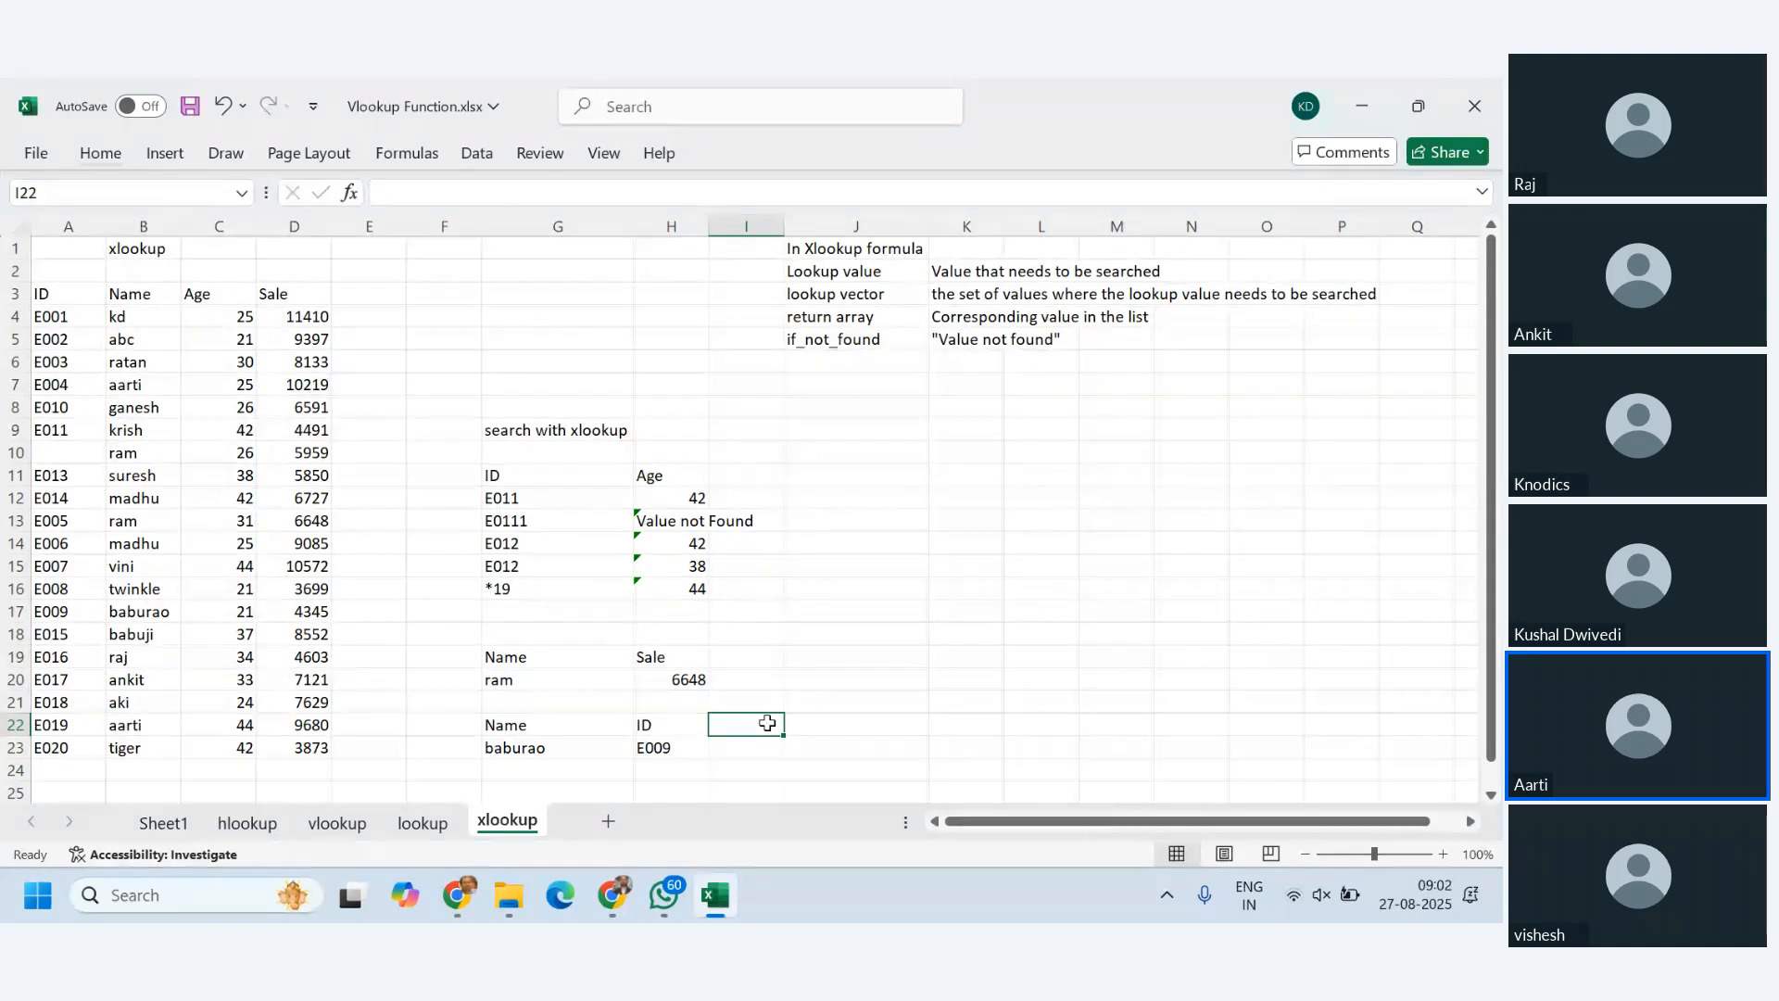
- Set the lookup name in G23 to the duplicated employee name listed in B7 and examine the names in B4:B7
{"action": "left_click", "coordinate": [590, 755]}
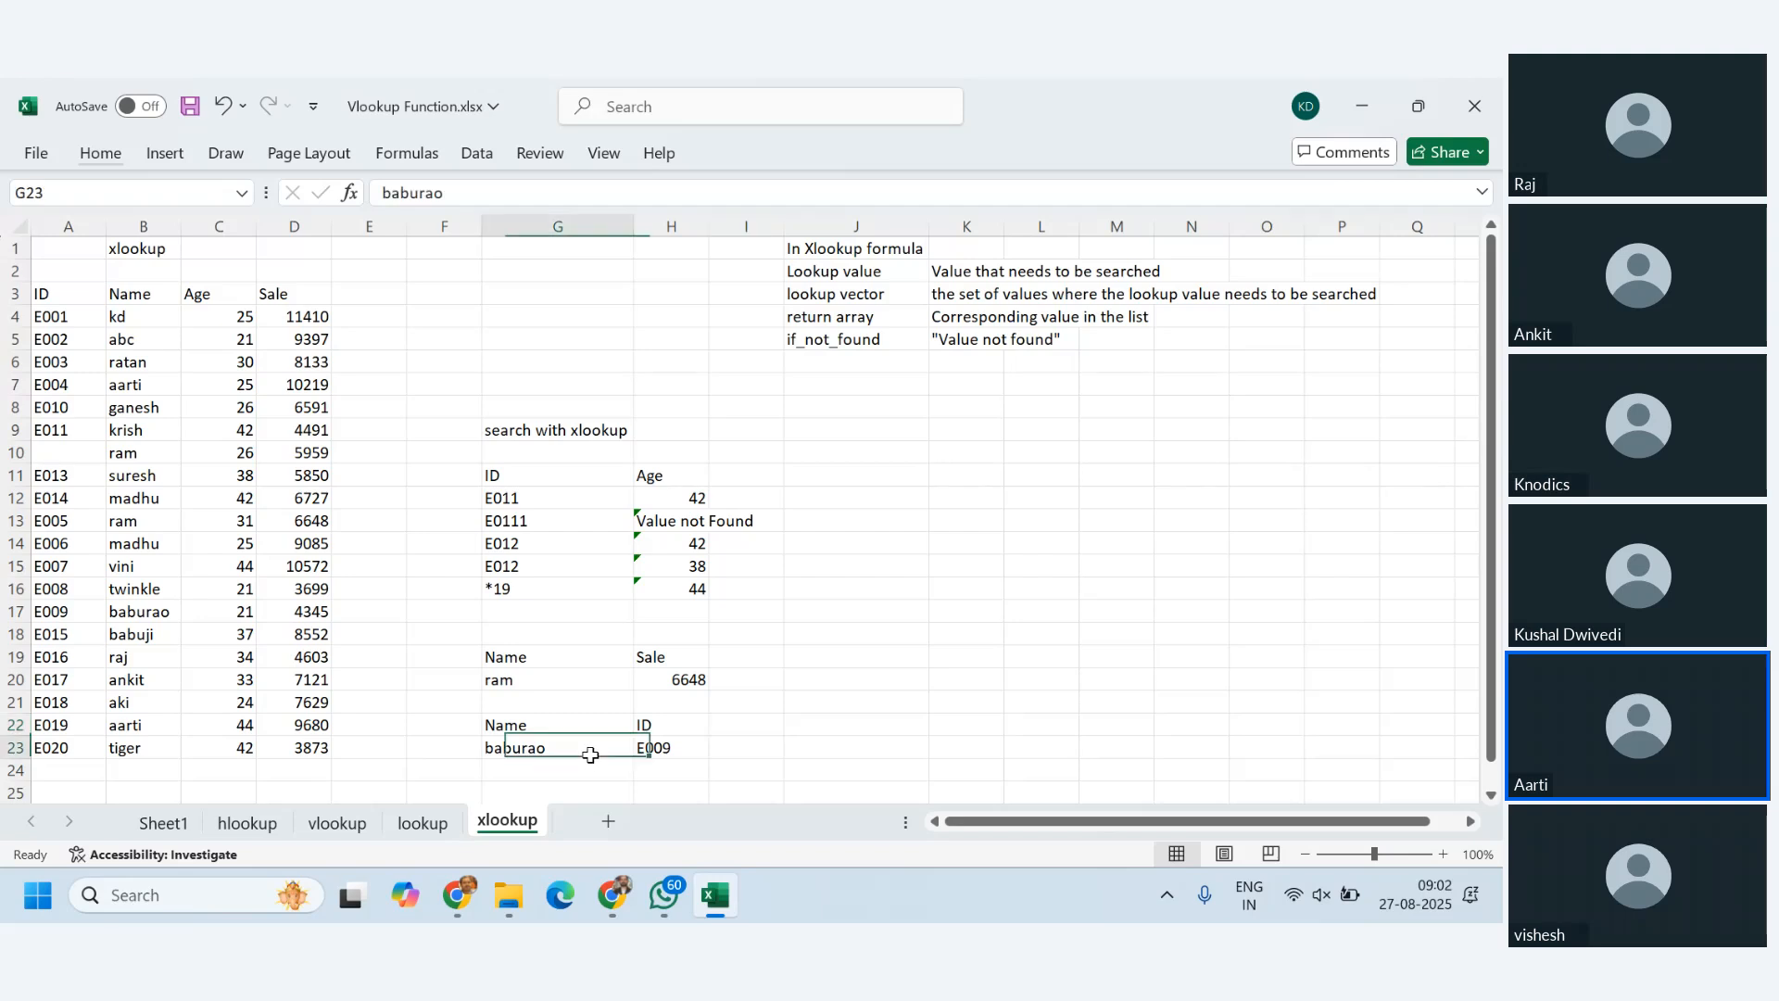
{"action": "double_click", "coordinate": [590, 754]}
{"action": "type", "text": "aarti"}
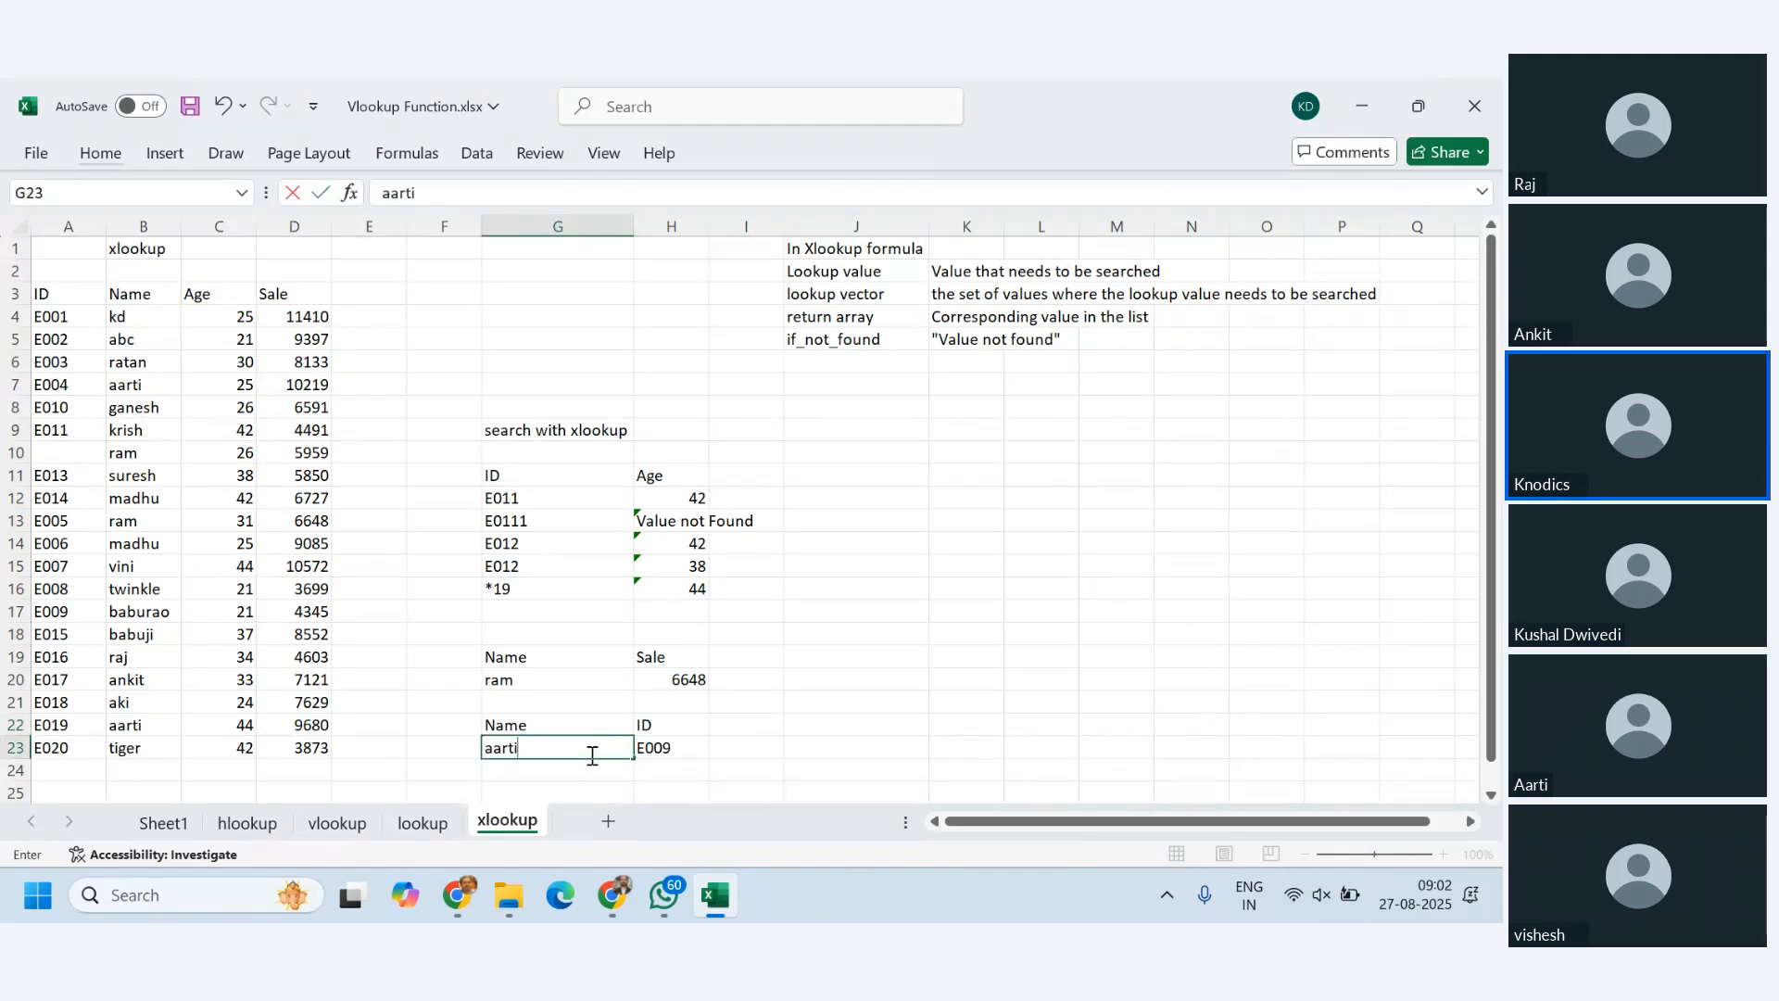
{"action": "key", "text": "Return"}
{"action": "left_click", "coordinate": [590, 749]}
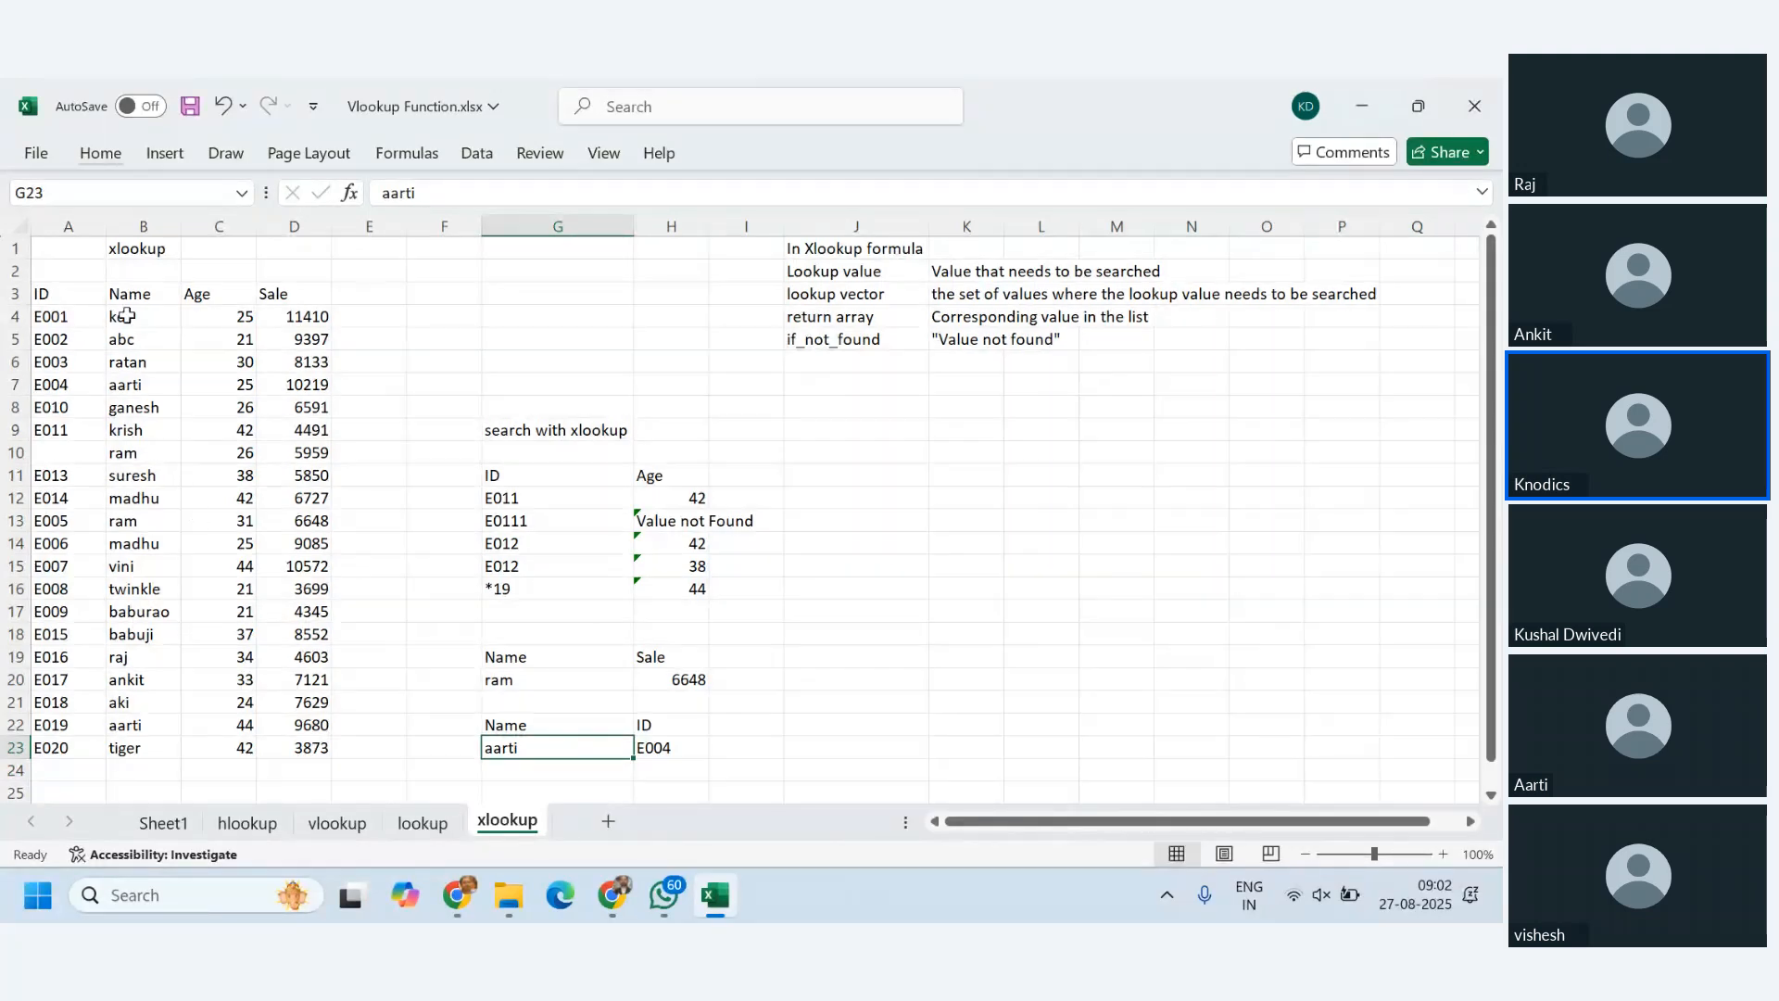
{"action": "left_click_drag", "start_coordinate": [136, 321], "coordinate": [136, 380]}
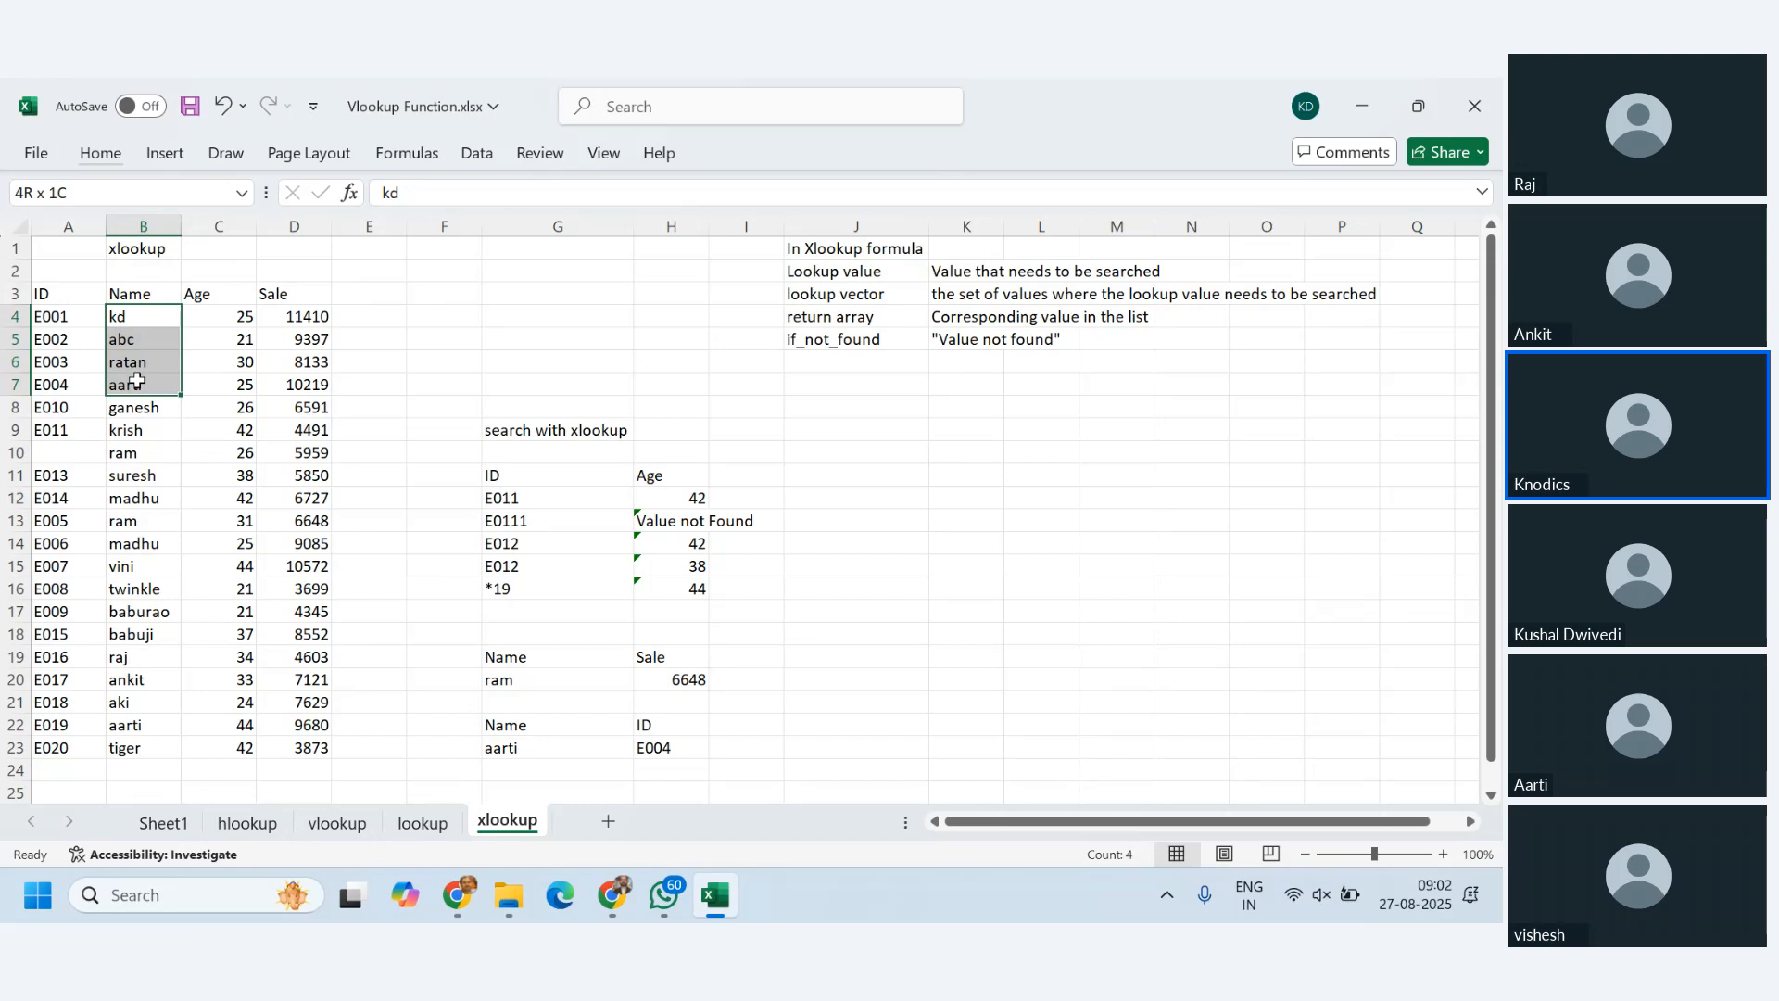
- Add search mode -1 (last-to-first) to the XLOOKUP formula in H23, leaving if_not_found and match_mode empty
{"action": "left_click", "coordinate": [690, 747]}
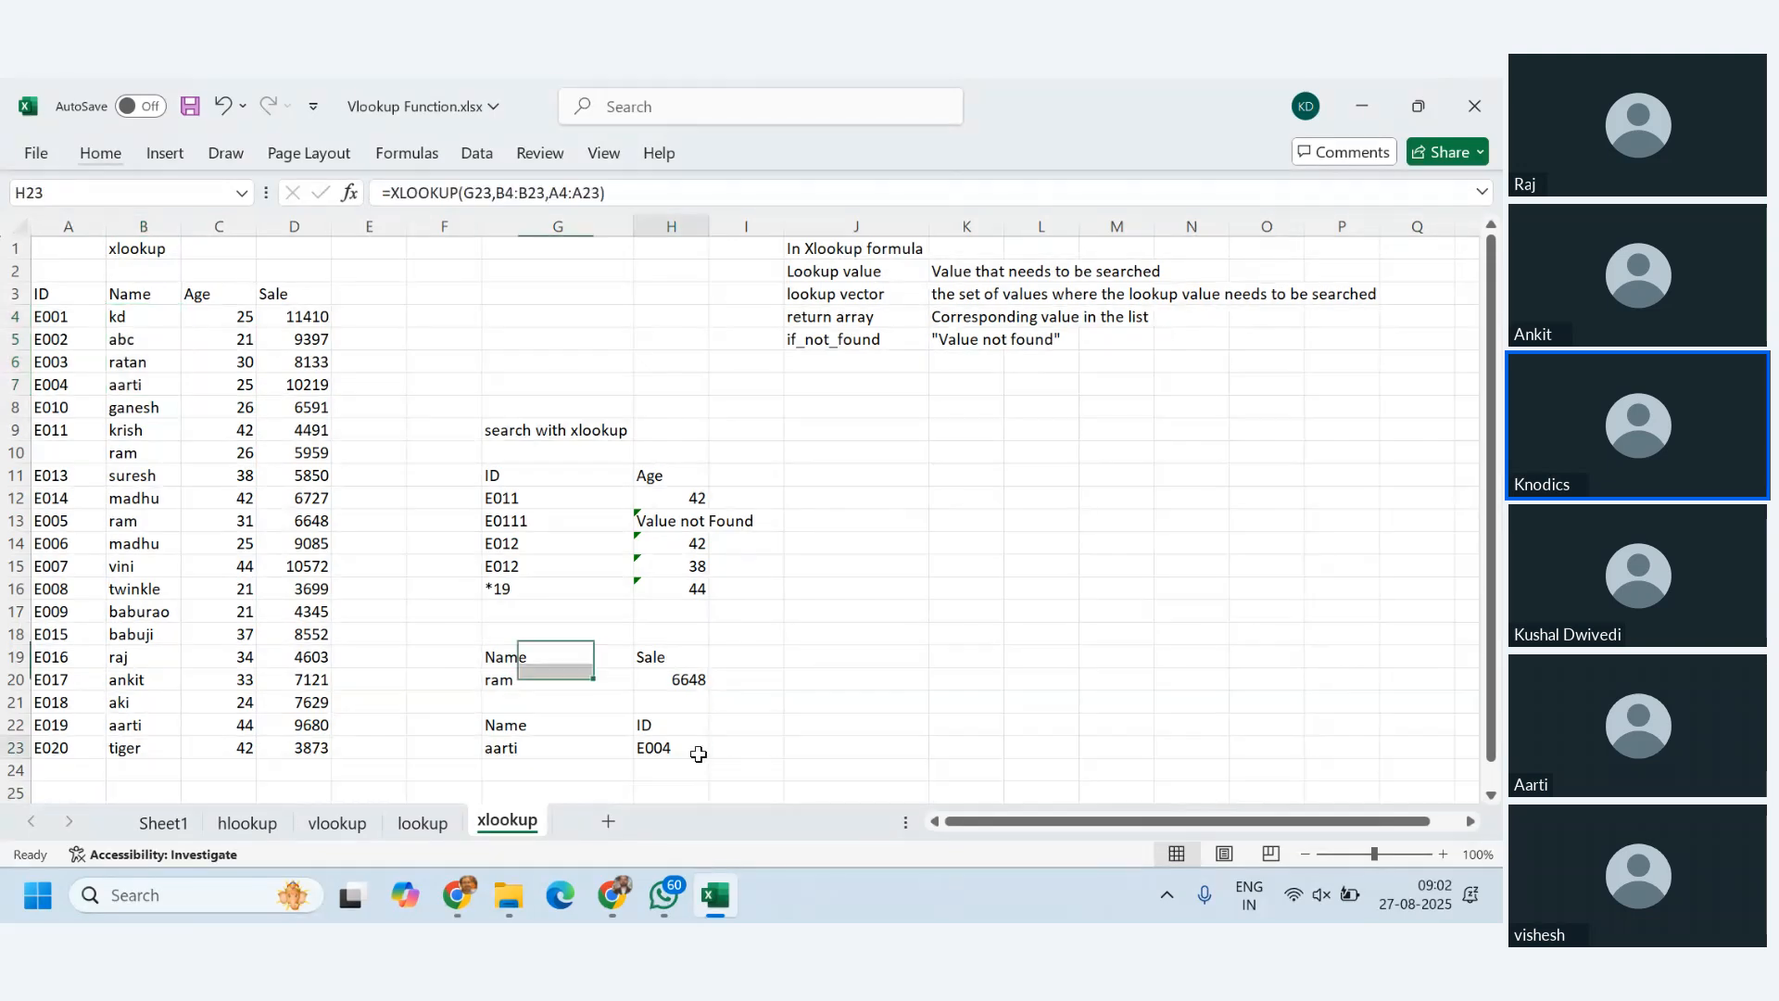
{"action": "left_click", "coordinate": [598, 193]}
{"action": "type", "text": ","}
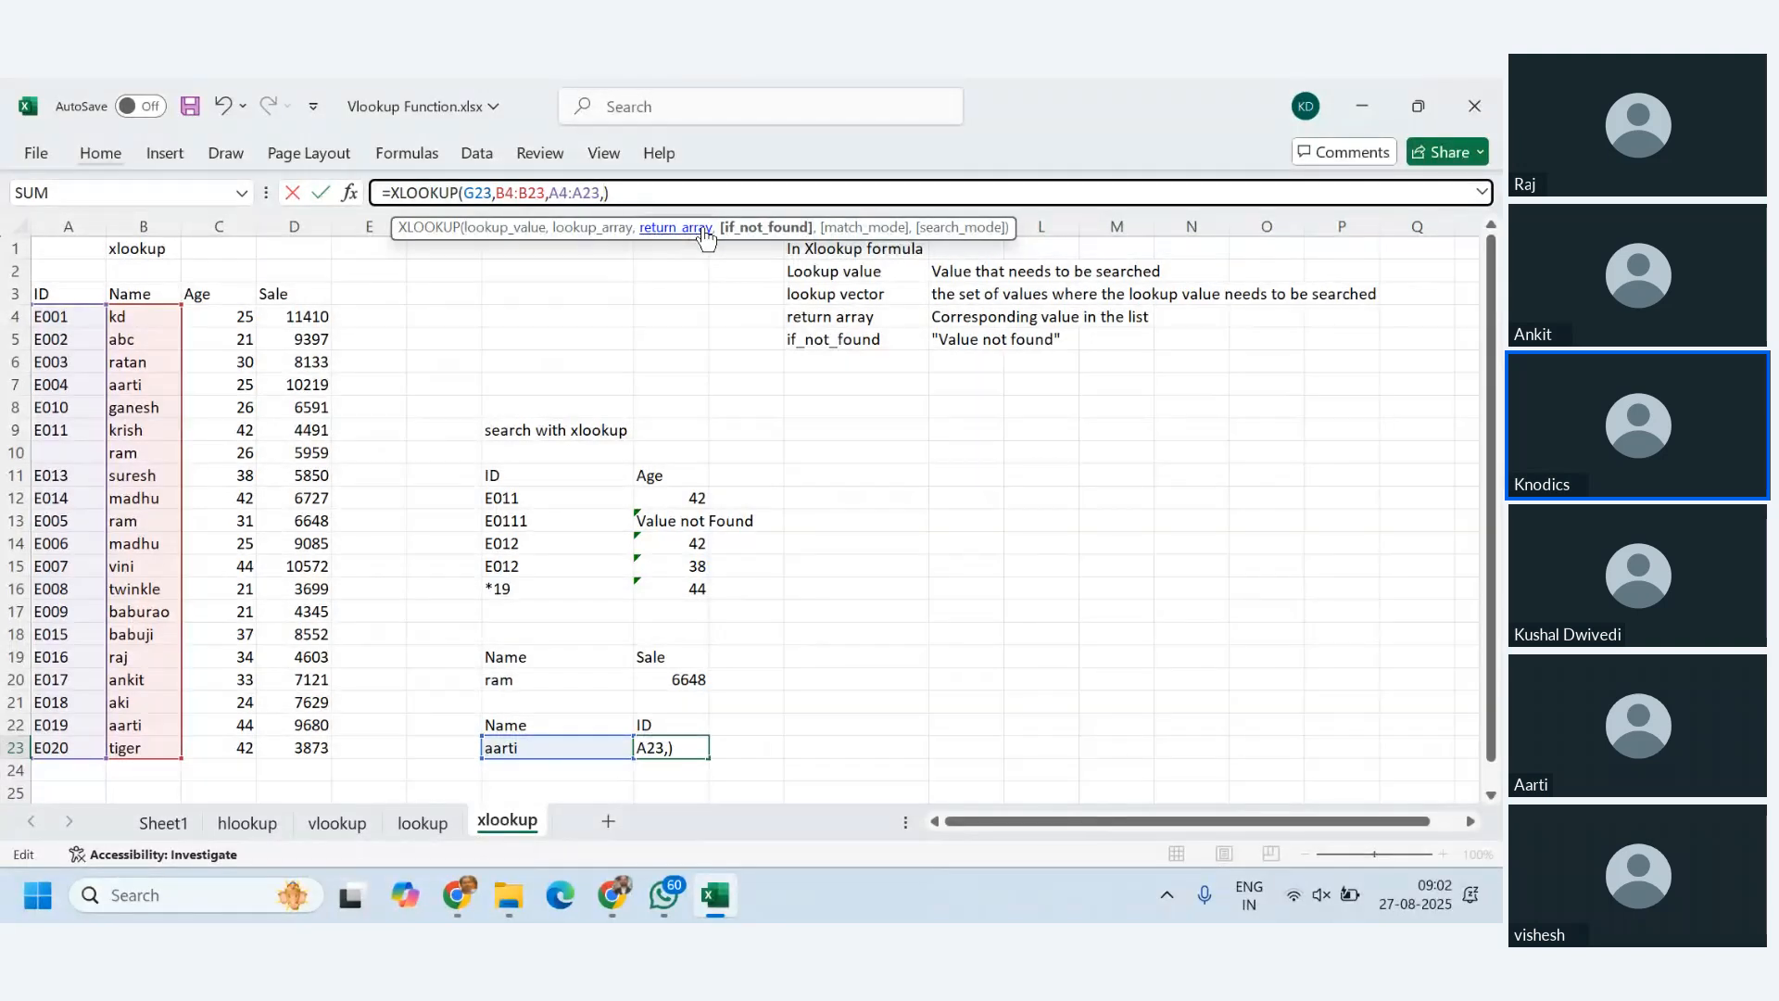
{"action": "type", "text": ",,"}
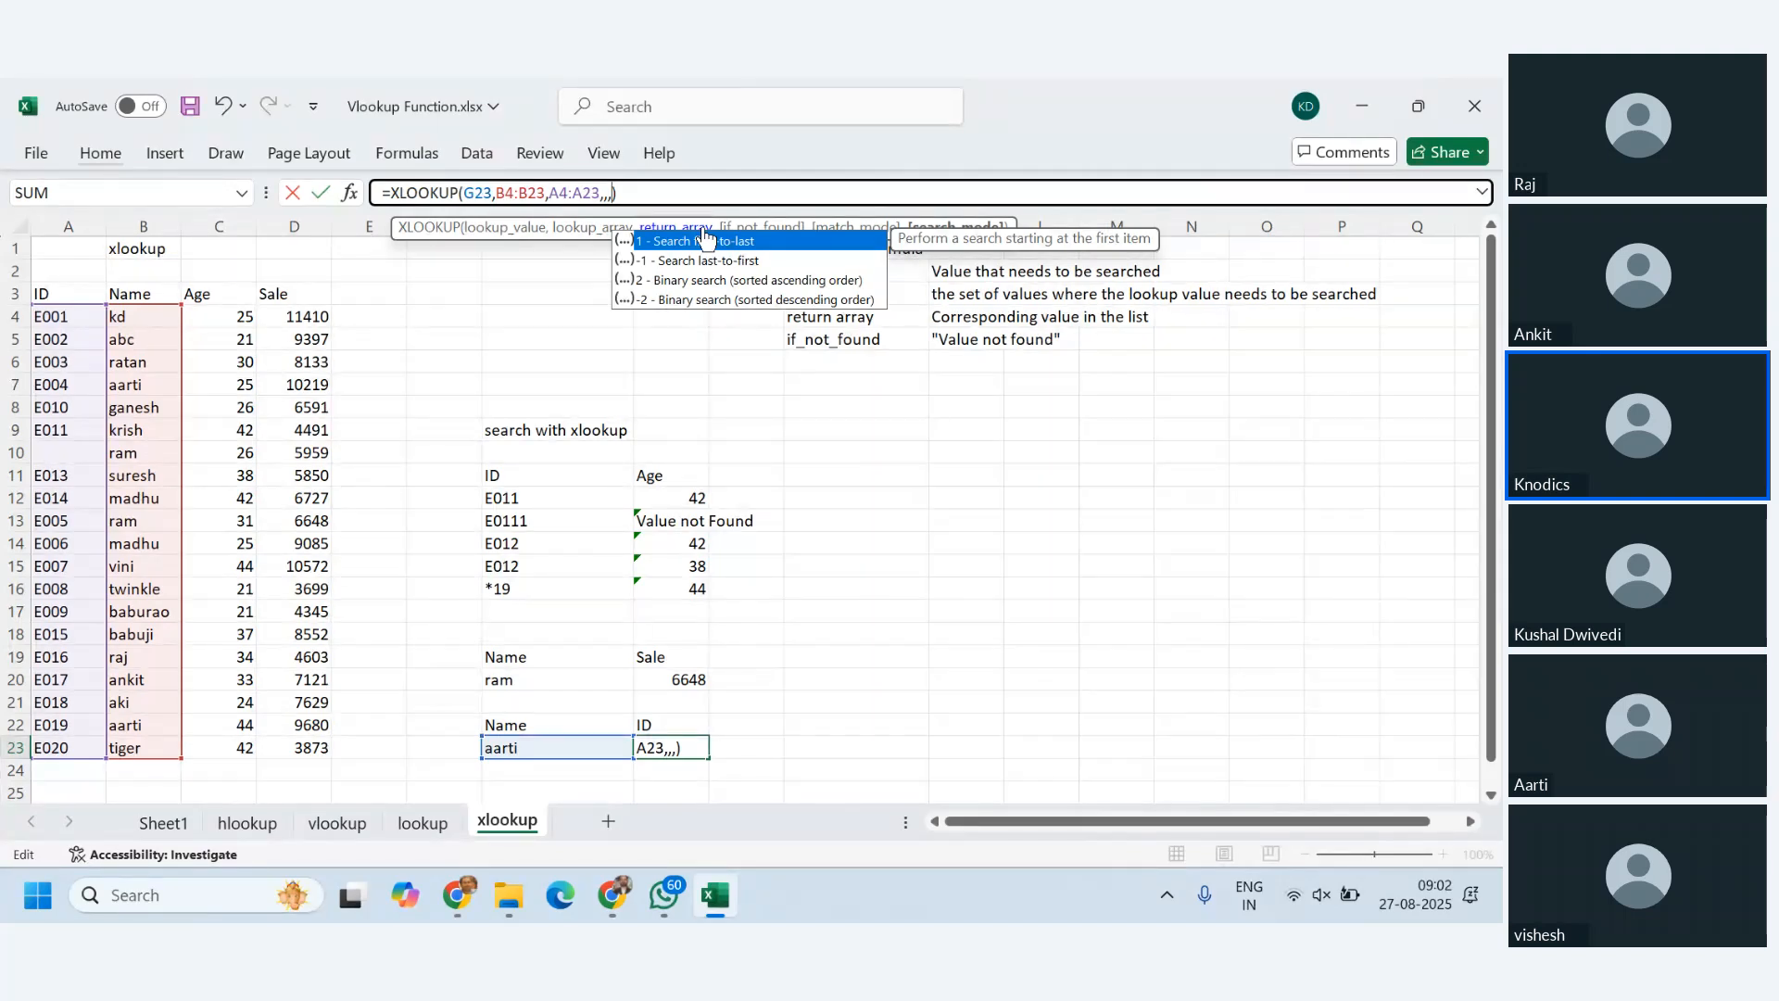
{"action": "type", "text": "-1"}
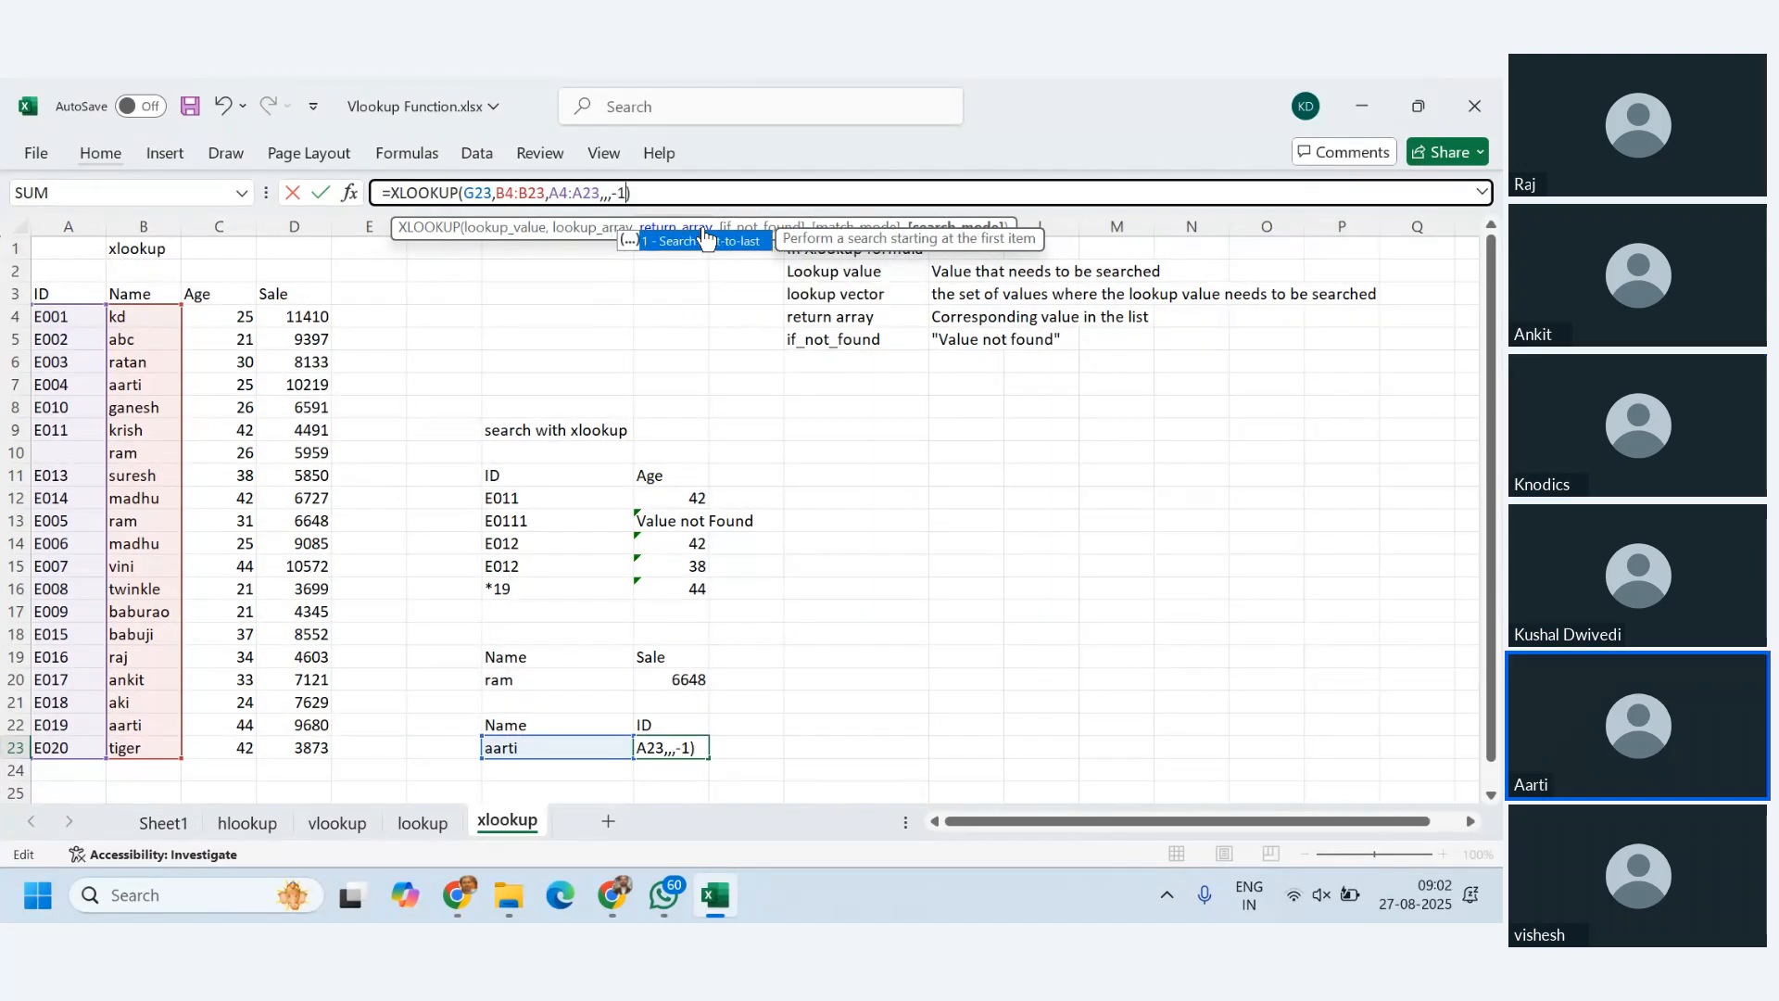
{"action": "key", "text": "Return"}
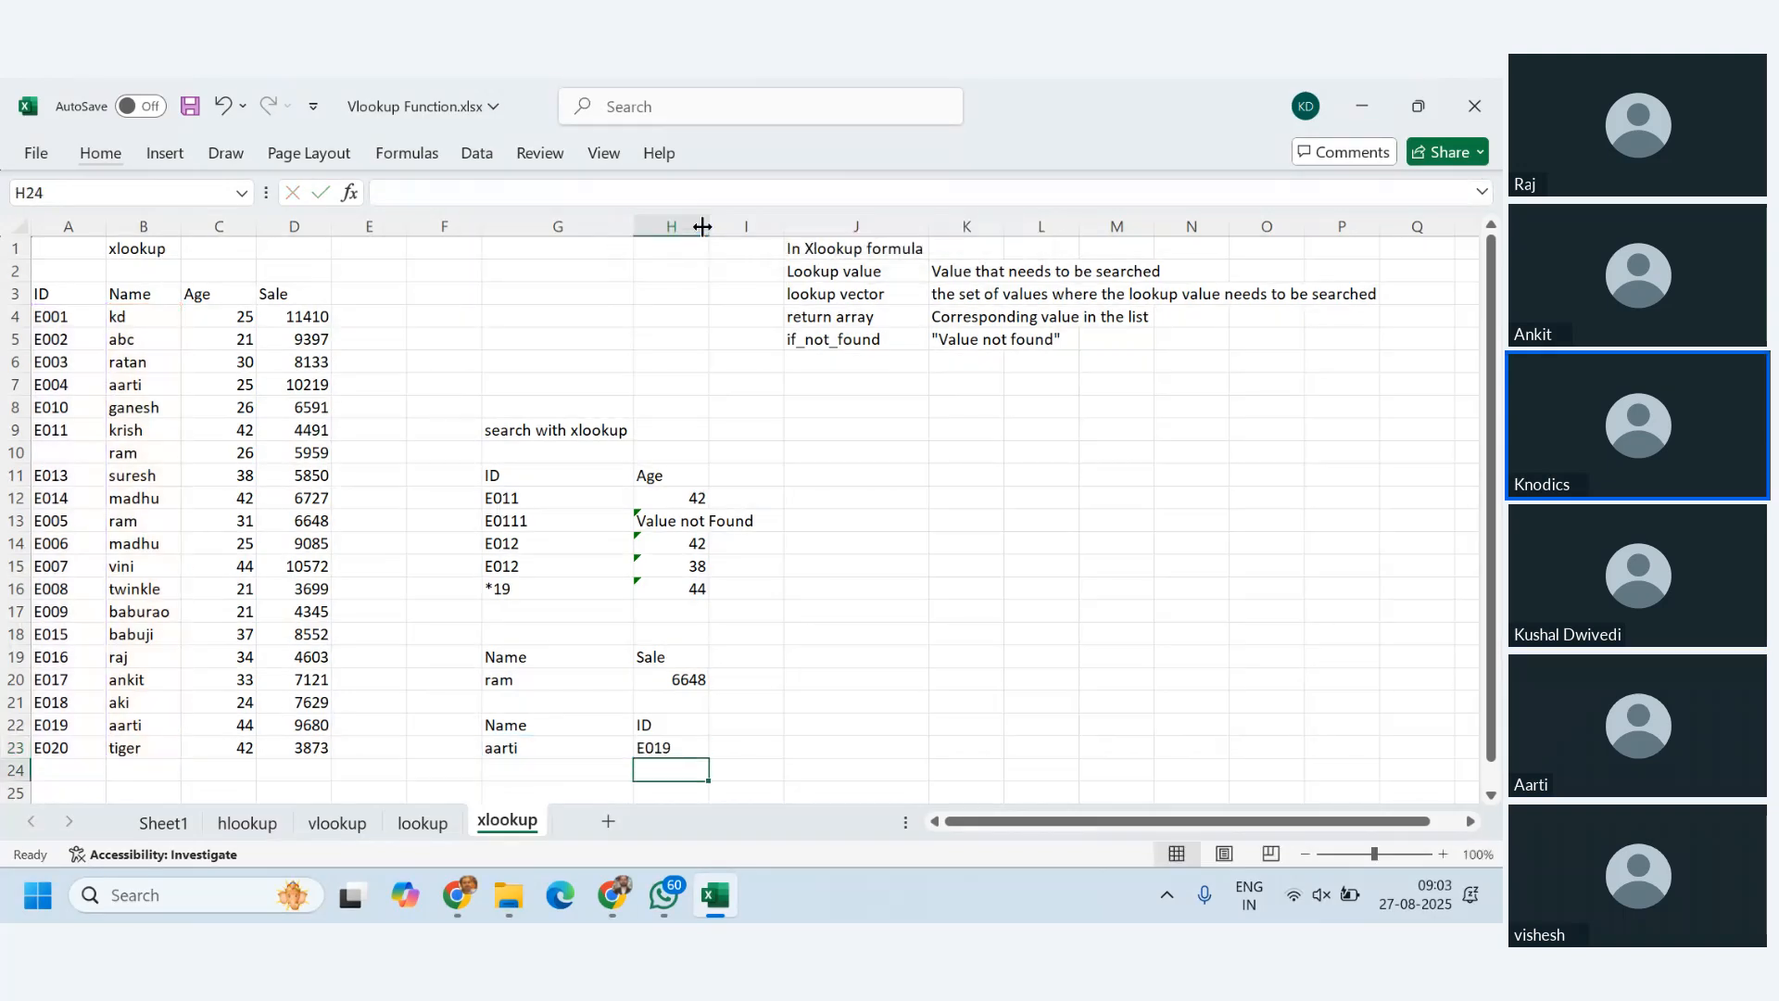
- Compare the lookup name in G23 and the formula in H23 with the duplicate name entries in B7 and B22
{"action": "left_click", "coordinate": [556, 748]}
{"action": "left_click", "coordinate": [691, 748]}
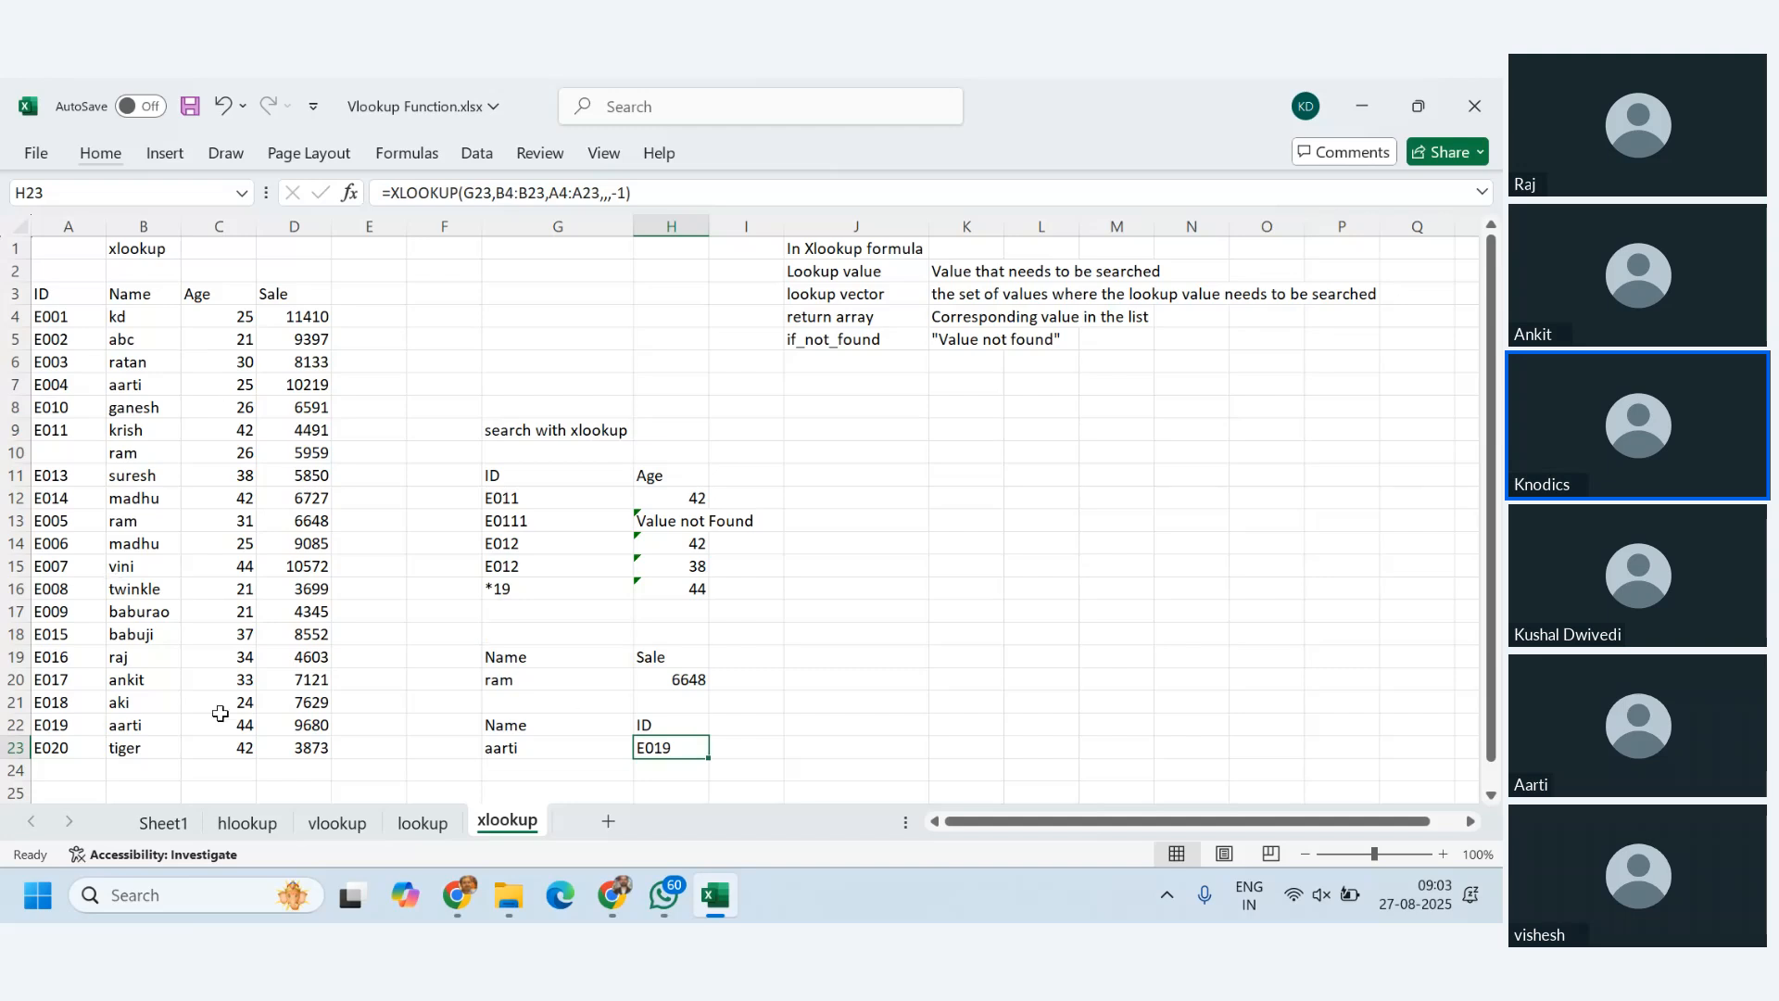
{"action": "left_click", "coordinate": [141, 382]}
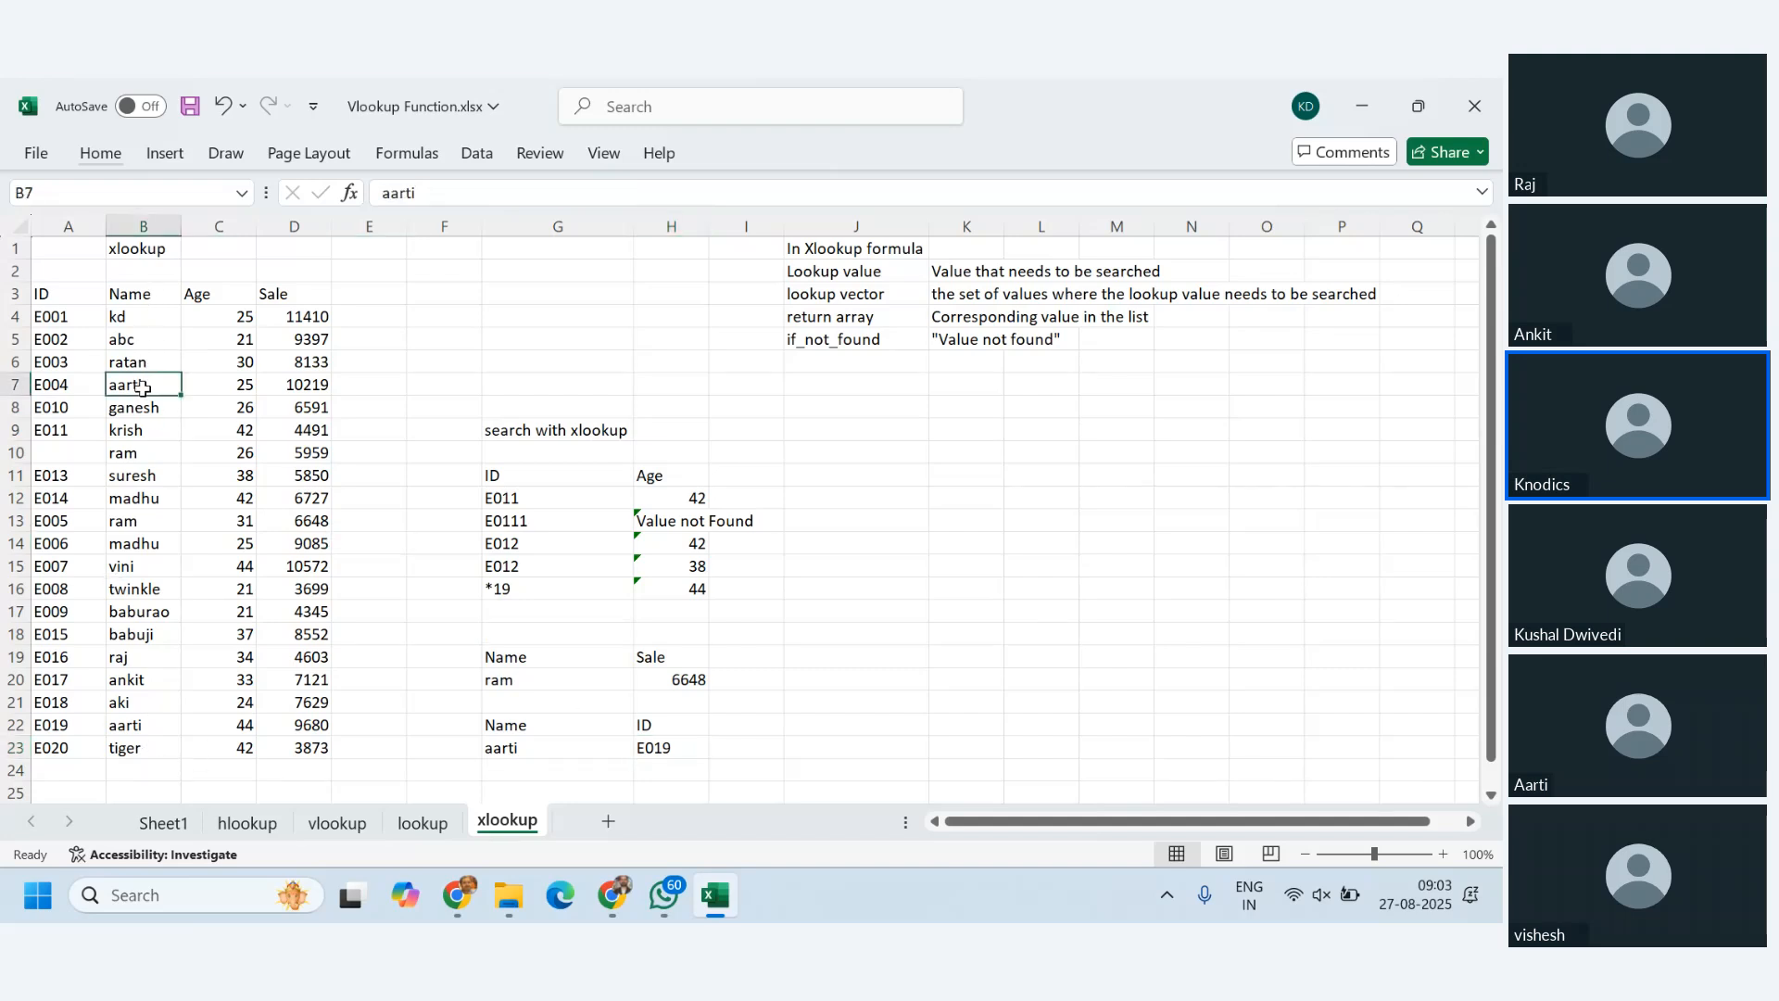
{"action": "left_click", "coordinate": [148, 726]}
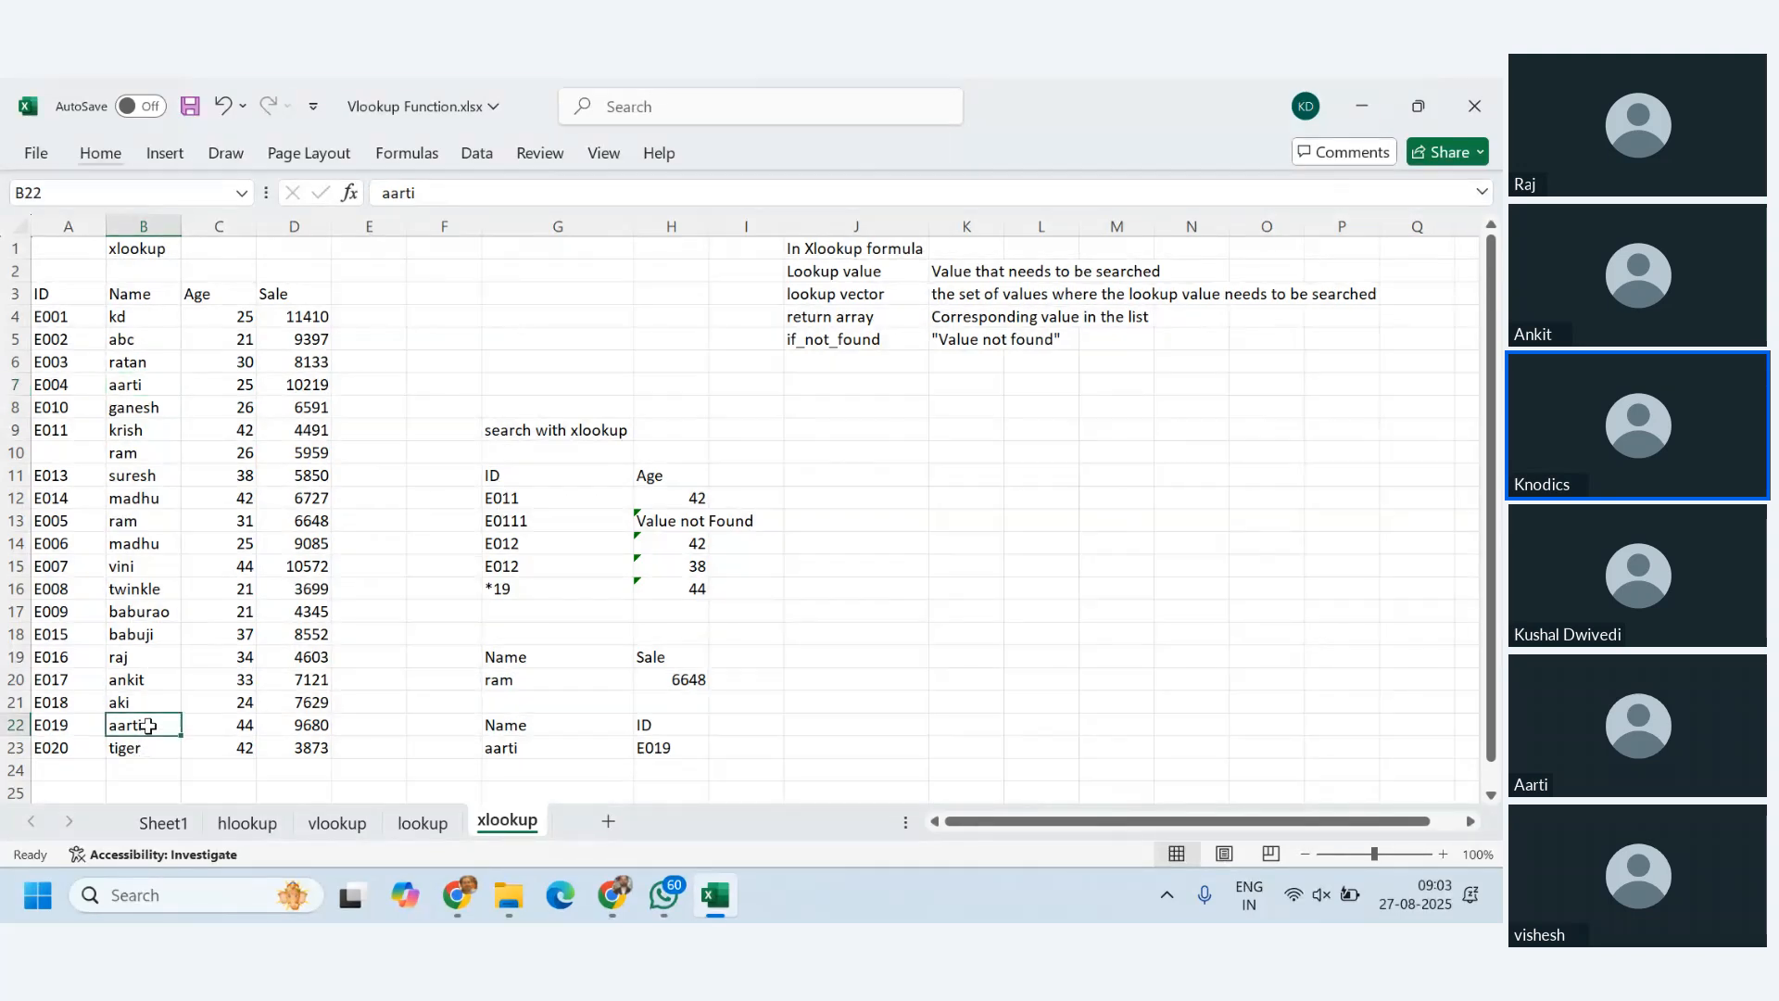
- Replace the name in B16 with the duplicated employee name from B22 and check H23 against the entry in A16:B16
{"action": "left_click", "coordinate": [156, 590]}
{"action": "type", "text": "aarti"}
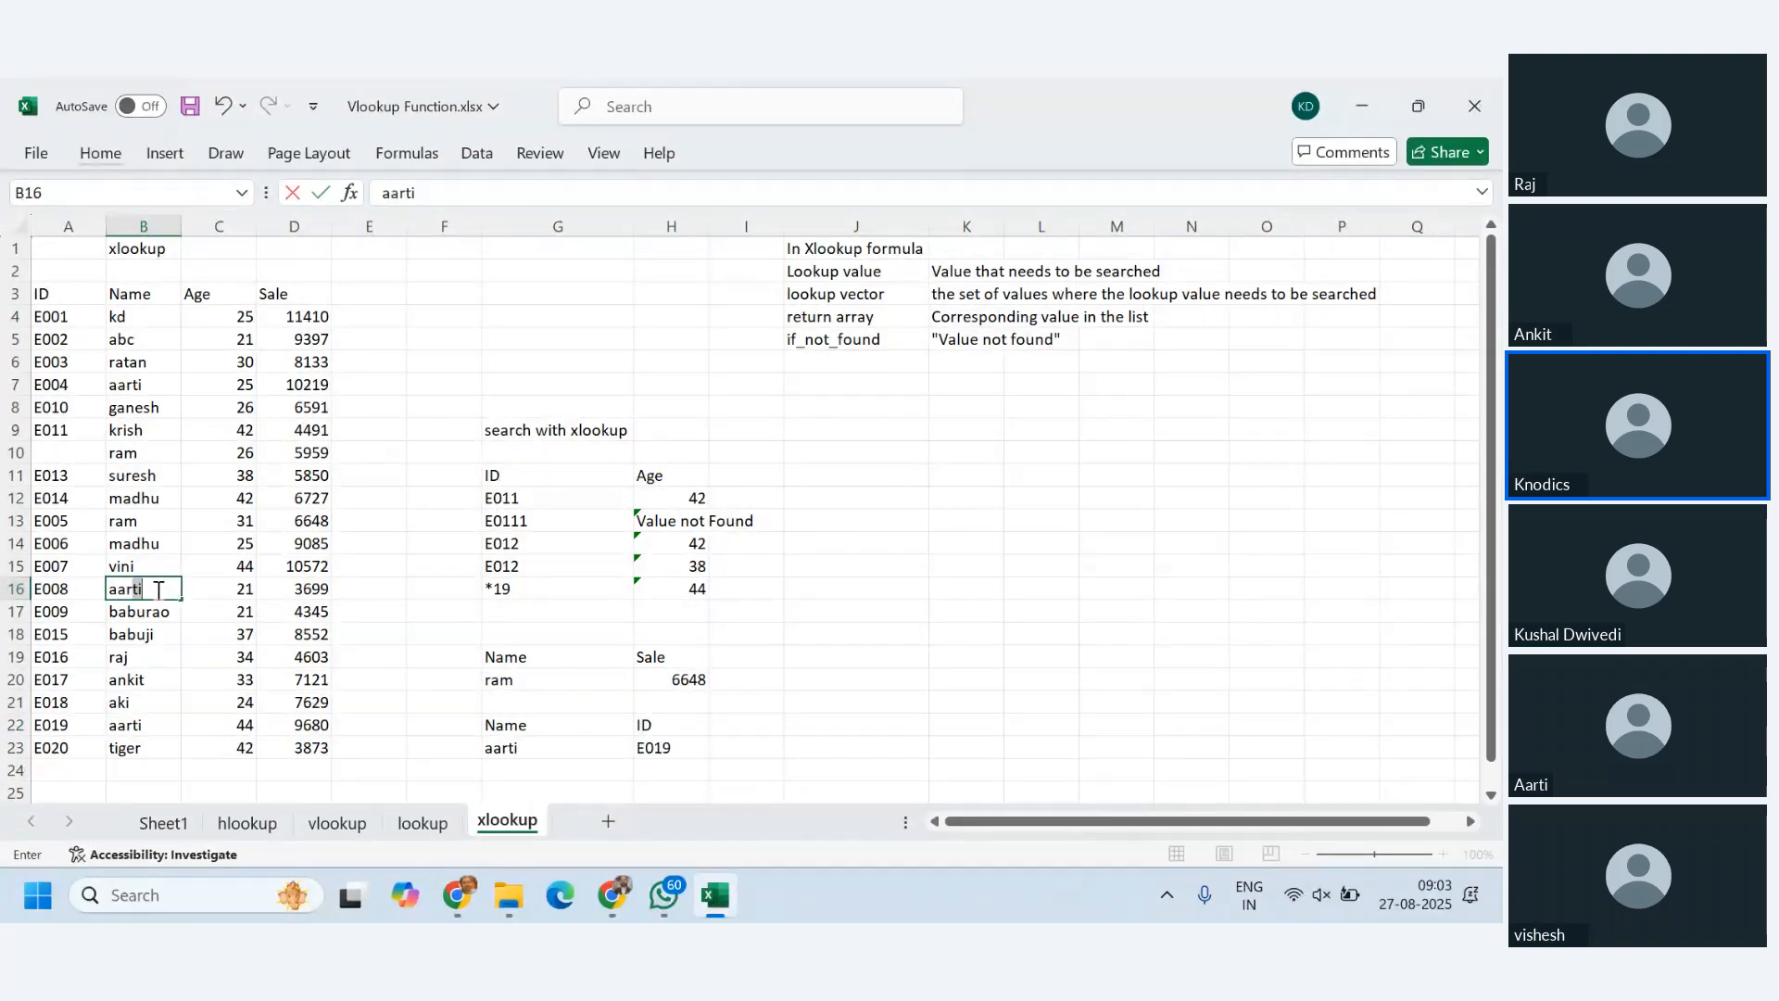
{"action": "key", "text": "Return"}
{"action": "left_click", "coordinate": [156, 590]}
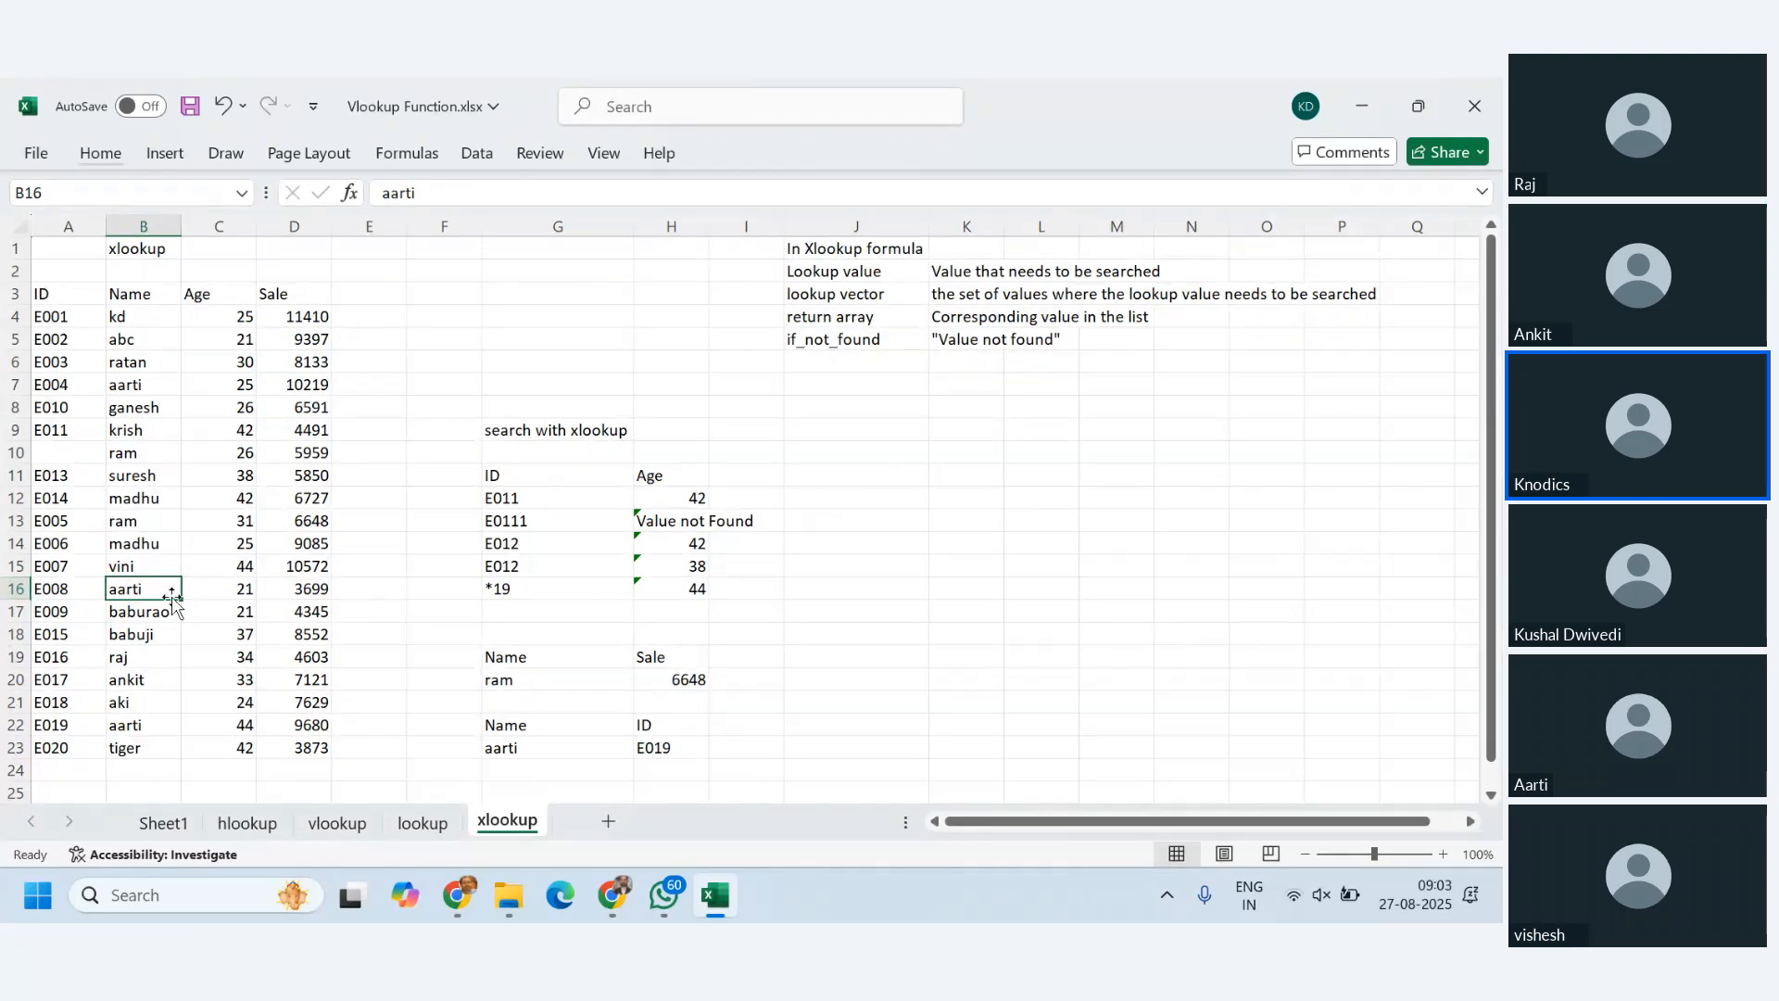
{"action": "left_click", "coordinate": [649, 749]}
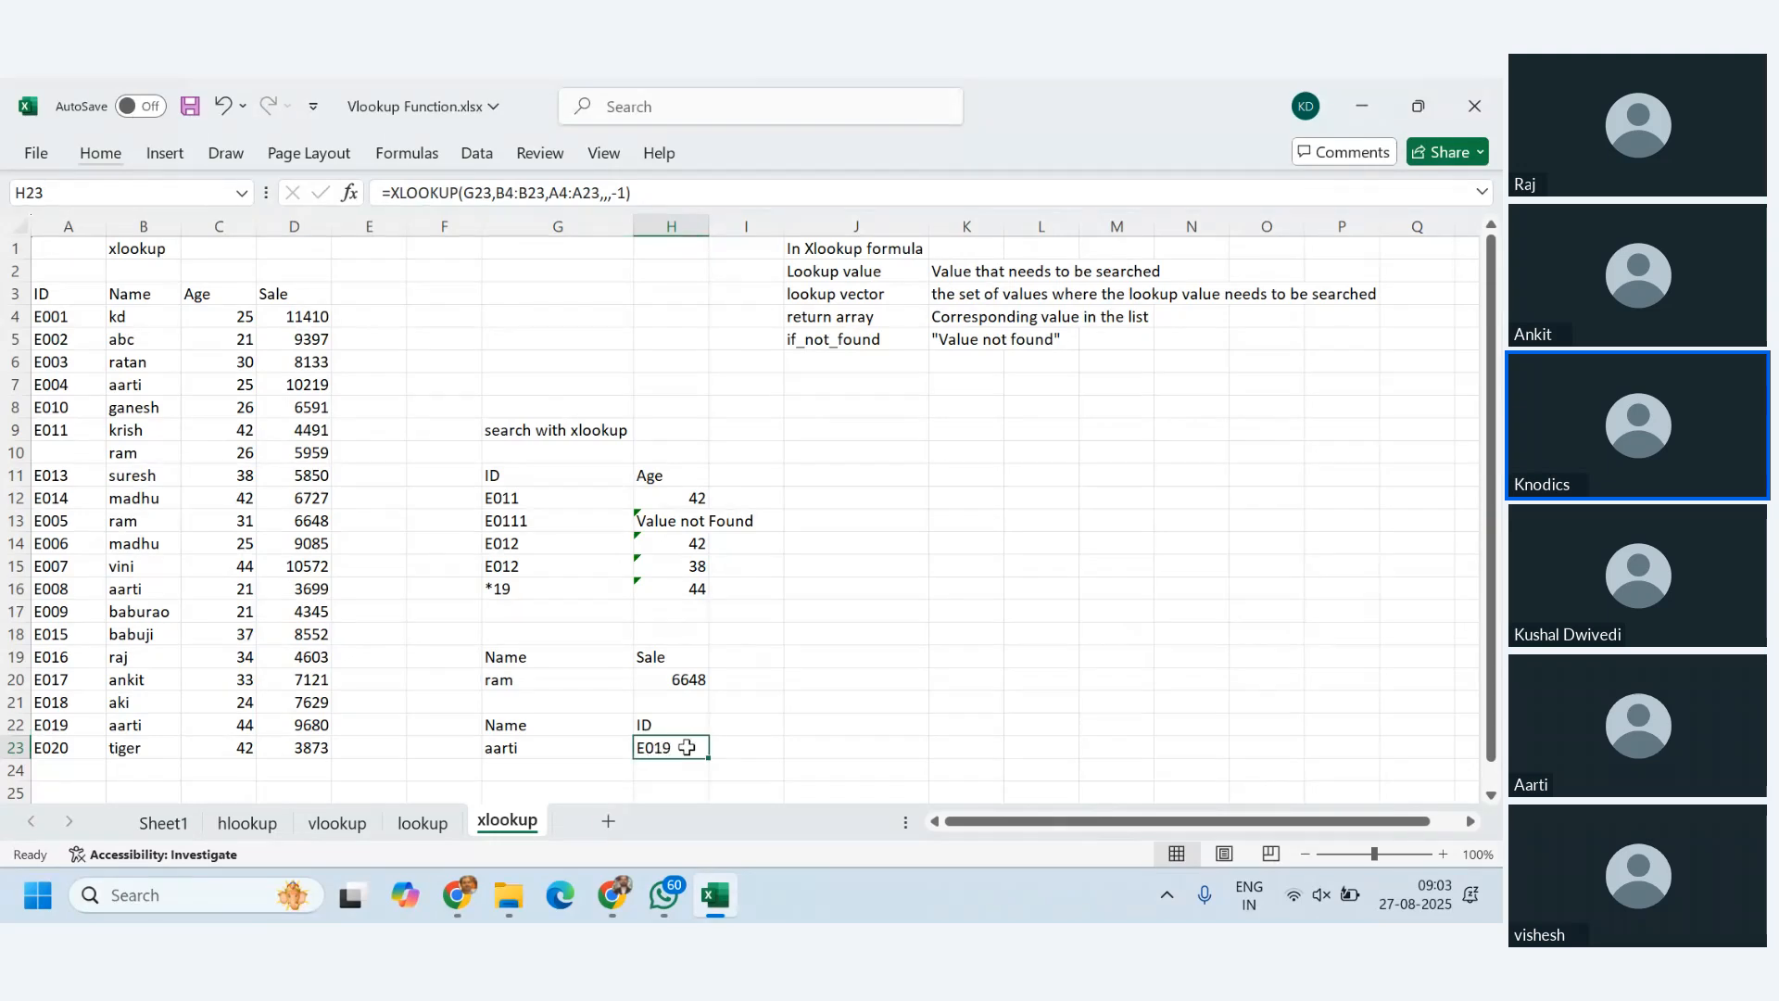
{"action": "left_click_drag", "start_coordinate": [148, 593], "coordinate": [66, 591]}
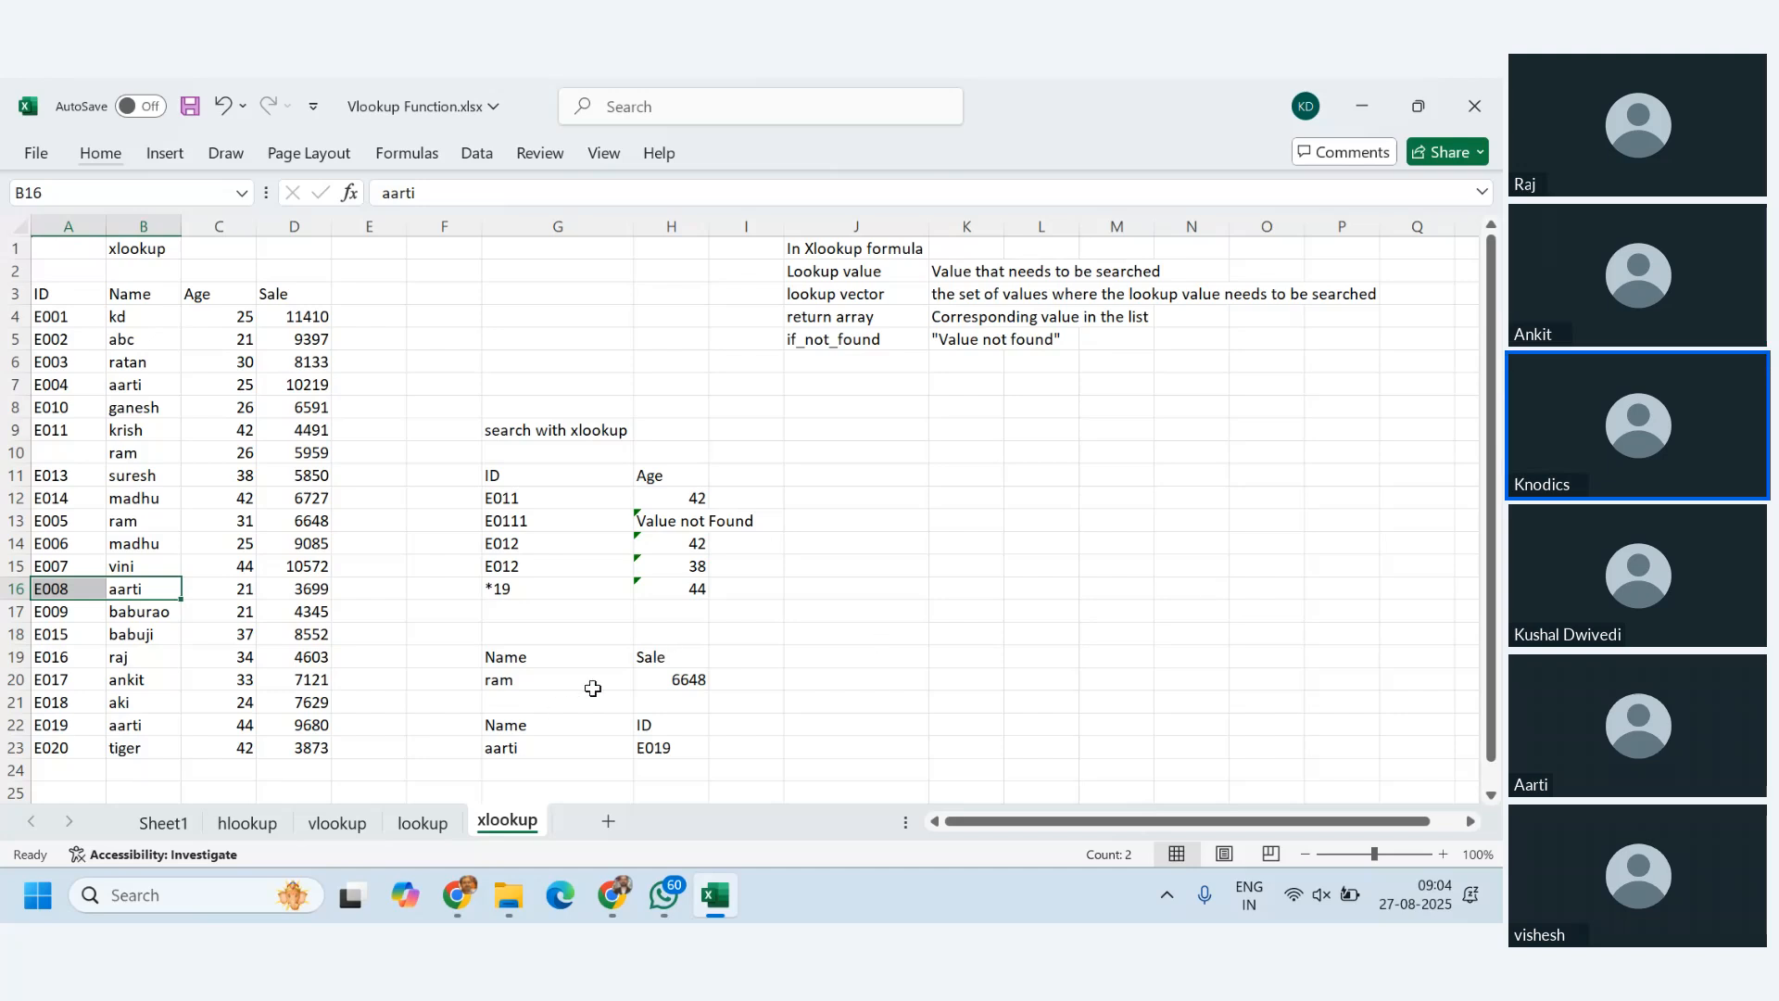
- Label K11 "vlookup" and enter the note "Left to right search can be performed" in L11
{"action": "scroll", "coordinate": [866, 643], "scroll_direction": "down", "scroll_amount": 1}
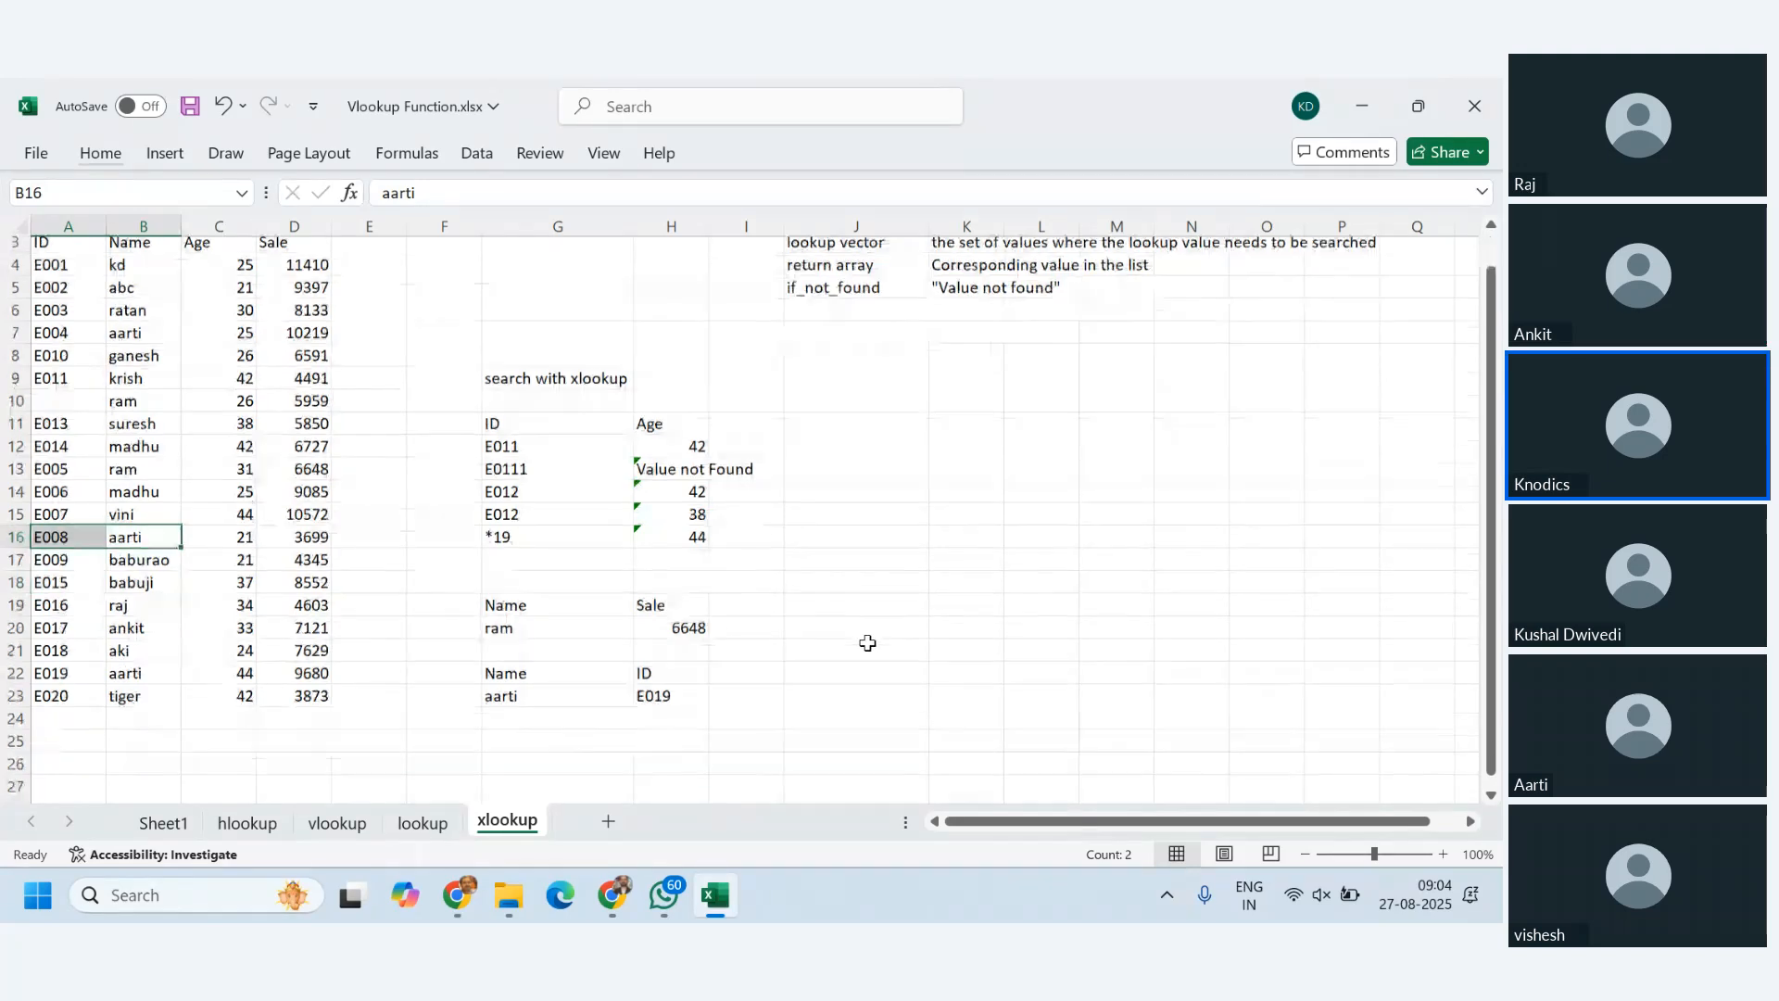
{"action": "scroll", "coordinate": [865, 643], "scroll_direction": "up", "scroll_amount": 1}
{"action": "scroll", "coordinate": [867, 643], "scroll_direction": "down", "scroll_amount": 1}
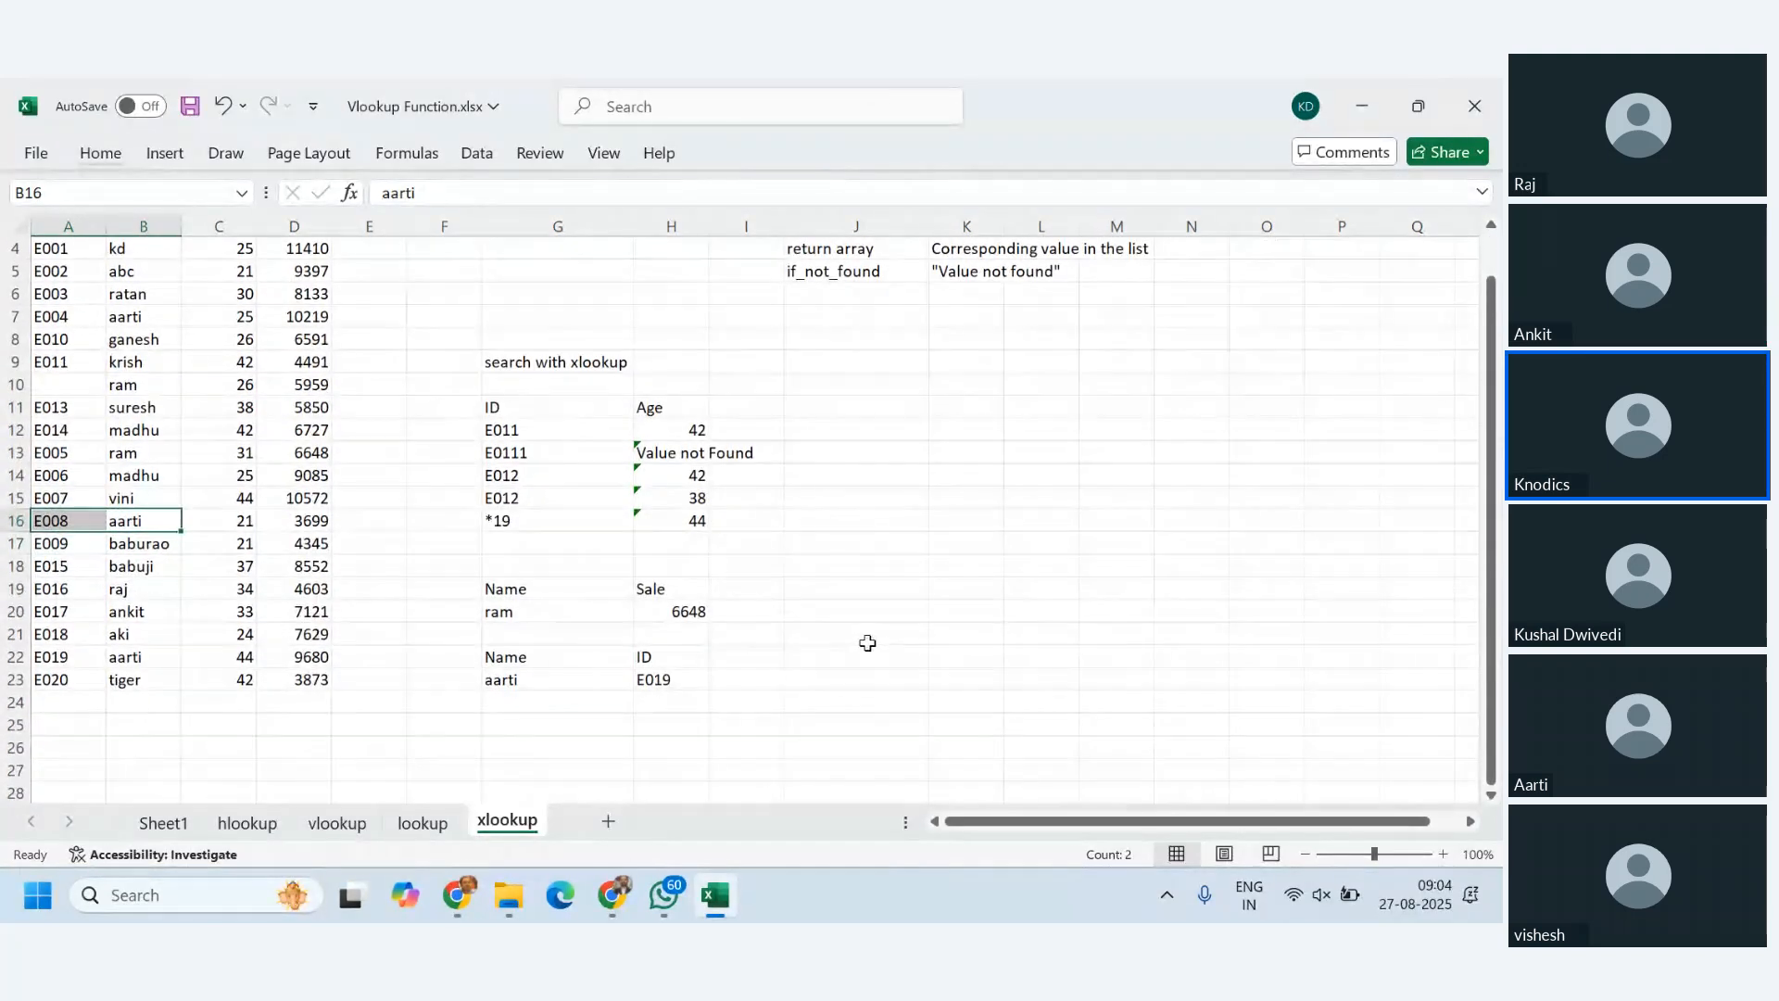
{"action": "left_click", "coordinate": [903, 427]}
{"action": "left_click", "coordinate": [962, 404]}
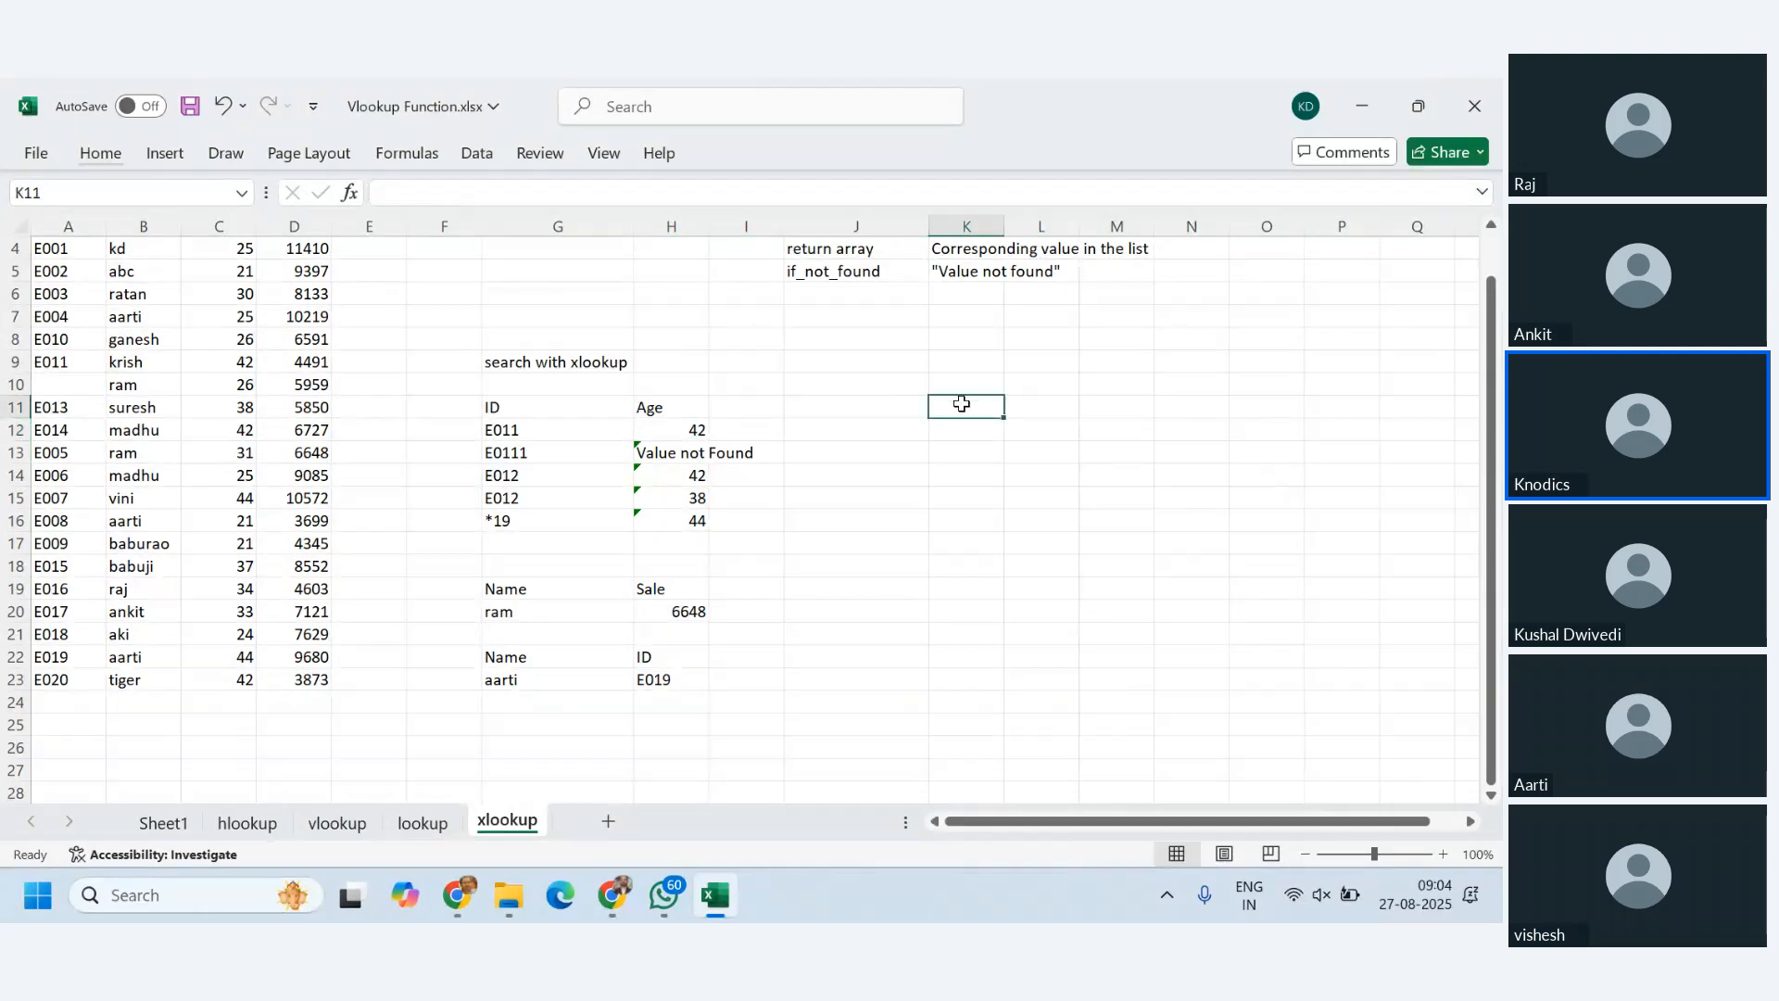
{"action": "type", "text": "vlookup"}
{"action": "key", "text": "Tab"}
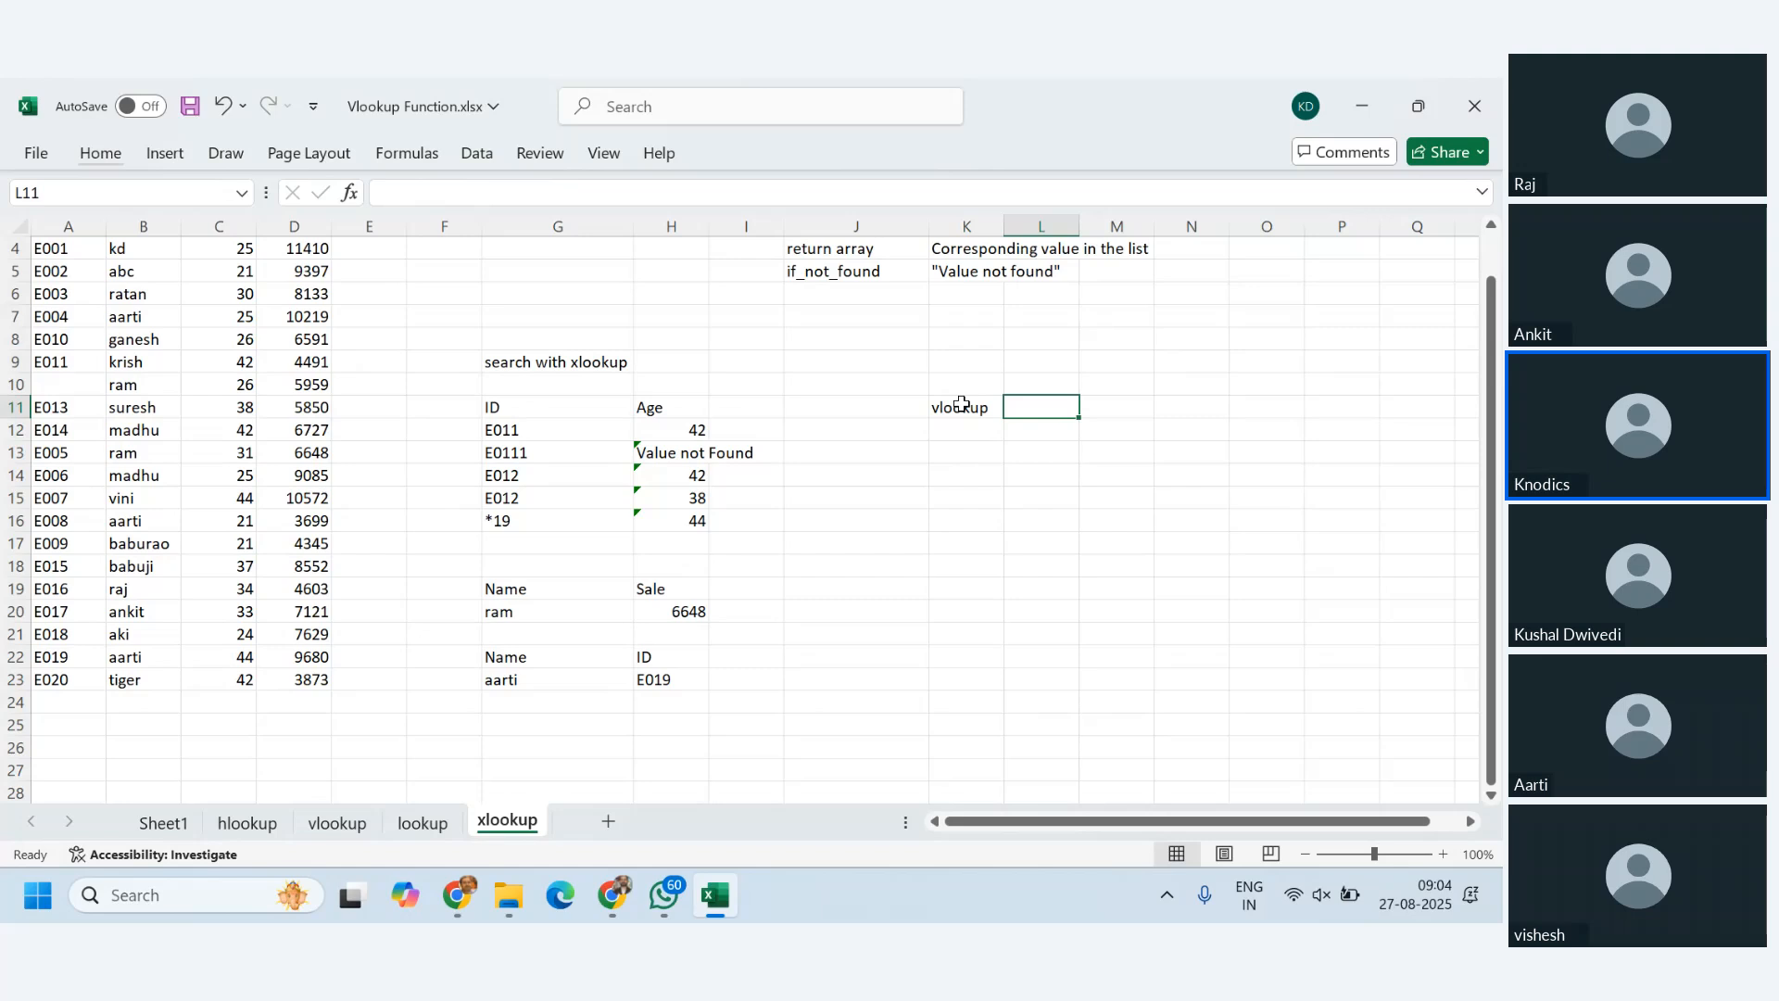
{"action": "type", "text": "Left t"}
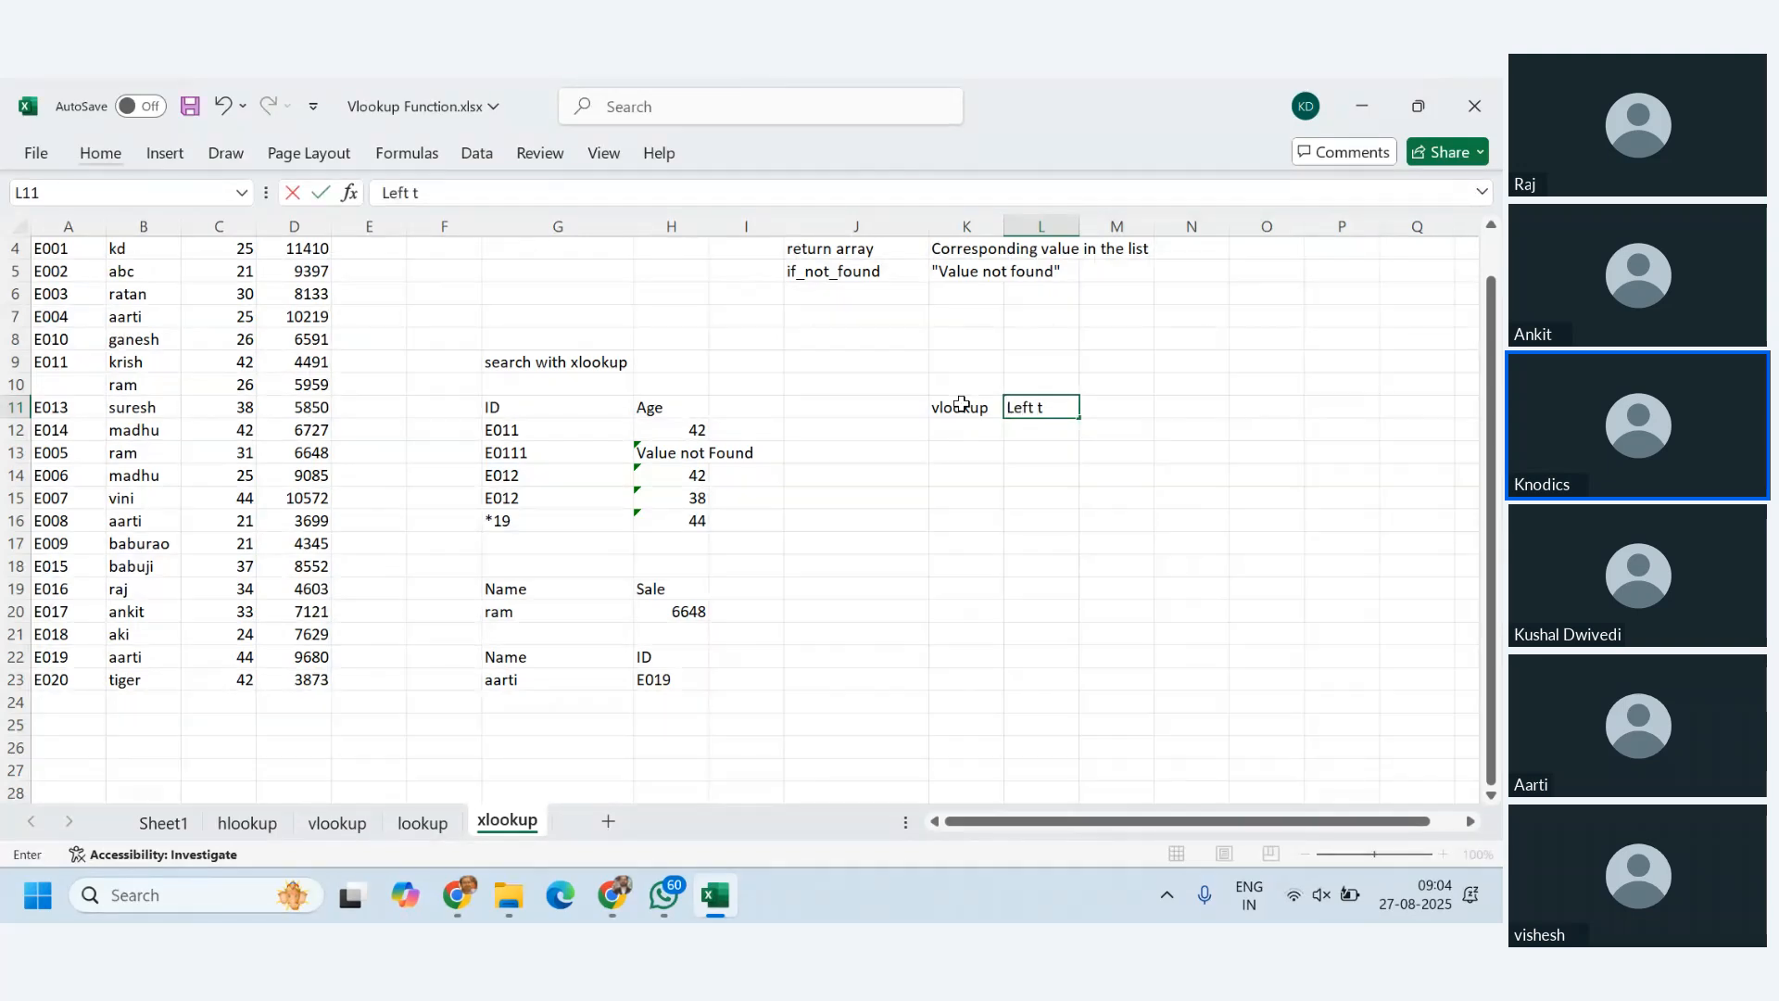
{"action": "type", "text": "o right seatch"}
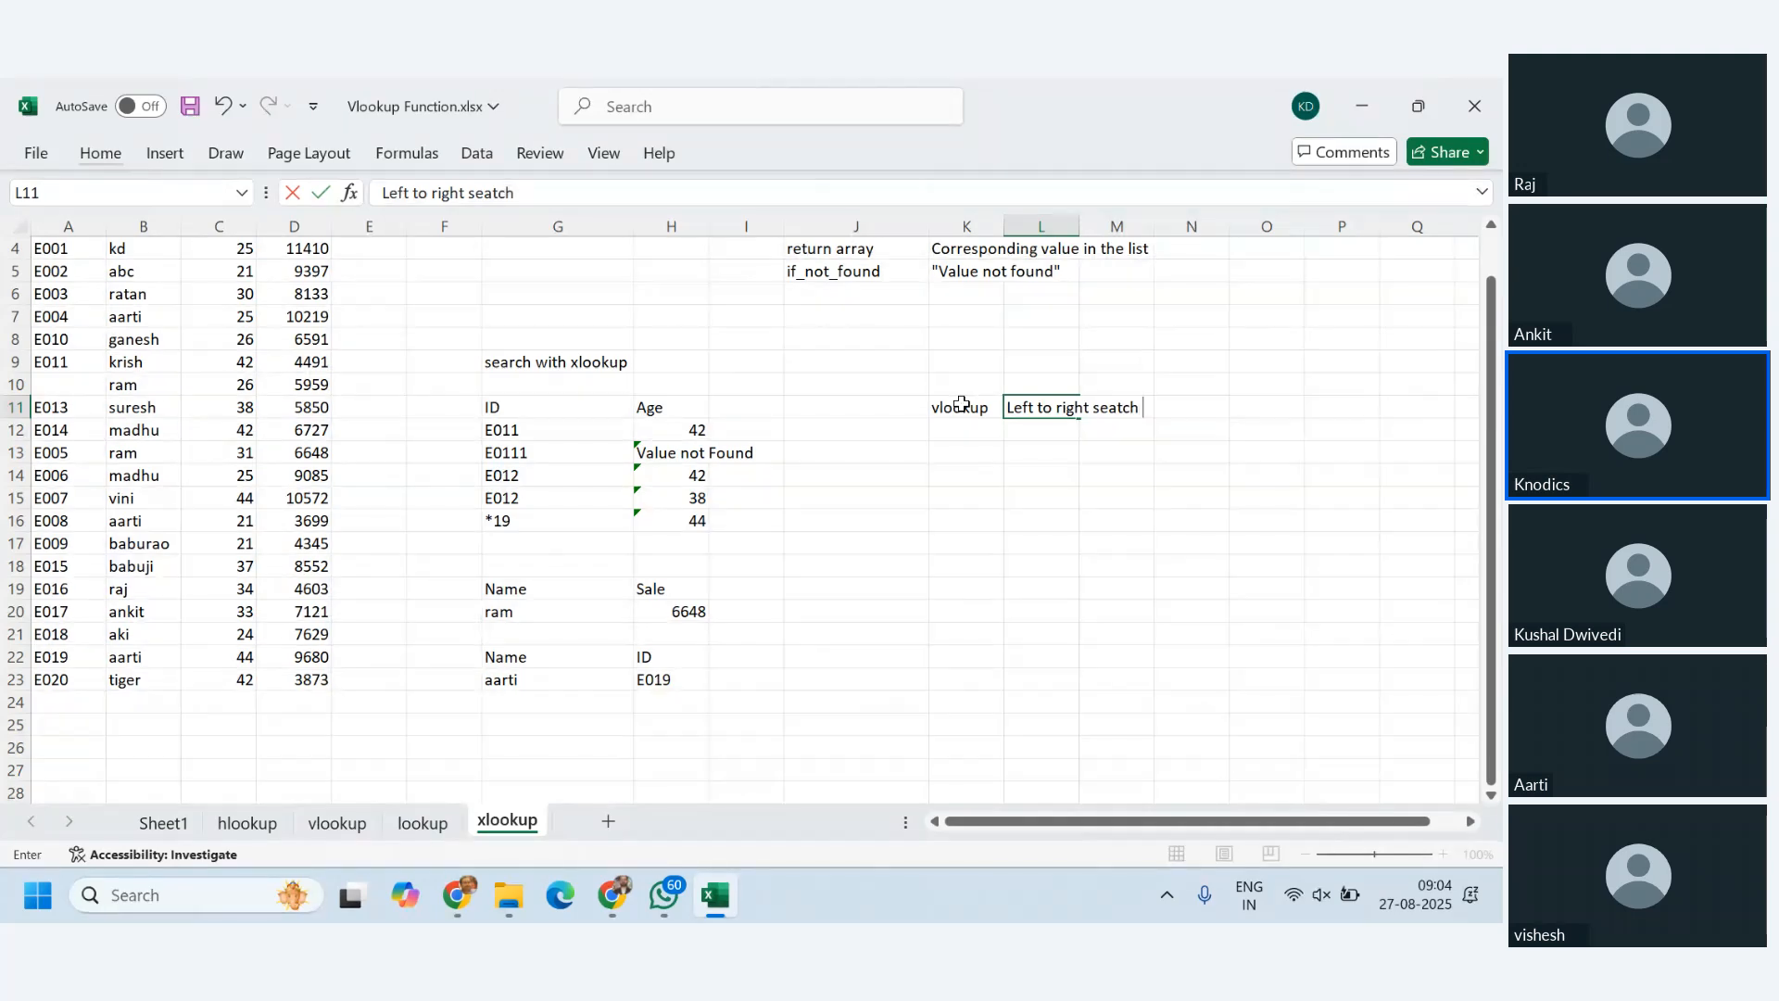
{"action": "key", "text": "BackSpace"}
{"action": "key", "text": "BackSpace"}
{"action": "key", "text": "BackSpace"}
{"action": "type", "text": "rch can be perfr"}
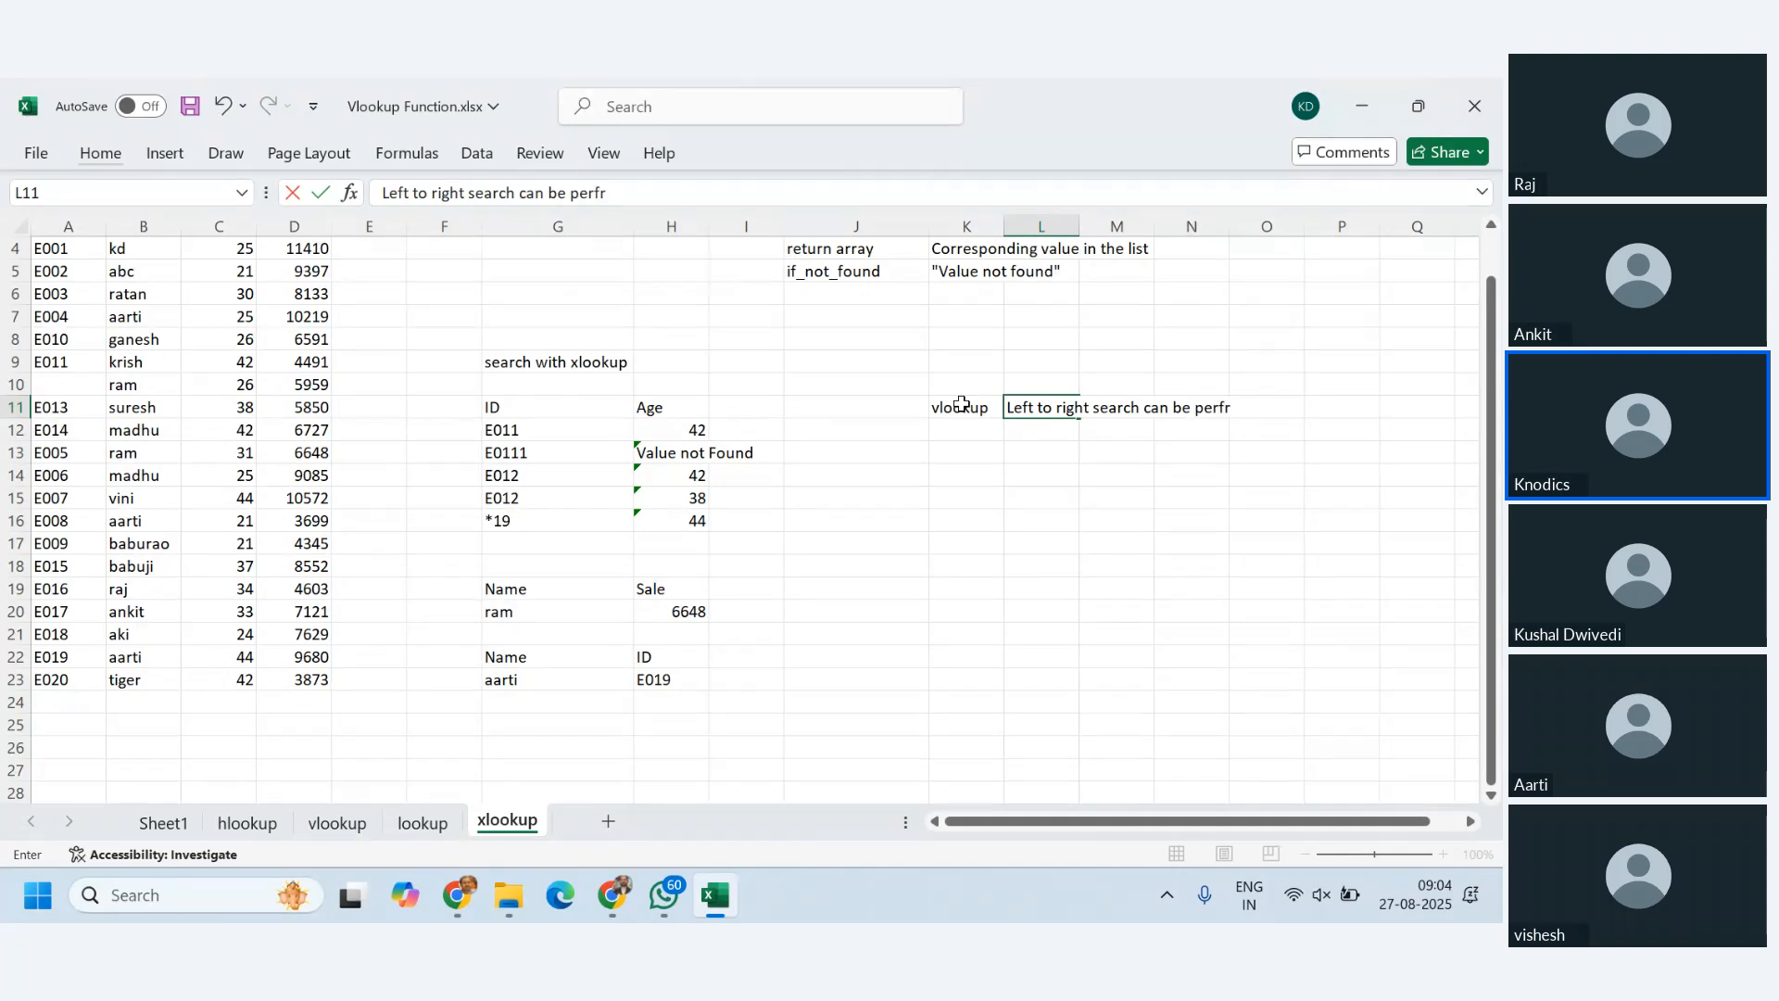
{"action": "type", "text": "omed"}
{"action": "key", "text": "BackSpace"}
{"action": "key", "text": "BackSpace"}
{"action": "key", "text": "BackSpace"}
{"action": "key", "text": "BackSpace"}
{"action": "key", "text": "BackSpace"}
{"action": "type", "text": "ormed"}
{"action": "key", "text": "Return"}
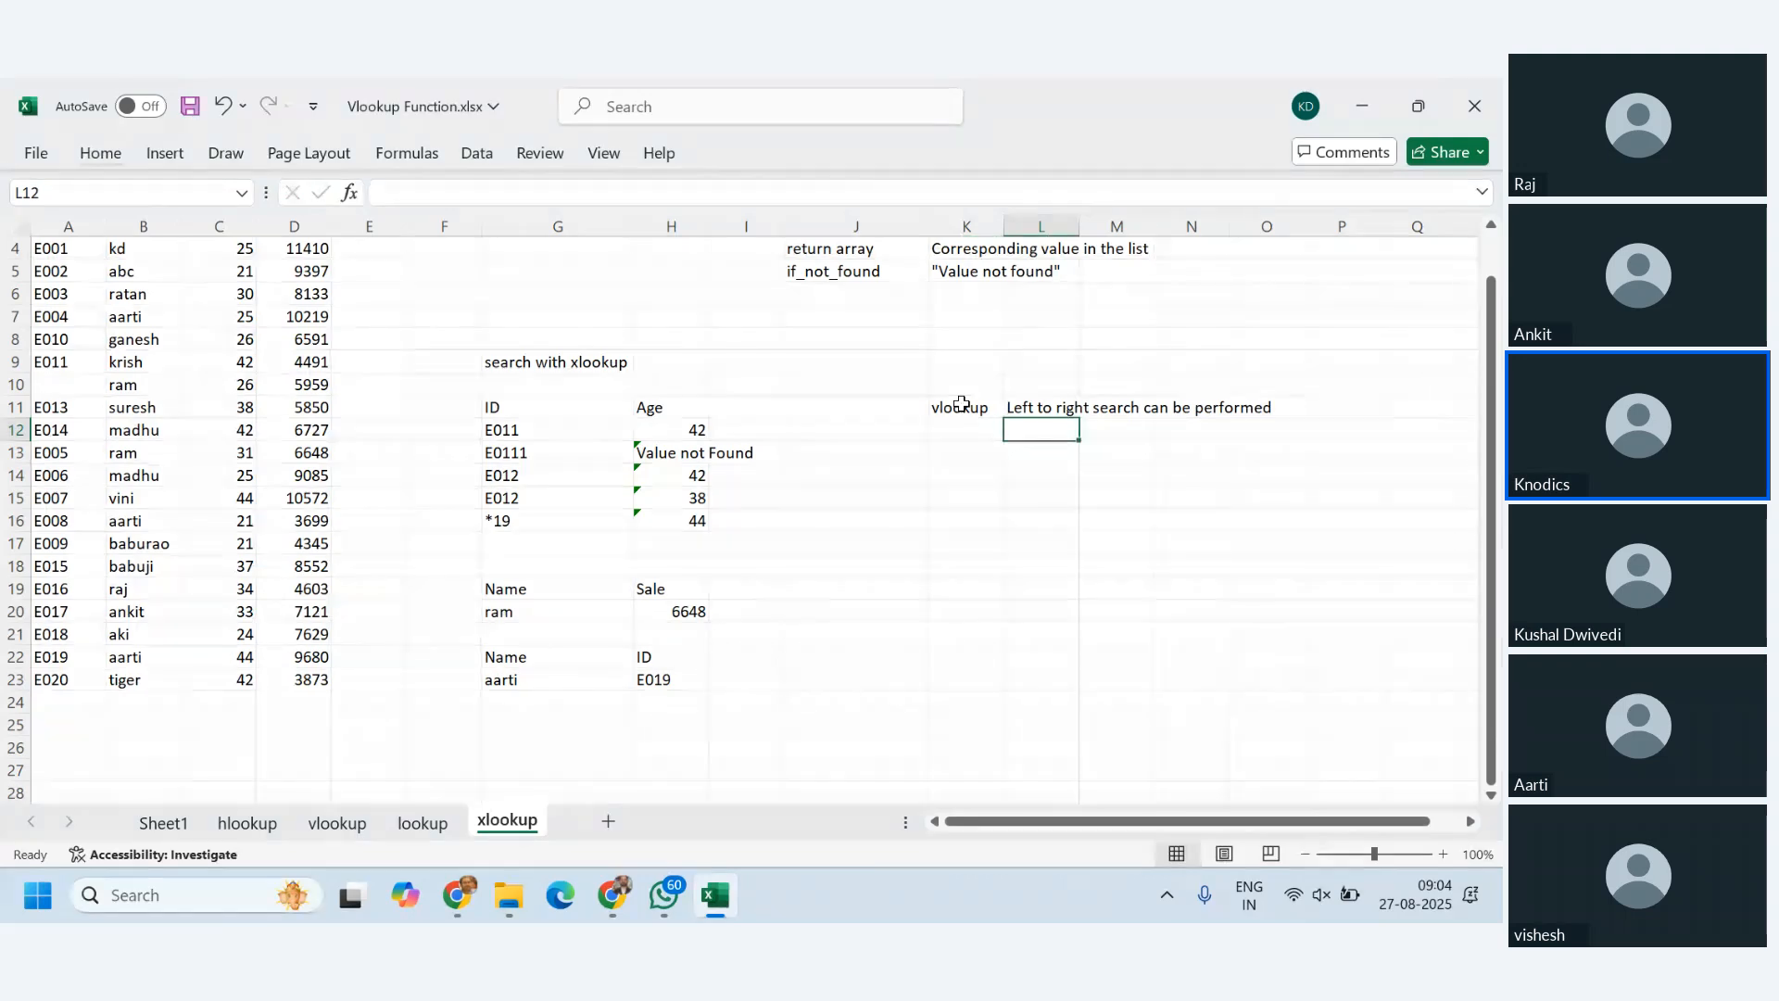
- Add the second vlookup note "It works only from top to bottom" in L12
{"action": "type", "text": "It works o"}
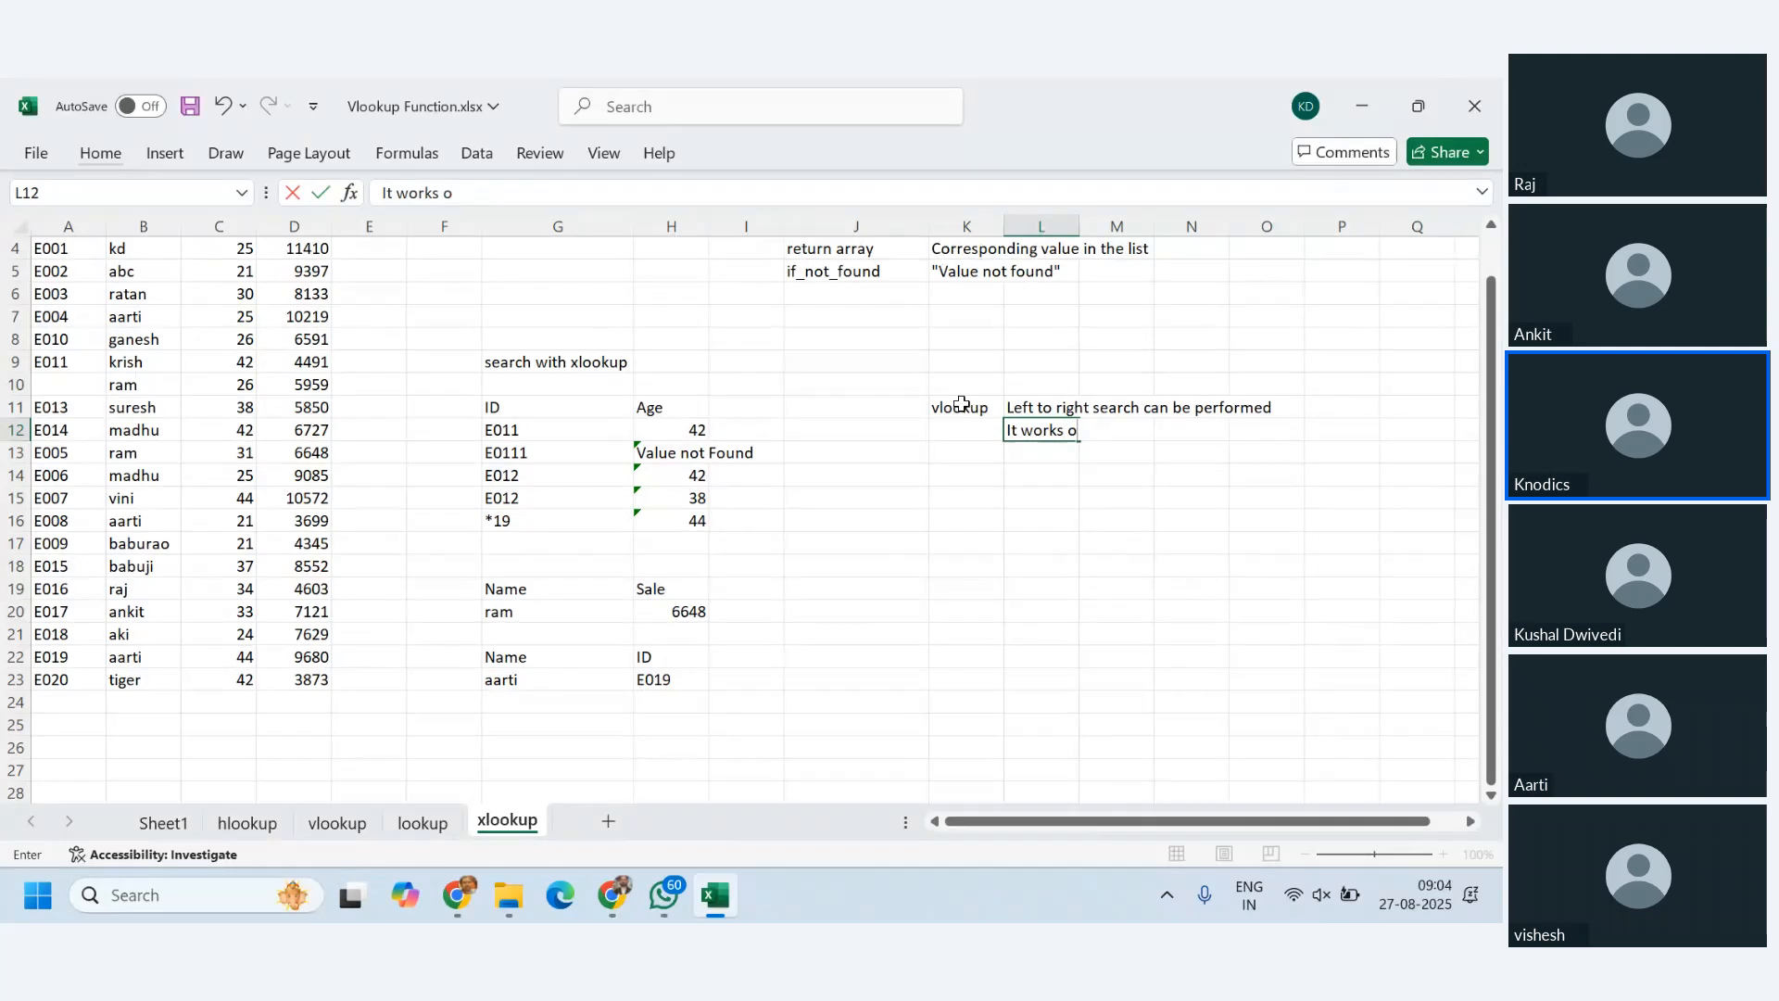
{"action": "type", "text": "nly from t"}
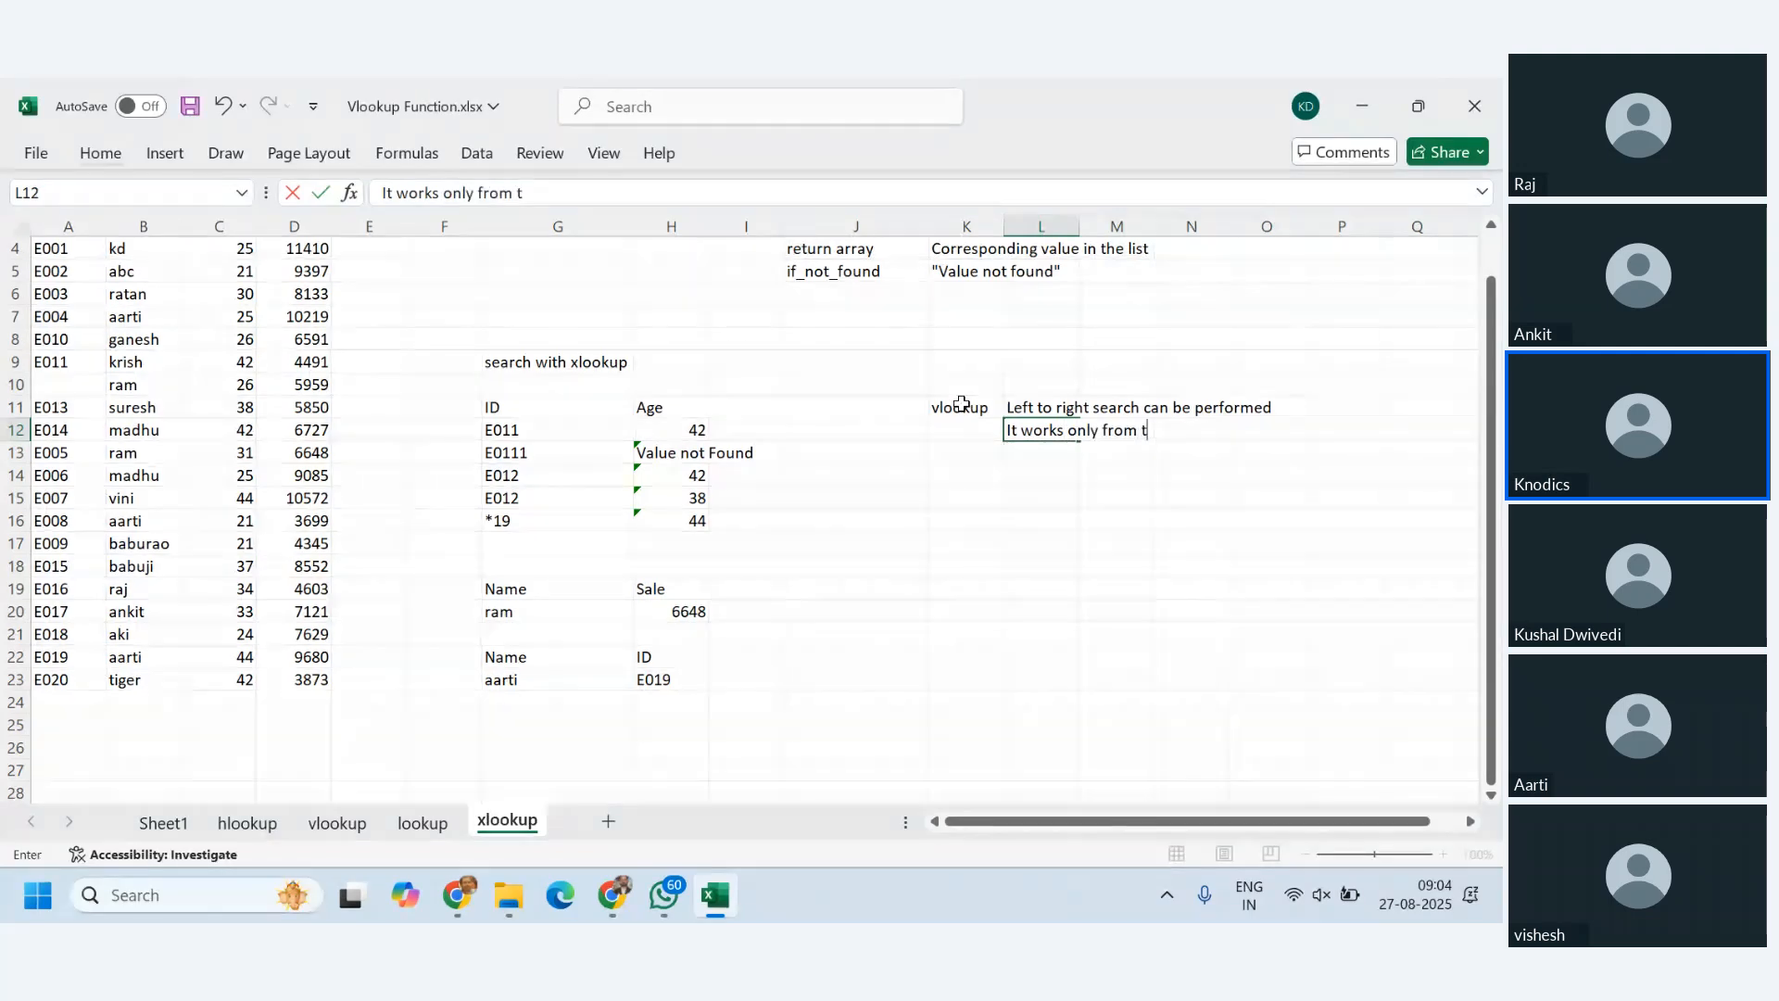
{"action": "type", "text": "op to bottom"}
{"action": "key", "text": "Return"}
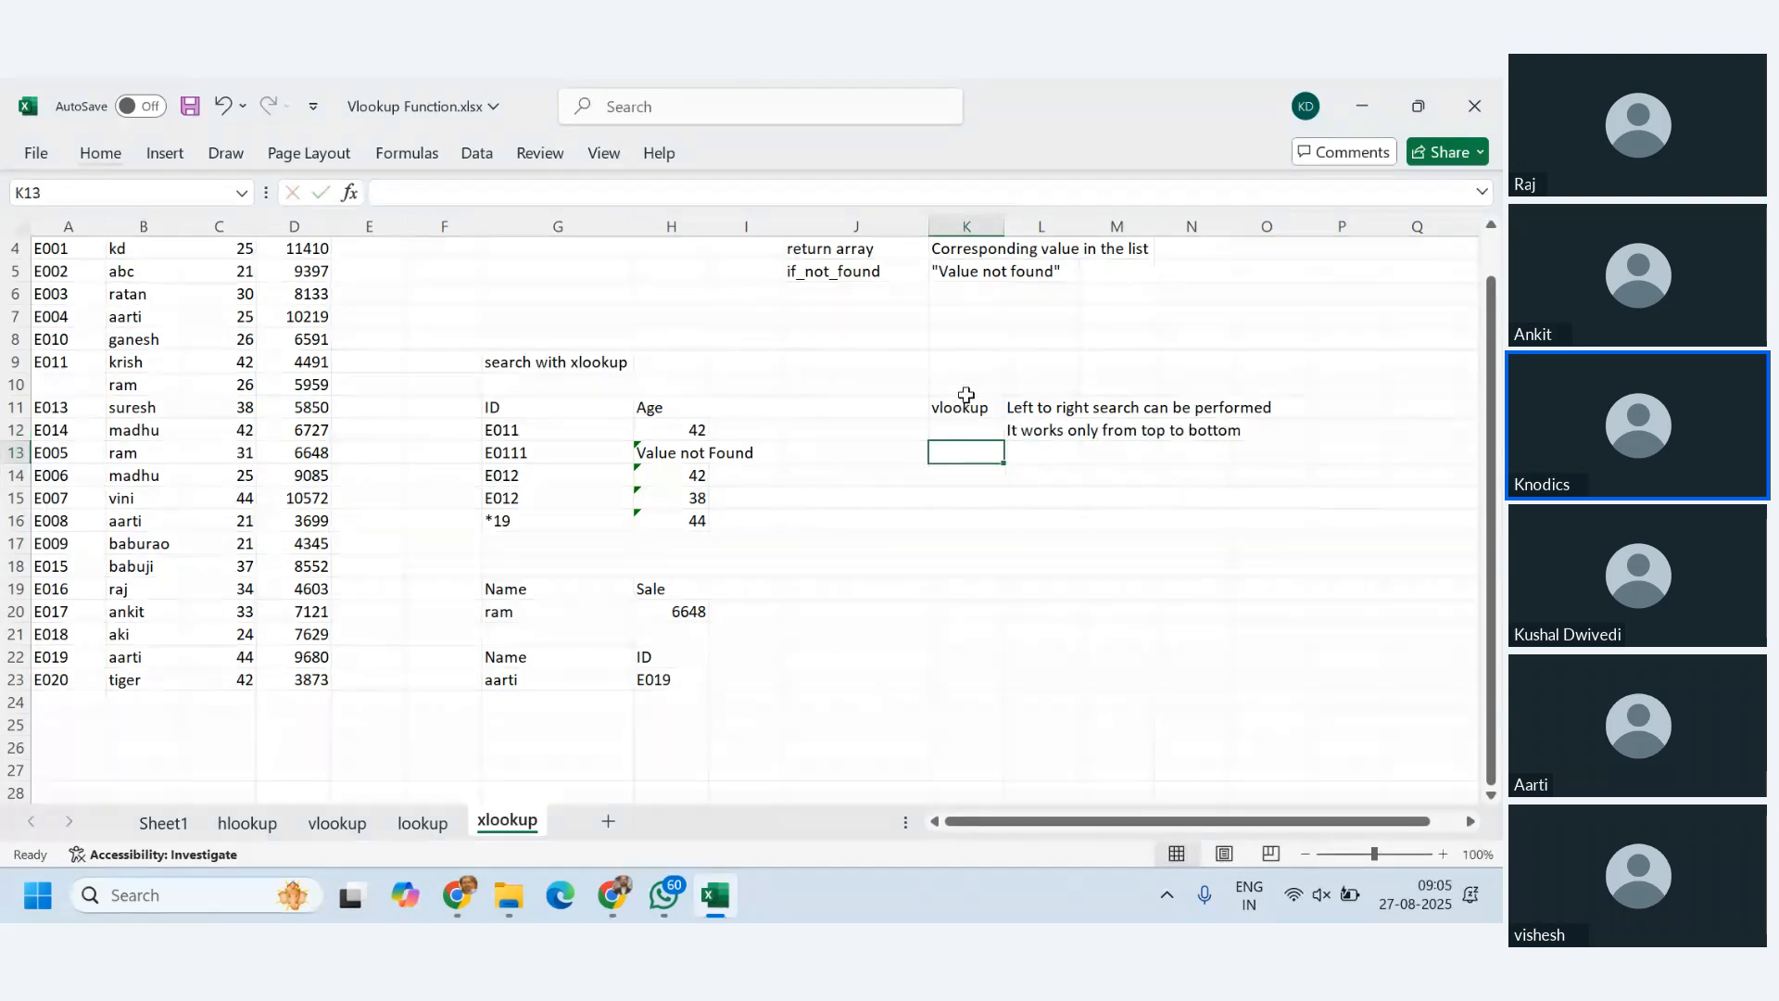
- Enter the heading "Limitations" in K10 above the vlookup notes
{"action": "left_click", "coordinate": [966, 382]}
{"action": "type", "text": "<i"}
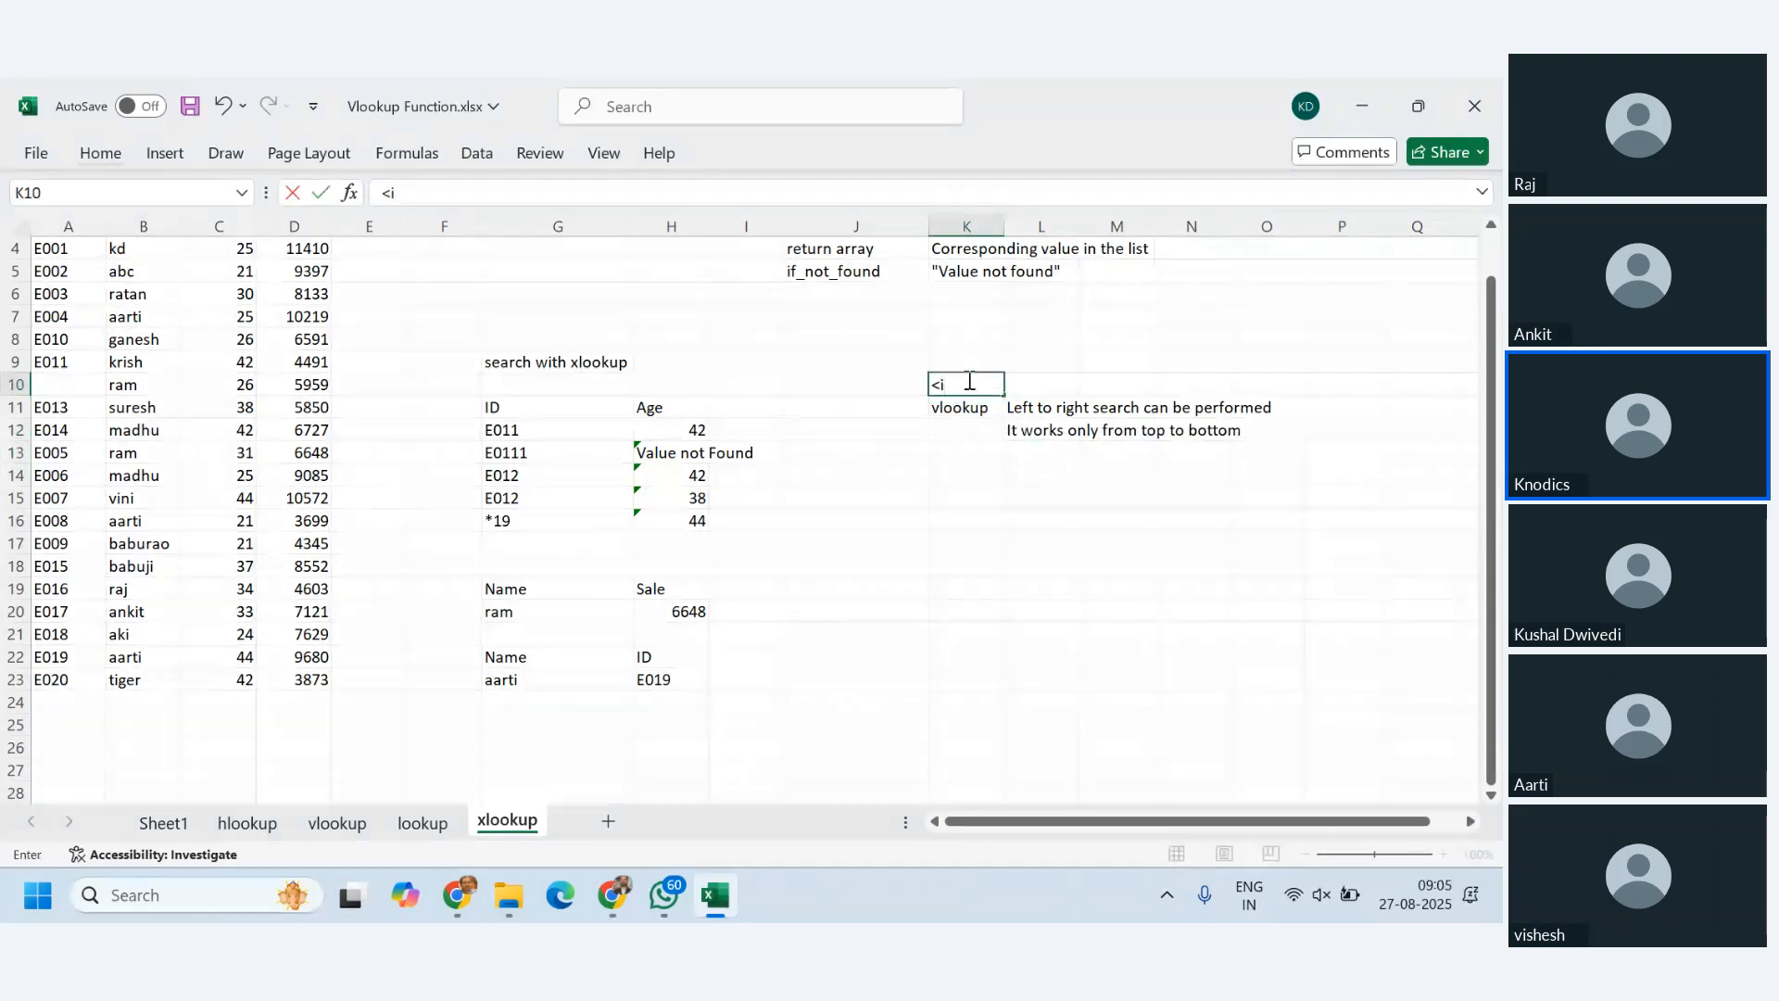
{"action": "key", "text": "BackSpace"}
{"action": "key", "text": "BackSpace"}
{"action": "type", "text": "Limitations"}
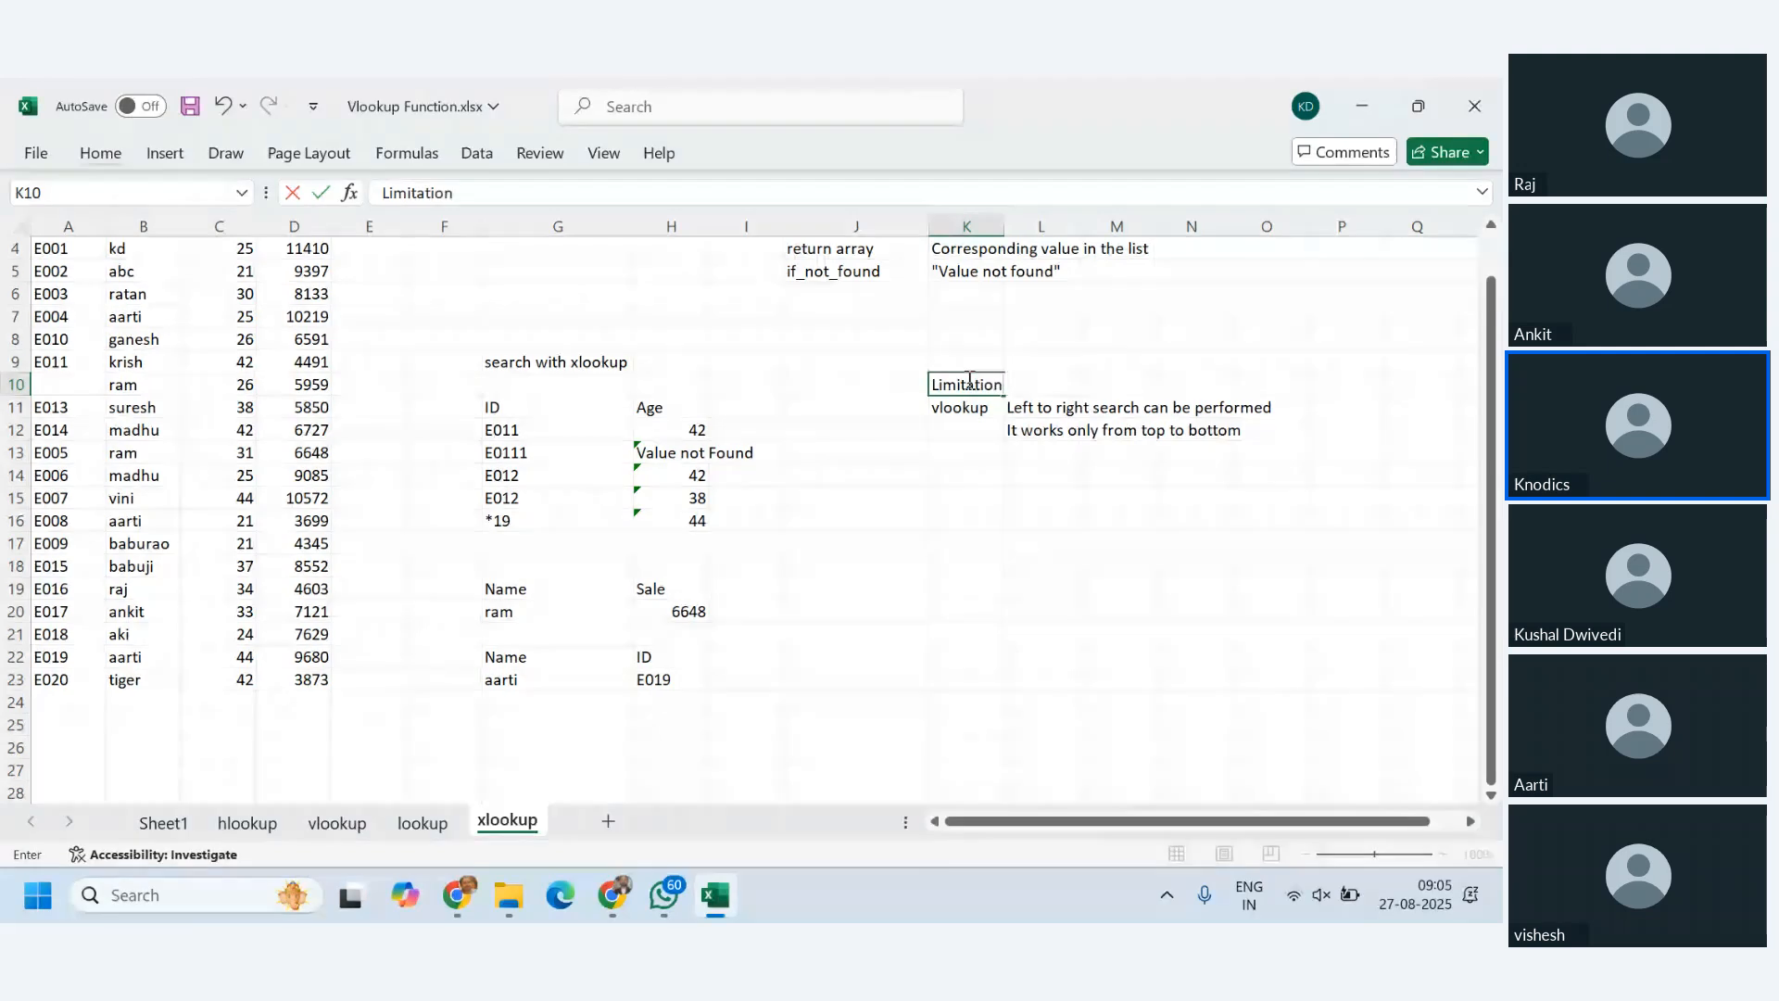
{"action": "key", "text": "Return"}
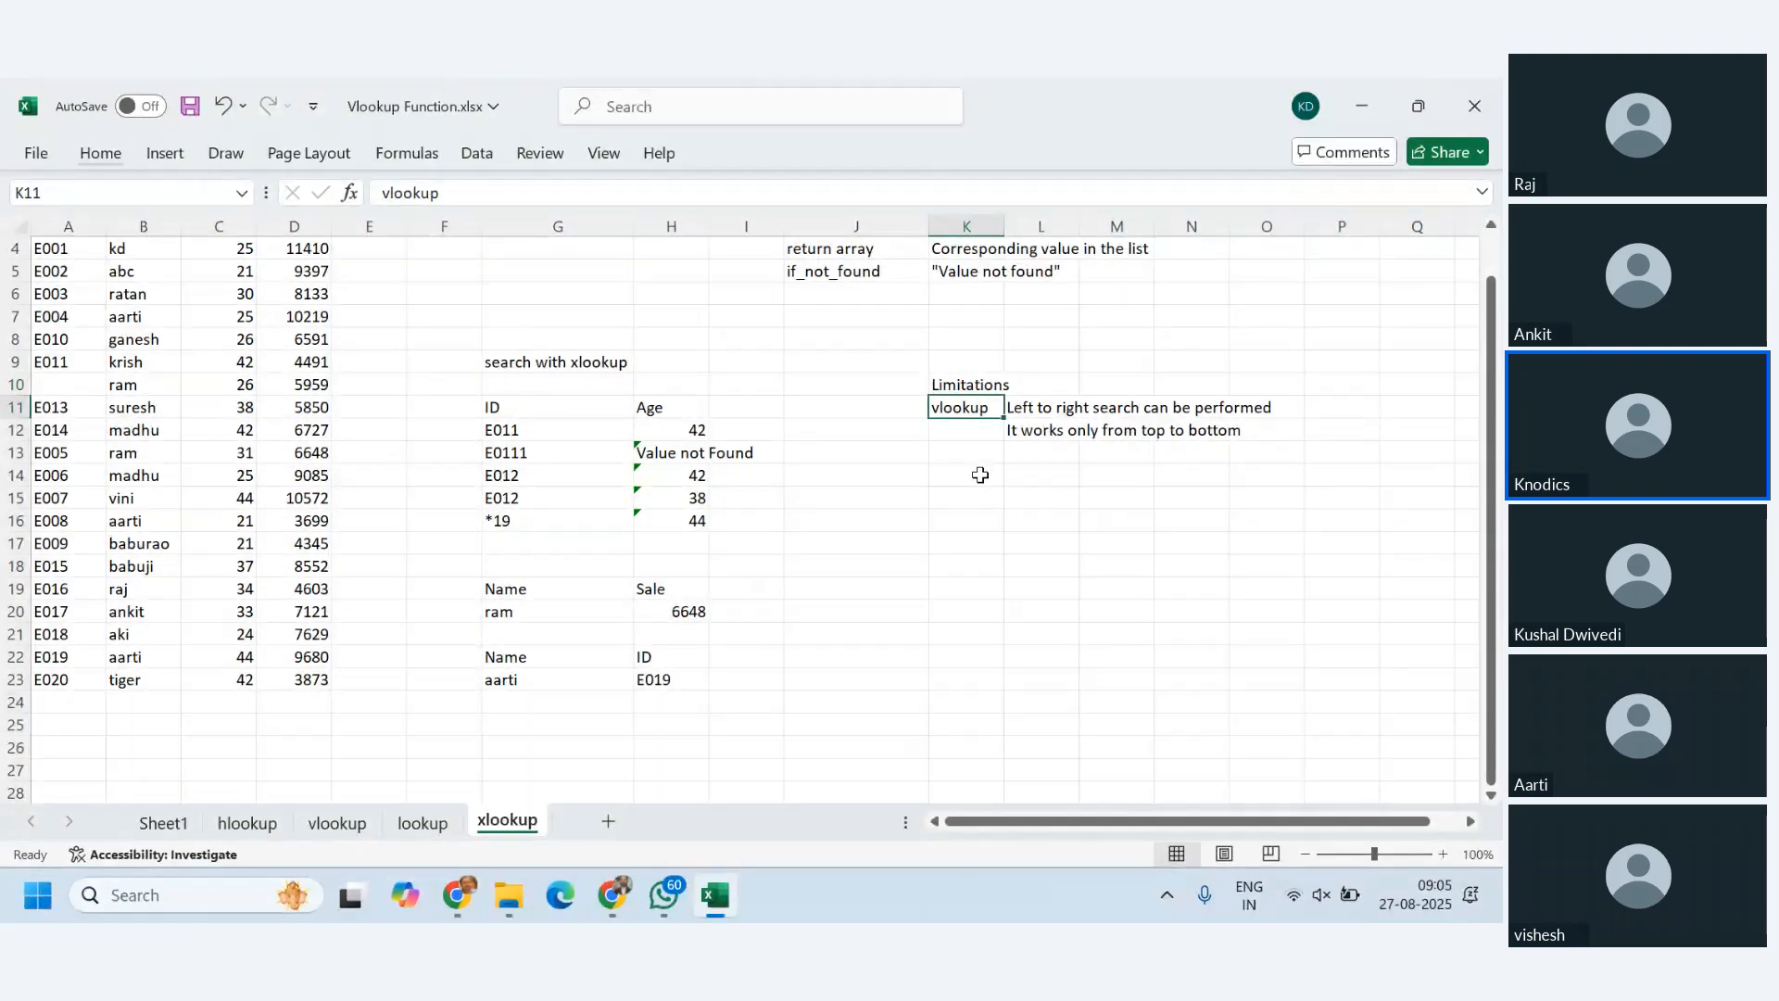
- Label K14 "lookup" below the vlookup notes
{"action": "key", "text": "Down"}
{"action": "key", "text": "Down"}
{"action": "key", "text": "Down"}
{"action": "type", "text": "lookup"}
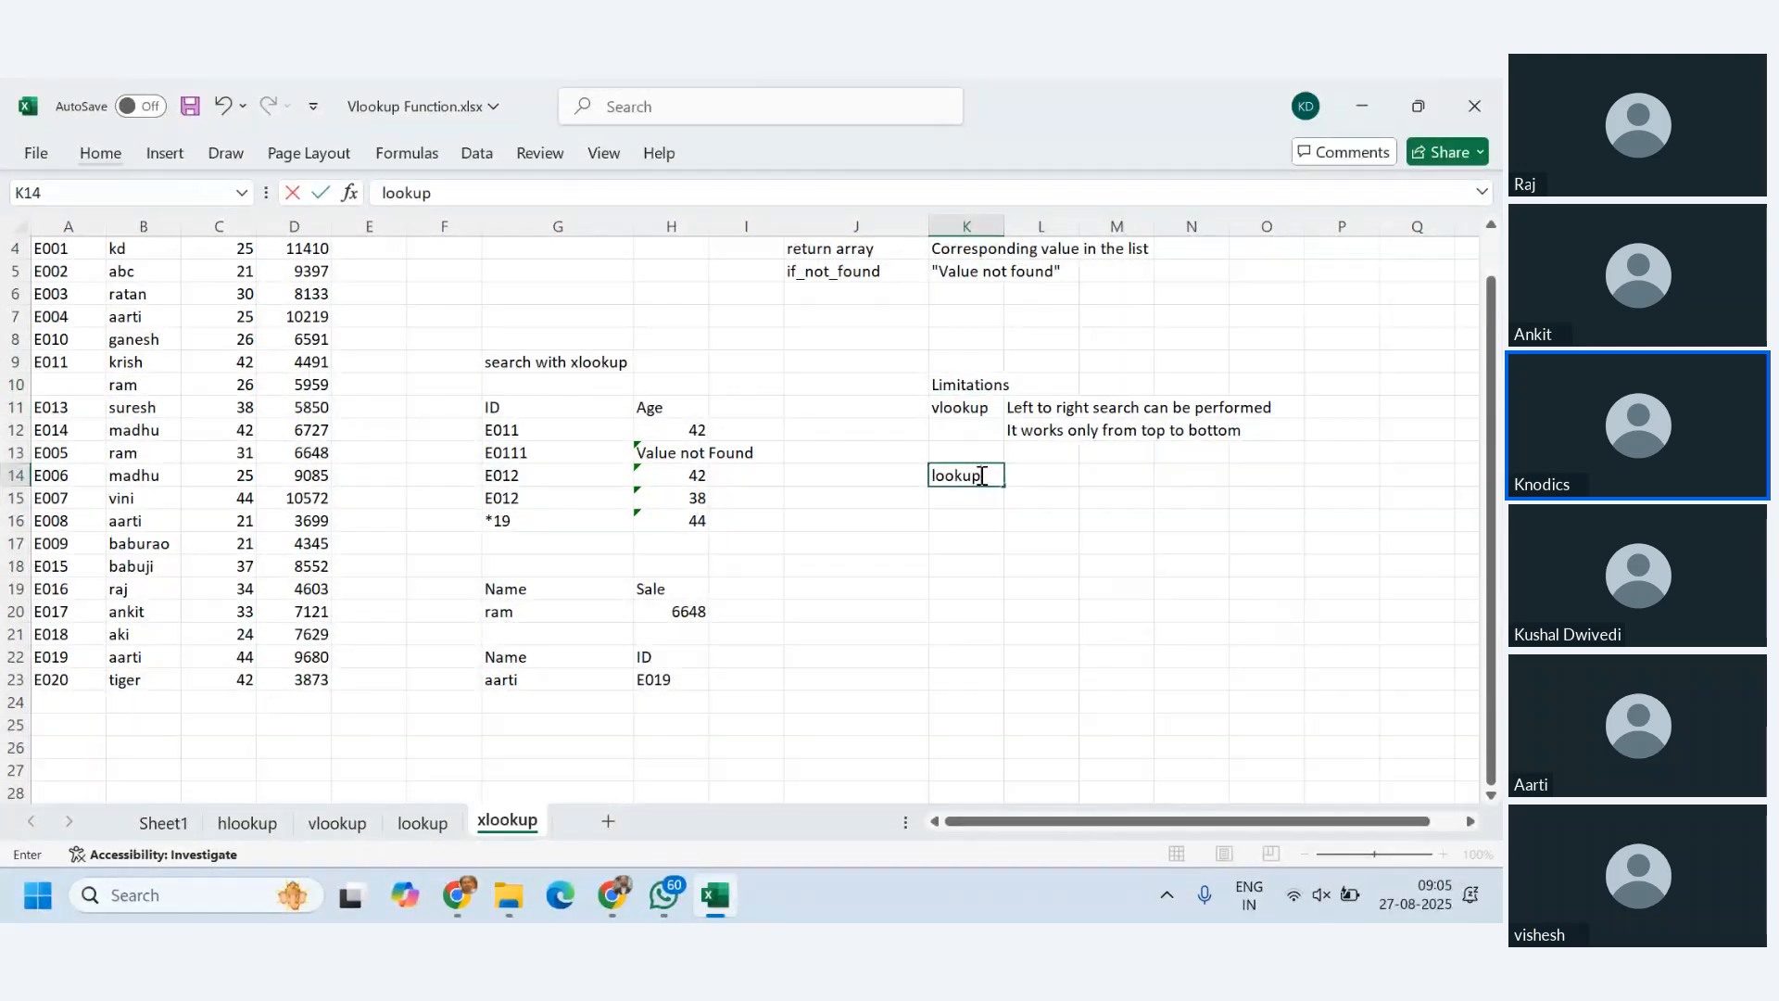
{"action": "key", "text": "Tab"}
{"action": "type", "text": "Data"}
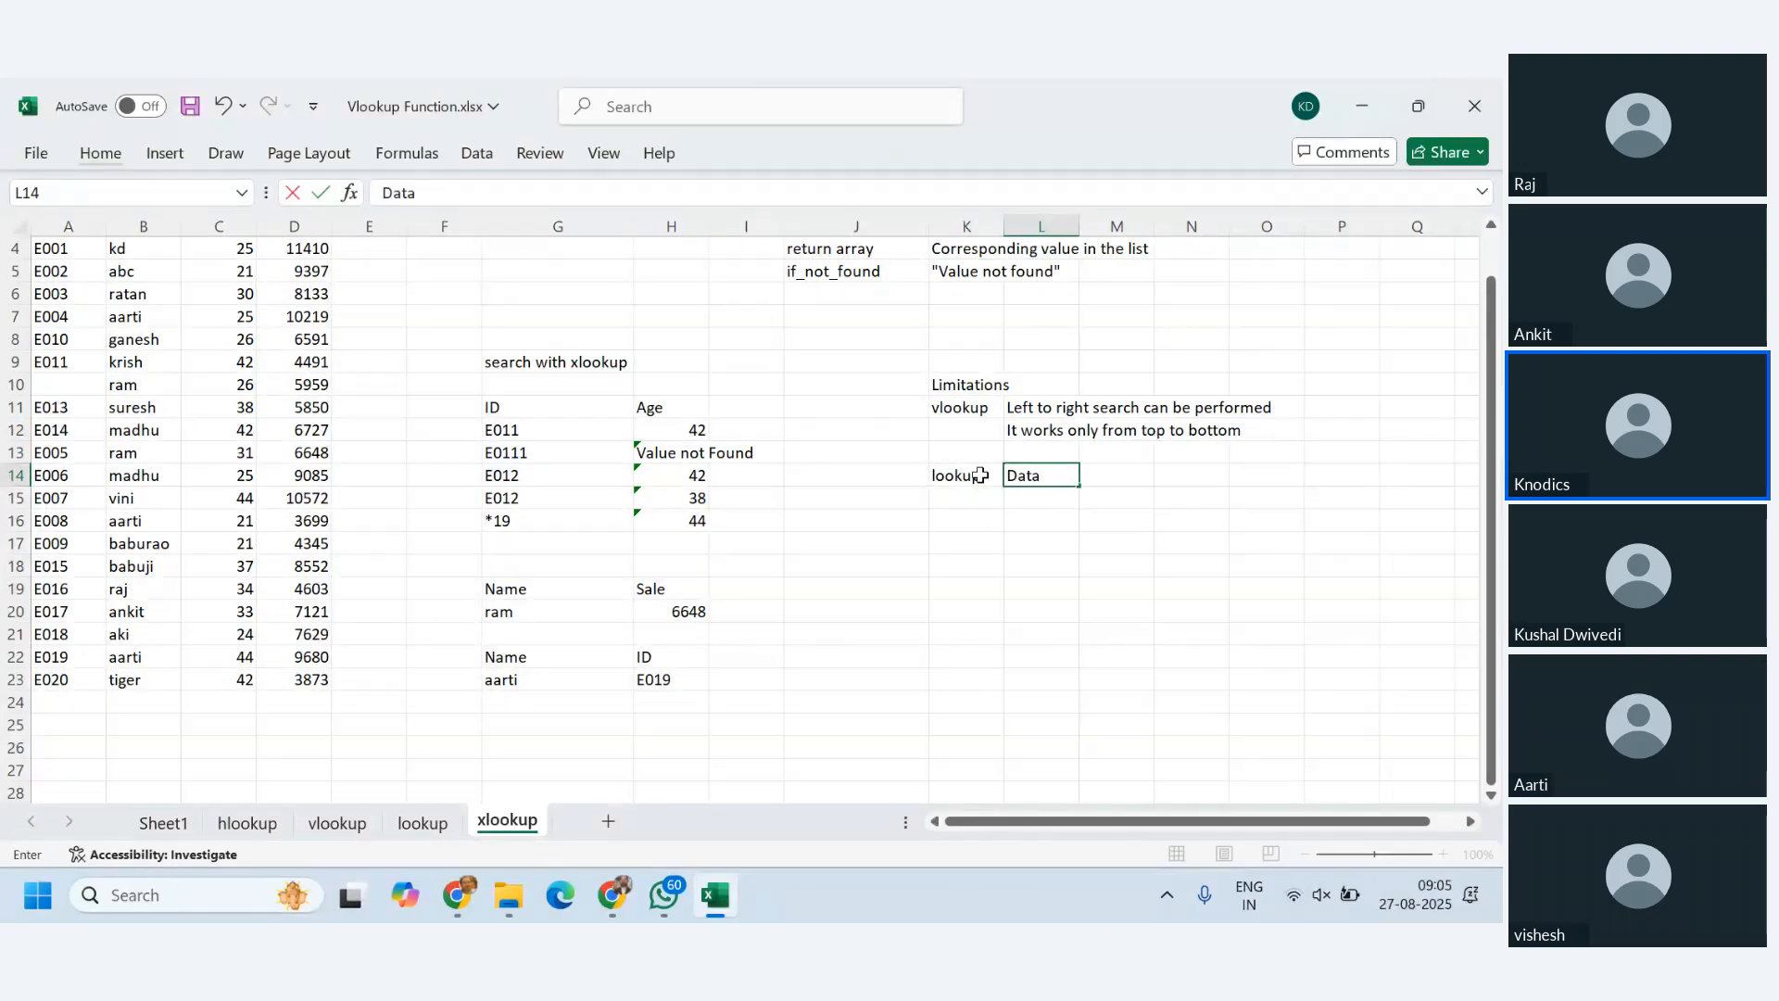
{"action": "type", "text": " must be"}
{"action": "key", "text": "BackSpace"}
{"action": "key", "text": "BackSpace"}
{"action": "key", "text": "BackSpace"}
{"action": "key", "text": "BackSpace"}
{"action": "key", "text": "BackSpace"}
{"action": "key", "text": "BackSpace"}
{"action": "key", "text": "BackSpace"}
{"action": "key", "text": "BackSpace"}
{"action": "key", "text": "BackSpace"}
{"action": "key", "text": "BackSpace"}
{"action": "key", "text": "BackSpace"}
{"action": "key", "text": "BackSpace"}
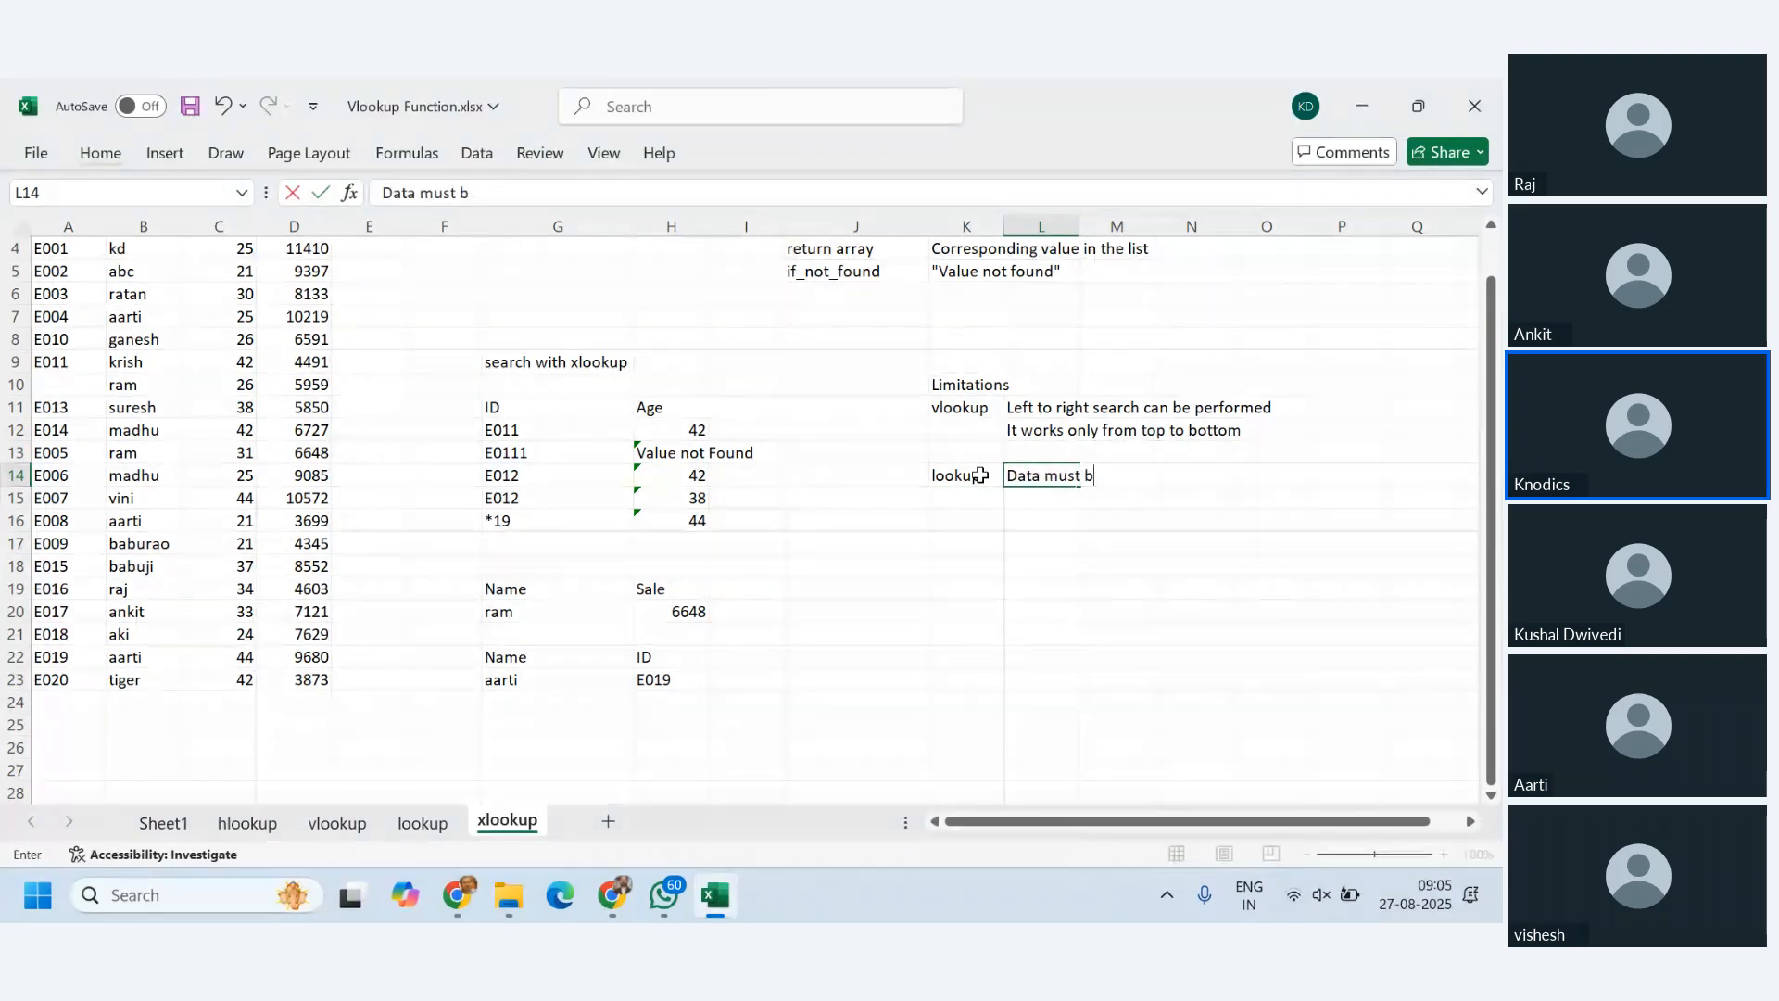
- Enter the lookup limitation "Lookup value must be in sorted order" in L14
{"action": "type", "text": "Looku"}
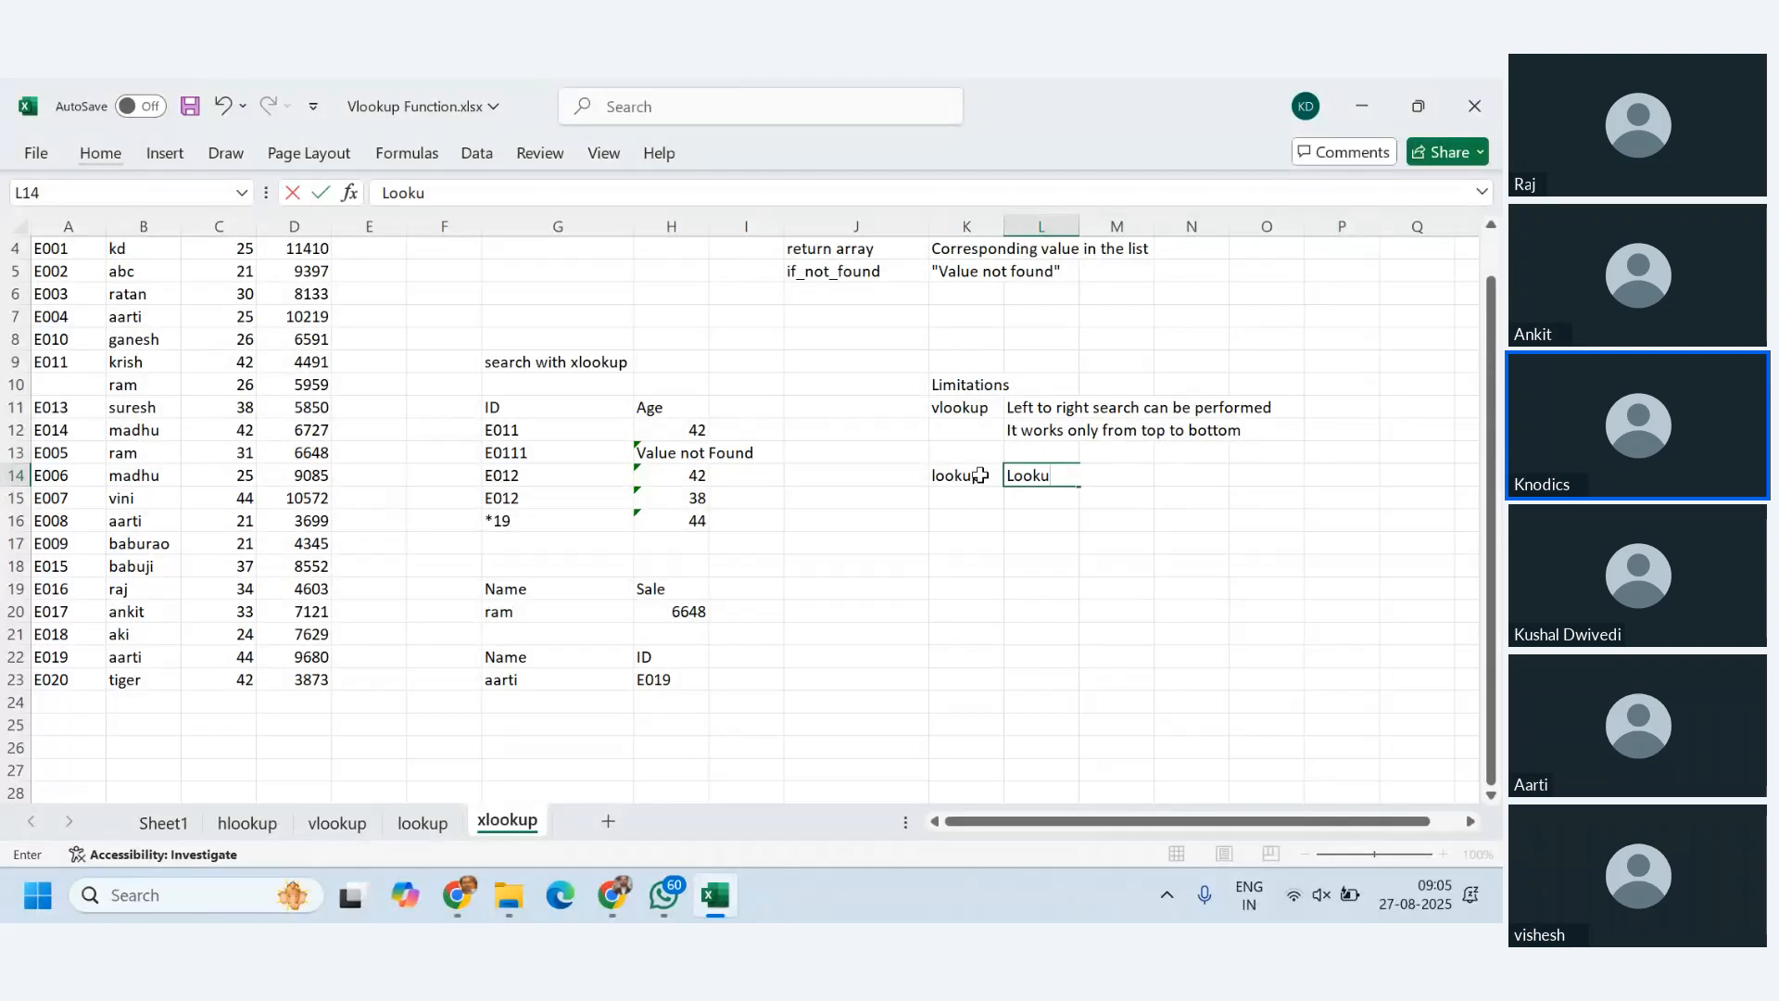
{"action": "type", "text": "p value must be in sor"}
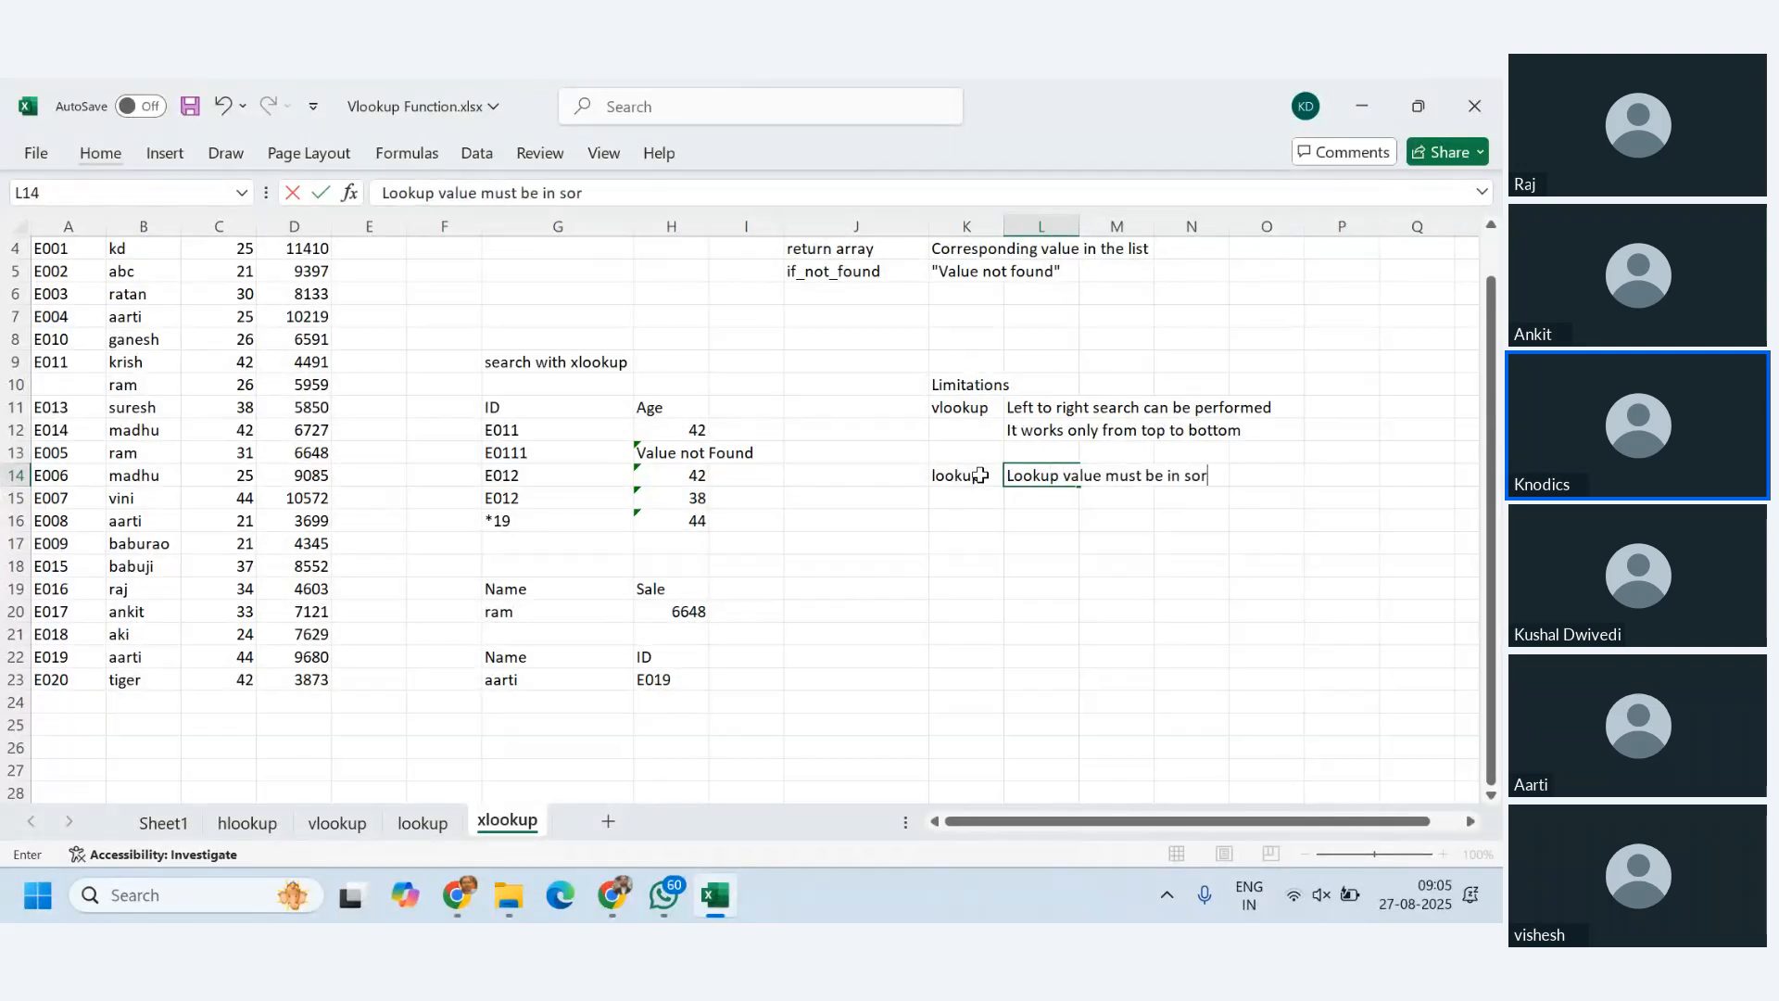
{"action": "type", "text": "ted order"}
{"action": "key", "text": "Return"}
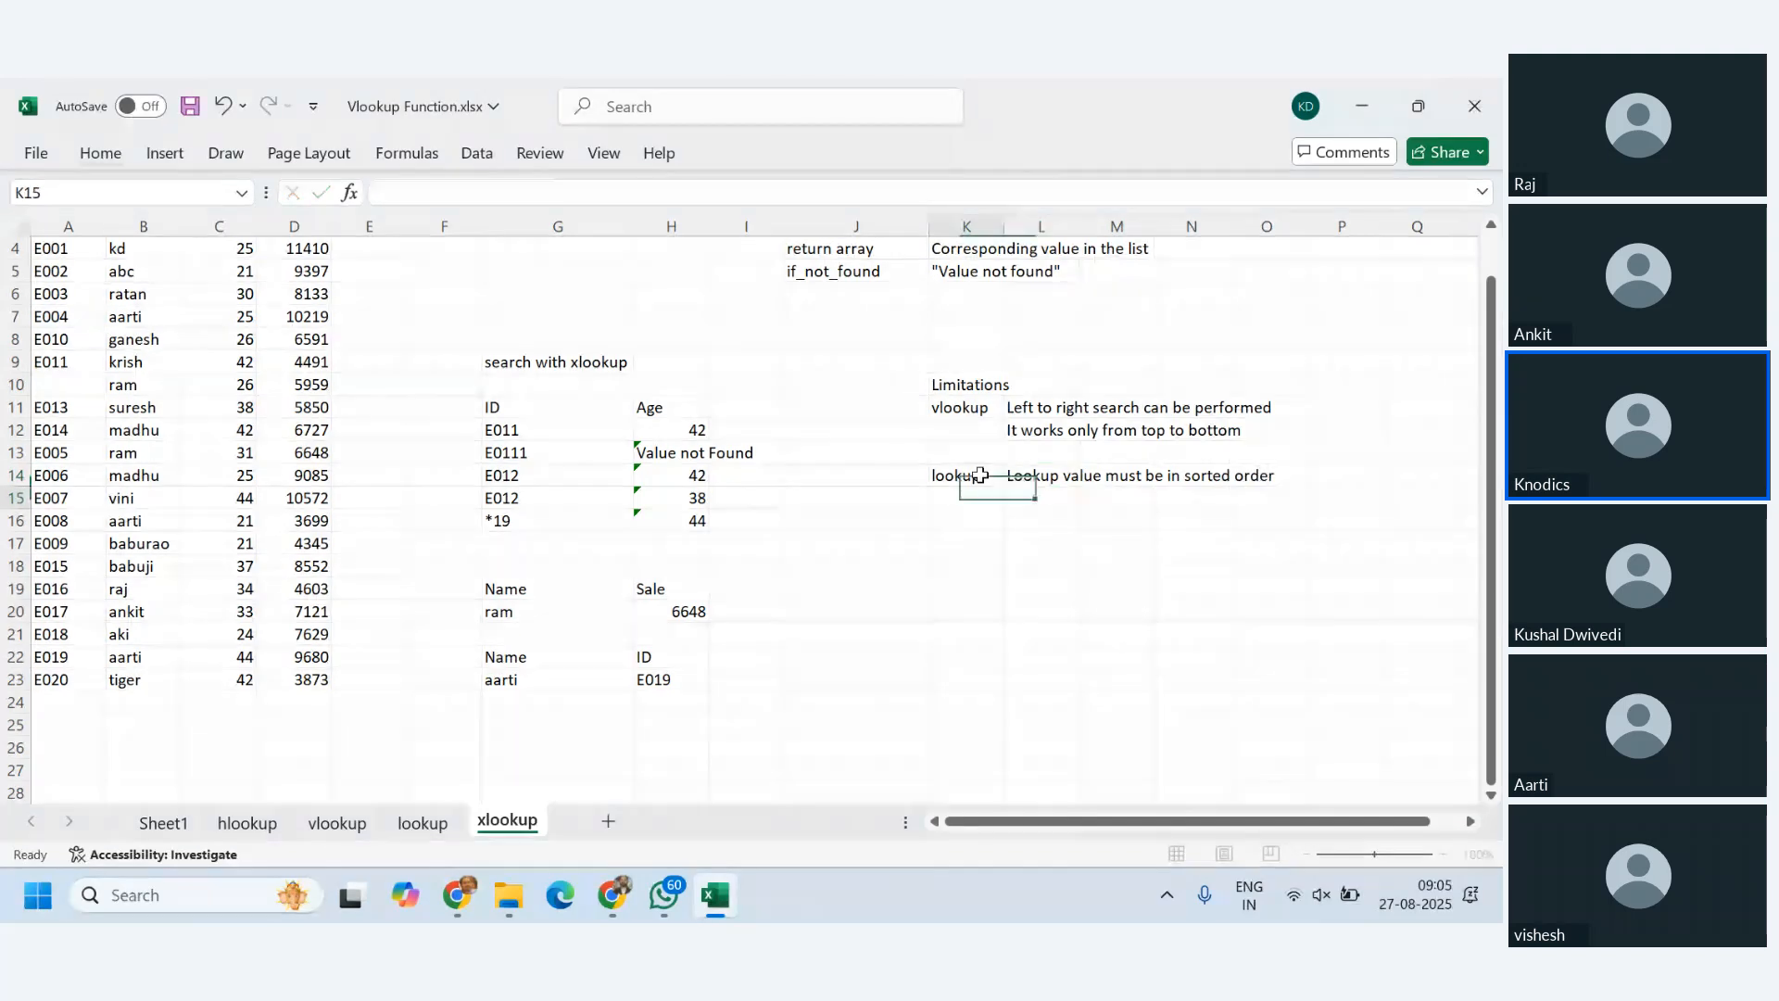
- Label K16 "xlookup" below the lookup limitation
{"action": "key", "text": "Down"}
{"action": "key", "text": "Down"}
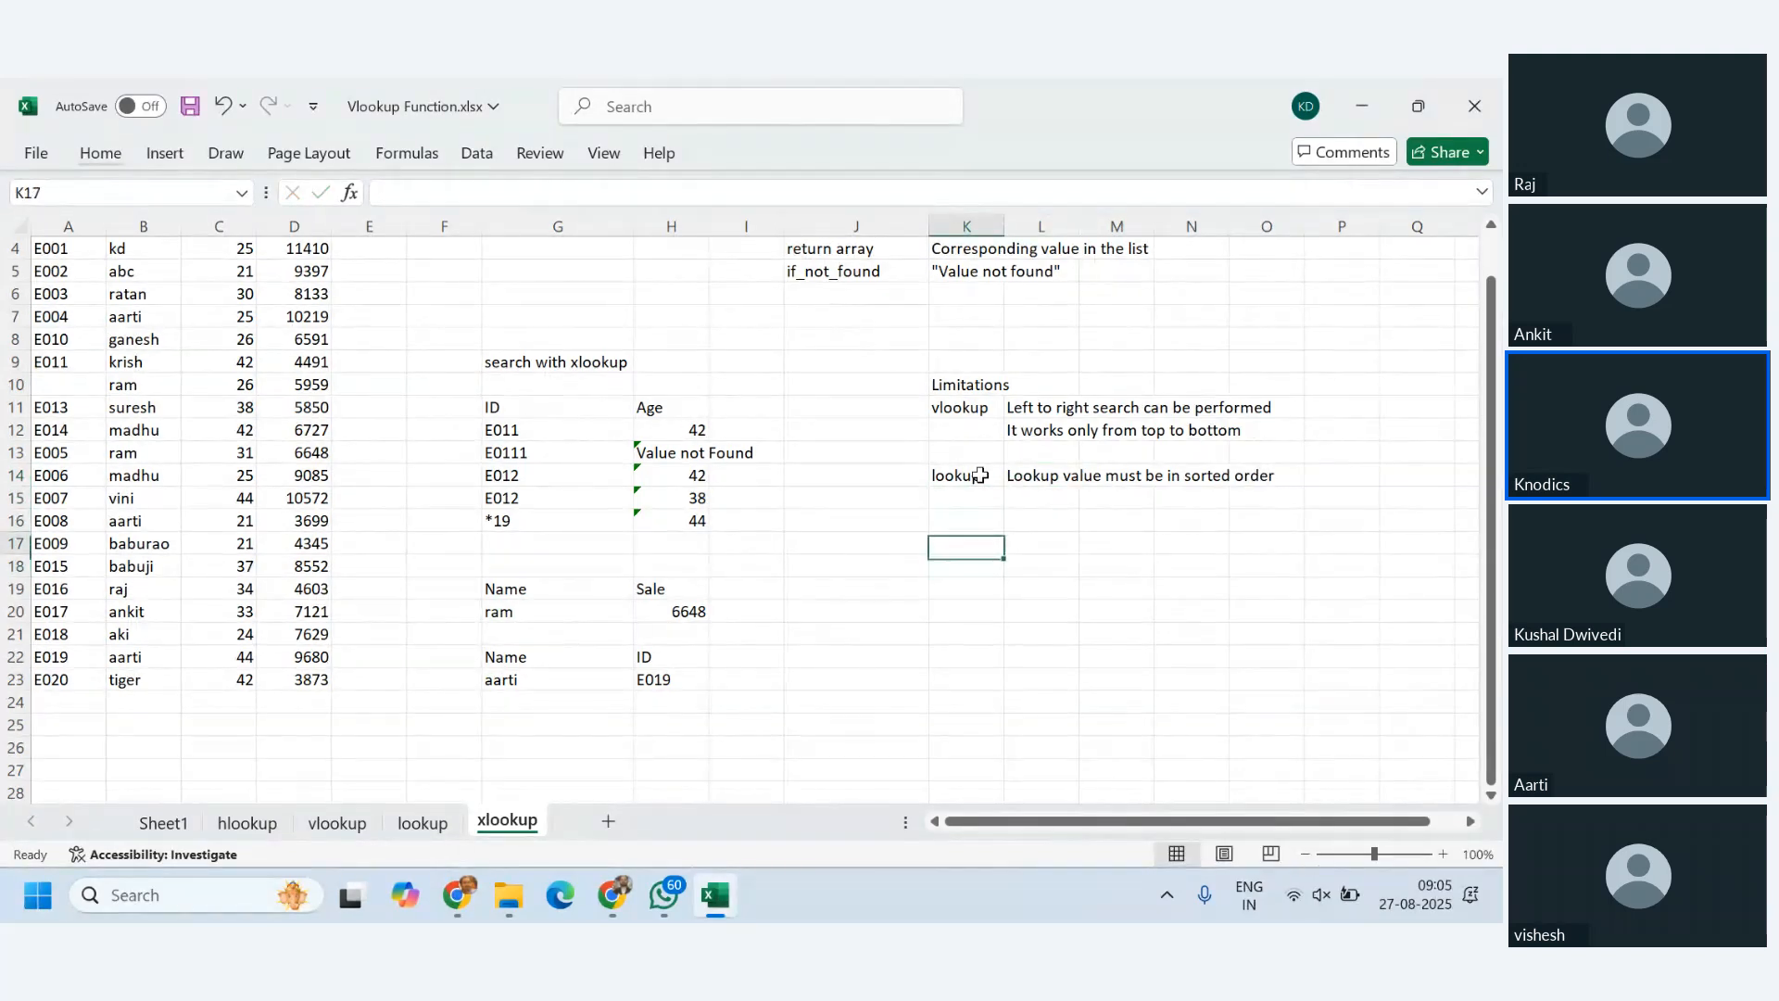
{"action": "key", "text": "Up"}
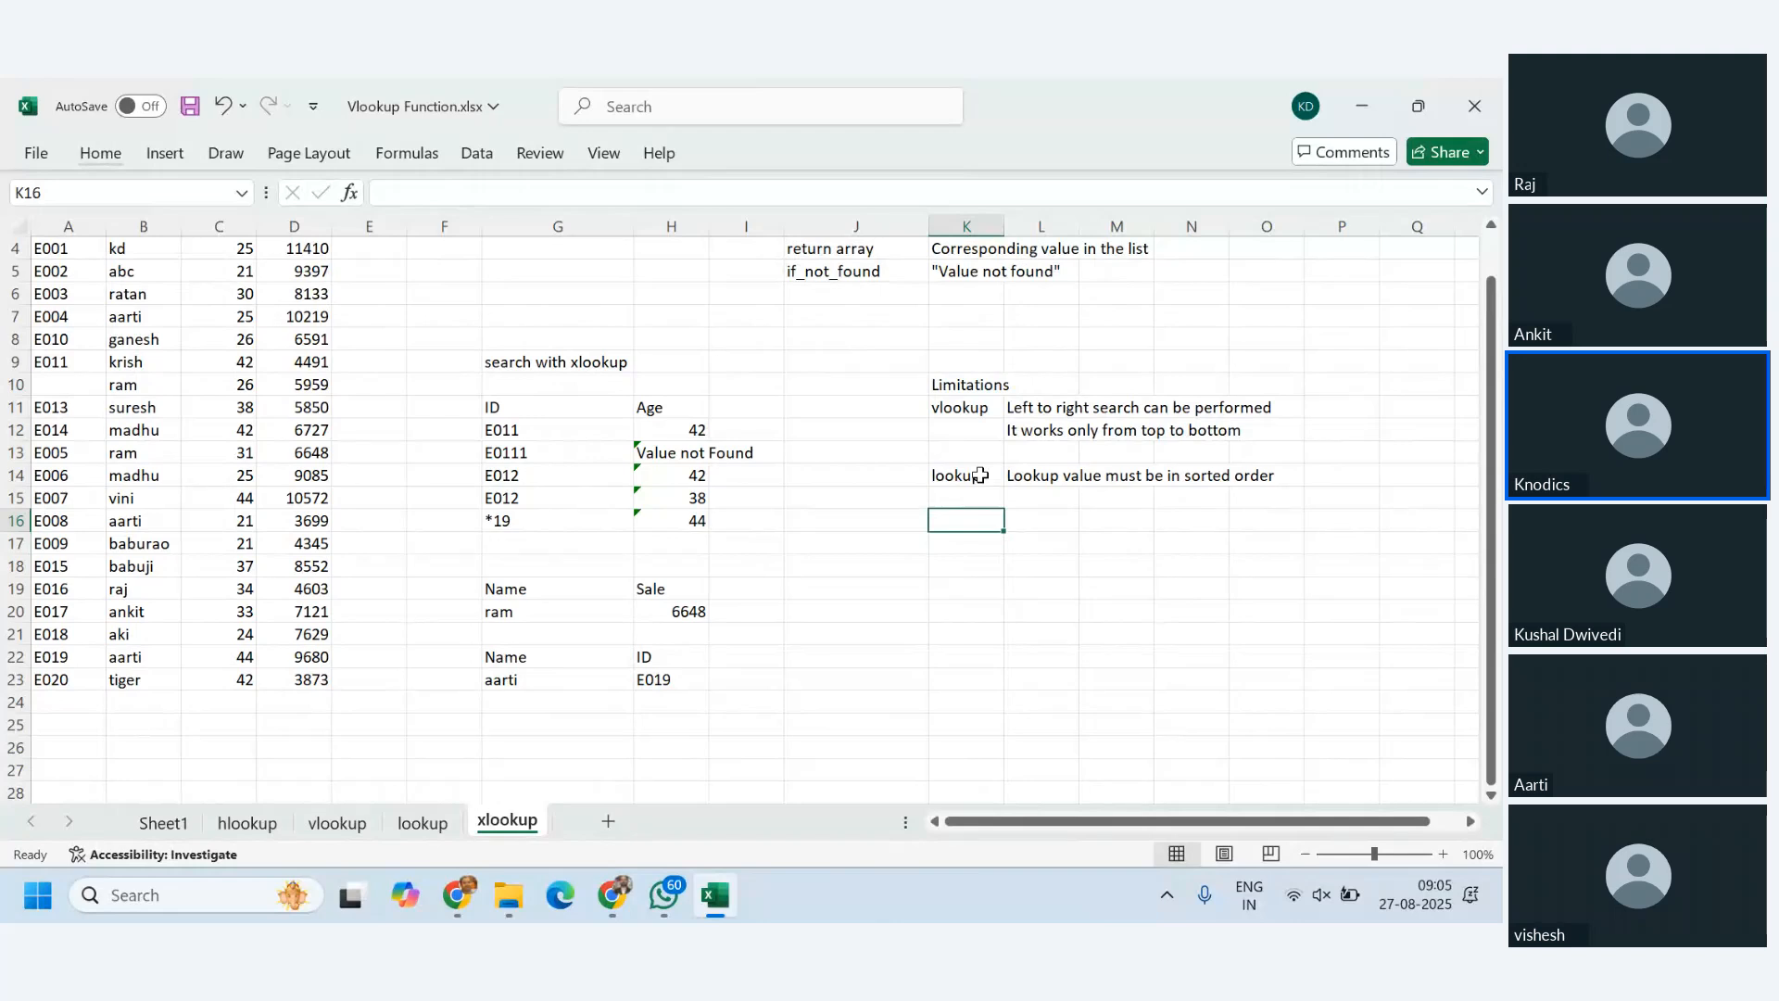
{"action": "type", "text": "xlookup"}
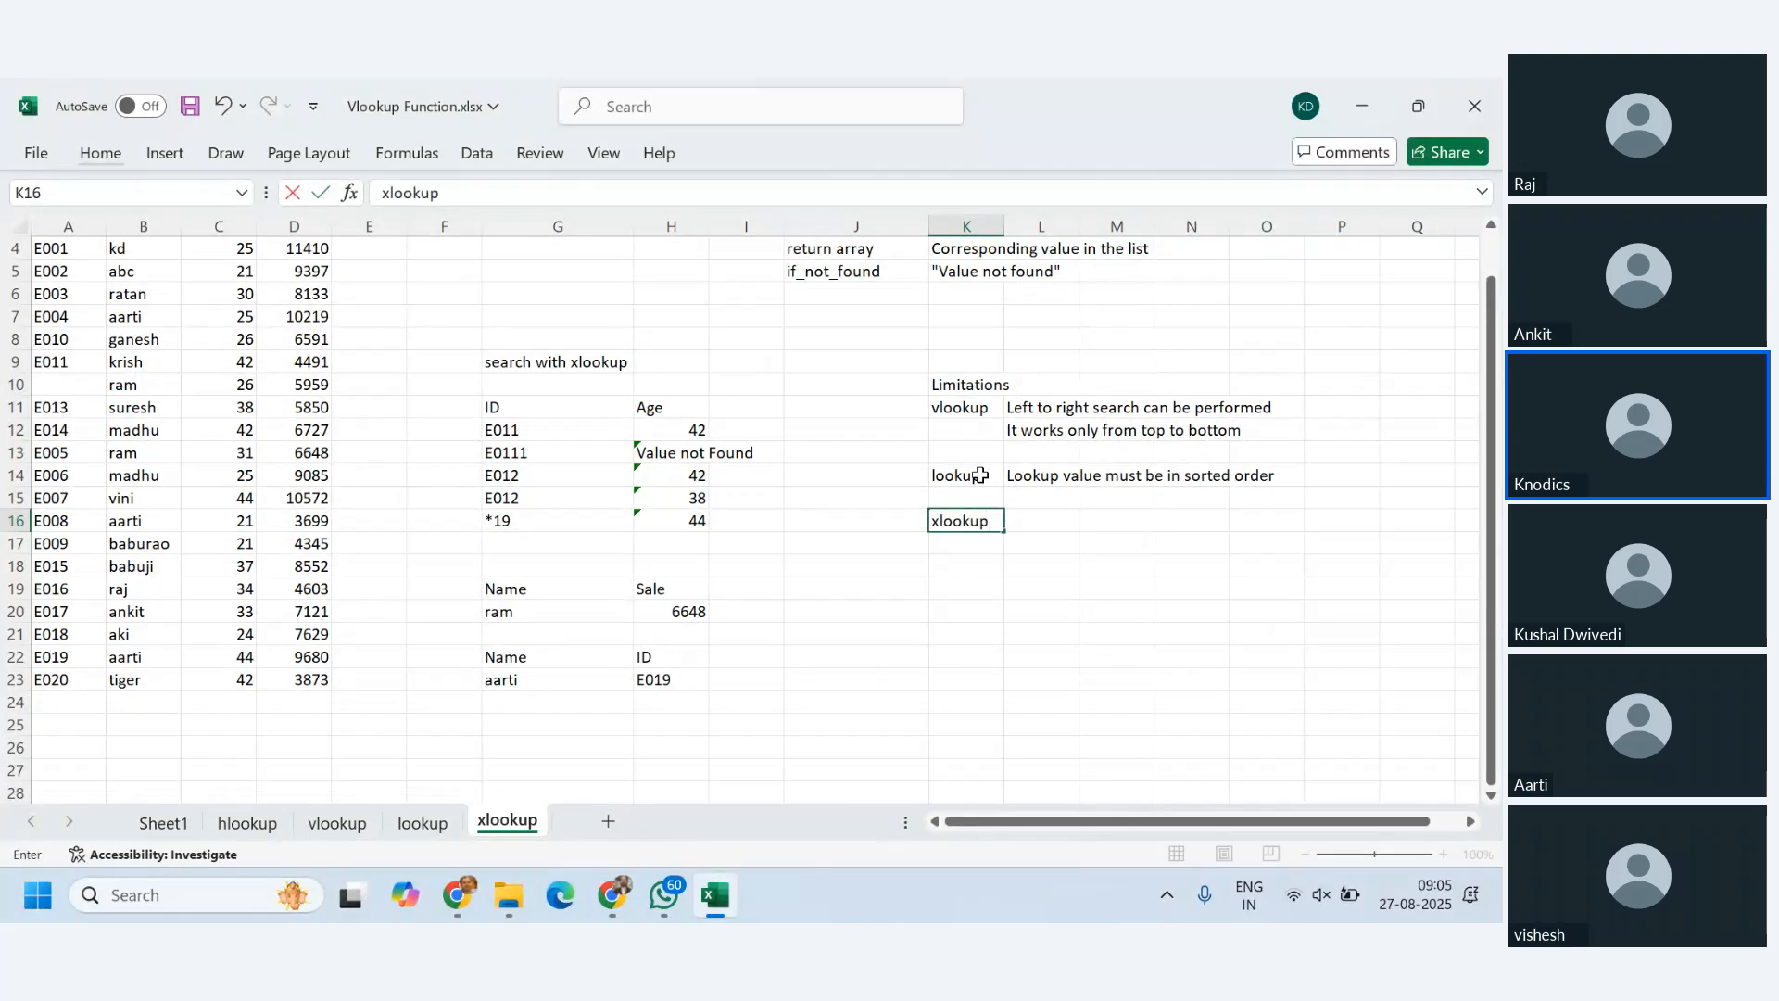
{"action": "left_click", "coordinate": [1038, 407]}
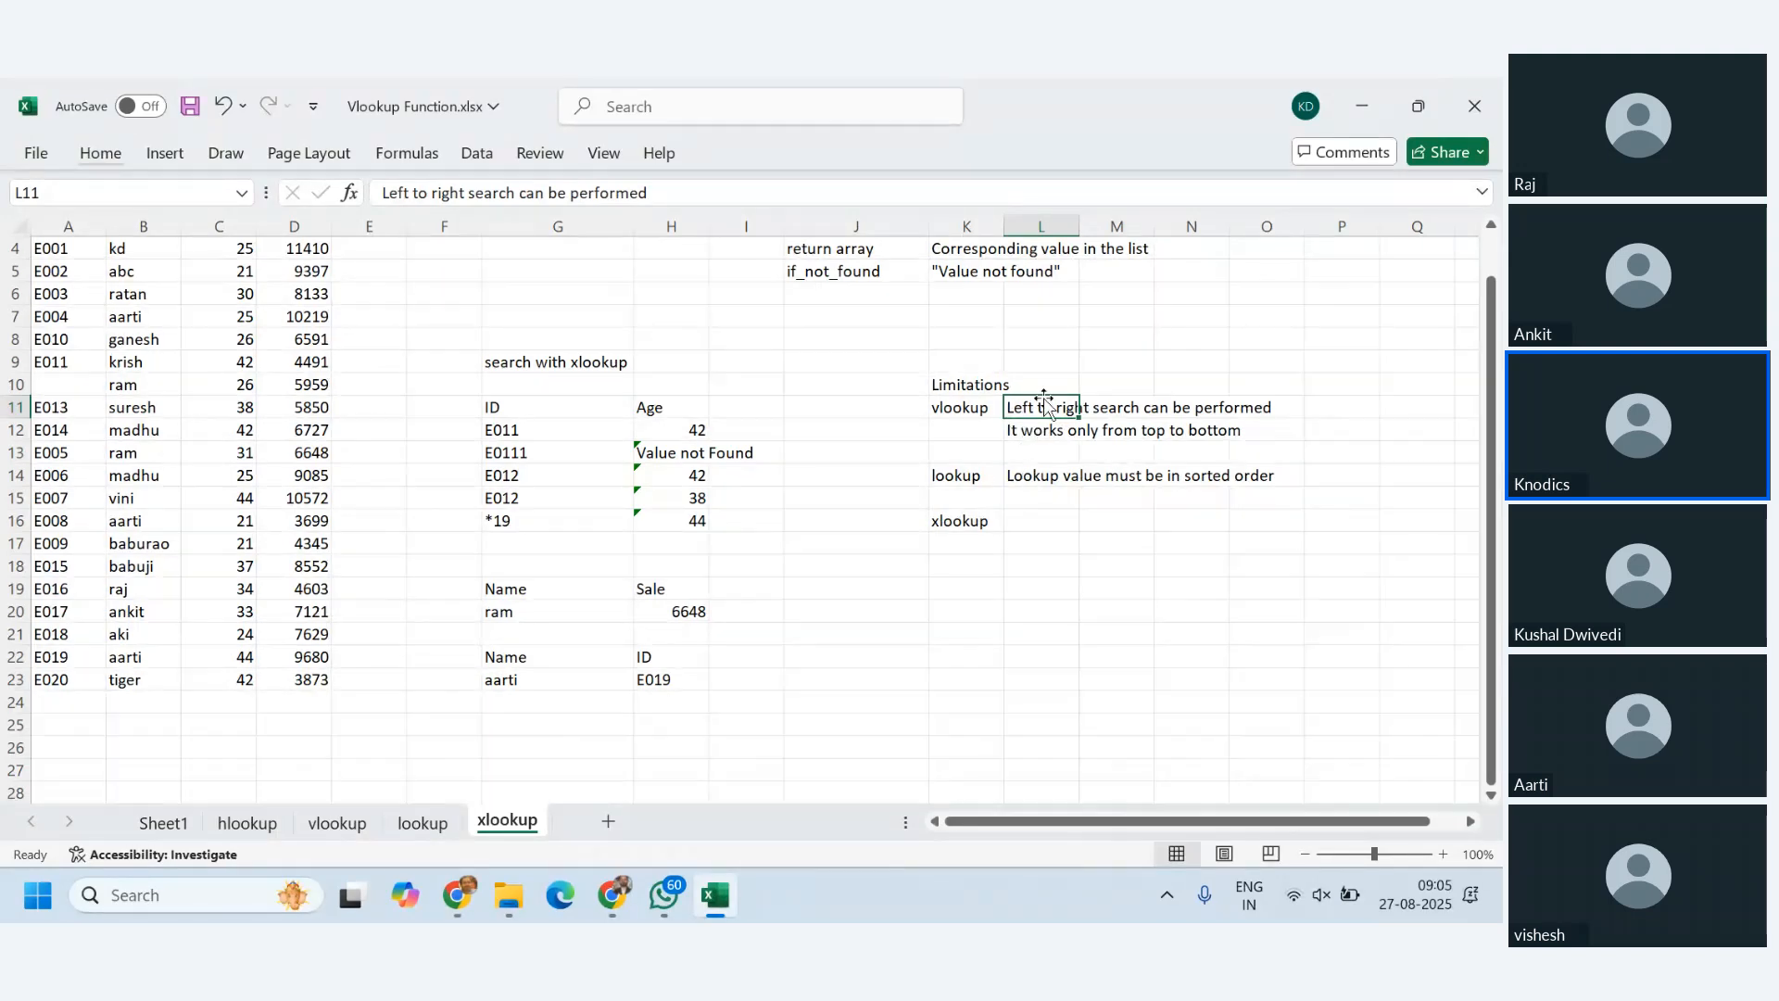
- Enter the xlookup limitation "If there are more than 2 occurances of a lookup value, then middle occurances cannot be traced" in L16
{"action": "left_click", "coordinate": [1041, 517]}
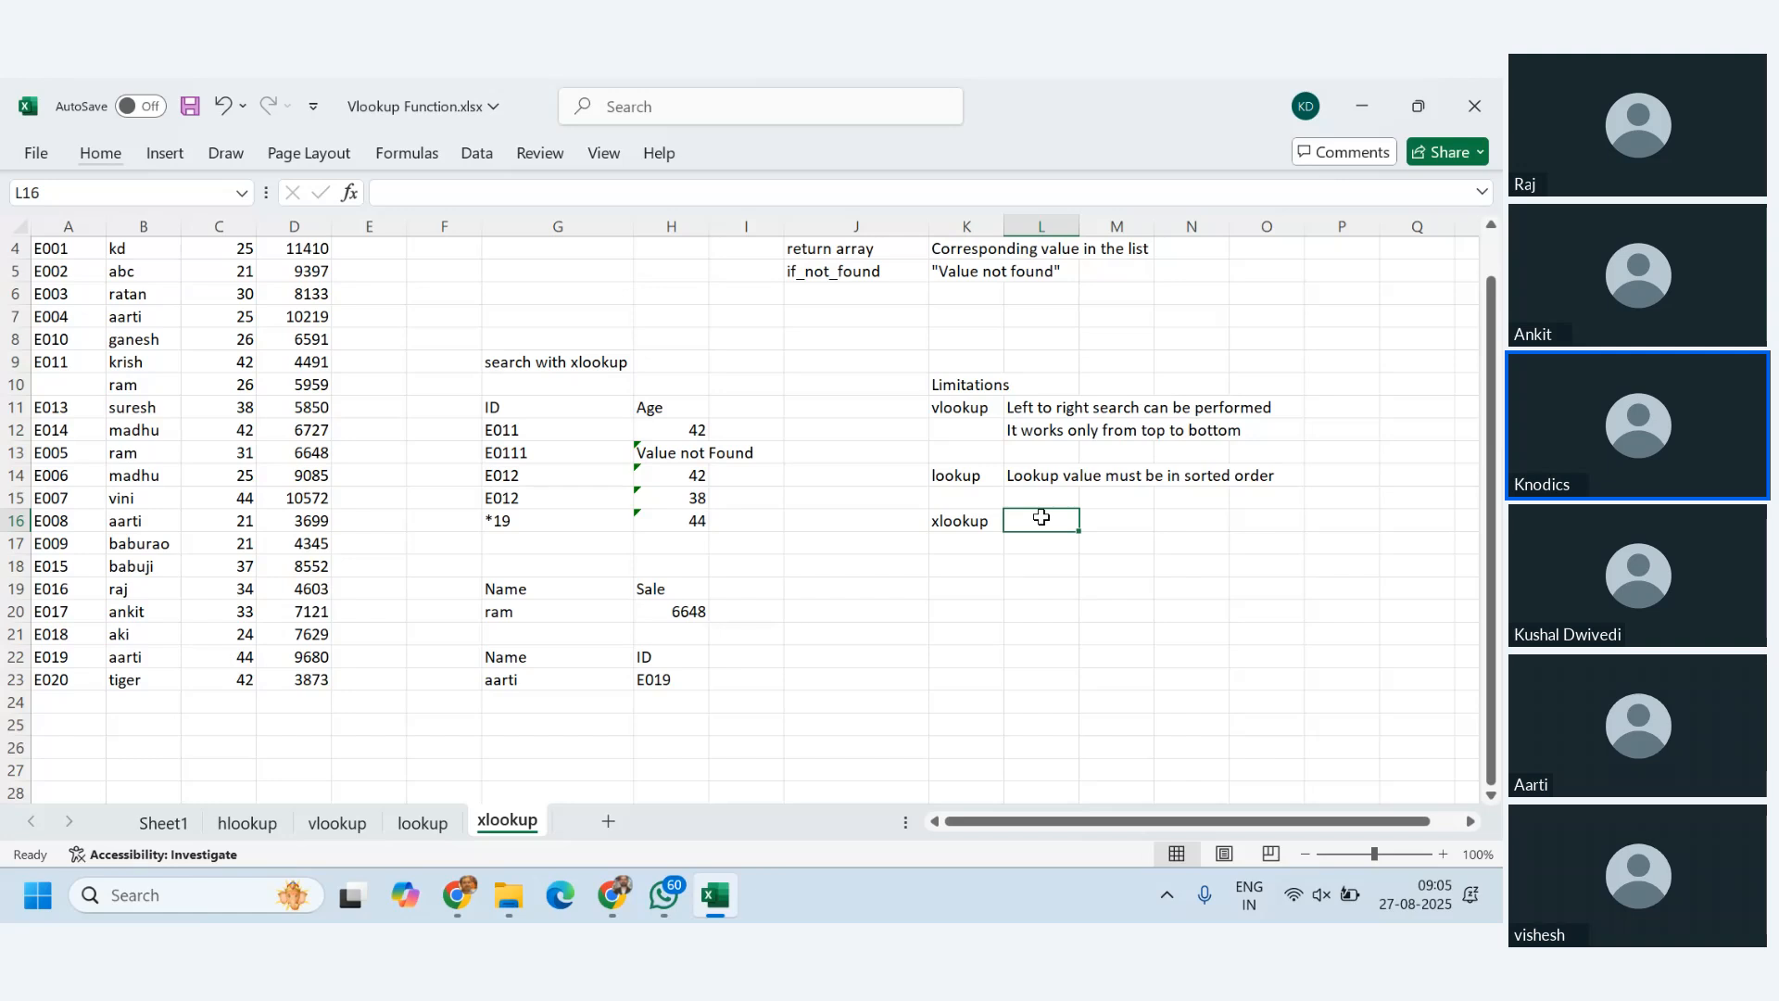
{"action": "type", "text": "If"}
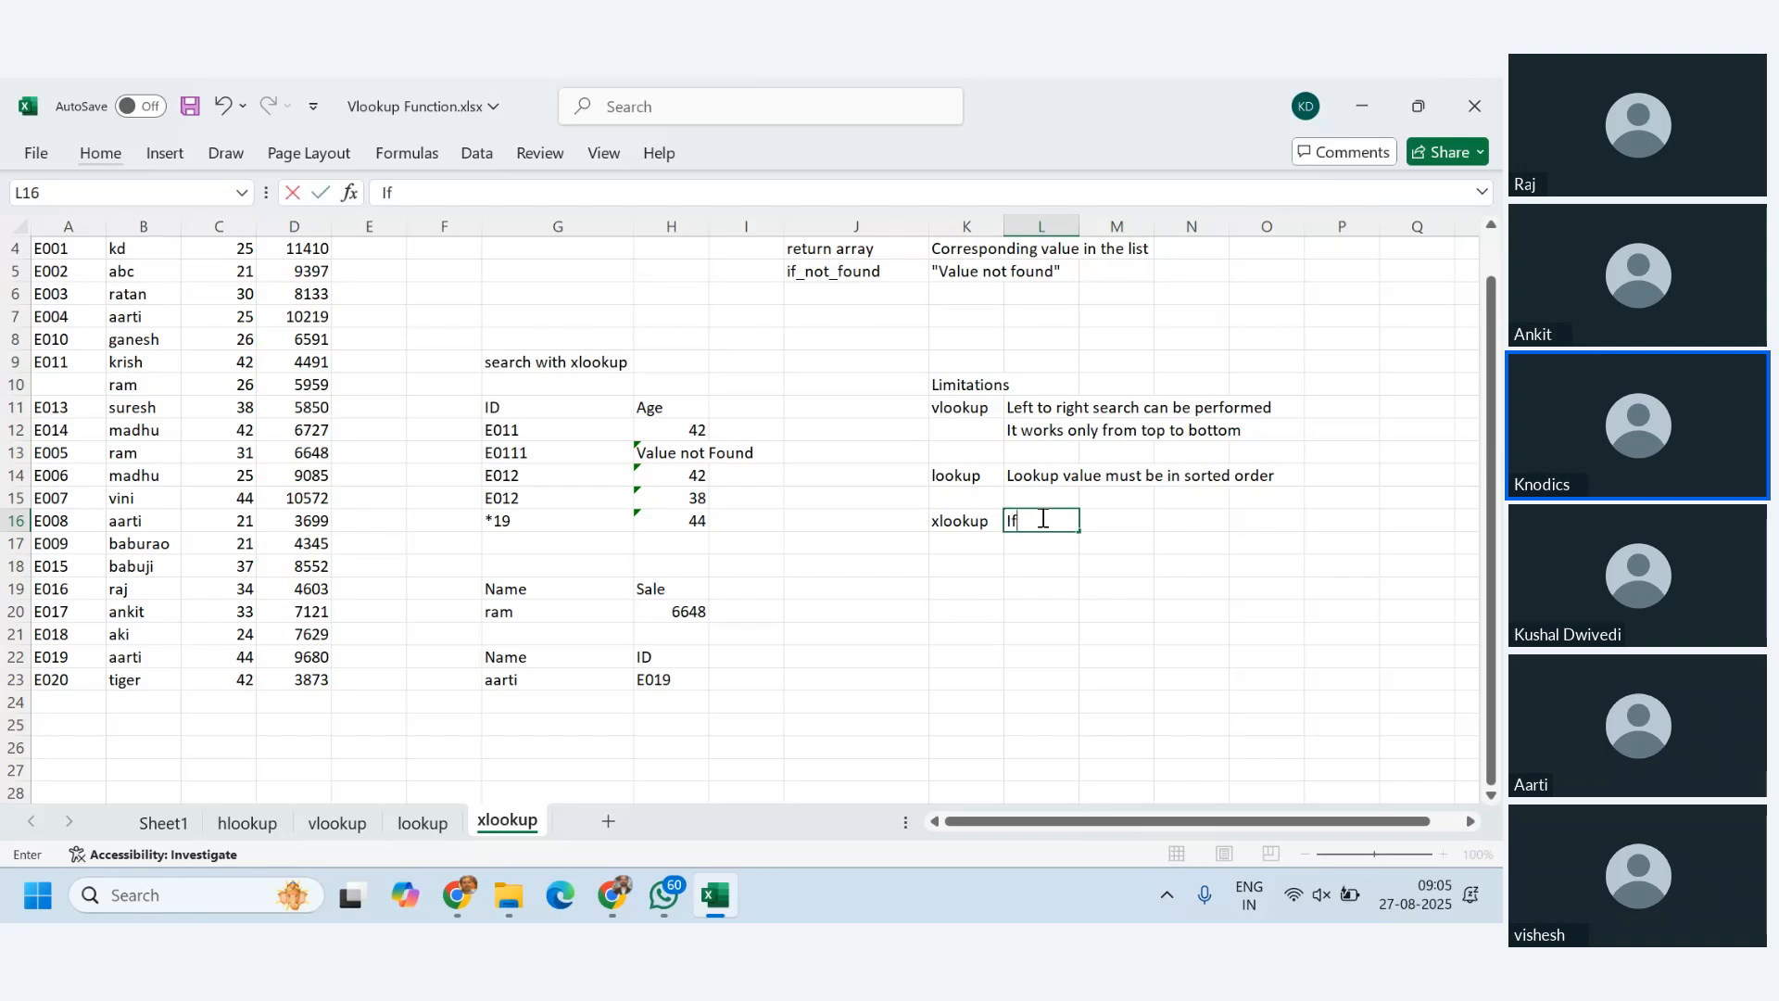
{"action": "type", "text": " there are "}
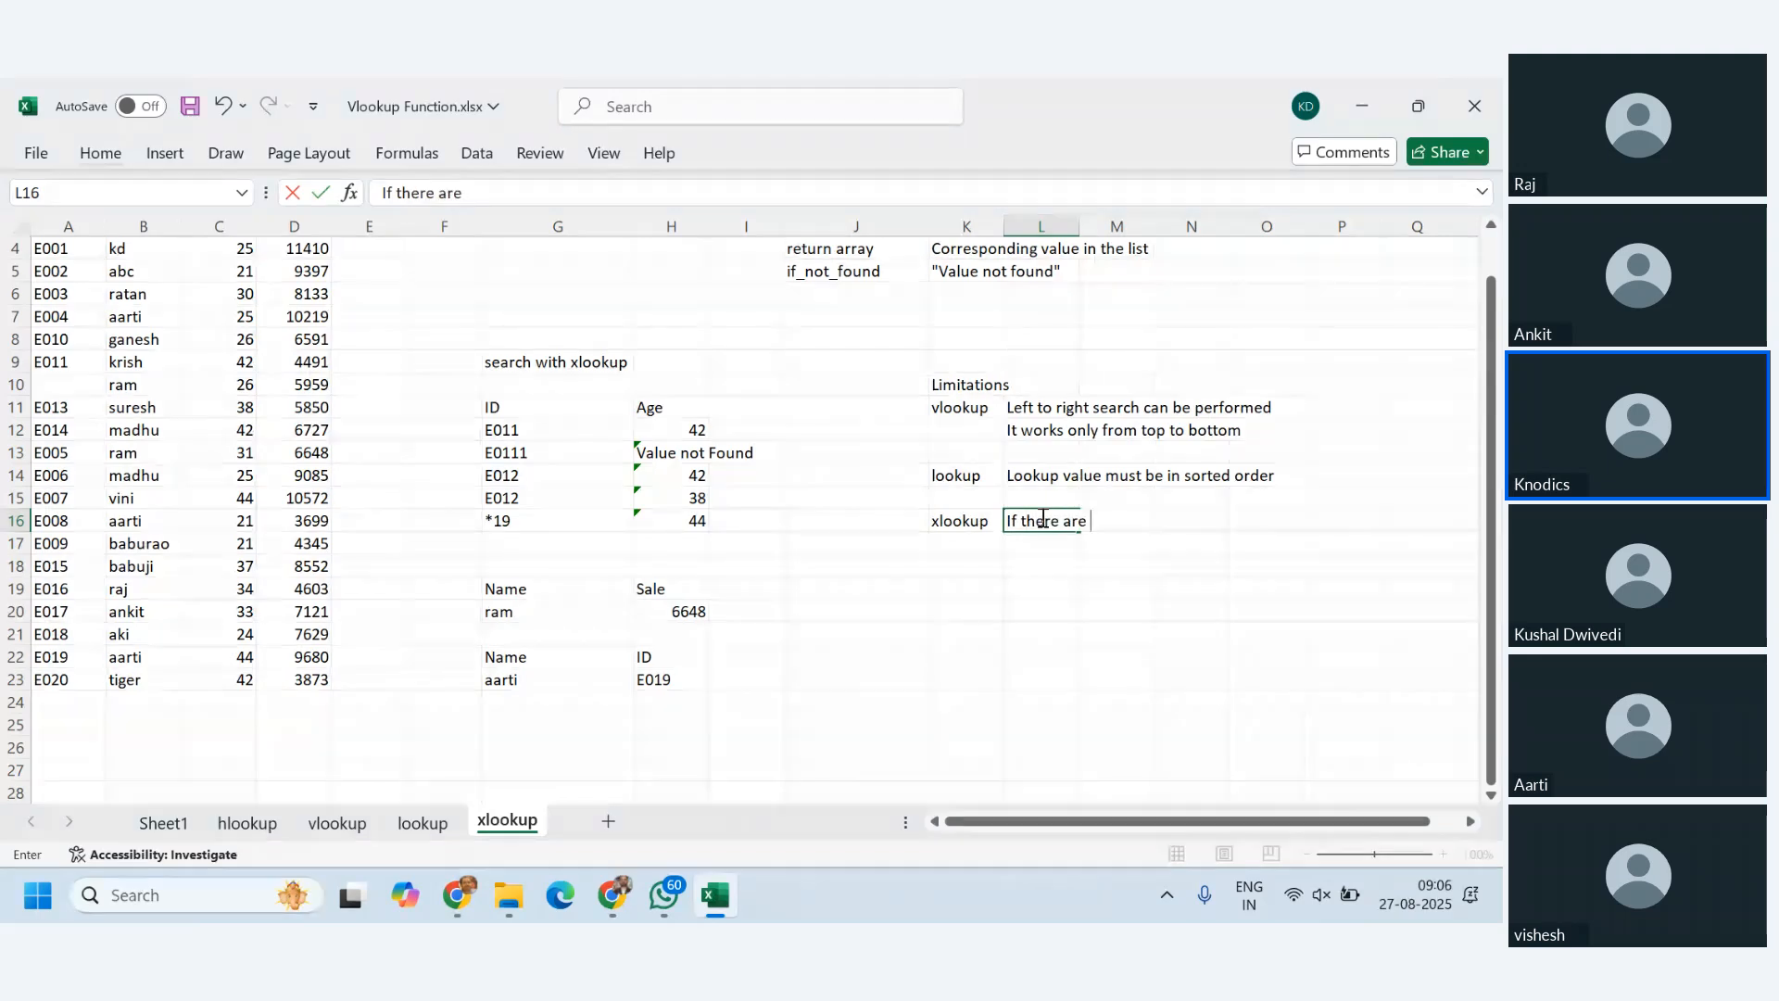
{"action": "type", "text": "more than 2 occu"}
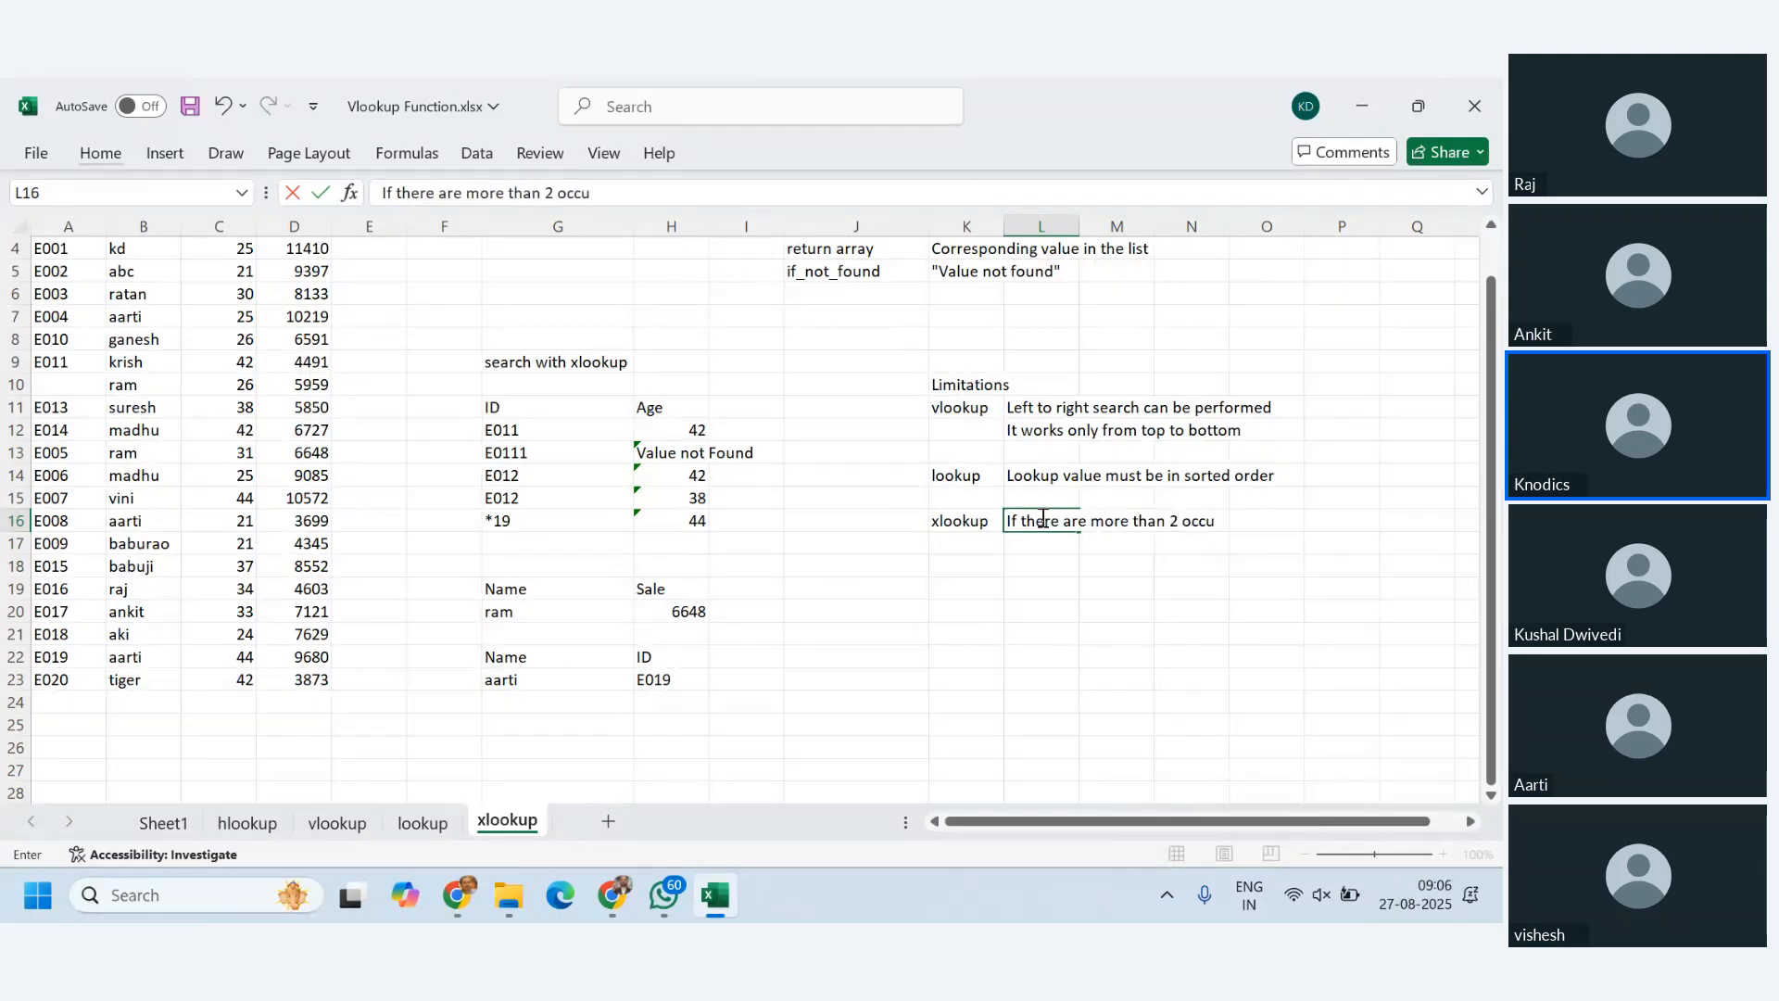
{"action": "type", "text": "rances of a"}
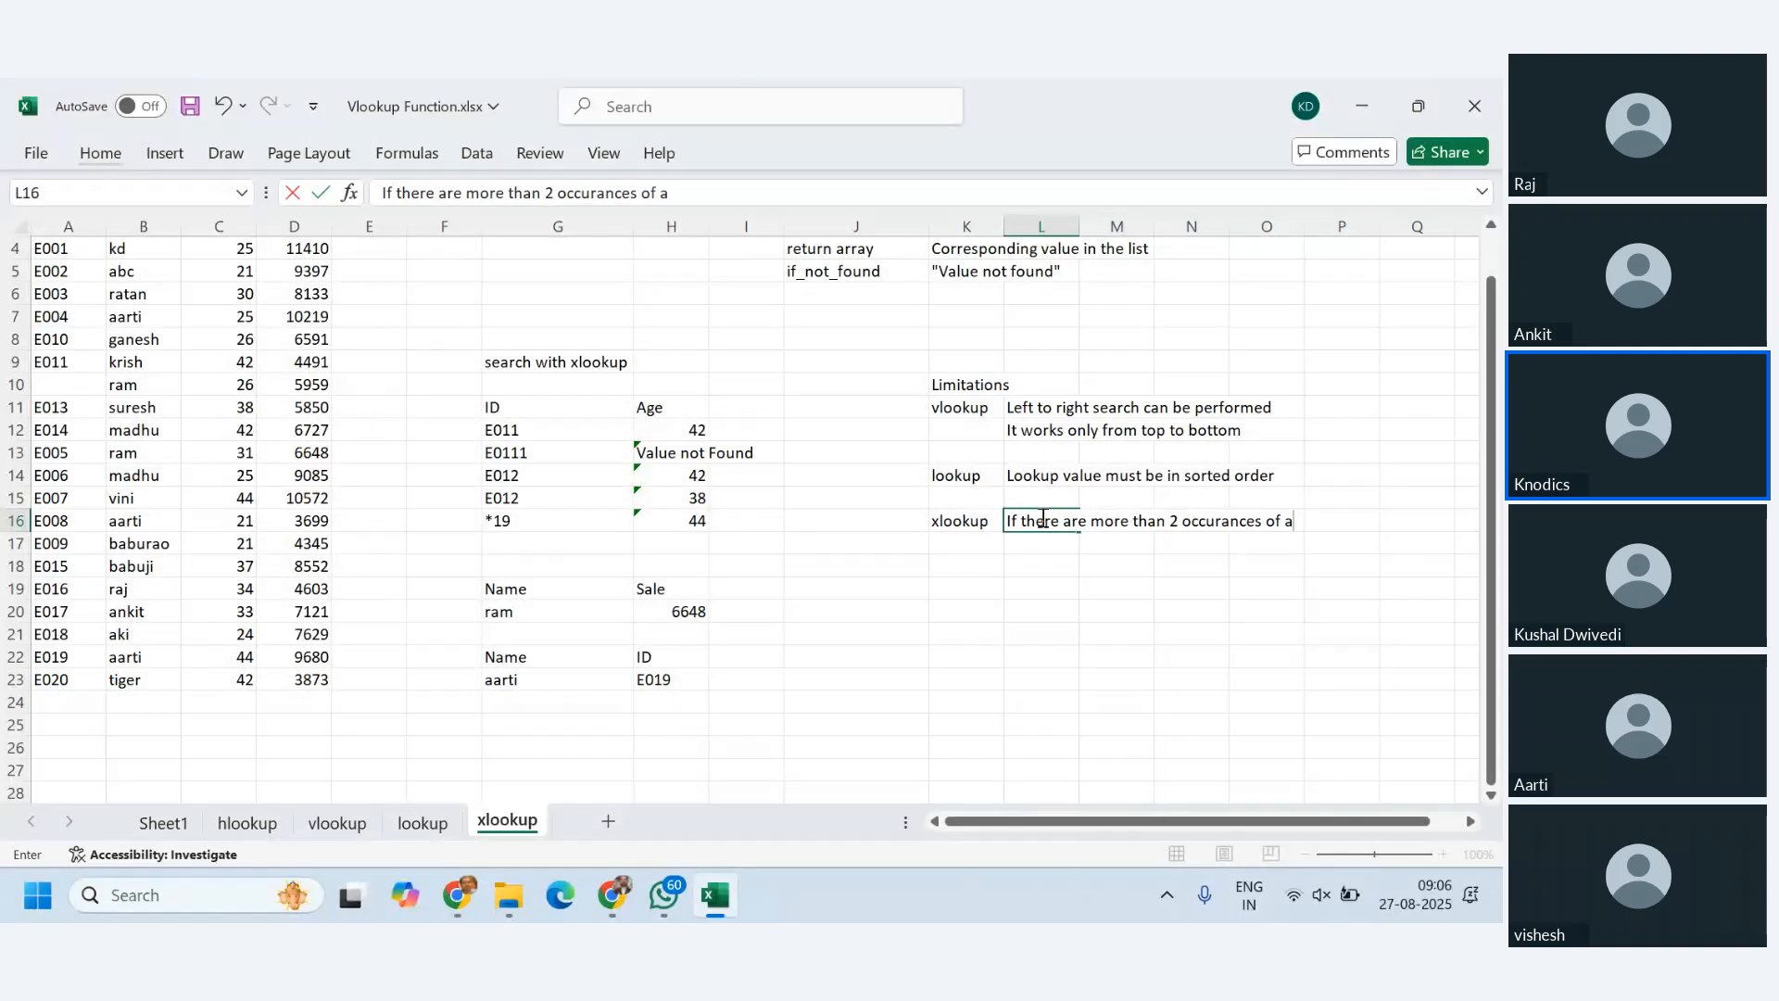
{"action": "type", "text": " lookup value, then"}
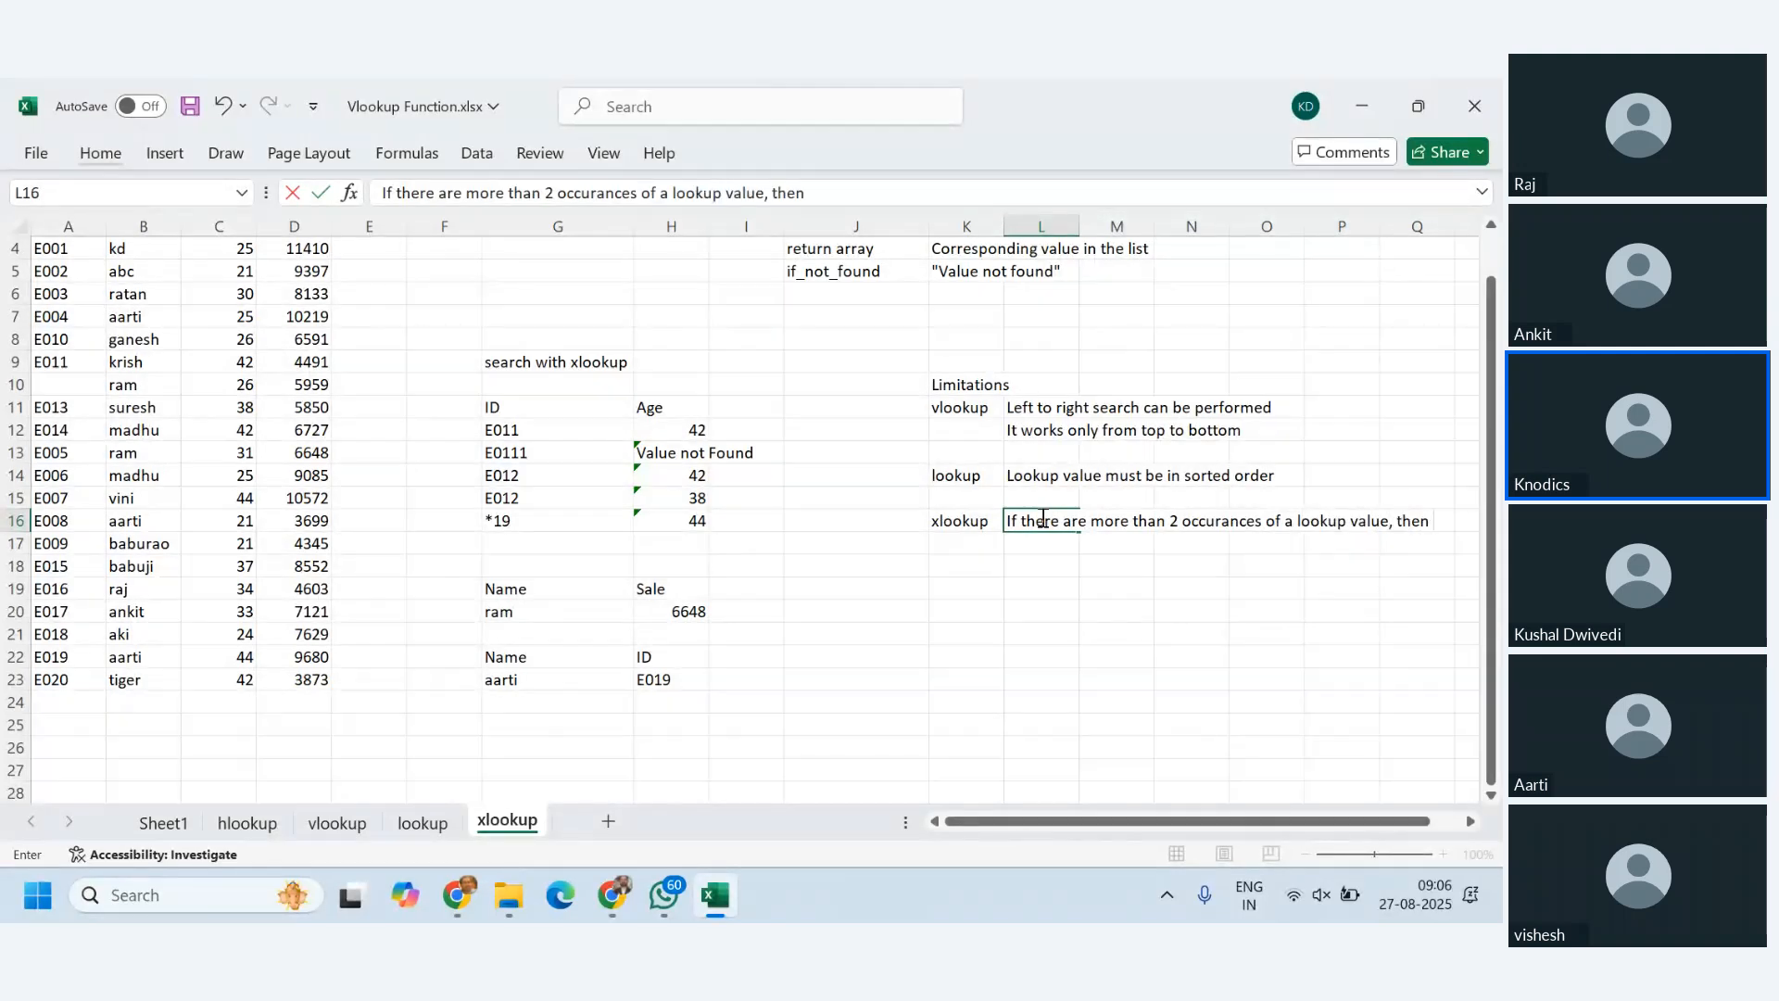
{"action": "type", "text": " middle oc"}
{"action": "type", "text": "curanc"}
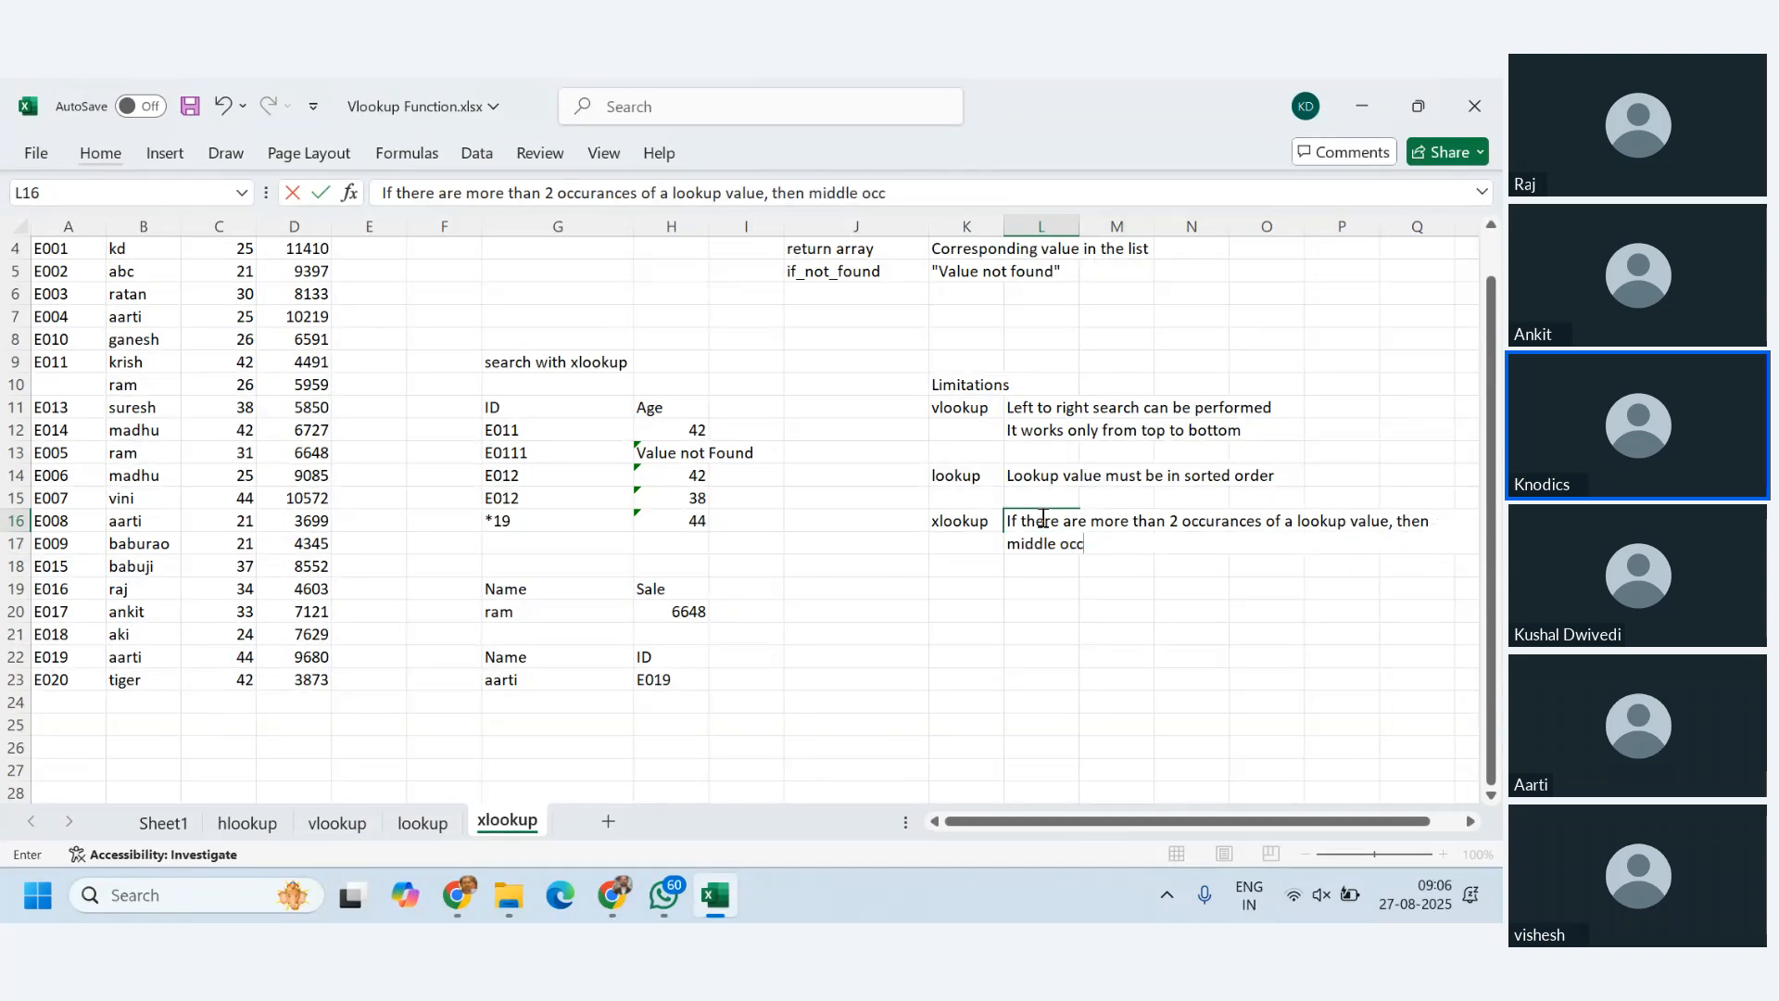
{"action": "type", "text": "cannot be t"}
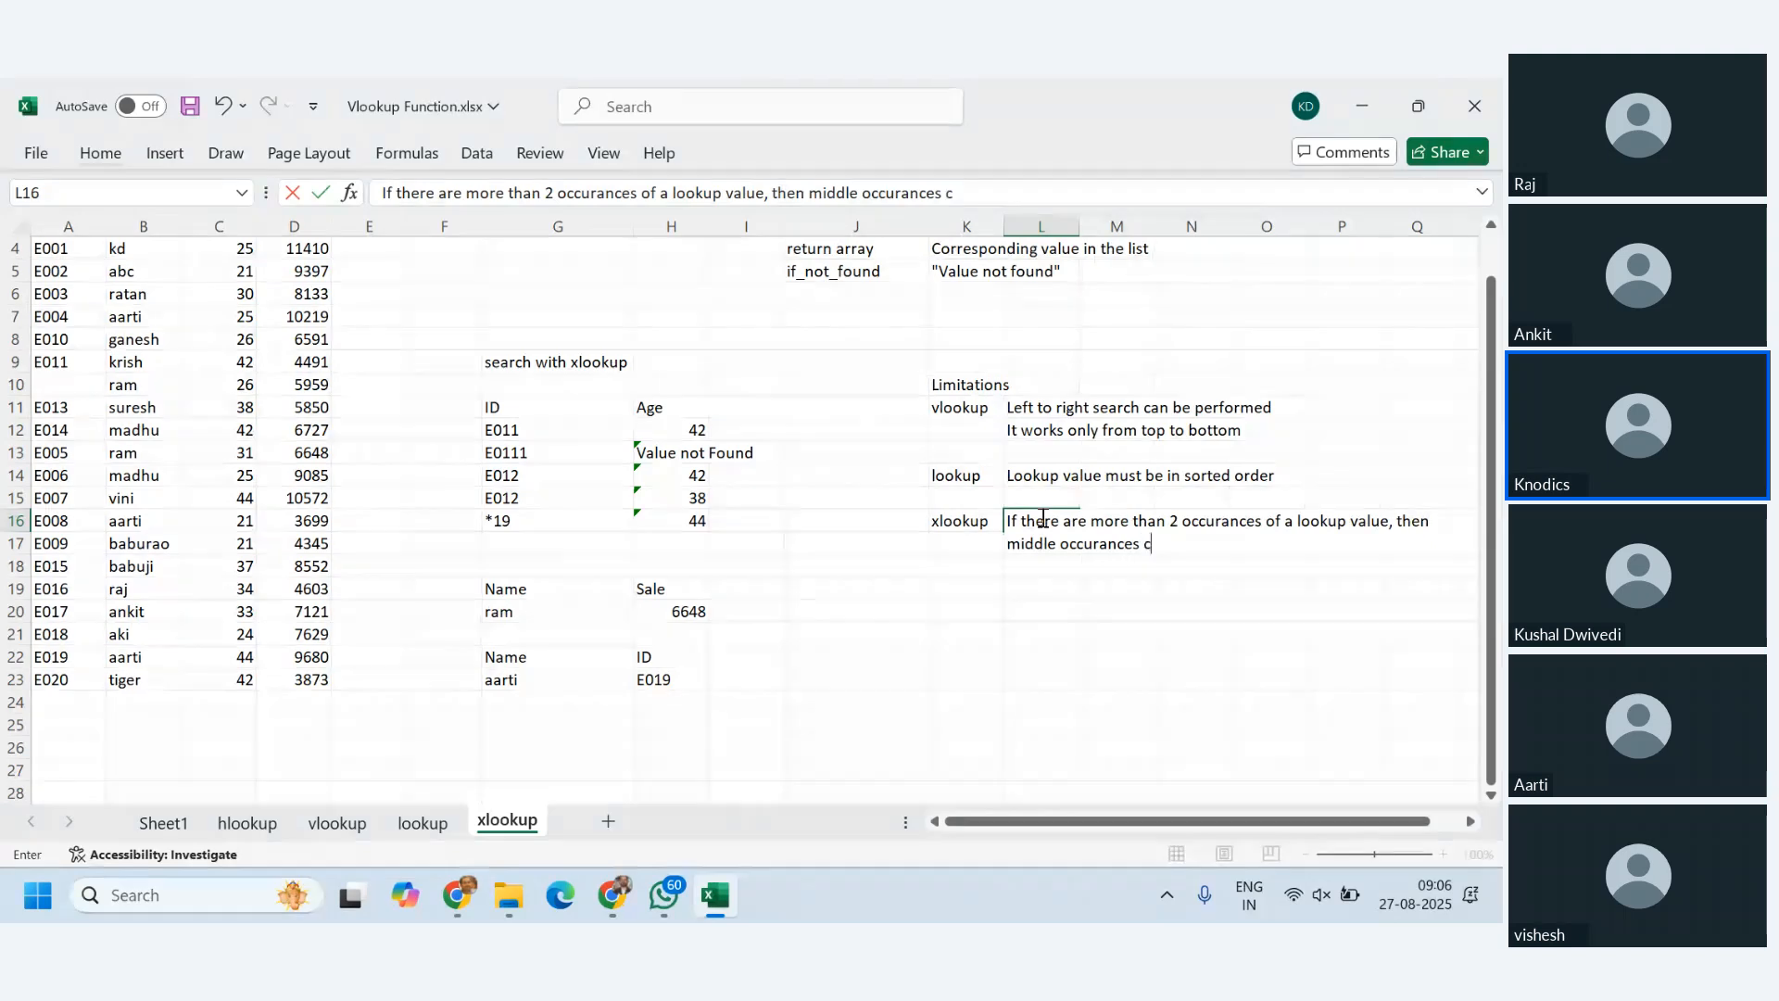
{"action": "type", "text": "raced"}
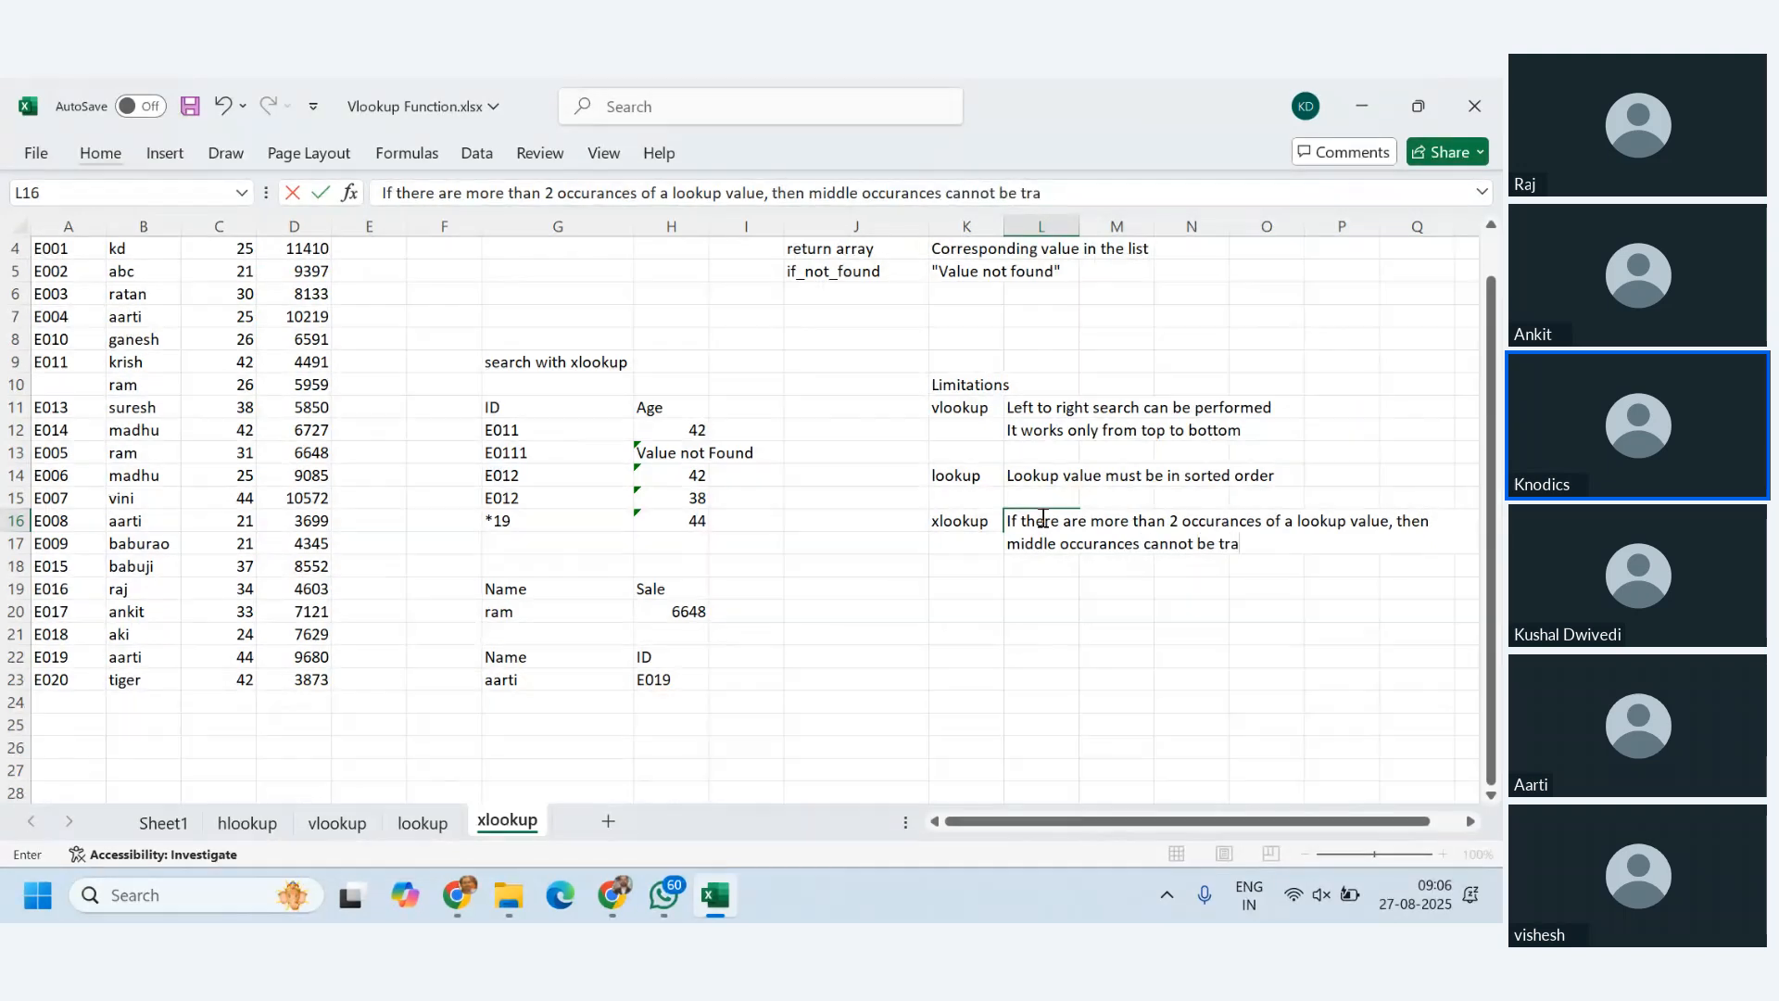
{"action": "key", "text": "Return"}
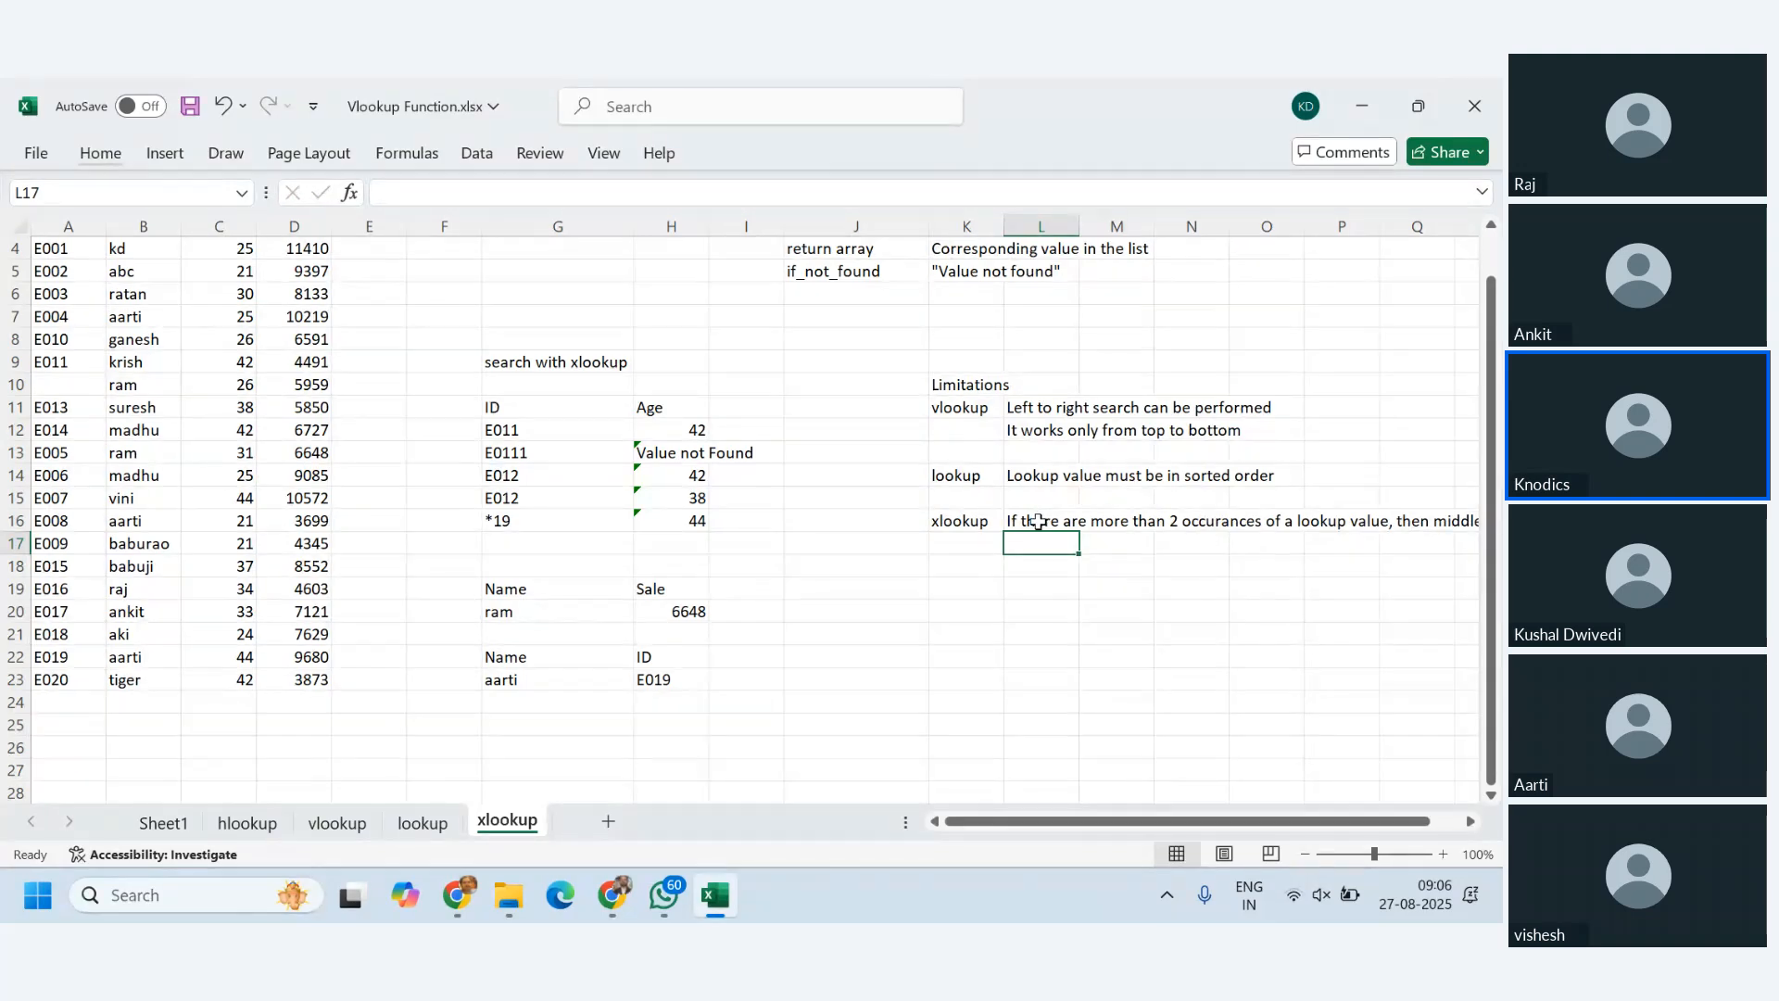
{"action": "left_click", "coordinate": [1040, 522]}
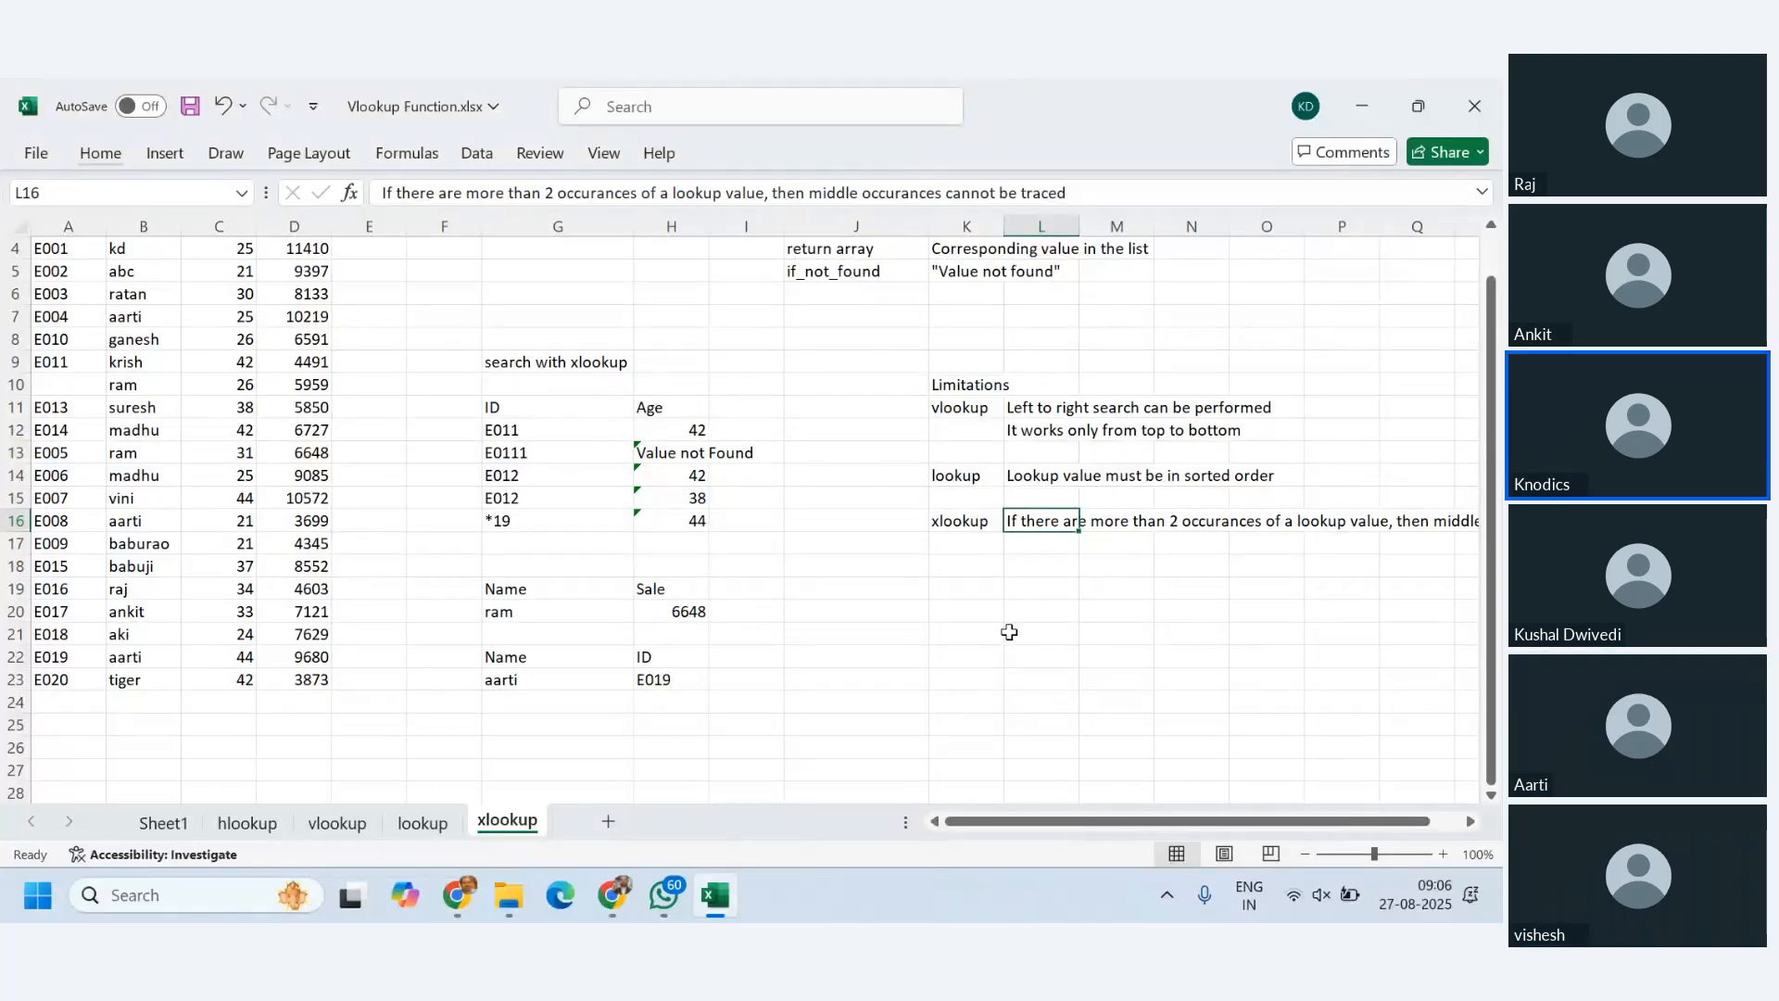
- Review the hlookup, vlookup and lookup sheets, and return to the xlookup sheet
{"action": "left_click", "coordinate": [248, 822]}
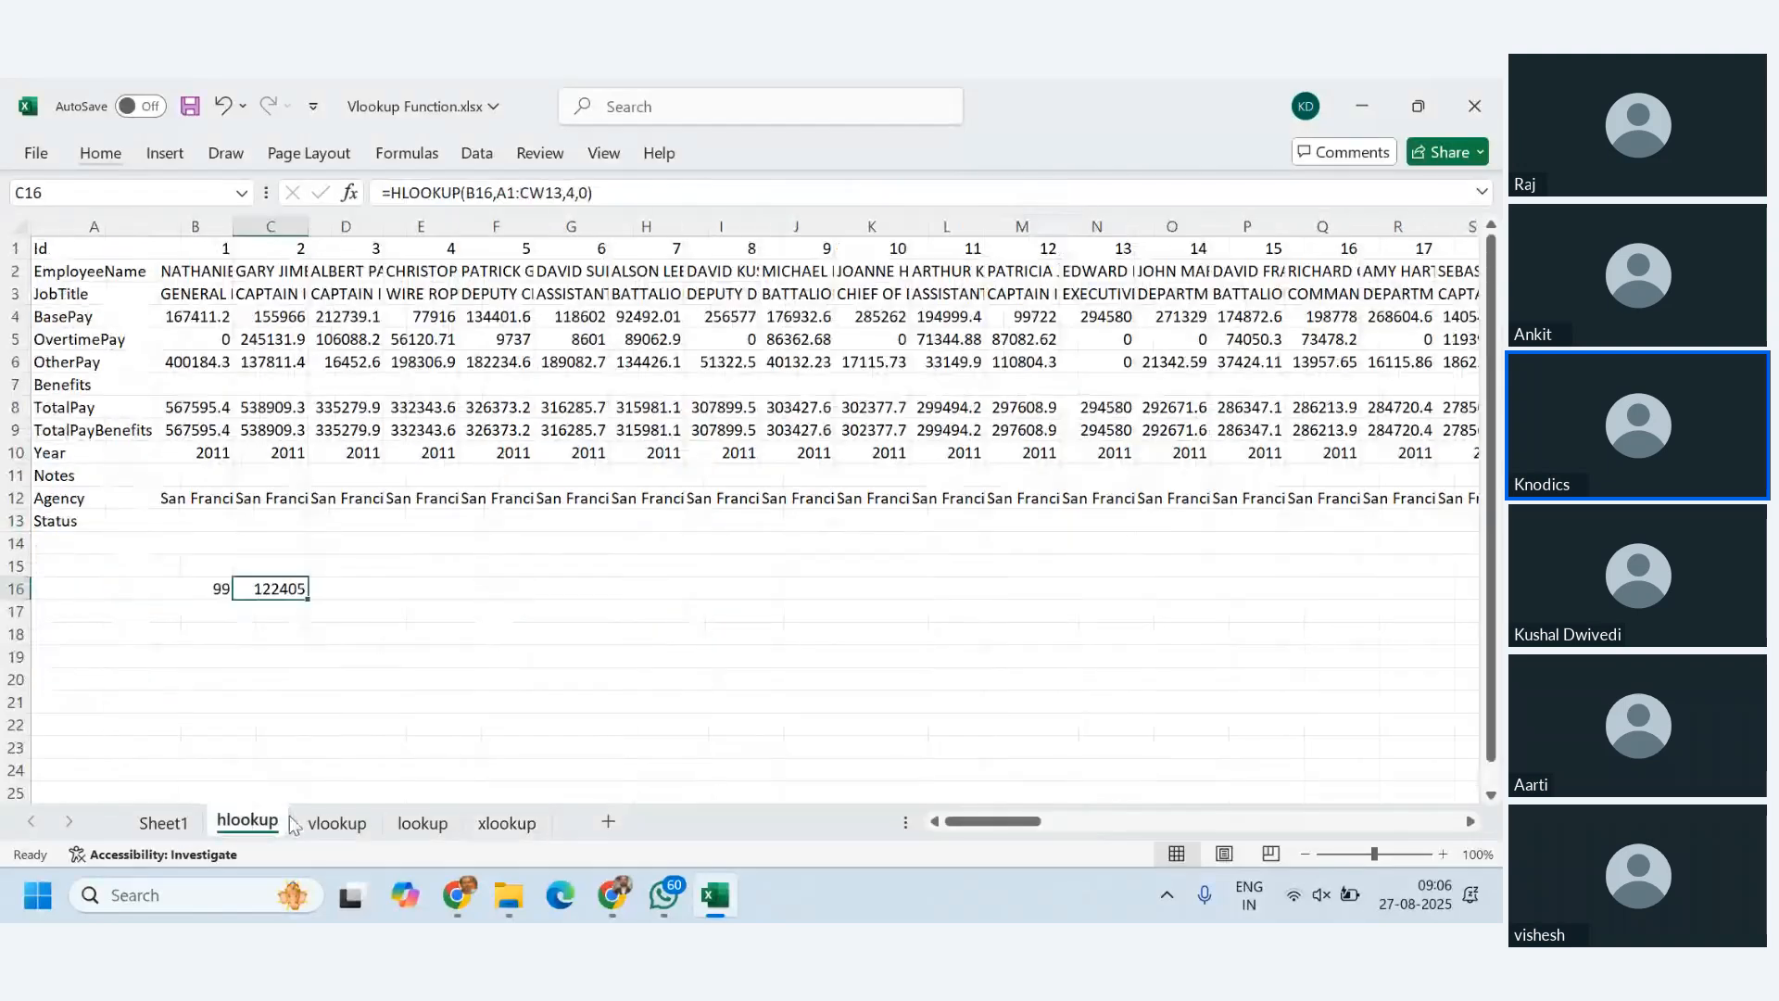
{"action": "left_click", "coordinate": [338, 823]}
{"action": "left_click", "coordinate": [448, 823]}
{"action": "left_click", "coordinate": [506, 823]}
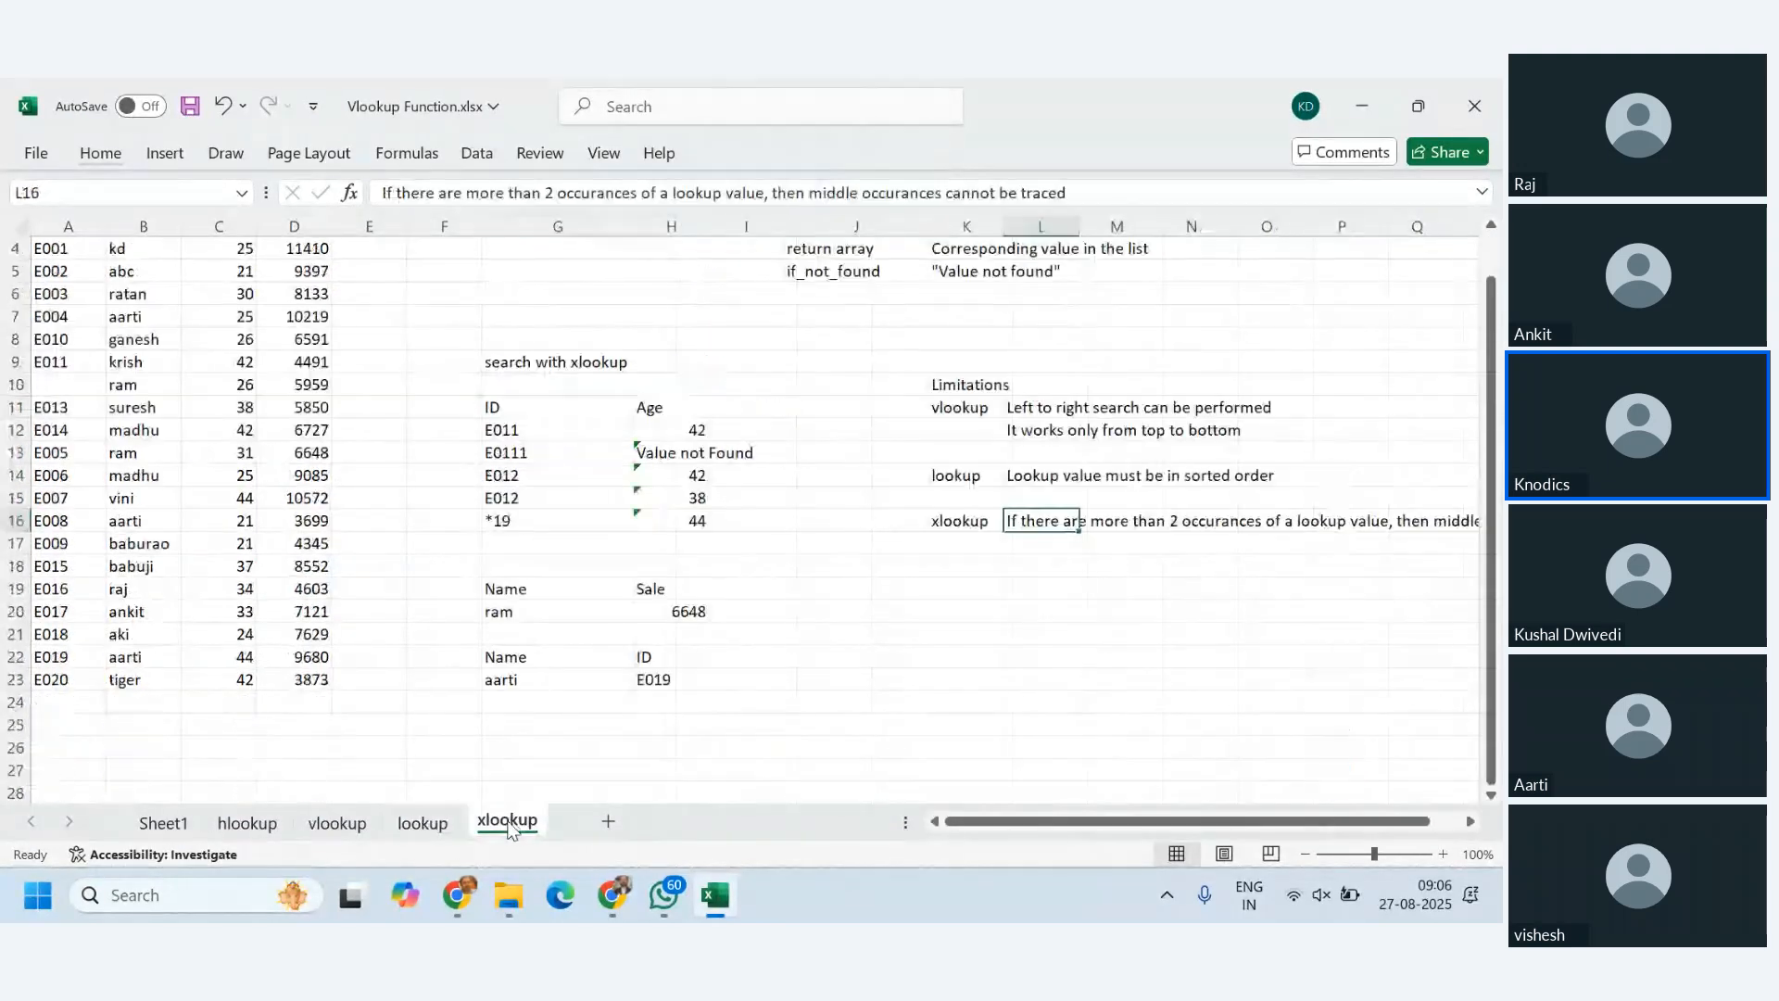
{"action": "scroll", "coordinate": [732, 659], "scroll_direction": "up", "scroll_amount": 1}
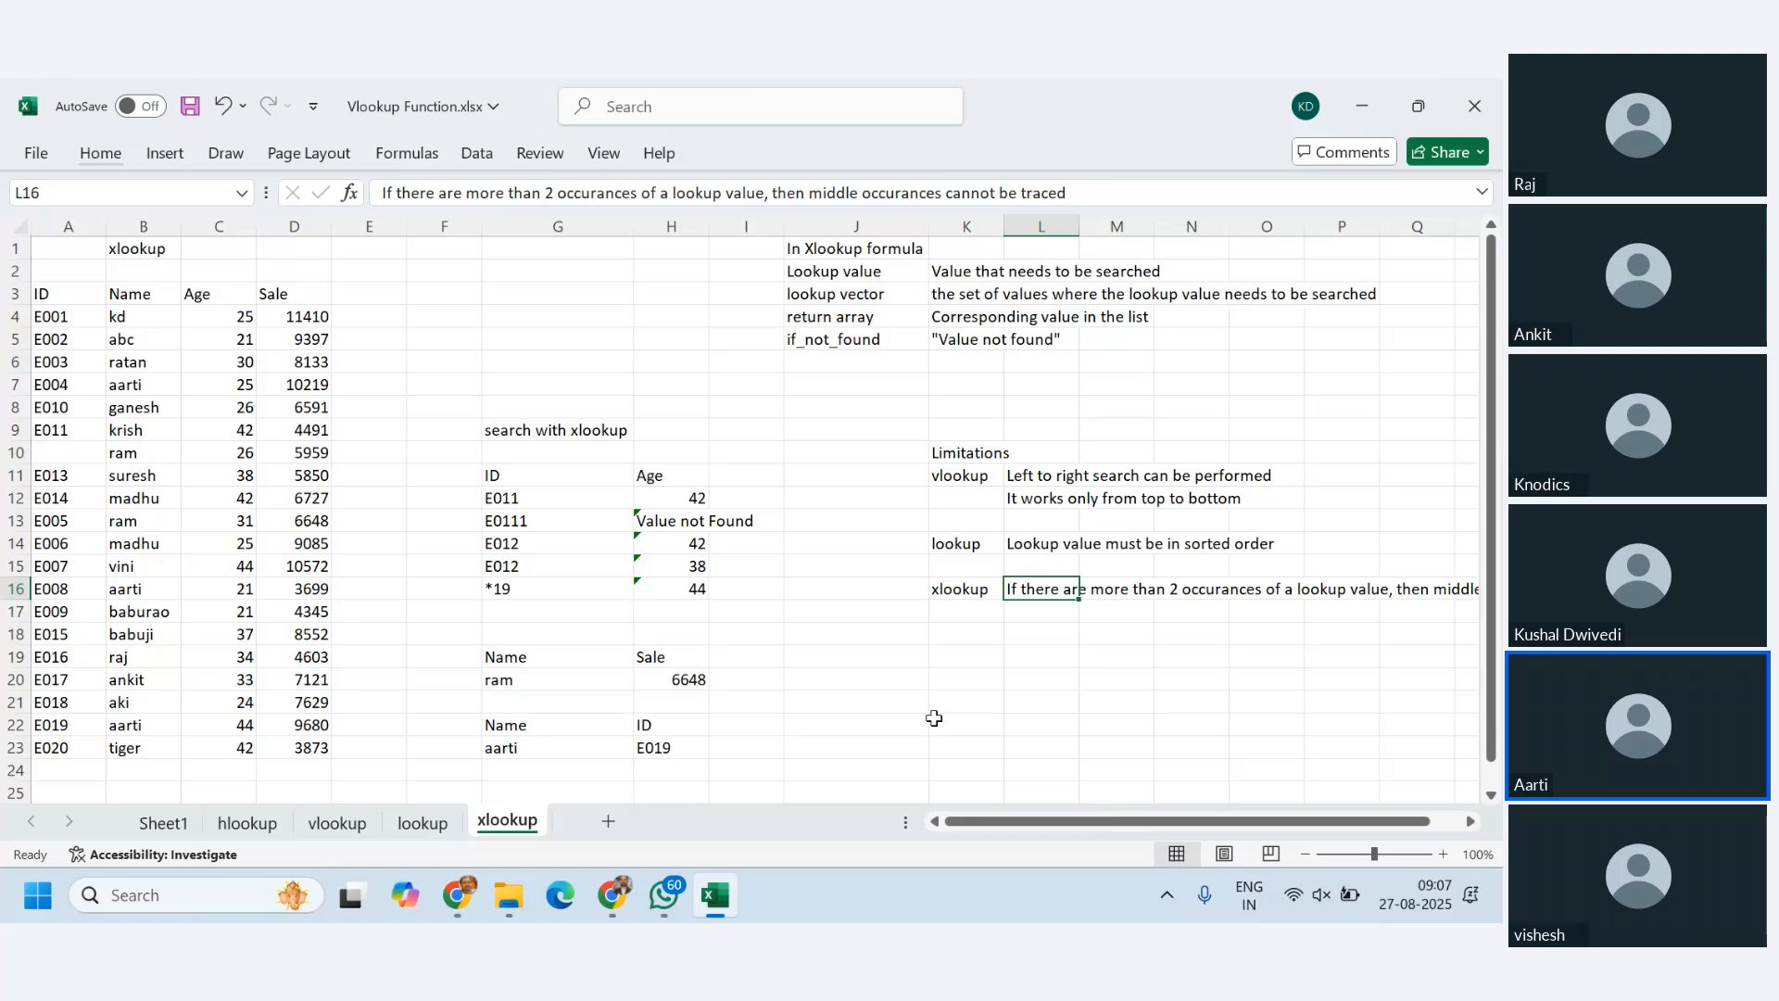
{"action": "left_click", "coordinate": [324, 824]}
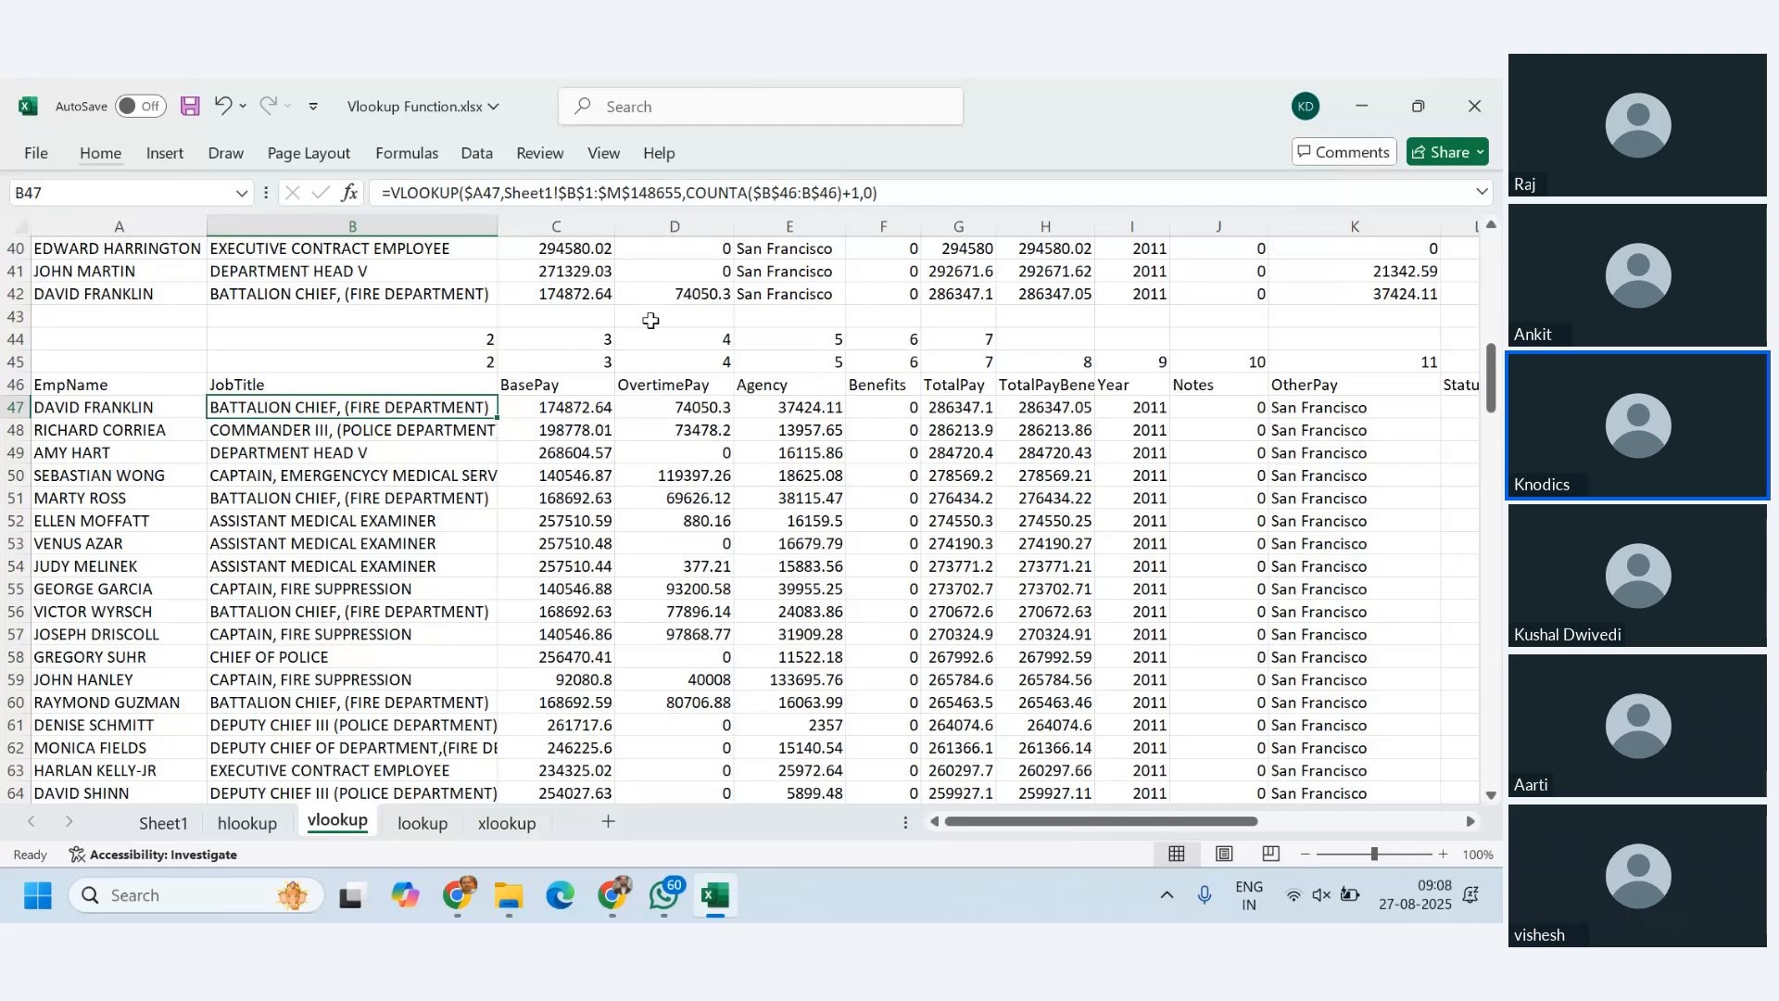
{"action": "left_click", "coordinate": [422, 823]}
{"action": "left_click", "coordinate": [507, 823]}
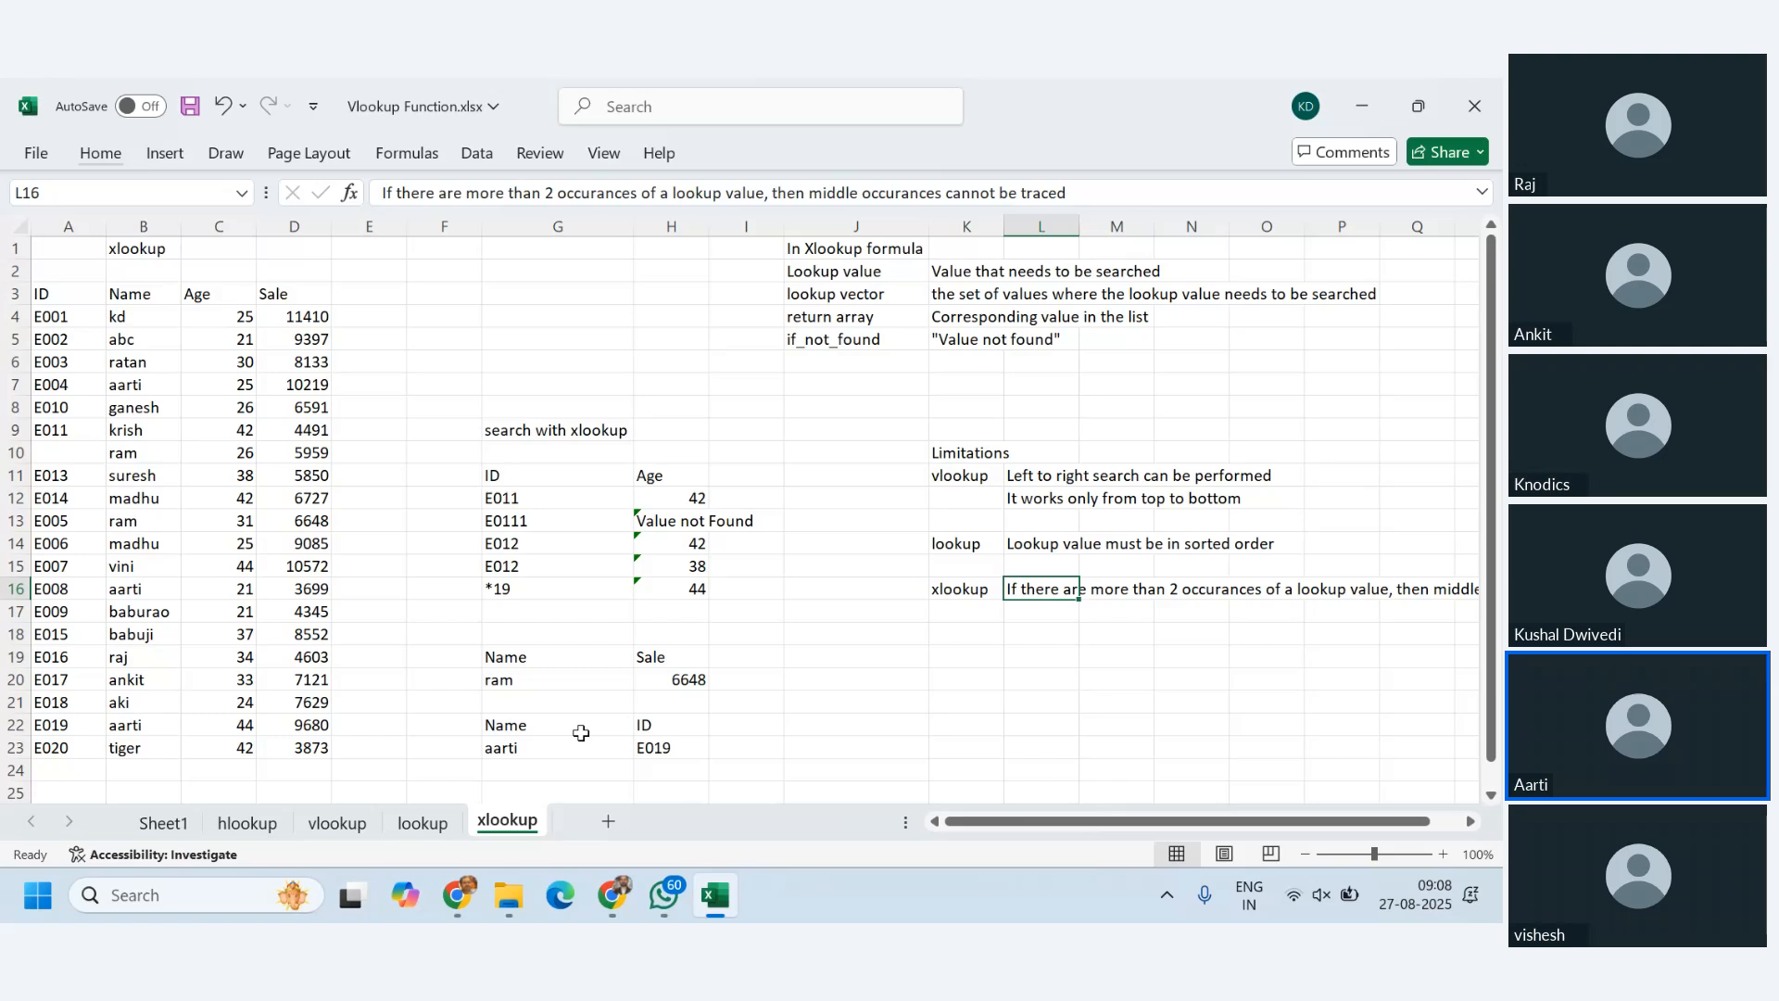
- Examine the VLOOKUP formula with nested MATCH in B33 of the vlookup sheet, including its column index and range lookup arguments
{"action": "left_click", "coordinate": [339, 823]}
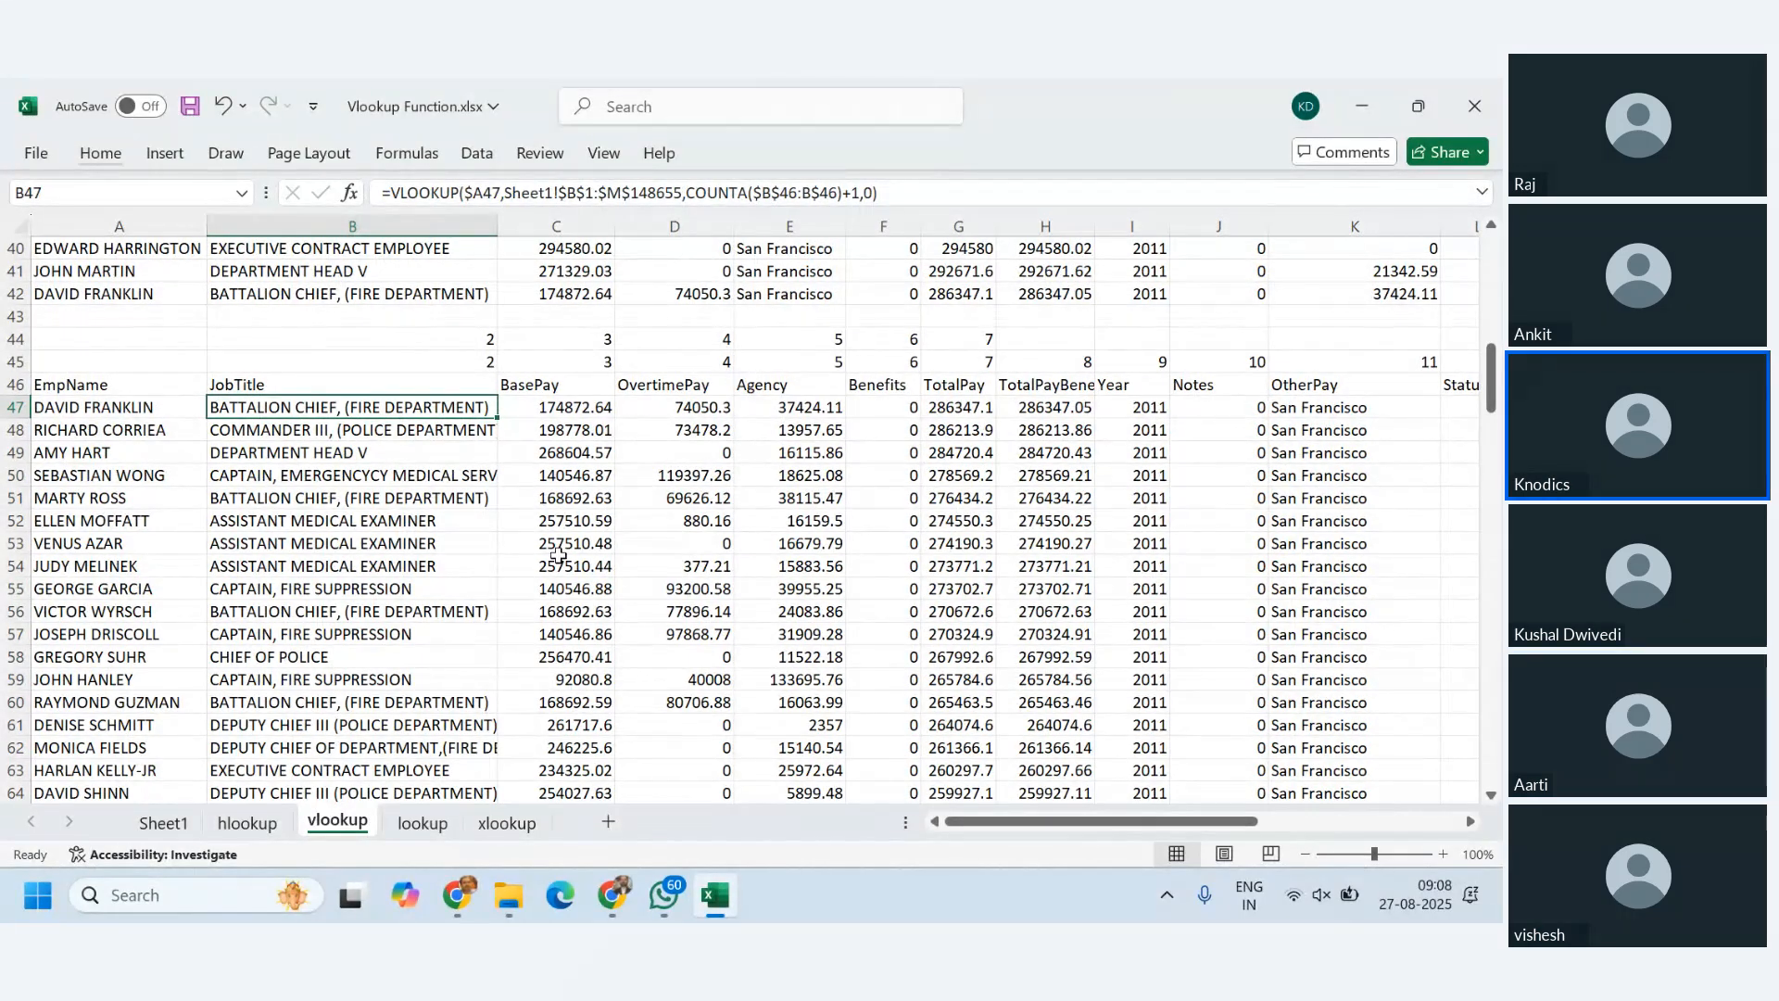
{"action": "scroll", "coordinate": [449, 567], "scroll_direction": "up", "scroll_amount": 4}
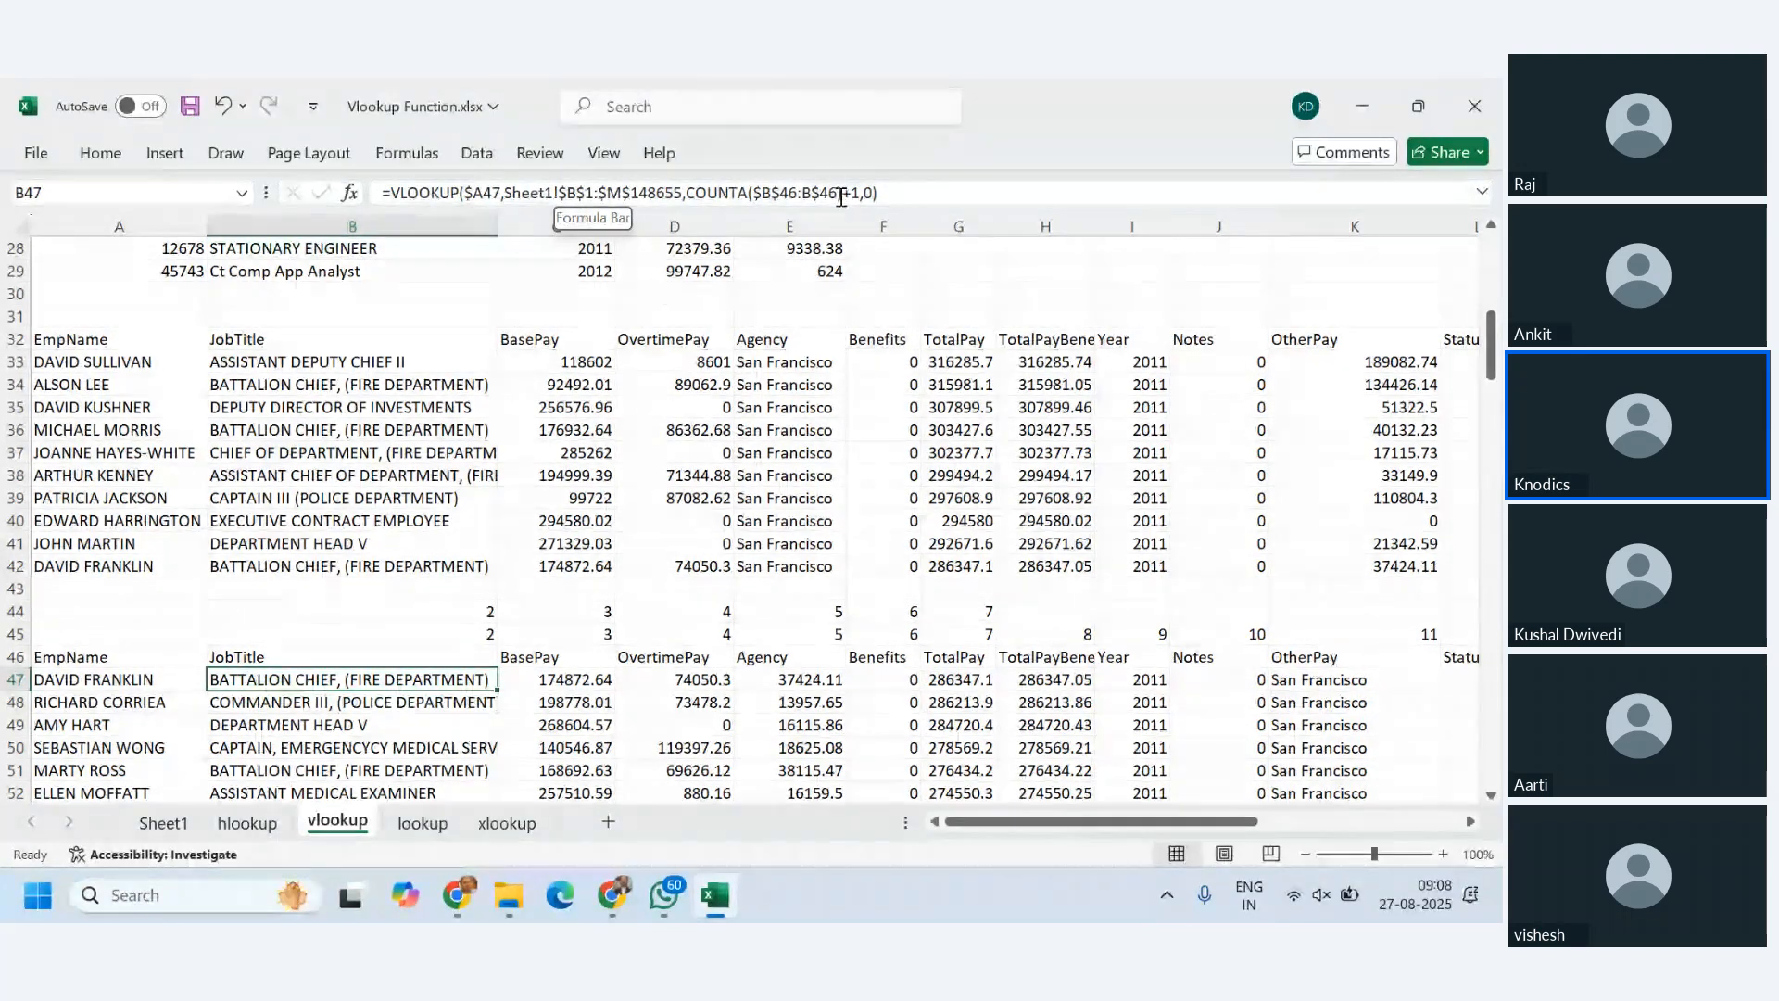
{"action": "left_click", "coordinate": [435, 363]}
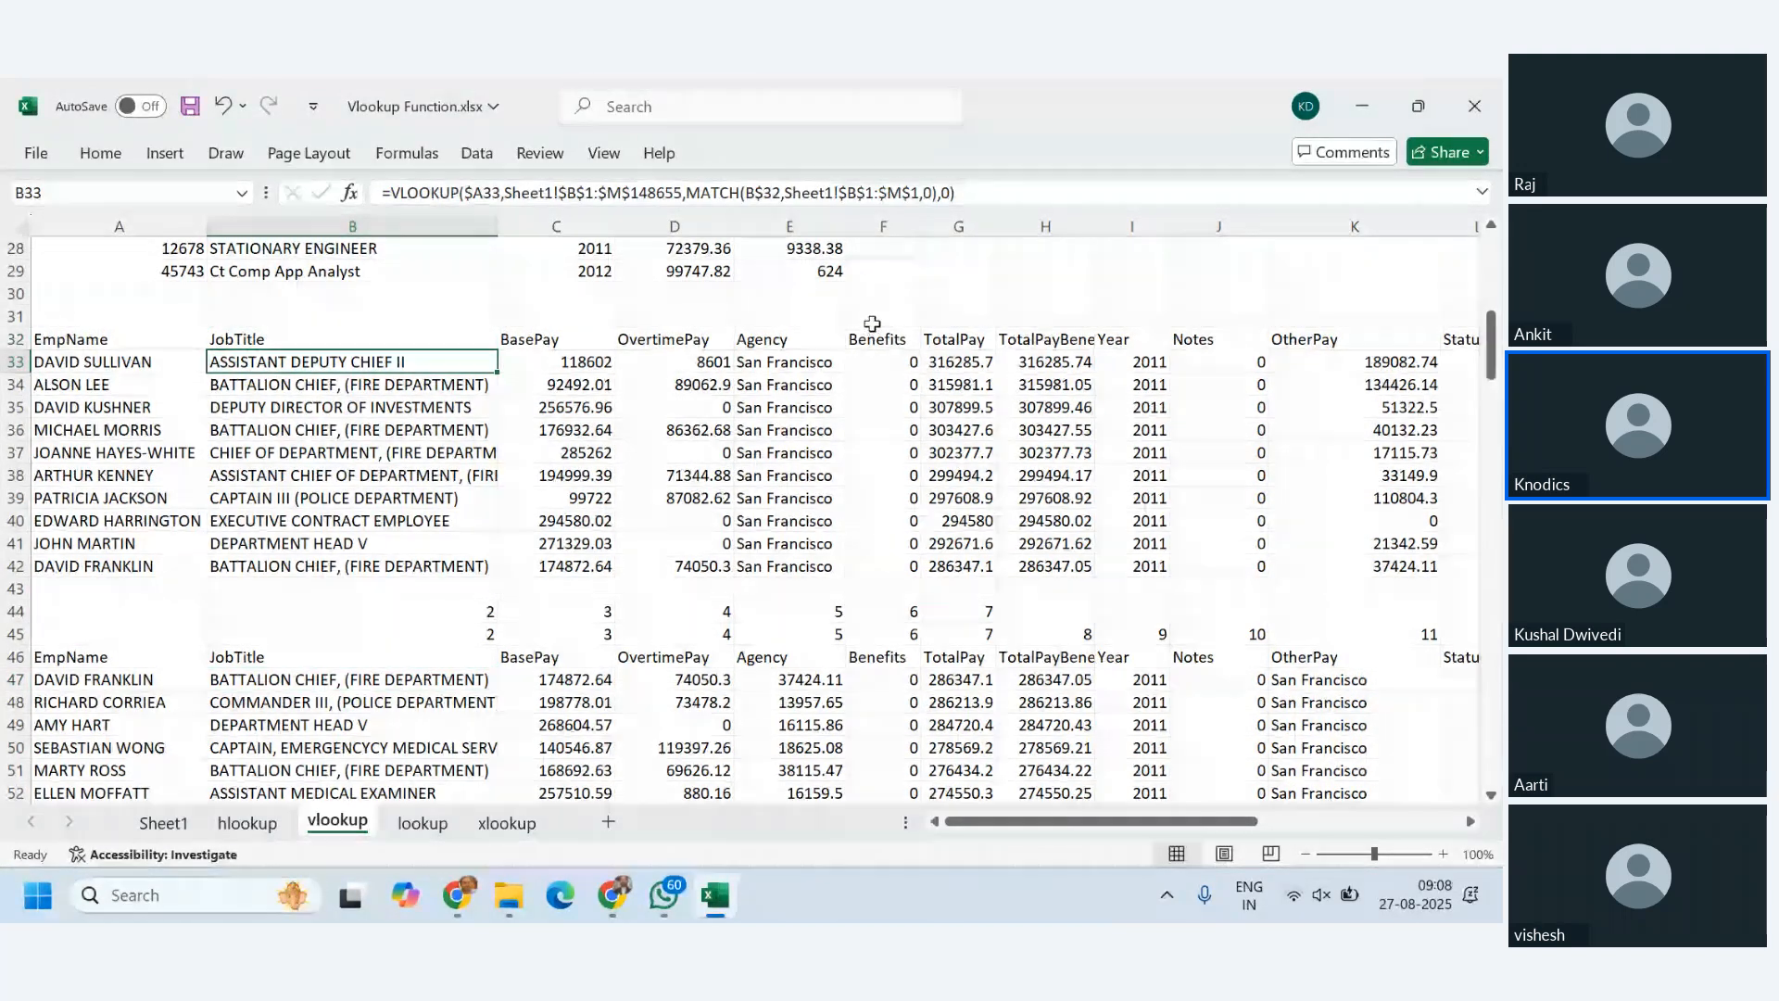
{"action": "left_click", "coordinate": [746, 192]}
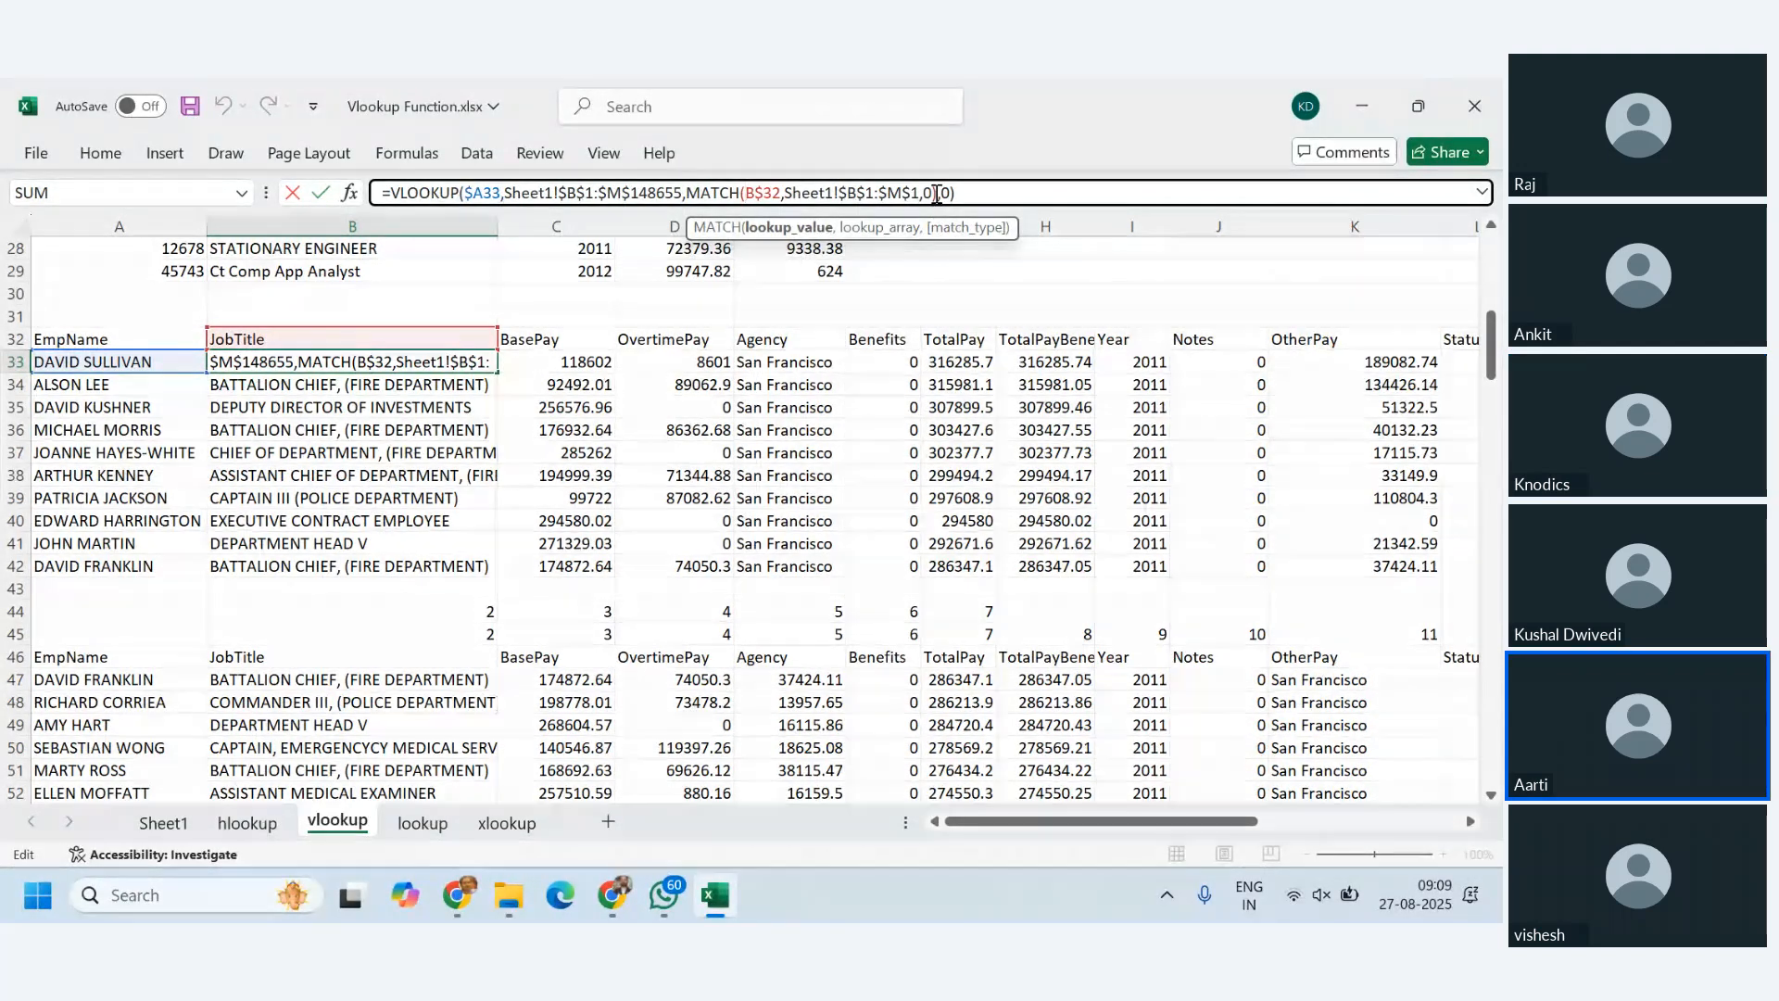
{"action": "left_click", "coordinate": [939, 211]}
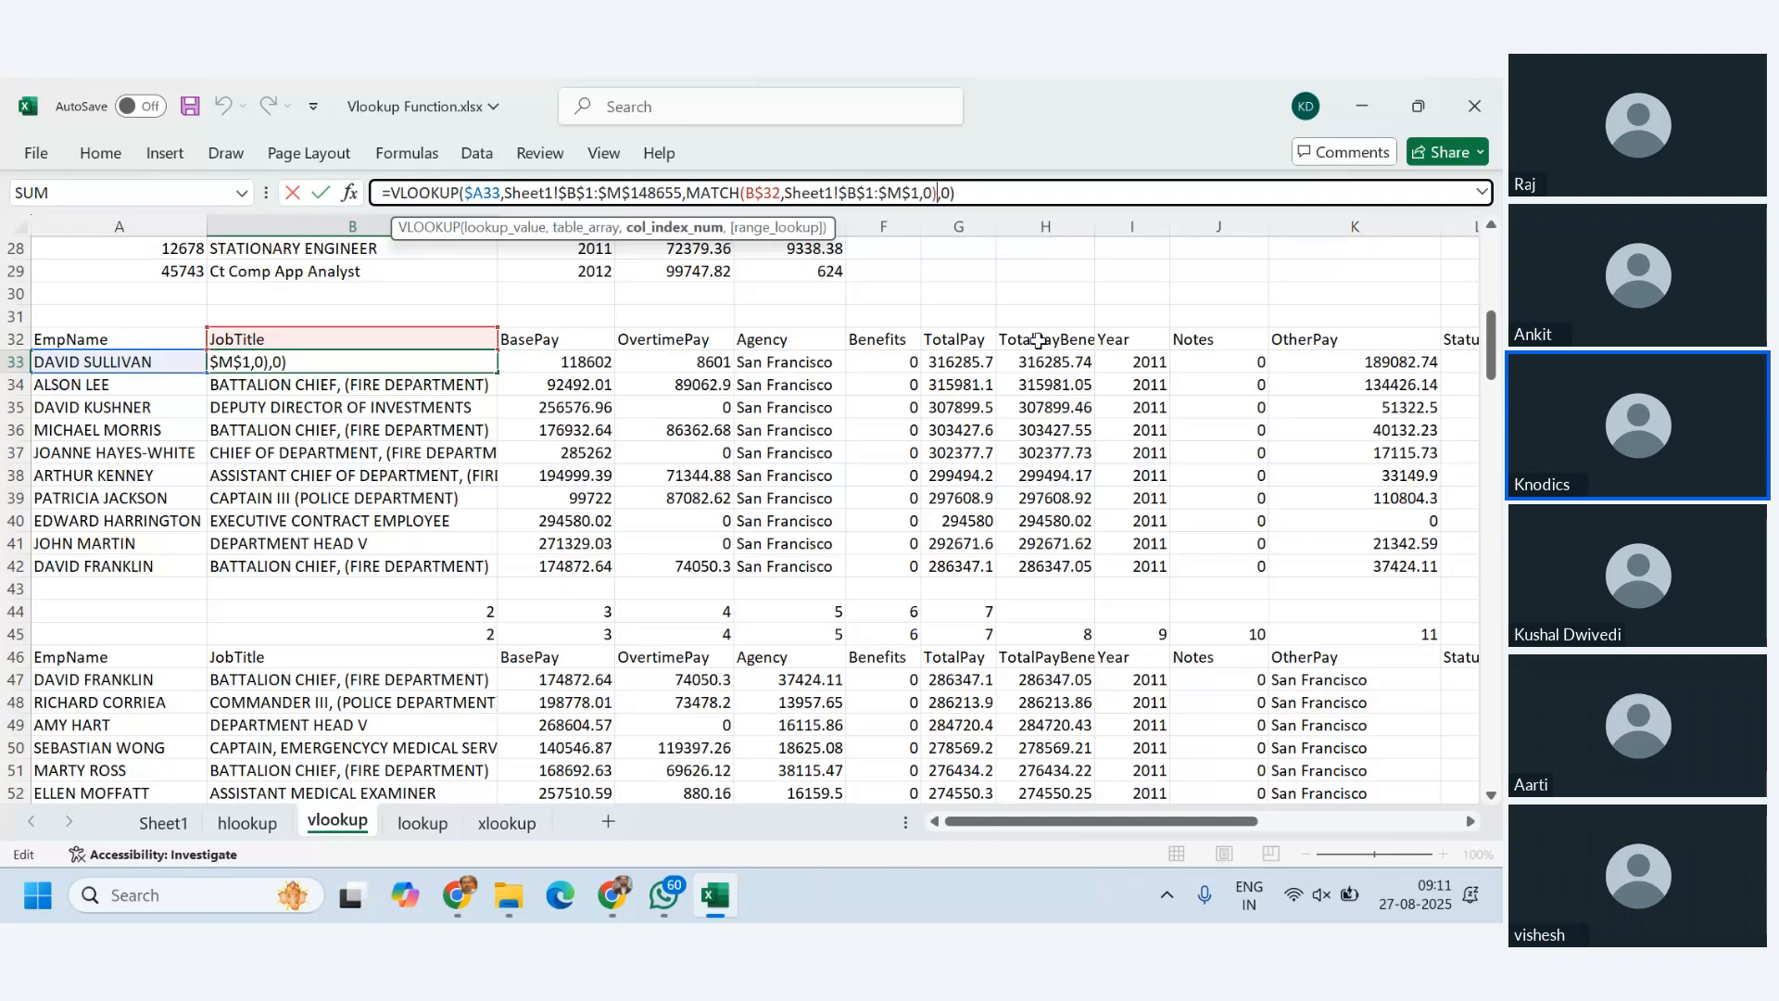
{"action": "left_click", "coordinate": [969, 198]}
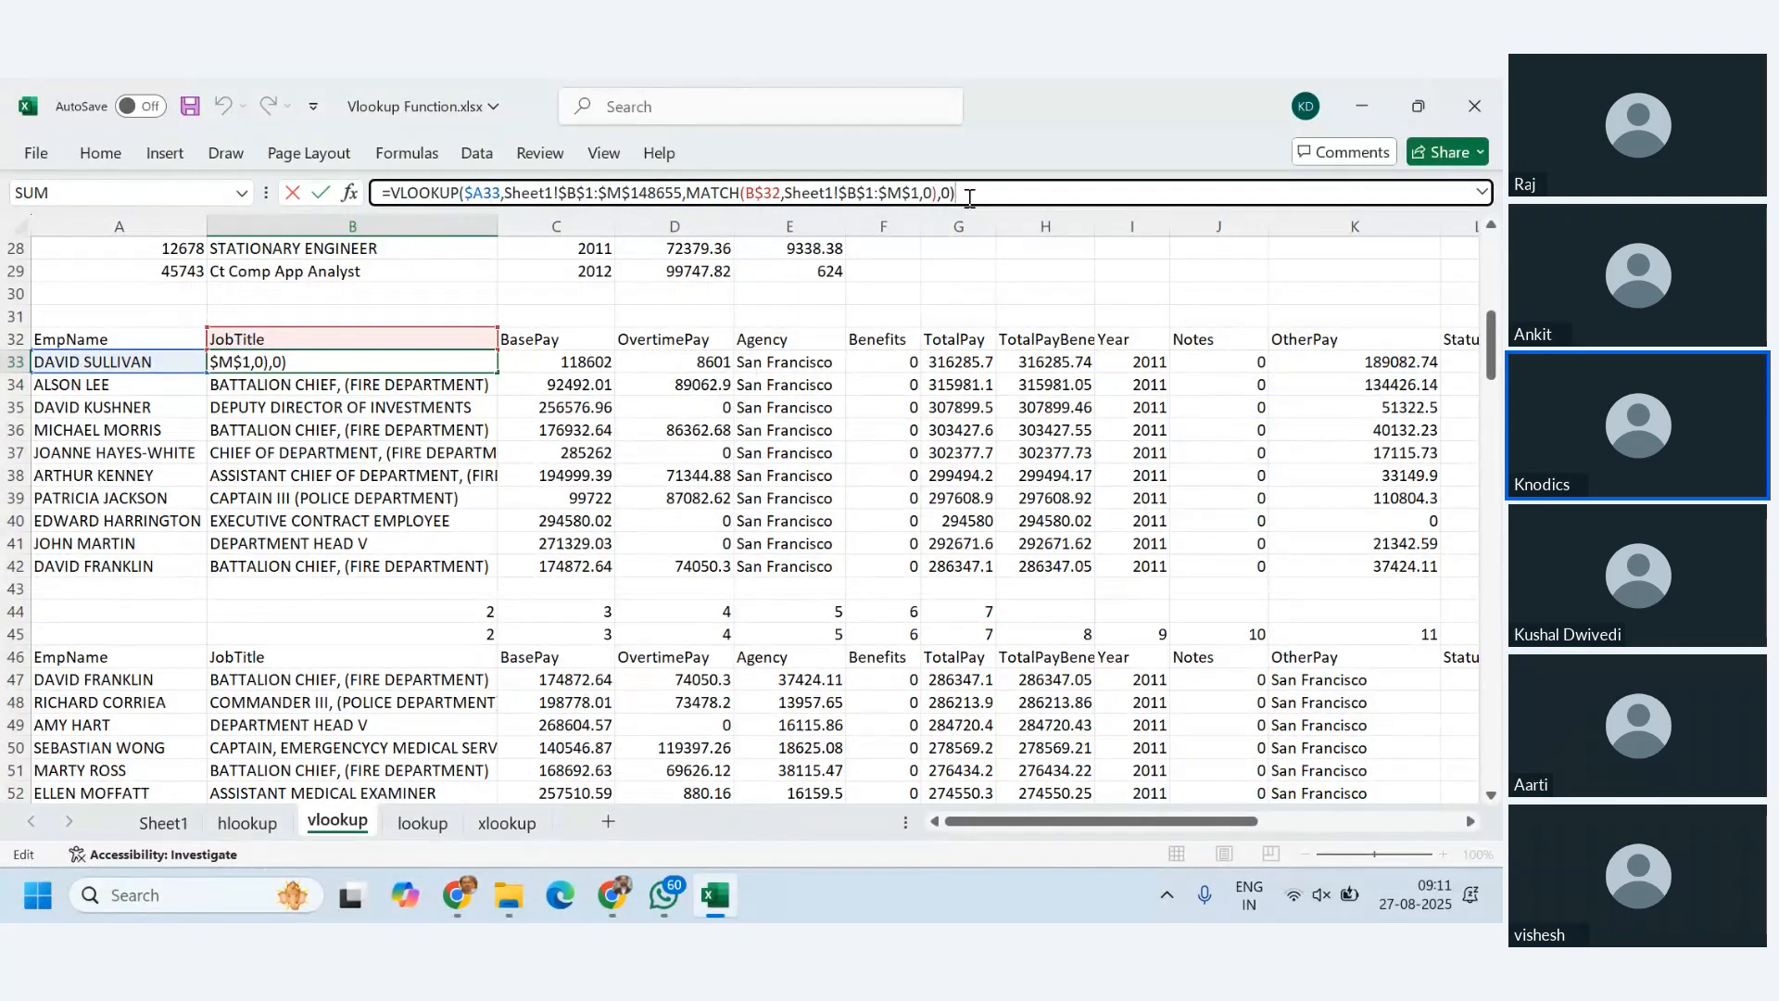
{"action": "key", "text": "Return"}
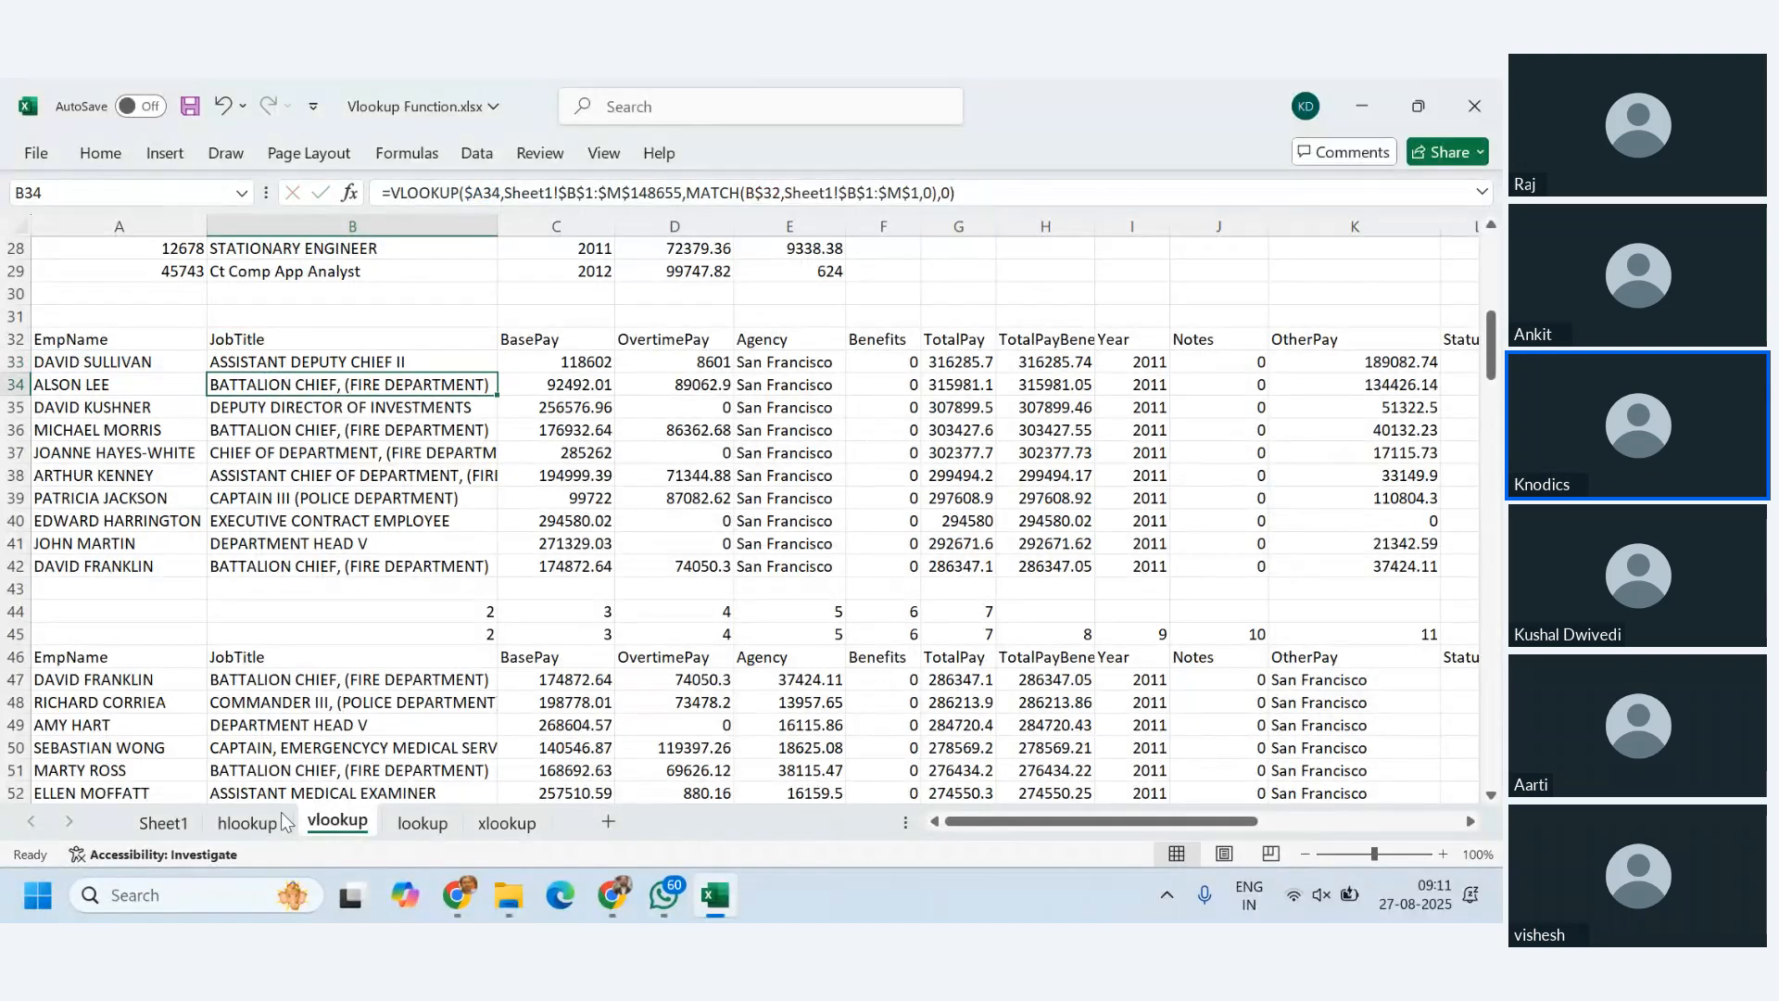
- Look through all four lookup function sheets once more as a recap, finishing on the xlookup examples and limitation notes
{"action": "left_click", "coordinate": [252, 825]}
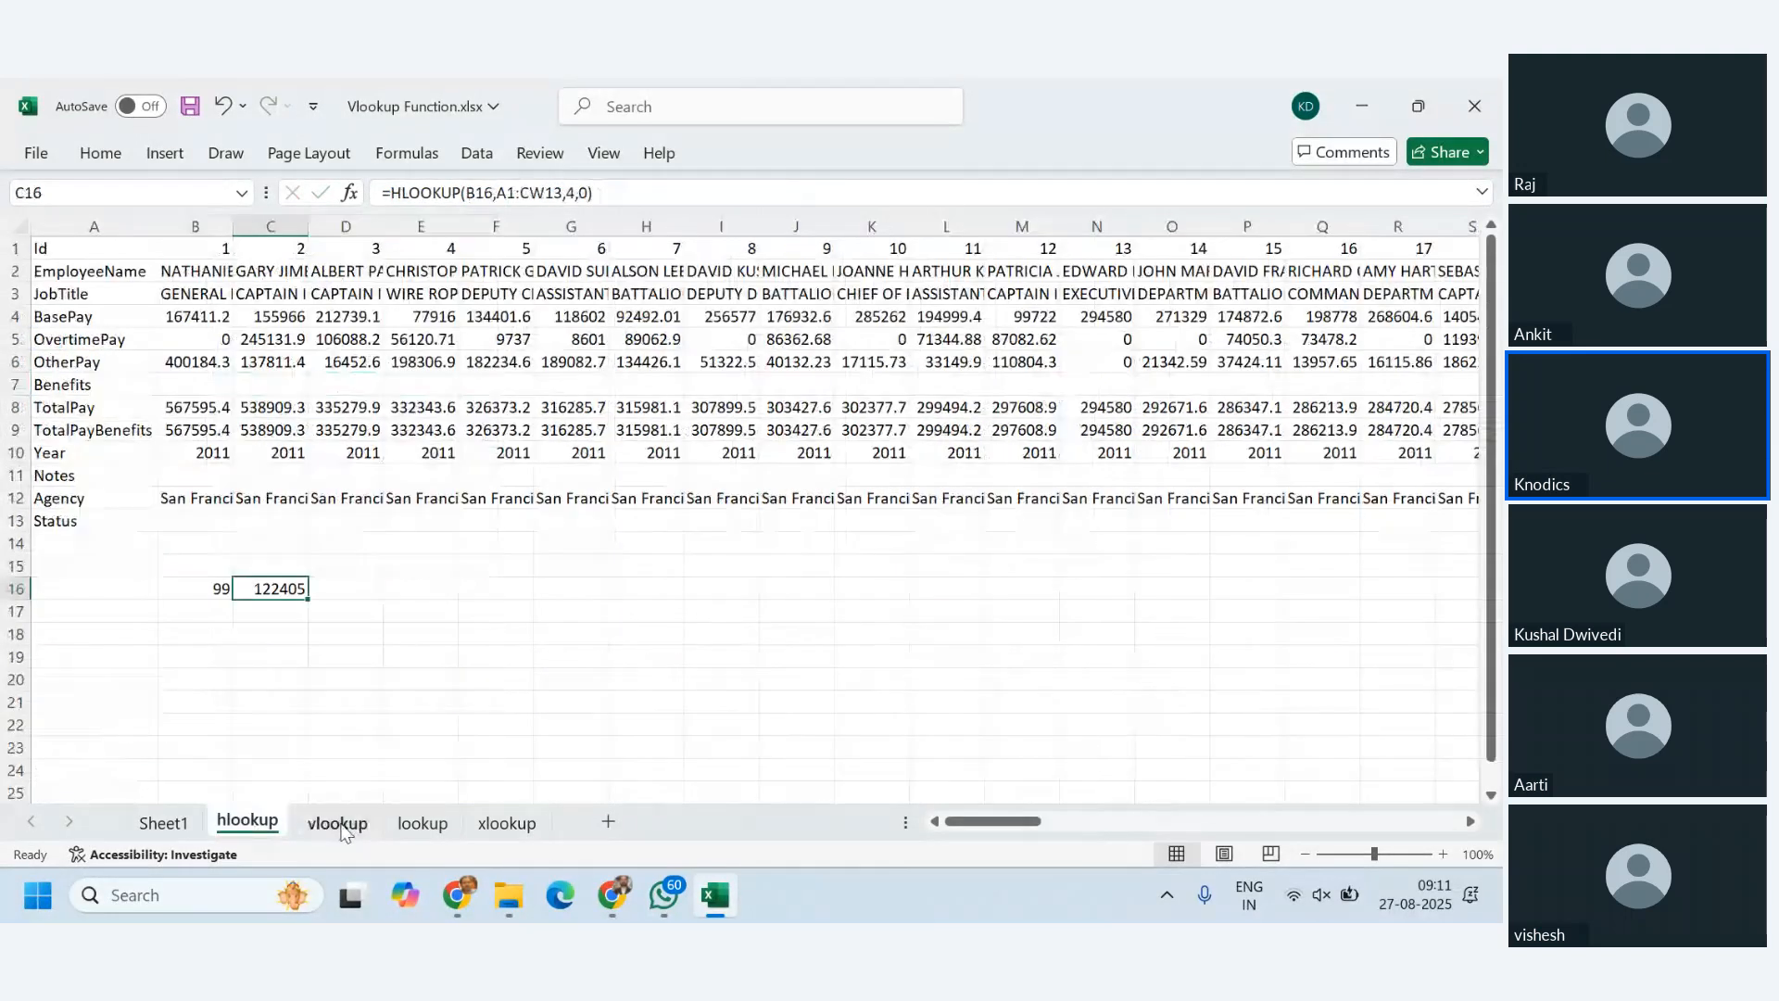
{"action": "left_click", "coordinate": [337, 822]}
{"action": "left_click", "coordinate": [422, 822]}
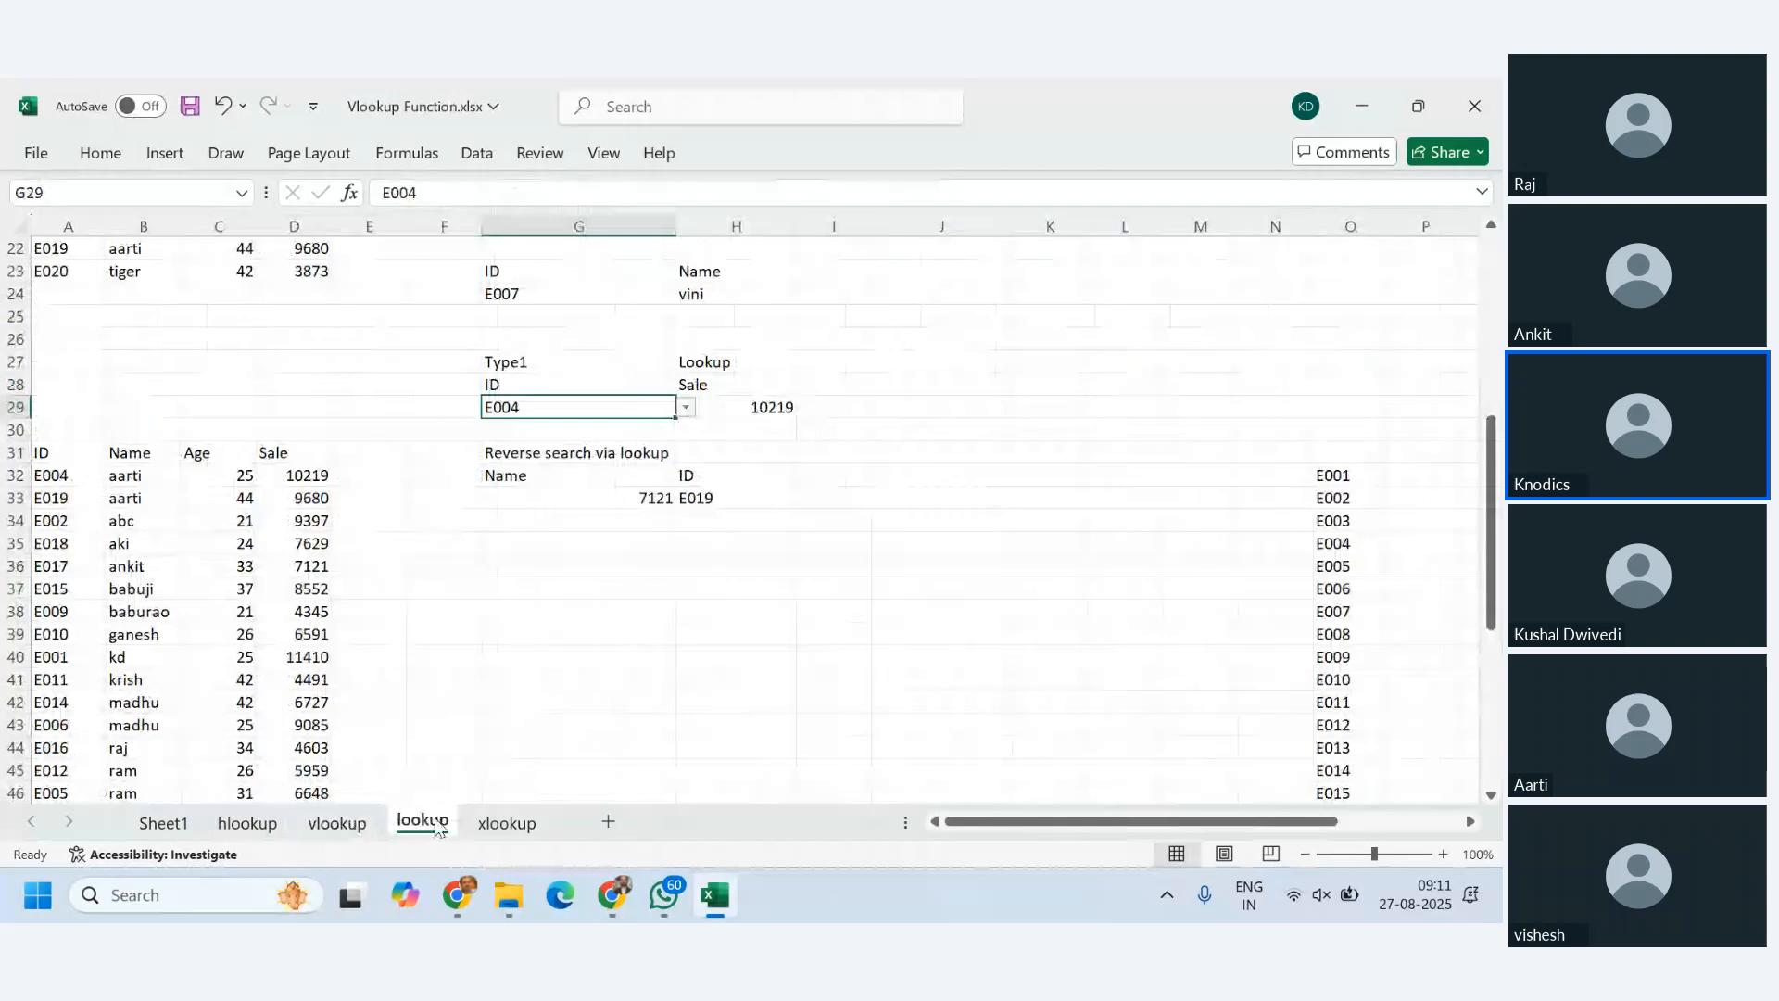
{"action": "left_click", "coordinate": [507, 823]}
{"action": "scroll", "coordinate": [599, 581], "scroll_direction": "down", "scroll_amount": 5}
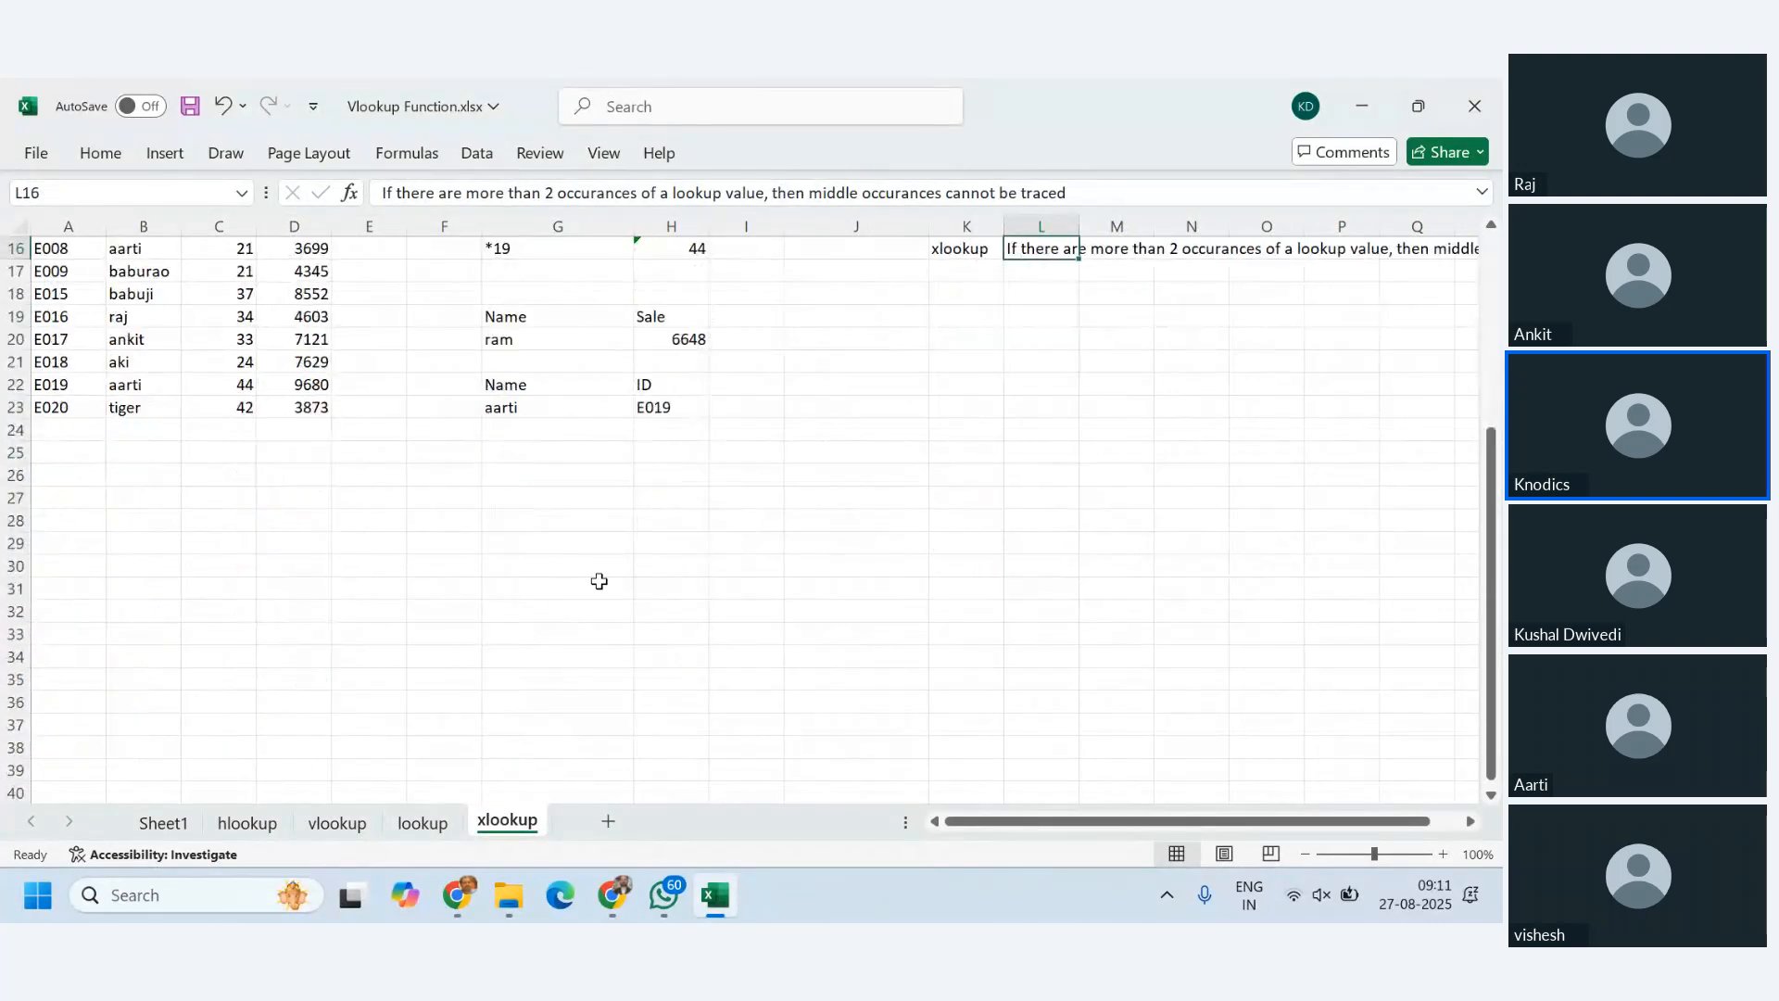
{"action": "scroll", "coordinate": [596, 584], "scroll_direction": "up", "scroll_amount": 5}
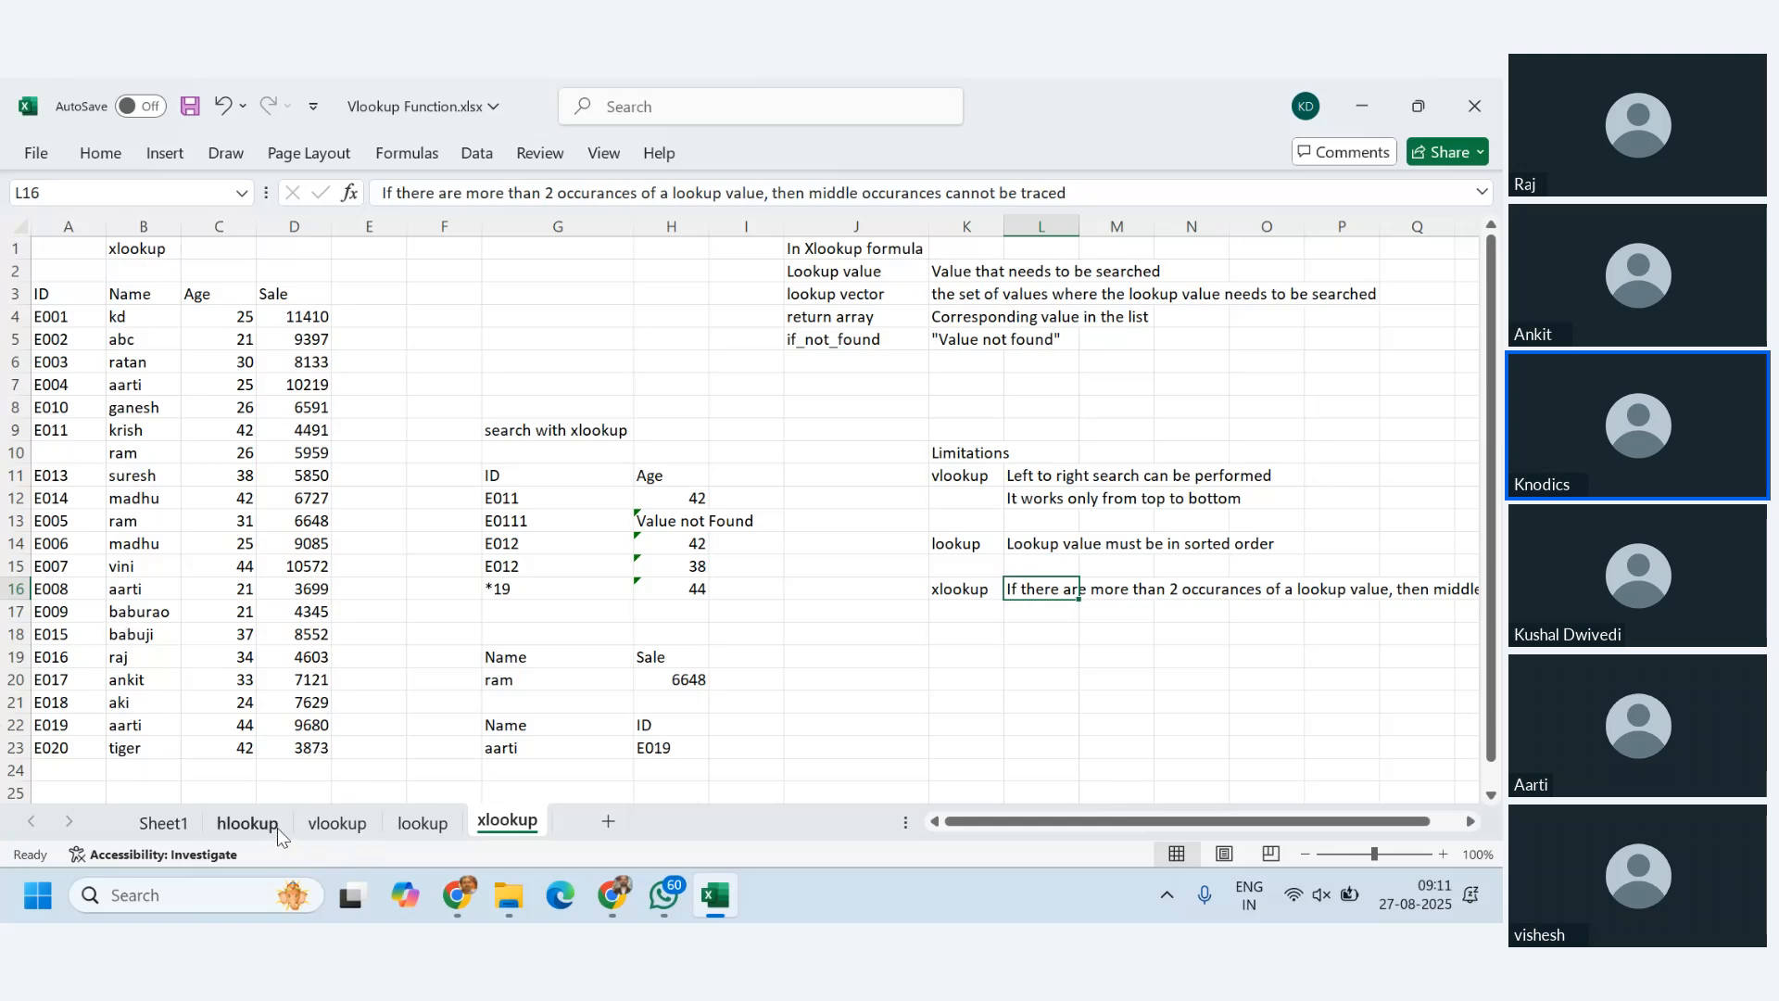
{"action": "left_click", "coordinate": [247, 823]}
{"action": "left_click", "coordinate": [337, 823]}
{"action": "left_click", "coordinate": [436, 825]}
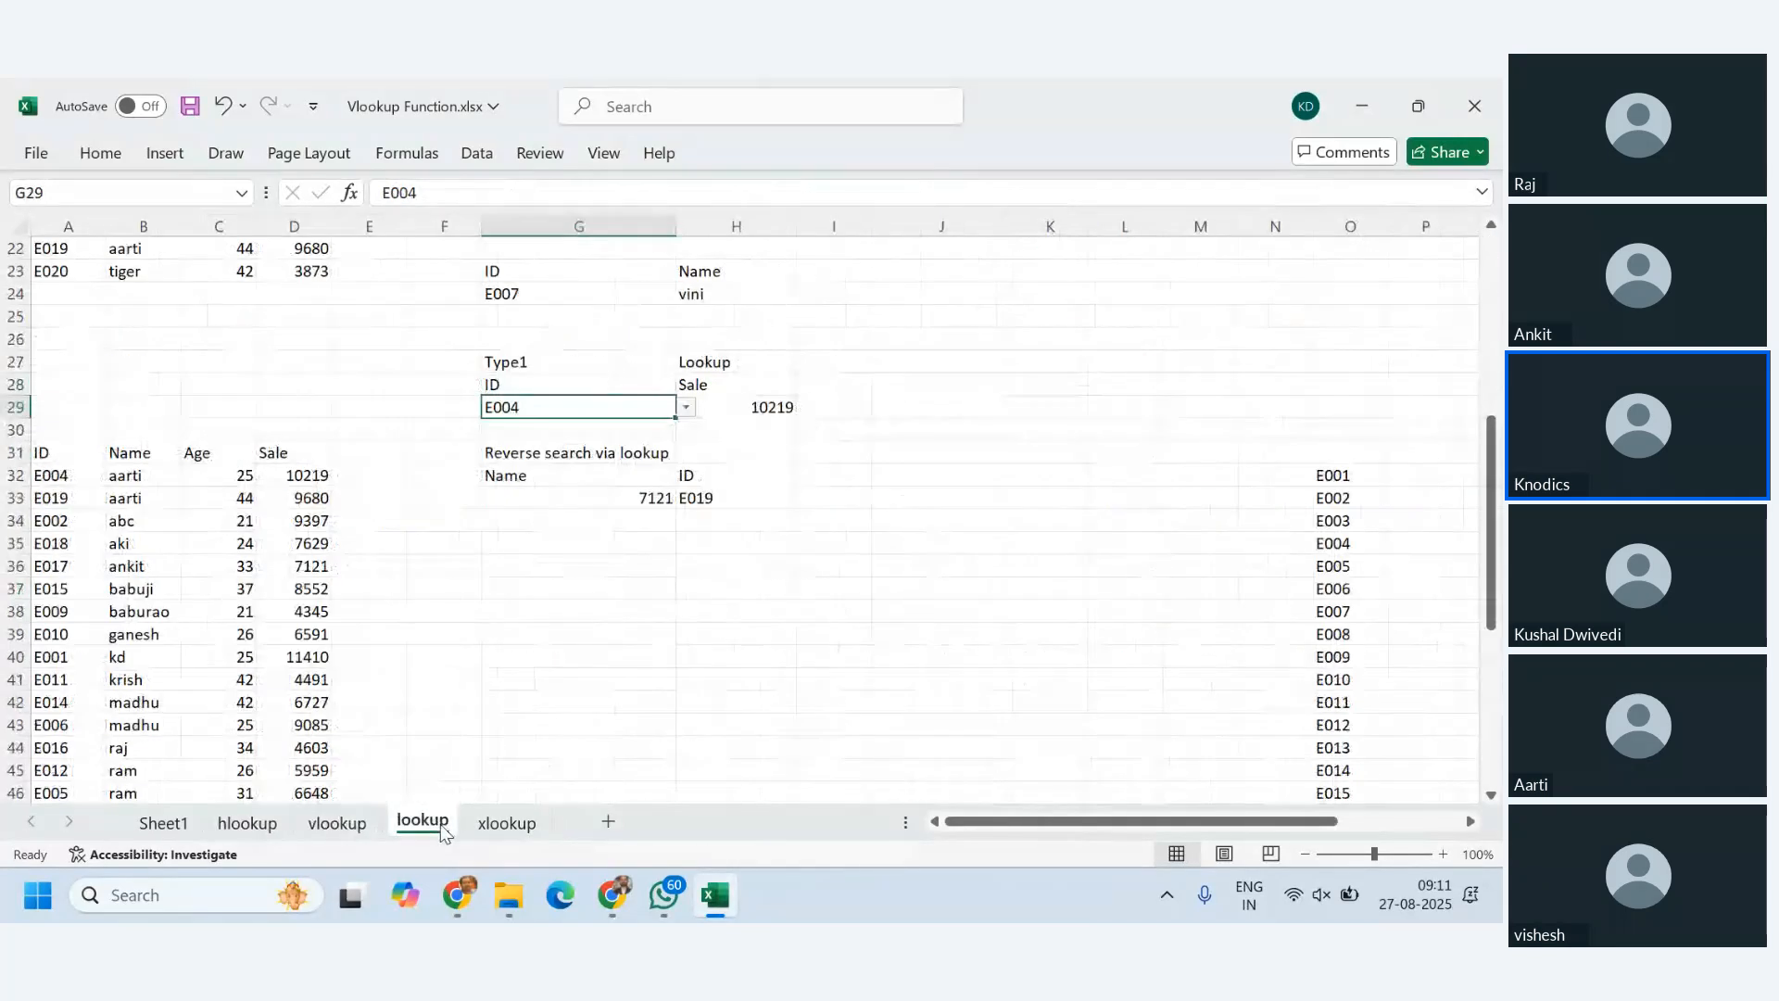
{"action": "left_click", "coordinate": [504, 825]}
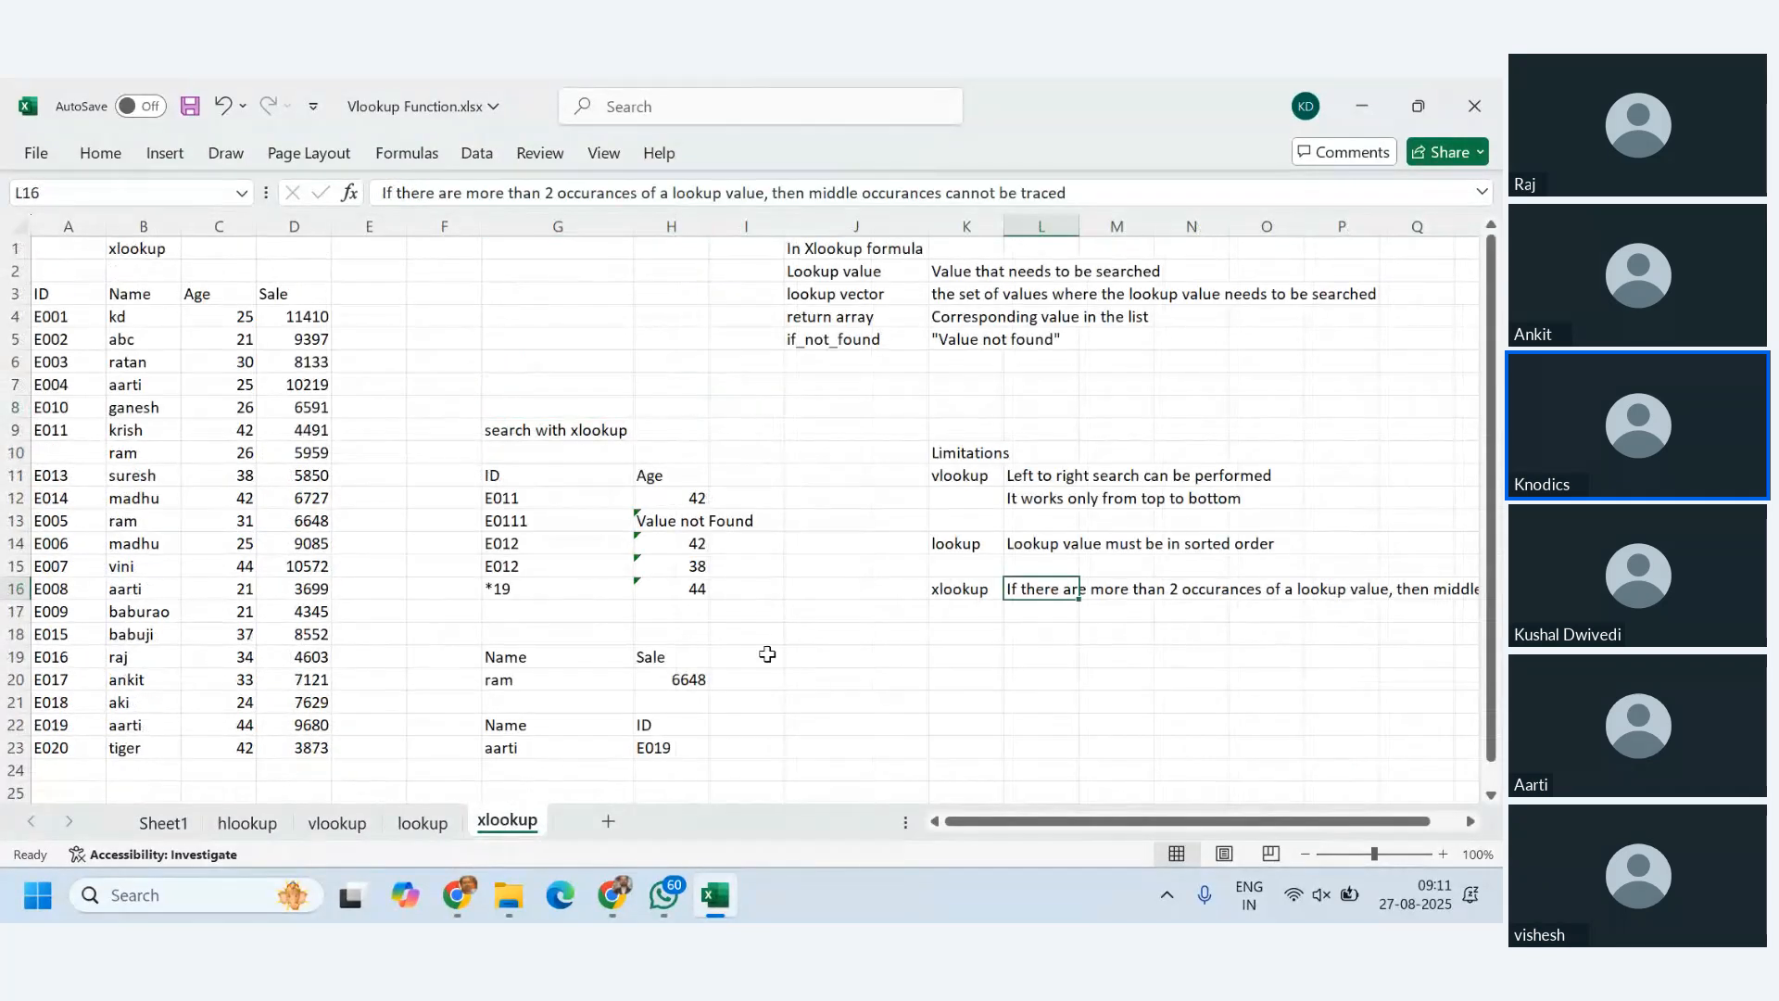